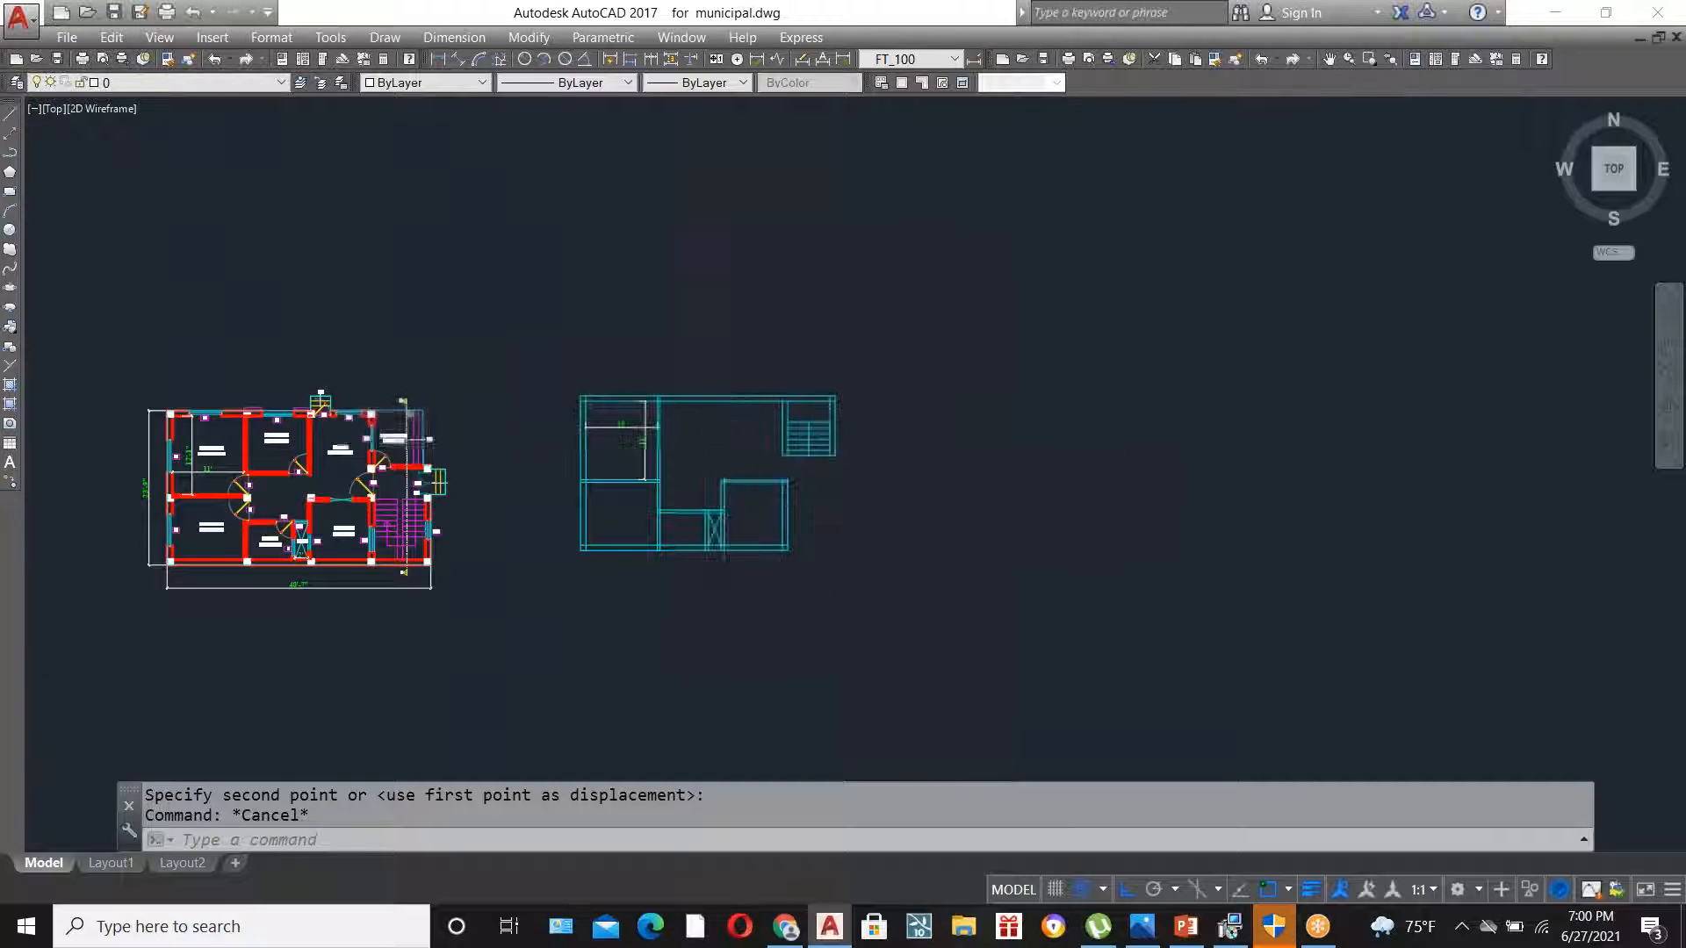
- Save the municipal drawing
{"action": "scroll", "coordinate": [721, 451], "scroll_direction": "up", "scroll_amount": 2}
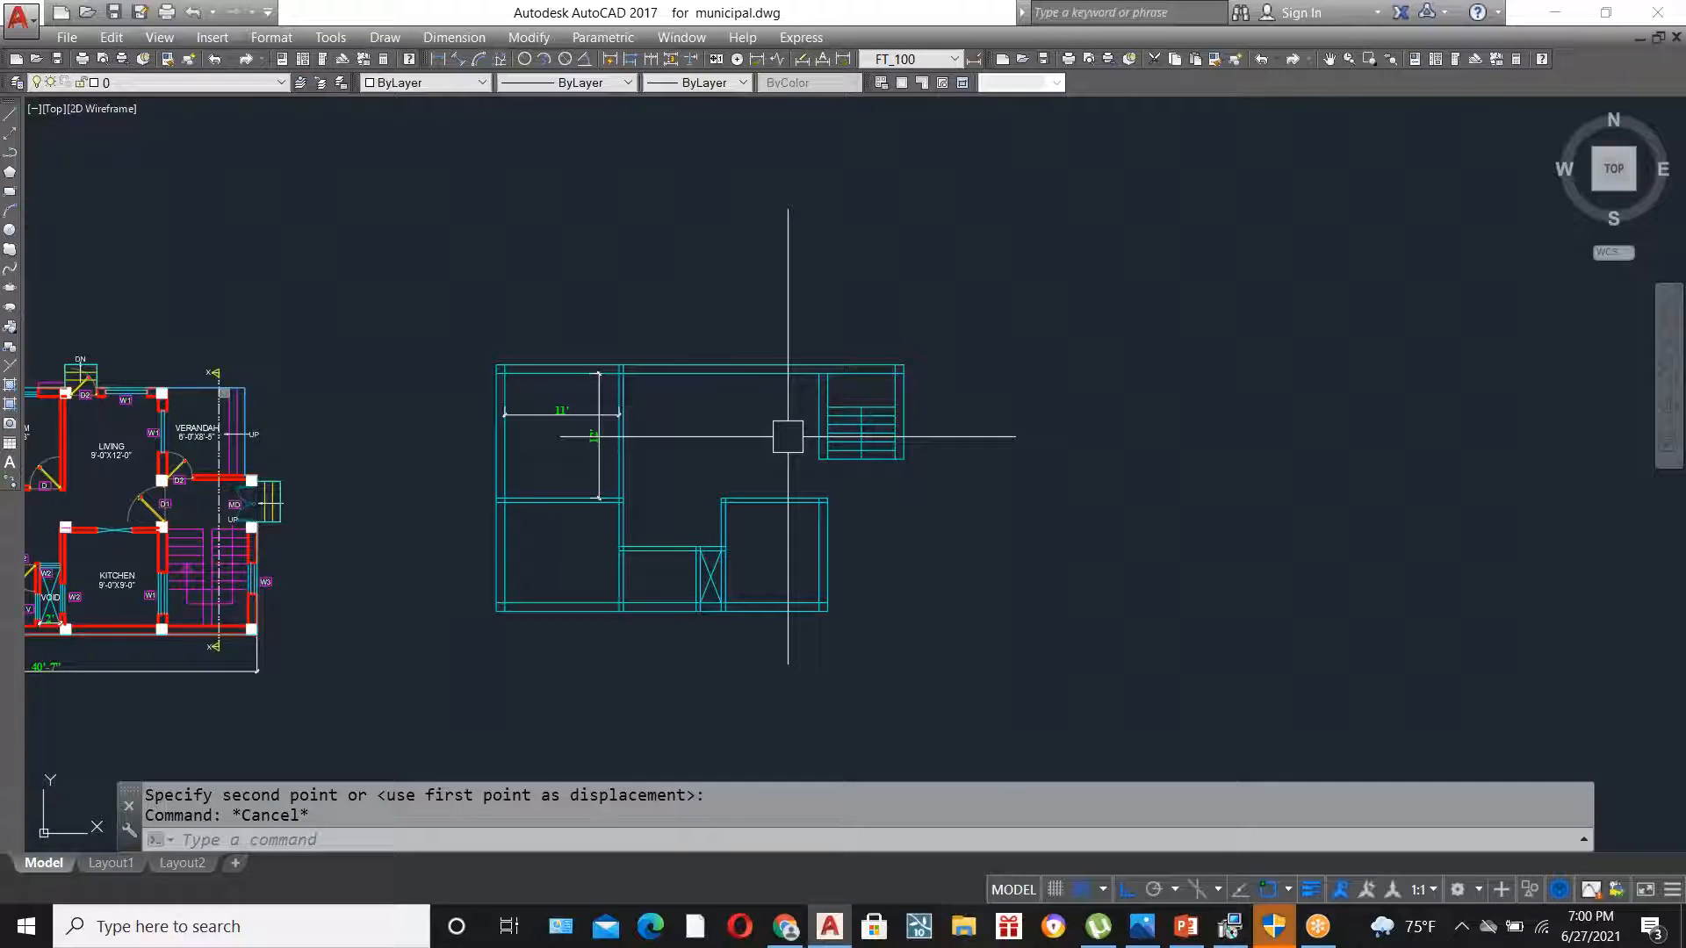
{"action": "key", "text": "ctrl+s"}
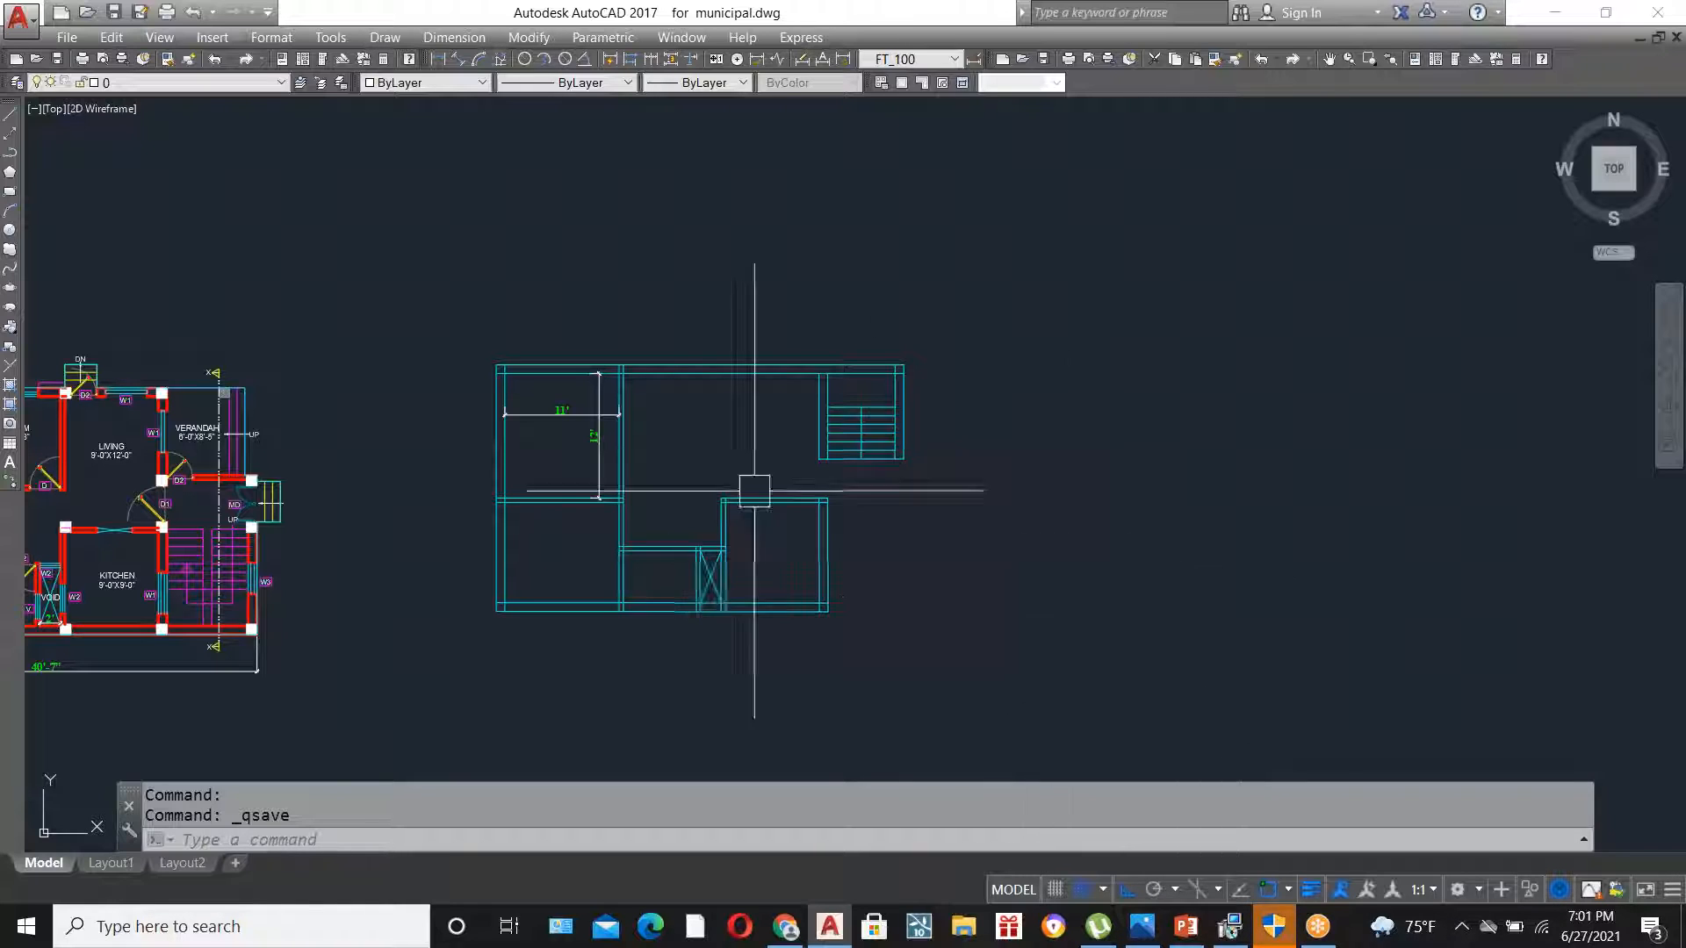
- Set the Standard text style's height to 10" through the FT_100 dimension style overrides, and make the overrides current
{"action": "scroll", "coordinate": [557, 422], "scroll_direction": "up", "scroll_amount": 6}
{"action": "scroll", "coordinate": [549, 351], "scroll_direction": "up", "scroll_amount": 2}
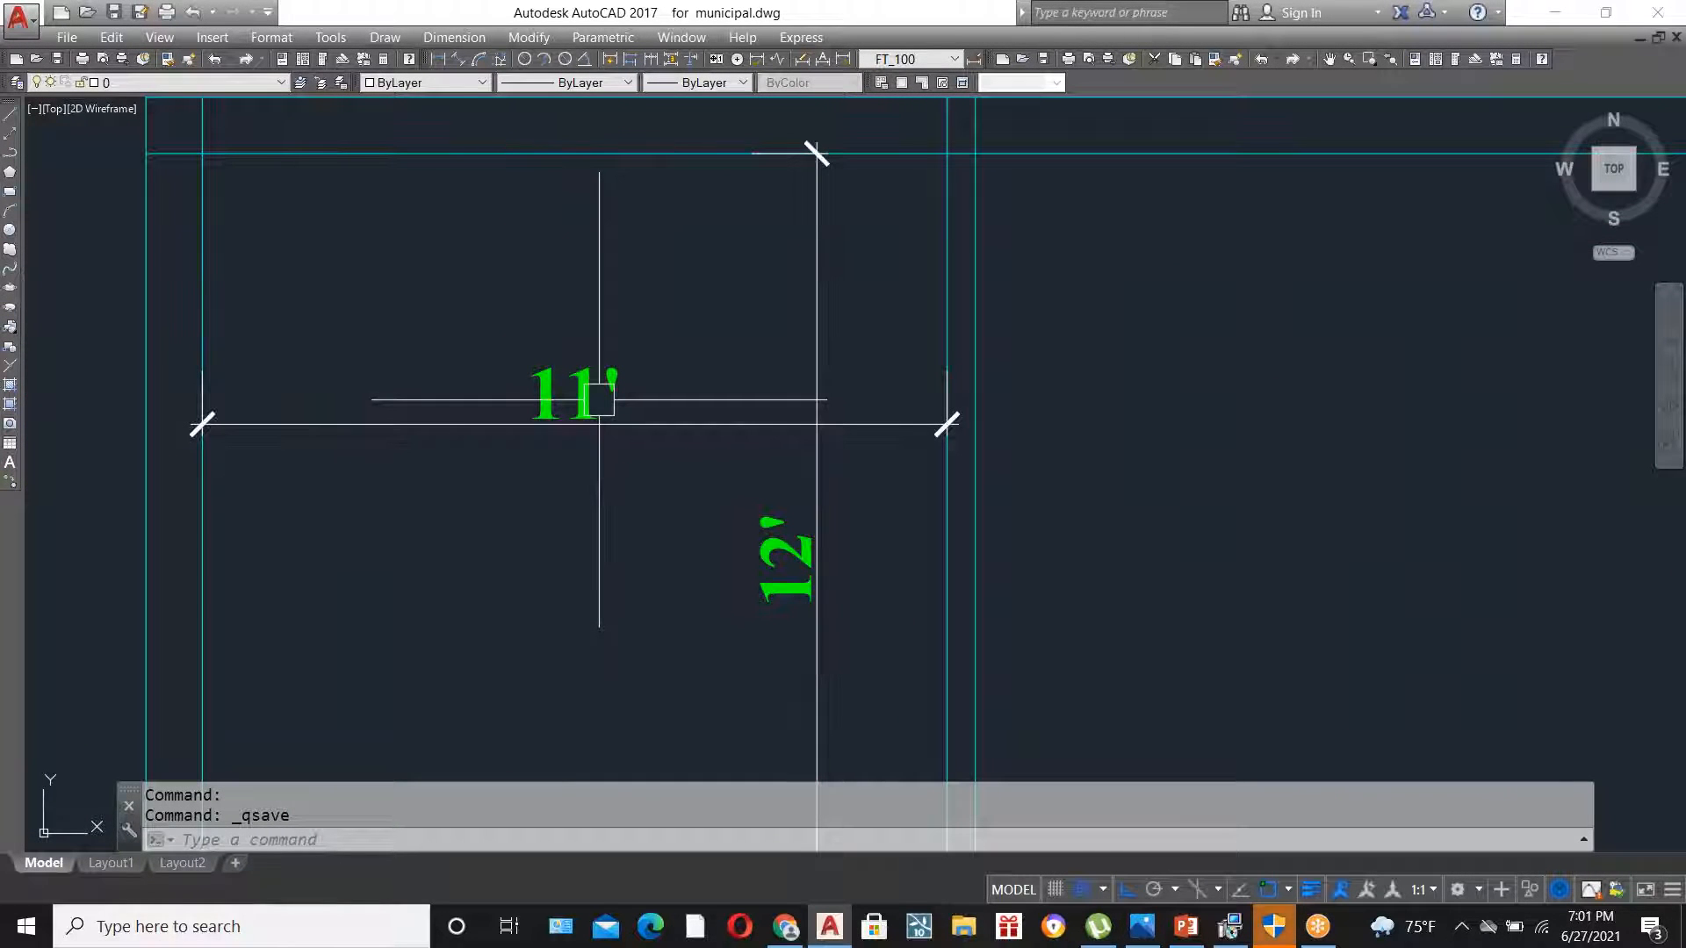
{"action": "scroll", "coordinate": [1034, 410], "scroll_direction": "down", "scroll_amount": 2}
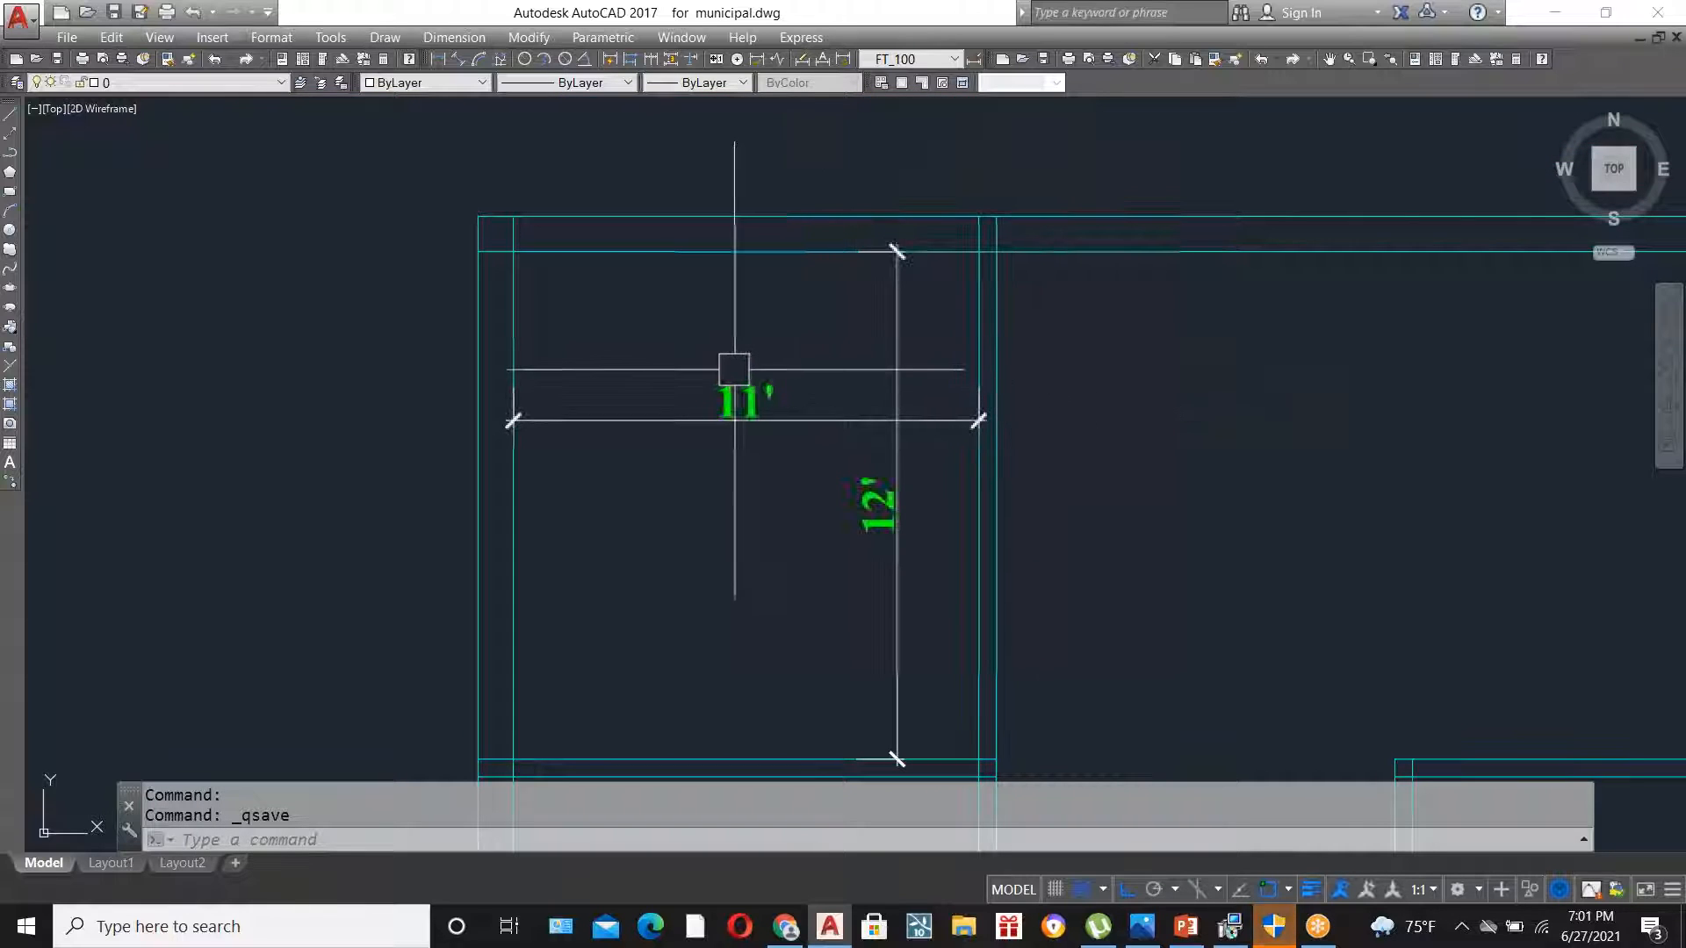
{"action": "scroll", "coordinate": [734, 368], "scroll_direction": "up", "scroll_amount": 2}
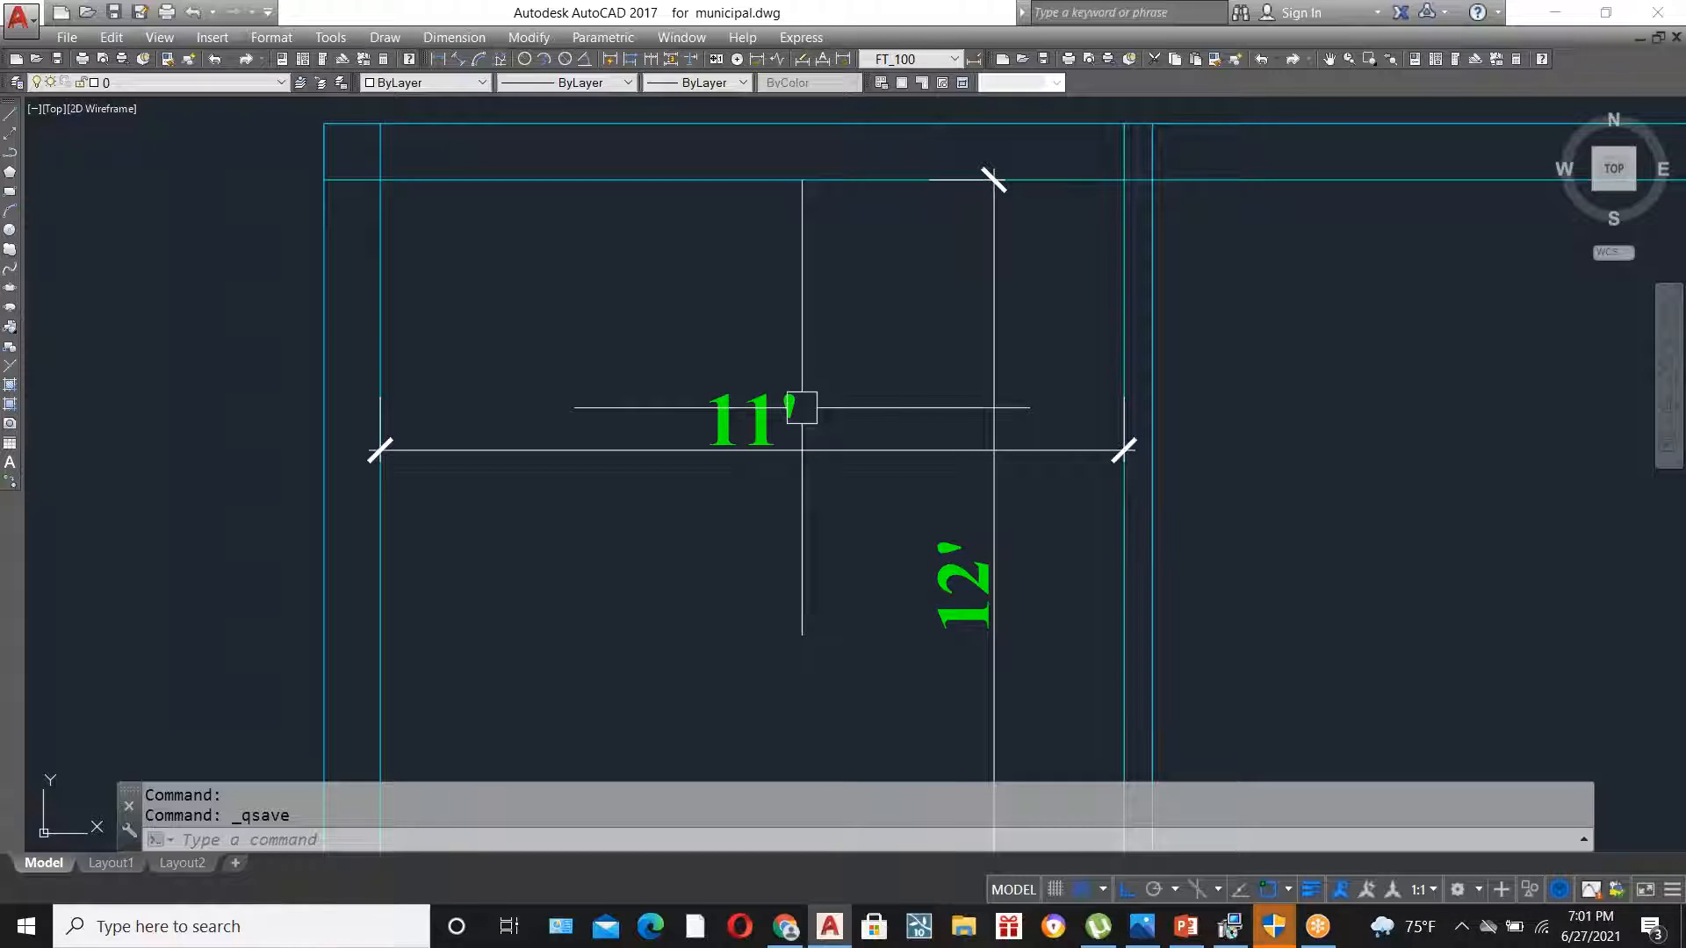
{"action": "type", "text": "d"}
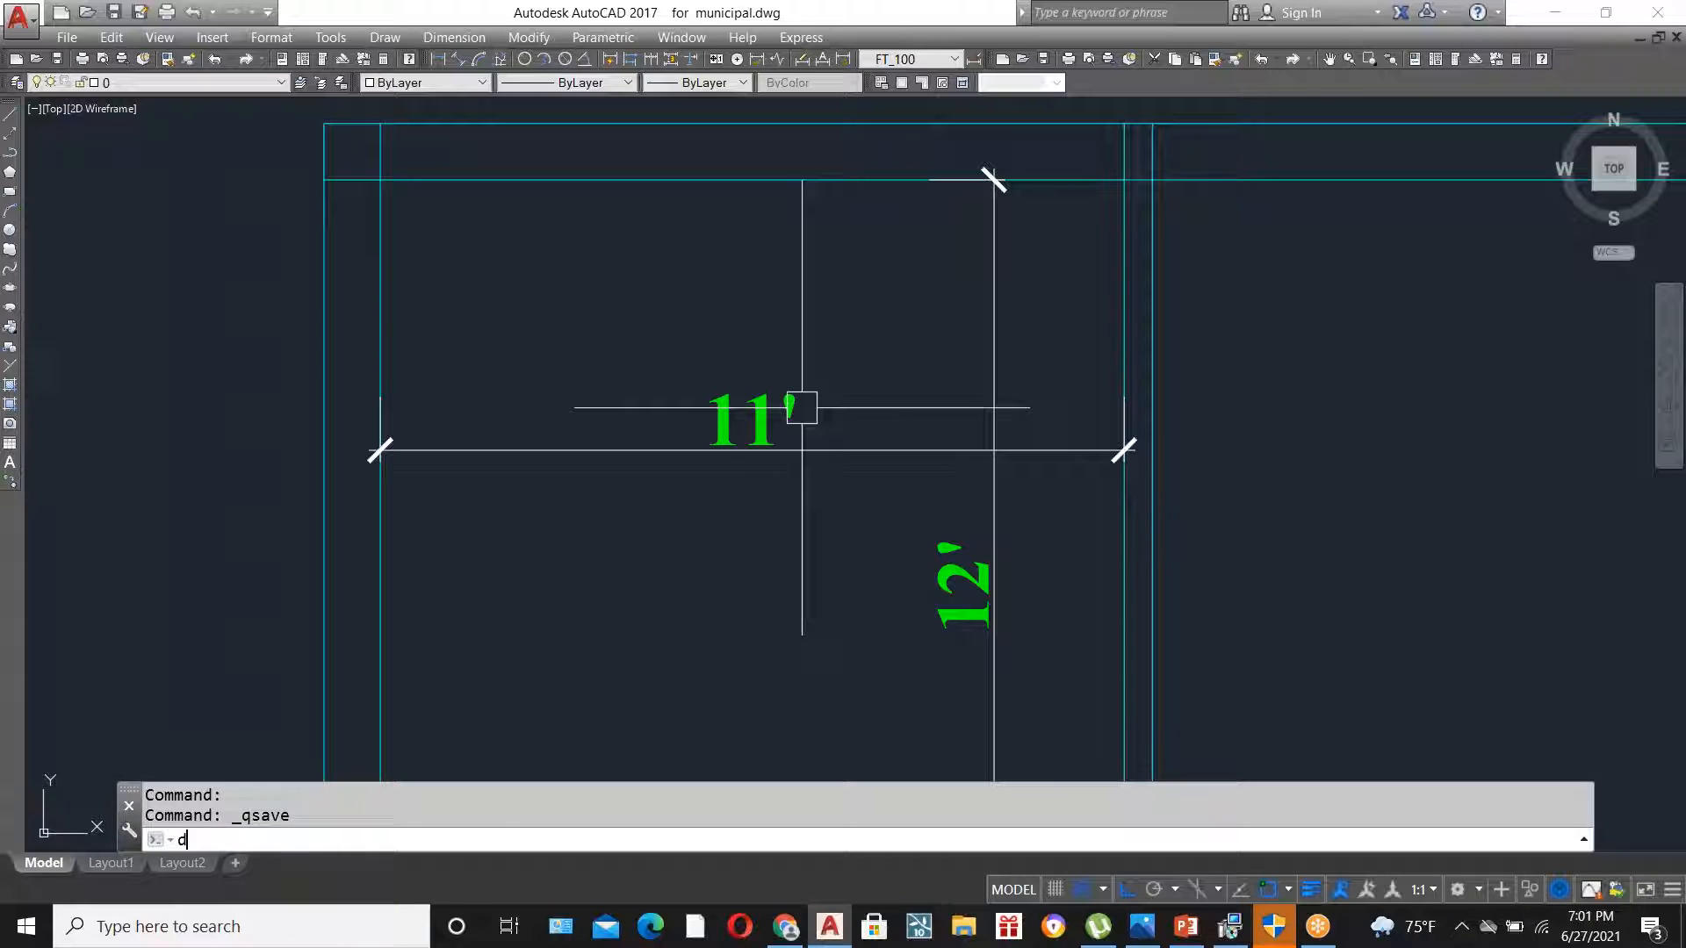
{"action": "key", "text": "Return"}
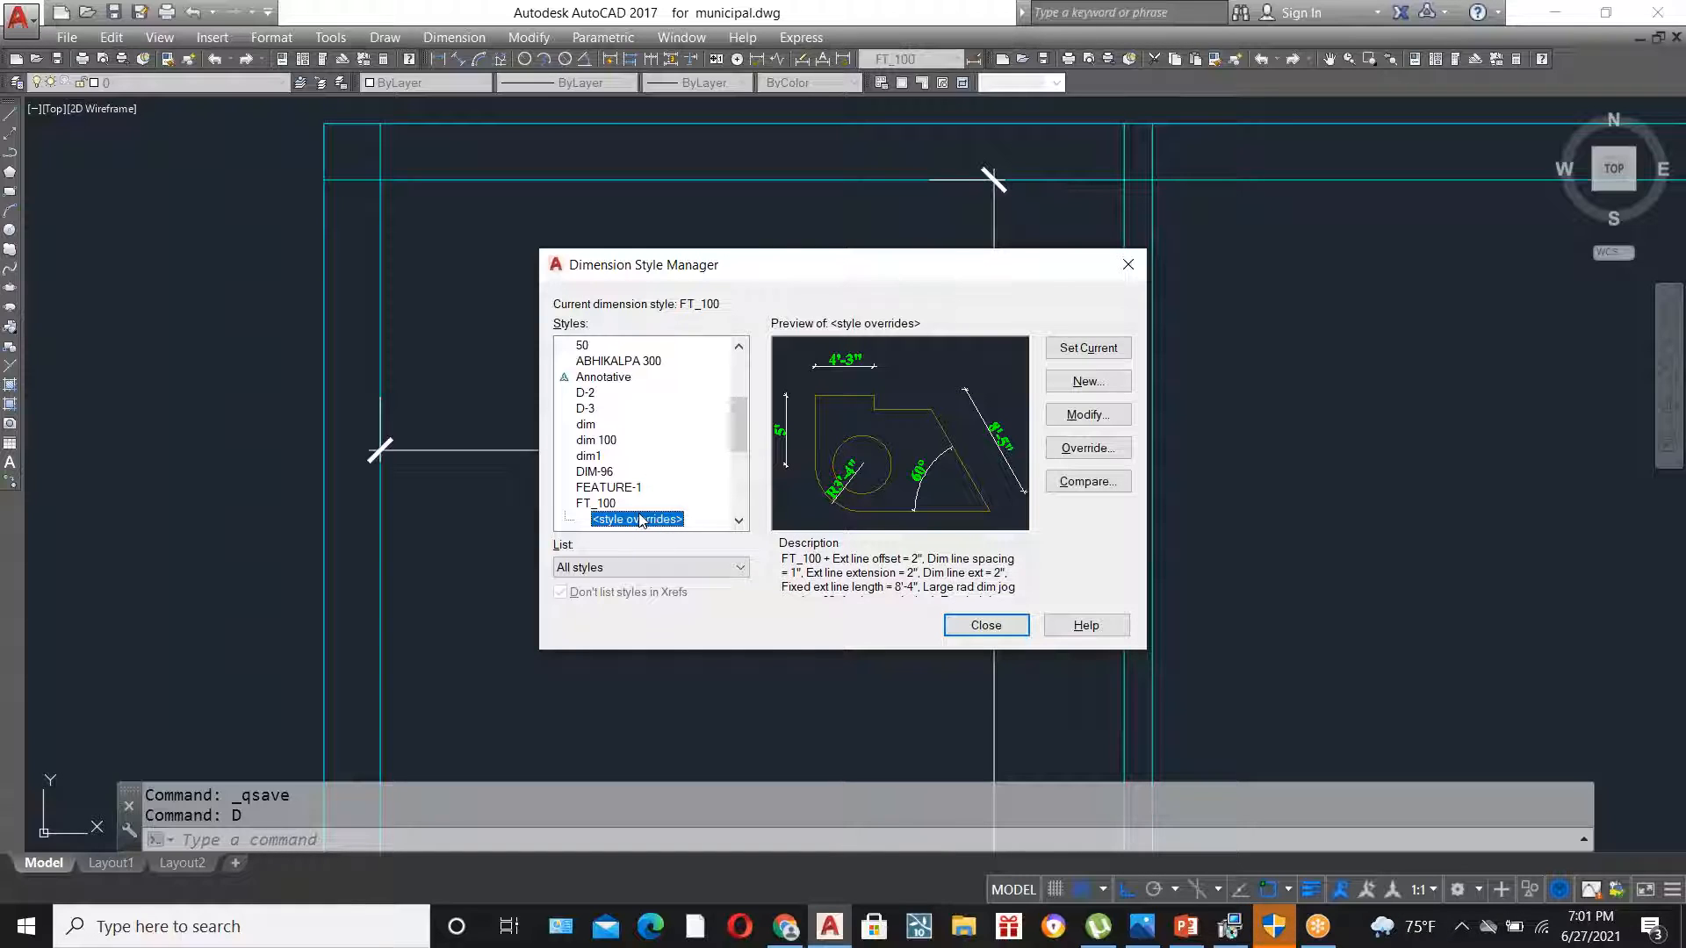
{"action": "left_click", "coordinate": [1071, 416]}
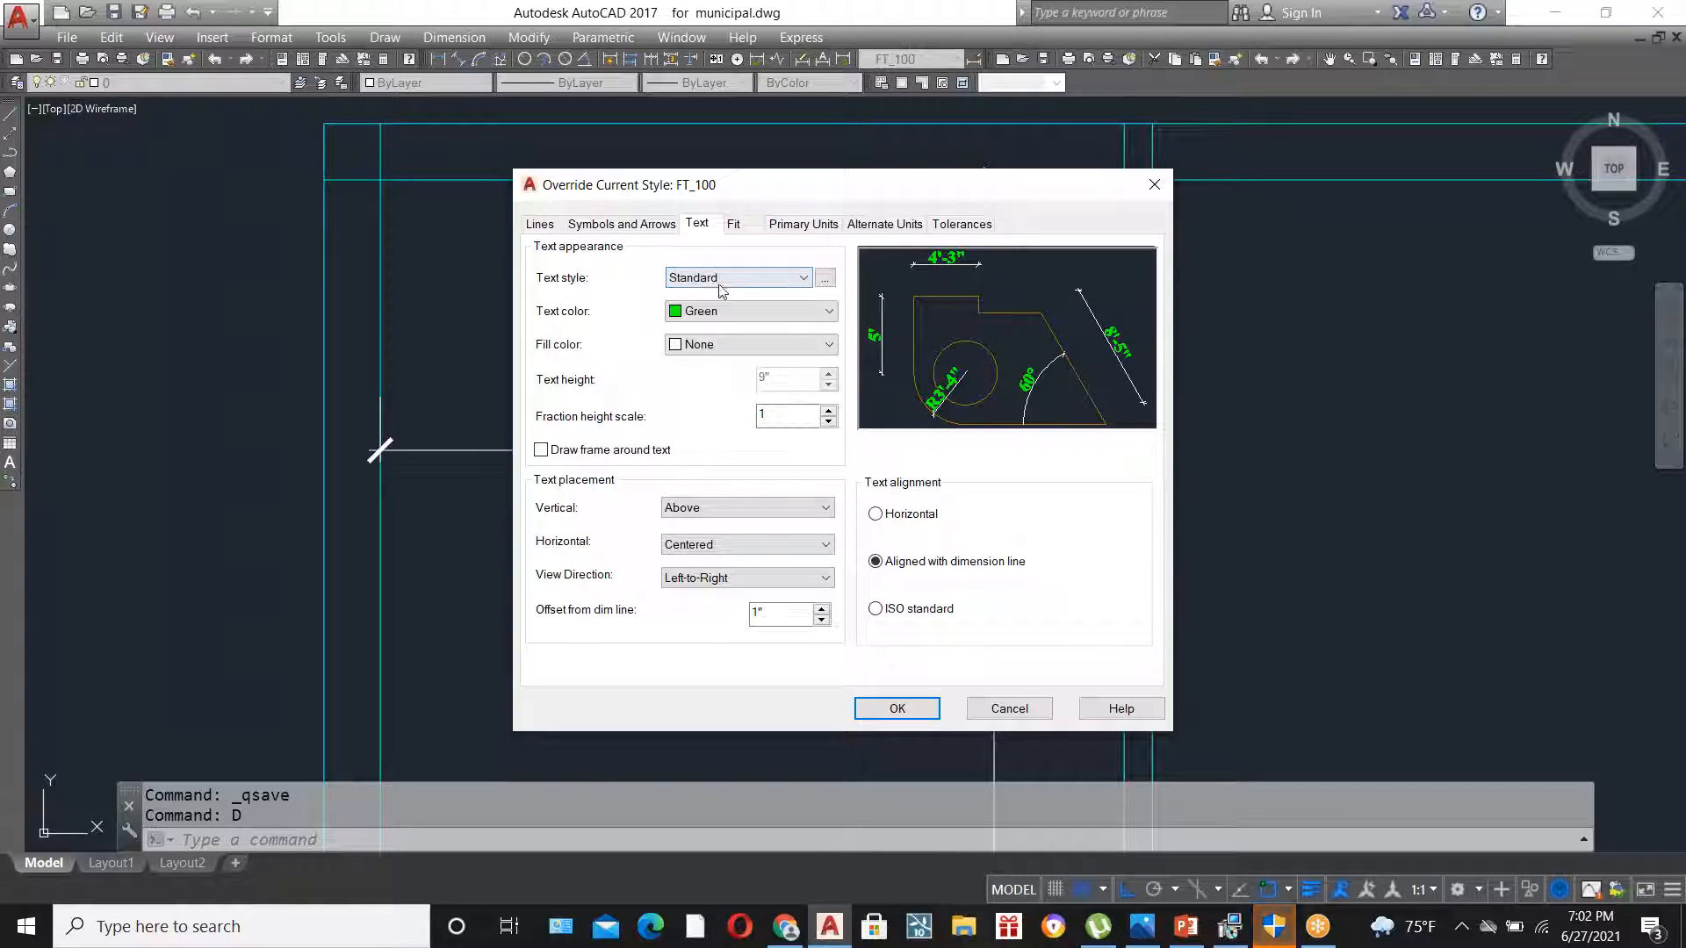
{"action": "left_click", "coordinate": [825, 279]}
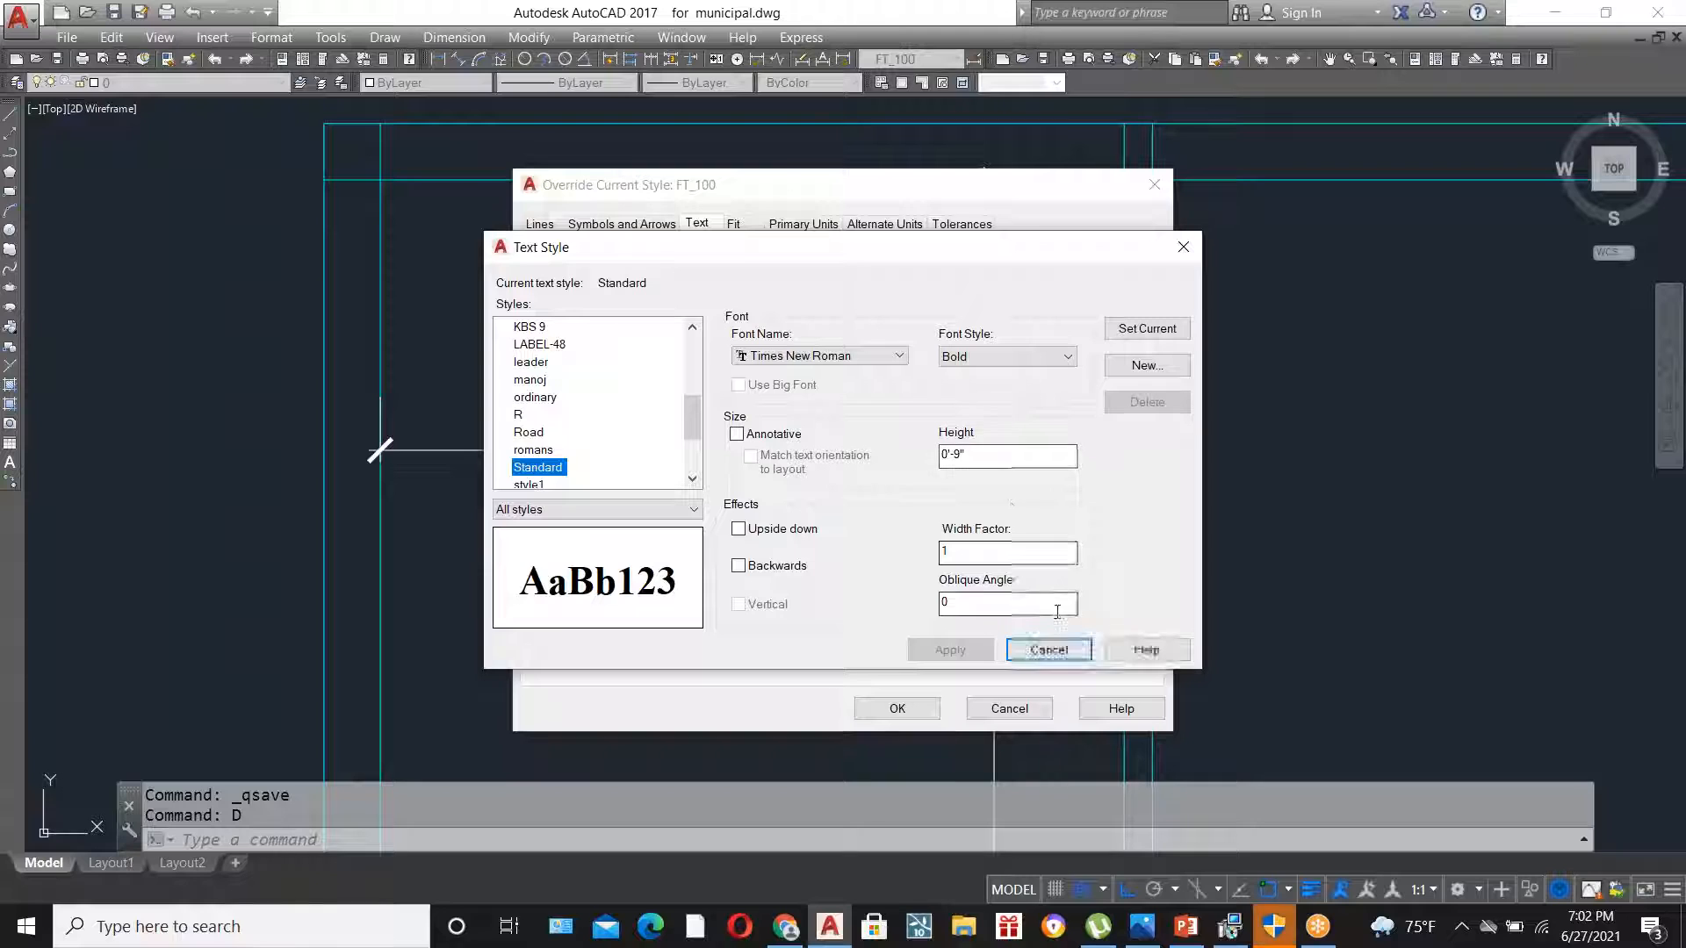
{"action": "left_click_drag", "start_coordinate": [943, 453], "coordinate": [962, 455]}
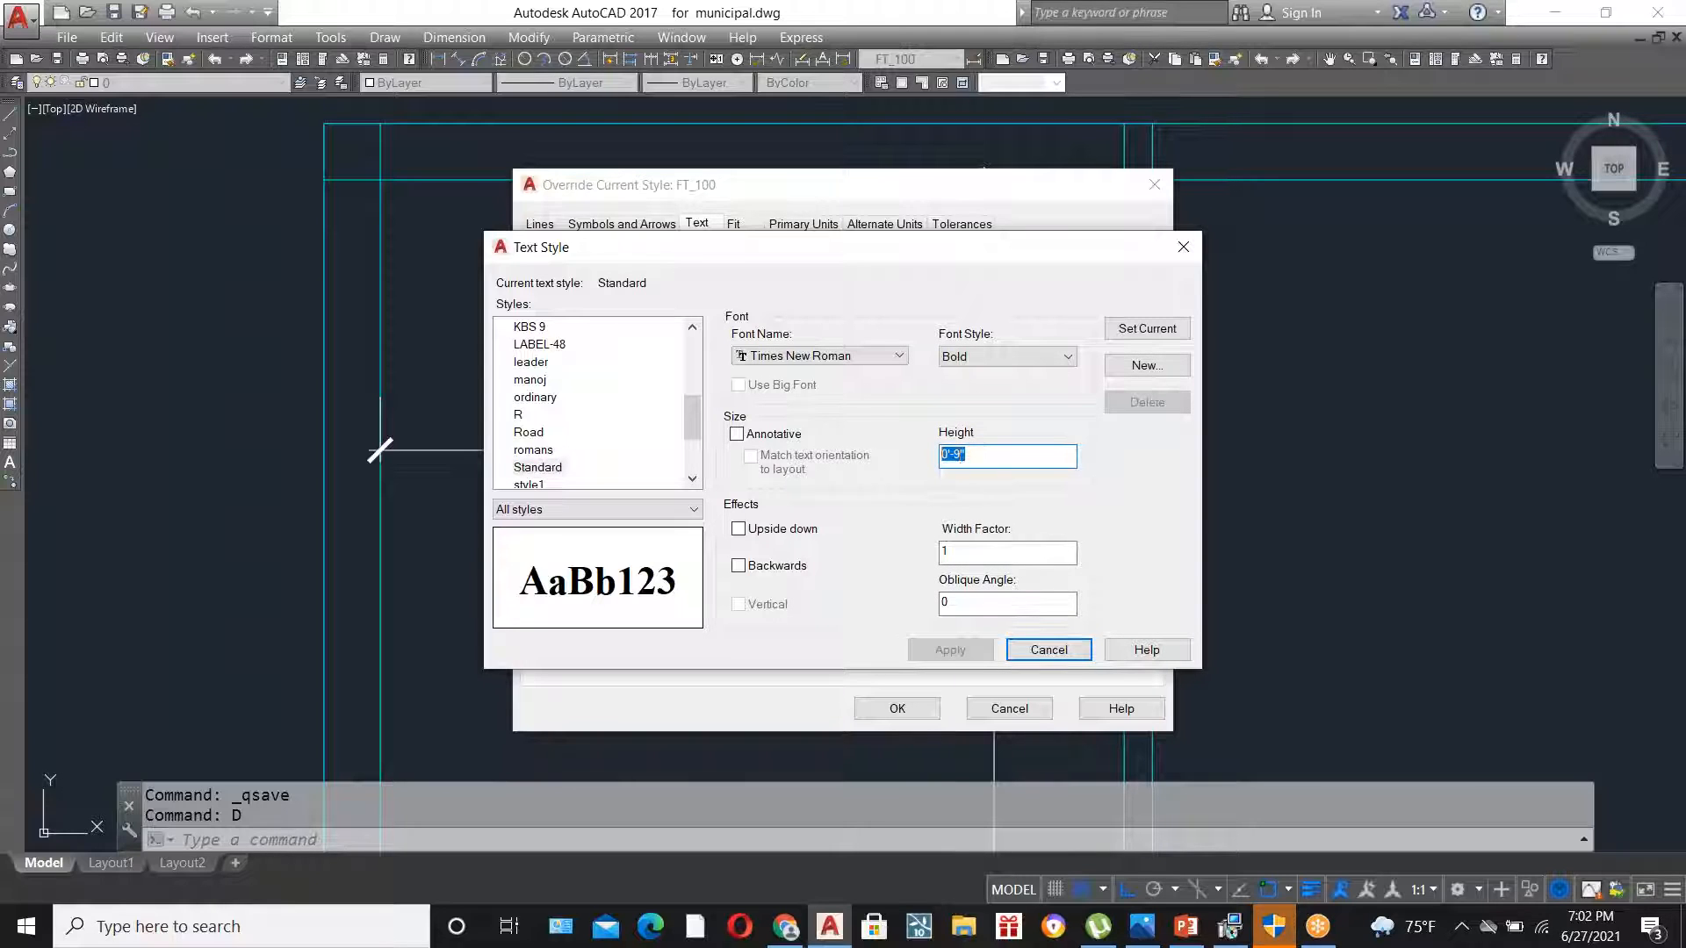
{"action": "type", "text": "10"}
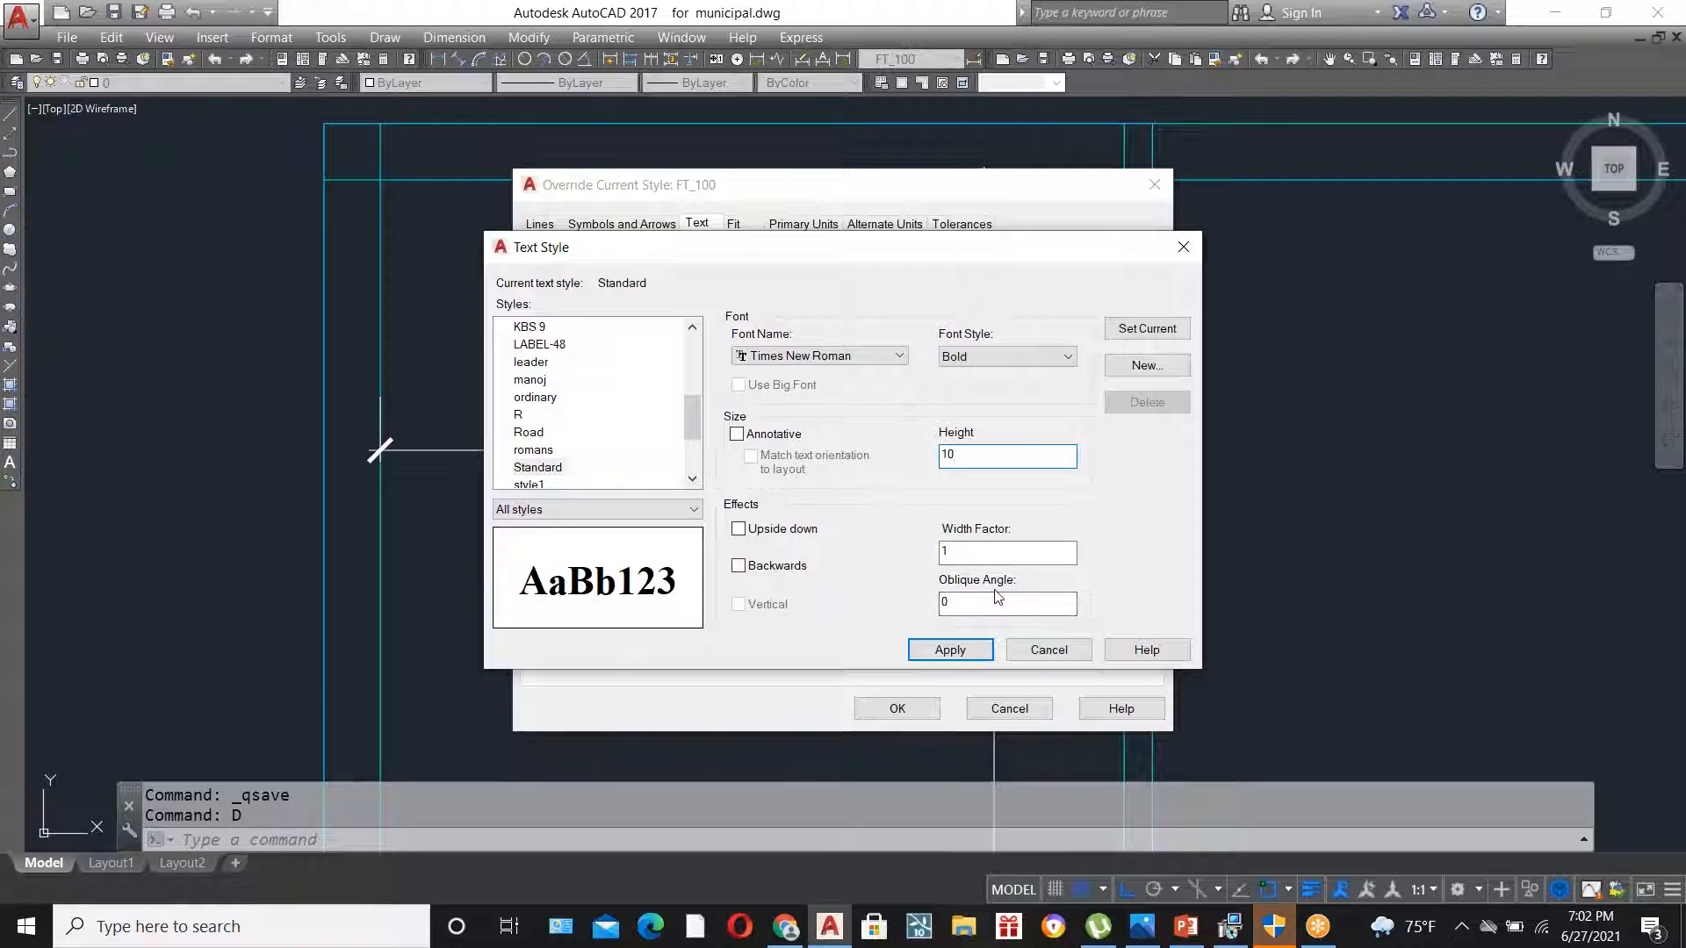
{"action": "left_click", "coordinate": [950, 651]}
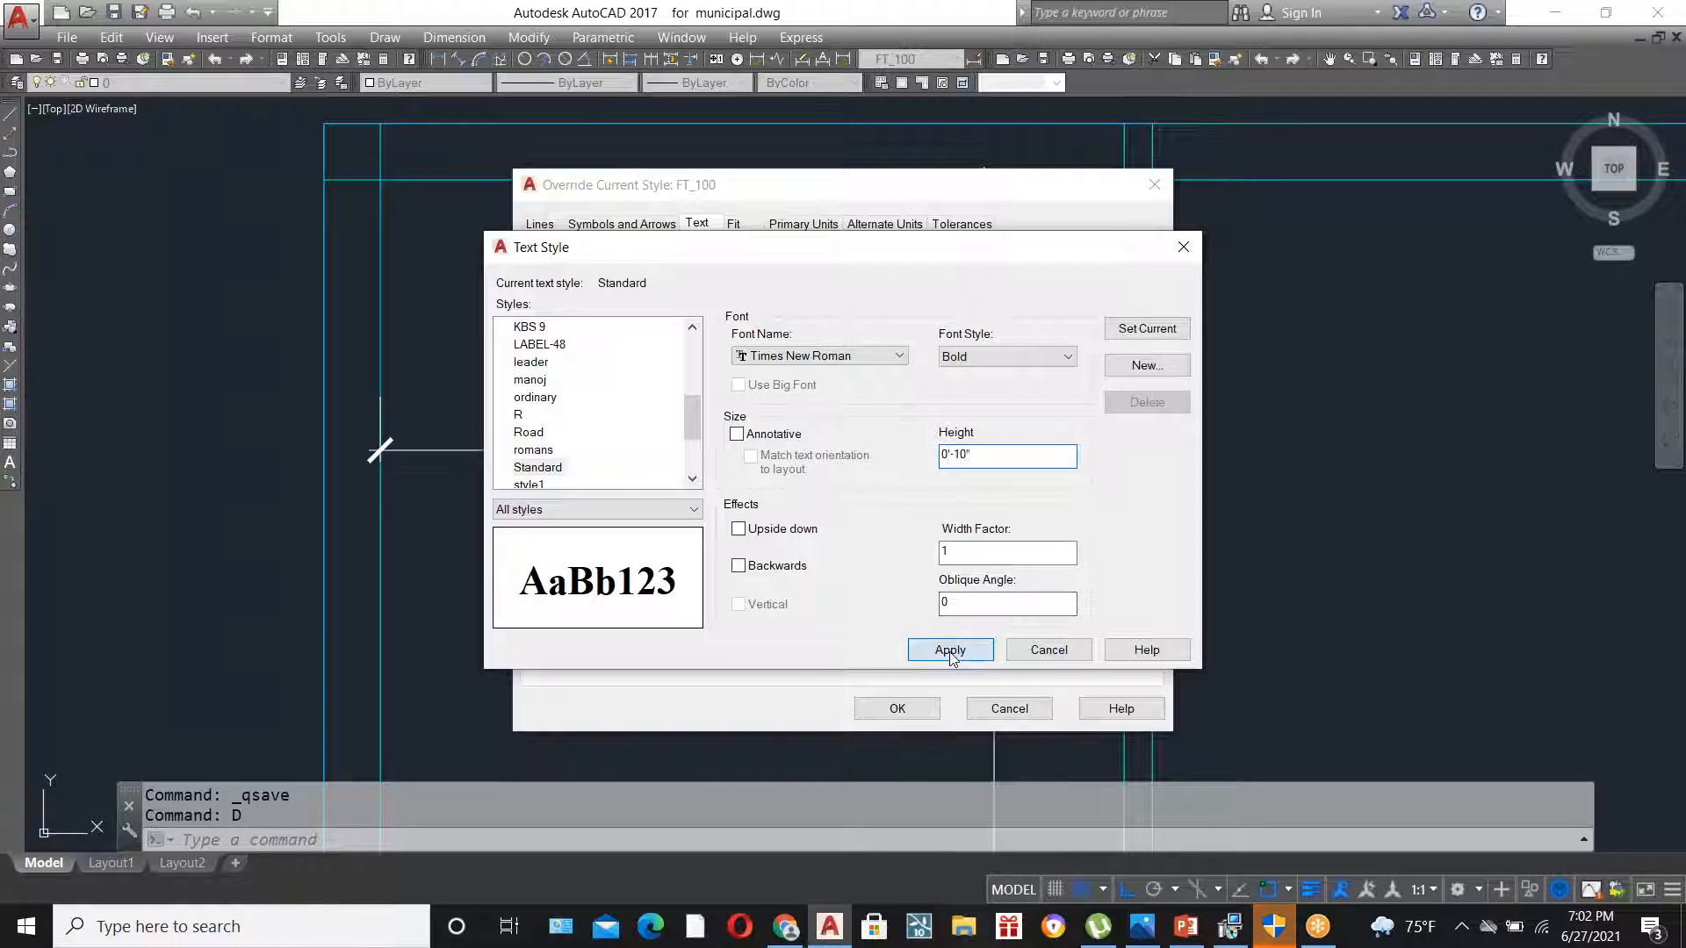
{"action": "left_click", "coordinate": [1047, 650]}
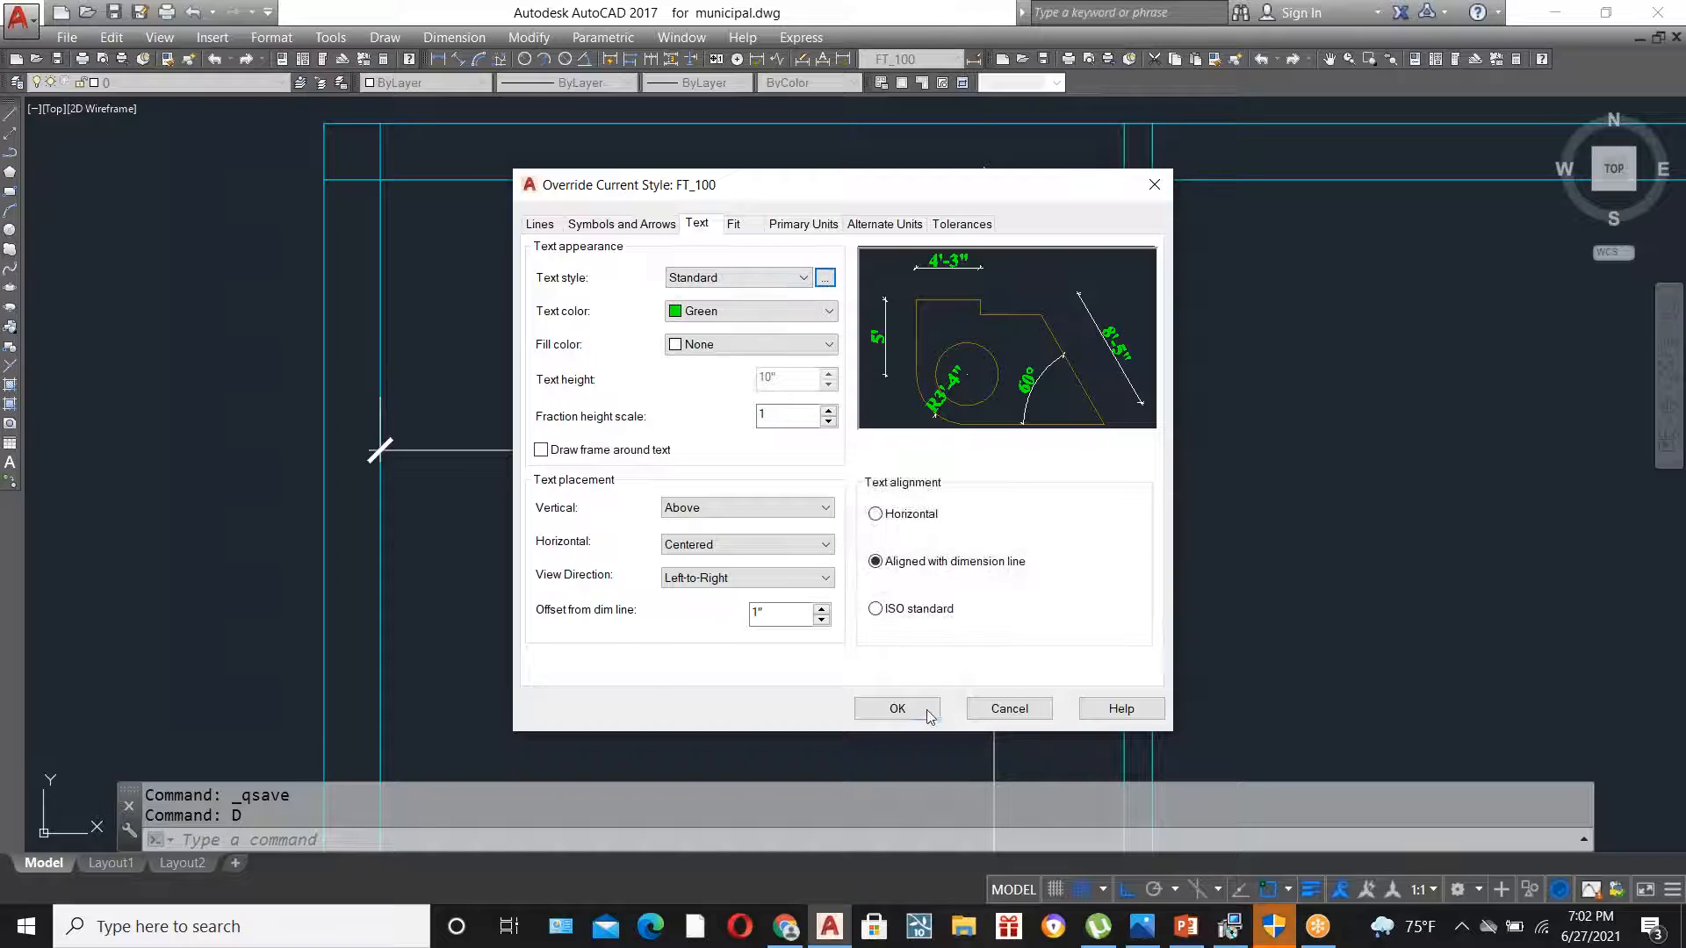
{"action": "left_click", "coordinate": [896, 709]}
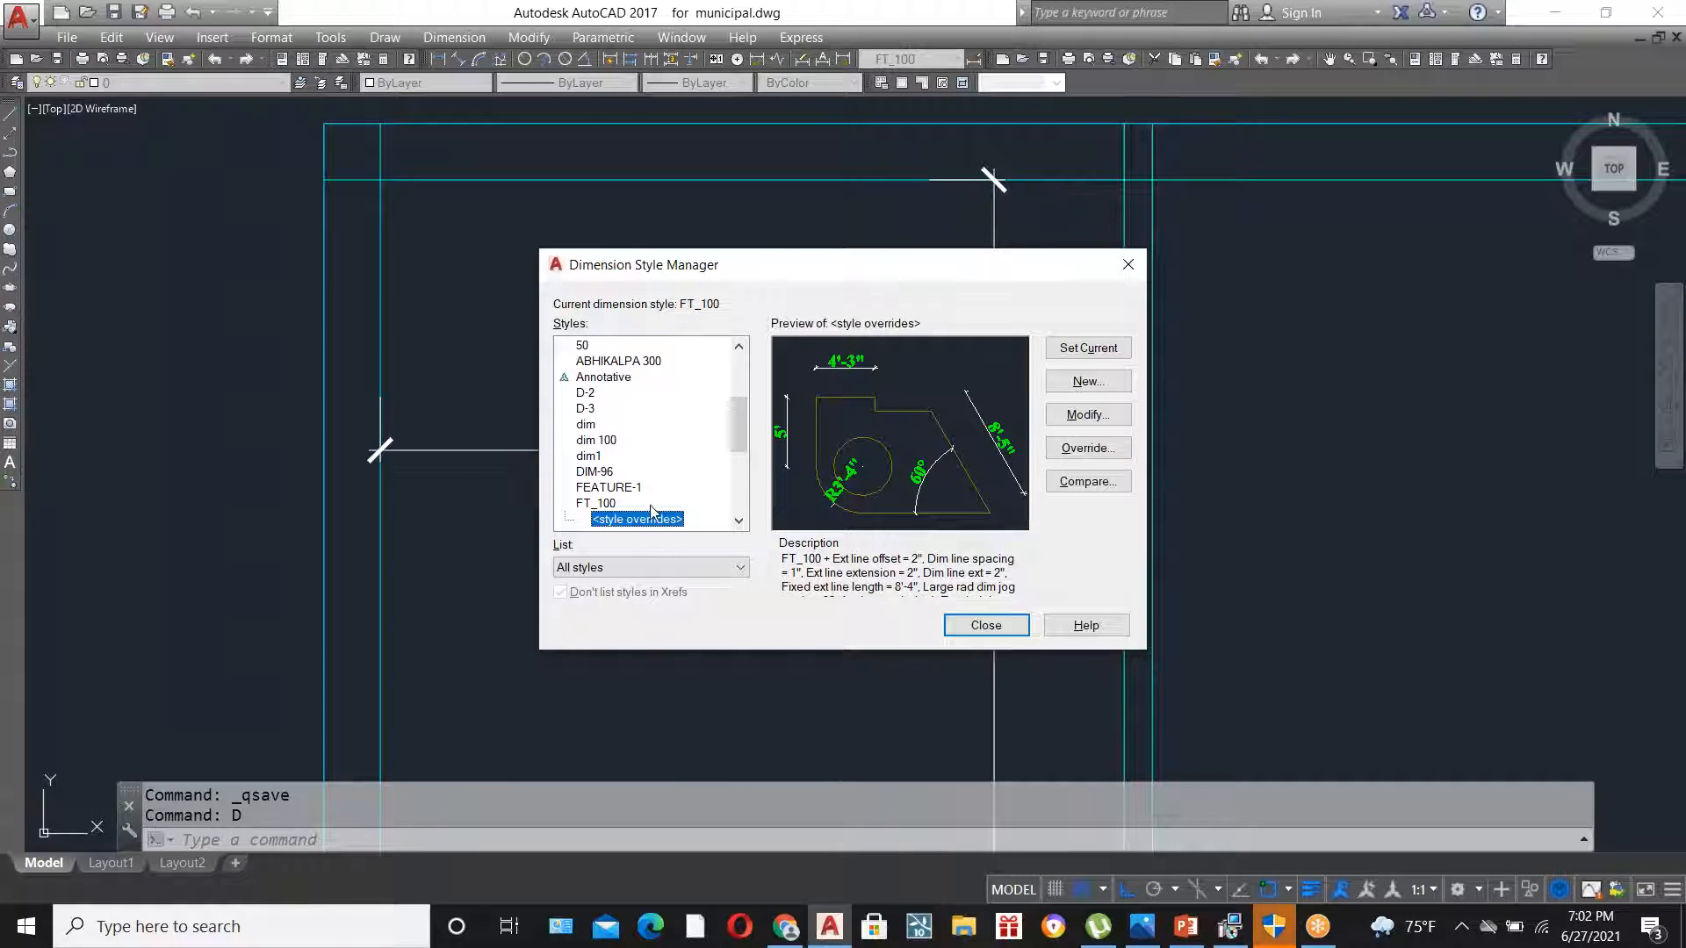
{"action": "left_click", "coordinate": [1088, 348]}
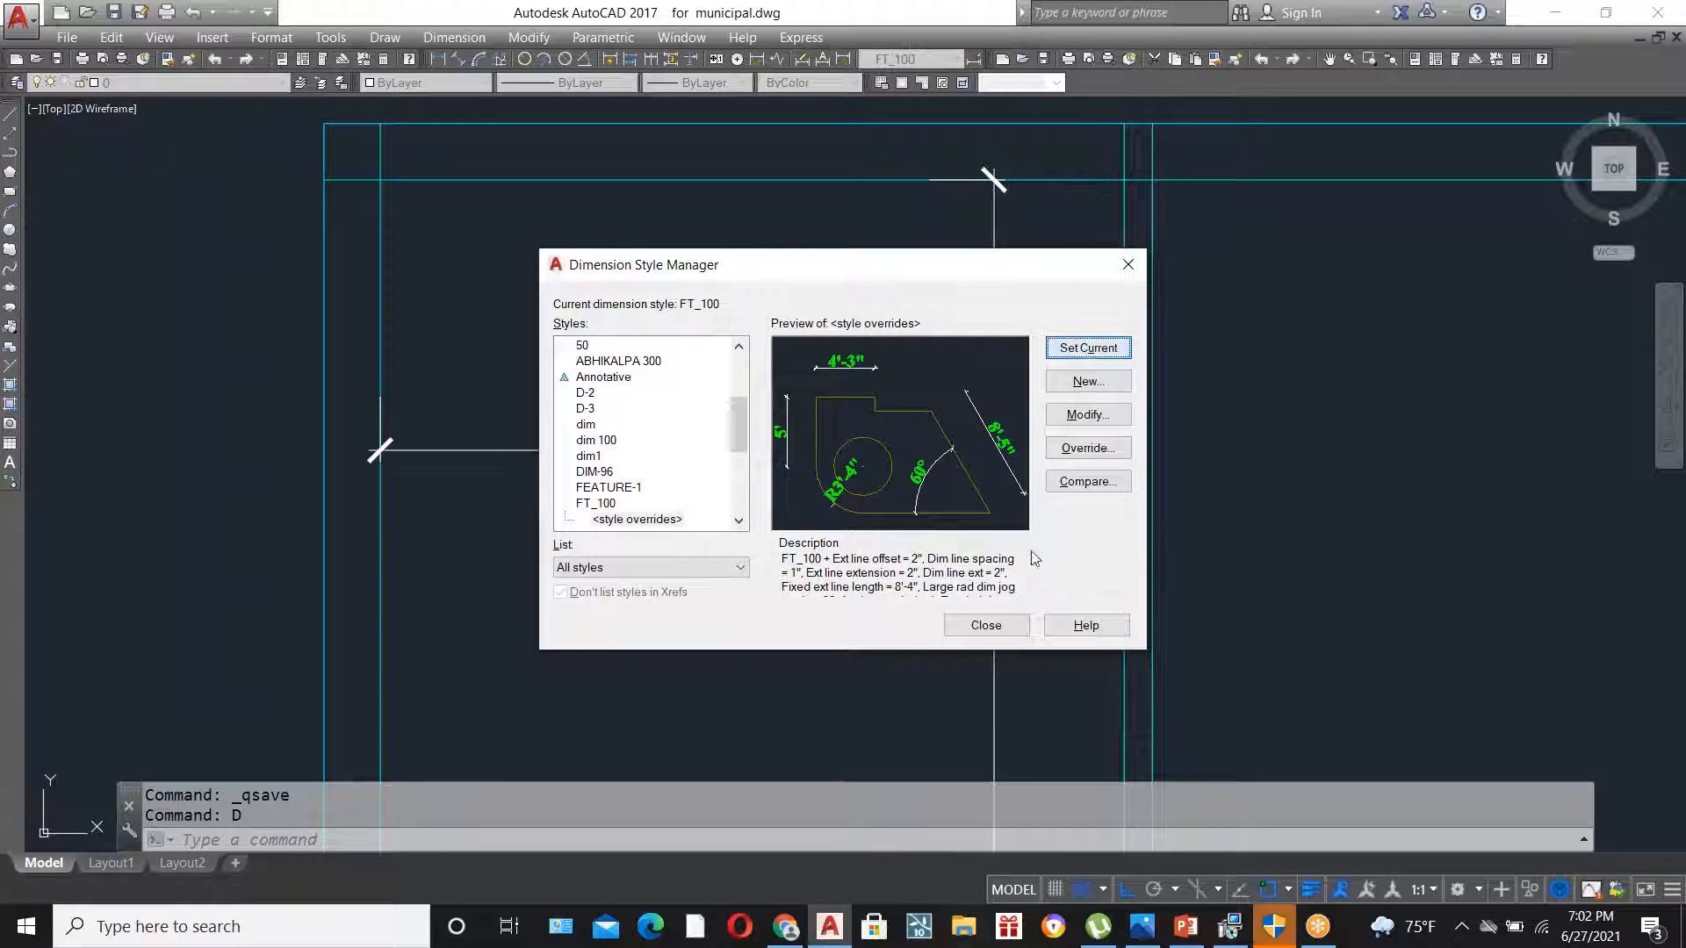
{"action": "left_click", "coordinate": [986, 626]}
- Add a horizontal linear dimension above the upper-left room, from its outer left corner to the near face of its right wall
{"action": "scroll", "coordinate": [971, 589], "scroll_direction": "down", "scroll_amount": 4}
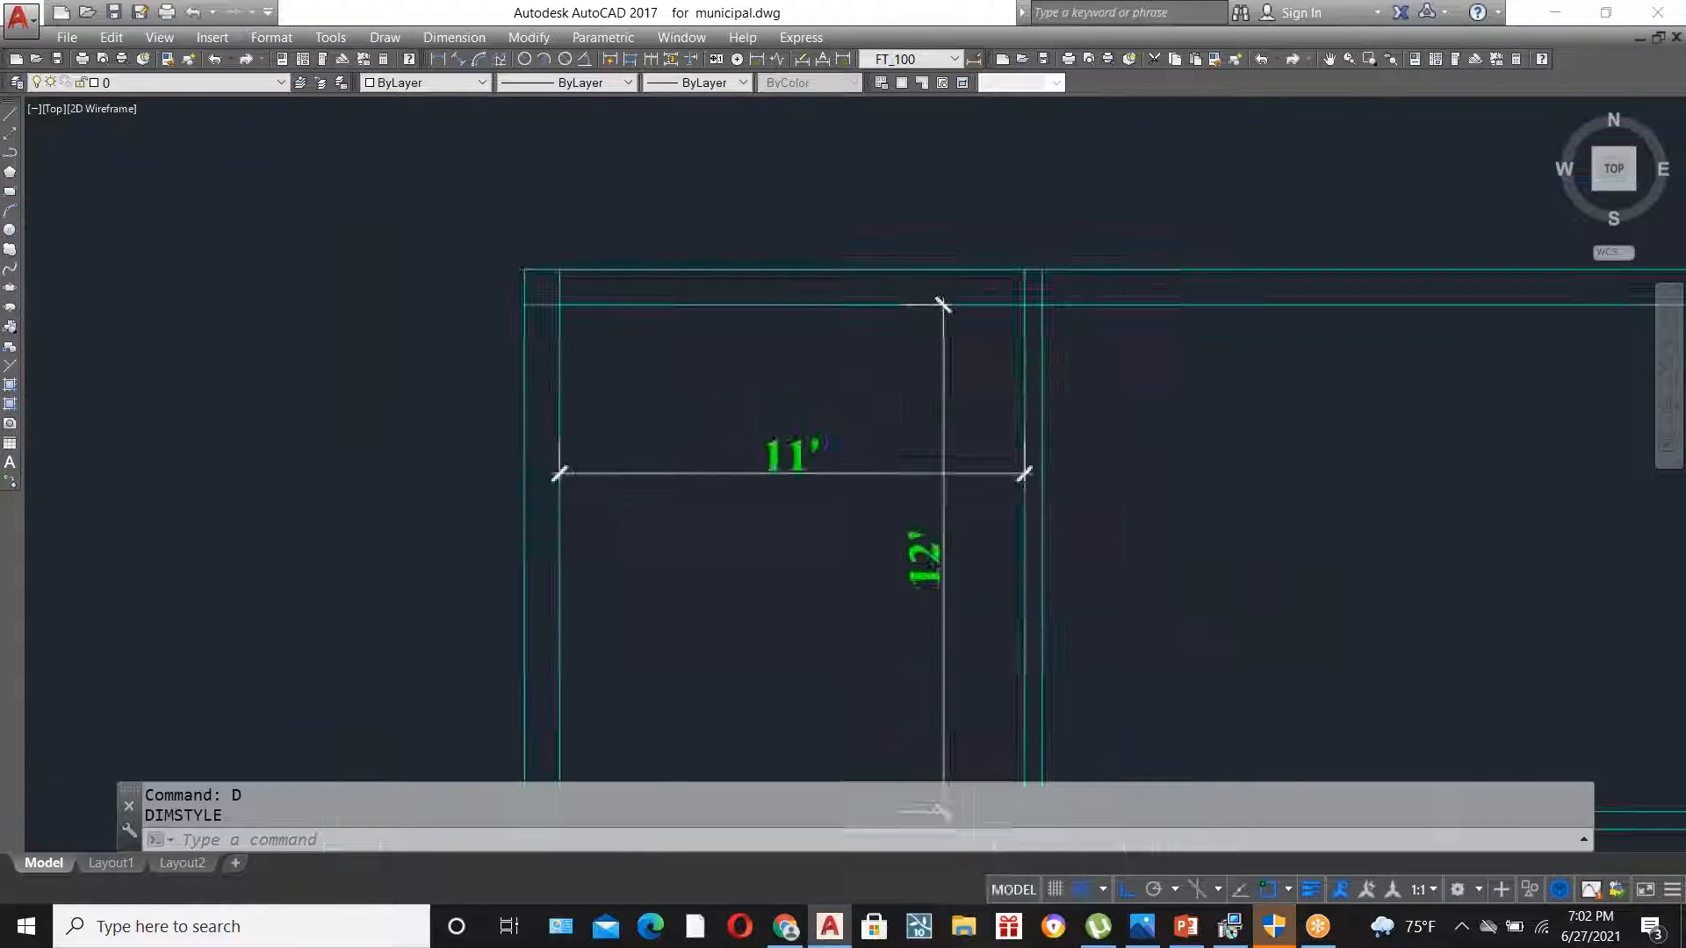
{"action": "type", "text": "DLI"}
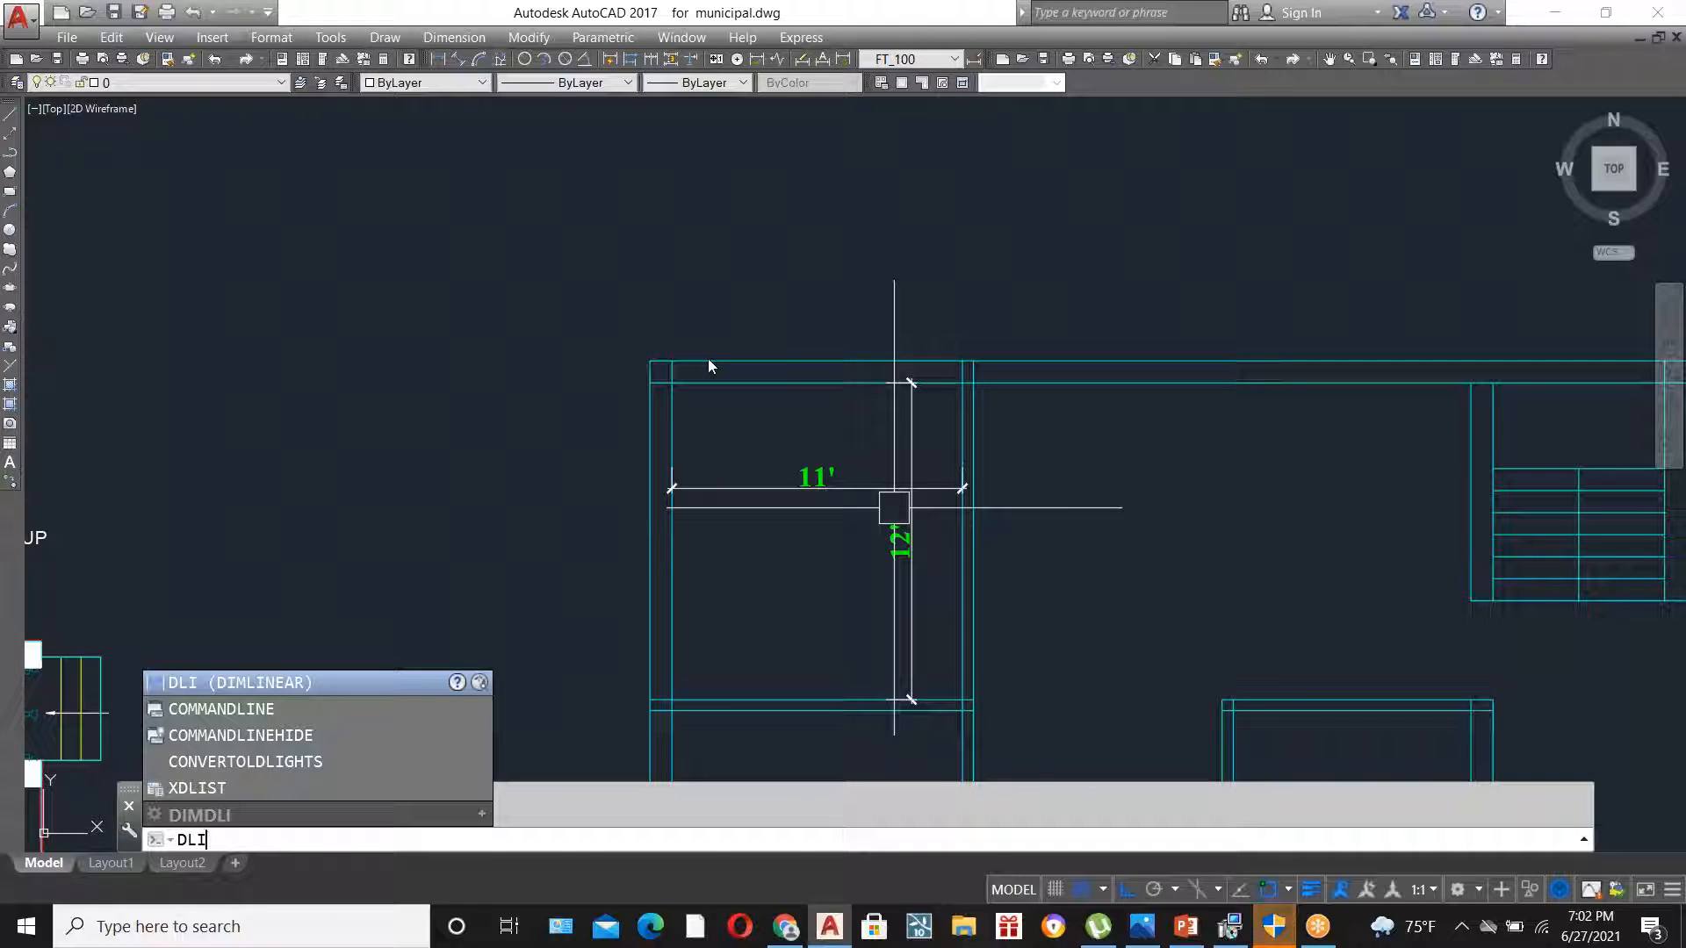
{"action": "key", "text": "Return"}
{"action": "left_click", "coordinate": [650, 361]}
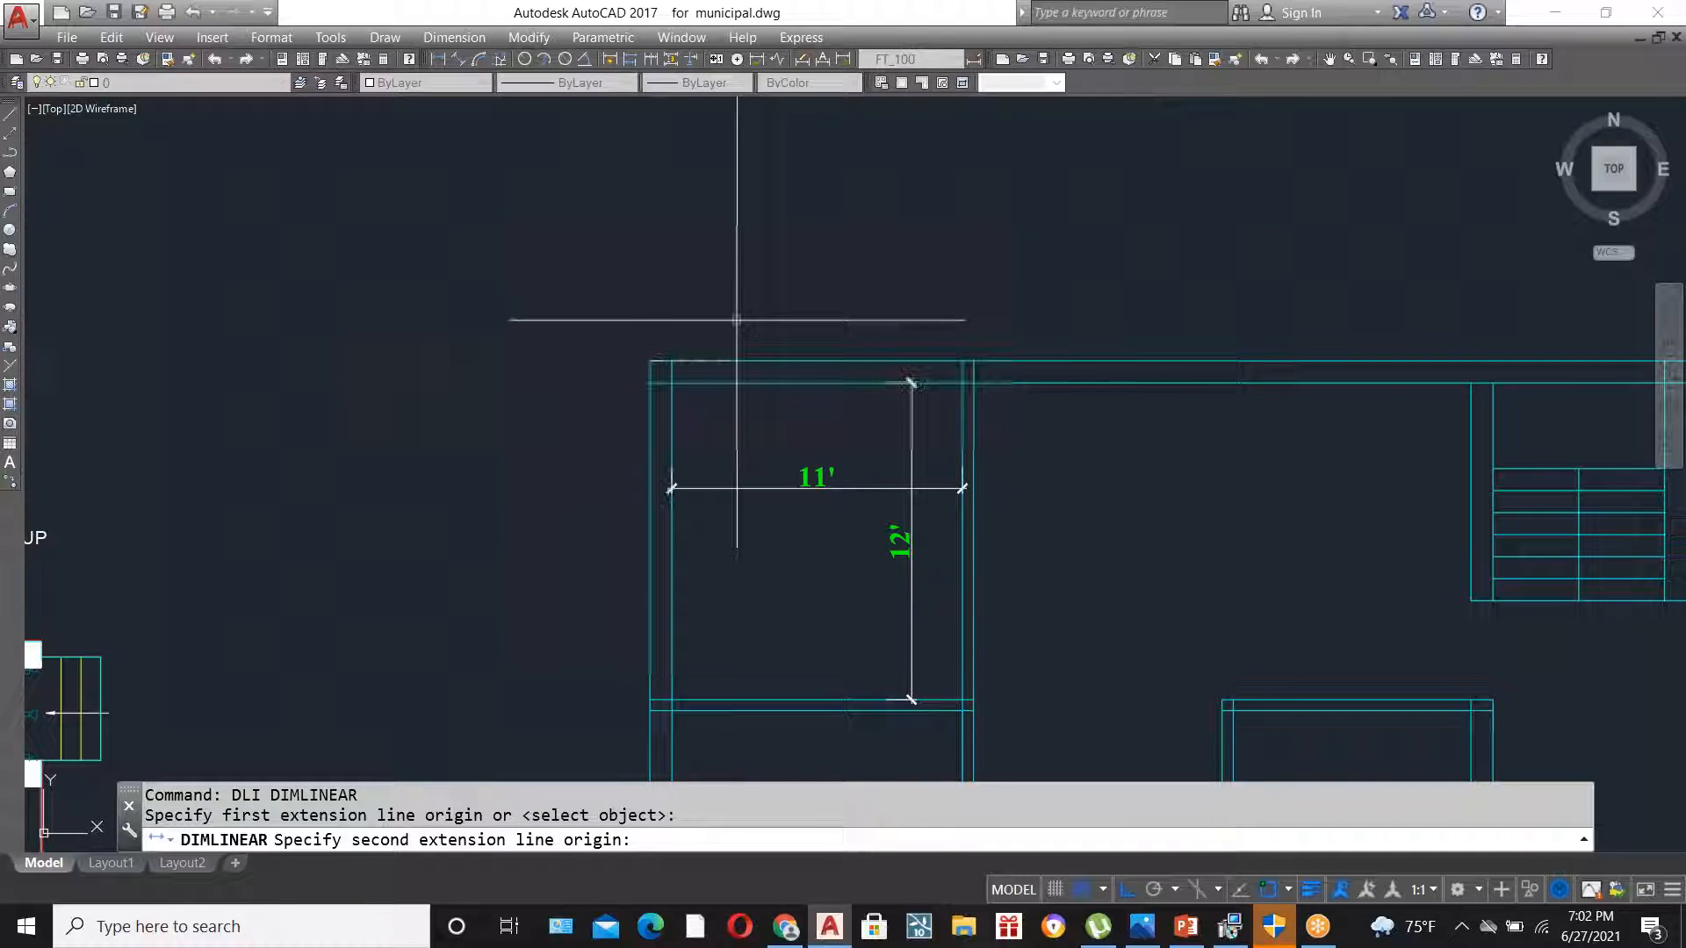
{"action": "left_click", "coordinate": [963, 360]}
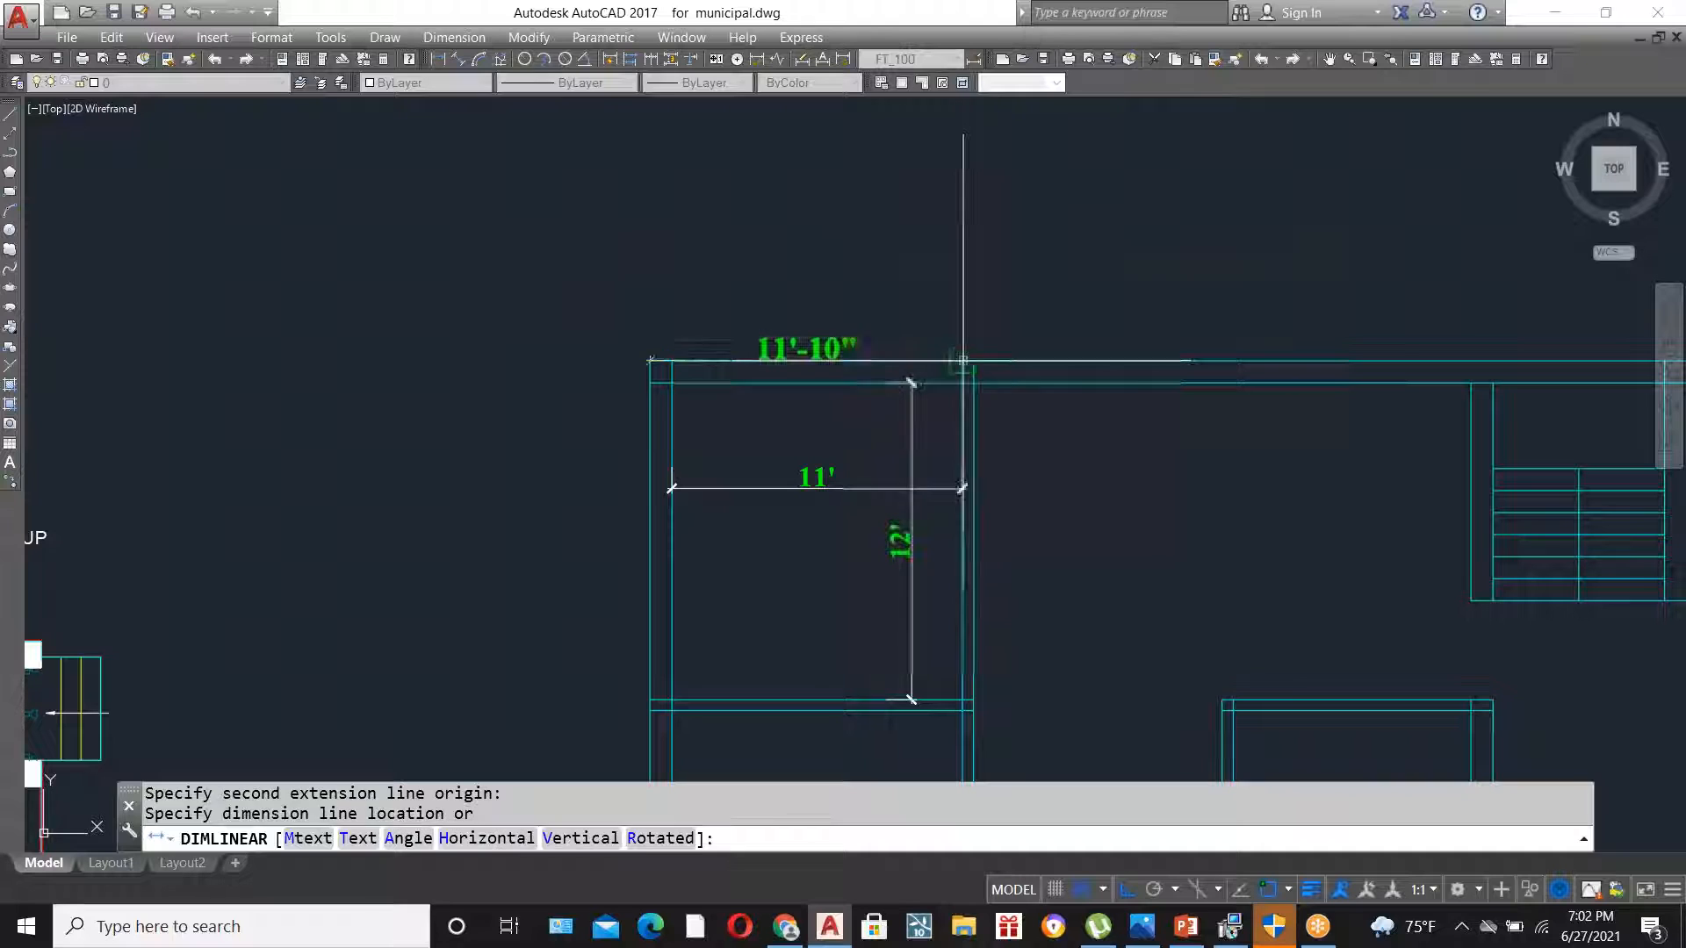
{"action": "left_click", "coordinate": [963, 300]}
{"action": "scroll", "coordinate": [828, 474], "scroll_direction": "up", "scroll_amount": 4}
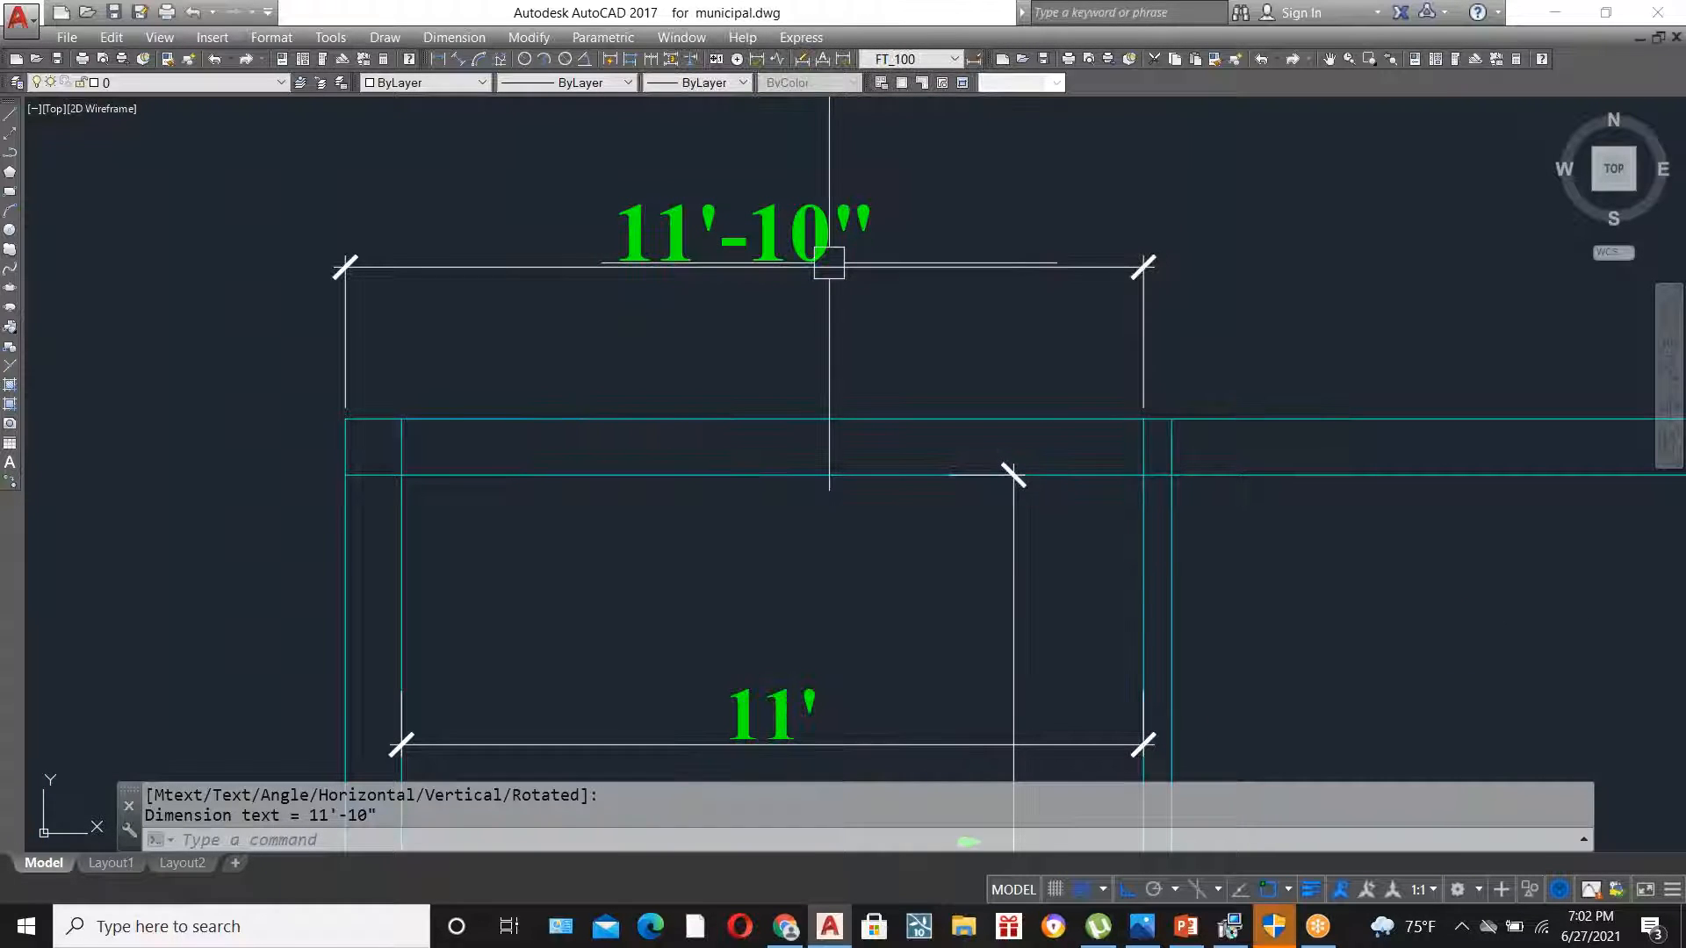
- Delete the three dimensions on the upper-left room: the inner width, the inner height and the one above the wall
{"action": "scroll", "coordinate": [833, 321], "scroll_direction": "down", "scroll_amount": 2}
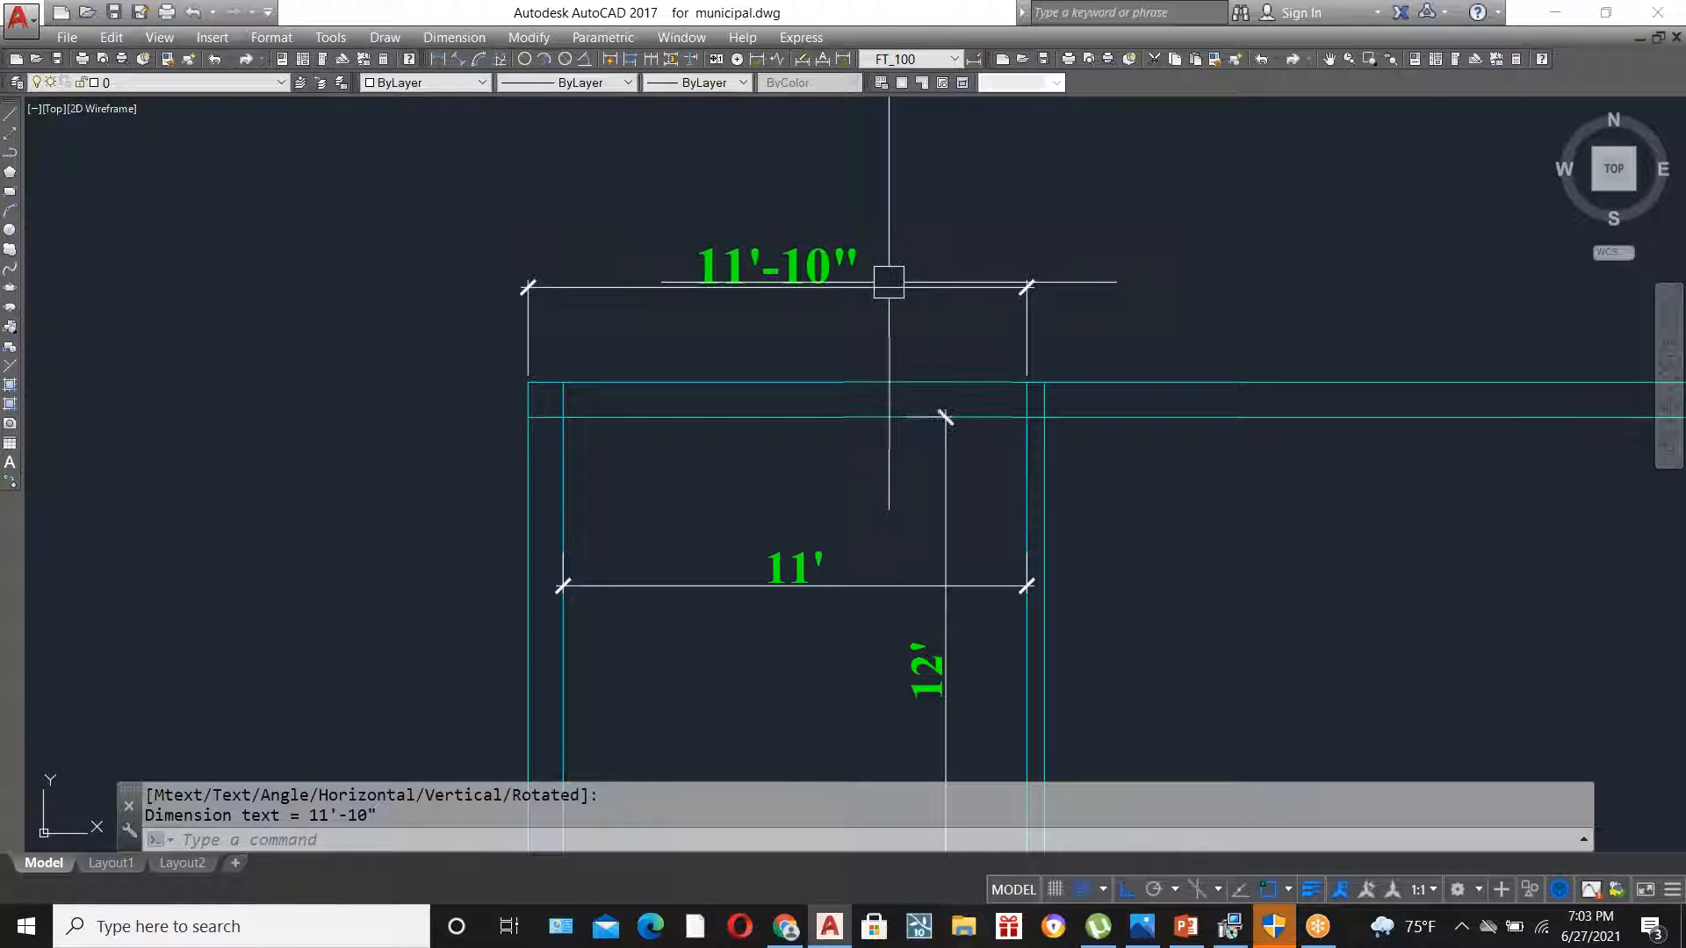
{"action": "scroll", "coordinate": [889, 295], "scroll_direction": "down", "scroll_amount": 2}
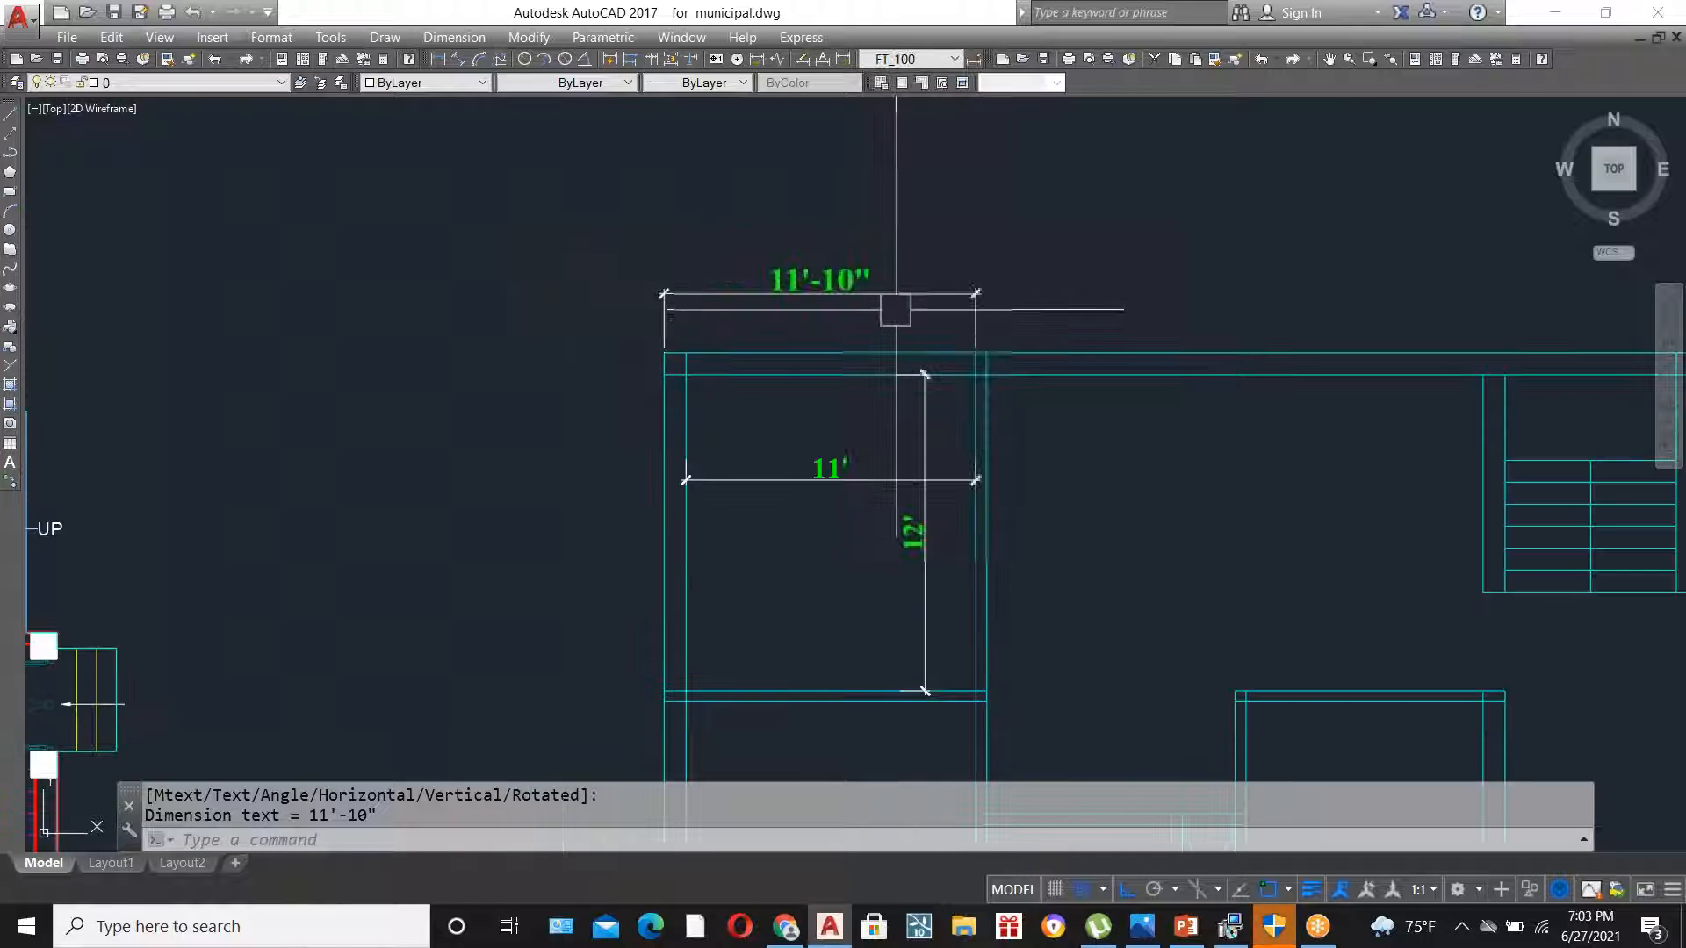
{"action": "left_click", "coordinate": [874, 479]}
{"action": "left_click", "coordinate": [926, 530]}
{"action": "left_click", "coordinate": [867, 289]}
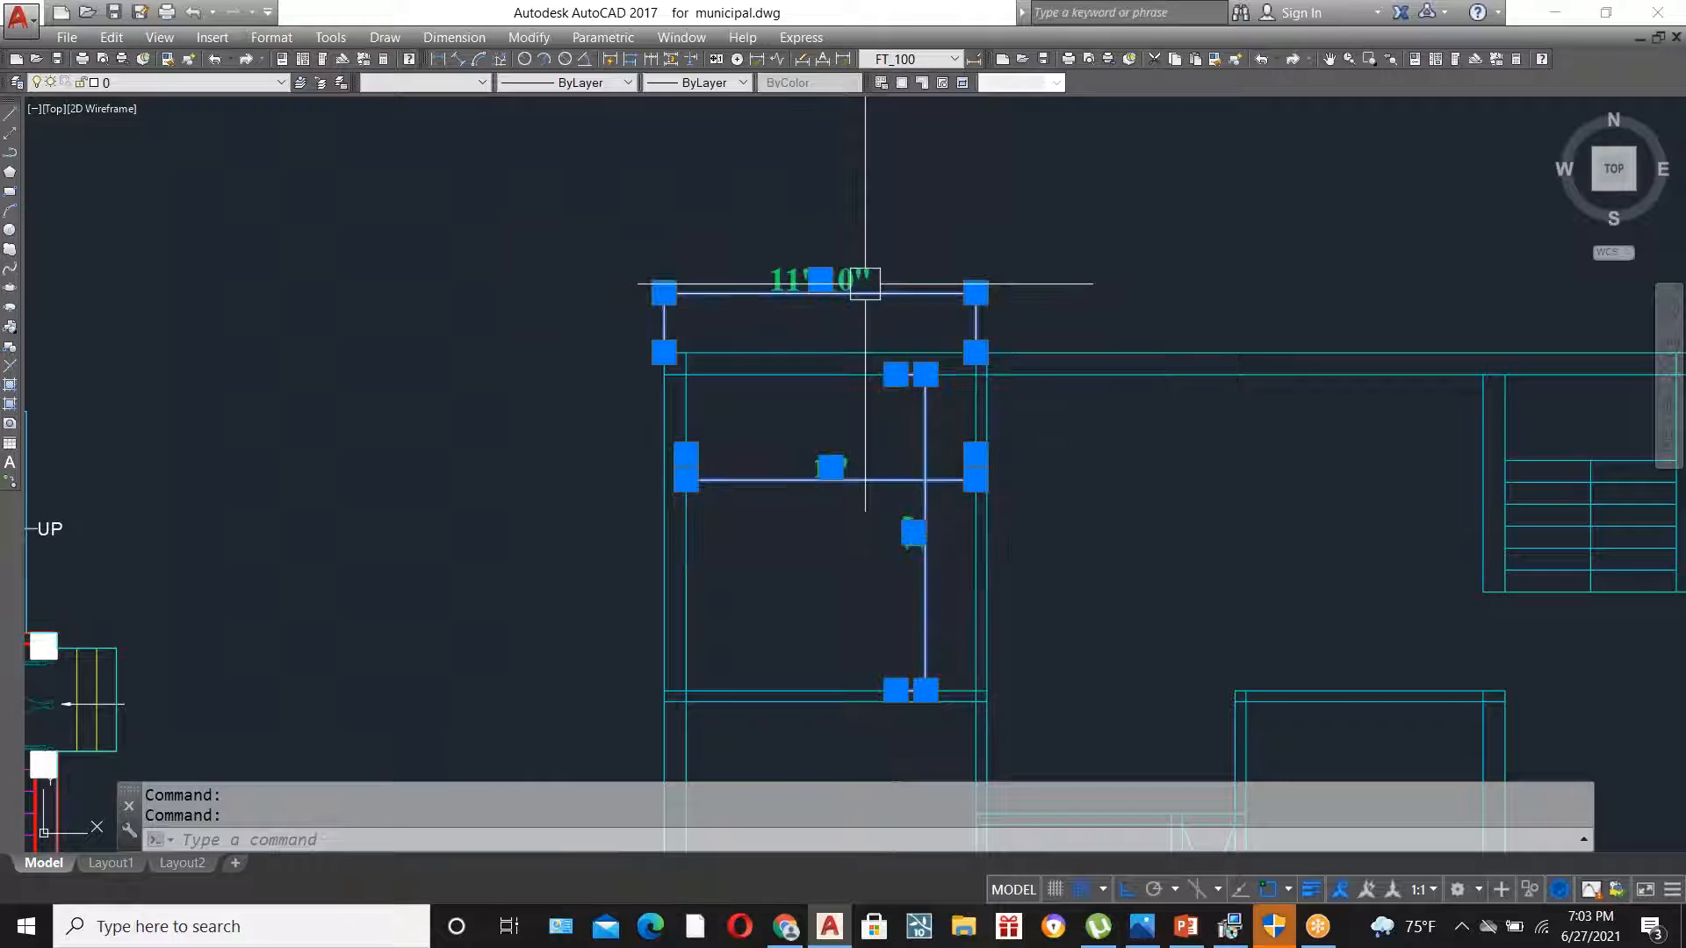
{"action": "key", "text": "Delete"}
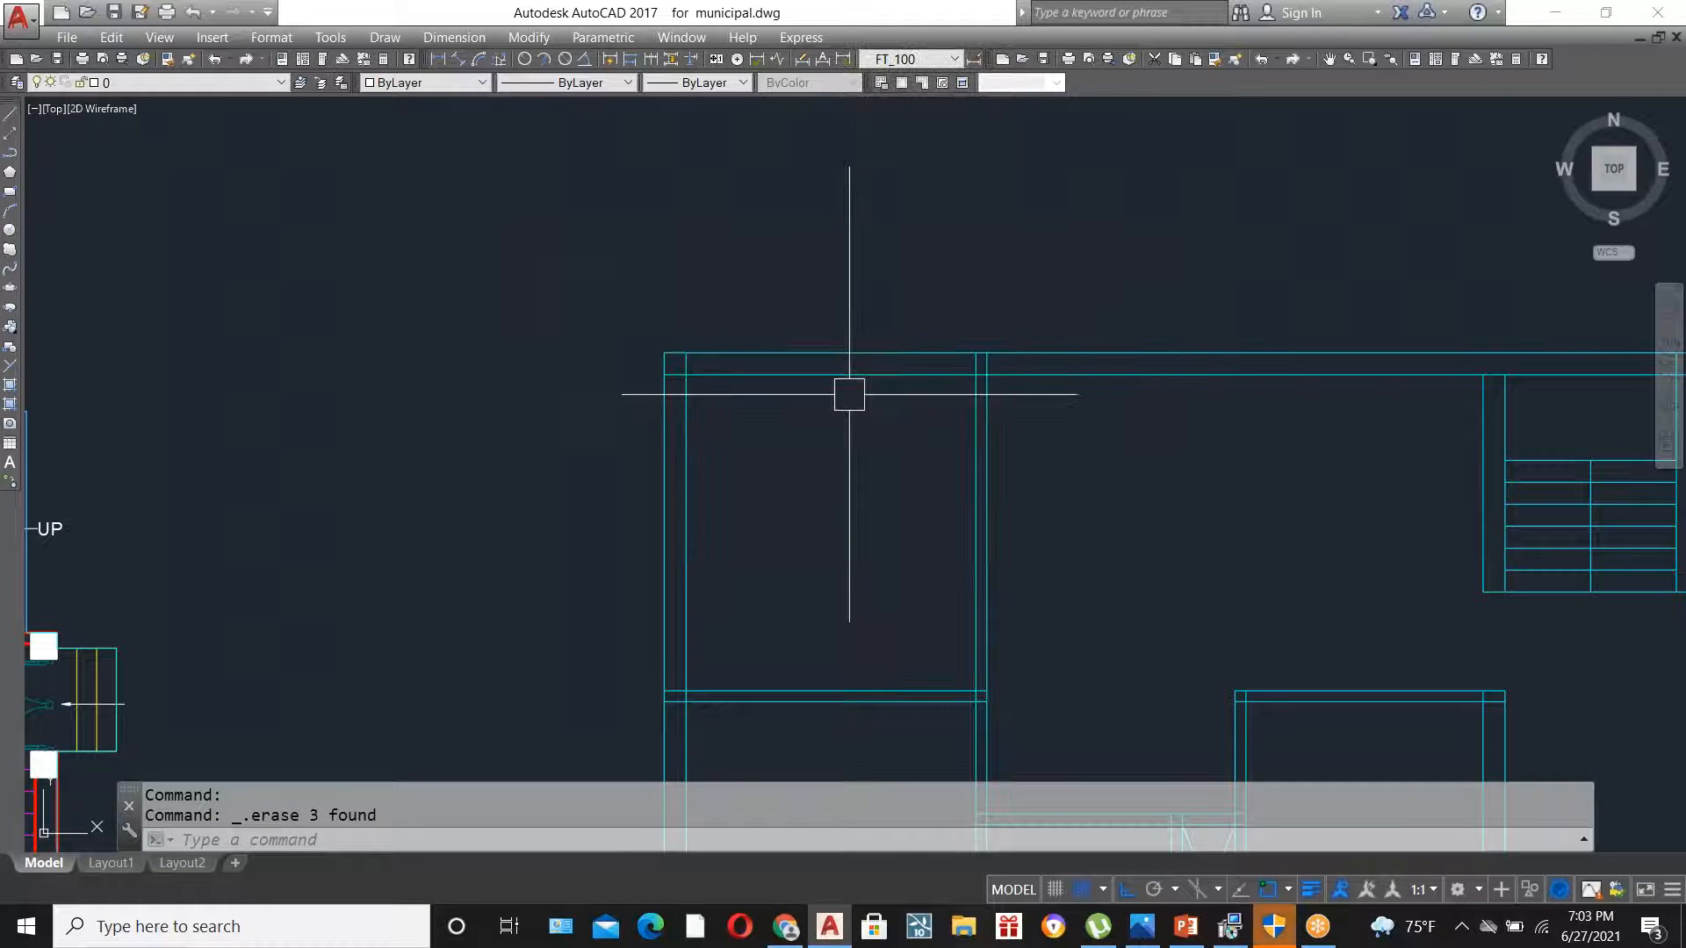
- Examine the wall, room and staircase layout of the outline plan against the detailed floor plan beside it
{"action": "scroll", "coordinate": [840, 413], "scroll_direction": "down", "scroll_amount": 3}
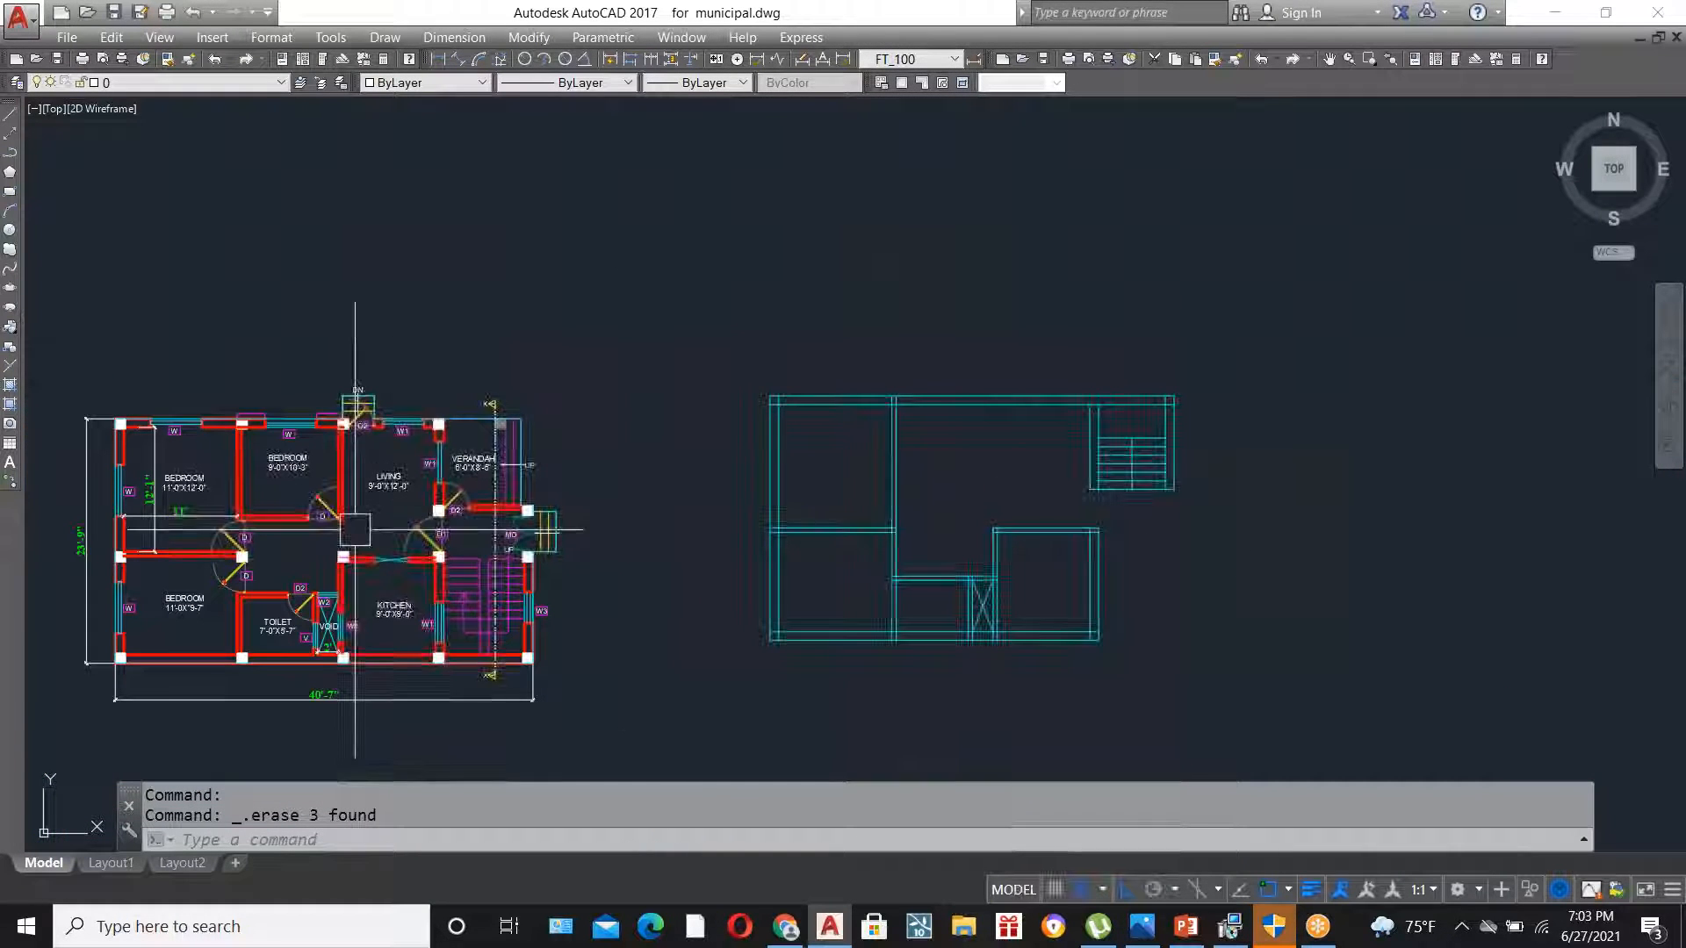
{"action": "scroll", "coordinate": [440, 534], "scroll_direction": "up", "scroll_amount": 2}
{"action": "scroll", "coordinate": [621, 533], "scroll_direction": "down", "scroll_amount": 2}
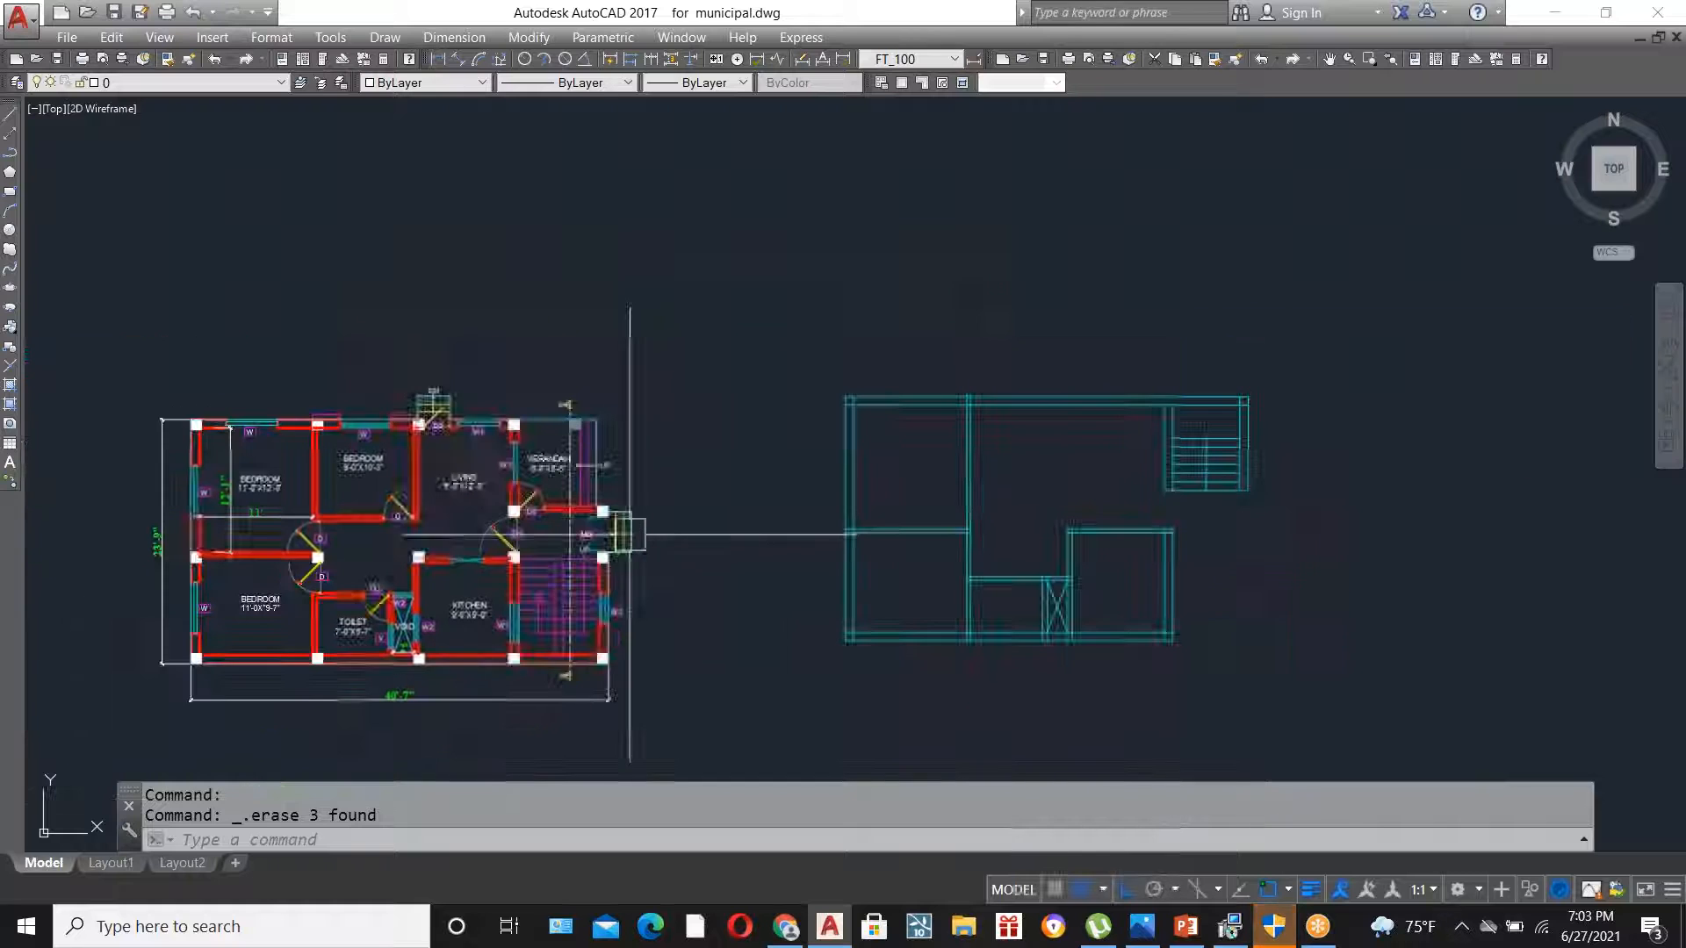
{"action": "scroll", "coordinate": [1223, 502], "scroll_direction": "up", "scroll_amount": 2}
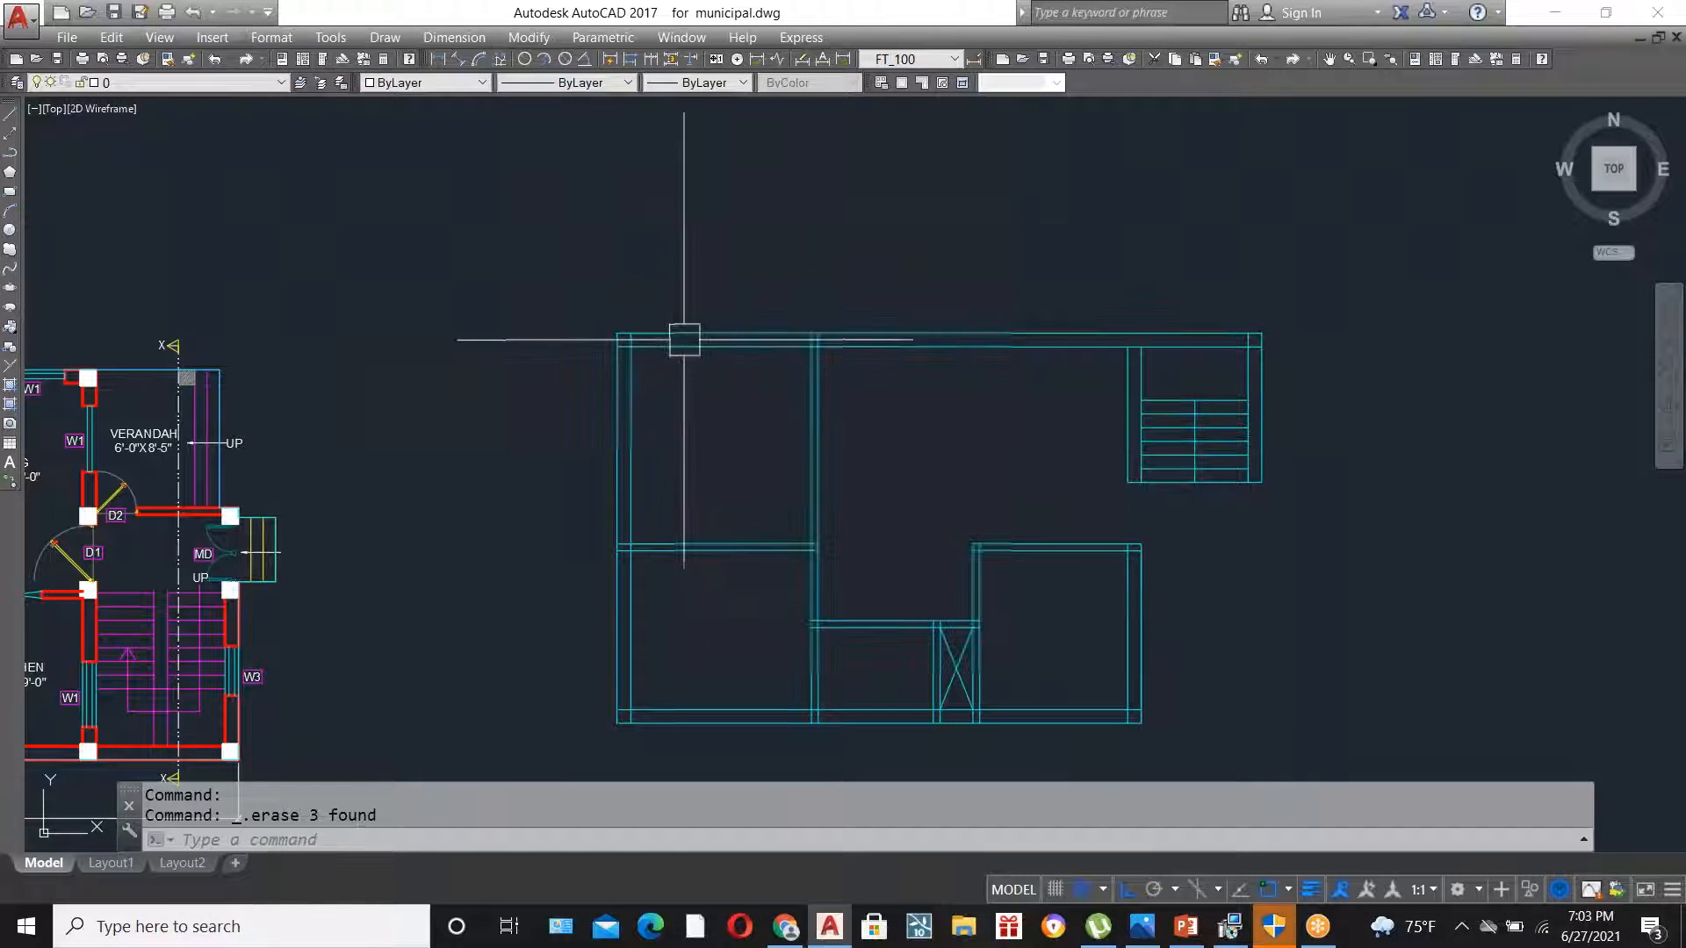
{"action": "scroll", "coordinate": [1104, 418], "scroll_direction": "up", "scroll_amount": 2}
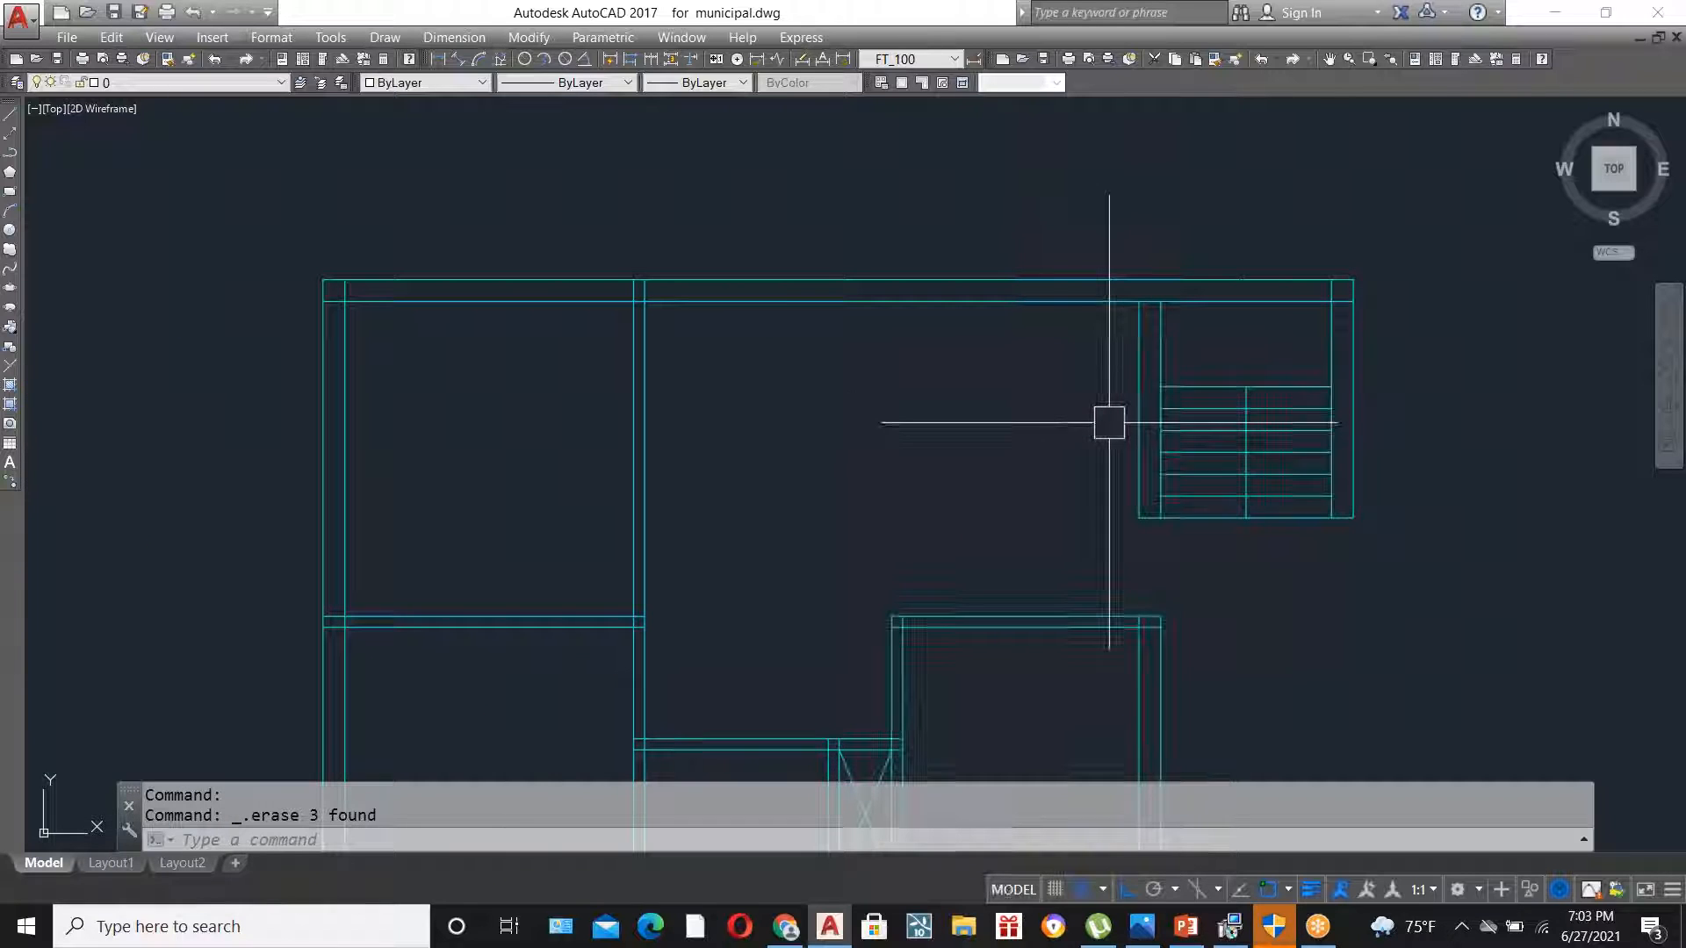
{"action": "scroll", "coordinate": [783, 322], "scroll_direction": "down", "scroll_amount": 2}
{"action": "scroll", "coordinate": [640, 391], "scroll_direction": "up", "scroll_amount": 2}
{"action": "scroll", "coordinate": [640, 377], "scroll_direction": "down", "scroll_amount": 2}
{"action": "scroll", "coordinate": [917, 417], "scroll_direction": "down", "scroll_amount": 3}
{"action": "scroll", "coordinate": [282, 414], "scroll_direction": "up", "scroll_amount": 6}
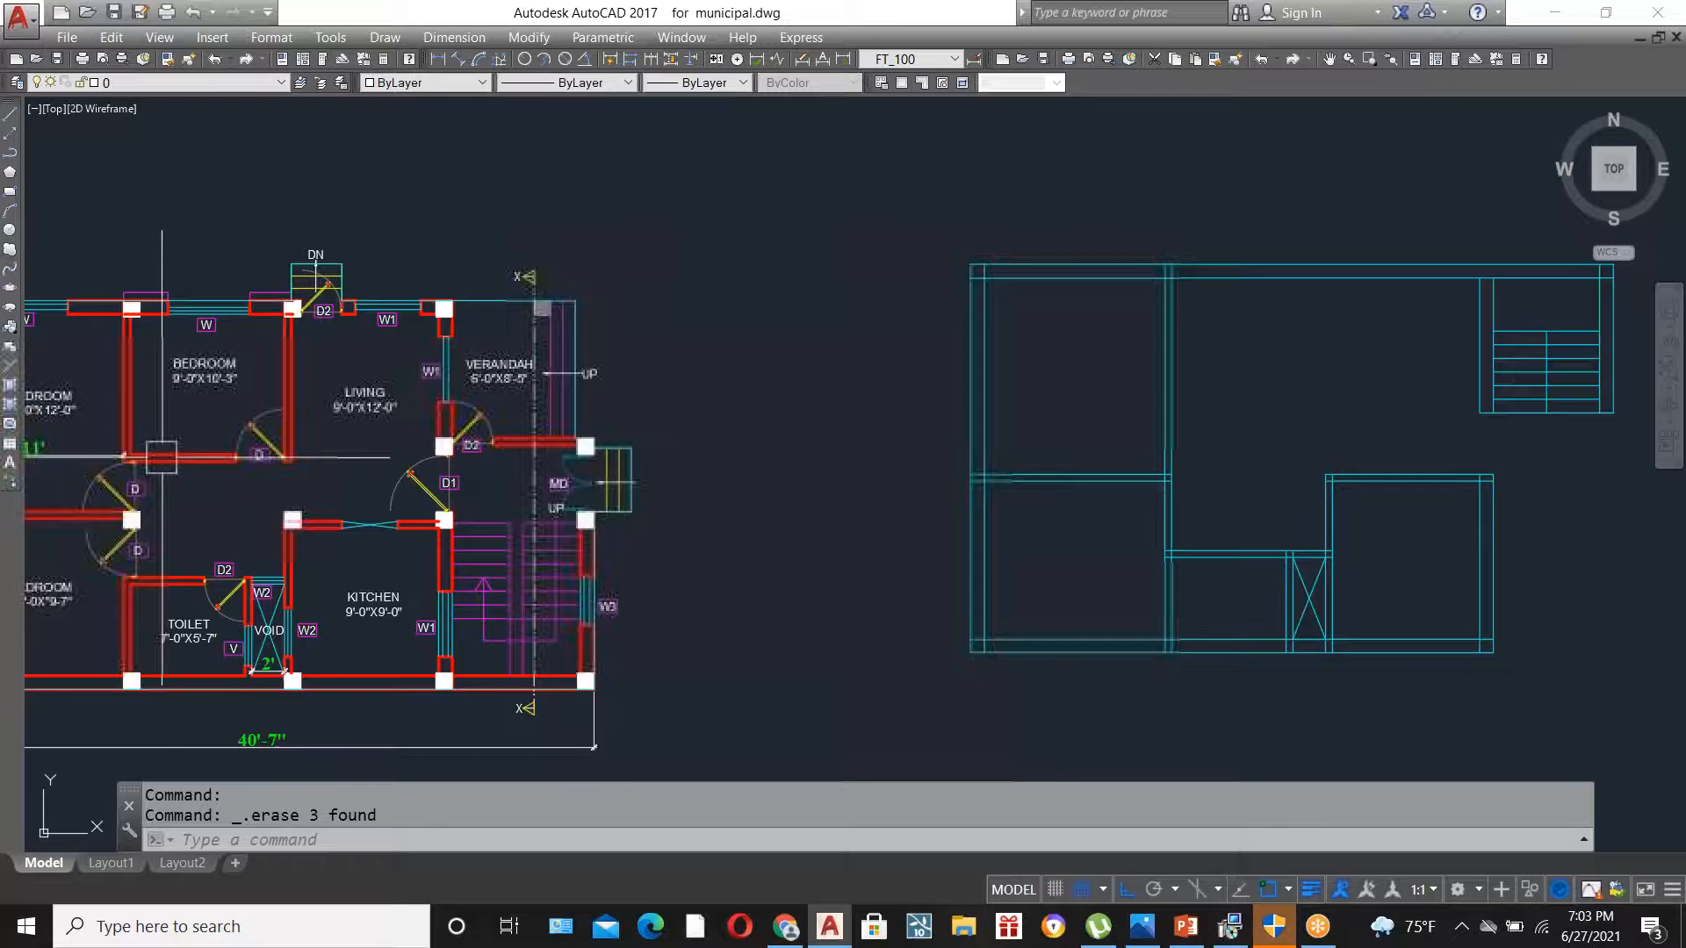
{"action": "scroll", "coordinate": [280, 409], "scroll_direction": "down", "scroll_amount": 3}
{"action": "scroll", "coordinate": [279, 409], "scroll_direction": "down", "scroll_amount": 2}
{"action": "scroll", "coordinate": [1114, 451], "scroll_direction": "up", "scroll_amount": 4}
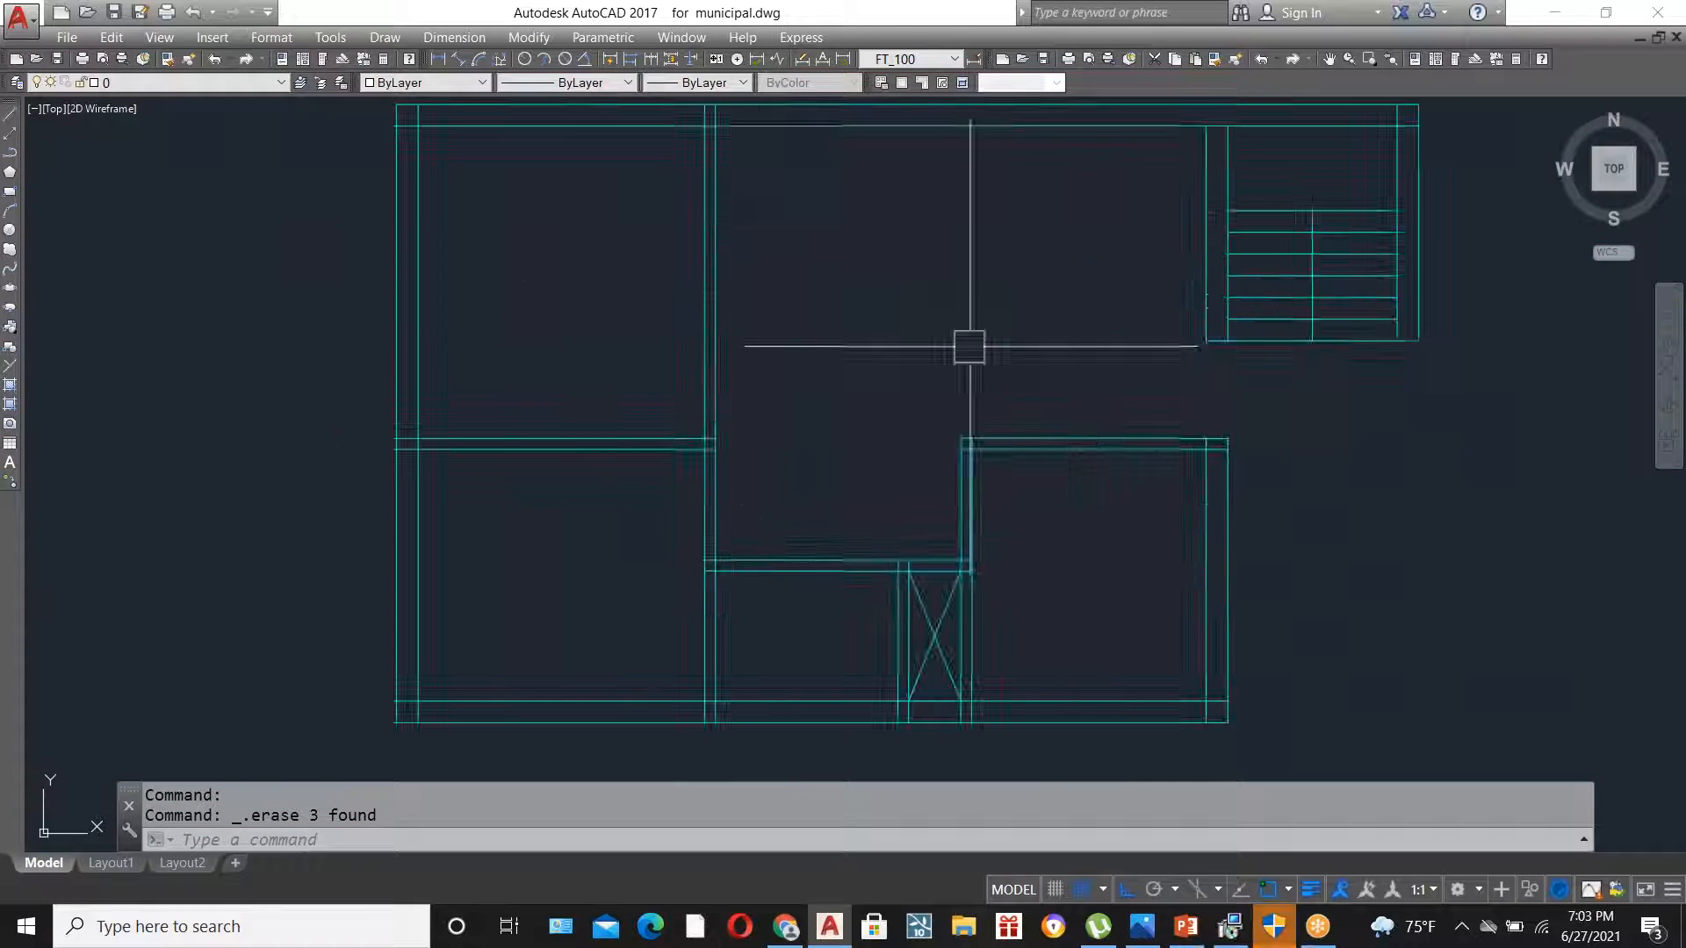
{"action": "scroll", "coordinate": [681, 497], "scroll_direction": "down", "scroll_amount": 2}
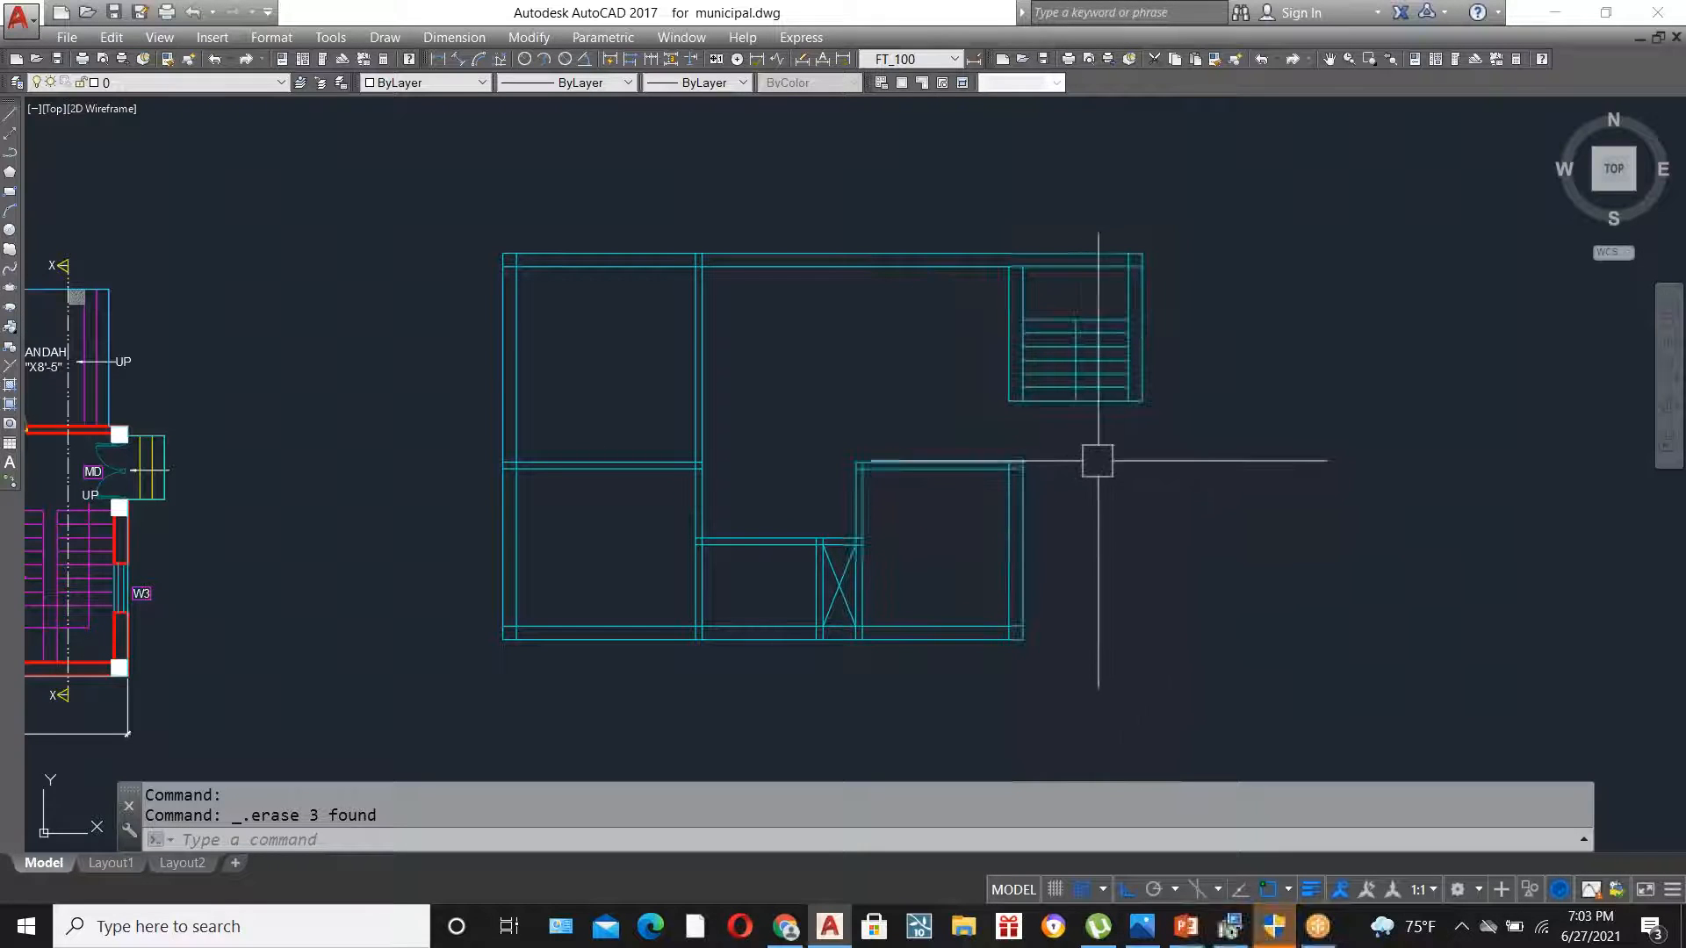
{"action": "scroll", "coordinate": [724, 340], "scroll_direction": "up", "scroll_amount": 2}
{"action": "scroll", "coordinate": [681, 339], "scroll_direction": "down", "scroll_amount": 2}
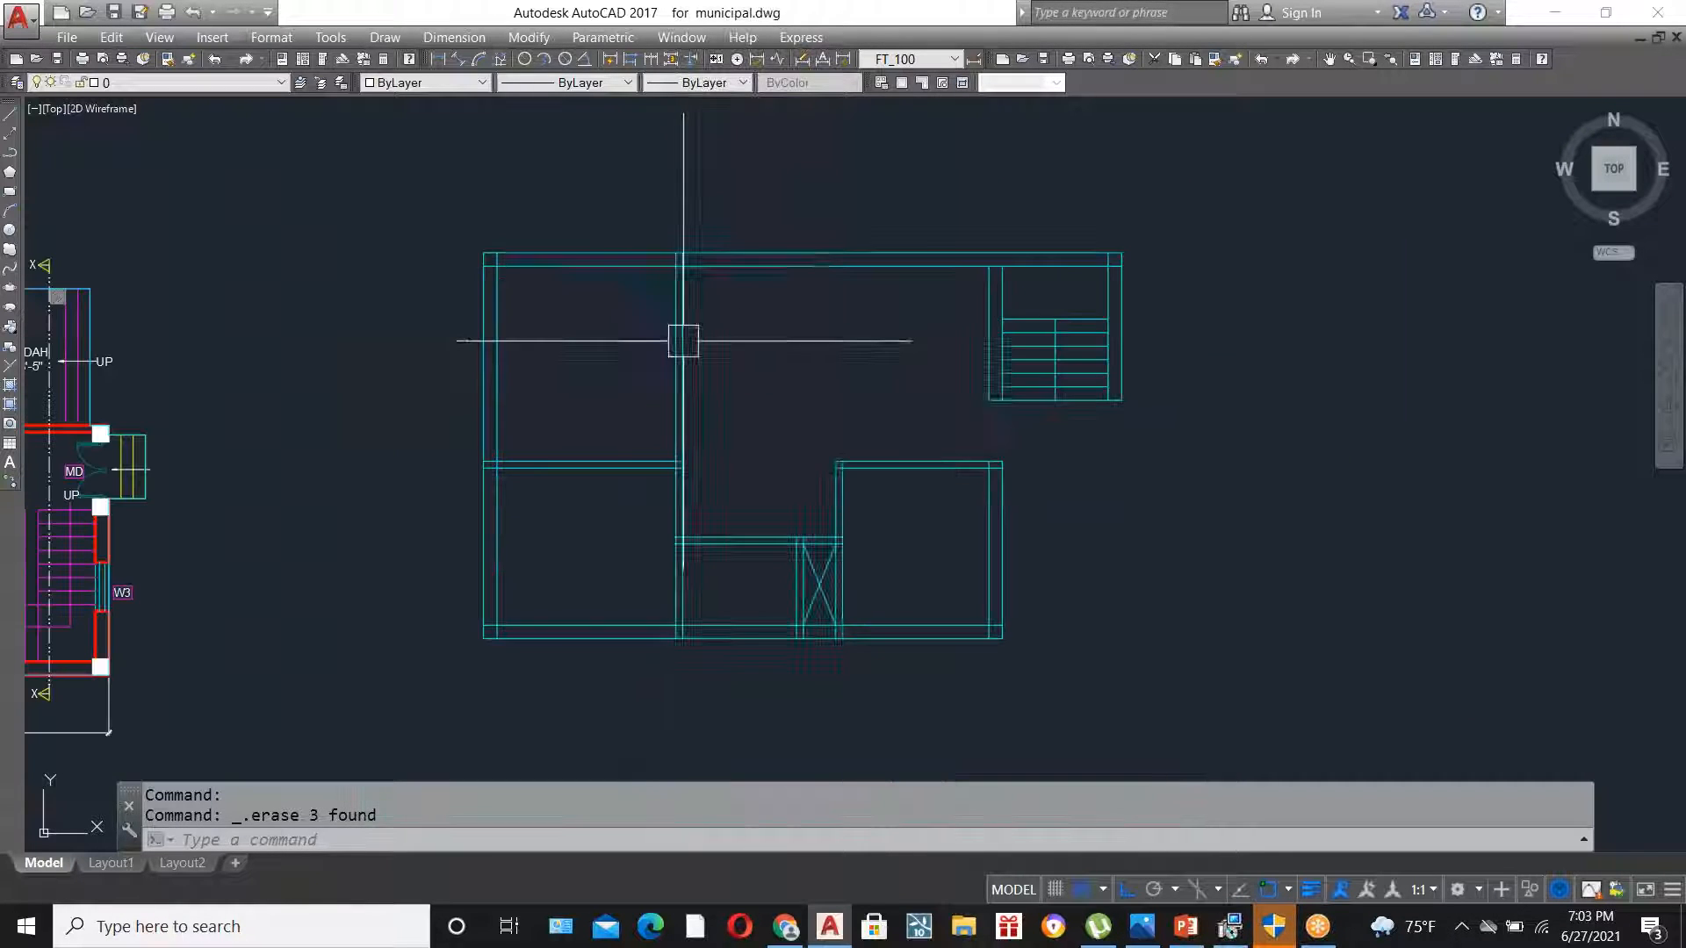
{"action": "scroll", "coordinate": [660, 350], "scroll_direction": "up", "scroll_amount": 2}
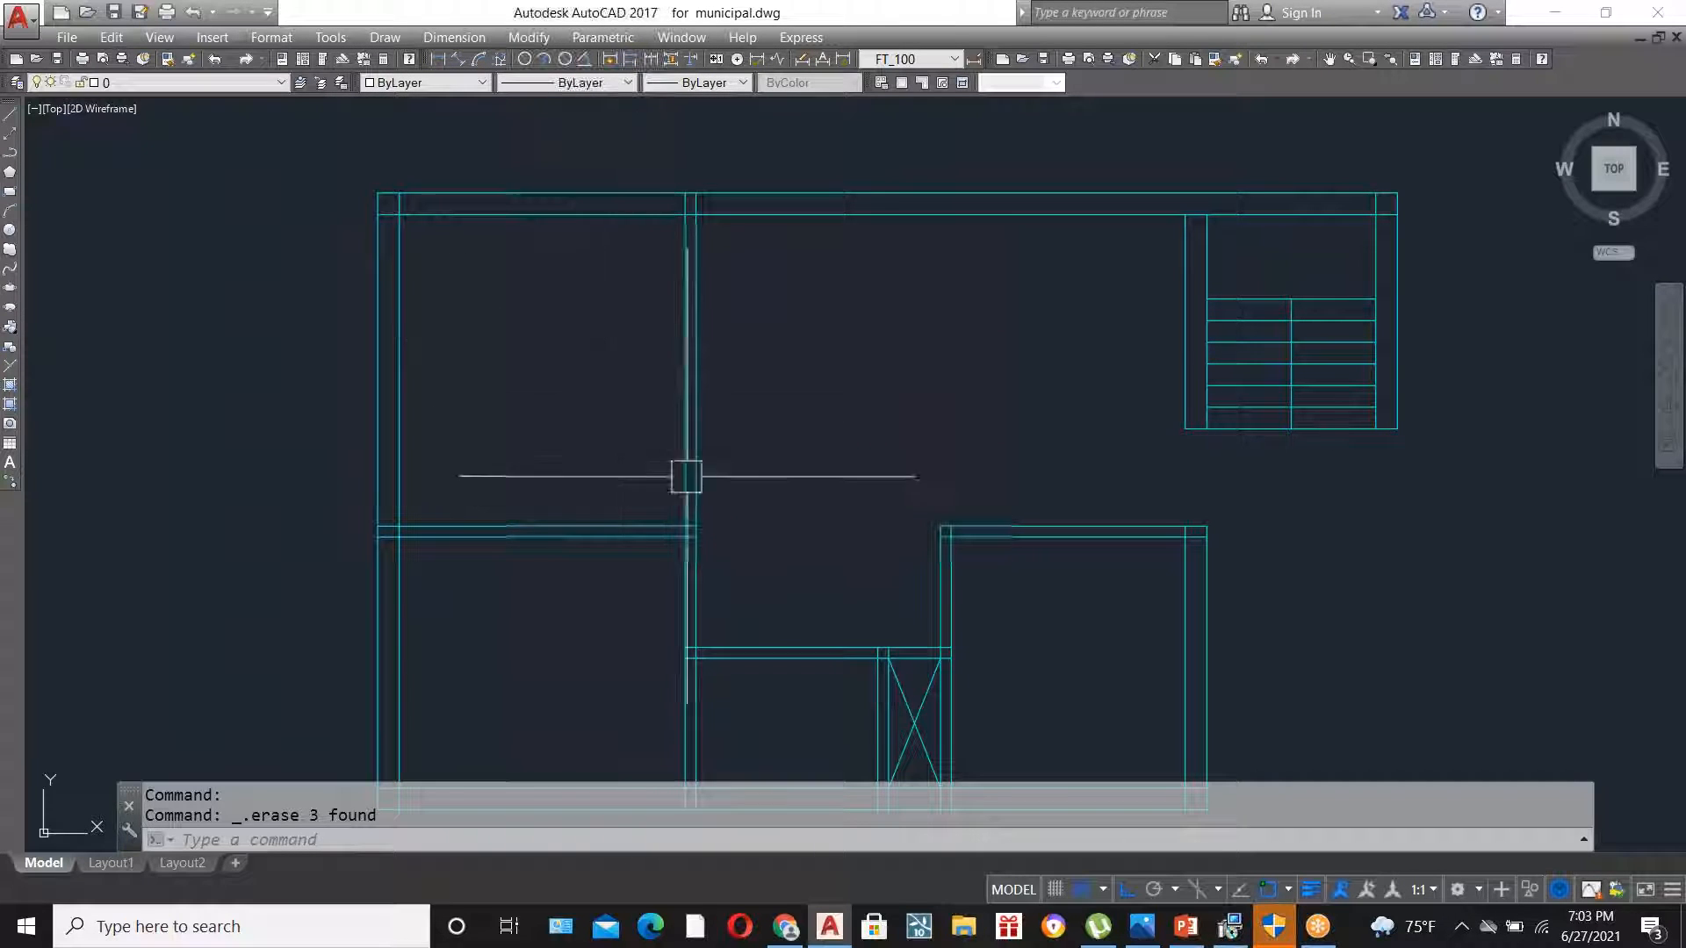
{"action": "scroll", "coordinate": [804, 369], "scroll_direction": "down", "scroll_amount": 2}
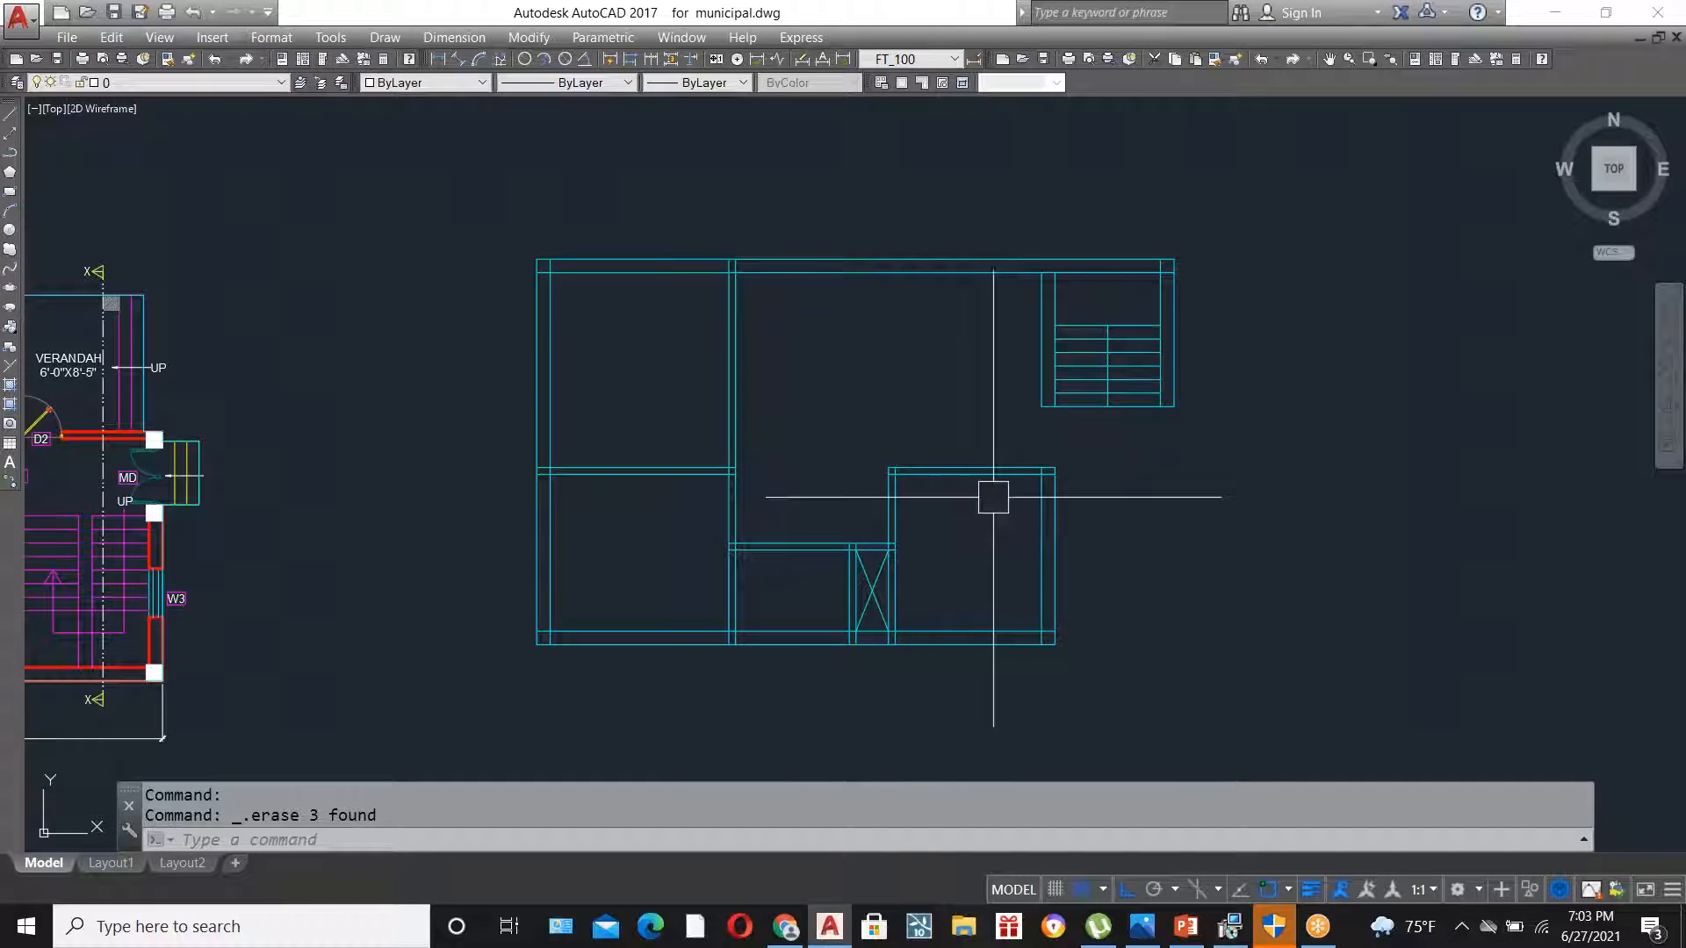
{"action": "scroll", "coordinate": [959, 418], "scroll_direction": "down", "scroll_amount": 2}
{"action": "scroll", "coordinate": [779, 329], "scroll_direction": "up", "scroll_amount": 2}
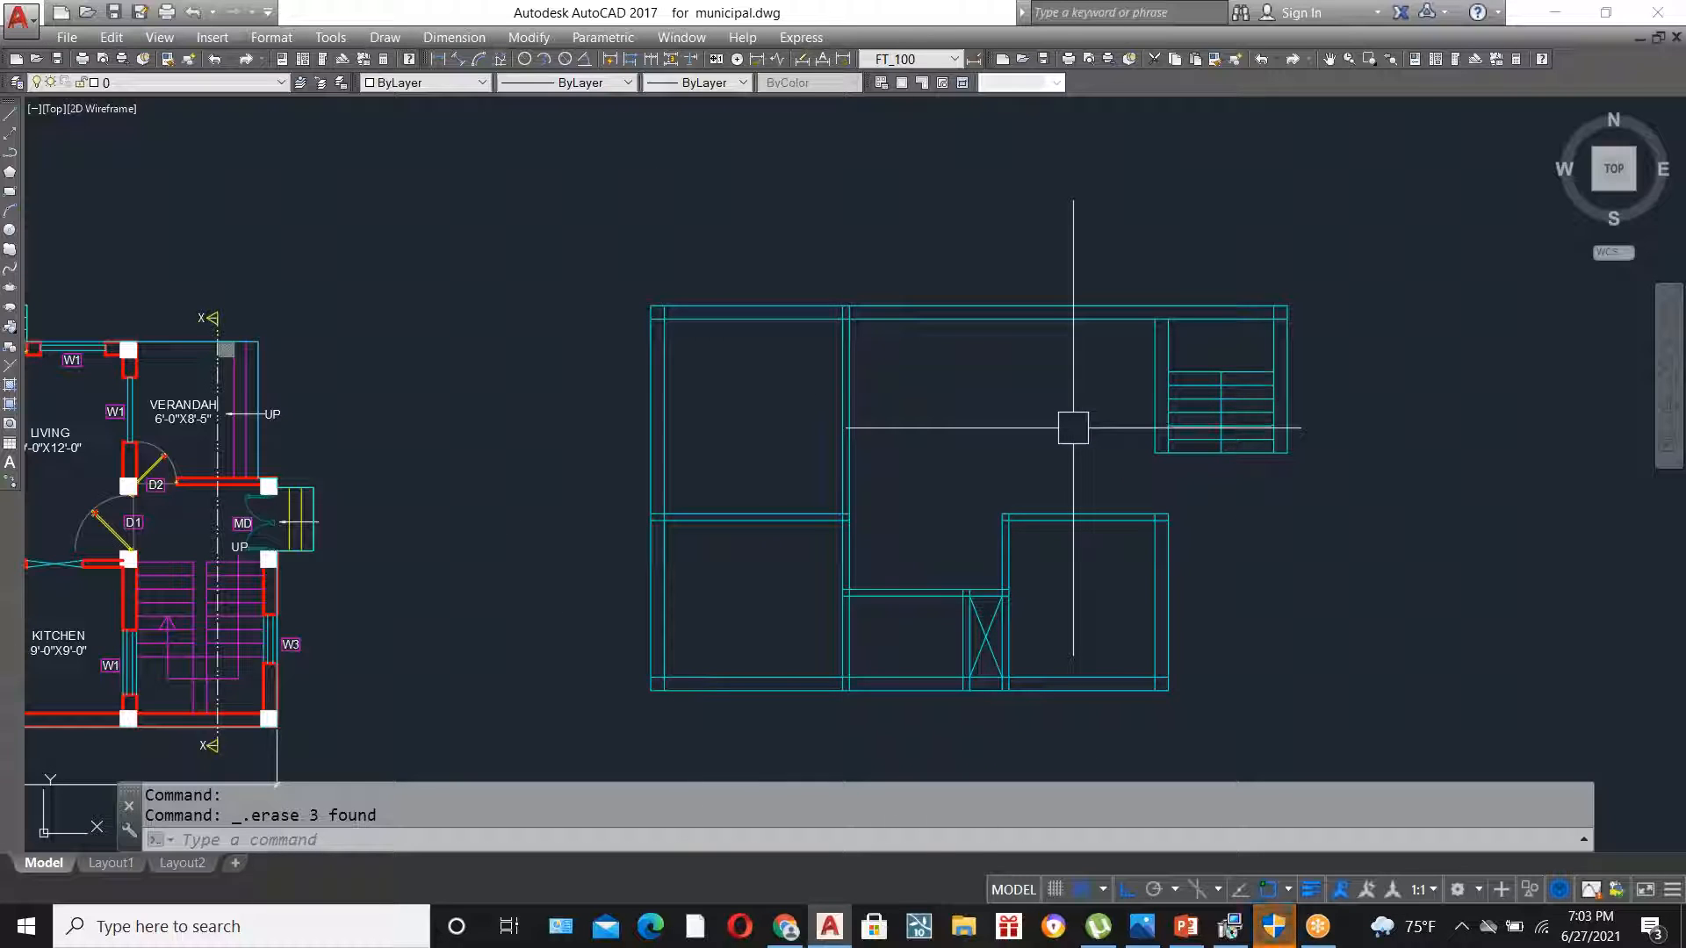
{"action": "scroll", "coordinate": [839, 307], "scroll_direction": "up", "scroll_amount": 2}
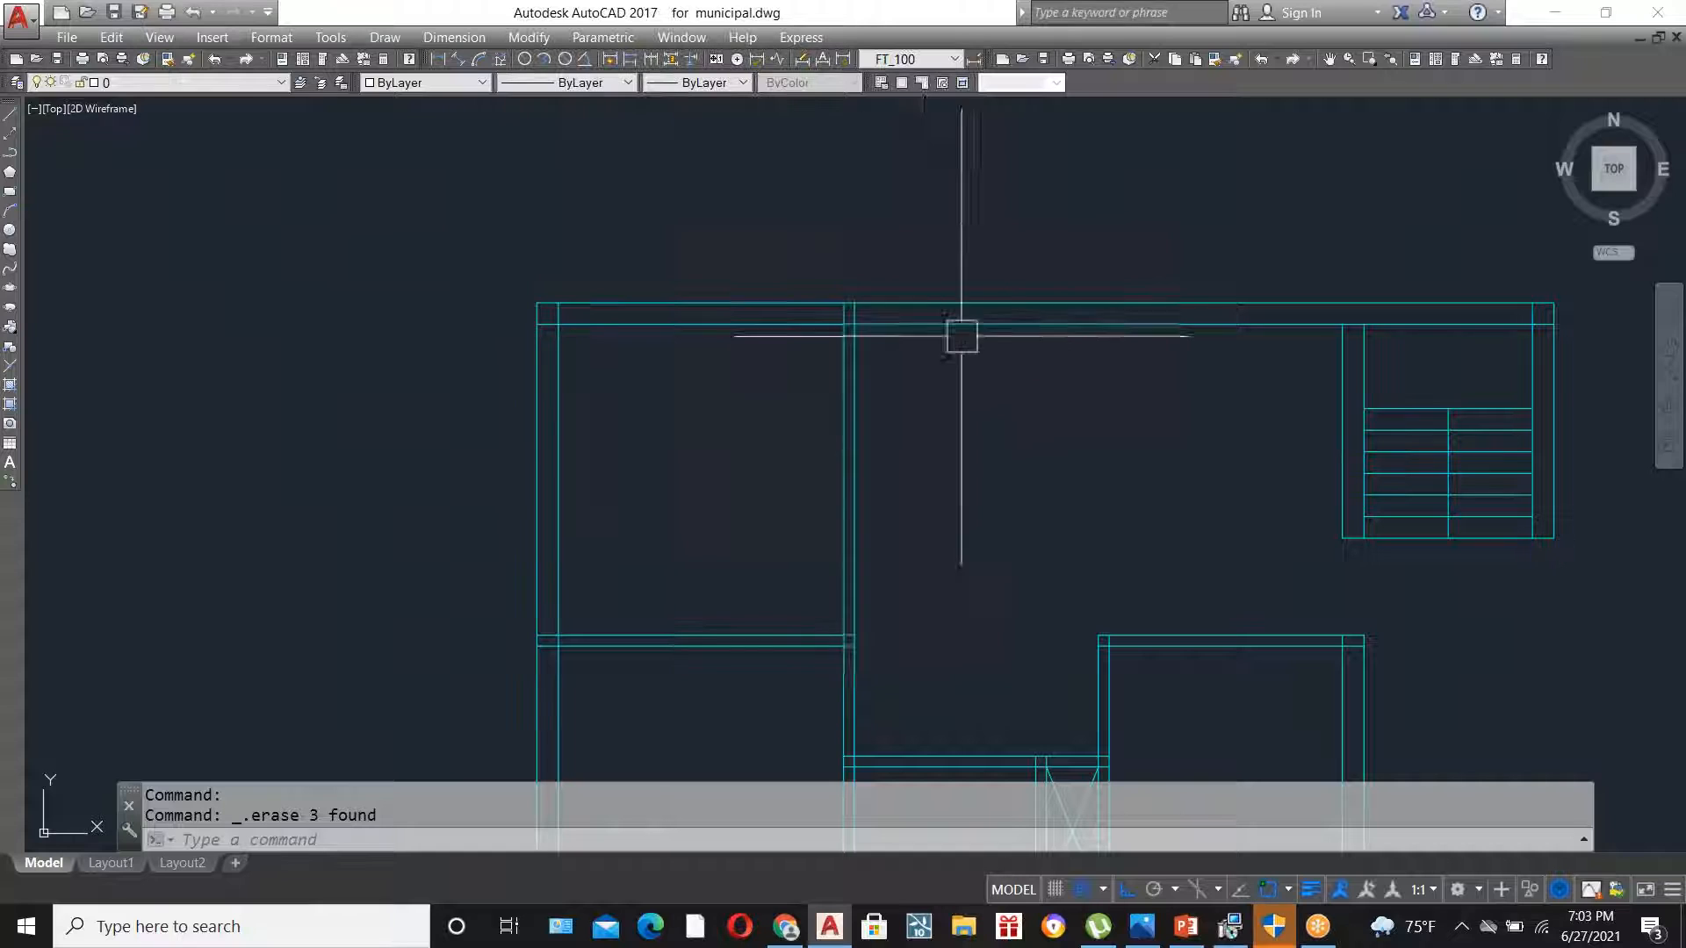
{"action": "scroll", "coordinate": [1006, 376], "scroll_direction": "down", "scroll_amount": 2}
{"action": "scroll", "coordinate": [1004, 380], "scroll_direction": "down", "scroll_amount": 2}
{"action": "scroll", "coordinate": [1001, 388], "scroll_direction": "up", "scroll_amount": 2}
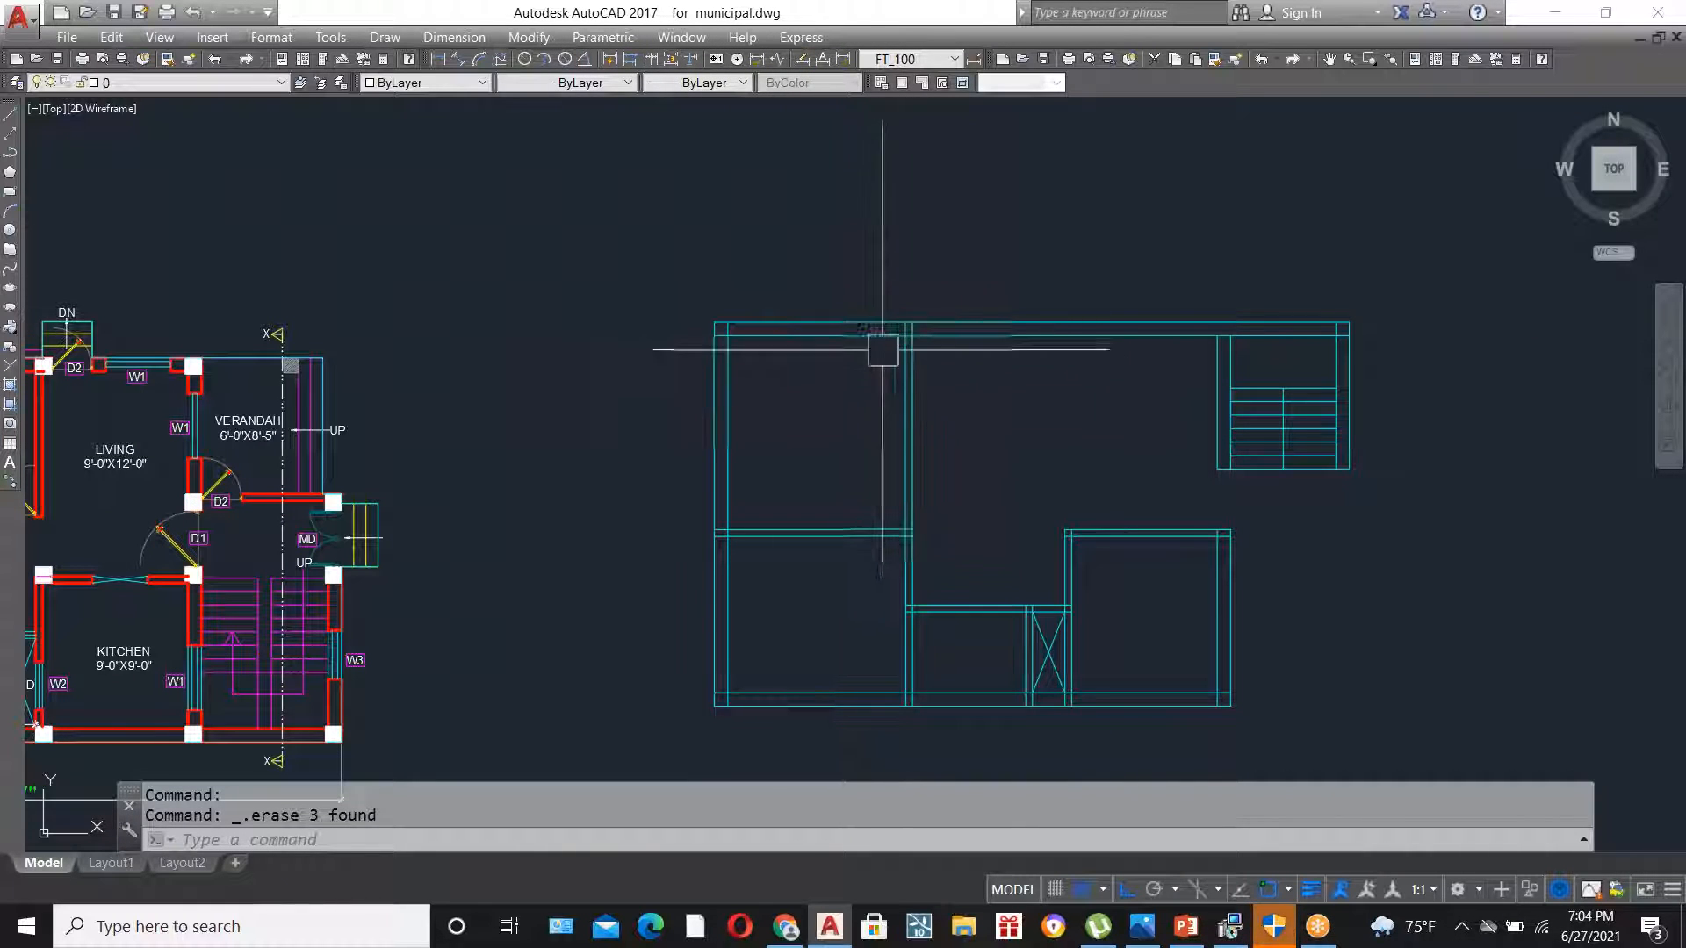
{"action": "scroll", "coordinate": [753, 334], "scroll_direction": "up", "scroll_amount": 4}
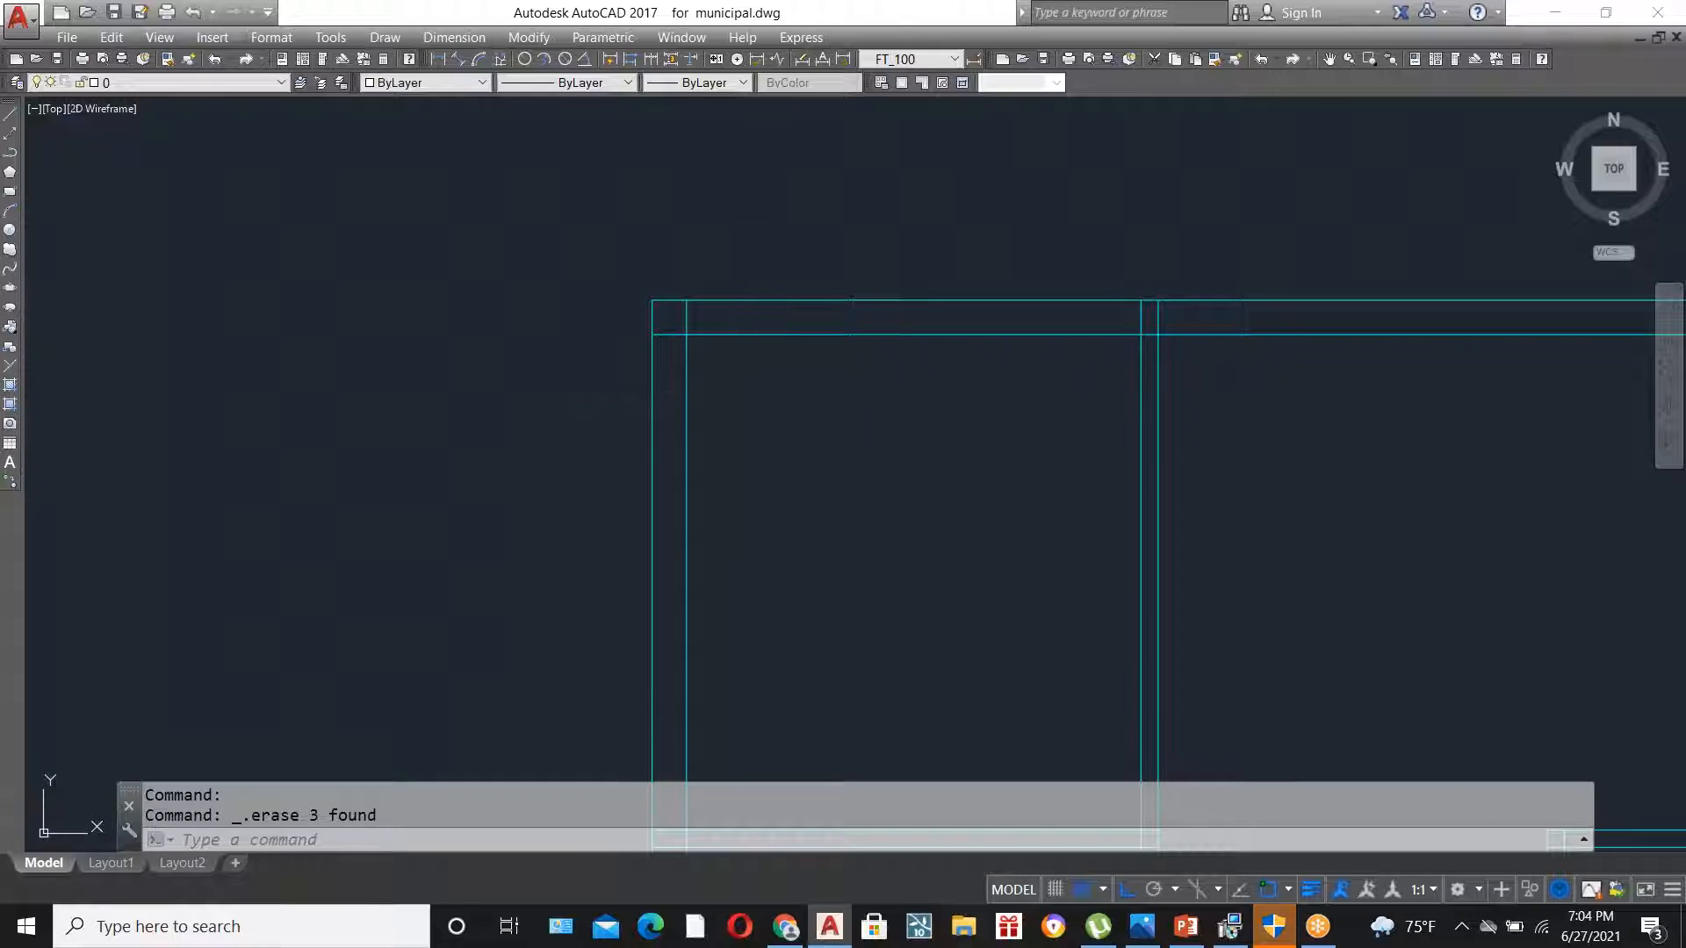
{"action": "type", "text": "REC"}
{"action": "key", "text": "Return"}
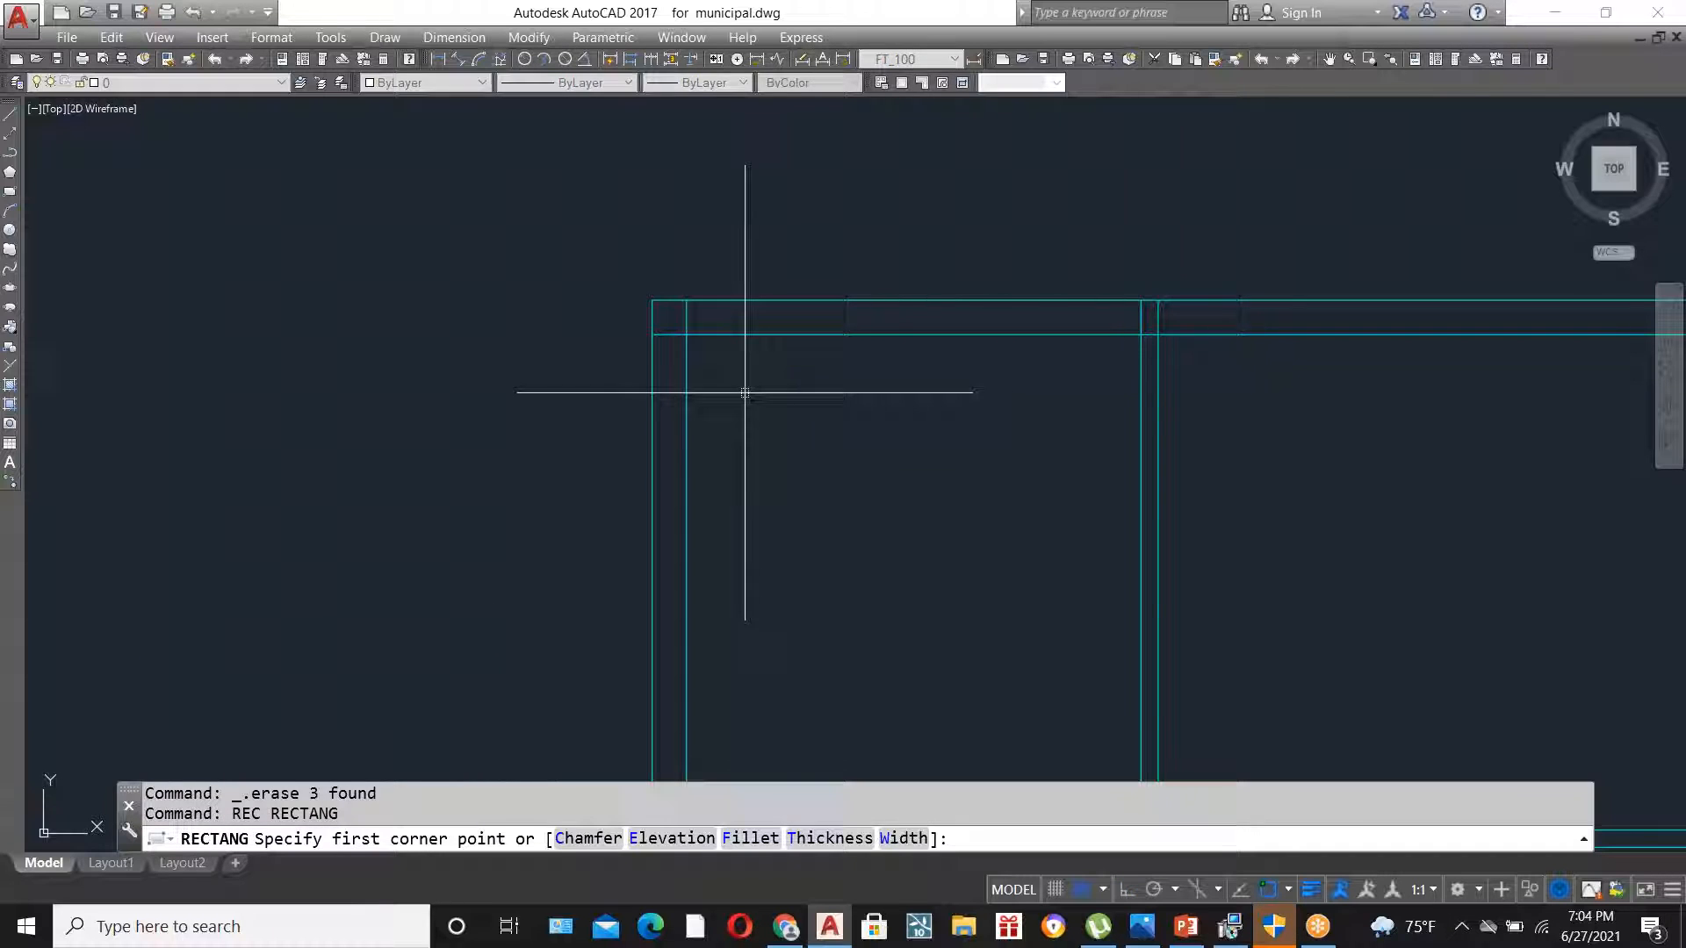
{"action": "left_click", "coordinate": [742, 386]}
{"action": "type", "text": "@1'"}
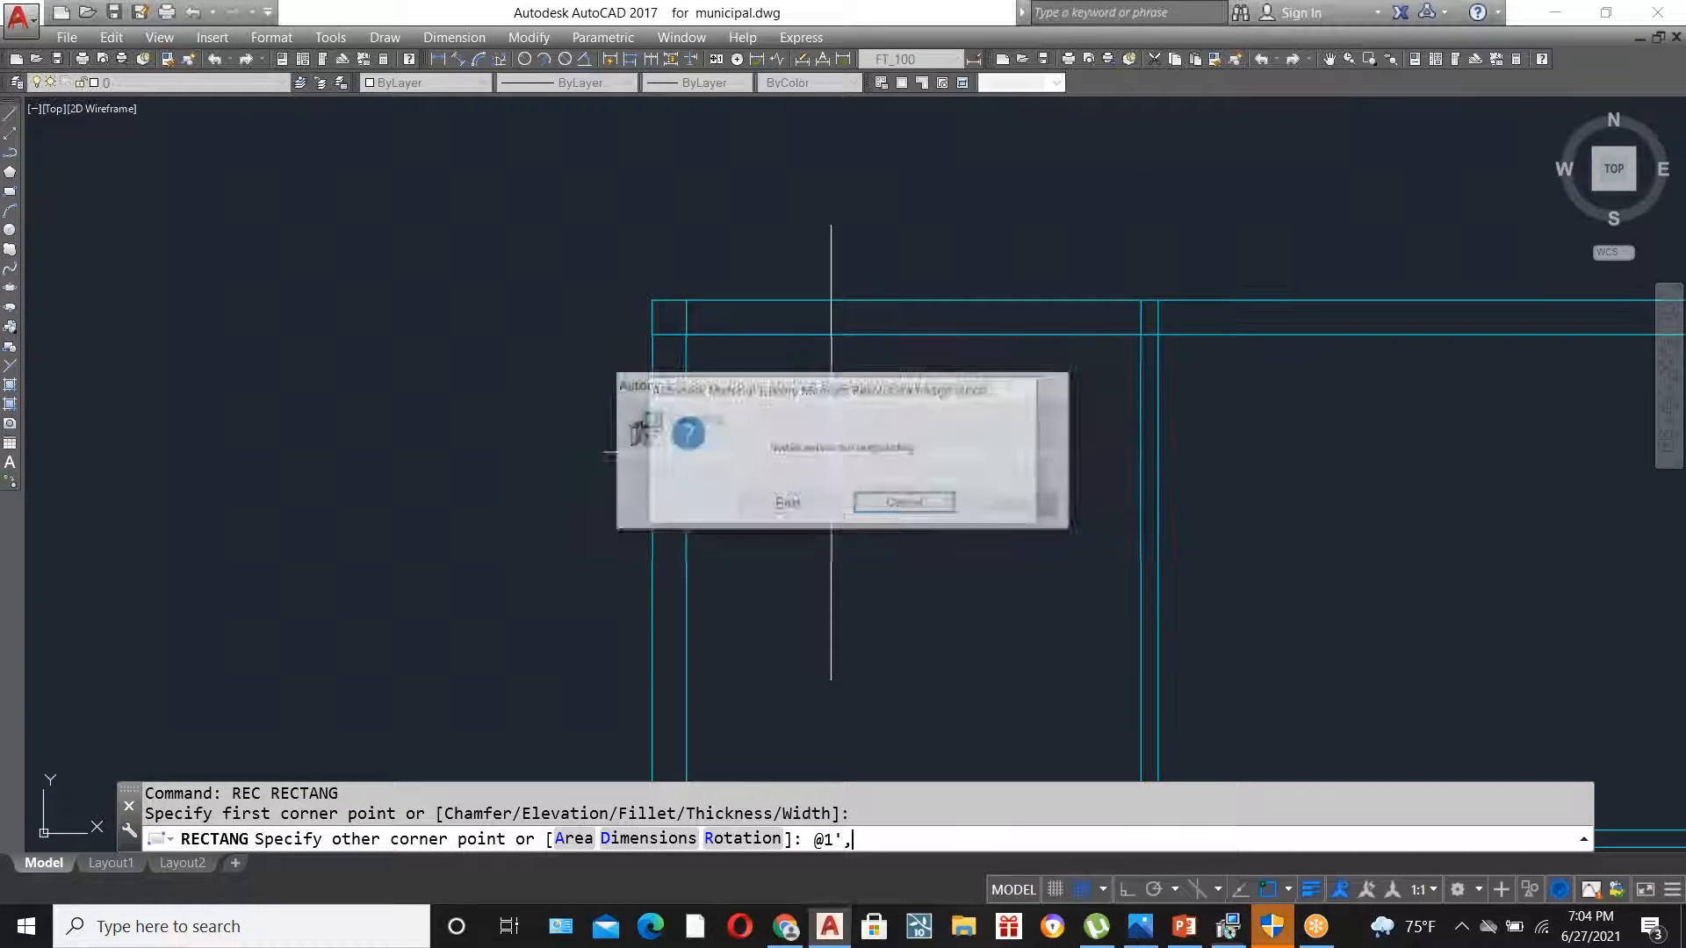
{"action": "type", "text": ","}
{"action": "key", "text": "Escape"}
- Draw a 1' by 1' rectangle inside the upper-left room, near its upper-left corner
{"action": "type", "text": "rec"}
{"action": "key", "text": "Return"}
{"action": "left_click", "coordinate": [765, 423]}
{"action": "type", "text": "@1'"}
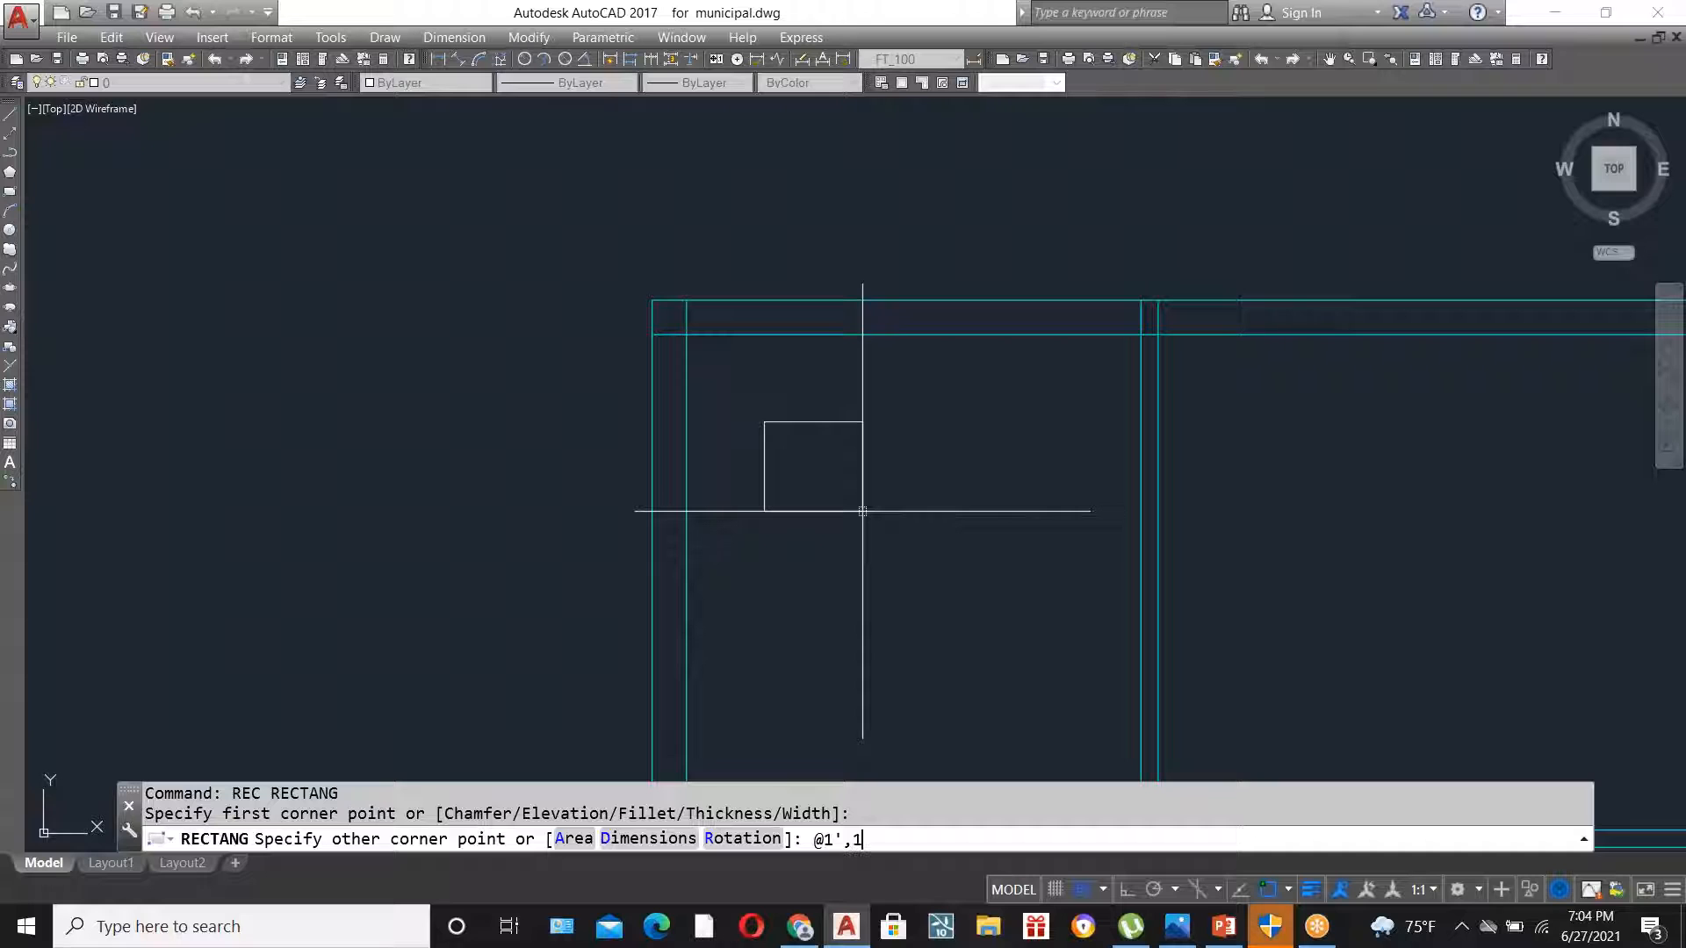
{"action": "key", "text": "Return"}
{"action": "scroll", "coordinate": [821, 378], "scroll_direction": "up", "scroll_amount": 4}
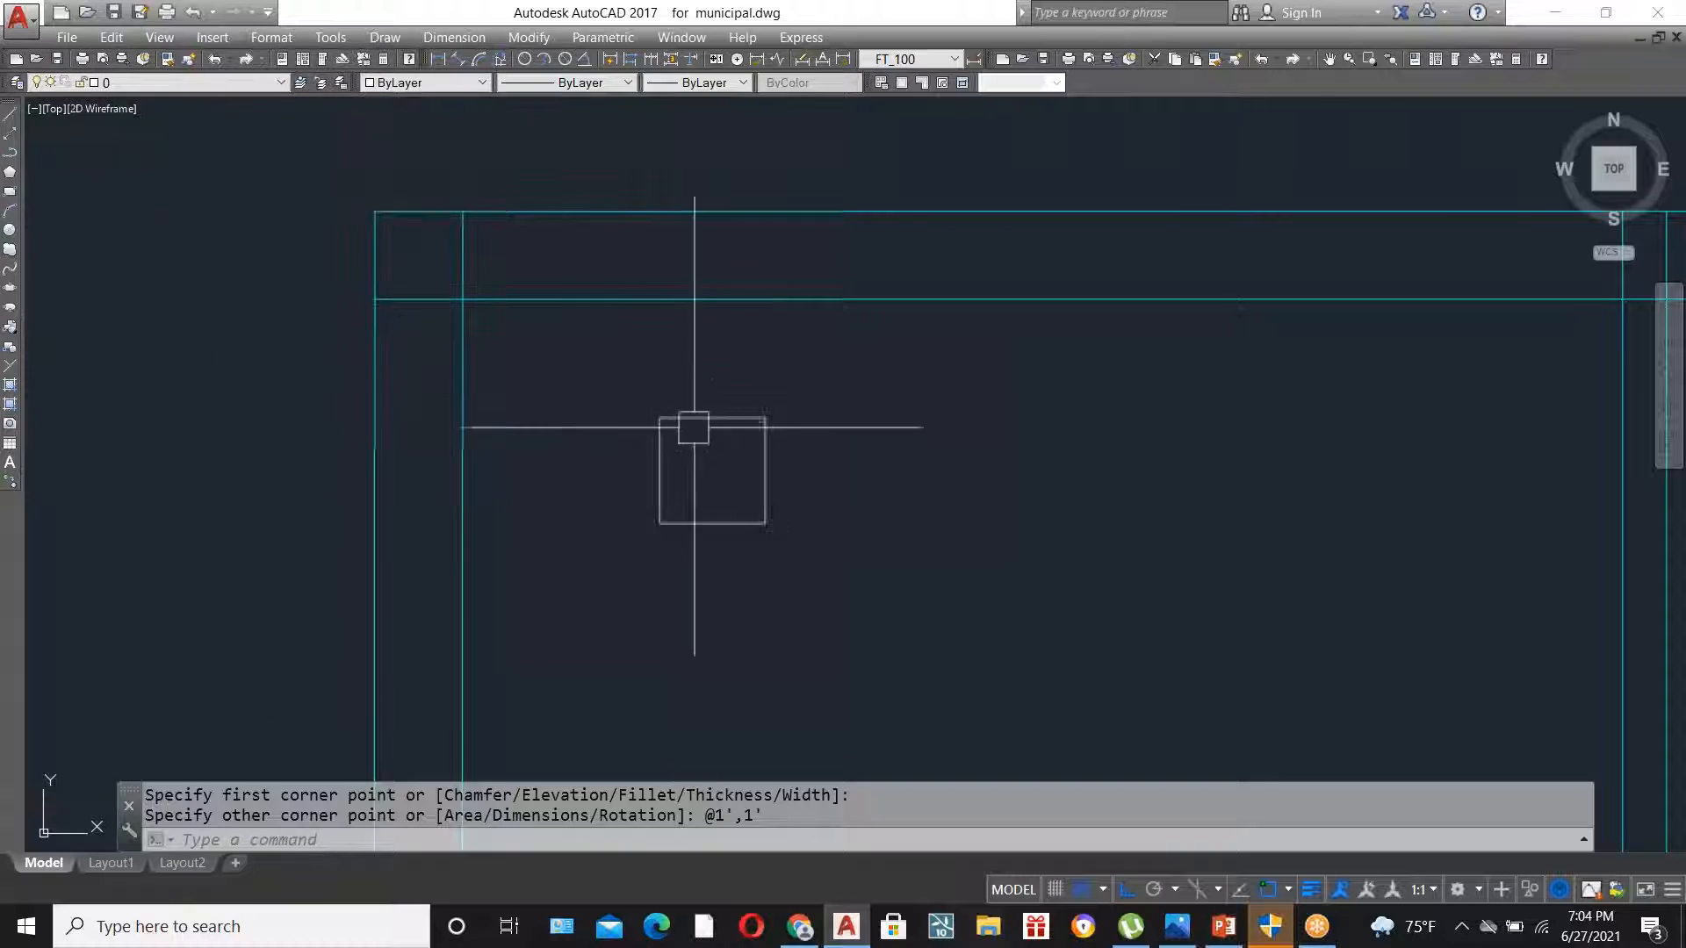
- Make Columns the current layer
{"action": "left_click", "coordinate": [207, 82]}
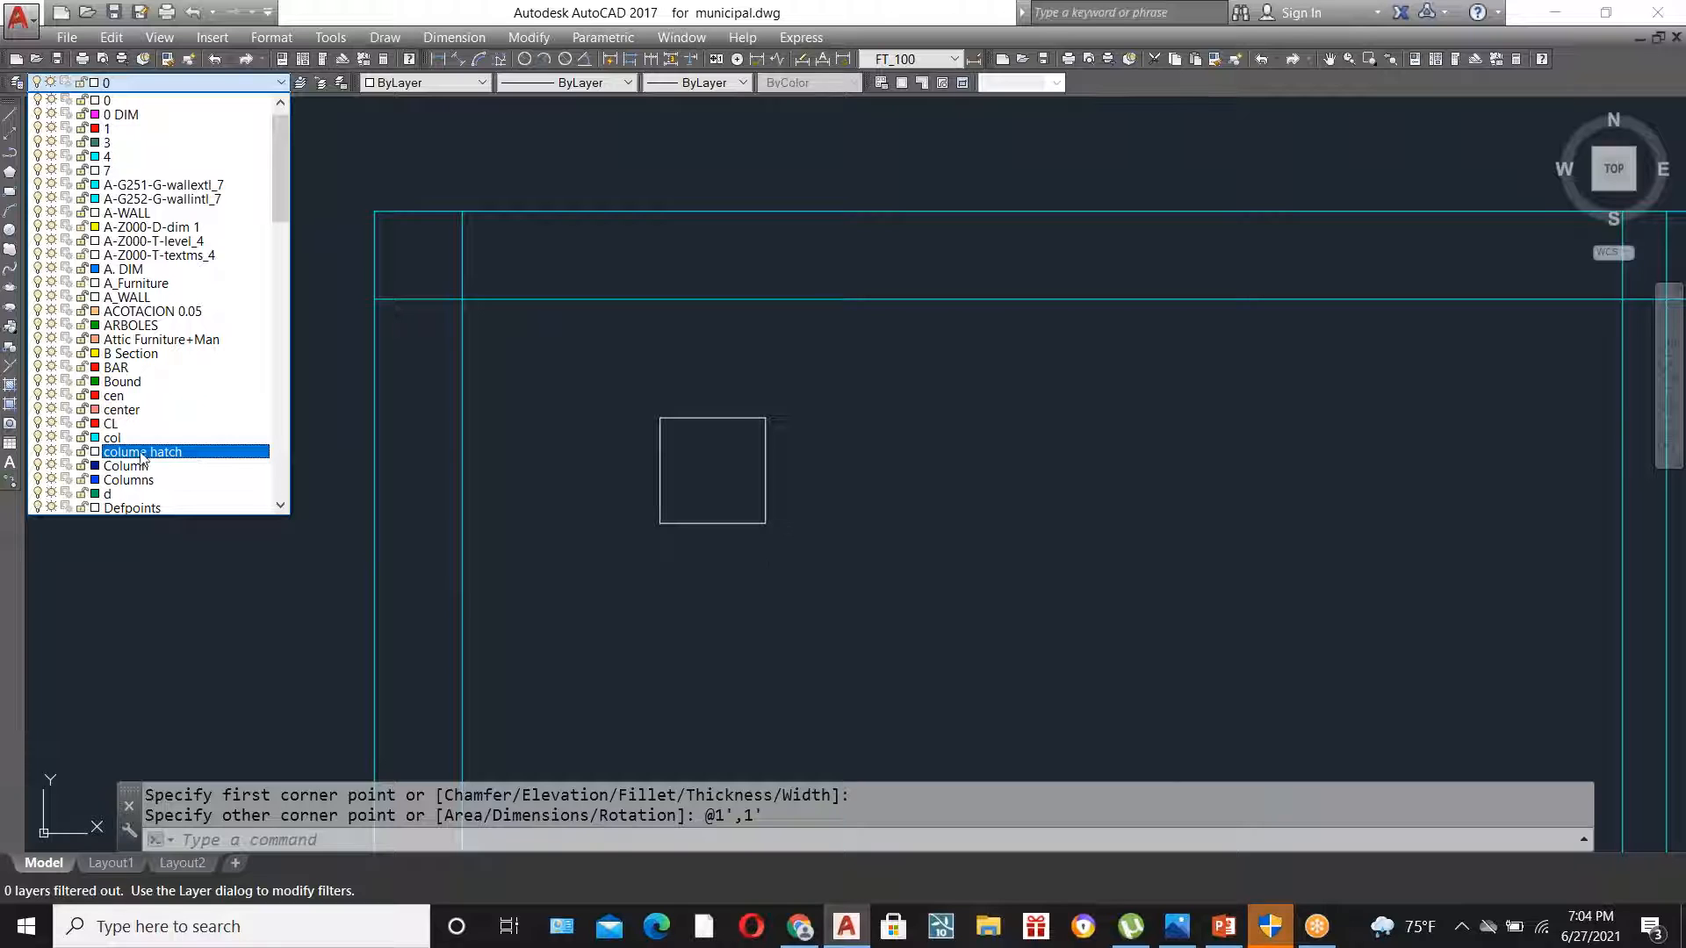
{"action": "scroll", "coordinate": [131, 481], "scroll_direction": "down", "scroll_amount": 2}
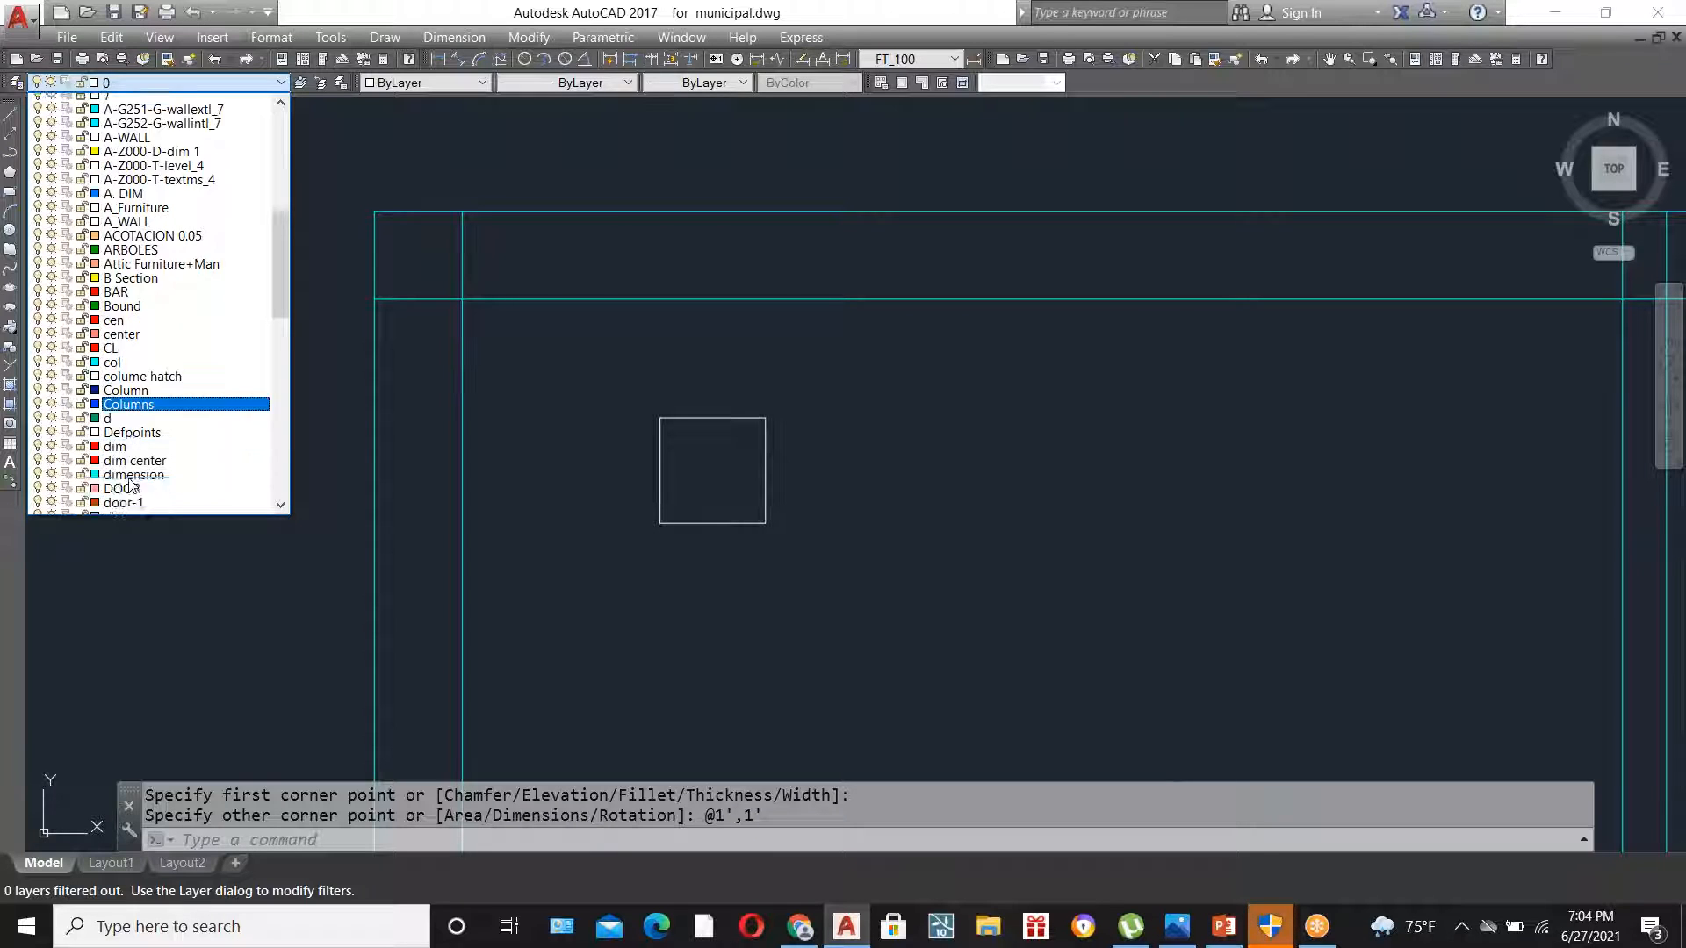
{"action": "key", "text": "Return"}
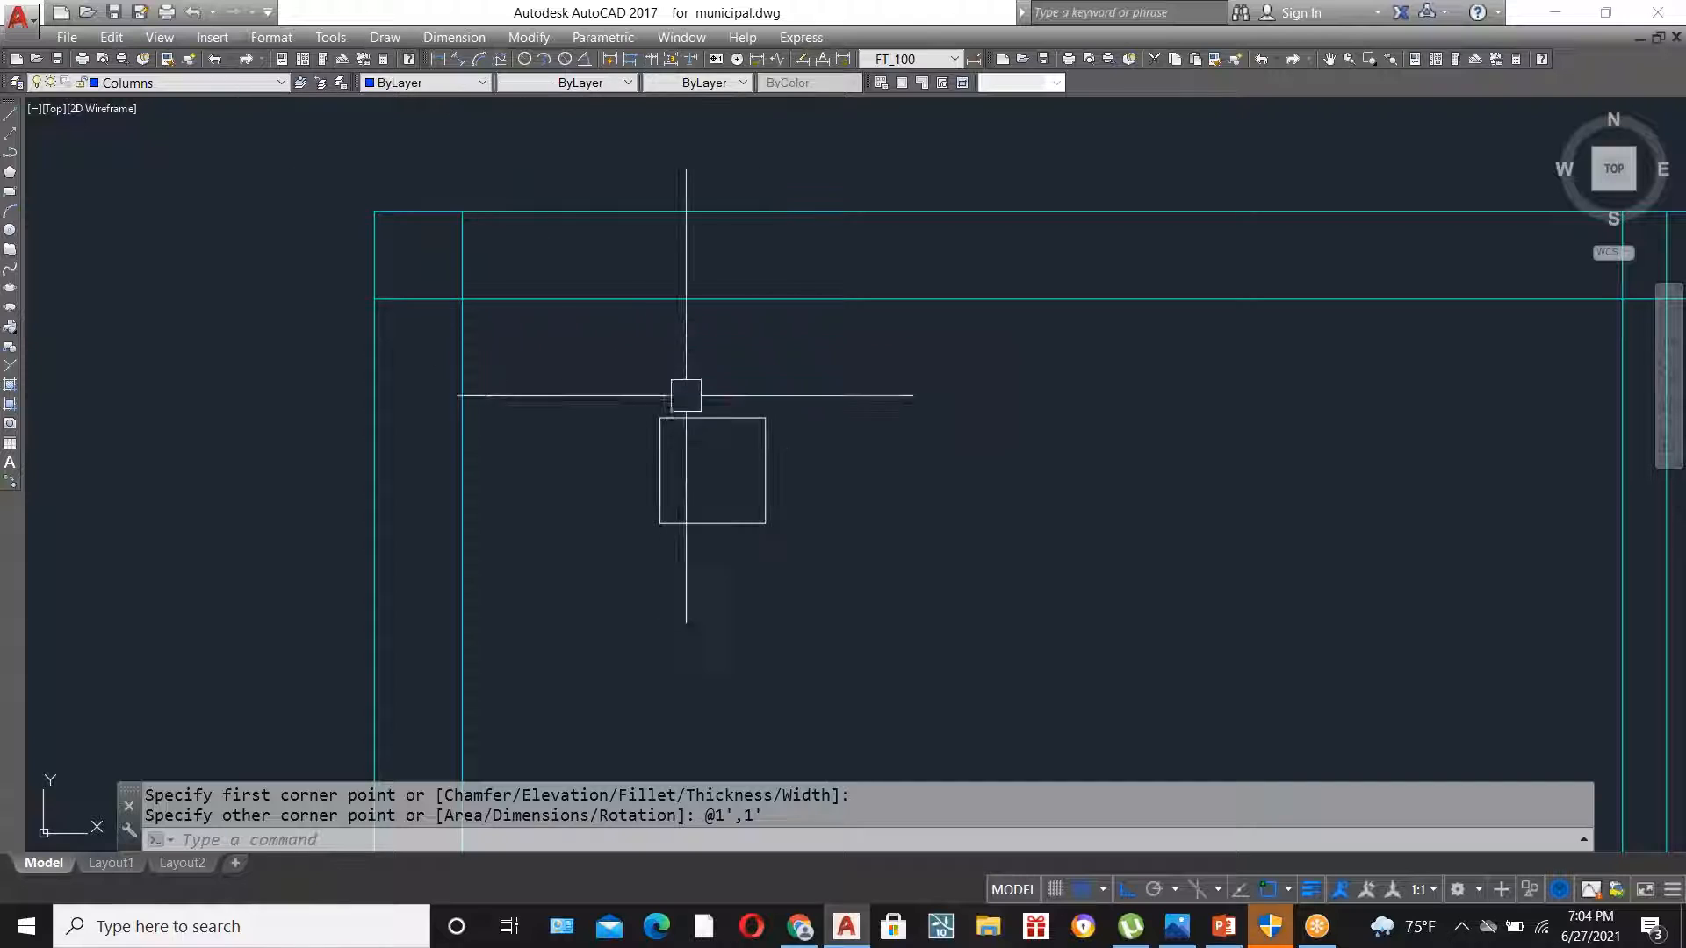
- Replace the white square in the upper-left room with a new 1' by 1' rectangle on the Columns layer
{"action": "left_click", "coordinate": [713, 417]}
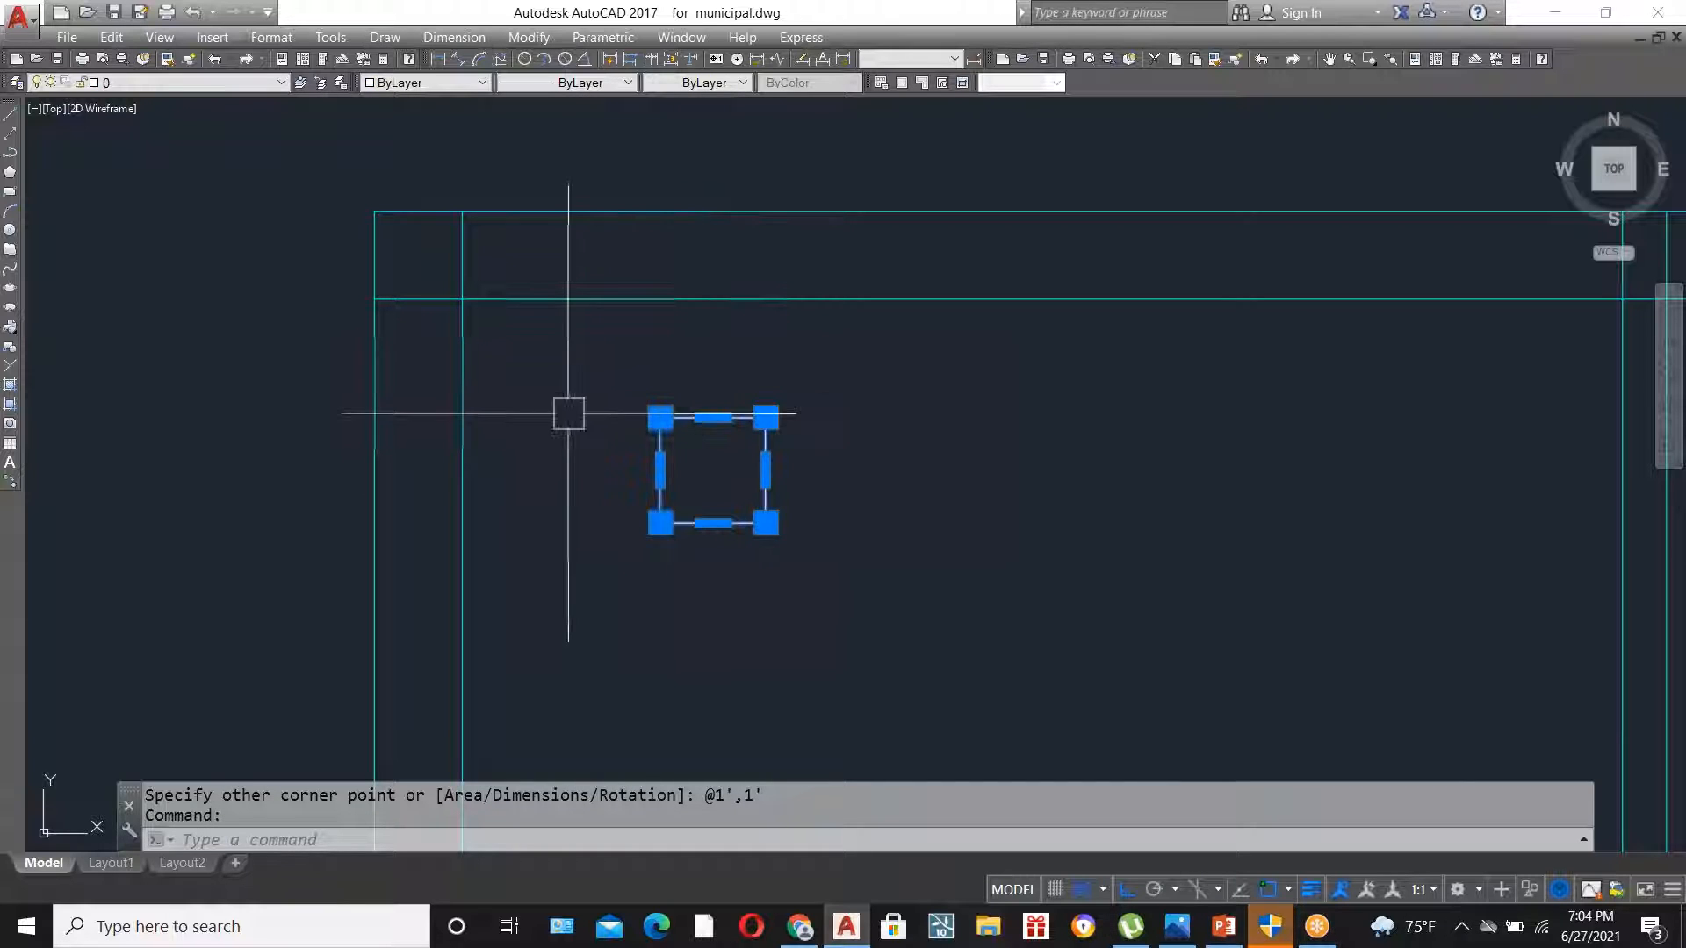
{"action": "key", "text": "Delete"}
{"action": "type", "text": "re"}
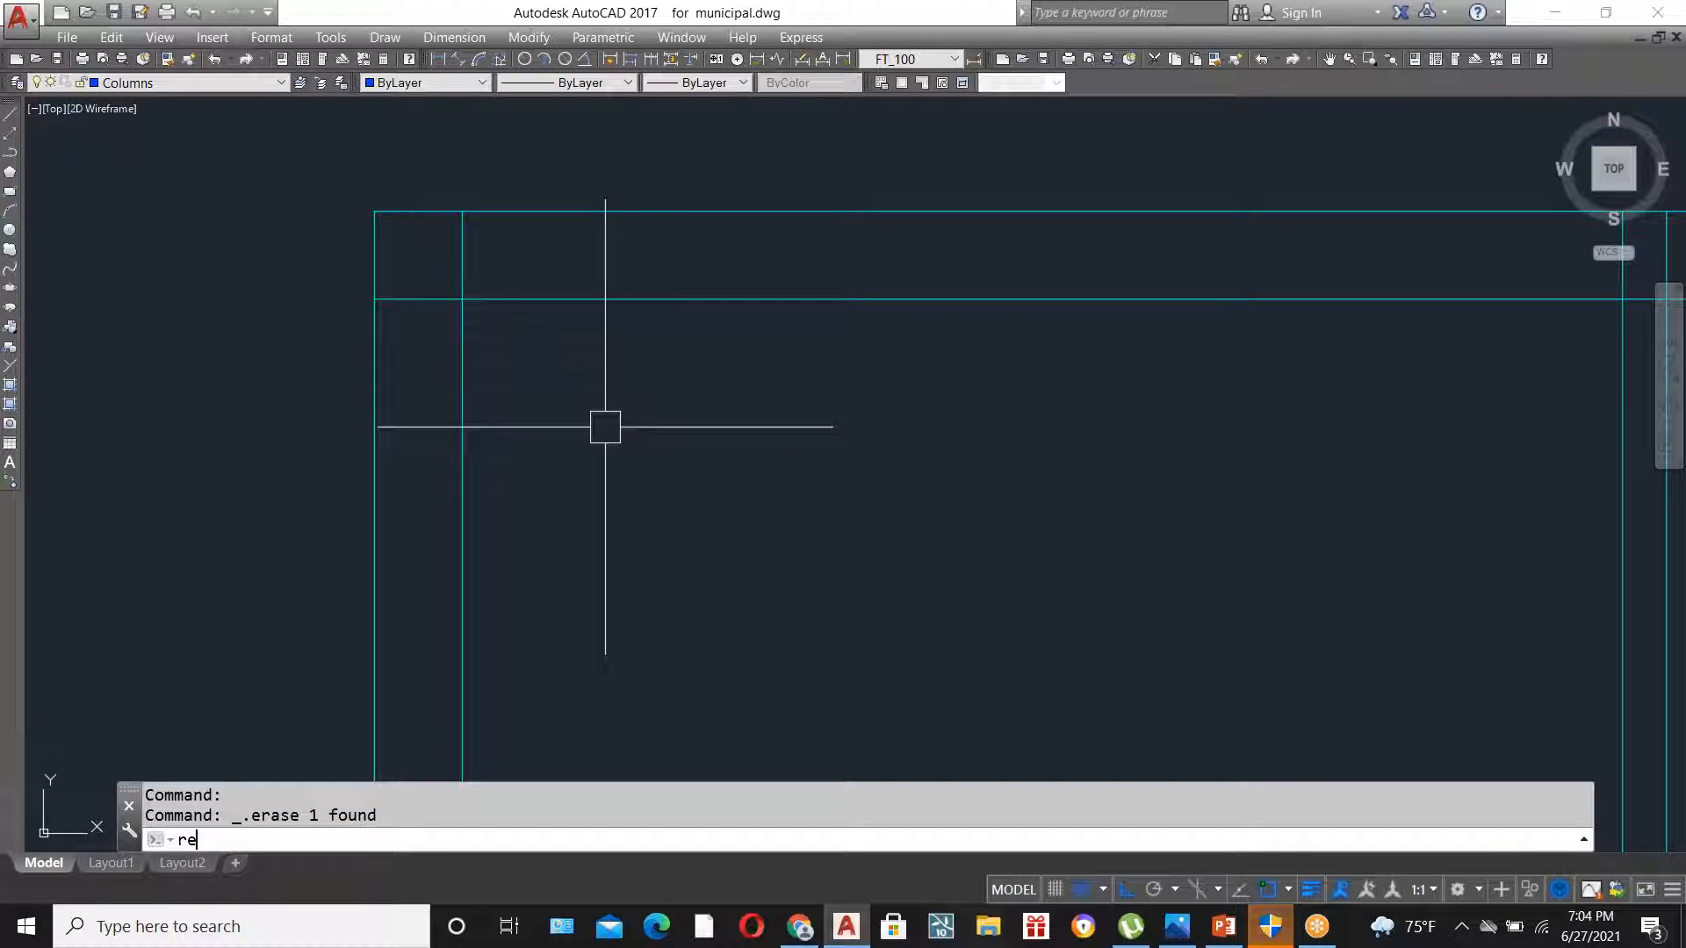
{"action": "type", "text": "c"}
{"action": "key", "text": "Return"}
{"action": "left_click", "coordinate": [572, 397]}
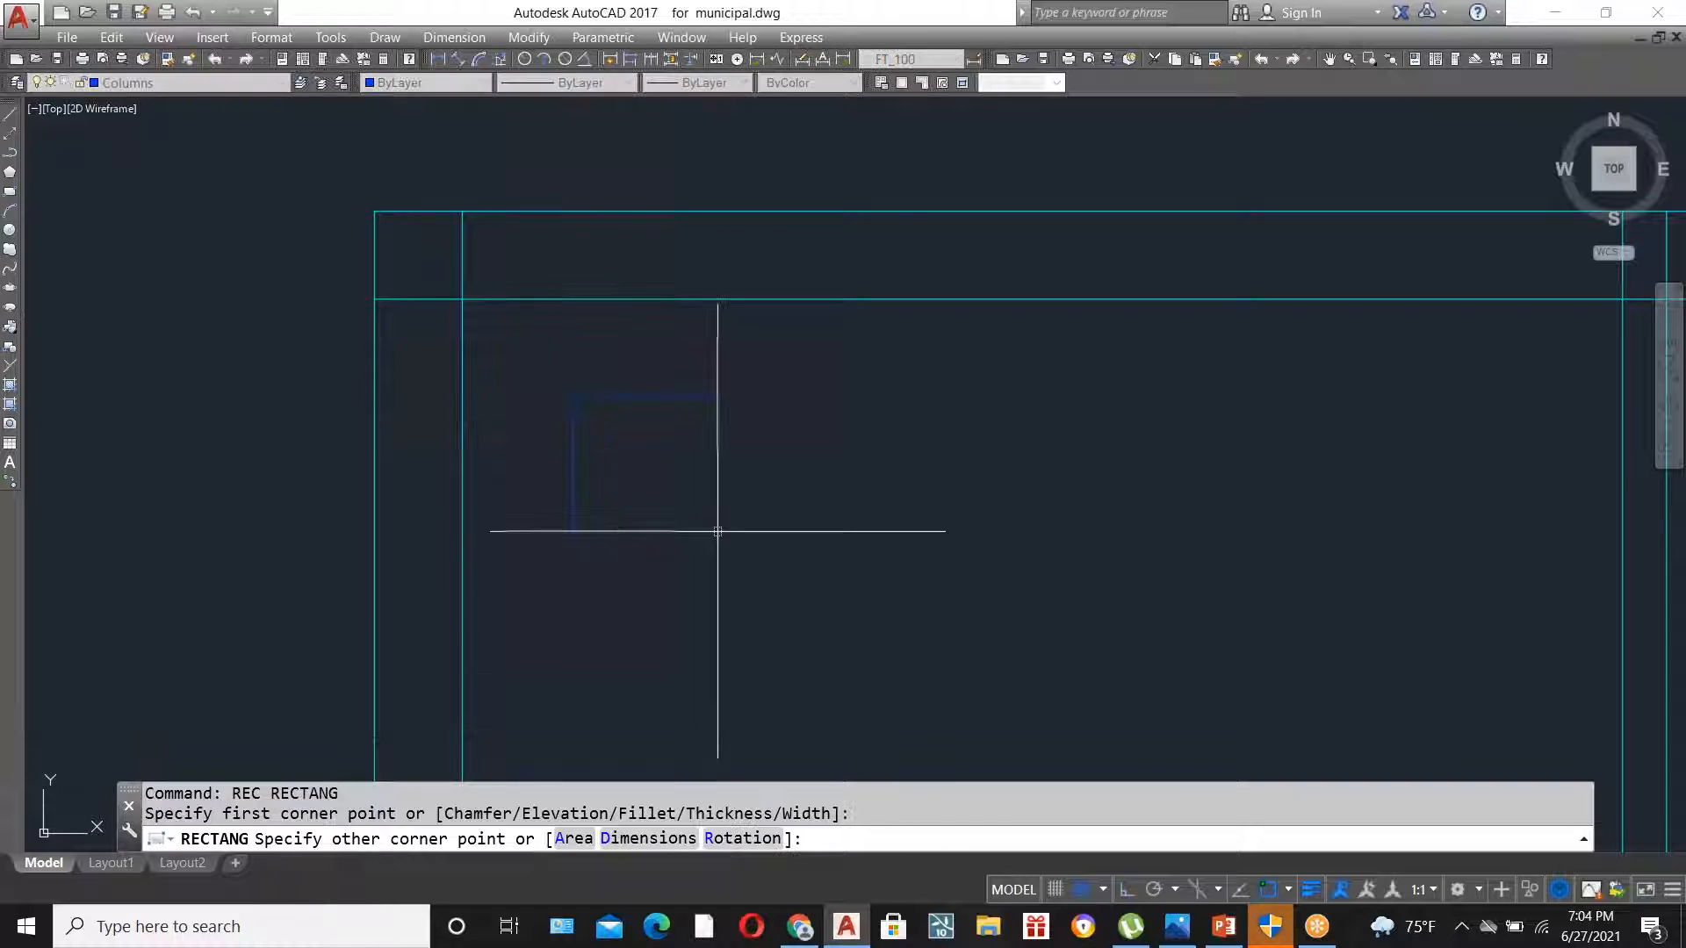
{"action": "type", "text": "@1',1"}
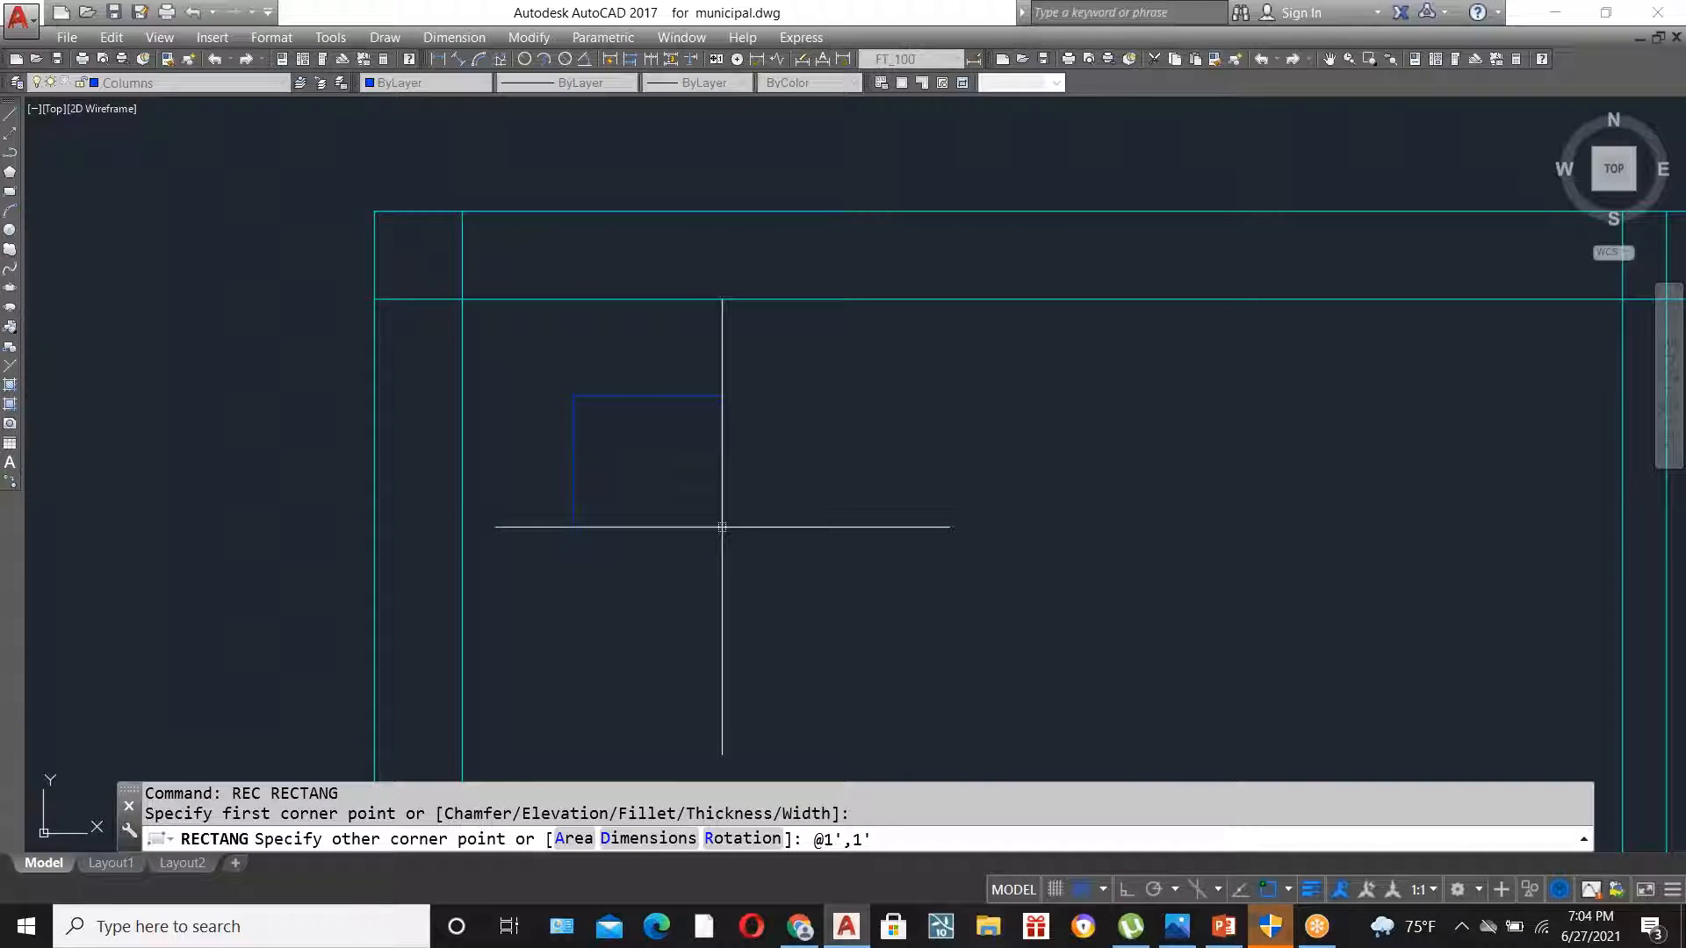
{"action": "key", "text": "Return"}
- Move the column square straight down so it sits clear of the upper wall lines
{"action": "scroll", "coordinate": [712, 482], "scroll_direction": "up", "scroll_amount": 3}
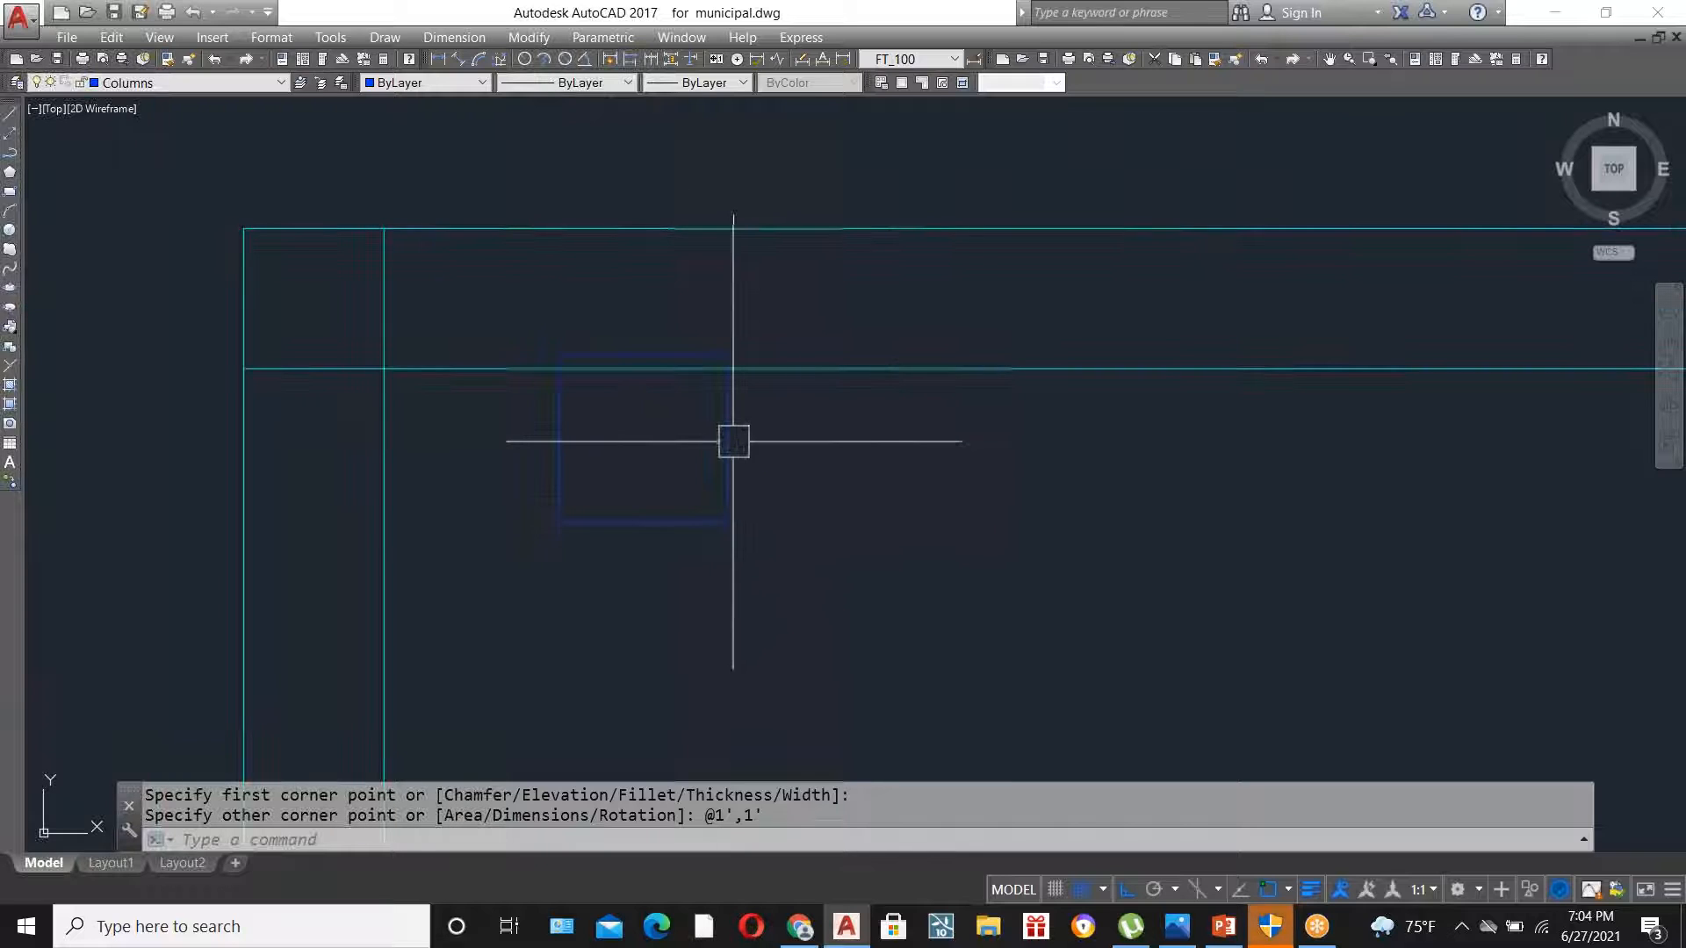
{"action": "left_click", "coordinate": [735, 442]}
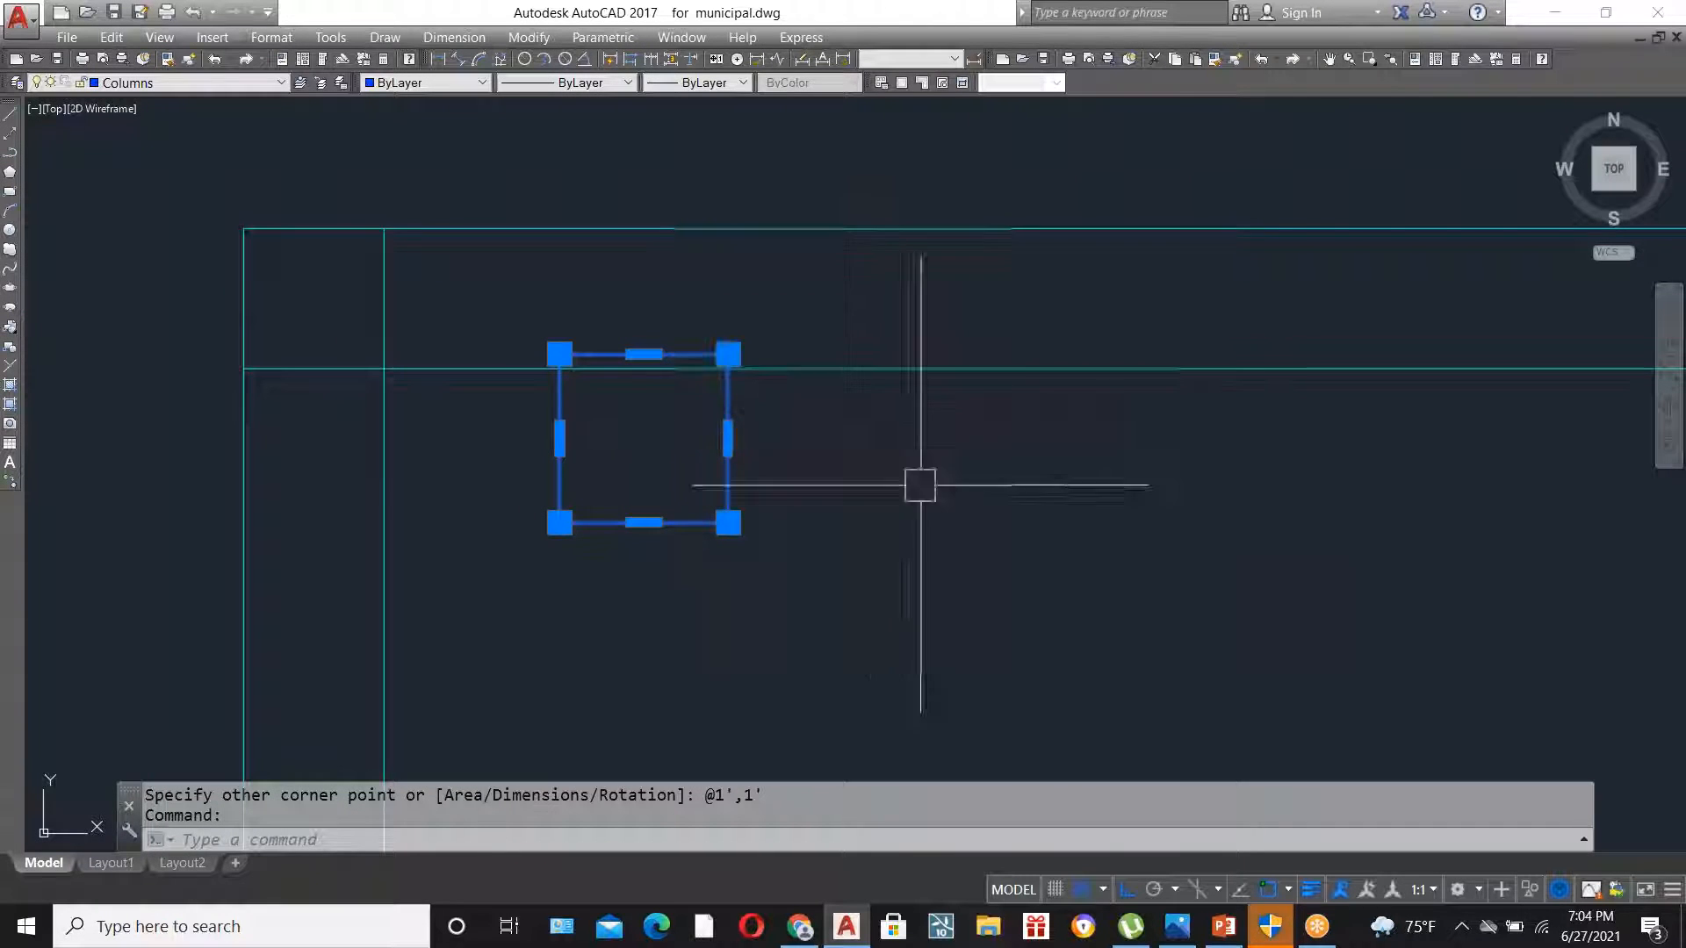
{"action": "type", "text": "m"}
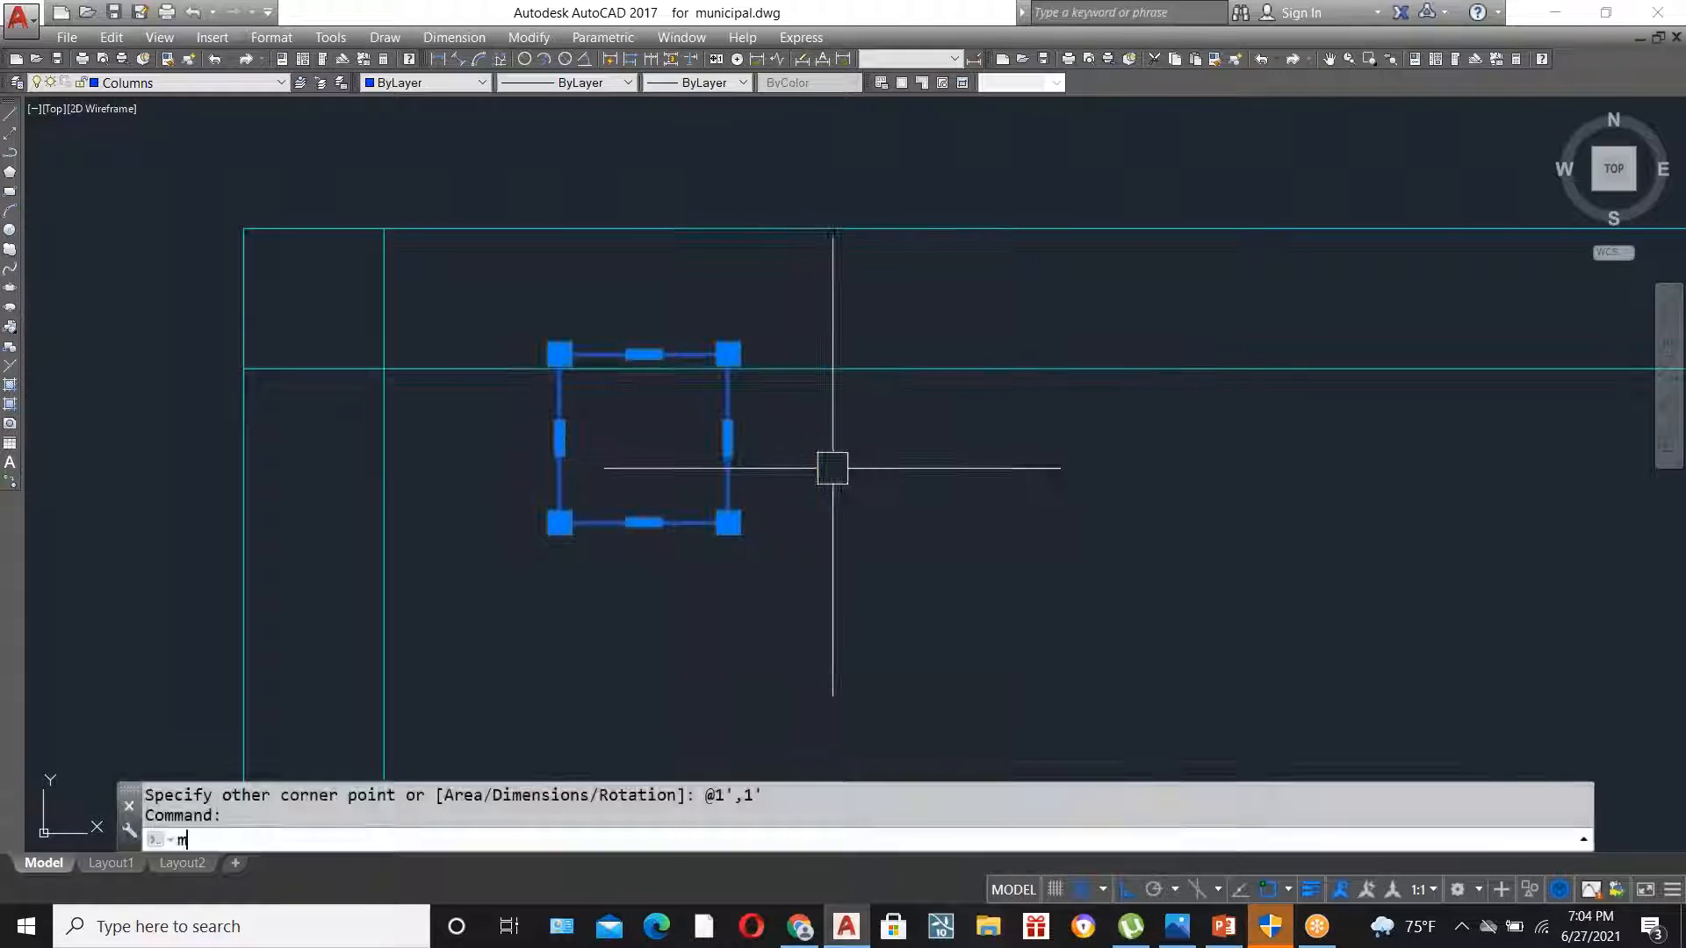
{"action": "key", "text": "Return"}
{"action": "left_click", "coordinate": [812, 445]}
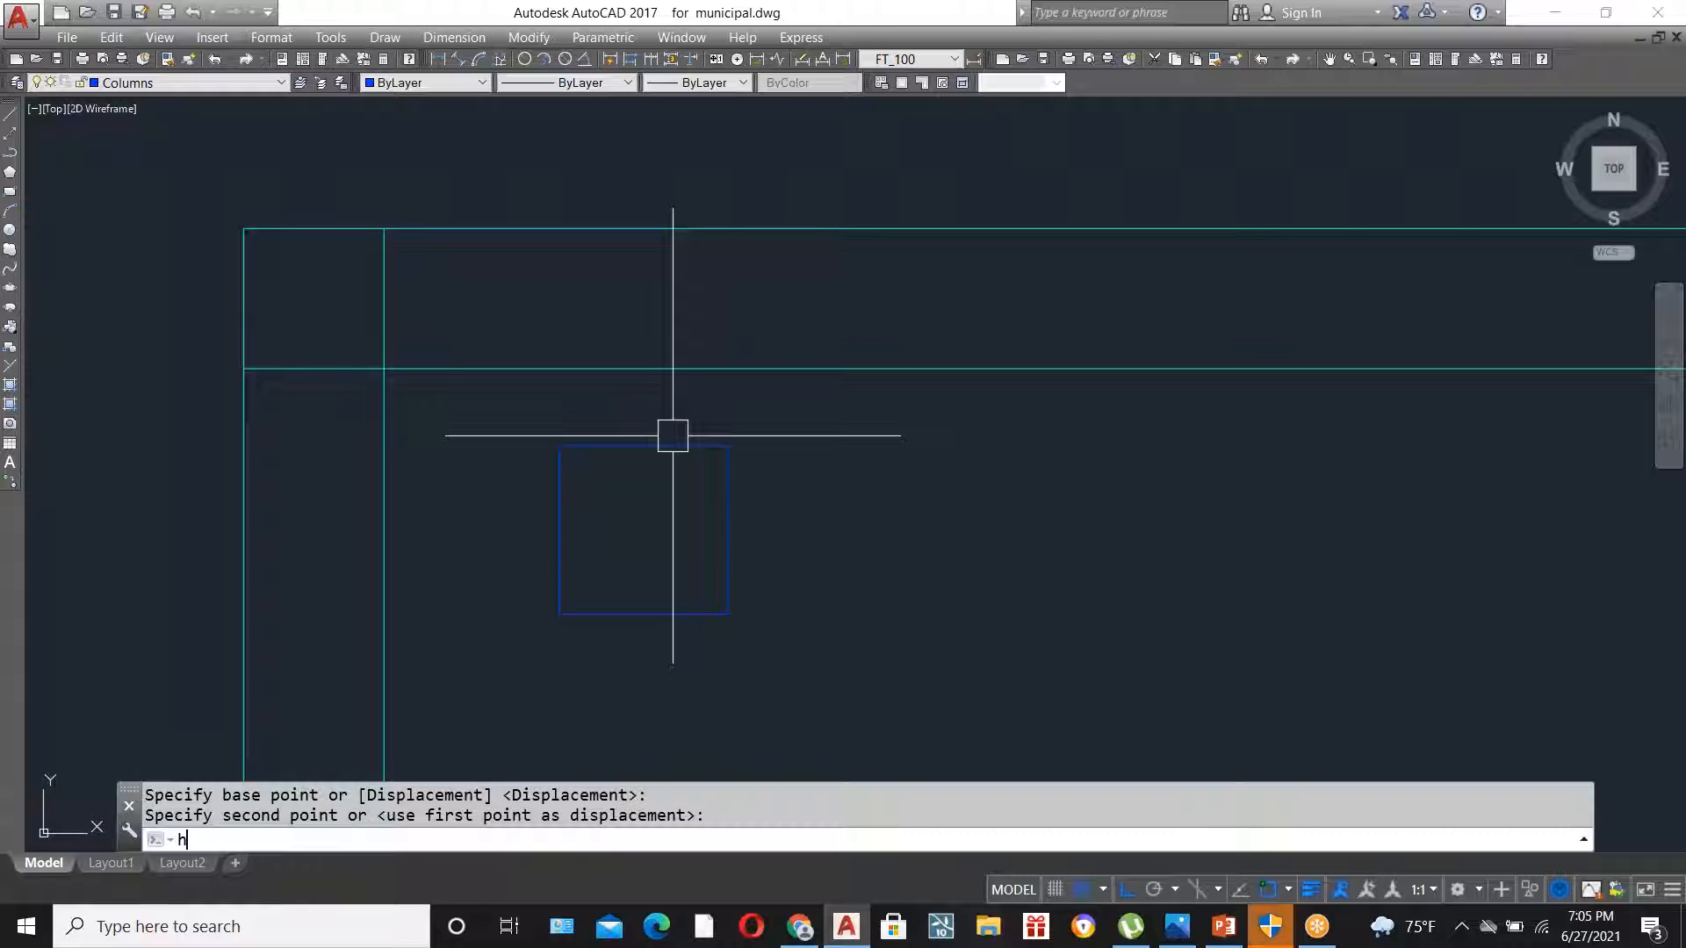
- Start a hatch and add the column square as its boundary object
{"action": "type", "text": "H"}
{"action": "key", "text": "Return"}
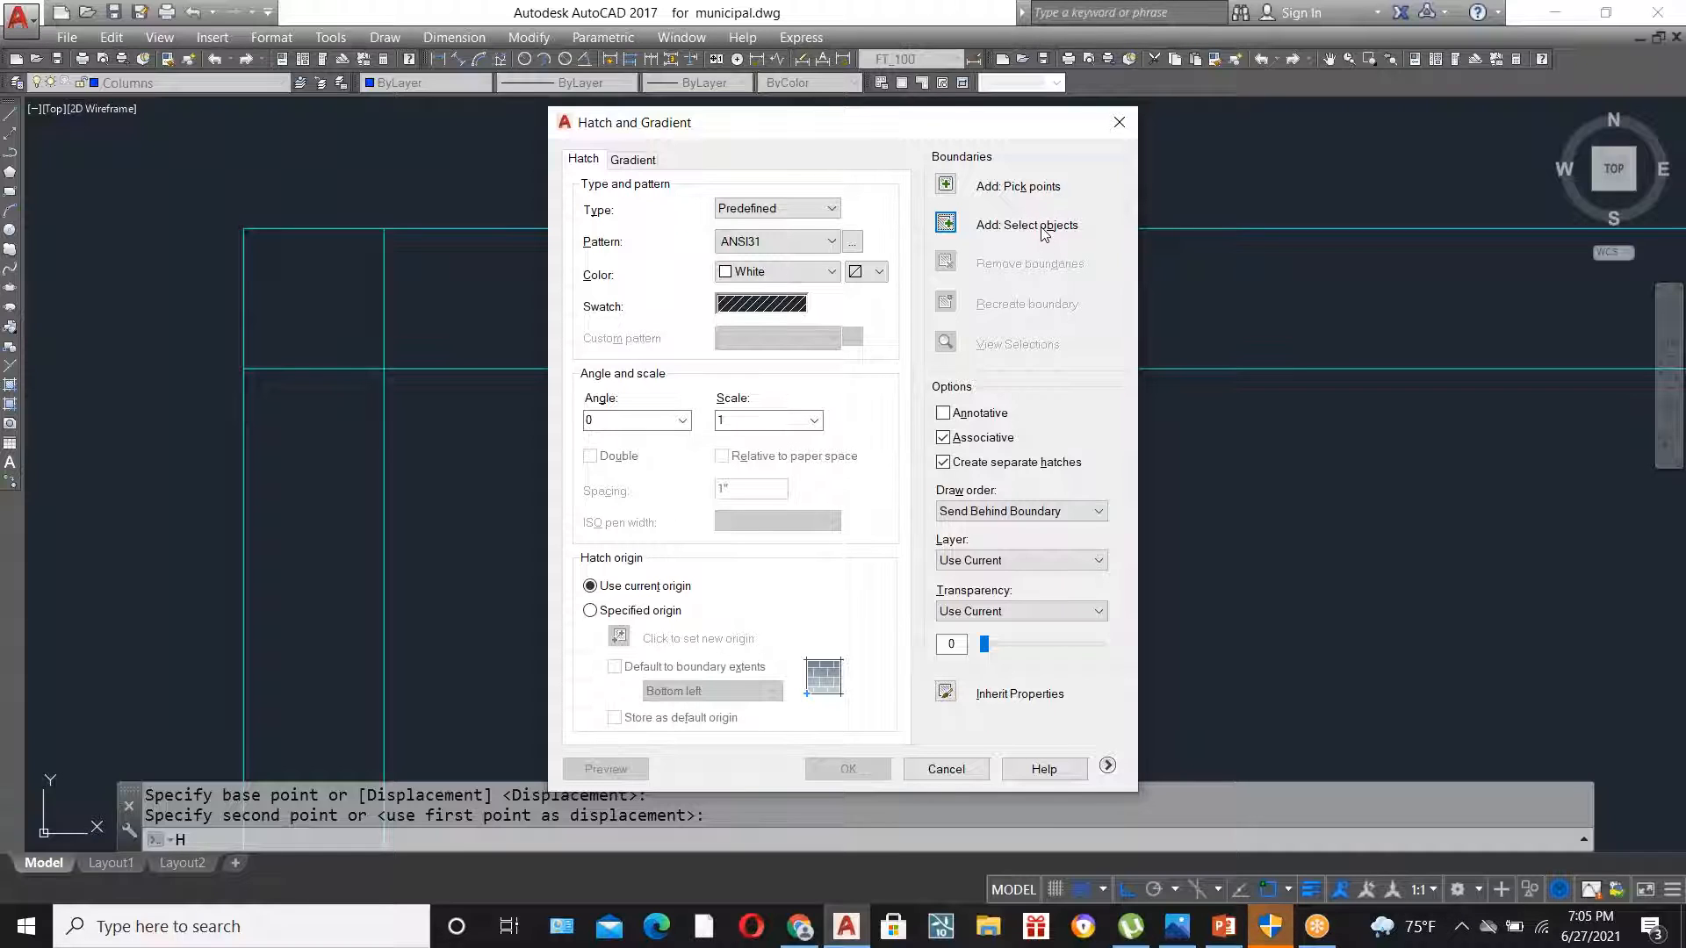
{"action": "left_click", "coordinate": [946, 225]}
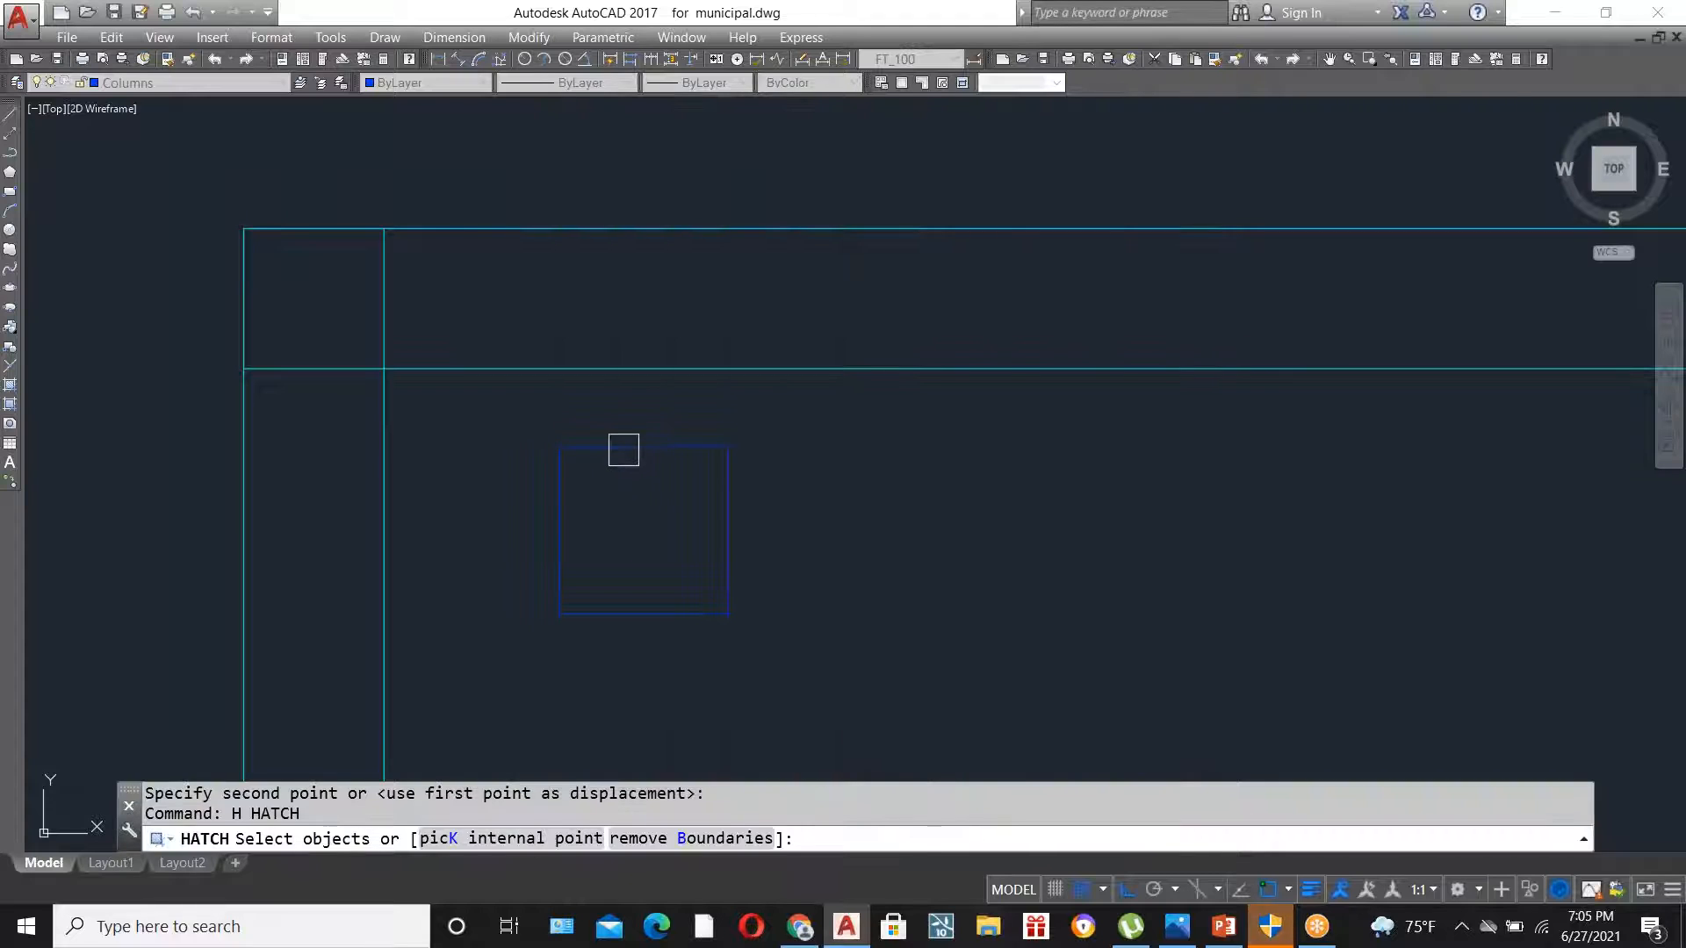
{"action": "left_click", "coordinate": [622, 445]}
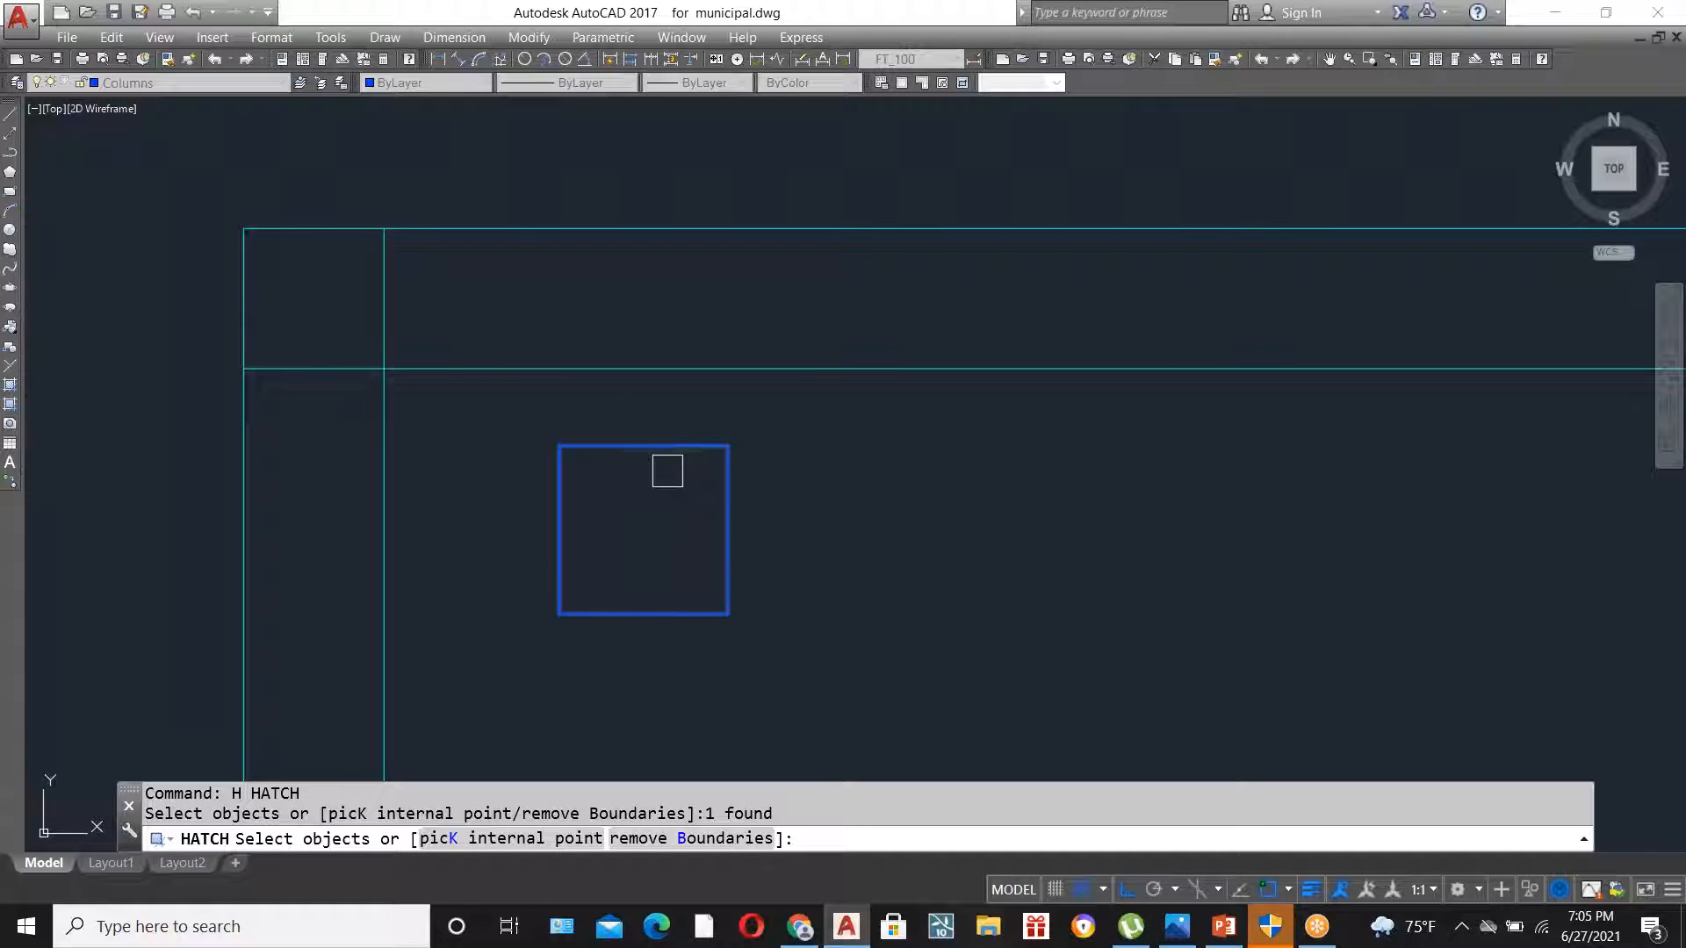
{"action": "key", "text": "Return"}
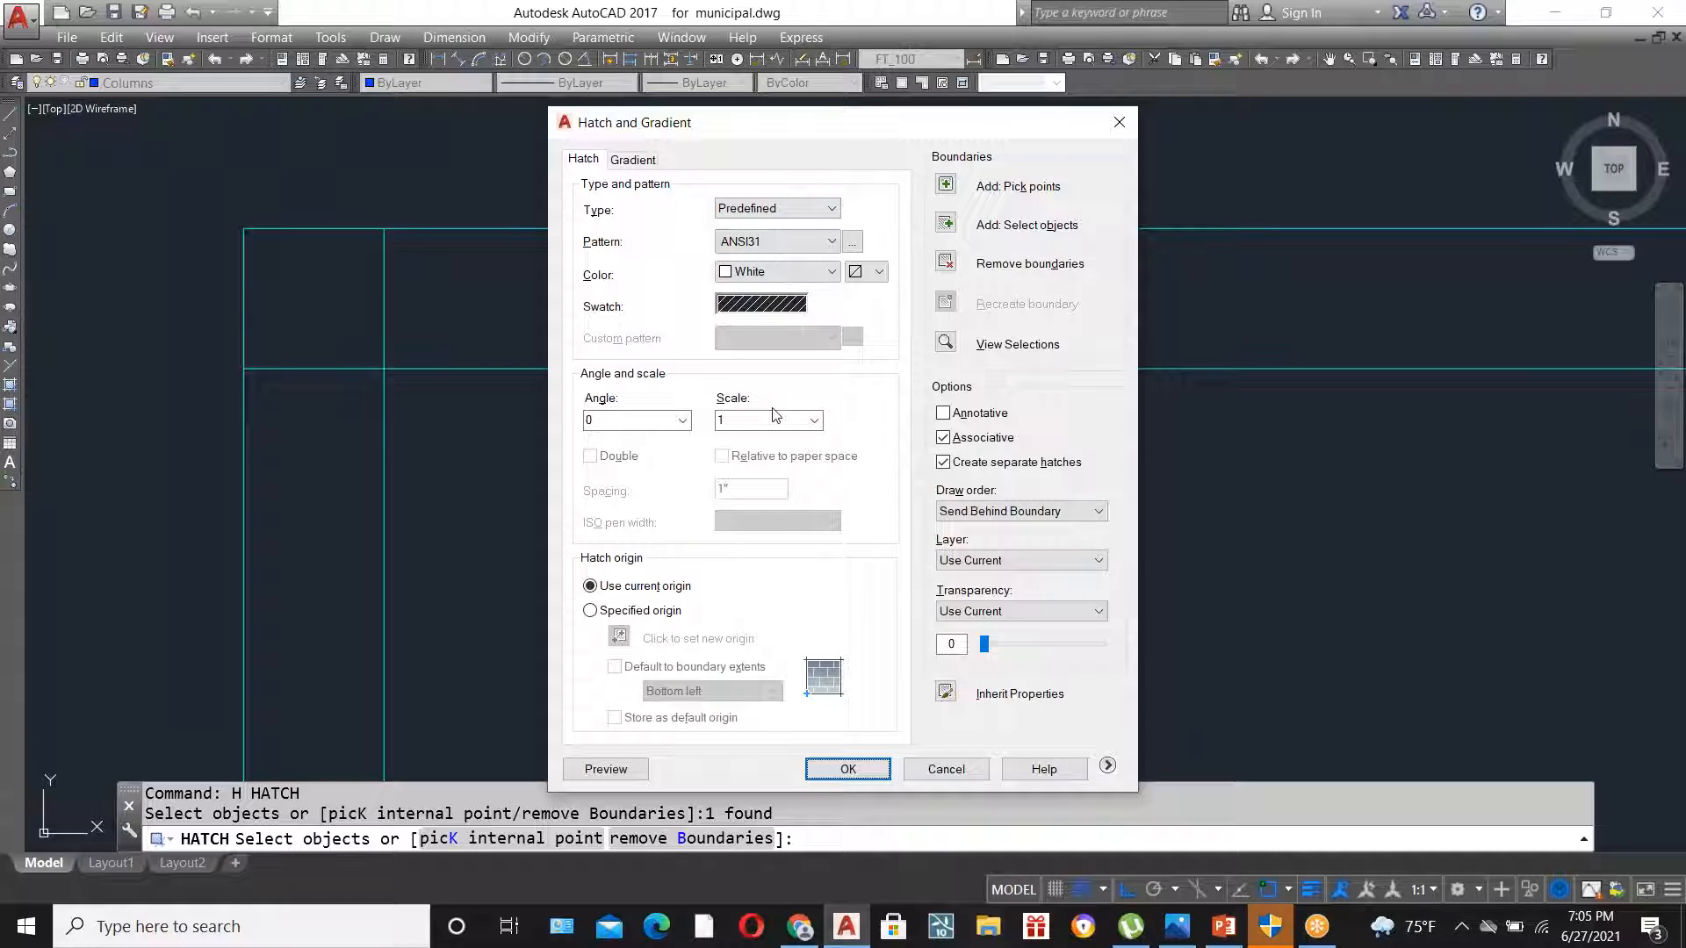
- Set the hatch pattern to the predefined SOLID and its color to Magenta
{"action": "left_click", "coordinate": [634, 161]}
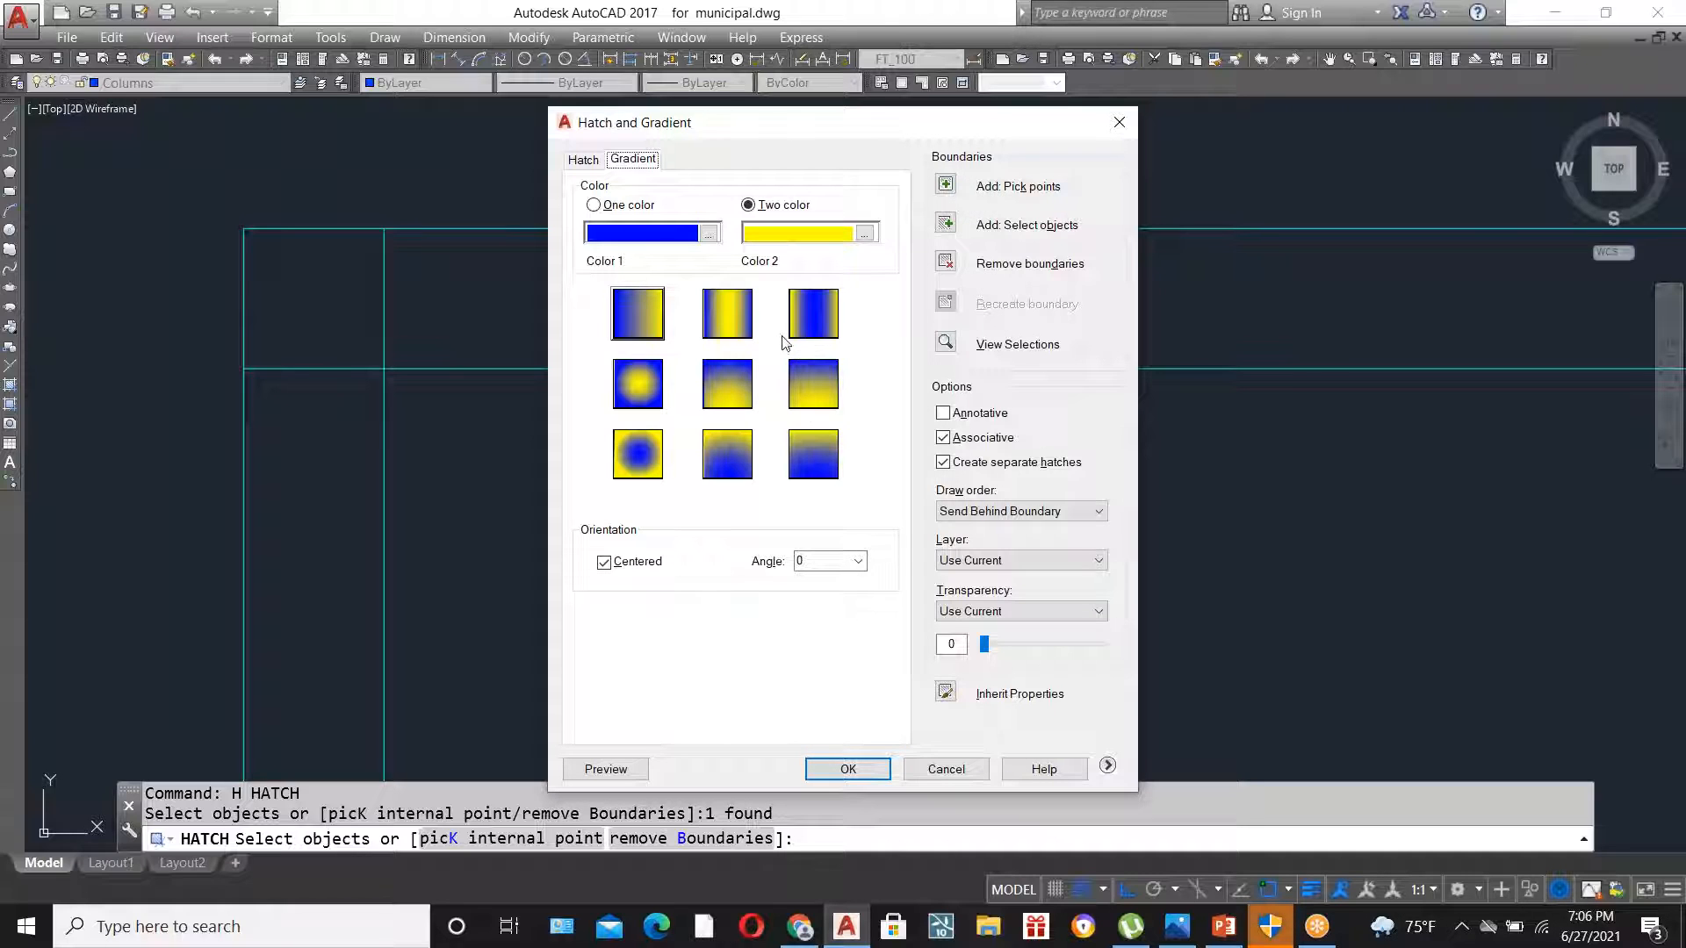
{"action": "left_click", "coordinate": [600, 161]}
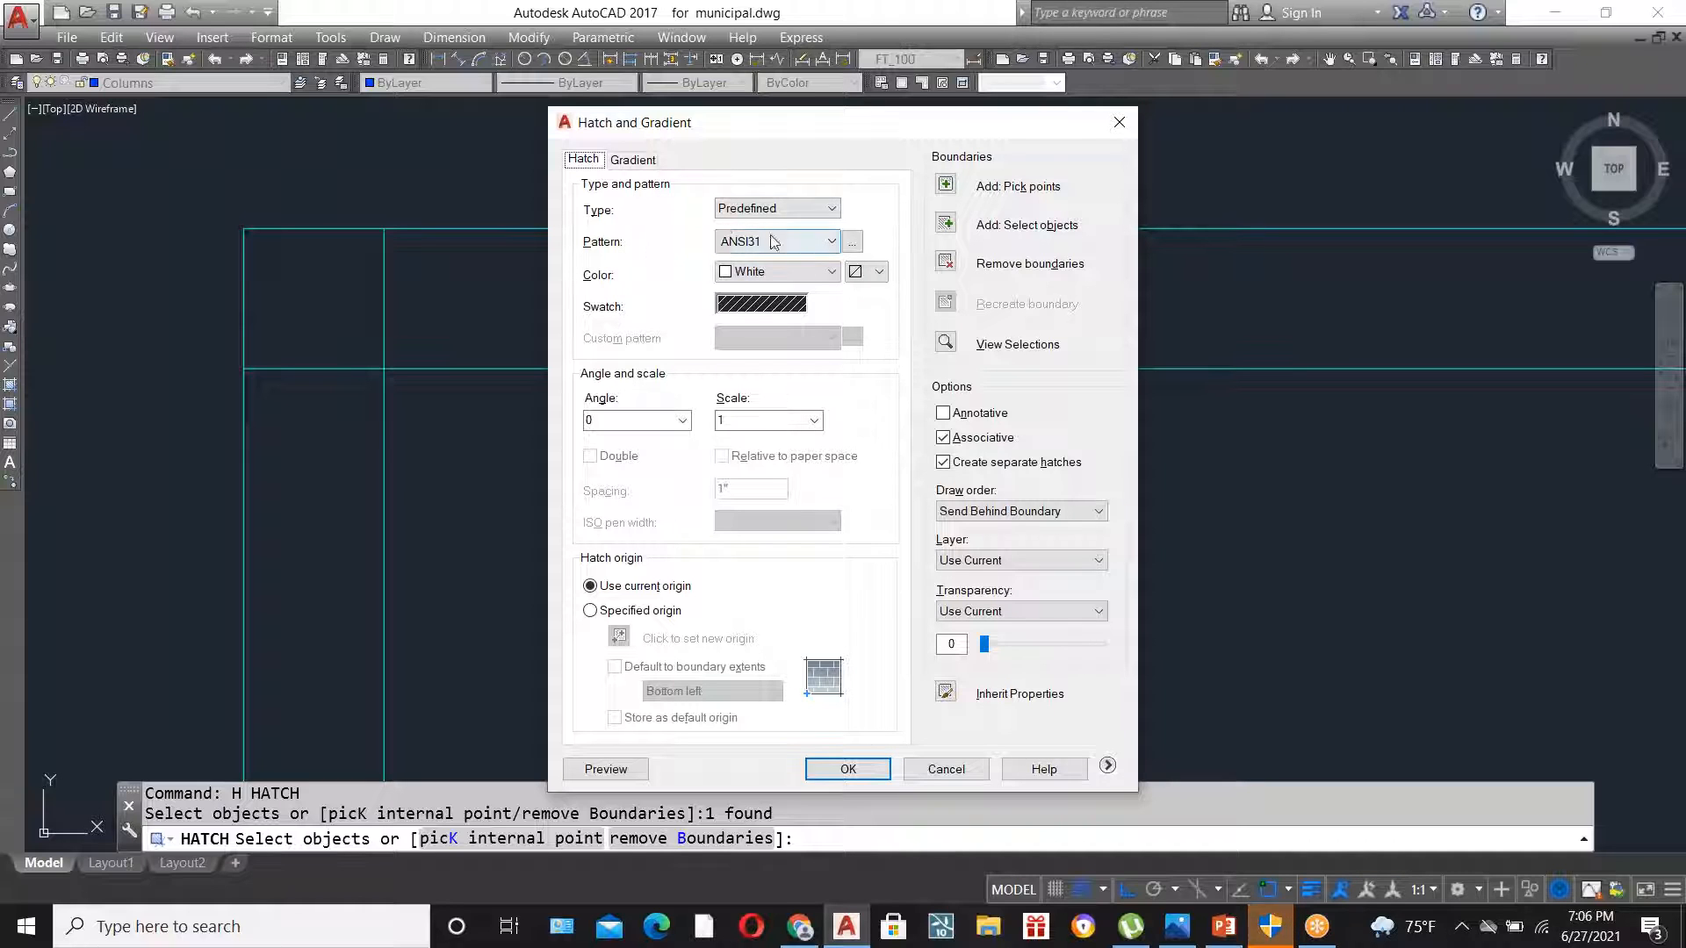
{"action": "left_click", "coordinate": [851, 243]}
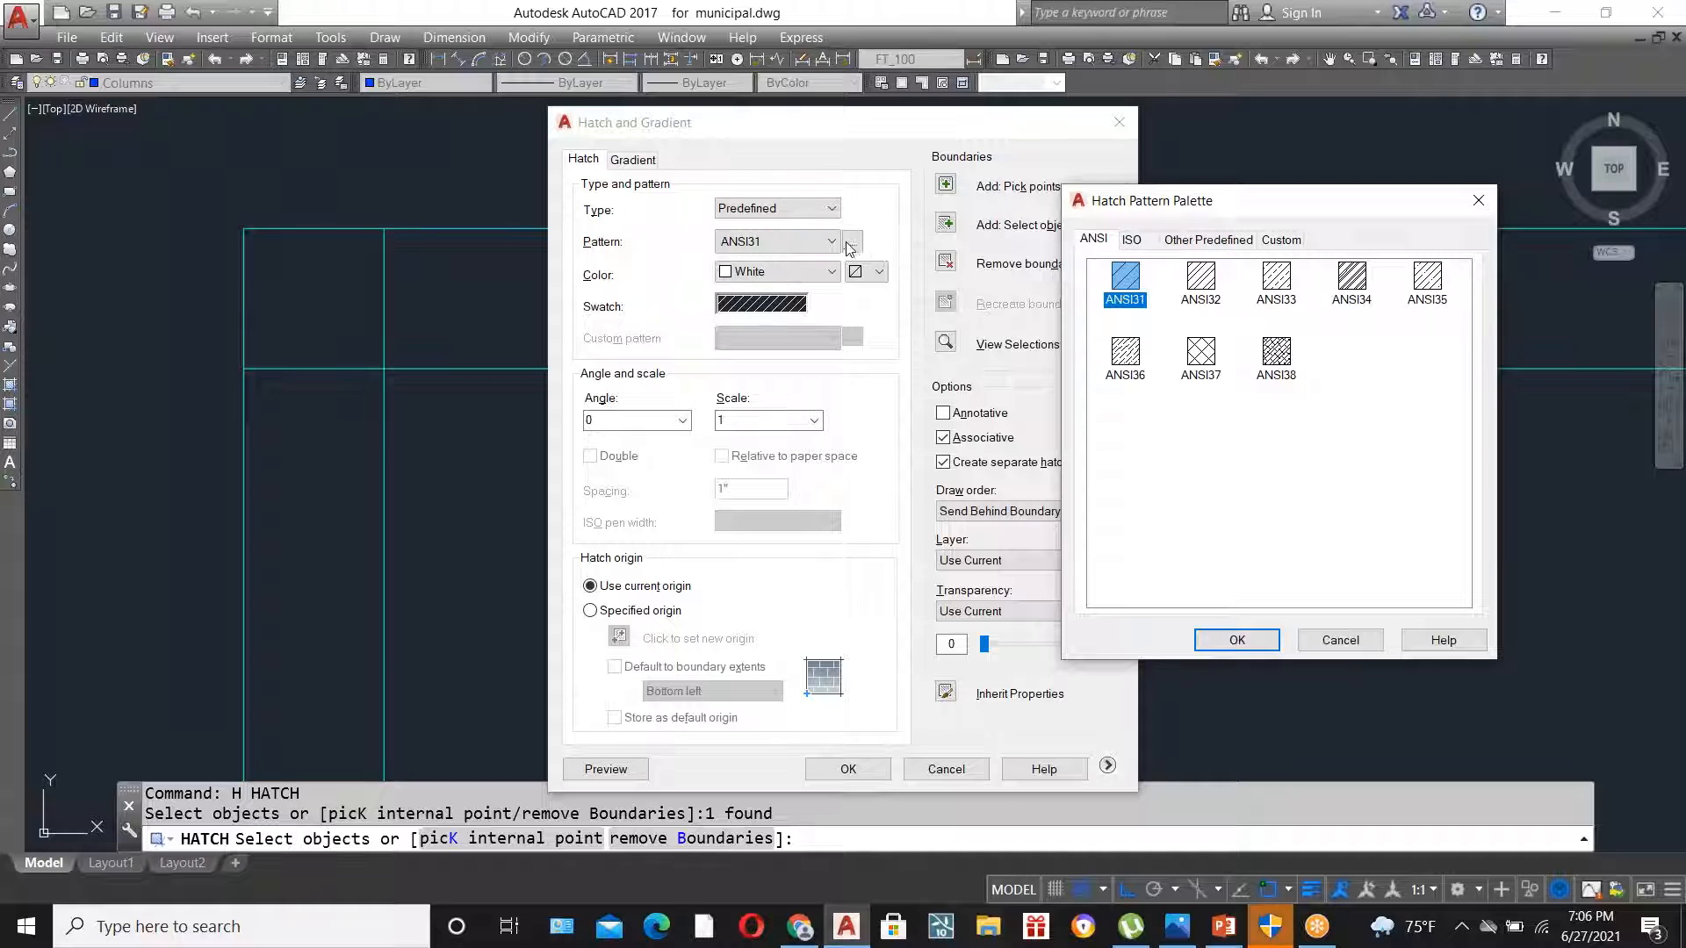
{"action": "left_click_drag", "start_coordinate": [1141, 202], "coordinate": [833, 248]}
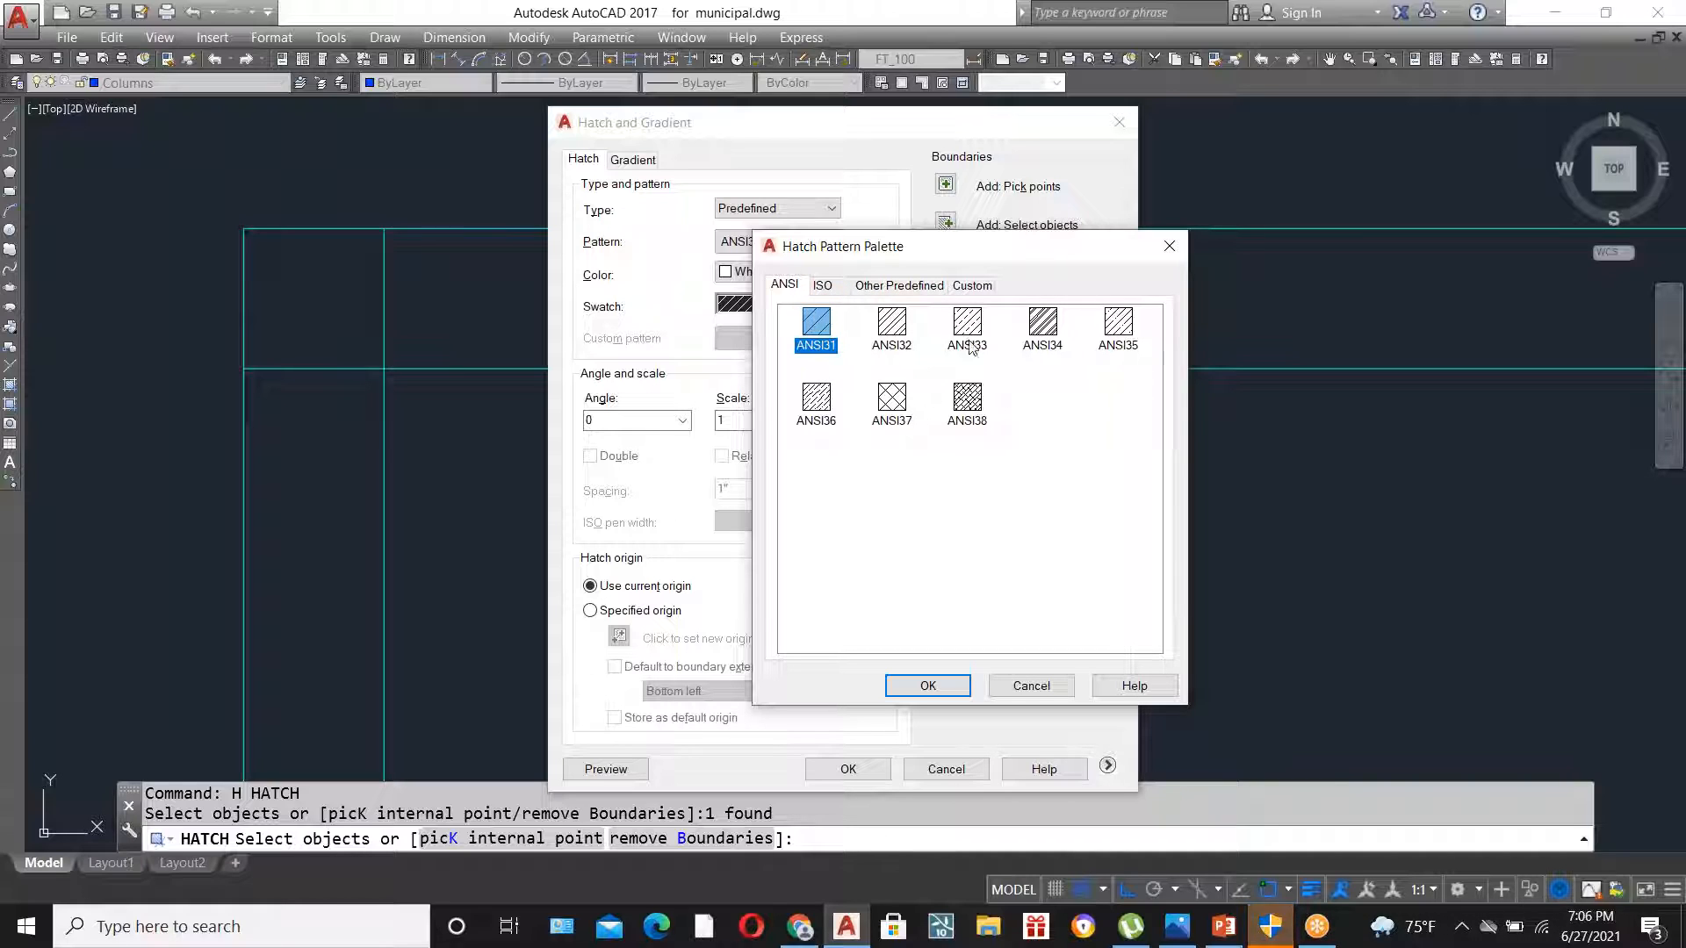
{"action": "left_click", "coordinate": [897, 286]}
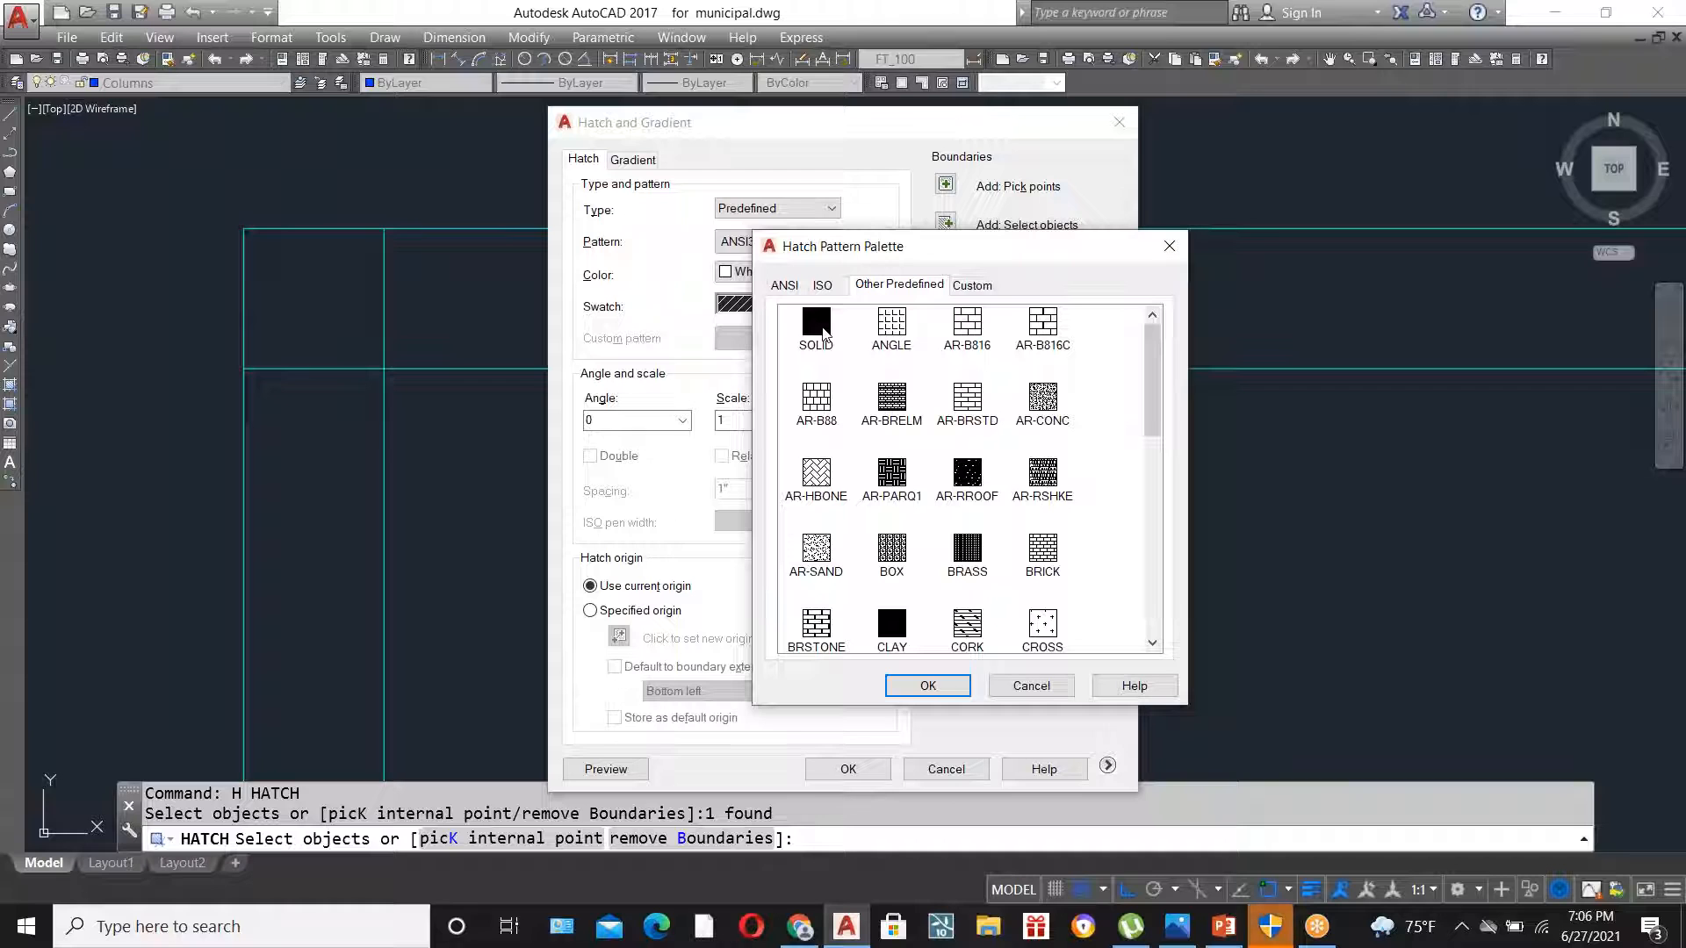
{"action": "left_click", "coordinate": [822, 334]}
{"action": "left_click", "coordinate": [927, 684]}
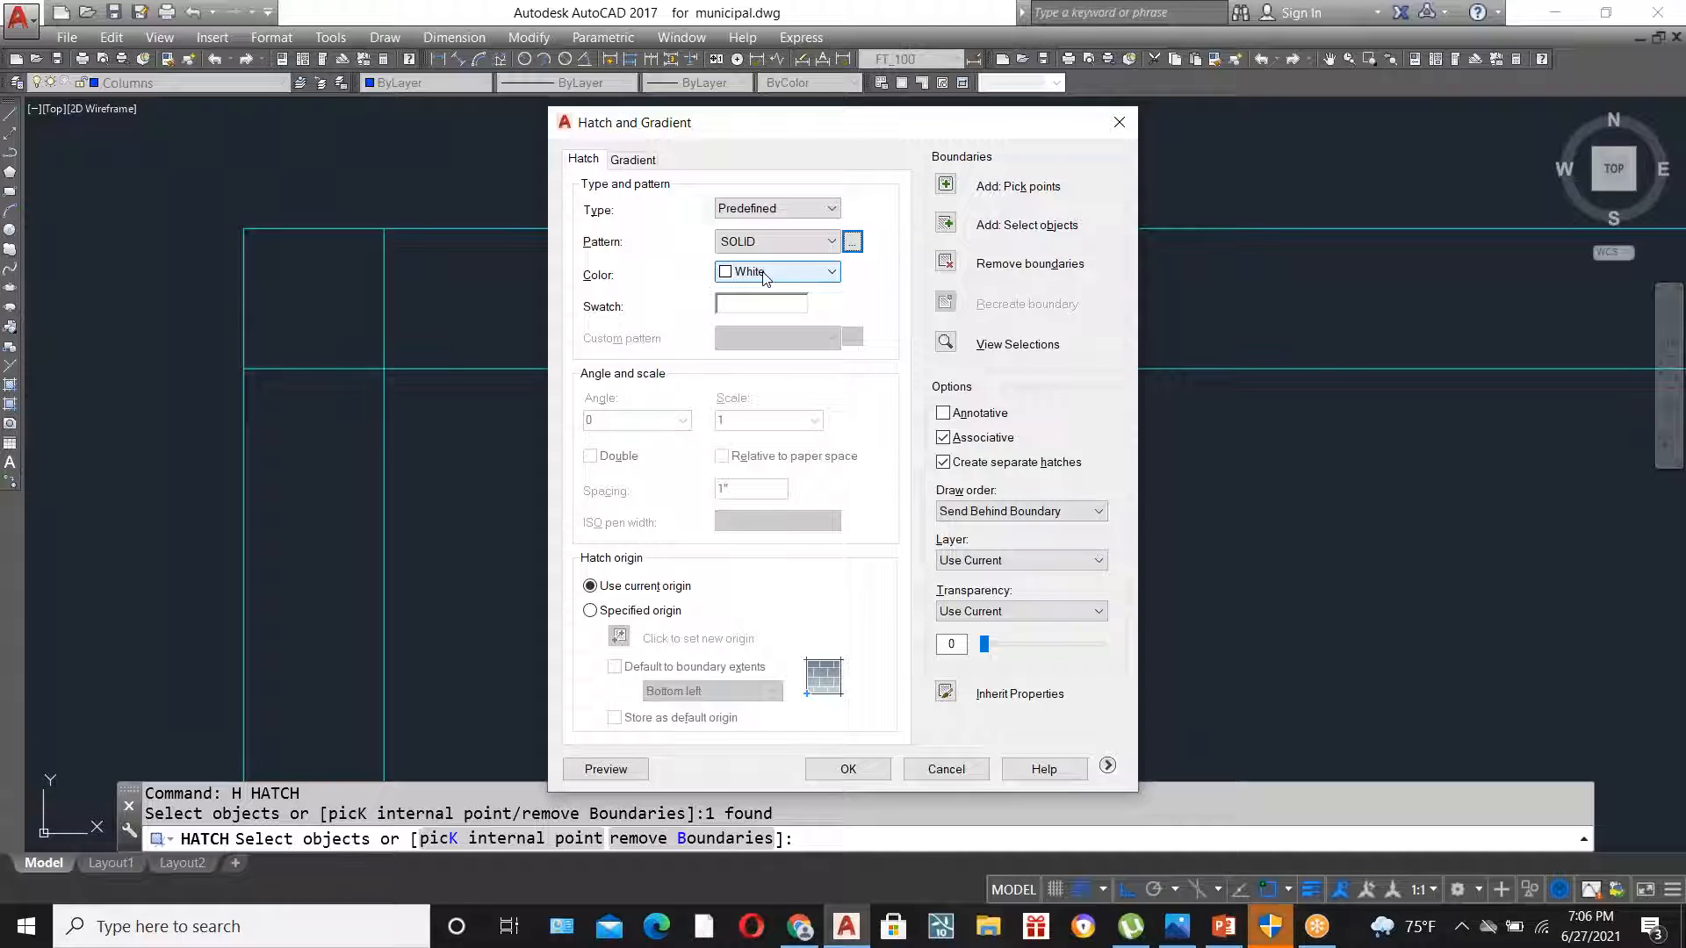
{"action": "left_click", "coordinate": [765, 279]}
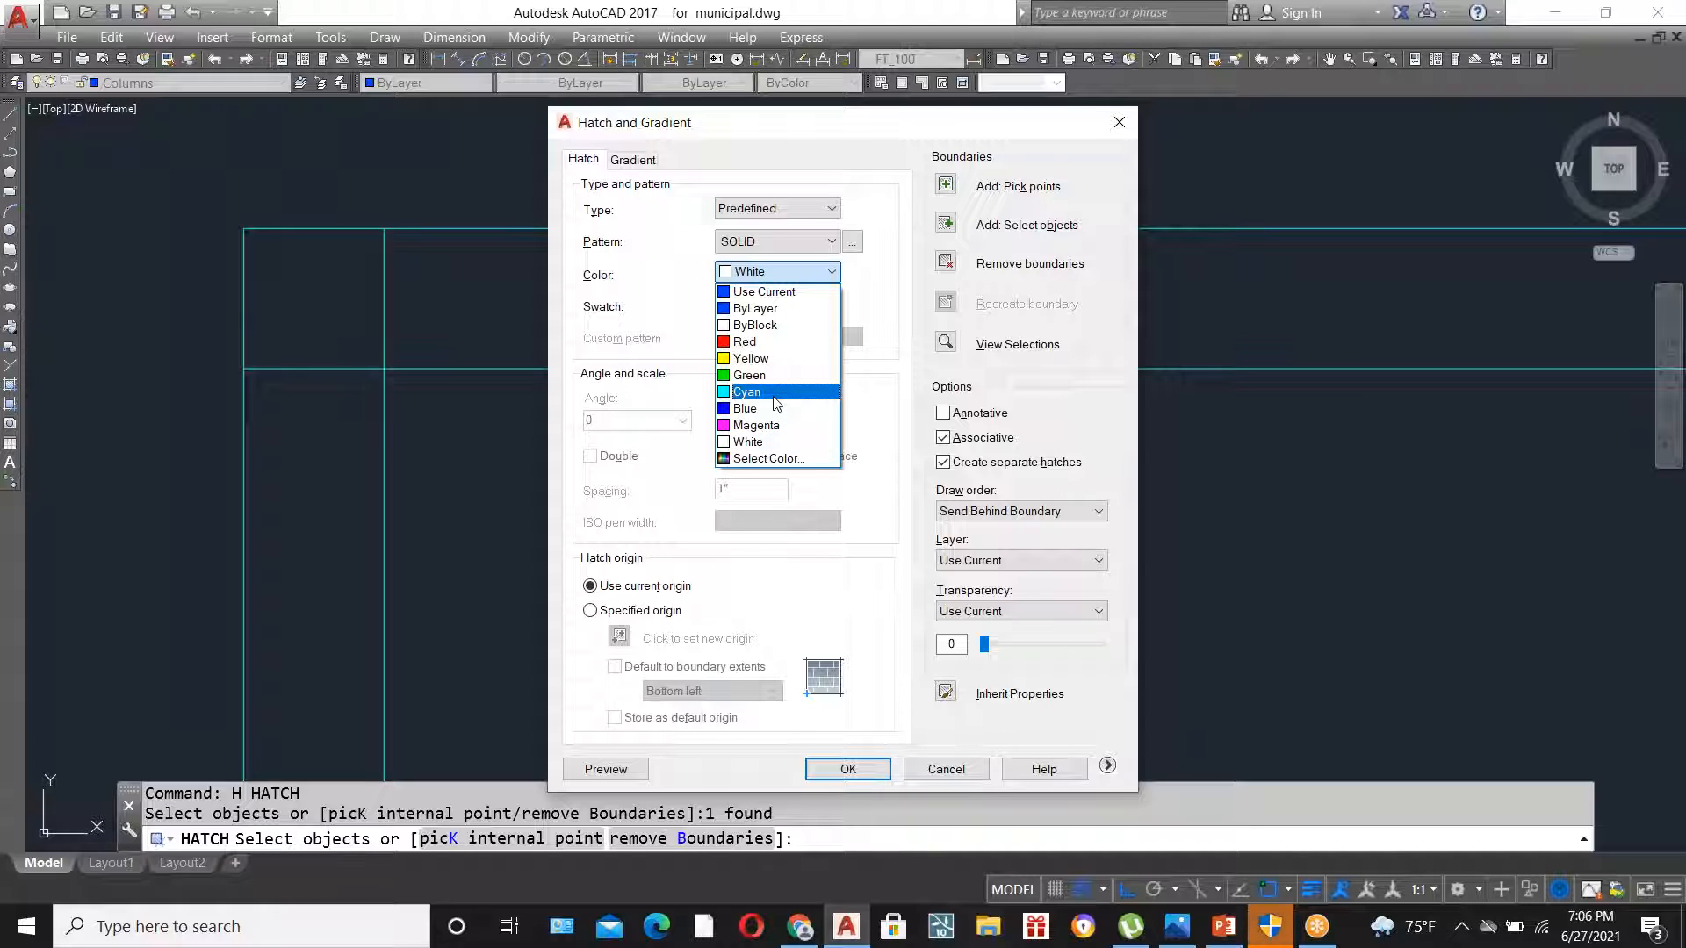
{"action": "left_click", "coordinate": [776, 425]}
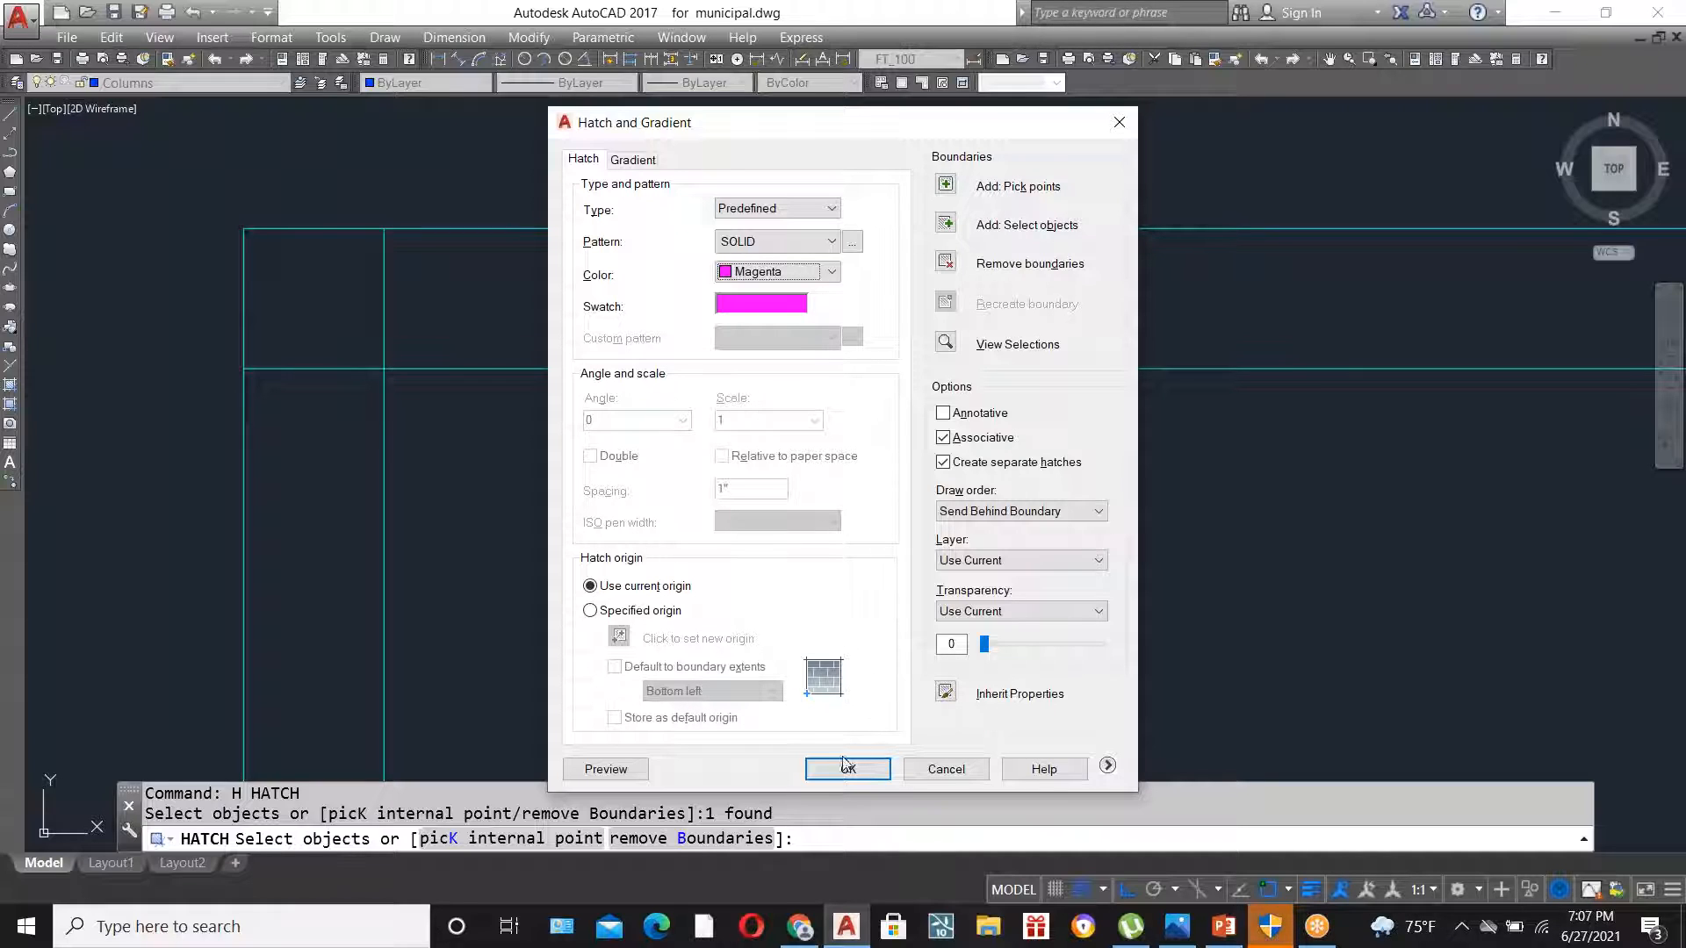
- Preview the hatch on the column square and apply it
{"action": "left_click", "coordinate": [617, 769]}
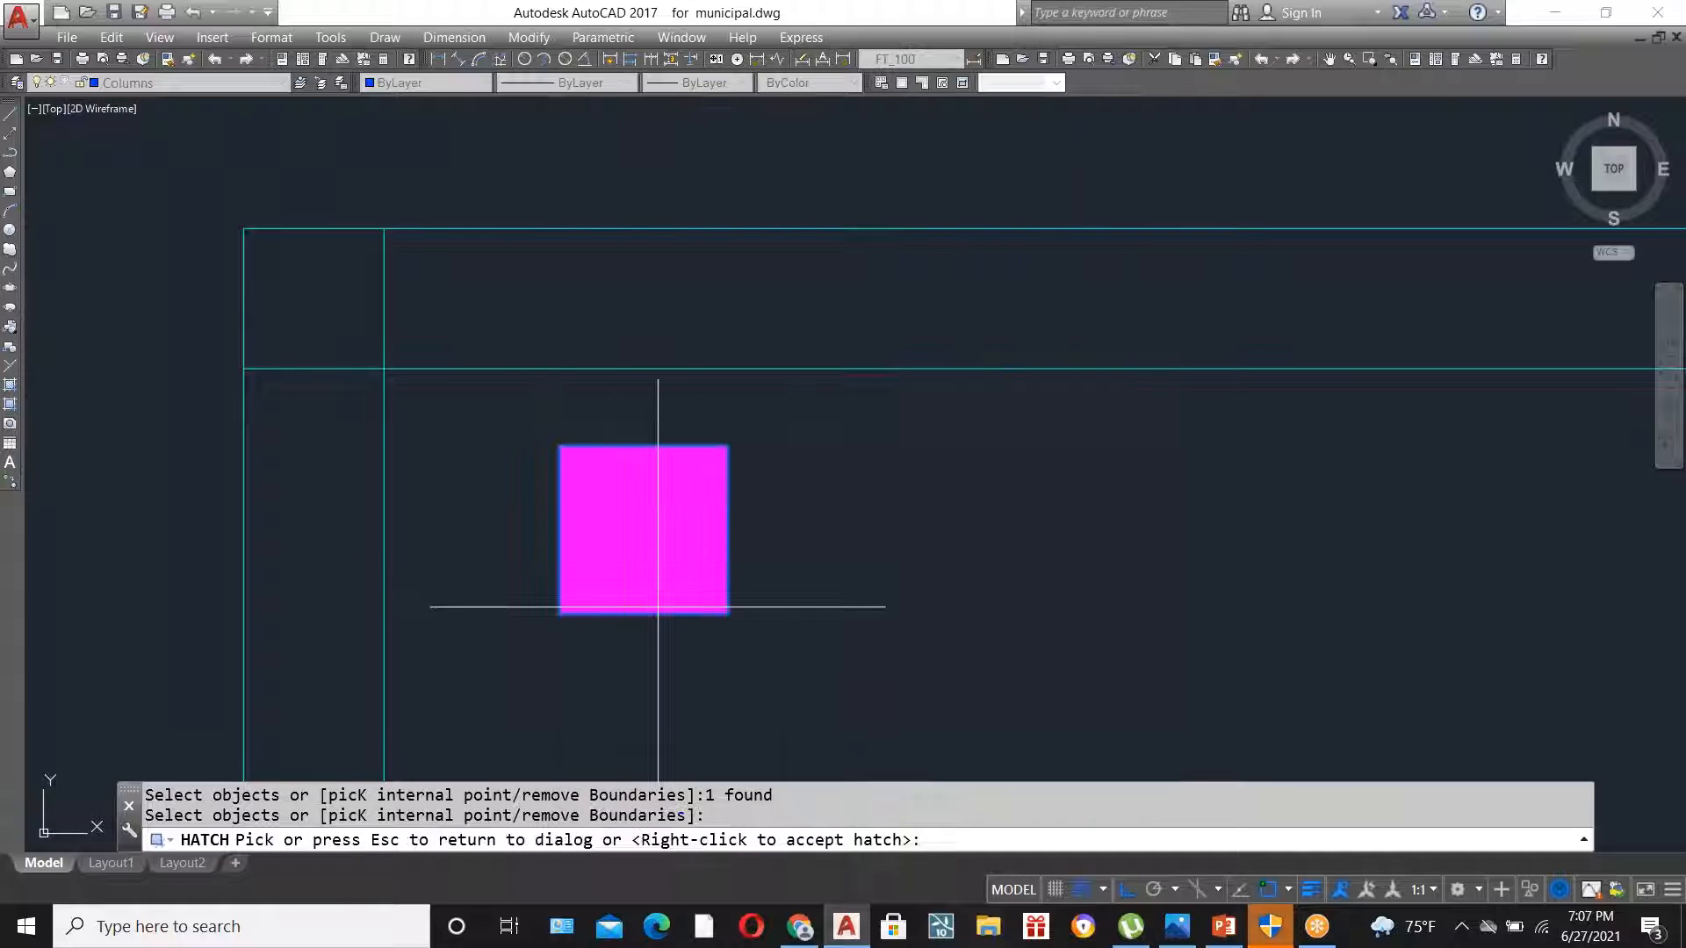
{"action": "scroll", "coordinate": [720, 518], "scroll_direction": "down", "scroll_amount": 3}
{"action": "scroll", "coordinate": [736, 528], "scroll_direction": "up", "scroll_amount": 4}
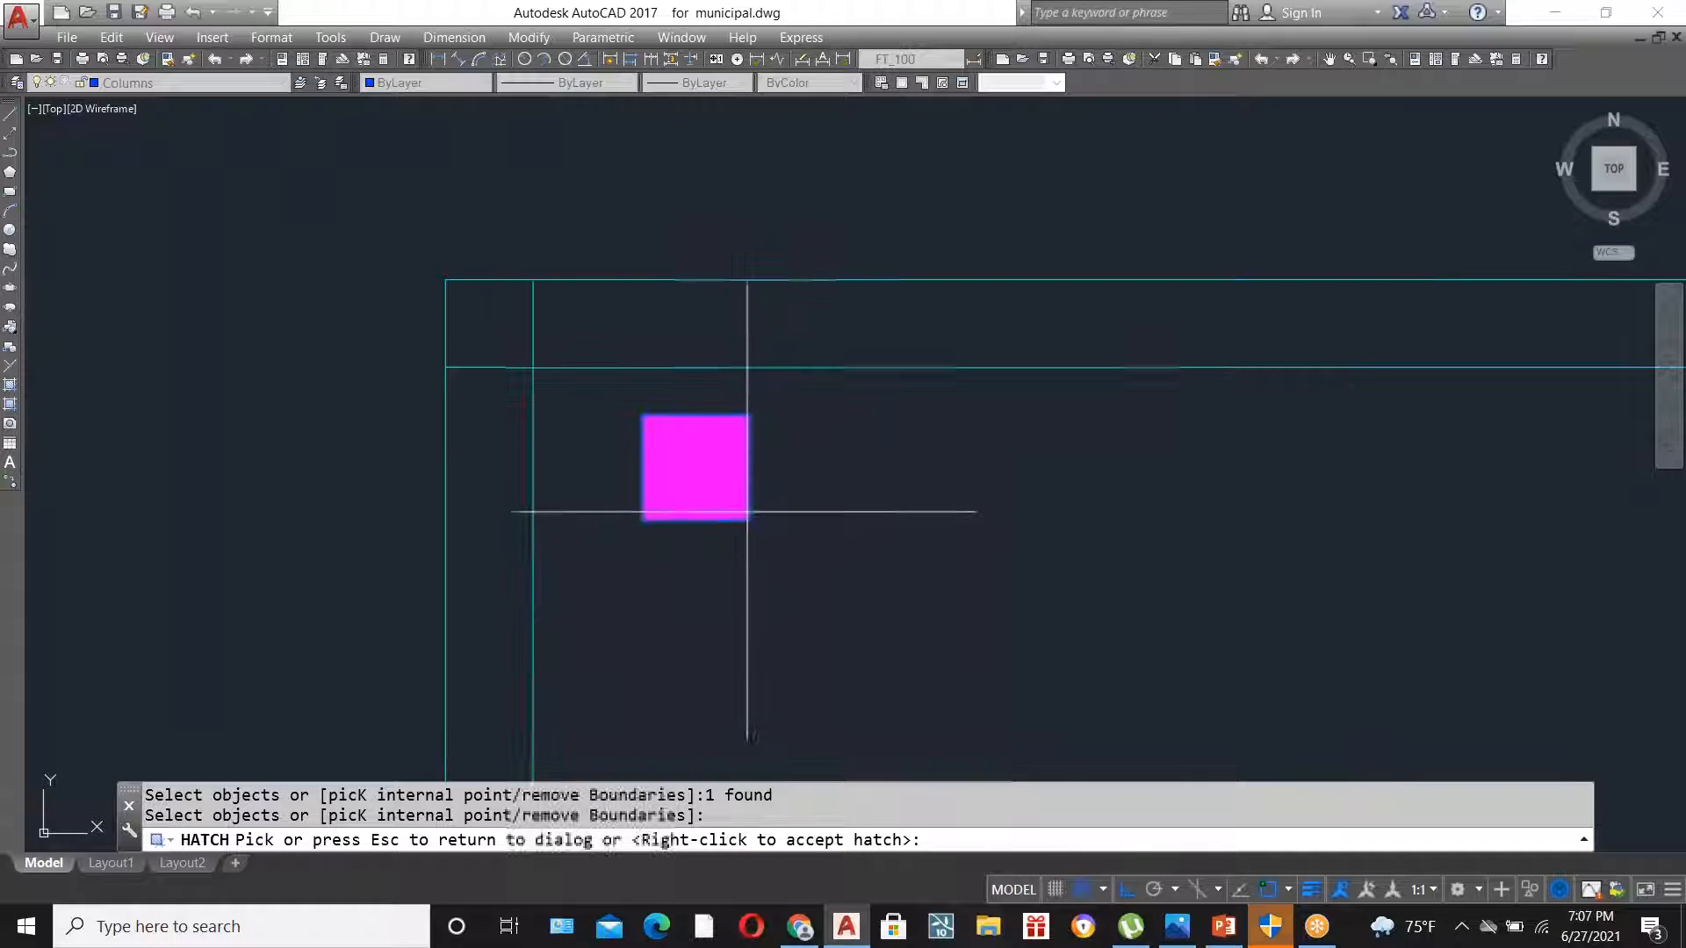
{"action": "key", "text": "Escape"}
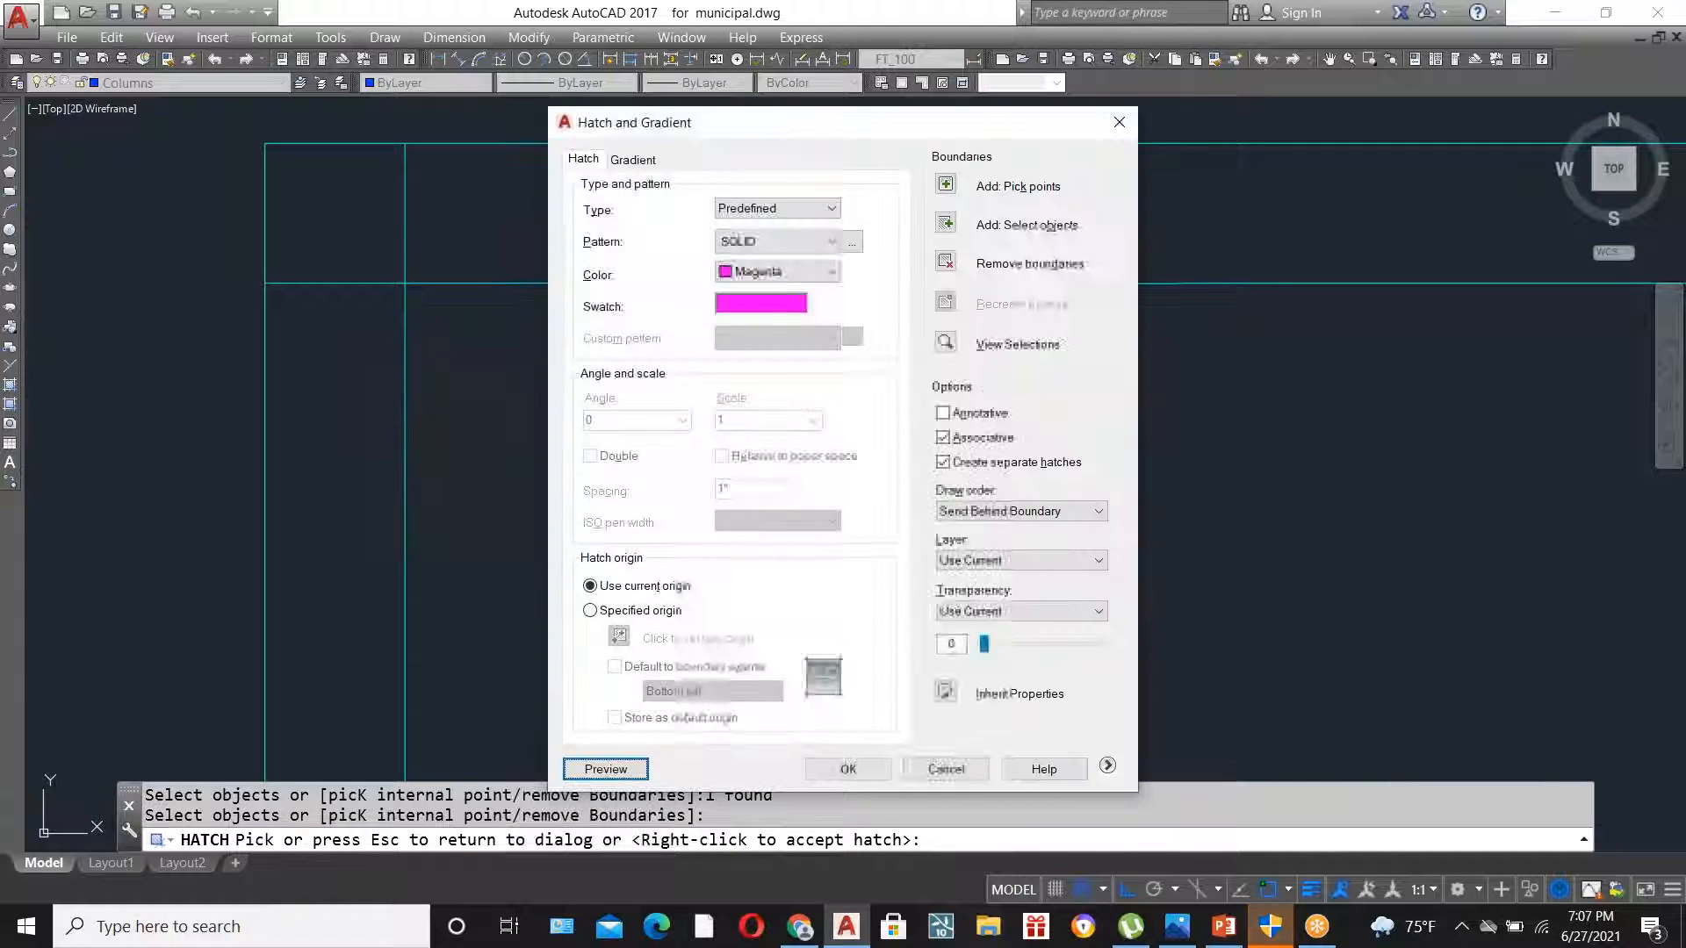
{"action": "left_click", "coordinate": [846, 771]}
{"action": "scroll", "coordinate": [858, 334], "scroll_direction": "down", "scroll_amount": 4}
{"action": "scroll", "coordinate": [825, 349], "scroll_direction": "up", "scroll_amount": 2}
{"action": "left_click", "coordinate": [675, 317]}
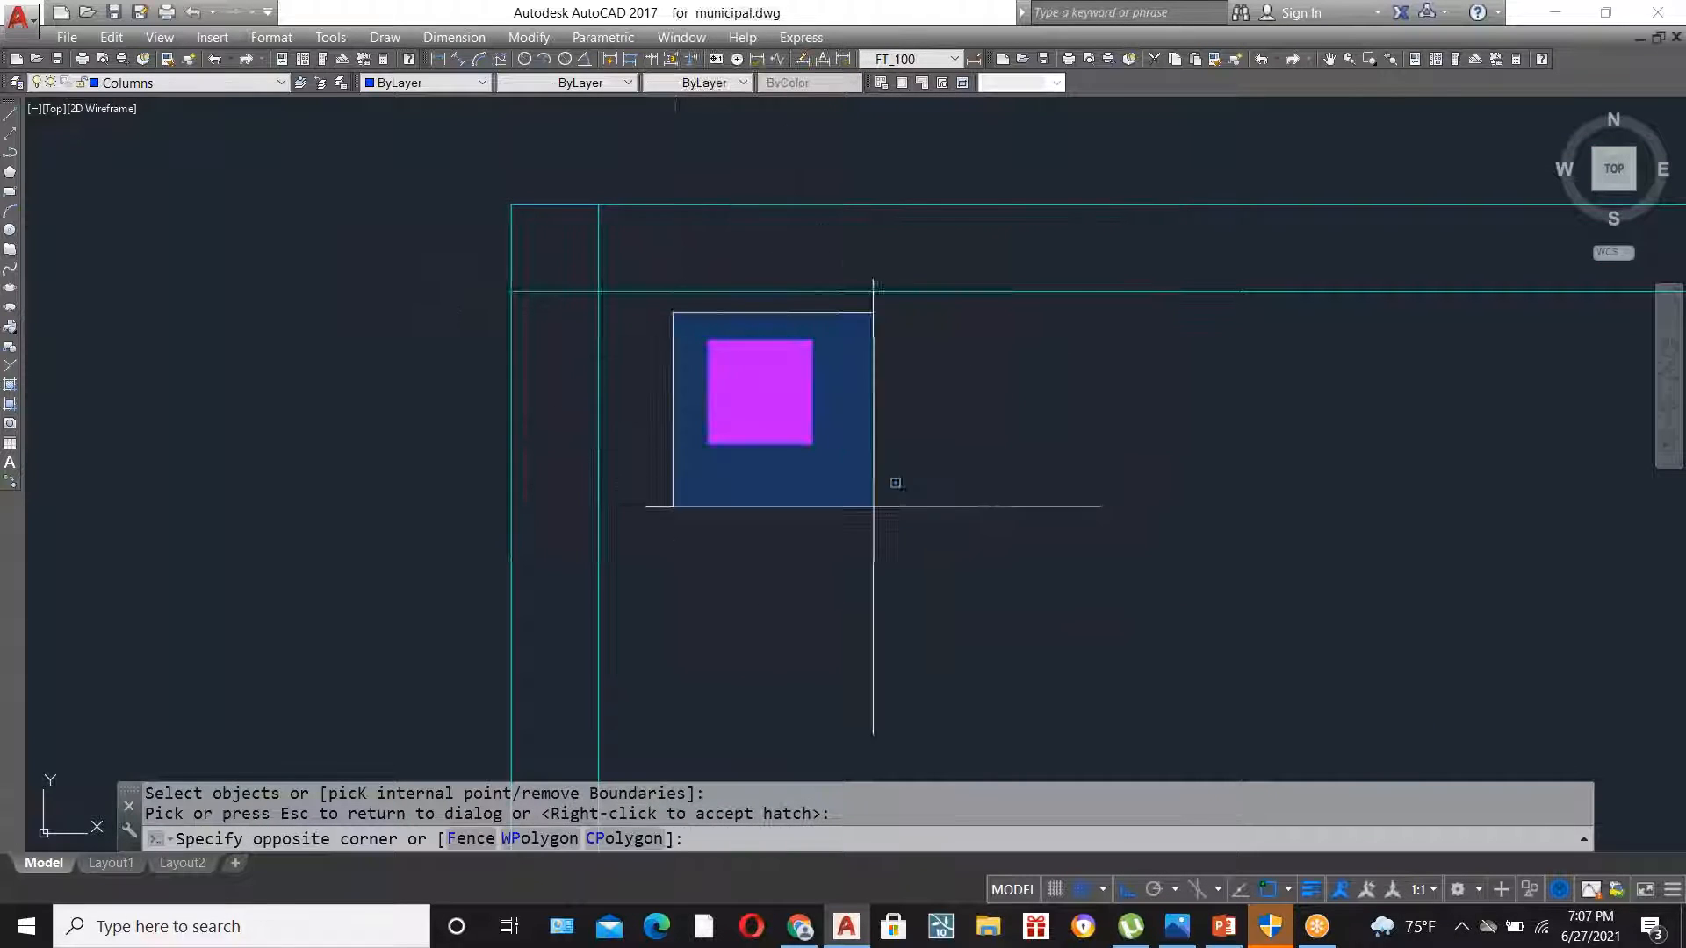
{"action": "left_click", "coordinate": [894, 481]}
{"action": "key", "text": "Escape"}
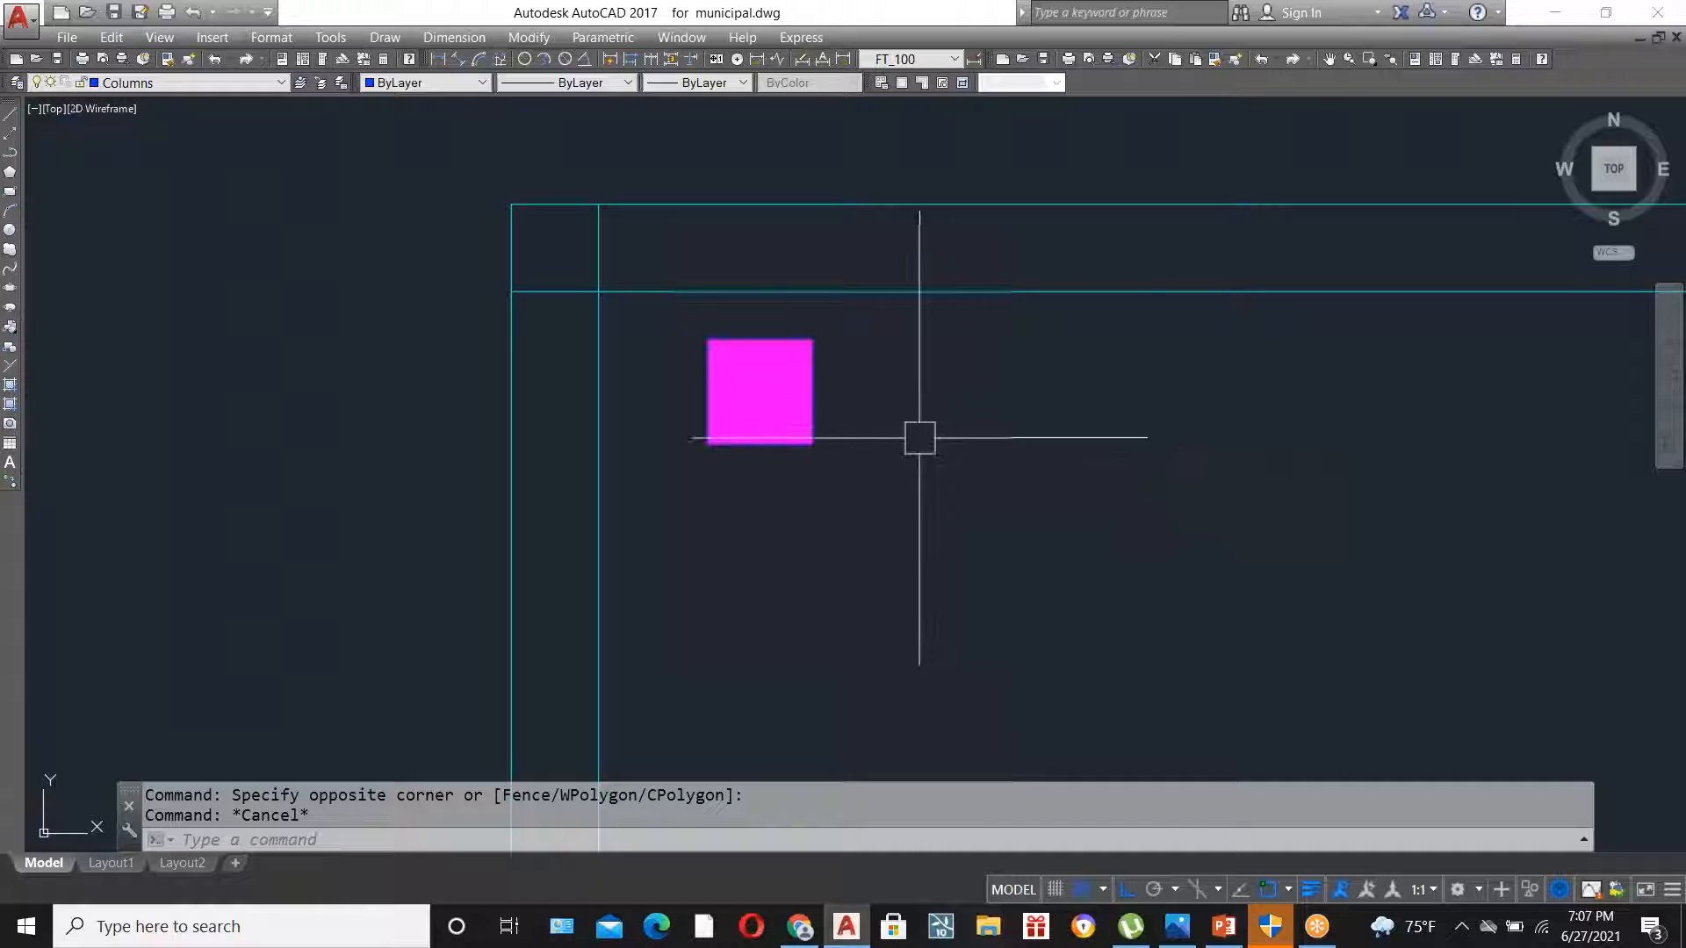
- Move the hatched column square by its upper-left corner to the outer upper-left corner of the walls
{"action": "scroll", "coordinate": [862, 317], "scroll_direction": "down", "scroll_amount": 6}
{"action": "scroll", "coordinate": [855, 350], "scroll_direction": "up", "scroll_amount": 3}
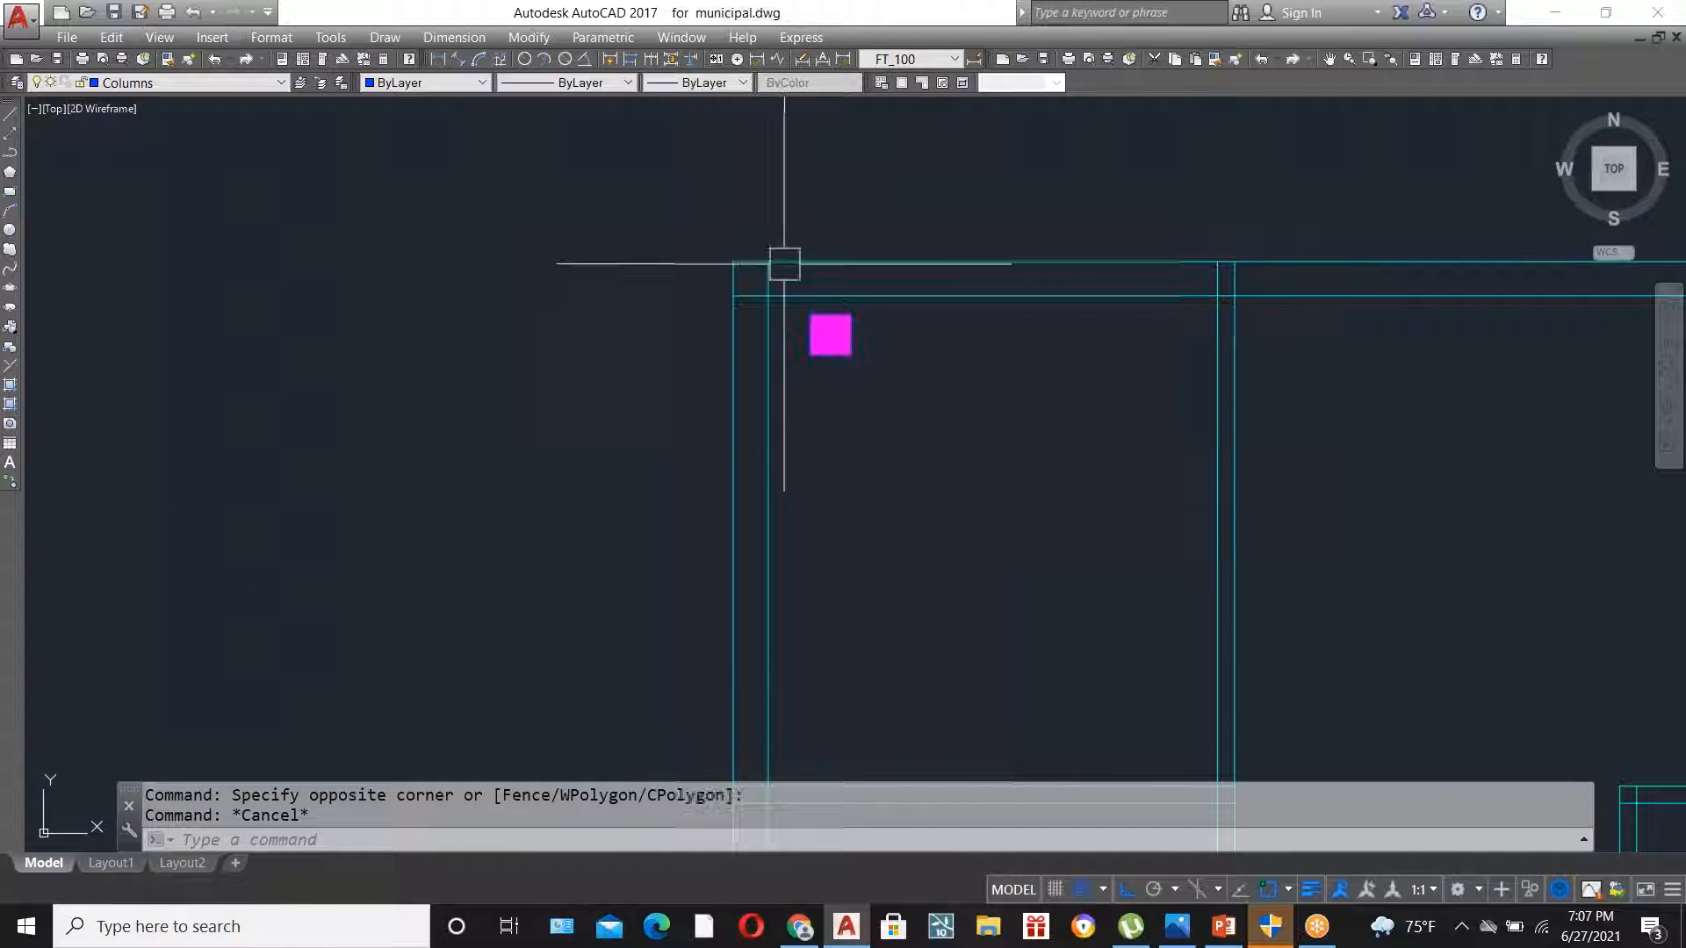
{"action": "left_click", "coordinate": [782, 219]}
{"action": "left_click", "coordinate": [925, 399]}
{"action": "type", "text": "m"}
{"action": "key", "text": "Return"}
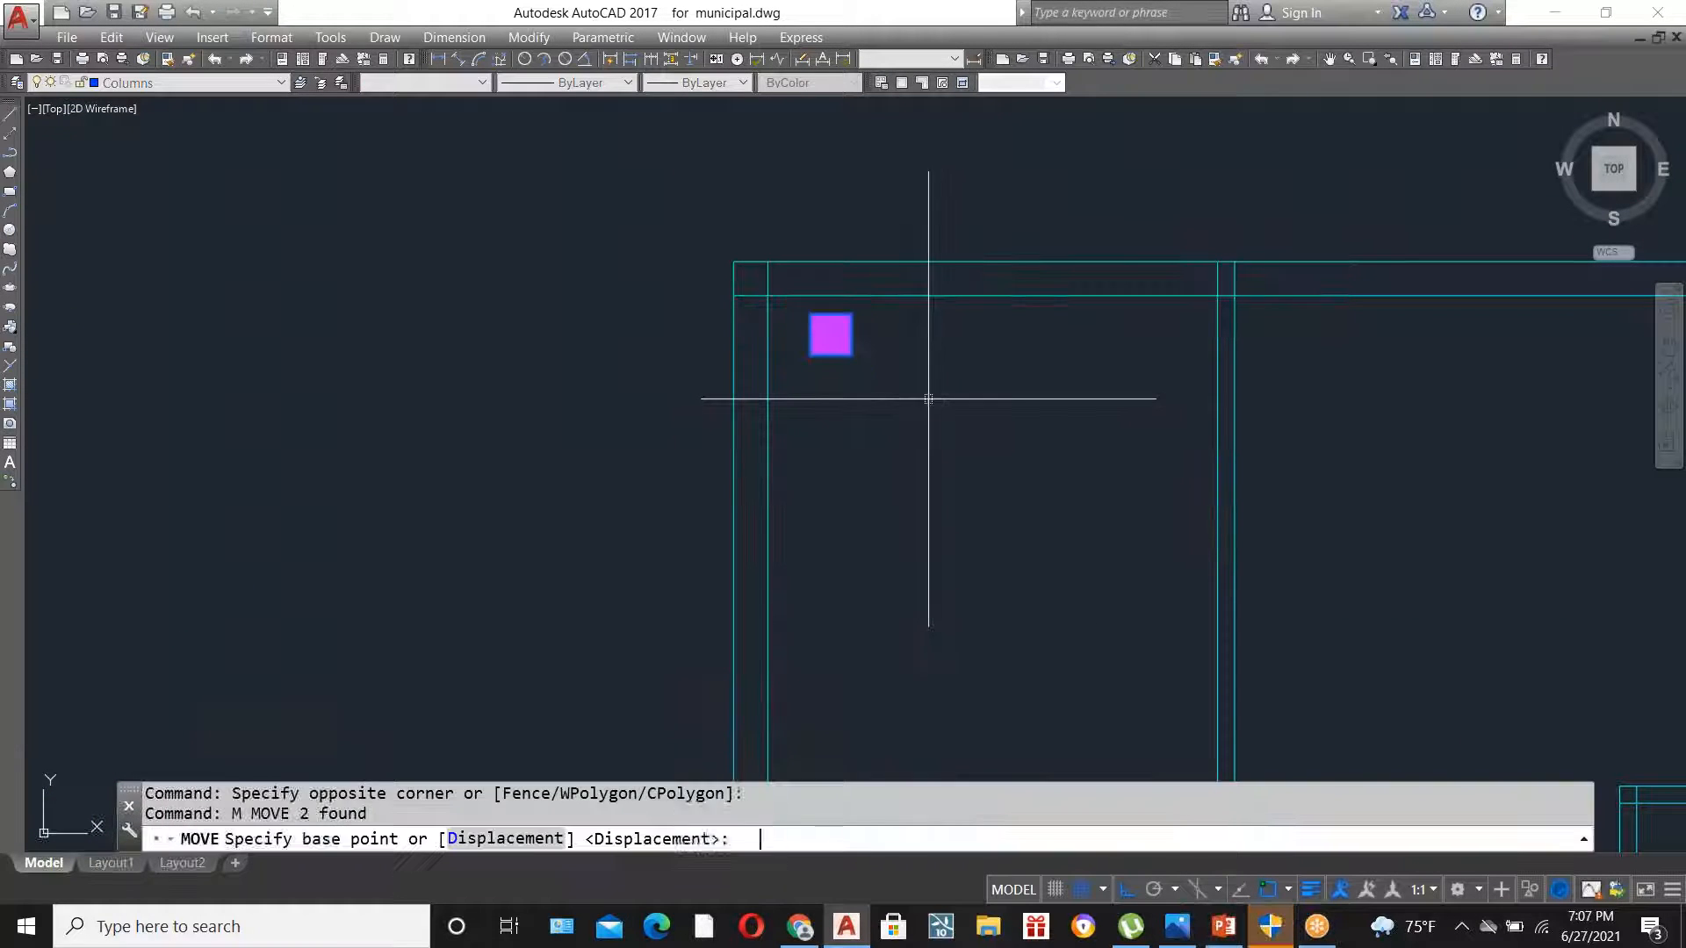
{"action": "left_click", "coordinate": [808, 314]}
{"action": "left_click", "coordinate": [733, 261]}
- Copy the corner column along the upper wall, aligning its upper-right corner with the right face of the first interior wall
{"action": "scroll", "coordinate": [741, 233], "scroll_direction": "down", "scroll_amount": 8}
{"action": "scroll", "coordinate": [878, 231], "scroll_direction": "up", "scroll_amount": 4}
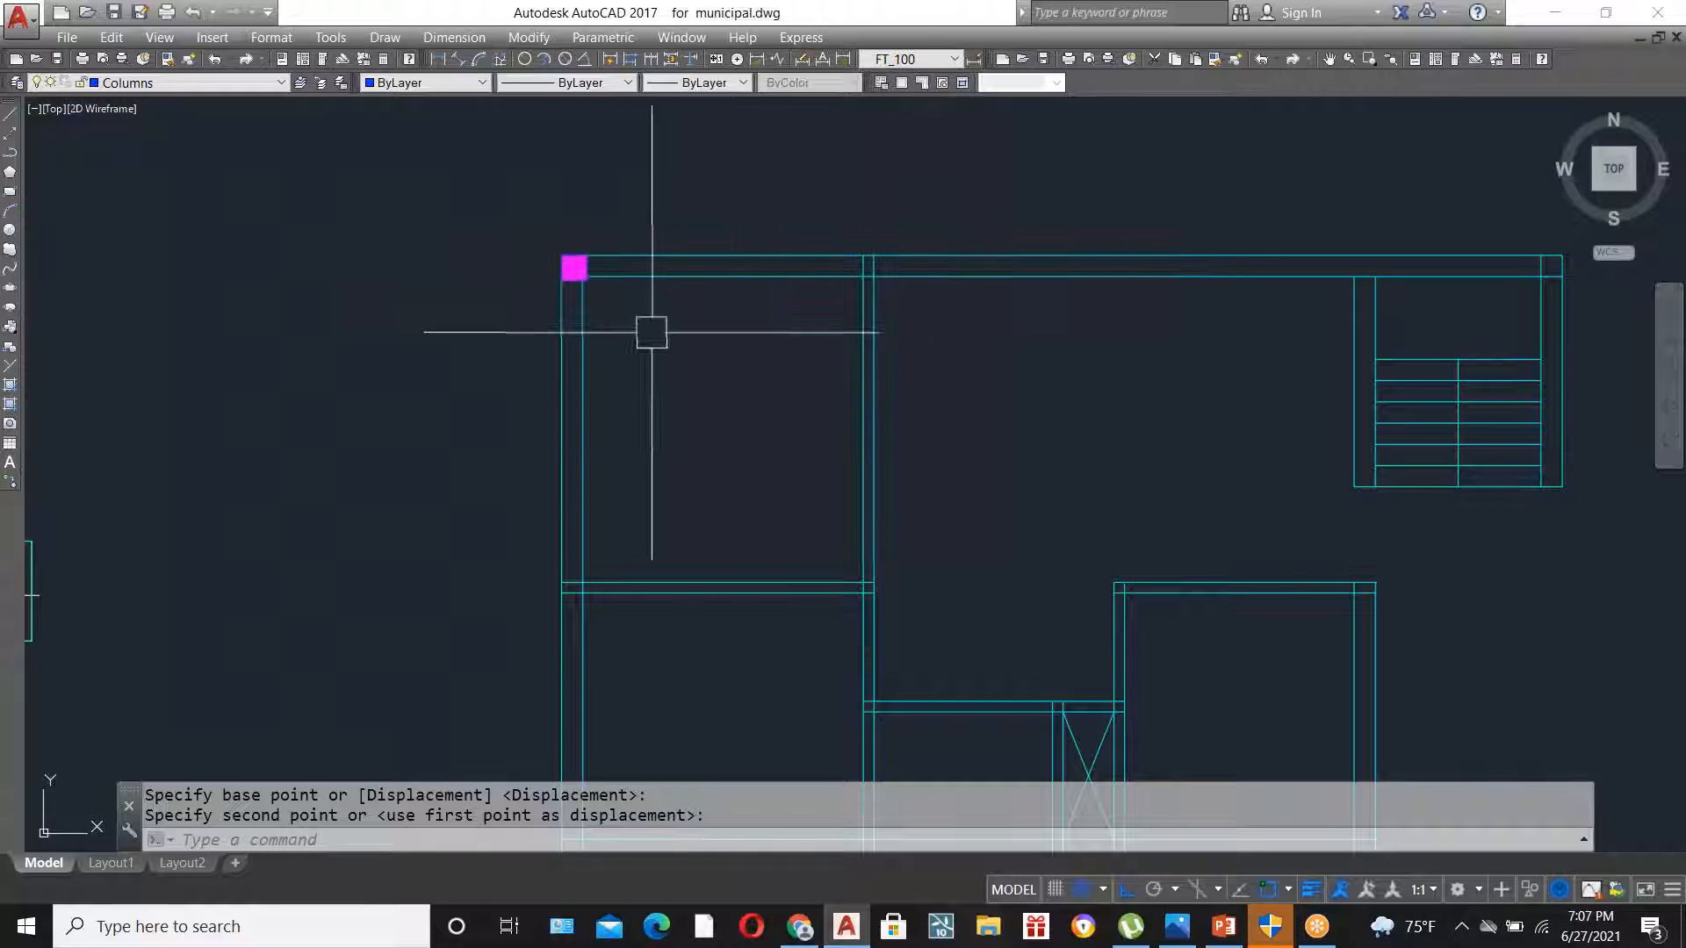
{"action": "scroll", "coordinate": [650, 333], "scroll_direction": "down", "scroll_amount": 2}
{"action": "scroll", "coordinate": [1103, 515], "scroll_direction": "up", "scroll_amount": 3}
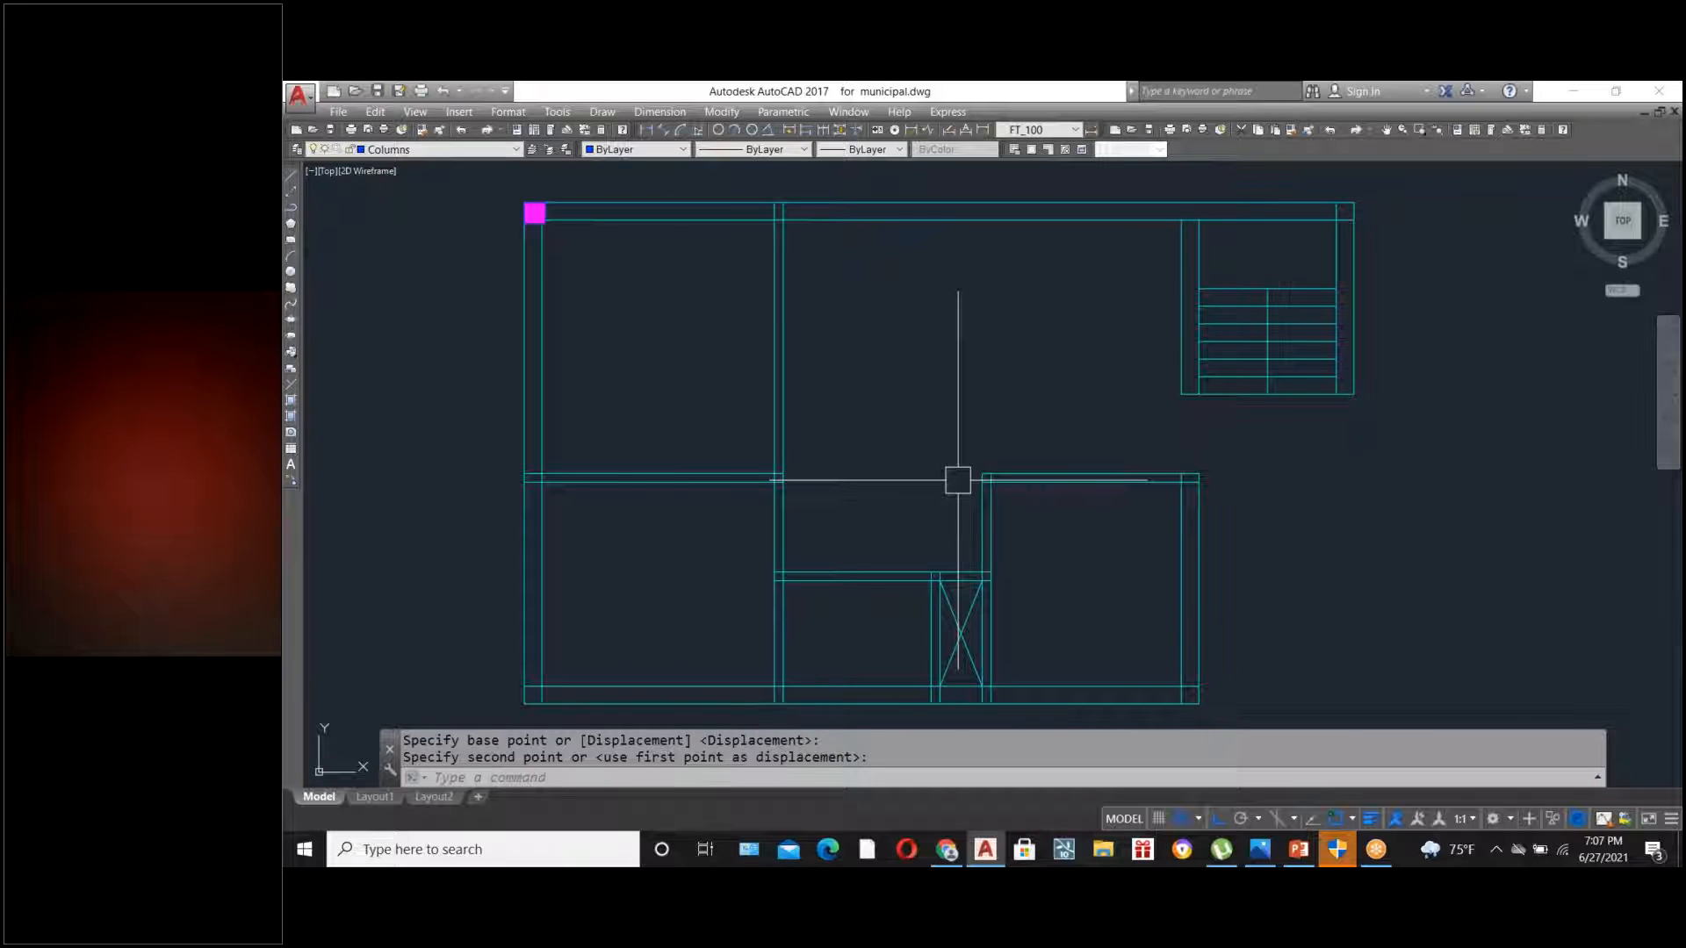
{"action": "scroll", "coordinate": [979, 489], "scroll_direction": "down", "scroll_amount": 5}
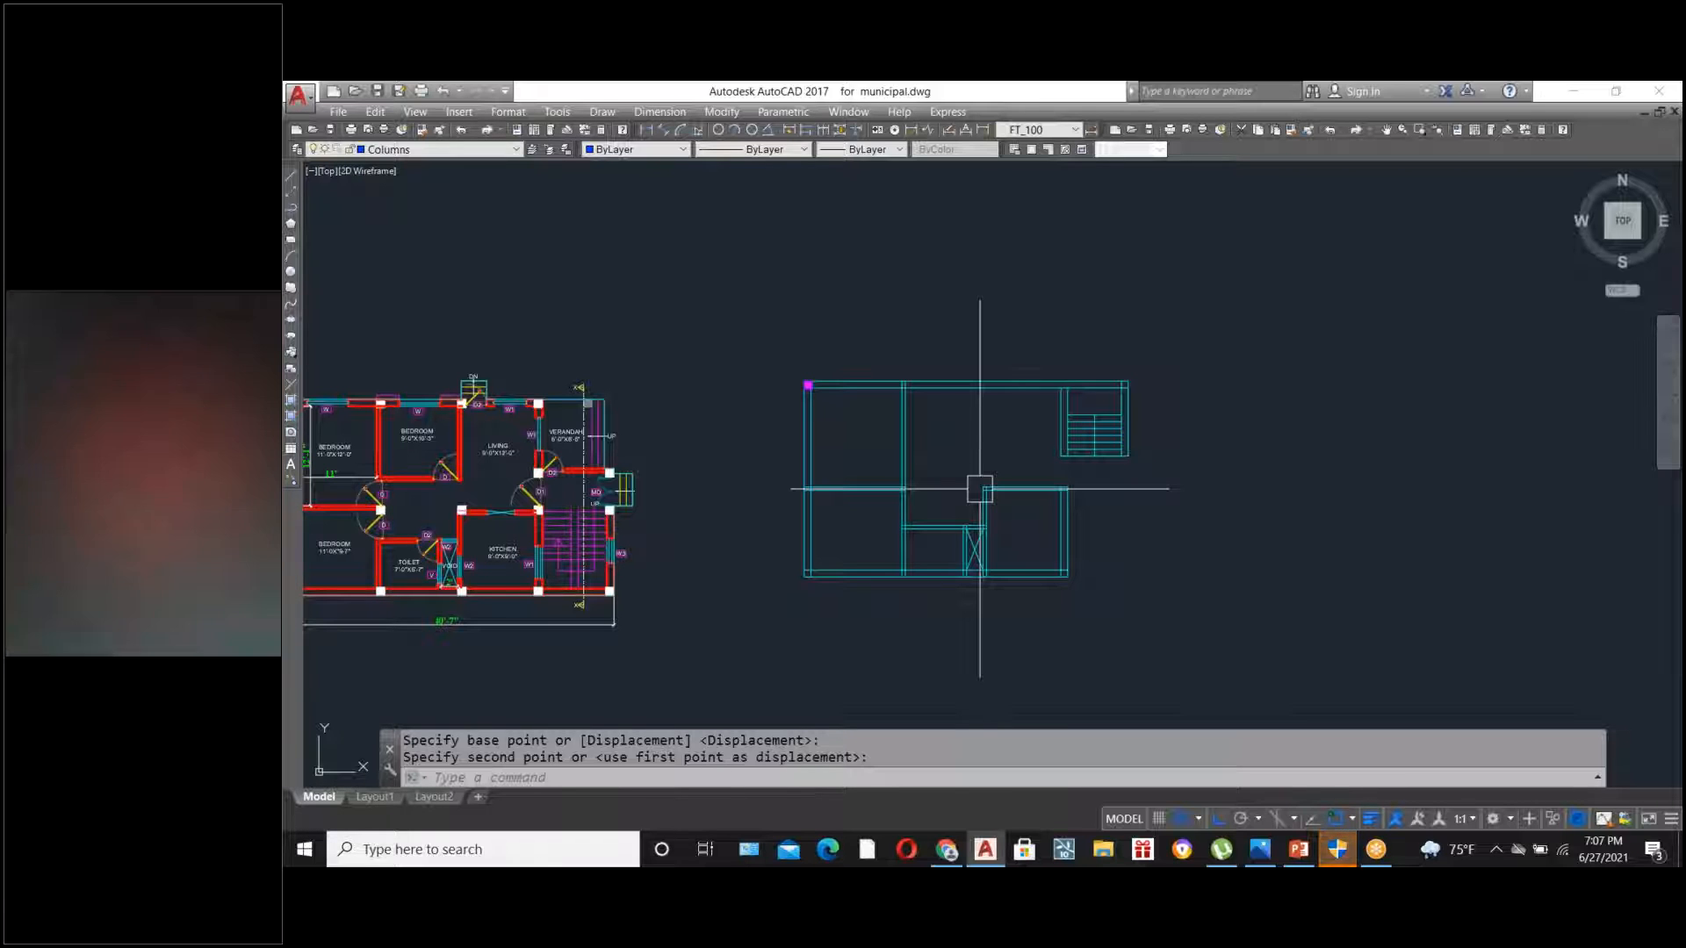
{"action": "scroll", "coordinate": [772, 415], "scroll_direction": "up", "scroll_amount": 2}
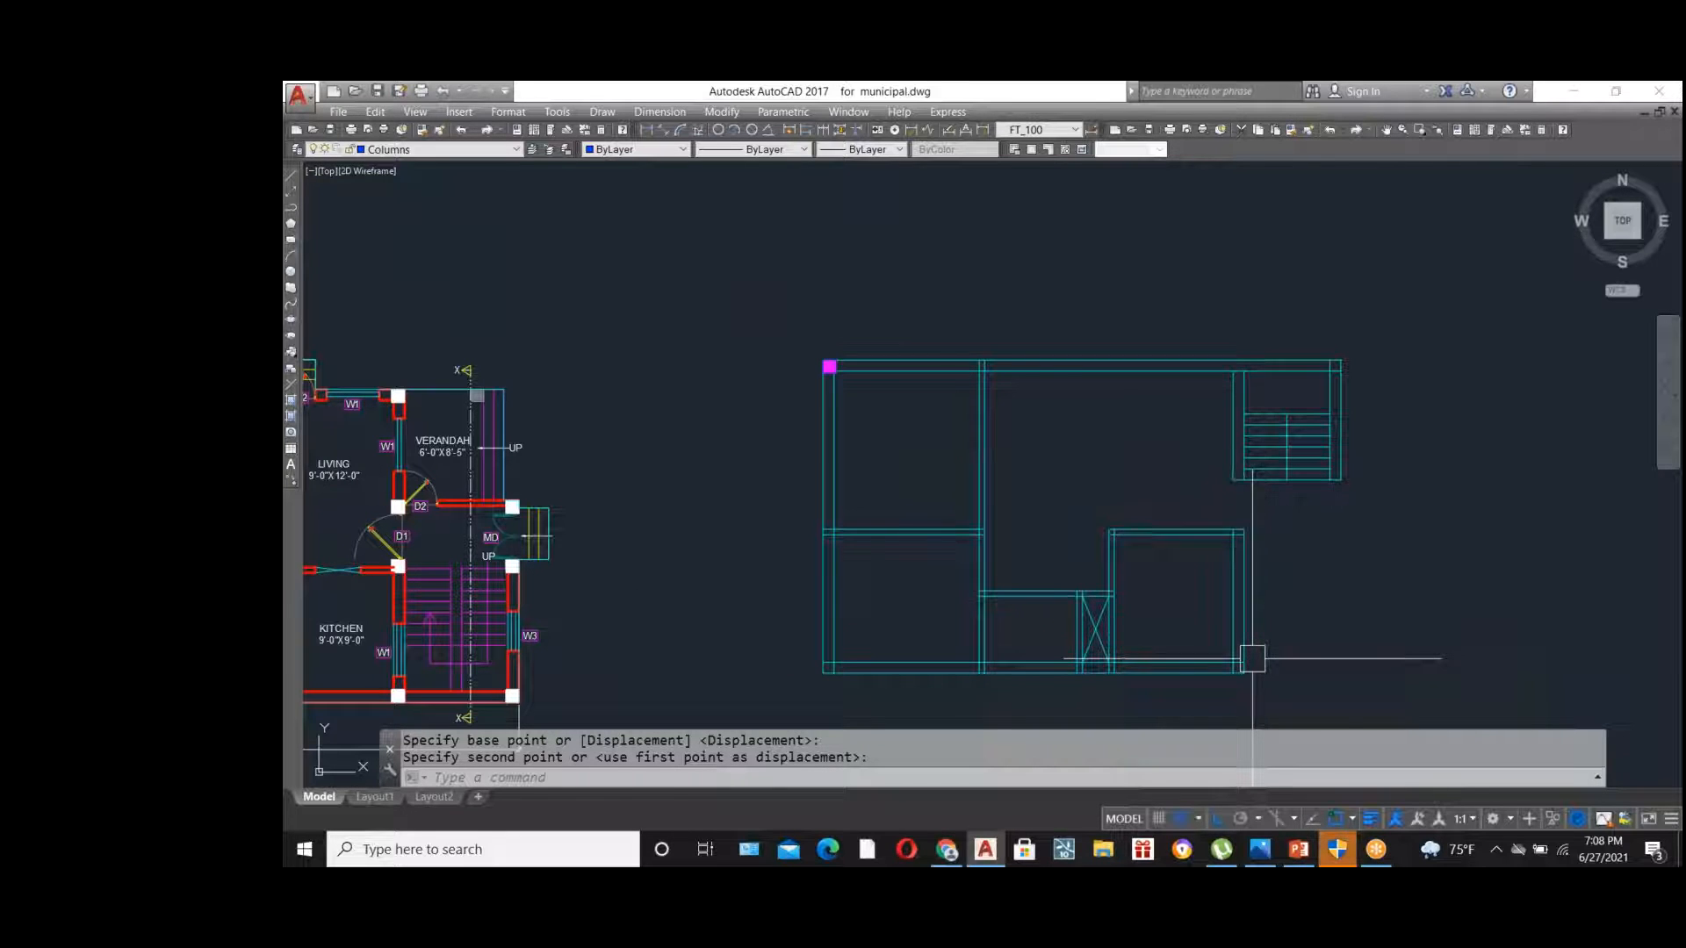
{"action": "left_click", "coordinate": [798, 331]}
{"action": "left_click", "coordinate": [852, 417]}
{"action": "scroll", "coordinate": [873, 286], "scroll_direction": "up", "scroll_amount": 5}
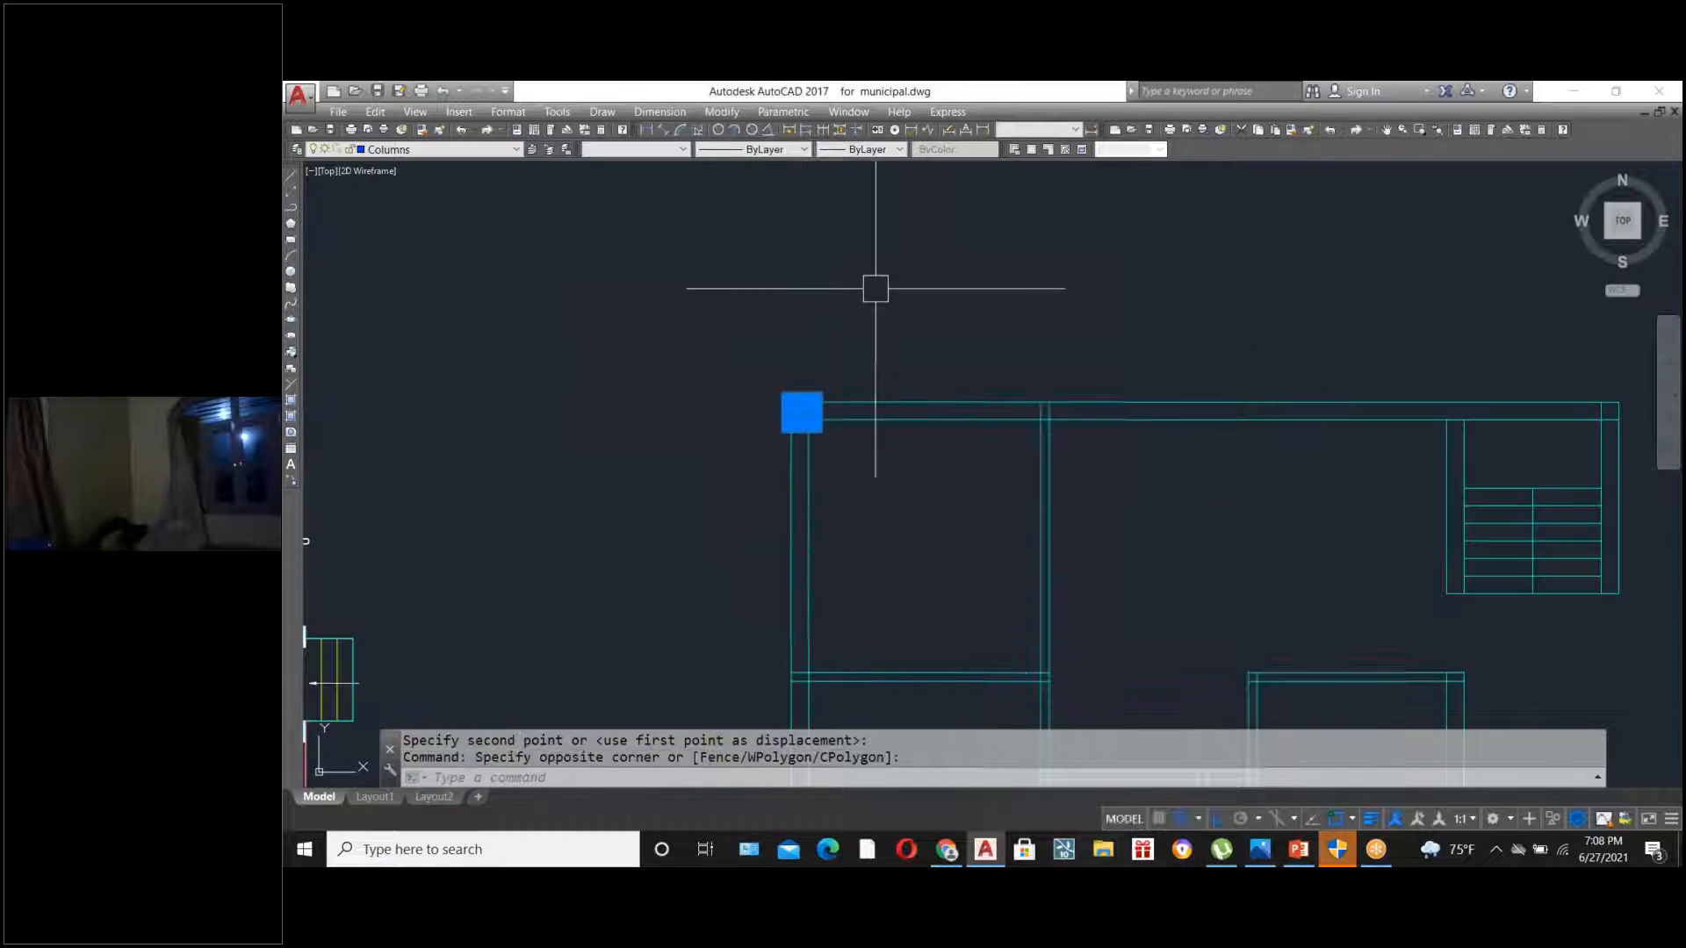
{"action": "type", "text": "co"}
{"action": "key", "text": "Return"}
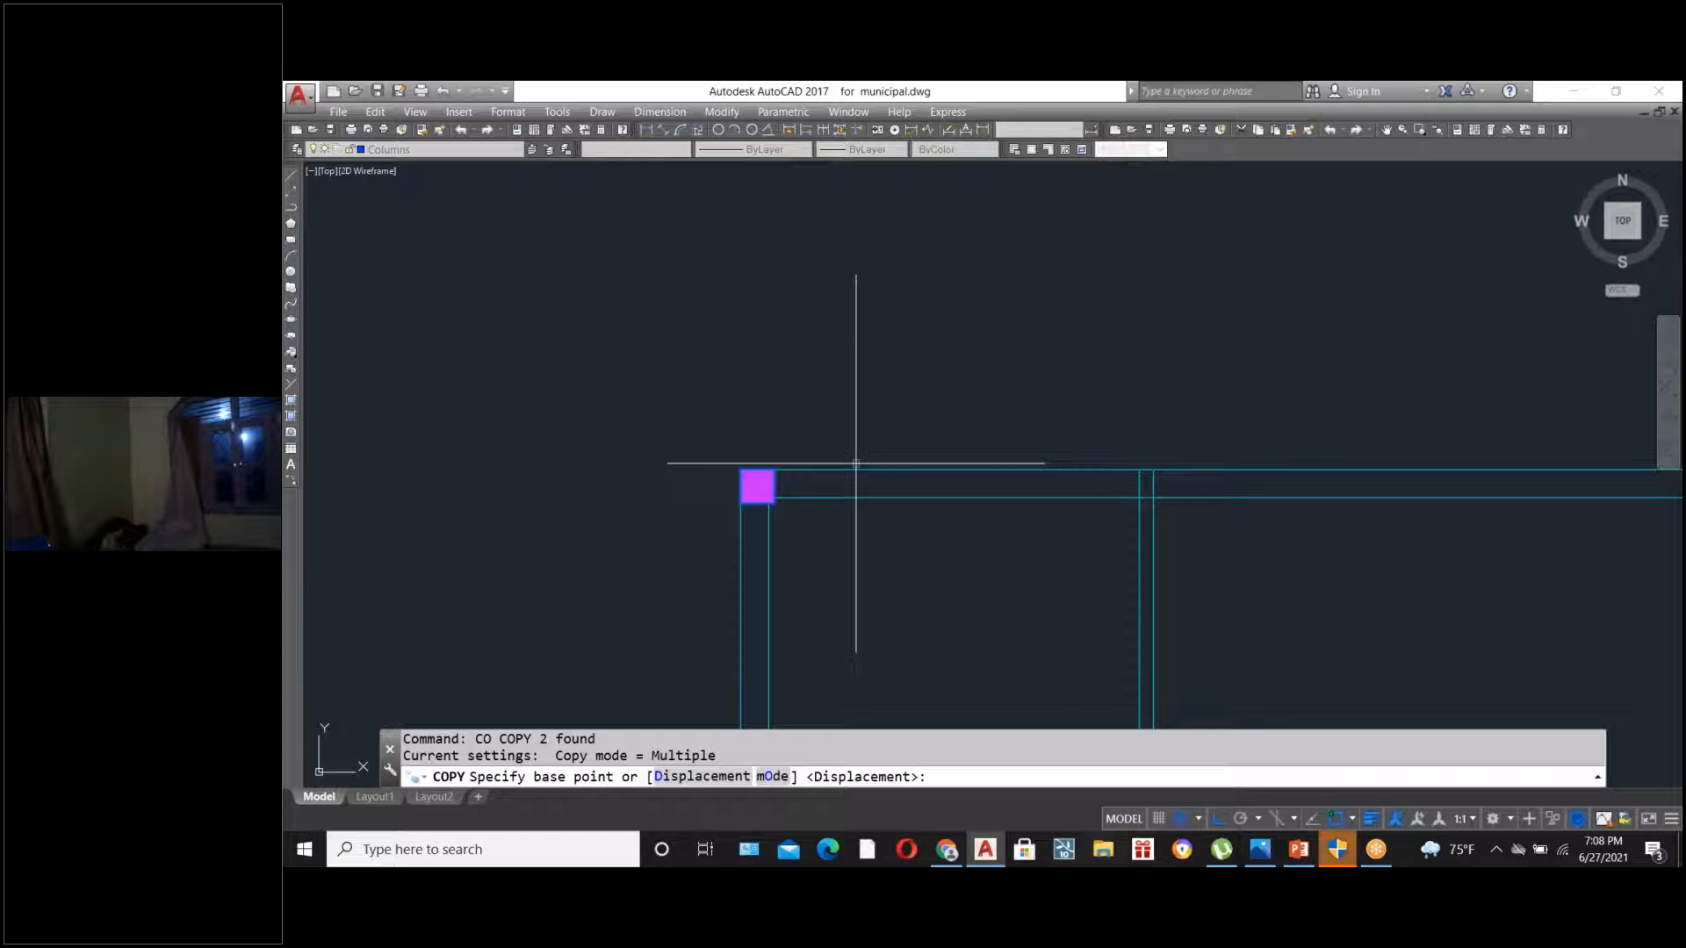
{"action": "left_click", "coordinate": [773, 469]}
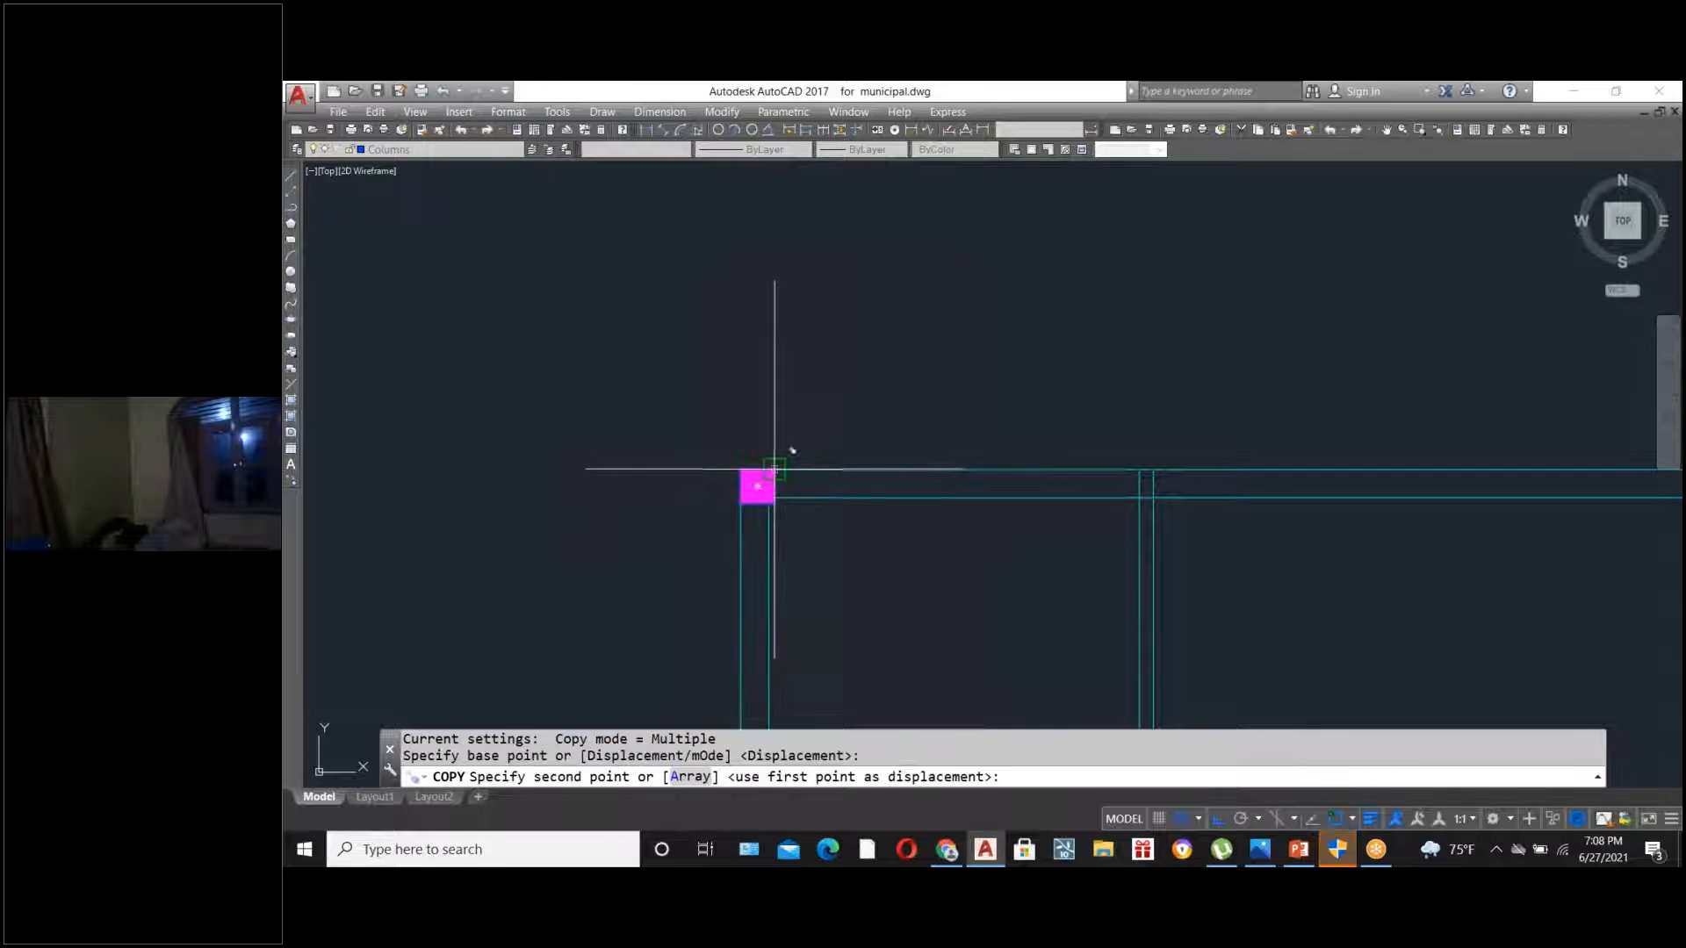
{"action": "left_click", "coordinate": [1152, 469]}
{"action": "scroll", "coordinate": [1153, 469], "scroll_direction": "down", "scroll_amount": 4}
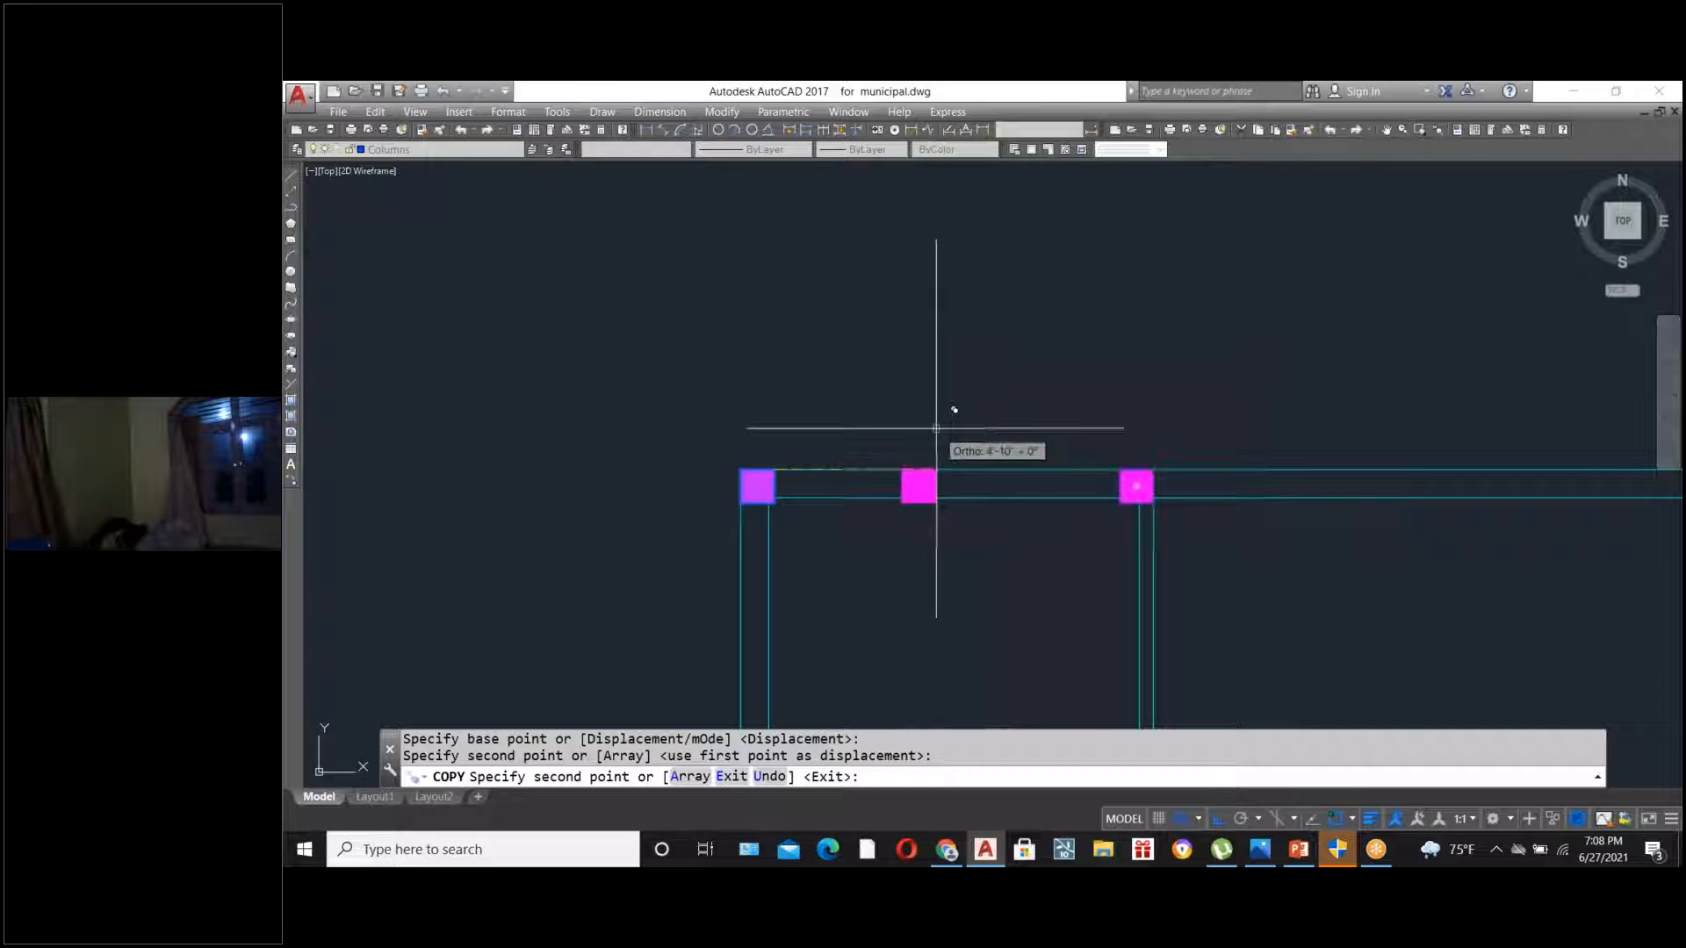
{"action": "key", "text": "Escape"}
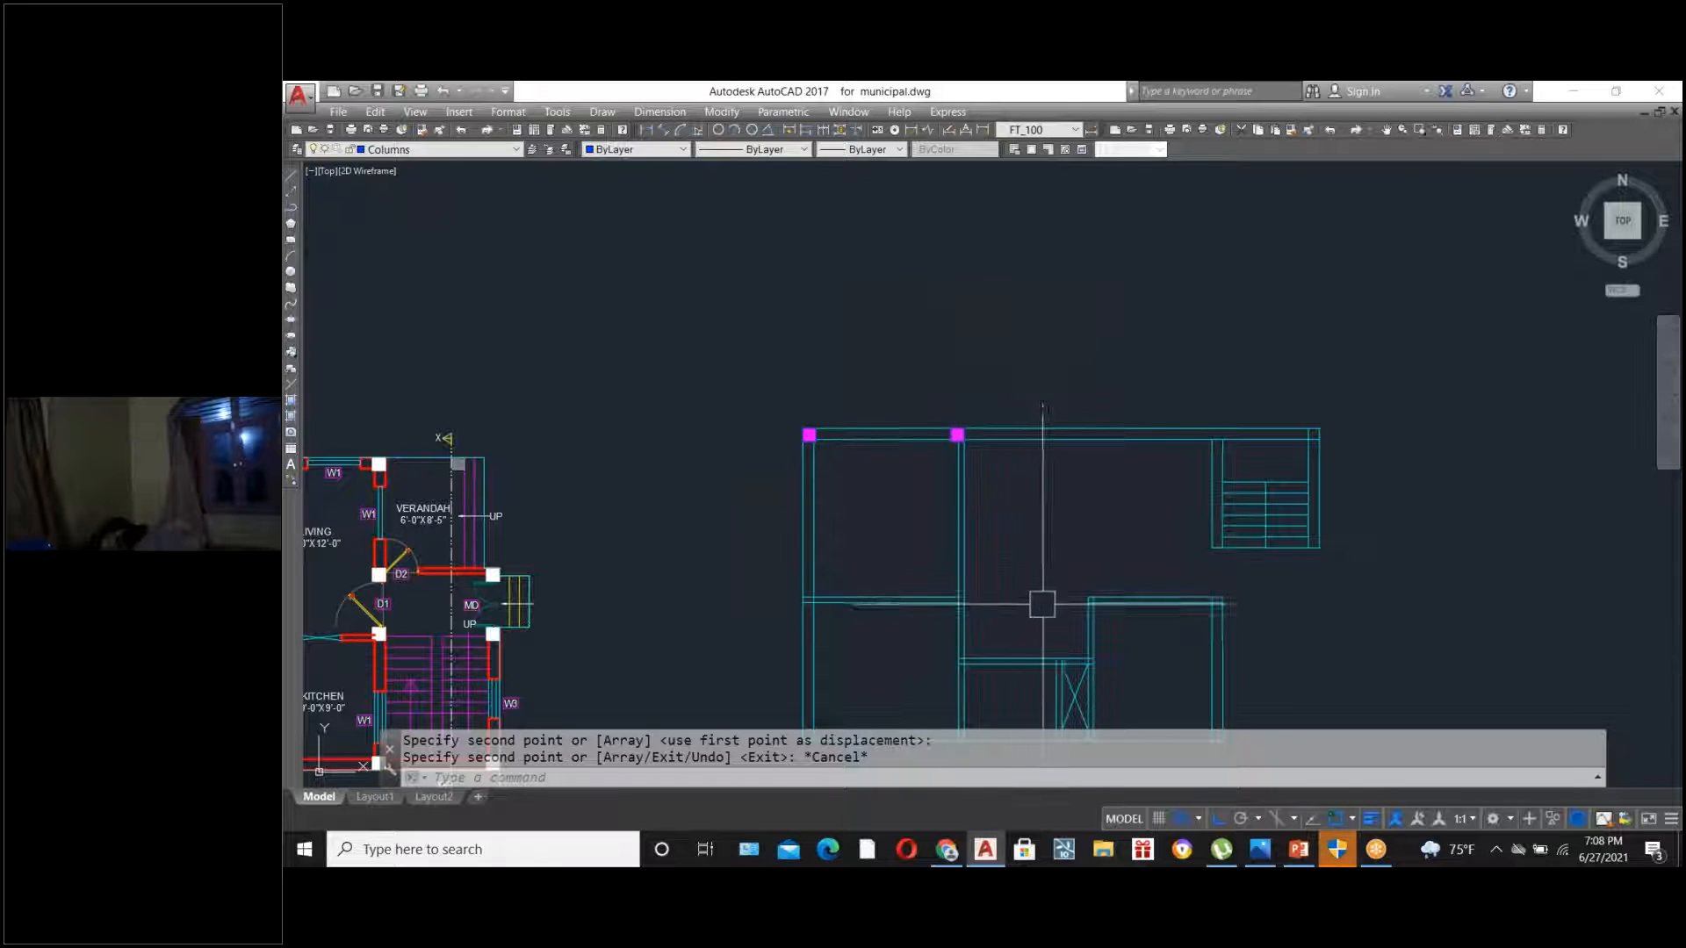
- Copy the two upper-wall columns straight down to the middle wall junctions and to the lower outer wall
{"action": "left_click", "coordinate": [779, 365]}
{"action": "left_click", "coordinate": [971, 489]}
{"action": "type", "text": "co"}
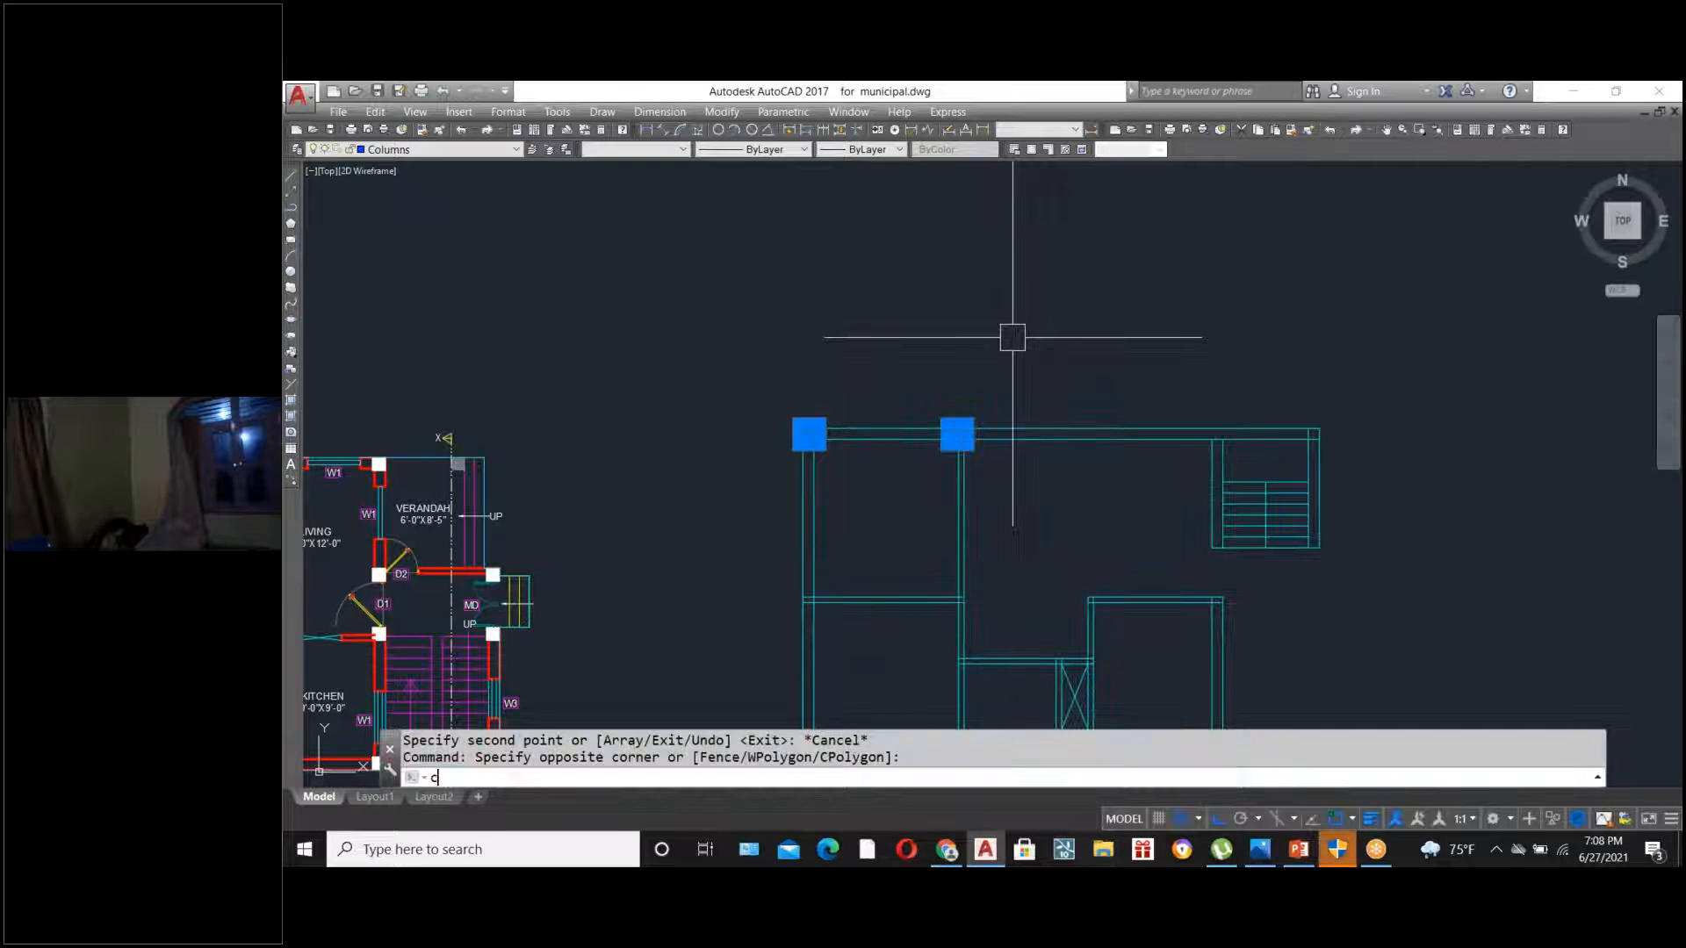
{"action": "key", "text": "Return"}
{"action": "scroll", "coordinate": [804, 467], "scroll_direction": "up", "scroll_amount": 4}
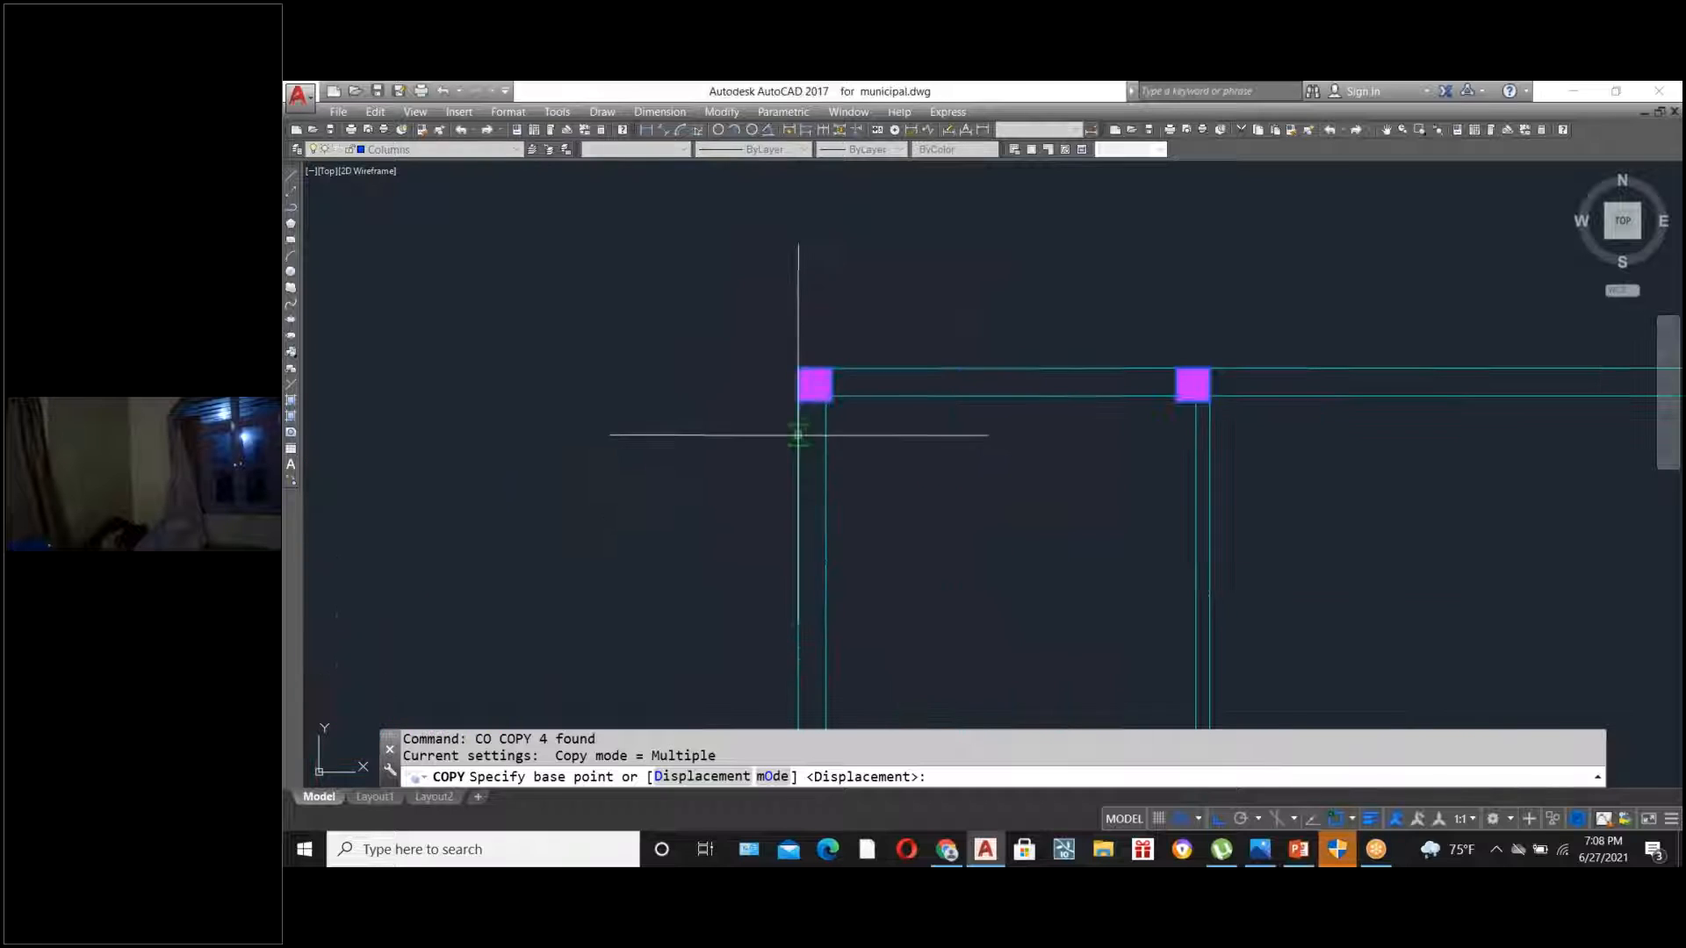
{"action": "left_click", "coordinate": [814, 373]}
{"action": "scroll", "coordinate": [850, 312], "scroll_direction": "down", "scroll_amount": 2}
{"action": "scroll", "coordinate": [850, 301], "scroll_direction": "down", "scroll_amount": 2}
{"action": "scroll", "coordinate": [812, 513], "scroll_direction": "up", "scroll_amount": 4}
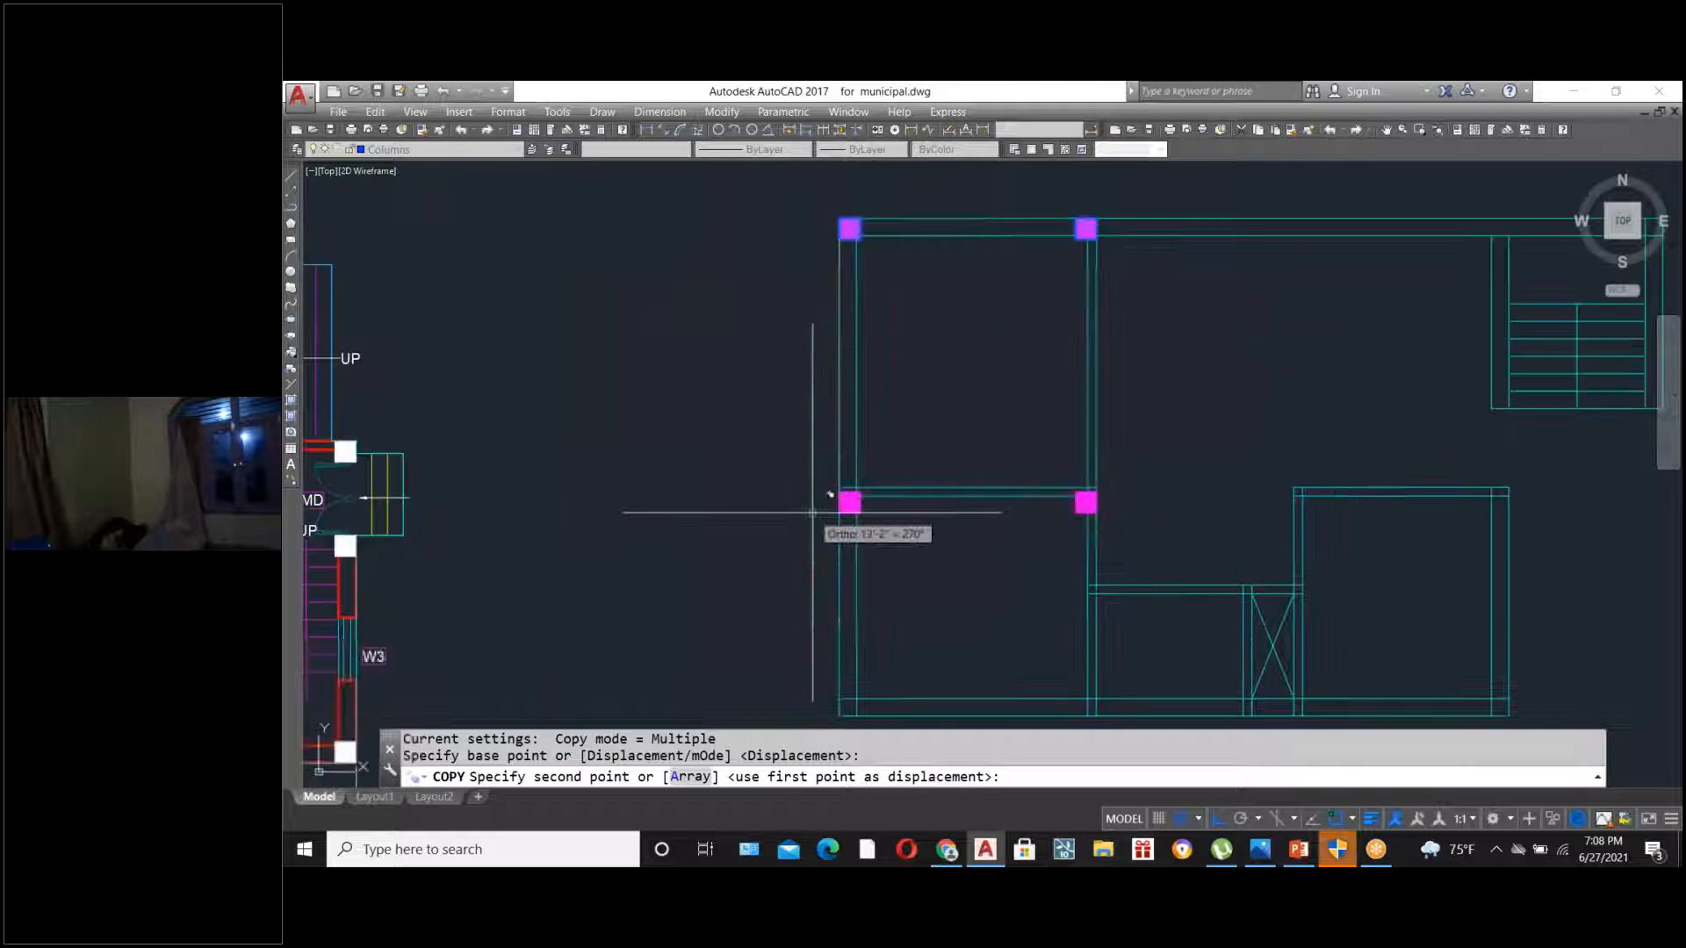
{"action": "left_click", "coordinate": [856, 487]}
{"action": "scroll", "coordinate": [869, 427], "scroll_direction": "down", "scroll_amount": 2}
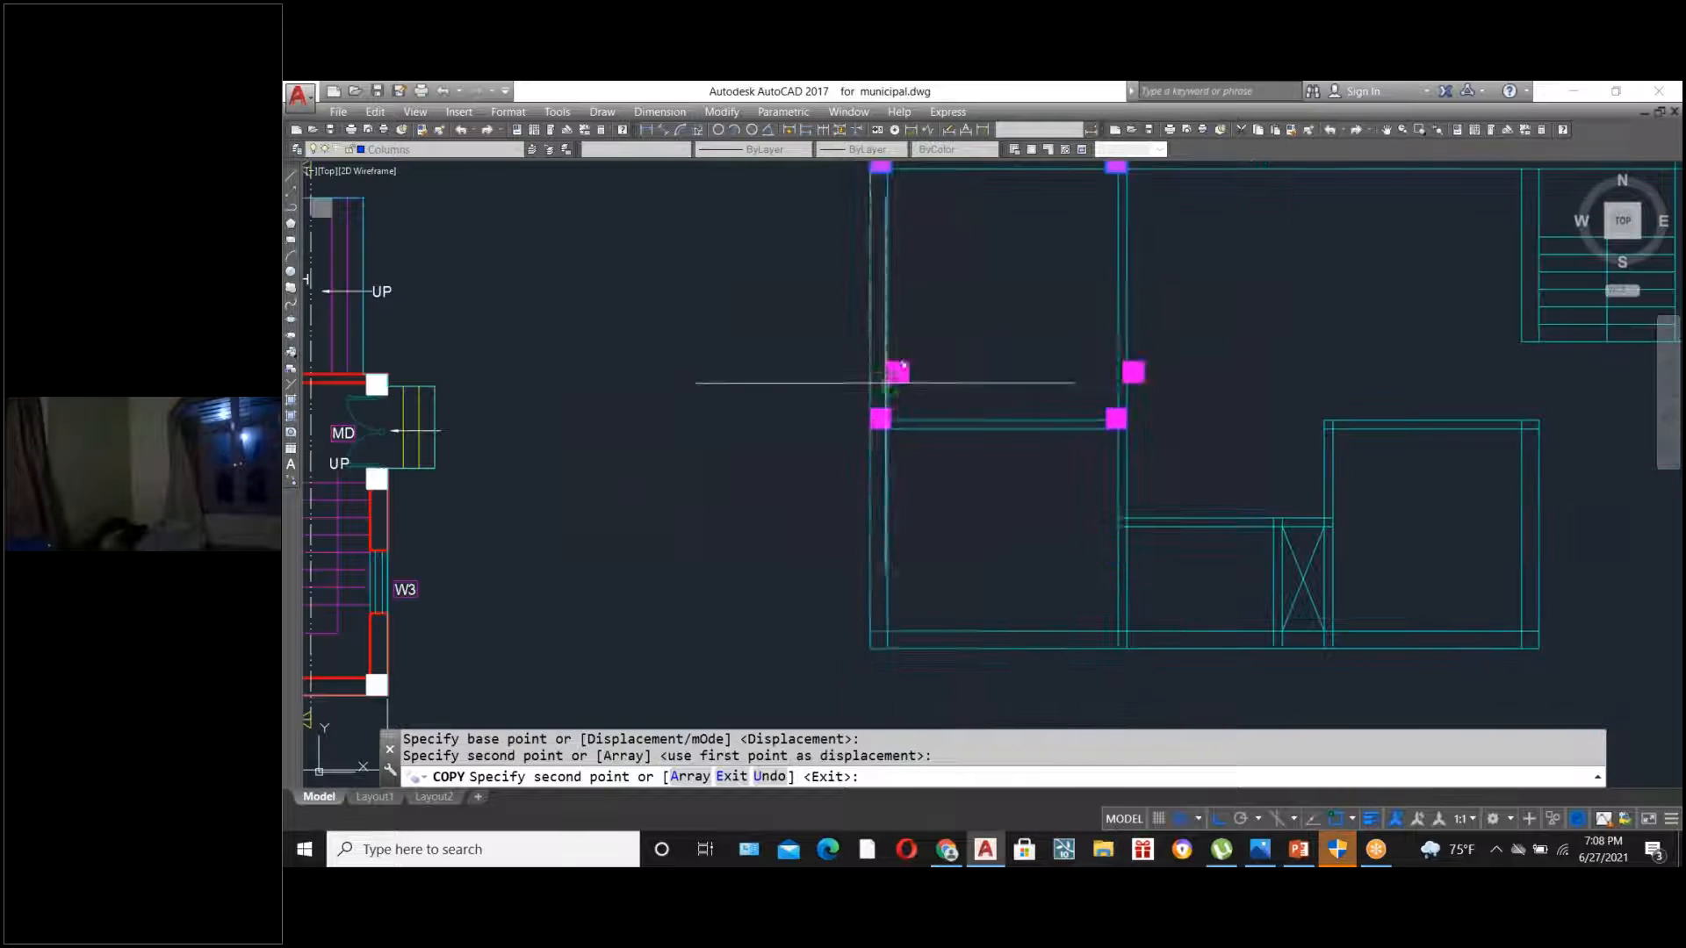
{"action": "key", "text": "Escape"}
- Copy the three columns on the first interior wall line across to the shaft's right wall and the right room's outer wall
{"action": "scroll", "coordinate": [790, 523], "scroll_direction": "down", "scroll_amount": 4}
{"action": "scroll", "coordinate": [923, 490], "scroll_direction": "up", "scroll_amount": 4}
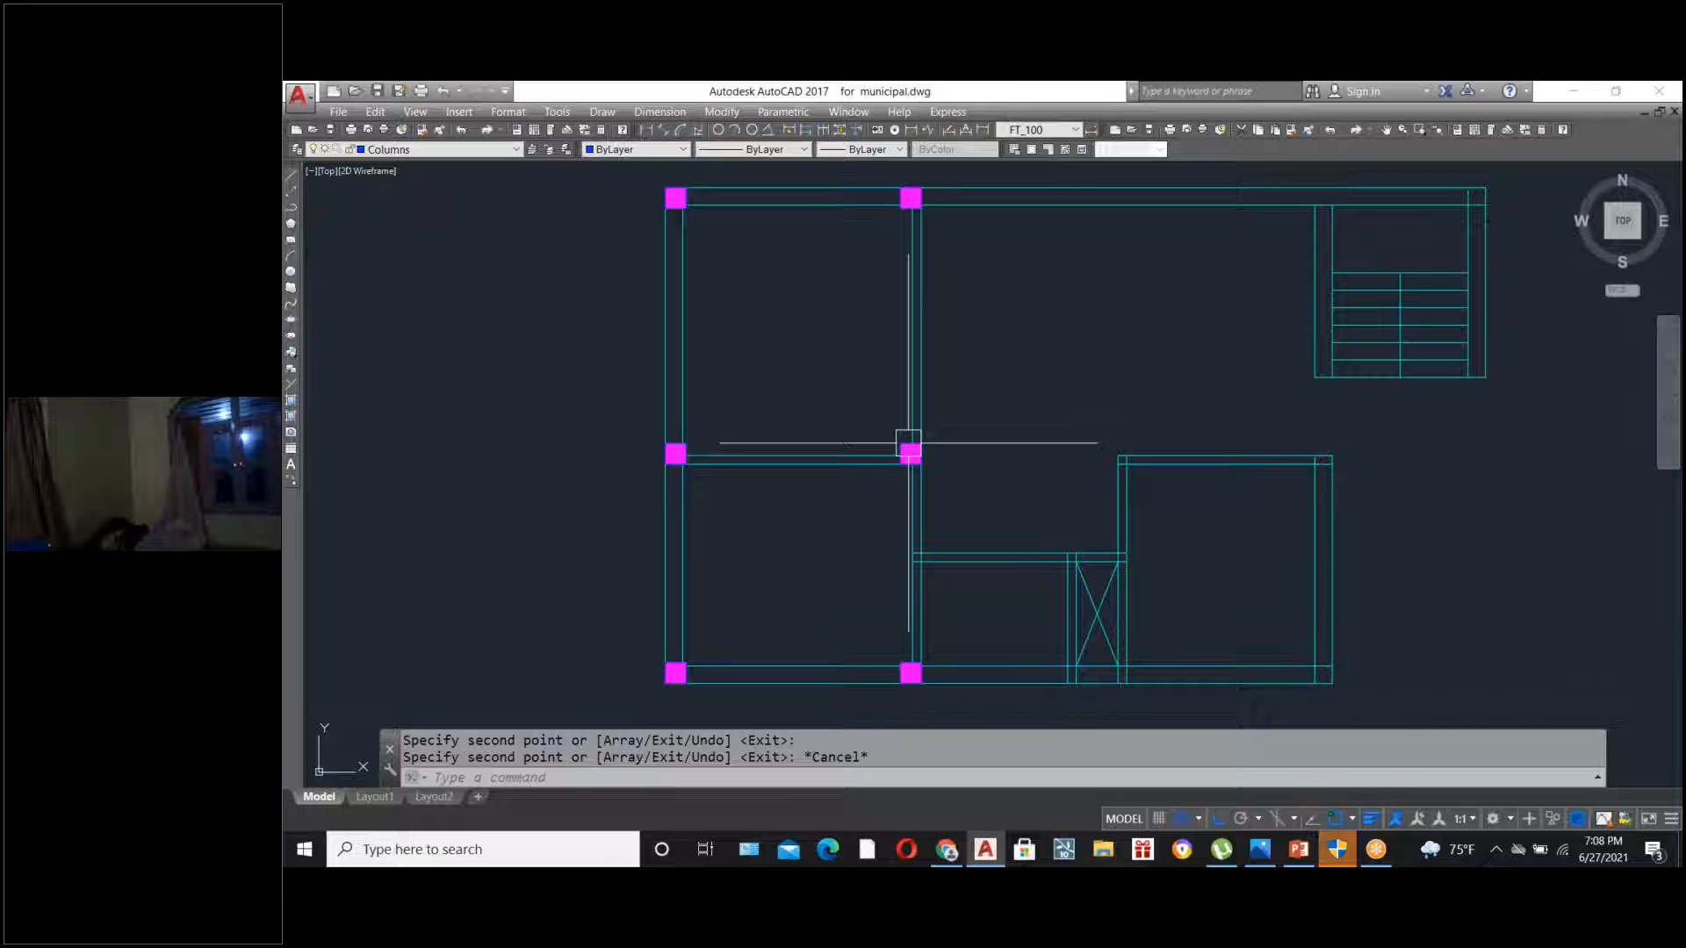
{"action": "left_click", "coordinate": [852, 404]}
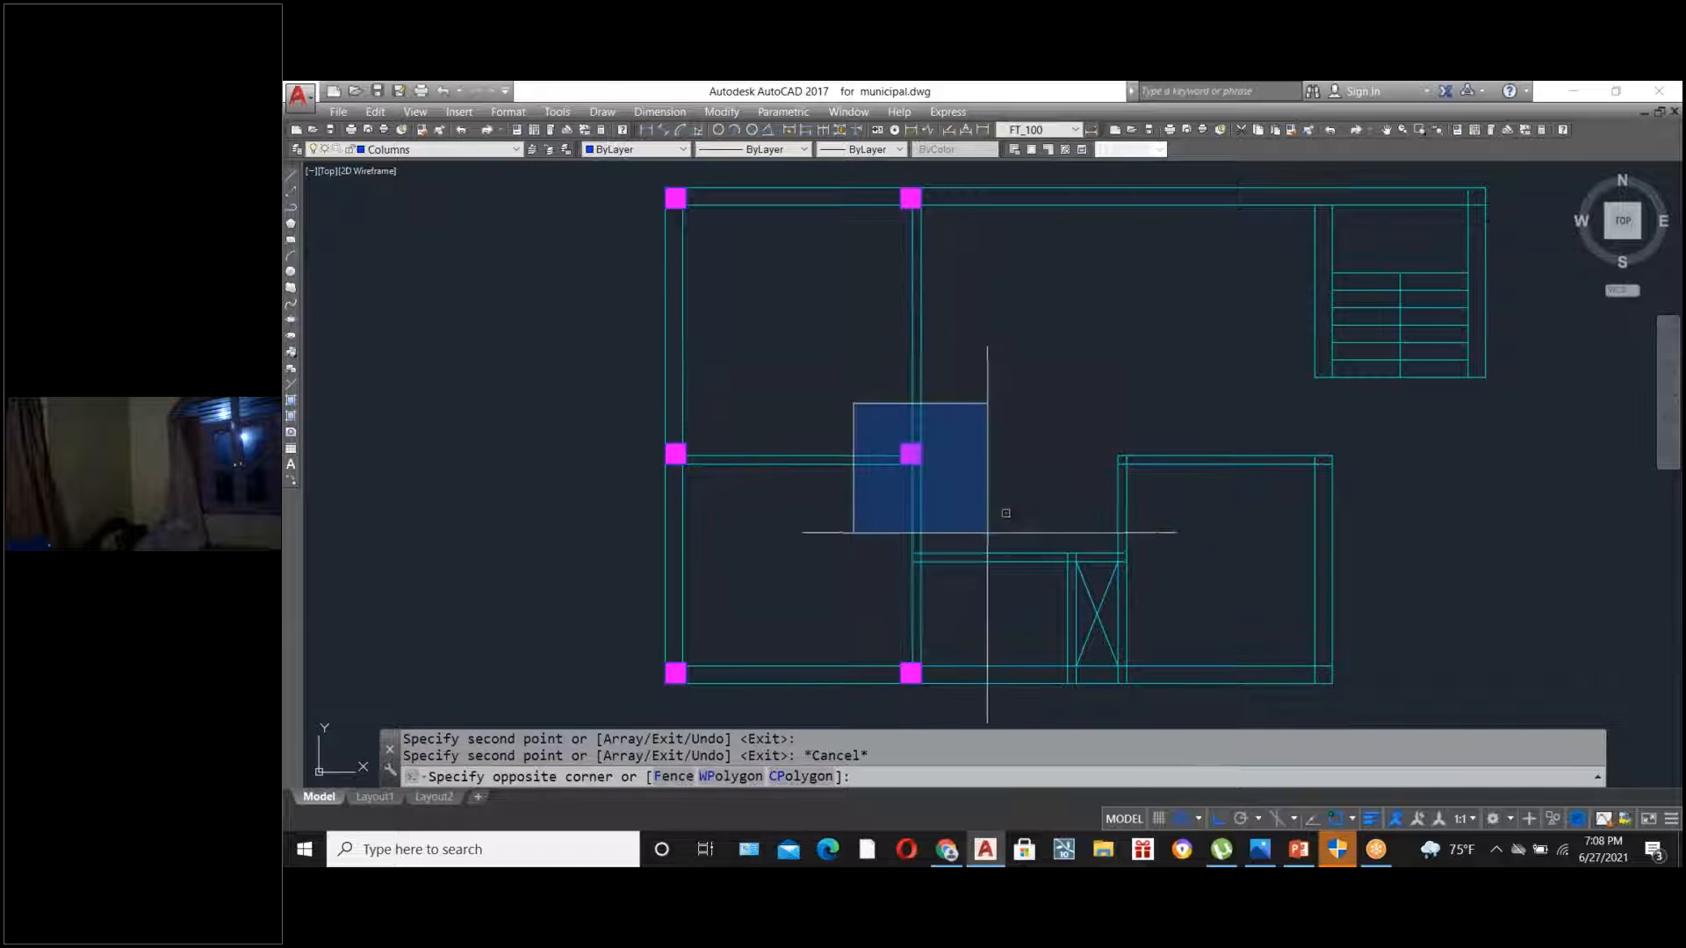
{"action": "left_click", "coordinate": [1014, 522]}
{"action": "left_click", "coordinate": [878, 629]}
{"action": "left_click", "coordinate": [970, 702]}
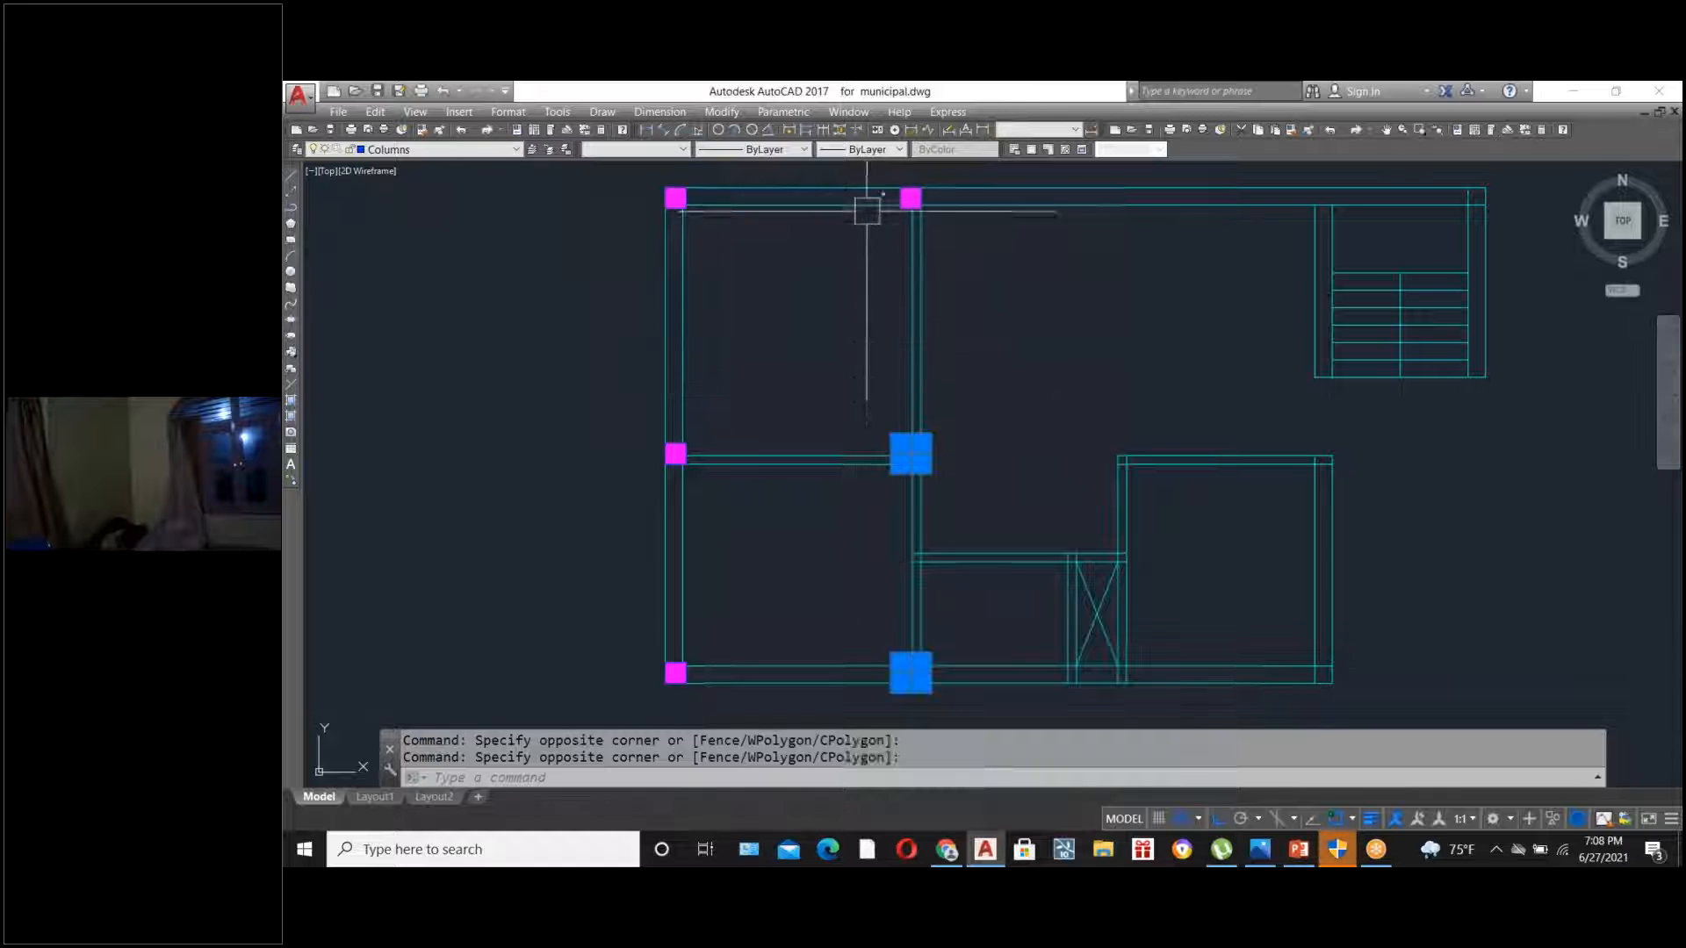
{"action": "scroll", "coordinate": [851, 357], "scroll_direction": "down", "scroll_amount": 4}
{"action": "scroll", "coordinate": [842, 264], "scroll_direction": "up", "scroll_amount": 2}
{"action": "type", "text": "co"}
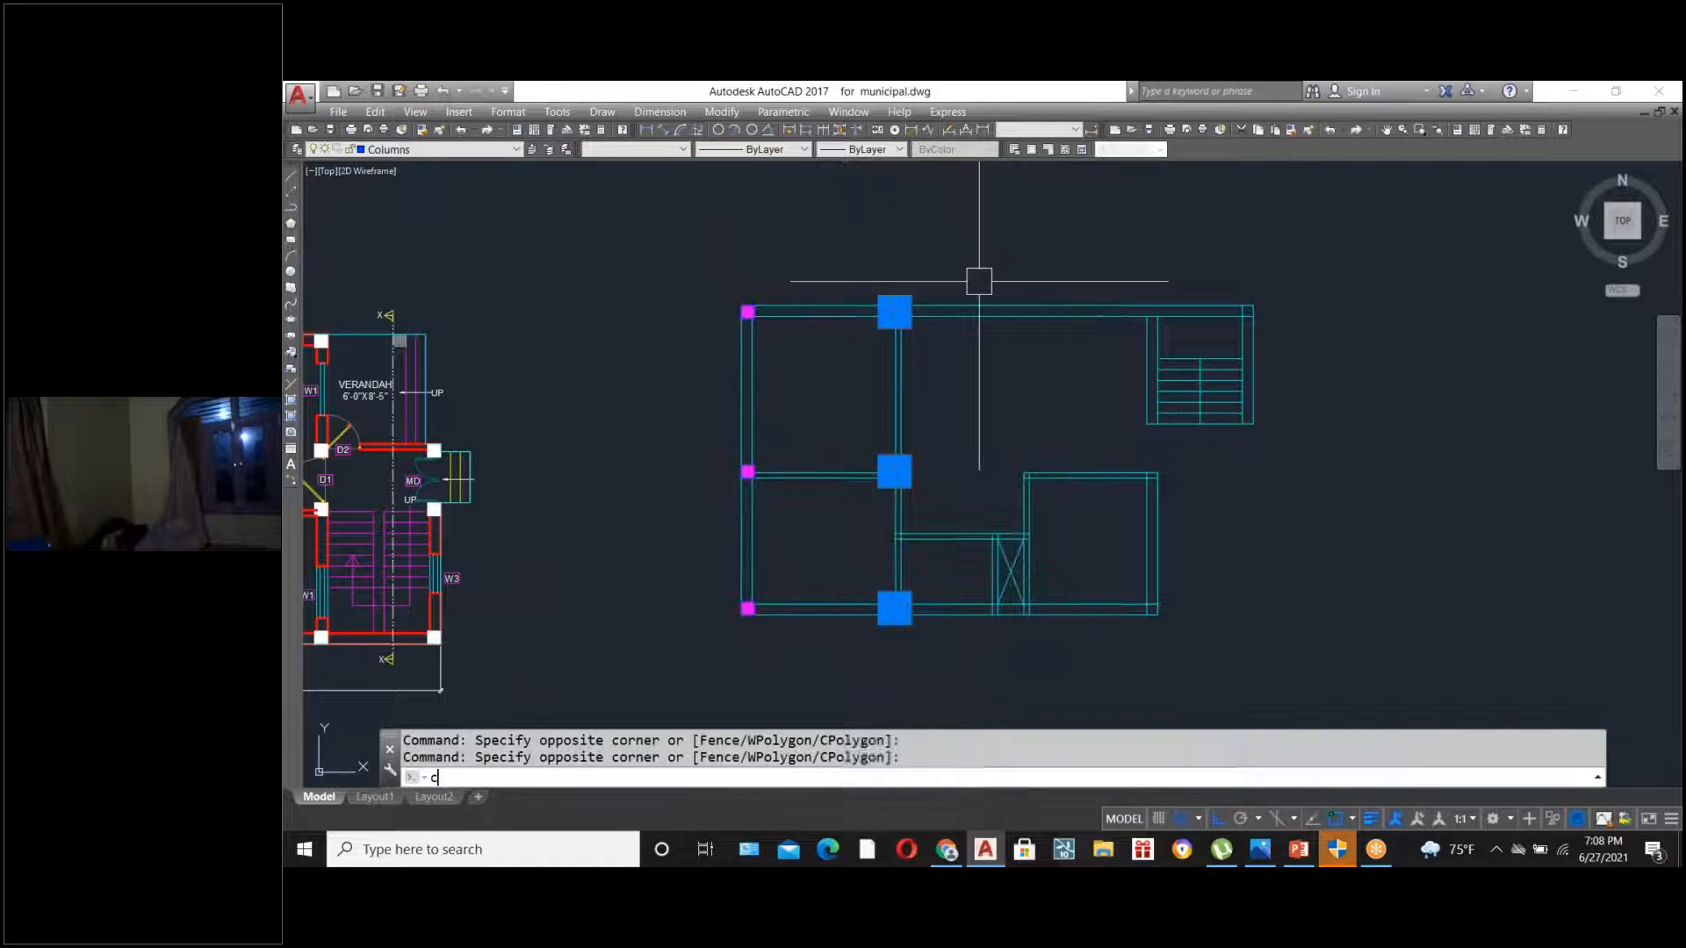
{"action": "key", "text": "Return"}
{"action": "scroll", "coordinate": [969, 657], "scroll_direction": "up", "scroll_amount": 3}
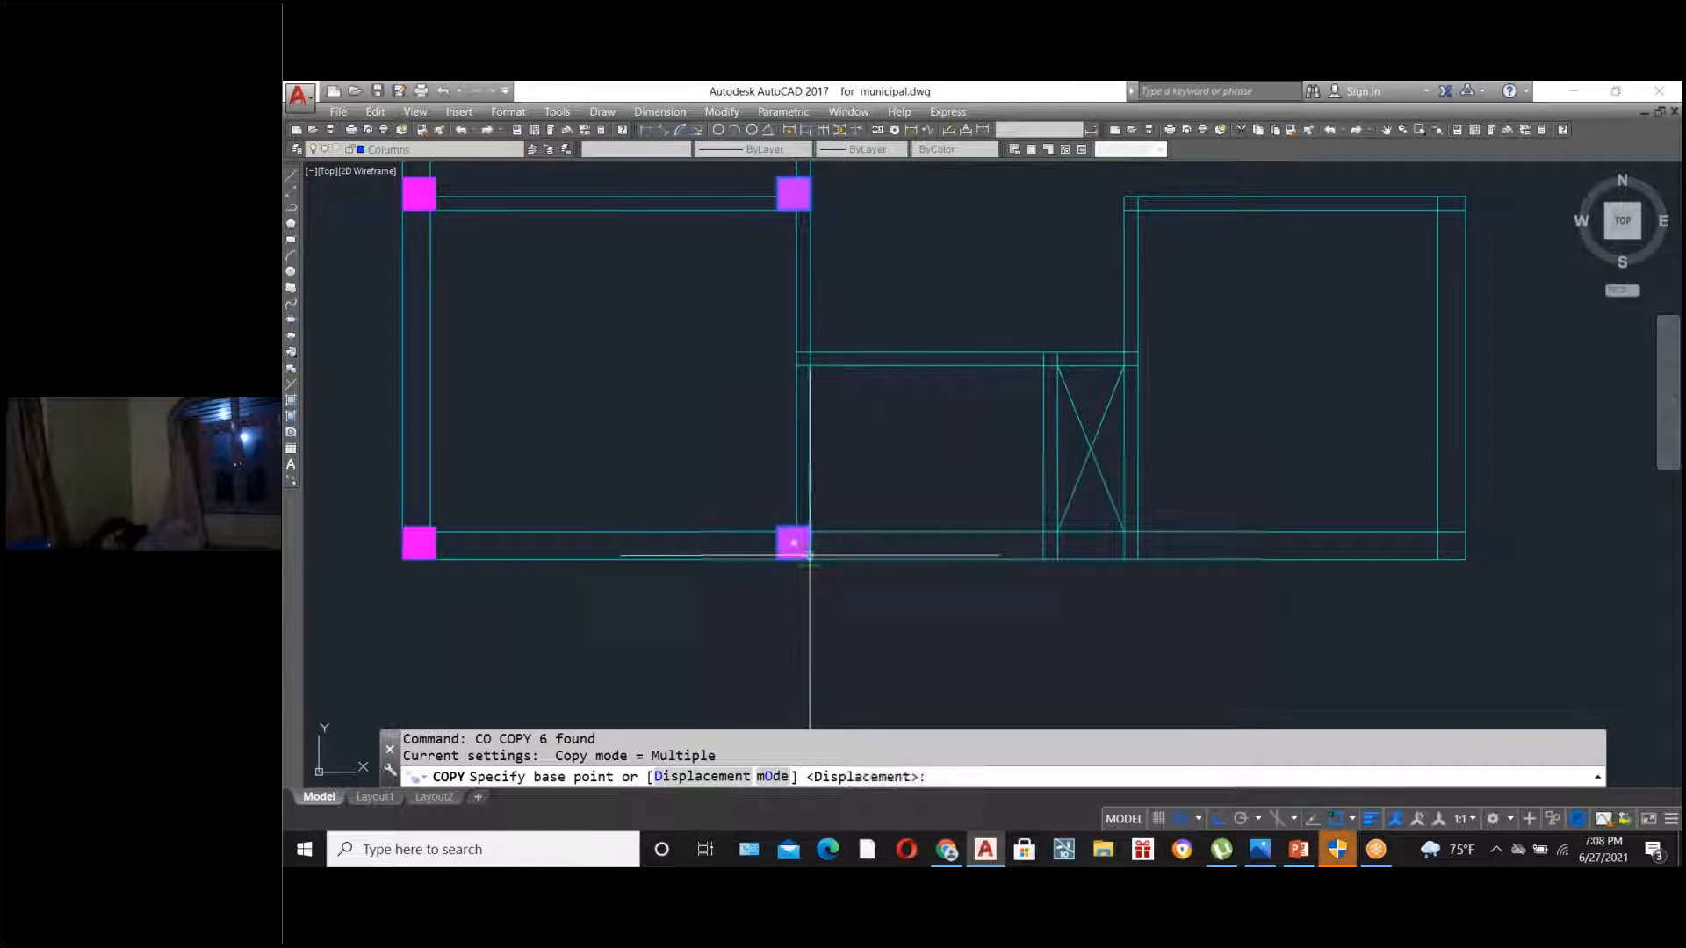
{"action": "left_click", "coordinate": [900, 615]}
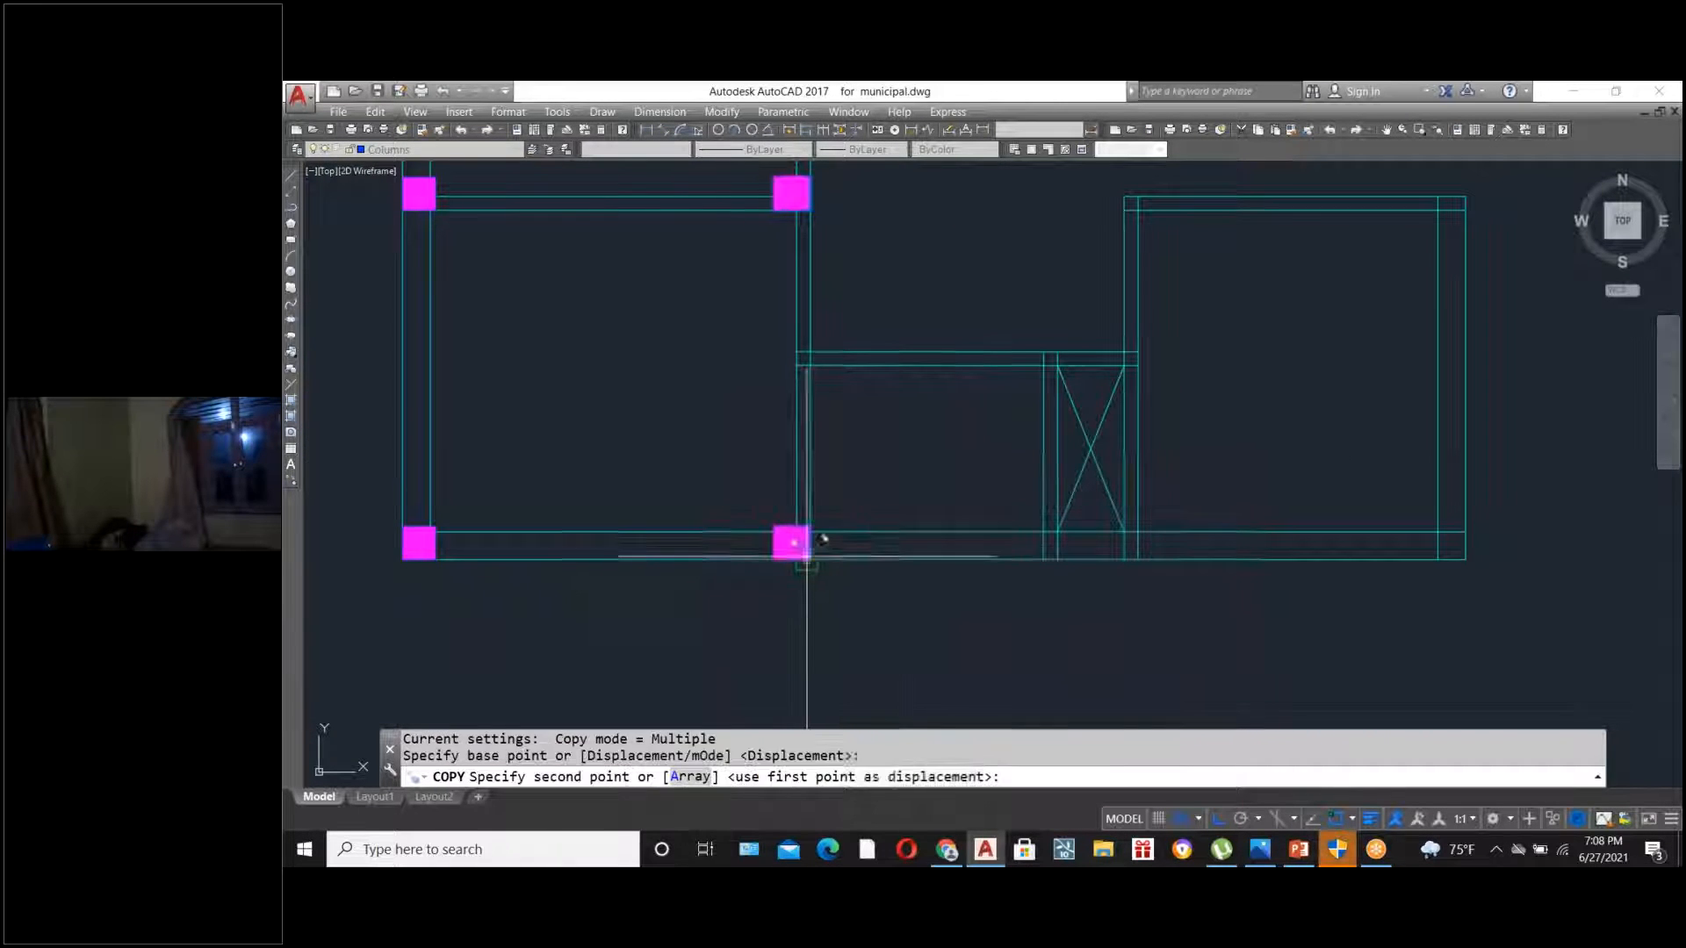
{"action": "left_click", "coordinate": [1137, 559]}
{"action": "scroll", "coordinate": [885, 538], "scroll_direction": "down", "scroll_amount": 2}
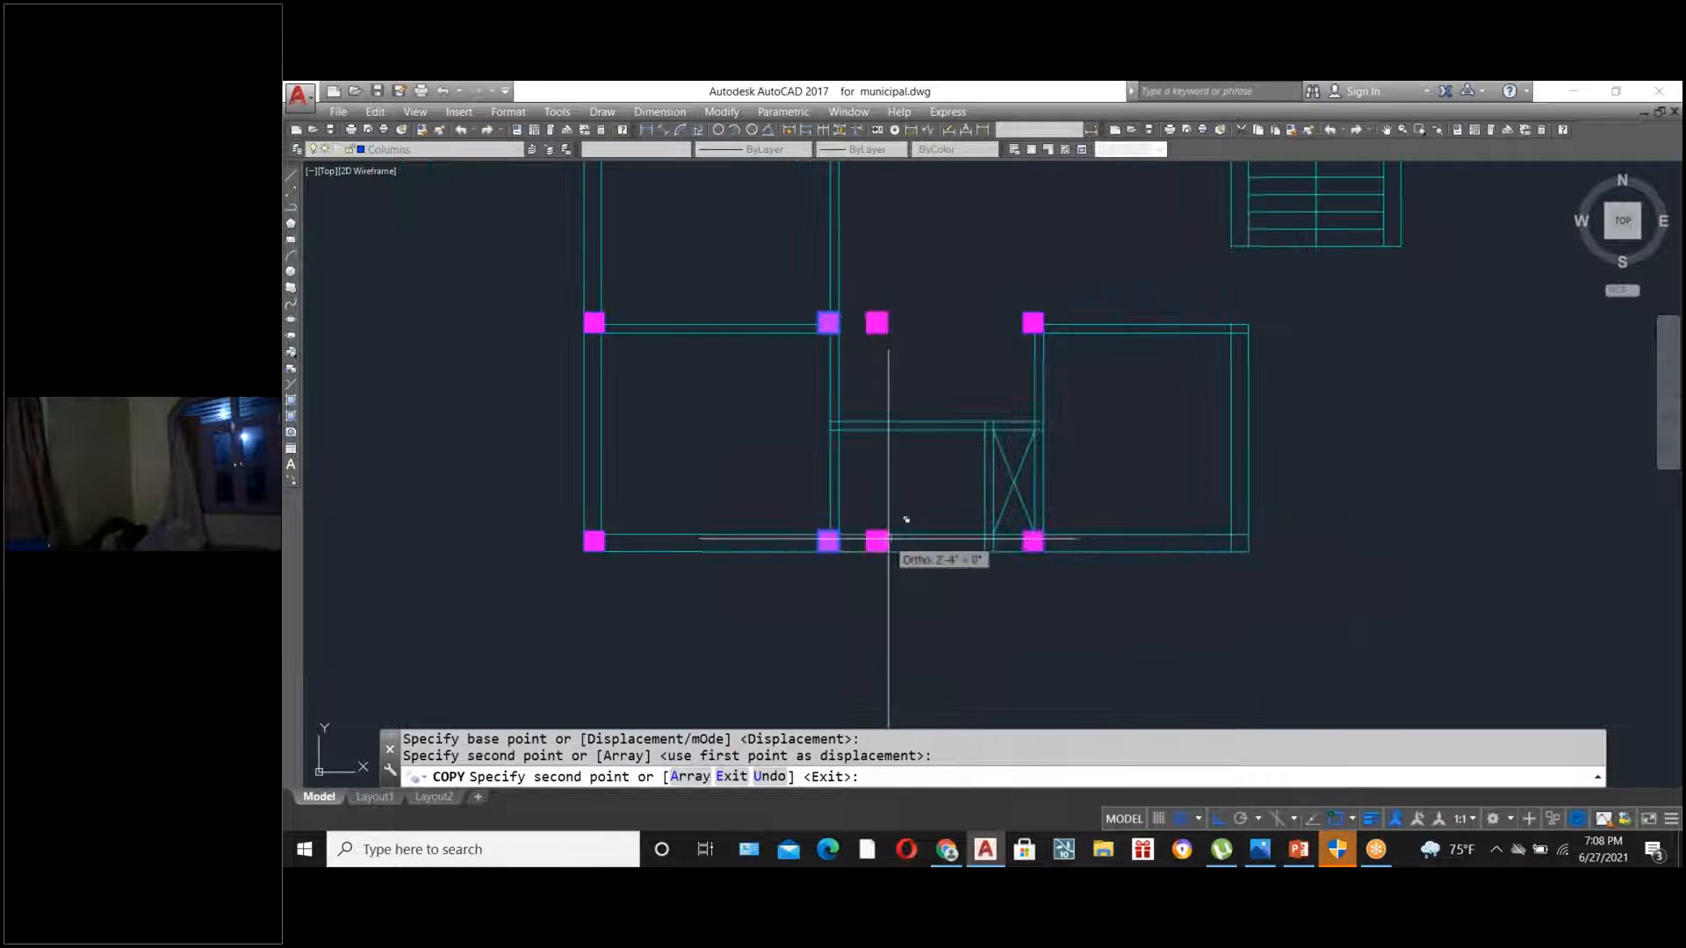
{"action": "left_click", "coordinate": [1245, 546]}
{"action": "key", "text": "Escape"}
- Examine how the copied columns line up with the walls around the shaft and the right room
{"action": "scroll", "coordinate": [1066, 562], "scroll_direction": "down", "scroll_amount": 3}
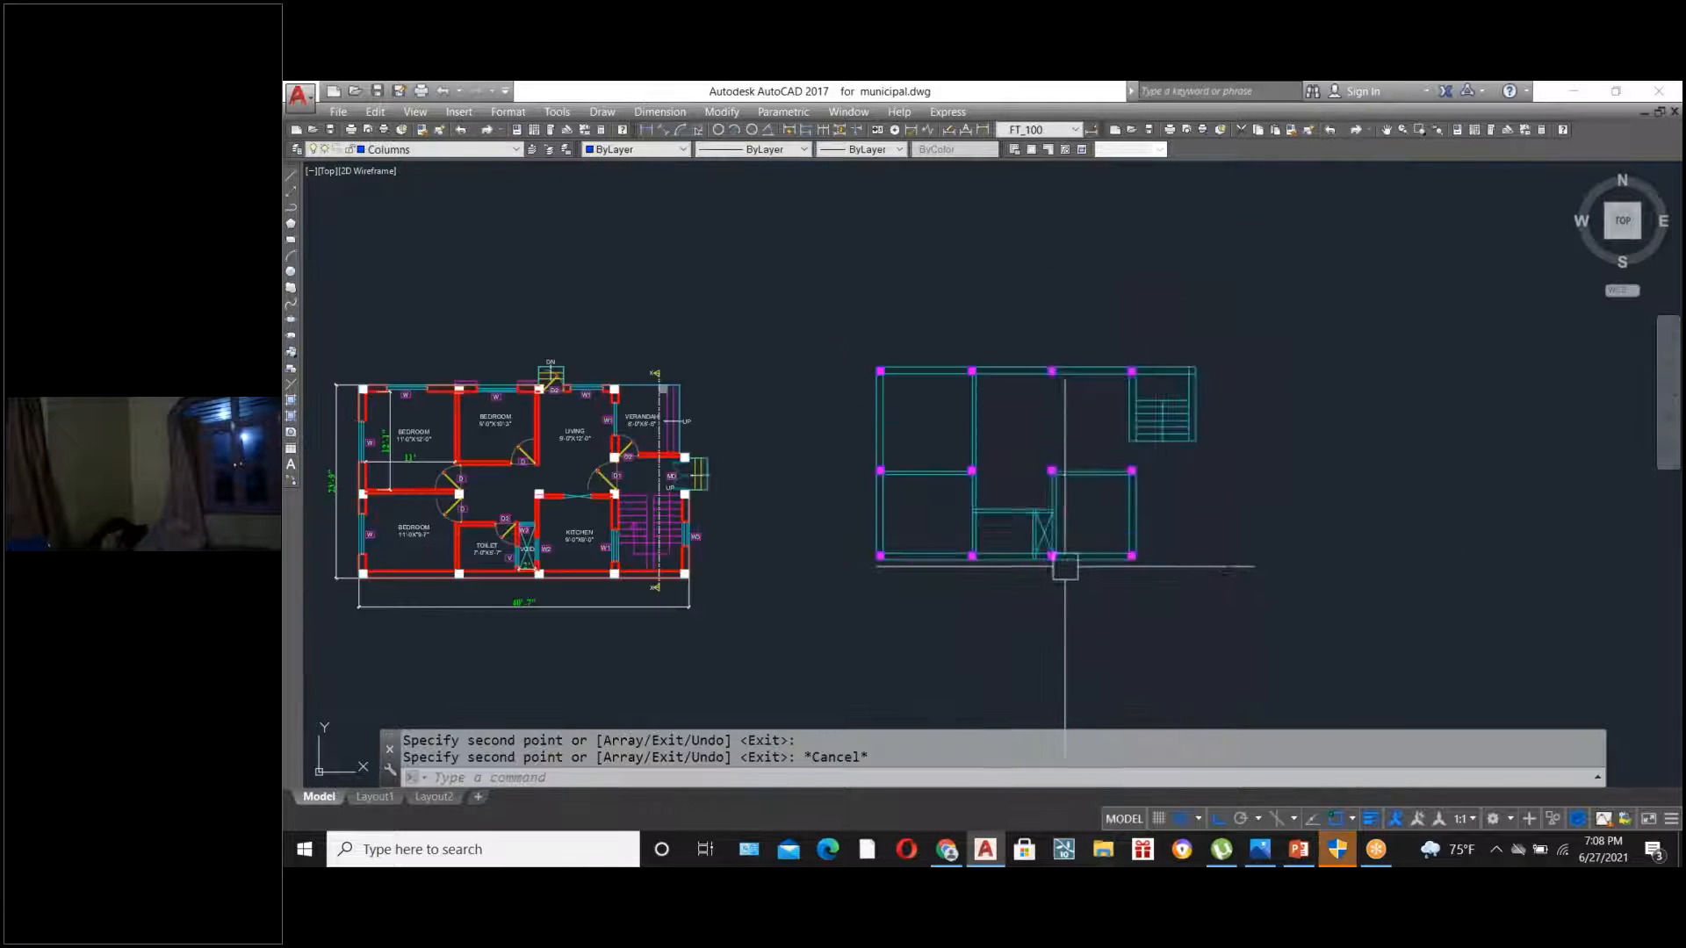
{"action": "scroll", "coordinate": [1157, 499], "scroll_direction": "up", "scroll_amount": 2}
{"action": "scroll", "coordinate": [1155, 377], "scroll_direction": "up", "scroll_amount": 2}
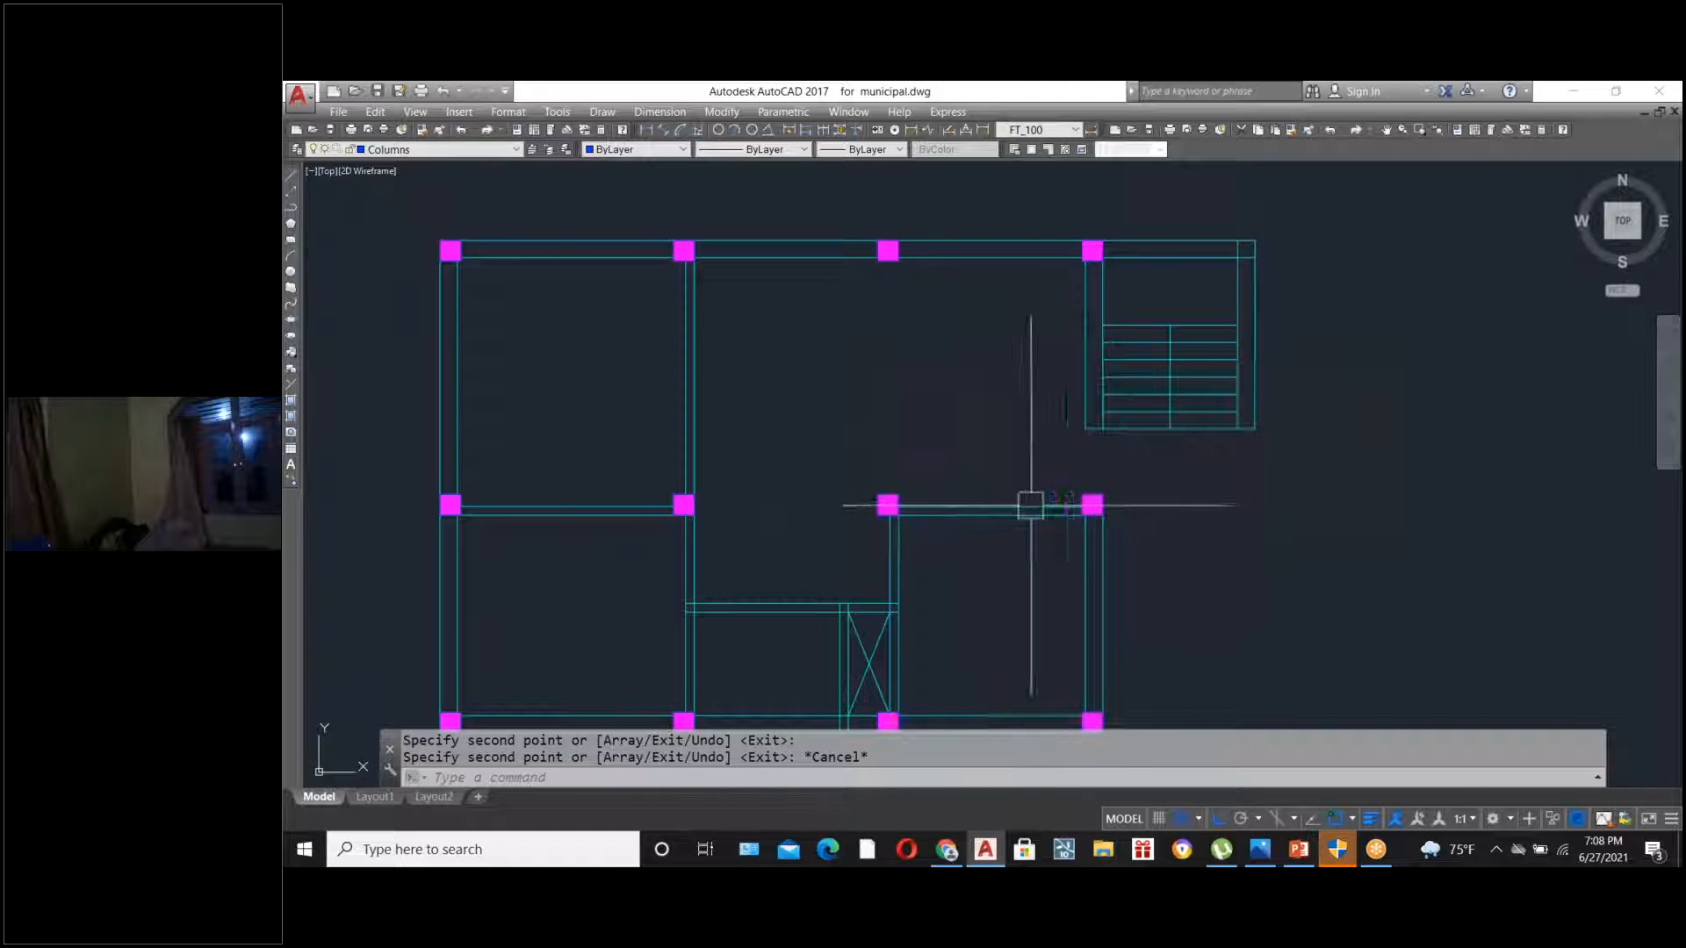
{"action": "scroll", "coordinate": [957, 492], "scroll_direction": "down", "scroll_amount": 2}
{"action": "scroll", "coordinate": [913, 634], "scroll_direction": "up", "scroll_amount": 2}
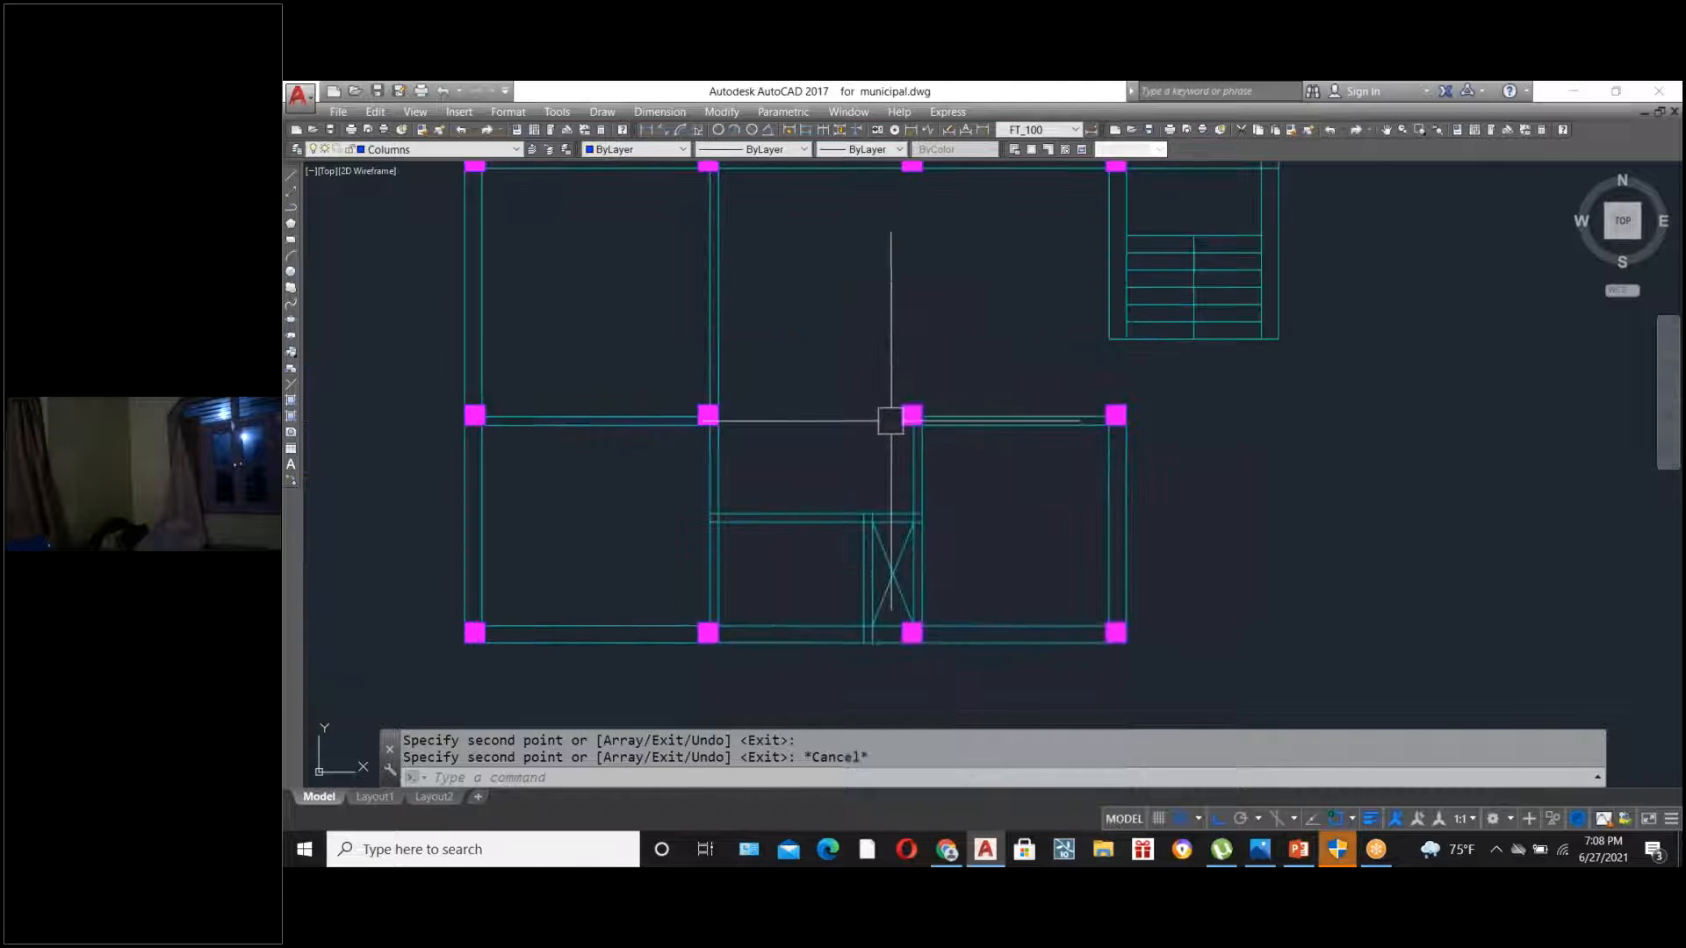
{"action": "scroll", "coordinate": [916, 416], "scroll_direction": "up", "scroll_amount": 4}
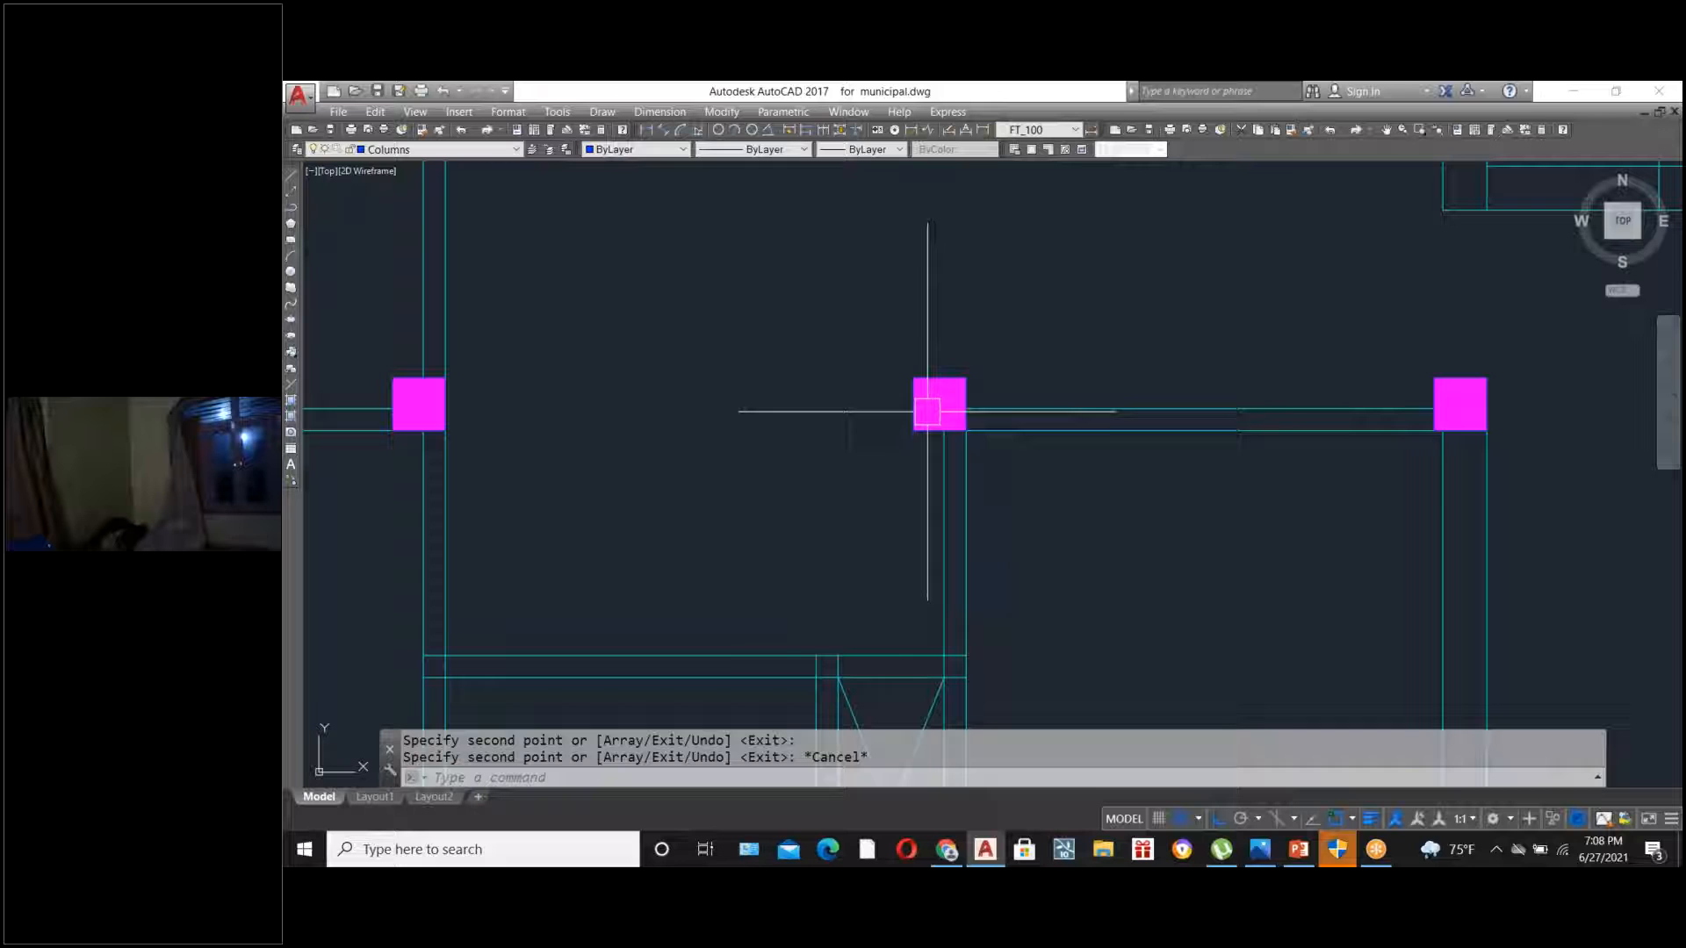
{"action": "scroll", "coordinate": [961, 445], "scroll_direction": "down", "scroll_amount": 2}
{"action": "scroll", "coordinate": [955, 414], "scroll_direction": "up", "scroll_amount": 4}
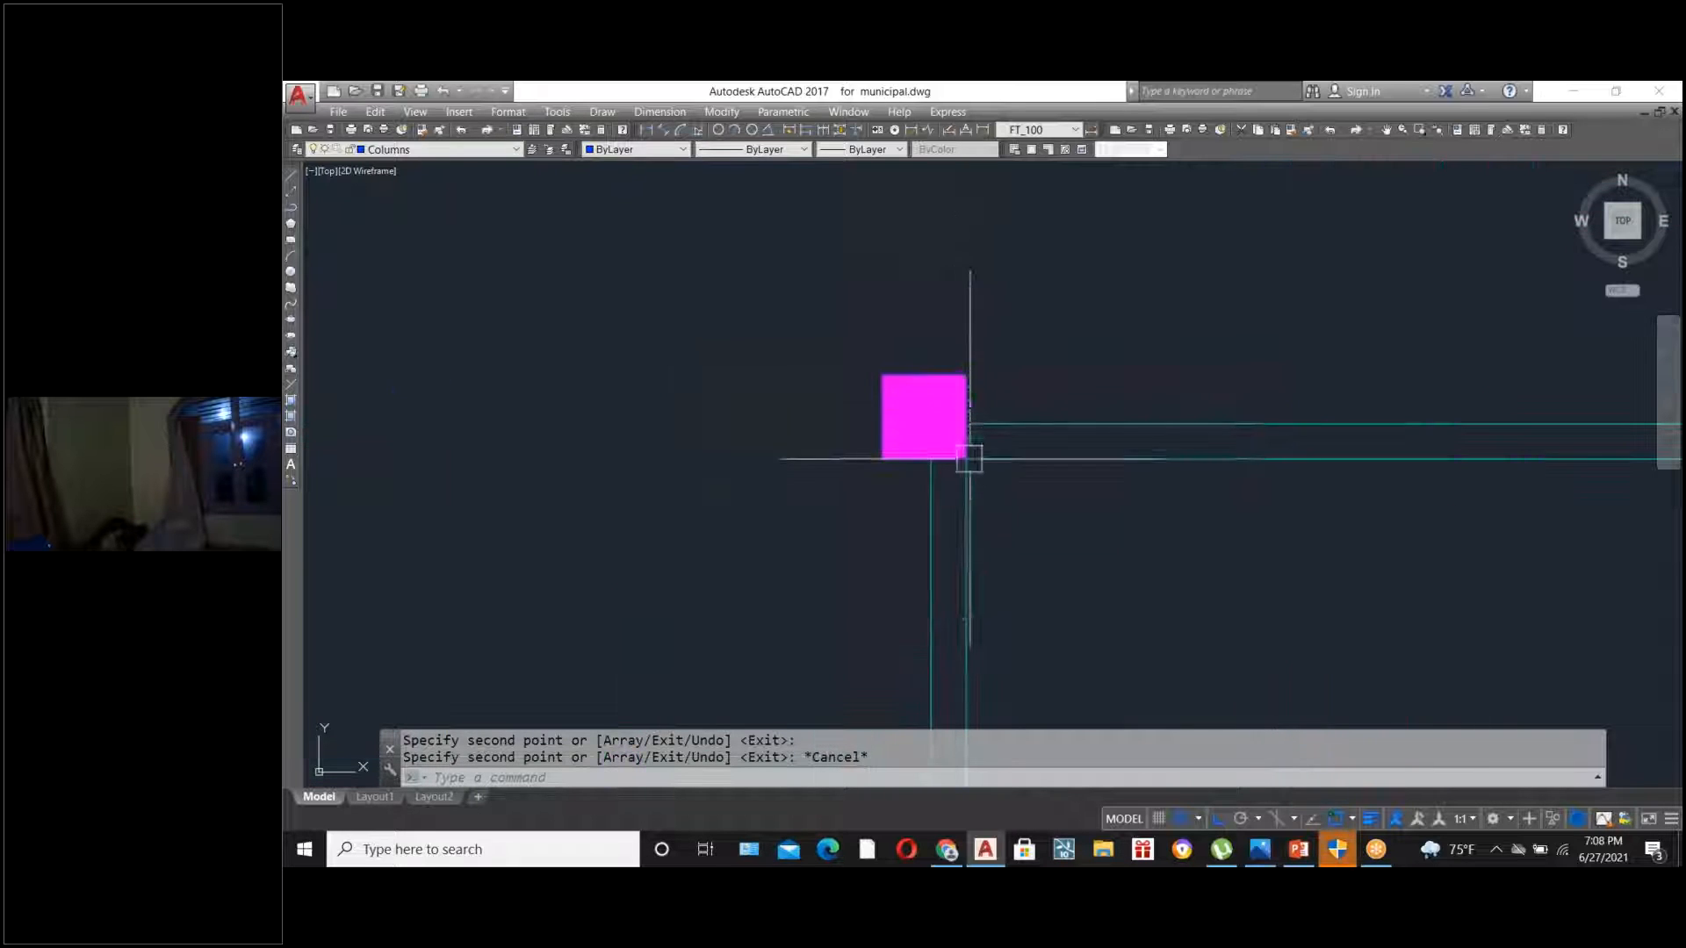
{"action": "scroll", "coordinate": [976, 399], "scroll_direction": "down", "scroll_amount": 4}
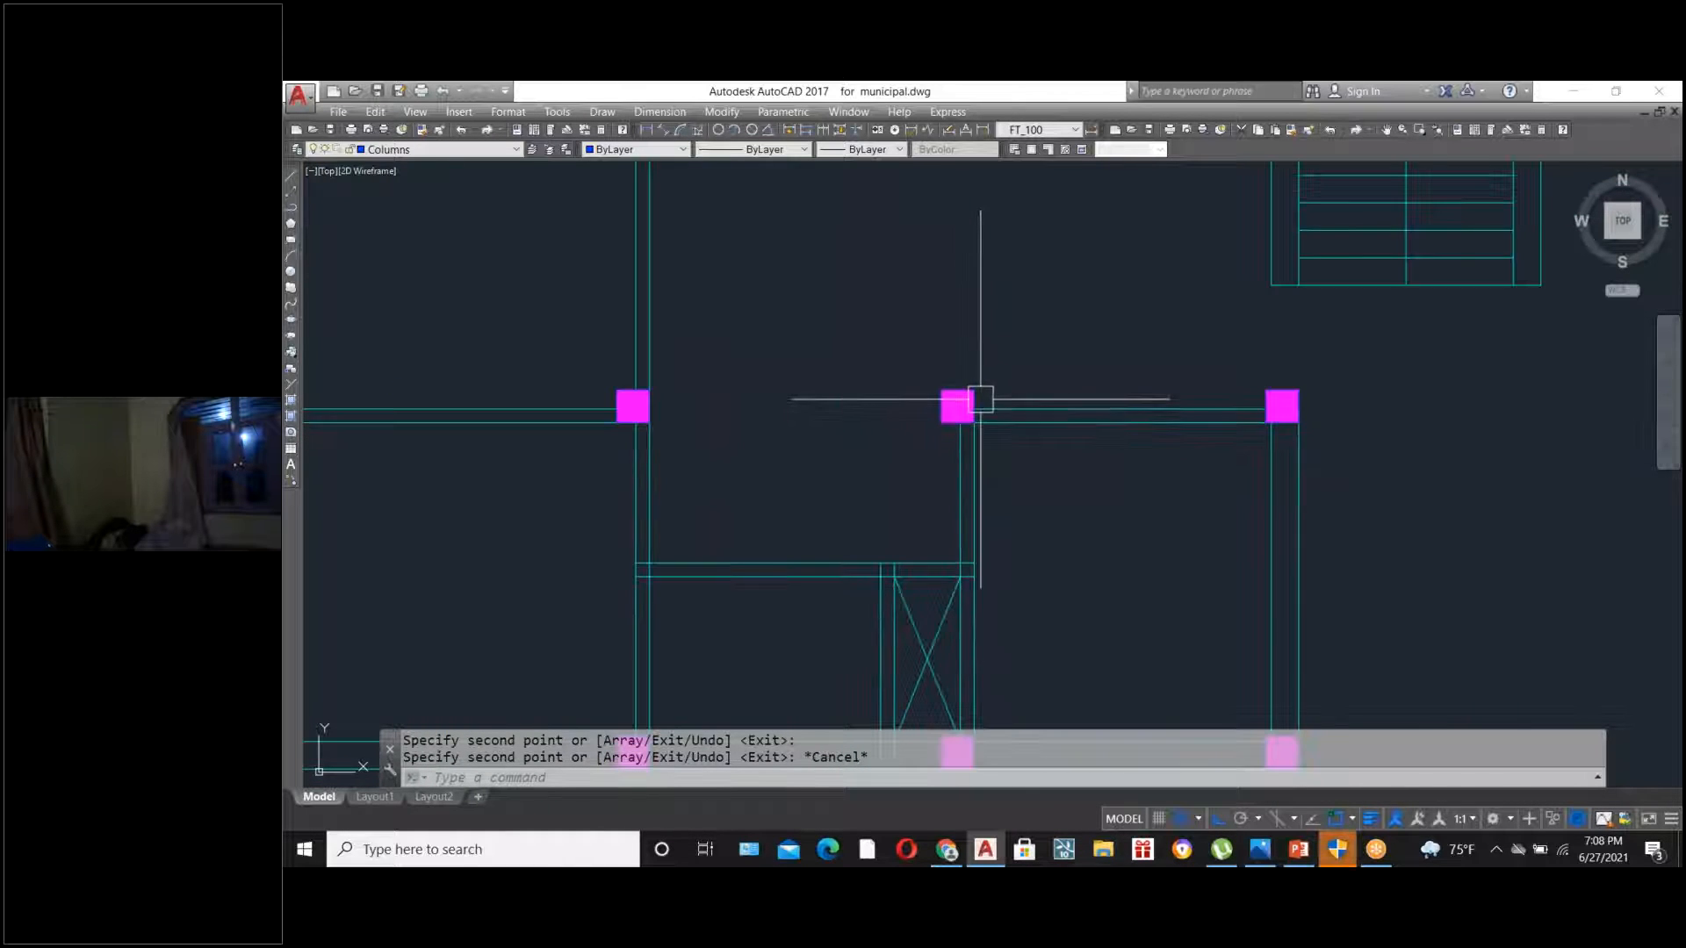
- Move the three columns on the shaft's right wall line to the right so their left edges align with that wall's left face
{"action": "left_click", "coordinate": [885, 346]}
{"action": "left_click", "coordinate": [1014, 442]}
{"action": "scroll", "coordinate": [1027, 264], "scroll_direction": "down", "scroll_amount": 3}
{"action": "scroll", "coordinate": [998, 422], "scroll_direction": "up", "scroll_amount": 6}
{"action": "left_click", "coordinate": [982, 401]}
{"action": "scroll", "coordinate": [1043, 511], "scroll_direction": "down", "scroll_amount": 6}
{"action": "left_click", "coordinate": [1142, 544]}
{"action": "scroll", "coordinate": [986, 563], "scroll_direction": "down", "scroll_amount": 6}
{"action": "scroll", "coordinate": [1018, 383], "scroll_direction": "up", "scroll_amount": 4}
{"action": "left_click", "coordinate": [933, 273]}
{"action": "left_click", "coordinate": [1035, 407]}
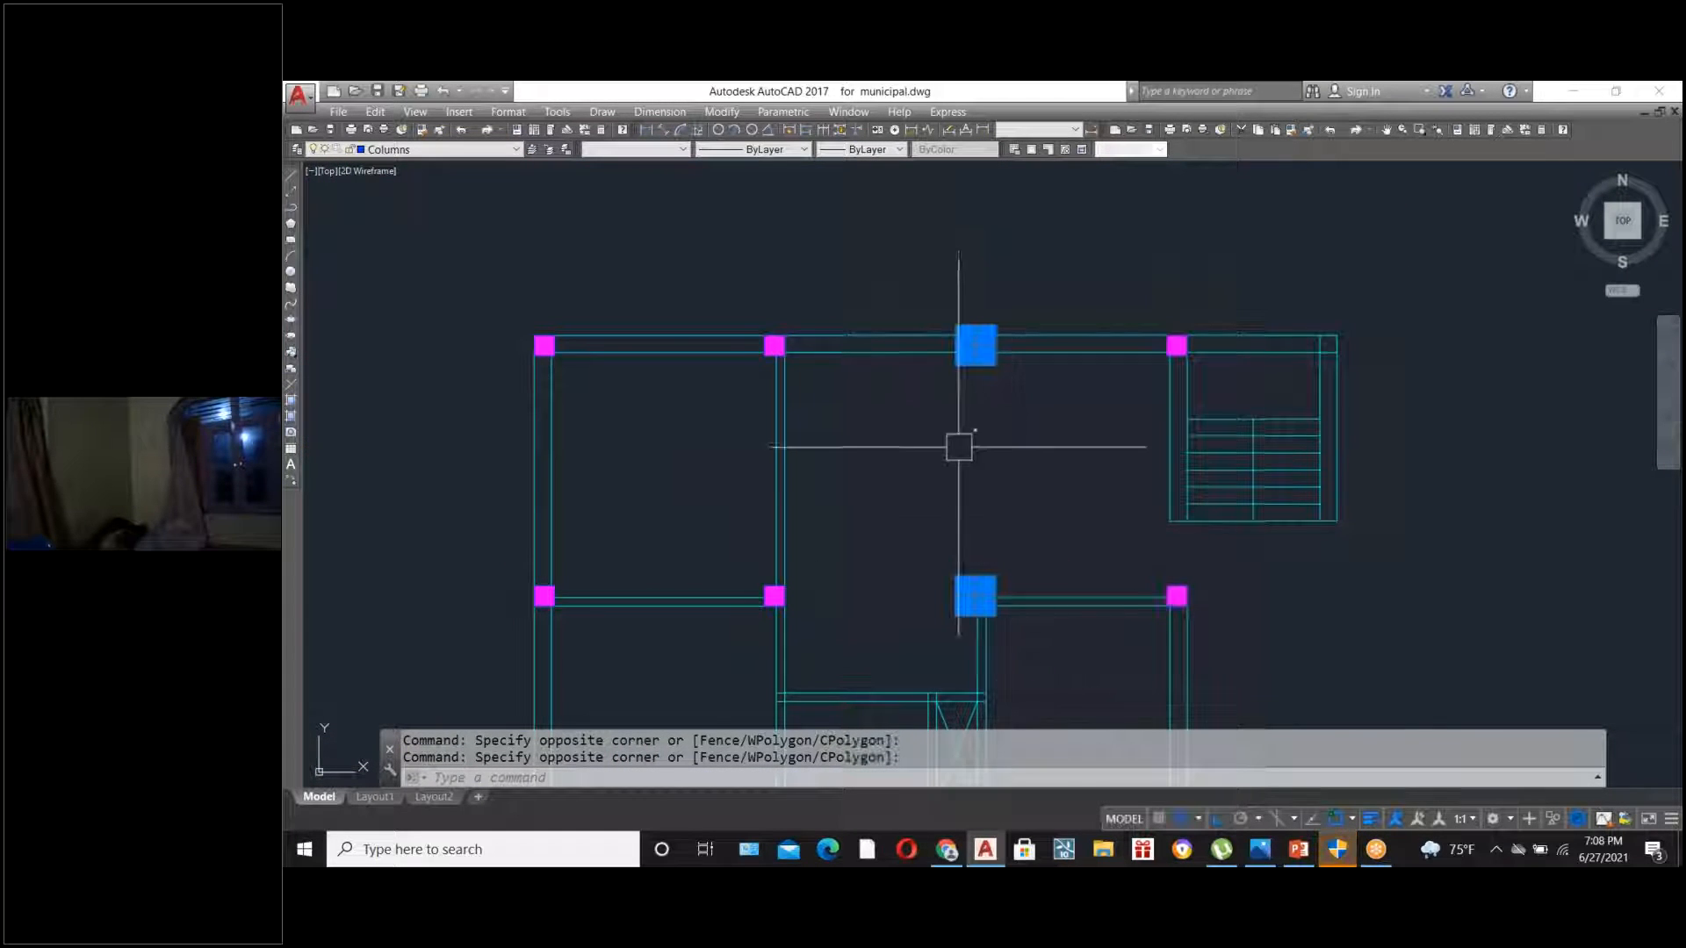
{"action": "scroll", "coordinate": [966, 435], "scroll_direction": "down", "scroll_amount": 2}
{"action": "type", "text": "m"}
{"action": "key", "text": "Return"}
{"action": "scroll", "coordinate": [969, 580], "scroll_direction": "up", "scroll_amount": 6}
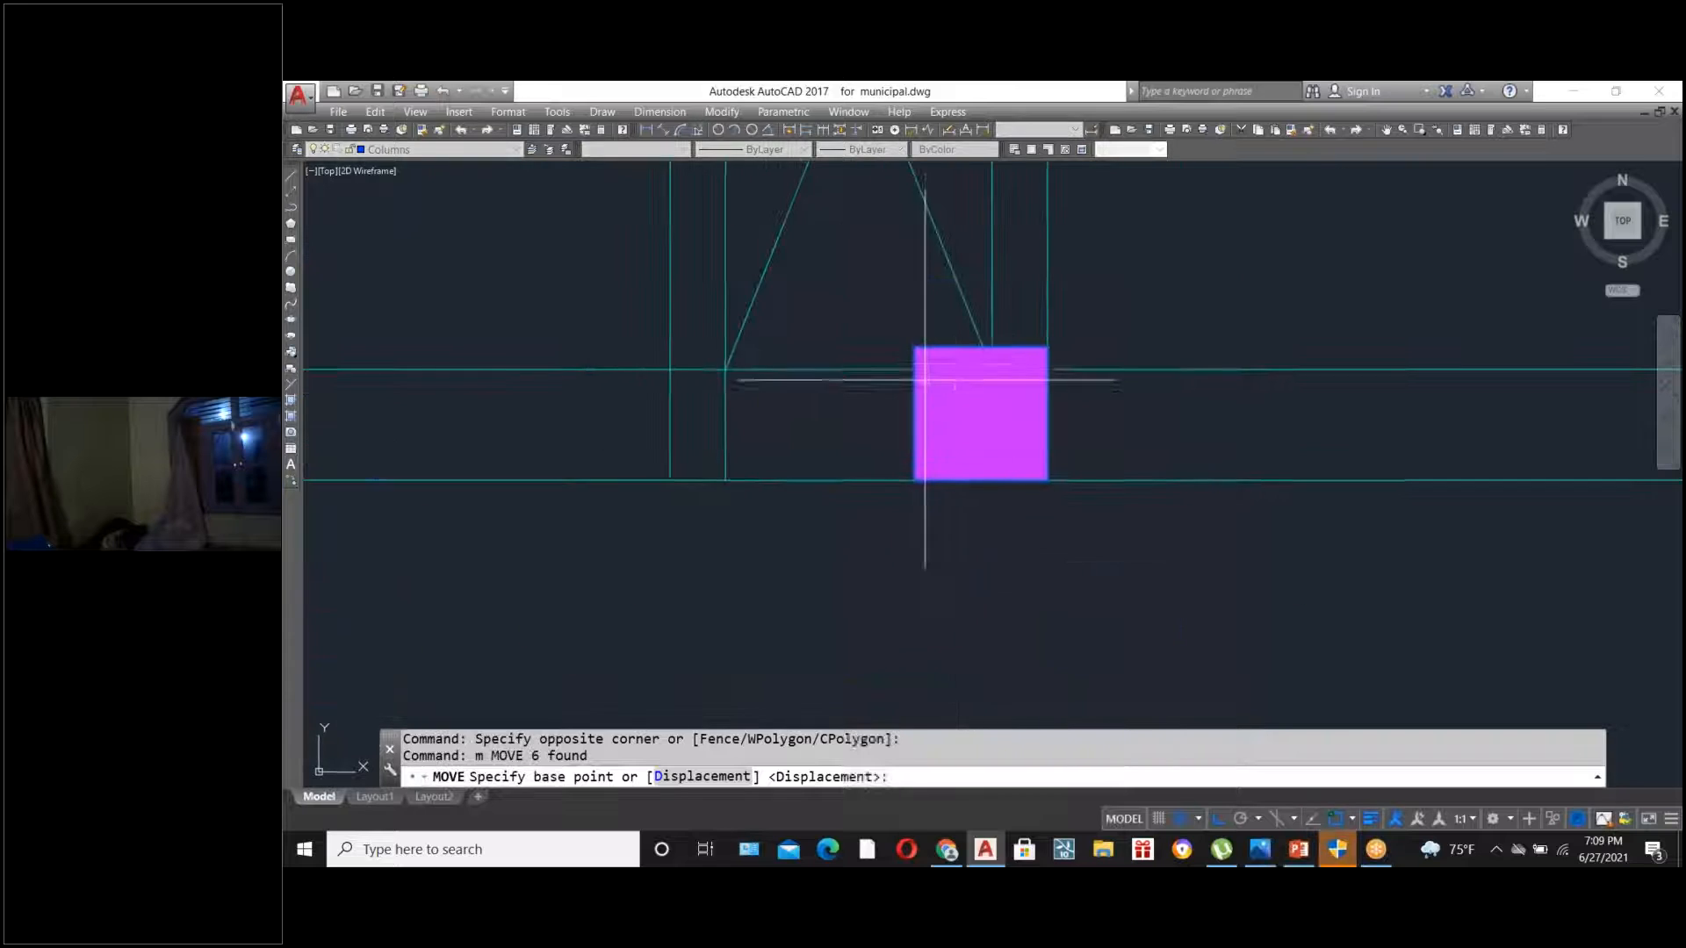
{"action": "left_click", "coordinate": [914, 348]}
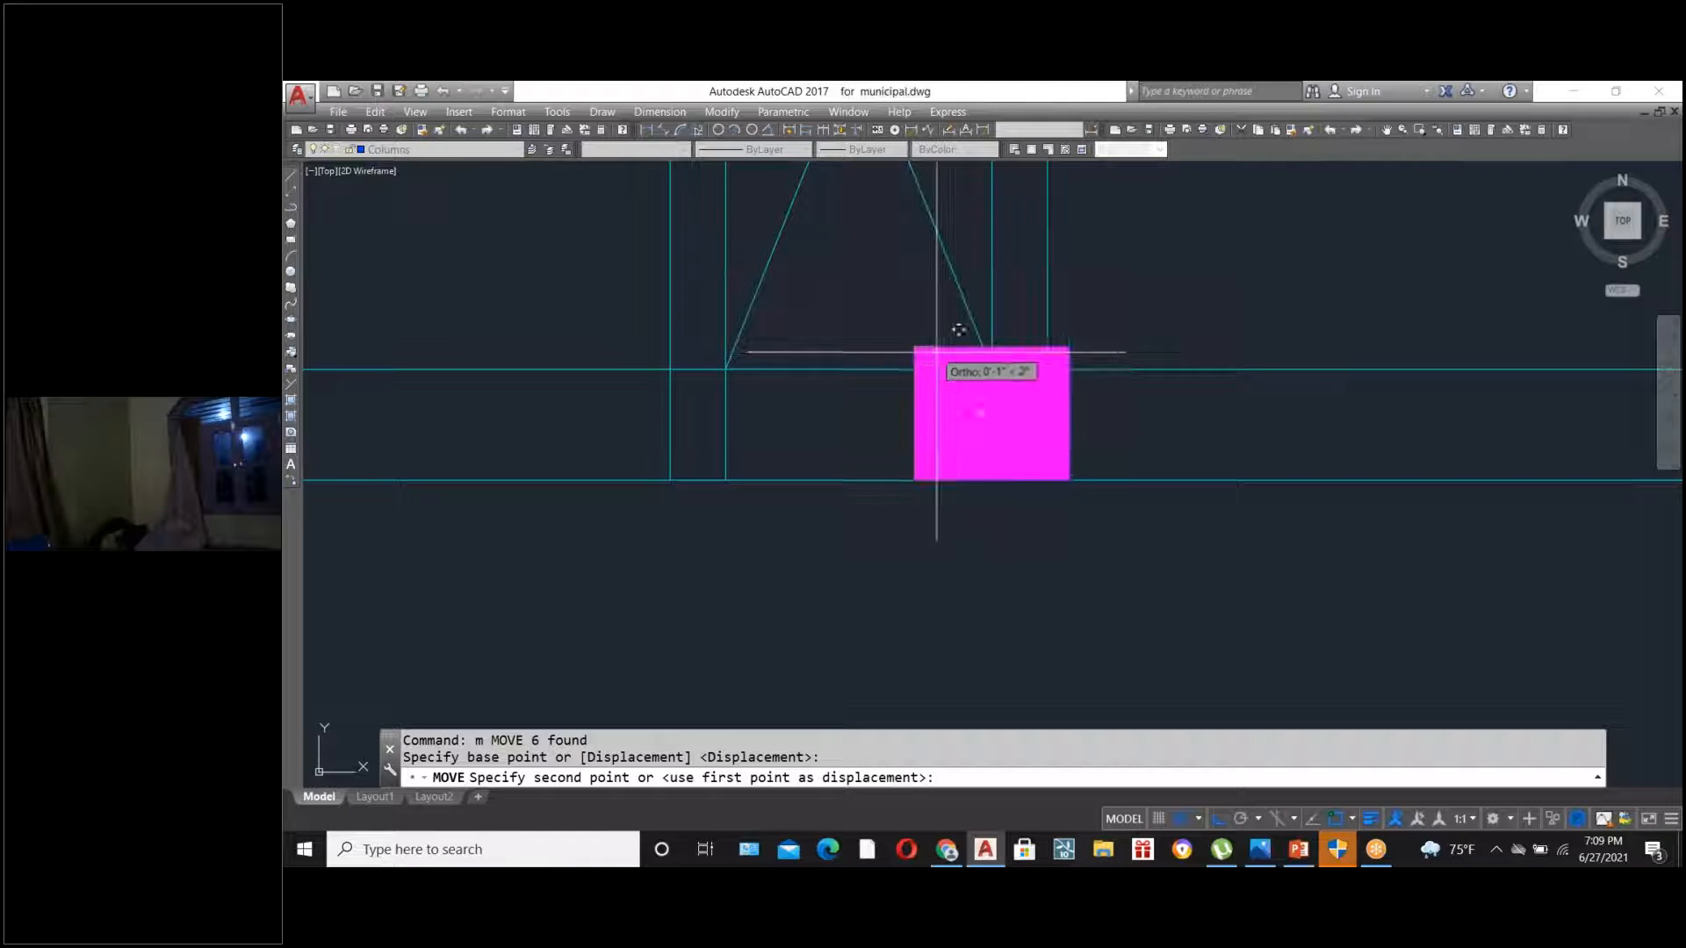
{"action": "left_click", "coordinate": [992, 347]}
{"action": "scroll", "coordinate": [981, 348], "scroll_direction": "down", "scroll_amount": 6}
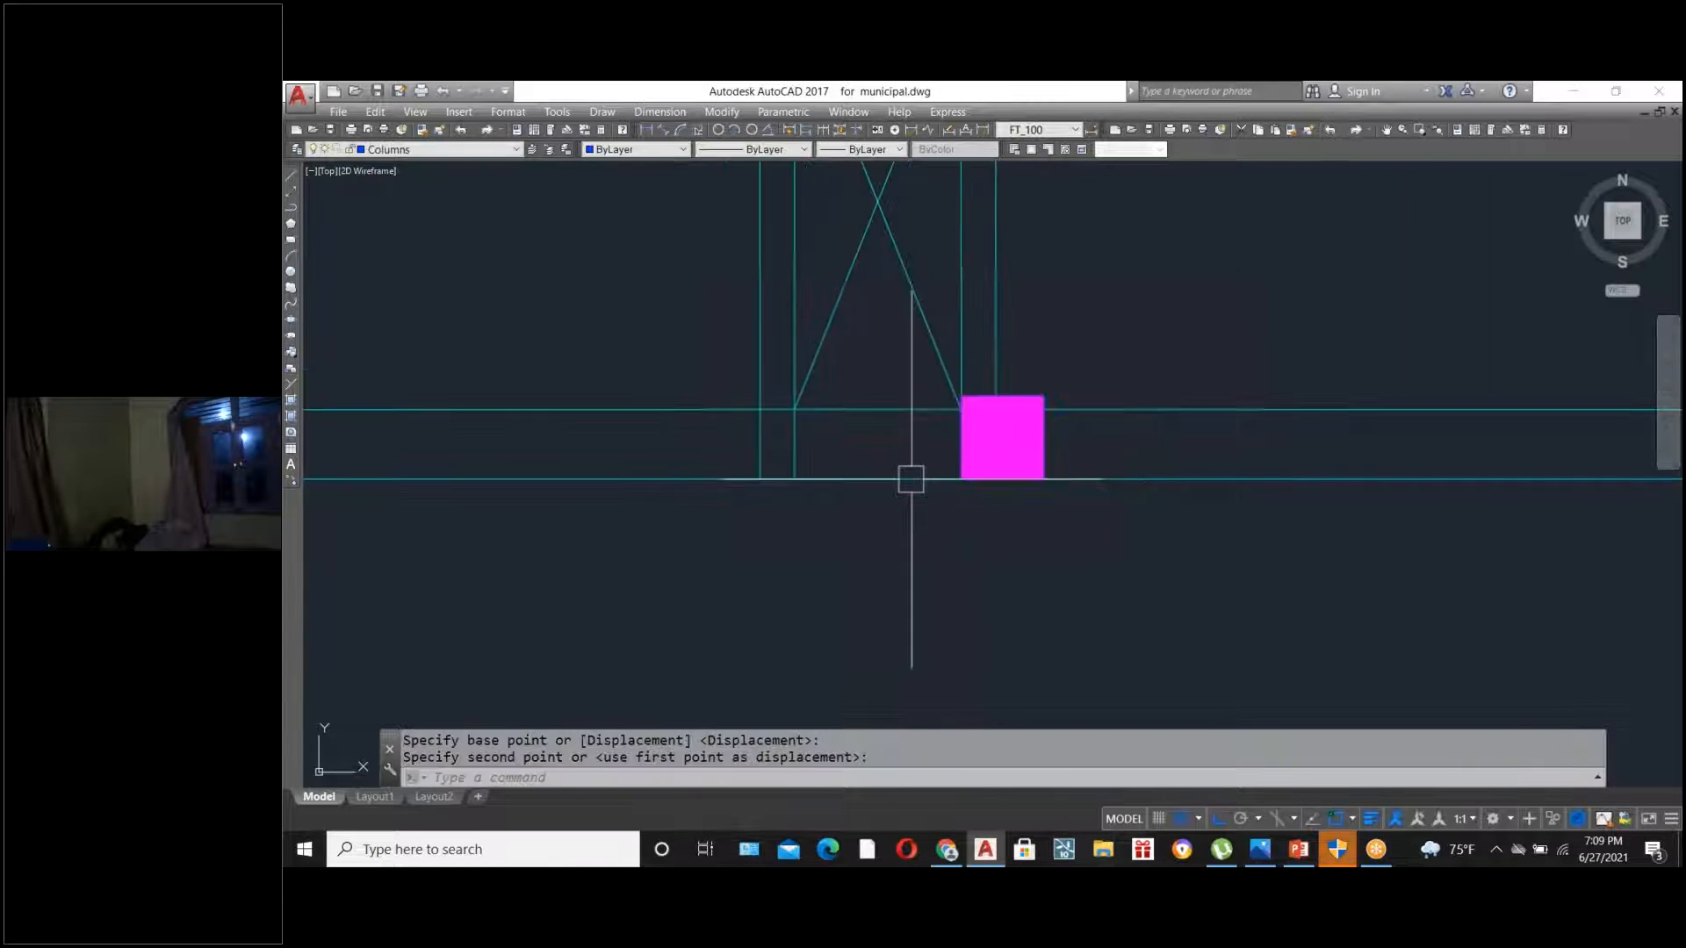
{"action": "scroll", "coordinate": [981, 348], "scroll_direction": "up", "scroll_amount": 2}
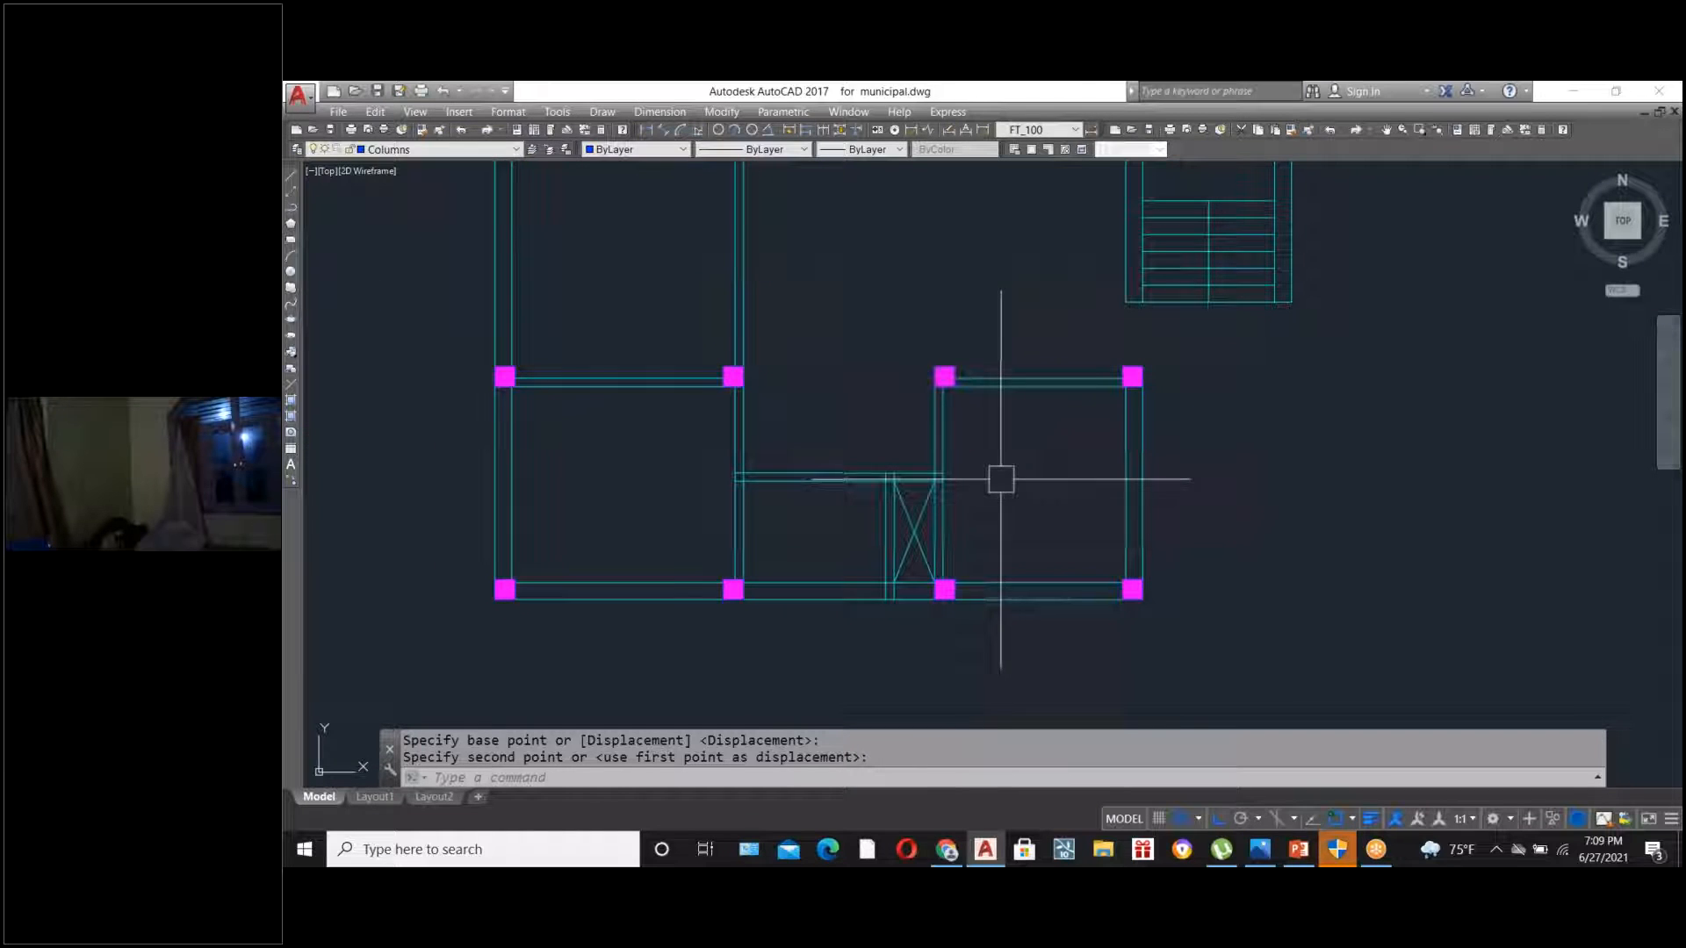
{"action": "scroll", "coordinate": [1036, 351], "scroll_direction": "up", "scroll_amount": 2}
{"action": "scroll", "coordinate": [979, 516], "scroll_direction": "down", "scroll_amount": 1}
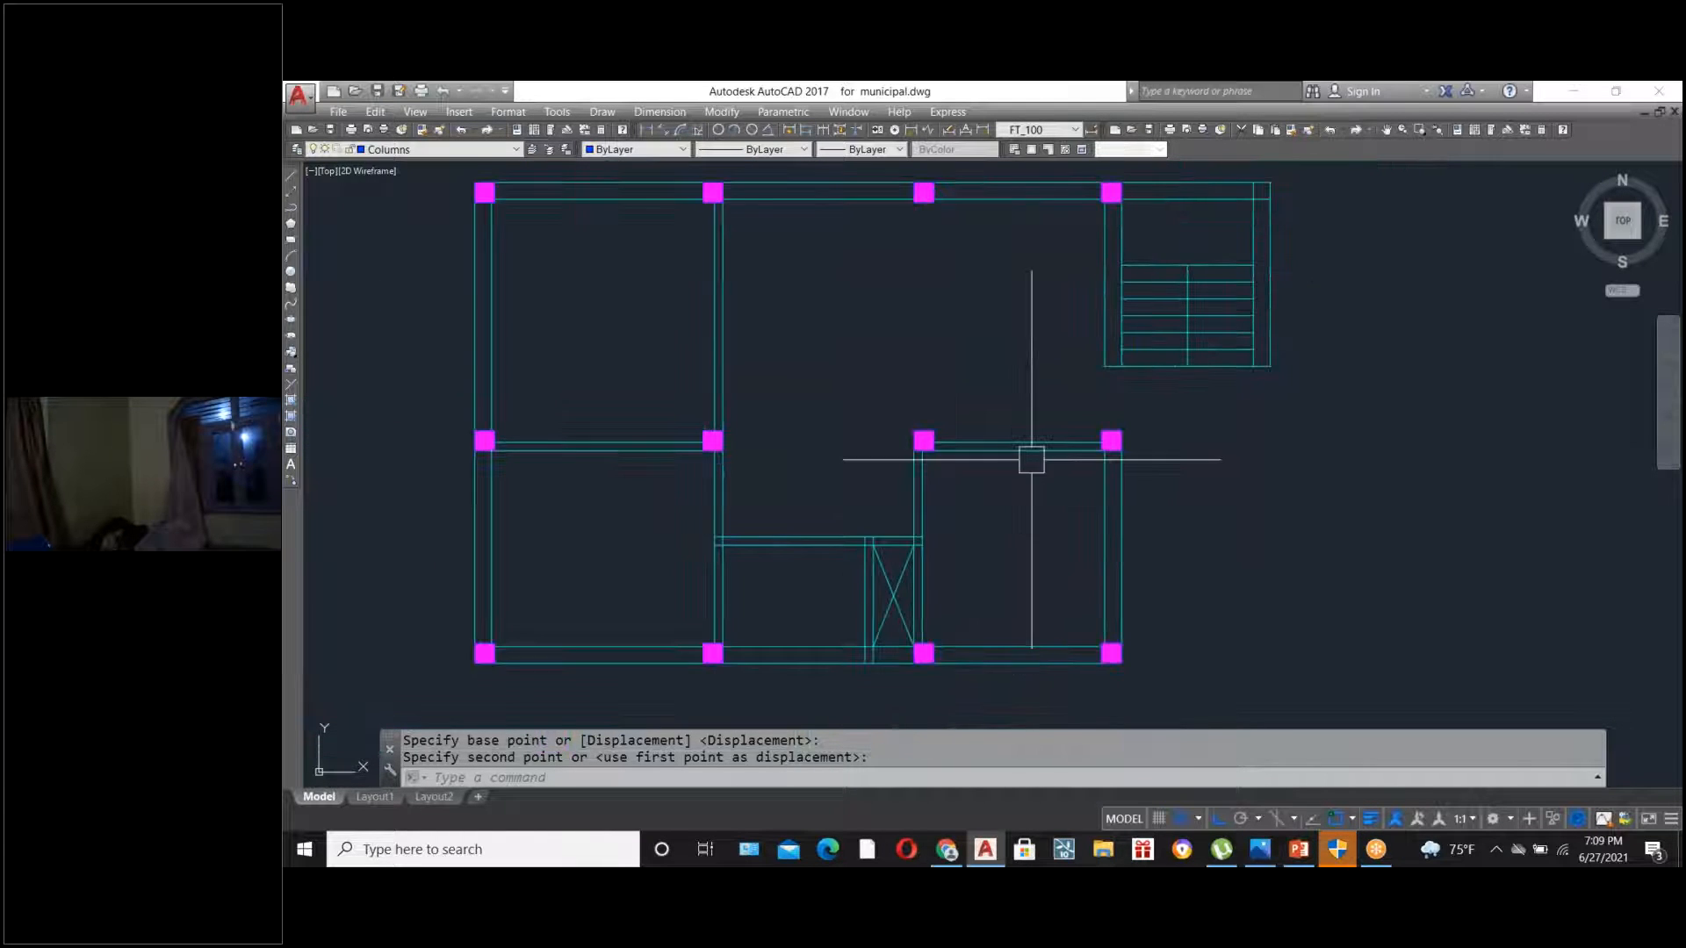
{"action": "scroll", "coordinate": [1027, 459], "scroll_direction": "up", "scroll_amount": 1}
{"action": "left_click", "coordinate": [1047, 503]}
{"action": "key", "text": "Escape"}
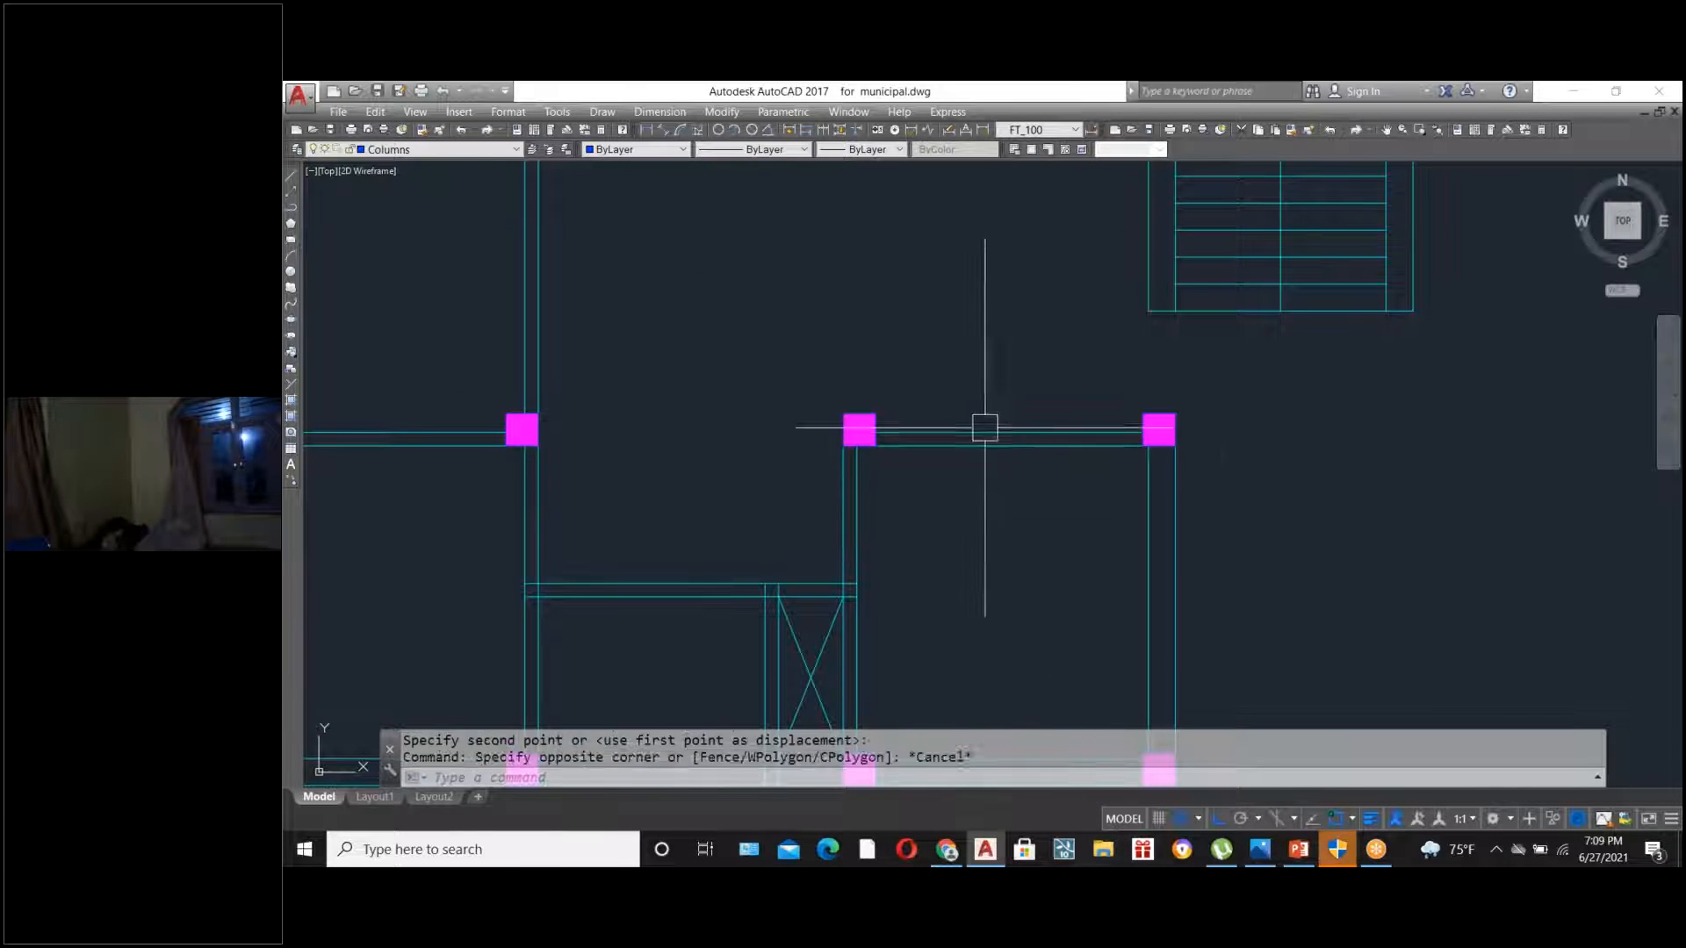
- Move the two lines of the right room's upper wall up so the outer line aligns with the columns' top edges
{"action": "scroll", "coordinate": [962, 429], "scroll_direction": "up", "scroll_amount": 4}
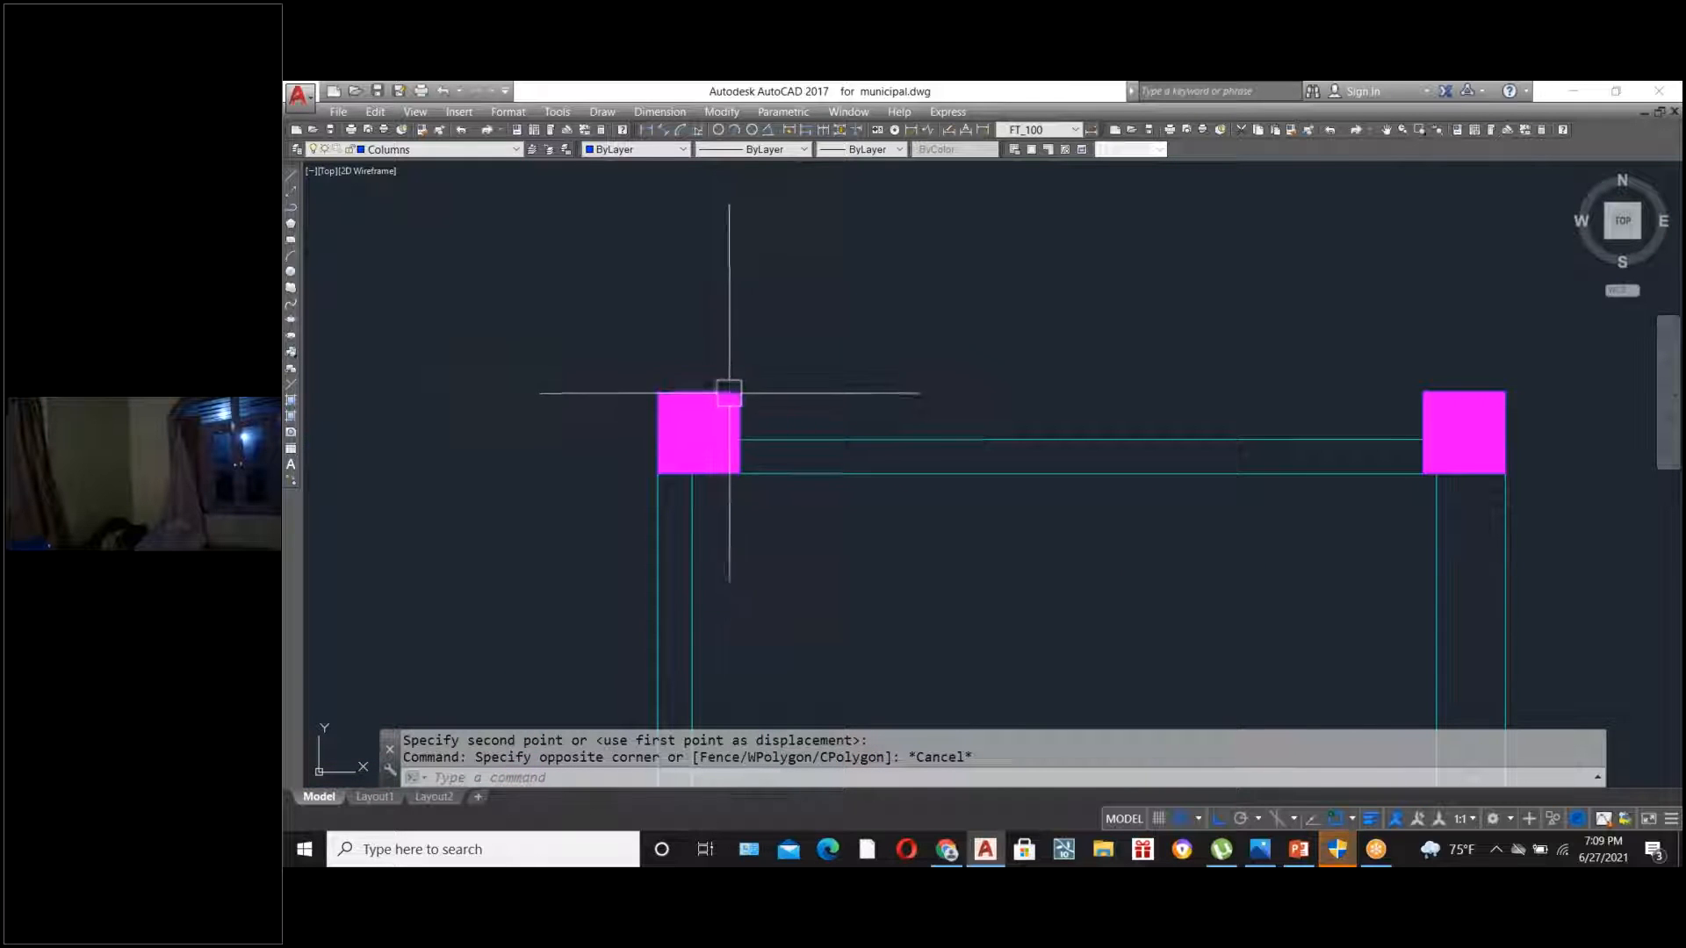
{"action": "scroll", "coordinate": [760, 439], "scroll_direction": "down", "scroll_amount": 4}
{"action": "scroll", "coordinate": [746, 430], "scroll_direction": "up", "scroll_amount": 4}
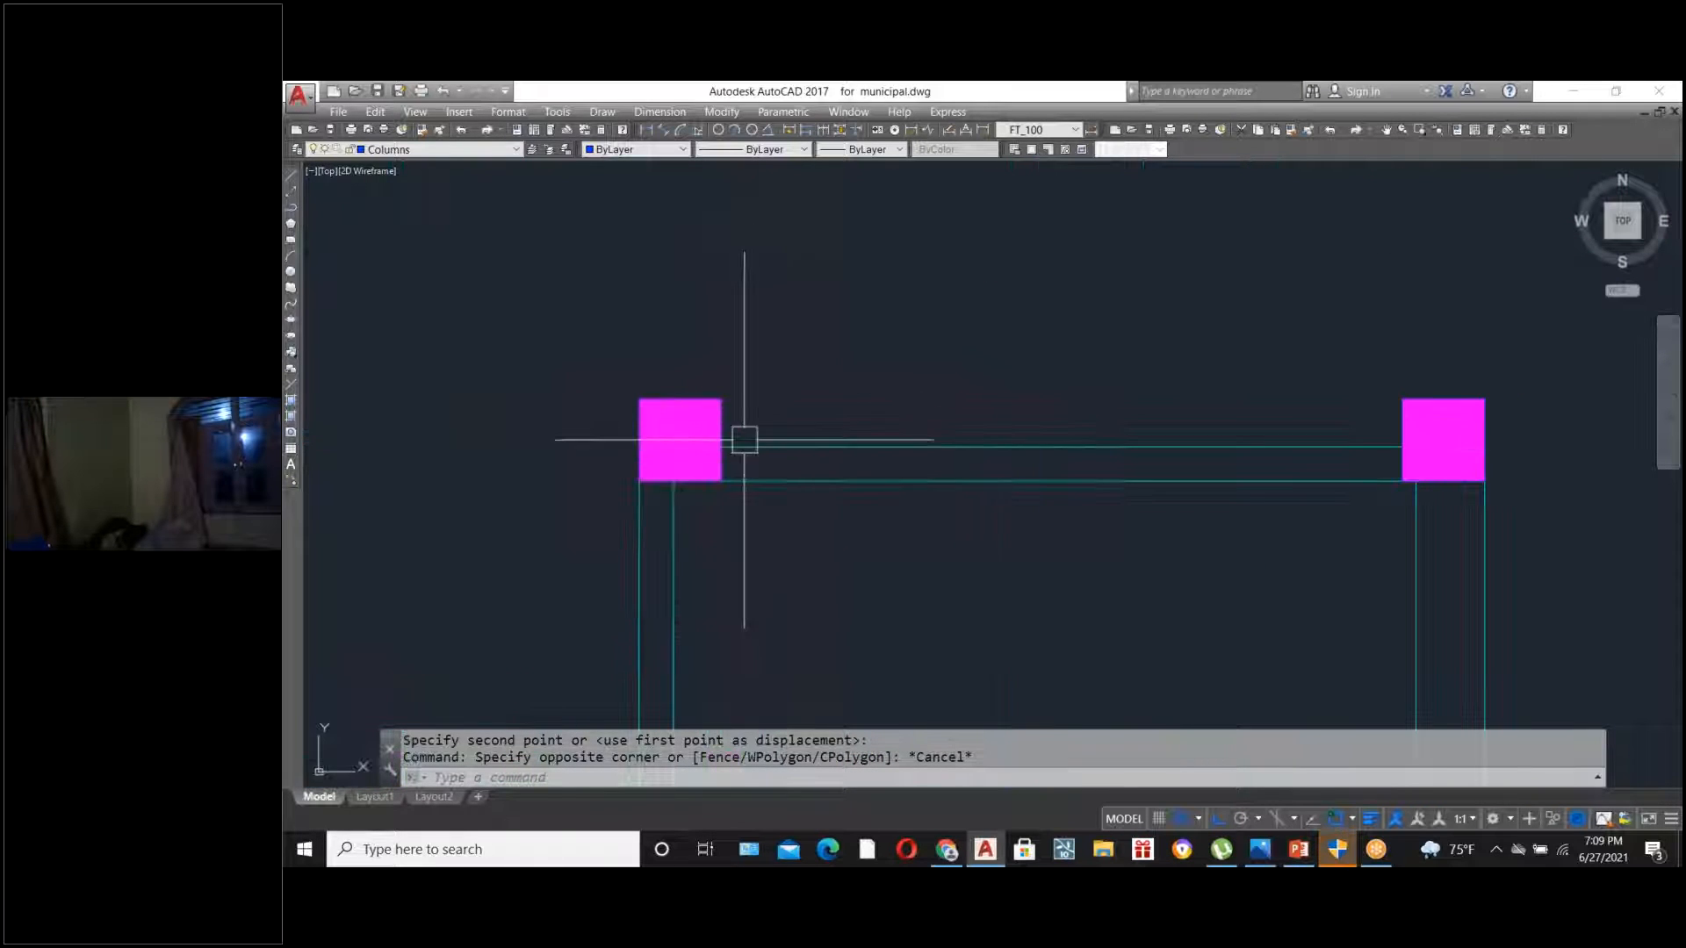
{"action": "scroll", "coordinate": [763, 478], "scroll_direction": "down", "scroll_amount": 3}
{"action": "left_click", "coordinate": [847, 509]}
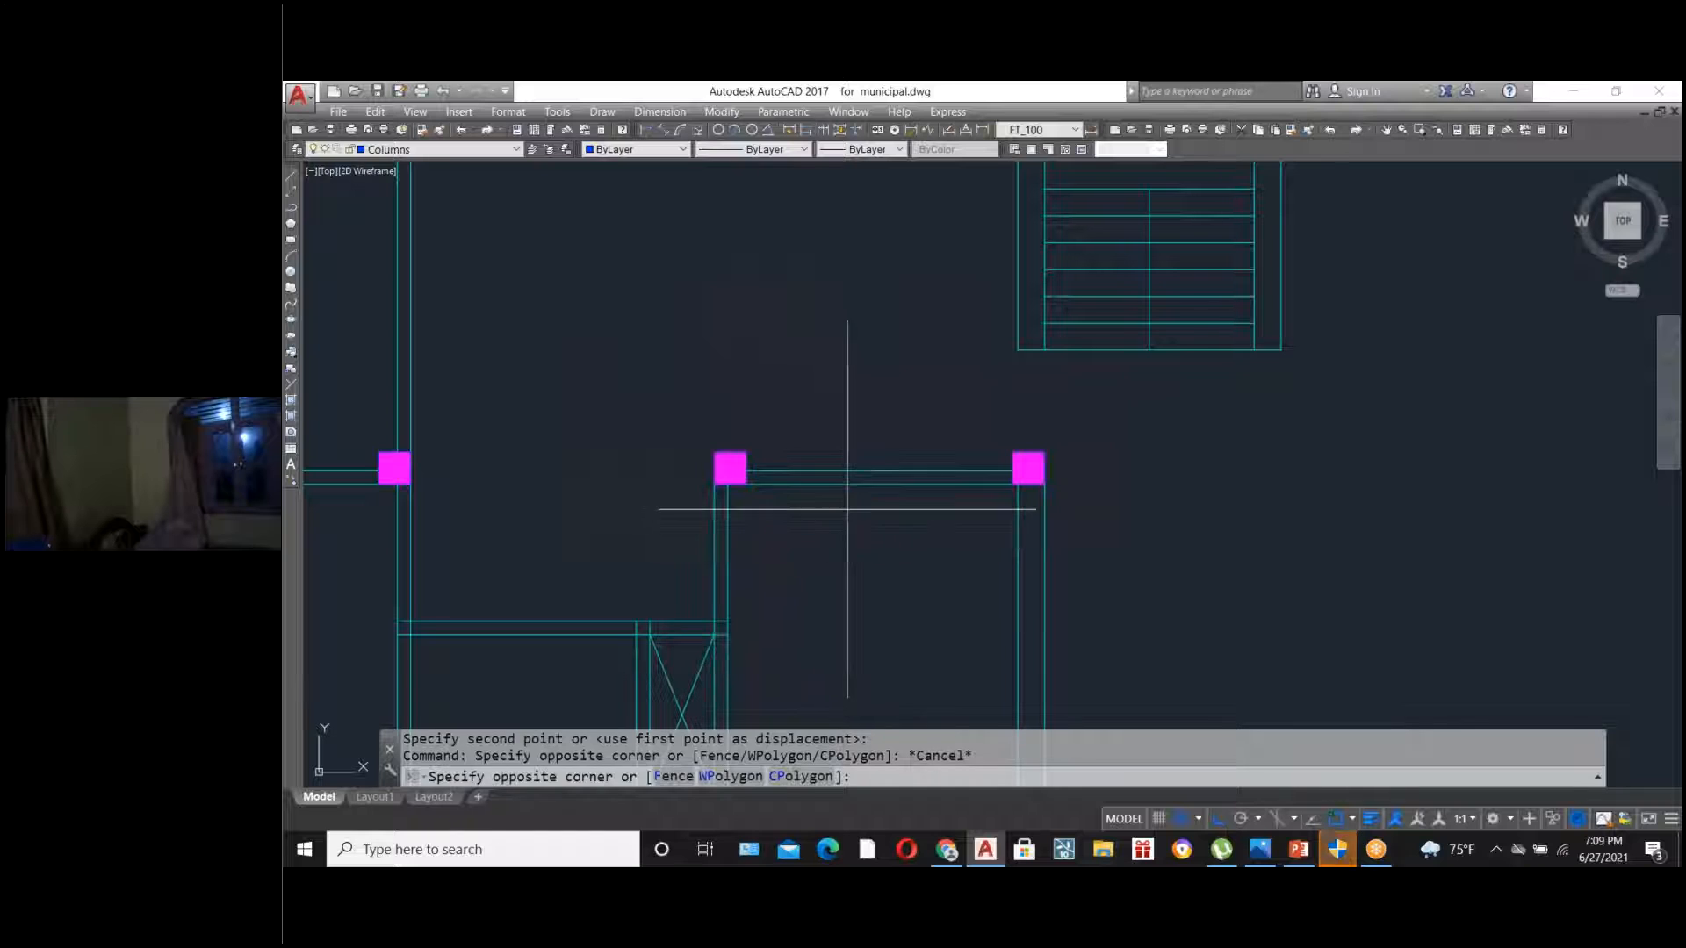
{"action": "left_click", "coordinate": [811, 437]}
{"action": "type", "text": "m"}
{"action": "key", "text": "Return"}
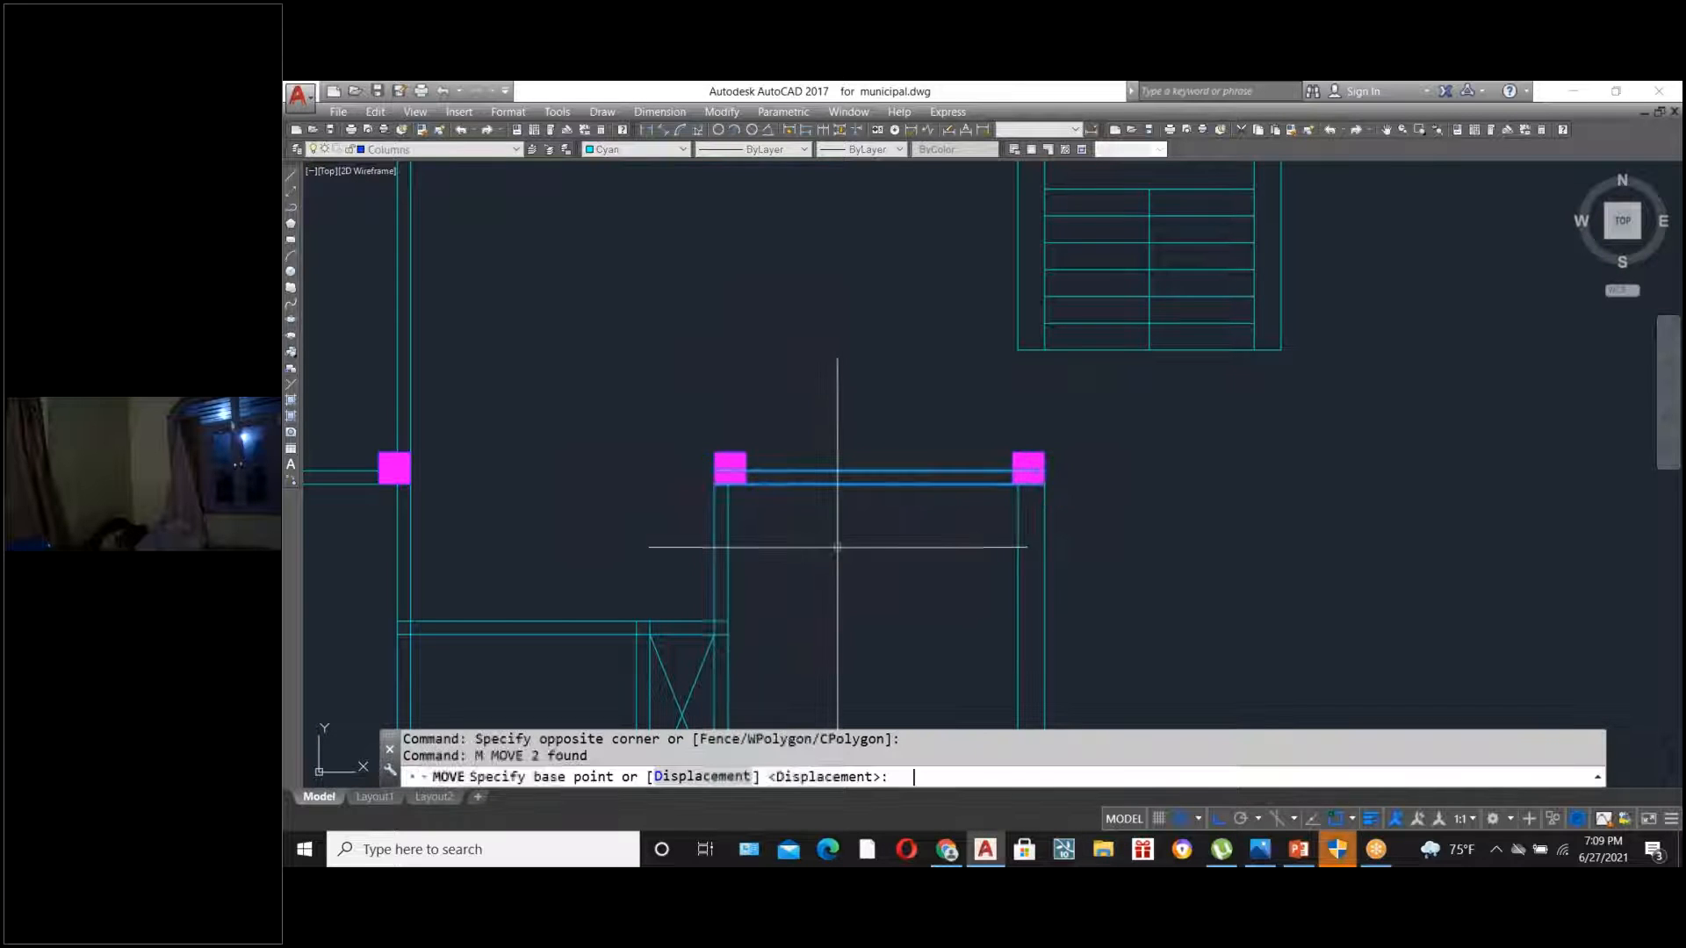
{"action": "scroll", "coordinate": [745, 472], "scroll_direction": "up", "scroll_amount": 5}
{"action": "left_click", "coordinate": [752, 480]}
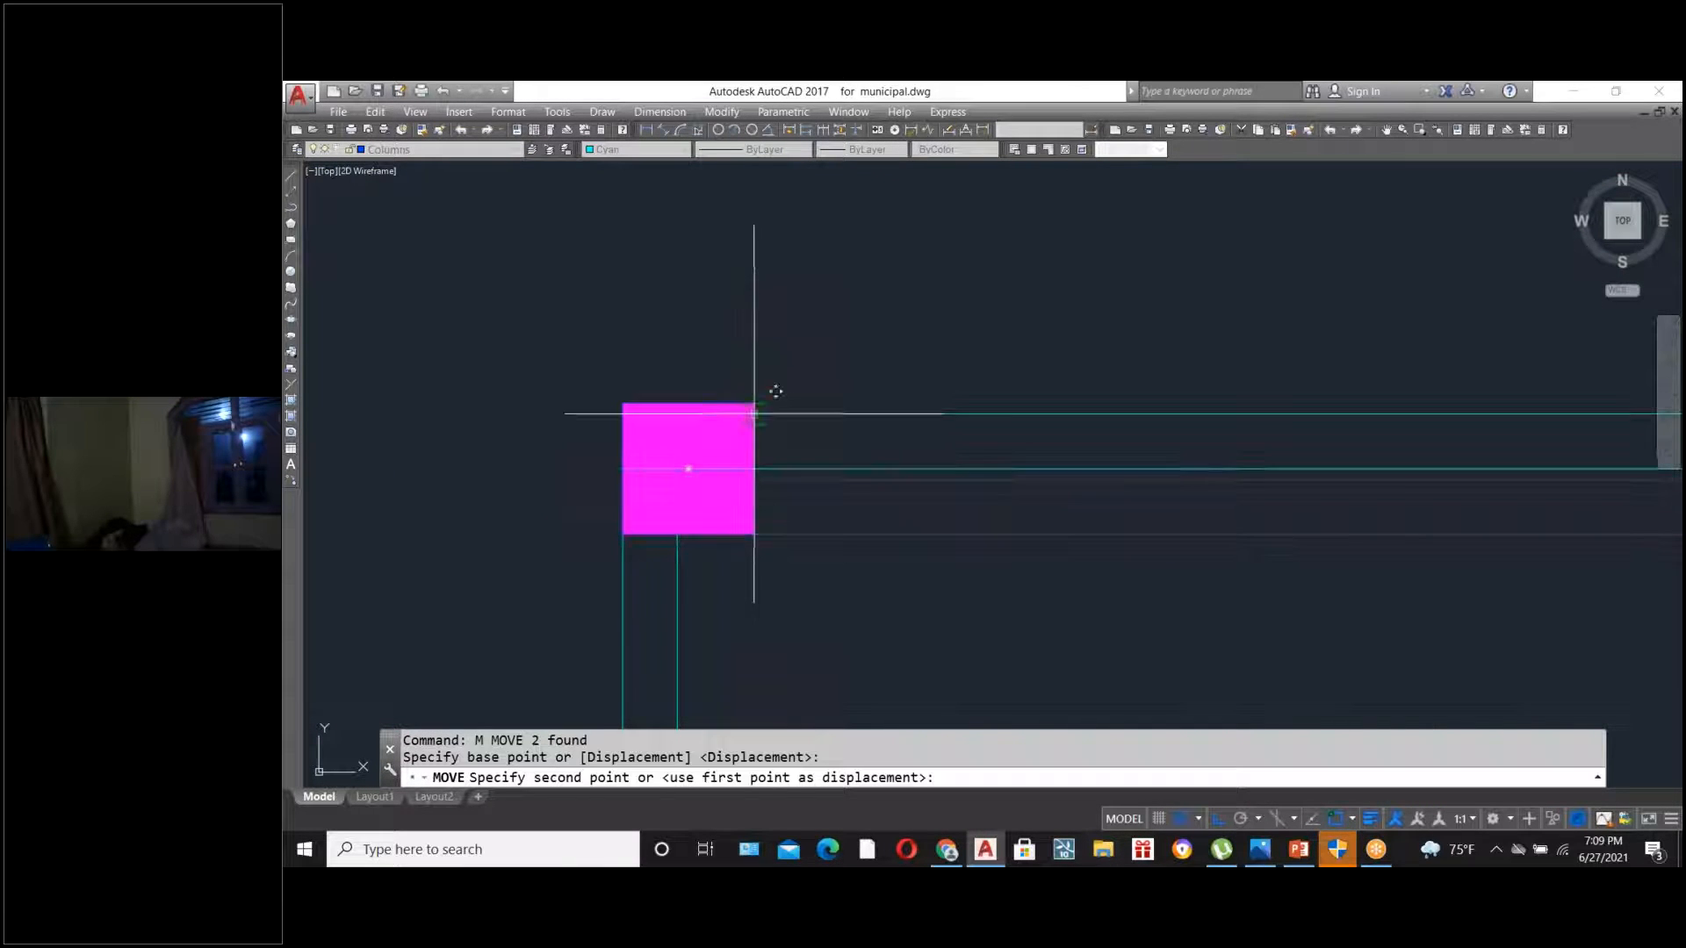
{"action": "left_click", "coordinate": [753, 403]}
{"action": "scroll", "coordinate": [911, 451], "scroll_direction": "down", "scroll_amount": 4}
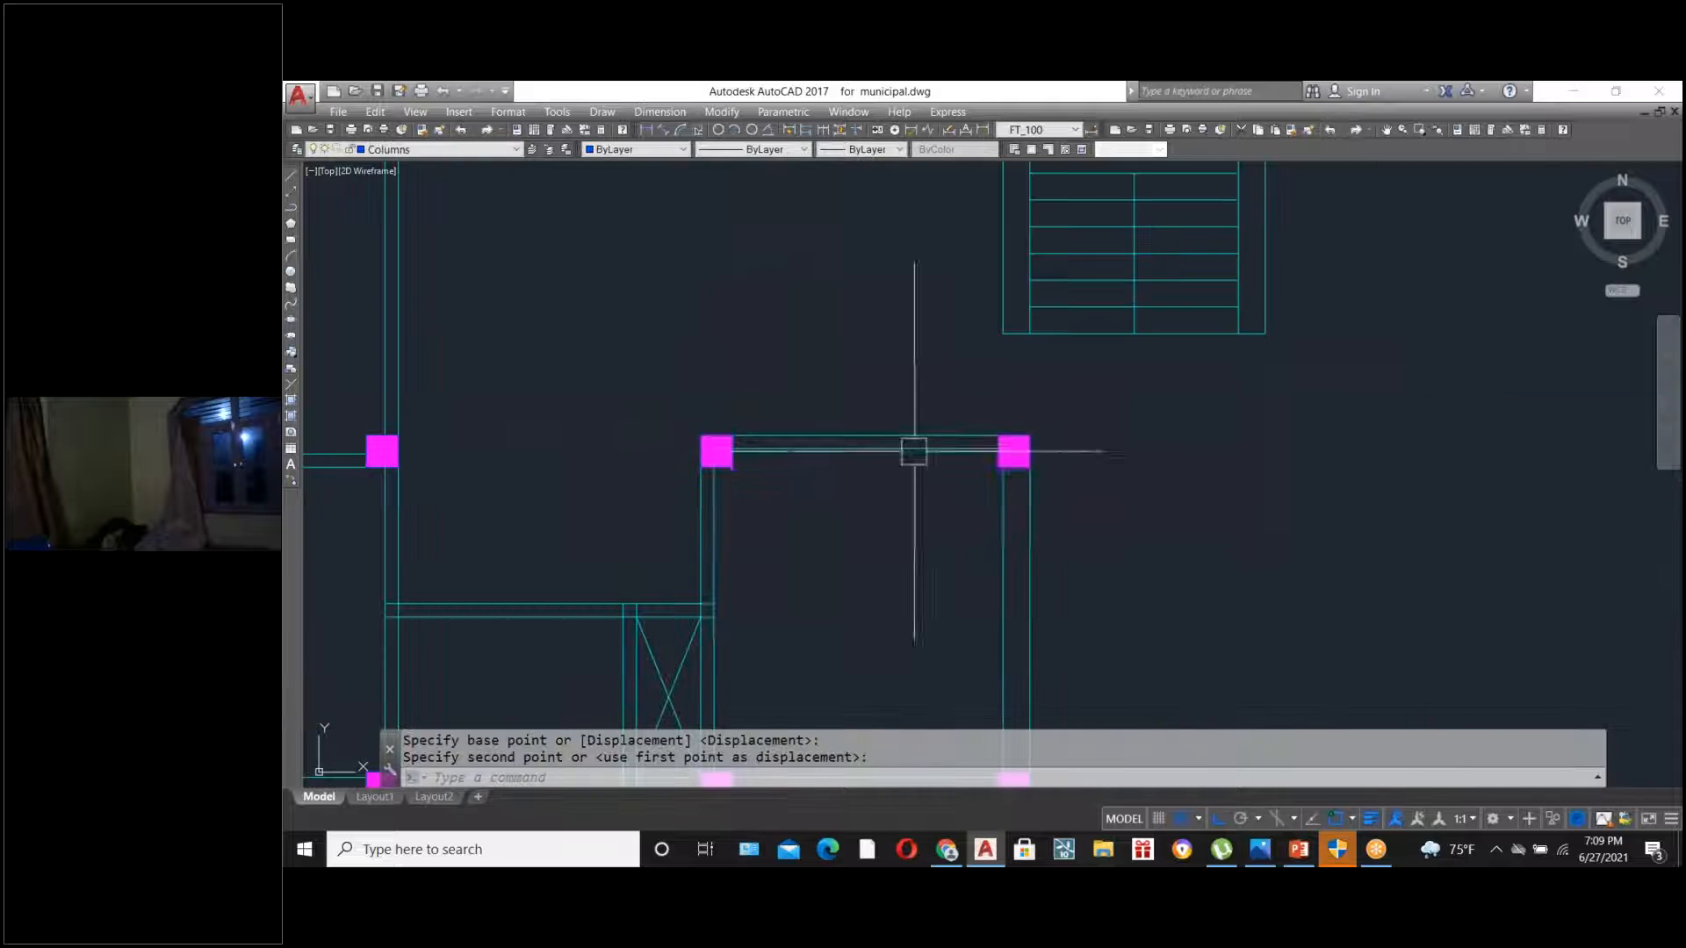
- Copy the two columns at the stair's inner wall and the right room's upper corner across to the stair's outer wall line
{"action": "scroll", "coordinate": [1065, 389], "scroll_direction": "down", "scroll_amount": 2}
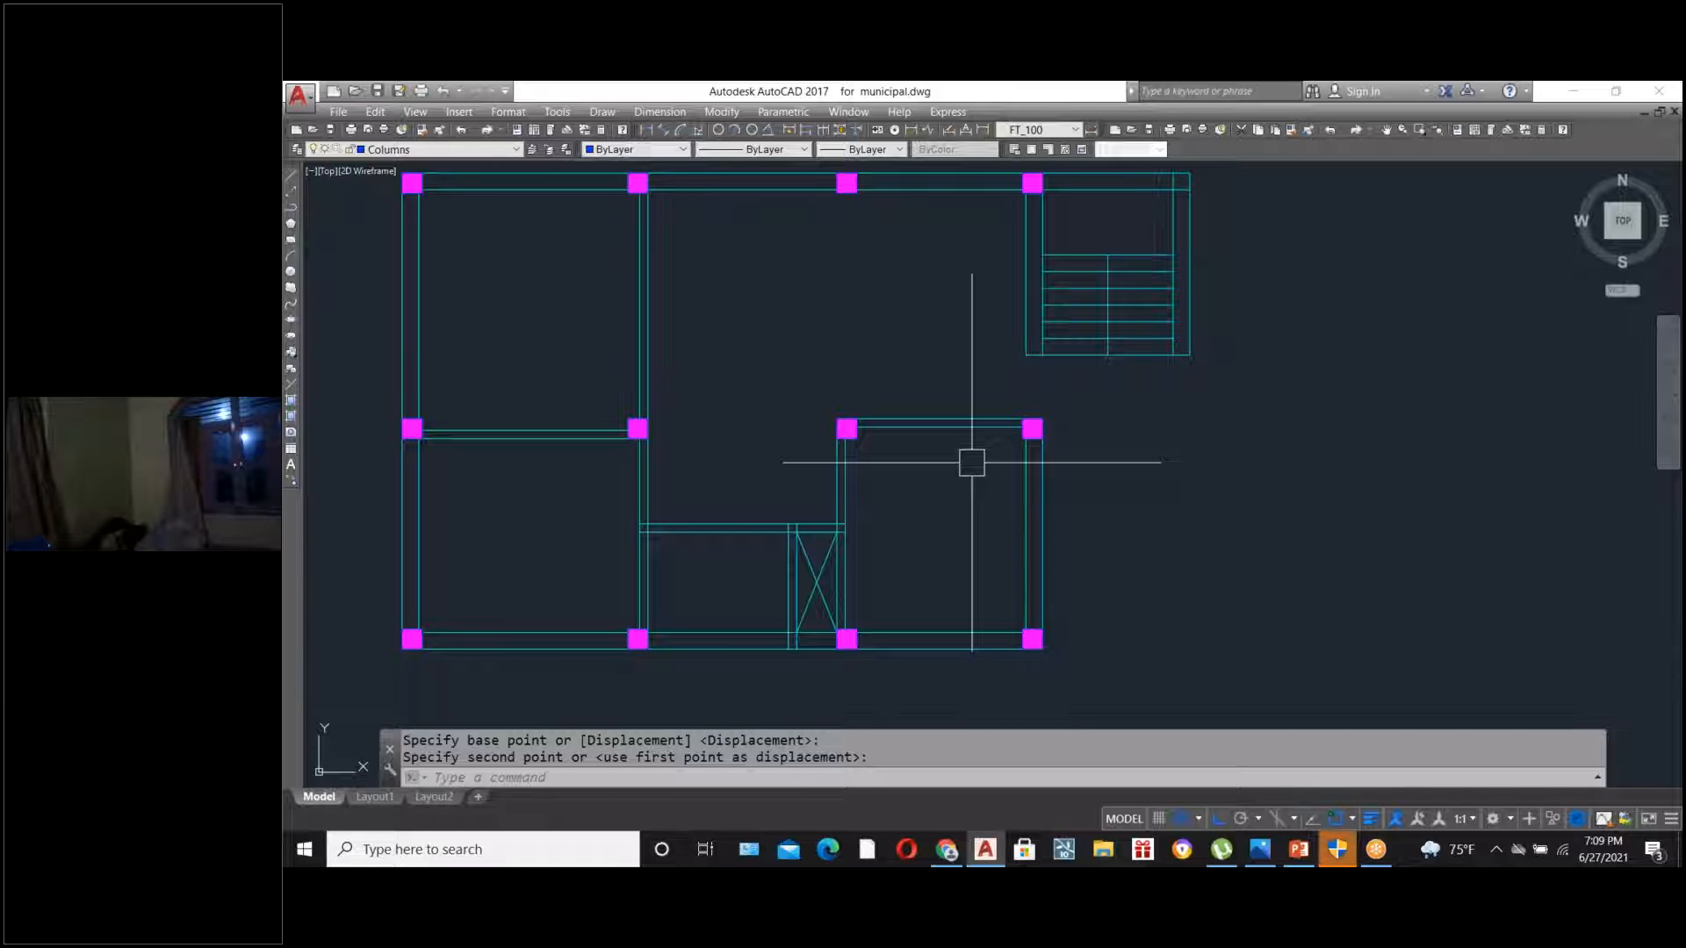
{"action": "scroll", "coordinate": [1001, 458], "scroll_direction": "down", "scroll_amount": 4}
{"action": "scroll", "coordinate": [1024, 391], "scroll_direction": "up", "scroll_amount": 4}
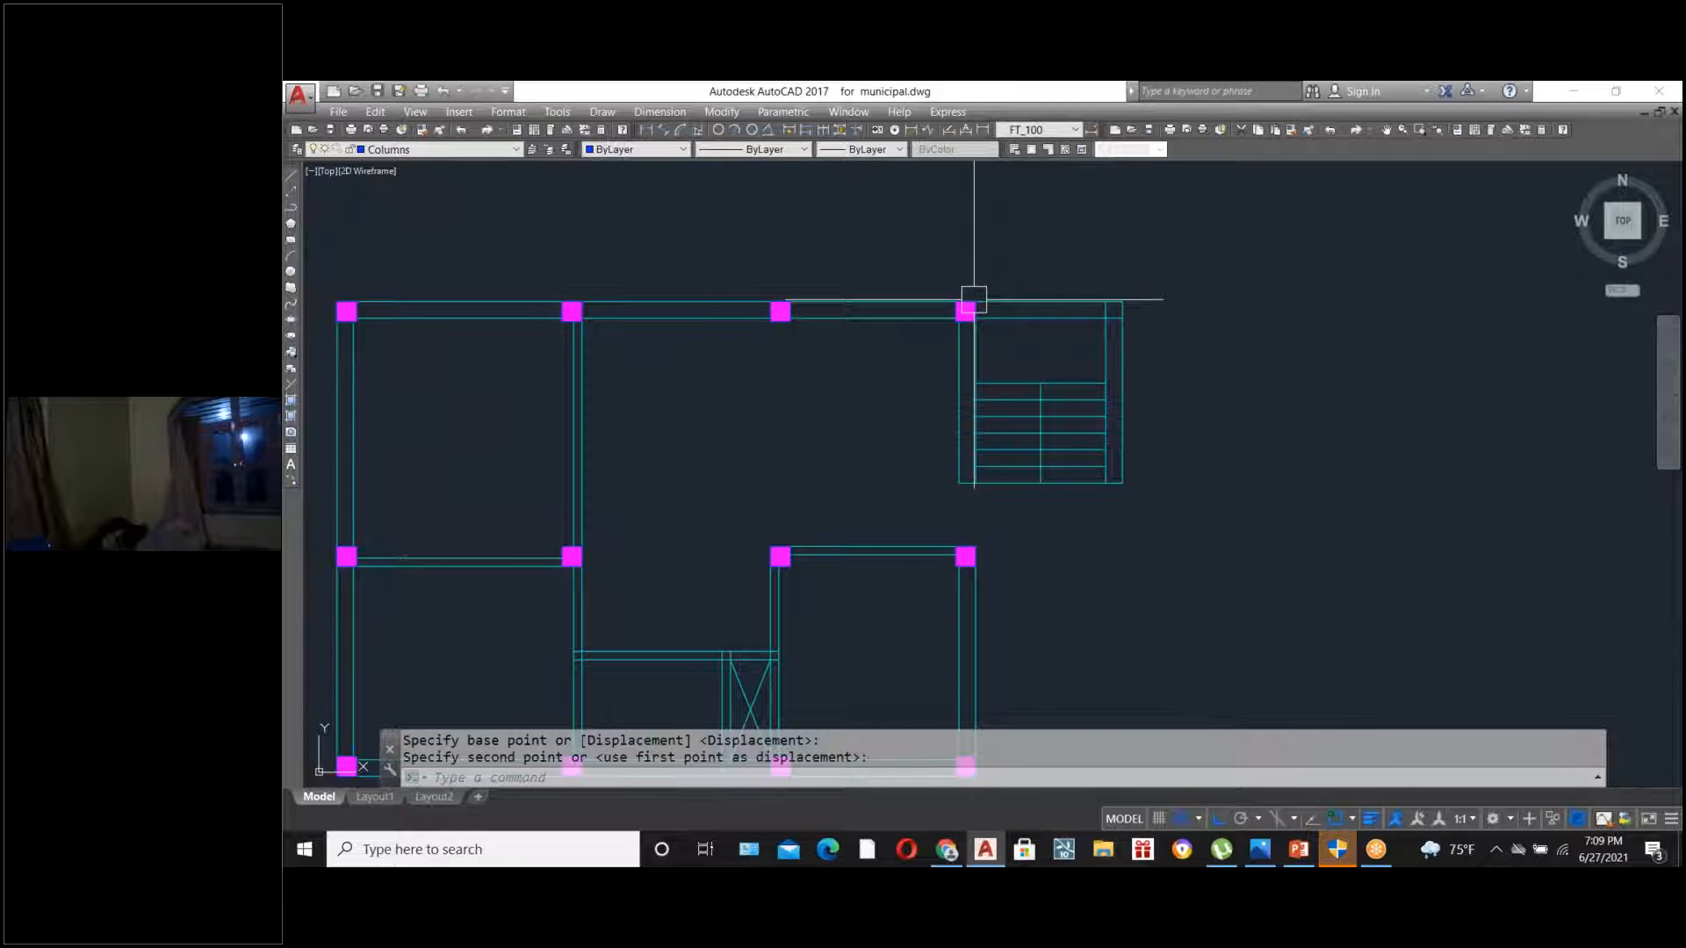
{"action": "left_click", "coordinate": [922, 266]}
{"action": "left_click", "coordinate": [1001, 367]}
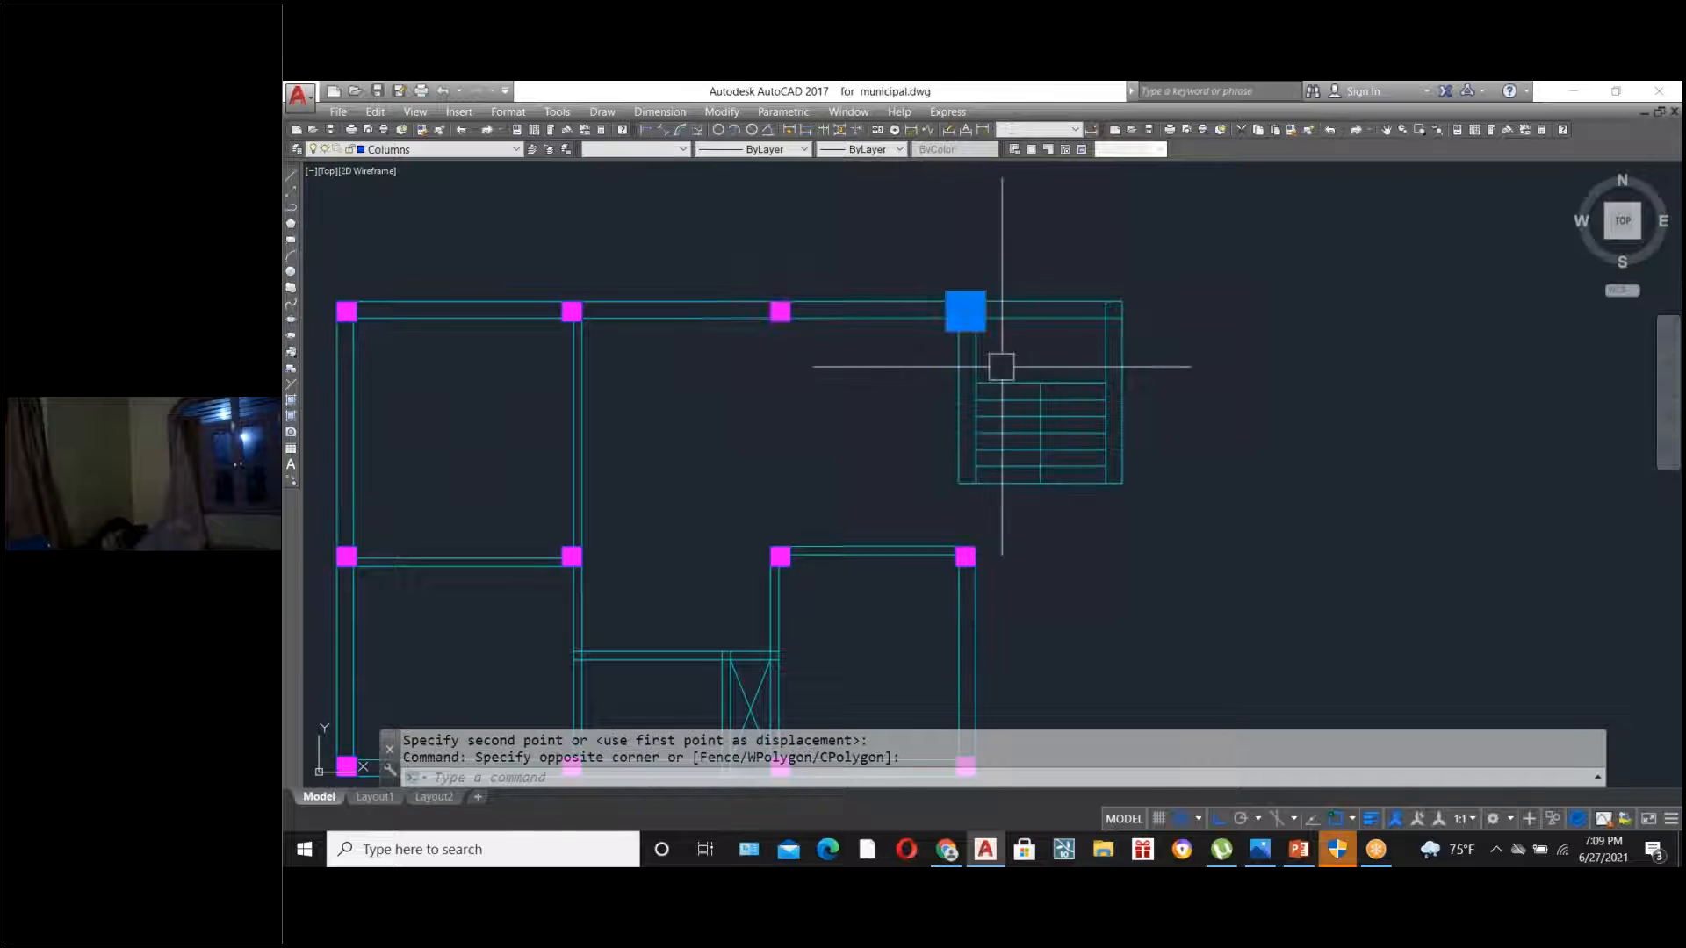
{"action": "left_click", "coordinate": [932, 511]}
{"action": "left_click", "coordinate": [1009, 595]}
{"action": "type", "text": "co"}
{"action": "key", "text": "Return"}
{"action": "scroll", "coordinate": [1057, 308], "scroll_direction": "up", "scroll_amount": 2}
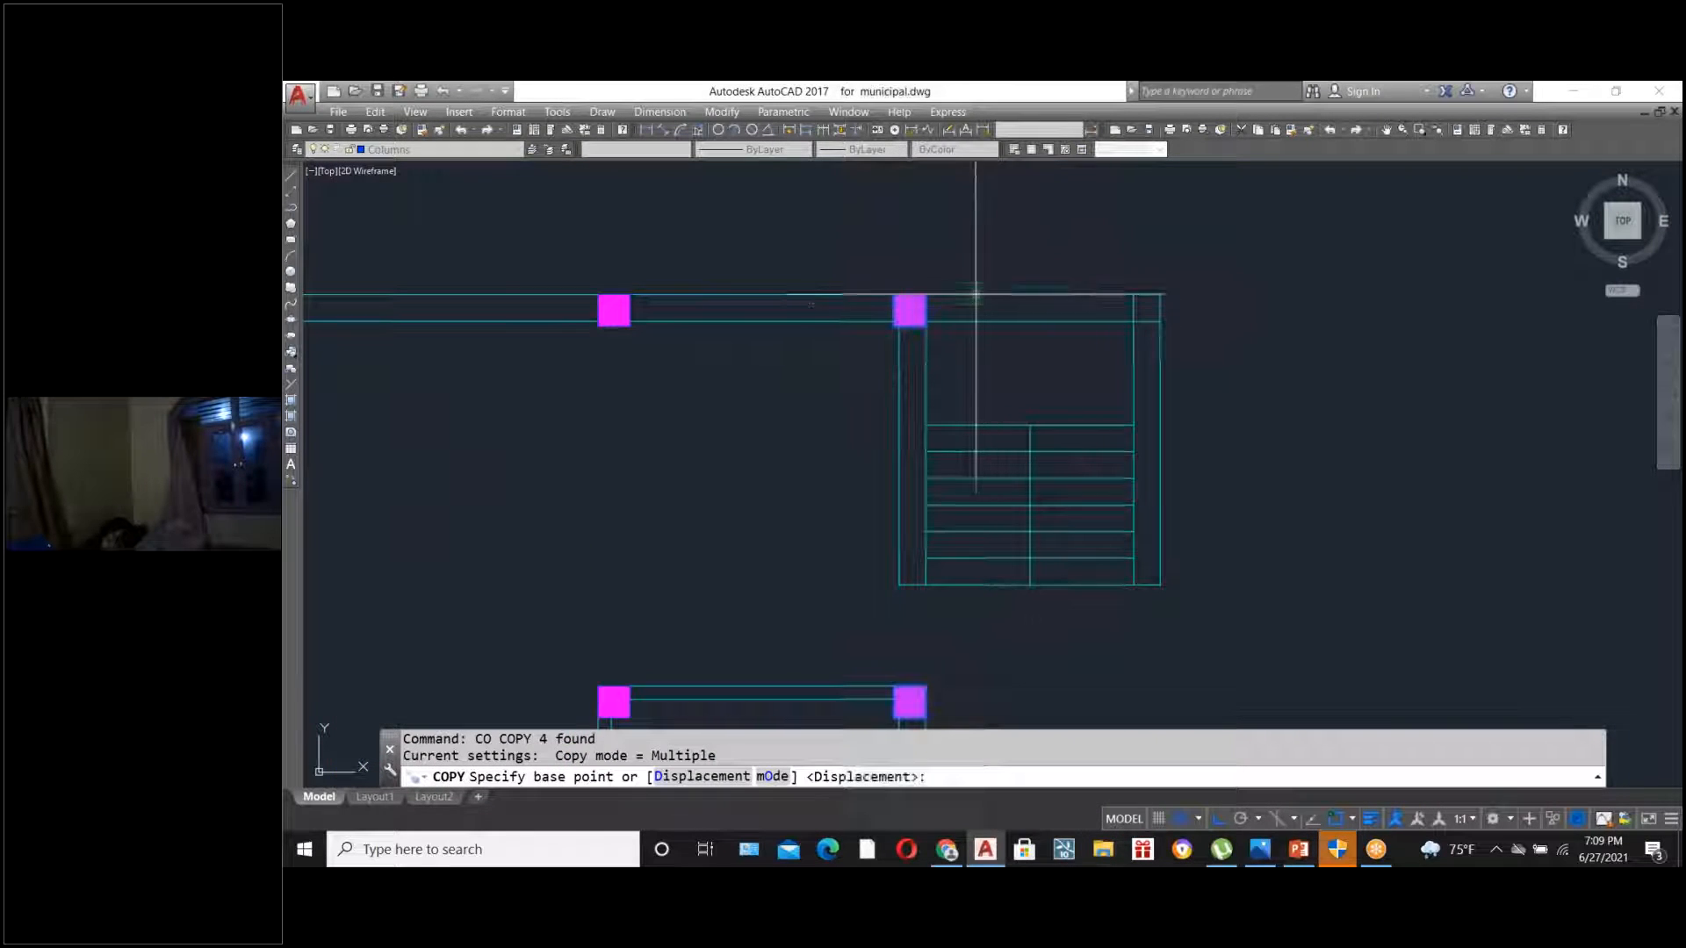
{"action": "left_click", "coordinate": [926, 294]}
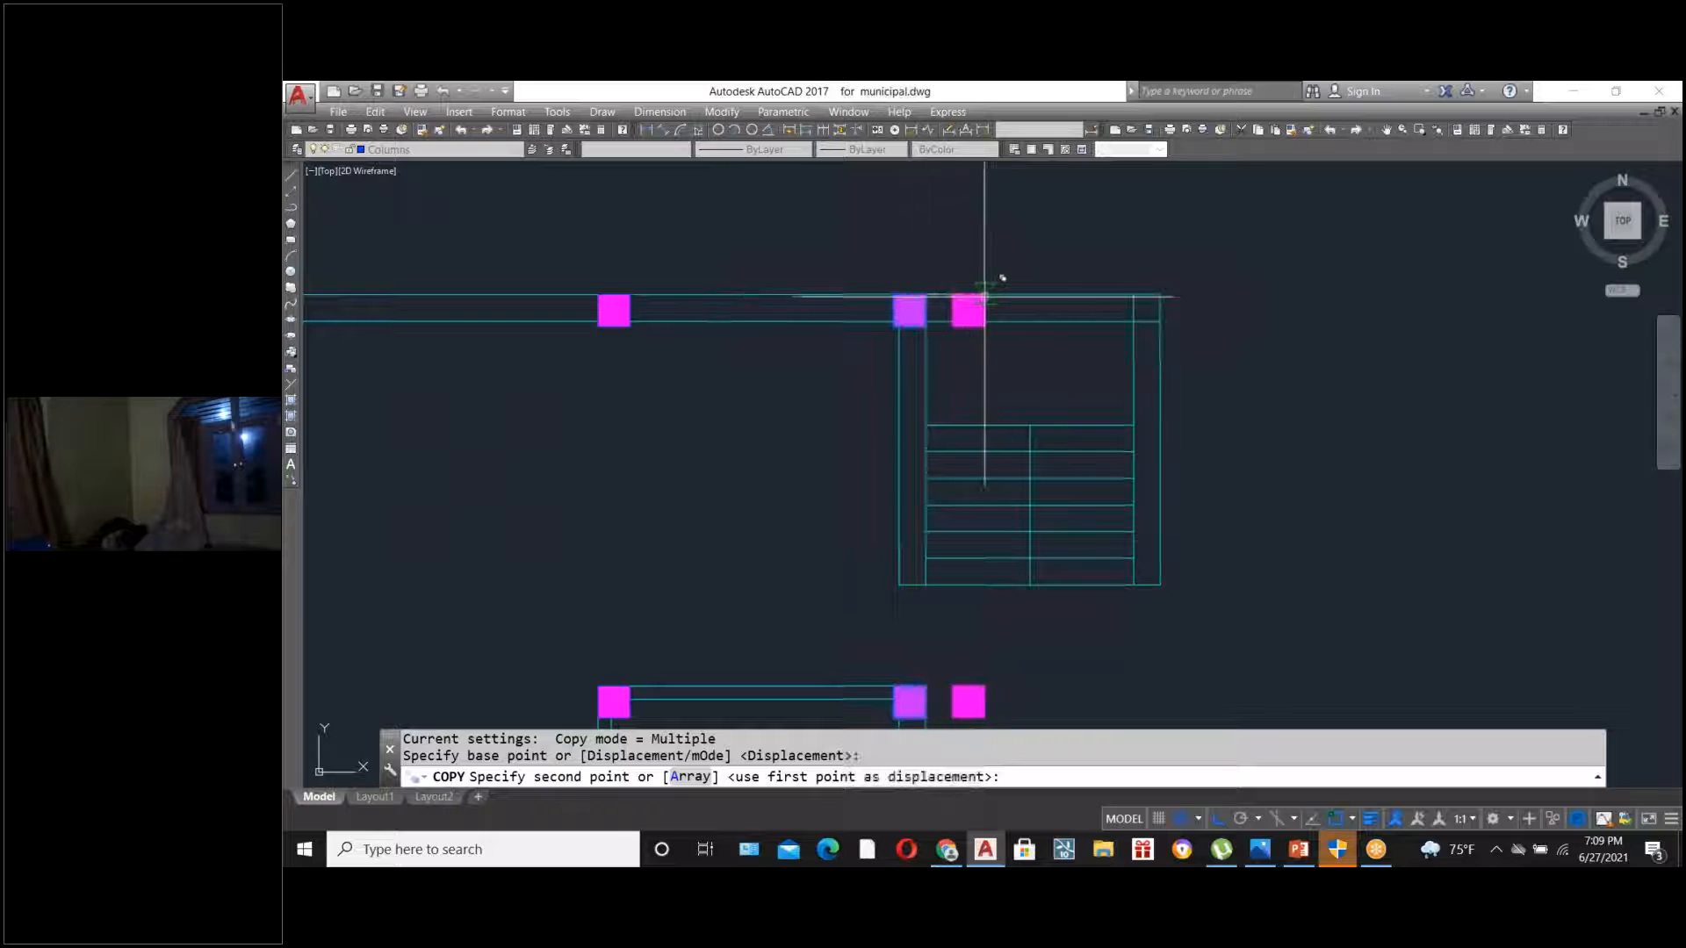
{"action": "left_click", "coordinate": [1160, 294]}
{"action": "key", "text": "Escape"}
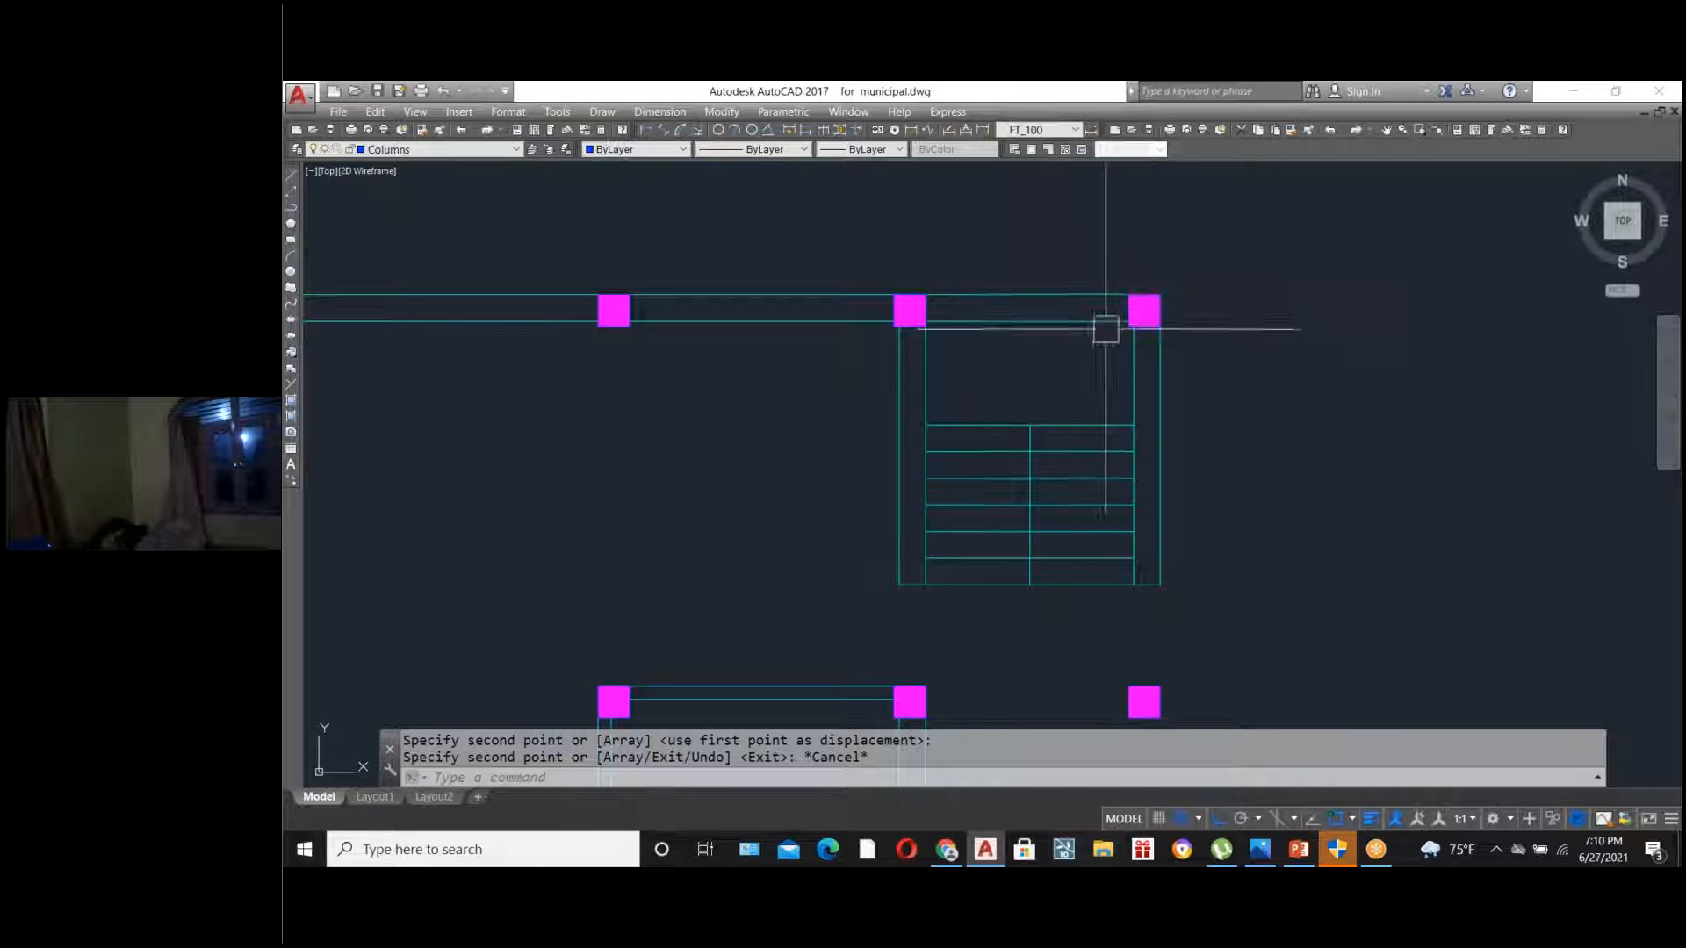
- Compare the outline plan's column layout around the staircase with the detailed plan's stair and verandah area
{"action": "scroll", "coordinate": [1072, 383], "scroll_direction": "down", "scroll_amount": 1}
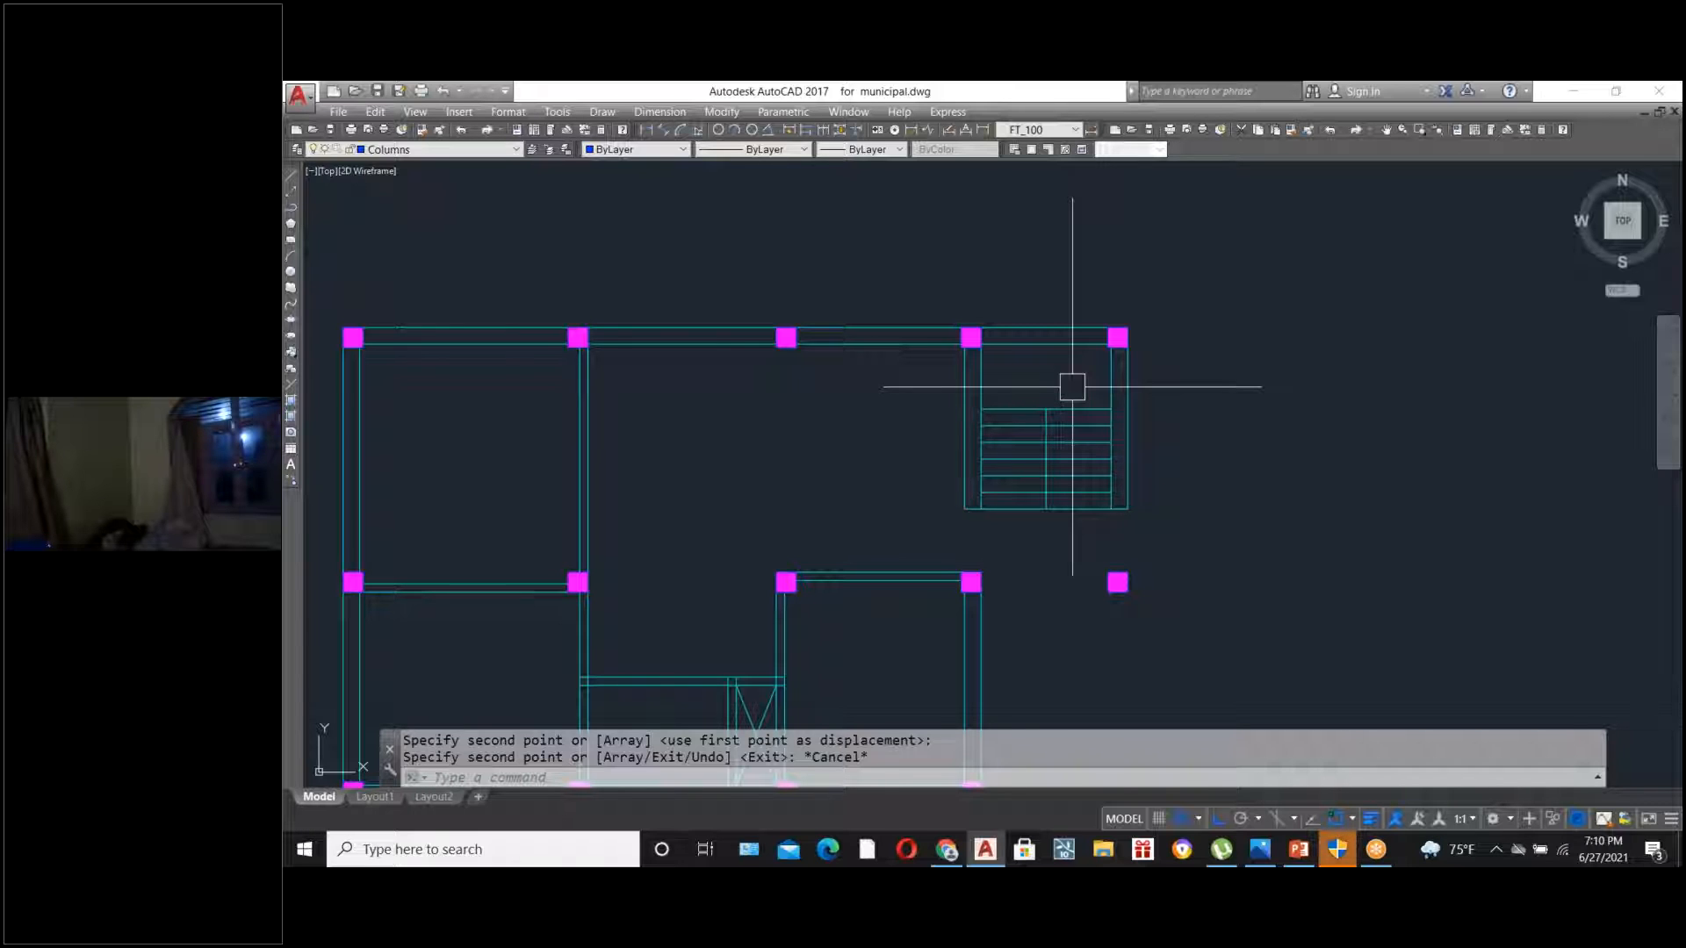
{"action": "scroll", "coordinate": [1111, 351], "scroll_direction": "down", "scroll_amount": 6}
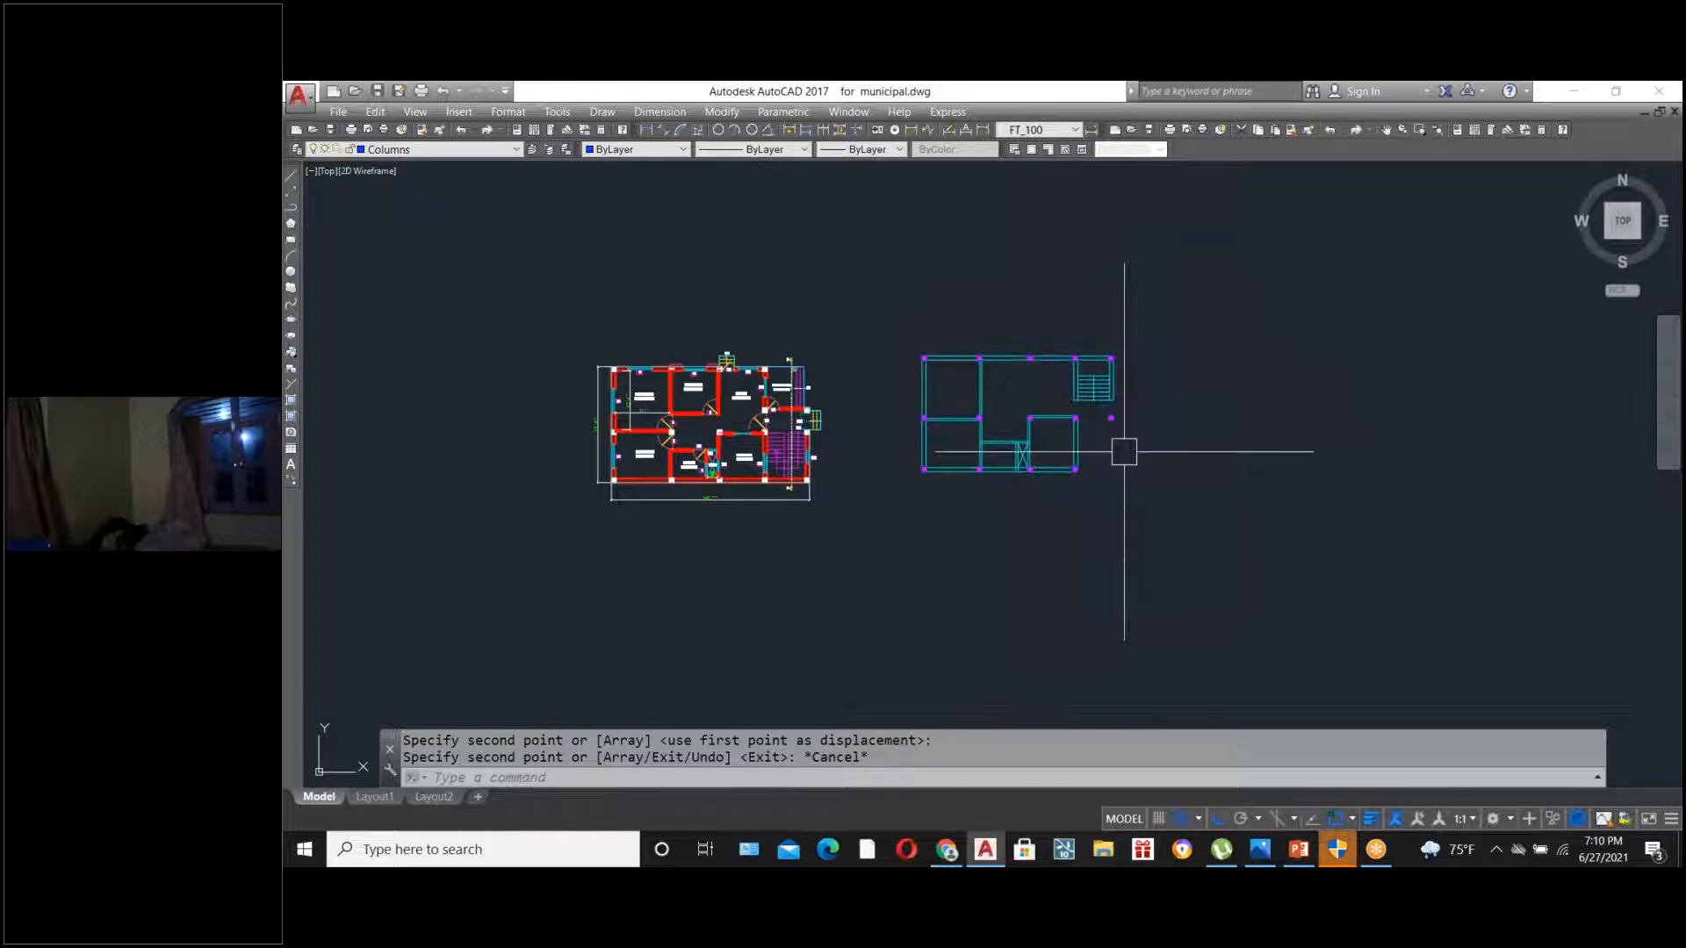
{"action": "scroll", "coordinate": [1111, 435], "scroll_direction": "up", "scroll_amount": 2}
{"action": "scroll", "coordinate": [1089, 393], "scroll_direction": "up", "scroll_amount": 2}
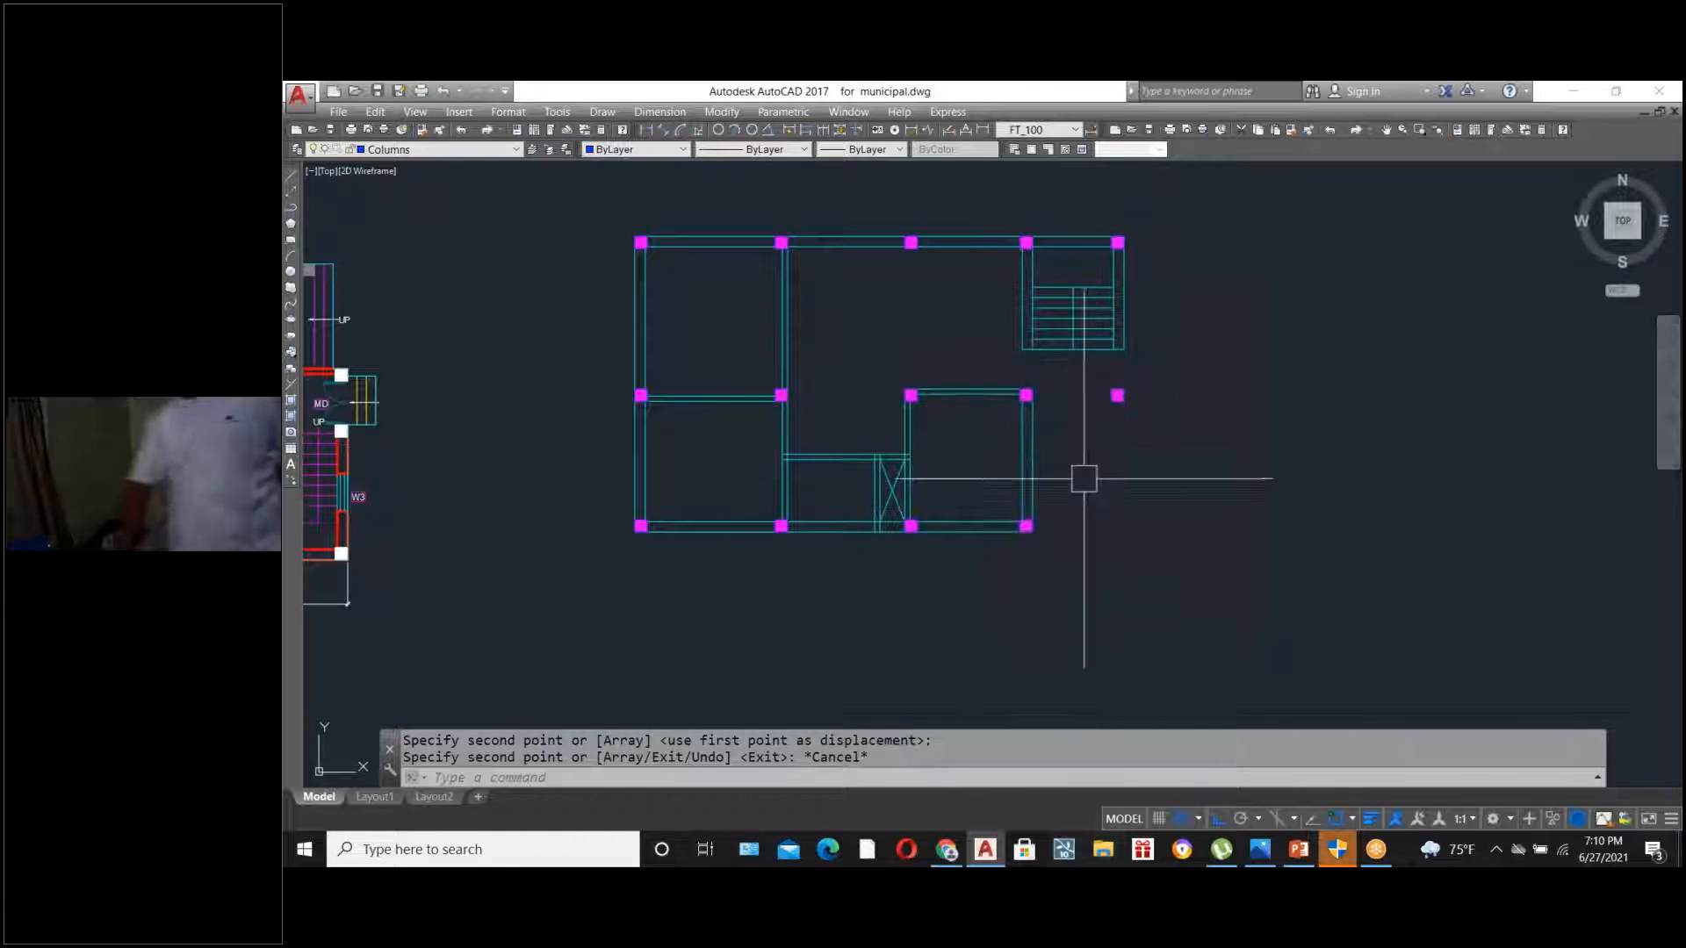
{"action": "scroll", "coordinate": [1083, 478], "scroll_direction": "down", "scroll_amount": 2}
{"action": "scroll", "coordinate": [1071, 409], "scroll_direction": "up", "scroll_amount": 4}
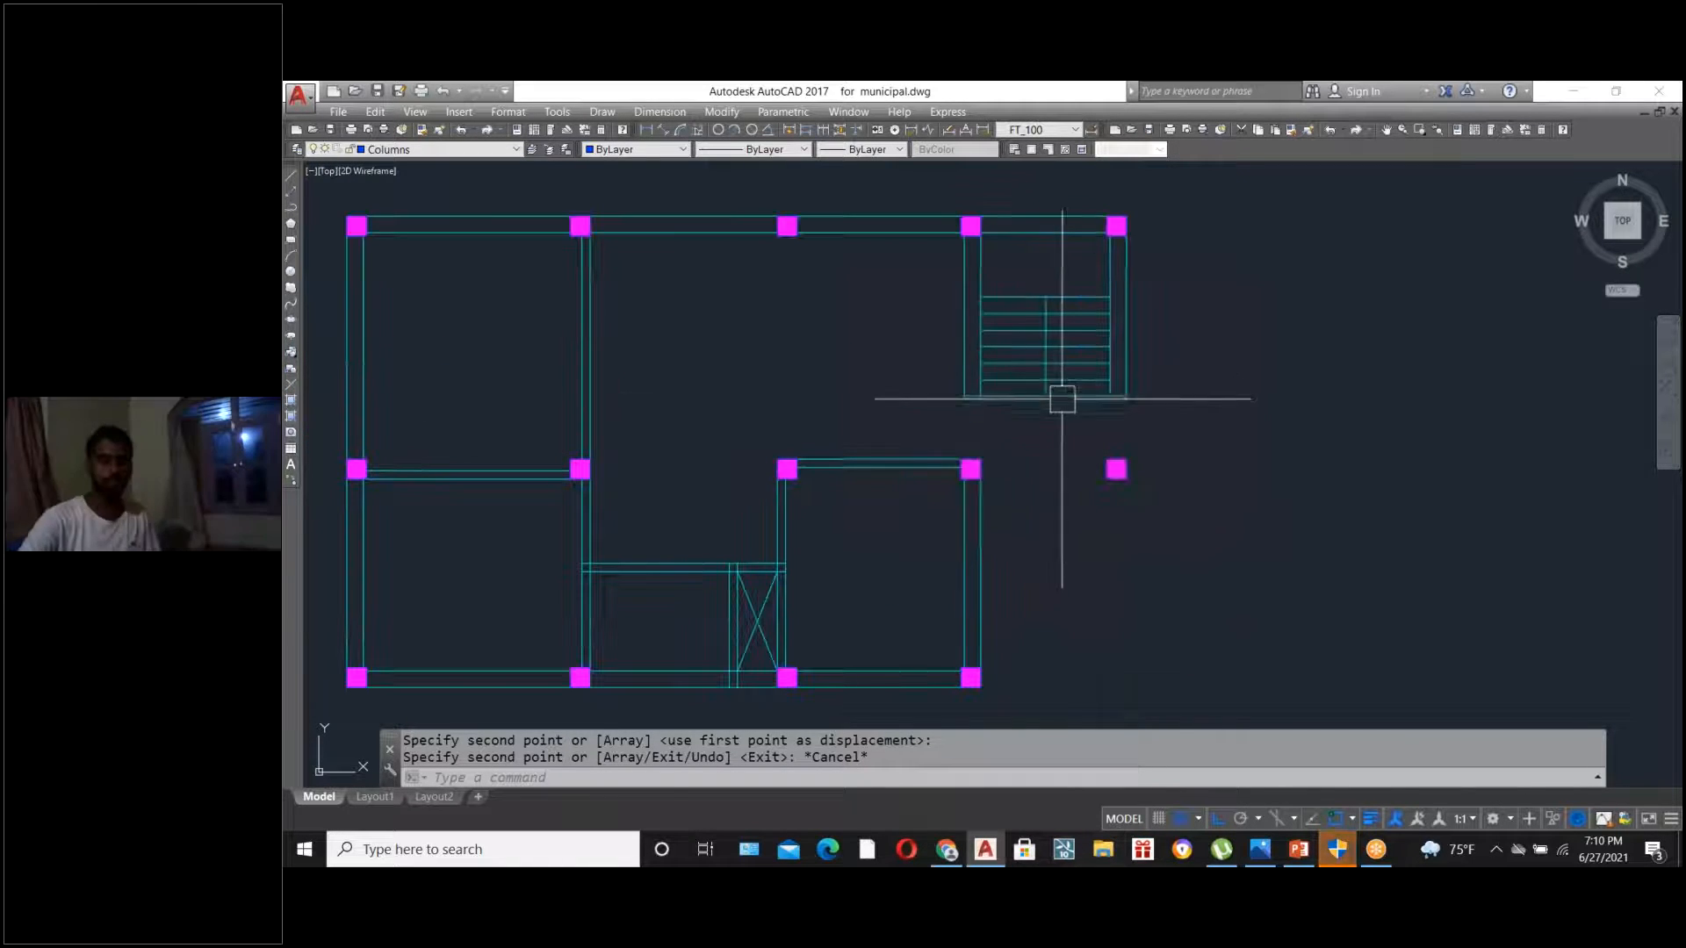
{"action": "scroll", "coordinate": [1068, 410], "scroll_direction": "down", "scroll_amount": 4}
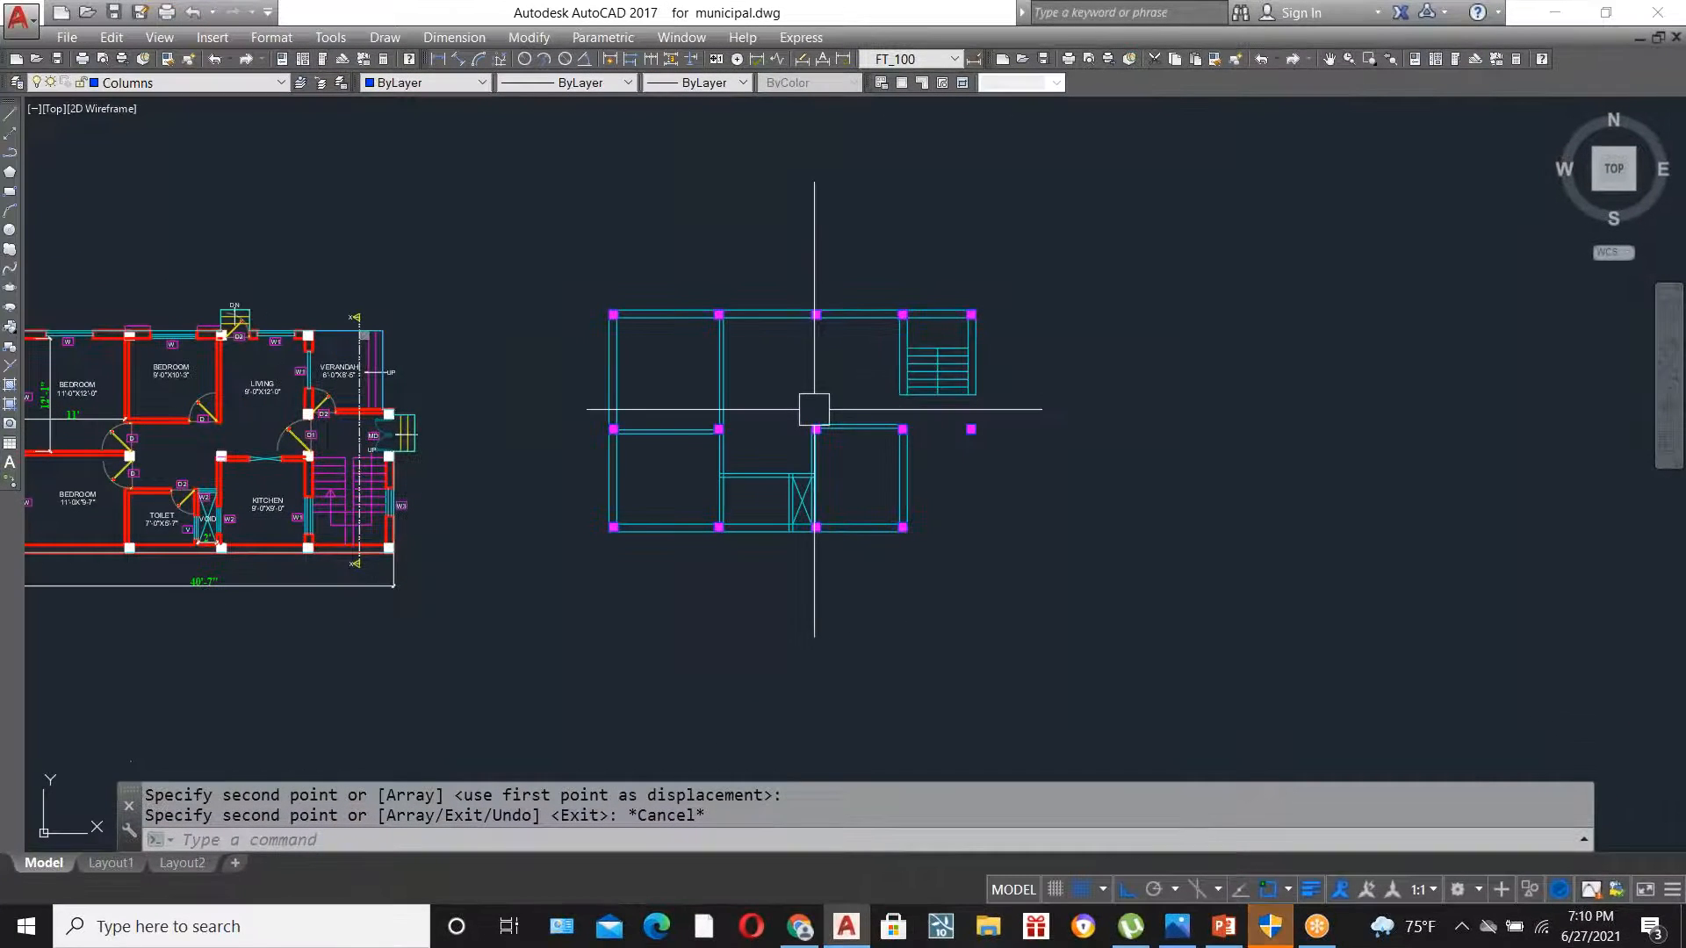
{"action": "scroll", "coordinate": [647, 402], "scroll_direction": "up", "scroll_amount": 2}
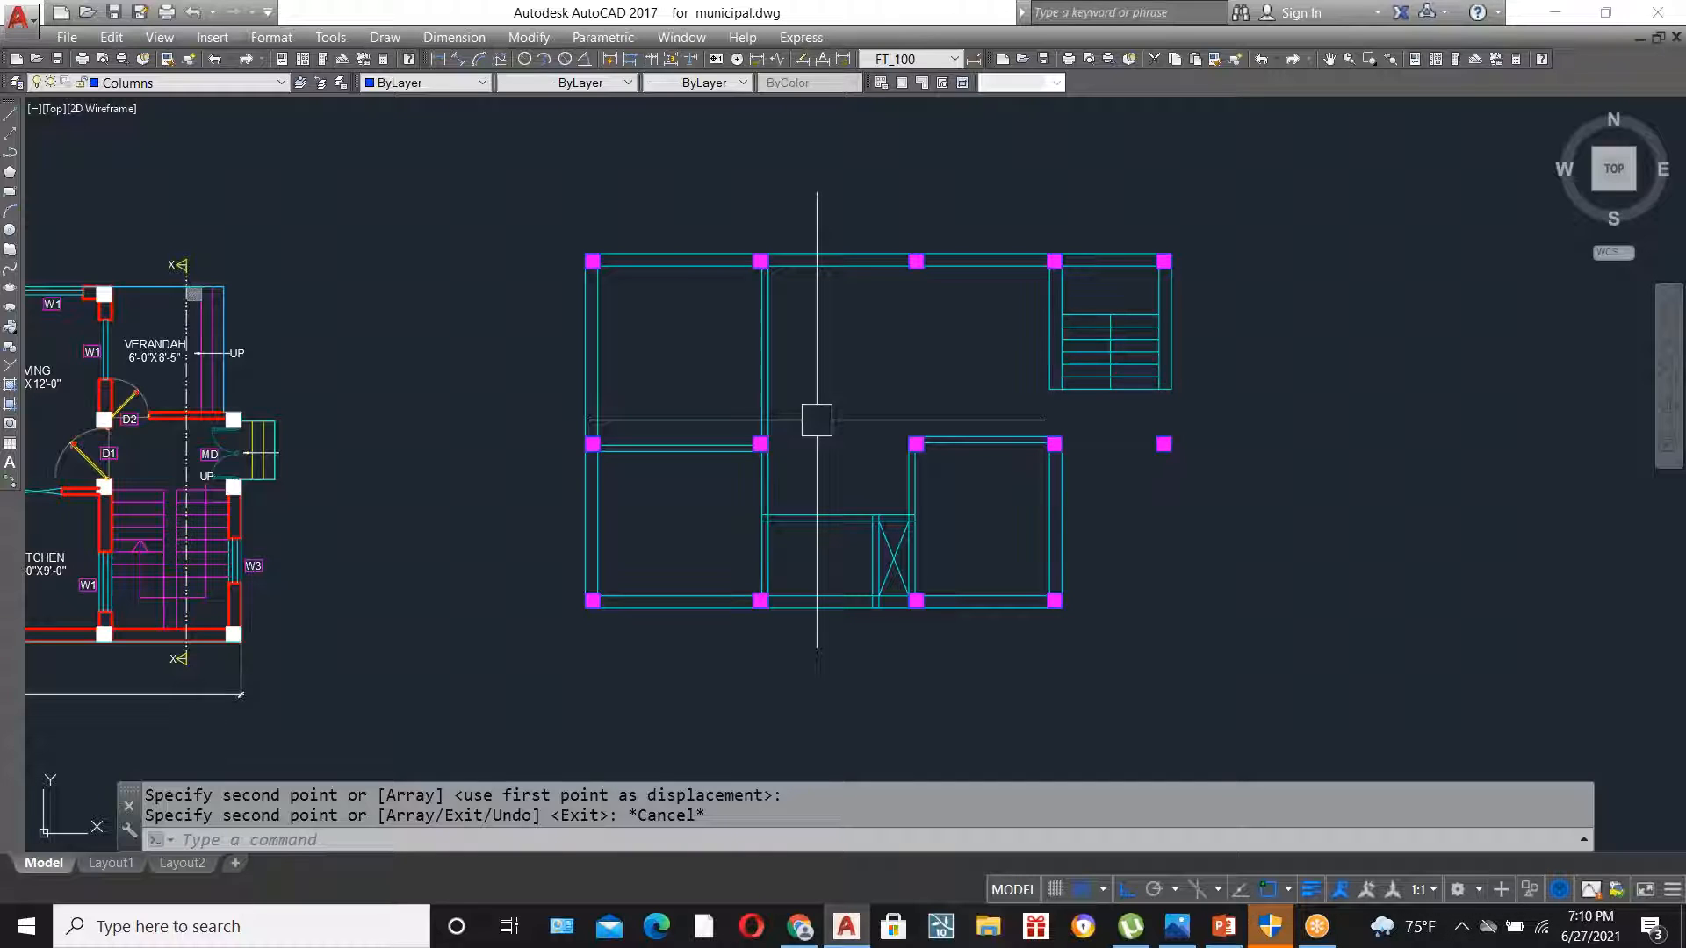
{"action": "scroll", "coordinate": [1176, 410], "scroll_direction": "up", "scroll_amount": 2}
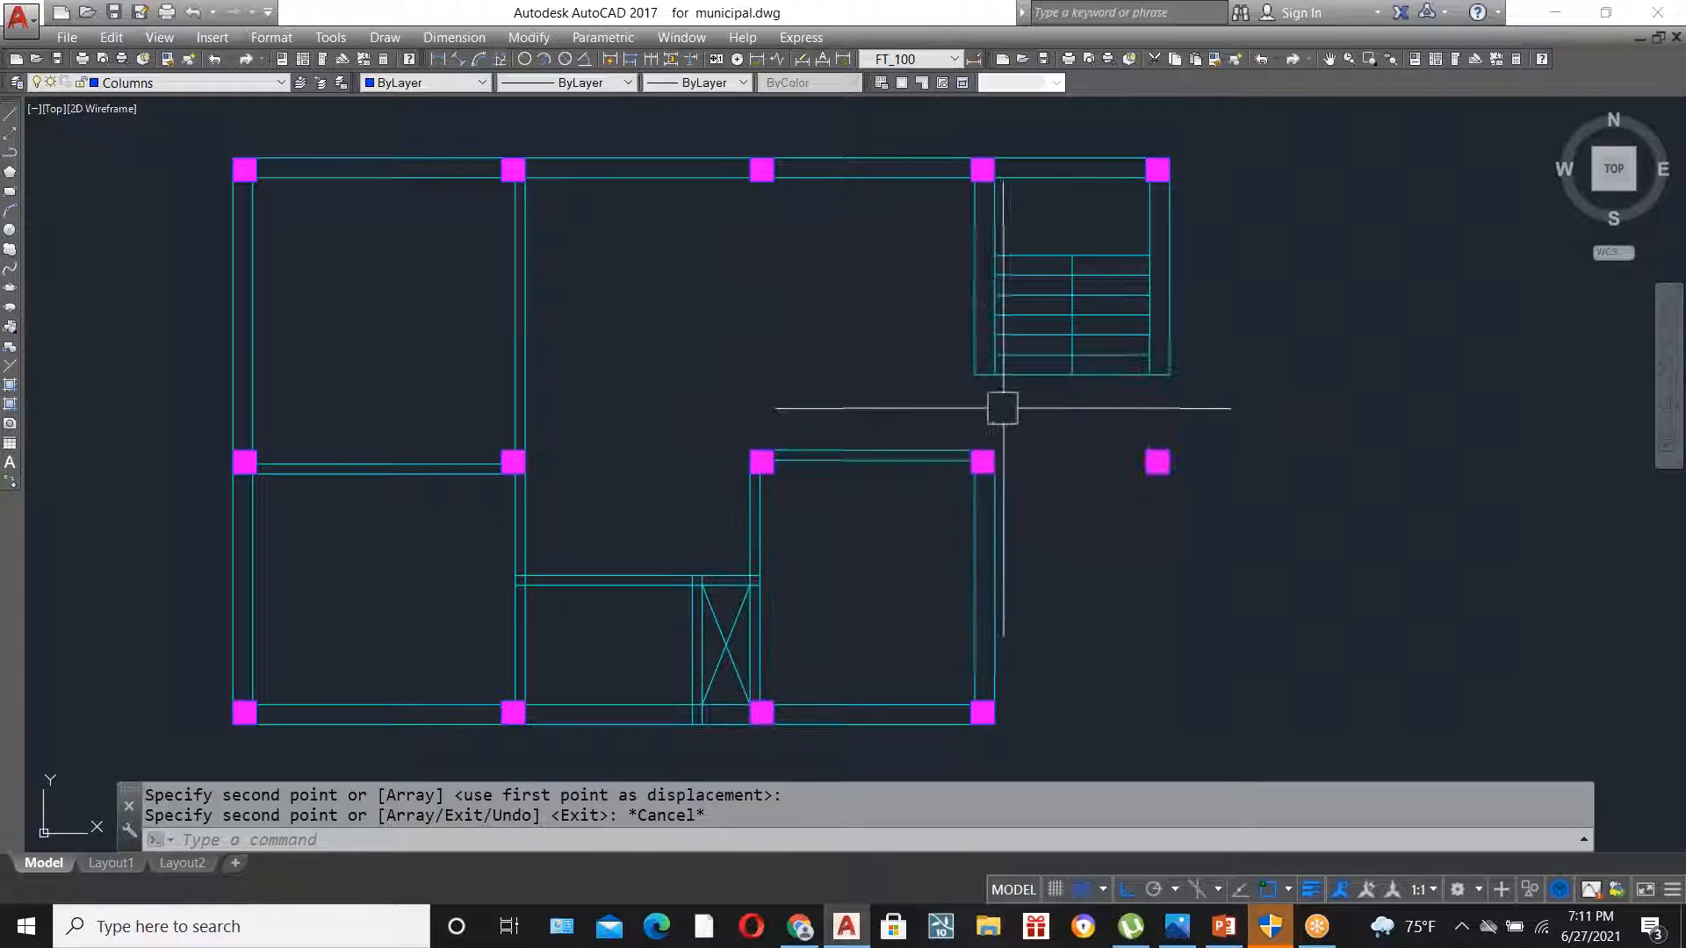
{"action": "scroll", "coordinate": [1115, 431], "scroll_direction": "up", "scroll_amount": 2}
{"action": "scroll", "coordinate": [518, 435], "scroll_direction": "down", "scroll_amount": 2}
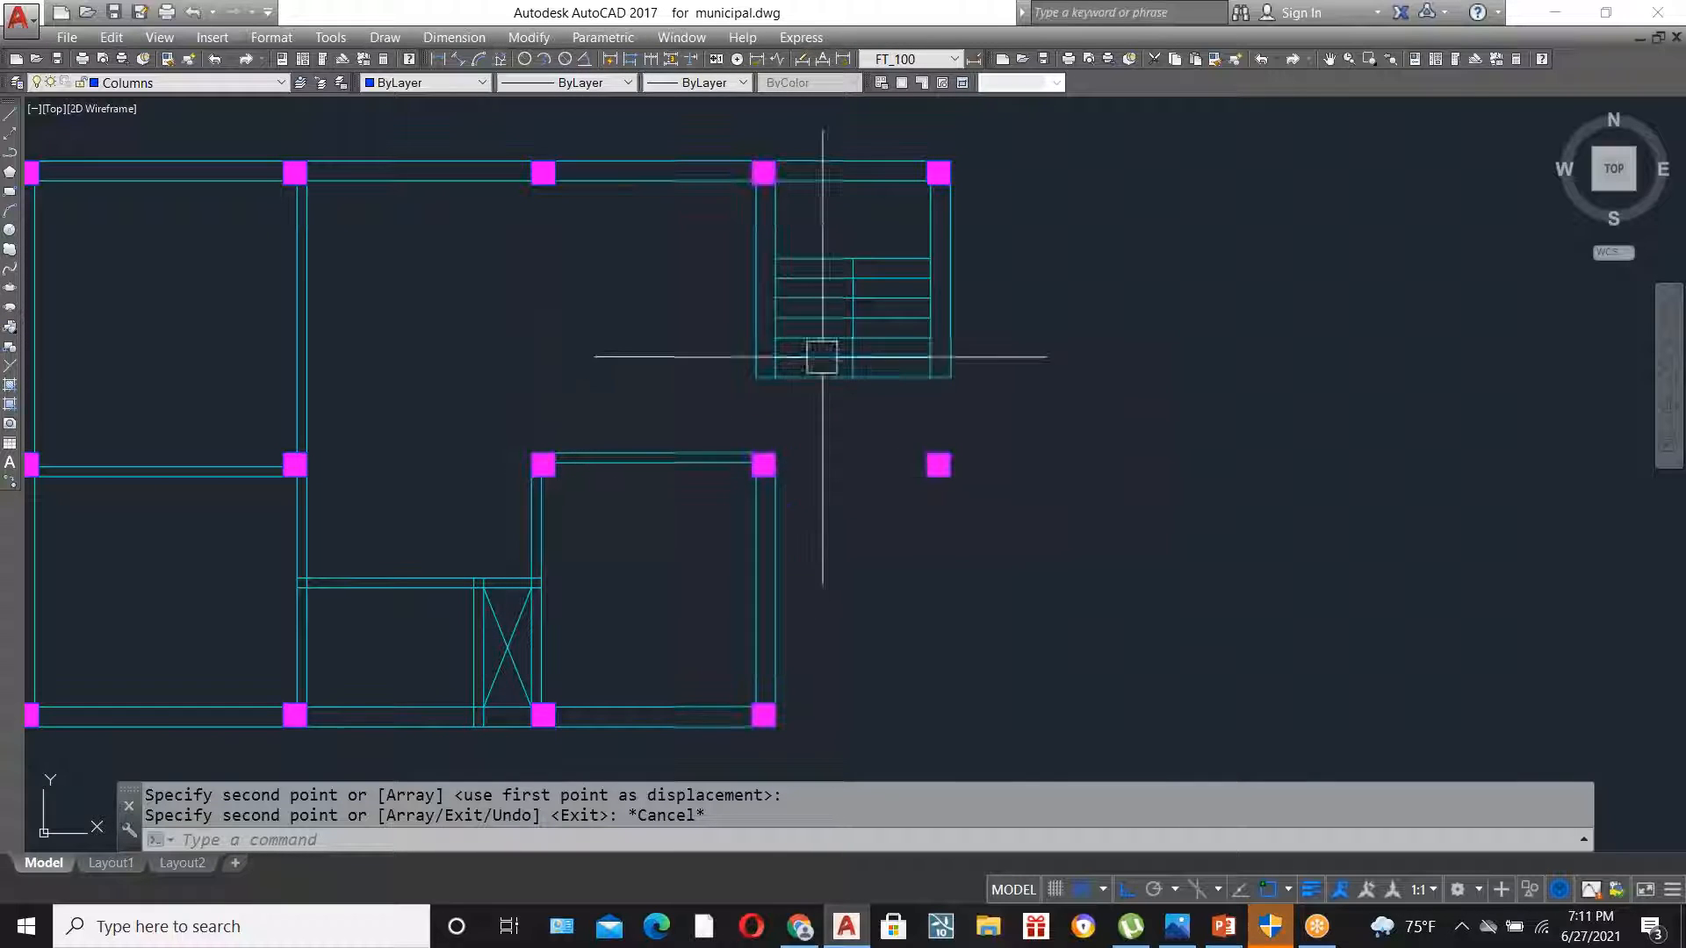
- Try to draw a line from the stair's lower outer corner down to the detached column
{"action": "type", "text": "L"}
{"action": "key", "text": "Return"}
{"action": "left_click", "coordinate": [951, 377]}
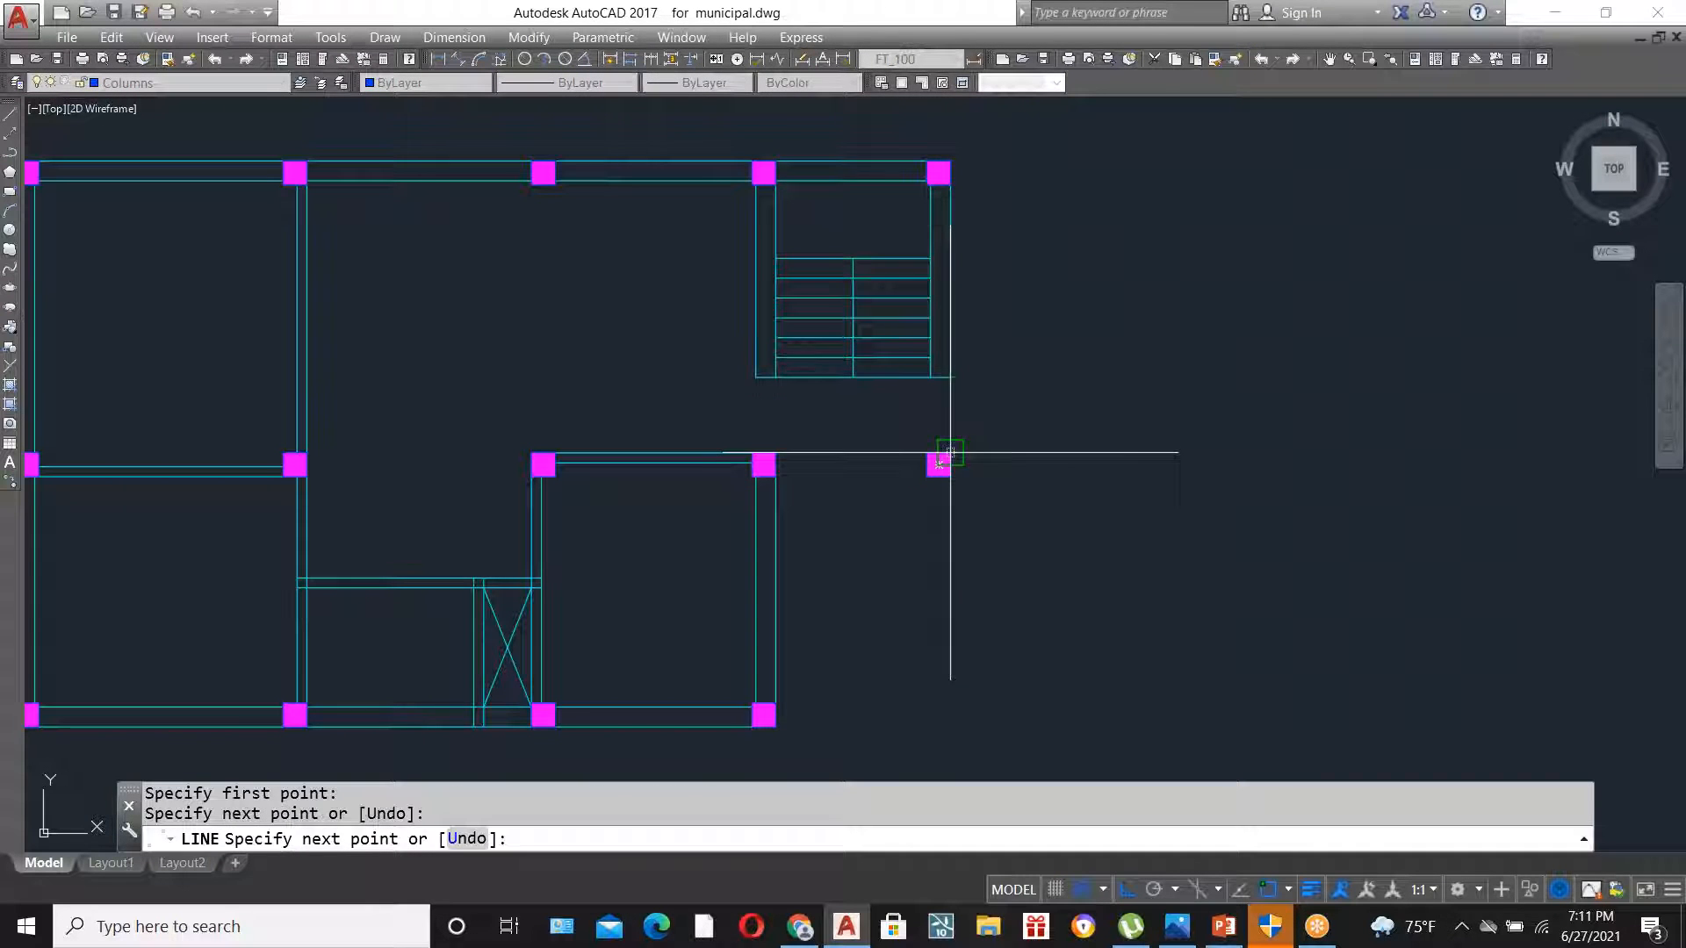
{"action": "key", "text": "Return"}
{"action": "scroll", "coordinate": [956, 403], "scroll_direction": "up", "scroll_amount": 2}
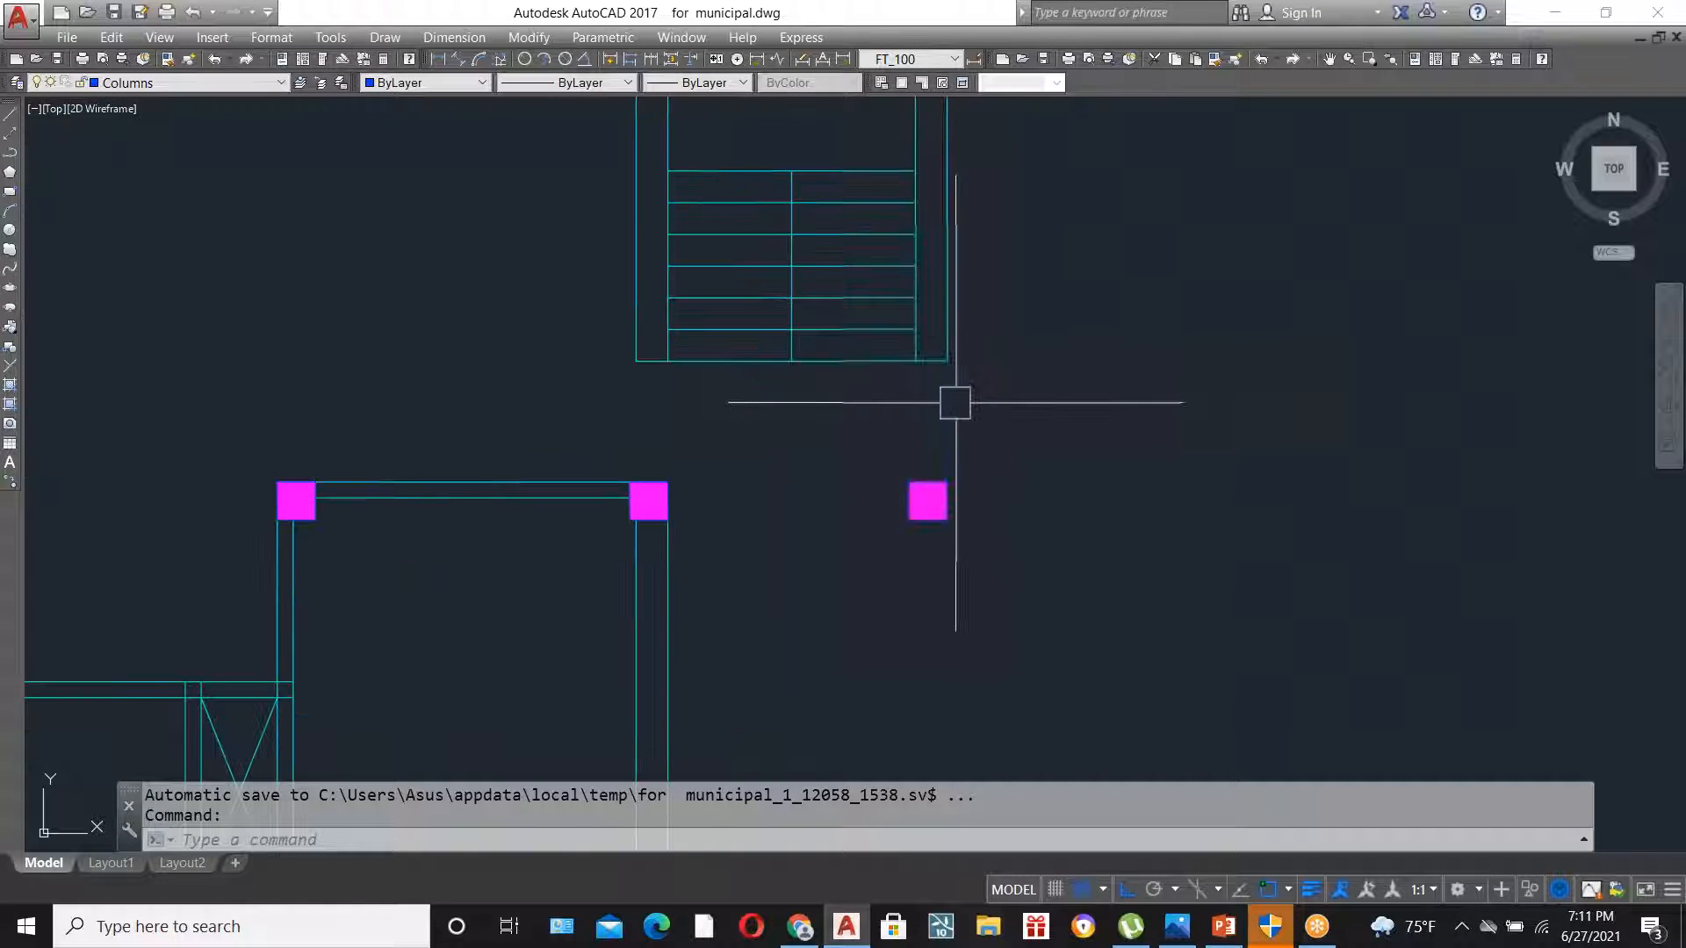
{"action": "left_click", "coordinate": [955, 403]}
{"action": "key", "text": "Delete"}
- Extend both lines of the stair's outer wall down to the detached column
{"action": "type", "text": "ex"}
{"action": "key", "text": "Return"}
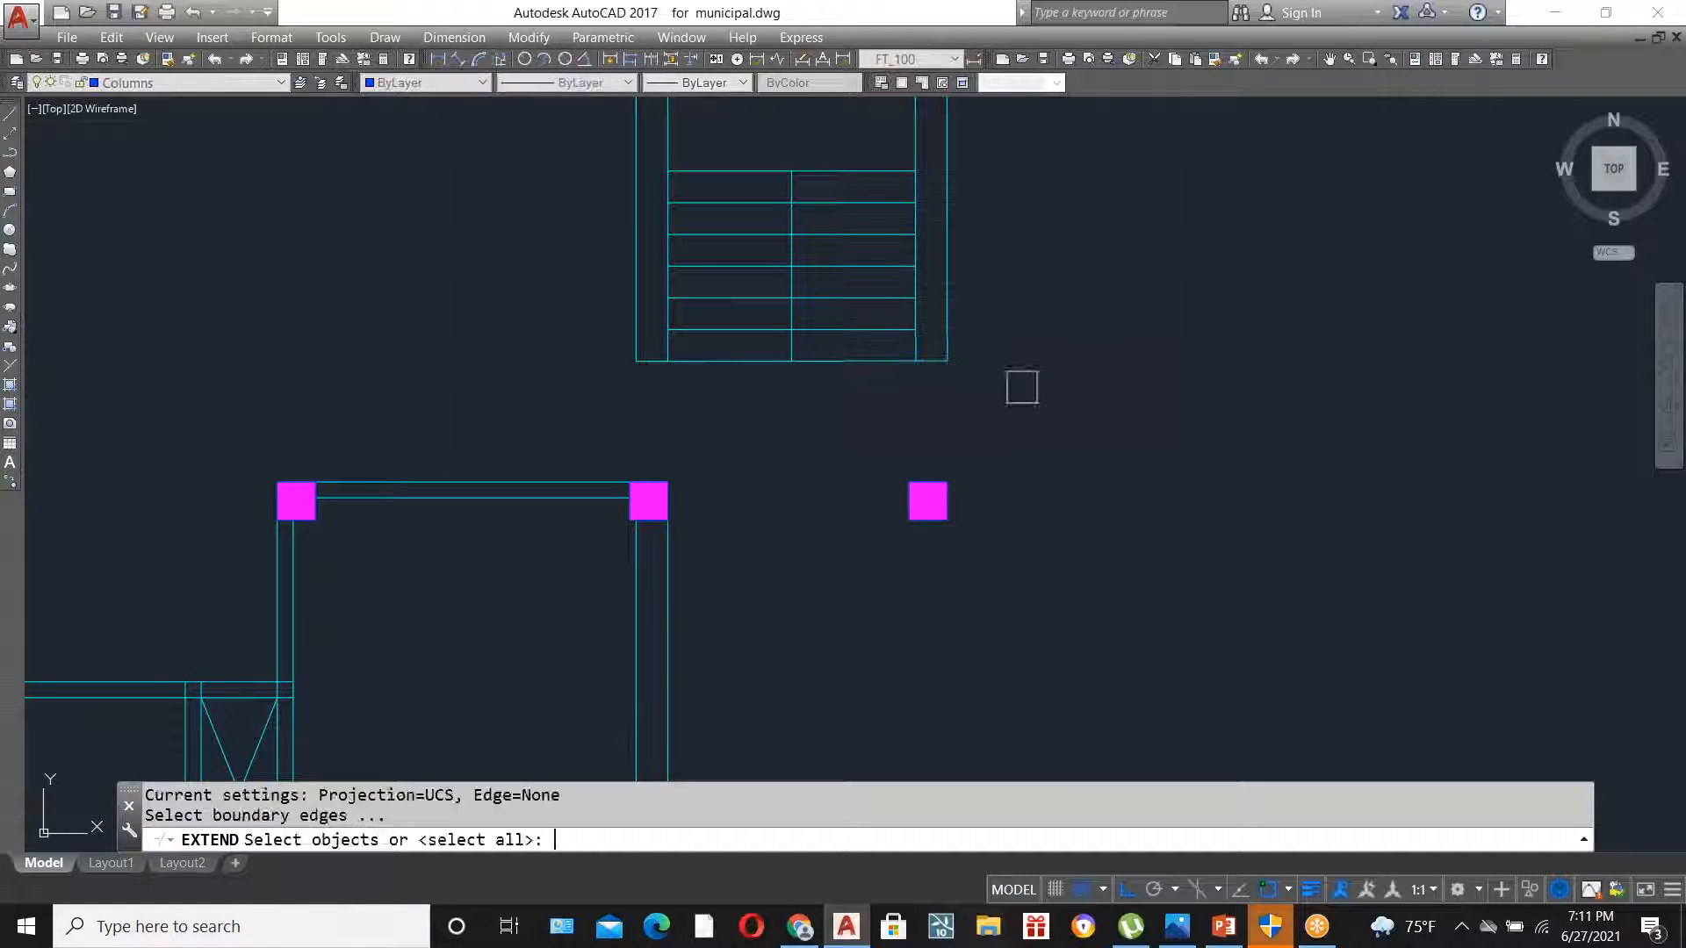
{"action": "key", "text": "Return"}
{"action": "left_click", "coordinate": [912, 359]}
{"action": "scroll", "coordinate": [911, 358], "scroll_direction": "up", "scroll_amount": 2}
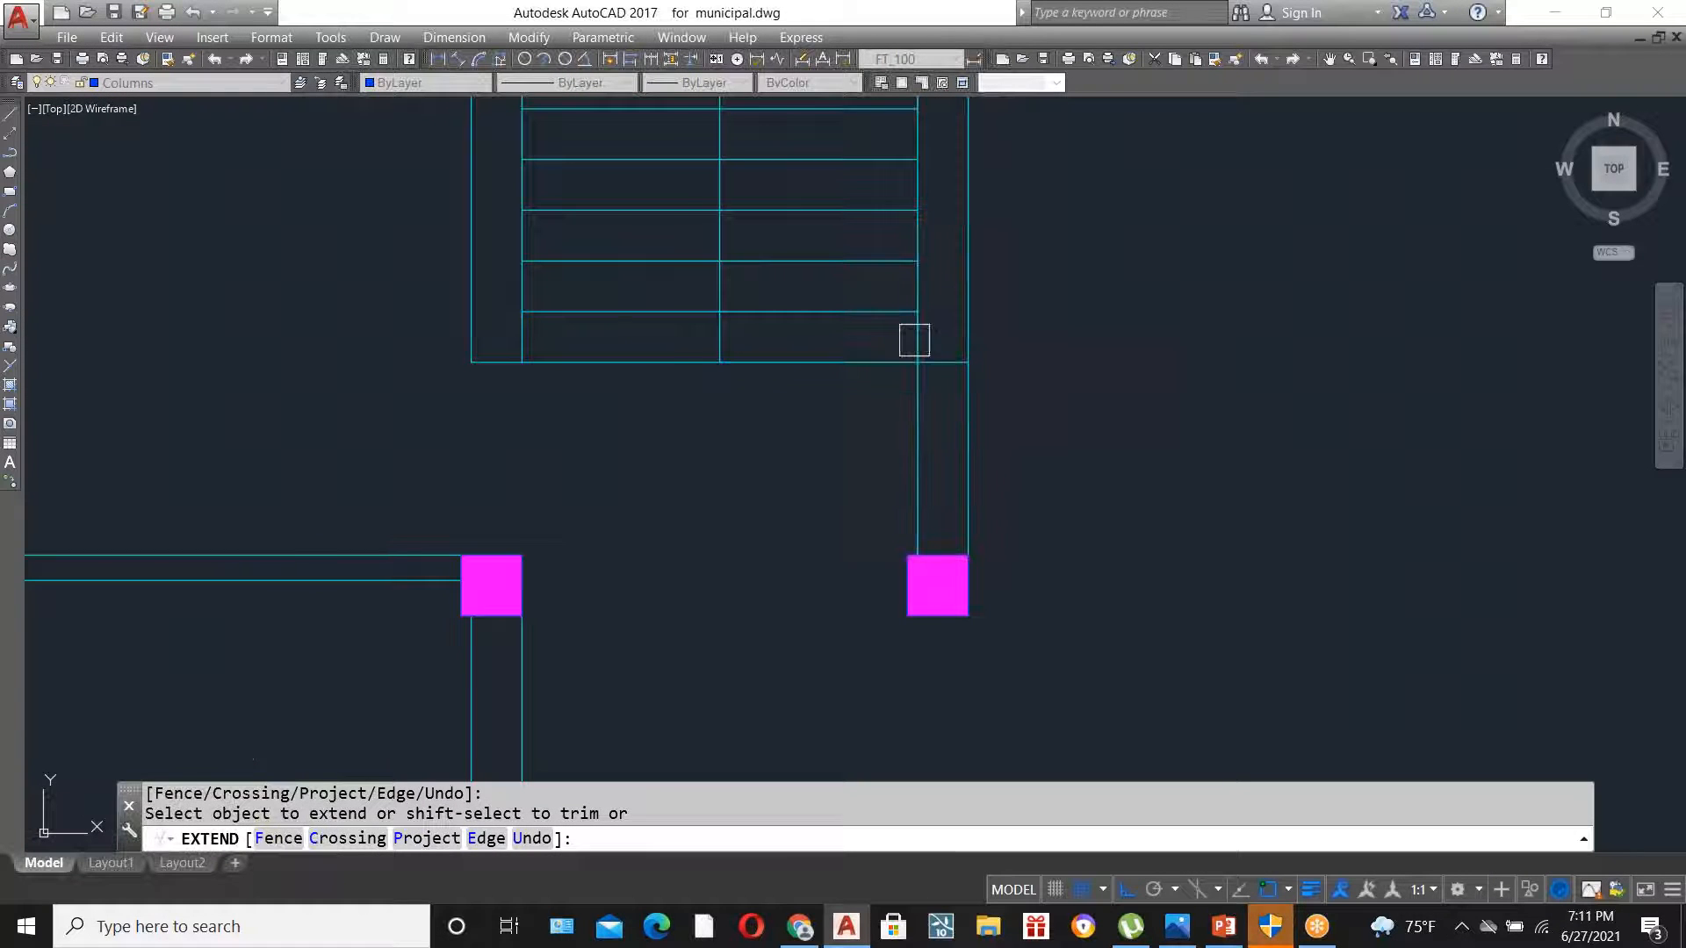
{"action": "scroll", "coordinate": [959, 376], "scroll_direction": "down", "scroll_amount": 2}
{"action": "left_click", "coordinate": [962, 406]}
{"action": "scroll", "coordinate": [945, 394], "scroll_direction": "down", "scroll_amount": 2}
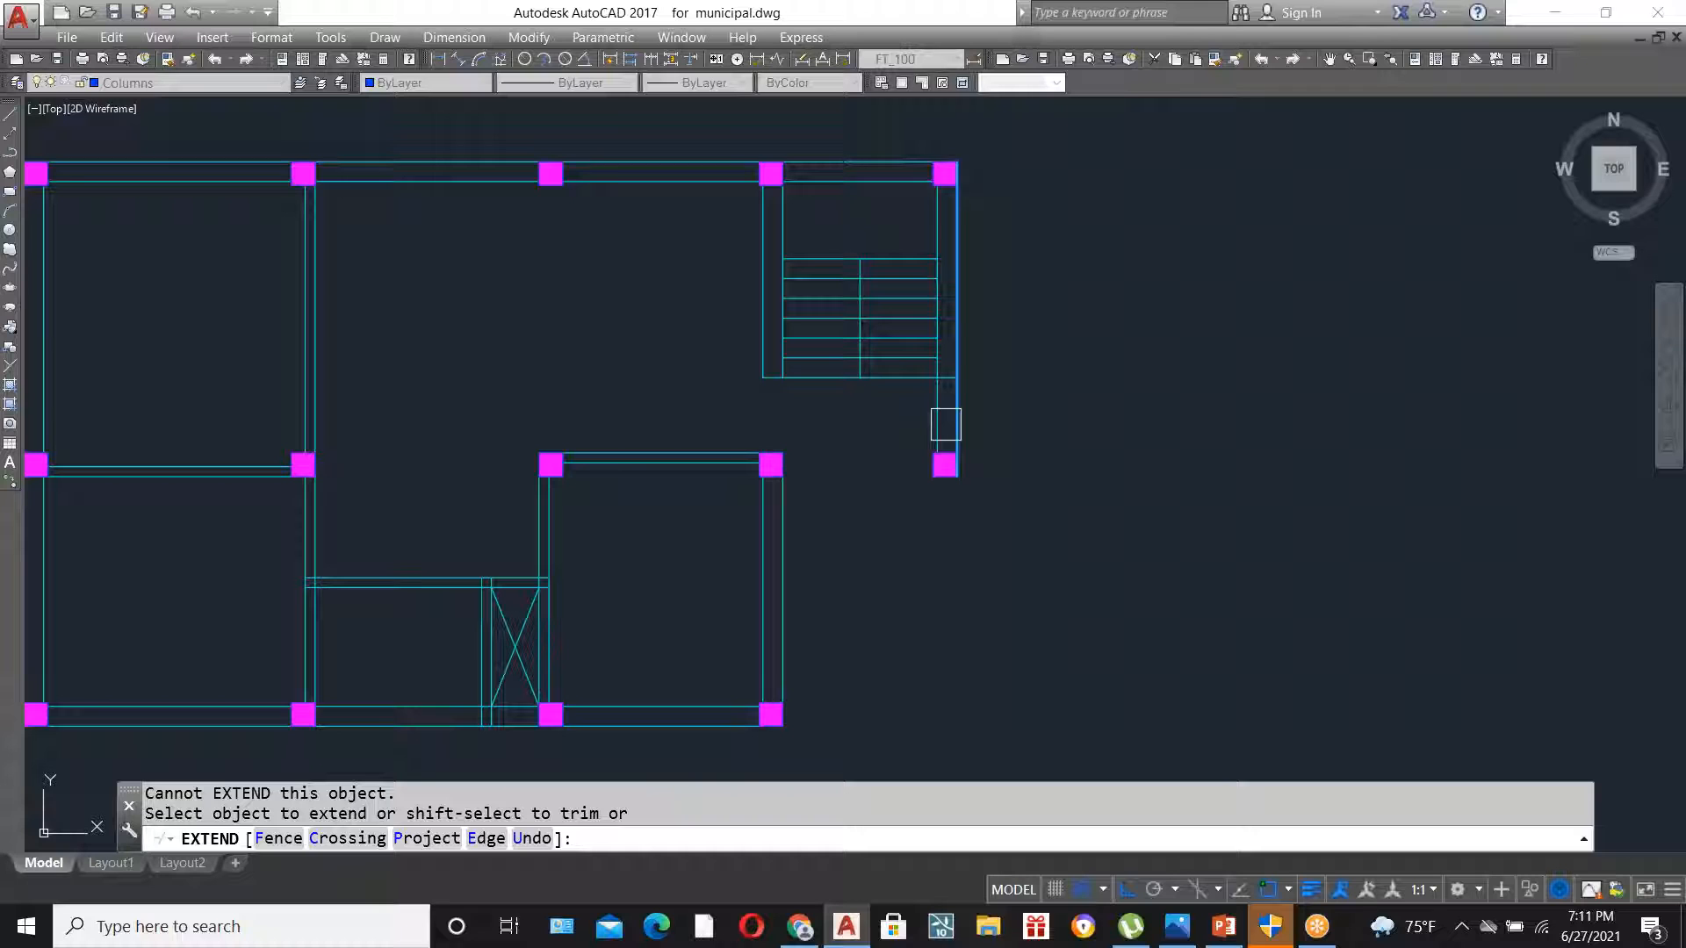
{"action": "scroll", "coordinate": [881, 452], "scroll_direction": "up", "scroll_amount": 2}
{"action": "key", "text": "Escape"}
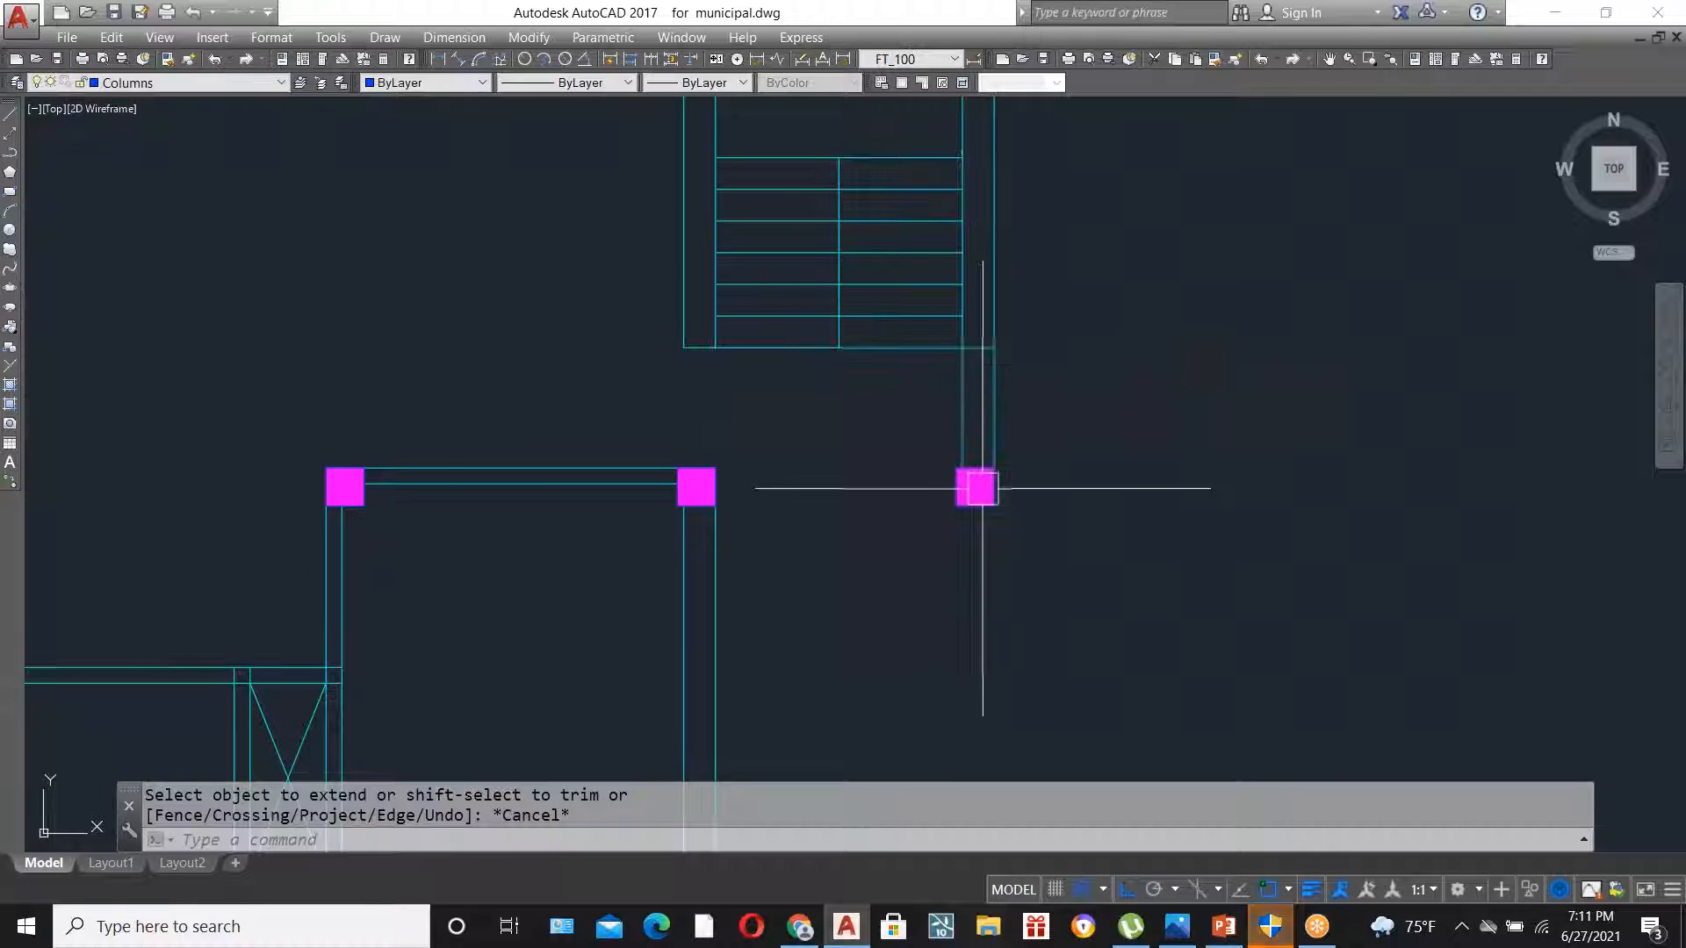
- Draw a line between the detached column and the right room's corner column along their bottom edges
{"action": "type", "text": "l"}
{"action": "key", "text": "Return"}
{"action": "left_click", "coordinate": [973, 487]}
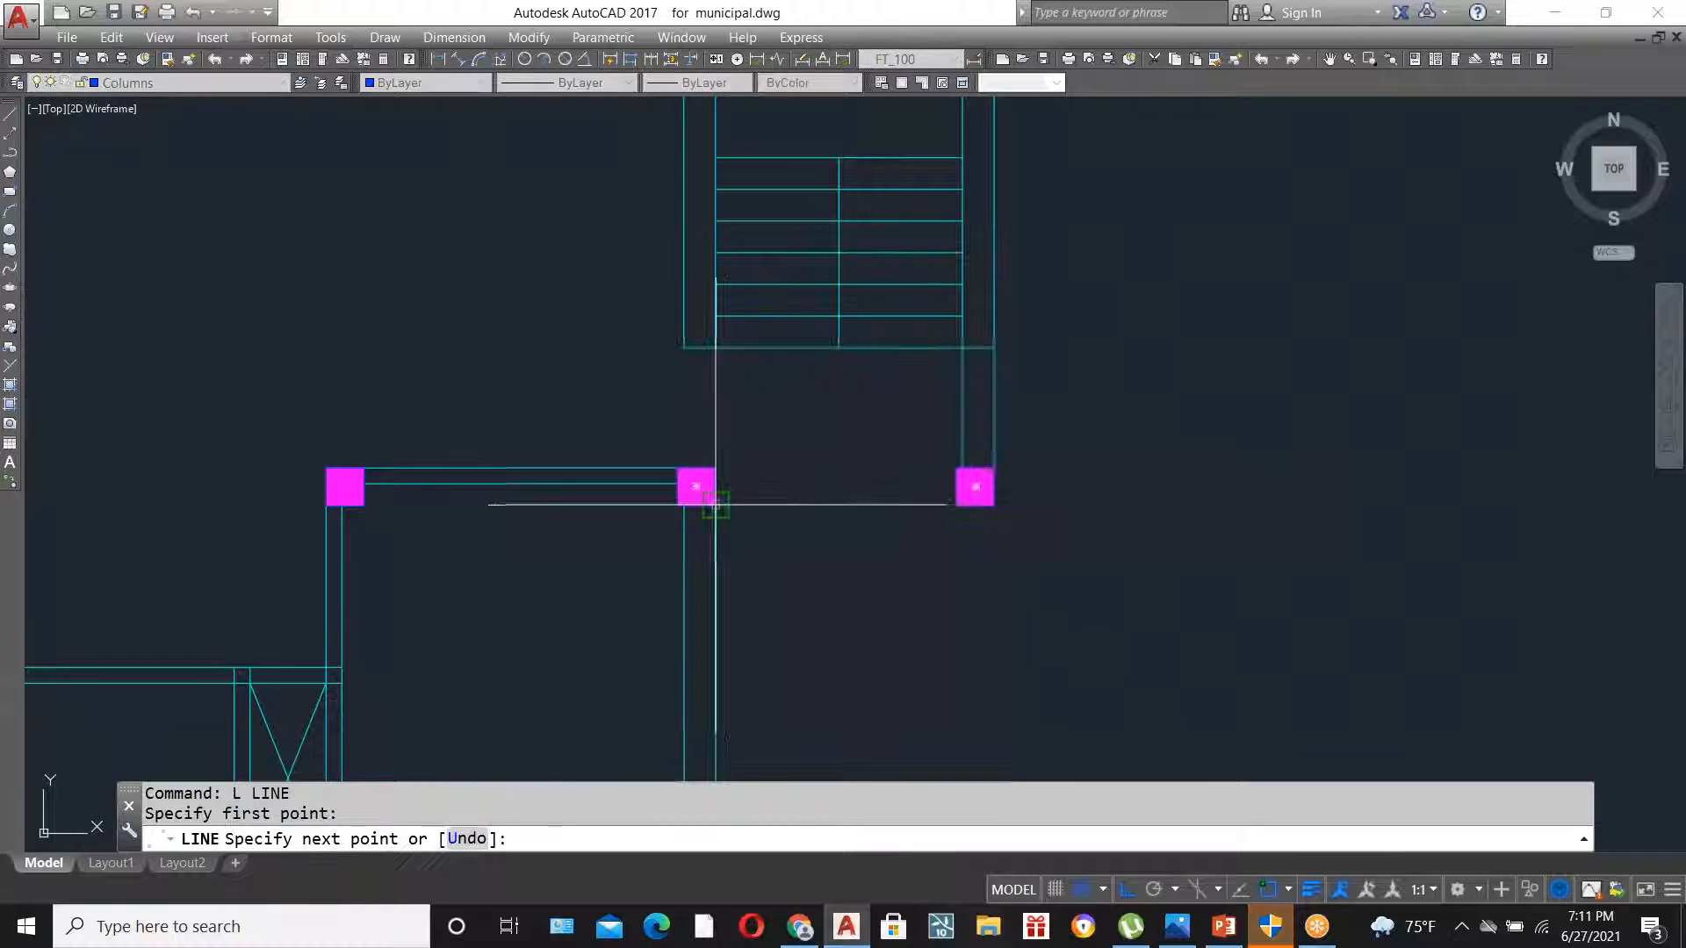
{"action": "key", "text": "Escape"}
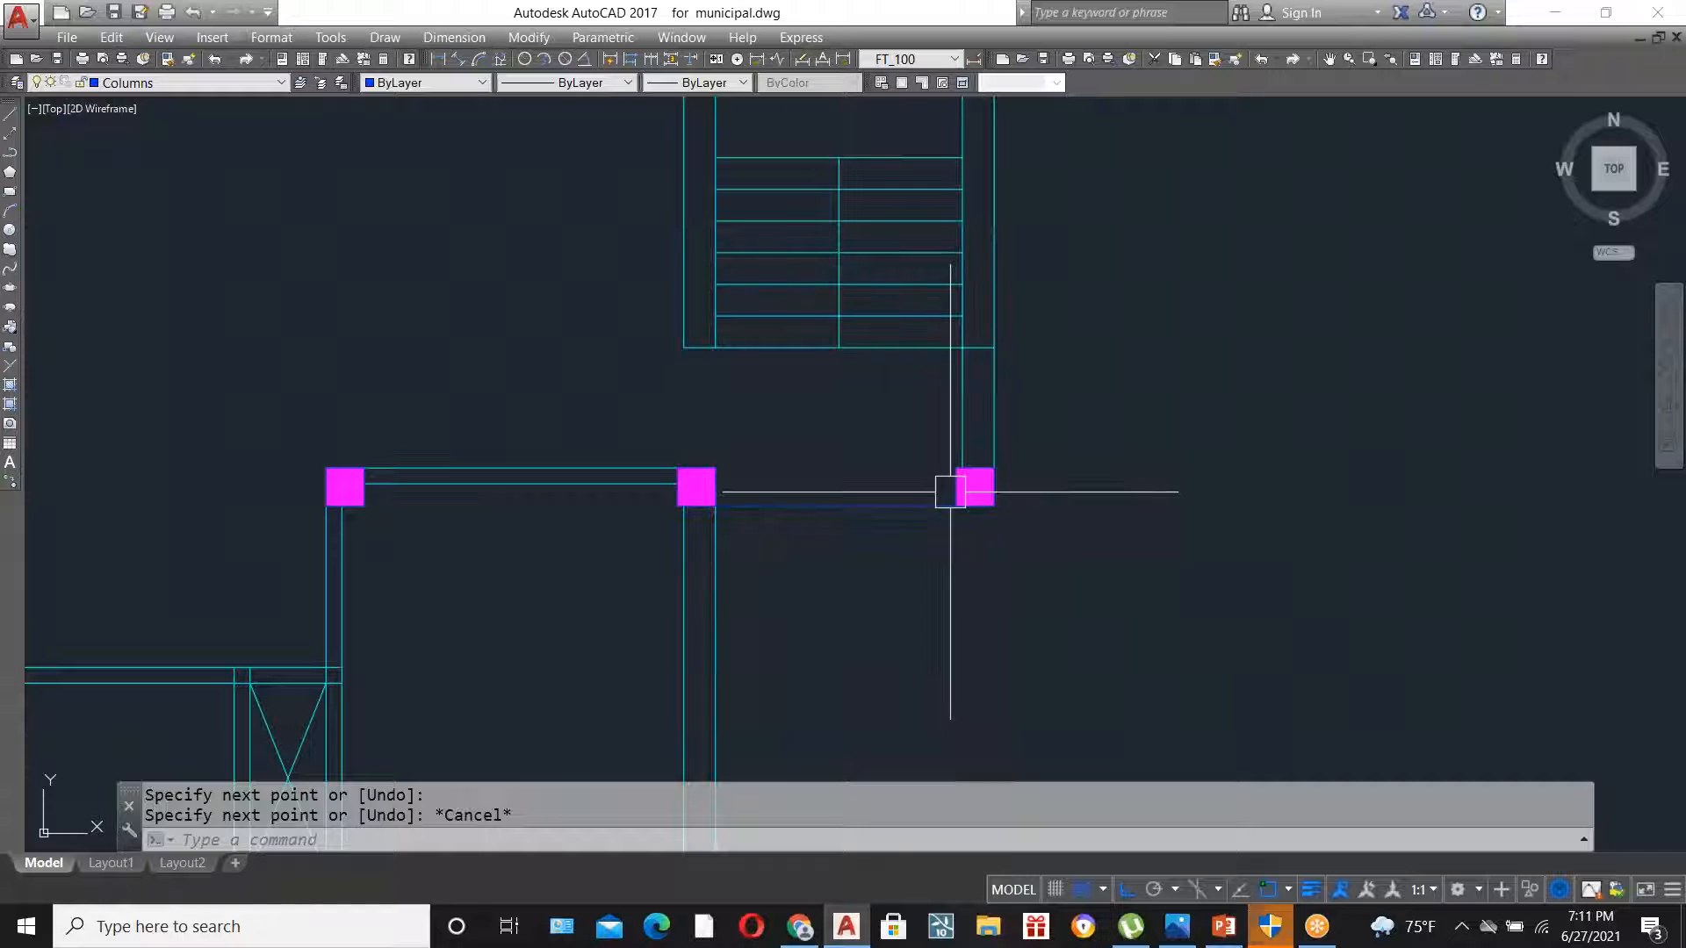
- Offset the new line between the two columns upward by 10 inches to form the wall's second face
{"action": "type", "text": "o"}
{"action": "key", "text": "Return"}
{"action": "type", "text": "10"}
{"action": "key", "text": "Return"}
{"action": "left_click", "coordinate": [857, 502]}
{"action": "left_click", "coordinate": [858, 459]}
{"action": "key", "text": "Escape"}
- Match the properties of the two new wall lines to the stair's outer wall line
{"action": "type", "text": "ma"}
{"action": "key", "text": "Return"}
{"action": "left_click", "coordinate": [963, 418]}
{"action": "left_click", "coordinate": [915, 569]}
{"action": "left_click", "coordinate": [817, 393]}
{"action": "key", "text": "Escape"}
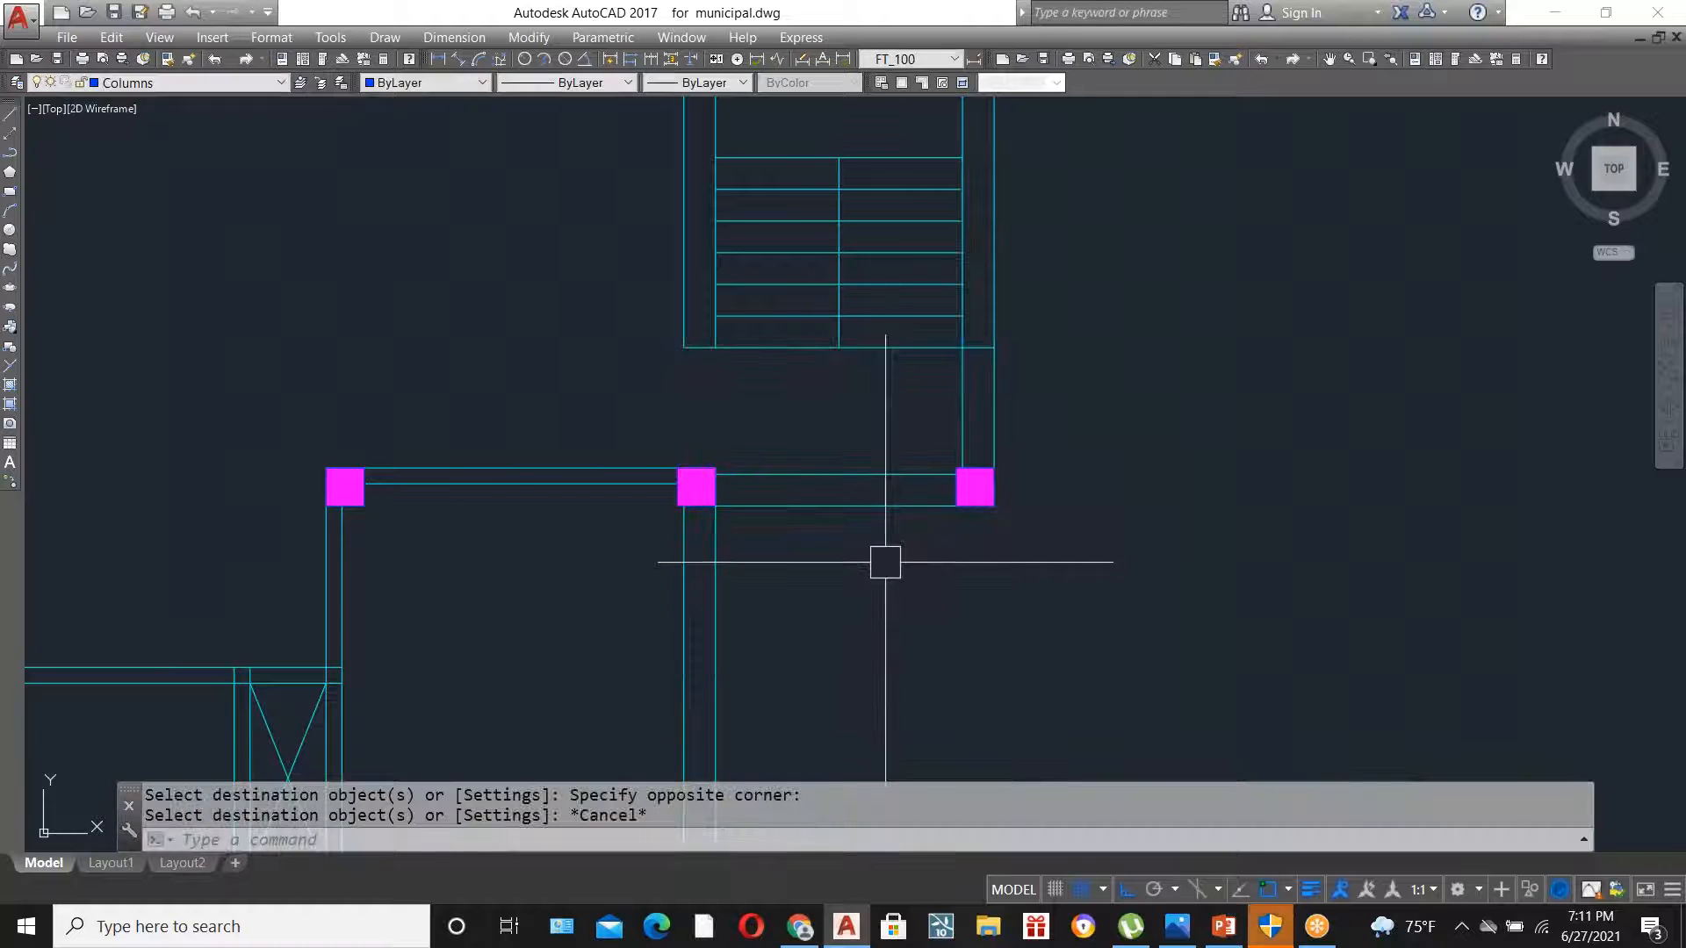
{"action": "scroll", "coordinate": [886, 561], "scroll_direction": "down", "scroll_amount": 3}
{"action": "scroll", "coordinate": [890, 428], "scroll_direction": "down", "scroll_amount": 2}
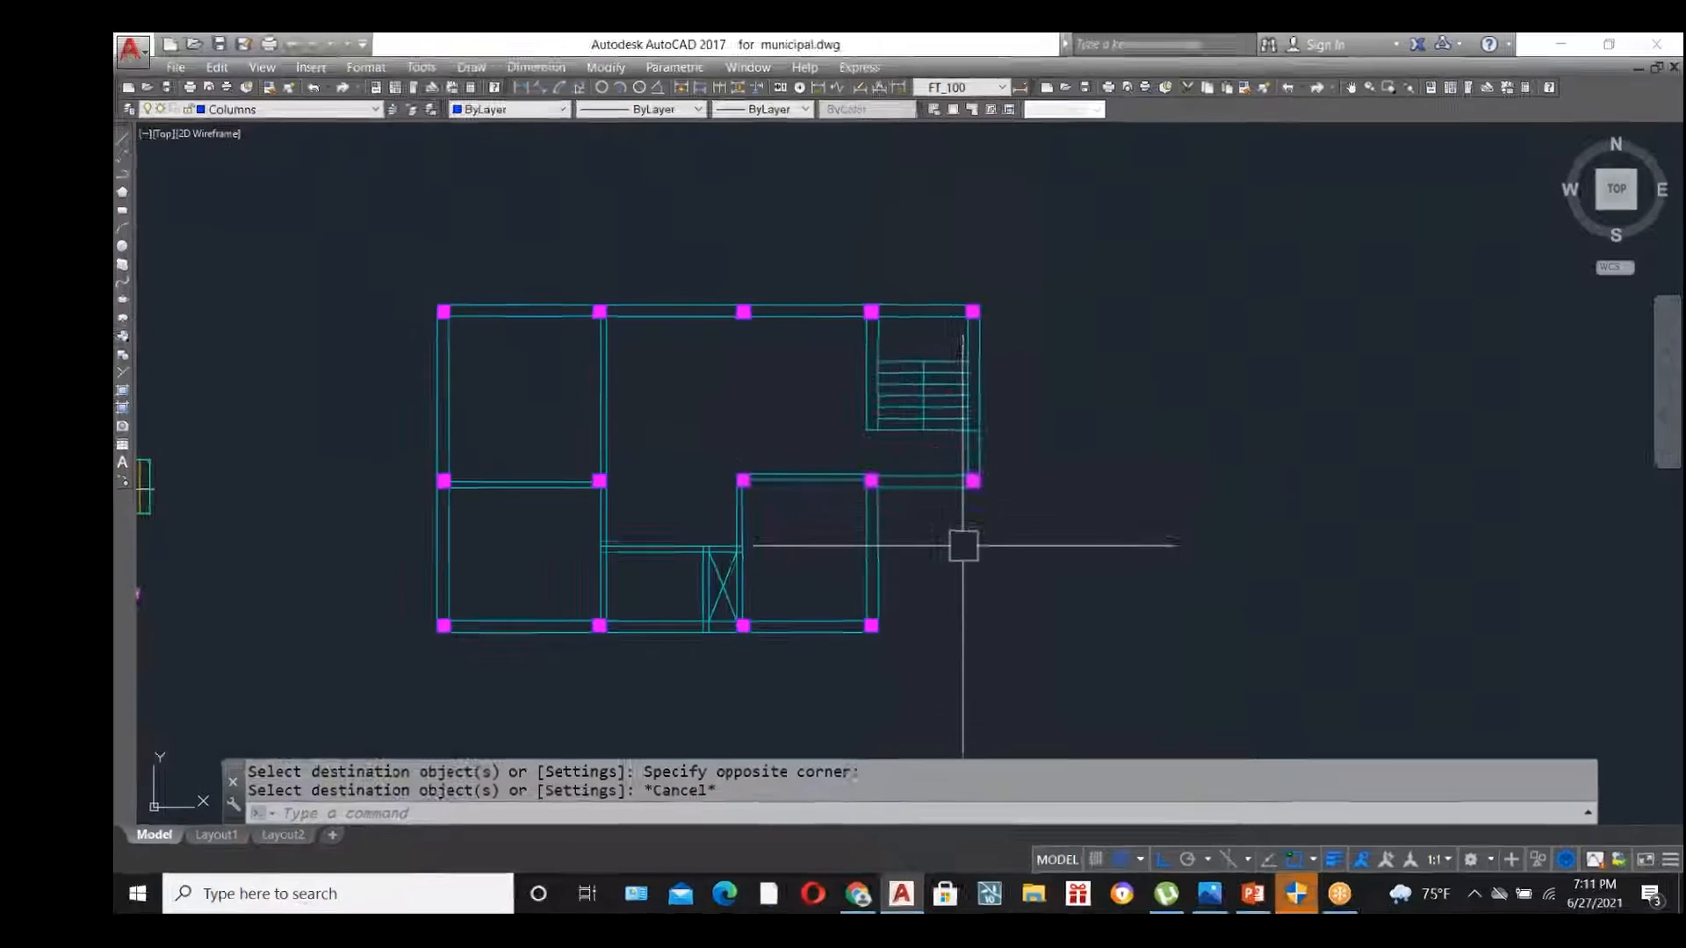
{"action": "scroll", "coordinate": [898, 552], "scroll_direction": "up", "scroll_amount": 2}
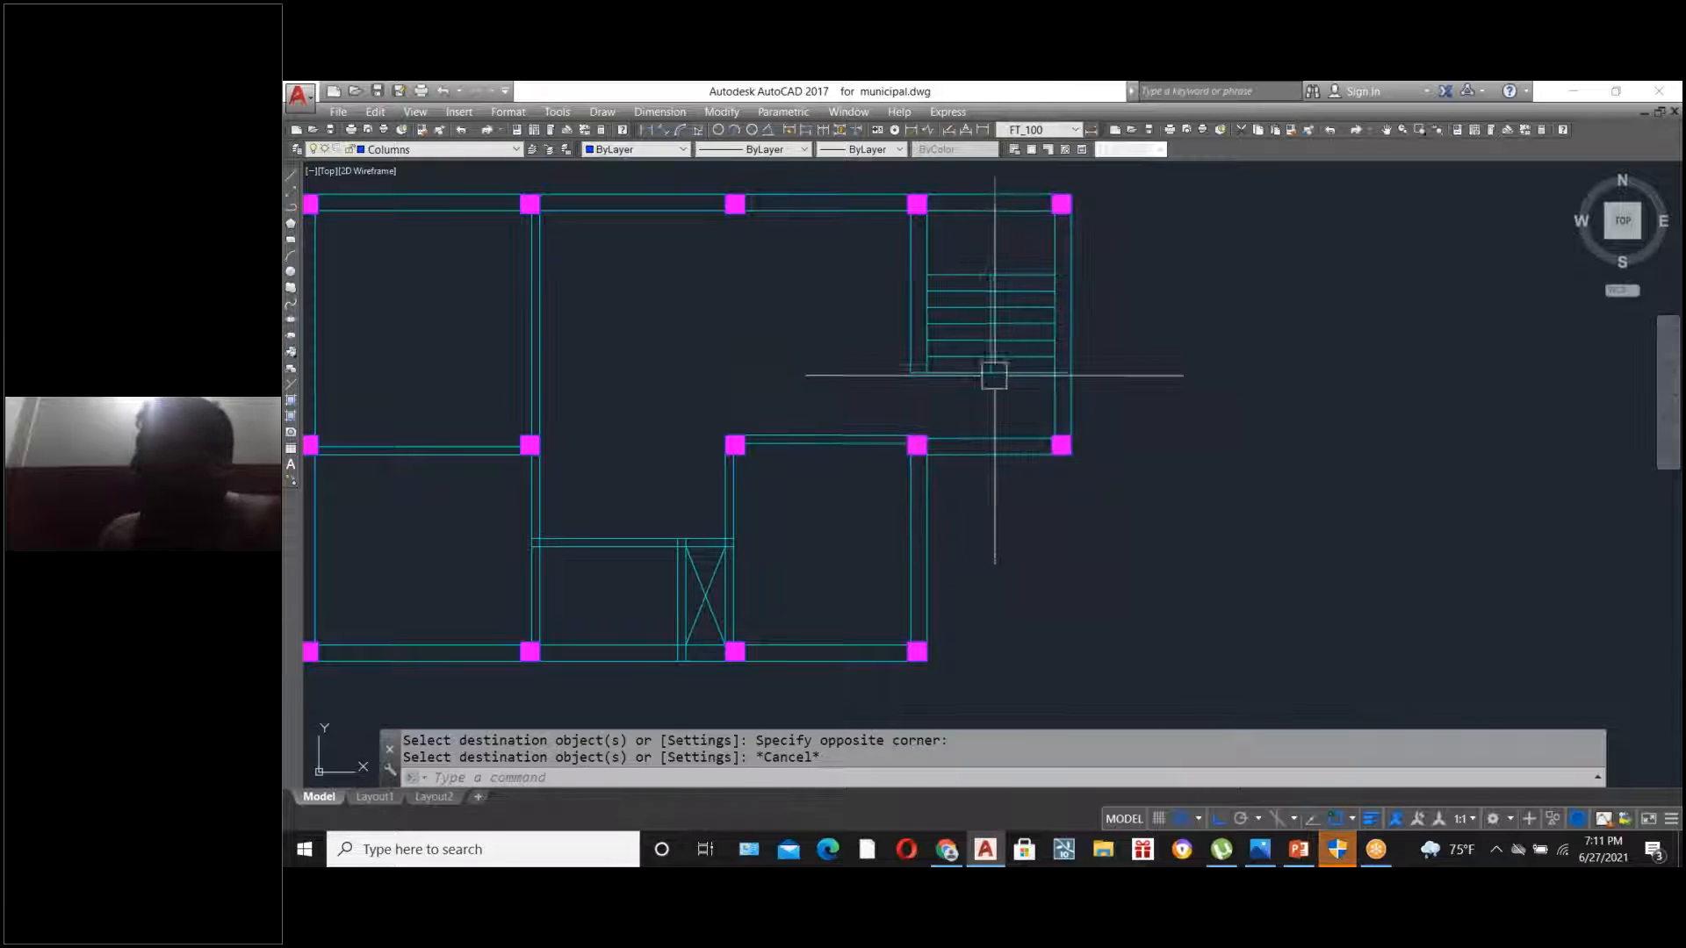
{"action": "scroll", "coordinate": [1073, 490], "scroll_direction": "down", "scroll_amount": 2}
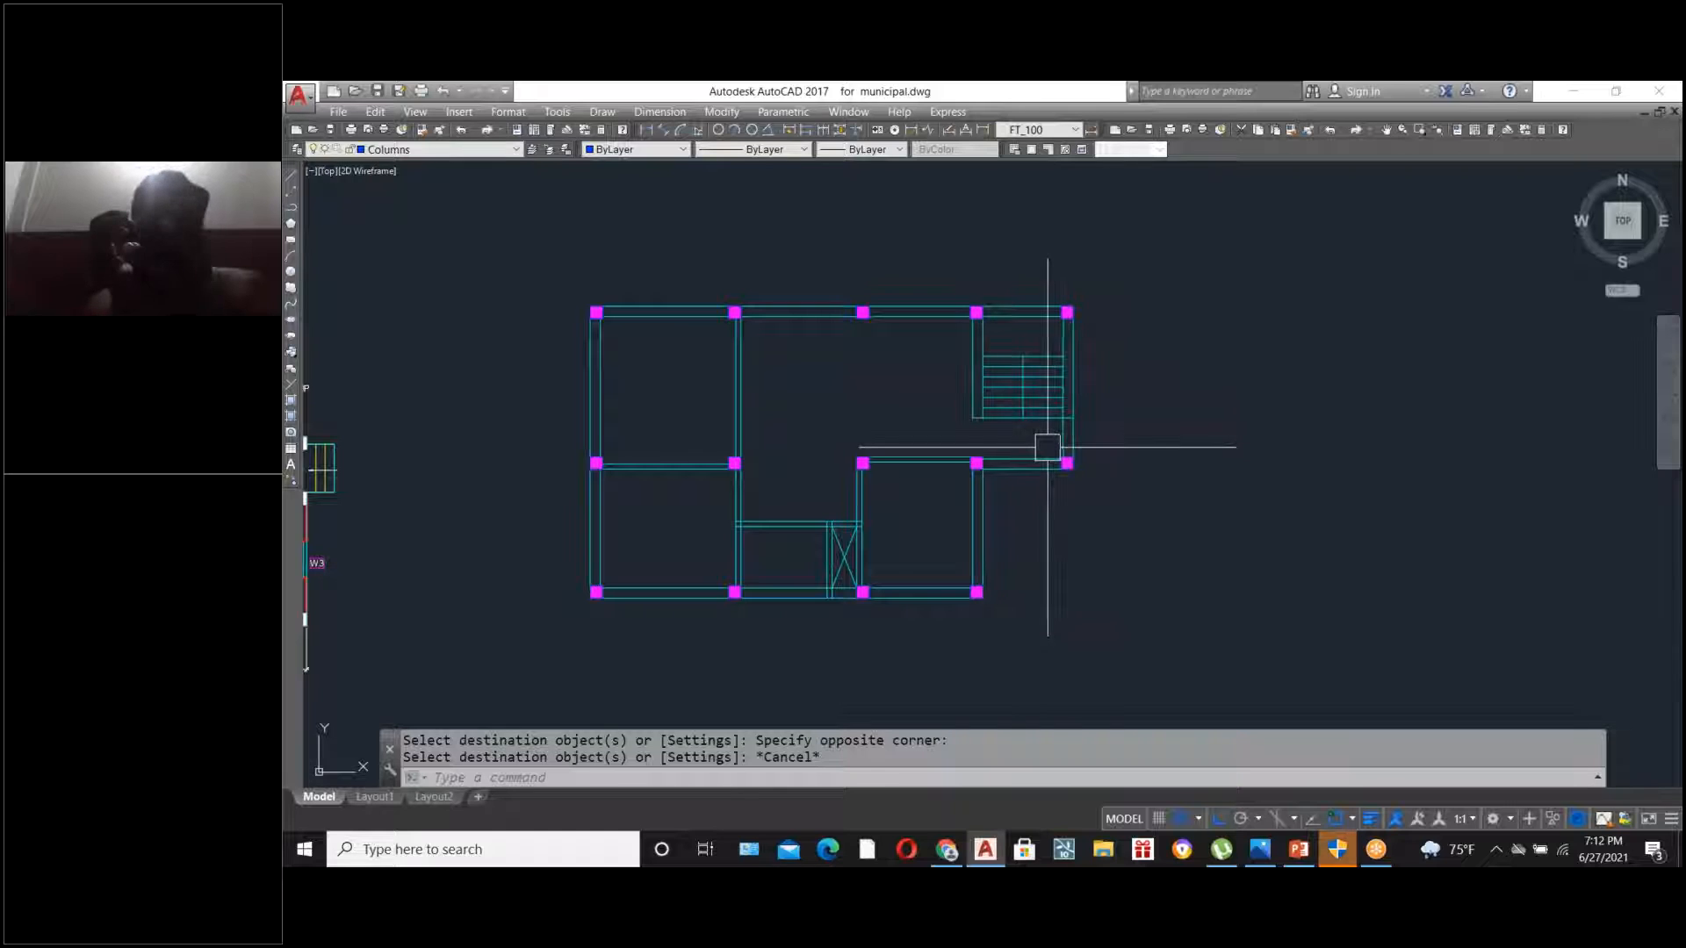
{"action": "scroll", "coordinate": [1048, 447], "scroll_direction": "up", "scroll_amount": 4}
{"action": "scroll", "coordinate": [1043, 461], "scroll_direction": "down", "scroll_amount": 2}
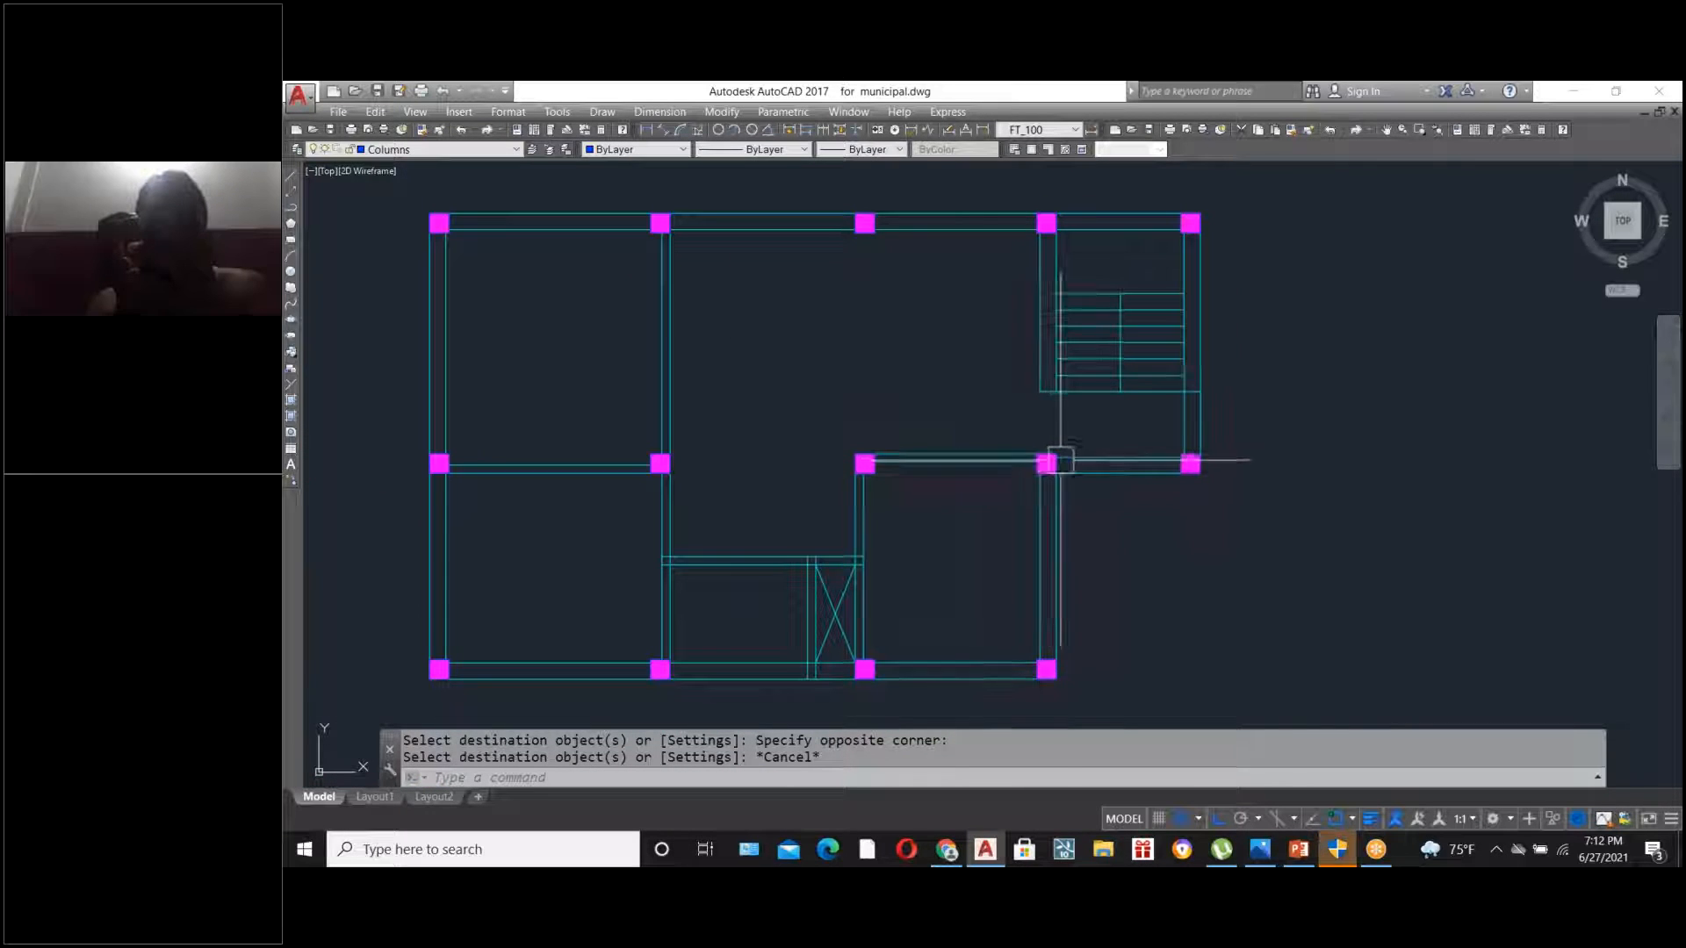
- Offset the lower wall line between the two columns below the staircase downward by 3 feet
{"action": "scroll", "coordinate": [1135, 457], "scroll_direction": "up", "scroll_amount": 2}
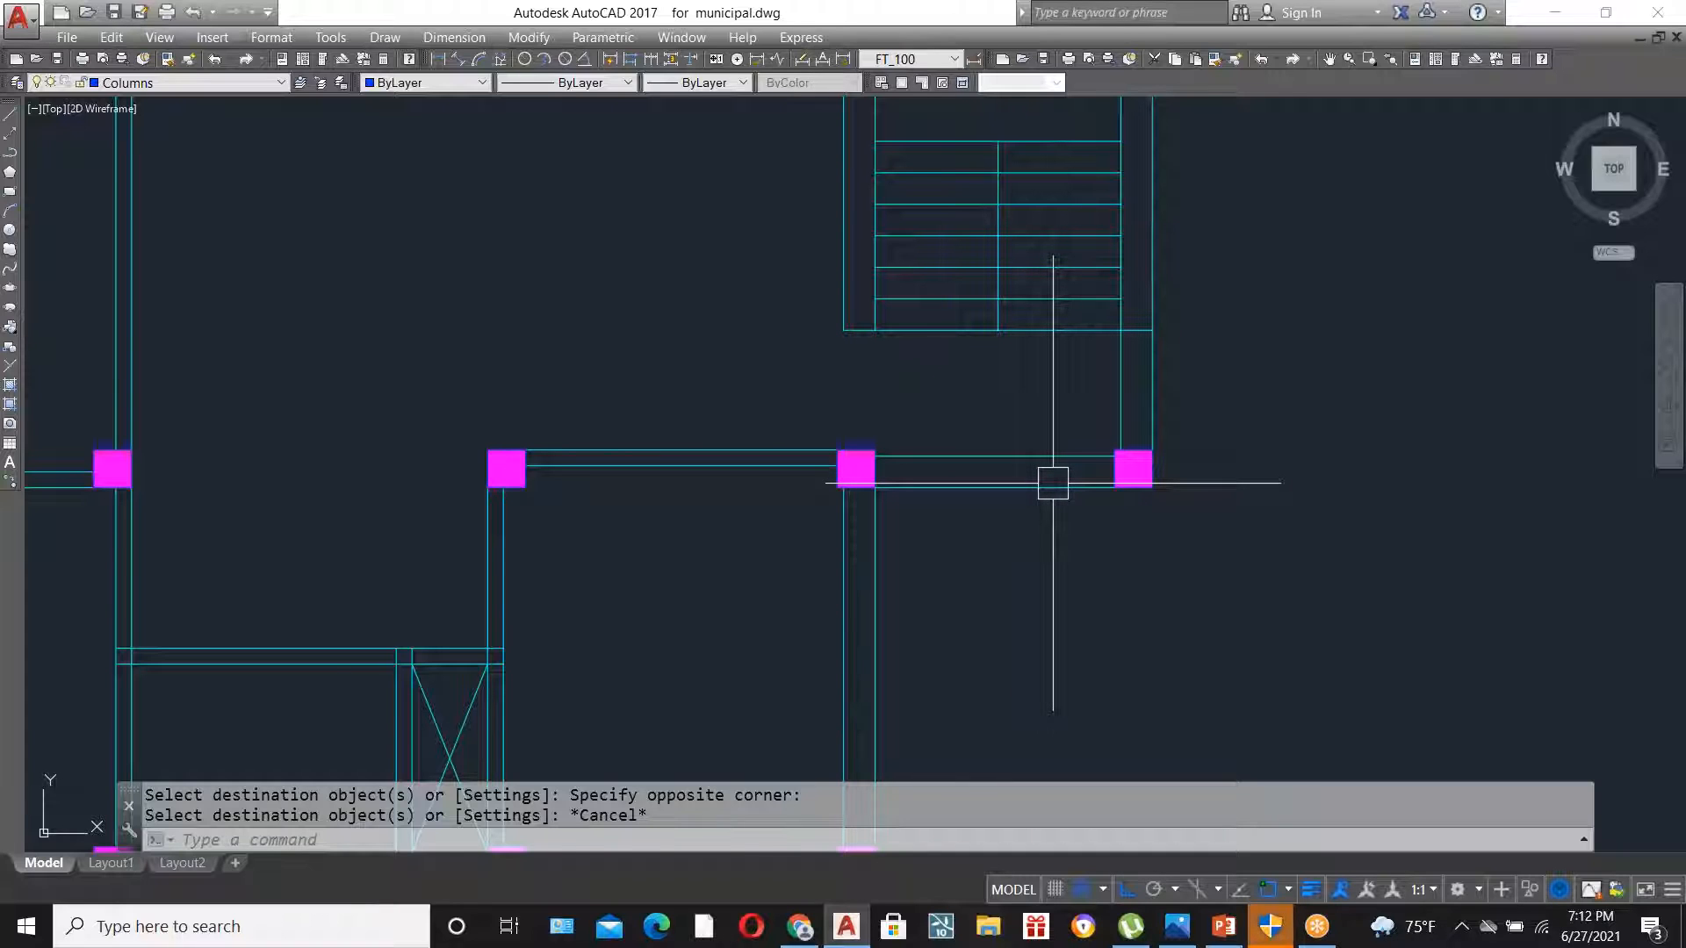
{"action": "type", "text": "o"}
{"action": "key", "text": "Return"}
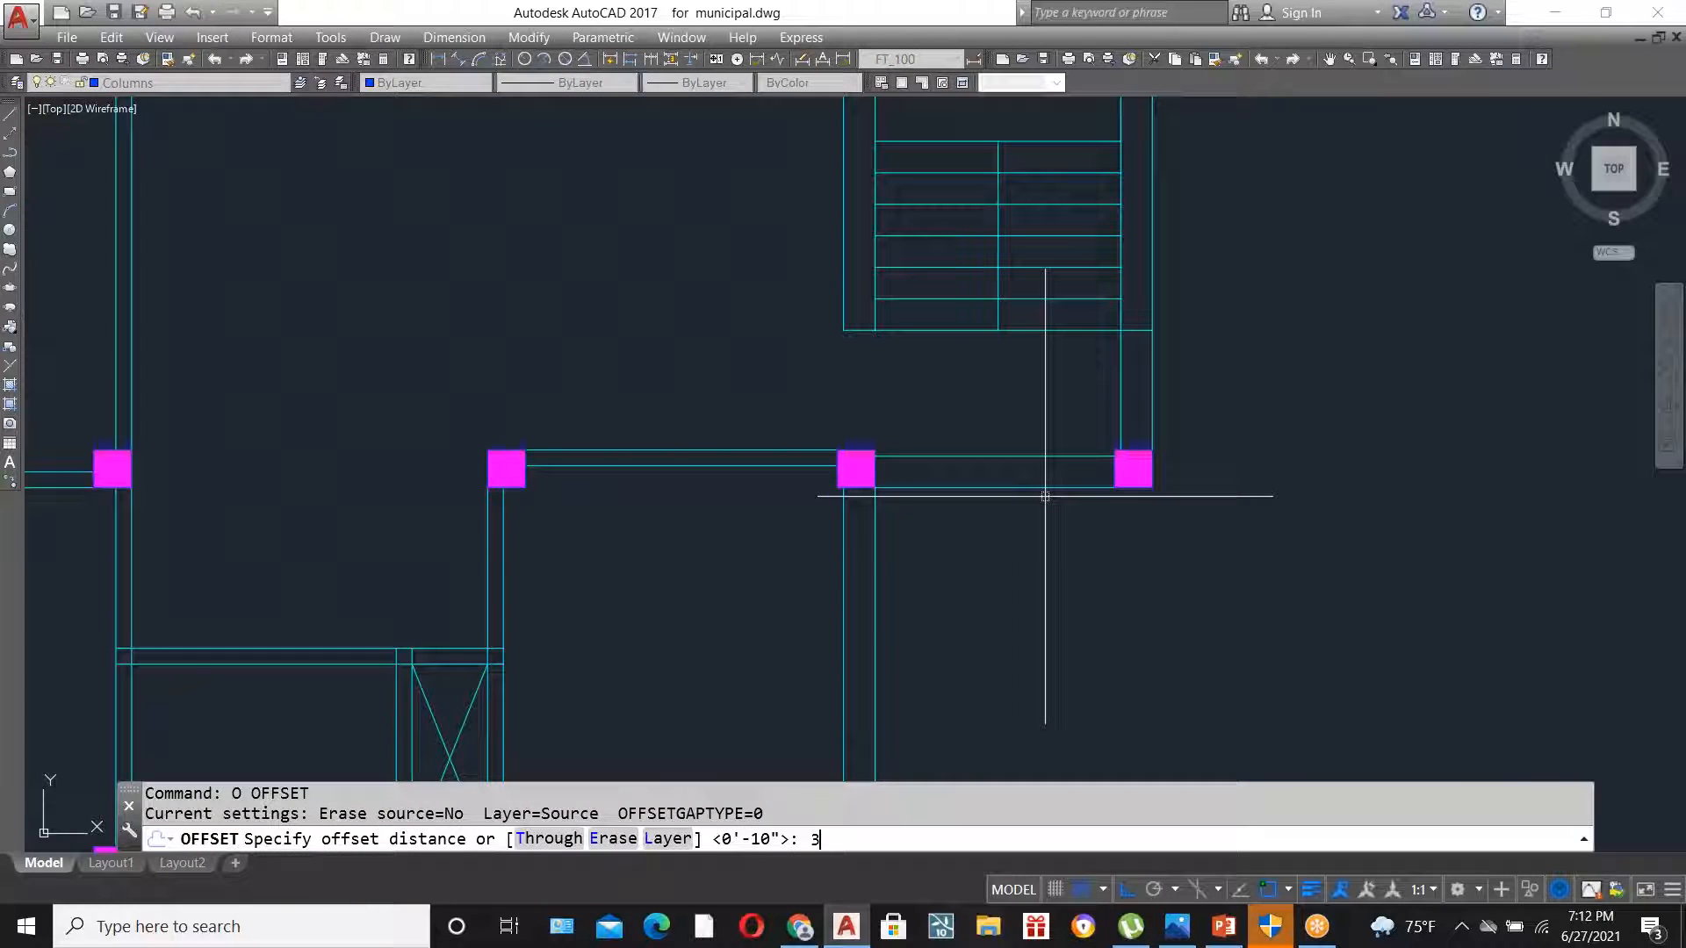
{"action": "key", "text": "Return"}
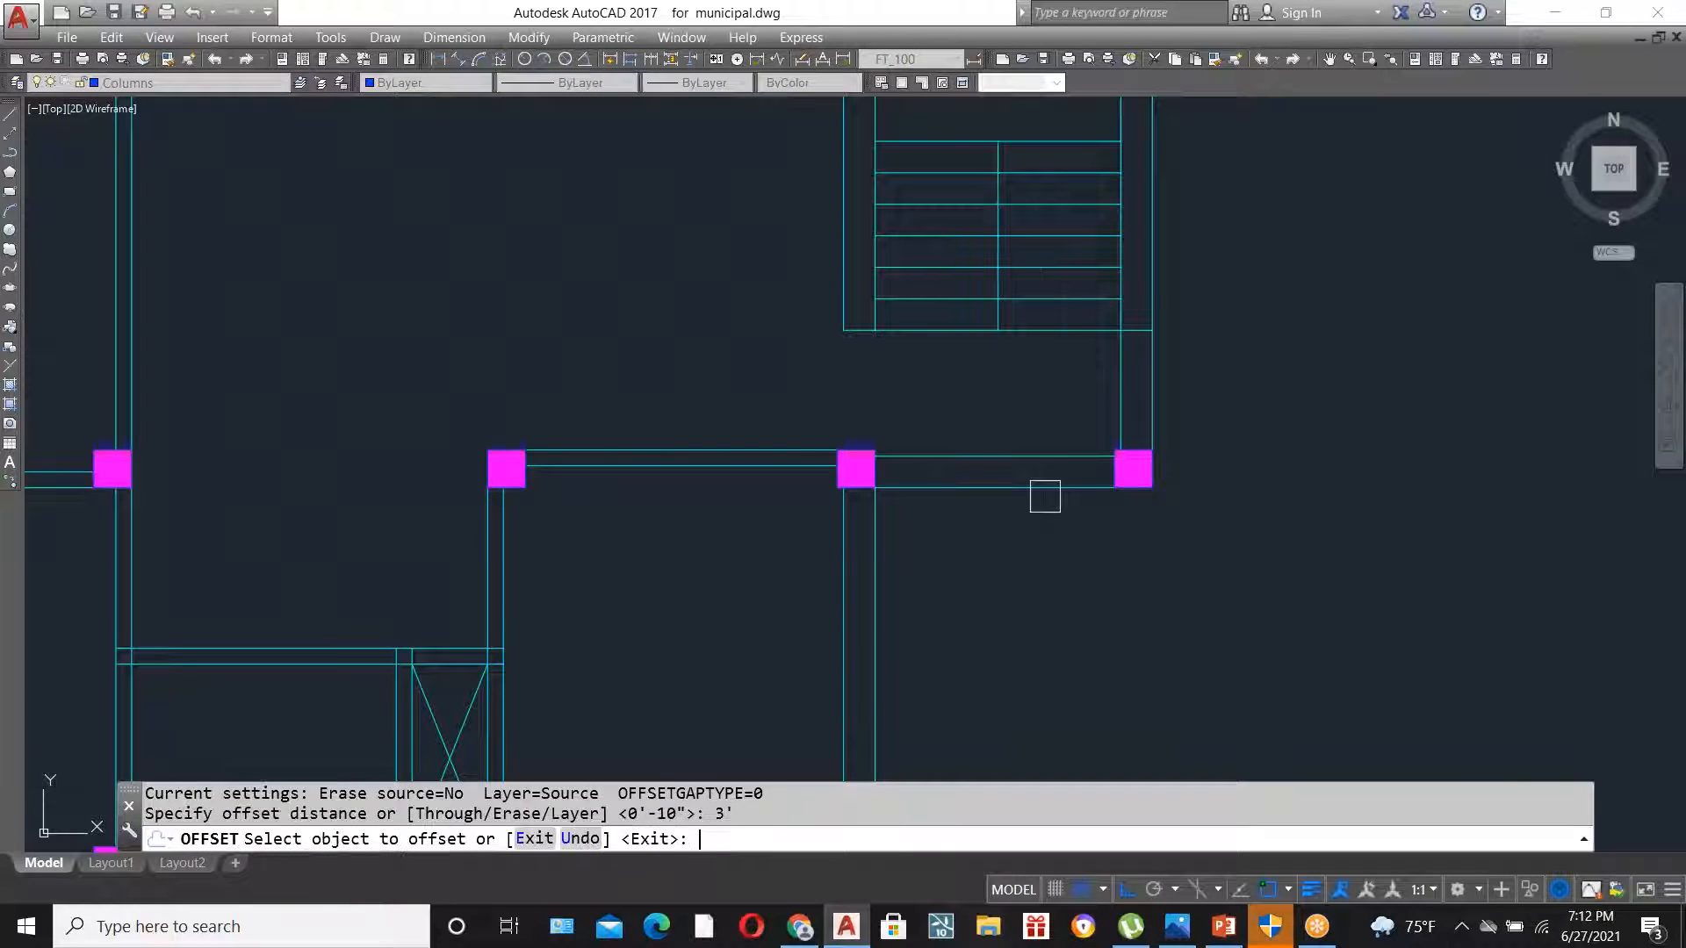
{"action": "left_click", "coordinate": [983, 488]}
{"action": "left_click", "coordinate": [986, 612]}
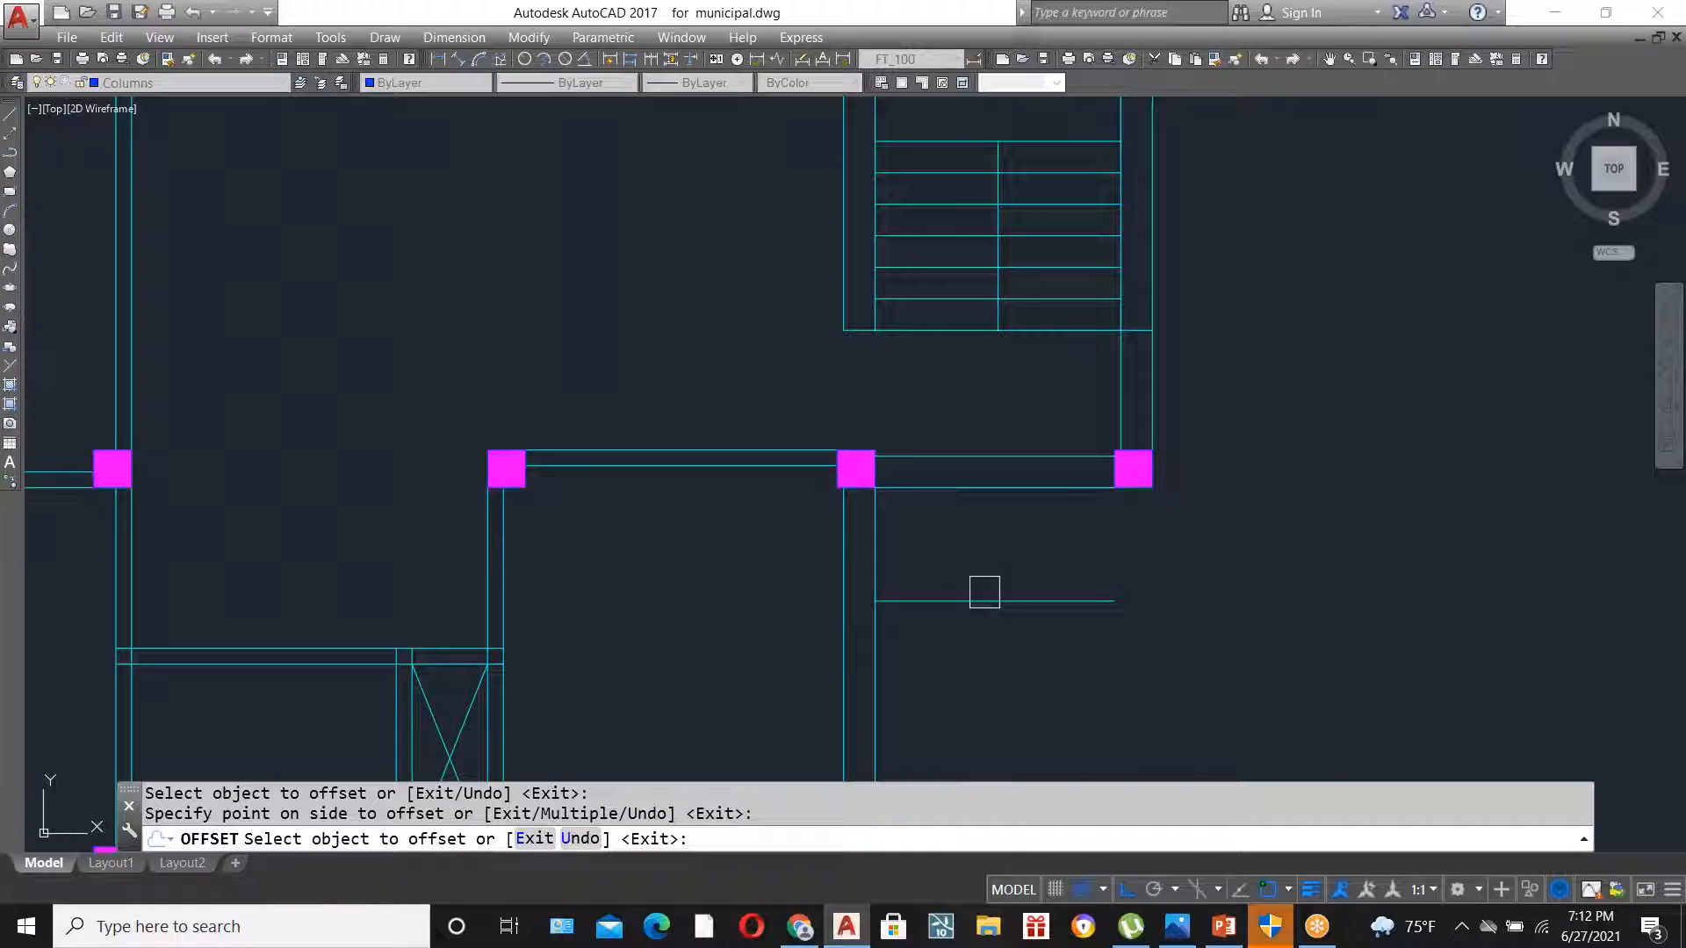
{"action": "scroll", "coordinate": [1016, 545], "scroll_direction": "down", "scroll_amount": 2}
{"action": "scroll", "coordinate": [1031, 545], "scroll_direction": "up", "scroll_amount": 2}
{"action": "key", "text": "Escape"}
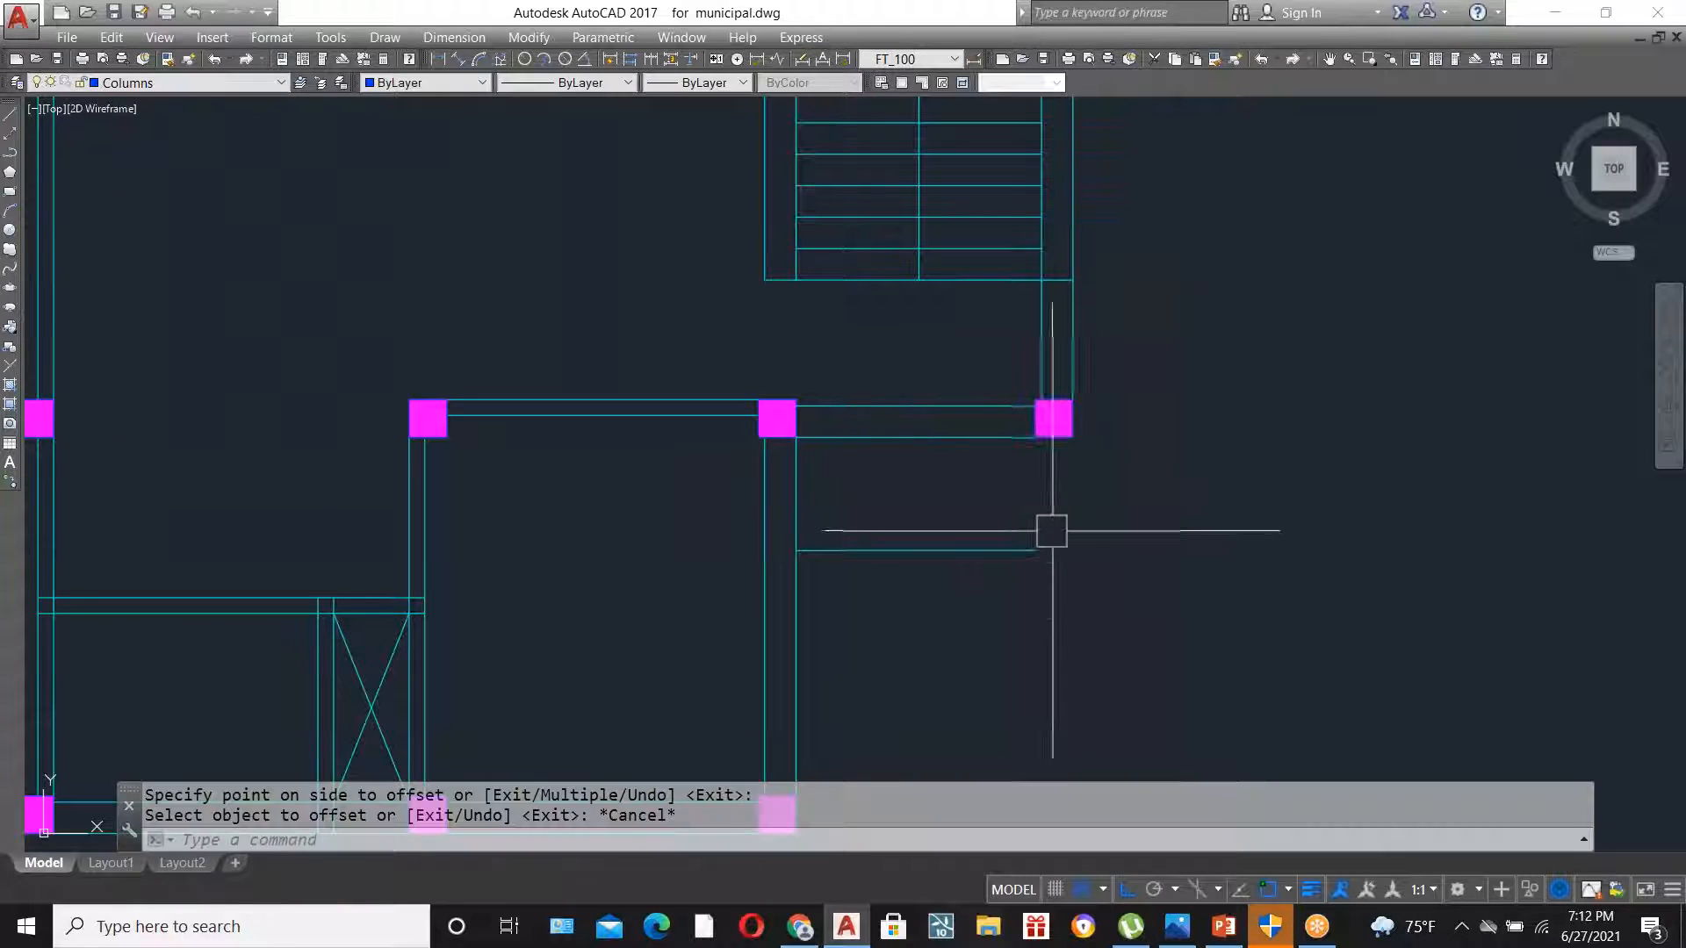
- Draw a vertical line from the detached column's outer bottom corner down to the level of the offset line
{"action": "type", "text": "l"}
{"action": "key", "text": "Return"}
{"action": "left_click", "coordinate": [1071, 436]}
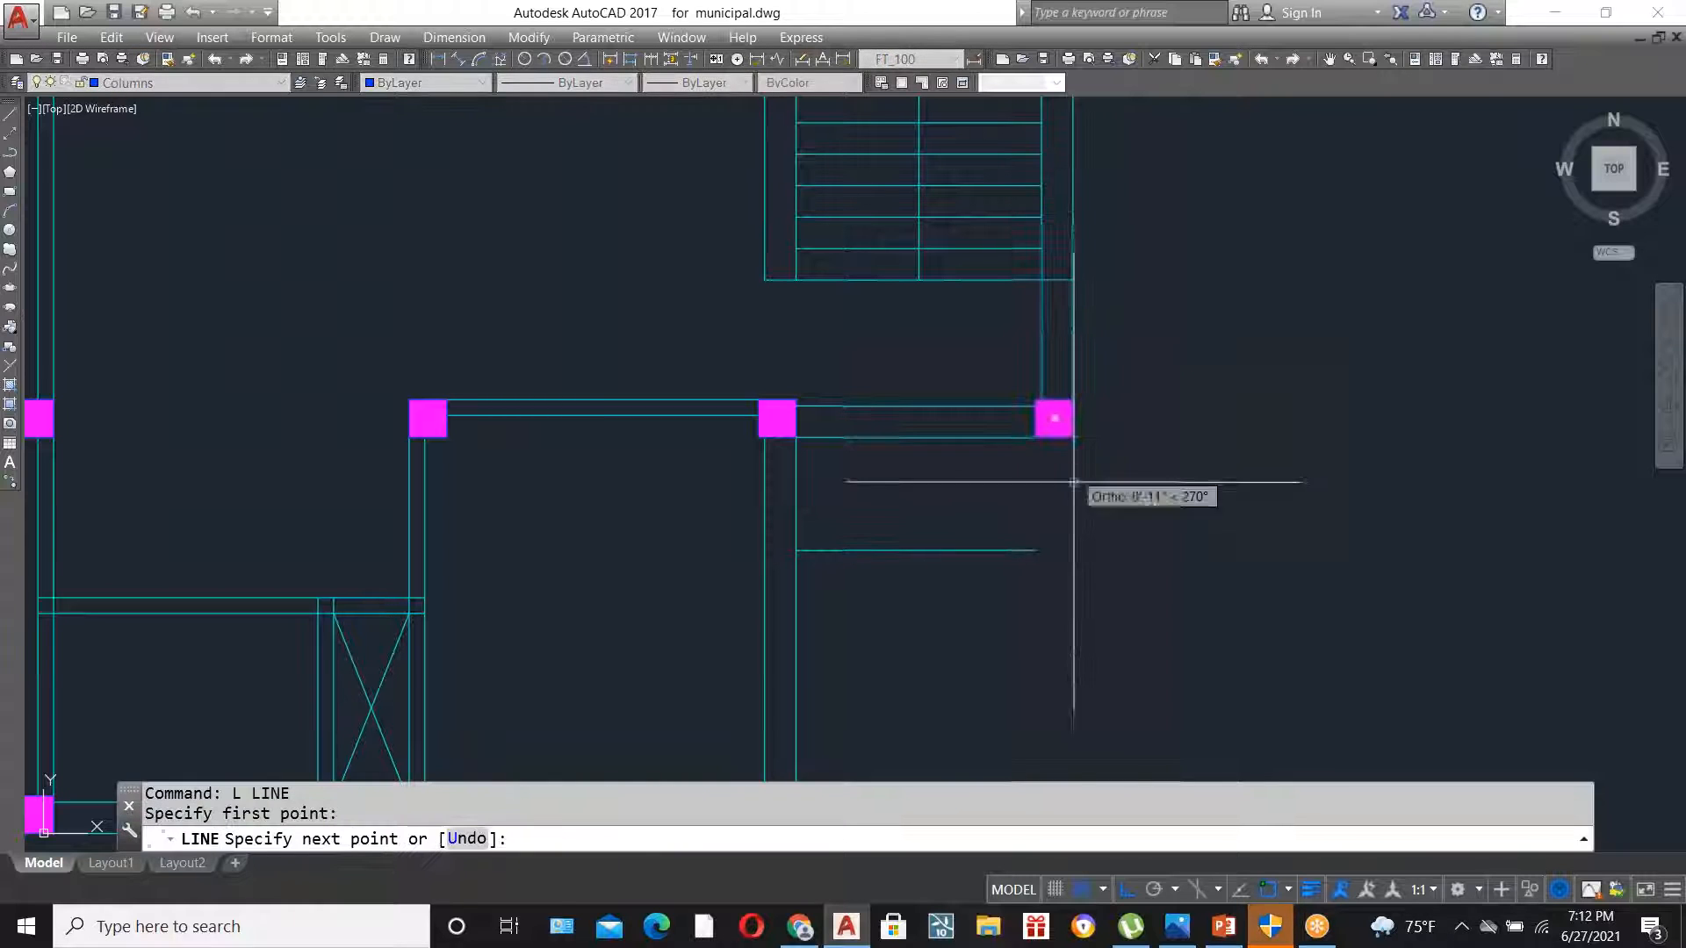
{"action": "scroll", "coordinate": [1071, 560], "scroll_direction": "up", "scroll_amount": 5}
{"action": "left_click", "coordinate": [1079, 506]}
{"action": "key", "text": "Escape"}
- Extend the offset line to meet the new vertical line and close the landing's corner
{"action": "type", "text": "ex"}
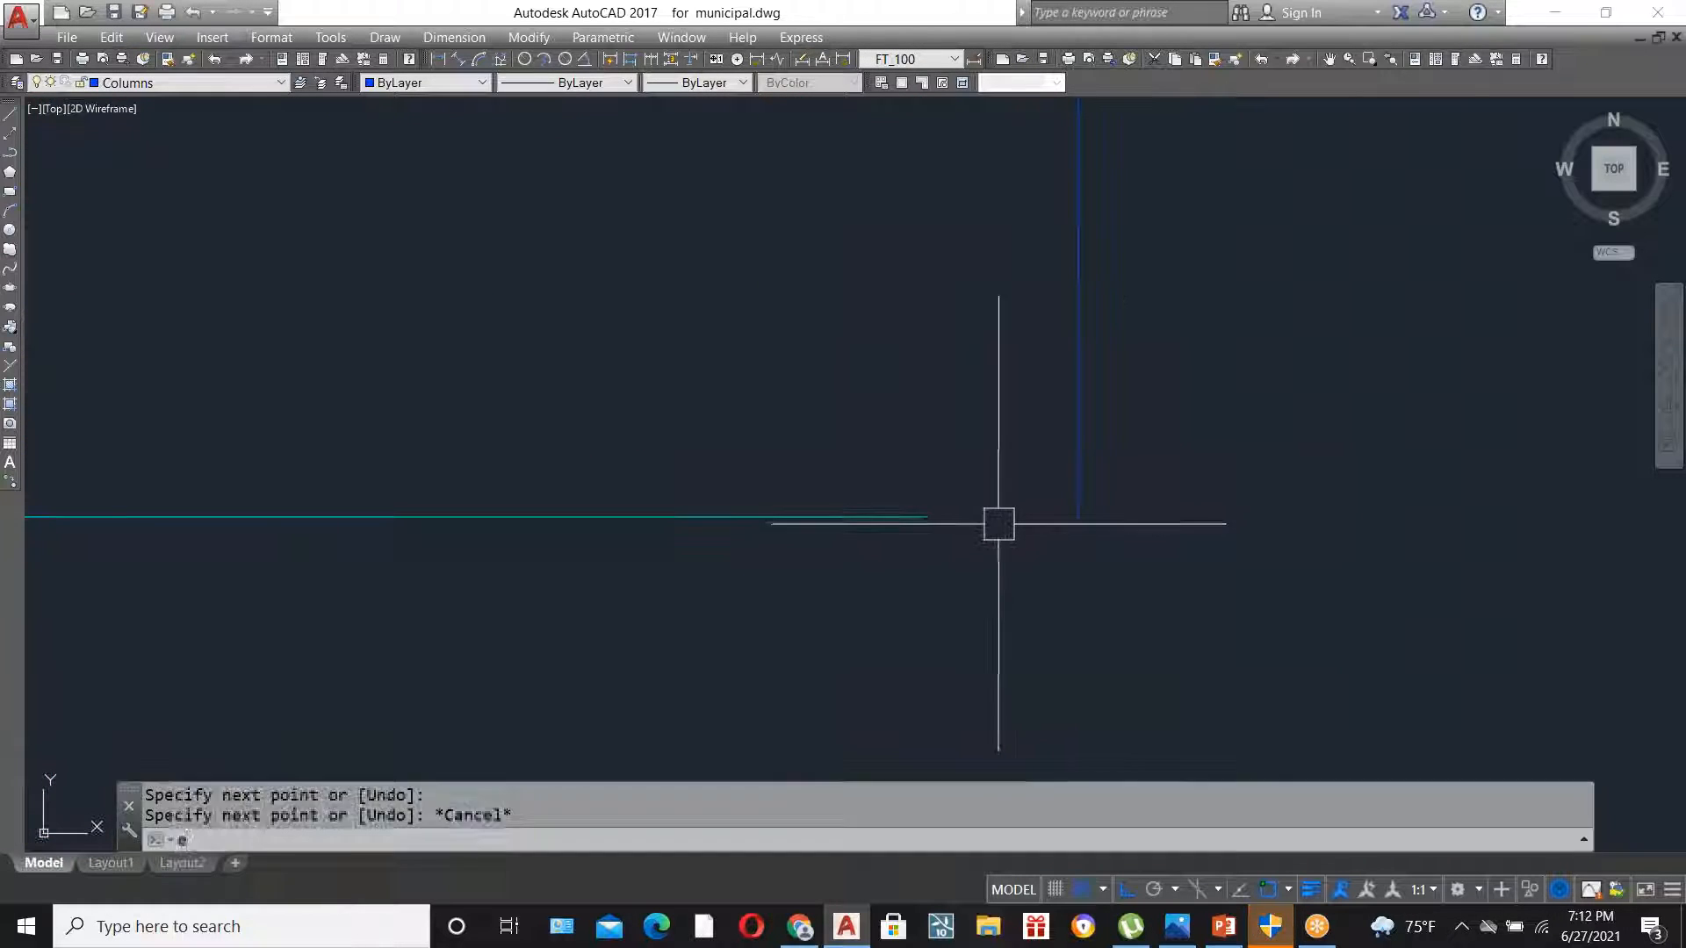
{"action": "key", "text": "Return"}
{"action": "key", "text": "Return"}
{"action": "left_click", "coordinate": [904, 516]}
{"action": "key", "text": "Escape"}
- Match the properties of the landing's vertical side line to its horizontal front line
{"action": "type", "text": "ma"}
{"action": "key", "text": "Return"}
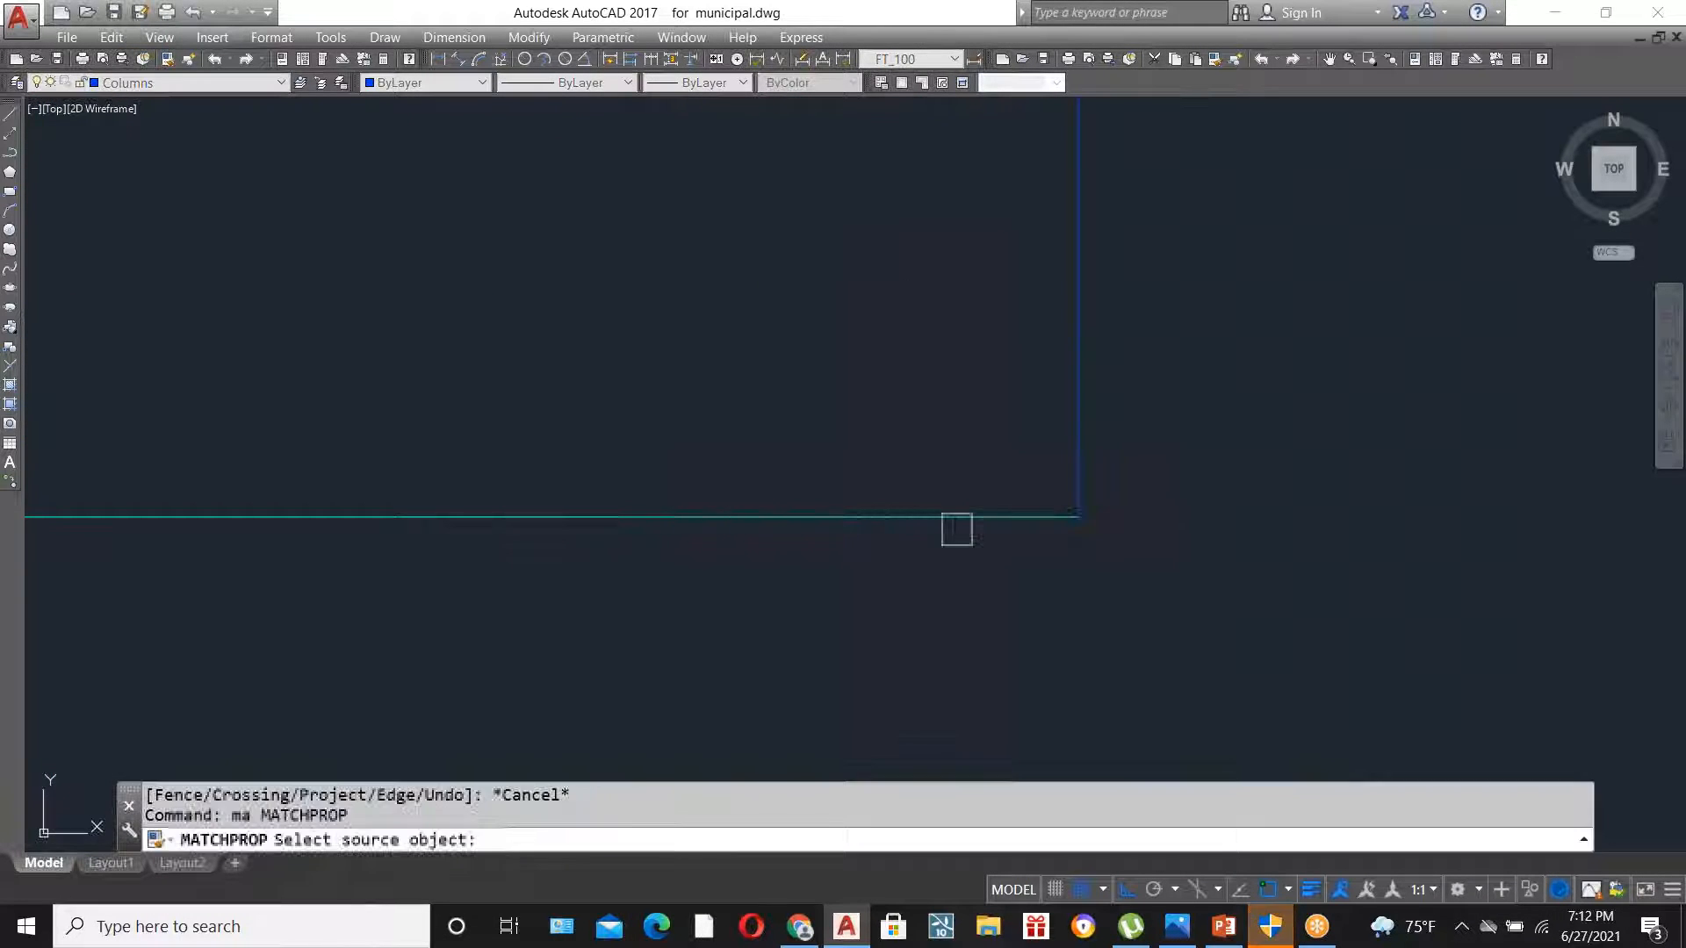
{"action": "left_click", "coordinate": [964, 510]}
{"action": "left_click", "coordinate": [1116, 580]}
{"action": "left_click", "coordinate": [1005, 496]}
{"action": "key", "text": "Escape"}
{"action": "scroll", "coordinate": [1001, 504], "scroll_direction": "down", "scroll_amount": 7}
{"action": "scroll", "coordinate": [1006, 518], "scroll_direction": "up", "scroll_amount": 2}
{"action": "scroll", "coordinate": [1006, 518], "scroll_direction": "up", "scroll_amount": 2}
{"action": "scroll", "coordinate": [982, 486], "scroll_direction": "down", "scroll_amount": 6}
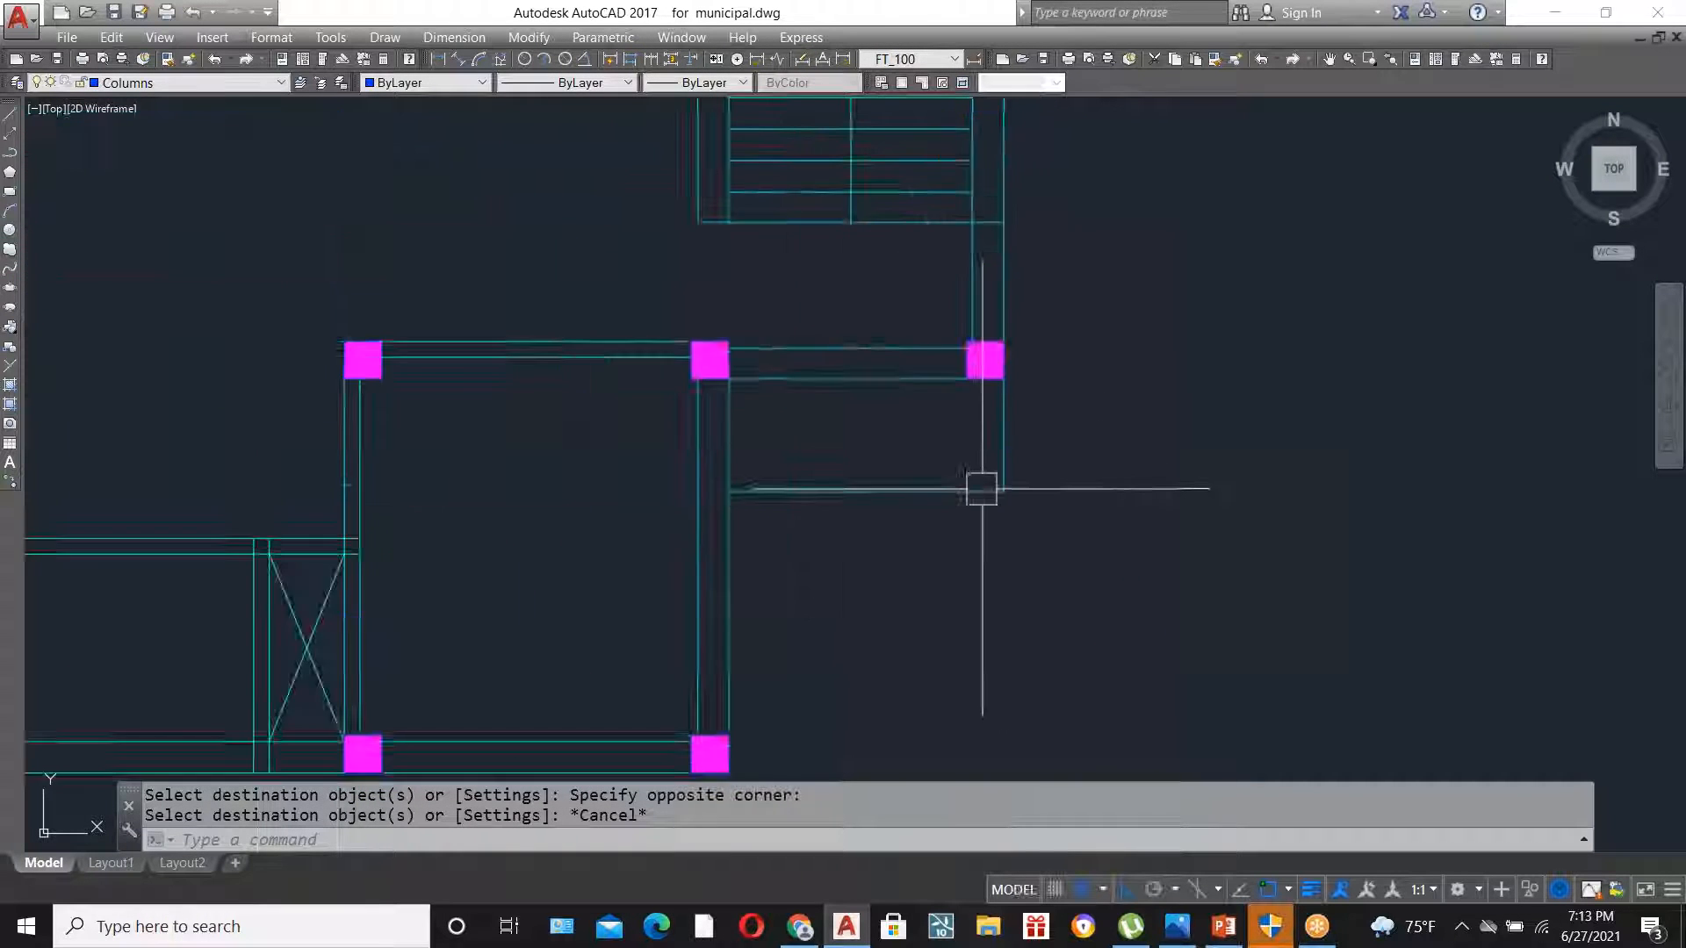
- Make the stair layer current
{"action": "left_click", "coordinate": [189, 83]}
{"action": "scroll", "coordinate": [184, 476], "scroll_direction": "down", "scroll_amount": 3}
{"action": "scroll", "coordinate": [183, 475], "scroll_direction": "down", "scroll_amount": 5}
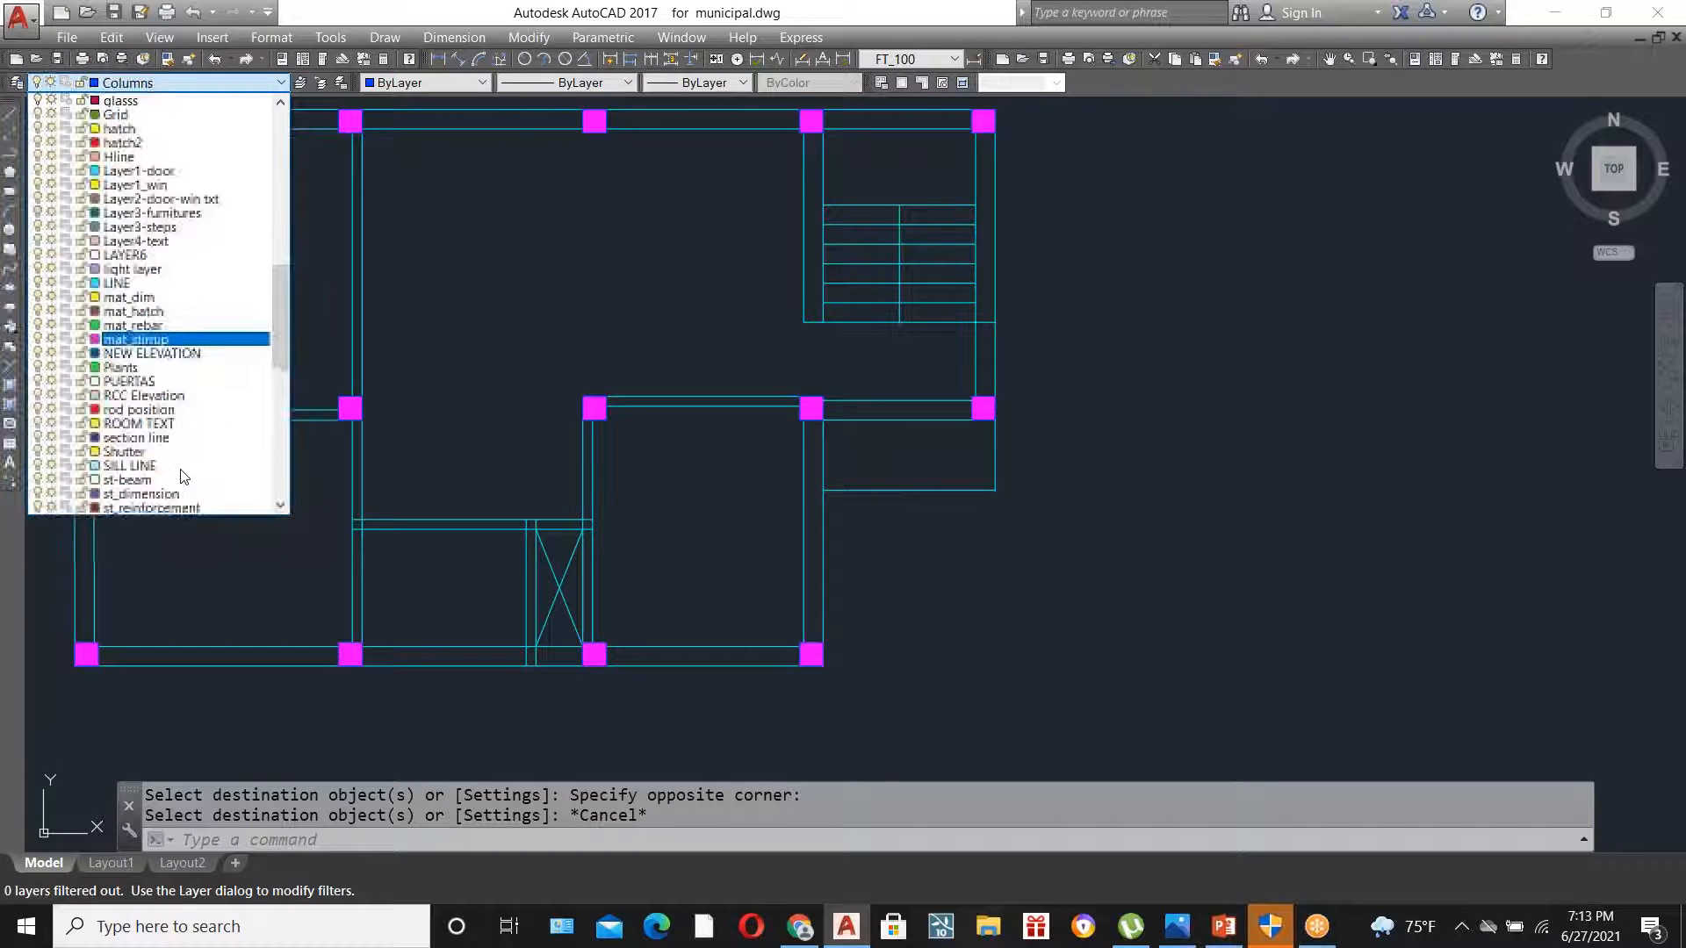
{"action": "scroll", "coordinate": [184, 476], "scroll_direction": "down", "scroll_amount": 2}
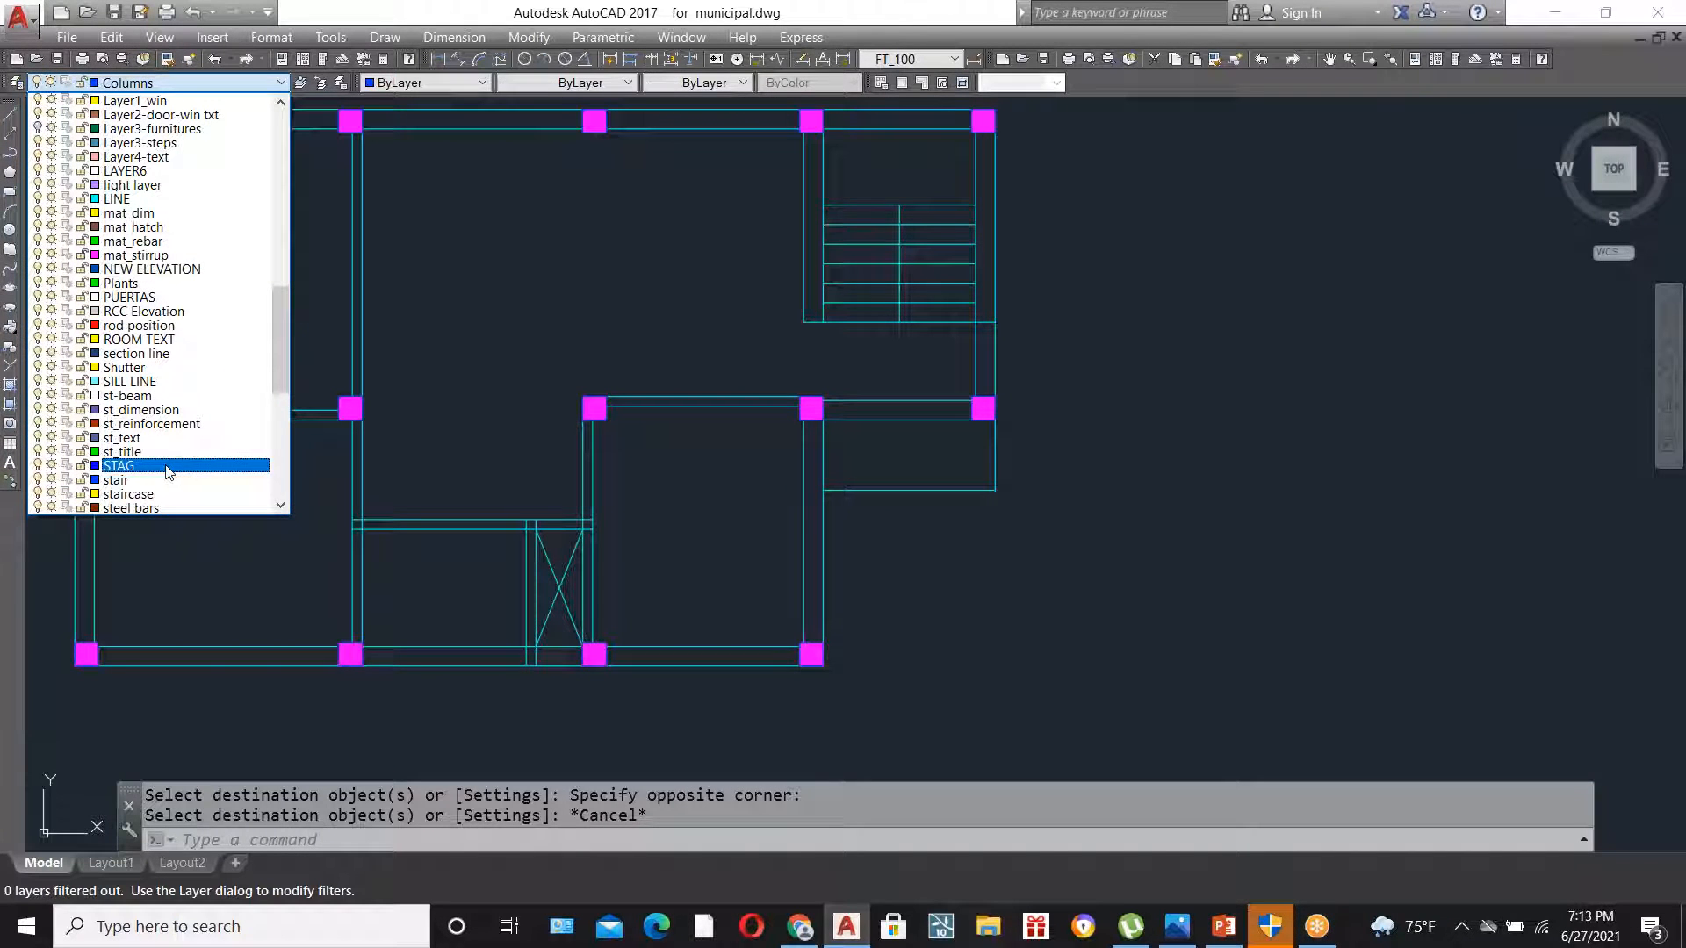
{"action": "left_click", "coordinate": [142, 481]}
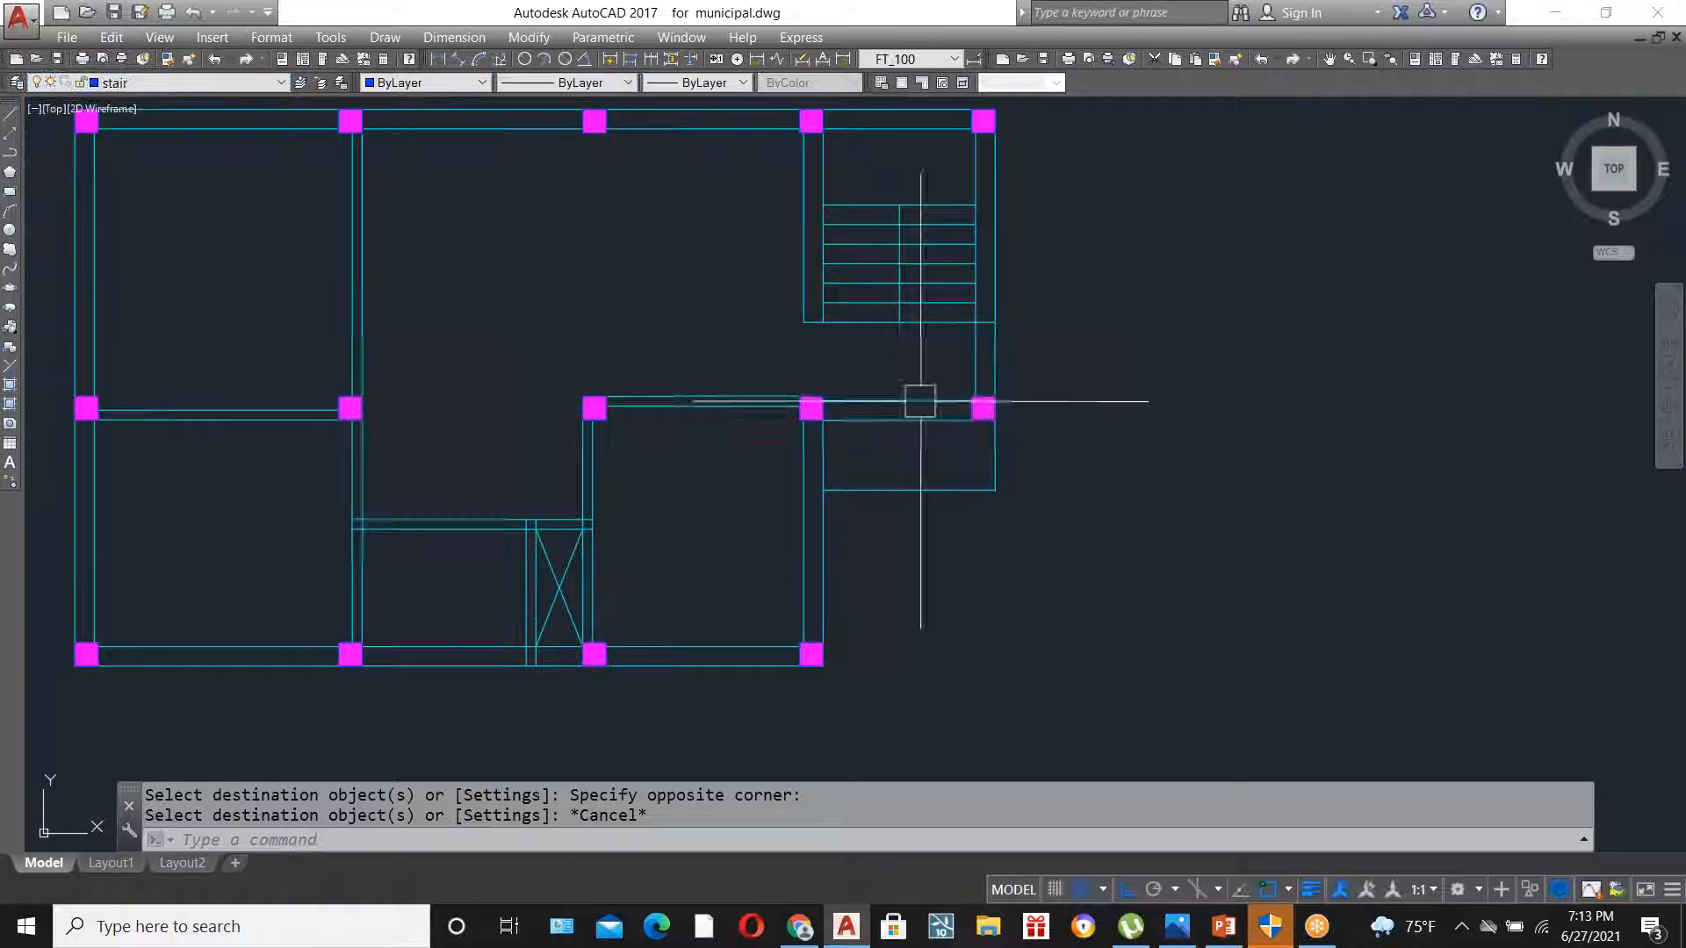
- Offset the landing's front line downward three times in succession at 10-inch spacing to form the entrance steps
{"action": "scroll", "coordinate": [997, 527], "scroll_direction": "up", "scroll_amount": 2}
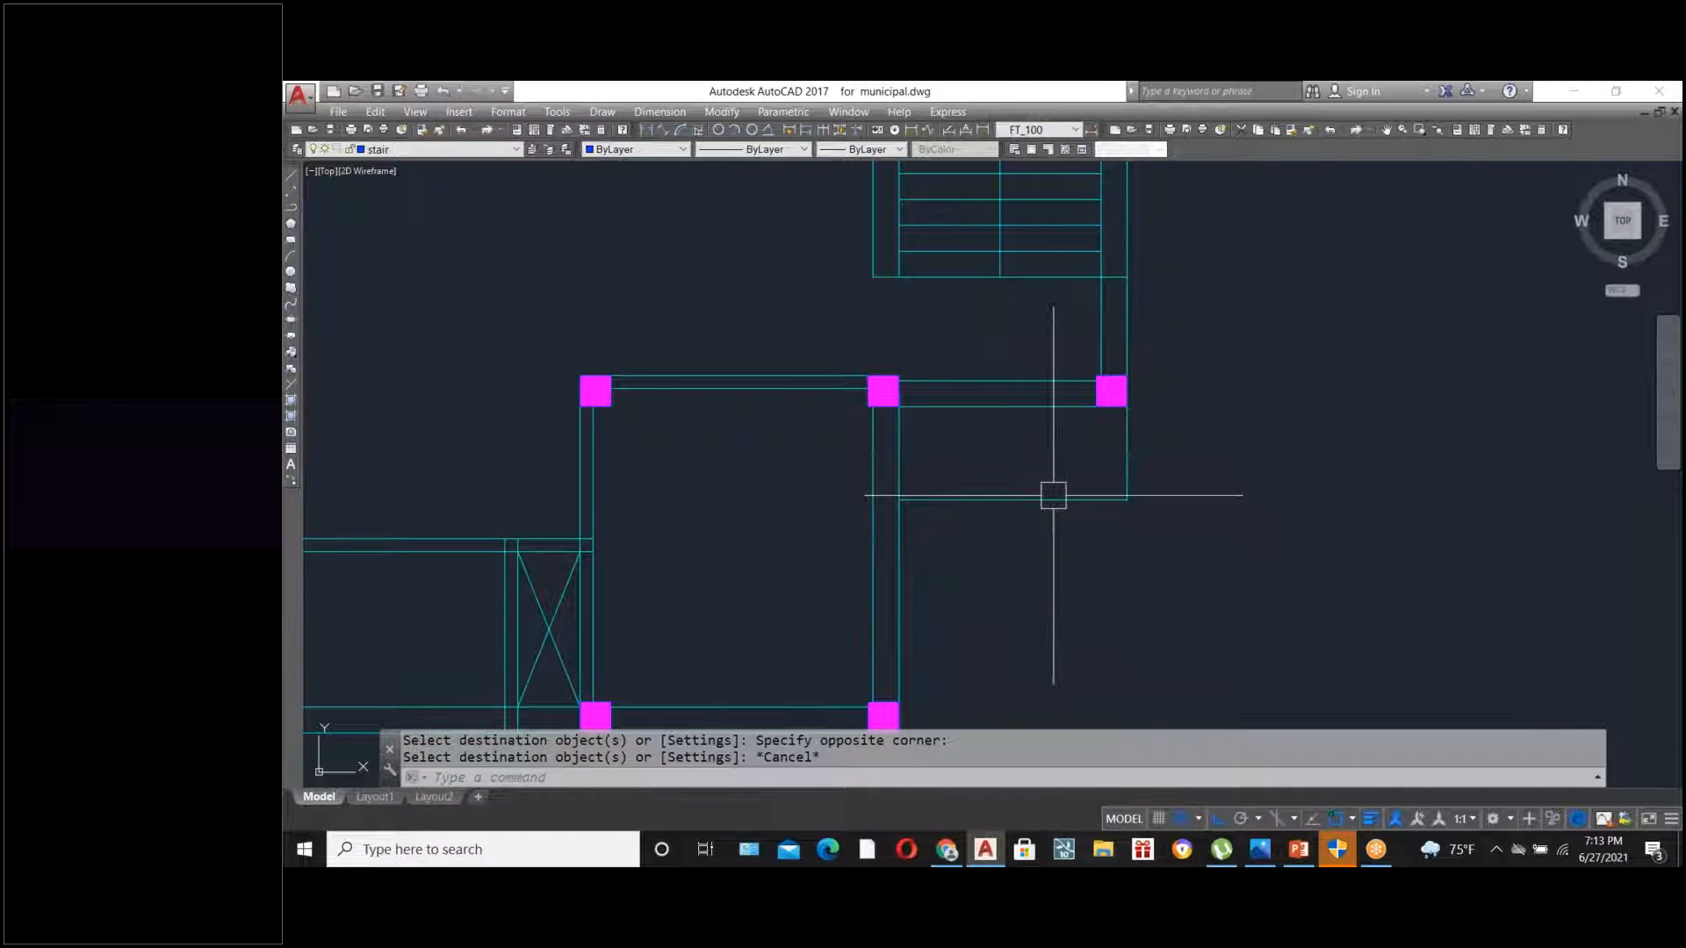
{"action": "type", "text": "o"}
{"action": "key", "text": "Return"}
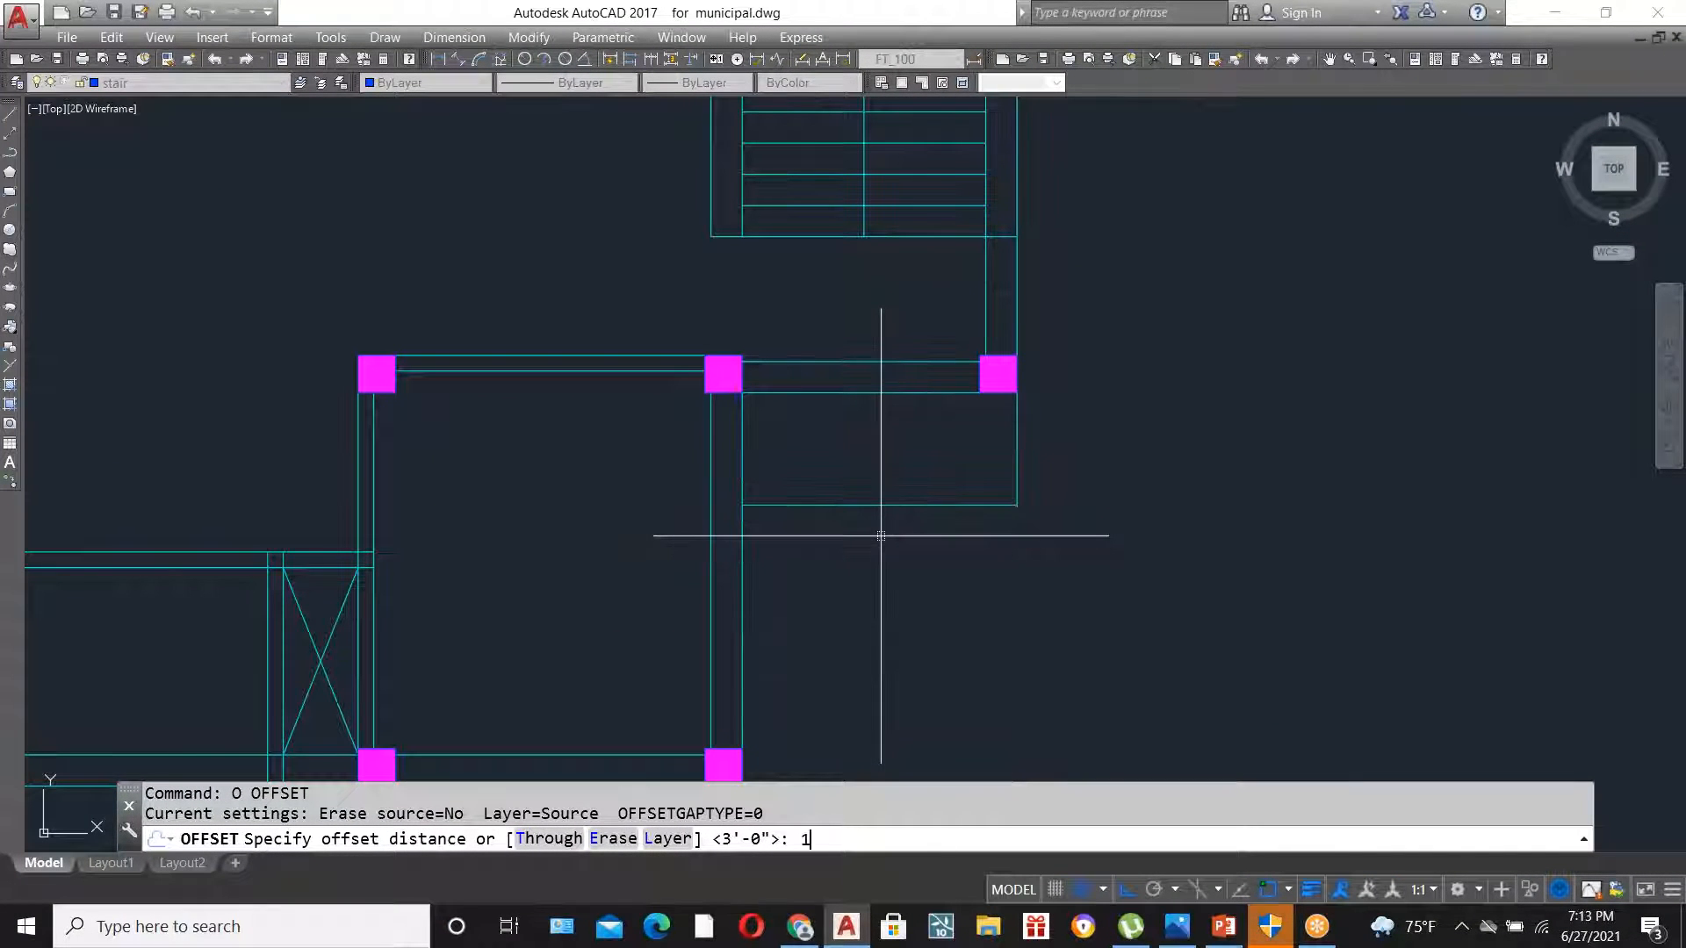
{"action": "key", "text": "Return"}
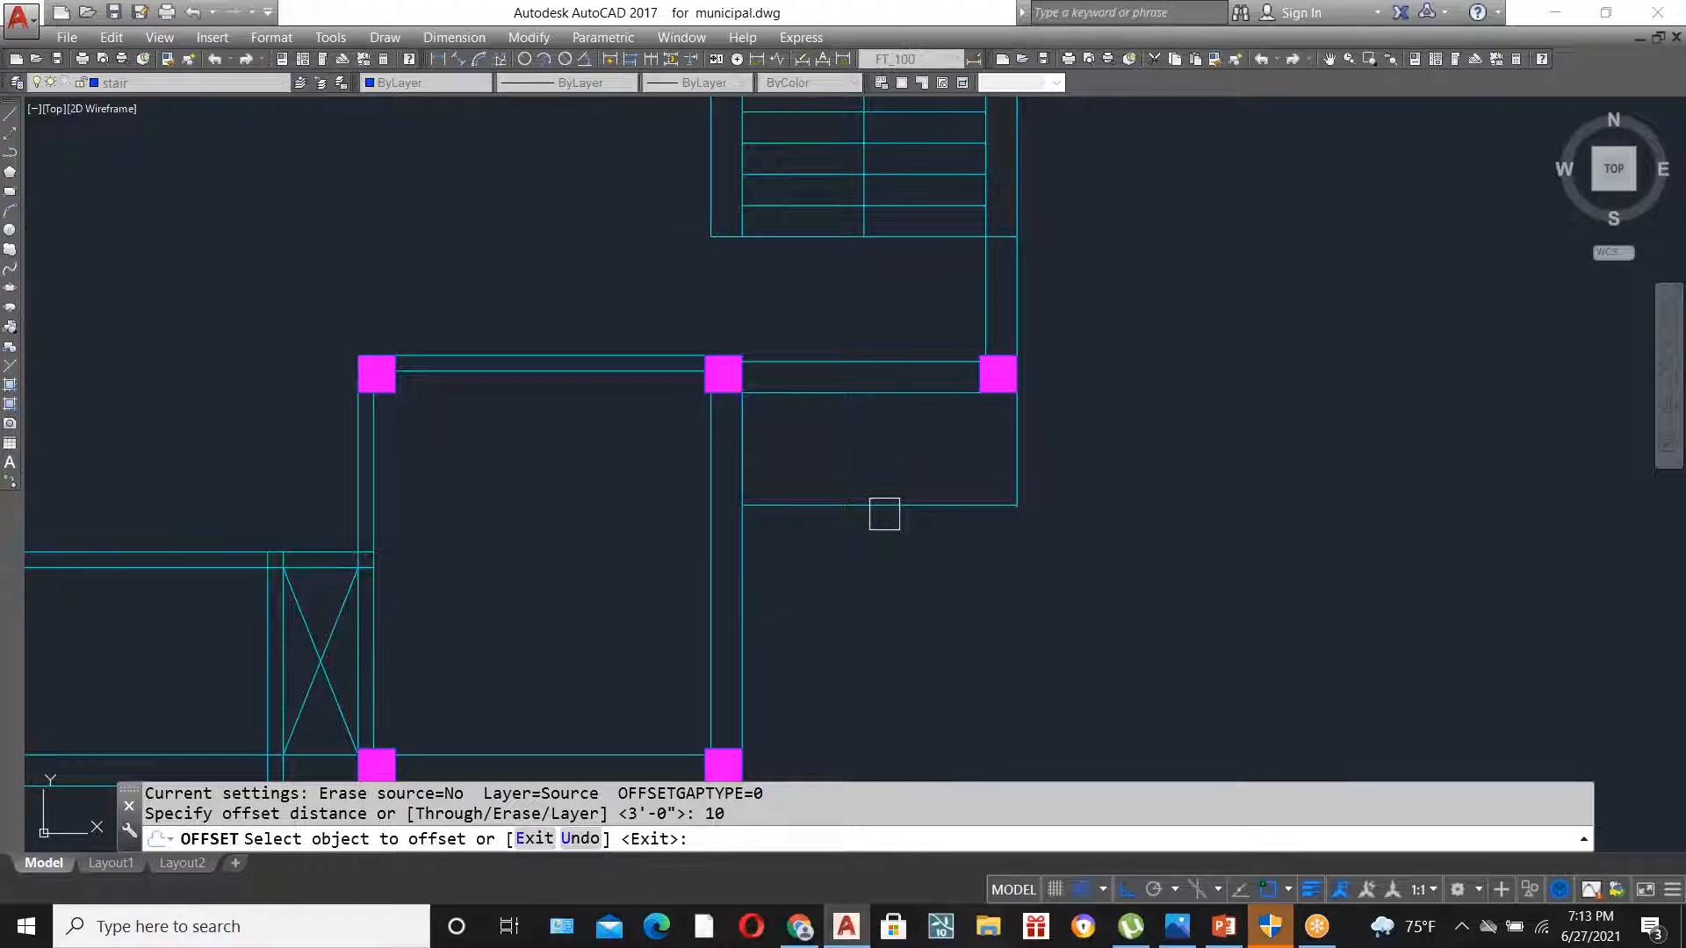
{"action": "left_click", "coordinate": [884, 507]}
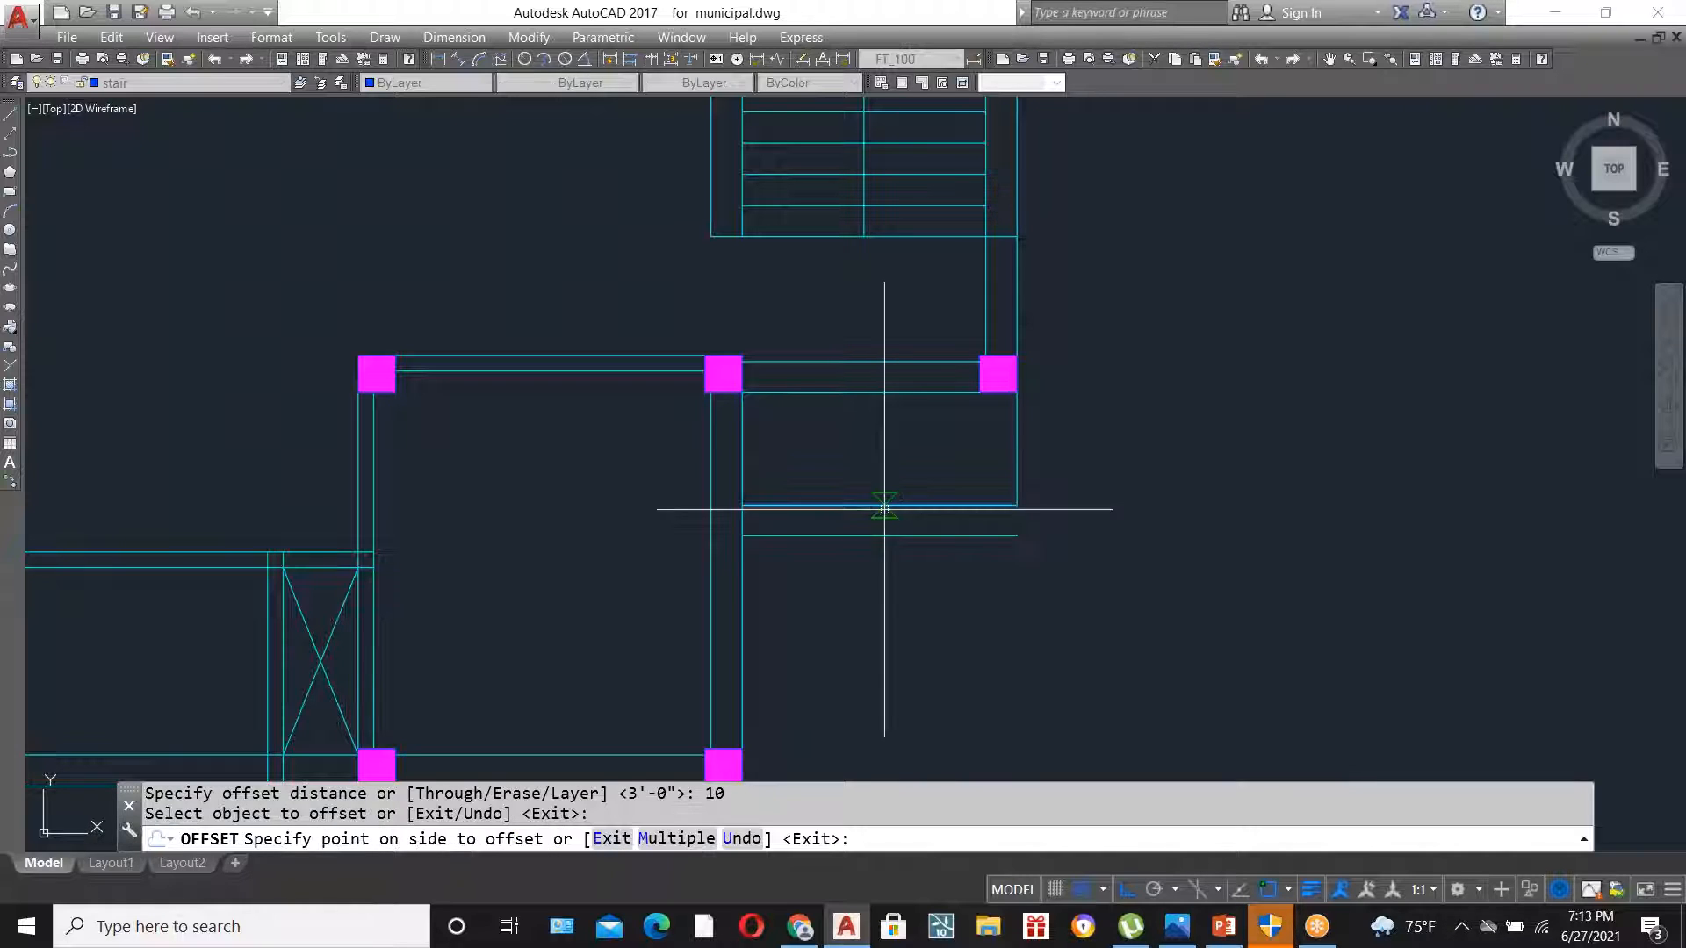
{"action": "left_click", "coordinate": [888, 599]}
{"action": "left_click", "coordinate": [878, 537]}
{"action": "left_click", "coordinate": [888, 629]}
{"action": "left_click", "coordinate": [877, 569]}
{"action": "left_click", "coordinate": [873, 640]}
{"action": "scroll", "coordinate": [1020, 568], "scroll_direction": "up", "scroll_amount": 2}
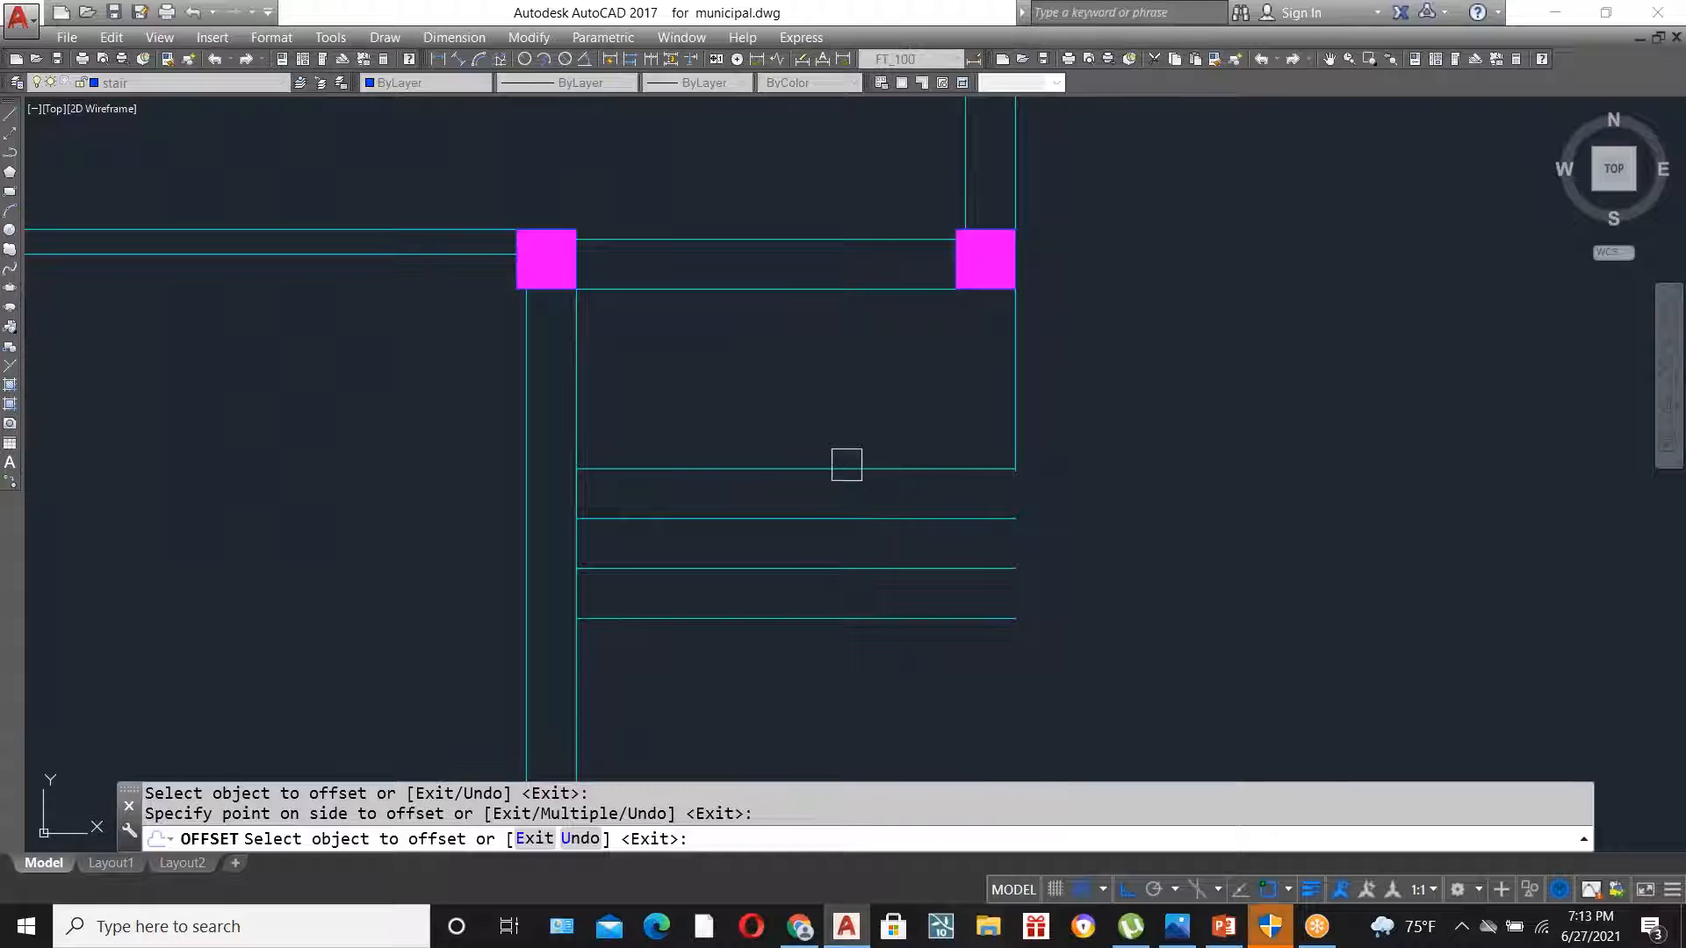
{"action": "key", "text": "Escape"}
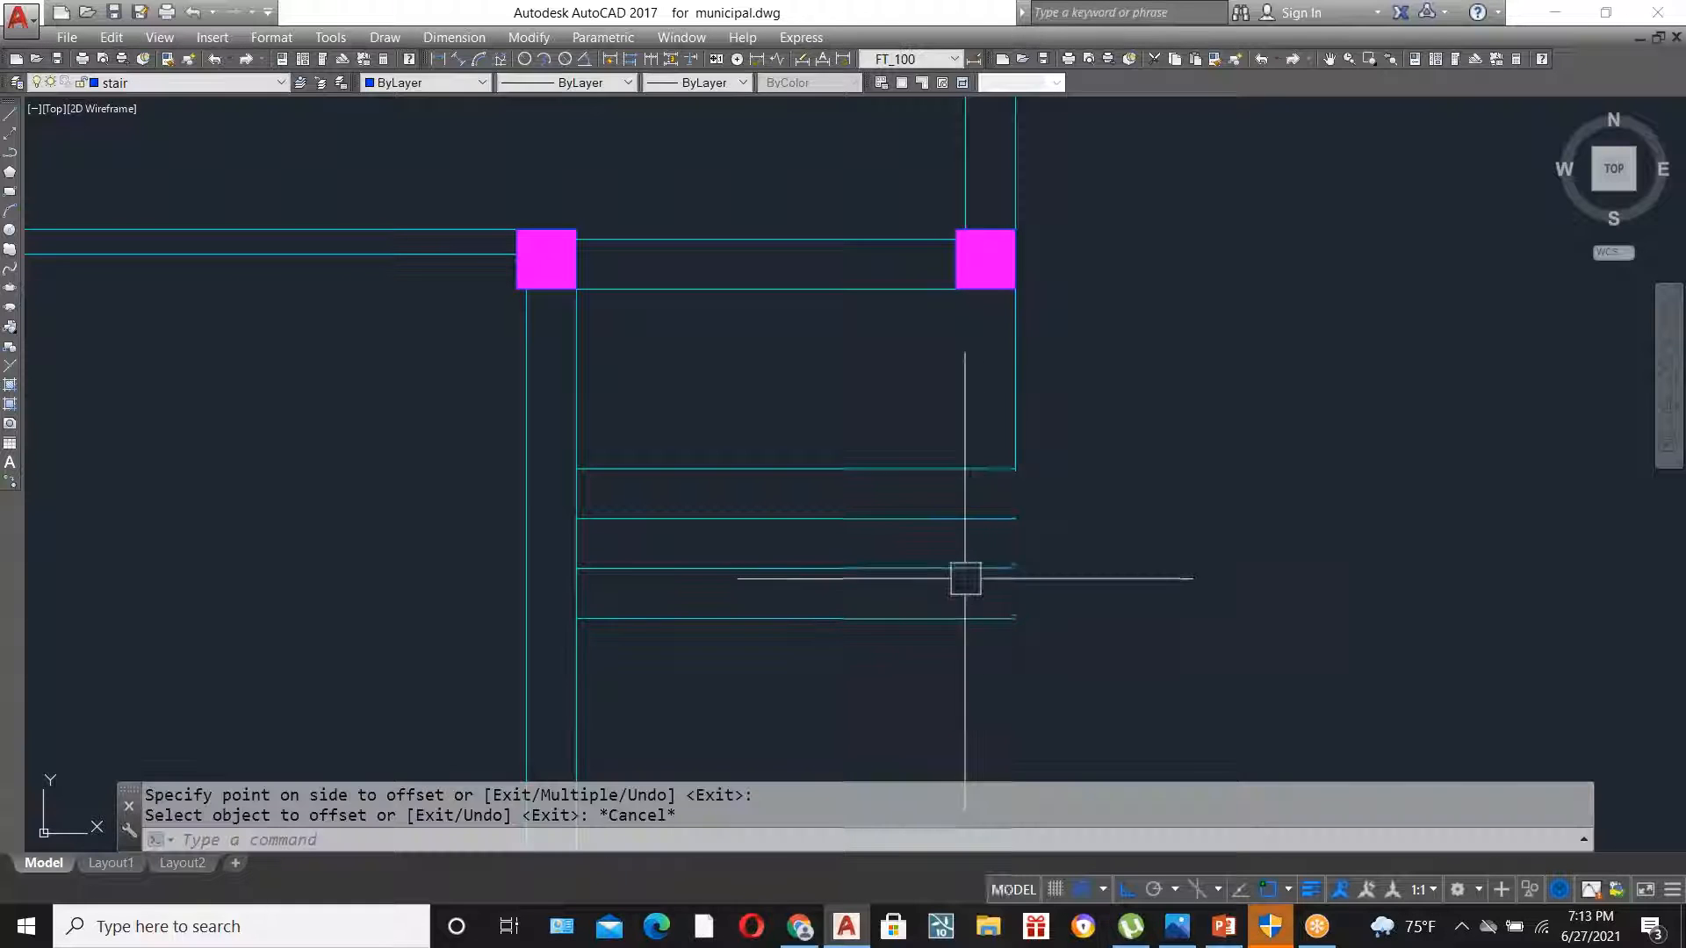
- Set the colour of the landing's side line and the four step lines to White
{"action": "left_click", "coordinate": [1054, 672]}
{"action": "left_click", "coordinate": [881, 372]}
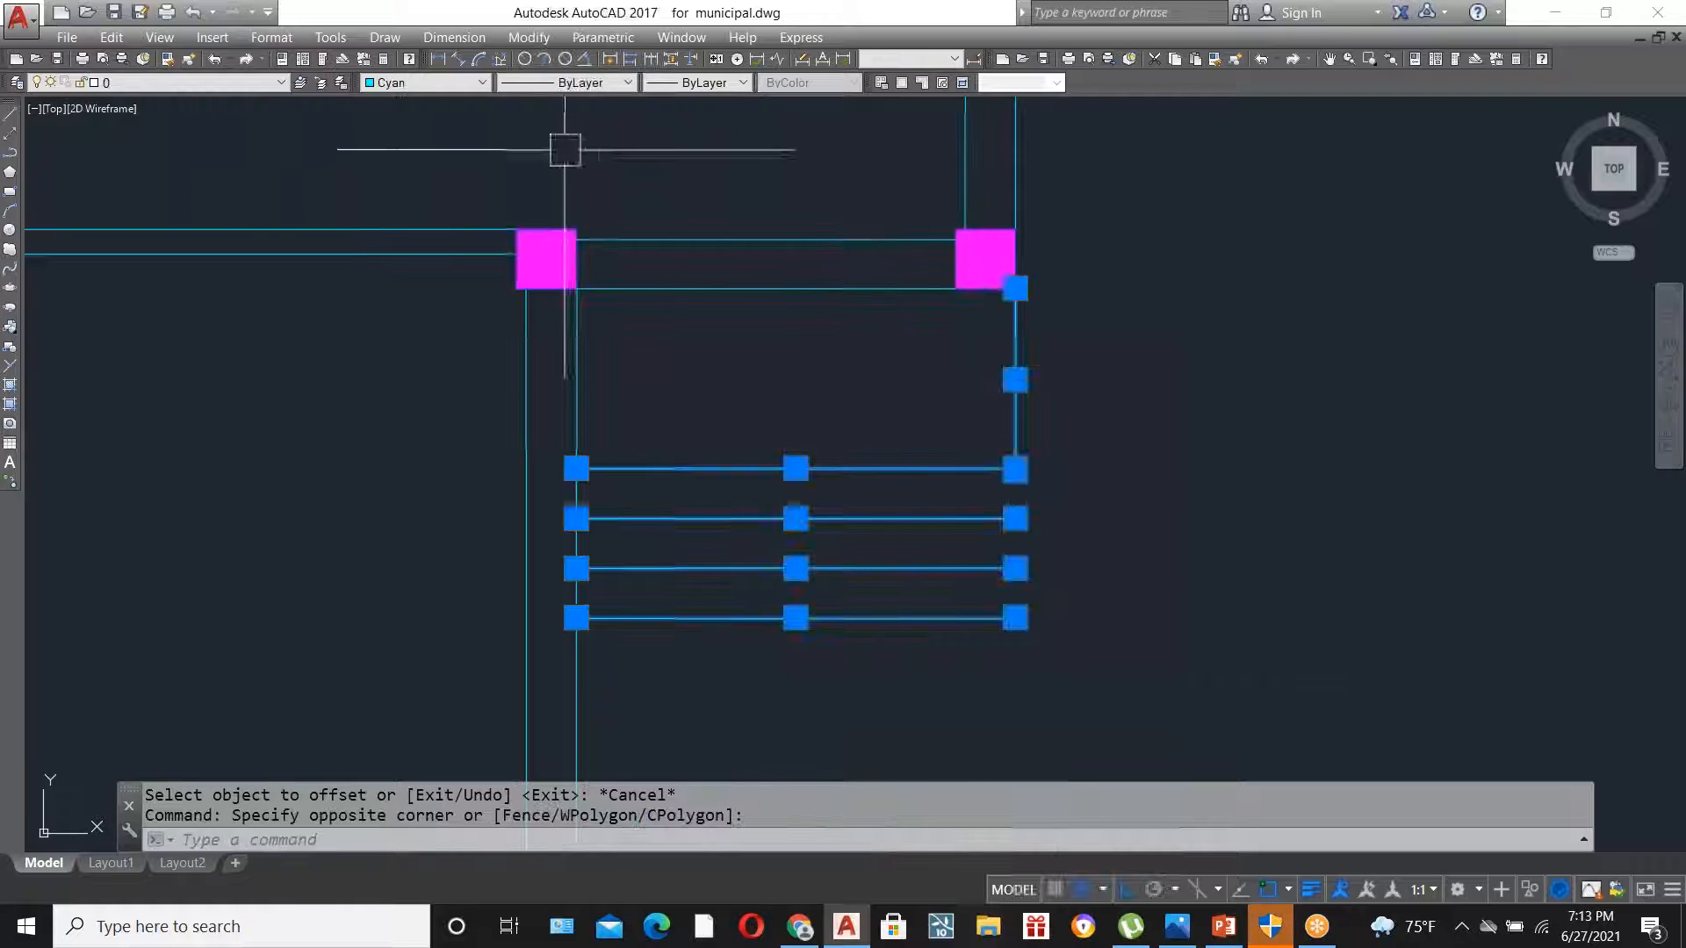
{"action": "left_click", "coordinate": [449, 82]}
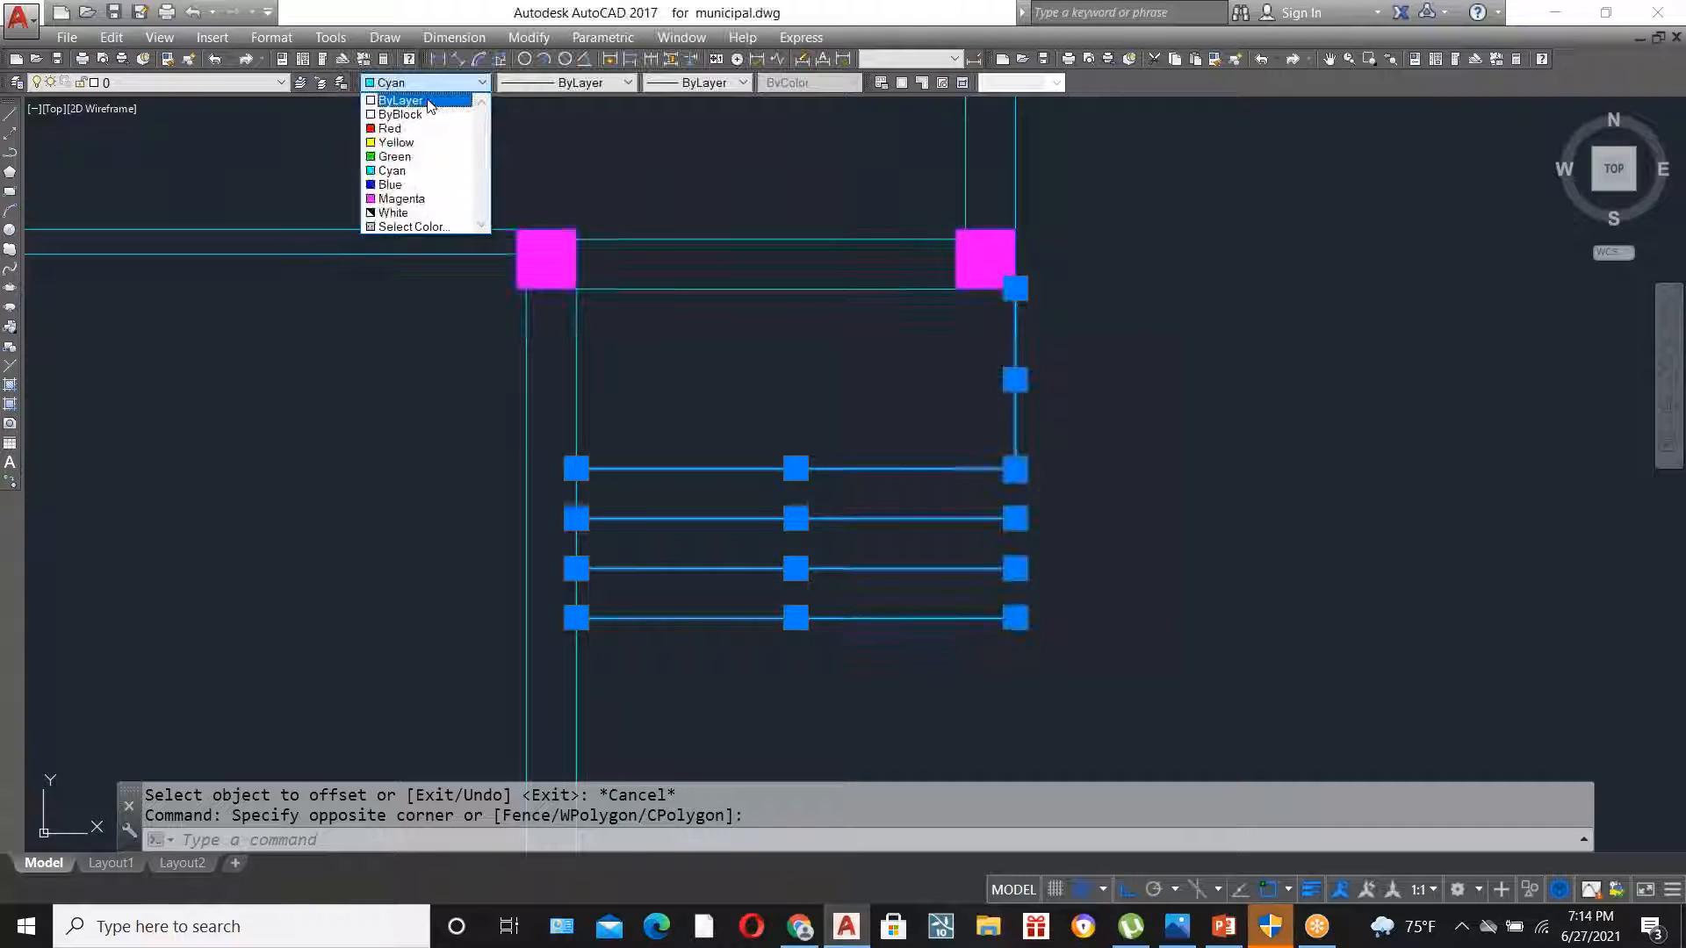
{"action": "left_click", "coordinate": [395, 213]}
{"action": "key", "text": "Escape"}
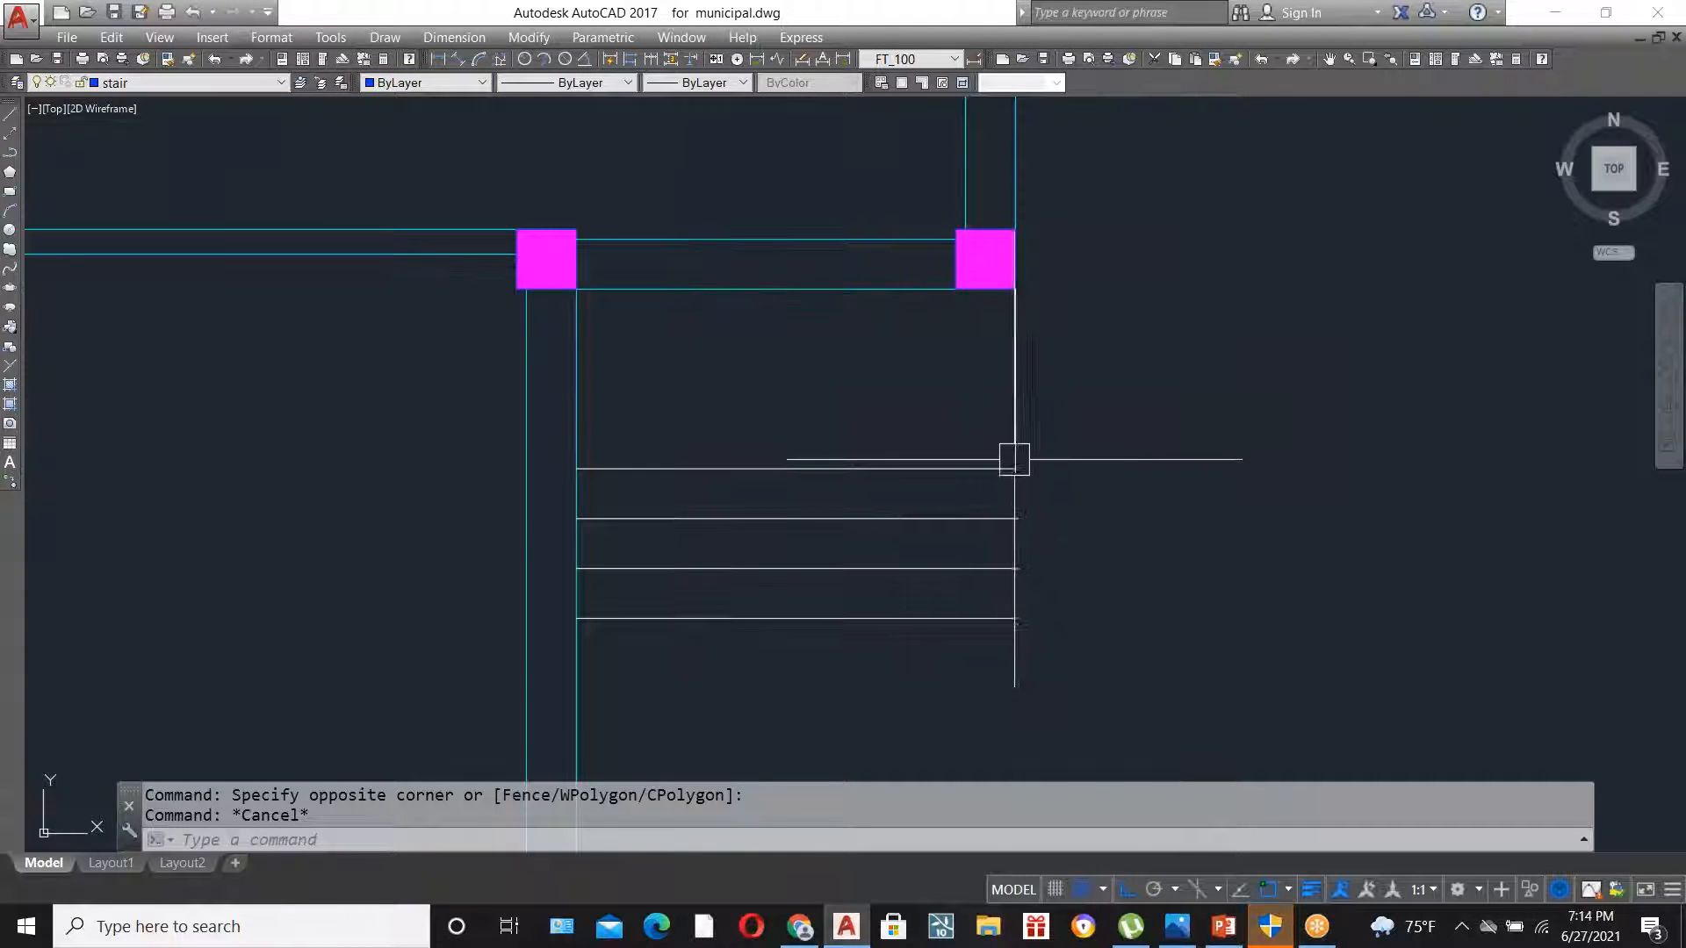
- Stretch the landing's side line down to the end of the lowest step line
{"action": "left_click", "coordinate": [1018, 428]}
{"action": "left_click", "coordinate": [1015, 471]}
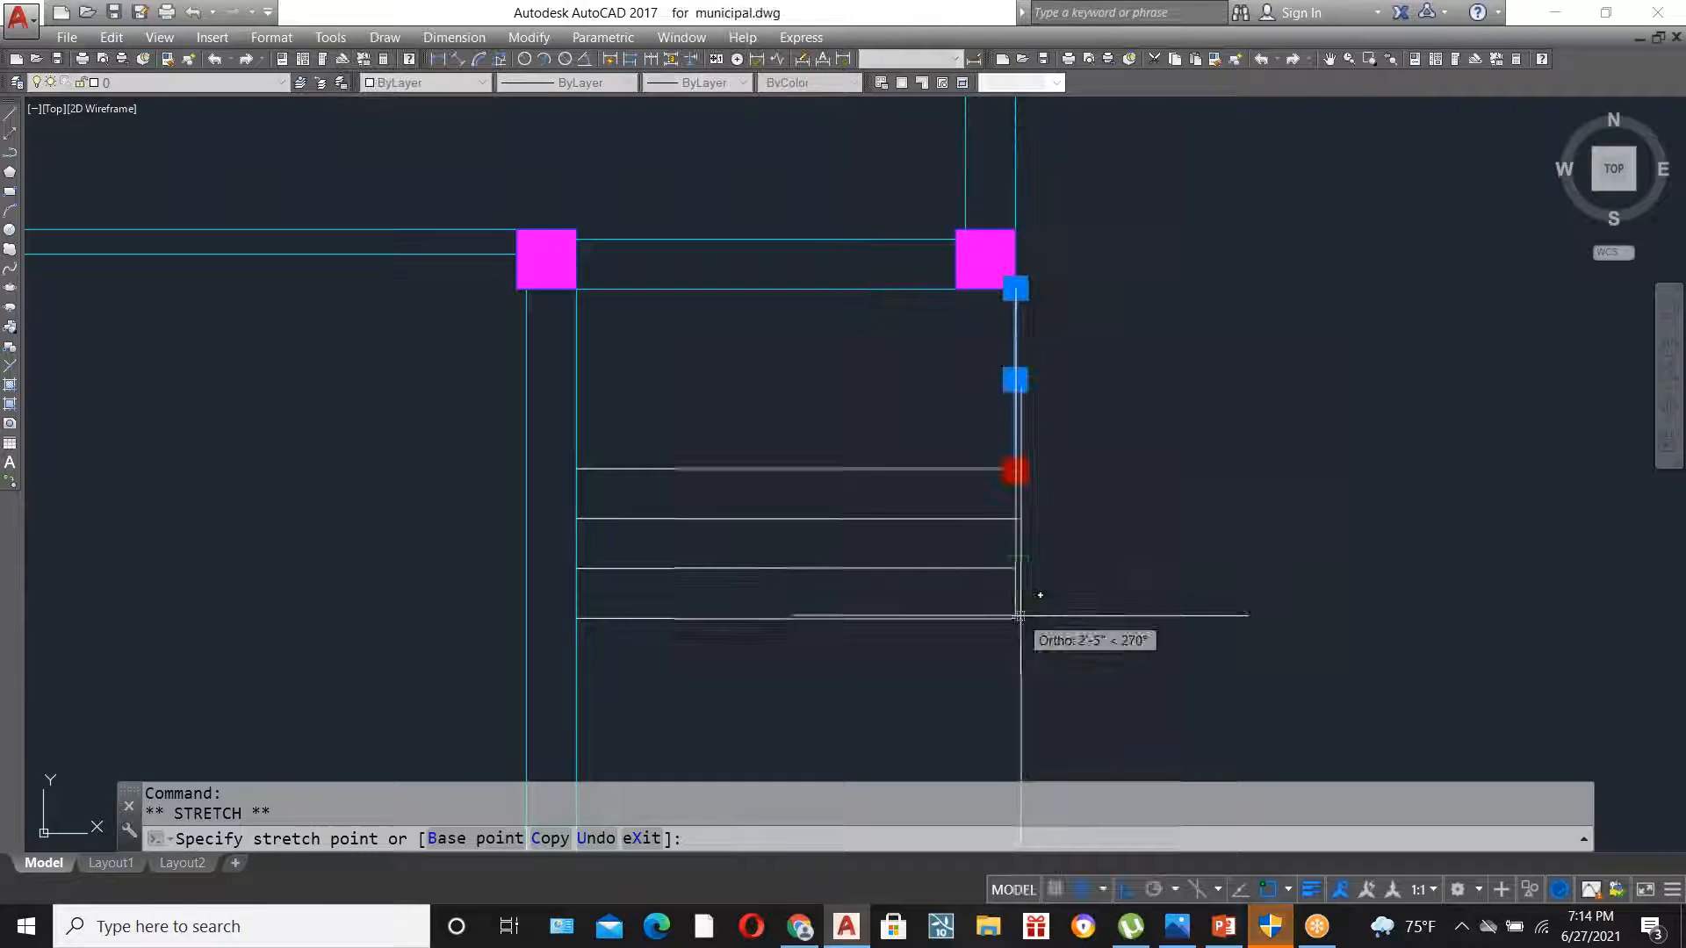
{"action": "left_click", "coordinate": [1015, 616]}
{"action": "key", "text": "Escape"}
{"action": "scroll", "coordinate": [914, 410], "scroll_direction": "down", "scroll_amount": 2}
{"action": "scroll", "coordinate": [914, 410], "scroll_direction": "down", "scroll_amount": 3}
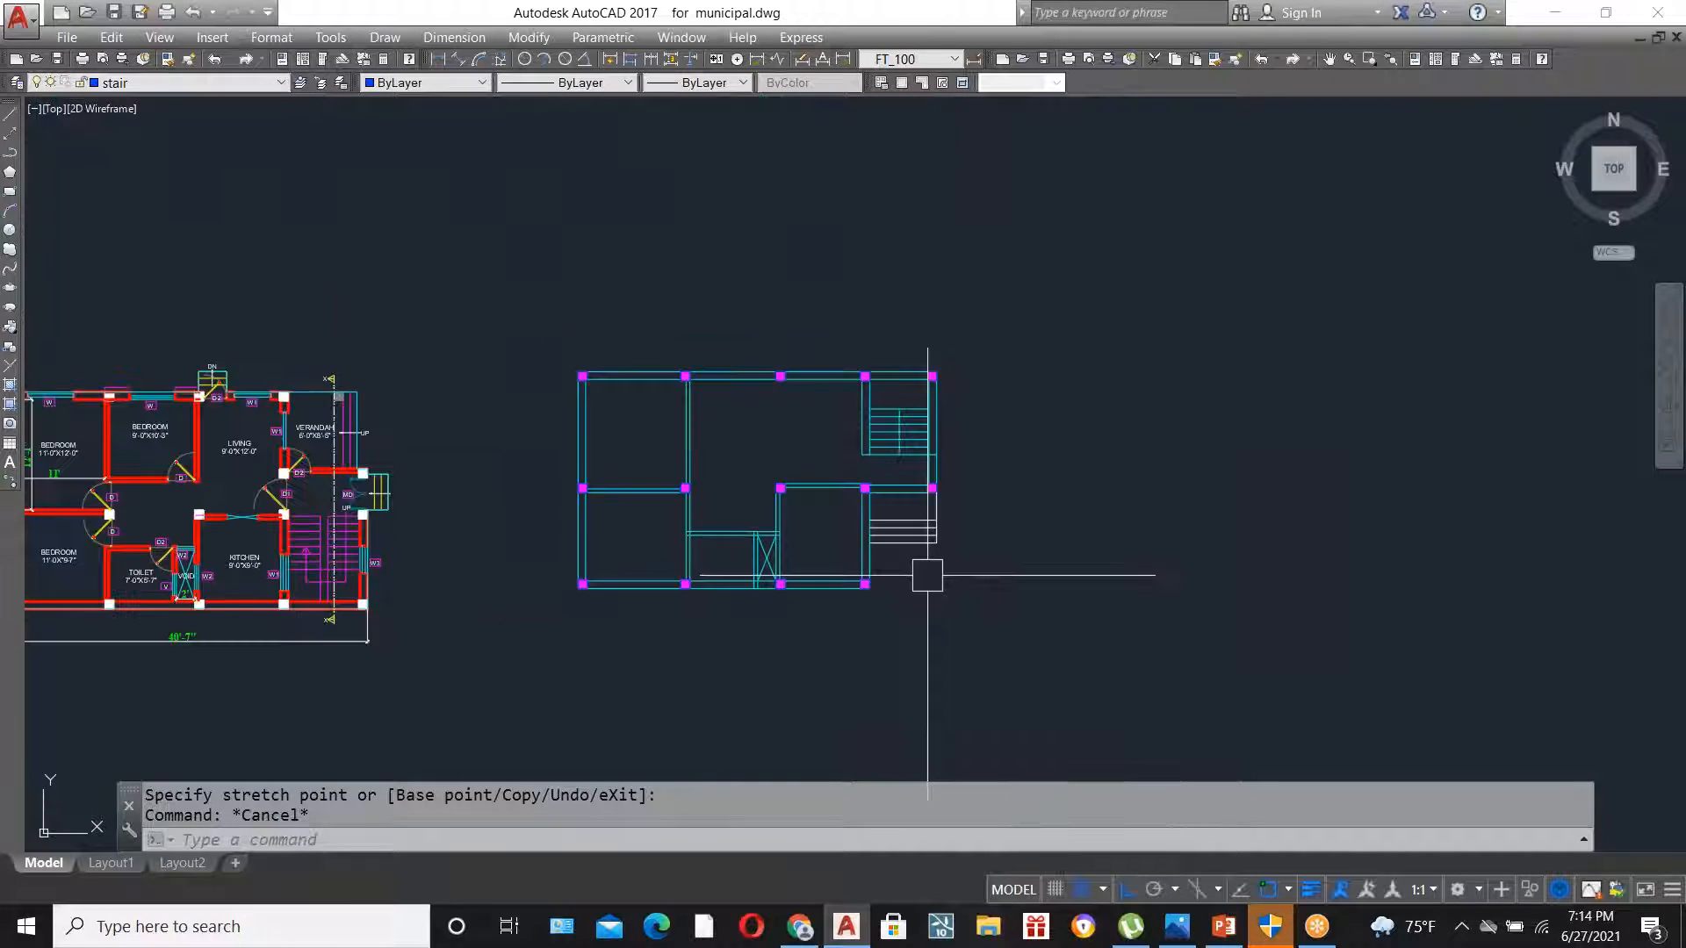
- Examine the entrance steps and the wall behind them in relation to the rest of the floor plan
{"action": "scroll", "coordinate": [893, 489], "scroll_direction": "up", "scroll_amount": 2}
{"action": "scroll", "coordinate": [937, 550], "scroll_direction": "up", "scroll_amount": 4}
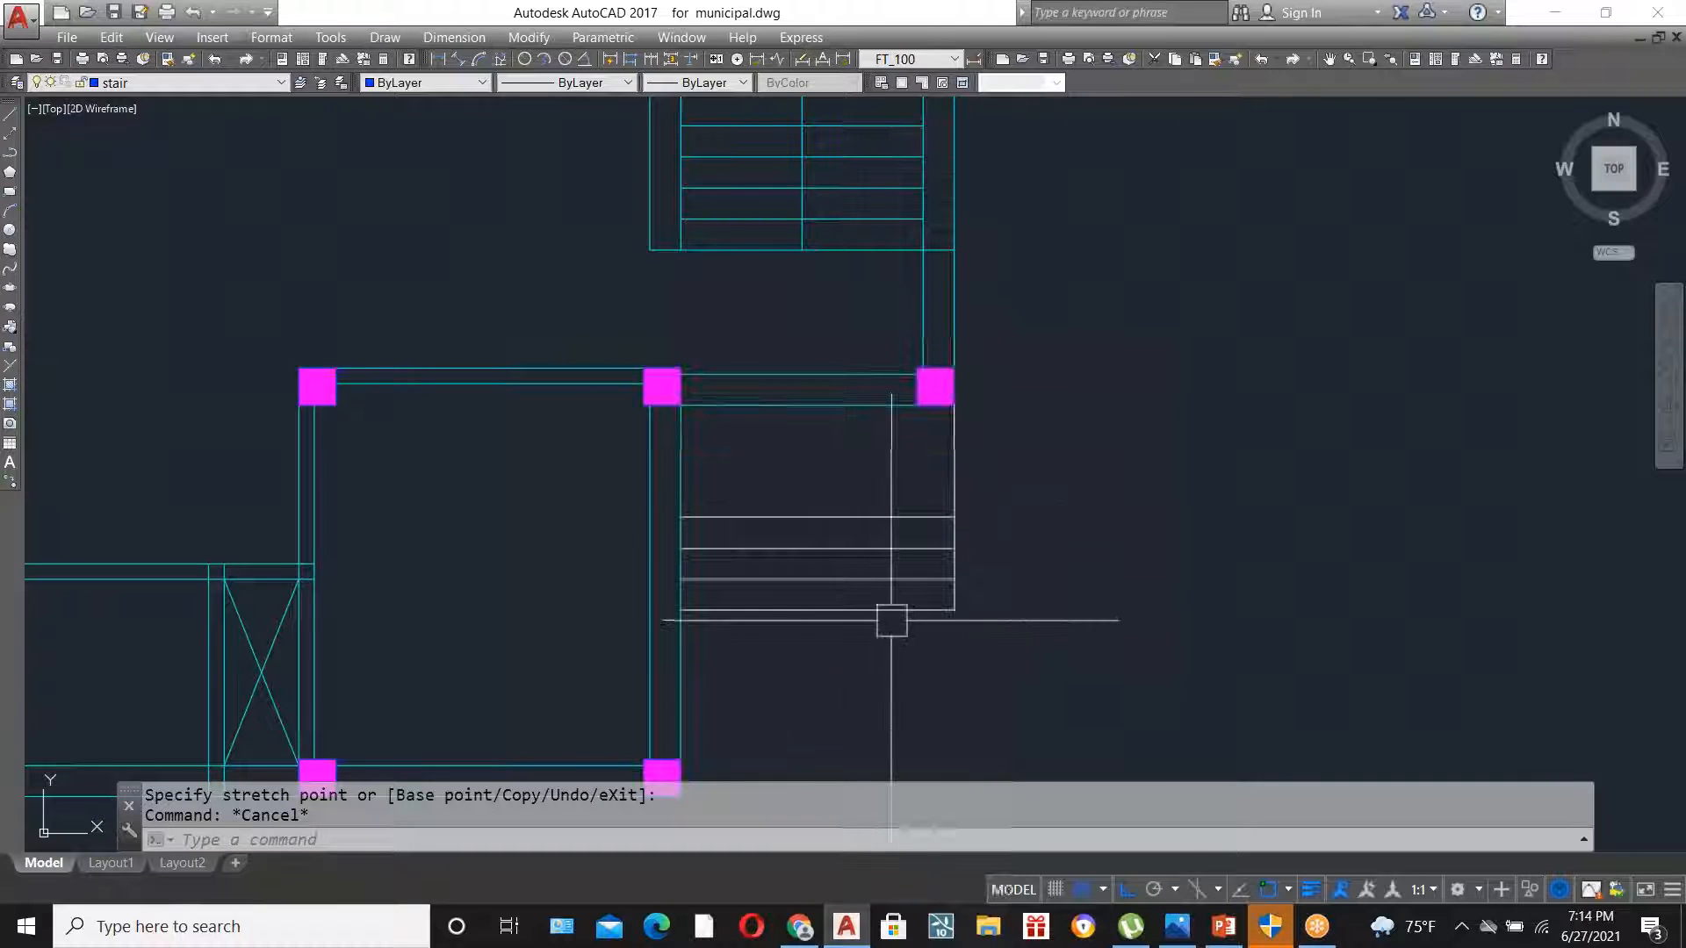
{"action": "scroll", "coordinate": [900, 617], "scroll_direction": "down", "scroll_amount": 3}
{"action": "scroll", "coordinate": [901, 621], "scroll_direction": "up", "scroll_amount": 3}
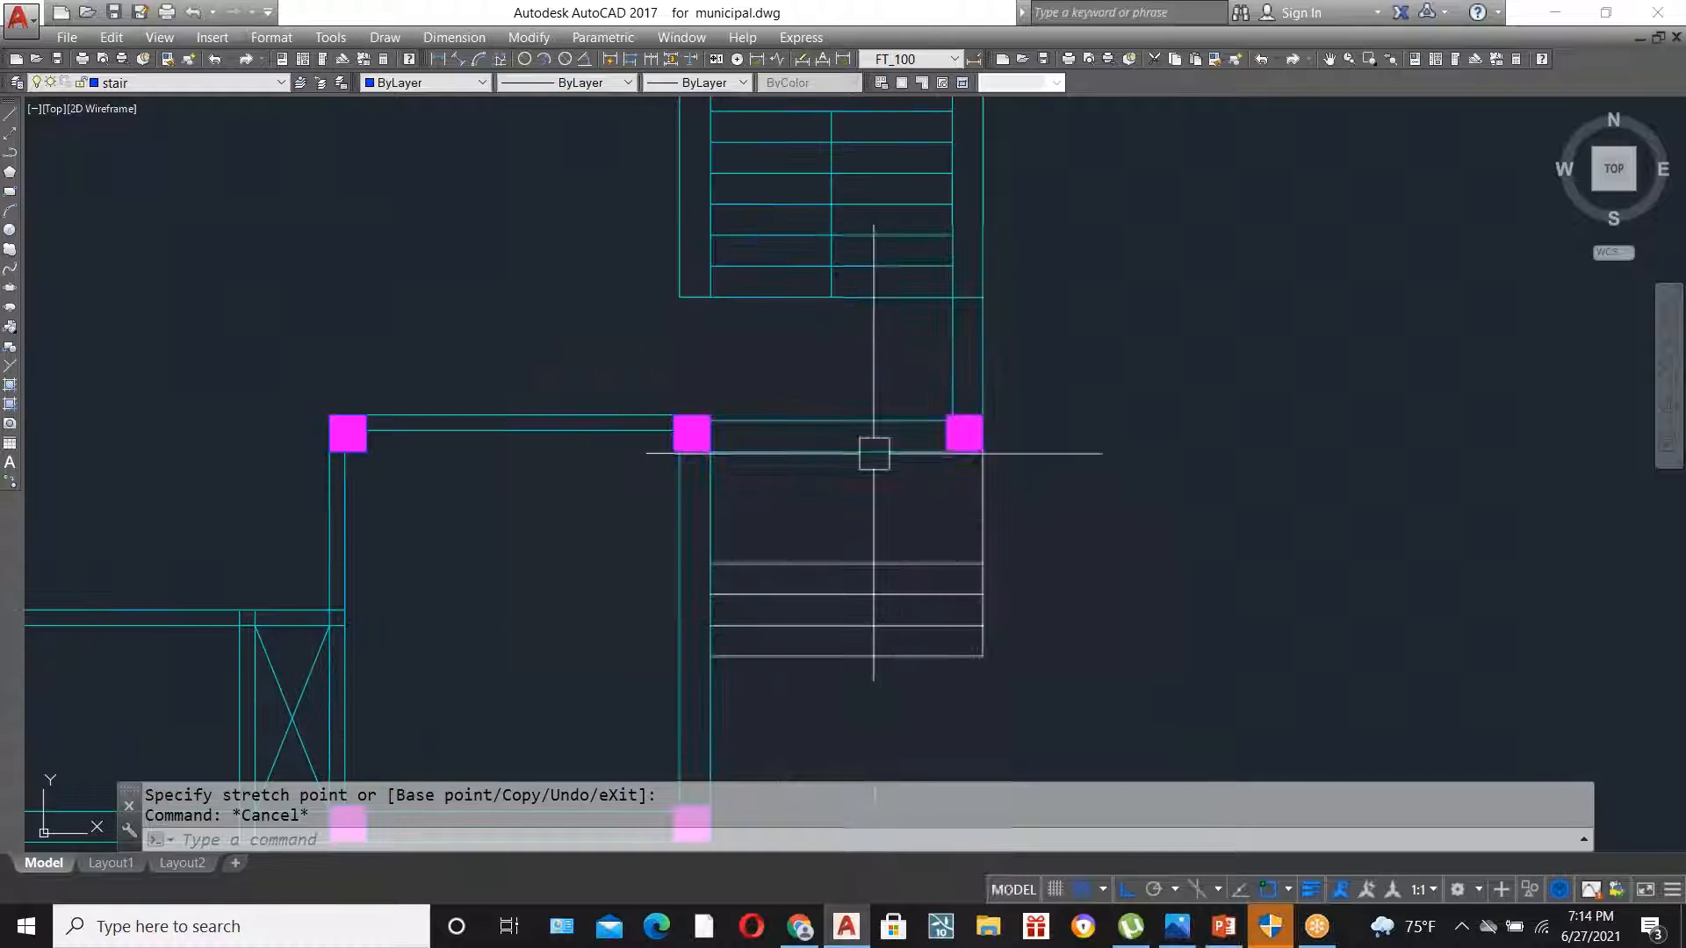
{"action": "scroll", "coordinate": [893, 575], "scroll_direction": "down", "scroll_amount": 2}
{"action": "scroll", "coordinate": [841, 505], "scroll_direction": "up", "scroll_amount": 1}
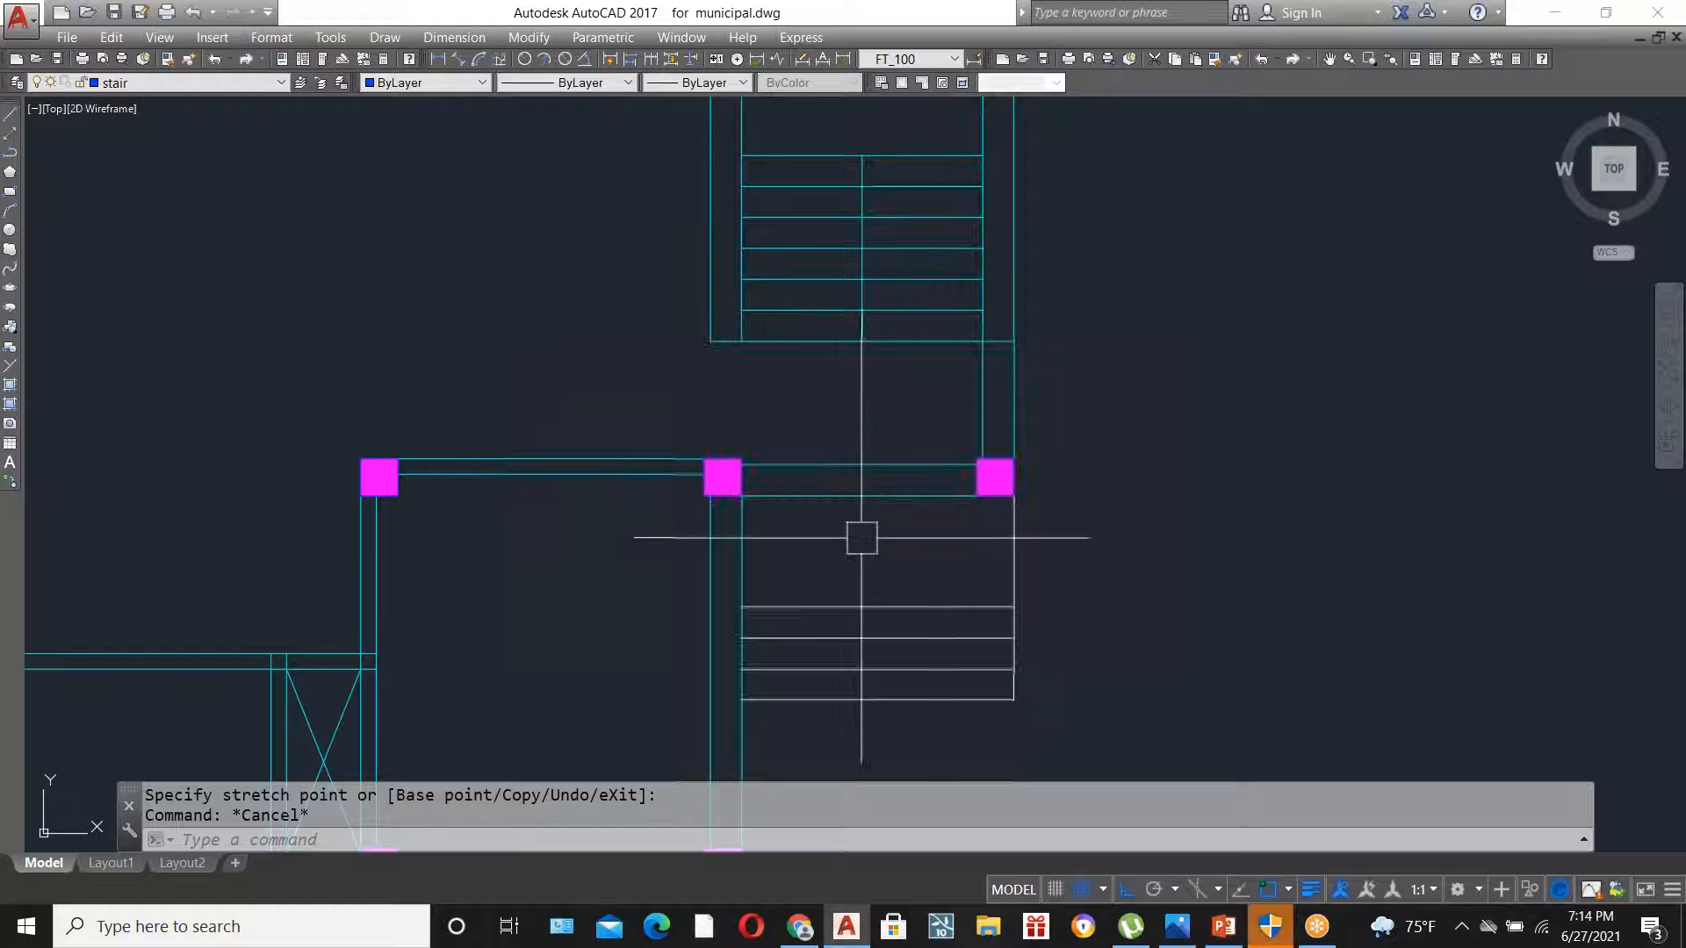
{"action": "scroll", "coordinate": [955, 485], "scroll_direction": "down", "scroll_amount": 1}
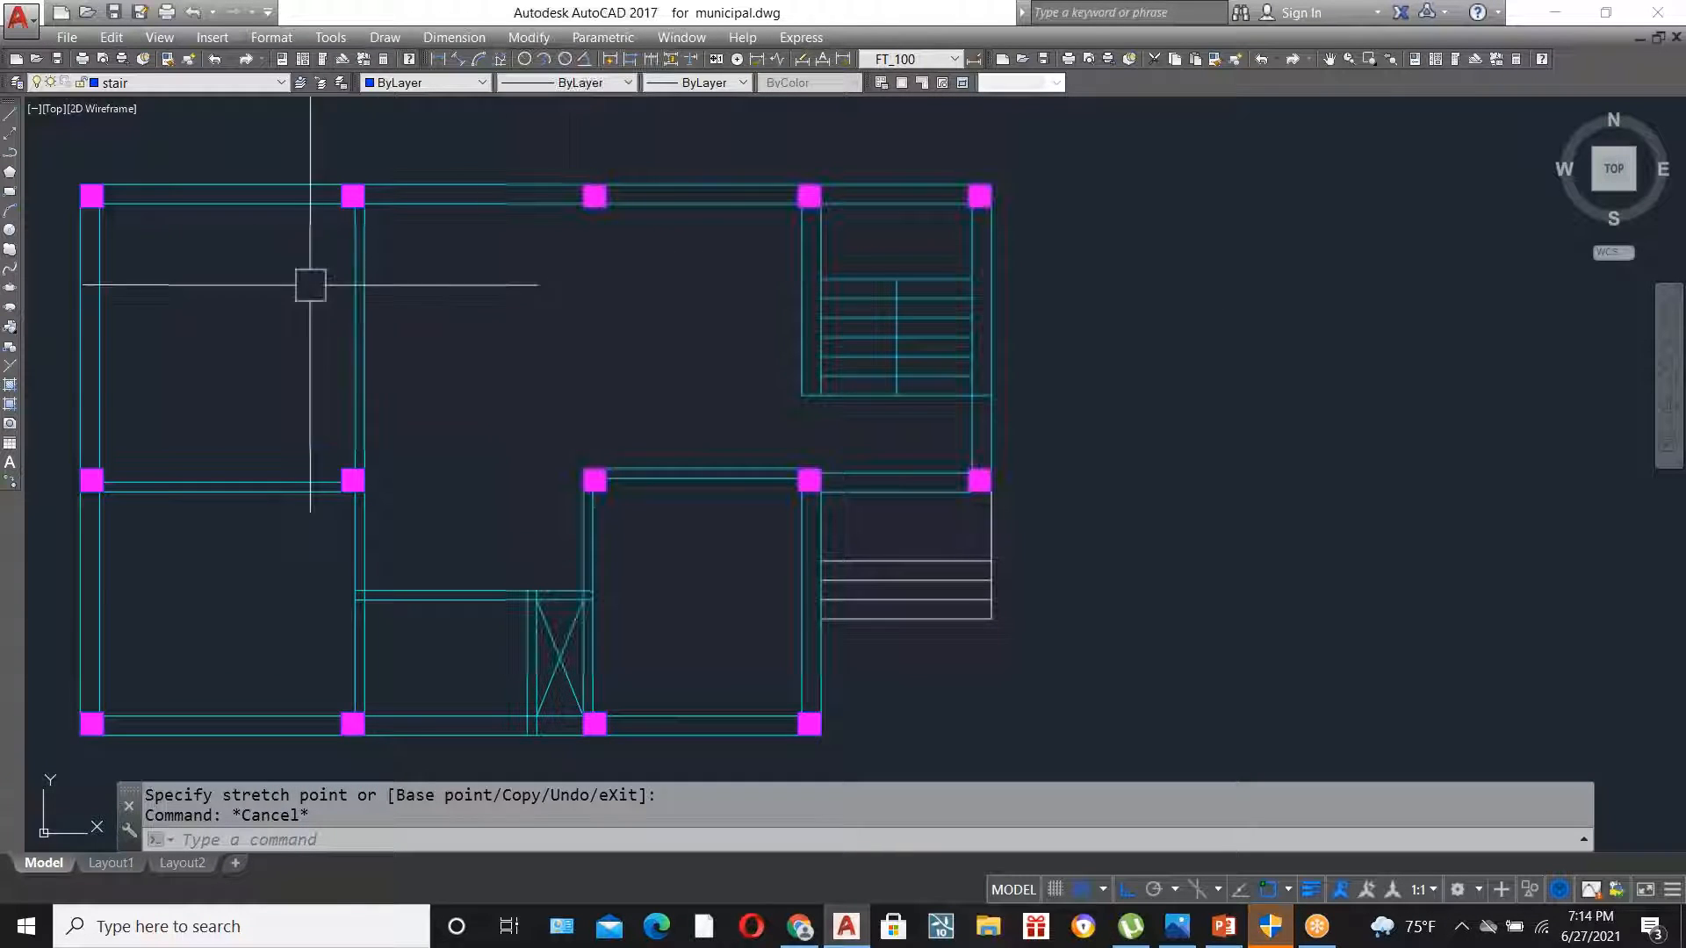
{"action": "scroll", "coordinate": [790, 413], "scroll_direction": "up", "scroll_amount": 1}
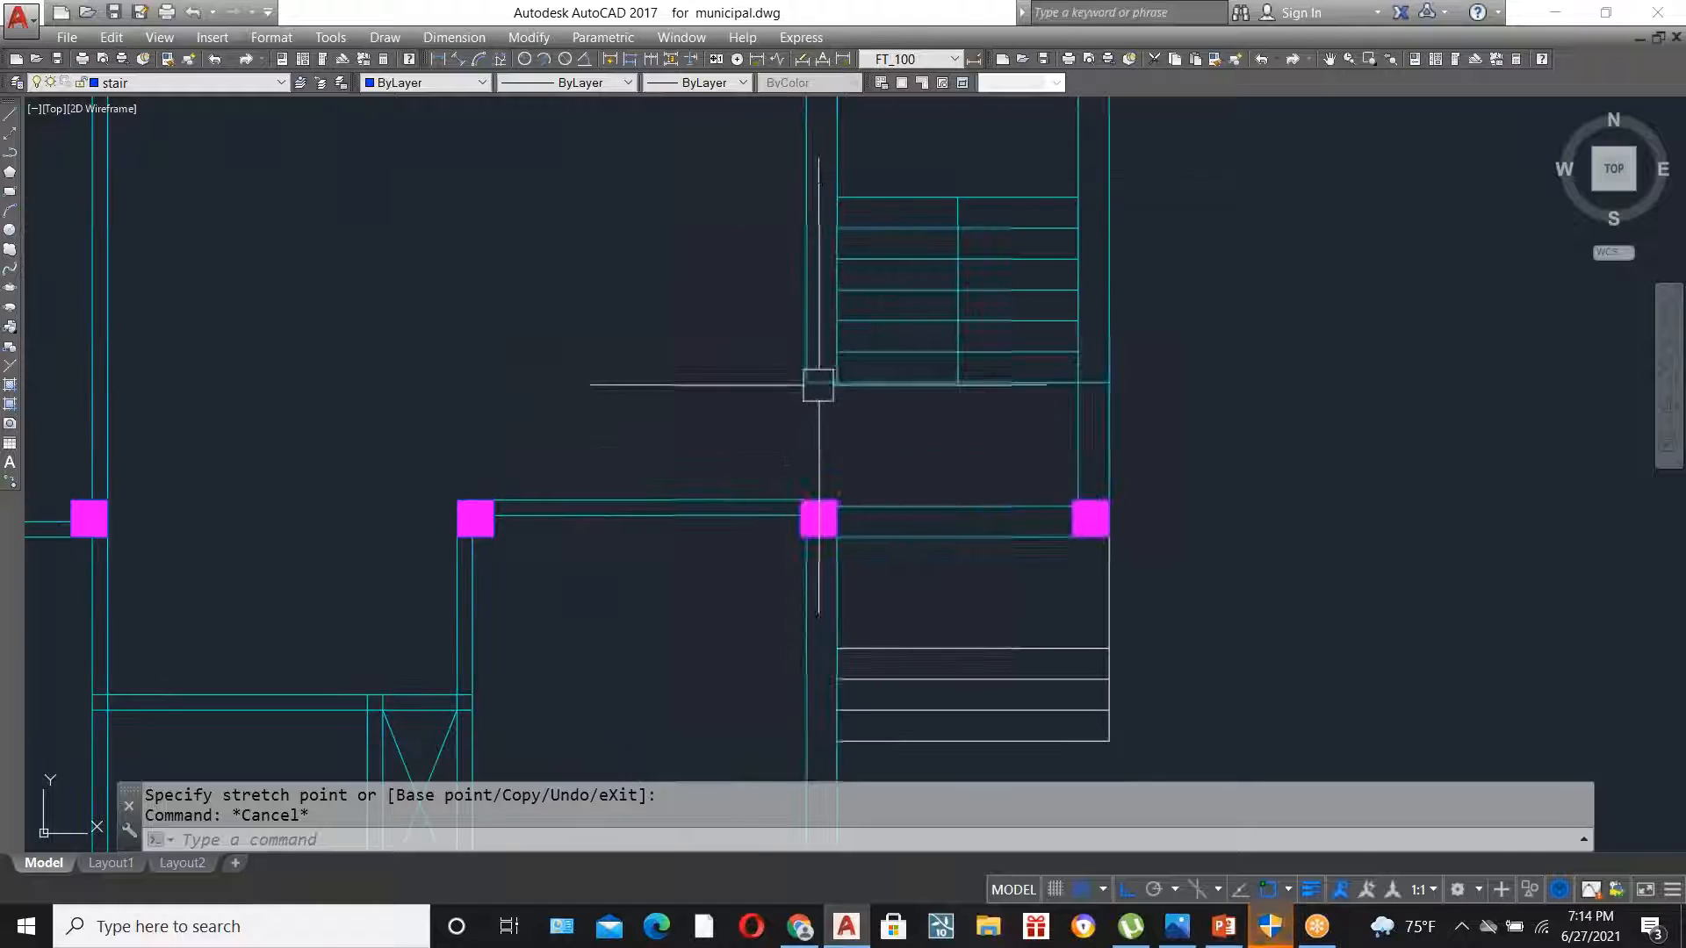
{"action": "scroll", "coordinate": [843, 342], "scroll_direction": "down", "scroll_amount": 2}
{"action": "scroll", "coordinate": [770, 446], "scroll_direction": "up", "scroll_amount": 2}
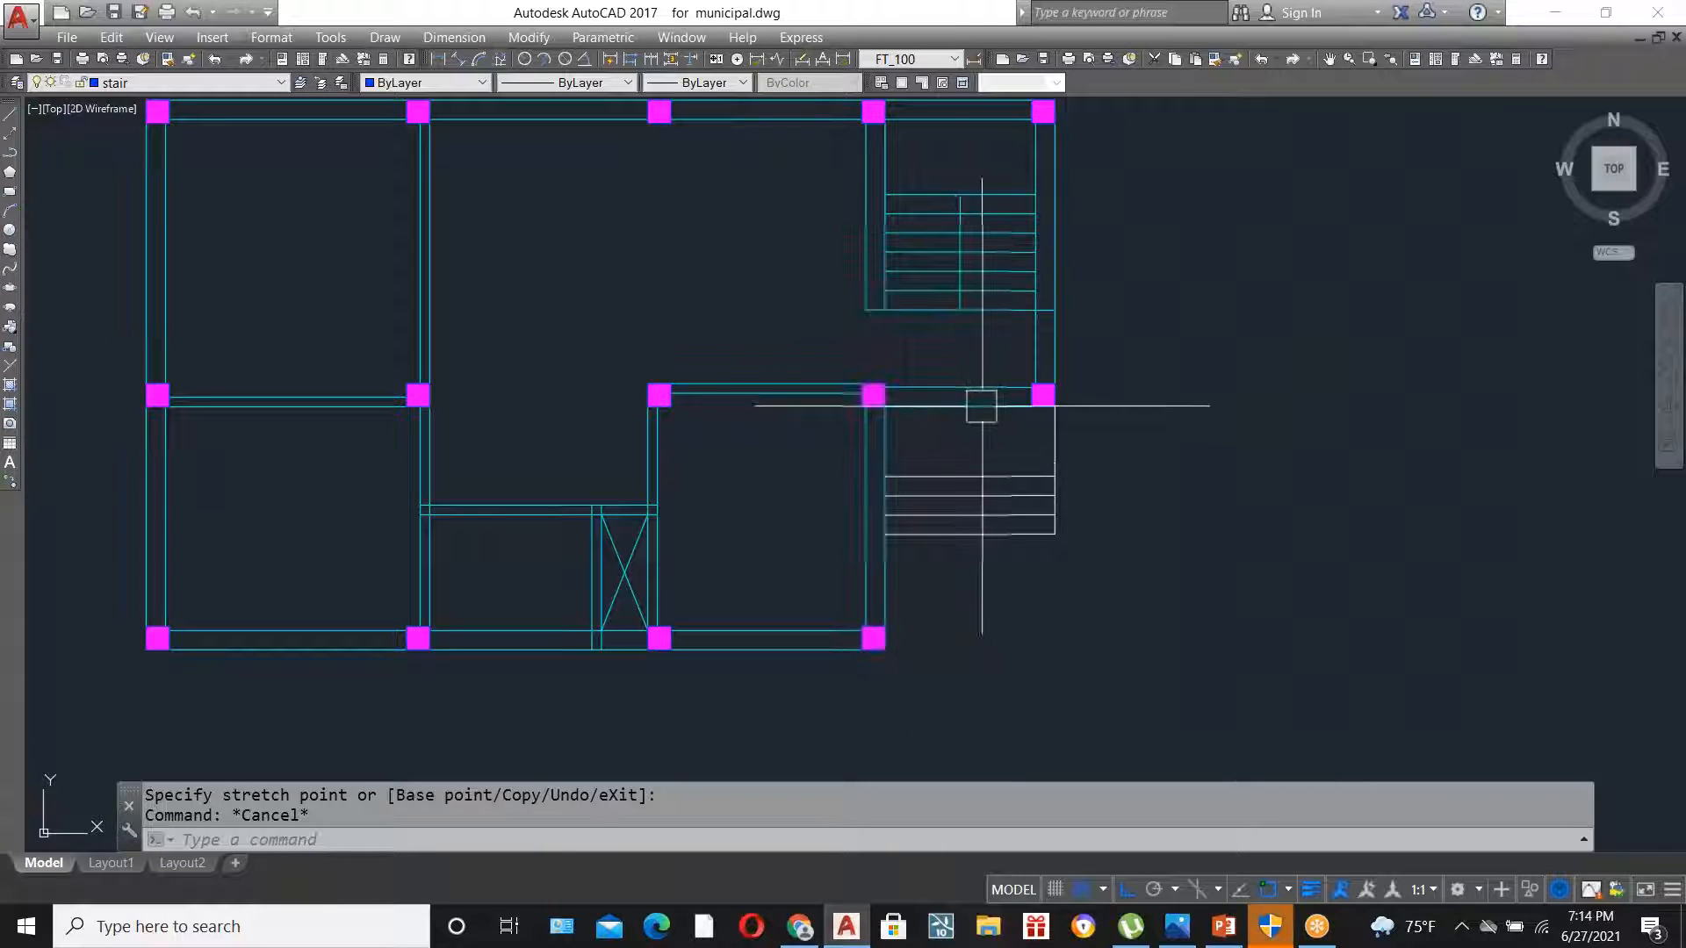
{"action": "scroll", "coordinate": [1019, 420], "scroll_direction": "up", "scroll_amount": 2}
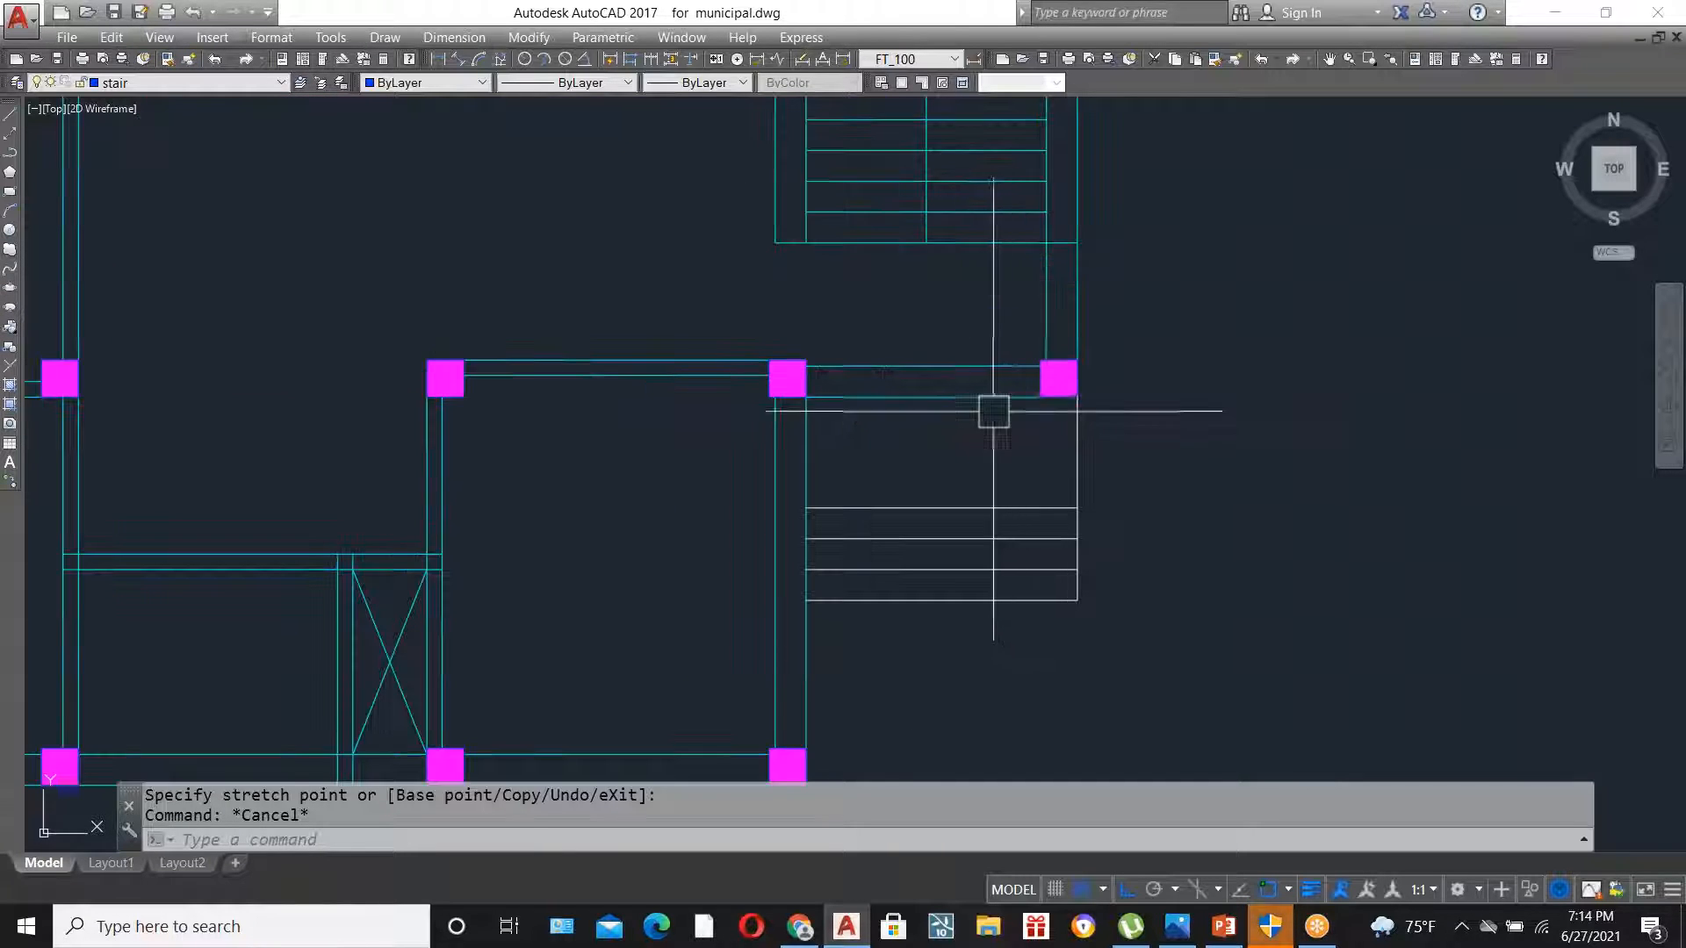
{"action": "scroll", "coordinate": [967, 351], "scroll_direction": "up", "scroll_amount": 2}
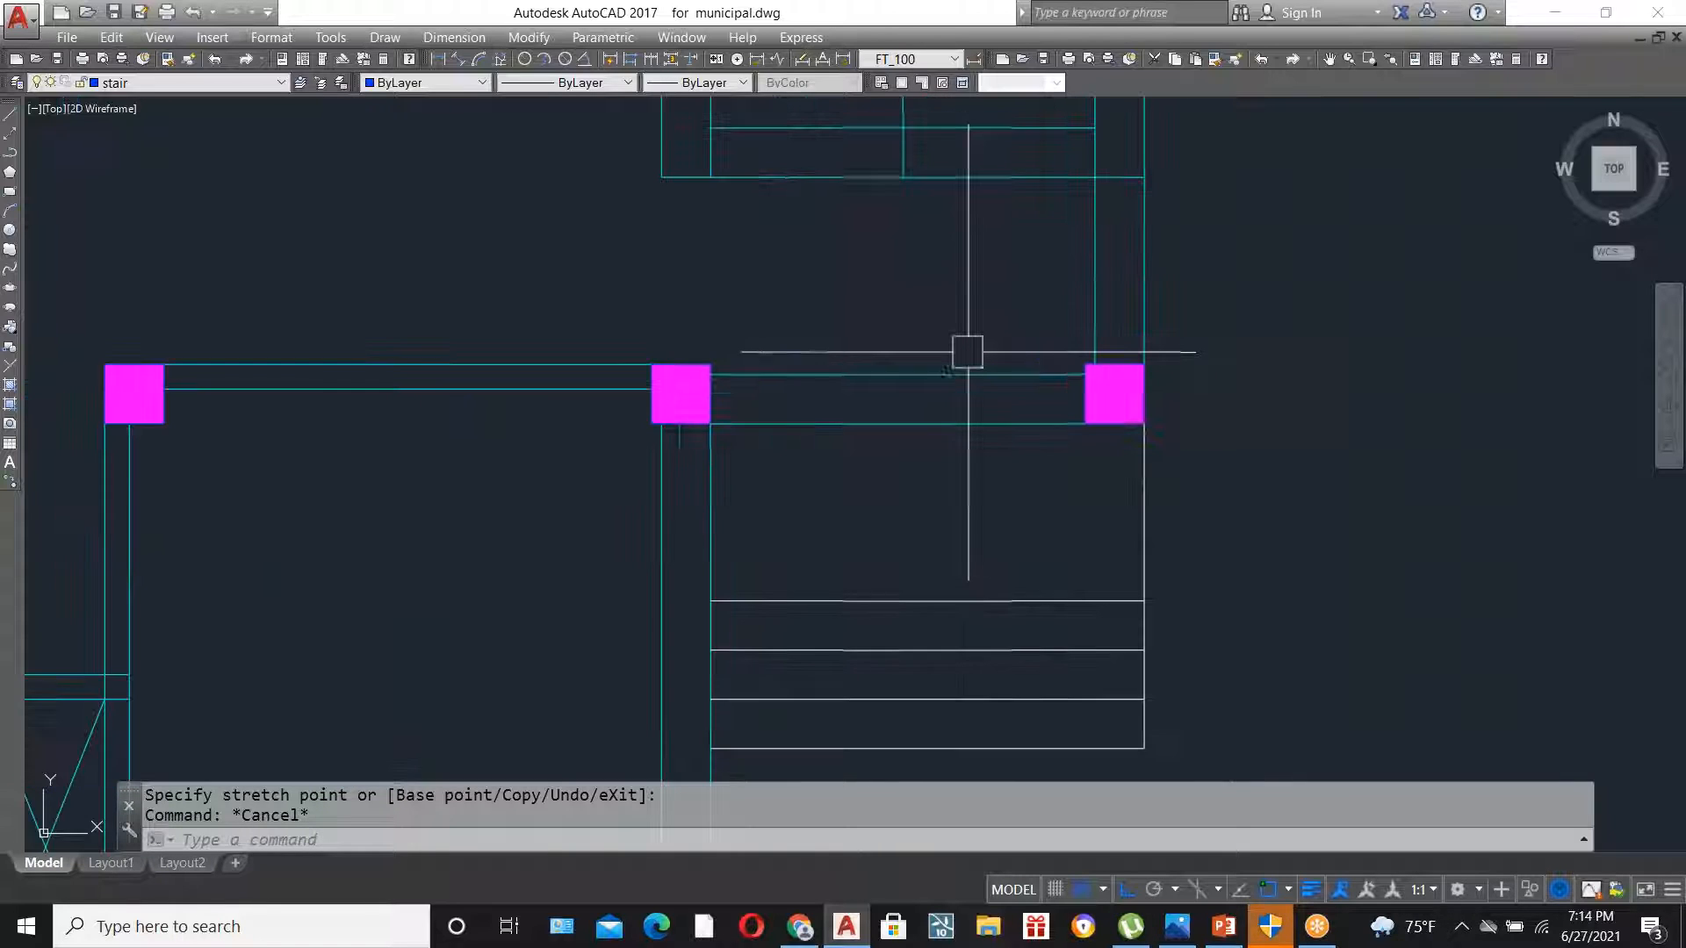
{"action": "type", "text": "L"}
{"action": "key", "text": "Return"}
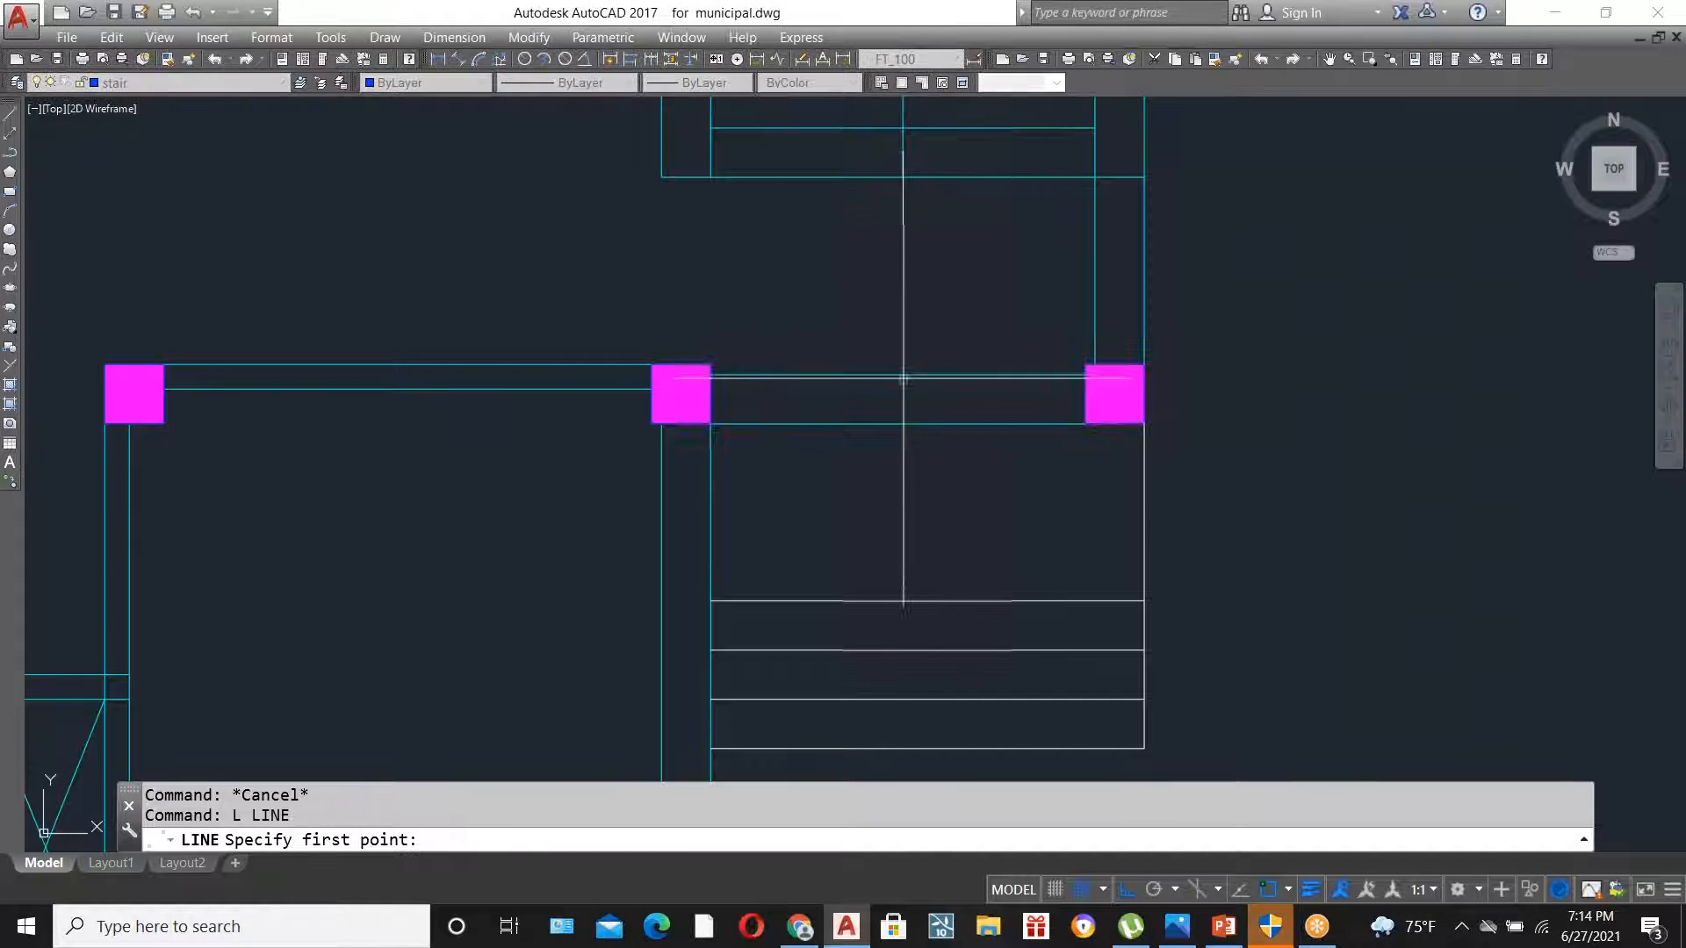
{"action": "key", "text": "Escape"}
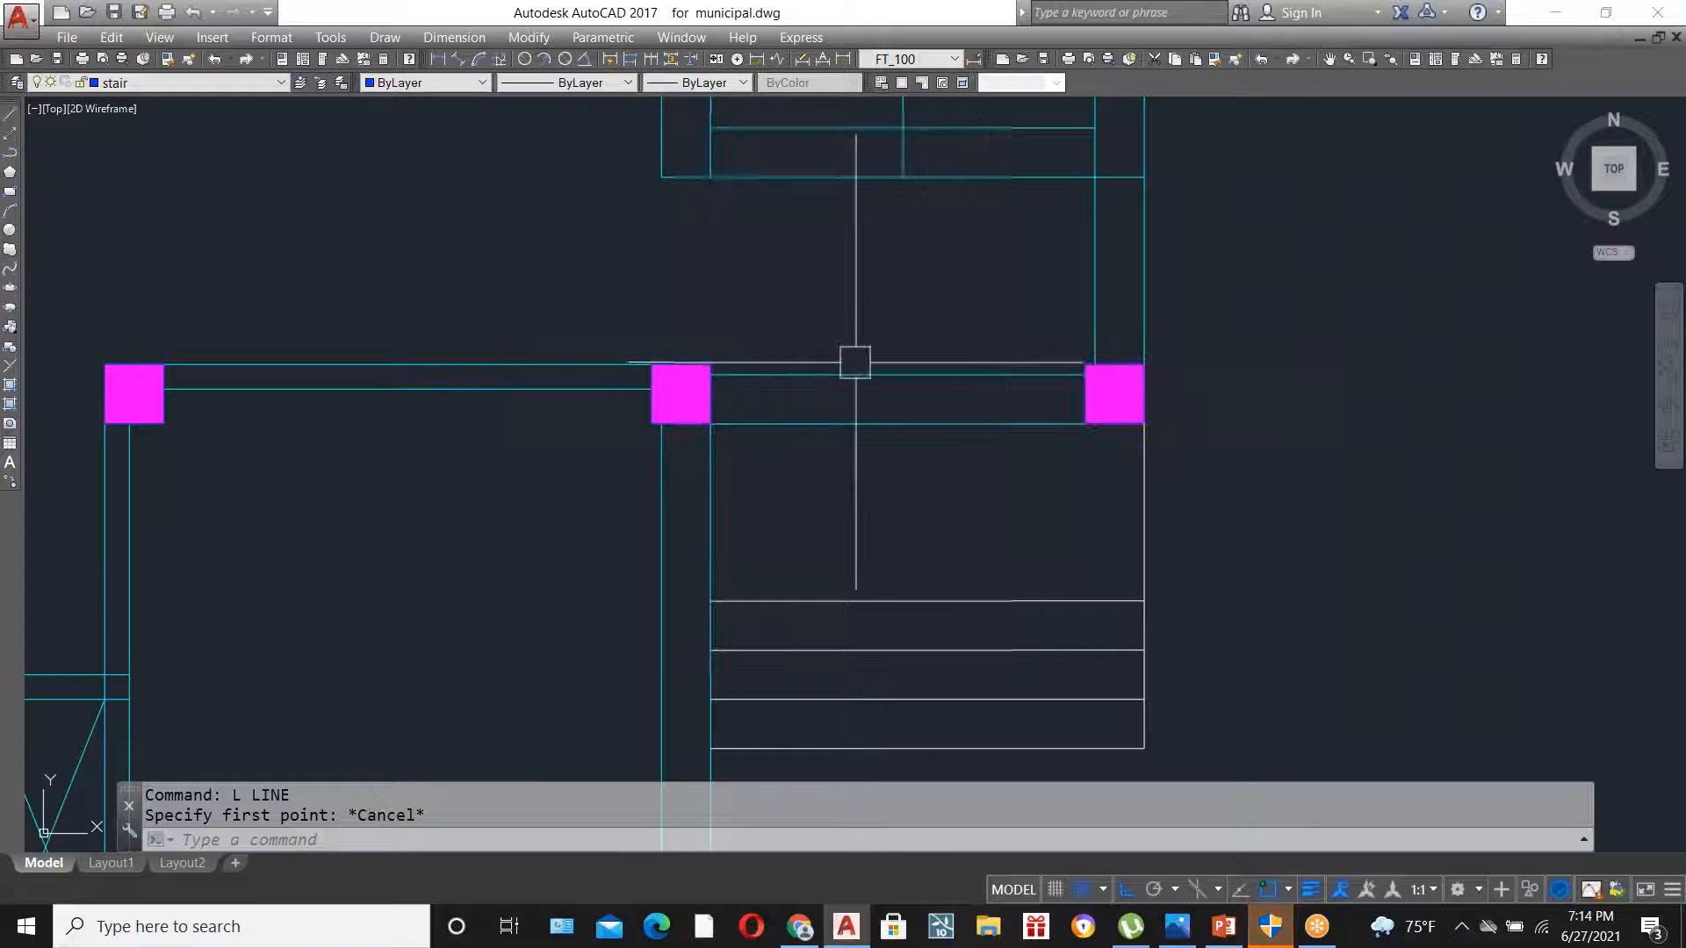
- Draw a vertical construction line through the midpoint of the wall line between the two columns above the entrance landing
{"action": "scroll", "coordinate": [877, 368], "scroll_direction": "up", "scroll_amount": 2}
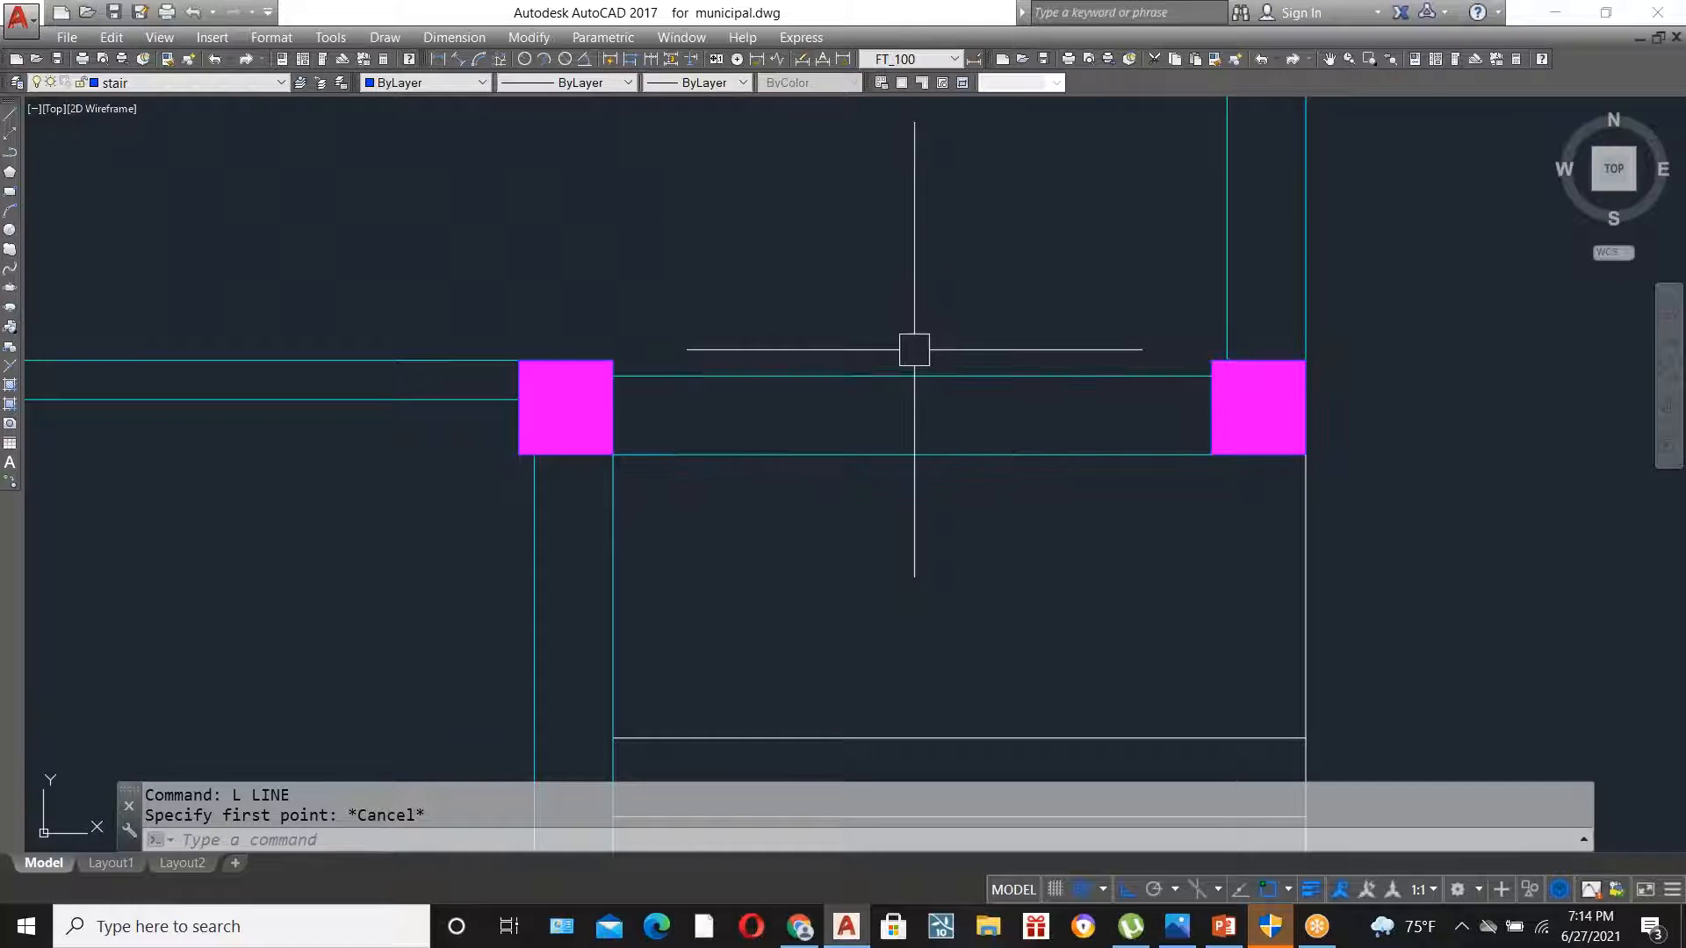
{"action": "key", "text": "Escape"}
{"action": "left_click", "coordinate": [856, 375]}
{"action": "key", "text": "Escape"}
{"action": "type", "text": "xl"}
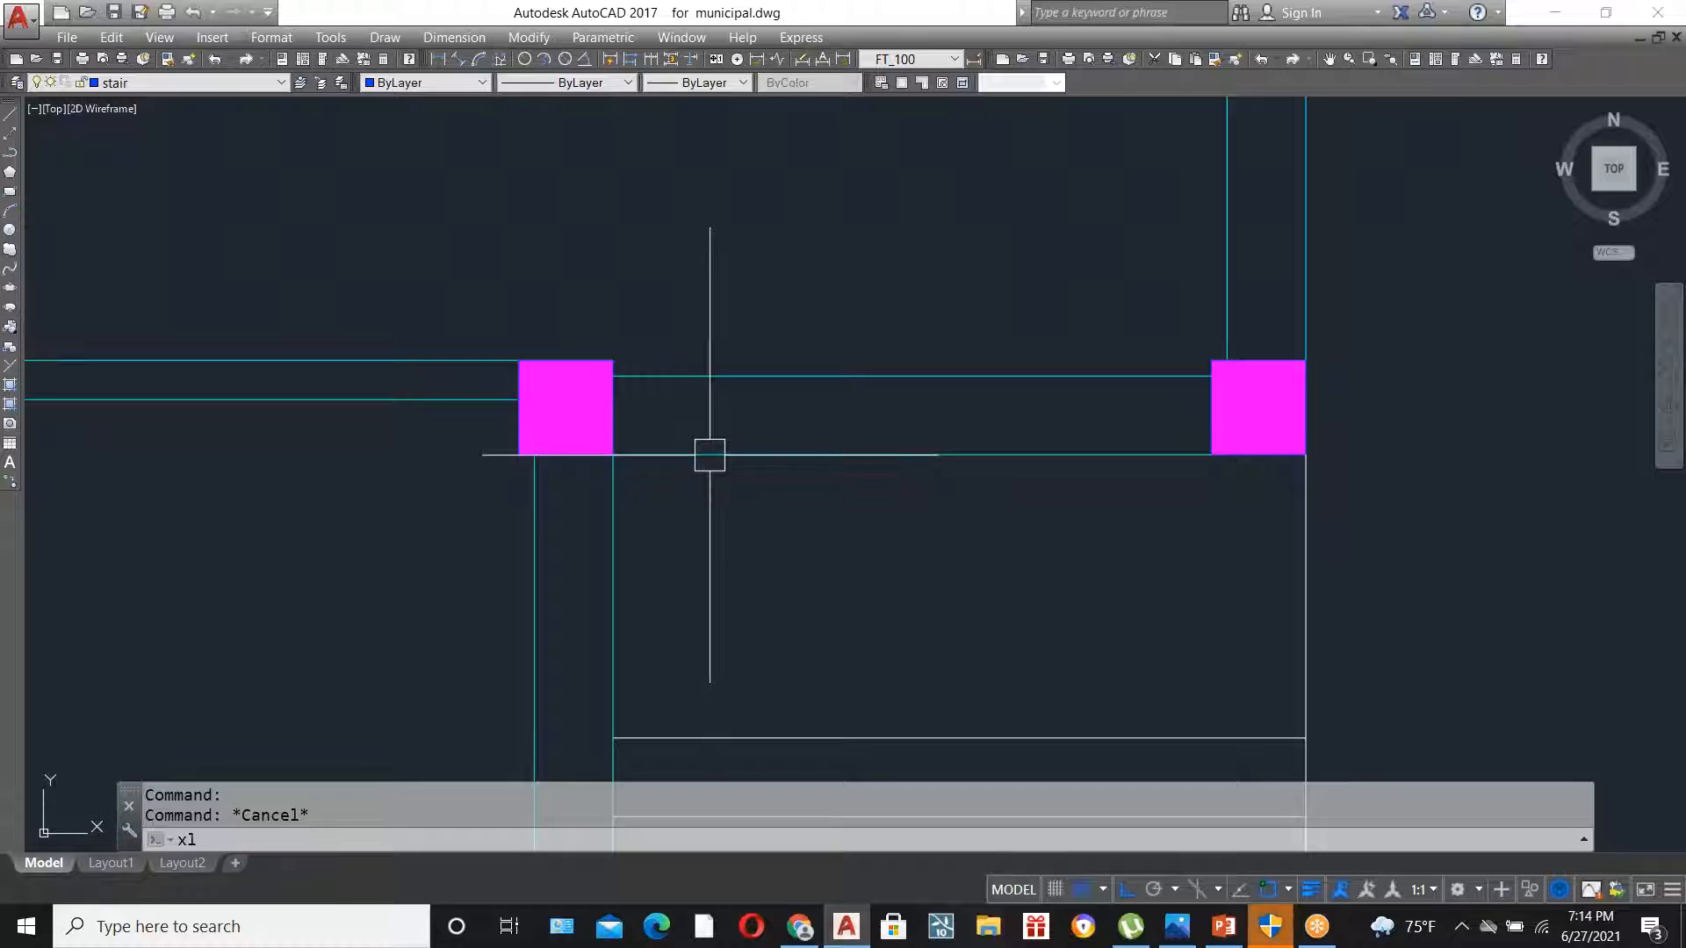
{"action": "key", "text": "Return"}
{"action": "type", "text": "v"}
{"action": "key", "text": "Return"}
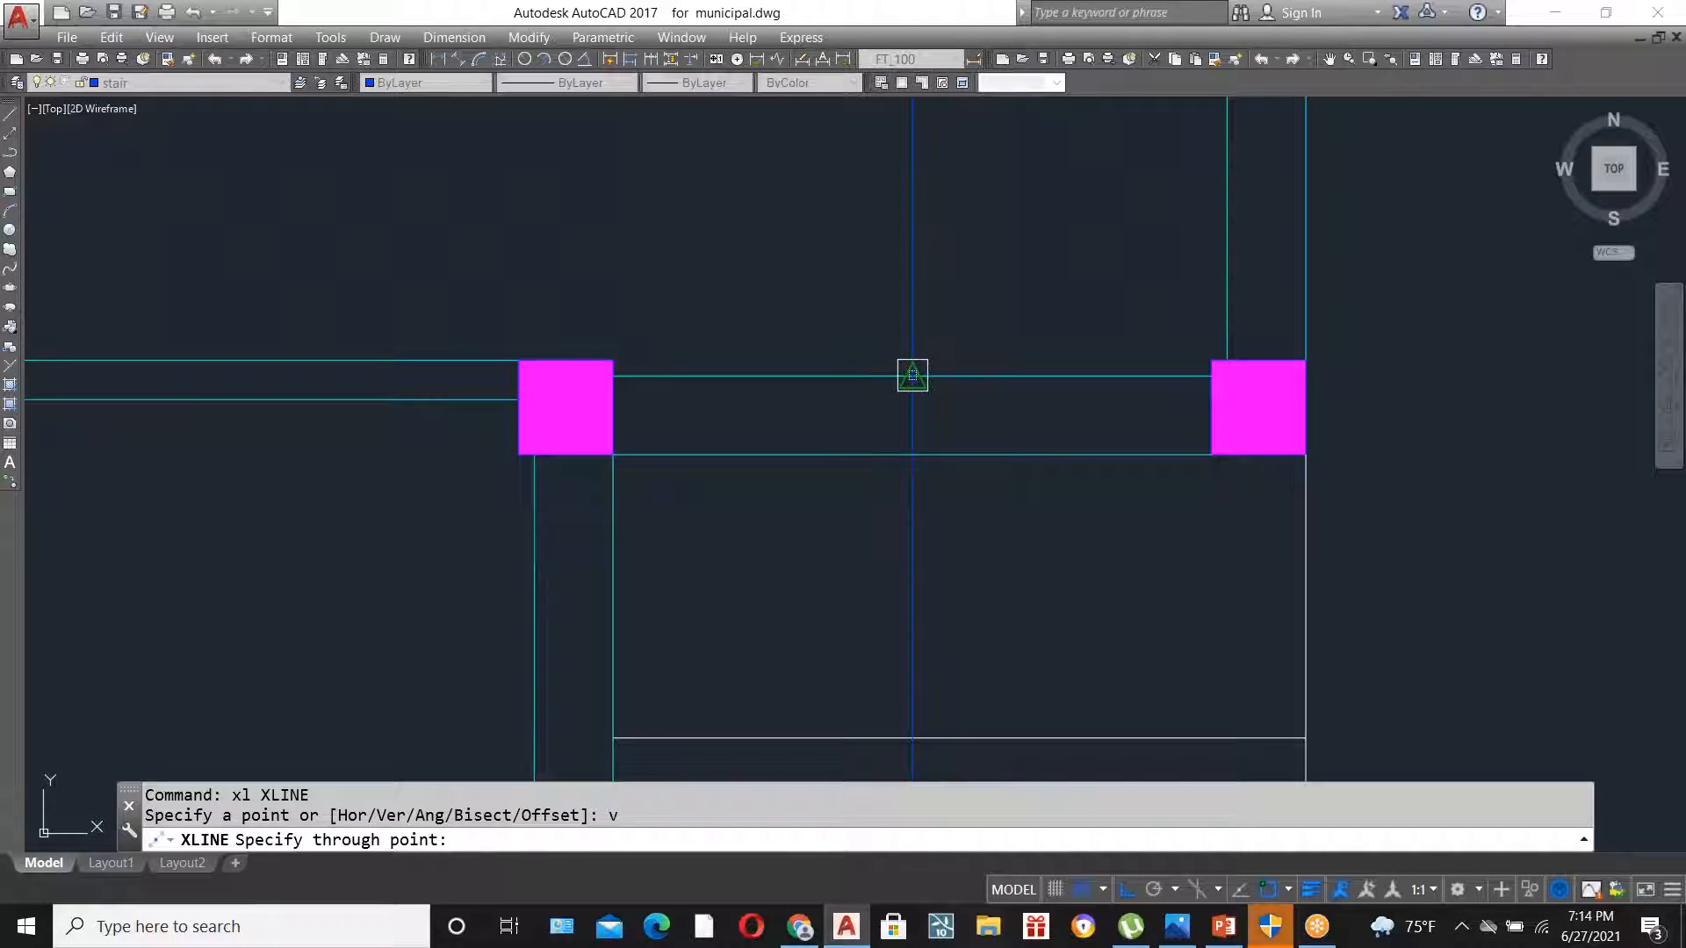
{"action": "left_click", "coordinate": [912, 376]}
{"action": "key", "text": "Escape"}
- Offset the vertical construction line by 2 feet to each side
{"action": "scroll", "coordinate": [858, 413], "scroll_direction": "down", "scroll_amount": 2}
{"action": "scroll", "coordinate": [813, 422], "scroll_direction": "up", "scroll_amount": 4}
{"action": "scroll", "coordinate": [813, 422], "scroll_direction": "down", "scroll_amount": 4}
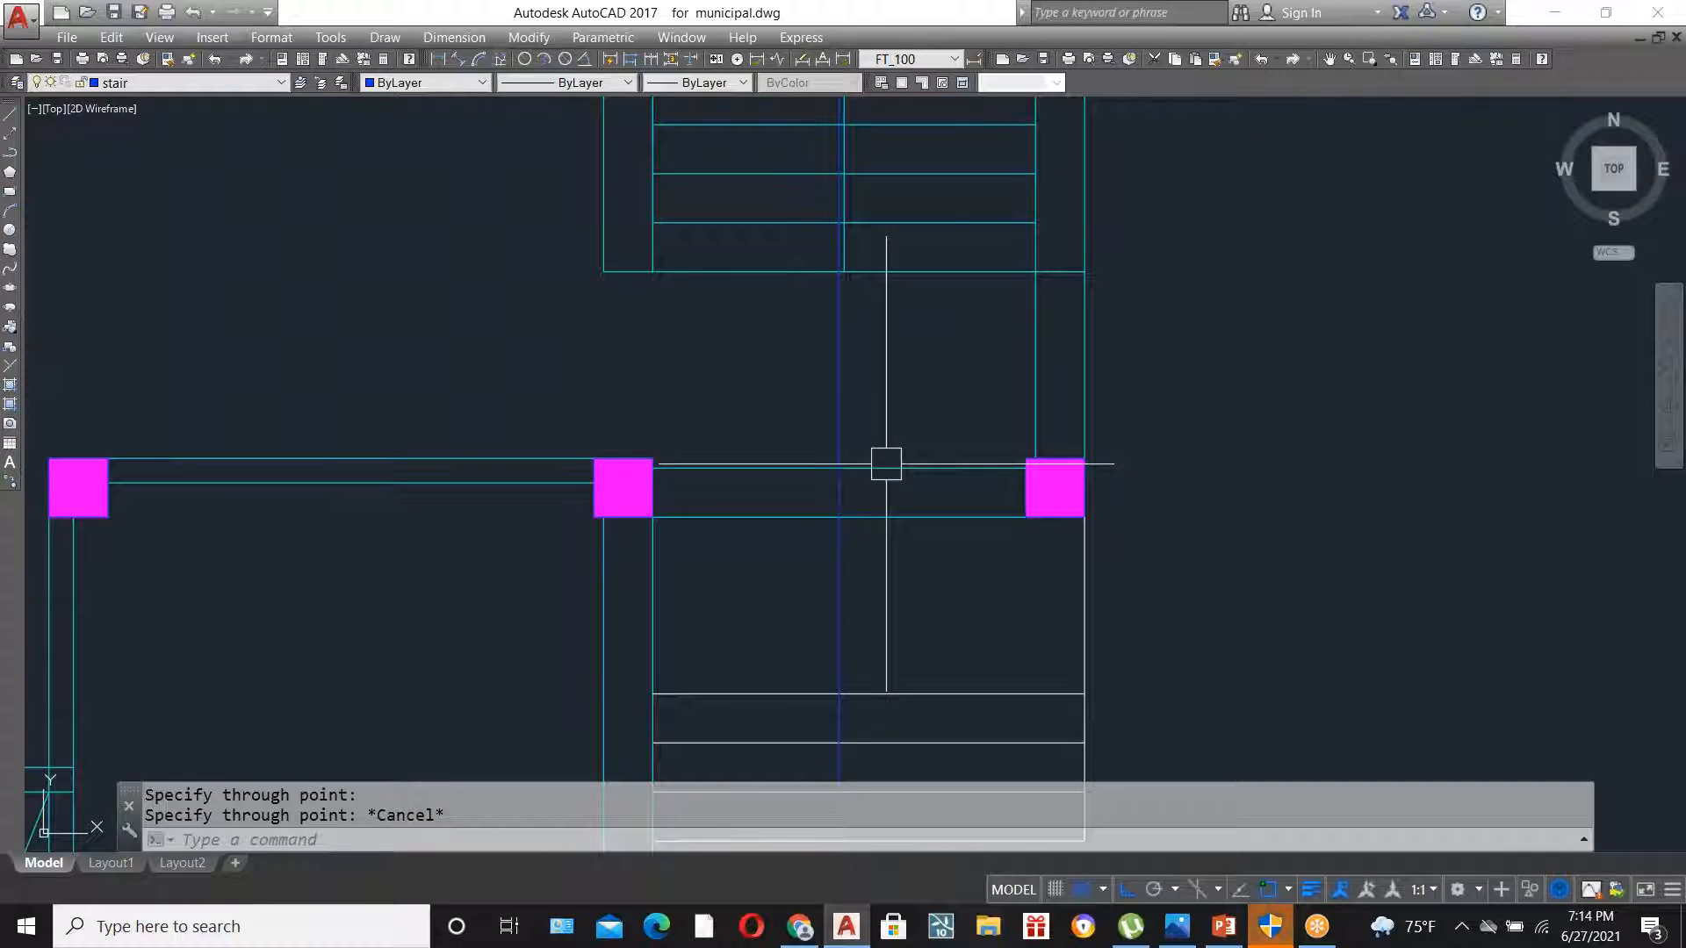
{"action": "type", "text": "o"}
{"action": "key", "text": "Return"}
{"action": "type", "text": "2"}
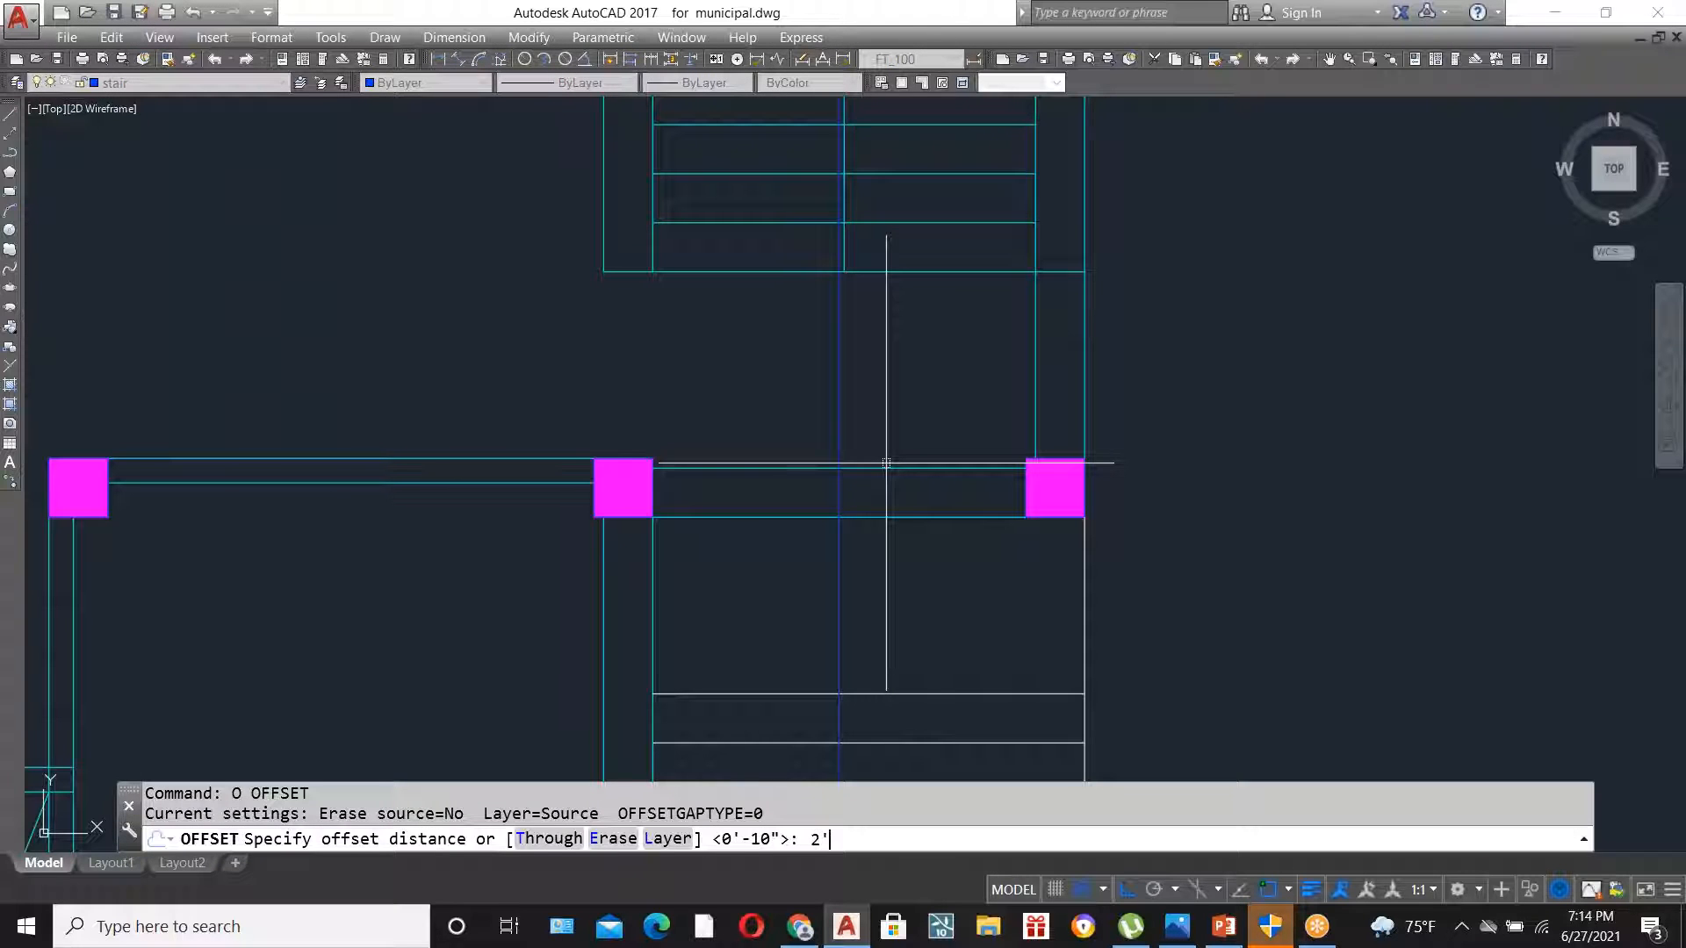
{"action": "key", "text": "Return"}
{"action": "left_click", "coordinate": [840, 405]}
{"action": "left_click", "coordinate": [949, 434]}
{"action": "left_click", "coordinate": [839, 411]}
{"action": "left_click", "coordinate": [748, 411]}
{"action": "key", "text": "Escape"}
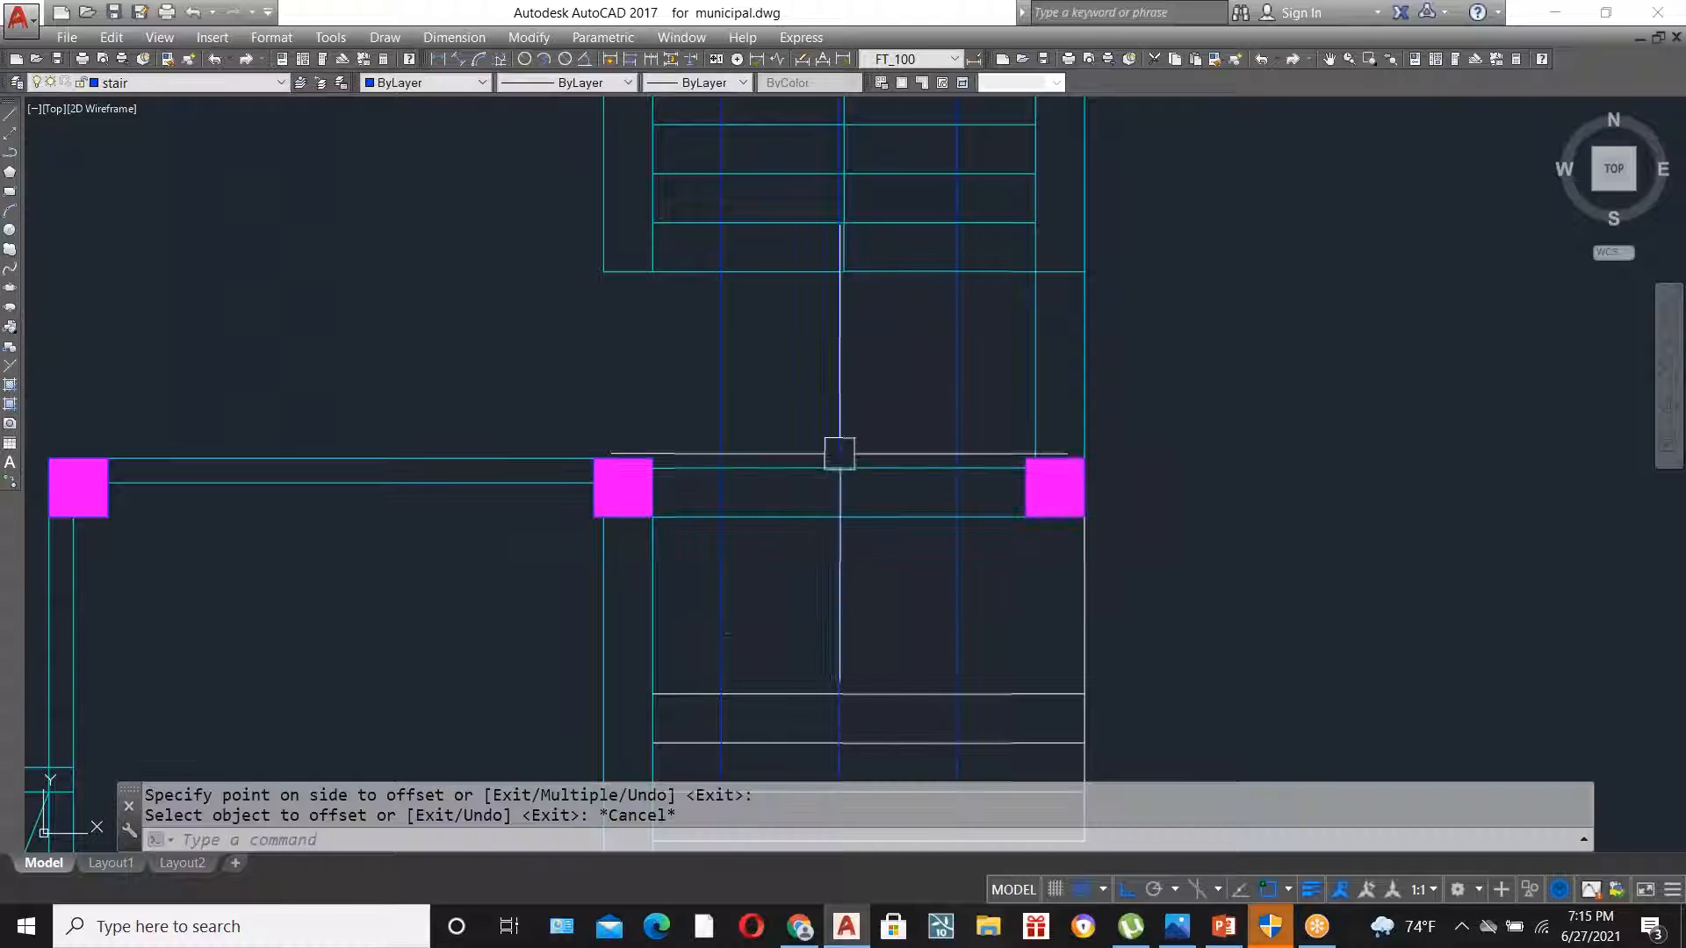
- Delete the middle construction line between the two offset copies
{"action": "scroll", "coordinate": [835, 452], "scroll_direction": "up", "scroll_amount": 2}
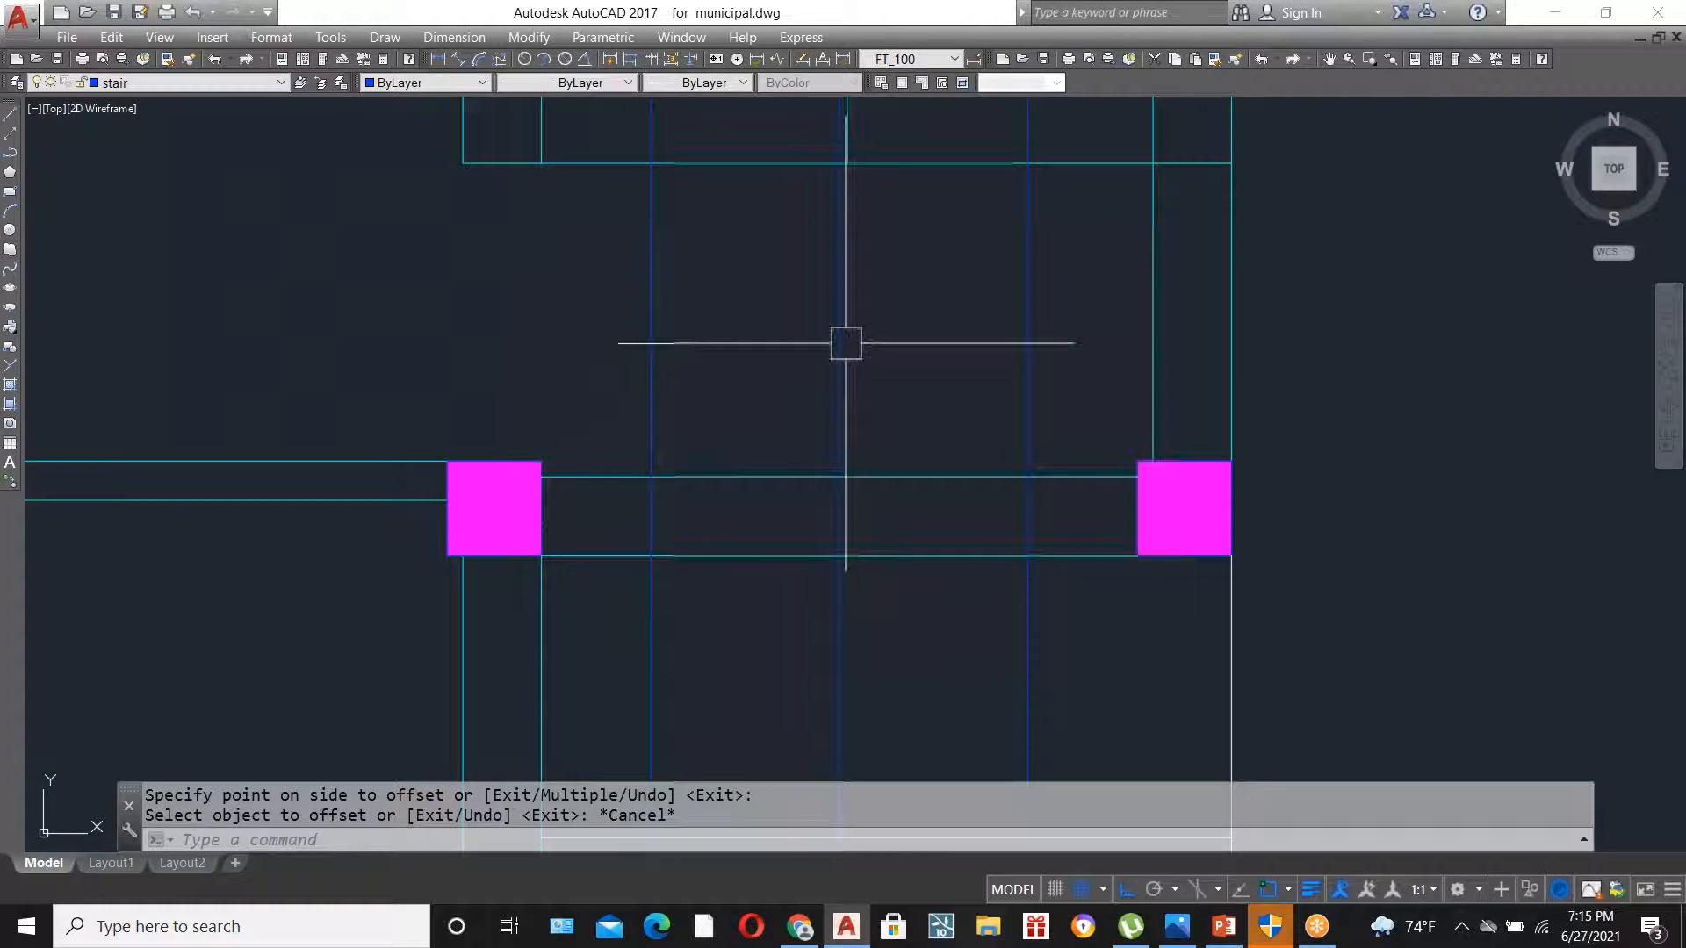
{"action": "left_click", "coordinate": [841, 387]}
{"action": "key", "text": "Delete"}
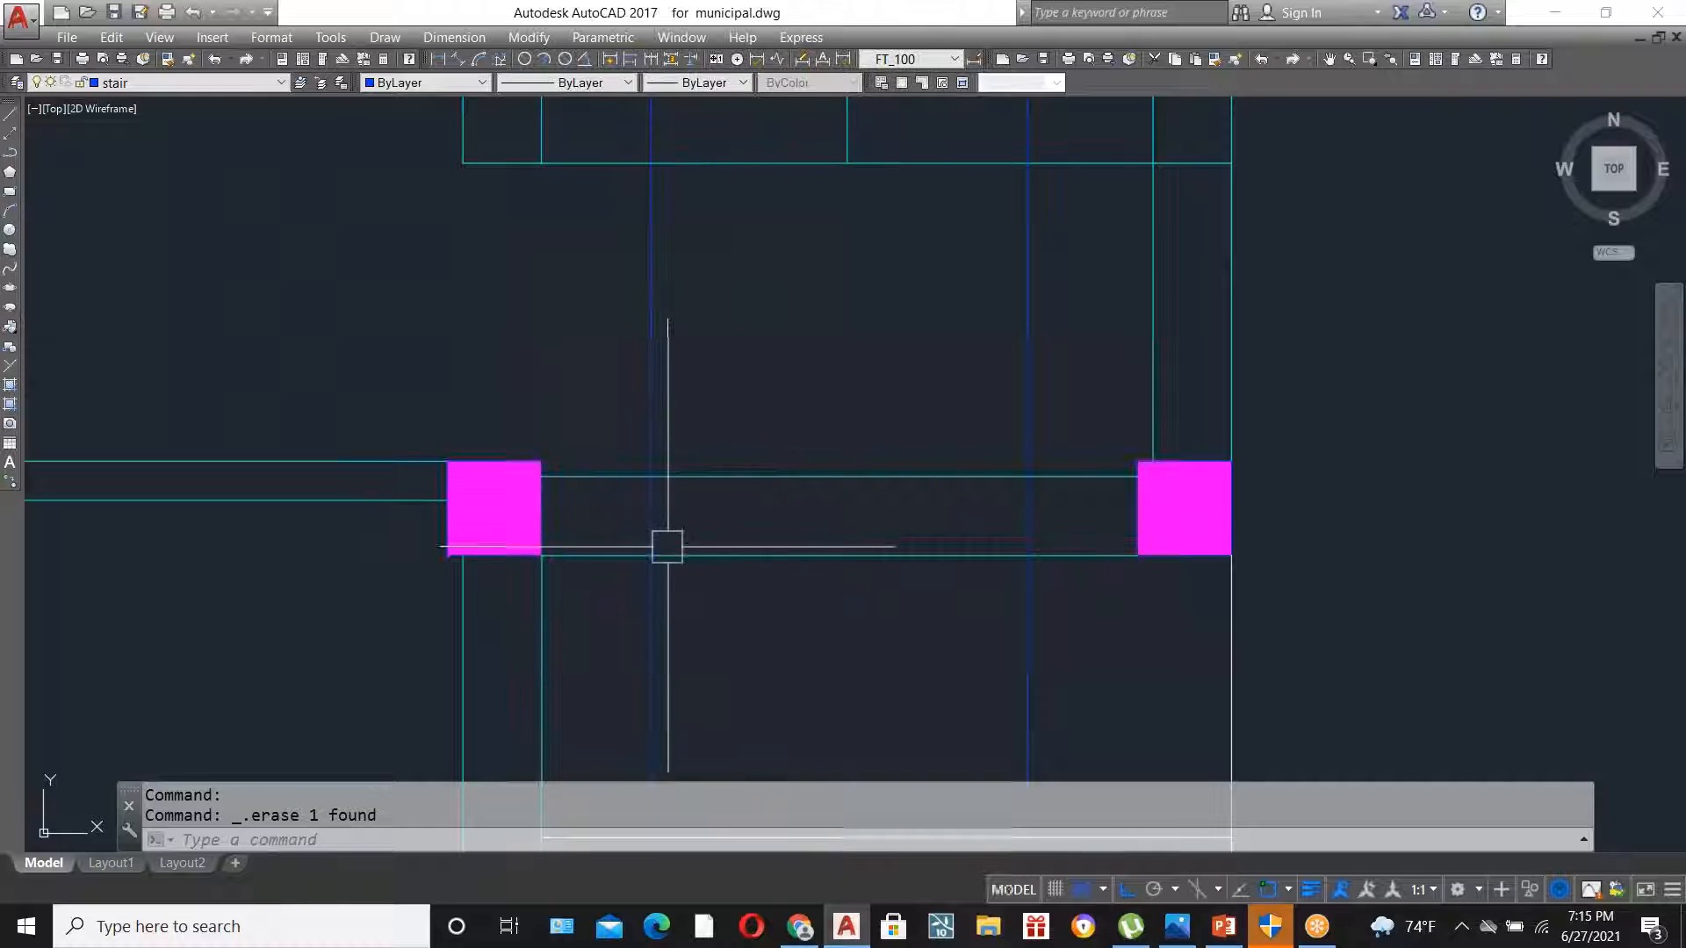
- Measure the distance between the two construction lines with a temporary linear dimension and erase it
{"action": "type", "text": "dl"}
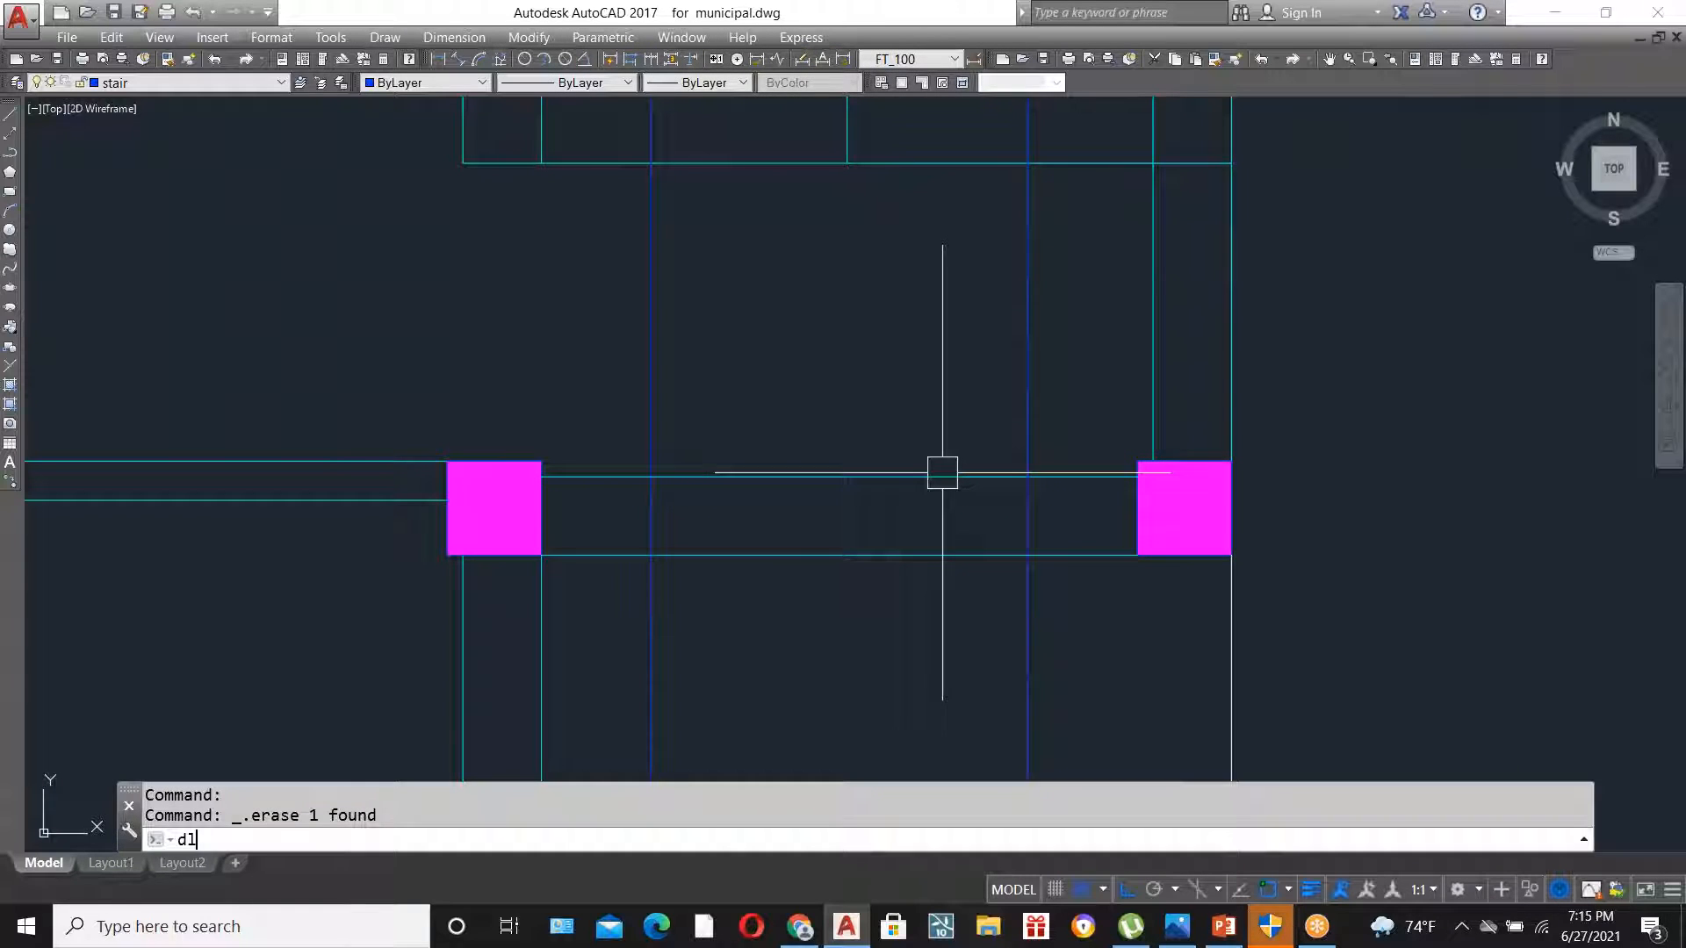
{"action": "type", "text": "i"}
{"action": "key", "text": "Return"}
{"action": "left_click", "coordinate": [651, 425]}
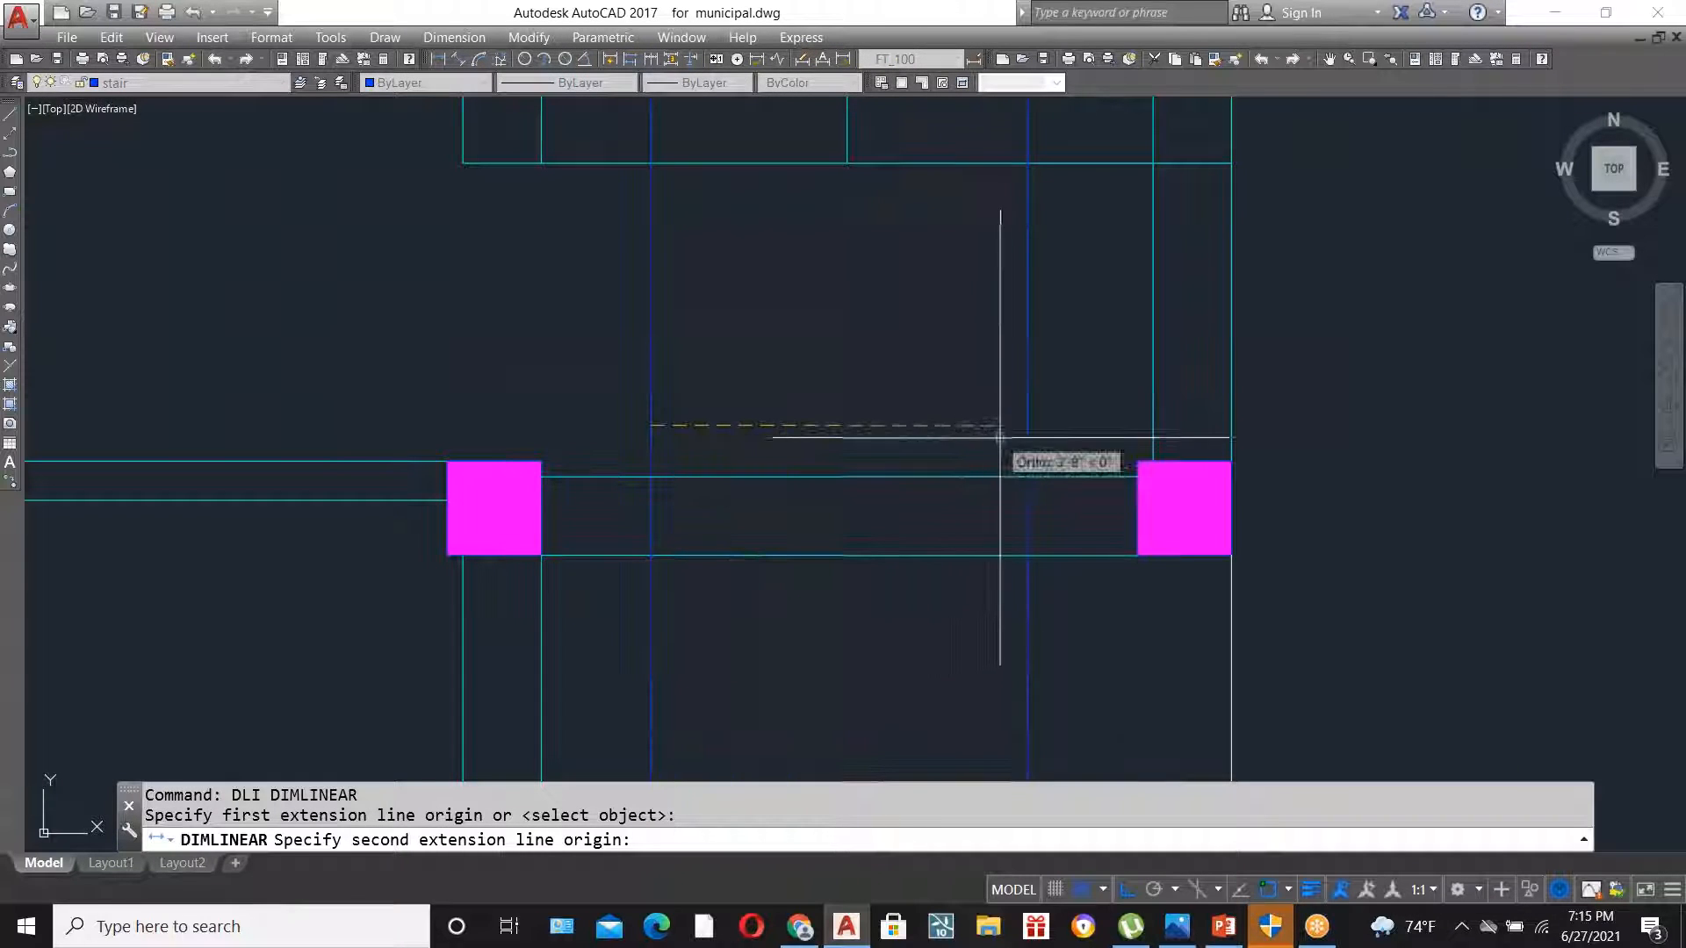
{"action": "left_click", "coordinate": [1027, 425]}
{"action": "left_click", "coordinate": [1026, 442]}
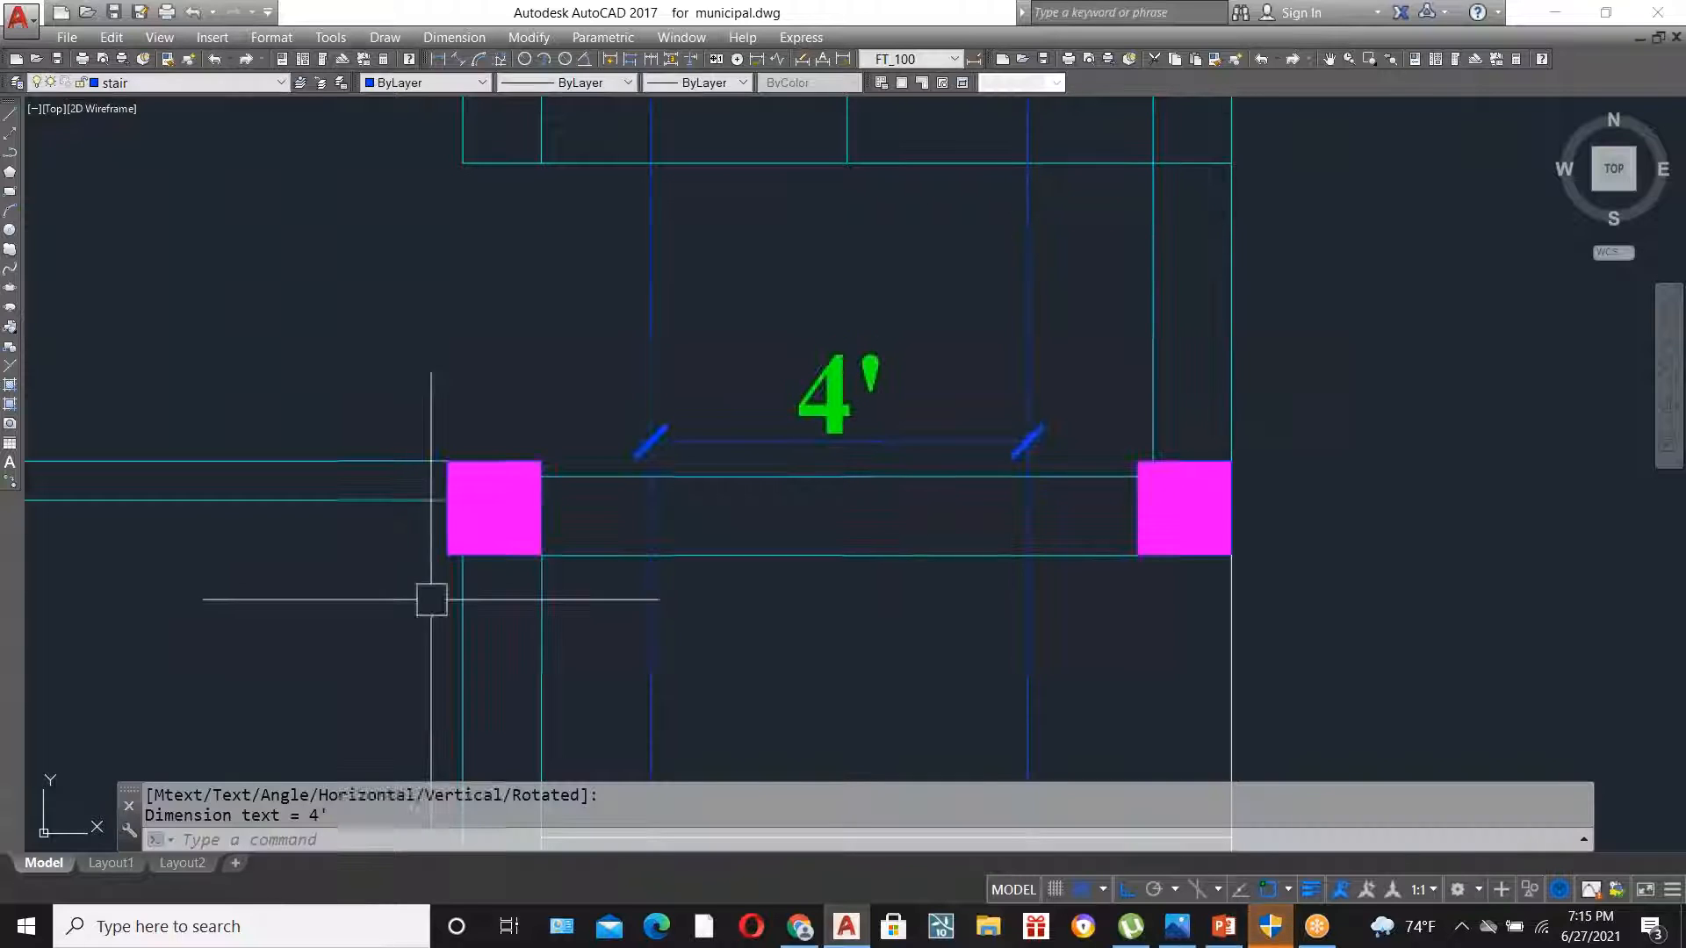
{"action": "left_click", "coordinate": [771, 444]}
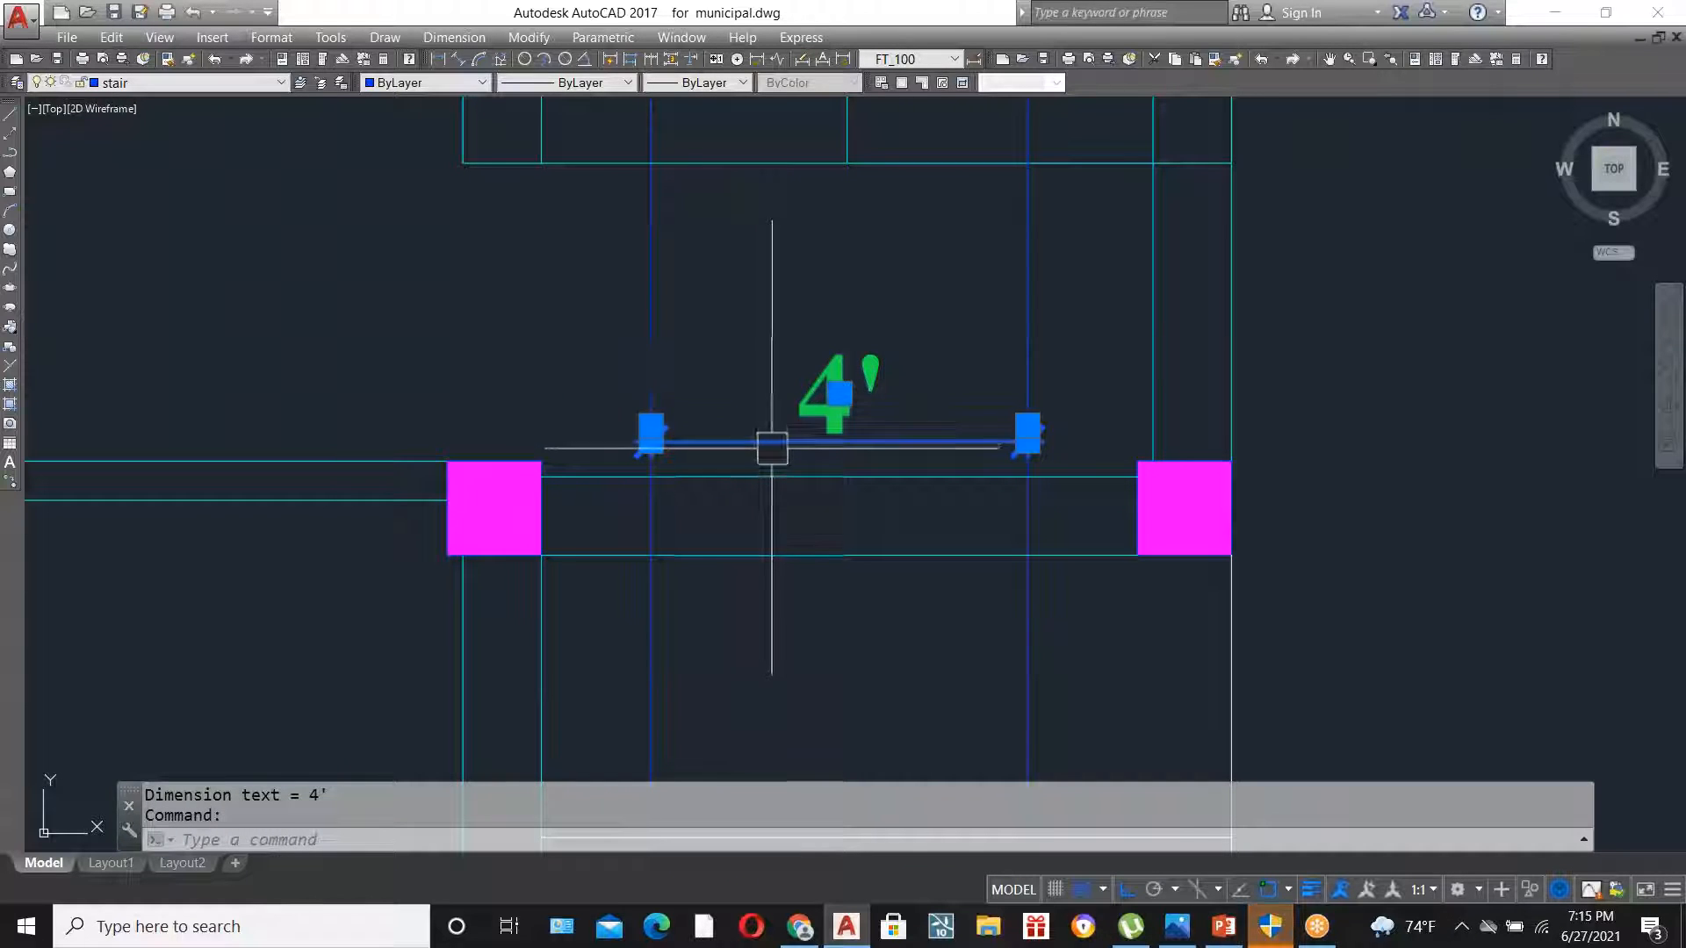
{"action": "key", "text": "Delete"}
- Trim the wall lines between the two construction lines and the construction lines outside the wall to form the entrance opening
{"action": "type", "text": "tr"}
{"action": "key", "text": "Return"}
{"action": "key", "text": "Return"}
{"action": "scroll", "coordinate": [799, 503], "scroll_direction": "up", "scroll_amount": 2}
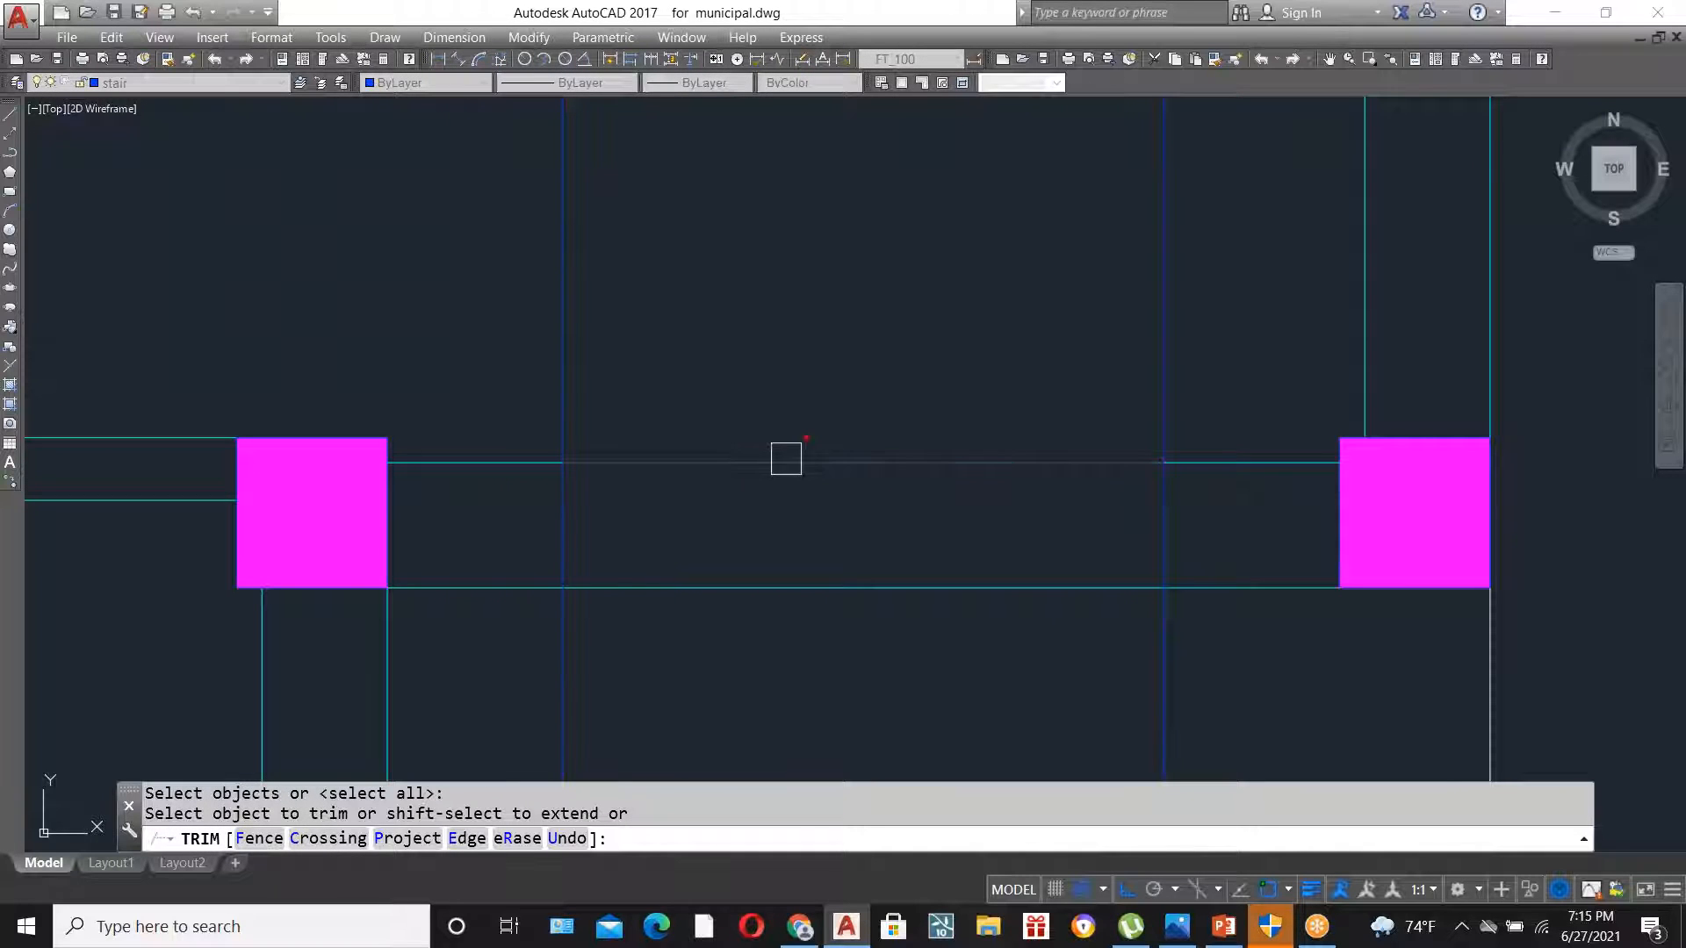
{"action": "left_click", "coordinate": [786, 460]}
{"action": "left_click", "coordinate": [828, 585]}
{"action": "left_click", "coordinate": [565, 628]}
{"action": "scroll", "coordinate": [745, 561], "scroll_direction": "down", "scroll_amount": 2}
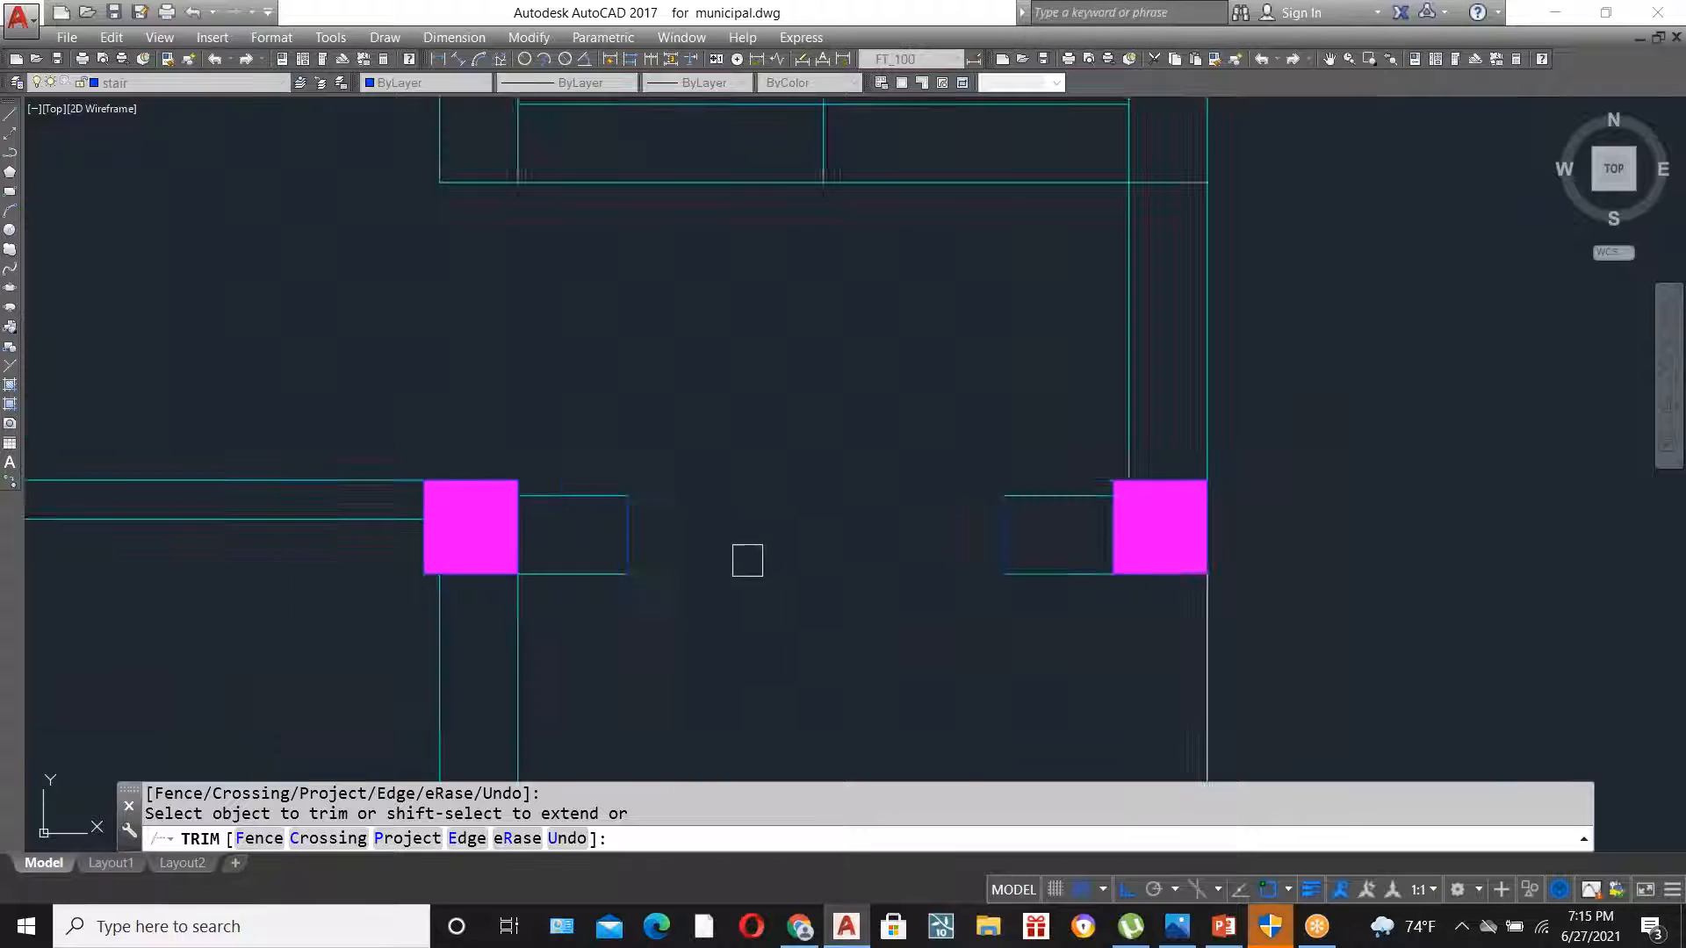
{"action": "scroll", "coordinate": [817, 570], "scroll_direction": "down", "scroll_amount": 4}
{"action": "left_click", "coordinate": [928, 537]}
{"action": "scroll", "coordinate": [866, 609], "scroll_direction": "up", "scroll_amount": 2}
{"action": "key", "text": "Return"}
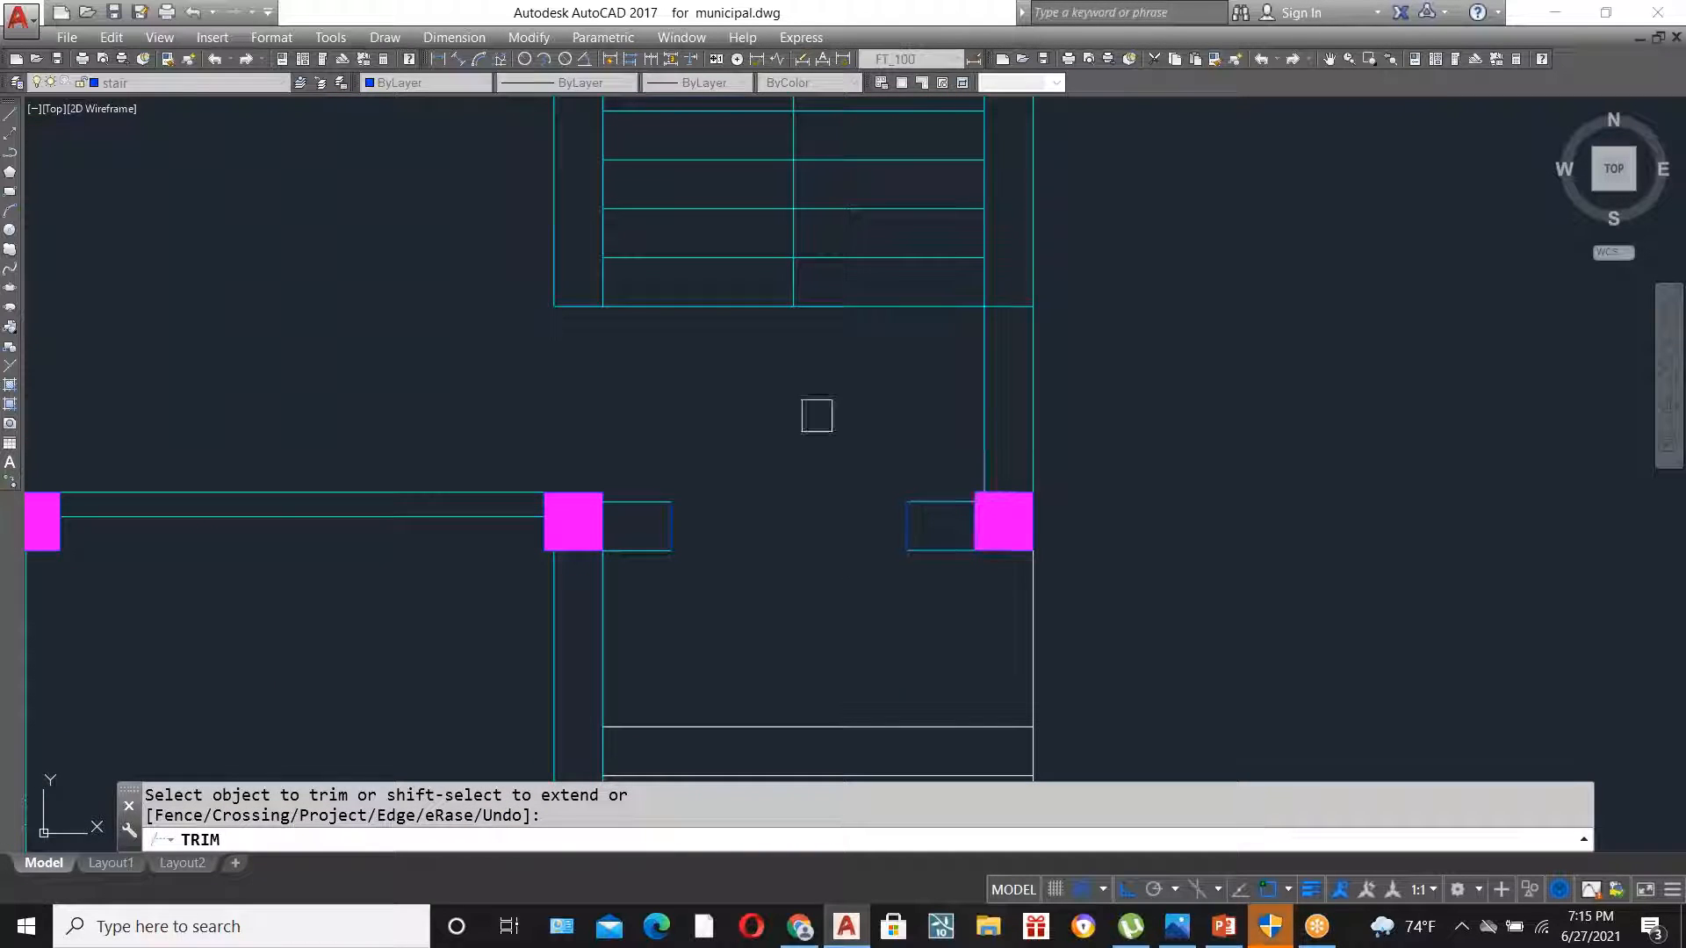
{"action": "scroll", "coordinate": [855, 487], "scroll_direction": "down", "scroll_amount": 2}
{"action": "left_click", "coordinate": [866, 531]}
{"action": "scroll", "coordinate": [864, 534], "scroll_direction": "up", "scroll_amount": 2}
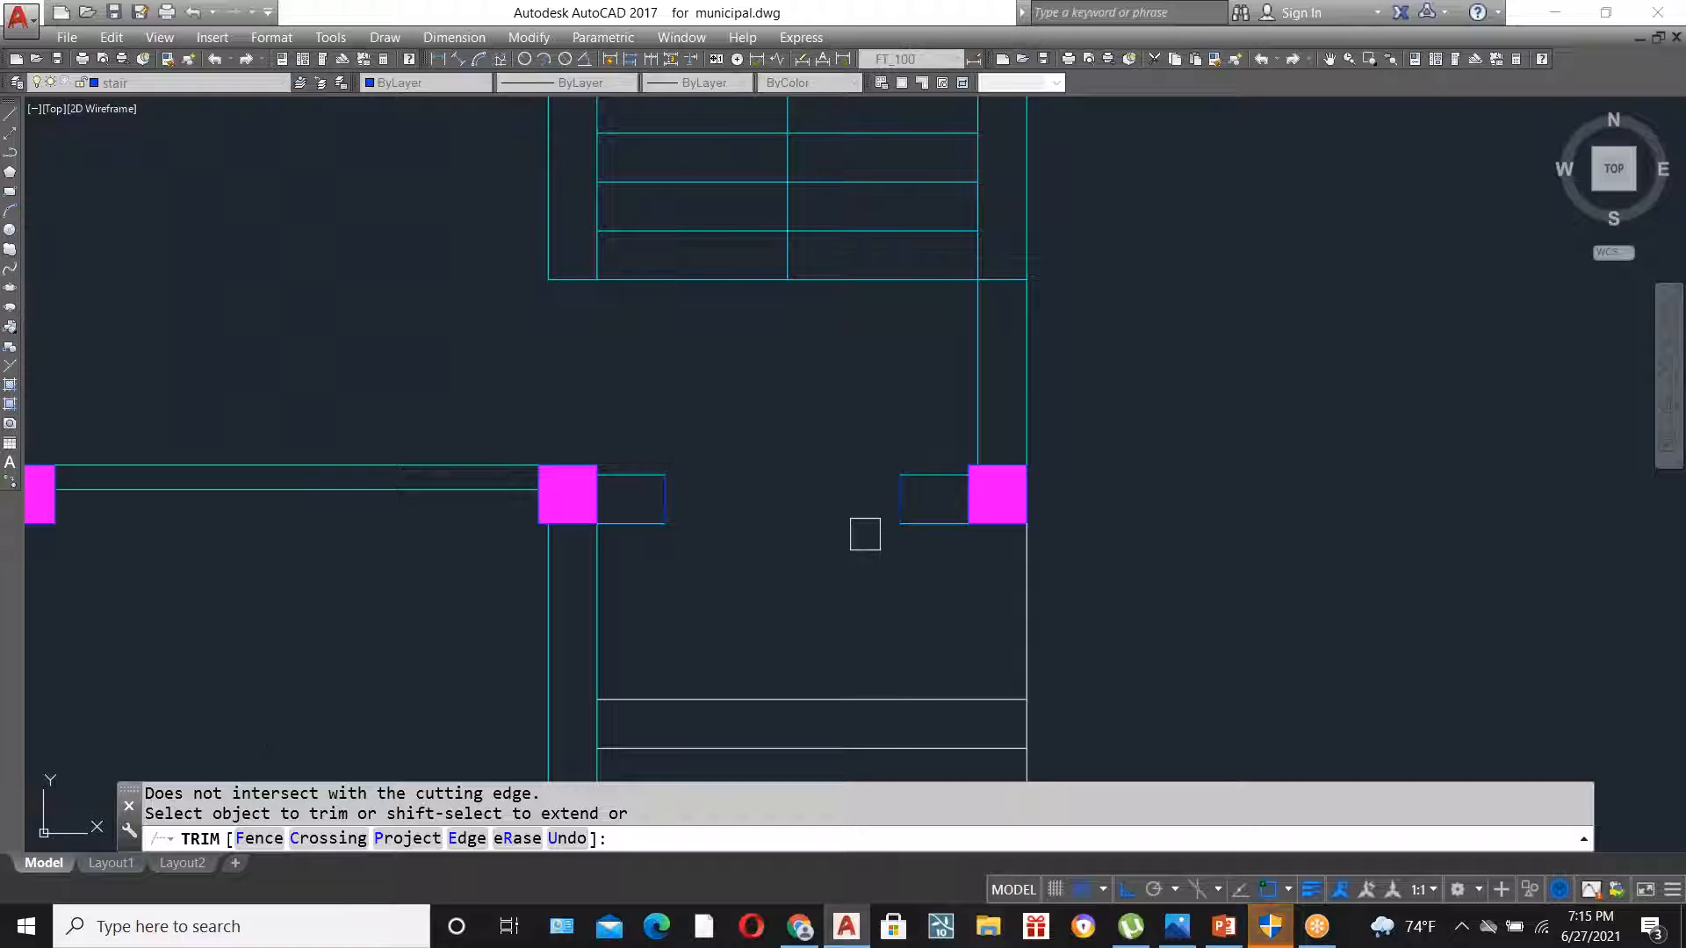
{"action": "key", "text": "Escape"}
- Measure the gap between the staircase wall's lower end and the column below it with a temporary linear dimension and erase it
{"action": "scroll", "coordinate": [873, 534], "scroll_direction": "down", "scroll_amount": 2}
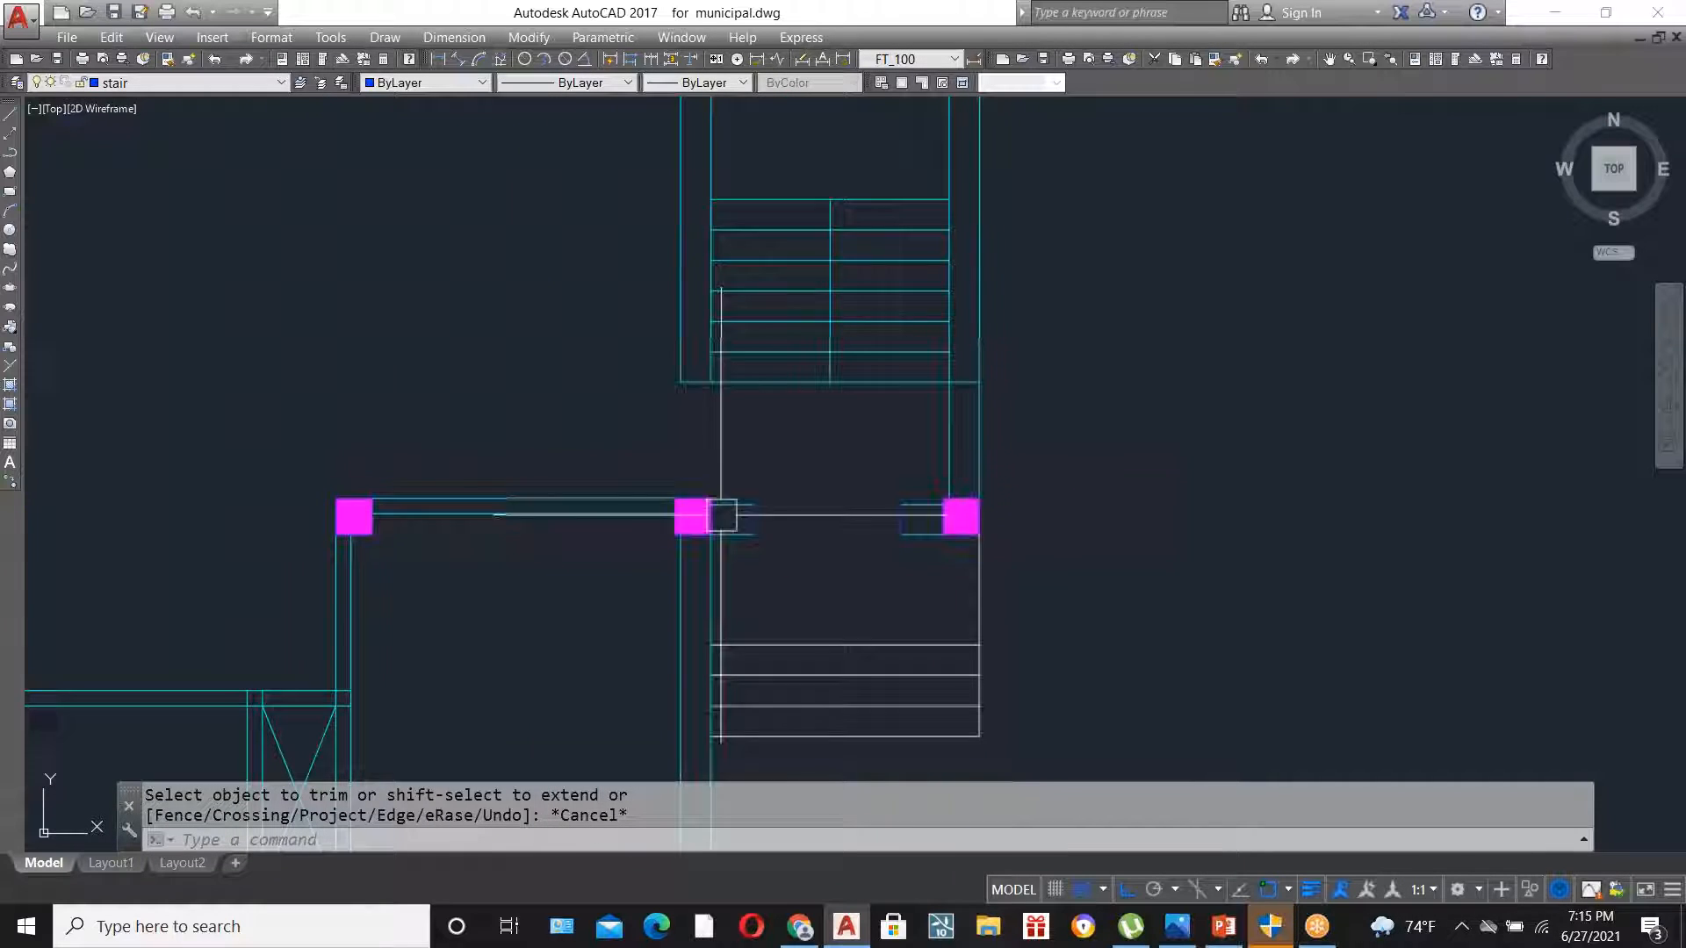
{"action": "scroll", "coordinate": [709, 434], "scroll_direction": "up", "scroll_amount": 2}
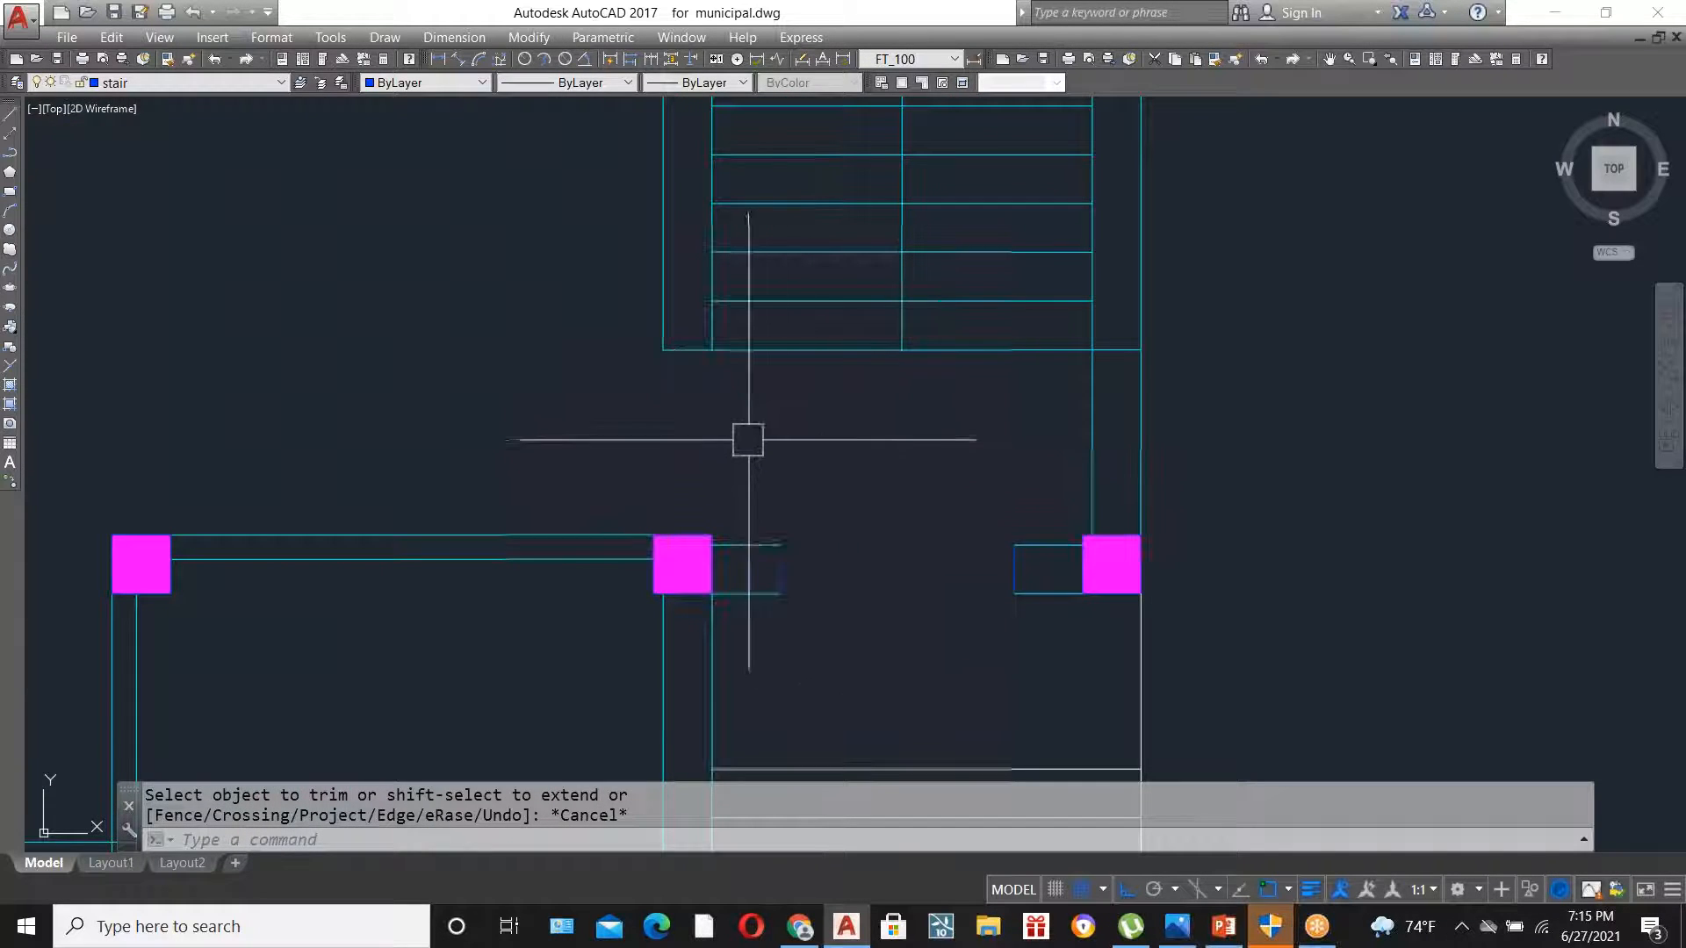
{"action": "type", "text": "d"}
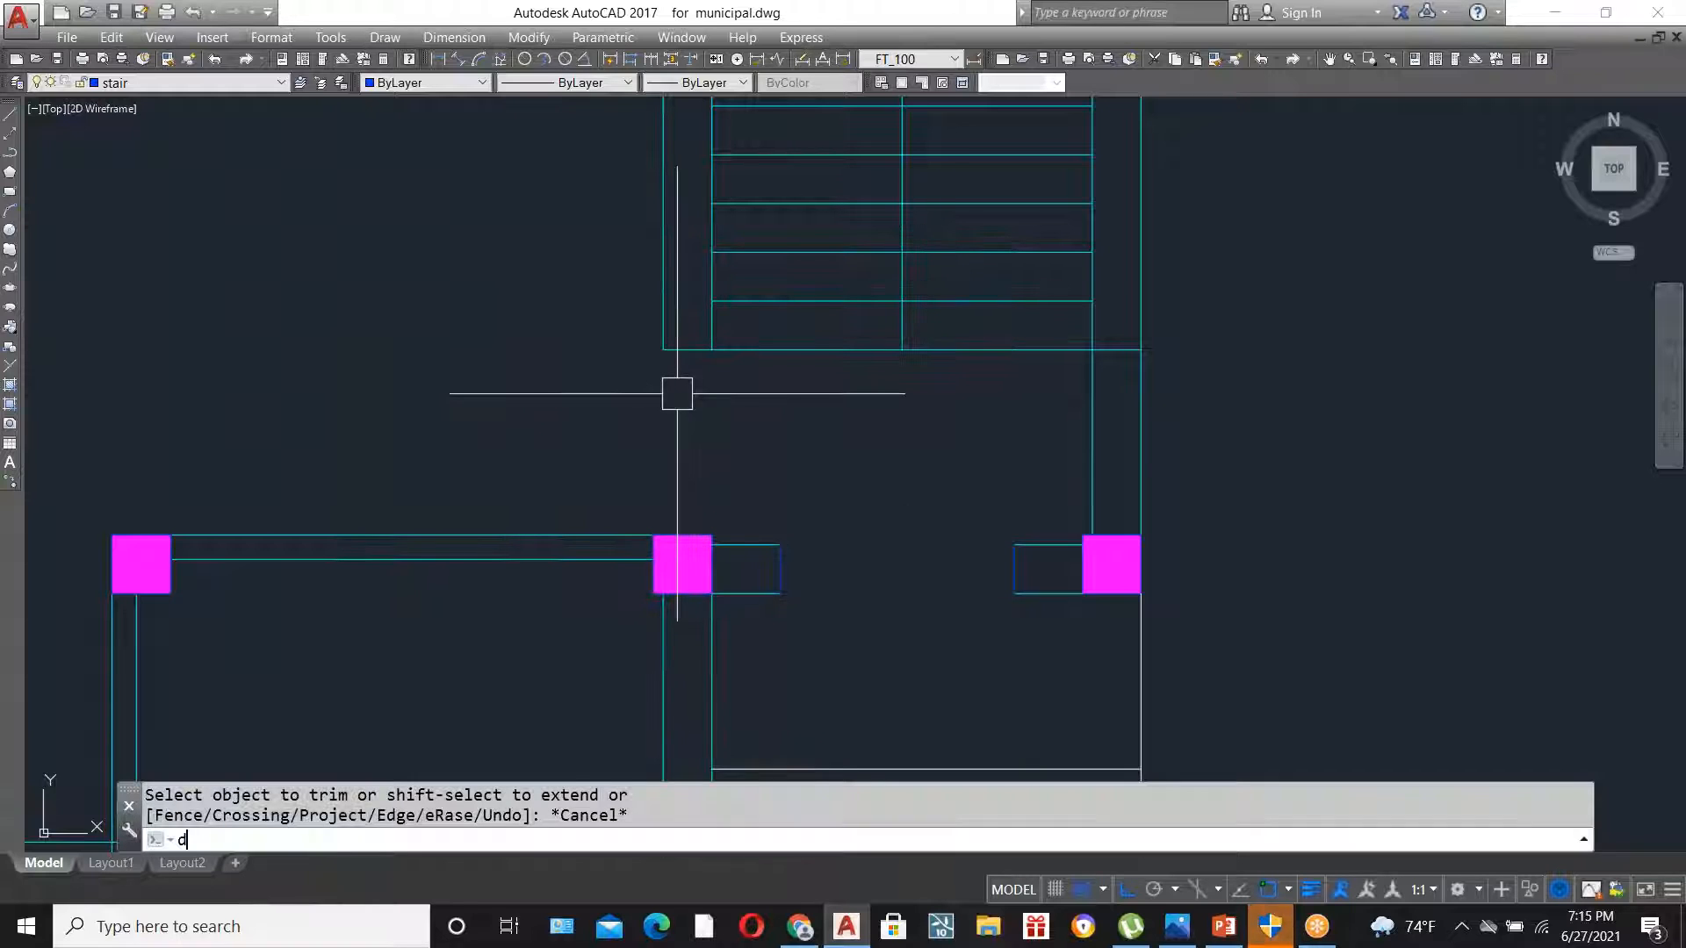
{"action": "type", "text": "li"}
{"action": "key", "text": "Return"}
{"action": "left_click", "coordinate": [663, 349]}
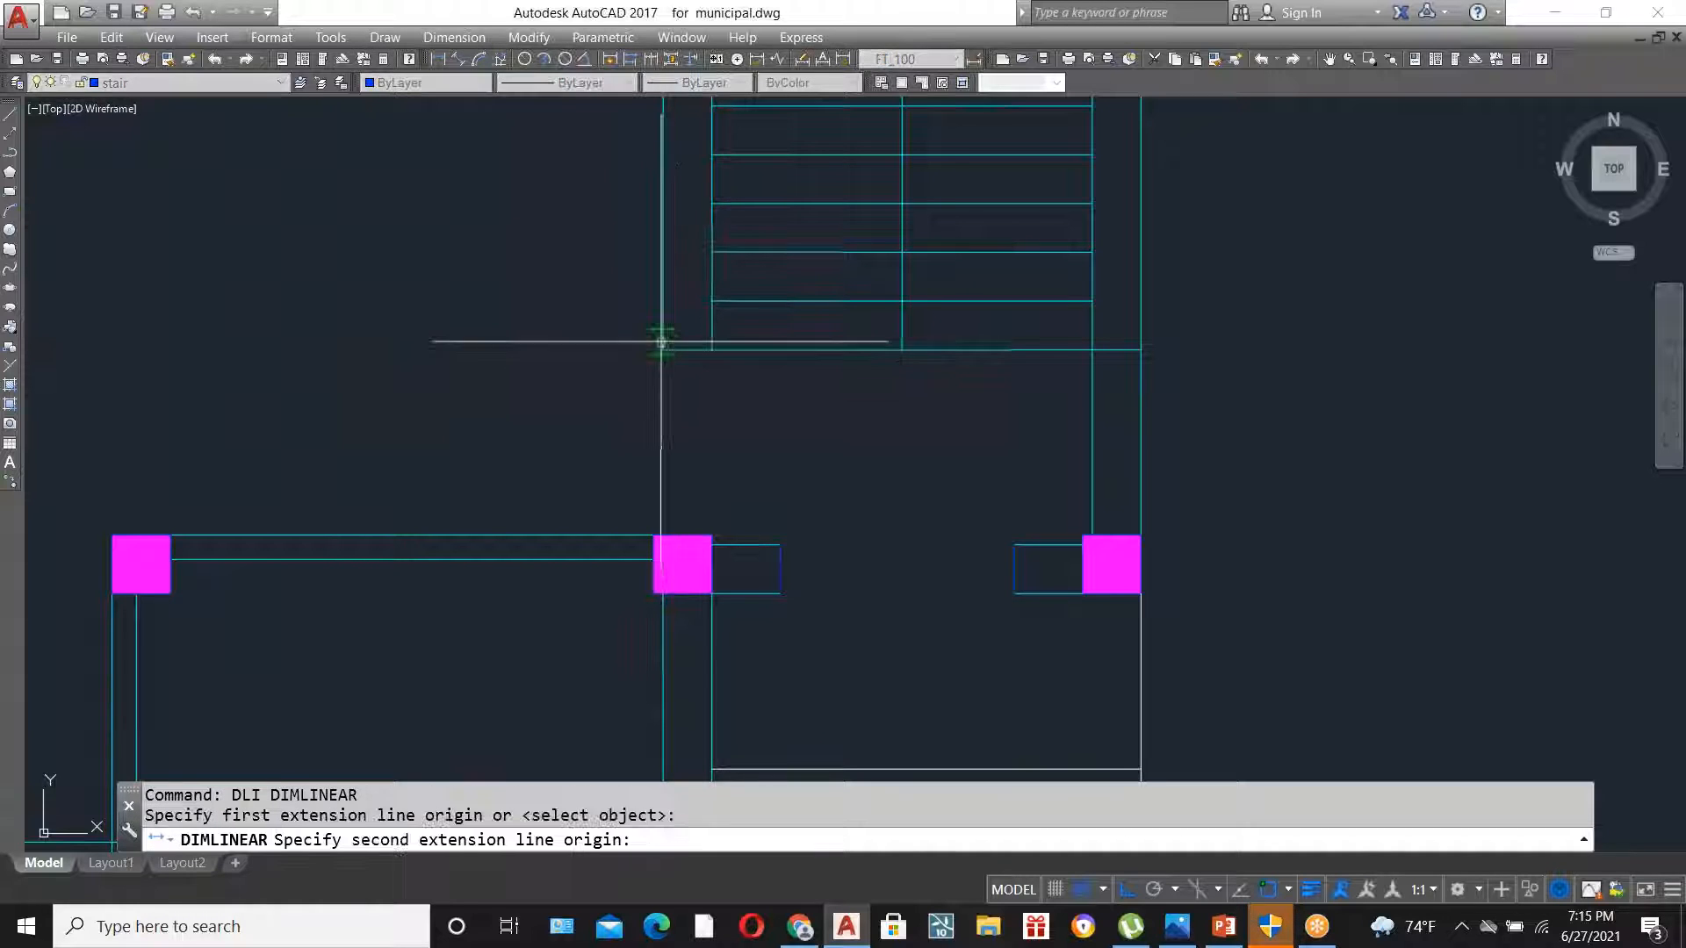
{"action": "left_click", "coordinate": [663, 534]}
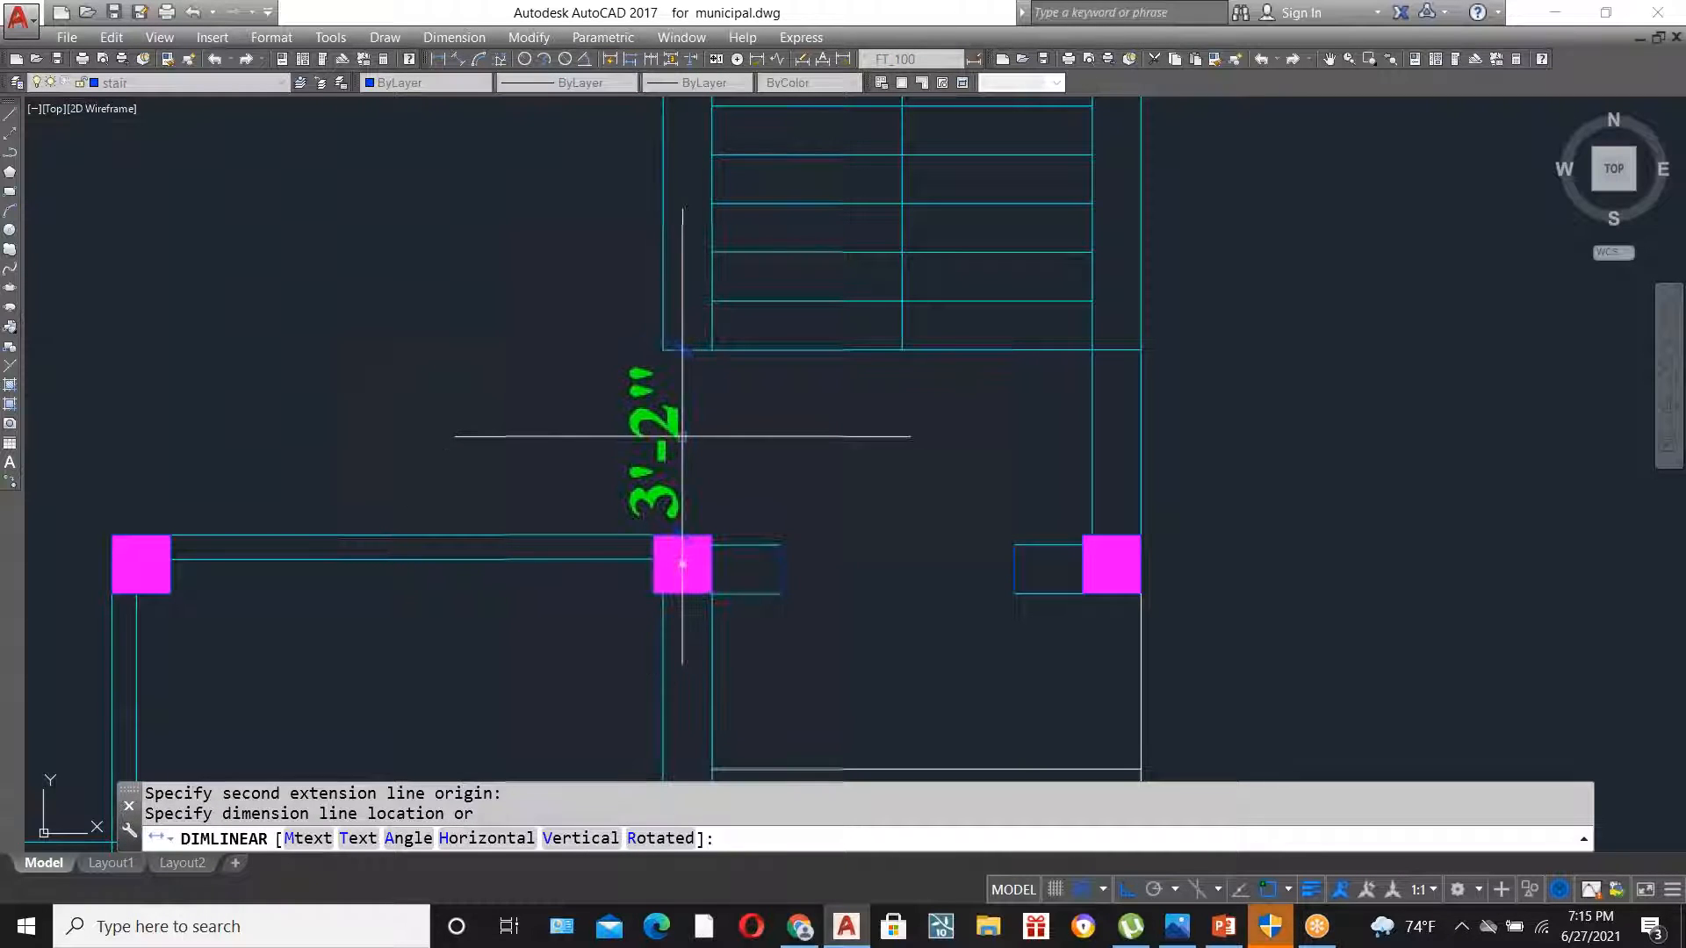
{"action": "left_click", "coordinate": [677, 434]}
{"action": "left_click", "coordinate": [666, 433]}
{"action": "key", "text": "Delete"}
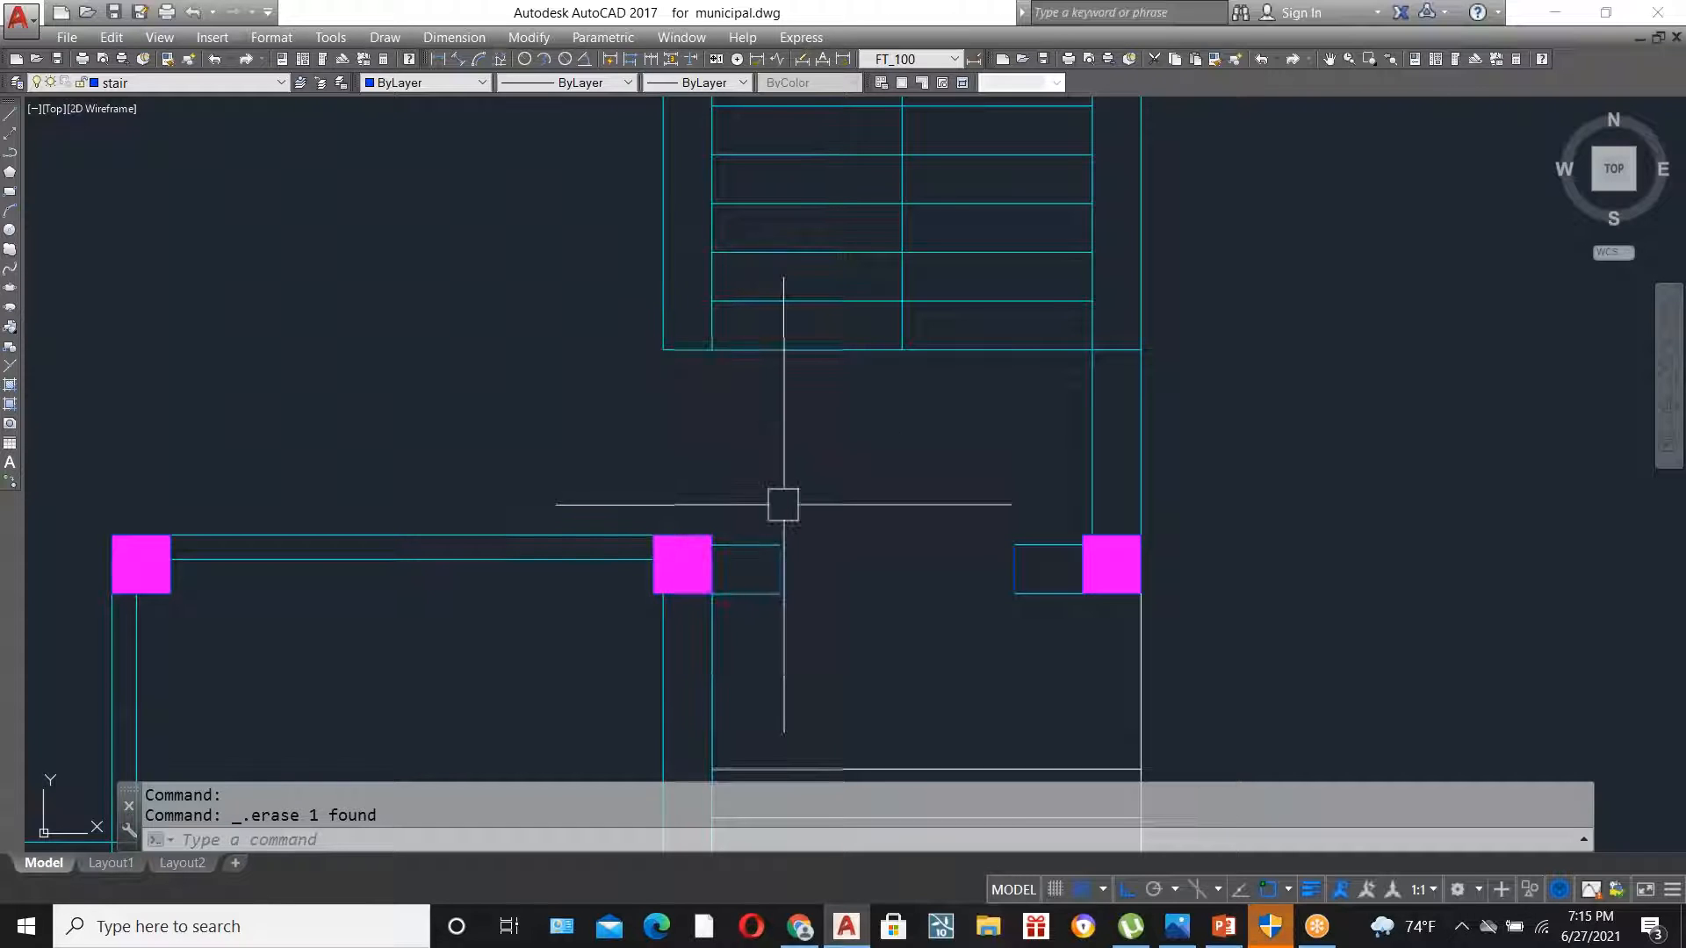
- Add linear dimensions for the width and height of the column where the two left rooms meet the central space
{"action": "scroll", "coordinate": [783, 505], "scroll_direction": "down", "scroll_amount": 1}
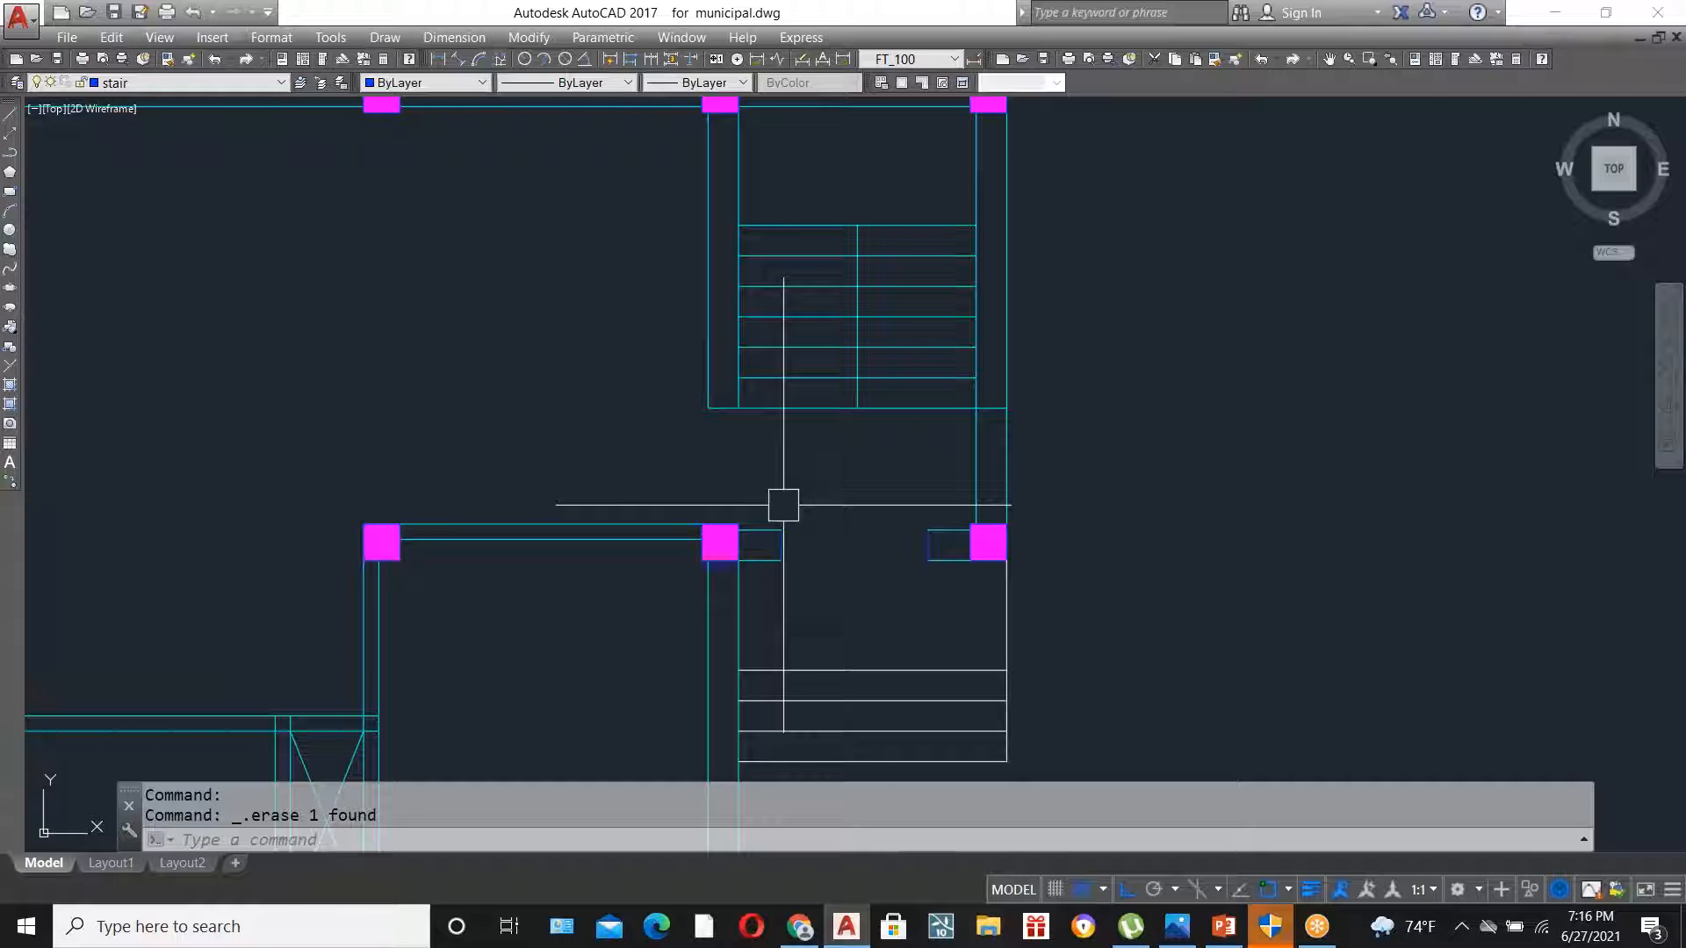
{"action": "scroll", "coordinate": [1065, 496], "scroll_direction": "down", "scroll_amount": 2}
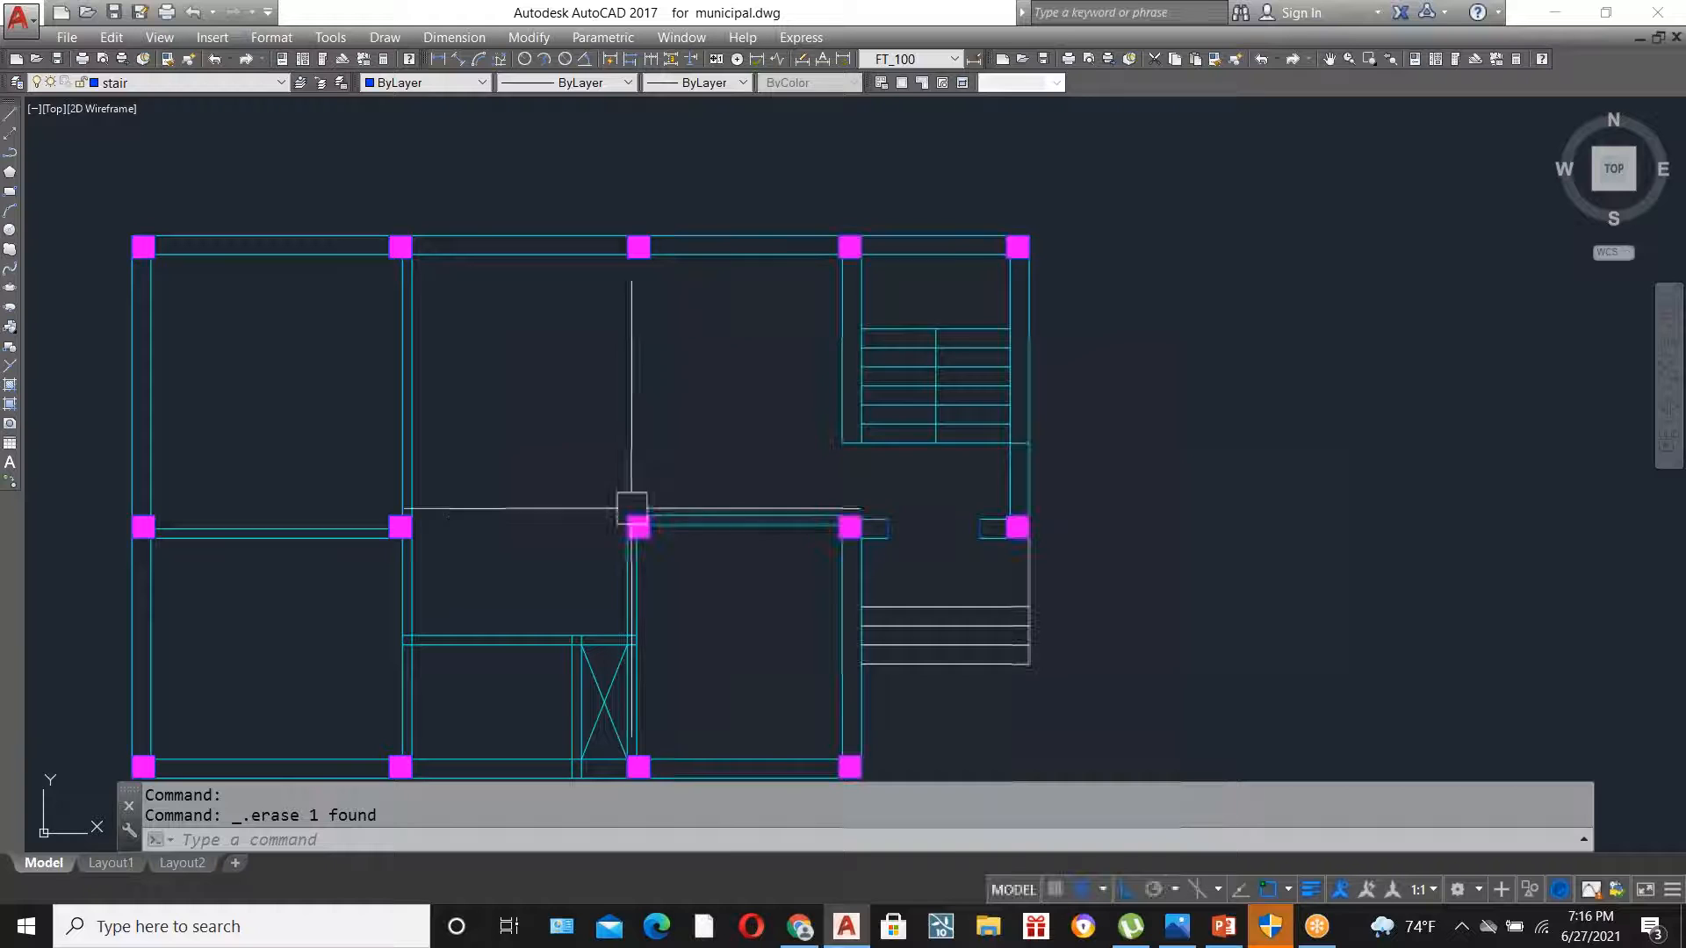
{"action": "scroll", "coordinate": [676, 492], "scroll_direction": "down", "scroll_amount": 2}
{"action": "scroll", "coordinate": [527, 489], "scroll_direction": "up", "scroll_amount": 2}
{"action": "scroll", "coordinate": [524, 485], "scroll_direction": "up", "scroll_amount": 3}
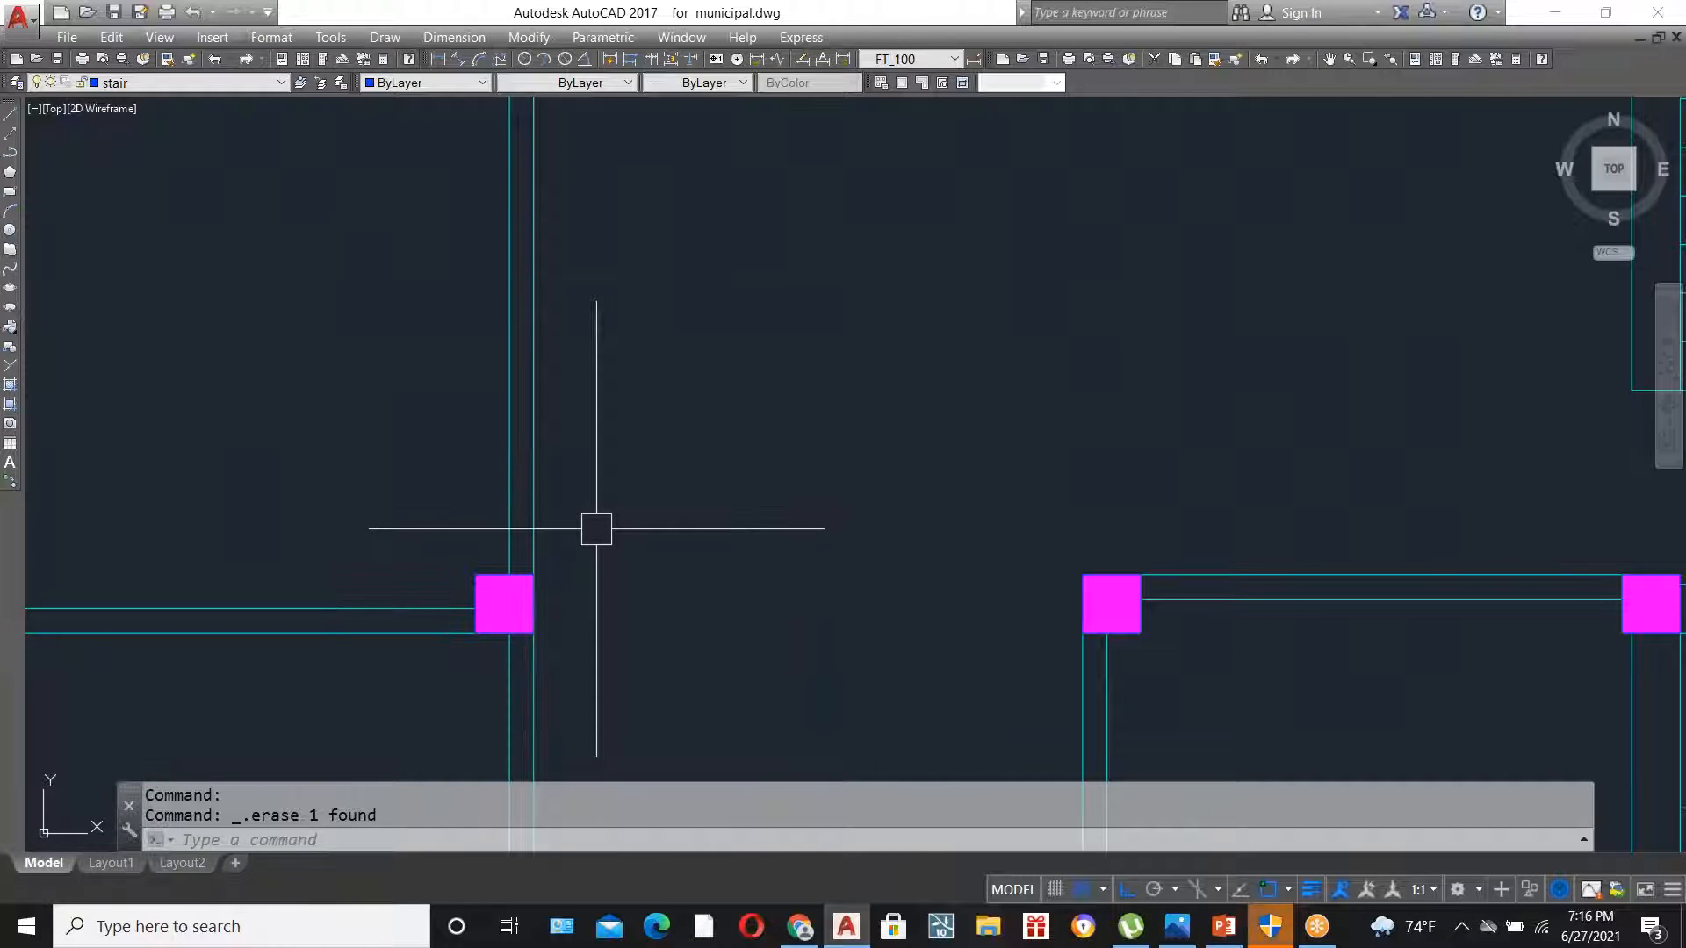
{"action": "scroll", "coordinate": [538, 591], "scroll_direction": "down", "scroll_amount": 2}
{"action": "scroll", "coordinate": [591, 527], "scroll_direction": "up", "scroll_amount": 3}
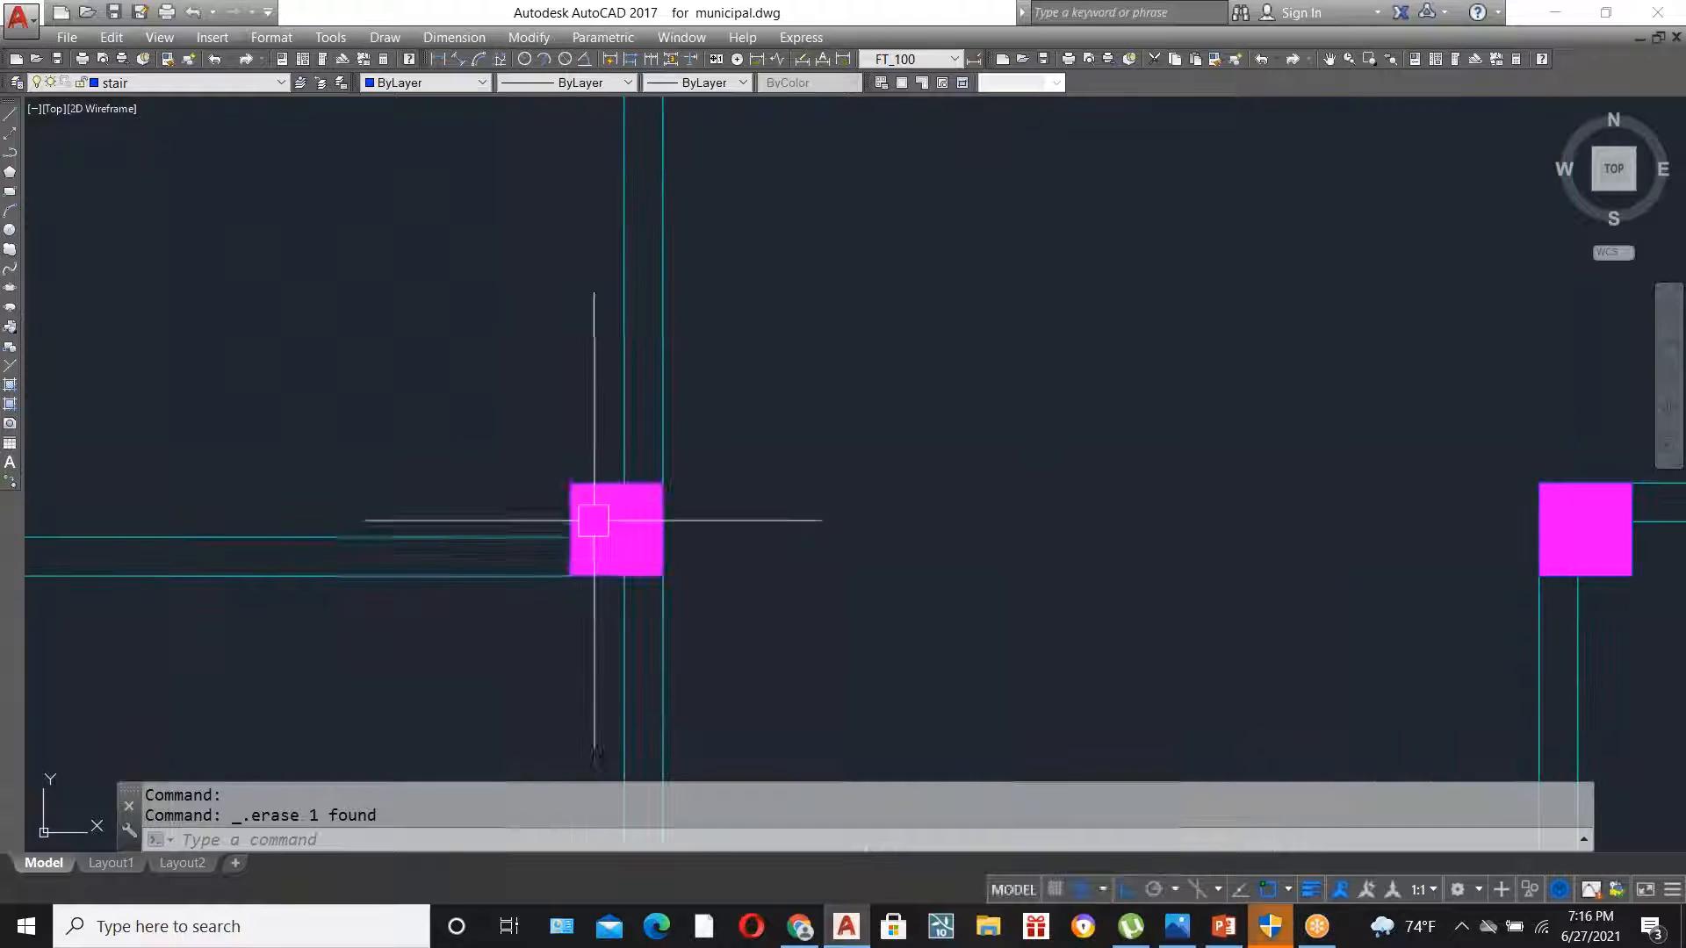
{"action": "type", "text": "dli"}
{"action": "key", "text": "Return"}
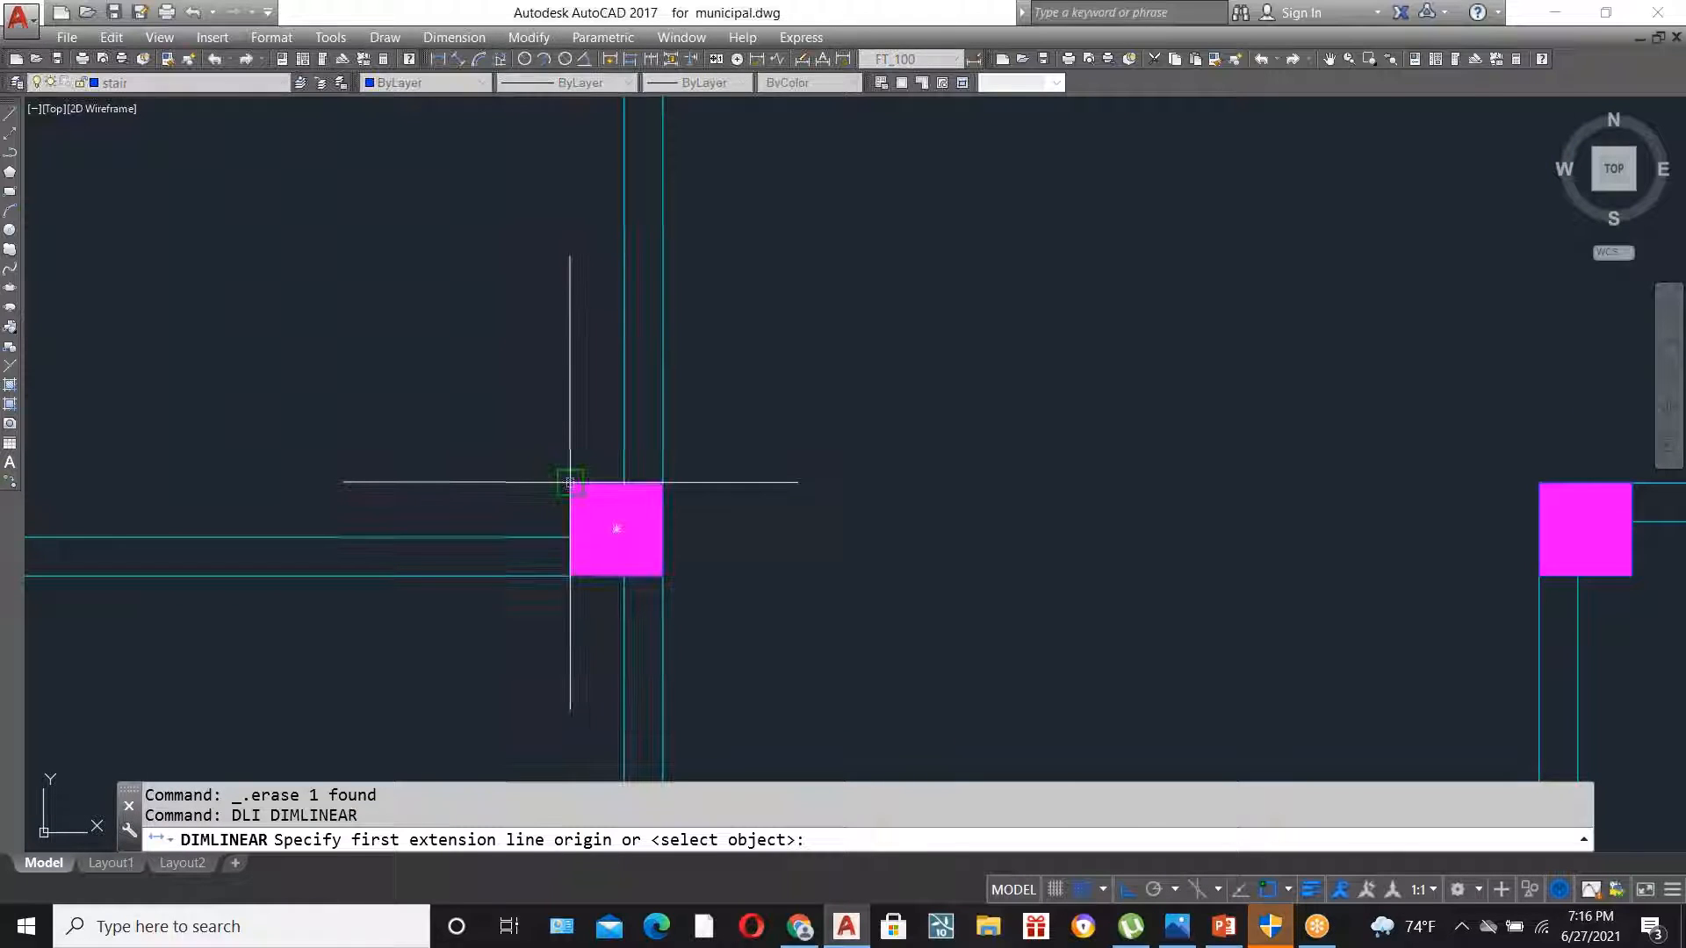
{"action": "left_click", "coordinate": [655, 487]}
{"action": "left_click", "coordinate": [571, 484]}
{"action": "left_click", "coordinate": [639, 408]}
{"action": "key", "text": "Return"}
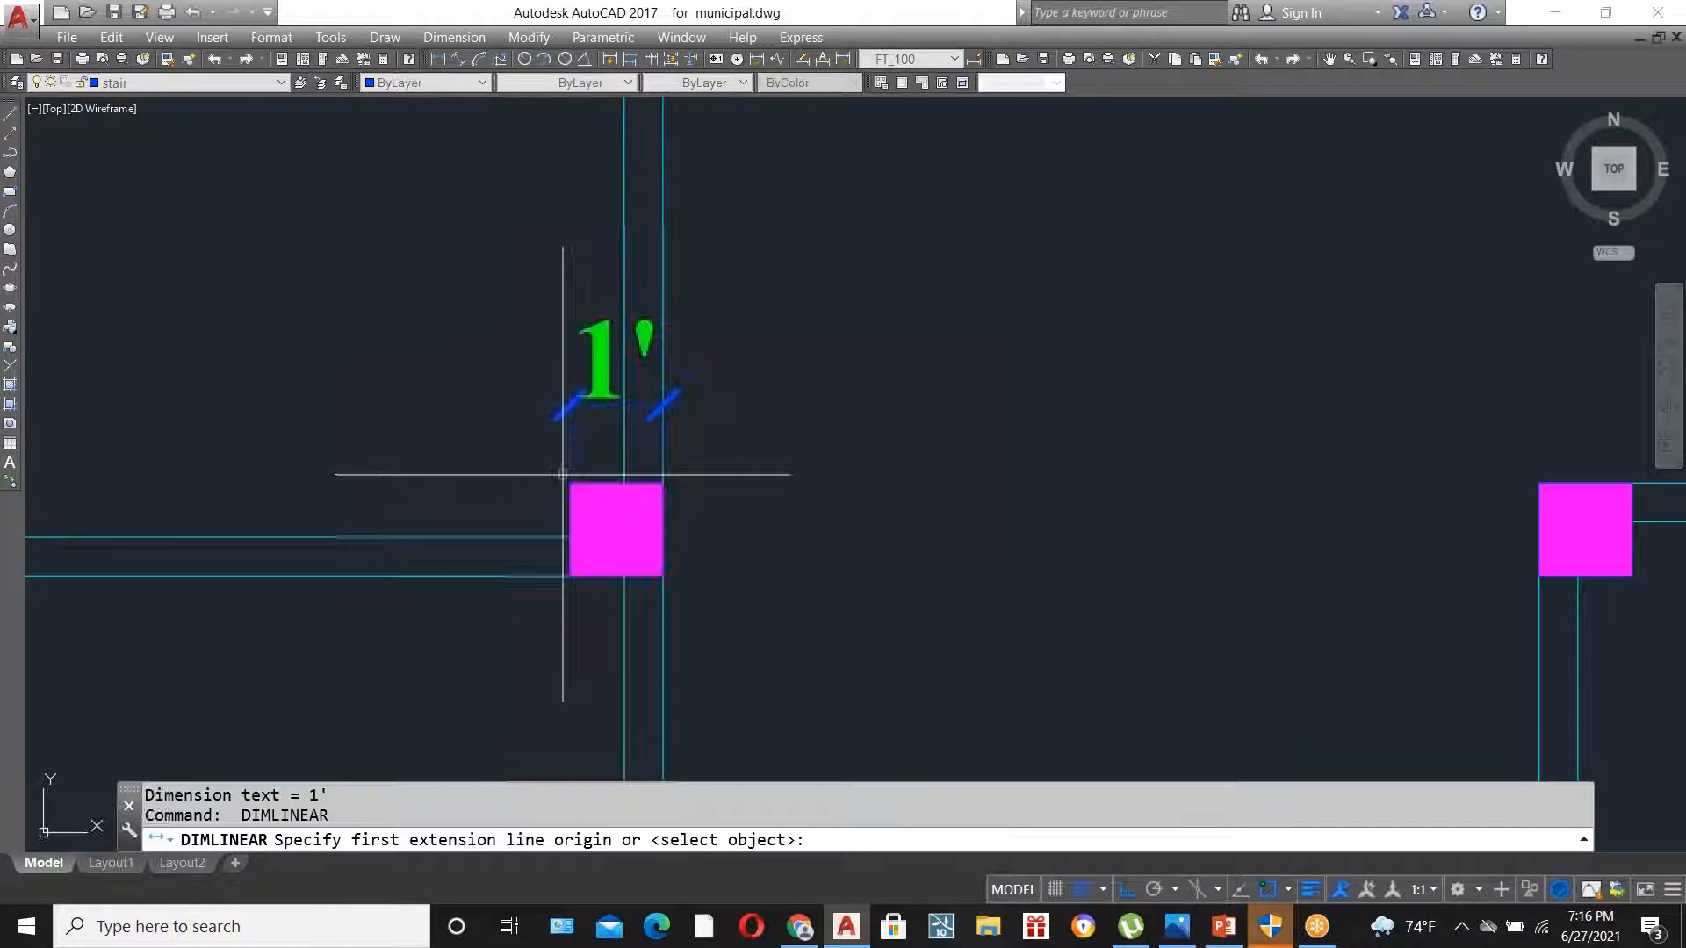
{"action": "left_click", "coordinate": [566, 501]}
{"action": "left_click", "coordinate": [569, 576]}
{"action": "left_click", "coordinate": [480, 564]}
- Draw a 1' by 1' rectangle in the empty space up and to the right of the dimensioned column
{"action": "scroll", "coordinate": [491, 553], "scroll_direction": "down", "scroll_amount": 2}
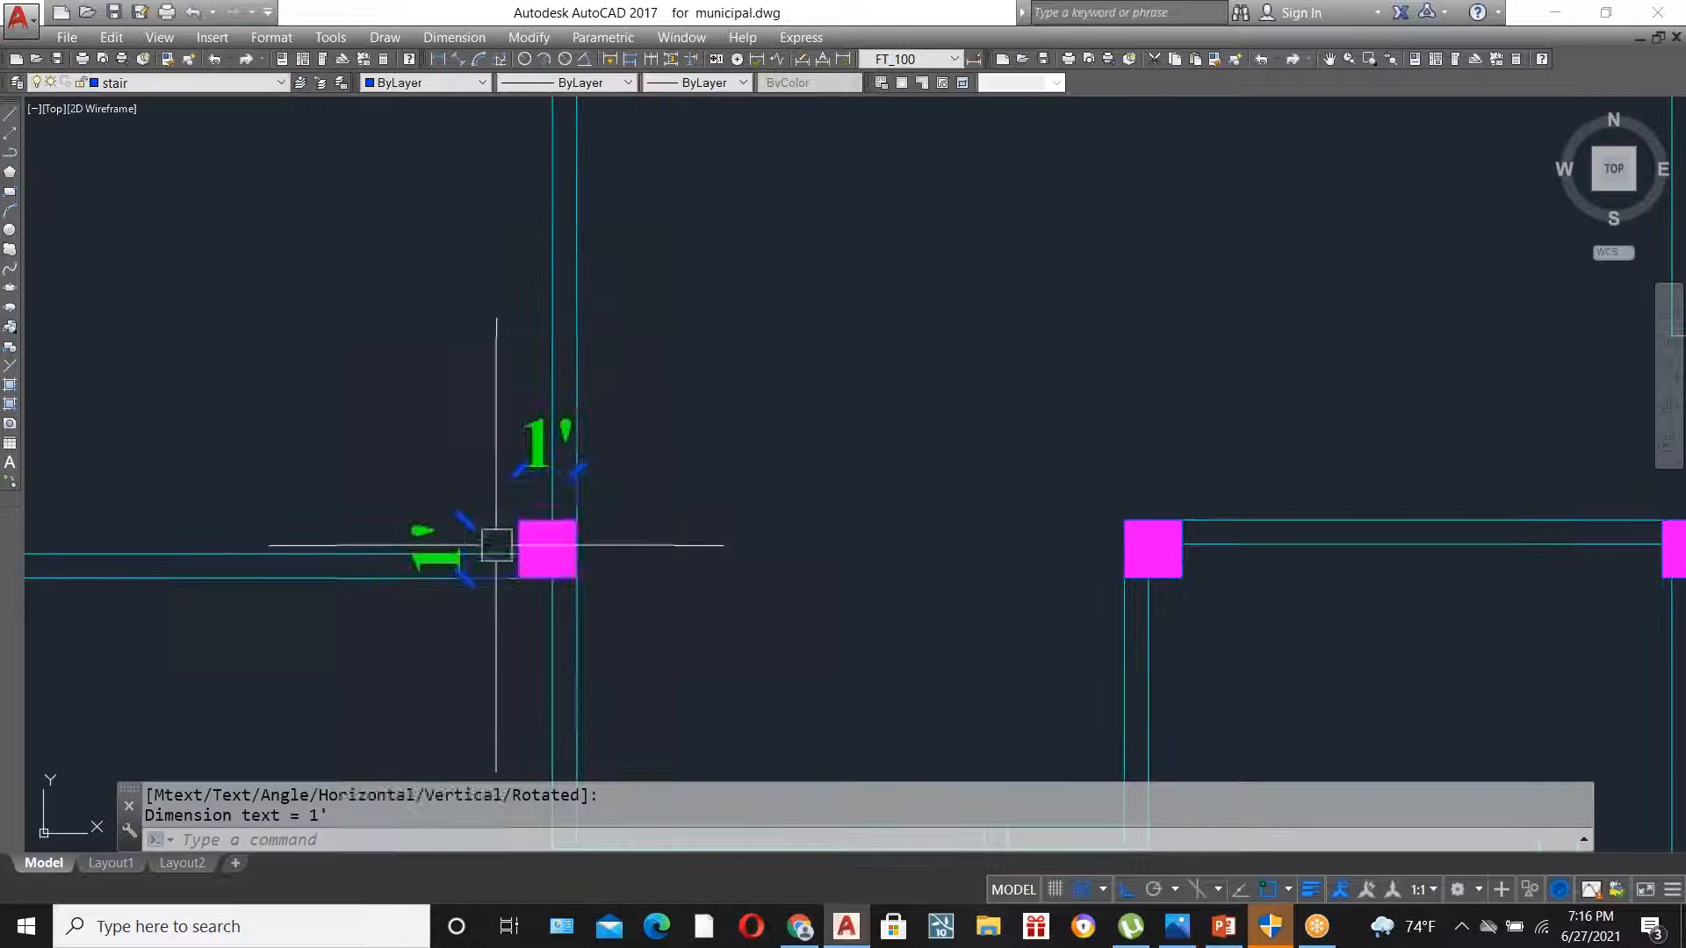
{"action": "type", "text": "ne"}
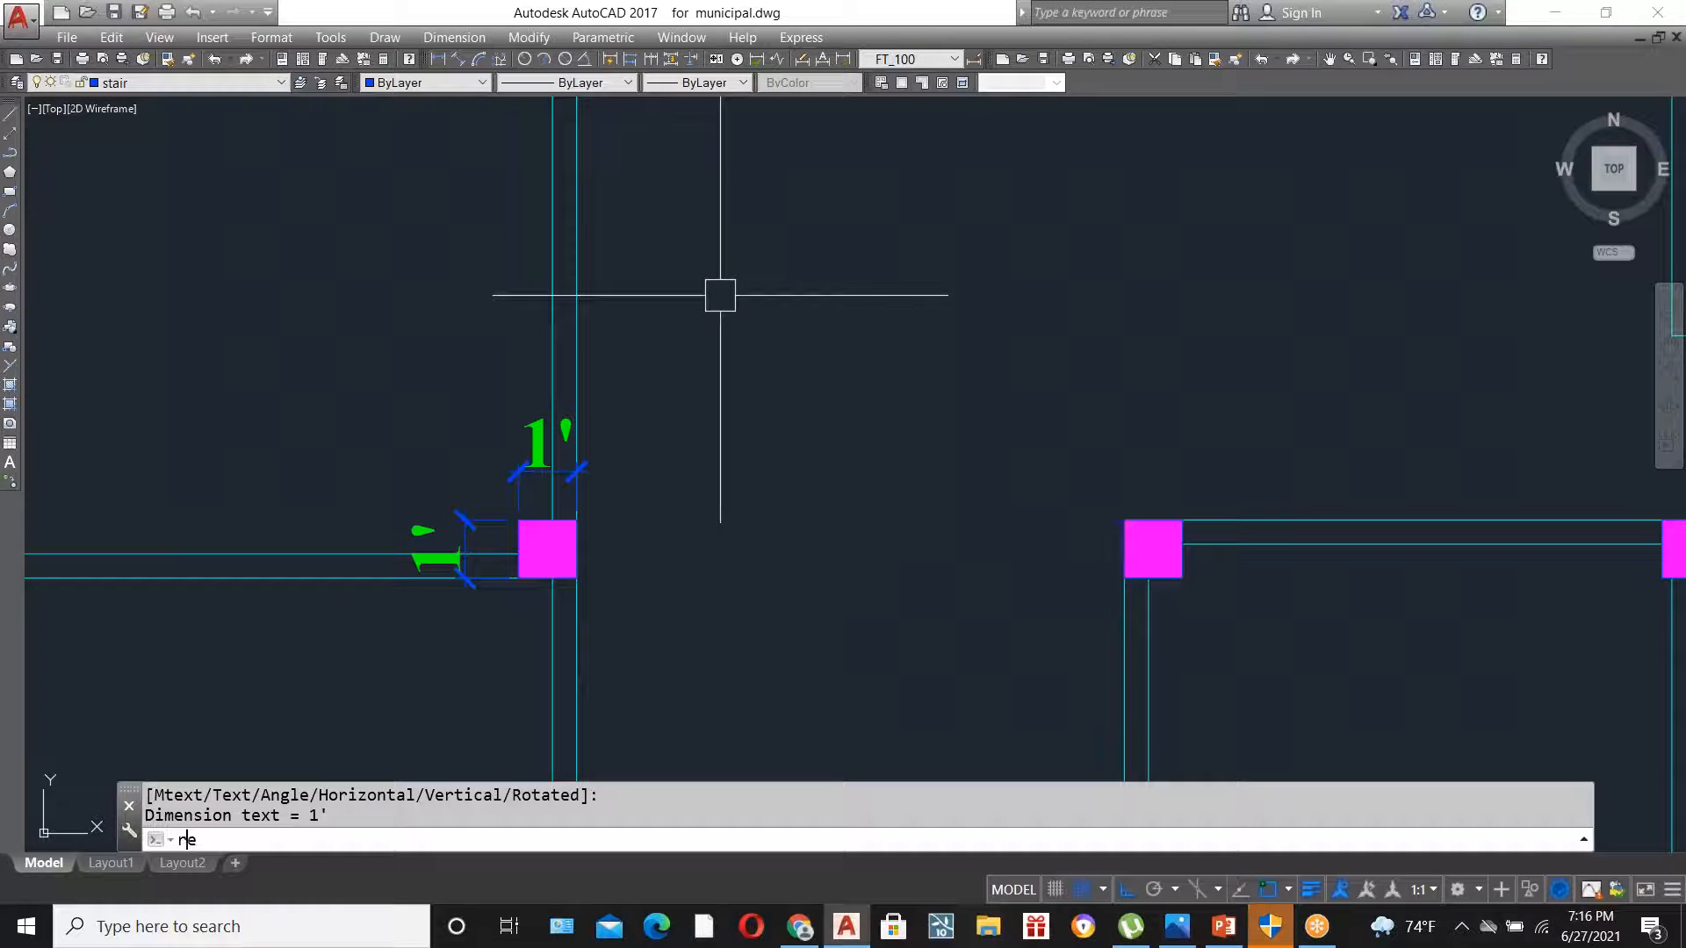
{"action": "type", "text": "c"}
{"action": "key", "text": "Return"}
{"action": "left_click", "coordinate": [707, 292]}
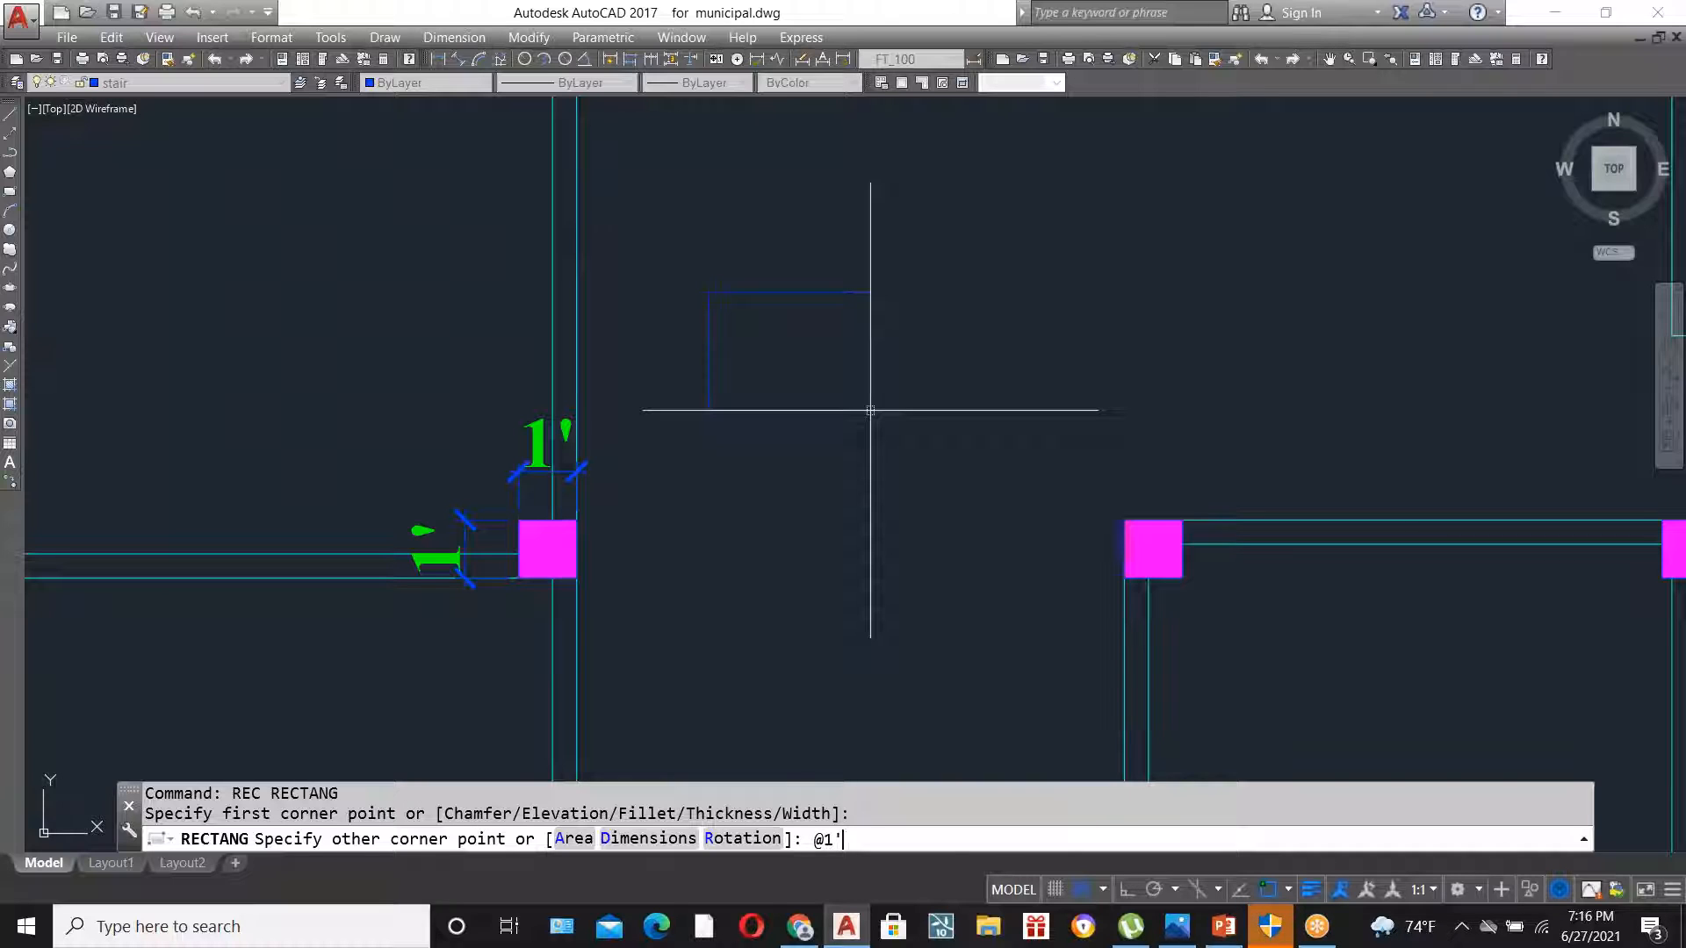
{"action": "key", "text": "Return"}
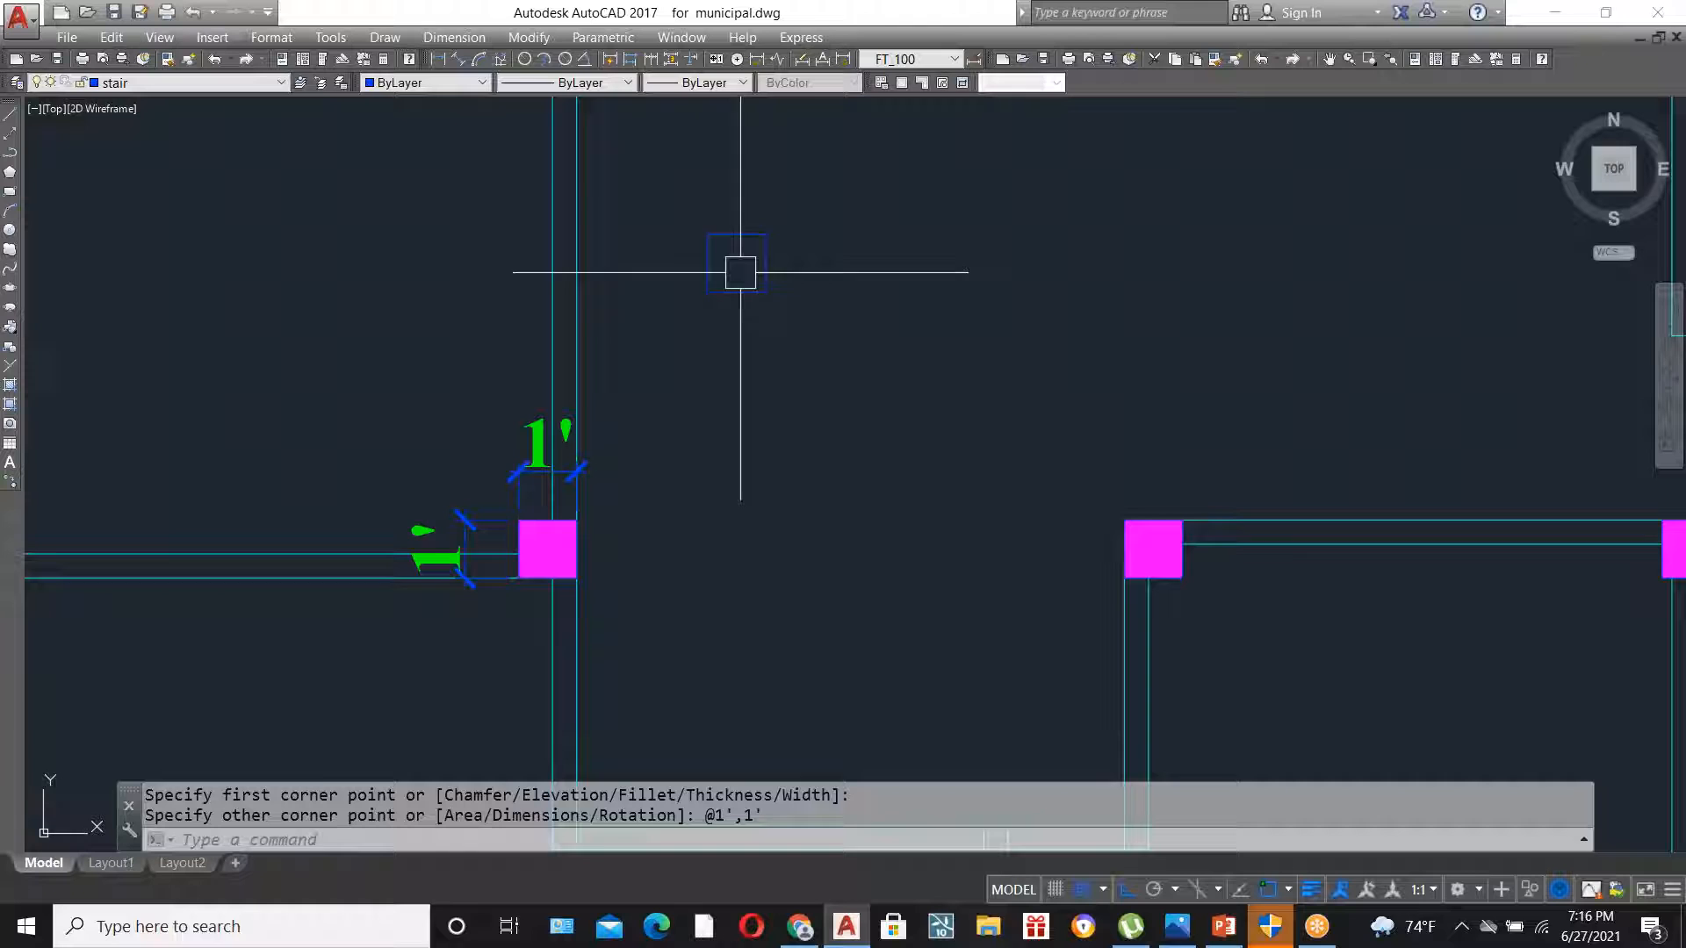
- Hatch the sample 1' by 1' rectangle with the SOLID pattern in magenta, previewing the fill before accepting it
{"action": "scroll", "coordinate": [703, 246], "scroll_direction": "up", "scroll_amount": 4}
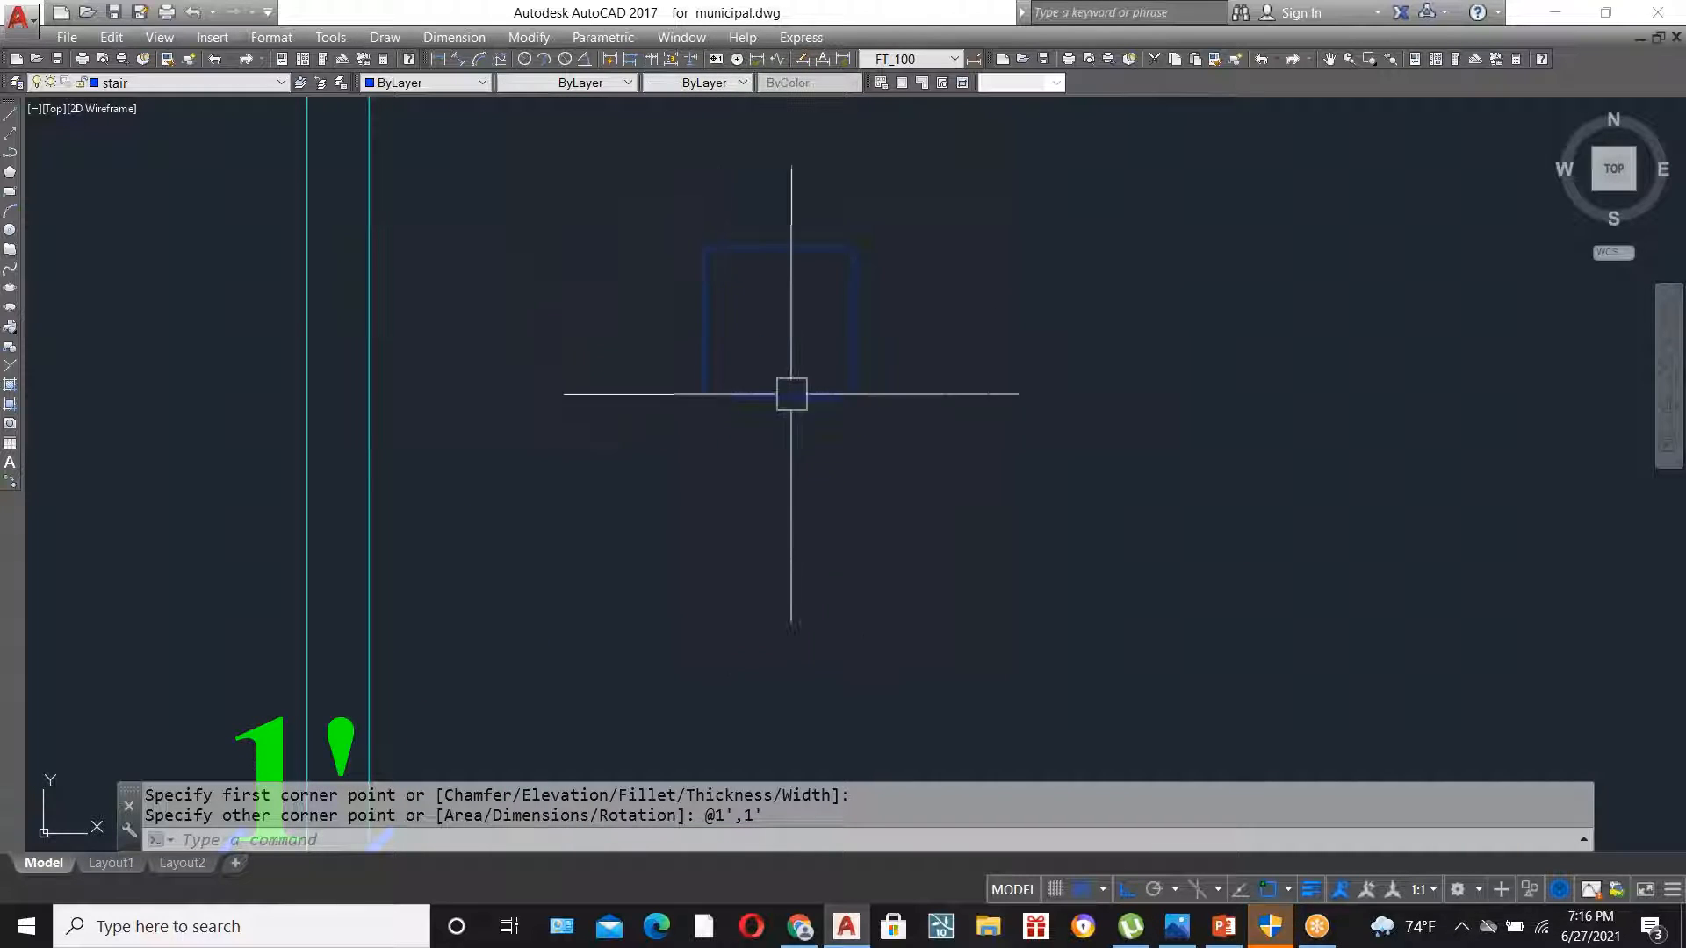
{"action": "scroll", "coordinate": [790, 415], "scroll_direction": "down", "scroll_amount": 2}
{"action": "scroll", "coordinate": [790, 415], "scroll_direction": "up", "scroll_amount": 6}
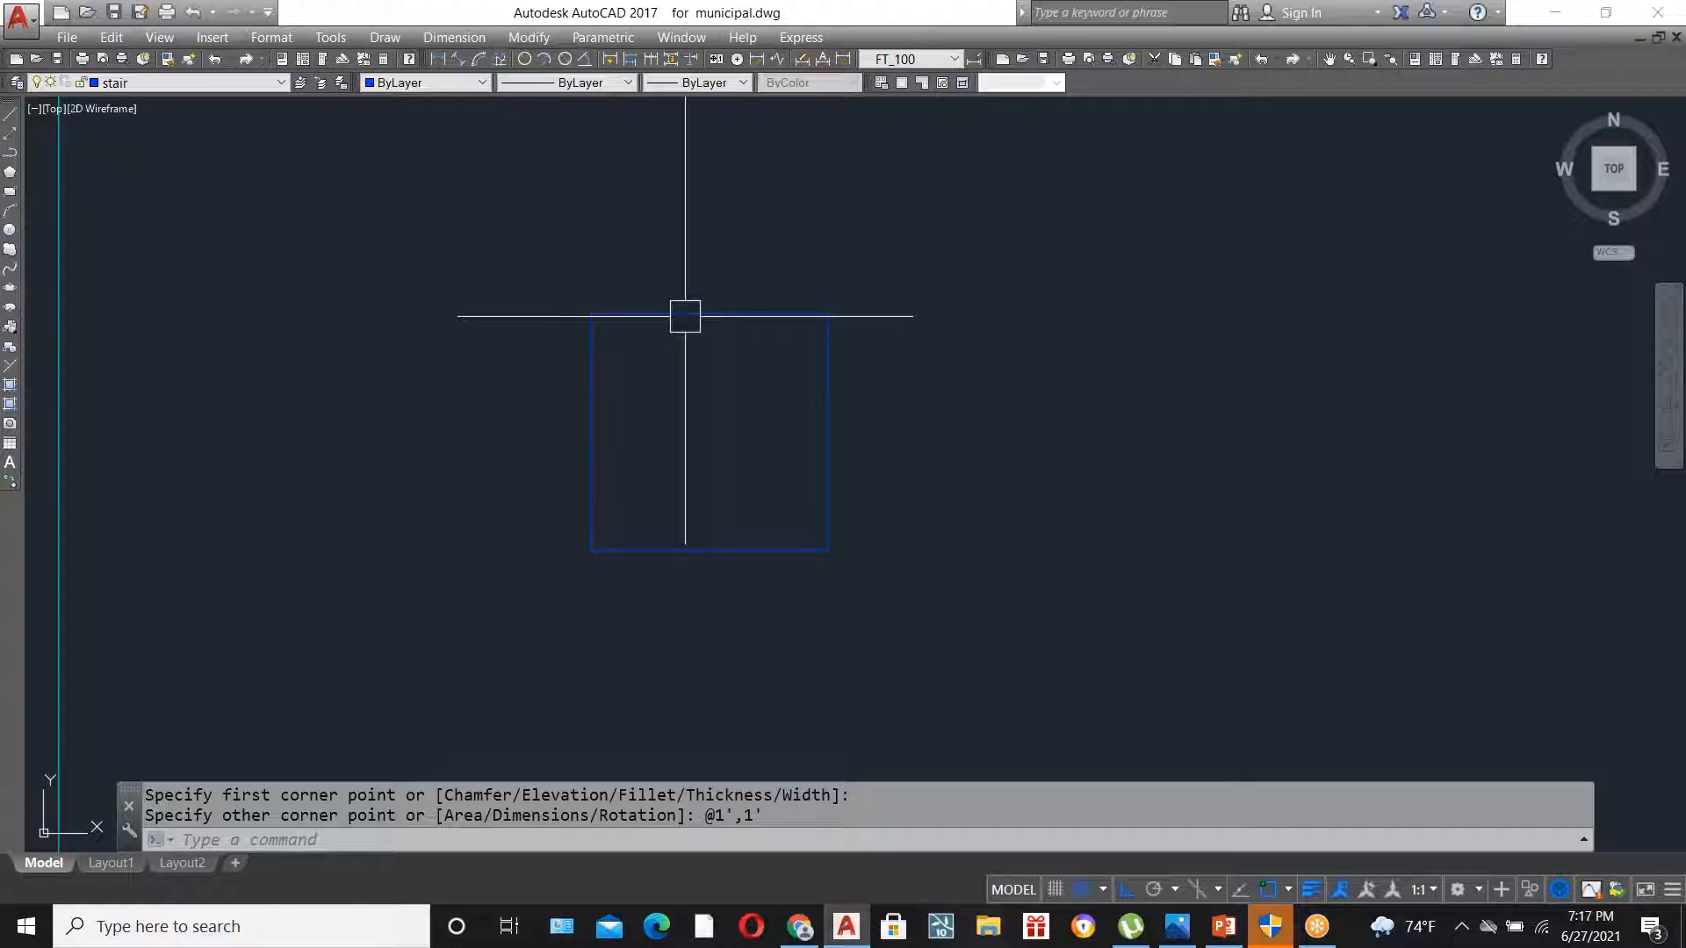
{"action": "type", "text": "h"}
{"action": "key", "text": "Return"}
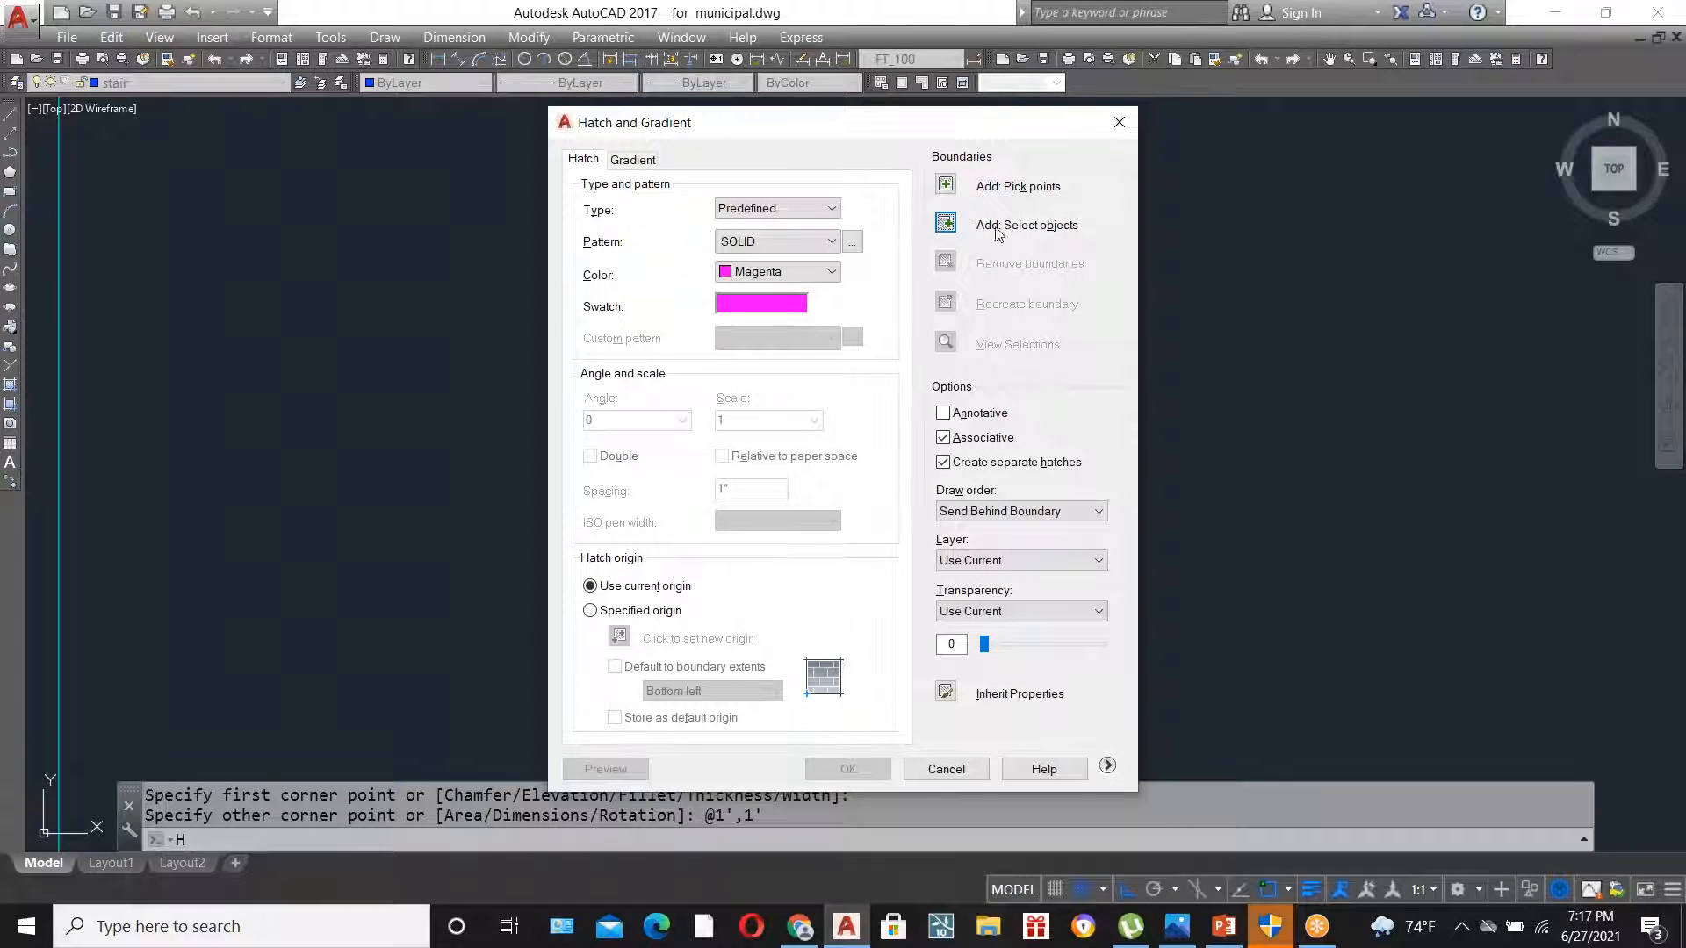
{"action": "left_click", "coordinate": [946, 224]}
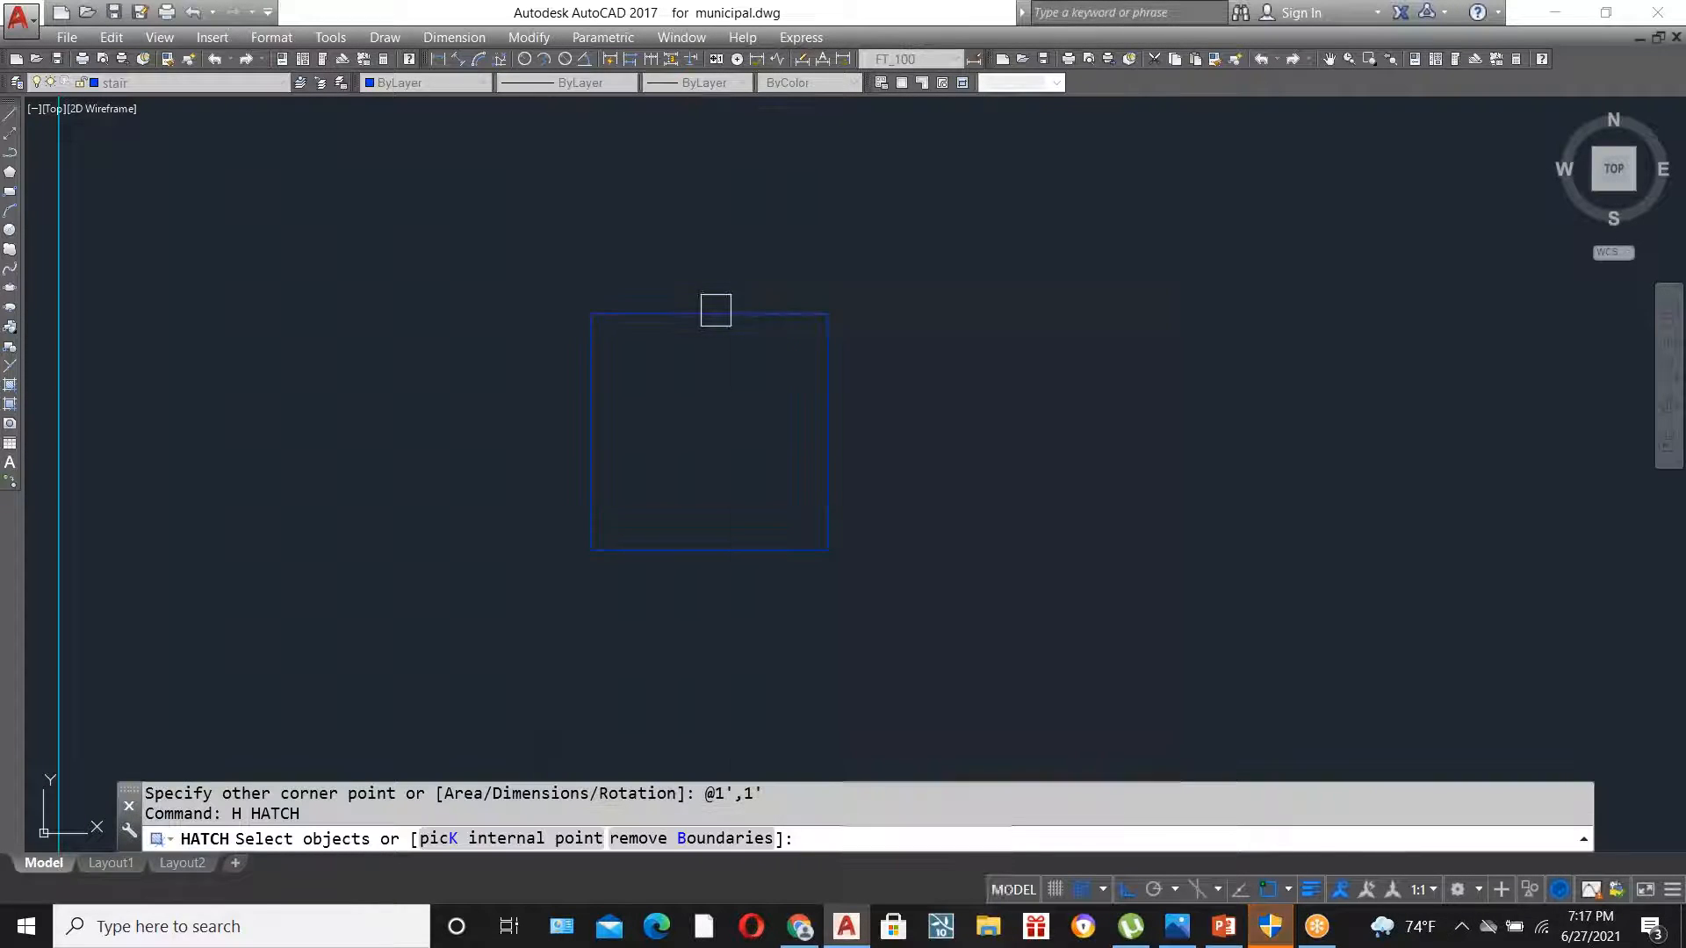
{"action": "left_click", "coordinate": [686, 312]}
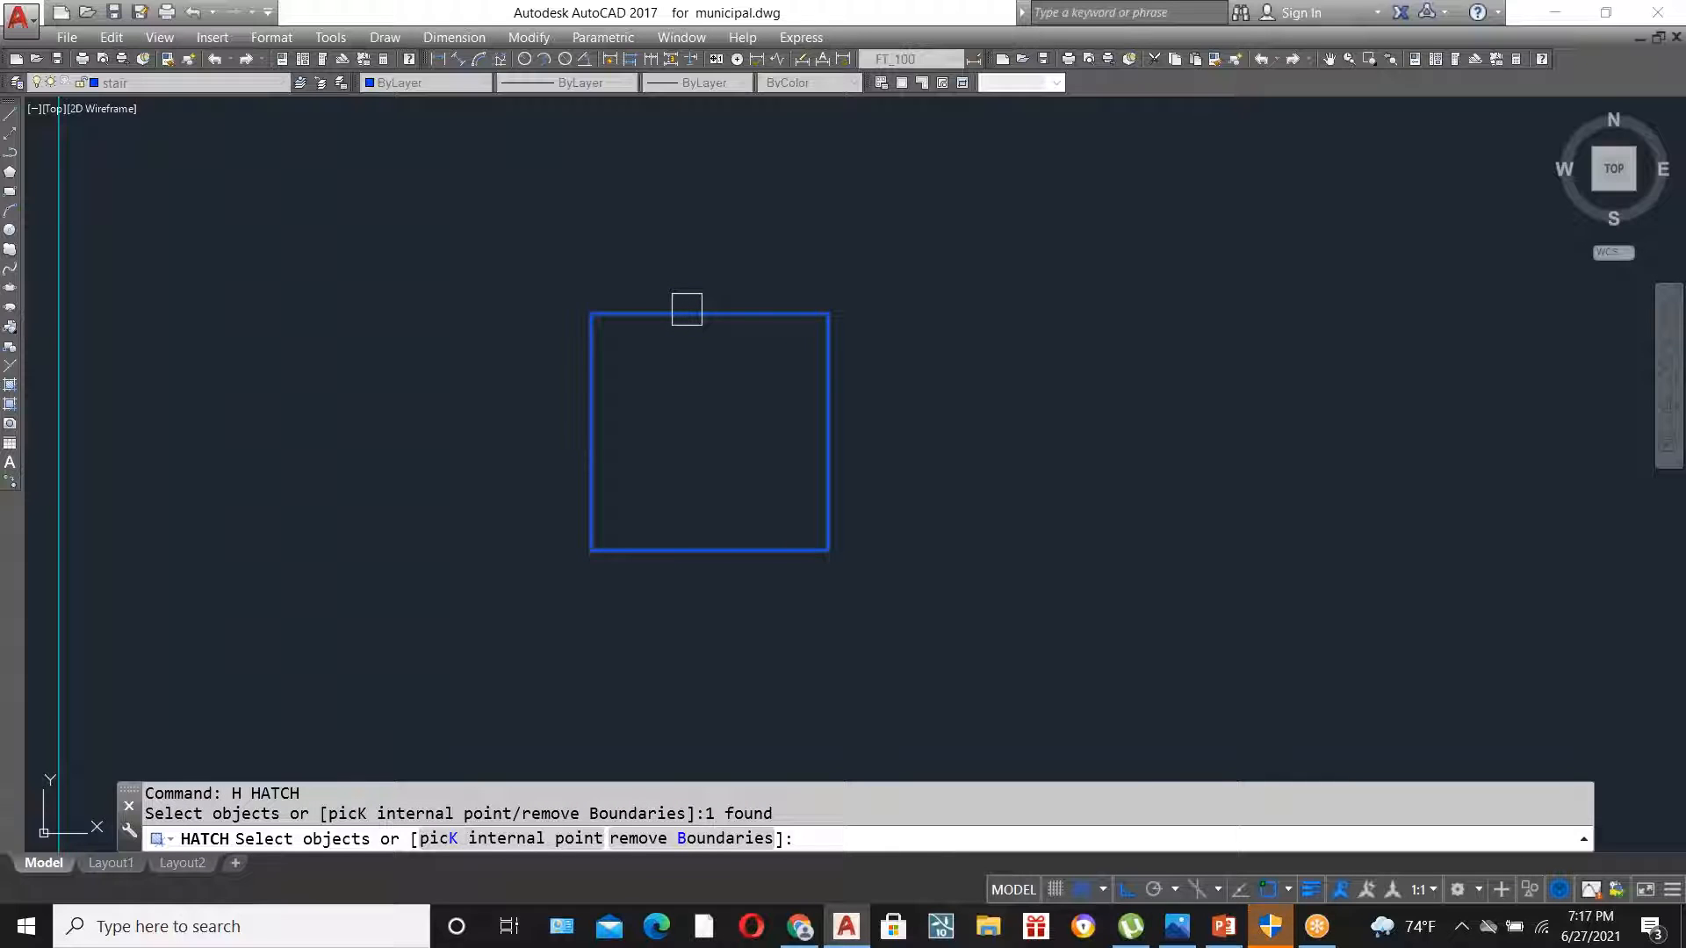
{"action": "key", "text": "Return"}
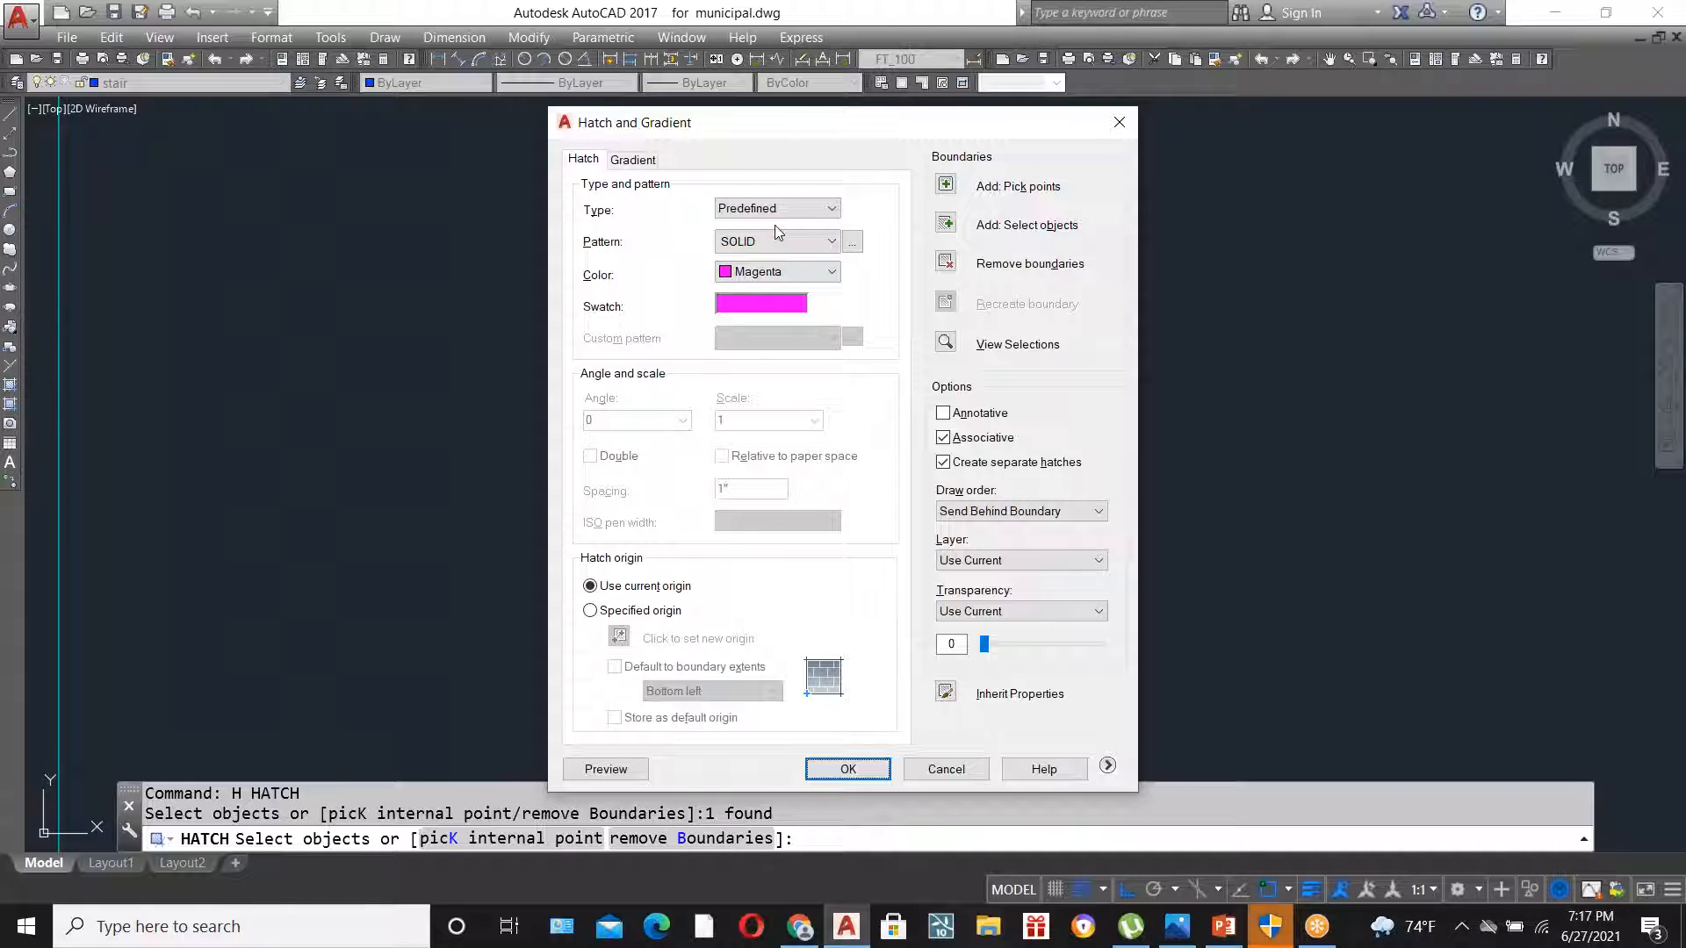
{"action": "left_click", "coordinate": [613, 766]}
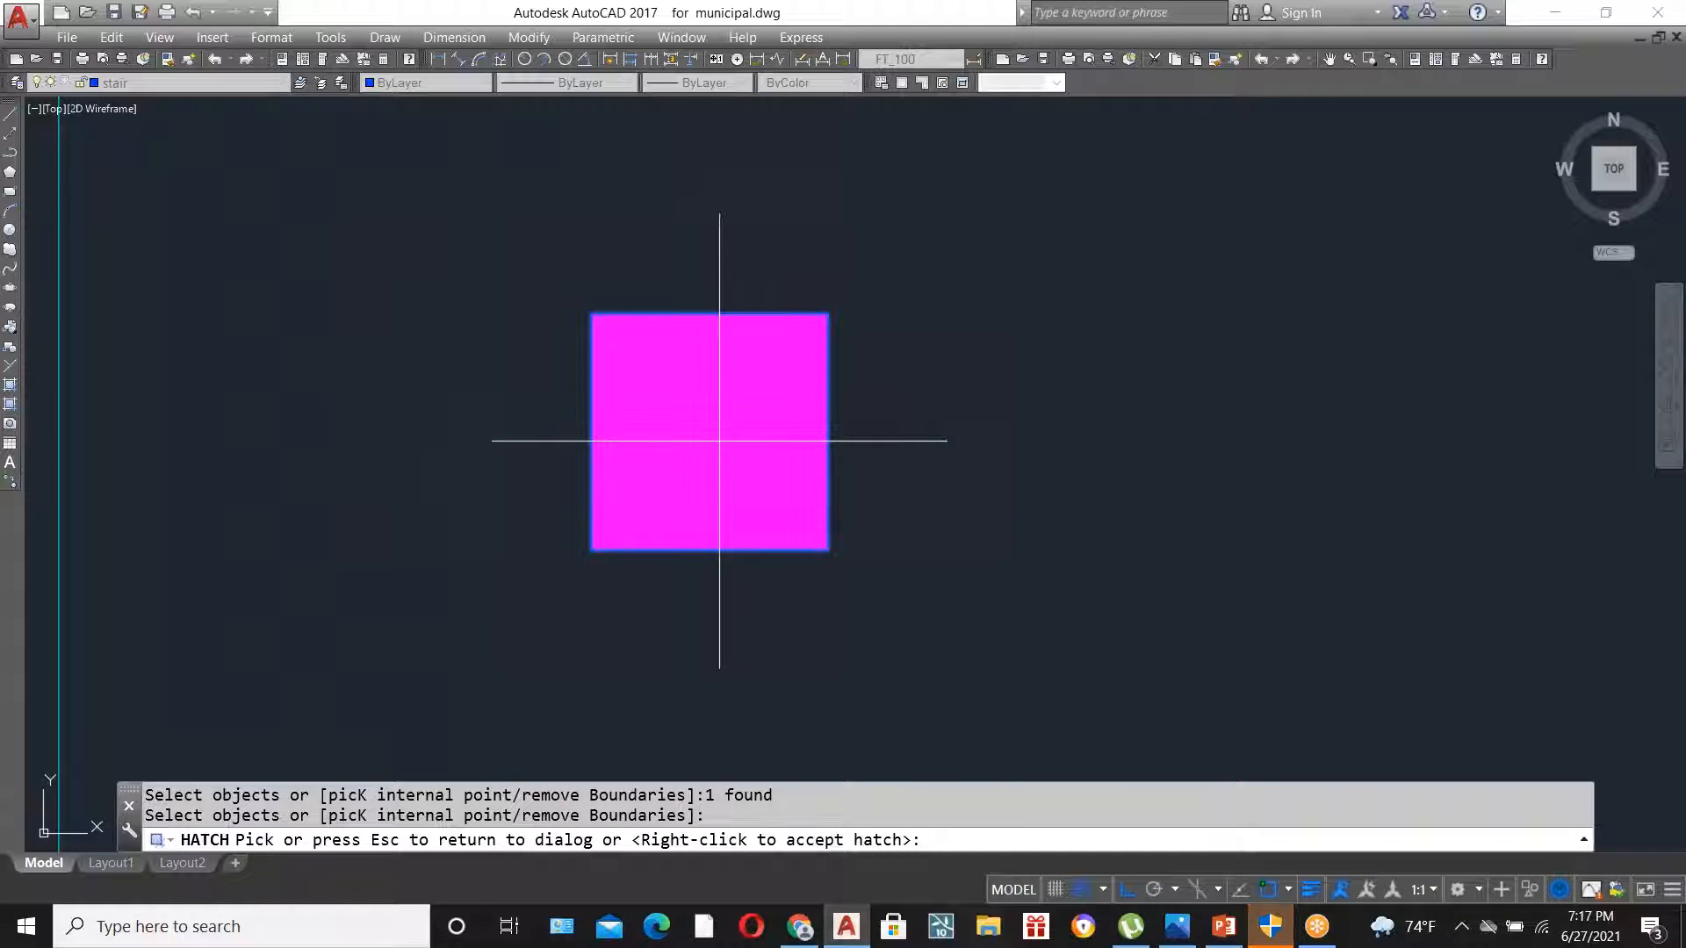
{"action": "left_click", "coordinate": [719, 440]}
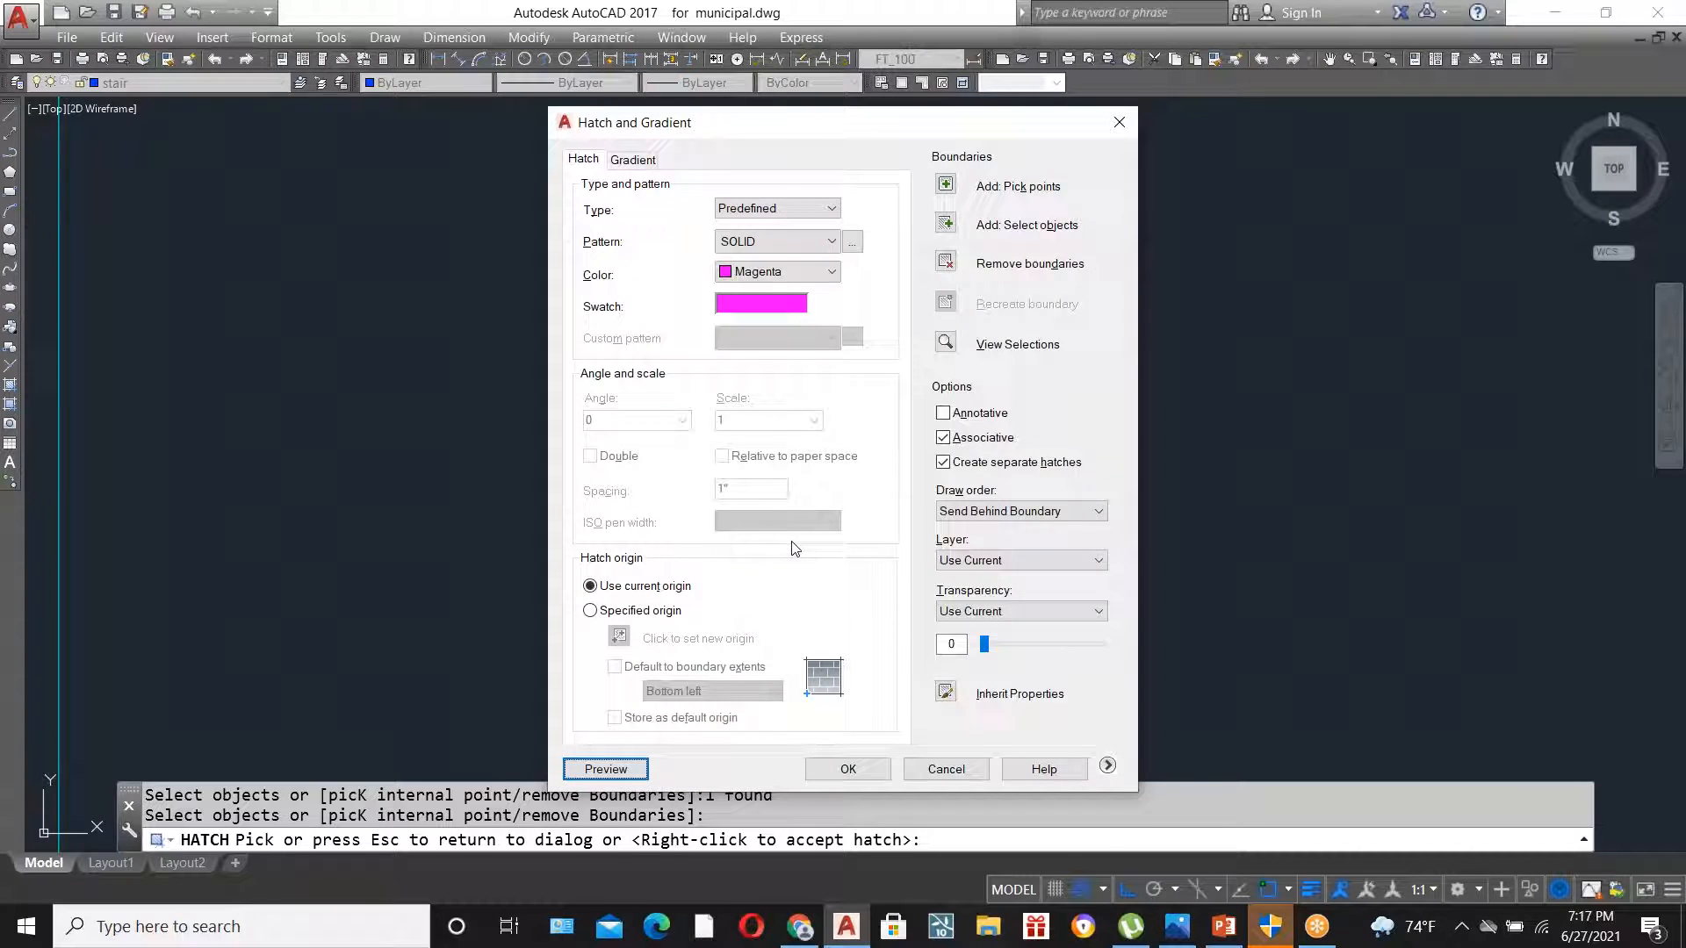
{"action": "left_click", "coordinate": [852, 772]}
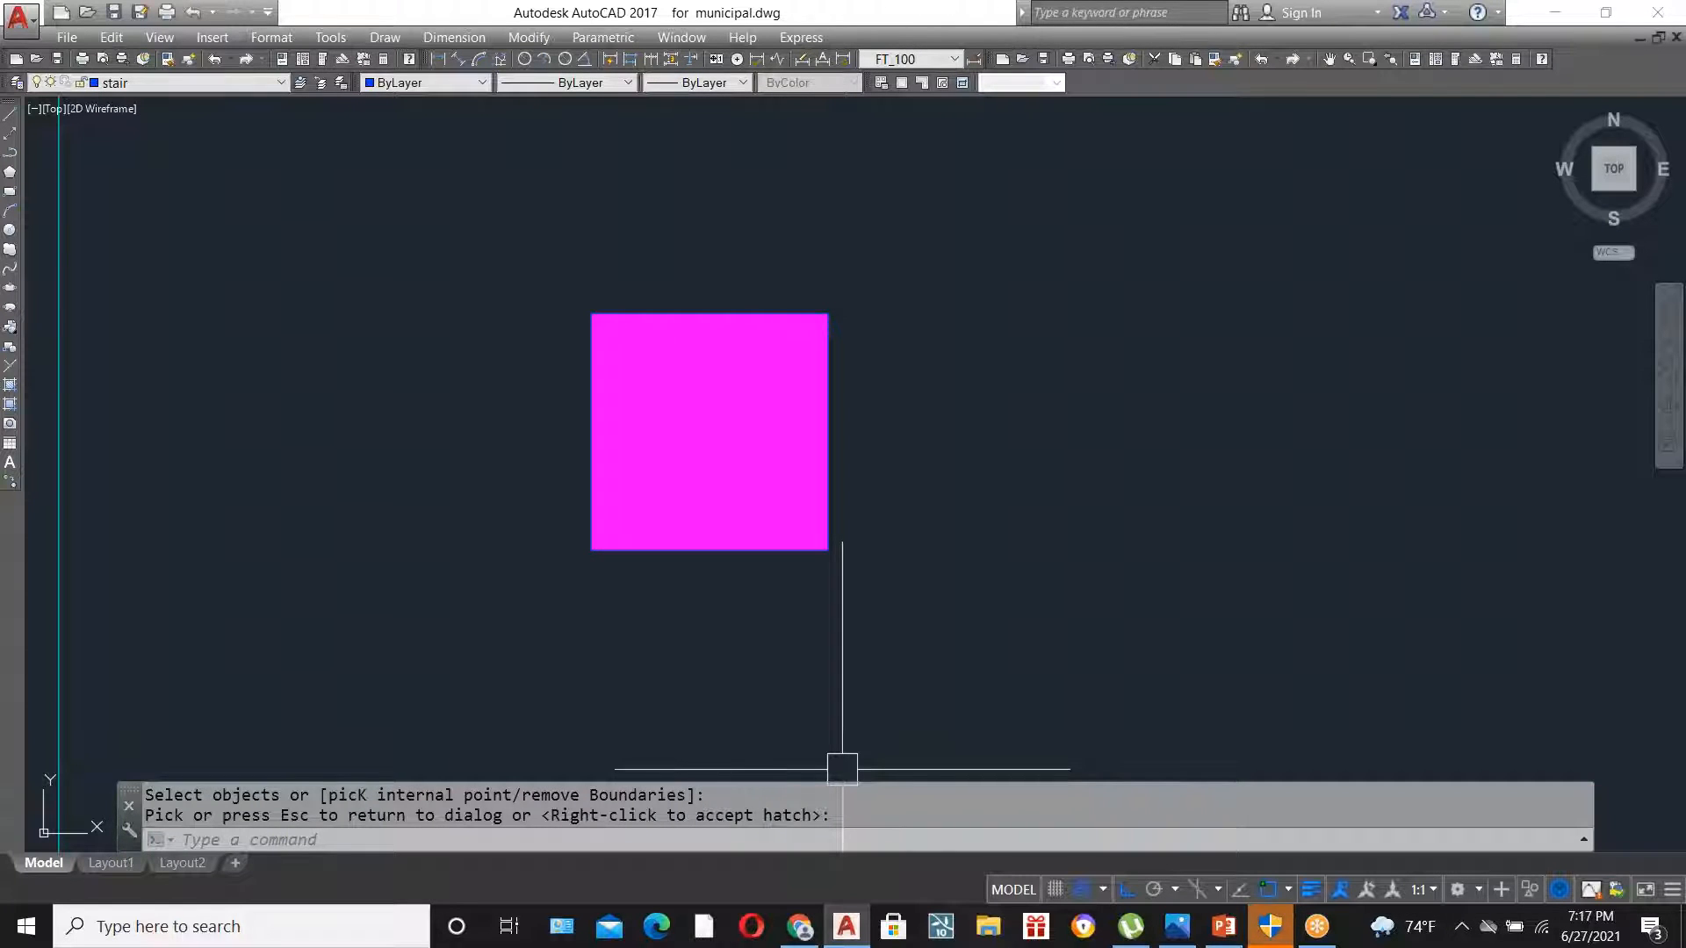
- Try to move the hatched sample square by its upper-left corner to the column positions along the upper outer wall
{"action": "scroll", "coordinate": [867, 578], "scroll_direction": "down", "scroll_amount": 5}
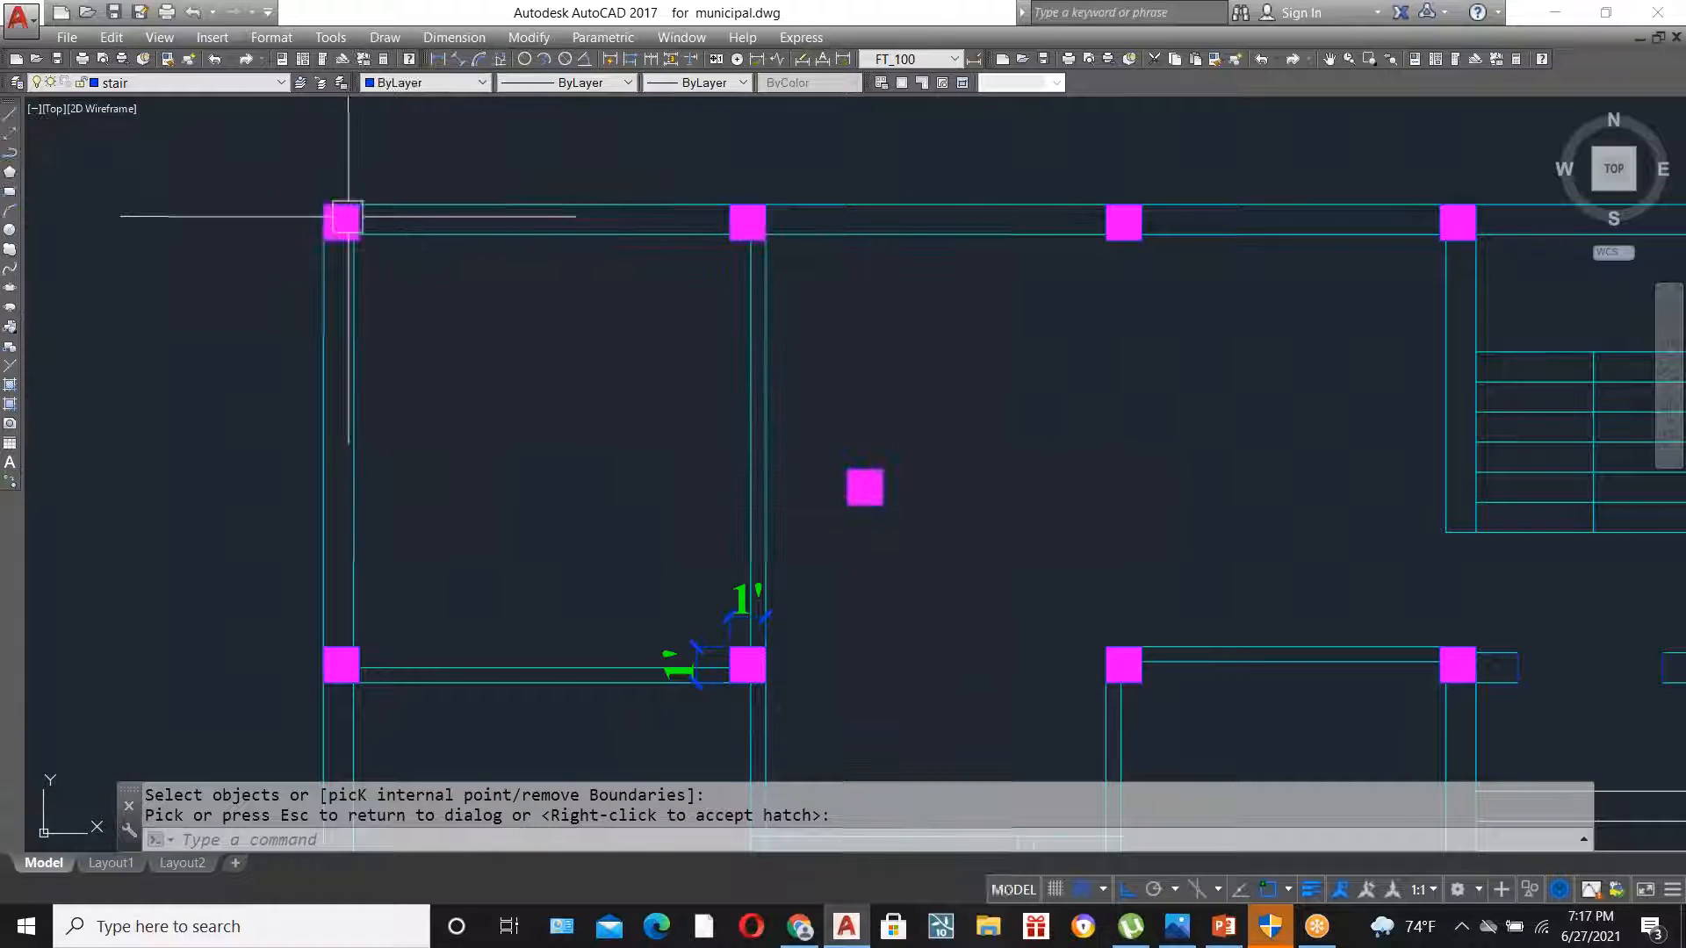
{"action": "left_click", "coordinate": [924, 536]}
{"action": "left_click", "coordinate": [828, 445]}
{"action": "type", "text": "m"}
{"action": "key", "text": "Return"}
{"action": "left_click", "coordinate": [851, 474]}
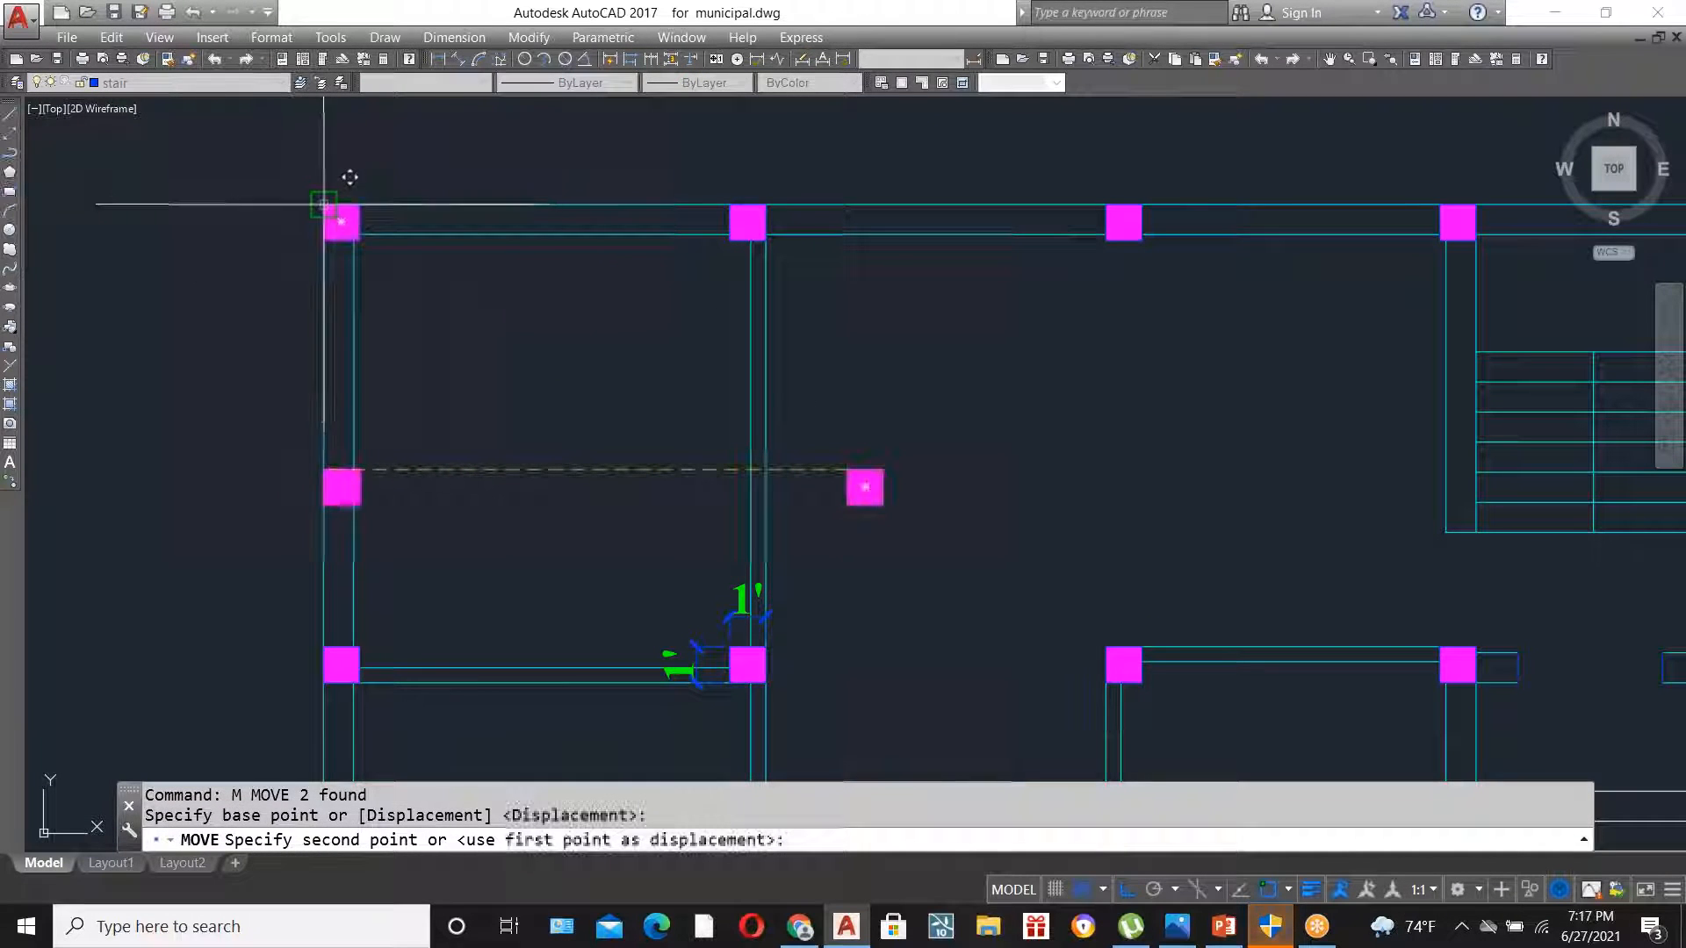
{"action": "scroll", "coordinate": [324, 204], "scroll_direction": "down", "scroll_amount": 4}
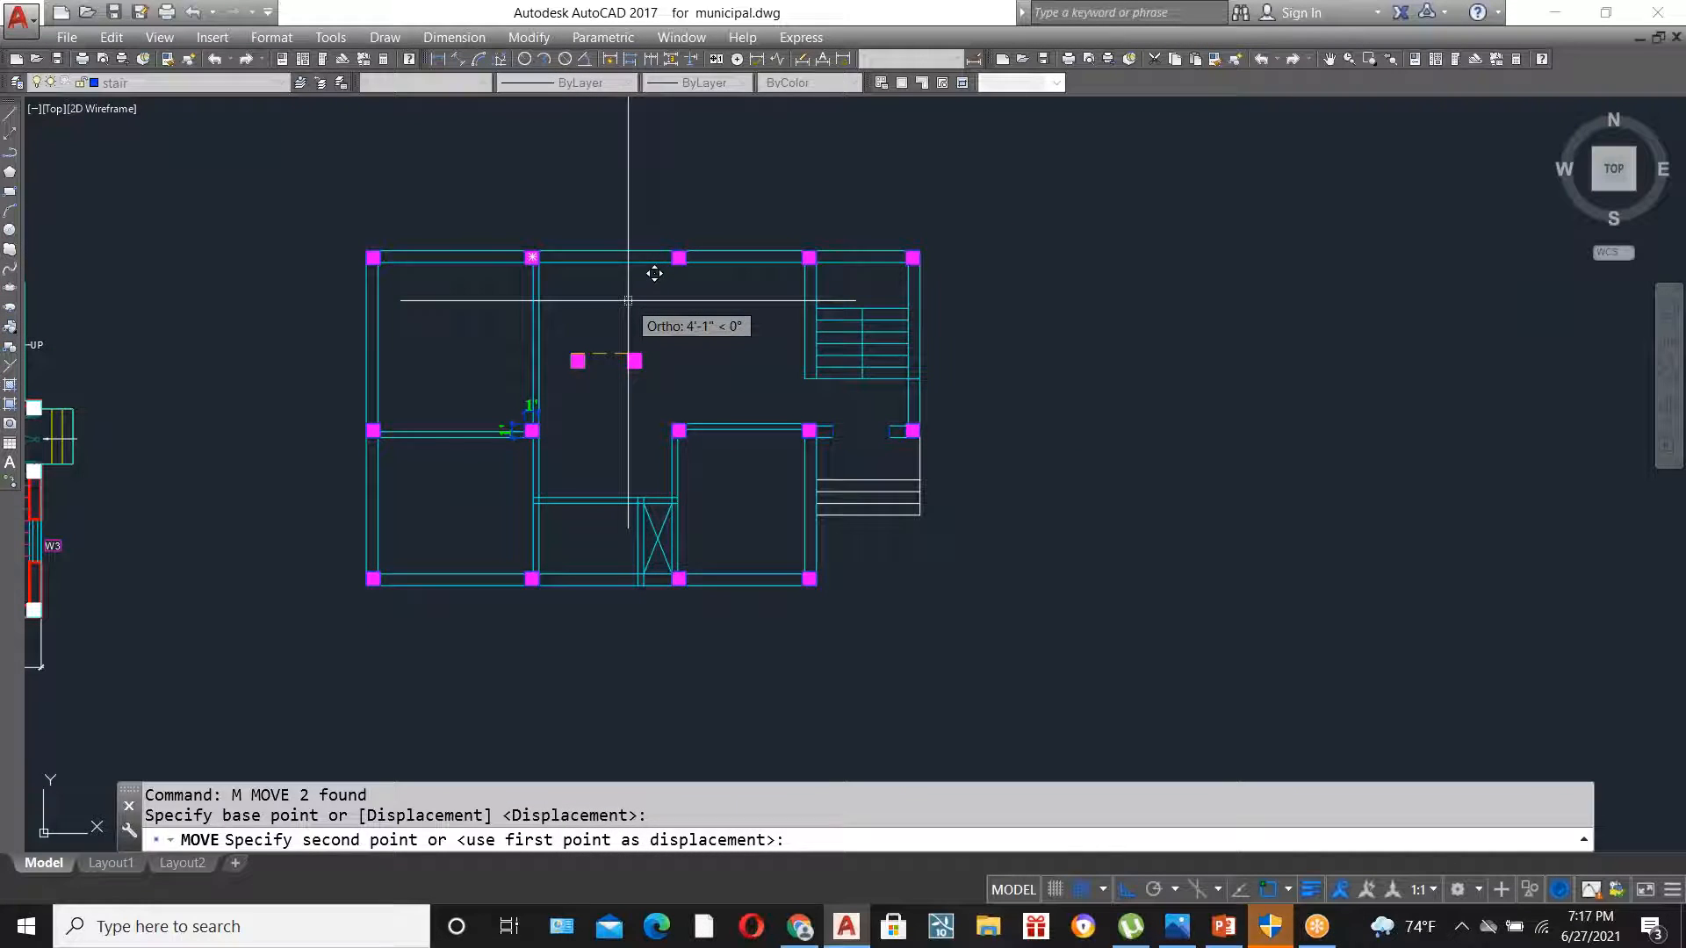
{"action": "key", "text": "Escape"}
- Erase the sample square and its hatch from the central space
{"action": "scroll", "coordinate": [597, 349], "scroll_direction": "up", "scroll_amount": 5}
{"action": "left_click", "coordinate": [594, 501]}
{"action": "left_click", "coordinate": [451, 343]}
{"action": "key", "text": "Delete"}
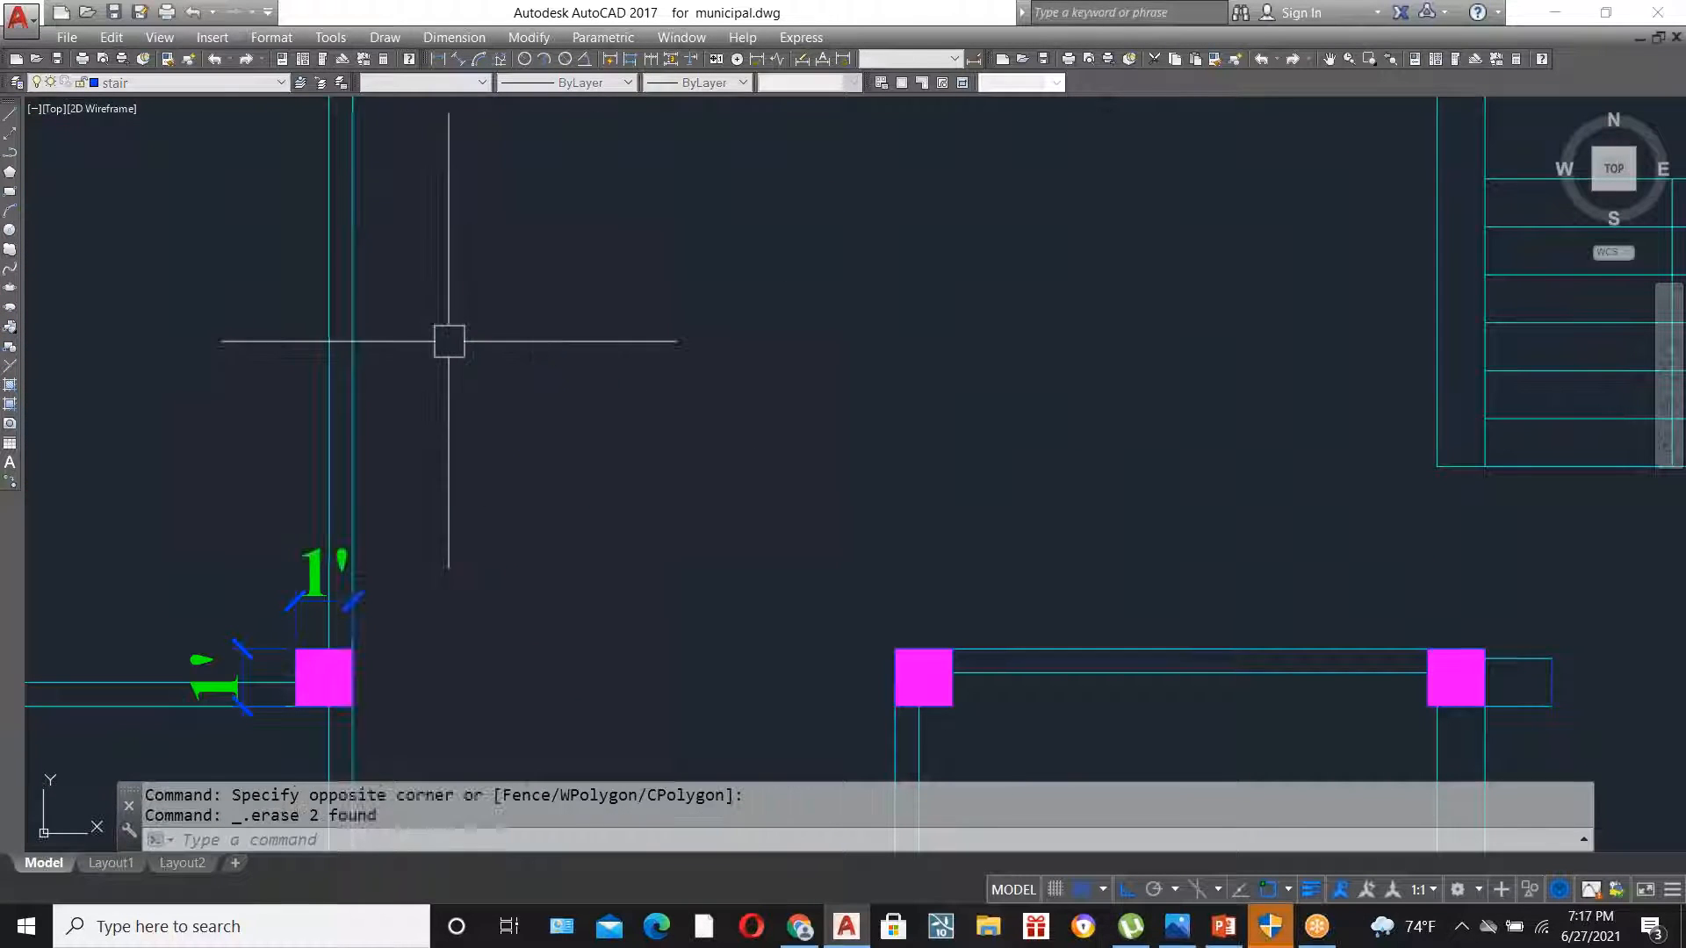
- Save the drawing
{"action": "scroll", "coordinate": [603, 471], "scroll_direction": "down", "scroll_amount": 3}
{"action": "scroll", "coordinate": [936, 485], "scroll_direction": "down", "scroll_amount": 3}
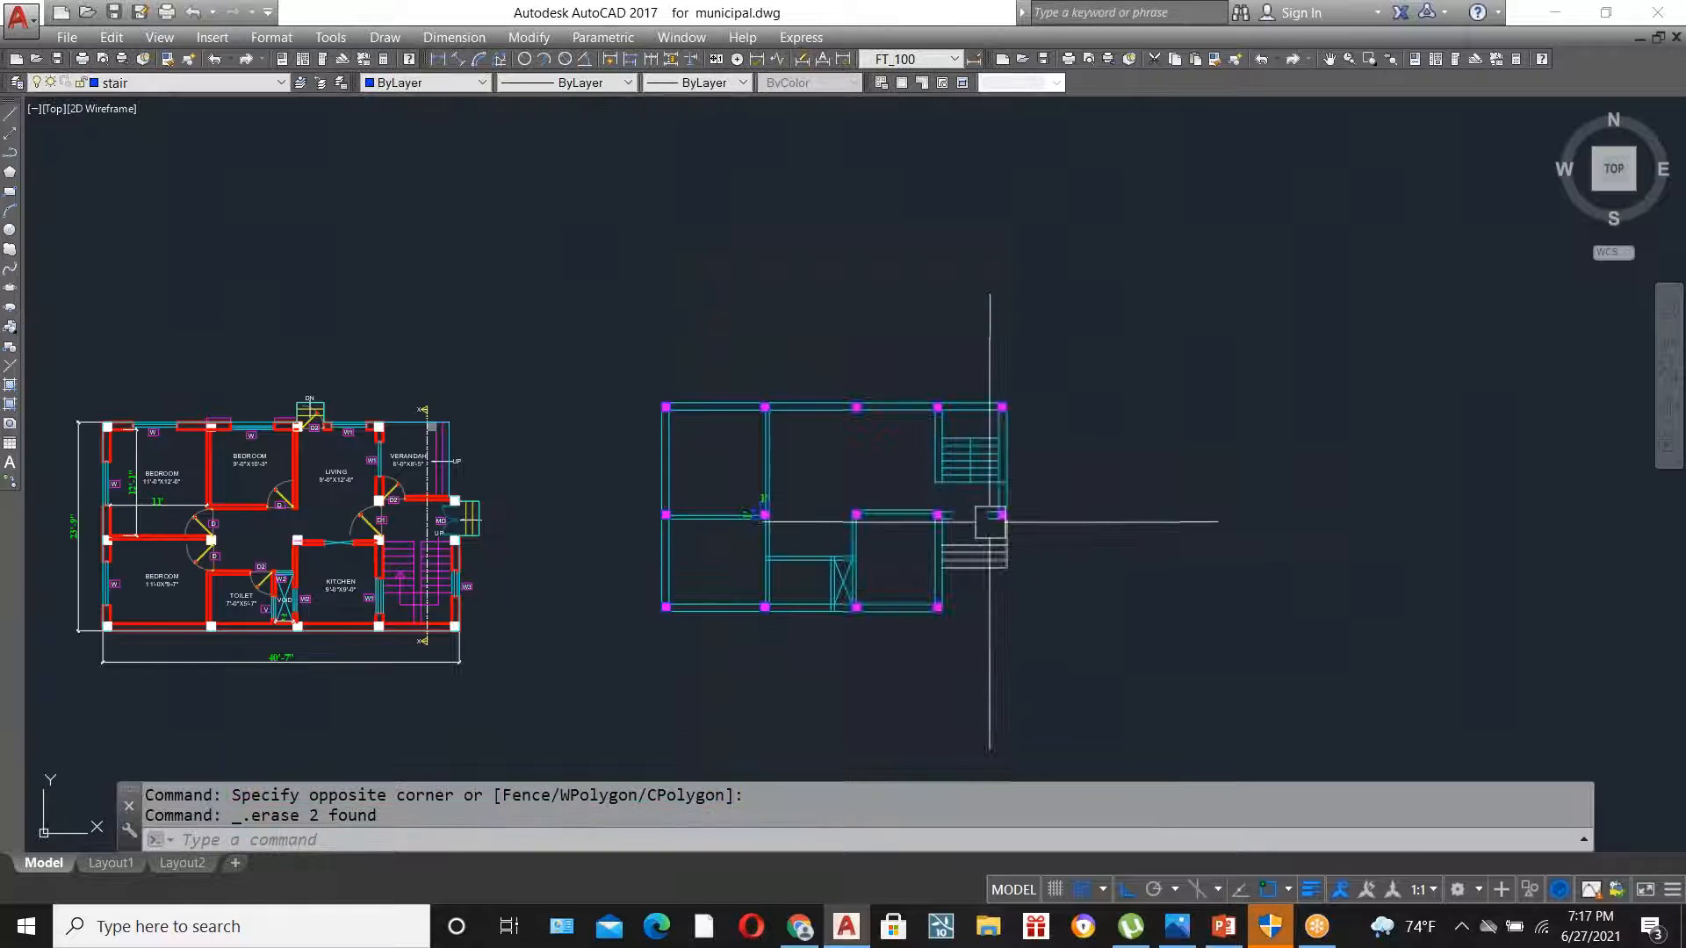
{"action": "scroll", "coordinate": [989, 523], "scroll_direction": "up", "scroll_amount": 4}
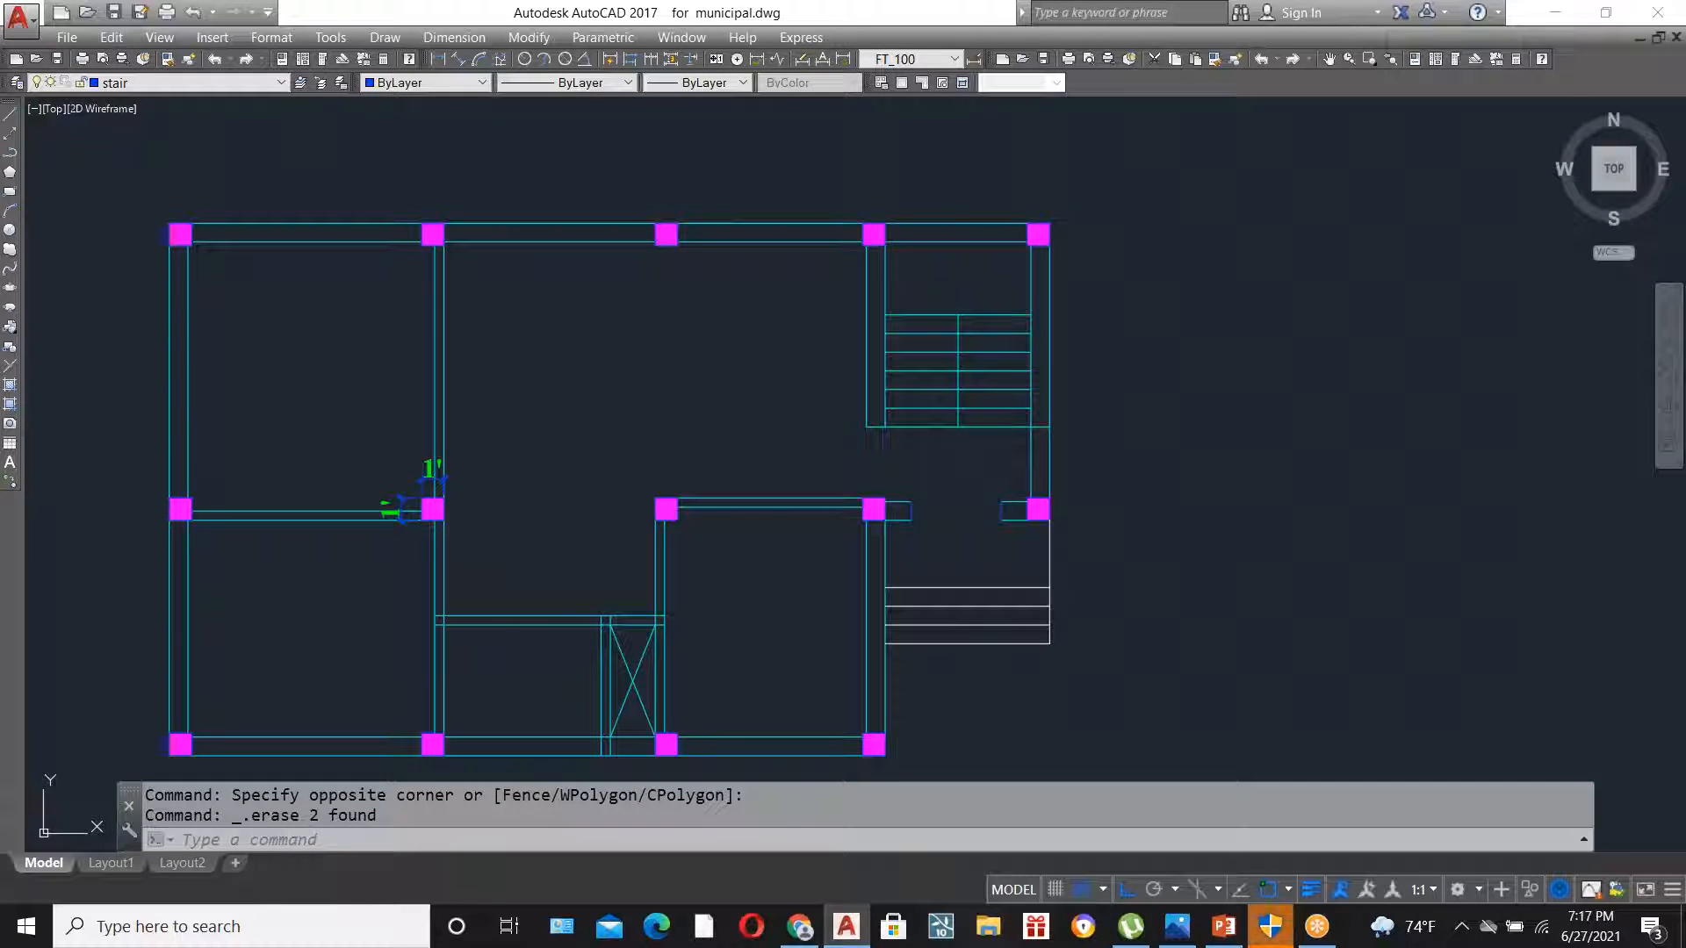
{"action": "key", "text": "ctrl+s"}
- Examine the entrance opening, the columns and the walls around the lower-middle room in the outline plan
{"action": "scroll", "coordinate": [1077, 519], "scroll_direction": "up", "scroll_amount": 2}
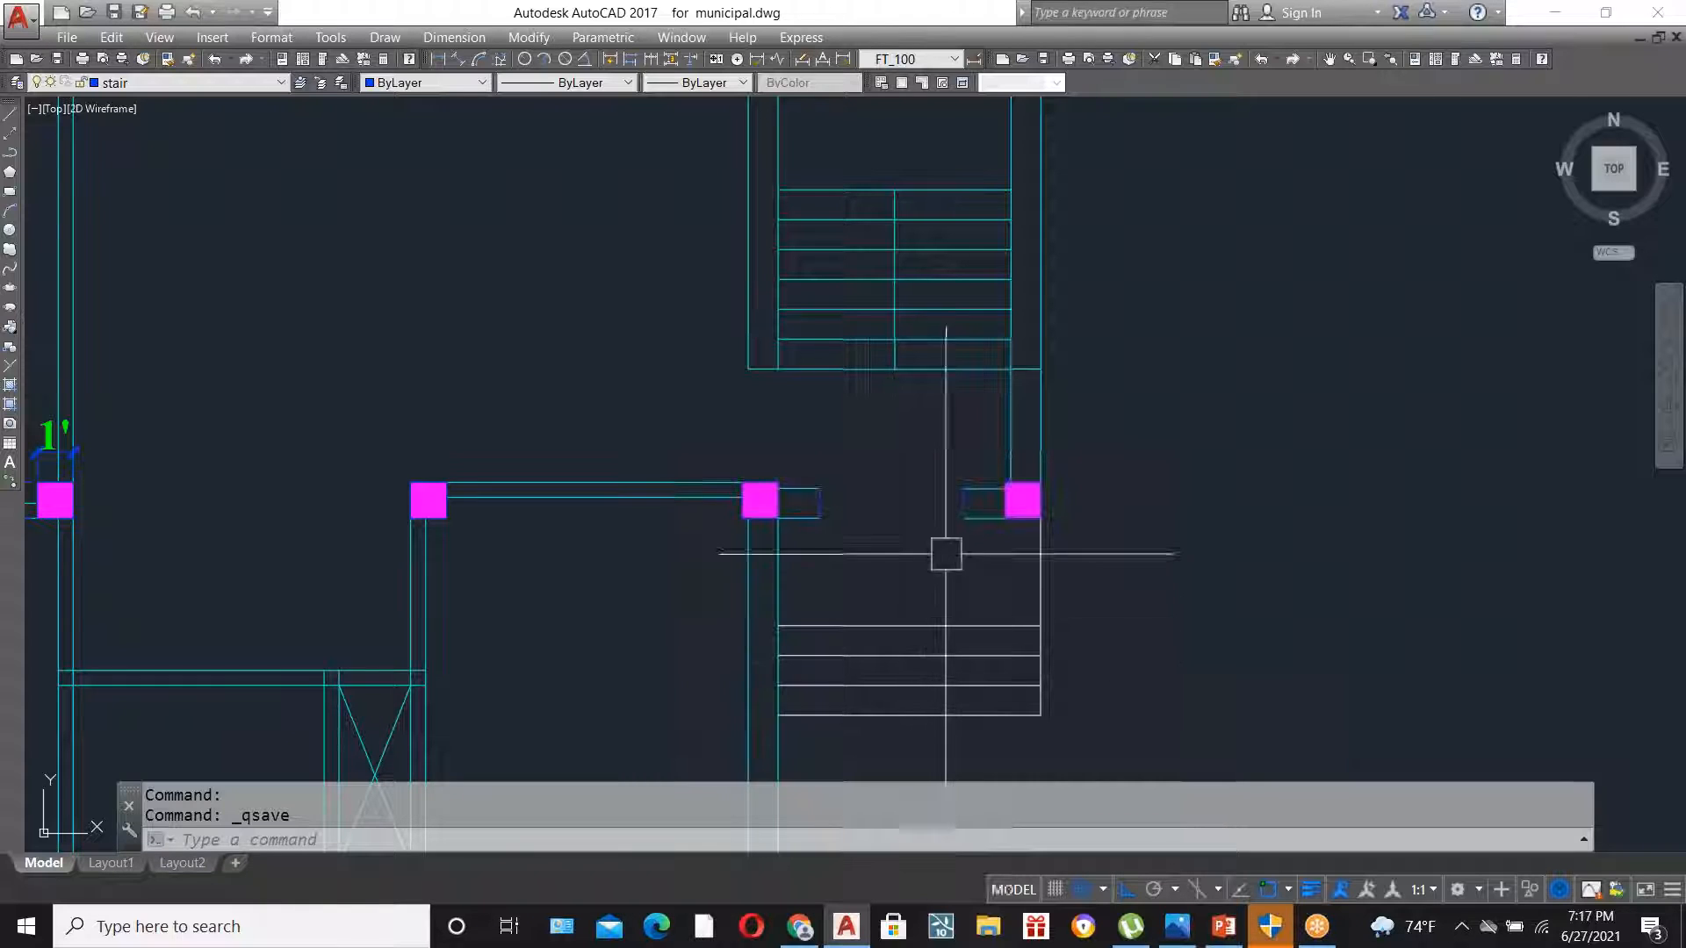
{"action": "scroll", "coordinate": [866, 459], "scroll_direction": "up", "scroll_amount": 2}
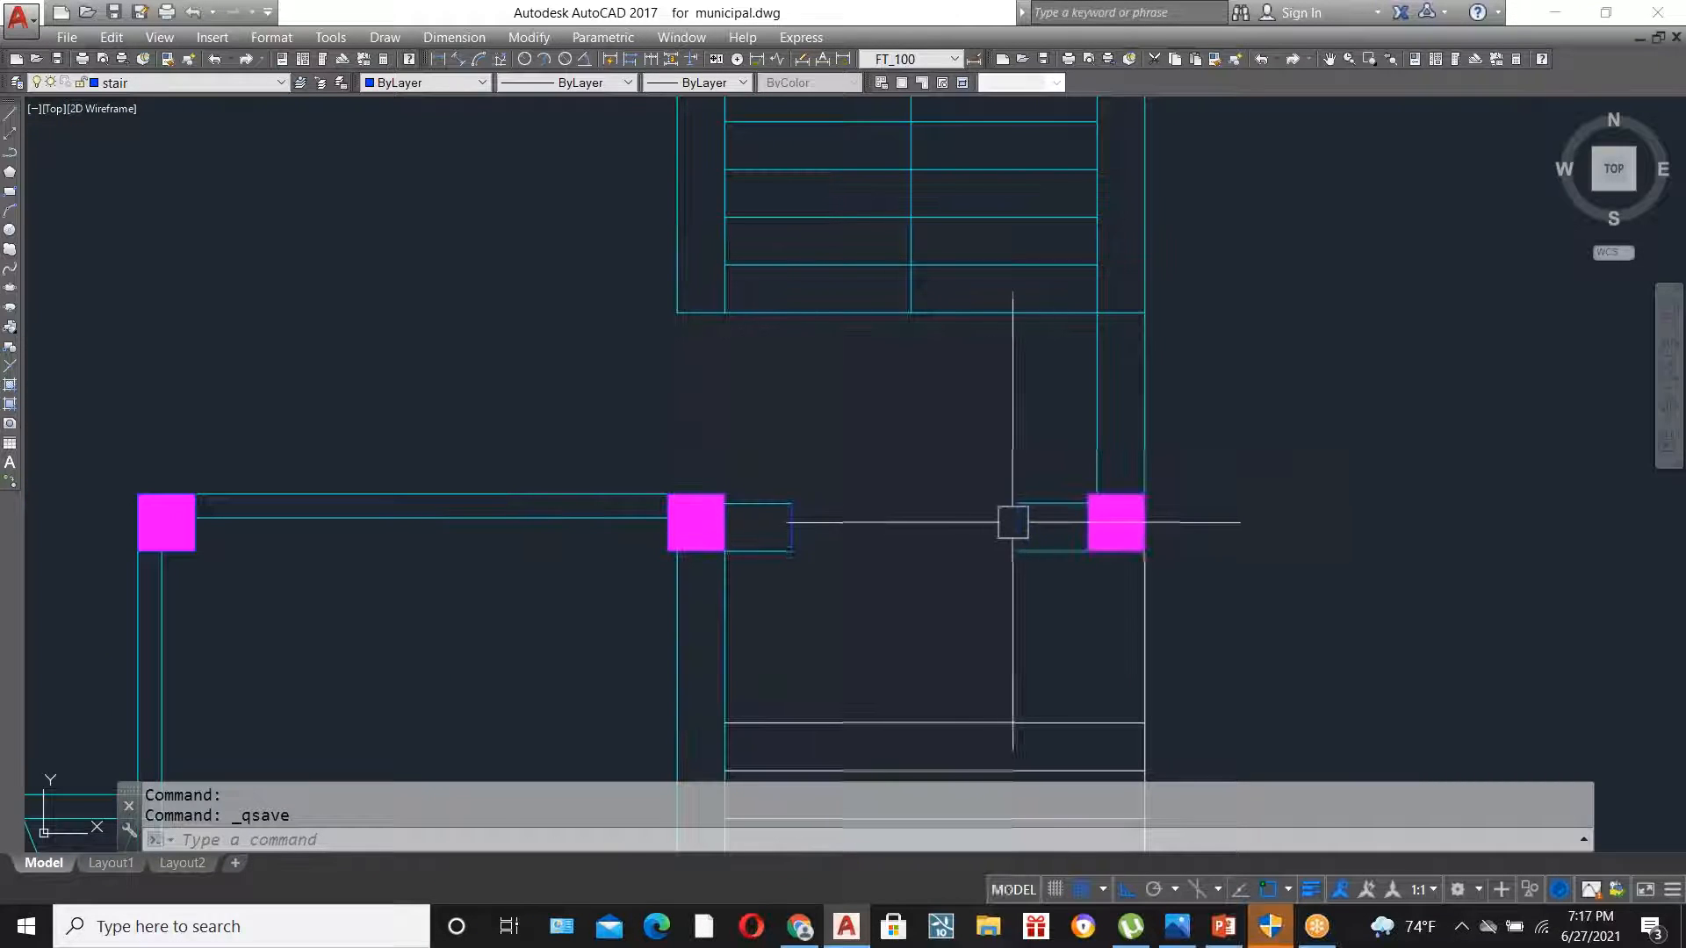
{"action": "scroll", "coordinate": [1077, 518], "scroll_direction": "down", "scroll_amount": 5}
{"action": "scroll", "coordinate": [1038, 557], "scroll_direction": "up", "scroll_amount": 2}
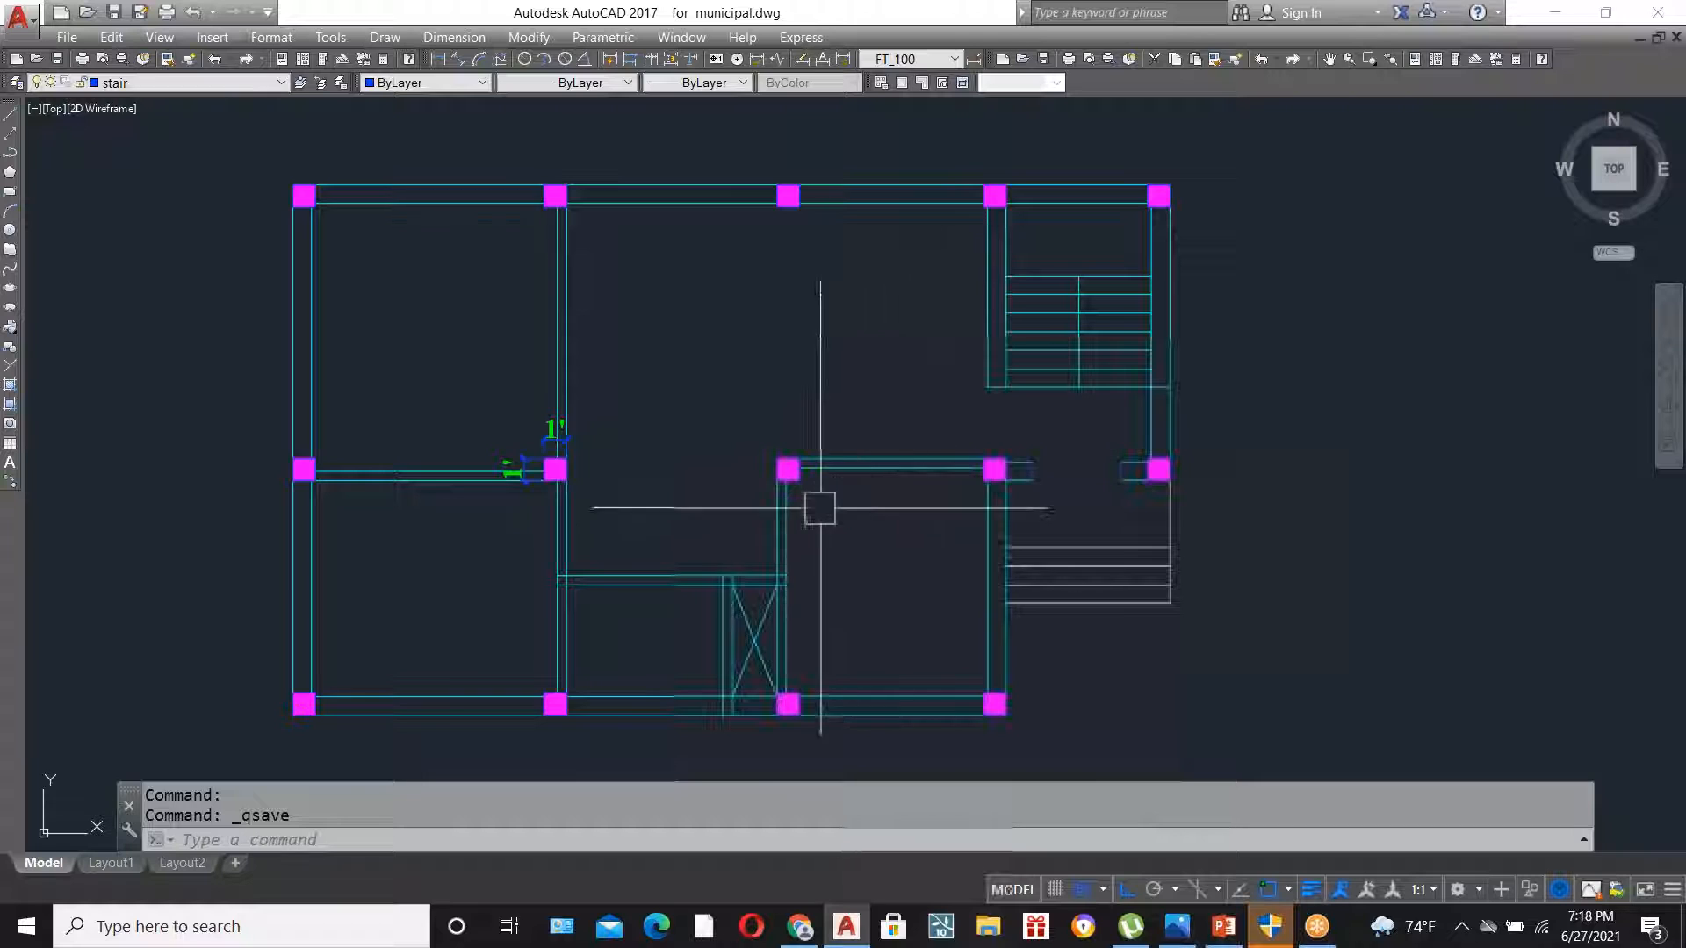
{"action": "scroll", "coordinate": [820, 507], "scroll_direction": "up", "scroll_amount": 2}
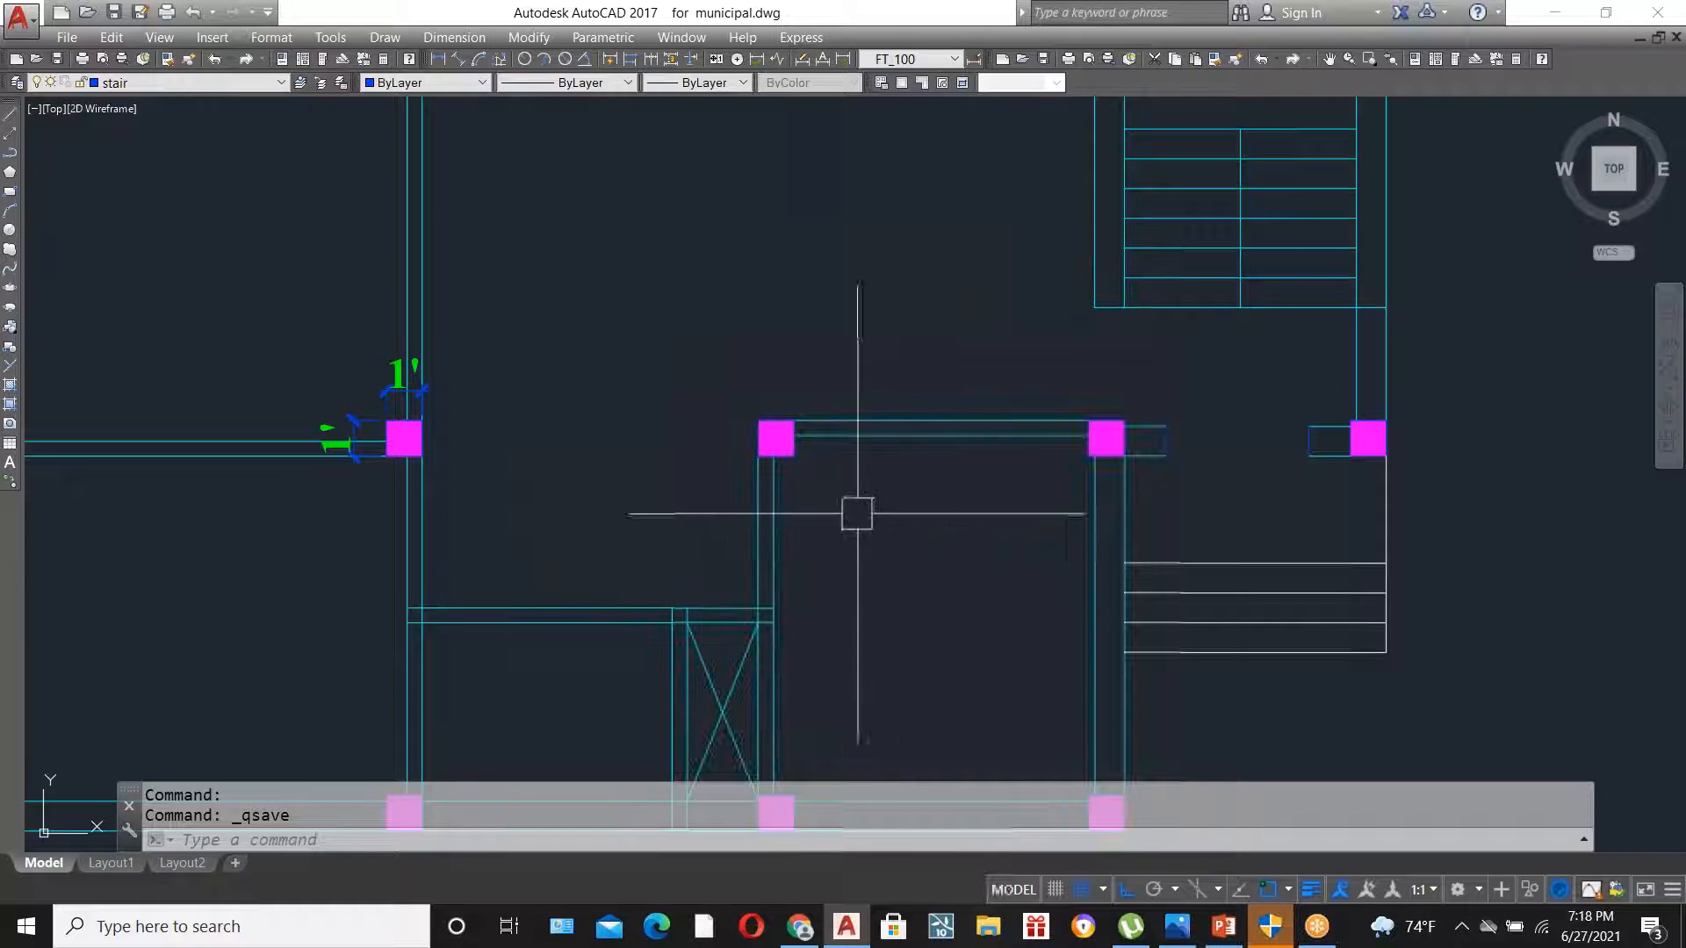
{"action": "scroll", "coordinate": [858, 588], "scroll_direction": "down", "scroll_amount": 2}
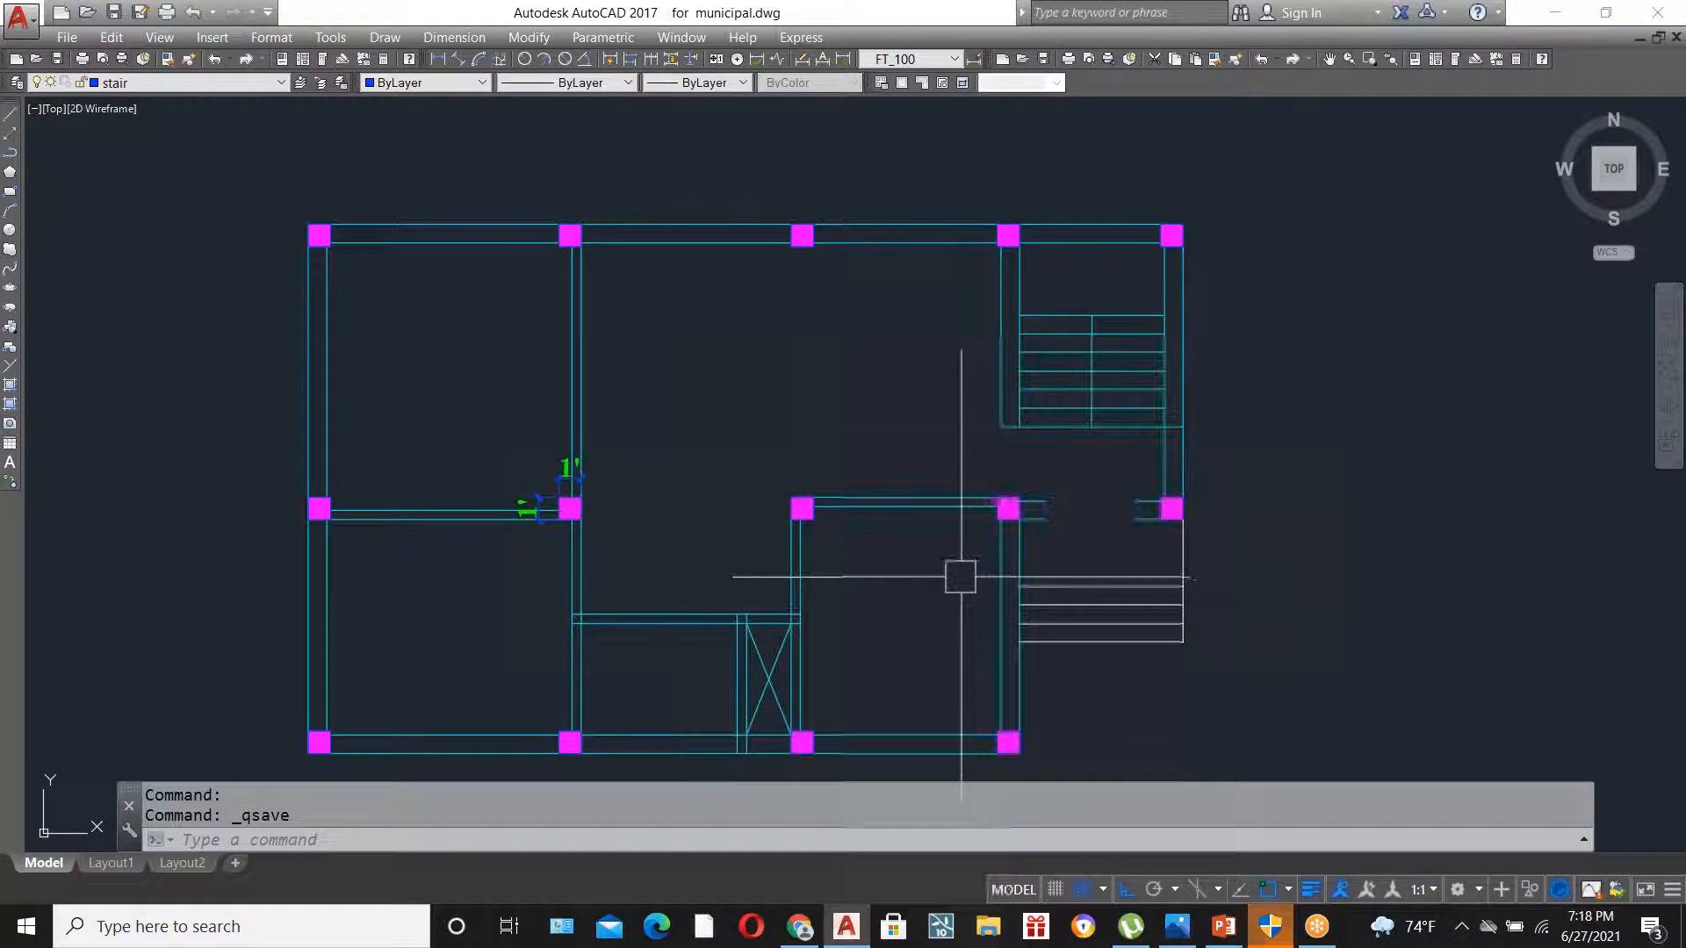
{"action": "scroll", "coordinate": [960, 577], "scroll_direction": "down", "scroll_amount": 3}
{"action": "scroll", "coordinate": [953, 572], "scroll_direction": "up", "scroll_amount": 3}
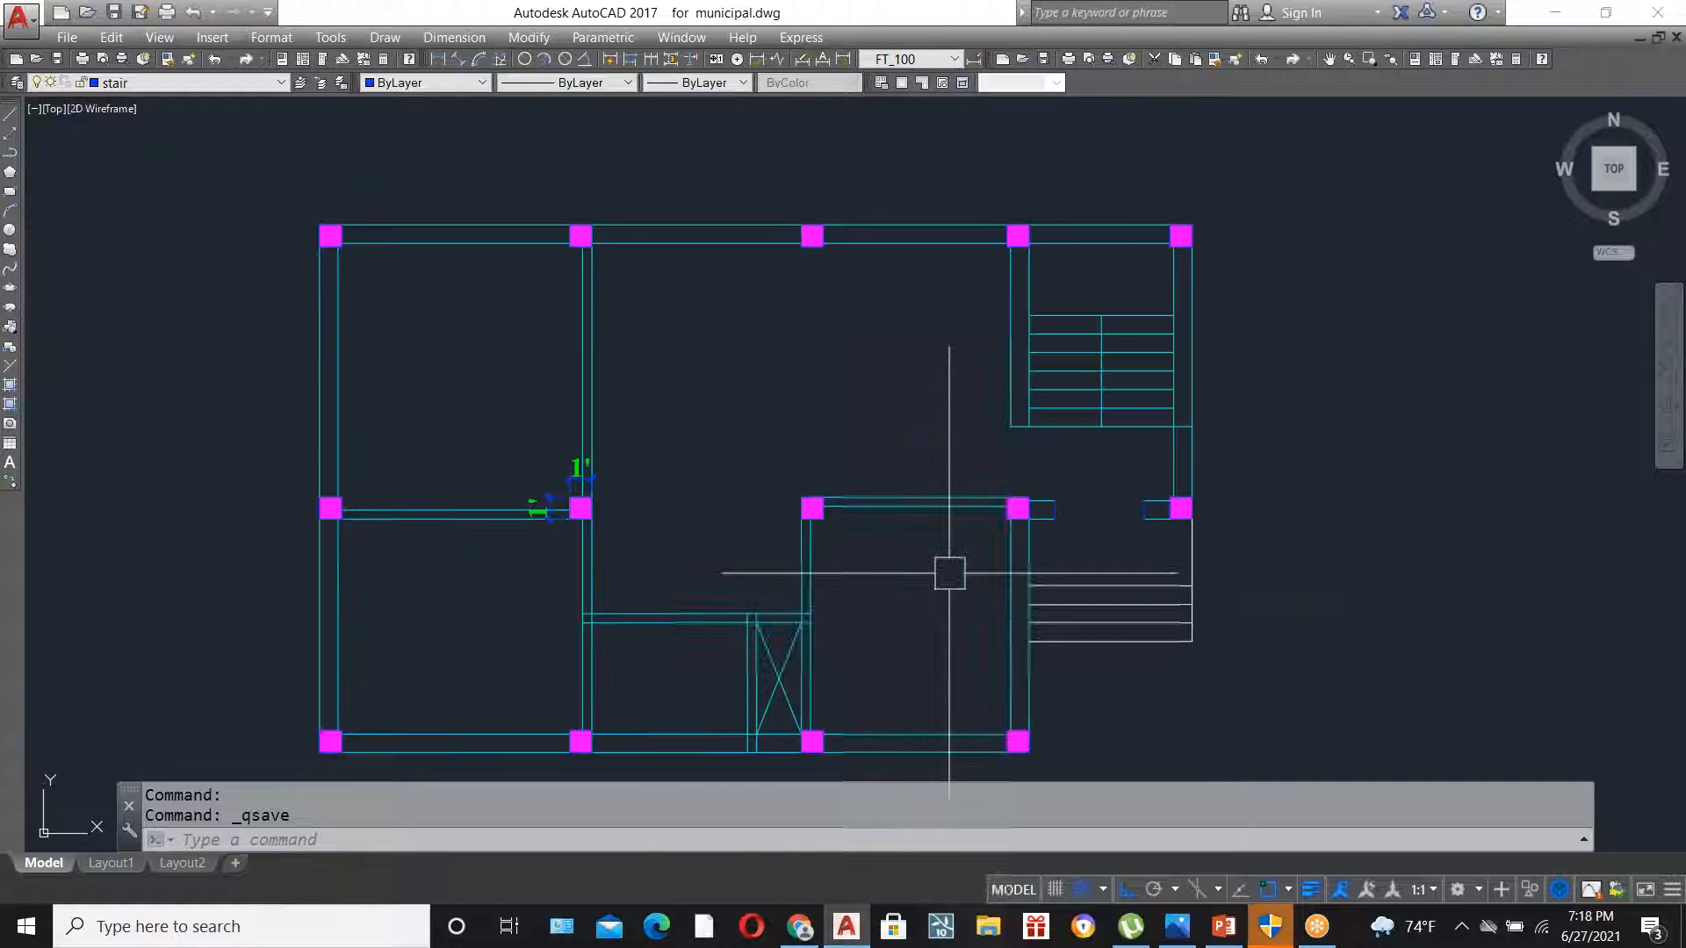
{"action": "scroll", "coordinate": [949, 572], "scroll_direction": "up", "scroll_amount": 2}
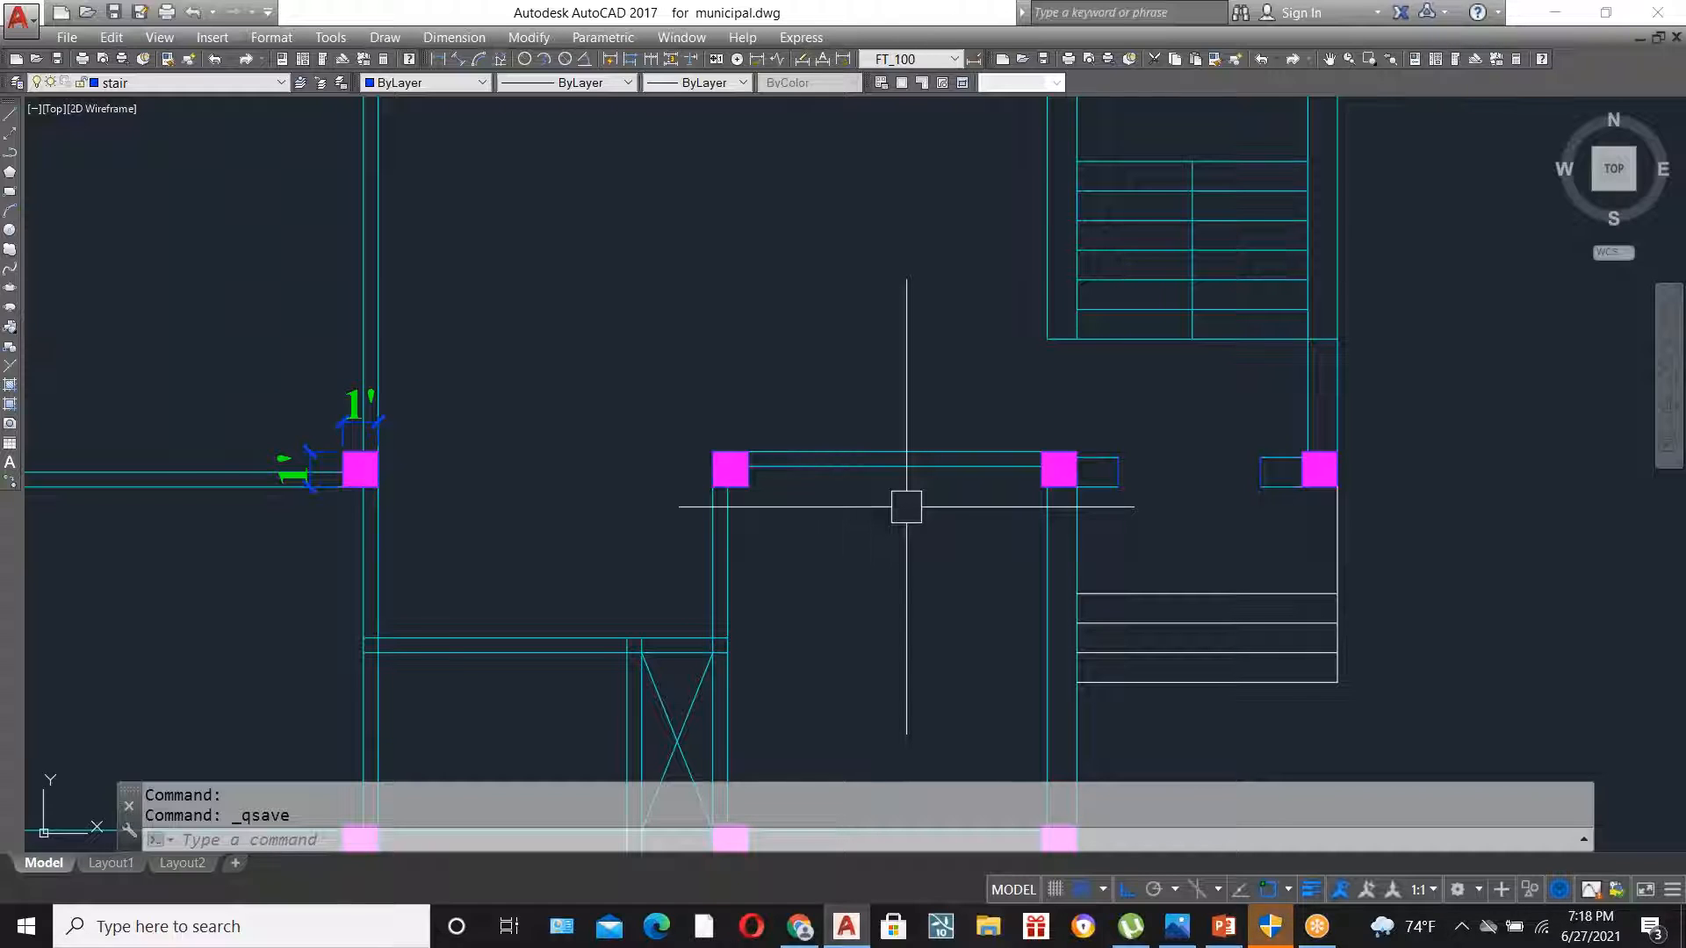
{"action": "scroll", "coordinate": [906, 506], "scroll_direction": "down", "scroll_amount": 5}
{"action": "scroll", "coordinate": [881, 493], "scroll_direction": "up", "scroll_amount": 5}
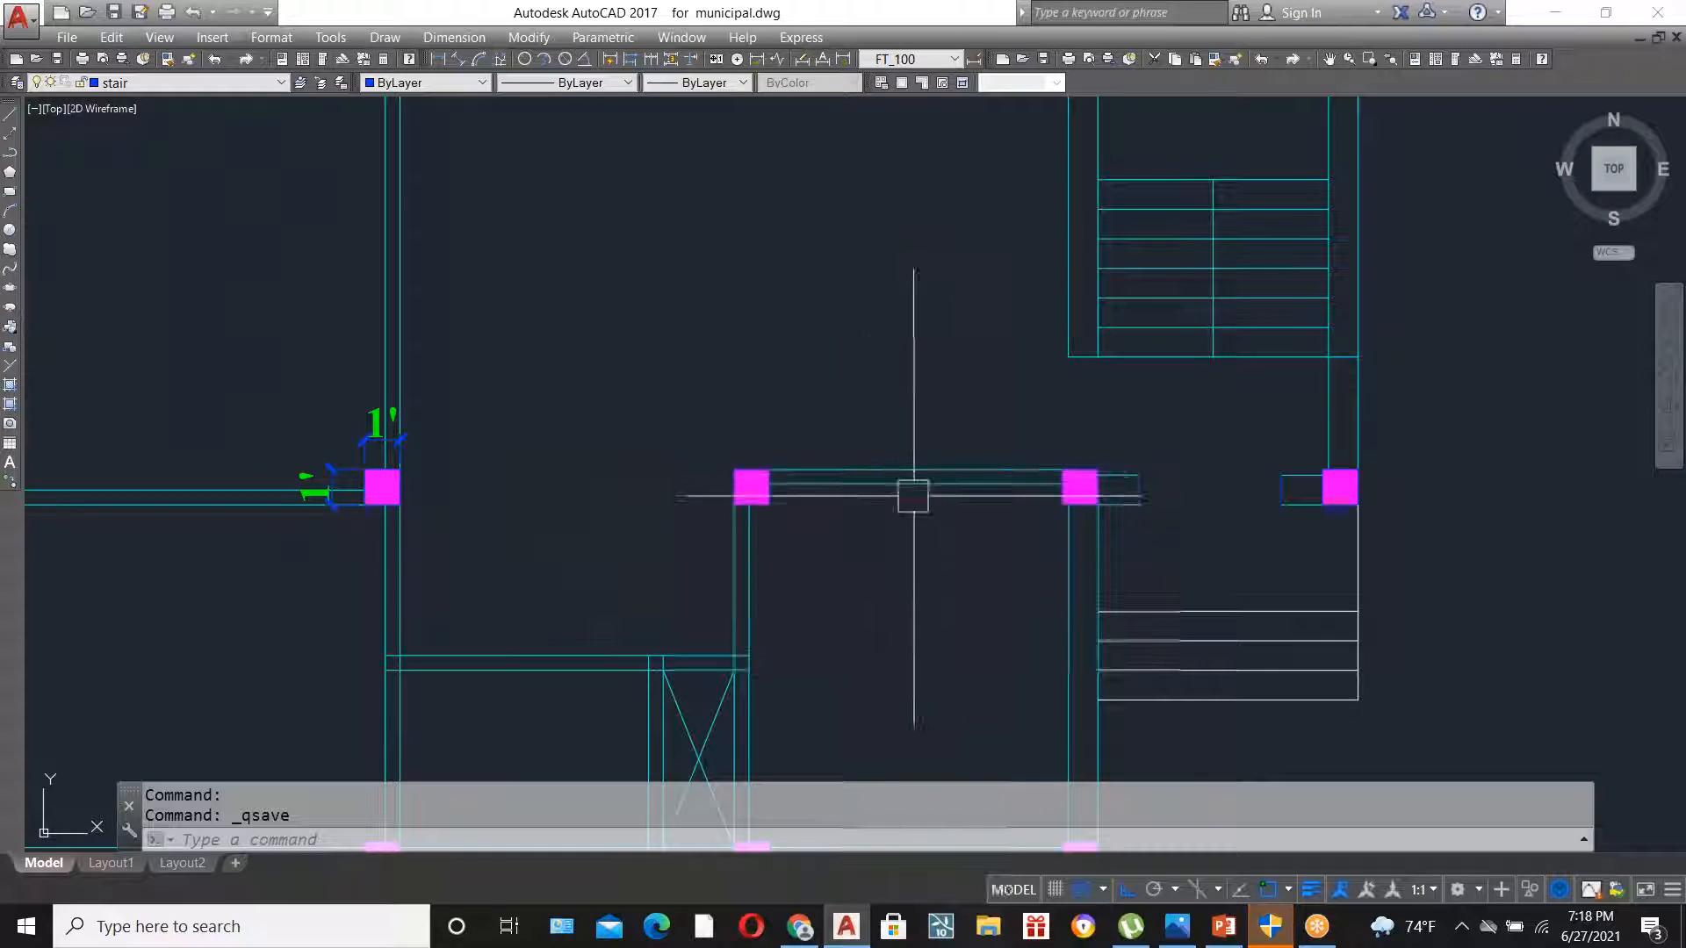
{"action": "scroll", "coordinate": [1046, 478], "scroll_direction": "down", "scroll_amount": 5}
{"action": "scroll", "coordinate": [88, 481], "scroll_direction": "up", "scroll_amount": 5}
{"action": "scroll", "coordinate": [614, 413], "scroll_direction": "up", "scroll_amount": 2}
- Examine the crossed opening in the kitchen's upper wall in the completed reference plan
{"action": "scroll", "coordinate": [540, 459], "scroll_direction": "down", "scroll_amount": 4}
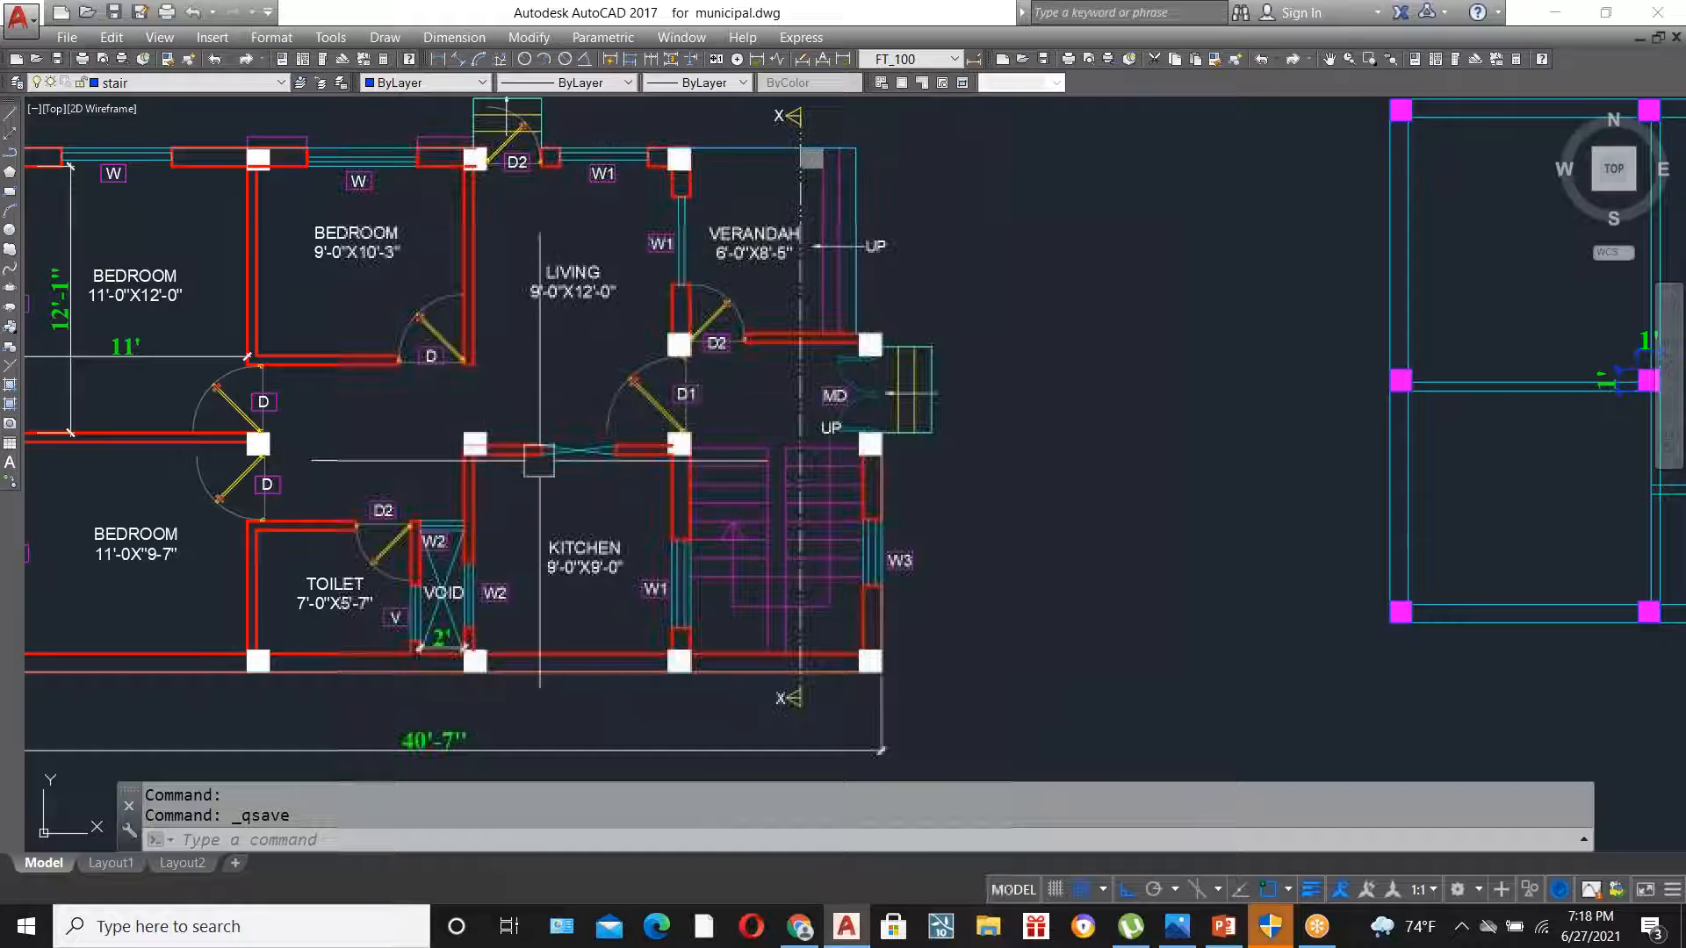
{"action": "scroll", "coordinate": [539, 460], "scroll_direction": "up", "scroll_amount": 4}
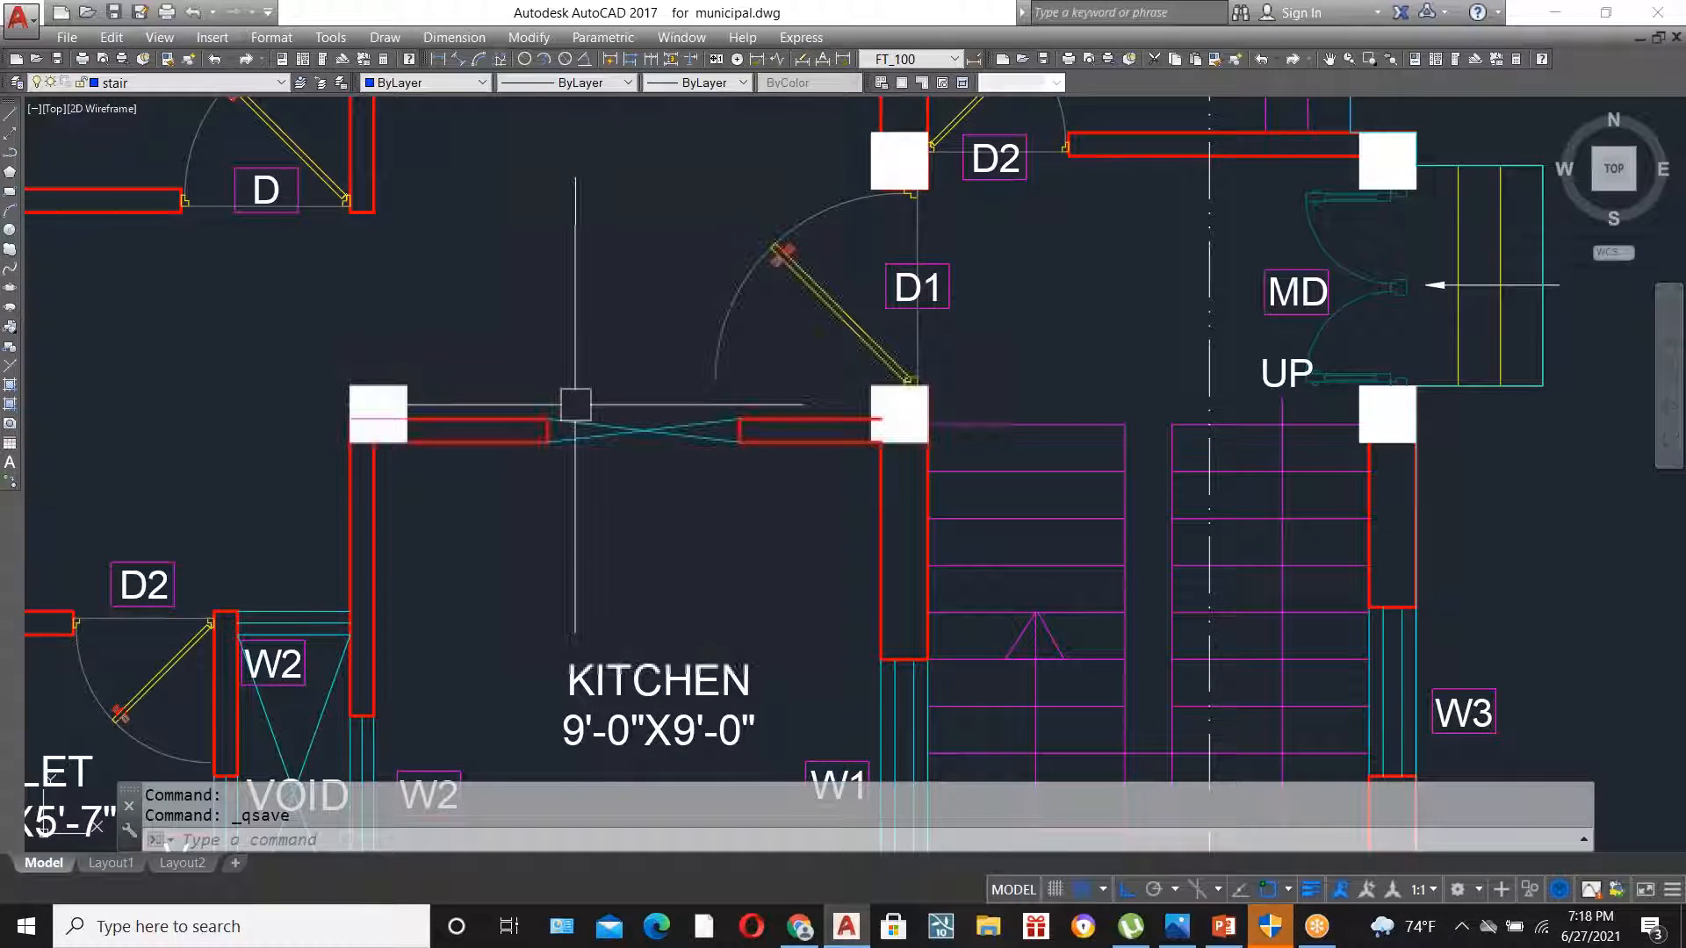
{"action": "scroll", "coordinate": [700, 428], "scroll_direction": "down", "scroll_amount": 2}
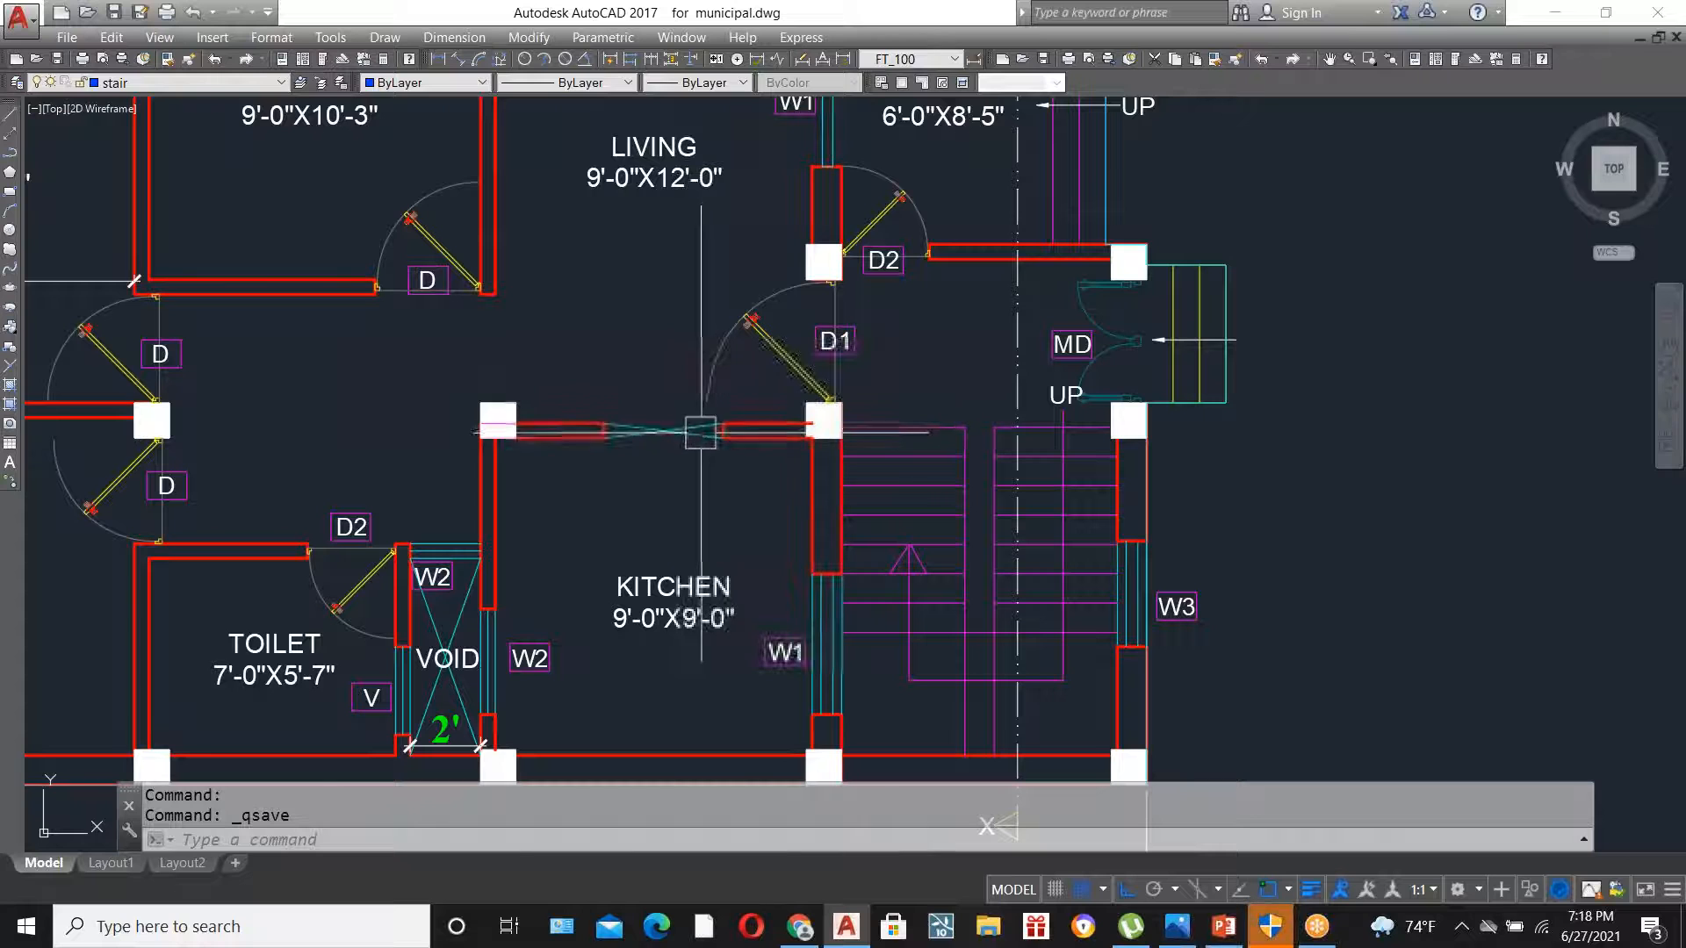
{"action": "scroll", "coordinate": [646, 450], "scroll_direction": "up", "scroll_amount": 2}
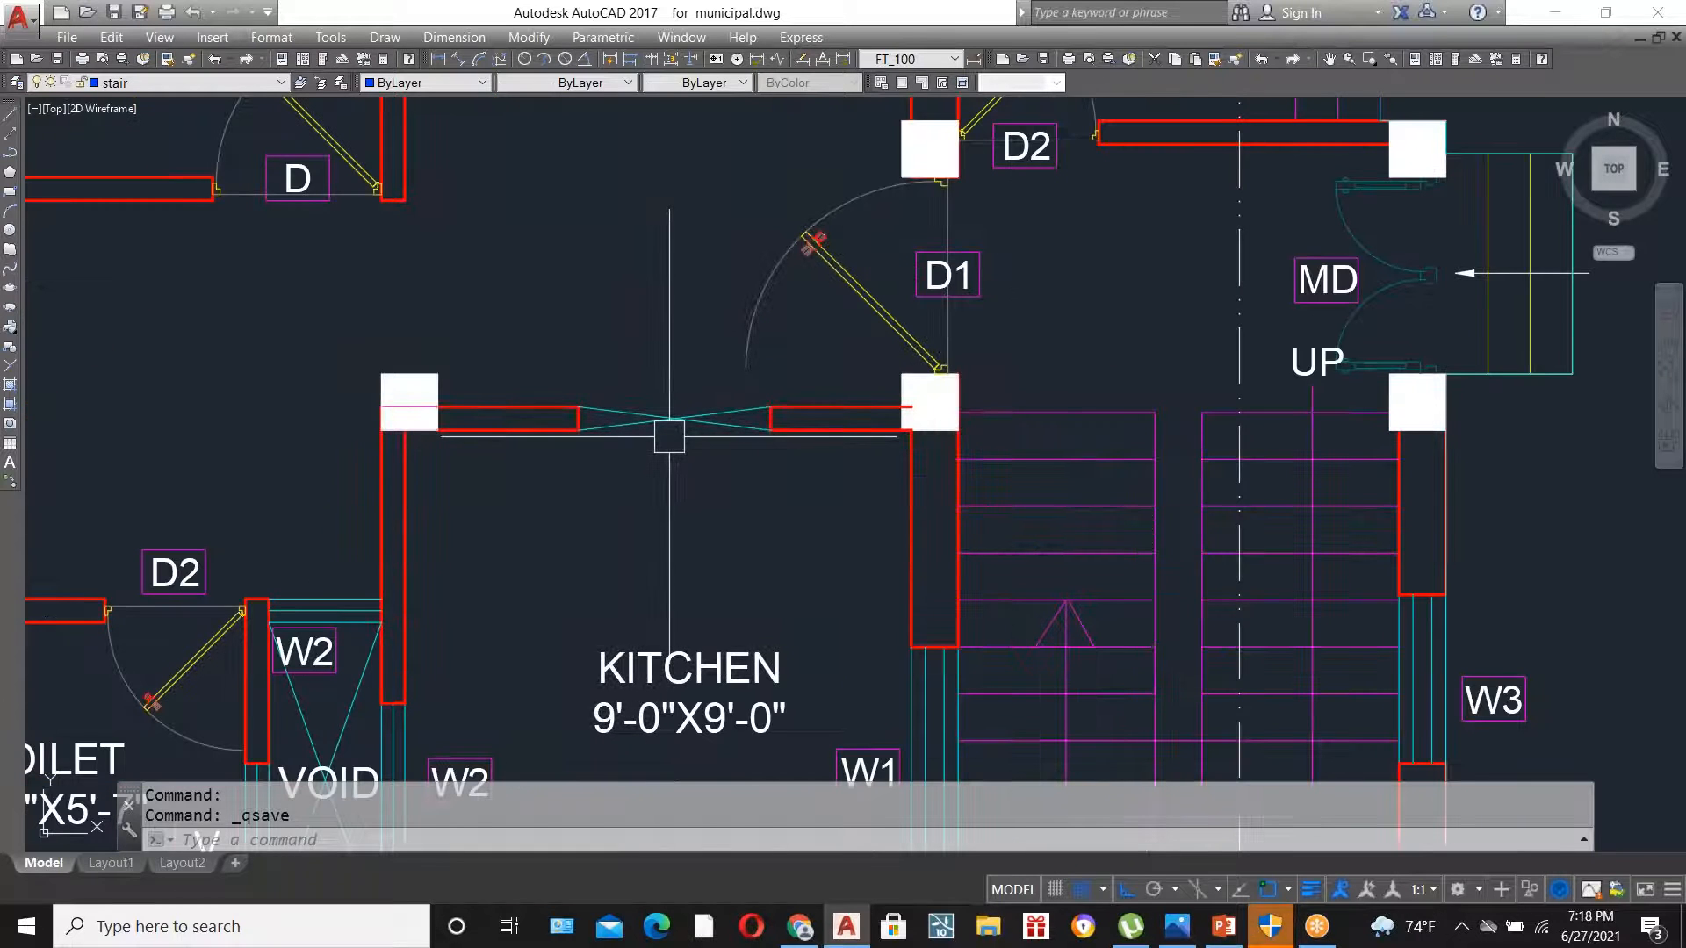
{"action": "scroll", "coordinate": [671, 427], "scroll_direction": "up", "scroll_amount": 4}
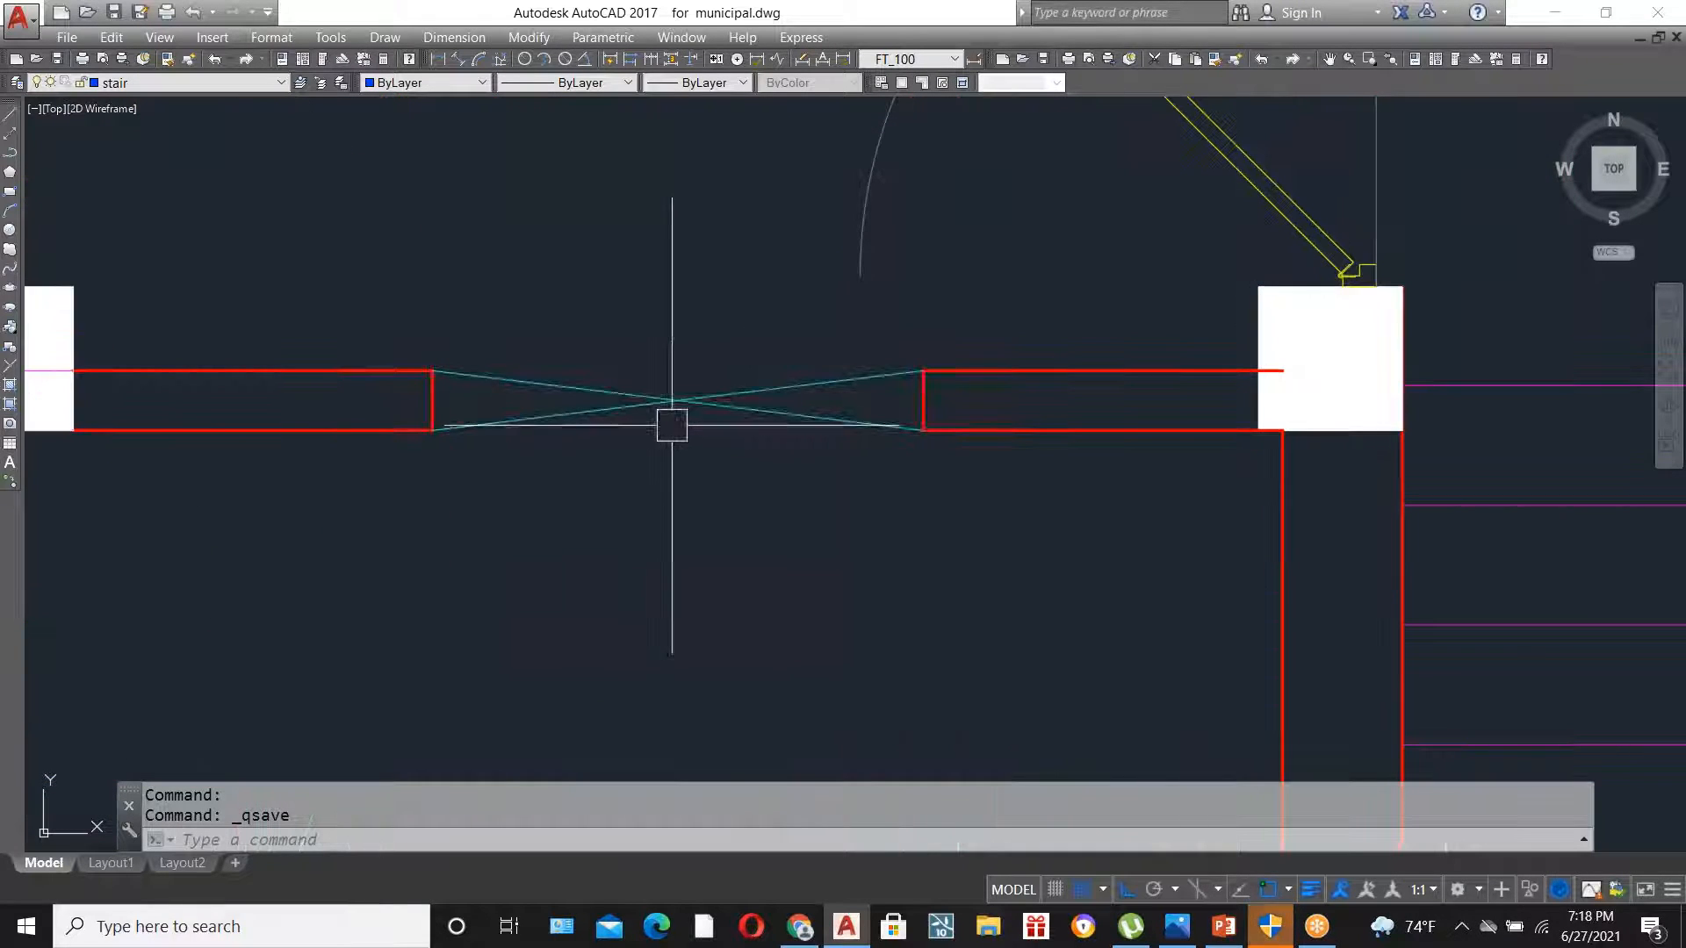
{"action": "left_click", "coordinate": [684, 446]}
{"action": "left_click", "coordinate": [672, 439]}
{"action": "key", "text": "Escape"}
{"action": "key", "text": "ctrl+z"}
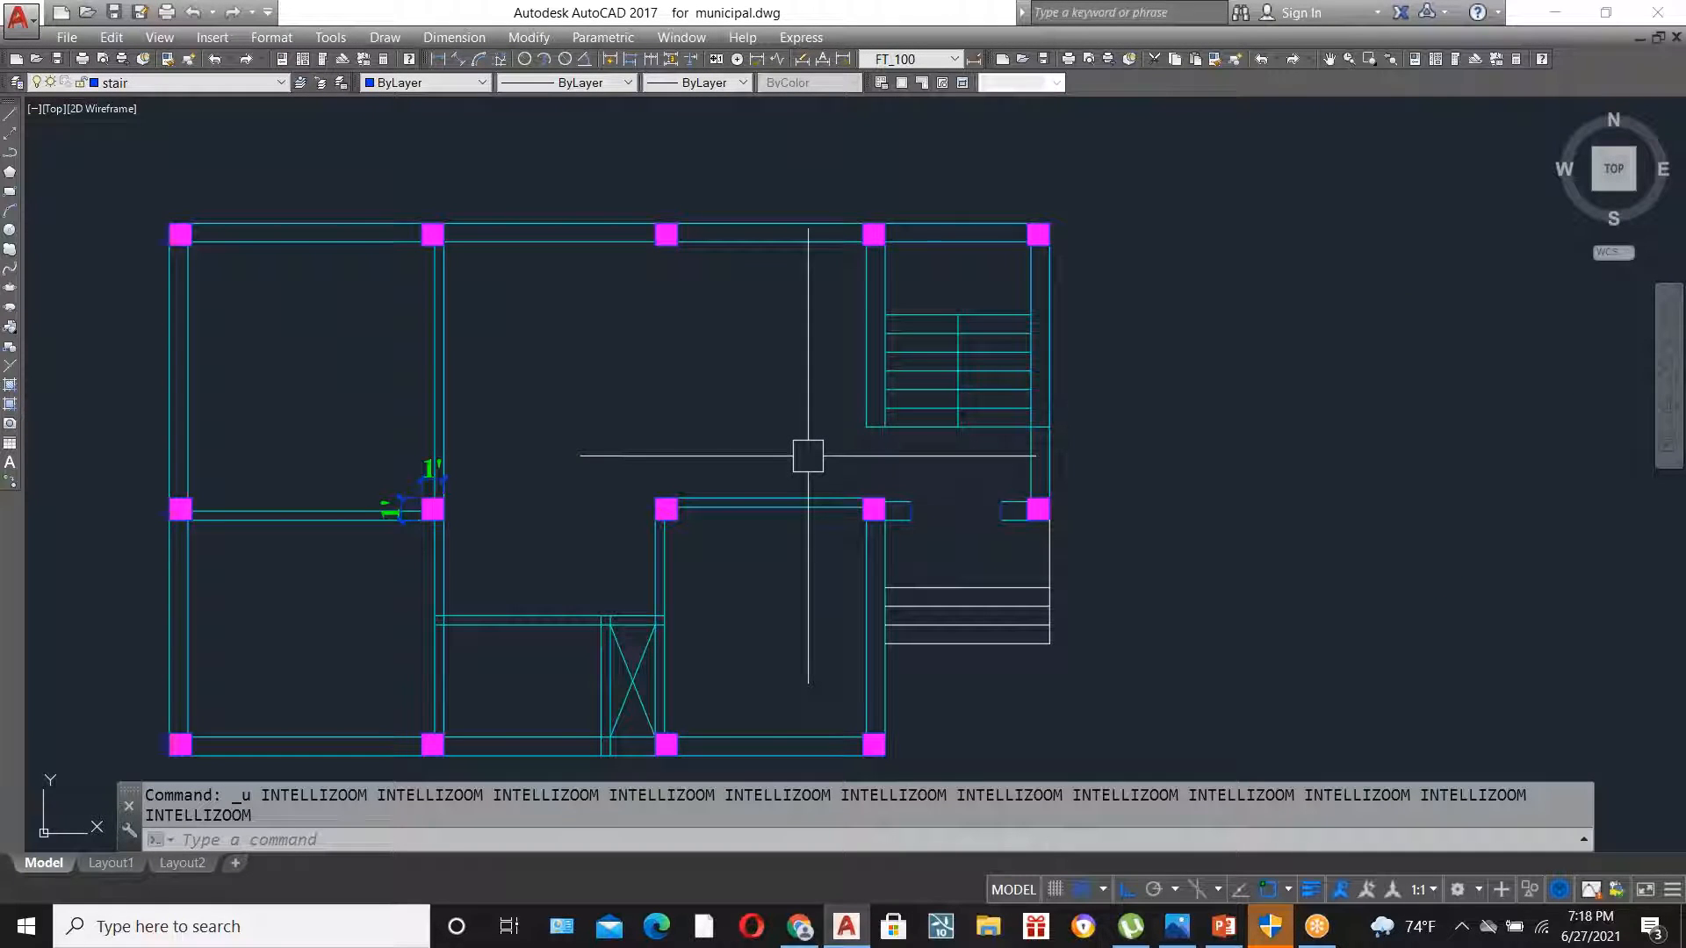
- Compare the reference plan with the outline plan and examine the kitchen's upper wall between its two columns
{"action": "scroll", "coordinate": [944, 378], "scroll_direction": "down", "scroll_amount": 4}
{"action": "middle_click_drag", "start_coordinate": [254, 462], "coordinate": [508, 444]}
{"action": "scroll", "coordinate": [527, 453], "scroll_direction": "up", "scroll_amount": 7}
{"action": "scroll", "coordinate": [657, 480], "scroll_direction": "up", "scroll_amount": 8}
{"action": "scroll", "coordinate": [519, 463], "scroll_direction": "down", "scroll_amount": 4}
{"action": "scroll", "coordinate": [520, 462], "scroll_direction": "down", "scroll_amount": 6}
{"action": "scroll", "coordinate": [1072, 433], "scroll_direction": "up", "scroll_amount": 4}
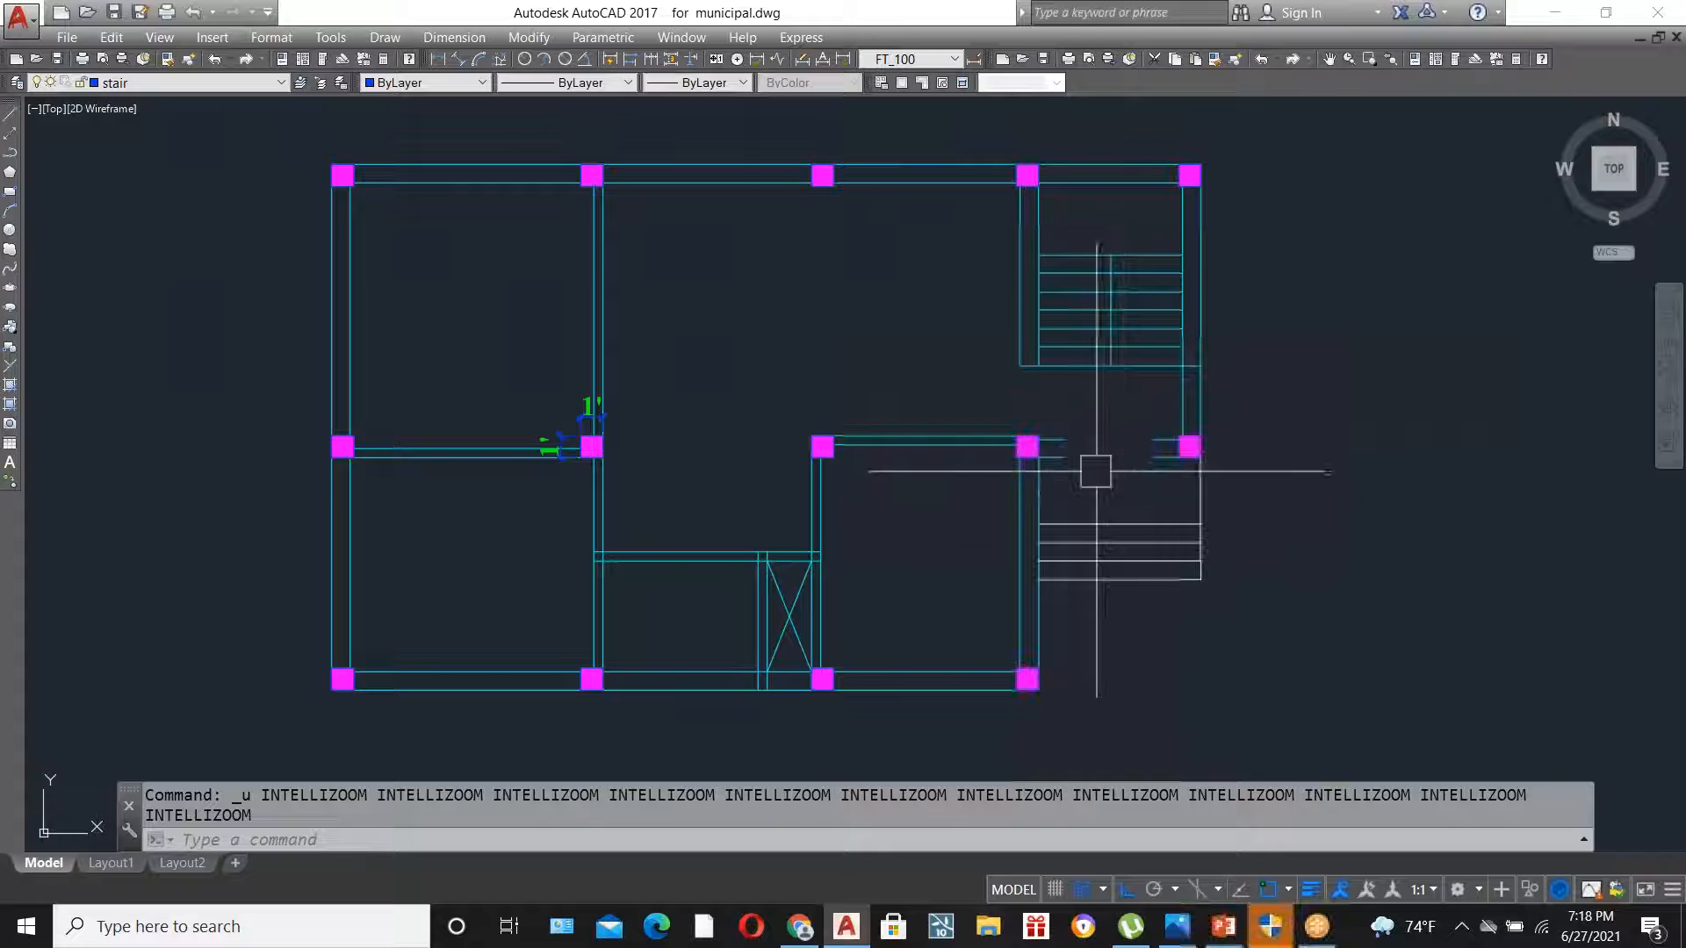
{"action": "scroll", "coordinate": [955, 467], "scroll_direction": "up", "scroll_amount": 4}
{"action": "scroll", "coordinate": [861, 459], "scroll_direction": "down", "scroll_amount": 2}
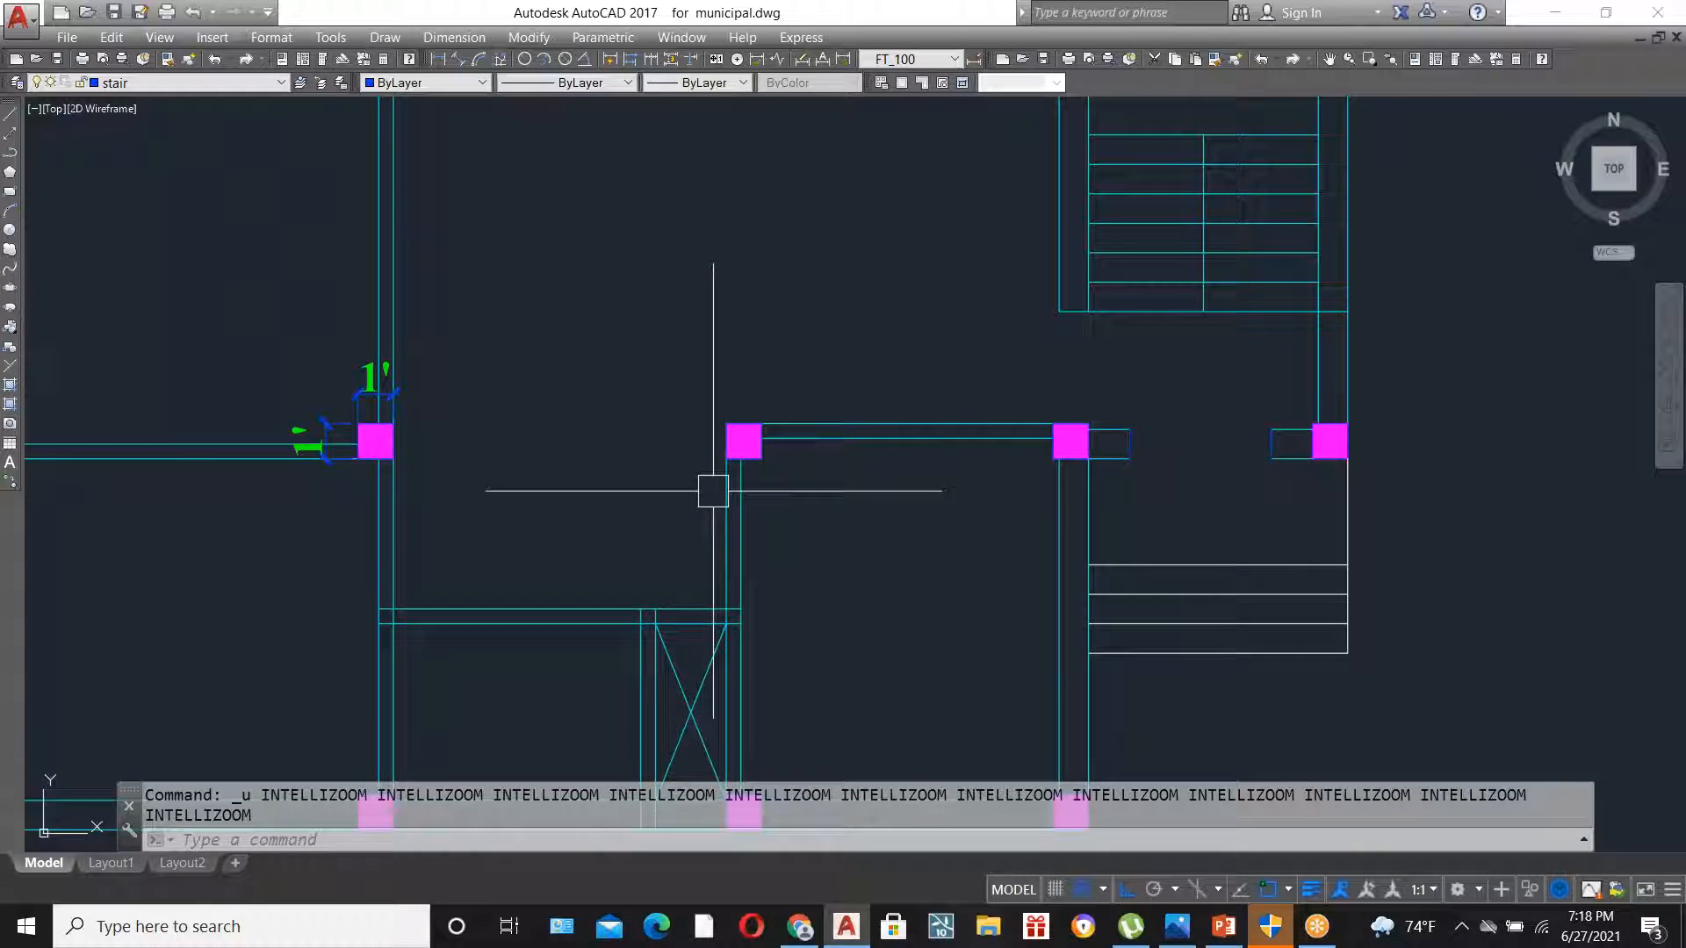
{"action": "scroll", "coordinate": [713, 491], "scroll_direction": "up", "scroll_amount": 2}
{"action": "scroll", "coordinate": [755, 477], "scroll_direction": "down", "scroll_amount": 2}
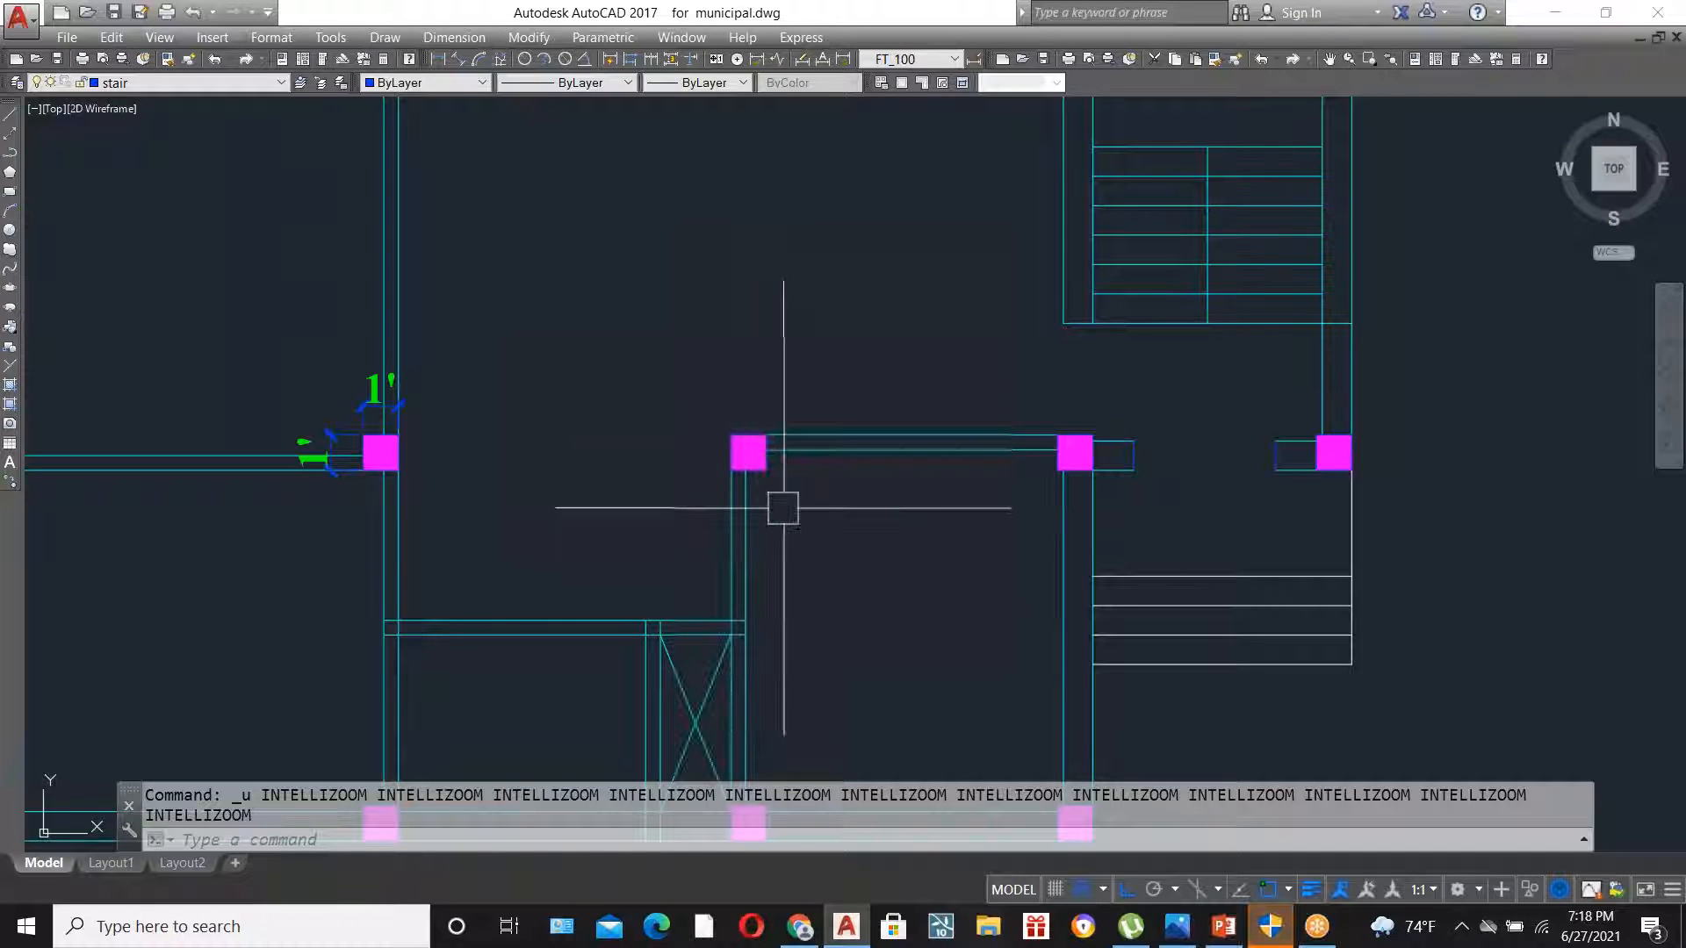
- Draw a horizontal line from the lower-left corner of the kitchen's upper-left column across the left wall
{"action": "scroll", "coordinate": [784, 507], "scroll_direction": "up", "scroll_amount": 4}
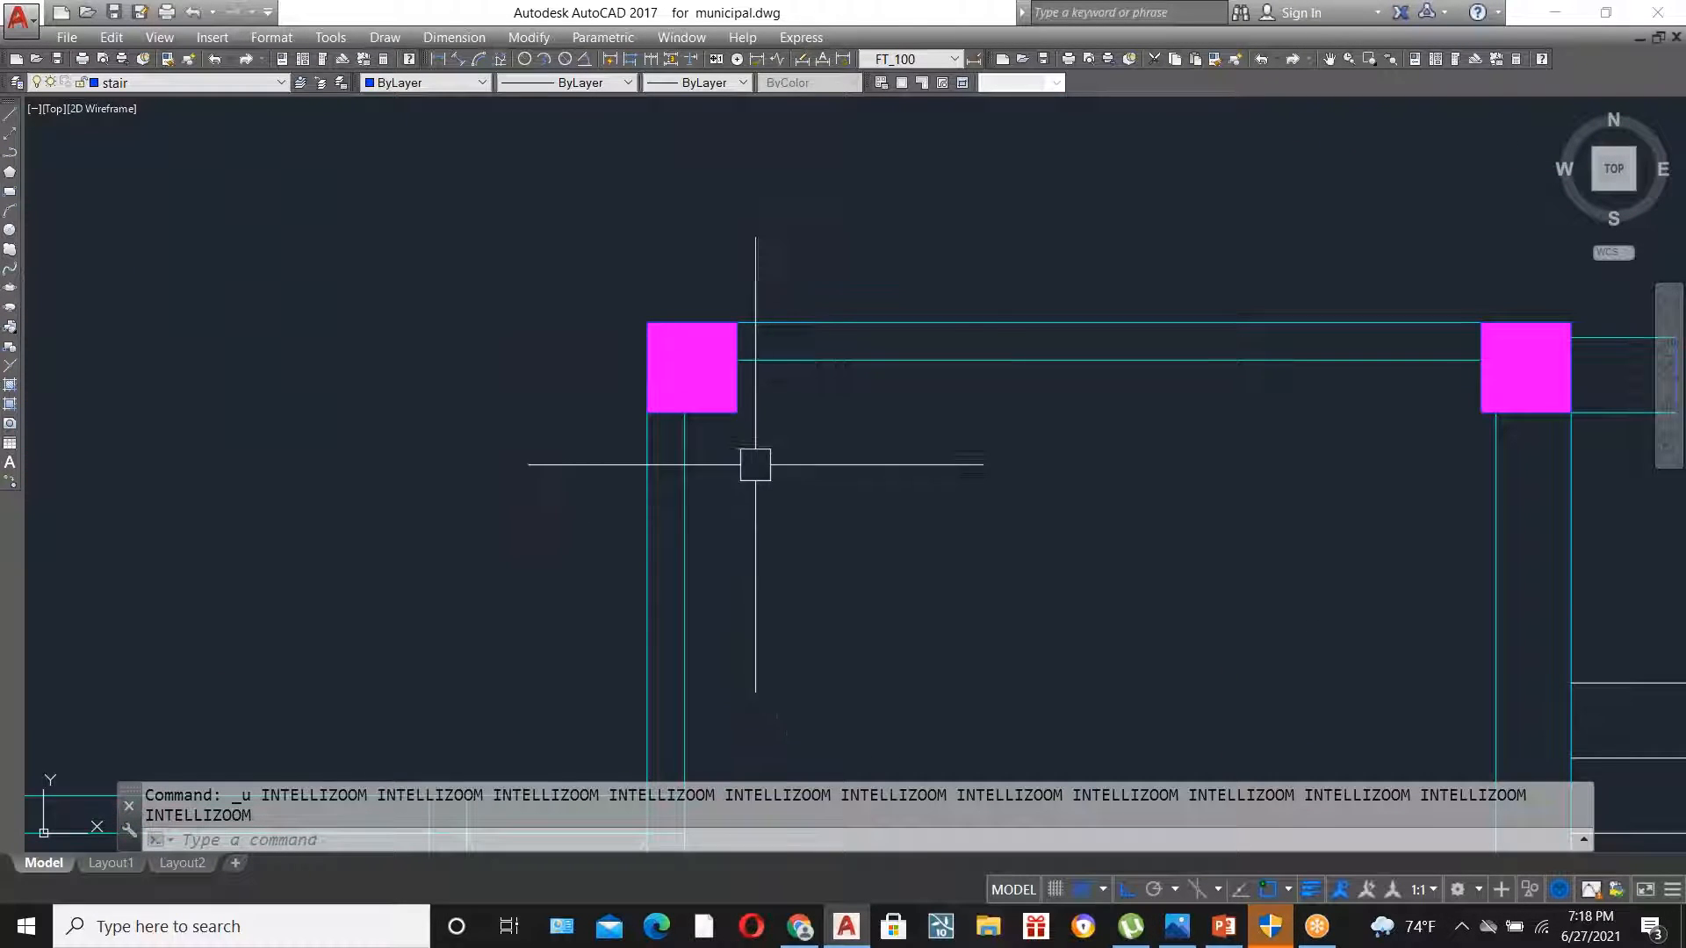
{"action": "scroll", "coordinate": [707, 414], "scroll_direction": "up", "scroll_amount": 4}
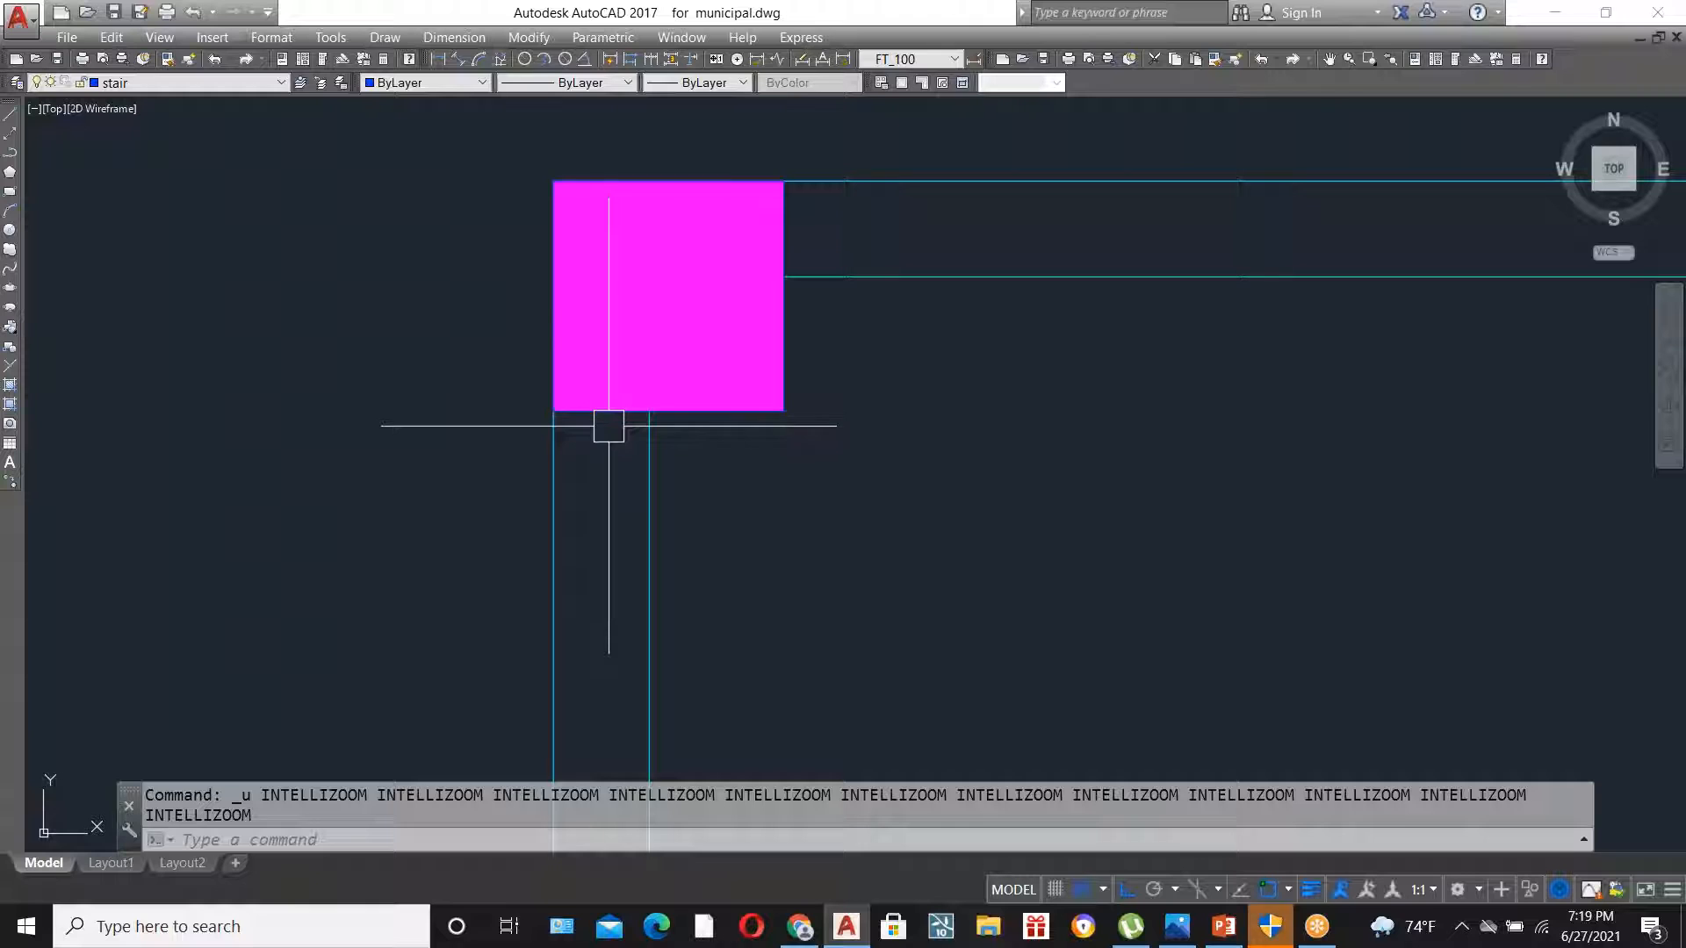
{"action": "type", "text": "l"}
{"action": "key", "text": "Return"}
{"action": "left_click", "coordinate": [553, 410]}
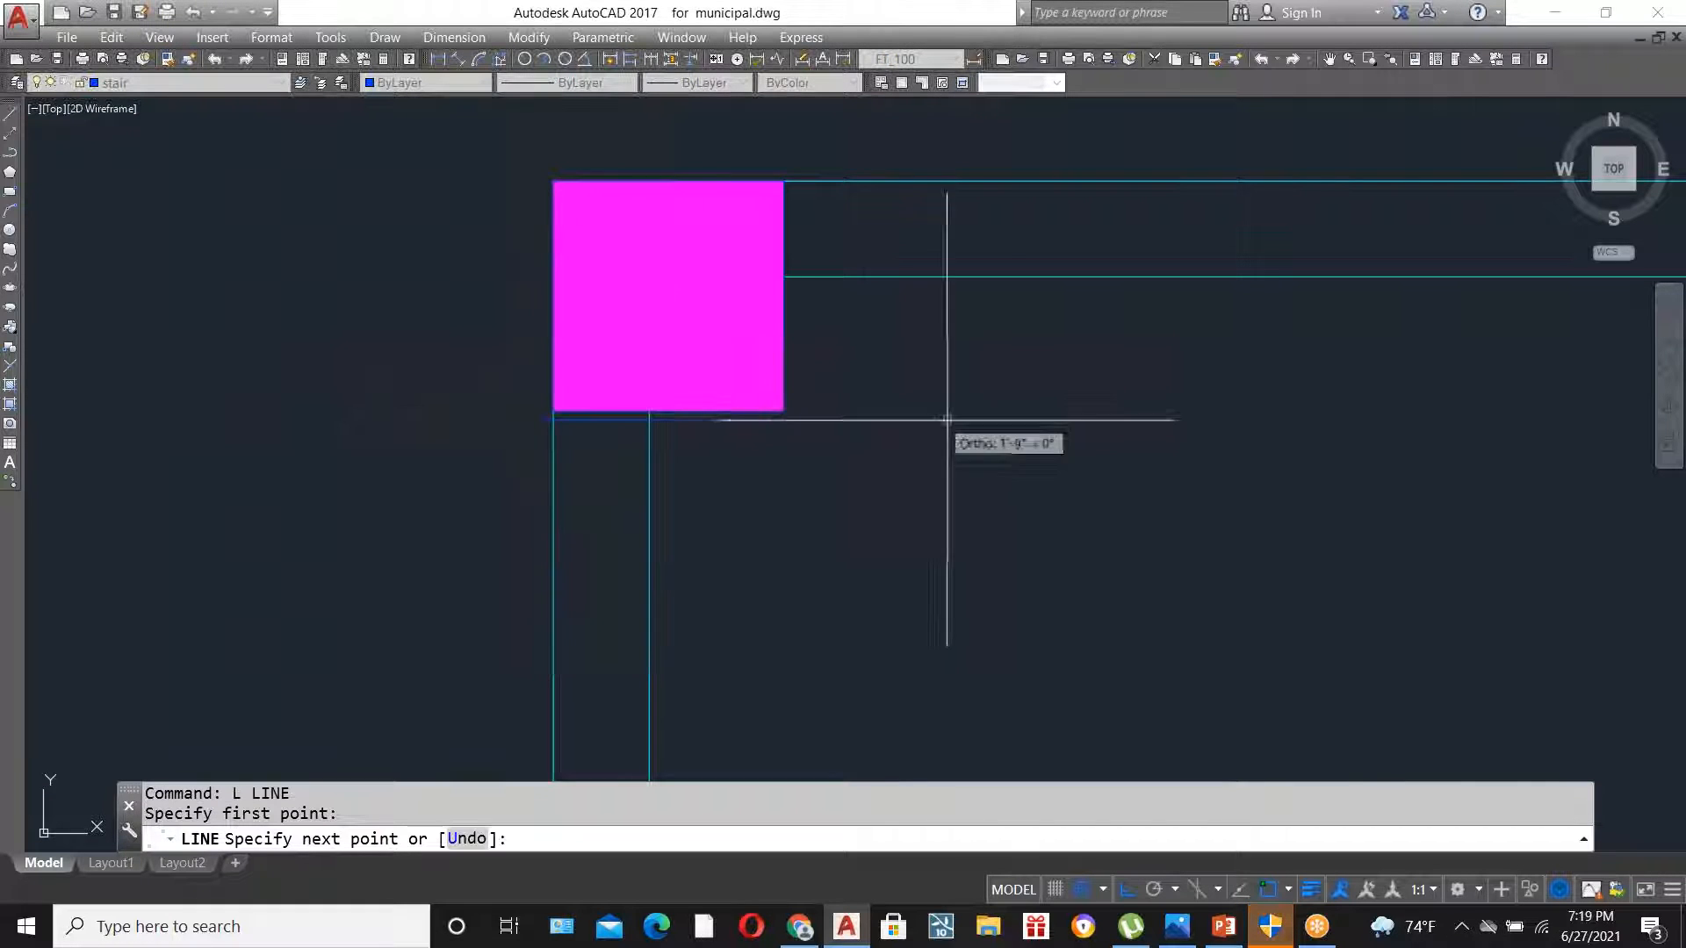
{"action": "left_click", "coordinate": [1050, 408]}
{"action": "key", "text": "Escape"}
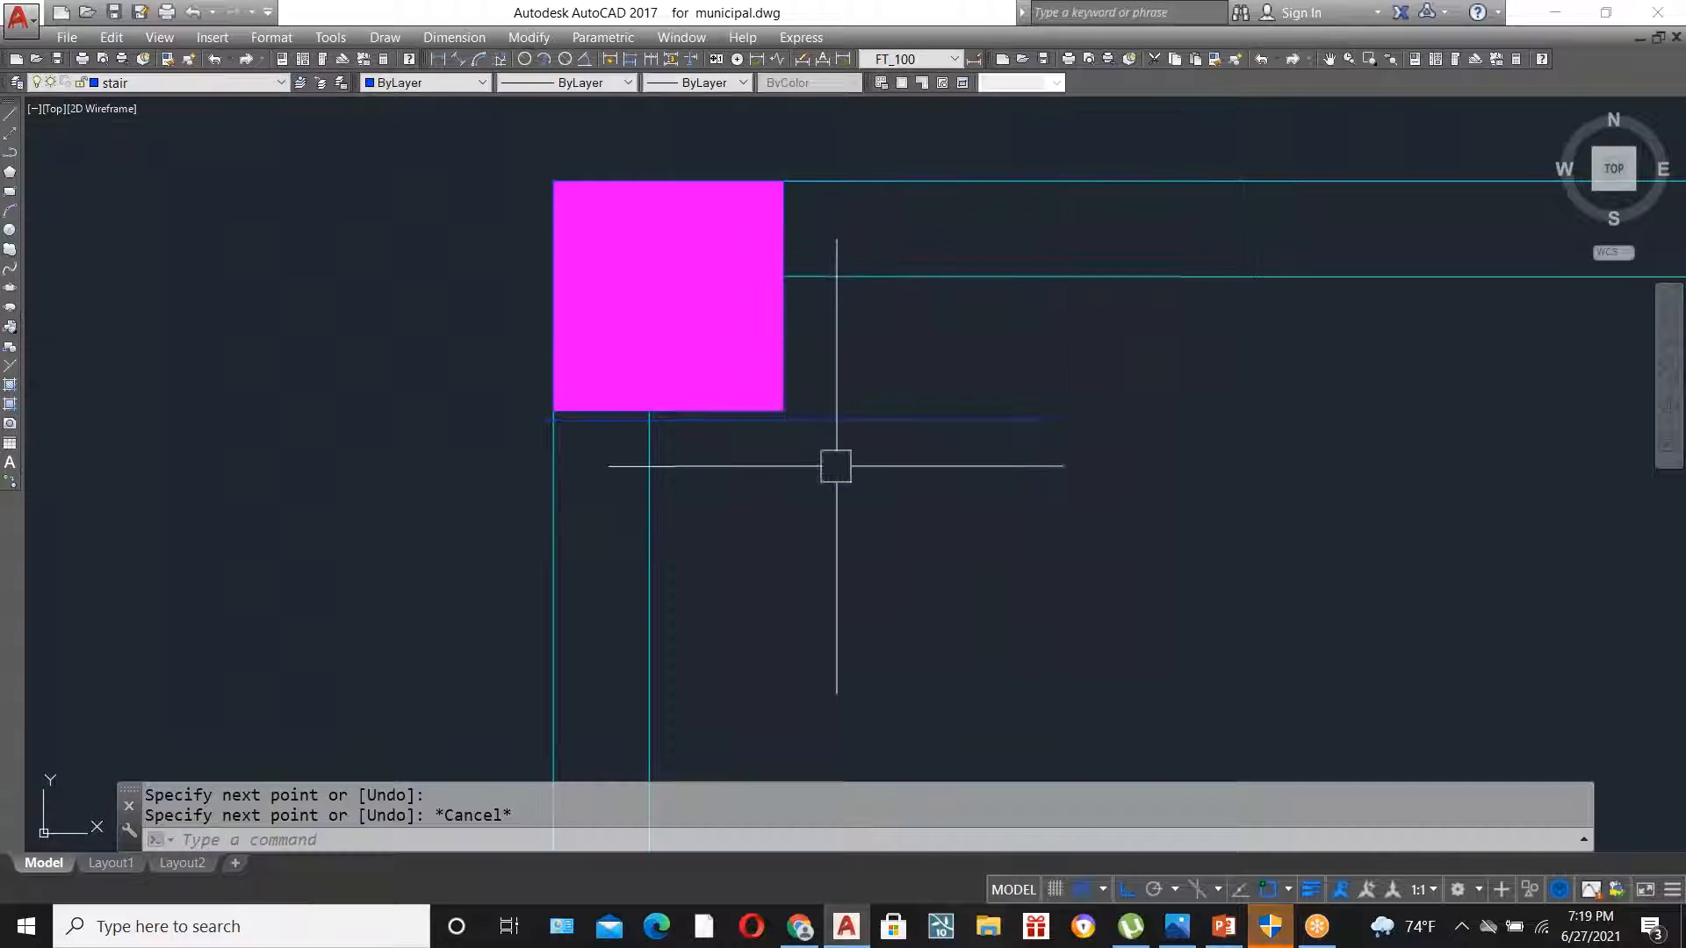
- Offset the line under the kitchen's upper-left column 5 inches downward across the left wall
{"action": "scroll", "coordinate": [862, 451], "scroll_direction": "down", "scroll_amount": 2}
{"action": "scroll", "coordinate": [861, 451], "scroll_direction": "up", "scroll_amount": 4}
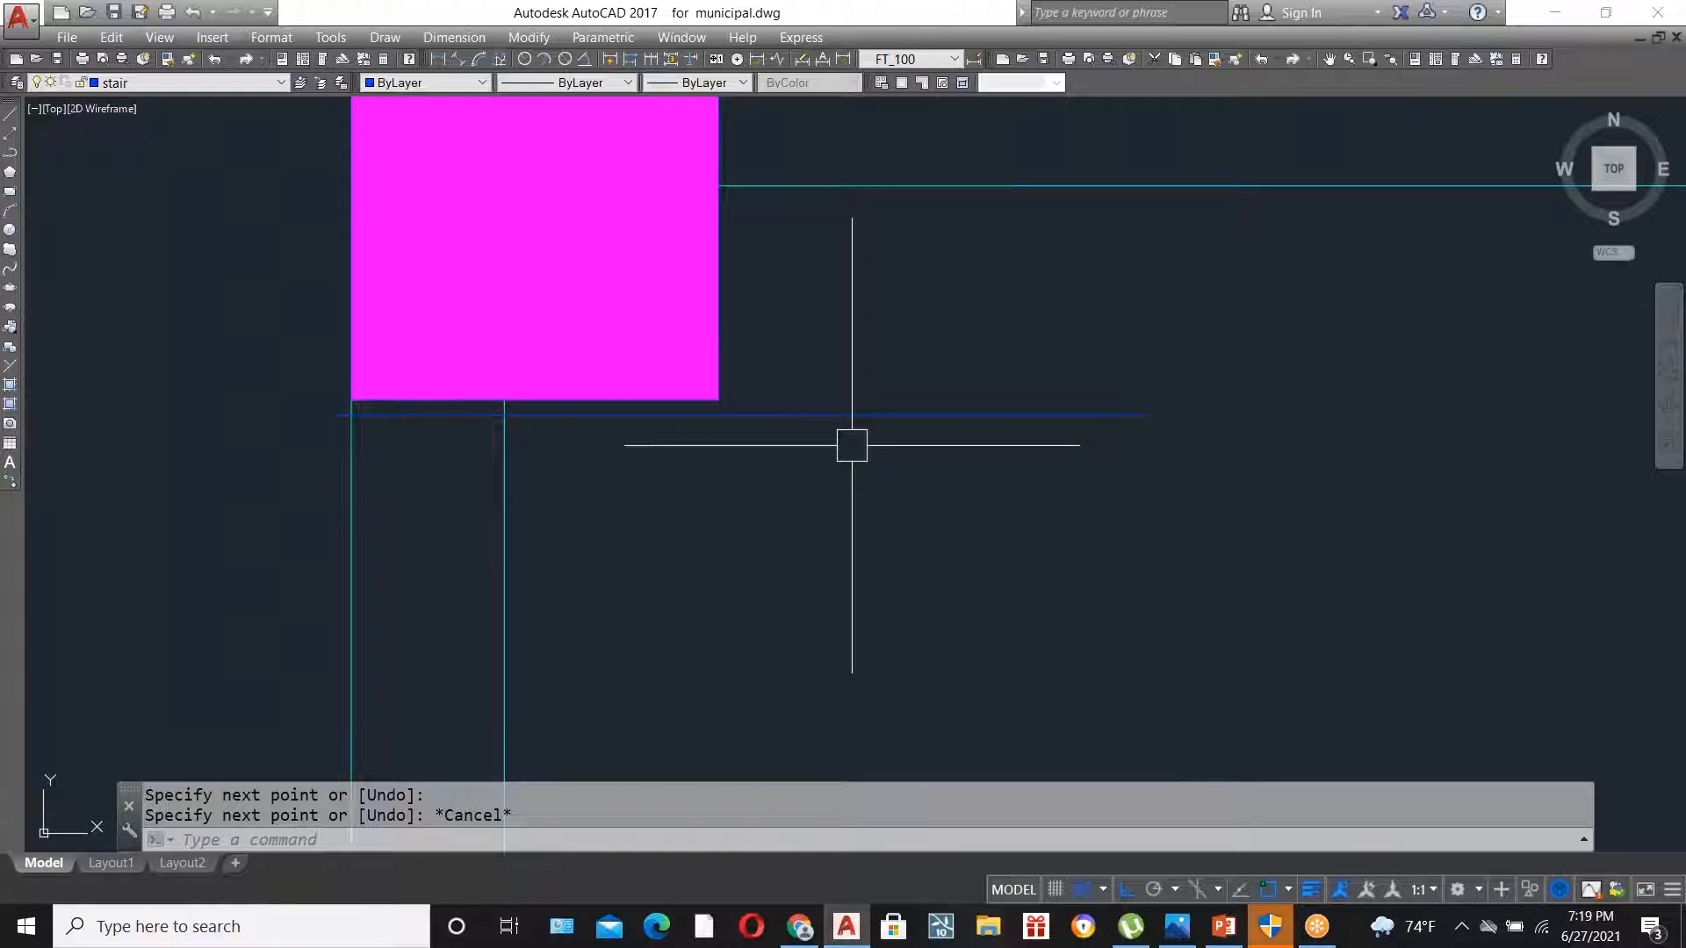
{"action": "type", "text": "o"}
{"action": "key", "text": "Return"}
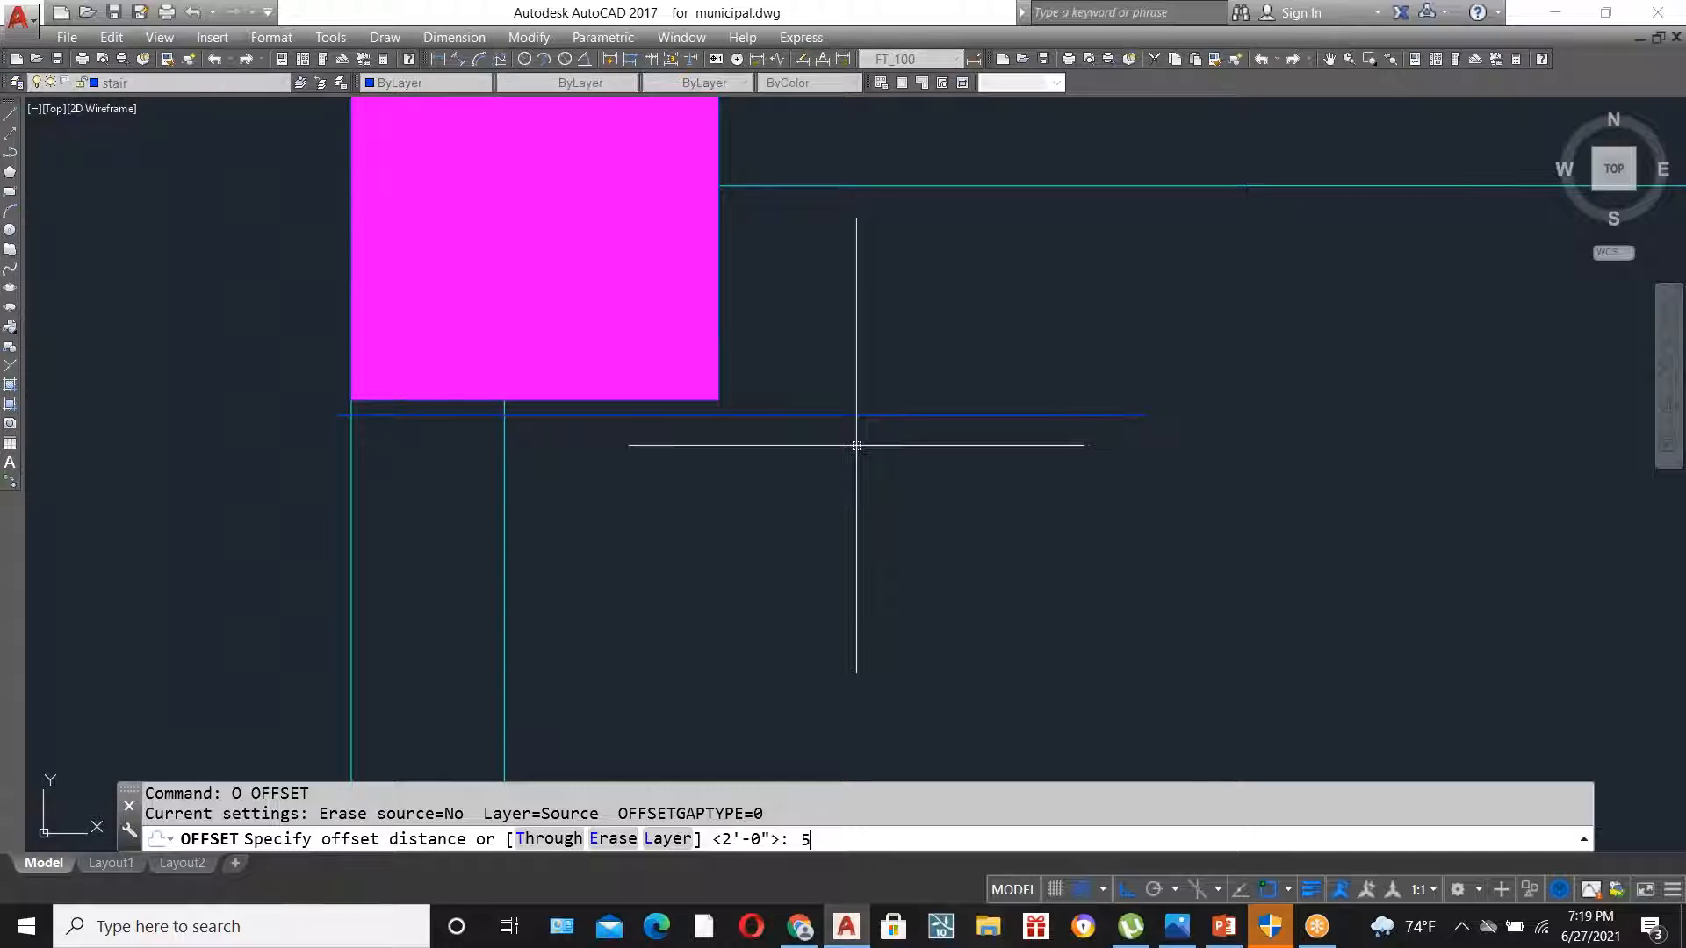
{"action": "type", "text": "5"}
{"action": "key", "text": "Return"}
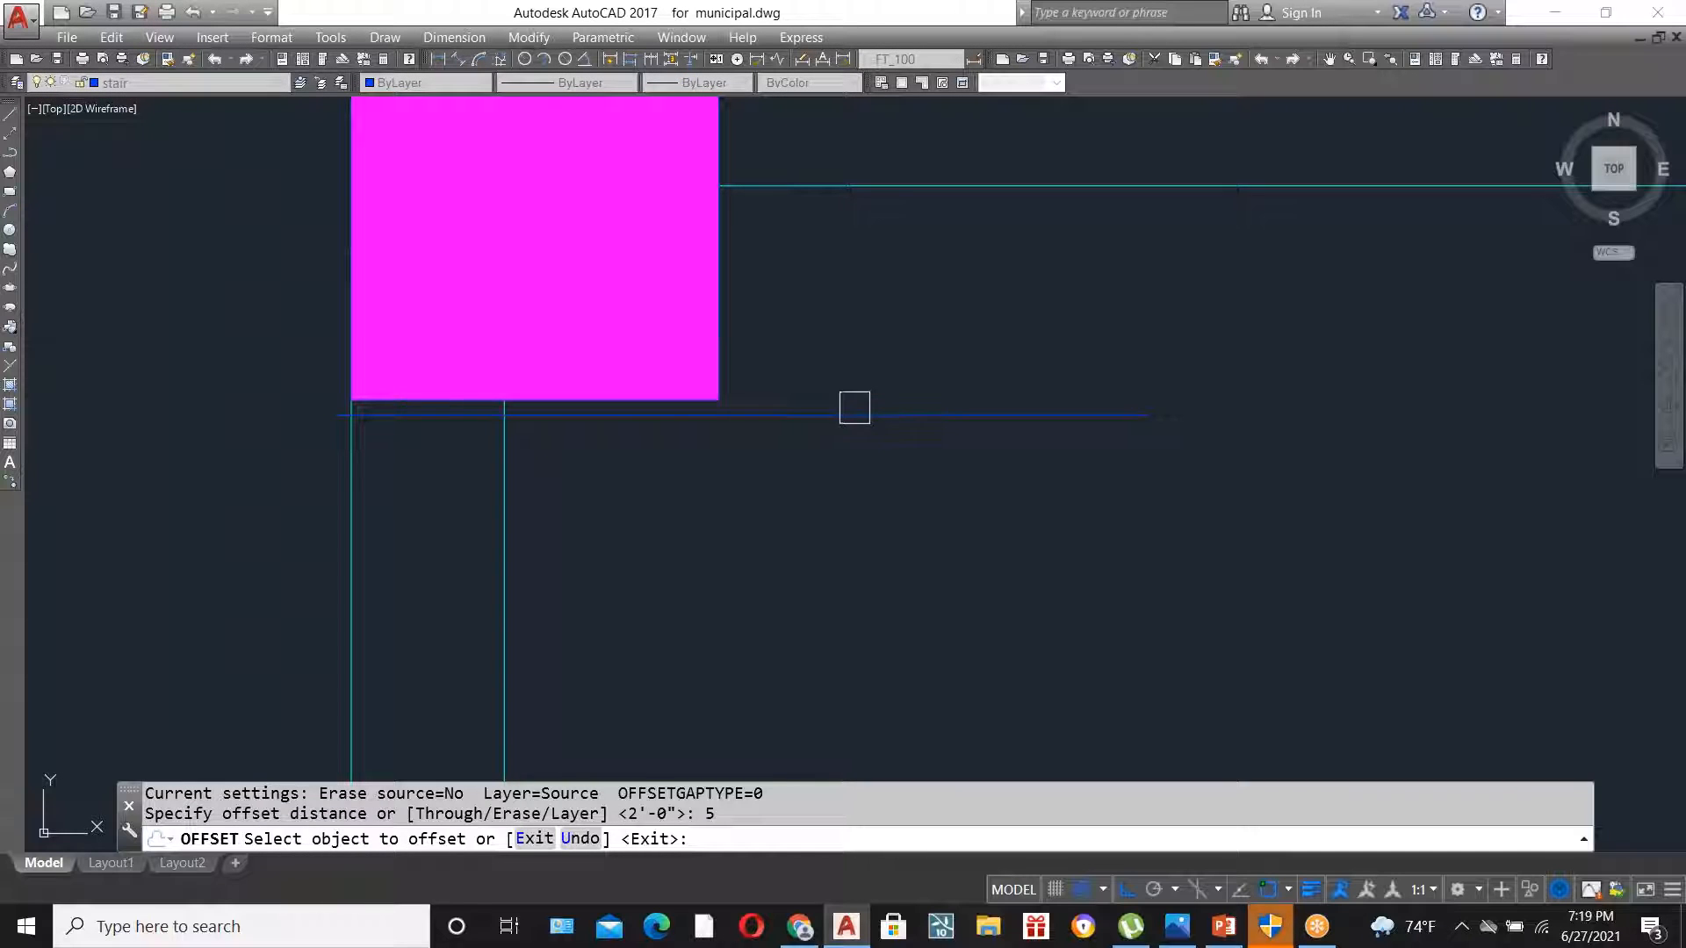
{"action": "left_click", "coordinate": [900, 414]}
{"action": "left_click", "coordinate": [883, 528]}
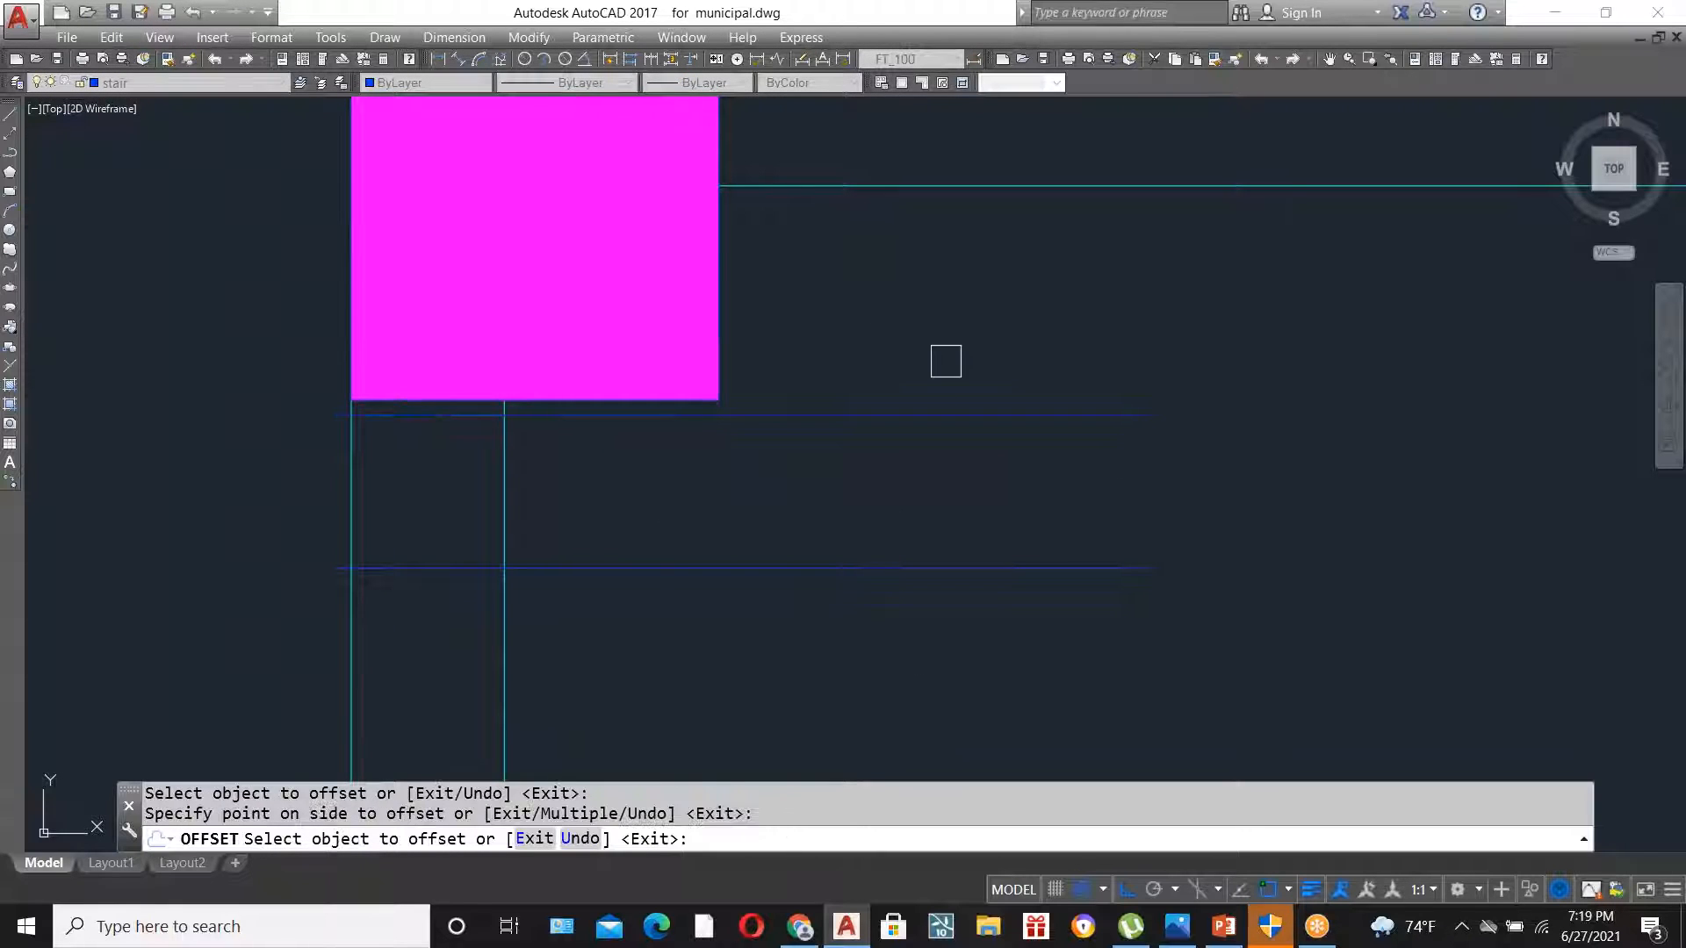
{"action": "scroll", "coordinate": [946, 361], "scroll_direction": "down", "scroll_amount": 2}
{"action": "key", "text": "Escape"}
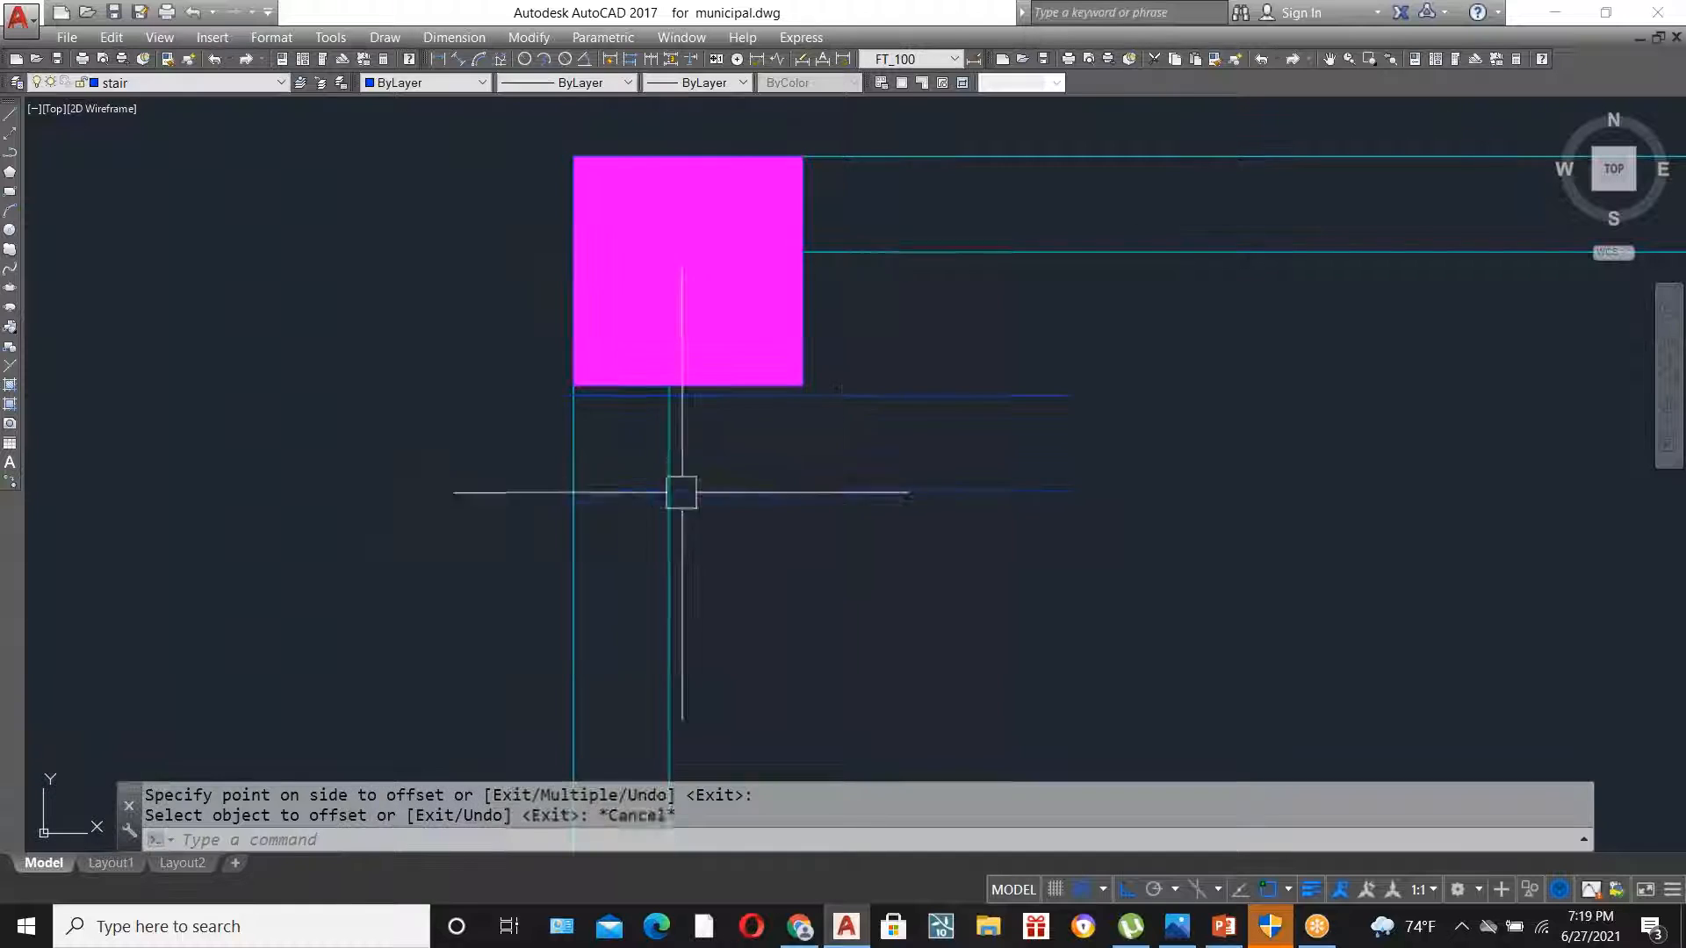
- Erase the original construction line along the lower edge of the kitchen's upper-left column
{"action": "left_click", "coordinate": [882, 396]}
{"action": "key", "text": "Delete"}
{"action": "scroll", "coordinate": [901, 356], "scroll_direction": "down", "scroll_amount": 8}
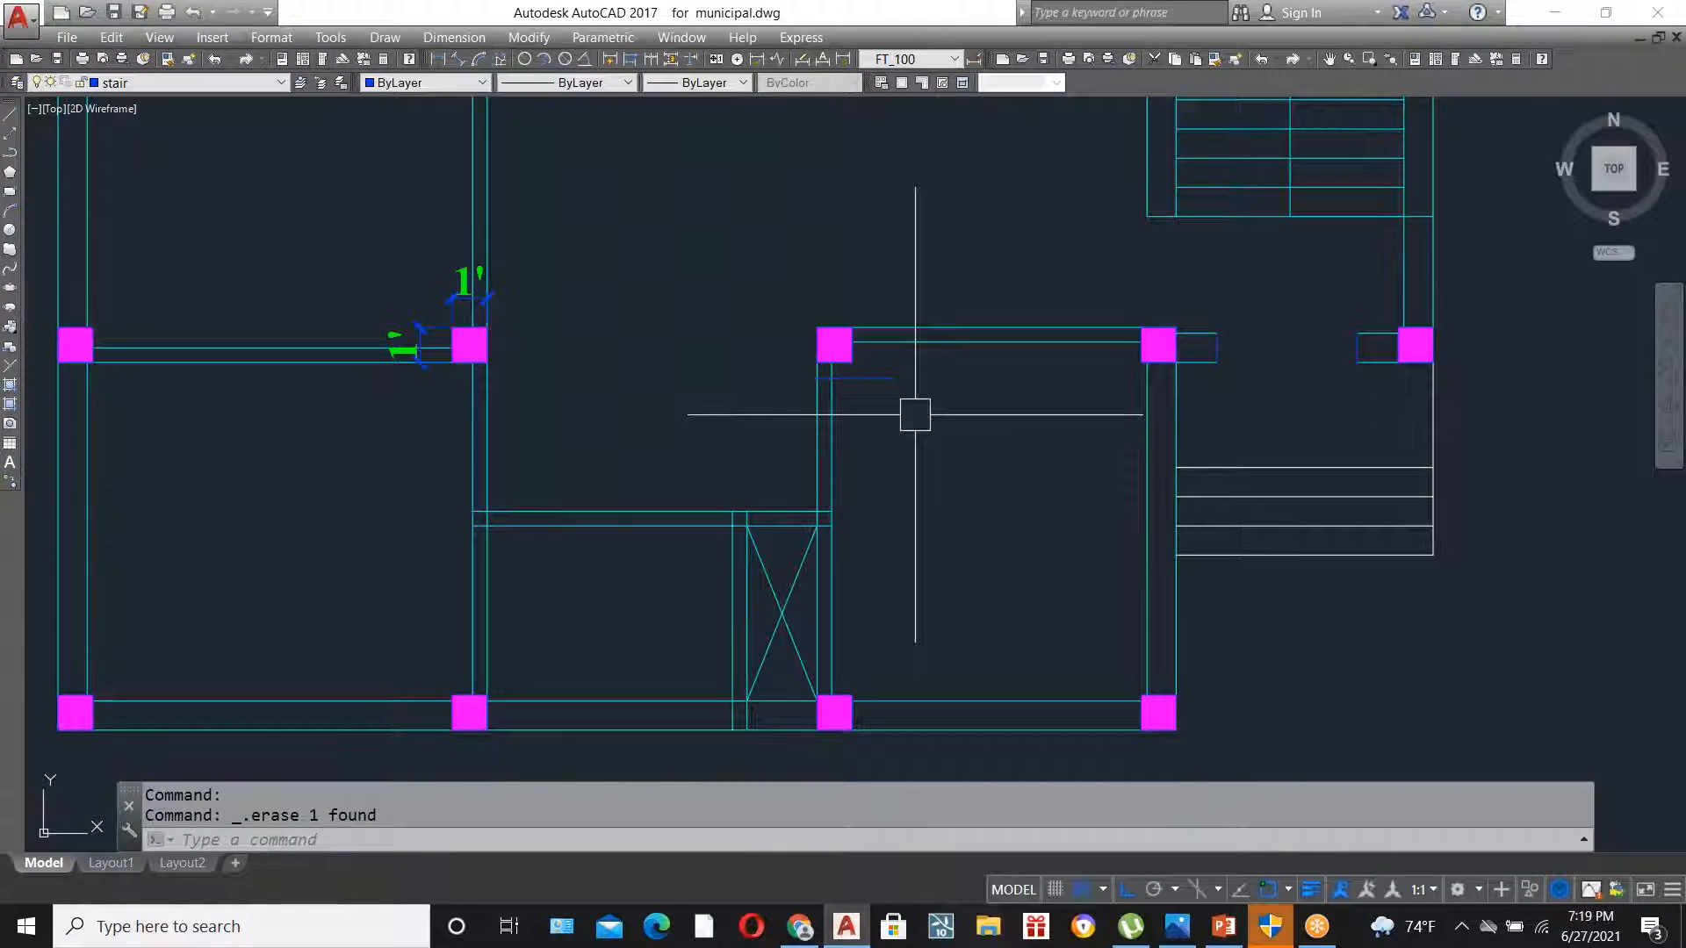
- Offset the remaining horizontal line 3' downward along the kitchen's left wall to mark the opening's other side
{"action": "scroll", "coordinate": [915, 411], "scroll_direction": "up", "scroll_amount": 4}
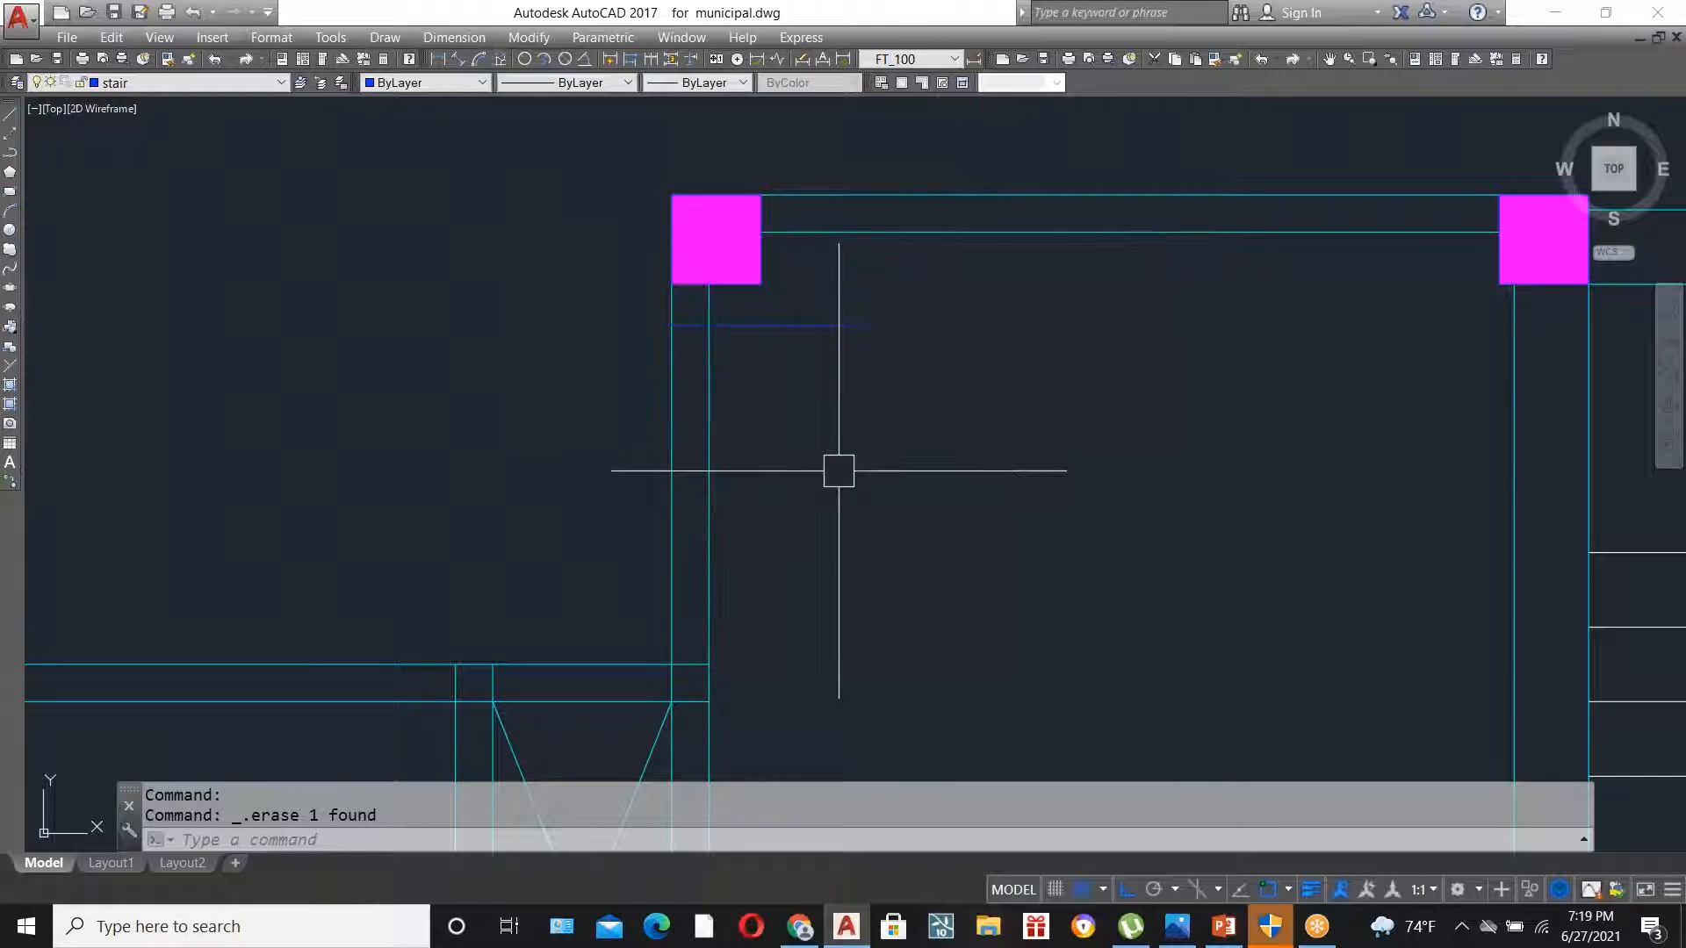
{"action": "type", "text": "o"}
{"action": "key", "text": "Return"}
{"action": "type", "text": "3'"}
{"action": "key", "text": "Return"}
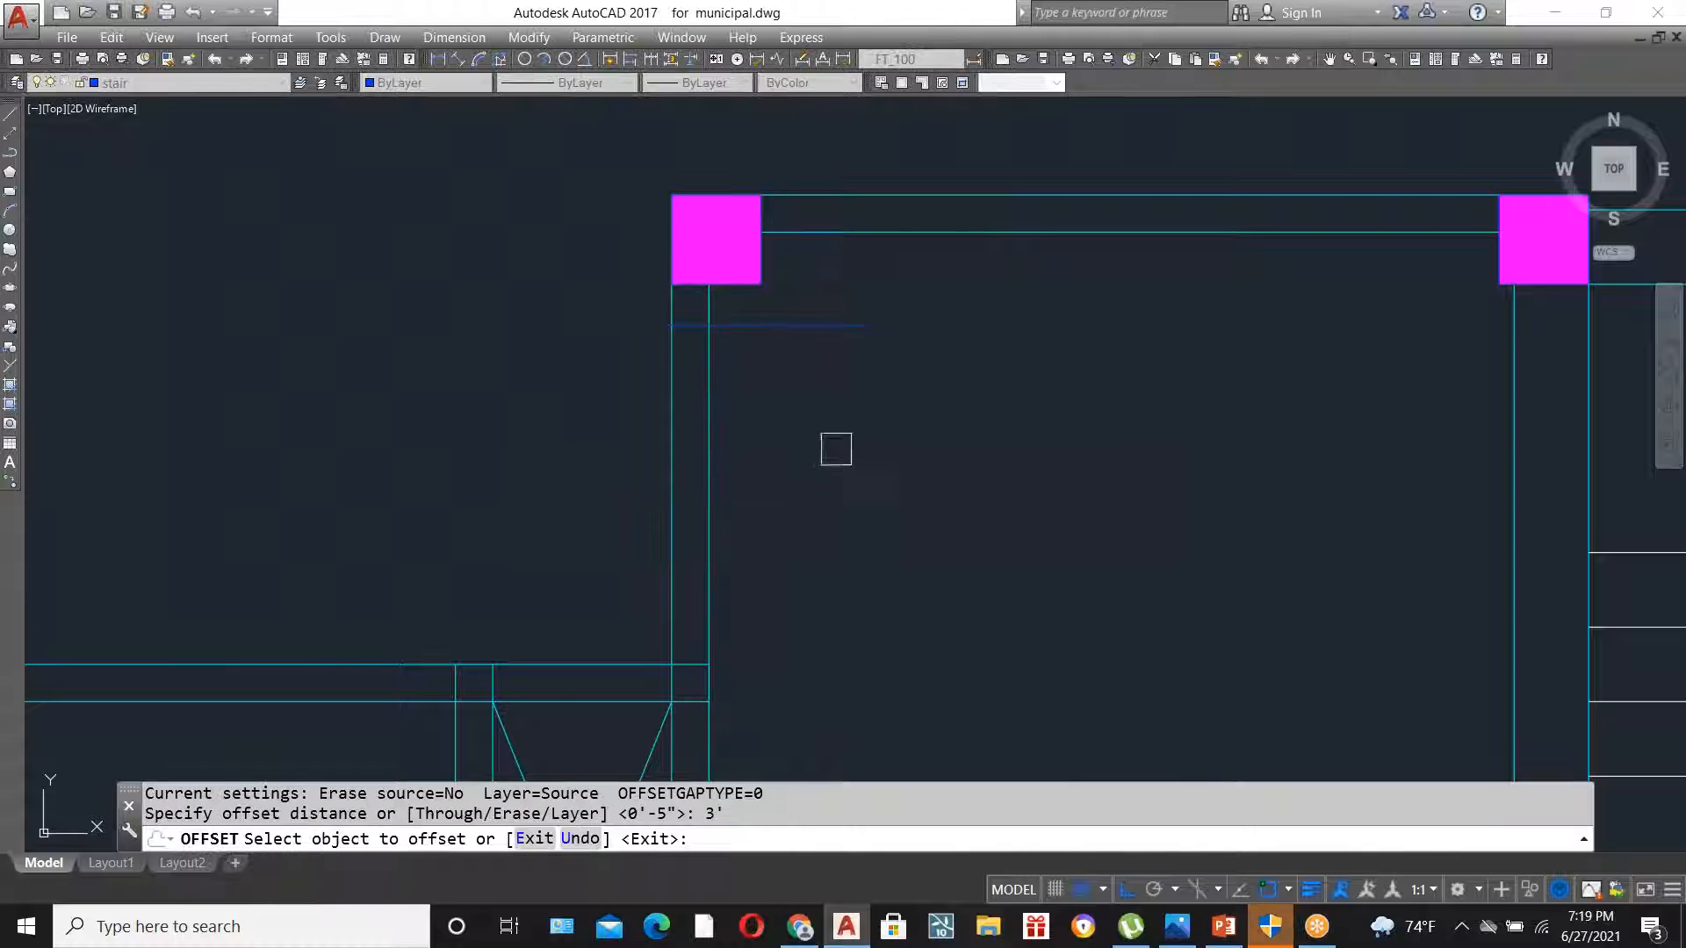
{"action": "left_click", "coordinate": [774, 326]}
{"action": "left_click", "coordinate": [777, 492]}
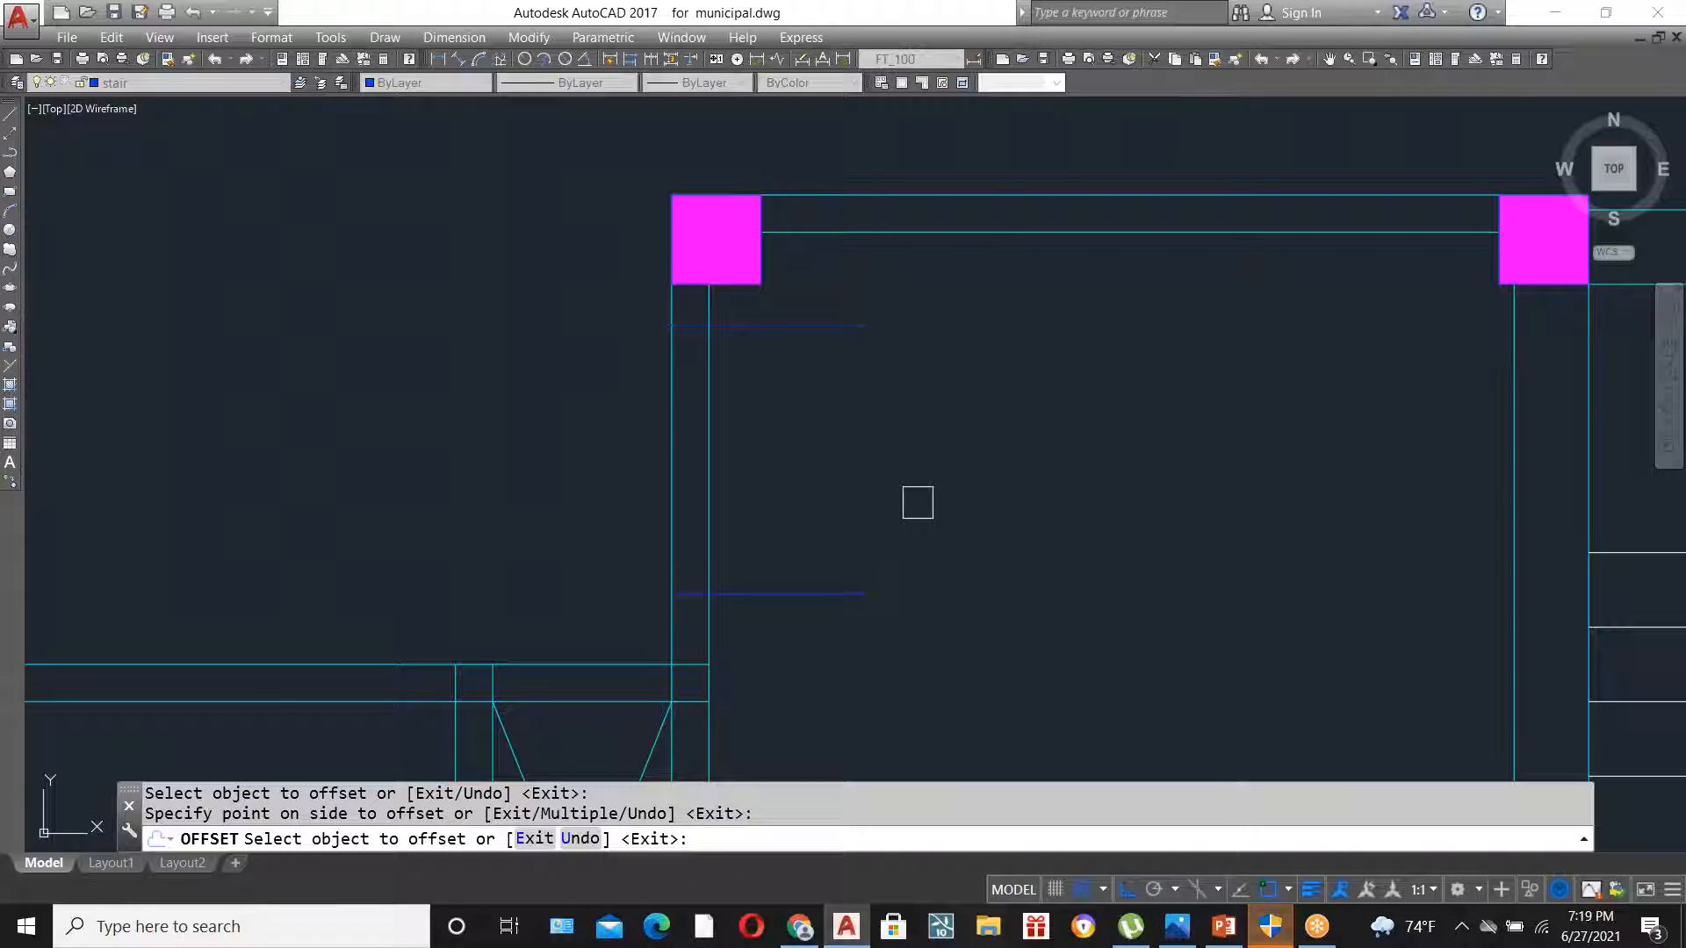
{"action": "key", "text": "Escape"}
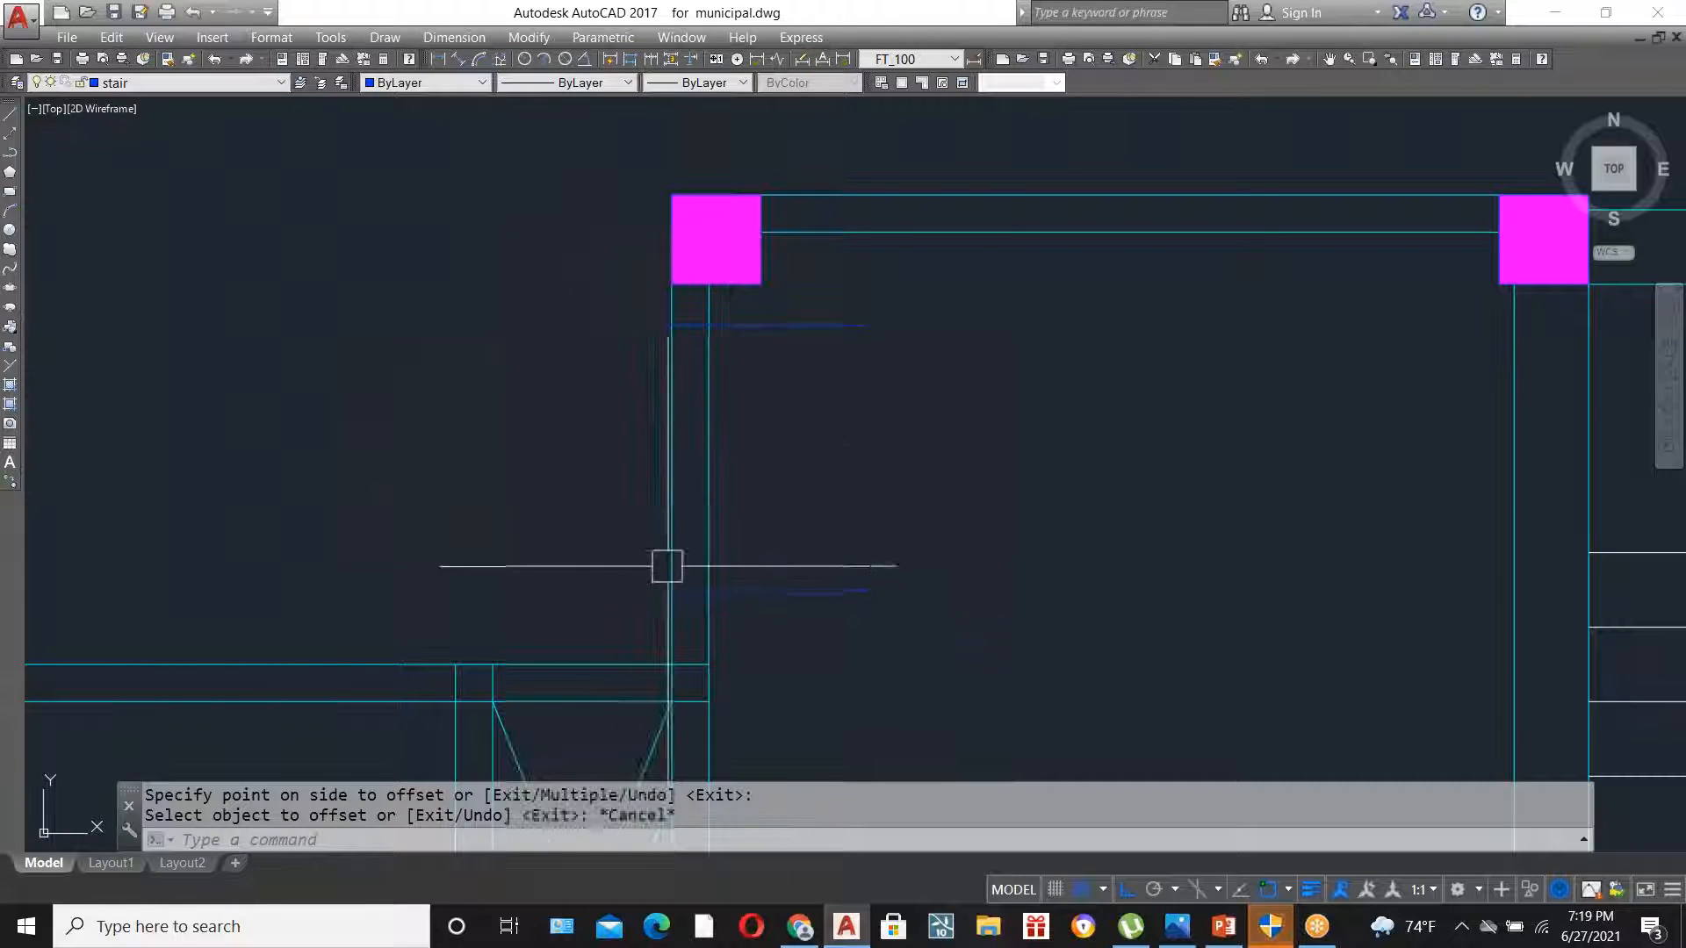
- Trim the two jamb lines to the wall faces and cut away the kitchen's left wall lines between them
{"action": "scroll", "coordinate": [689, 505], "scroll_direction": "up", "scroll_amount": 2}
{"action": "type", "text": "te co"}
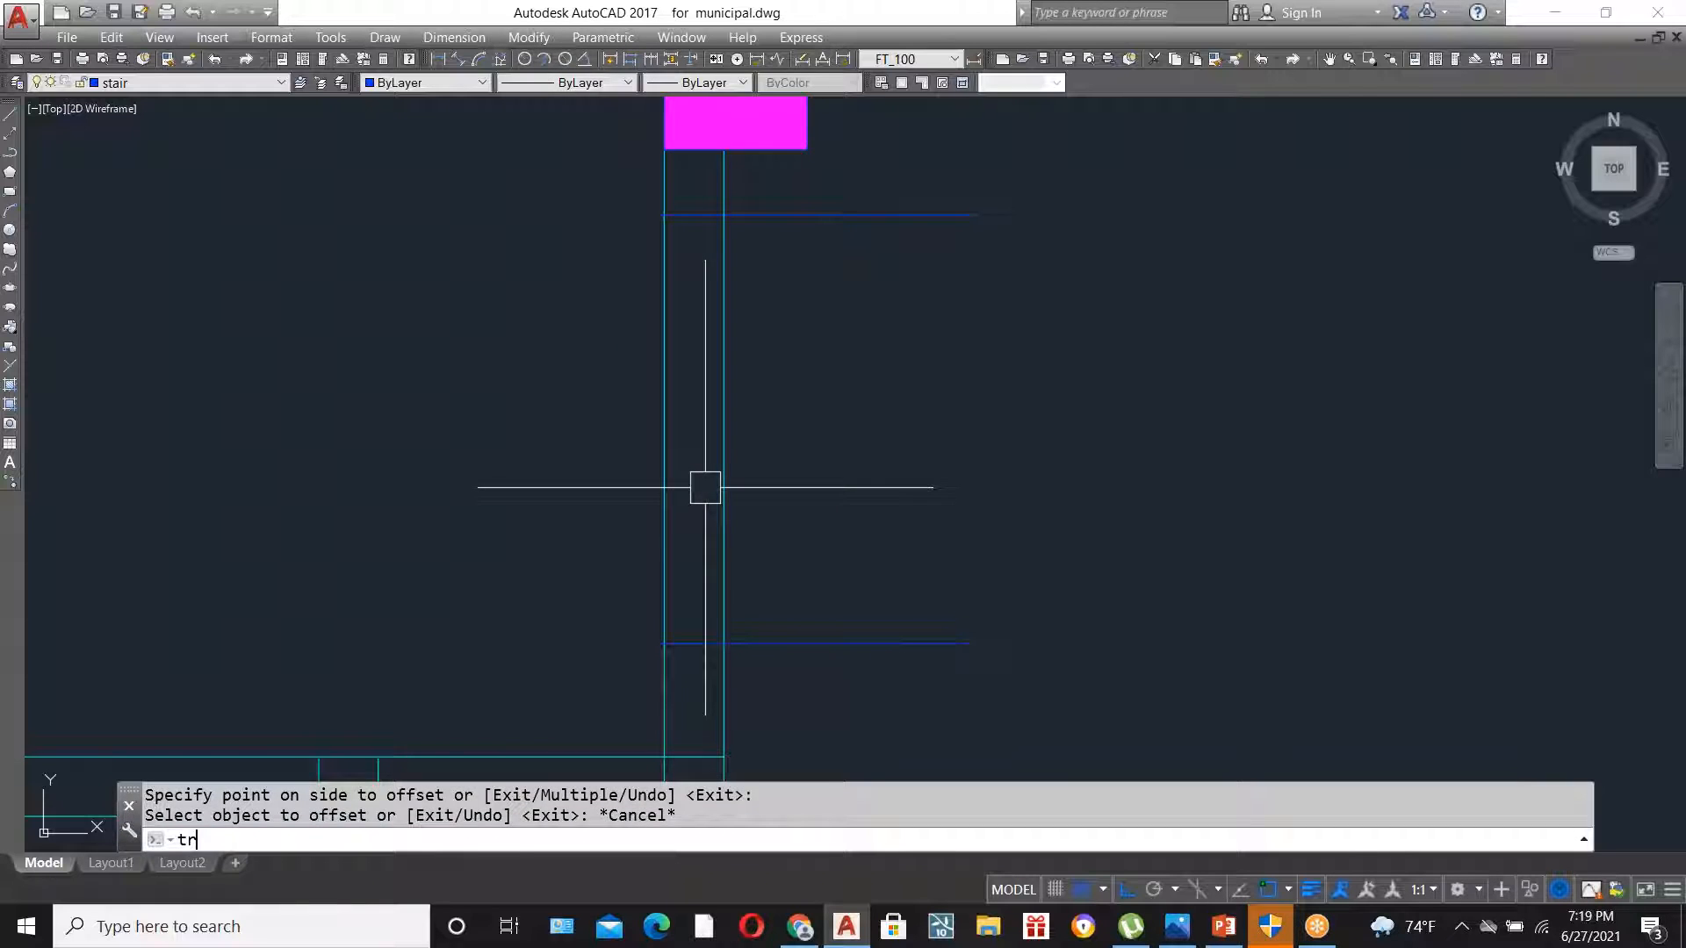
{"action": "type", "text": "r"}
{"action": "key", "text": "Return"}
{"action": "key", "text": "Return"}
{"action": "left_click", "coordinate": [780, 215]}
{"action": "left_click", "coordinate": [833, 518]}
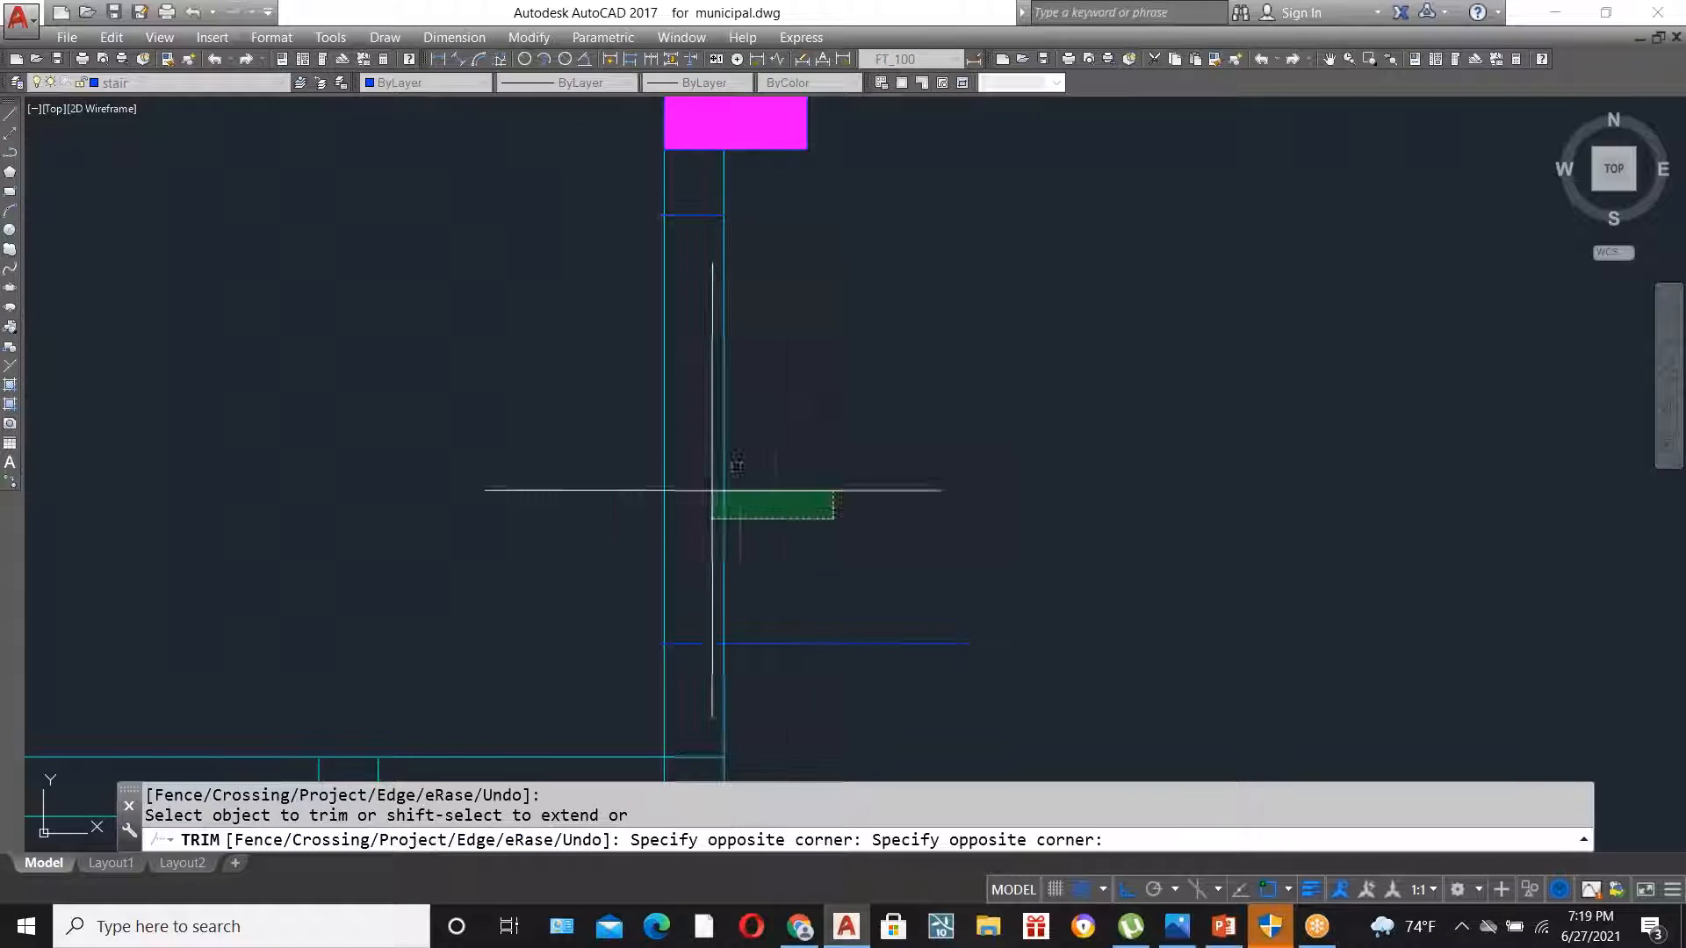
{"action": "left_click", "coordinate": [537, 414]}
{"action": "scroll", "coordinate": [639, 645], "scroll_direction": "up", "scroll_amount": 2}
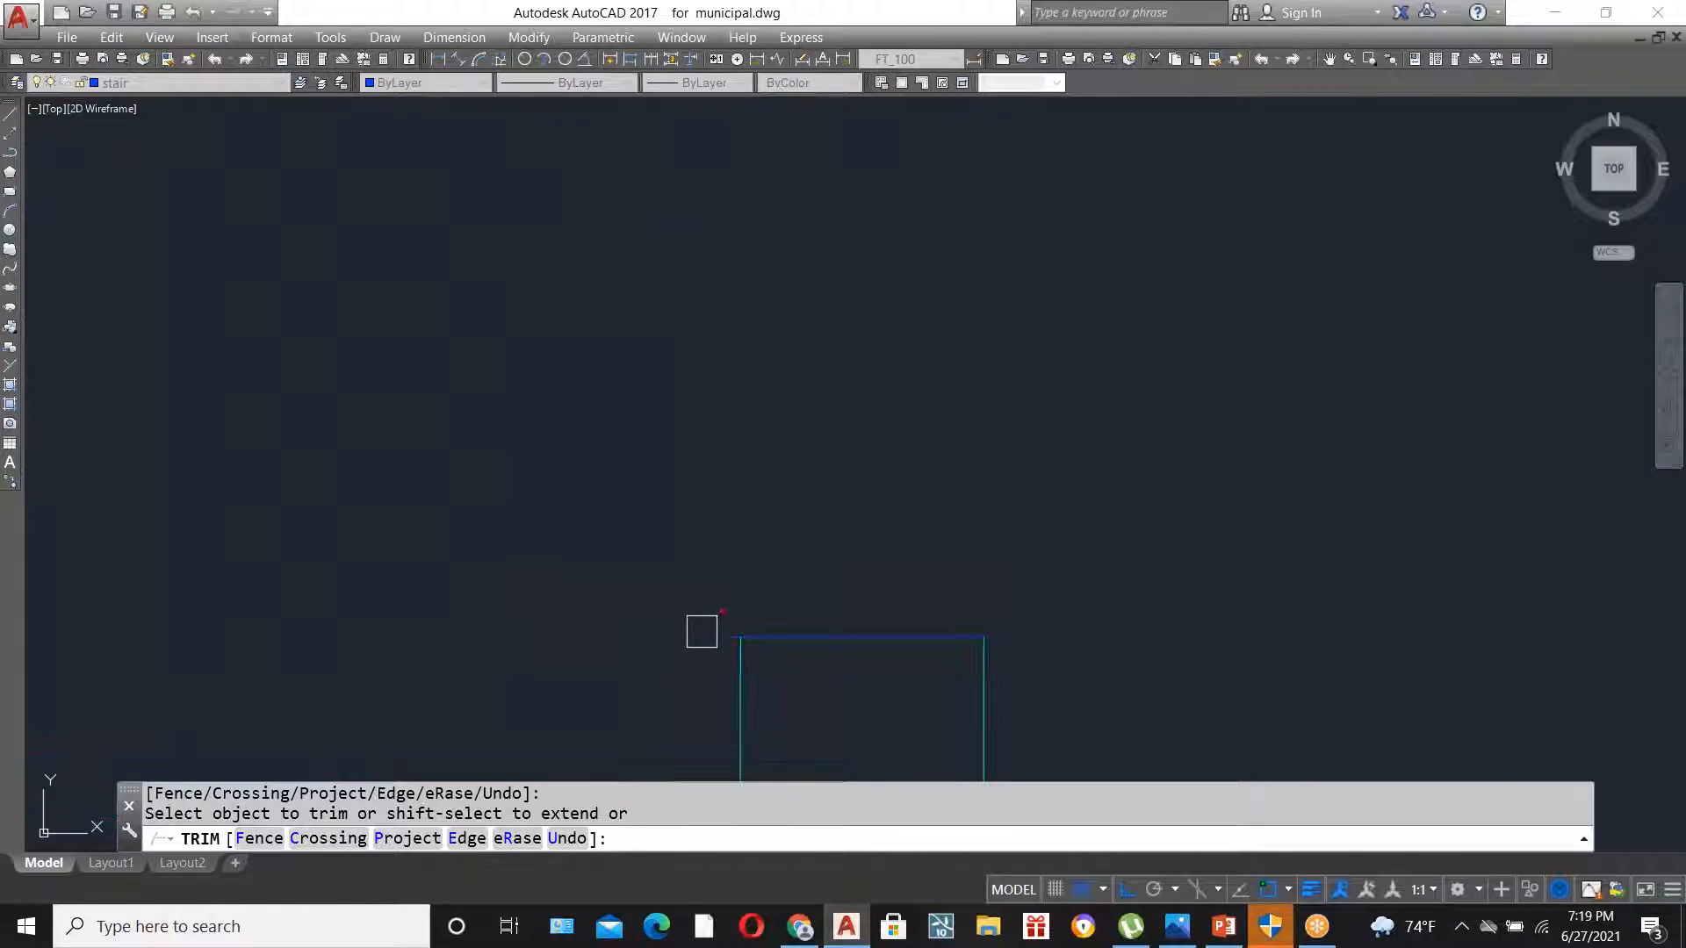
{"action": "scroll", "coordinate": [686, 687], "scroll_direction": "down", "scroll_amount": 2}
{"action": "scroll", "coordinate": [715, 587], "scroll_direction": "down", "scroll_amount": 3}
{"action": "scroll", "coordinate": [726, 399], "scroll_direction": "up", "scroll_amount": 3}
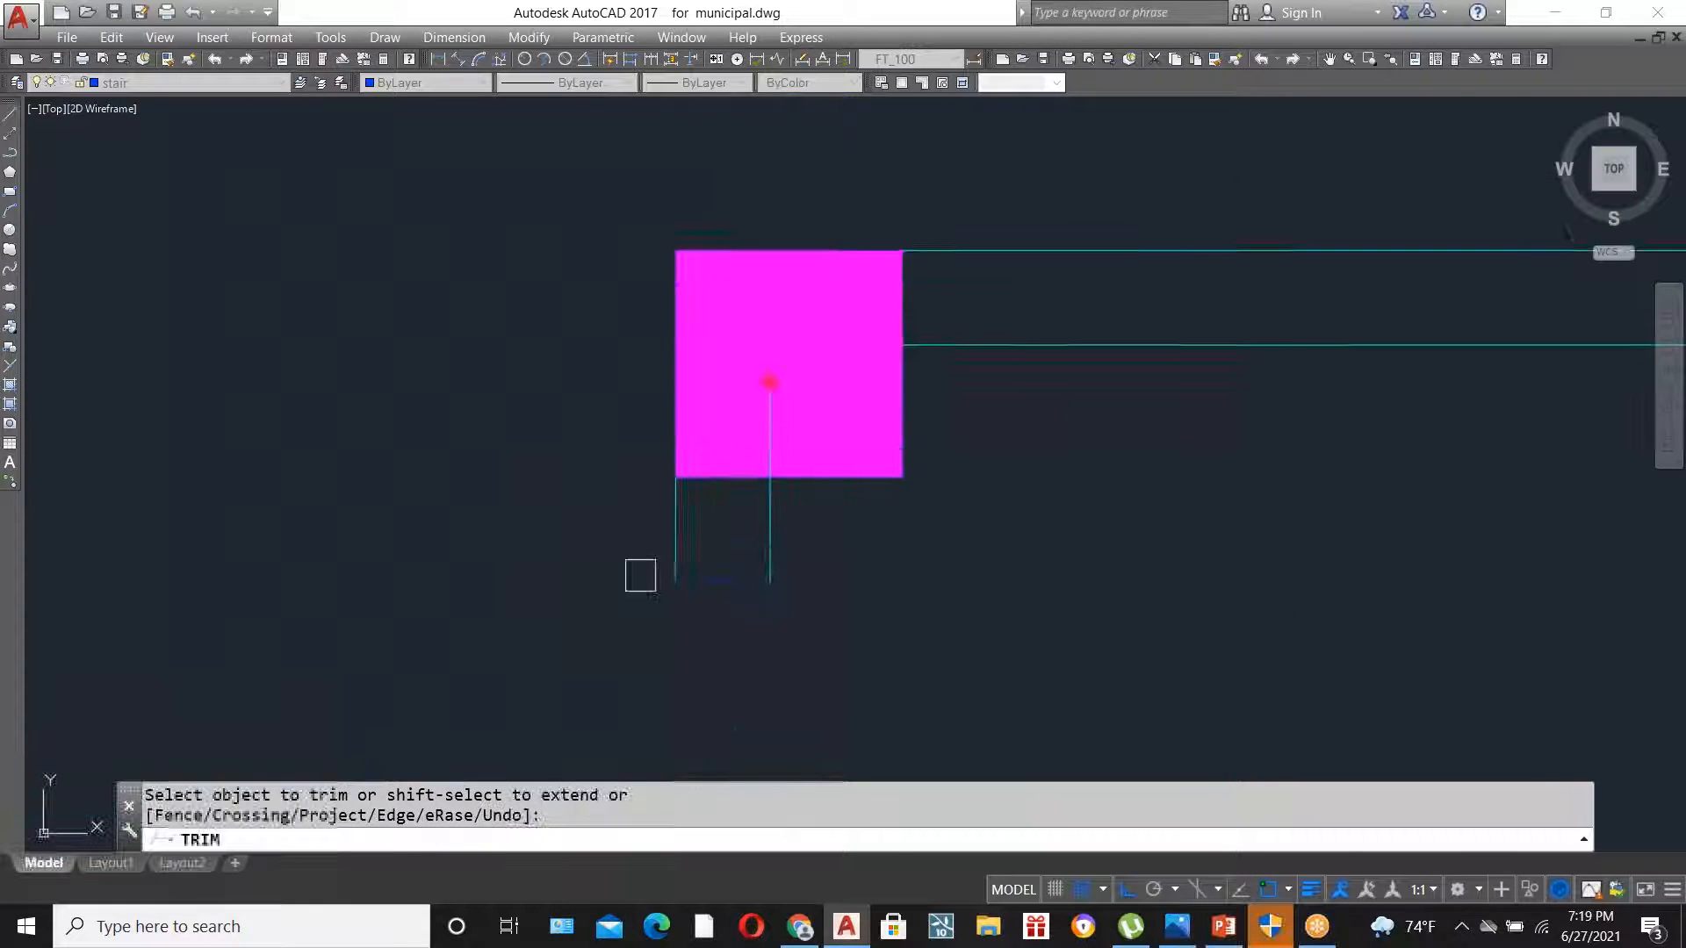
{"action": "scroll", "coordinate": [642, 575], "scroll_direction": "up", "scroll_amount": 3}
{"action": "scroll", "coordinate": [737, 595], "scroll_direction": "down", "scroll_amount": 5}
{"action": "key", "text": "Escape"}
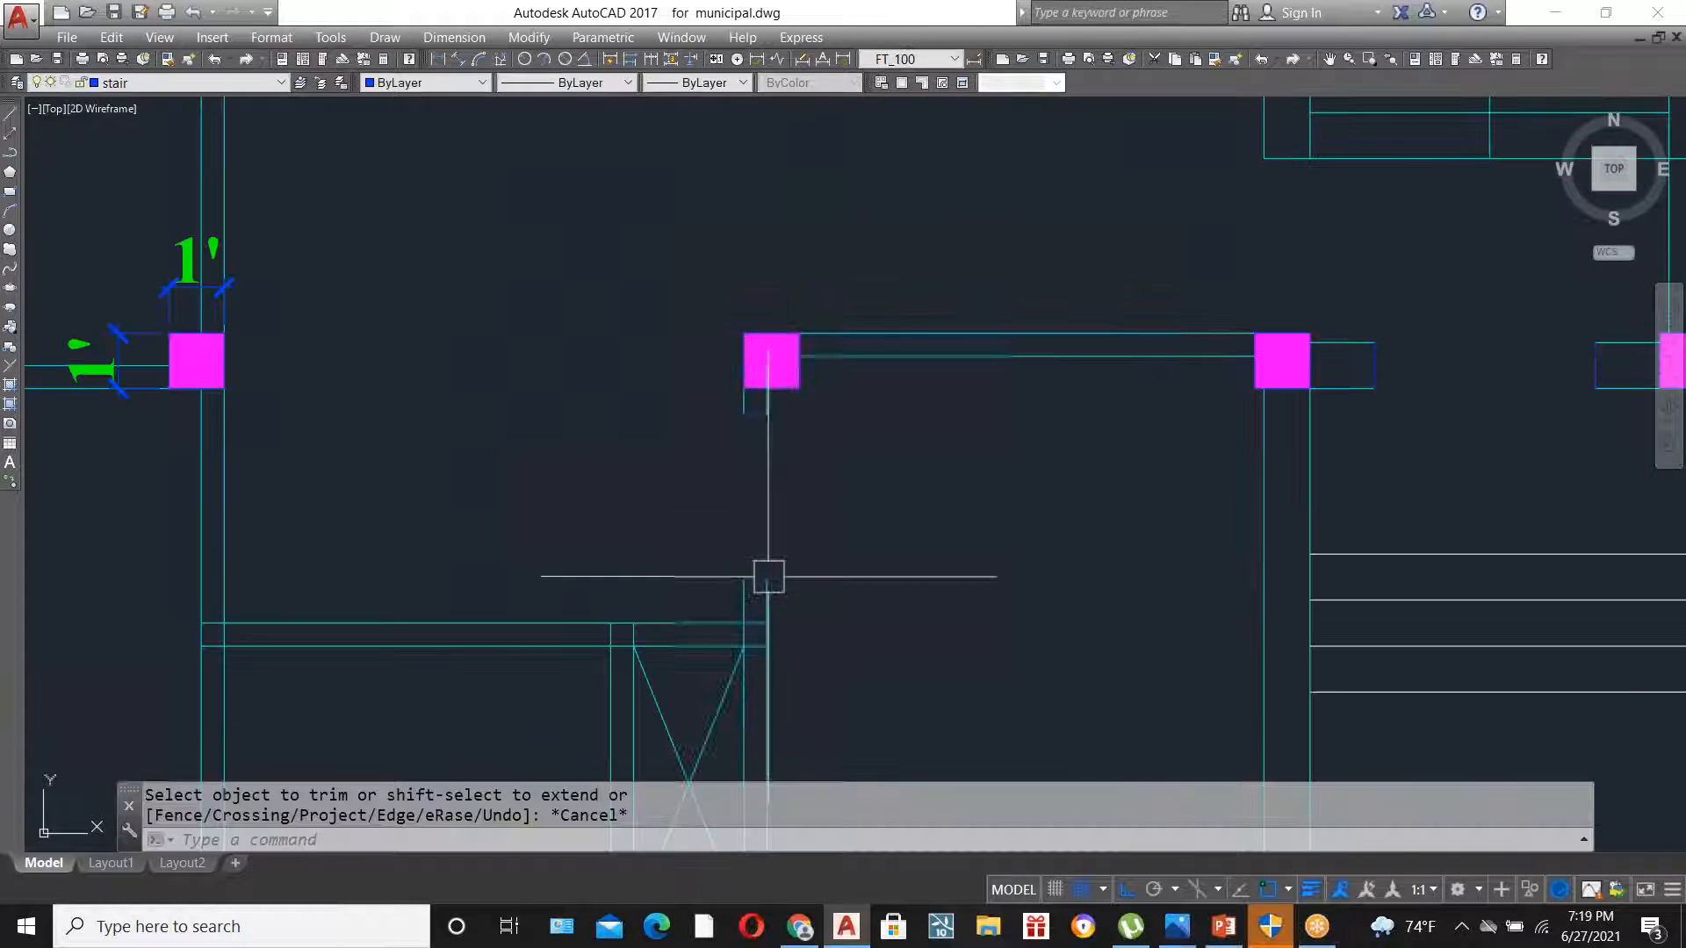
- Examine the lower end of the kitchen's left wall opening and the properties of the adjoining horizontal wall line
{"action": "scroll", "coordinate": [672, 598], "scroll_direction": "up", "scroll_amount": 5}
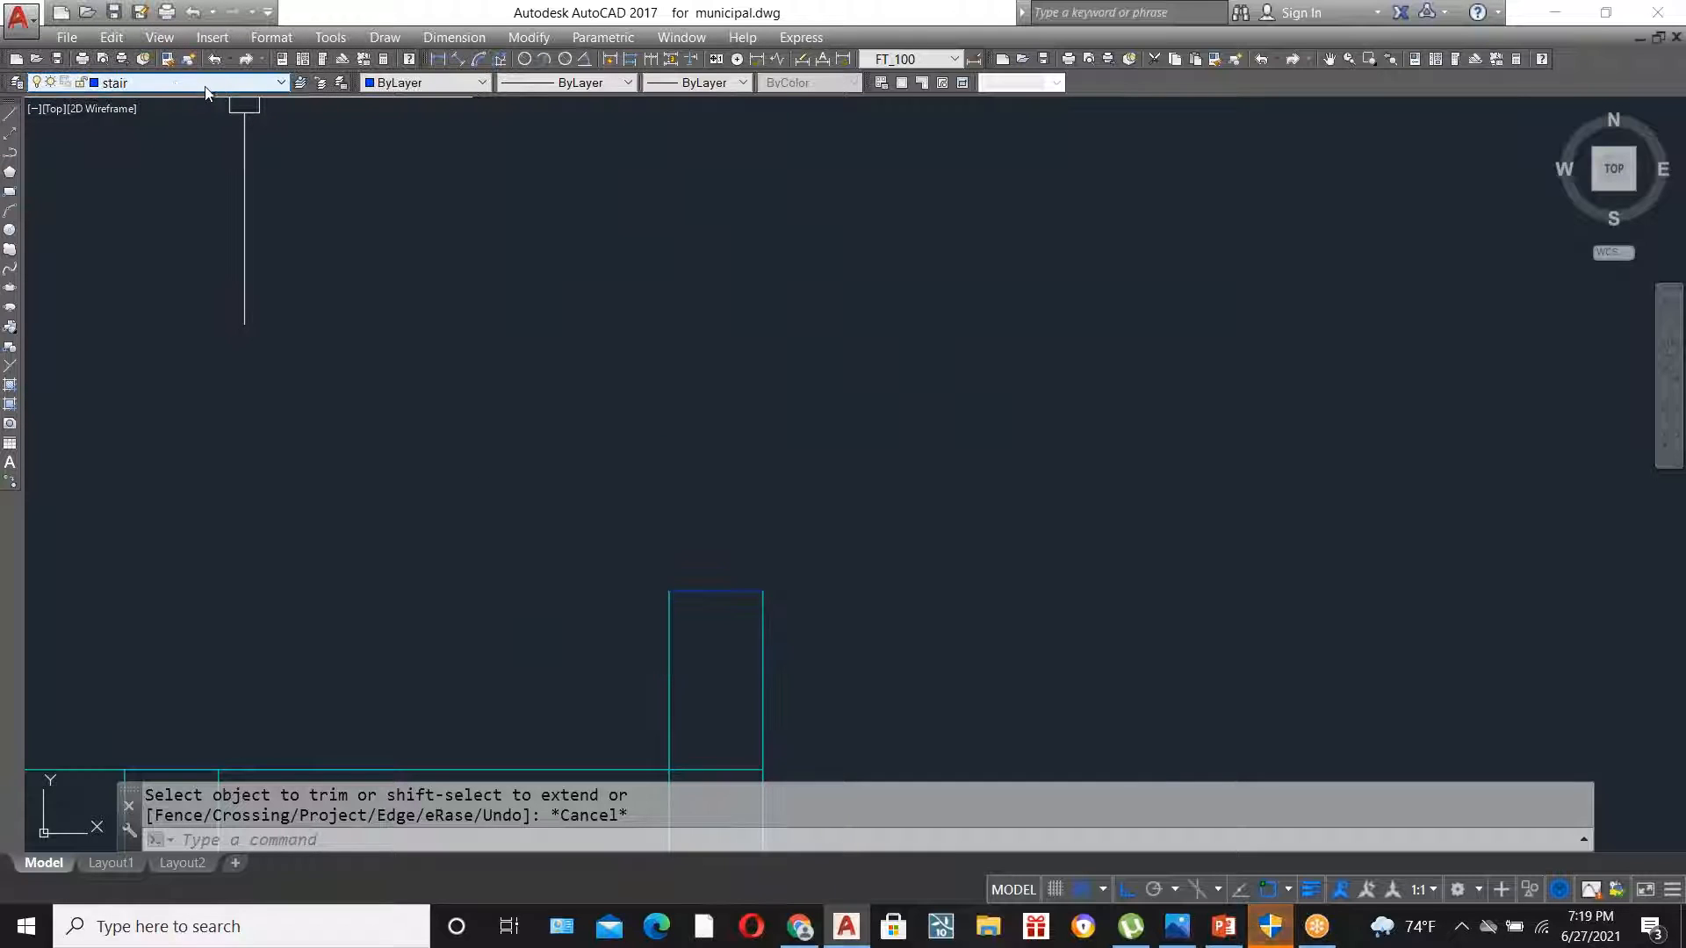
{"action": "scroll", "coordinate": [809, 575], "scroll_direction": "down", "scroll_amount": 1}
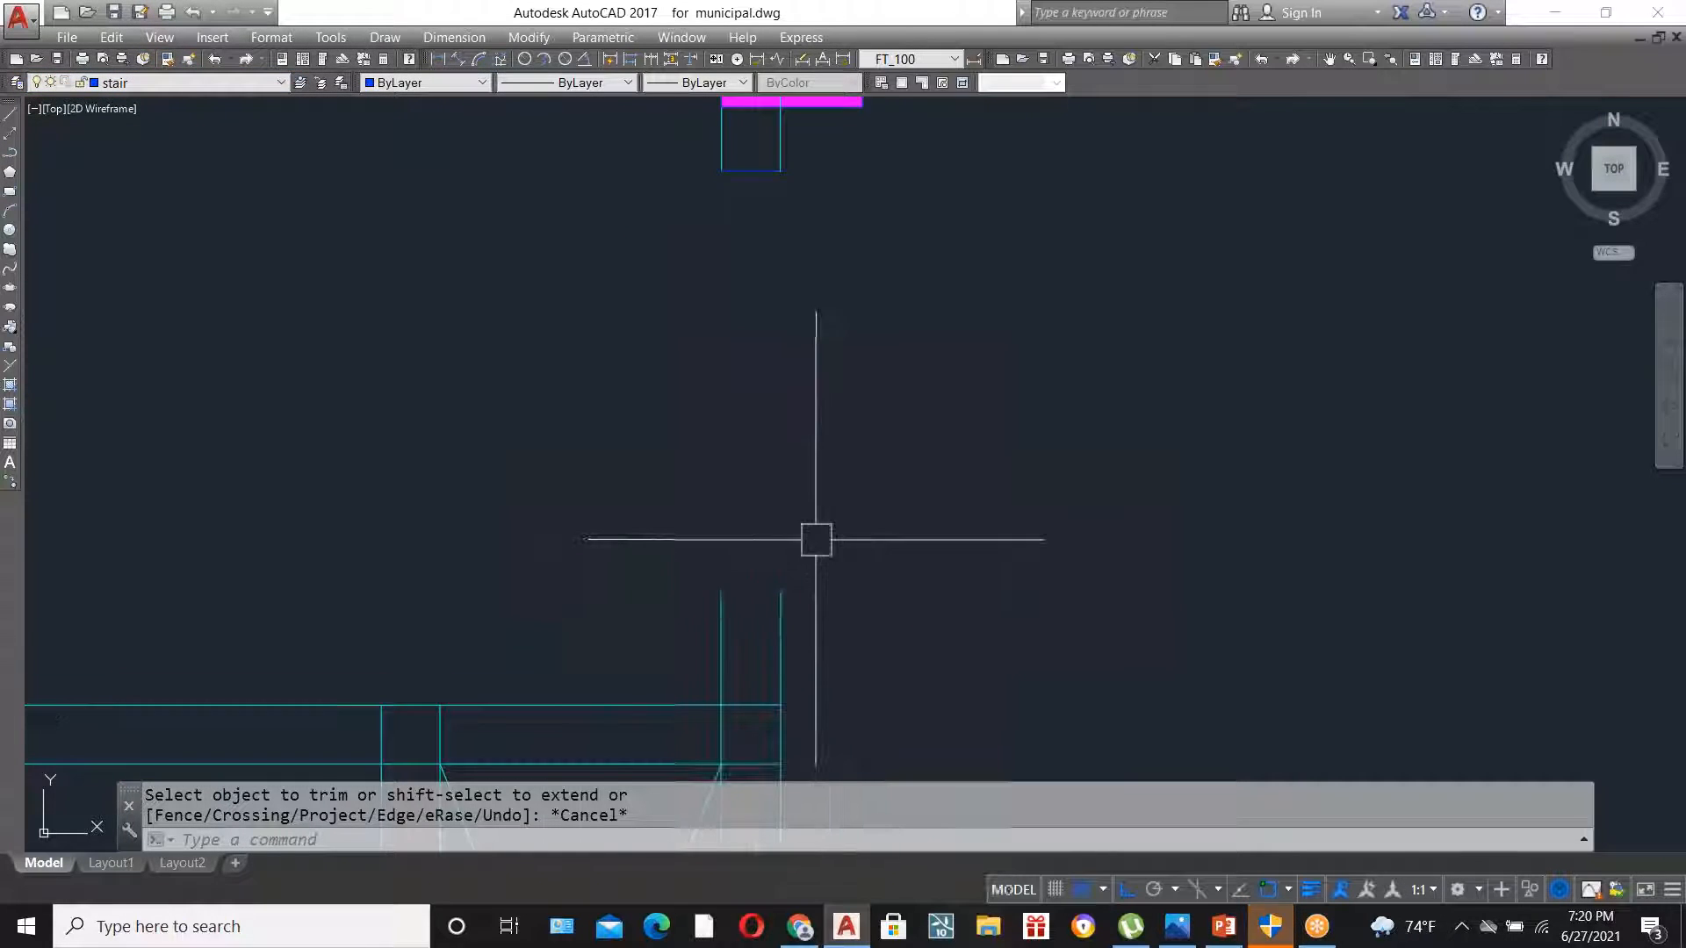
{"action": "scroll", "coordinate": [763, 621], "scroll_direction": "down", "scroll_amount": 3}
{"action": "scroll", "coordinate": [745, 550], "scroll_direction": "up", "scroll_amount": 5}
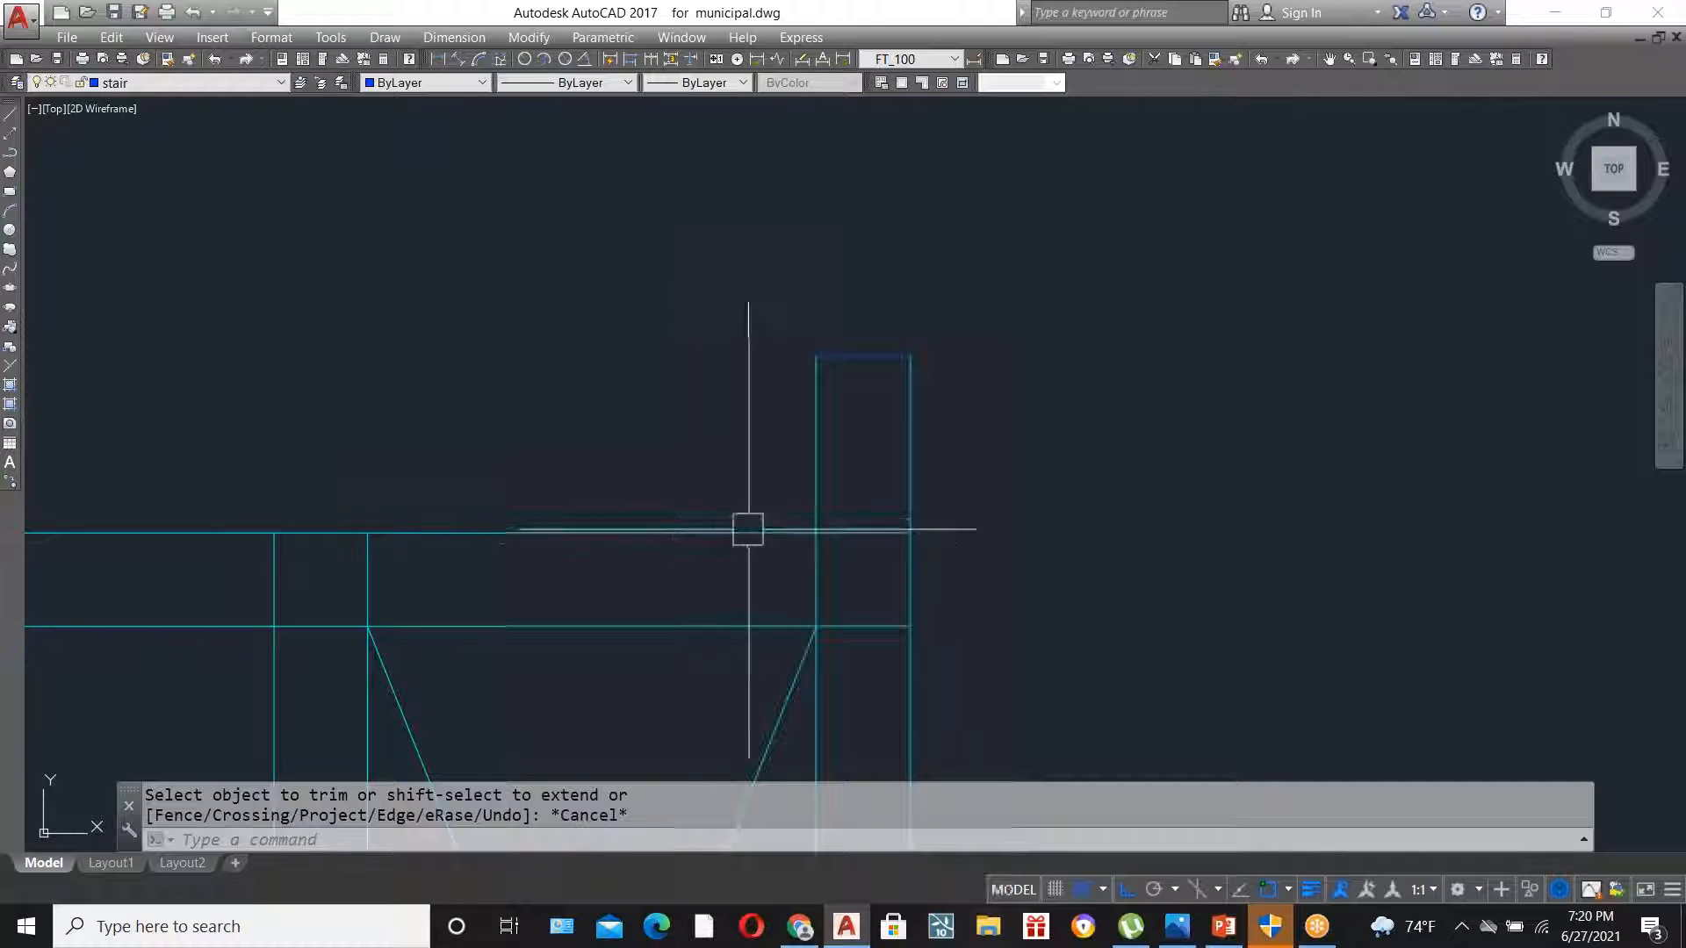
{"action": "left_click", "coordinate": [743, 531]}
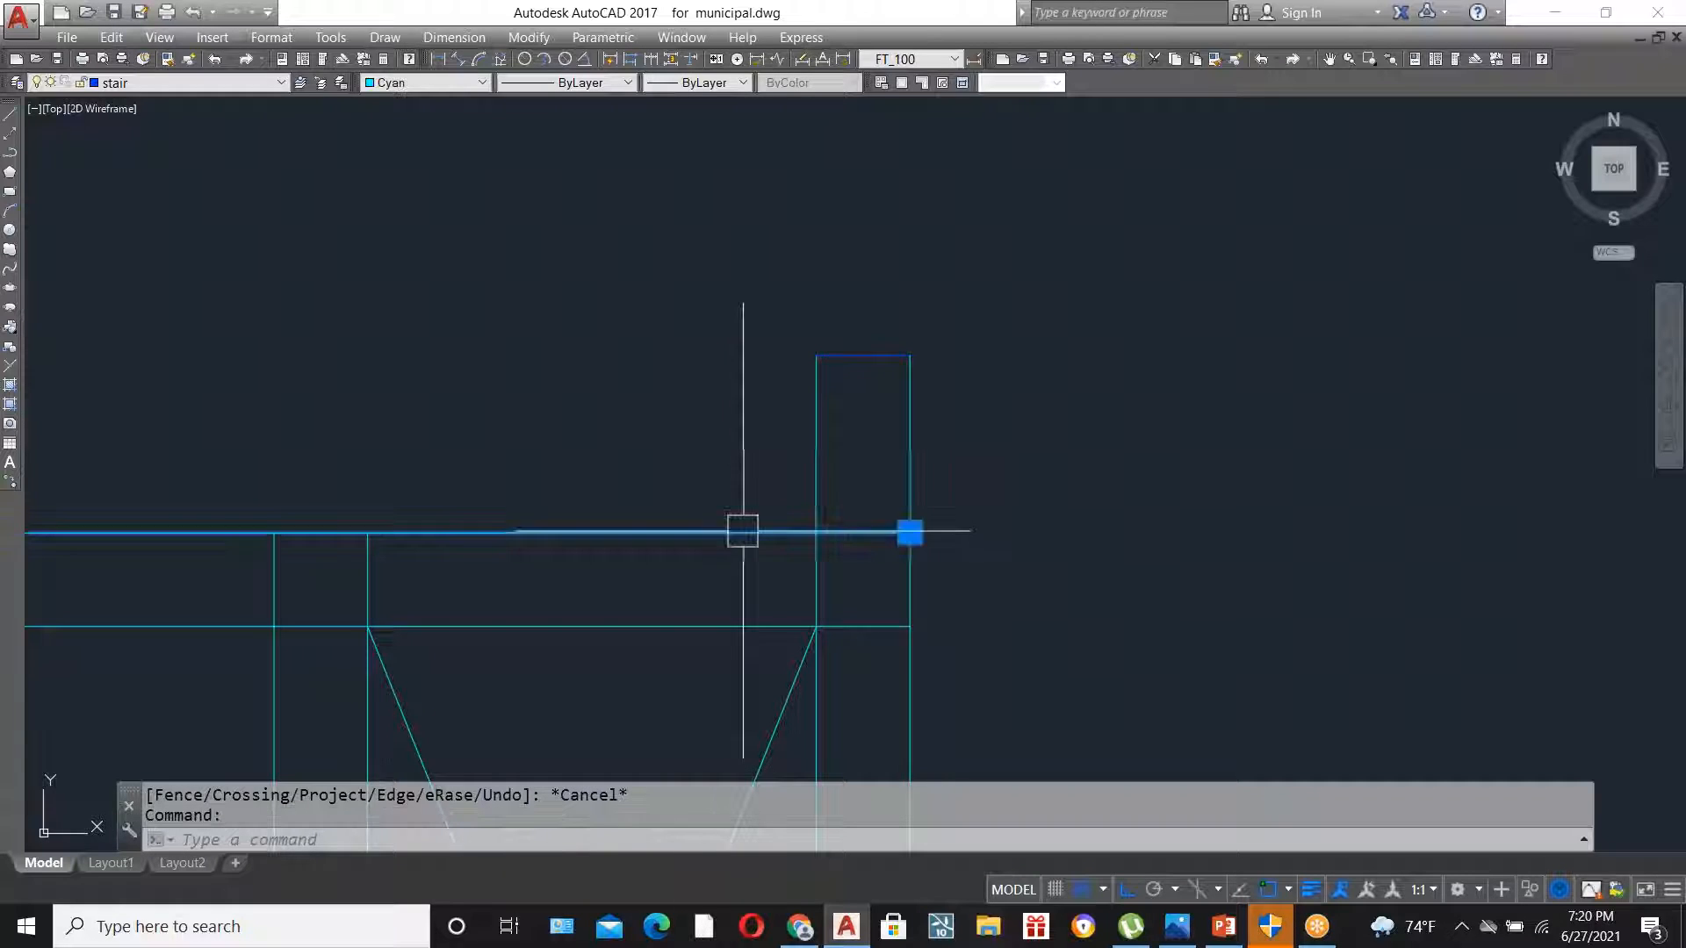
{"action": "scroll", "coordinate": [764, 538], "scroll_direction": "up", "scroll_amount": 2}
{"action": "scroll", "coordinate": [773, 543], "scroll_direction": "down", "scroll_amount": 4}
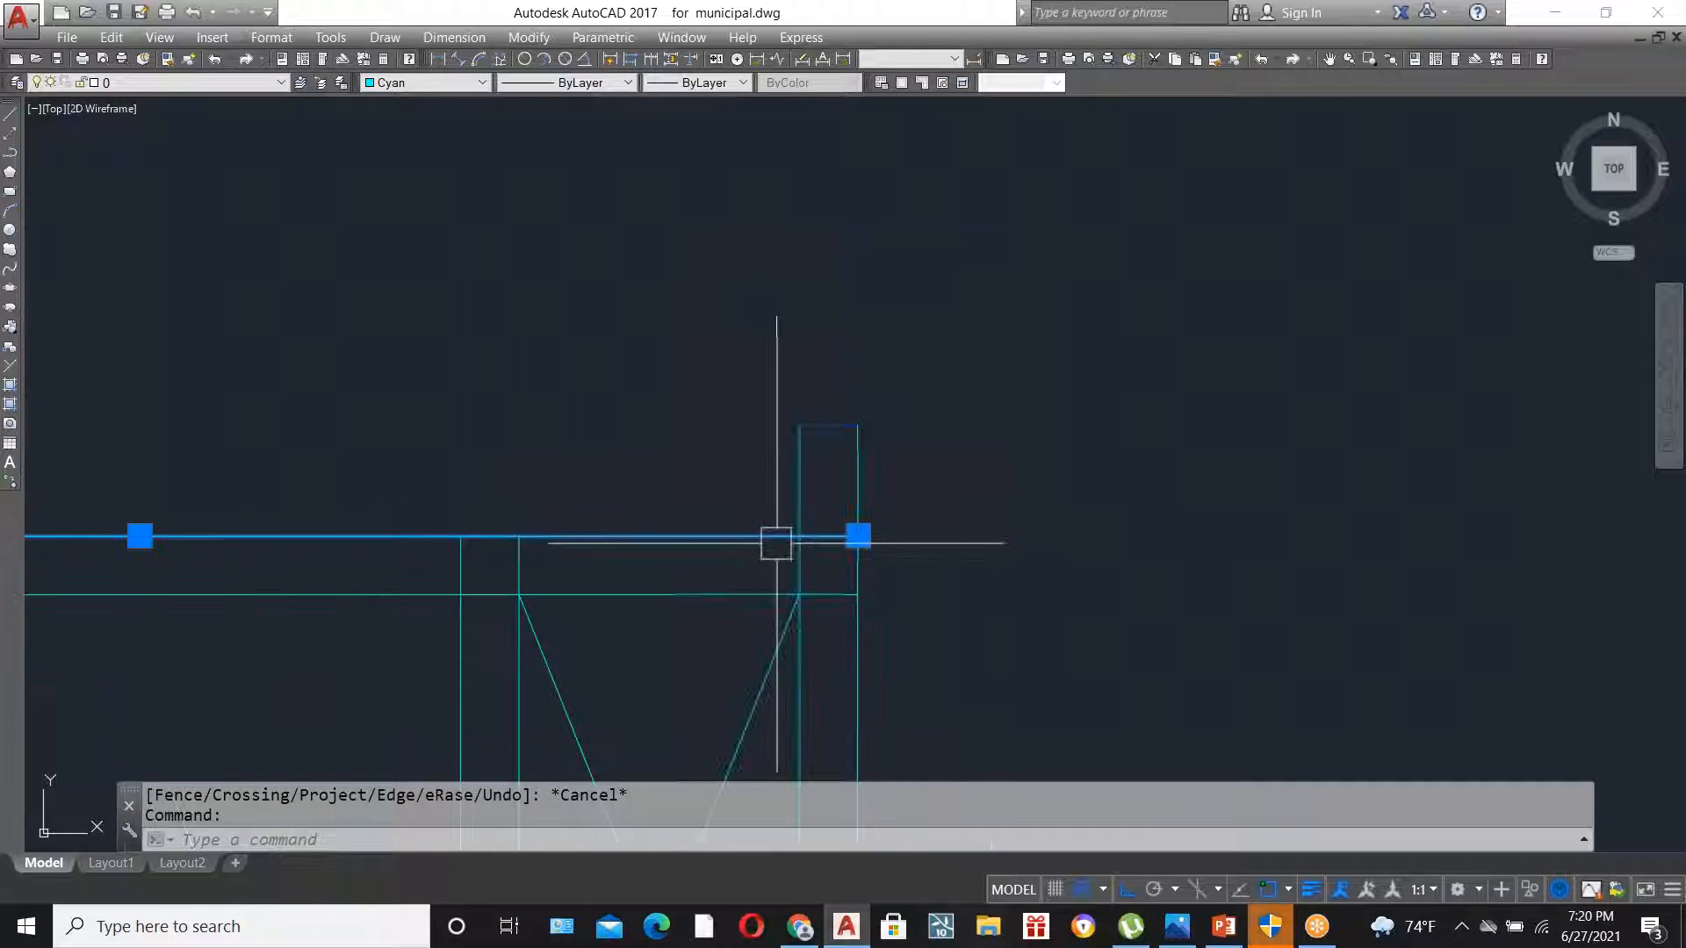
{"action": "key", "text": "Escape"}
{"action": "scroll", "coordinate": [881, 425], "scroll_direction": "up", "scroll_amount": 2}
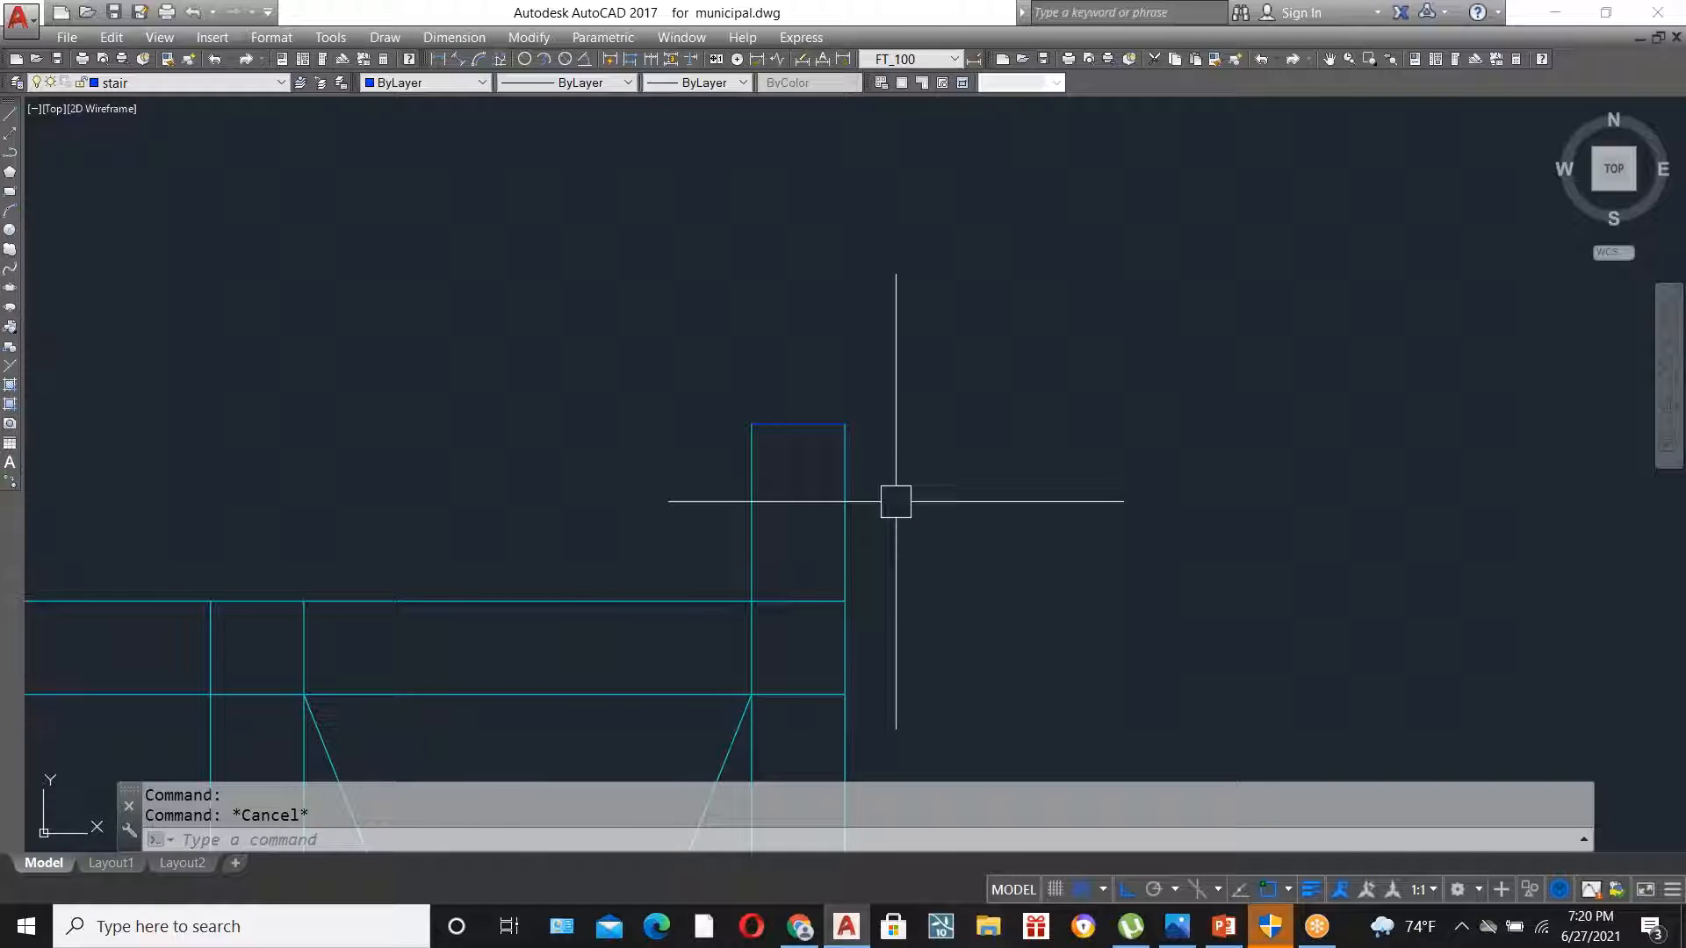
{"action": "scroll", "coordinate": [795, 537], "scroll_direction": "down", "scroll_amount": 2}
{"action": "scroll", "coordinate": [793, 472], "scroll_direction": "up", "scroll_amount": 2}
{"action": "scroll", "coordinate": [817, 460], "scroll_direction": "up", "scroll_amount": 2}
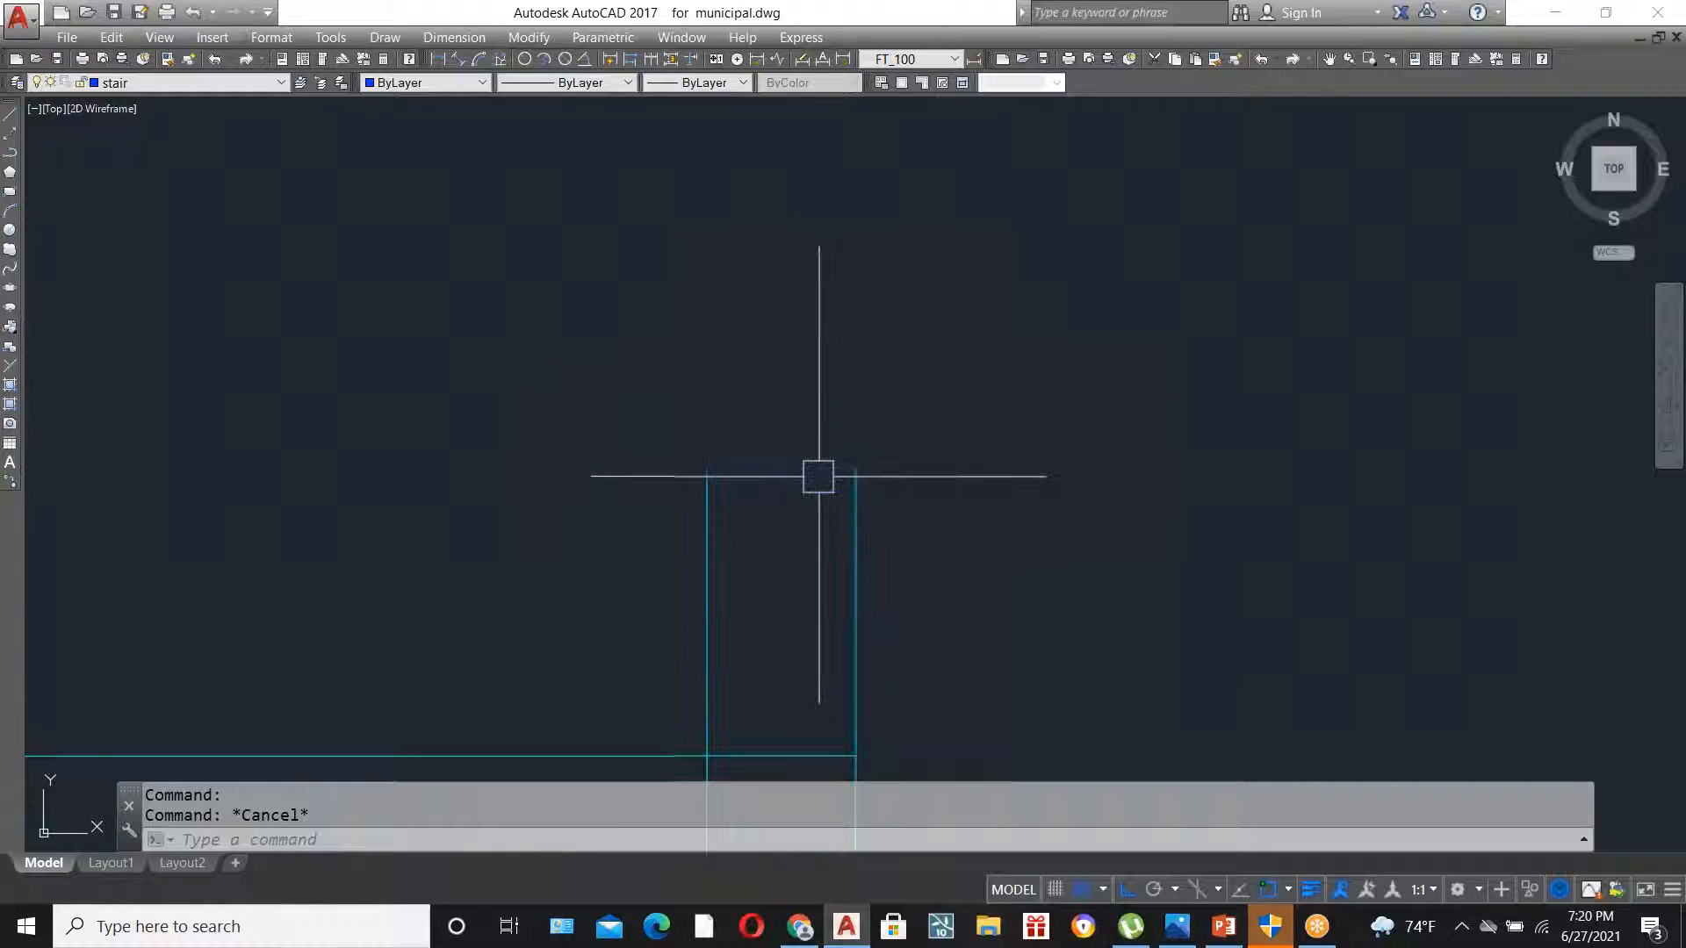
{"action": "scroll", "coordinate": [858, 527], "scroll_direction": "down", "scroll_amount": 2}
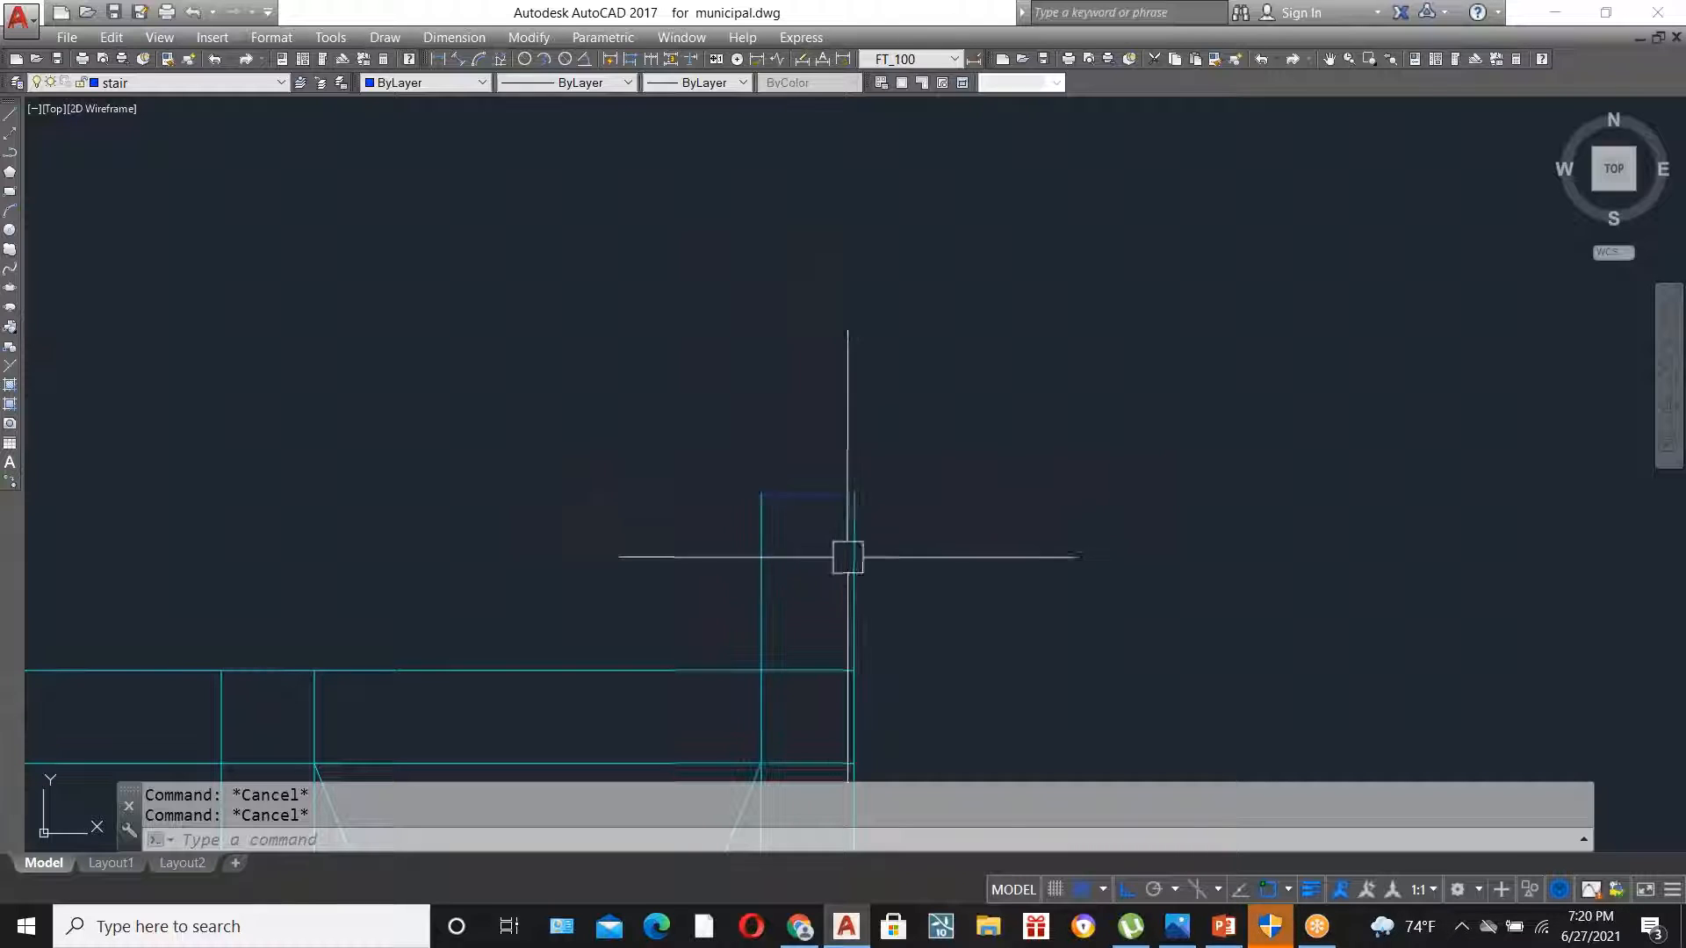
{"action": "scroll", "coordinate": [893, 496], "scroll_direction": "down", "scroll_amount": 1}
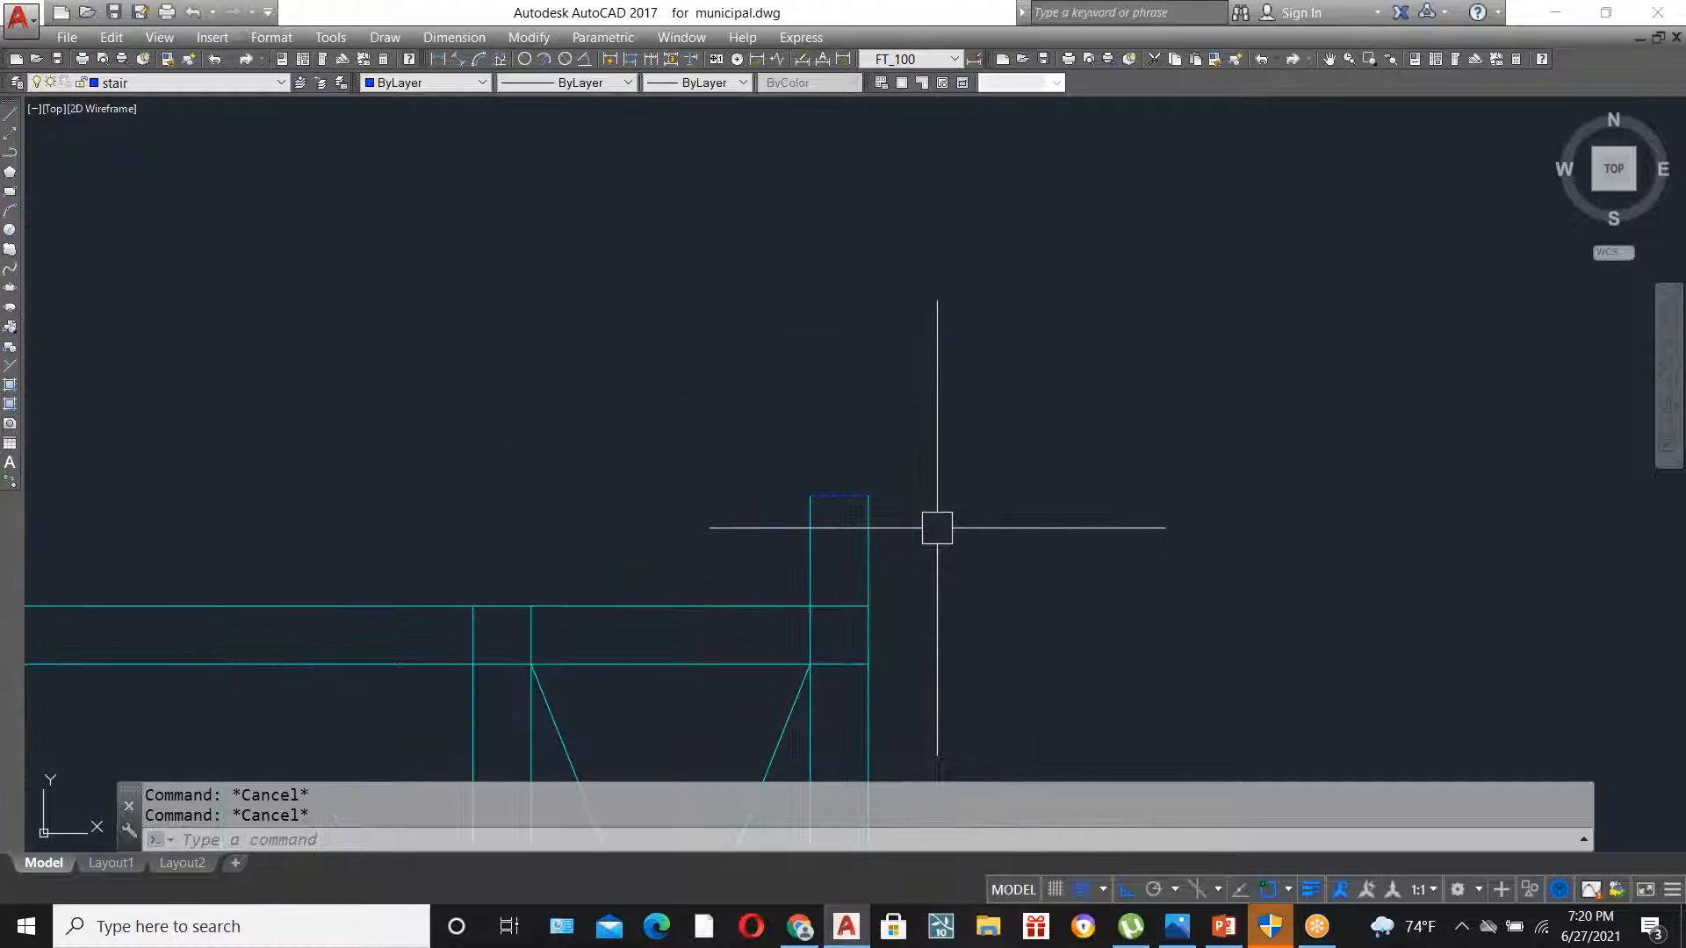
- Match the properties of the opening's lower jamb line to those of the adjacent cyan wall line
{"action": "type", "text": "m"}
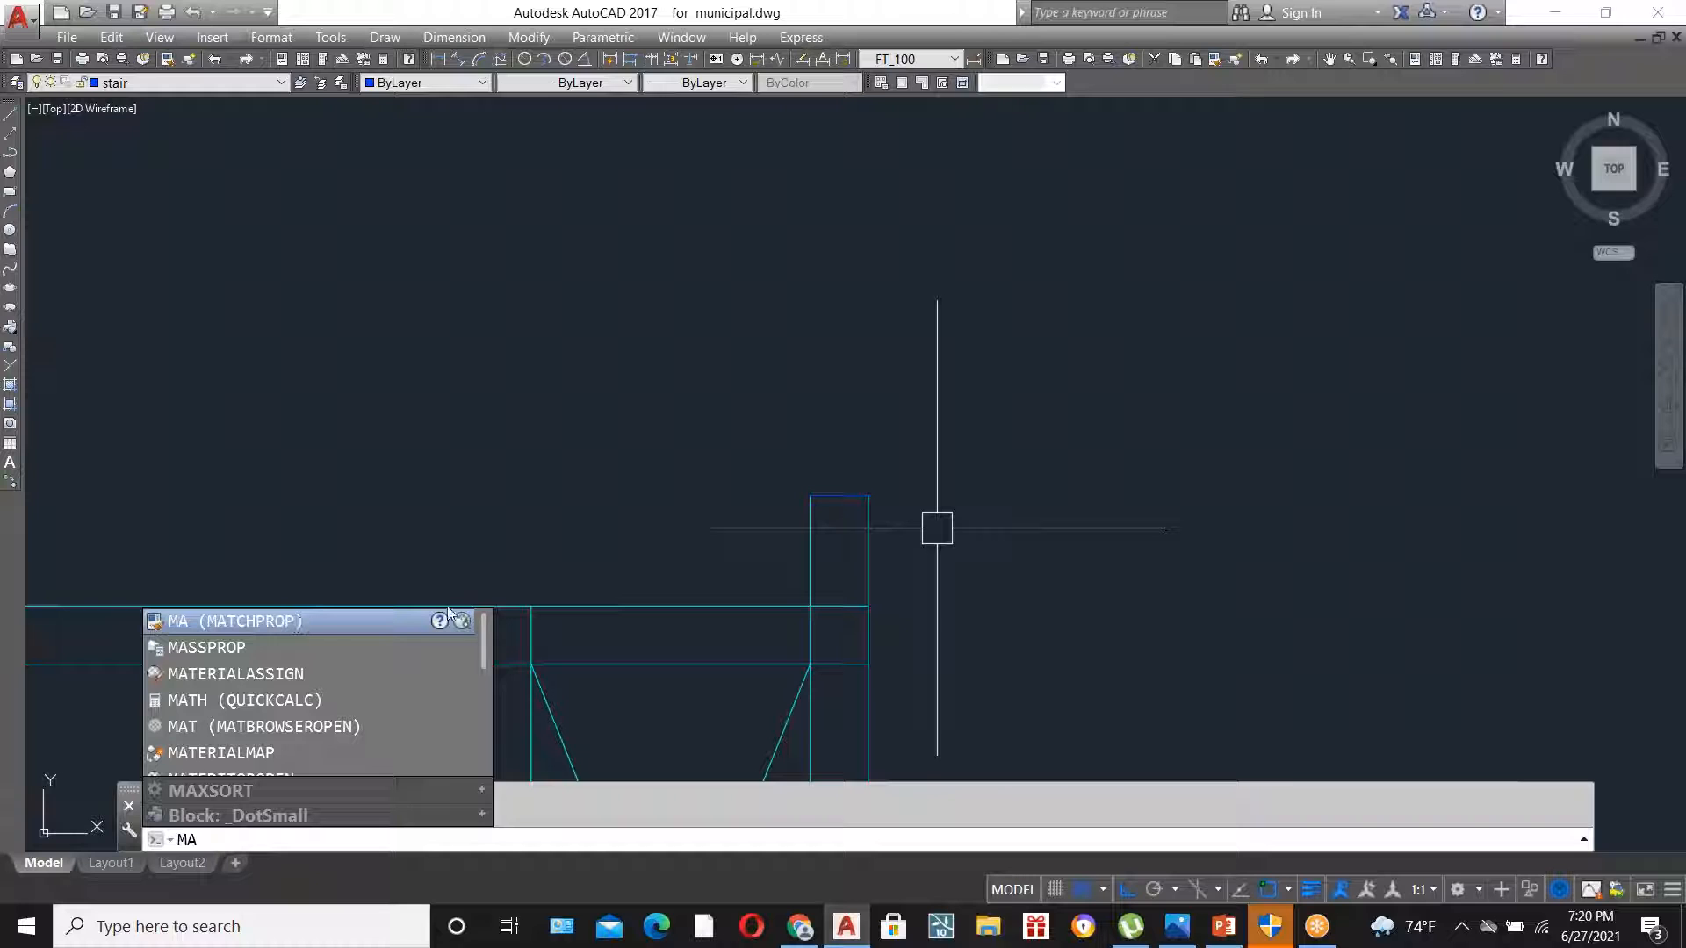
{"action": "key", "text": "Return"}
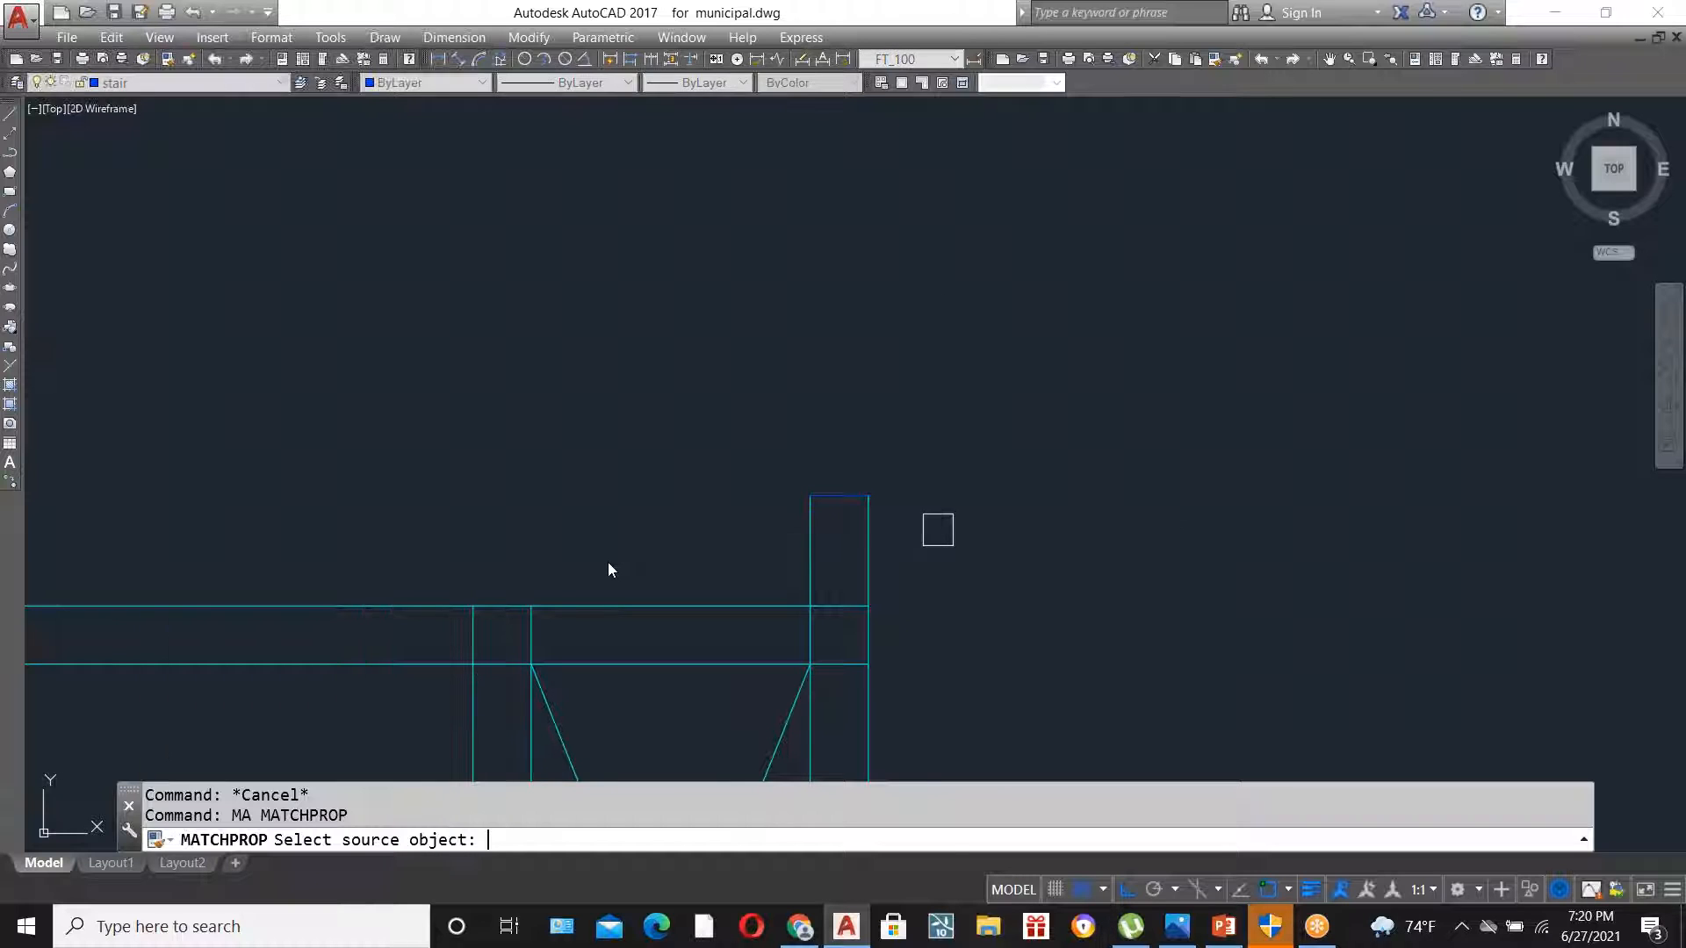
{"action": "scroll", "coordinate": [862, 483], "scroll_direction": "up", "scroll_amount": 2}
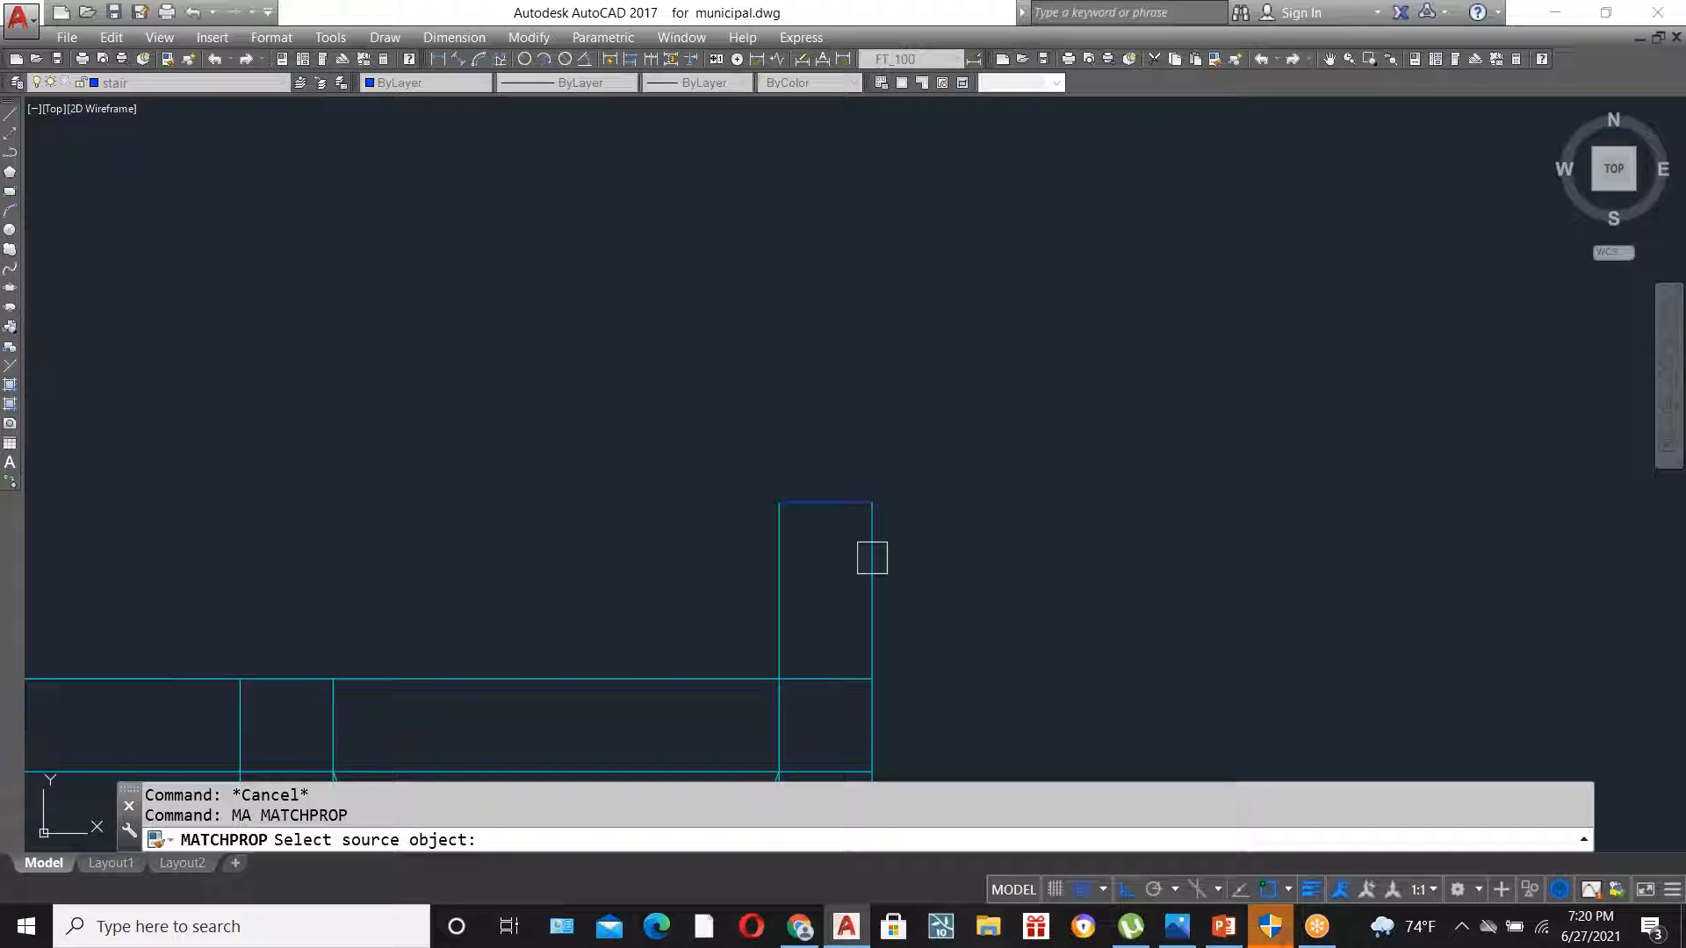
{"action": "scroll", "coordinate": [854, 521], "scroll_direction": "up", "scroll_amount": 2}
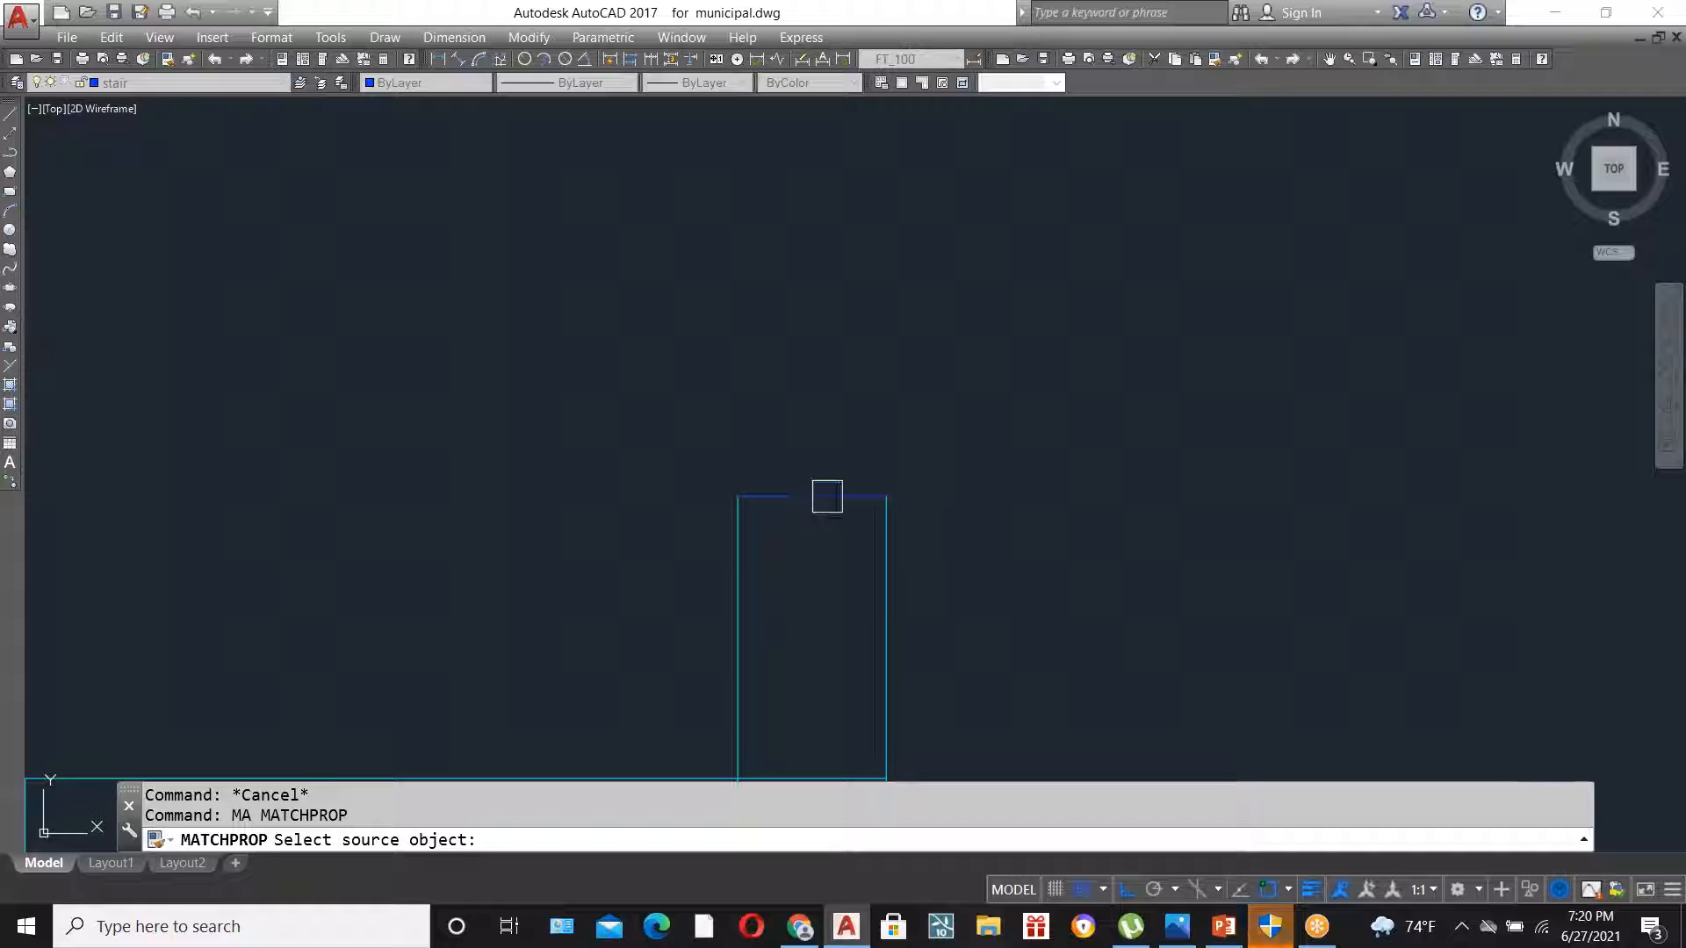
{"action": "left_click", "coordinate": [886, 571]}
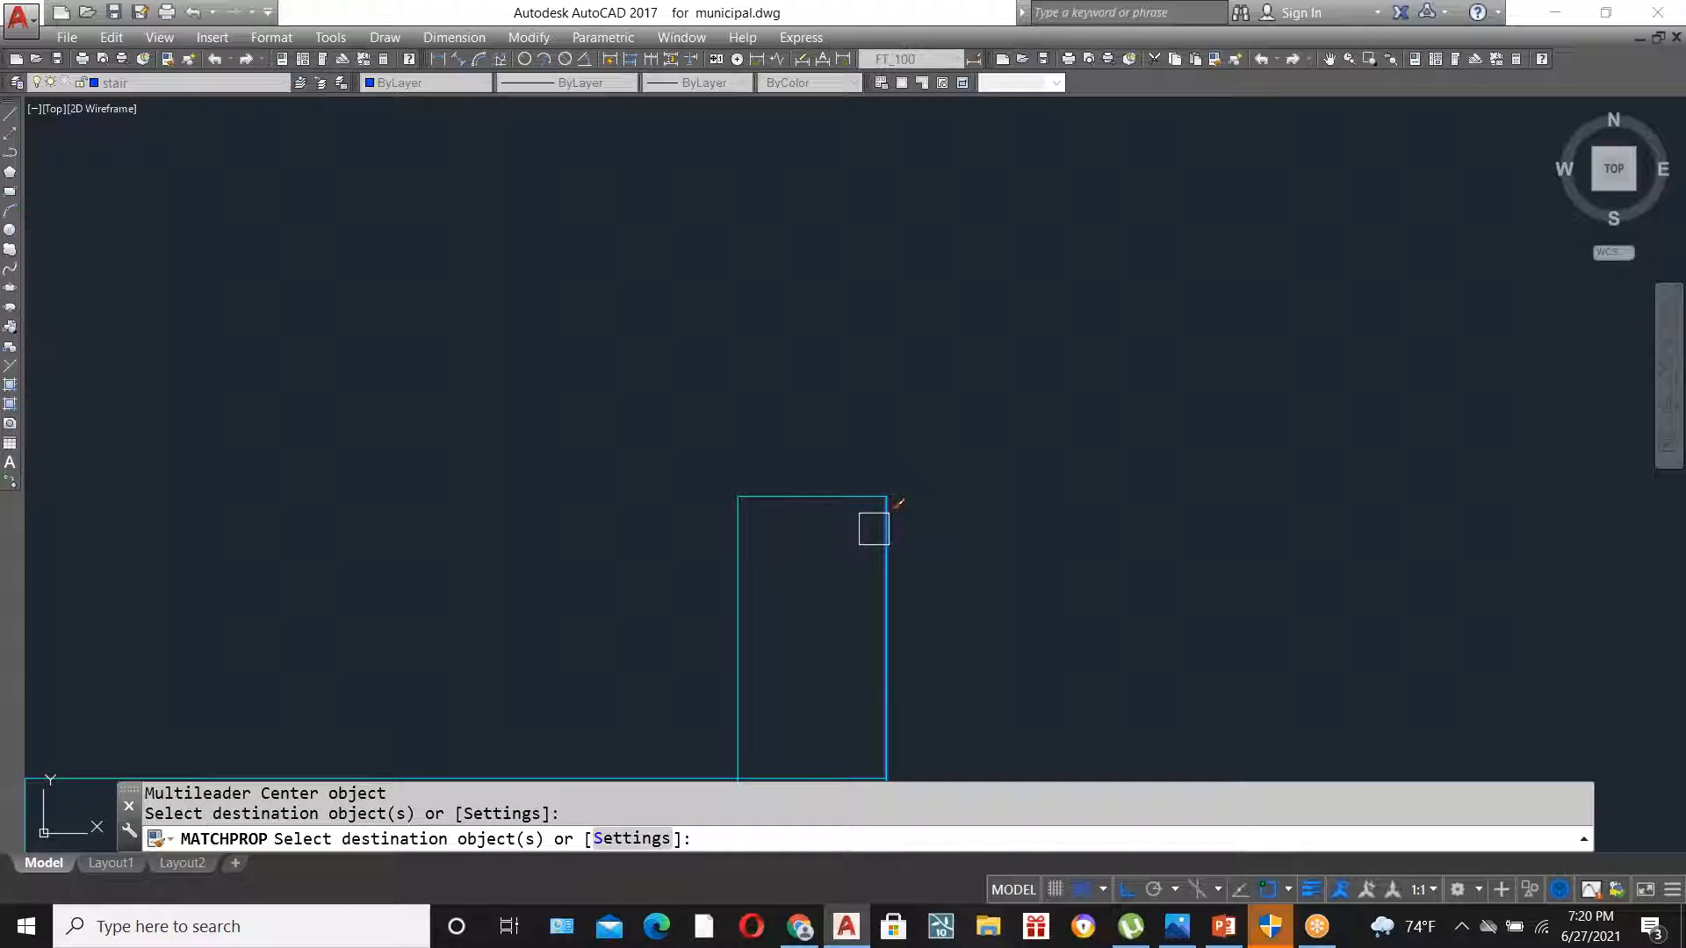
{"action": "key", "text": "Escape"}
{"action": "scroll", "coordinate": [911, 556], "scroll_direction": "down", "scroll_amount": 2}
{"action": "scroll", "coordinate": [835, 493], "scroll_direction": "up", "scroll_amount": 2}
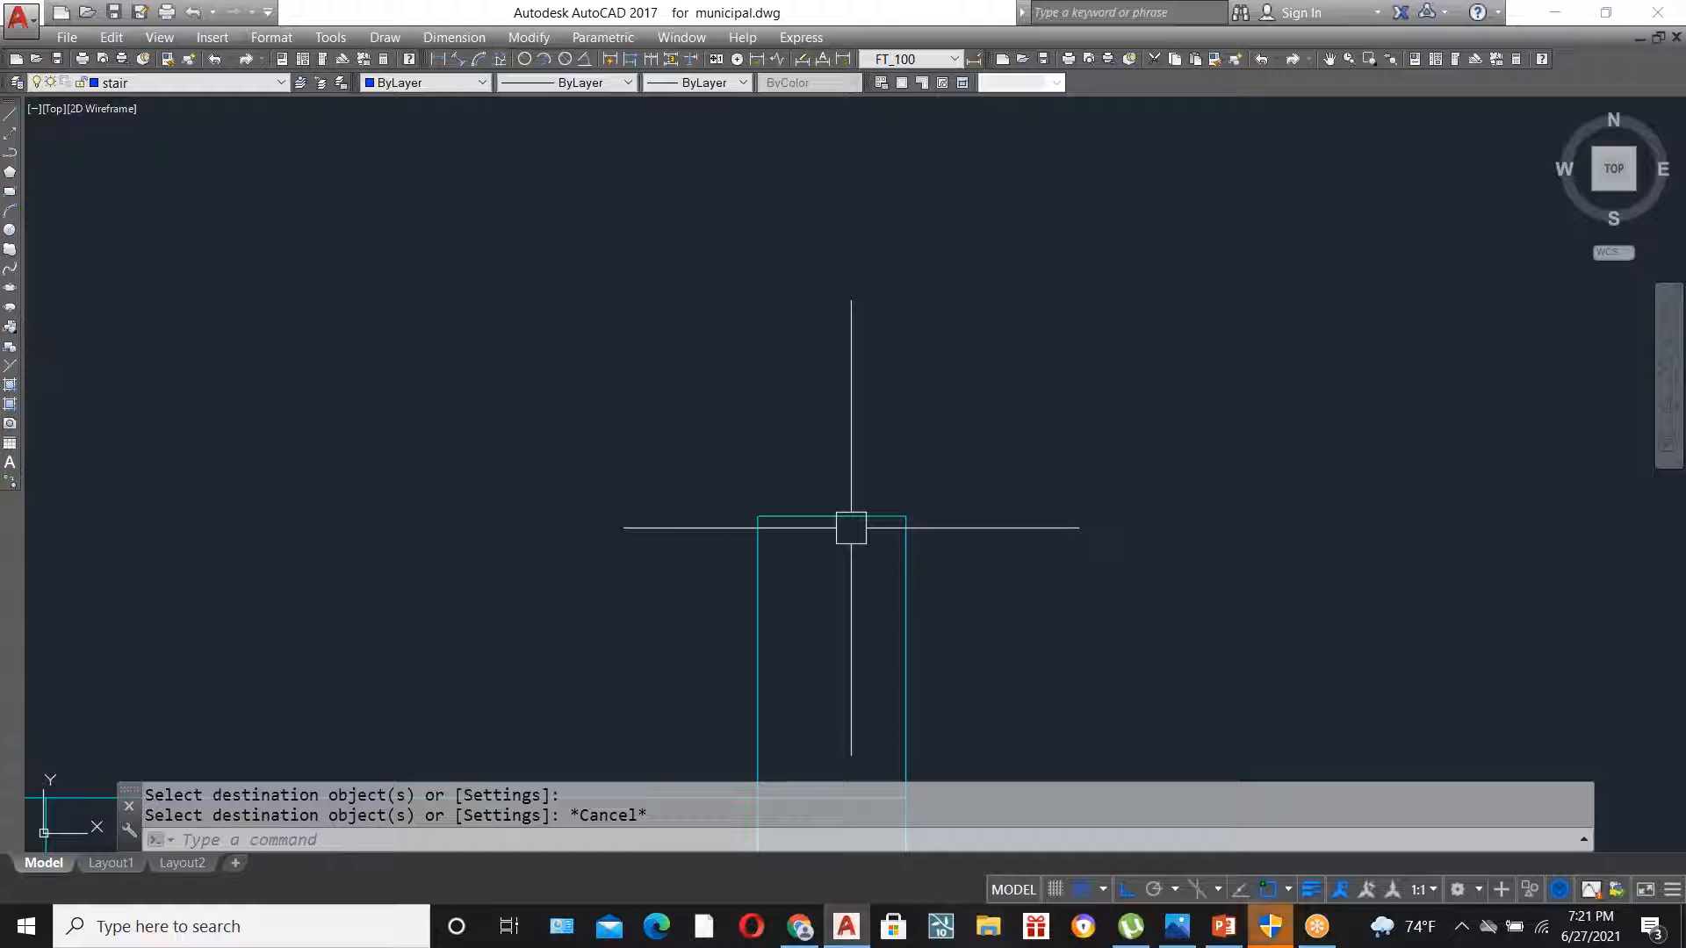
{"action": "scroll", "coordinate": [851, 528], "scroll_direction": "down", "scroll_amount": 3}
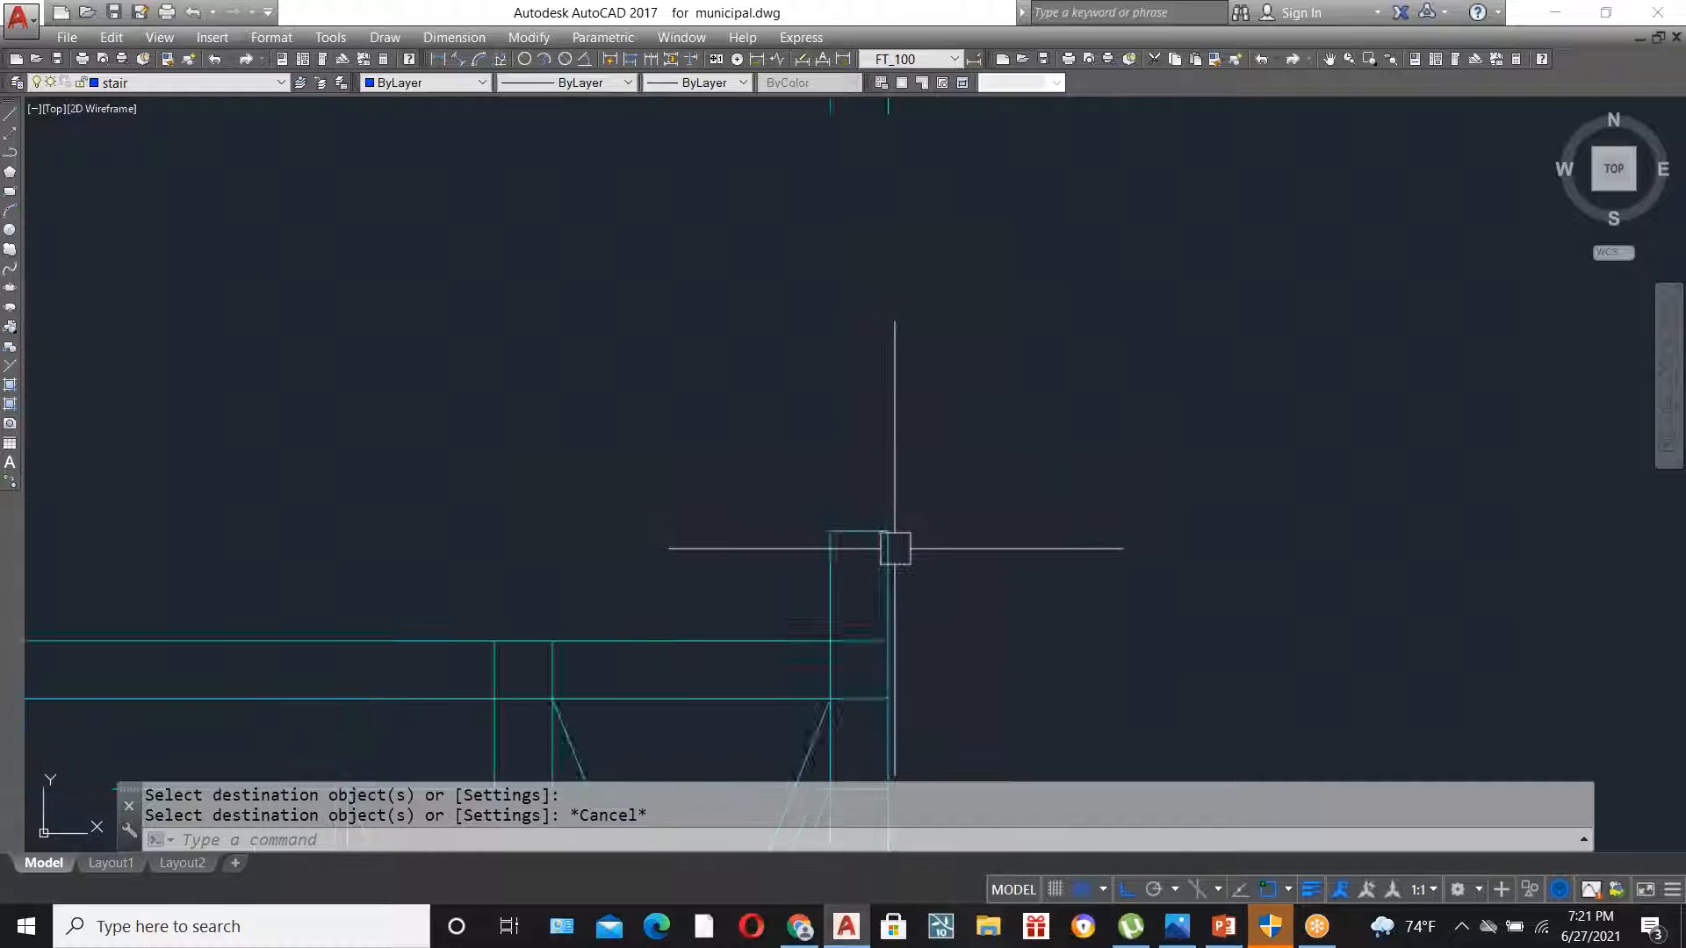
- Examine the kitchen's left wall opening, its two jambs and the wall stub below the column
{"action": "scroll", "coordinate": [907, 571], "scroll_direction": "up", "scroll_amount": 1}
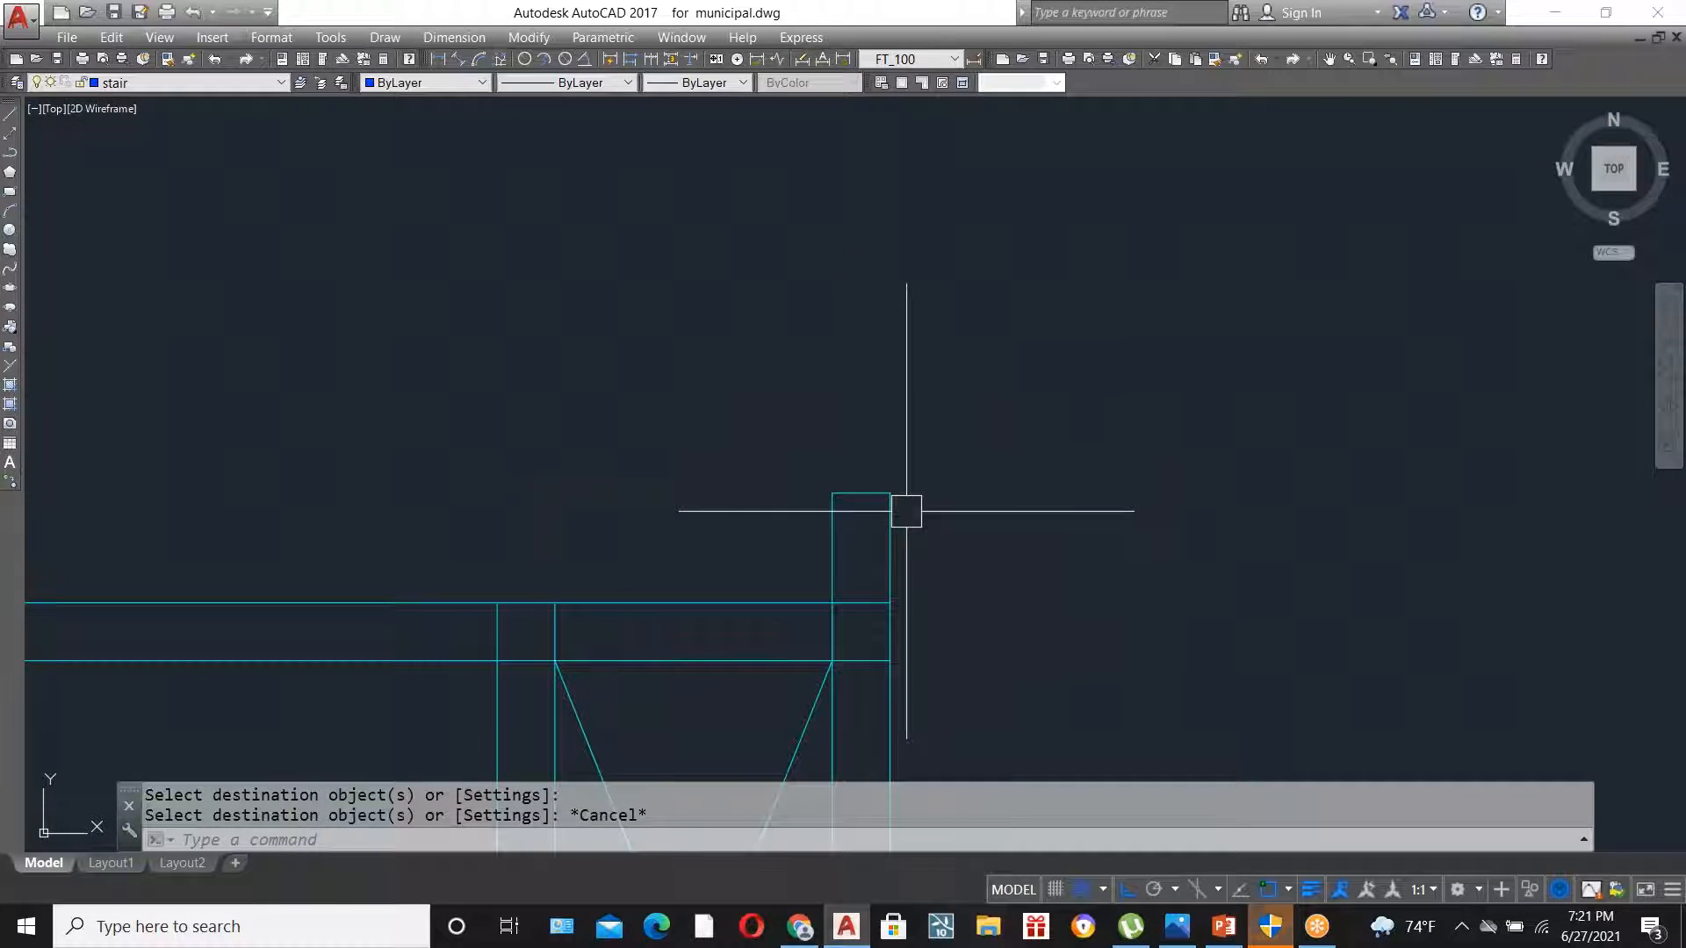
{"action": "scroll", "coordinate": [888, 571], "scroll_direction": "down", "scroll_amount": 2}
{"action": "scroll", "coordinate": [919, 525], "scroll_direction": "up", "scroll_amount": 1}
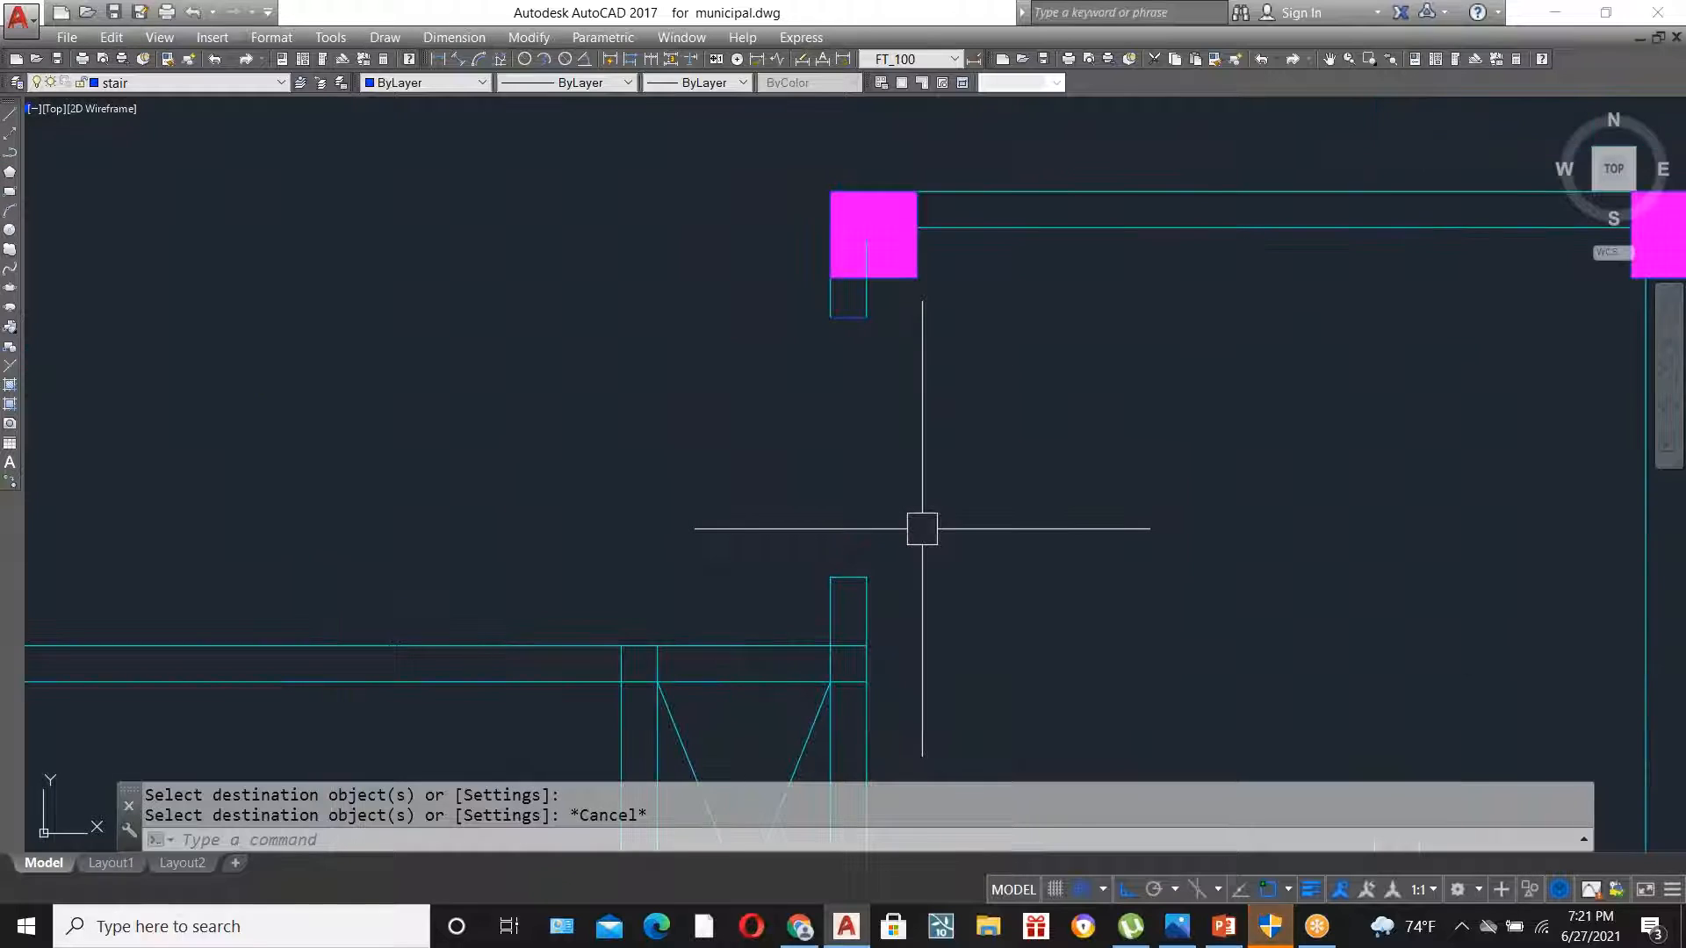
{"action": "type", "text": "m"}
{"action": "key", "text": "BackSpace"}
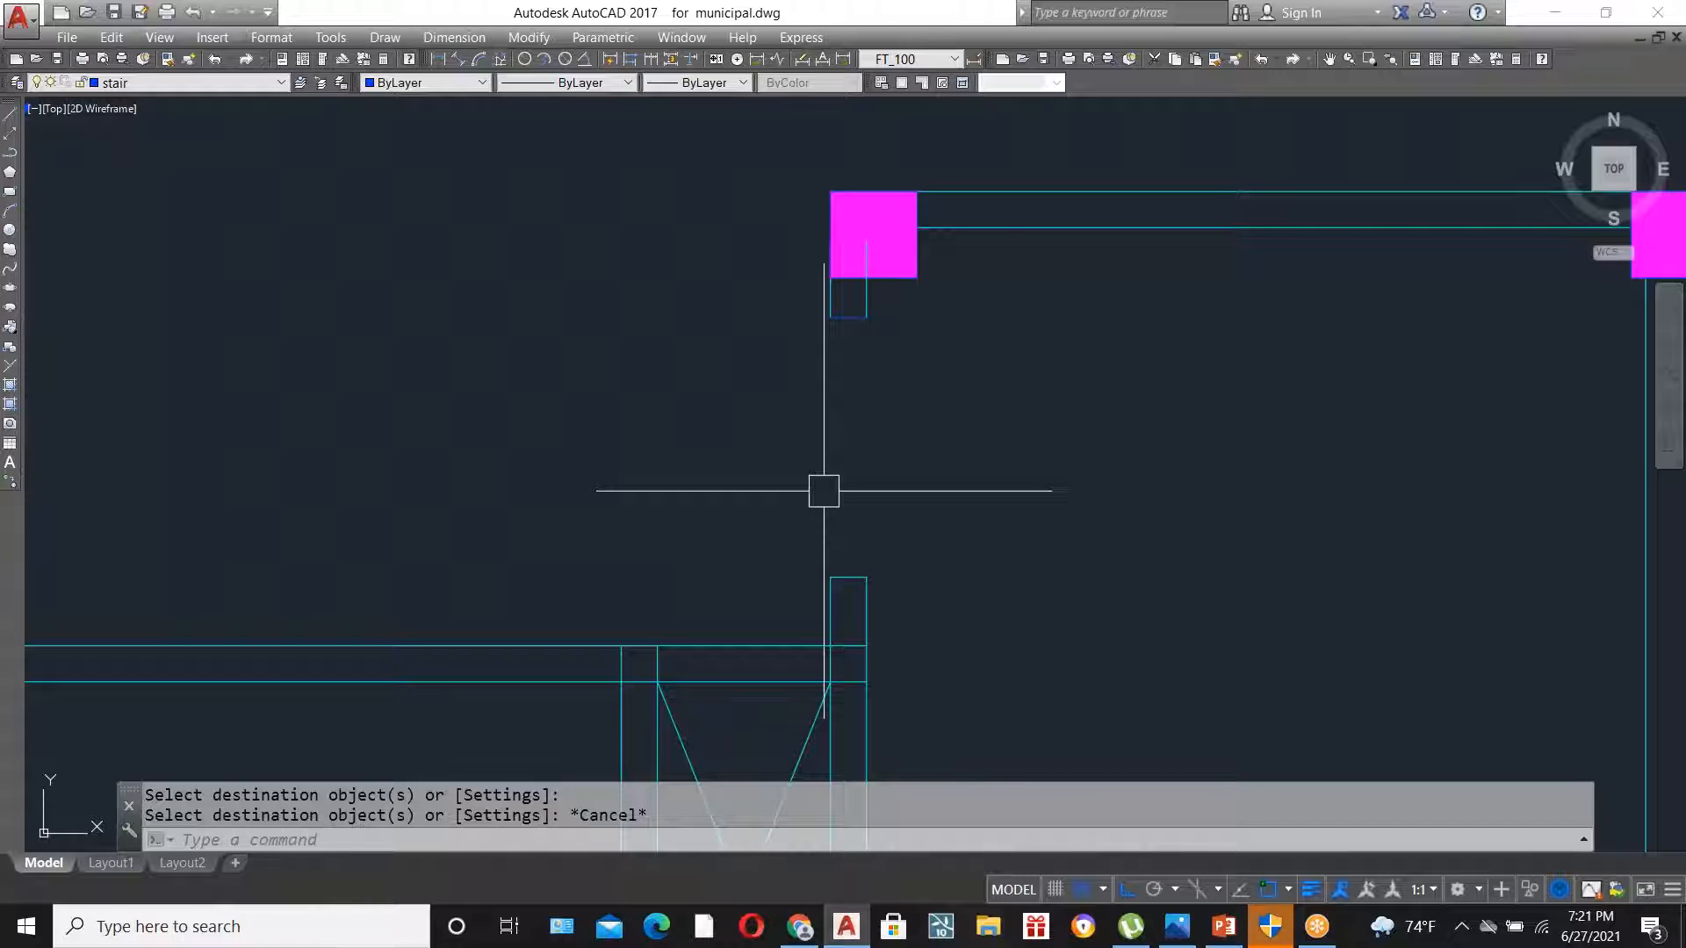
{"action": "scroll", "coordinate": [847, 492], "scroll_direction": "down", "scroll_amount": 3}
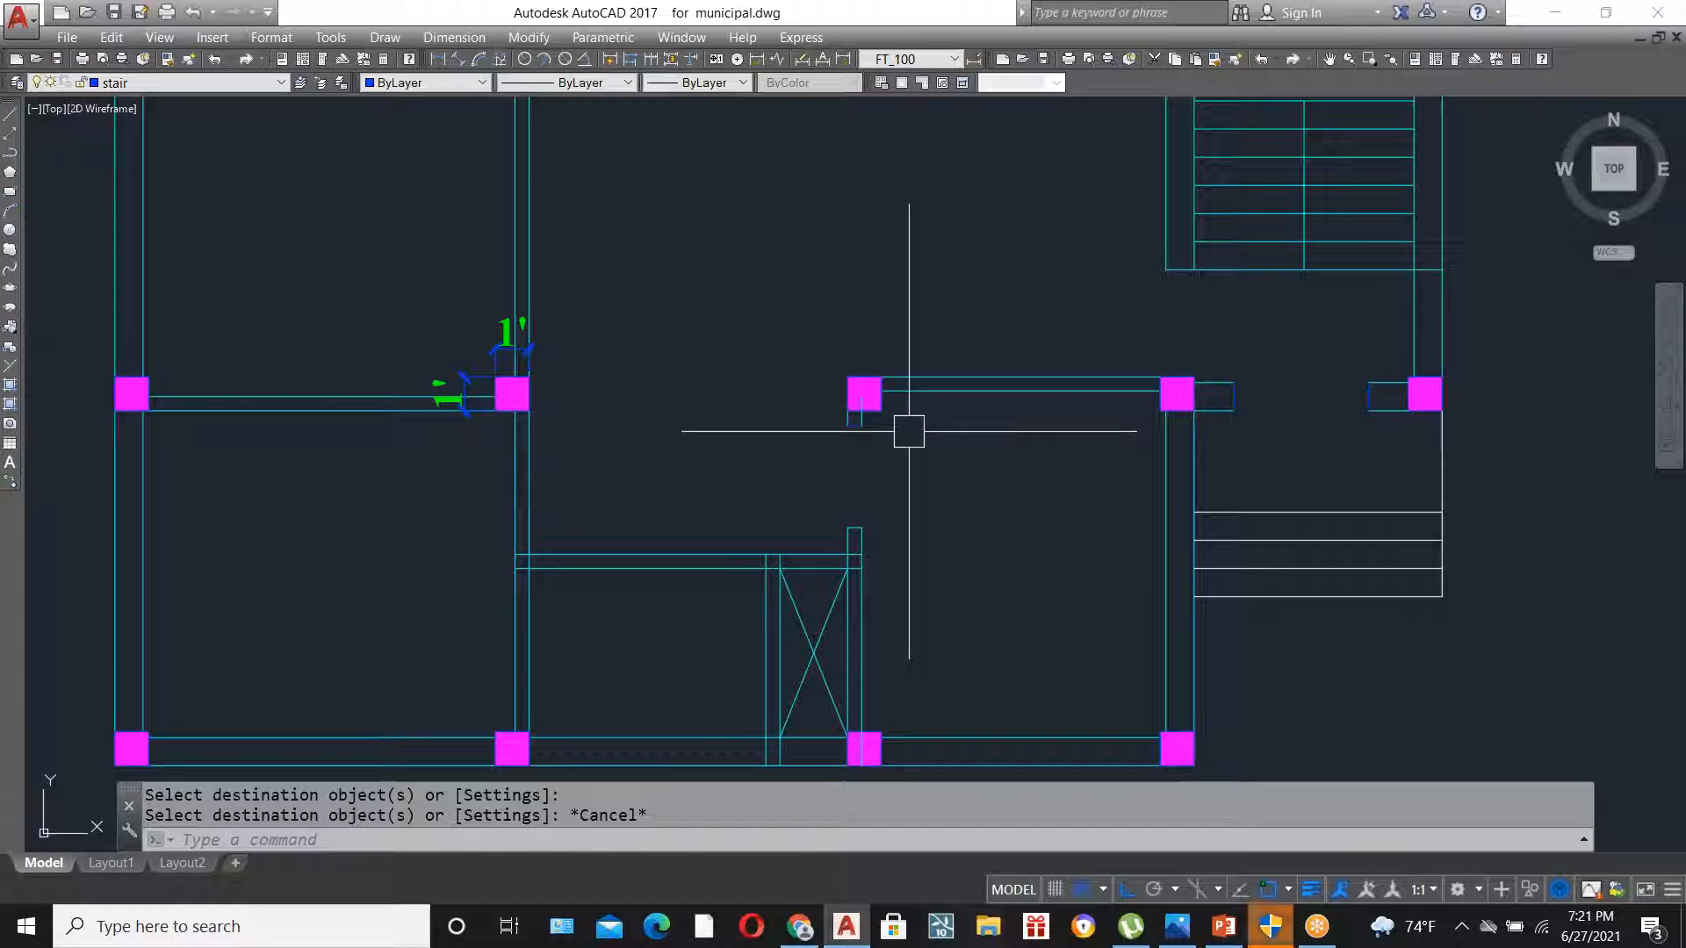
{"action": "scroll", "coordinate": [669, 497], "scroll_direction": "down", "scroll_amount": 2}
{"action": "scroll", "coordinate": [1069, 436], "scroll_direction": "up", "scroll_amount": 4}
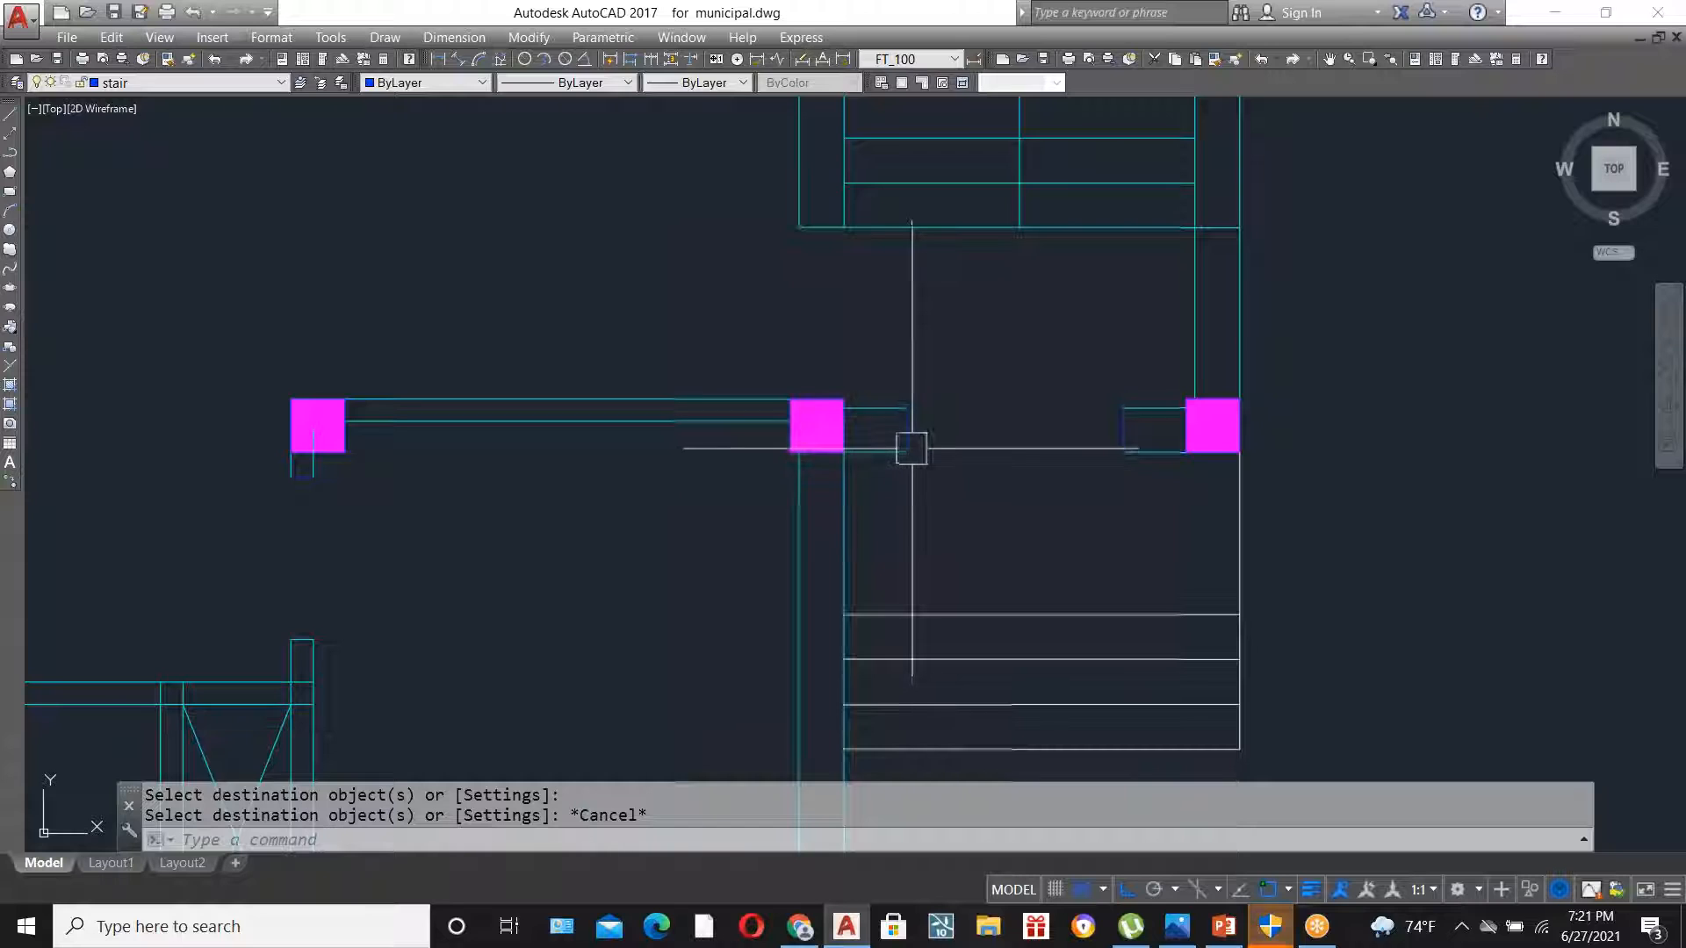
{"action": "scroll", "coordinate": [295, 461], "scroll_direction": "up", "scroll_amount": 4}
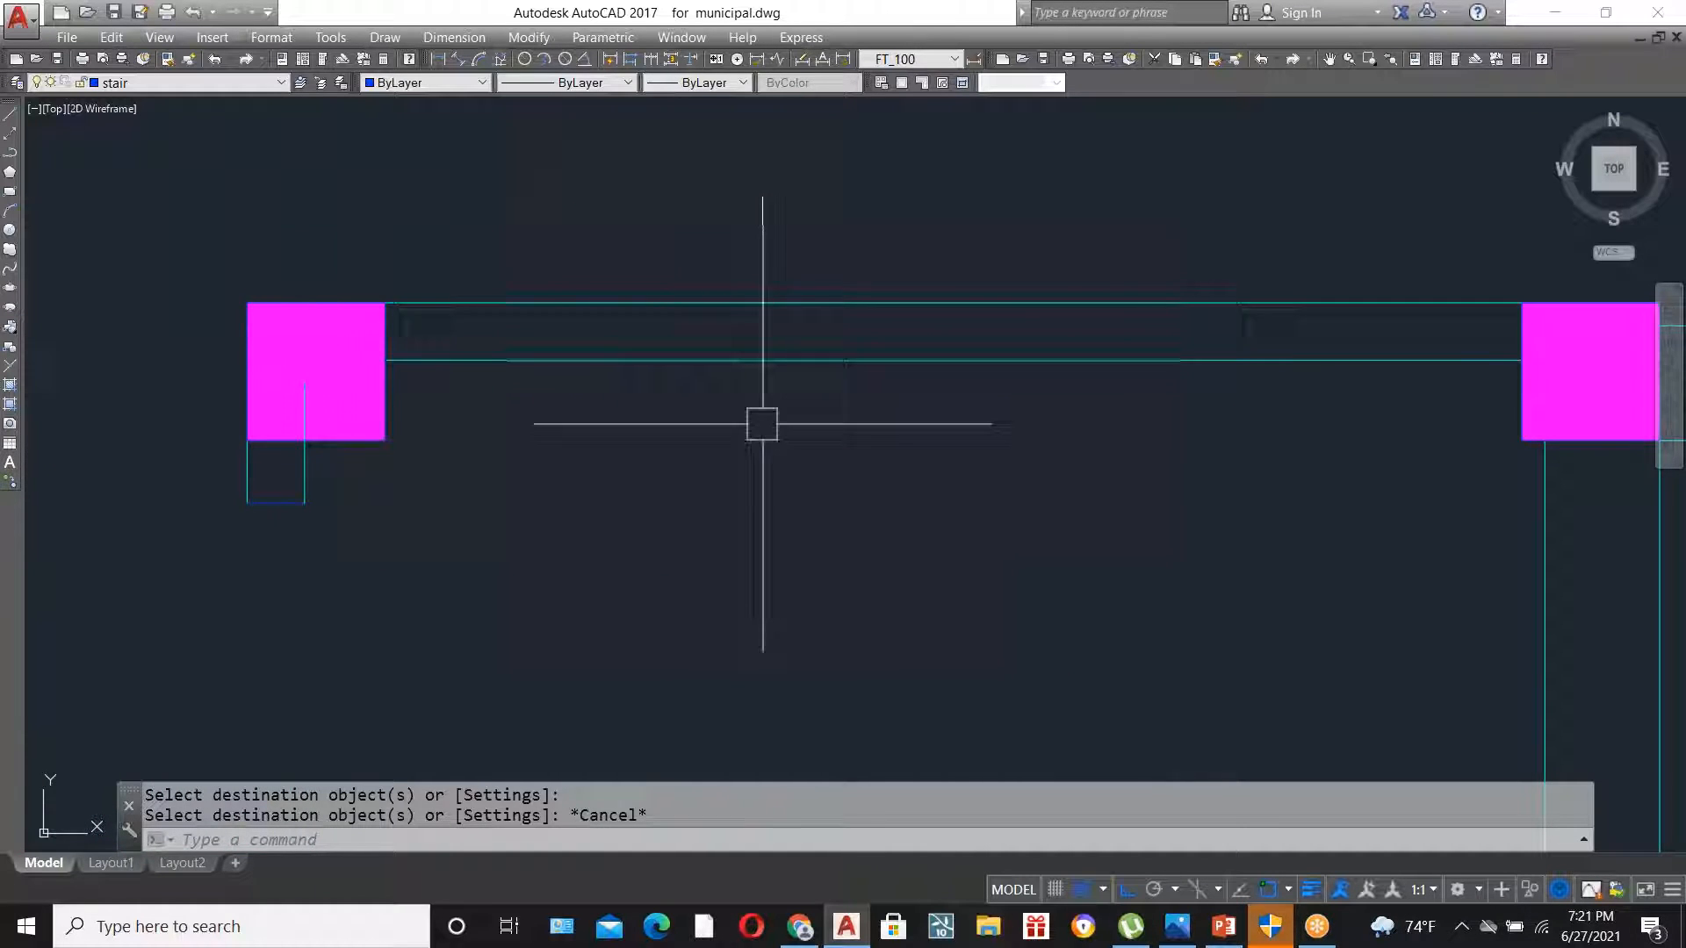
{"action": "scroll", "coordinate": [754, 424], "scroll_direction": "down", "scroll_amount": 2}
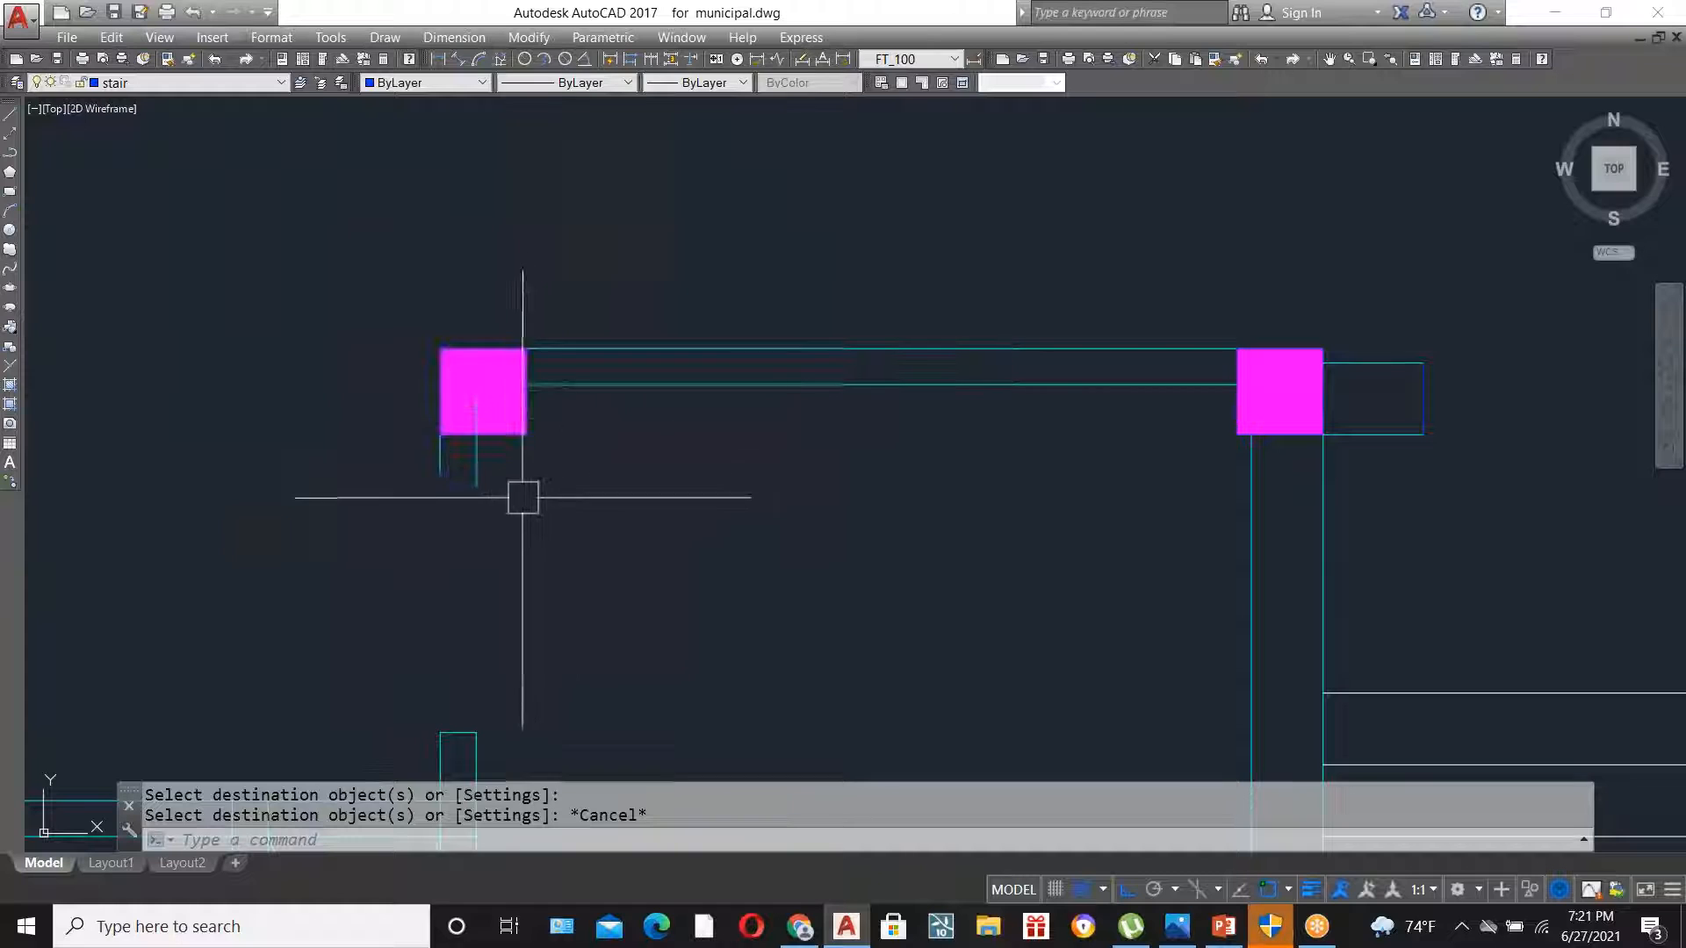
{"action": "scroll", "coordinate": [451, 460], "scroll_direction": "up", "scroll_amount": 2}
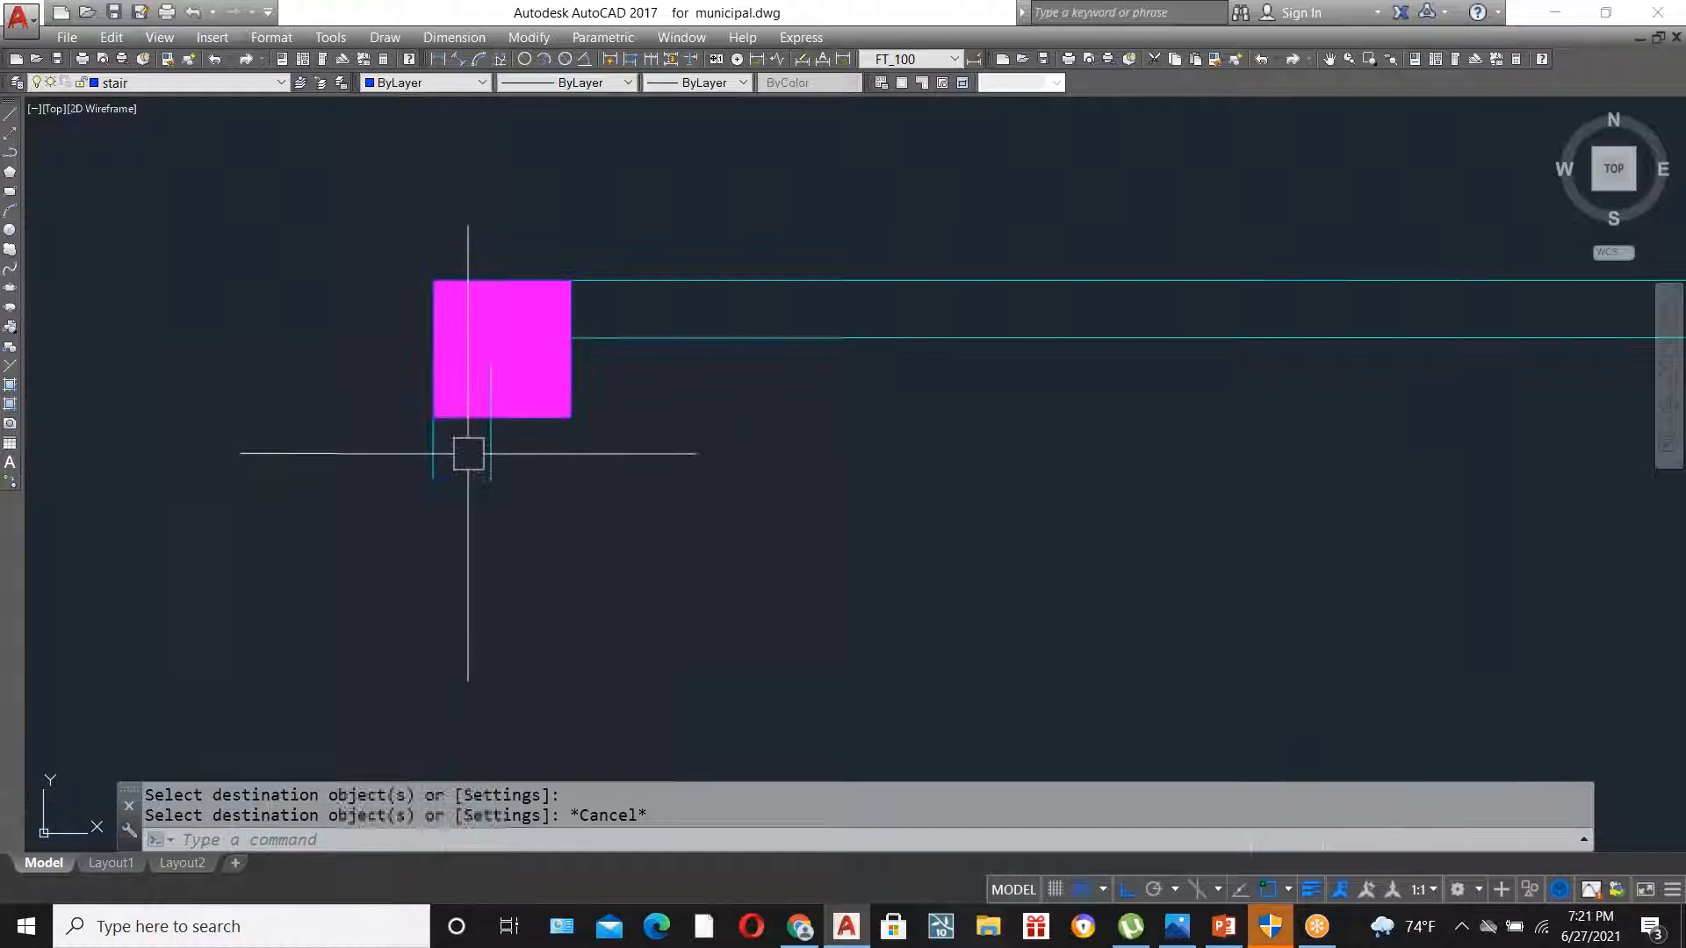
{"action": "scroll", "coordinate": [453, 439], "scroll_direction": "up", "scroll_amount": 4}
{"action": "scroll", "coordinate": [550, 444], "scroll_direction": "down", "scroll_amount": 2}
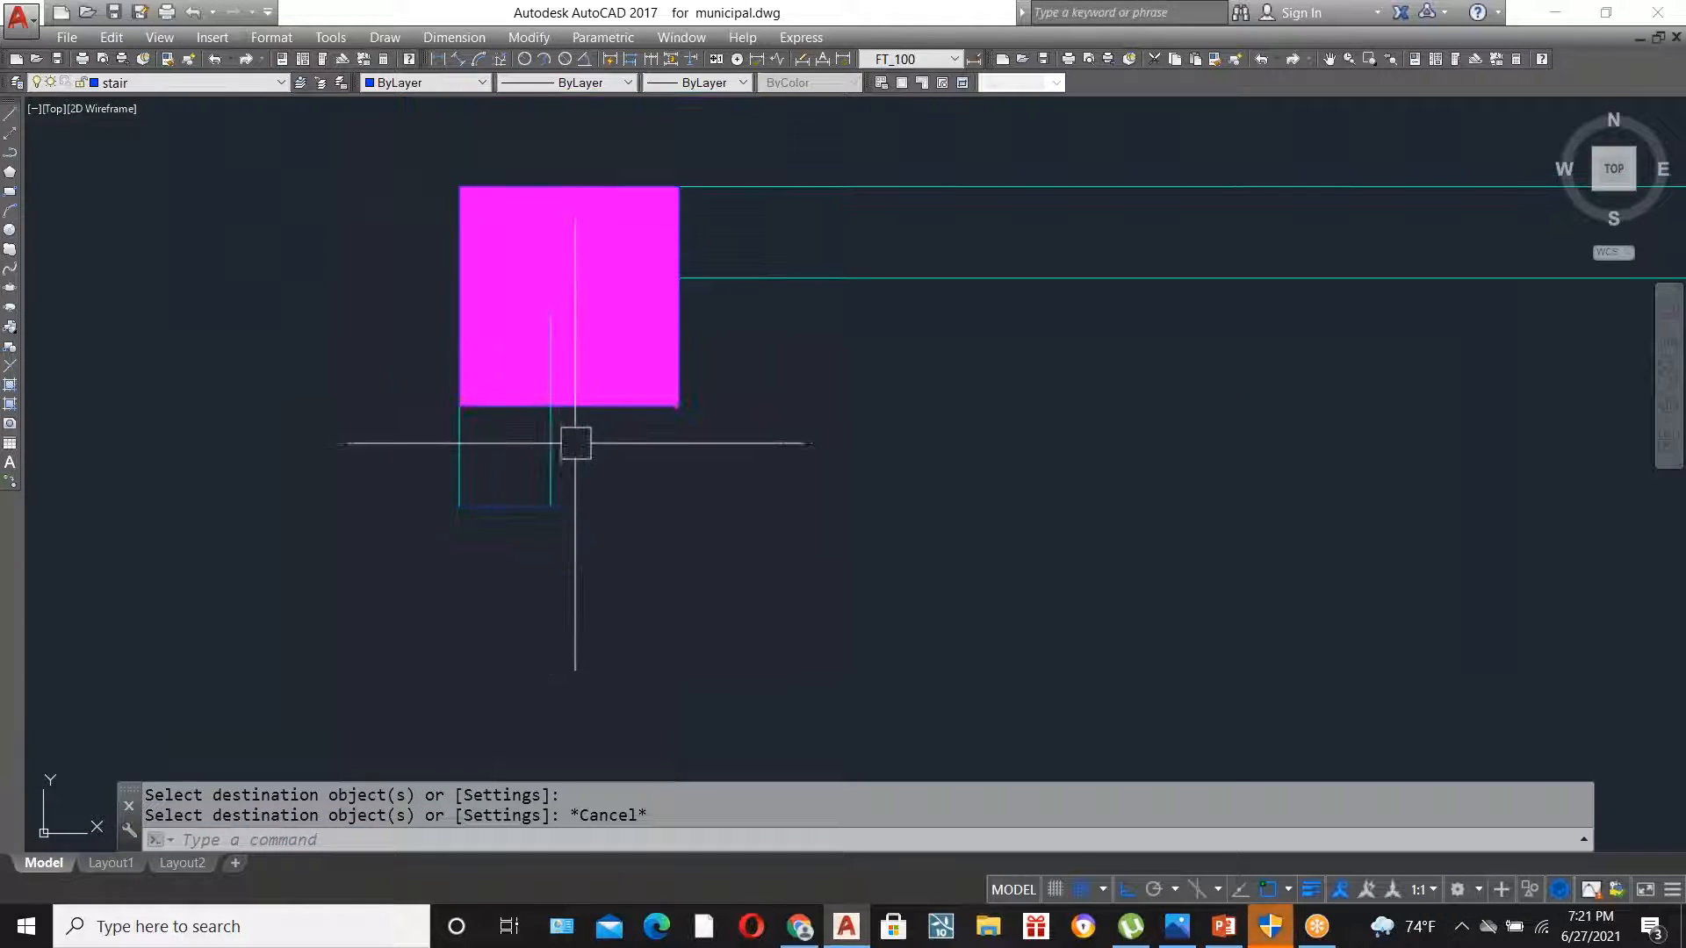
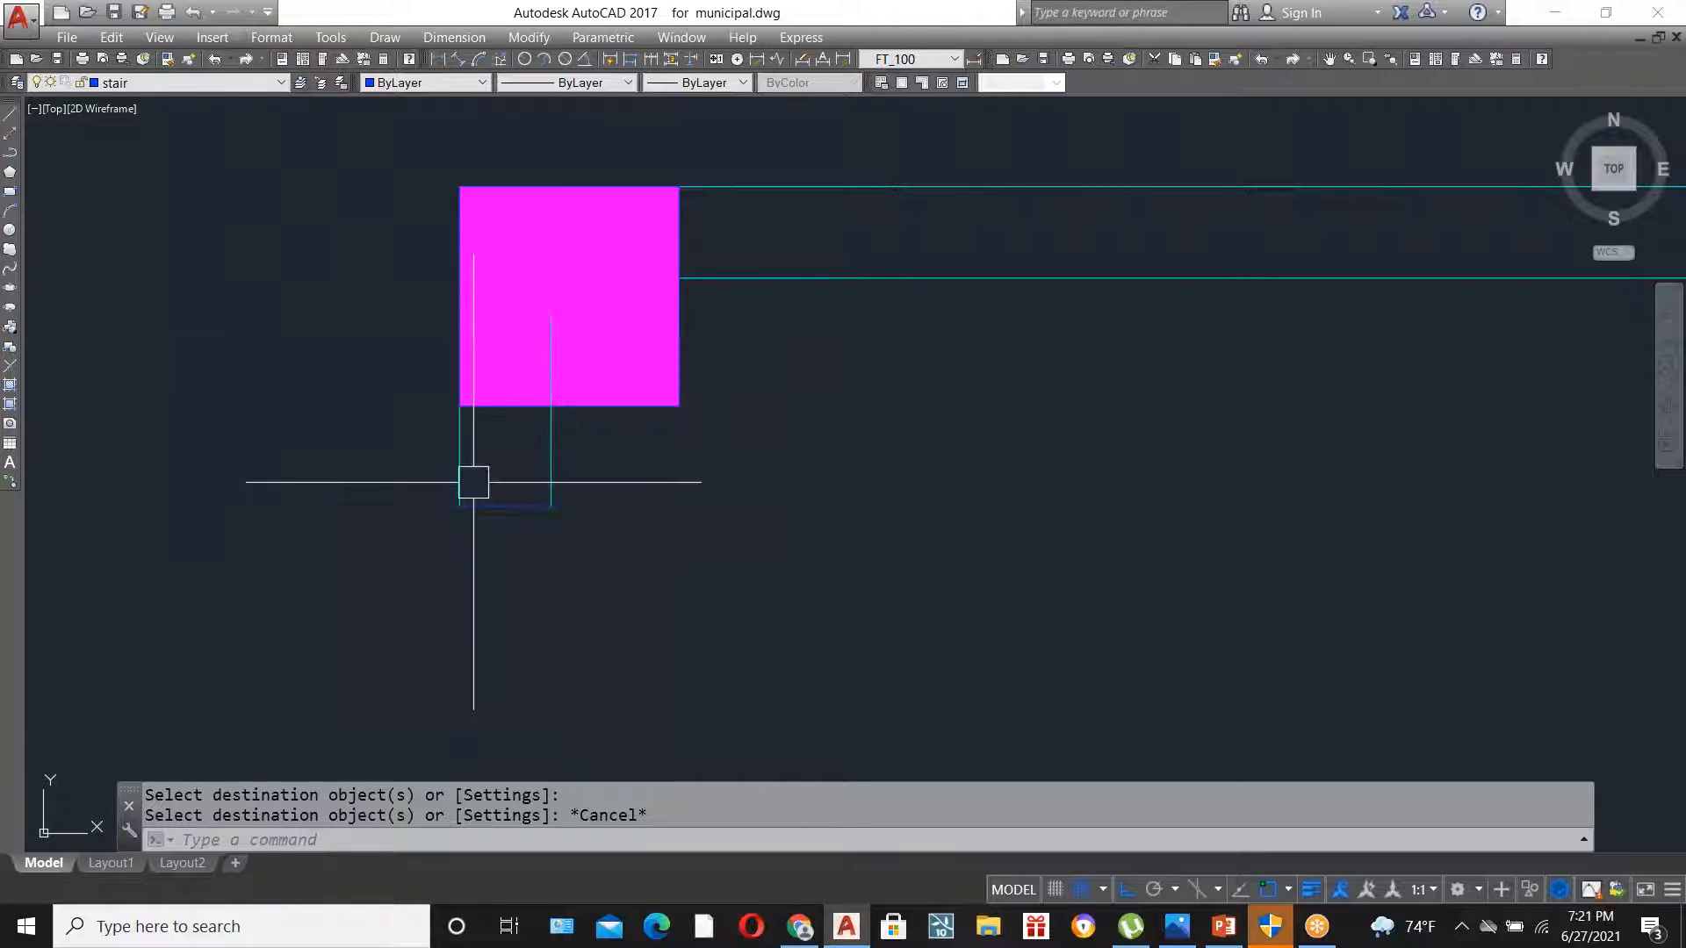
{"action": "scroll", "coordinate": [712, 245], "scroll_direction": "down", "scroll_amount": 4}
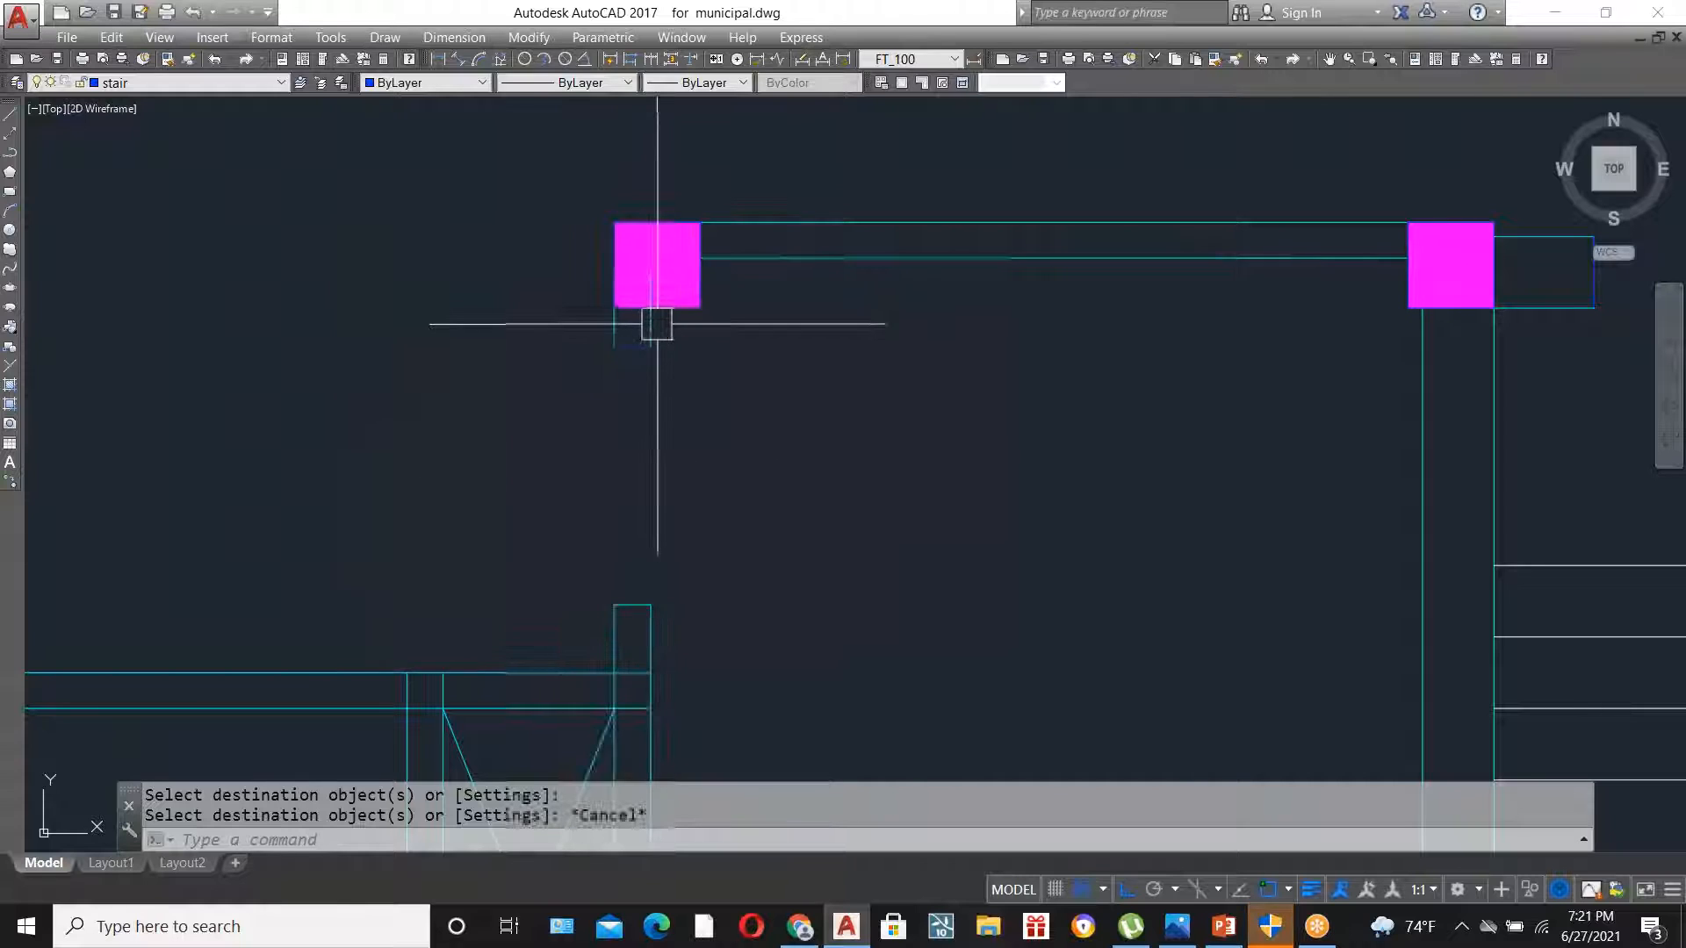
{"action": "scroll", "coordinate": [658, 320], "scroll_direction": "up", "scroll_amount": 2}
{"action": "scroll", "coordinate": [648, 328], "scroll_direction": "up", "scroll_amount": 2}
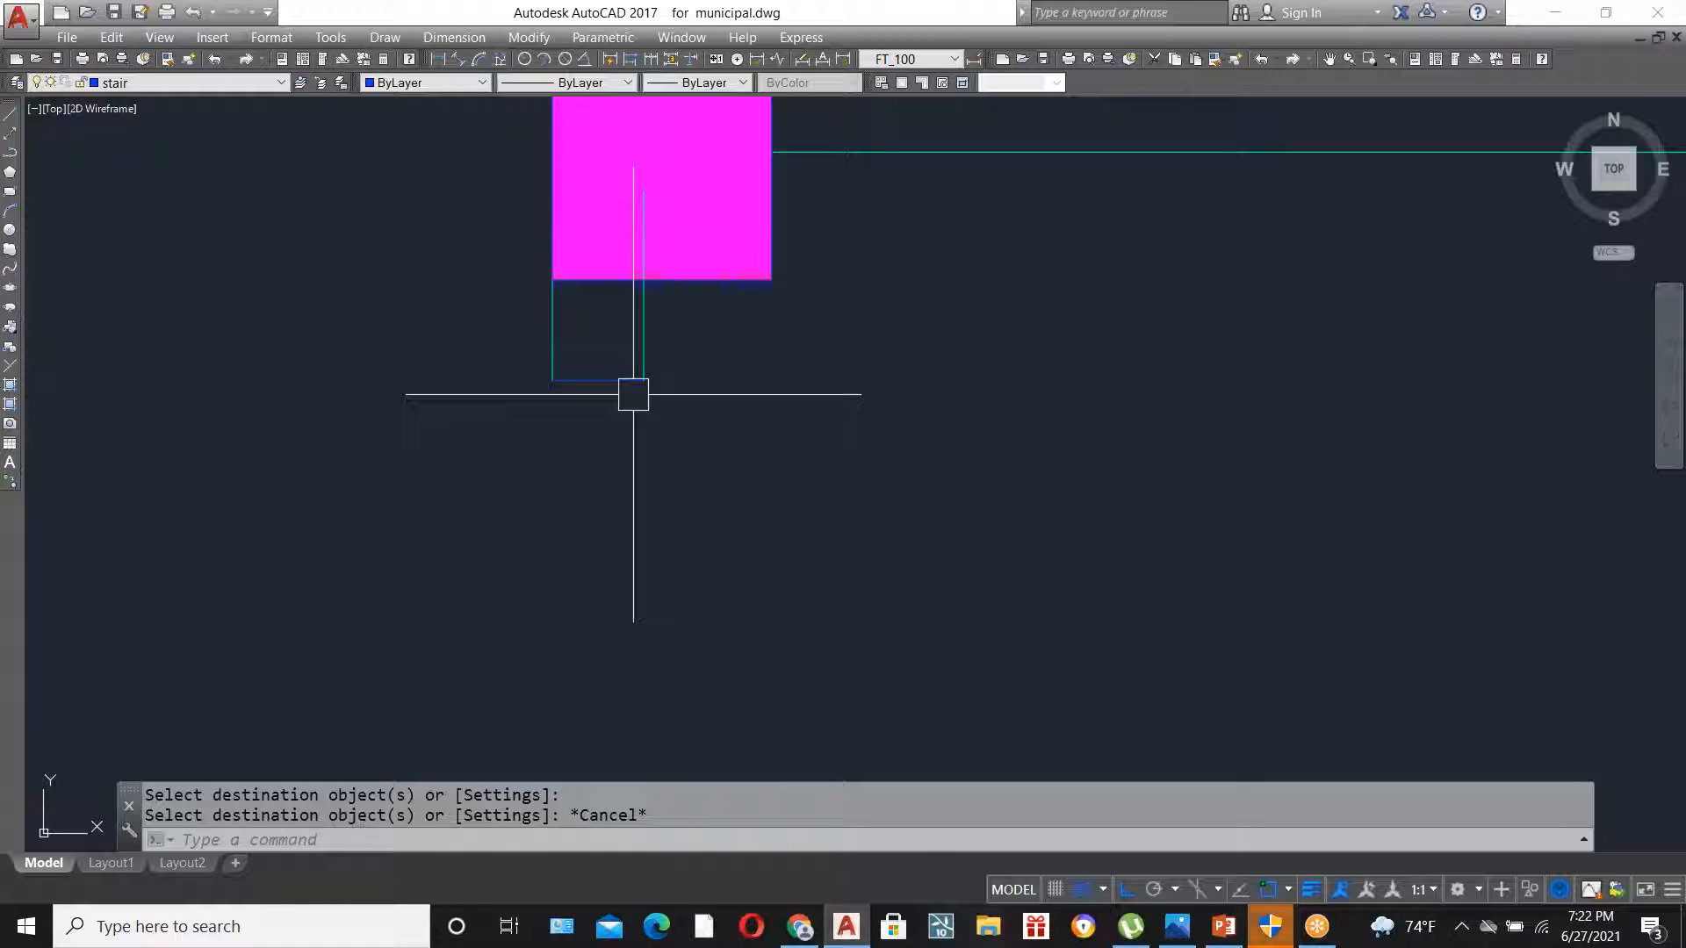
{"action": "scroll", "coordinate": [633, 394], "scroll_direction": "down", "scroll_amount": 2}
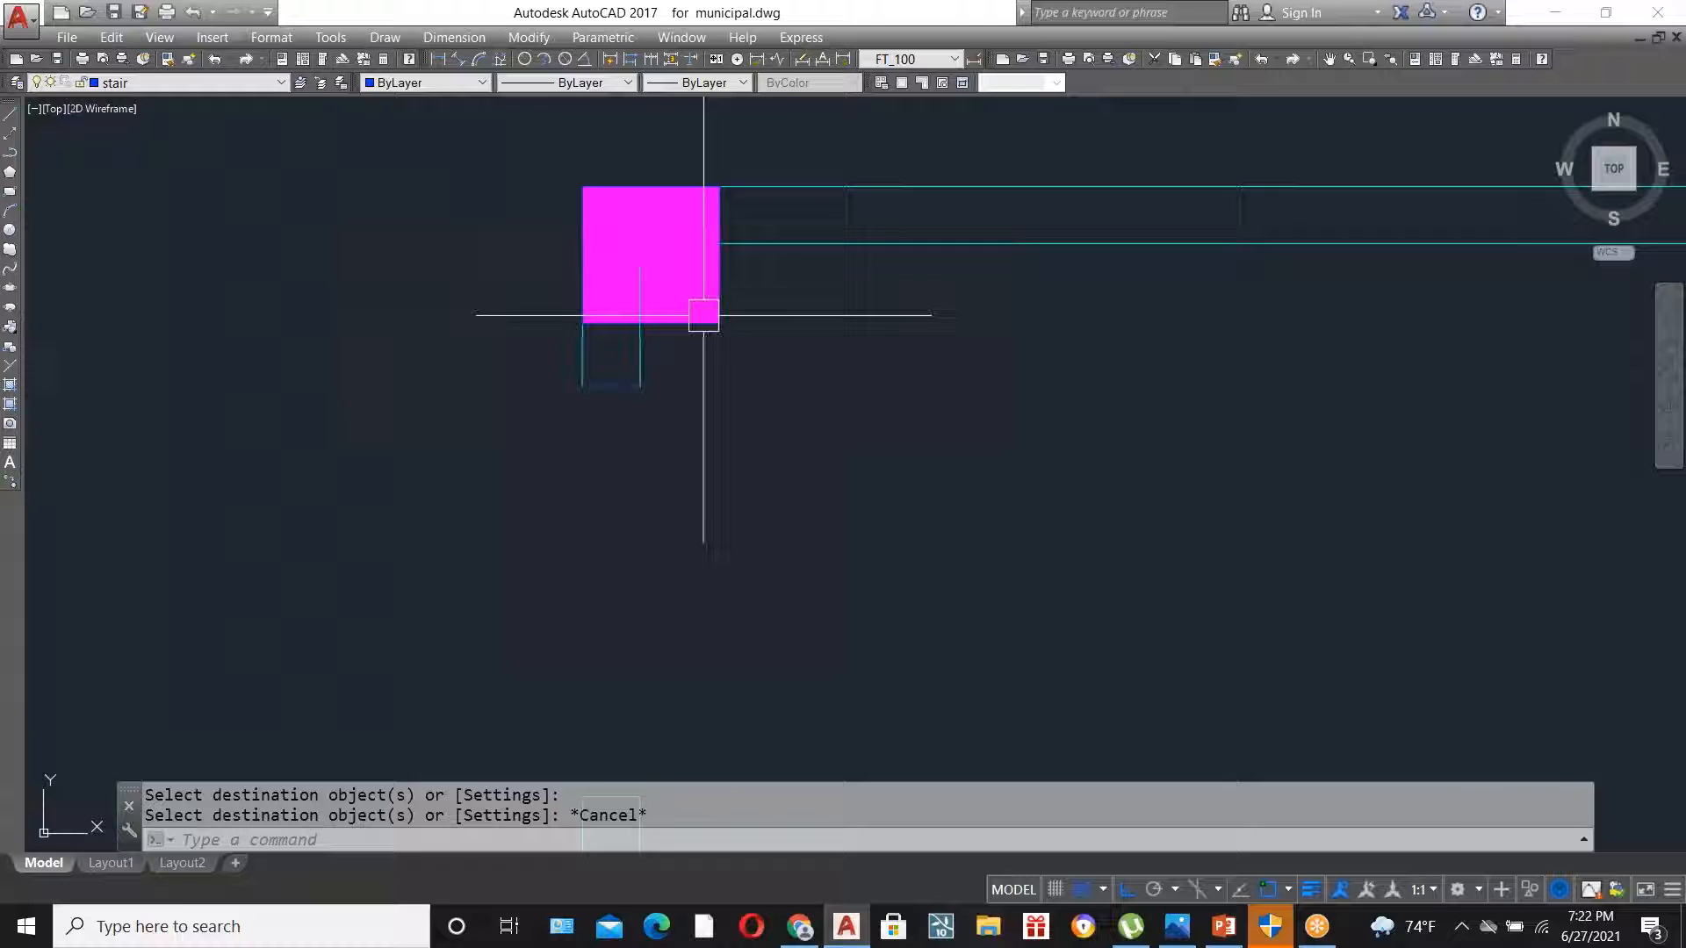
{"action": "scroll", "coordinate": [703, 314], "scroll_direction": "down", "scroll_amount": 2}
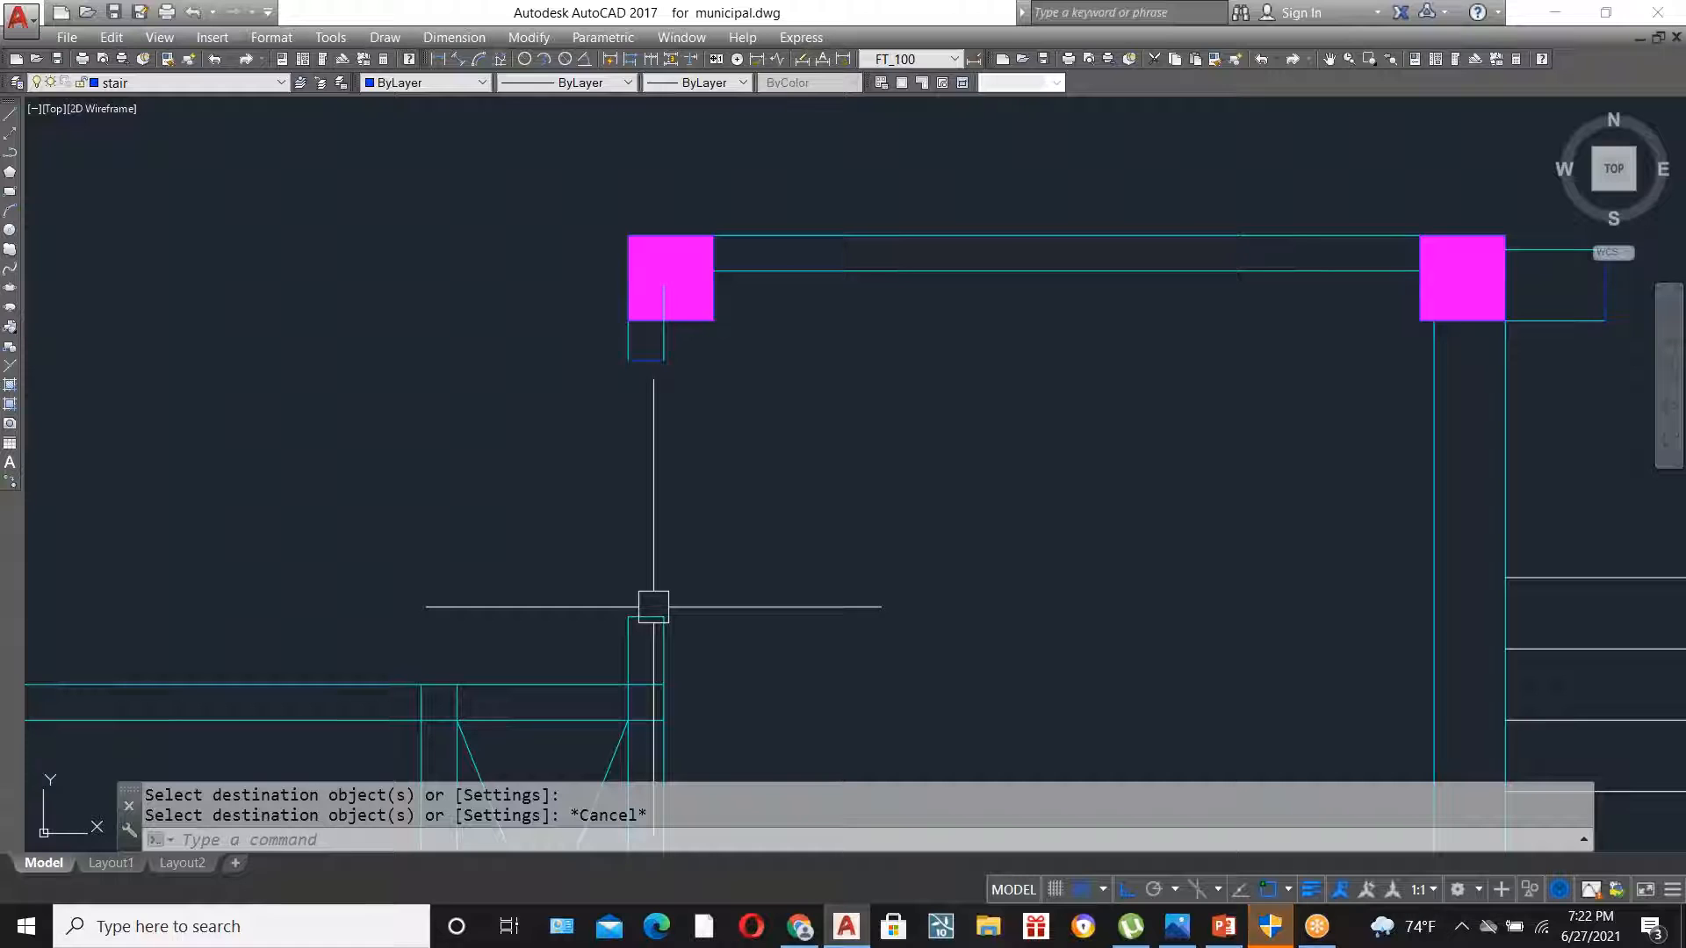
- Measure the kitchen's left wall opening between its upper and lower jamb lines with a linear dimension, without placing it
{"action": "type", "text": "dli"}
{"action": "key", "text": "Return"}
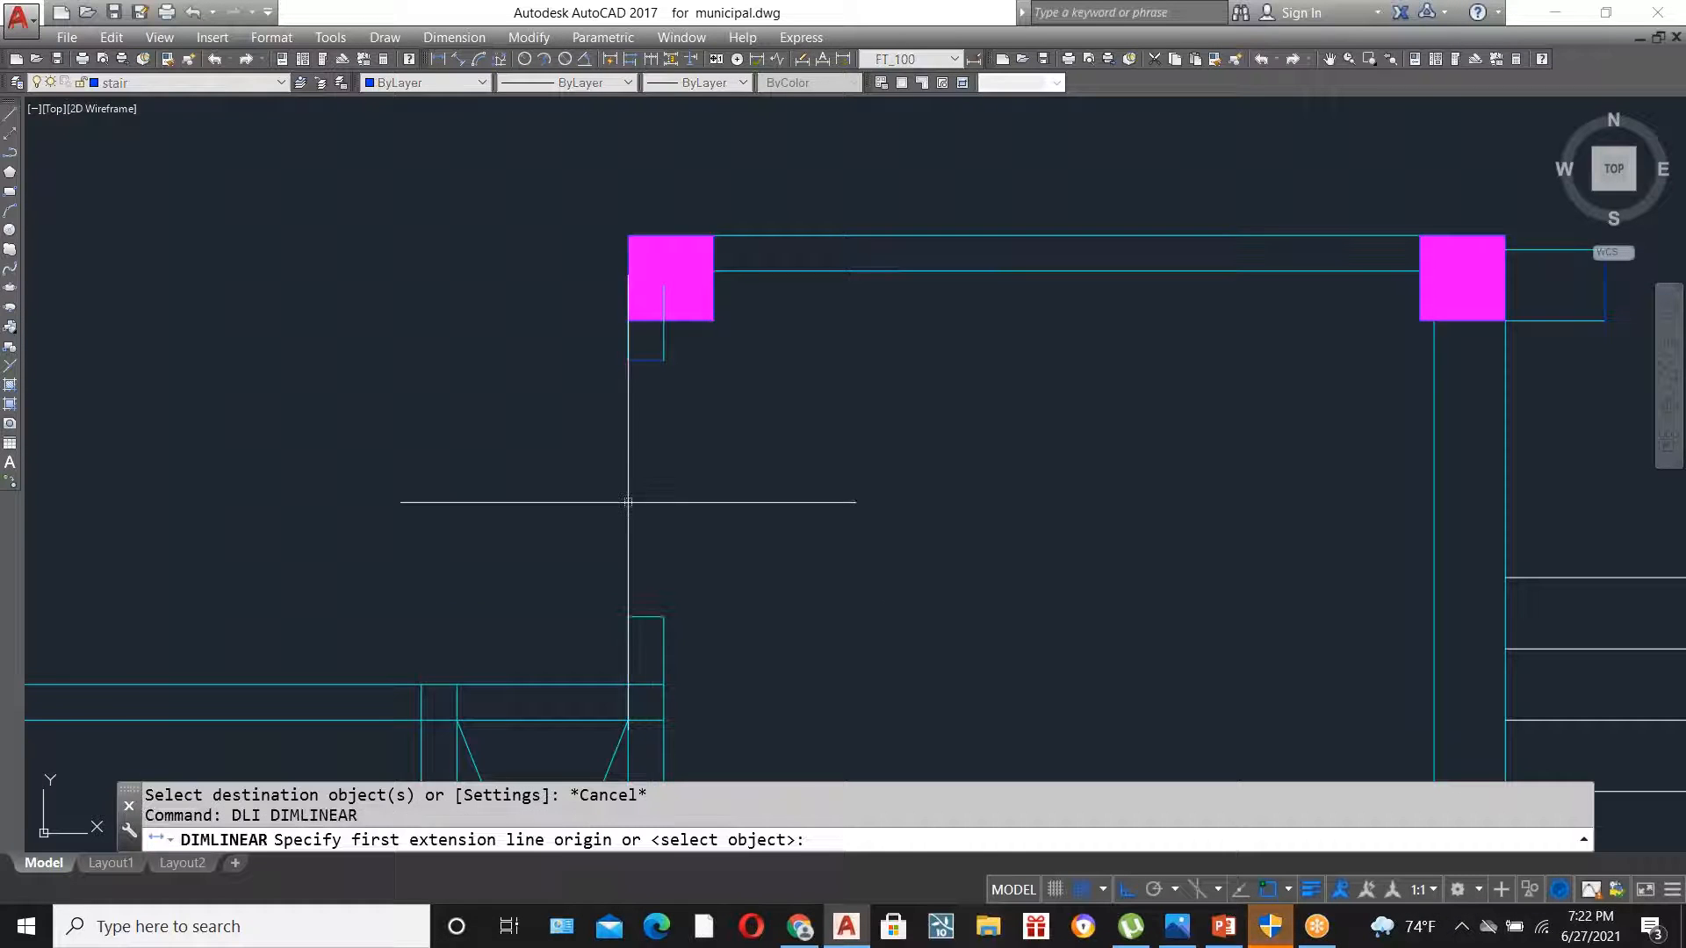
{"action": "left_click", "coordinate": [647, 359]}
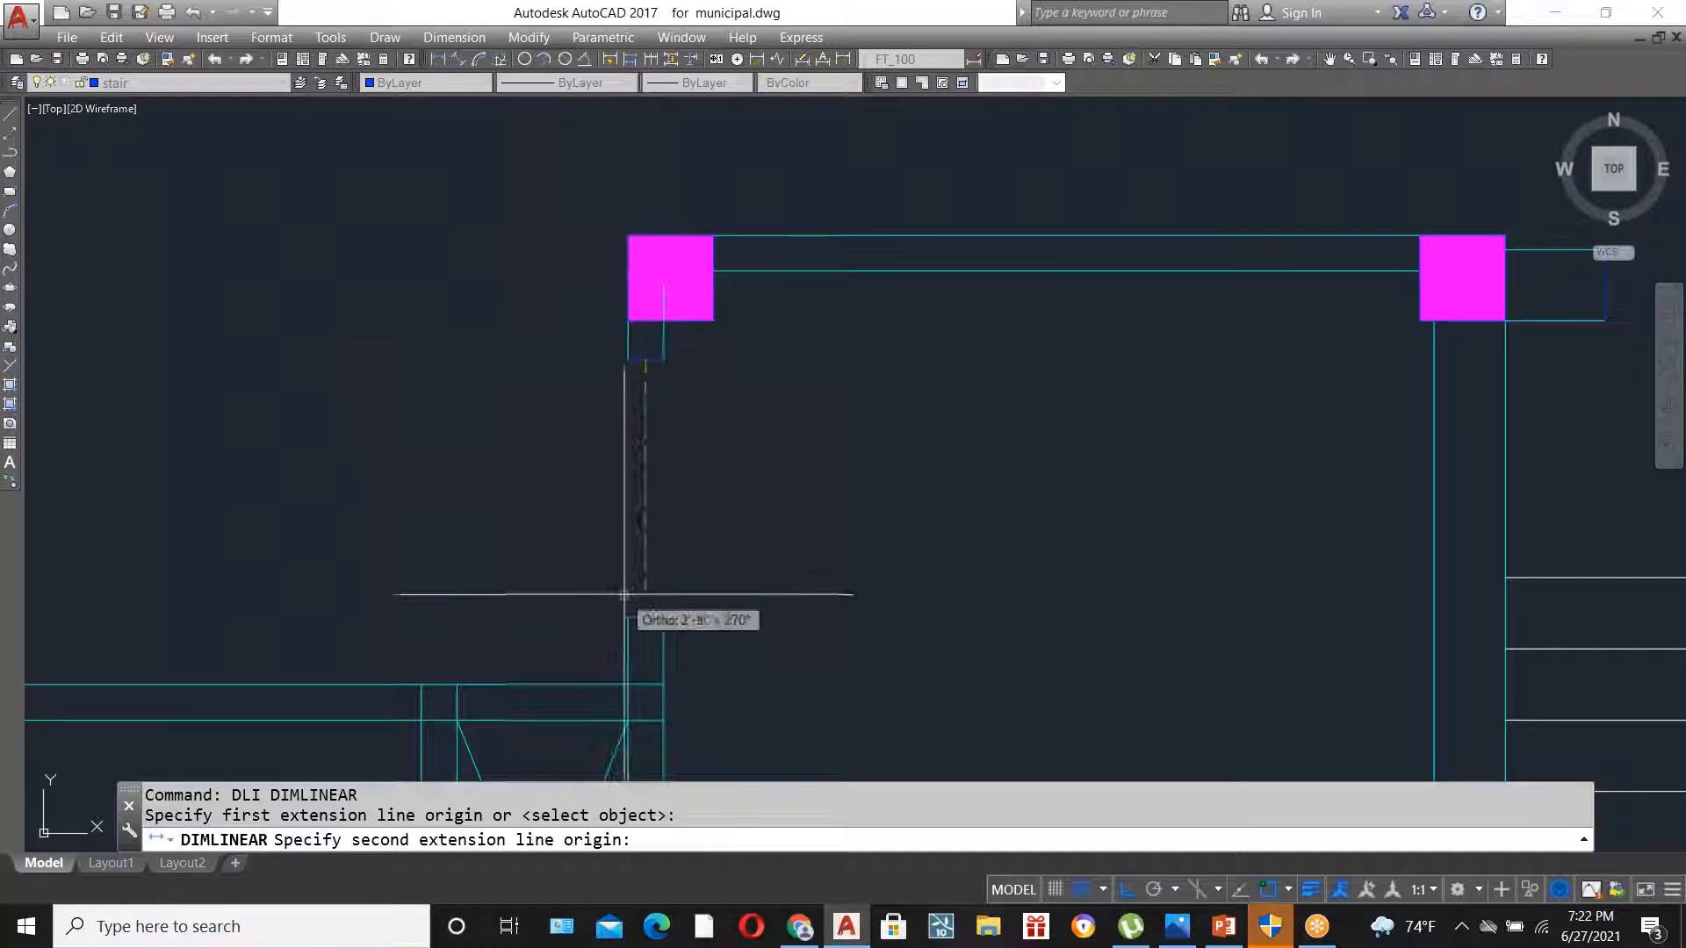
{"action": "left_click", "coordinate": [646, 616]}
{"action": "key", "text": "Escape"}
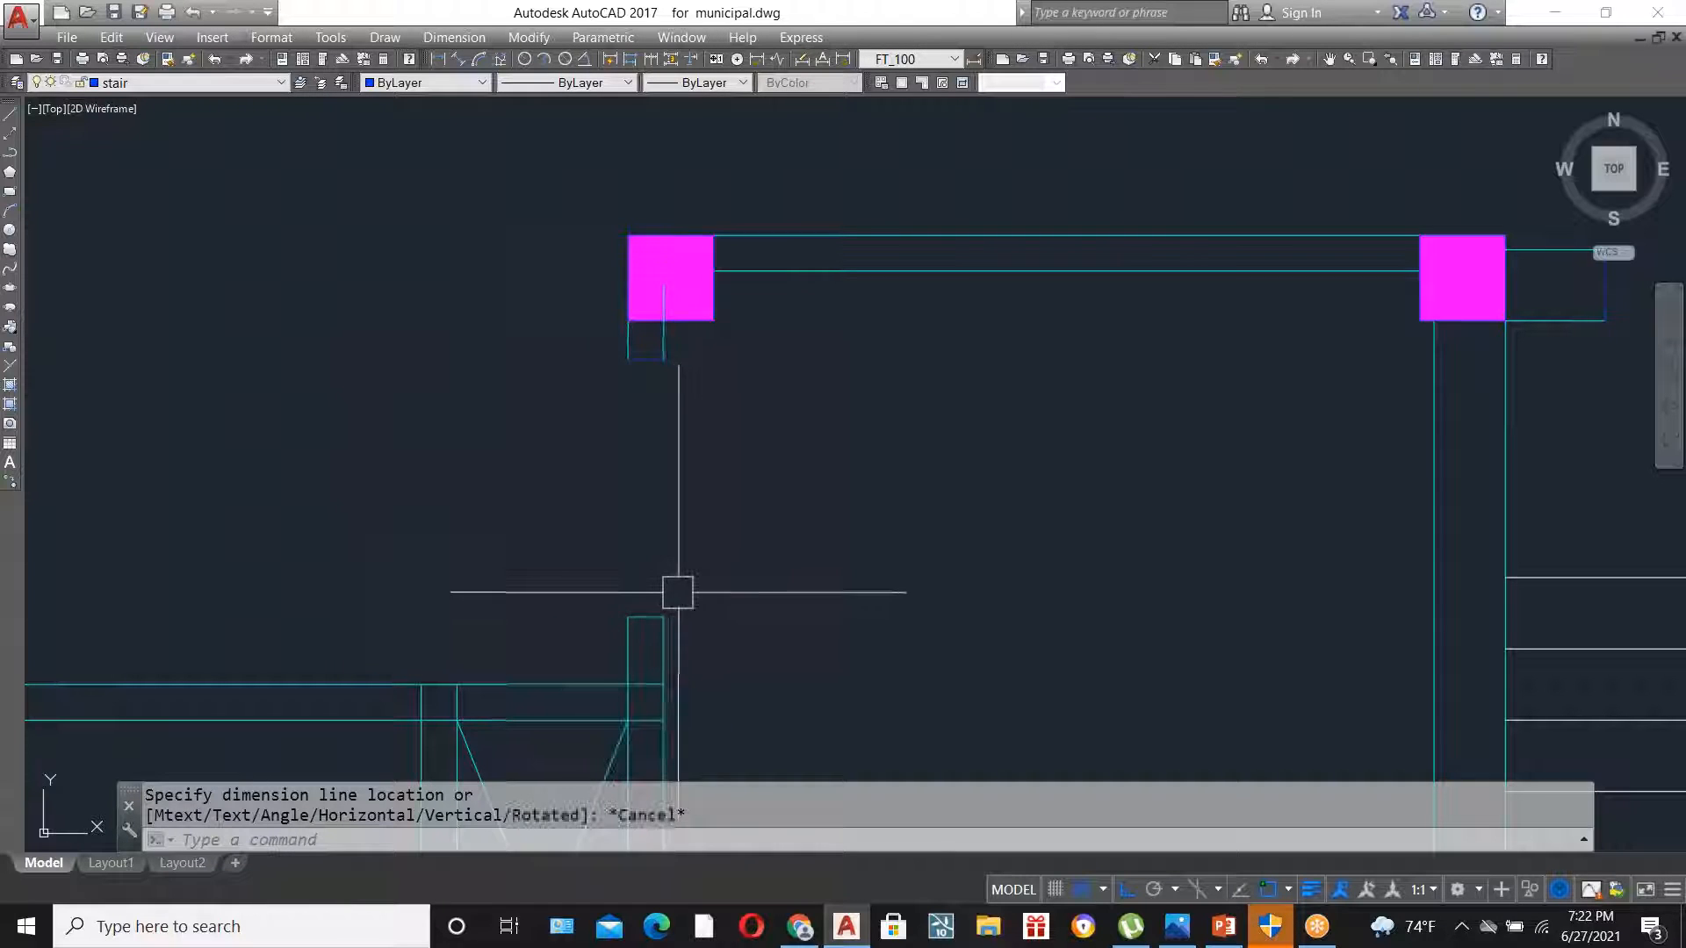
{"action": "scroll", "coordinate": [413, 411], "scroll_direction": "down", "scroll_amount": 2}
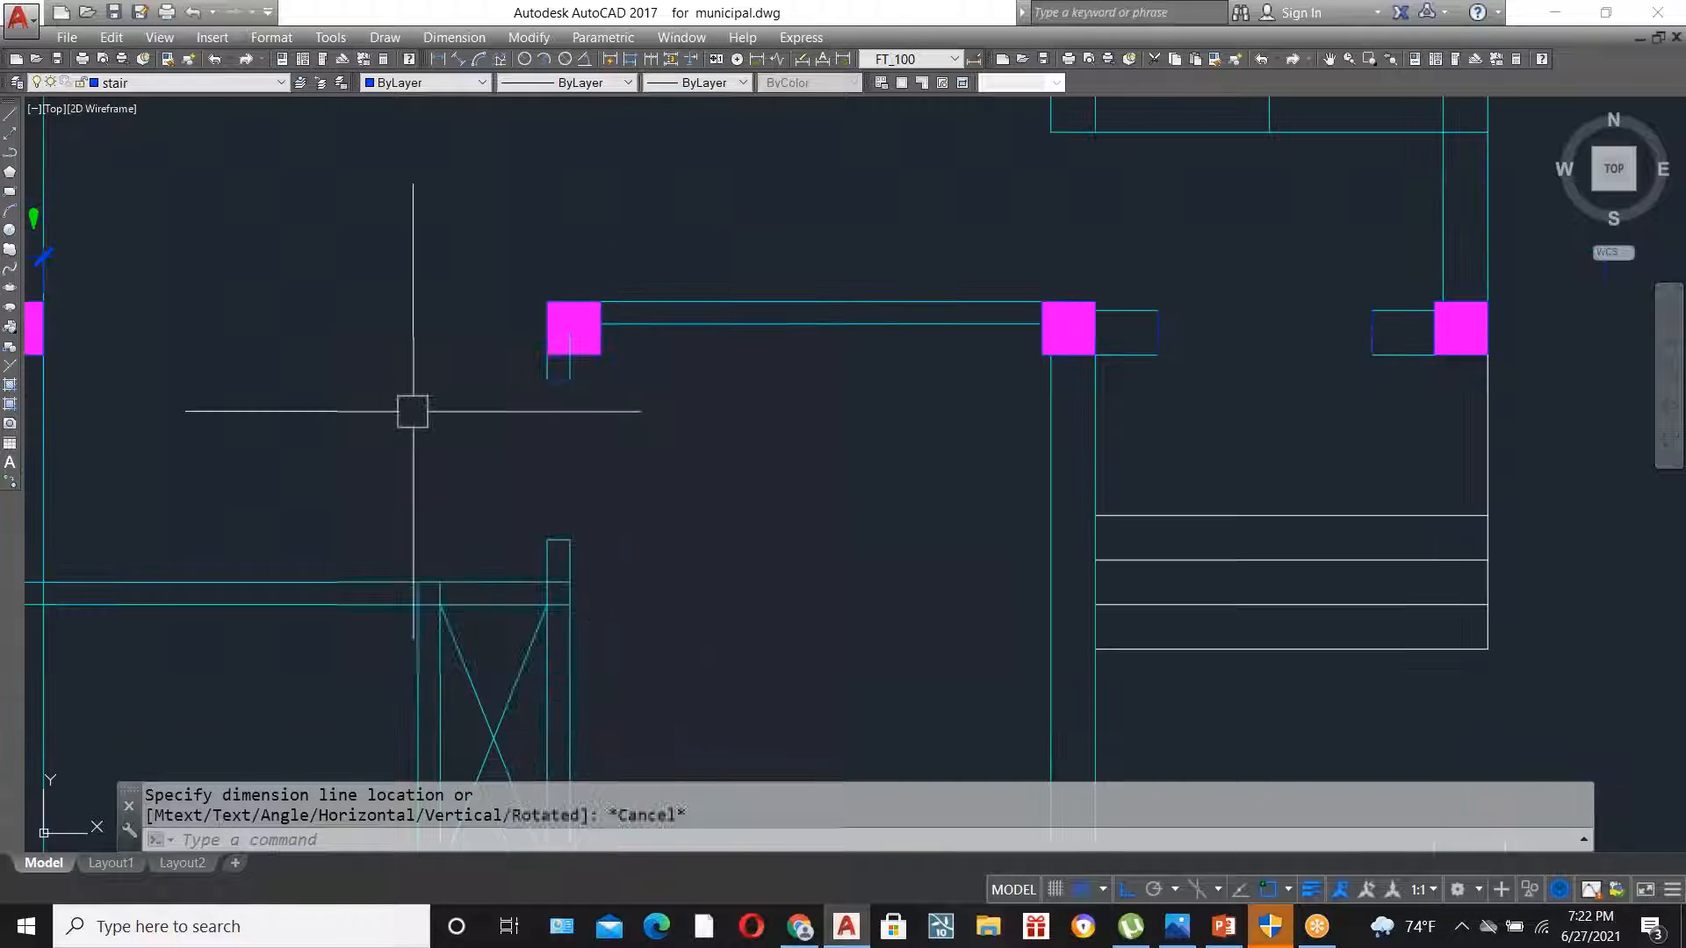
- Measure the distance from the horizontal wall's upper line to the opening's lower jamb with a linear dimension, without placing it
{"action": "scroll", "coordinate": [523, 565], "scroll_direction": "up", "scroll_amount": 3}
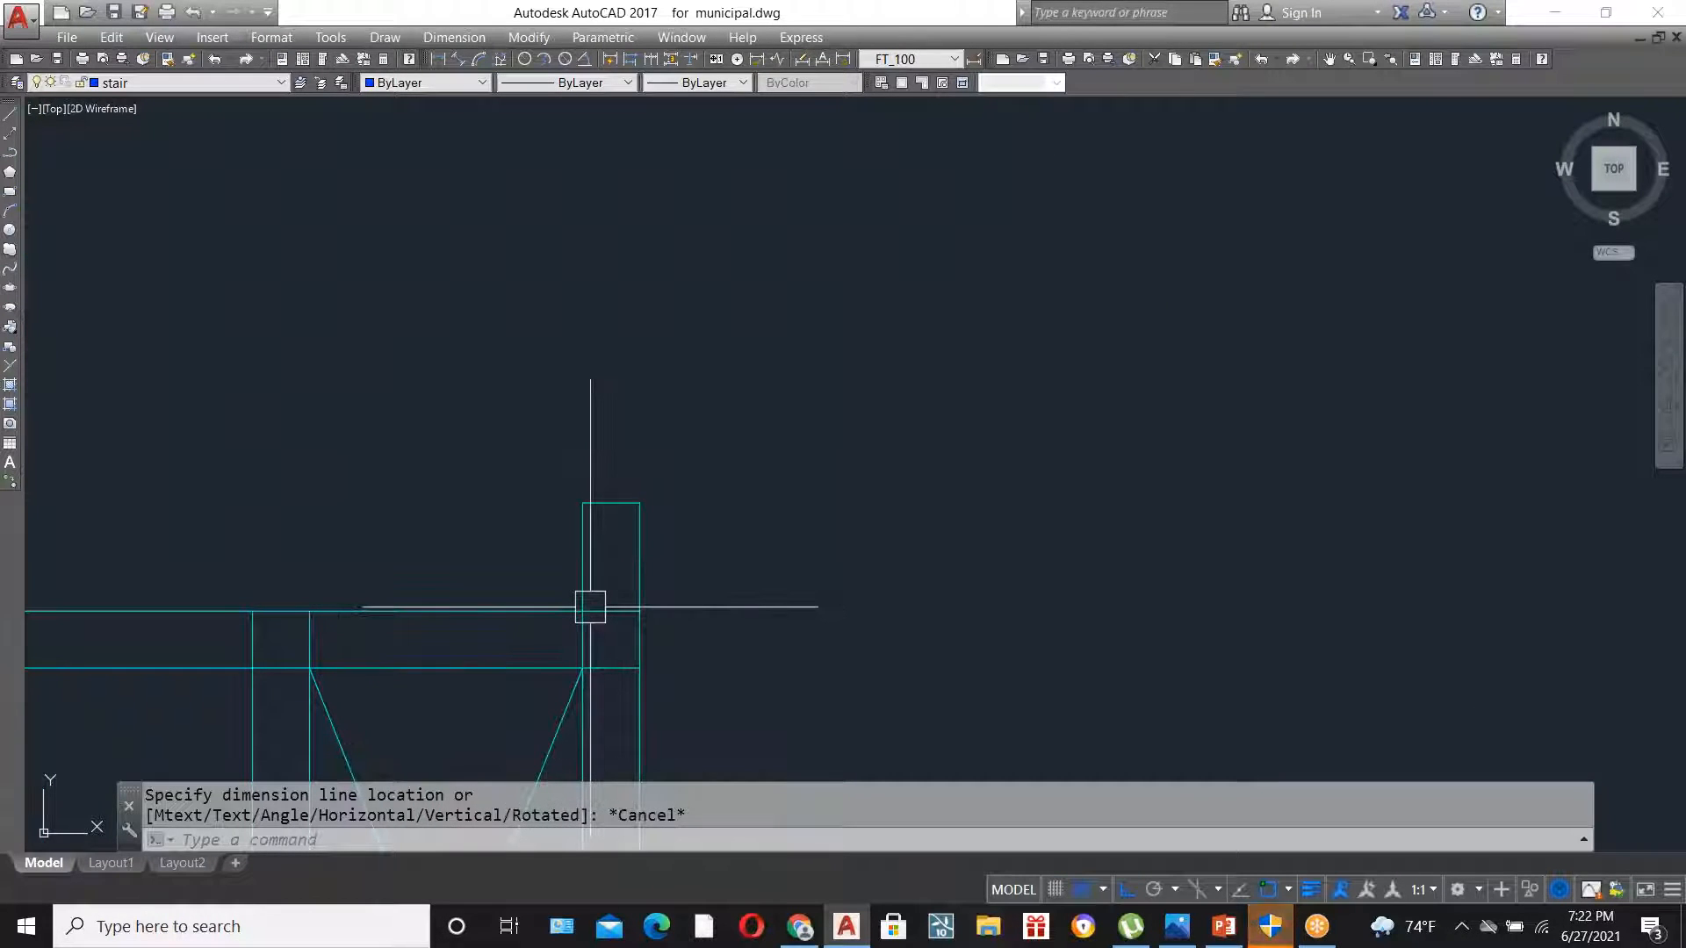
{"action": "type", "text": "dli"}
{"action": "key", "text": "Return"}
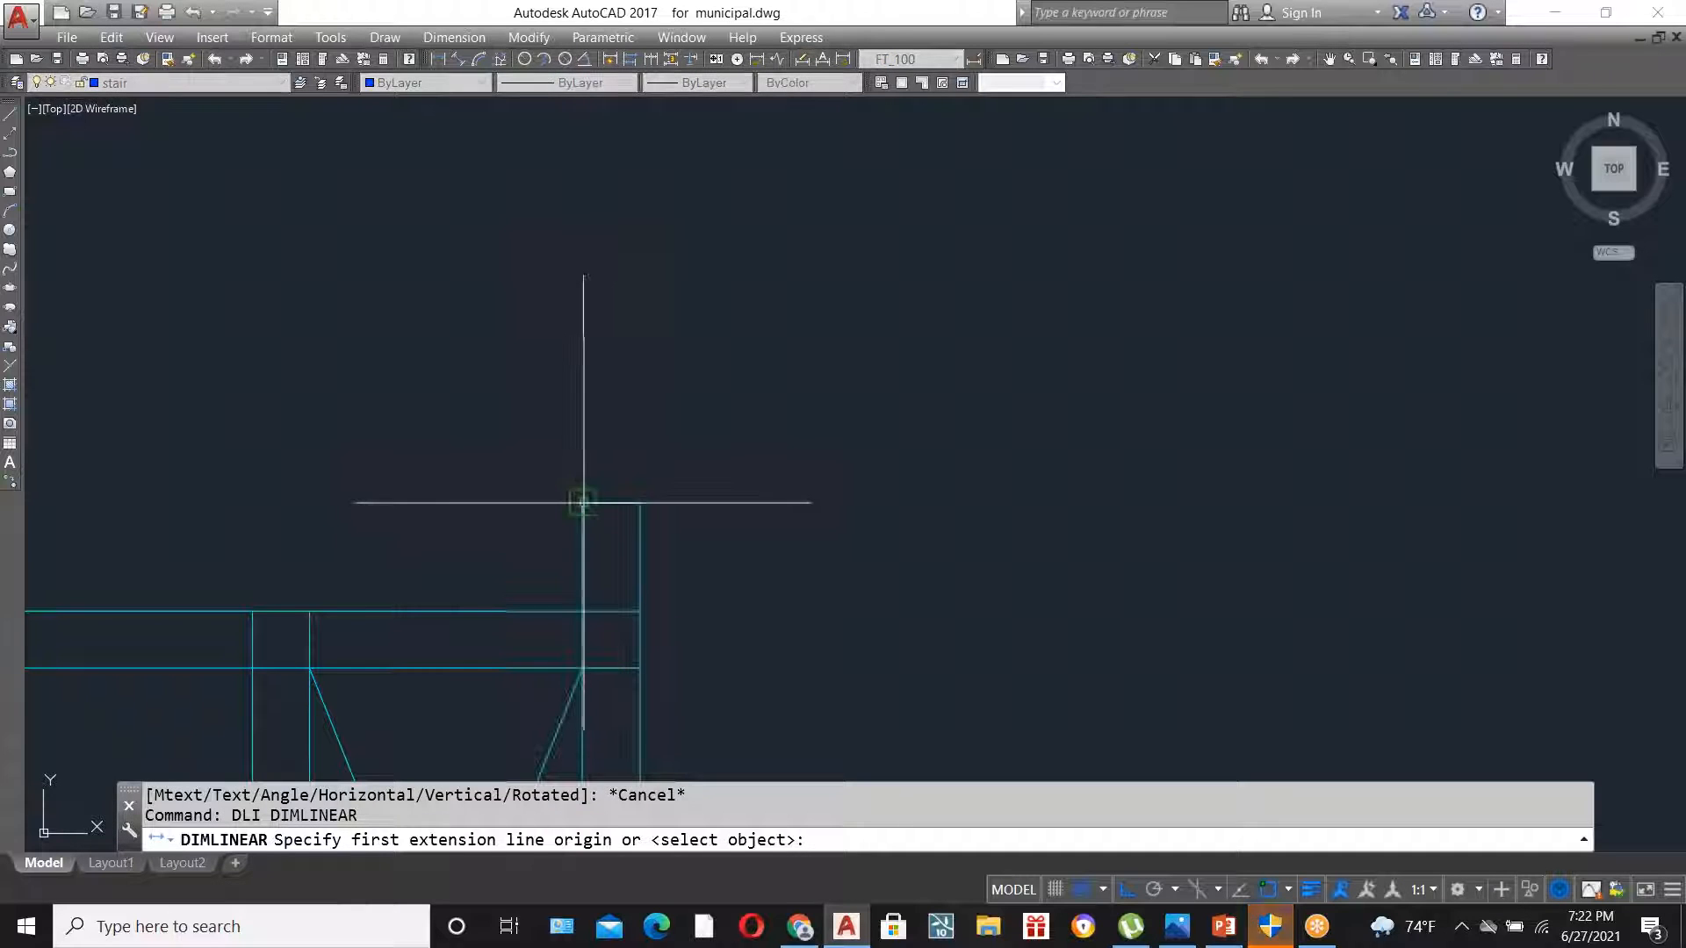
{"action": "left_click", "coordinate": [583, 610]}
{"action": "left_click", "coordinate": [583, 503]}
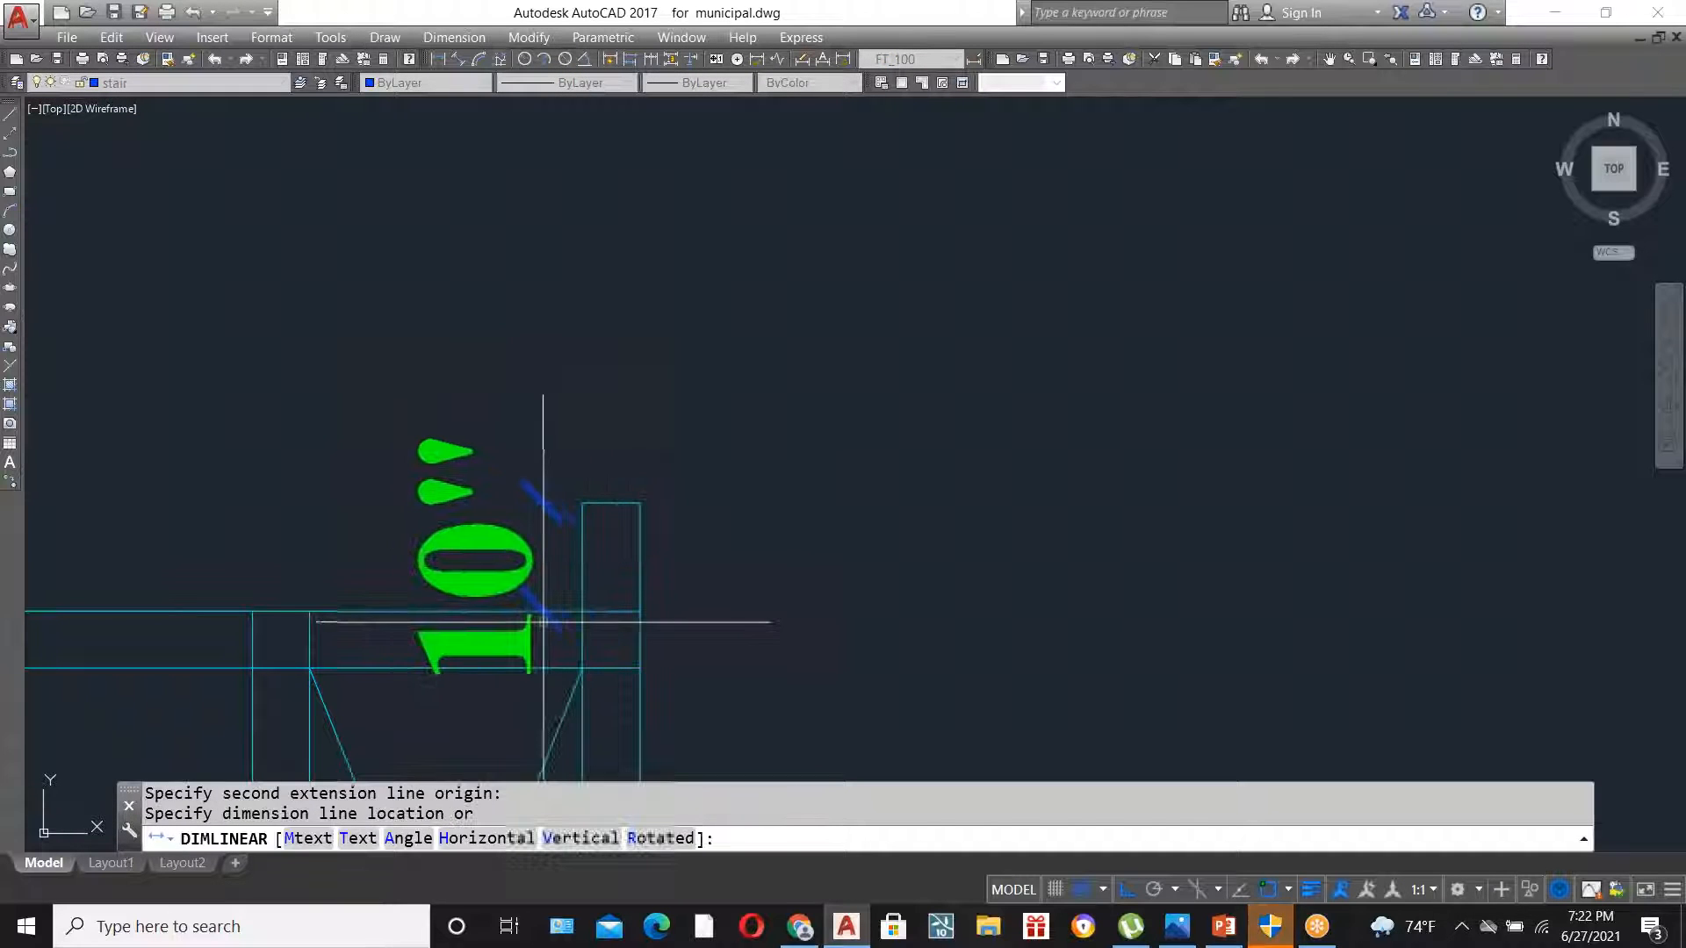
{"action": "scroll", "coordinate": [553, 621], "scroll_direction": "down", "scroll_amount": 2}
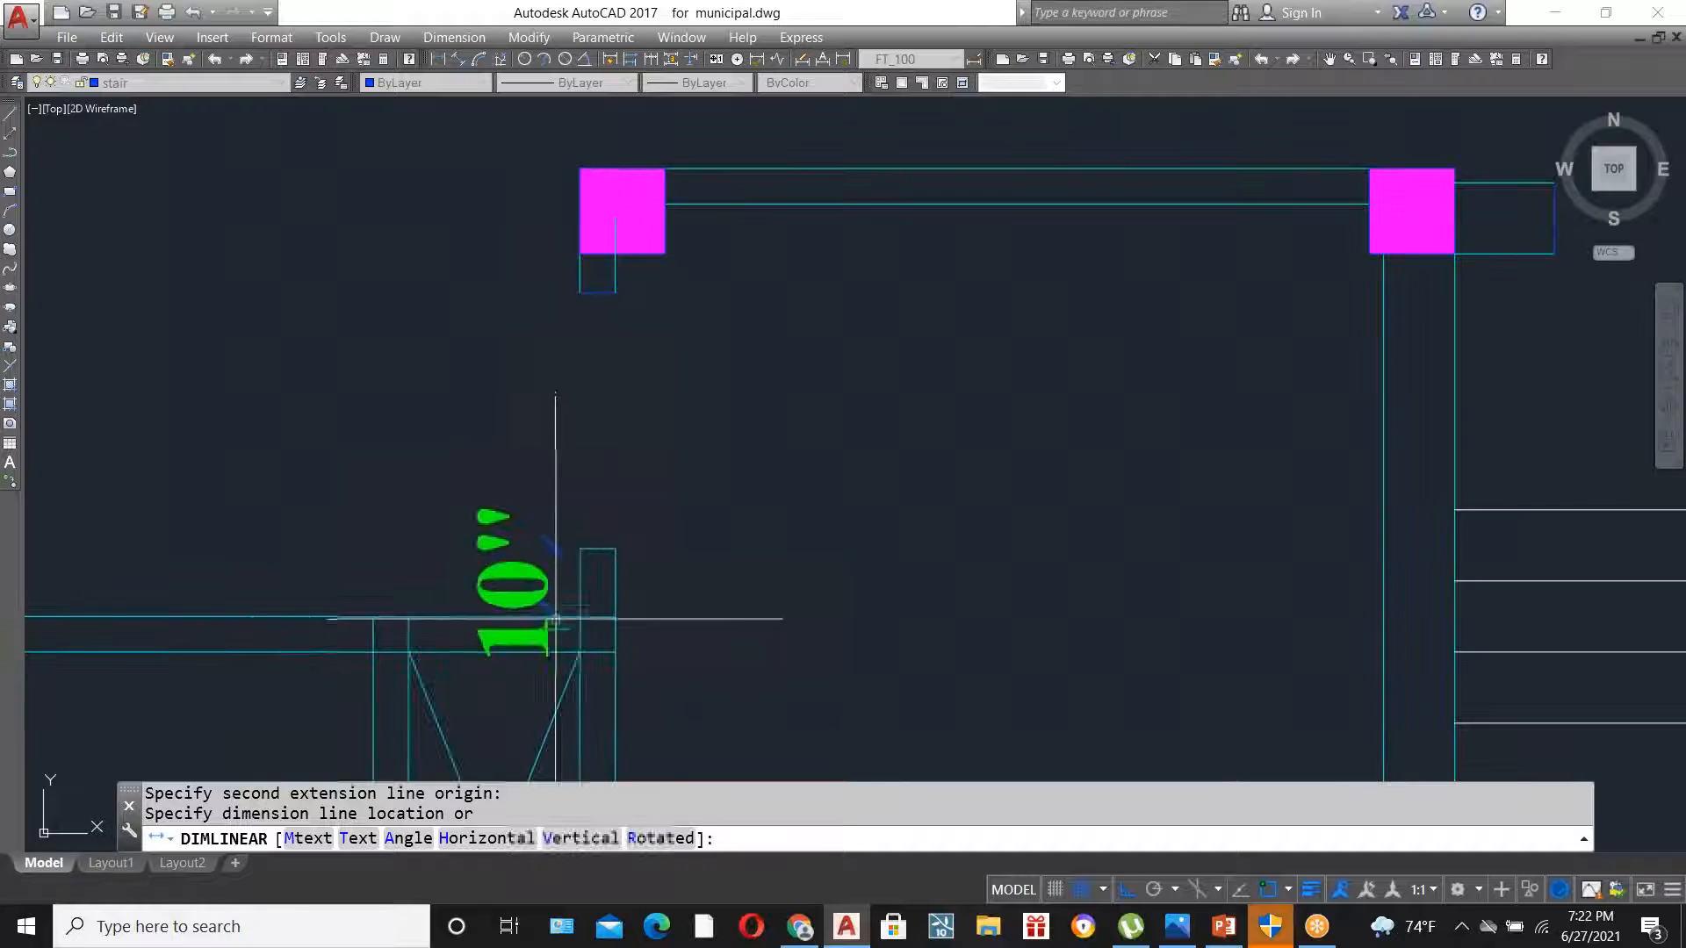
{"action": "scroll", "coordinate": [509, 602], "scroll_direction": "up", "scroll_amount": 2}
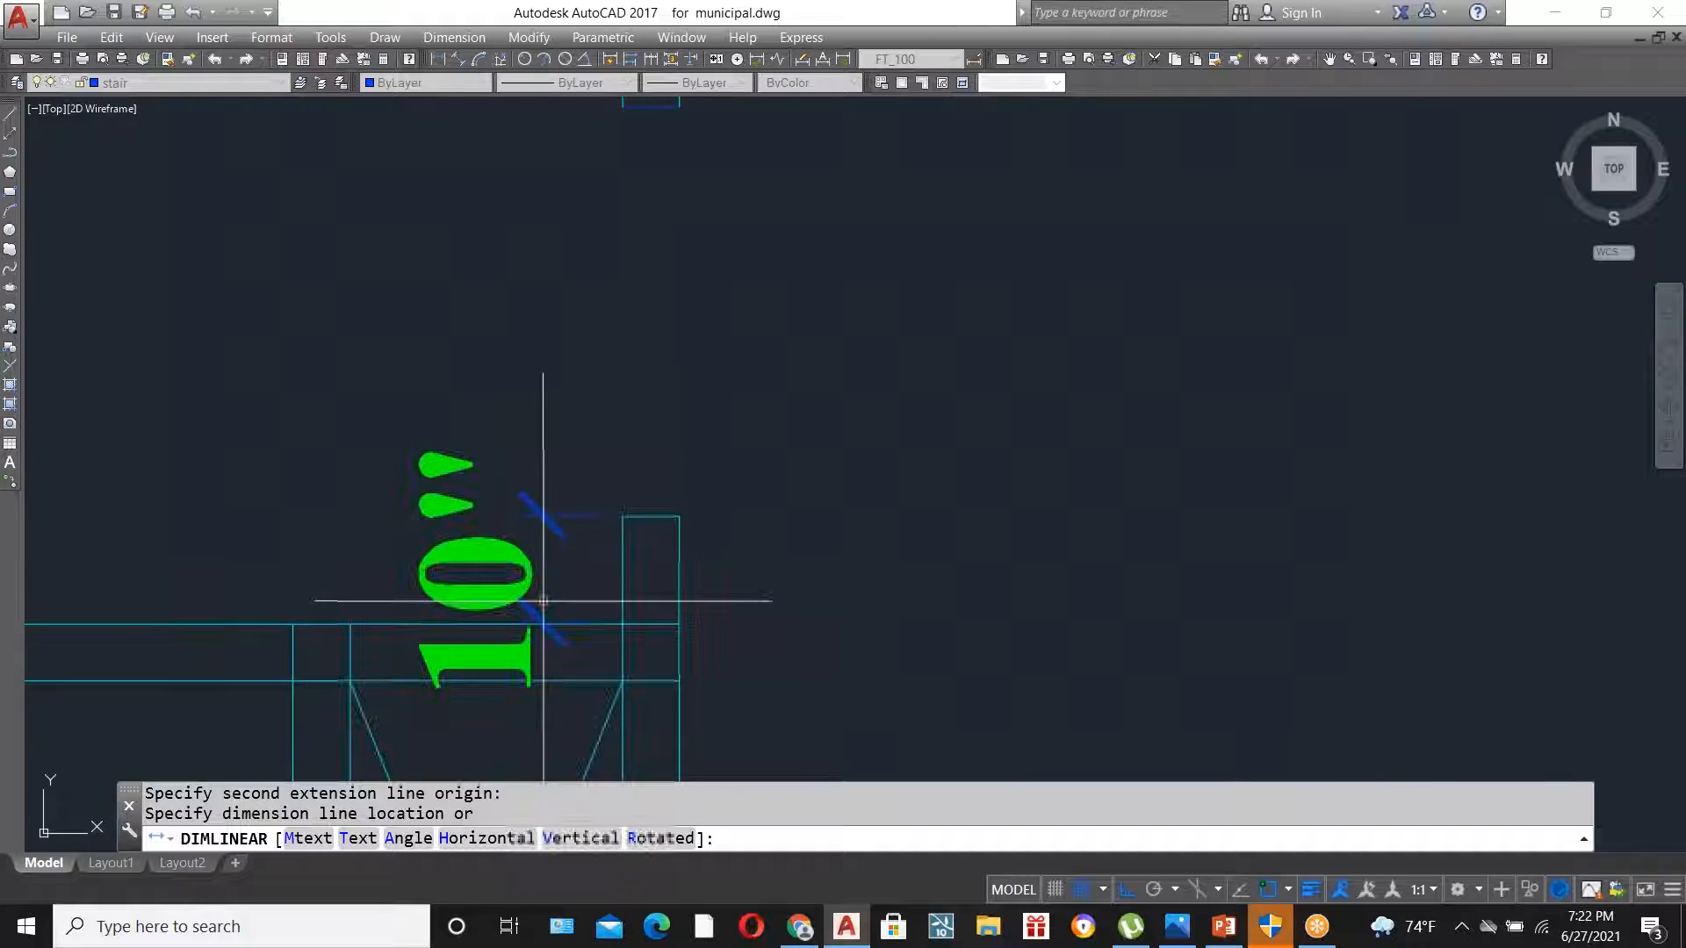
{"action": "scroll", "coordinate": [543, 602], "scroll_direction": "down", "scroll_amount": 1}
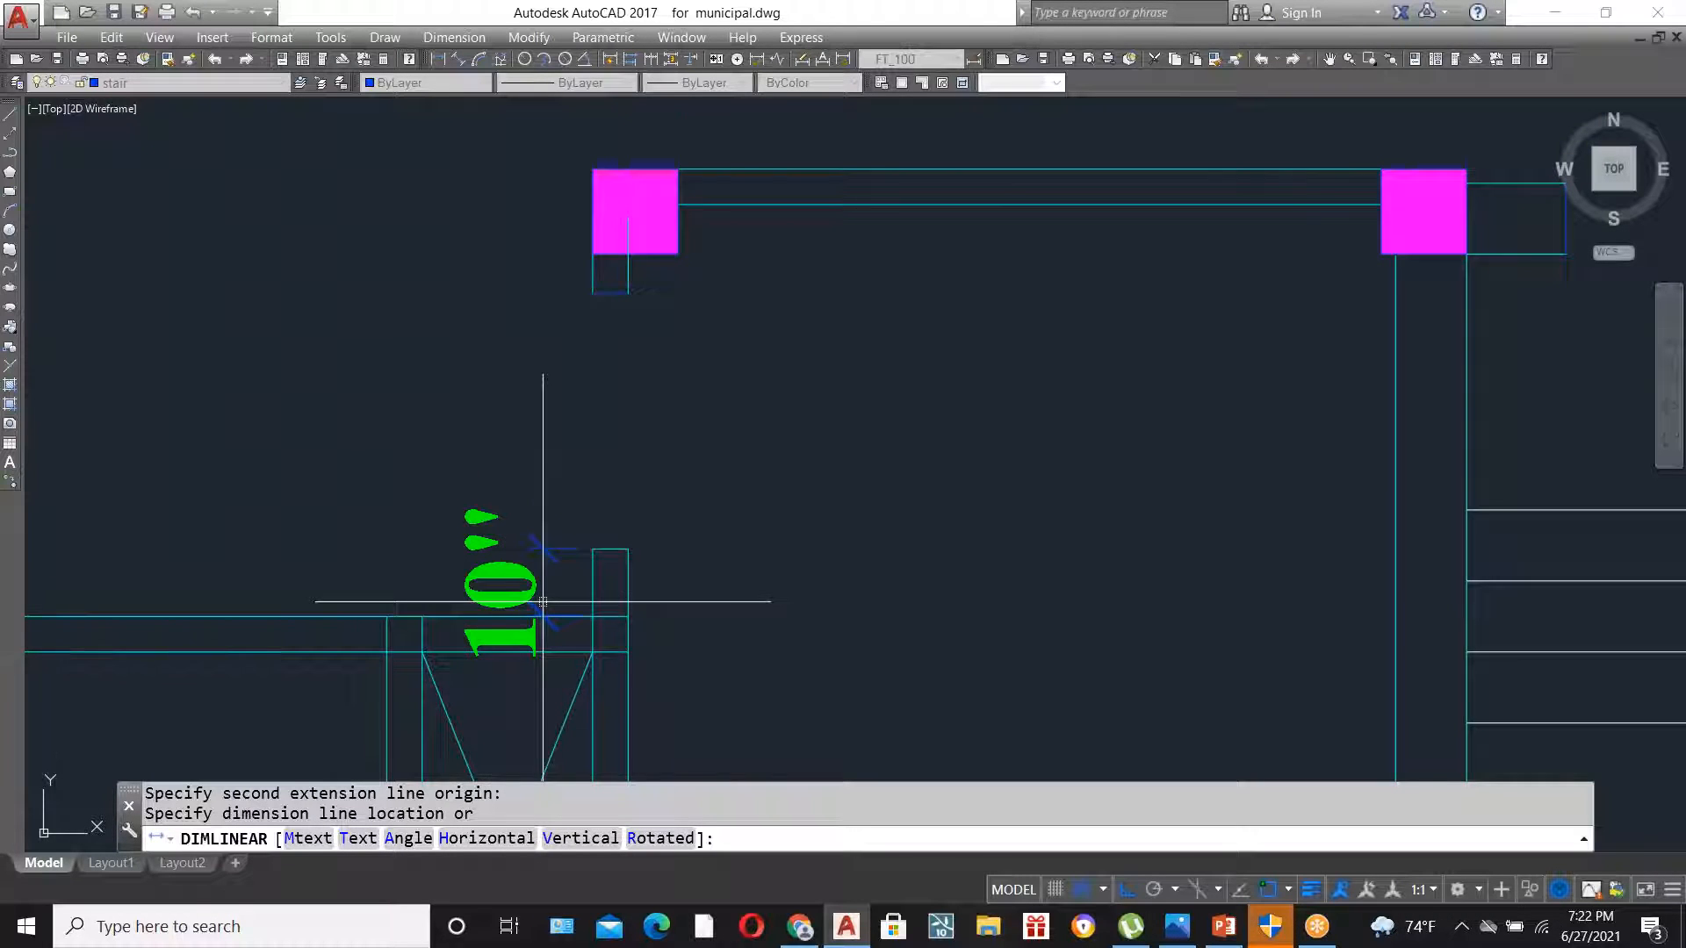
{"action": "scroll", "coordinate": [543, 602], "scroll_direction": "up", "scroll_amount": 2}
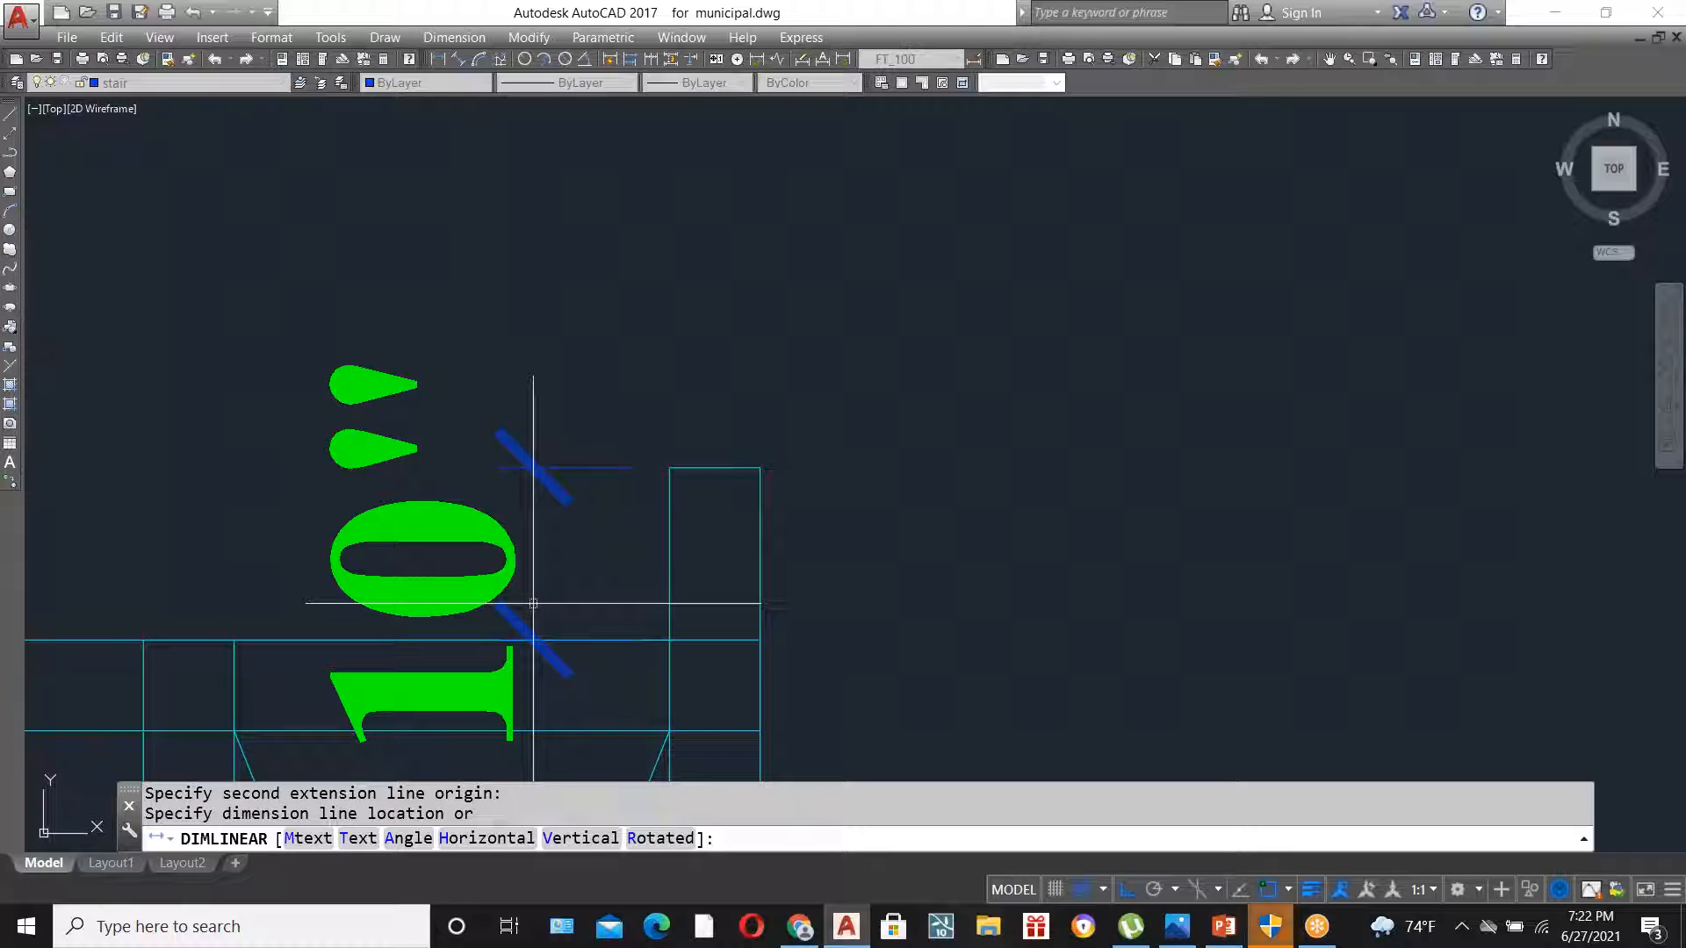
{"action": "key", "text": "Escape"}
{"action": "scroll", "coordinate": [557, 605], "scroll_direction": "down", "scroll_amount": 2}
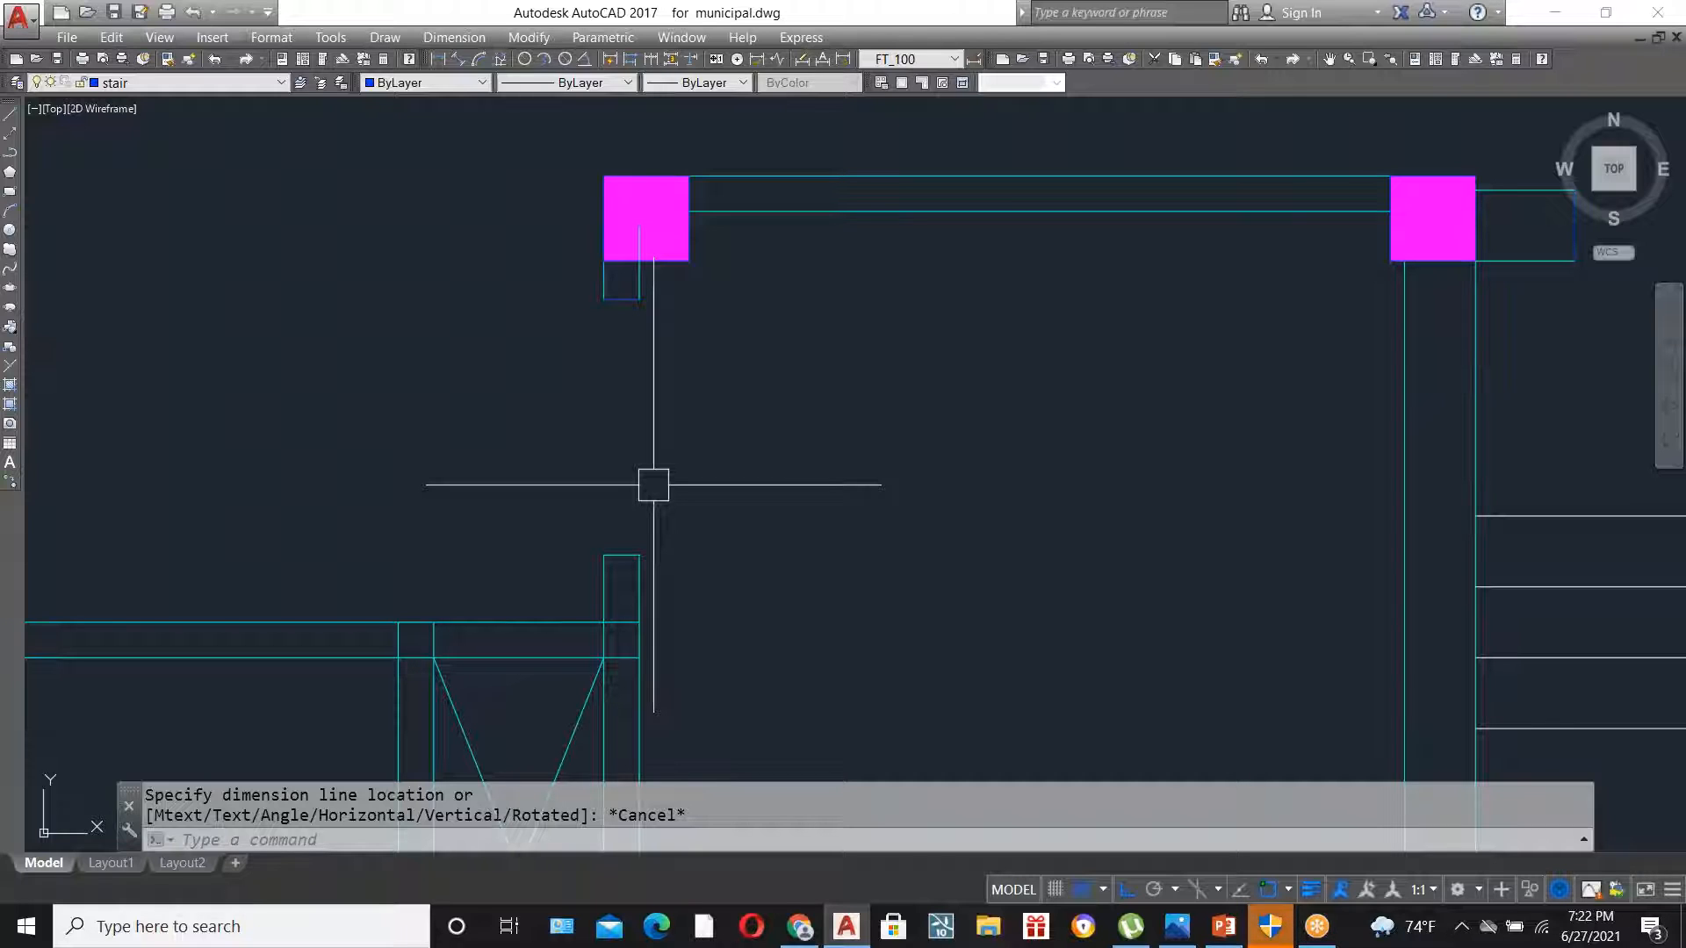
- Match the properties of the opening's upper jamb line to those of the cyan wall line beside it
{"action": "type", "text": "ma"}
{"action": "key", "text": "Return"}
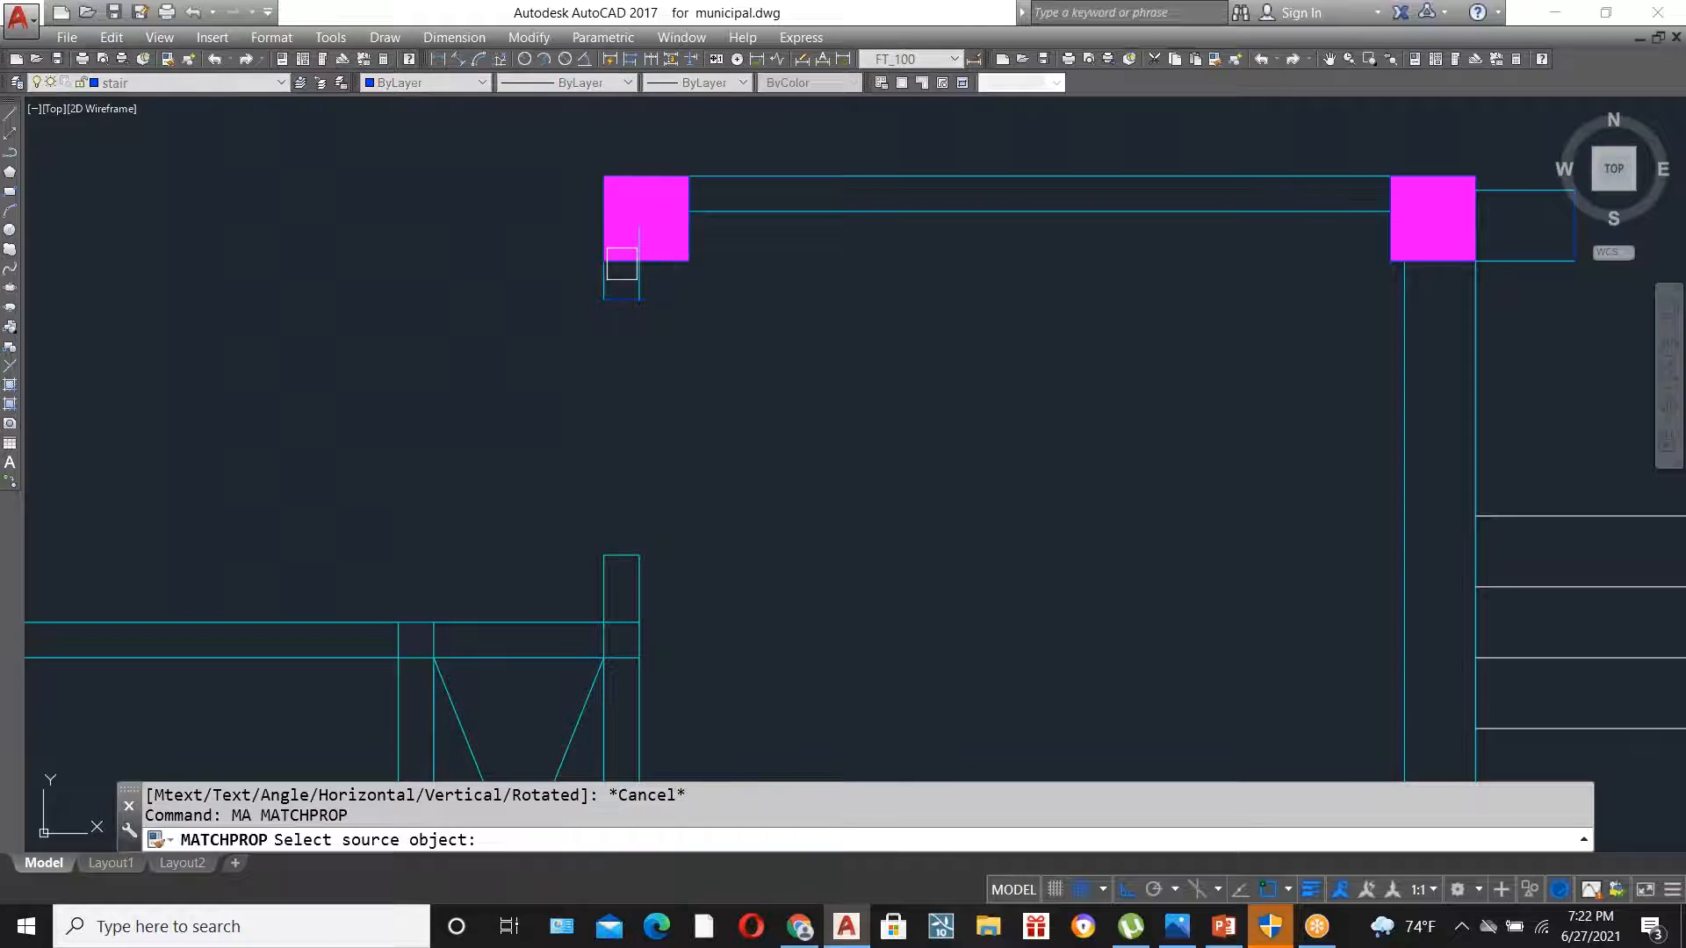
{"action": "left_click", "coordinate": [623, 263]}
{"action": "scroll", "coordinate": [632, 272], "scroll_direction": "up", "scroll_amount": 4}
{"action": "left_click", "coordinate": [694, 400]}
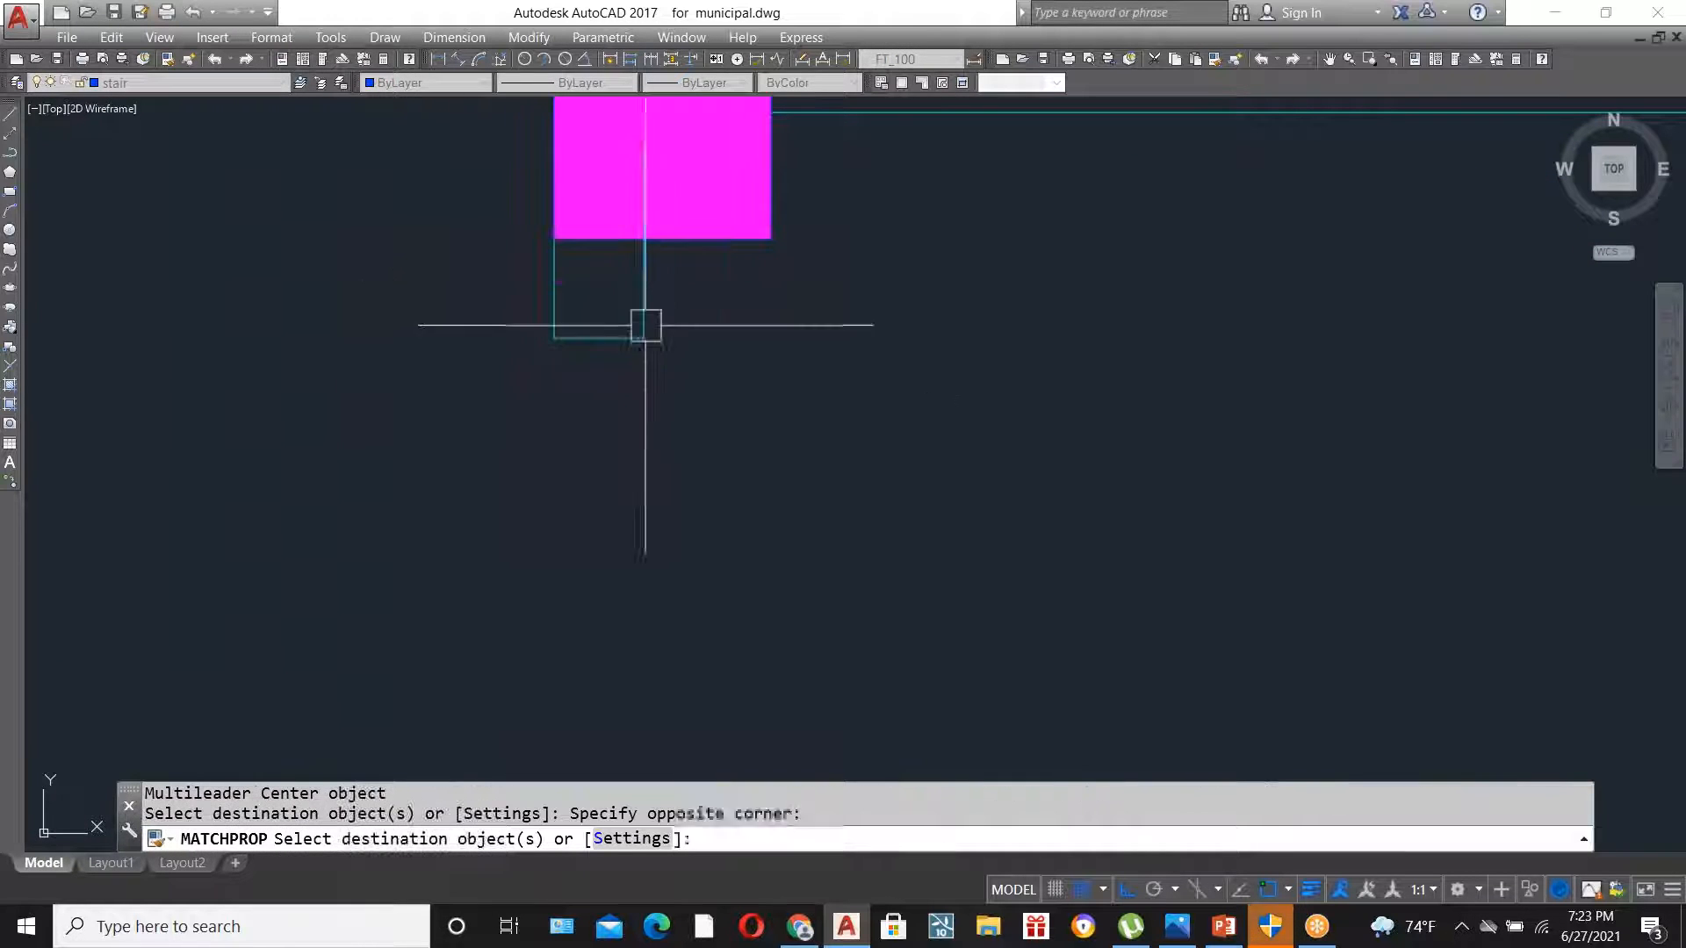
{"action": "key", "text": "Escape"}
- Shorten the wall stub's inner vertical line so its upper end meets the column's lower edge
{"action": "left_click", "coordinate": [644, 281]}
{"action": "left_click", "coordinate": [644, 147]}
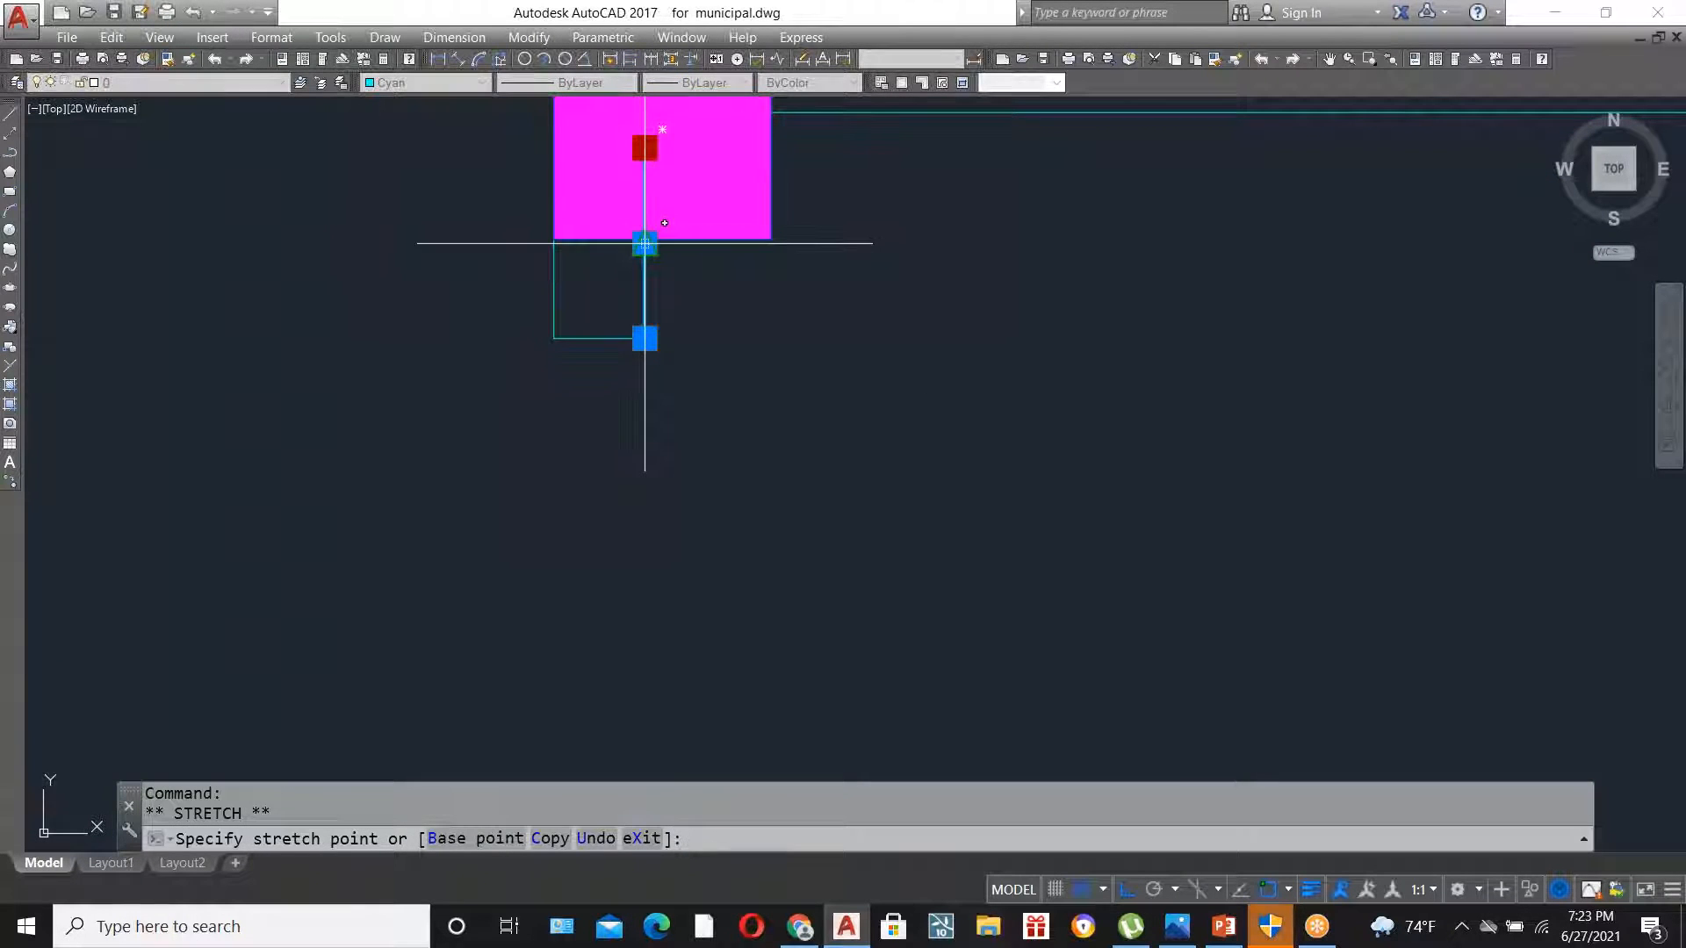
{"action": "scroll", "coordinate": [645, 244], "scroll_direction": "up", "scroll_amount": 5}
{"action": "left_click", "coordinate": [645, 240]}
{"action": "key", "text": "Escape"}
{"action": "scroll", "coordinate": [625, 312], "scroll_direction": "down", "scroll_amount": 10}
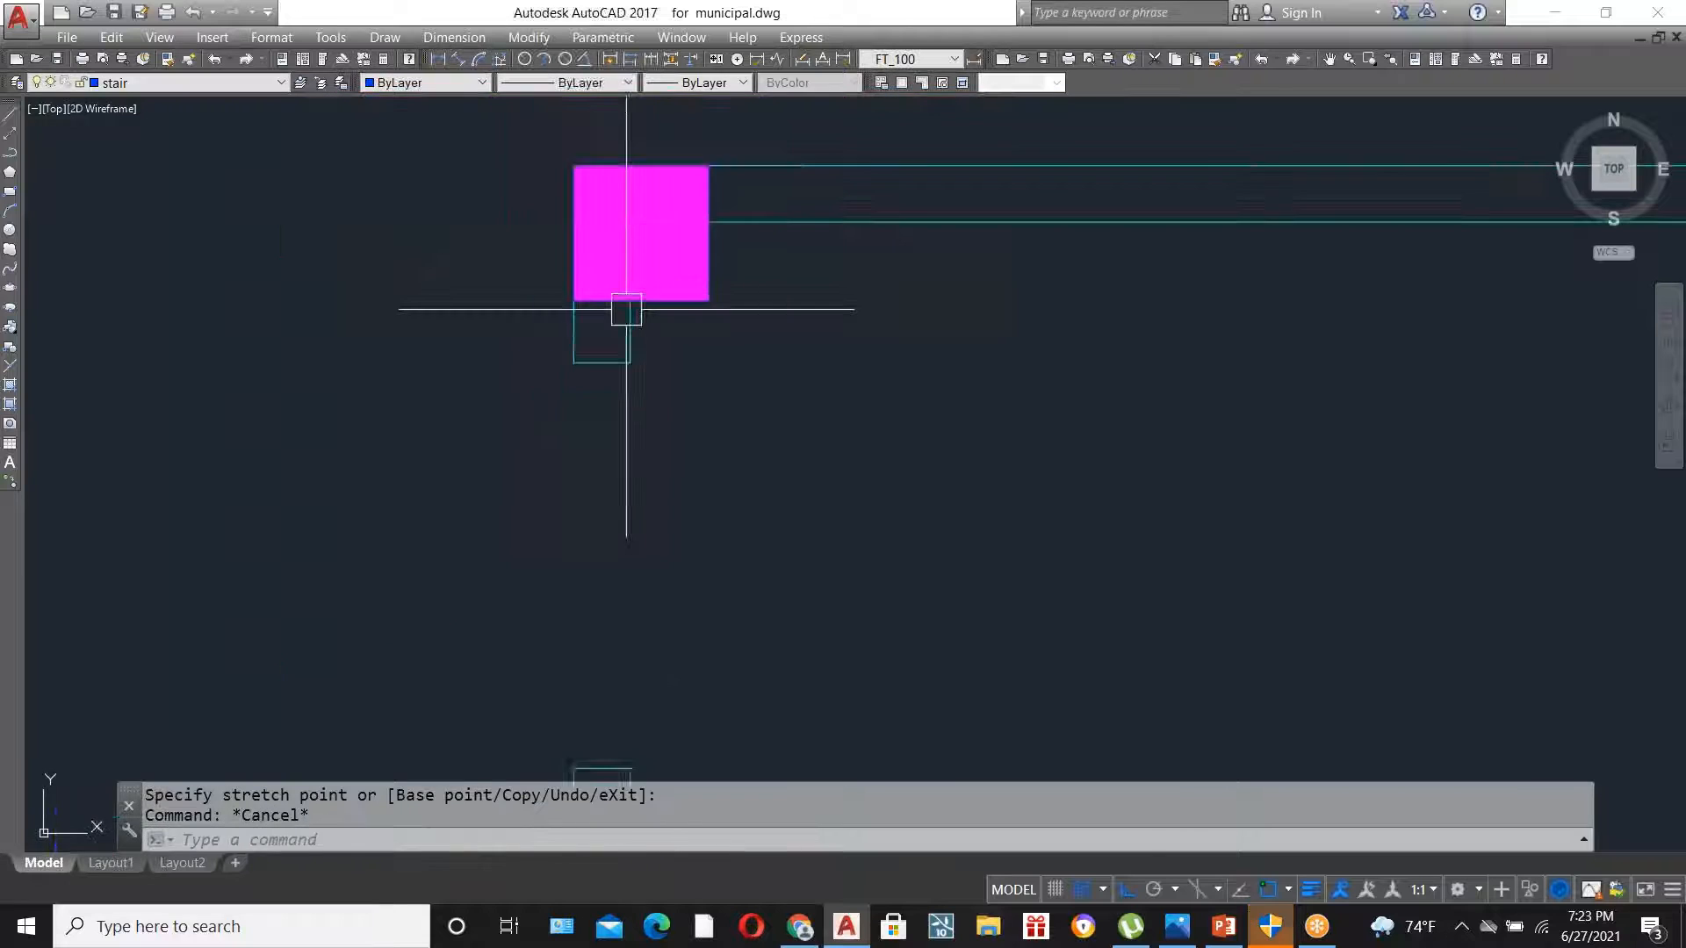
- Examine the entrance opening's jamb lines between the two columns above the outer steps
{"action": "scroll", "coordinate": [726, 384], "scroll_direction": "down", "scroll_amount": 2}
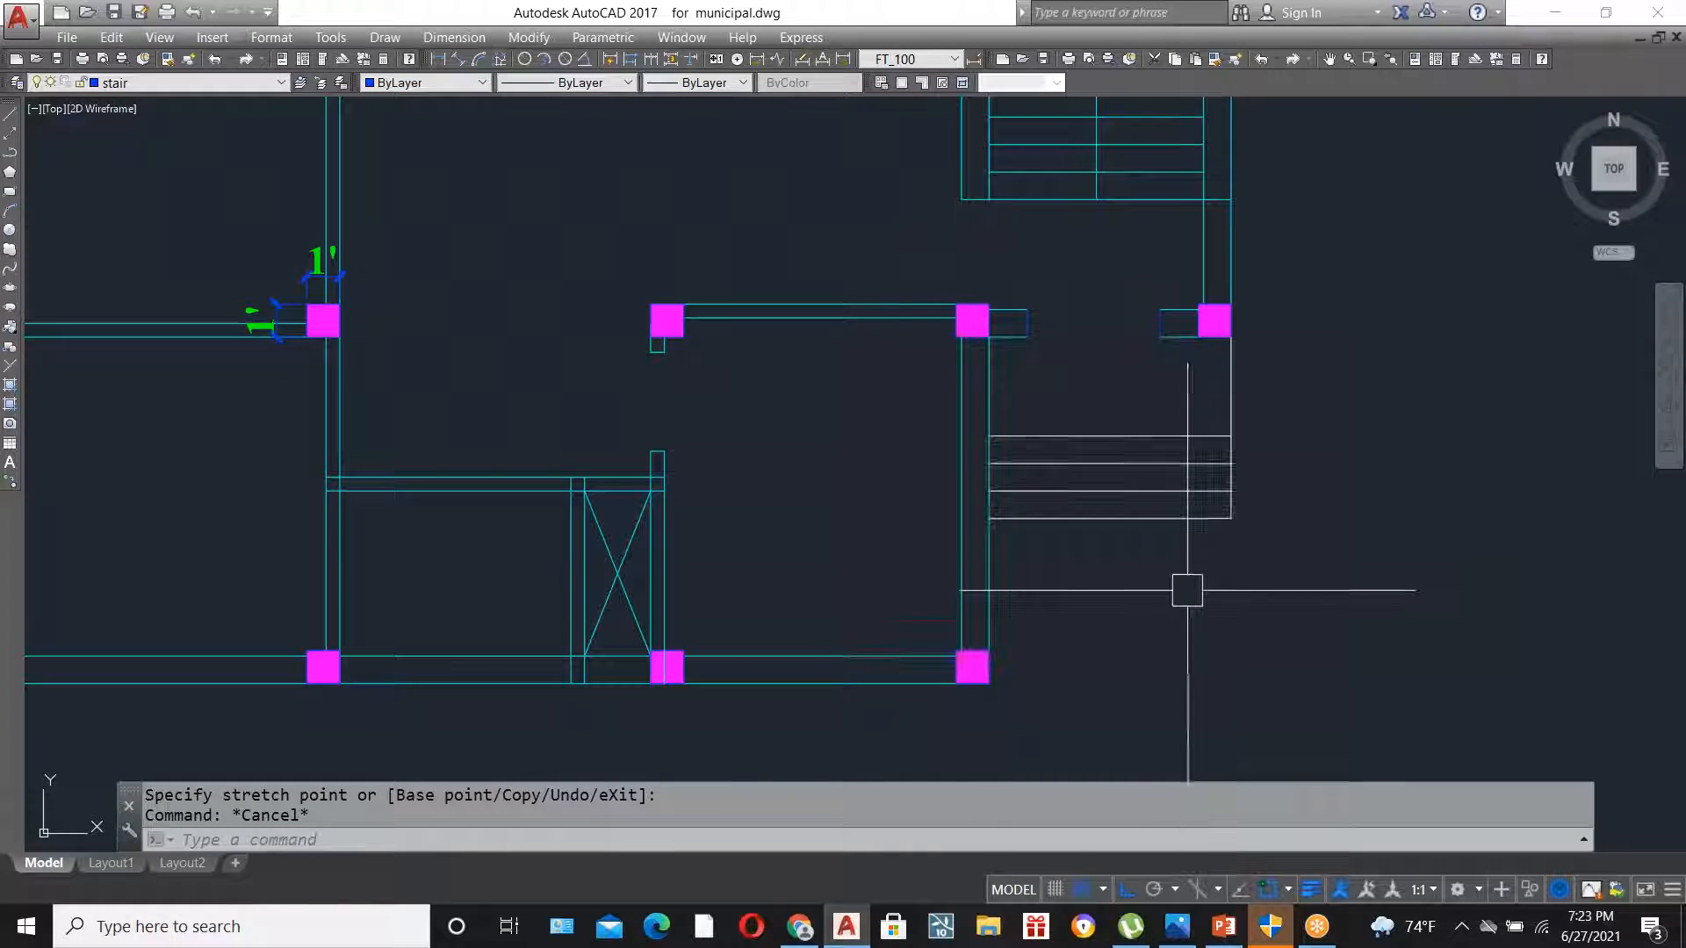
{"action": "scroll", "coordinate": [869, 595], "scroll_direction": "down", "scroll_amount": 2}
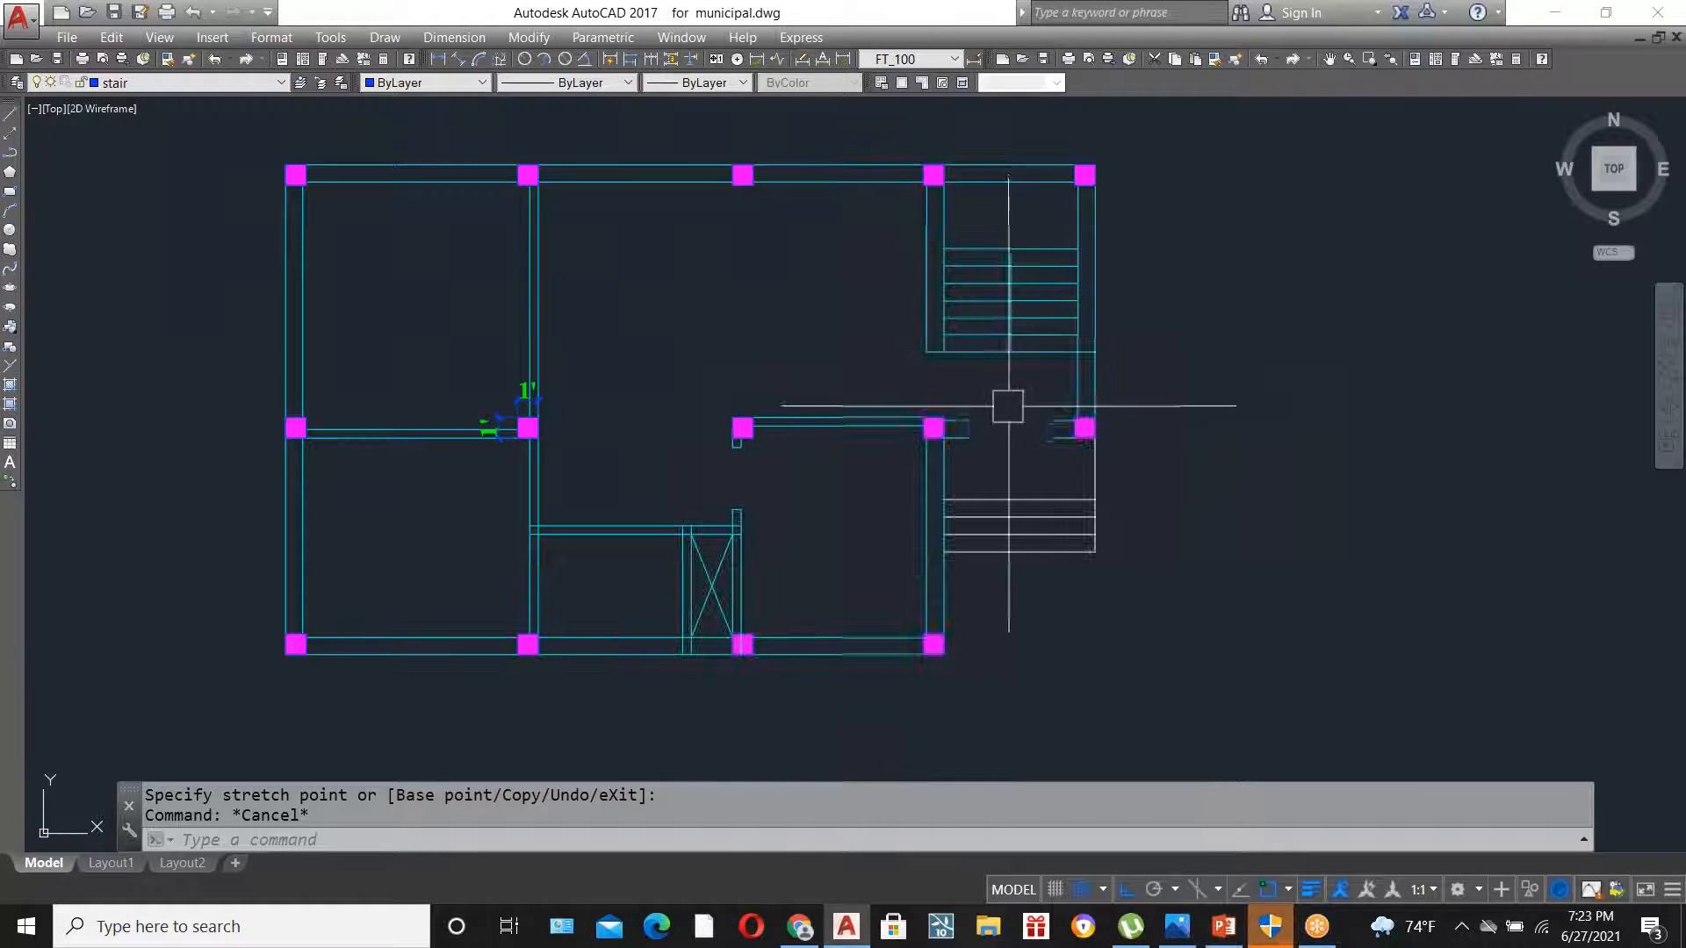
{"action": "scroll", "coordinate": [1005, 403], "scroll_direction": "up", "scroll_amount": 2}
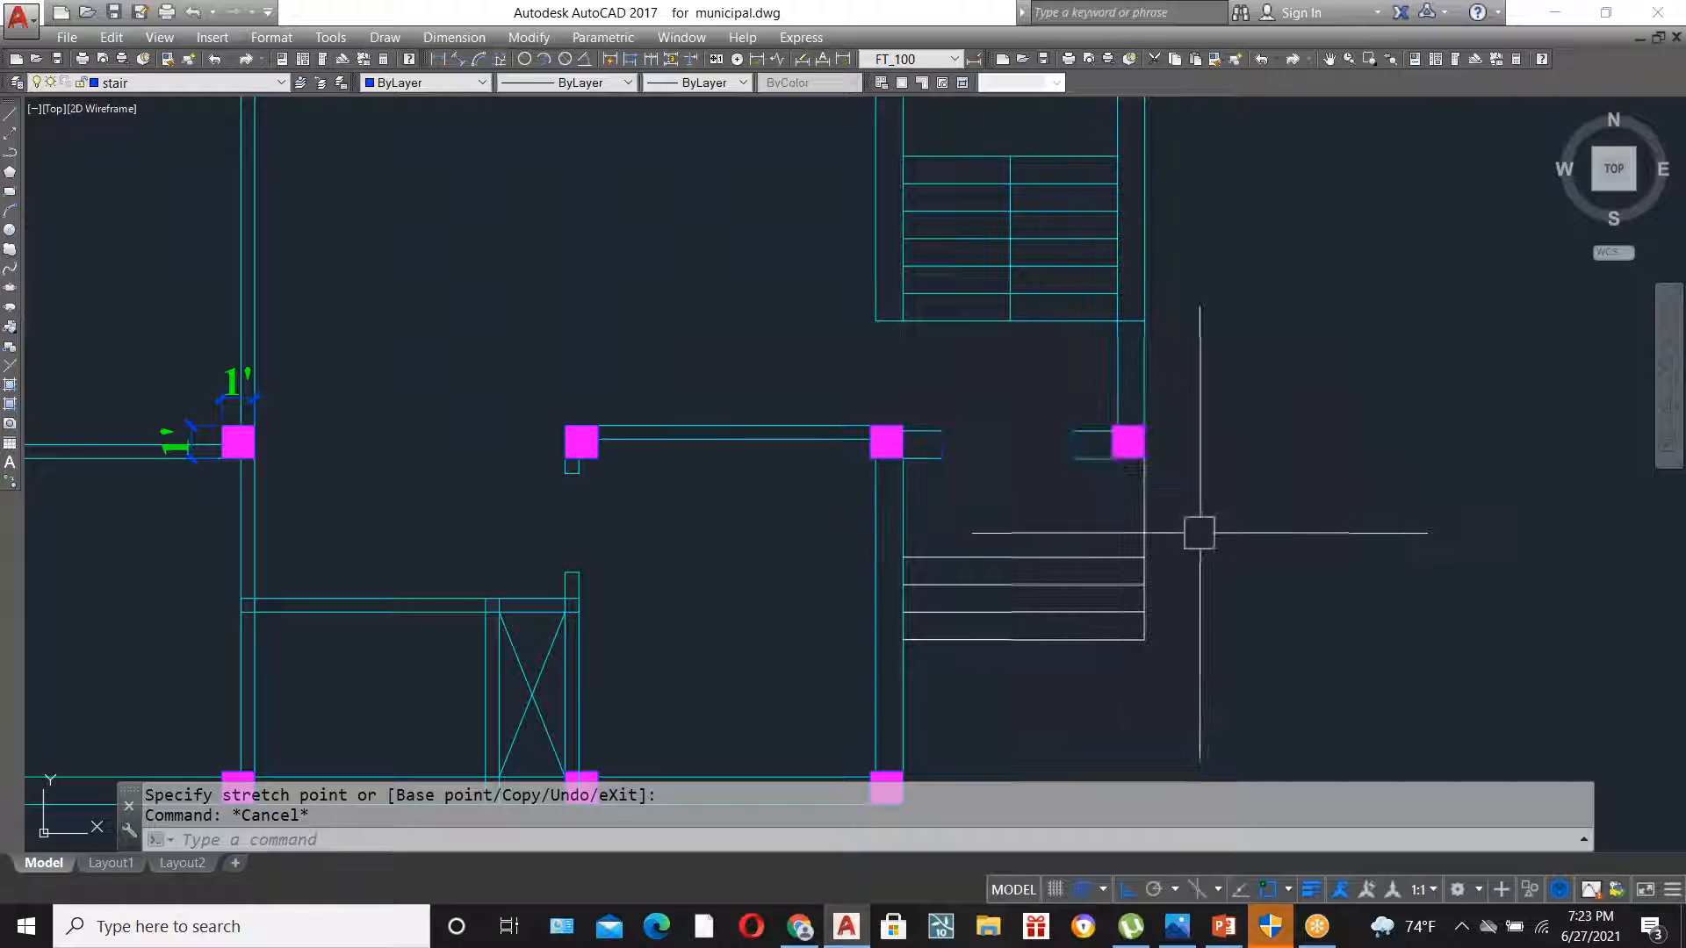
{"action": "scroll", "coordinate": [1113, 454], "scroll_direction": "up", "scroll_amount": 5}
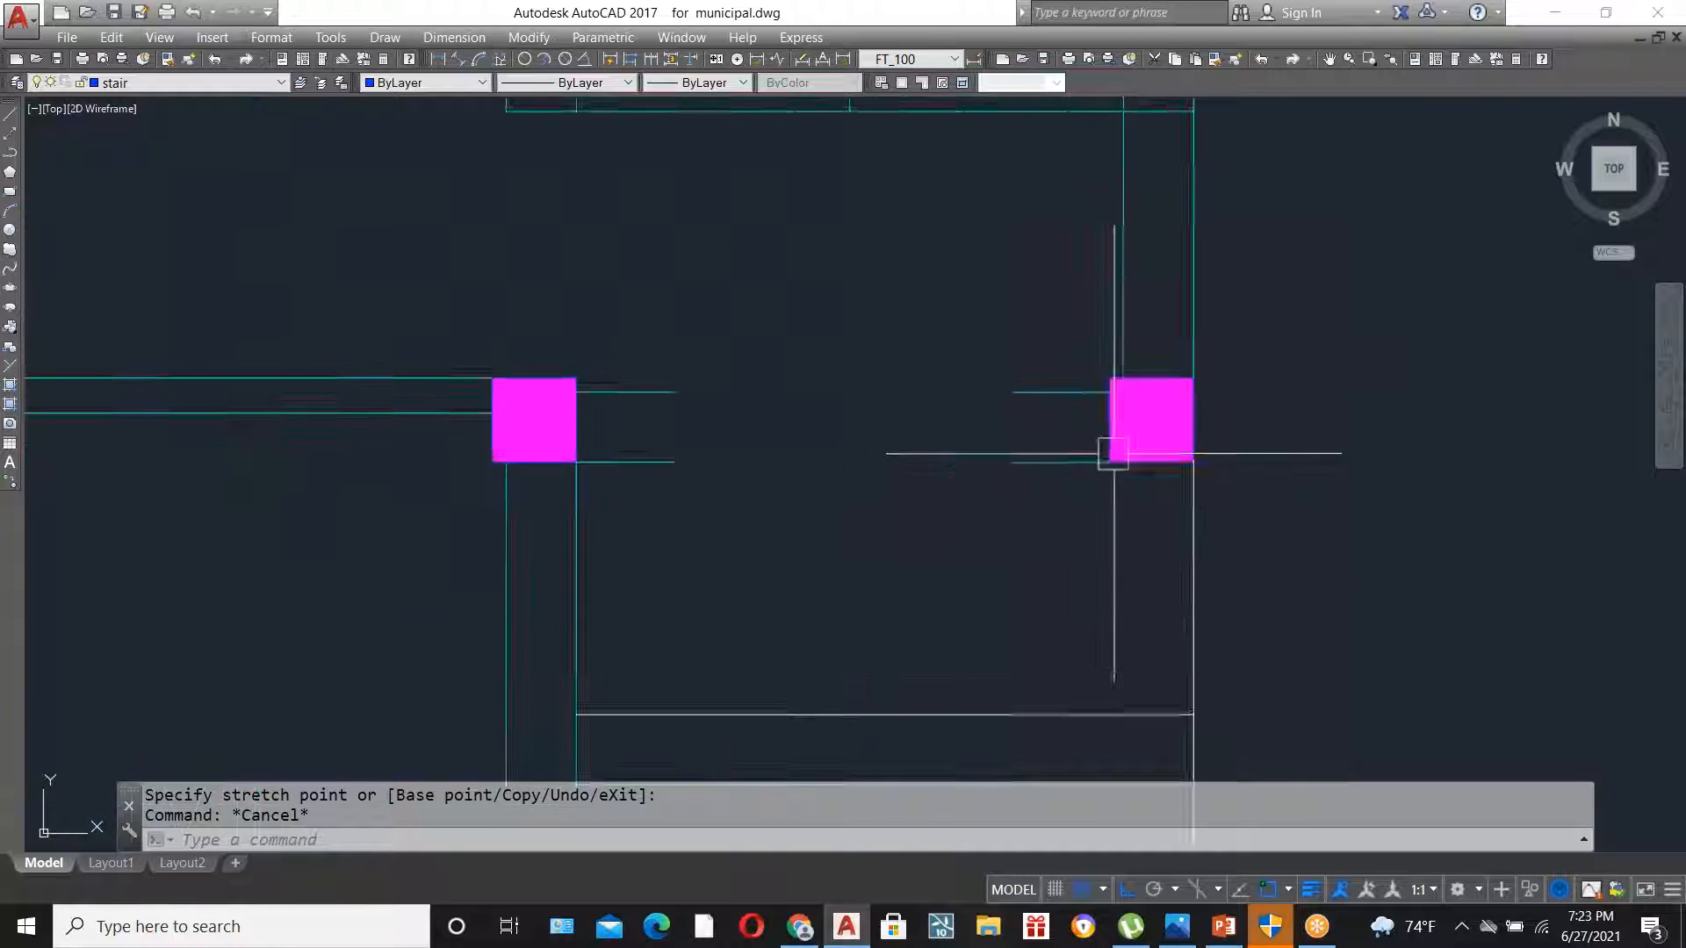
{"action": "scroll", "coordinate": [974, 500], "scroll_direction": "down", "scroll_amount": 2}
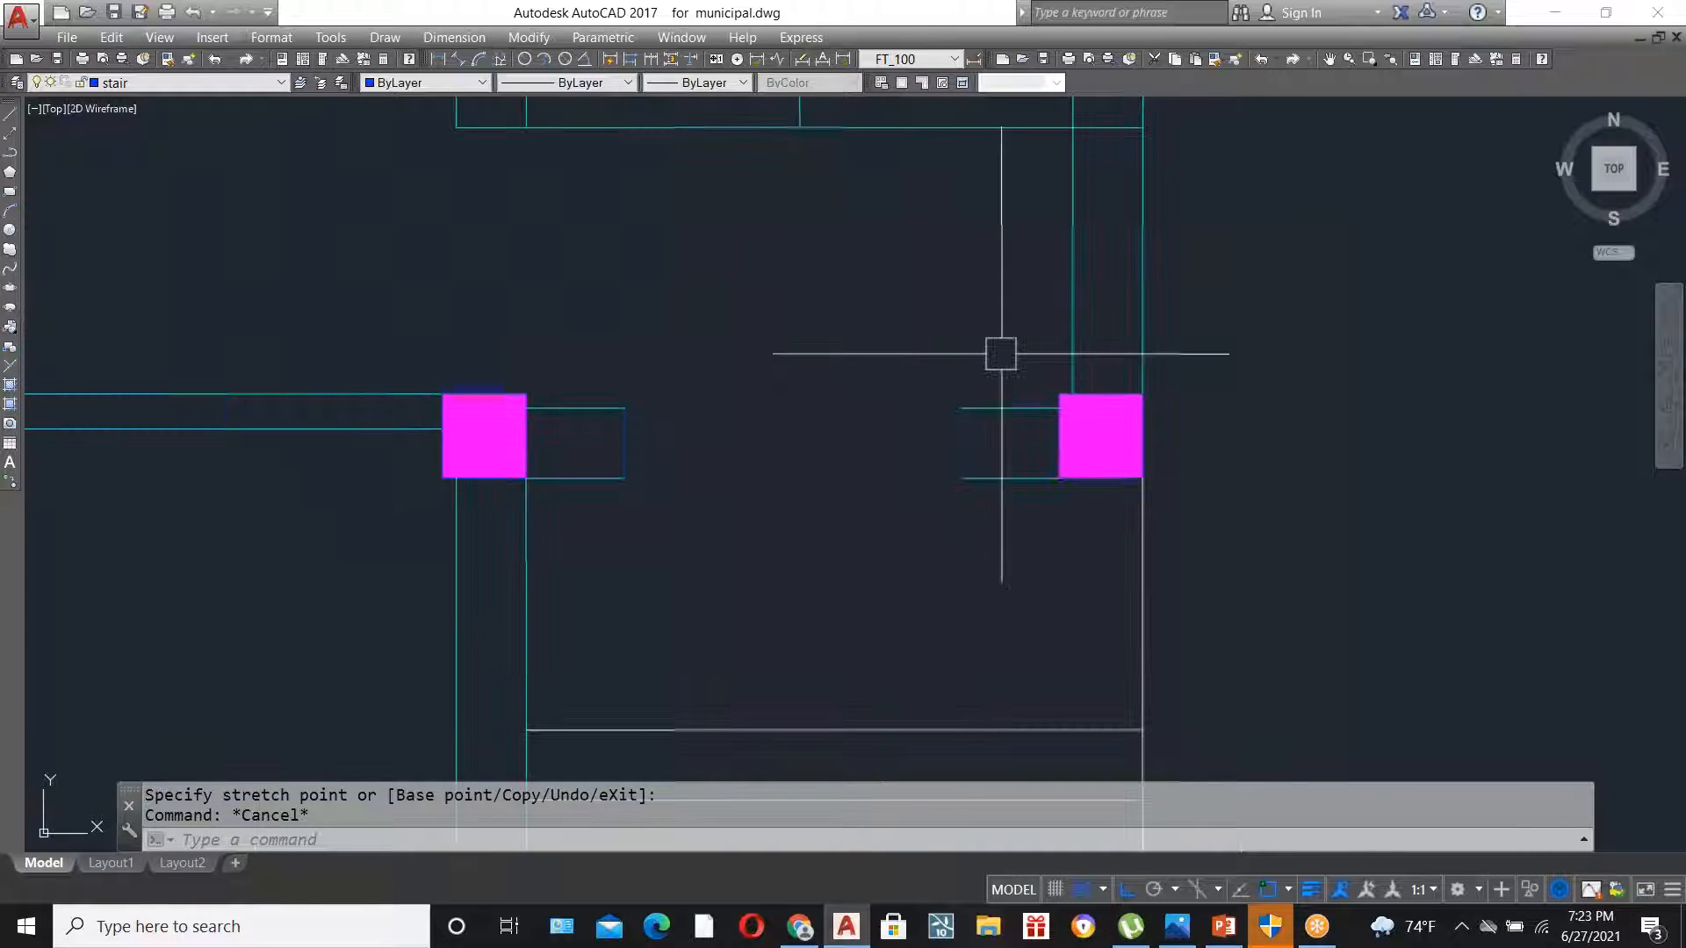
- Match the properties of the two jamb end lines at the entrance opening to the adjoining wall line
{"action": "scroll", "coordinate": [992, 369], "scroll_direction": "down", "scroll_amount": 2}
{"action": "scroll", "coordinate": [738, 430], "scroll_direction": "up", "scroll_amount": 4}
{"action": "scroll", "coordinate": [620, 422], "scroll_direction": "down", "scroll_amount": 2}
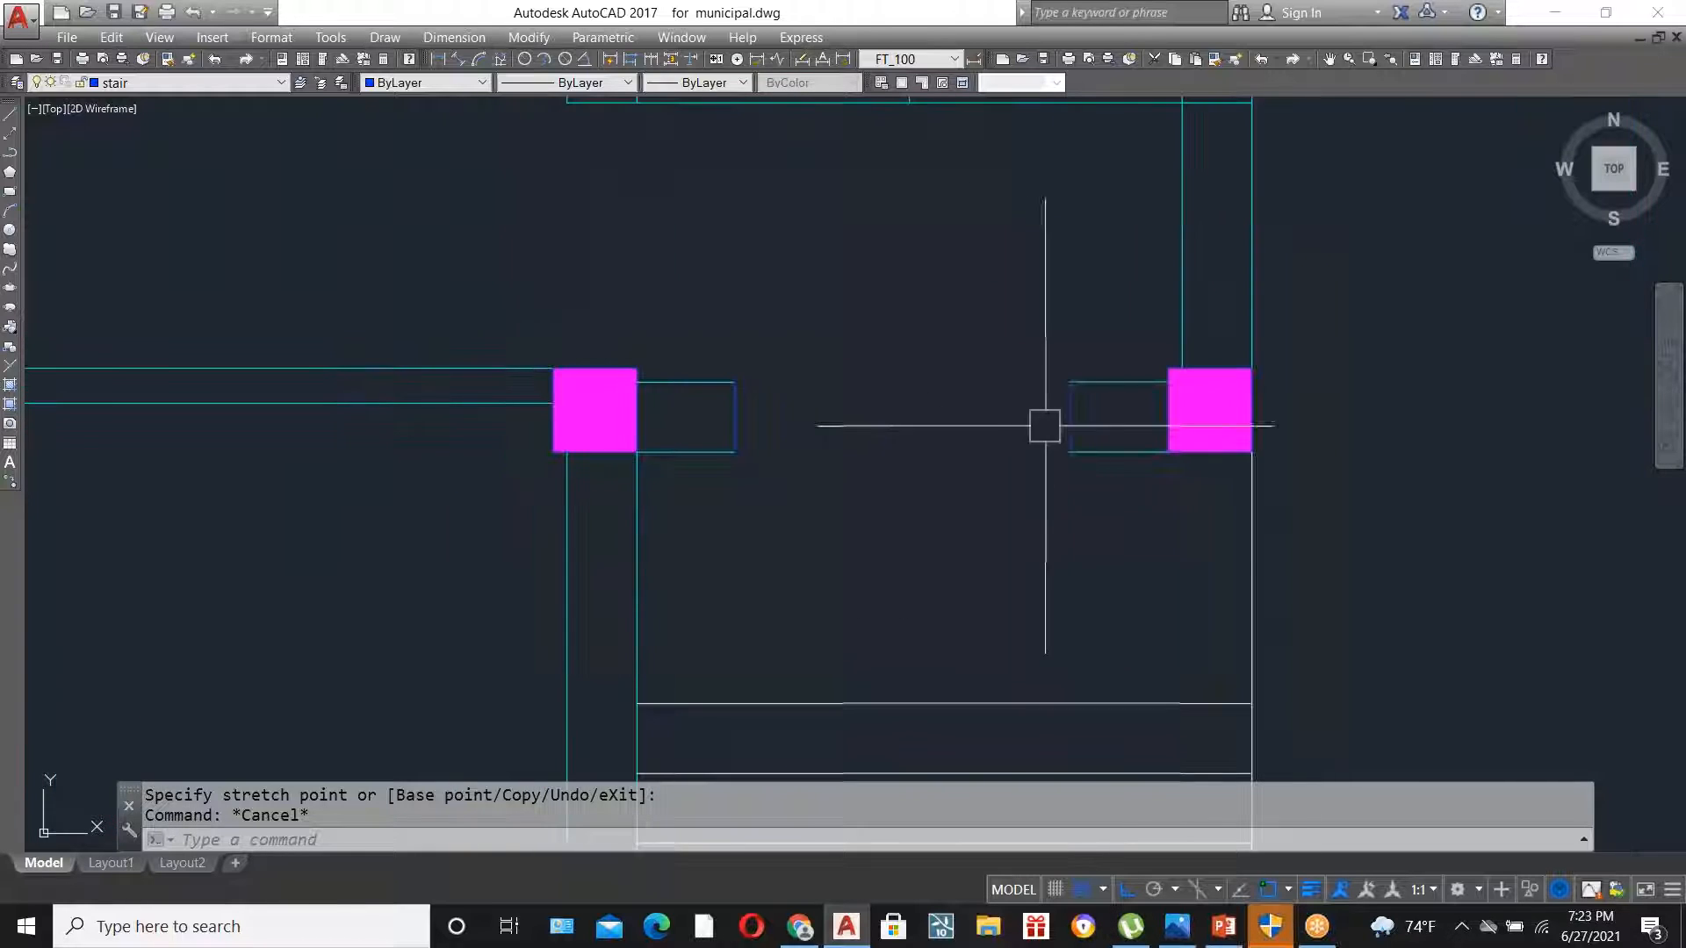
{"action": "scroll", "coordinate": [1109, 367], "scroll_direction": "up", "scroll_amount": 2}
{"action": "type", "text": "m"}
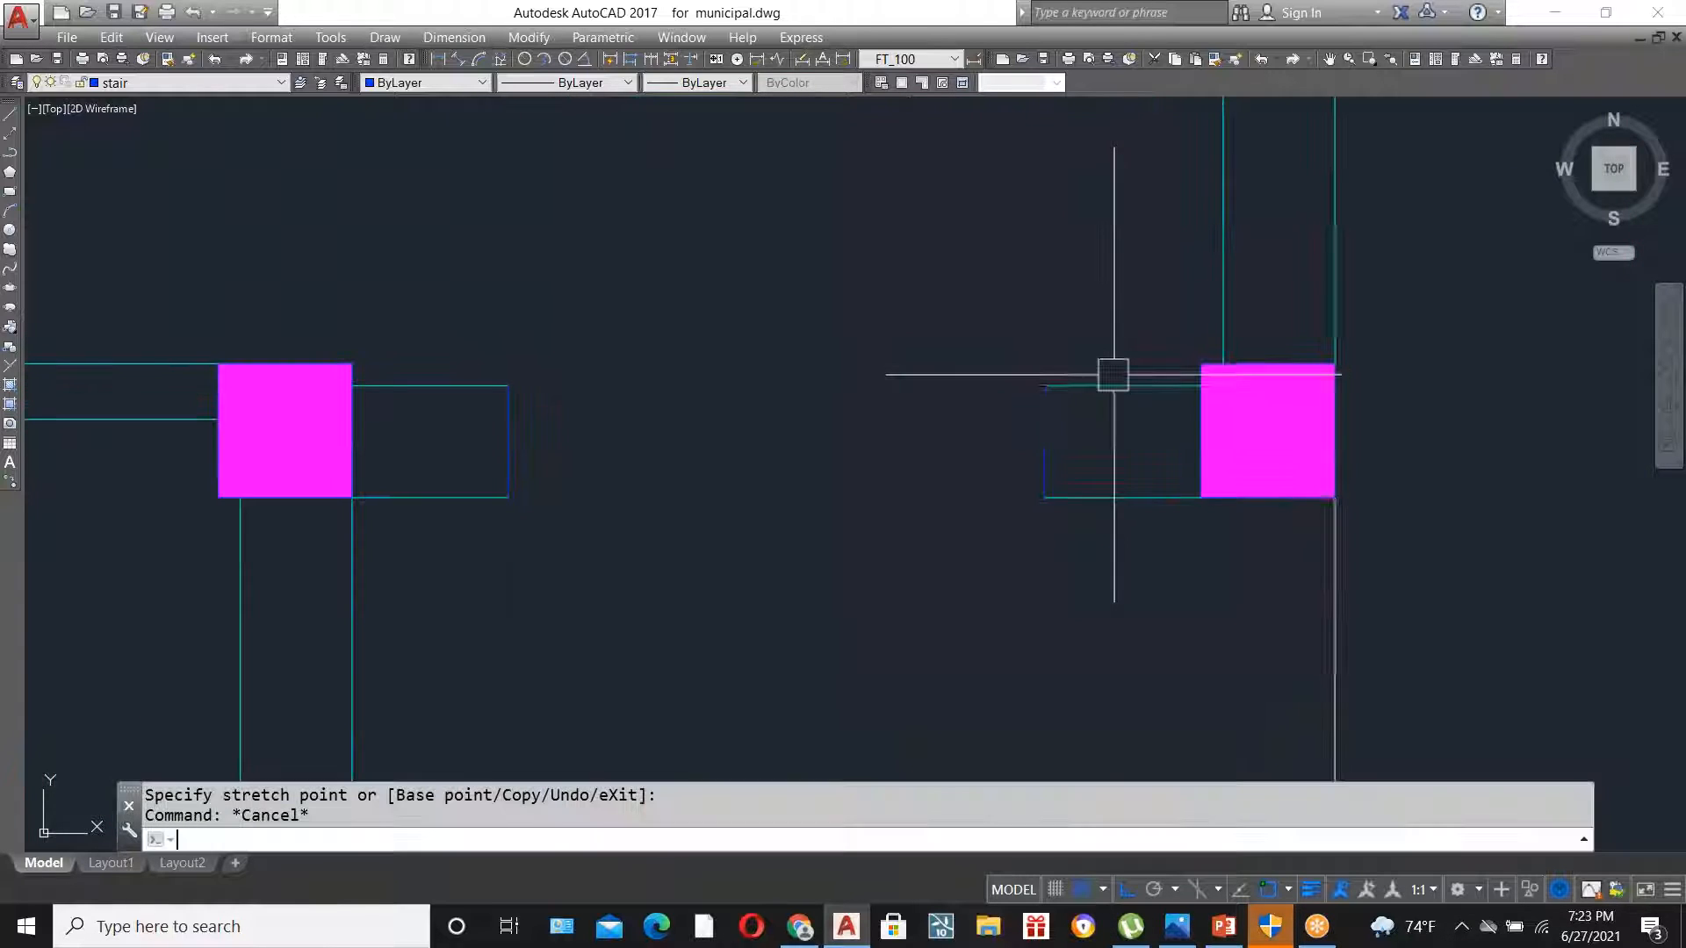
{"action": "type", "text": "a"}
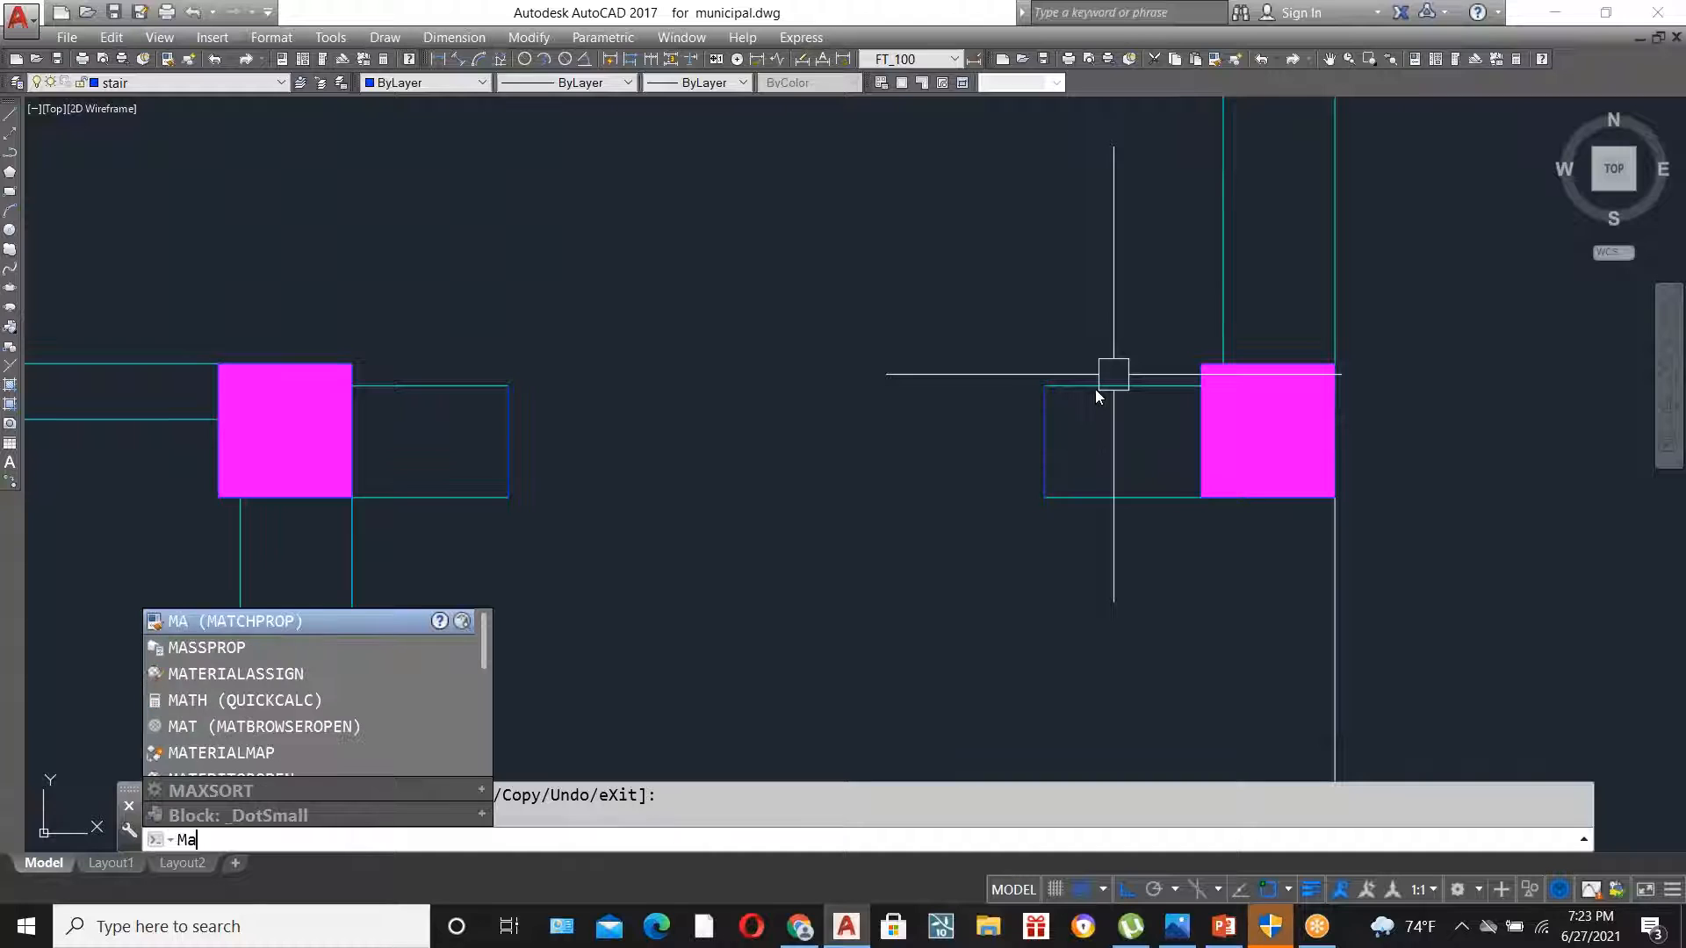
{"action": "key", "text": "Return"}
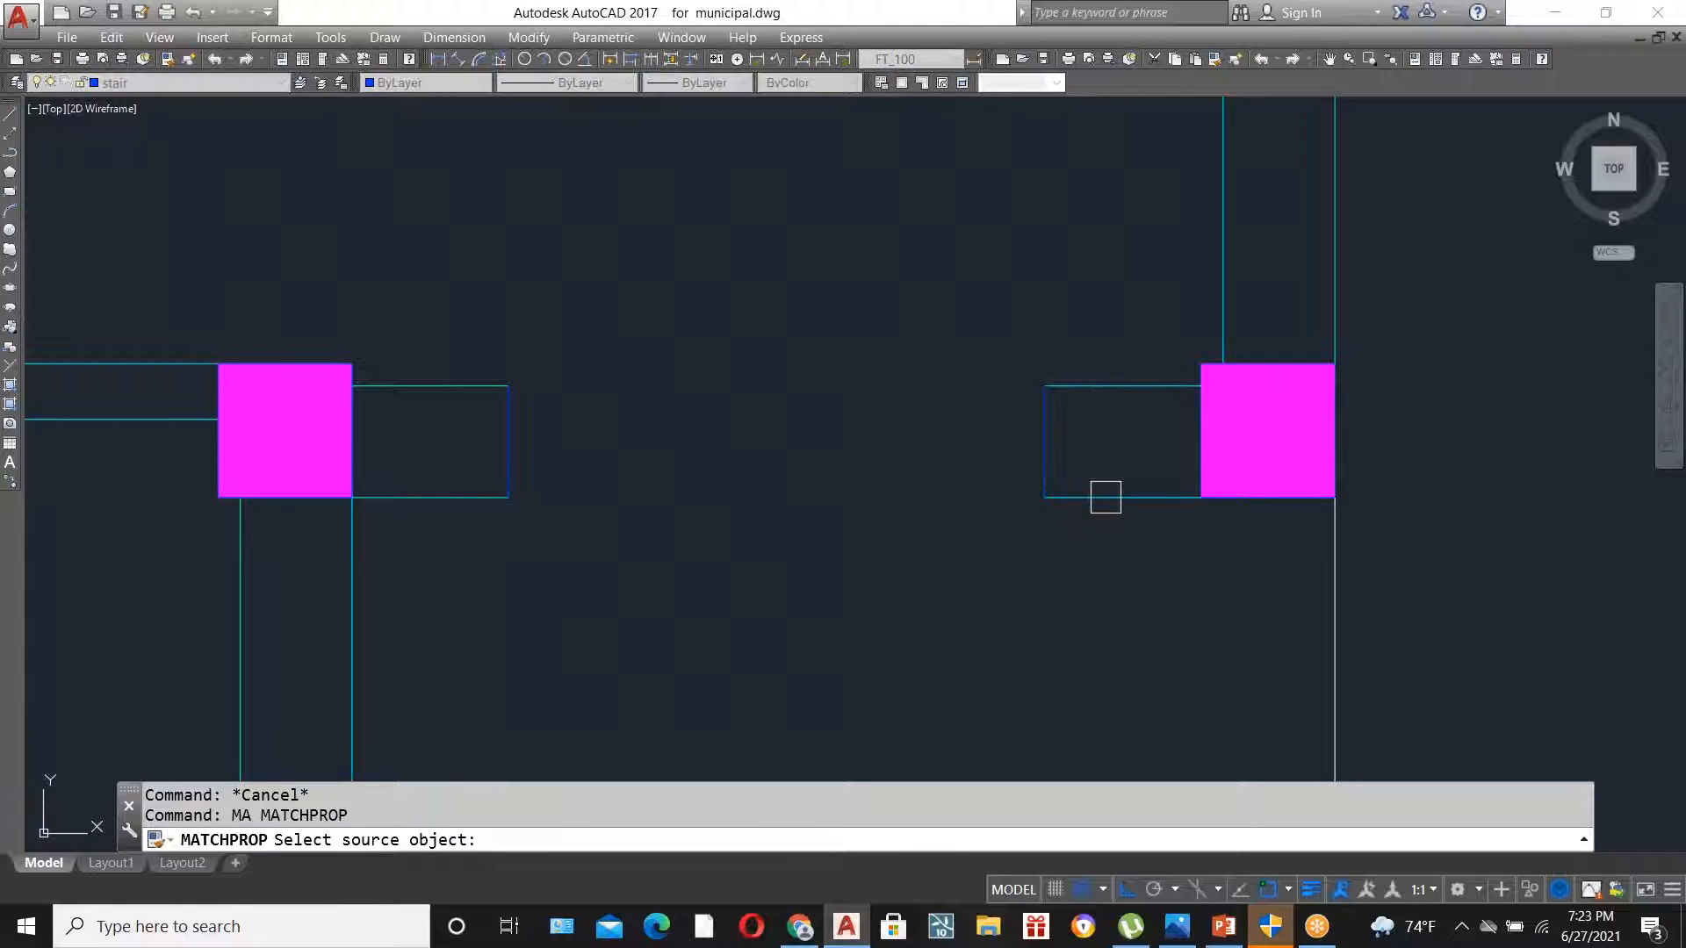
{"action": "left_click", "coordinate": [1101, 493]}
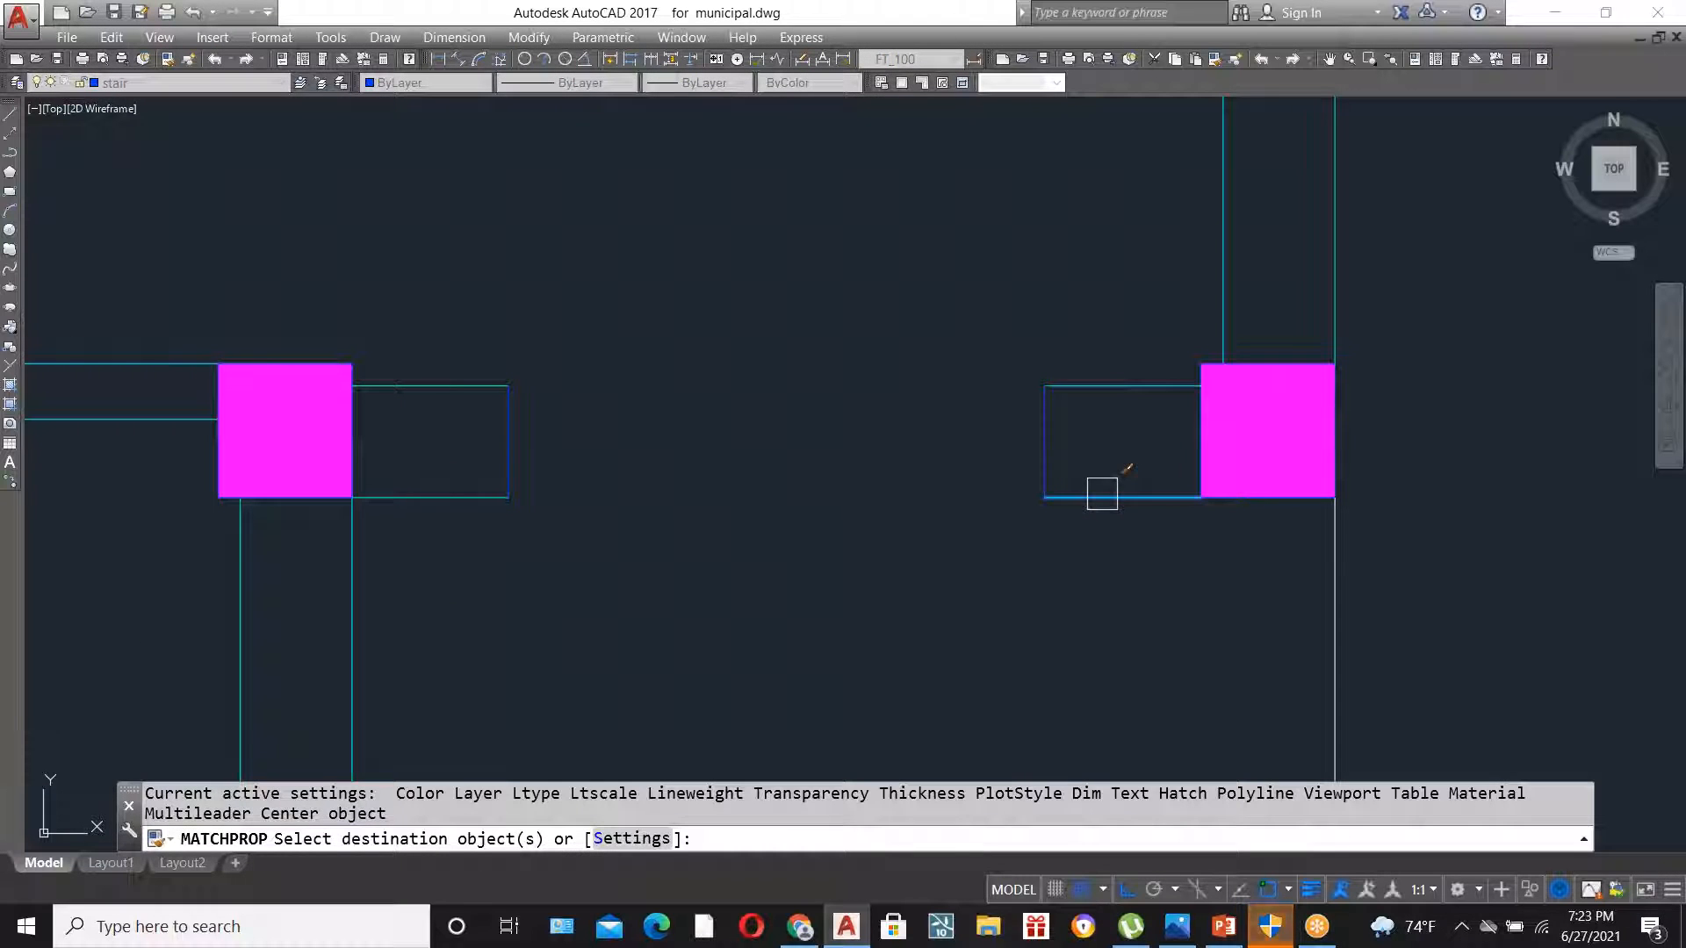
{"action": "left_click", "coordinate": [1135, 623]}
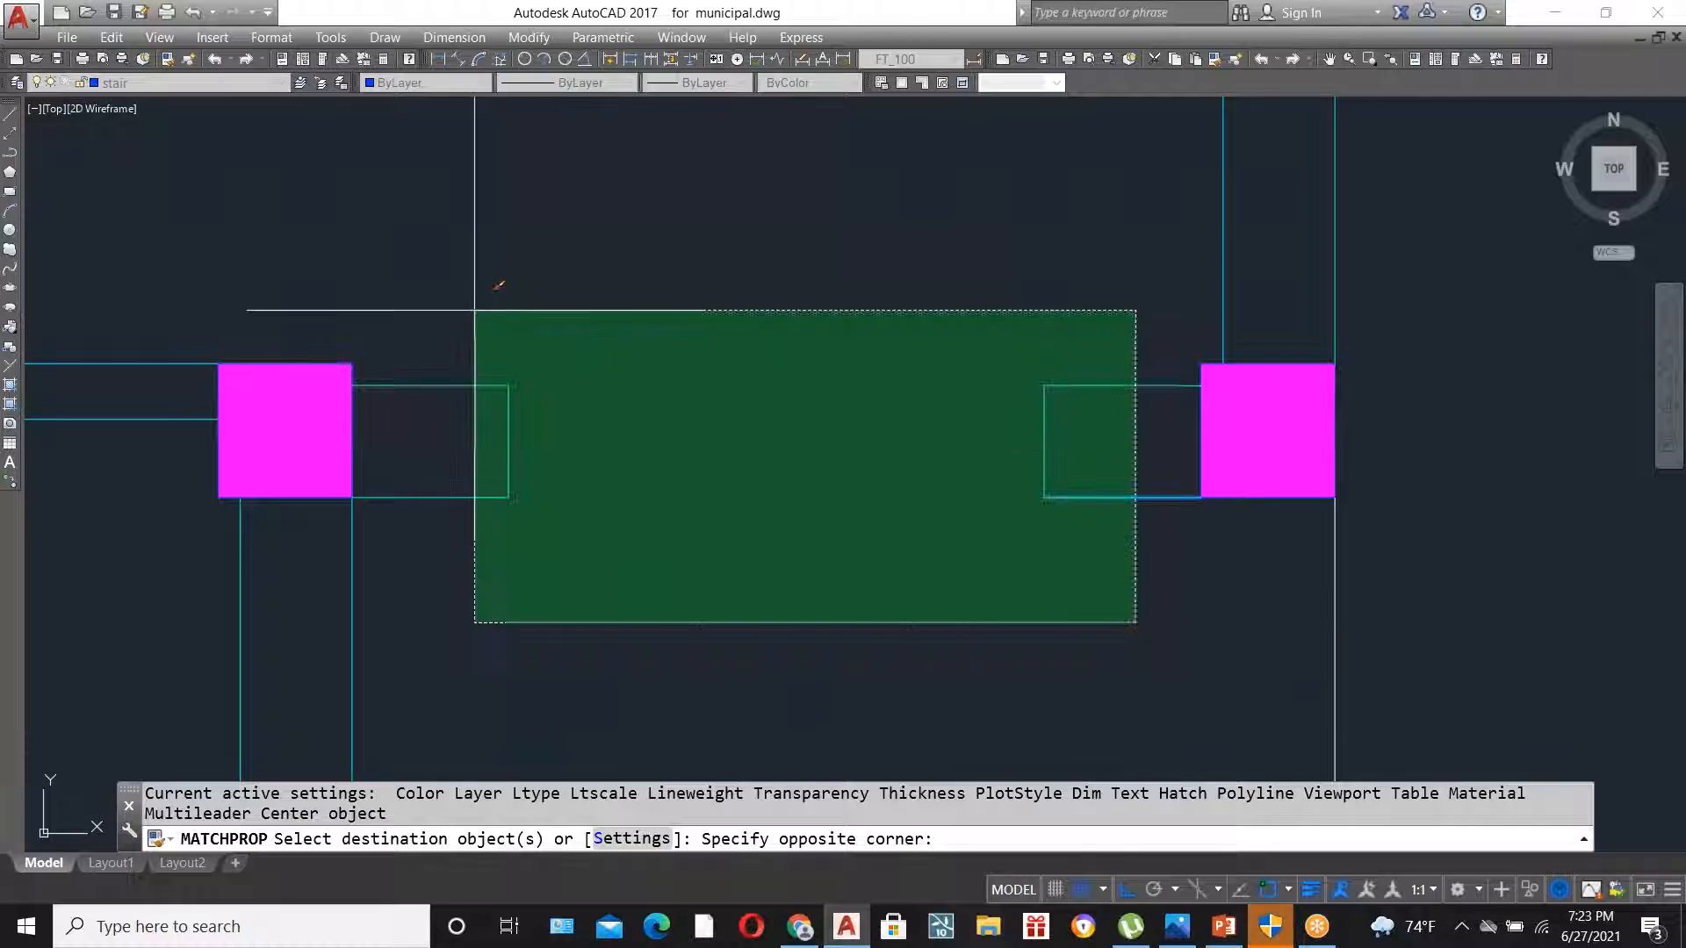
{"action": "left_click", "coordinate": [465, 303]}
{"action": "key", "text": "Escape"}
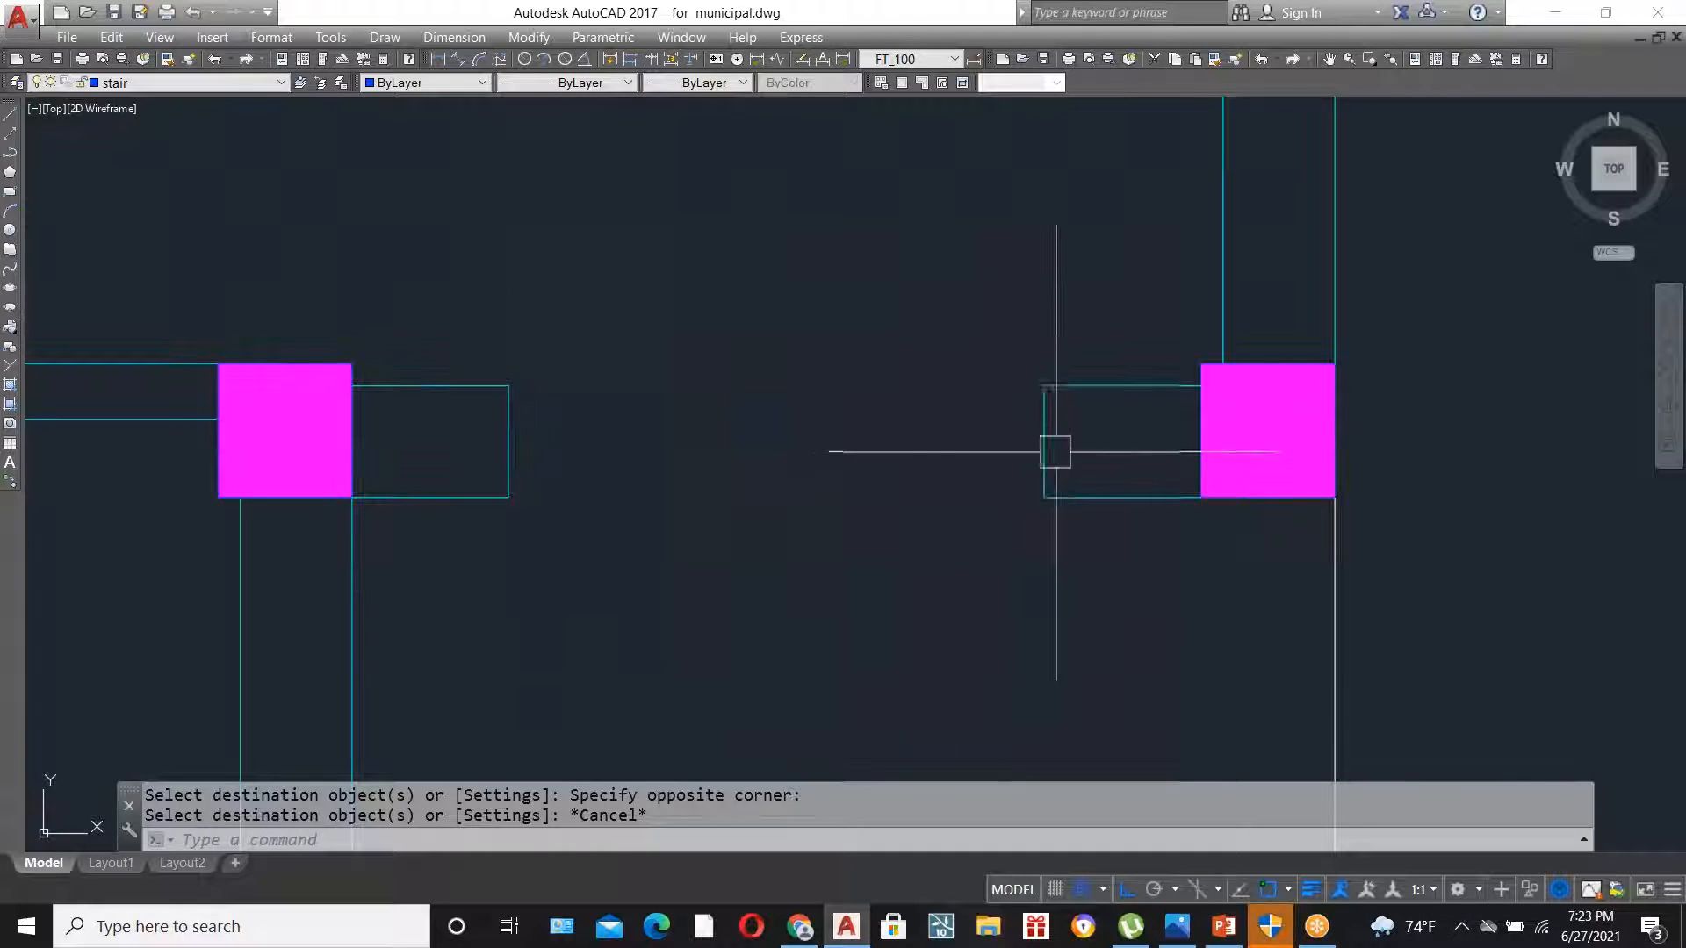
- Save the floor plan drawing
{"action": "scroll", "coordinate": [1045, 365], "scroll_direction": "down", "scroll_amount": 6}
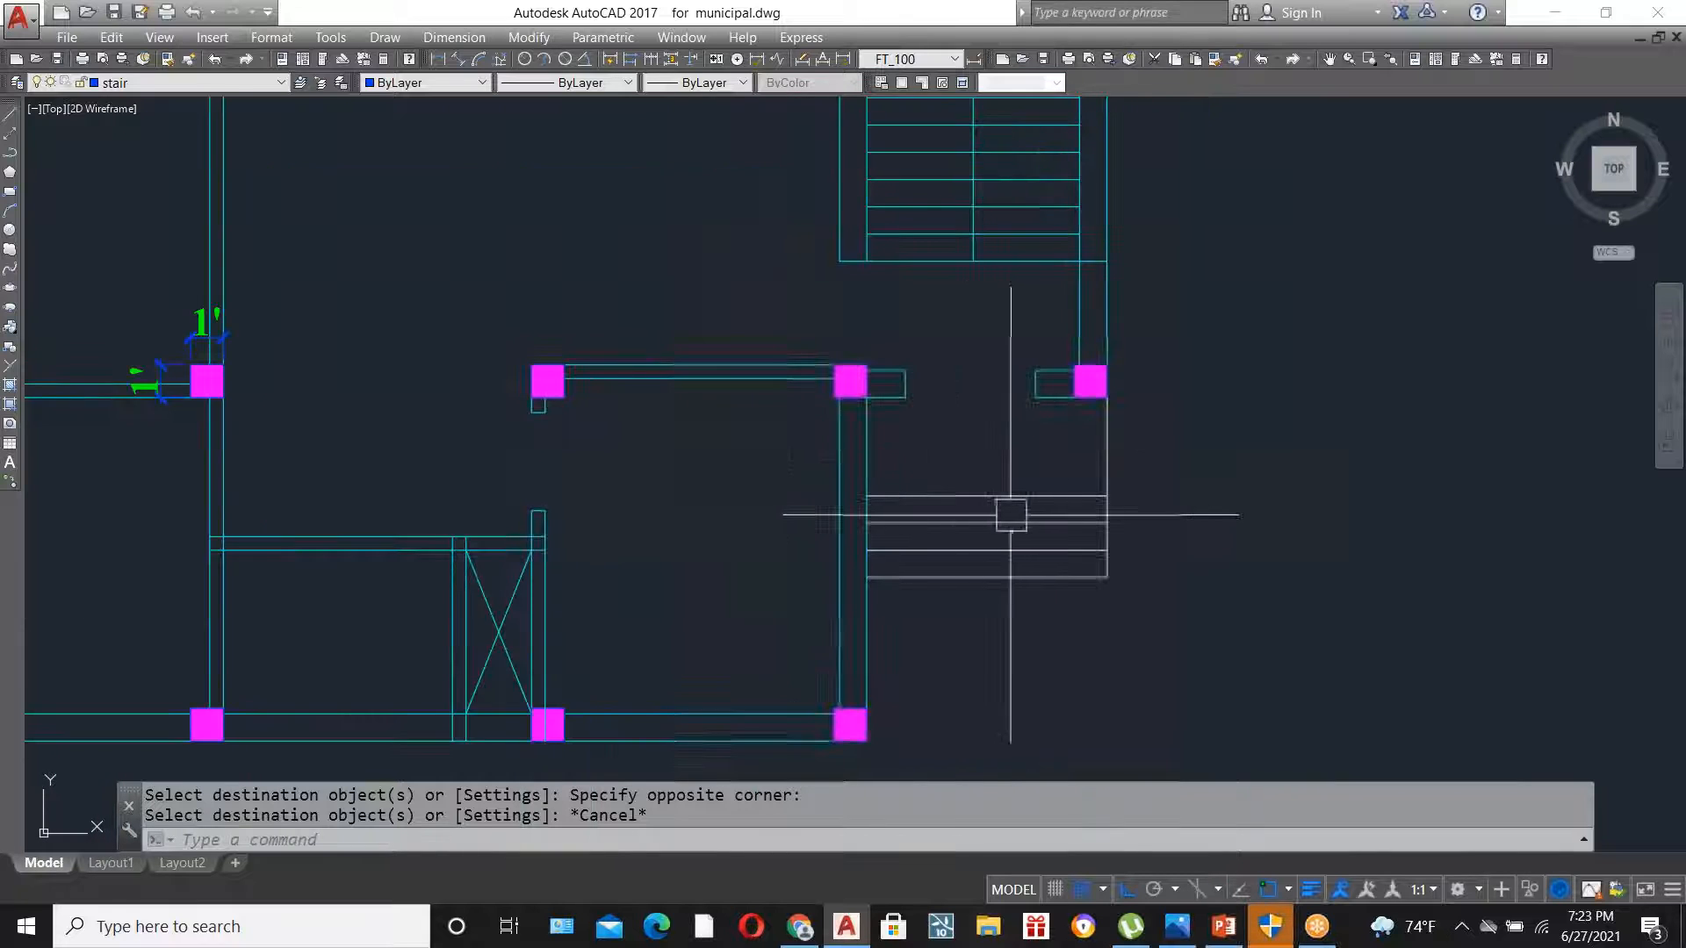
{"action": "scroll", "coordinate": [1008, 512], "scroll_direction": "down", "scroll_amount": 2}
{"action": "scroll", "coordinate": [736, 273], "scroll_direction": "up", "scroll_amount": 2}
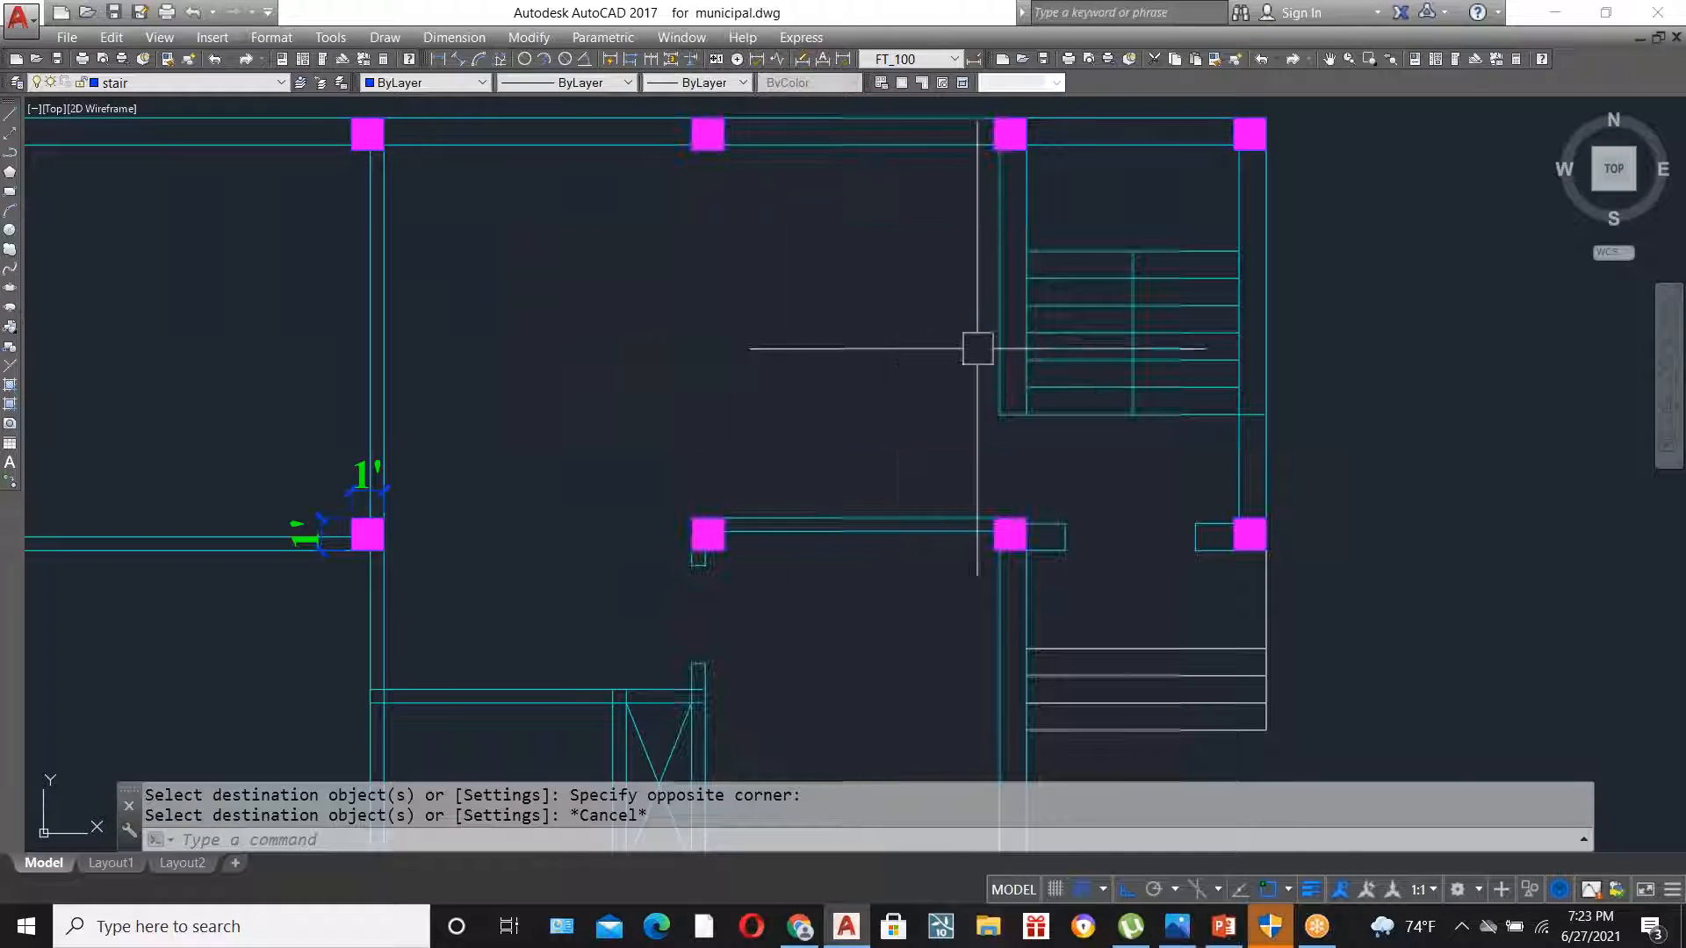
{"action": "scroll", "coordinate": [978, 350], "scroll_direction": "down", "scroll_amount": 2}
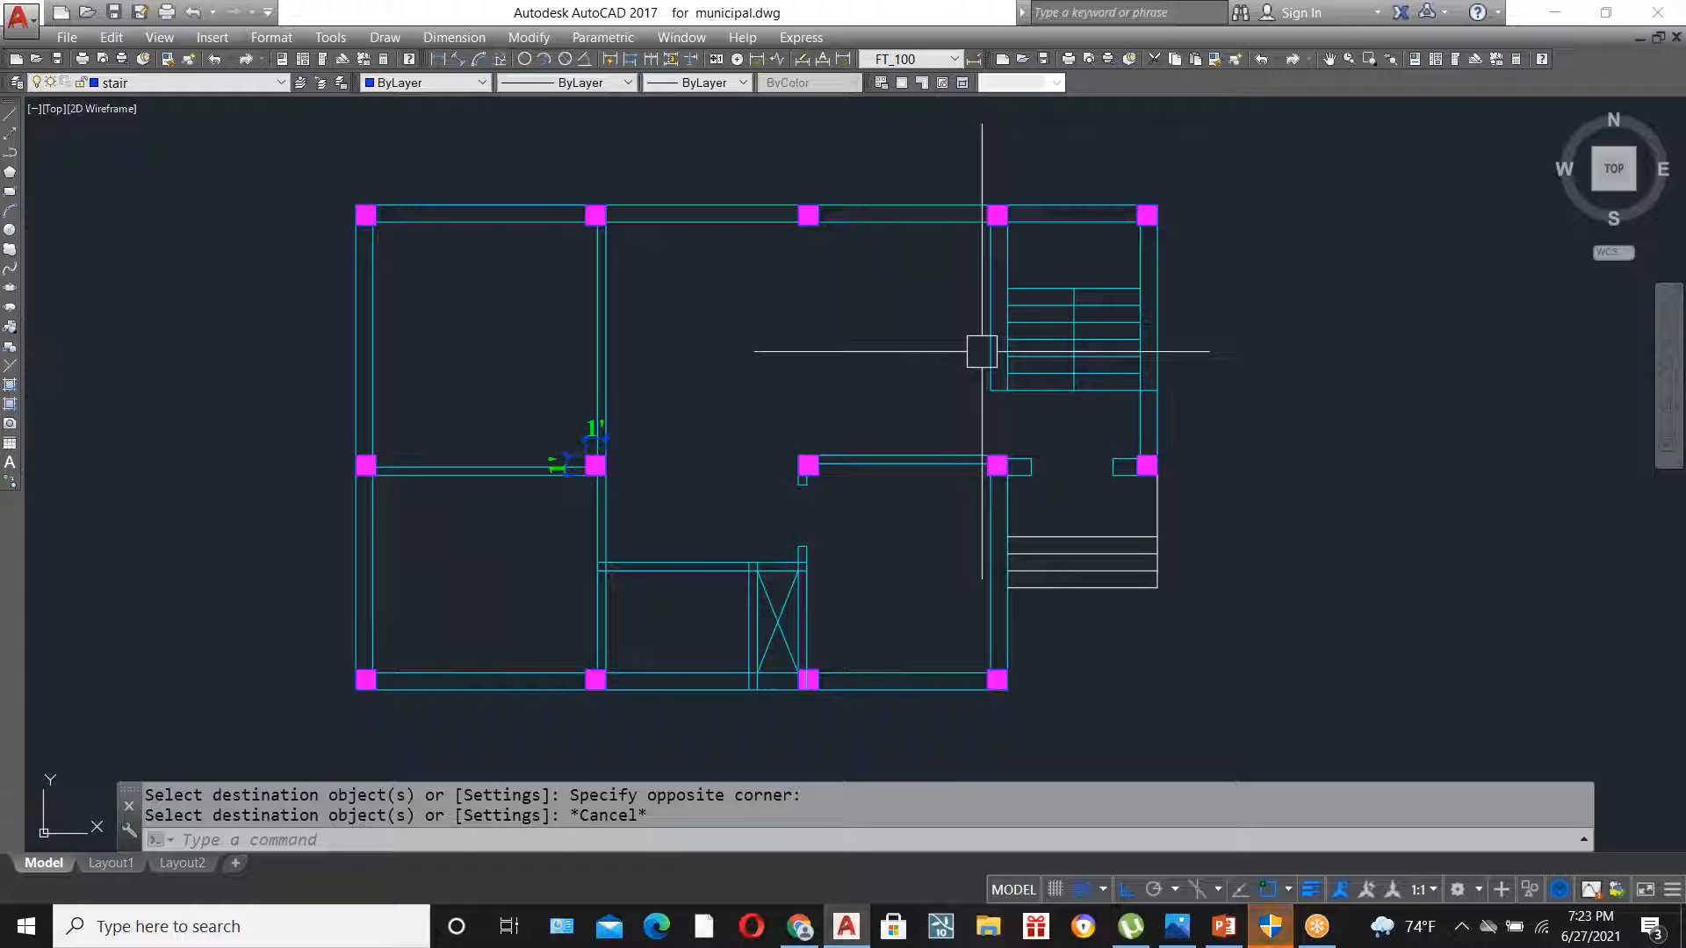
{"action": "key", "text": "ctrl+s"}
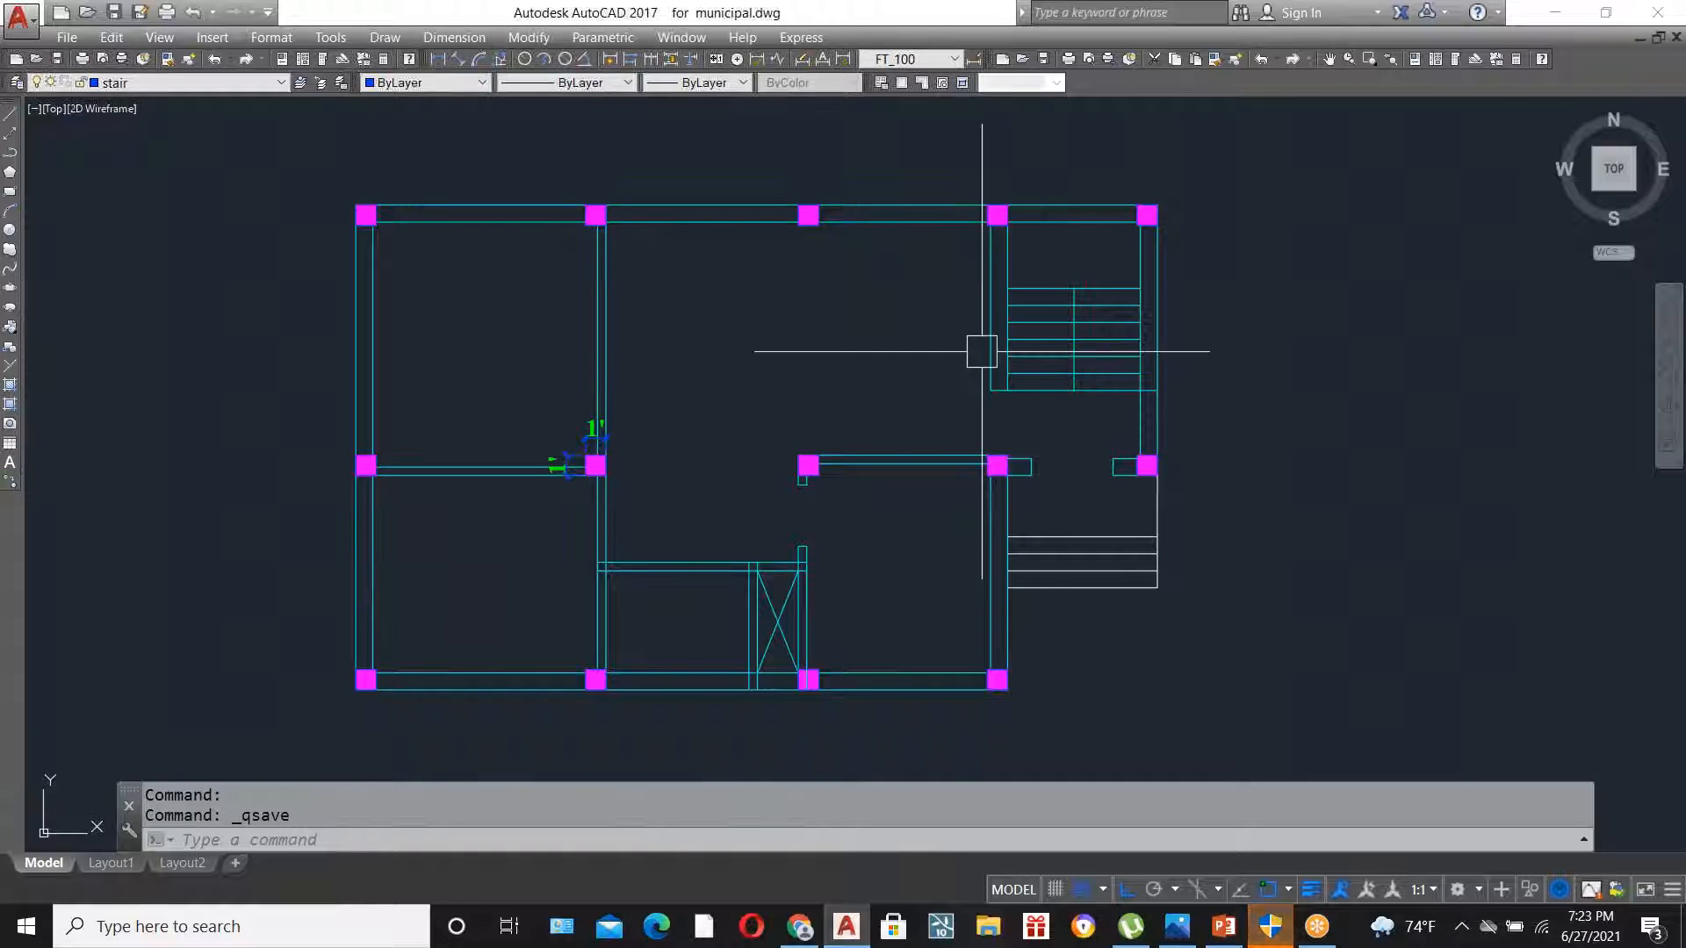
- Delete the two 1' dimensions beside the column between the left-hand rooms and the central hall
{"action": "scroll", "coordinate": [606, 421], "scroll_direction": "up", "scroll_amount": 2}
{"action": "left_click", "coordinate": [553, 442]}
{"action": "left_click", "coordinate": [463, 505]}
{"action": "key", "text": "Delete"}
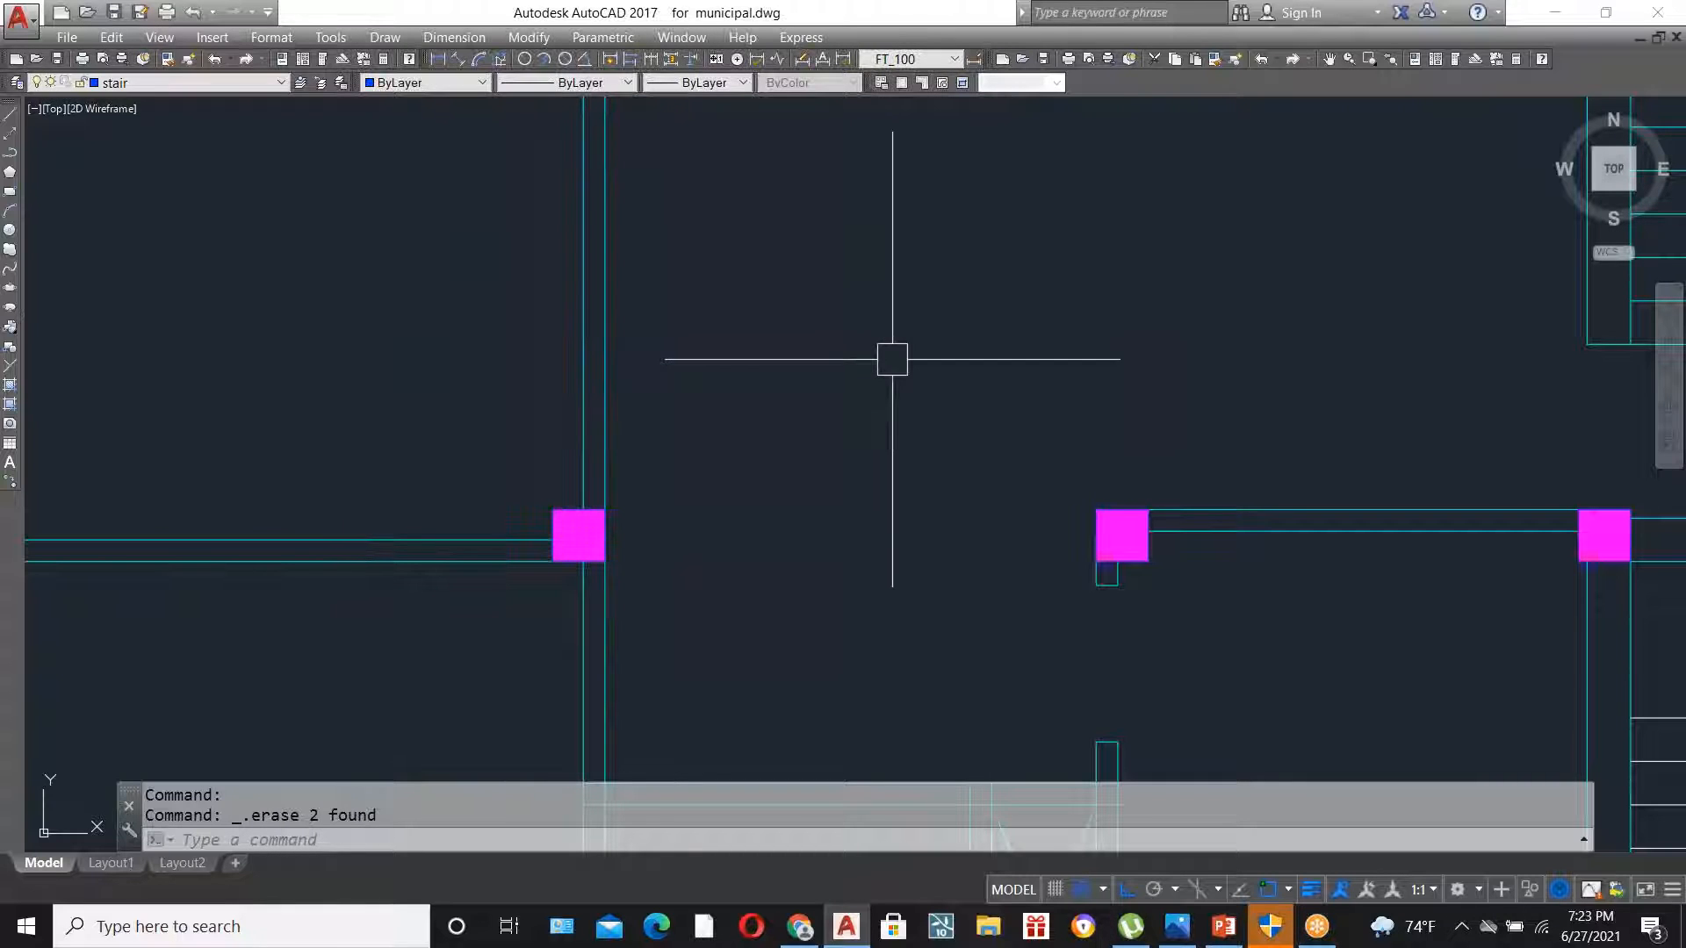
- Draw a short horizontal line along the upper edge of that column, extending past the inner vertical wall
{"action": "scroll", "coordinate": [924, 392], "scroll_direction": "down", "scroll_amount": 1}
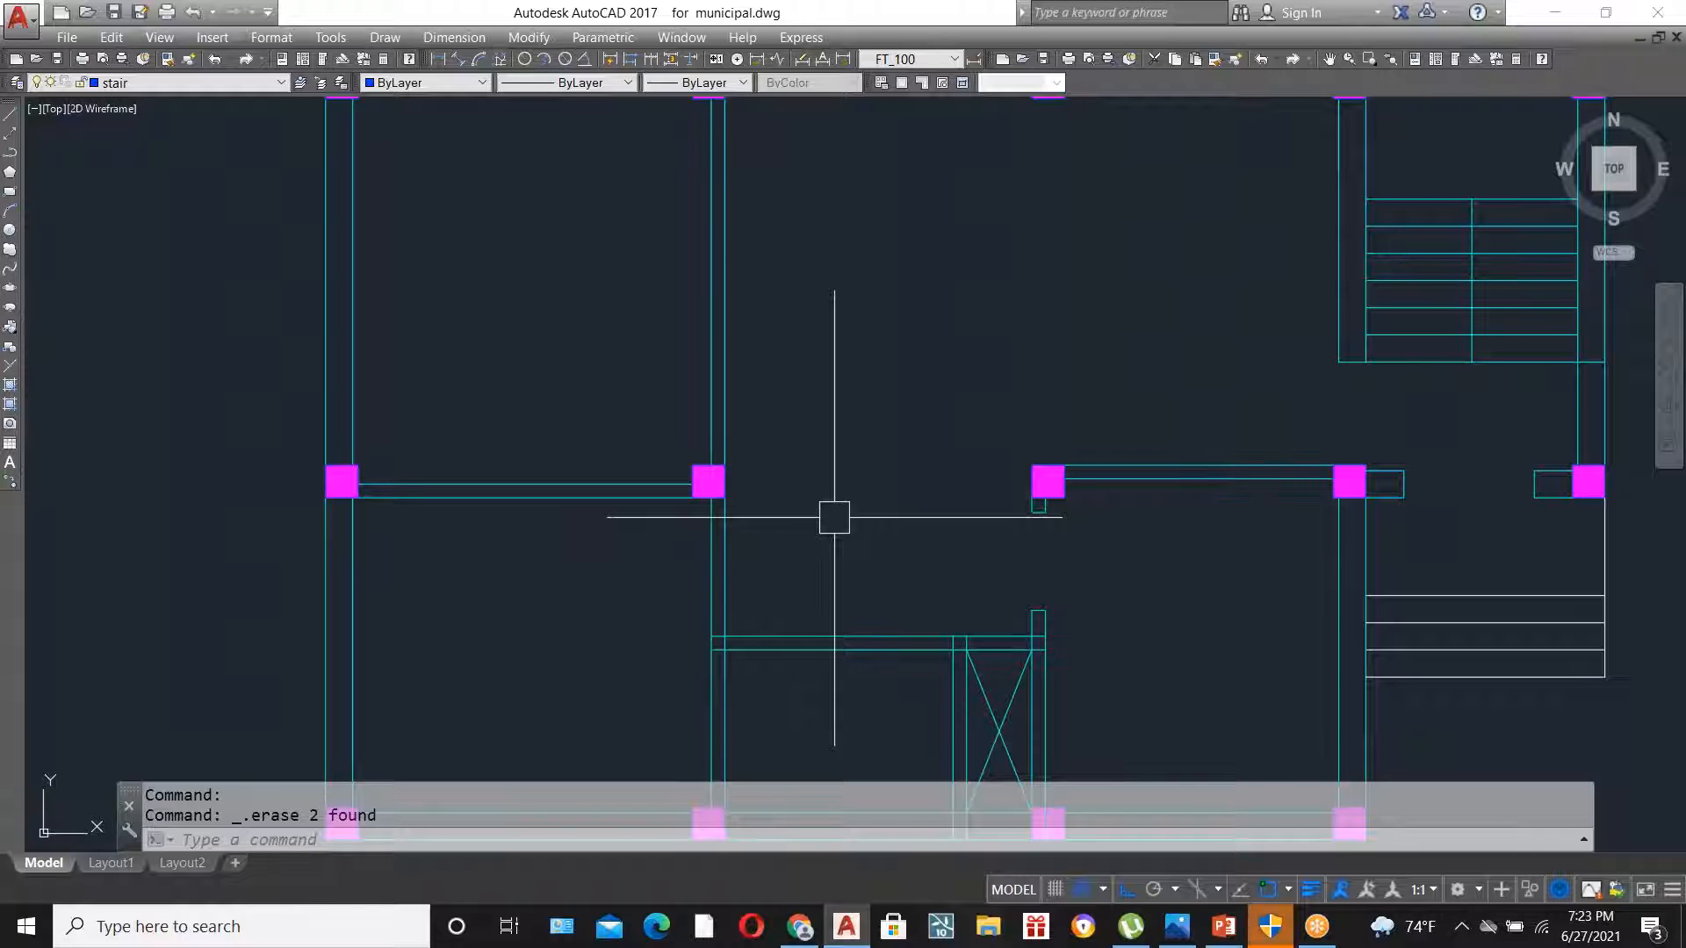
{"action": "scroll", "coordinate": [753, 492], "scroll_direction": "up", "scroll_amount": 1}
{"action": "scroll", "coordinate": [775, 491], "scroll_direction": "down", "scroll_amount": 1}
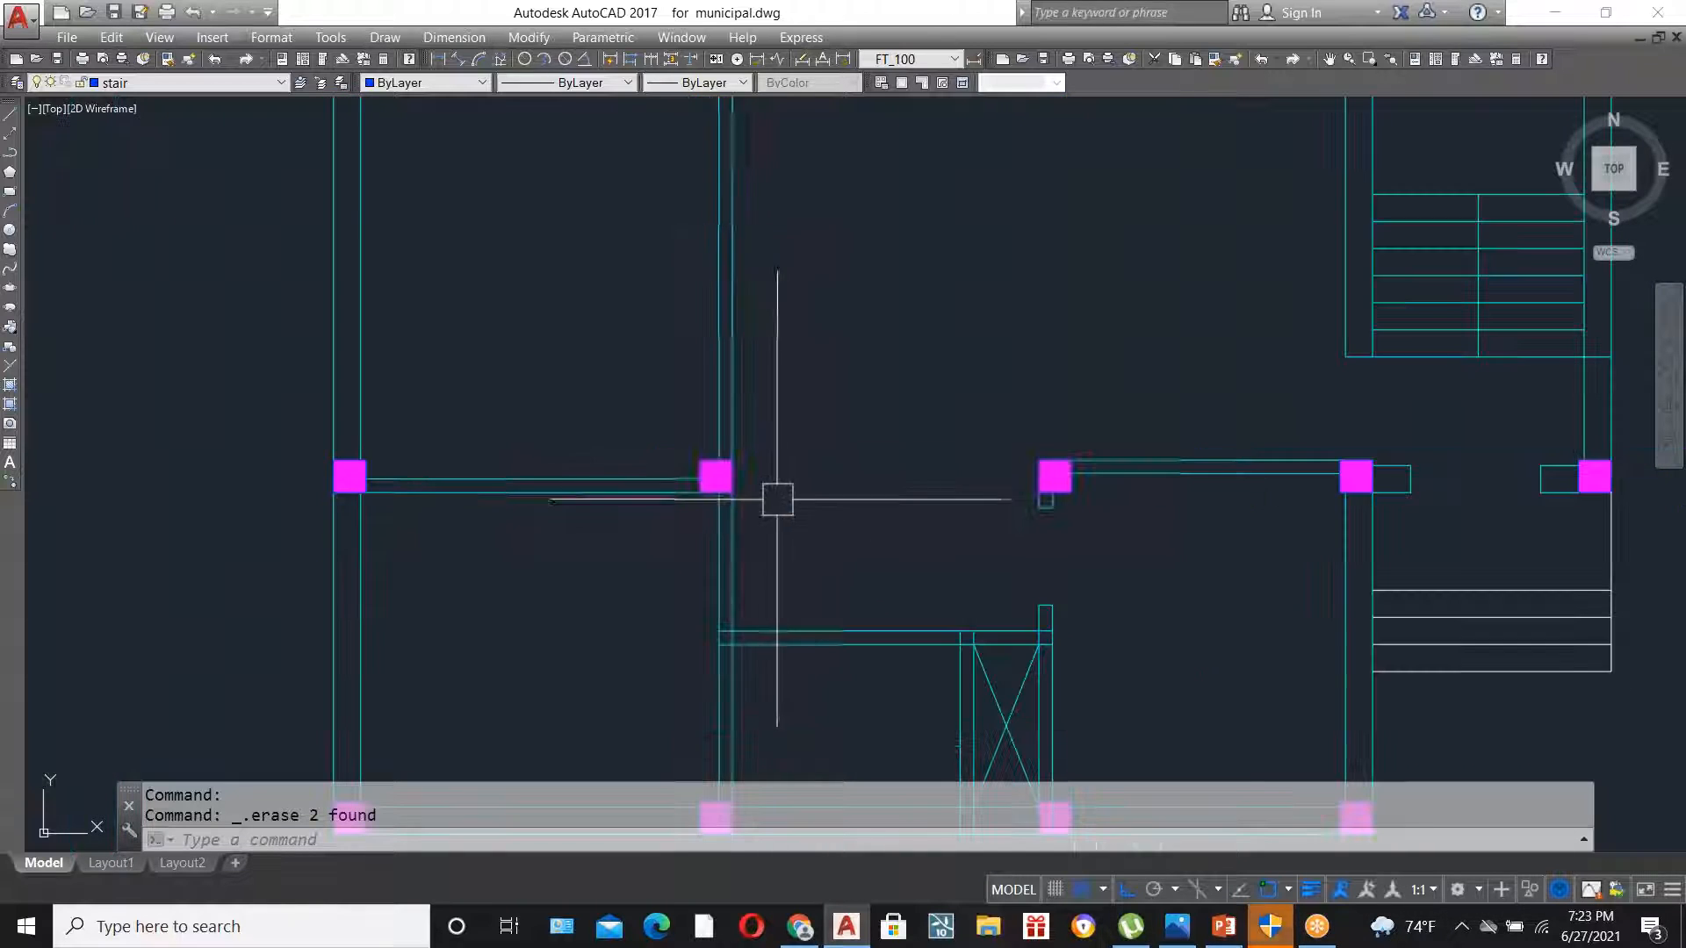
{"action": "scroll", "coordinate": [720, 536], "scroll_direction": "down", "scroll_amount": 1}
{"action": "scroll", "coordinate": [761, 508], "scroll_direction": "up", "scroll_amount": 1}
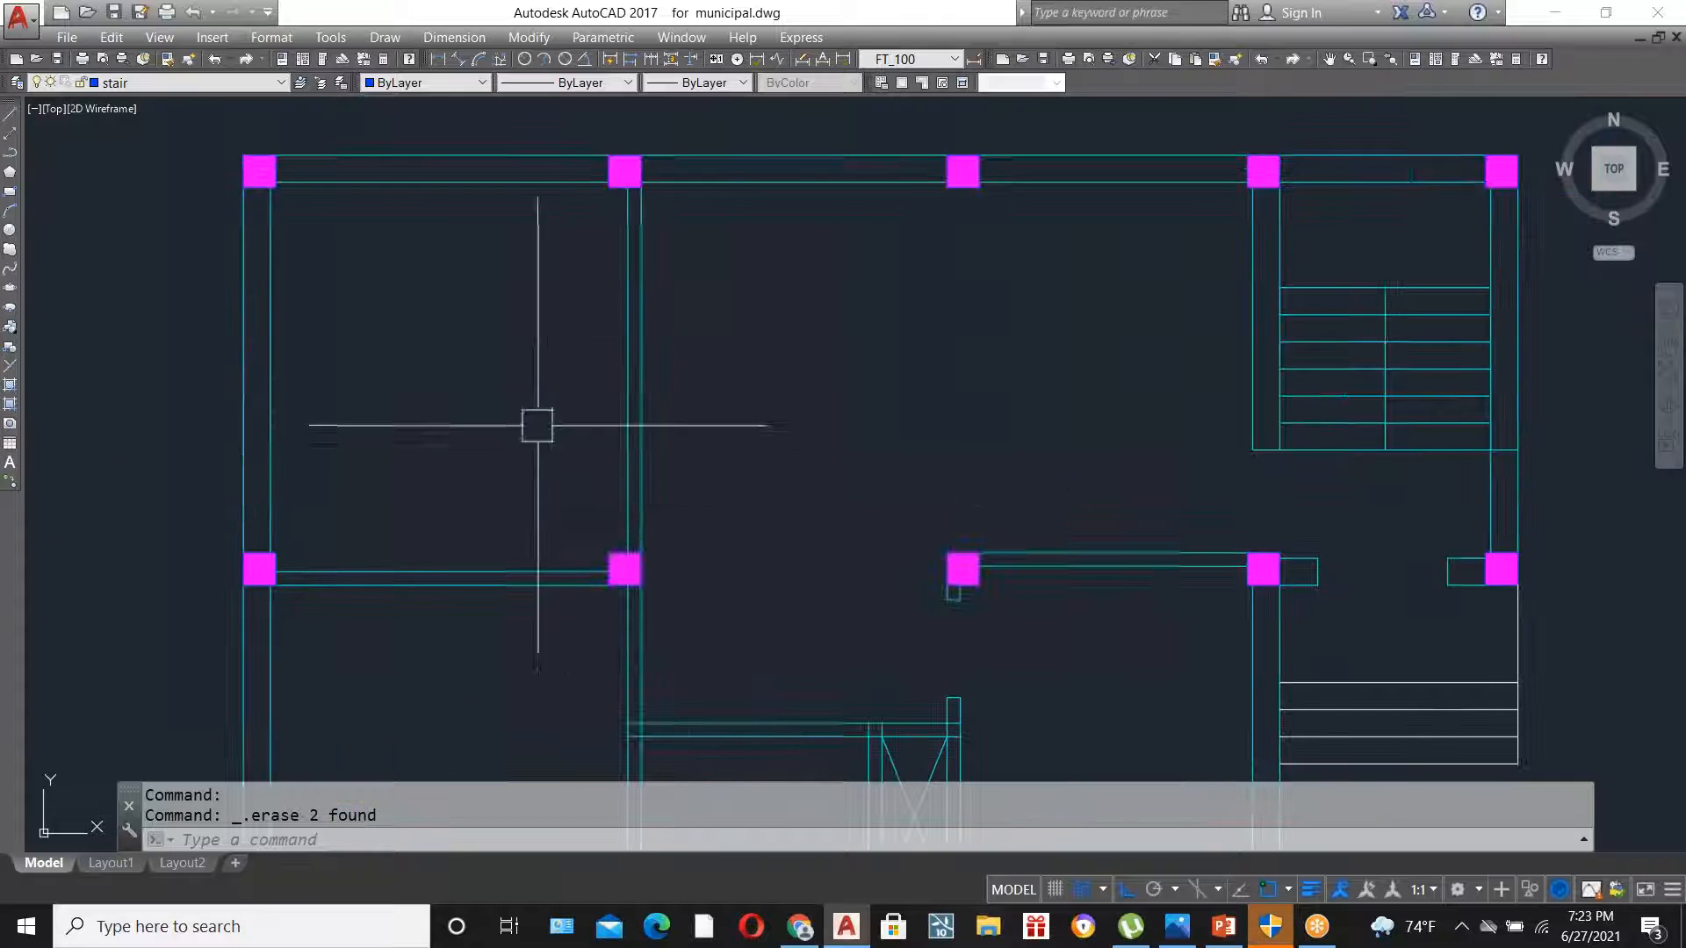
{"action": "scroll", "coordinate": [896, 107], "scroll_direction": "down", "scroll_amount": 1}
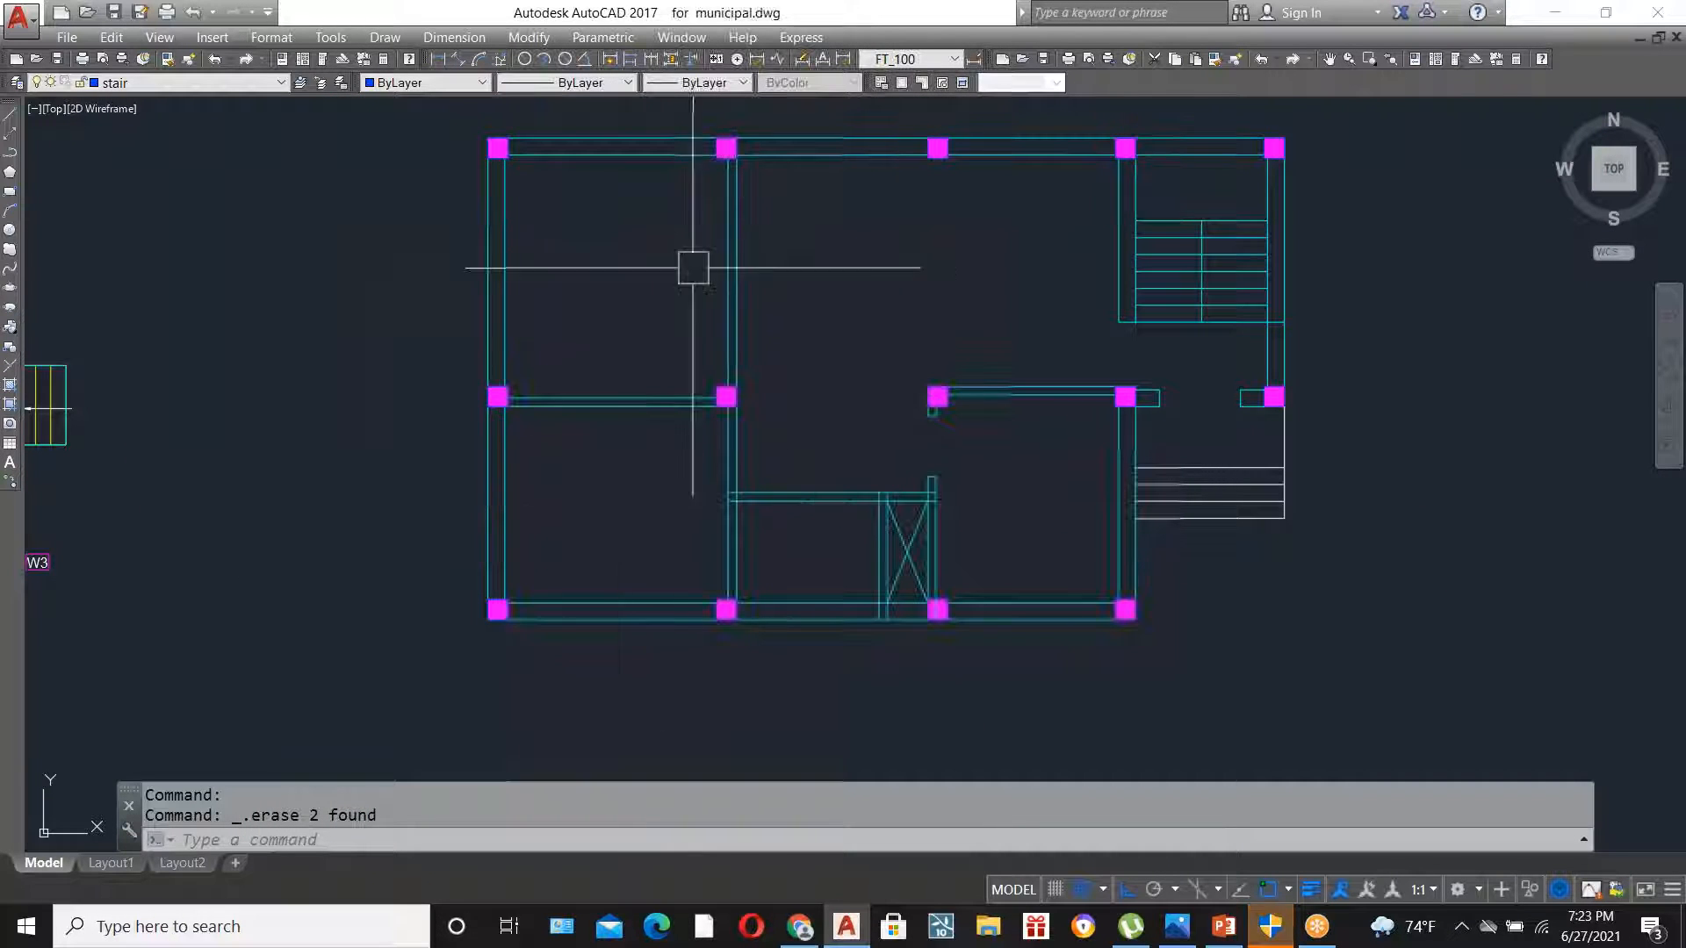
{"action": "scroll", "coordinate": [720, 380], "scroll_direction": "up", "scroll_amount": 3}
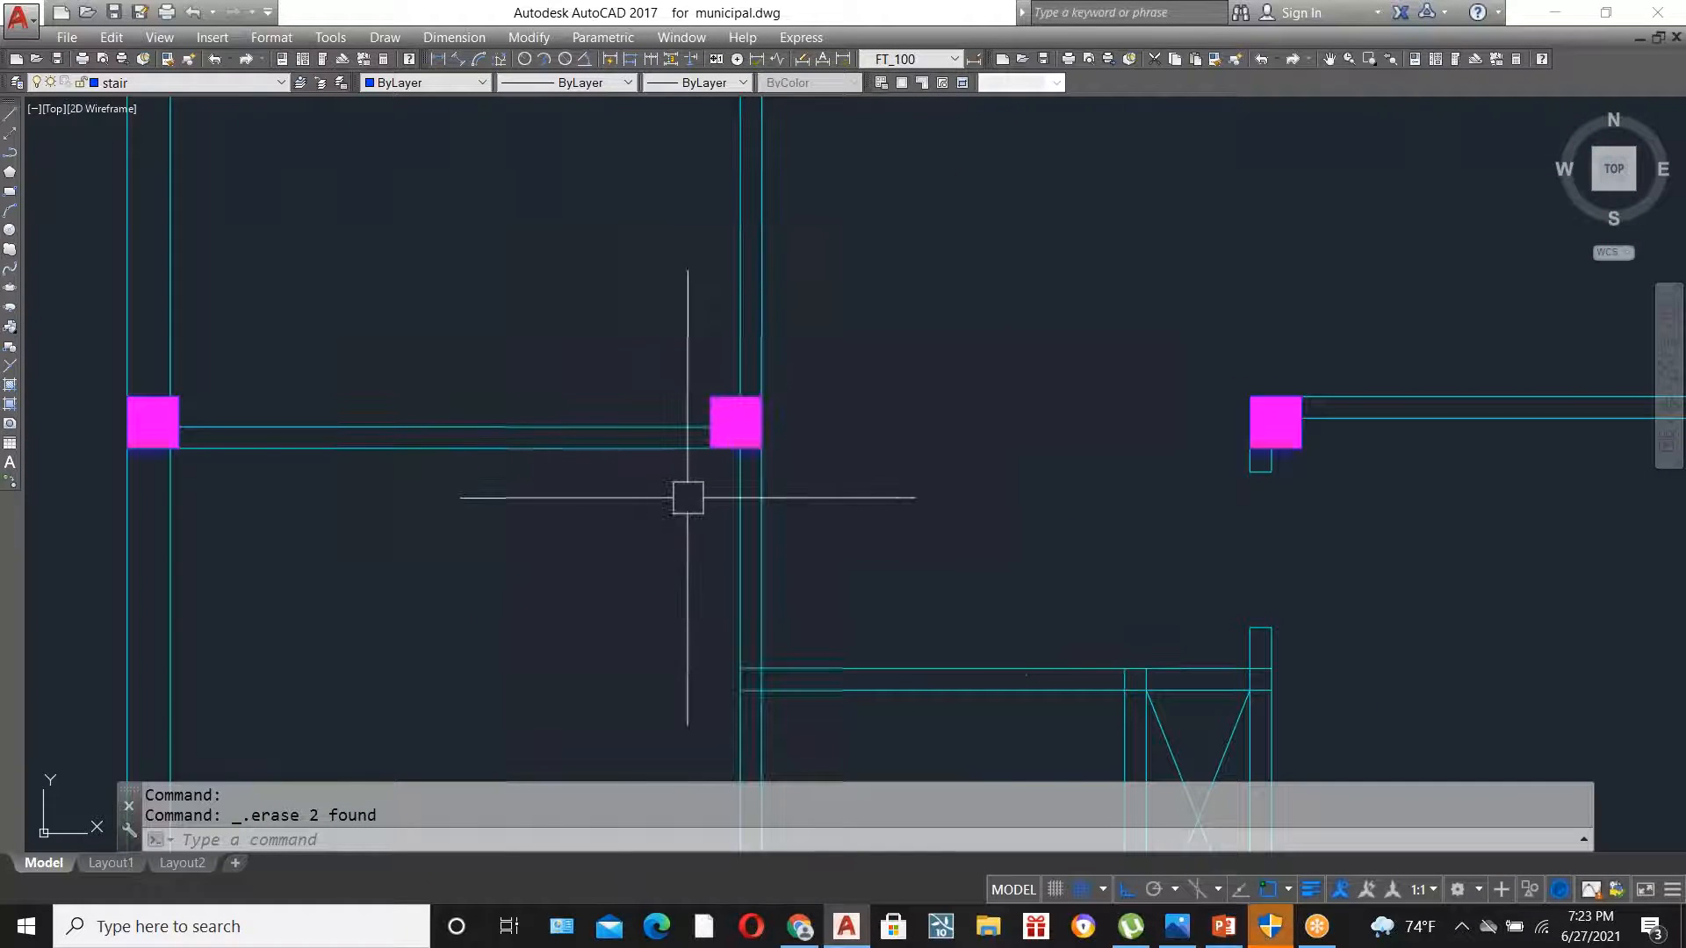
{"action": "scroll", "coordinate": [688, 497], "scroll_direction": "down", "scroll_amount": 1}
{"action": "scroll", "coordinate": [795, 478], "scroll_direction": "up", "scroll_amount": 1}
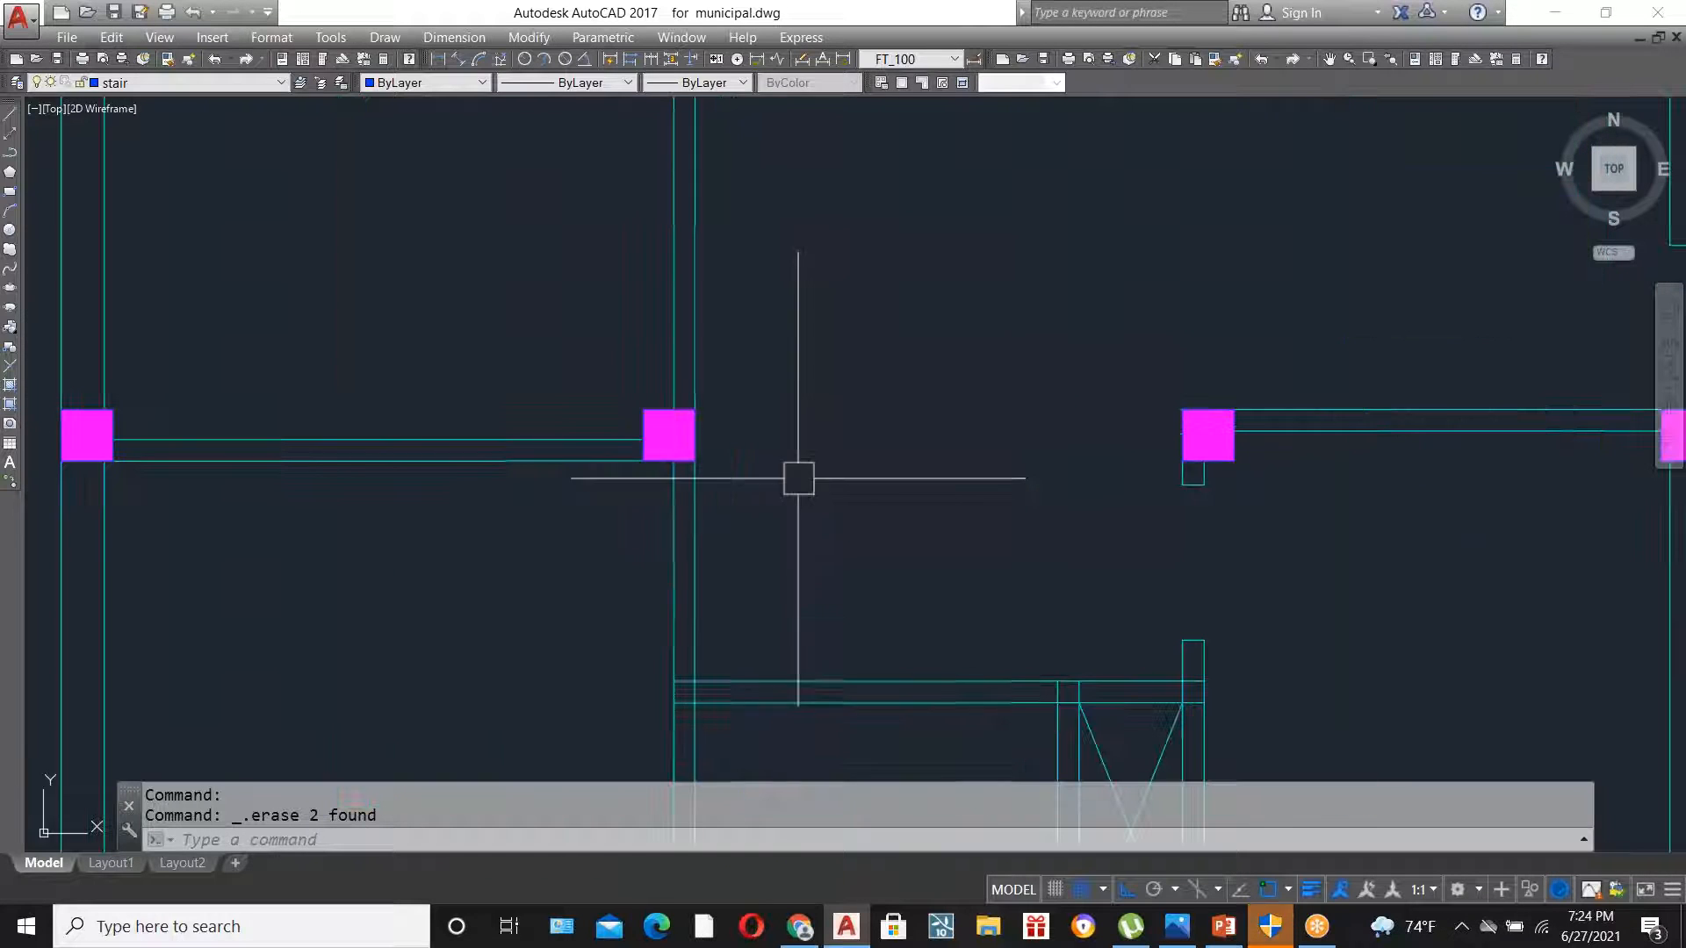
{"action": "type", "text": "l"}
{"action": "key", "text": "Return"}
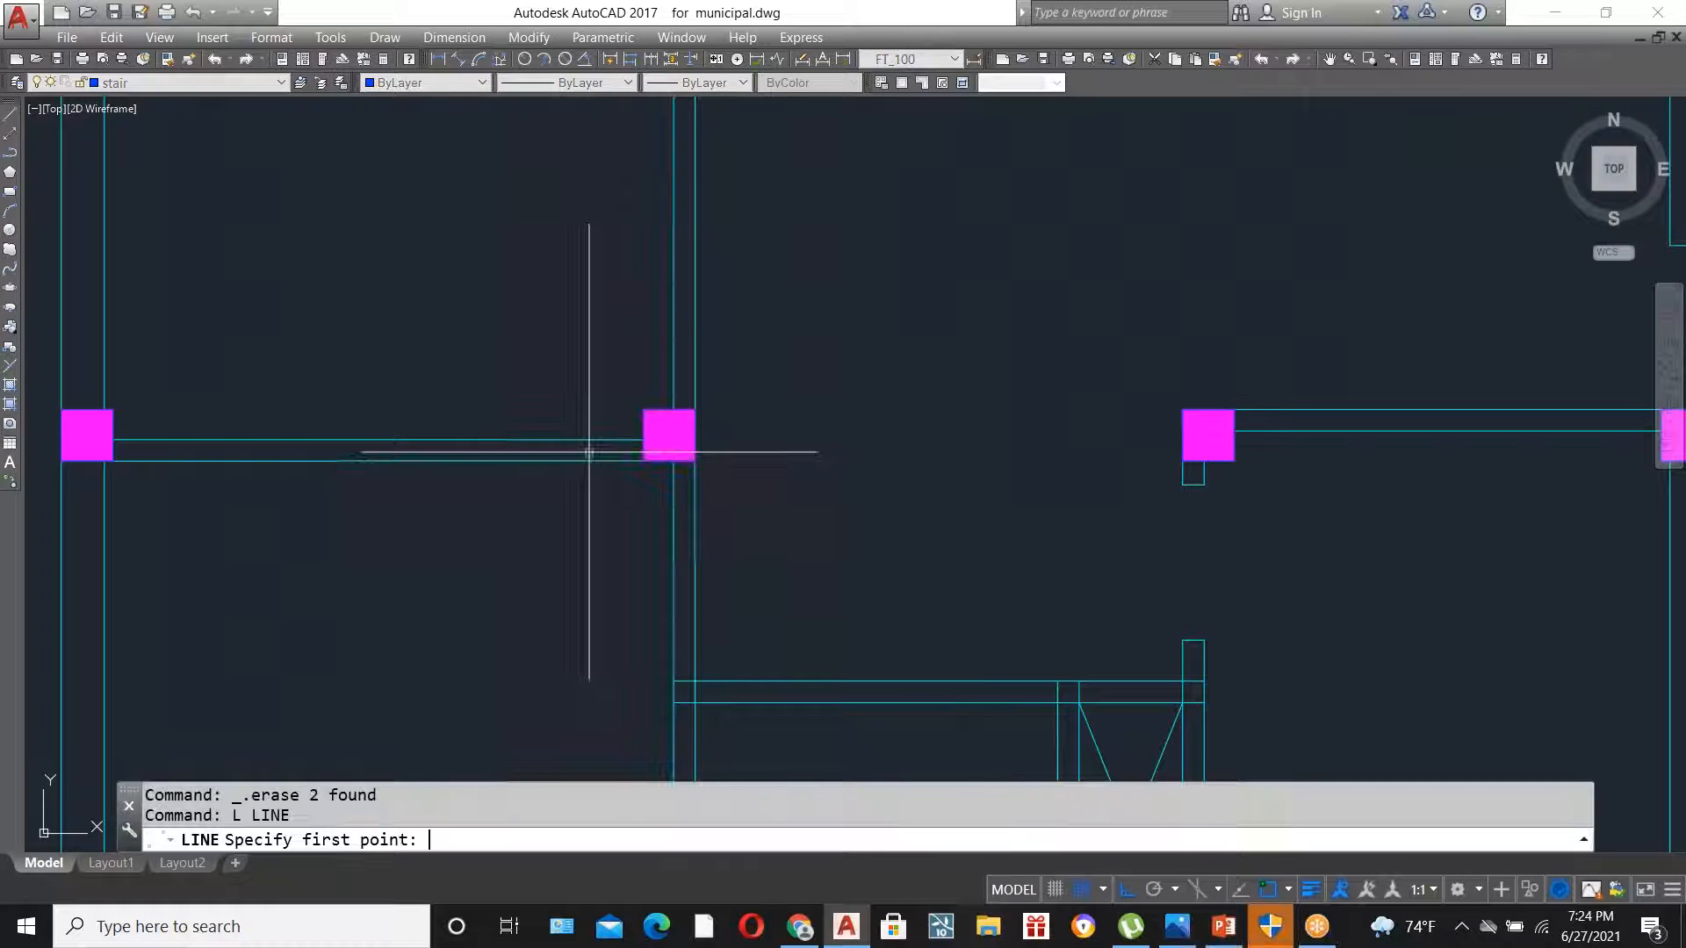
{"action": "left_click", "coordinate": [643, 407]}
{"action": "scroll", "coordinate": [724, 401], "scroll_direction": "up", "scroll_amount": 3}
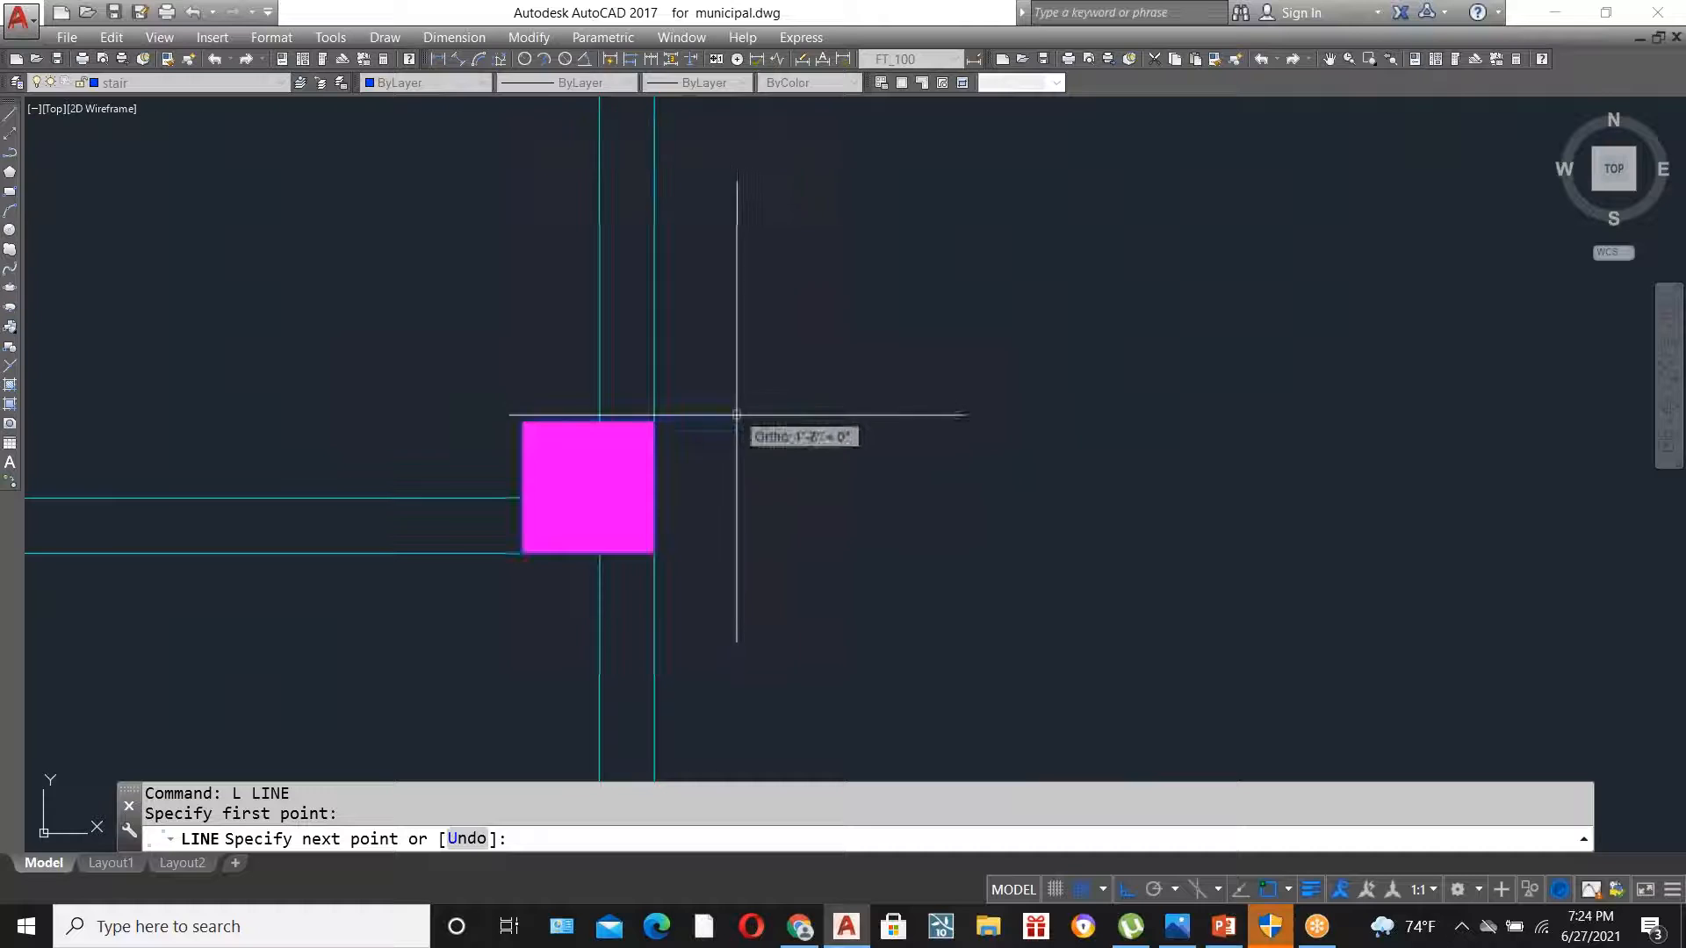
{"action": "left_click", "coordinate": [798, 423]}
{"action": "key", "text": "Escape"}
- Offset the short line 5" upward to mark the door jamb, and erase the original line
{"action": "type", "text": "o"}
{"action": "key", "text": "Return"}
{"action": "type", "text": "5"}
{"action": "key", "text": "Return"}
{"action": "left_click", "coordinate": [720, 421]}
{"action": "left_click", "coordinate": [738, 282]}
{"action": "key", "text": "Escape"}
{"action": "left_click", "coordinate": [747, 407]}
{"action": "key", "text": "Delete"}
{"action": "scroll", "coordinate": [727, 542], "scroll_direction": "down", "scroll_amount": 5}
{"action": "scroll", "coordinate": [741, 398], "scroll_direction": "up", "scroll_amount": 5}
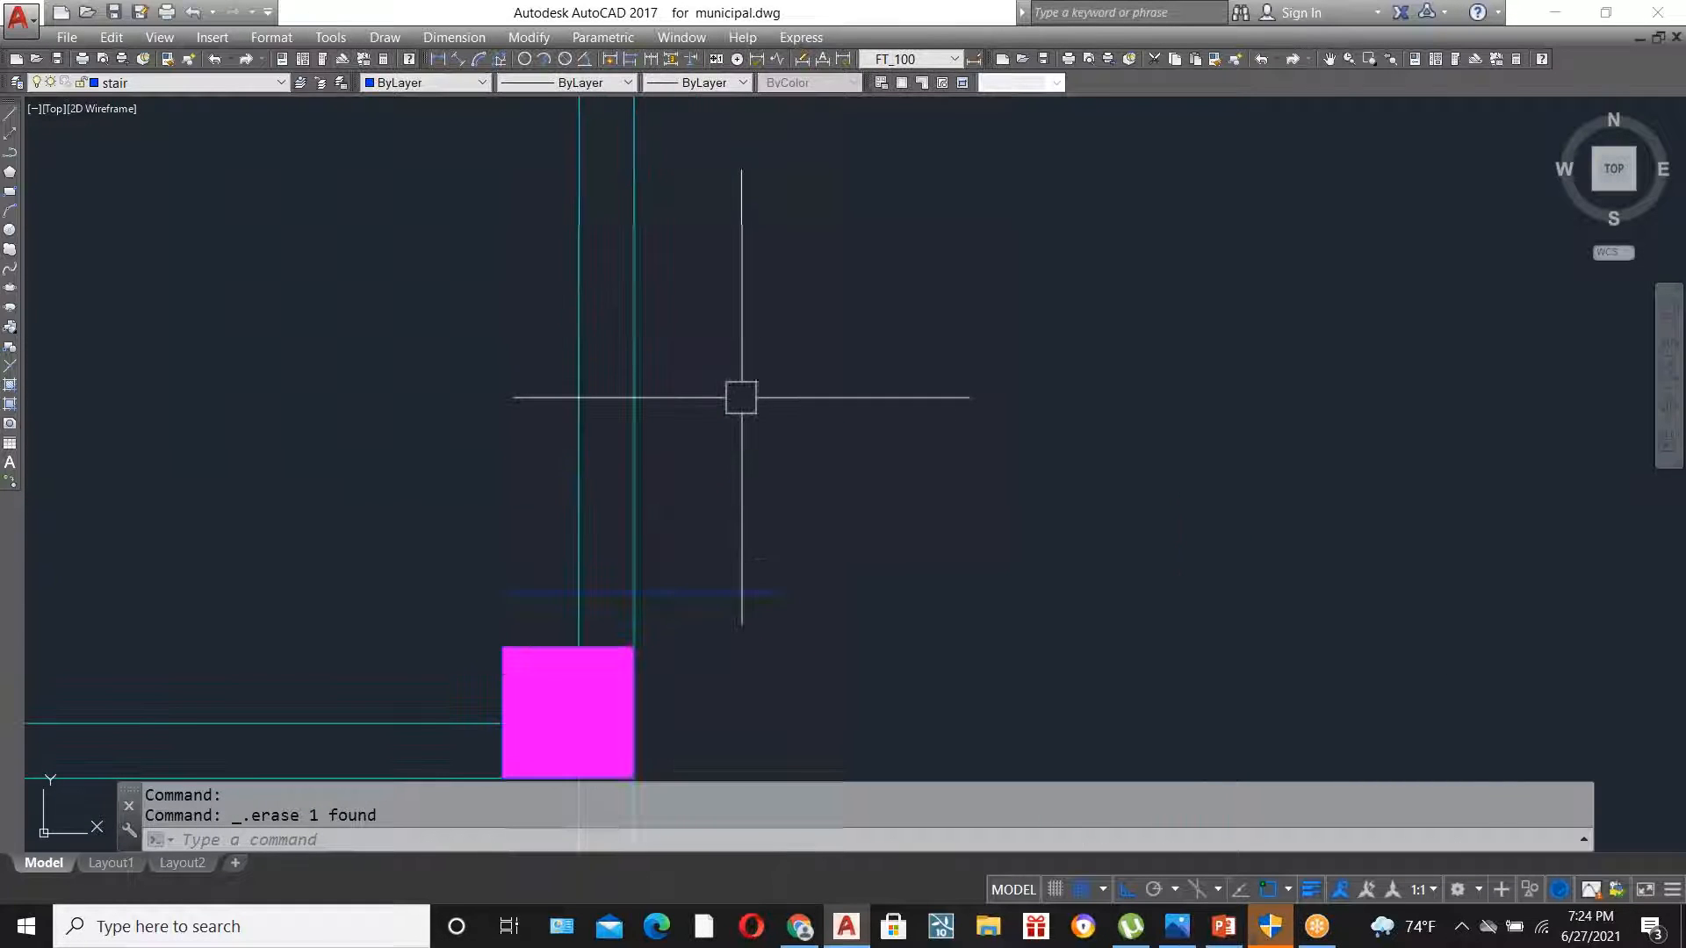
- Offset the jamb line 3' upward to mark the other side of the upper-left room's door opening
{"action": "type", "text": "o"}
{"action": "key", "text": "Return"}
{"action": "type", "text": "3"}
{"action": "key", "text": "Return"}
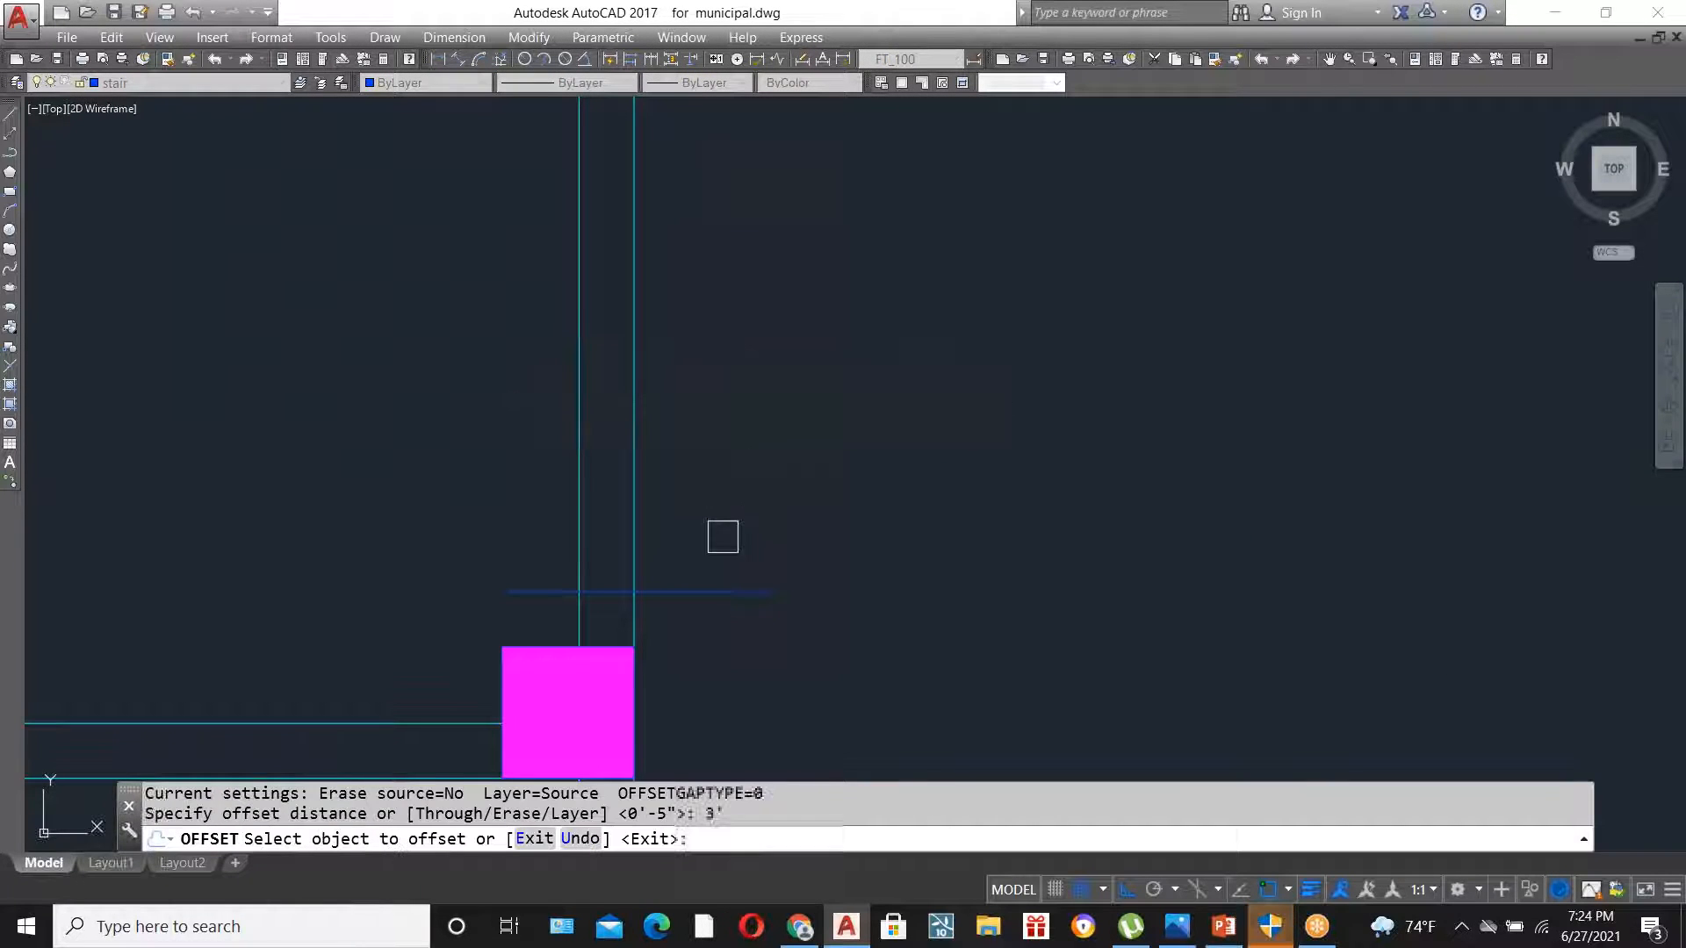
{"action": "left_click", "coordinate": [709, 586]}
{"action": "left_click", "coordinate": [764, 482]}
{"action": "scroll", "coordinate": [782, 518], "scroll_direction": "down", "scroll_amount": 2}
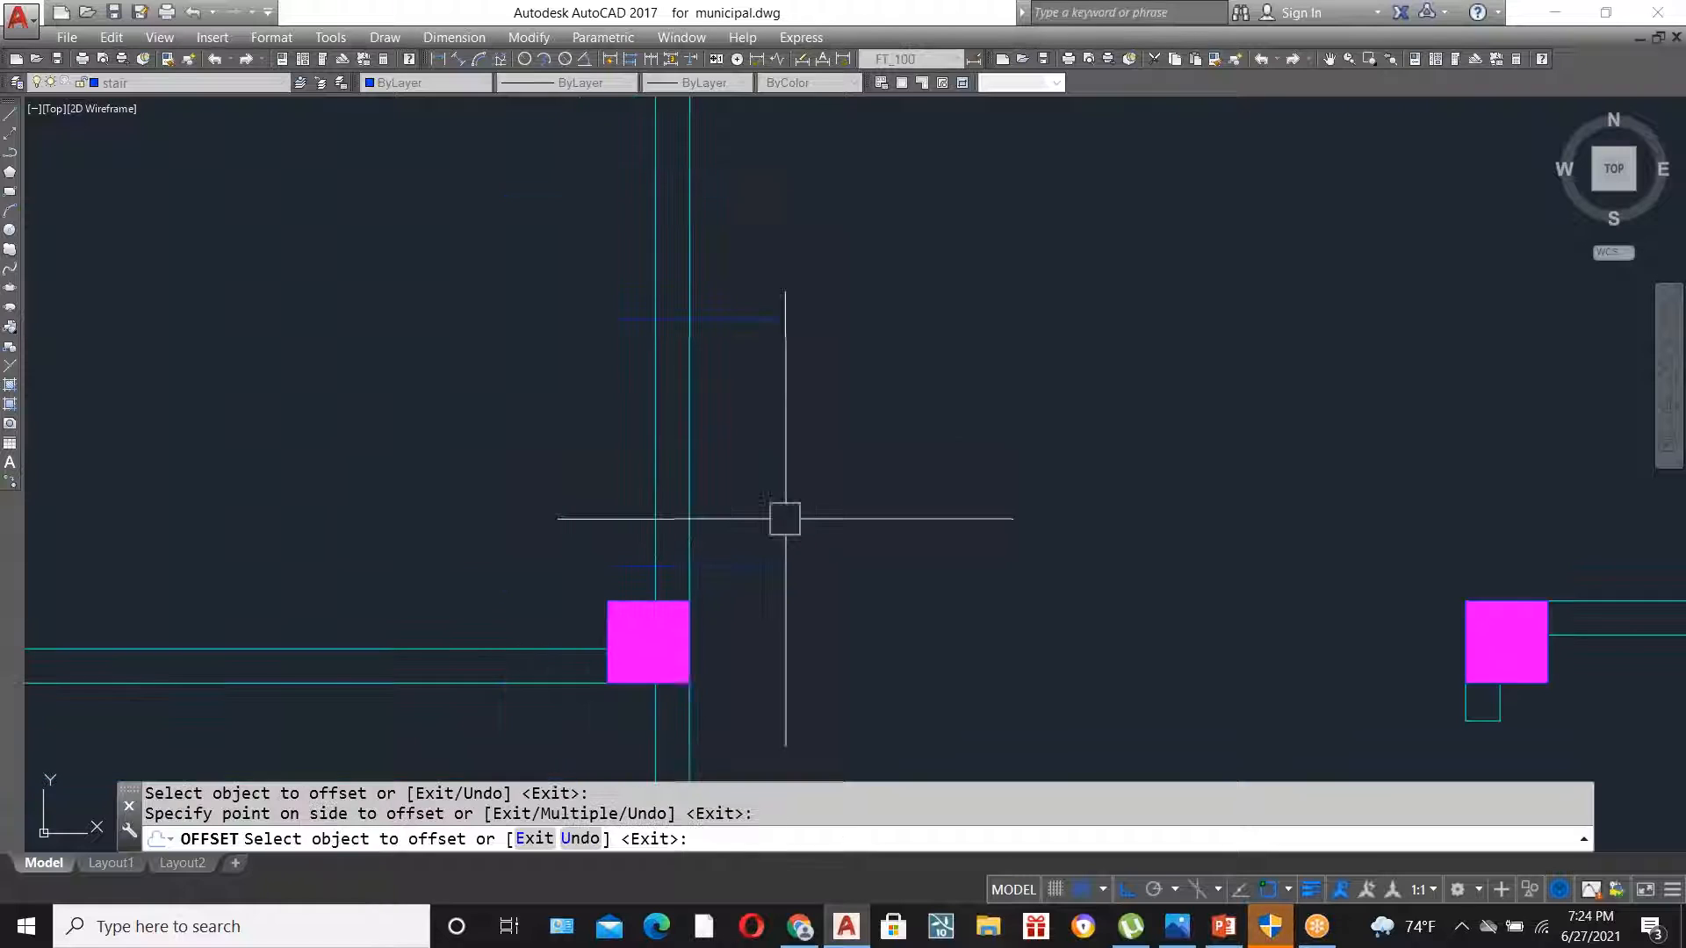
{"action": "key", "text": "Escape"}
- Trim the wall lines between the two jamb lines and their overhanging ends to open the upper-left room's doorway
{"action": "type", "text": "tr"}
{"action": "key", "text": "Return"}
{"action": "key", "text": "Return"}
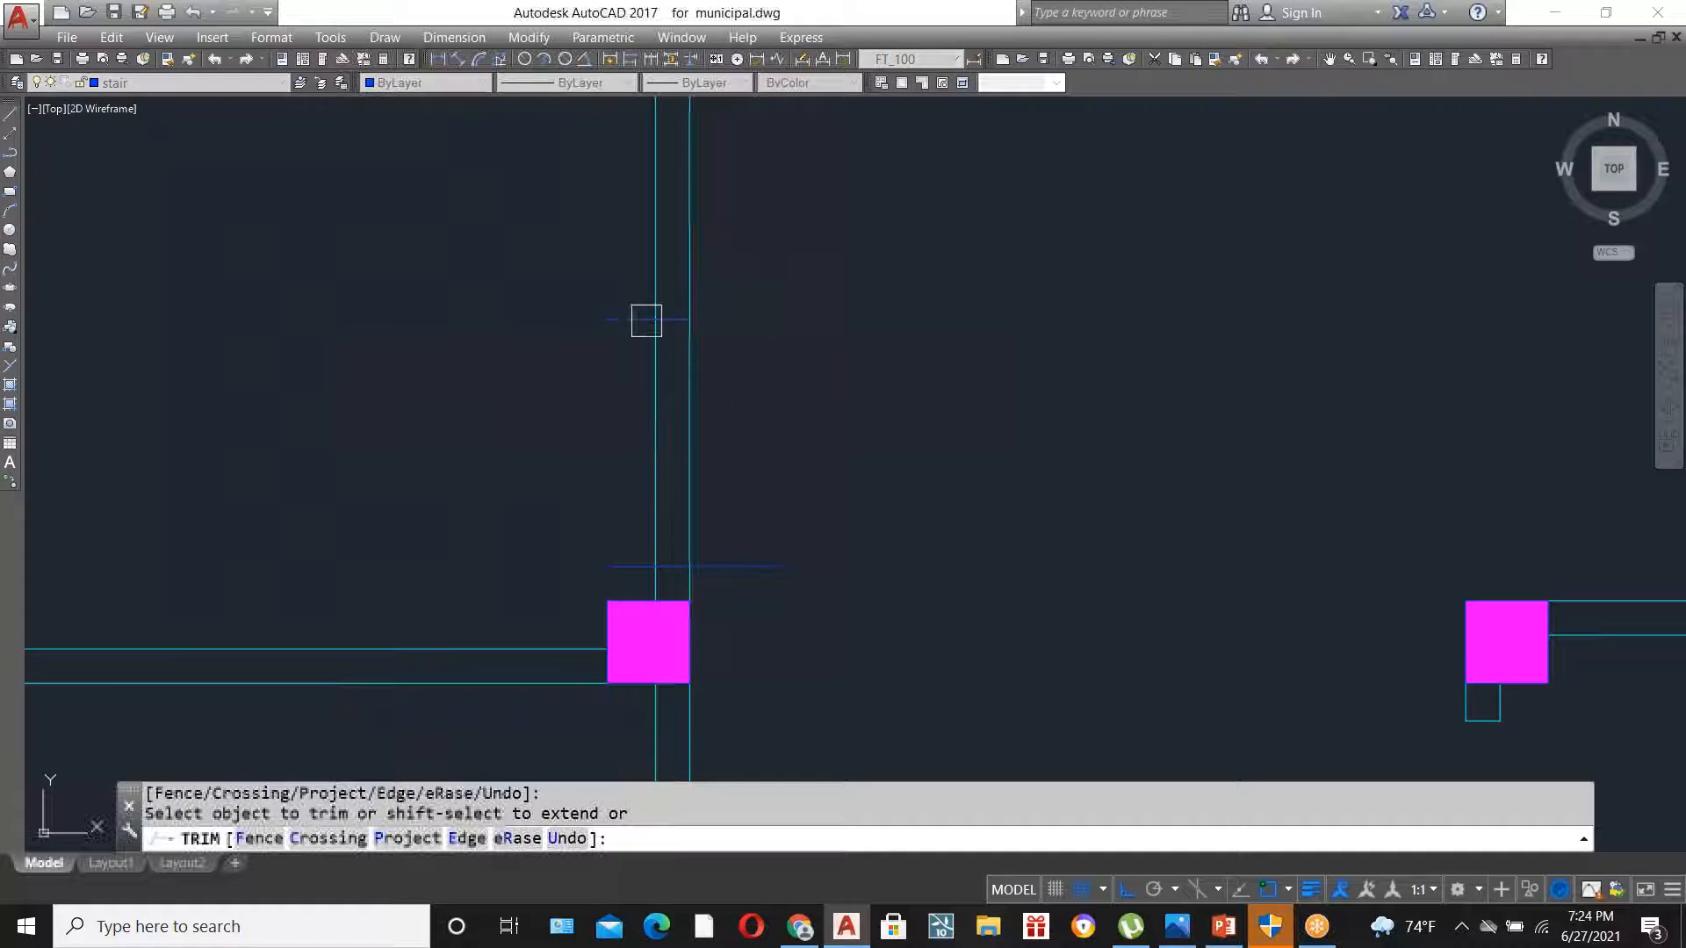
{"action": "left_click", "coordinate": [799, 428]}
{"action": "left_click", "coordinate": [610, 385]}
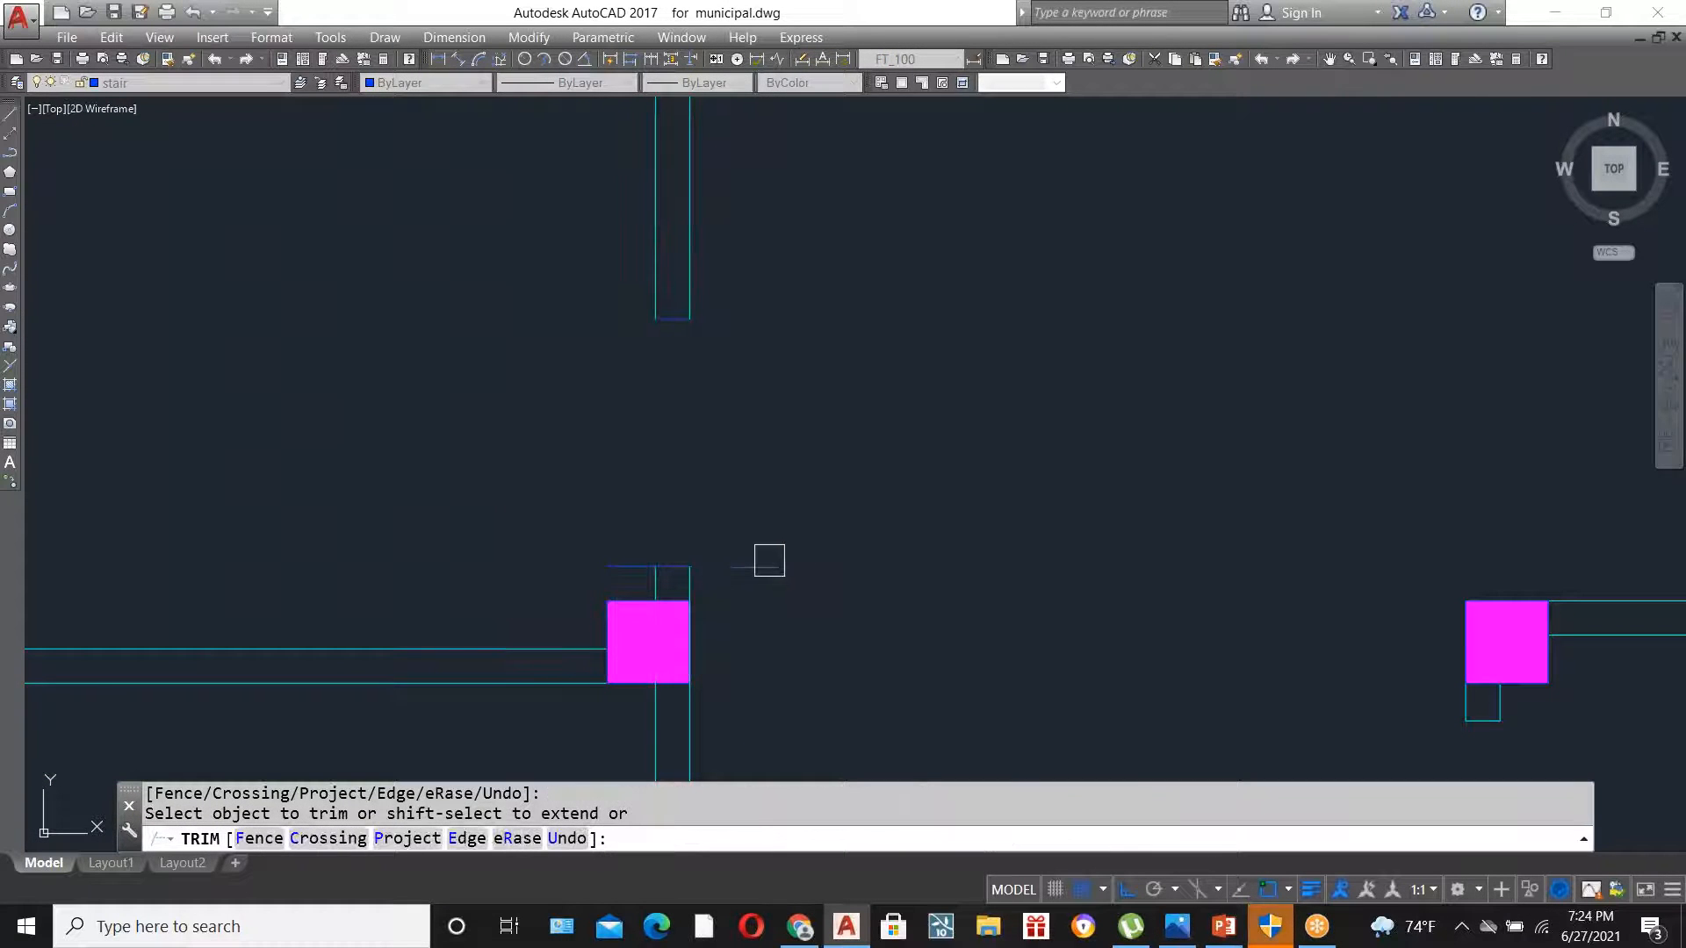
{"action": "scroll", "coordinate": [752, 407], "scroll_direction": "down", "scroll_amount": 3}
{"action": "scroll", "coordinate": [647, 545], "scroll_direction": "up", "scroll_amount": 3}
{"action": "key", "text": "Escape"}
- Offset the lower line of the horizontal wall between the left-hand rooms 5" downward
{"action": "type", "text": "o"}
{"action": "key", "text": "Return"}
{"action": "type", "text": "5"}
{"action": "key", "text": "Return"}
{"action": "left_click", "coordinate": [664, 440]}
{"action": "left_click", "coordinate": [665, 528]}
{"action": "key", "text": "Escape"}
- Offset the new line below the horizontal wall 3' downward to set the lower-left room's door width
{"action": "type", "text": "o"}
{"action": "key", "text": "Return"}
{"action": "type", "text": "3'"}
{"action": "key", "text": "Return"}
{"action": "left_click", "coordinate": [703, 476]}
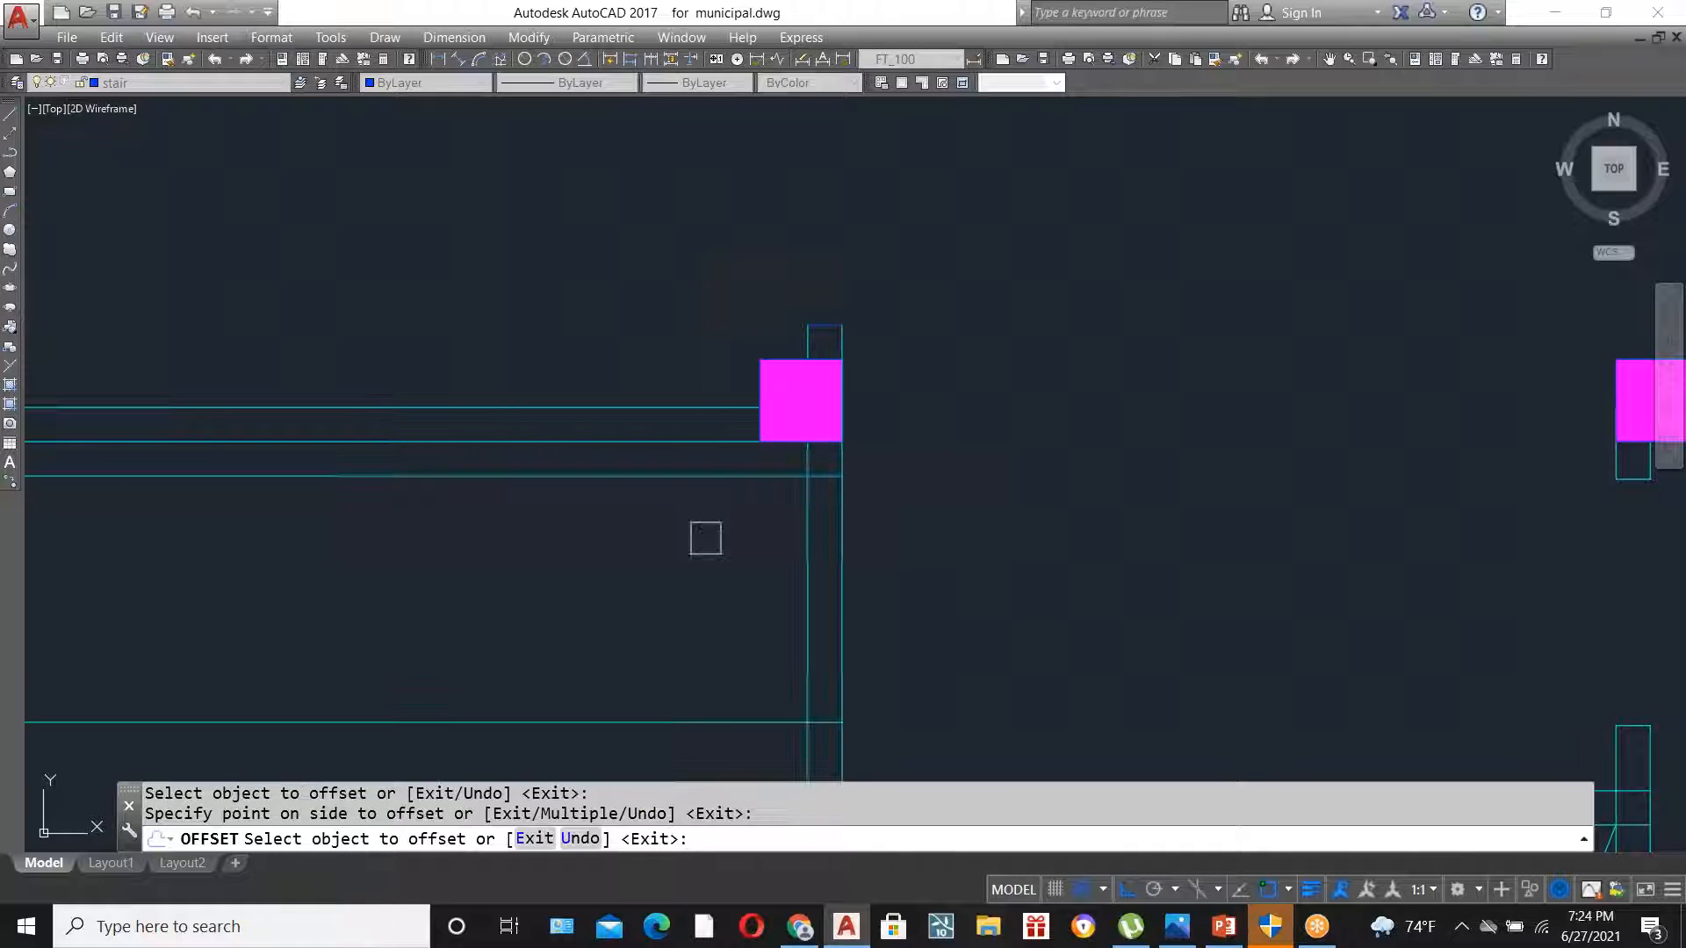
{"action": "left_click", "coordinate": [703, 535]}
{"action": "key", "text": "Escape"}
- Trim the vertical wall between the two offset lines and their excess lengths to open the lower-left room's doorway
{"action": "type", "text": "tr"}
{"action": "key", "text": "Return"}
{"action": "key", "text": "Return"}
{"action": "left_click", "coordinate": [738, 470]}
{"action": "left_click", "coordinate": [956, 624]}
{"action": "left_click", "coordinate": [737, 551]}
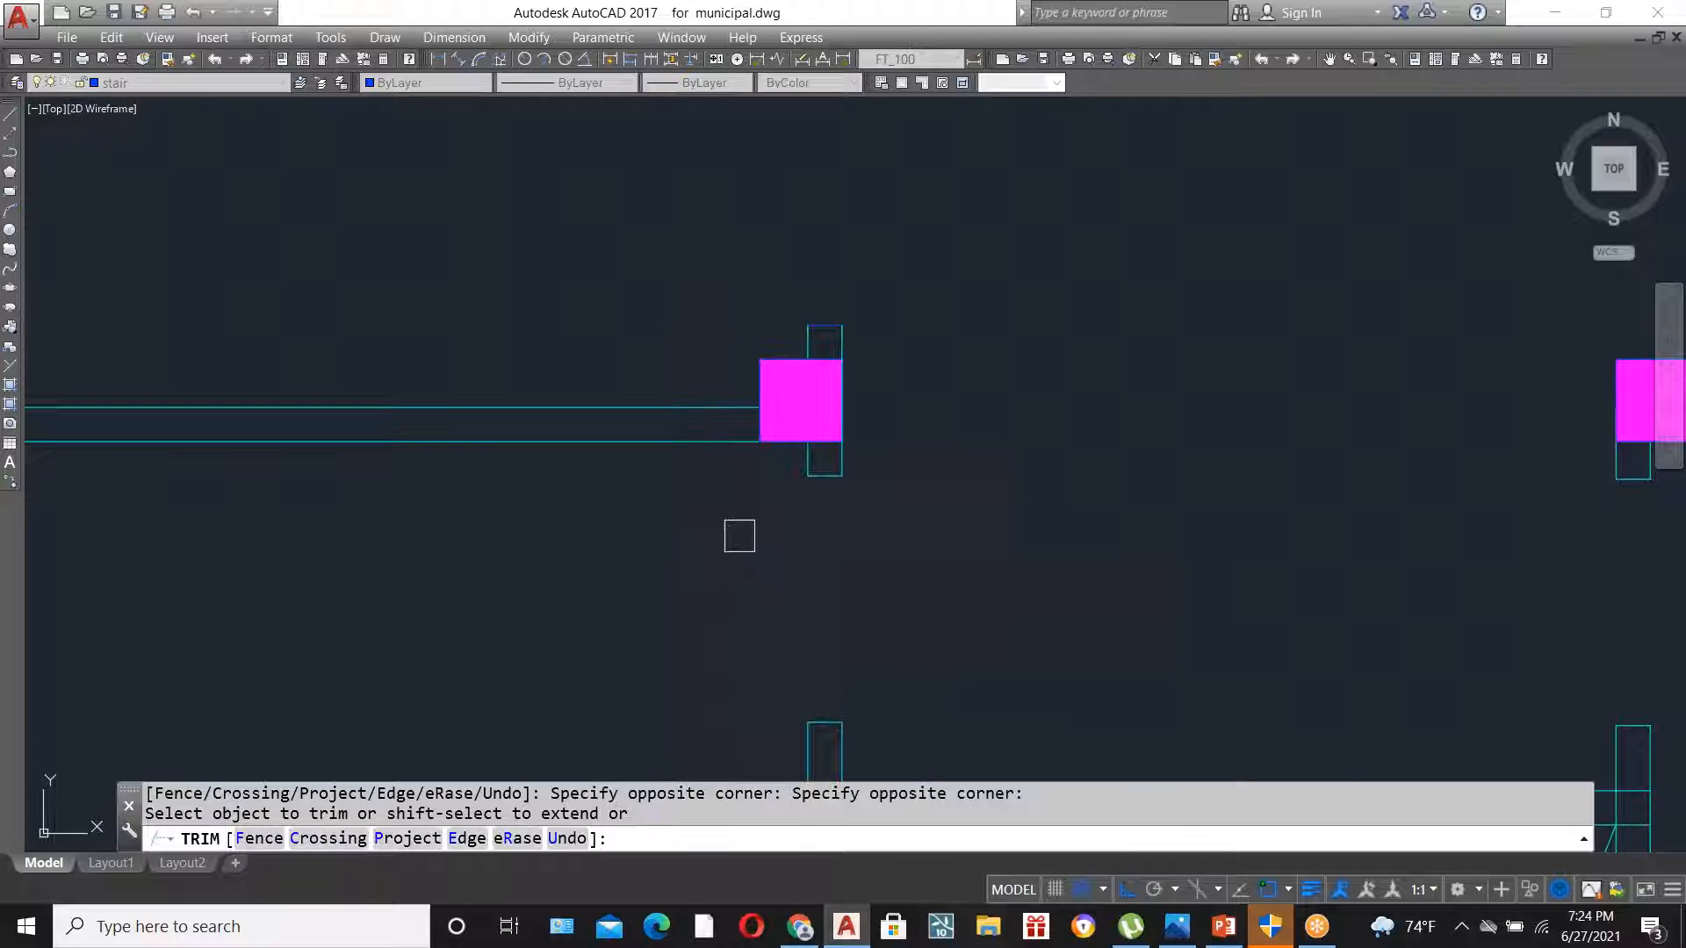
{"action": "scroll", "coordinate": [746, 492], "scroll_direction": "down", "scroll_amount": 5}
{"action": "key", "text": "Escape"}
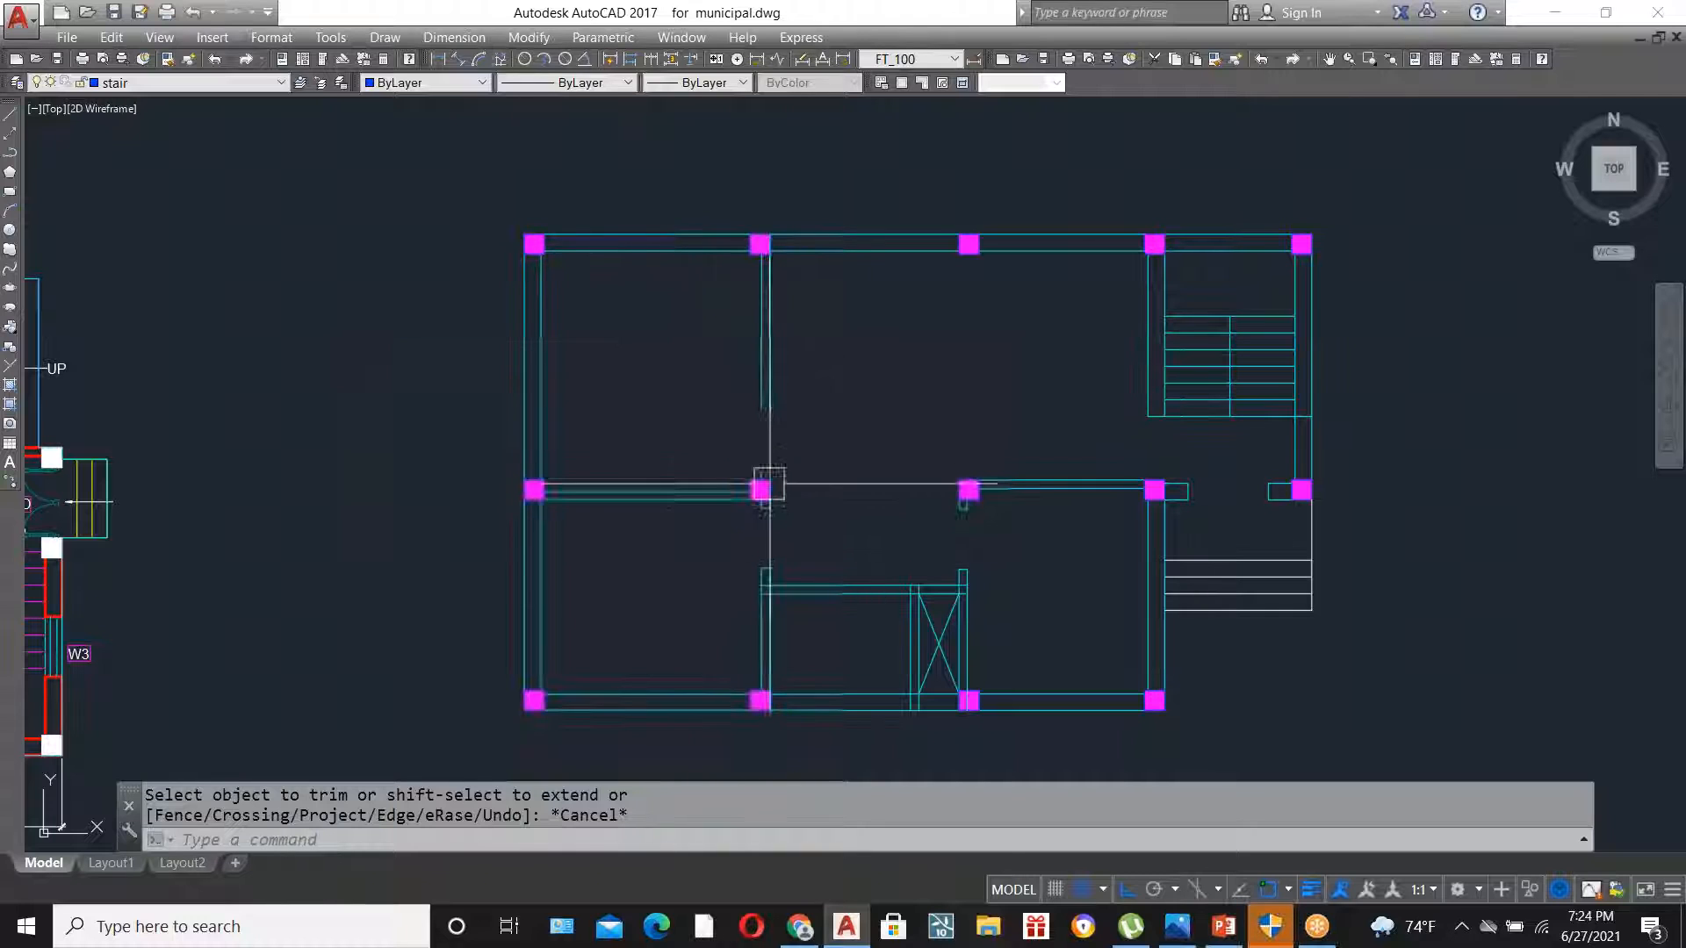
{"action": "scroll", "coordinate": [755, 505], "scroll_direction": "up", "scroll_amount": 4}
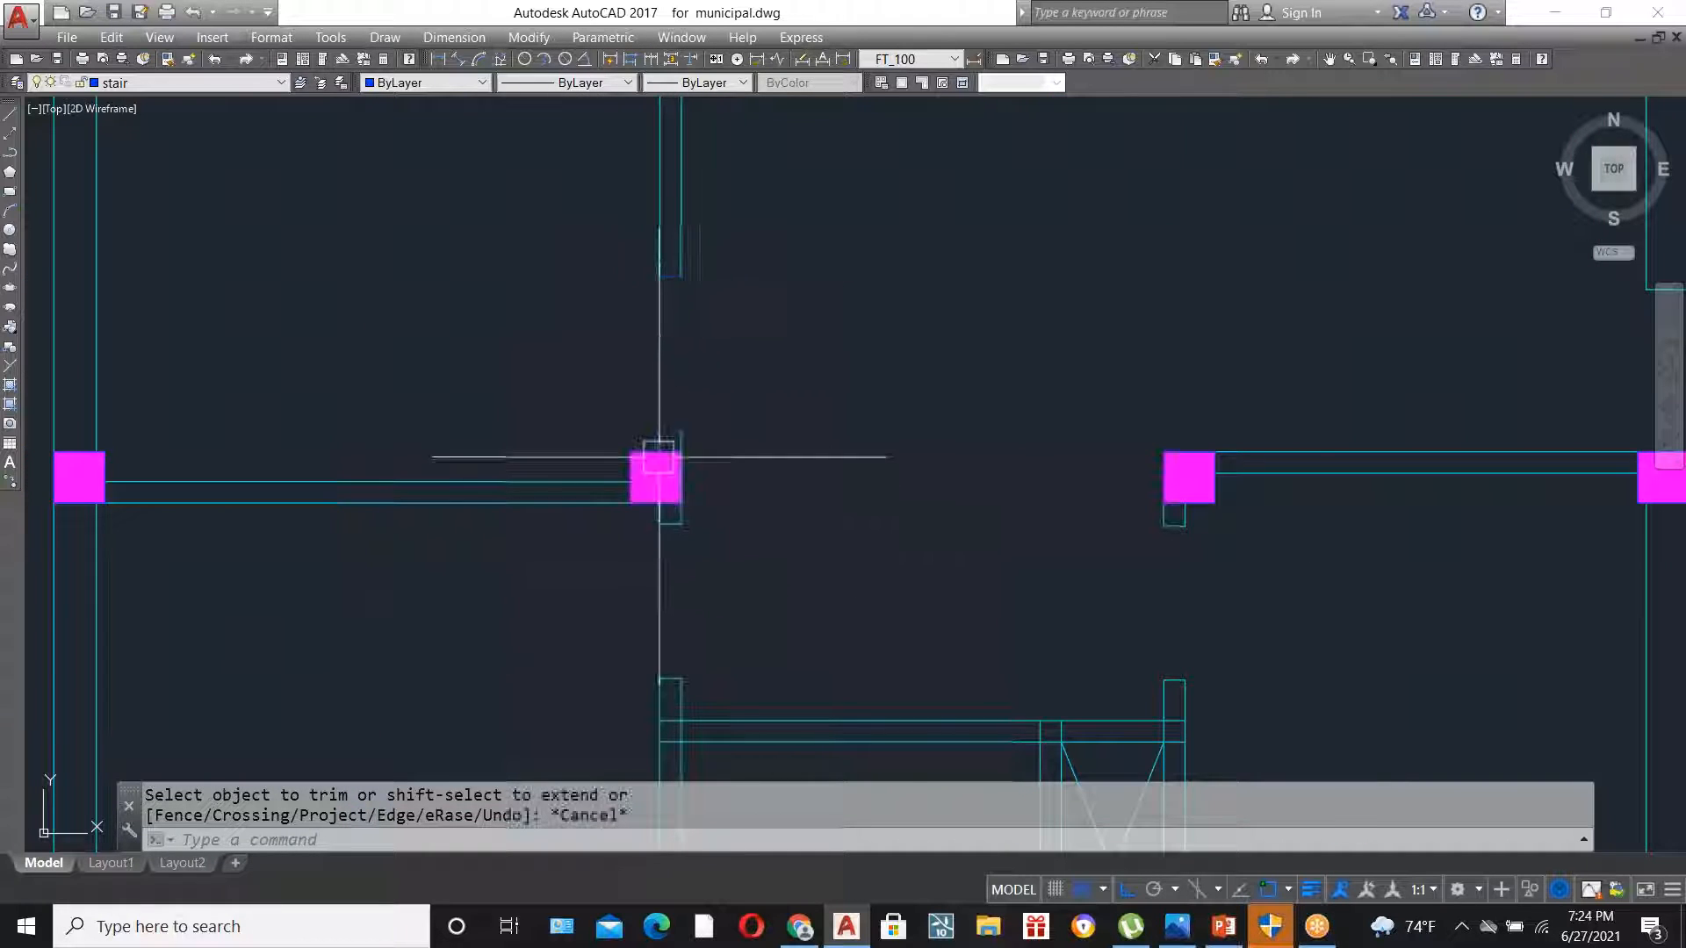
{"action": "scroll", "coordinate": [700, 373], "scroll_direction": "down", "scroll_amount": 5}
{"action": "scroll", "coordinate": [804, 564], "scroll_direction": "up", "scroll_amount": 3}
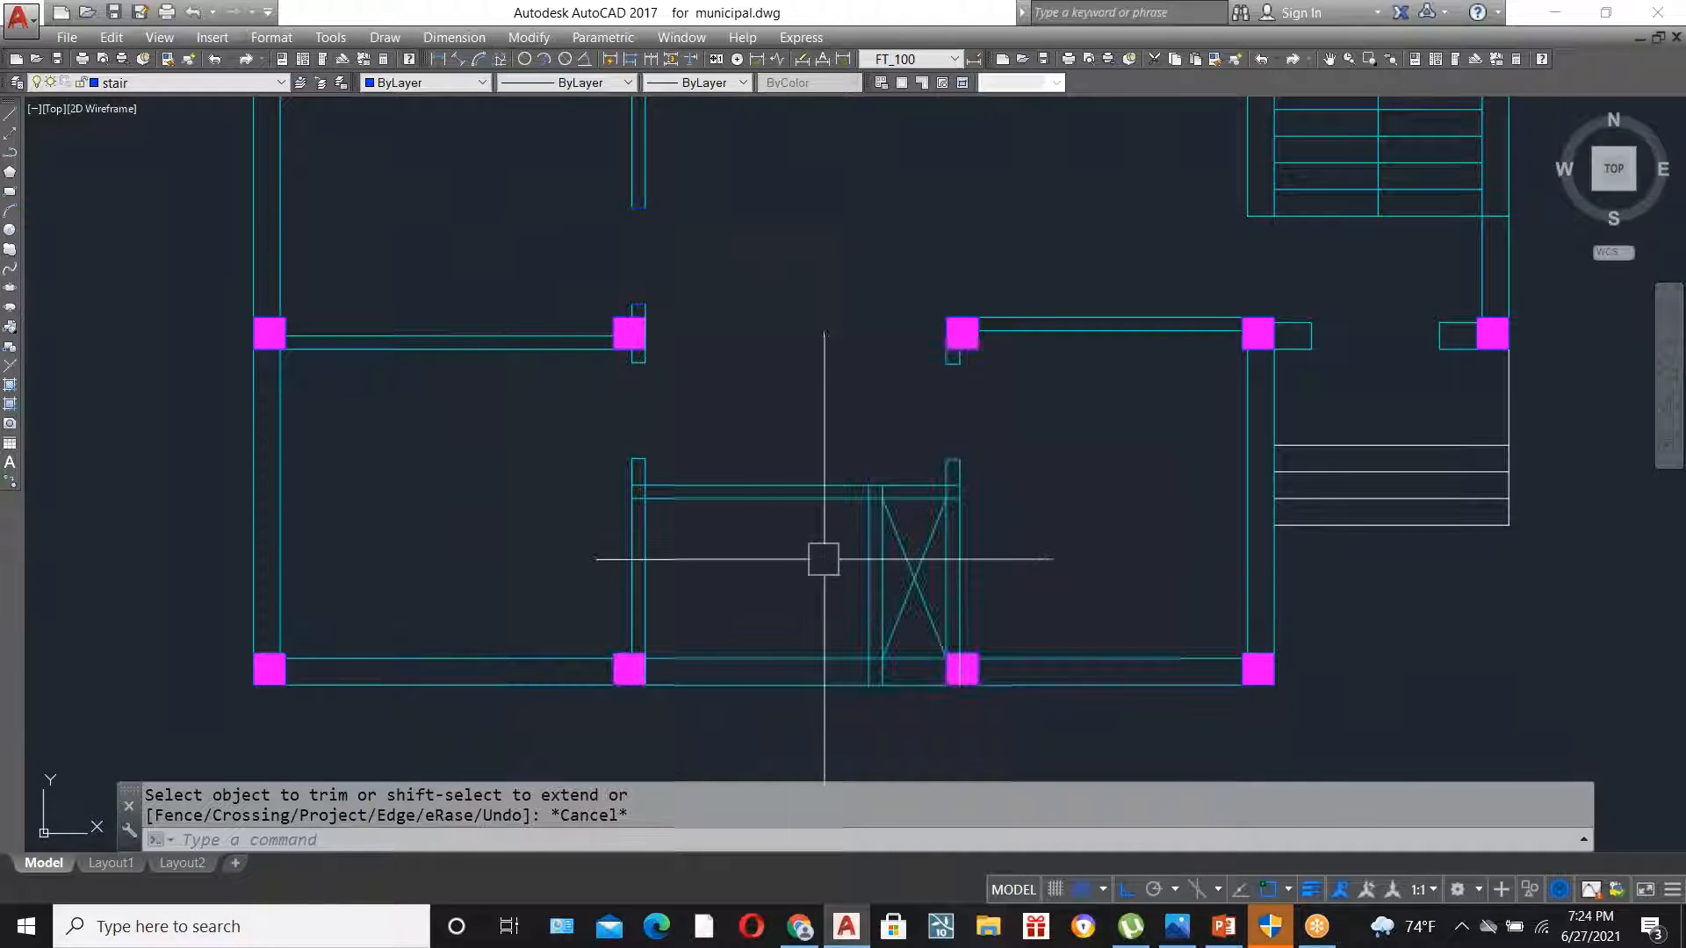
{"action": "scroll", "coordinate": [869, 544], "scroll_direction": "up", "scroll_amount": 2}
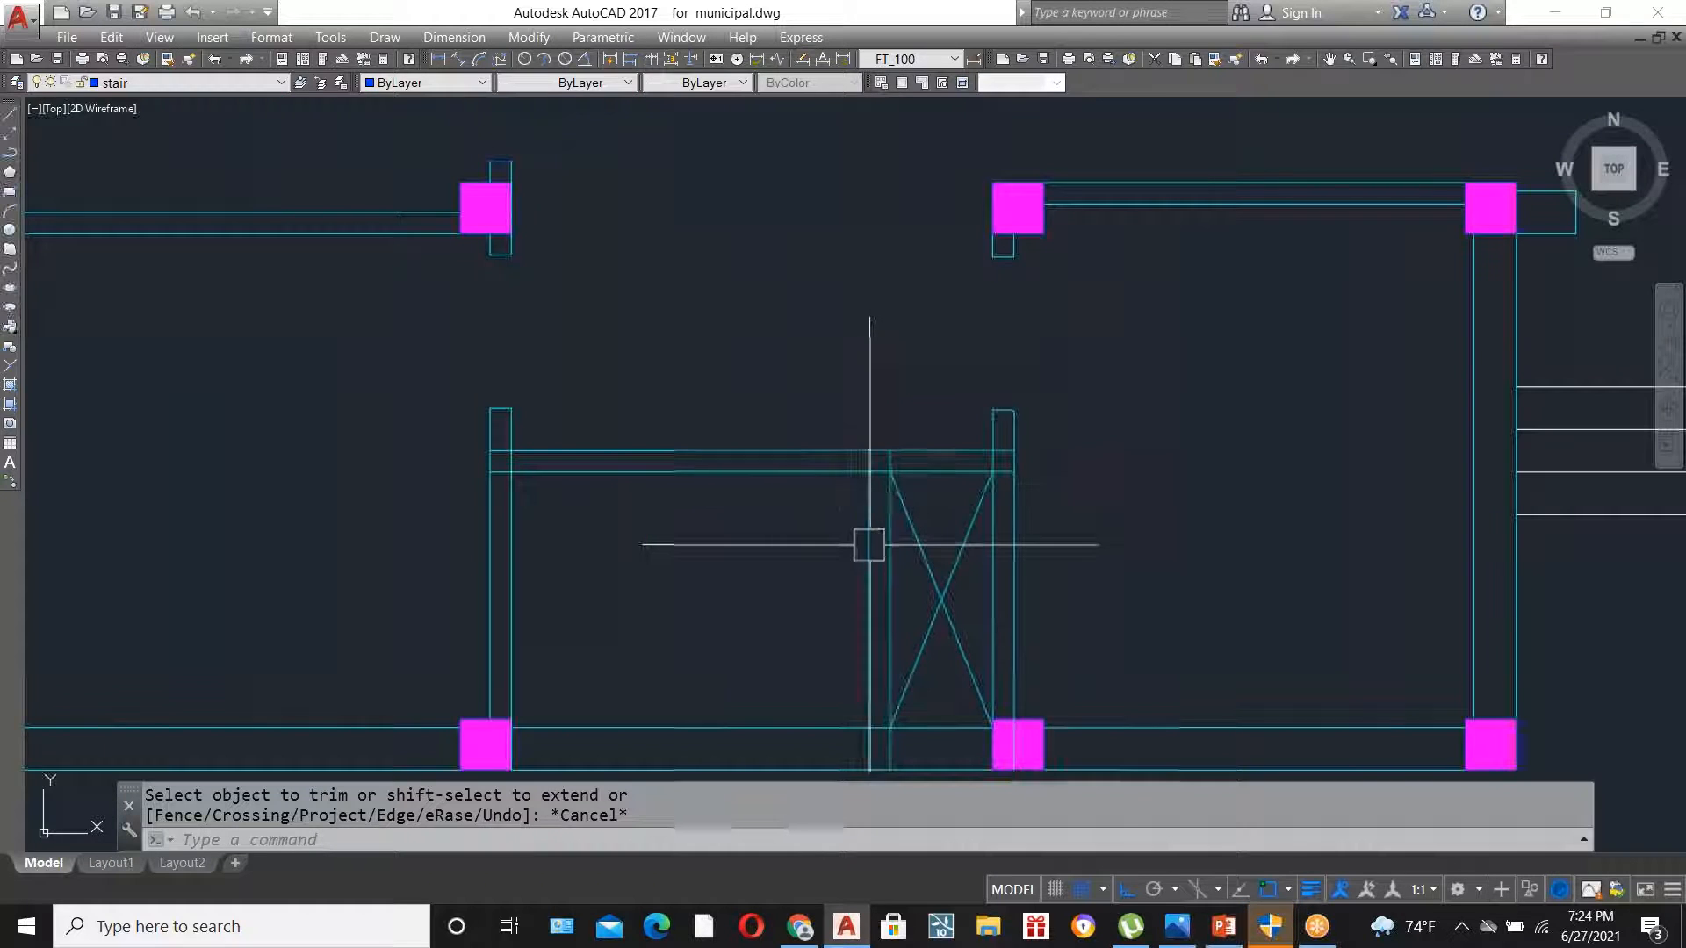
{"action": "type", "text": "o"}
{"action": "key", "text": "Return"}
{"action": "scroll", "coordinate": [781, 509], "scroll_direction": "up", "scroll_amount": 2}
{"action": "scroll", "coordinate": [797, 483], "scroll_direction": "up", "scroll_amount": 2}
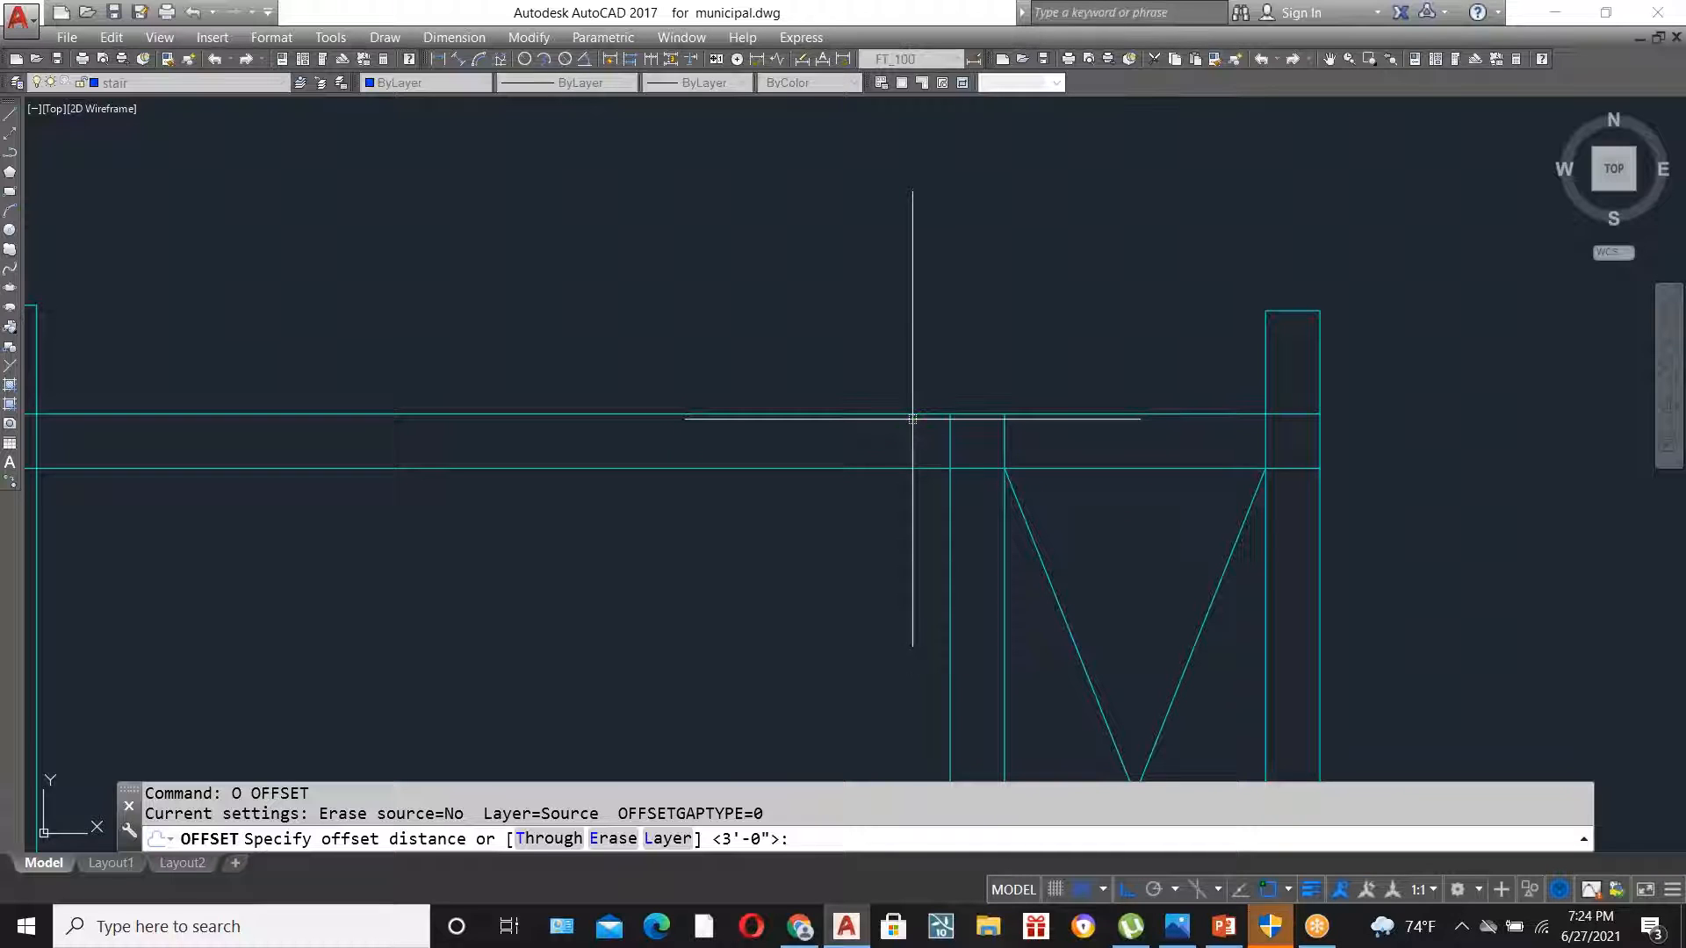
{"action": "scroll", "coordinate": [912, 500], "scroll_direction": "down", "scroll_amount": 3}
{"action": "key", "text": "Escape"}
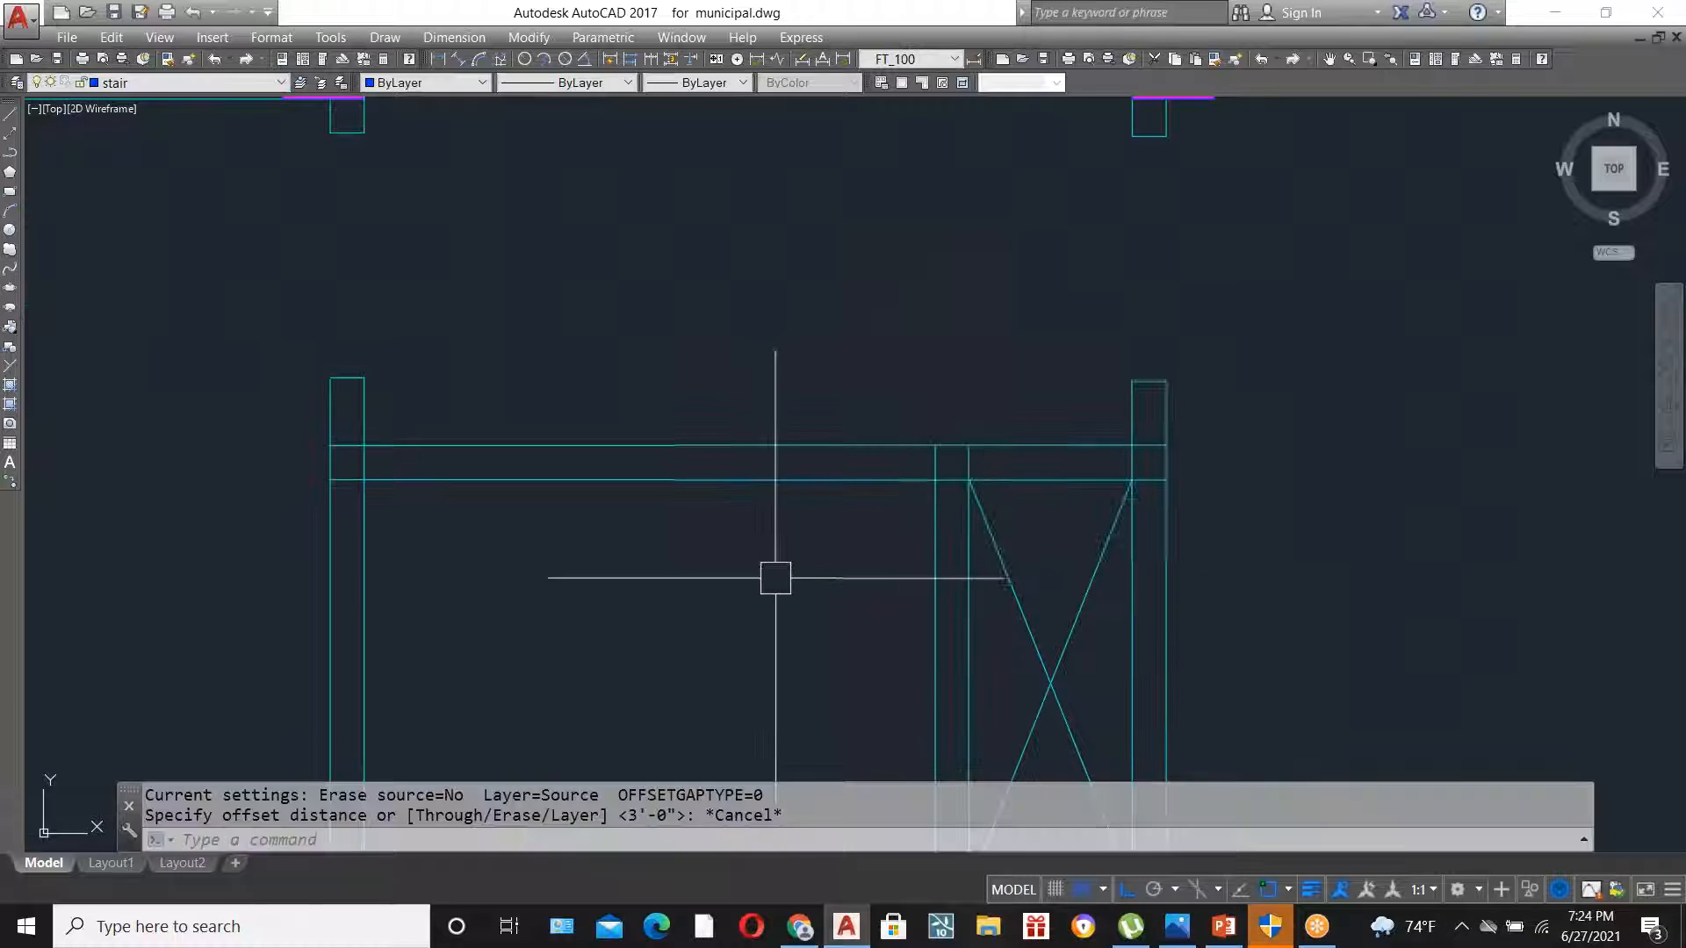
{"action": "scroll", "coordinate": [776, 576], "scroll_direction": "down", "scroll_amount": 2}
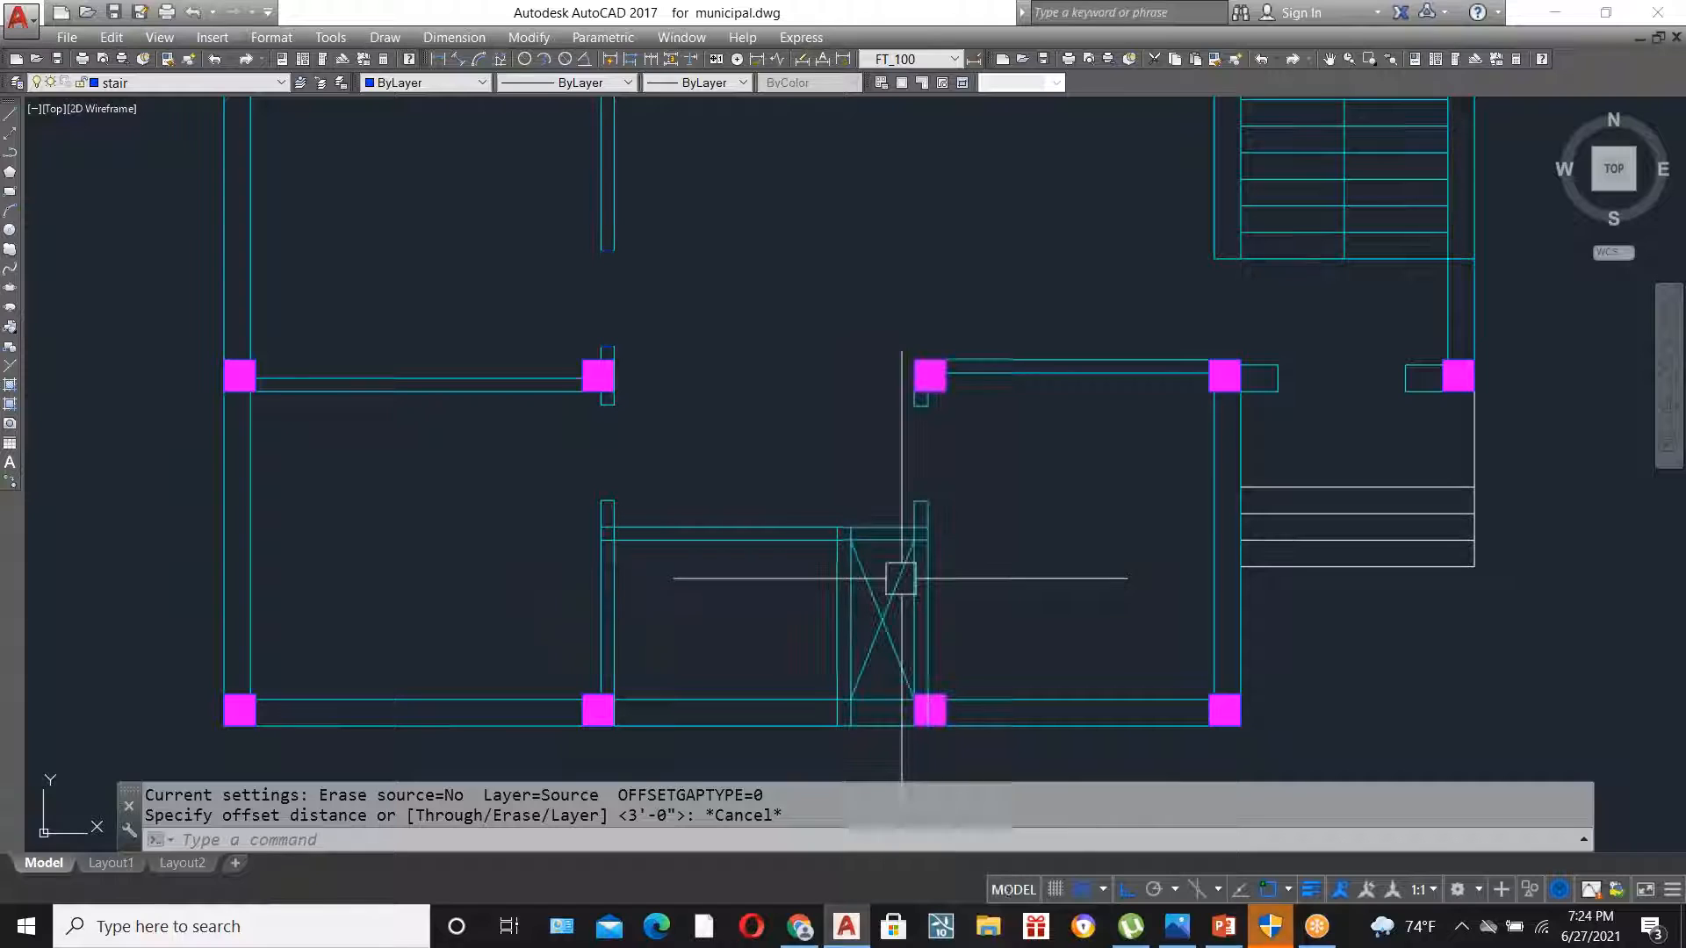
{"action": "scroll", "coordinate": [824, 562], "scroll_direction": "up", "scroll_amount": 2}
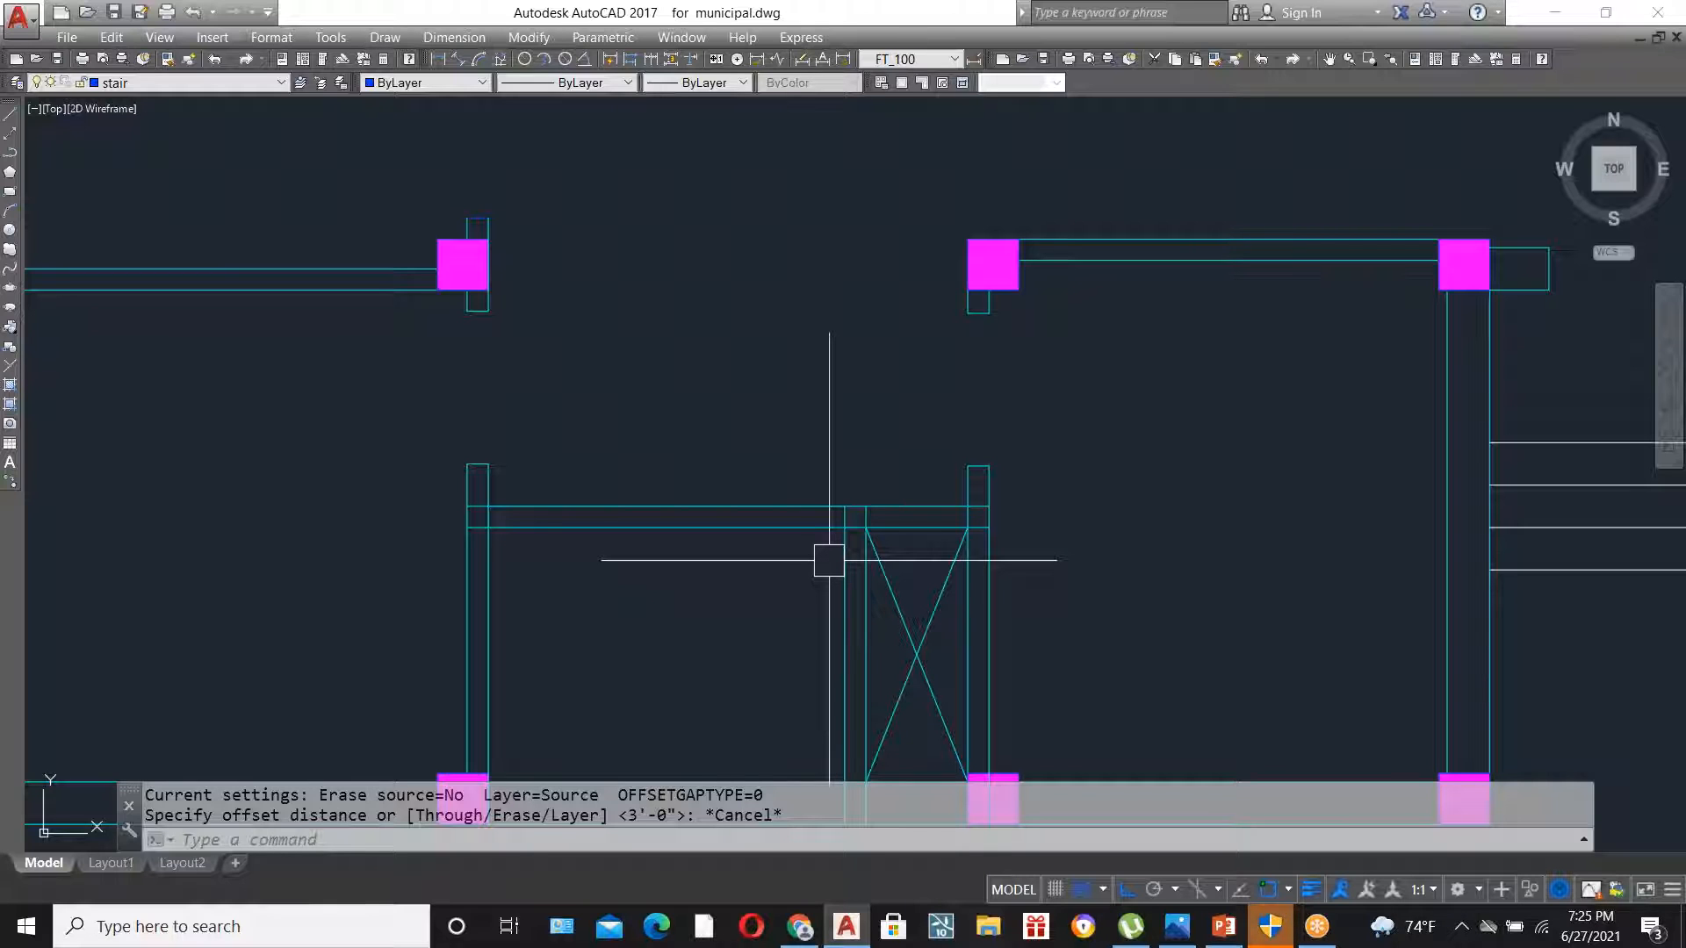
- Offset the outer line of the crossed shaft's left wall 2'6" to the left to set the small room's door width
{"action": "key", "text": "Escape"}
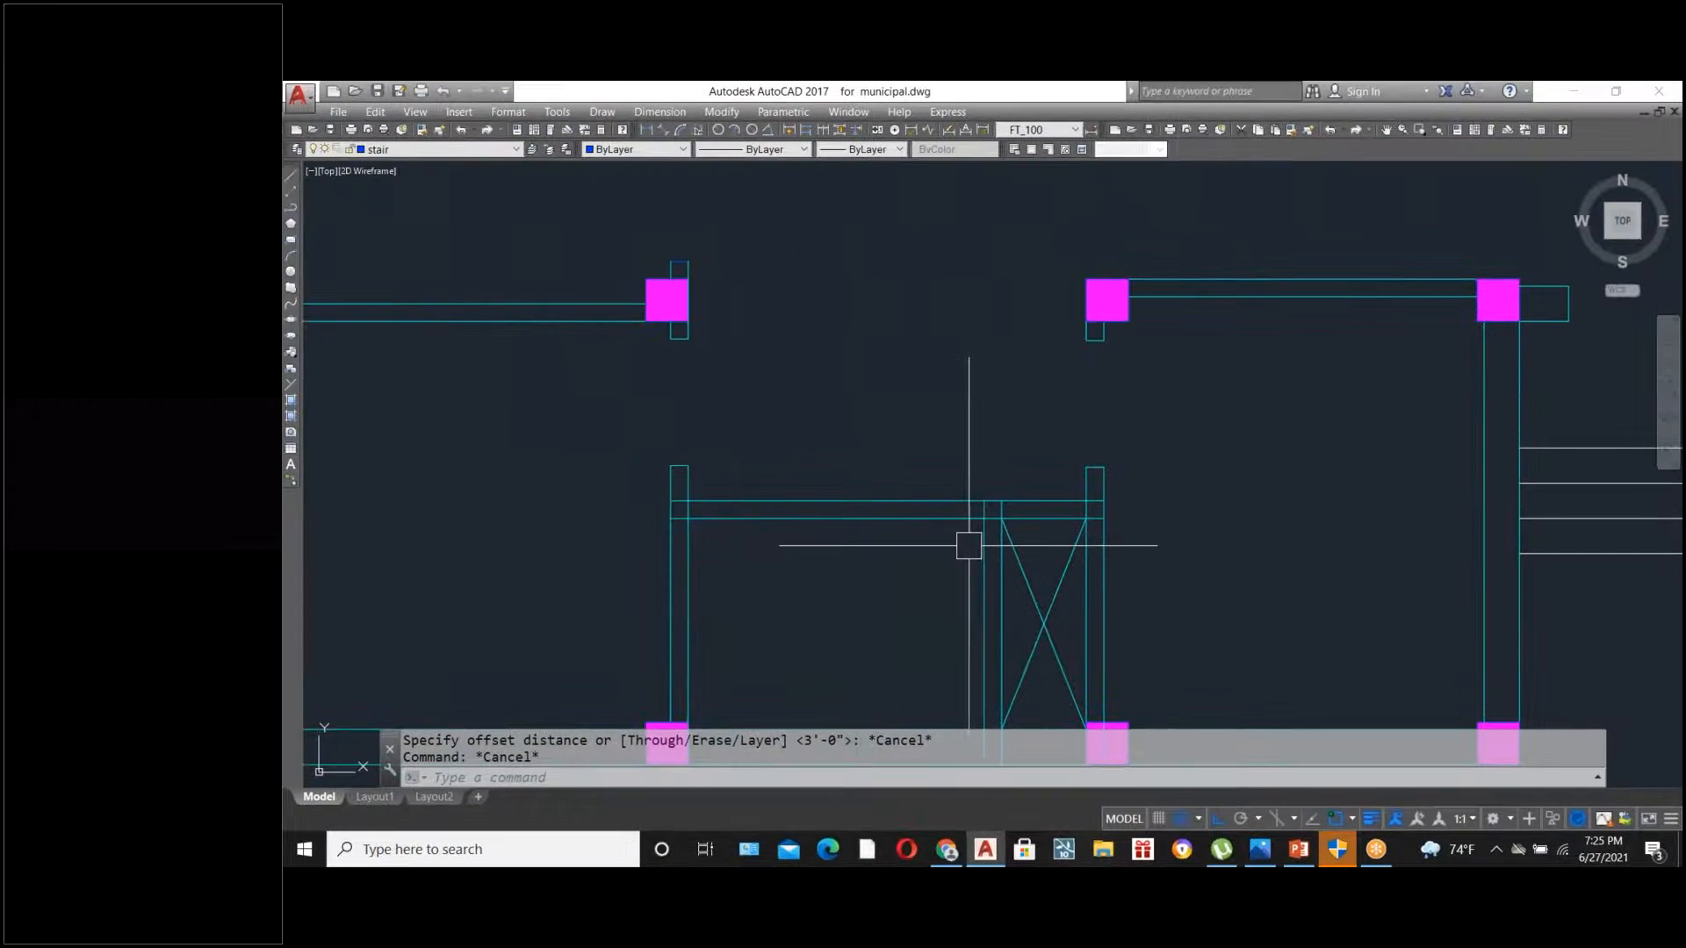
{"action": "scroll", "coordinate": [828, 560], "scroll_direction": "up", "scroll_amount": 2}
{"action": "type", "text": "o"}
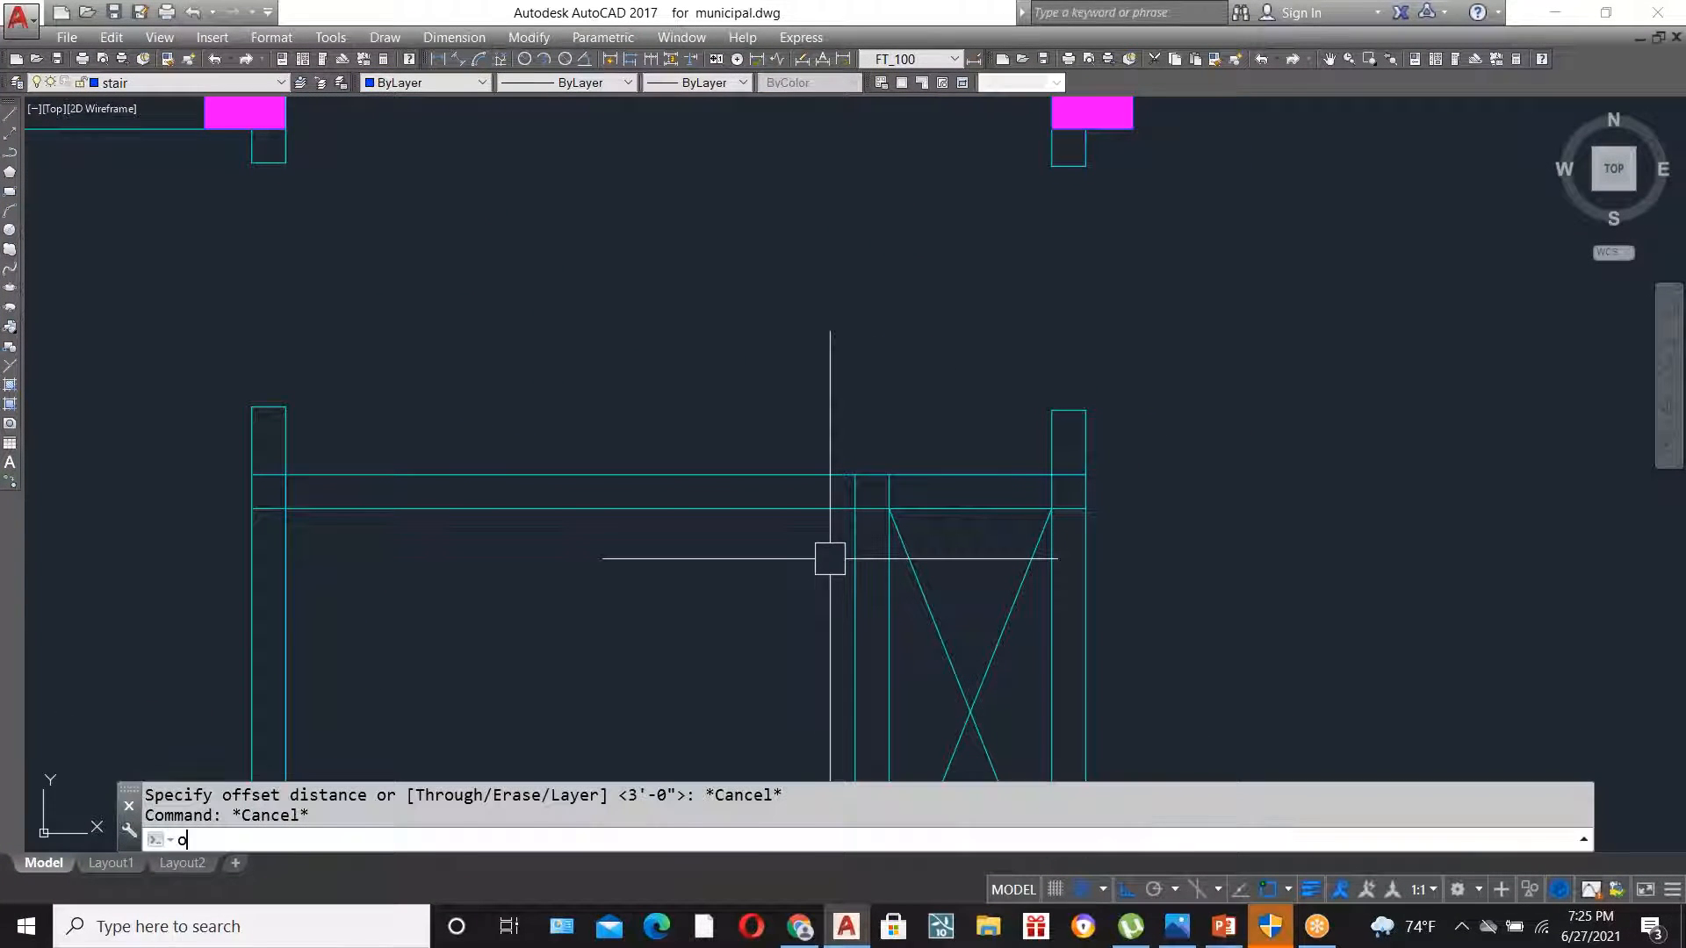
{"action": "key", "text": "Return"}
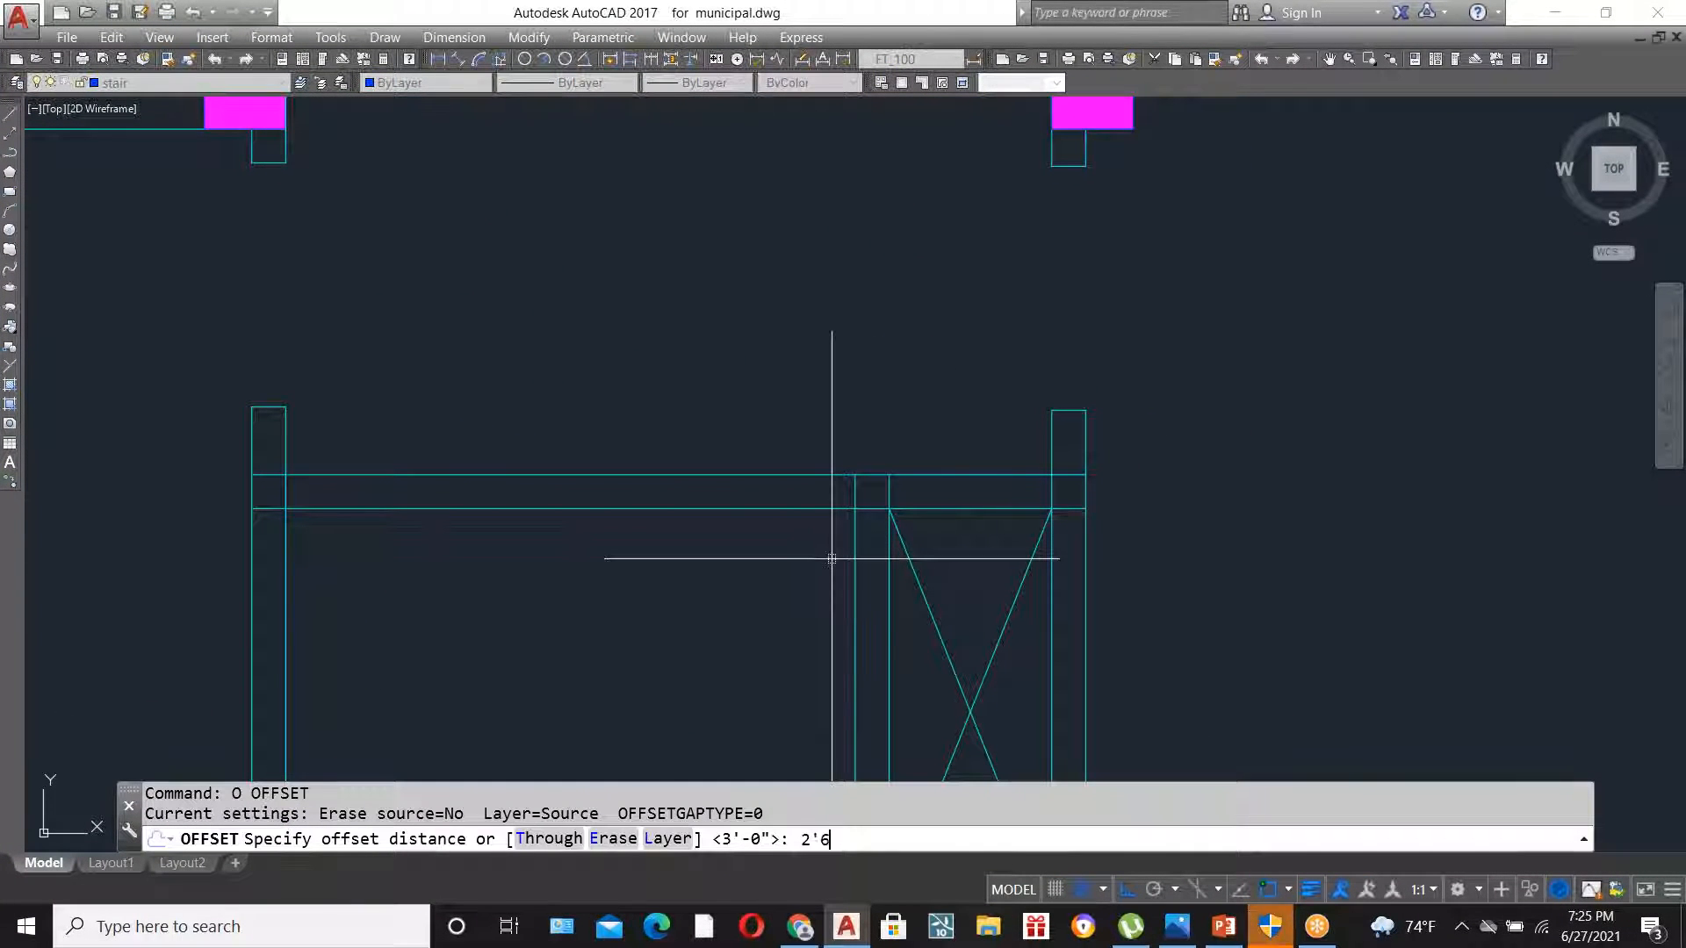
{"action": "key", "text": "Return"}
{"action": "scroll", "coordinate": [854, 538], "scroll_direction": "up", "scroll_amount": 4}
{"action": "left_click", "coordinate": [851, 536]}
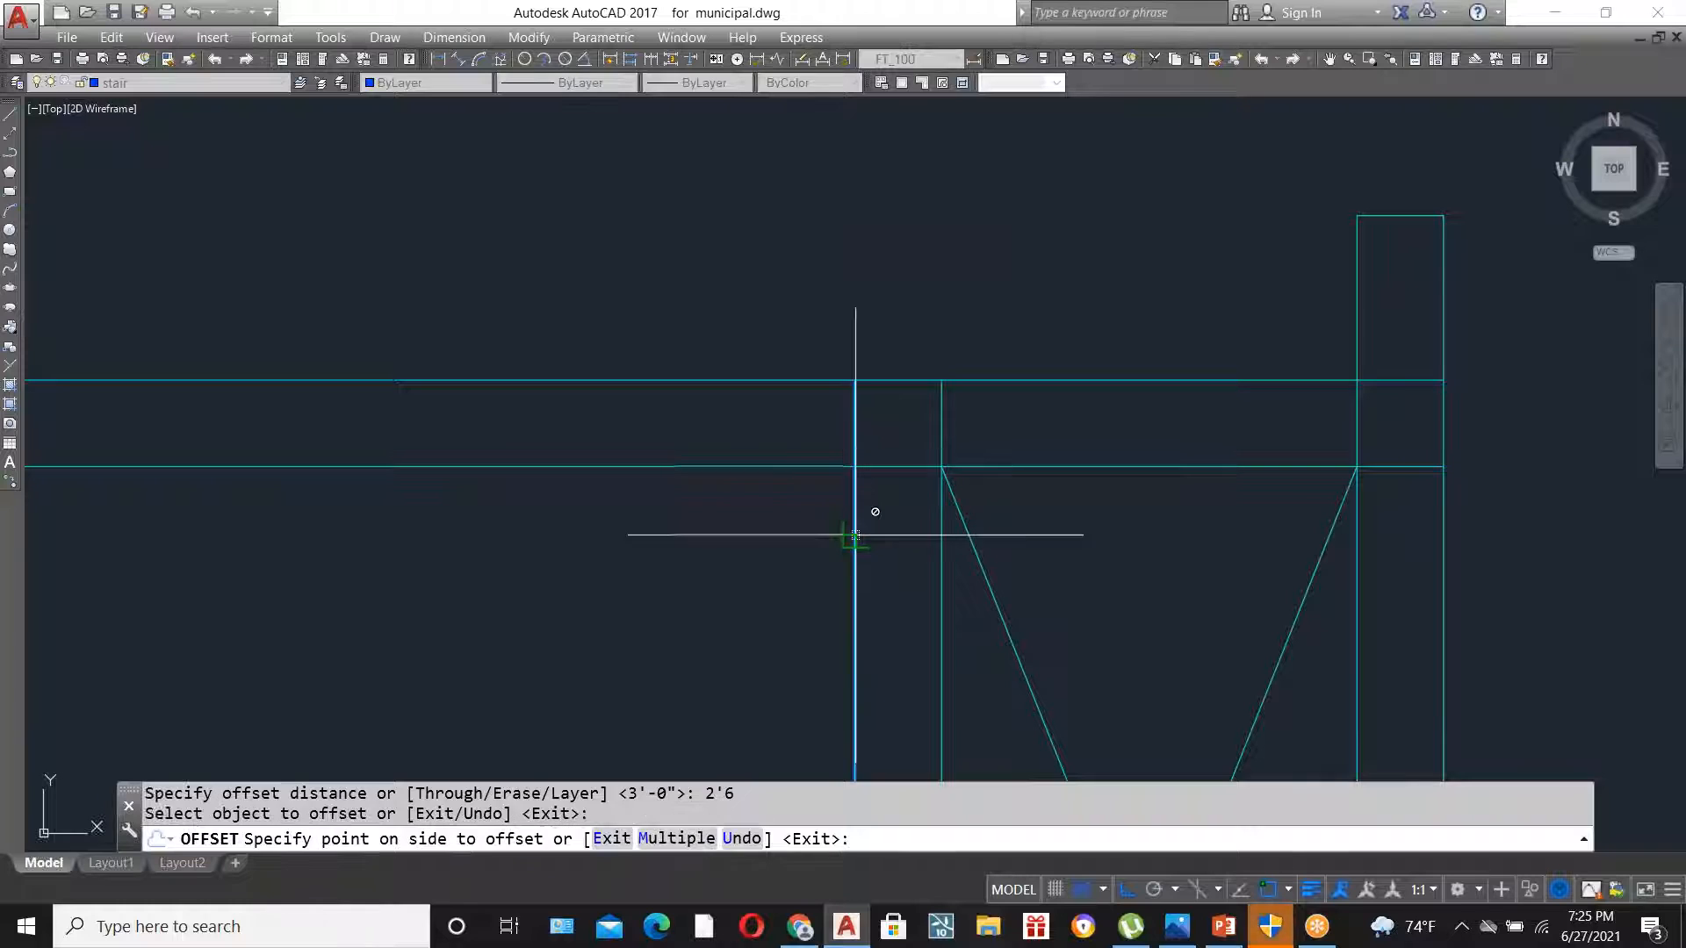
{"action": "scroll", "coordinate": [878, 511], "scroll_direction": "down", "scroll_amount": 4}
{"action": "left_click", "coordinate": [690, 549]}
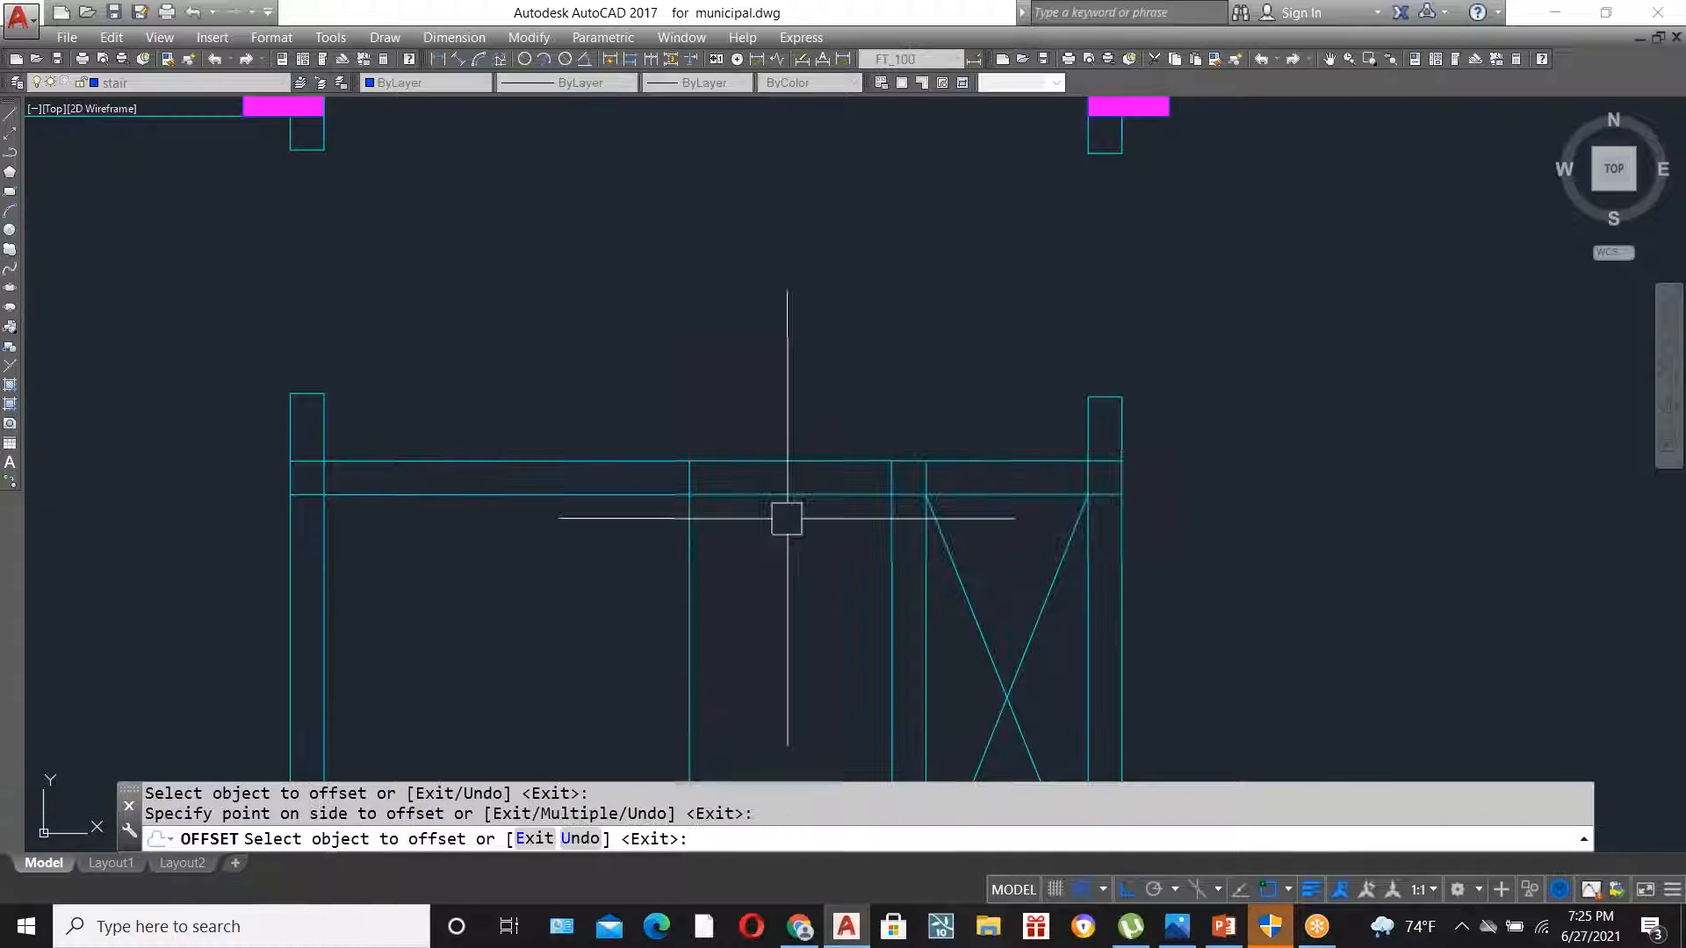
- Trim the offset line below the horizontal wall and the wall lines between it and the shaft to open the small room's doorway
{"action": "key", "text": "Escape"}
{"action": "type", "text": "tr"}
{"action": "key", "text": "Return"}
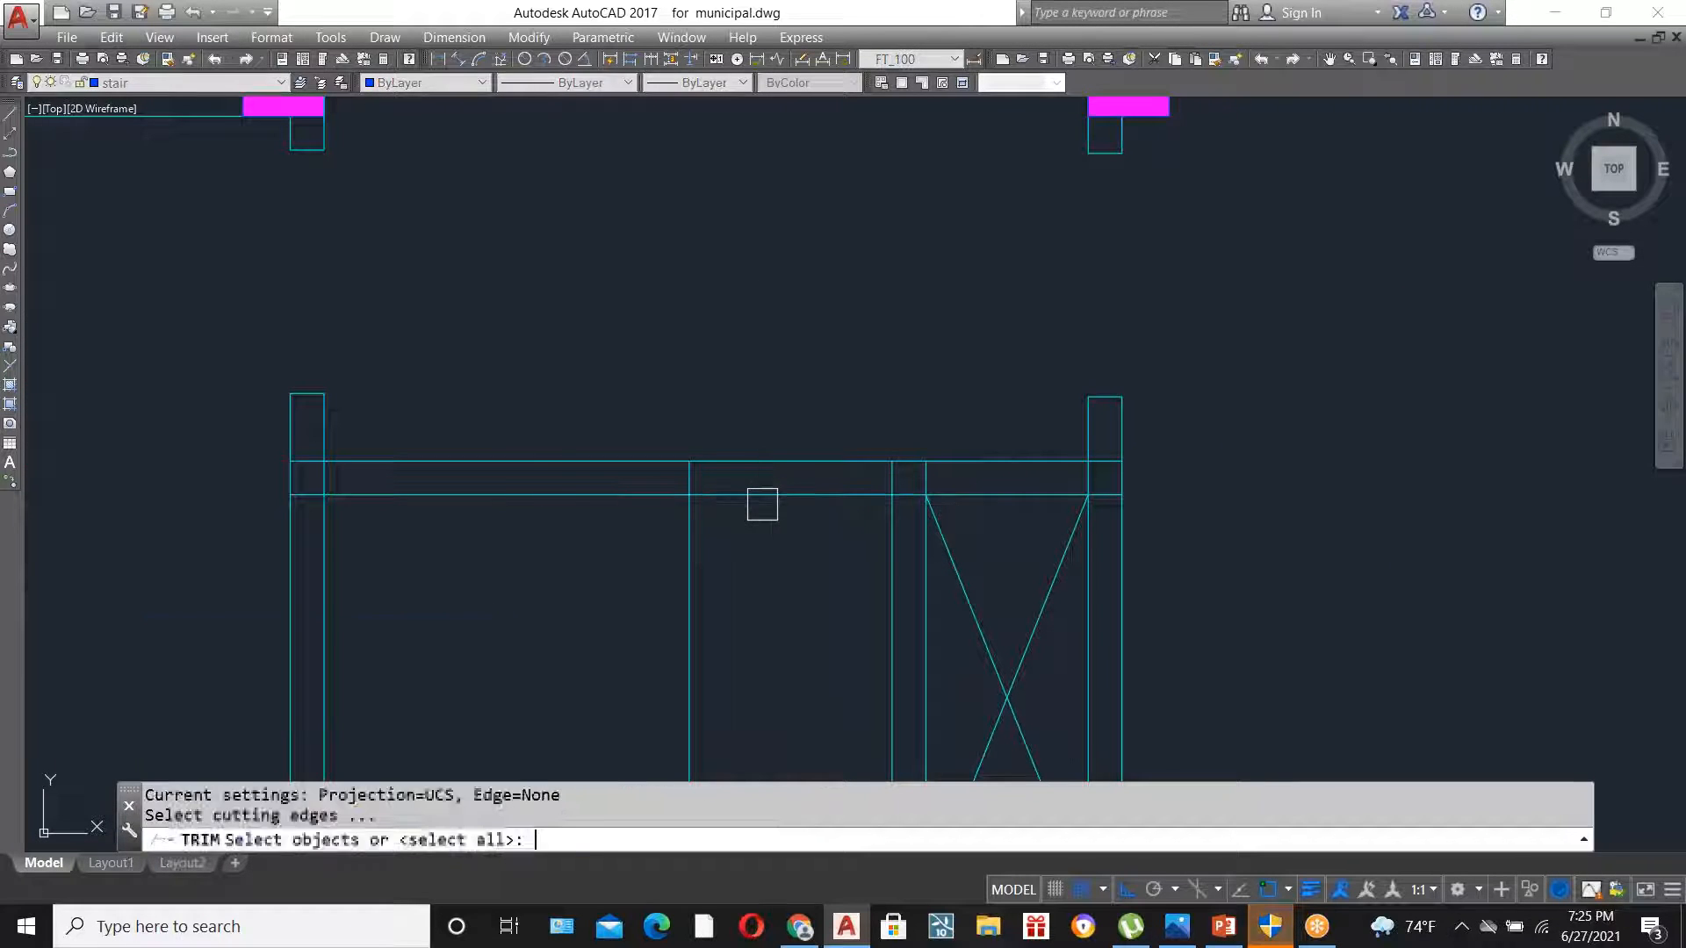
{"action": "key", "text": "Return"}
{"action": "left_click", "coordinate": [685, 549]}
{"action": "left_click", "coordinate": [828, 571]}
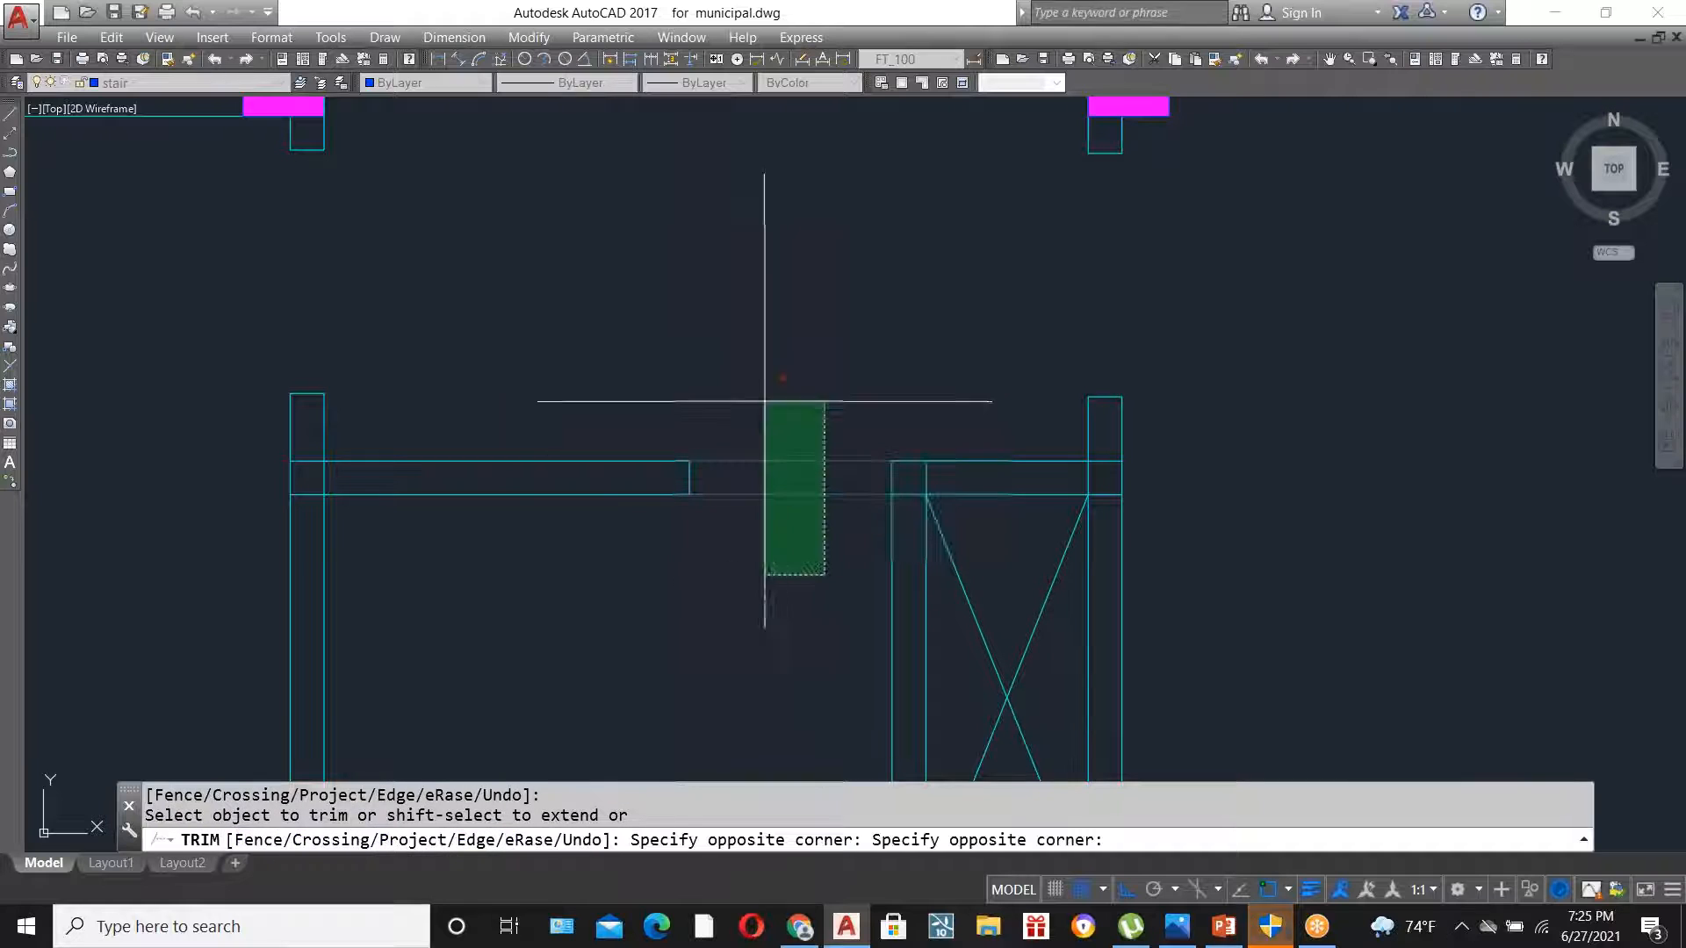
{"action": "left_click", "coordinate": [764, 395]}
{"action": "scroll", "coordinate": [876, 322], "scroll_direction": "down", "scroll_amount": 3}
- Trim the overlapping lines where the small room's horizontal wall meets the vertical wall at its left
{"action": "scroll", "coordinate": [510, 407], "scroll_direction": "up", "scroll_amount": 6}
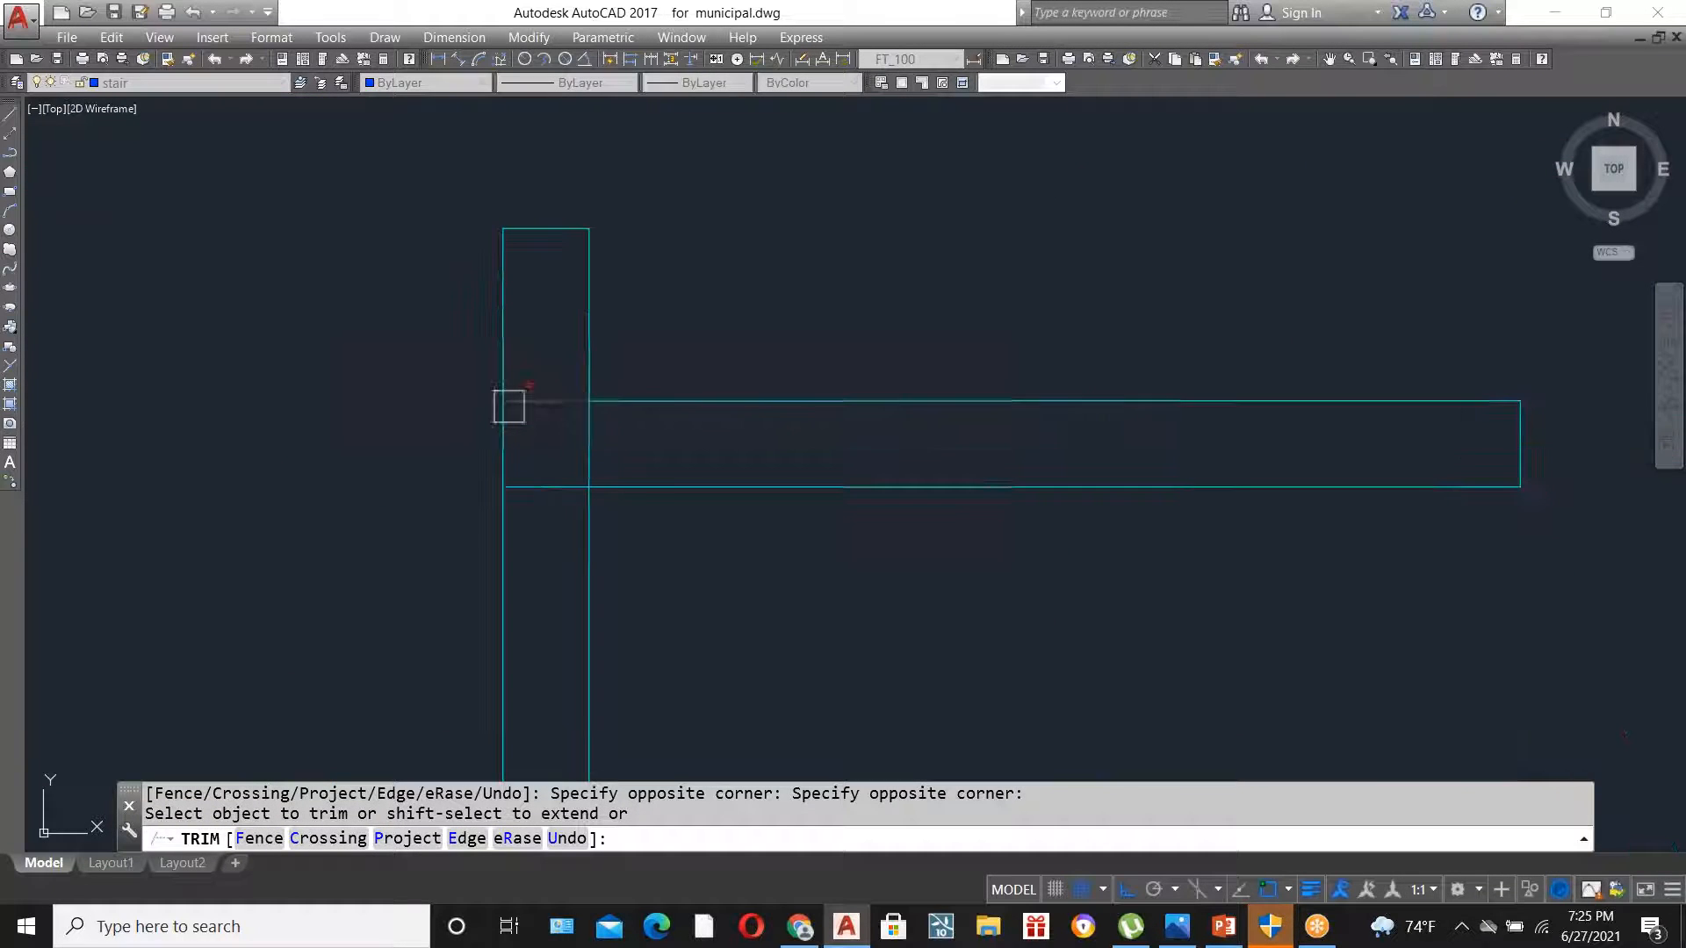
{"action": "scroll", "coordinate": [659, 390], "scroll_direction": "down", "scroll_amount": 5}
{"action": "key", "text": "Escape"}
{"action": "scroll", "coordinate": [629, 360], "scroll_direction": "up", "scroll_amount": 1}
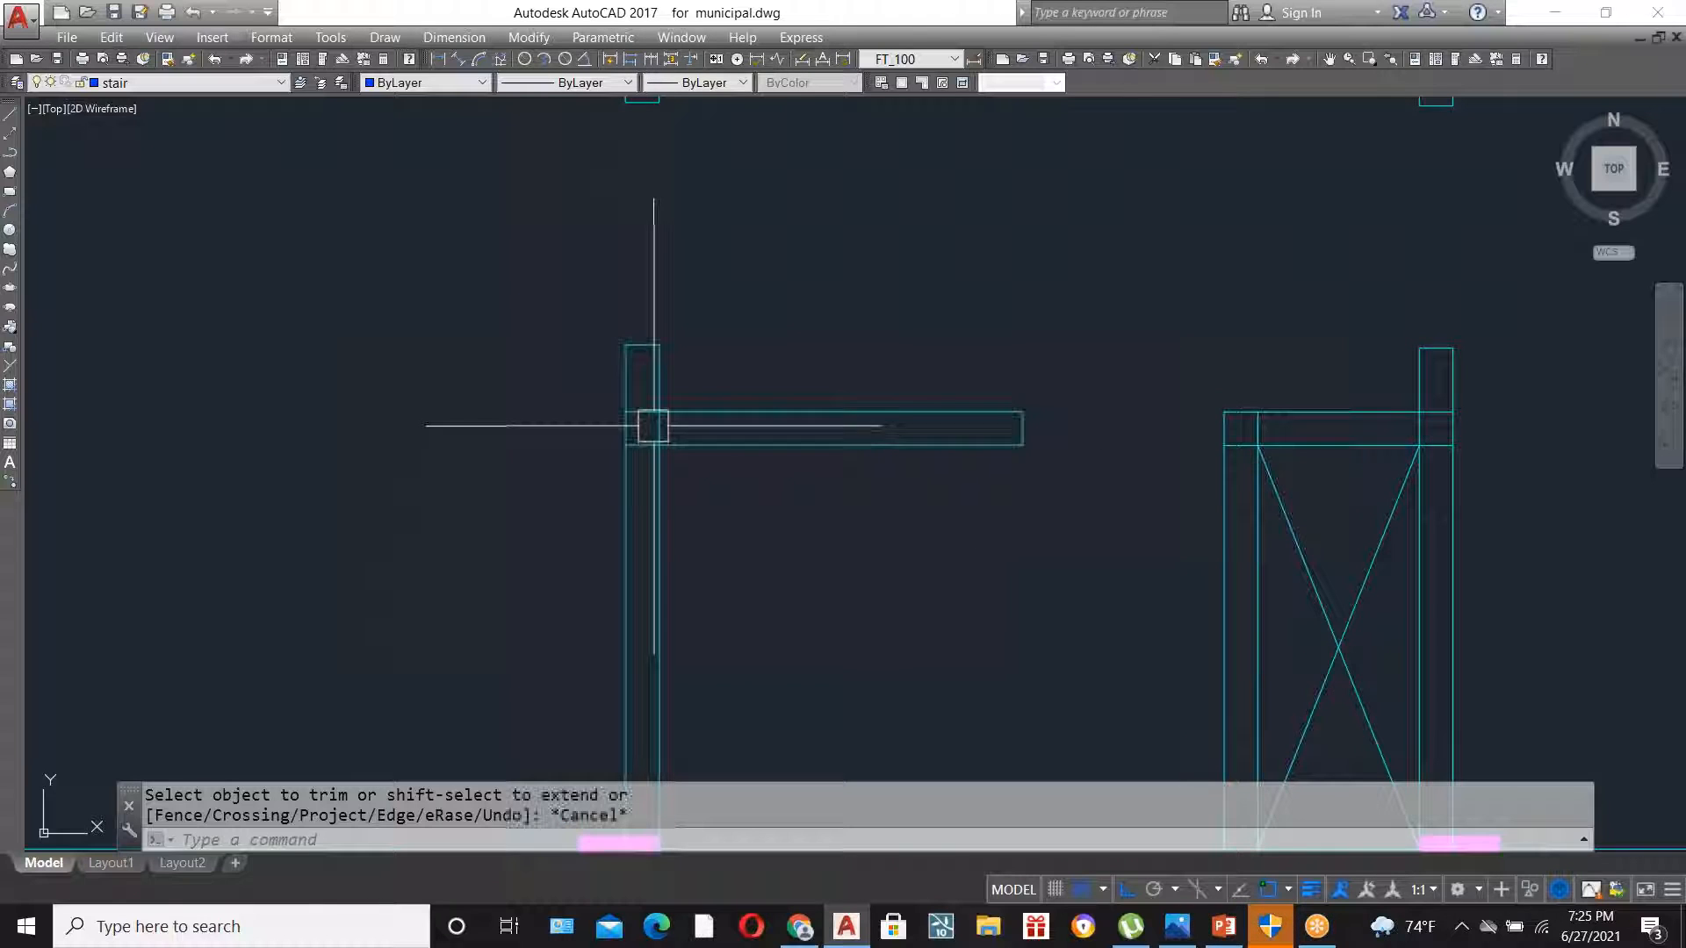
{"action": "scroll", "coordinate": [652, 425], "scroll_direction": "up", "scroll_amount": 2}
{"action": "scroll", "coordinate": [653, 423], "scroll_direction": "up", "scroll_amount": 2}
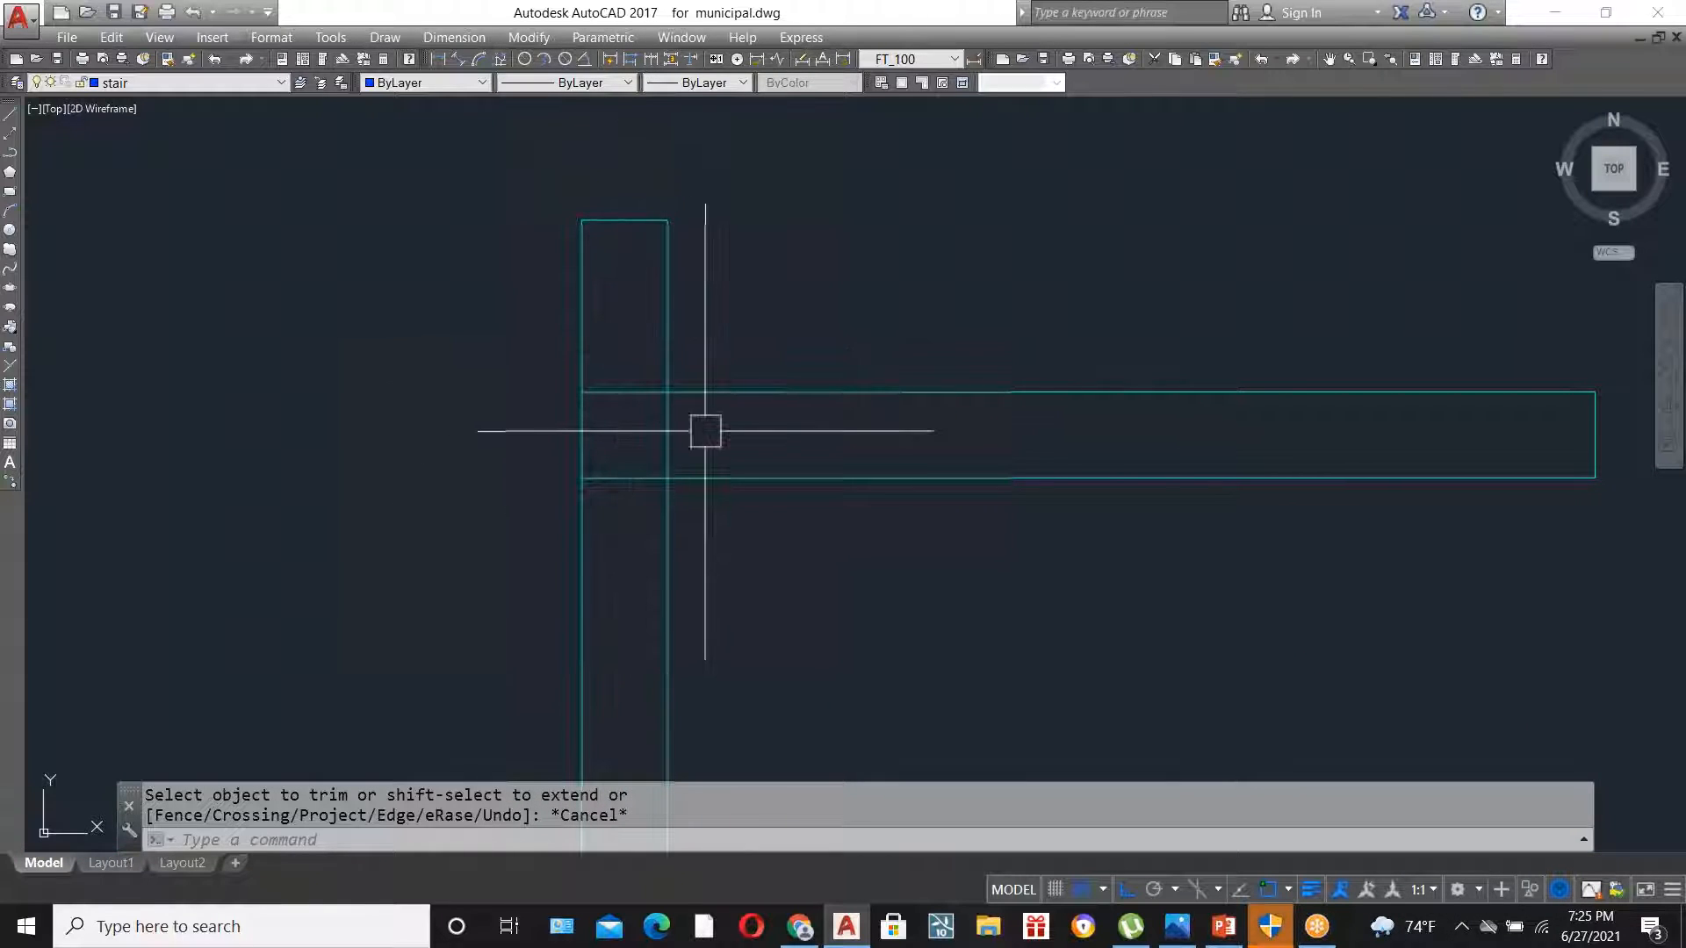
{"action": "type", "text": "TR"}
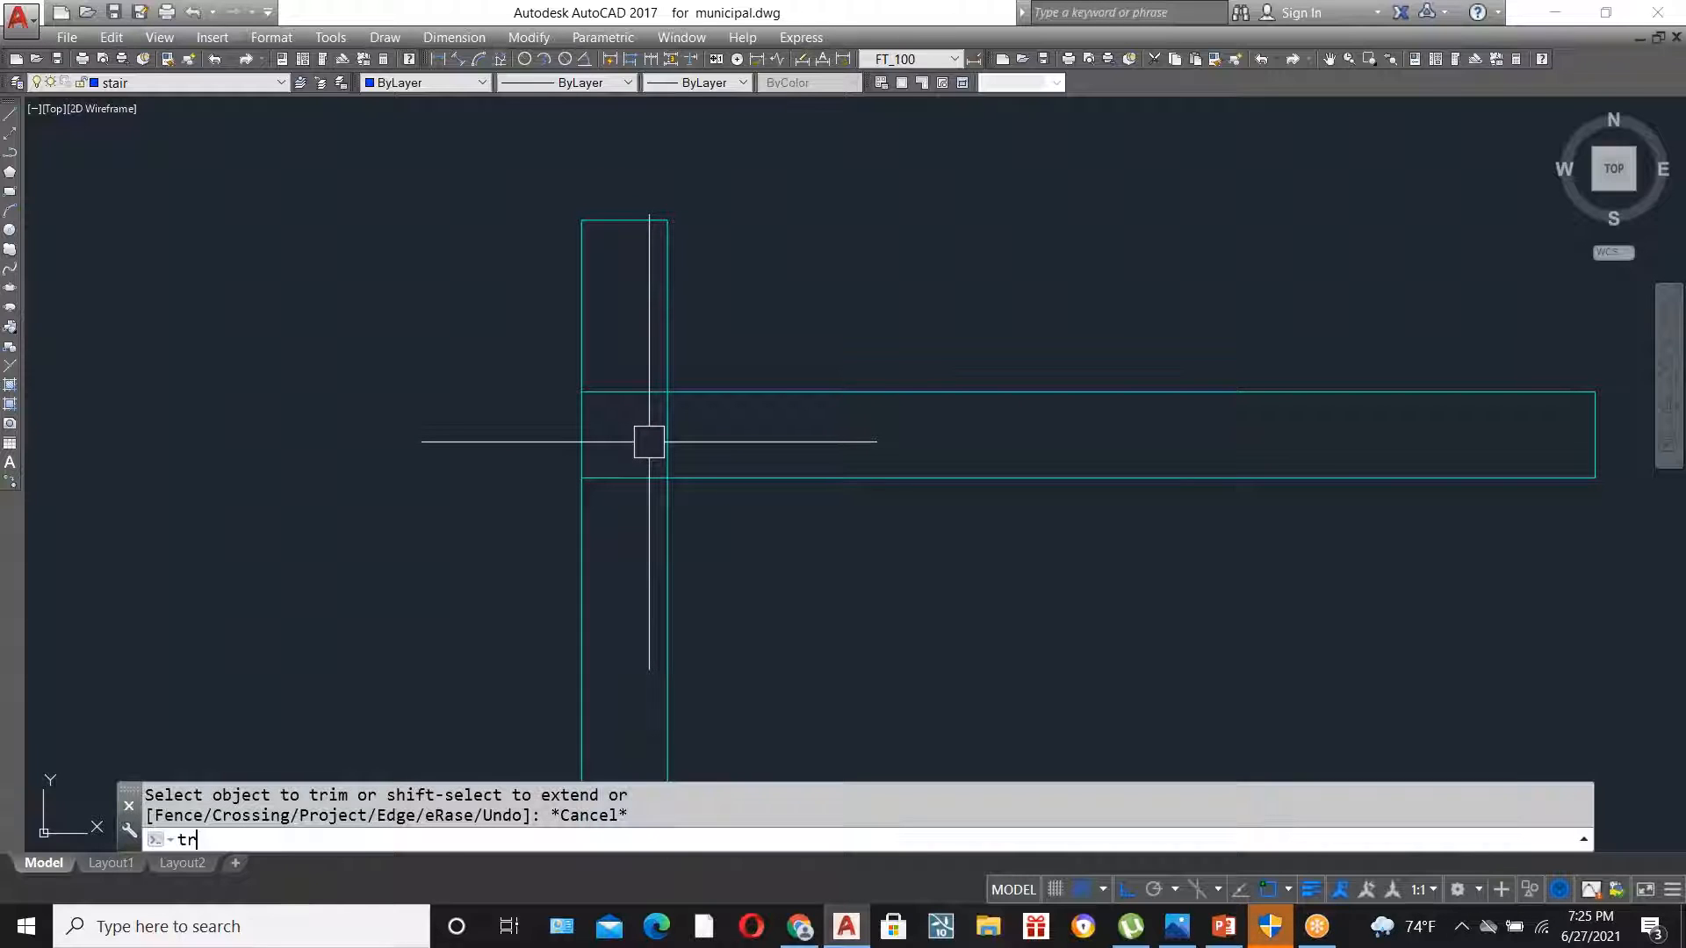
{"action": "key", "text": "Escape"}
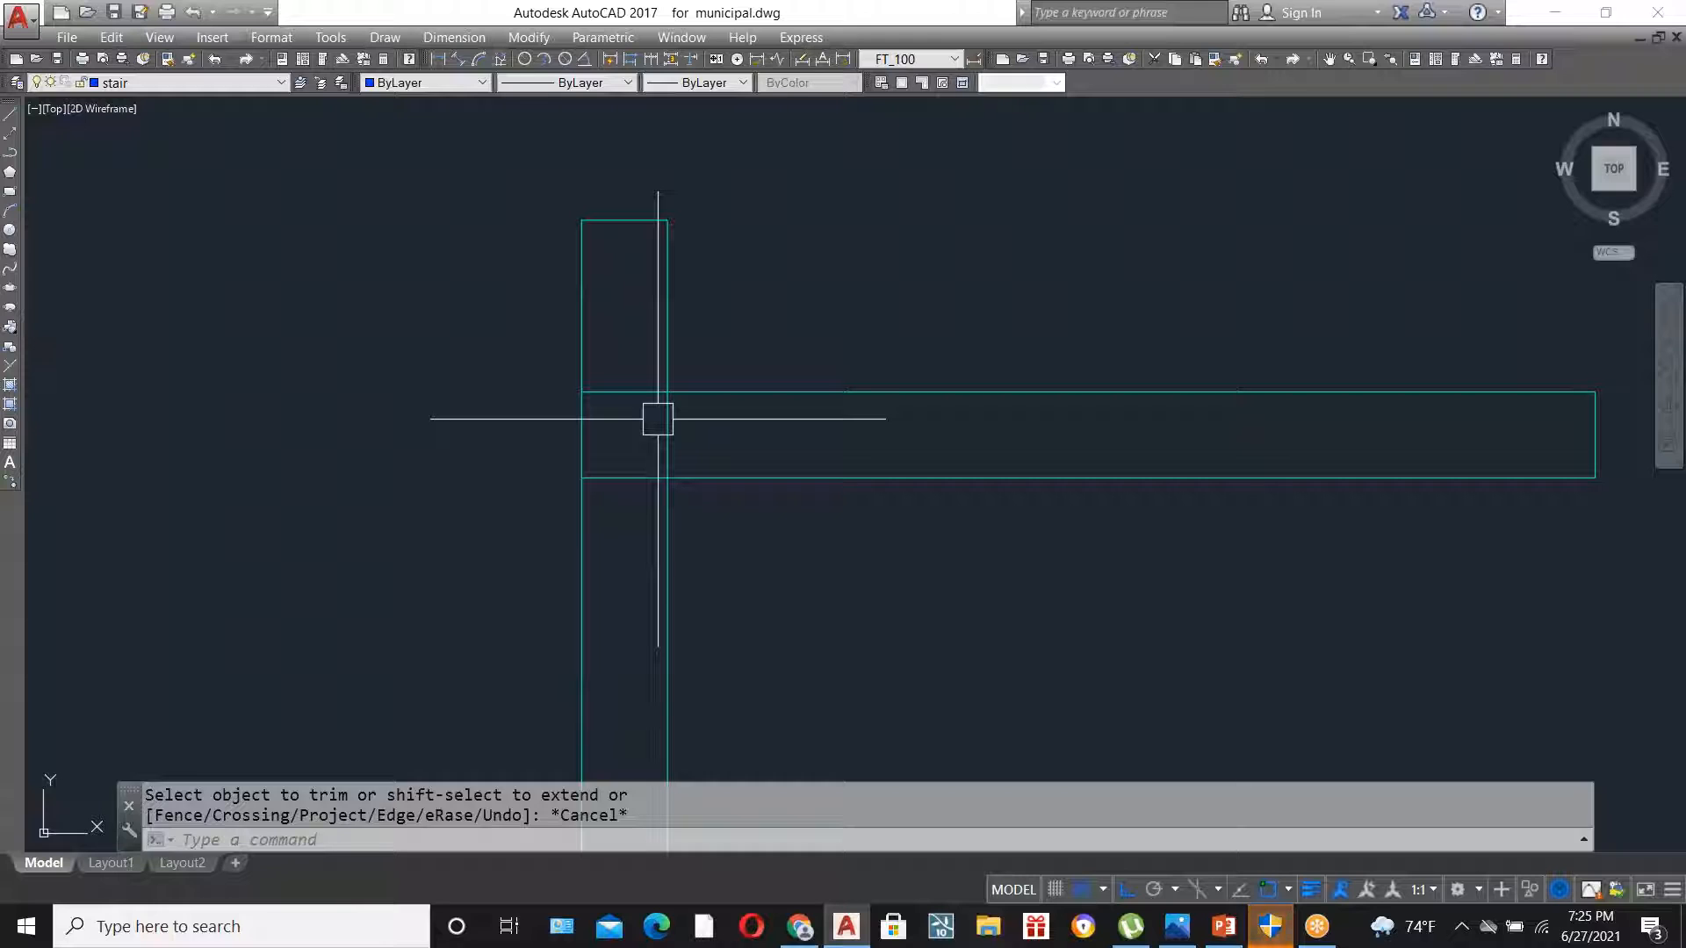
{"action": "type", "text": "tr"}
{"action": "key", "text": "Return"}
{"action": "key", "text": "Return"}
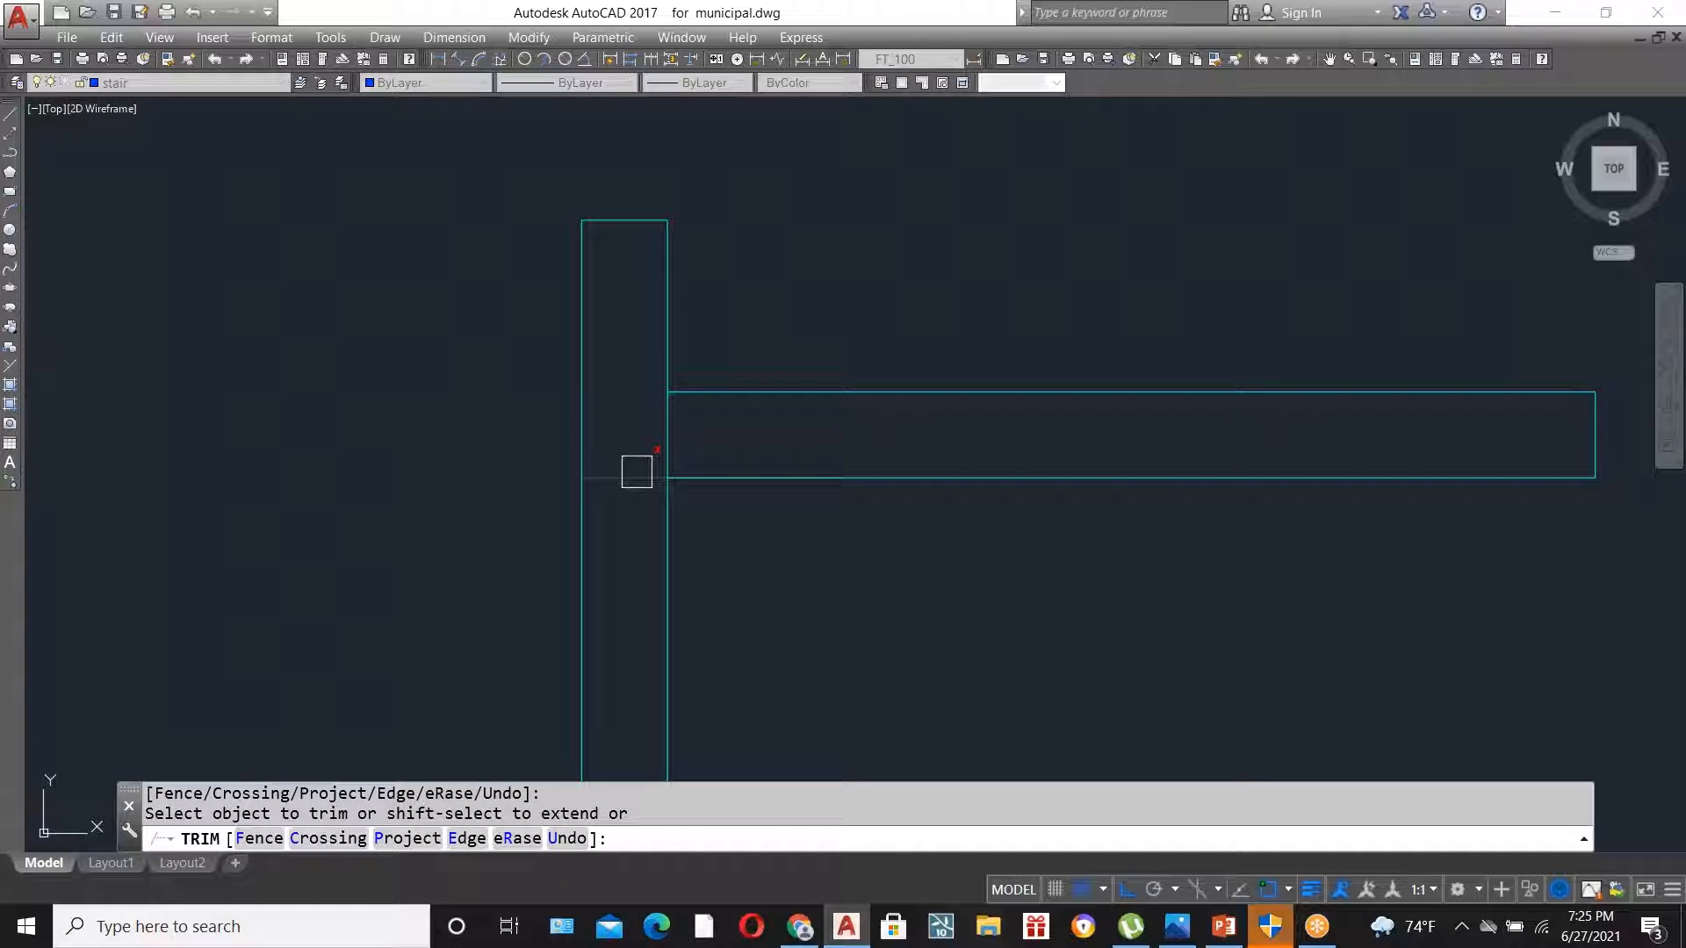
{"action": "left_click", "coordinate": [668, 435]}
- Trim the overlapping lines where the shaft's left wall meets the bottom outer wall
{"action": "scroll", "coordinate": [651, 339], "scroll_direction": "down", "scroll_amount": 5}
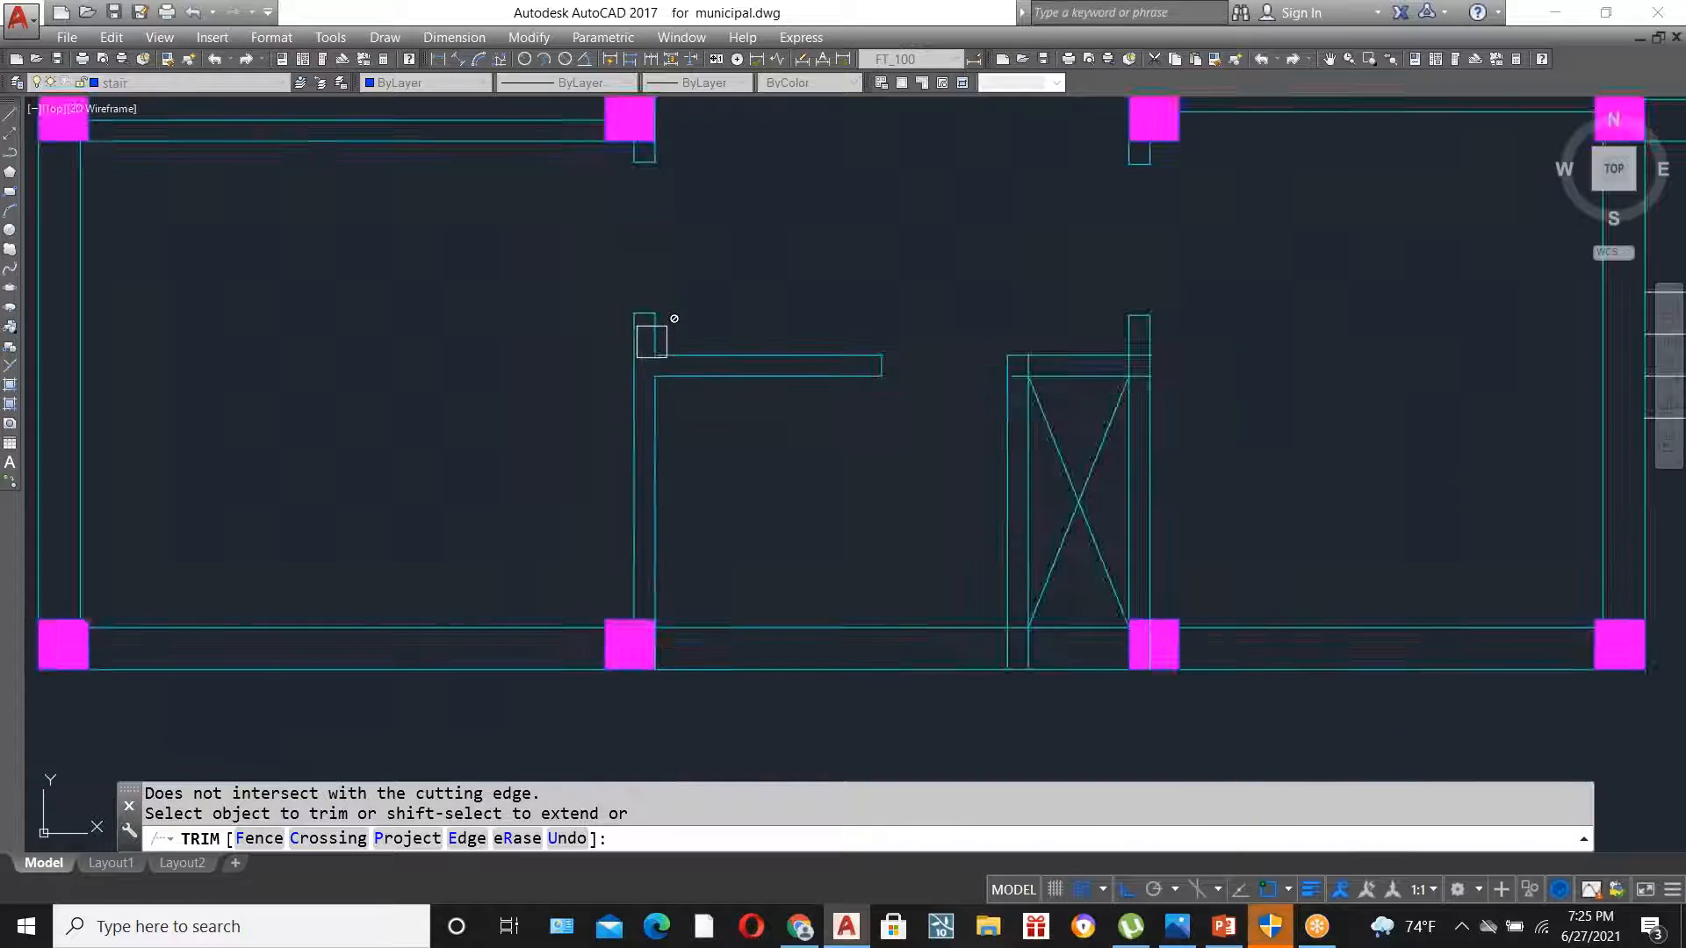
{"action": "scroll", "coordinate": [900, 524], "scroll_direction": "up", "scroll_amount": 2}
{"action": "scroll", "coordinate": [900, 523], "scroll_direction": "up", "scroll_amount": 4}
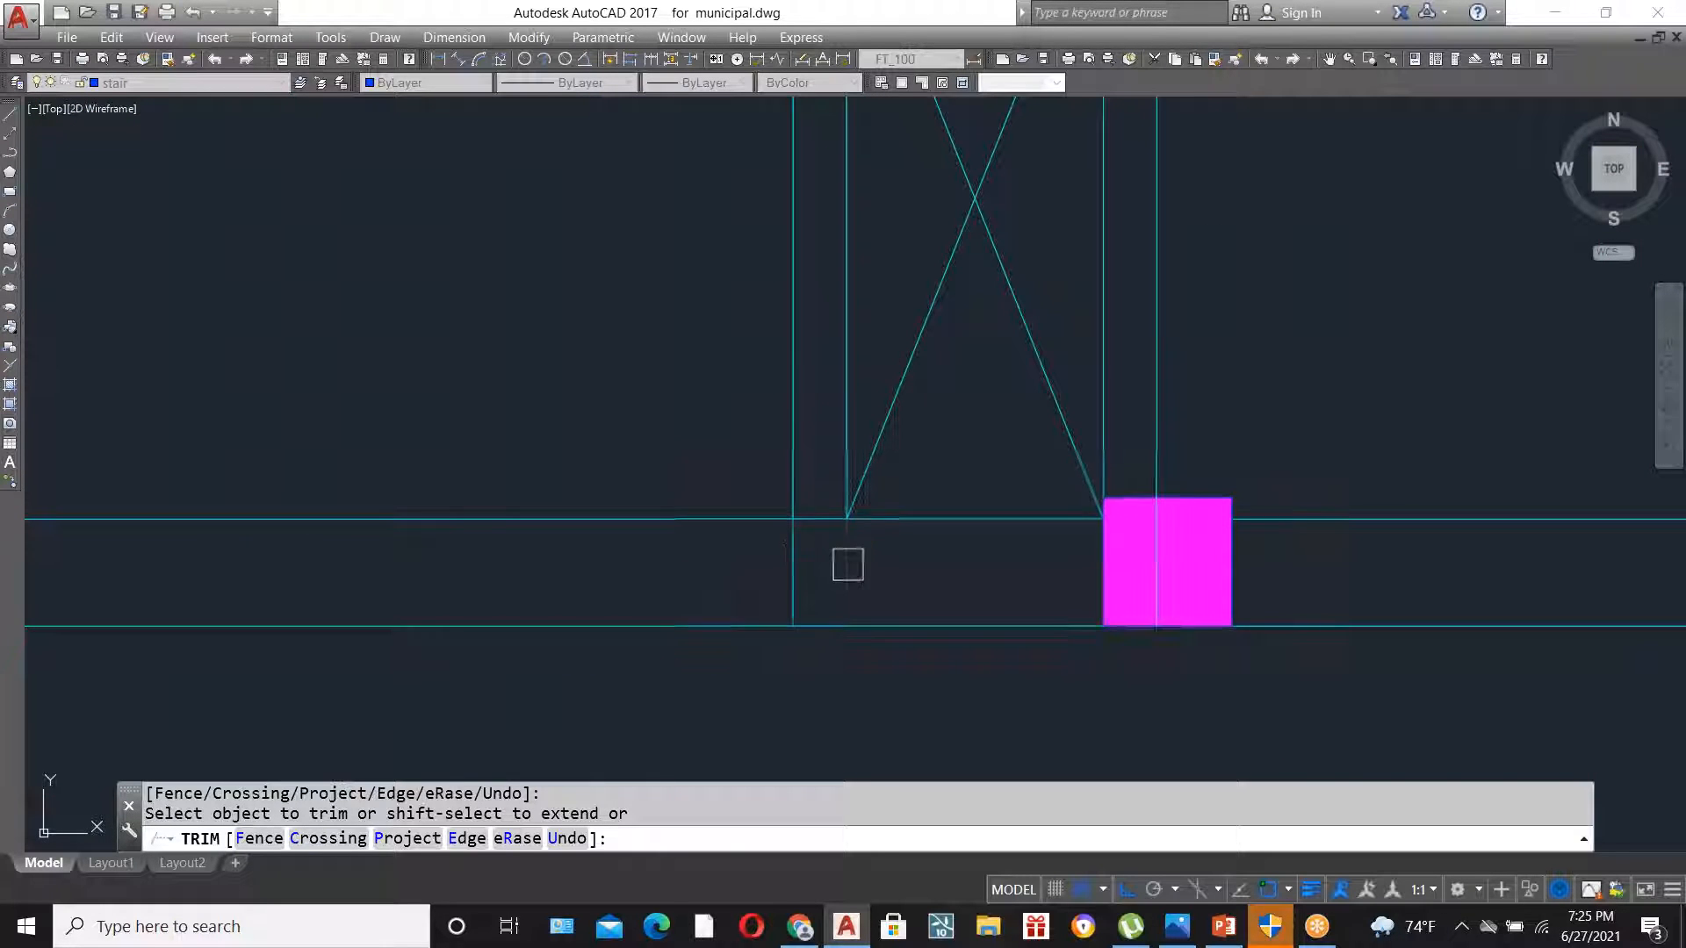
{"action": "scroll", "coordinate": [814, 531], "scroll_direction": "up", "scroll_amount": 4}
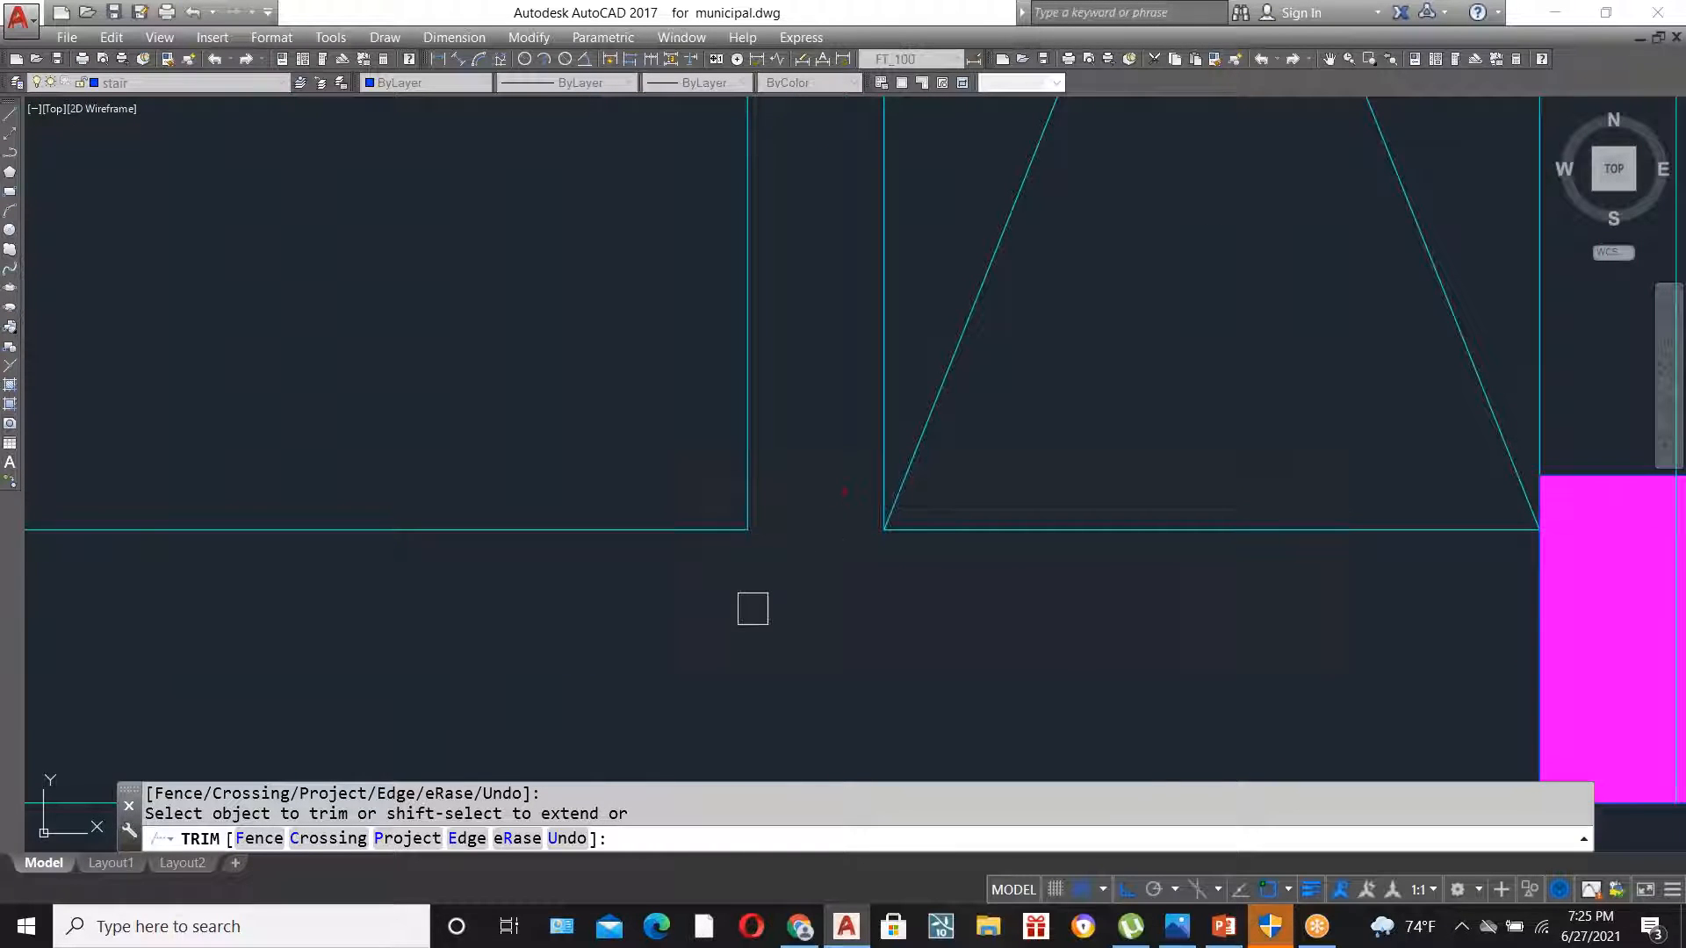
{"action": "scroll", "coordinate": [753, 609], "scroll_direction": "down", "scroll_amount": 6}
- Trim the overlapping wall lines at the shaft's upper-left and upper-right corners
{"action": "scroll", "coordinate": [838, 399], "scroll_direction": "up", "scroll_amount": 6}
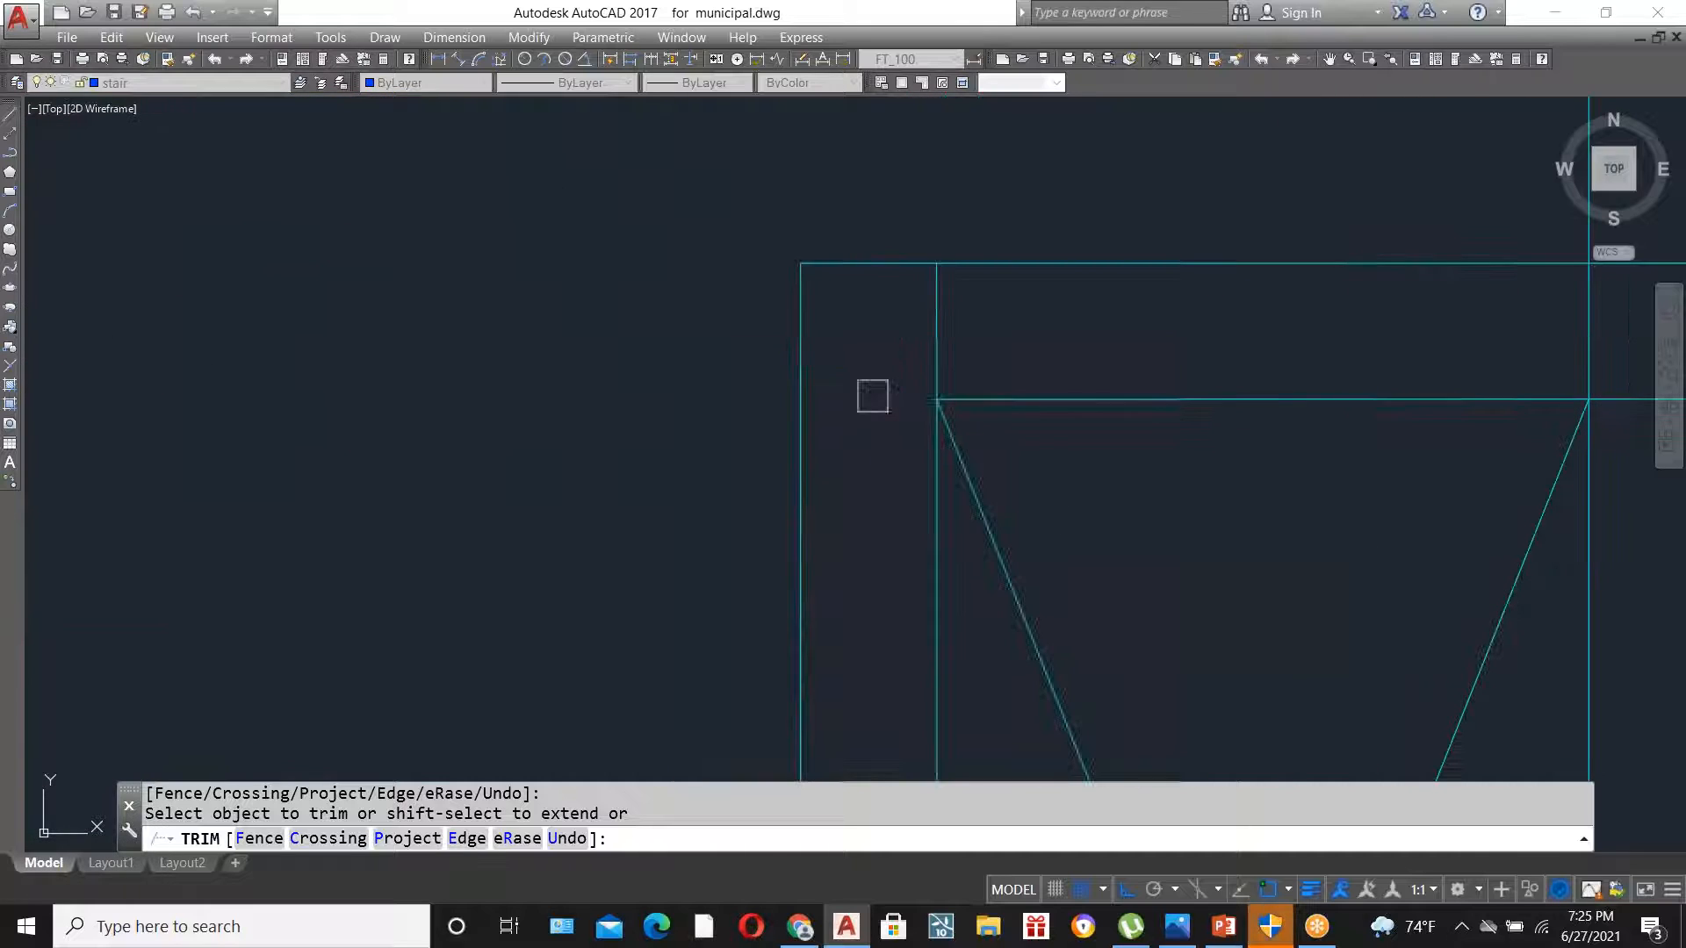
{"action": "scroll", "coordinate": [724, 356], "scroll_direction": "down", "scroll_amount": 3}
{"action": "left_click", "coordinate": [1086, 320]}
{"action": "scroll", "coordinate": [1085, 325], "scroll_direction": "up", "scroll_amount": 4}
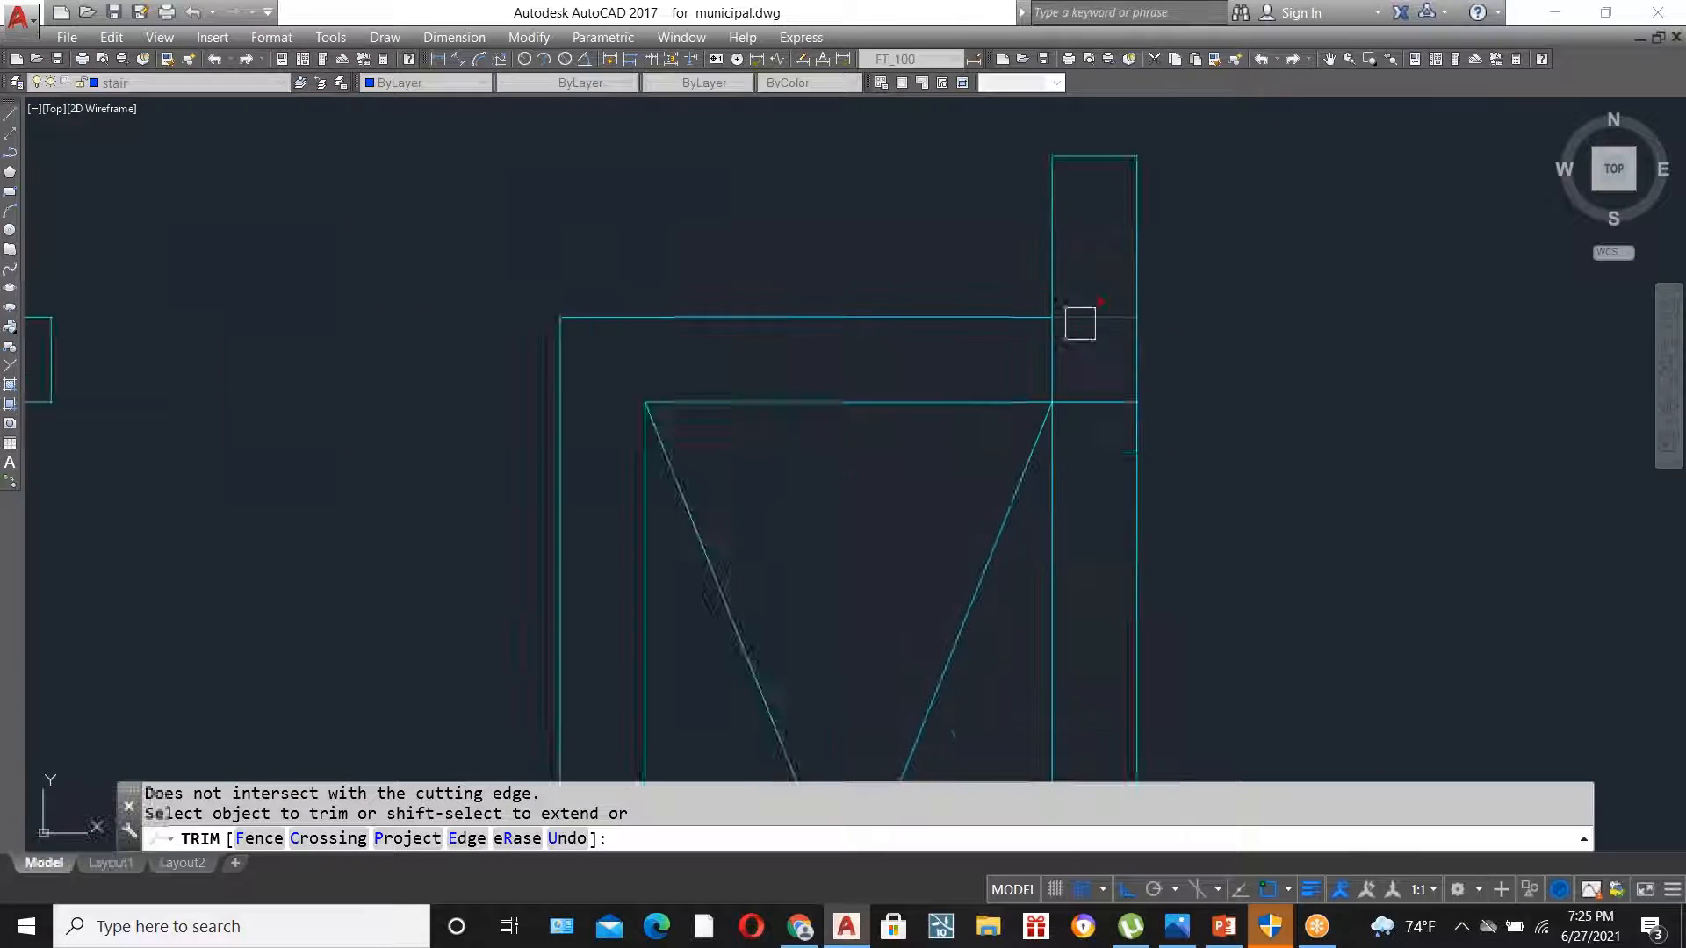
{"action": "left_click", "coordinate": [1051, 367]}
{"action": "scroll", "coordinate": [885, 354], "scroll_direction": "down", "scroll_amount": 6}
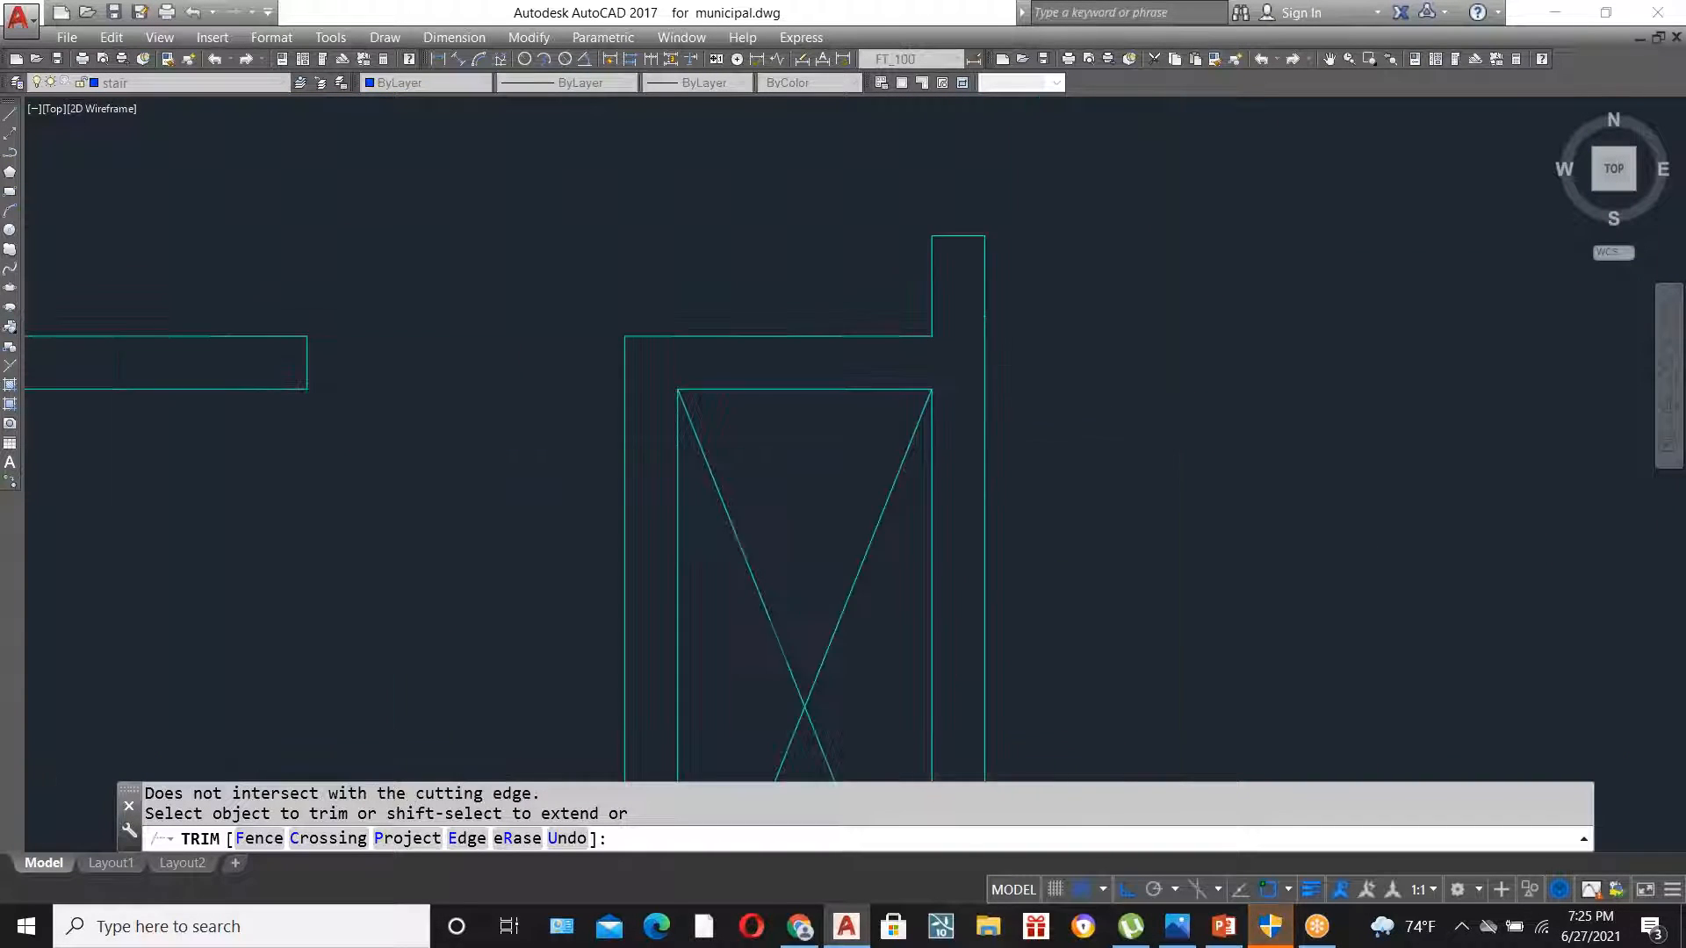
{"action": "scroll", "coordinate": [812, 522], "scroll_direction": "up", "scroll_amount": 2}
{"action": "scroll", "coordinate": [812, 523], "scroll_direction": "down", "scroll_amount": 2}
{"action": "scroll", "coordinate": [696, 360], "scroll_direction": "up", "scroll_amount": 6}
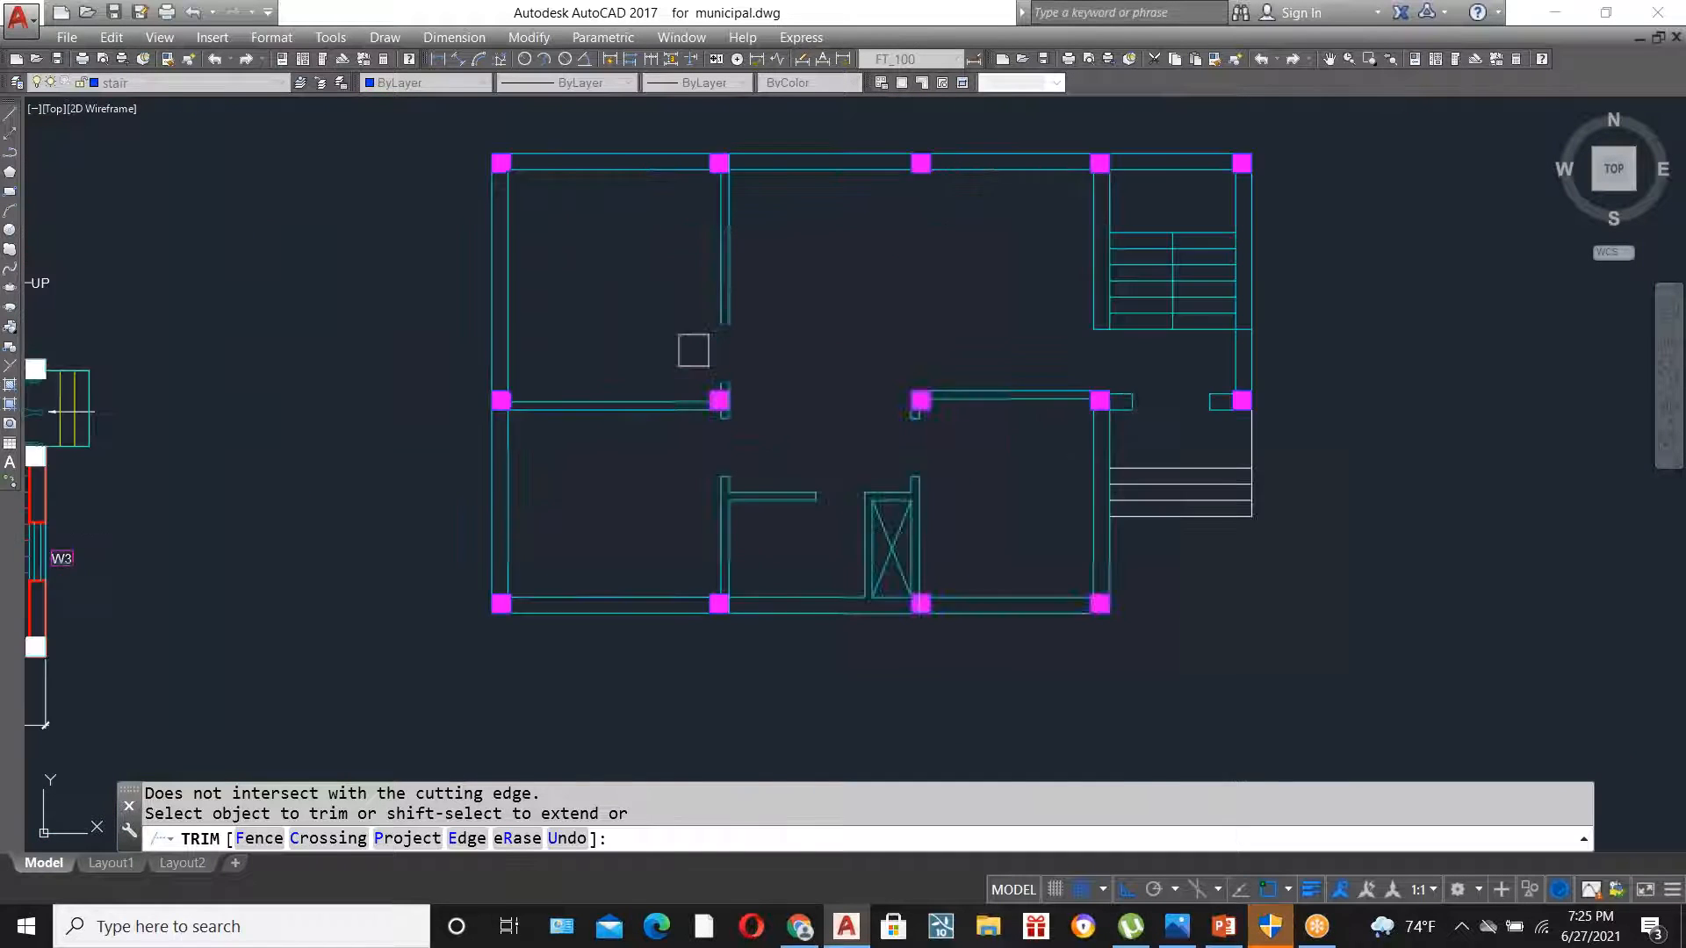
- Erase the line crossing the right-hand outer wall at the lower edge of the staircase
{"action": "scroll", "coordinate": [707, 496], "scroll_direction": "down", "scroll_amount": 4}
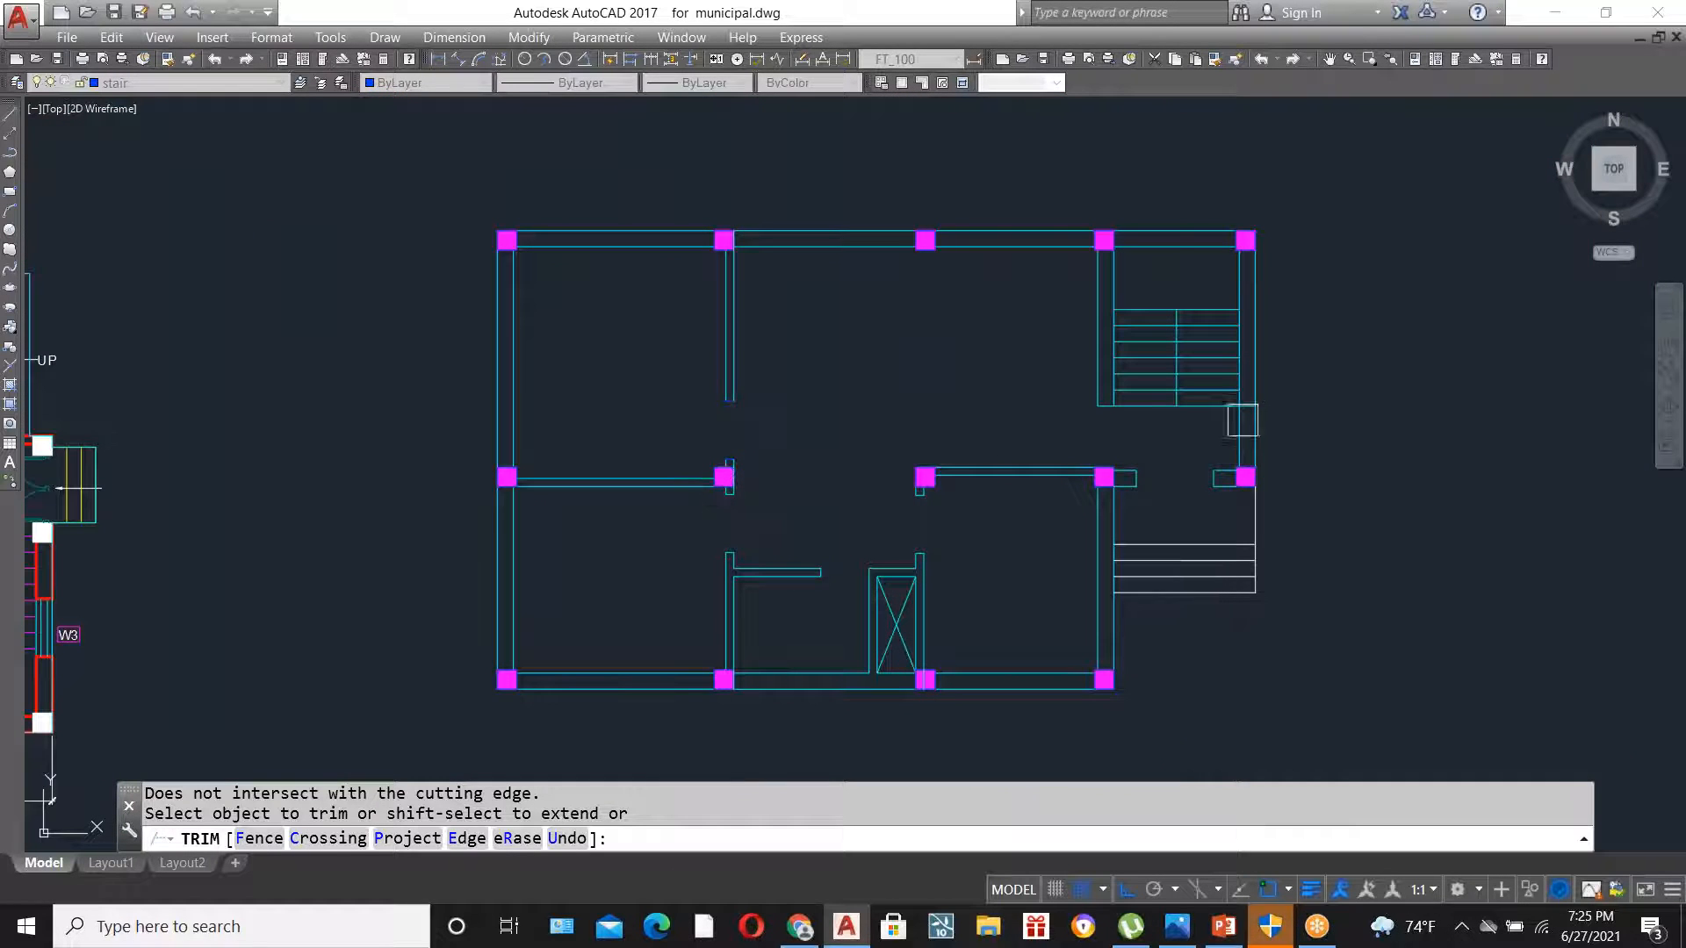
{"action": "scroll", "coordinate": [1243, 420], "scroll_direction": "up", "scroll_amount": 6}
{"action": "scroll", "coordinate": [1109, 399], "scroll_direction": "up", "scroll_amount": 4}
{"action": "scroll", "coordinate": [557, 485], "scroll_direction": "down", "scroll_amount": 2}
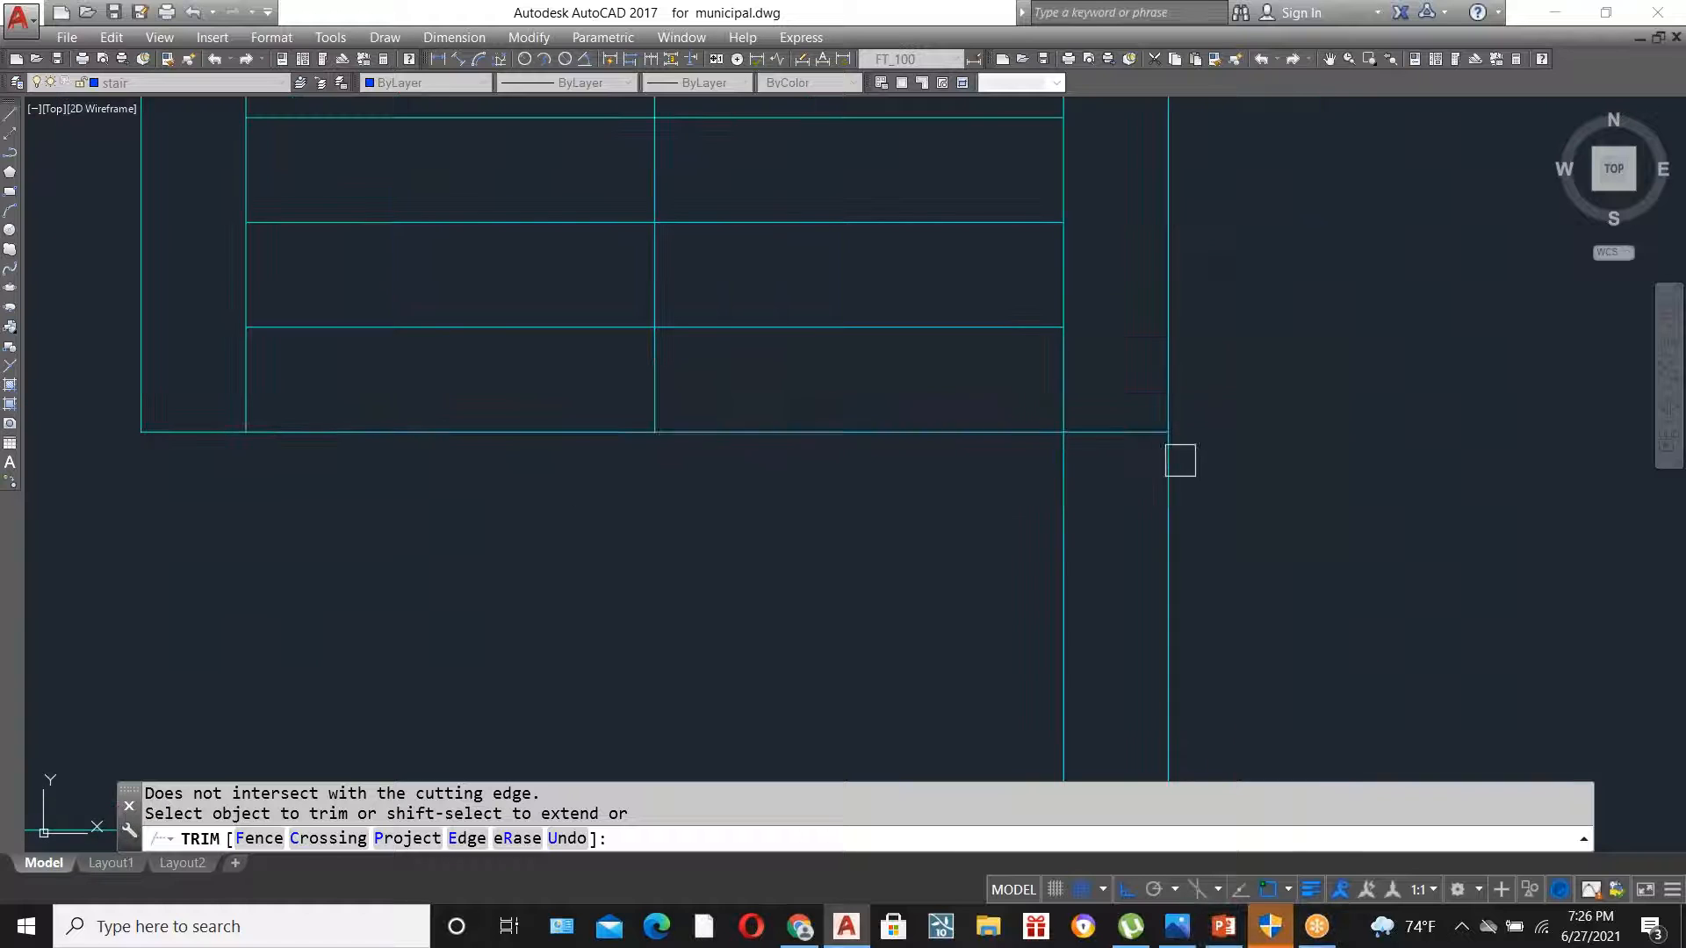
{"action": "key", "text": "Escape"}
{"action": "left_click", "coordinate": [1118, 433]}
{"action": "key", "text": "Delete"}
- Add a linear dimension across the crossed shaft's inner width, placing it inside the shaft
{"action": "scroll", "coordinate": [1049, 369], "scroll_direction": "down", "scroll_amount": 8}
{"action": "scroll", "coordinate": [802, 500], "scroll_direction": "up", "scroll_amount": 4}
{"action": "scroll", "coordinate": [831, 540], "scroll_direction": "up", "scroll_amount": 2}
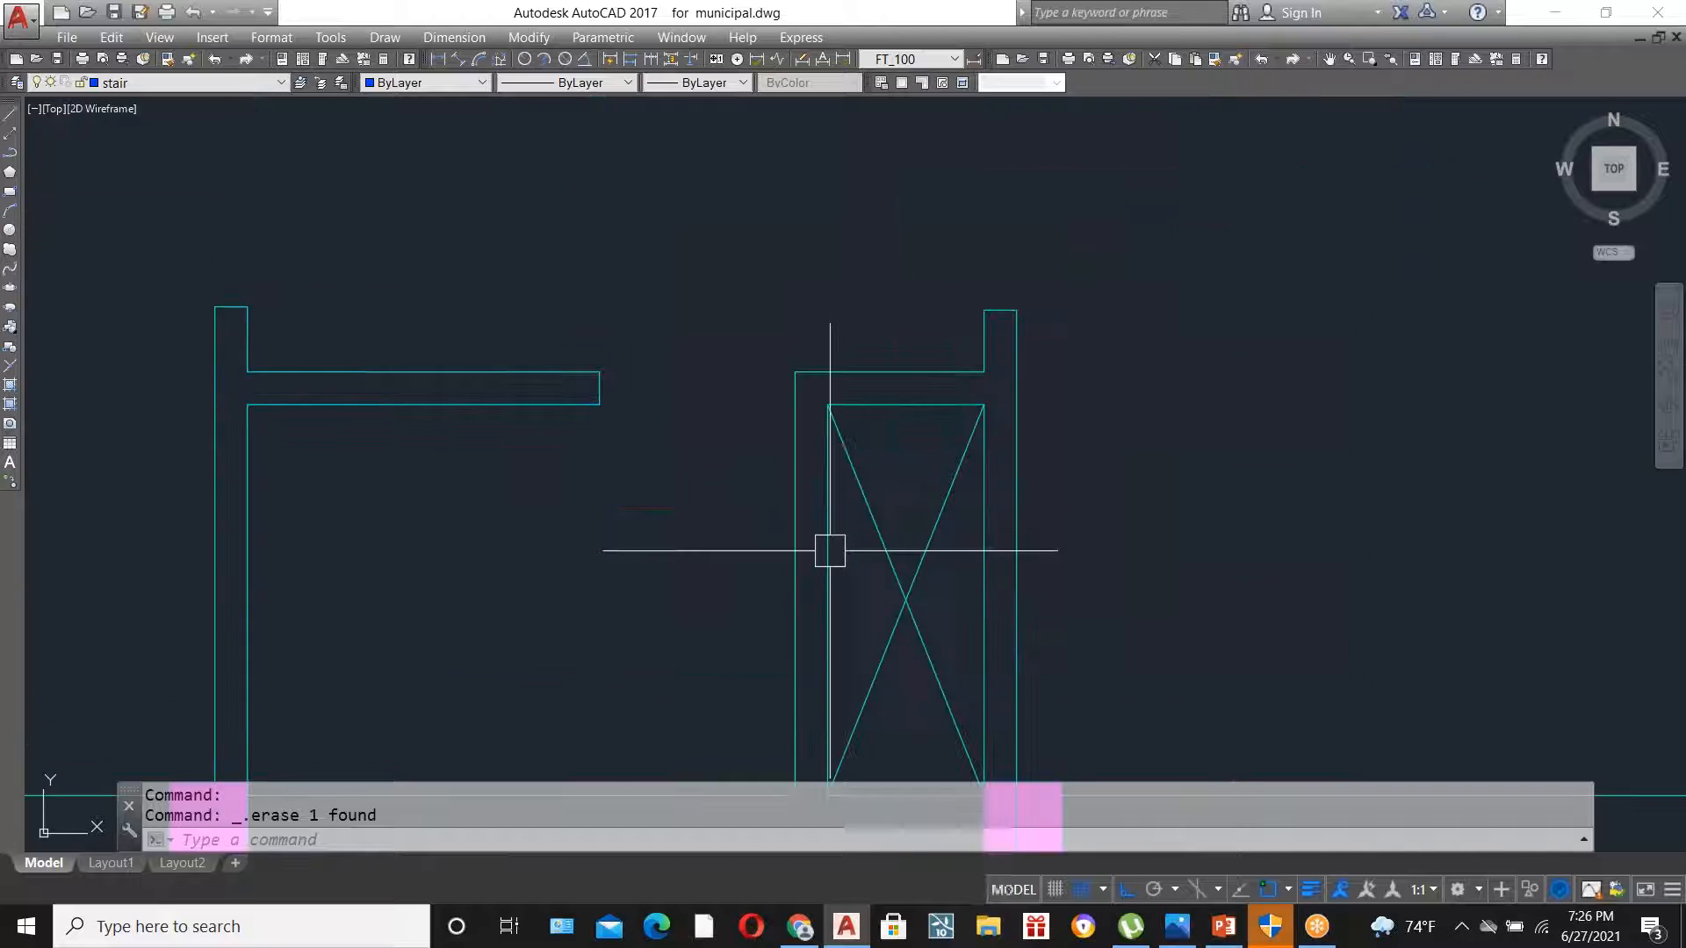
{"action": "scroll", "coordinate": [831, 525], "scroll_direction": "down", "scroll_amount": 2}
{"action": "type", "text": "dli"}
{"action": "key", "text": "Return"}
{"action": "scroll", "coordinate": [897, 469], "scroll_direction": "up", "scroll_amount": 4}
{"action": "left_click", "coordinate": [1069, 379]}
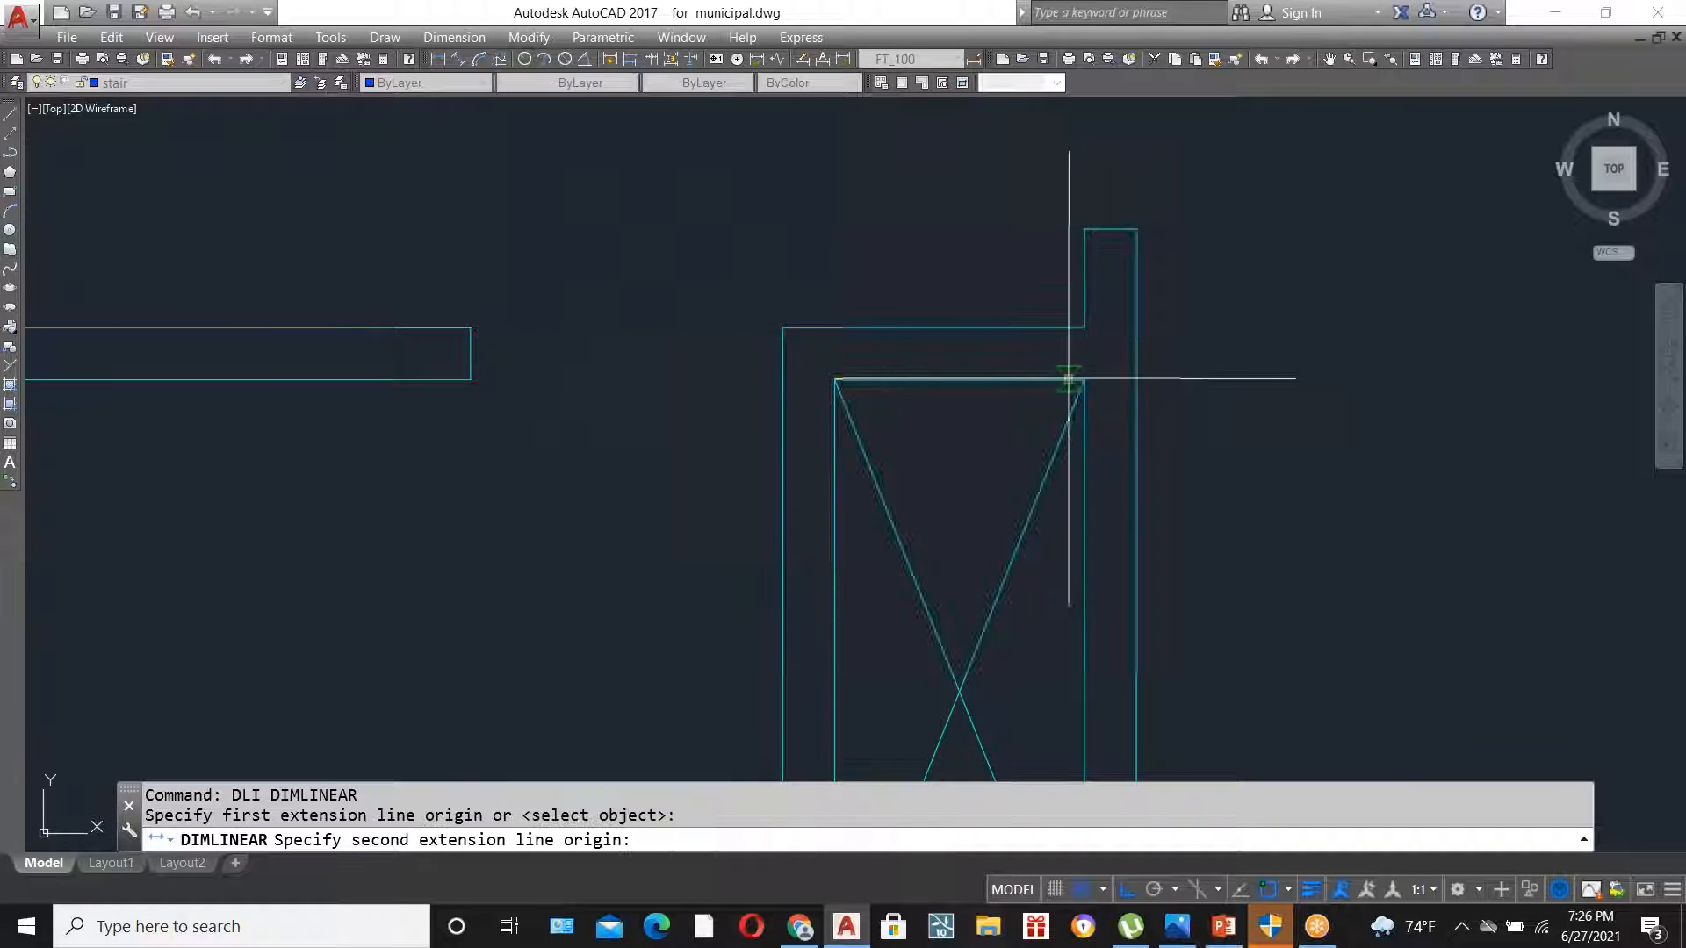
{"action": "left_click", "coordinate": [1084, 380]}
{"action": "left_click", "coordinate": [1072, 621]}
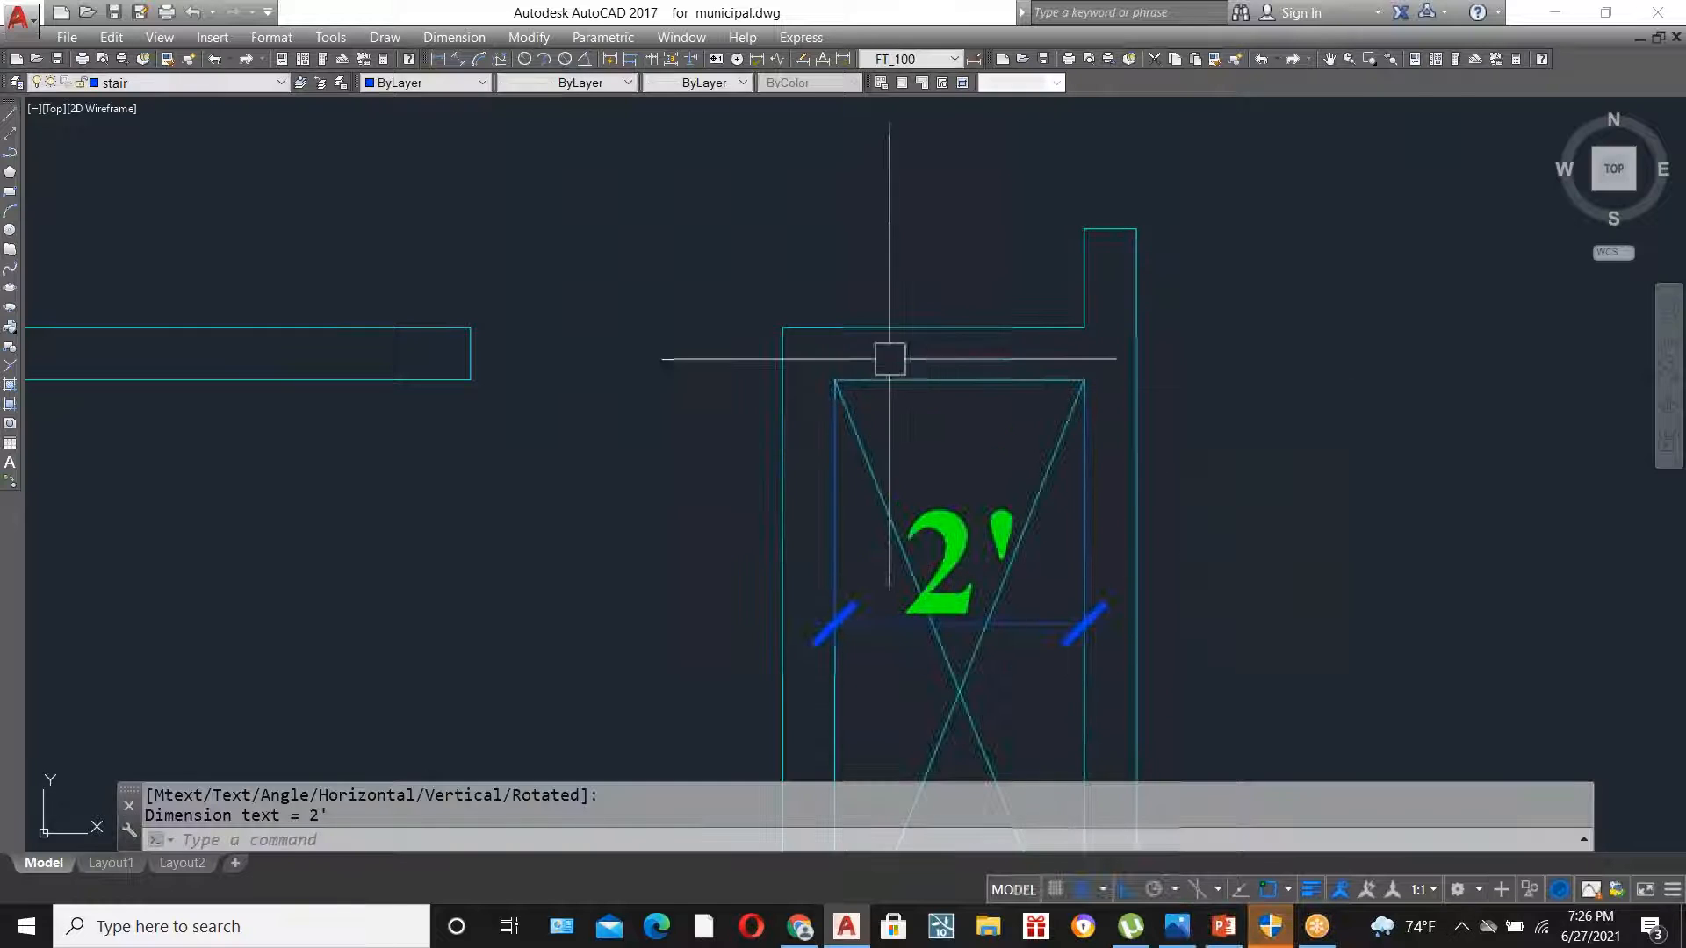
- Examine the dimensioned shaft together with the adjoining small room and its door opening
{"action": "scroll", "coordinate": [918, 362], "scroll_direction": "down", "scroll_amount": 6}
{"action": "scroll", "coordinate": [943, 412], "scroll_direction": "up", "scroll_amount": 3}
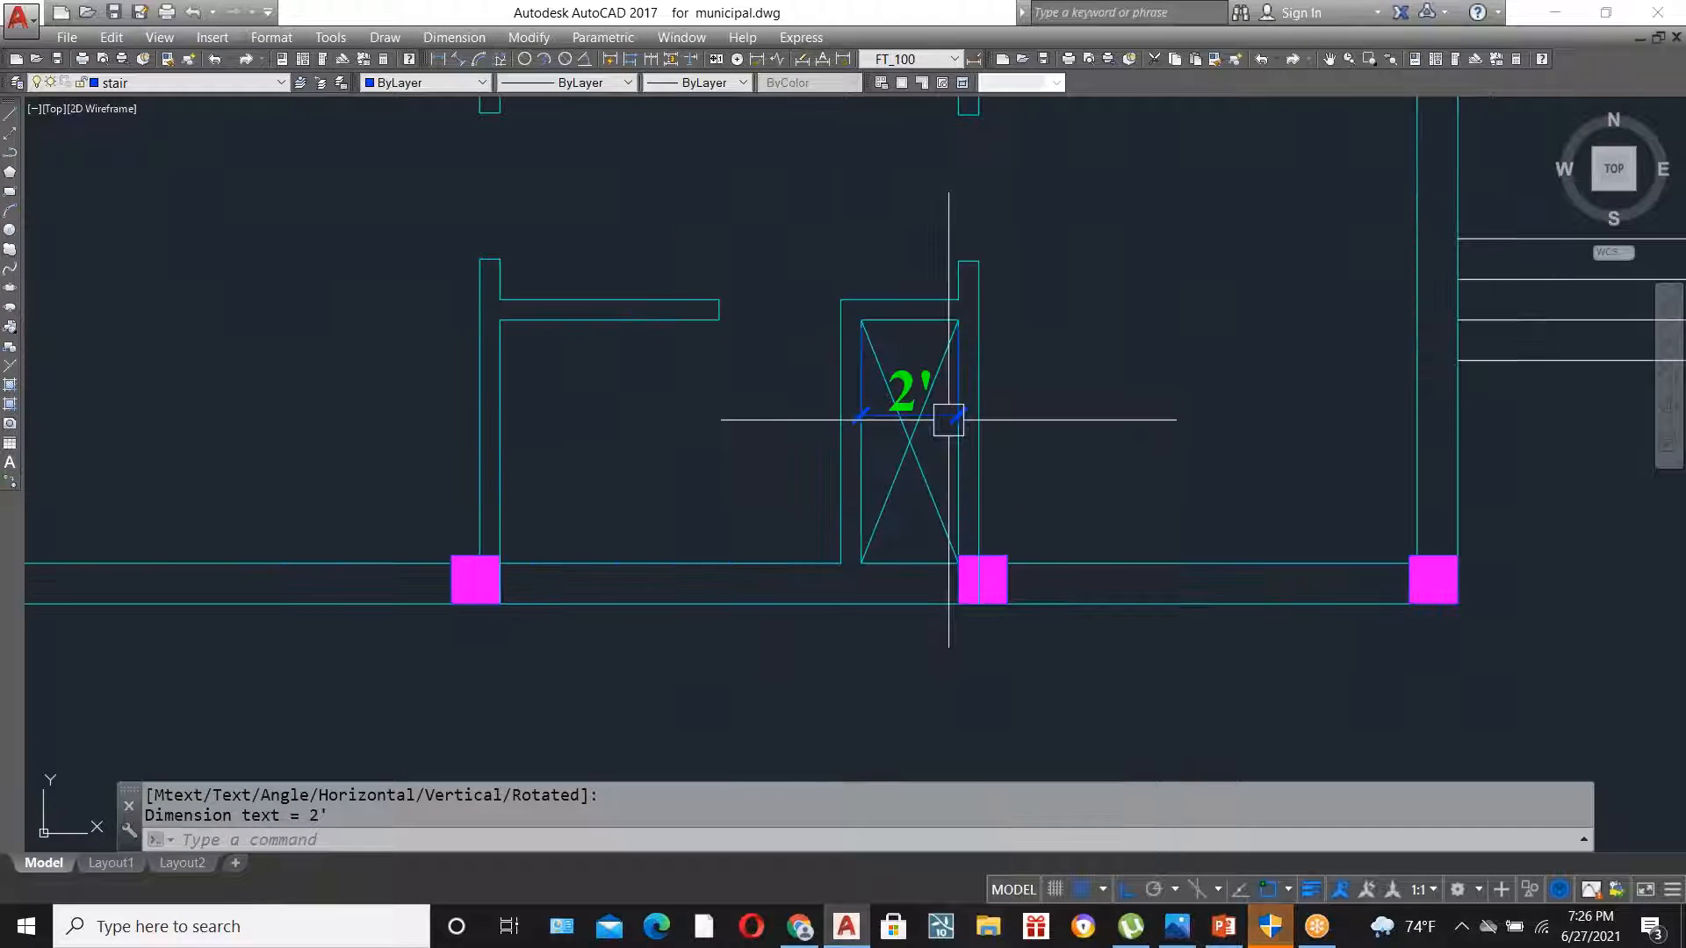
{"action": "scroll", "coordinate": [918, 429], "scroll_direction": "up", "scroll_amount": 4}
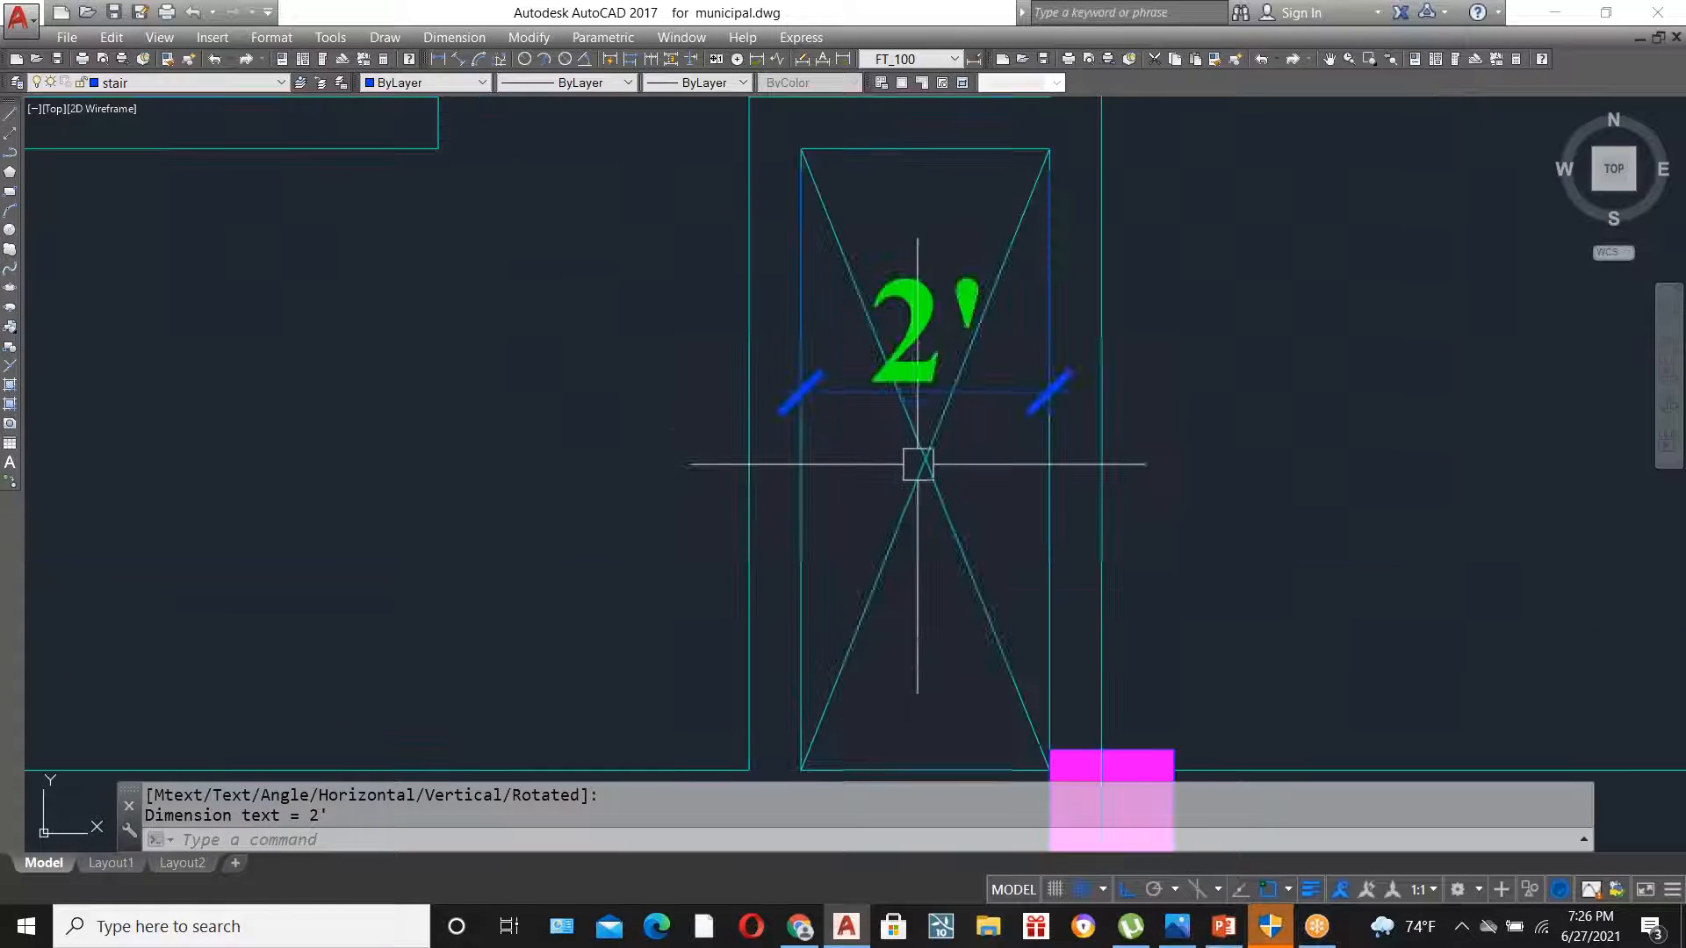
{"action": "scroll", "coordinate": [918, 465], "scroll_direction": "down", "scroll_amount": 3}
{"action": "scroll", "coordinate": [948, 418], "scroll_direction": "up", "scroll_amount": 1}
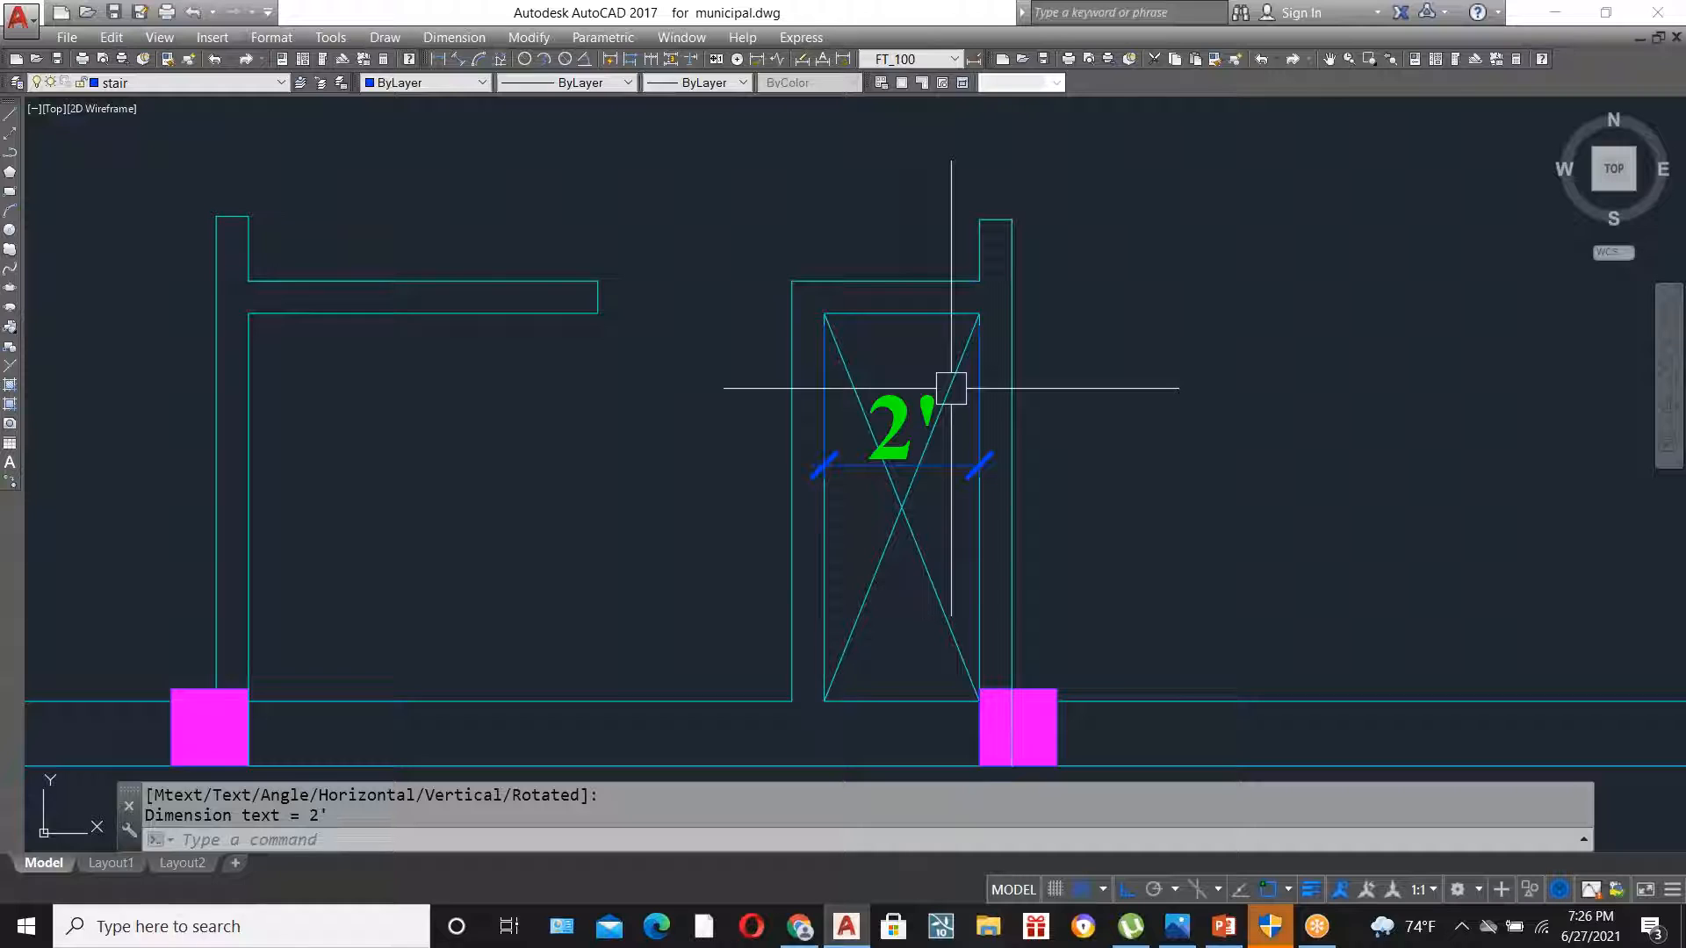
{"action": "scroll", "coordinate": [950, 388], "scroll_direction": "down", "scroll_amount": 3}
{"action": "scroll", "coordinate": [959, 476], "scroll_direction": "up", "scroll_amount": 3}
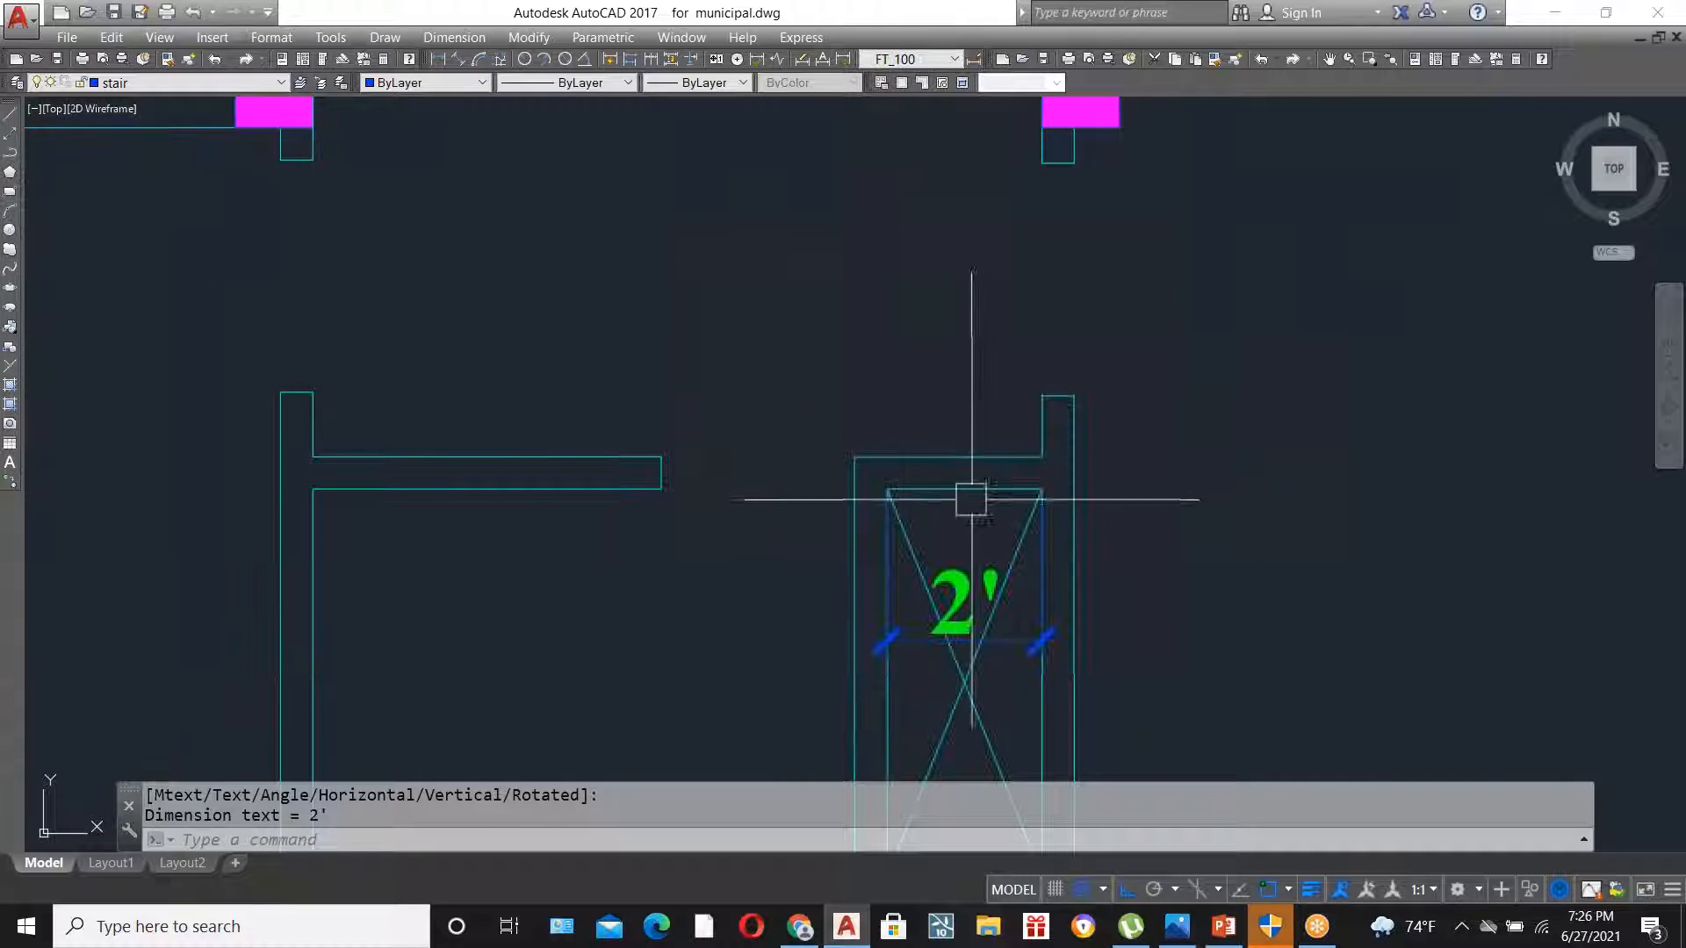
{"action": "scroll", "coordinate": [934, 351], "scroll_direction": "down", "scroll_amount": 2}
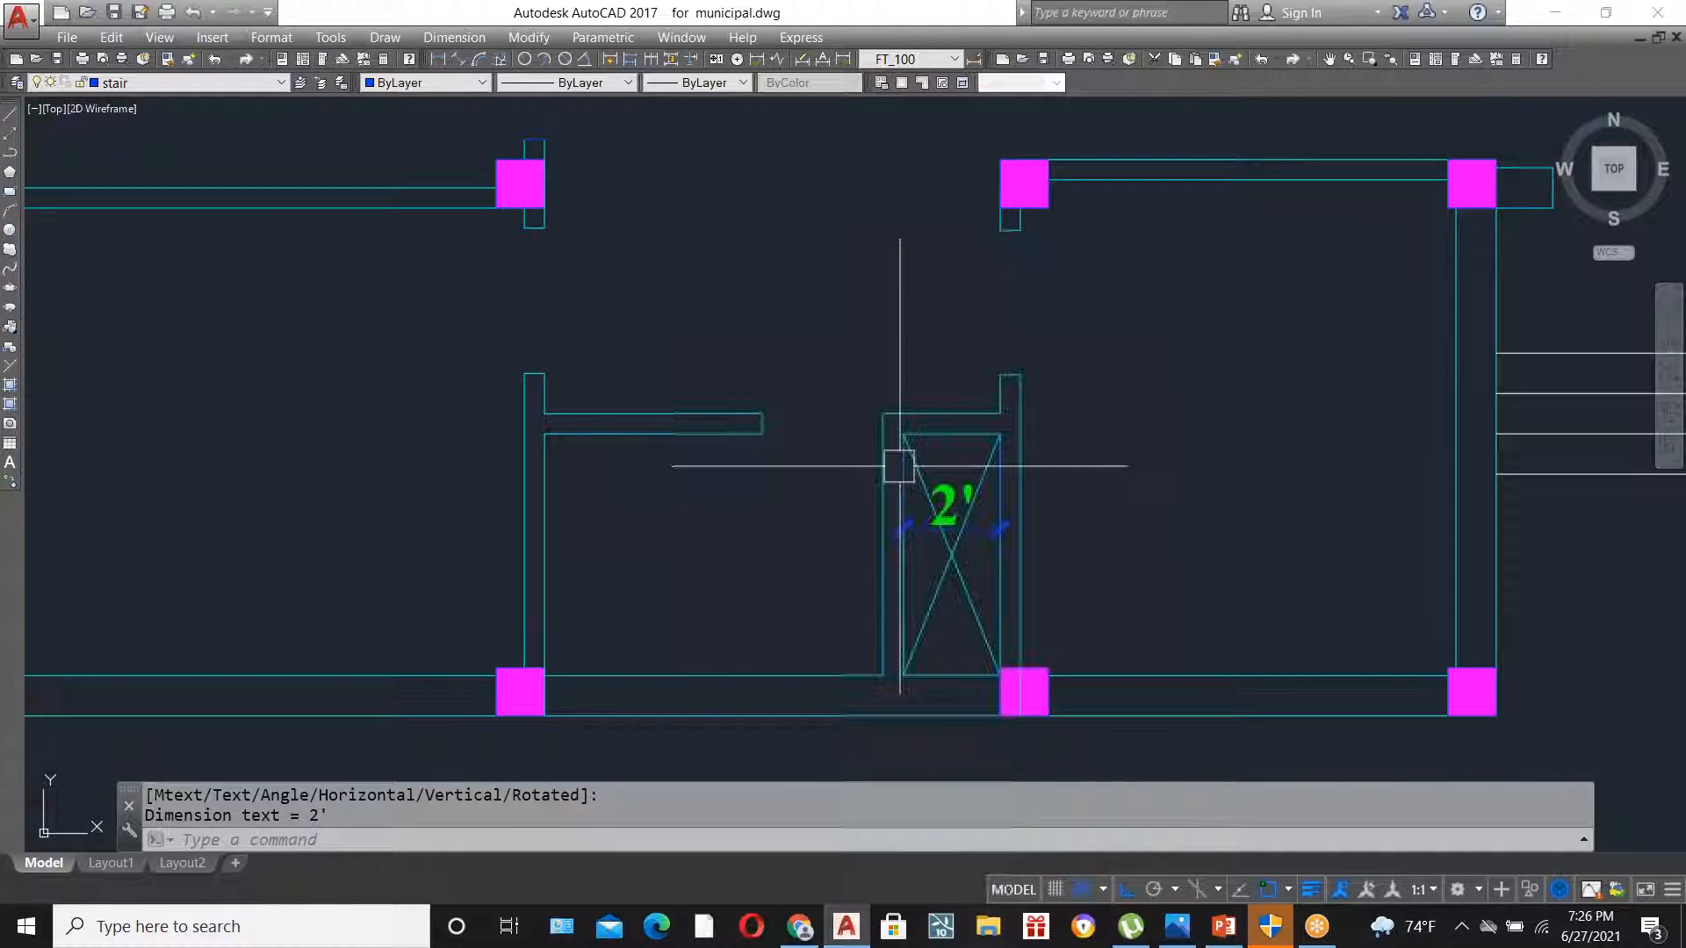
{"action": "scroll", "coordinate": [899, 466], "scroll_direction": "up", "scroll_amount": 2}
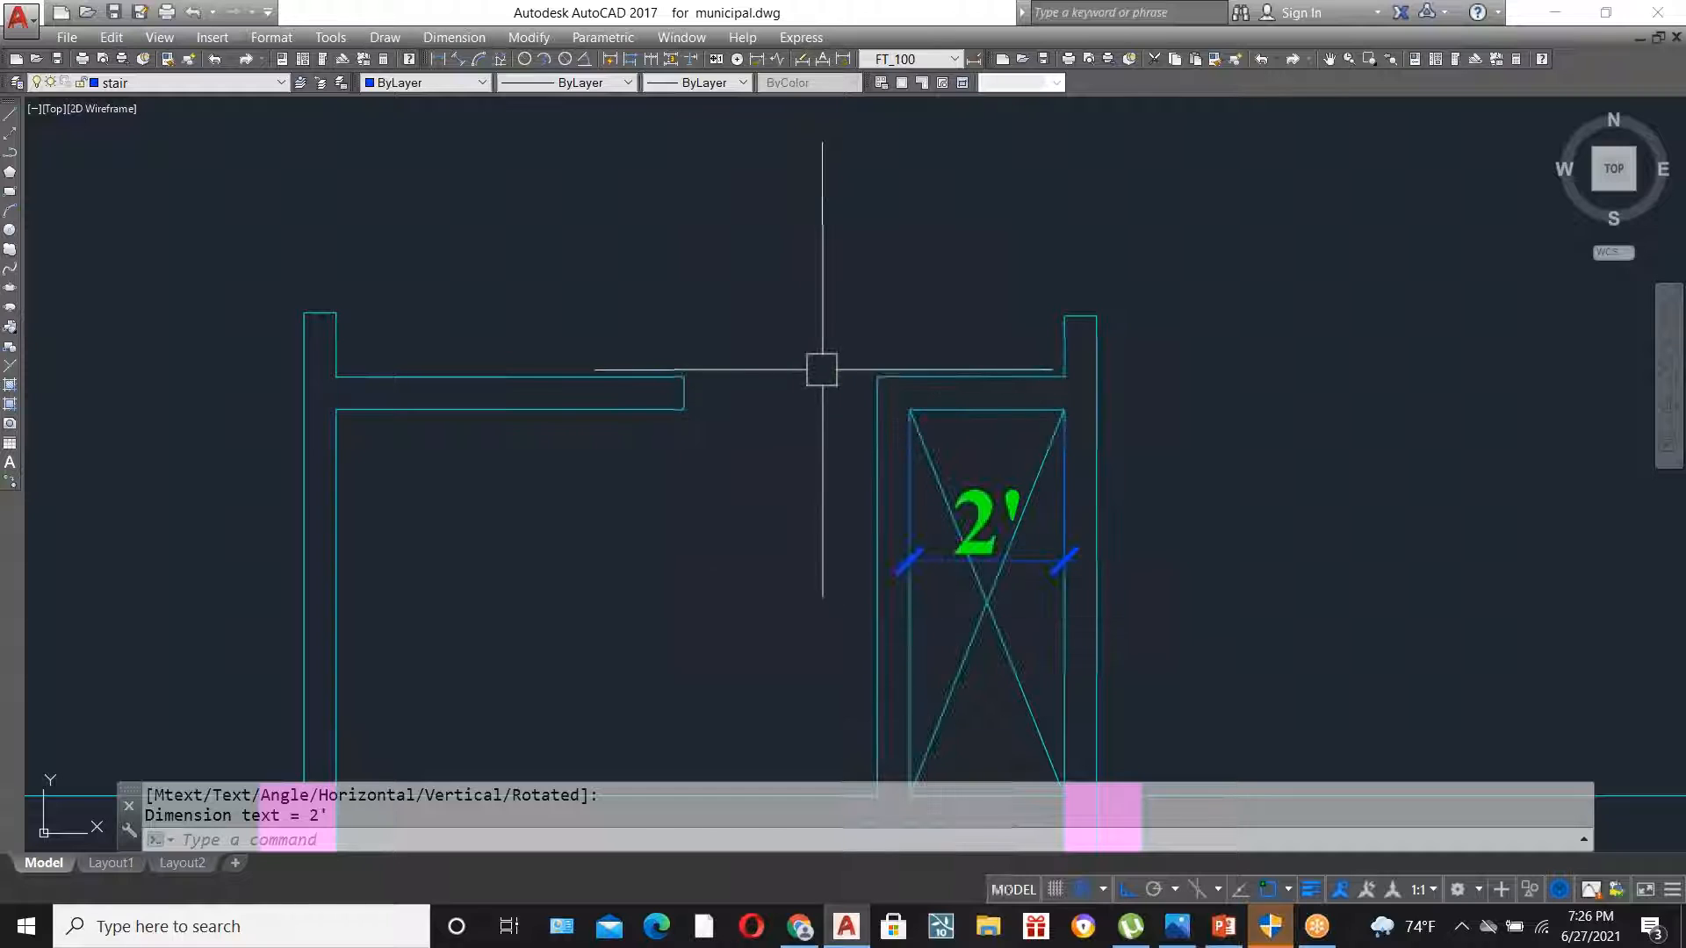
{"action": "scroll", "coordinate": [869, 439], "scroll_direction": "down", "scroll_amount": 2}
{"action": "scroll", "coordinate": [821, 492], "scroll_direction": "up", "scroll_amount": 2}
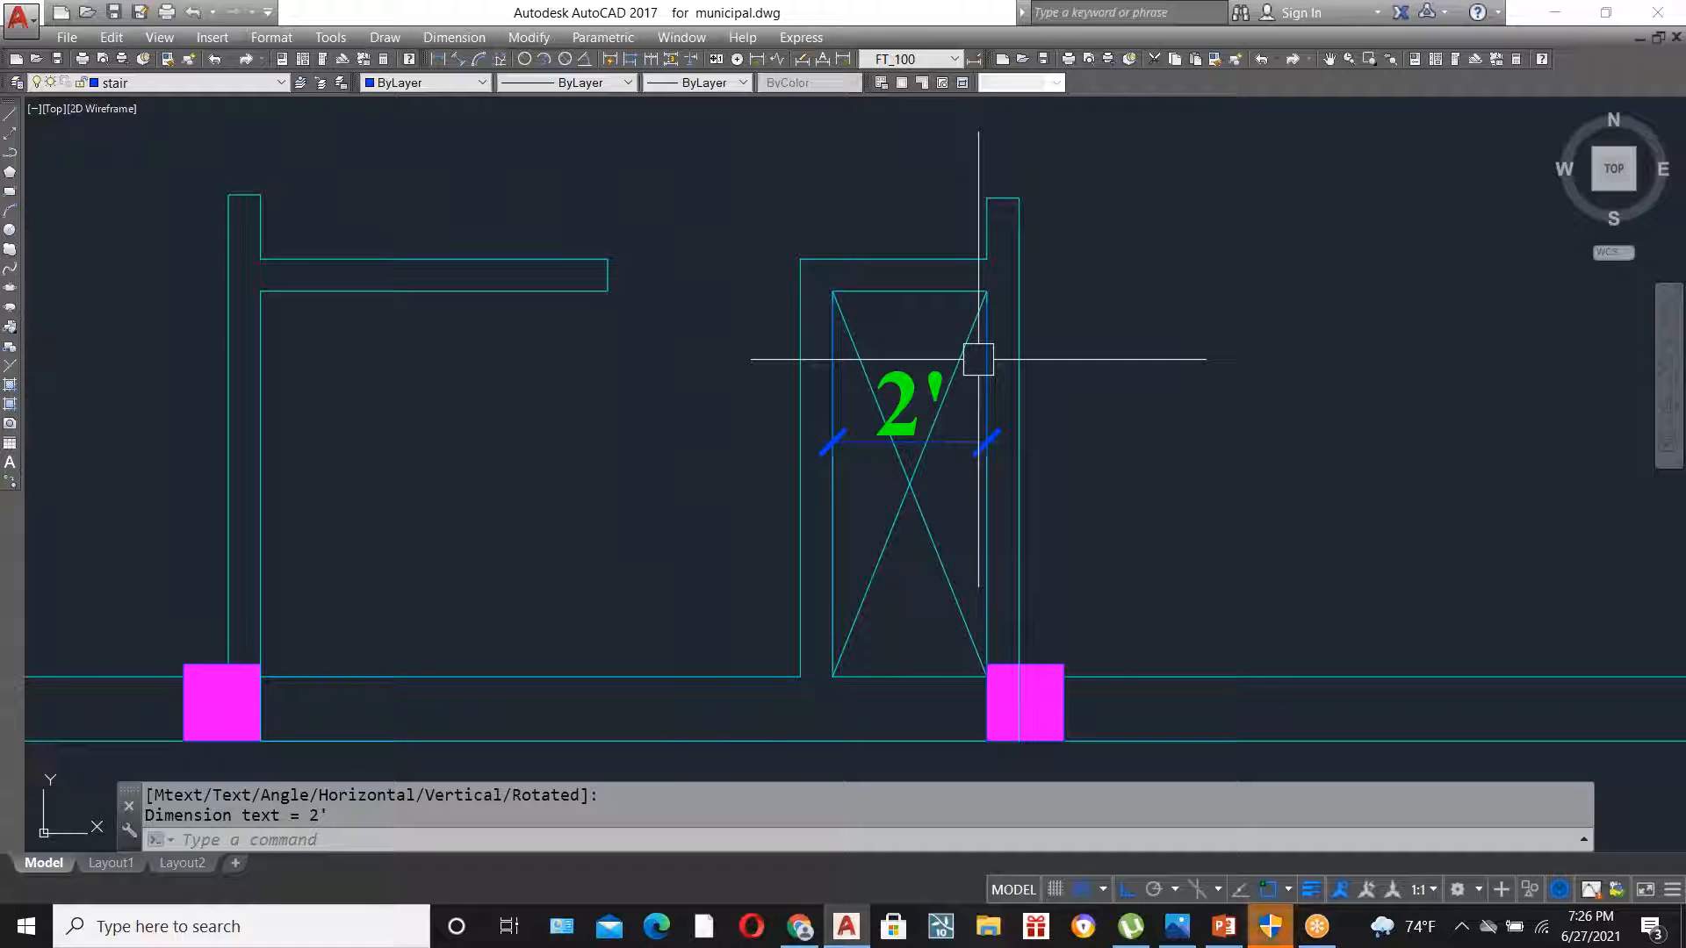
{"action": "scroll", "coordinate": [902, 281], "scroll_direction": "up", "scroll_amount": 4}
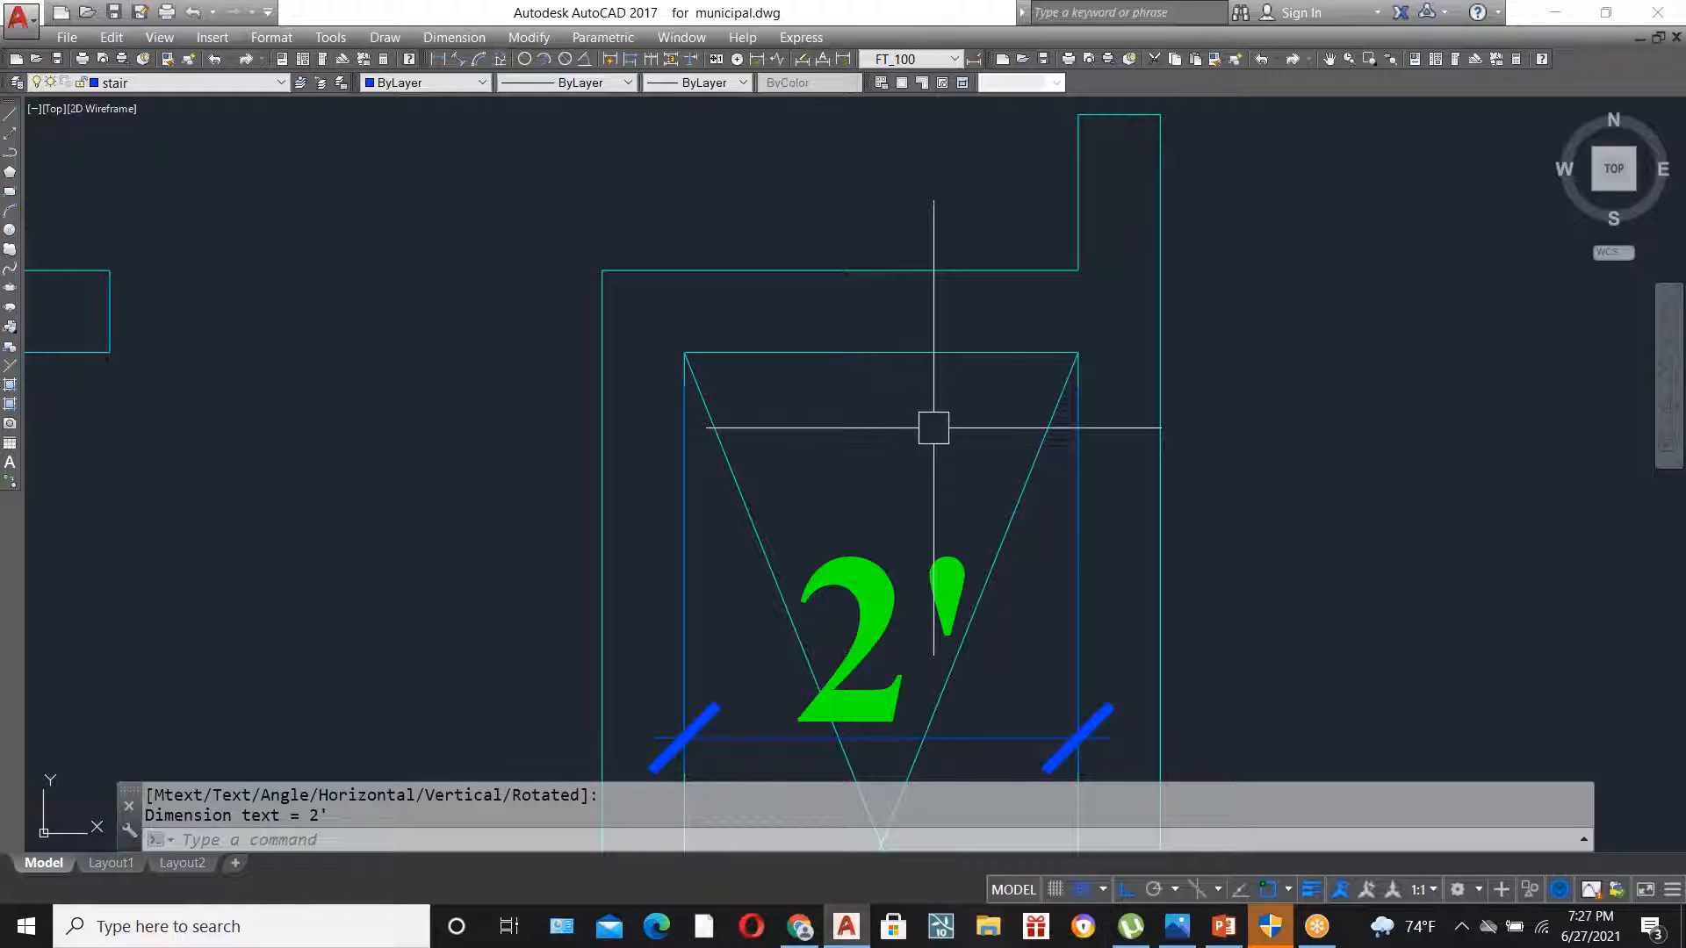
{"action": "scroll", "coordinate": [934, 427], "scroll_direction": "up", "scroll_amount": 2}
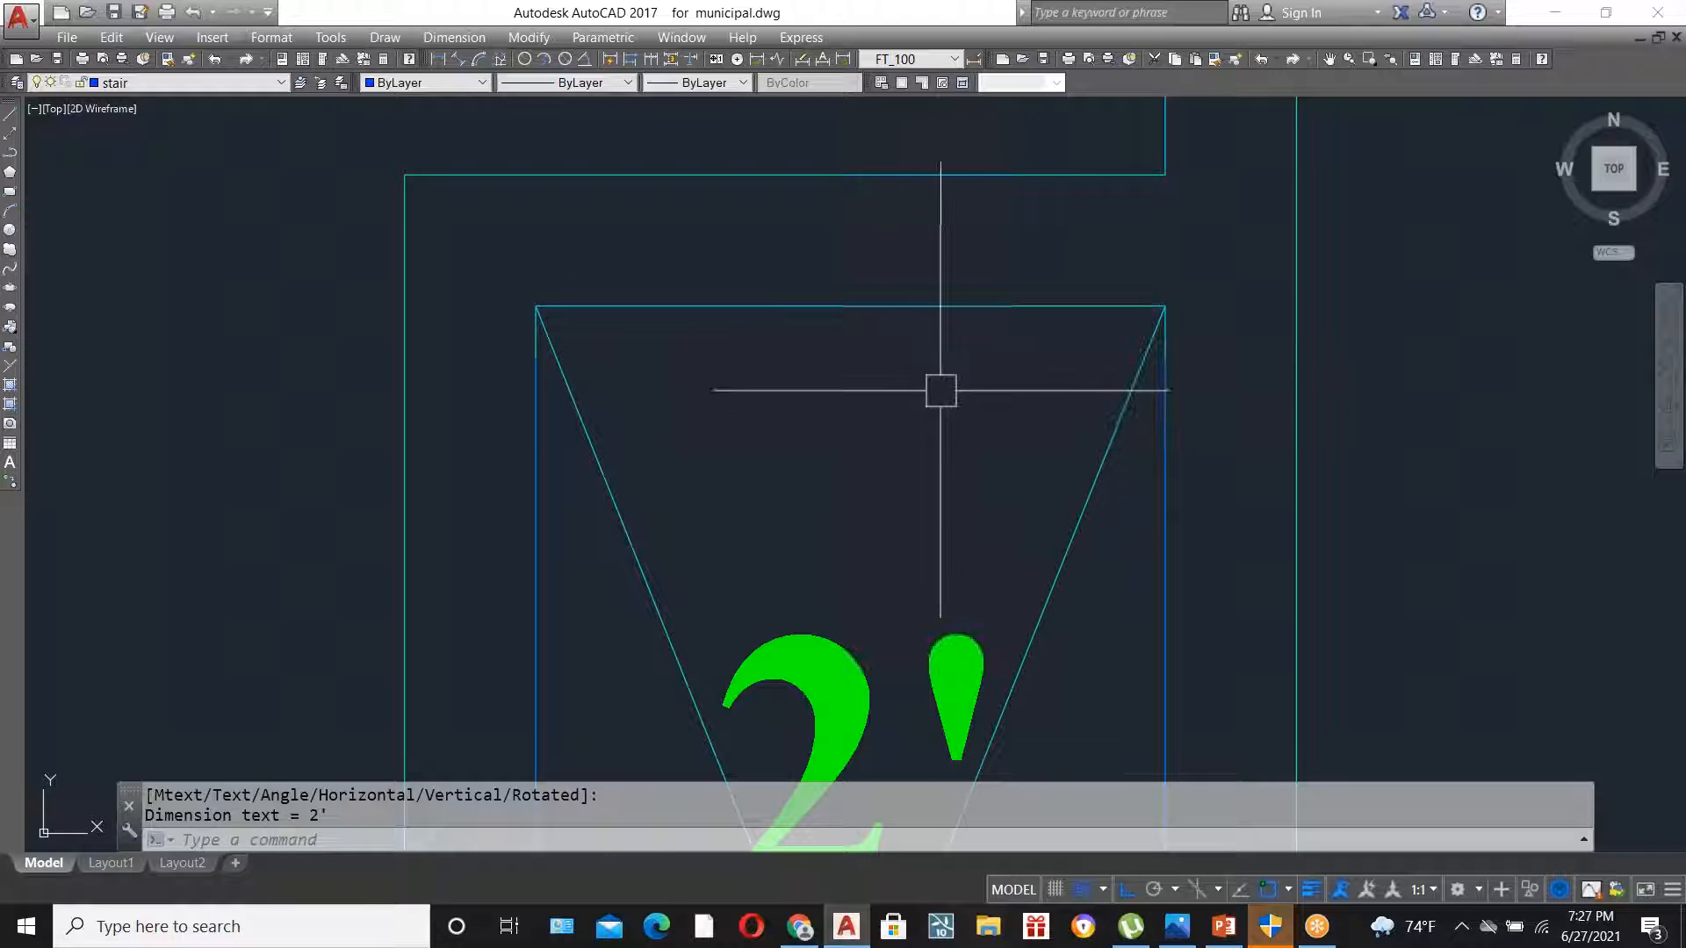
{"action": "scroll", "coordinate": [702, 376], "scroll_direction": "down", "scroll_amount": 4}
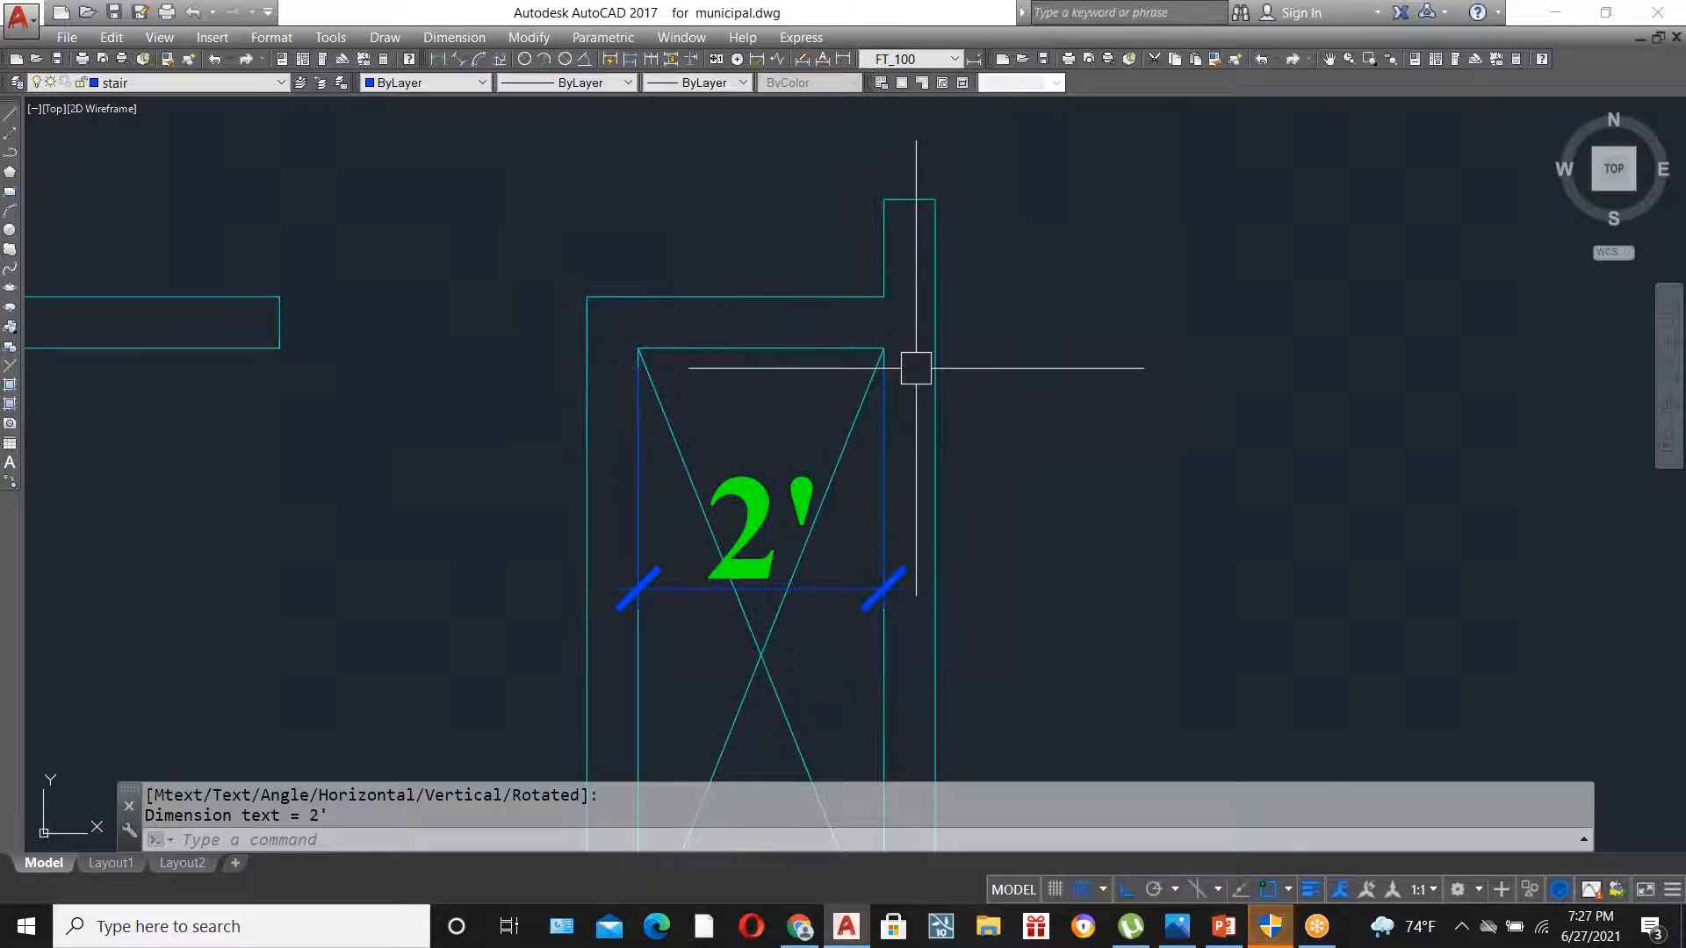
- Join the two collinear segments of the wall line at the shaft's upper-right corner into one line
{"action": "type", "text": "j"}
{"action": "key", "text": "Return"}
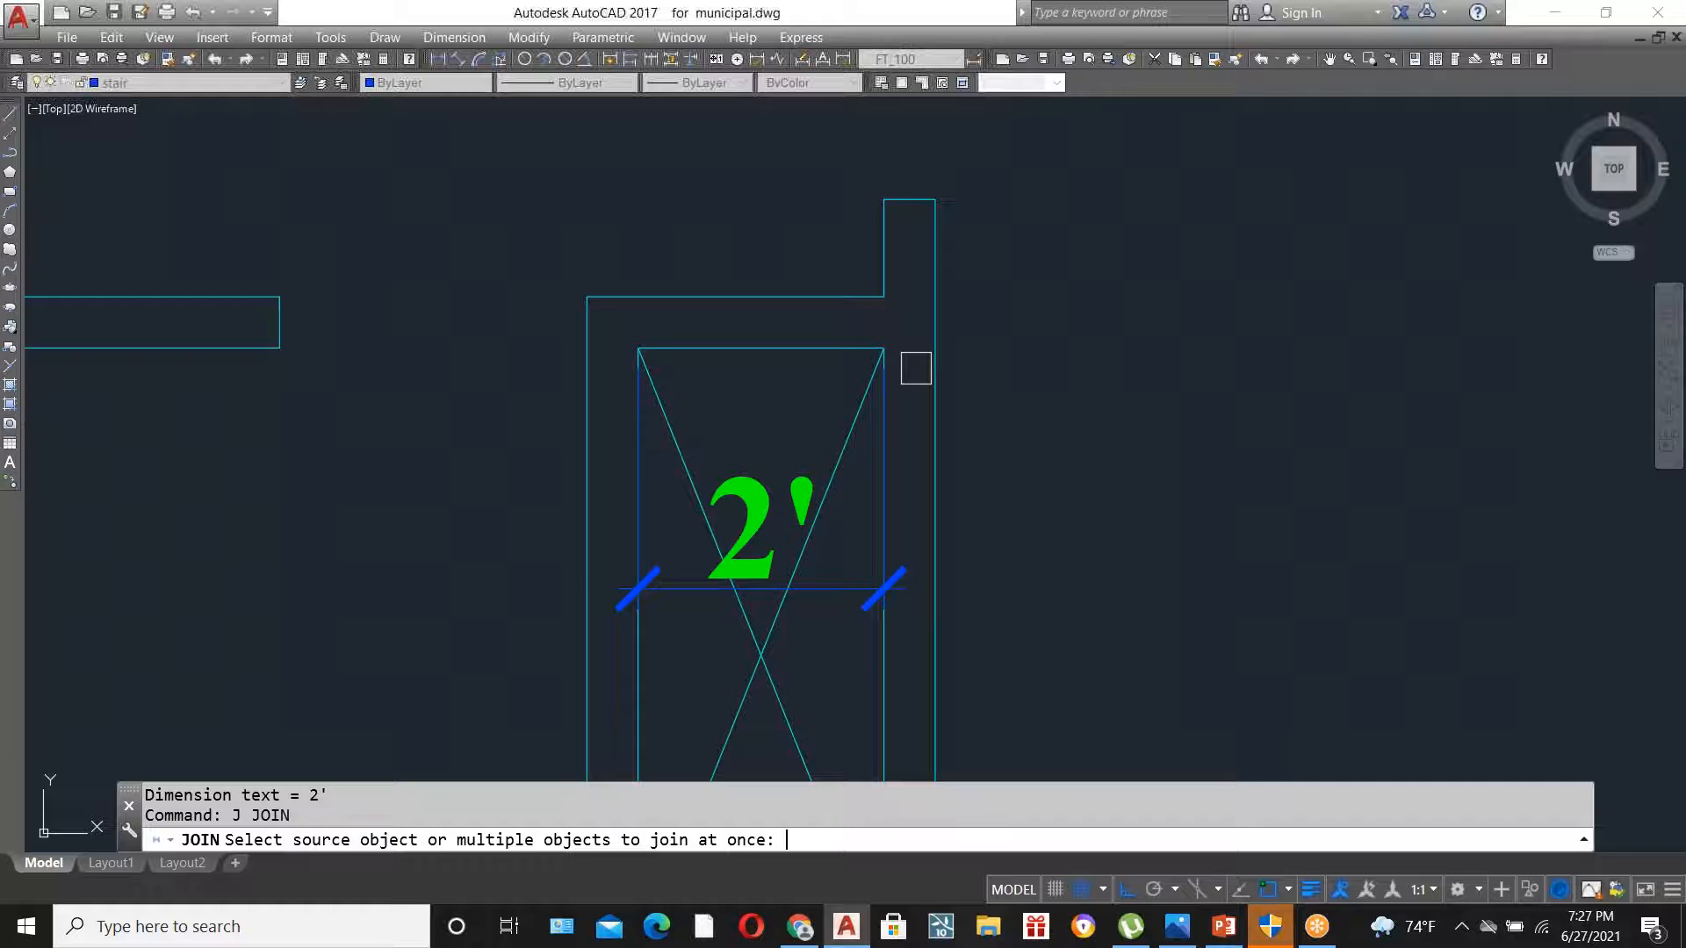
{"action": "scroll", "coordinate": [916, 368], "scroll_direction": "up", "scroll_amount": 2}
{"action": "left_click", "coordinate": [862, 200]}
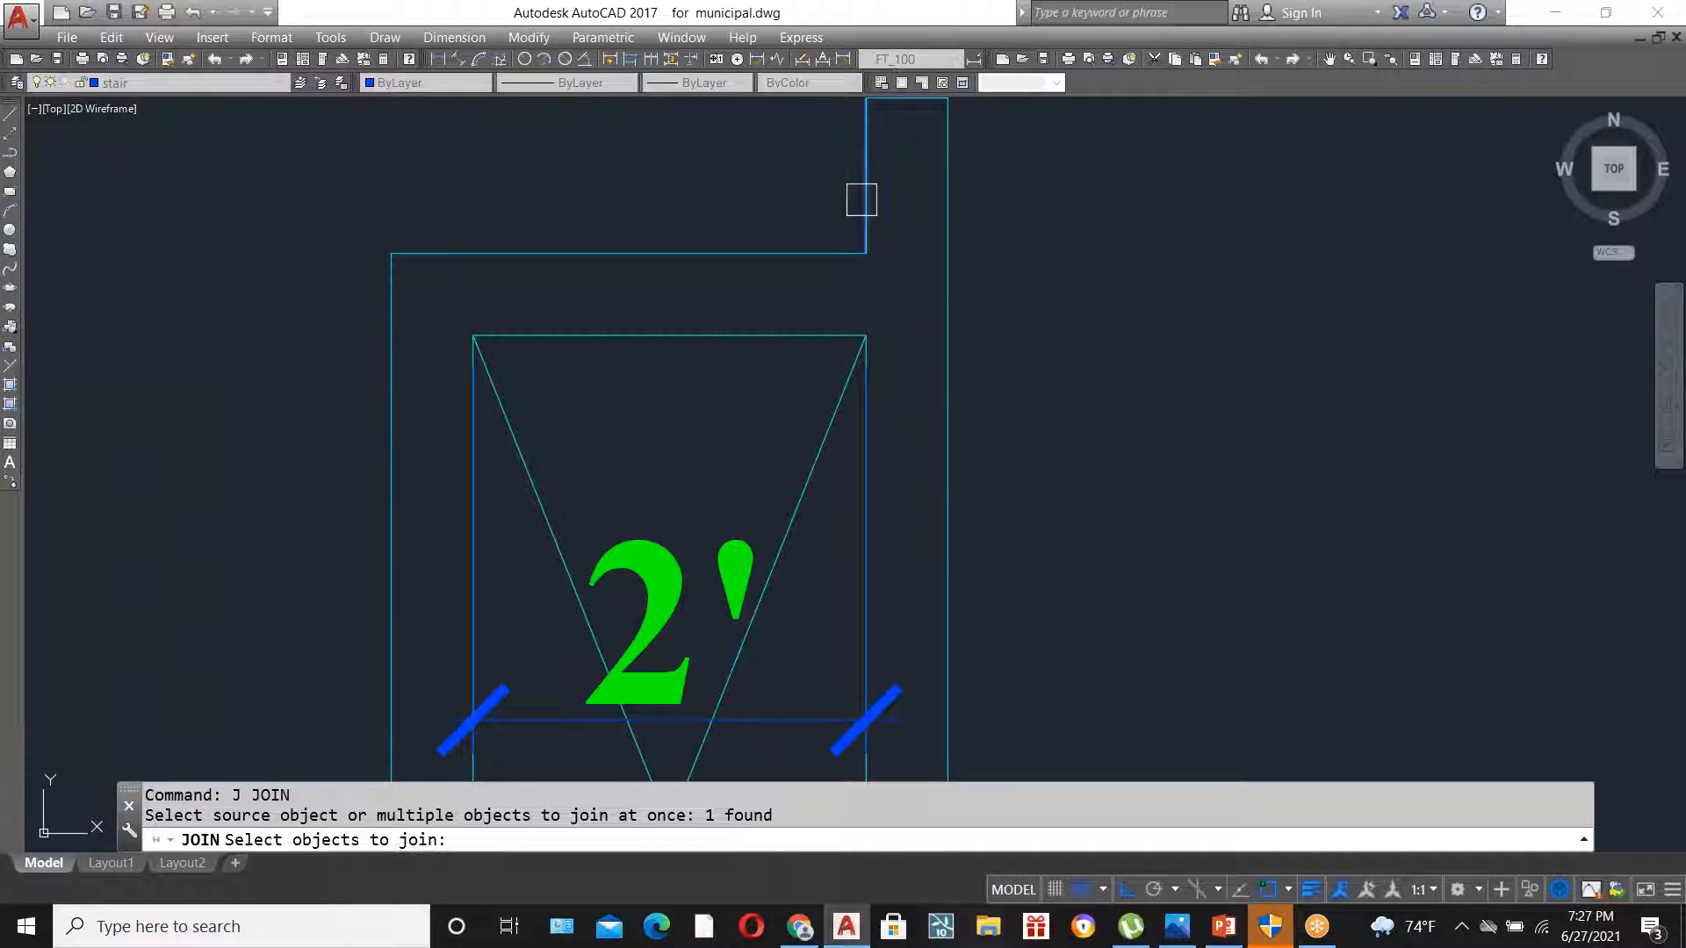
{"action": "scroll", "coordinate": [880, 338], "scroll_direction": "up", "scroll_amount": 6}
{"action": "left_click", "coordinate": [832, 410]}
{"action": "scroll", "coordinate": [895, 396], "scroll_direction": "down", "scroll_amount": 2}
{"action": "scroll", "coordinate": [904, 394], "scroll_direction": "down", "scroll_amount": 2}
{"action": "key", "text": "Return"}
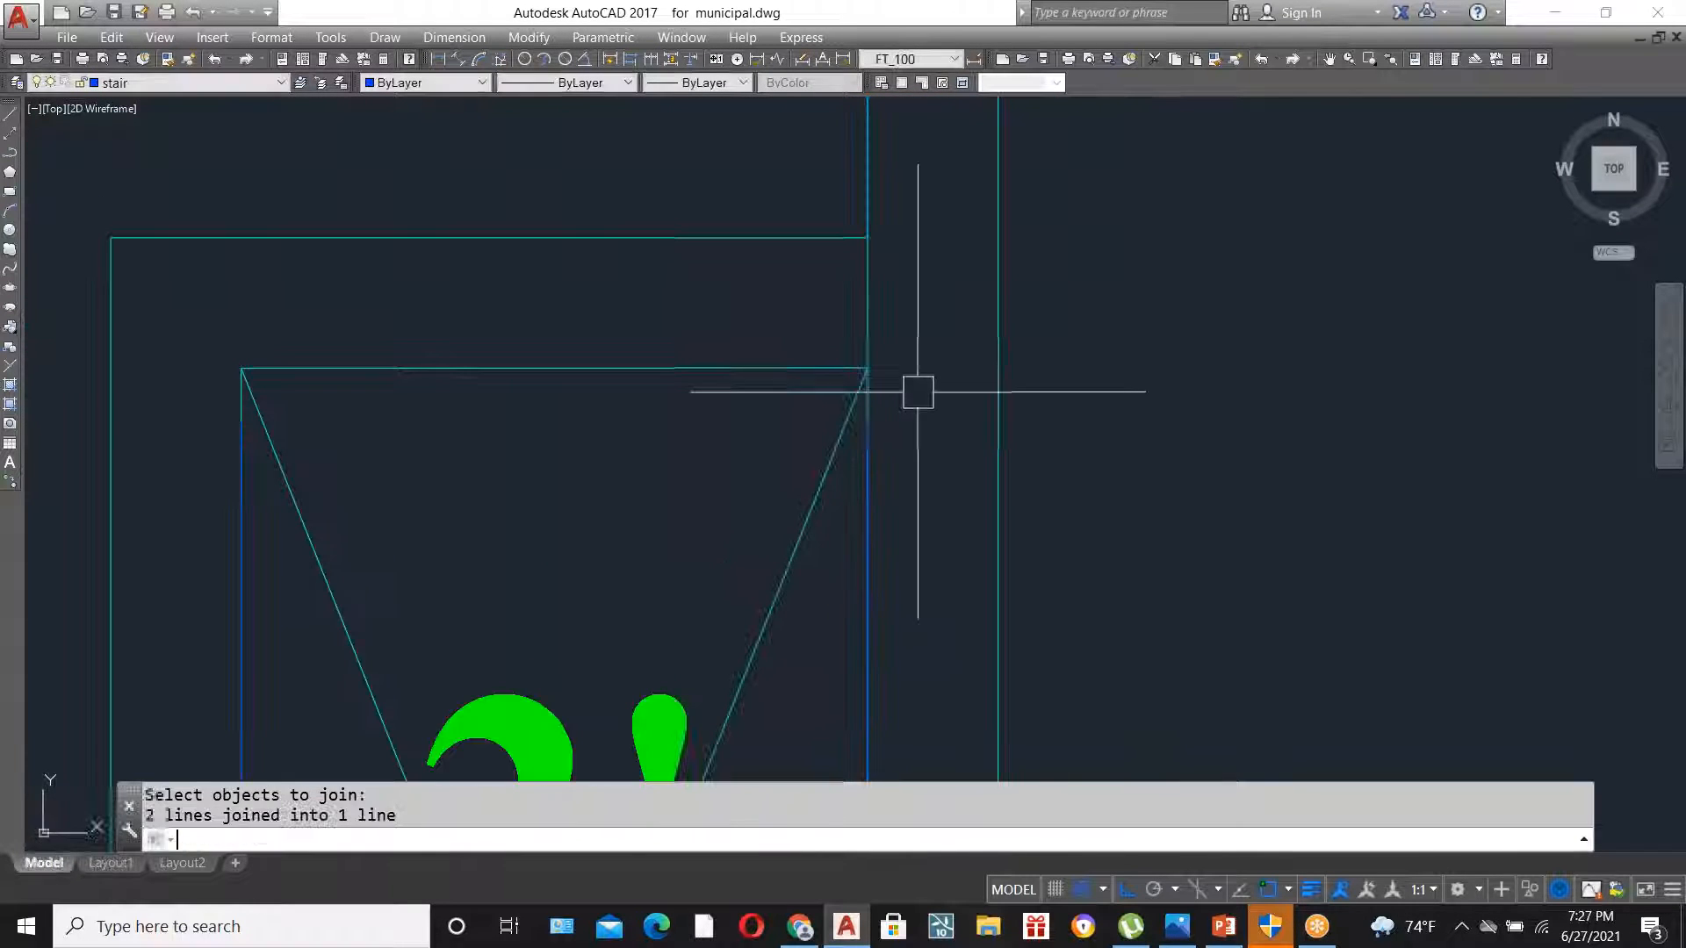
- Try to extend the shaft's left inner line up to the outer line of its top wall
{"action": "scroll", "coordinate": [207, 389], "scroll_direction": "up", "scroll_amount": 2}
{"action": "type", "text": "ex"}
{"action": "key", "text": "Return"}
{"action": "key", "text": "Return"}
{"action": "scroll", "coordinate": [246, 378], "scroll_direction": "up", "scroll_amount": 2}
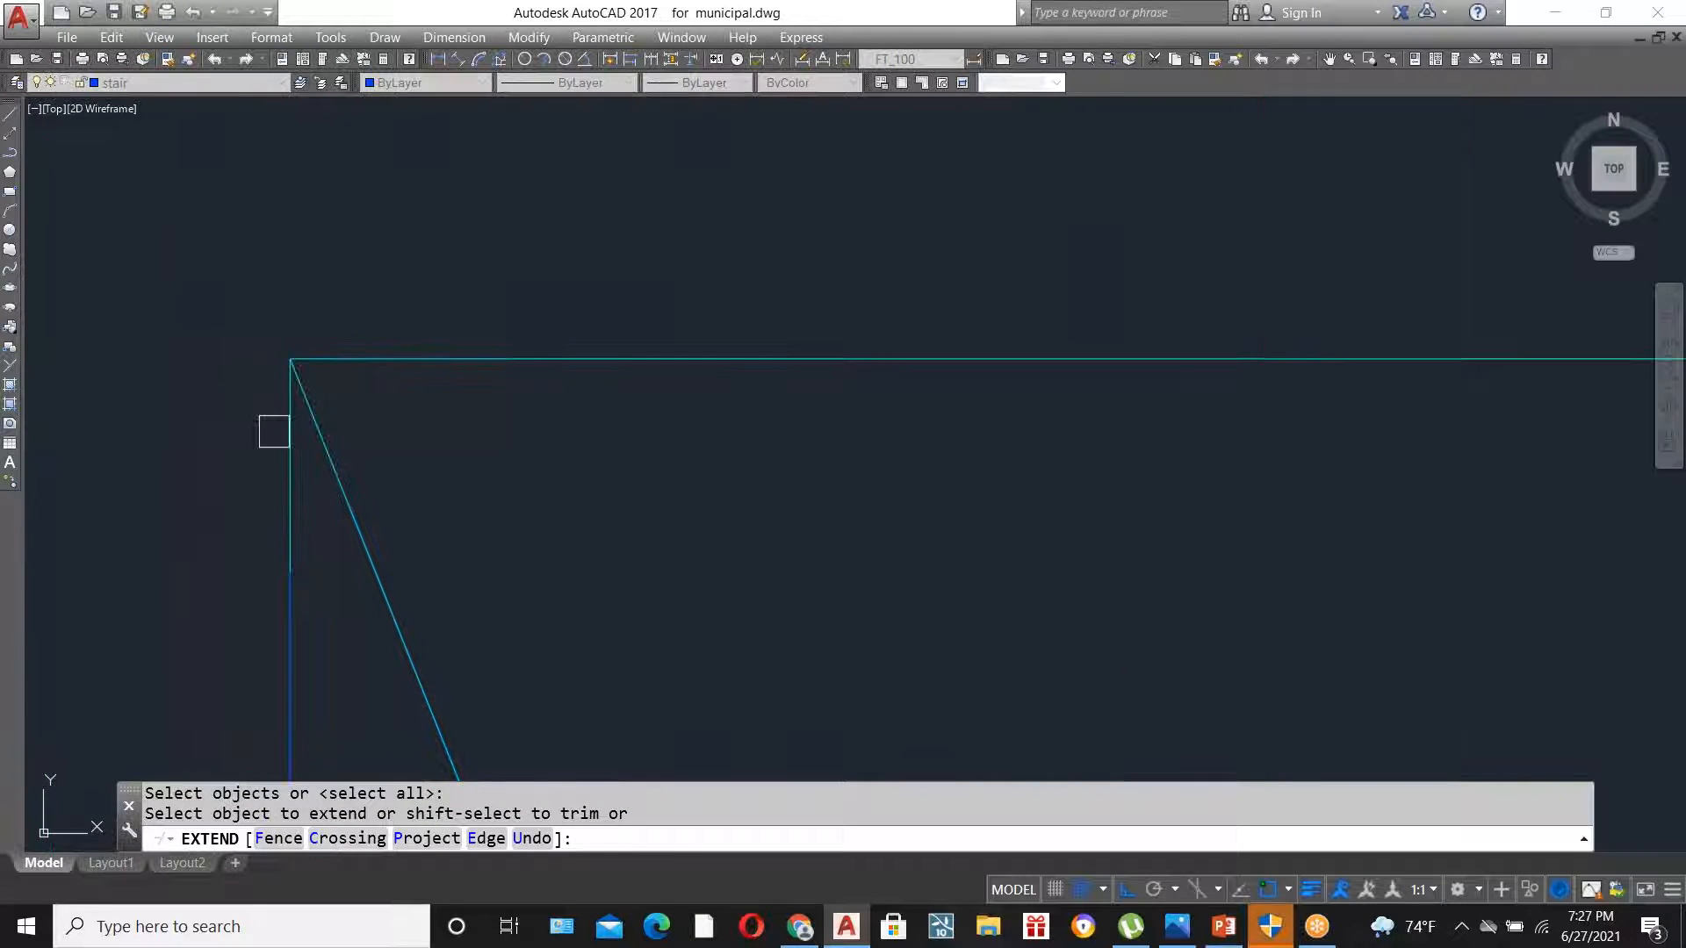
{"action": "left_click", "coordinate": [282, 444]}
{"action": "scroll", "coordinate": [285, 465], "scroll_direction": "down", "scroll_amount": 2}
{"action": "key", "text": "Escape"}
- Stretch the upper end of the shaft's left inner line to the outer line of its top wall
{"action": "left_click", "coordinate": [282, 474]}
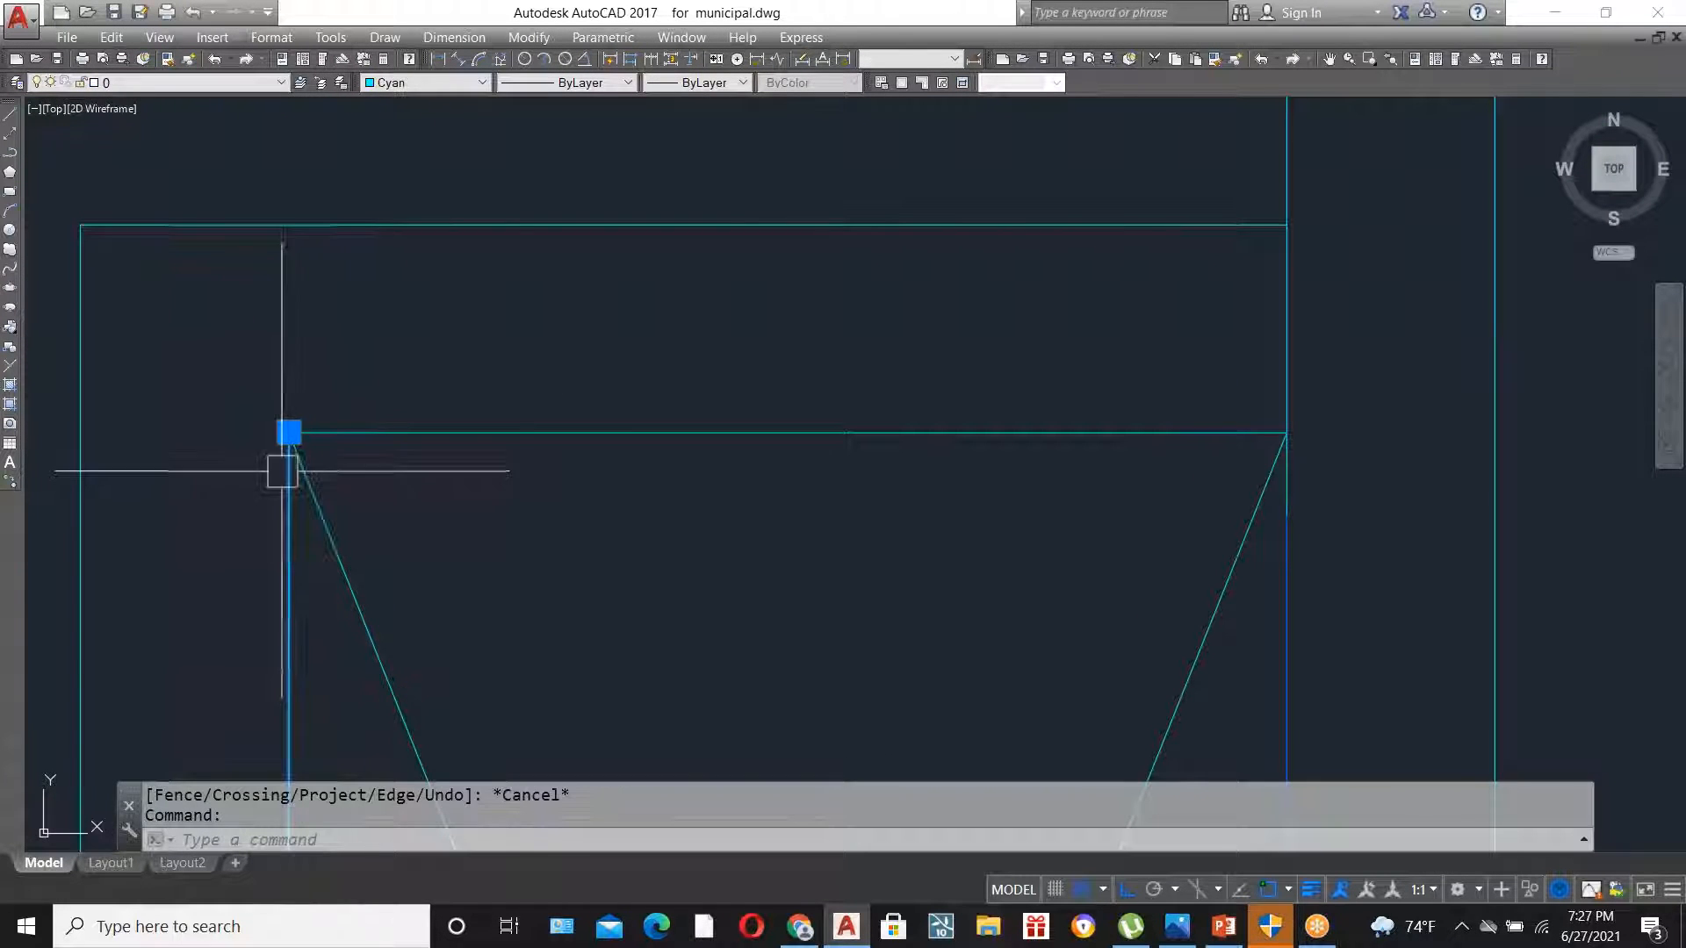
{"action": "left_click", "coordinate": [289, 434]}
{"action": "left_click", "coordinate": [289, 225]}
{"action": "key", "text": "Escape"}
{"action": "scroll", "coordinate": [445, 445], "scroll_direction": "down", "scroll_amount": 3}
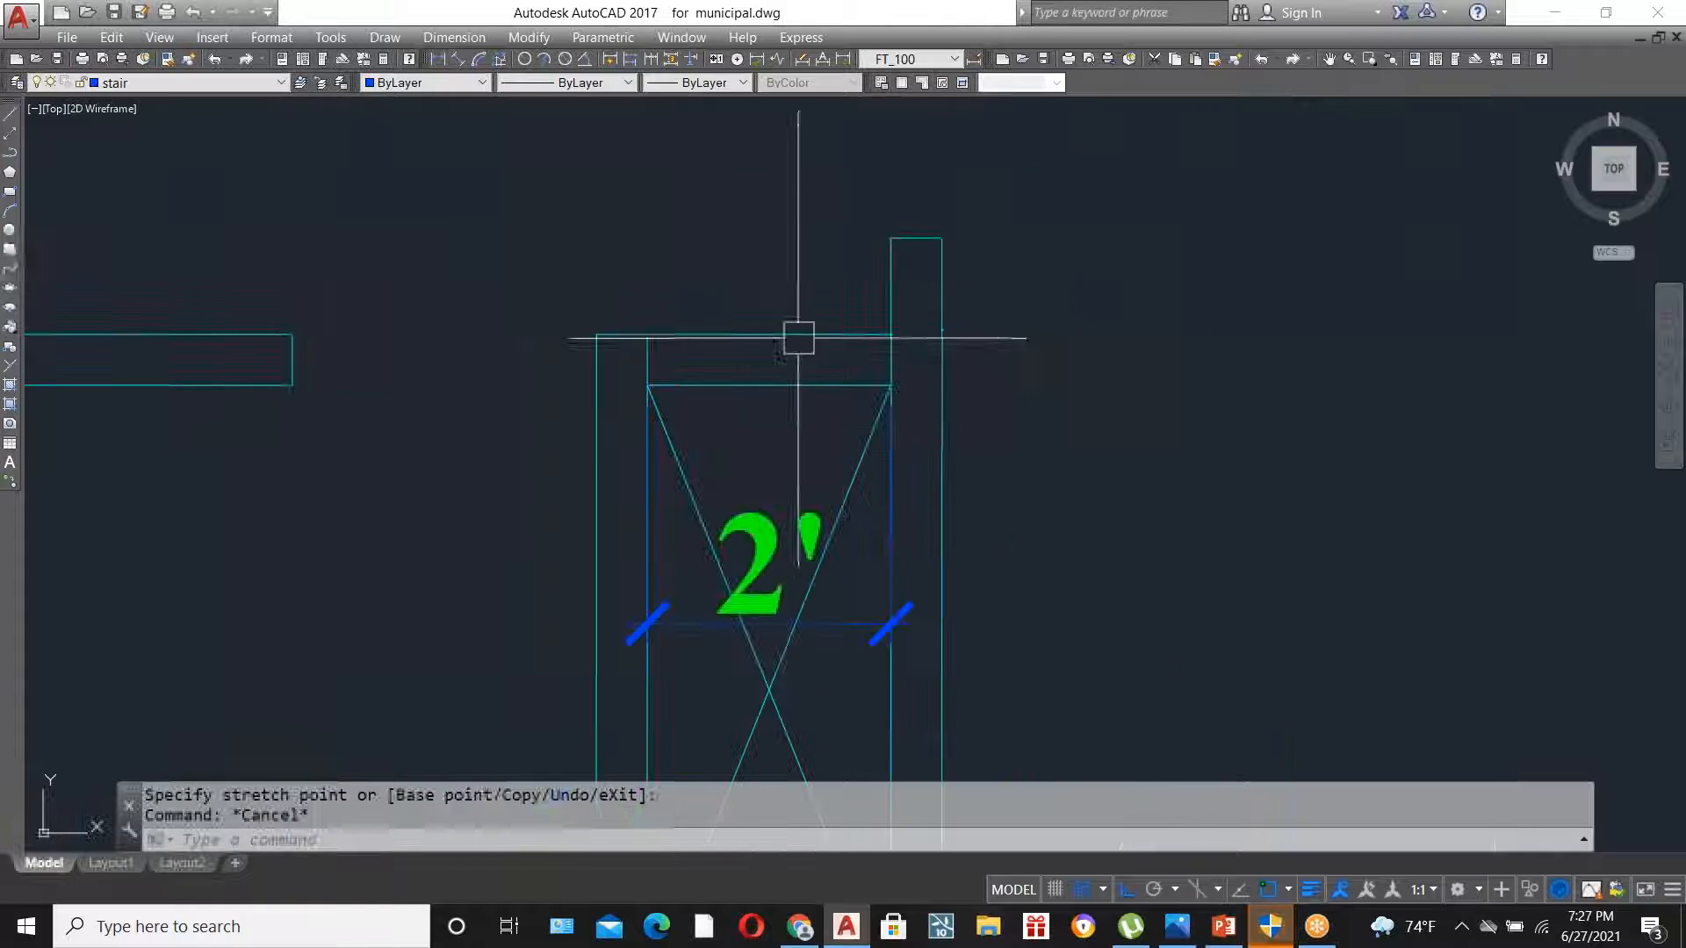
{"action": "scroll", "coordinate": [809, 380], "scroll_direction": "up", "scroll_amount": 1}
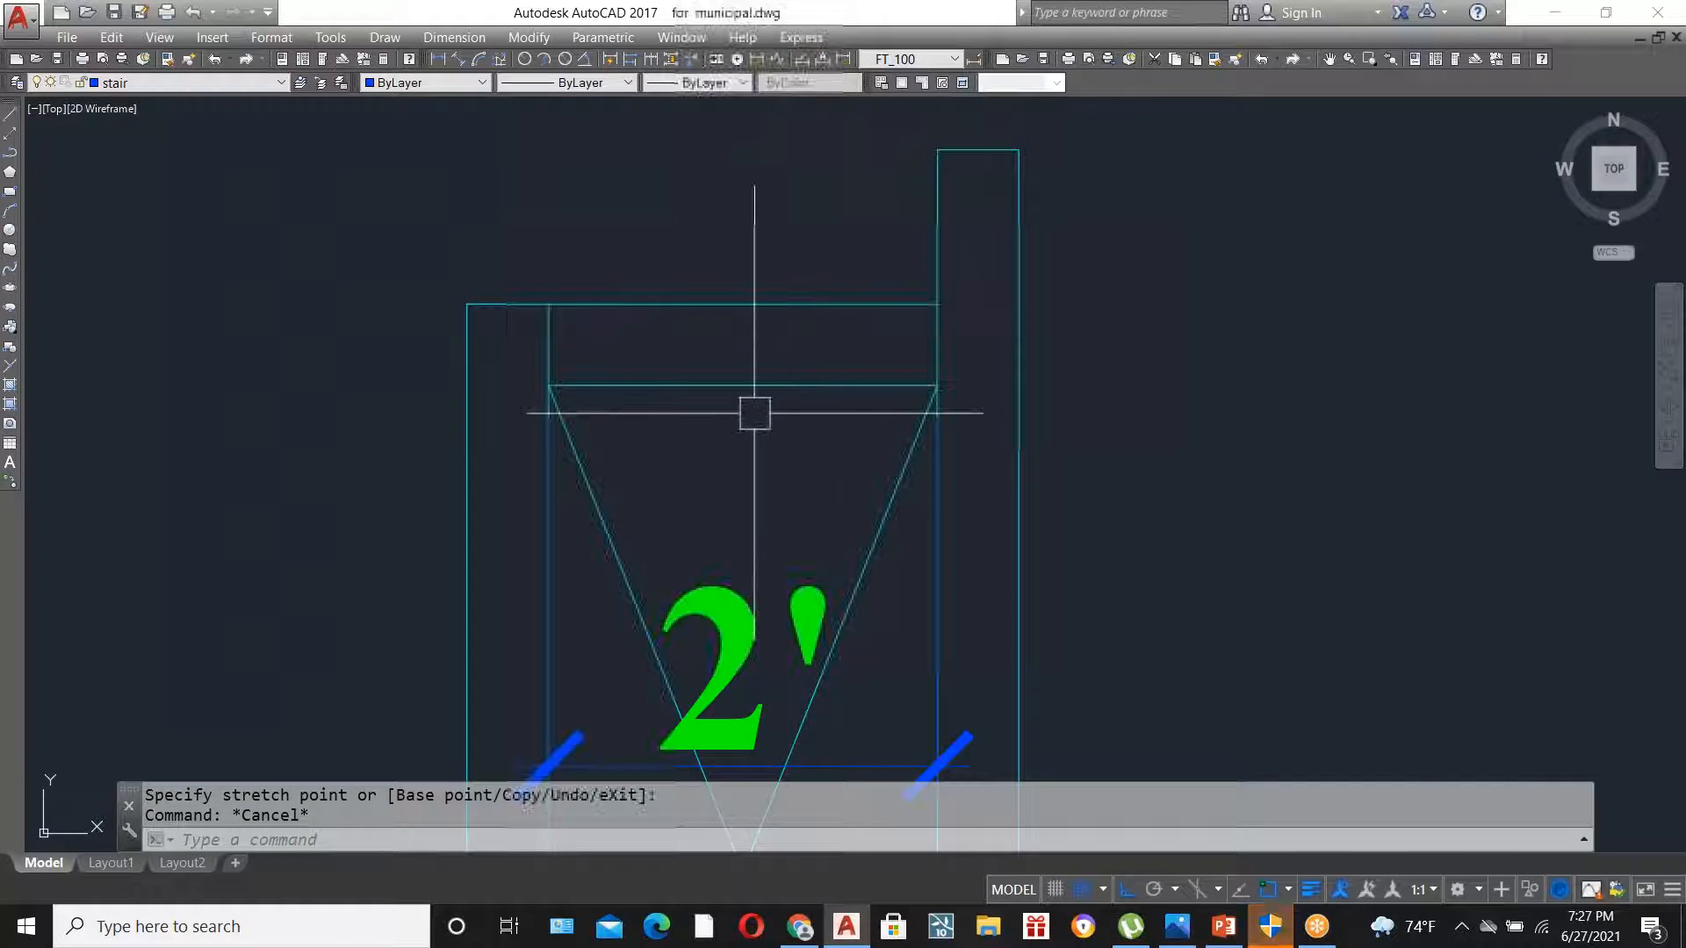
{"action": "scroll", "coordinate": [753, 410], "scroll_direction": "down", "scroll_amount": 2}
{"action": "scroll", "coordinate": [678, 395], "scroll_direction": "up", "scroll_amount": 1}
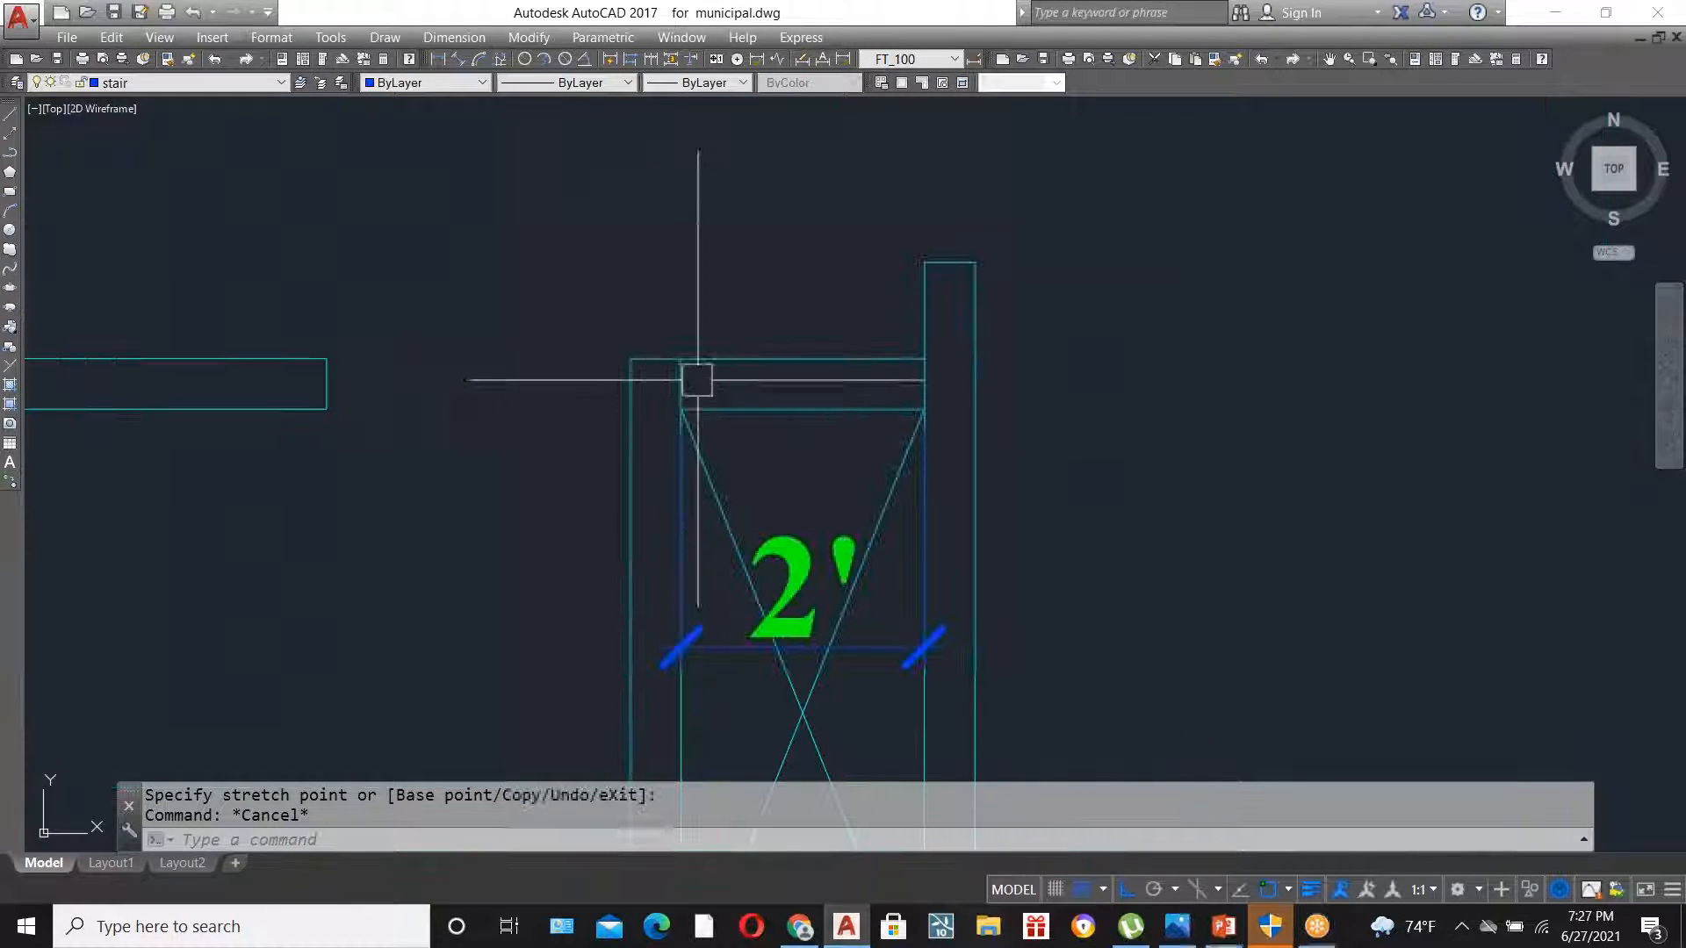
- Match the end lines of the door opening in the upper-left room's right wall to the properties of the adjoining wall line
{"action": "scroll", "coordinate": [802, 368], "scroll_direction": "down", "scroll_amount": 3}
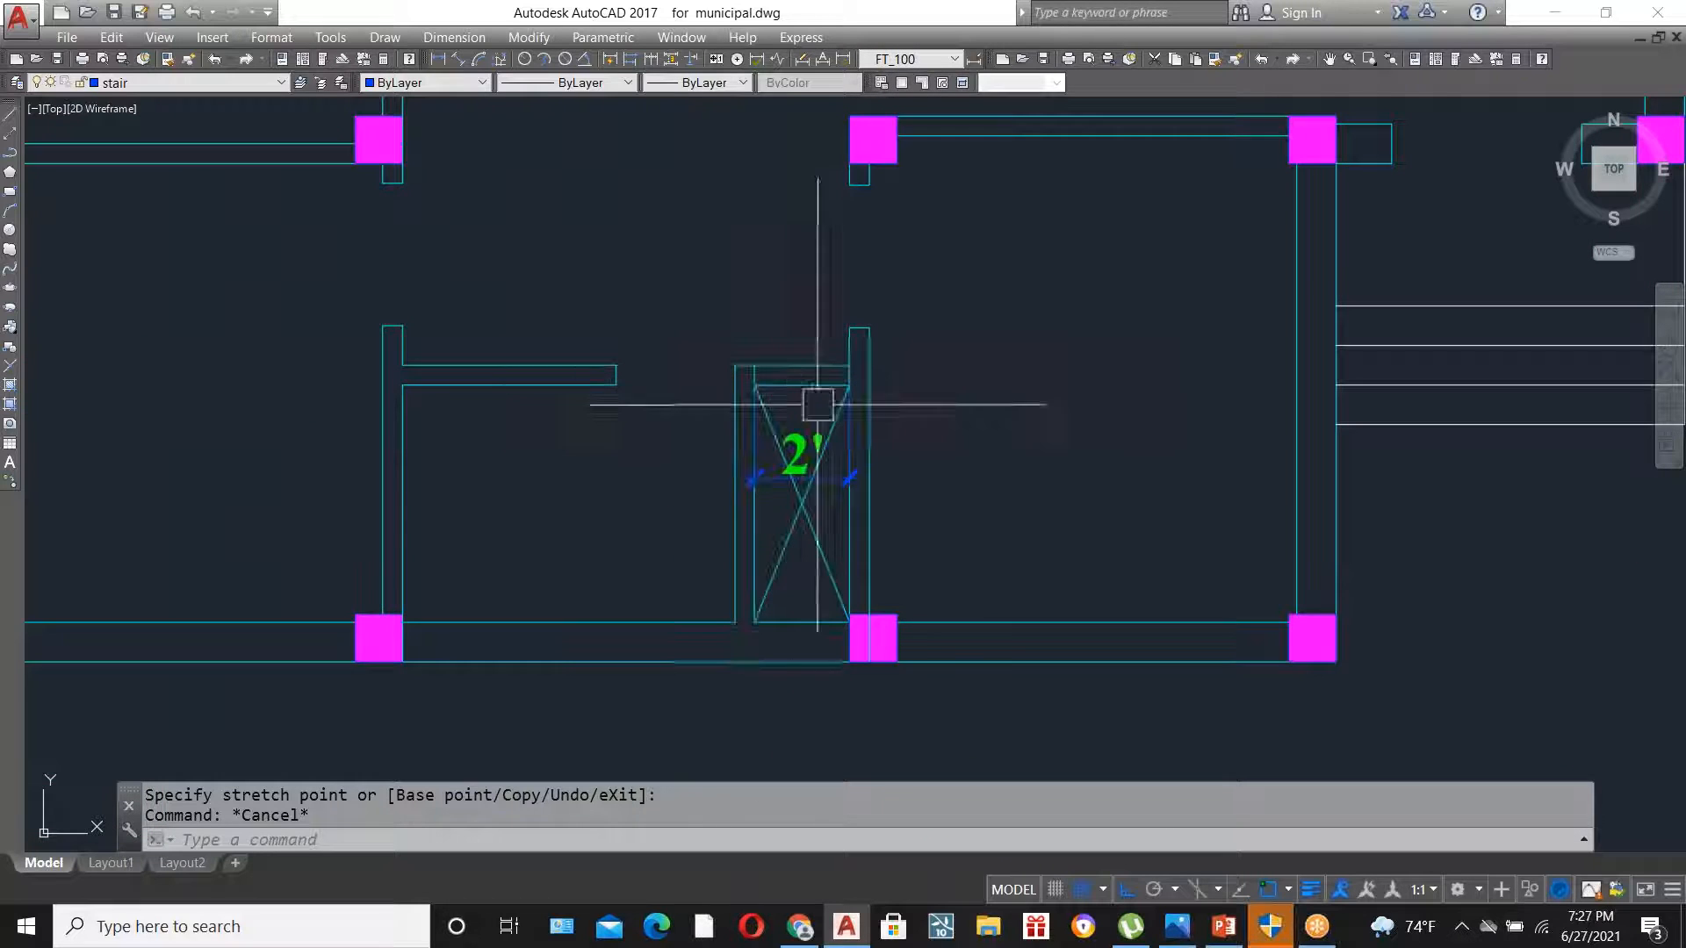
{"action": "scroll", "coordinate": [689, 590], "scroll_direction": "down", "scroll_amount": 2}
{"action": "scroll", "coordinate": [575, 340], "scroll_direction": "up", "scroll_amount": 4}
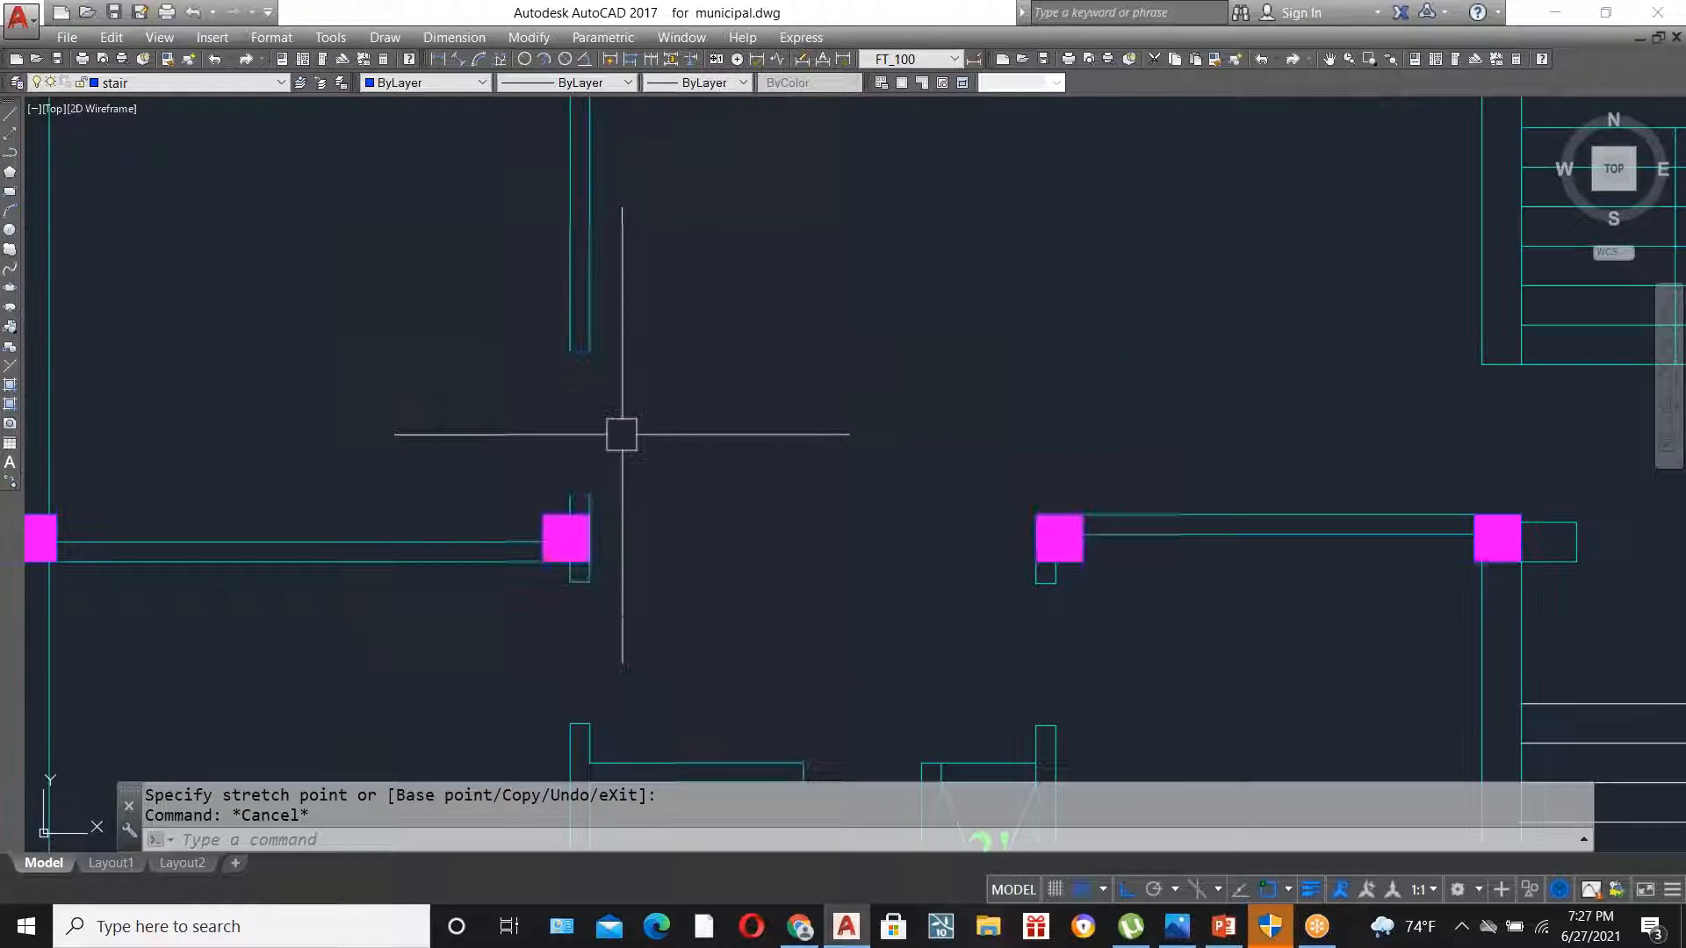
{"action": "type", "text": "ma"}
{"action": "key", "text": "Return"}
{"action": "left_click", "coordinate": [579, 308]}
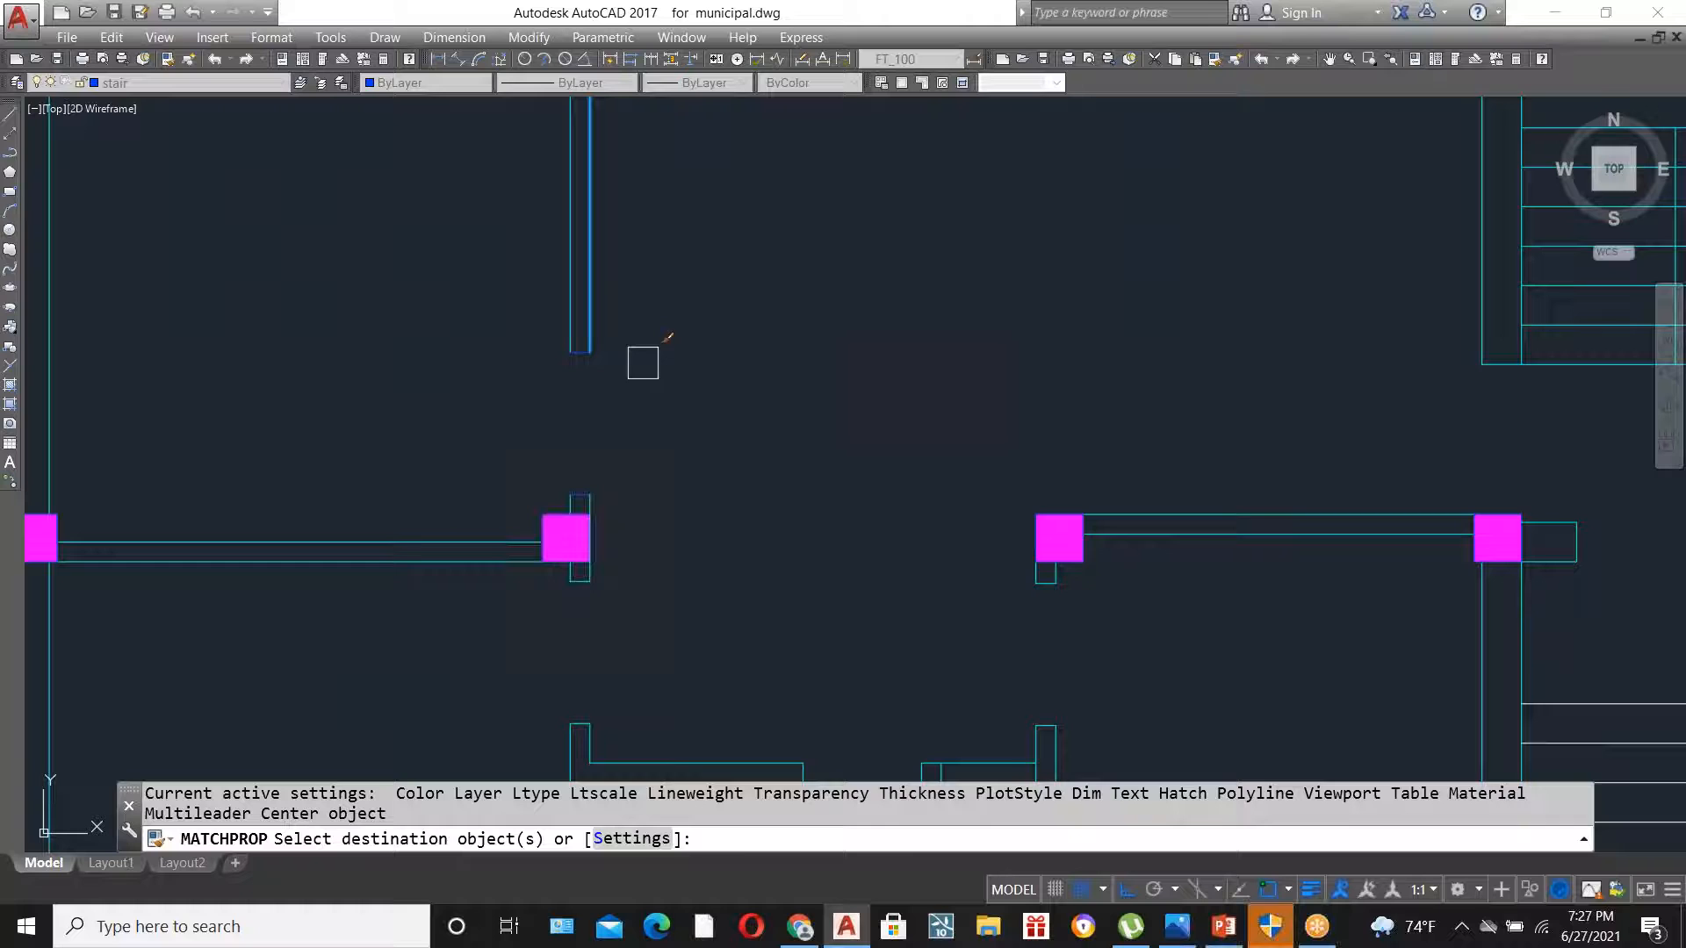
{"action": "left_click_drag", "start_coordinate": [643, 357], "coordinate": [474, 281]}
{"action": "scroll", "coordinate": [627, 492], "scroll_direction": "up", "scroll_amount": 4}
{"action": "left_click", "coordinate": [631, 532]}
{"action": "left_click", "coordinate": [459, 482]}
{"action": "scroll", "coordinate": [907, 350], "scroll_direction": "down", "scroll_amount": 4}
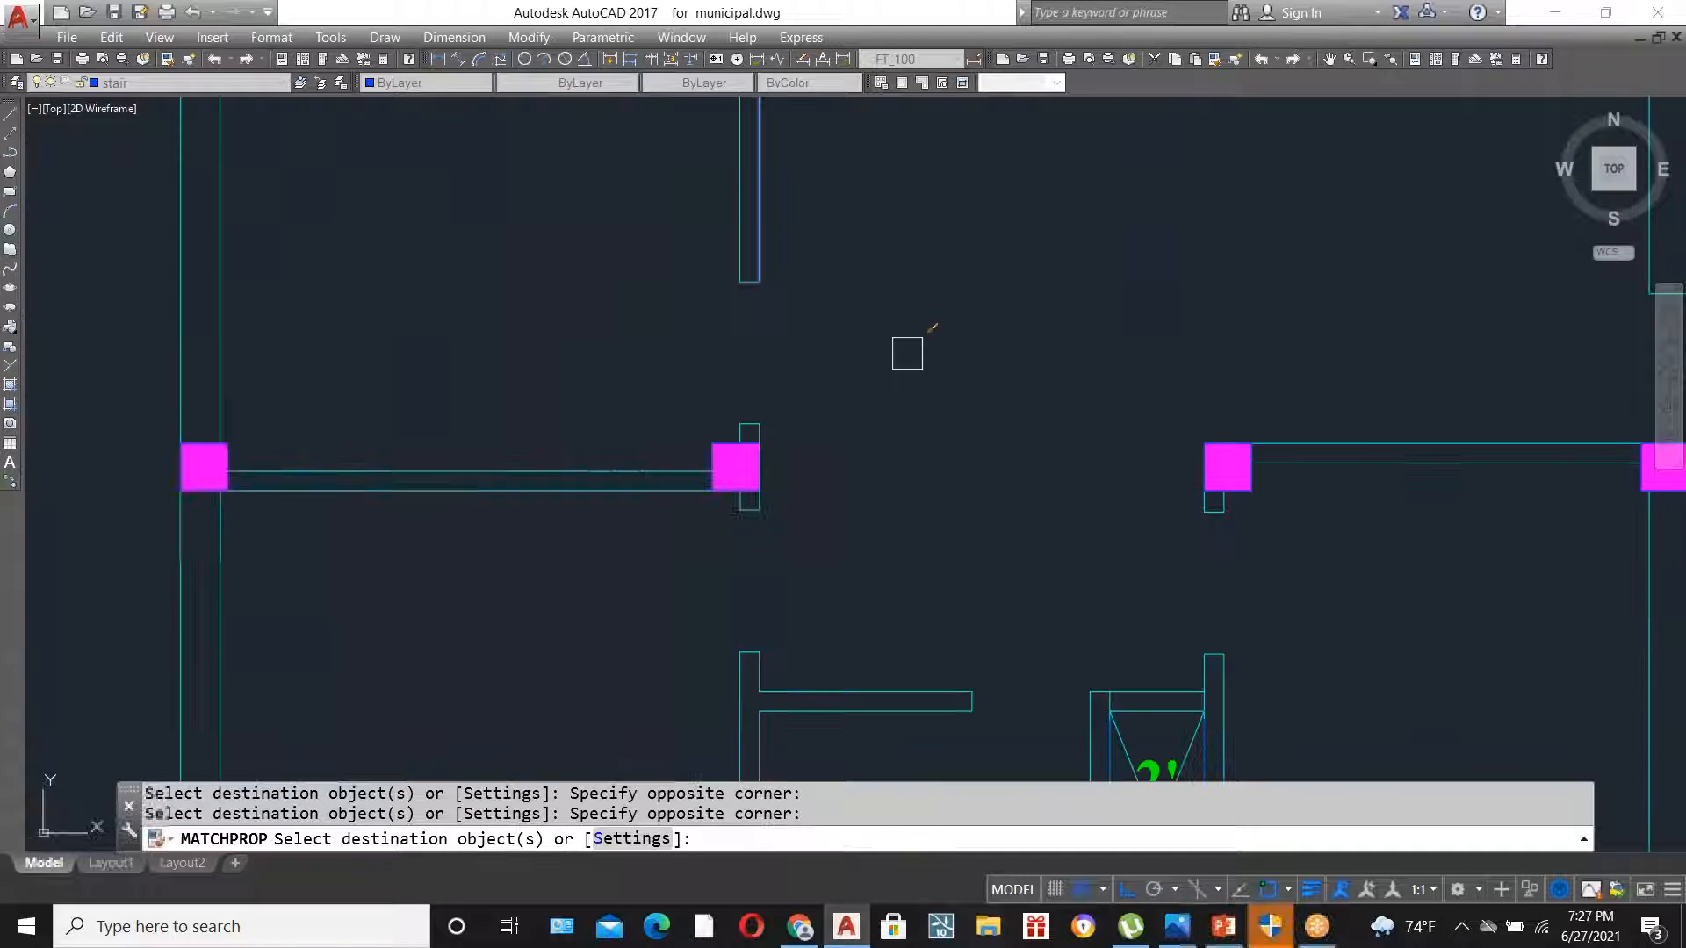
{"action": "scroll", "coordinate": [907, 352], "scroll_direction": "down", "scroll_amount": 2}
{"action": "key", "text": "Escape"}
- Examine the whole floor plan and the top outer wall of the upper-left room
{"action": "scroll", "coordinate": [1023, 346], "scroll_direction": "down", "scroll_amount": 4}
{"action": "scroll", "coordinate": [1050, 331], "scroll_direction": "up", "scroll_amount": 4}
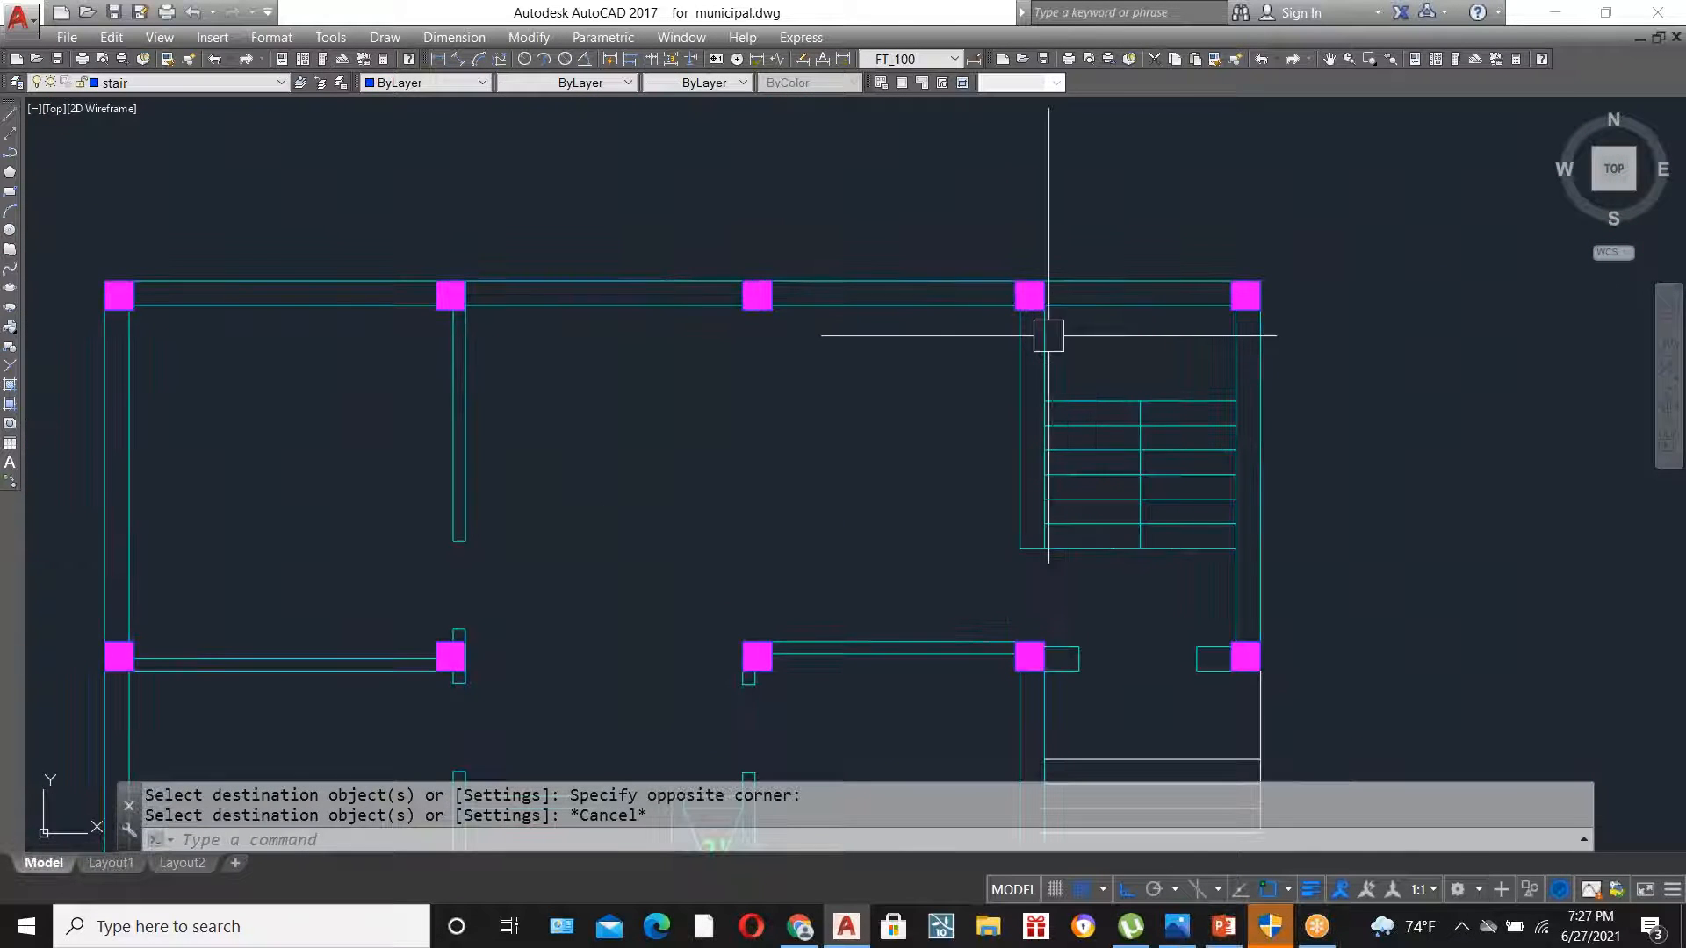
{"action": "scroll", "coordinate": [1037, 358], "scroll_direction": "down", "scroll_amount": 2}
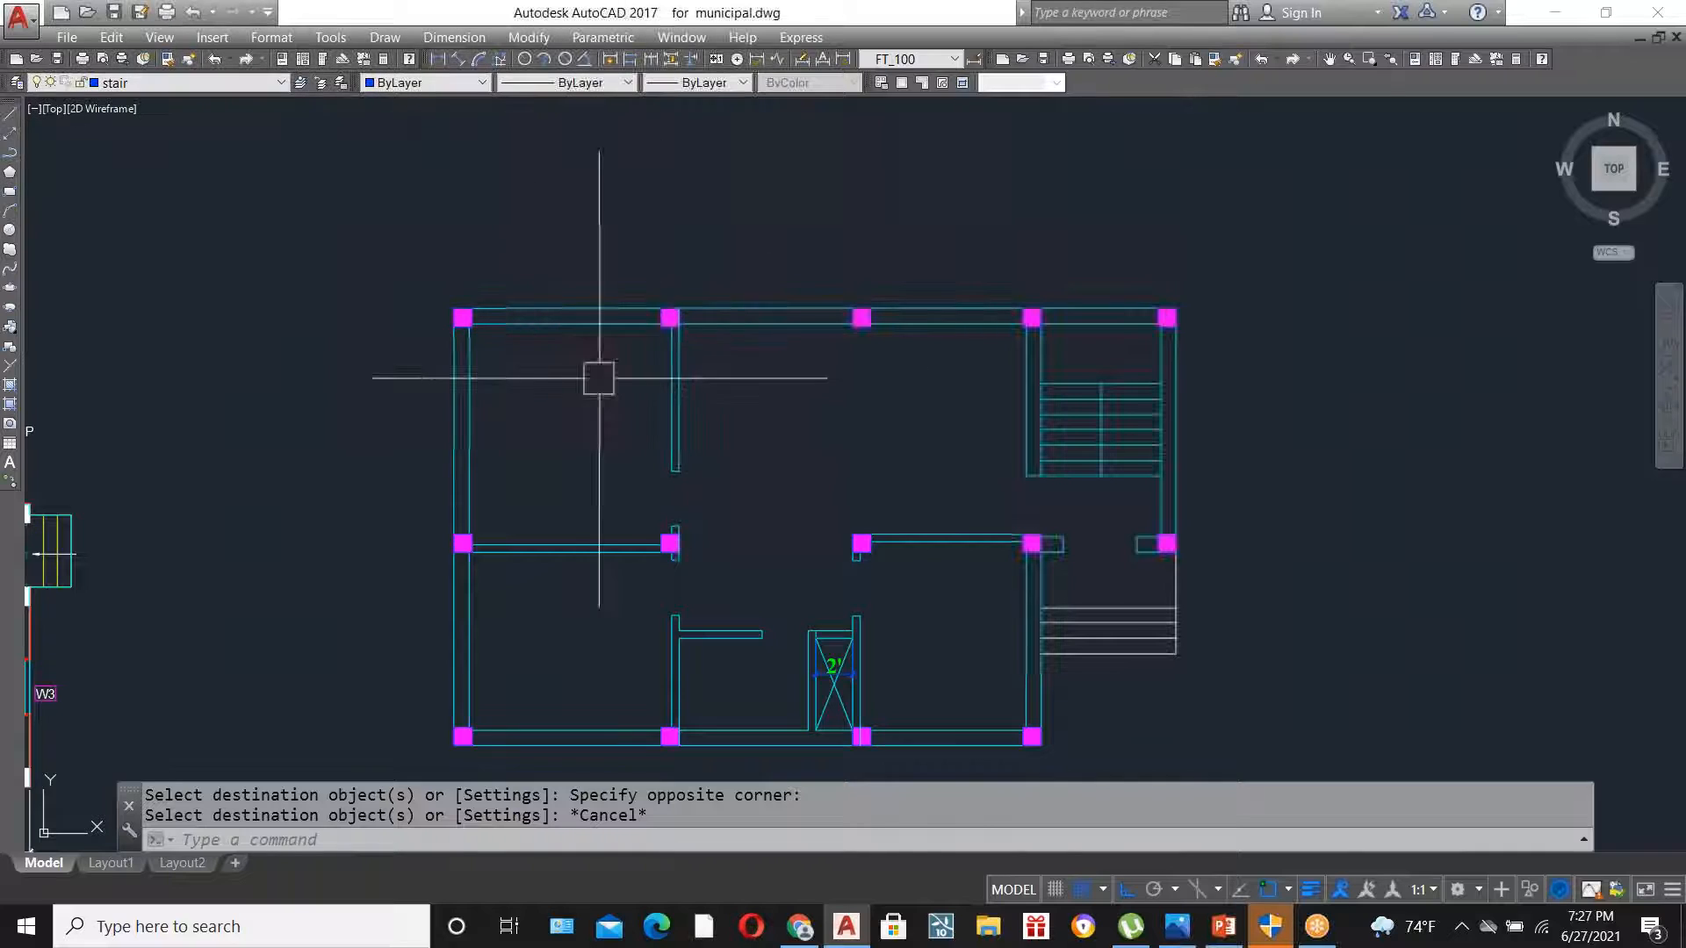
{"action": "scroll", "coordinate": [518, 316], "scroll_direction": "up", "scroll_amount": 2}
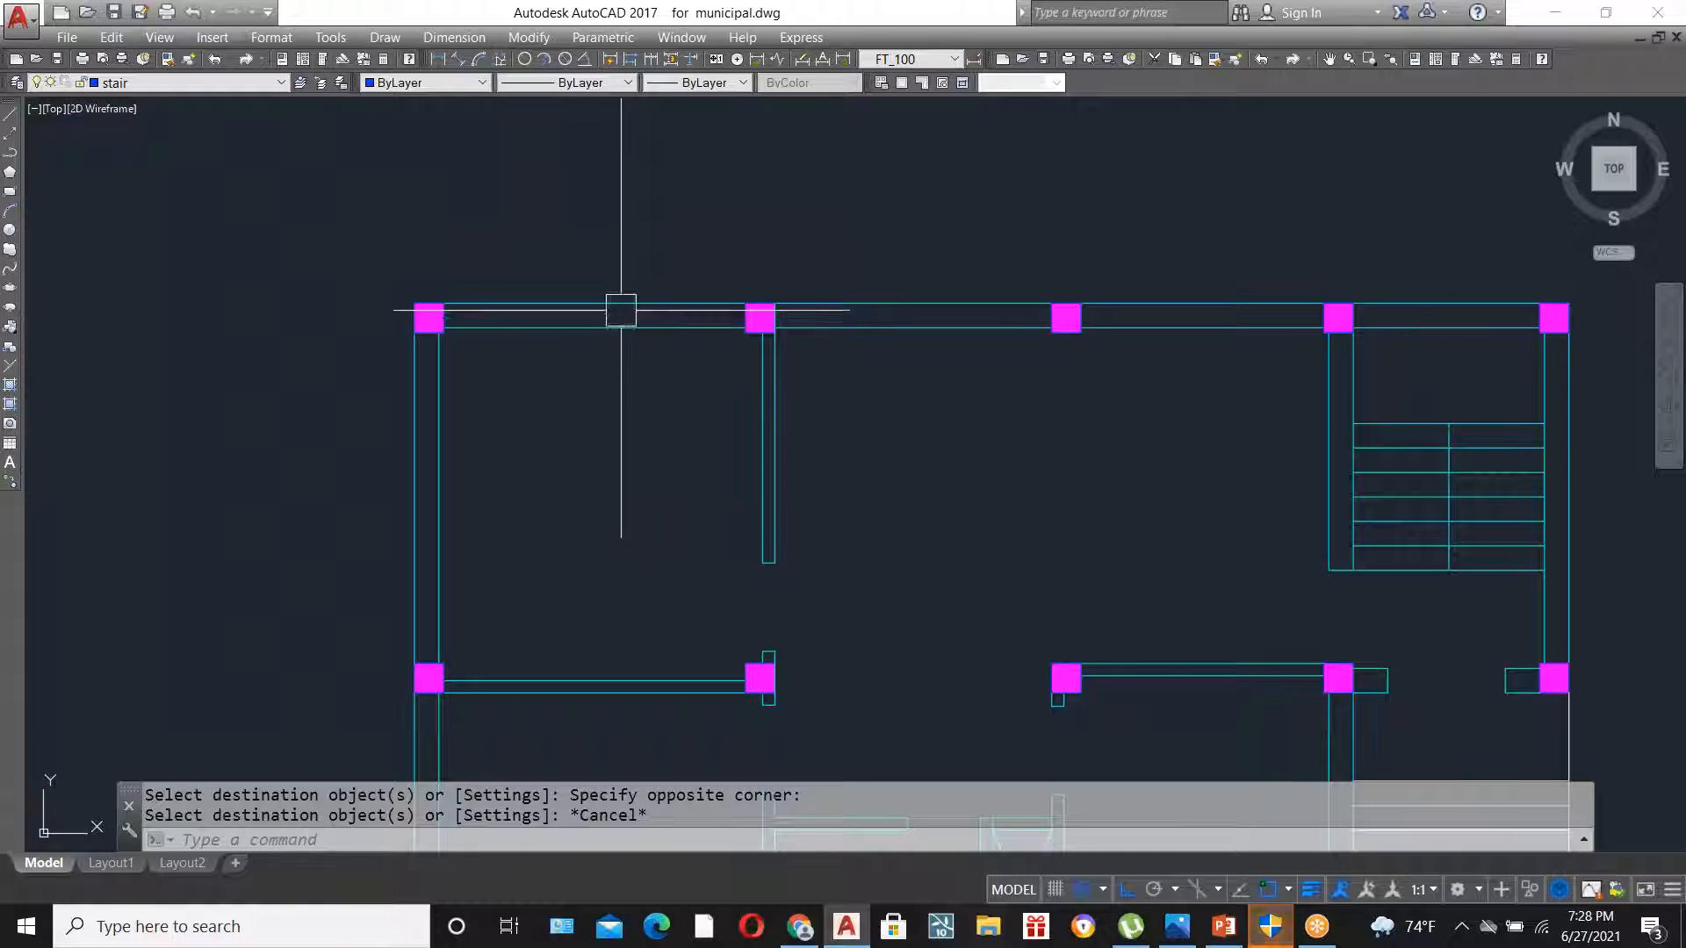
{"action": "scroll", "coordinate": [572, 333], "scroll_direction": "up", "scroll_amount": 2}
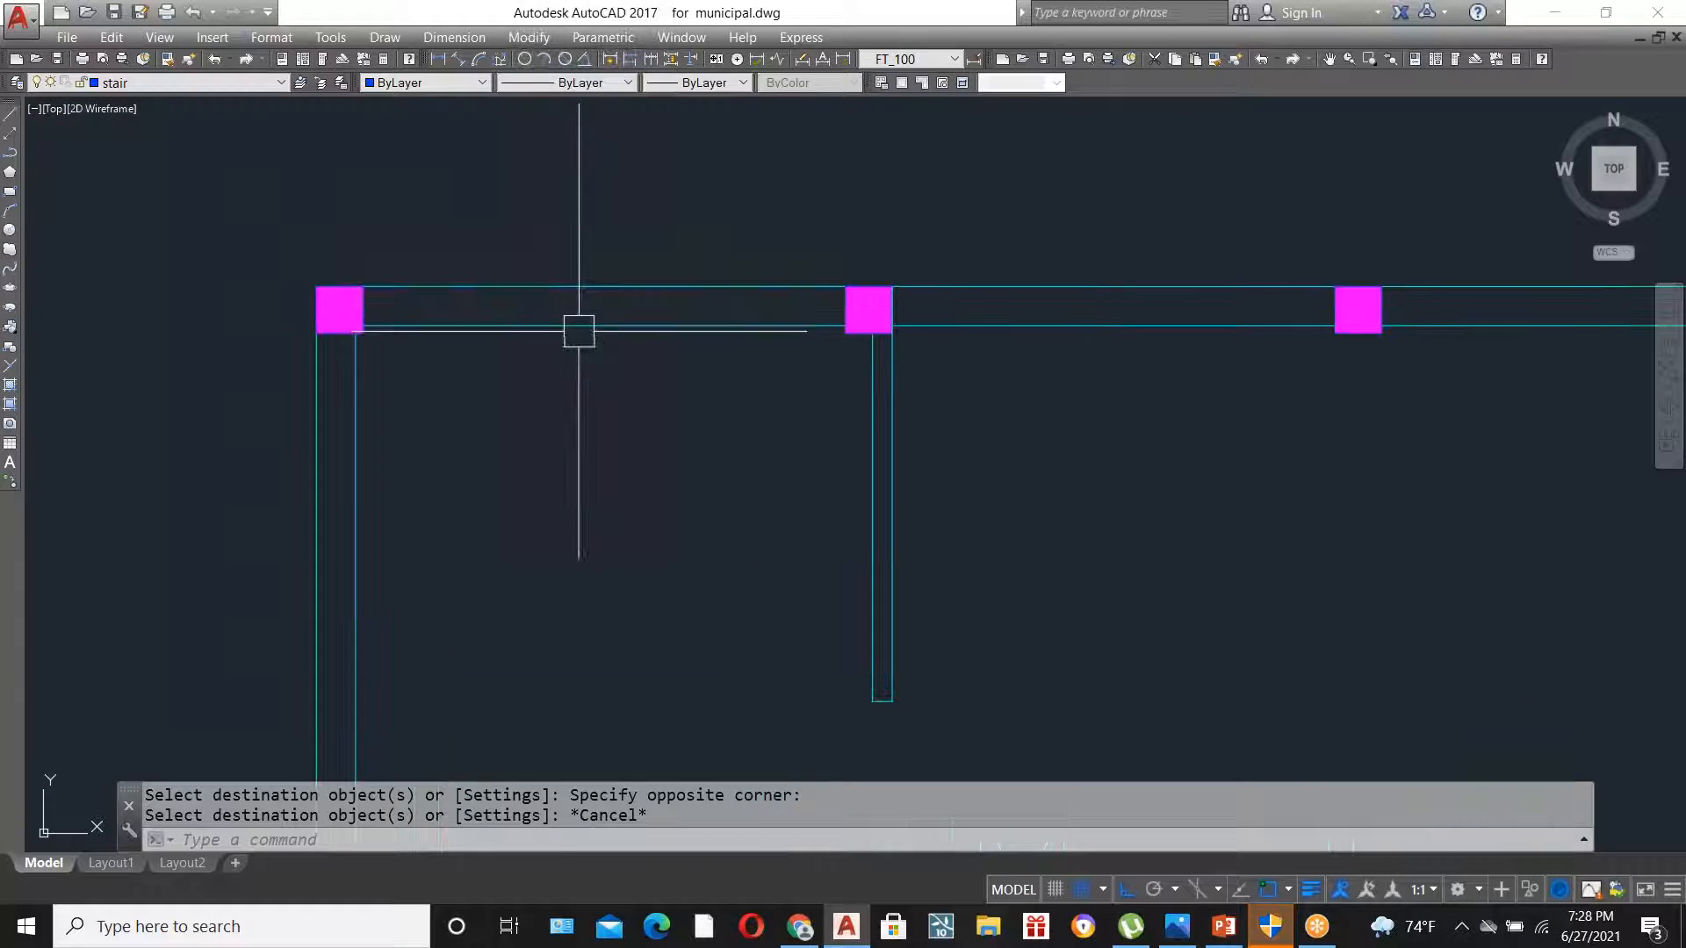
{"action": "scroll", "coordinate": [757, 251], "scroll_direction": "down", "scroll_amount": 4}
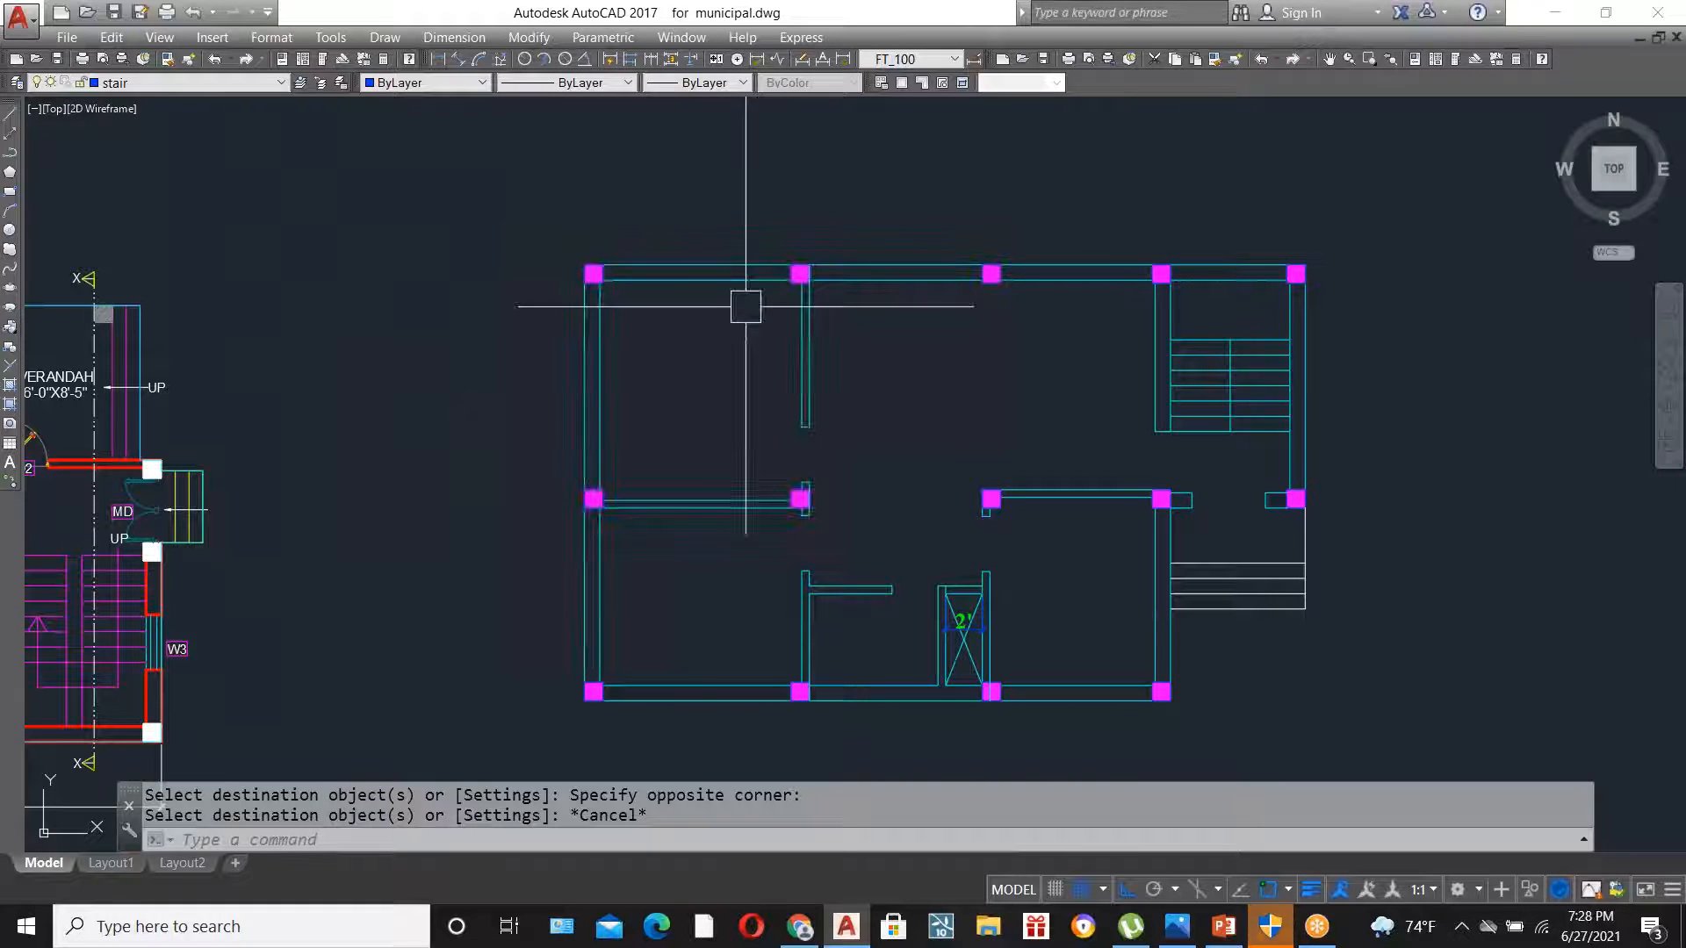
{"action": "scroll", "coordinate": [728, 294], "scroll_direction": "up", "scroll_amount": 2}
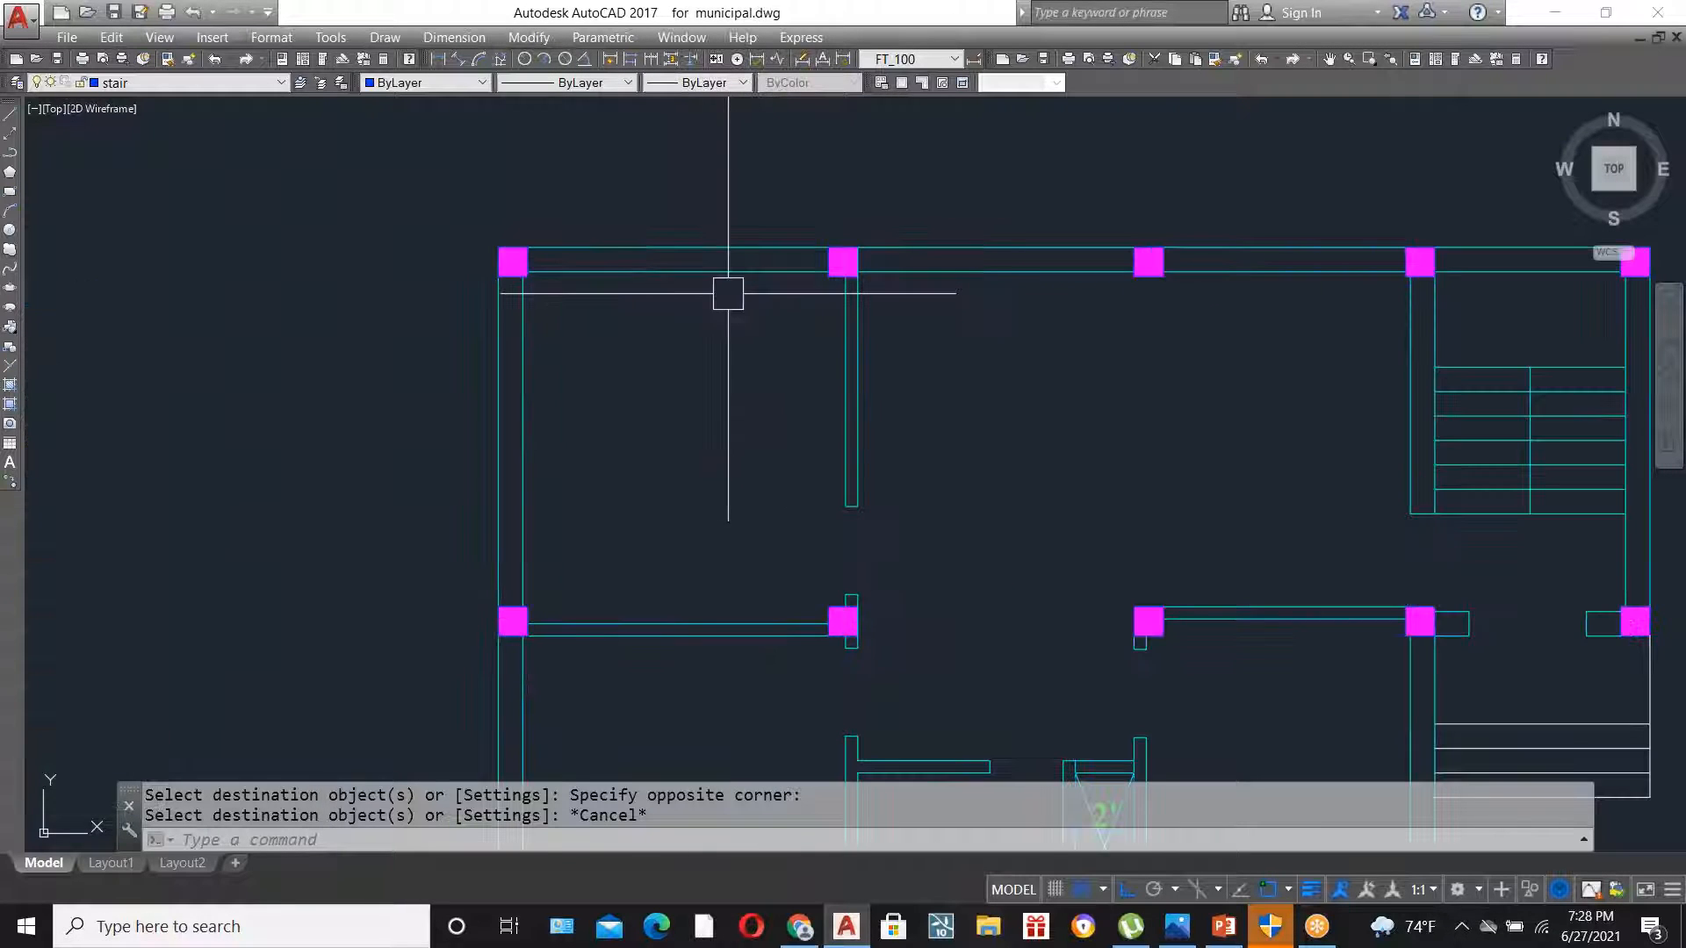
{"action": "scroll", "coordinate": [709, 255], "scroll_direction": "up", "scroll_amount": 2}
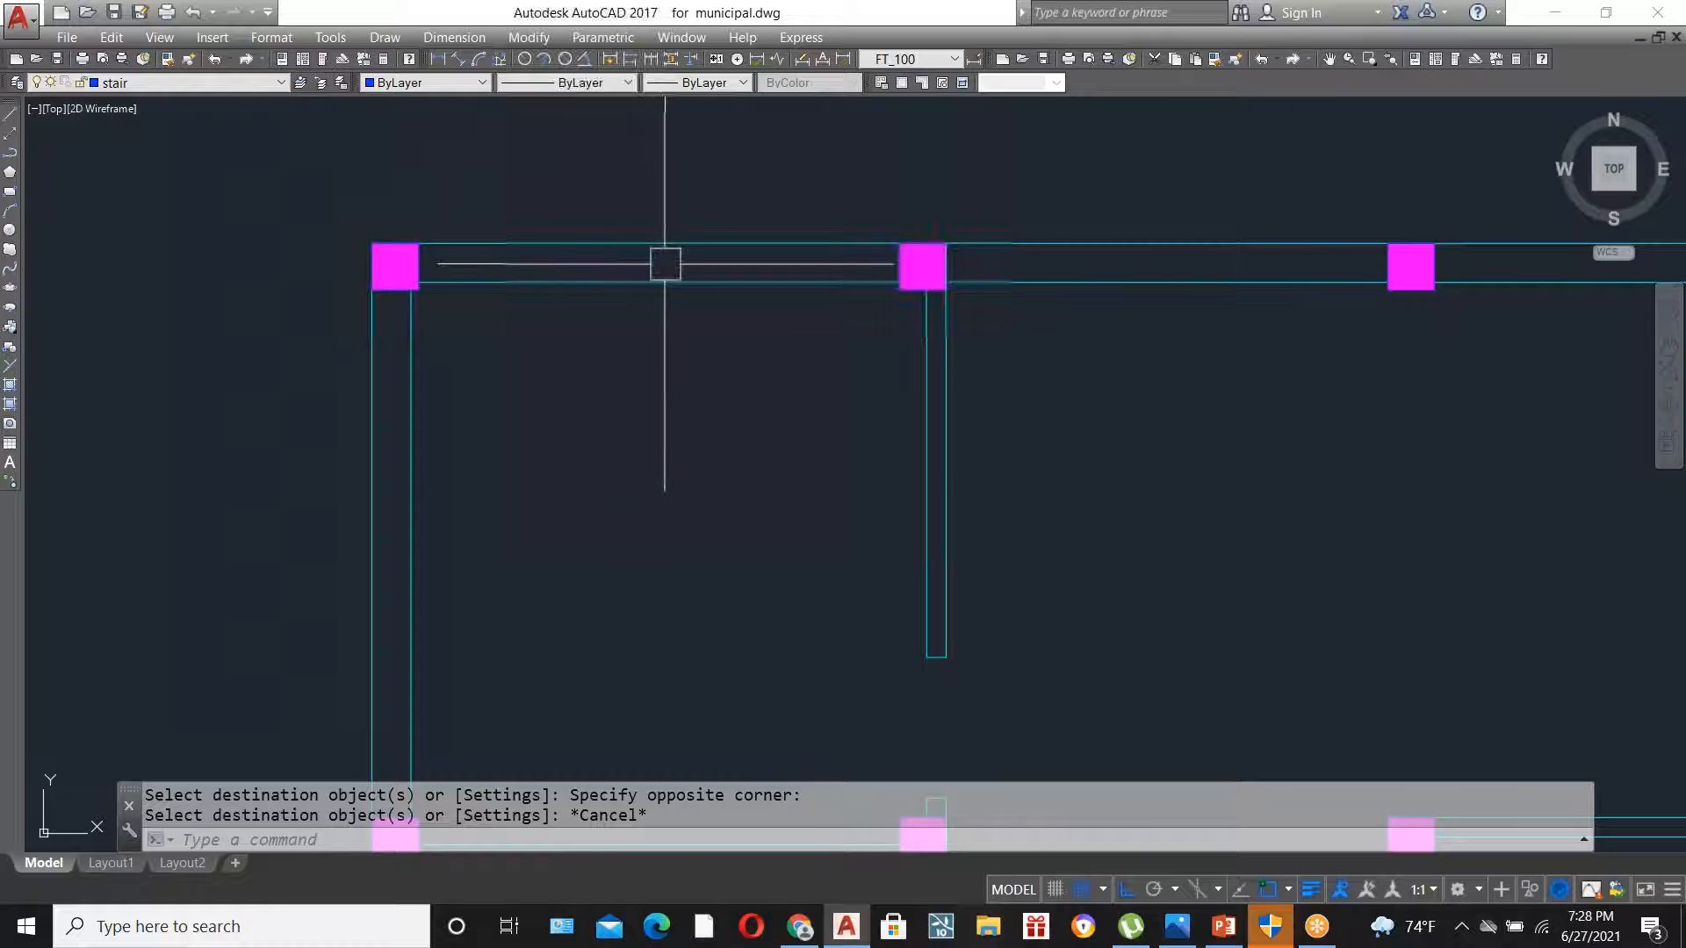
{"action": "type", "text": "l"}
{"action": "key", "text": "Return"}
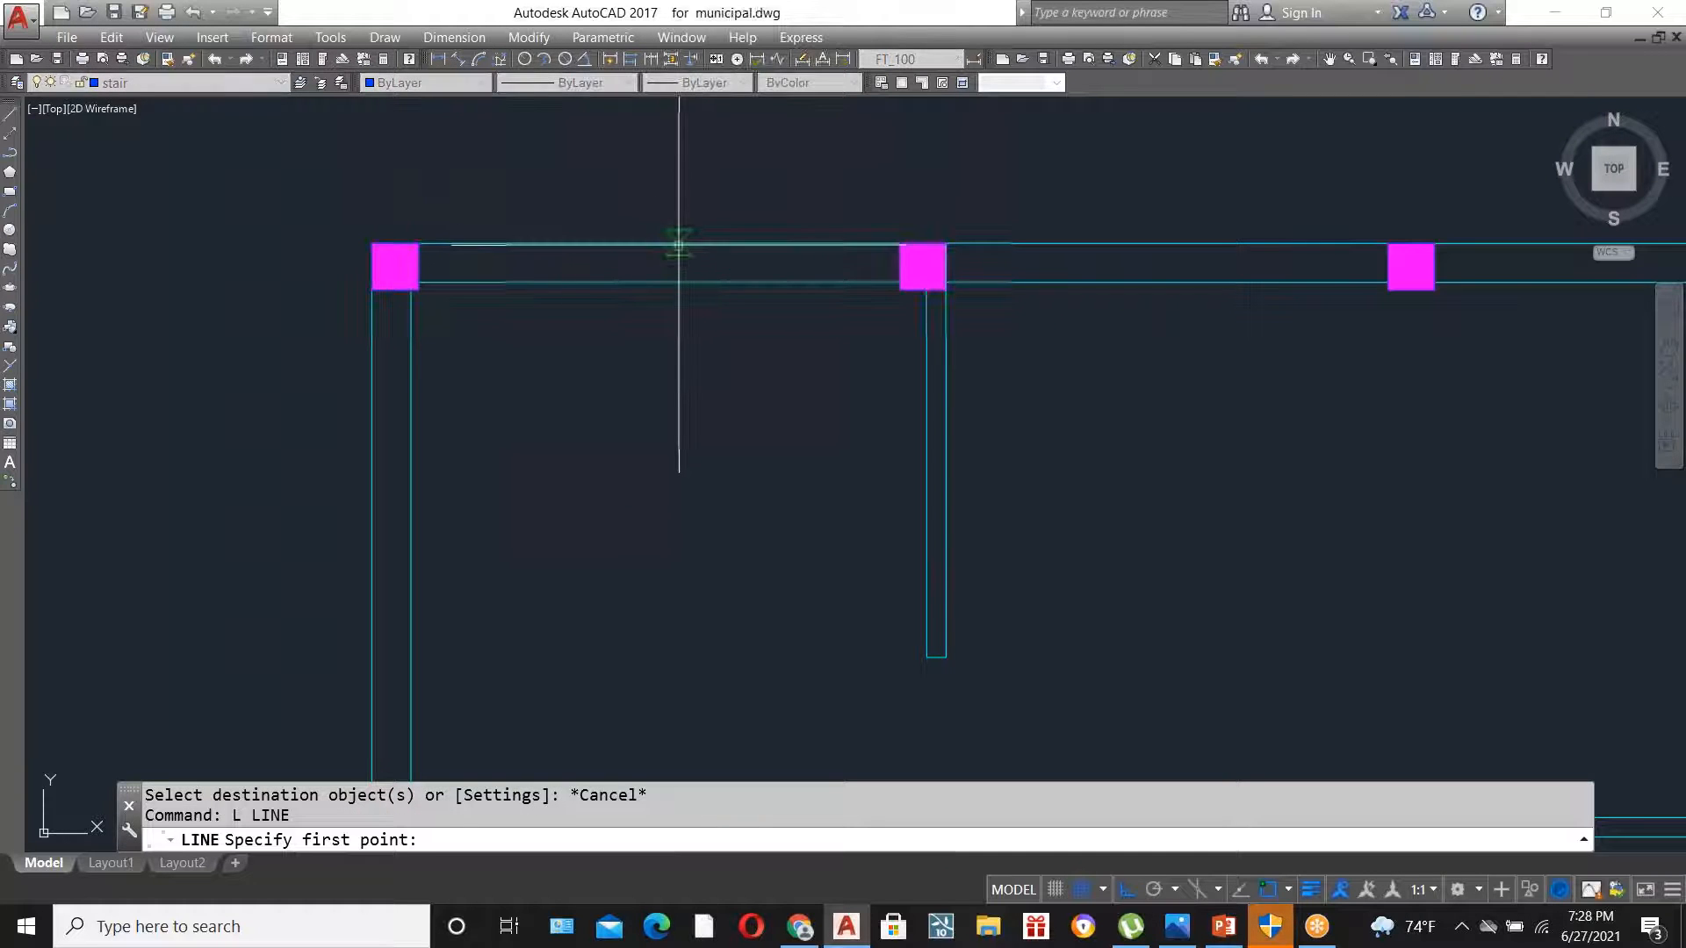
{"action": "key", "text": "Escape"}
- Select the inner line of the top outer wall to check how far it runs
{"action": "left_click", "coordinate": [606, 281]}
{"action": "key", "text": "Escape"}
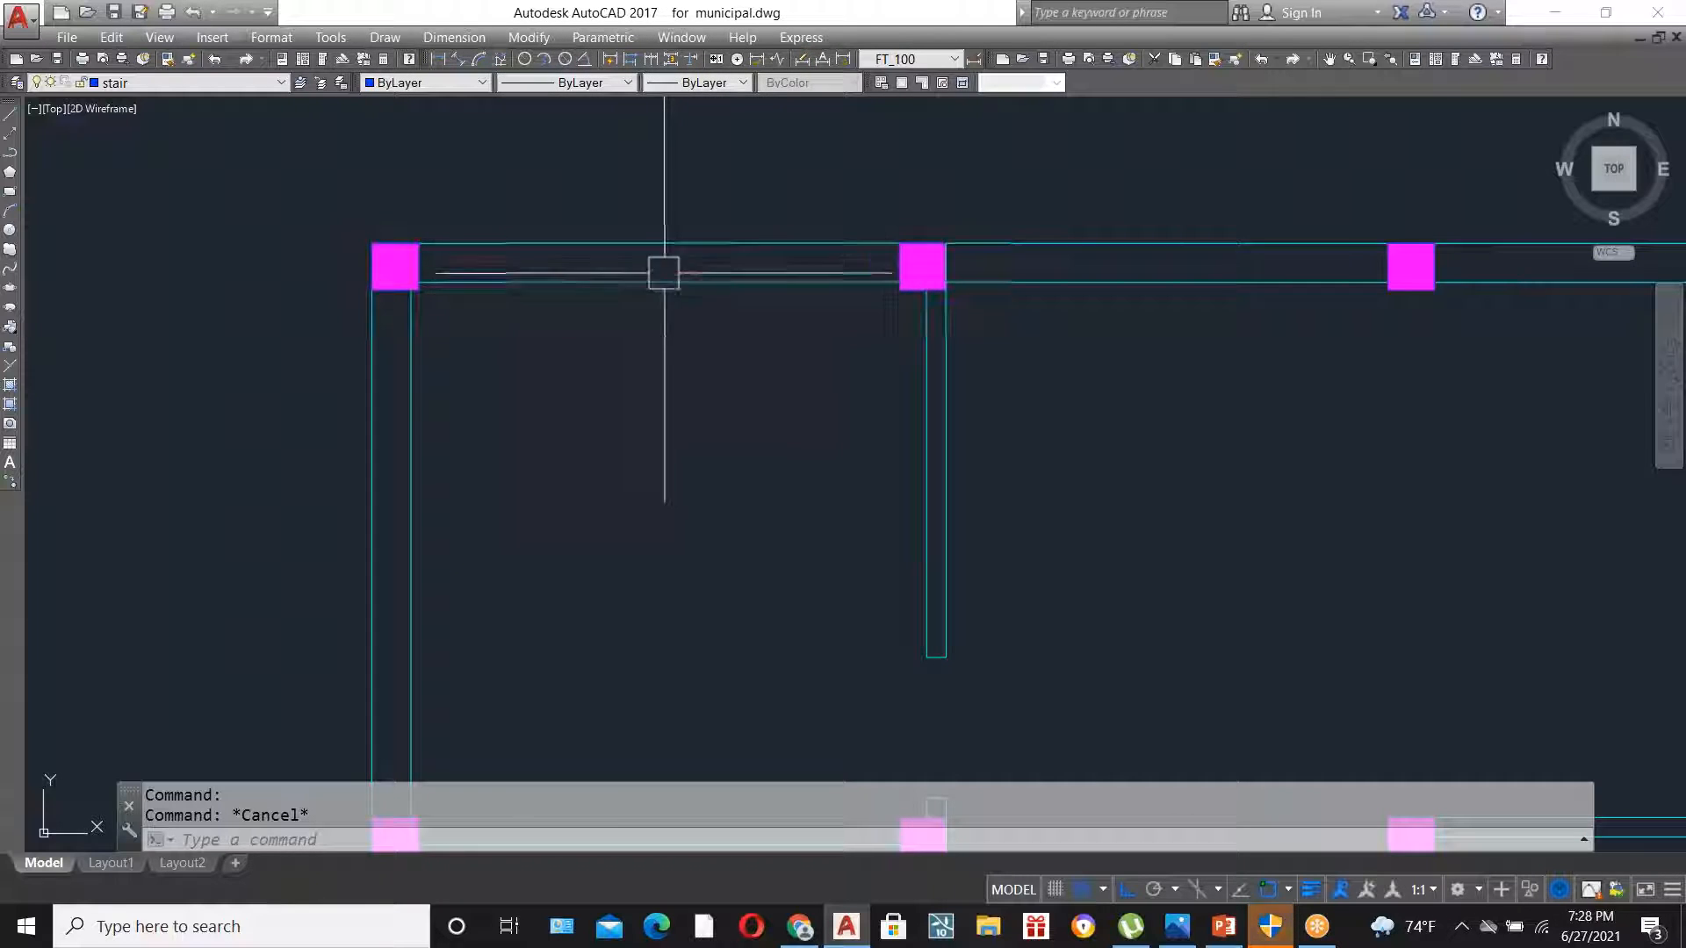
{"action": "scroll", "coordinate": [465, 404], "scroll_direction": "down", "scroll_amount": 2}
{"action": "left_click", "coordinate": [472, 381]}
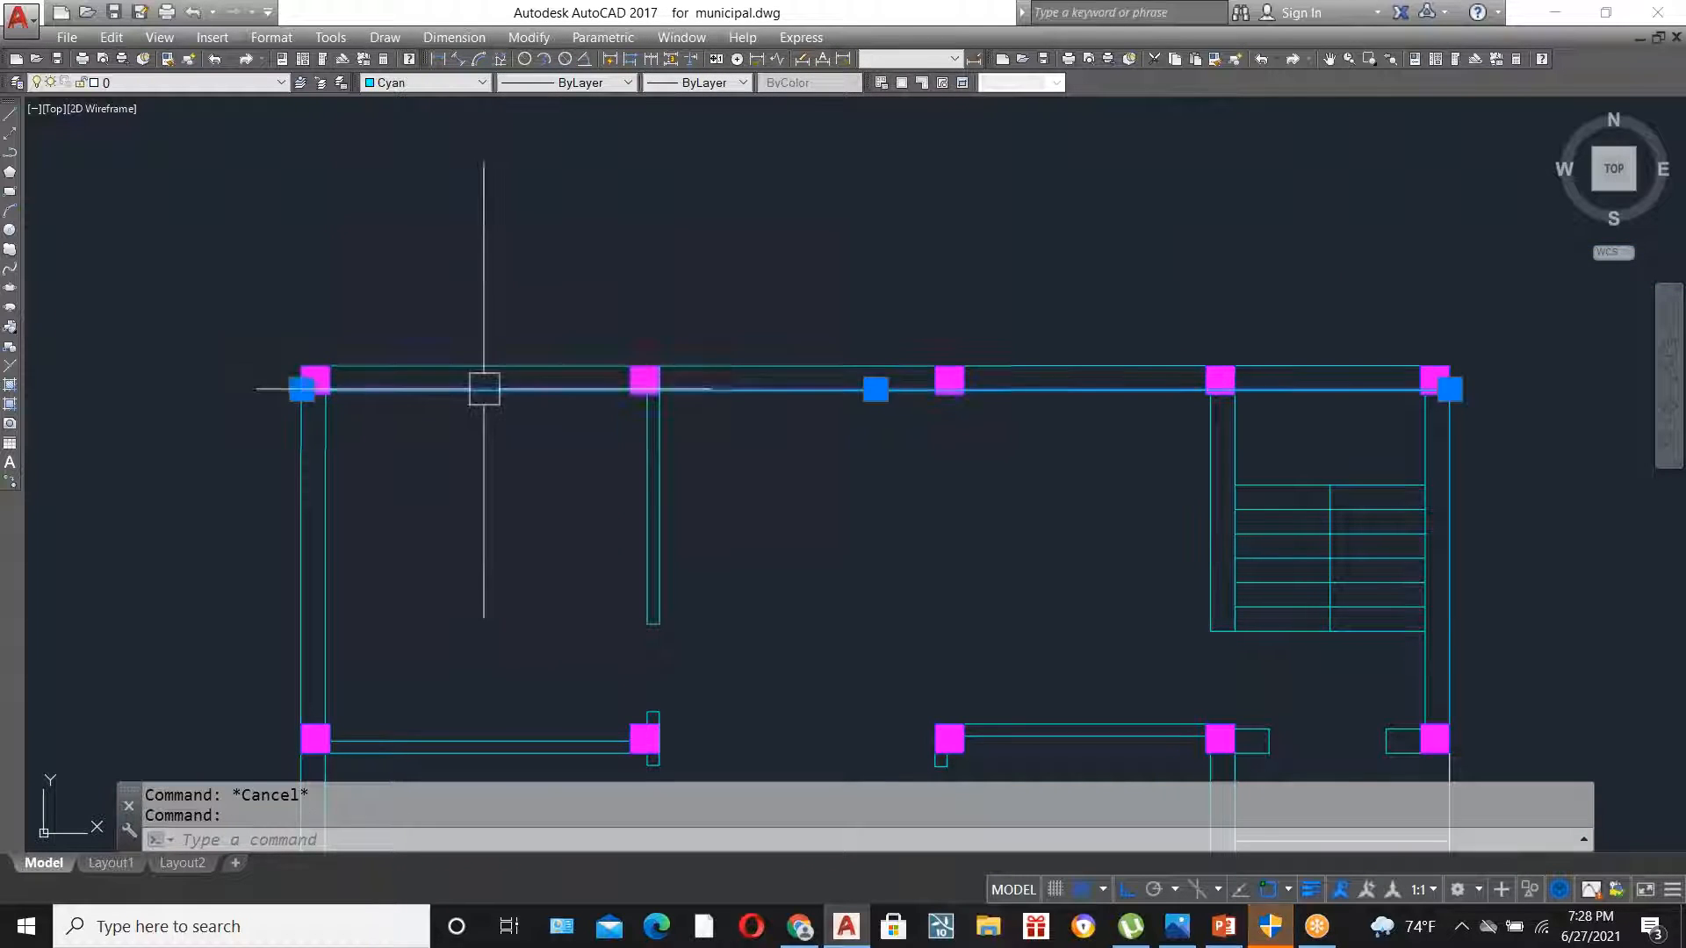
{"action": "scroll", "coordinate": [309, 391], "scroll_direction": "down", "scroll_amount": 2}
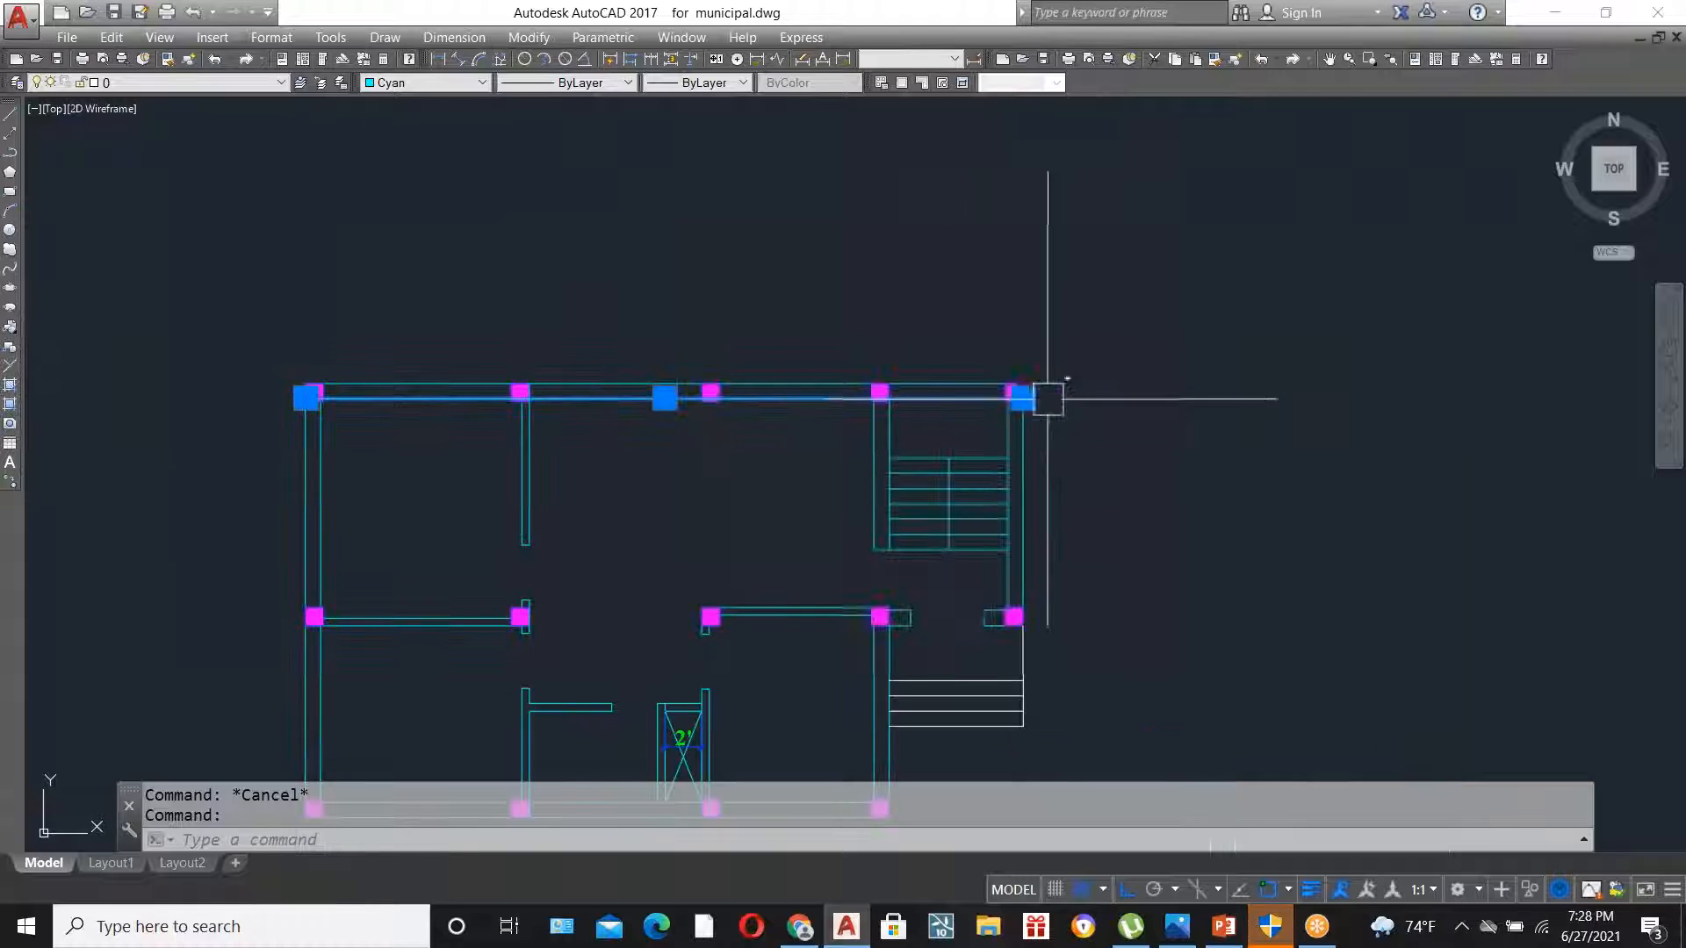
{"action": "scroll", "coordinate": [471, 414], "scroll_direction": "up", "scroll_amount": 5}
{"action": "scroll", "coordinate": [986, 407], "scroll_direction": "down", "scroll_amount": 3}
{"action": "key", "text": "Escape"}
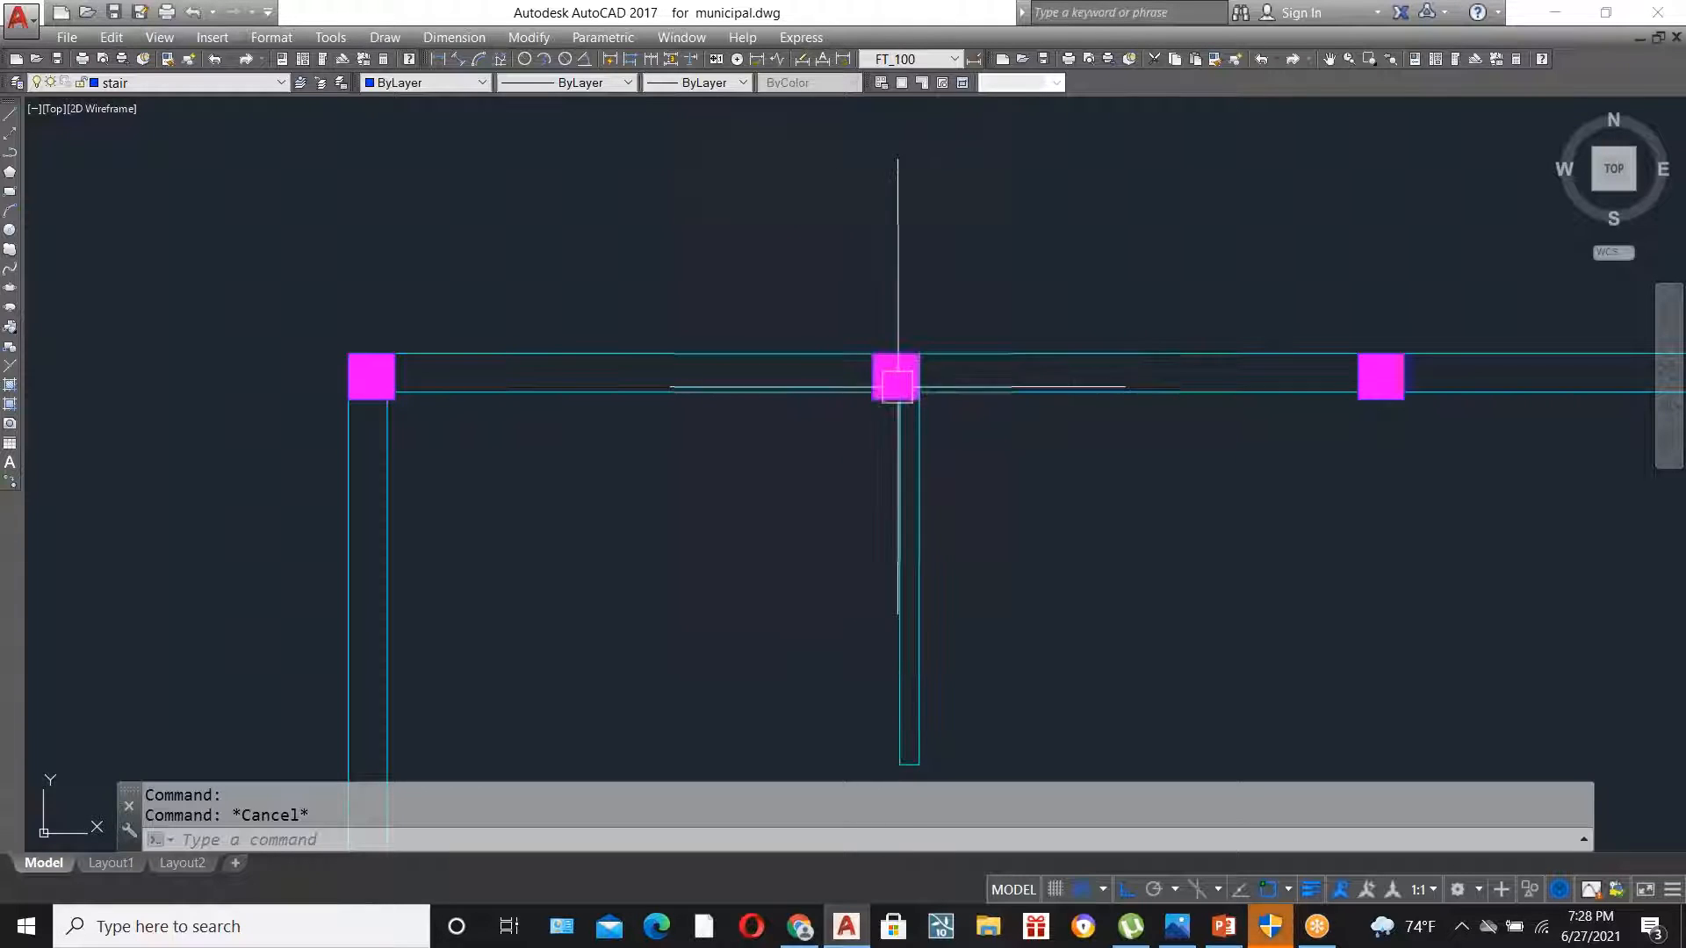
- Break the top outer wall's inner line between a point just left of the second column and that column's left face
{"action": "scroll", "coordinate": [881, 391], "scroll_direction": "up", "scroll_amount": 2}
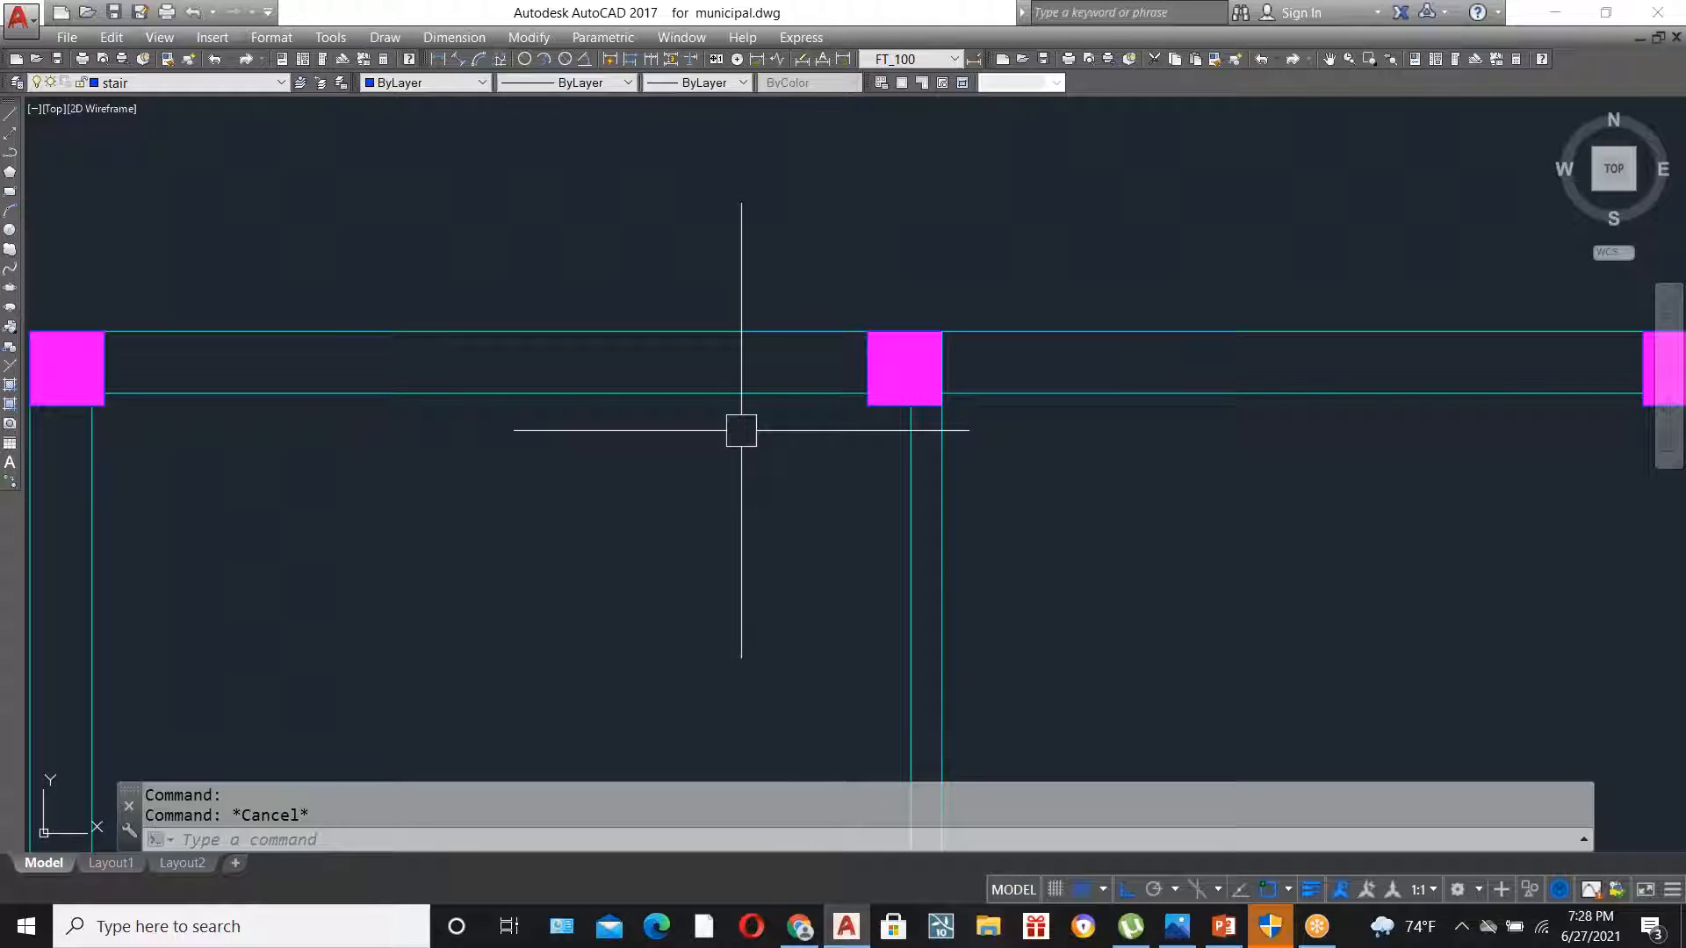
{"action": "type", "text": "BR"}
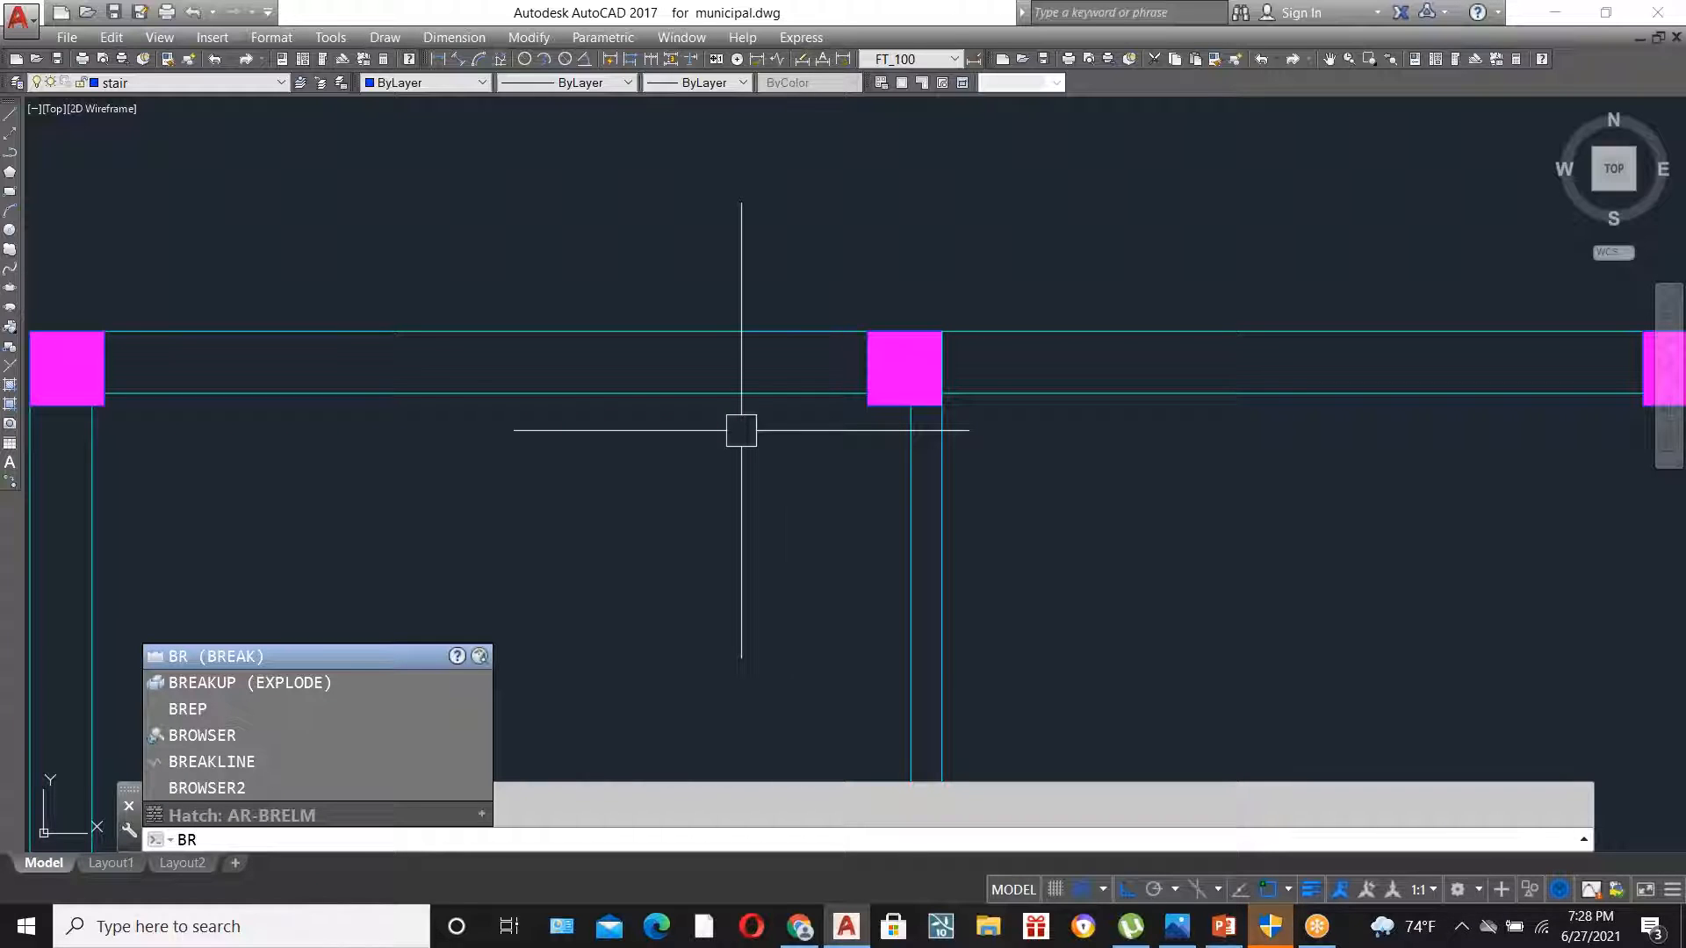
{"action": "key", "text": "Return"}
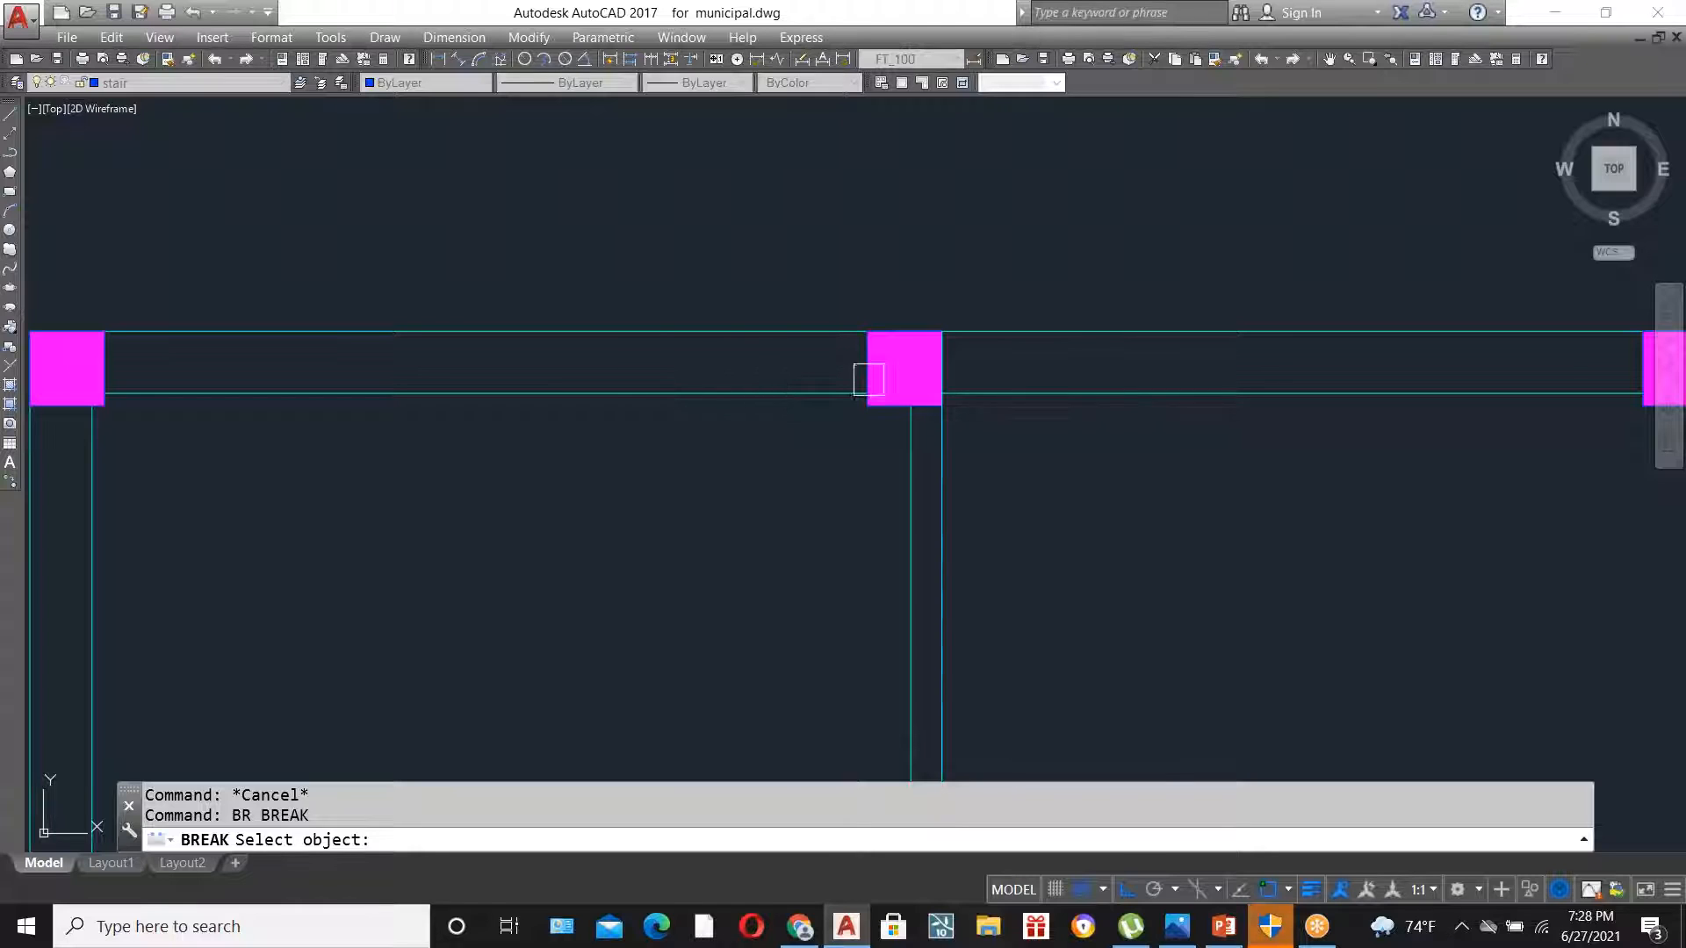
{"action": "left_click", "coordinate": [796, 392]}
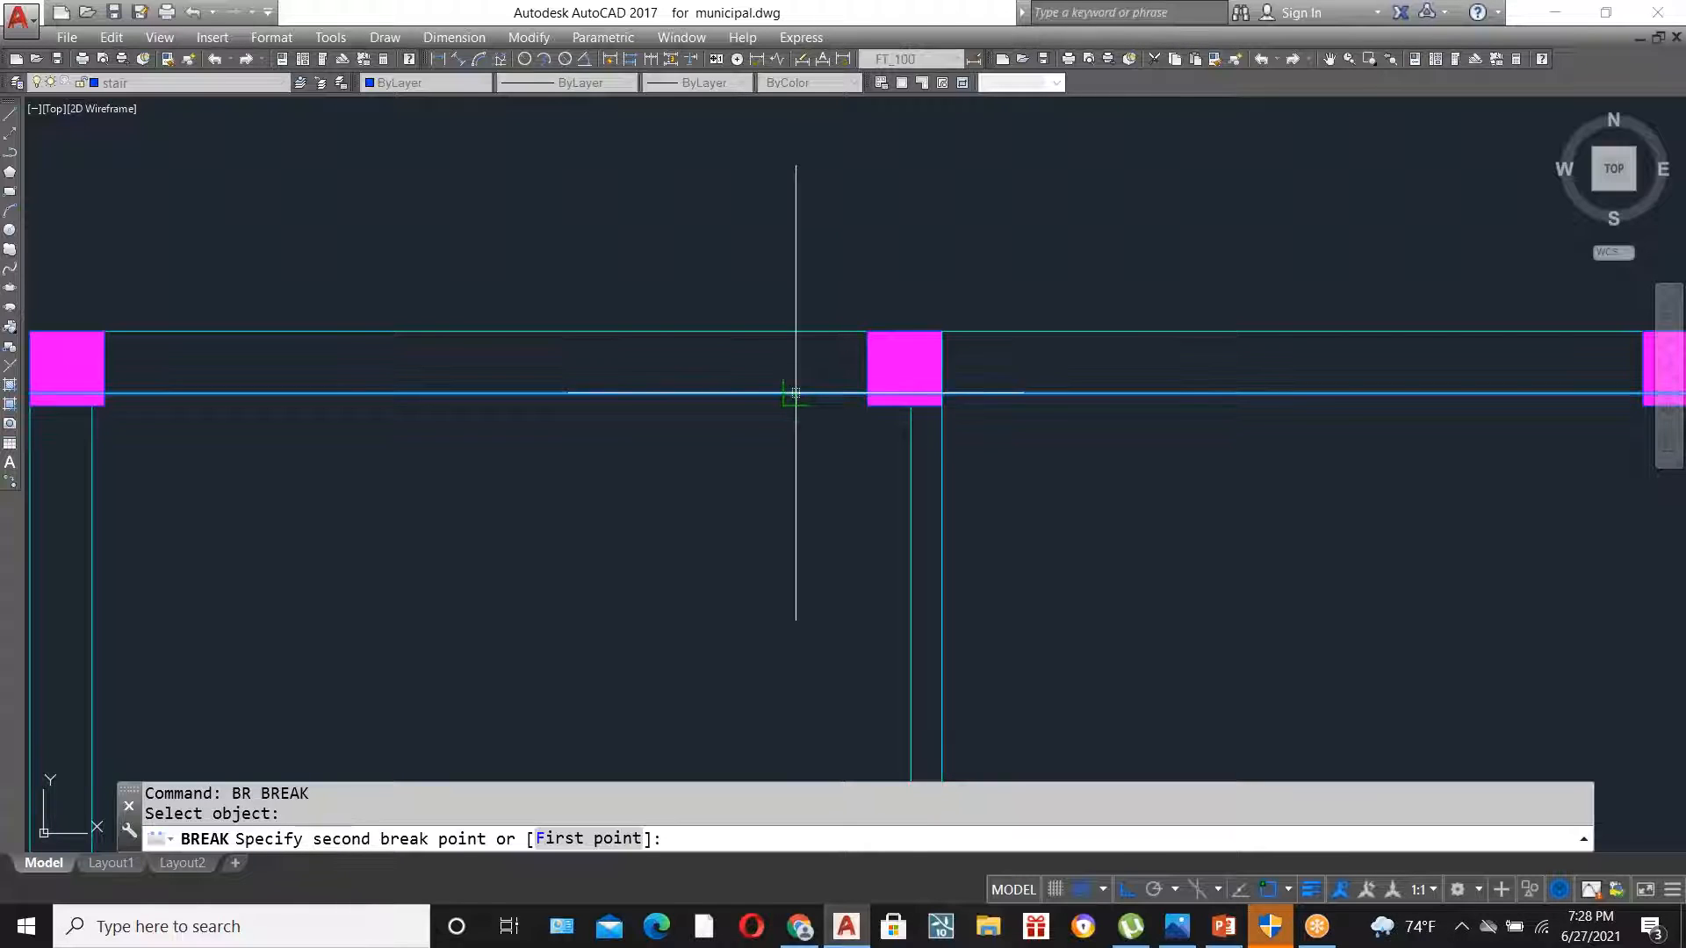
{"action": "scroll", "coordinate": [853, 399], "scroll_direction": "up", "scroll_amount": 4}
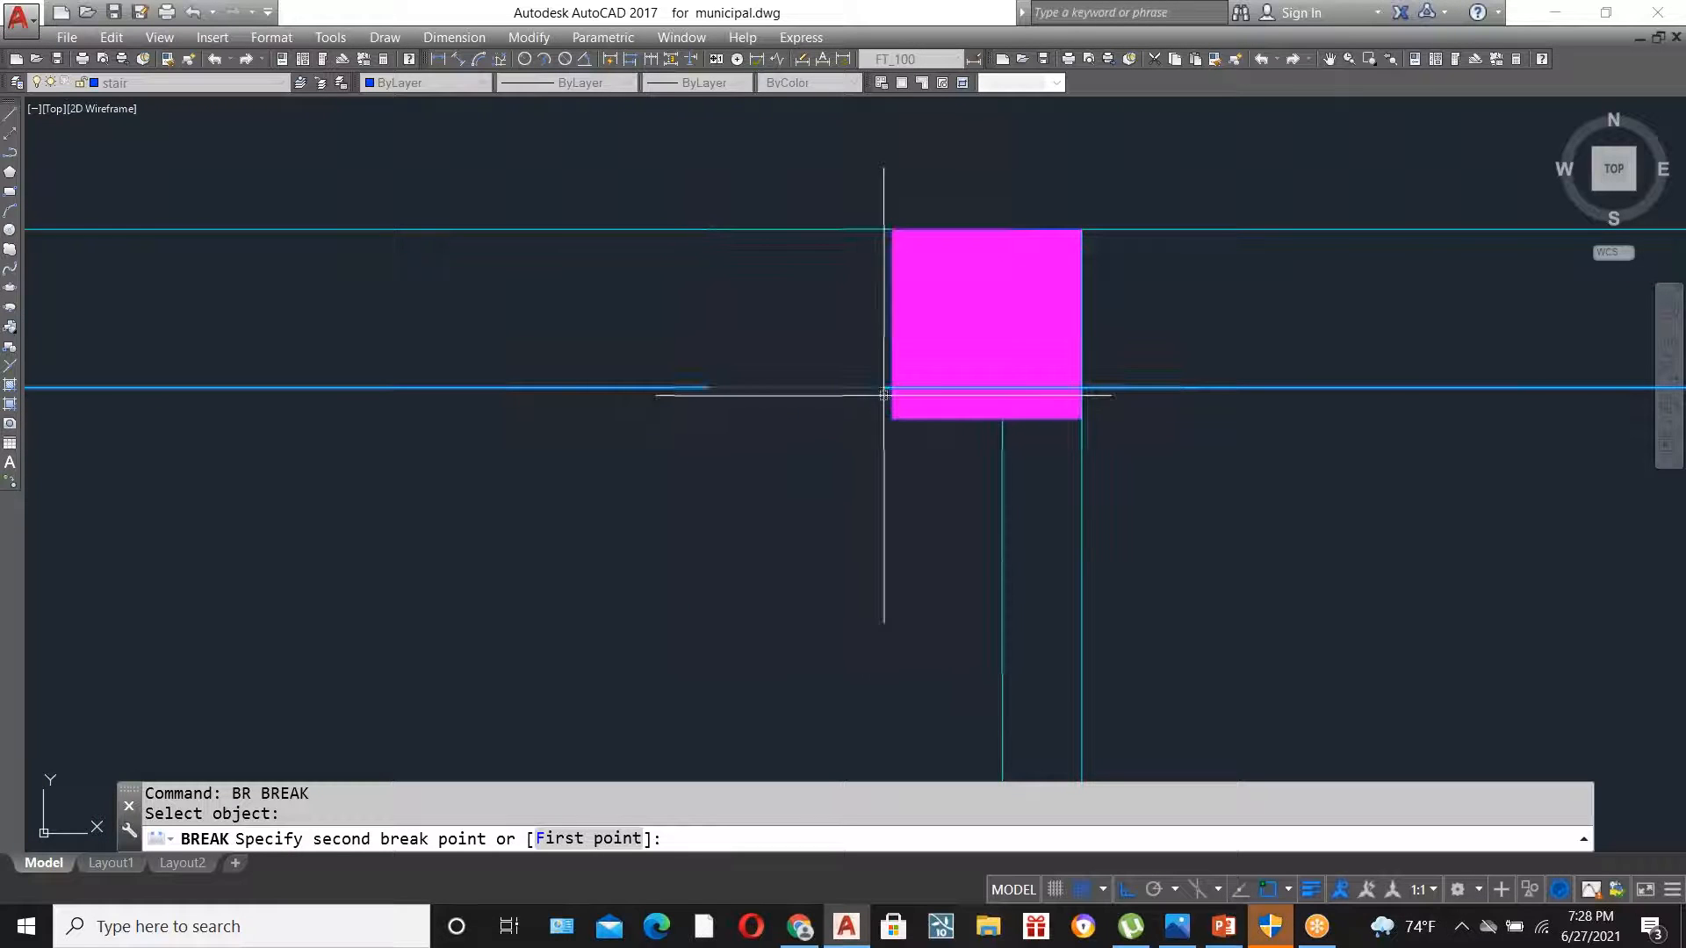
{"action": "scroll", "coordinate": [878, 388], "scroll_direction": "up", "scroll_amount": 4}
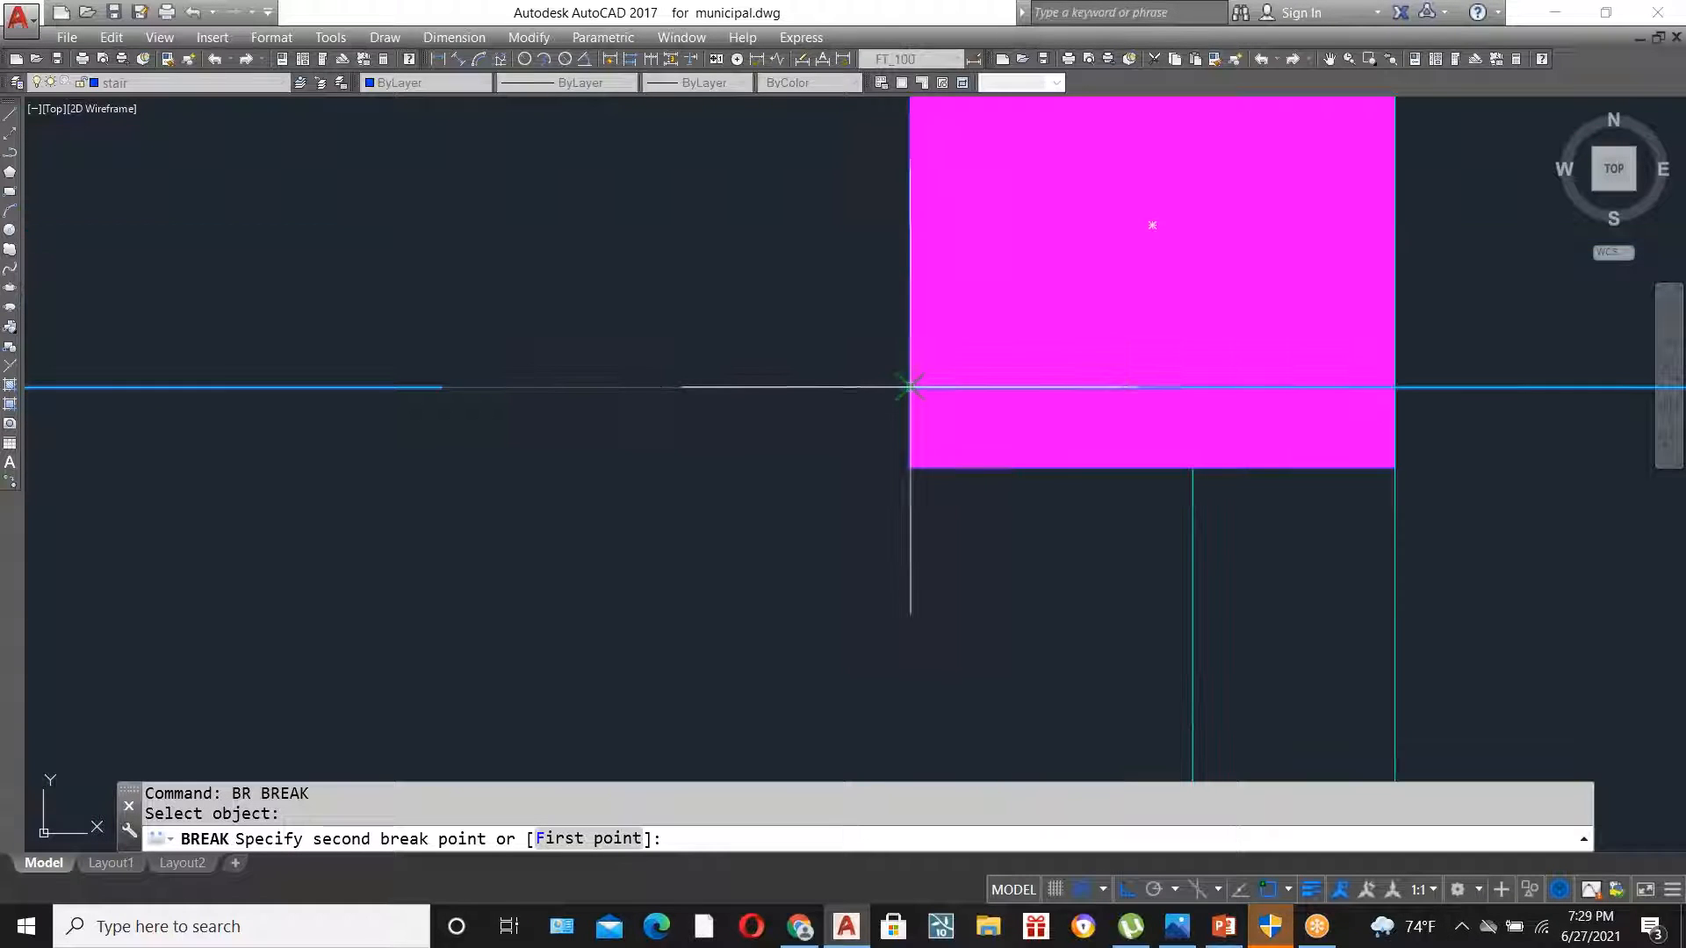
{"action": "left_click", "coordinate": [908, 388]}
{"action": "scroll", "coordinate": [884, 395], "scroll_direction": "down", "scroll_amount": 8}
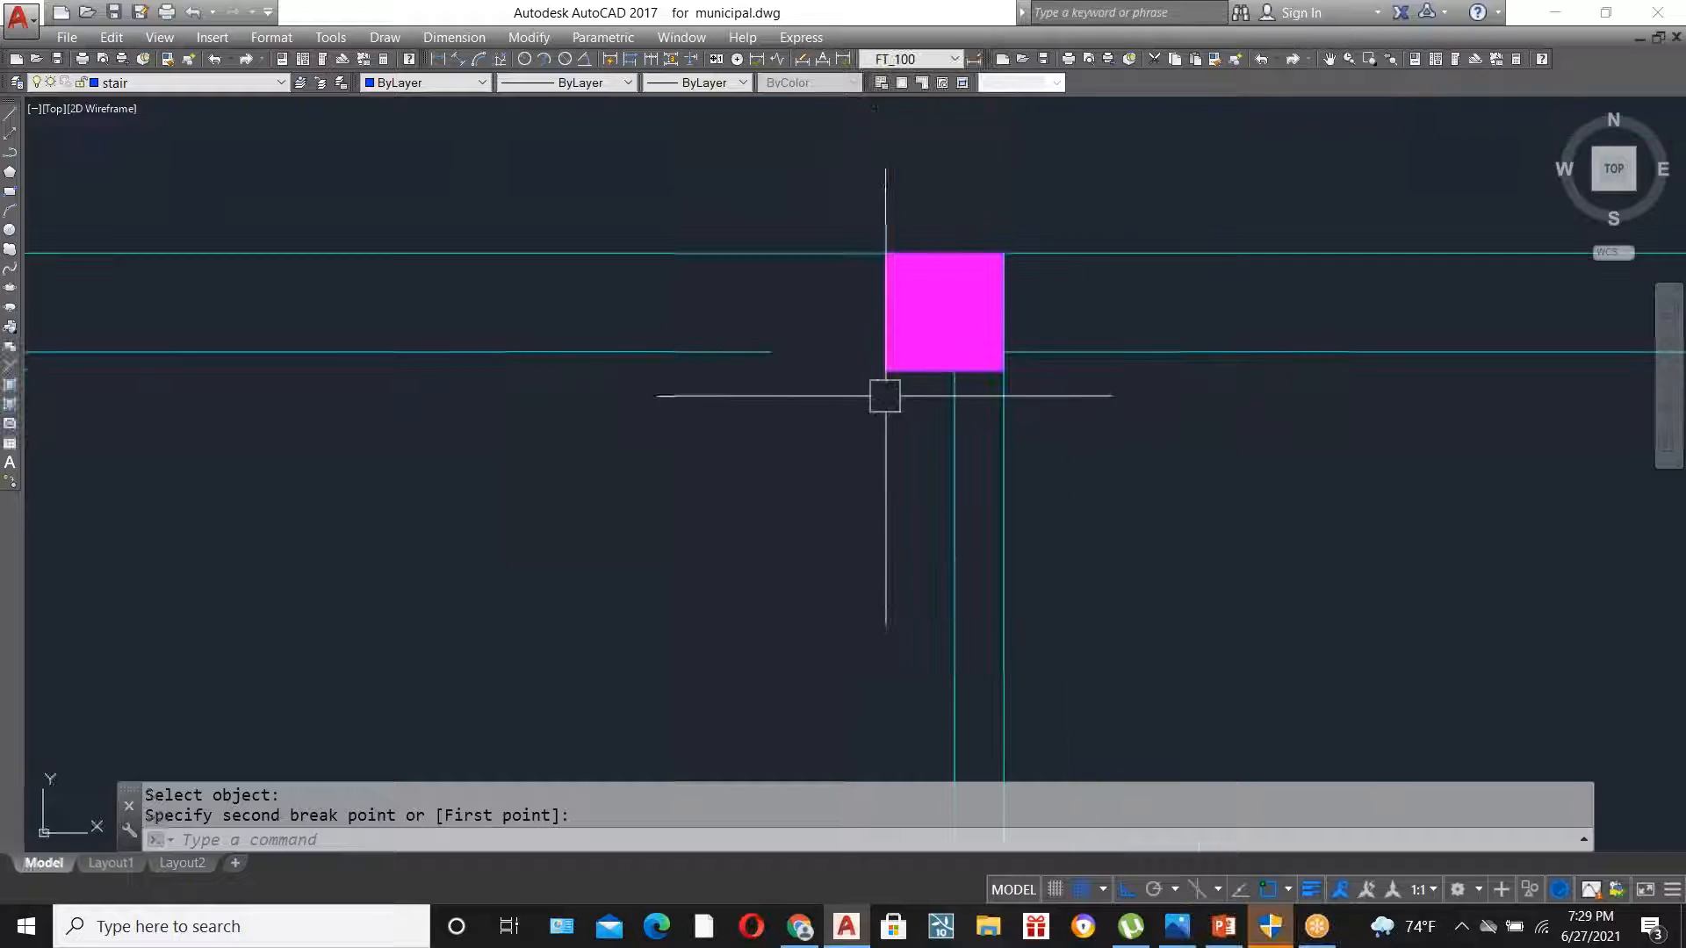
{"action": "scroll", "coordinate": [756, 387], "scroll_direction": "up", "scroll_amount": 2}
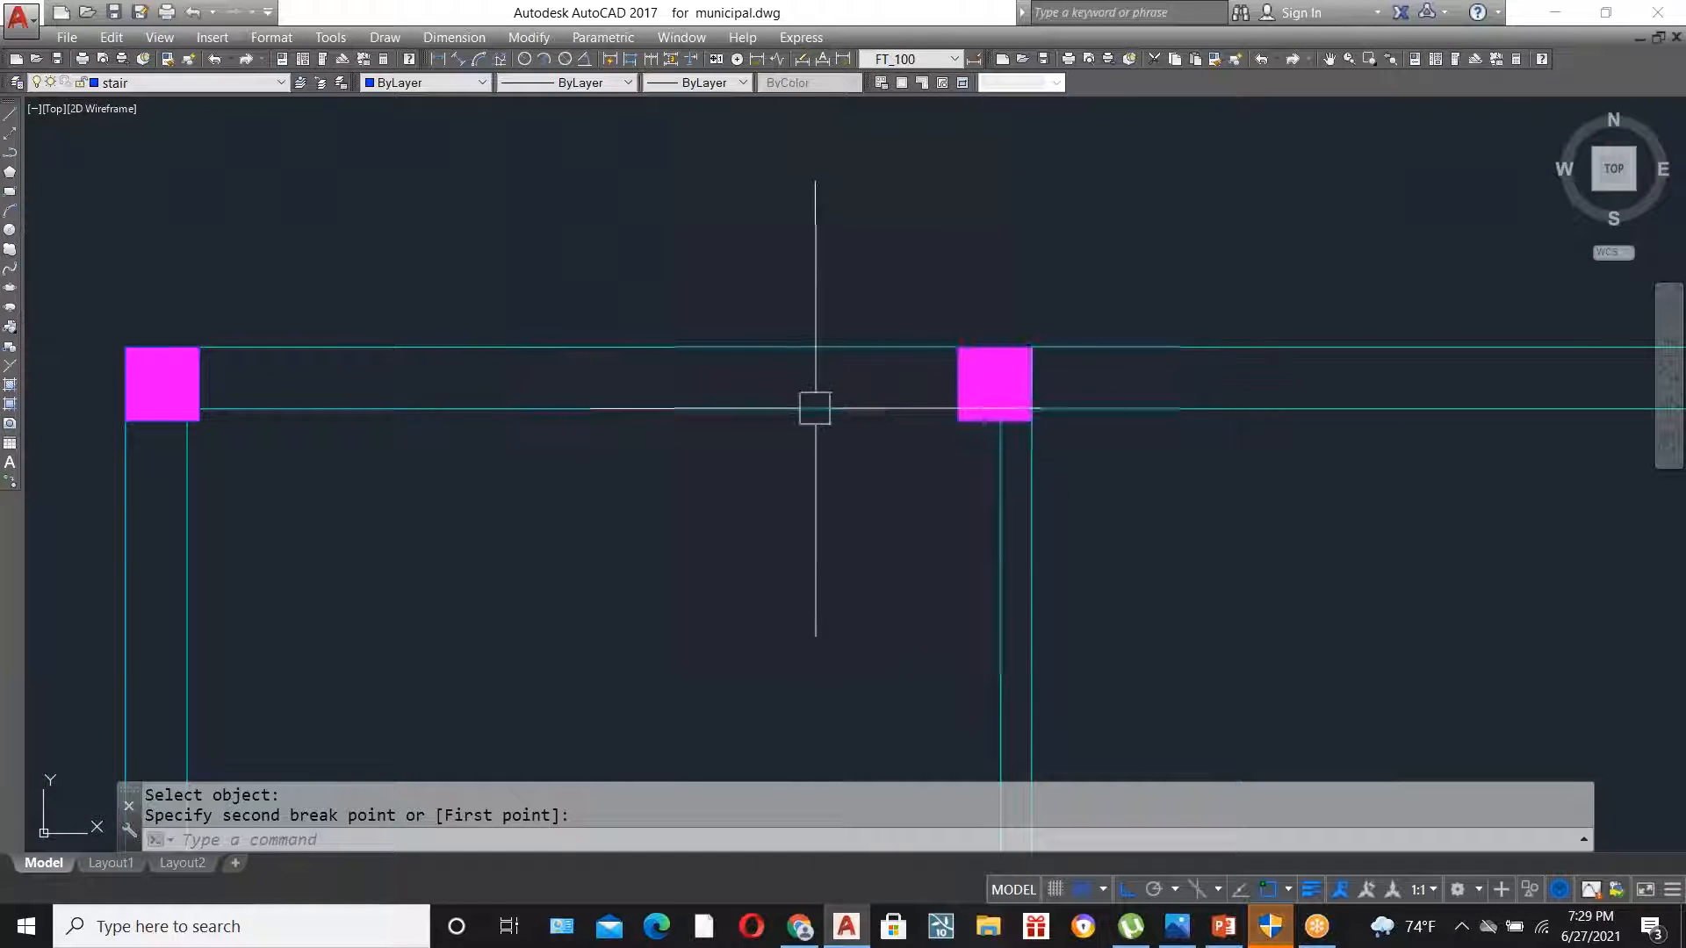
- Extend the left piece of the broken inner wall line to the second column's left face
{"action": "type", "text": "ex"}
{"action": "key", "text": "Return"}
{"action": "key", "text": "Return"}
{"action": "scroll", "coordinate": [659, 468], "scroll_direction": "down", "scroll_amount": 4}
{"action": "key", "text": "Escape"}
- Select the pieces of the top wall's inner line on both sides of the second column to check their extents
{"action": "left_click", "coordinate": [644, 445]}
{"action": "key", "text": "Escape"}
{"action": "left_click", "coordinate": [892, 447]}
{"action": "key", "text": "Escape"}
{"action": "scroll", "coordinate": [853, 420], "scroll_direction": "up", "scroll_amount": 2}
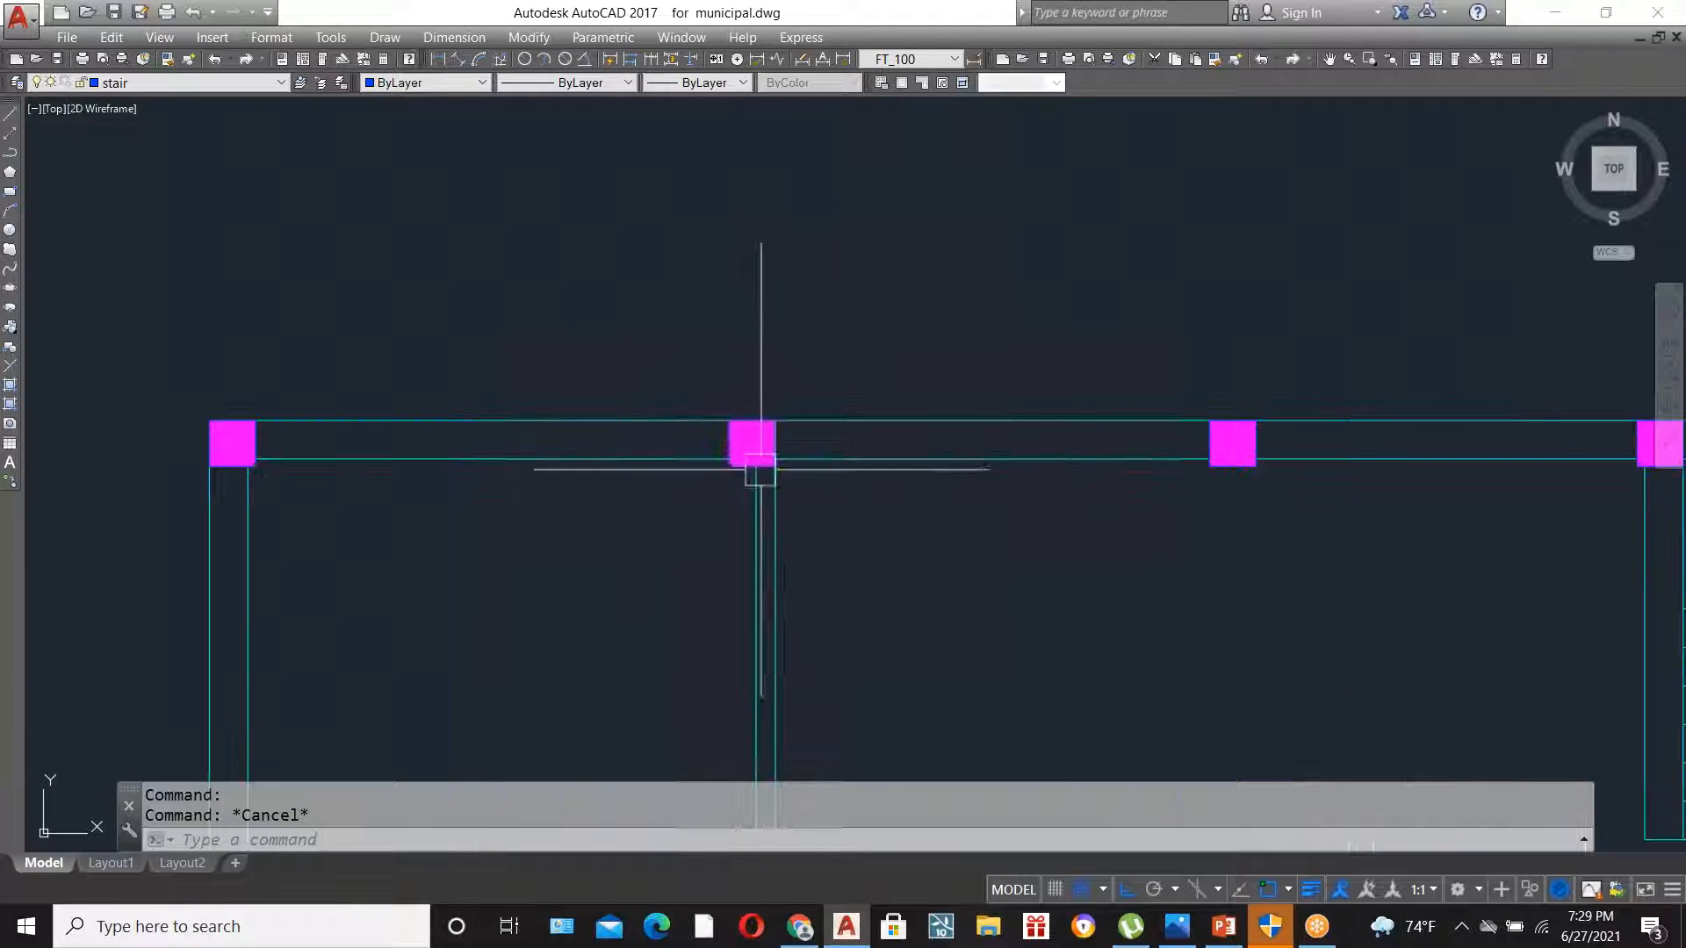
{"action": "scroll", "coordinate": [885, 476], "scroll_direction": "down", "scroll_amount": 2}
{"action": "scroll", "coordinate": [642, 457], "scroll_direction": "up", "scroll_amount": 3}
{"action": "left_click", "coordinate": [621, 479]}
{"action": "key", "text": "Escape"}
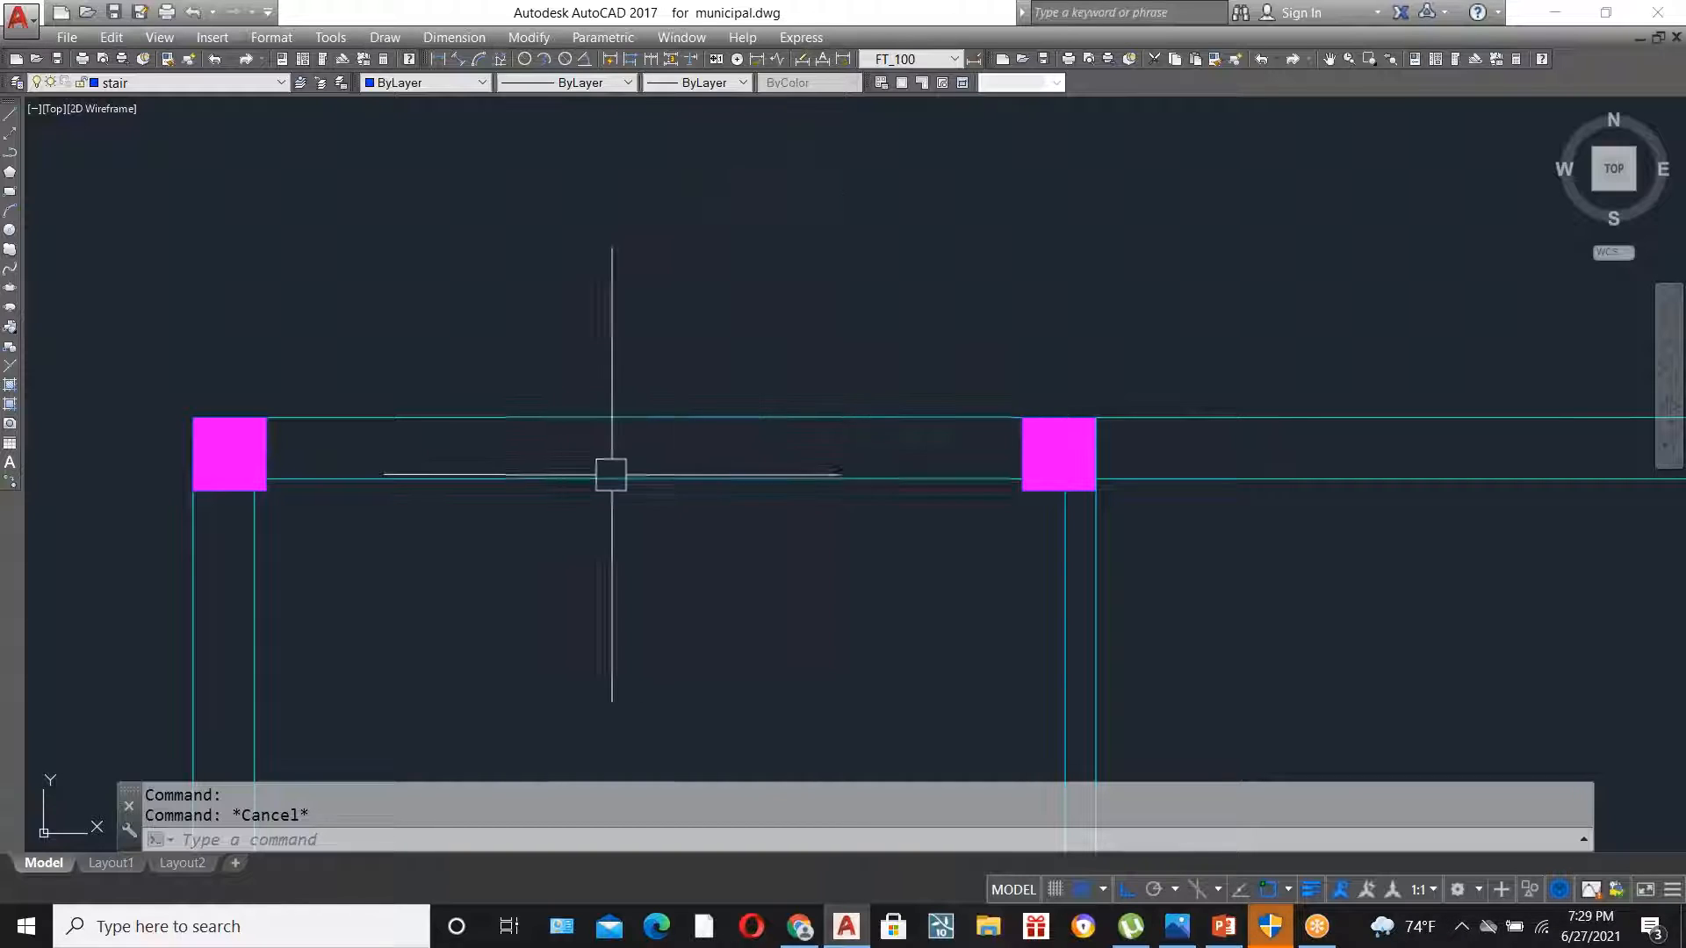
{"action": "type", "text": "XL"}
{"action": "key", "text": "Return"}
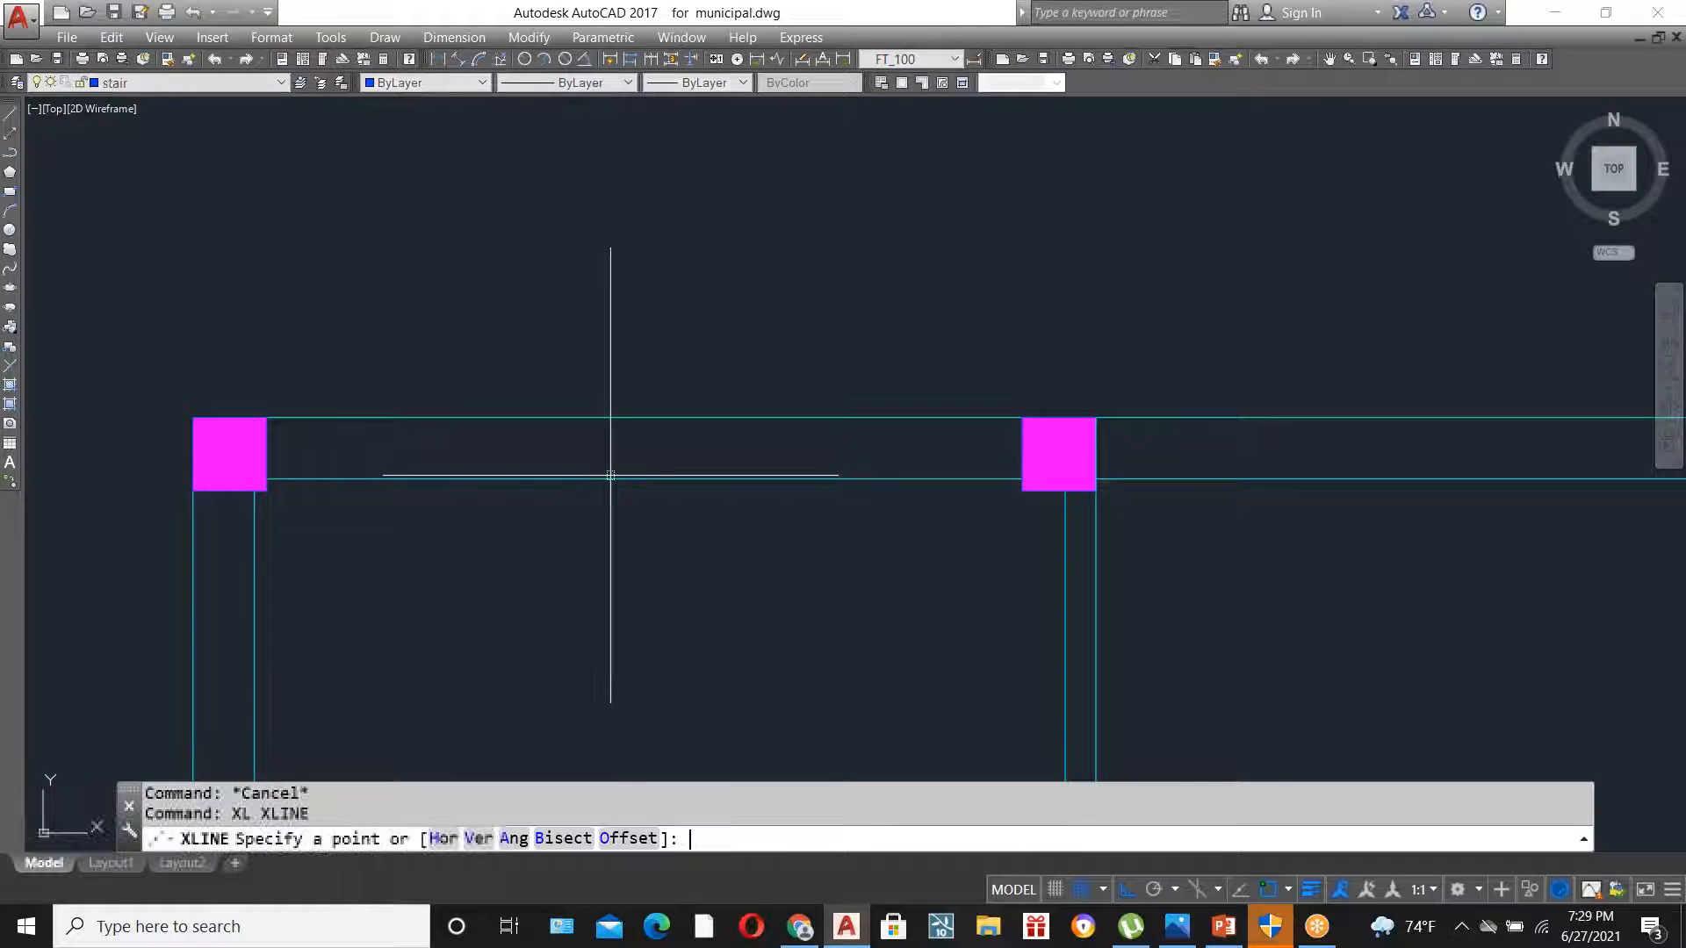
{"action": "type", "text": "v"}
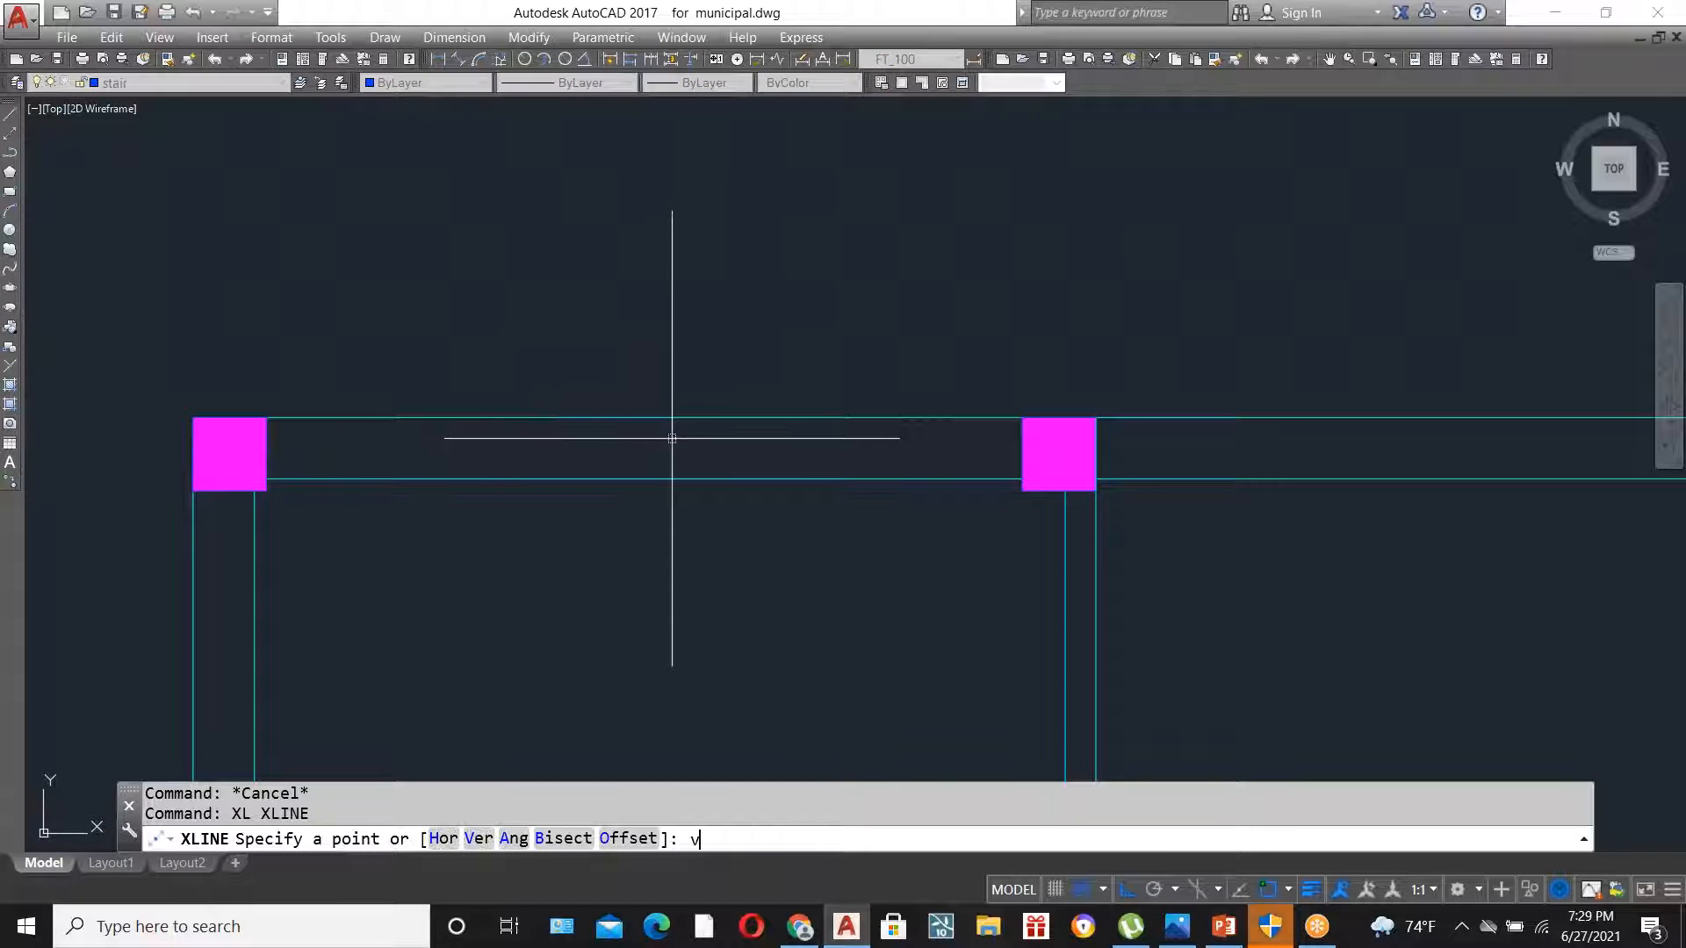
{"action": "key", "text": "Return"}
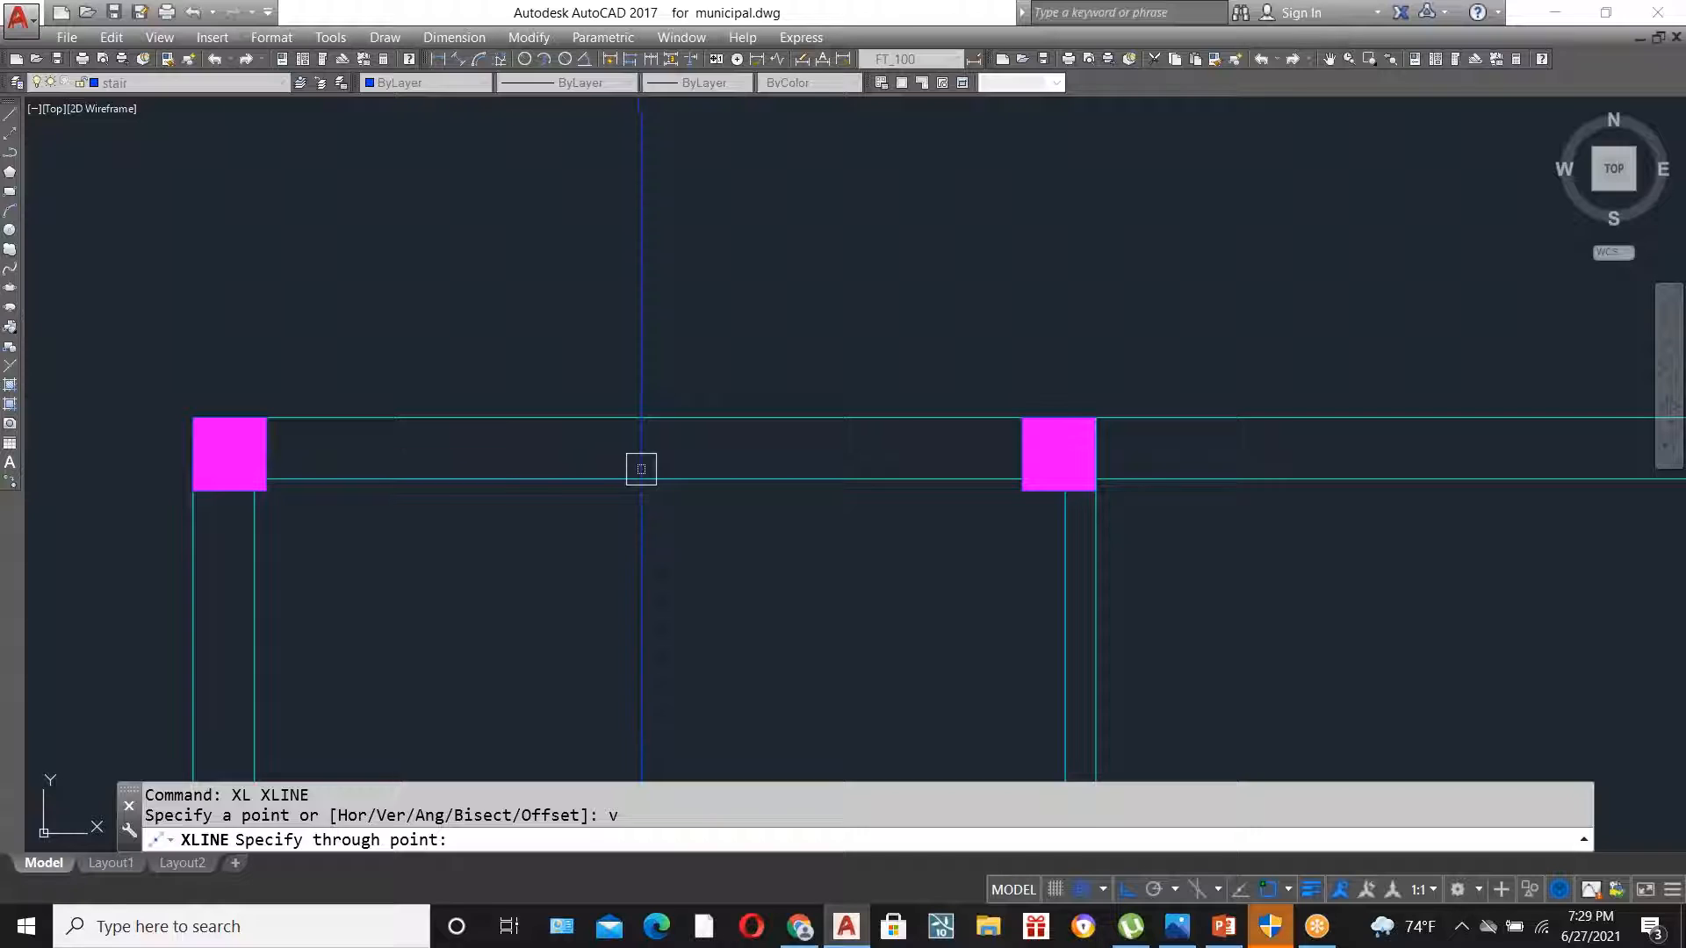
{"action": "key", "text": "Escape"}
- Draw a vertical construction line through the midpoint of the top wall's inner line between the first and second columns
{"action": "type", "text": "XL"}
{"action": "key", "text": "Return"}
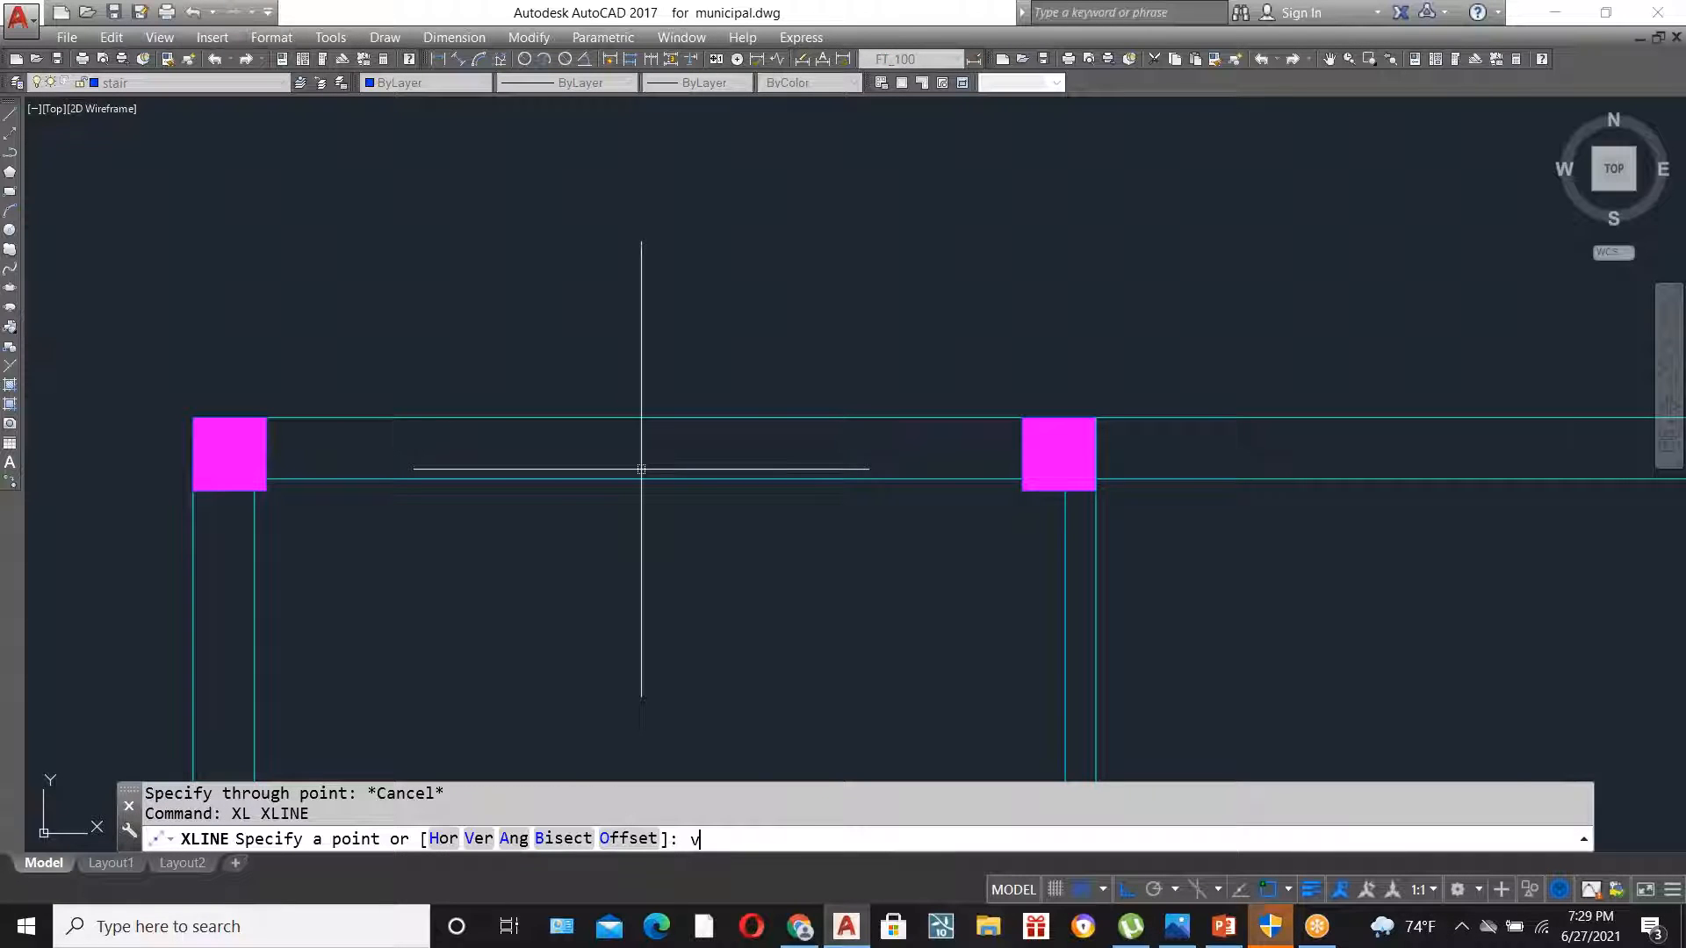
{"action": "type", "text": "v"}
{"action": "key", "text": "Return"}
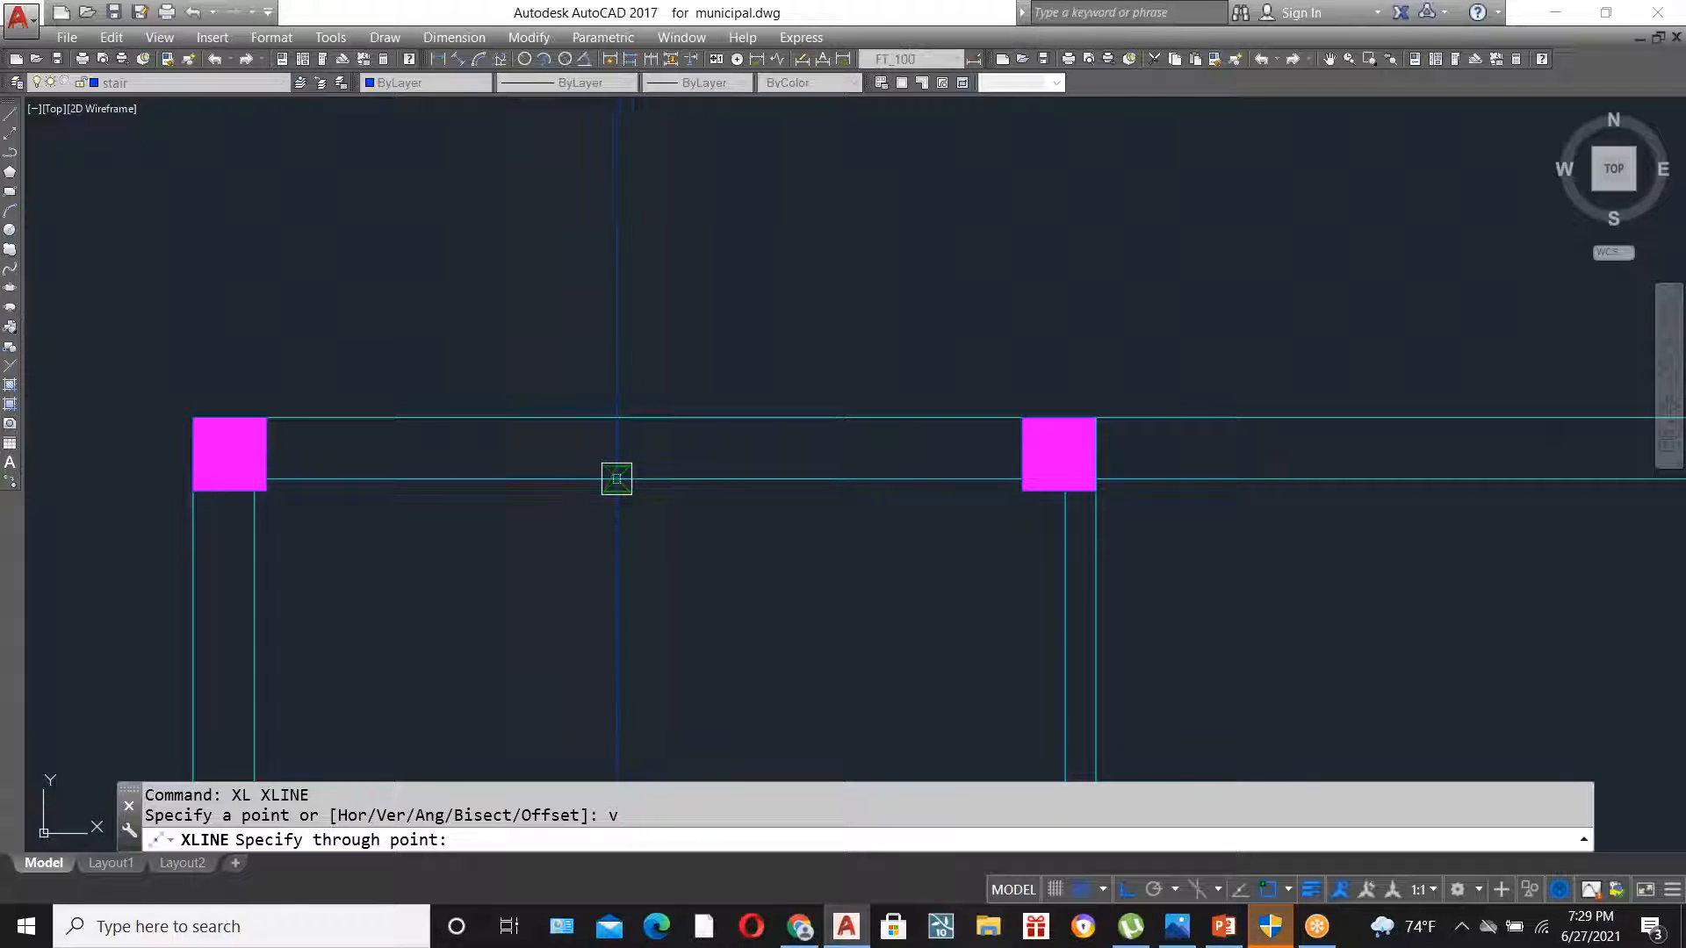
{"action": "scroll", "coordinate": [608, 478], "scroll_direction": "up", "scroll_amount": 4}
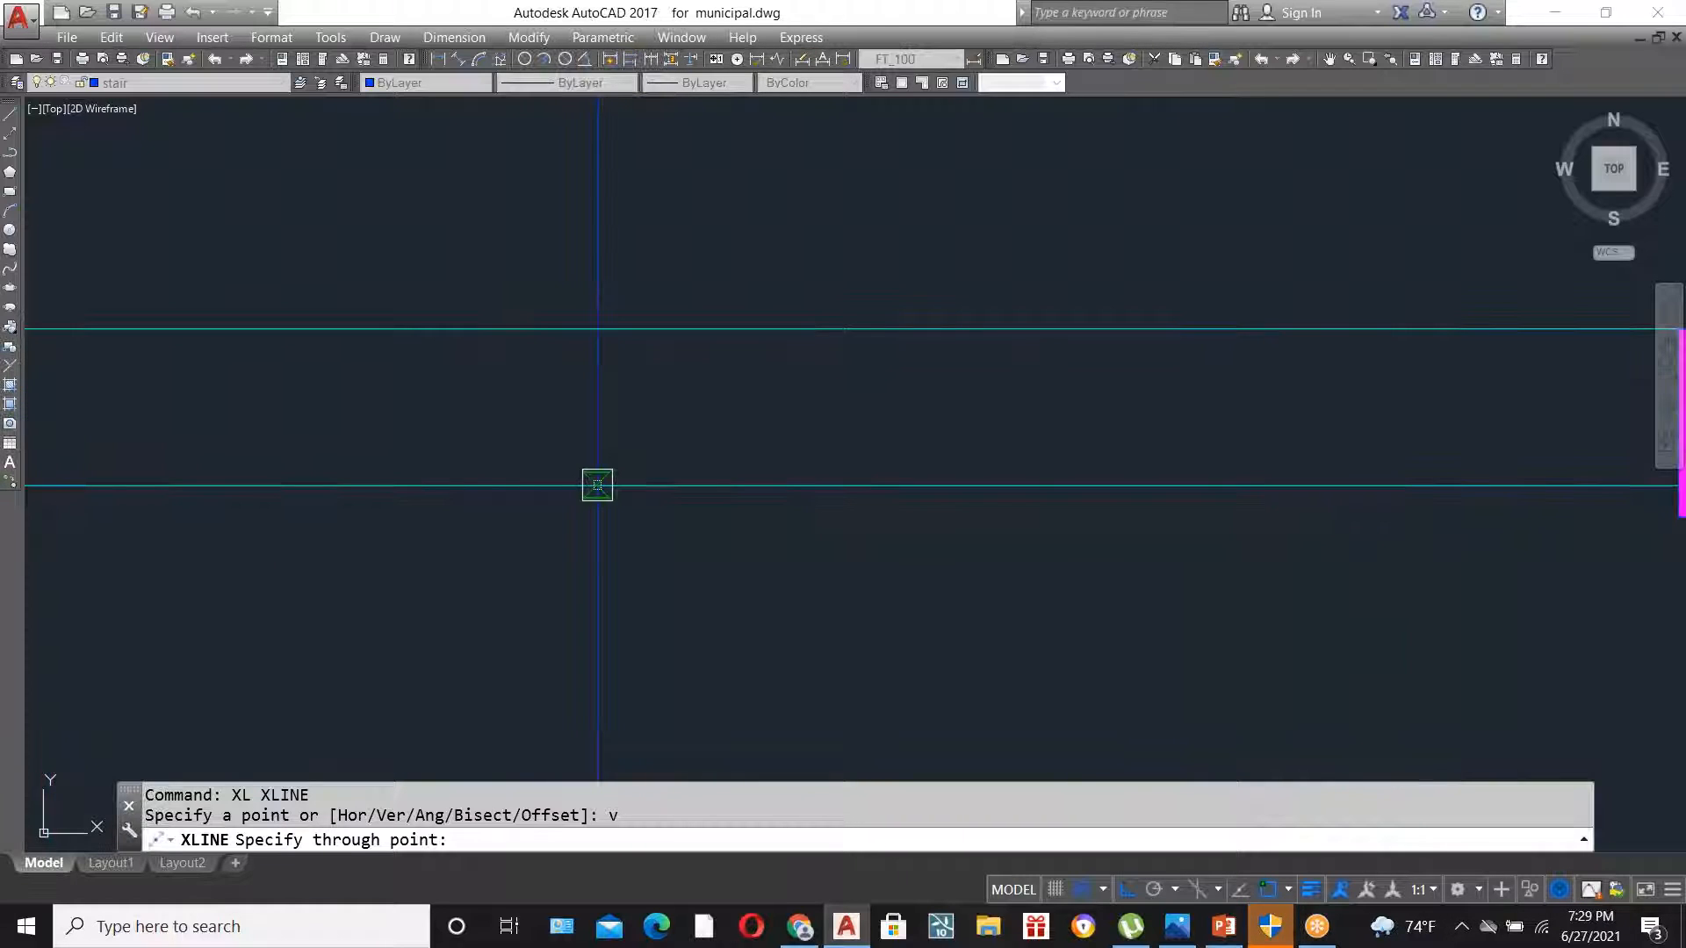
{"action": "scroll", "coordinate": [615, 485], "scroll_direction": "down", "scroll_amount": 2}
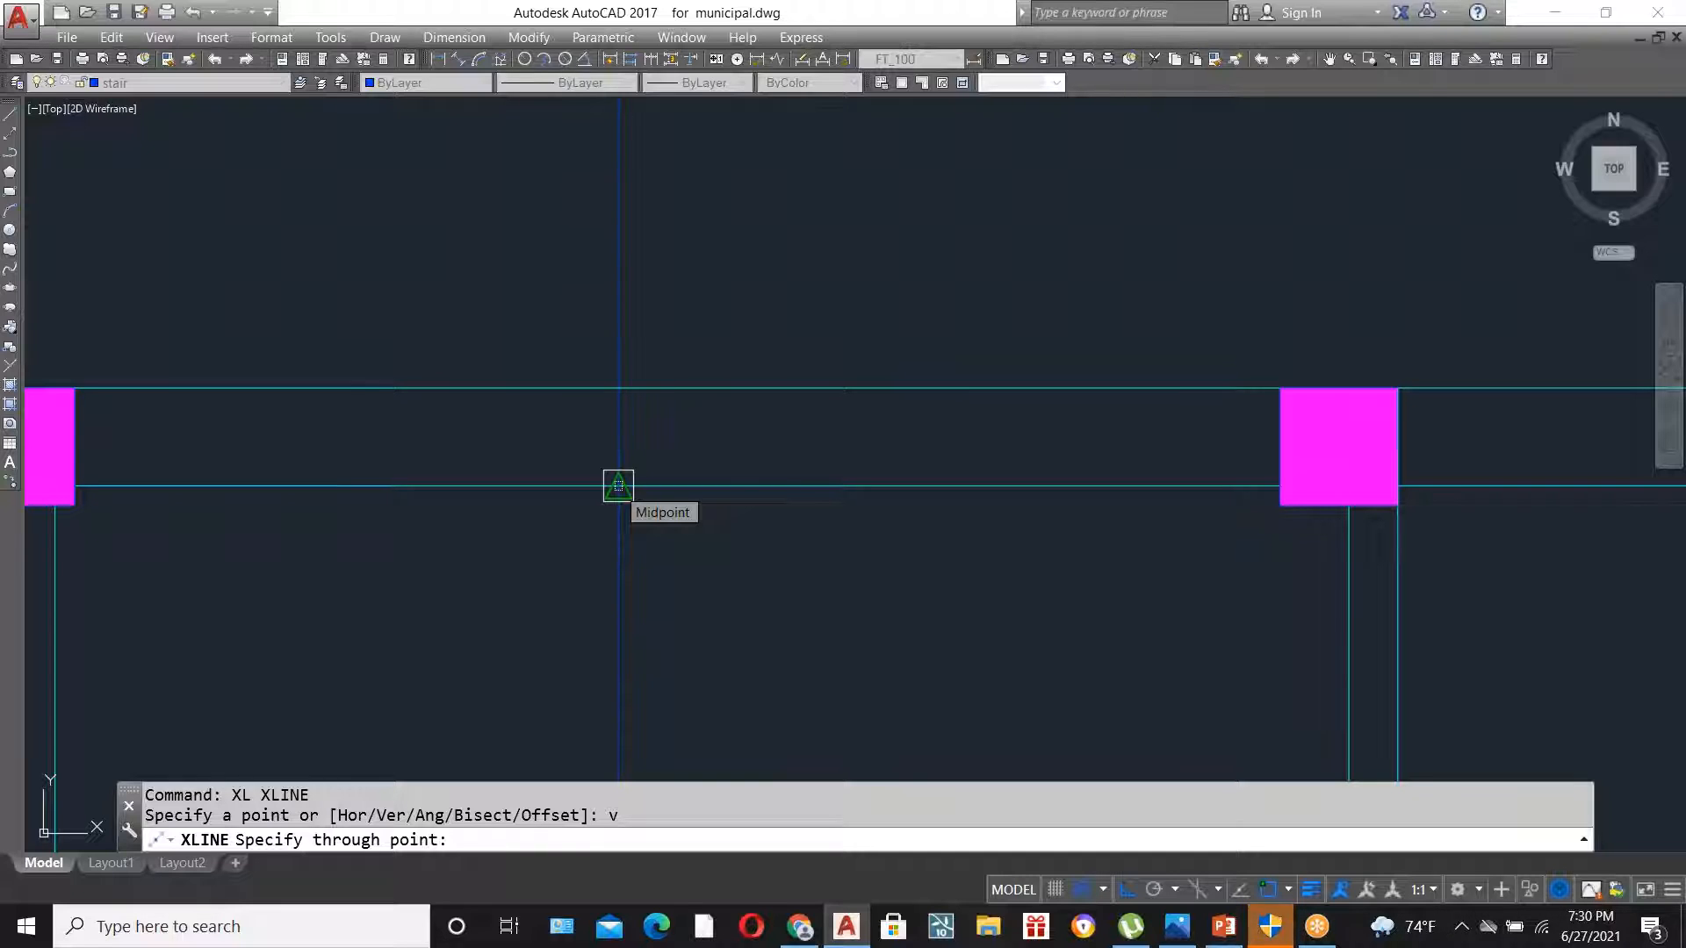
{"action": "left_click", "coordinate": [618, 485]}
{"action": "key", "text": "Escape"}
- Offset the vertical construction line 2'6" to both sides and erase the original centre line
{"action": "scroll", "coordinate": [734, 517], "scroll_direction": "down", "scroll_amount": 4}
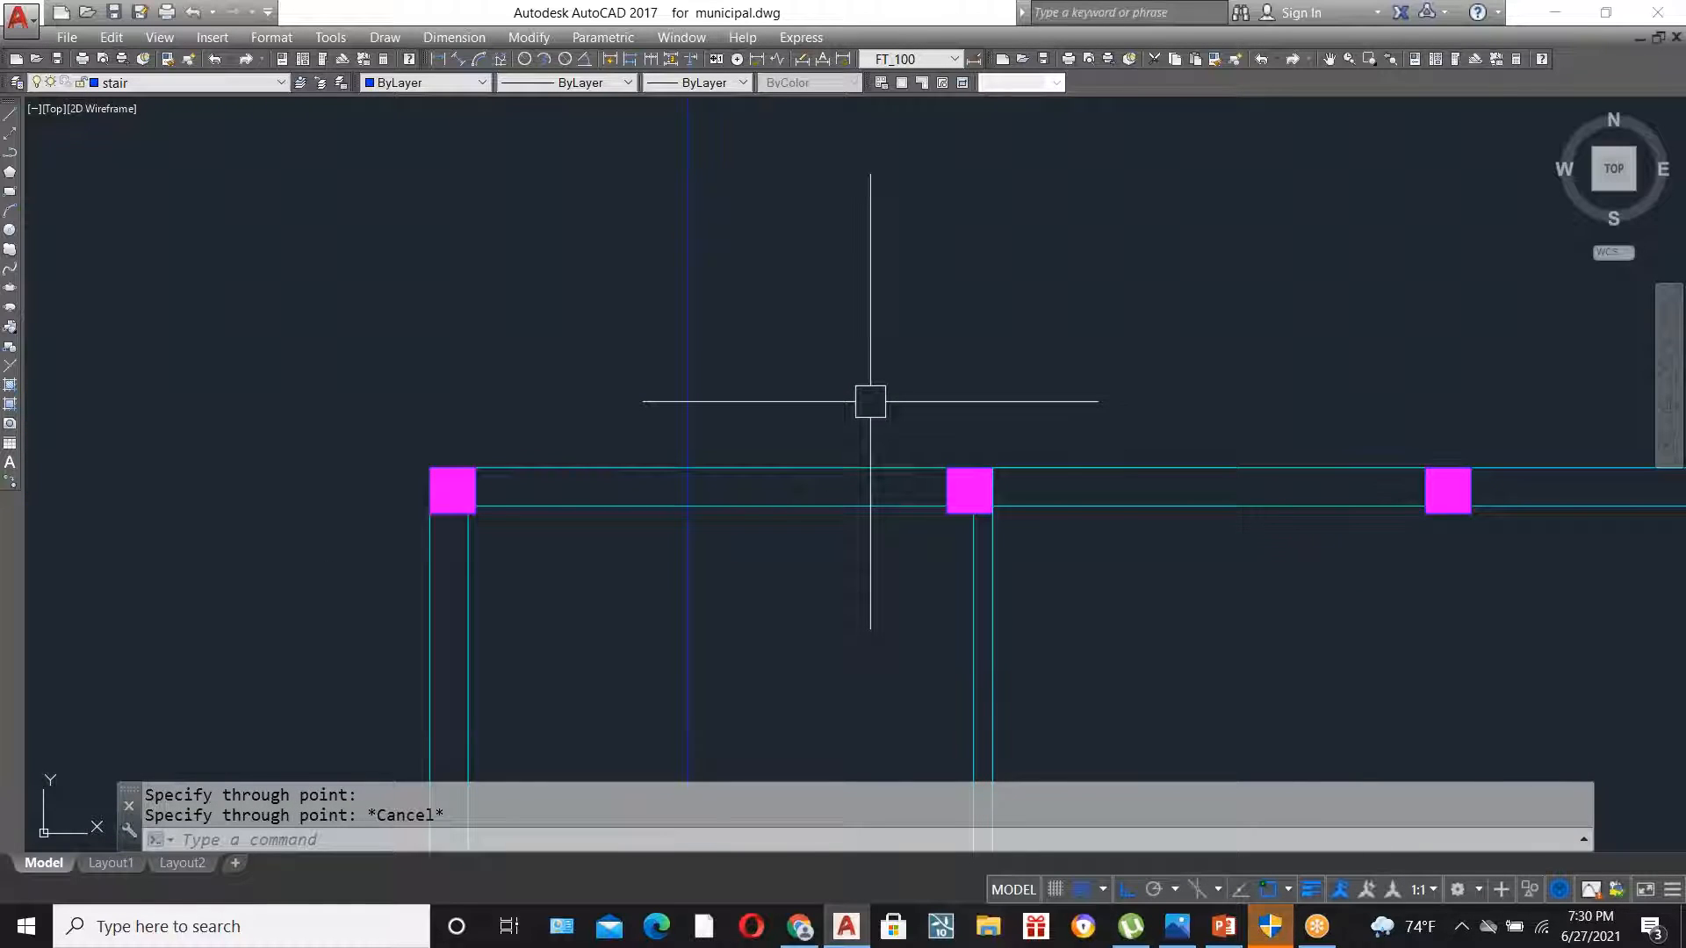
{"action": "scroll", "coordinate": [729, 462], "scroll_direction": "up", "scroll_amount": 4}
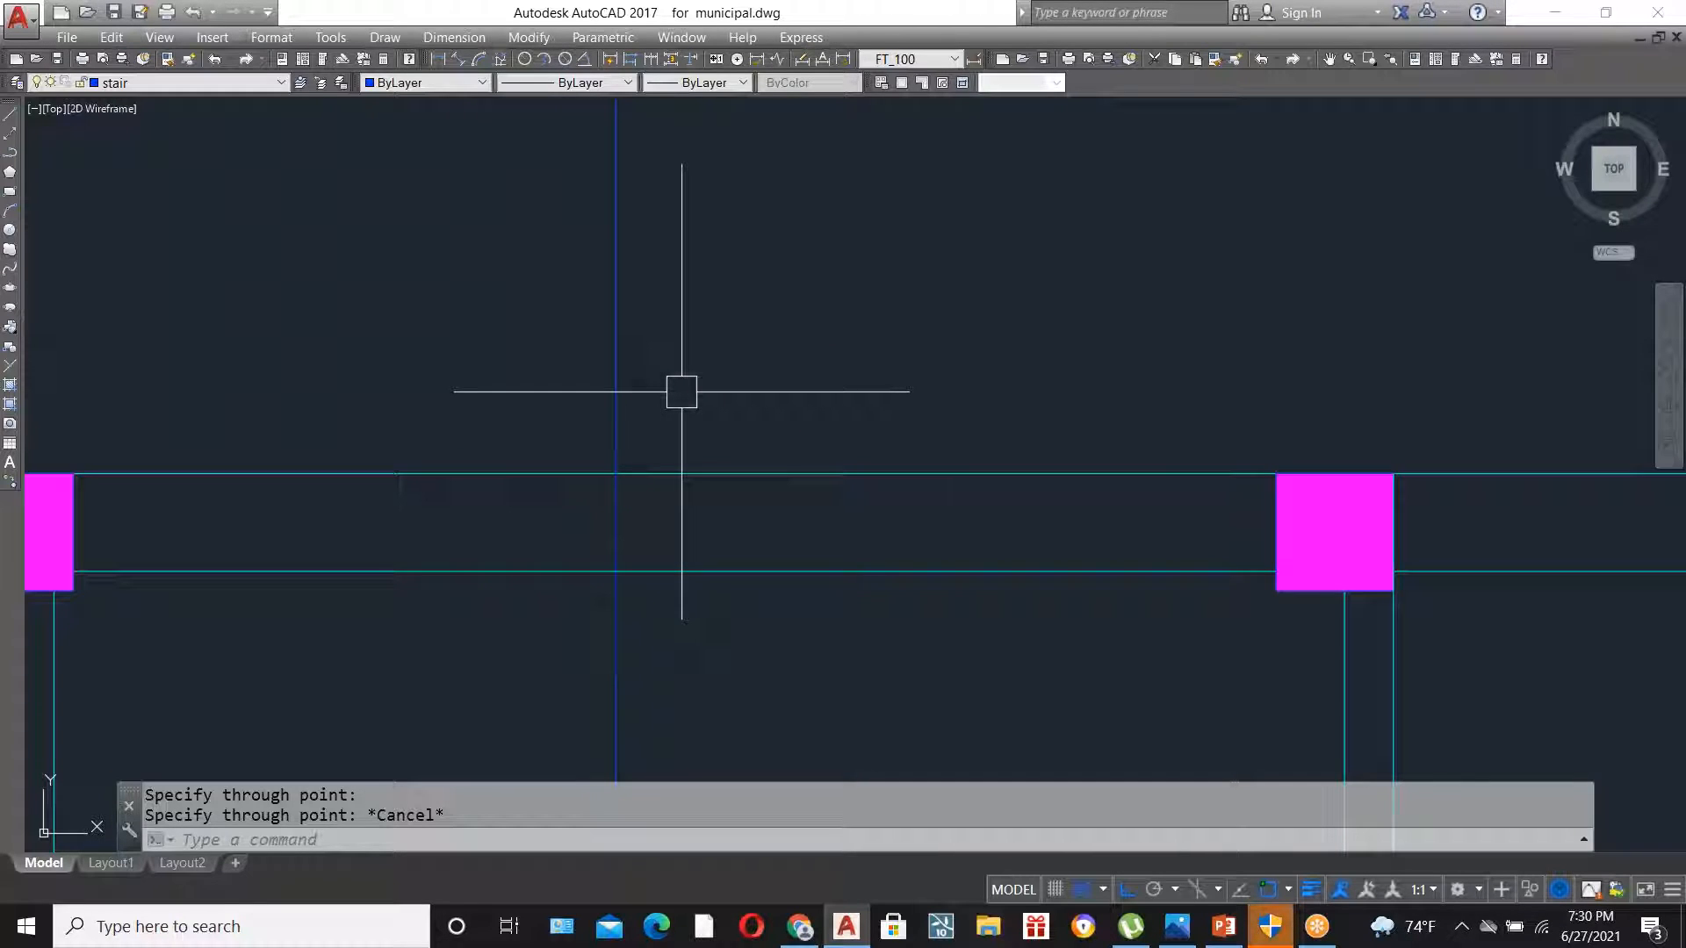
{"action": "type", "text": "o"}
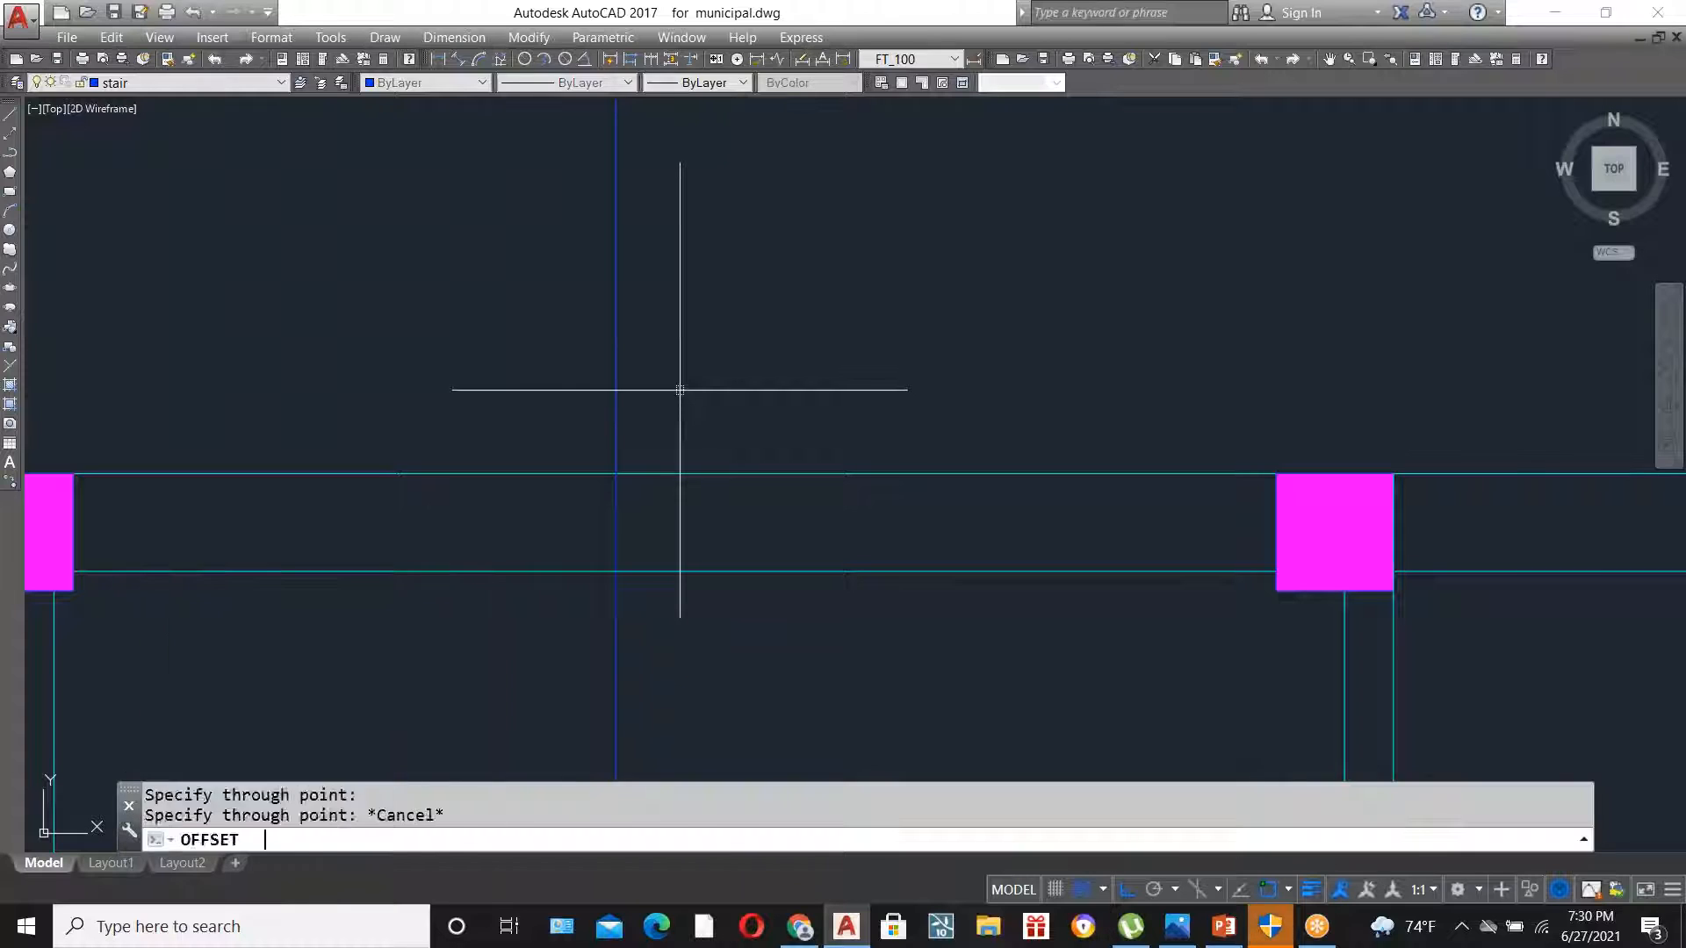
{"action": "key", "text": "Return"}
{"action": "type", "text": "2"}
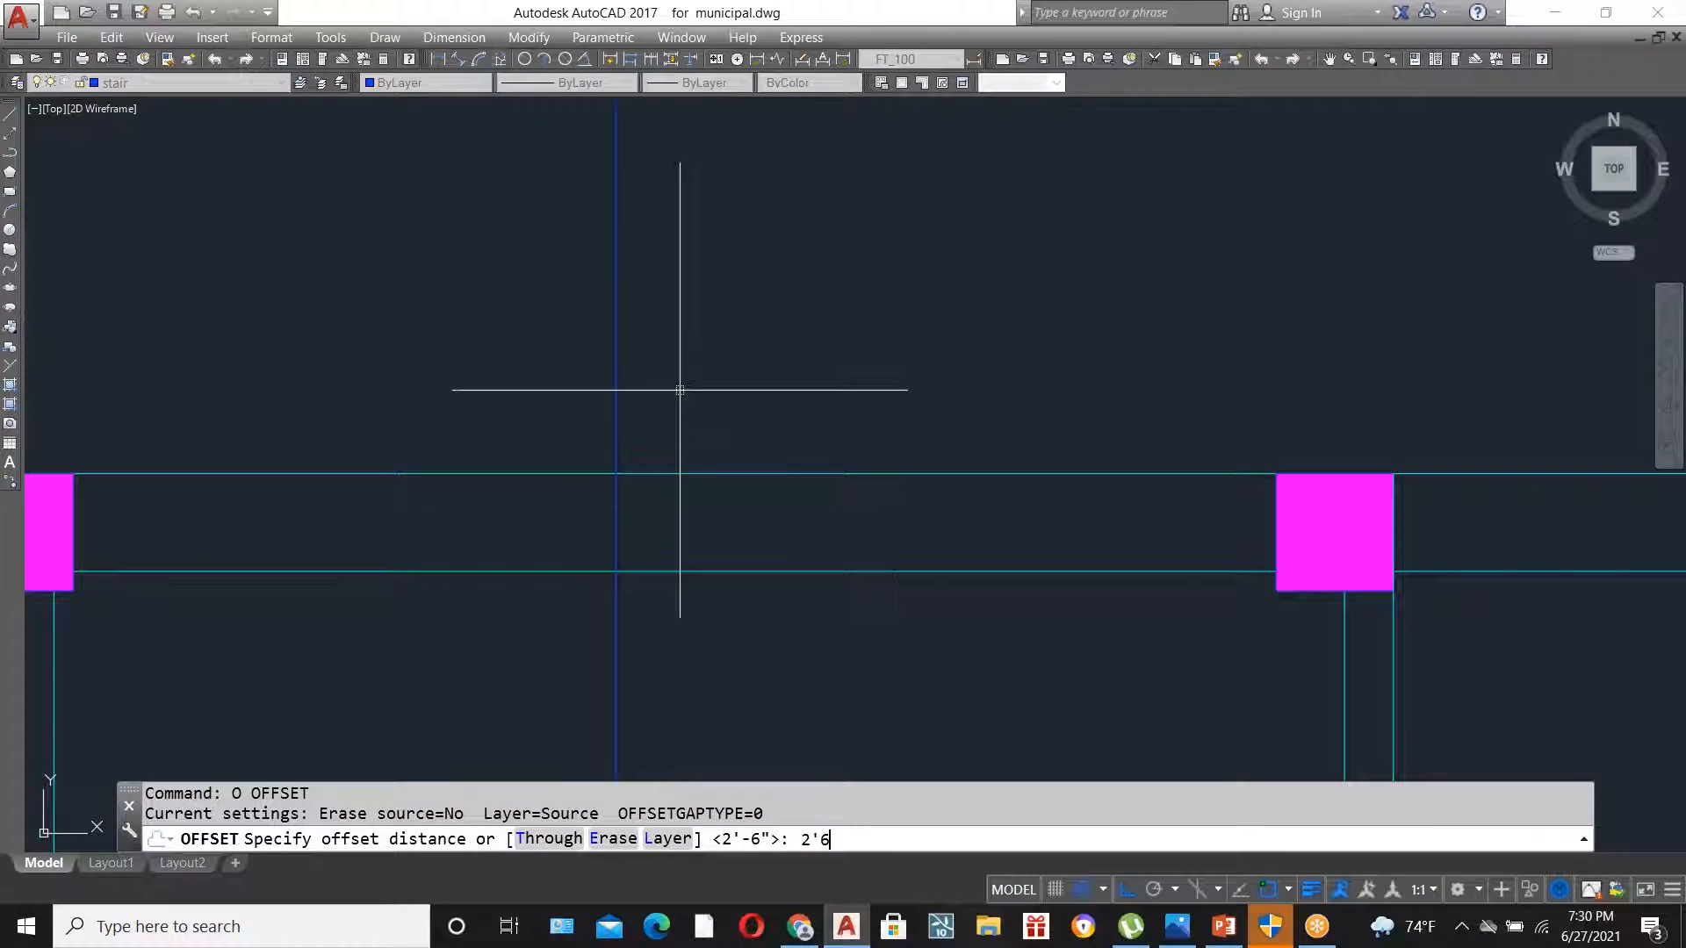
{"action": "type", "text": "'6"}
{"action": "key", "text": "Return"}
{"action": "left_click", "coordinate": [616, 367]}
{"action": "left_click", "coordinate": [884, 365]}
{"action": "left_click", "coordinate": [620, 365]}
{"action": "left_click", "coordinate": [421, 350]}
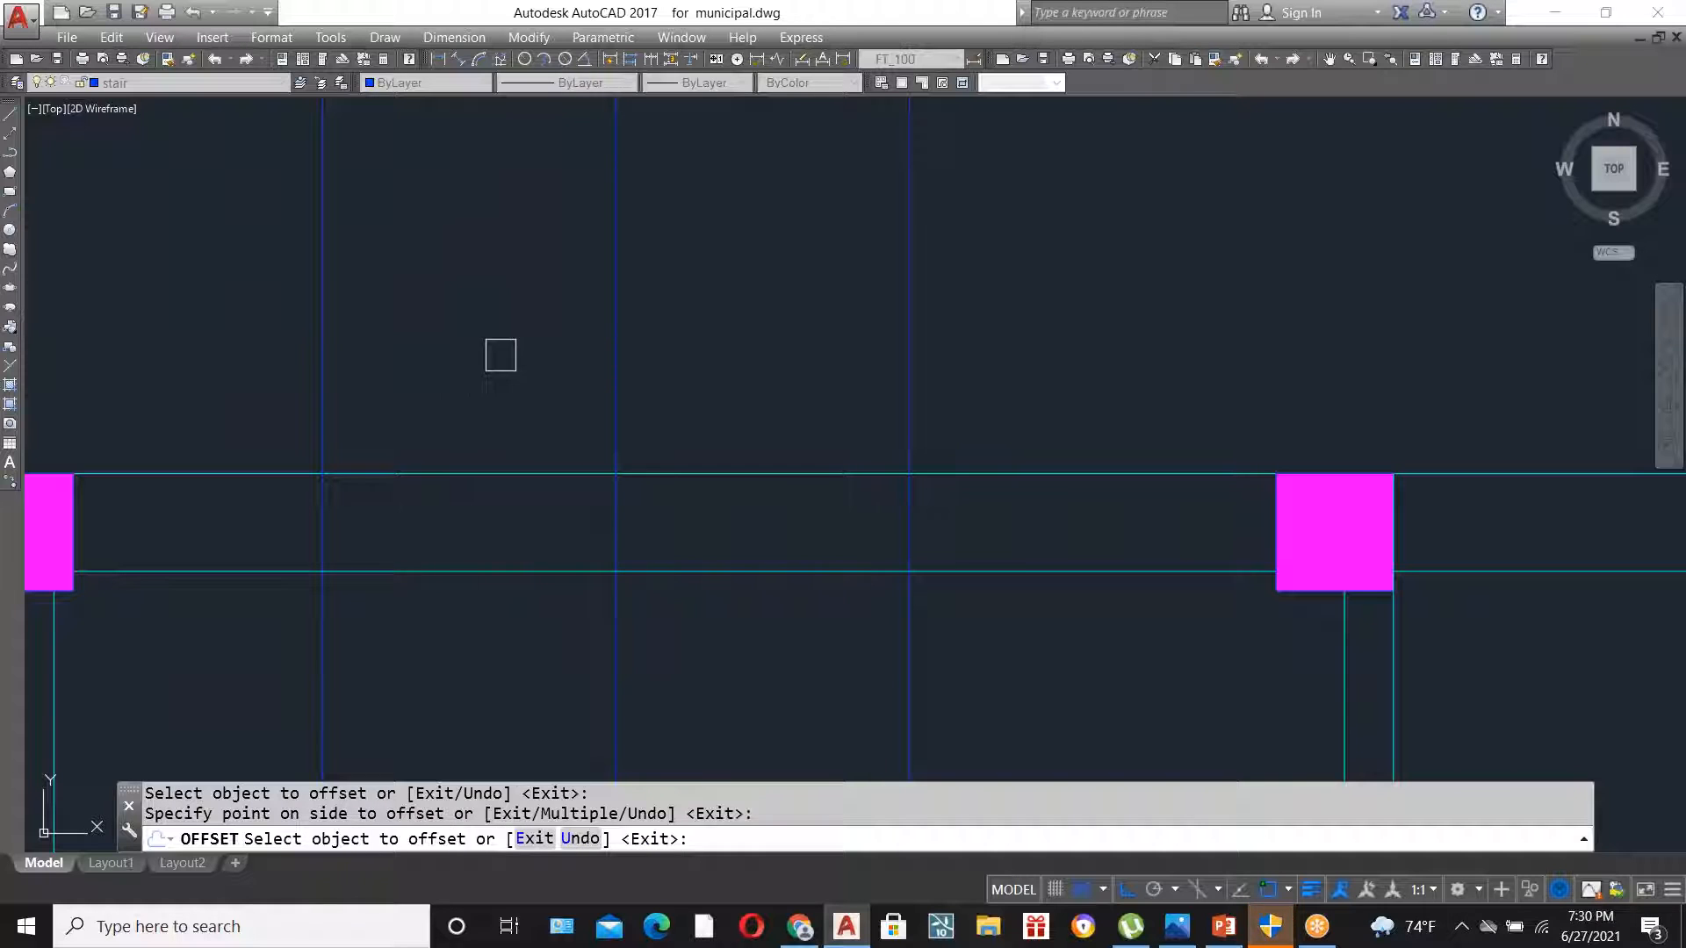
{"action": "key", "text": "Escape"}
{"action": "left_click", "coordinate": [617, 348]}
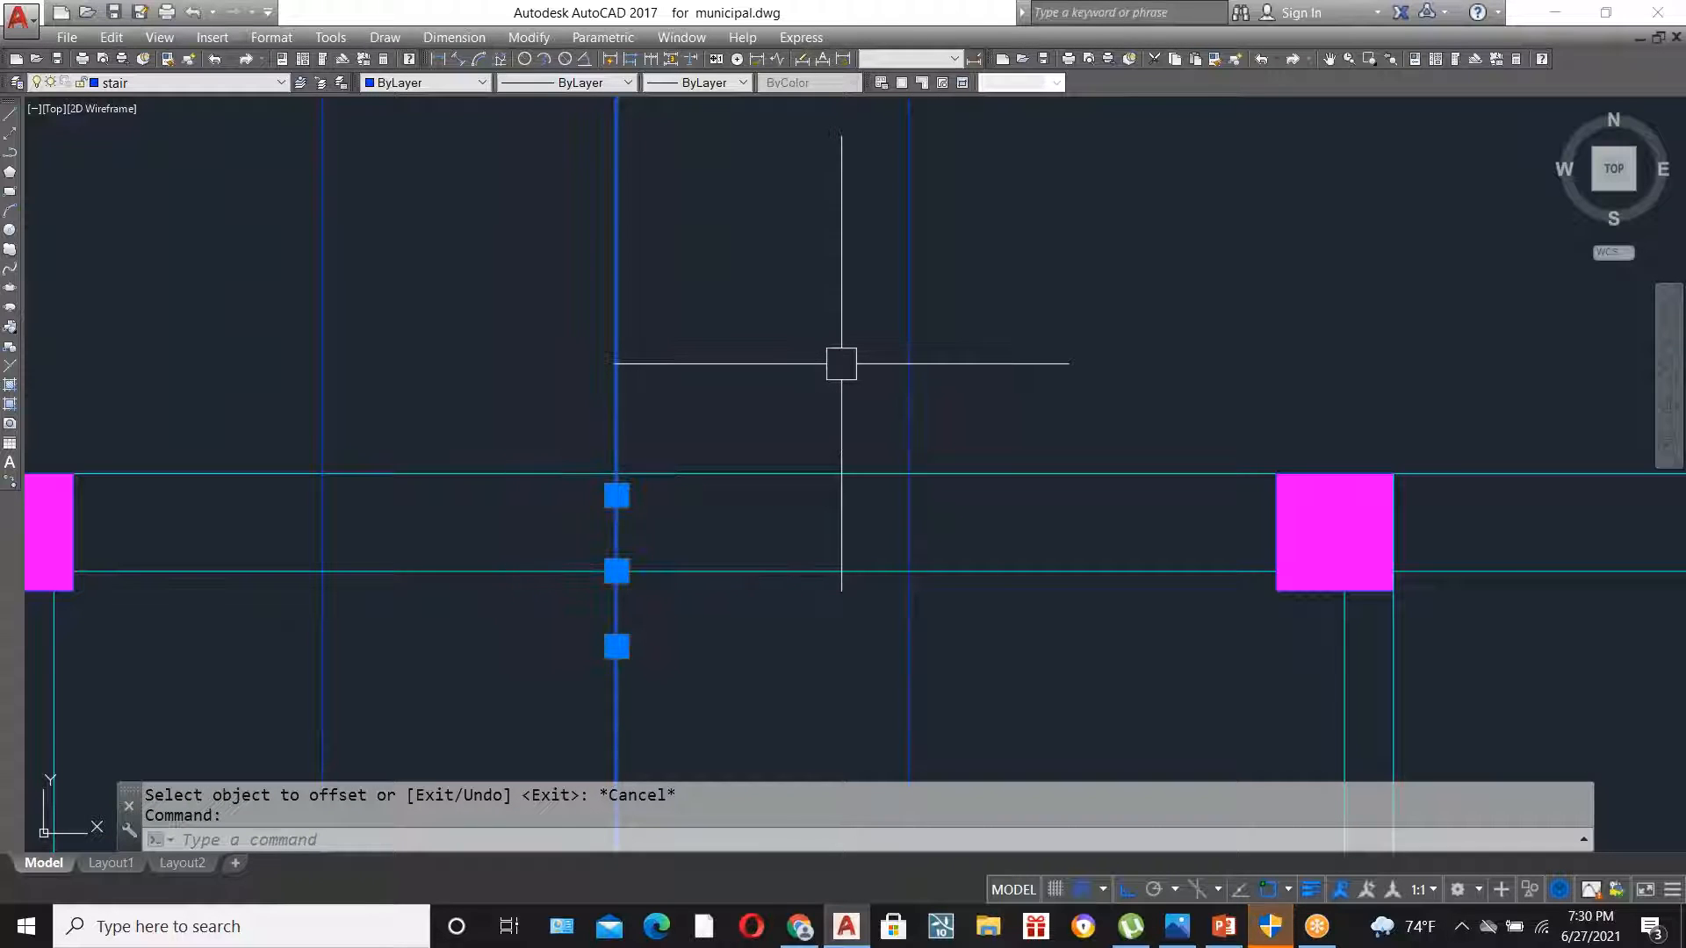
{"action": "key", "text": "Delete"}
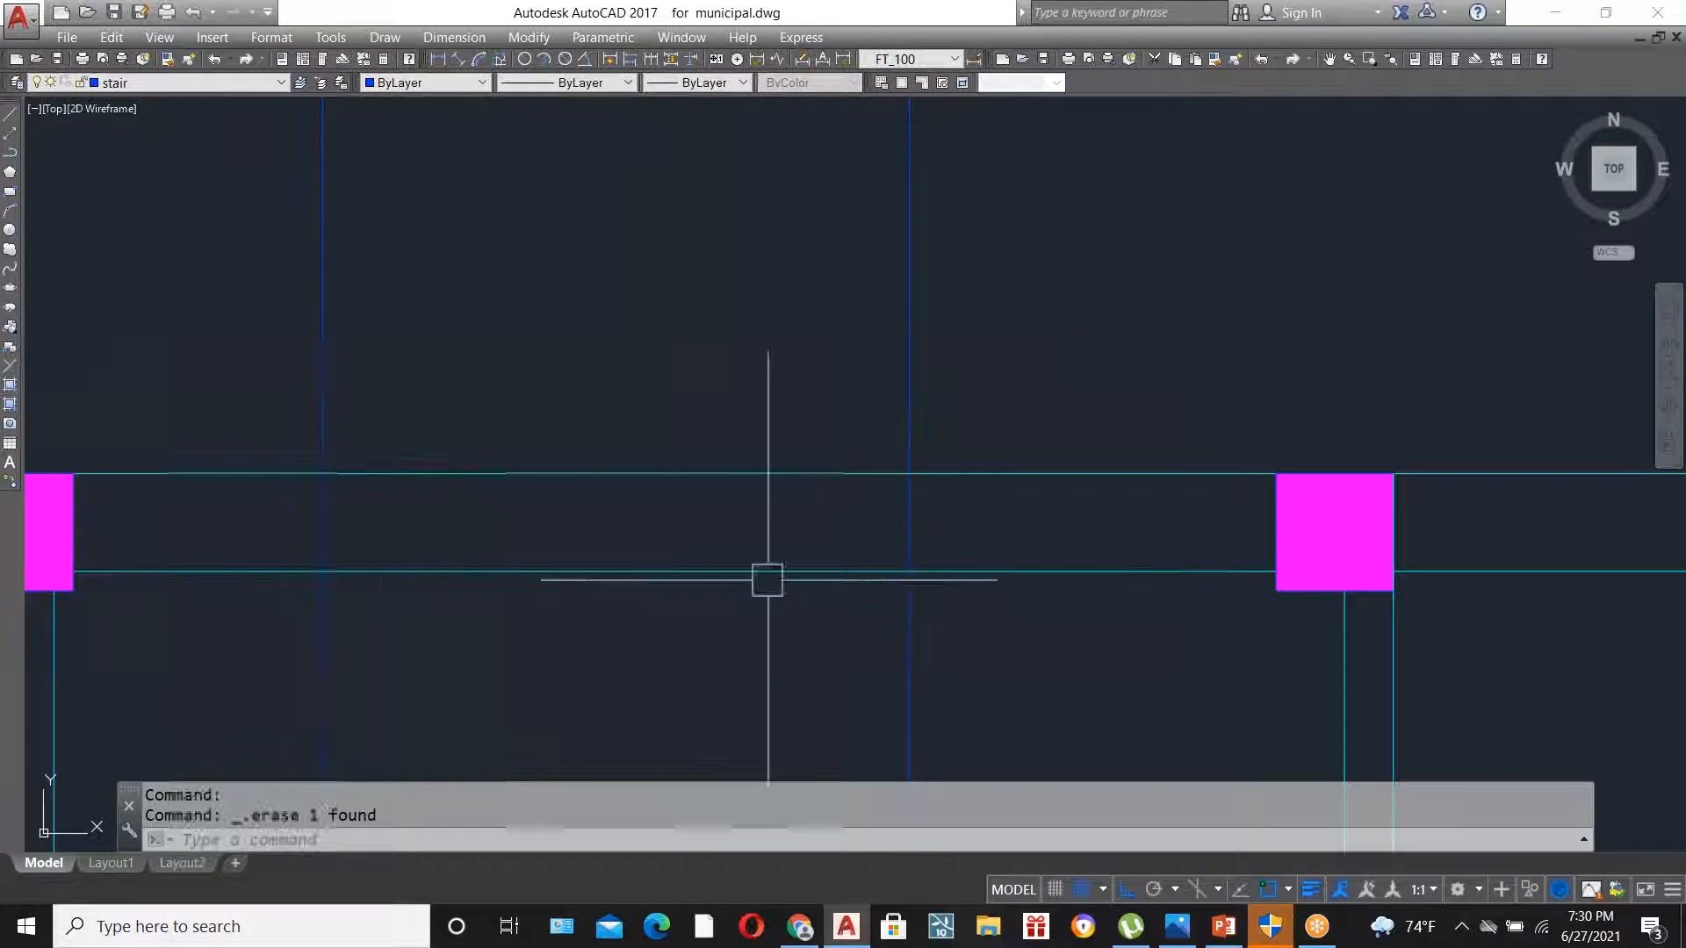
- Trim the construction lines to the wall thickness and remove the wall lines between them to form a window opening
{"action": "type", "text": "tr"}
{"action": "key", "text": "Return"}
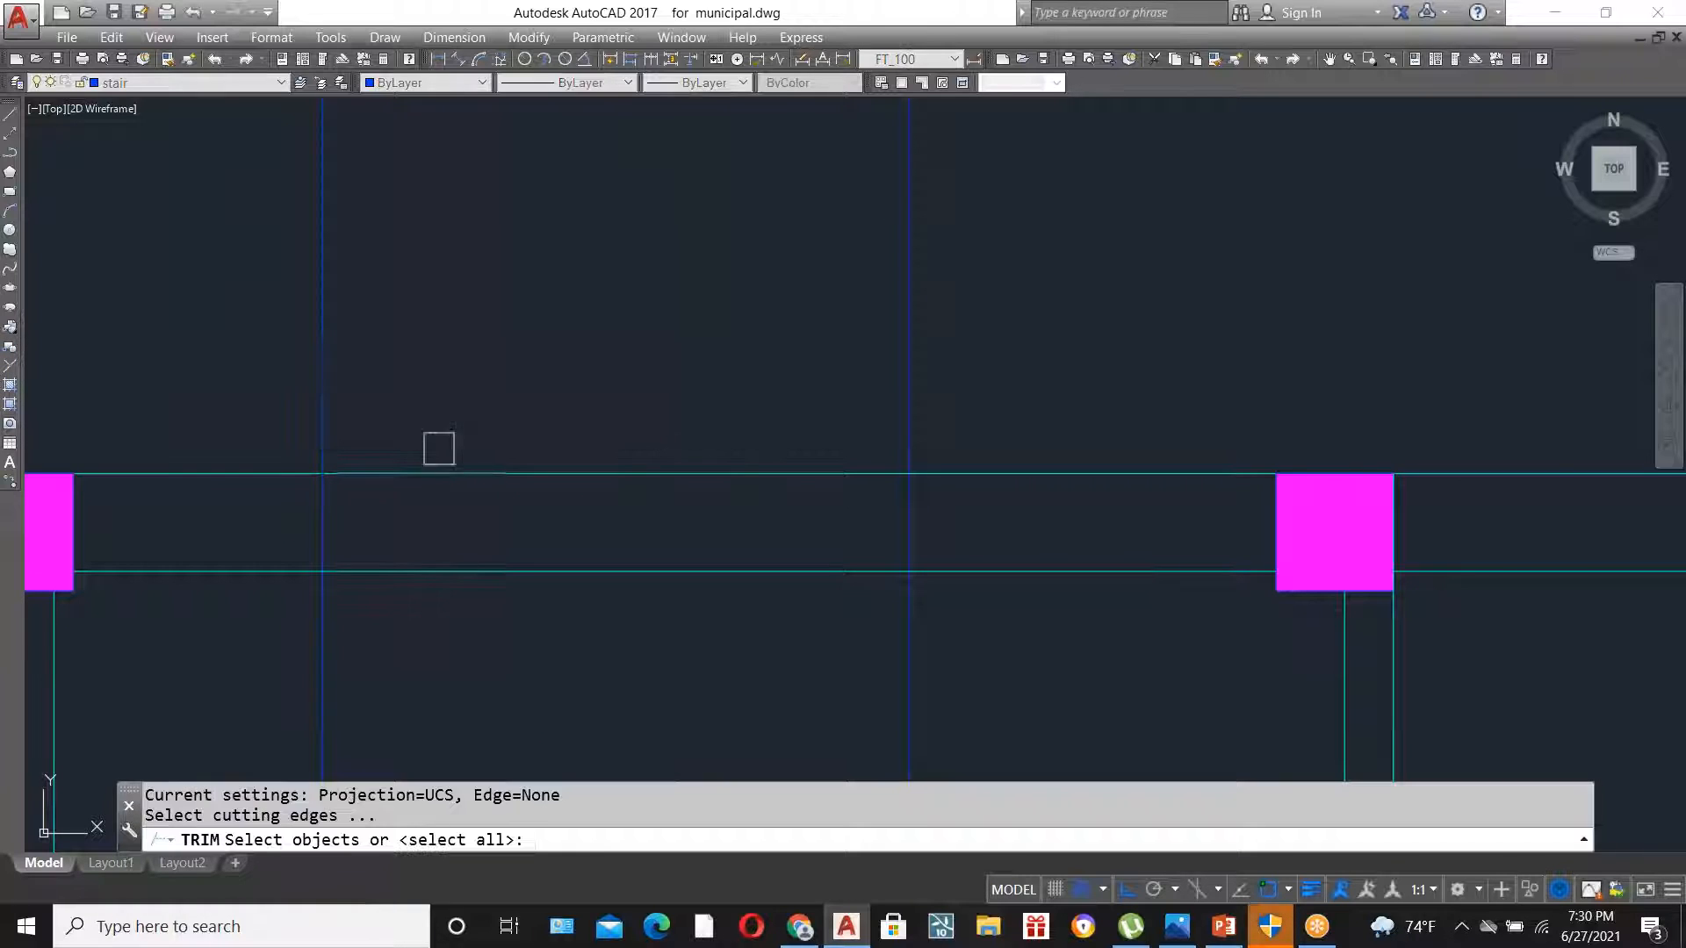
{"action": "key", "text": "Return"}
{"action": "left_click", "coordinate": [323, 418]}
{"action": "left_click", "coordinate": [895, 425]}
{"action": "left_click", "coordinate": [916, 664]}
{"action": "left_click", "coordinate": [779, 655]}
{"action": "left_click", "coordinate": [542, 348]}
{"action": "scroll", "coordinate": [870, 413], "scroll_direction": "down", "scroll_amount": 6}
{"action": "left_click", "coordinate": [877, 423]}
{"action": "key", "text": "Escape"}
{"action": "scroll", "coordinate": [881, 453], "scroll_direction": "up", "scroll_amount": 4}
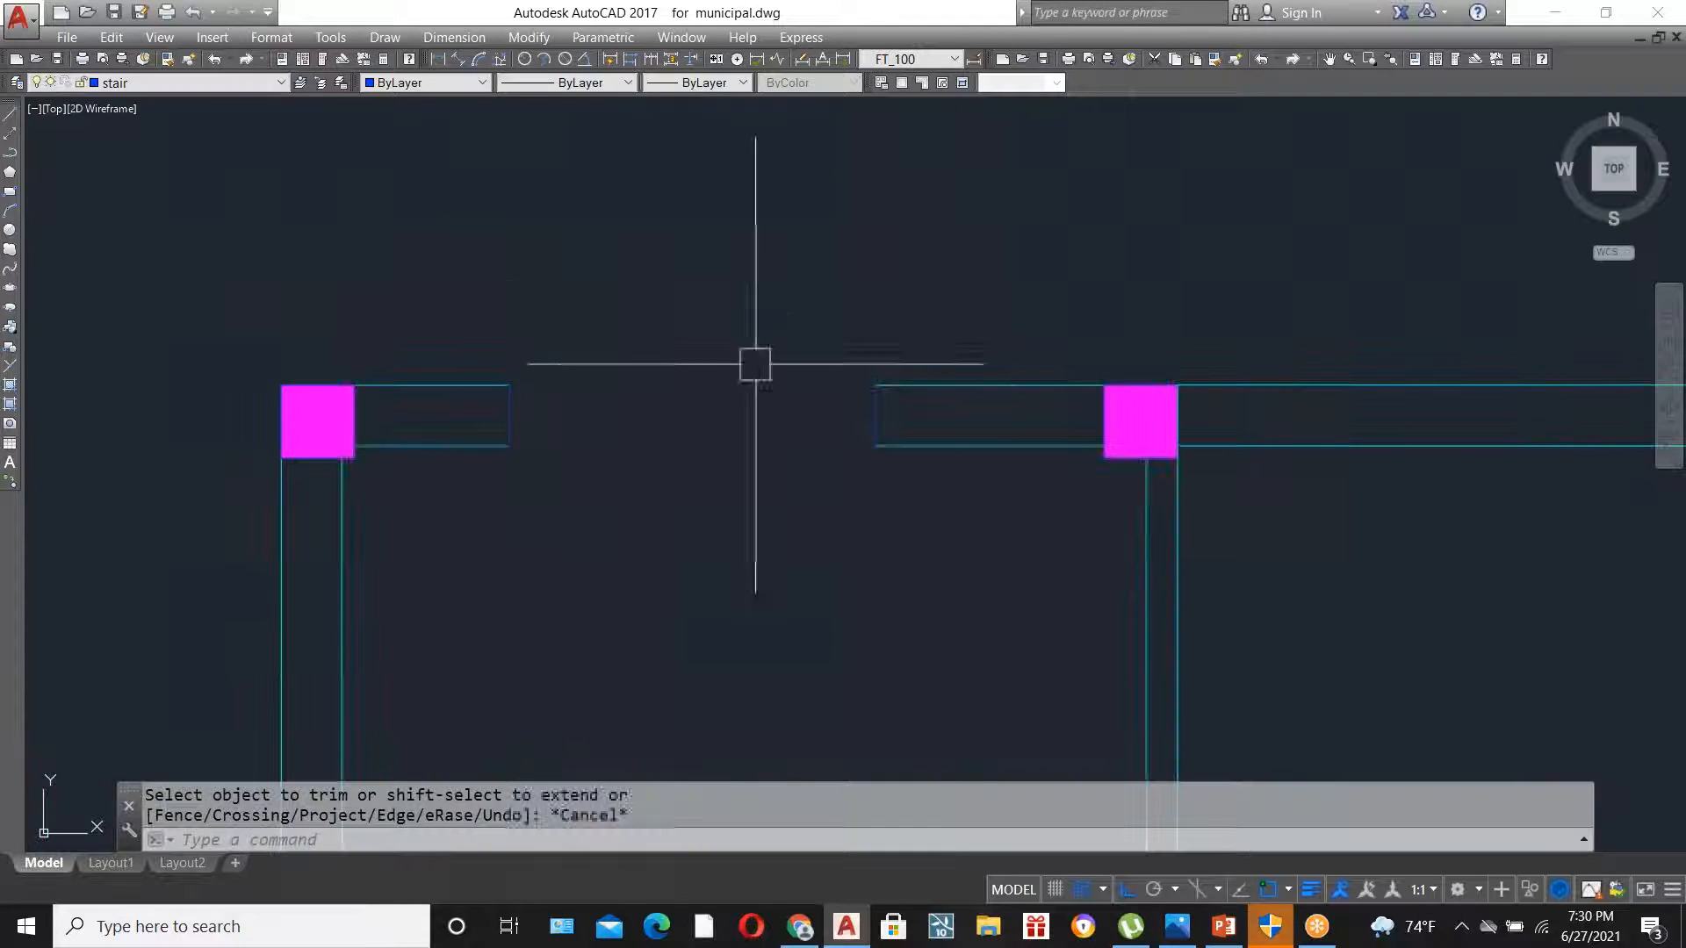
- Make window-1 the current layer
{"action": "scroll", "coordinate": [808, 263], "scroll_direction": "down", "scroll_amount": 4}
{"action": "scroll", "coordinate": [597, 492], "scroll_direction": "up", "scroll_amount": 2}
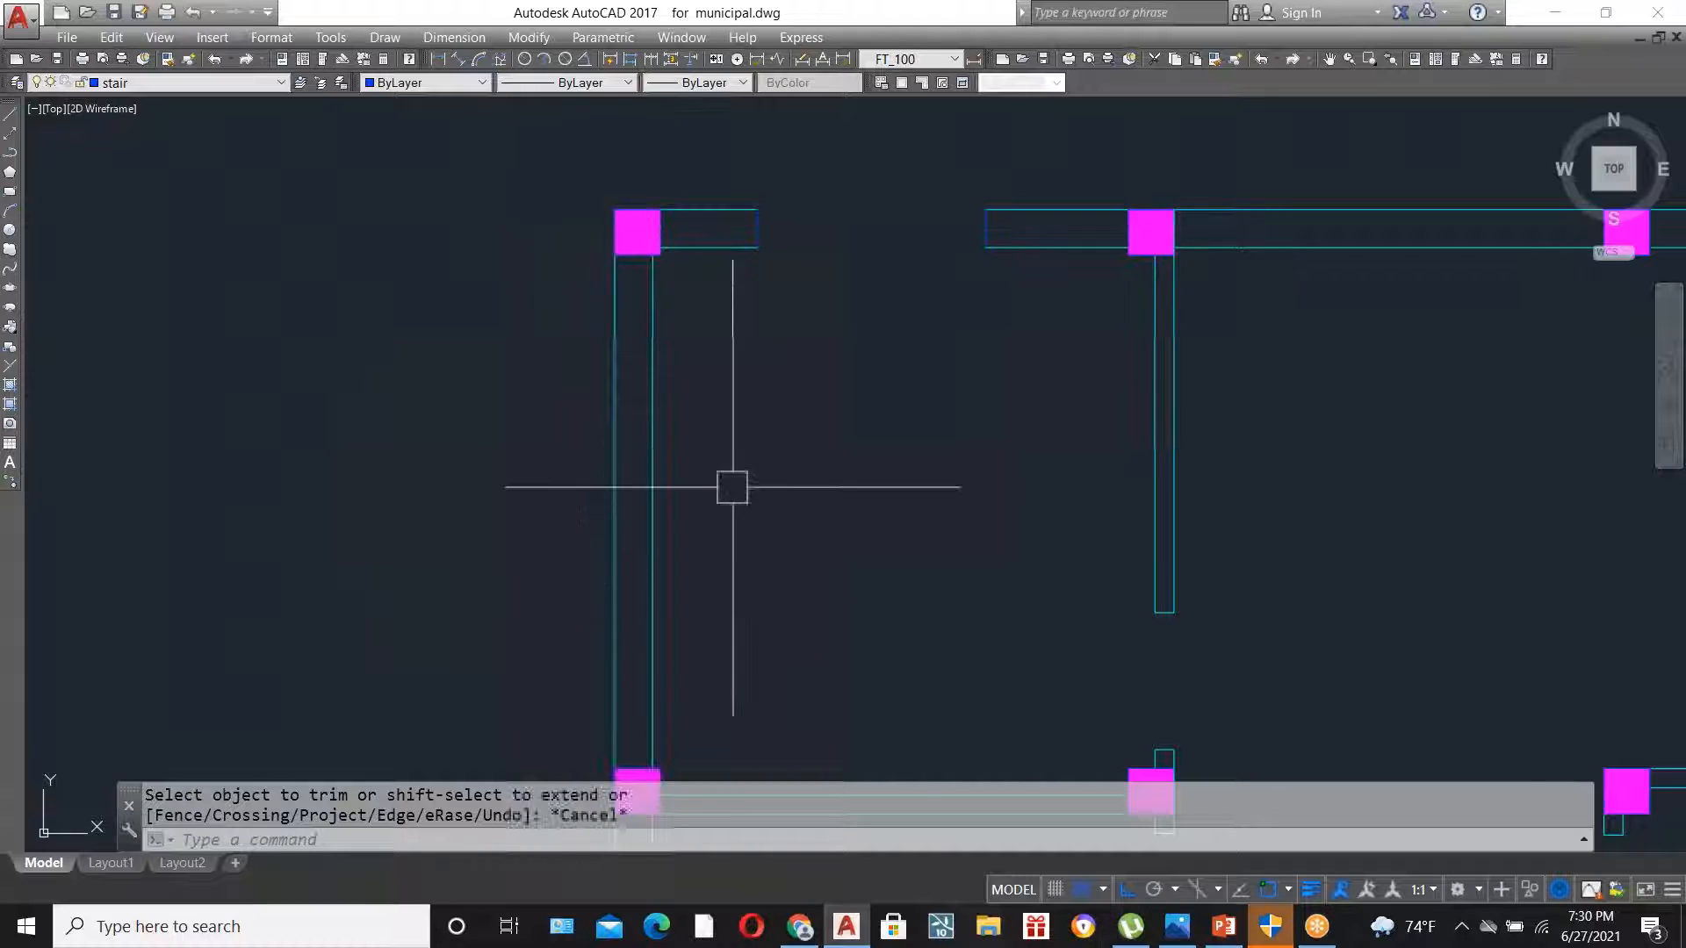
{"action": "scroll", "coordinate": [730, 492], "scroll_direction": "down", "scroll_amount": 2}
{"action": "scroll", "coordinate": [831, 340], "scroll_direction": "up", "scroll_amount": 4}
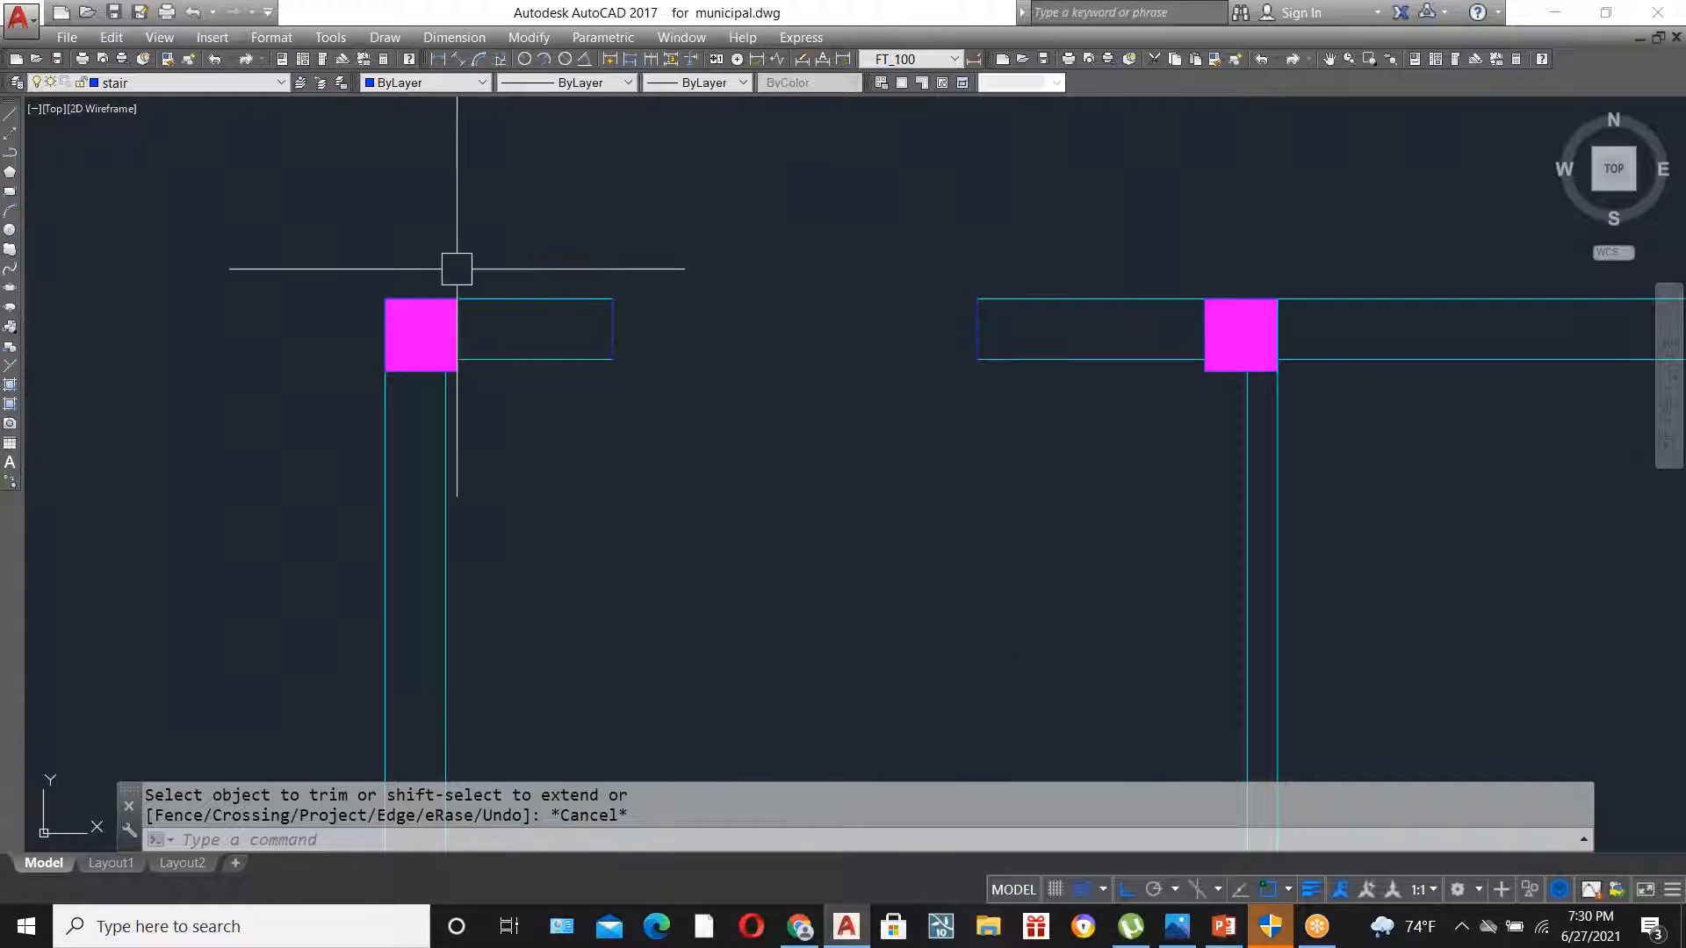
{"action": "left_click", "coordinate": [233, 79]}
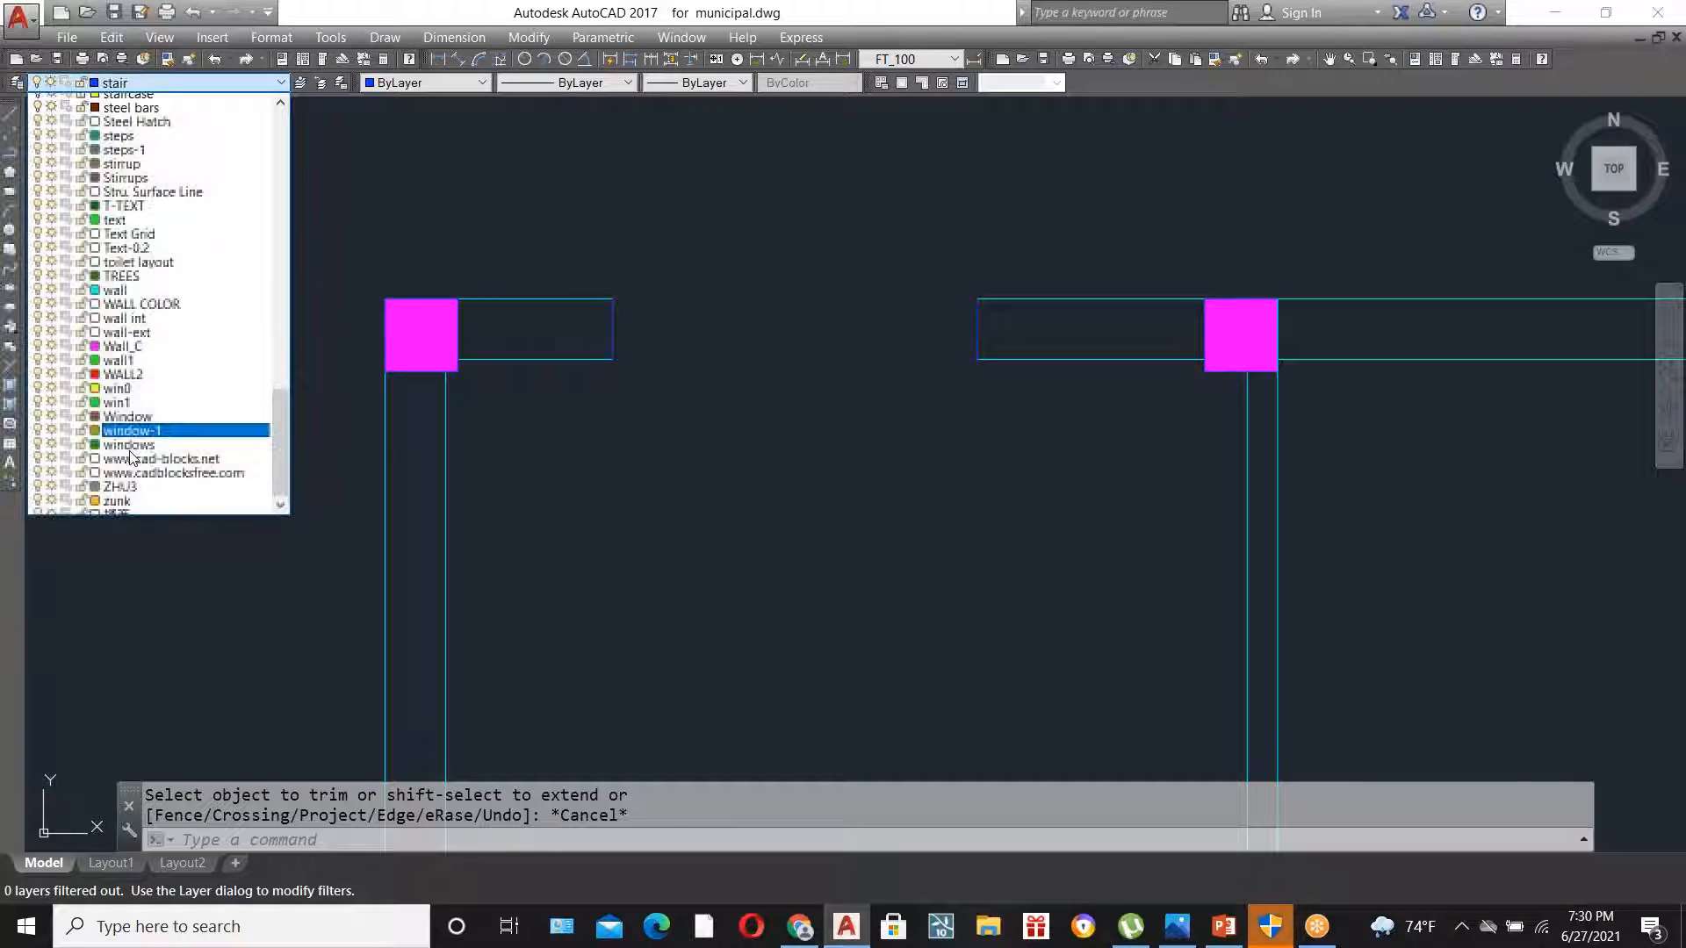
{"action": "left_click", "coordinate": [127, 451]}
- Draw a thin rectangle across the top wall opening from one jamb line to the other
{"action": "scroll", "coordinate": [914, 290], "scroll_direction": "up", "scroll_amount": 2}
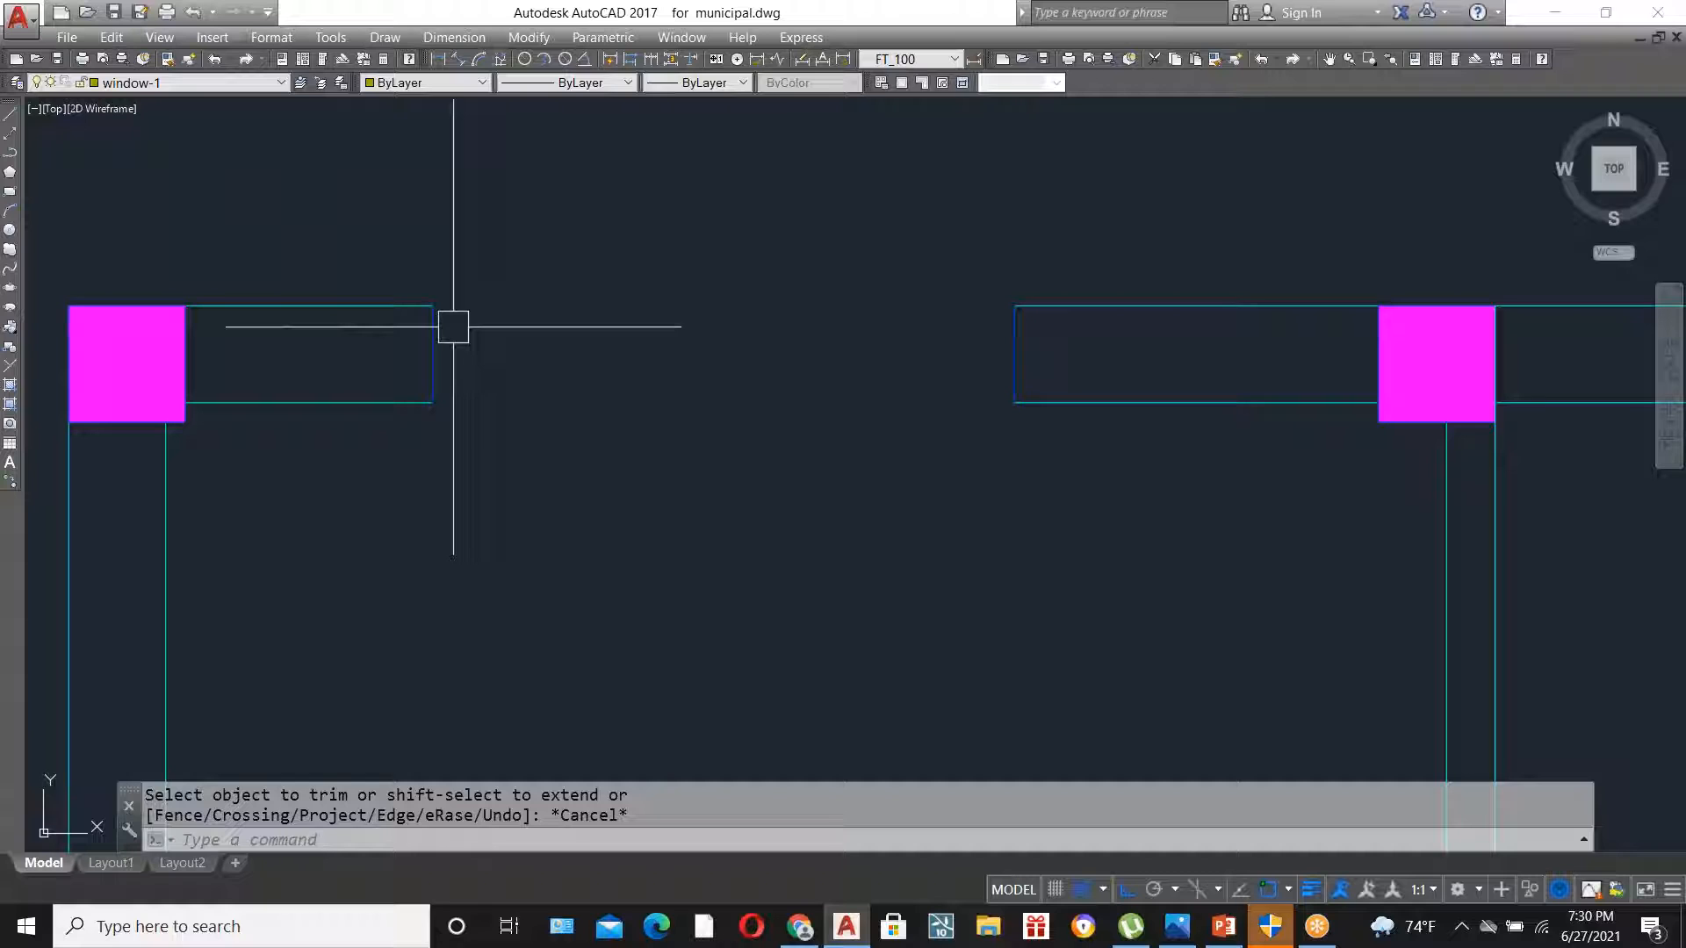
{"action": "type", "text": "r"}
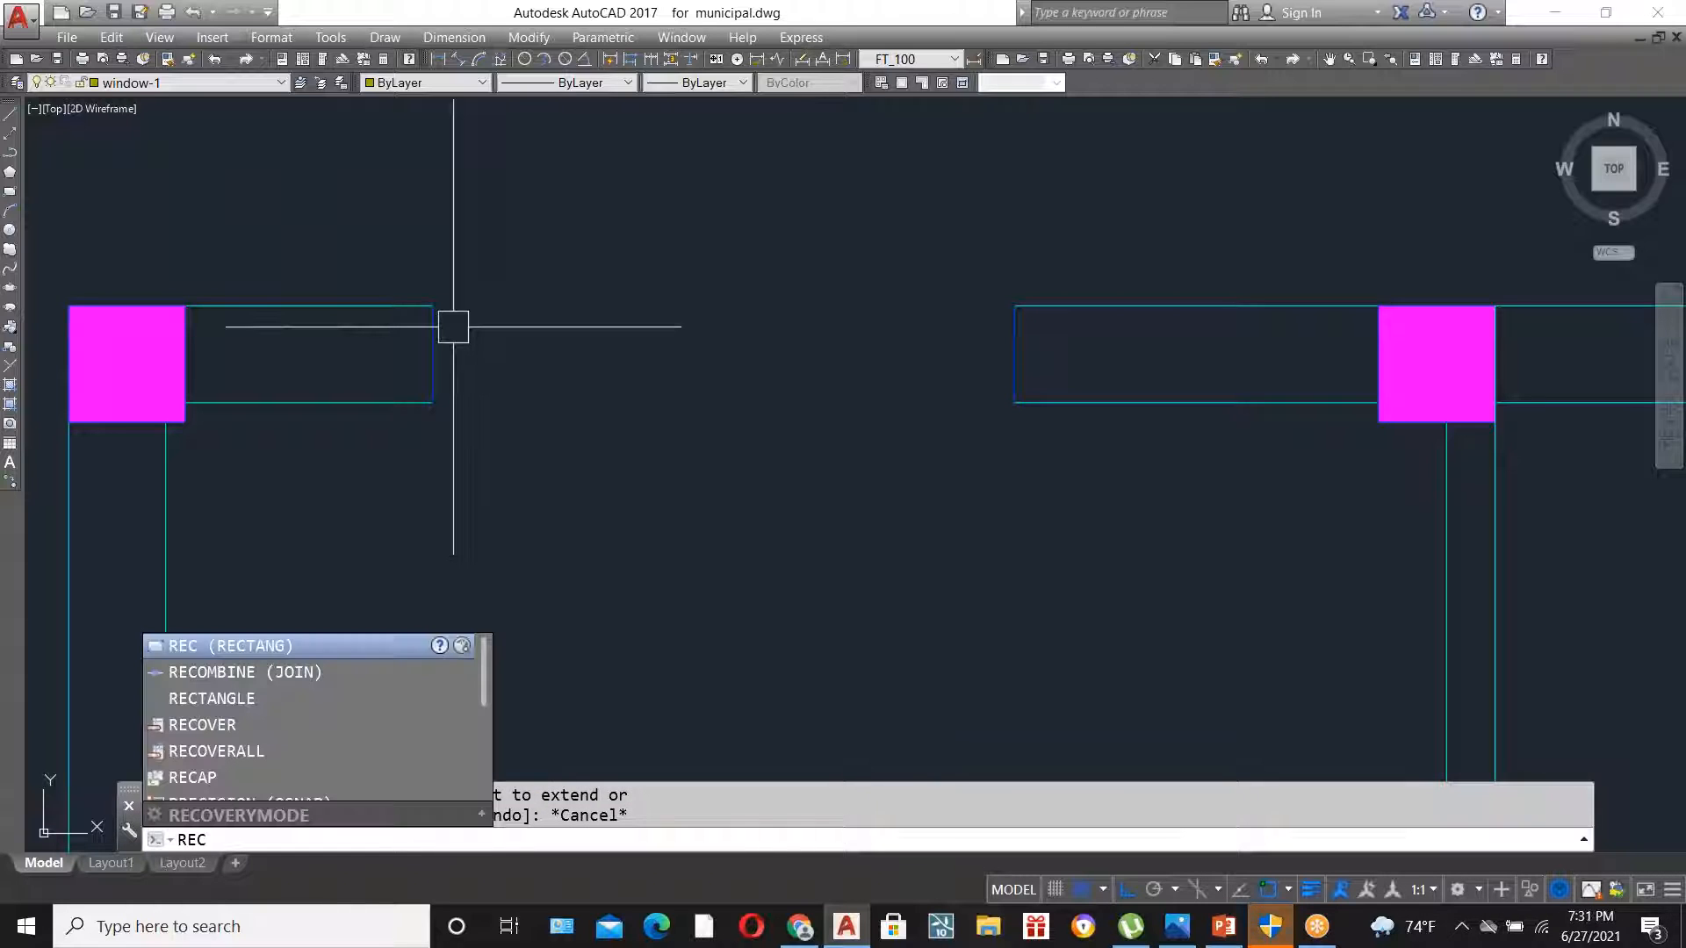
{"action": "key", "text": "Return"}
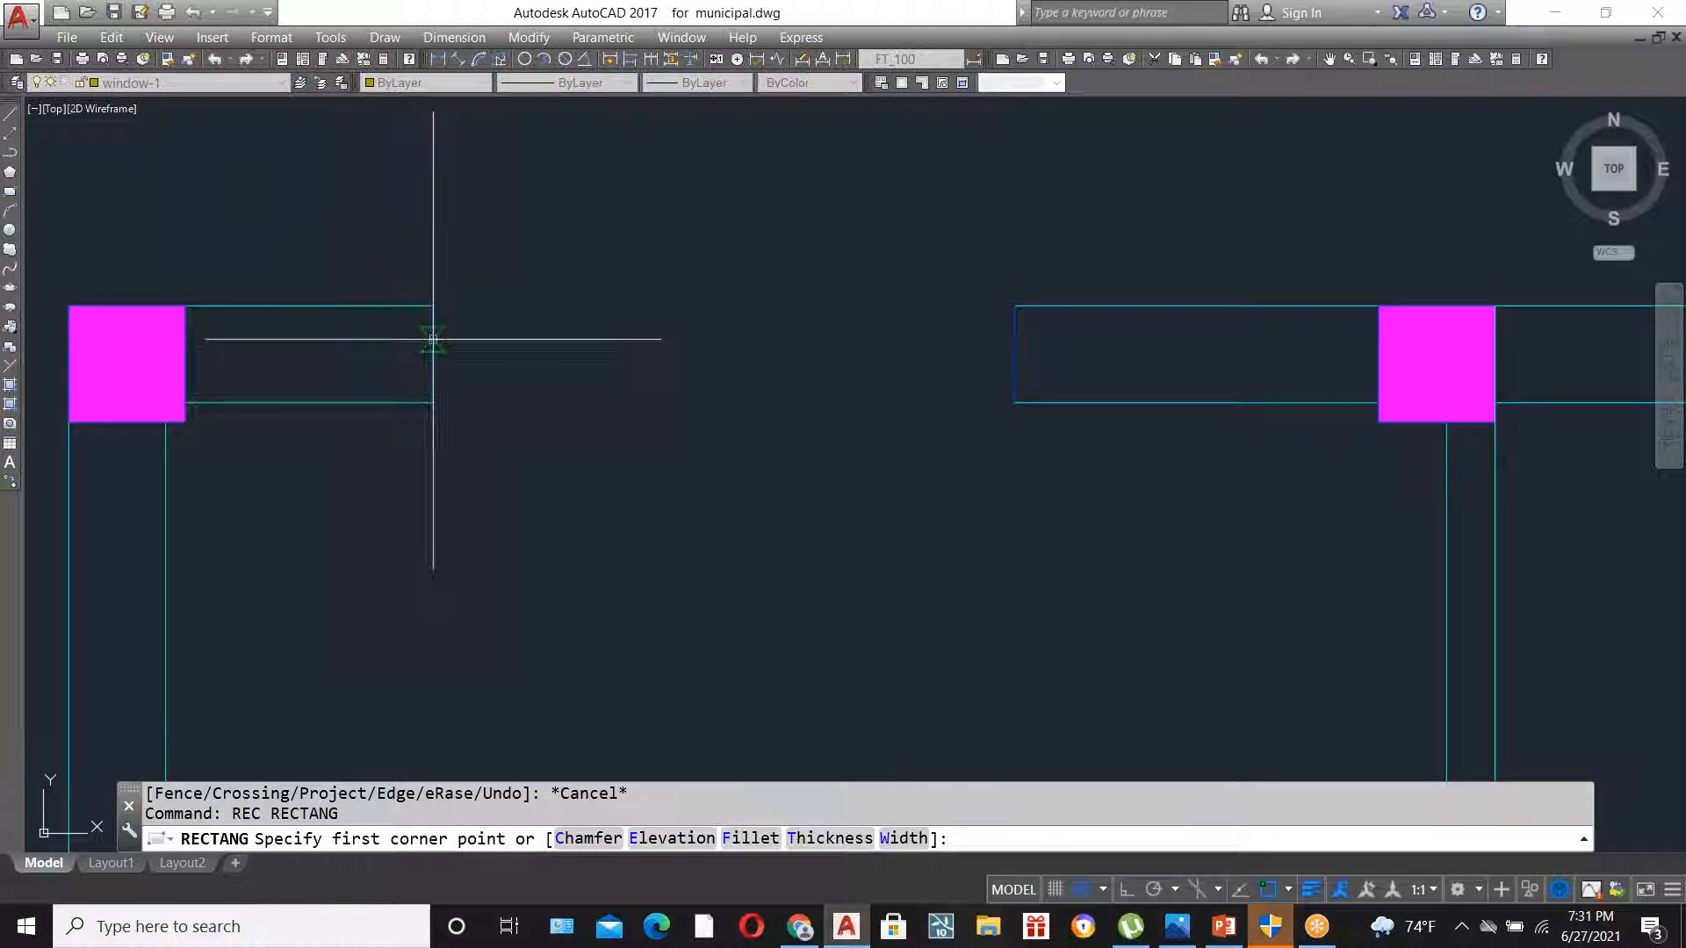
{"action": "left_click", "coordinate": [433, 340]}
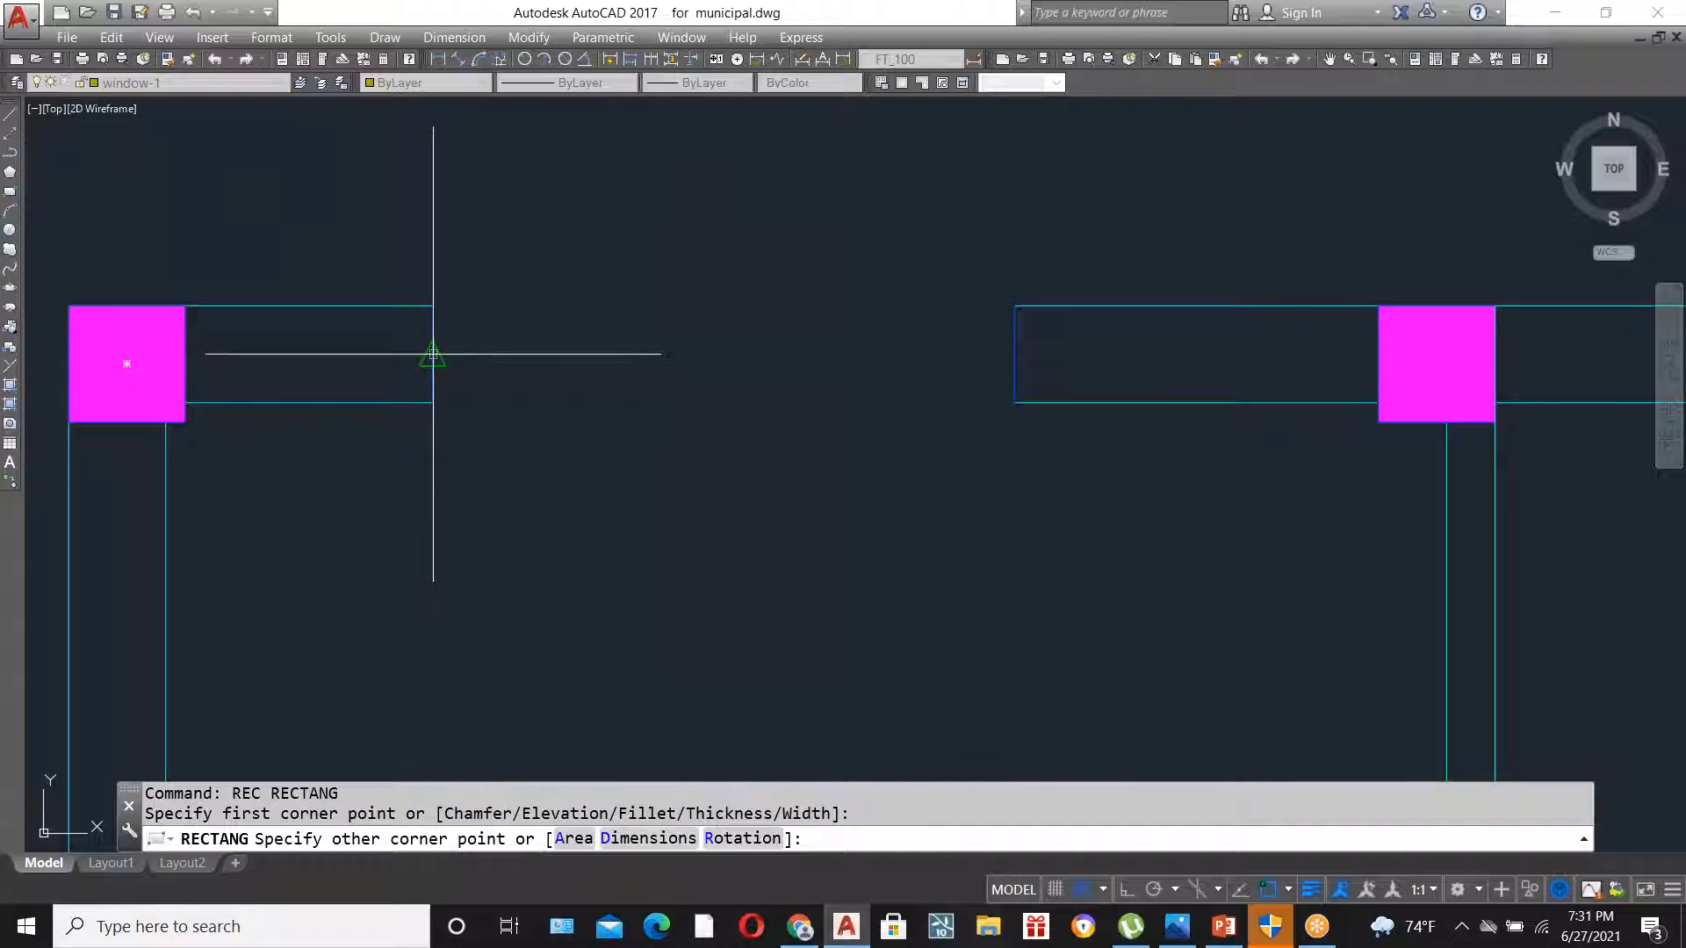
{"action": "left_click", "coordinate": [1015, 368]}
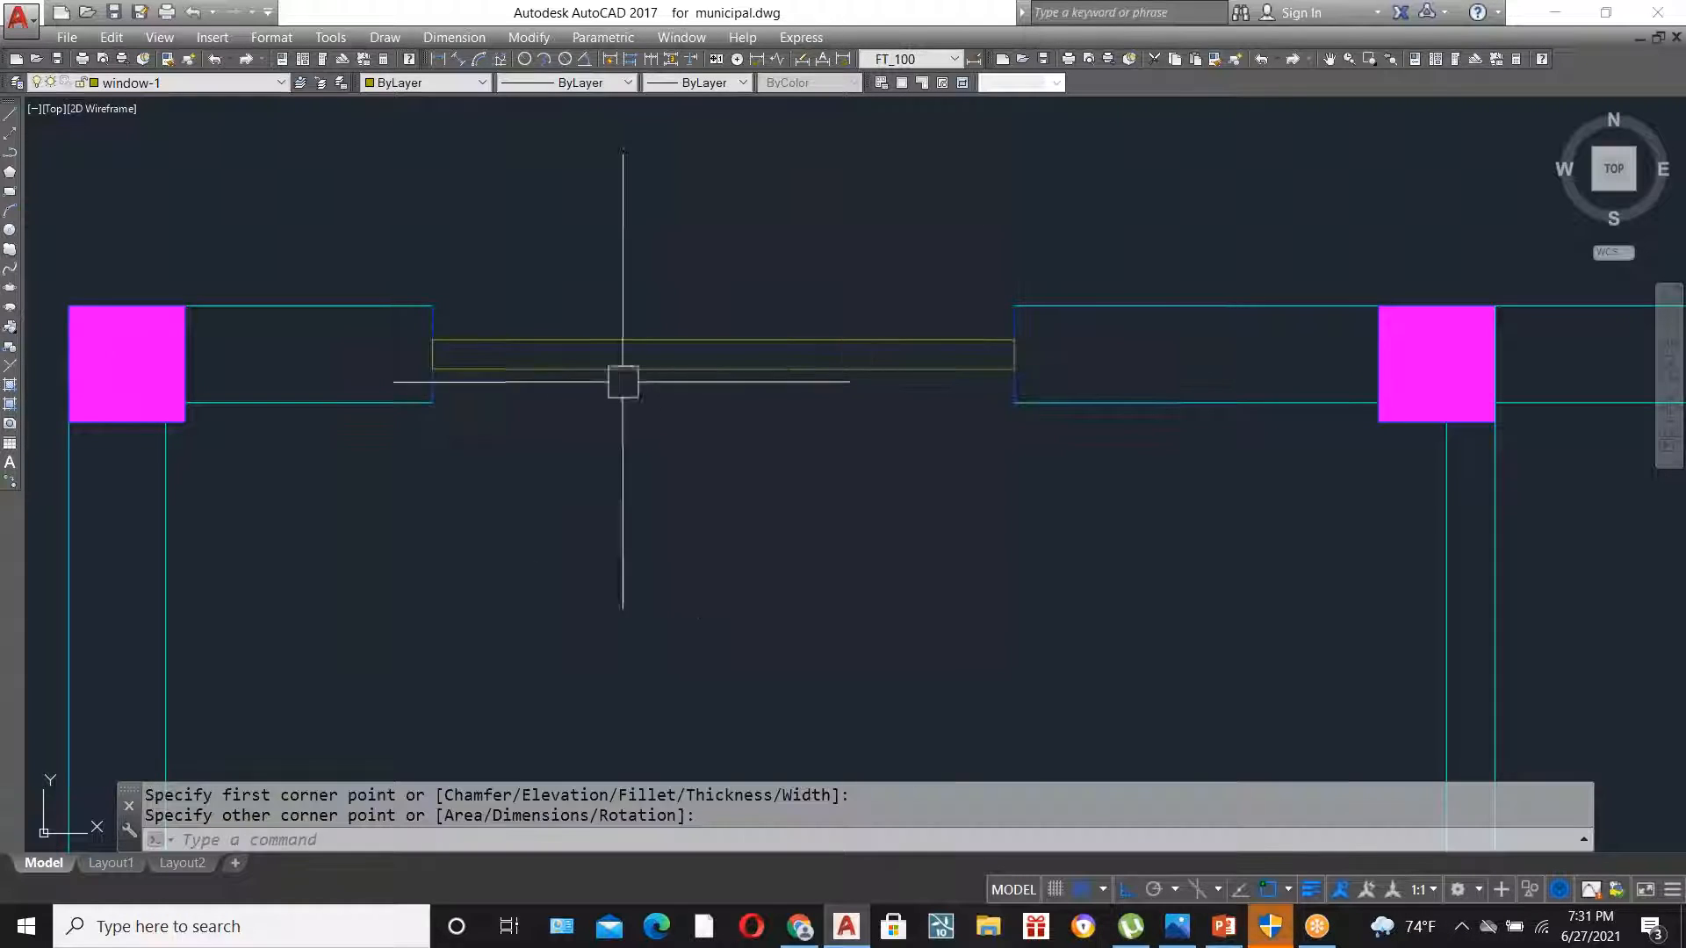
- Erase the thin window rectangle from the top wall opening
{"action": "scroll", "coordinate": [741, 406], "scroll_direction": "down", "scroll_amount": 5}
{"action": "scroll", "coordinate": [782, 377], "scroll_direction": "up", "scroll_amount": 4}
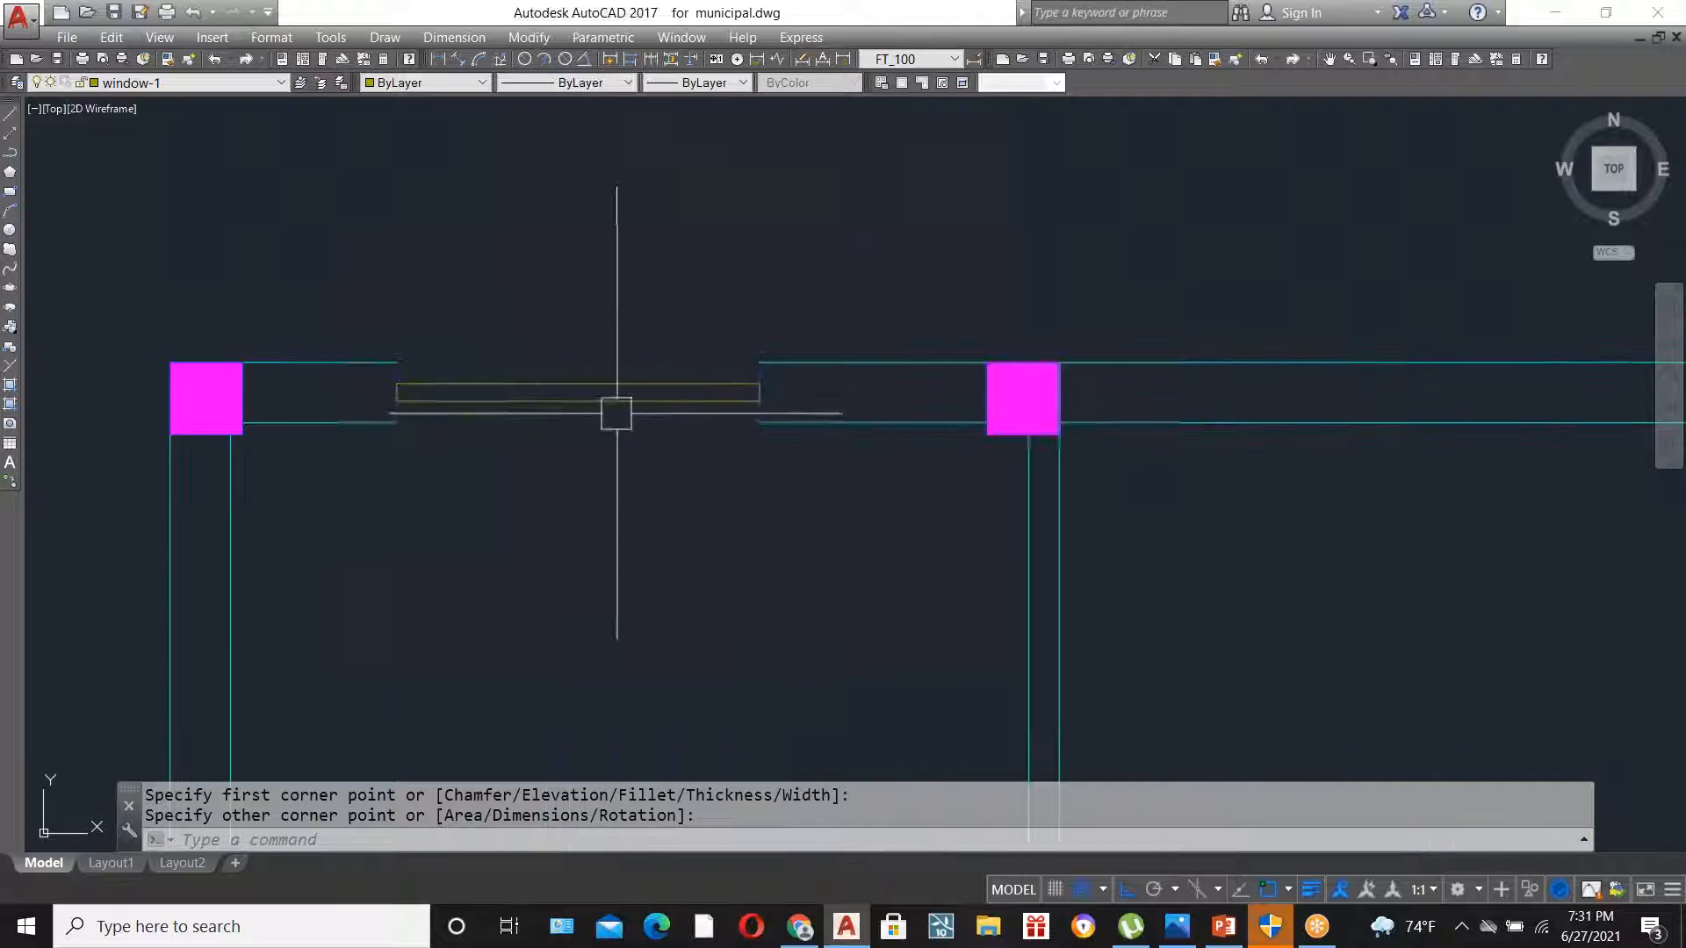
{"action": "scroll", "coordinate": [473, 378], "scroll_direction": "up", "scroll_amount": 2}
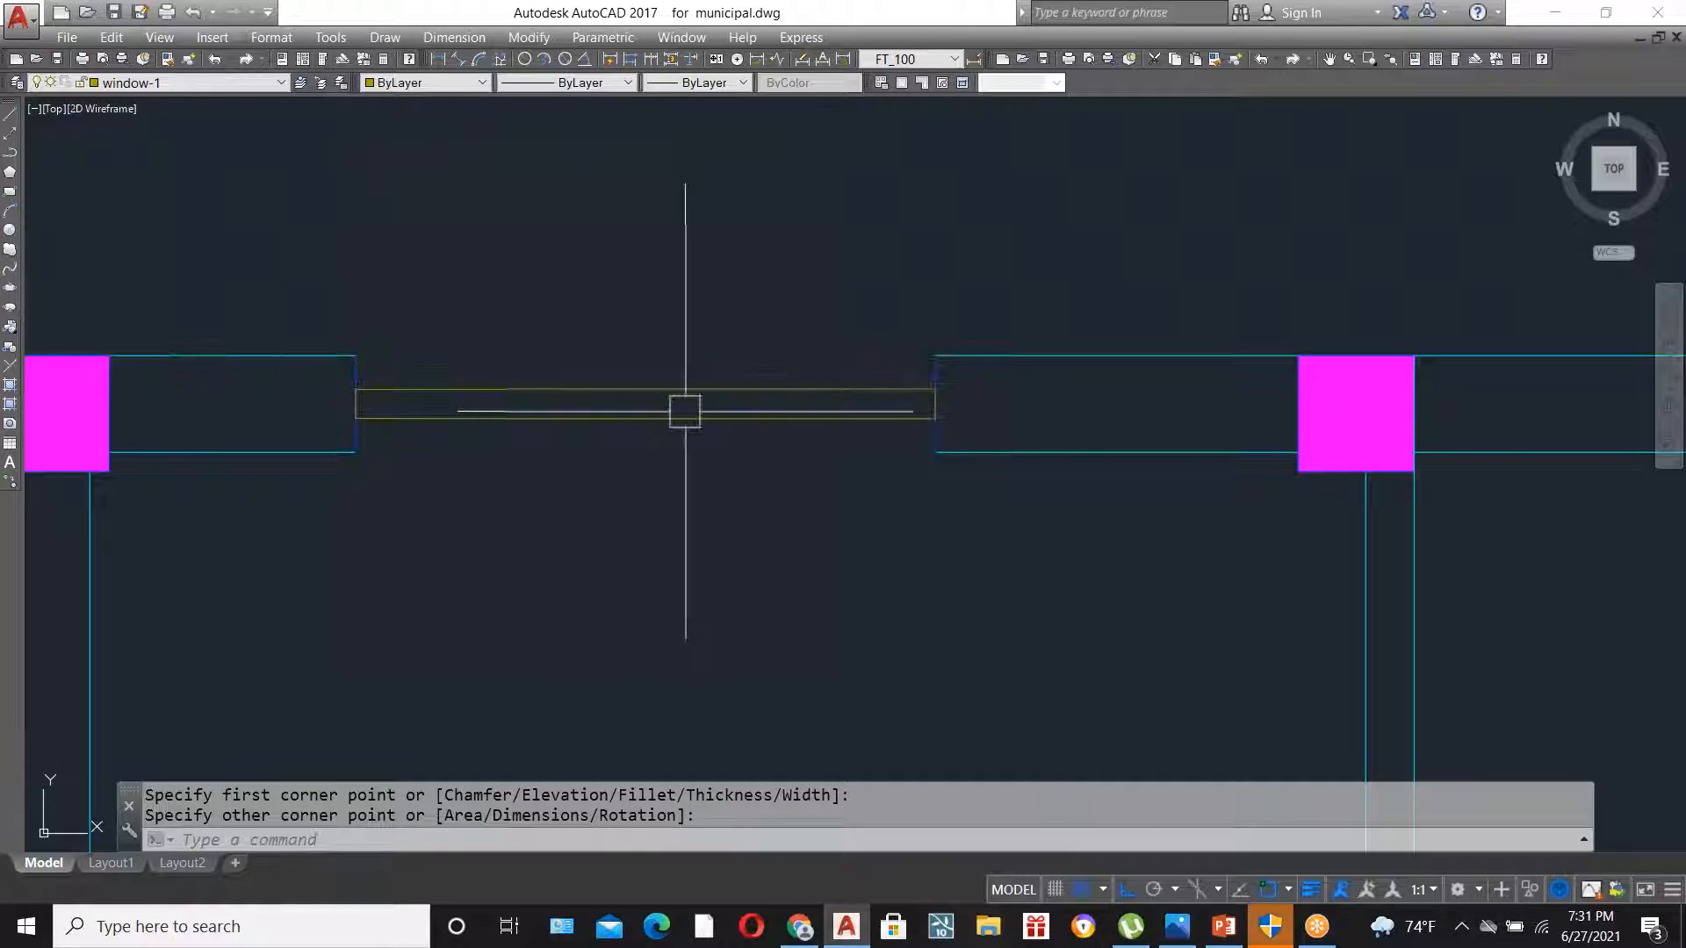
{"action": "left_click", "coordinate": [736, 417]}
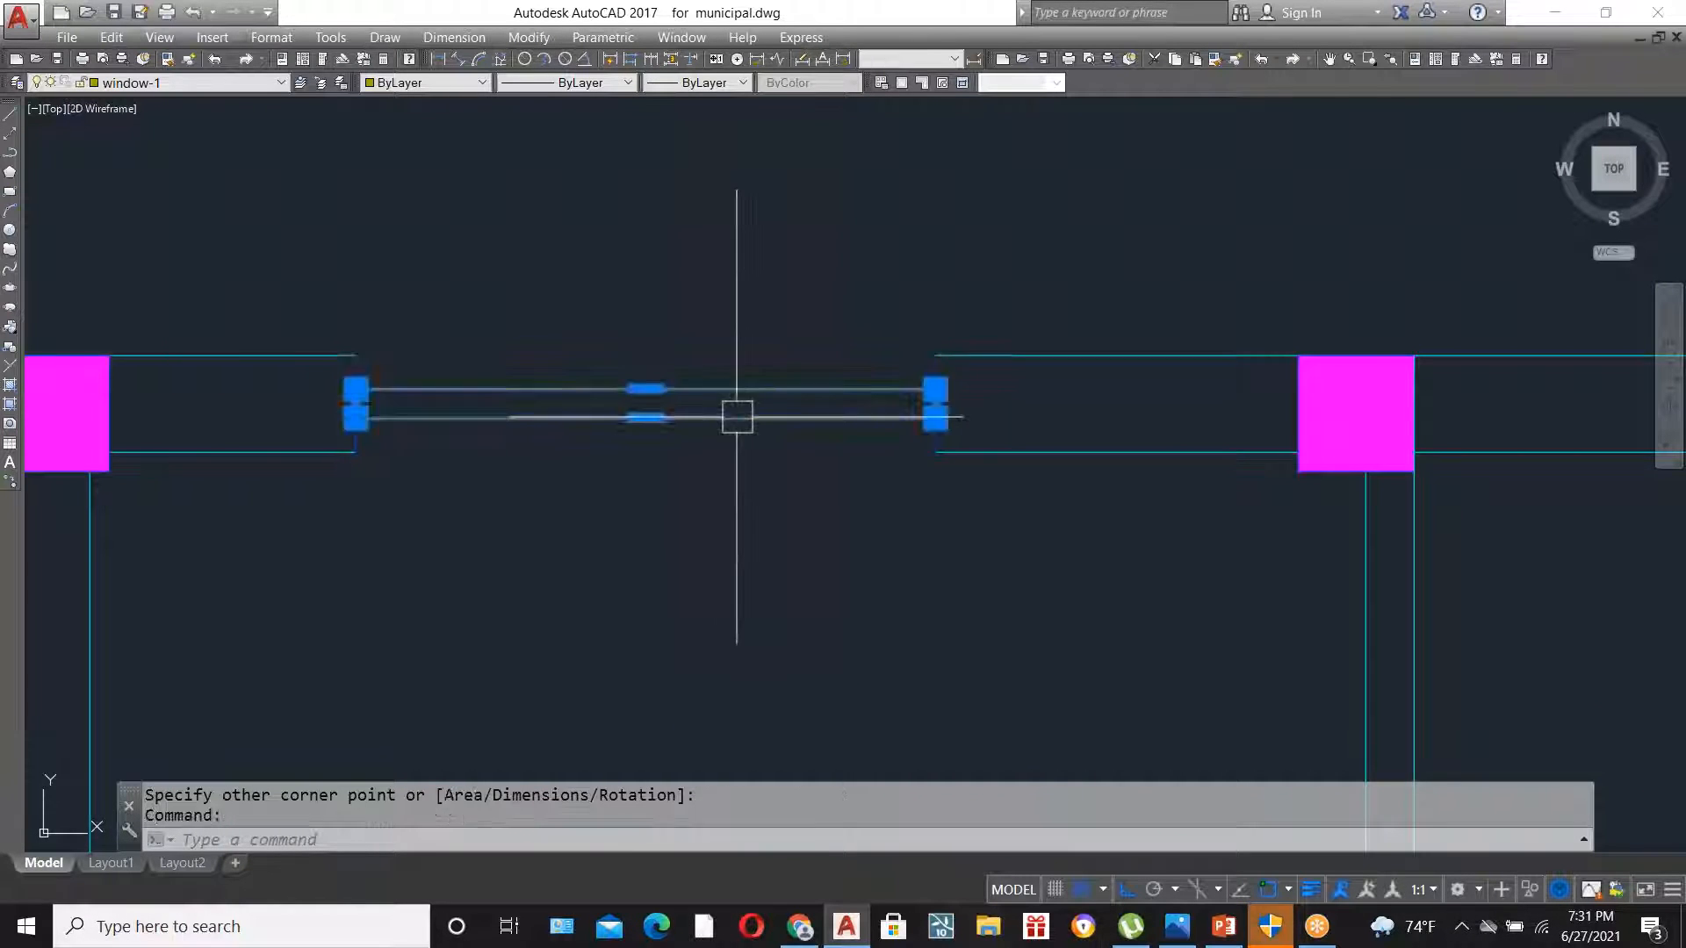
{"action": "key", "text": "Delete"}
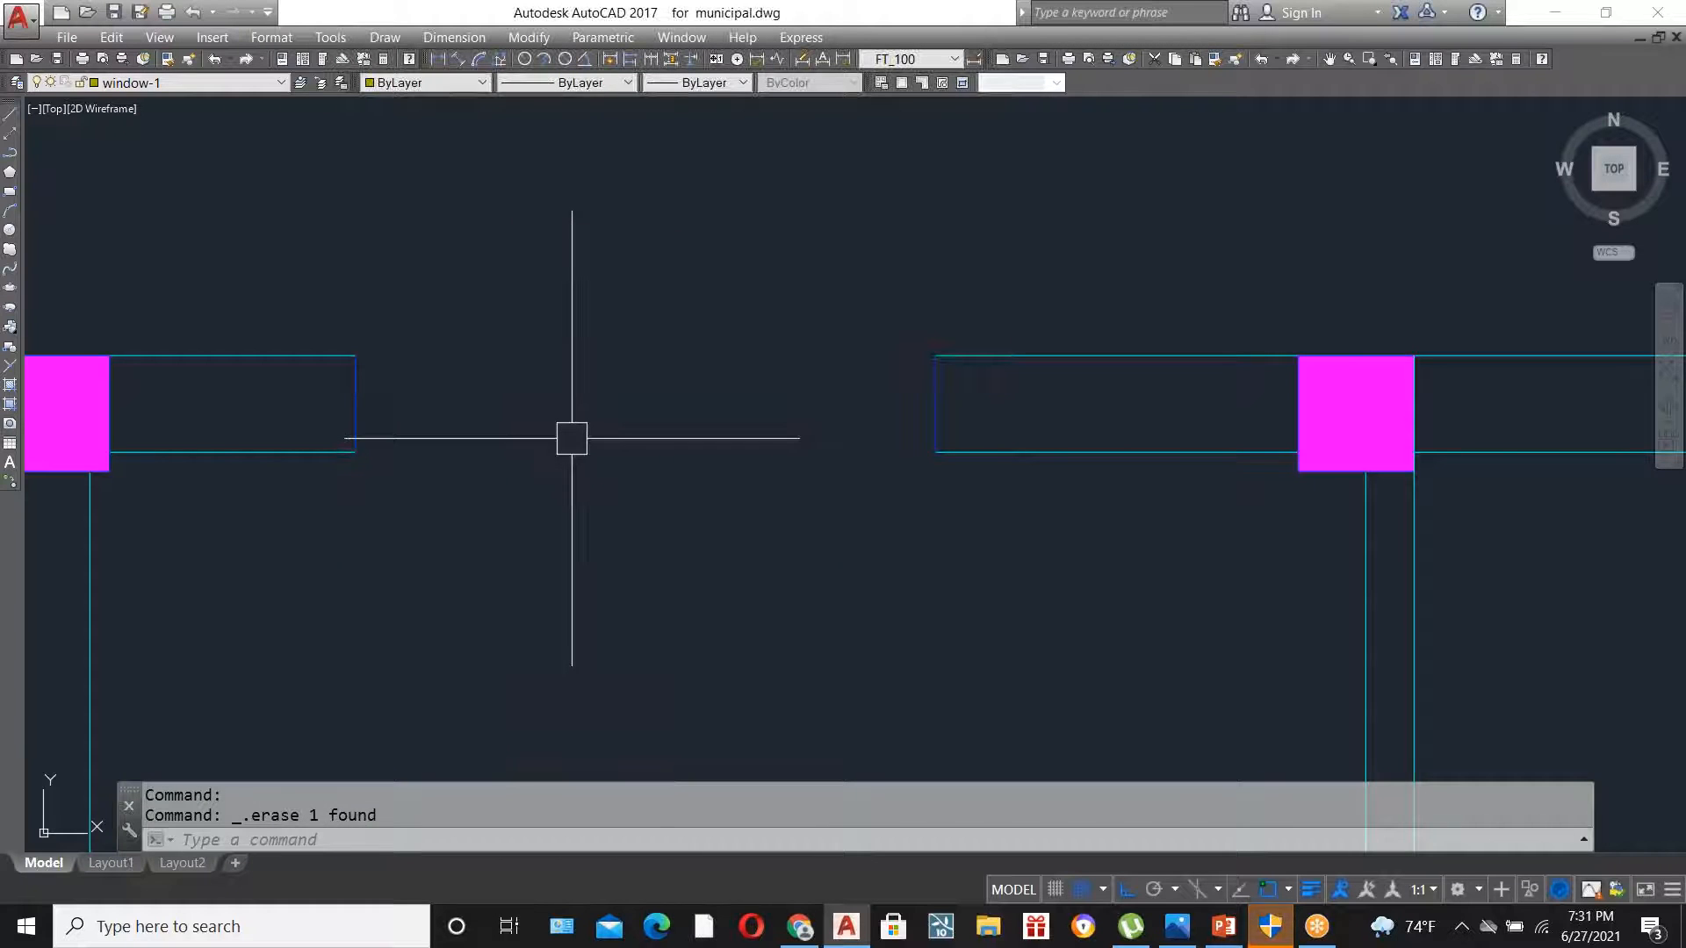
- Draw two horizontal lines across the opening, joining the jambs' outer corners and their inner corners
{"action": "type", "text": "l"}
{"action": "key", "text": "Return"}
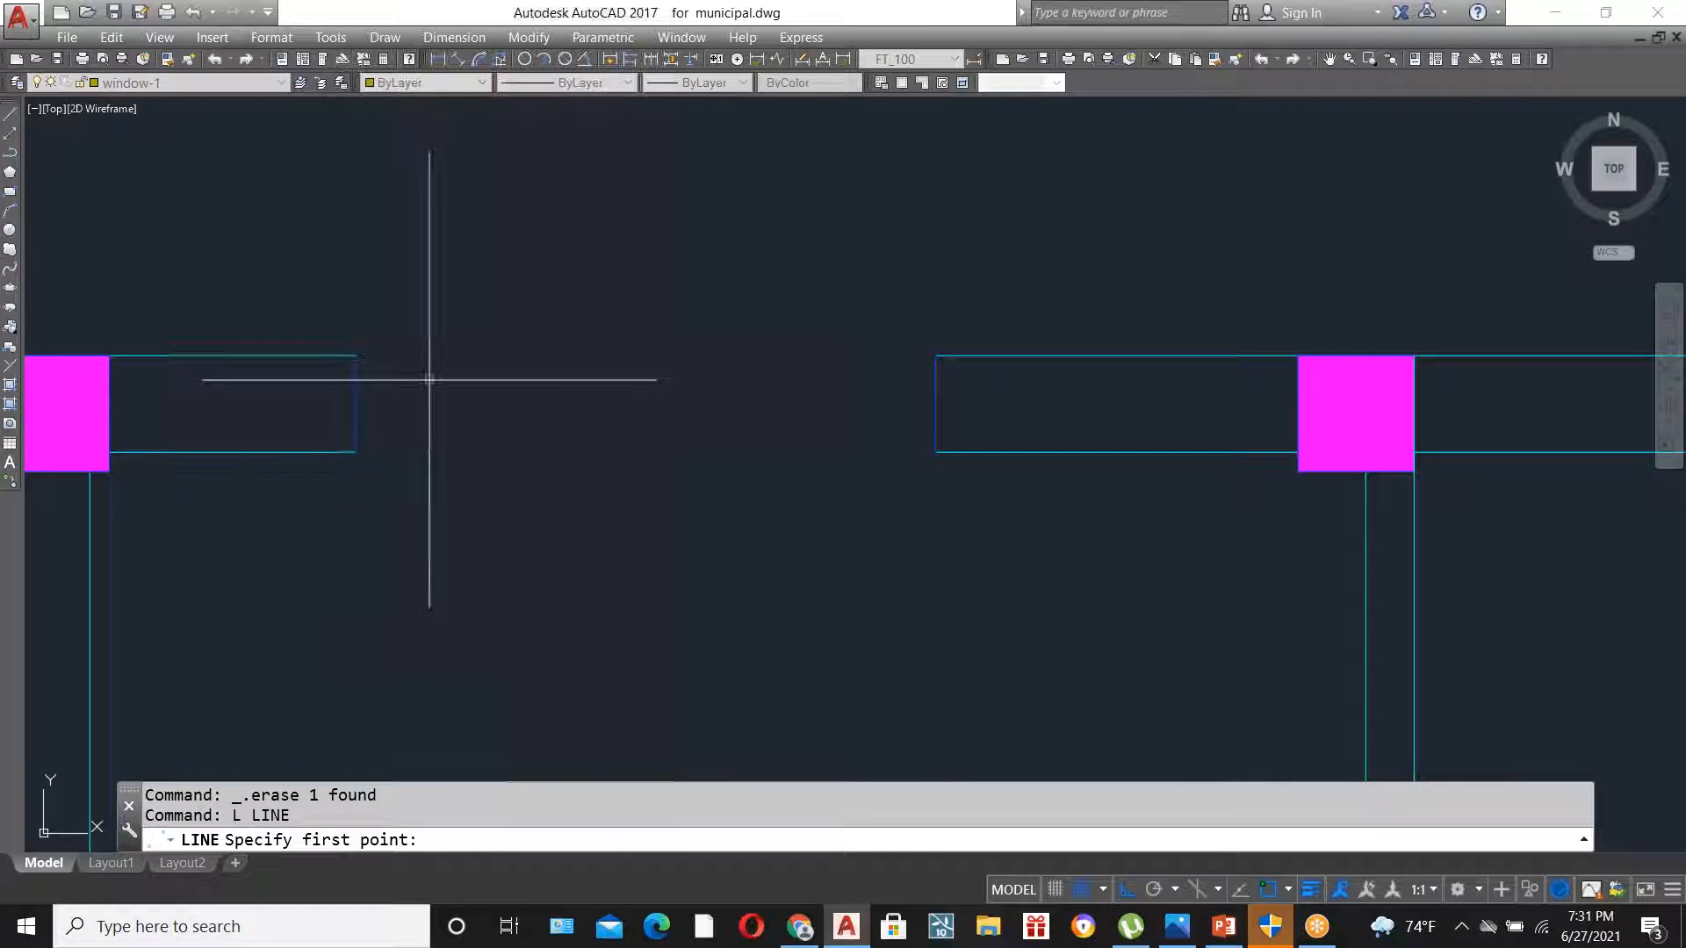
{"action": "left_click", "coordinate": [356, 356]}
{"action": "left_click", "coordinate": [935, 358]}
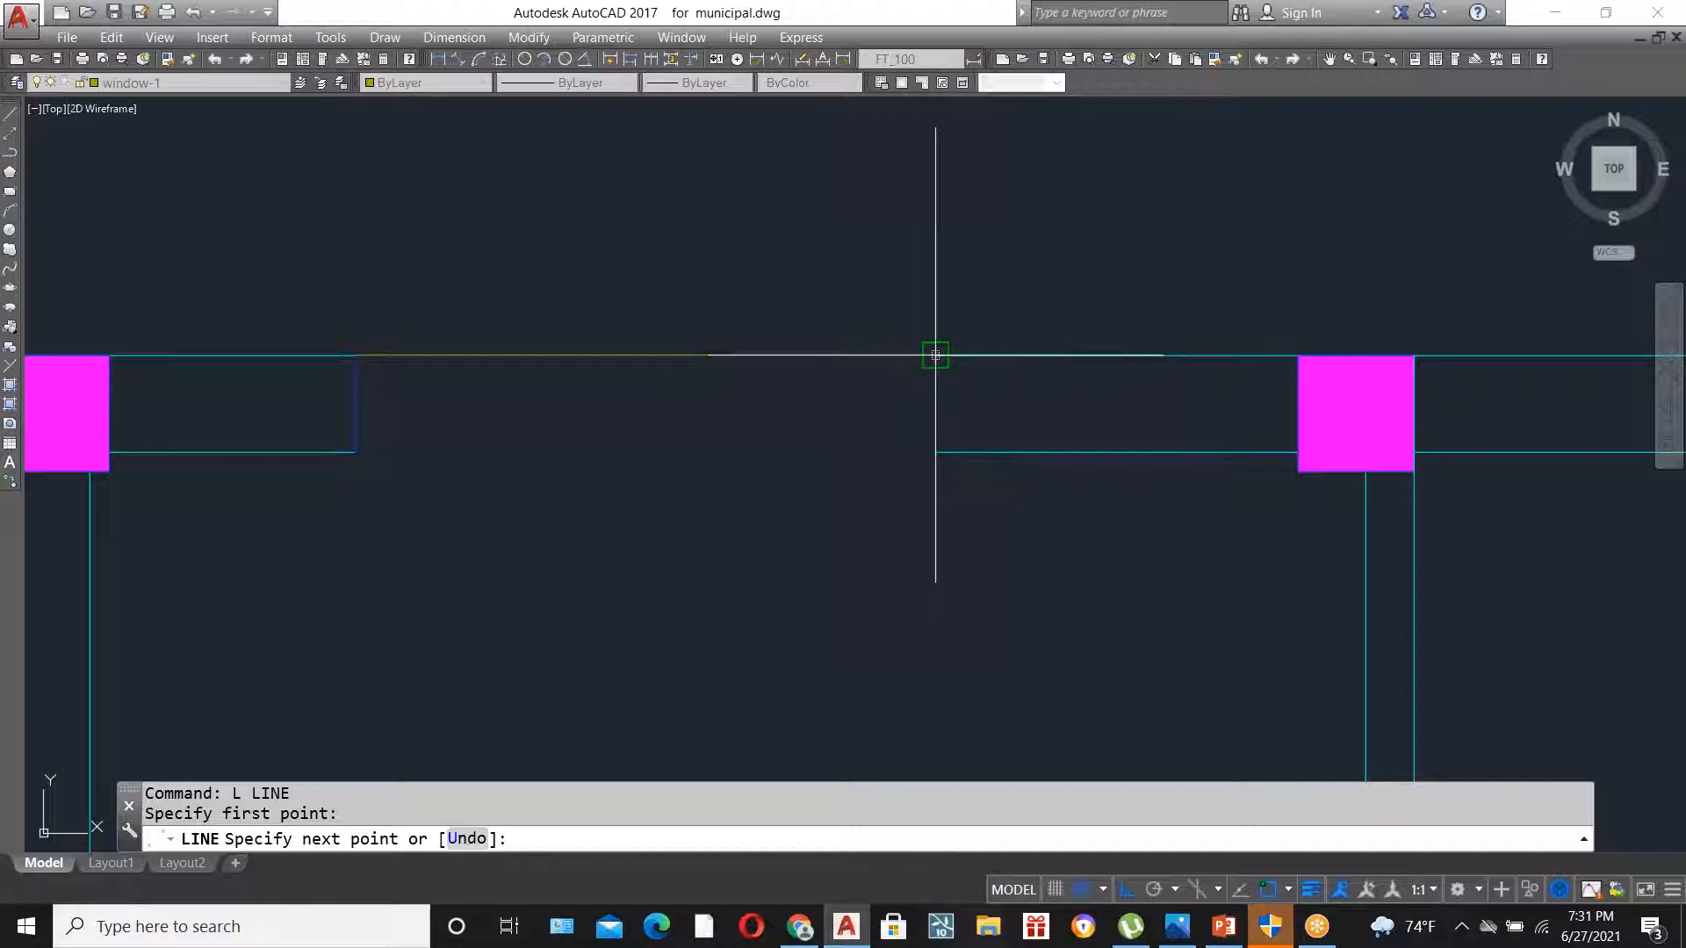
{"action": "key", "text": "Escape"}
{"action": "key", "text": "Return"}
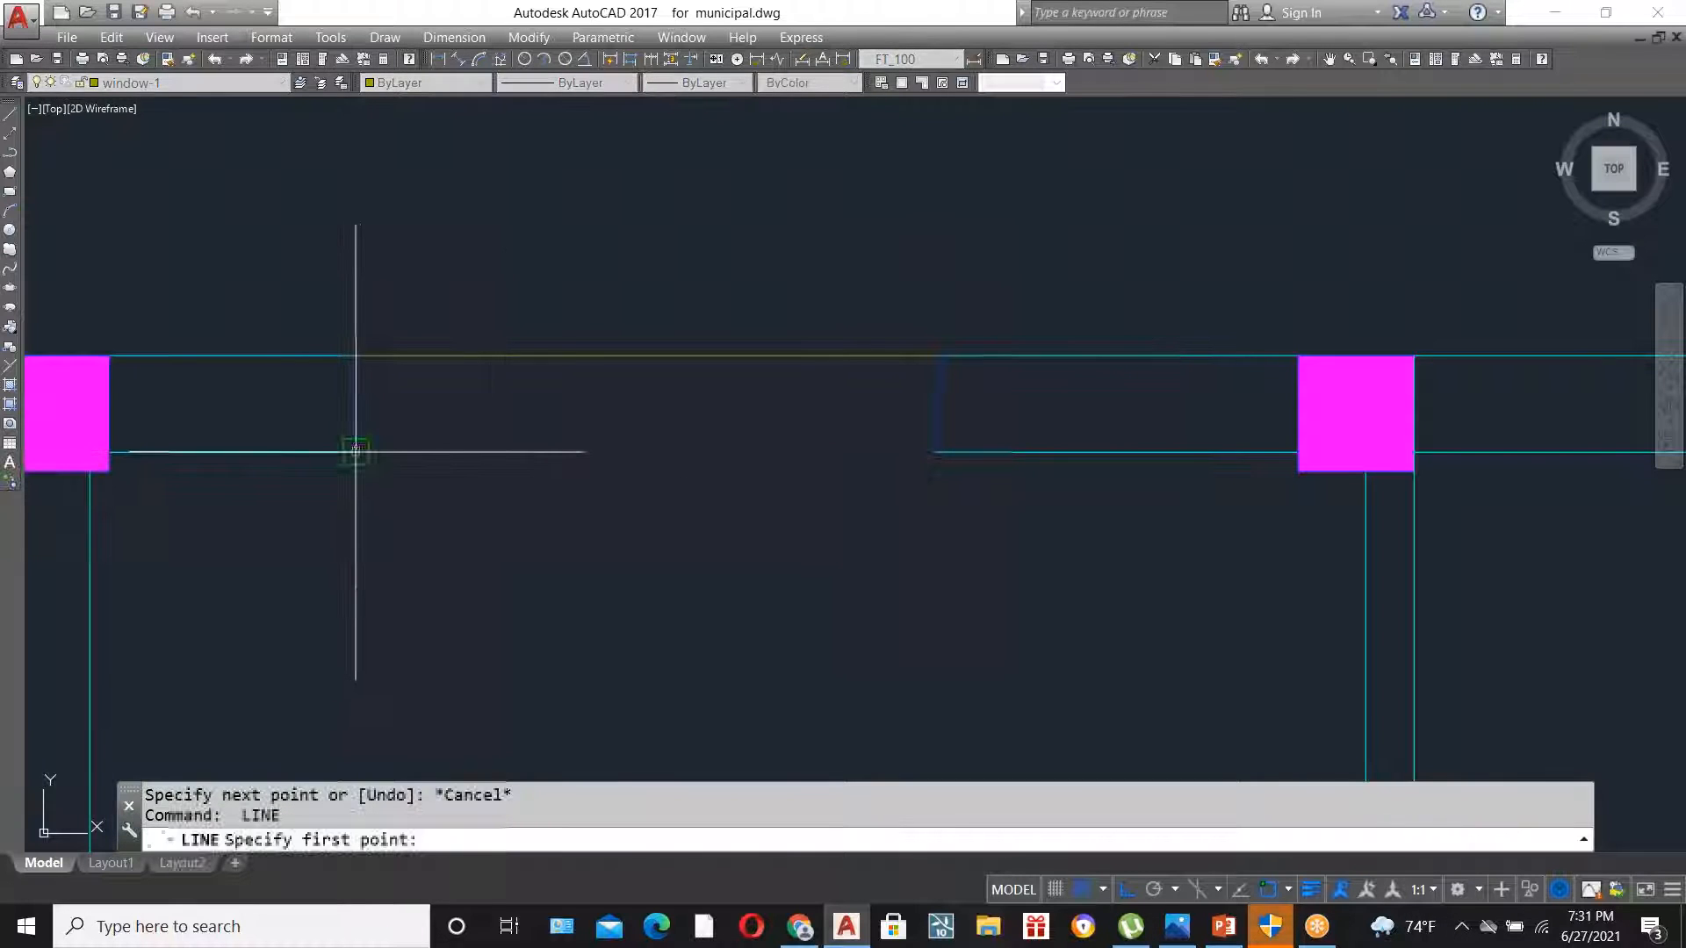
{"action": "left_click", "coordinate": [356, 452]}
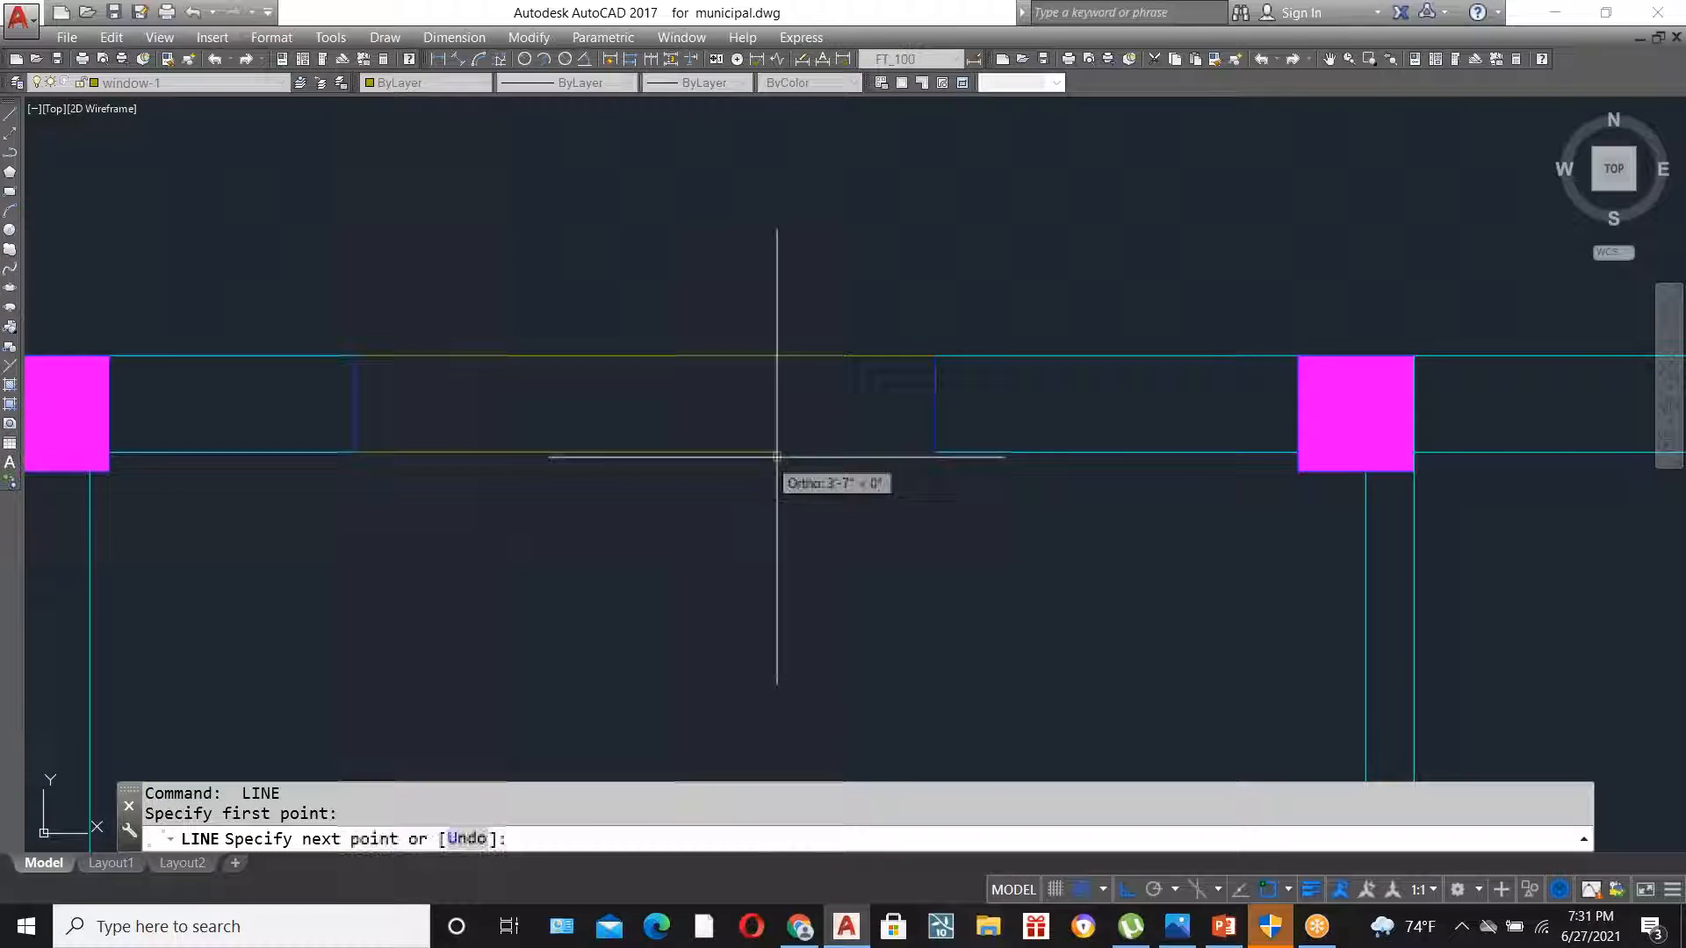
{"action": "left_click", "coordinate": [934, 453]}
{"action": "key", "text": "Return"}
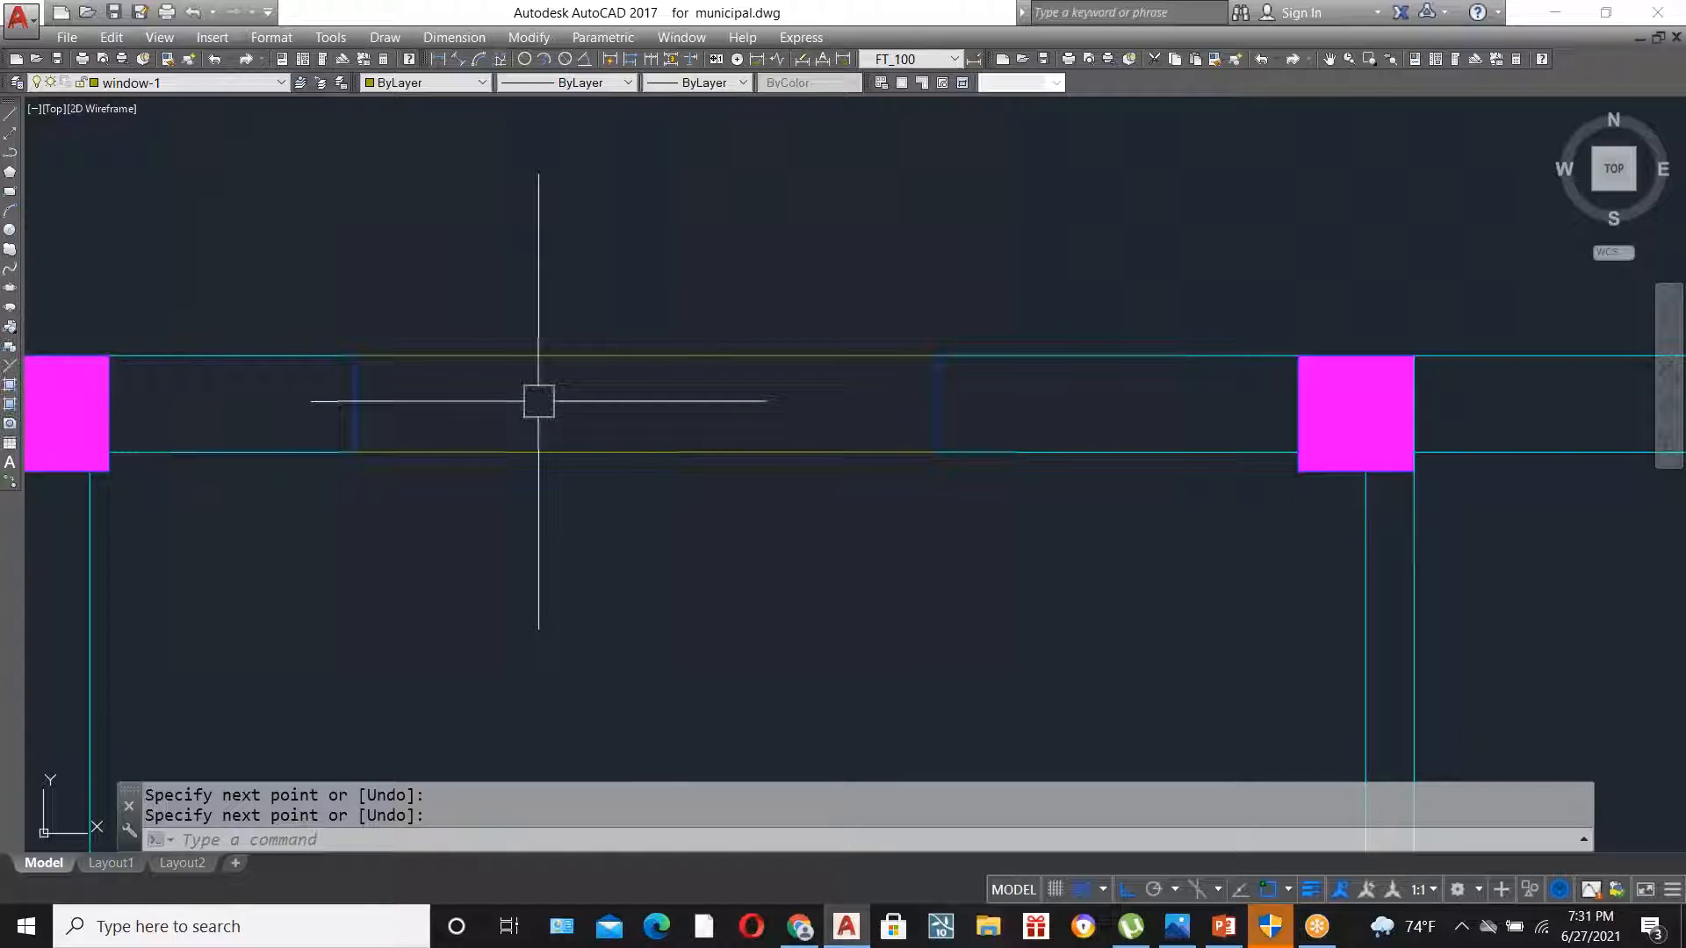
- Offset both horizontal window lines in the top wall opening 3 inches toward the opening's middle
{"action": "type", "text": "o"}
{"action": "key", "text": "Return"}
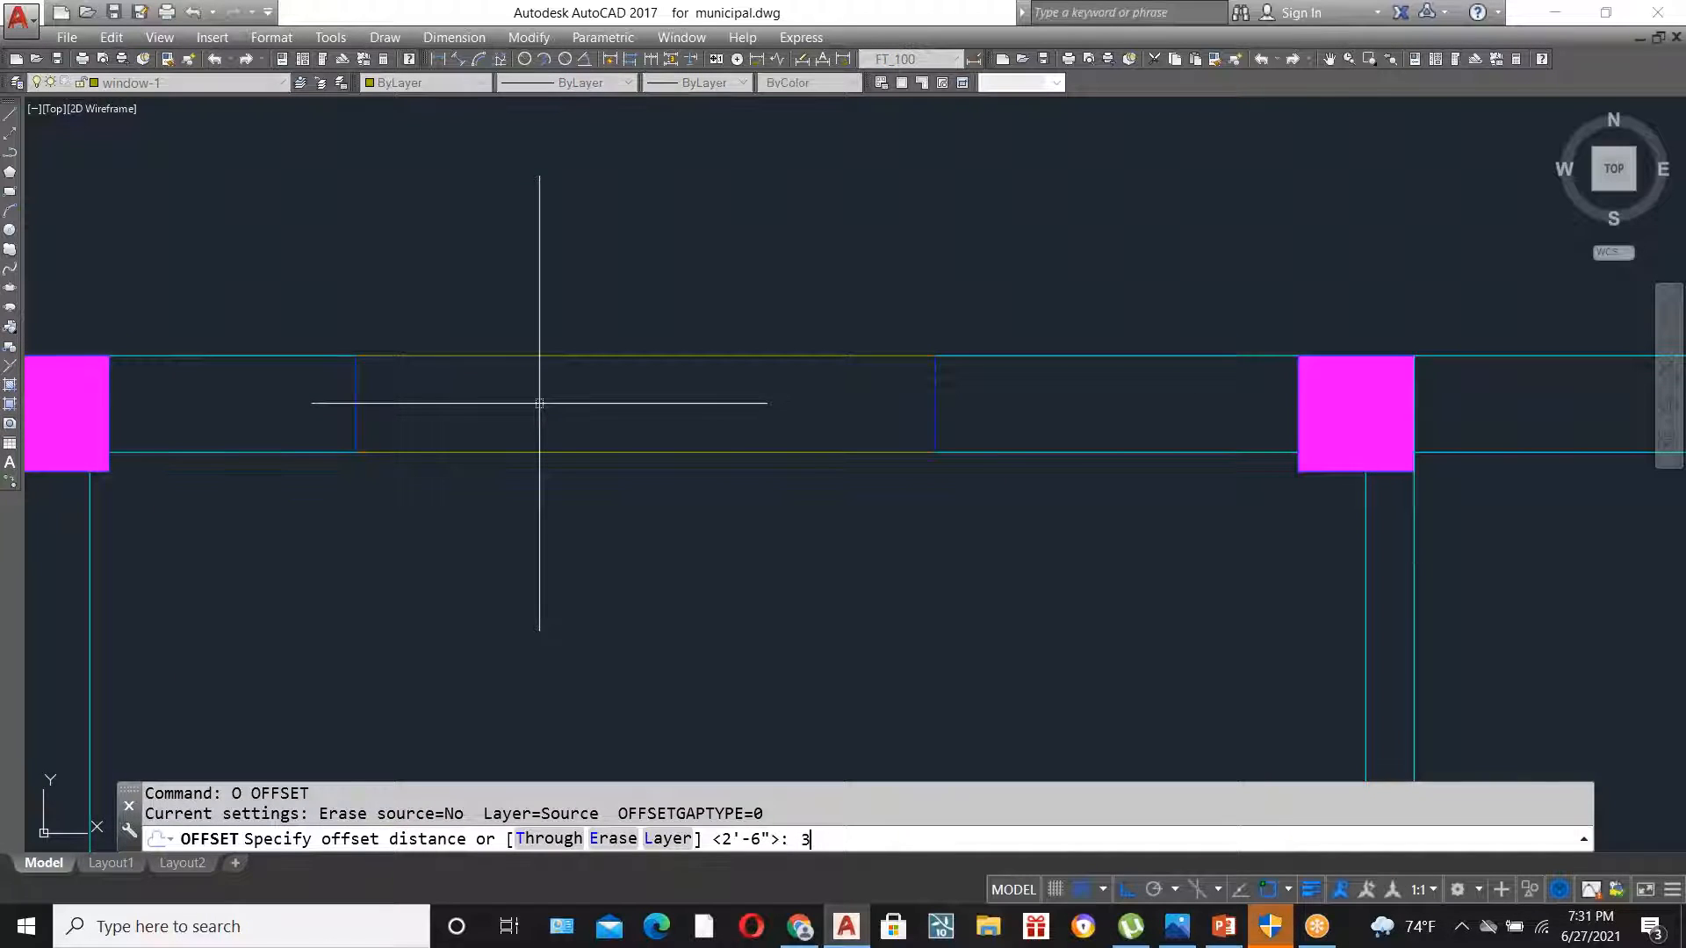
{"action": "key", "text": "Return"}
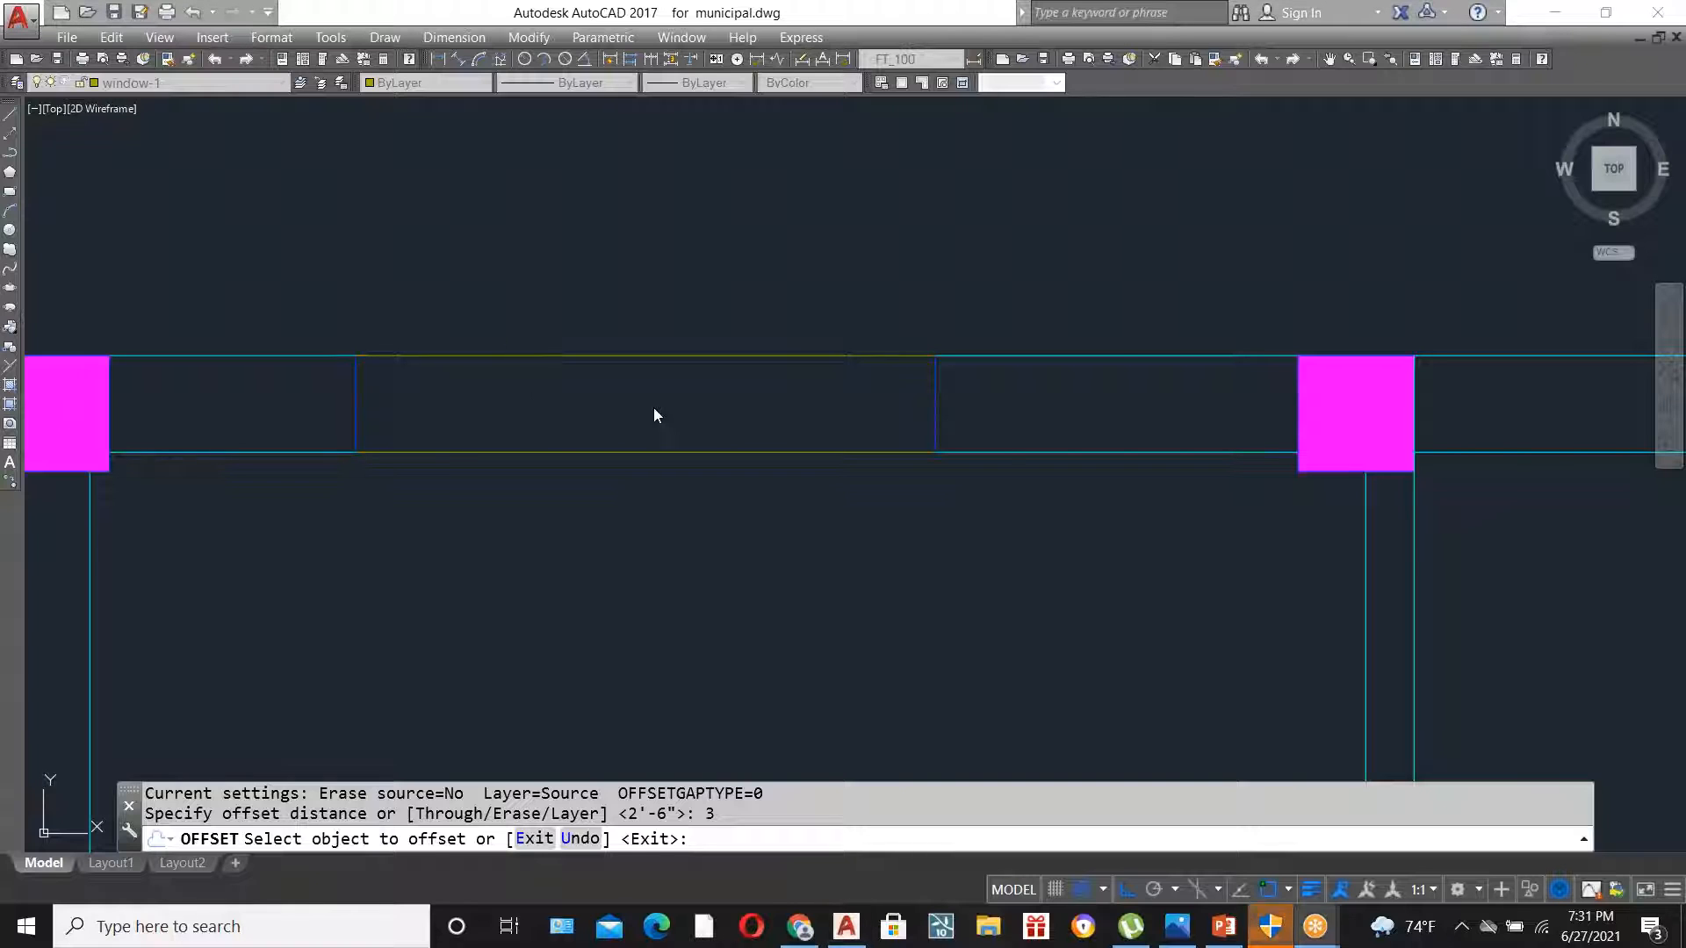
{"action": "left_click", "coordinate": [768, 365]}
{"action": "left_click", "coordinate": [755, 426]}
{"action": "left_click", "coordinate": [741, 447]}
{"action": "left_click", "coordinate": [731, 408]}
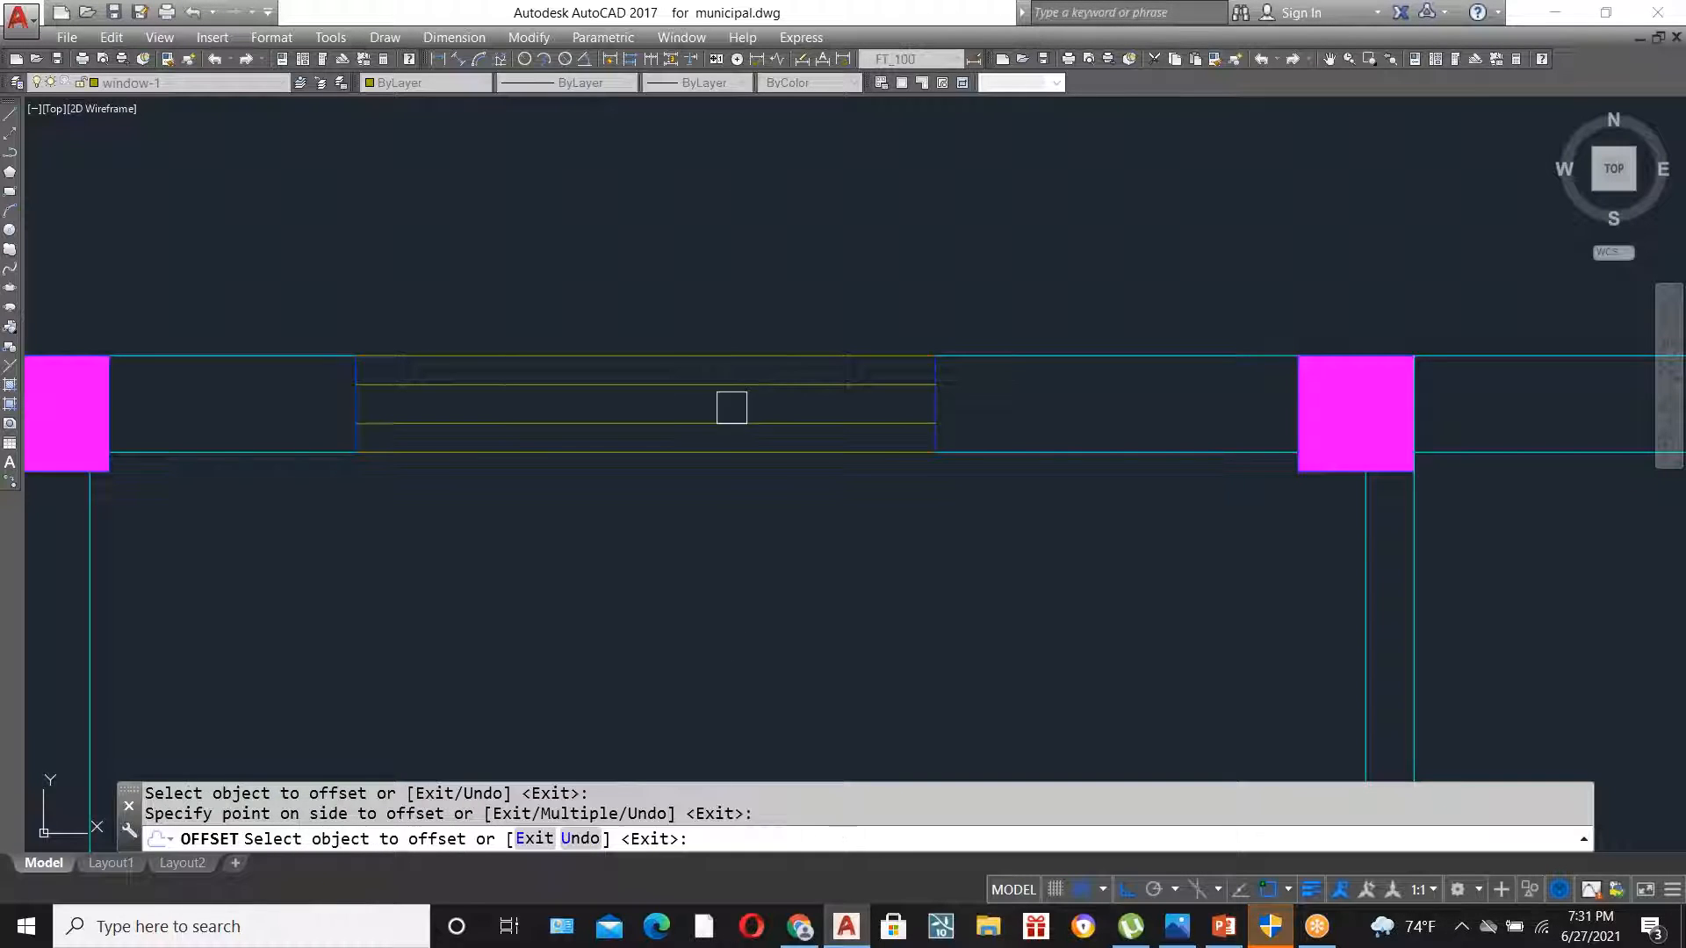
{"action": "key", "text": "Escape"}
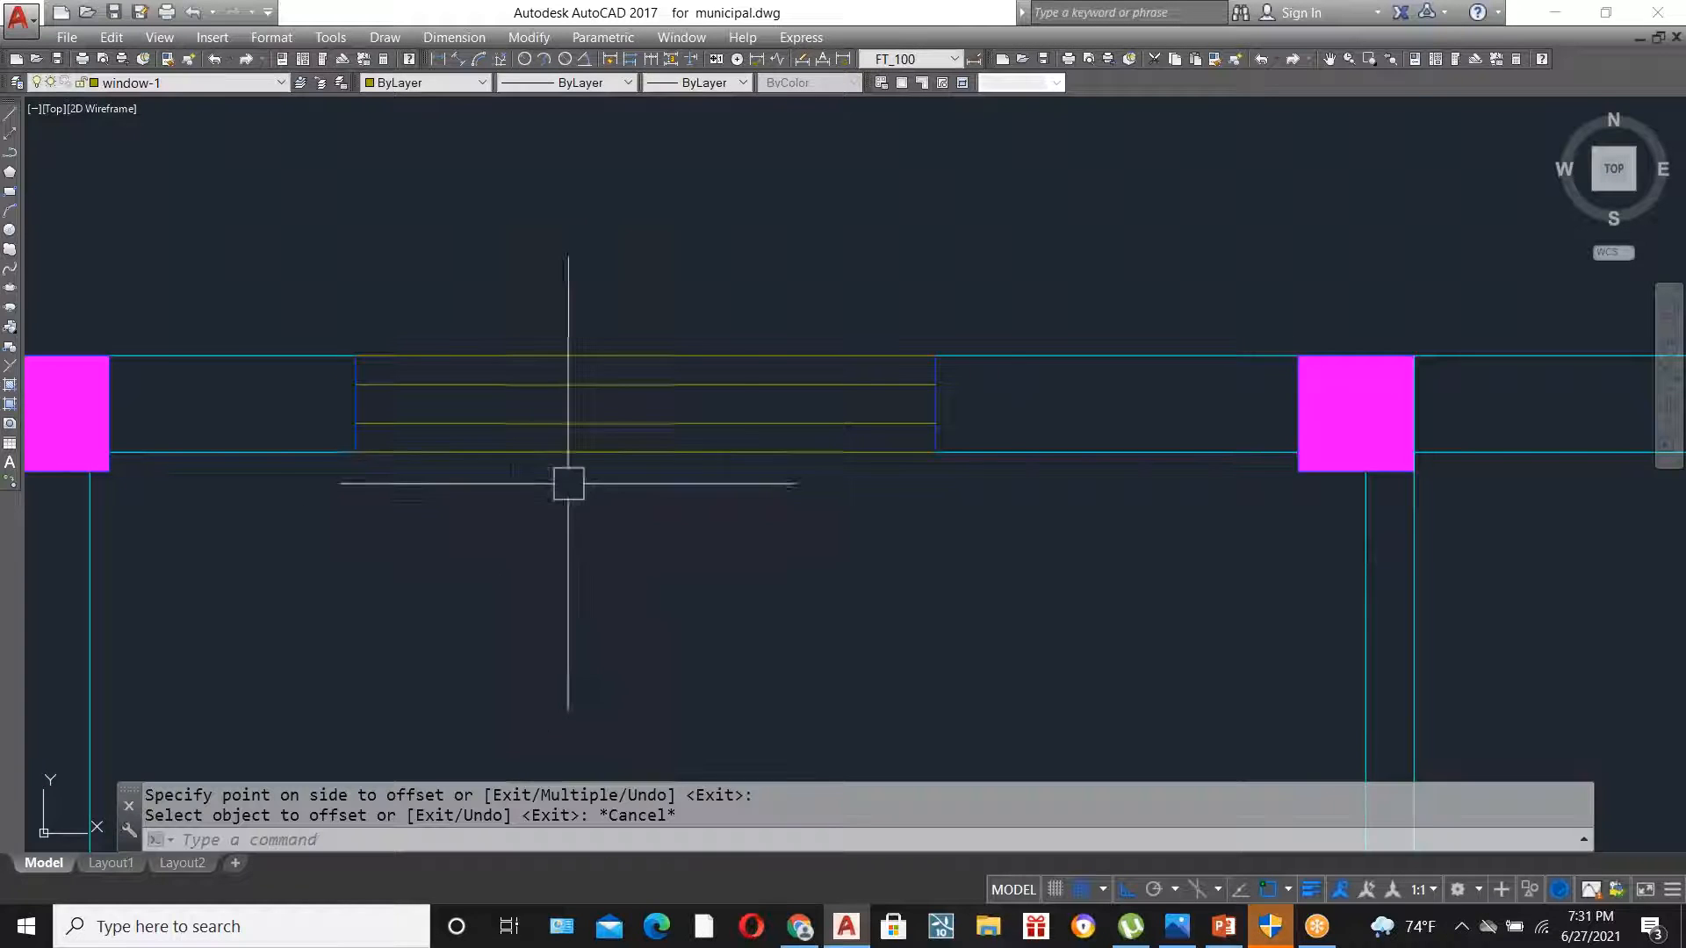
- Match the properties of both jamb lines at the window opening to the adjoining wall line
{"action": "scroll", "coordinate": [677, 320], "scroll_direction": "down", "scroll_amount": 4}
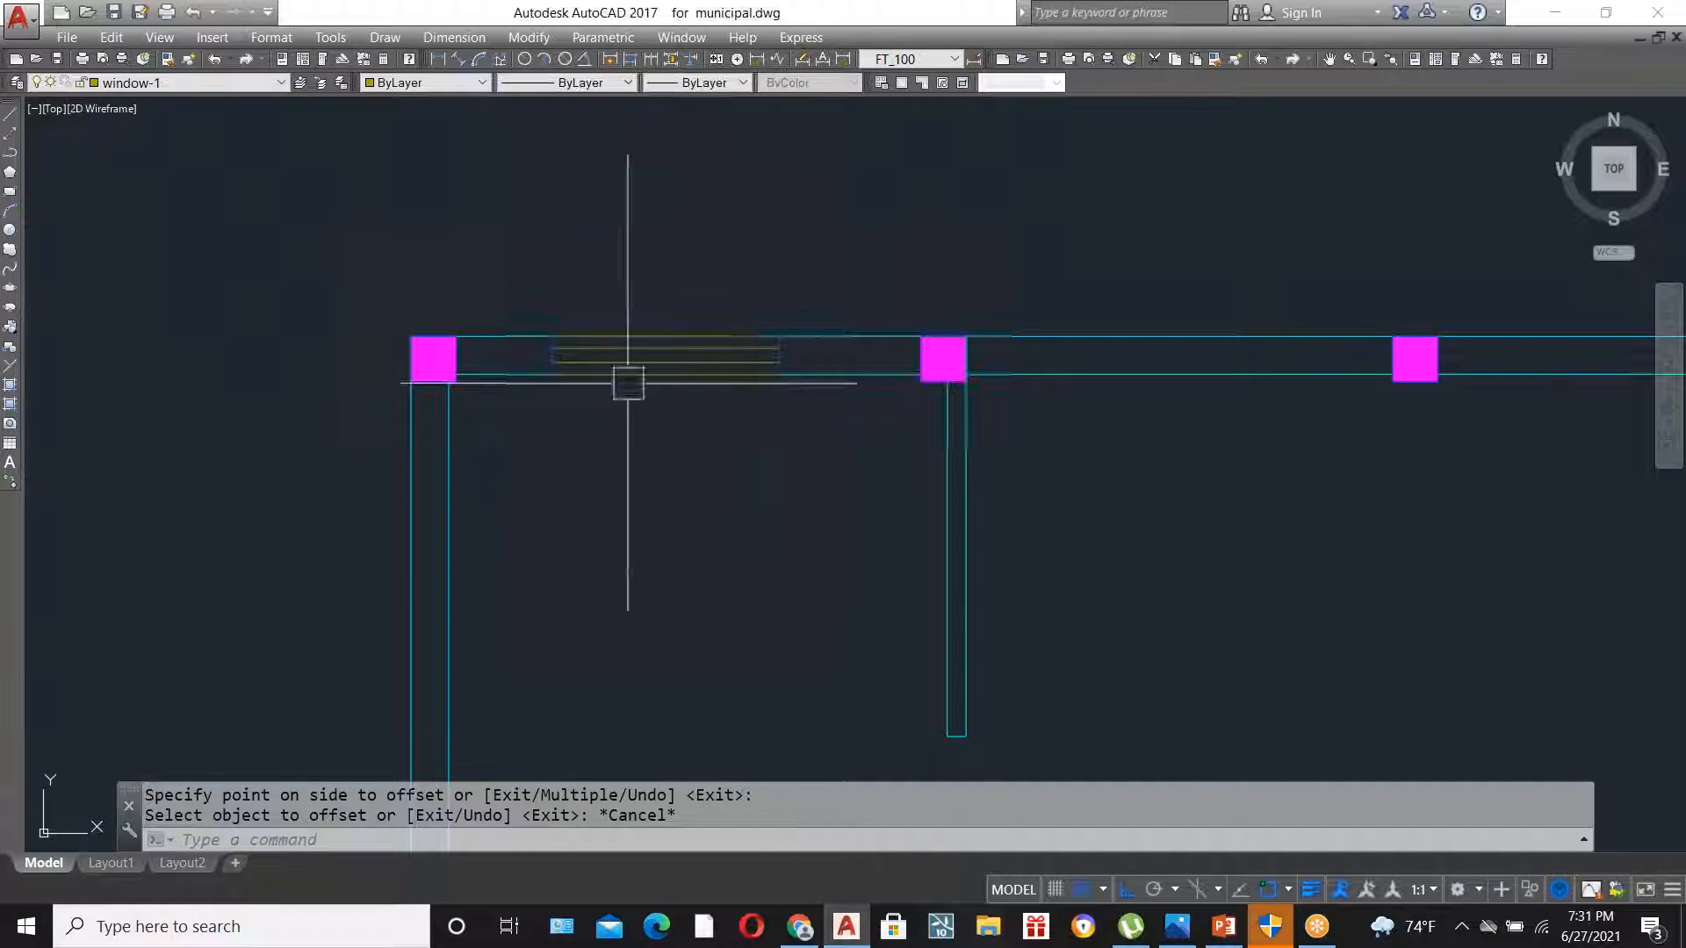
{"action": "scroll", "coordinate": [810, 323], "scroll_direction": "up", "scroll_amount": 4}
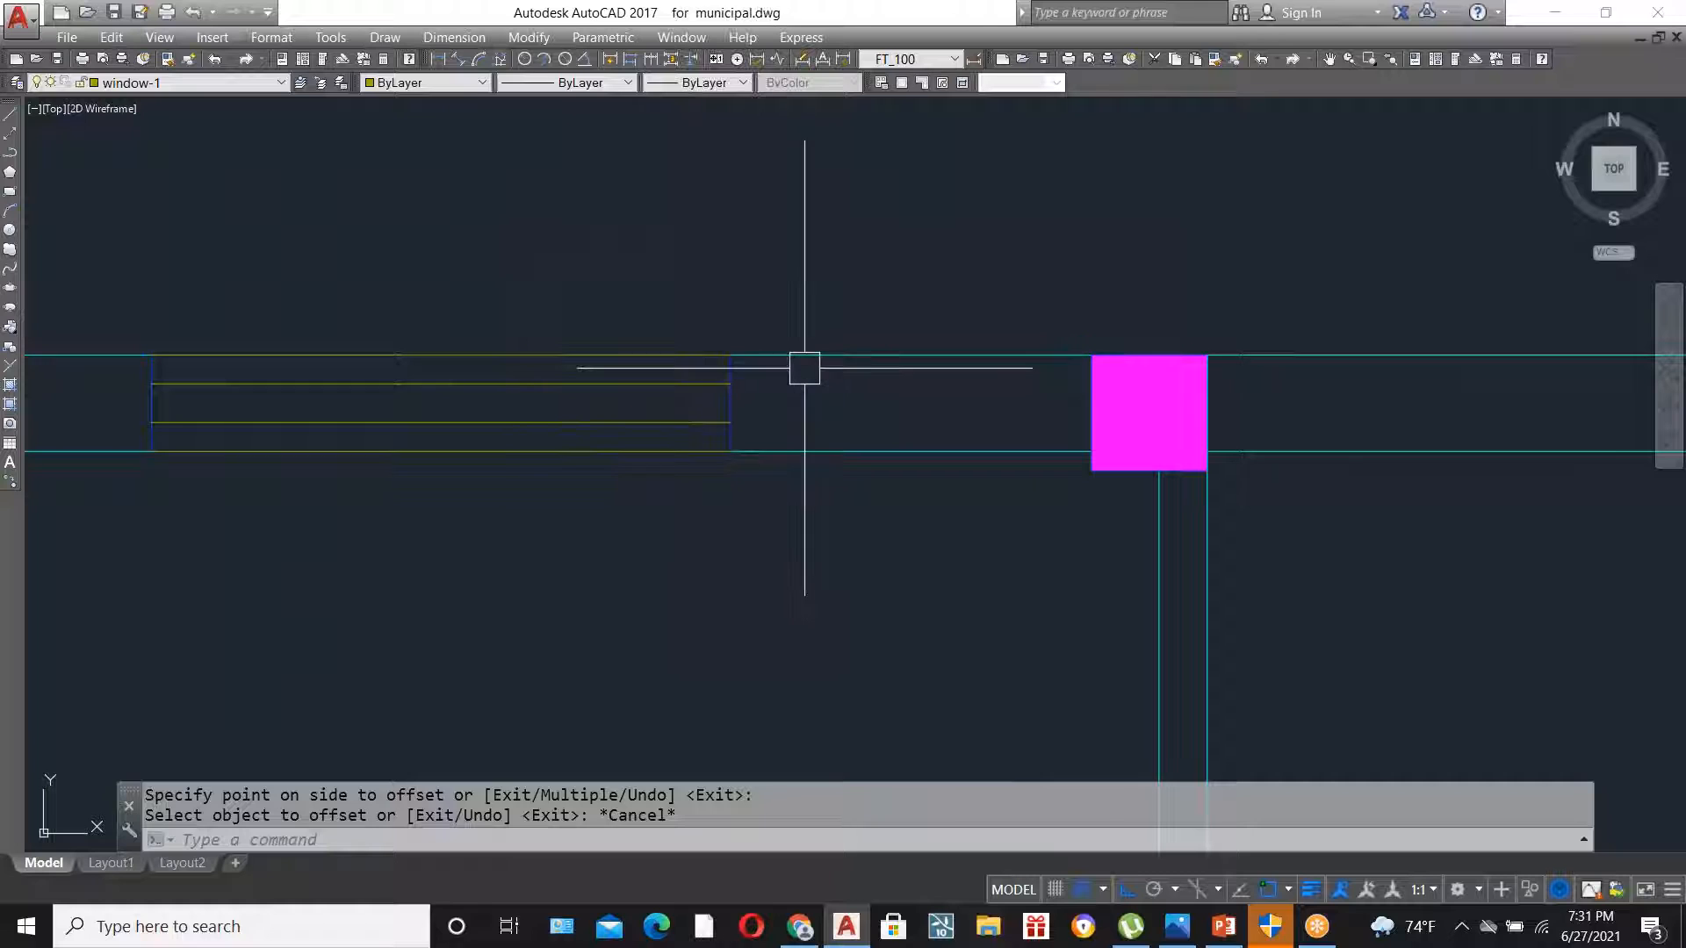
{"action": "type", "text": "ma"}
{"action": "key", "text": "Return"}
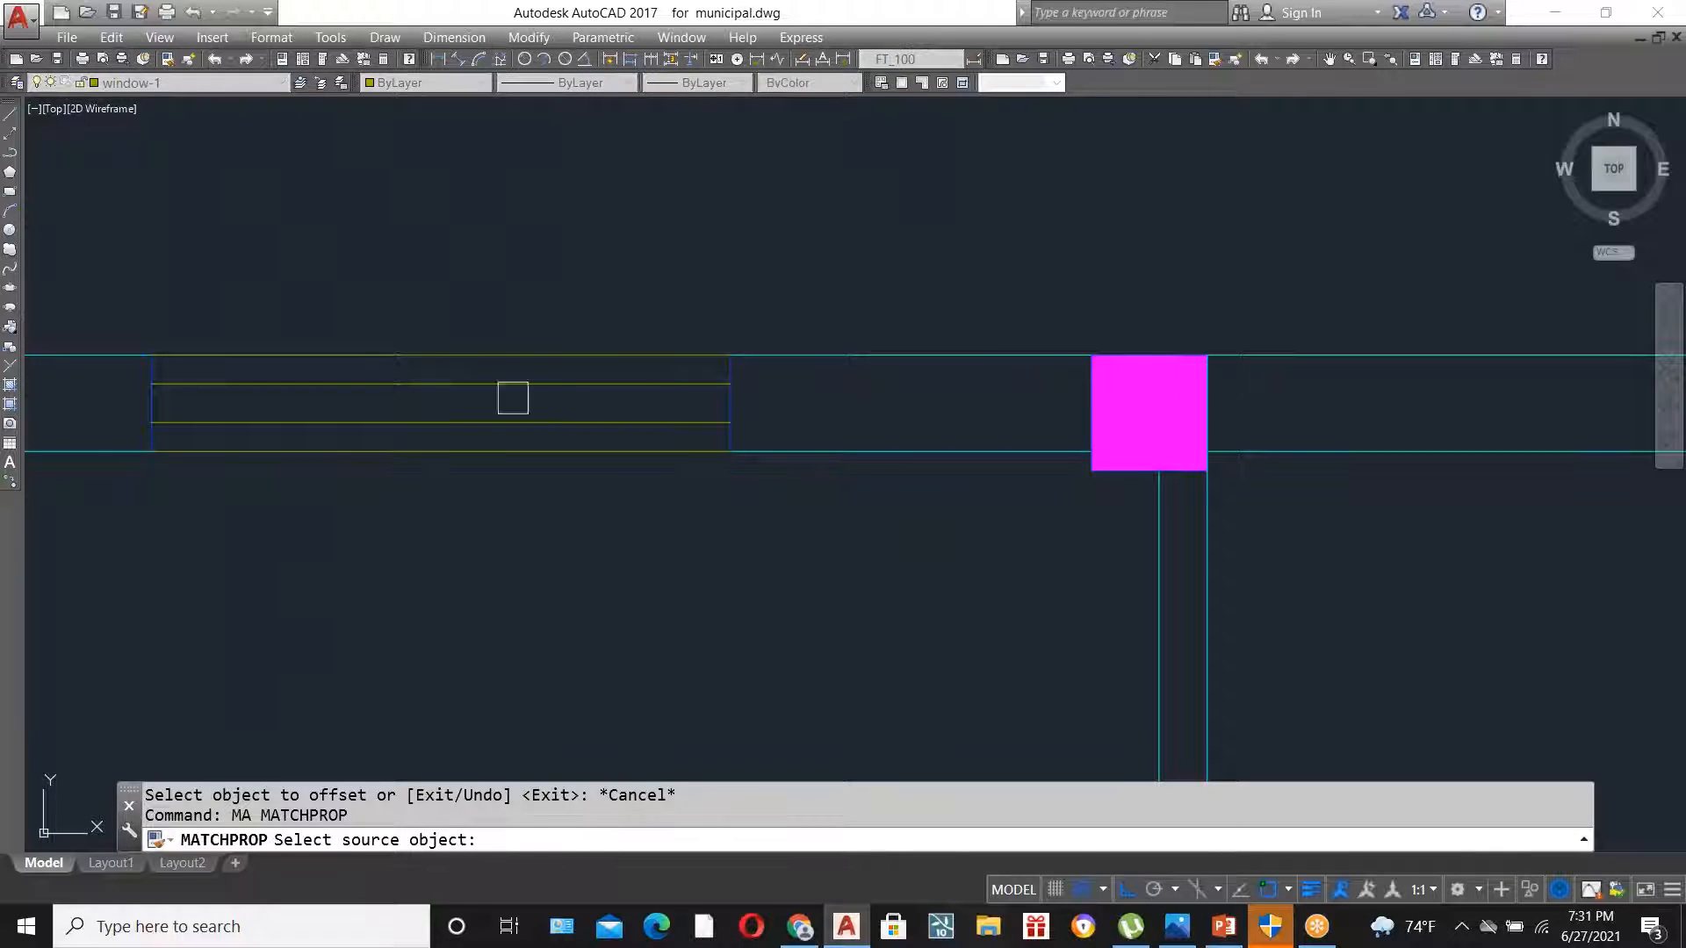
{"action": "left_click", "coordinate": [856, 460]}
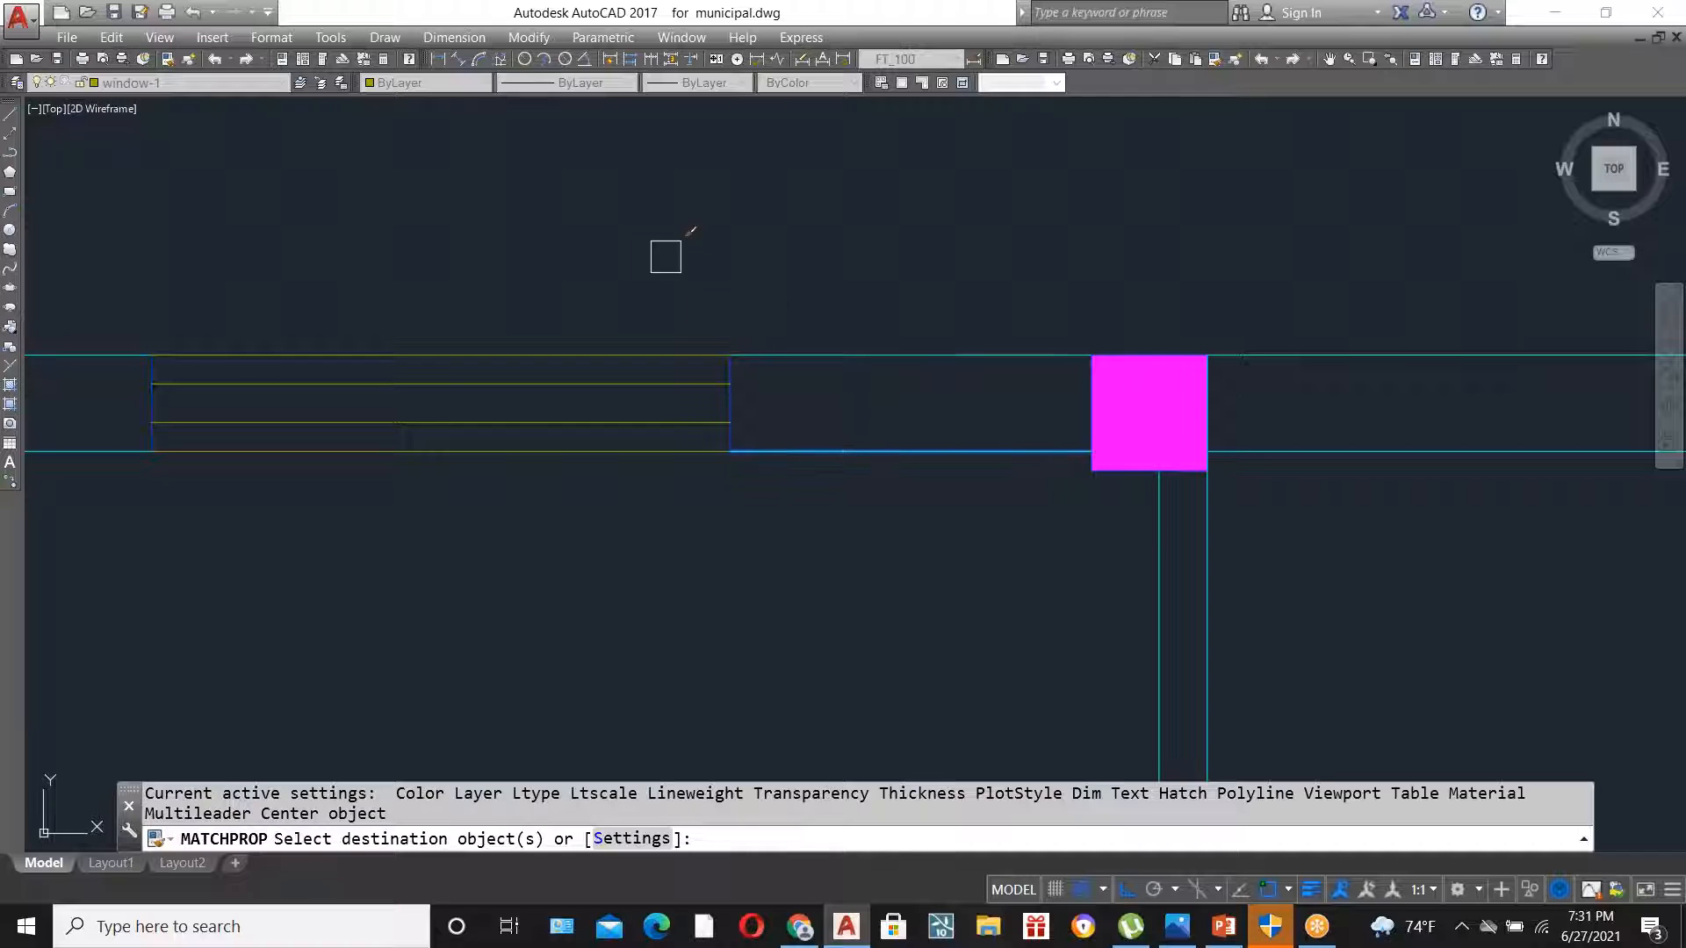
{"action": "left_click", "coordinate": [667, 257]}
{"action": "left_click", "coordinate": [902, 548]}
{"action": "scroll", "coordinate": [996, 428], "scroll_direction": "down", "scroll_amount": 4}
{"action": "left_click", "coordinate": [631, 332]}
{"action": "left_click", "coordinate": [693, 503]}
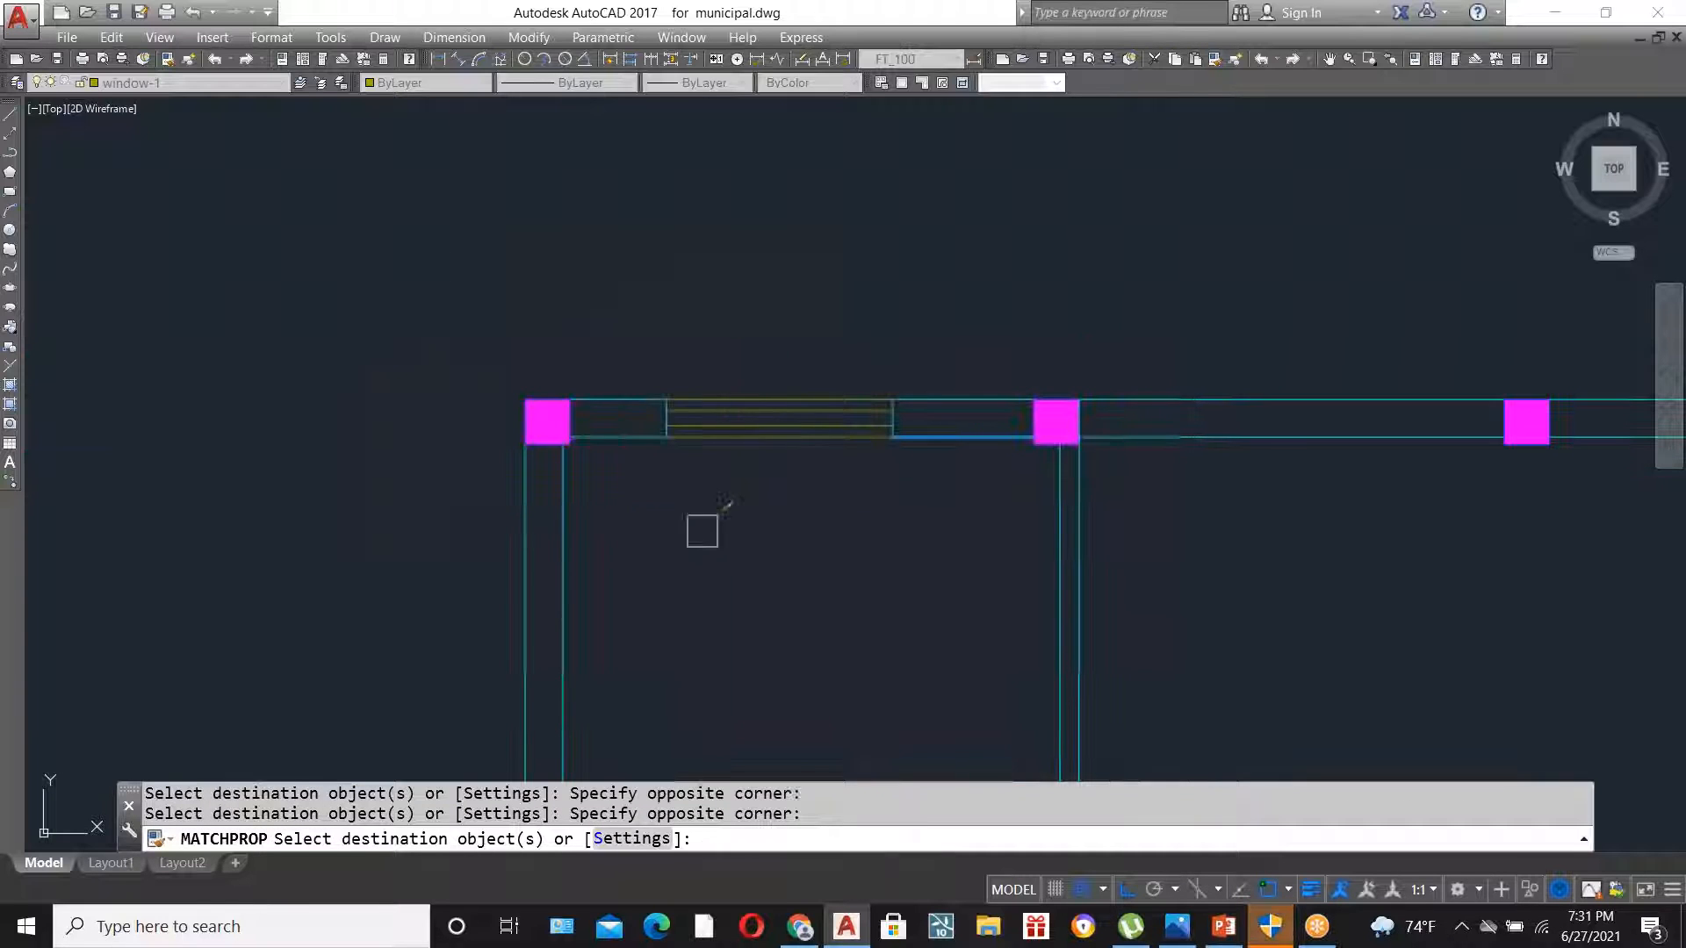
{"action": "scroll", "coordinate": [851, 421], "scroll_direction": "up", "scroll_amount": 2}
{"action": "key", "text": "Escape"}
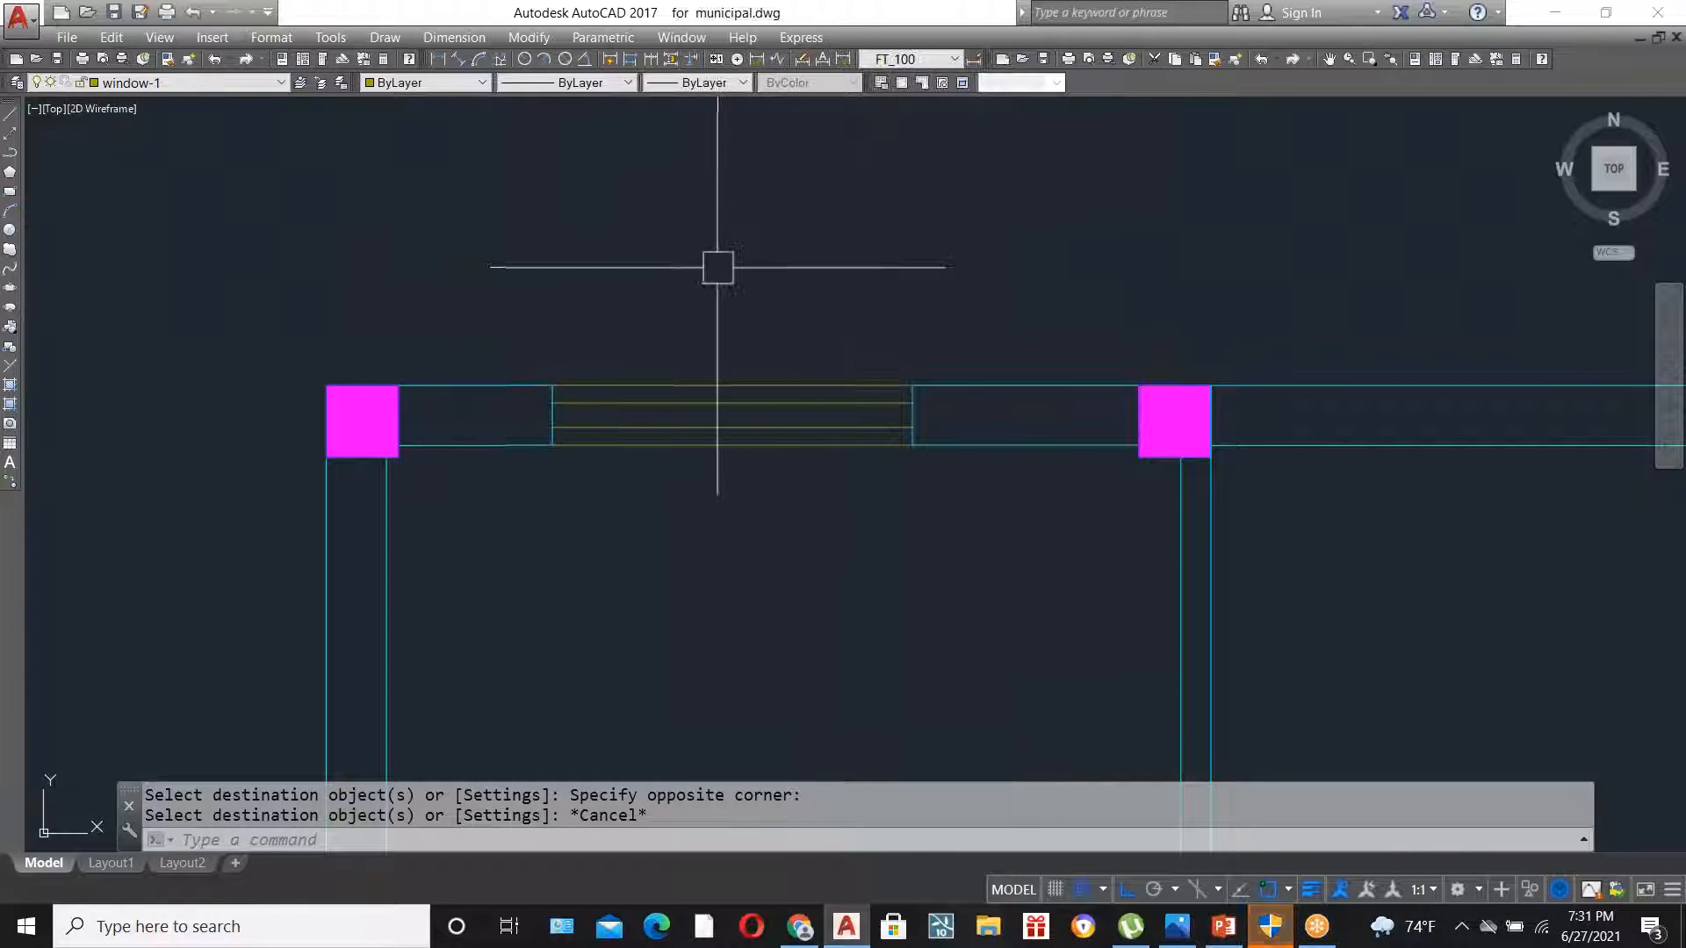
{"action": "scroll", "coordinate": [718, 266], "scroll_direction": "down", "scroll_amount": 2}
{"action": "scroll", "coordinate": [848, 362], "scroll_direction": "up", "scroll_amount": 2}
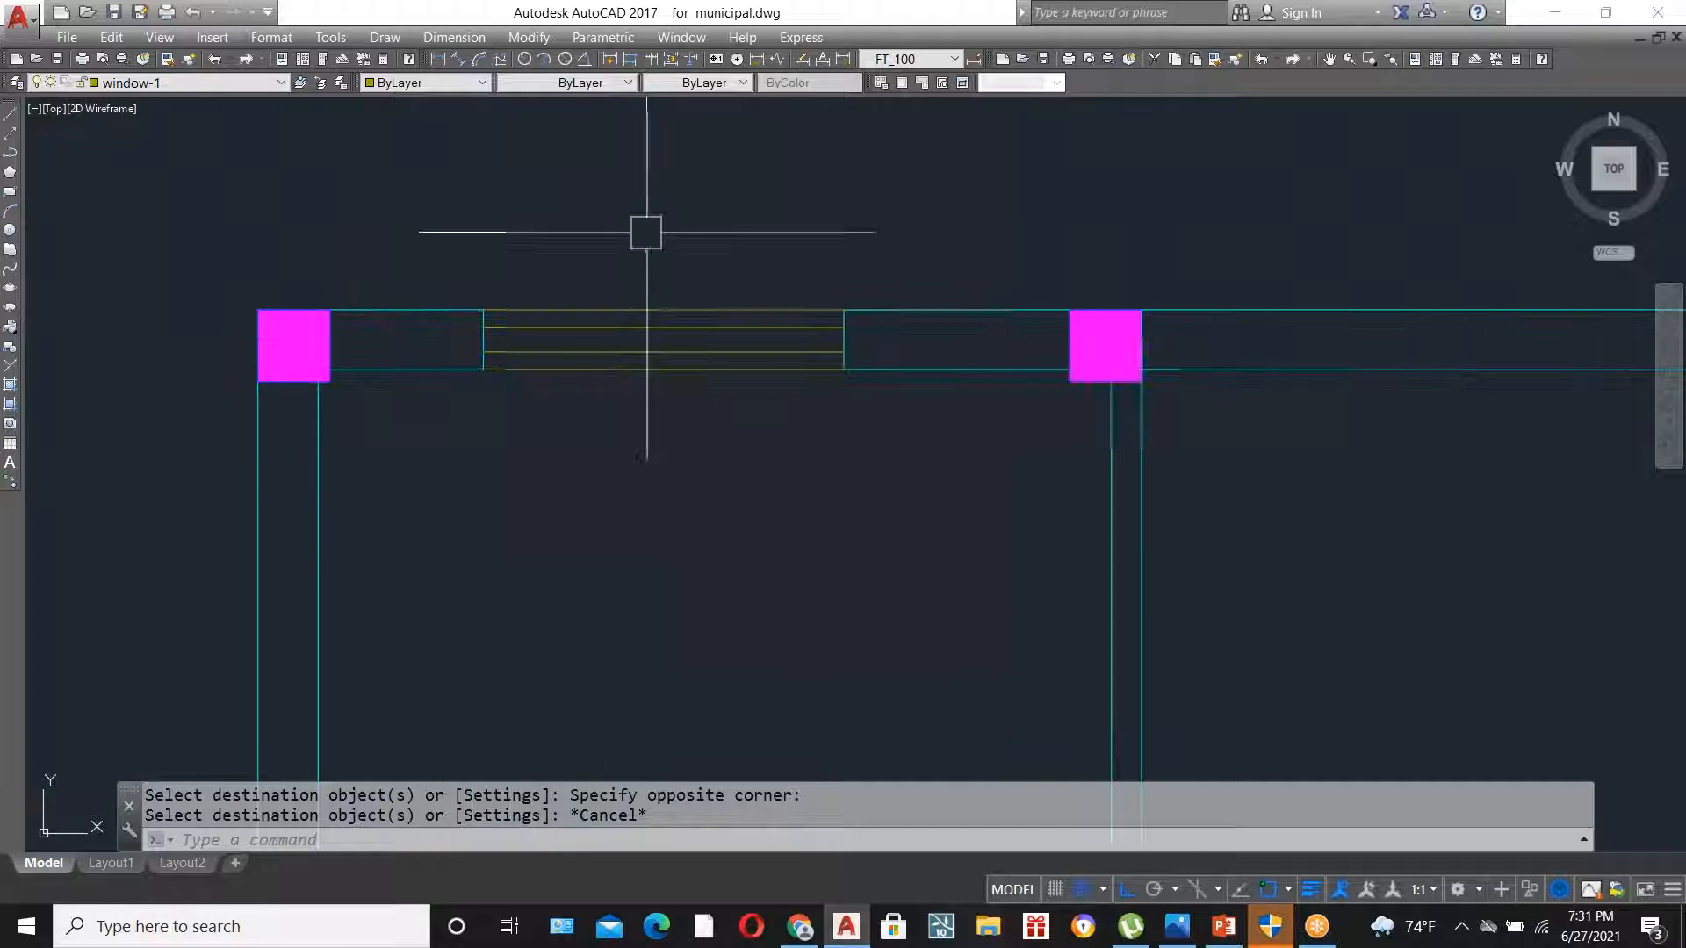
{"action": "scroll", "coordinate": [793, 331], "scroll_direction": "down", "scroll_amount": 2}
{"action": "scroll", "coordinate": [776, 328], "scroll_direction": "up", "scroll_amount": 2}
{"action": "scroll", "coordinate": [776, 327], "scroll_direction": "down", "scroll_amount": 4}
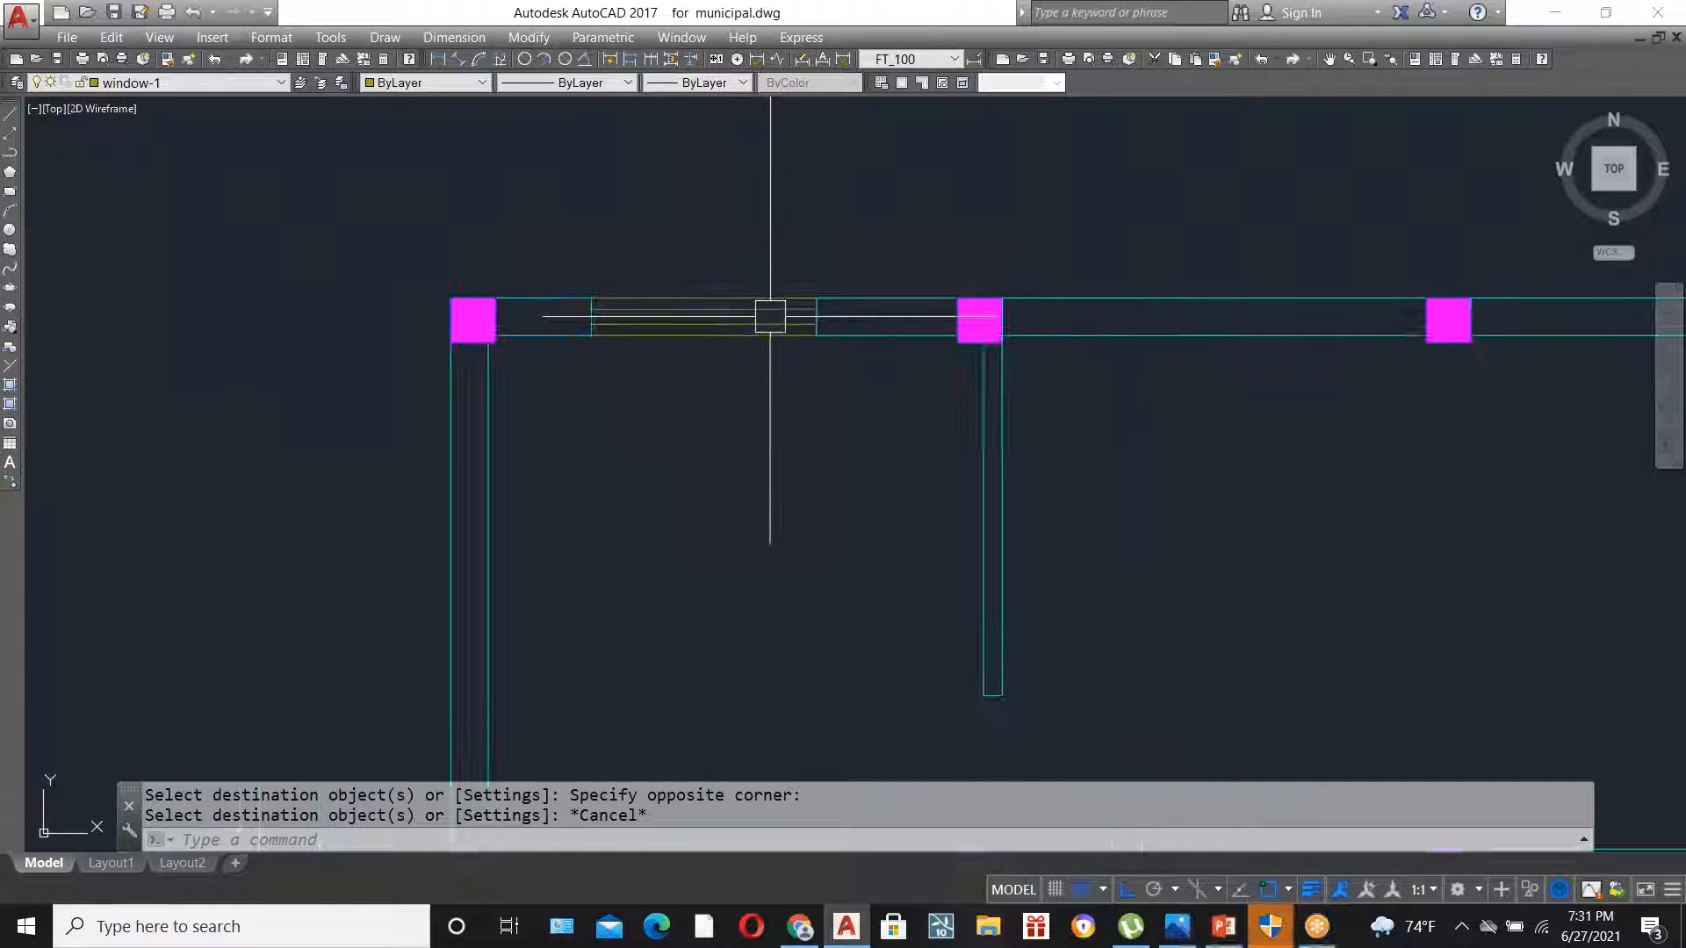
{"action": "scroll", "coordinate": [790, 339], "scroll_direction": "up", "scroll_amount": 2}
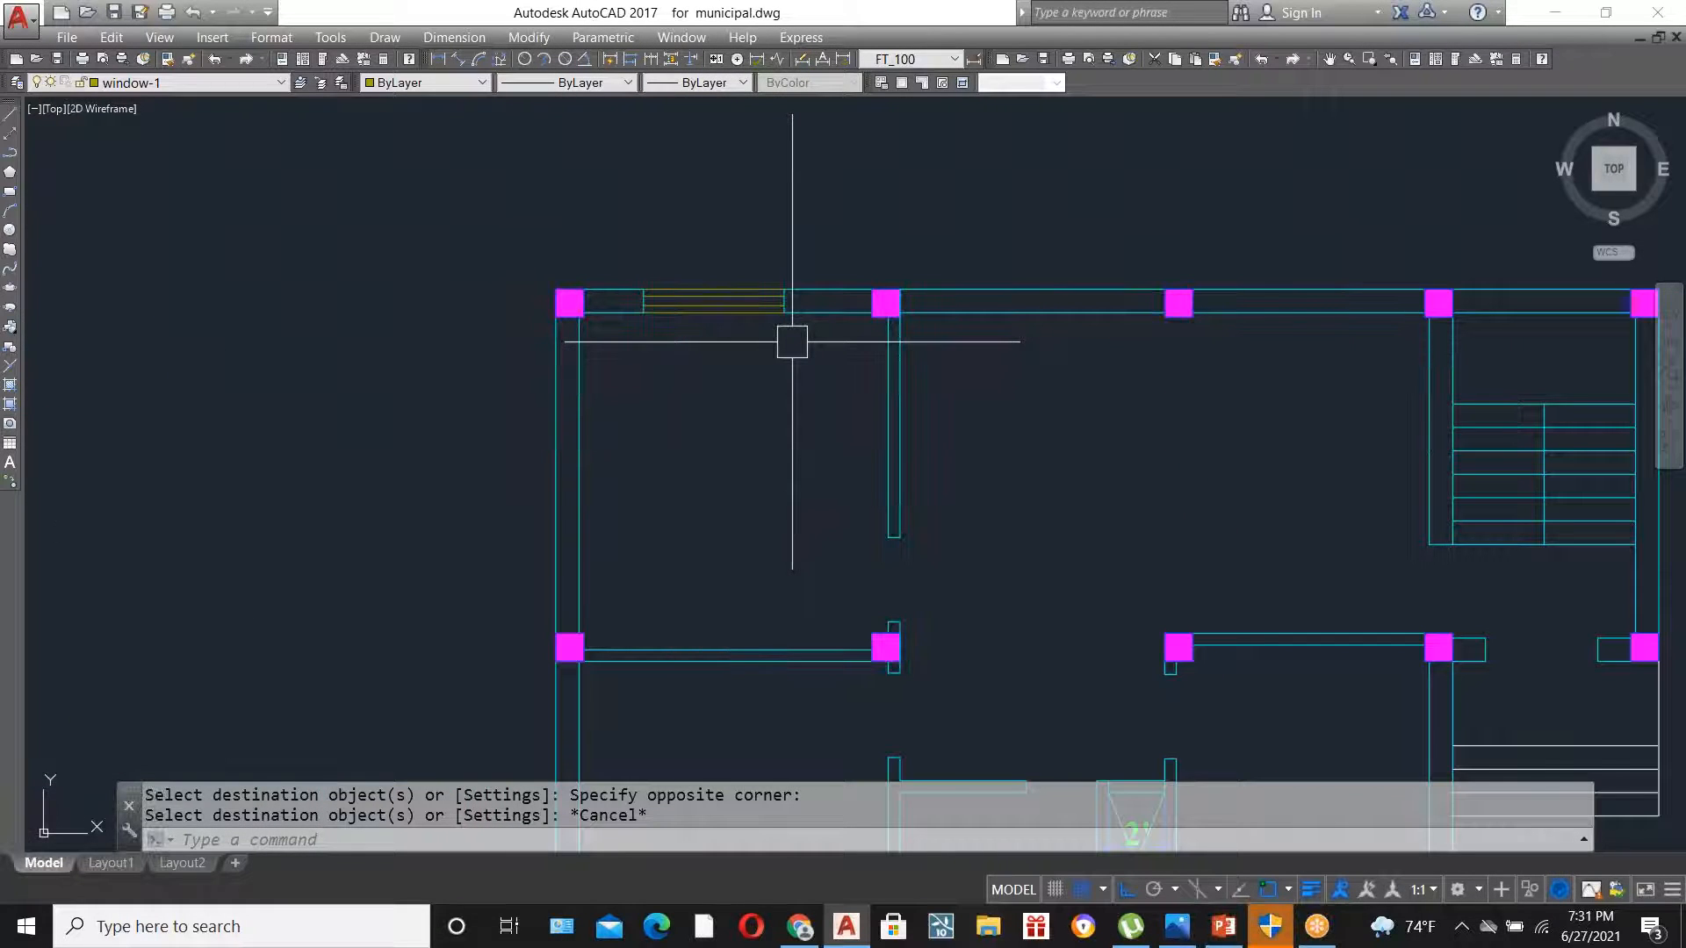
{"action": "scroll", "coordinate": [698, 293], "scroll_direction": "up", "scroll_amount": 2}
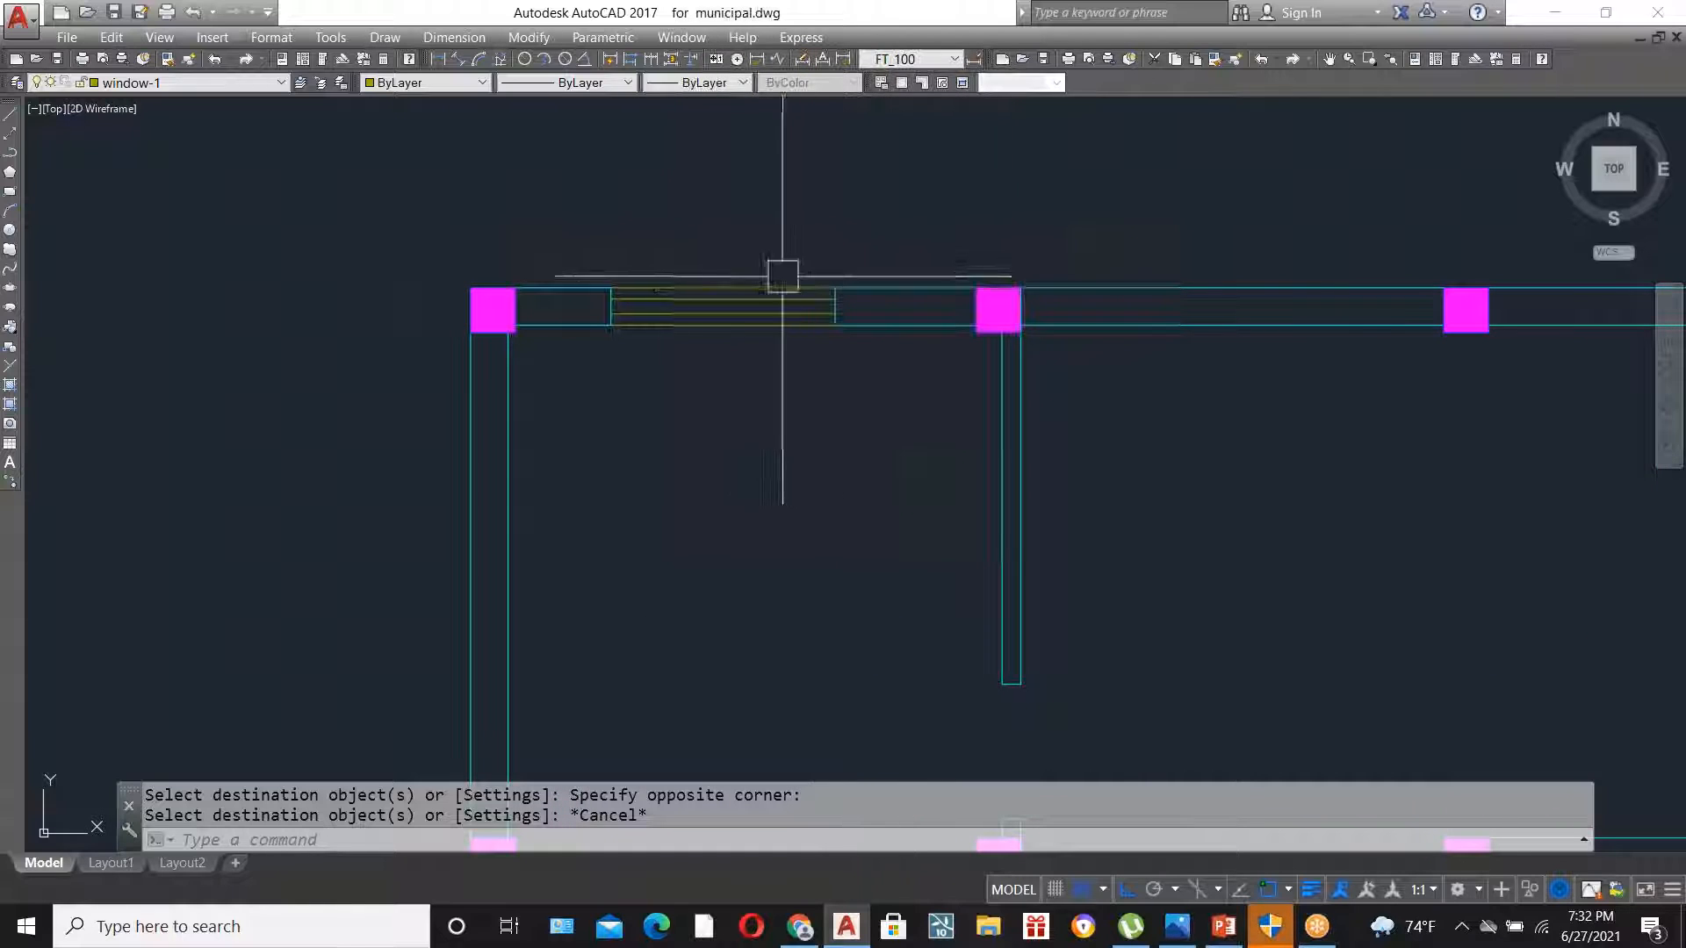
{"action": "scroll", "coordinate": [699, 263], "scroll_direction": "up", "scroll_amount": 2}
{"action": "left_click", "coordinate": [412, 234]}
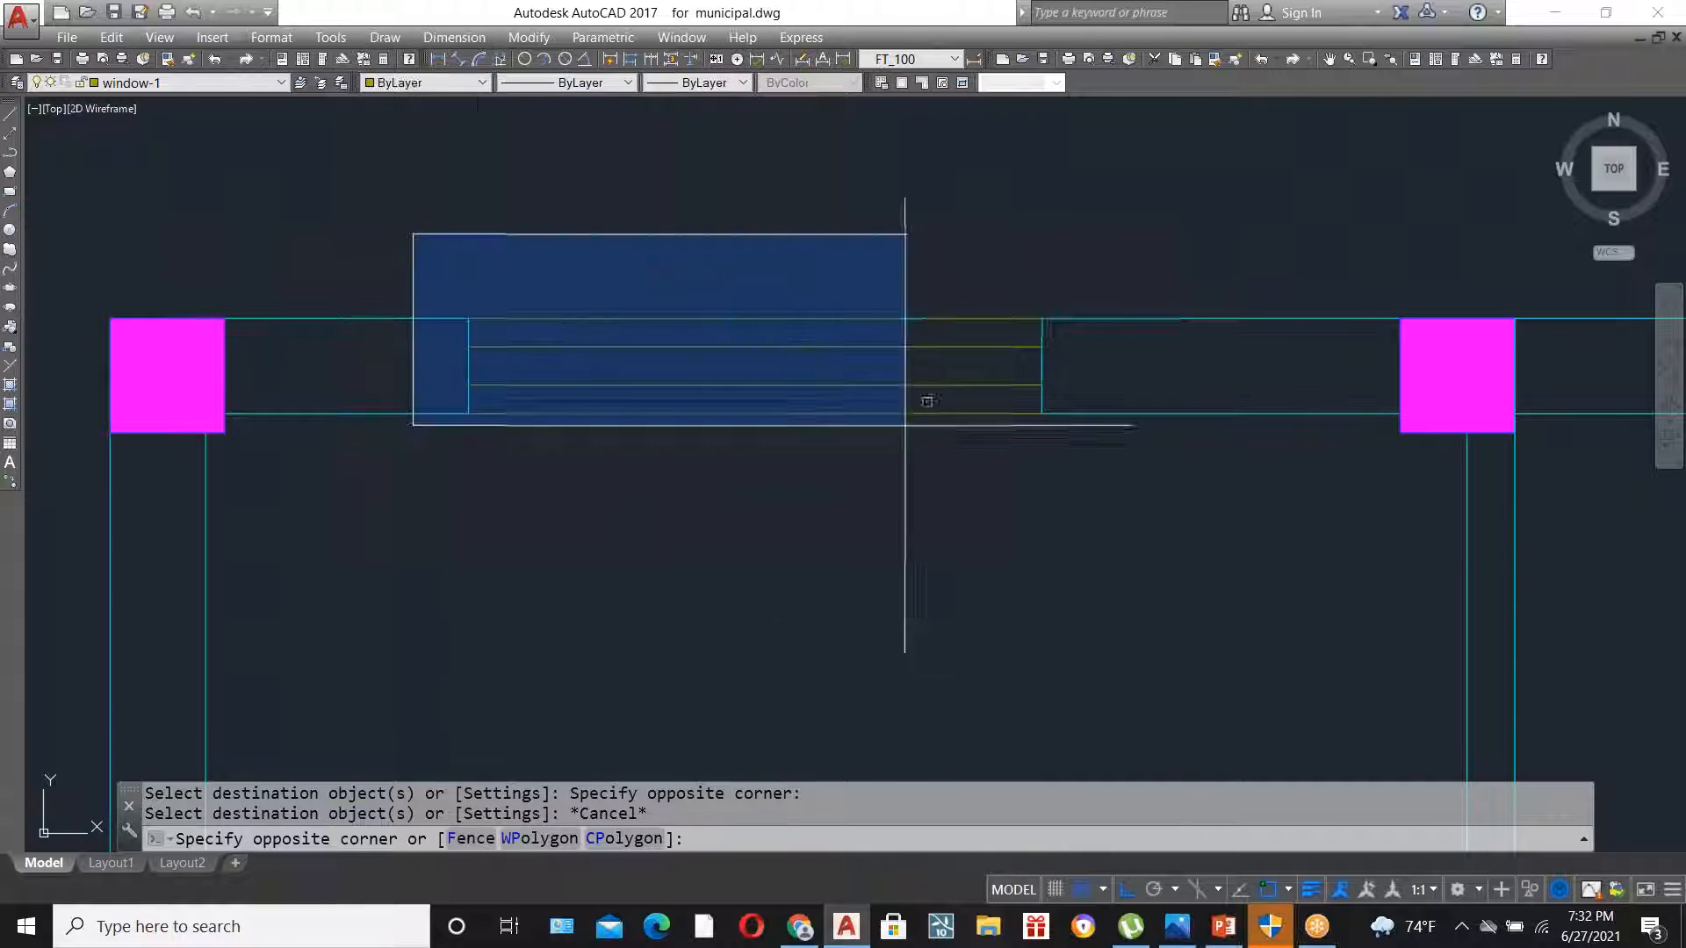
{"action": "left_click", "coordinate": [1146, 469]}
{"action": "key", "text": "Escape"}
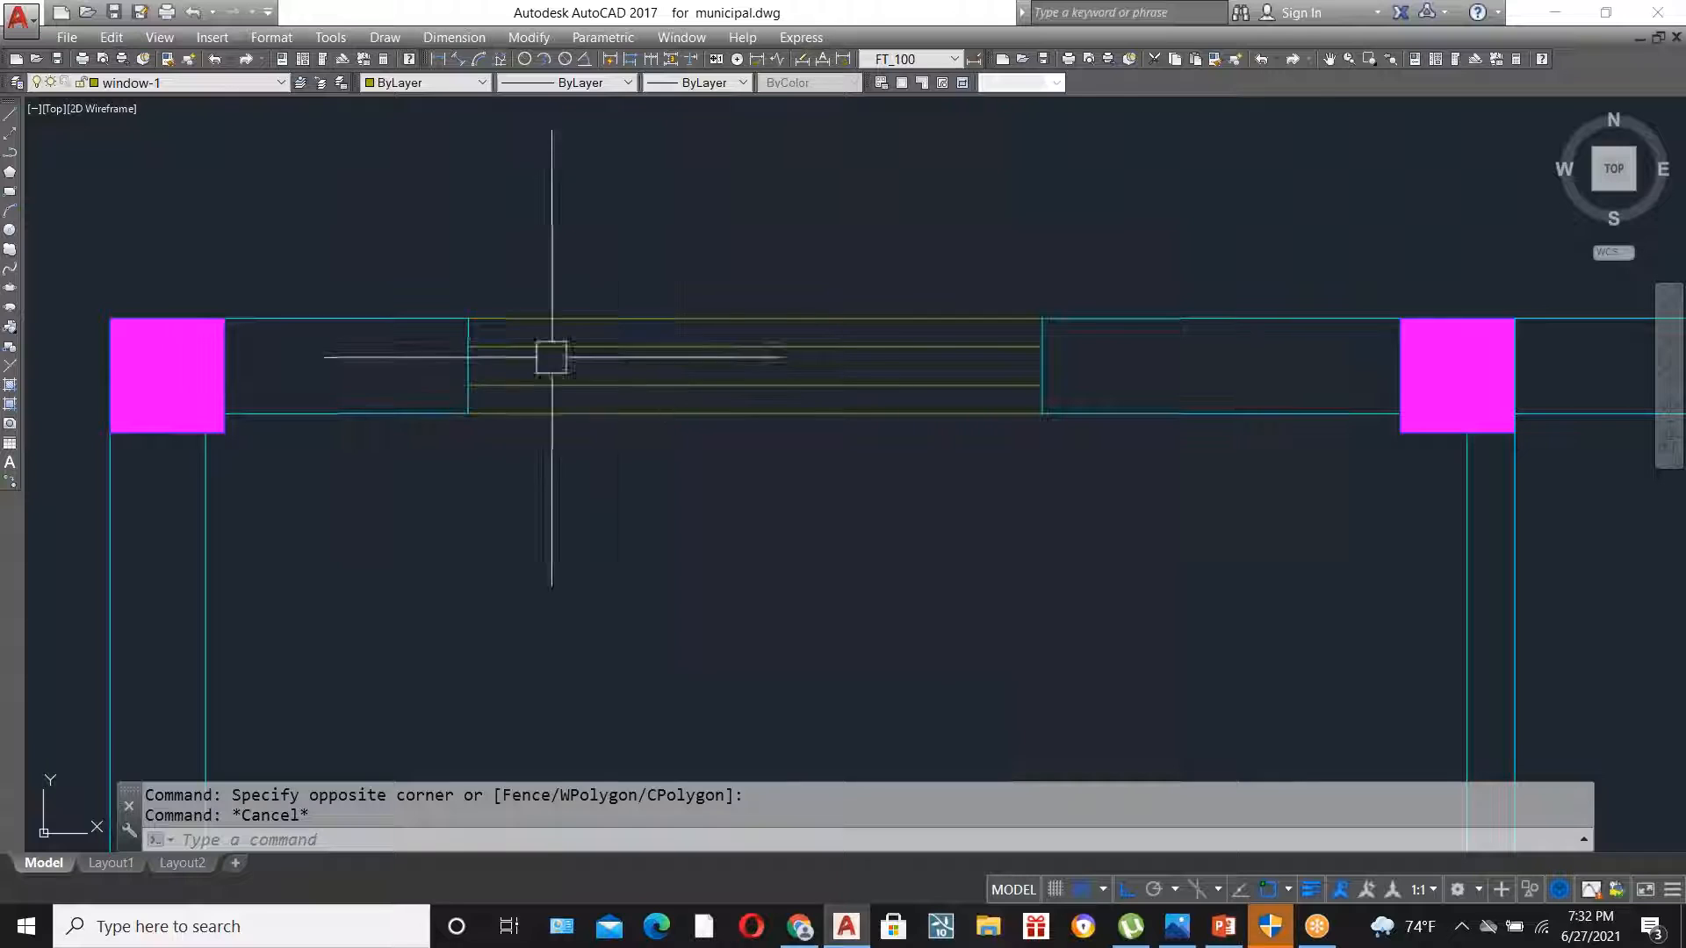
- Convert the four window lines and two jamb lines into a block named abc
{"action": "left_click", "coordinate": [435, 245]}
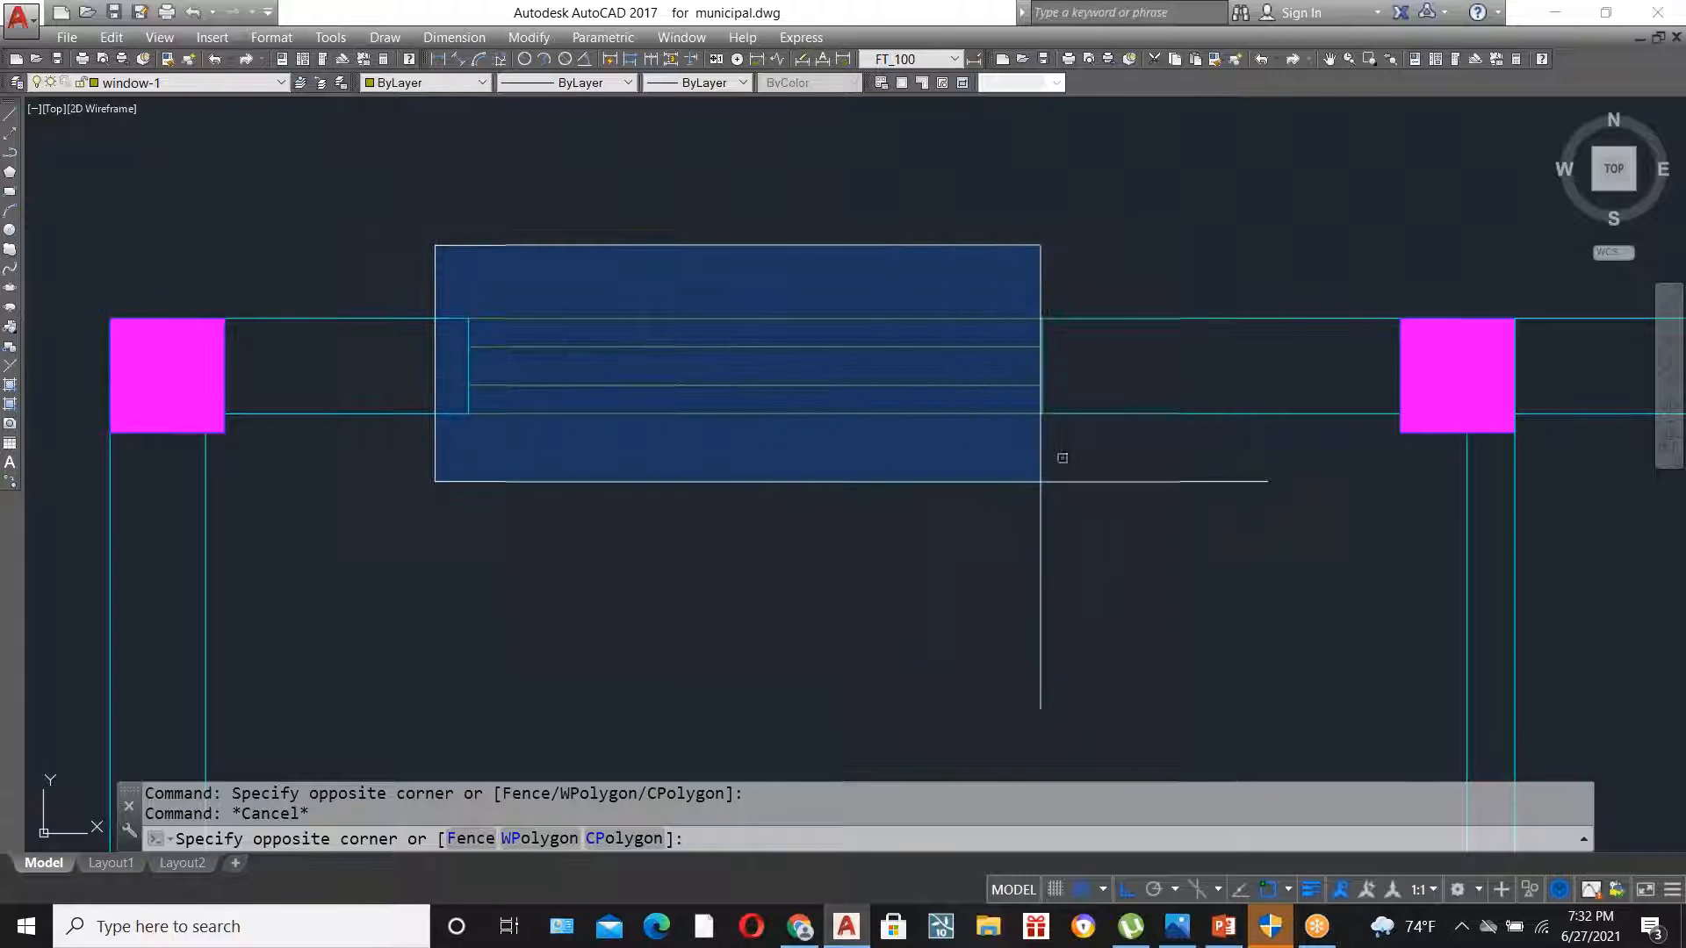
{"action": "left_click", "coordinate": [1080, 487]}
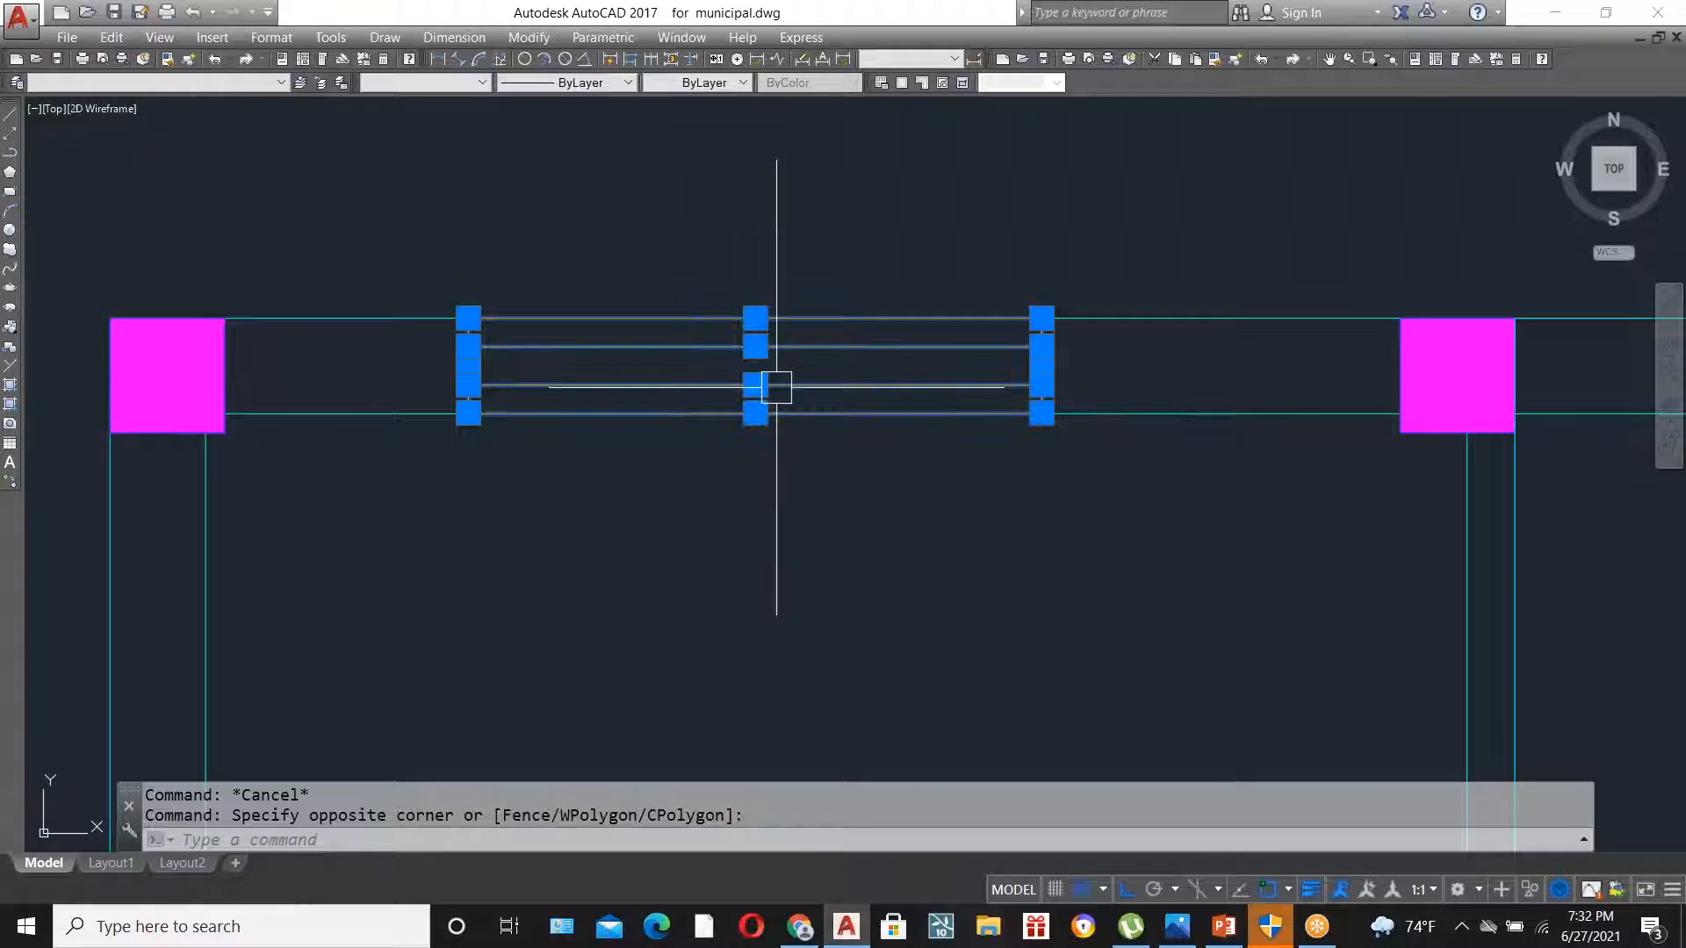
{"action": "type", "text": "B"}
{"action": "key", "text": "Return"}
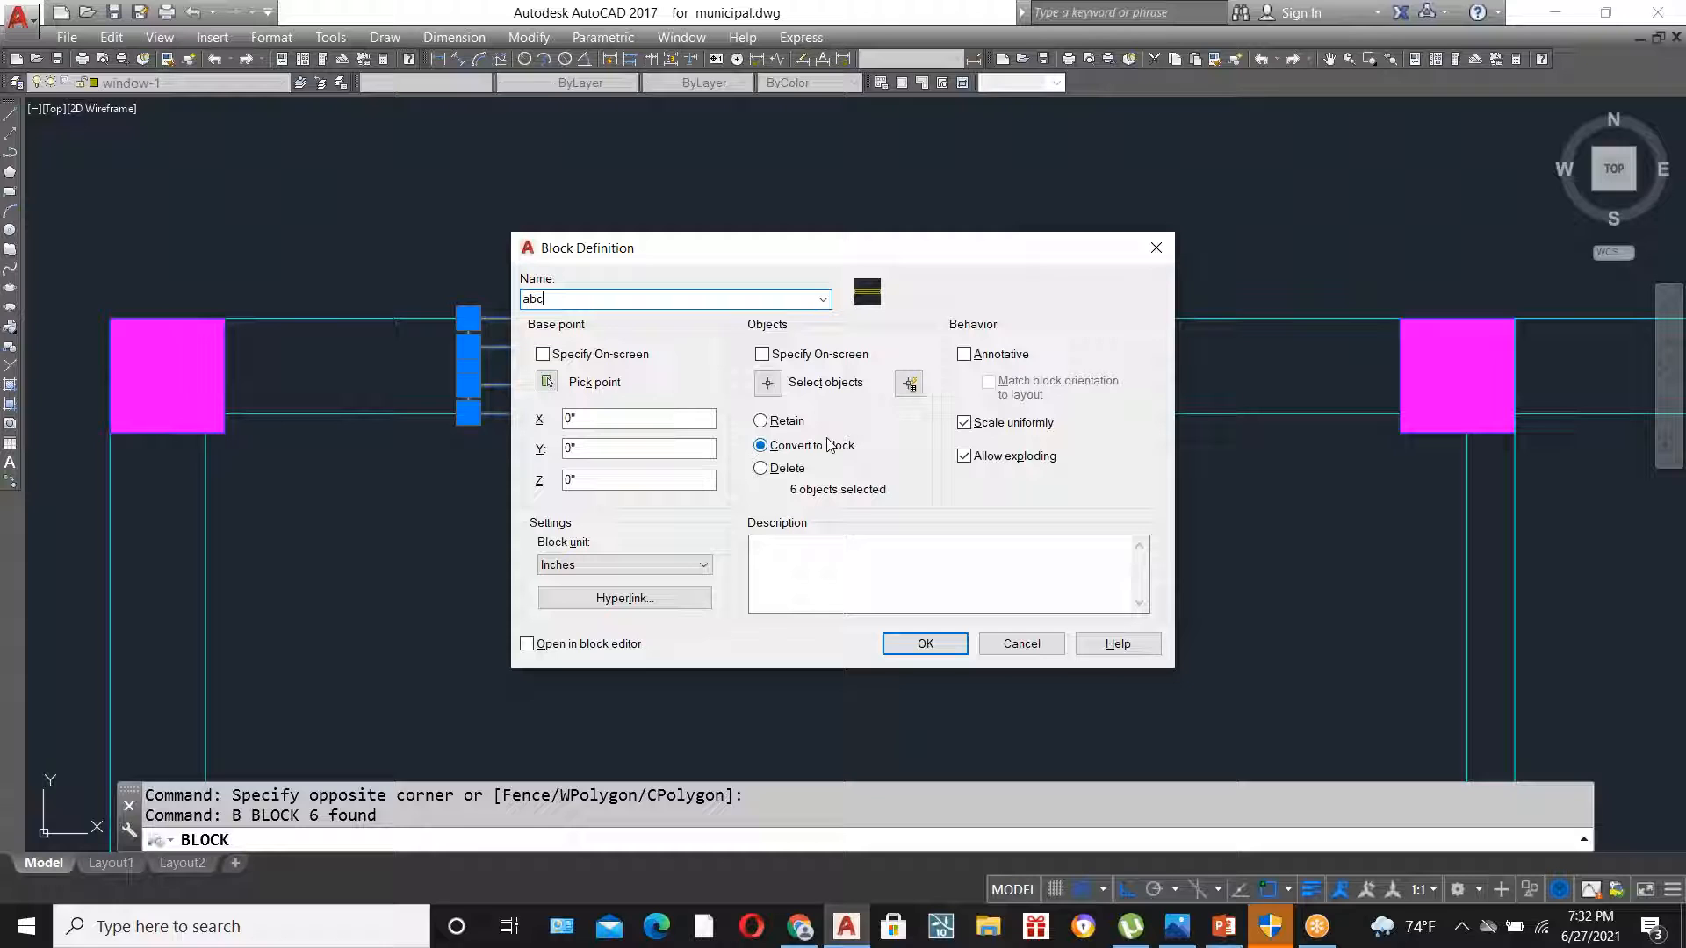
{"action": "left_click", "coordinate": [930, 646]}
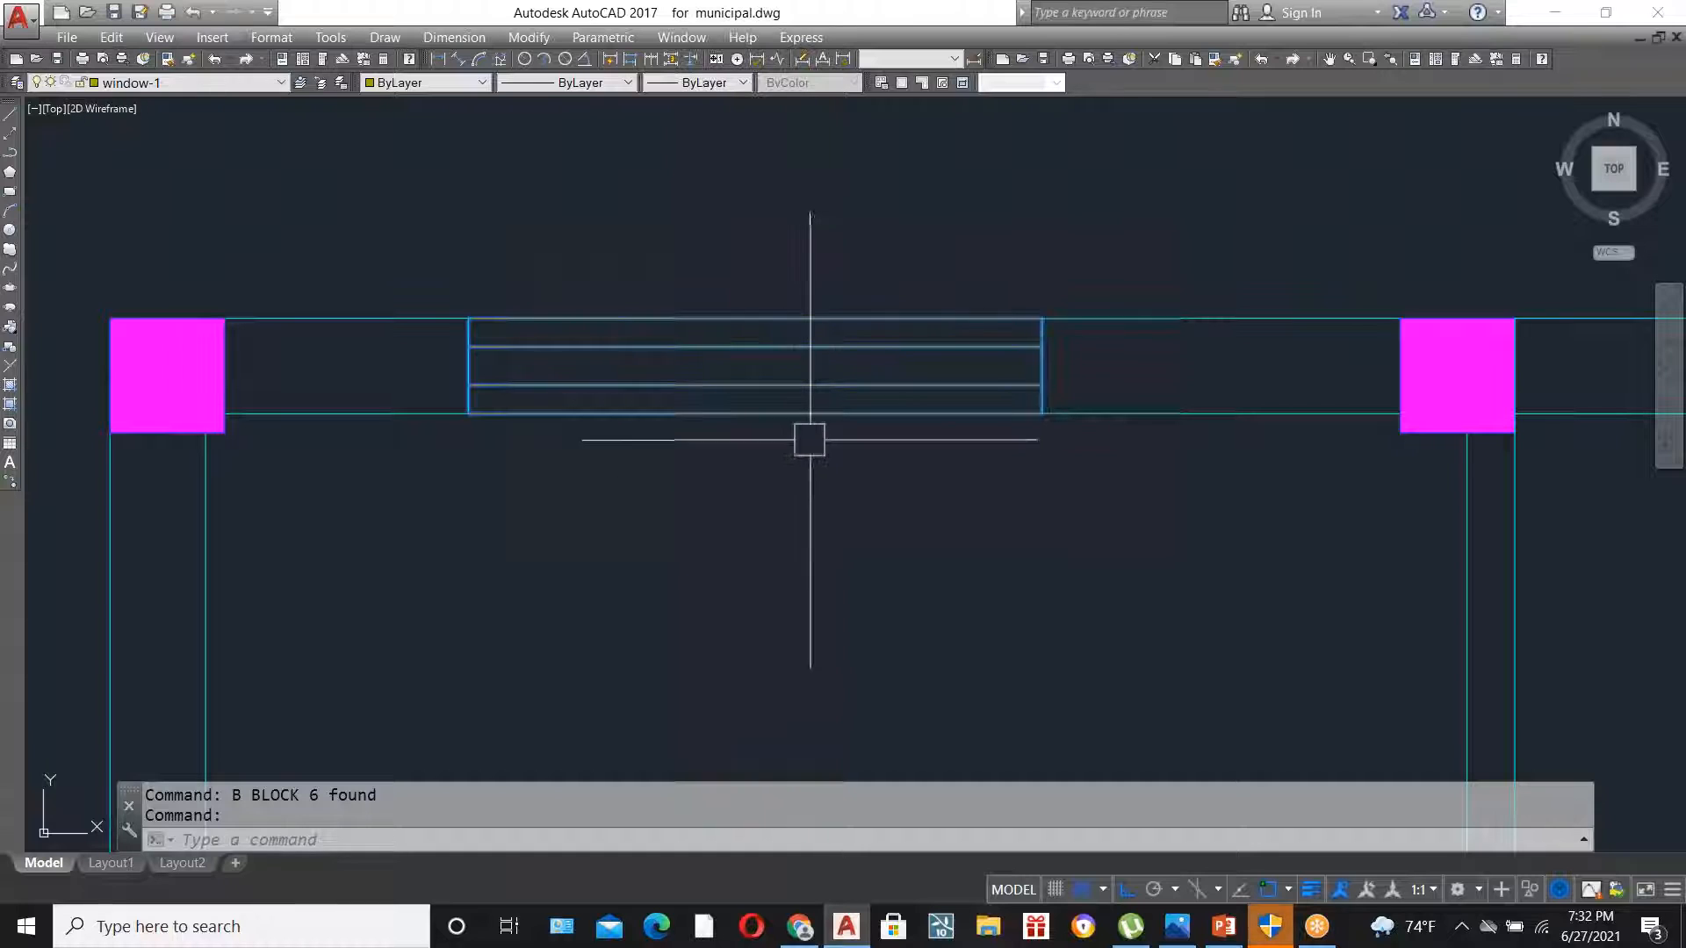
{"action": "scroll", "coordinate": [811, 340], "scroll_direction": "down", "scroll_amount": 3}
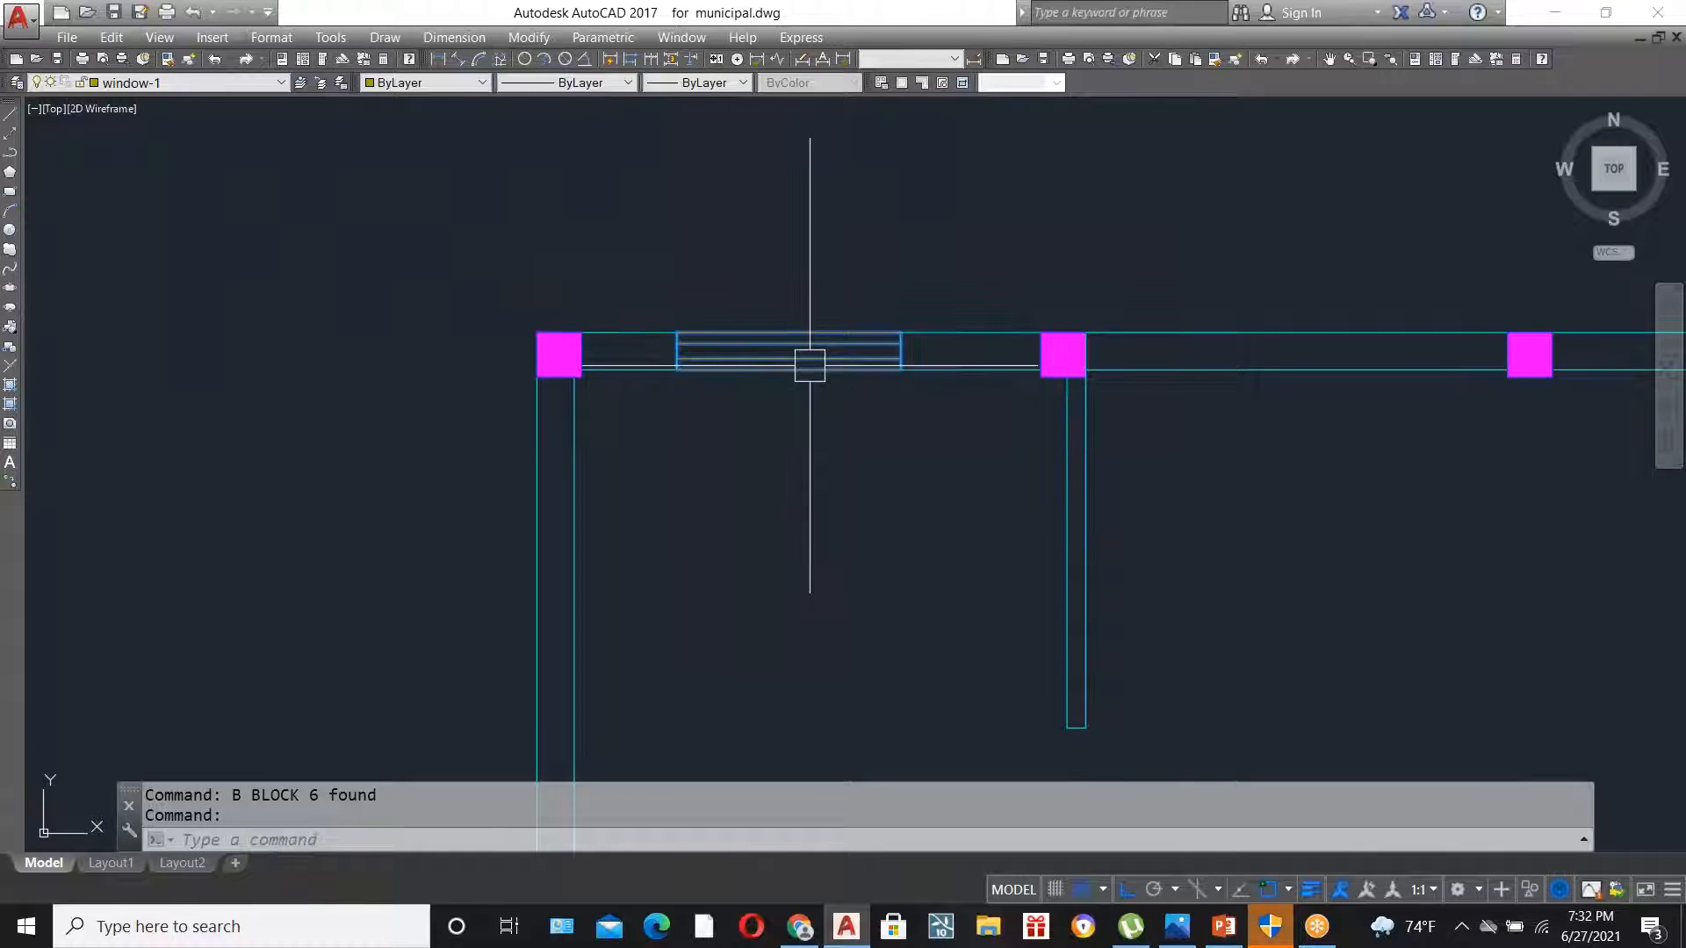
{"action": "scroll", "coordinate": [810, 364], "scroll_direction": "down", "scroll_amount": 4}
{"action": "key", "text": "Escape"}
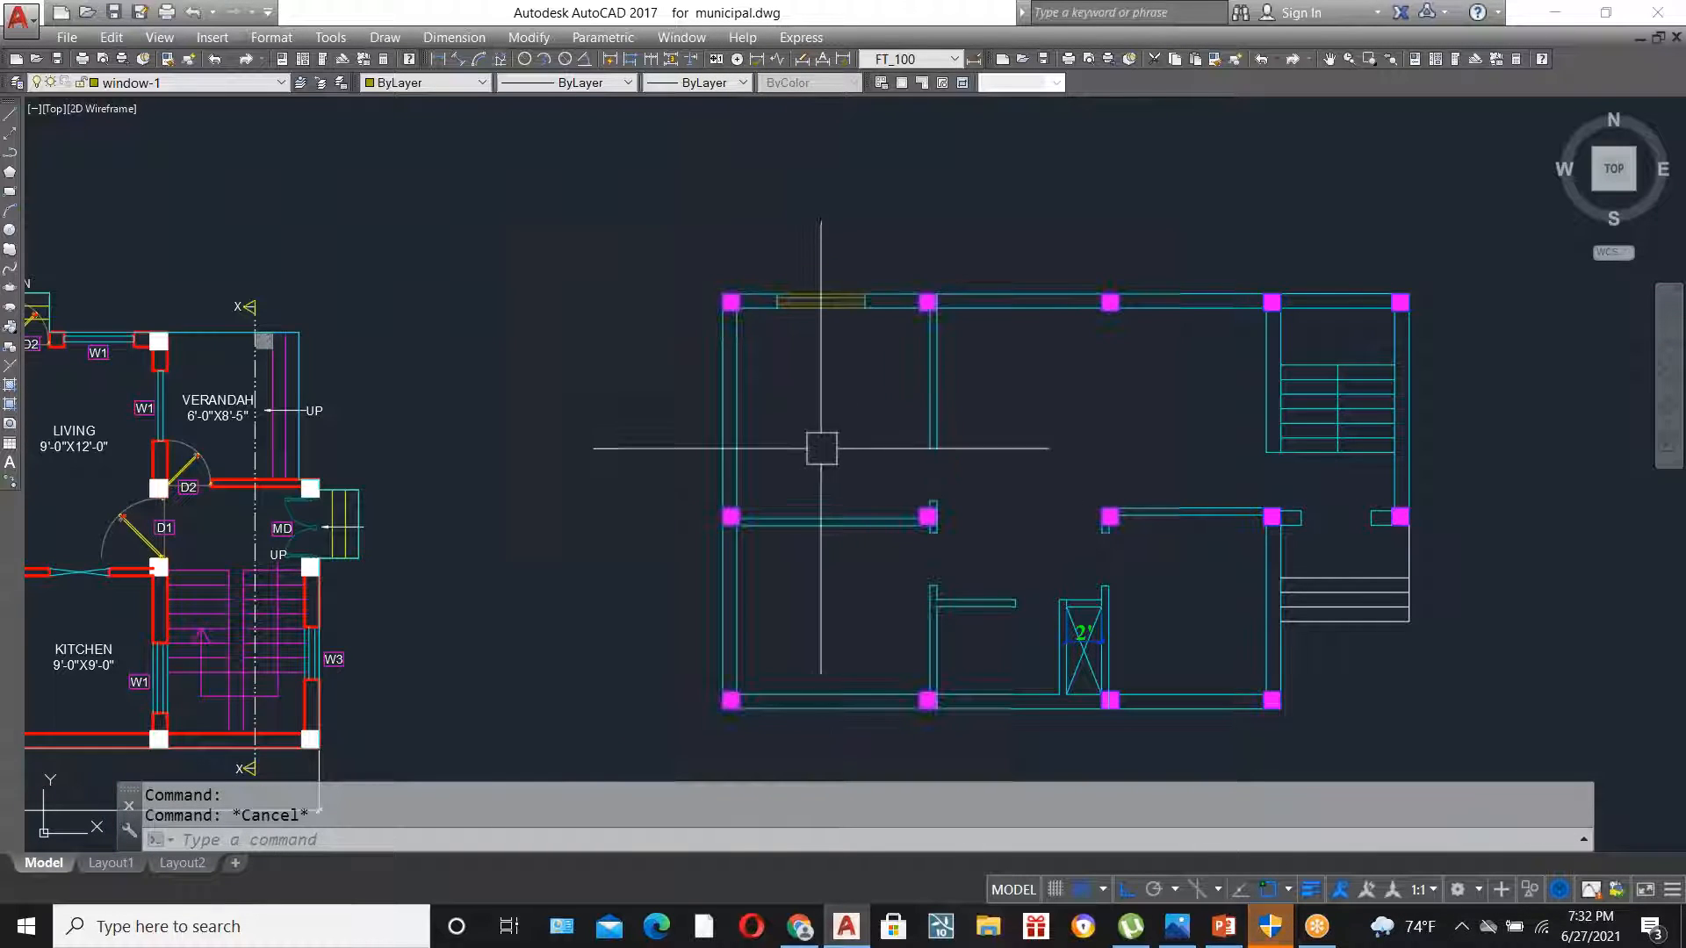
- Copy the window block from the top wall straight down into the middle of the room below
{"action": "scroll", "coordinate": [830, 303], "scroll_direction": "up", "scroll_amount": 5}
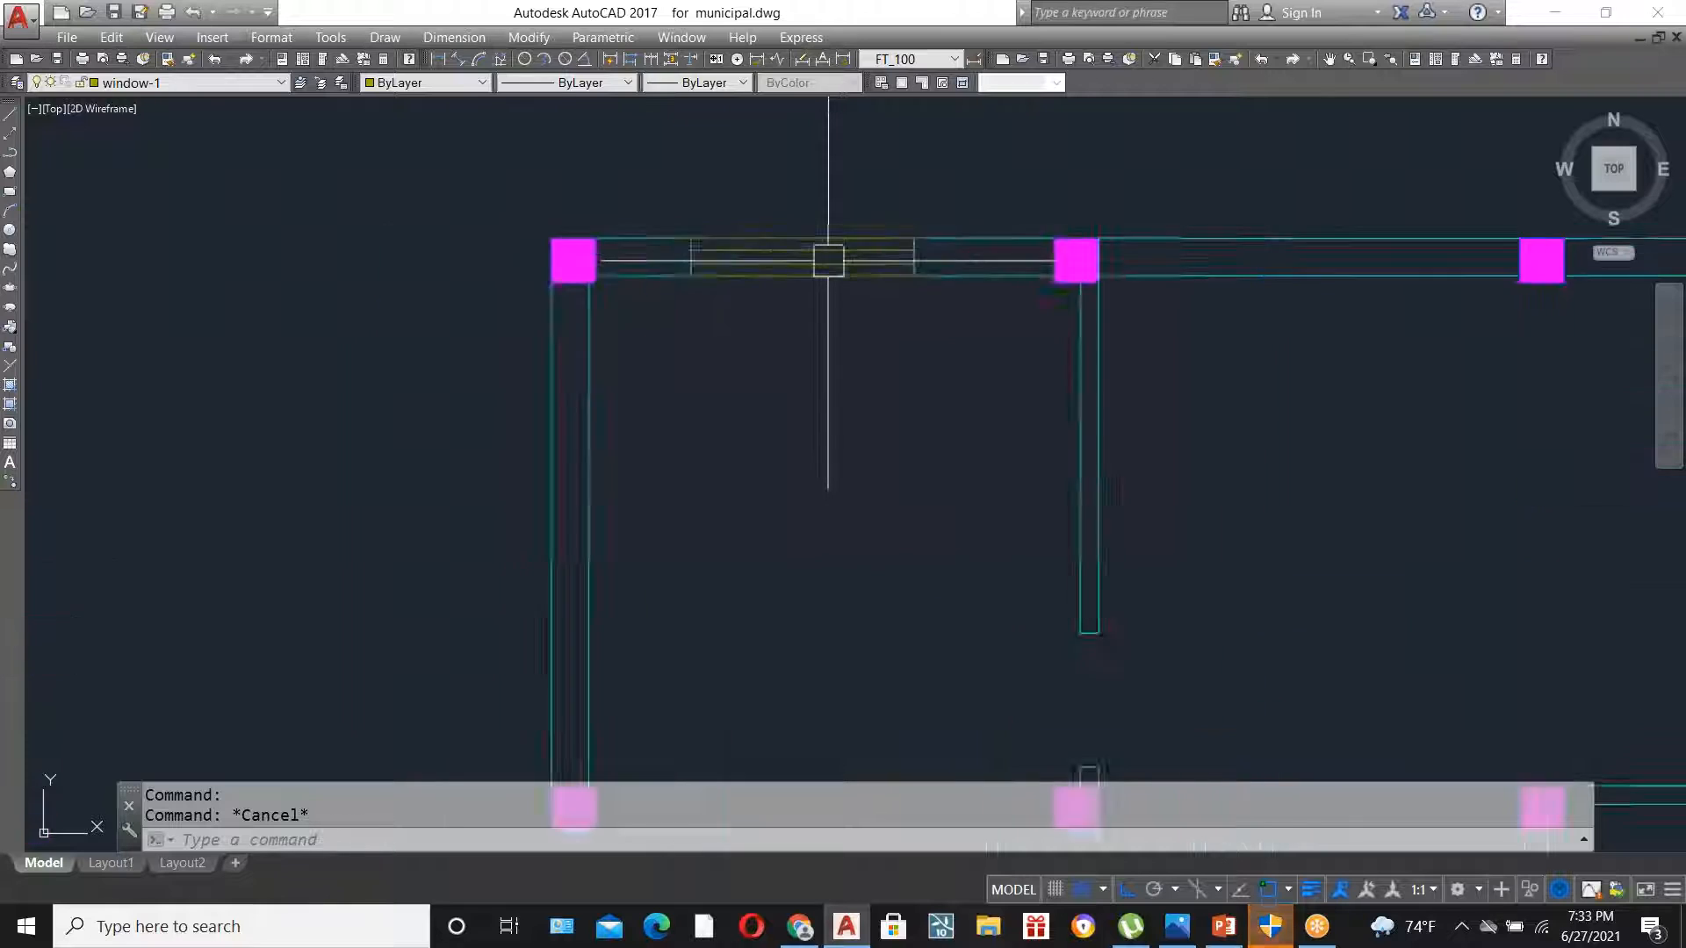
{"action": "left_click", "coordinate": [793, 257]}
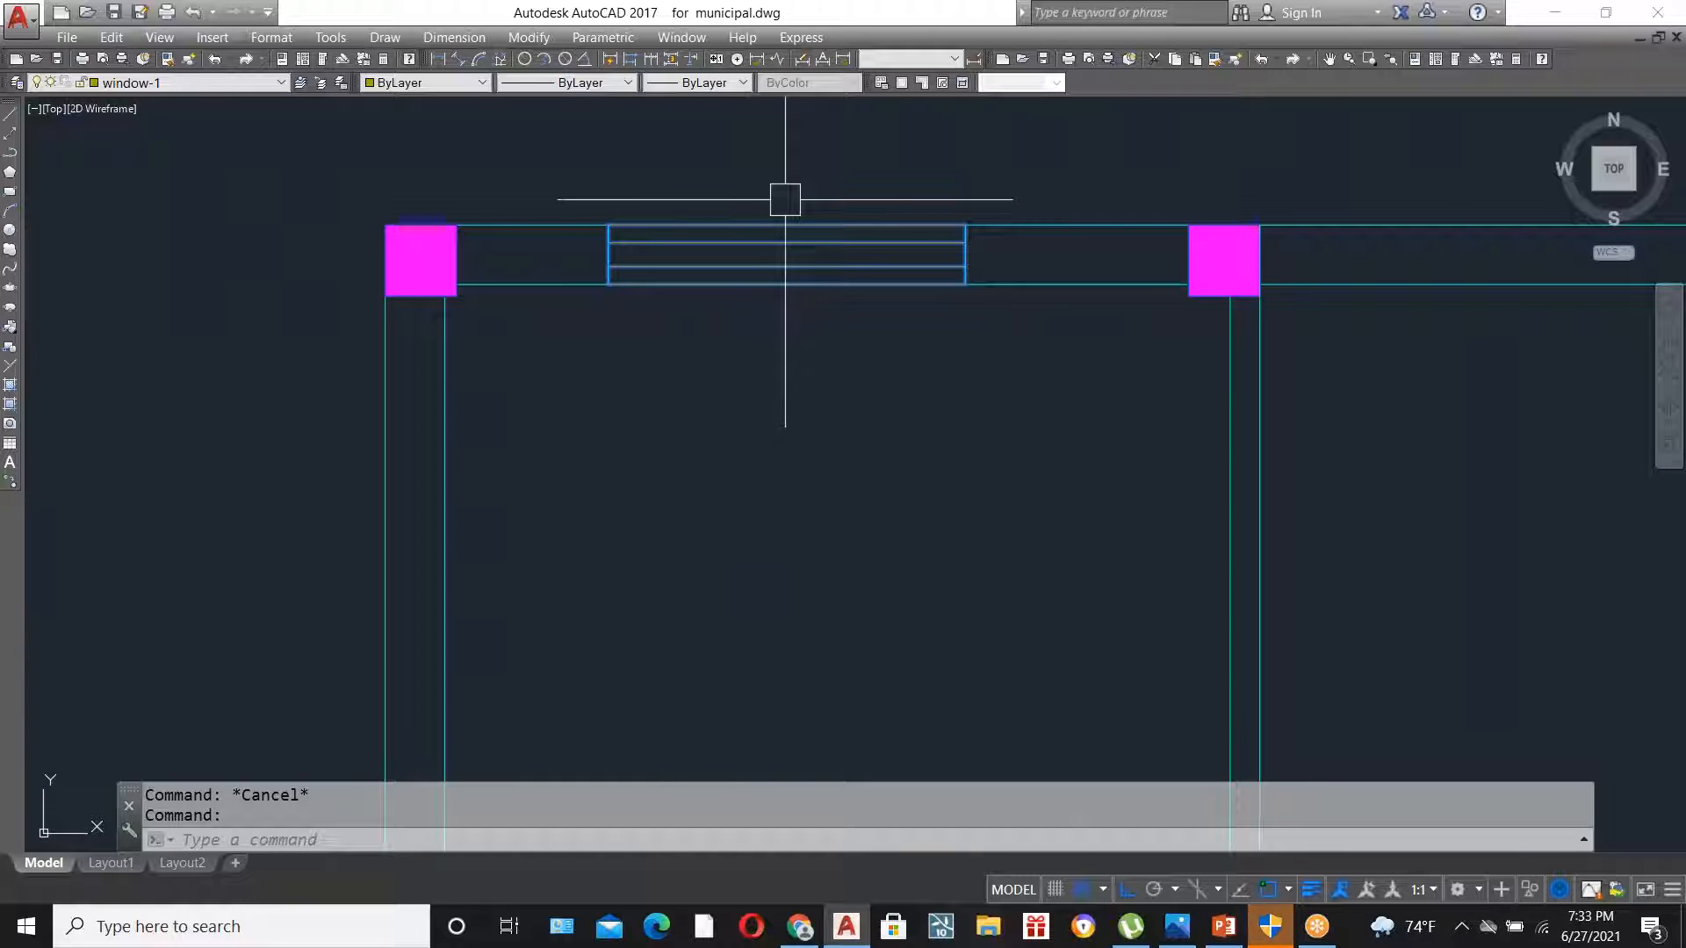
{"action": "type", "text": "co"}
{"action": "key", "text": "Return"}
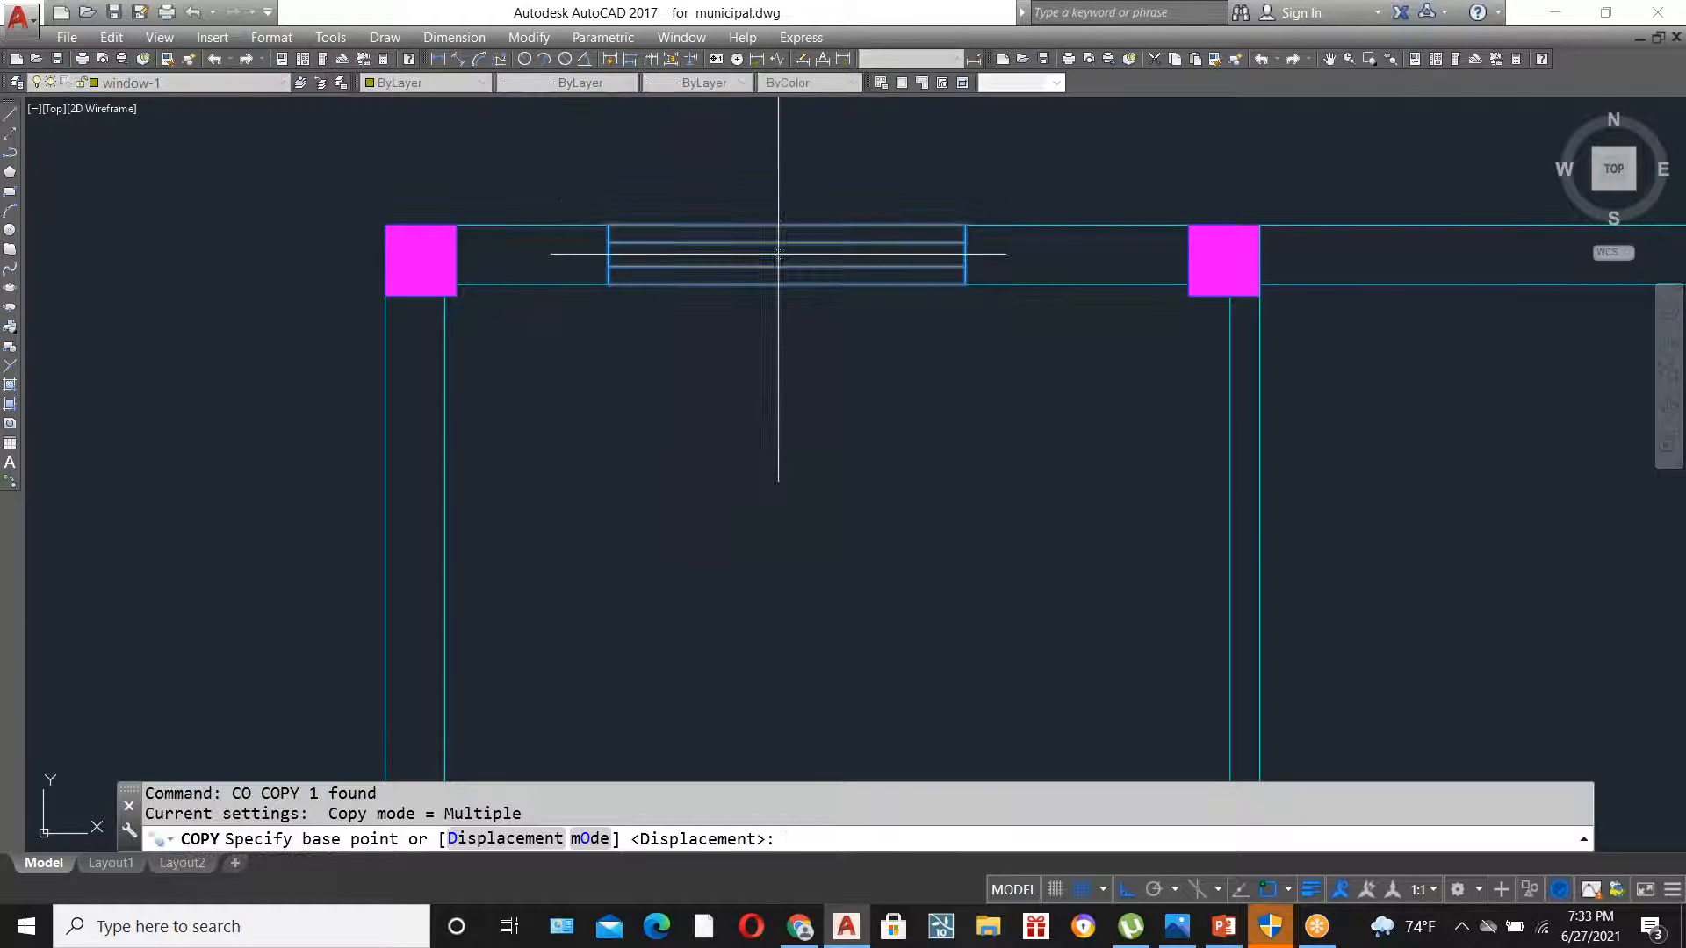
{"action": "left_click", "coordinate": [786, 254]}
{"action": "scroll", "coordinate": [786, 250], "scroll_direction": "down", "scroll_amount": 3}
{"action": "scroll", "coordinate": [795, 334], "scroll_direction": "up", "scroll_amount": 2}
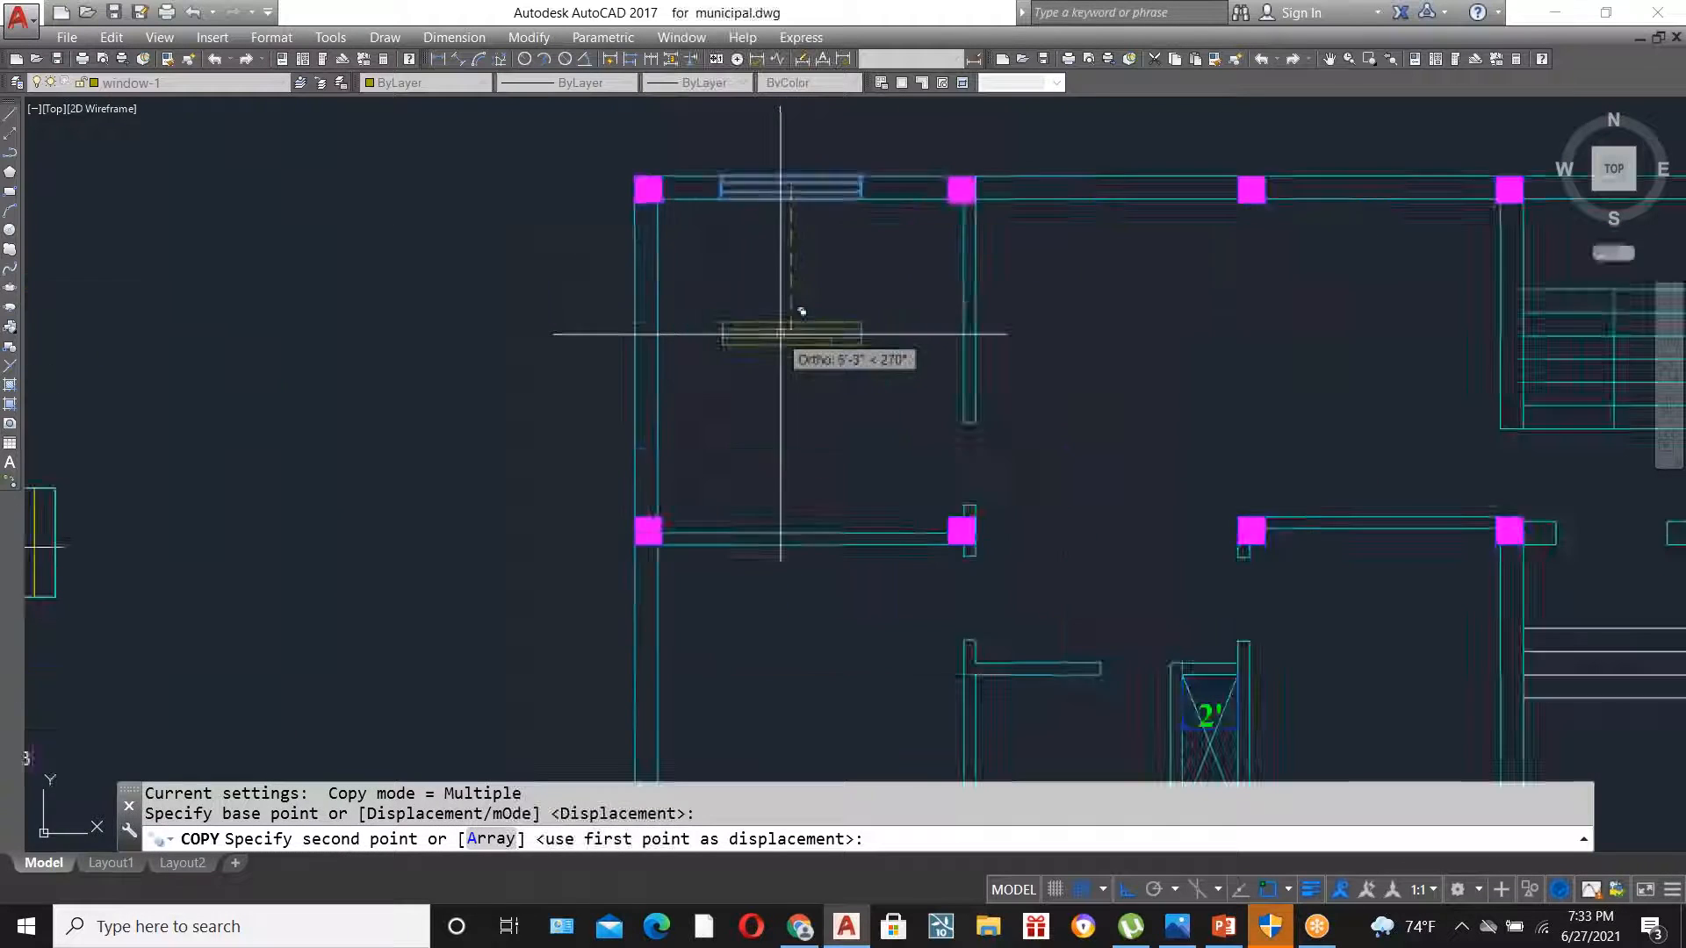
{"action": "left_click", "coordinate": [798, 392]}
{"action": "key", "text": "Escape"}
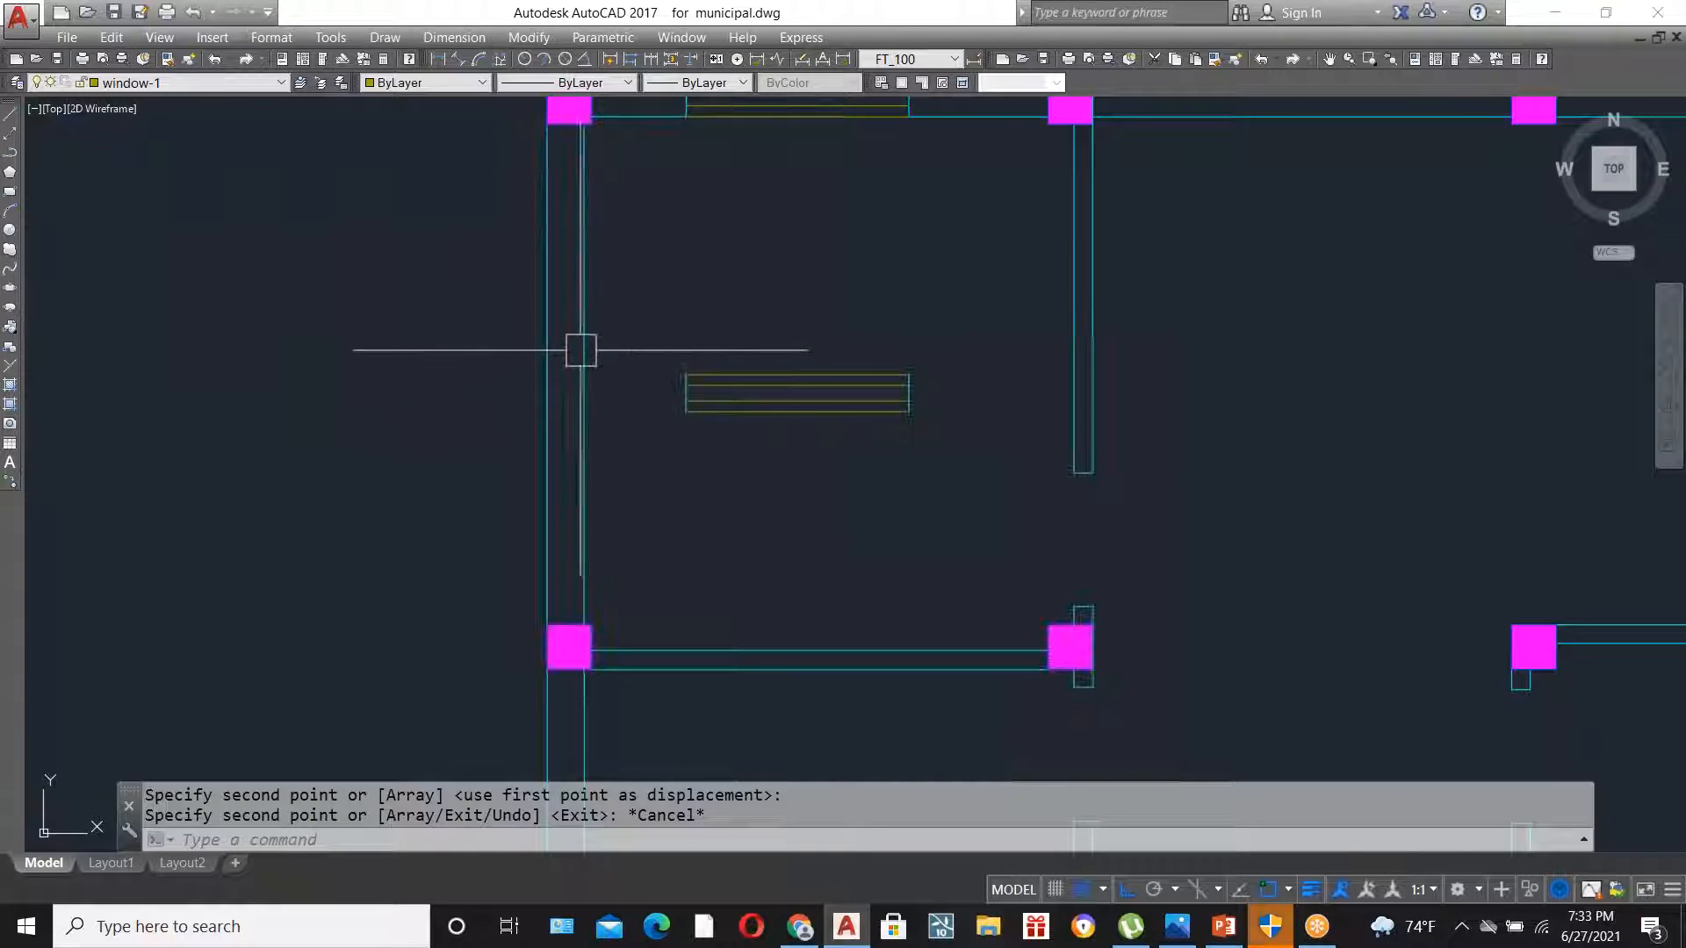
- Rotate the copied window block to vertical about a point near its centre, with Ortho on
{"action": "left_click", "coordinate": [825, 397]}
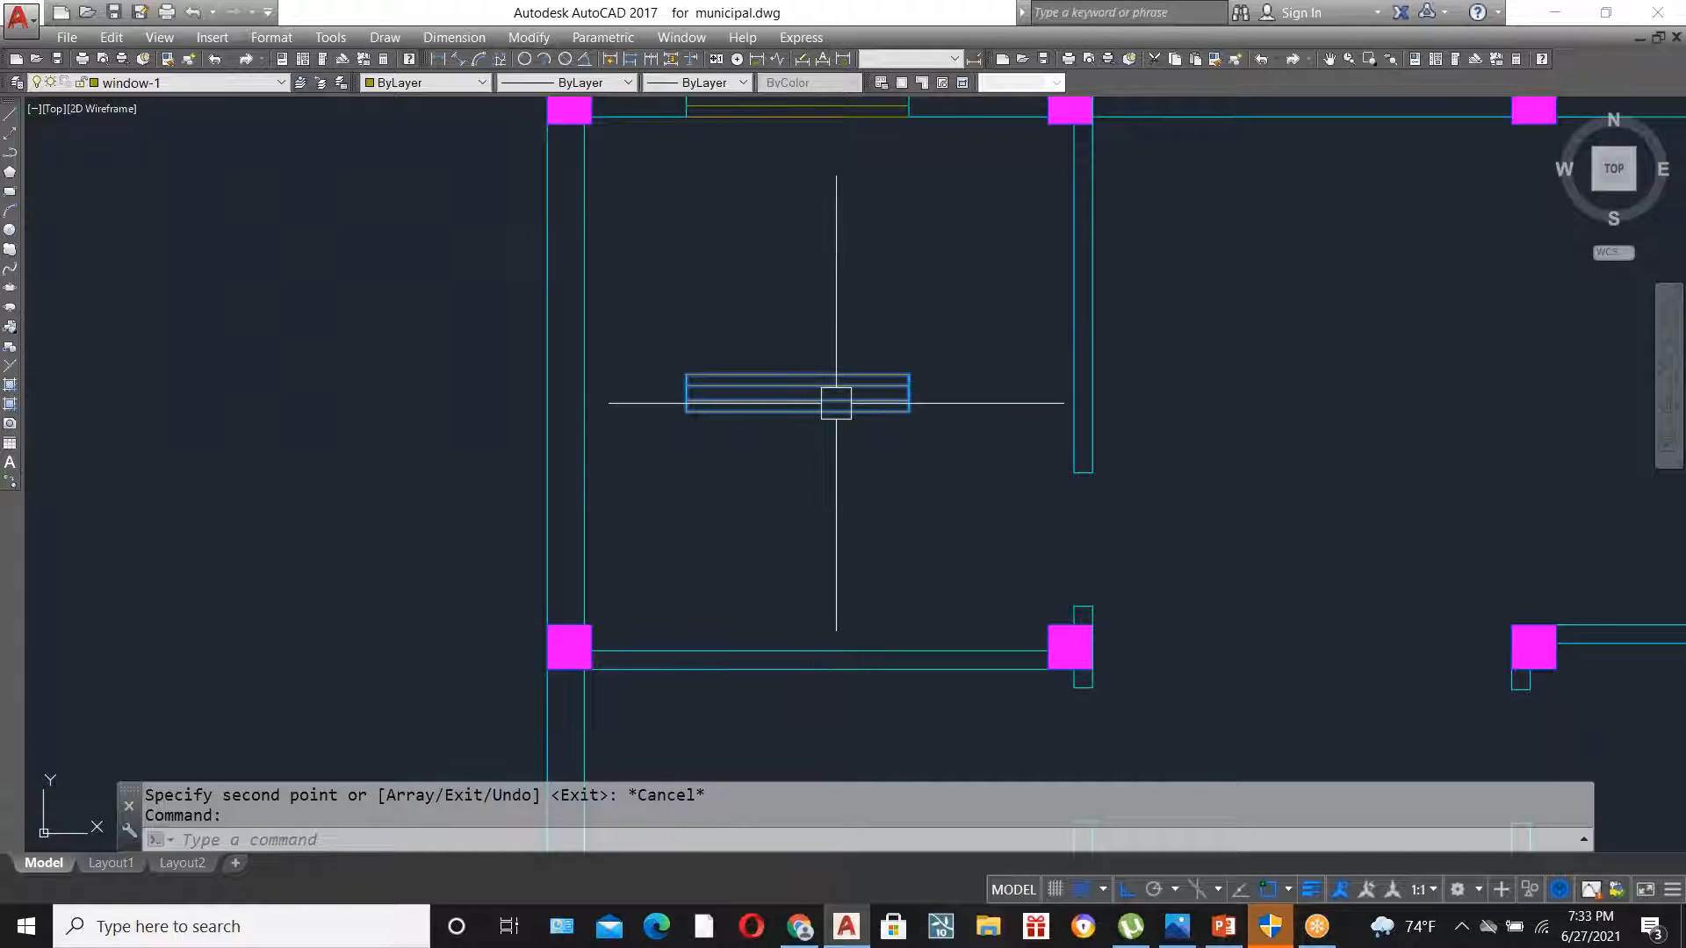
{"action": "type", "text": "ro"}
{"action": "key", "text": "Return"}
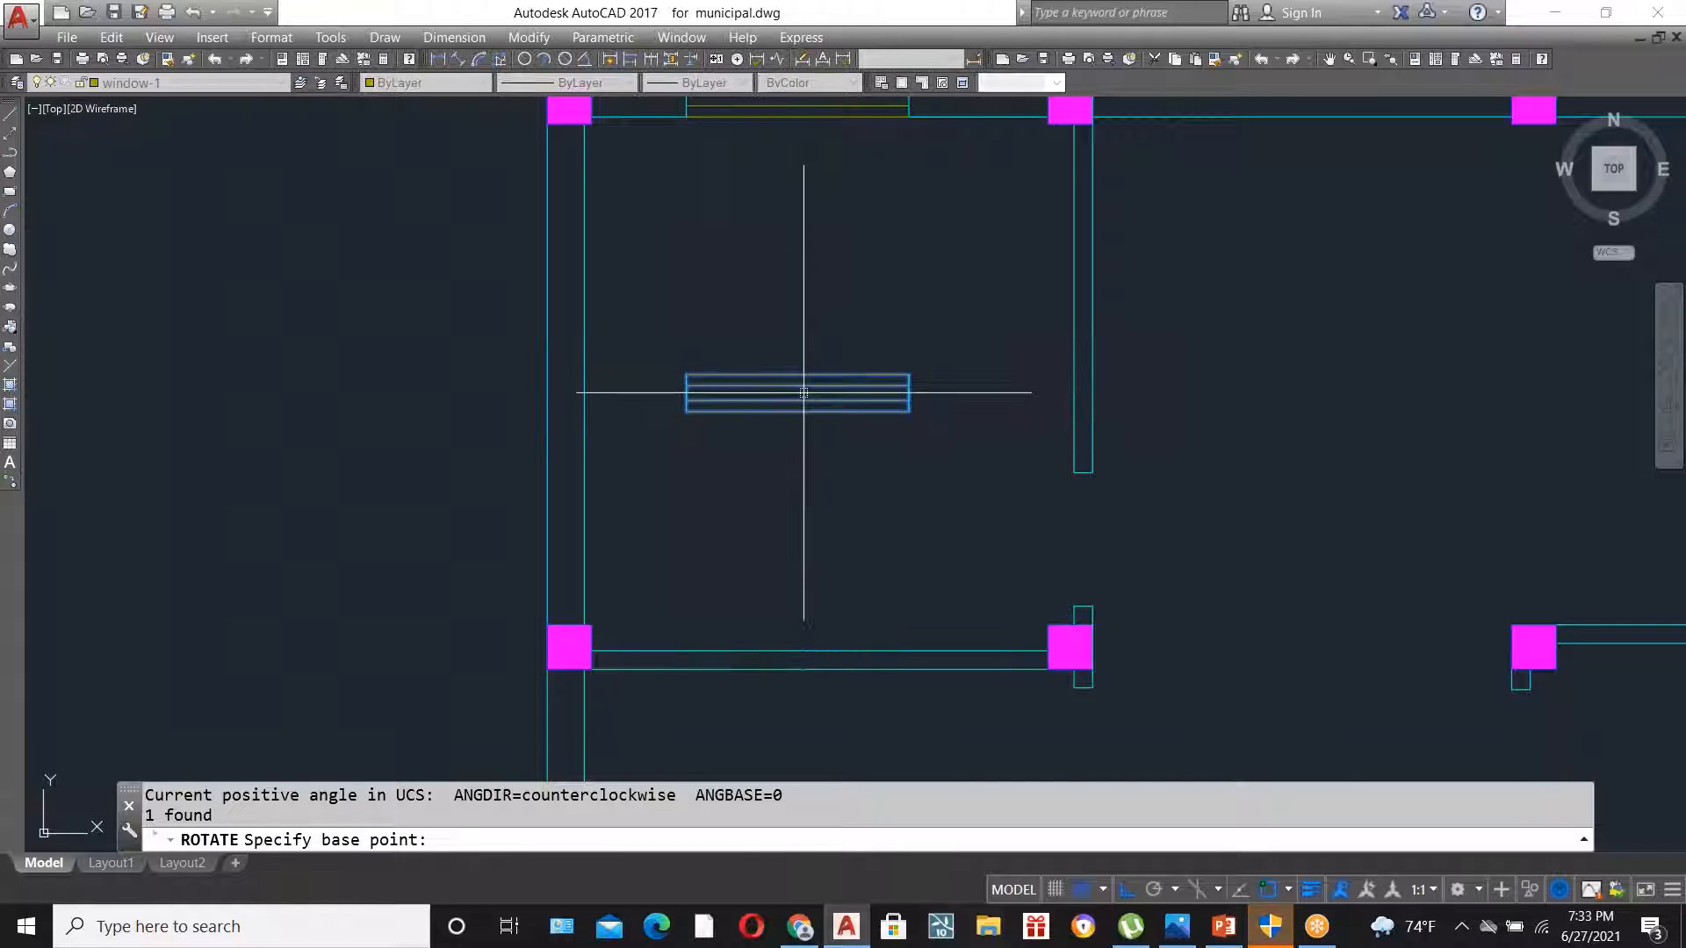
{"action": "left_click", "coordinate": [804, 387]}
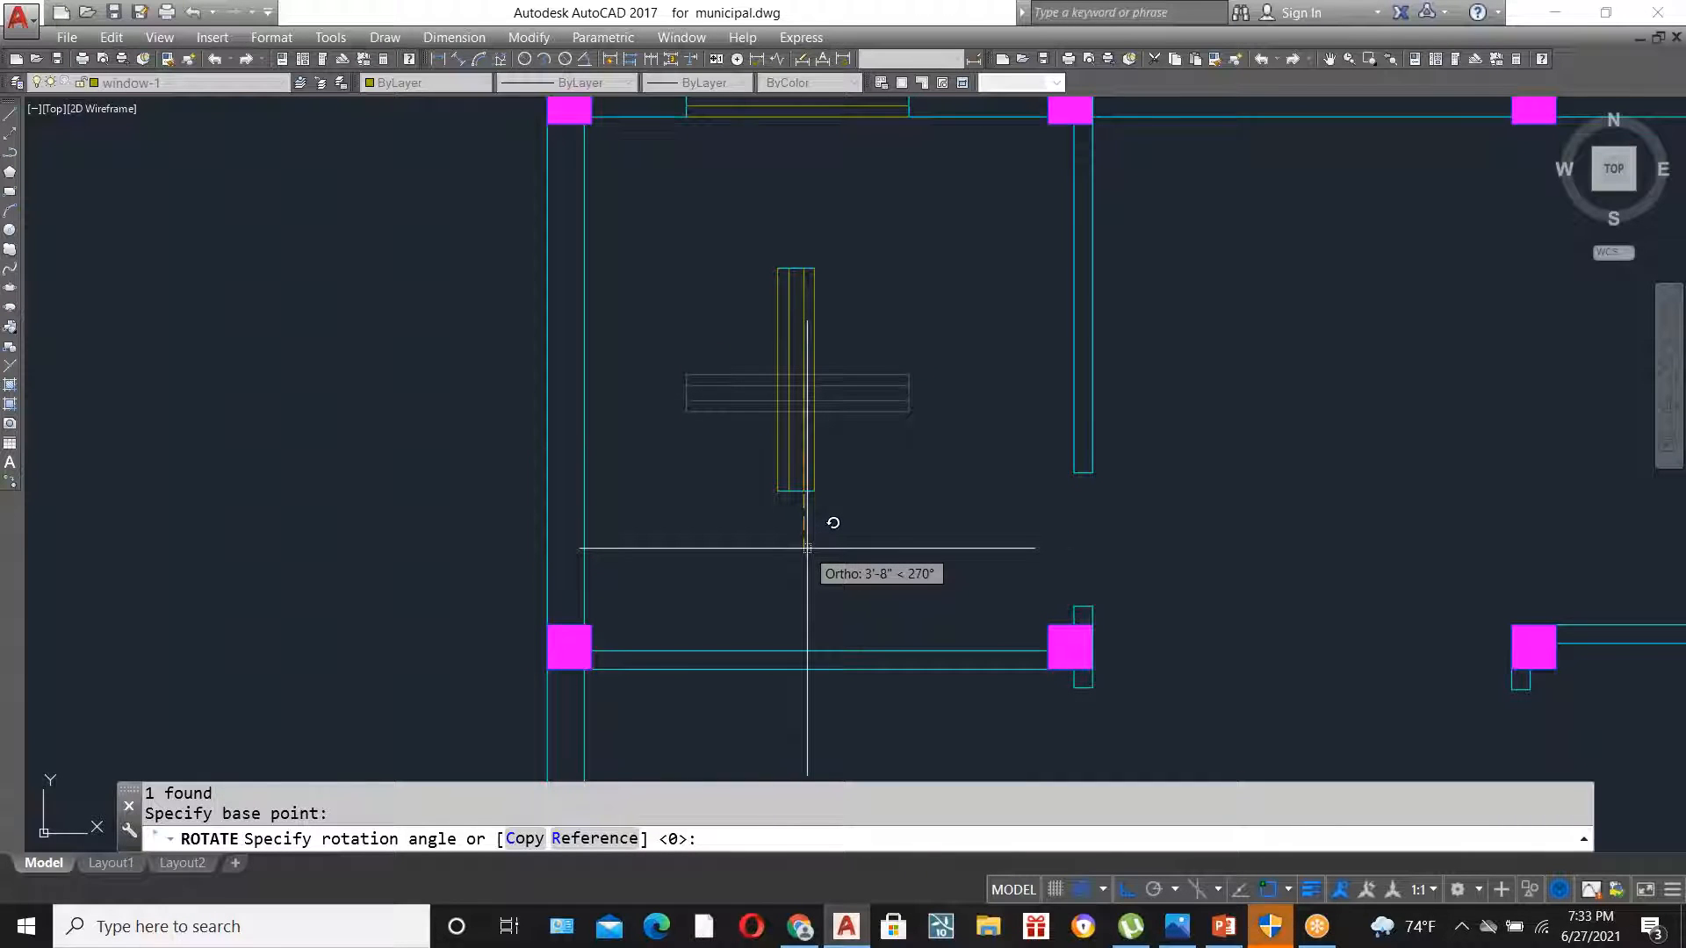
{"action": "left_click", "coordinate": [1127, 891]}
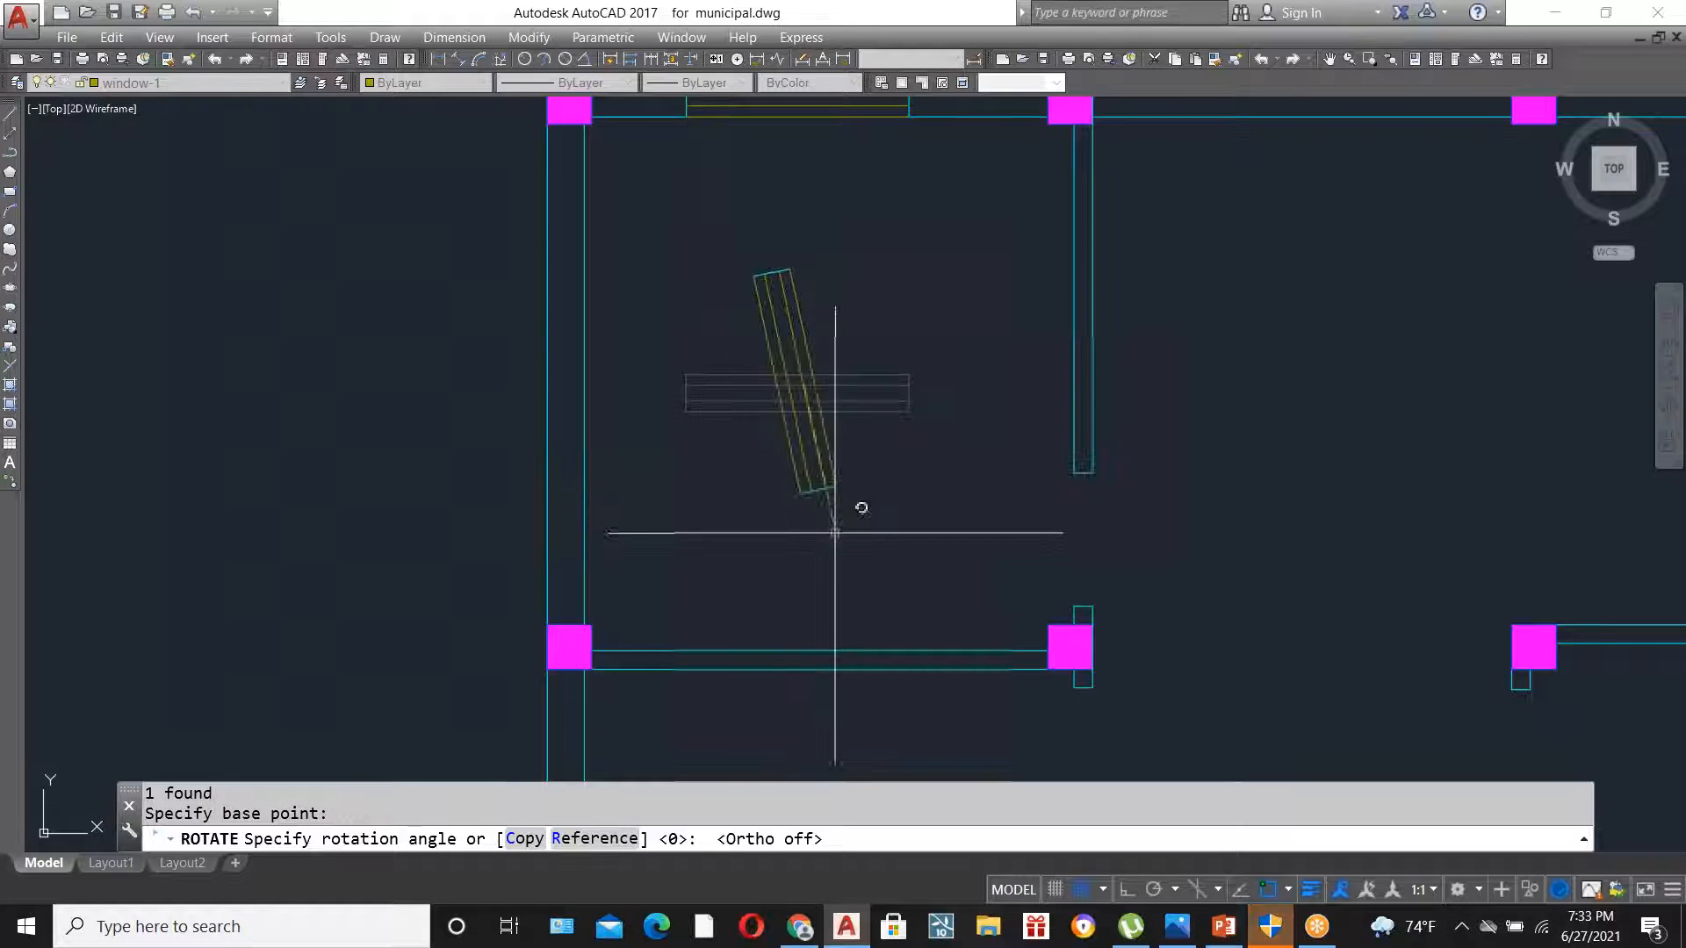
{"action": "key", "text": "F8"}
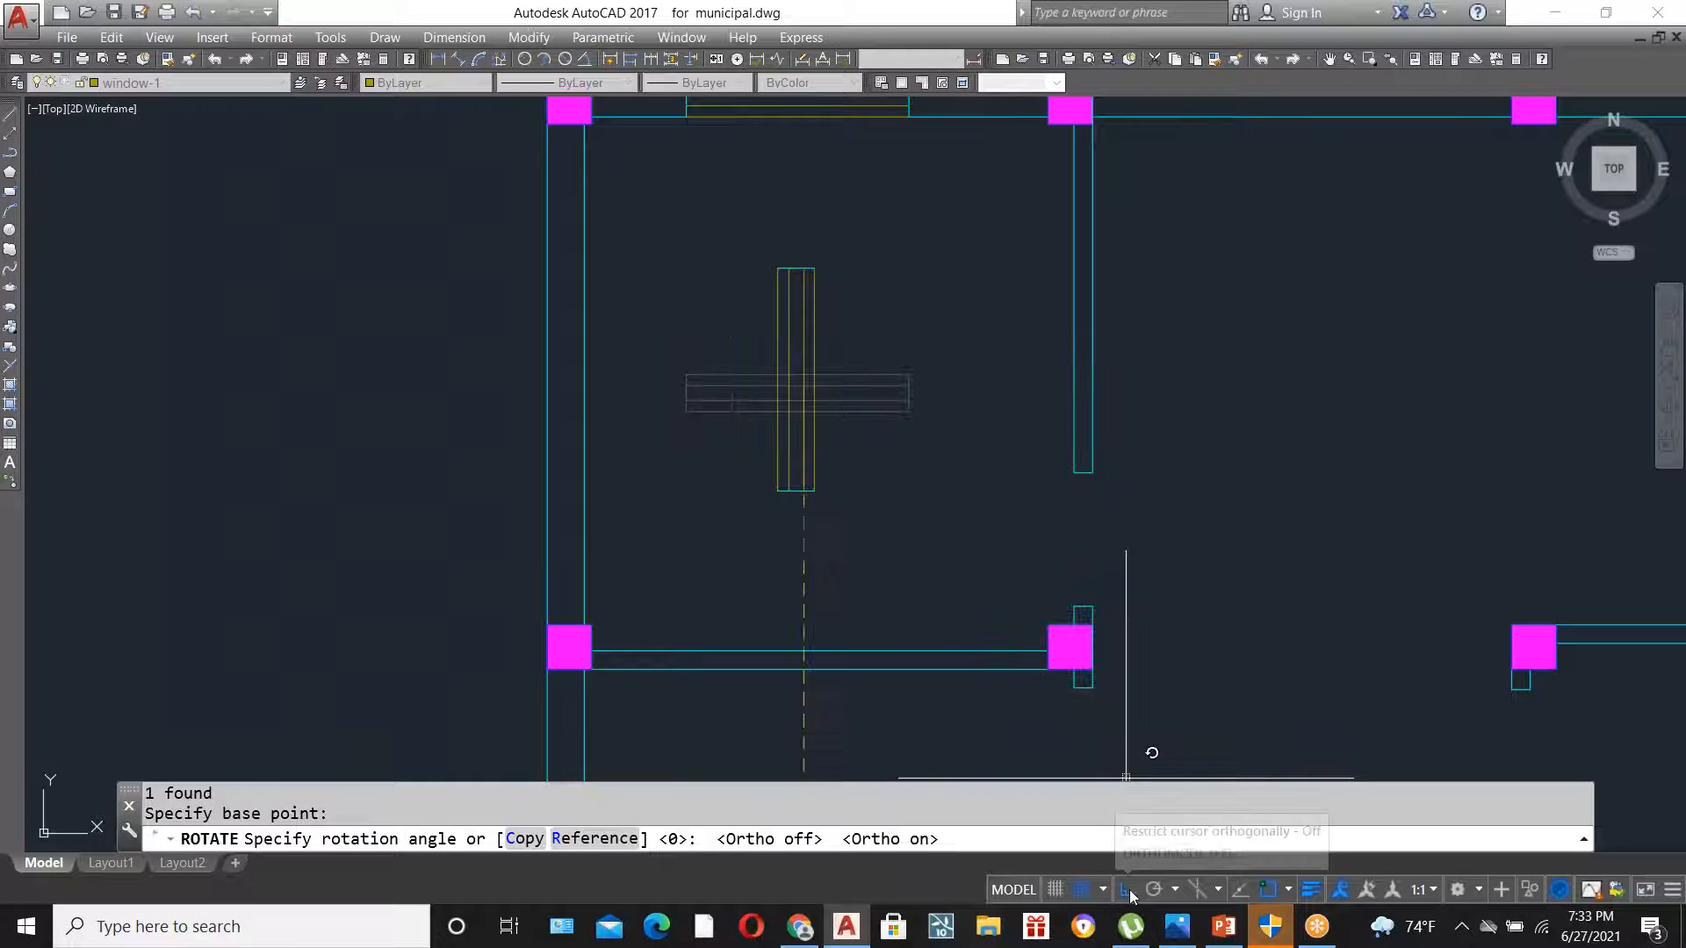
{"action": "left_click", "coordinate": [799, 546]}
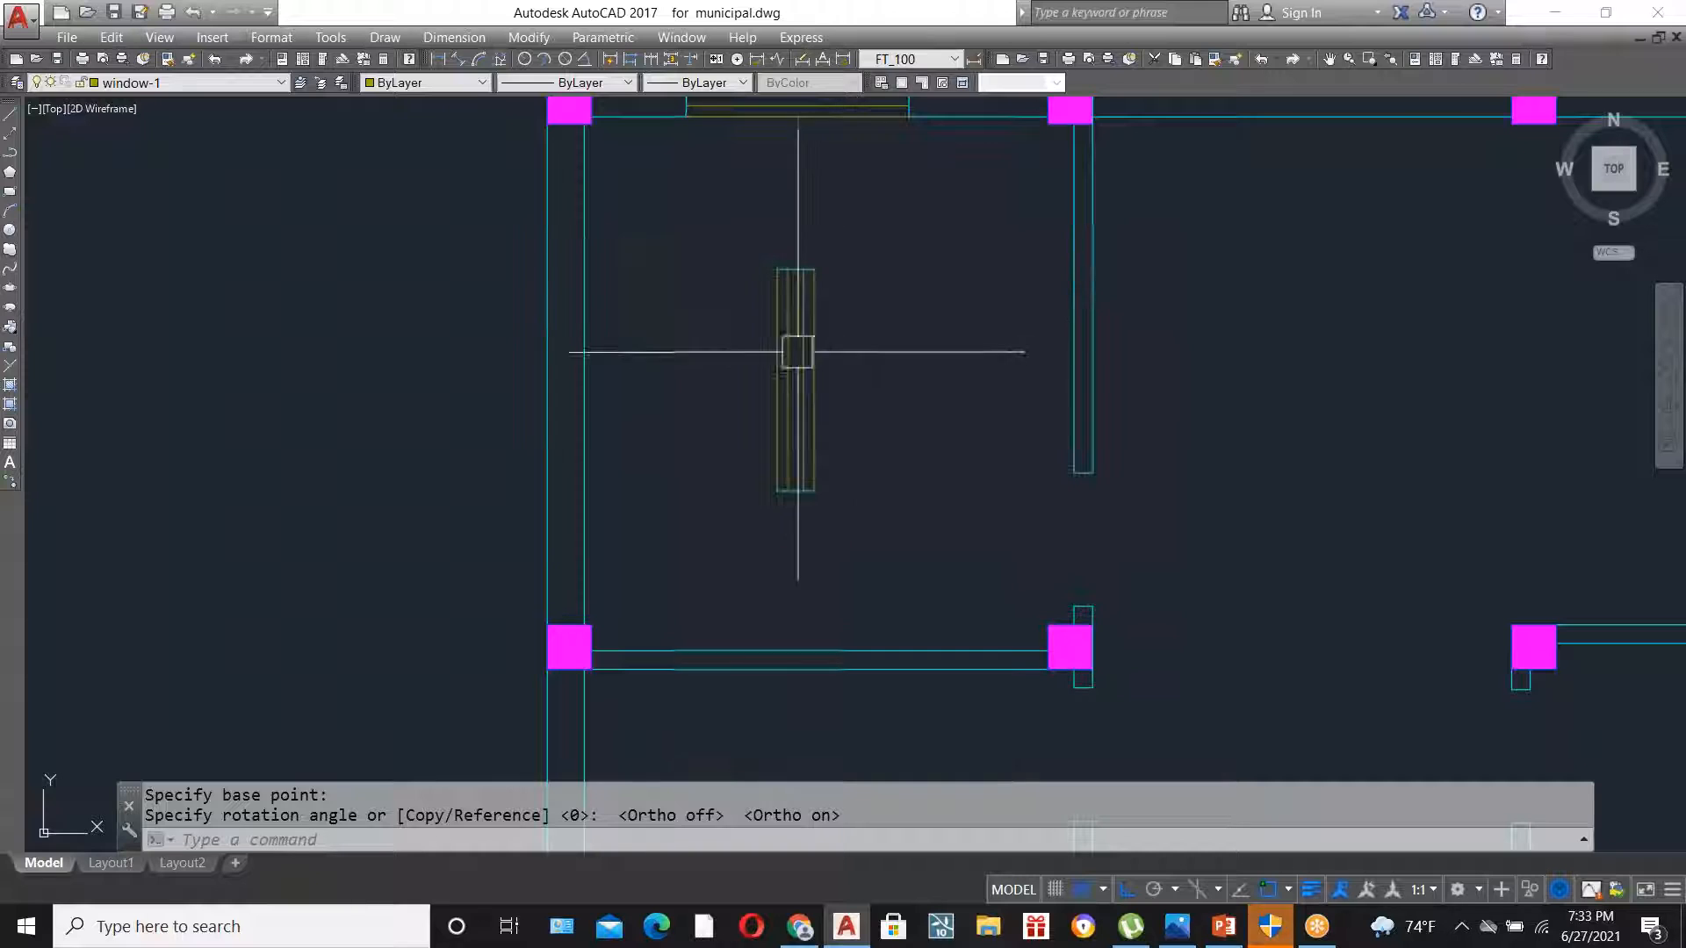
- Move the vertical window block horizontally from the upper-left room into its left outer wall, aligning it with the wall's inner face
{"action": "type", "text": "m"}
{"action": "key", "text": "Return"}
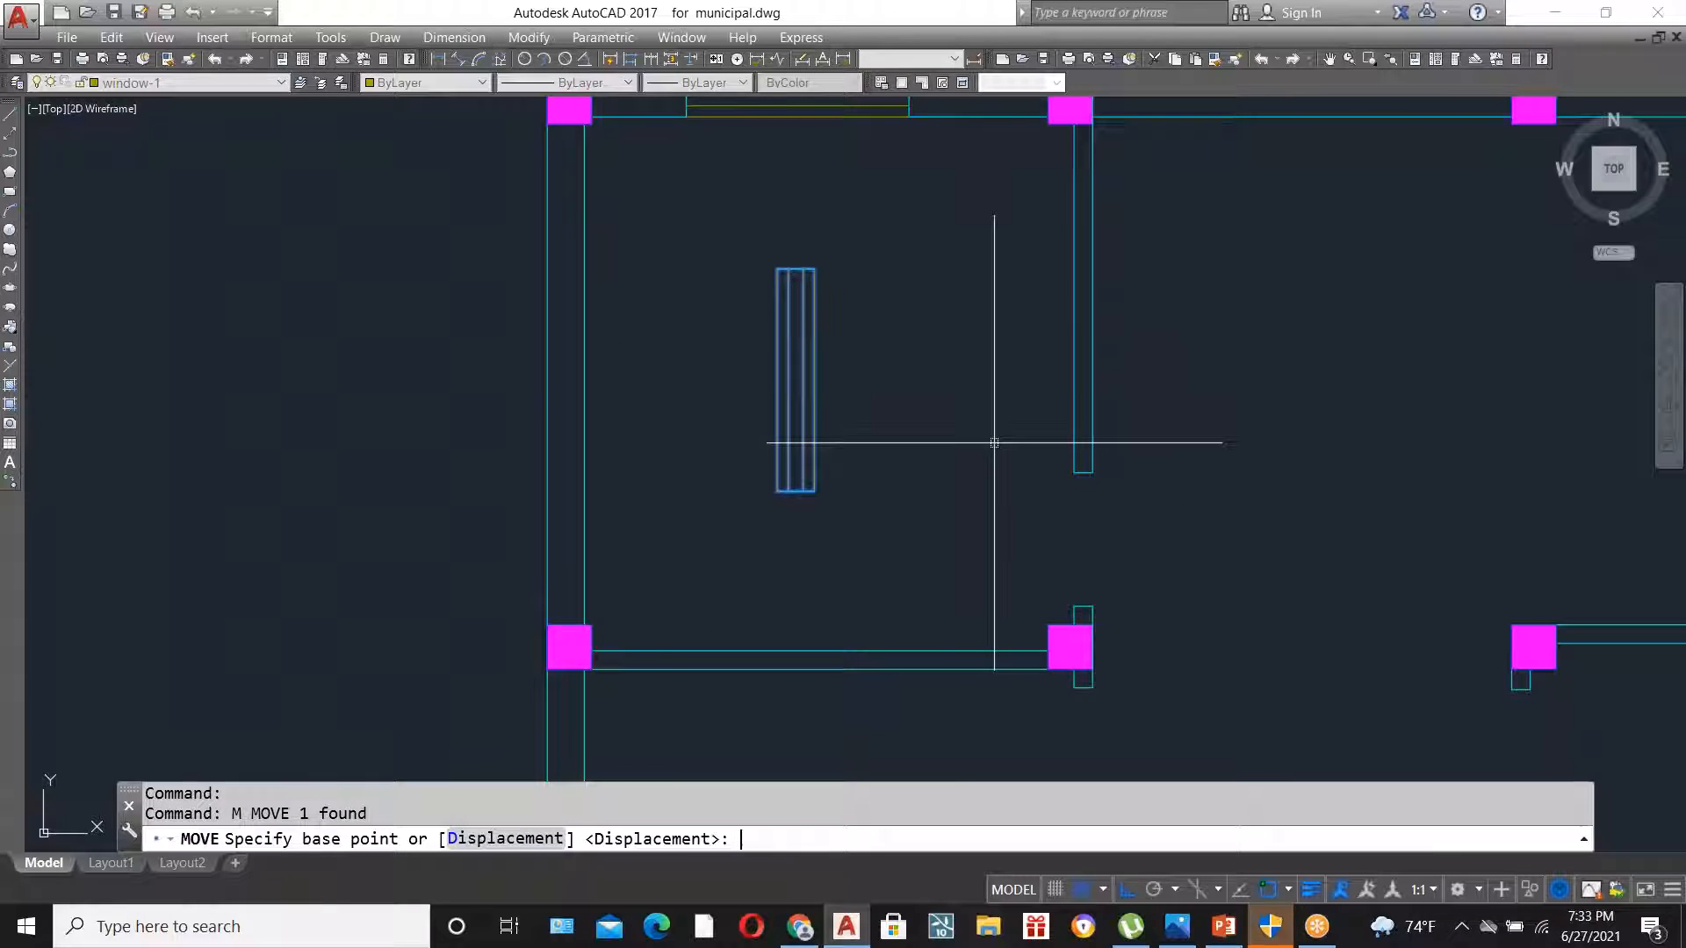
{"action": "left_click", "coordinate": [814, 379]}
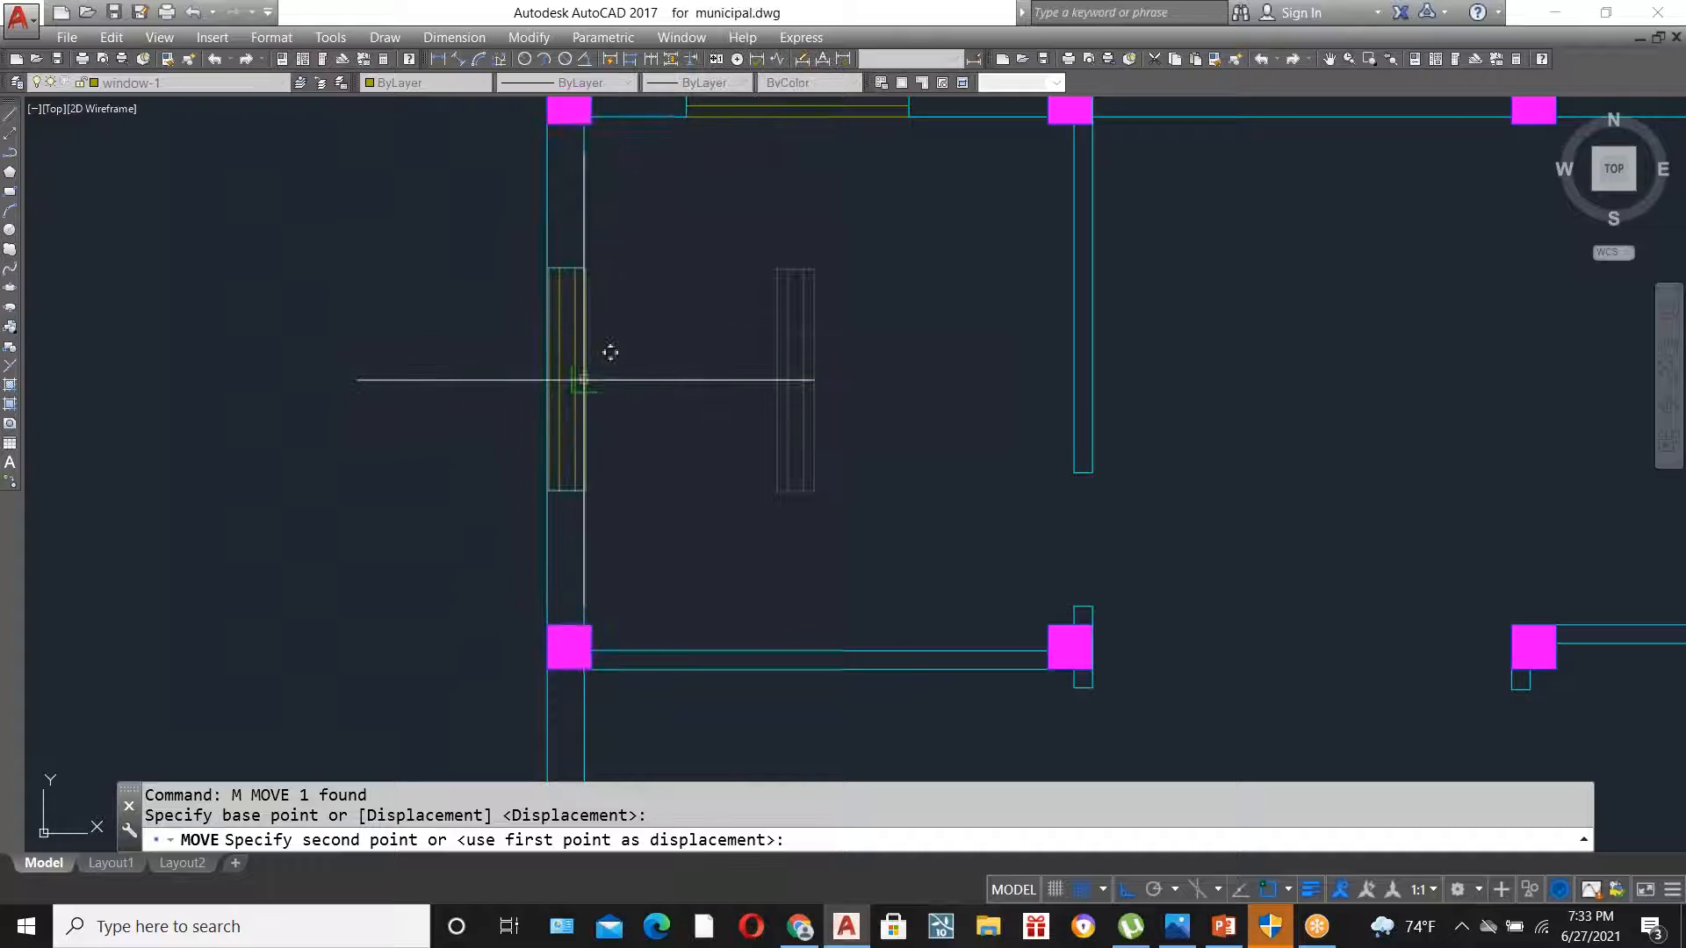
{"action": "left_click", "coordinate": [584, 379]}
{"action": "scroll", "coordinate": [720, 352], "scroll_direction": "down", "scroll_amount": 2}
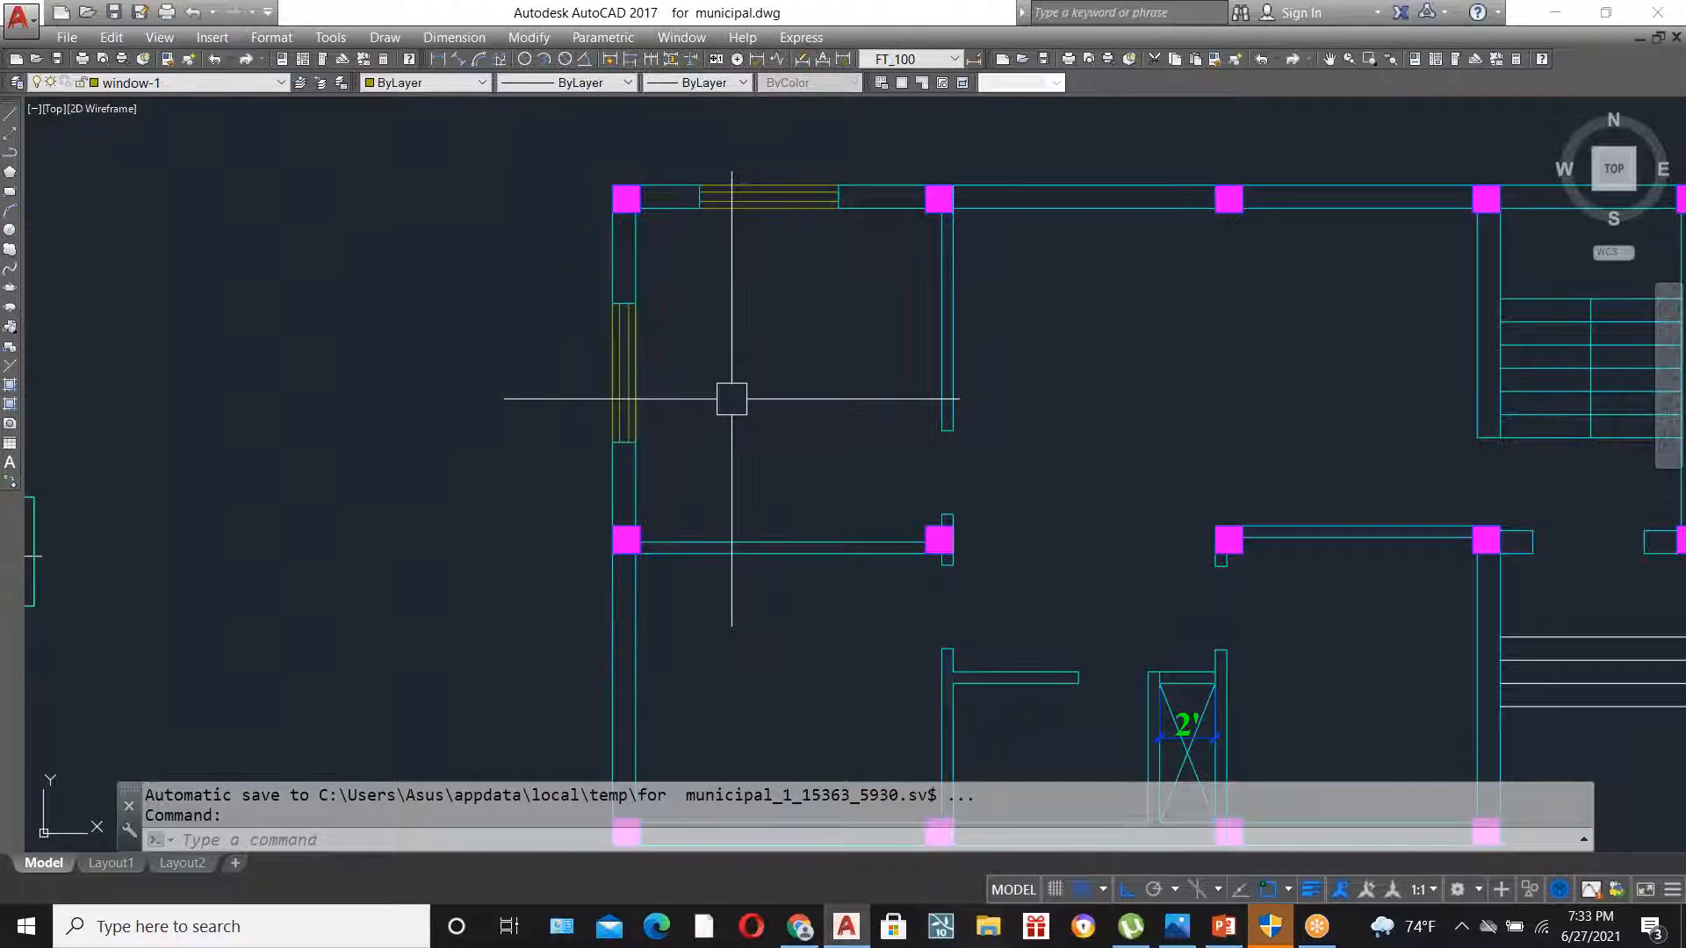
{"action": "scroll", "coordinate": [615, 377], "scroll_direction": "up", "scroll_amount": 3}
{"action": "scroll", "coordinate": [756, 439], "scroll_direction": "down", "scroll_amount": 3}
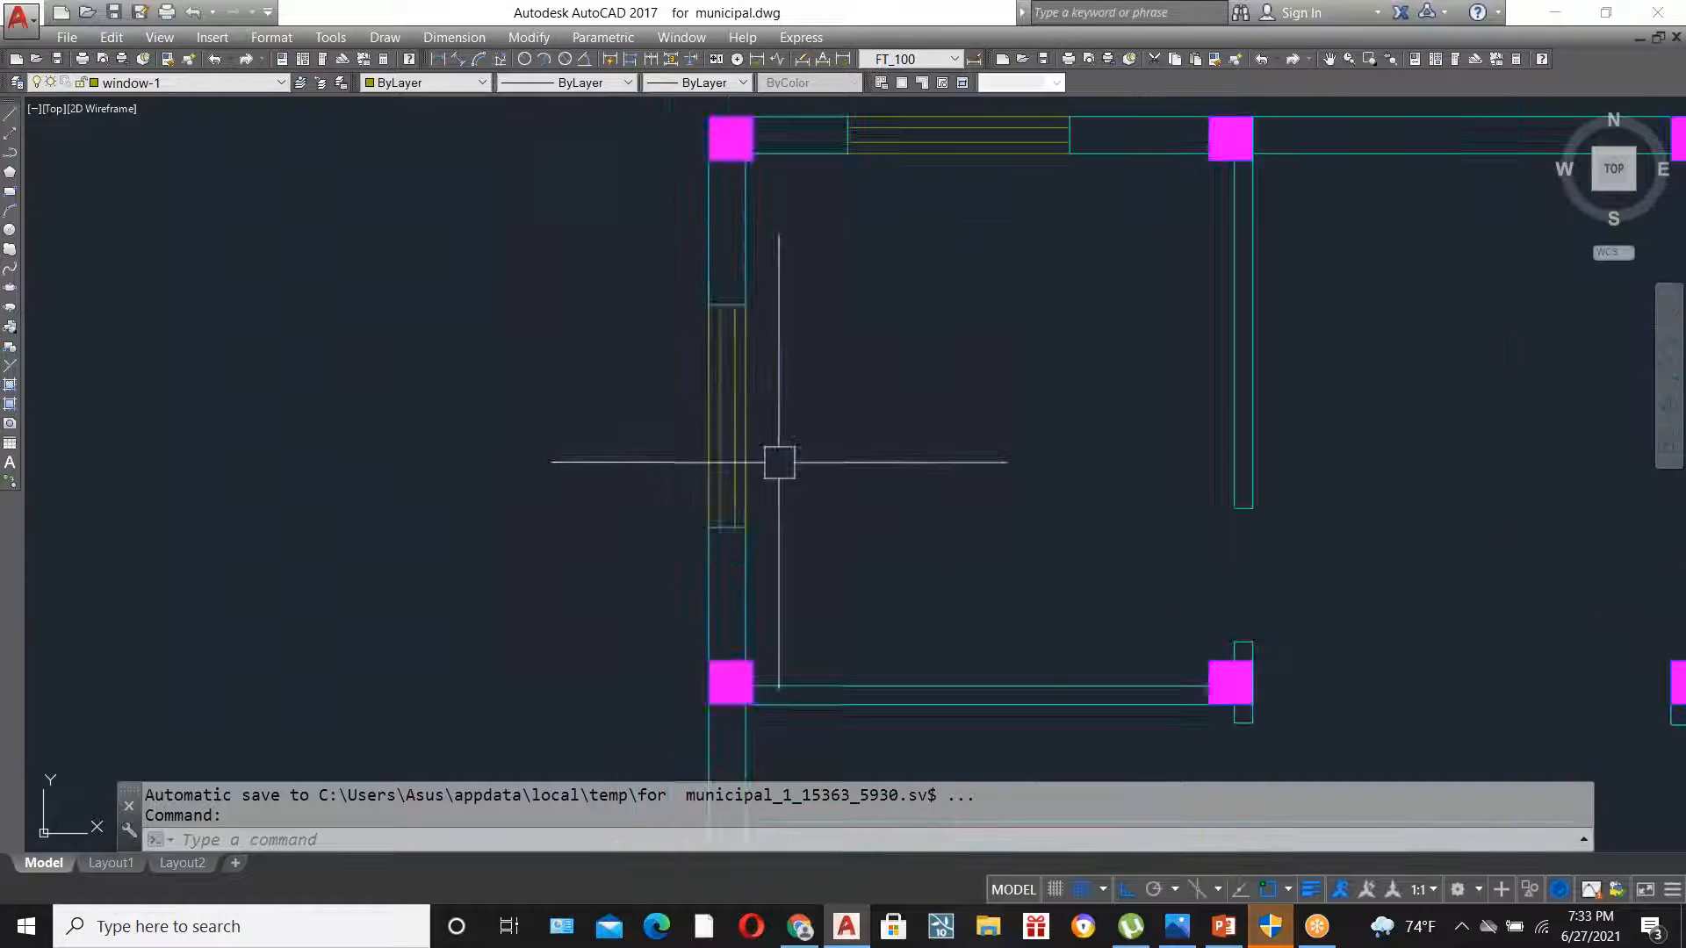
- Check whether the two left wall lines run through the window opening
{"action": "scroll", "coordinate": [769, 489], "scroll_direction": "up", "scroll_amount": 3}
{"action": "left_click", "coordinate": [733, 602]}
{"action": "scroll", "coordinate": [763, 419], "scroll_direction": "down", "scroll_amount": 2}
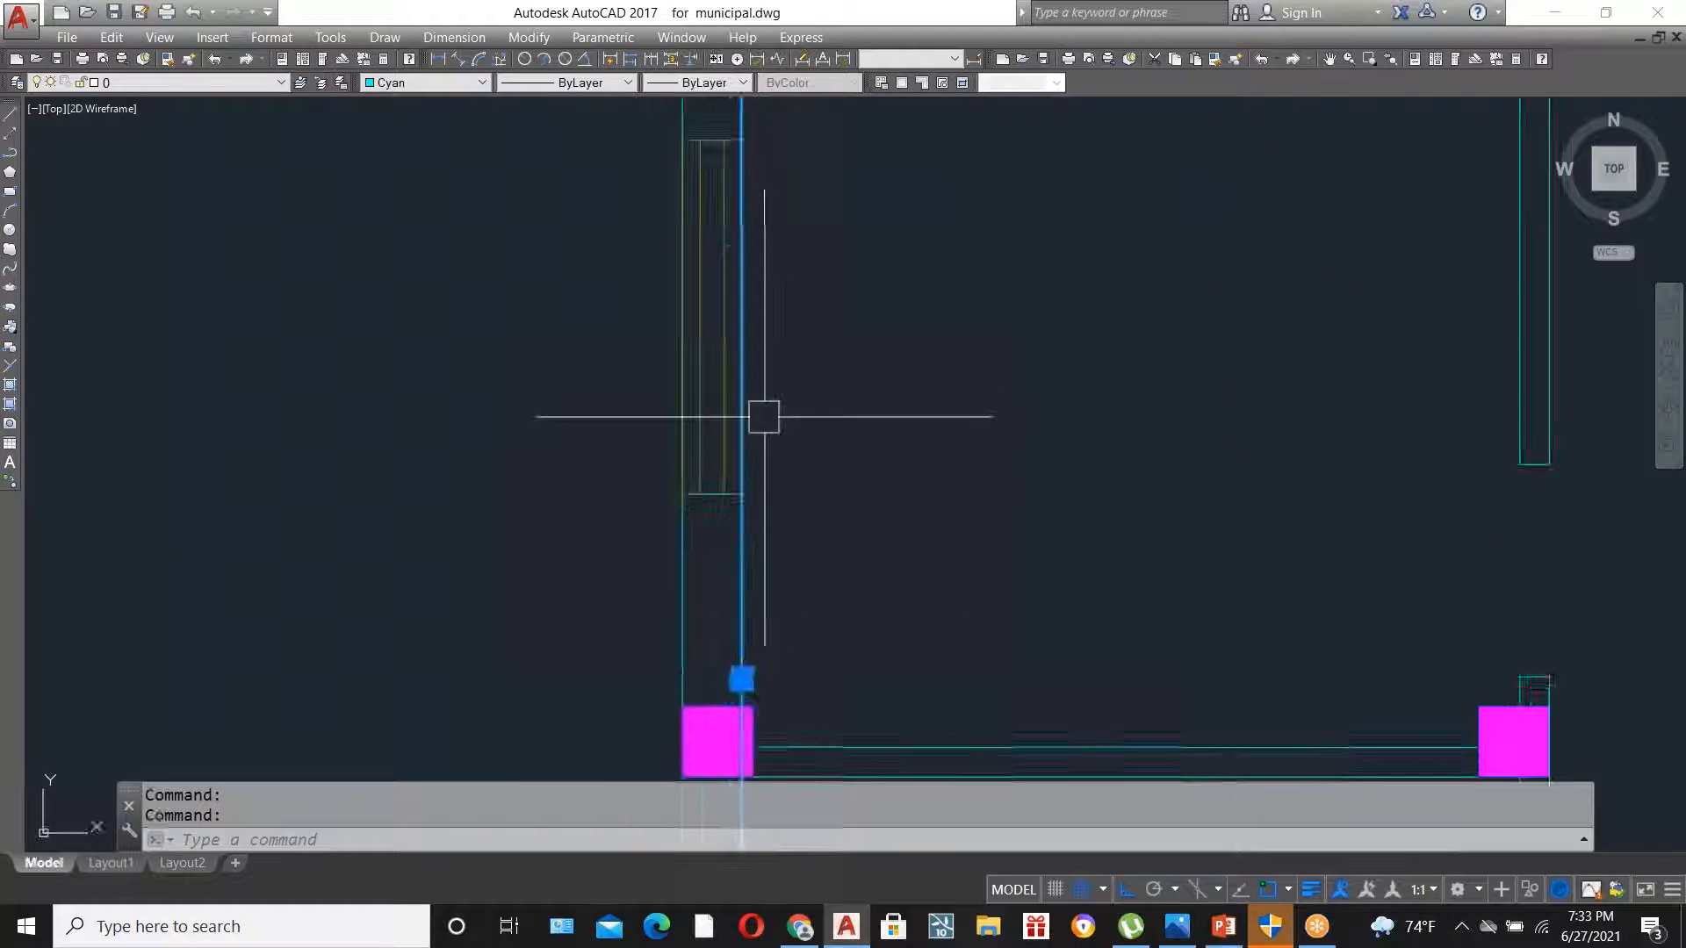
{"action": "left_click", "coordinate": [713, 521]}
{"action": "scroll", "coordinate": [752, 293], "scroll_direction": "up", "scroll_amount": 2}
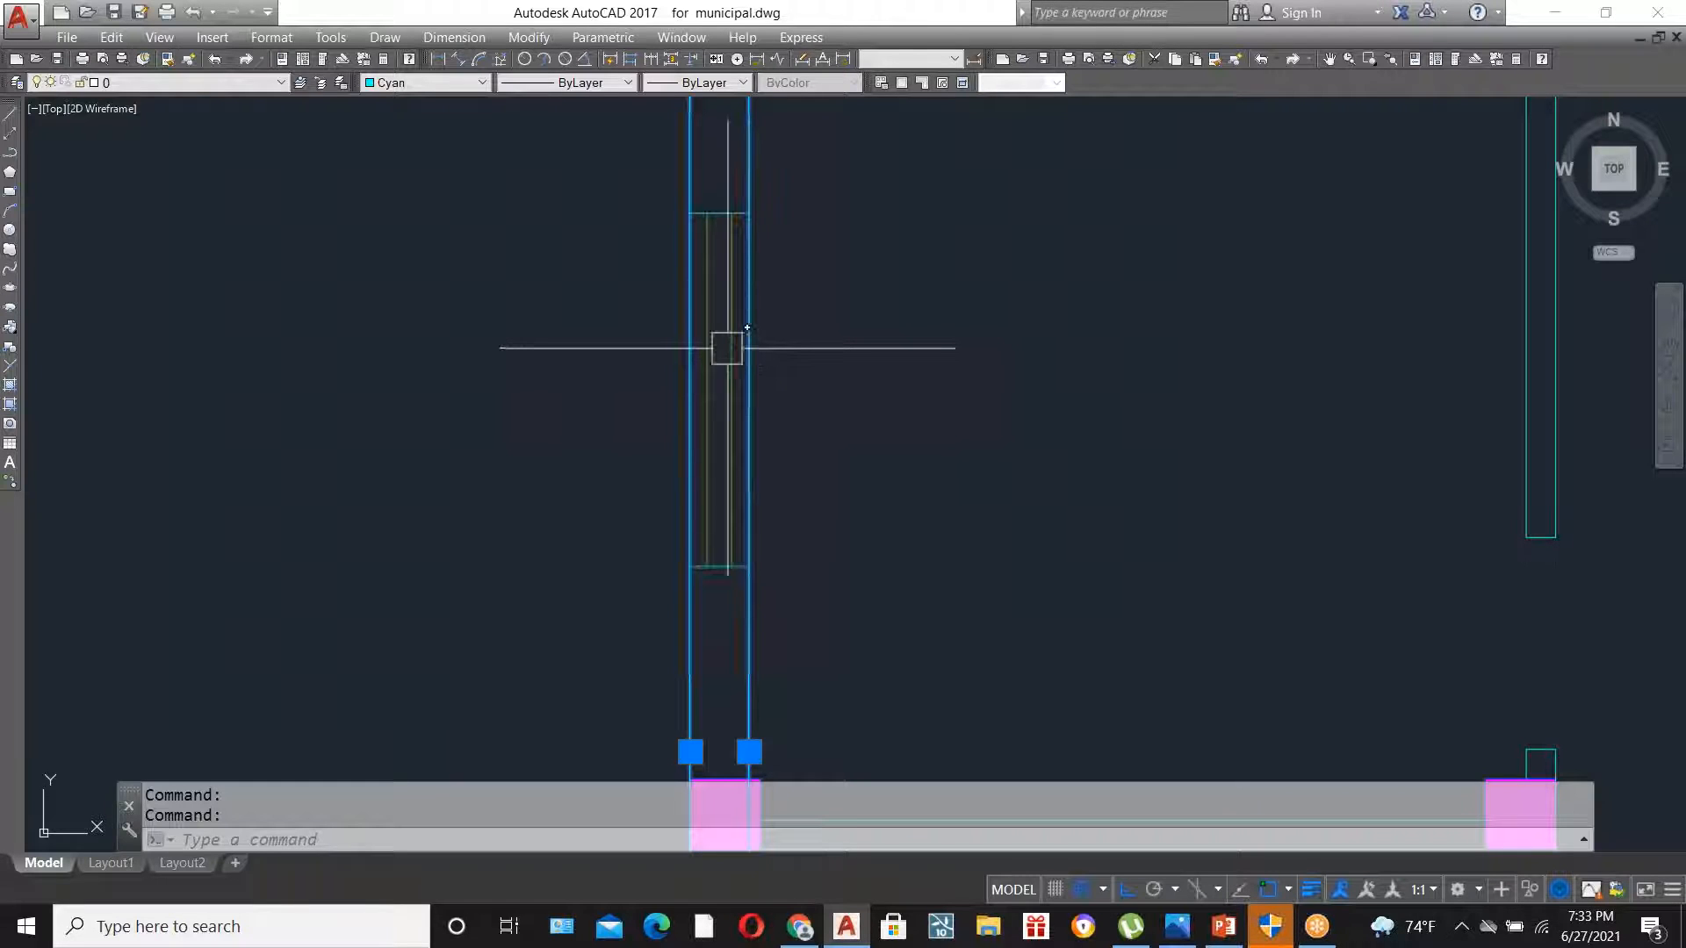
{"action": "key", "text": "Escape"}
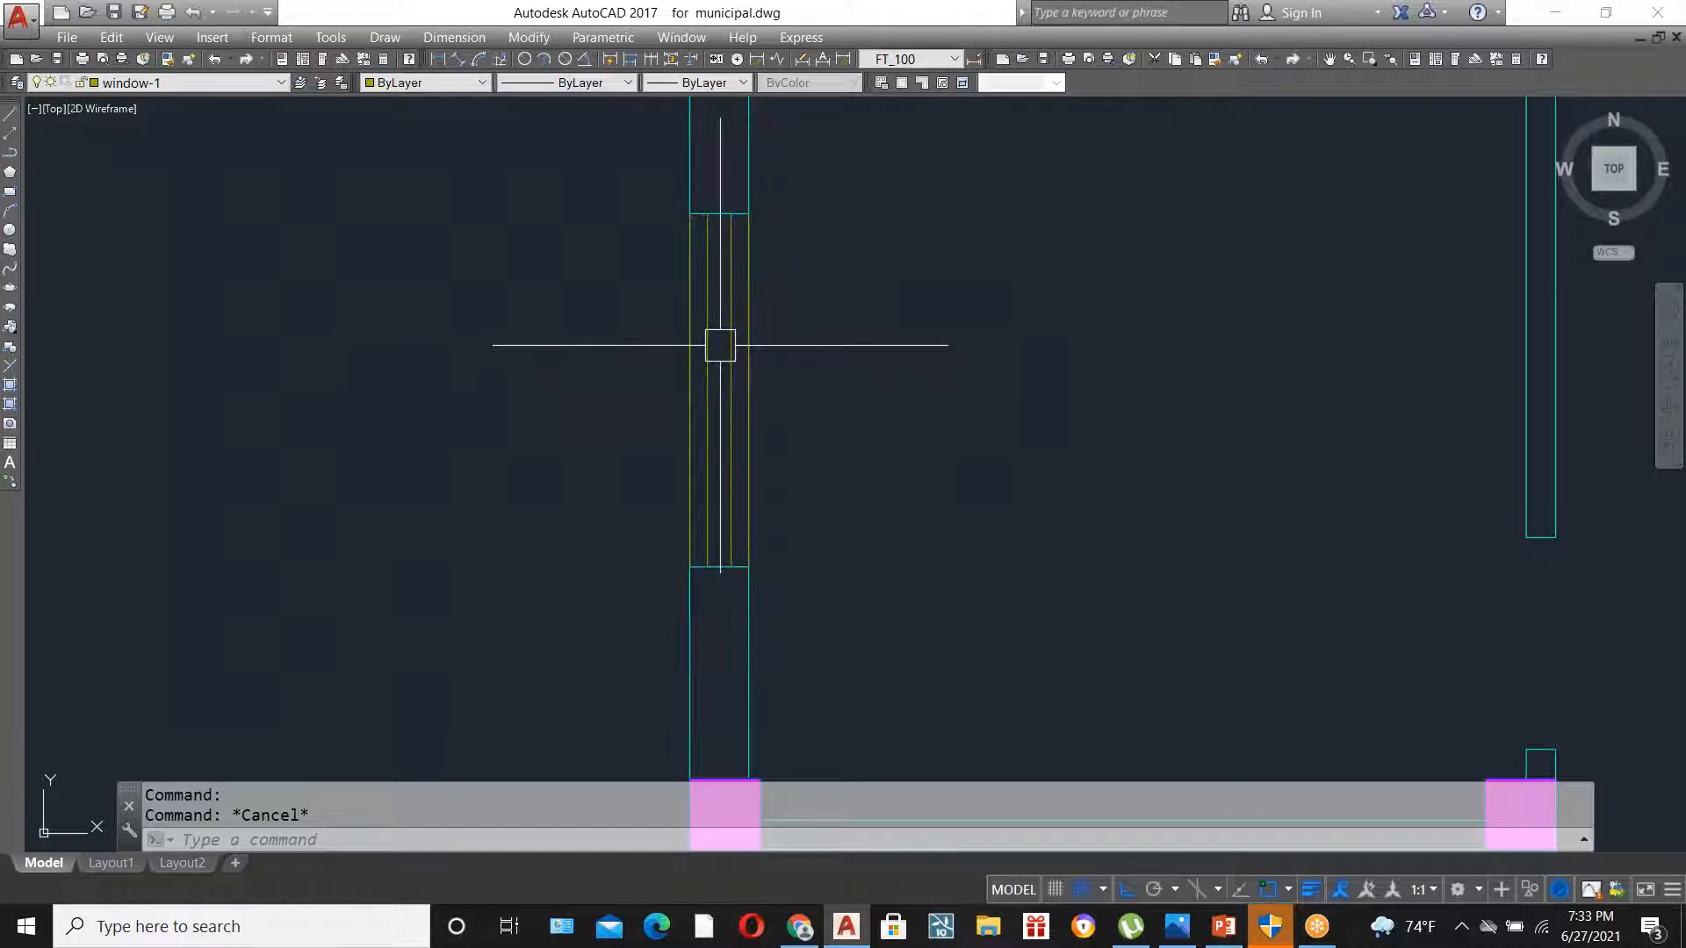
- Explode the window block in the left wall of the upper-left room
{"action": "left_click", "coordinate": [720, 345]}
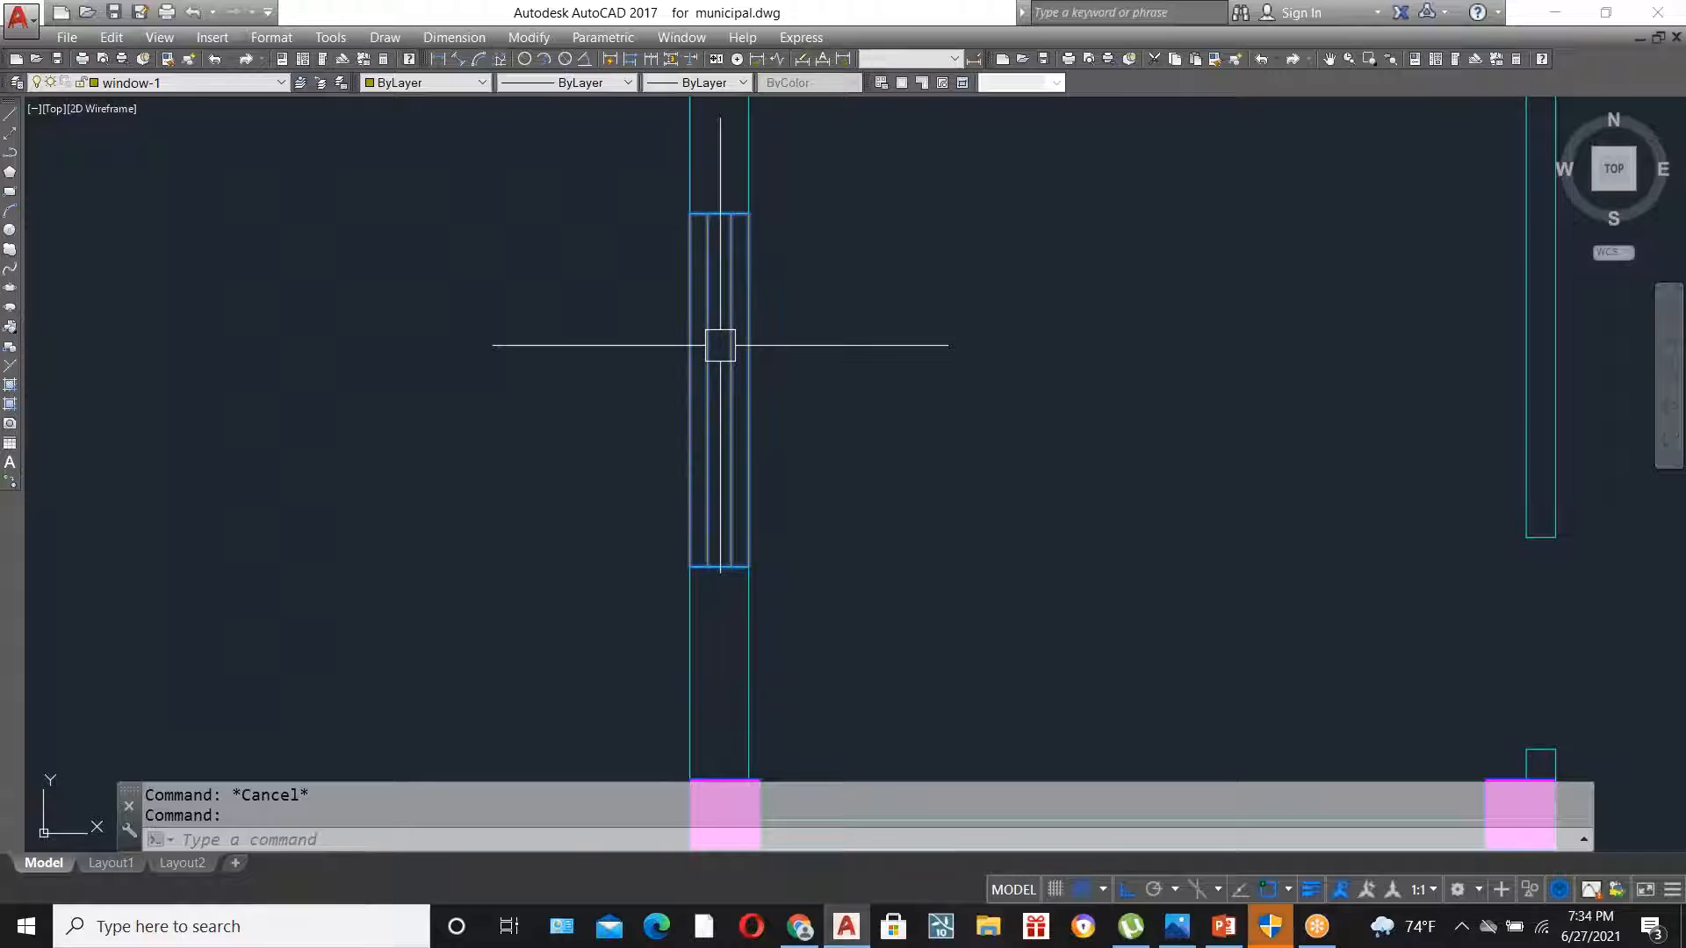
{"action": "type", "text": "x"}
{"action": "key", "text": "Return"}
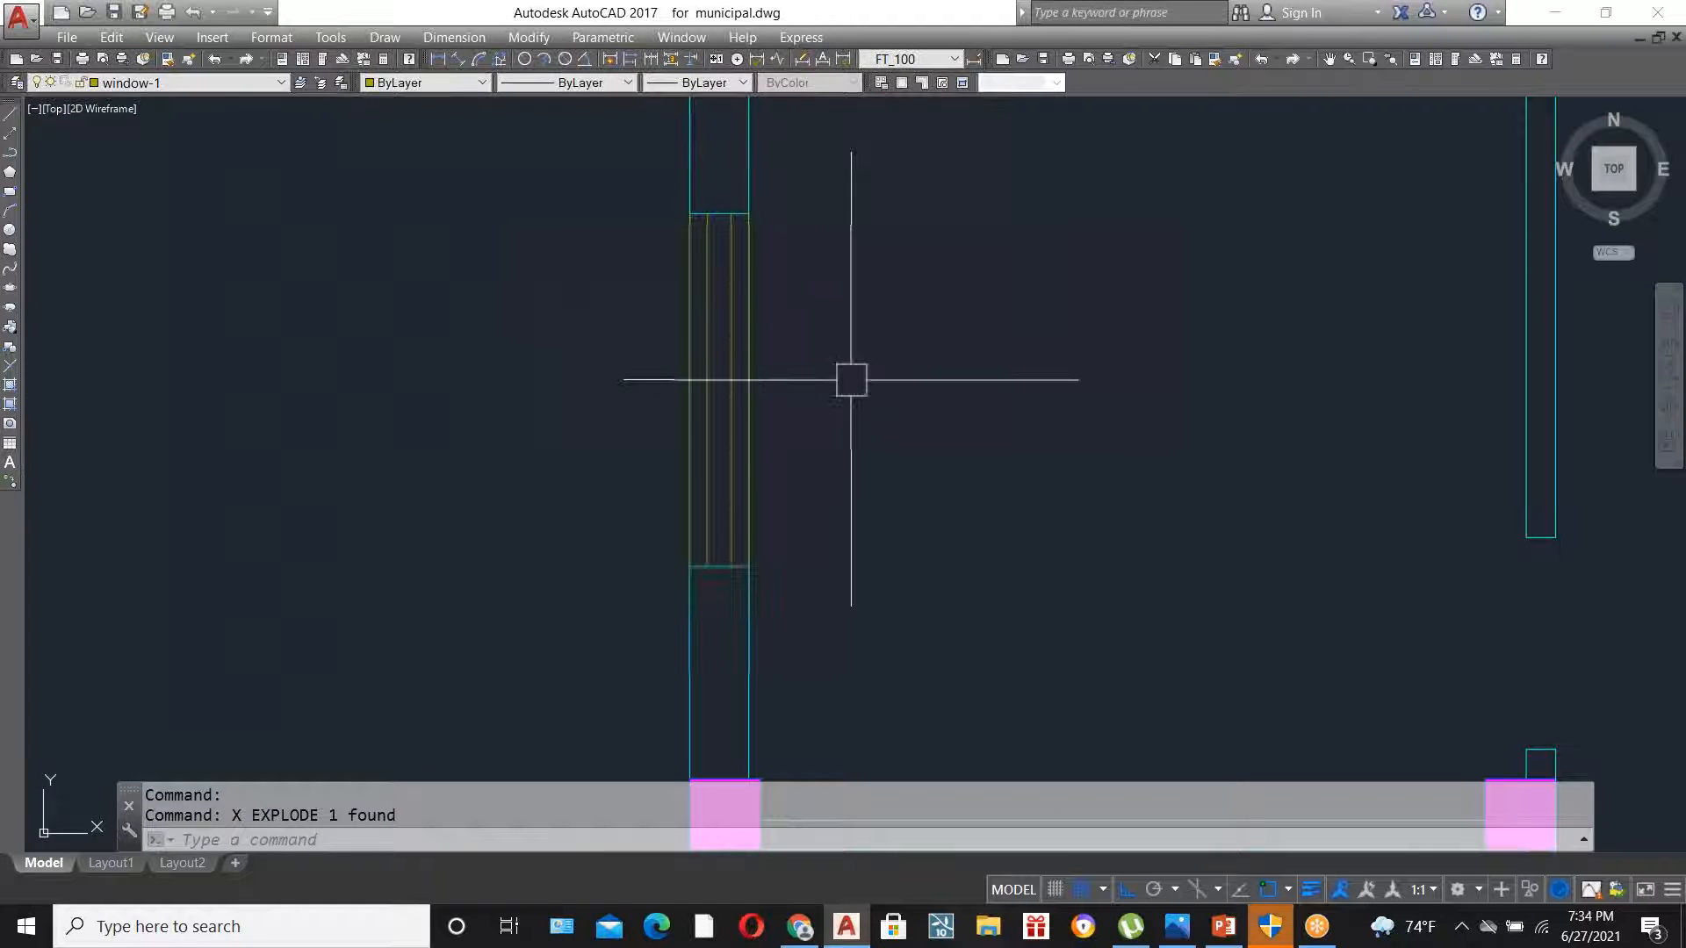
- Trim both left wall lines between the window's jamb lines, using all objects as cutting edges
{"action": "type", "text": "tr"}
{"action": "key", "text": "Return"}
{"action": "key", "text": "Return"}
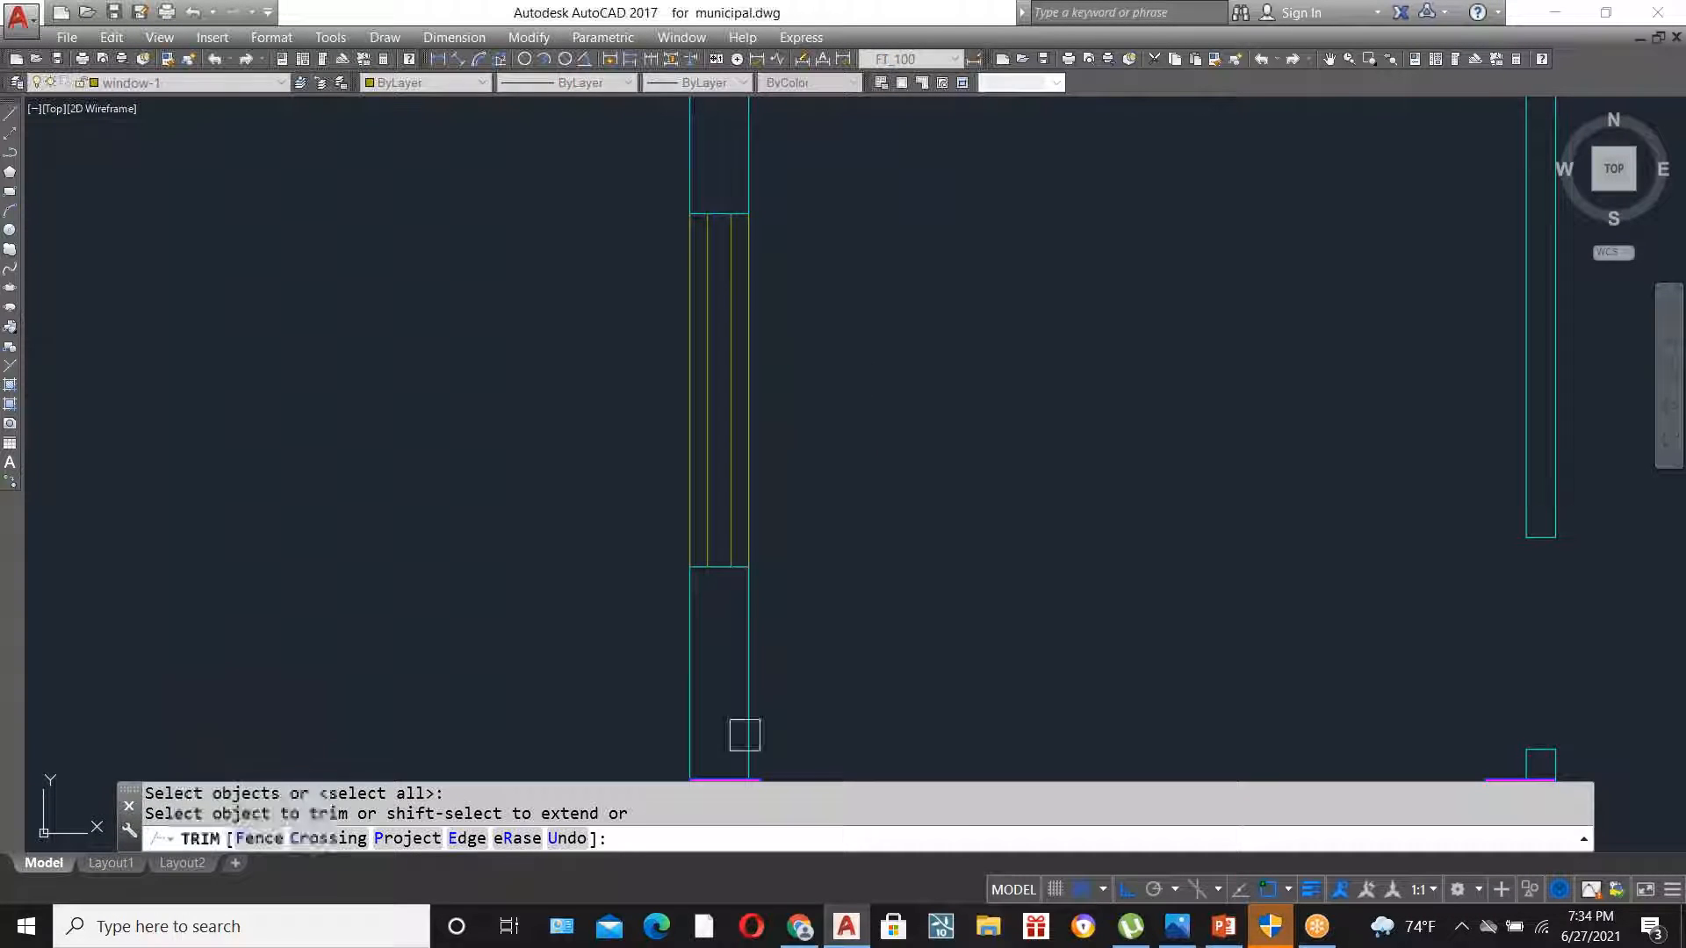
{"action": "left_click", "coordinate": [758, 594]}
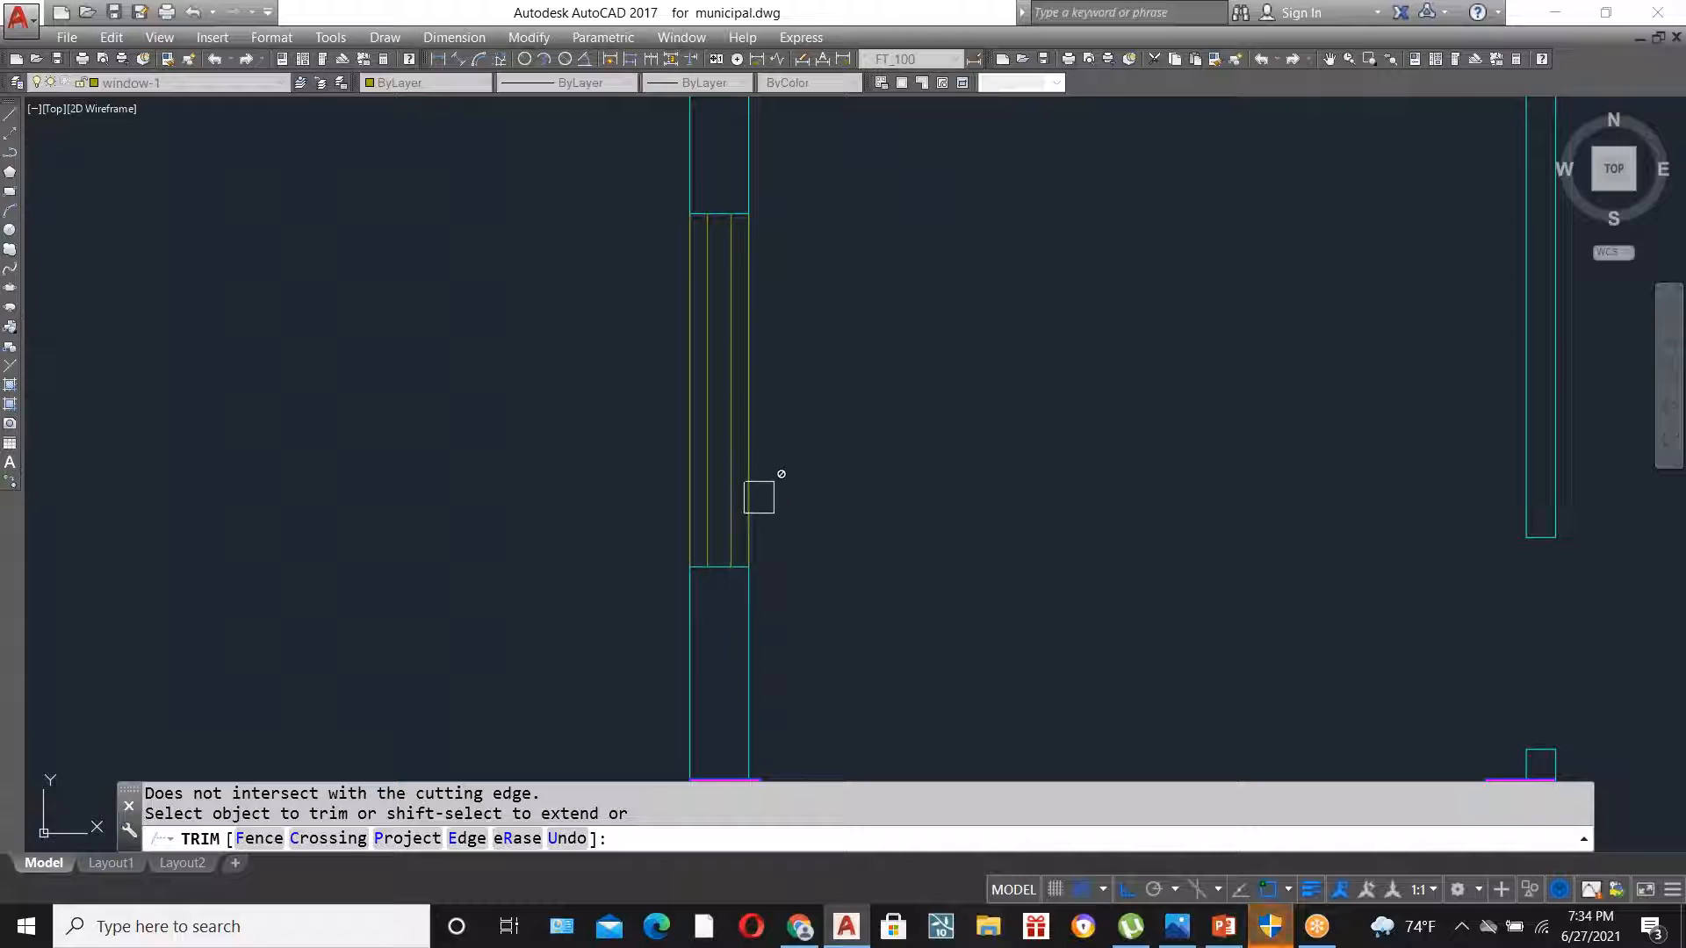
{"action": "left_click", "coordinate": [928, 488]}
{"action": "left_click", "coordinate": [539, 355]}
{"action": "scroll", "coordinate": [850, 540], "scroll_direction": "down", "scroll_amount": 2}
{"action": "key", "text": "Escape"}
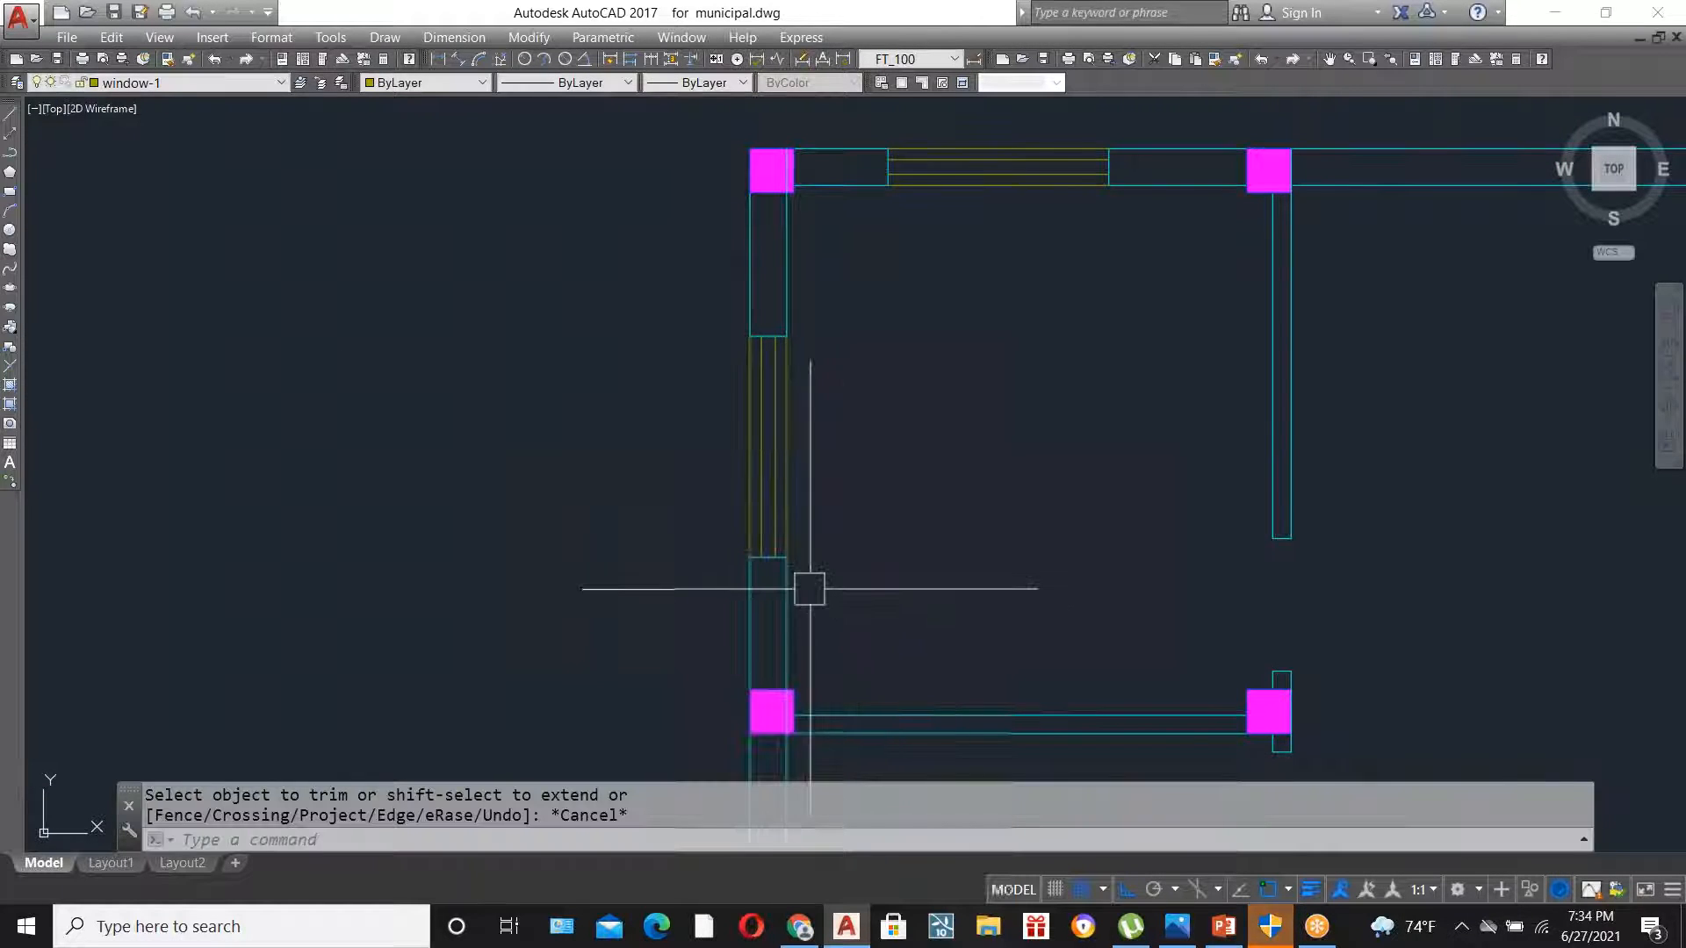
- Examine the left wall lines above and below the window for their cut ends, and review the surrounding plan
{"action": "scroll", "coordinate": [804, 600], "scroll_direction": "up", "scroll_amount": 2}
{"action": "left_click", "coordinate": [773, 606]}
{"action": "left_click", "coordinate": [713, 627]}
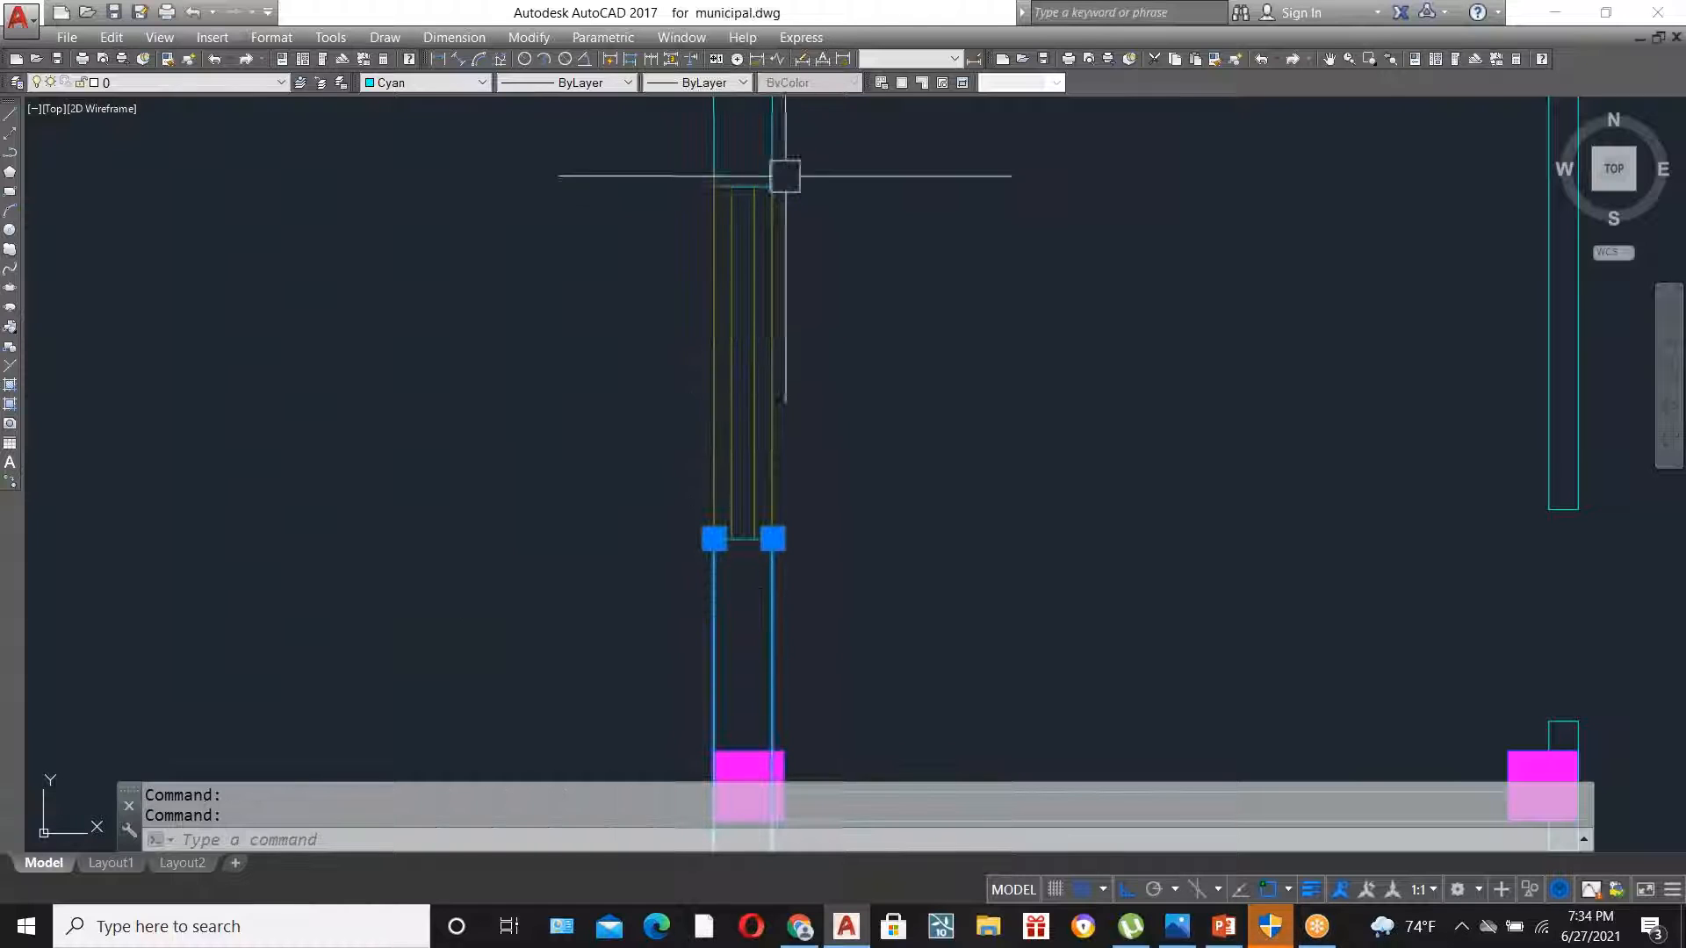
{"action": "left_click", "coordinate": [698, 145]}
{"action": "left_click", "coordinate": [715, 154]}
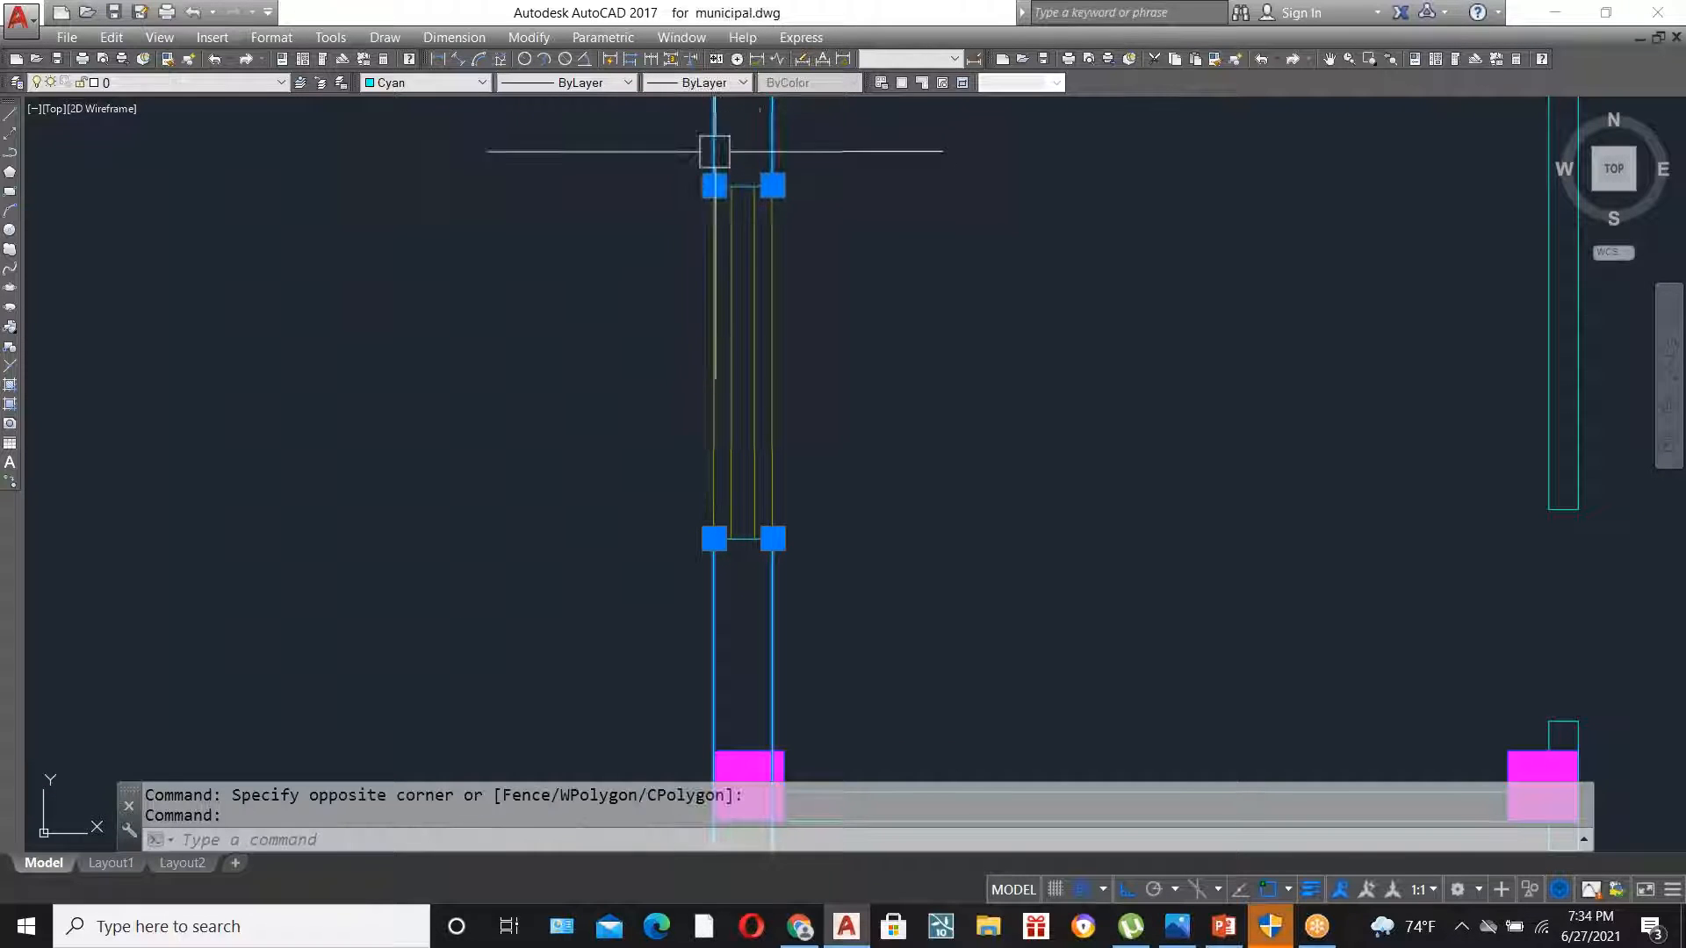
{"action": "key", "text": "Escape"}
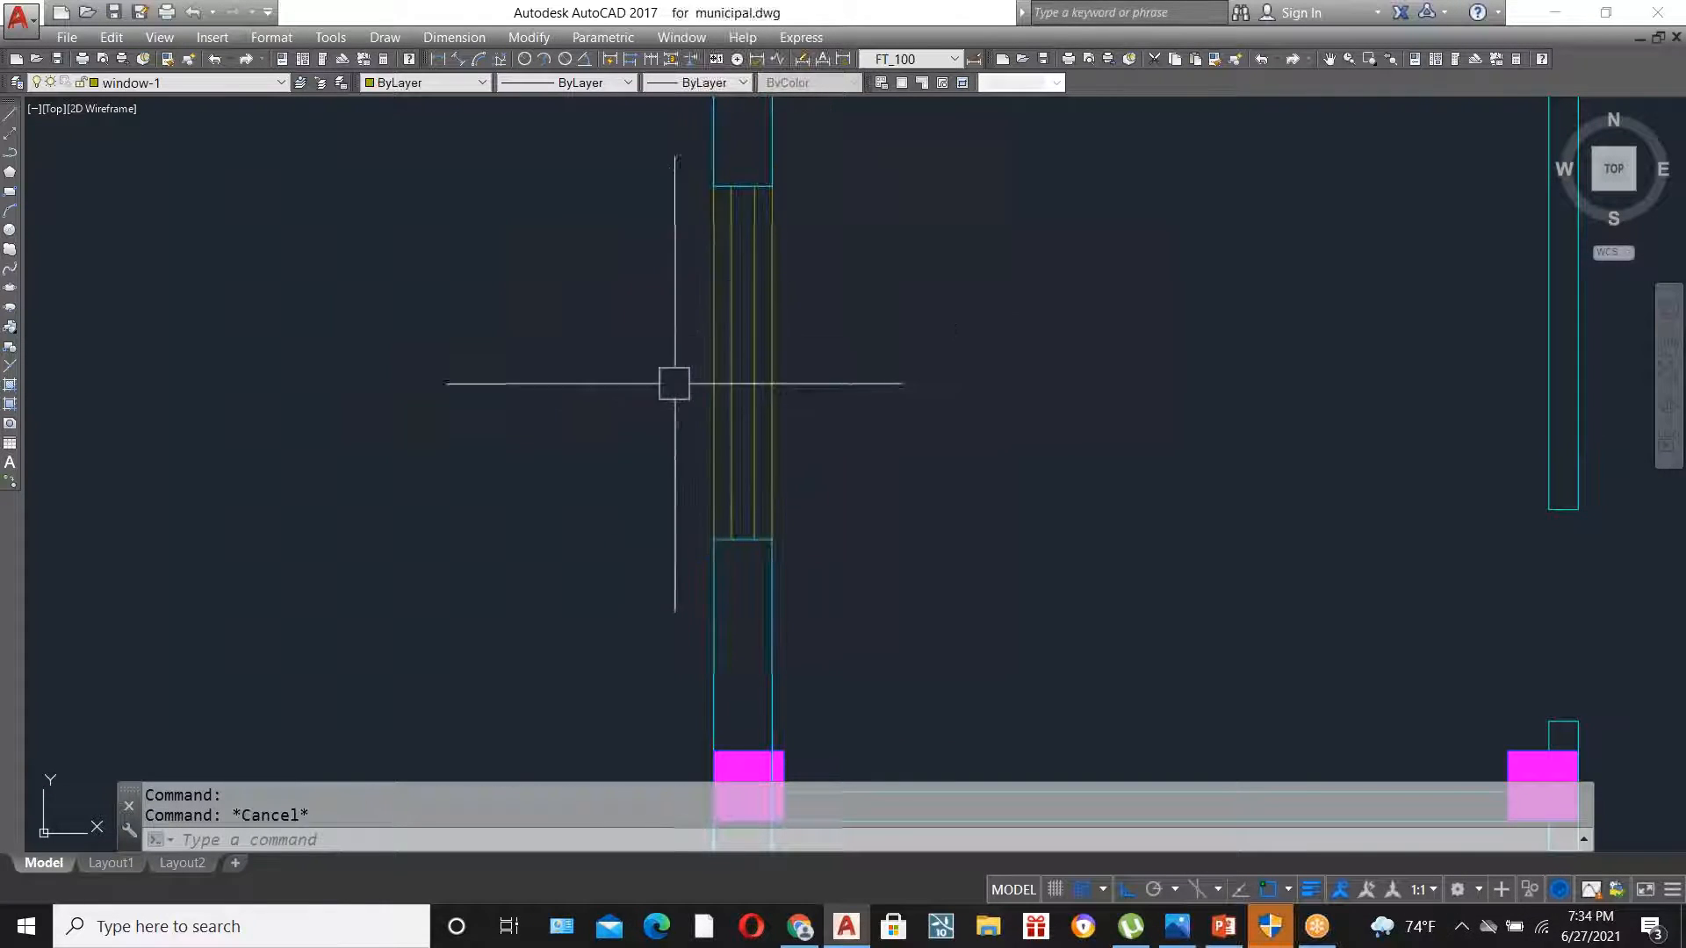
{"action": "scroll", "coordinate": [672, 386], "scroll_direction": "down", "scroll_amount": 2}
{"action": "scroll", "coordinate": [703, 413], "scroll_direction": "down", "scroll_amount": 4}
{"action": "scroll", "coordinate": [793, 417], "scroll_direction": "up", "scroll_amount": 6}
{"action": "scroll", "coordinate": [722, 508], "scroll_direction": "down", "scroll_amount": 4}
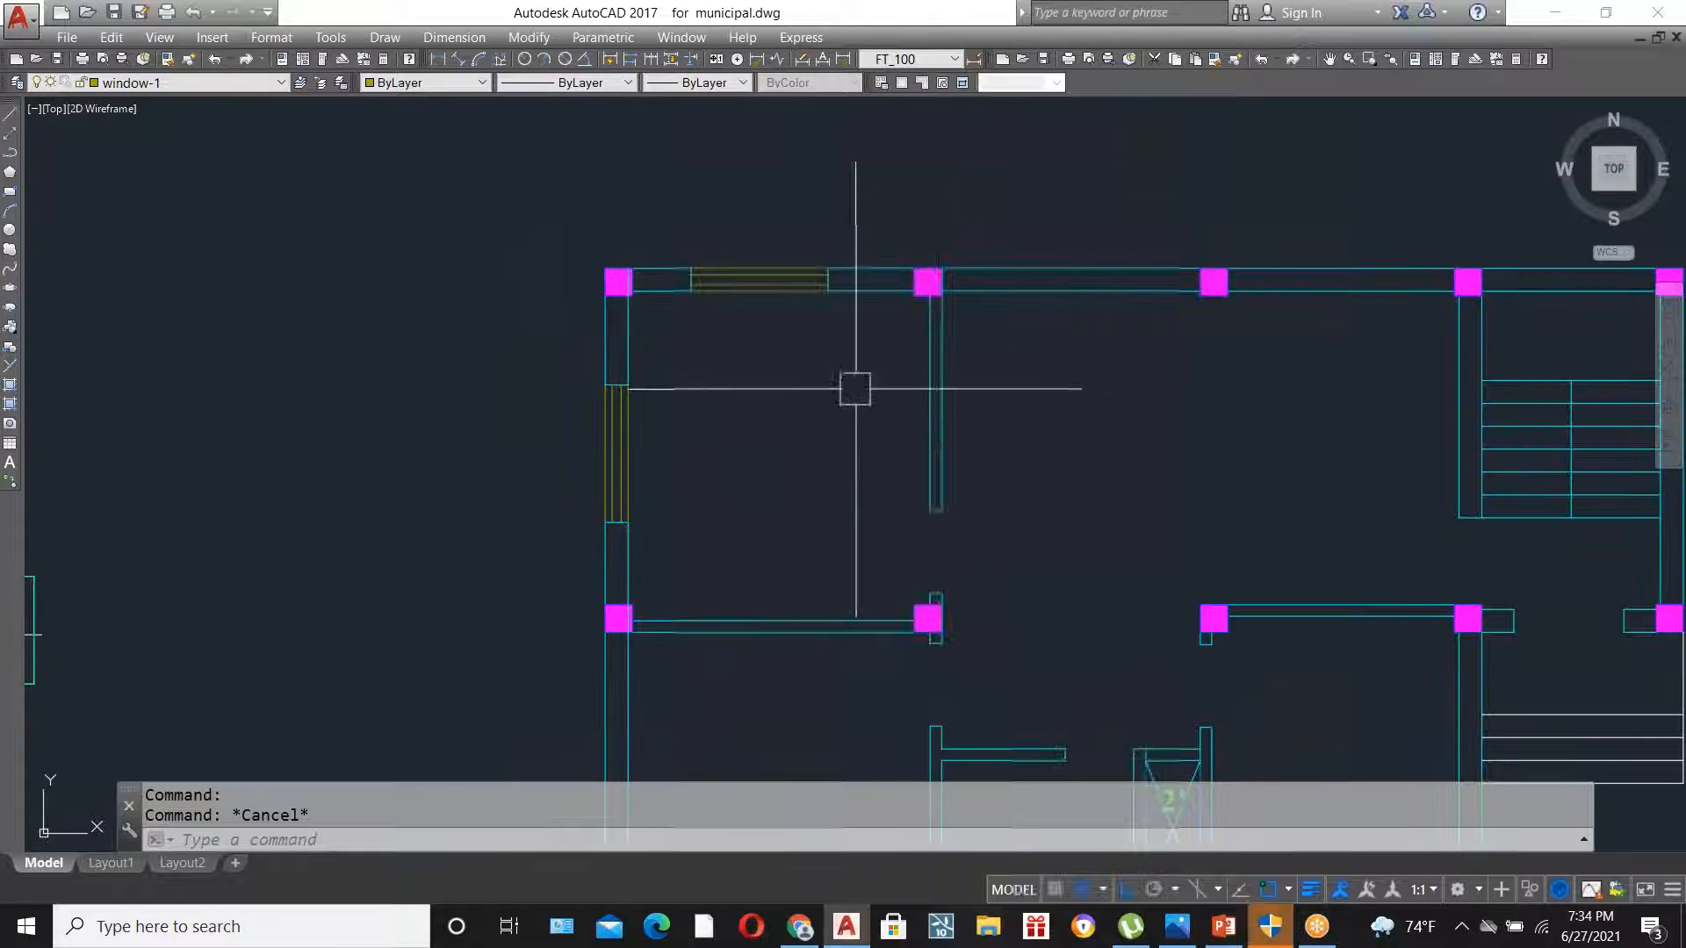
{"action": "scroll", "coordinate": [836, 387], "scroll_direction": "up", "scroll_amount": 2}
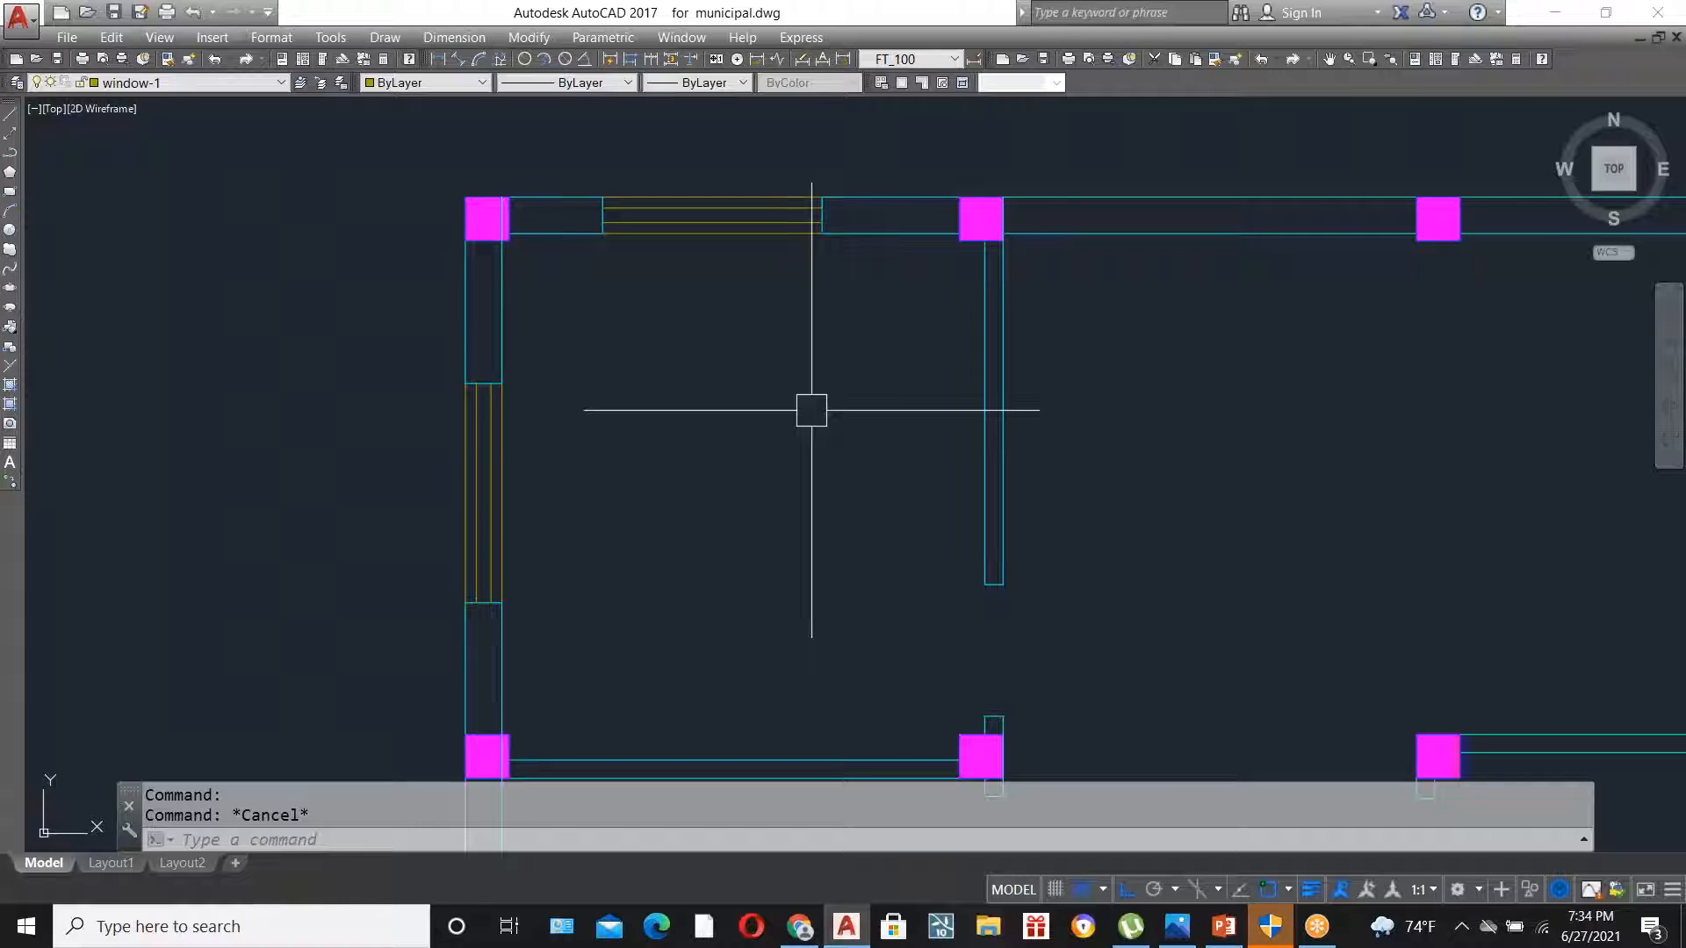
{"action": "scroll", "coordinate": [811, 410], "scroll_direction": "down", "scroll_amount": 4}
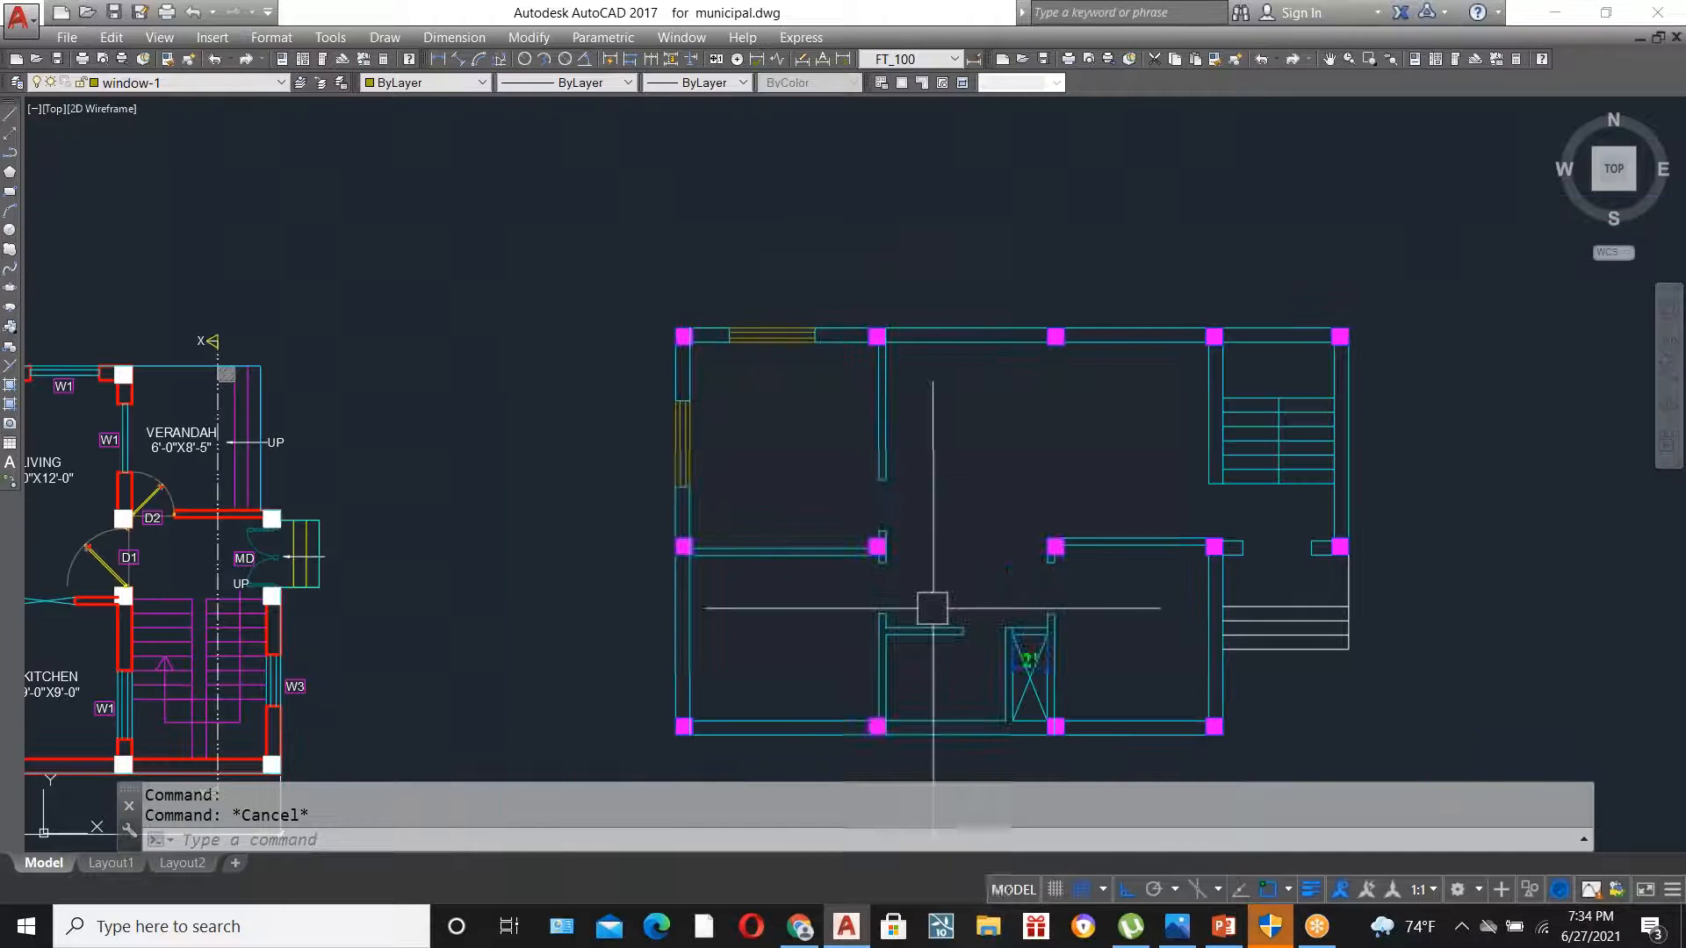
- Copy the left wall window straight down from its inner-face midpoint to the middle of the lower-left room's left wall
{"action": "scroll", "coordinate": [774, 598], "scroll_direction": "up", "scroll_amount": 2}
{"action": "left_click", "coordinate": [533, 232]}
{"action": "left_click", "coordinate": [698, 400]}
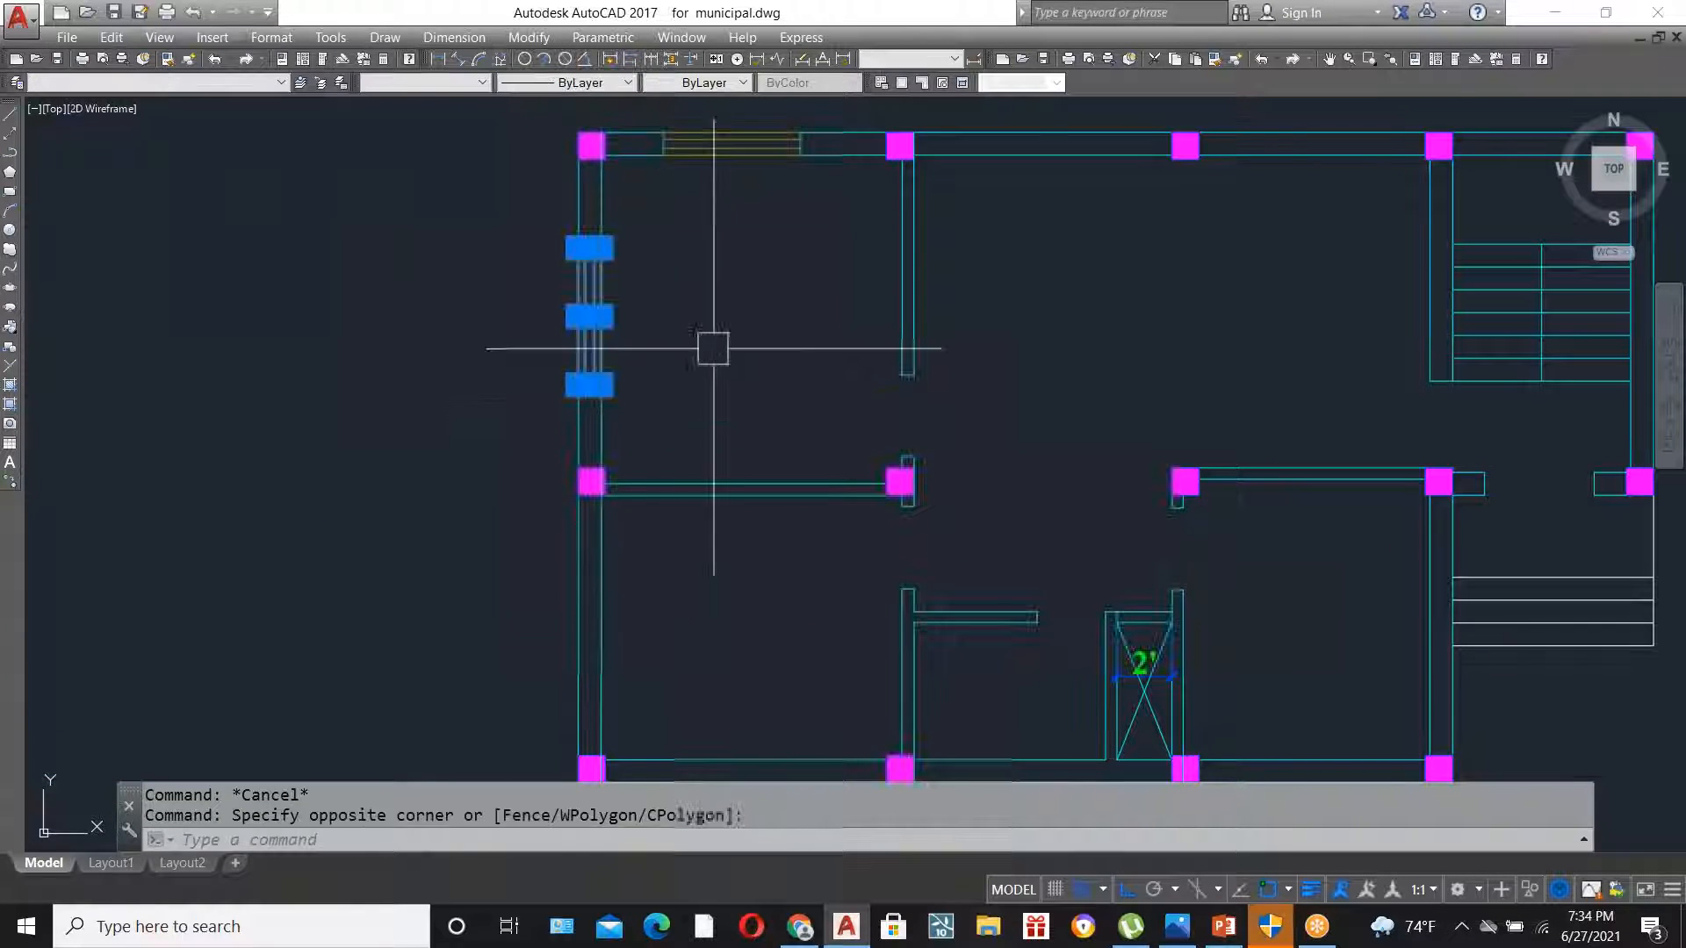
{"action": "type", "text": "co"}
{"action": "key", "text": "Return"}
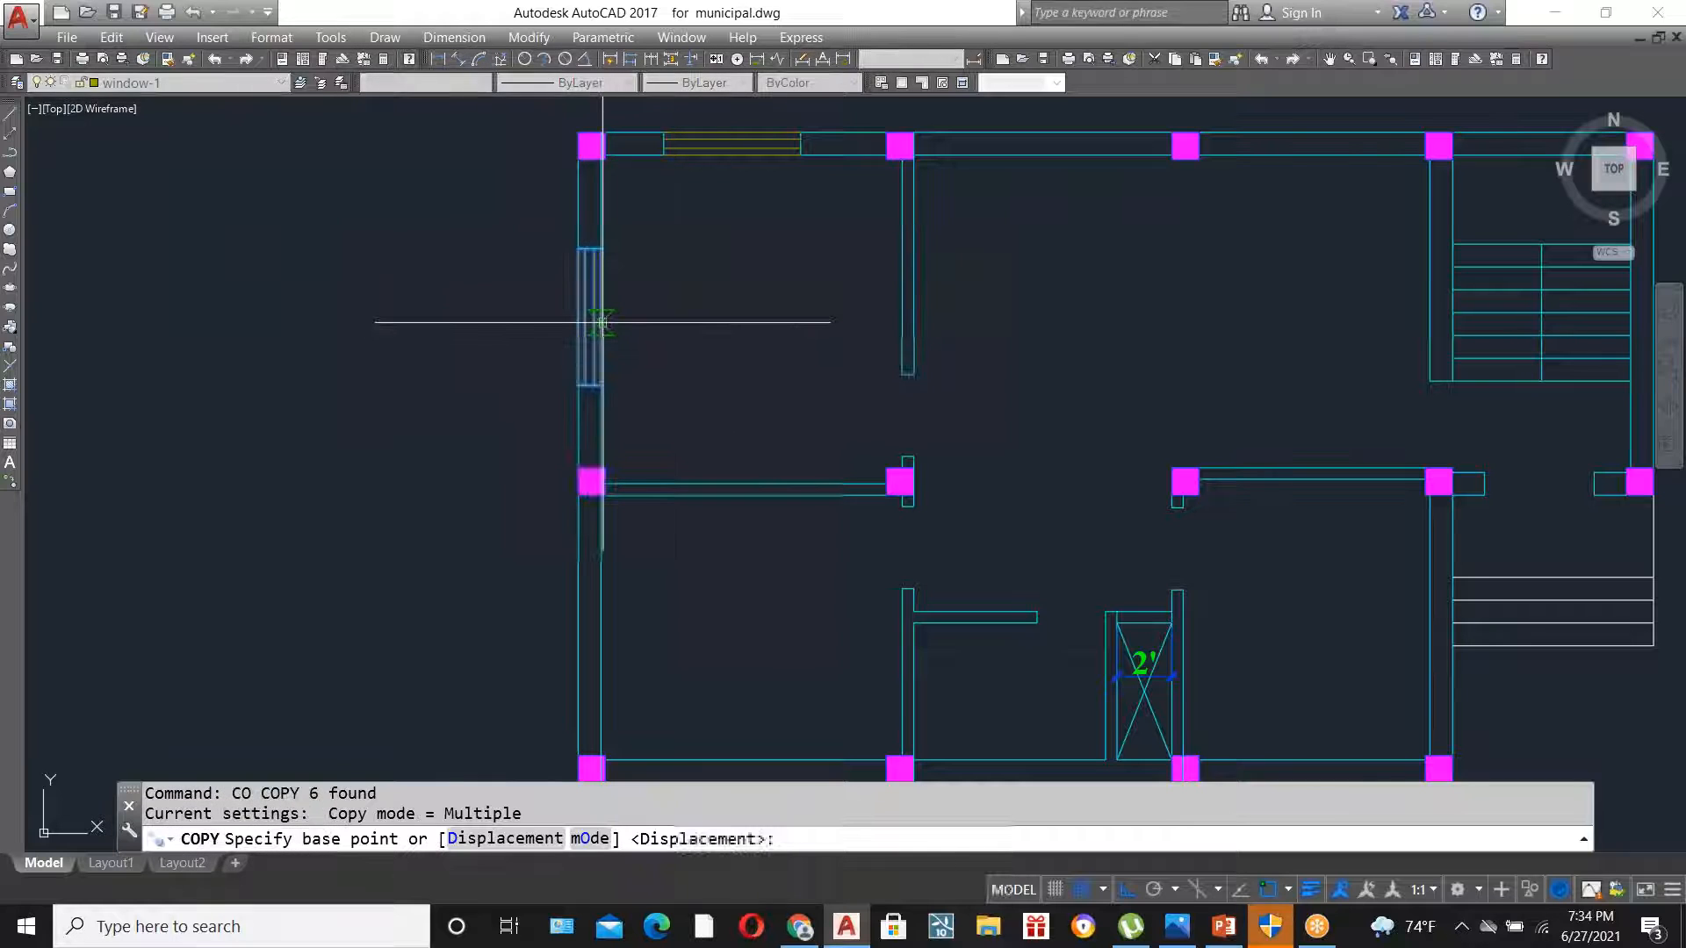
{"action": "left_click", "coordinate": [600, 316]}
{"action": "scroll", "coordinate": [615, 647], "scroll_direction": "up", "scroll_amount": 3}
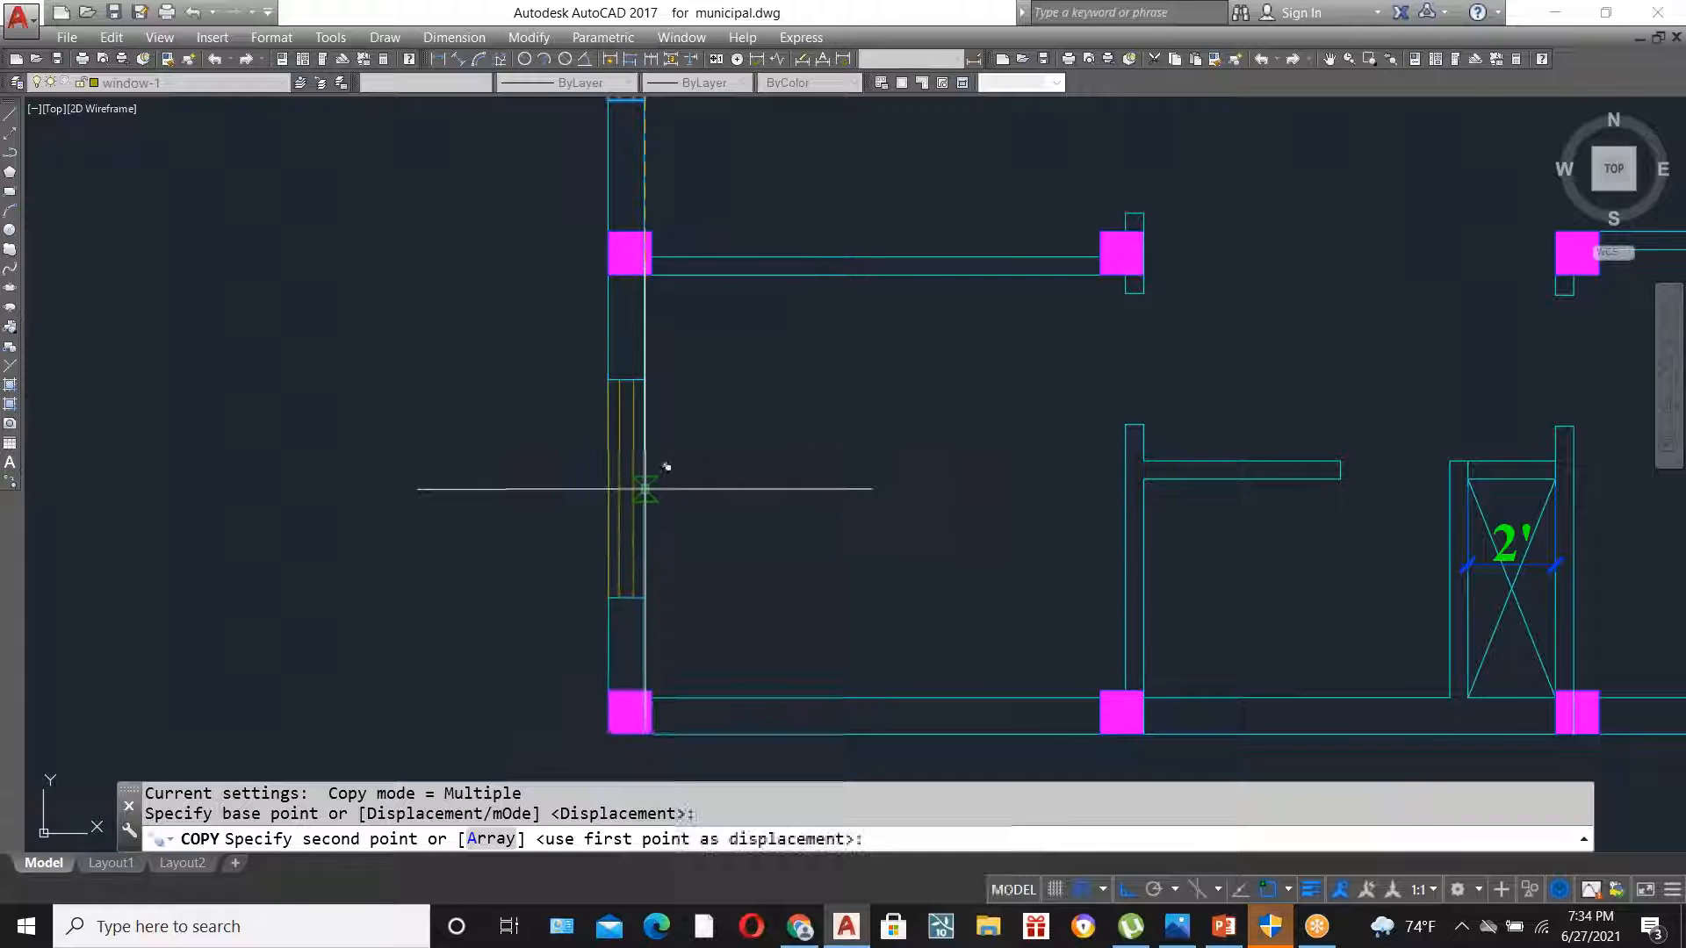
{"action": "left_click", "coordinate": [645, 480]}
{"action": "key", "text": "Escape"}
{"action": "scroll", "coordinate": [558, 395], "scroll_direction": "down", "scroll_amount": 2}
{"action": "scroll", "coordinate": [558, 395], "scroll_direction": "down", "scroll_amount": 2}
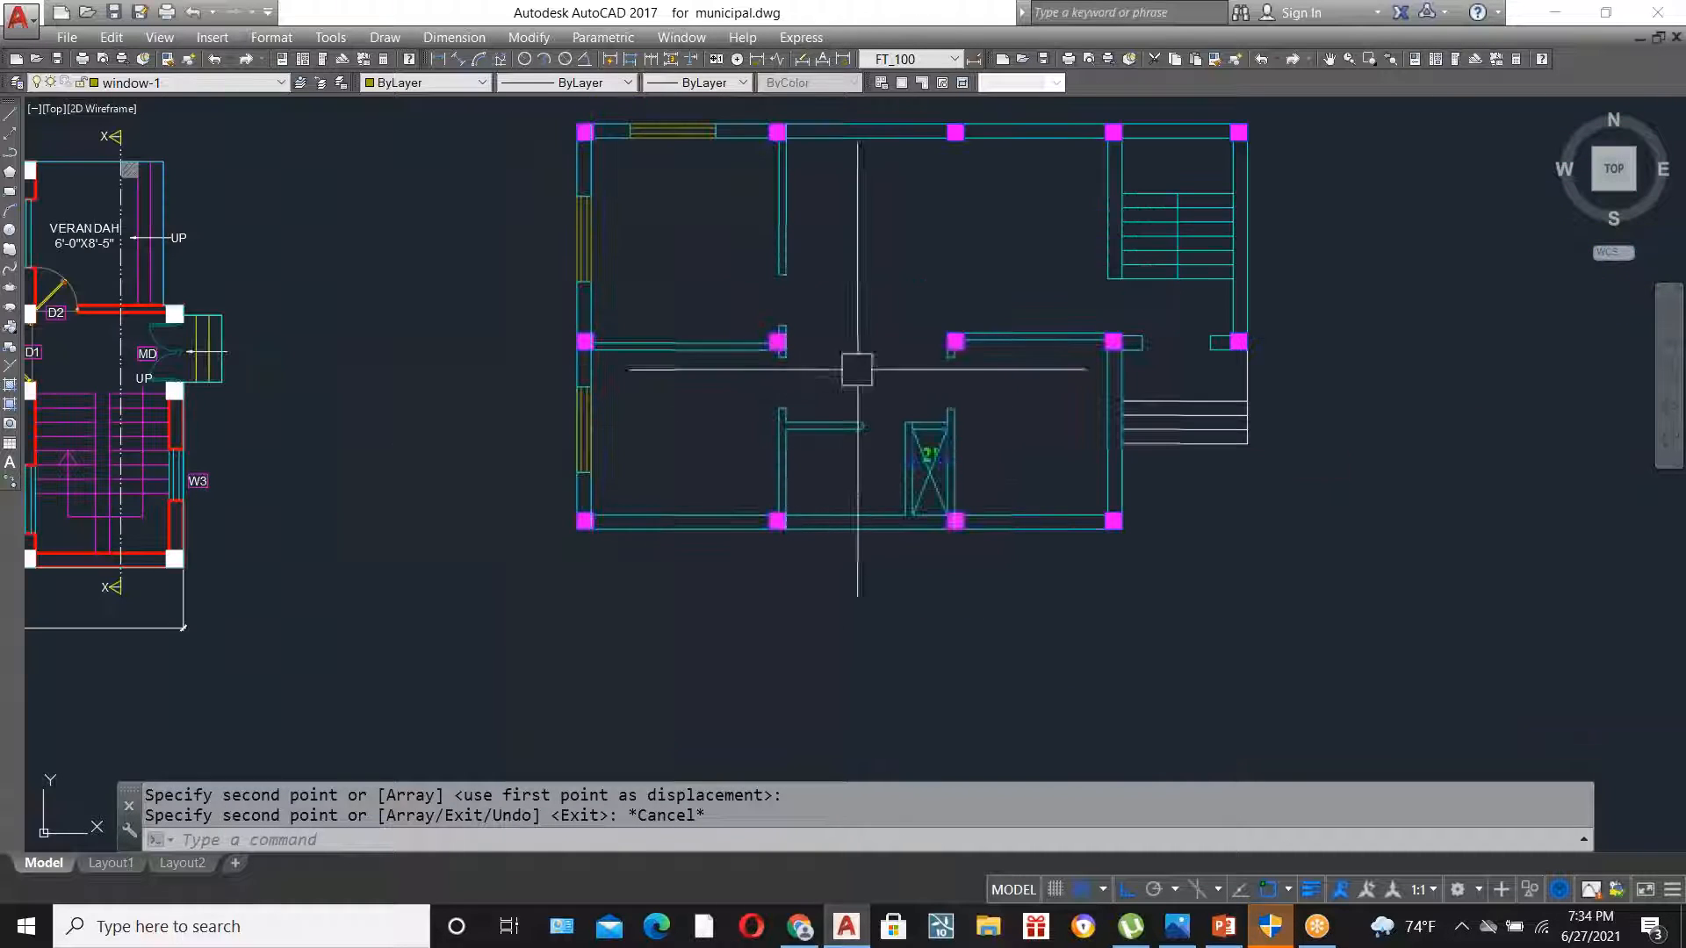
- Draw a horizontal line across the wall on the left side of the crossed 2' duct, near the wall's lower end
{"action": "scroll", "coordinate": [803, 219], "scroll_direction": "up", "scroll_amount": 2}
{"action": "scroll", "coordinate": [697, 488], "scroll_direction": "down", "scroll_amount": 2}
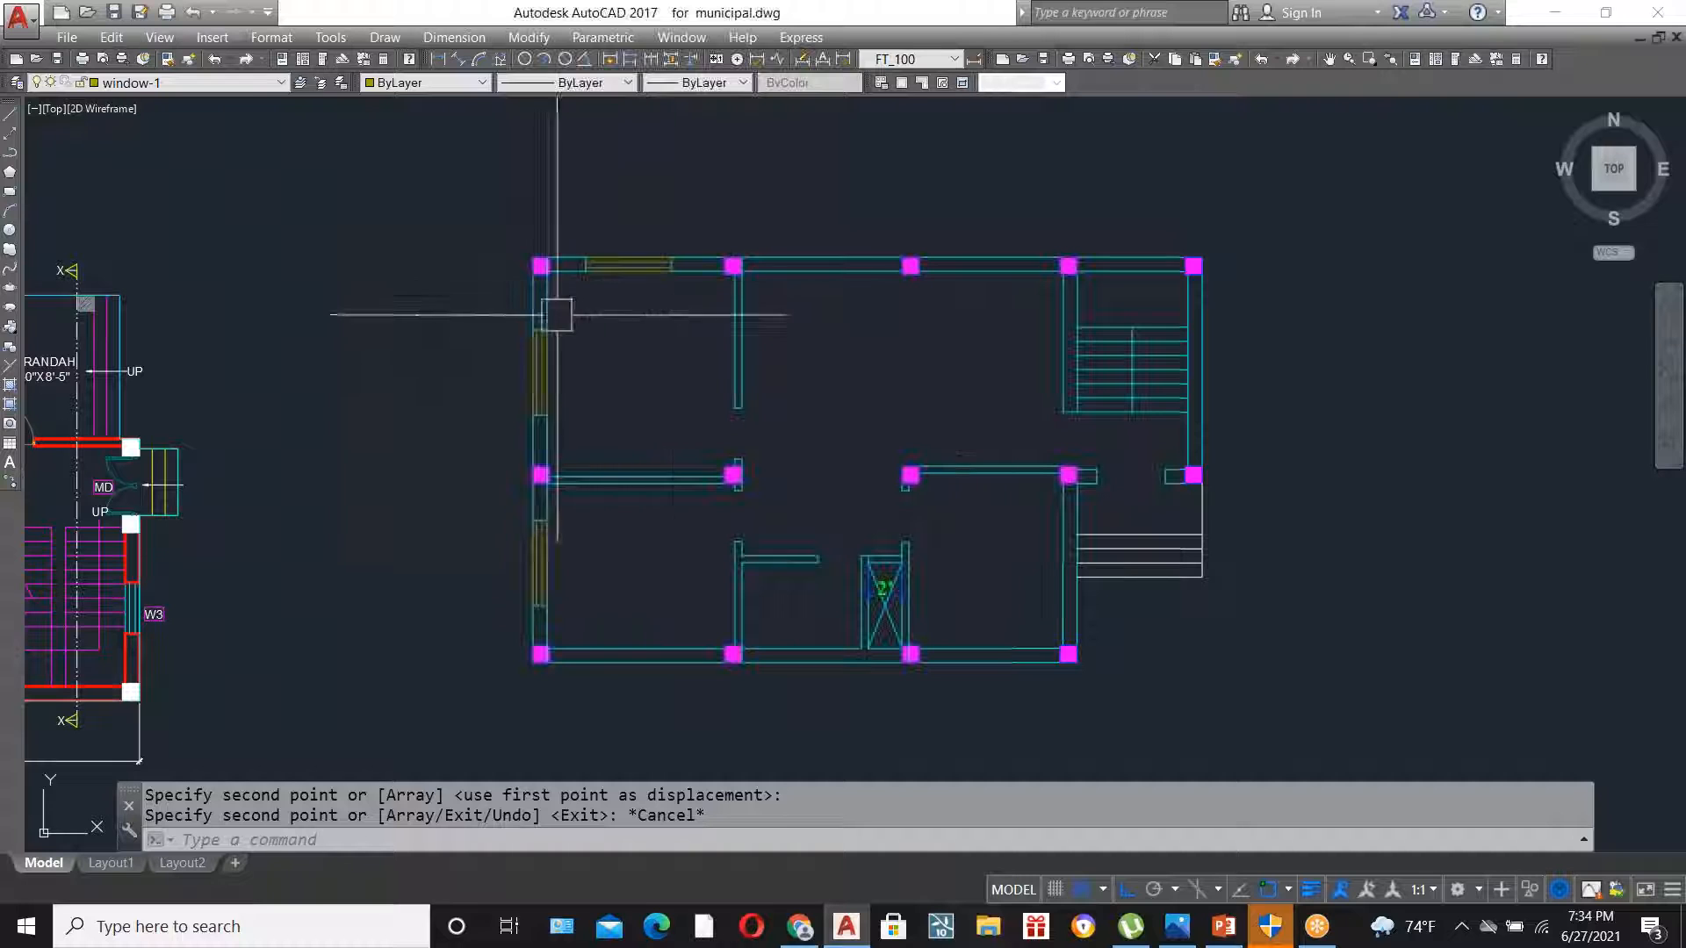
{"action": "scroll", "coordinate": [1019, 643], "scroll_direction": "up", "scroll_amount": 2}
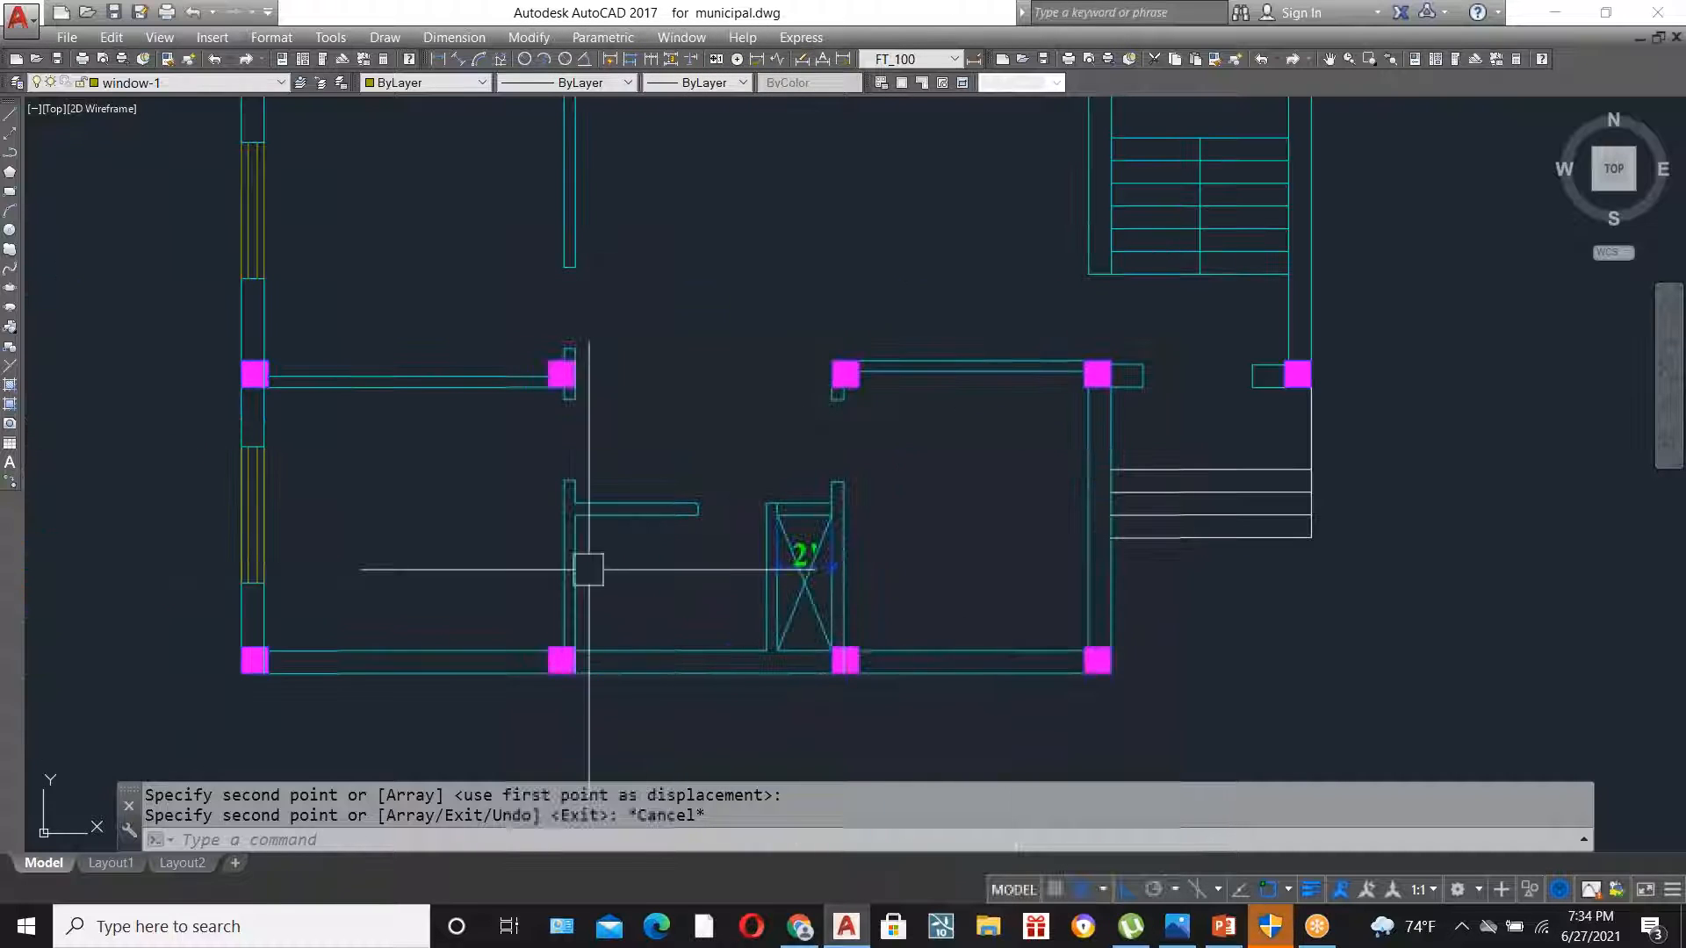
{"action": "scroll", "coordinate": [767, 564], "scroll_direction": "up", "scroll_amount": 3}
{"action": "scroll", "coordinate": [926, 606], "scroll_direction": "down", "scroll_amount": 1}
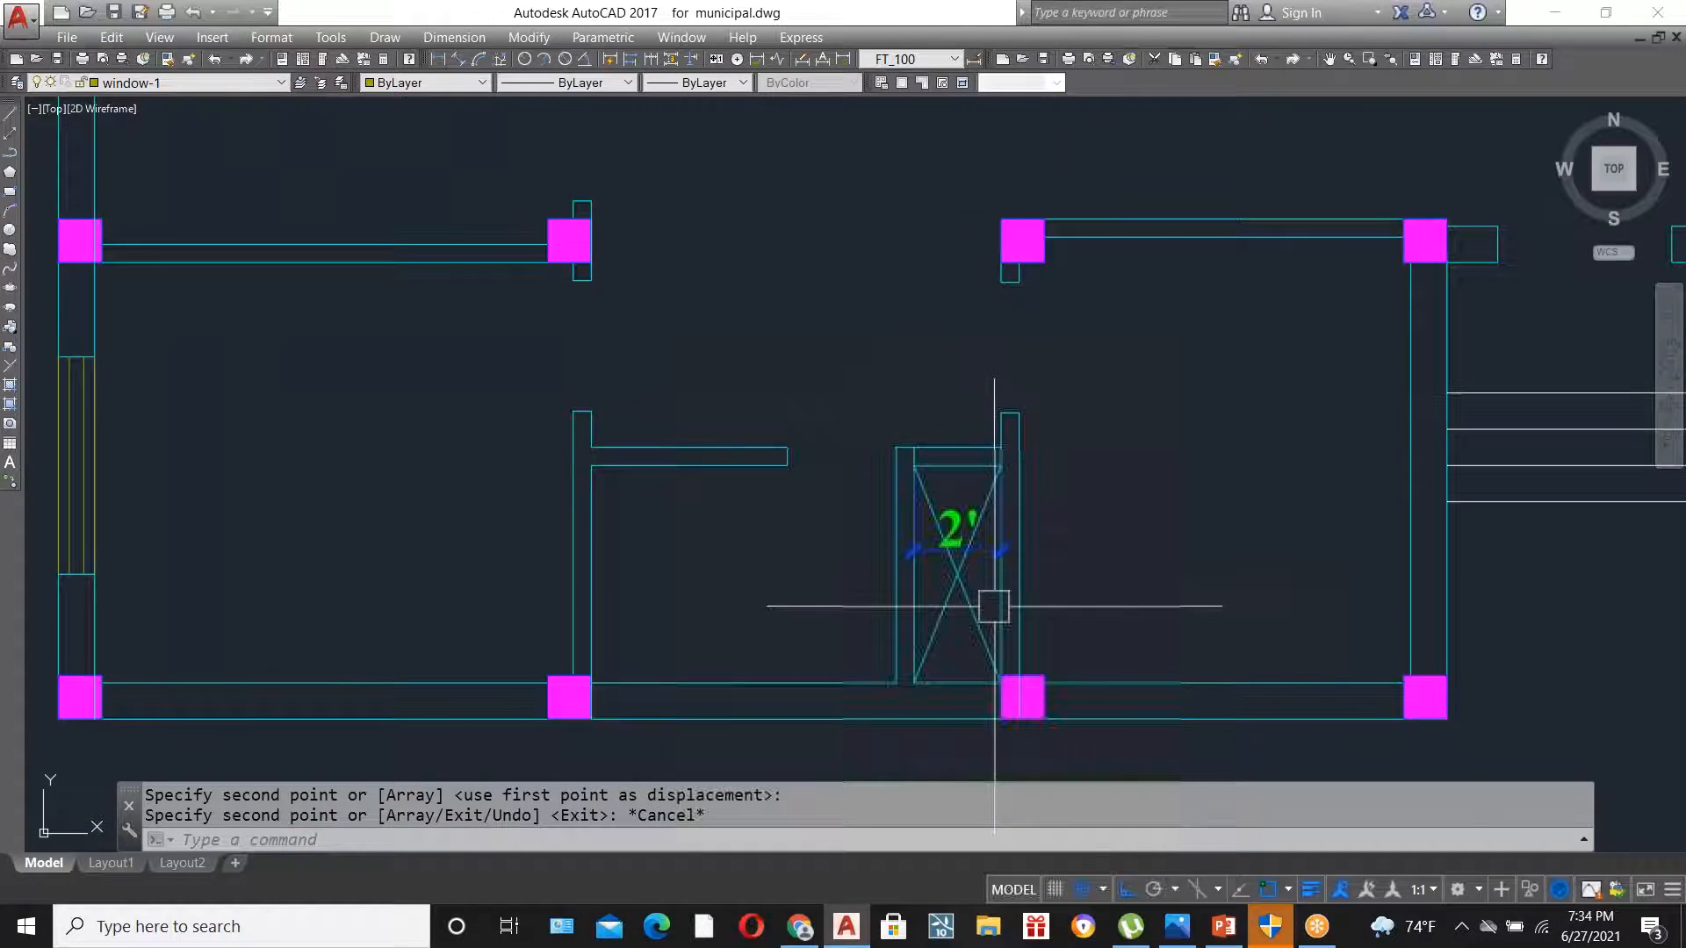
{"action": "scroll", "coordinate": [933, 606], "scroll_direction": "up", "scroll_amount": 2}
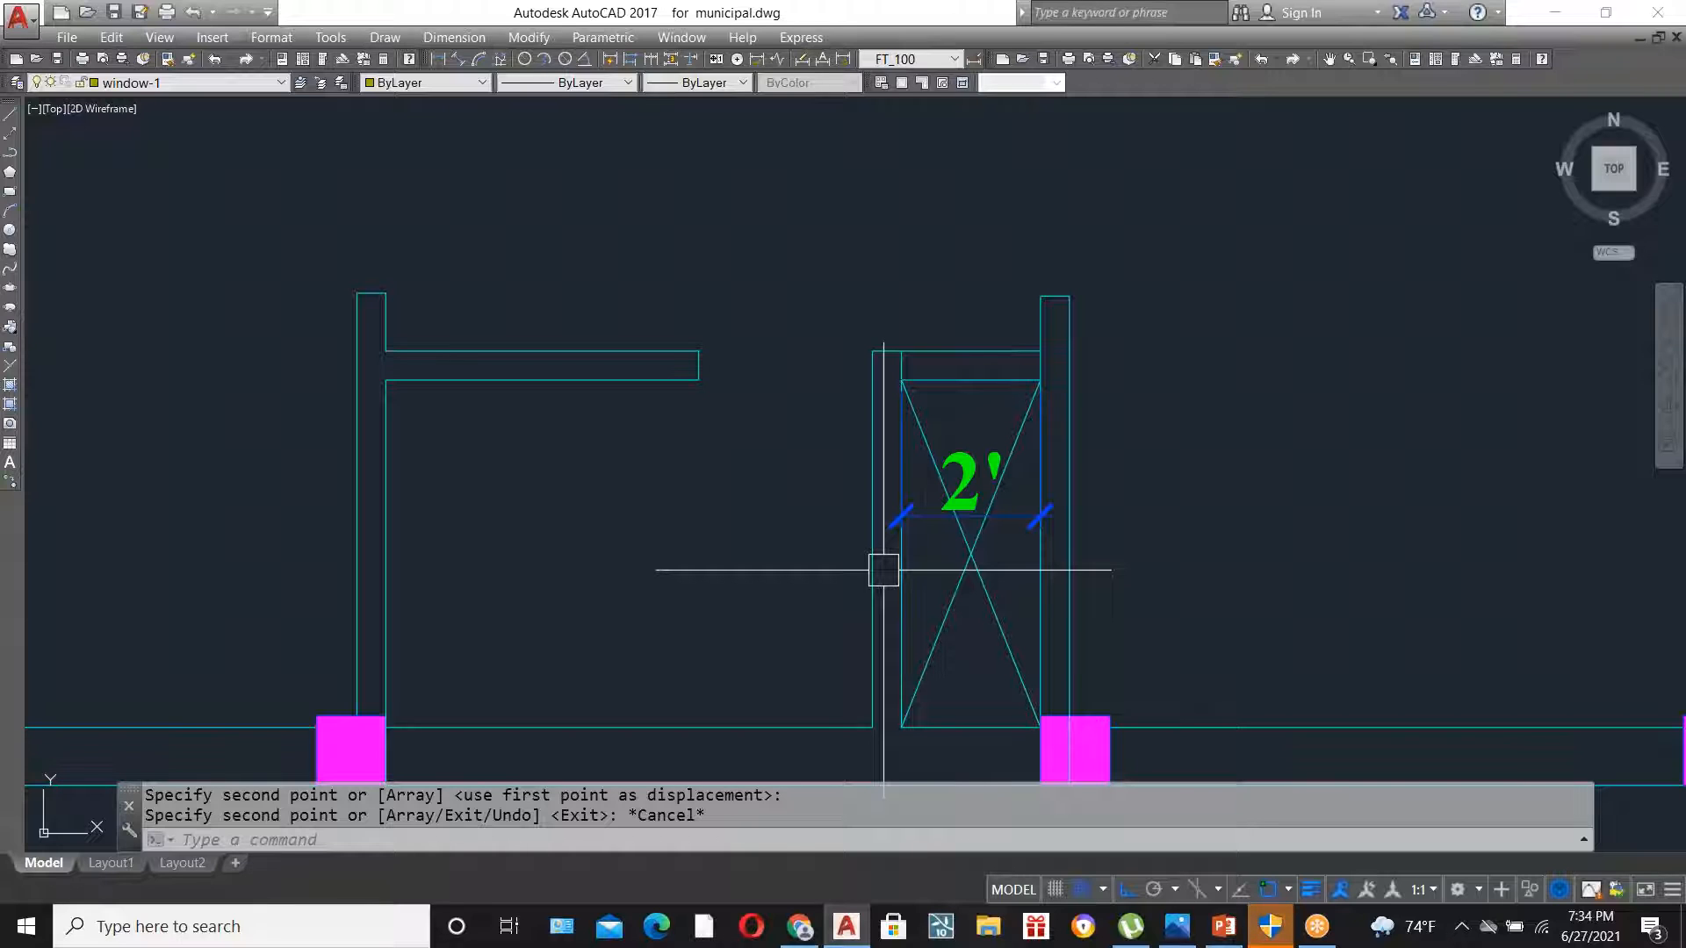
{"action": "type", "text": "l"}
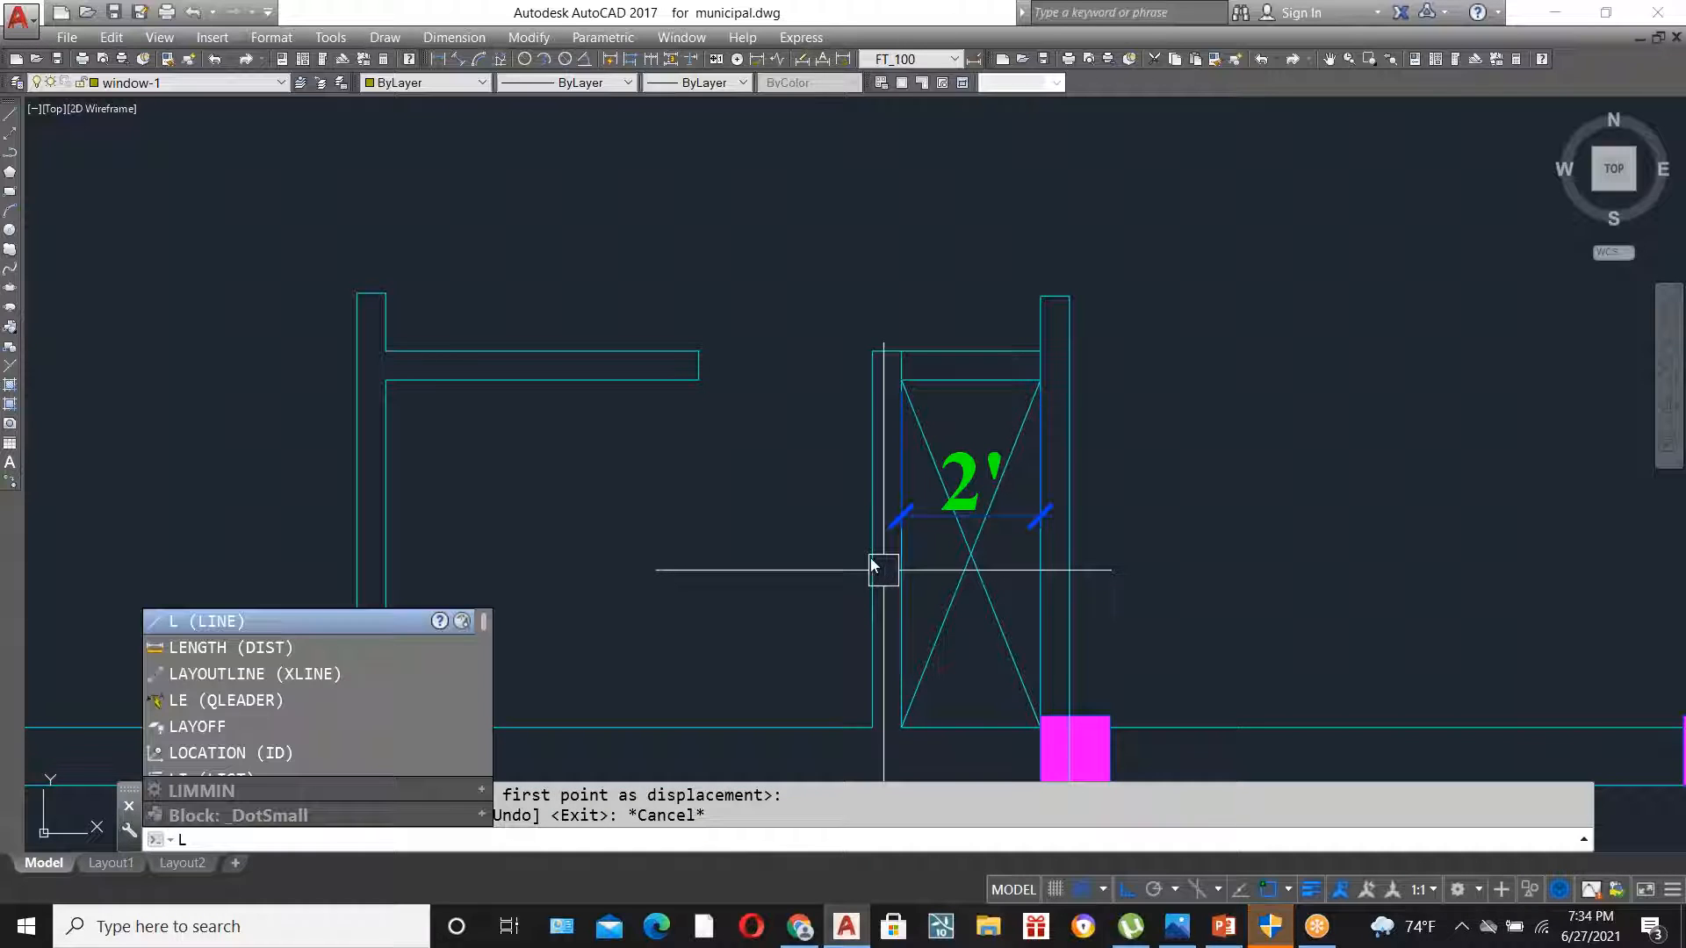
{"action": "key", "text": "Return"}
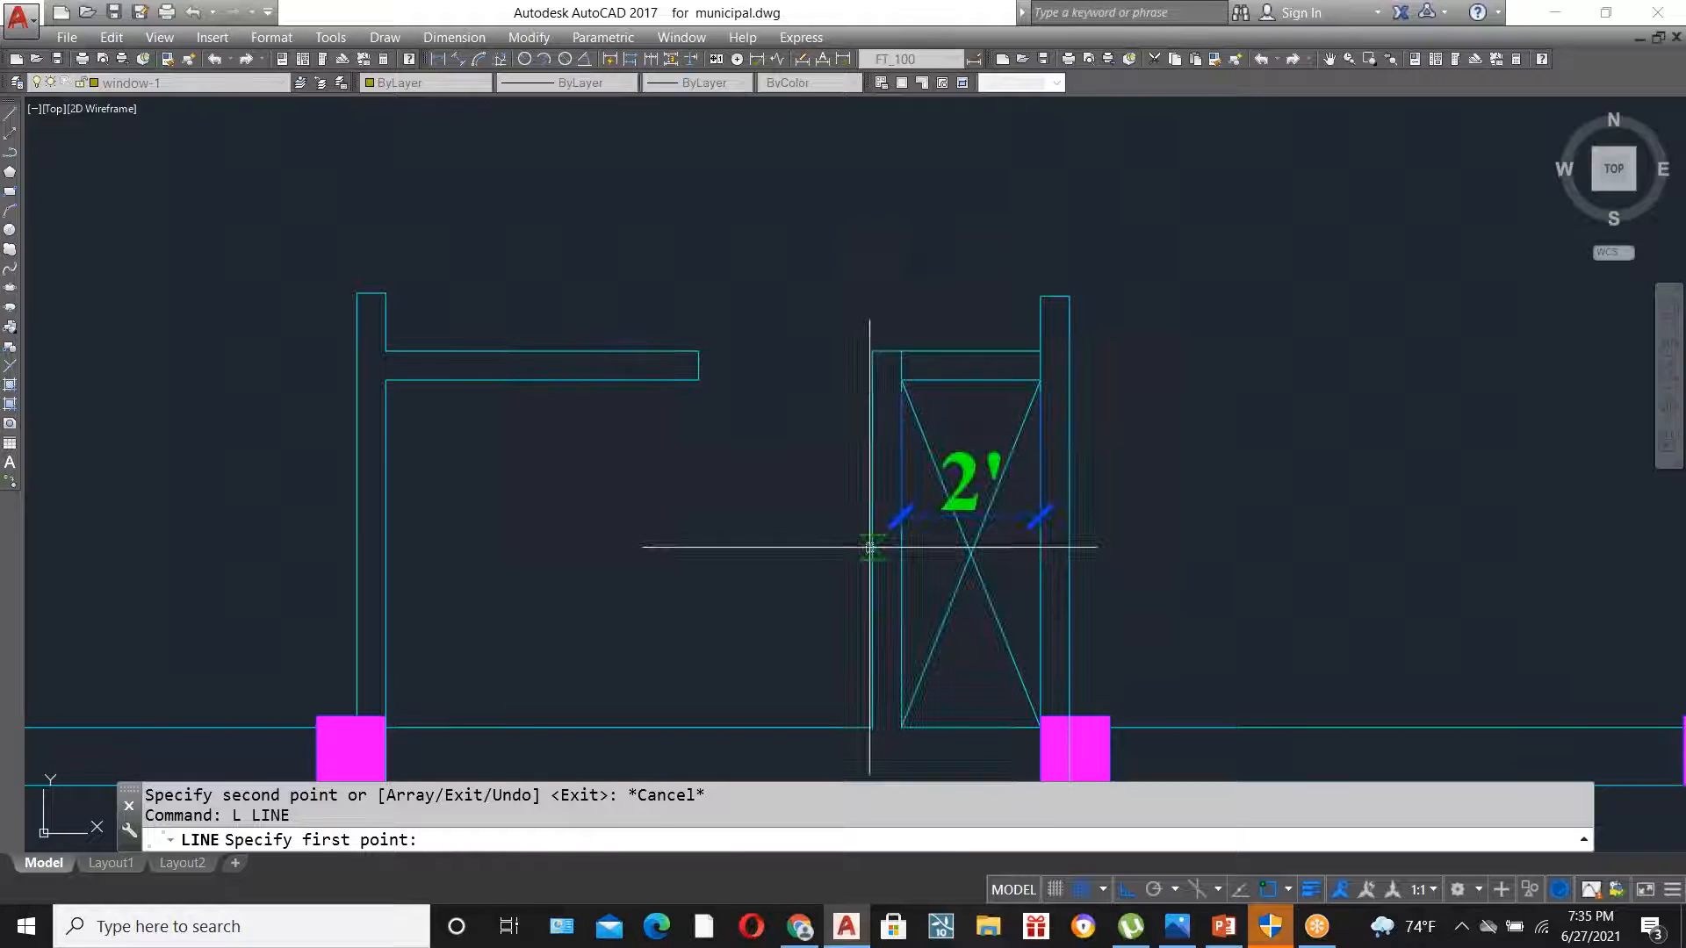
{"action": "left_click", "coordinate": [873, 669]}
{"action": "scroll", "coordinate": [876, 669], "scroll_direction": "up", "scroll_amount": 2}
{"action": "left_click", "coordinate": [902, 665]}
{"action": "key", "text": "Escape"}
{"action": "scroll", "coordinate": [896, 672], "scroll_direction": "up", "scroll_amount": 2}
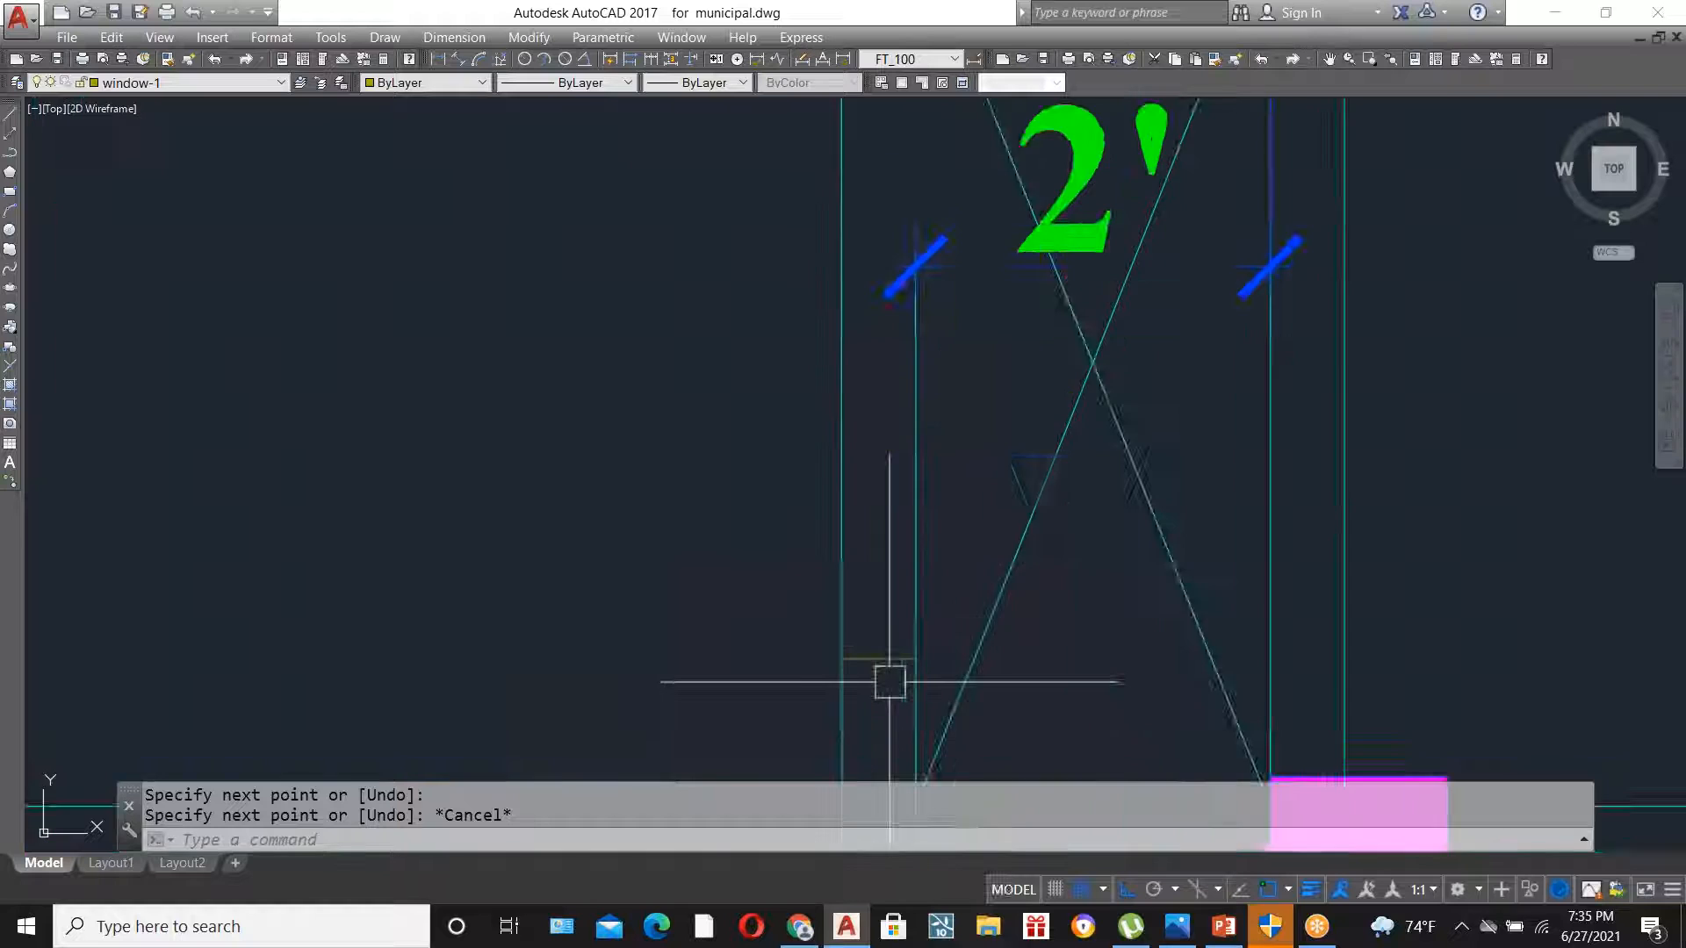
- Offset the short line across the duct's left wall 3' upward
{"action": "scroll", "coordinate": [889, 681], "scroll_direction": "up", "scroll_amount": 2}
{"action": "type", "text": "o"}
{"action": "key", "text": "Return"}
{"action": "type", "text": "3"}
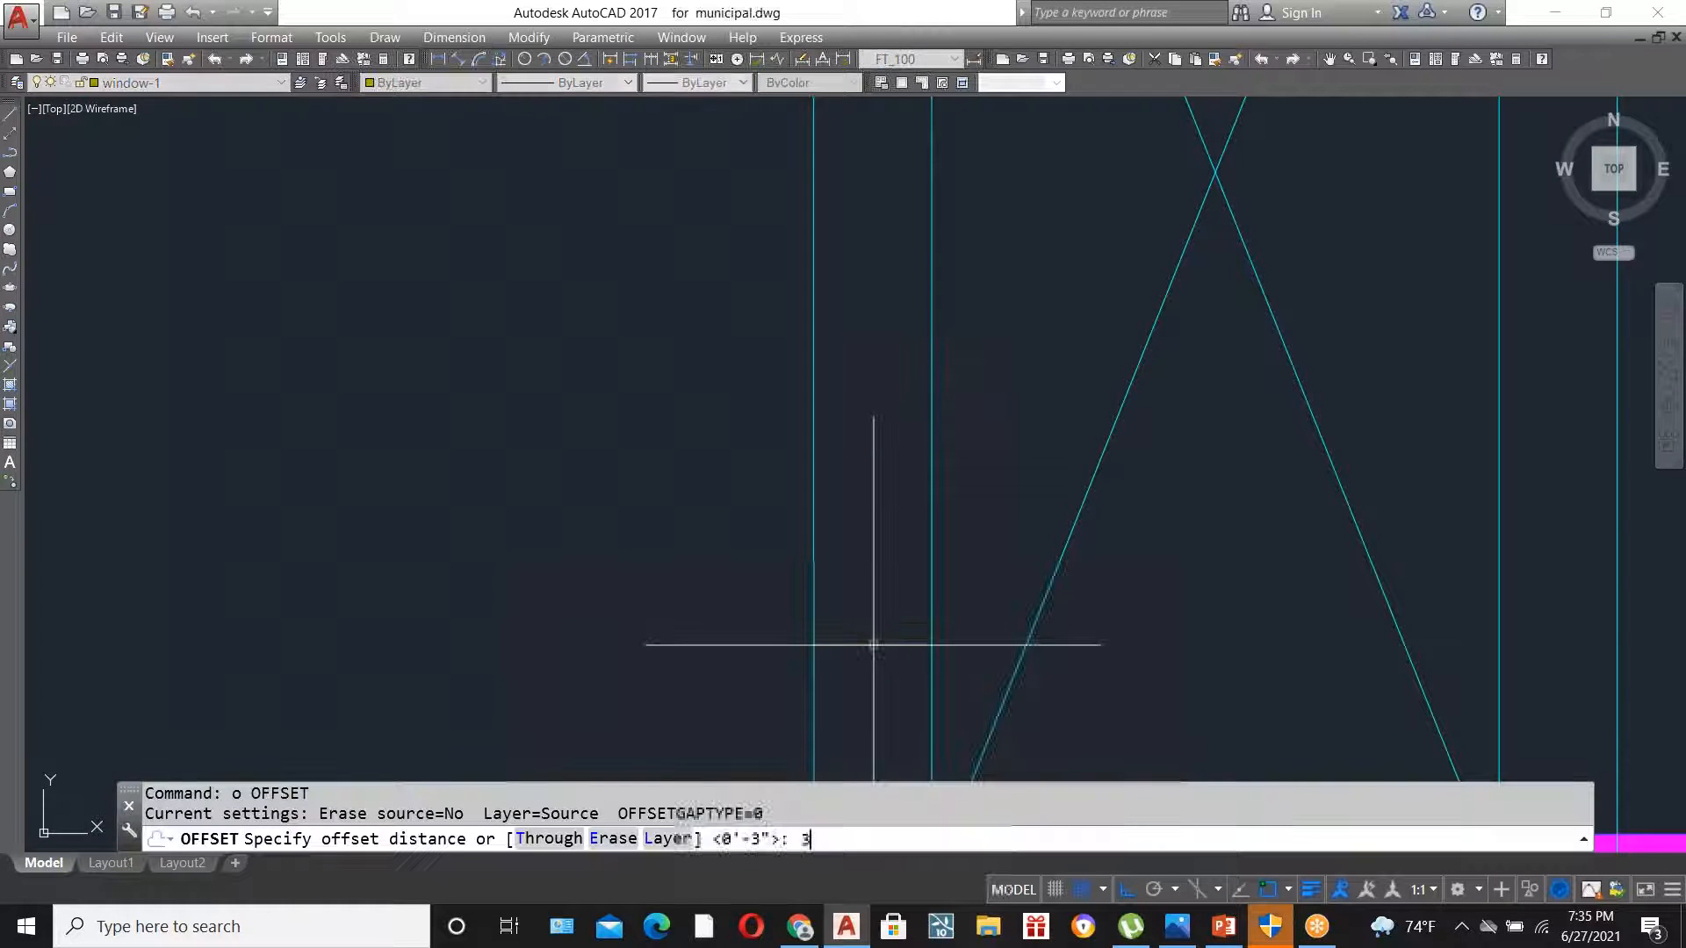
{"action": "type", "text": "'"}
{"action": "key", "text": "Return"}
{"action": "left_click", "coordinate": [884, 643]}
{"action": "left_click", "coordinate": [873, 490]}
{"action": "scroll", "coordinate": [901, 556], "scroll_direction": "down", "scroll_amount": 4}
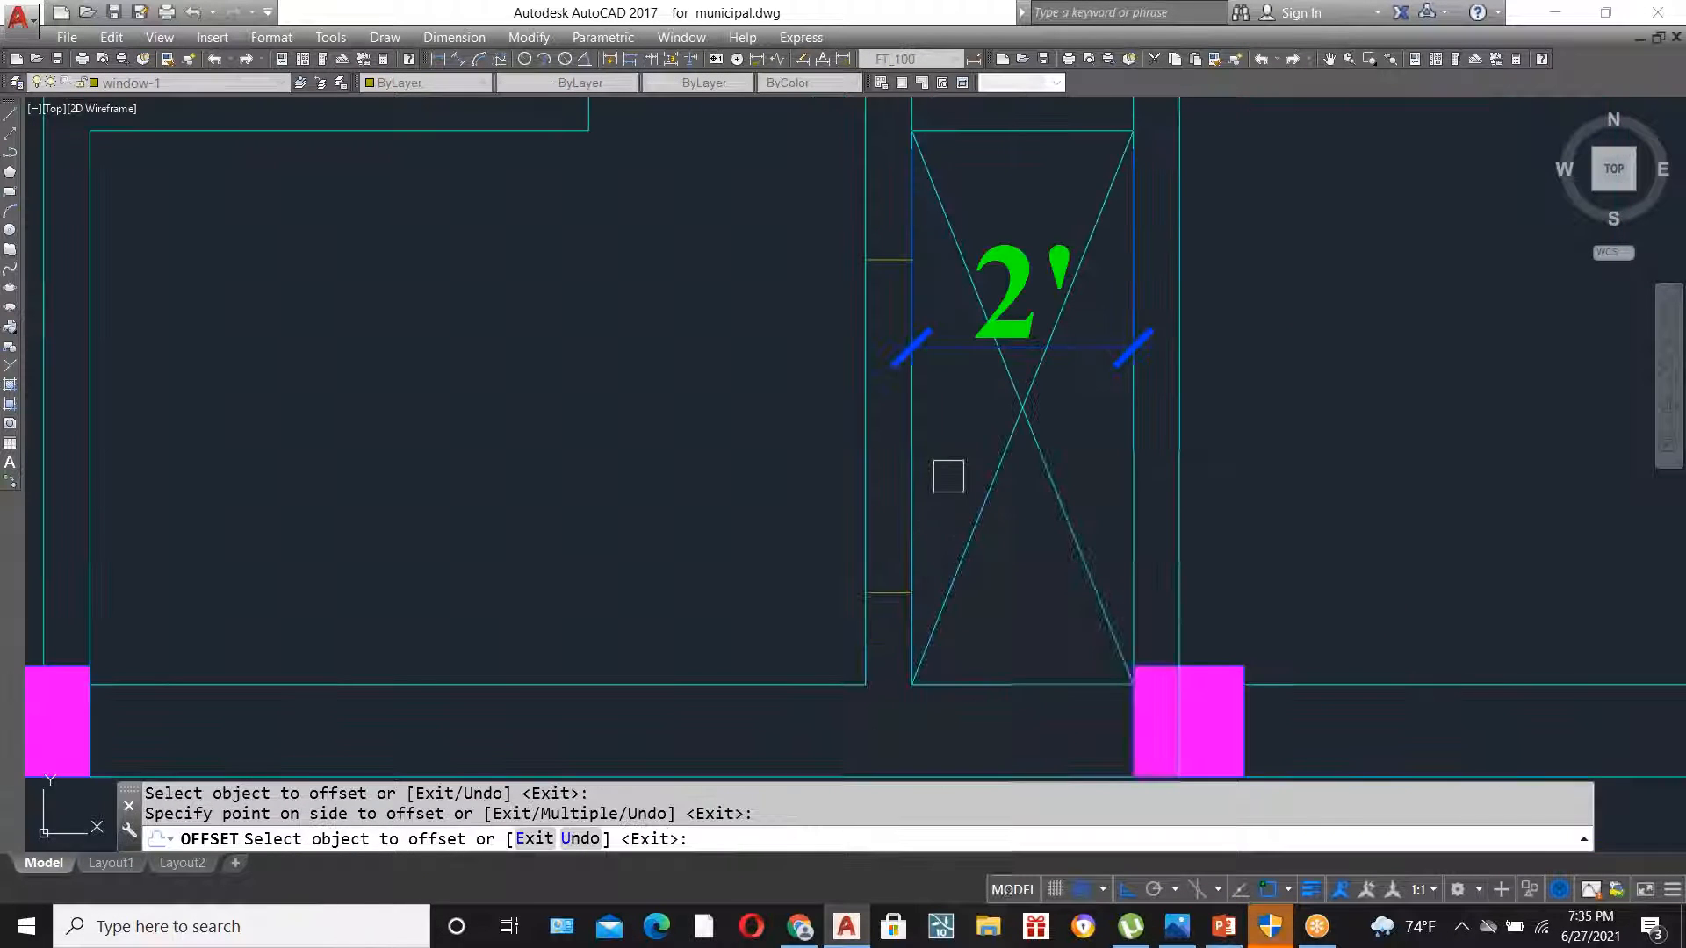
{"action": "key", "text": "Escape"}
- Delete the upper of the two short lines across the duct's left wall
{"action": "scroll", "coordinate": [904, 381], "scroll_direction": "down", "scroll_amount": 4}
{"action": "scroll", "coordinate": [914, 406], "scroll_direction": "up", "scroll_amount": 2}
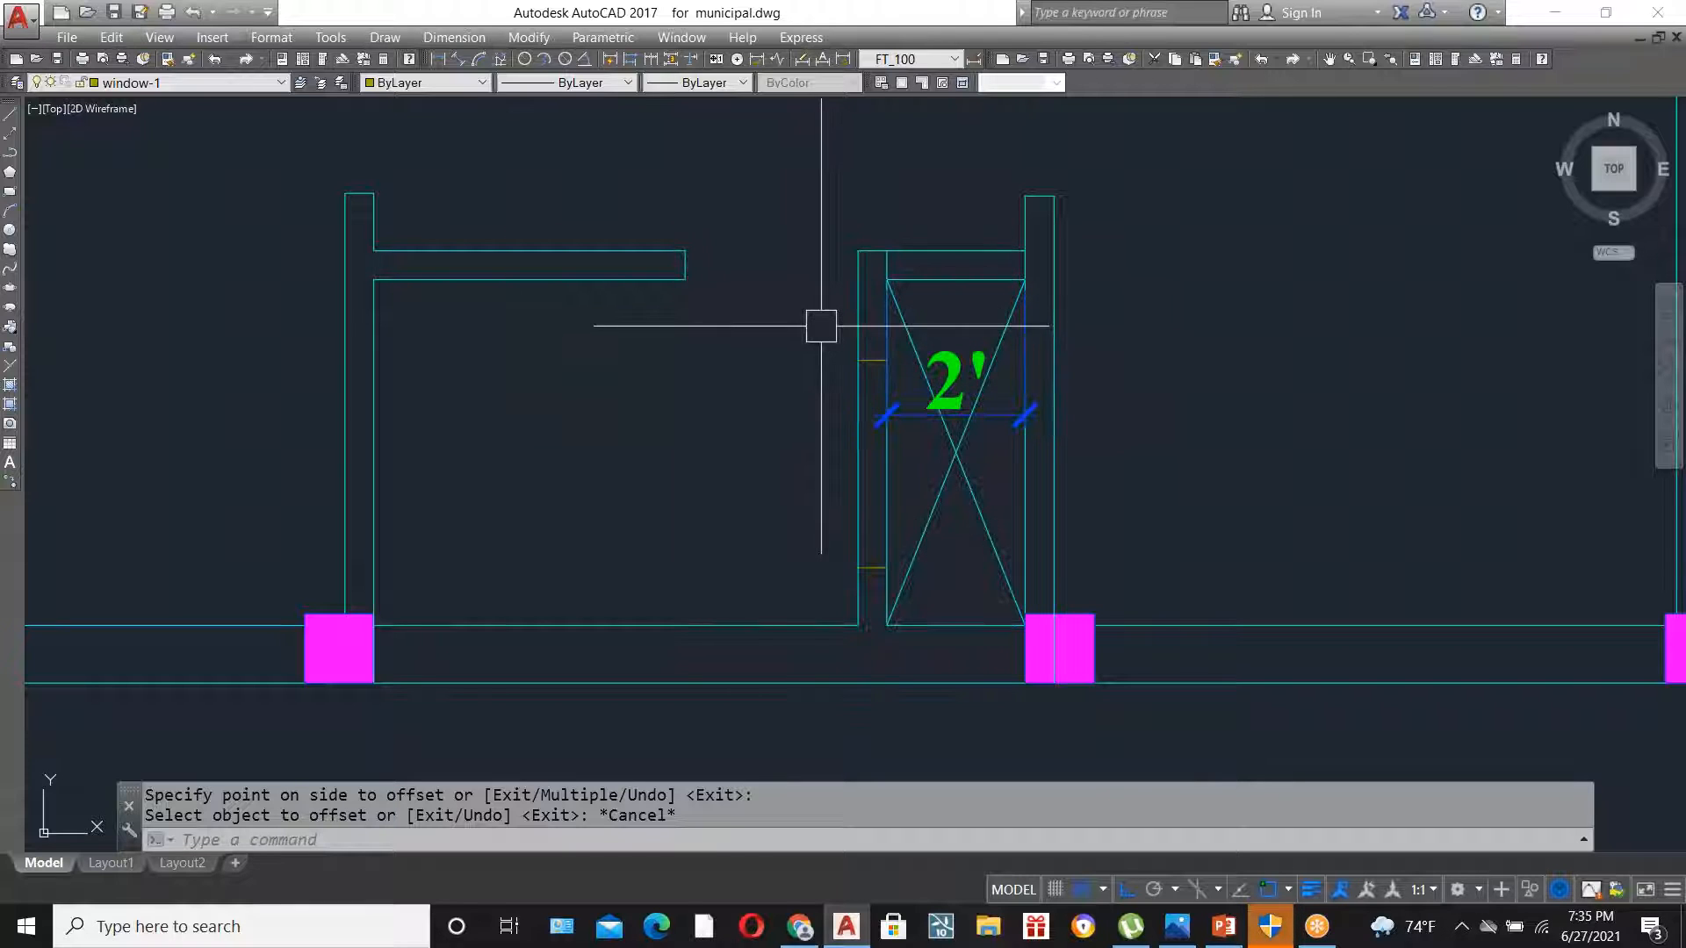
{"action": "scroll", "coordinate": [868, 358], "scroll_direction": "up", "scroll_amount": 2}
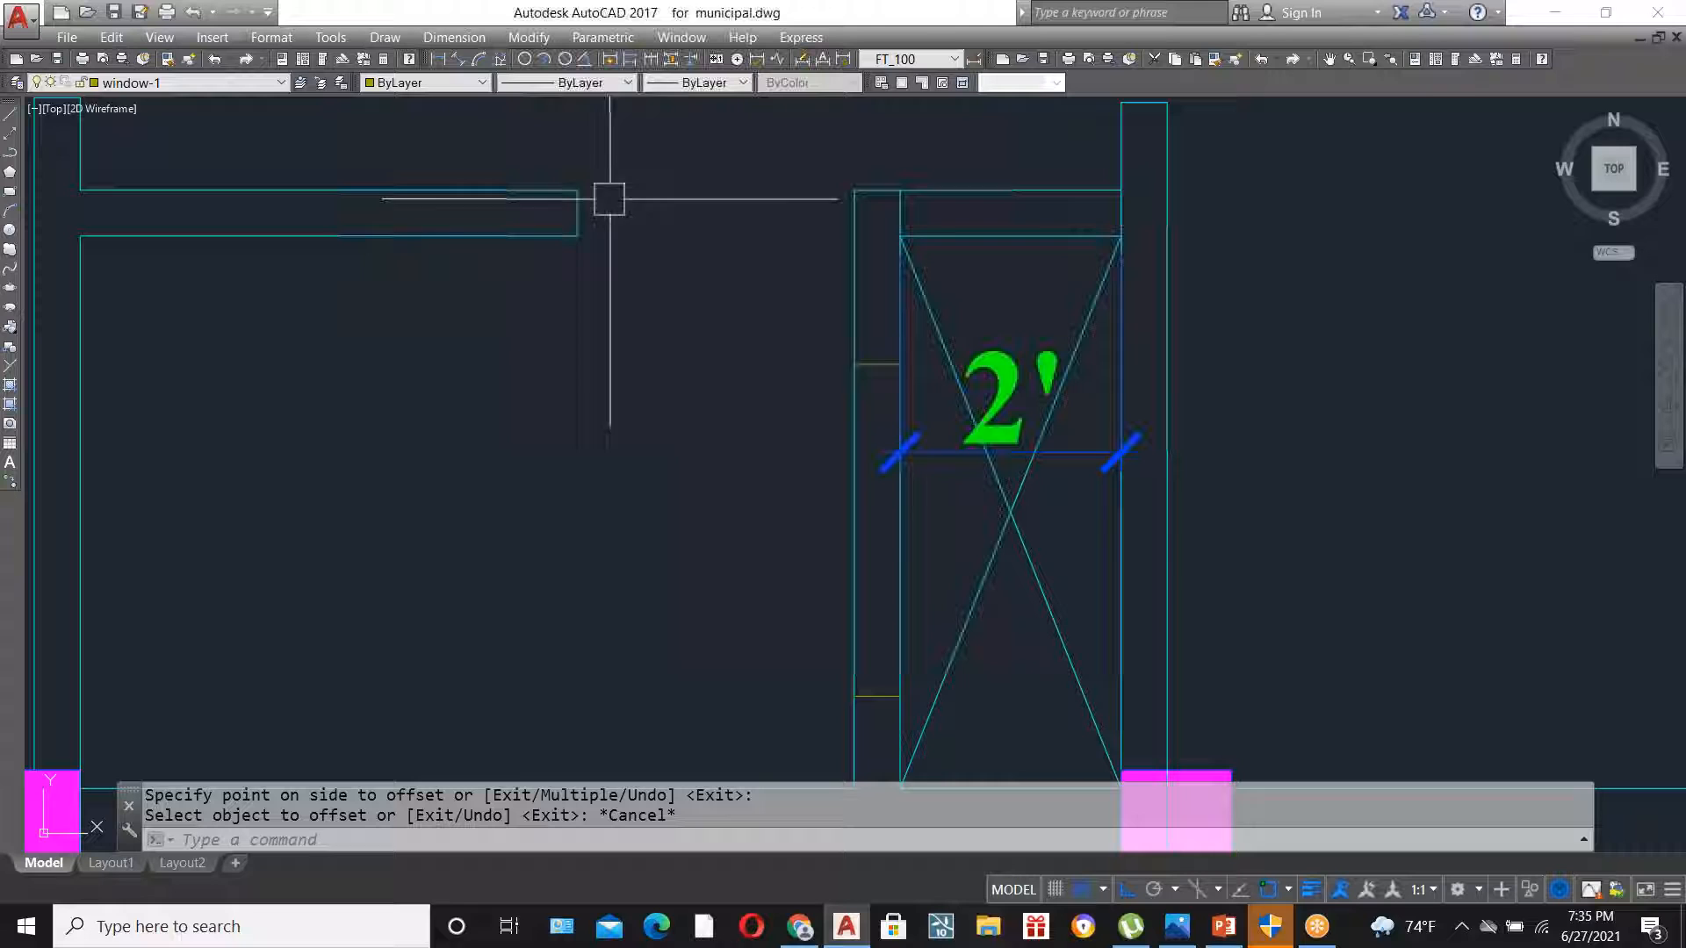
{"action": "scroll", "coordinate": [878, 377], "scroll_direction": "up", "scroll_amount": 4}
{"action": "left_click", "coordinate": [880, 365]}
{"action": "key", "text": "Delete"}
{"action": "scroll", "coordinate": [874, 329], "scroll_direction": "down", "scroll_amount": 2}
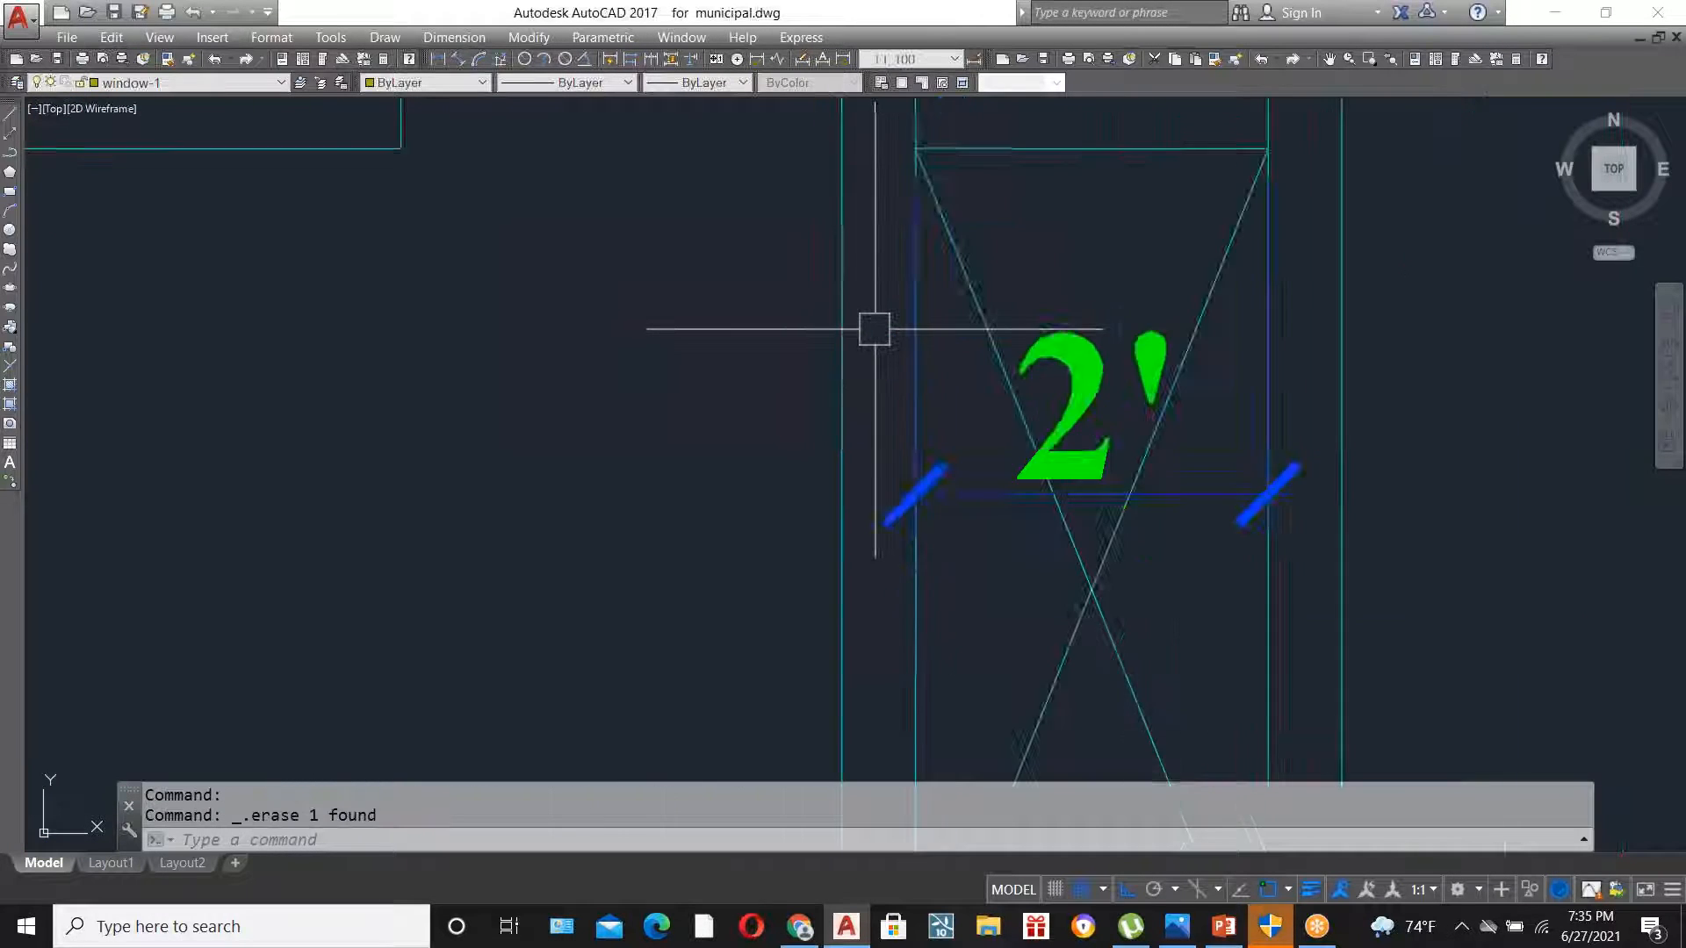
{"action": "scroll", "coordinate": [874, 329], "scroll_direction": "down", "scroll_amount": 2}
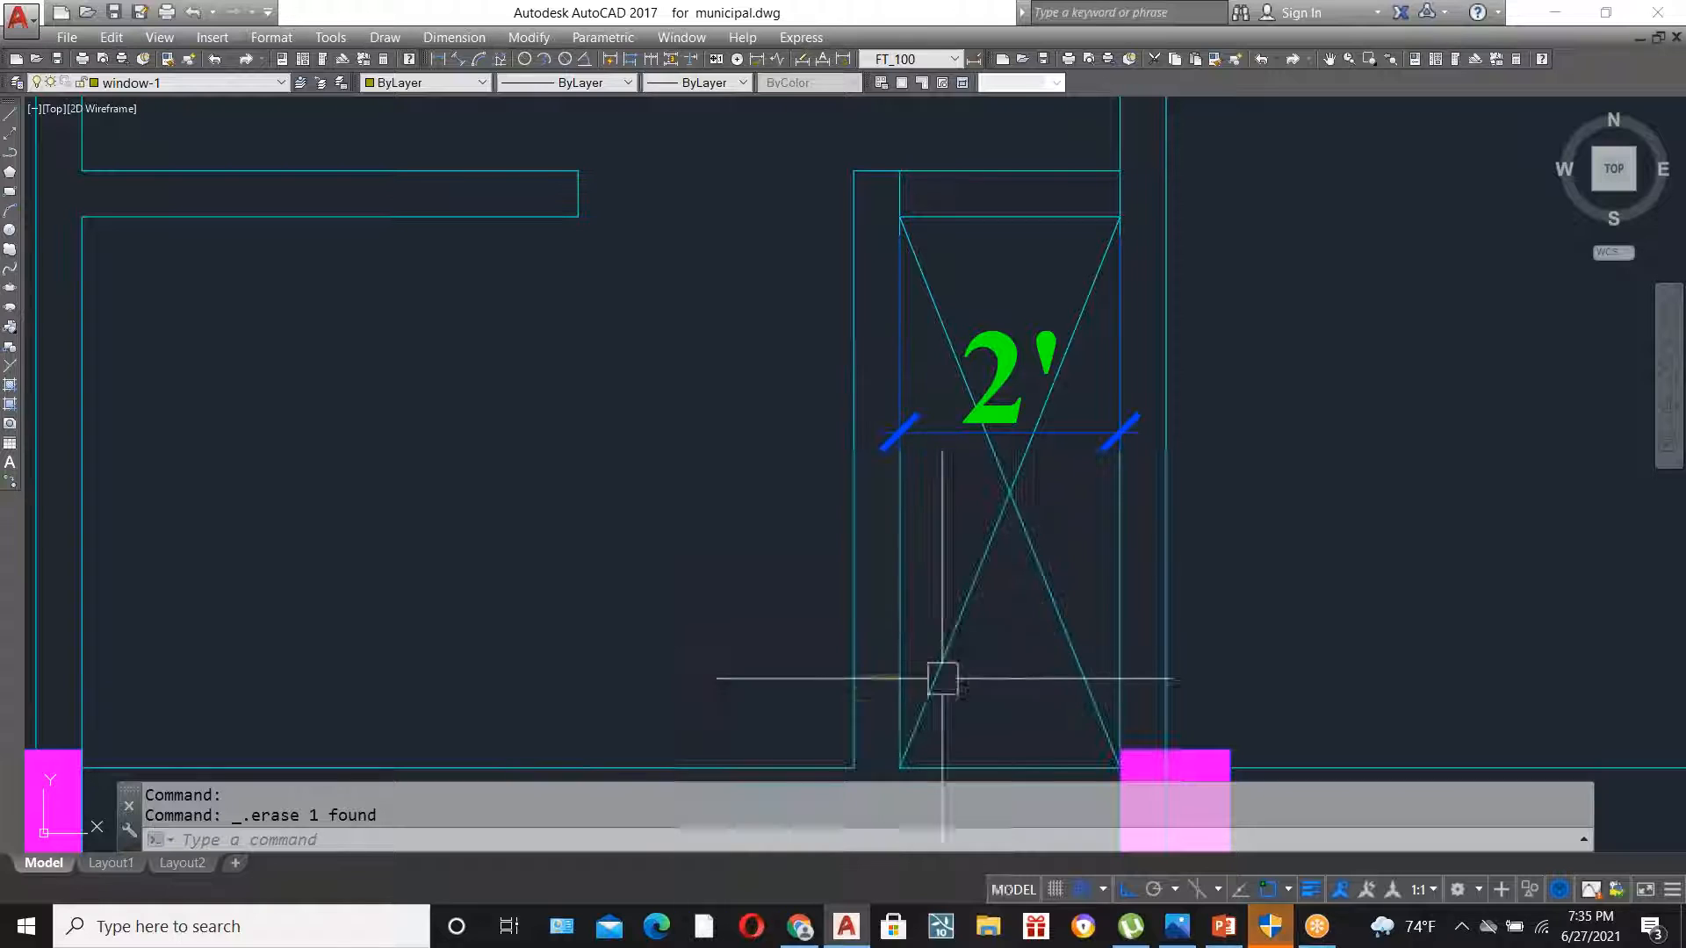
- Offset the remaining short line across the duct's left wall 2' upward
{"action": "type", "text": "o"}
{"action": "key", "text": "Return"}
{"action": "type", "text": "2'"}
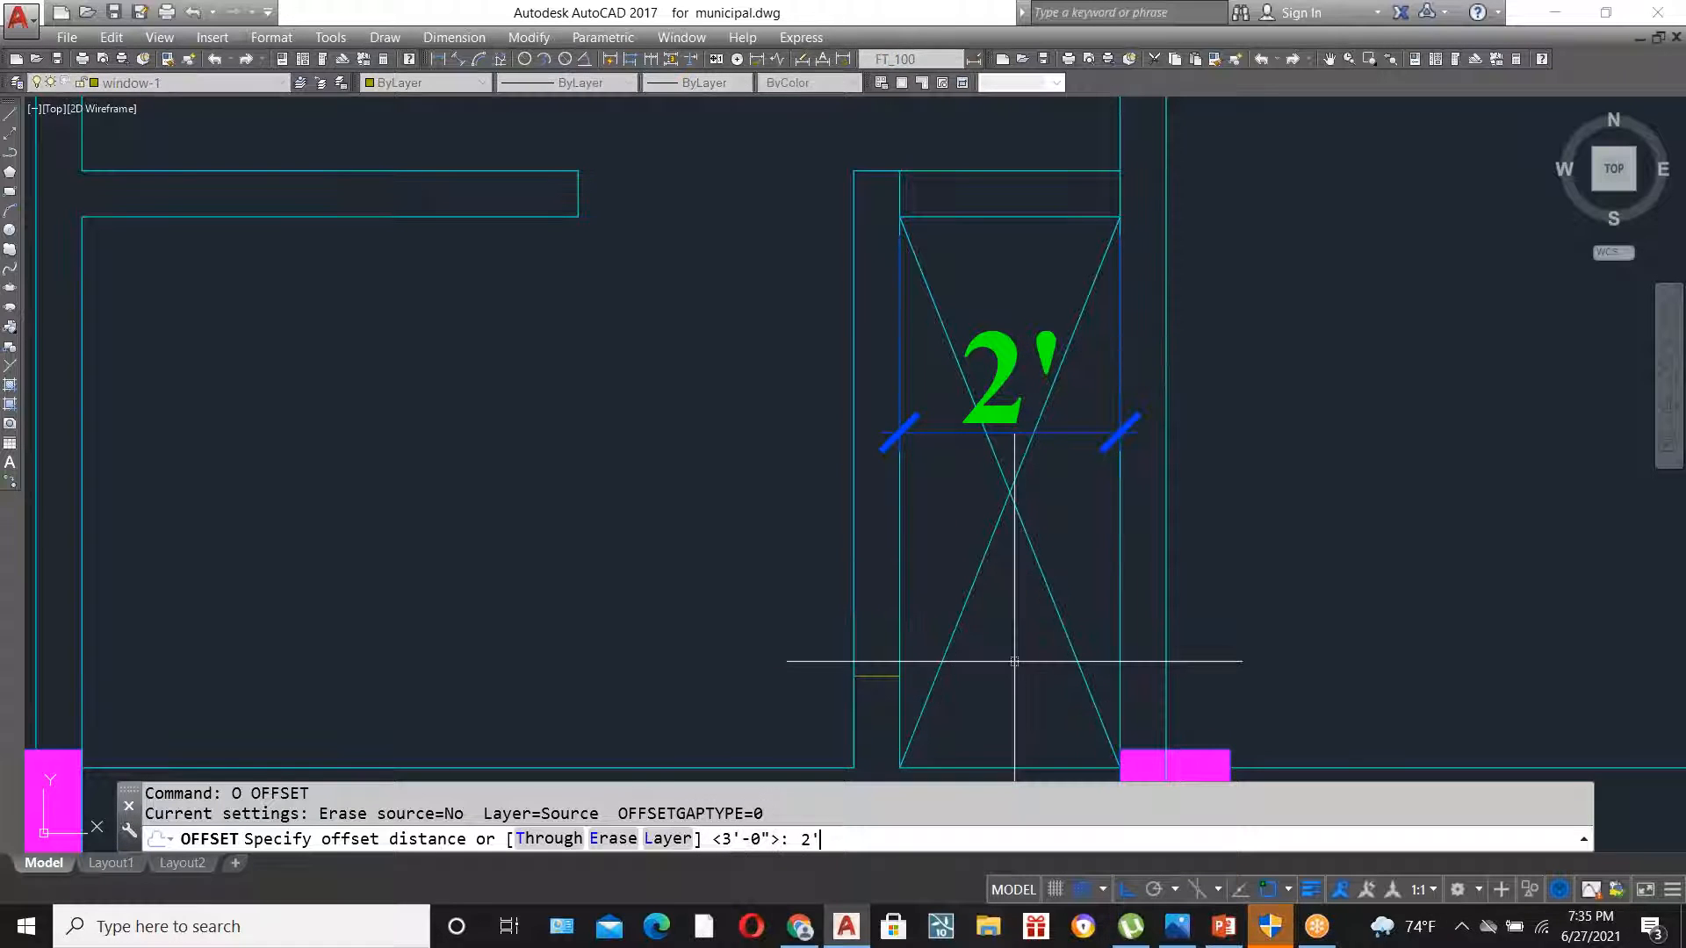
{"action": "key", "text": "Return"}
{"action": "scroll", "coordinate": [854, 689], "scroll_direction": "up", "scroll_amount": 2}
{"action": "left_click", "coordinate": [892, 657]}
{"action": "left_click", "coordinate": [882, 547]}
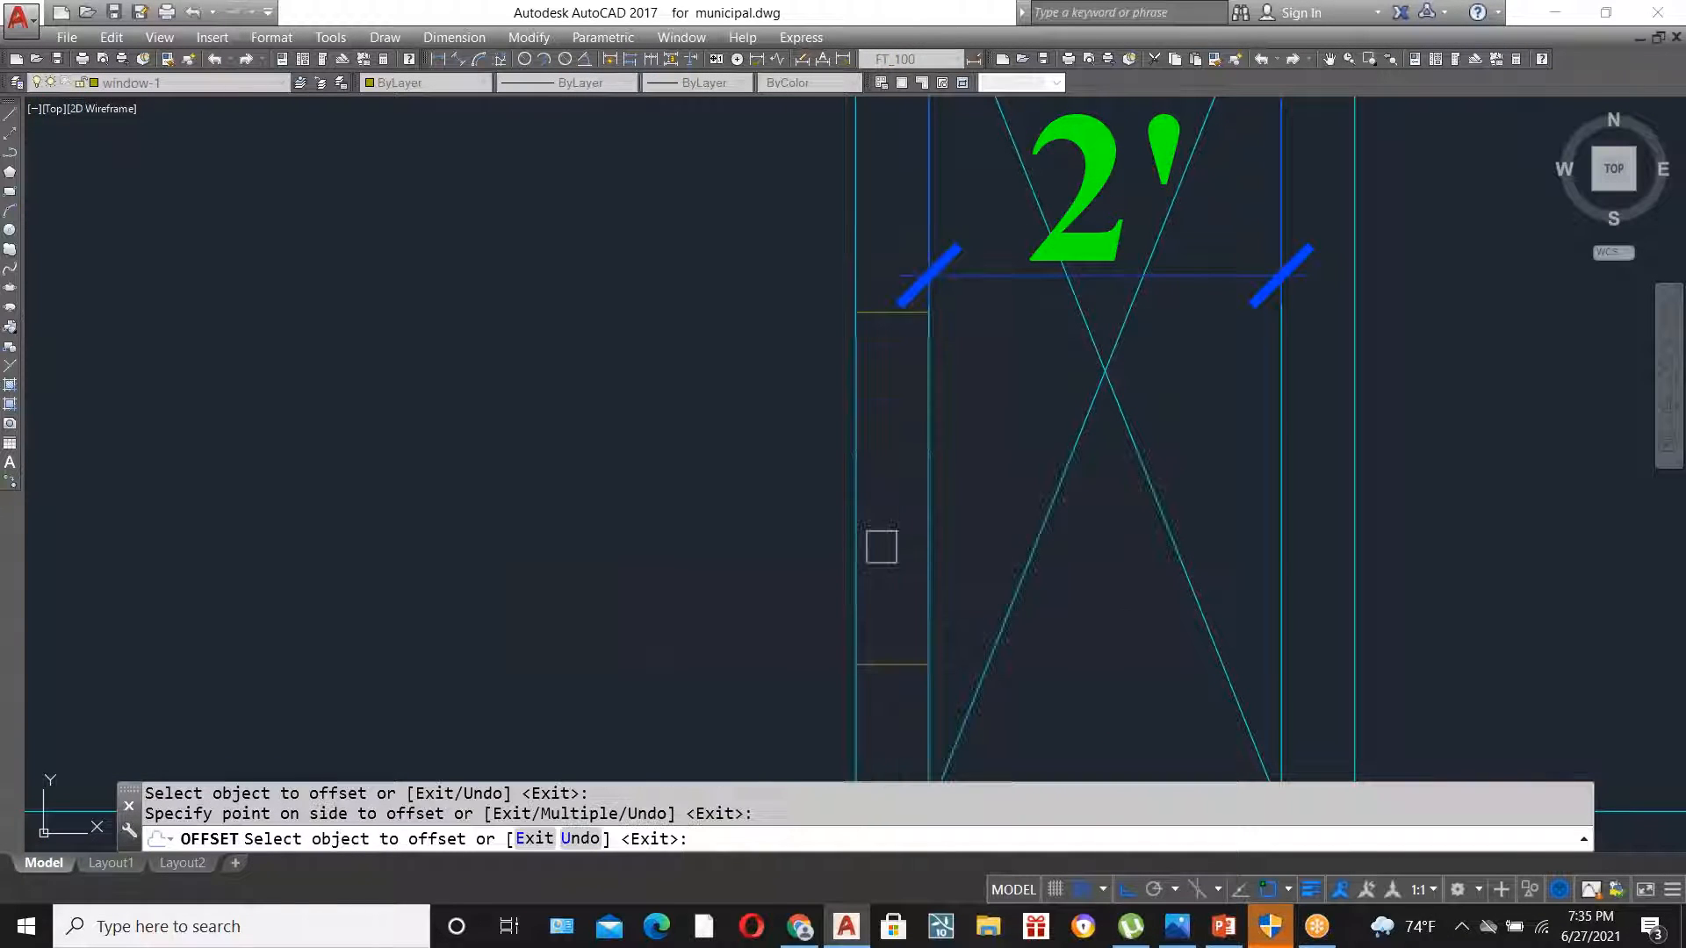
{"action": "key", "text": "Escape"}
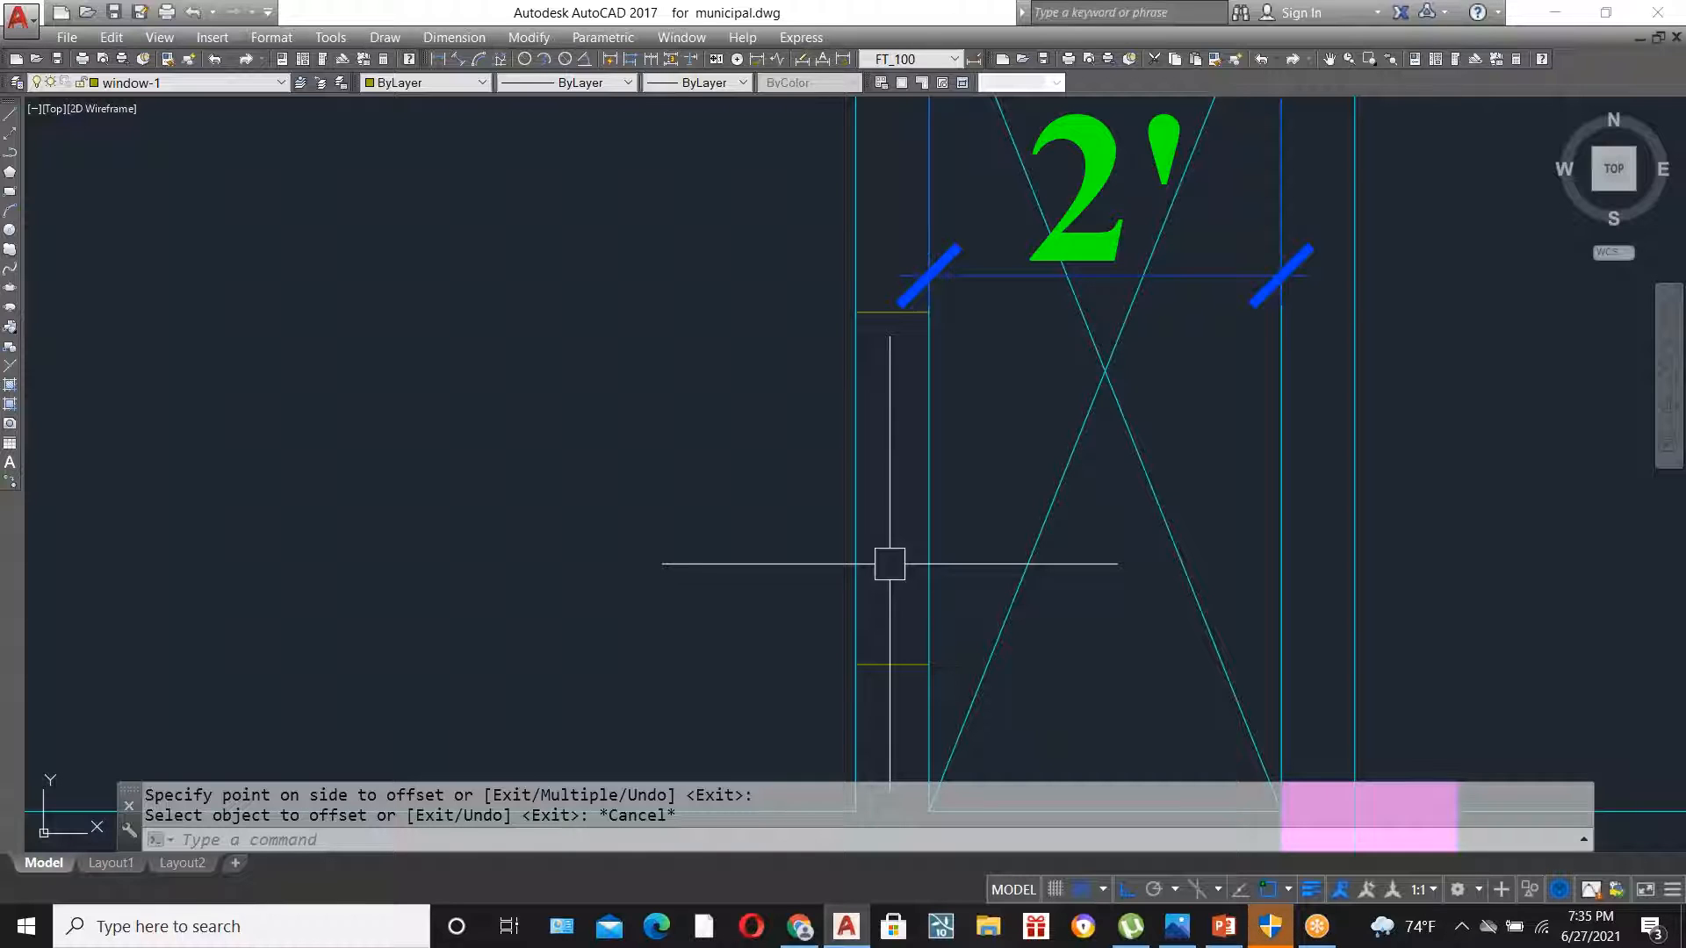
- Trim both face lines of the duct's left wall between the two short cross lines
{"action": "type", "text": "tr"}
{"action": "key", "text": "Return"}
{"action": "key", "text": "Return"}
{"action": "left_click", "coordinate": [940, 463]}
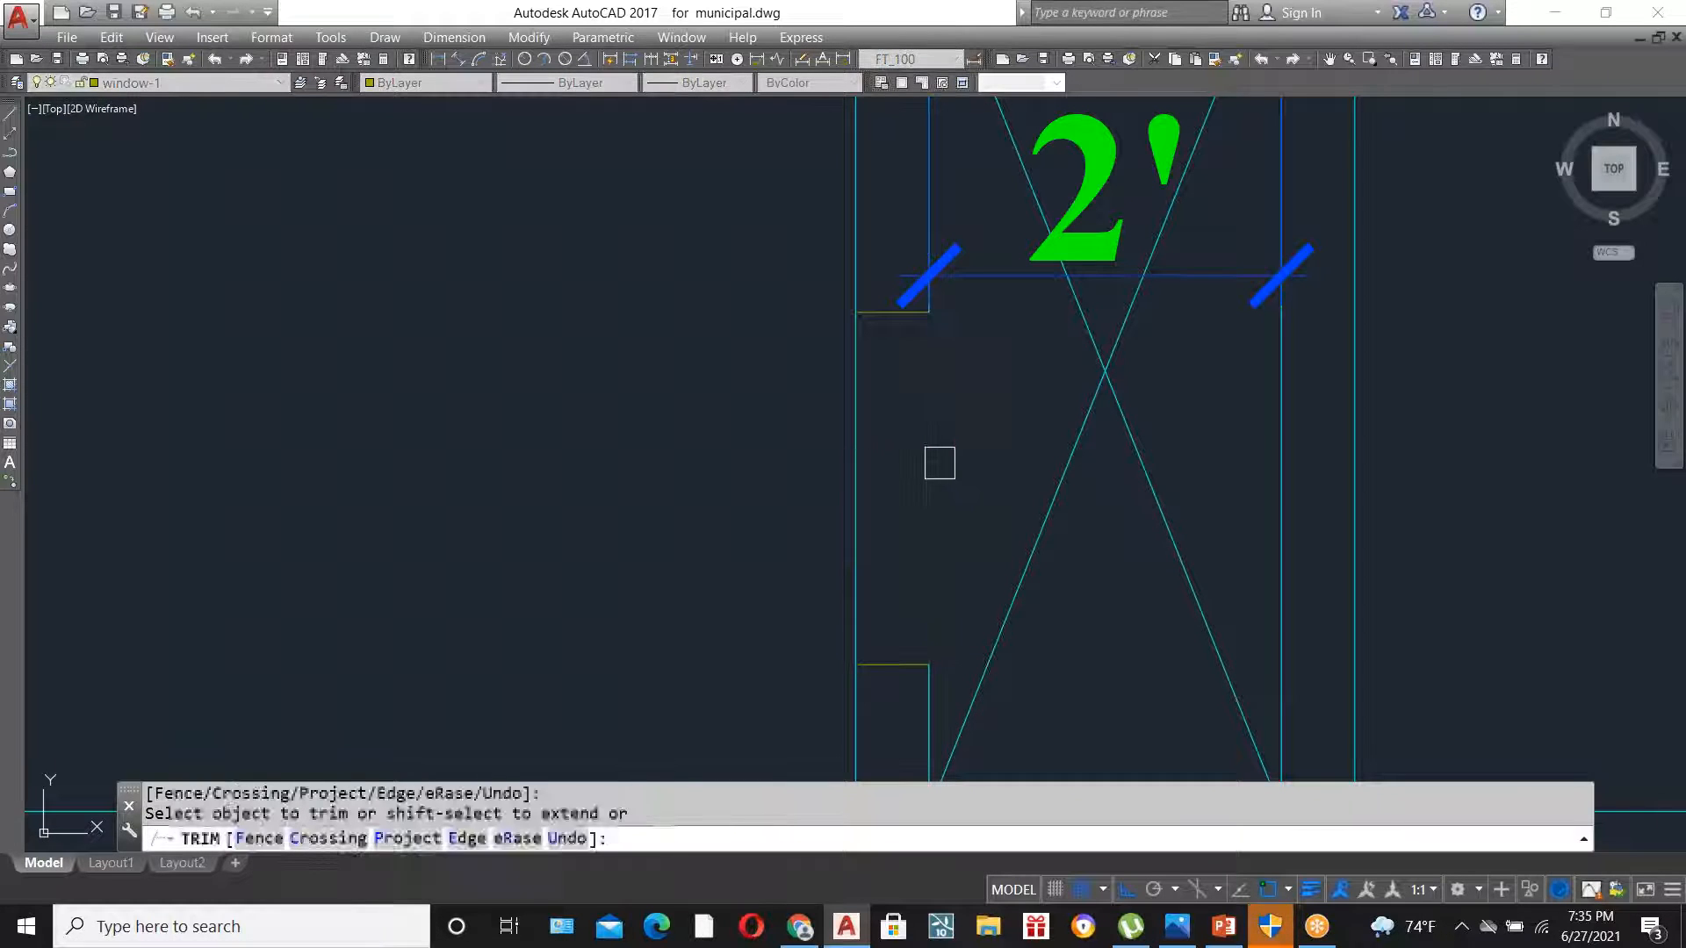
{"action": "key", "text": "Escape"}
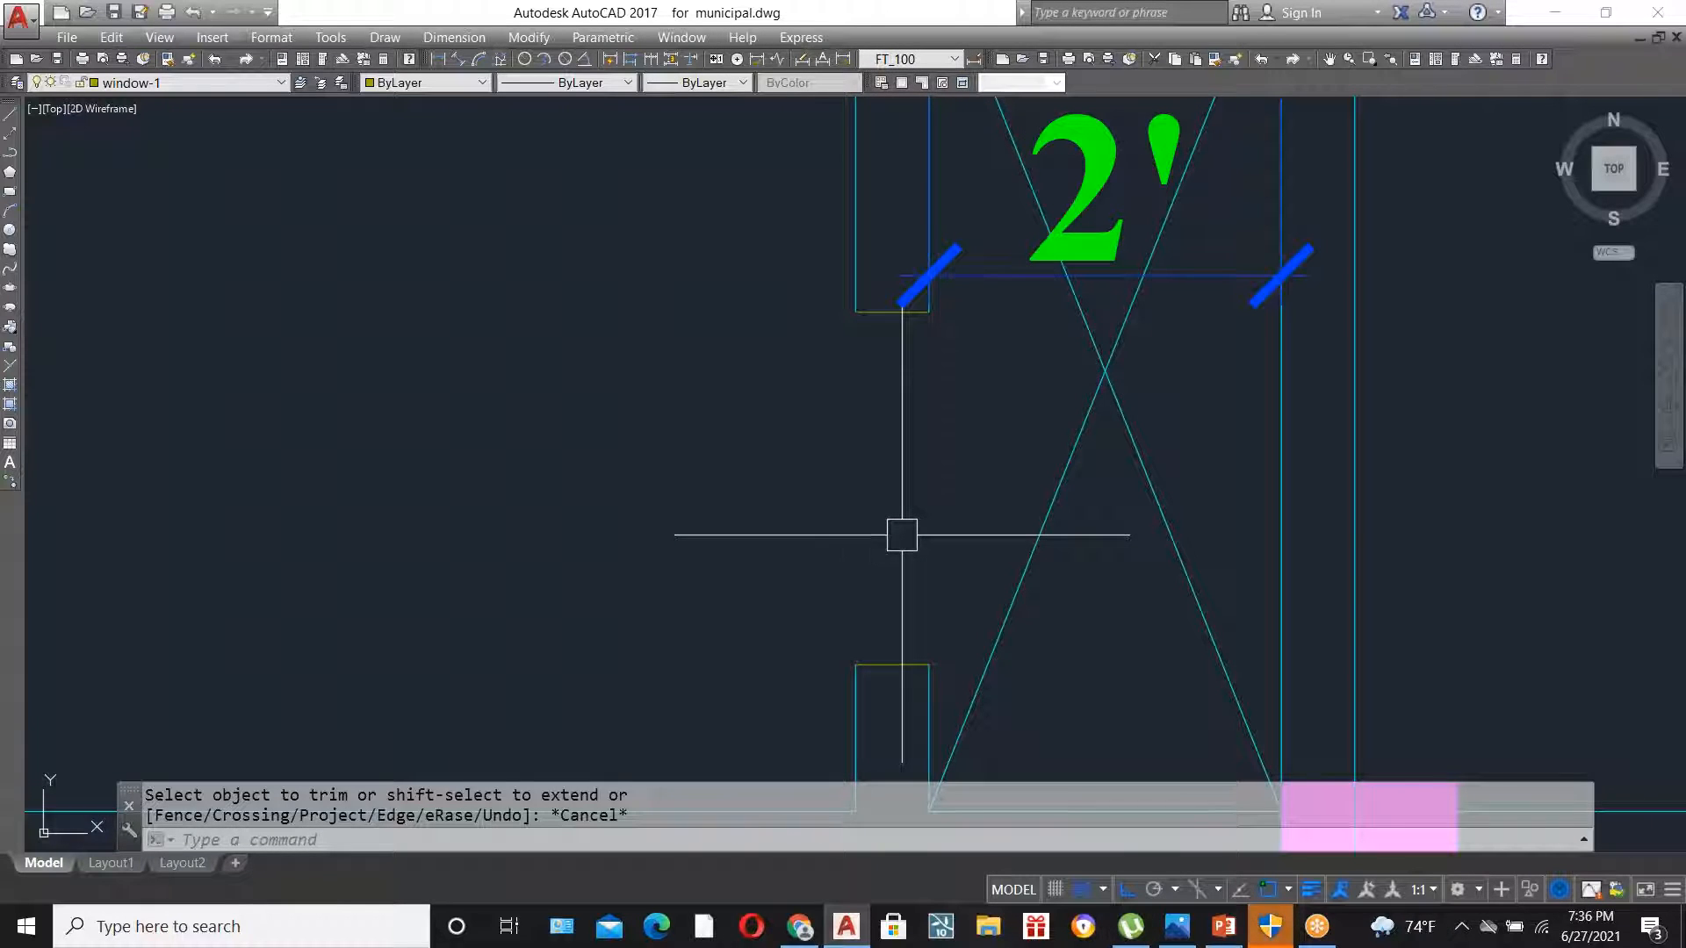
- Draw vertical lines along both wall faces between the ends of the two short lines in the duct's left wall
{"action": "type", "text": "l"}
{"action": "key", "text": "Return"}
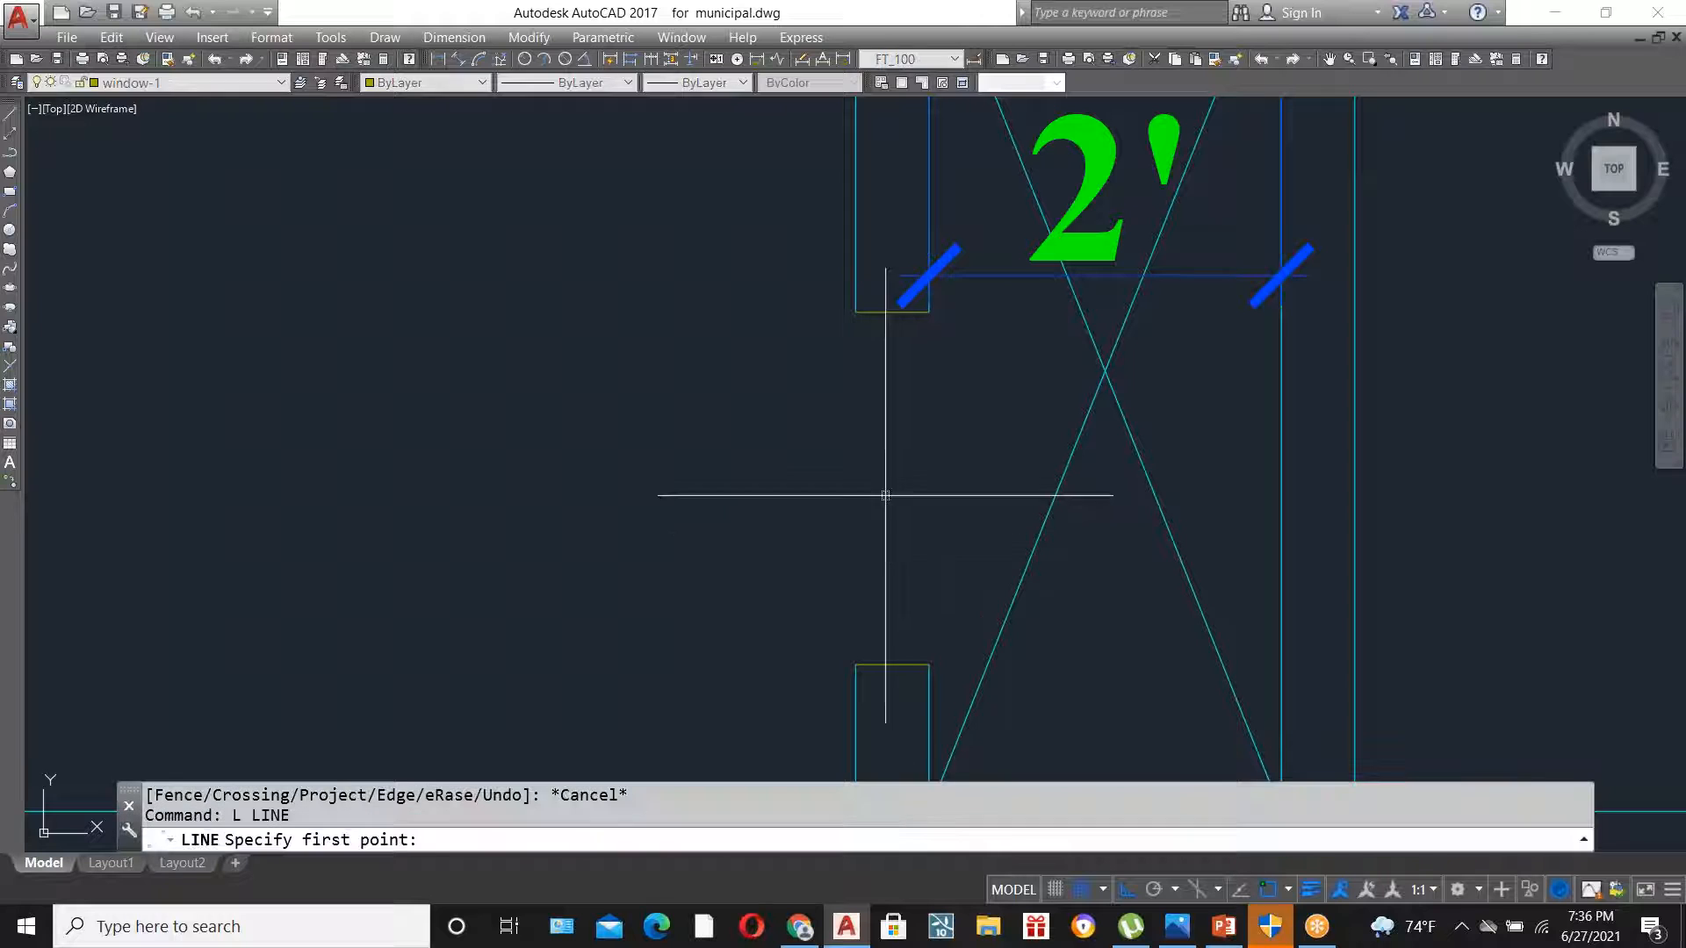
{"action": "left_click", "coordinate": [855, 312]}
{"action": "left_click", "coordinate": [855, 665]}
{"action": "key", "text": "Return"}
{"action": "key", "text": "Return"}
{"action": "left_click", "coordinate": [929, 312]}
{"action": "left_click", "coordinate": [929, 665]}
{"action": "key", "text": "Return"}
- Draw a vertical centre line in the duct wall window between the midpoints of its two short end lines
{"action": "key", "text": "Return"}
{"action": "left_click", "coordinate": [892, 665]}
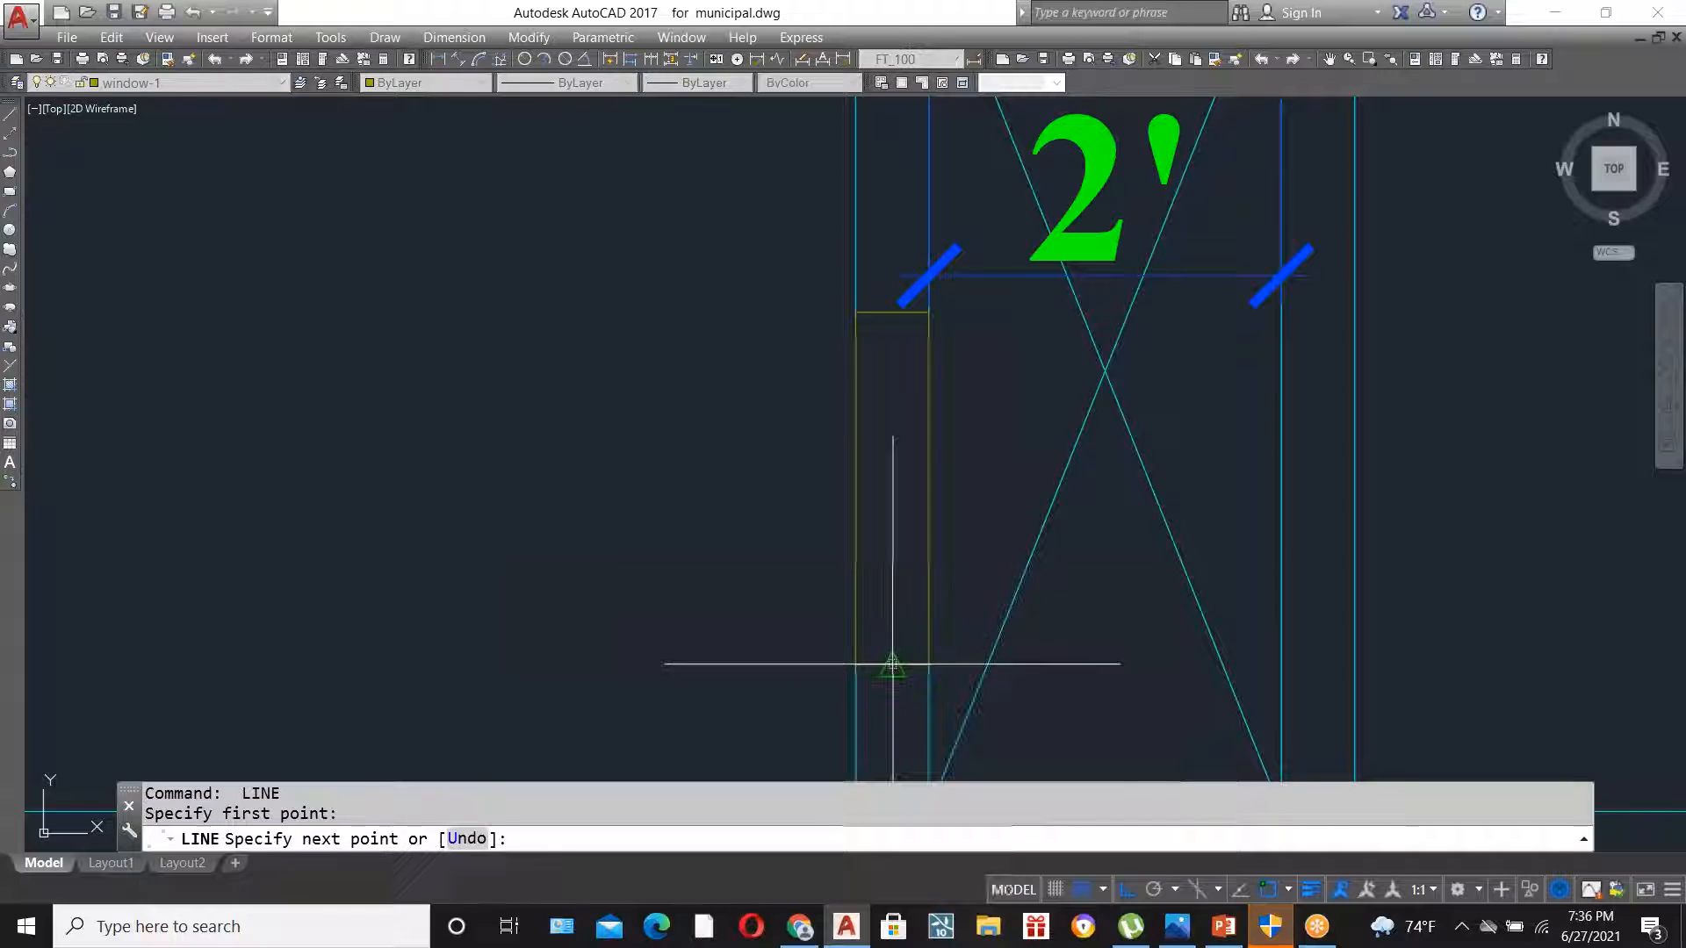
{"action": "left_click", "coordinate": [892, 312]}
{"action": "key", "text": "Return"}
- Compare the new duct wall window with the window in the lower-left room's left wall
{"action": "scroll", "coordinate": [997, 562], "scroll_direction": "down", "scroll_amount": 3}
{"action": "scroll", "coordinate": [979, 530], "scroll_direction": "up", "scroll_amount": 3}
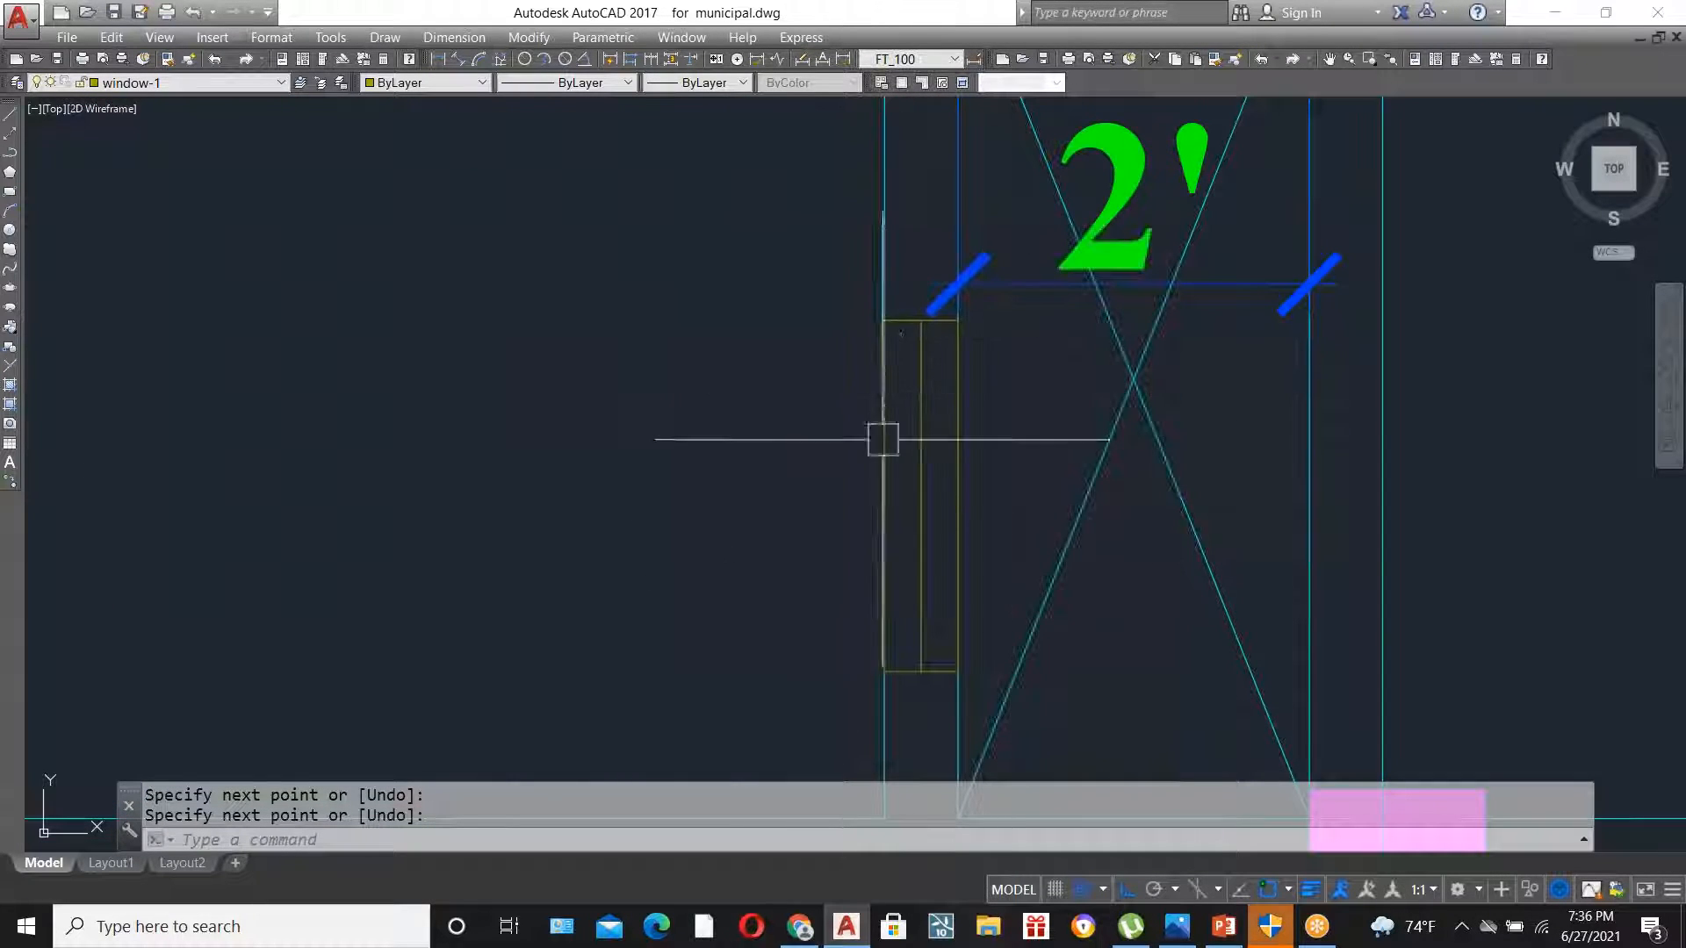
{"action": "scroll", "coordinate": [974, 580], "scroll_direction": "down", "scroll_amount": 5}
{"action": "scroll", "coordinate": [534, 395], "scroll_direction": "up", "scroll_amount": 6}
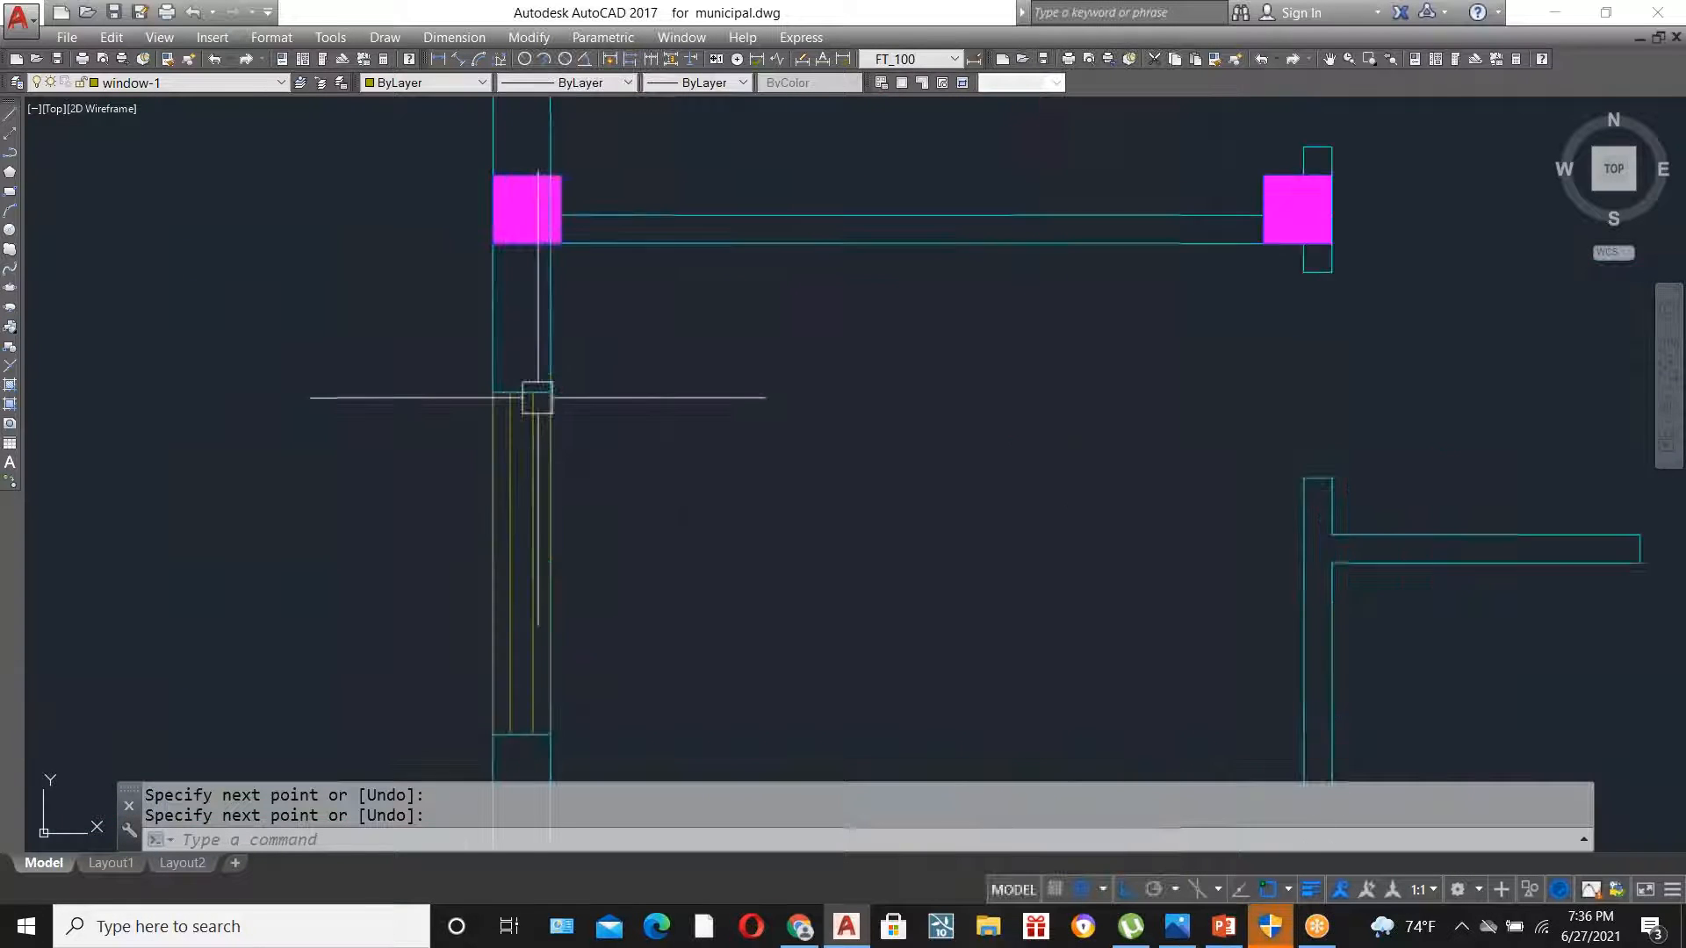
{"action": "scroll", "coordinate": [614, 290], "scroll_direction": "down", "scroll_amount": 4}
{"action": "scroll", "coordinate": [584, 308], "scroll_direction": "up", "scroll_amount": 2}
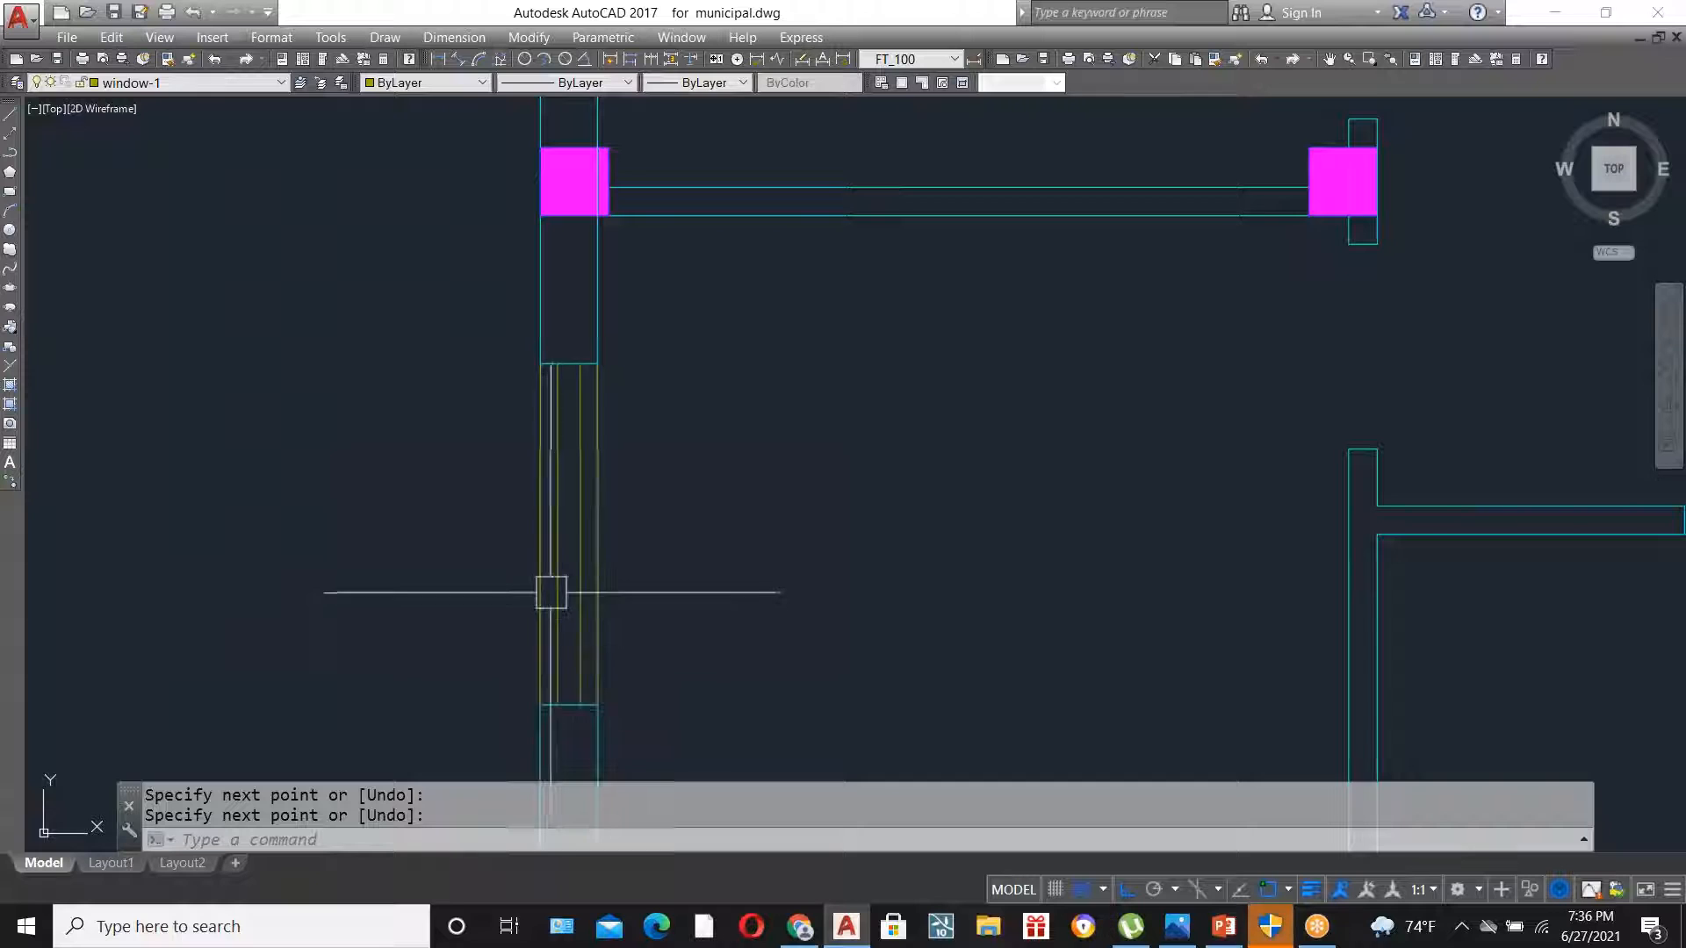
{"action": "scroll", "coordinate": [650, 327], "scroll_direction": "down", "scroll_amount": 4}
{"action": "middle_click_drag", "start_coordinate": [1193, 504], "coordinate": [995, 461]}
{"action": "scroll", "coordinate": [995, 461], "scroll_direction": "up", "scroll_amount": 4}
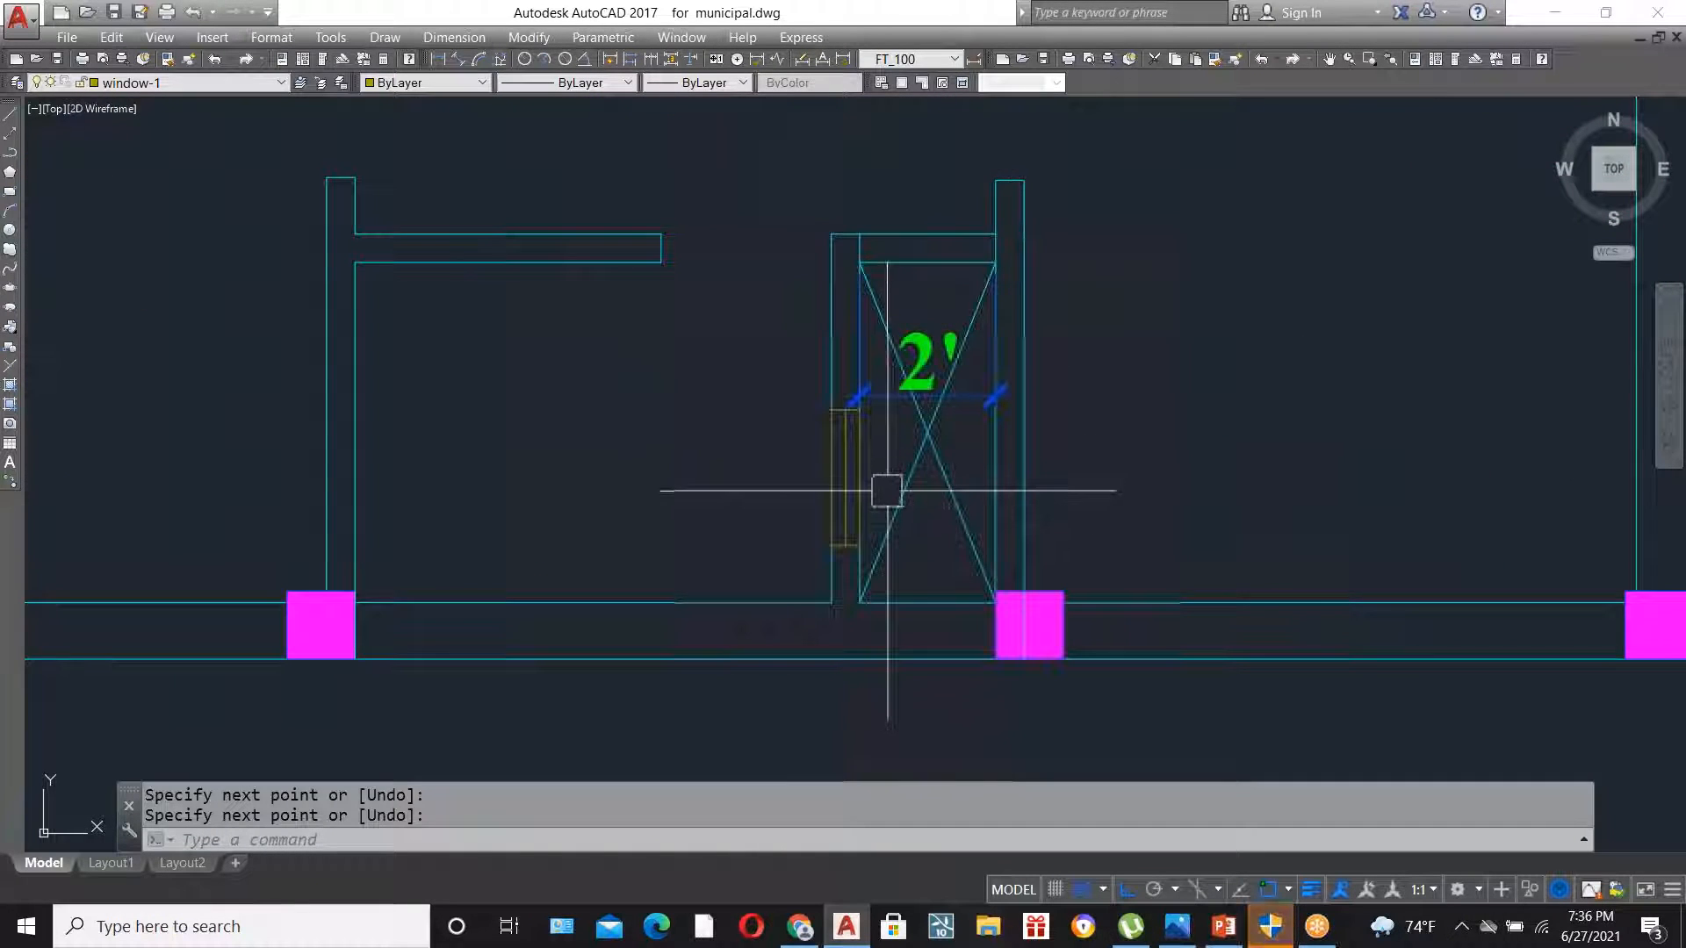
{"action": "scroll", "coordinate": [882, 489], "scroll_direction": "up", "scroll_amount": 1}
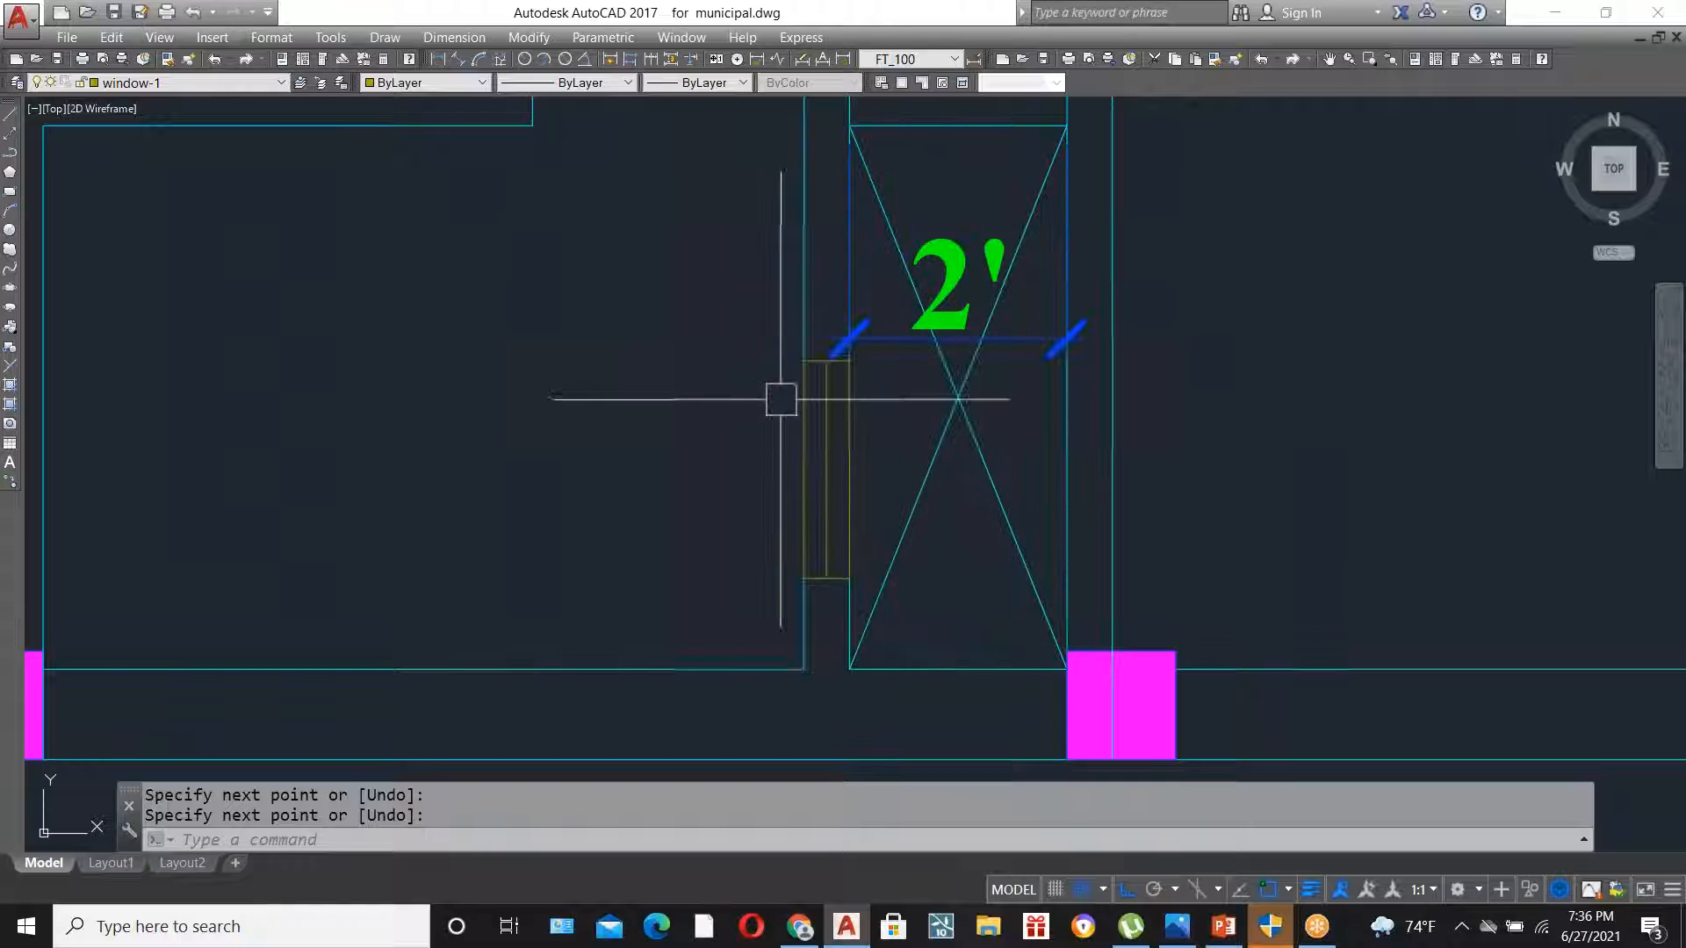
- Copy the lower-left room's window from its inner-face midpoint straight across to the outer face of the lower-right room's right wall
{"action": "scroll", "coordinate": [820, 550], "scroll_direction": "down", "scroll_amount": 6}
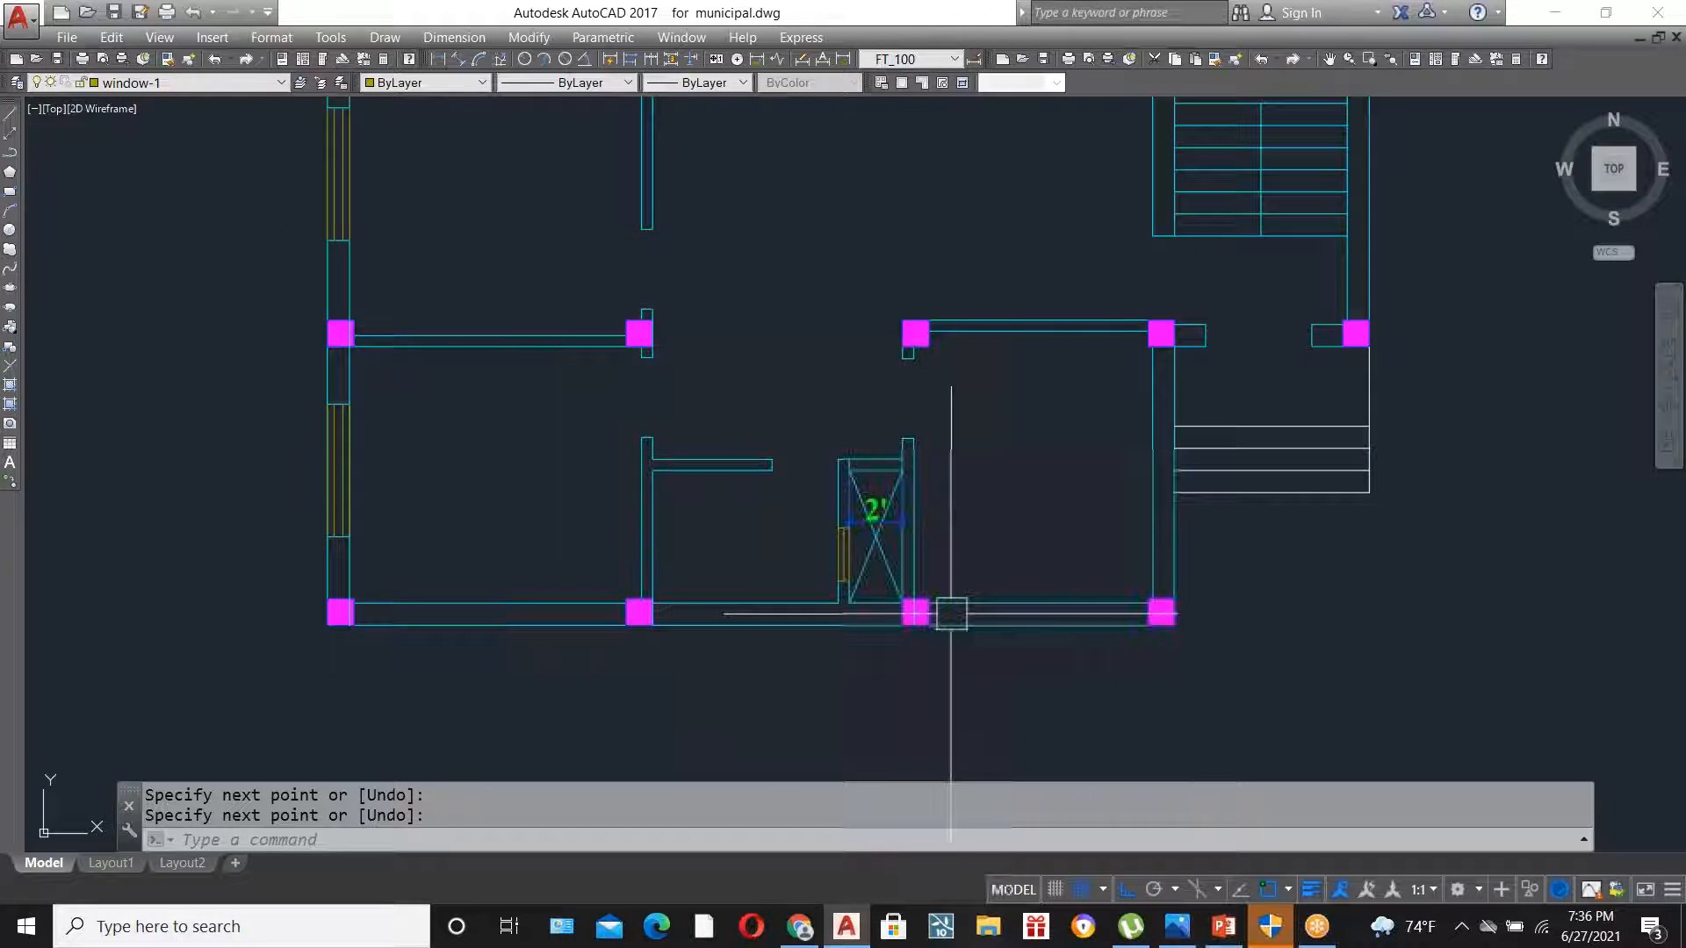
{"action": "scroll", "coordinate": [1100, 526], "scroll_direction": "up", "scroll_amount": 4}
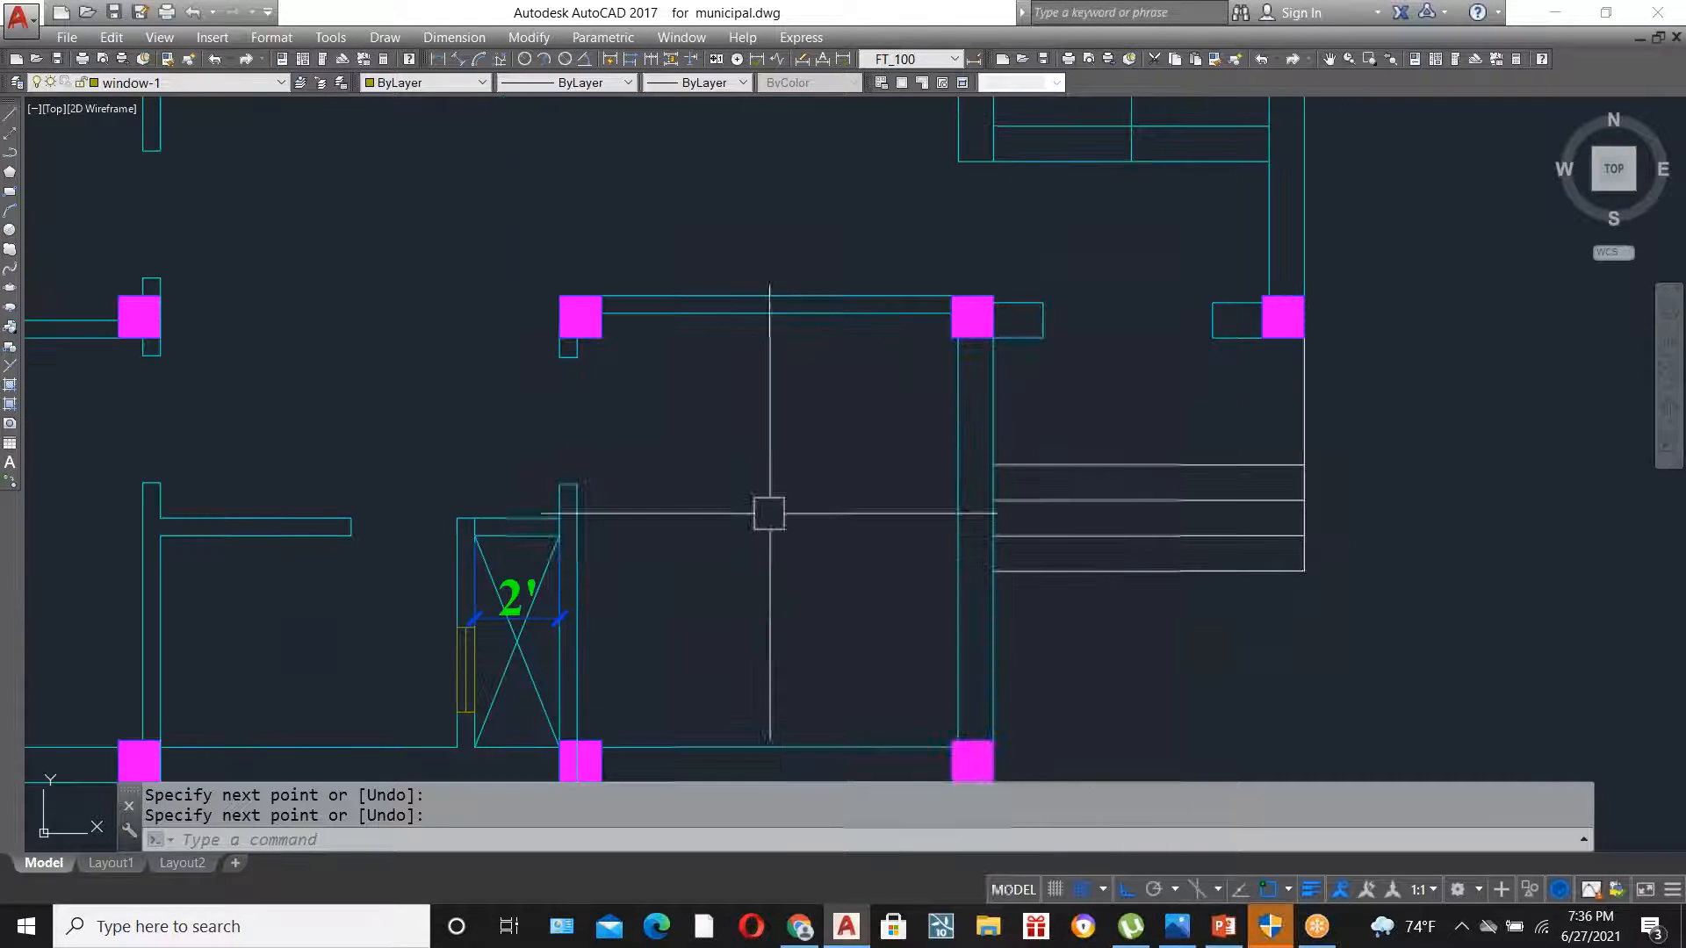
{"action": "scroll", "coordinate": [768, 518], "scroll_direction": "down", "scroll_amount": 2}
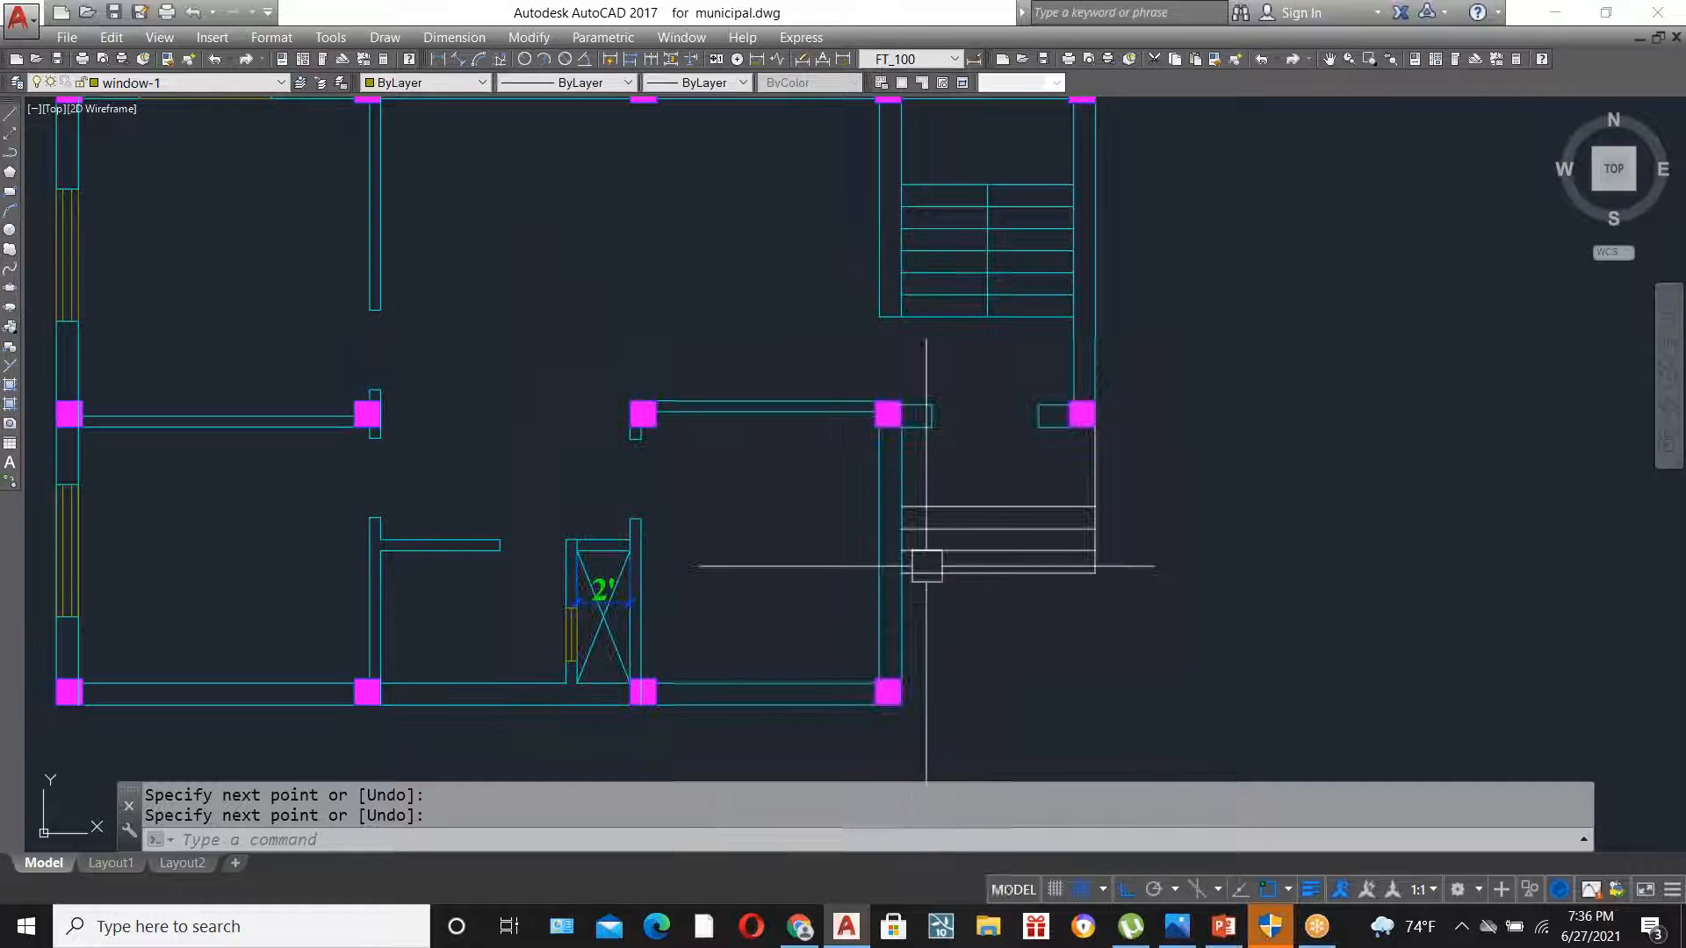
{"action": "scroll", "coordinate": [930, 545], "scroll_direction": "down", "scroll_amount": 2}
{"action": "scroll", "coordinate": [351, 536], "scroll_direction": "up", "scroll_amount": 2}
{"action": "left_click", "coordinate": [301, 470]}
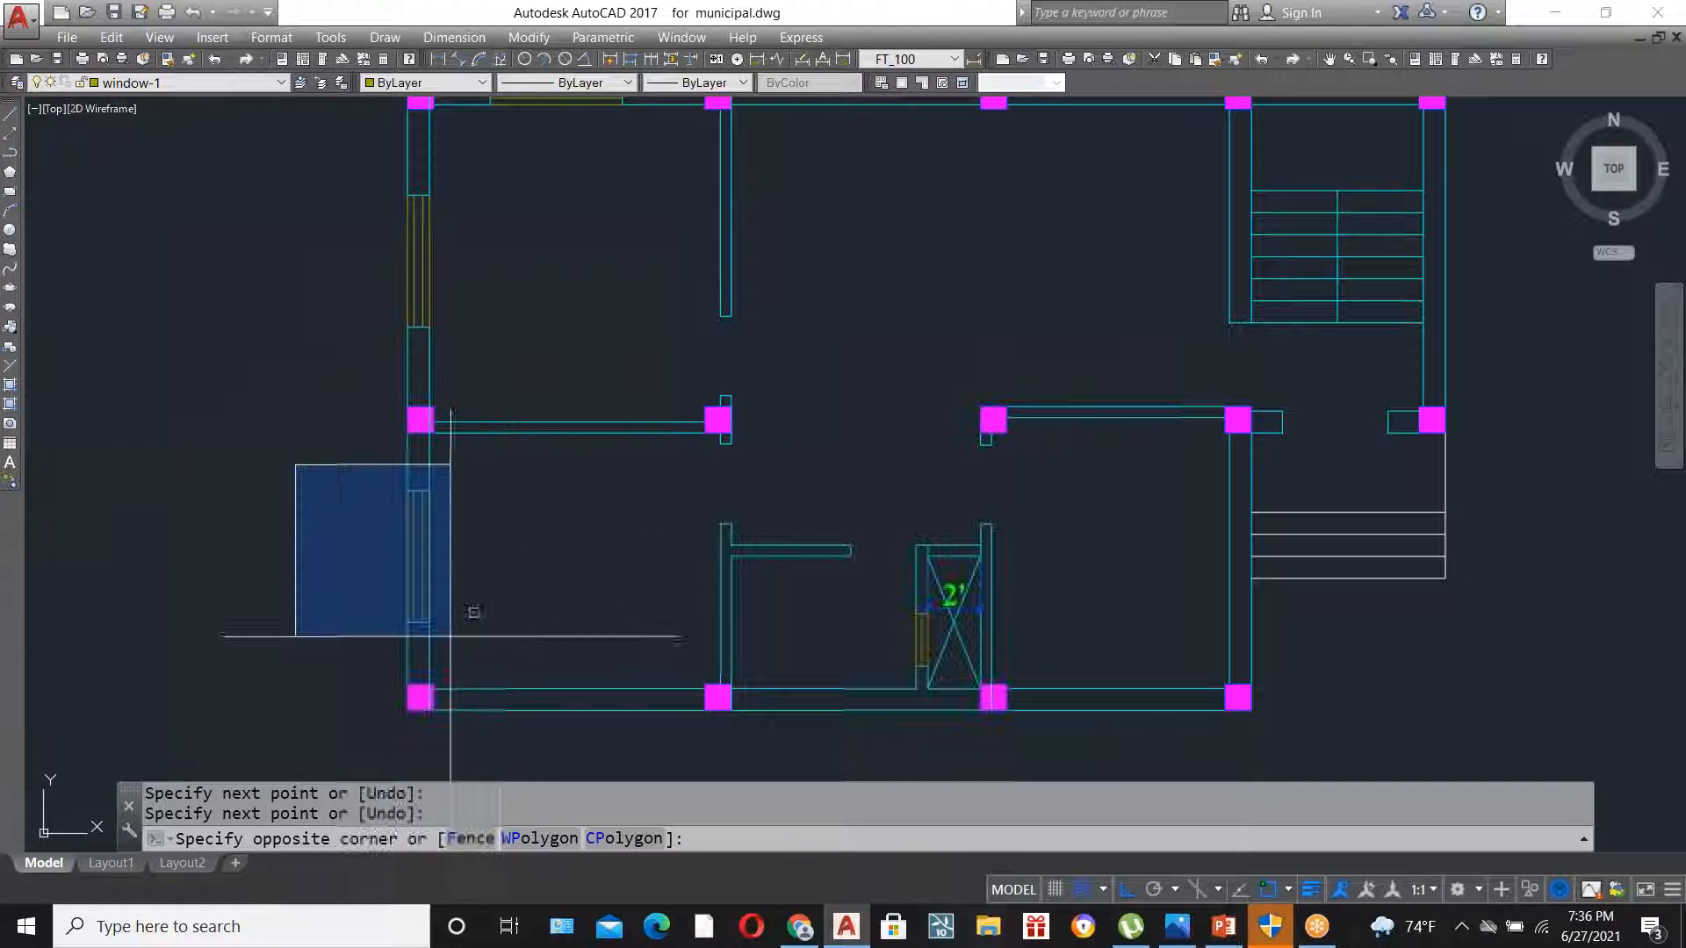
{"action": "left_click", "coordinate": [500, 646]}
{"action": "type", "text": "co"}
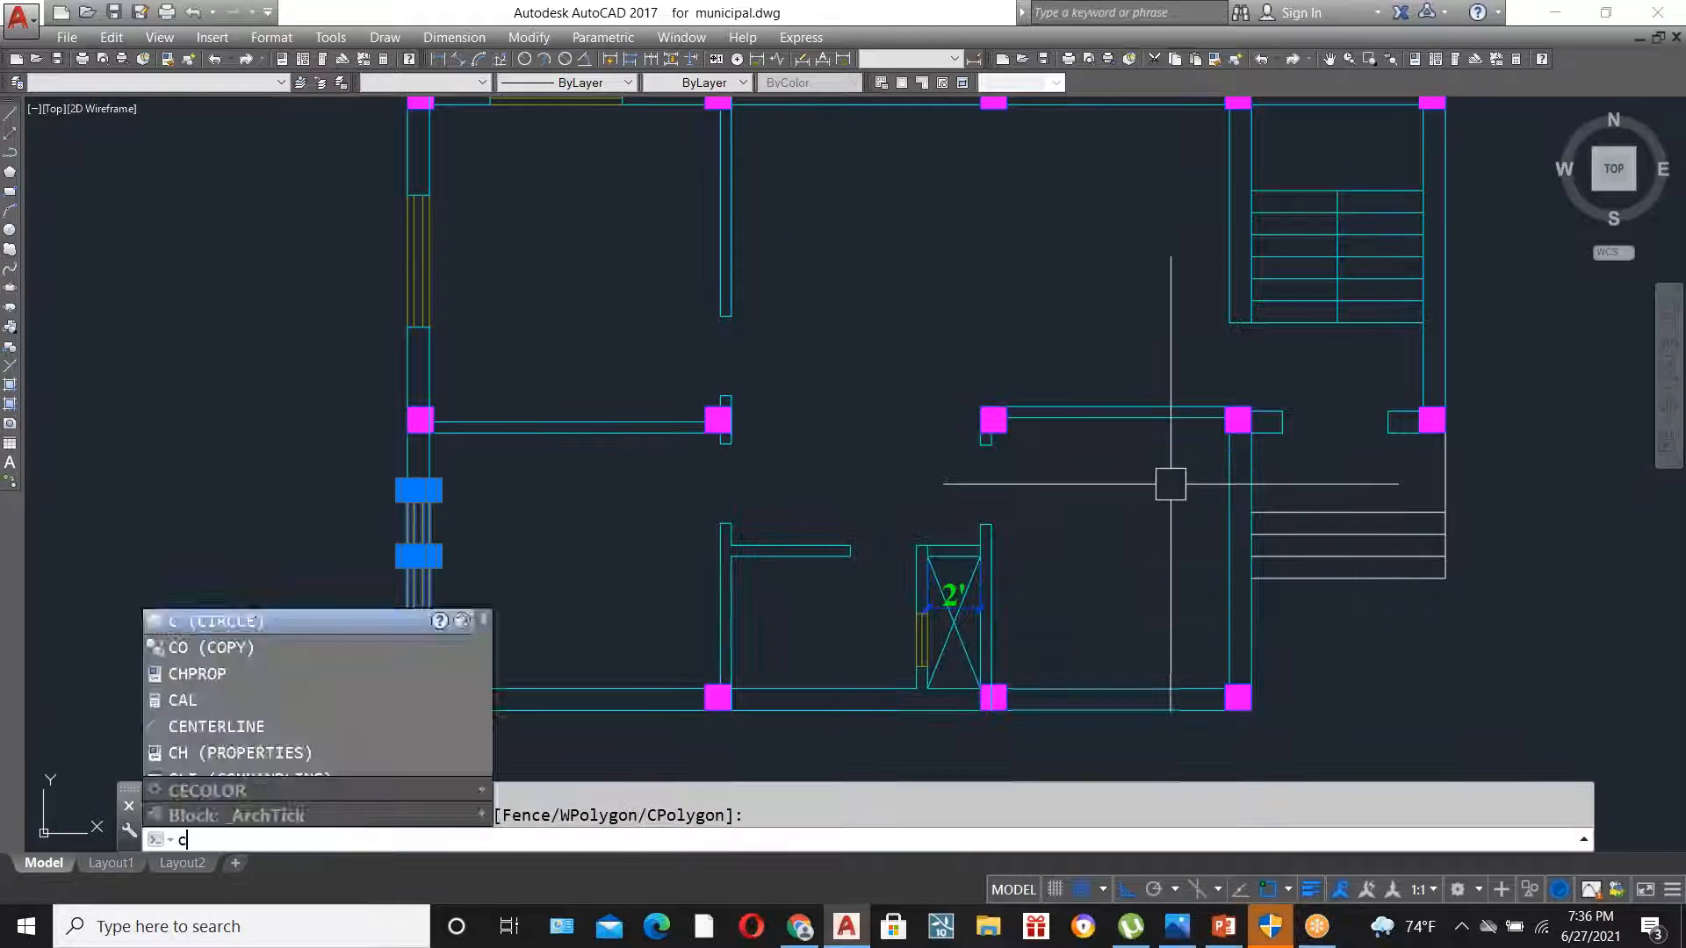
{"action": "key", "text": "Return"}
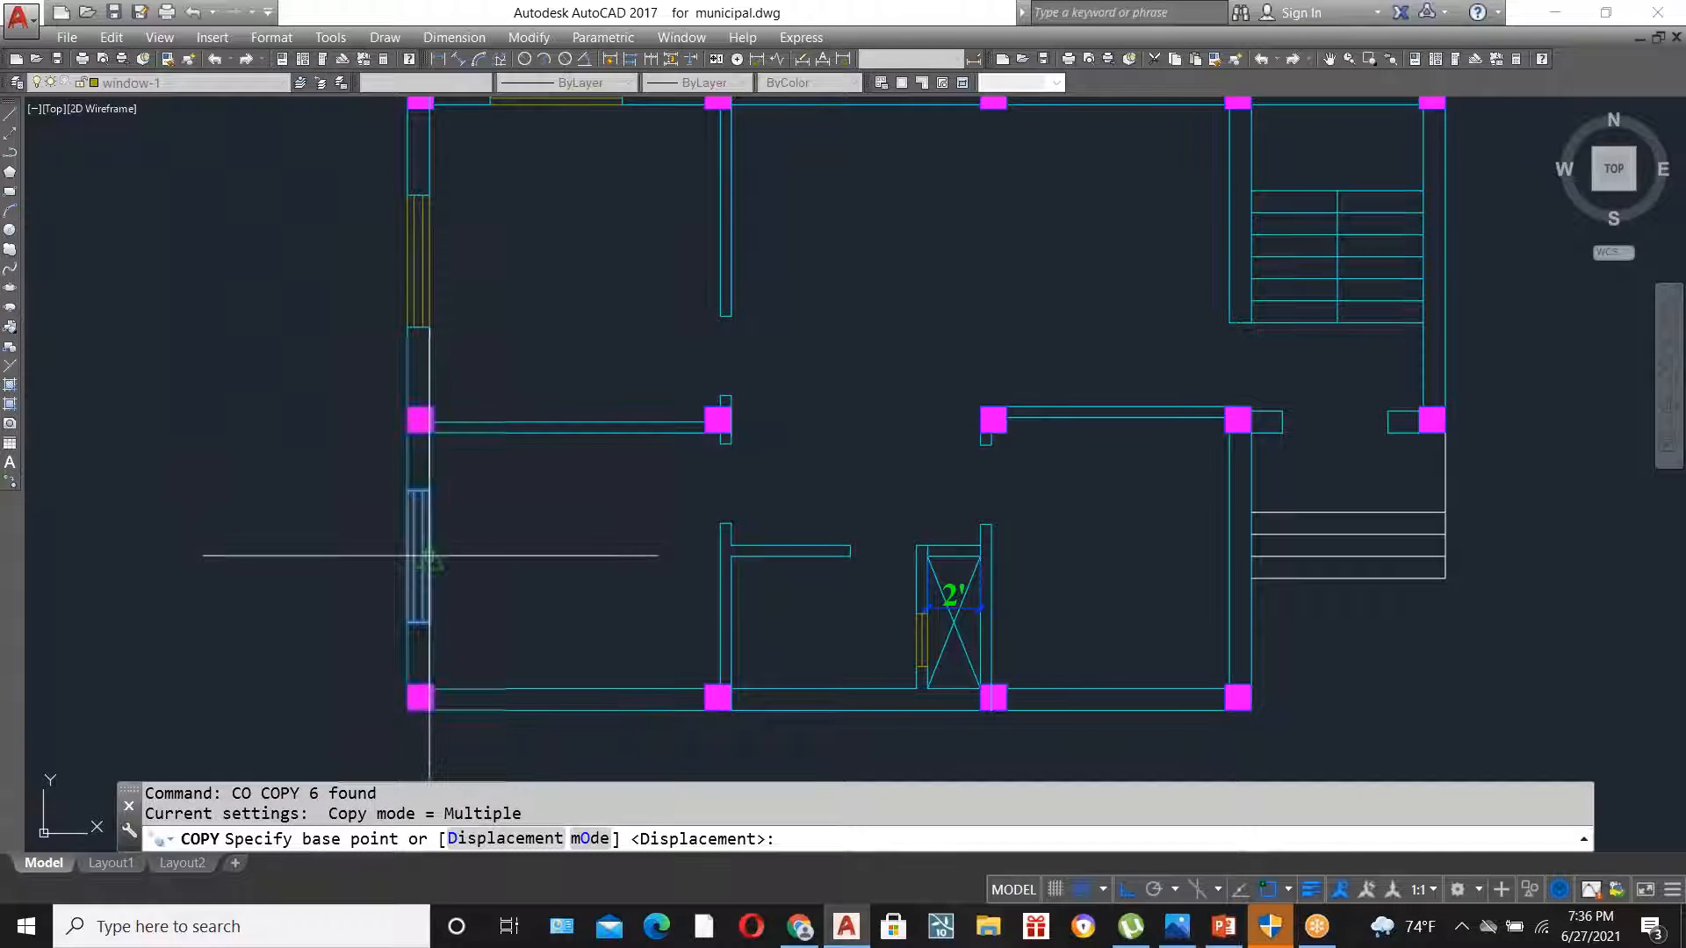
{"action": "left_click", "coordinate": [427, 555]}
{"action": "scroll", "coordinate": [1229, 555], "scroll_direction": "up", "scroll_amount": 4}
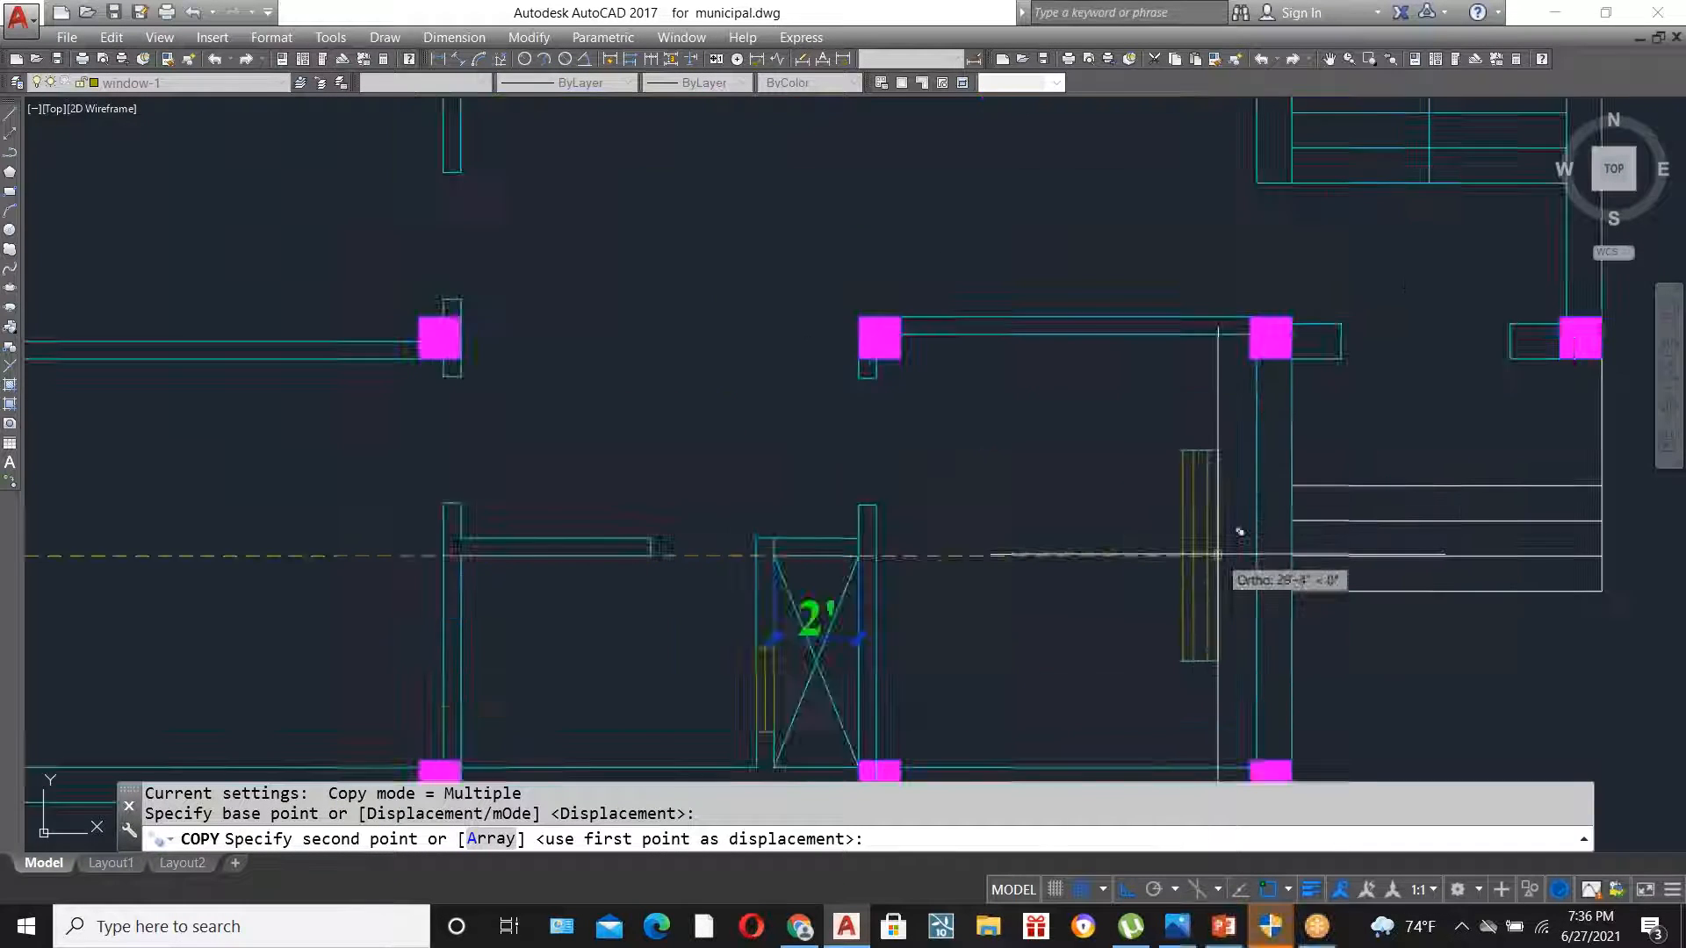
{"action": "scroll", "coordinate": [1217, 554], "scroll_direction": "up", "scroll_amount": 2}
{"action": "scroll", "coordinate": [703, 523], "scroll_direction": "down", "scroll_amount": 3}
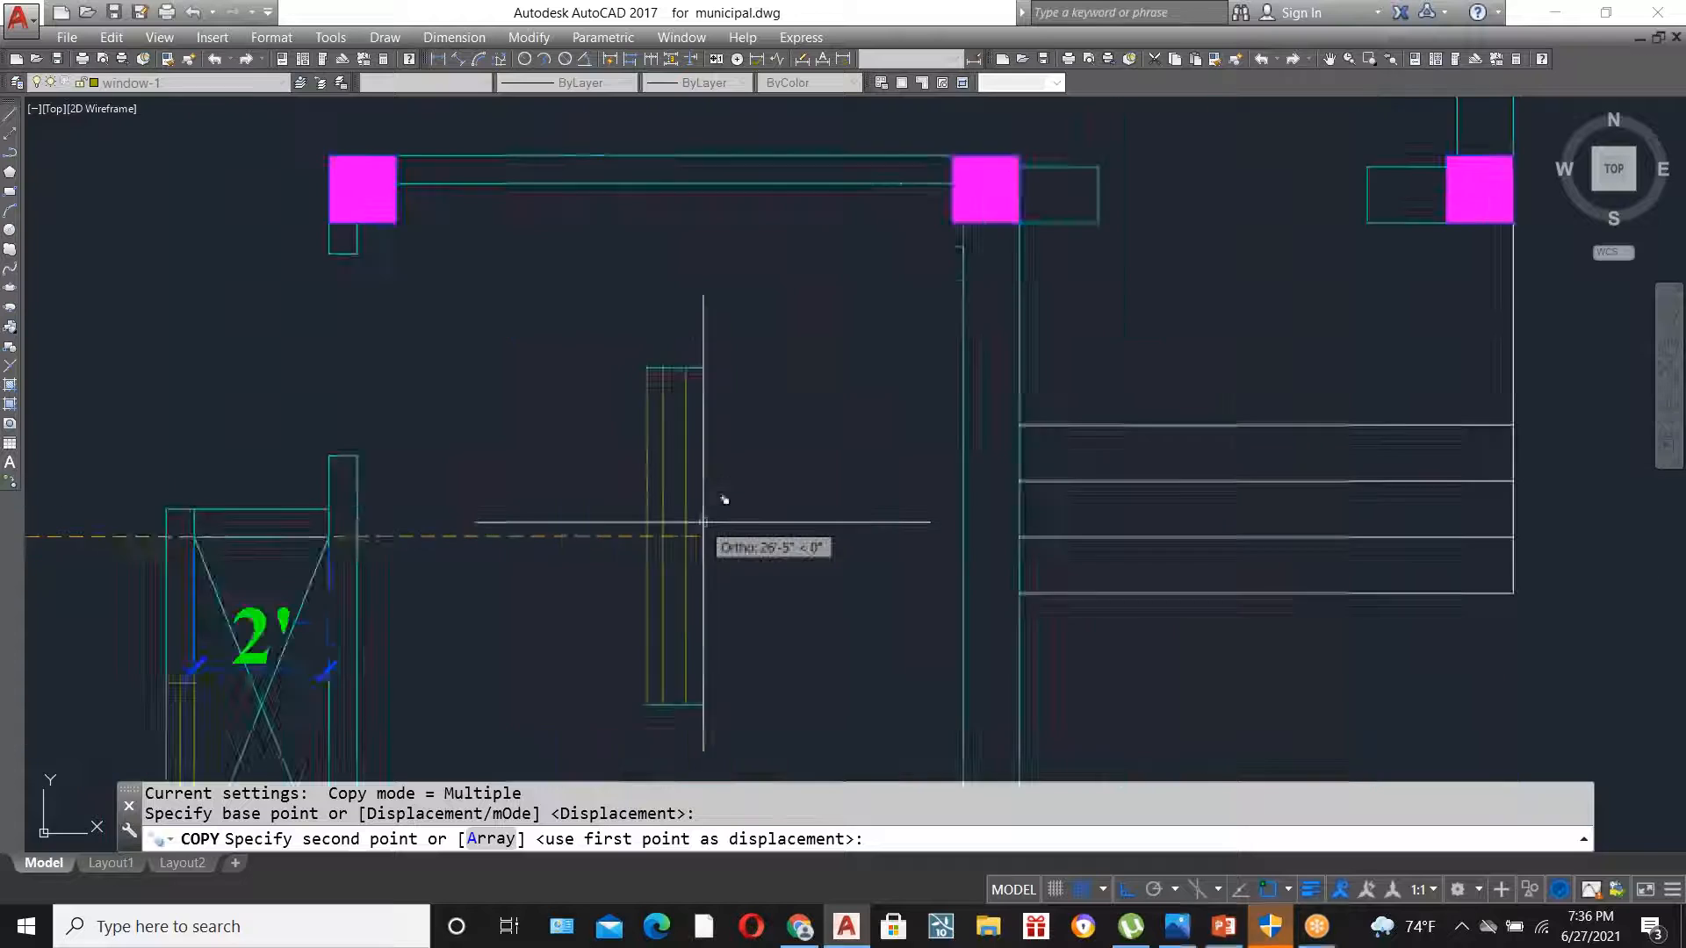
{"action": "scroll", "coordinate": [916, 544], "scroll_direction": "up", "scroll_amount": 5}
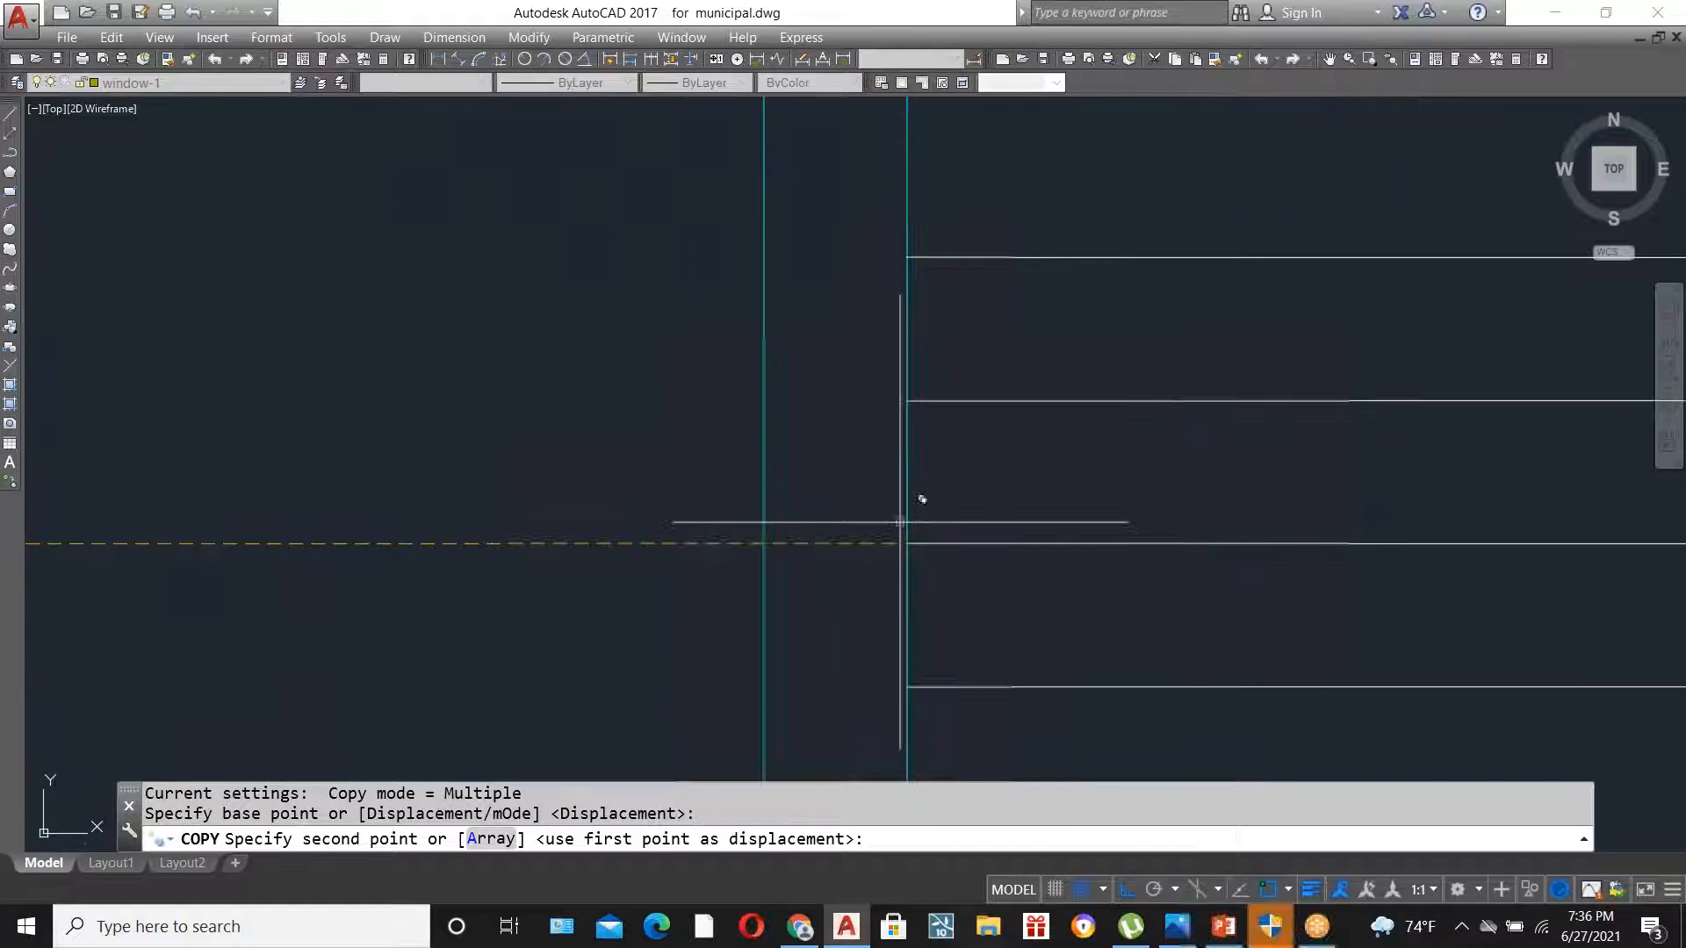
{"action": "left_click", "coordinate": [915, 558]}
{"action": "key", "text": "Escape"}
{"action": "scroll", "coordinate": [914, 422], "scroll_direction": "down", "scroll_amount": 4}
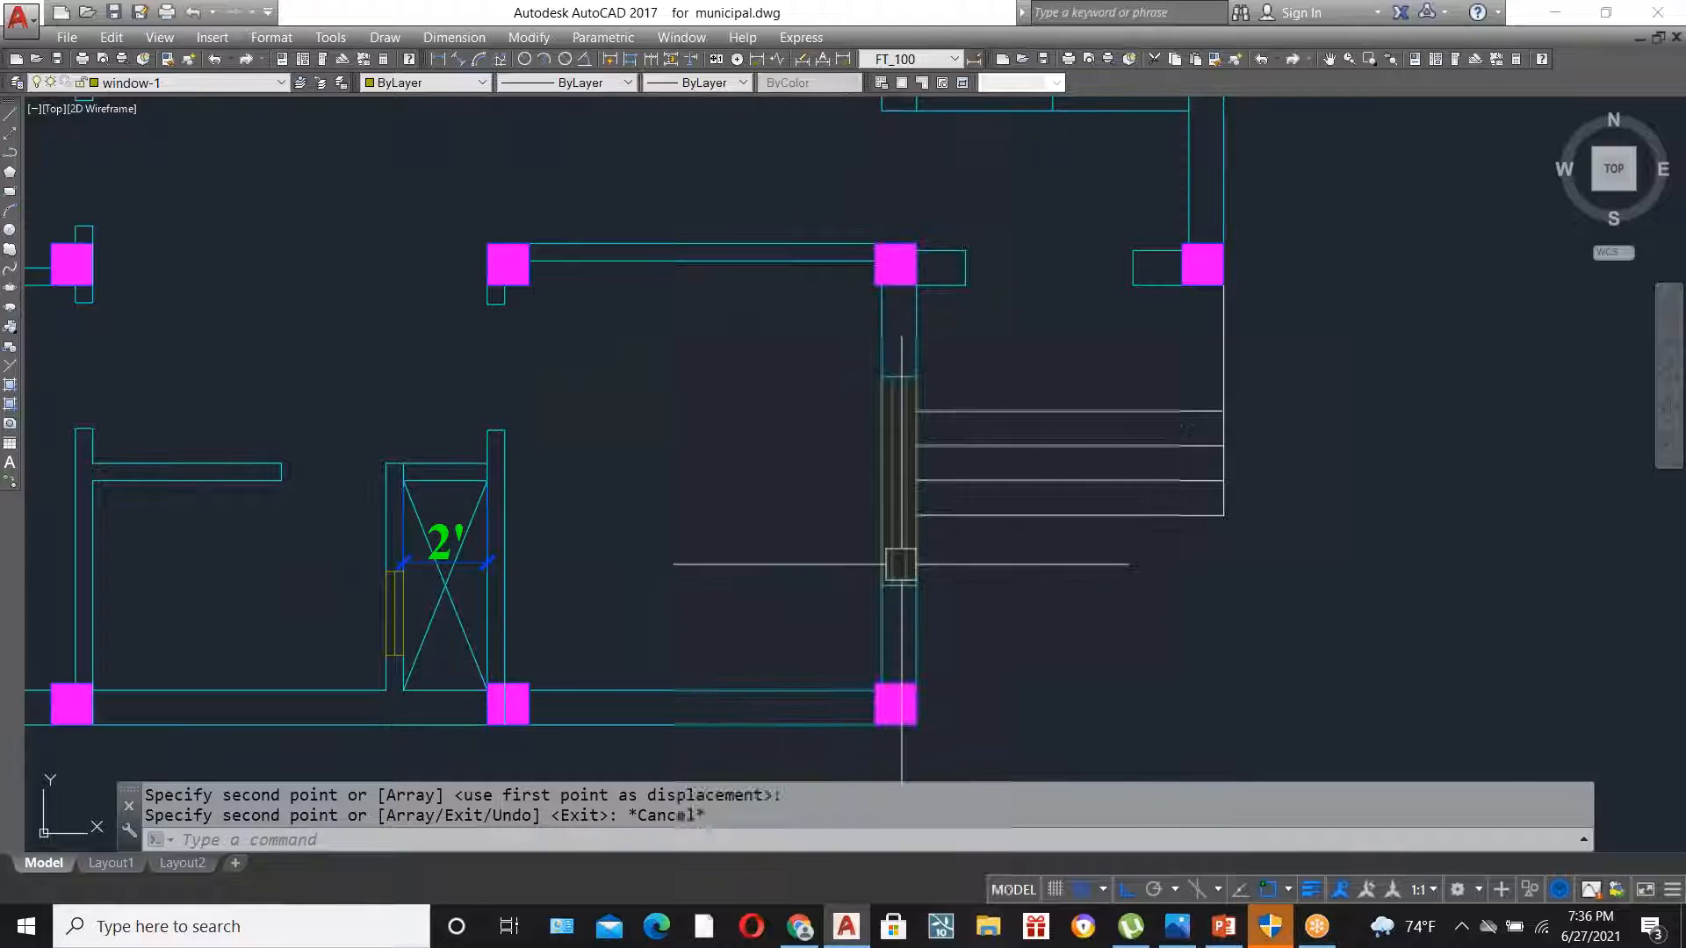
- Copy the top wall window from its inner-face midpoint to the middle of the two wall spans between the upper-left room and the staircase
{"action": "scroll", "coordinate": [925, 587], "scroll_direction": "down", "scroll_amount": 4}
{"action": "scroll", "coordinate": [608, 216], "scroll_direction": "up", "scroll_amount": 2}
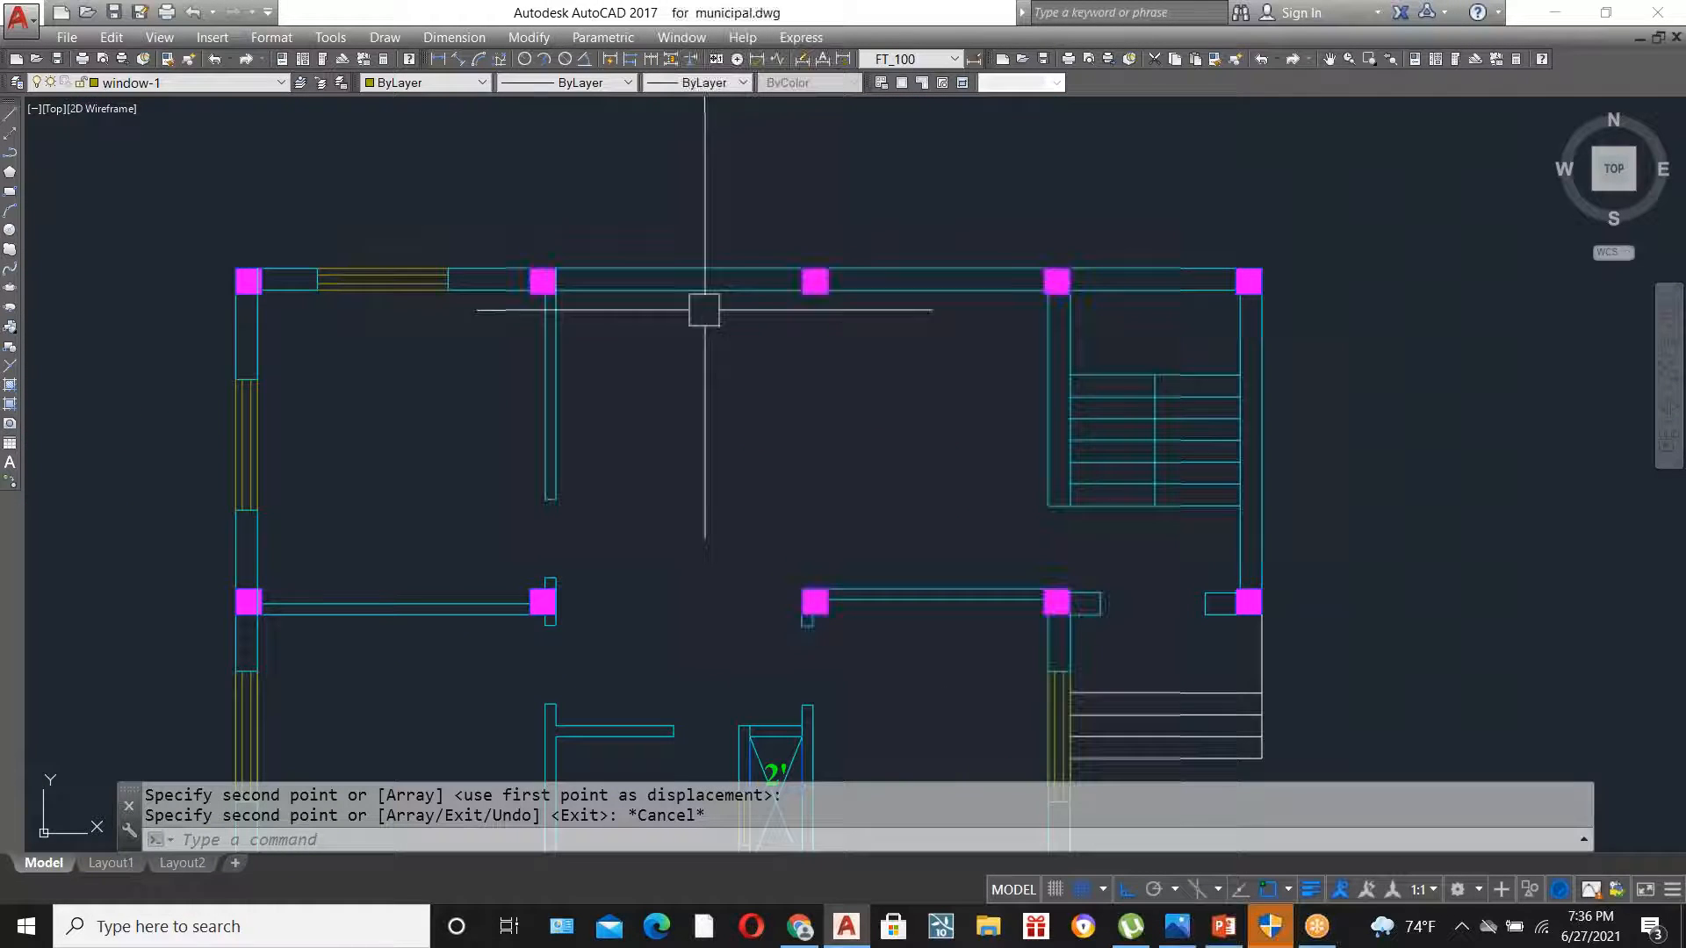
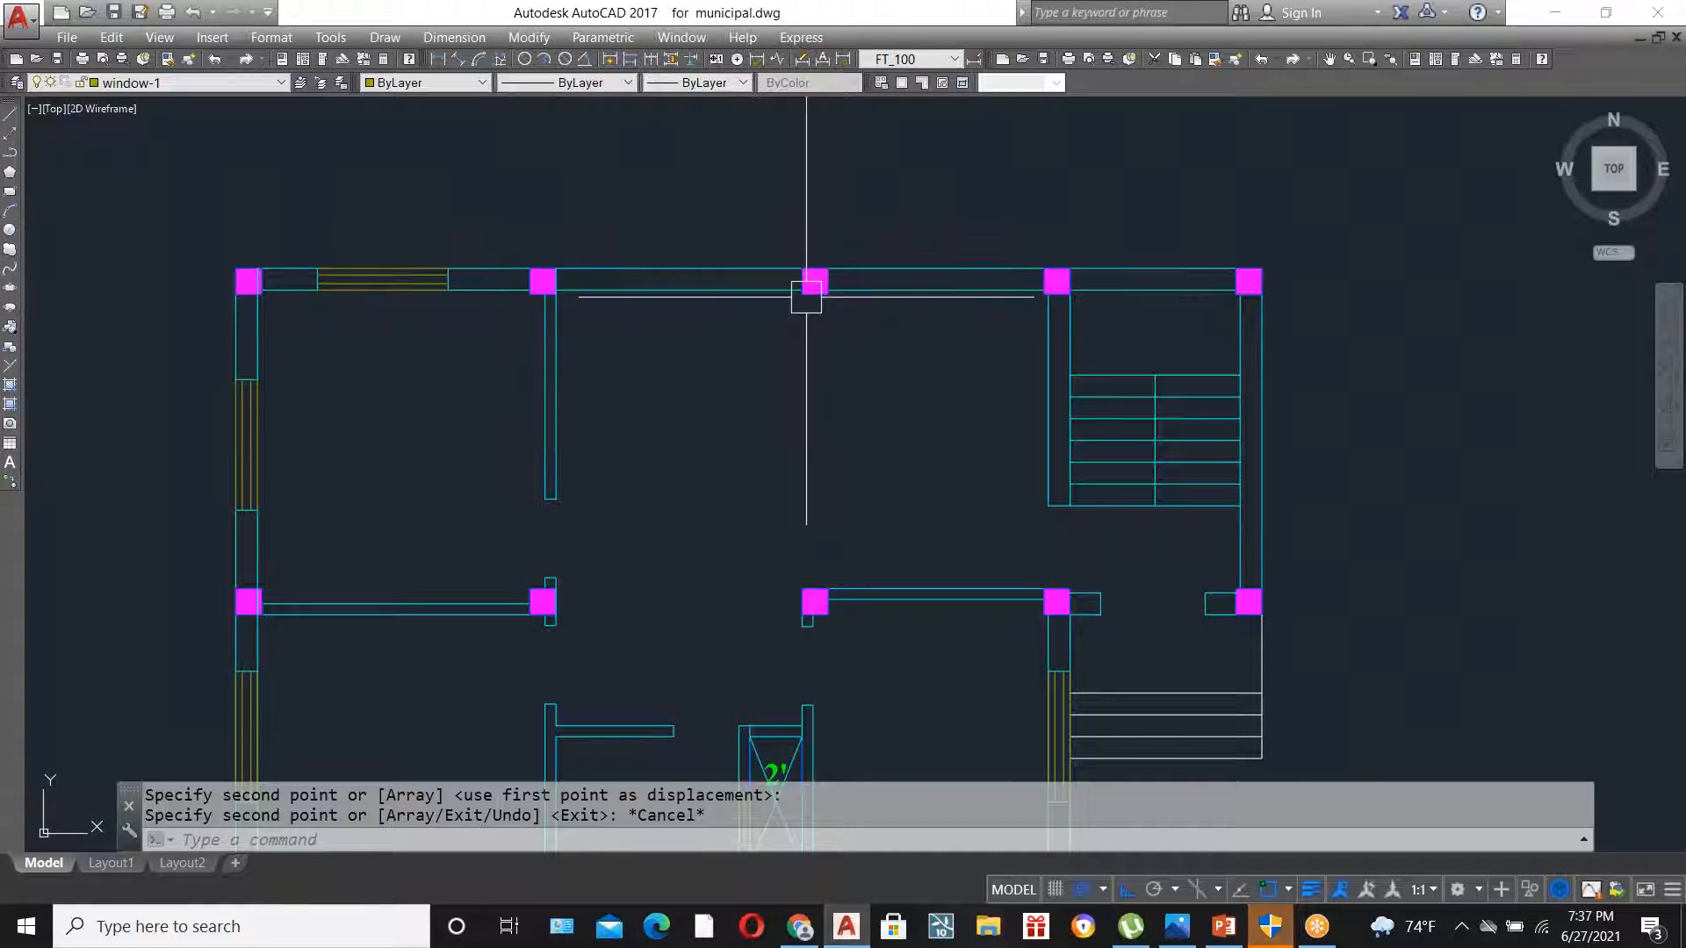
{"action": "left_click", "coordinate": [303, 225]}
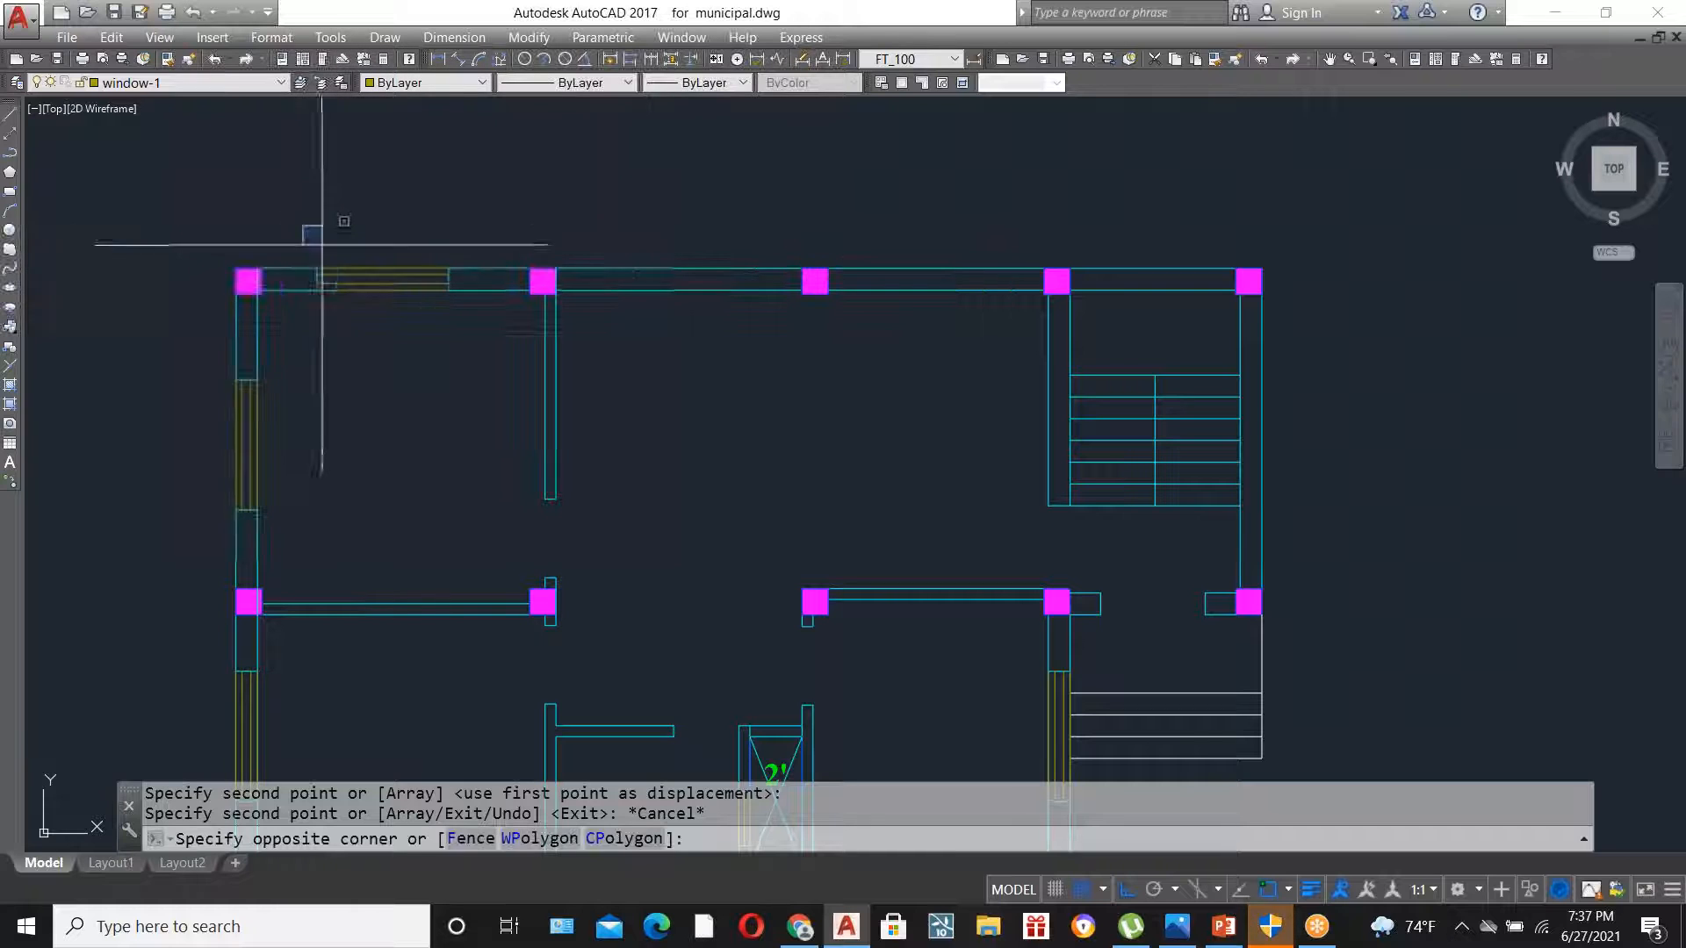
{"action": "key", "text": "Escape"}
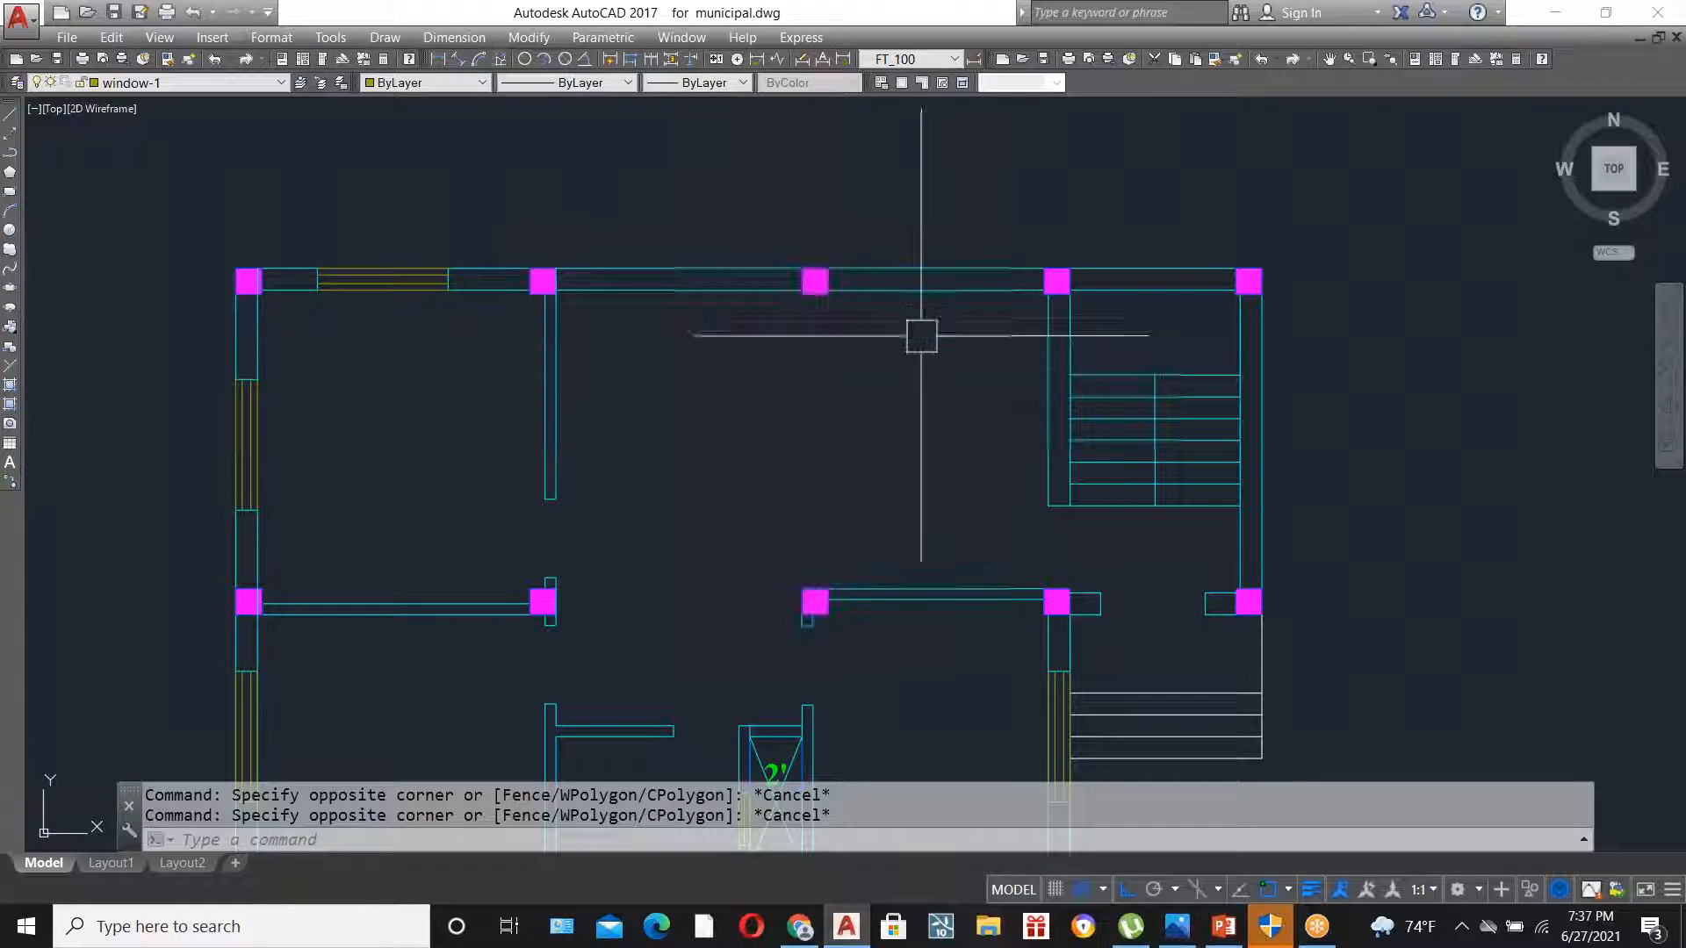
{"action": "left_click", "coordinate": [305, 230]}
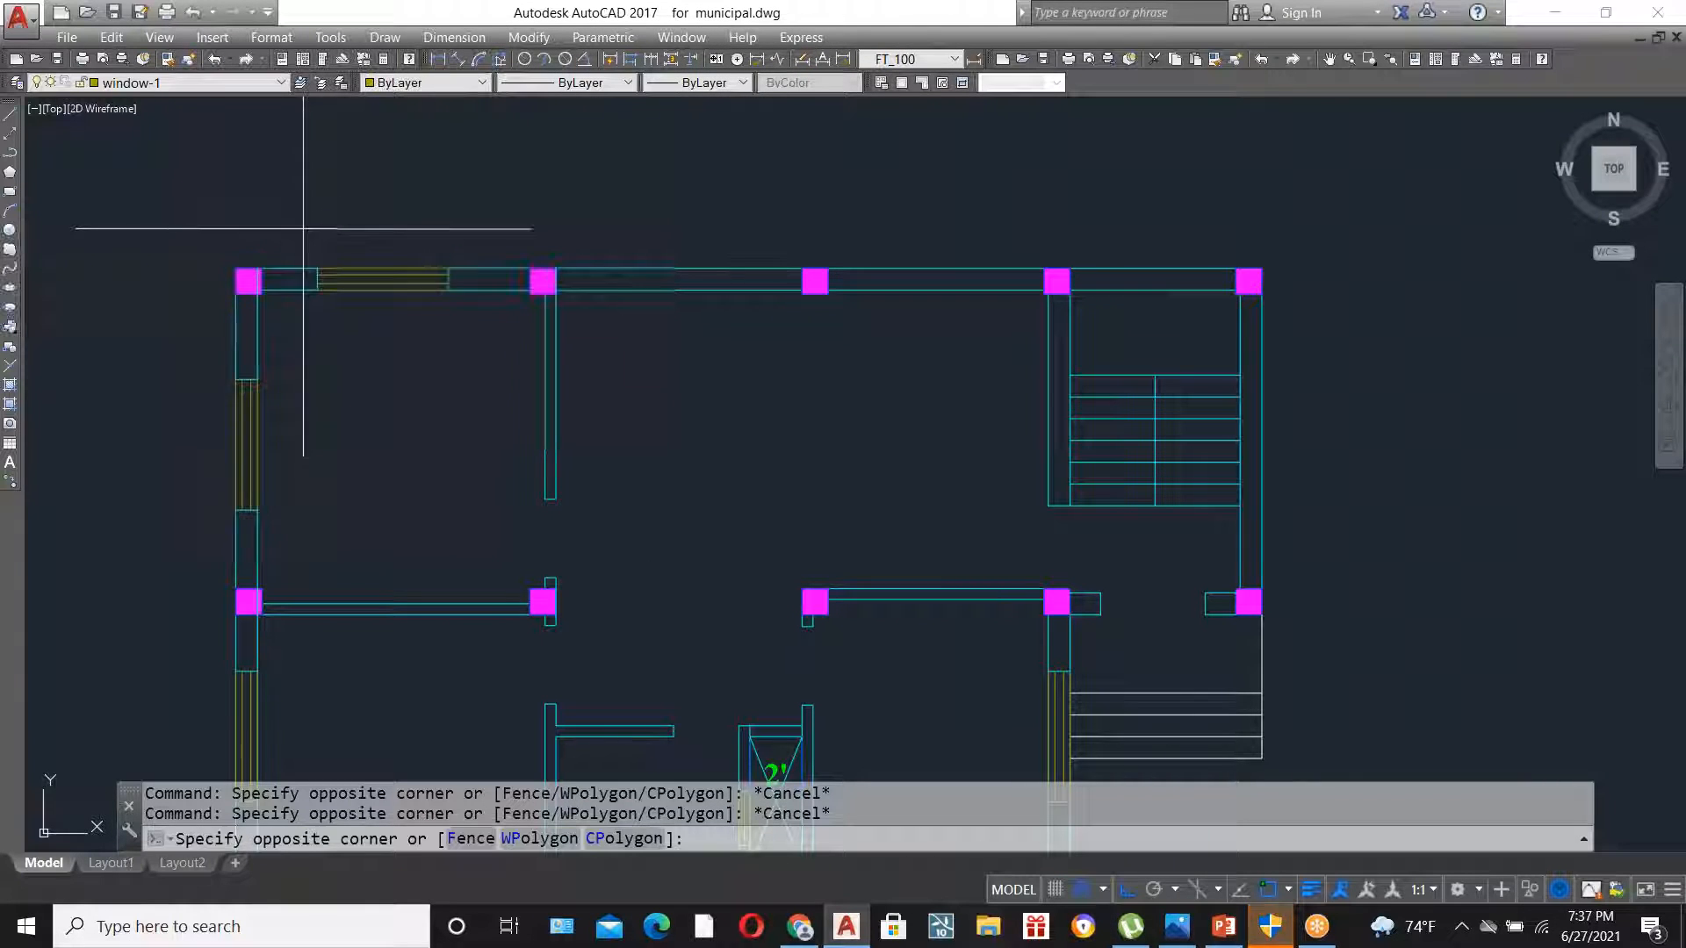
{"action": "left_click", "coordinate": [485, 363]}
{"action": "type", "text": "co"}
{"action": "key", "text": "Return"}
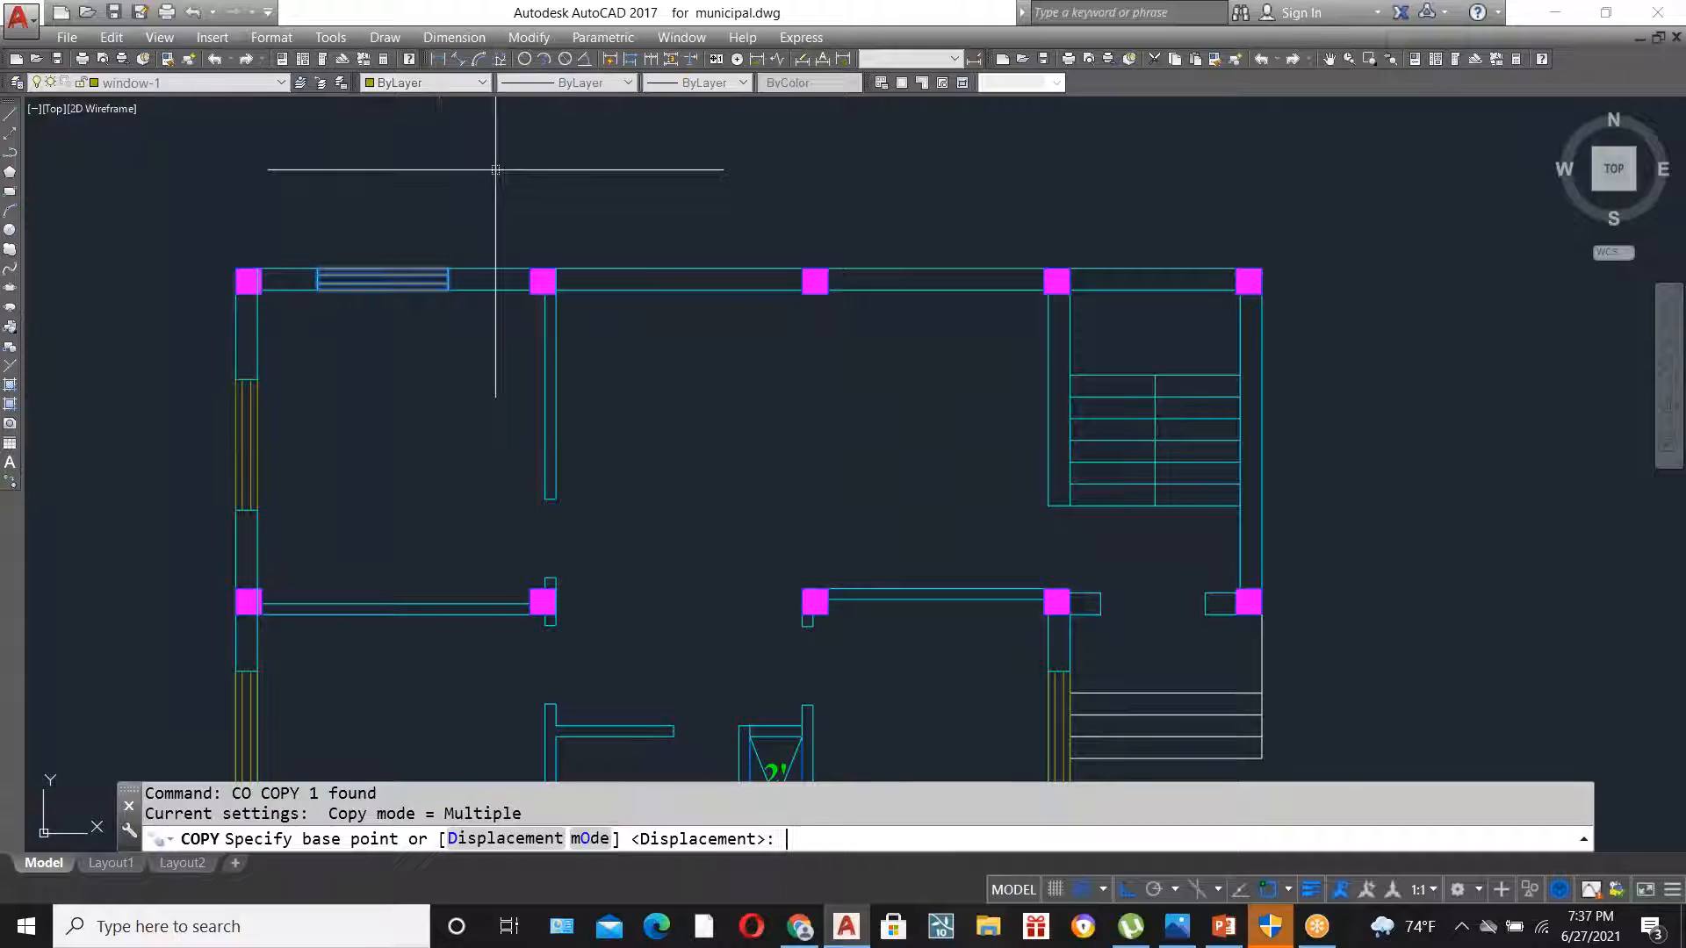
{"action": "left_click", "coordinate": [383, 289]}
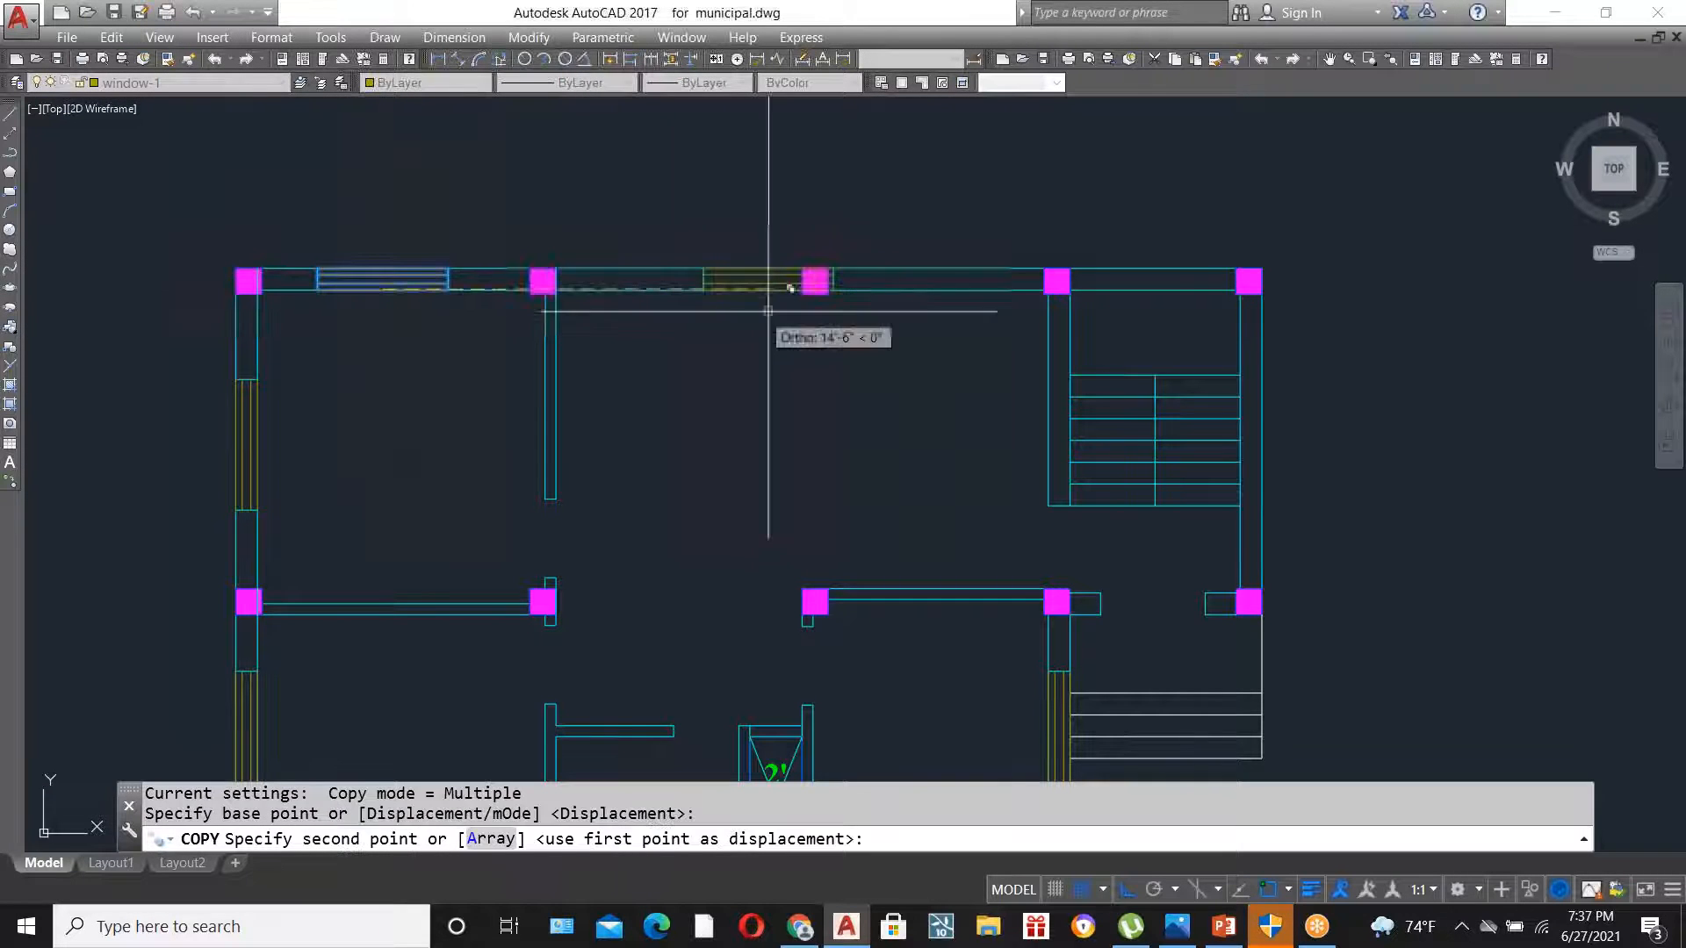
{"action": "scroll", "coordinate": [922, 288], "scroll_direction": "up", "scroll_amount": 2}
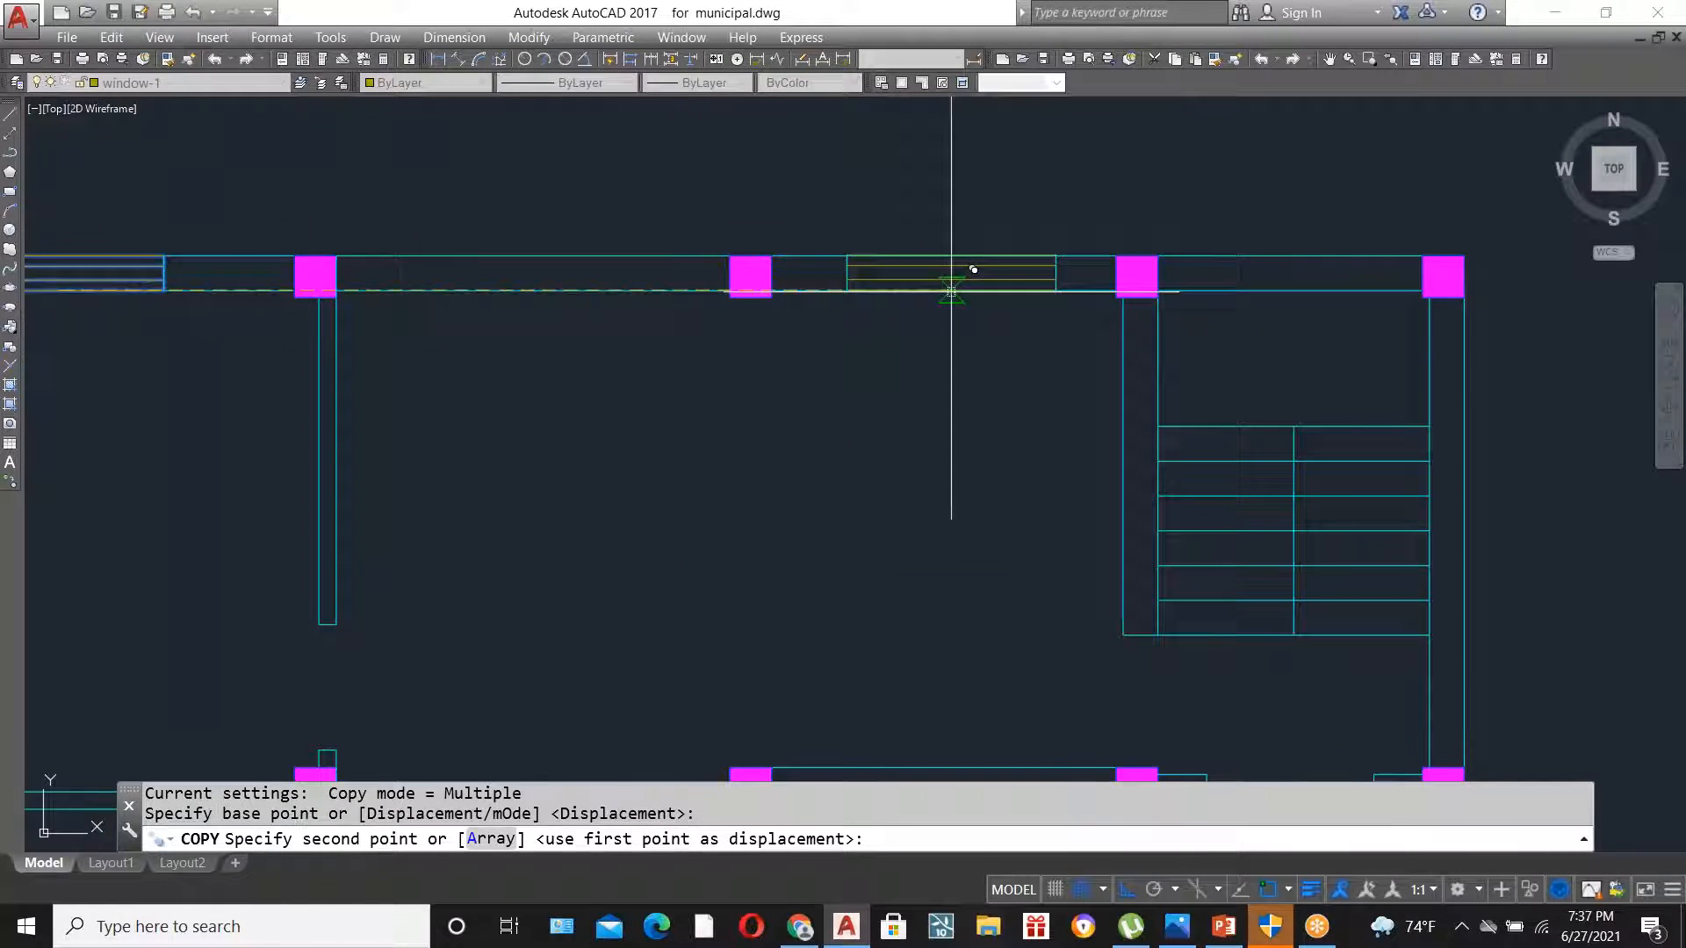
{"action": "left_click", "coordinate": [952, 290]}
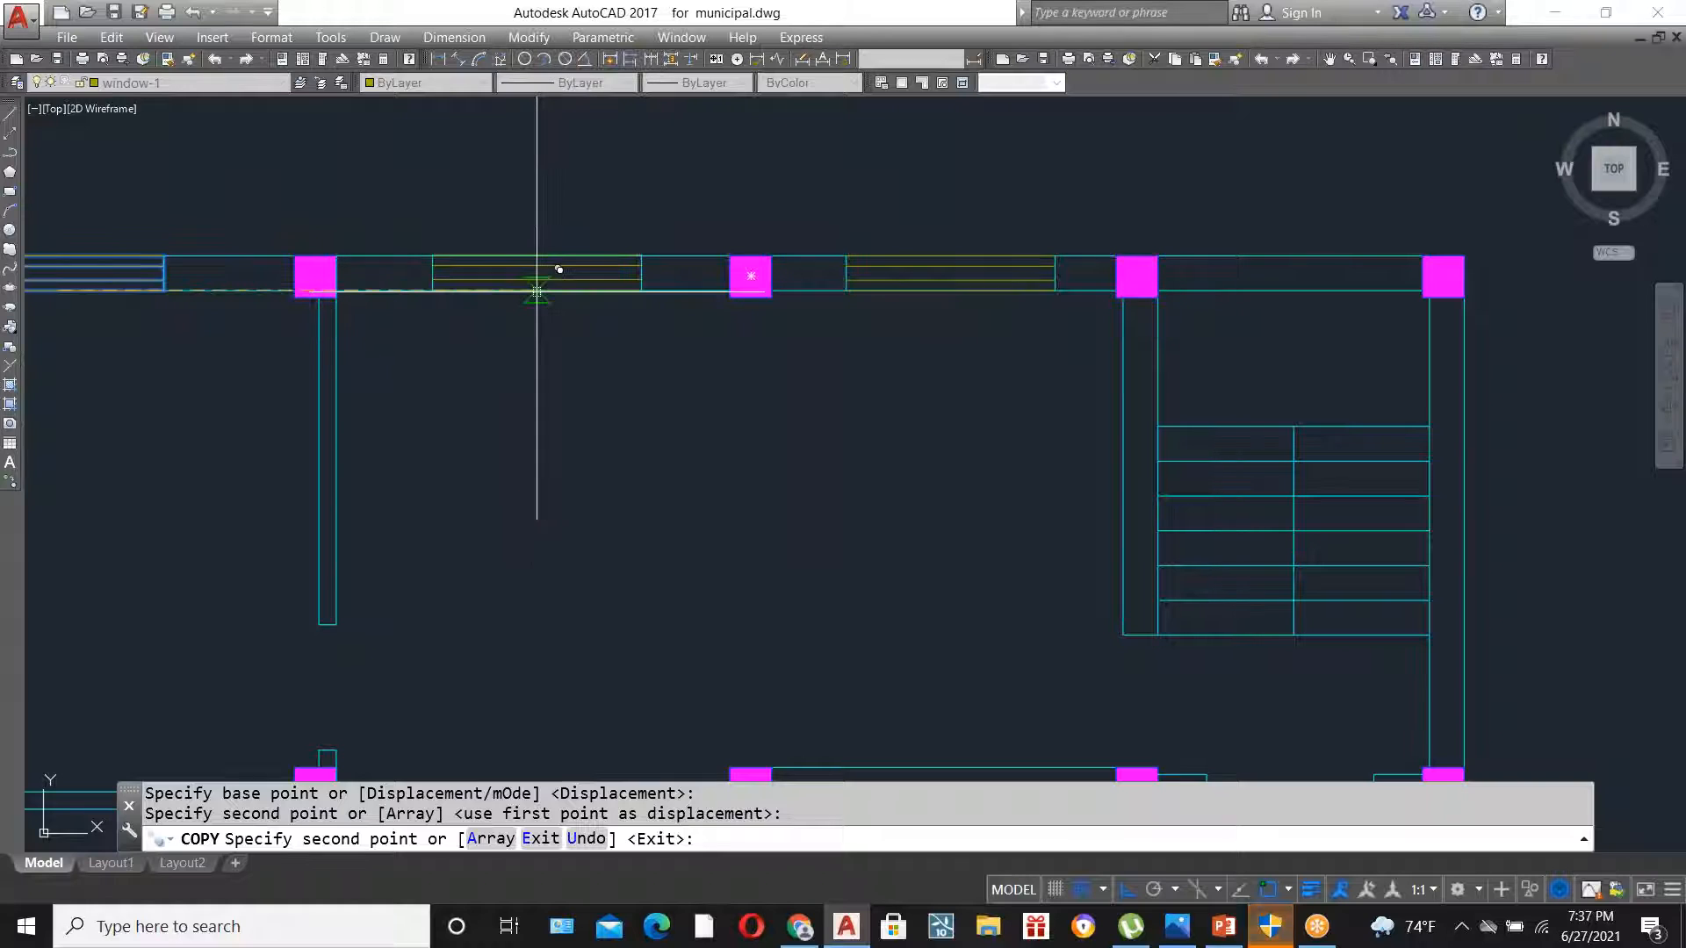
{"action": "key", "text": "Escape"}
{"action": "scroll", "coordinate": [742, 216], "scroll_direction": "down", "scroll_amount": 4}
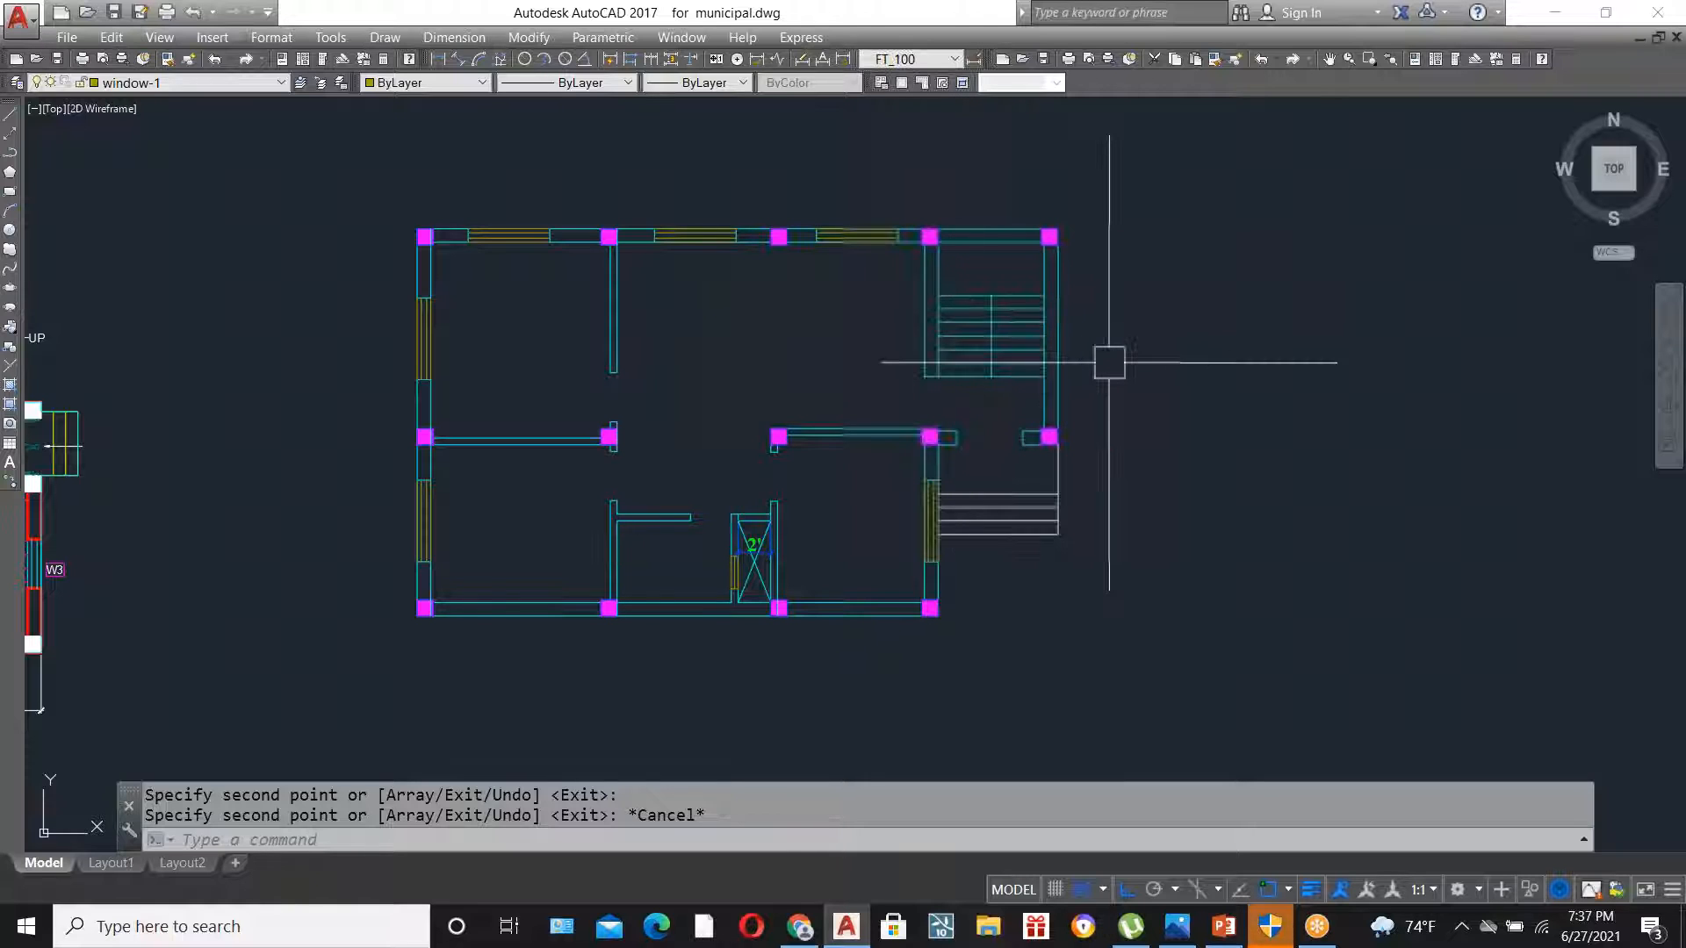
{"action": "scroll", "coordinate": [1031, 358], "scroll_direction": "up", "scroll_amount": 2}
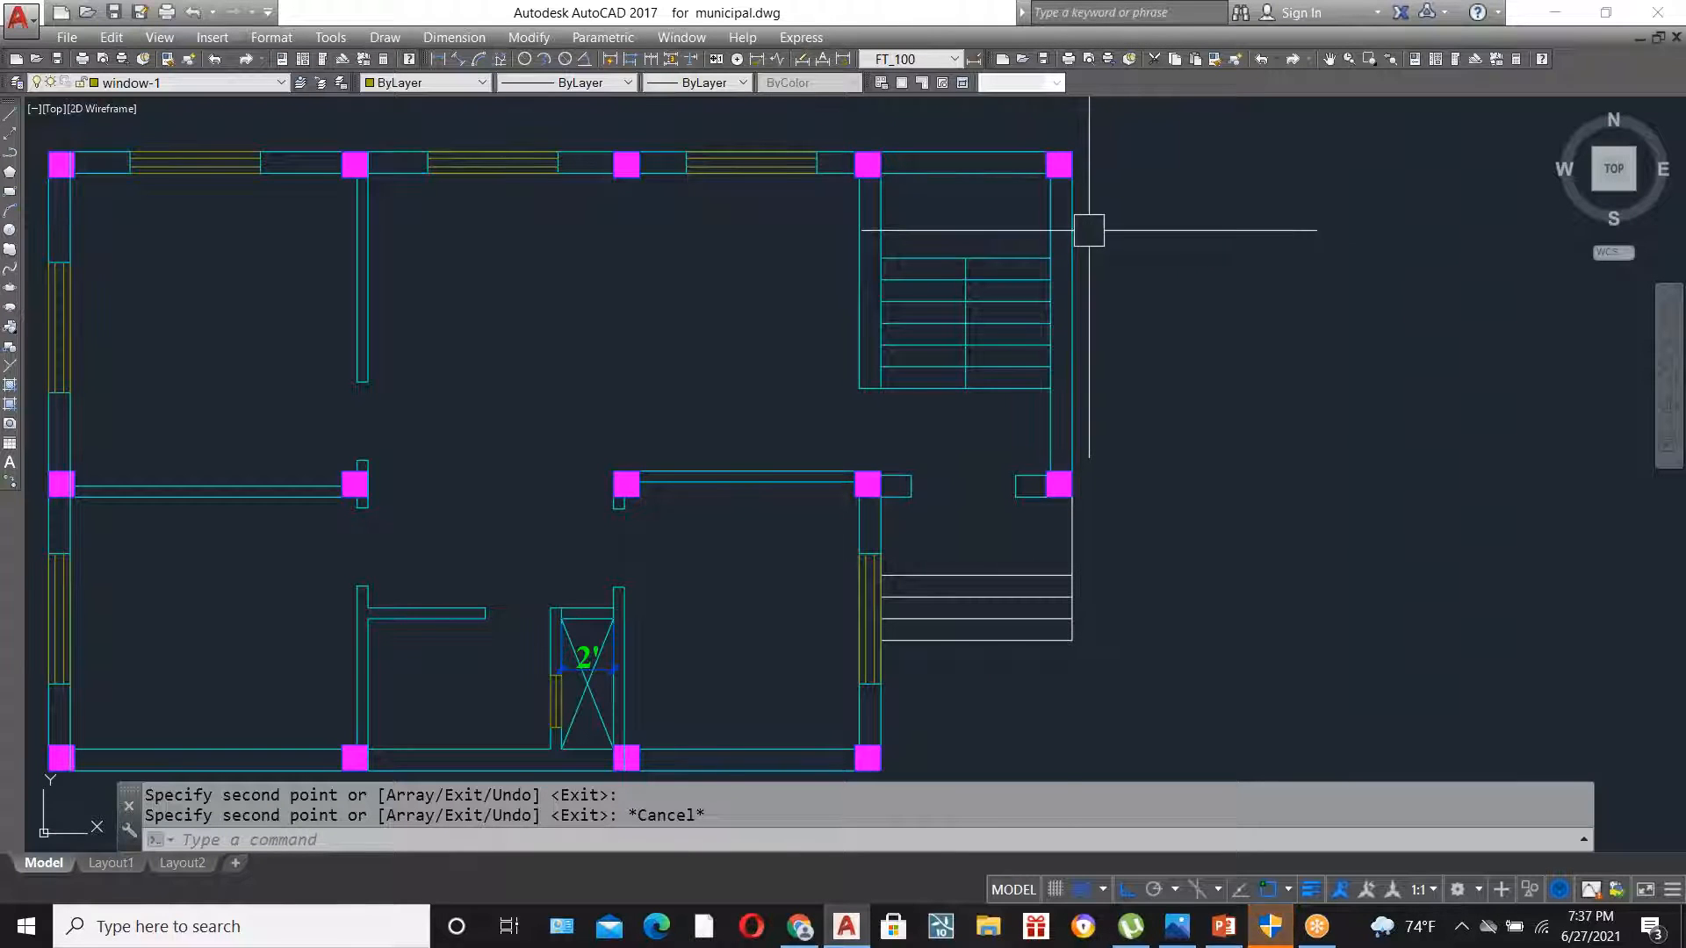
{"action": "scroll", "coordinate": [1088, 230], "scroll_direction": "up", "scroll_amount": 2}
{"action": "scroll", "coordinate": [878, 268], "scroll_direction": "down", "scroll_amount": 2}
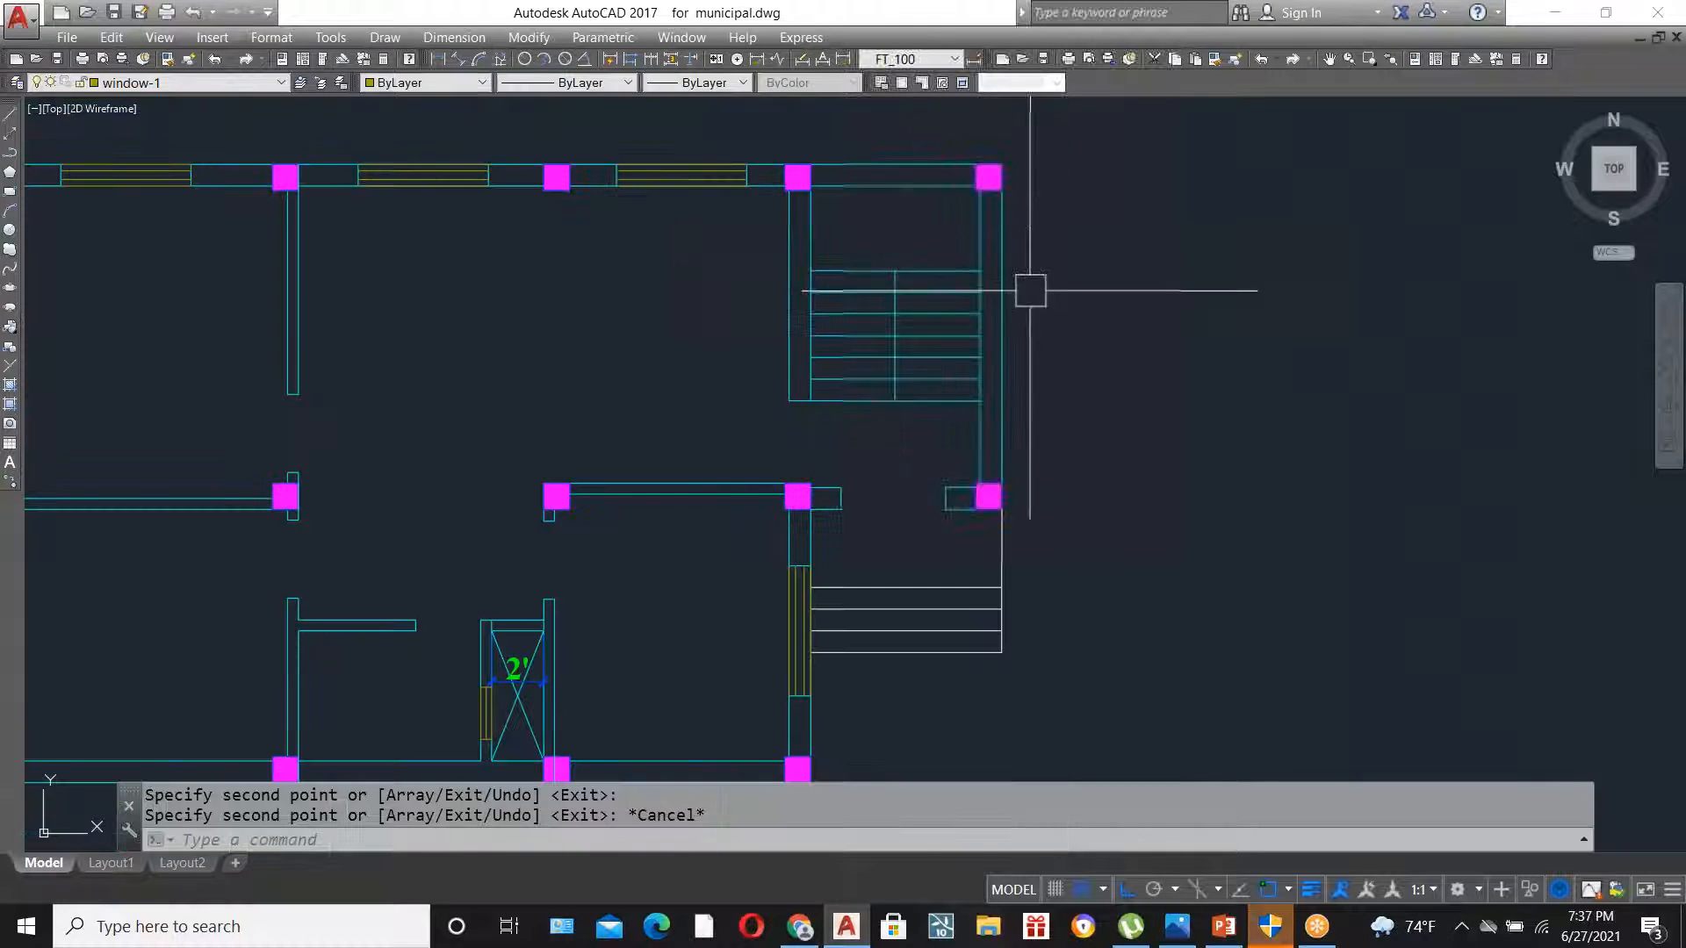
{"action": "scroll", "coordinate": [1010, 242], "scroll_direction": "up", "scroll_amount": 2}
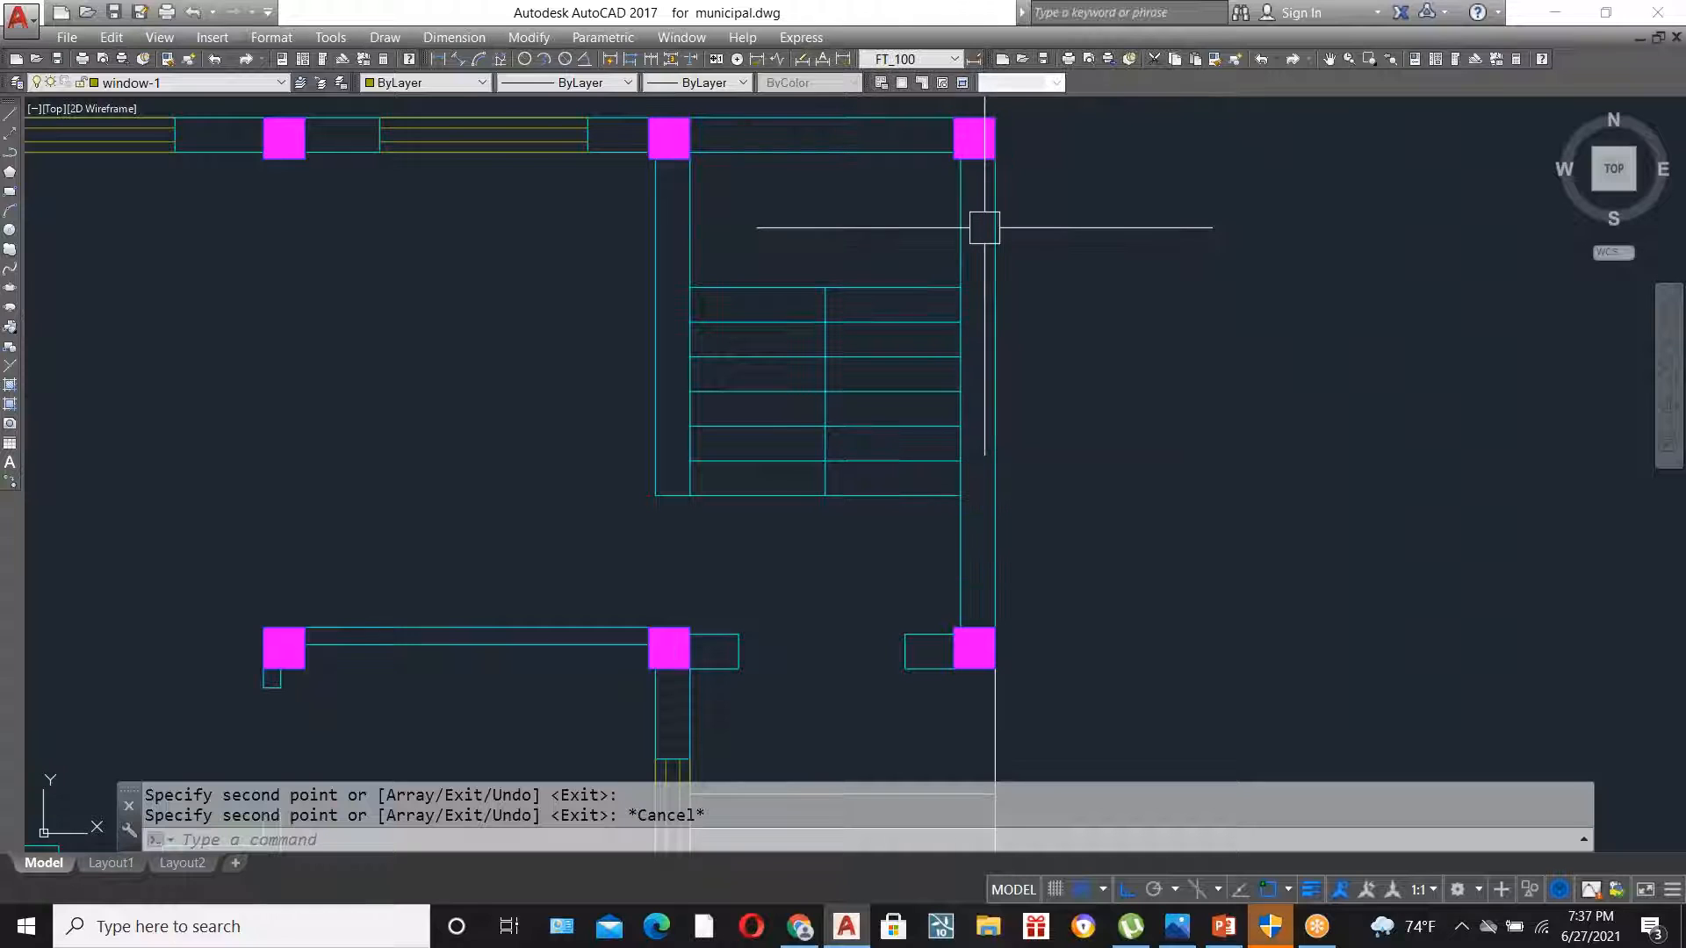
- Draw a short horizontal line across the thickness of the staircase's right wall, a little below the upper-right column
{"action": "type", "text": "l"}
{"action": "key", "text": "Return"}
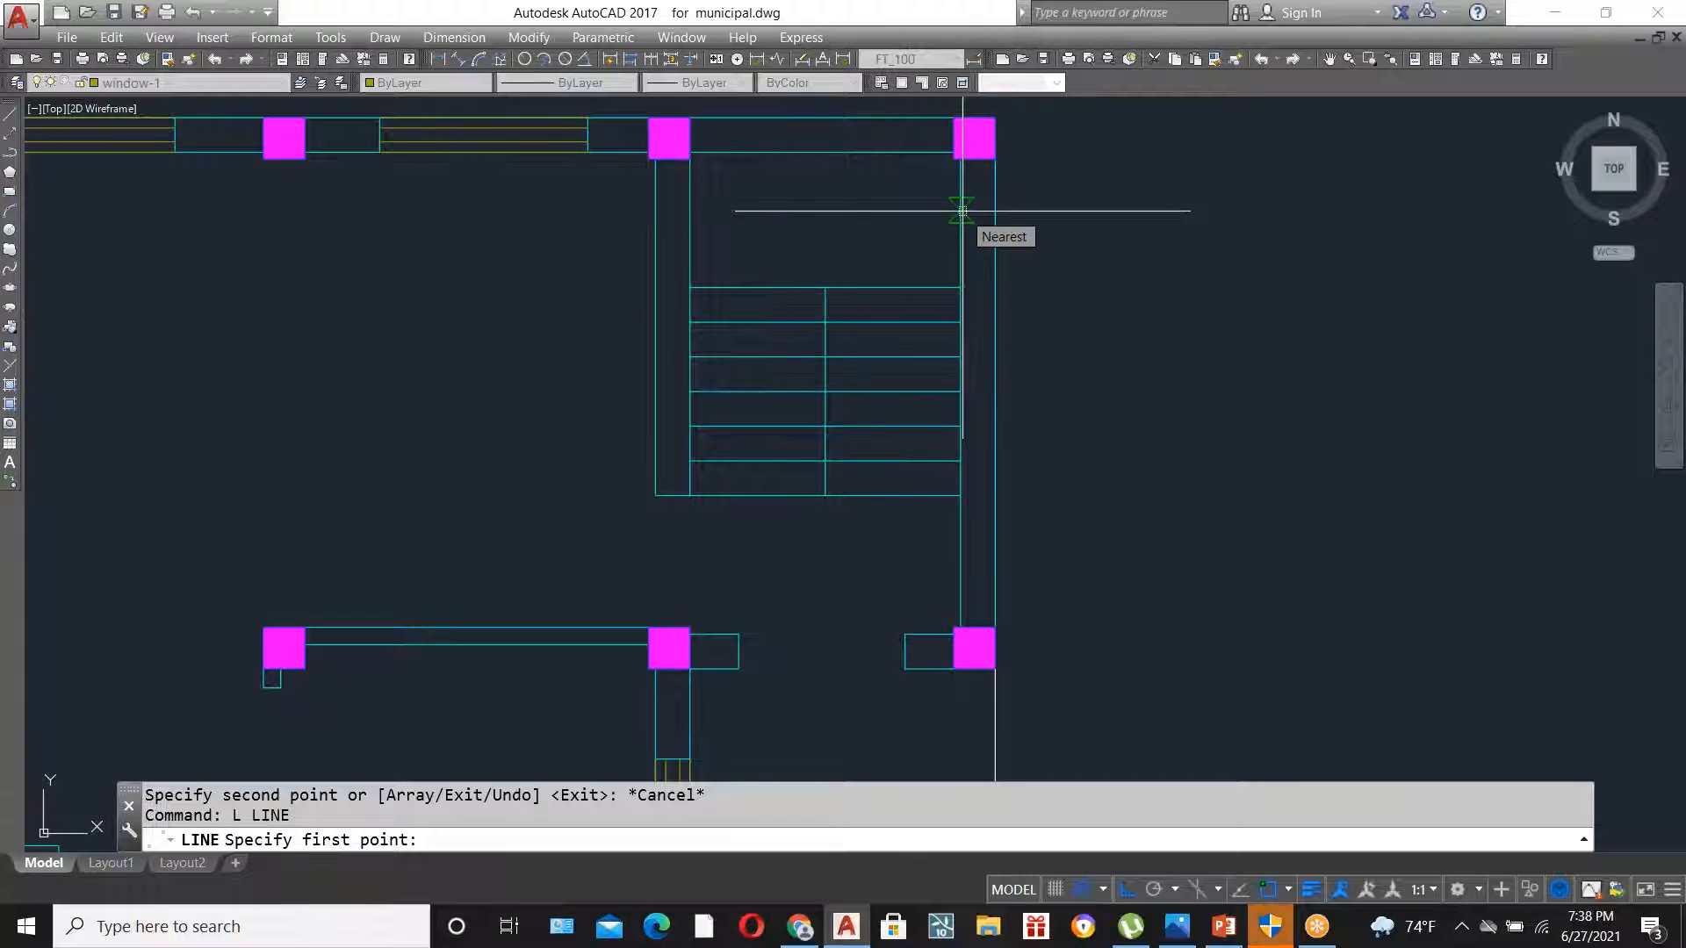
{"action": "left_click", "coordinate": [960, 208]}
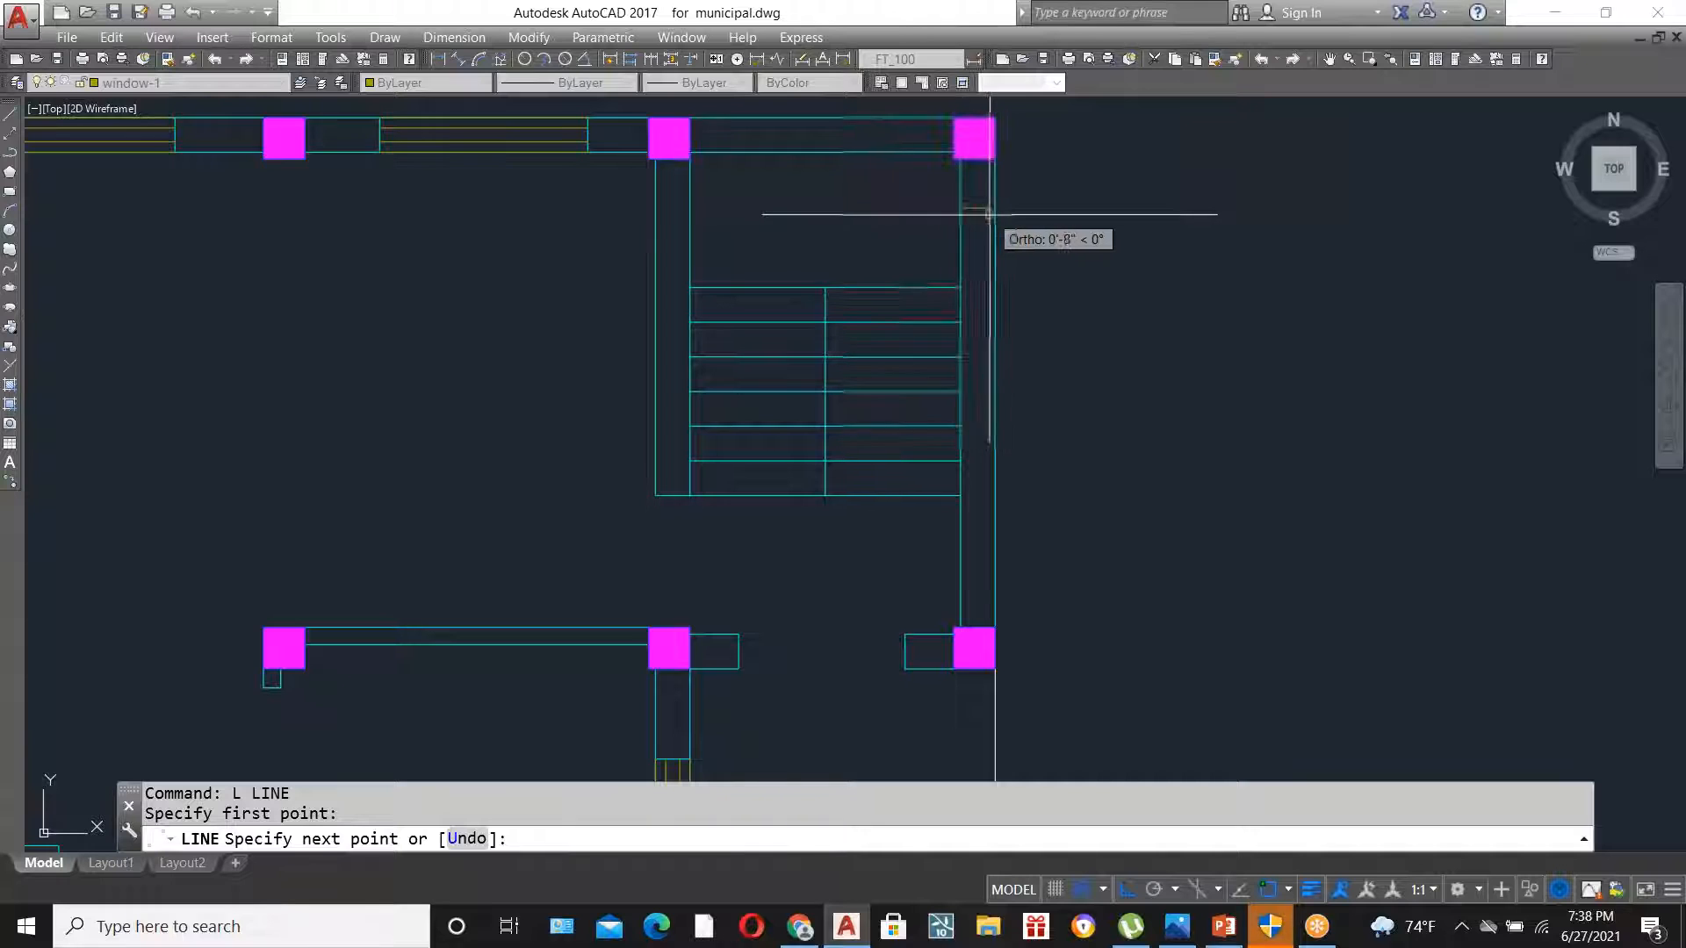
{"action": "key", "text": "Escape"}
{"action": "scroll", "coordinate": [975, 208], "scroll_direction": "up", "scroll_amount": 2}
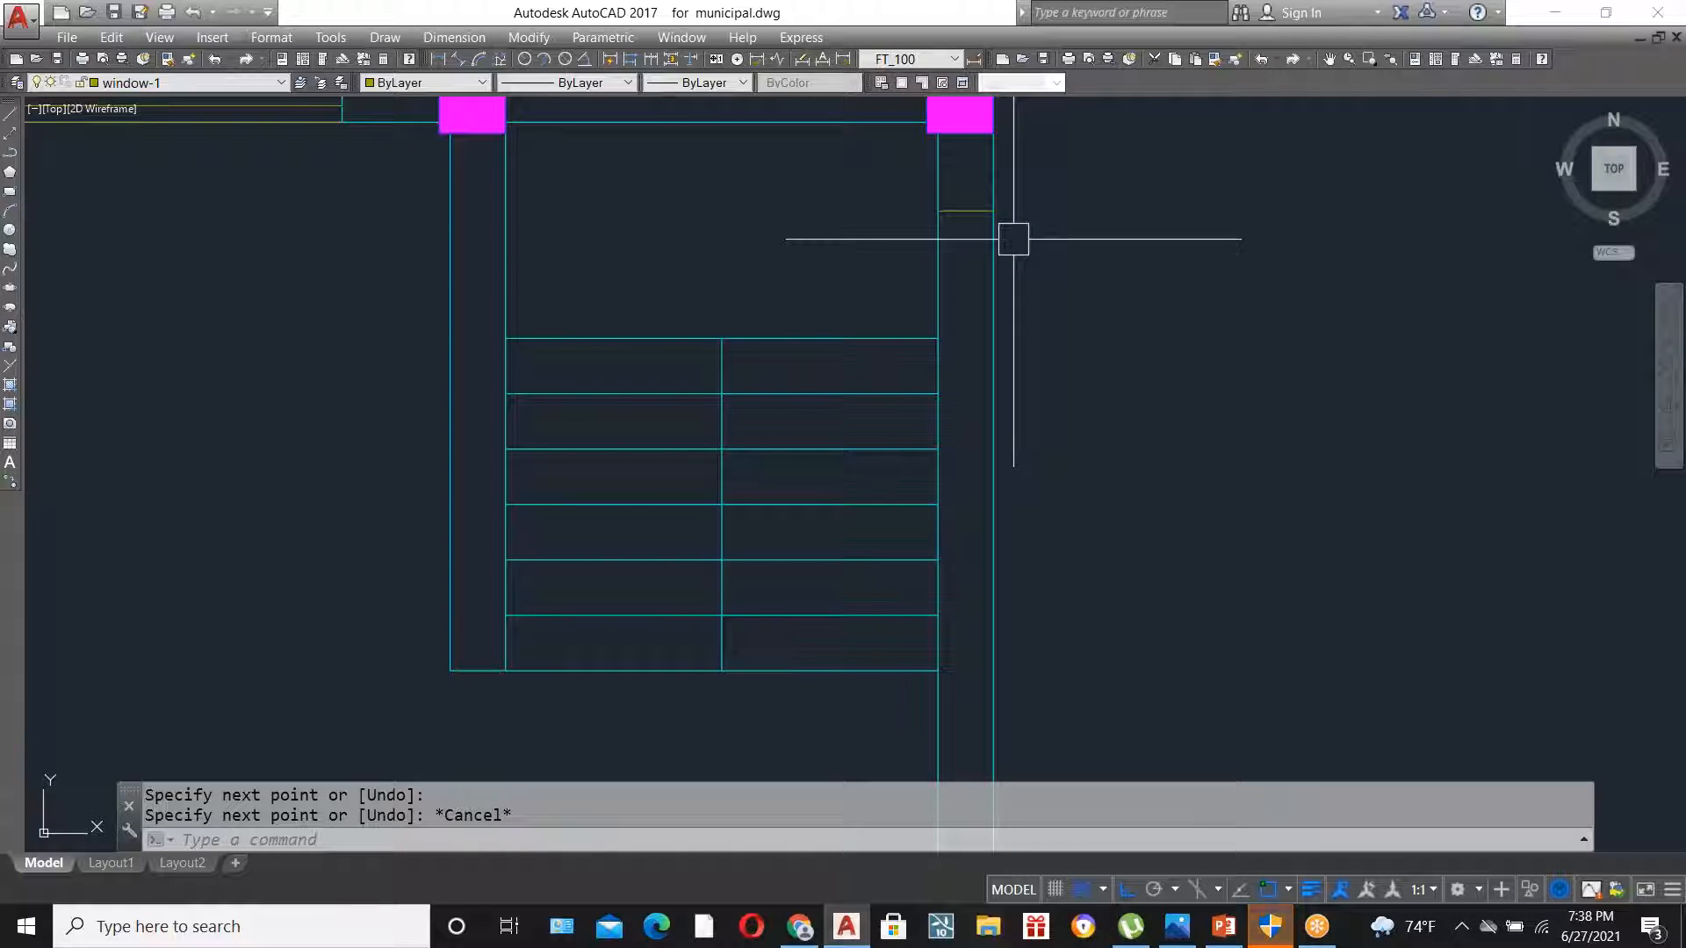
- Offset the short line in the staircase's right wall 2' downward to form the window's other end
{"action": "type", "text": "o"}
{"action": "key", "text": "Return"}
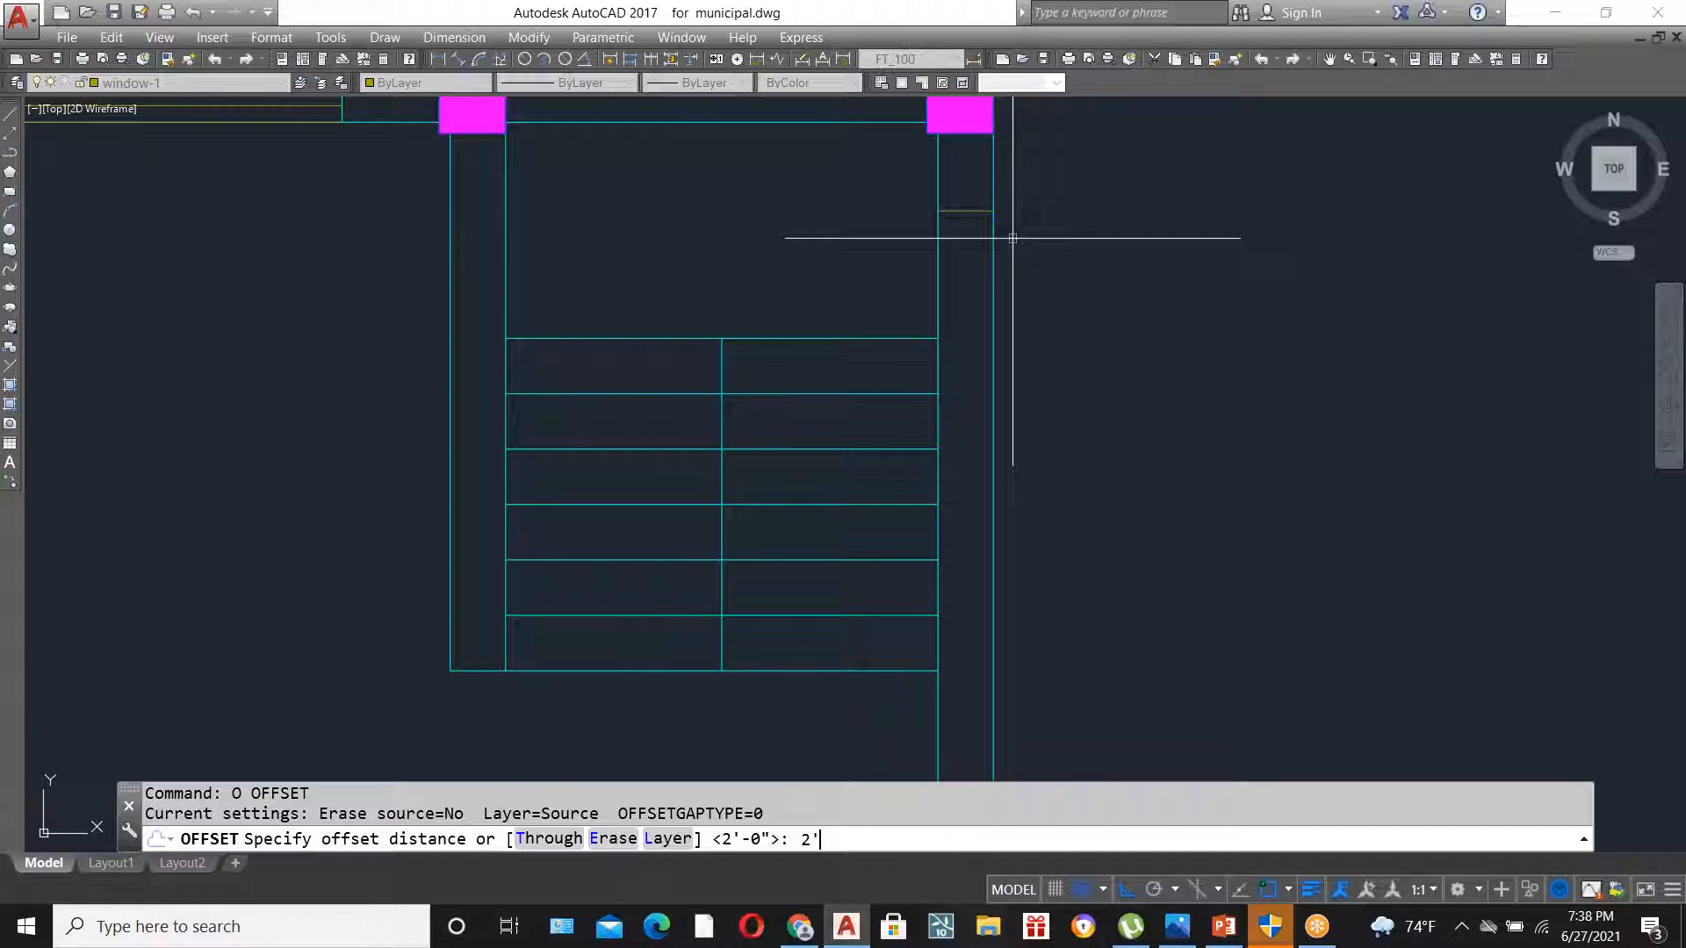
{"action": "key", "text": "Return"}
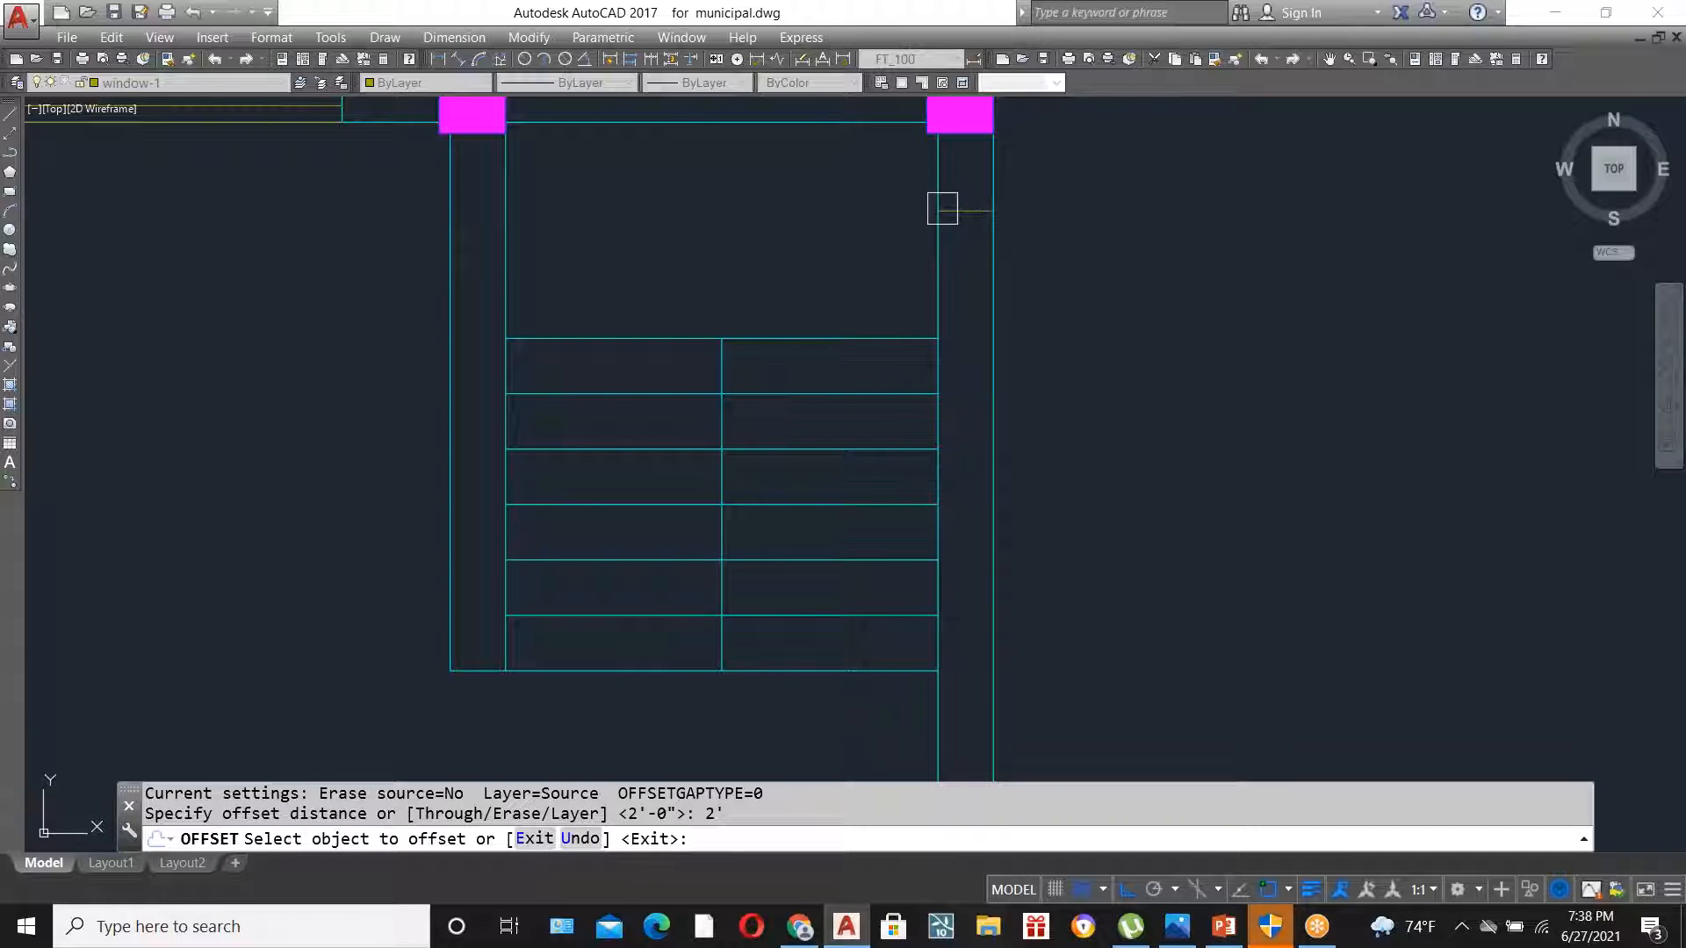
{"action": "scroll", "coordinate": [942, 208], "scroll_direction": "up", "scroll_amount": 2}
{"action": "left_click", "coordinate": [983, 211]}
{"action": "left_click", "coordinate": [997, 245]}
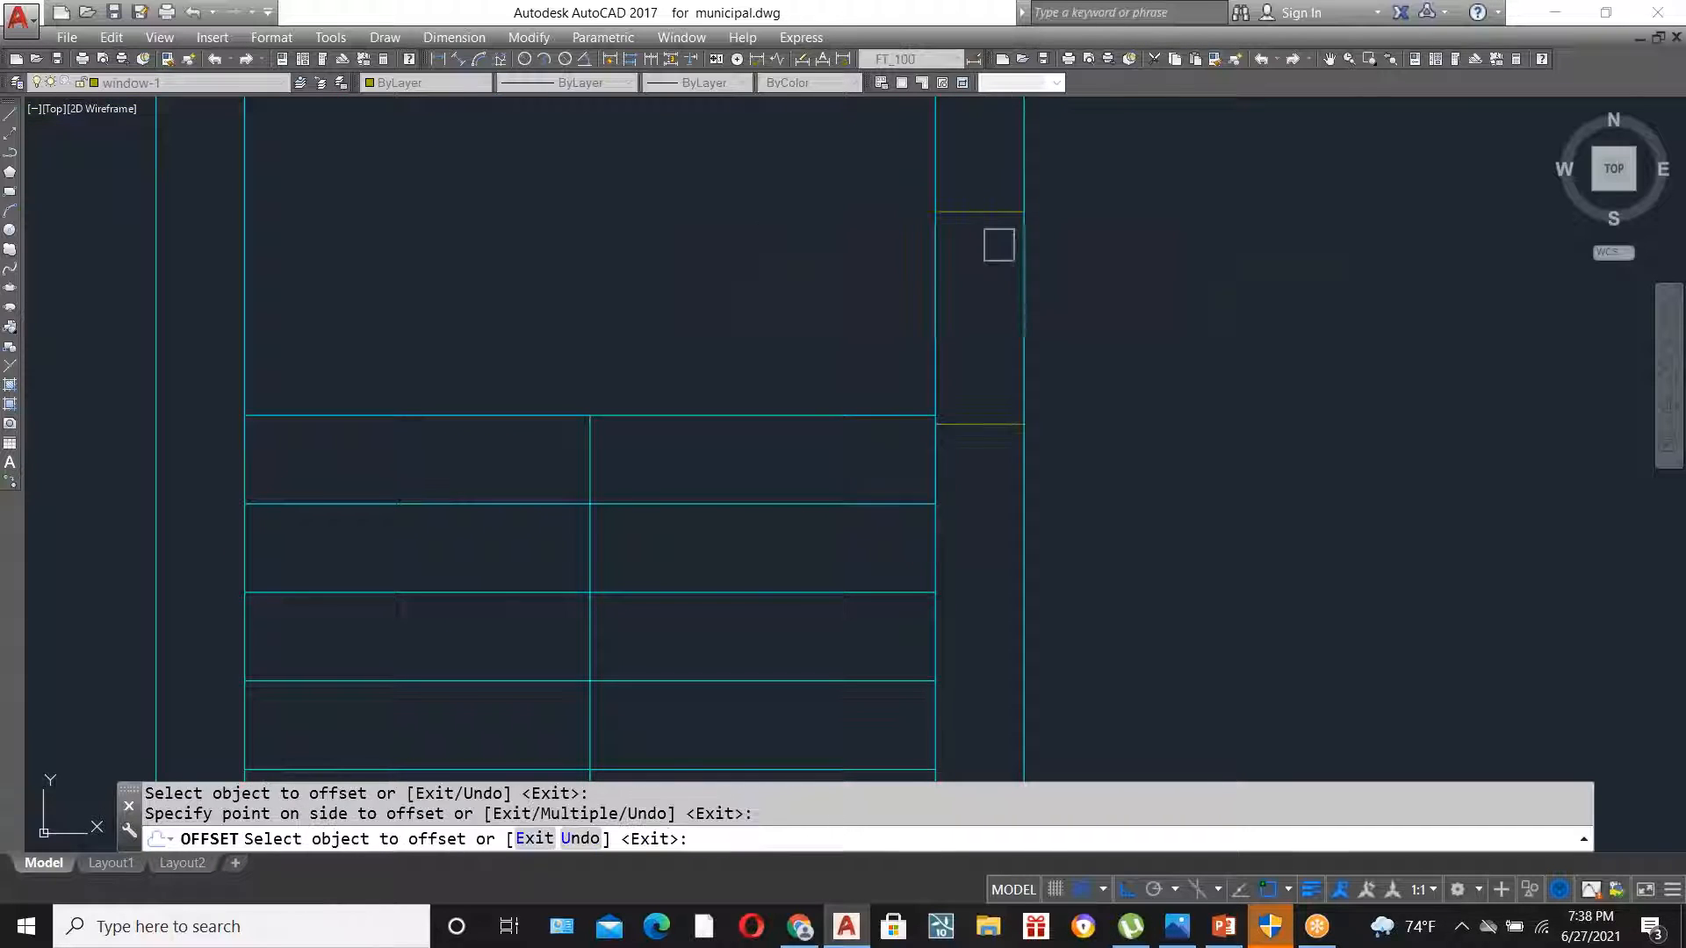
{"action": "scroll", "coordinate": [992, 255], "scroll_direction": "down", "scroll_amount": 4}
{"action": "key", "text": "Escape"}
{"action": "scroll", "coordinate": [970, 253], "scroll_direction": "up", "scroll_amount": 2}
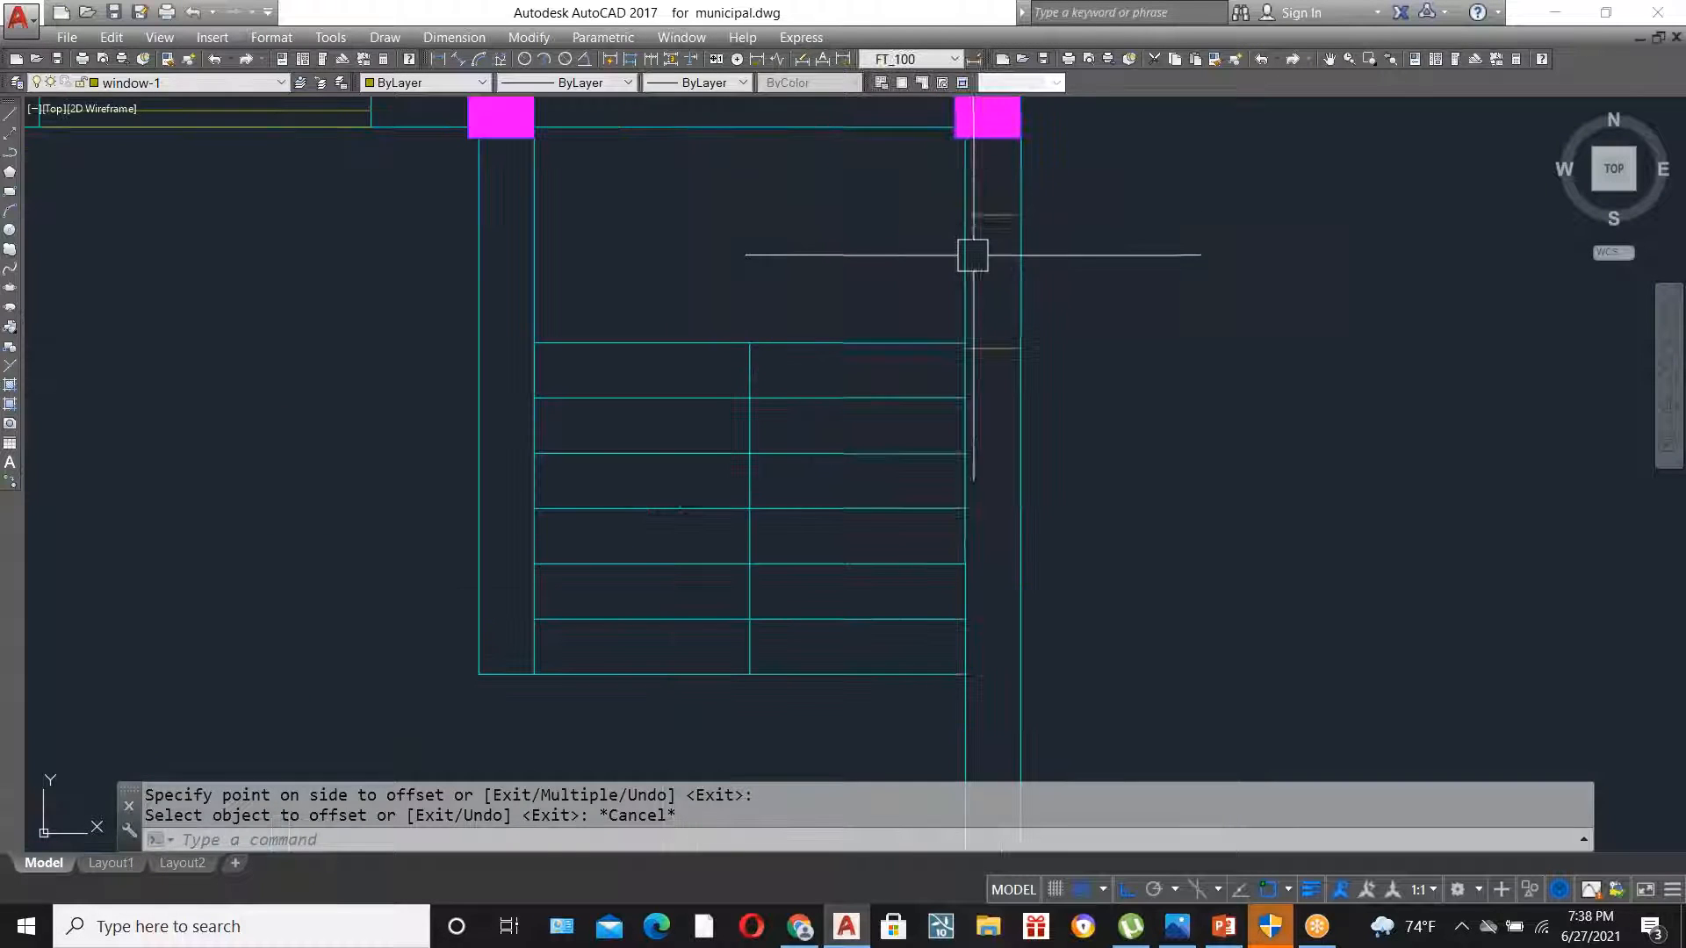
- Draw a narrow rectangle between the two end lines in the staircase's right wall as the window's inner frame
{"action": "type", "text": "rec"}
{"action": "key", "text": "Return"}
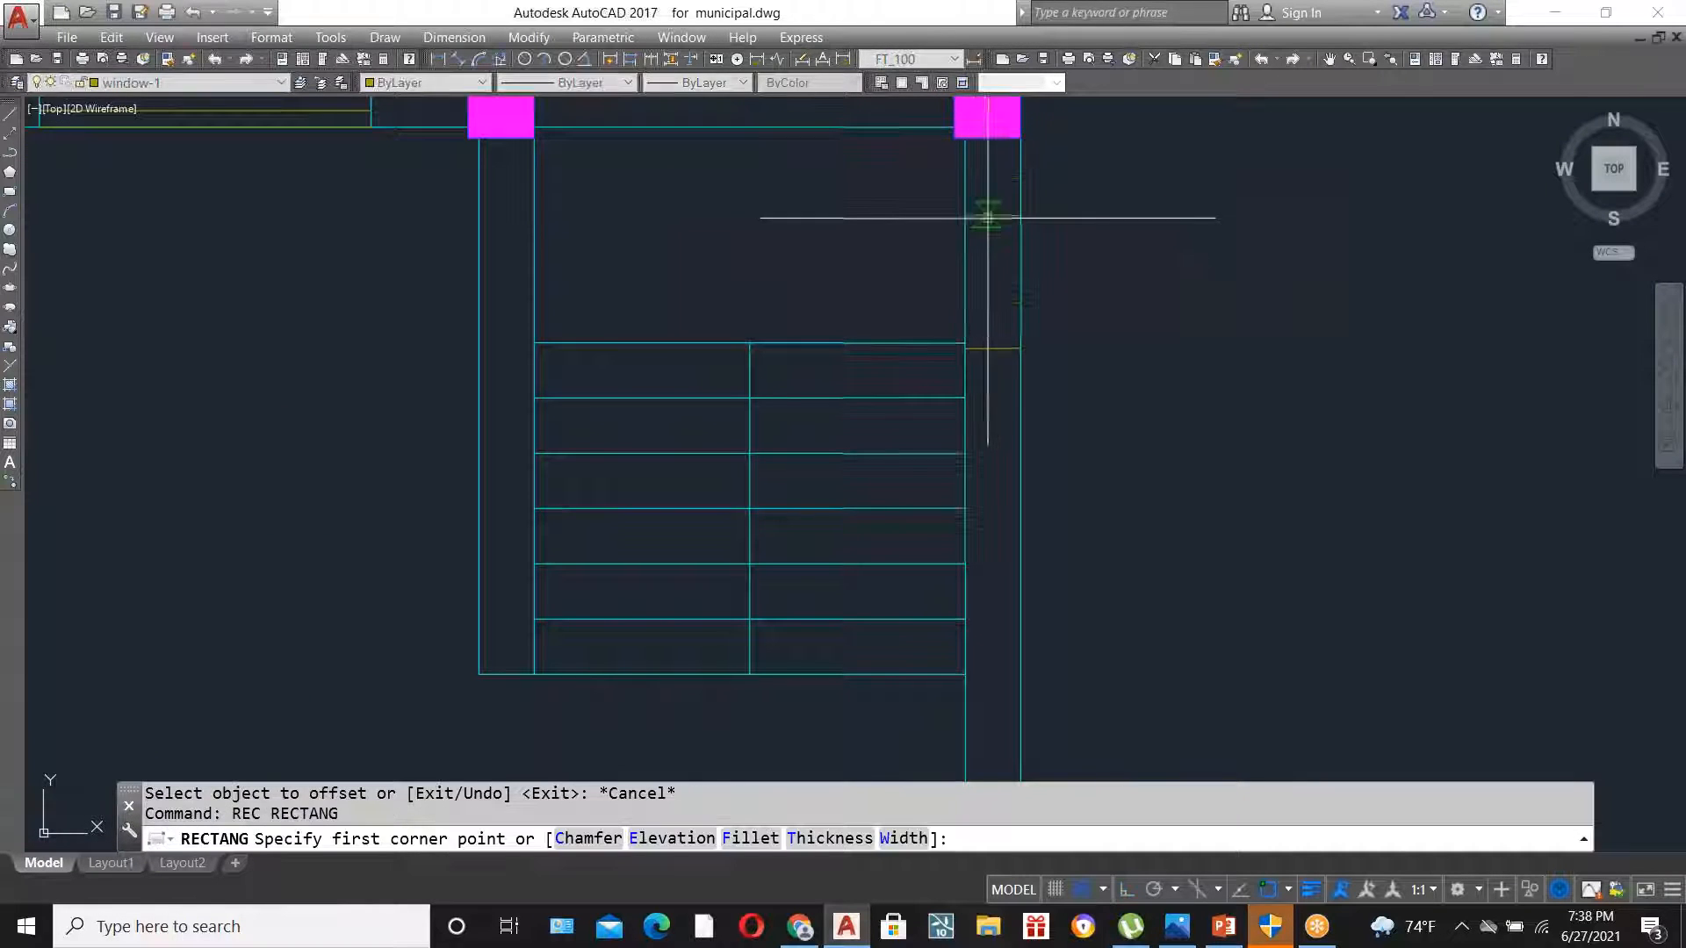
{"action": "left_click", "coordinate": [984, 215]}
{"action": "left_click", "coordinate": [1006, 348]}
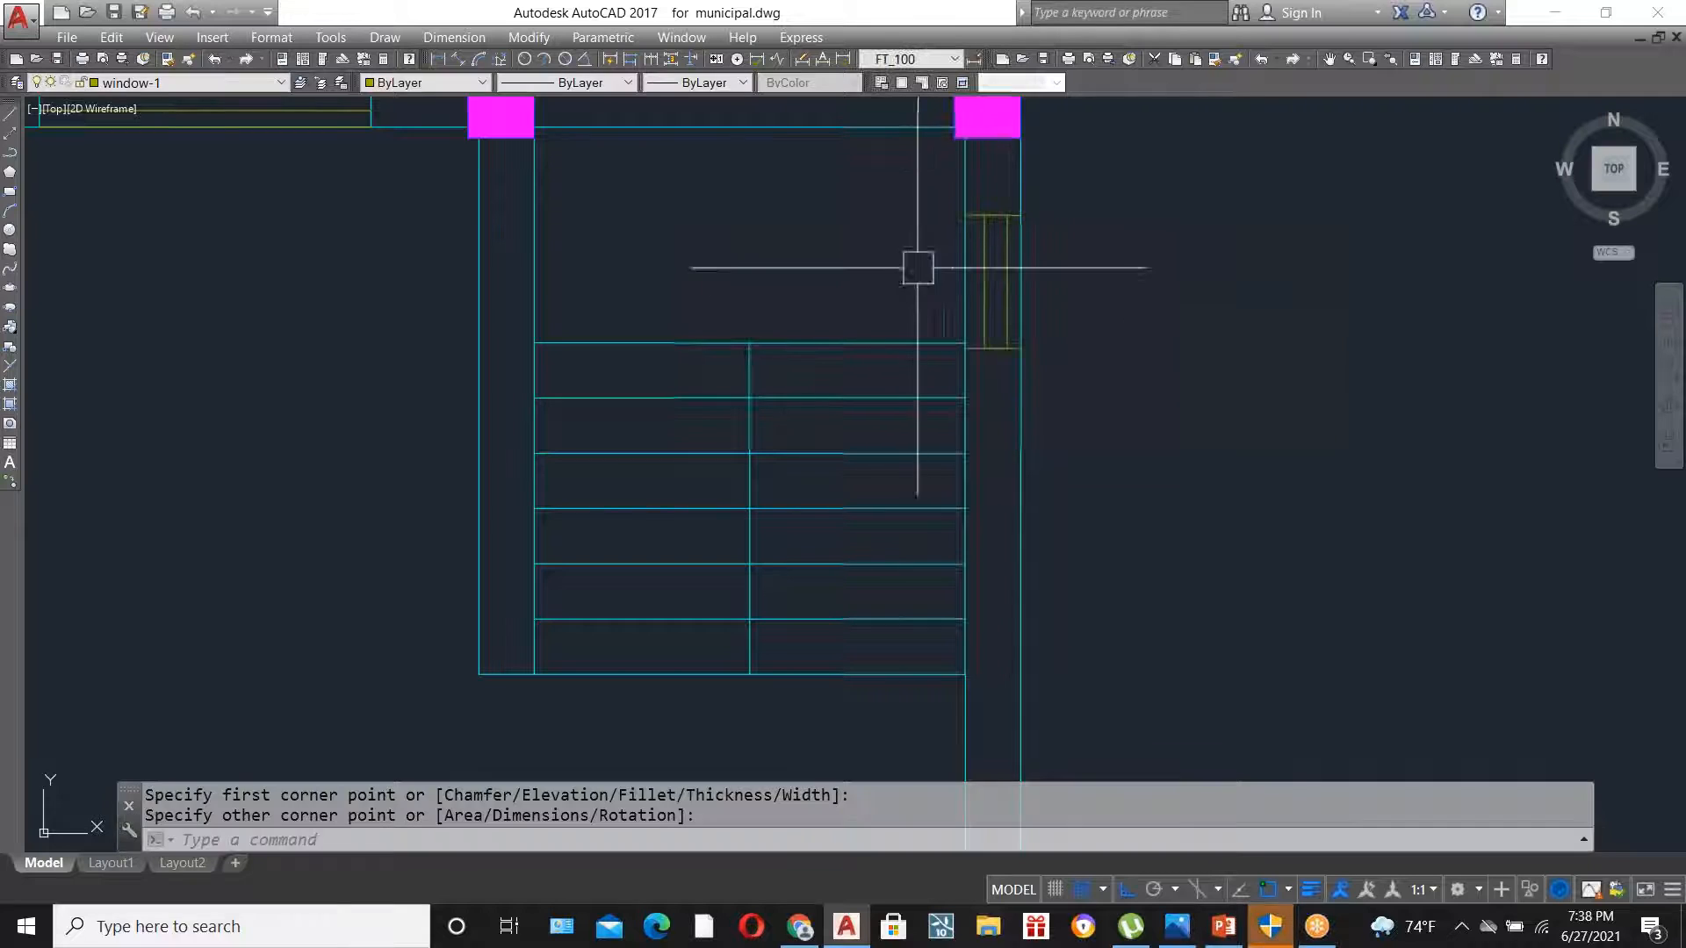
- Copy the staircase window from its upper outer corner straight down the same wall, beside the lower treads, and save the drawing
{"action": "left_click", "coordinate": [908, 186]}
{"action": "left_click", "coordinate": [1071, 365]}
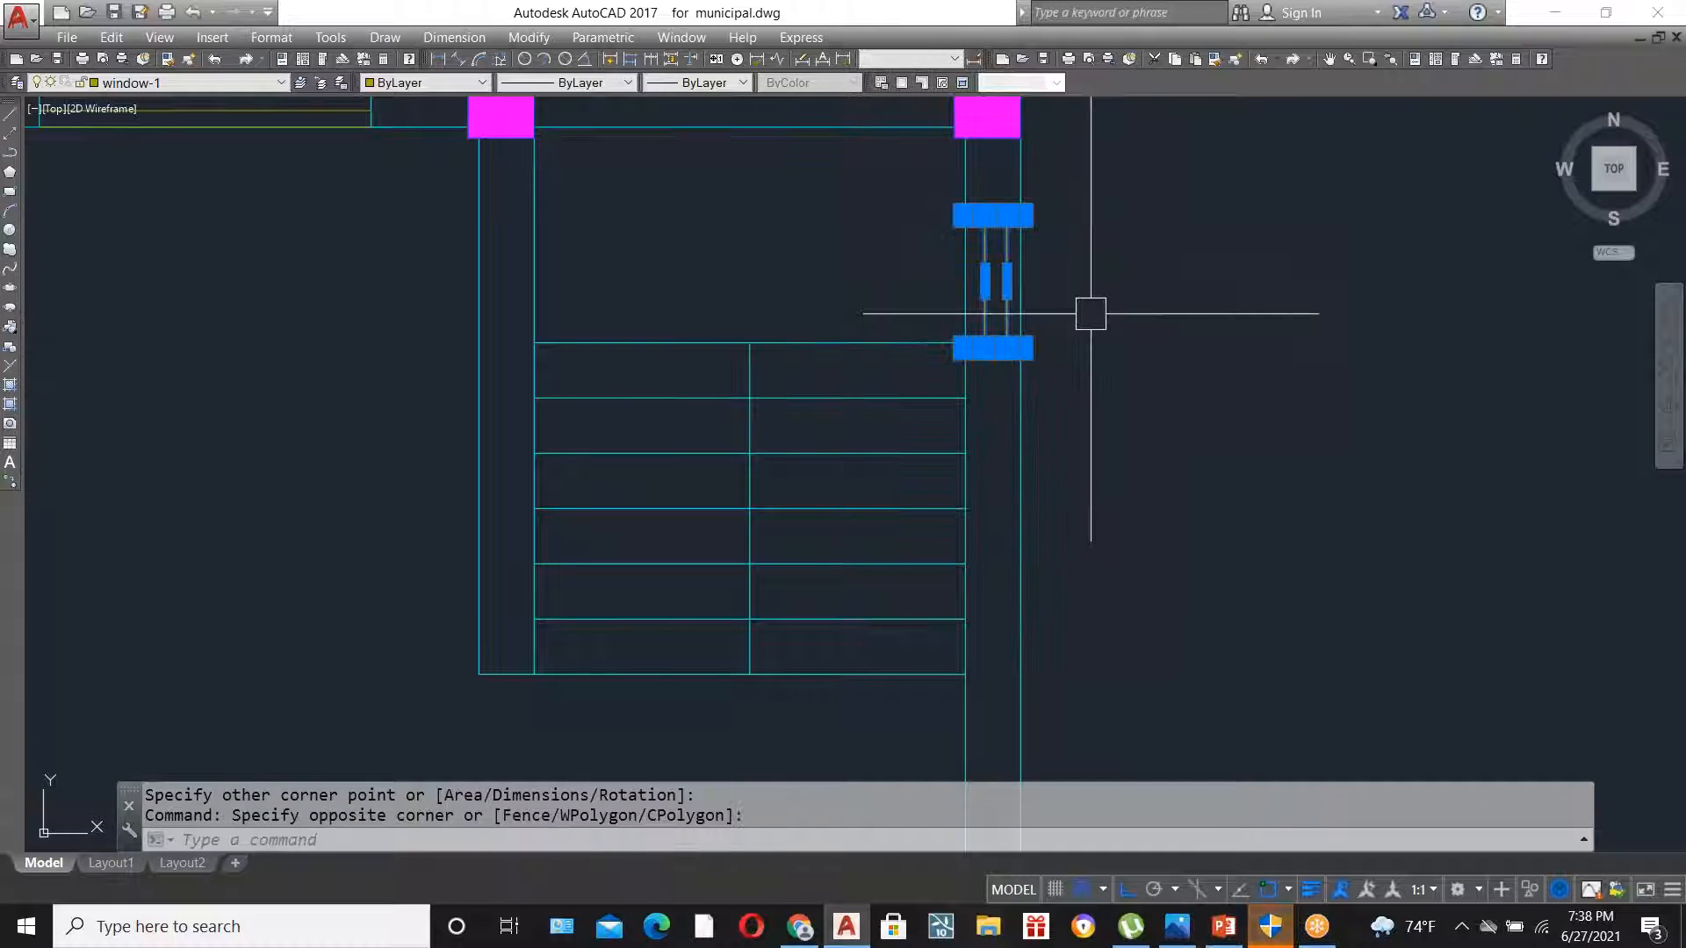
{"action": "type", "text": "co"}
{"action": "key", "text": "Return"}
{"action": "left_click", "coordinate": [1009, 214]}
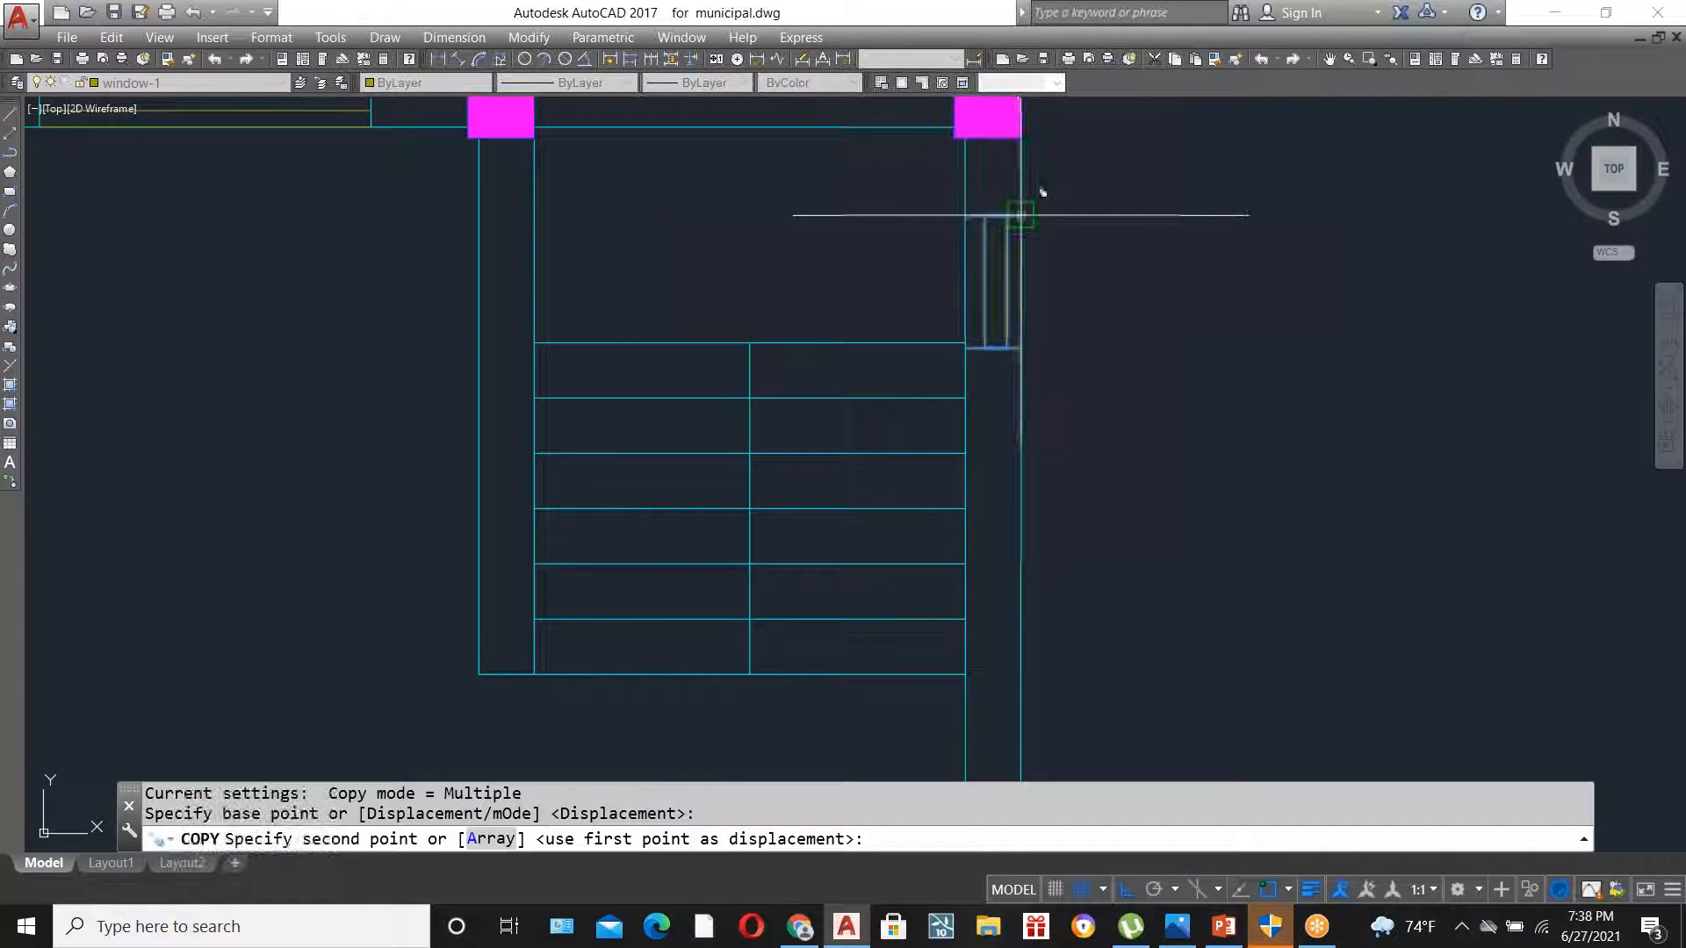
{"action": "scroll", "coordinate": [1016, 211], "scroll_direction": "down", "scroll_amount": 2}
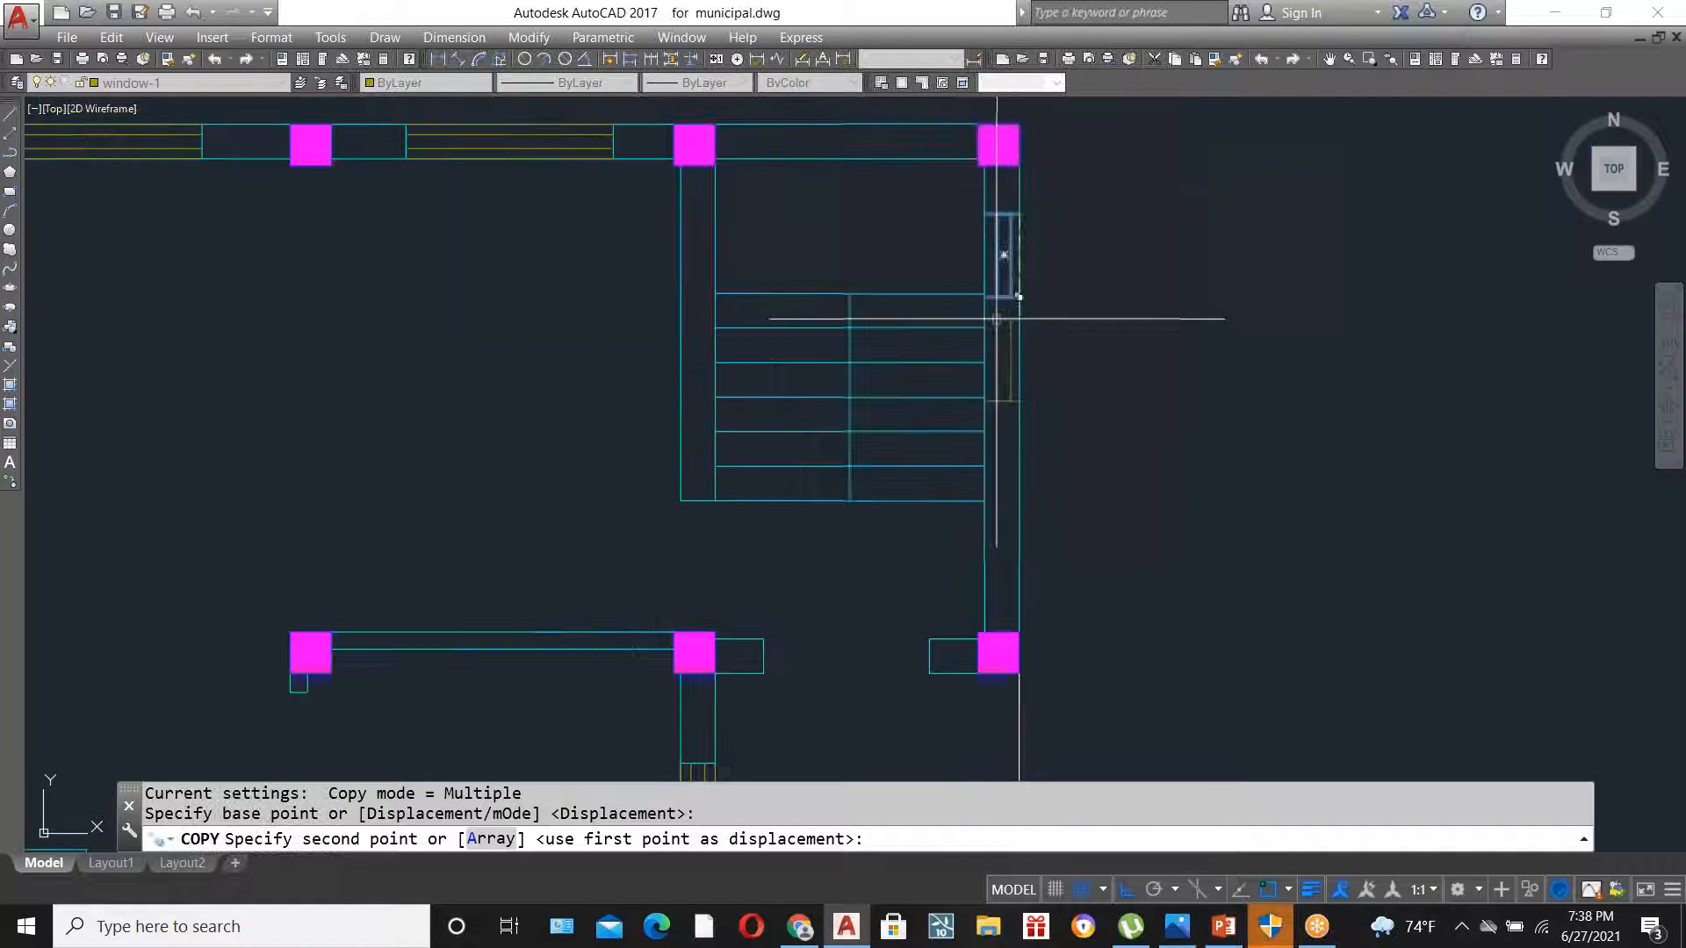
{"action": "left_click", "coordinate": [1019, 418]}
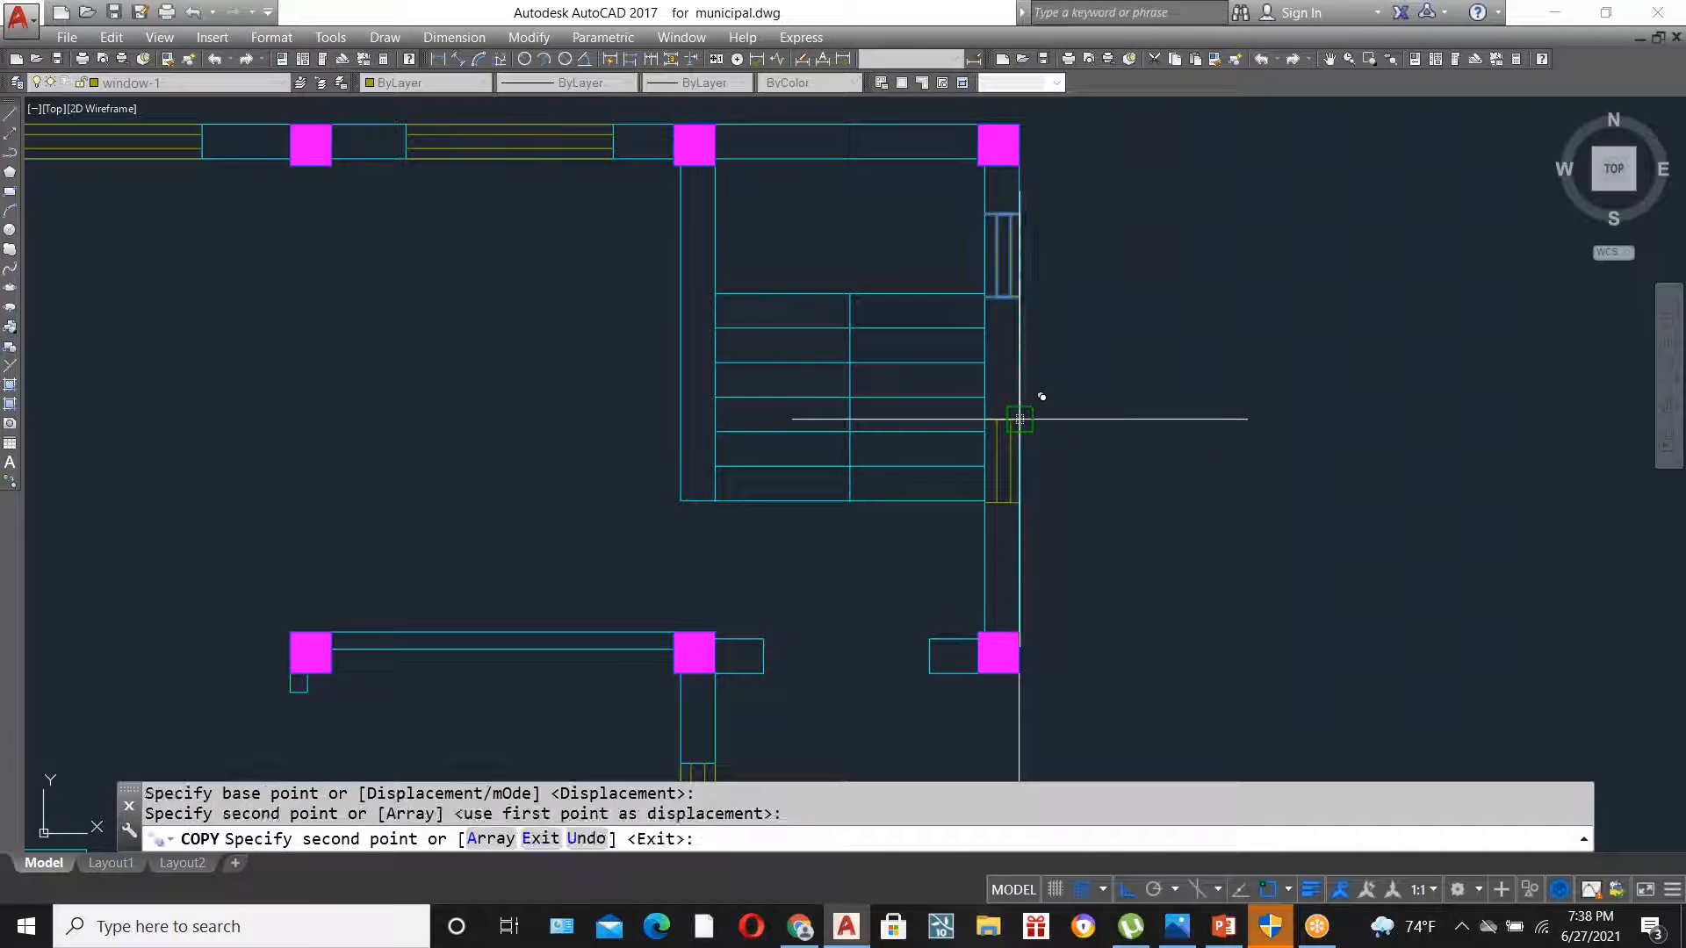
{"action": "key", "text": "Escape"}
{"action": "scroll", "coordinate": [1080, 387], "scroll_direction": "down", "scroll_amount": 2}
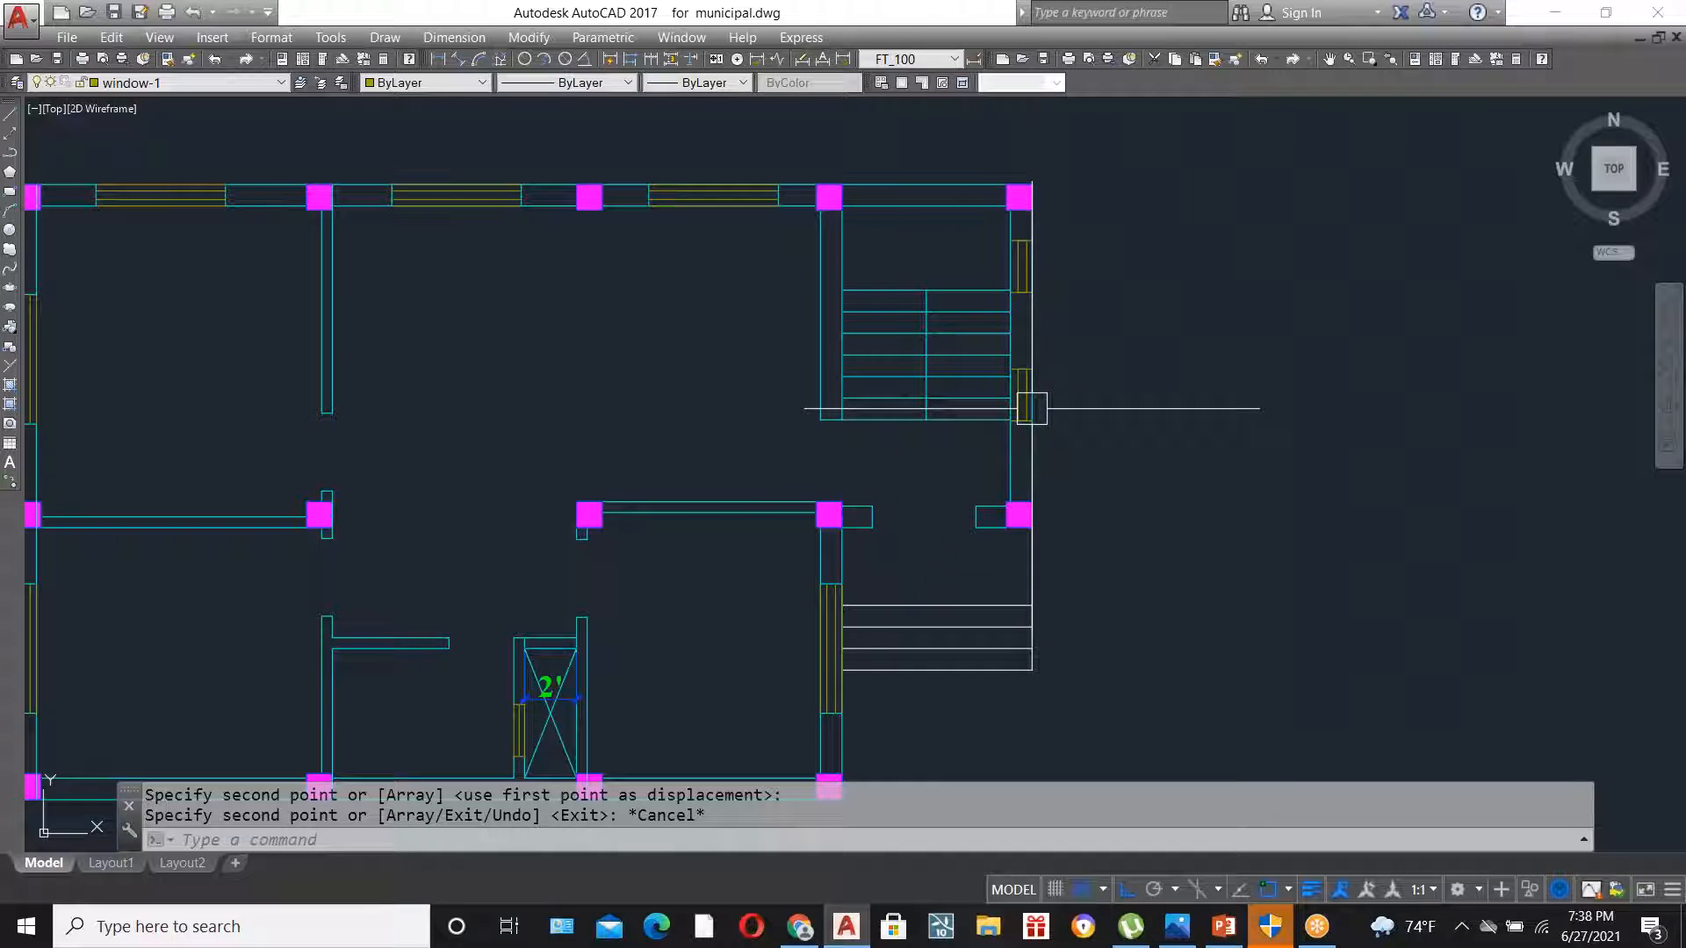
{"action": "key", "text": "ctrl+s"}
- Check the windows of the drafted plan against the finished reference plan
{"action": "scroll", "coordinate": [1029, 355], "scroll_direction": "up", "scroll_amount": 1}
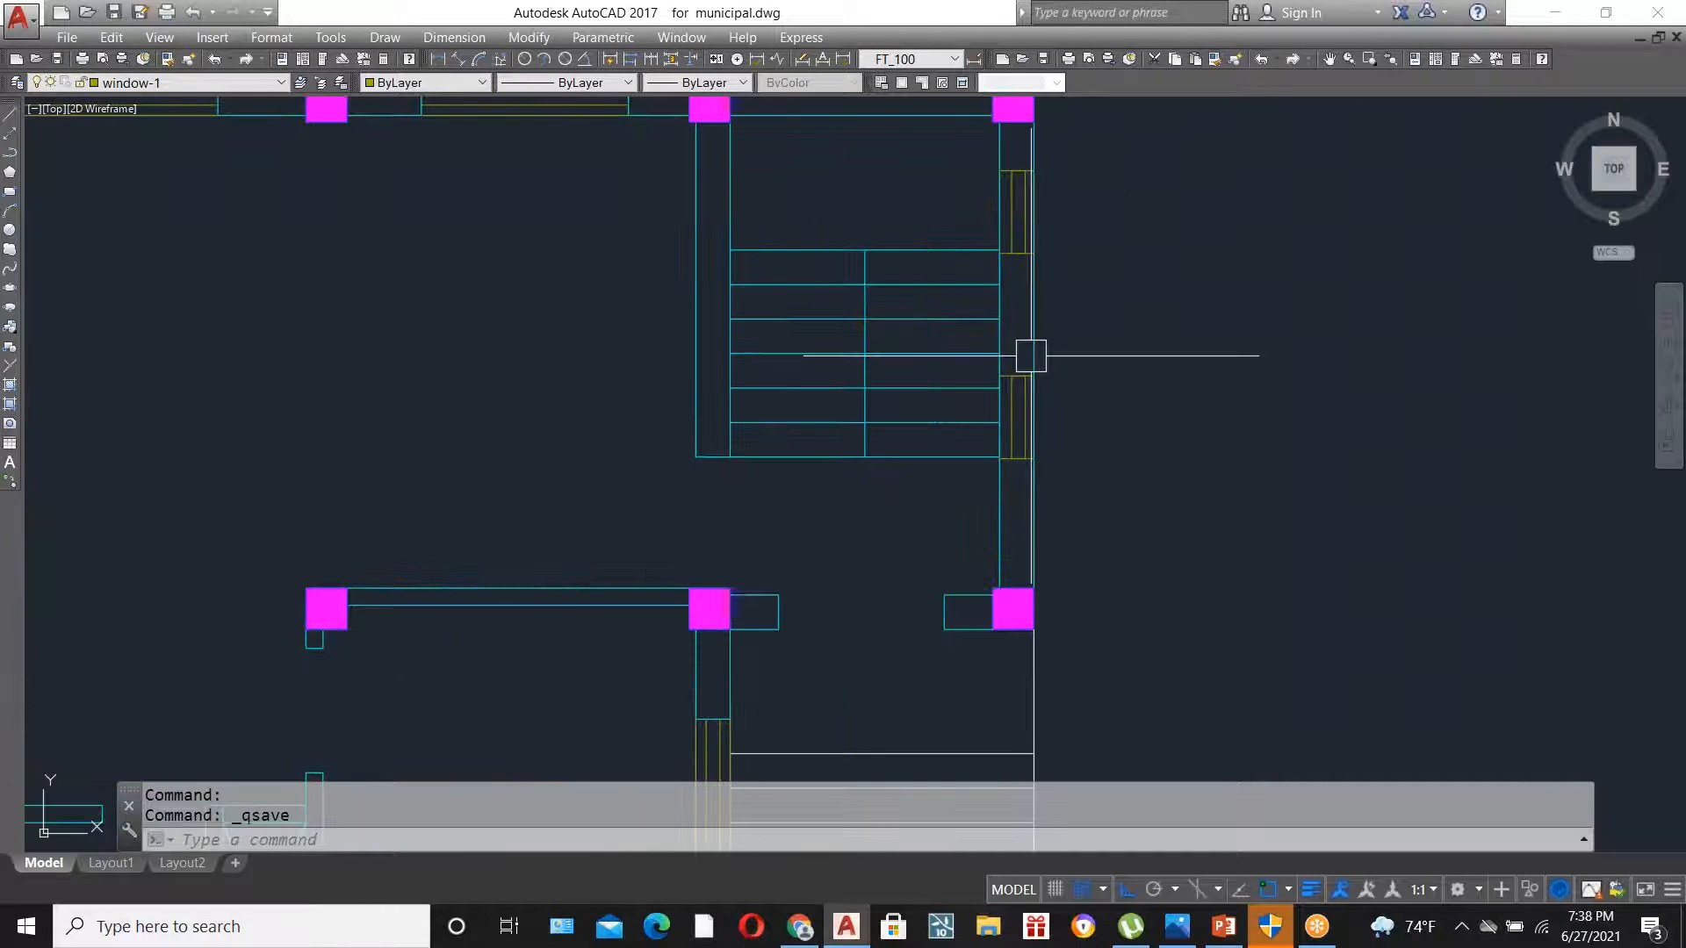
{"action": "scroll", "coordinate": [1033, 355], "scroll_direction": "down", "scroll_amount": 4}
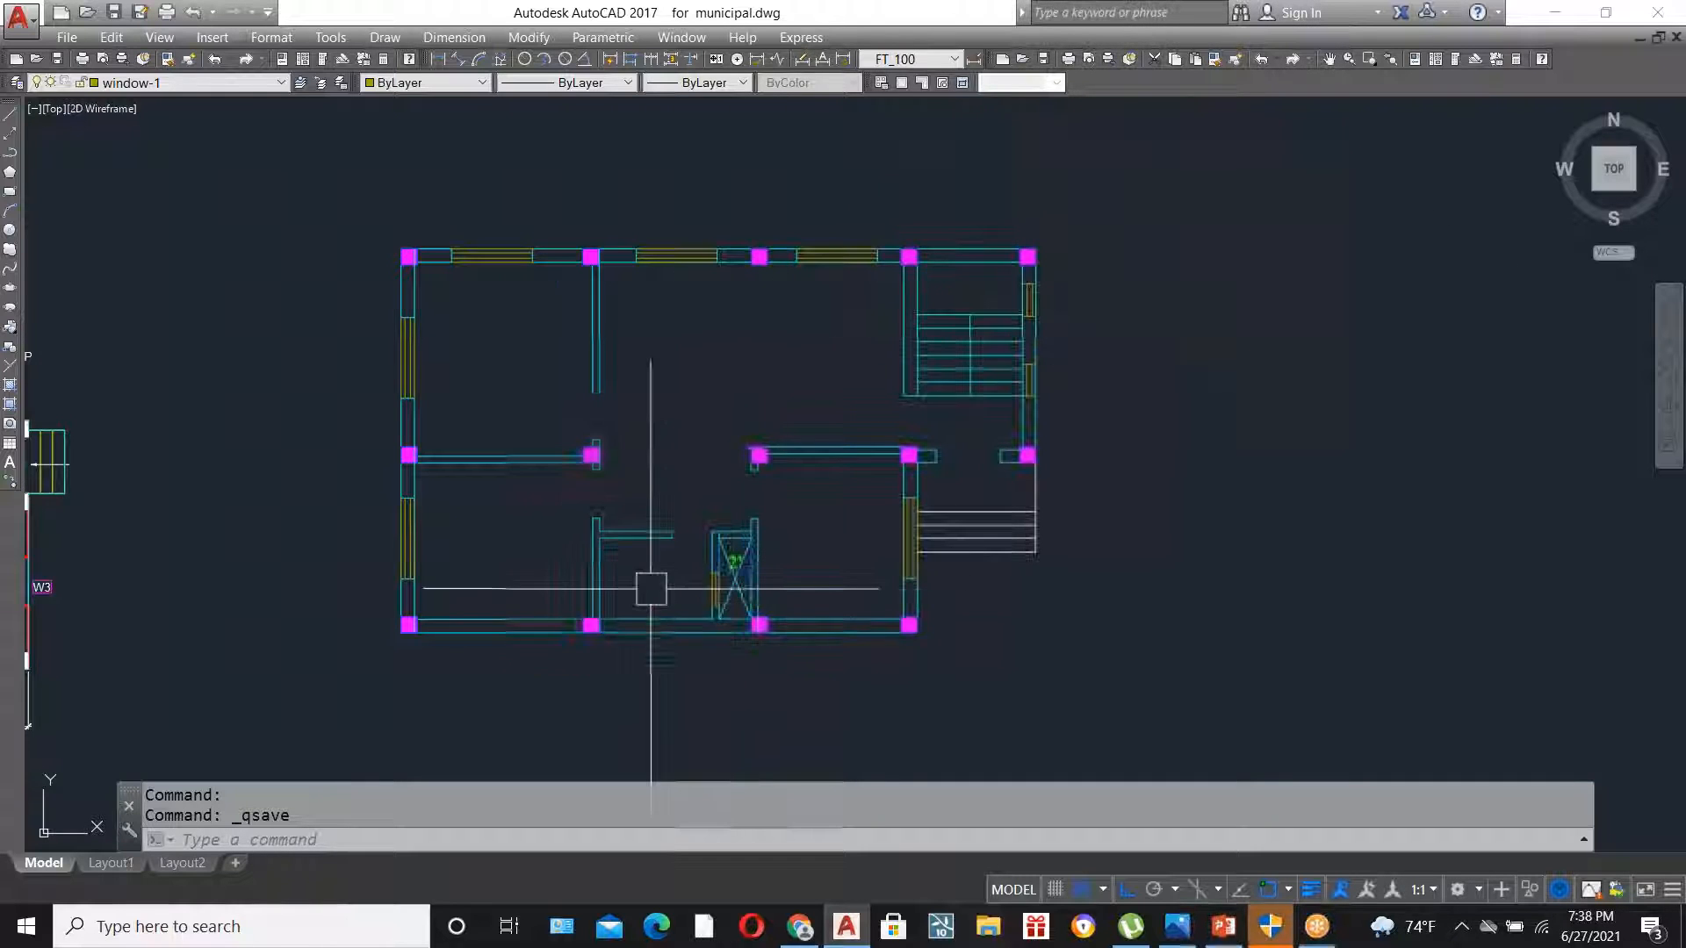
{"action": "scroll", "coordinate": [651, 588], "scroll_direction": "up", "scroll_amount": 2}
{"action": "scroll", "coordinate": [913, 522], "scroll_direction": "down", "scroll_amount": 4}
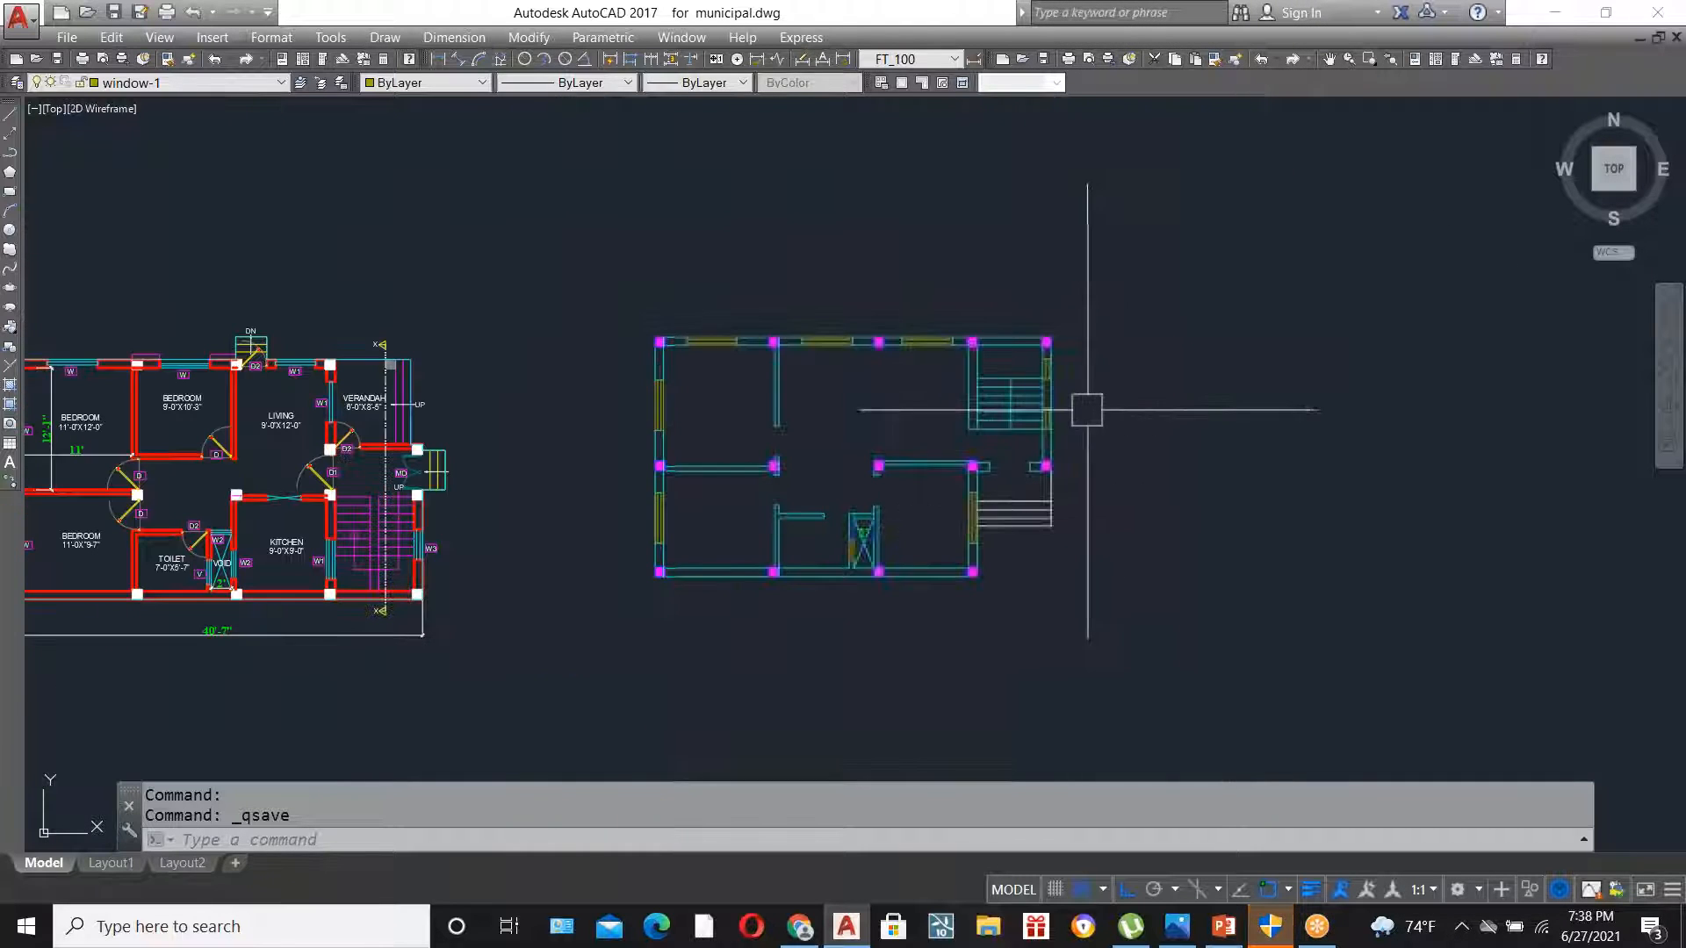
{"action": "scroll", "coordinate": [755, 439], "scroll_direction": "up", "scroll_amount": 2}
{"action": "scroll", "coordinate": [765, 446], "scroll_direction": "up", "scroll_amount": 2}
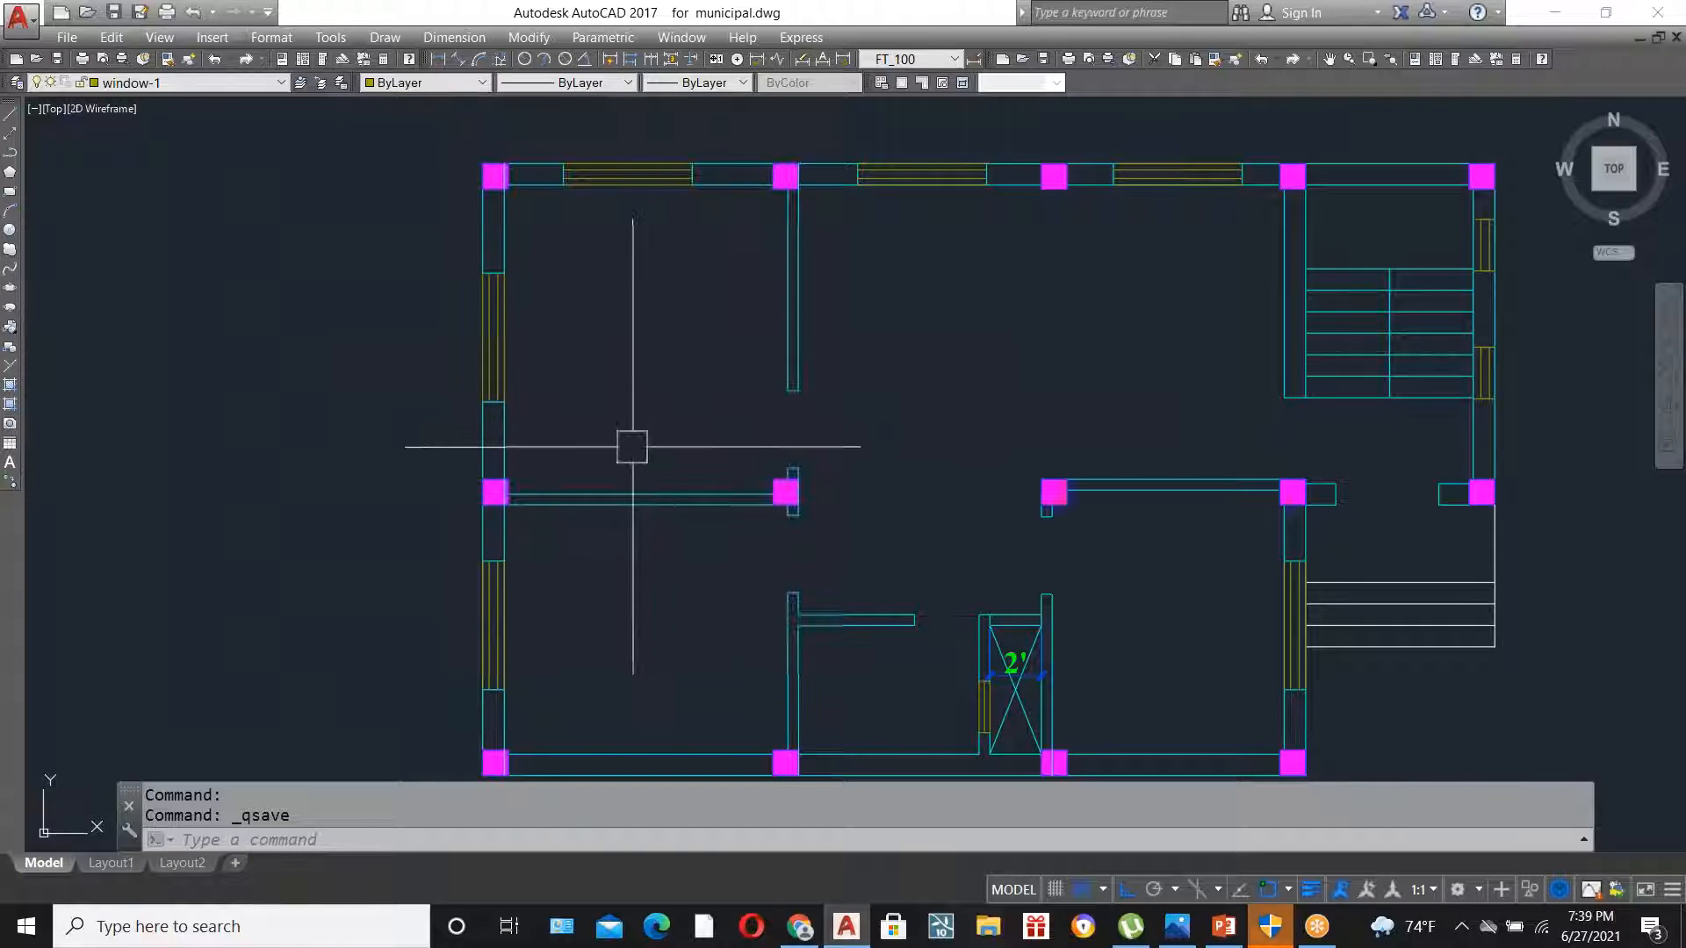
{"action": "scroll", "coordinate": [1077, 413], "scroll_direction": "down", "scroll_amount": 4}
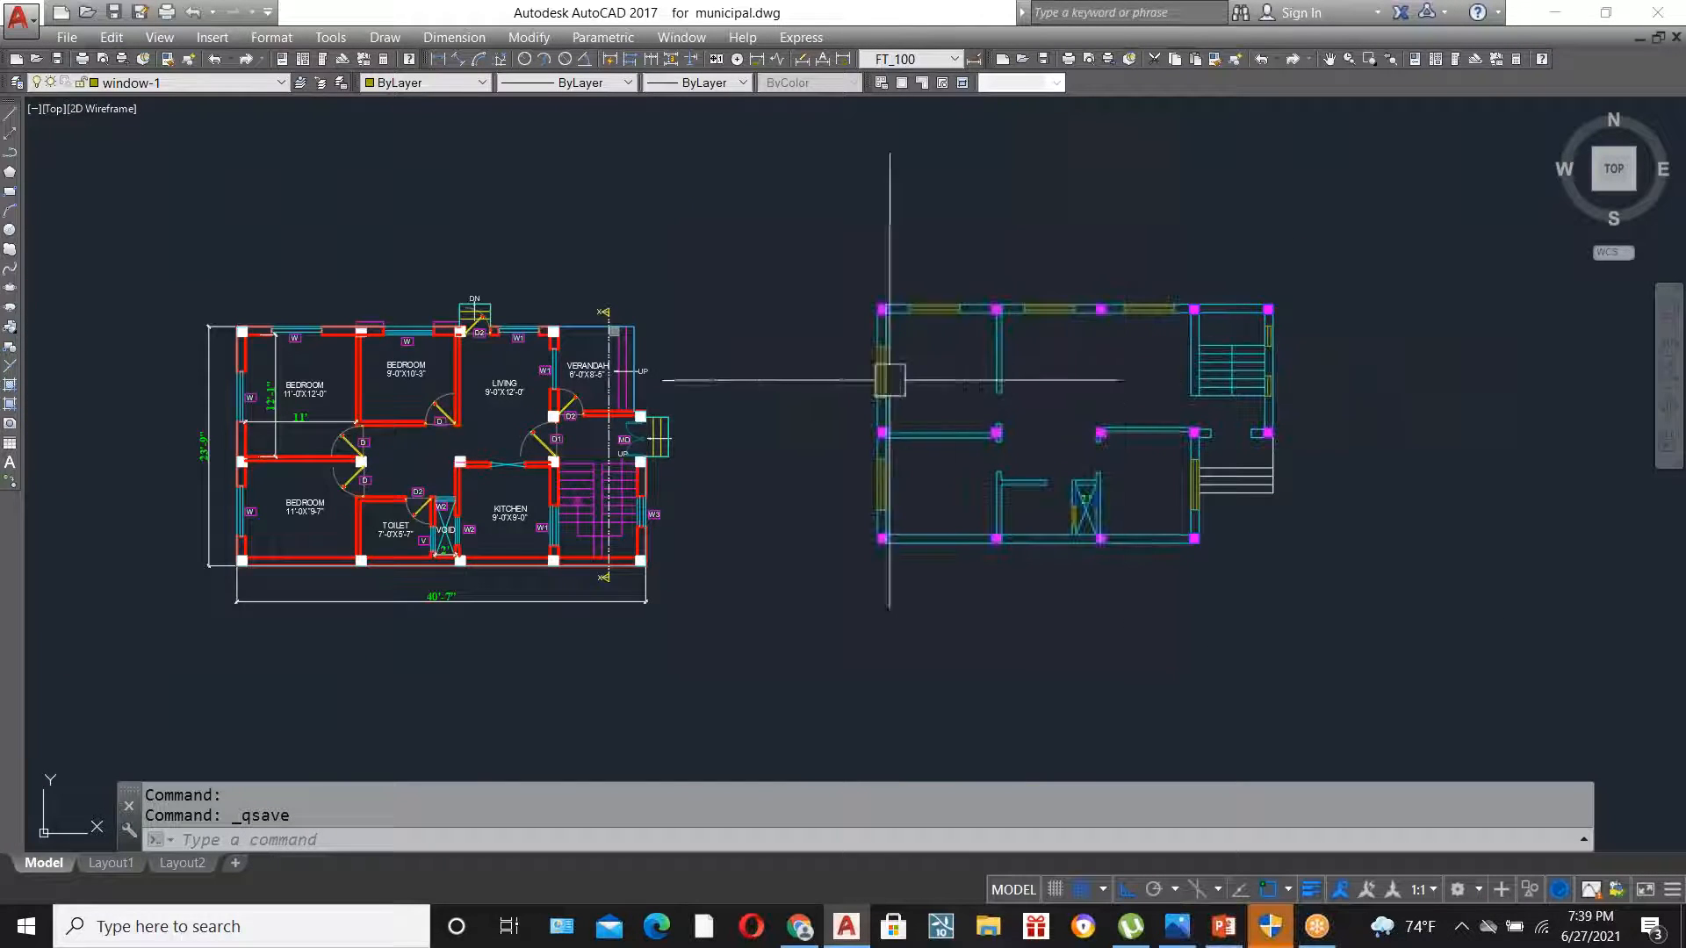
- Copy the D1 door and the MD double door from the reference plan into the drafted plan's central hall, with Ortho turned off
{"action": "scroll", "coordinate": [554, 445], "scroll_direction": "up", "scroll_amount": 4}
{"action": "scroll", "coordinate": [554, 445], "scroll_direction": "up", "scroll_amount": 2}
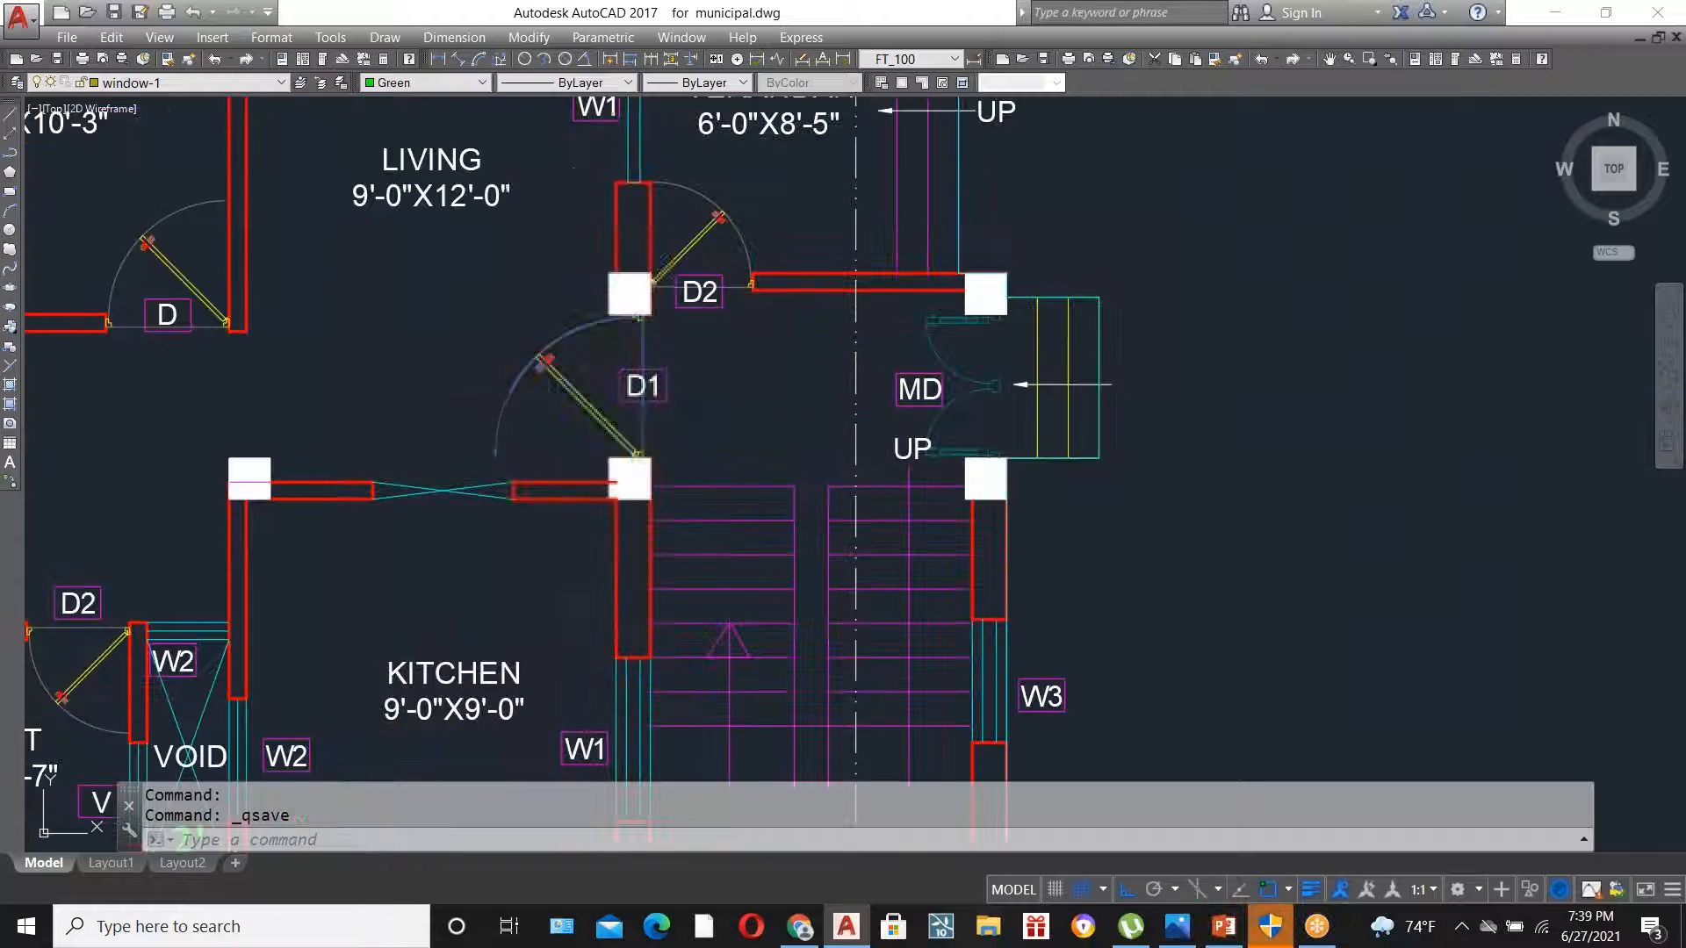
{"action": "left_click", "coordinate": [562, 408]}
{"action": "left_click", "coordinate": [983, 394]}
{"action": "type", "text": "c"}
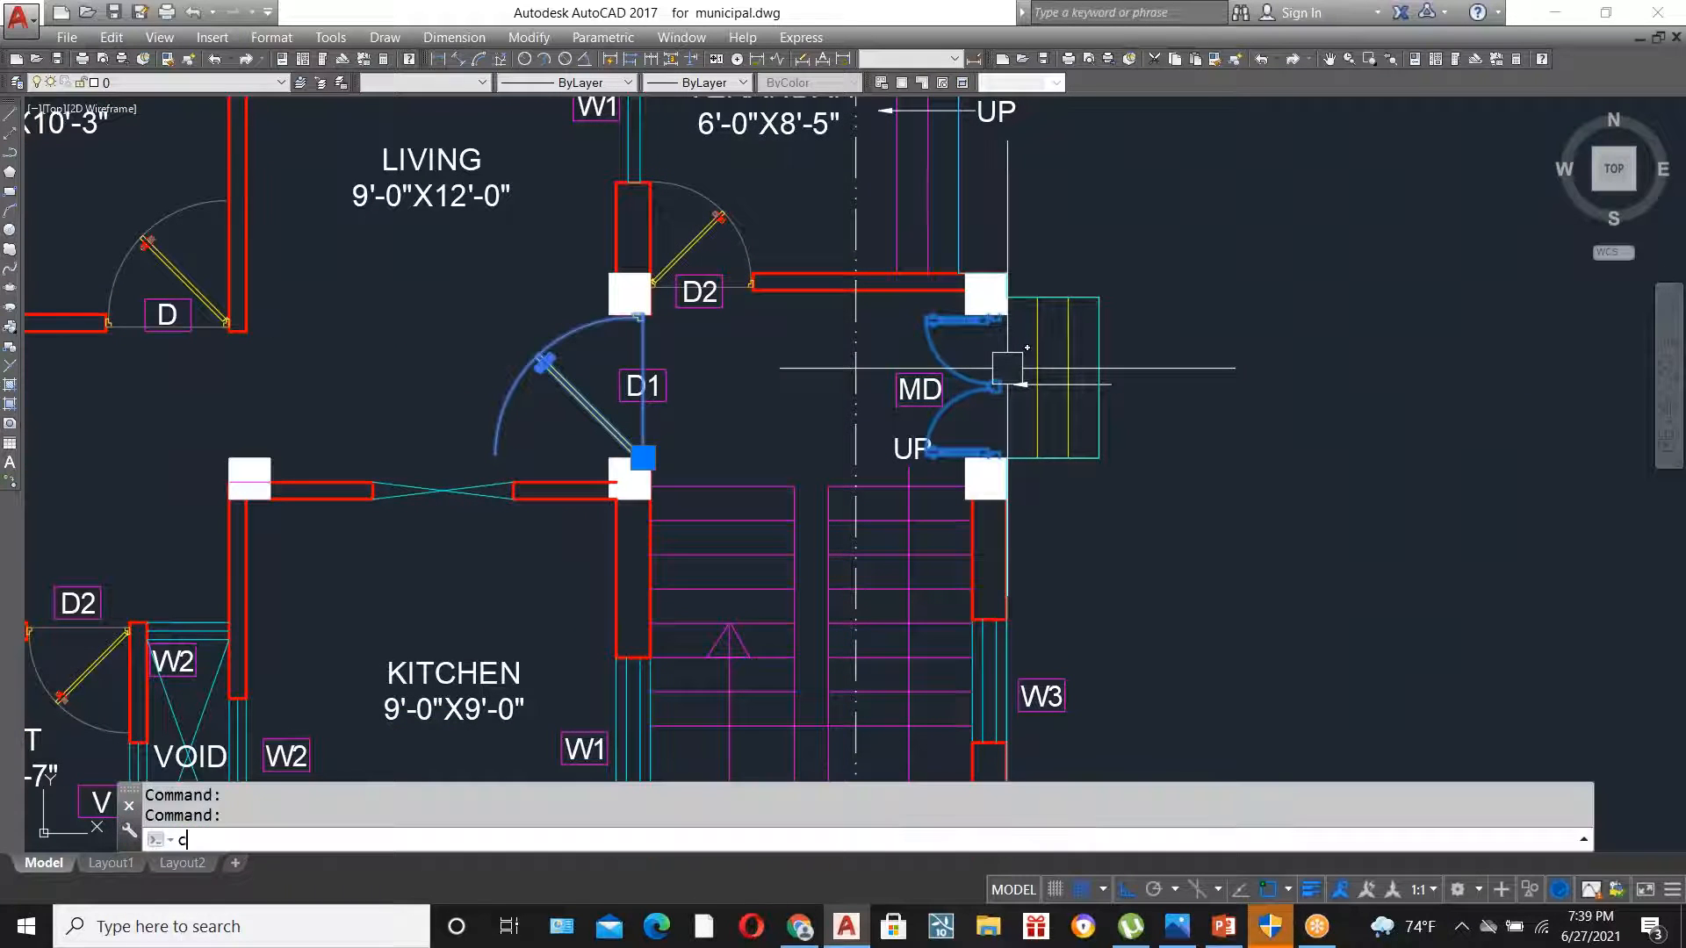
{"action": "type", "text": "o"}
{"action": "key", "text": "Return"}
{"action": "left_click", "coordinate": [805, 403]}
{"action": "scroll", "coordinate": [372, 482], "scroll_direction": "down", "scroll_amount": 6}
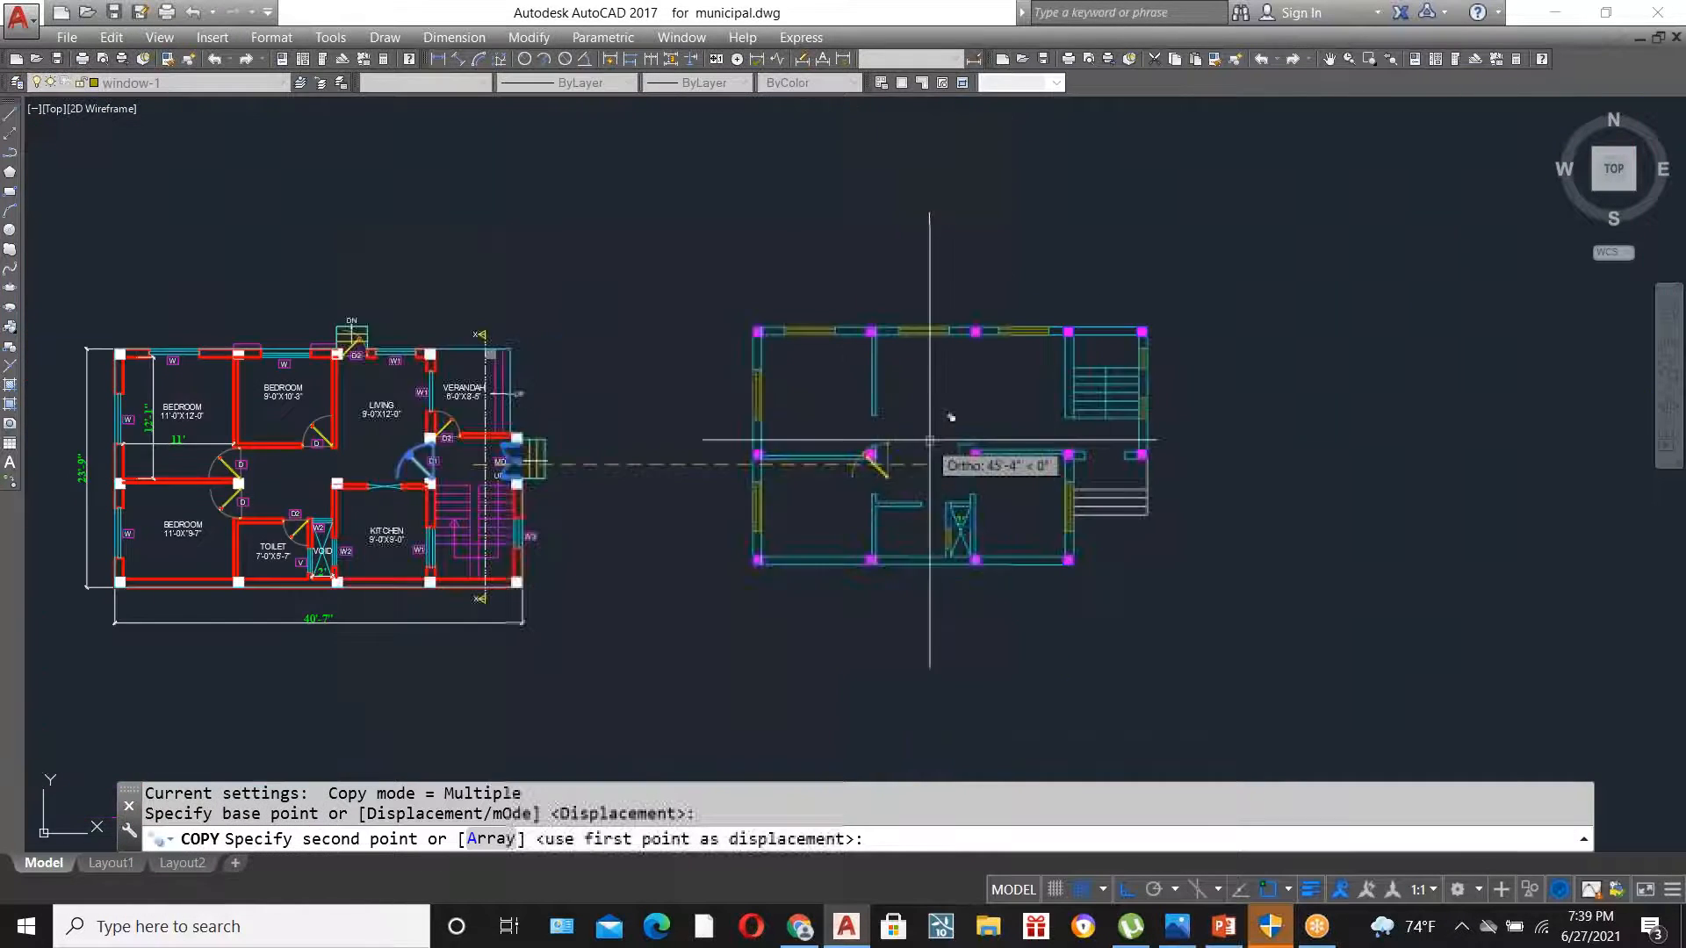
{"action": "scroll", "coordinate": [929, 441], "scroll_direction": "up", "scroll_amount": 6}
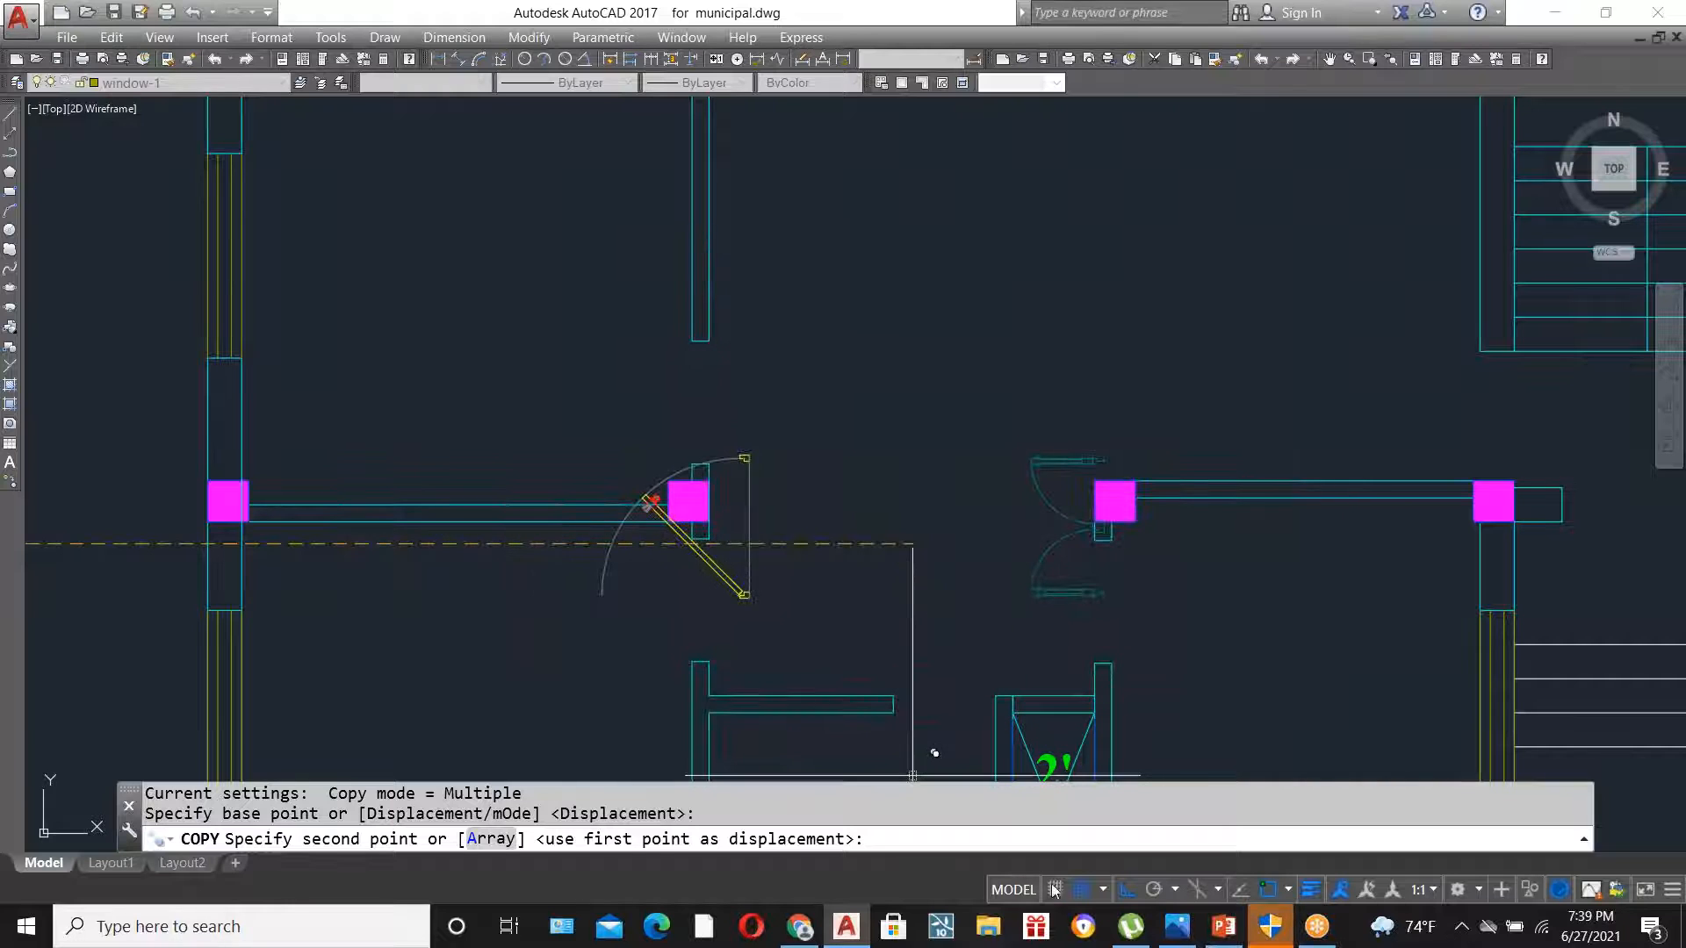
{"action": "left_click", "coordinate": [1126, 890]}
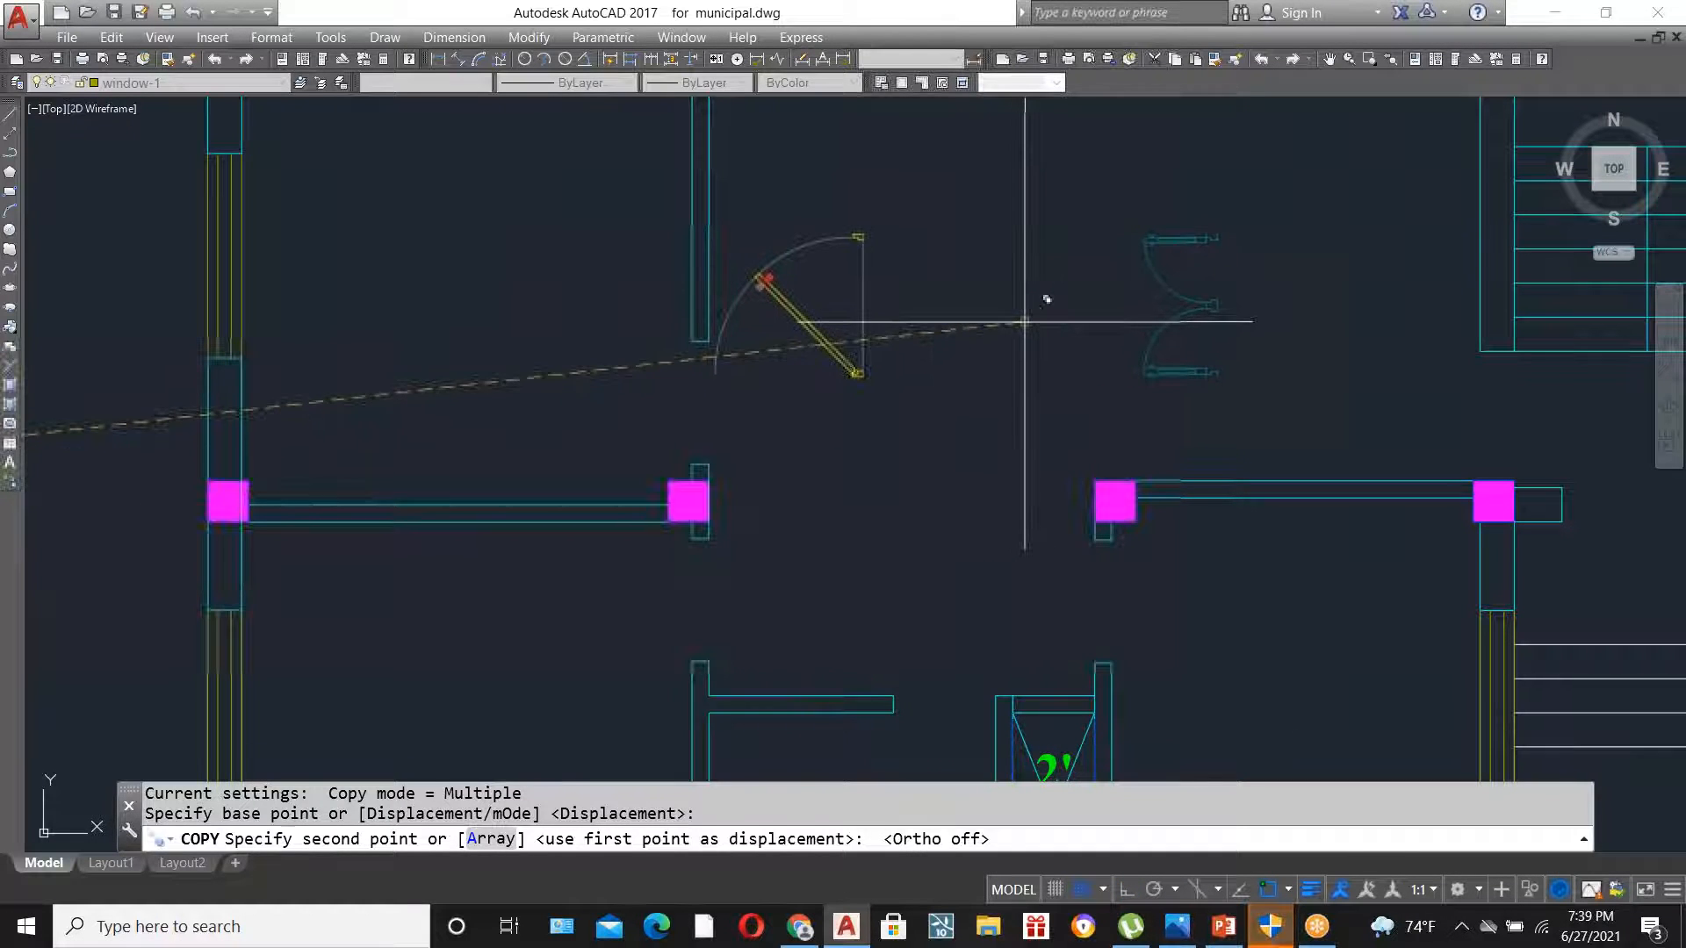
{"action": "key", "text": "Escape"}
{"action": "scroll", "coordinate": [857, 361], "scroll_direction": "down", "scroll_amount": 4}
{"action": "scroll", "coordinate": [813, 339], "scroll_direction": "up", "scroll_amount": 6}
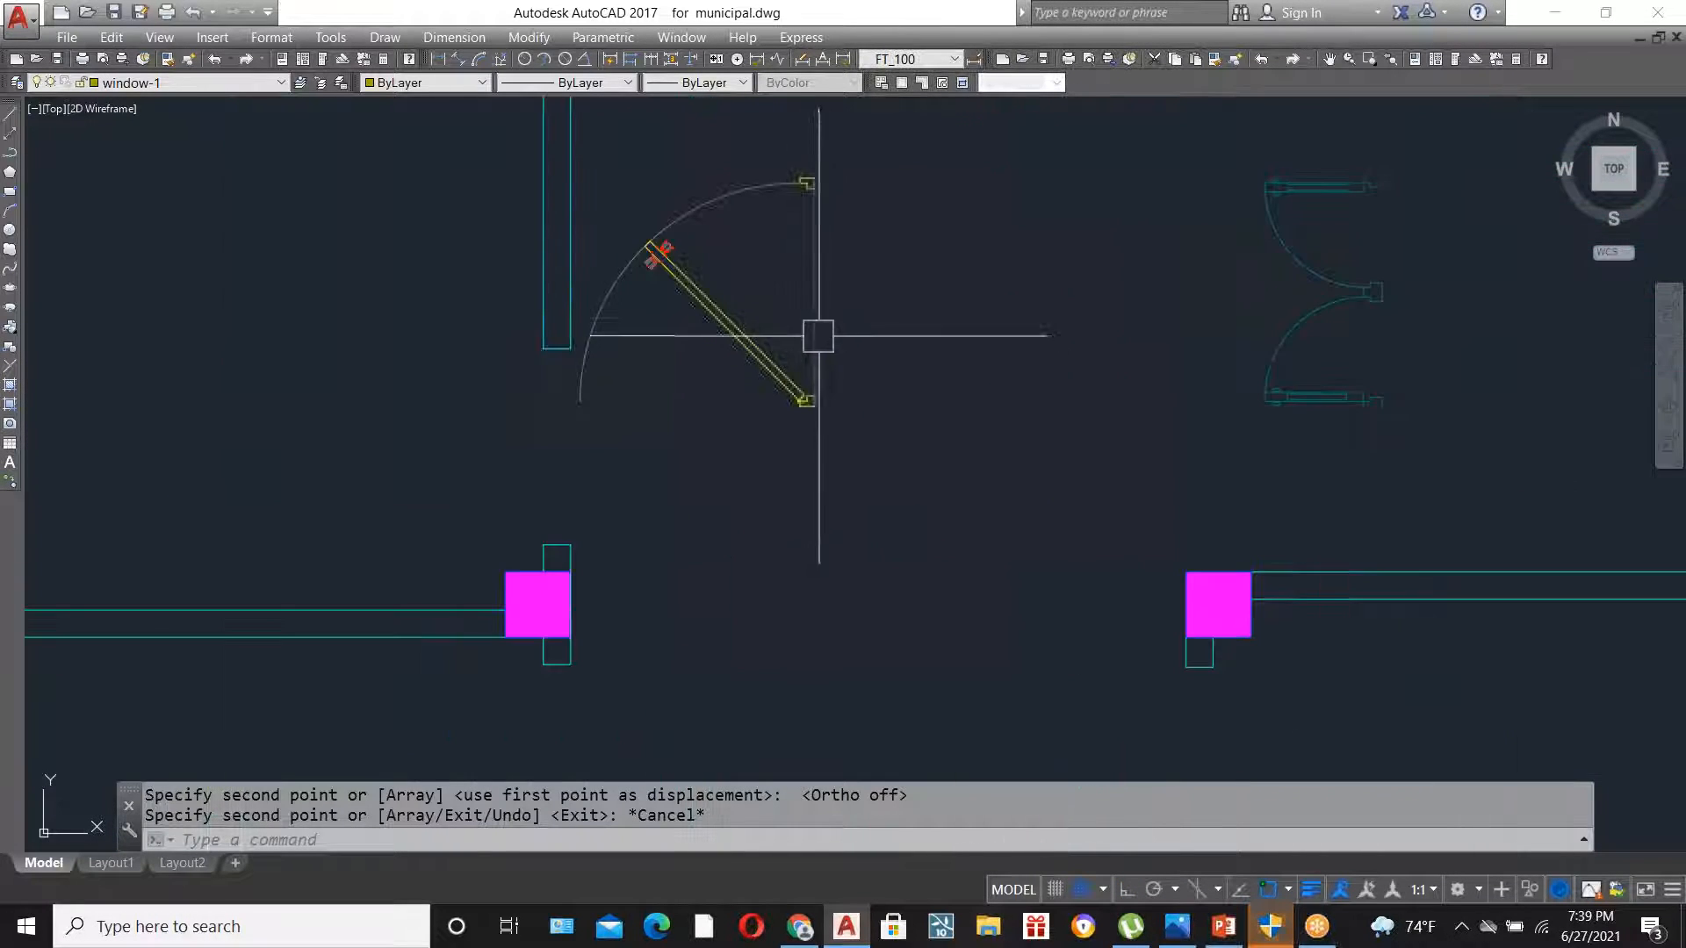
{"action": "scroll", "coordinate": [741, 365], "scroll_direction": "down", "scroll_amount": 4}
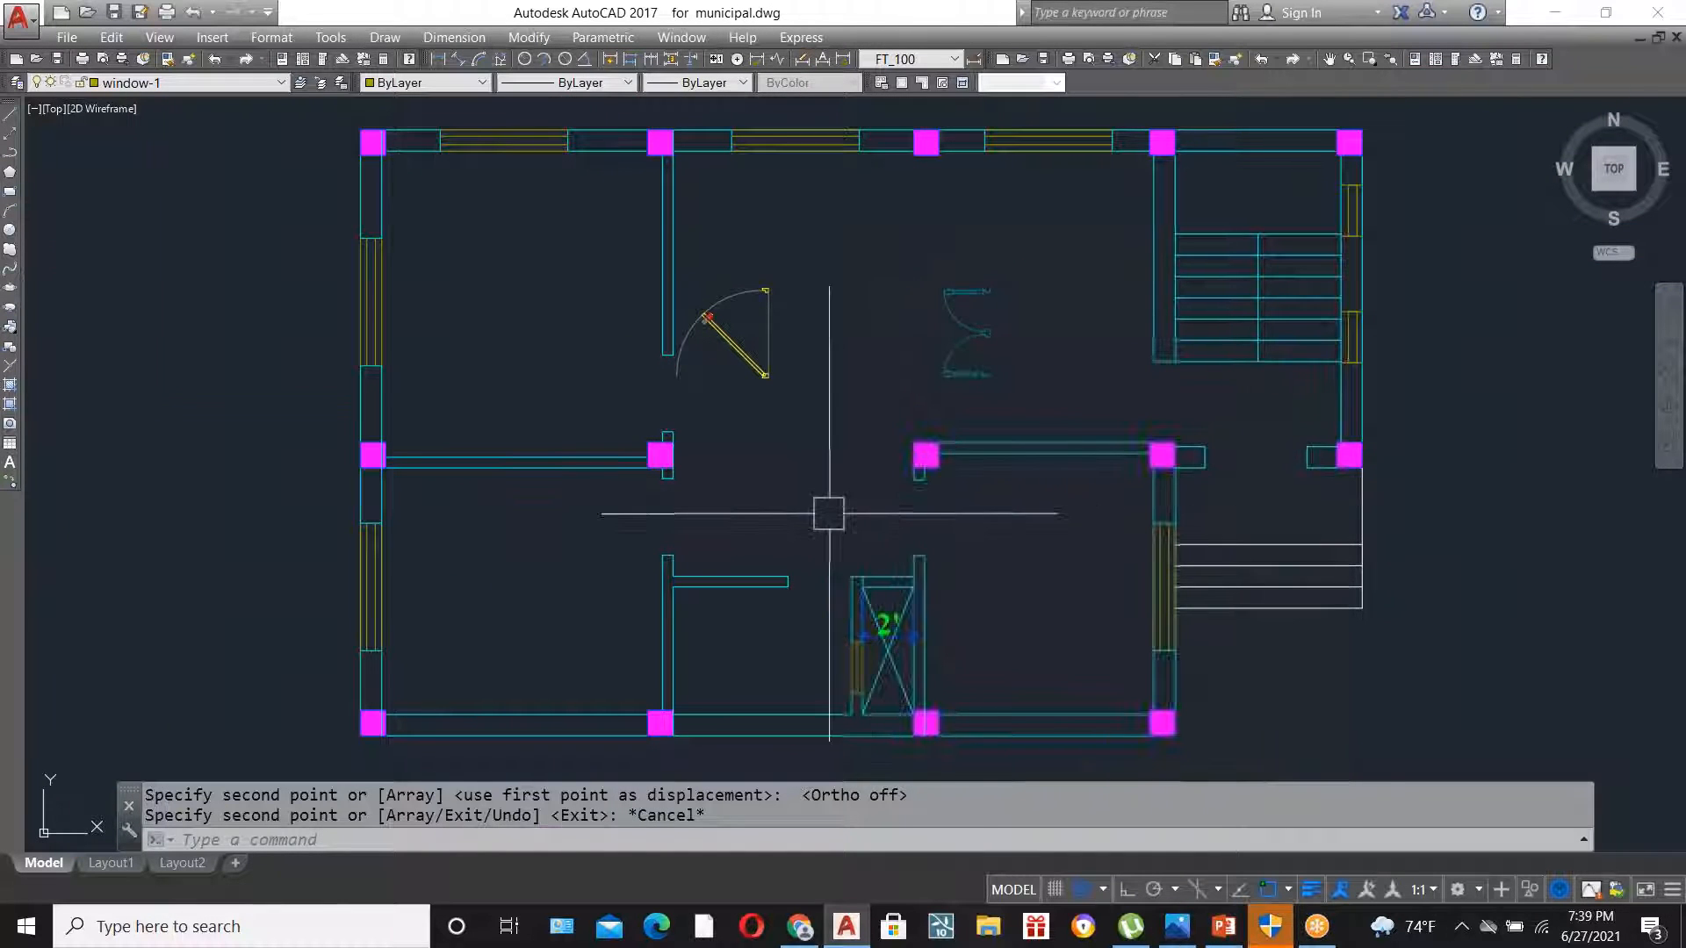
- Offset the right edge of the short wall stub at the lower-right room's doorway 3' to the right
{"action": "scroll", "coordinate": [830, 514], "scroll_direction": "up", "scroll_amount": 2}
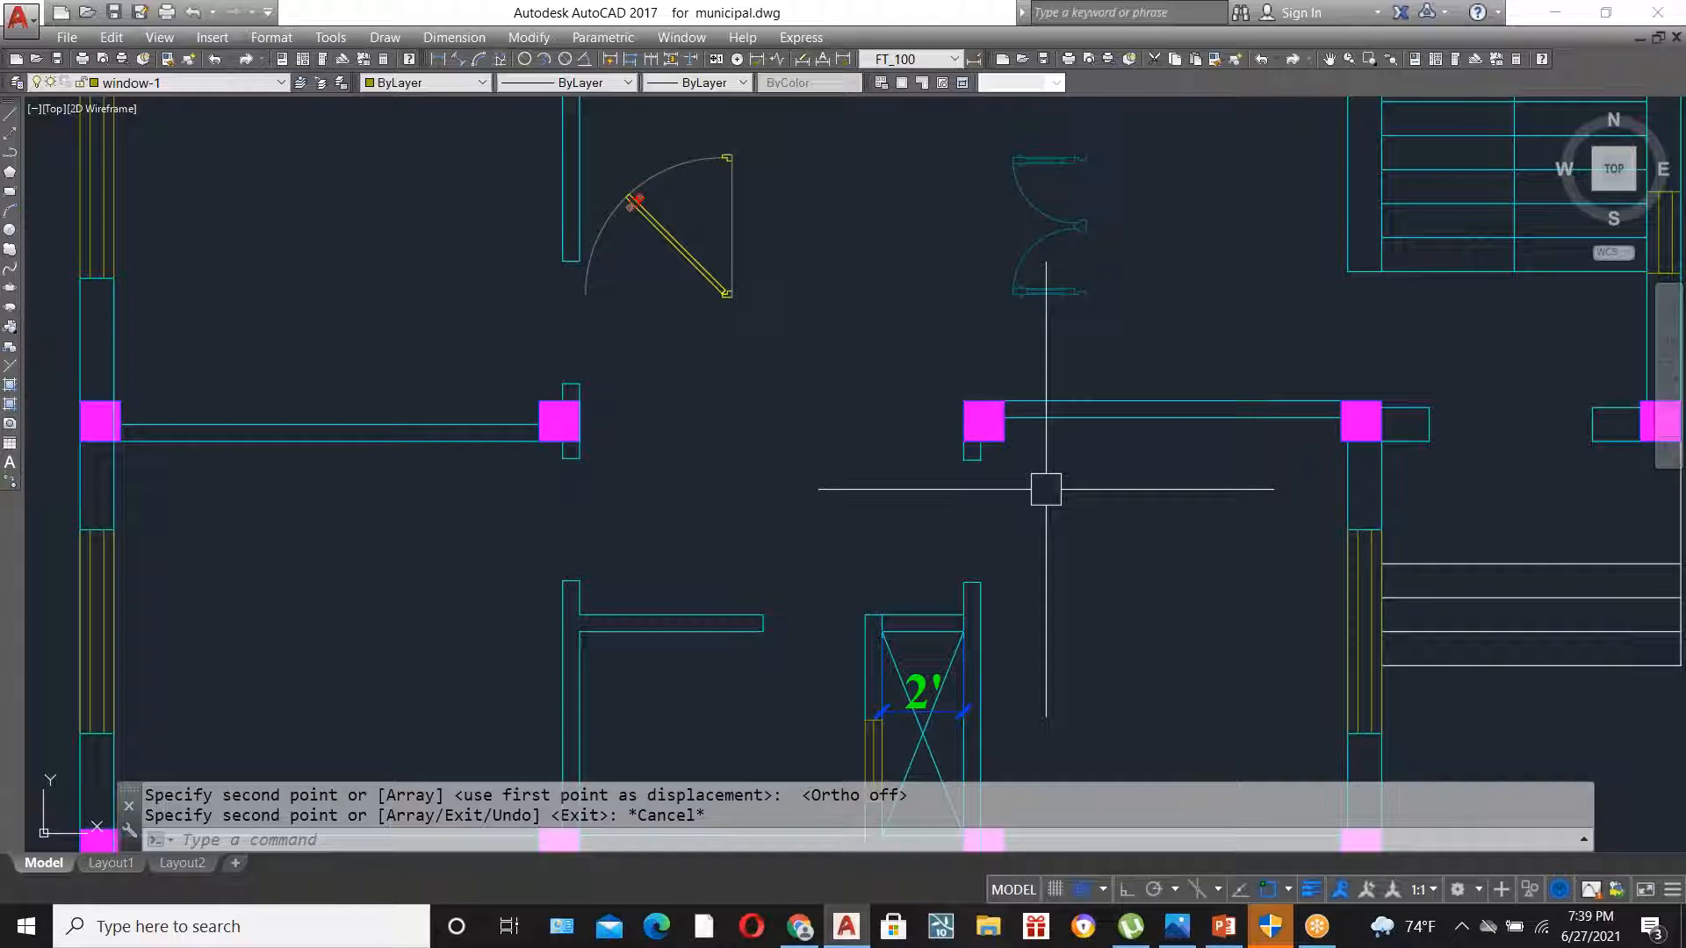
{"action": "type", "text": "o"}
{"action": "key", "text": "Return"}
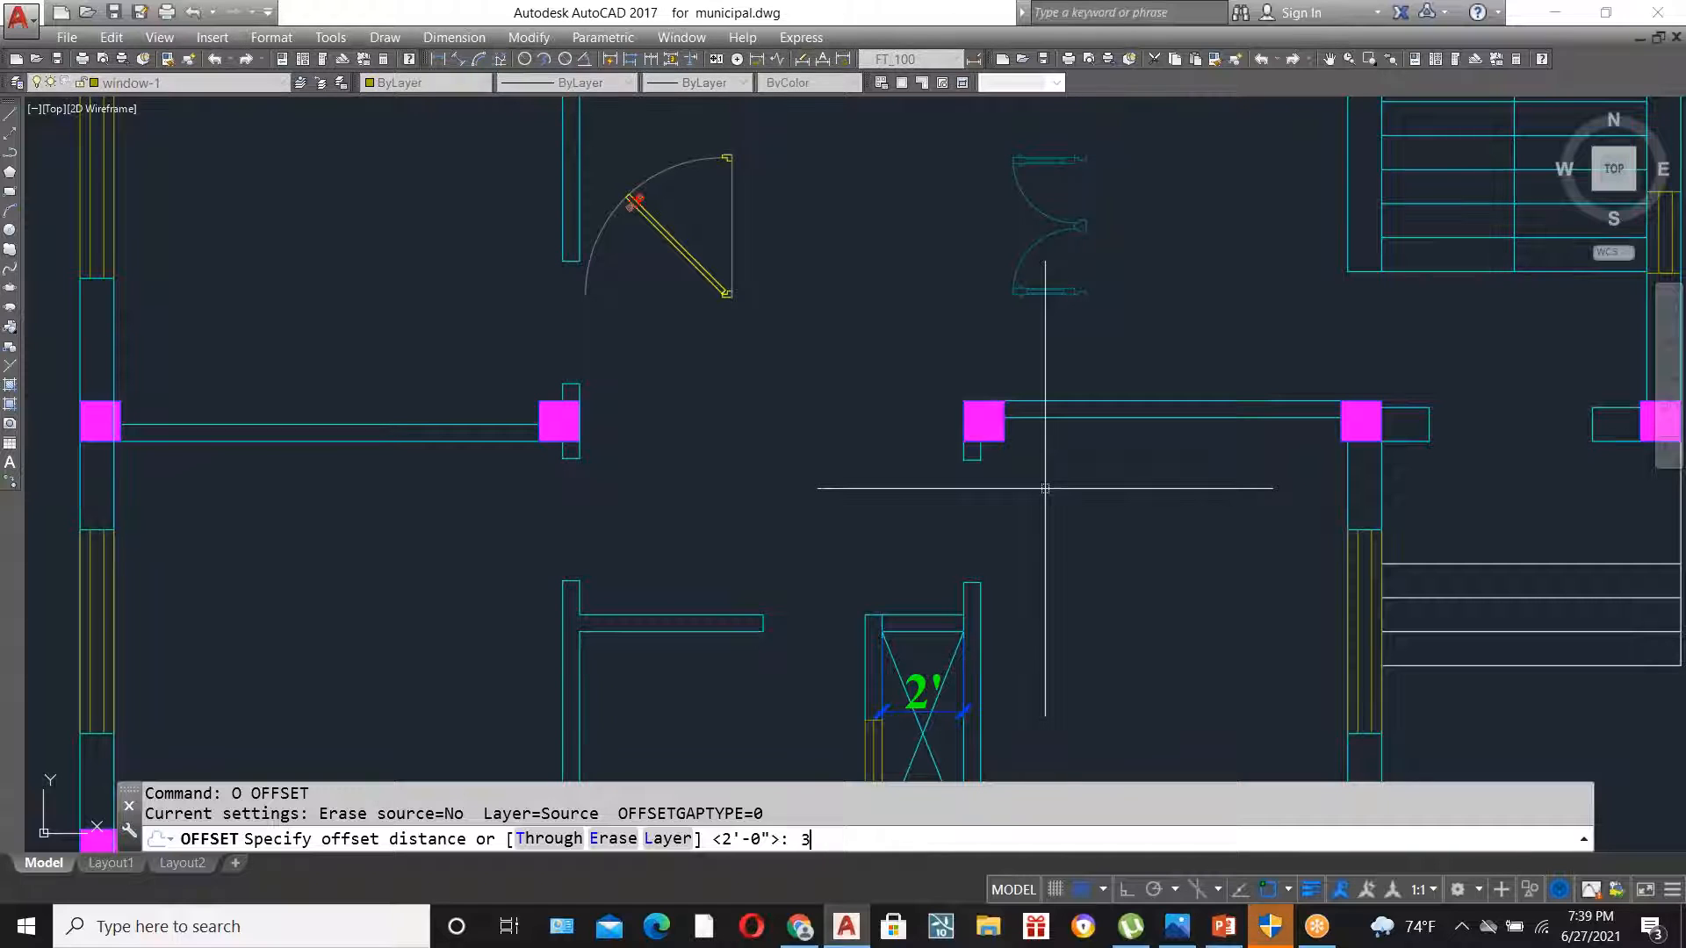
{"action": "type", "text": "3'"}
{"action": "key", "text": "Return"}
{"action": "scroll", "coordinate": [991, 458], "scroll_direction": "up", "scroll_amount": 3}
{"action": "left_click", "coordinate": [980, 453]}
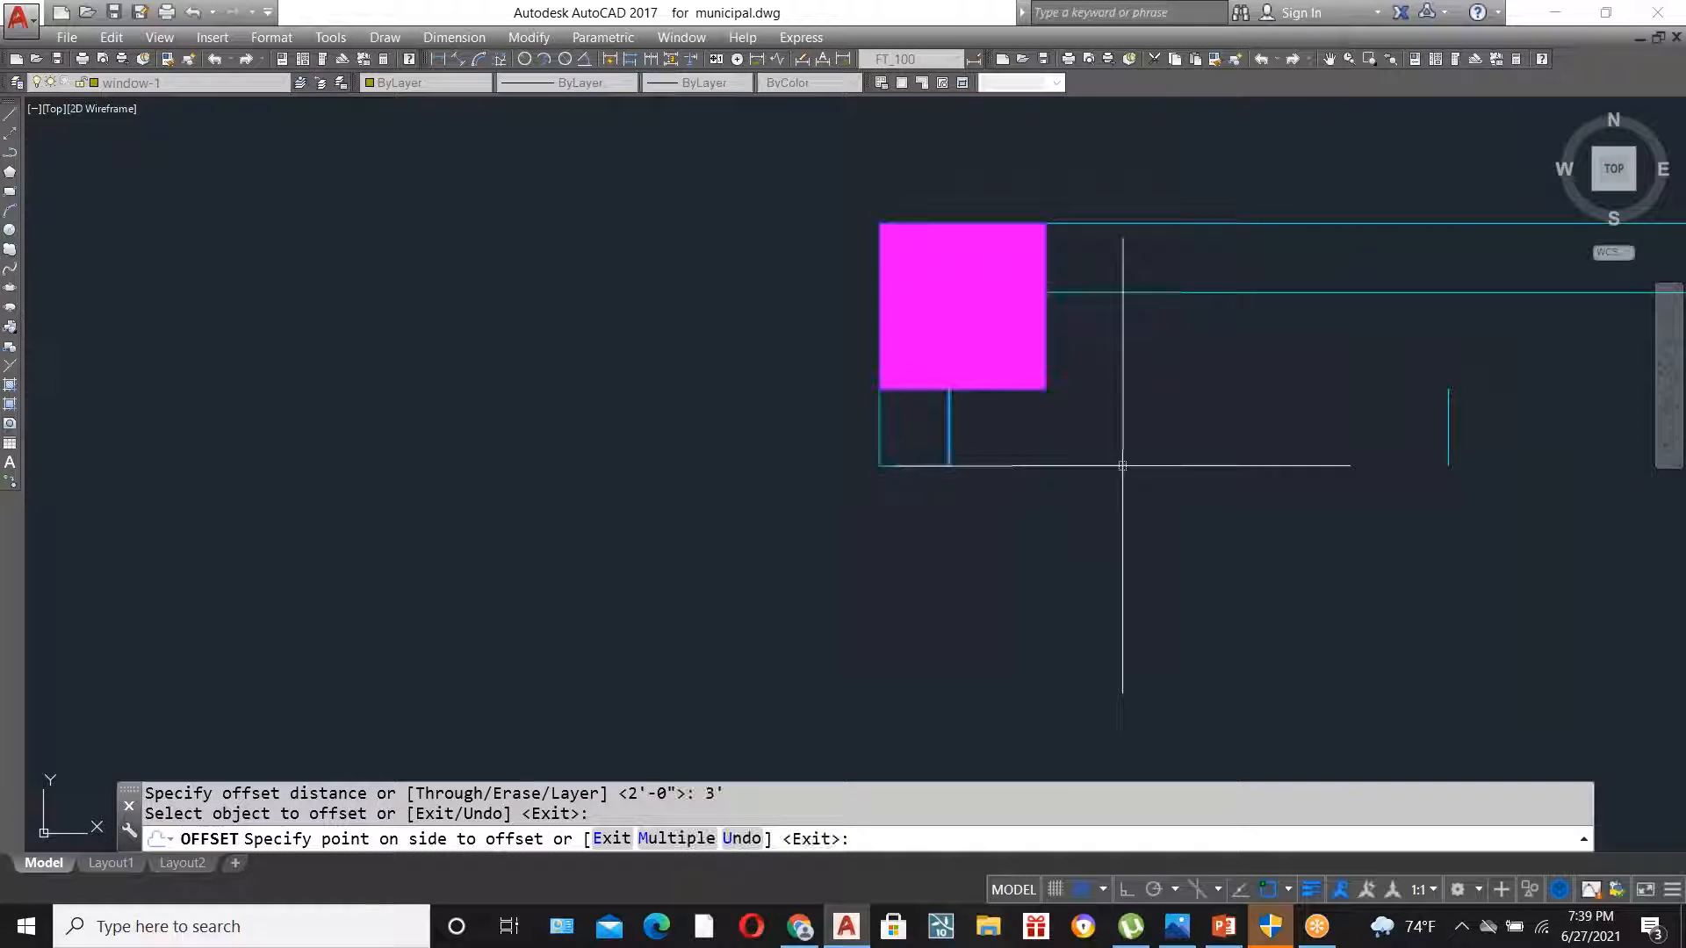
{"action": "left_click", "coordinate": [1185, 473]}
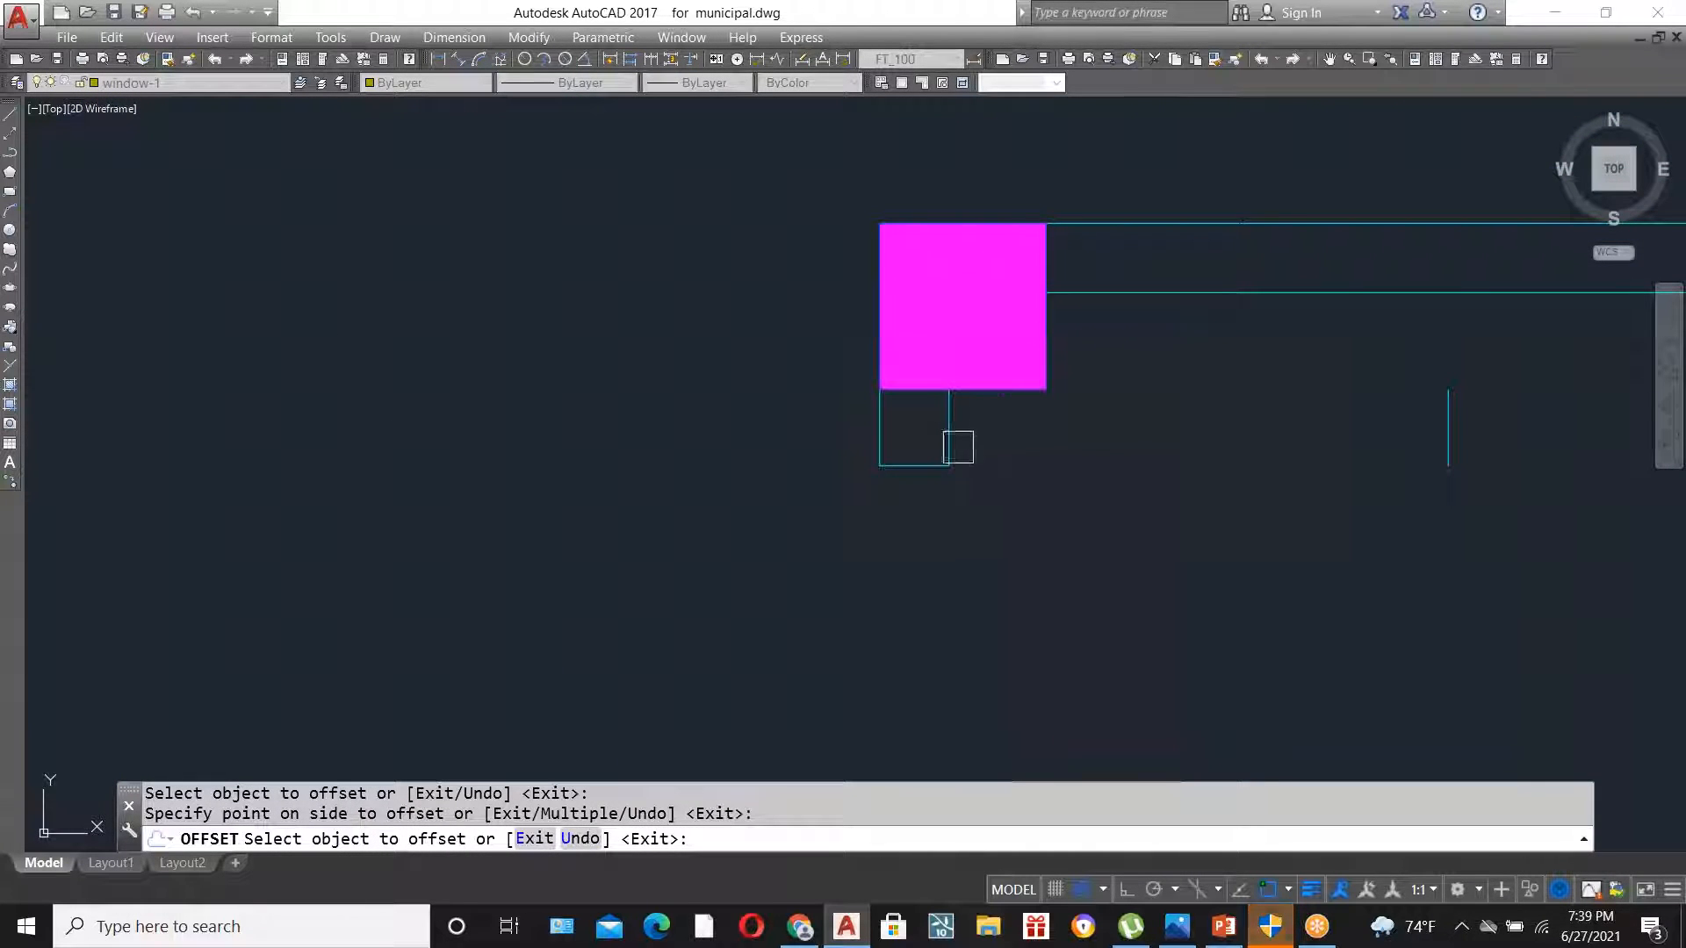
{"action": "scroll", "coordinate": [856, 479], "scroll_direction": "down", "scroll_amount": 4}
{"action": "scroll", "coordinate": [1052, 489], "scroll_direction": "up", "scroll_amount": 2}
{"action": "key", "text": "Escape"}
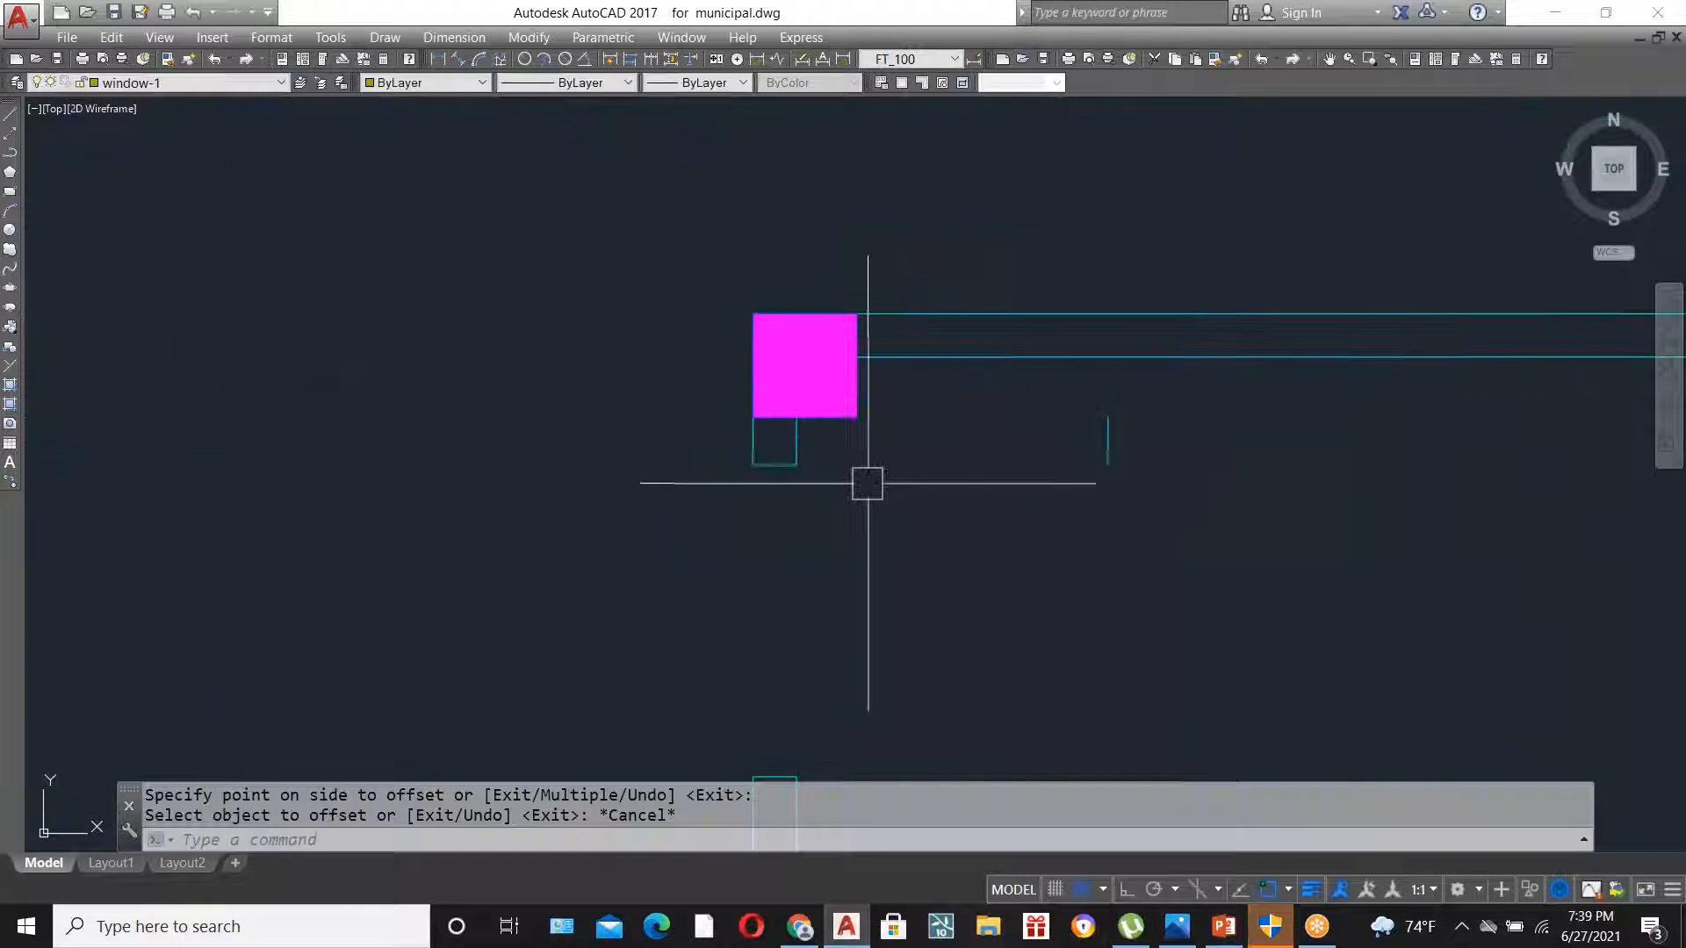
- Draw a thin horizontal rectangle as the door leaf from the wall stub's lower edge to the 3' offset line
{"action": "type", "text": "nec"}
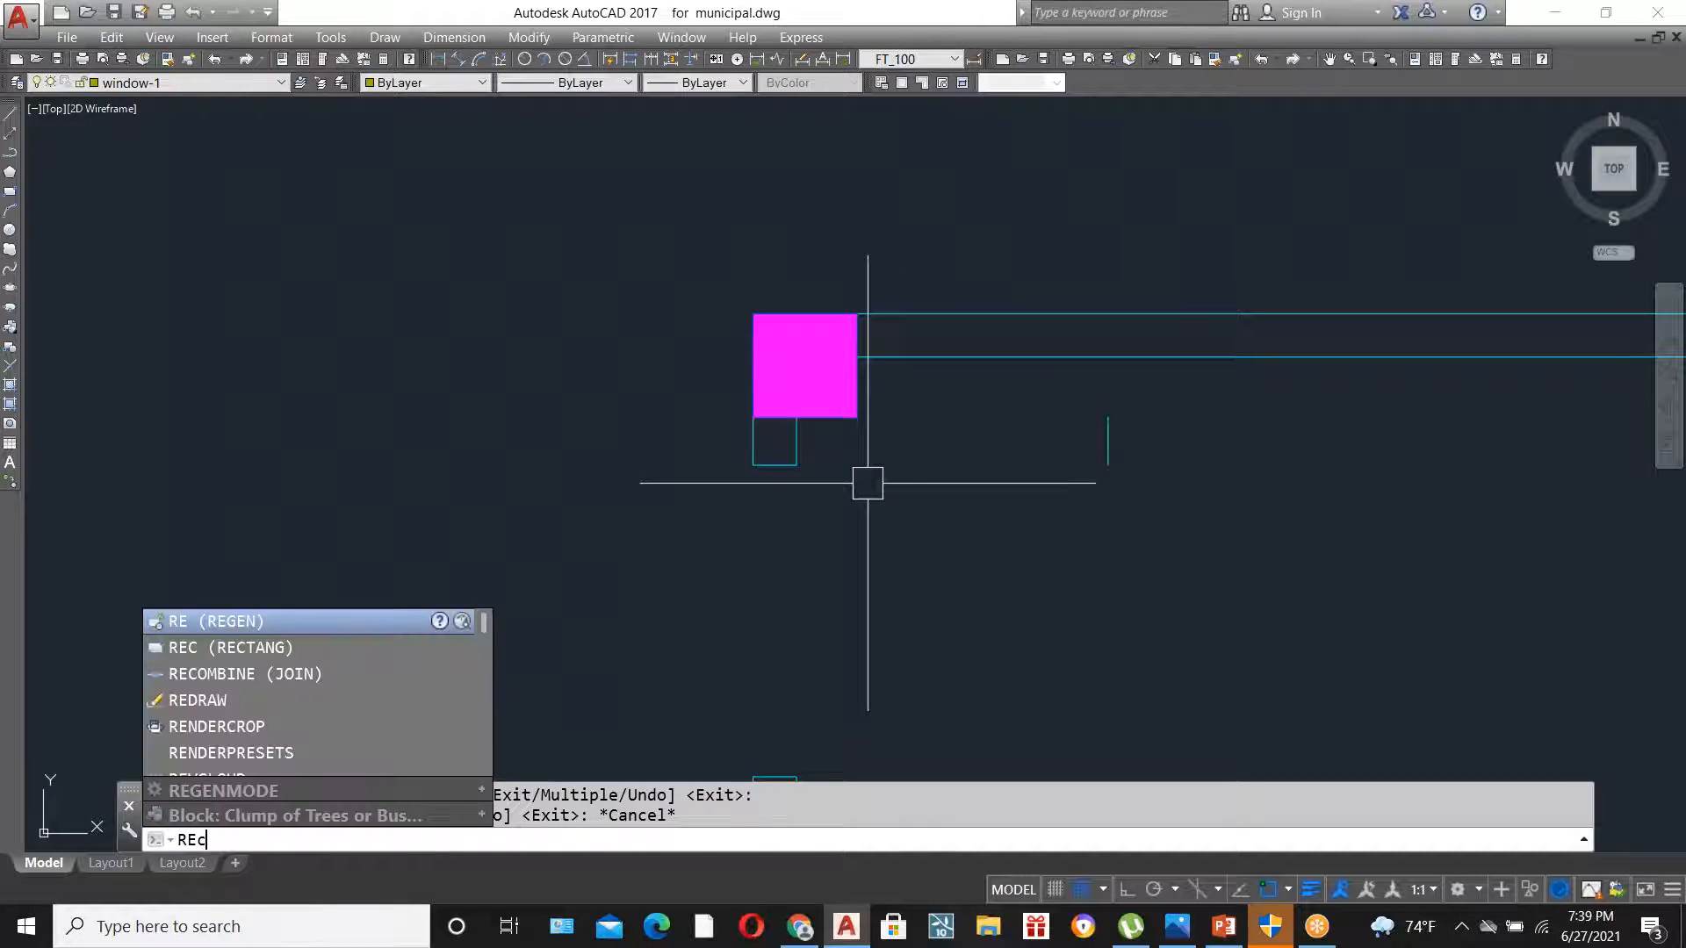
{"action": "key", "text": "Return"}
{"action": "left_click", "coordinate": [783, 465]}
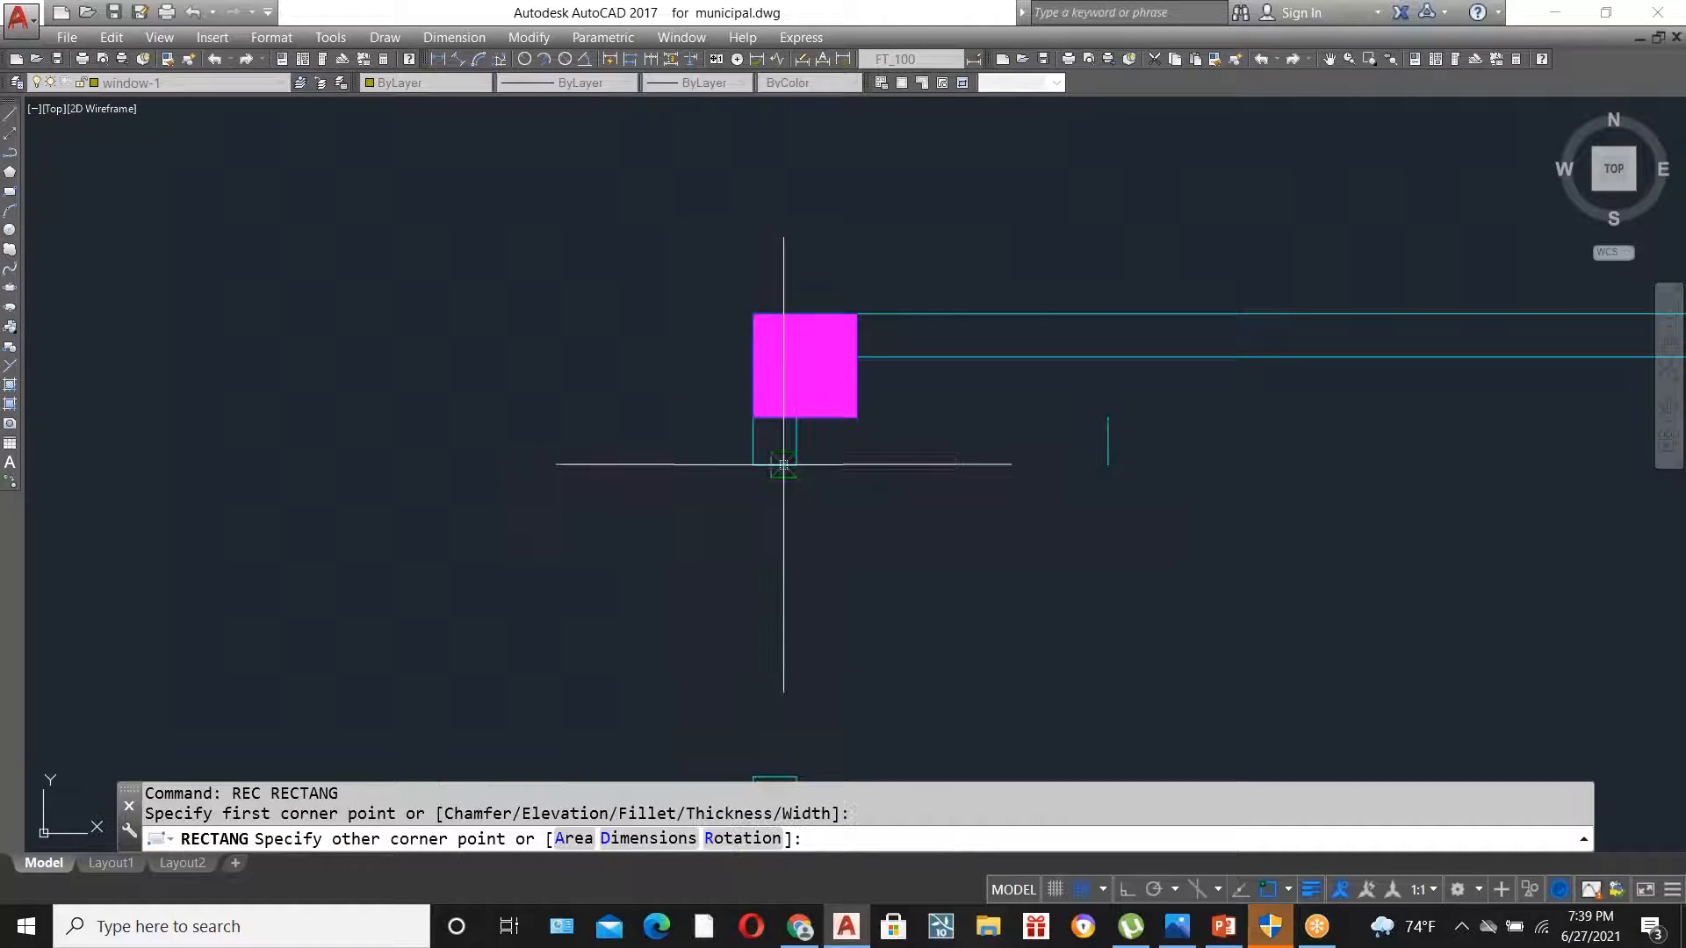
{"action": "left_click", "coordinate": [1108, 447]}
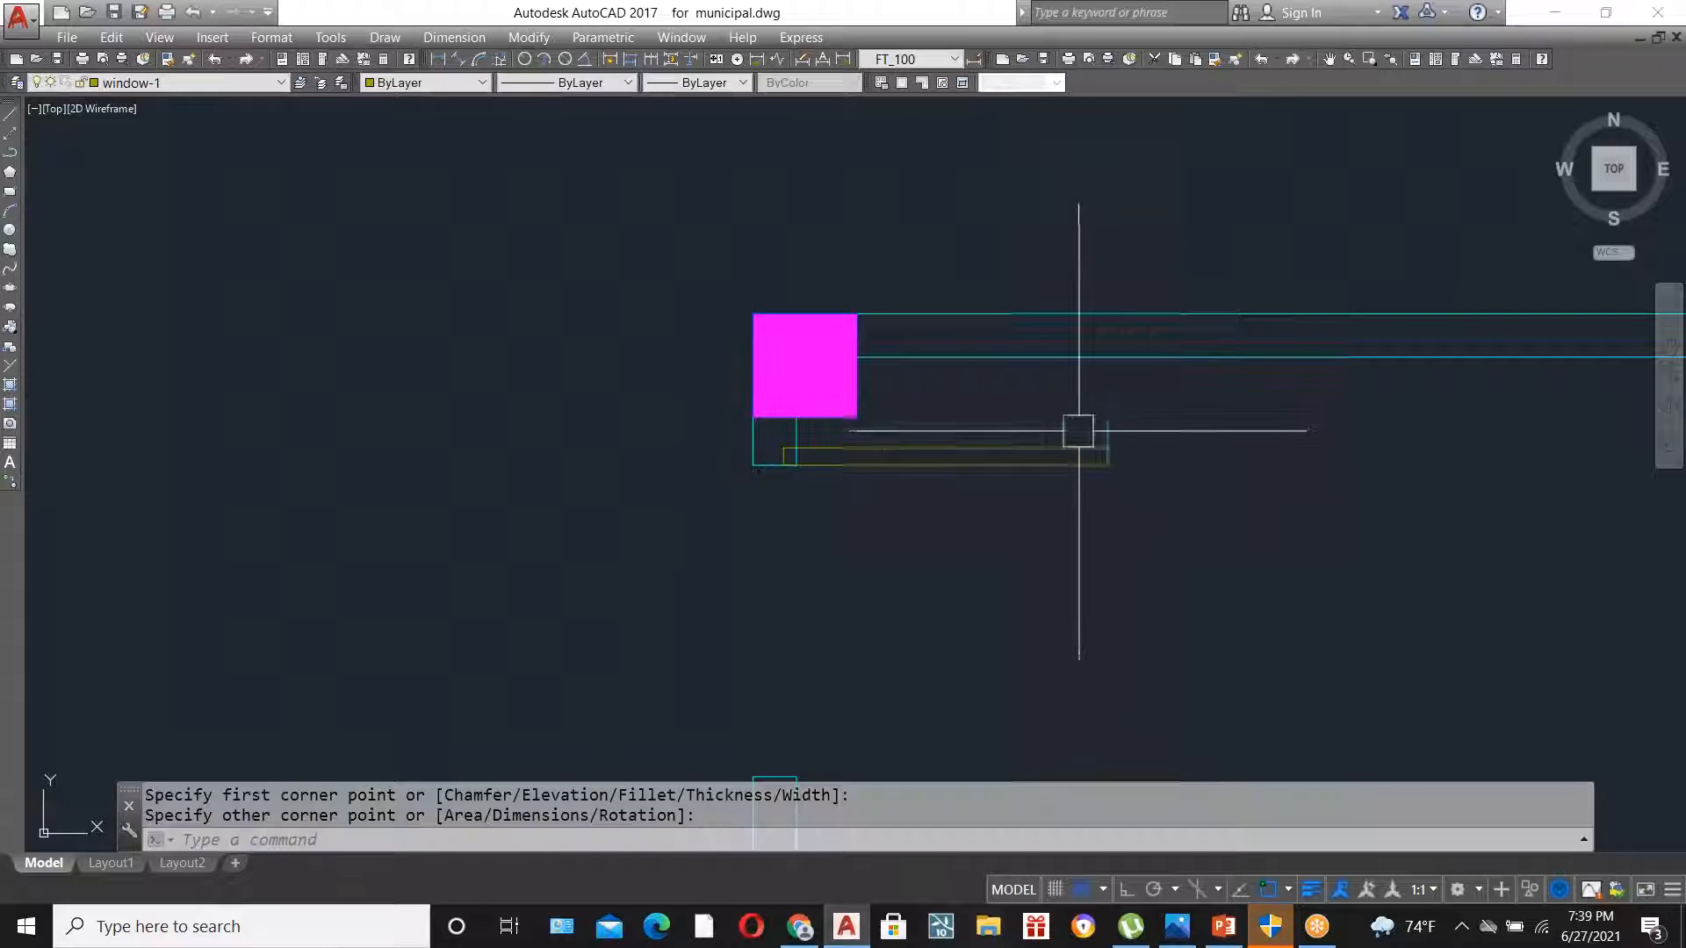
- Move the door leaf rectangle down so its top edge meets the wall stub's lower edge, and erase the 3' offset line
{"action": "left_click", "coordinate": [984, 465]}
{"action": "type", "text": "m"}
{"action": "key", "text": "Return"}
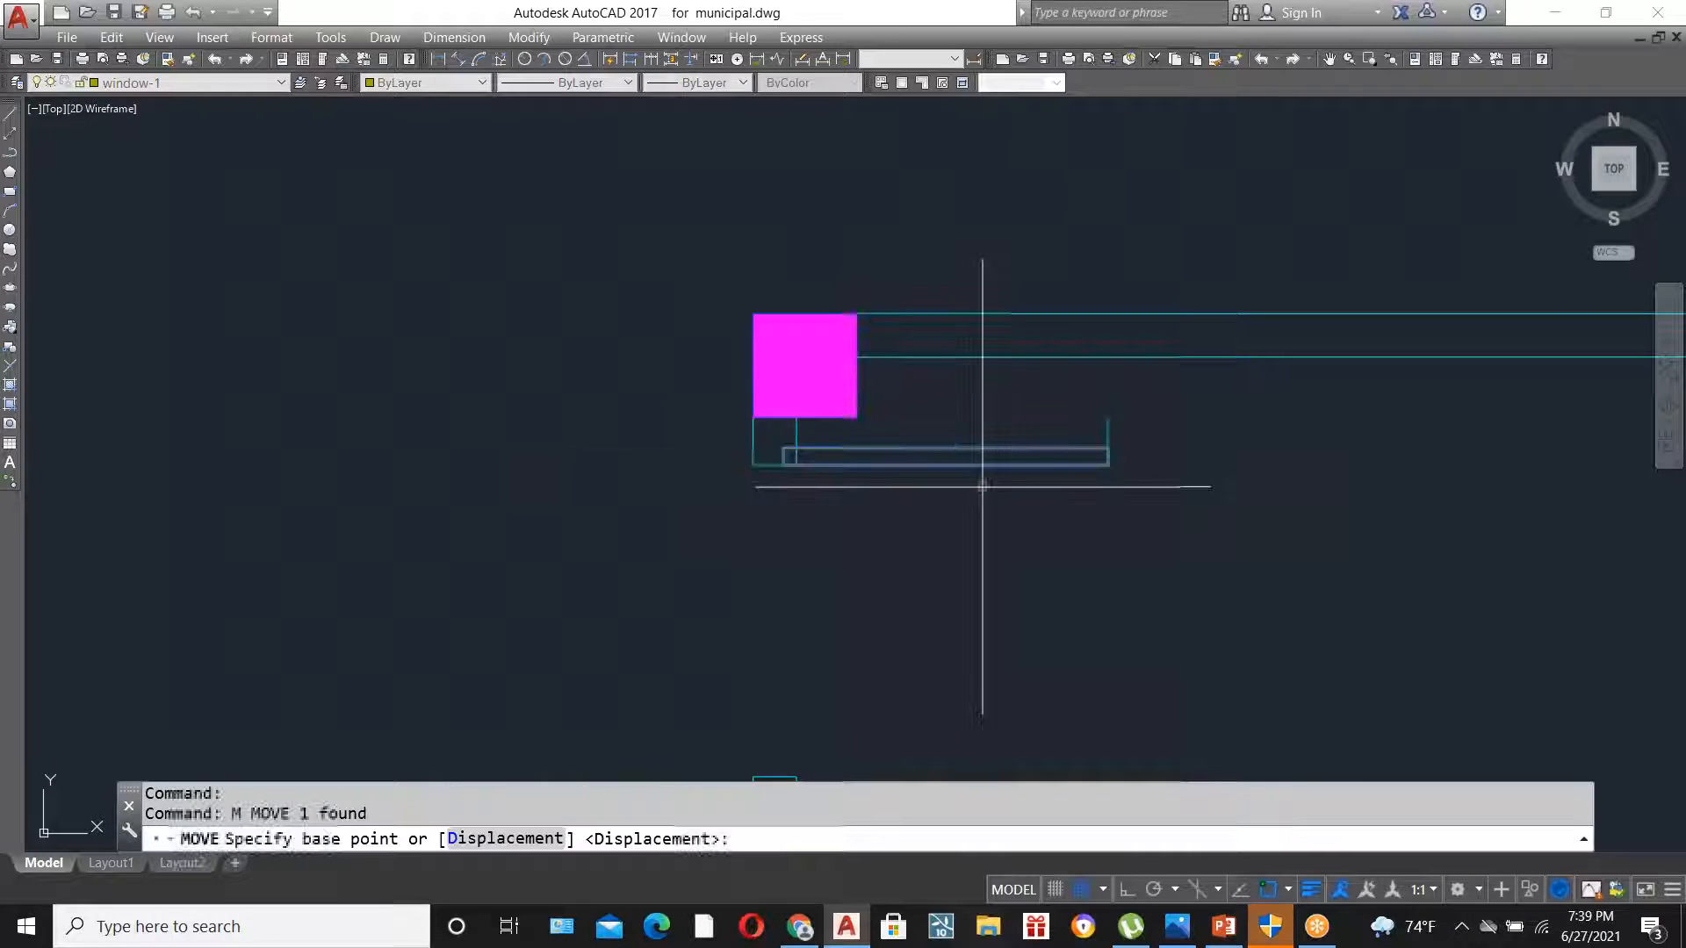
{"action": "left_click", "coordinate": [783, 448]}
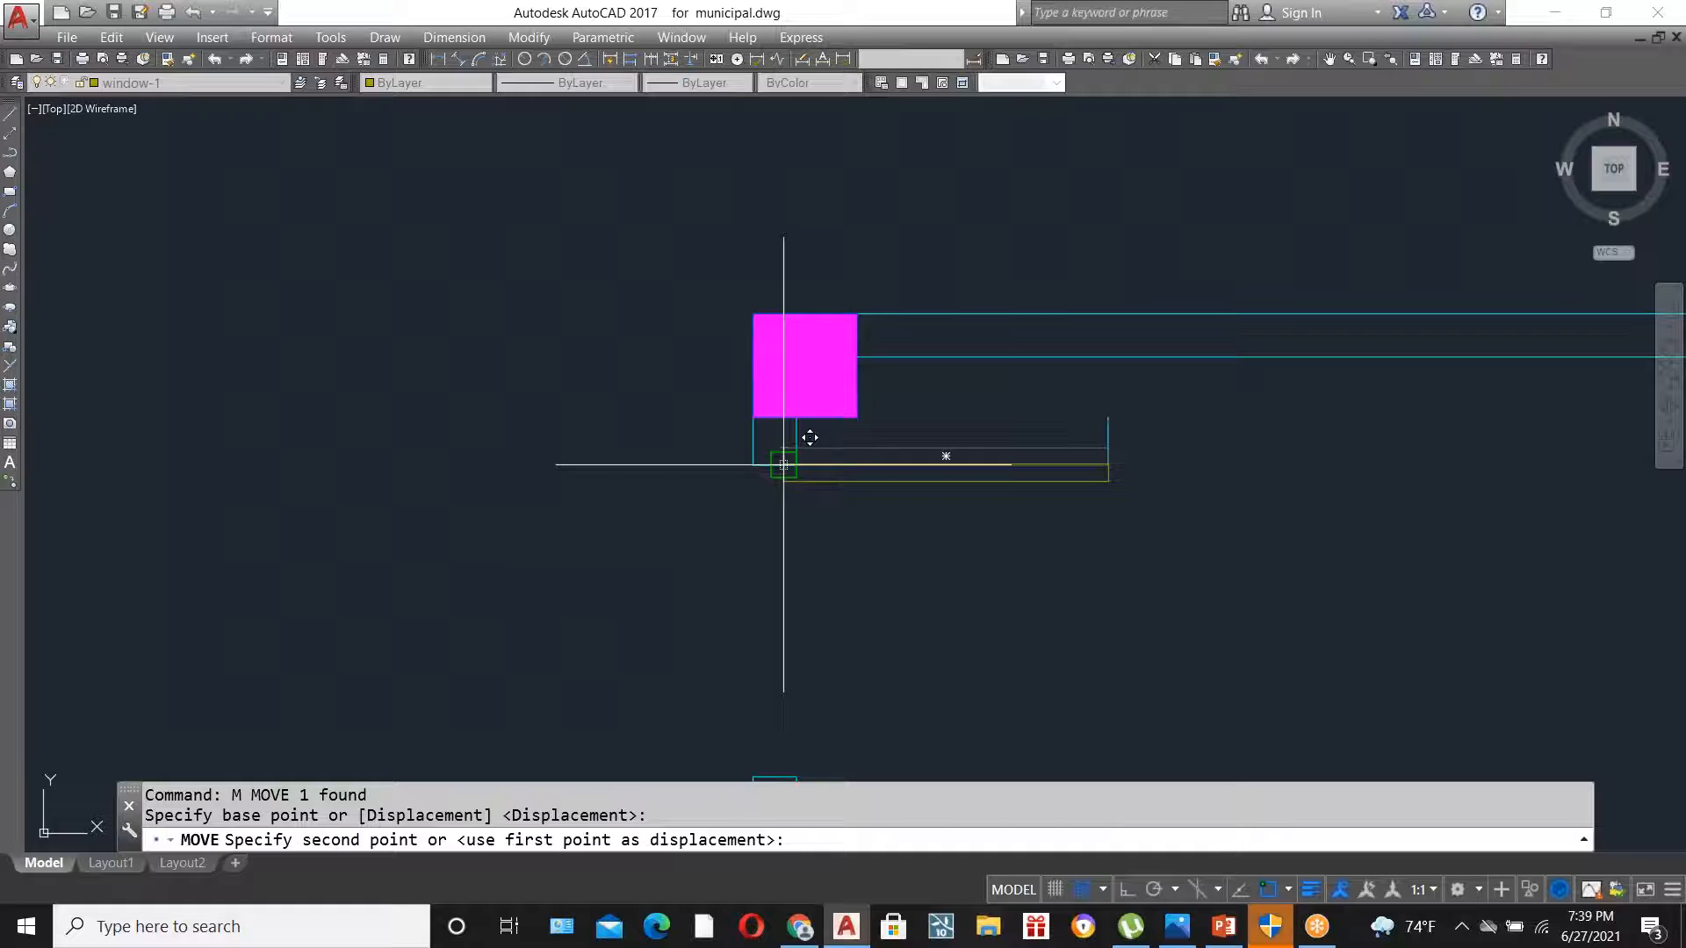
{"action": "left_click", "coordinate": [813, 464]}
{"action": "left_click", "coordinate": [1111, 430]}
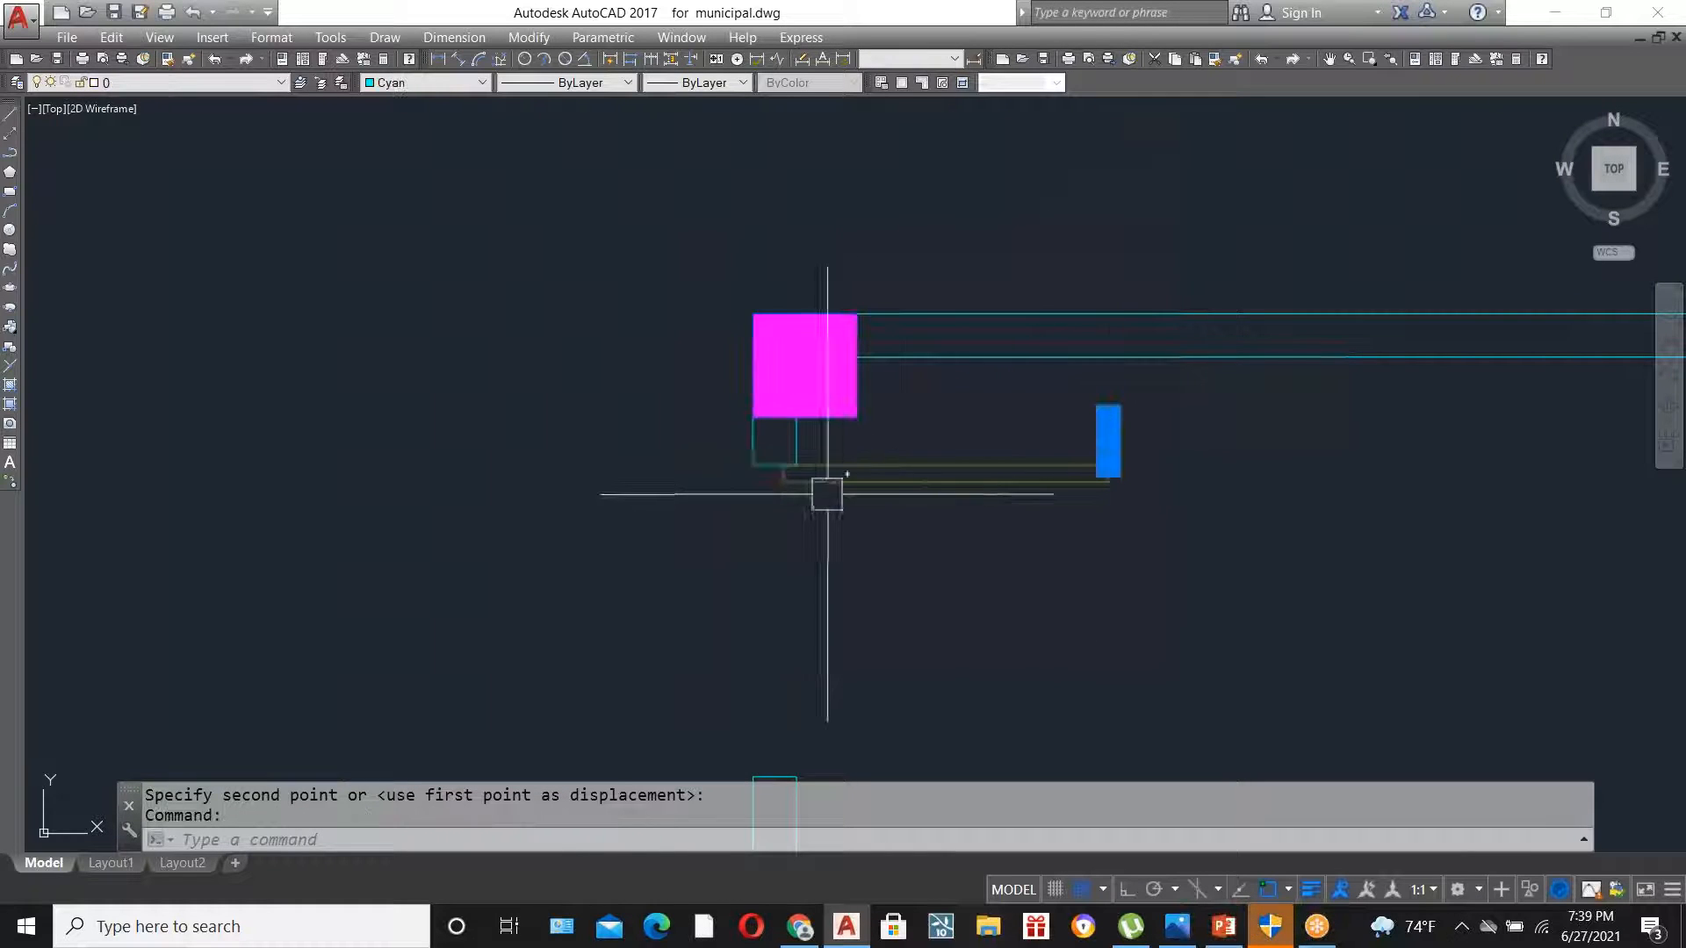
{"action": "key", "text": "Delete"}
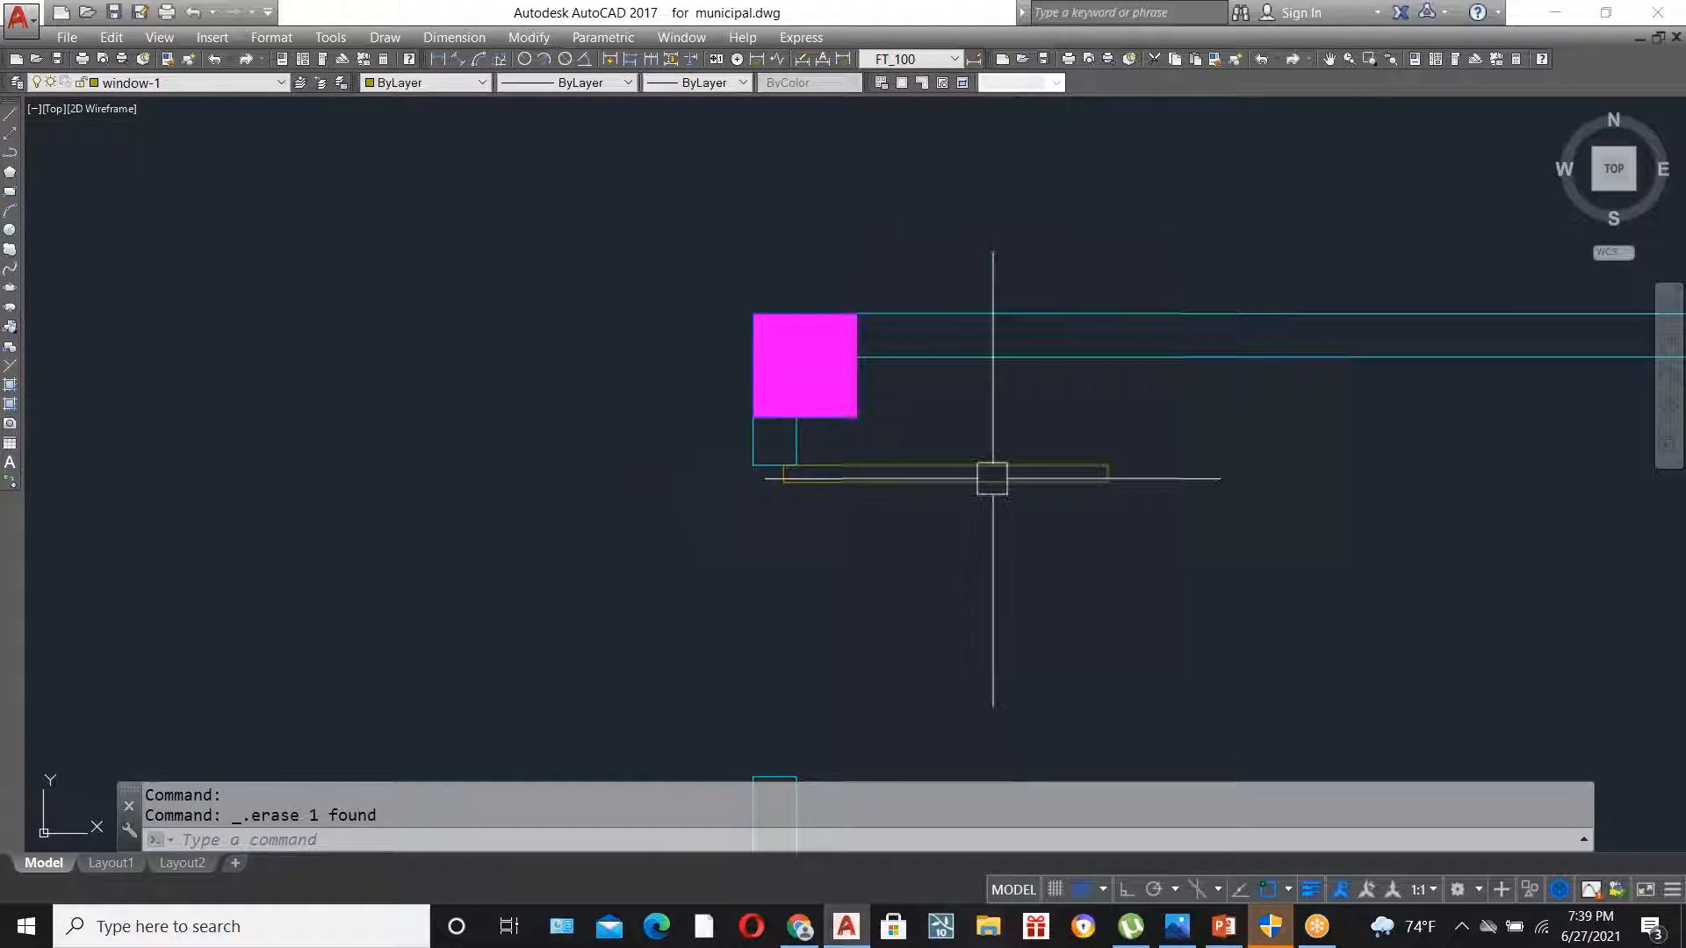
- Draw the door swing as a three-point arc from the top of the lower wall end to the leaf's free end
{"action": "scroll", "coordinate": [1059, 371], "scroll_direction": "down", "scroll_amount": 1}
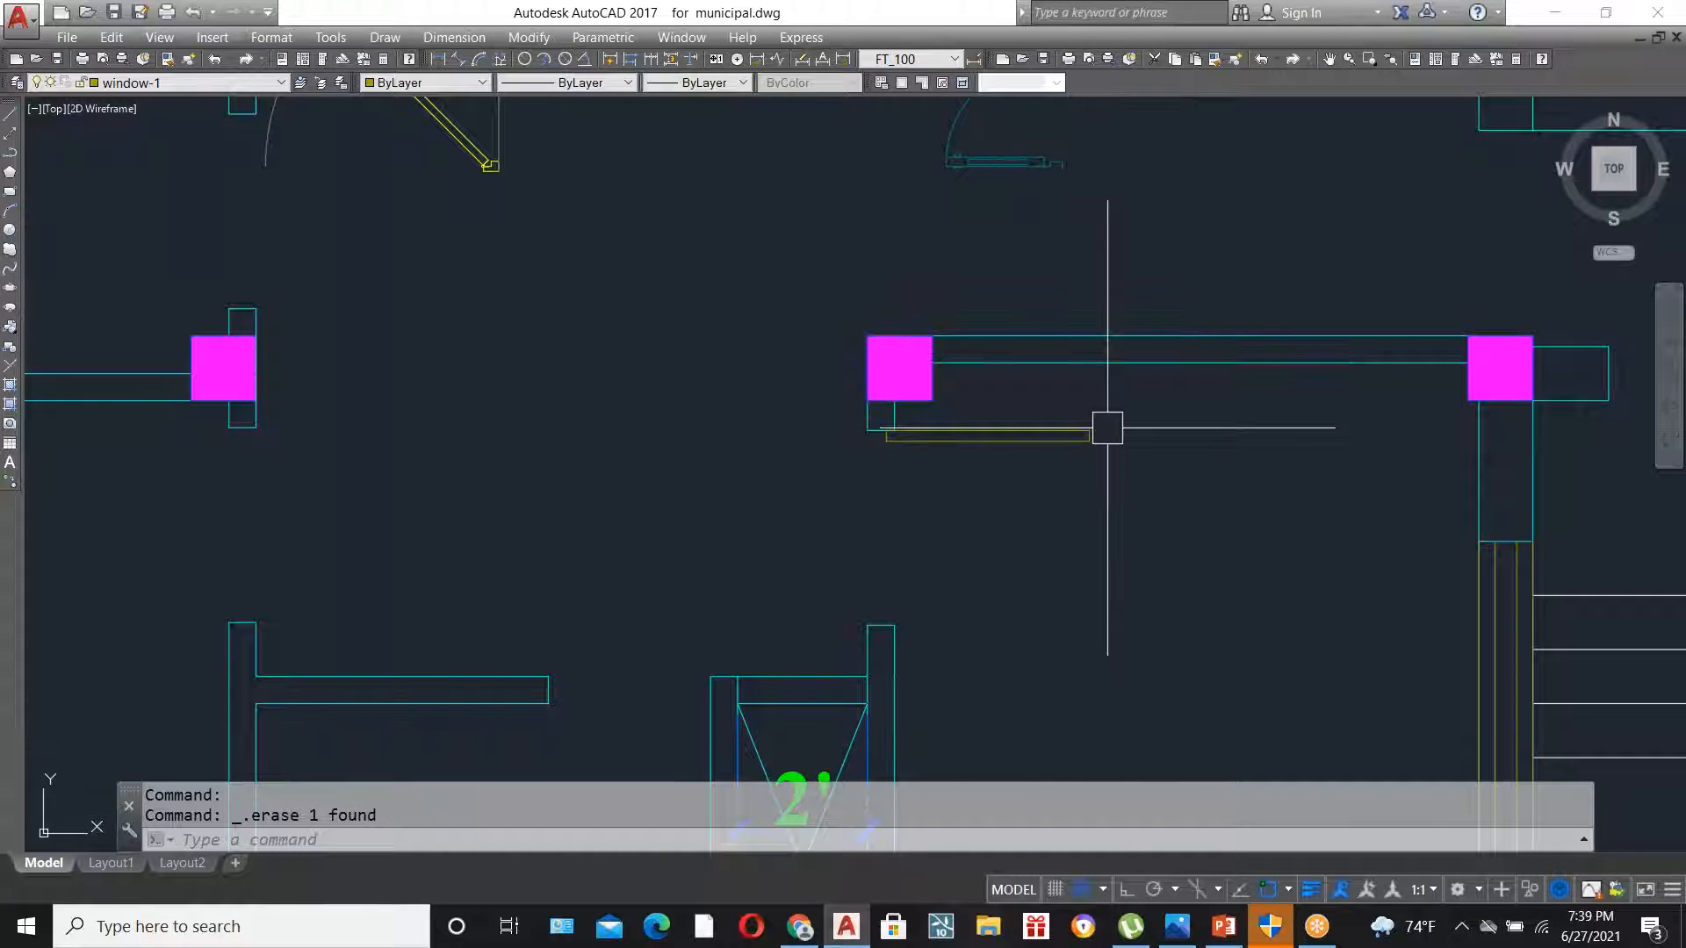
{"action": "type", "text": "a"}
{"action": "key", "text": "Return"}
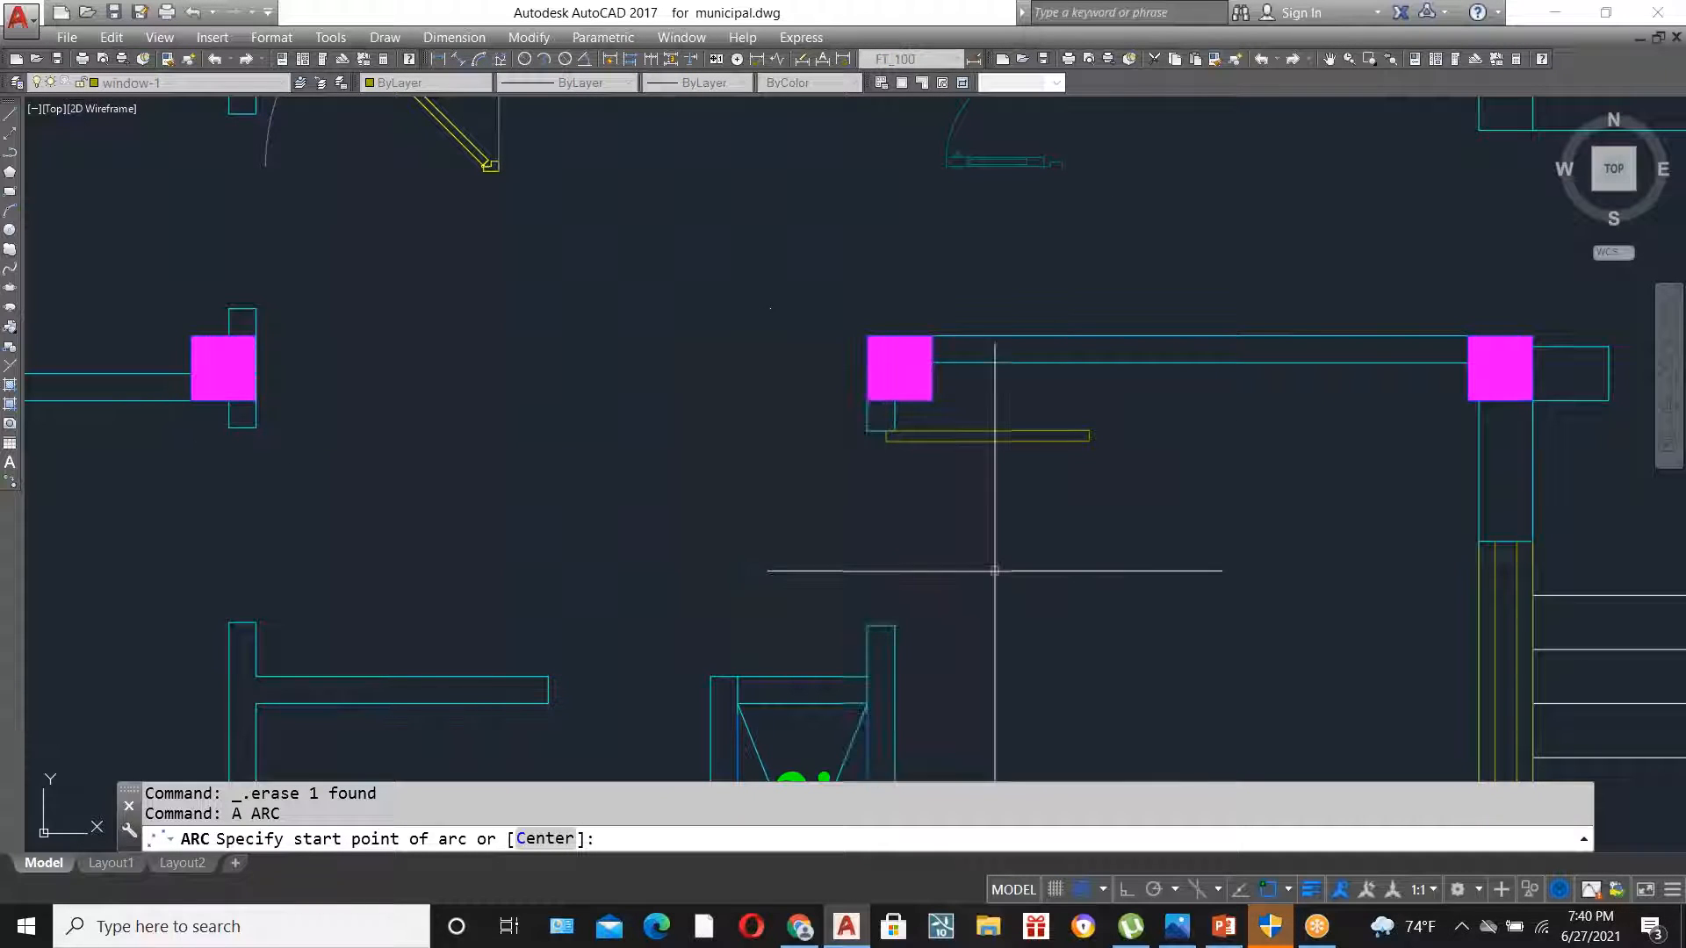
{"action": "left_click", "coordinate": [881, 624]}
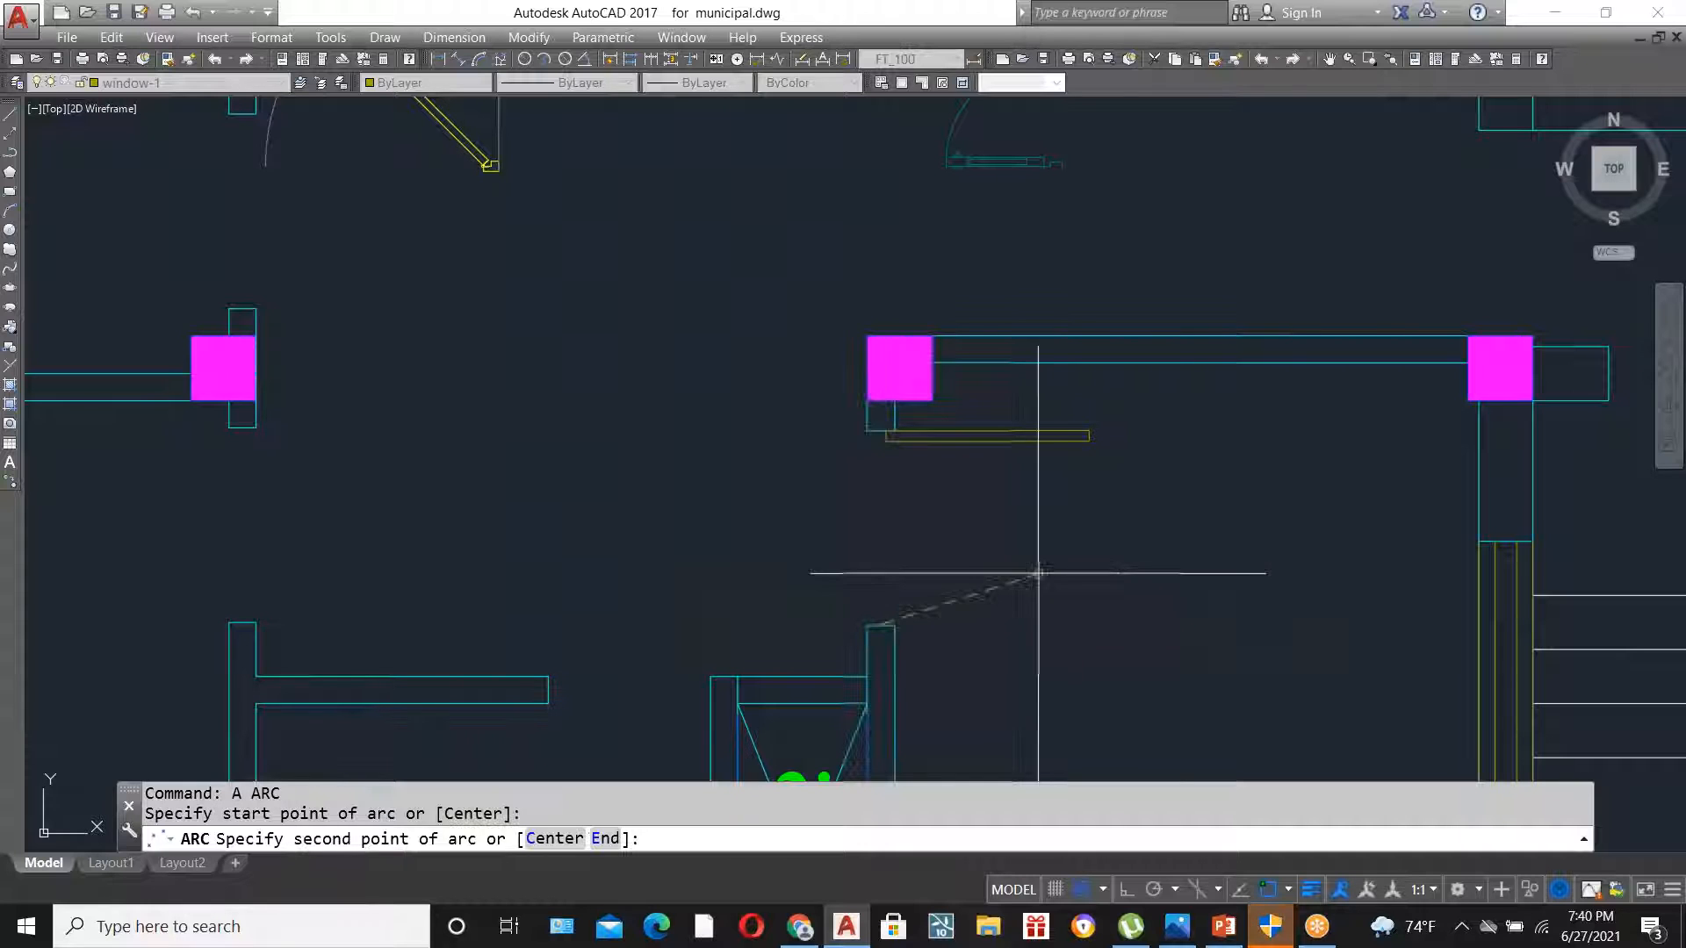
{"action": "left_click", "coordinate": [1089, 441]}
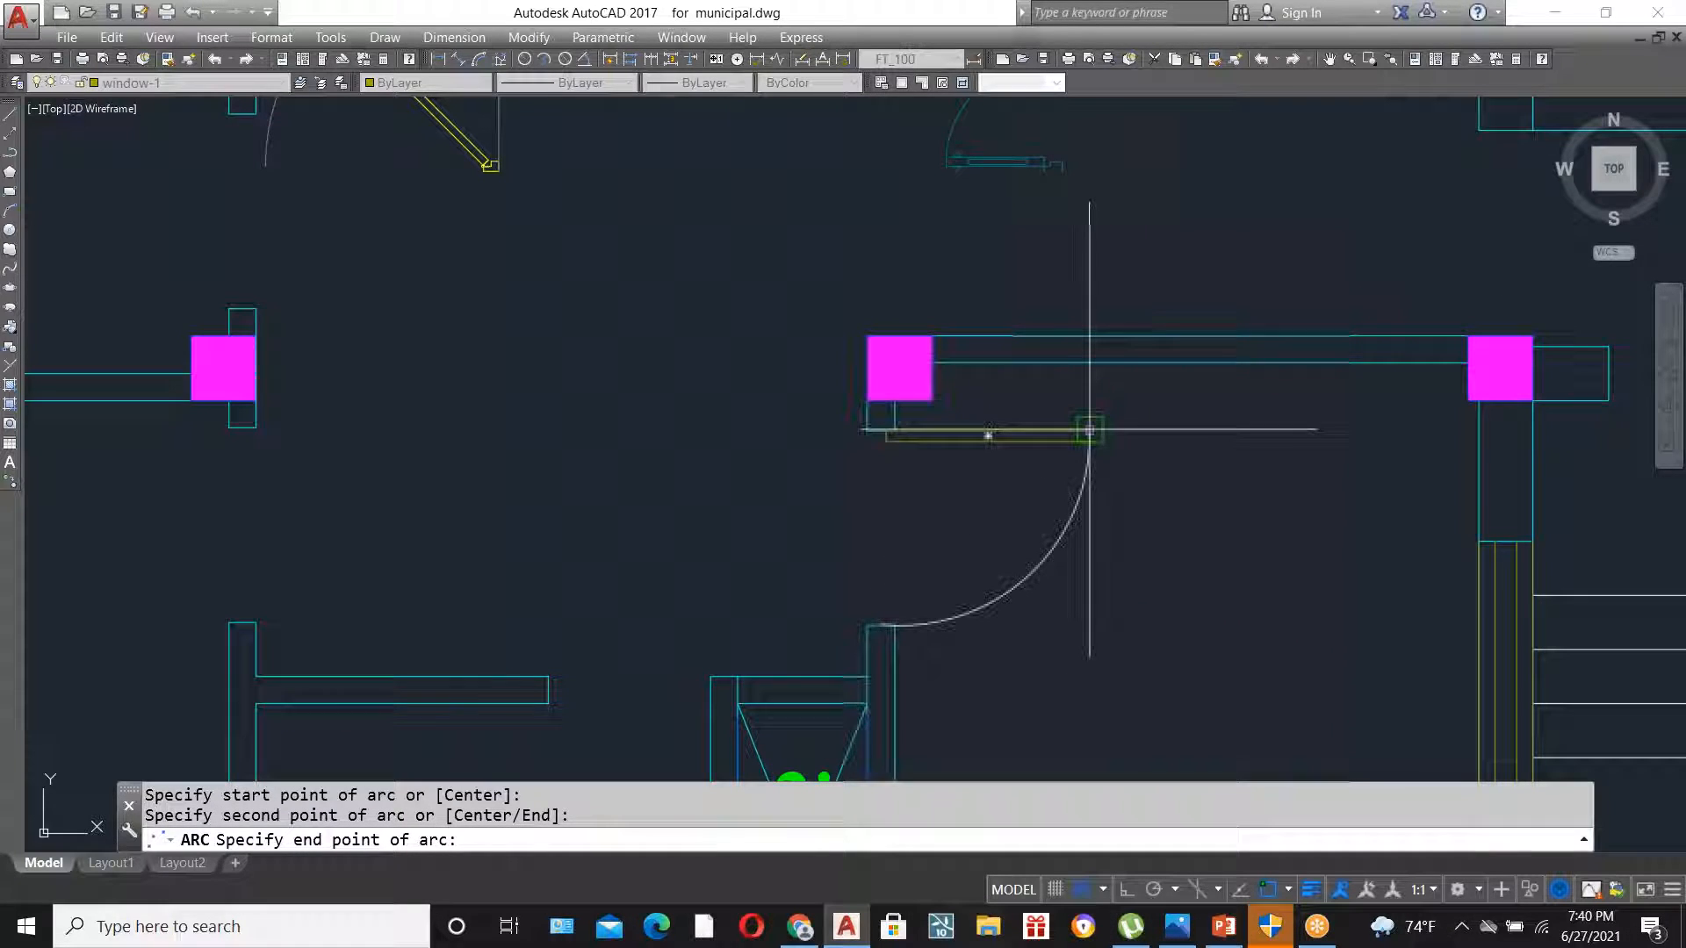
{"action": "left_click", "coordinate": [1089, 429]}
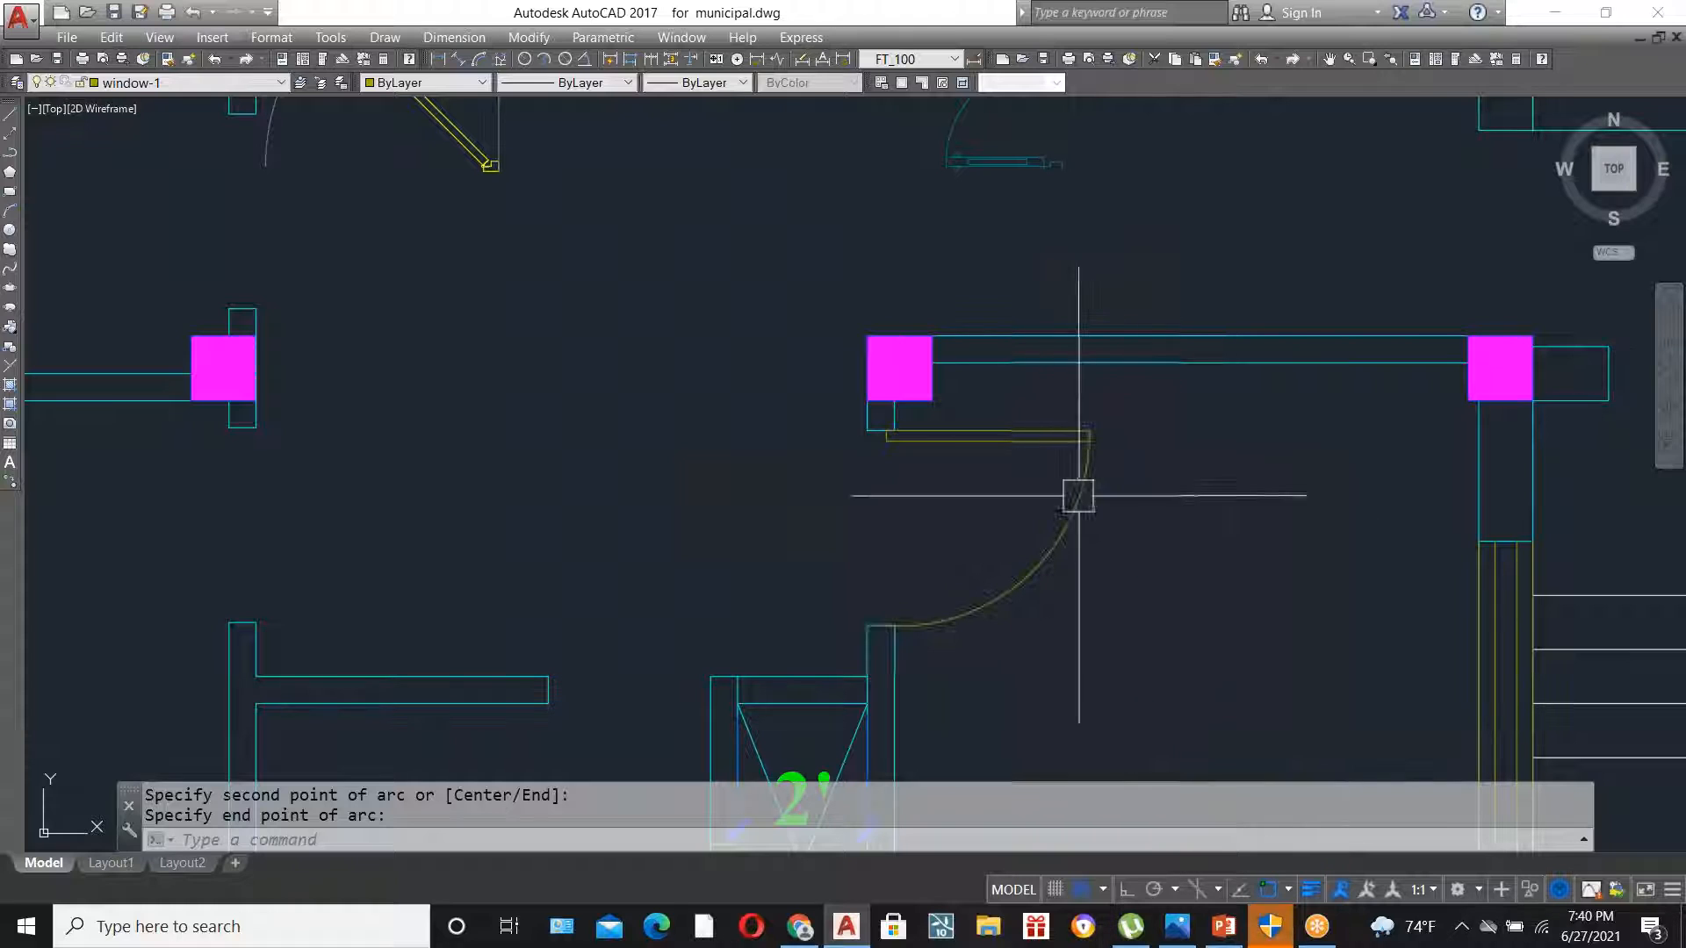
- Compare the newly drawn door with the copied D1 door, examining the latter's frame corners, leaf and handles
{"action": "scroll", "coordinate": [1102, 568], "scroll_direction": "down", "scroll_amount": 3}
{"action": "scroll", "coordinate": [1109, 540], "scroll_direction": "up", "scroll_amount": 4}
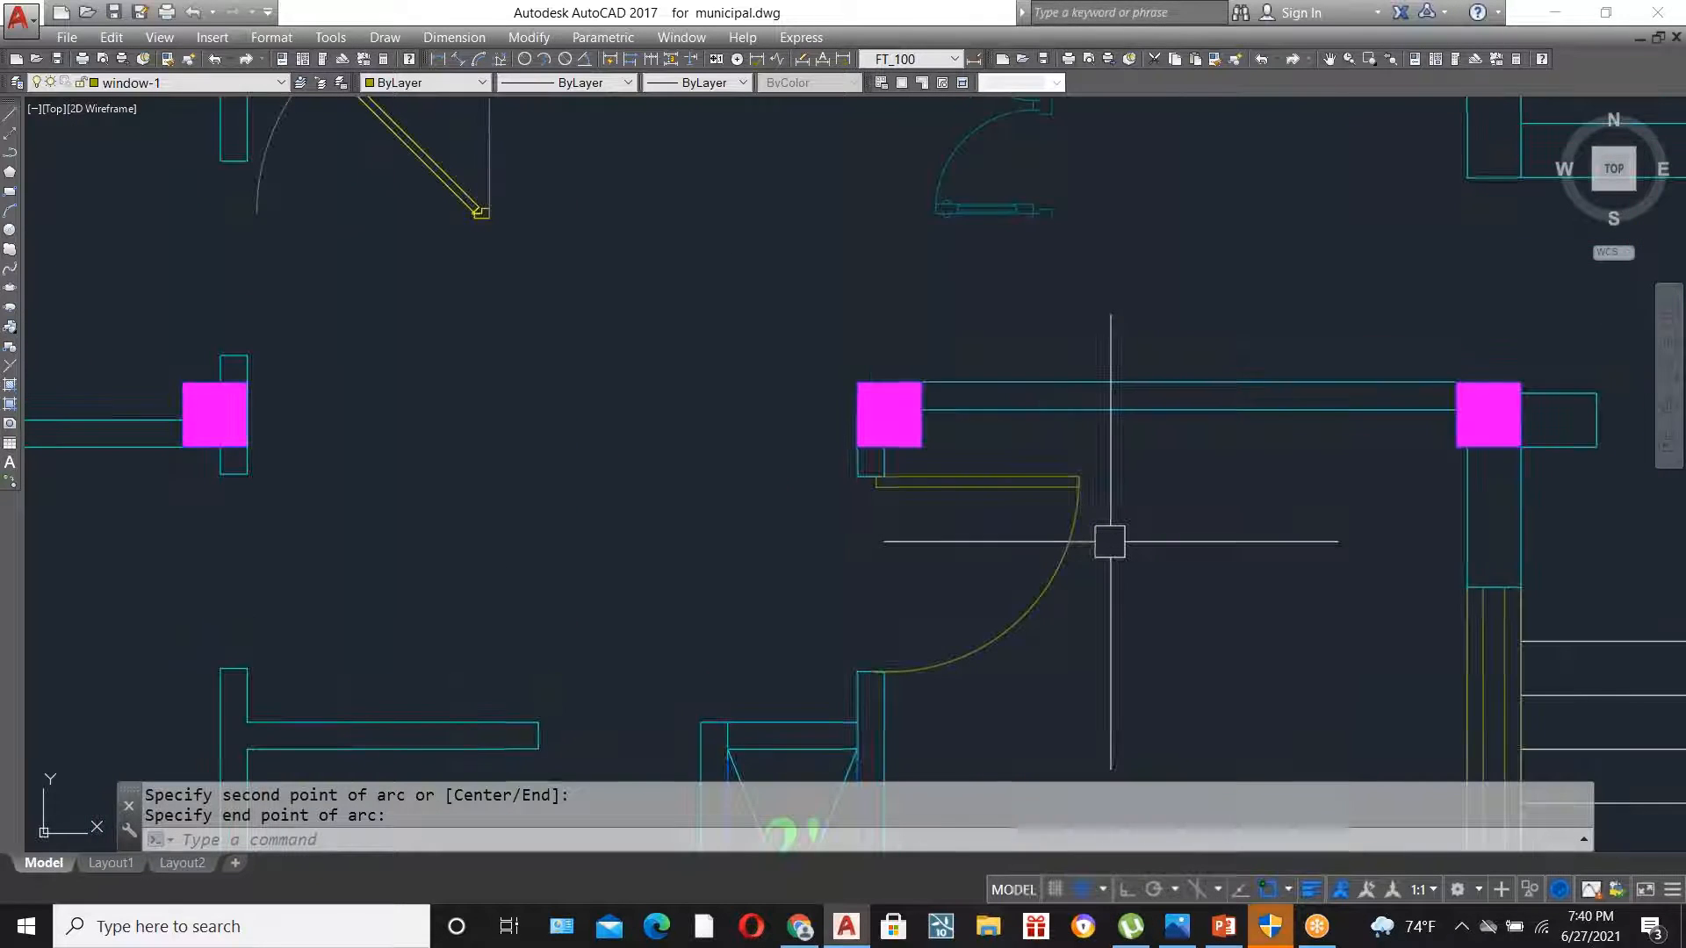
{"action": "scroll", "coordinate": [1027, 545], "scroll_direction": "down", "scroll_amount": 3}
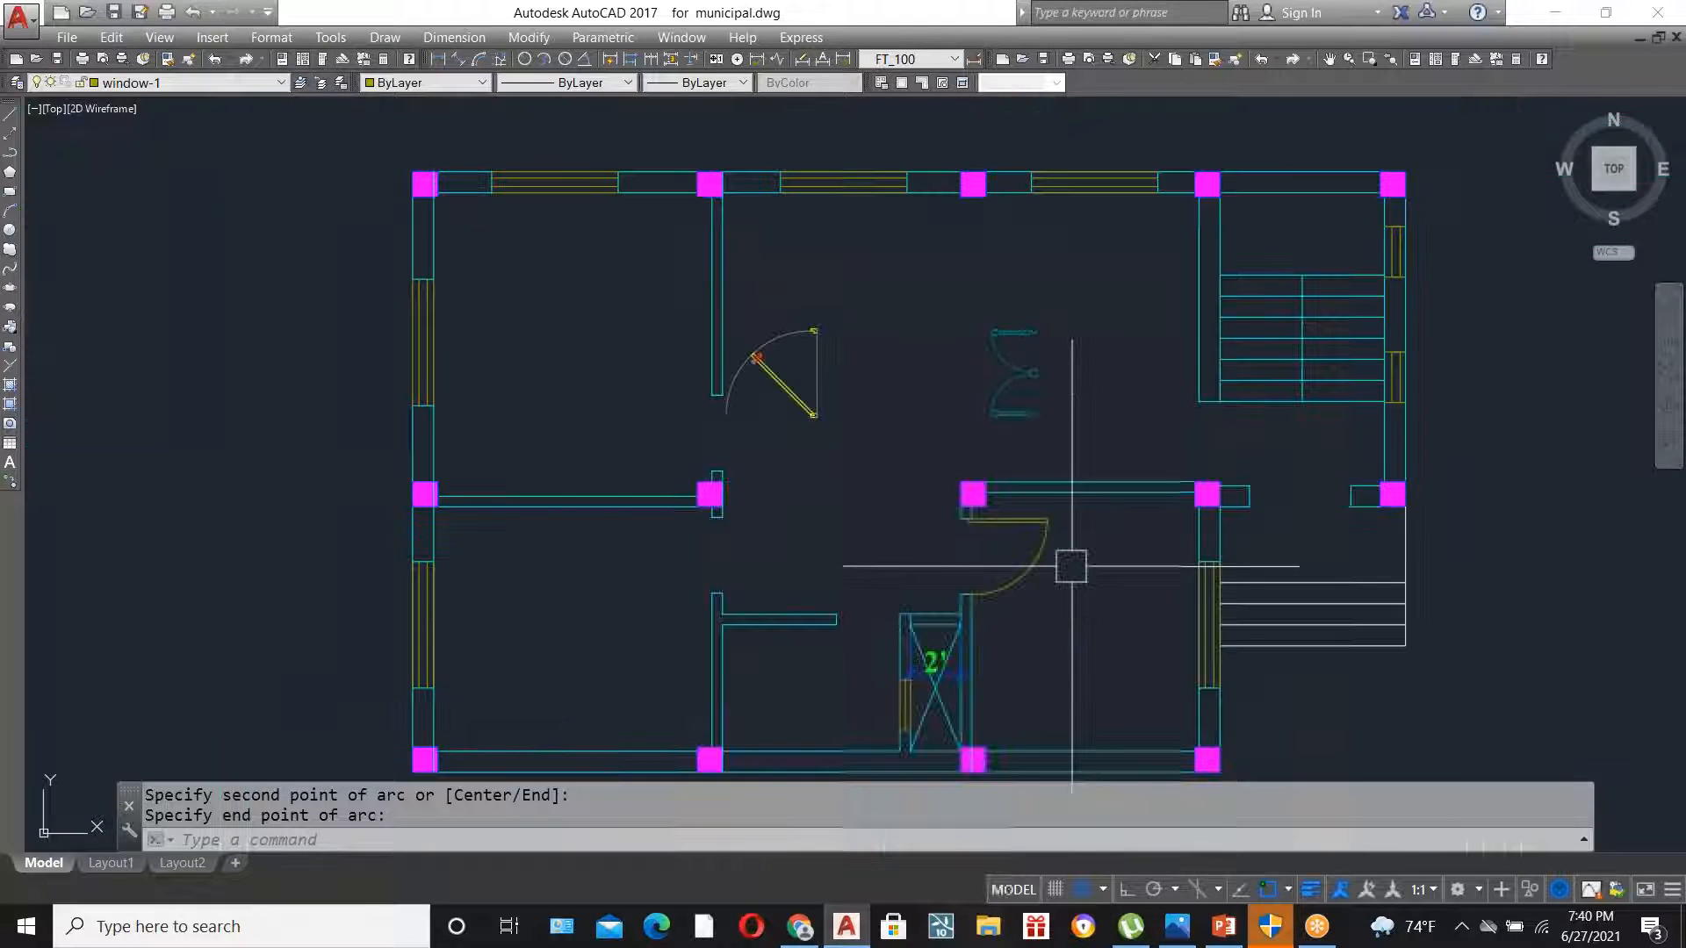
{"action": "scroll", "coordinate": [1065, 561], "scroll_direction": "up", "scroll_amount": 3}
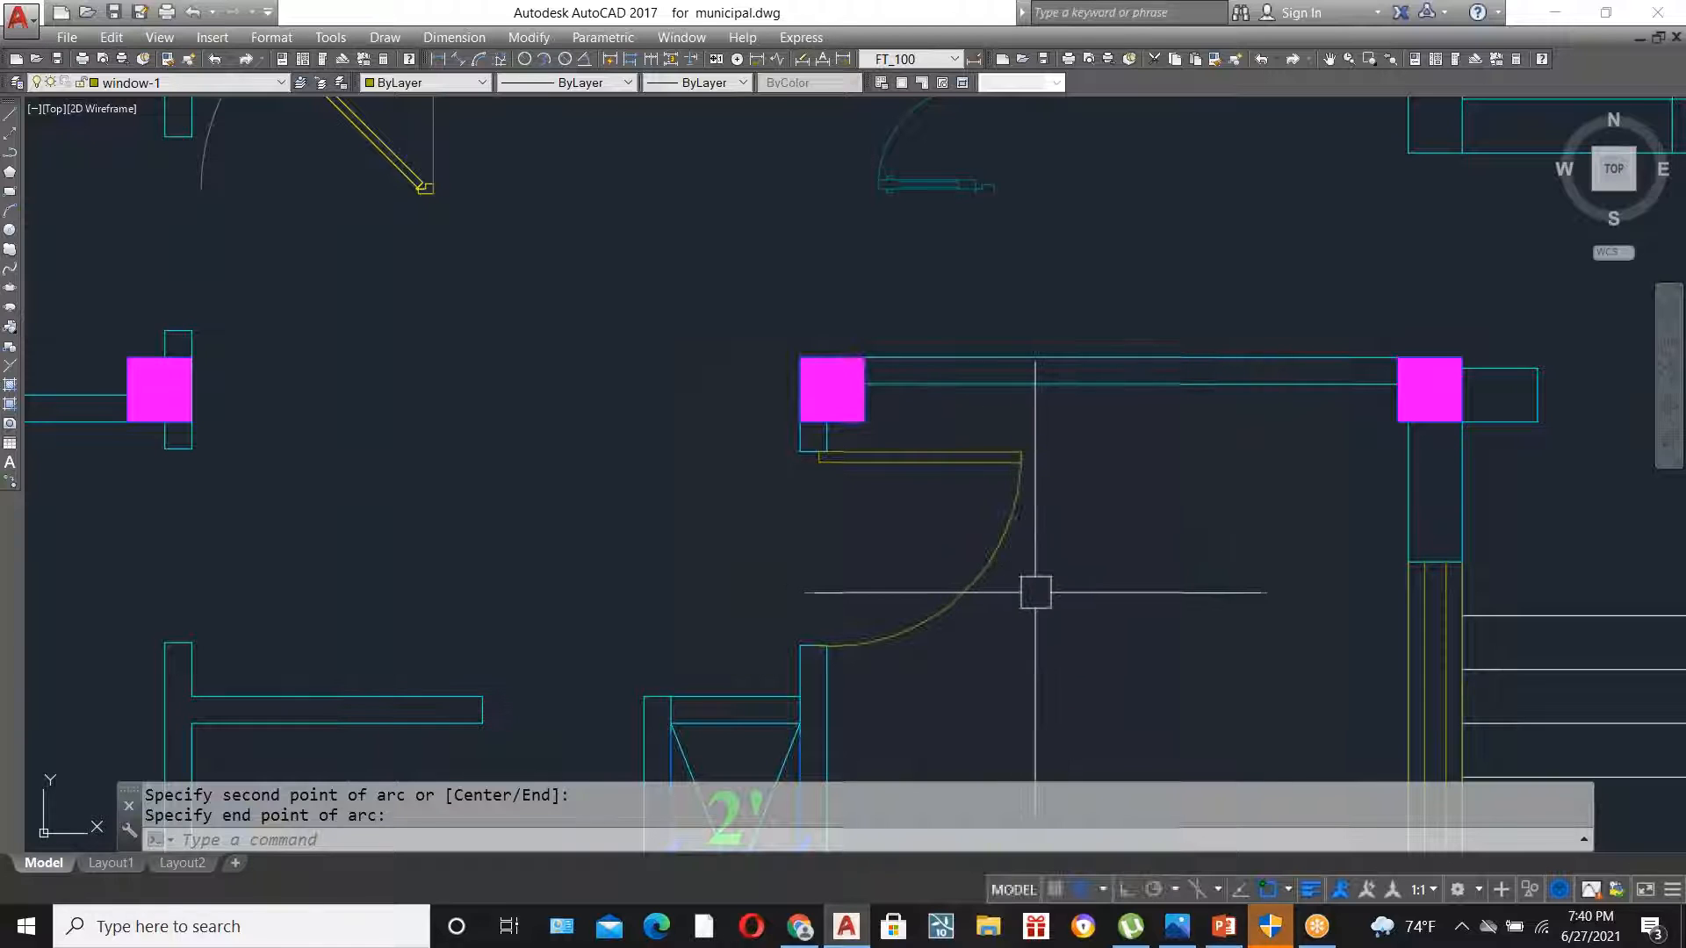
{"action": "scroll", "coordinate": [1027, 584], "scroll_direction": "down", "scroll_amount": 3}
{"action": "scroll", "coordinate": [802, 431], "scroll_direction": "up", "scroll_amount": 3}
{"action": "scroll", "coordinate": [802, 430], "scroll_direction": "up", "scroll_amount": 6}
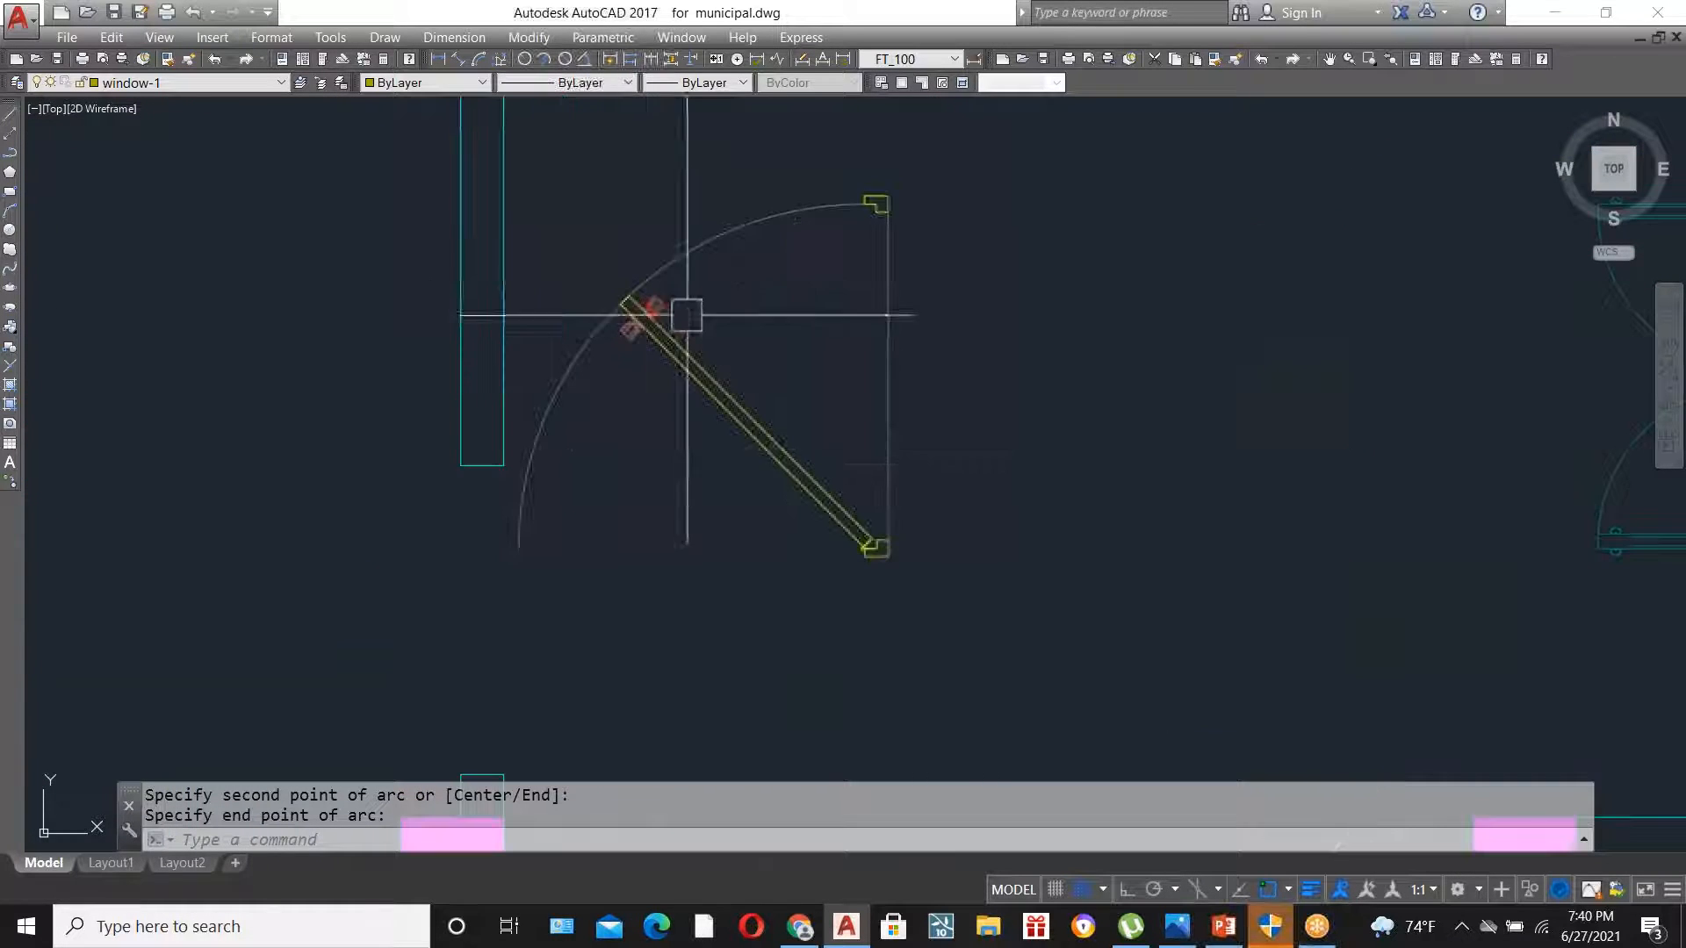
{"action": "scroll", "coordinate": [834, 565], "scroll_direction": "down", "scroll_amount": 5}
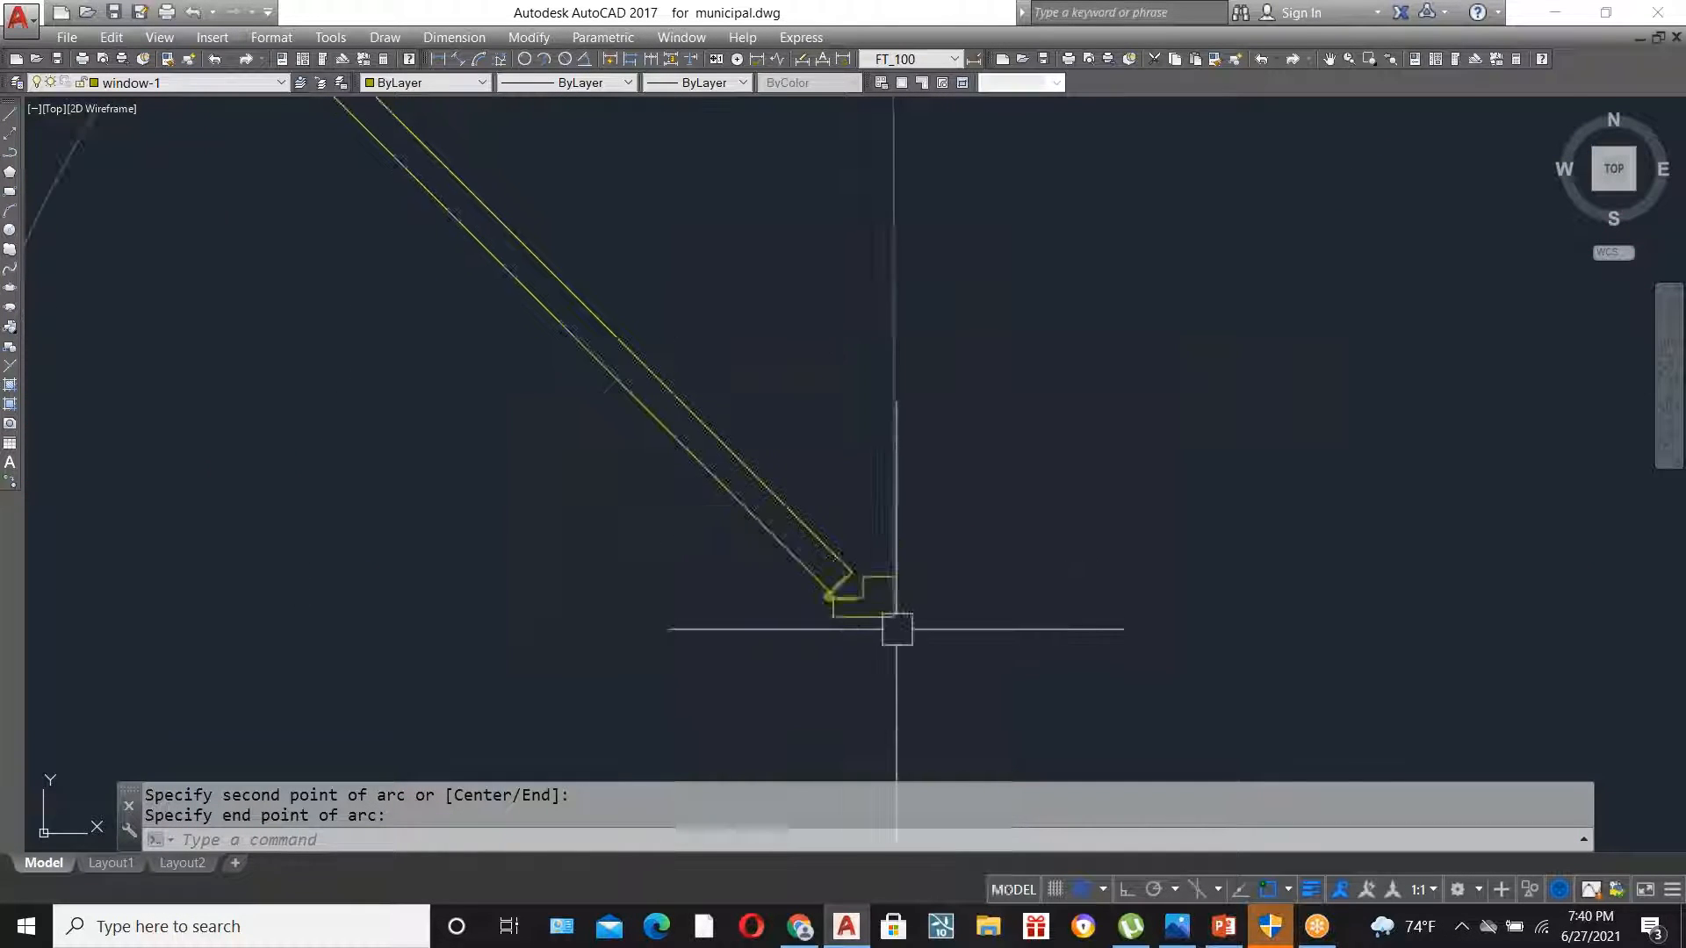
{"action": "scroll", "coordinate": [836, 272], "scroll_direction": "up", "scroll_amount": 2}
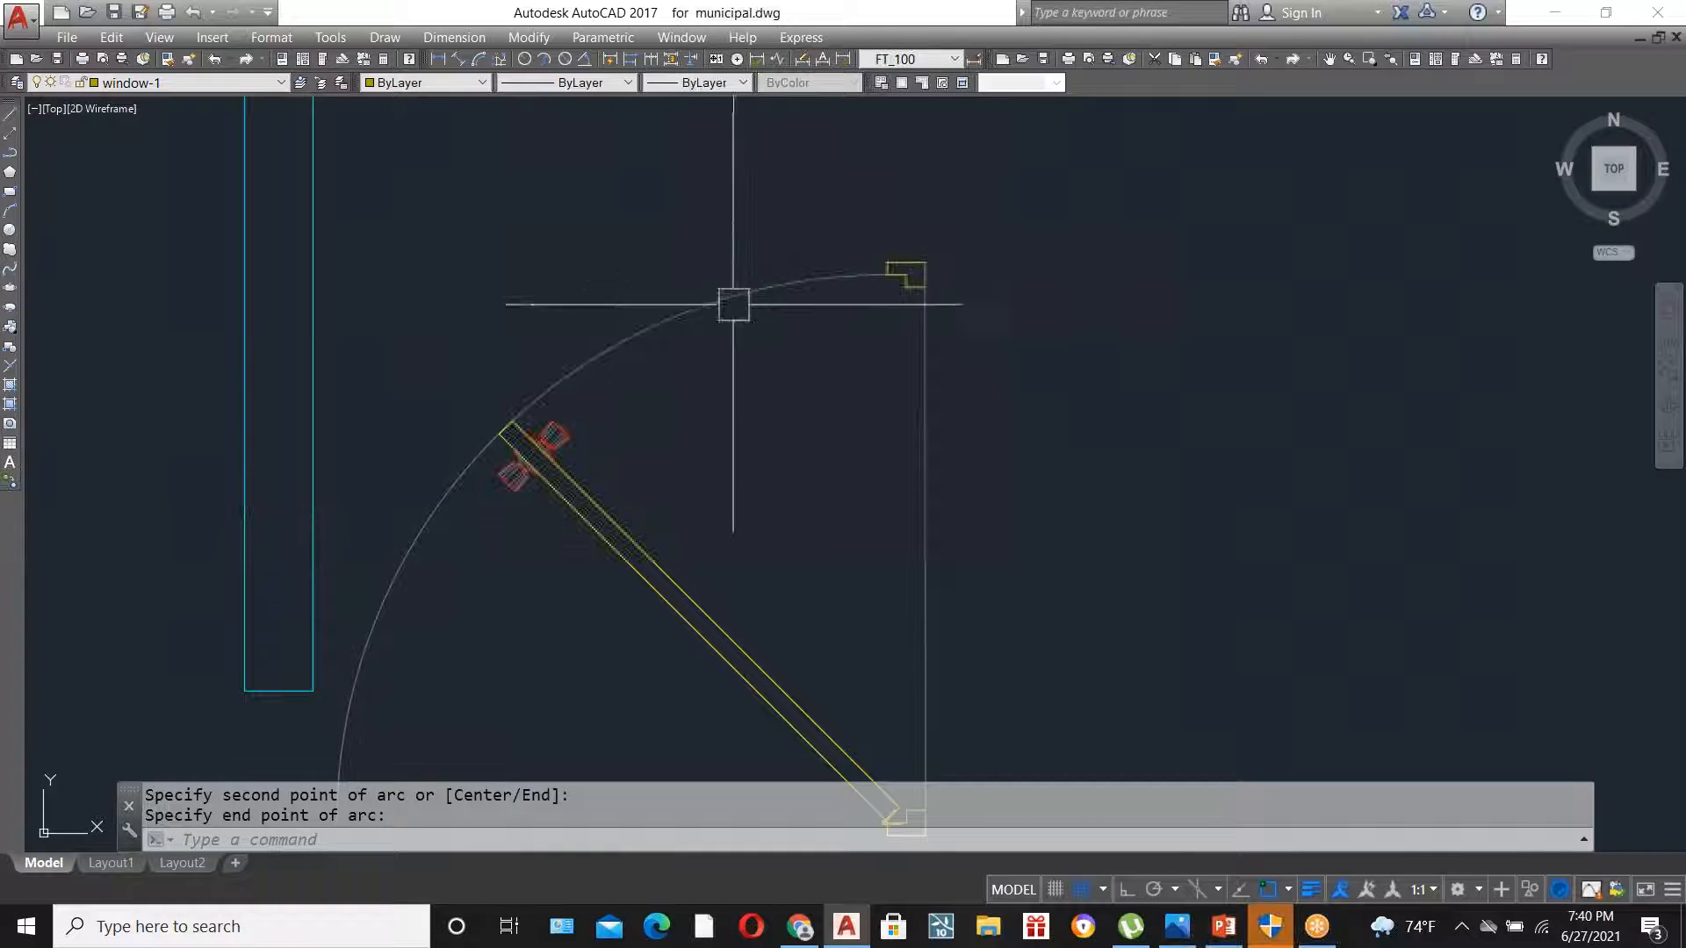
{"action": "scroll", "coordinate": [489, 466], "scroll_direction": "up", "scroll_amount": 3}
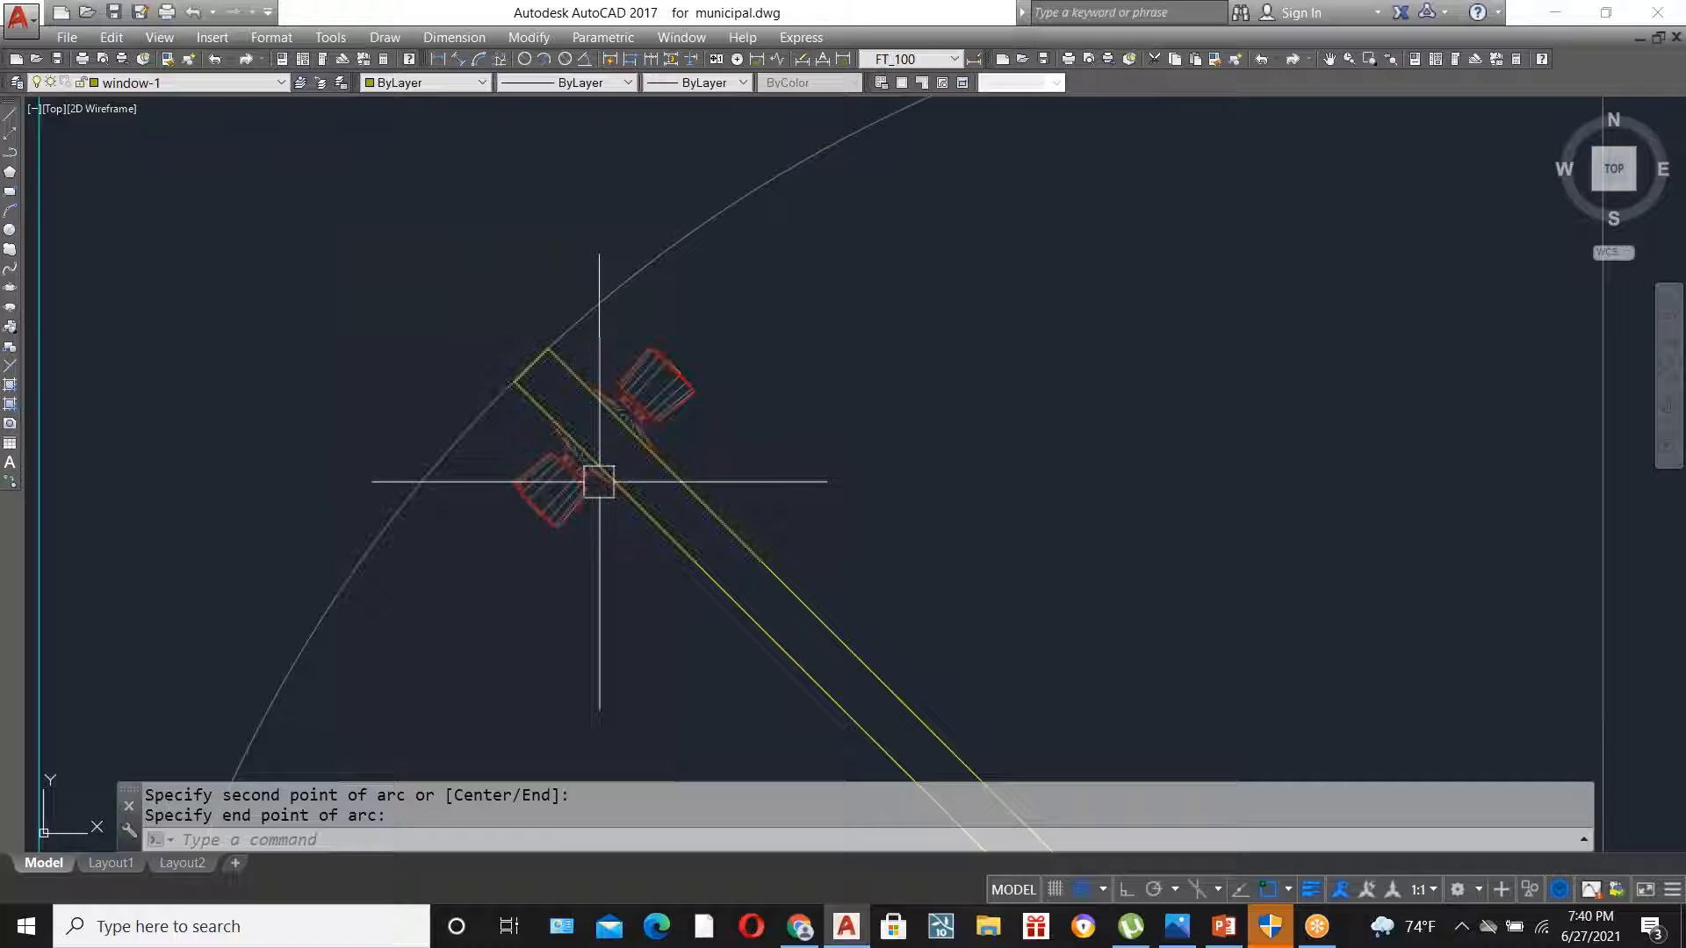
{"action": "scroll", "coordinate": [558, 483], "scroll_direction": "up", "scroll_amount": 2}
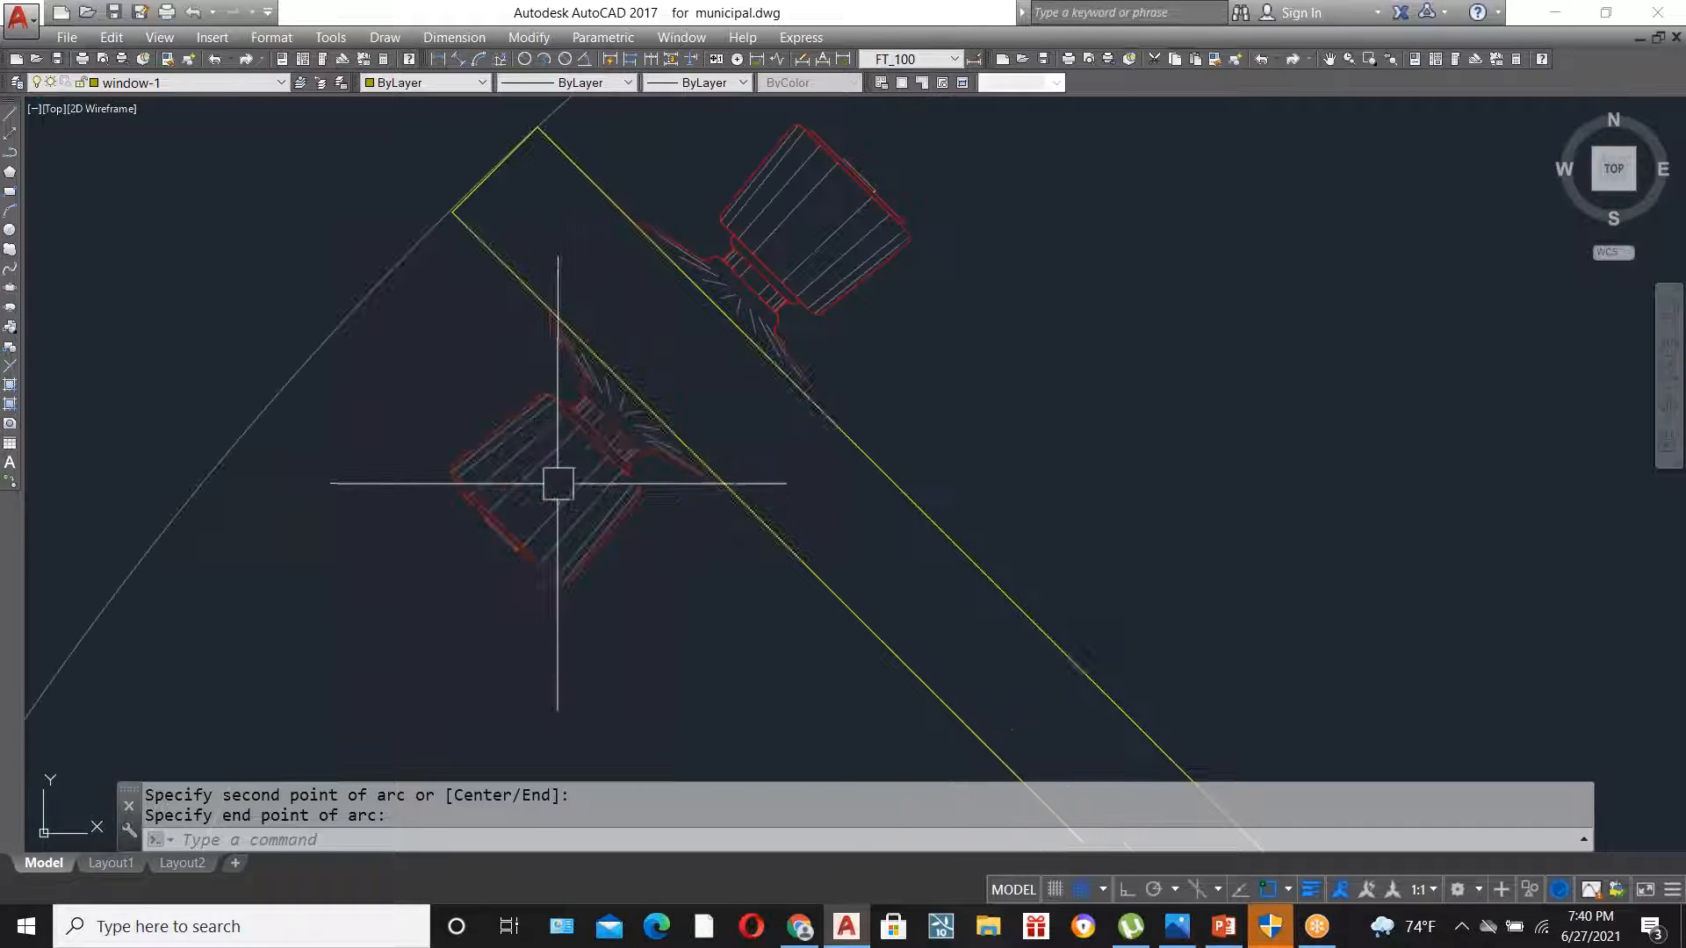
{"action": "scroll", "coordinate": [625, 340], "scroll_direction": "down", "scroll_amount": 3}
{"action": "scroll", "coordinate": [625, 340], "scroll_direction": "down", "scroll_amount": 5}
{"action": "scroll", "coordinate": [753, 366], "scroll_direction": "up", "scroll_amount": 2}
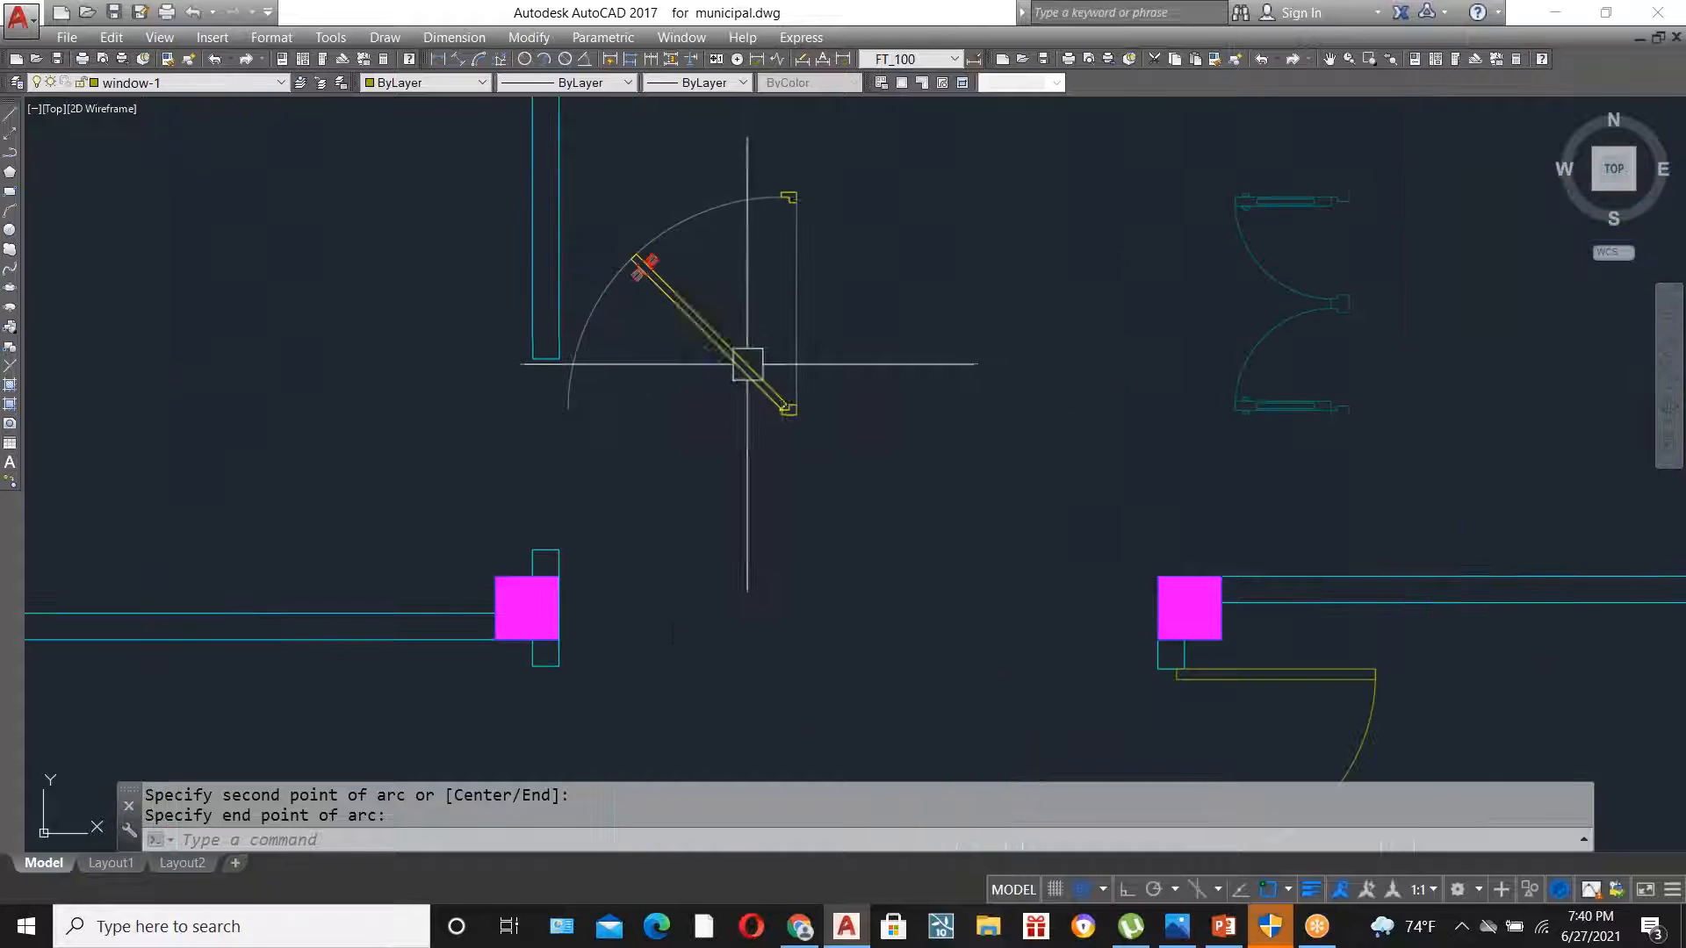
{"action": "scroll", "coordinate": [850, 400], "scroll_direction": "down", "scroll_amount": 2}
{"action": "scroll", "coordinate": [1204, 614], "scroll_direction": "up", "scroll_amount": 2}
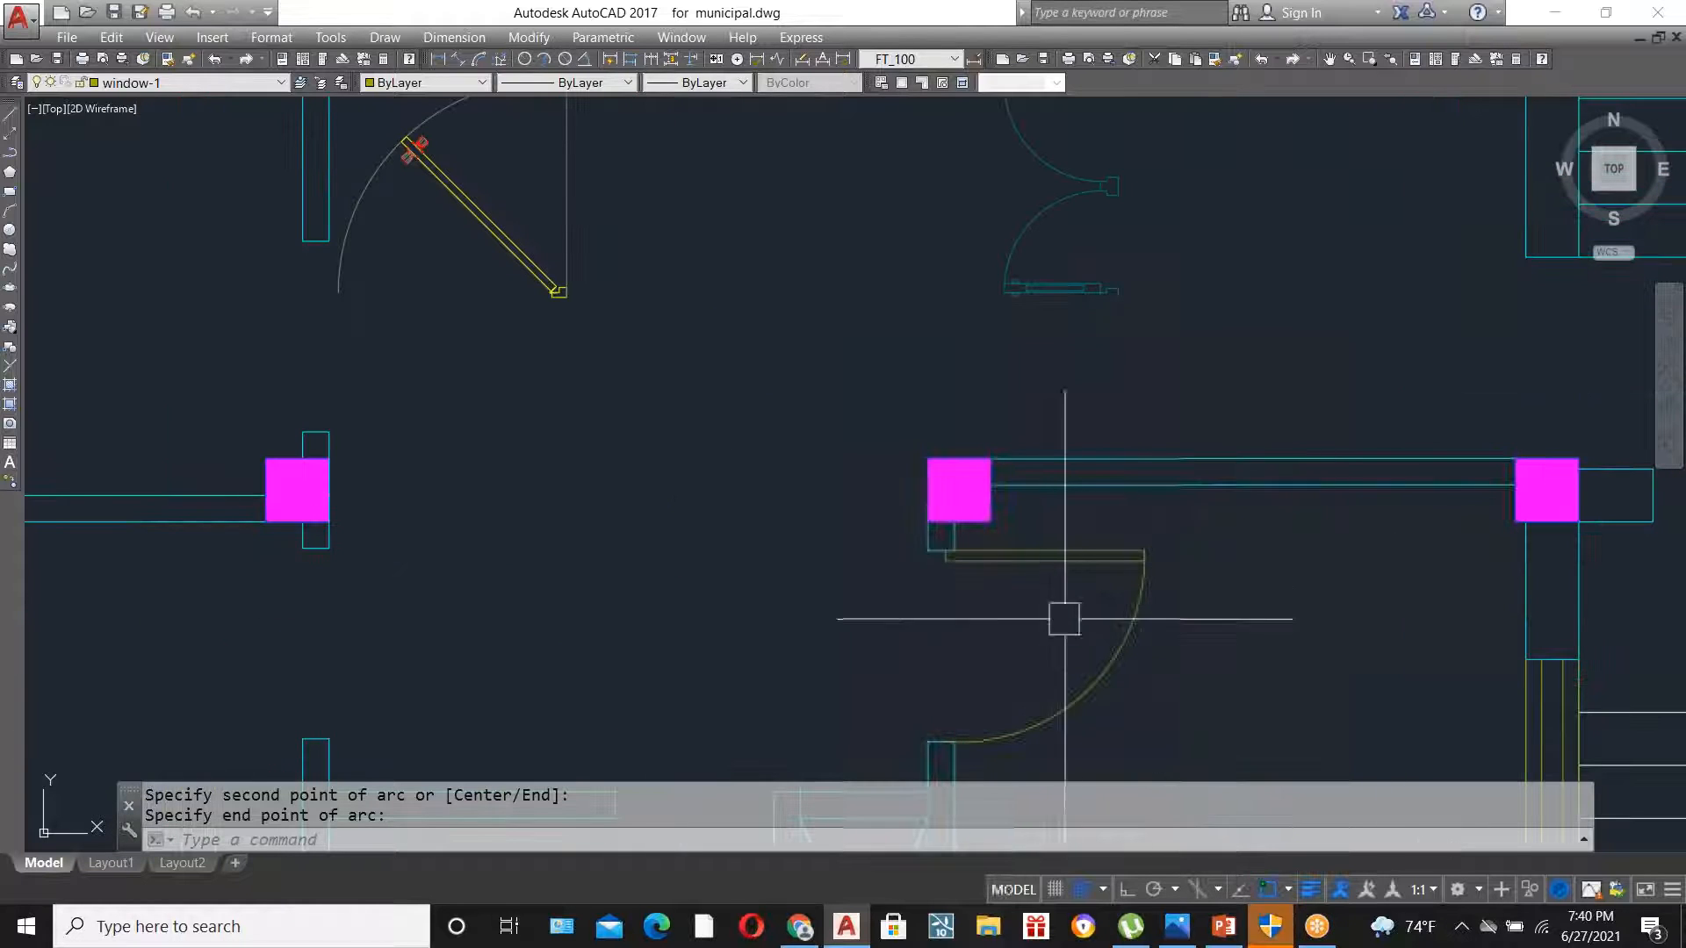
{"action": "scroll", "coordinate": [1093, 507], "scroll_direction": "down", "scroll_amount": 2}
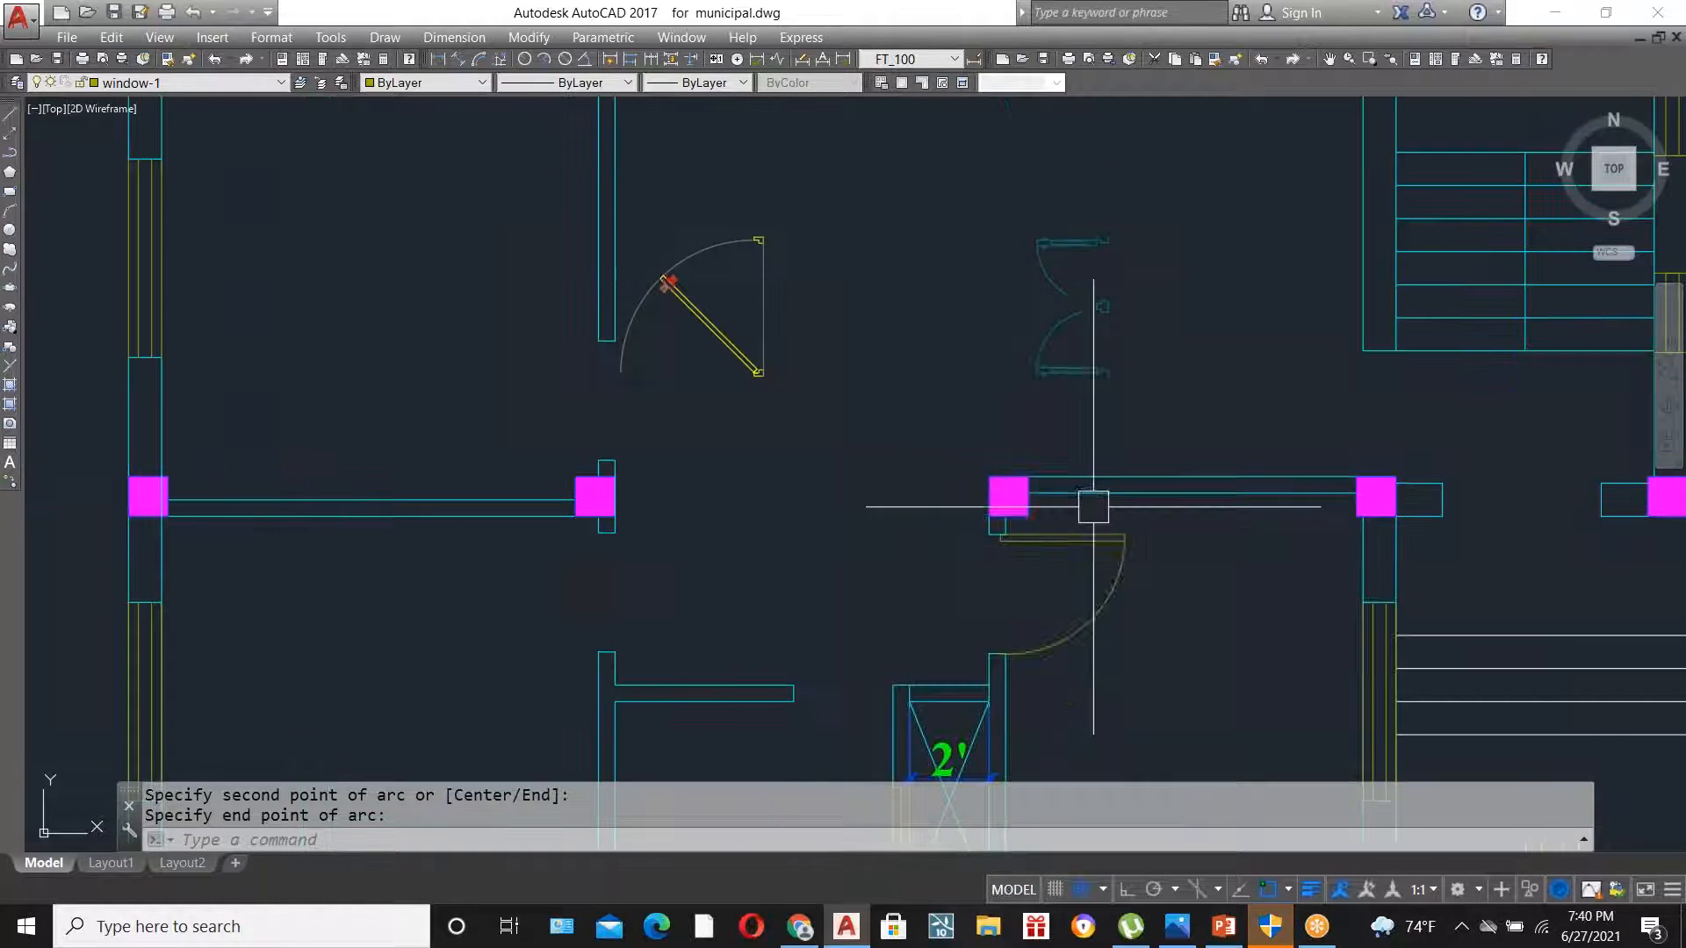
- Move the D1 door from the hall into the upper-left room's doorway, with its upper frame against the wall end
{"action": "left_click", "coordinate": [712, 333]}
{"action": "type", "text": "m"}
{"action": "key", "text": "Return"}
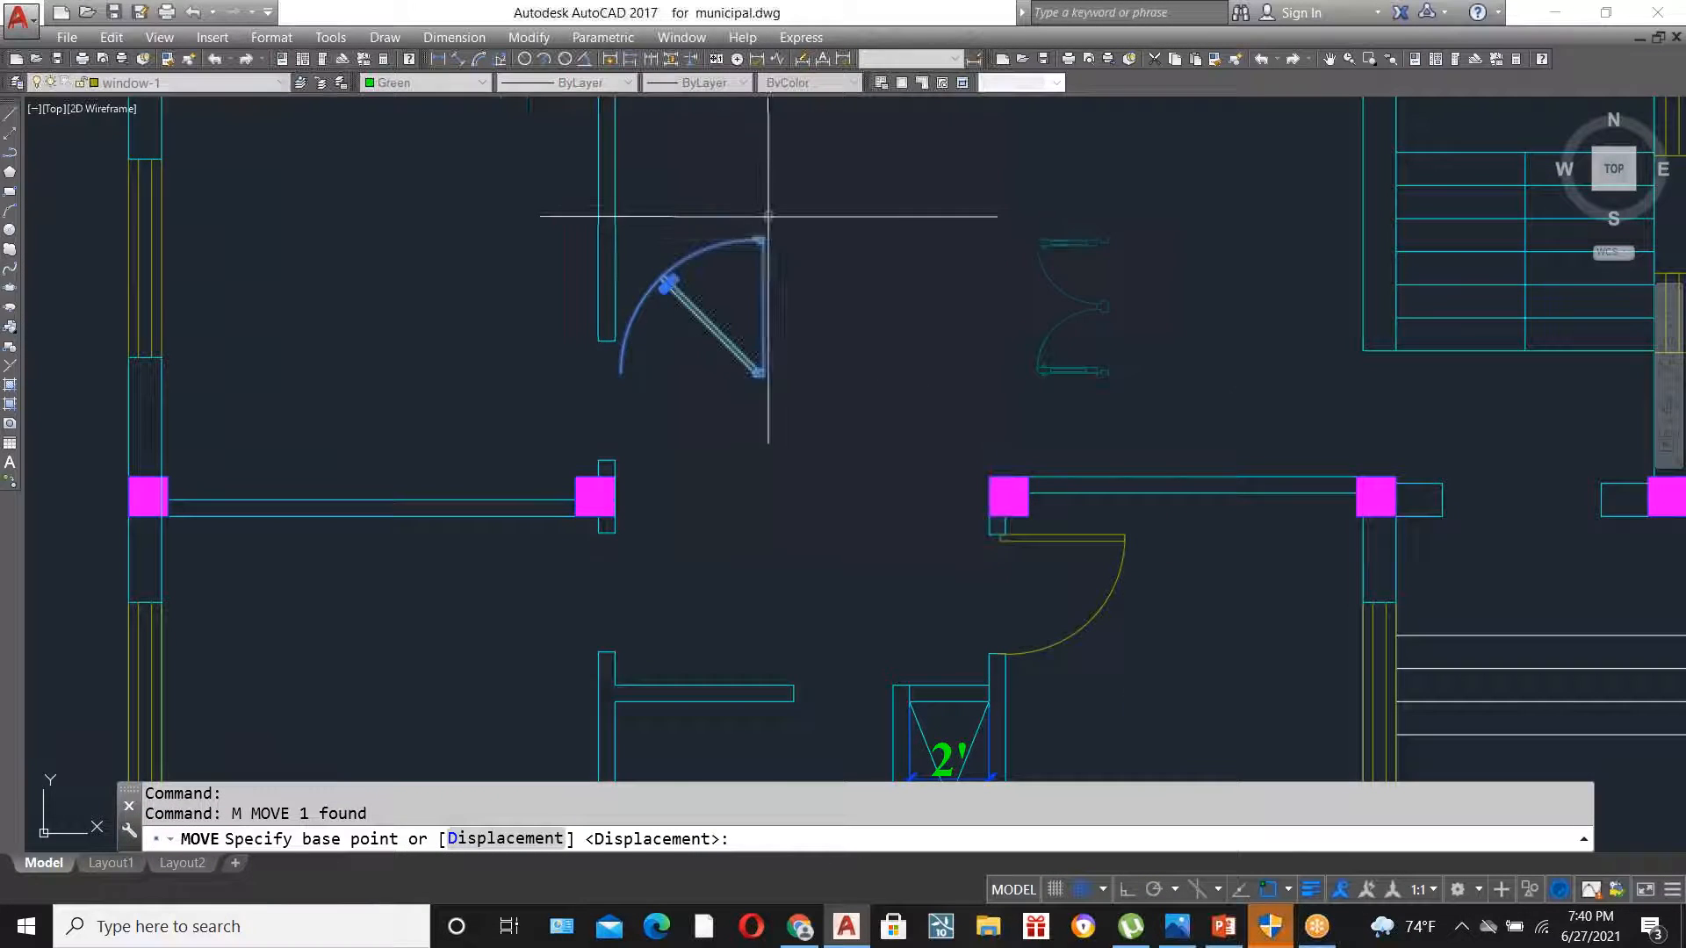
{"action": "scroll", "coordinate": [746, 283], "scroll_direction": "up", "scroll_amount": 3}
{"action": "left_click", "coordinate": [751, 299]}
{"action": "scroll", "coordinate": [866, 188], "scroll_direction": "down", "scroll_amount": 4}
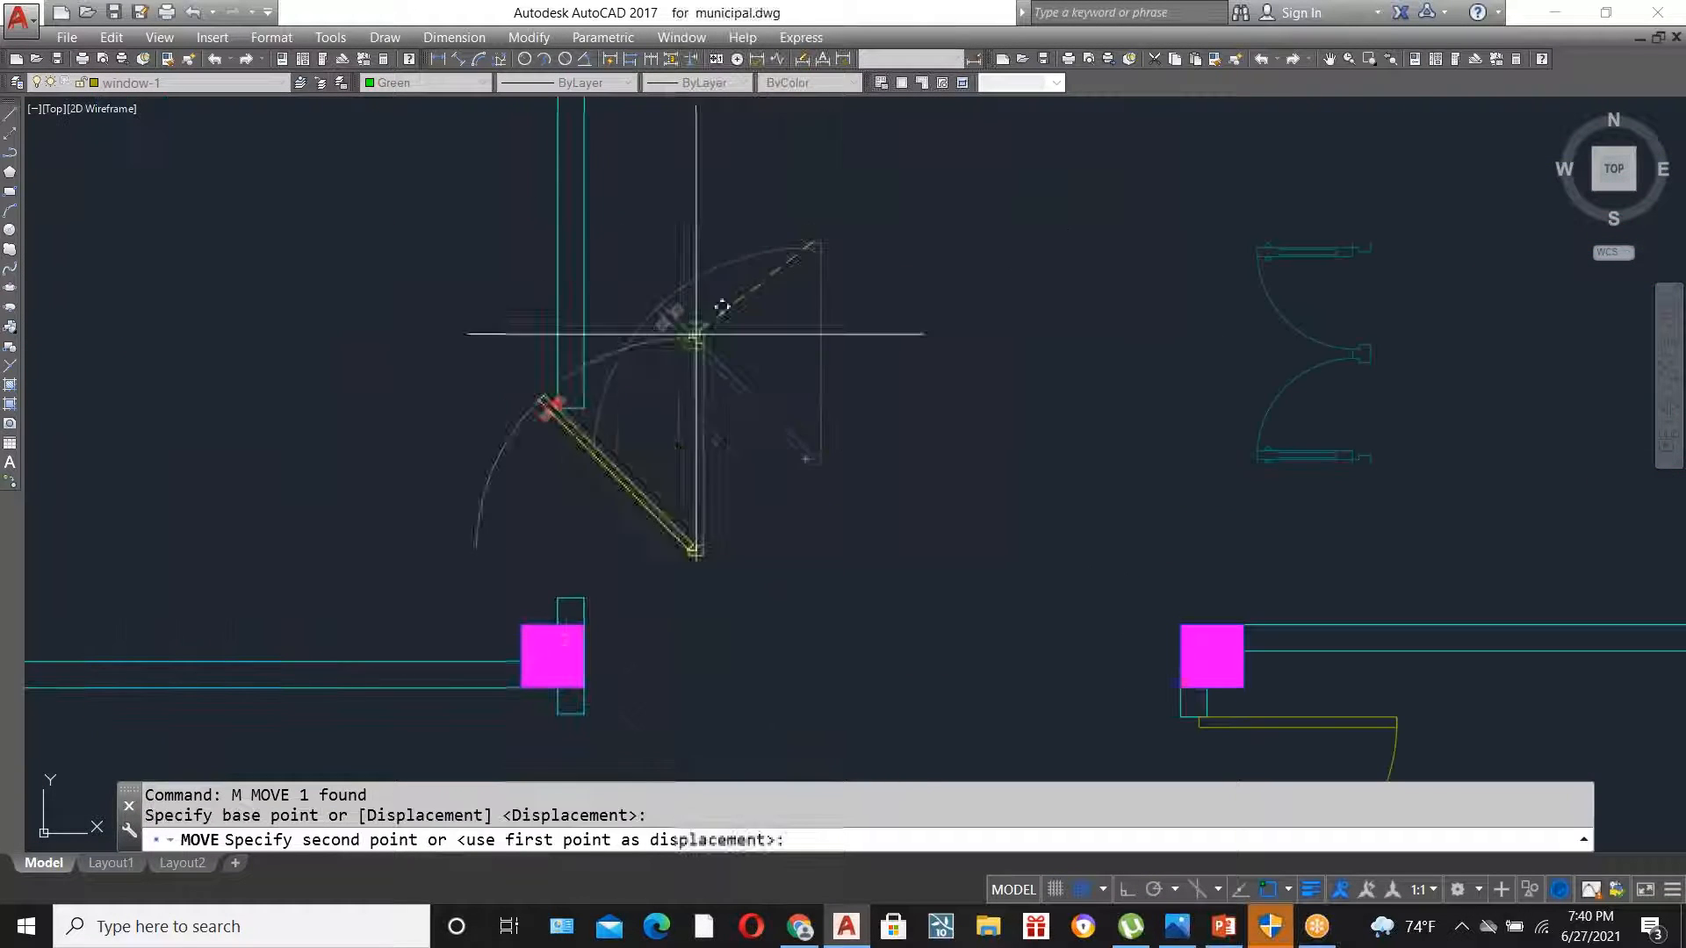
{"action": "left_click", "coordinate": [571, 409]}
{"action": "scroll", "coordinate": [585, 481], "scroll_direction": "up", "scroll_amount": 2}
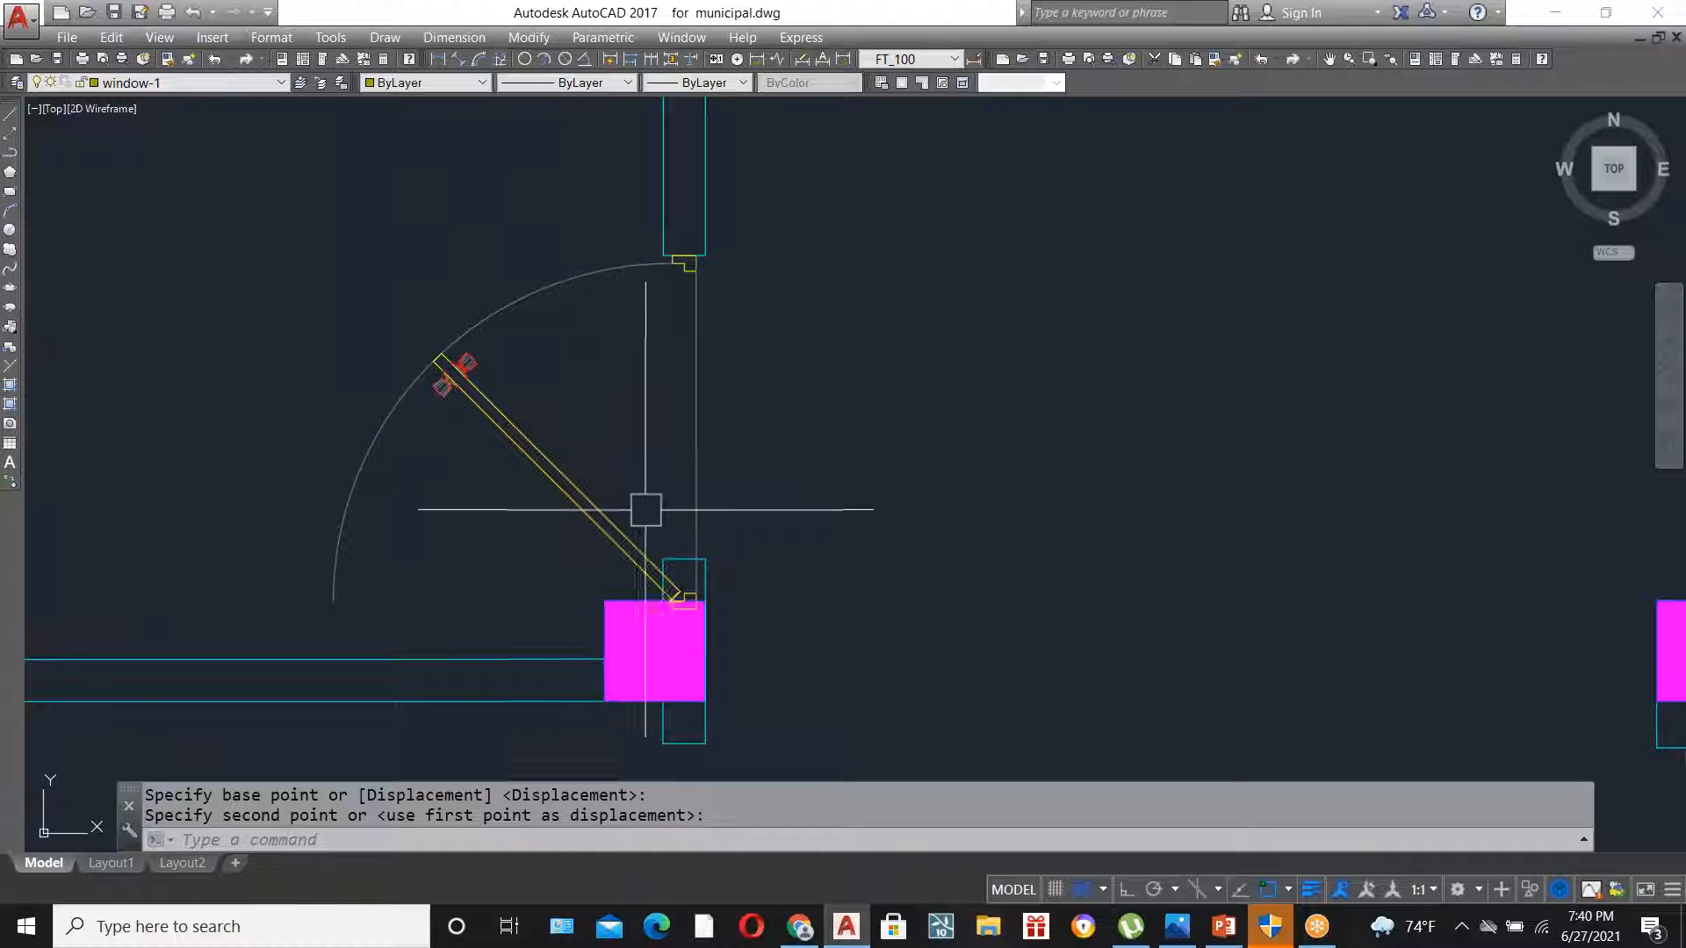
- Measure the D1 door's overall width with a temporary linear dimension between its frame corners, and erase the dimension
{"action": "left_click", "coordinate": [591, 512]}
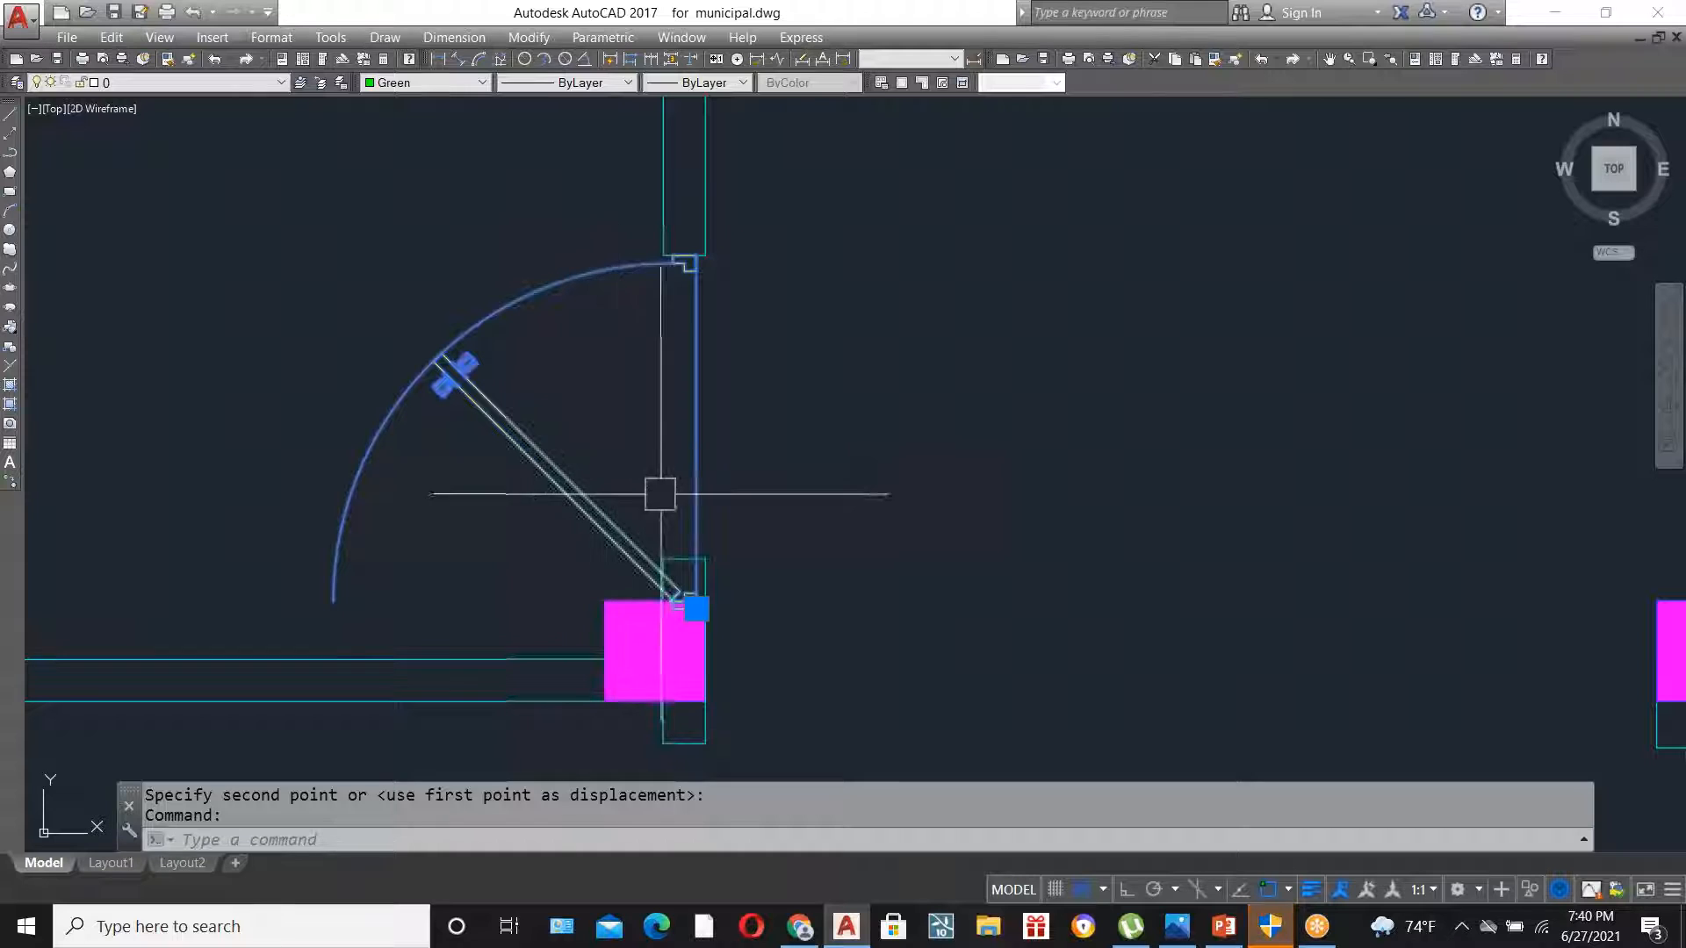
{"action": "key", "text": "Escape"}
{"action": "type", "text": "dl"}
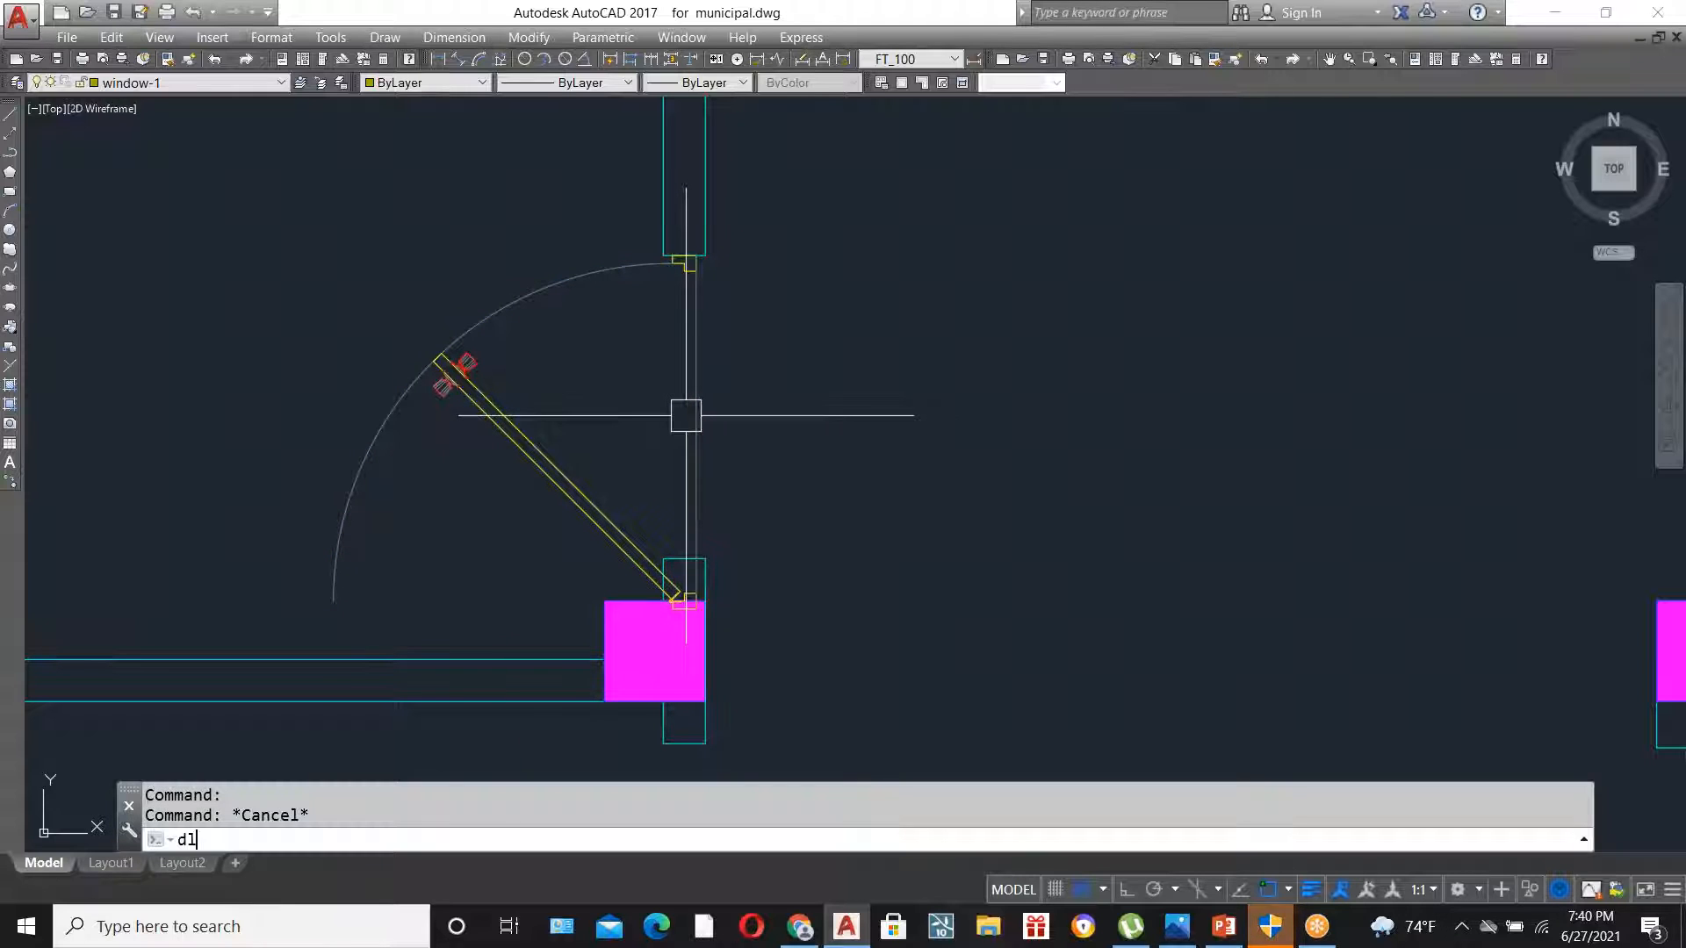
{"action": "type", "text": "i"}
{"action": "key", "text": "Return"}
{"action": "left_click", "coordinate": [697, 256]}
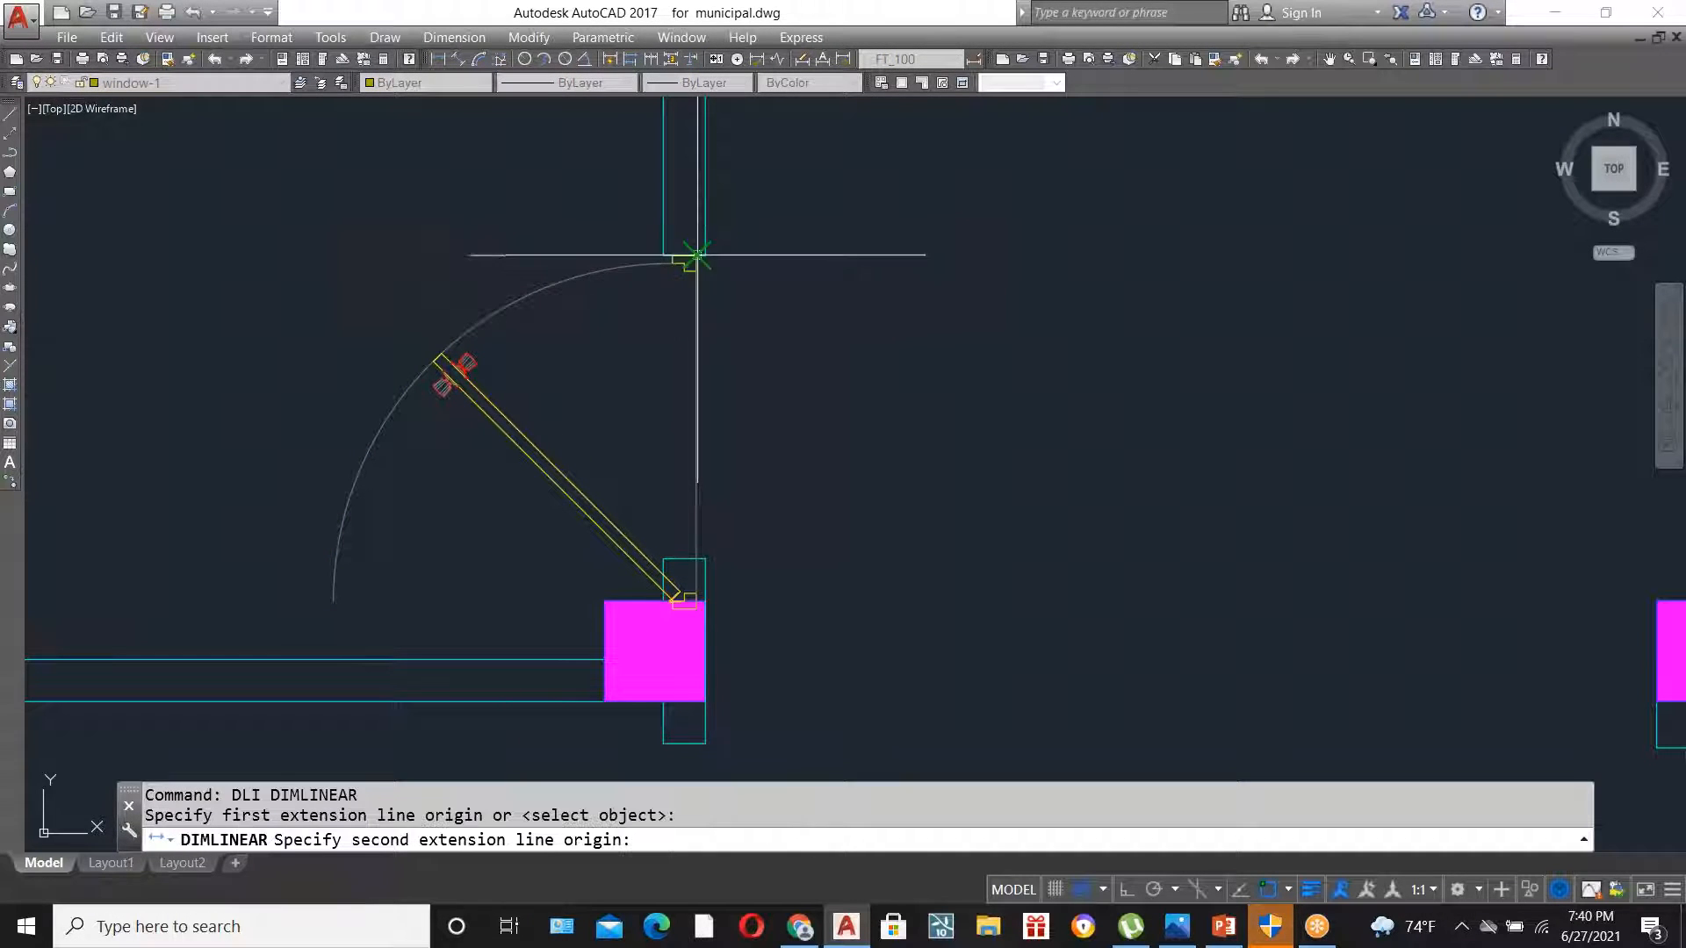
{"action": "left_click", "coordinate": [689, 604]}
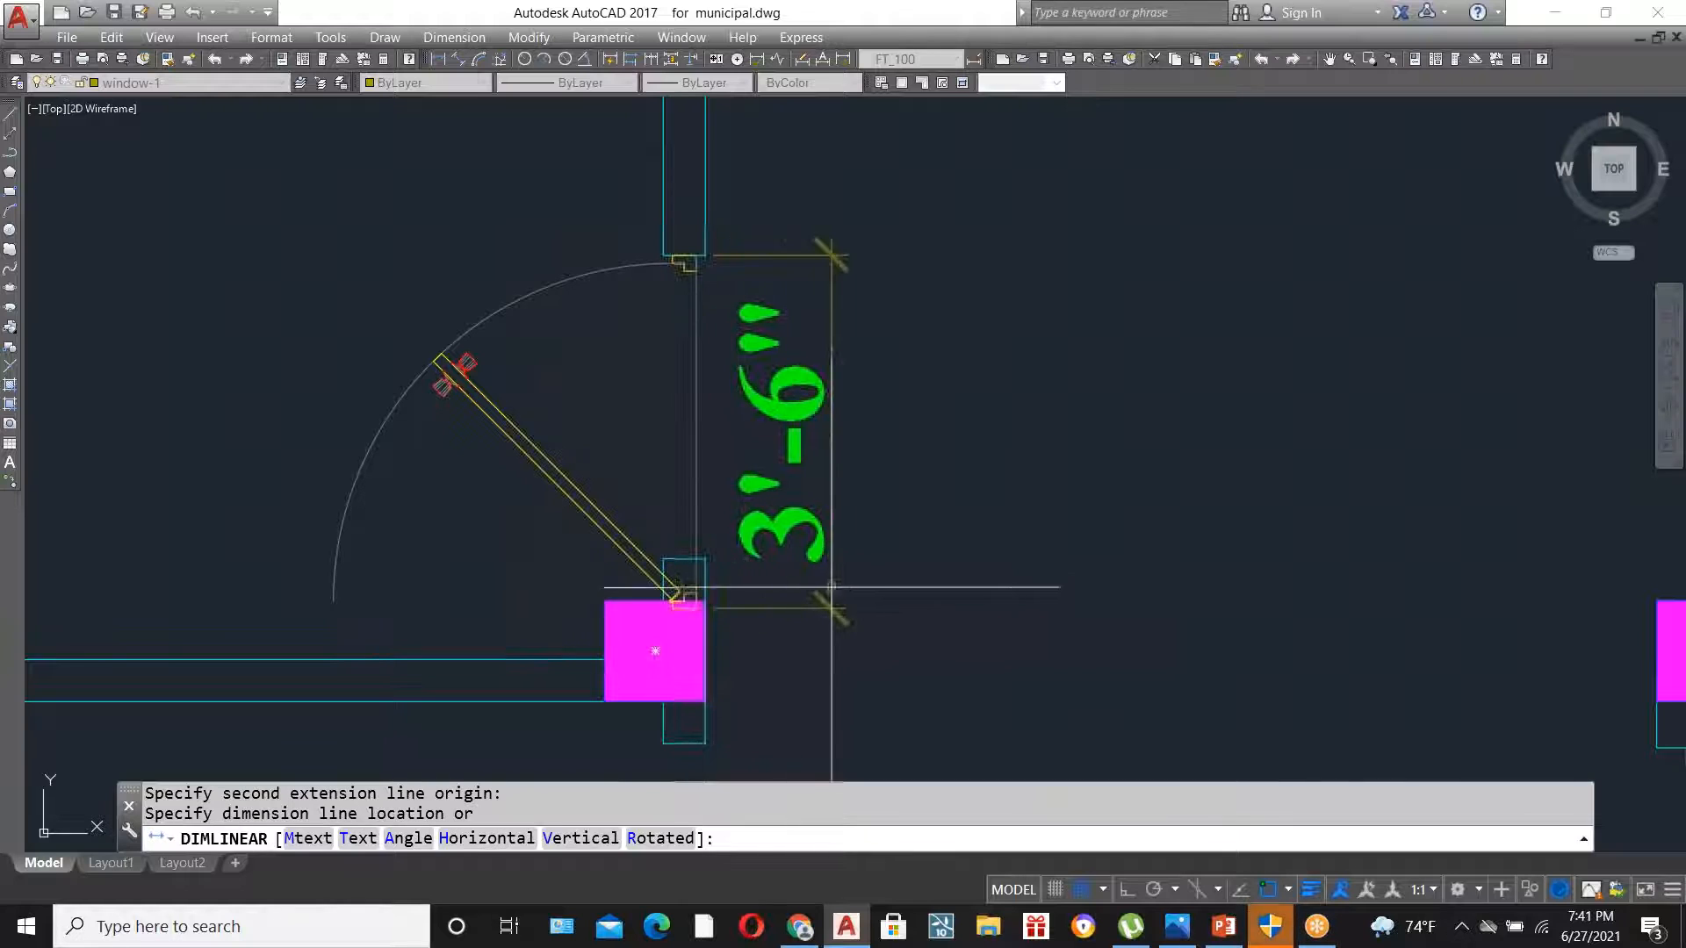
{"action": "scroll", "coordinate": [878, 492], "scroll_direction": "down", "scroll_amount": 3}
{"action": "left_click", "coordinate": [884, 489]}
{"action": "scroll", "coordinate": [857, 405], "scroll_direction": "up", "scroll_amount": 1}
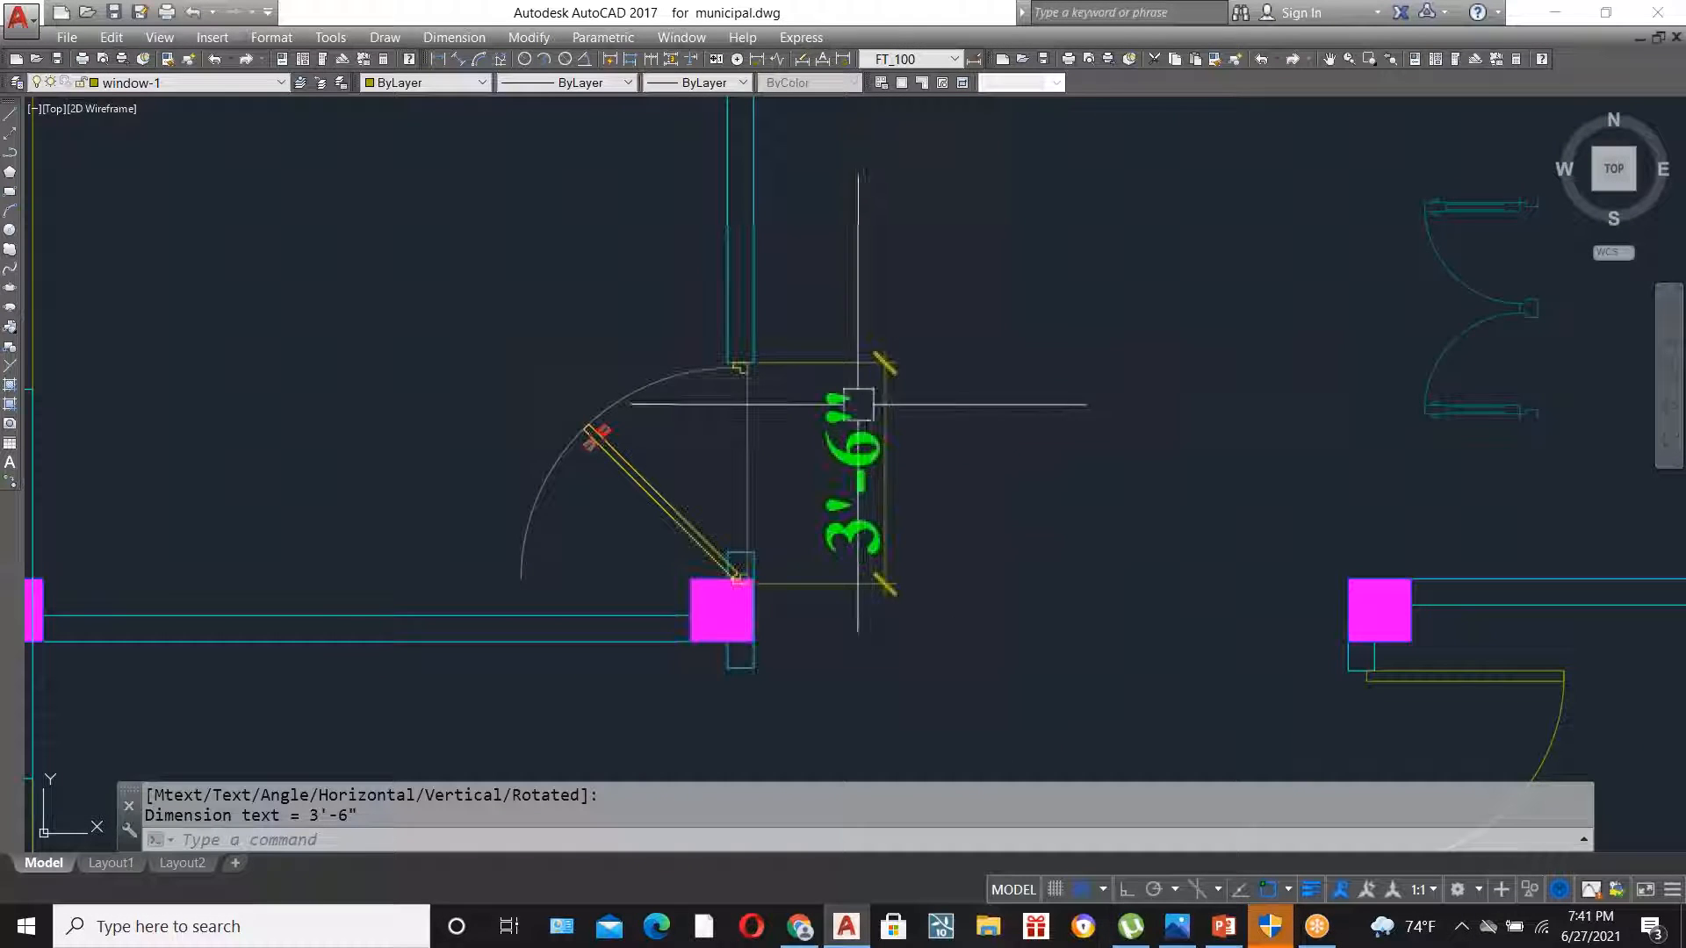
{"action": "left_click", "coordinate": [851, 447]}
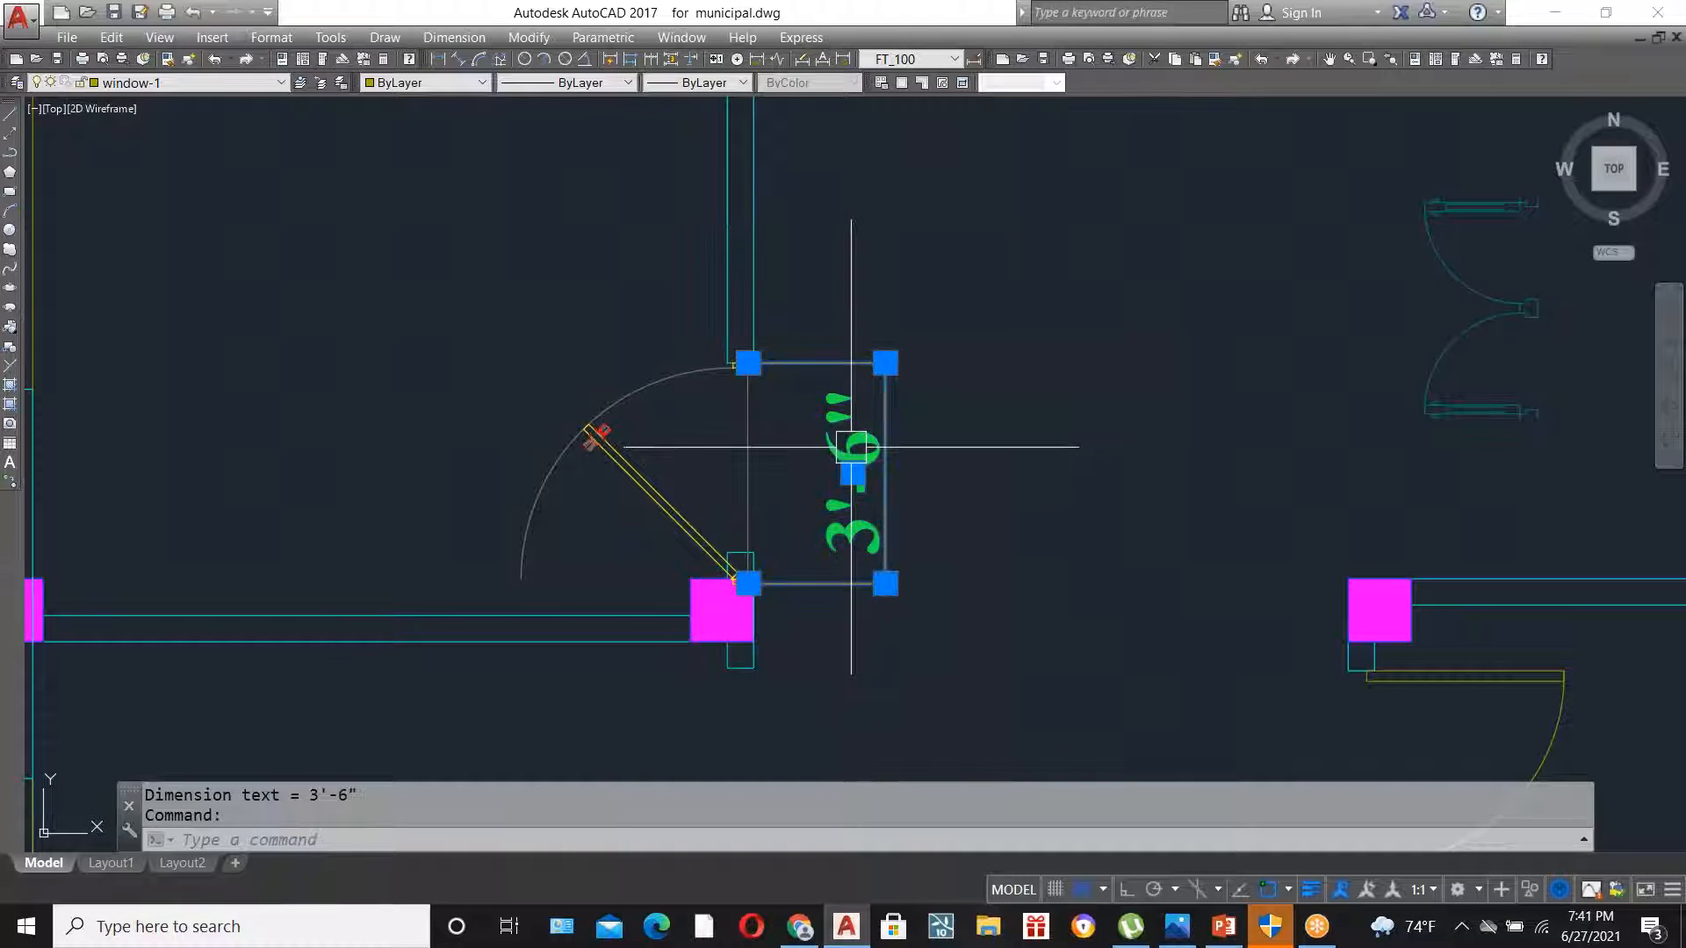
{"action": "key", "text": "Delete"}
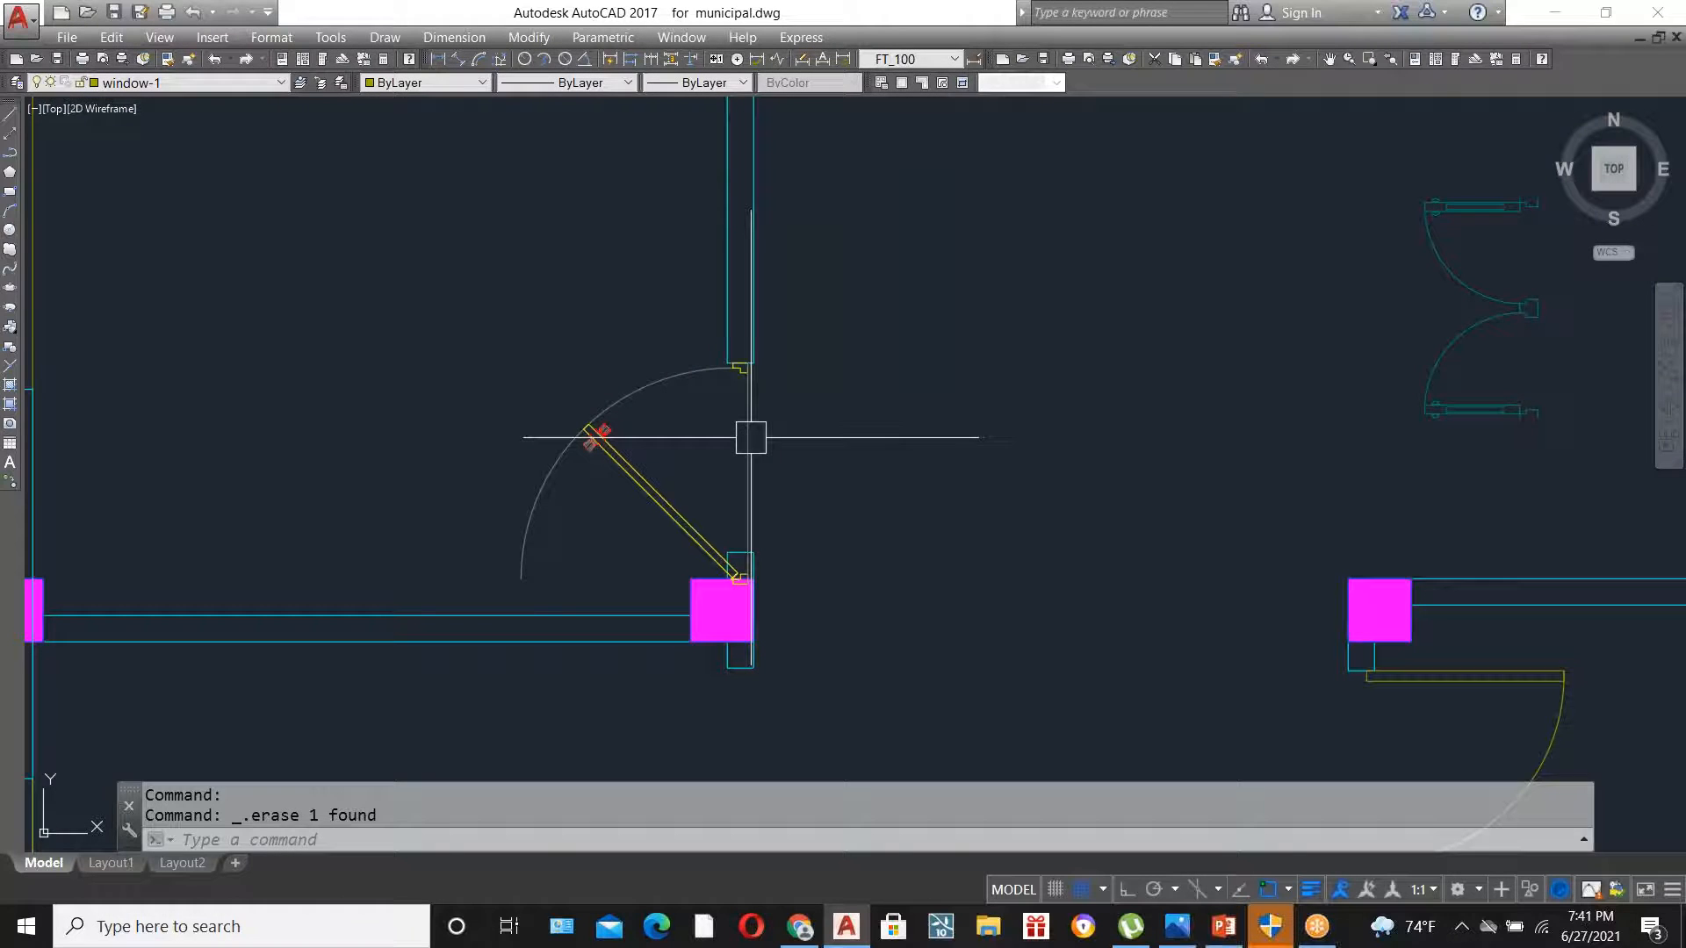
{"action": "scroll", "coordinate": [741, 565], "scroll_direction": "up", "scroll_amount": 5}
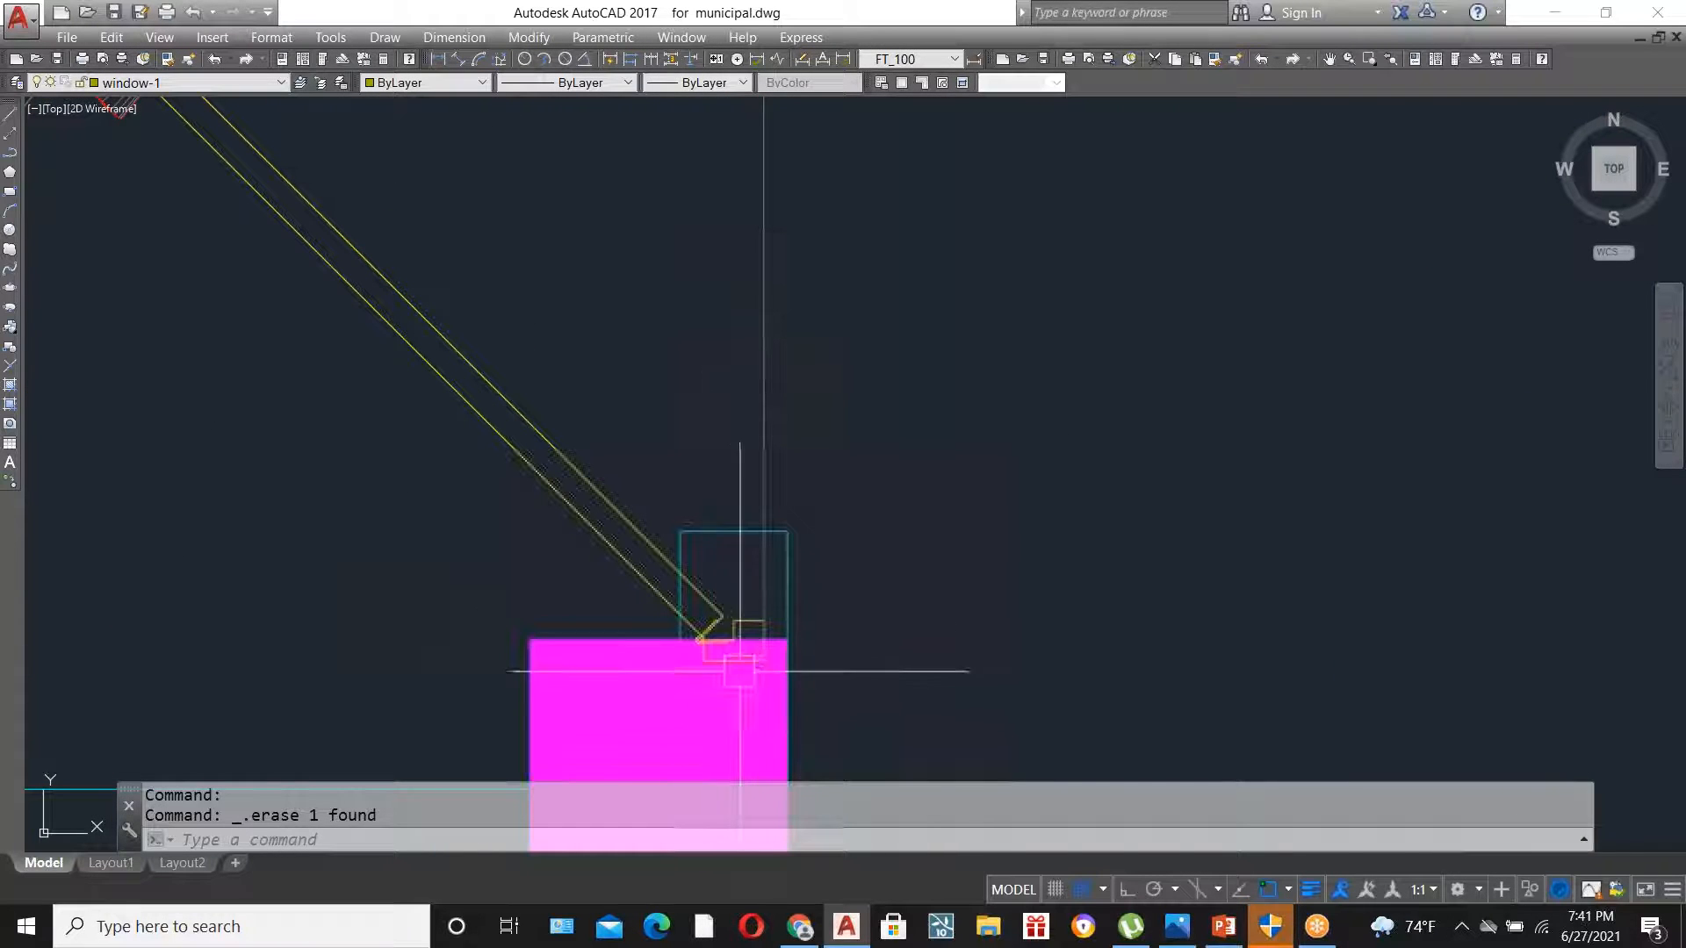
- Examine how the door block's lower frame meets the short wall end and the magenta column
{"action": "scroll", "coordinate": [733, 673], "scroll_direction": "up", "scroll_amount": 3}
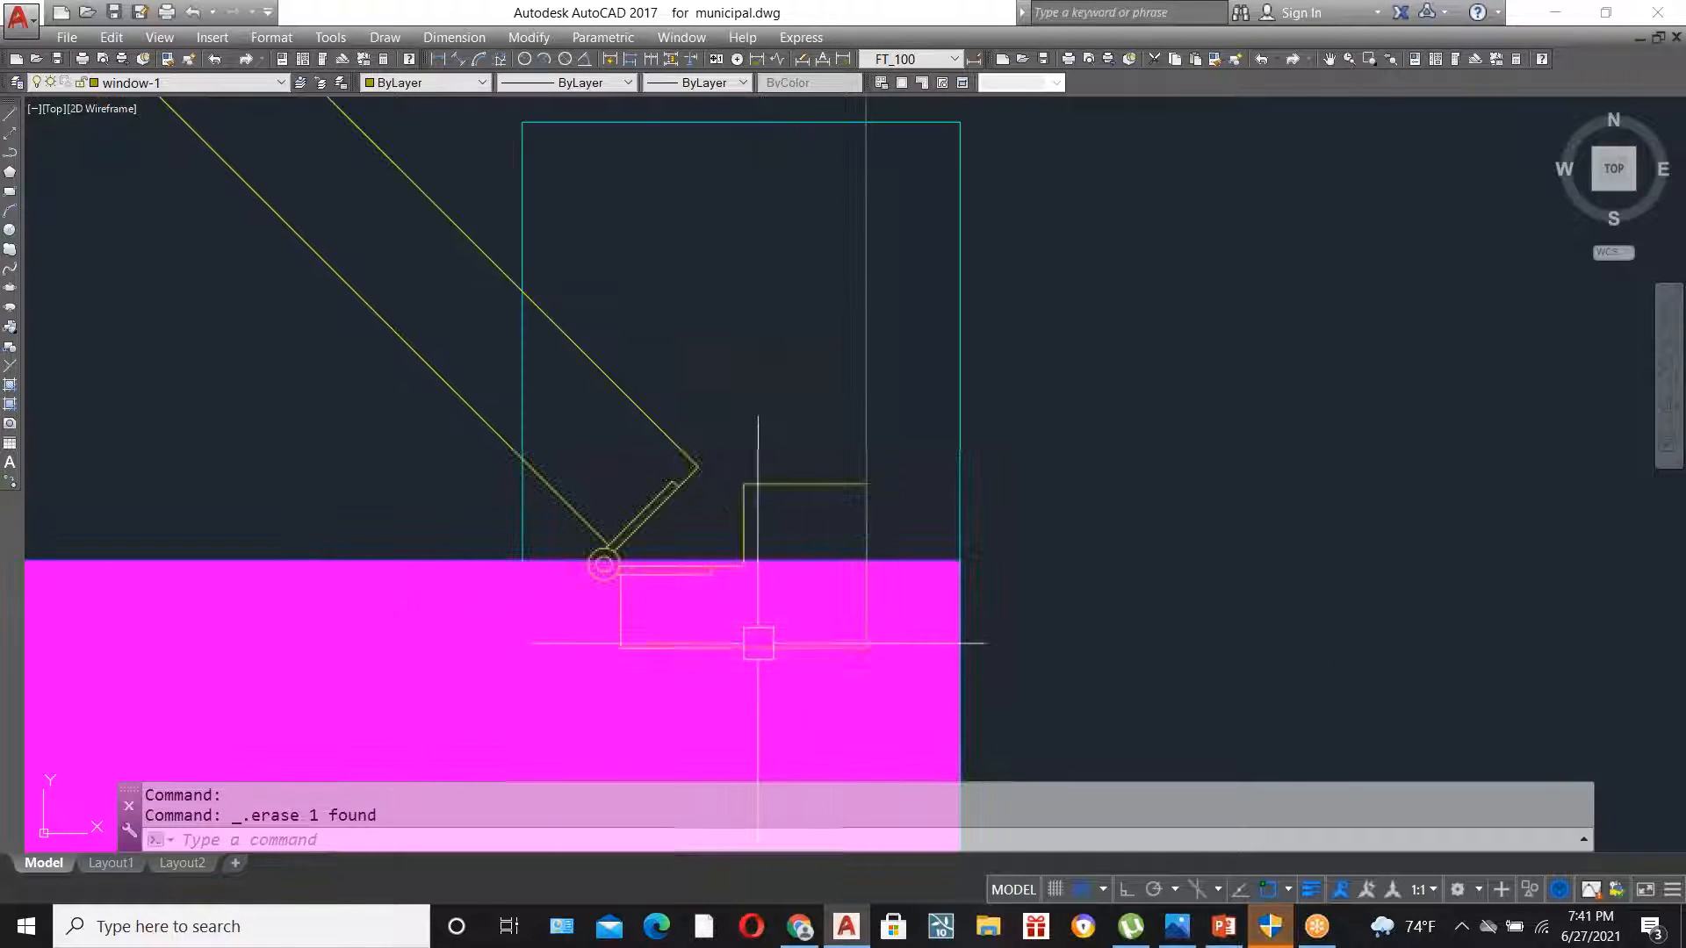
{"action": "scroll", "coordinate": [752, 252], "scroll_direction": "down", "scroll_amount": 4}
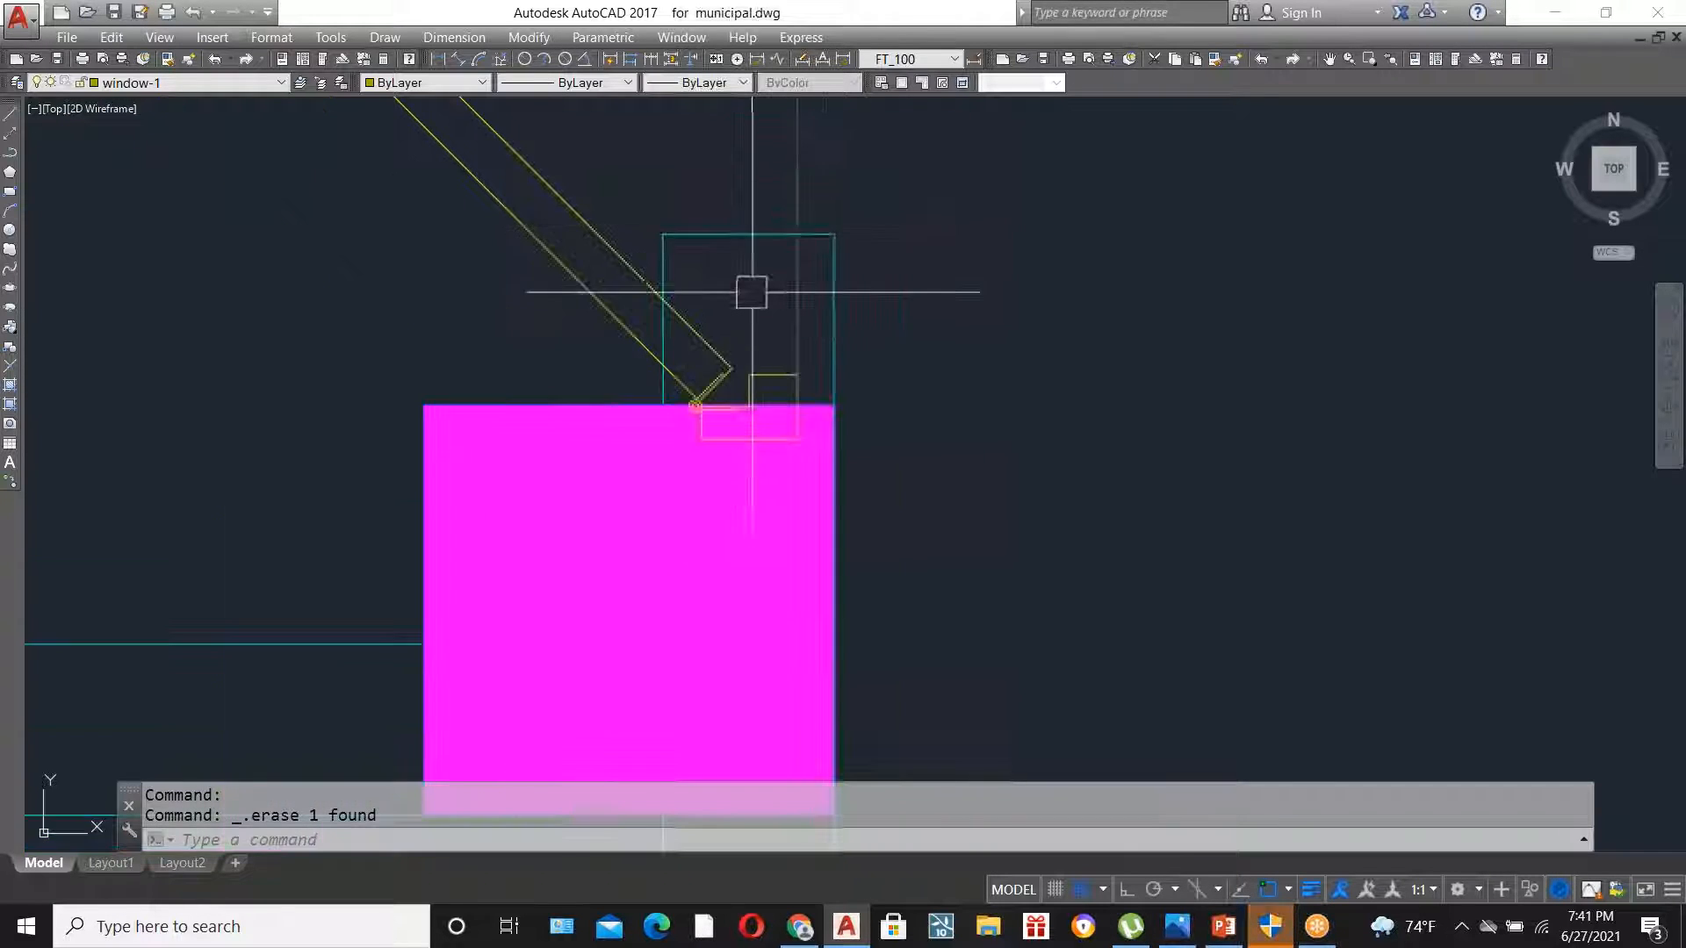
{"action": "scroll", "coordinate": [744, 231], "scroll_direction": "up", "scroll_amount": 4}
{"action": "scroll", "coordinate": [809, 312], "scroll_direction": "down", "scroll_amount": 4}
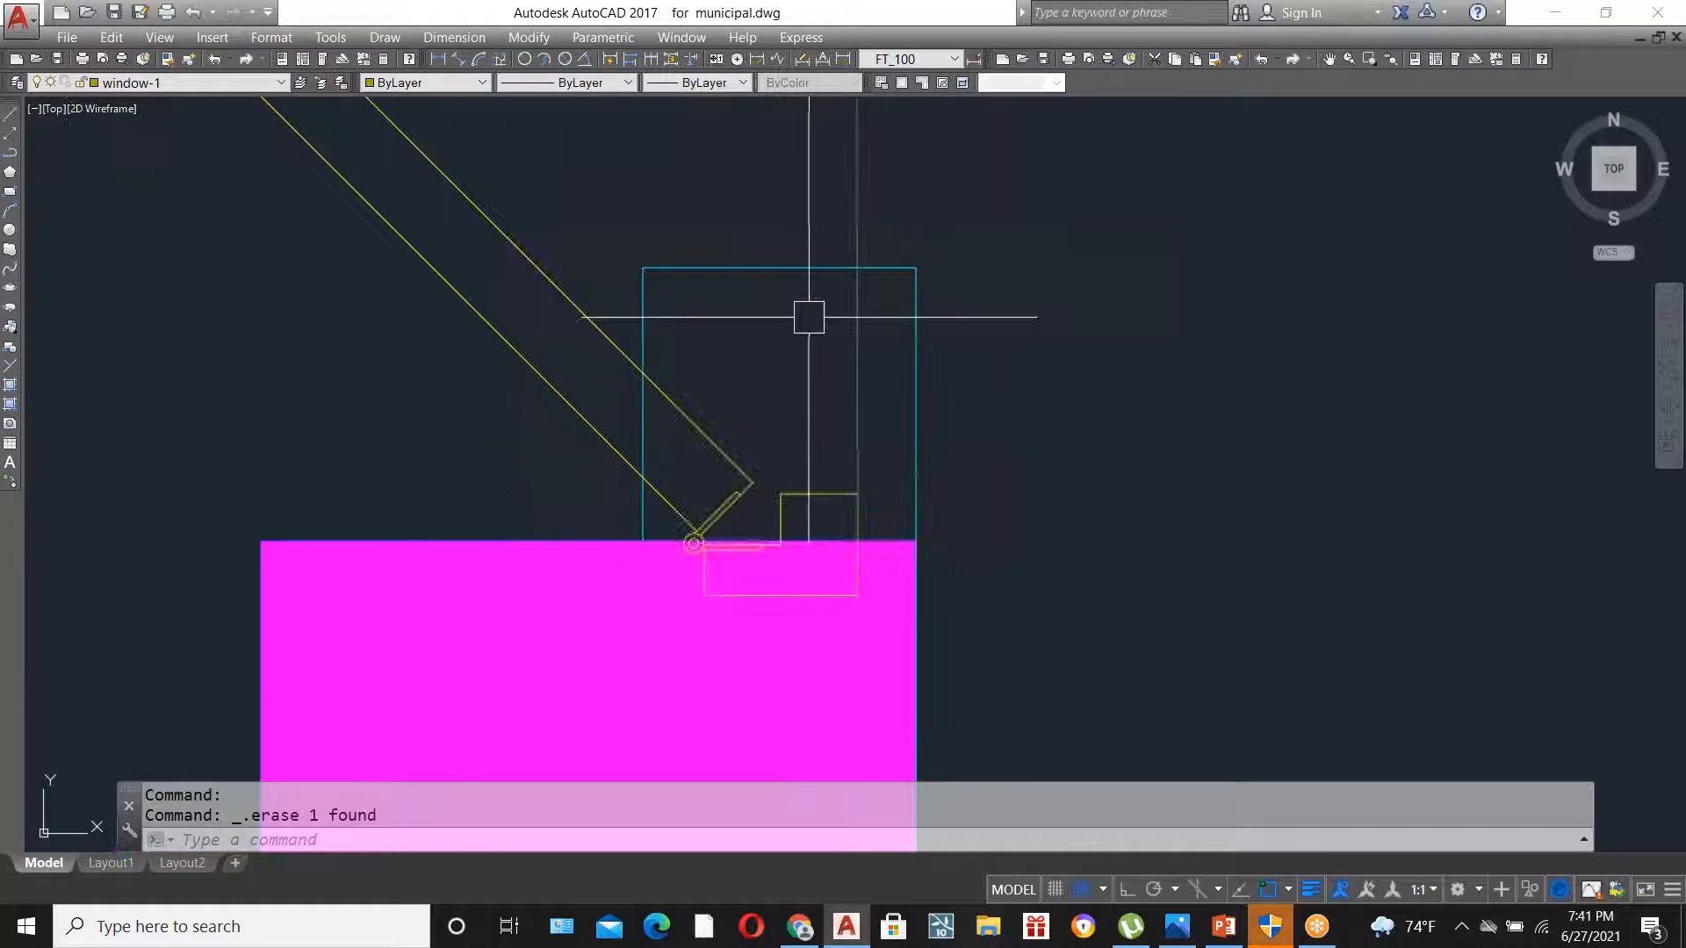
{"action": "scroll", "coordinate": [824, 369], "scroll_direction": "up", "scroll_amount": 4}
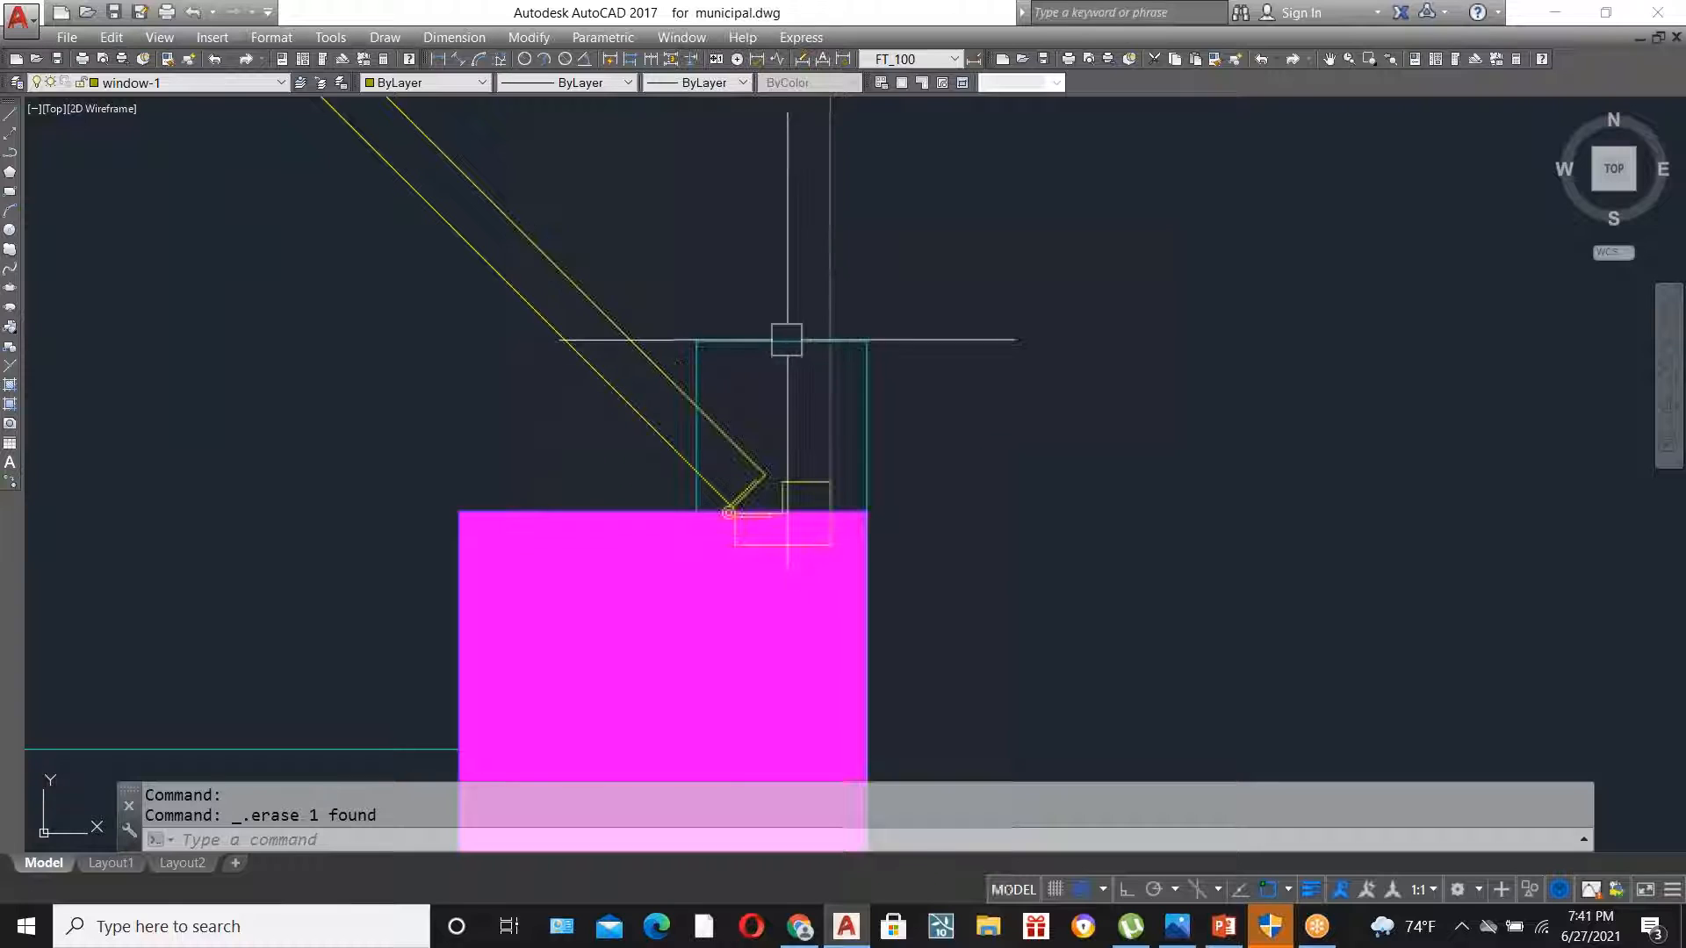
{"action": "scroll", "coordinate": [816, 534], "scroll_direction": "down", "scroll_amount": 2}
{"action": "scroll", "coordinate": [816, 541], "scroll_direction": "down", "scroll_amount": 2}
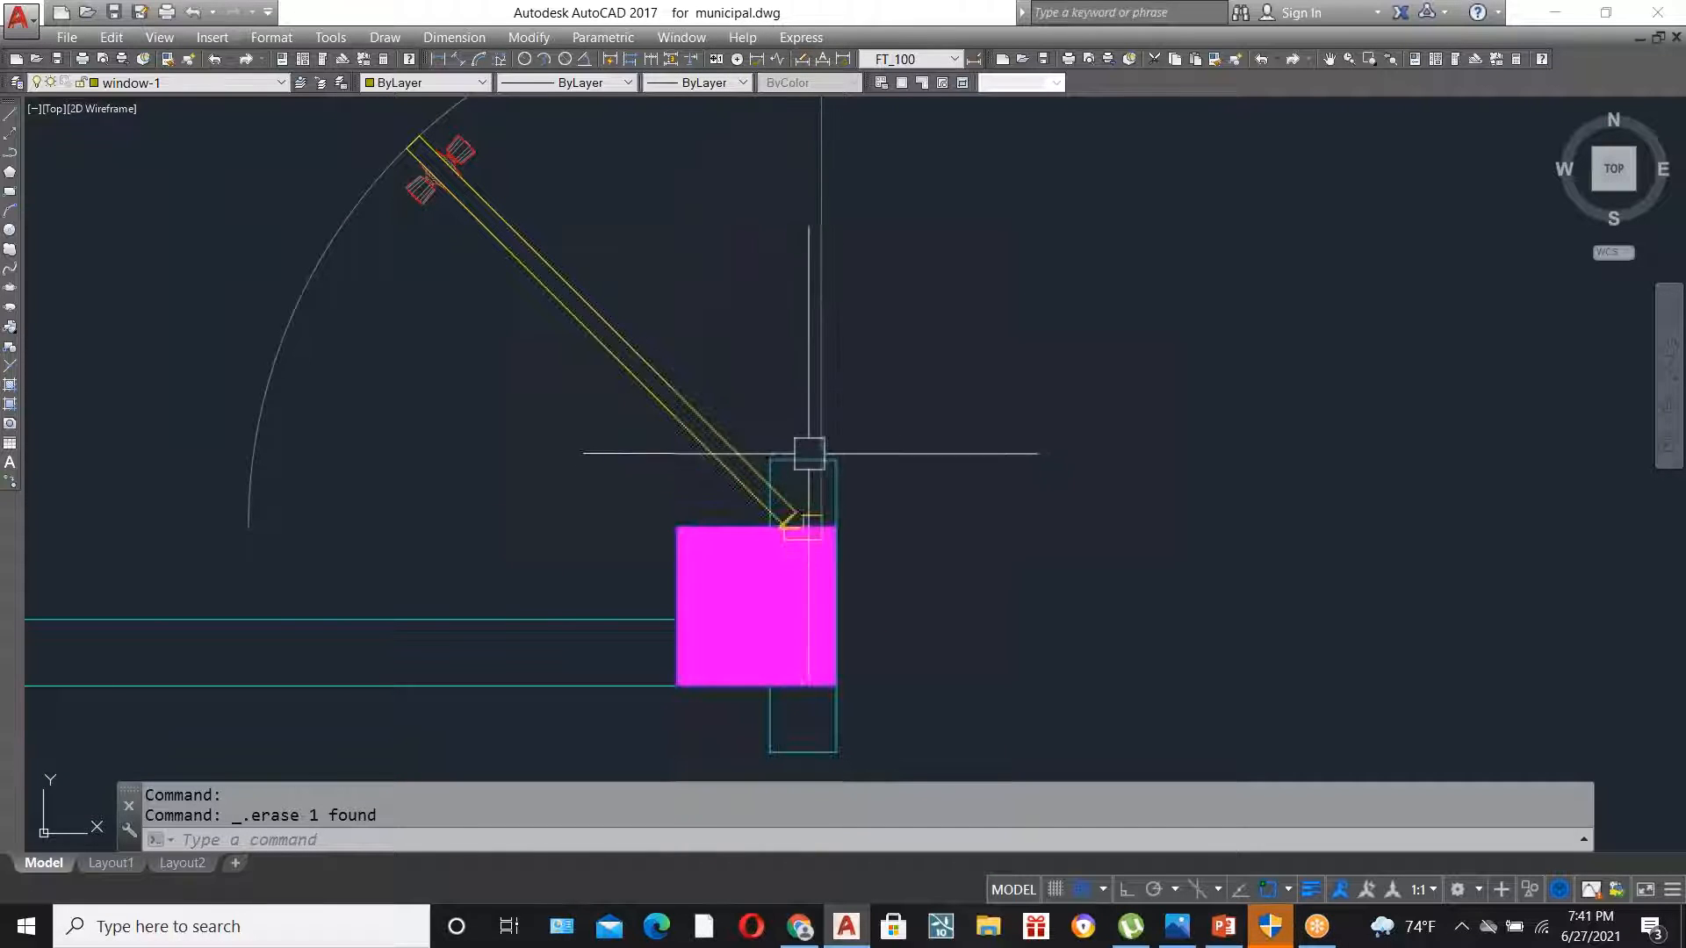
{"action": "scroll", "coordinate": [828, 503], "scroll_direction": "down", "scroll_amount": 2}
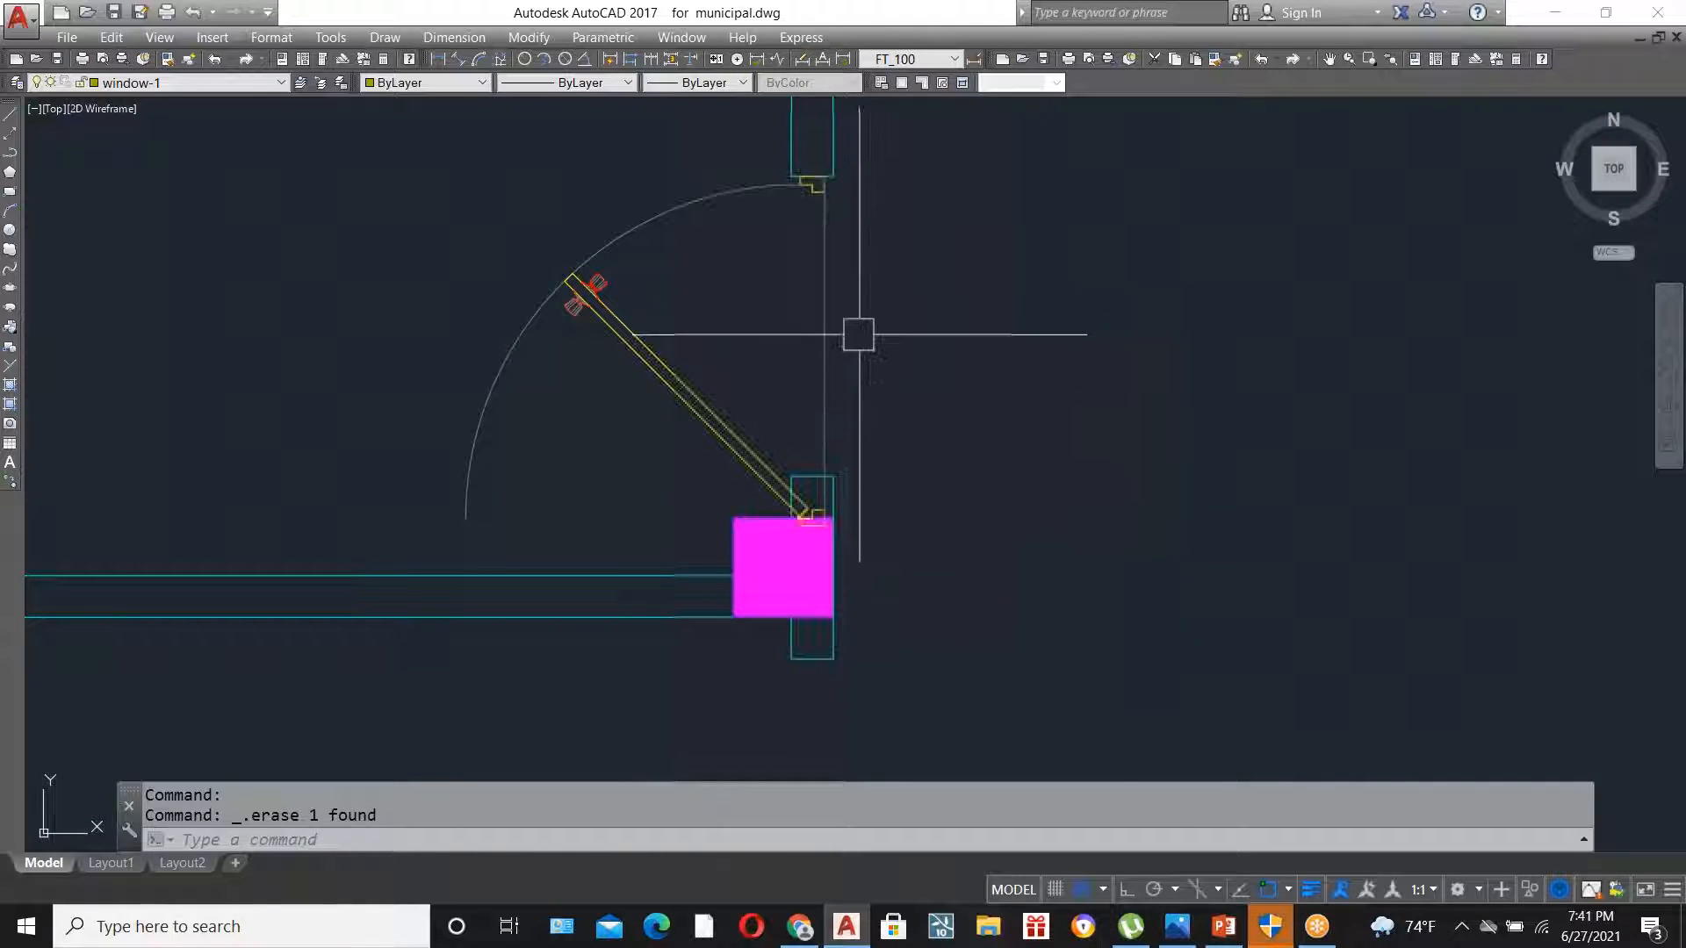
- Scale the door block by reference, based at its upper frame corner, so the lower frame ends at the short wall's upper edge
{"action": "left_click", "coordinate": [826, 273]}
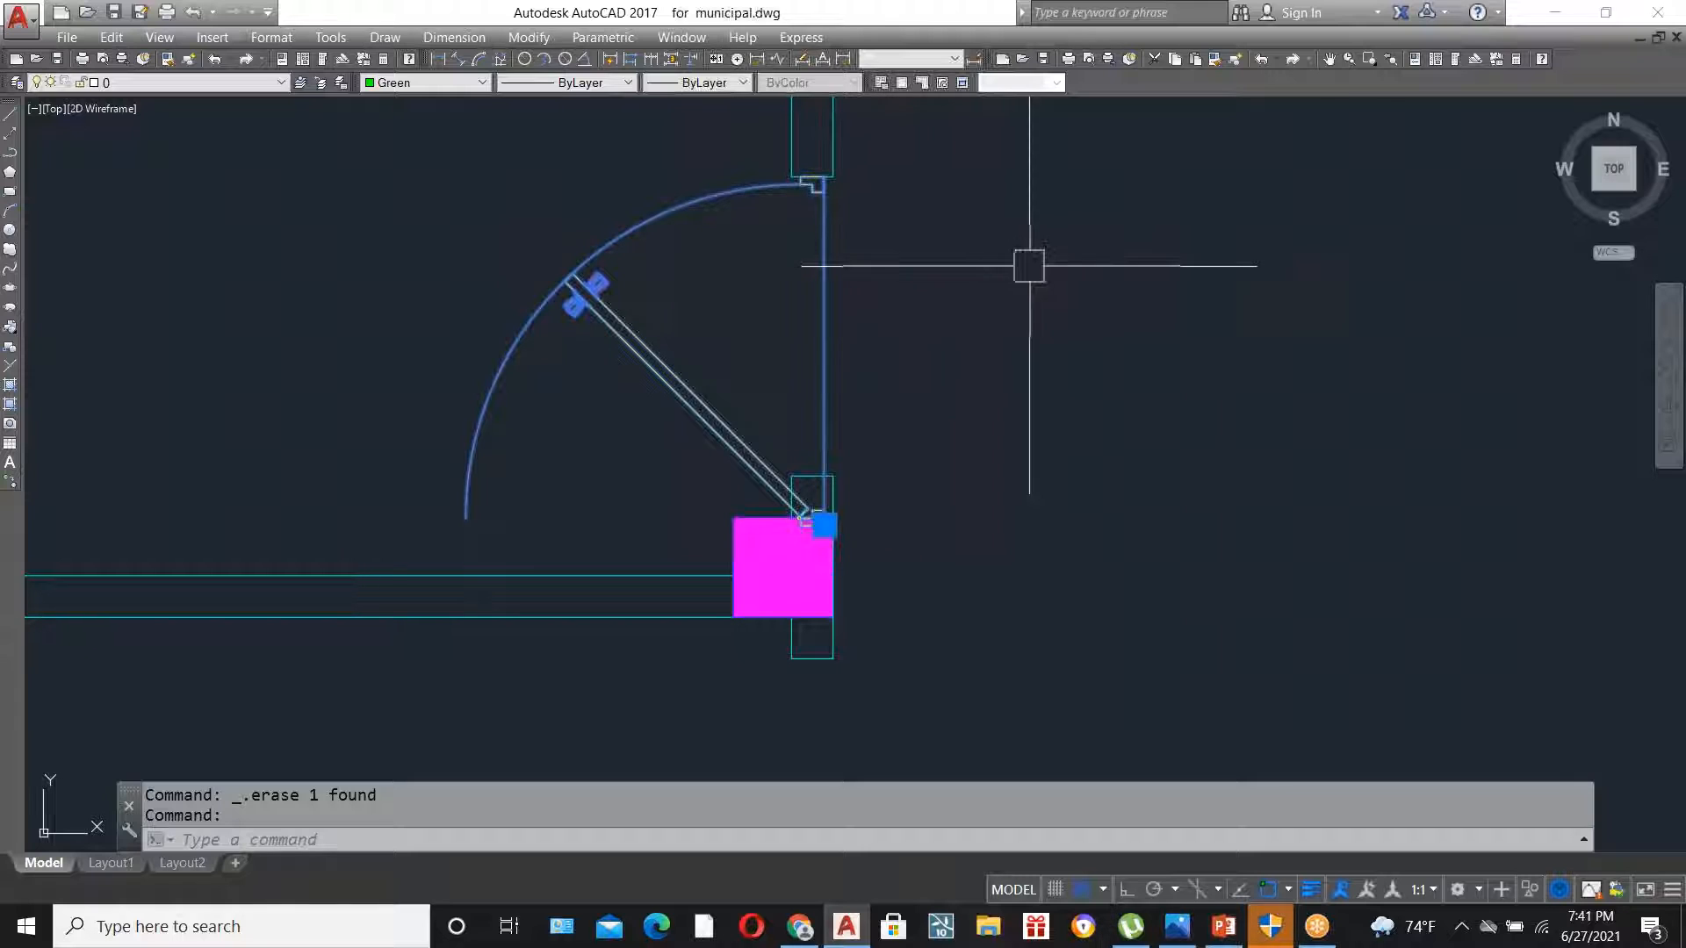
{"action": "type", "text": "sc"}
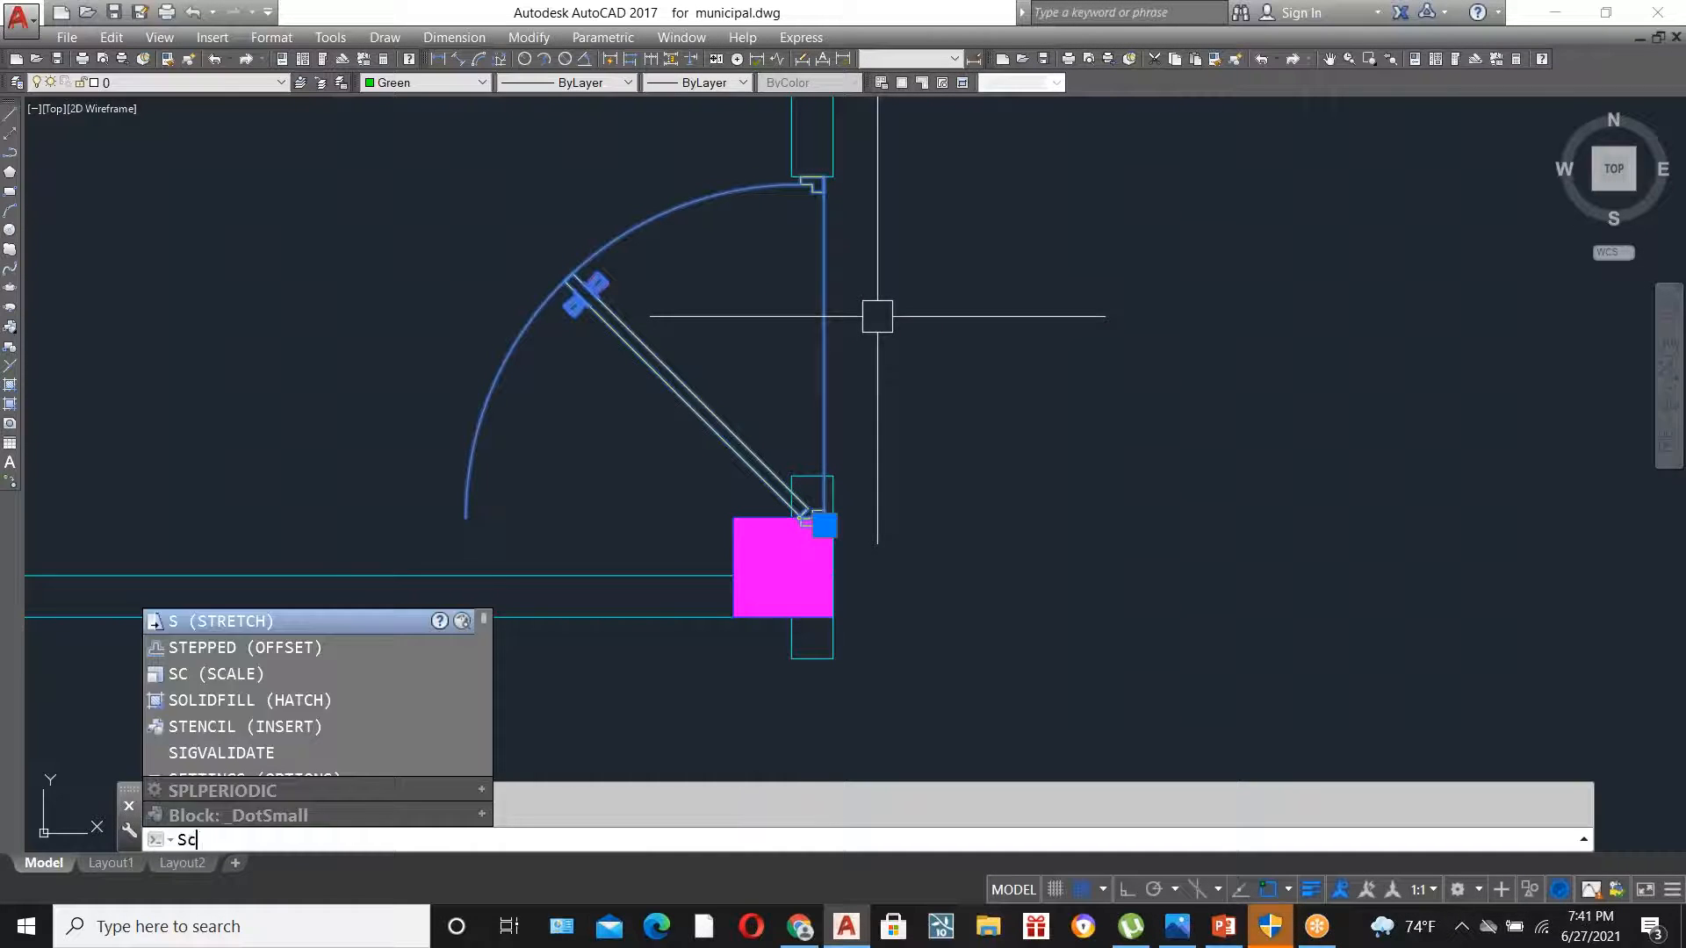
{"action": "key", "text": "Return"}
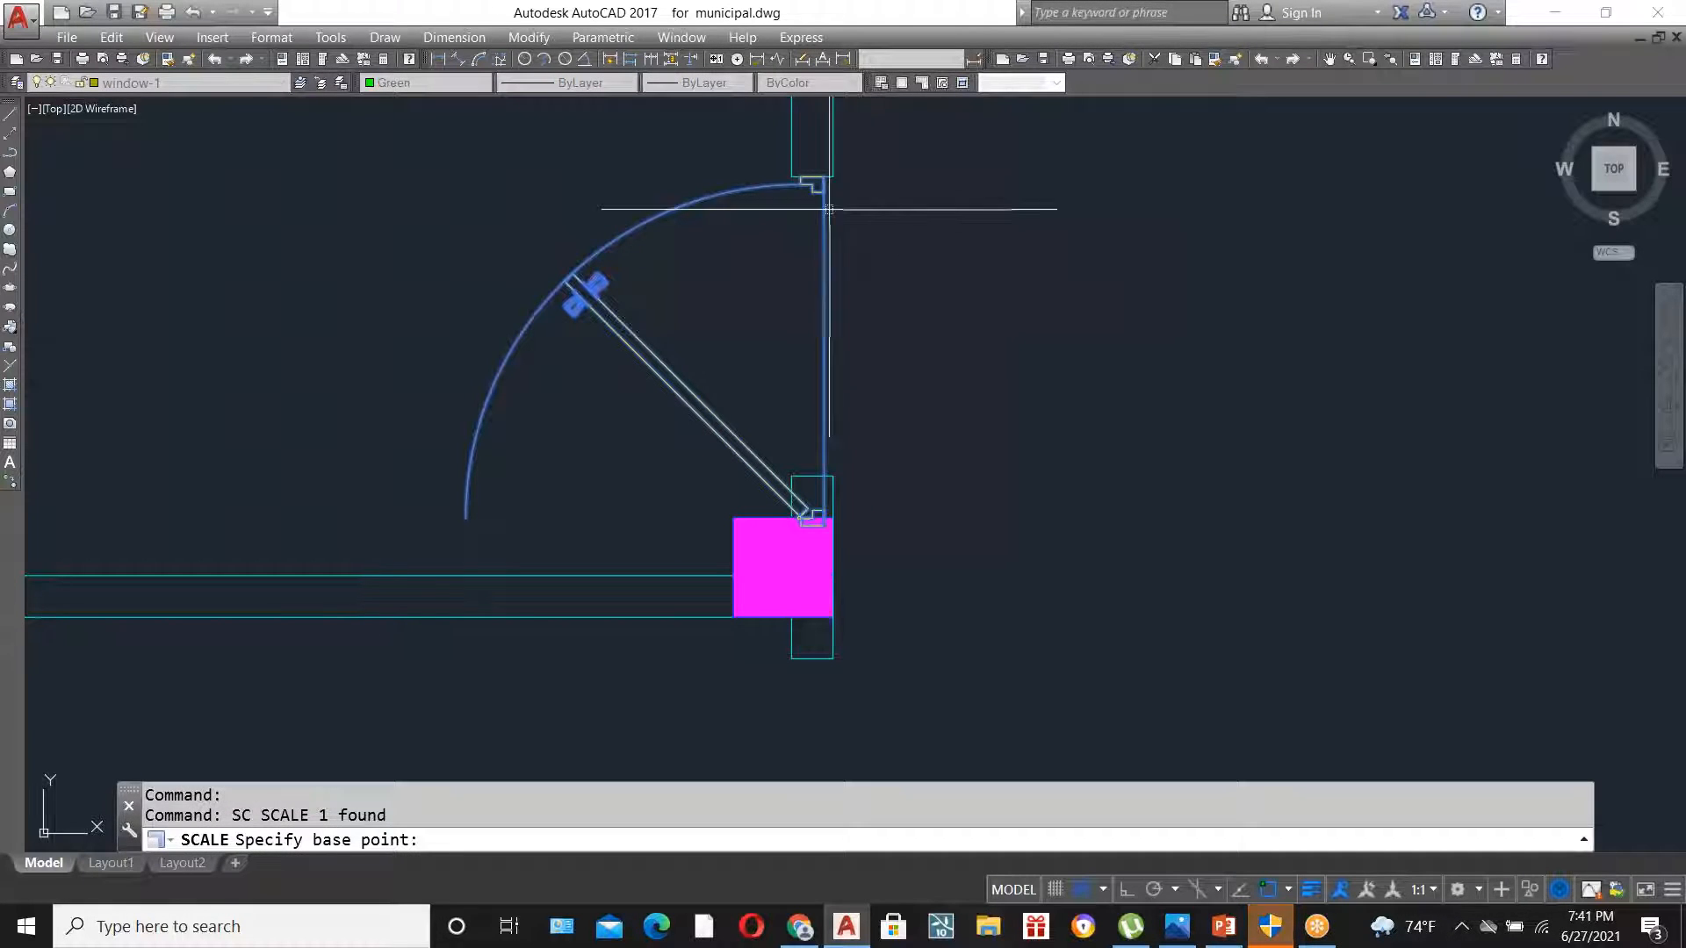
{"action": "scroll", "coordinate": [805, 155], "scroll_direction": "up", "scroll_amount": 3}
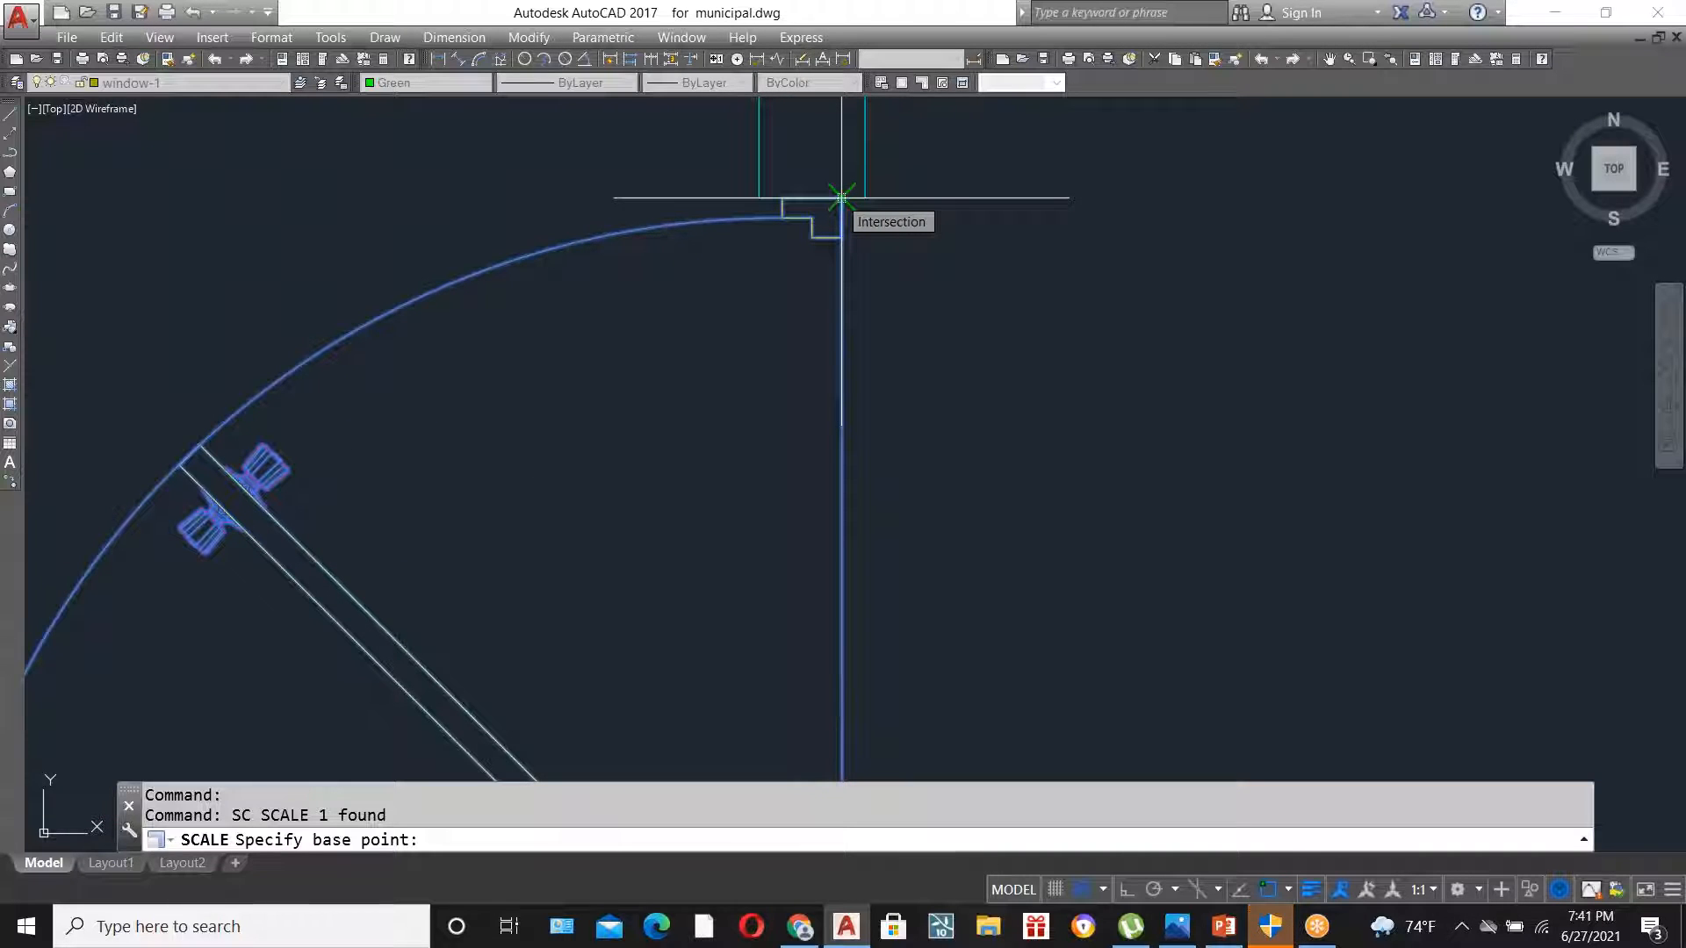
{"action": "left_click", "coordinate": [841, 197]}
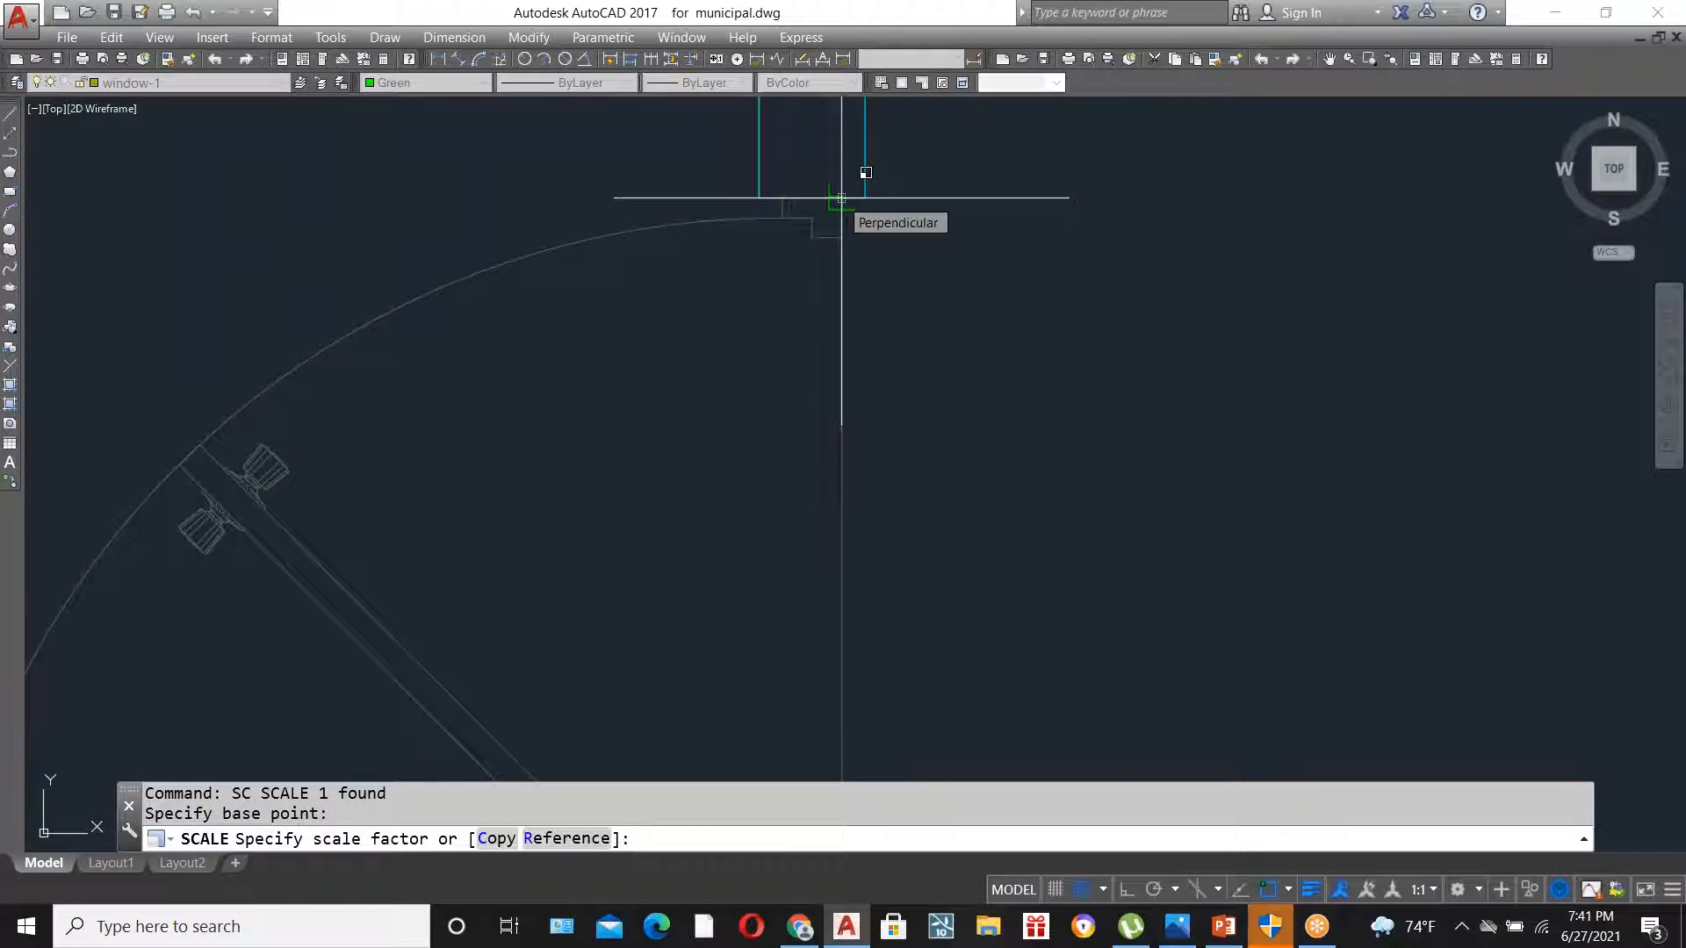
{"action": "type", "text": "r"}
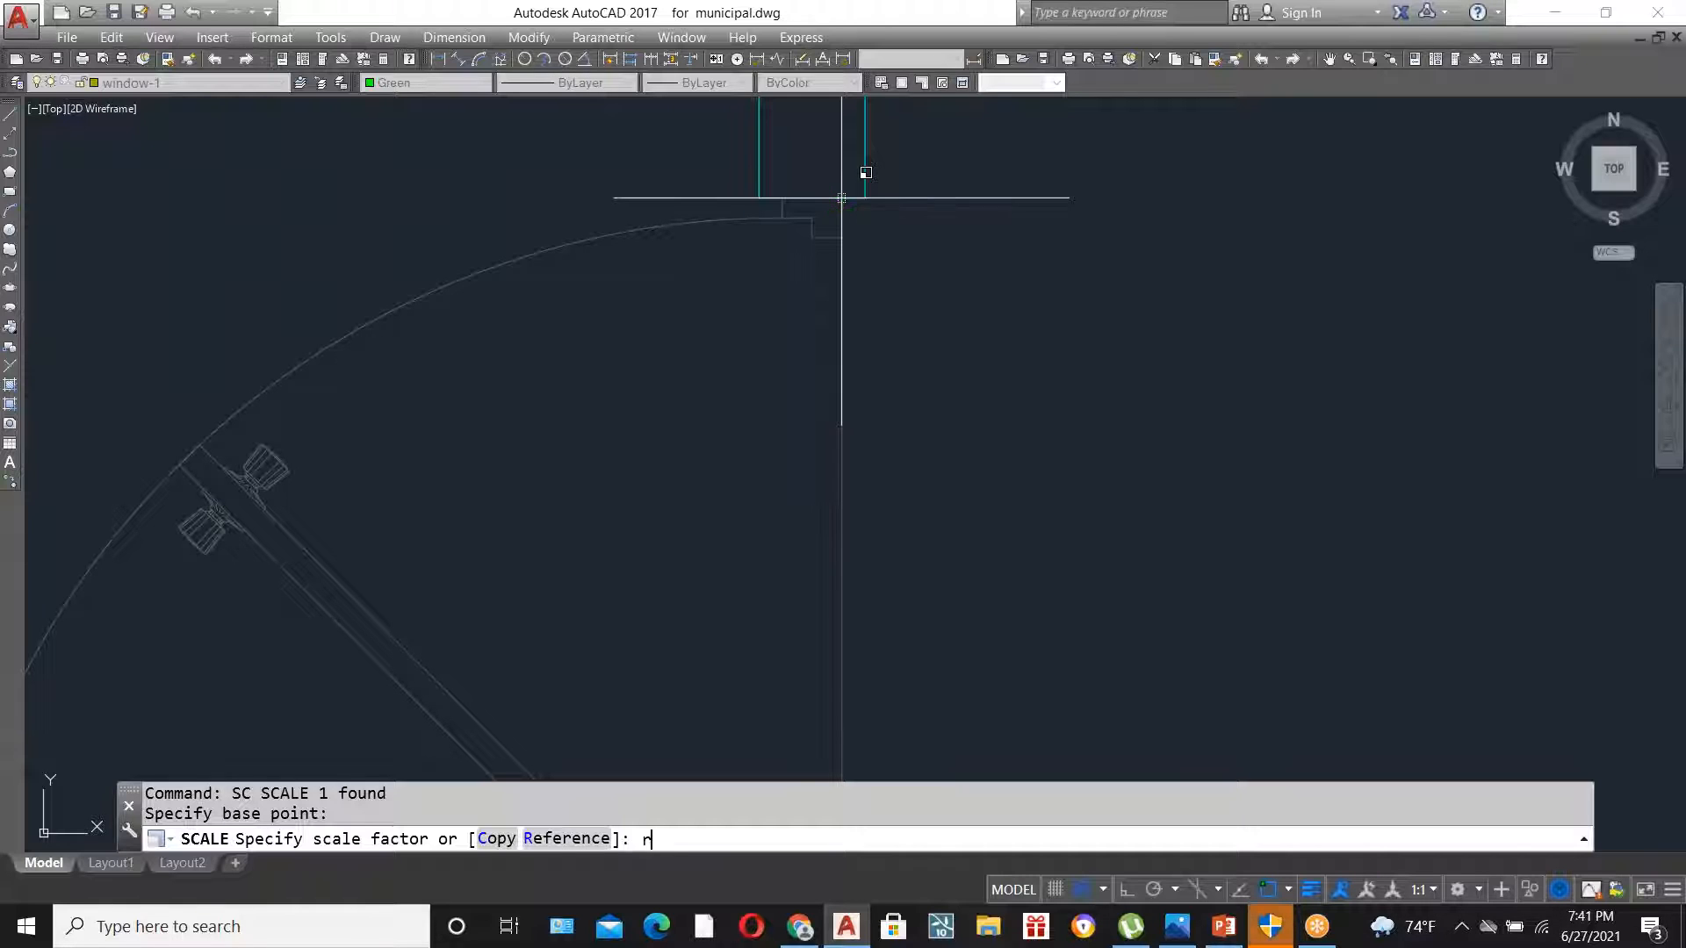
{"action": "key", "text": "Return"}
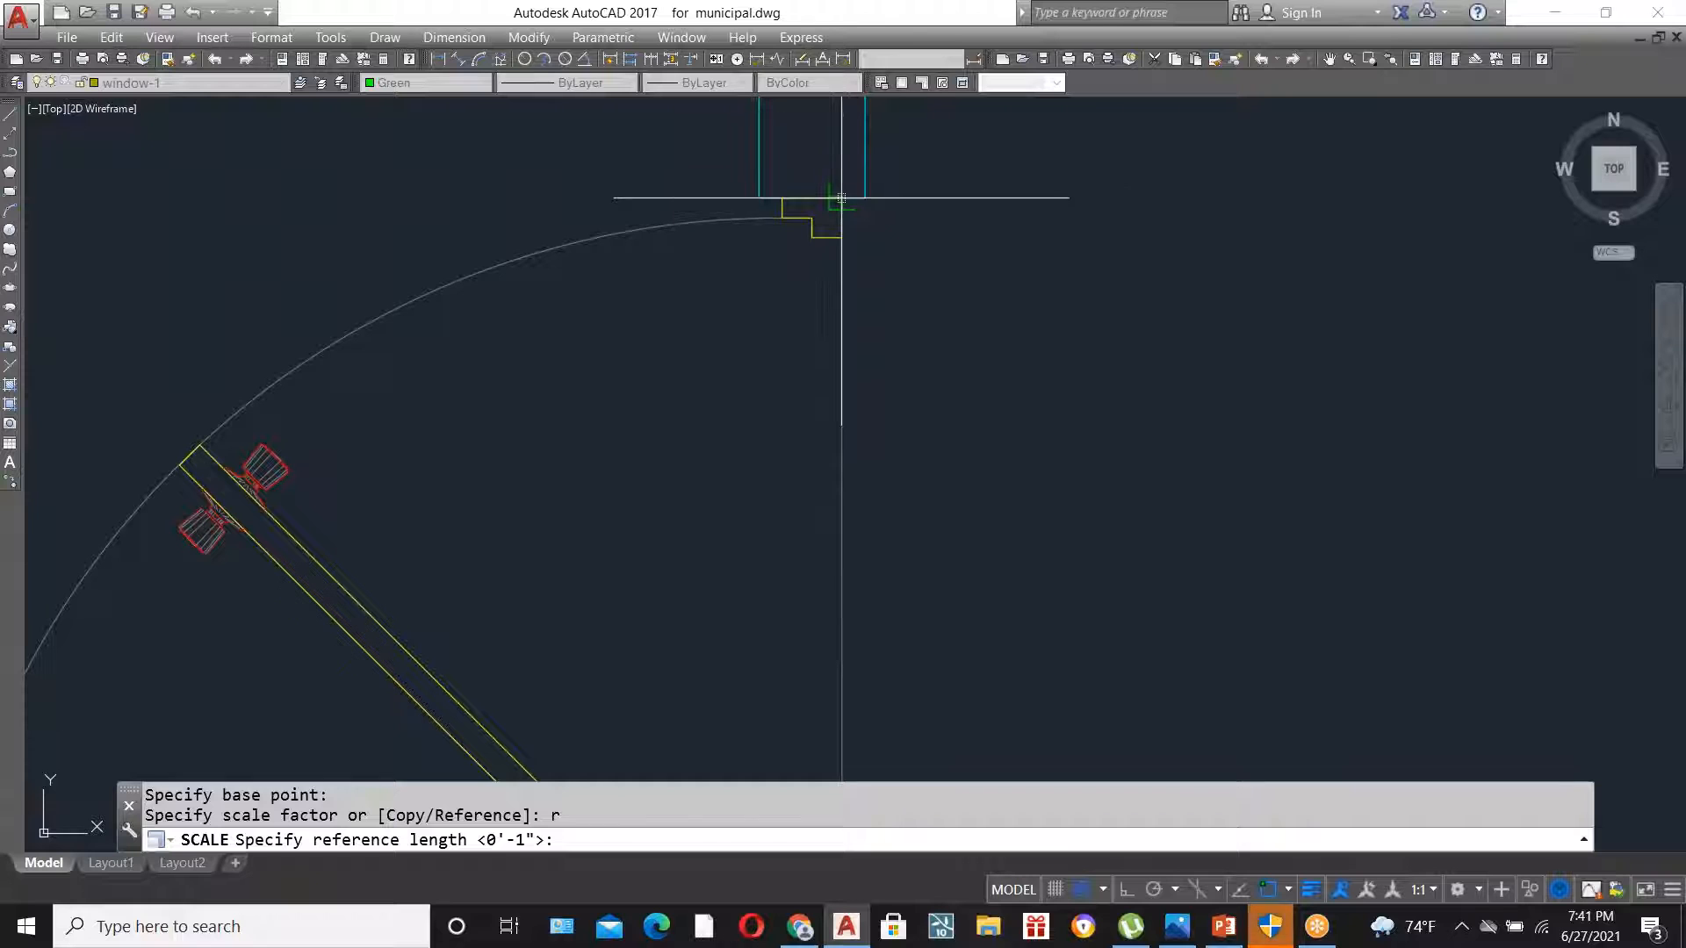
{"action": "scroll", "coordinate": [841, 199], "scroll_direction": "down", "scroll_amount": 5}
{"action": "scroll", "coordinate": [878, 452], "scroll_direction": "up", "scroll_amount": 6}
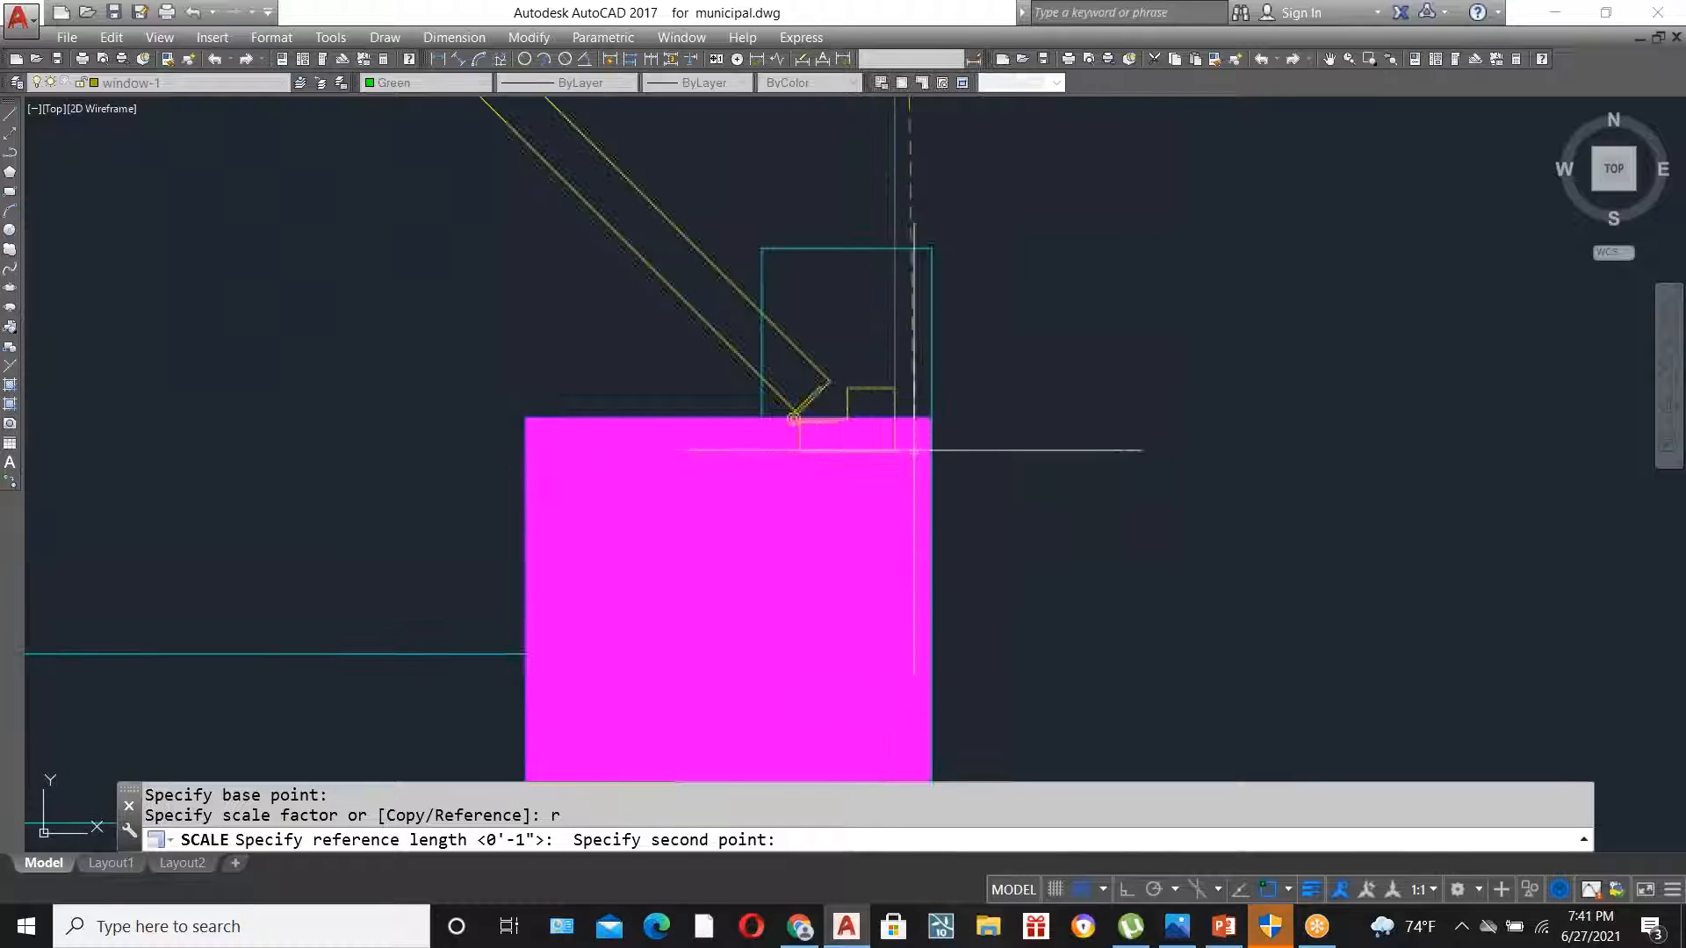
{"action": "scroll", "coordinate": [896, 450], "scroll_direction": "down", "scroll_amount": 2}
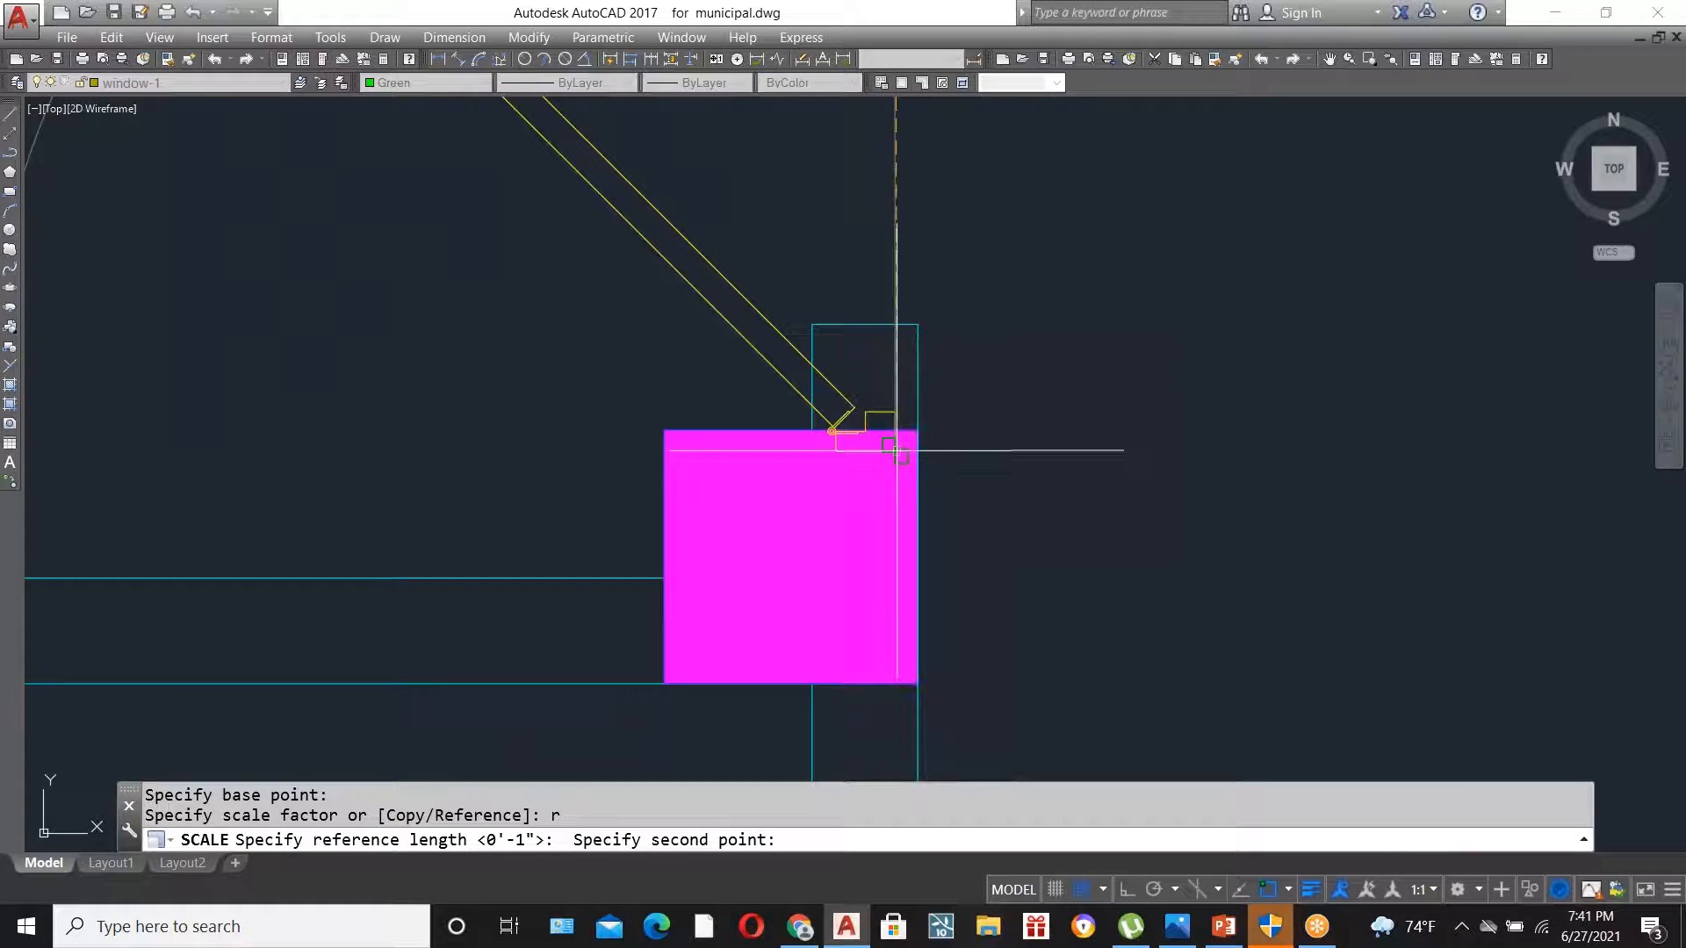
{"action": "left_click", "coordinate": [895, 451]}
{"action": "scroll", "coordinate": [896, 314], "scroll_direction": "up", "scroll_amount": 4}
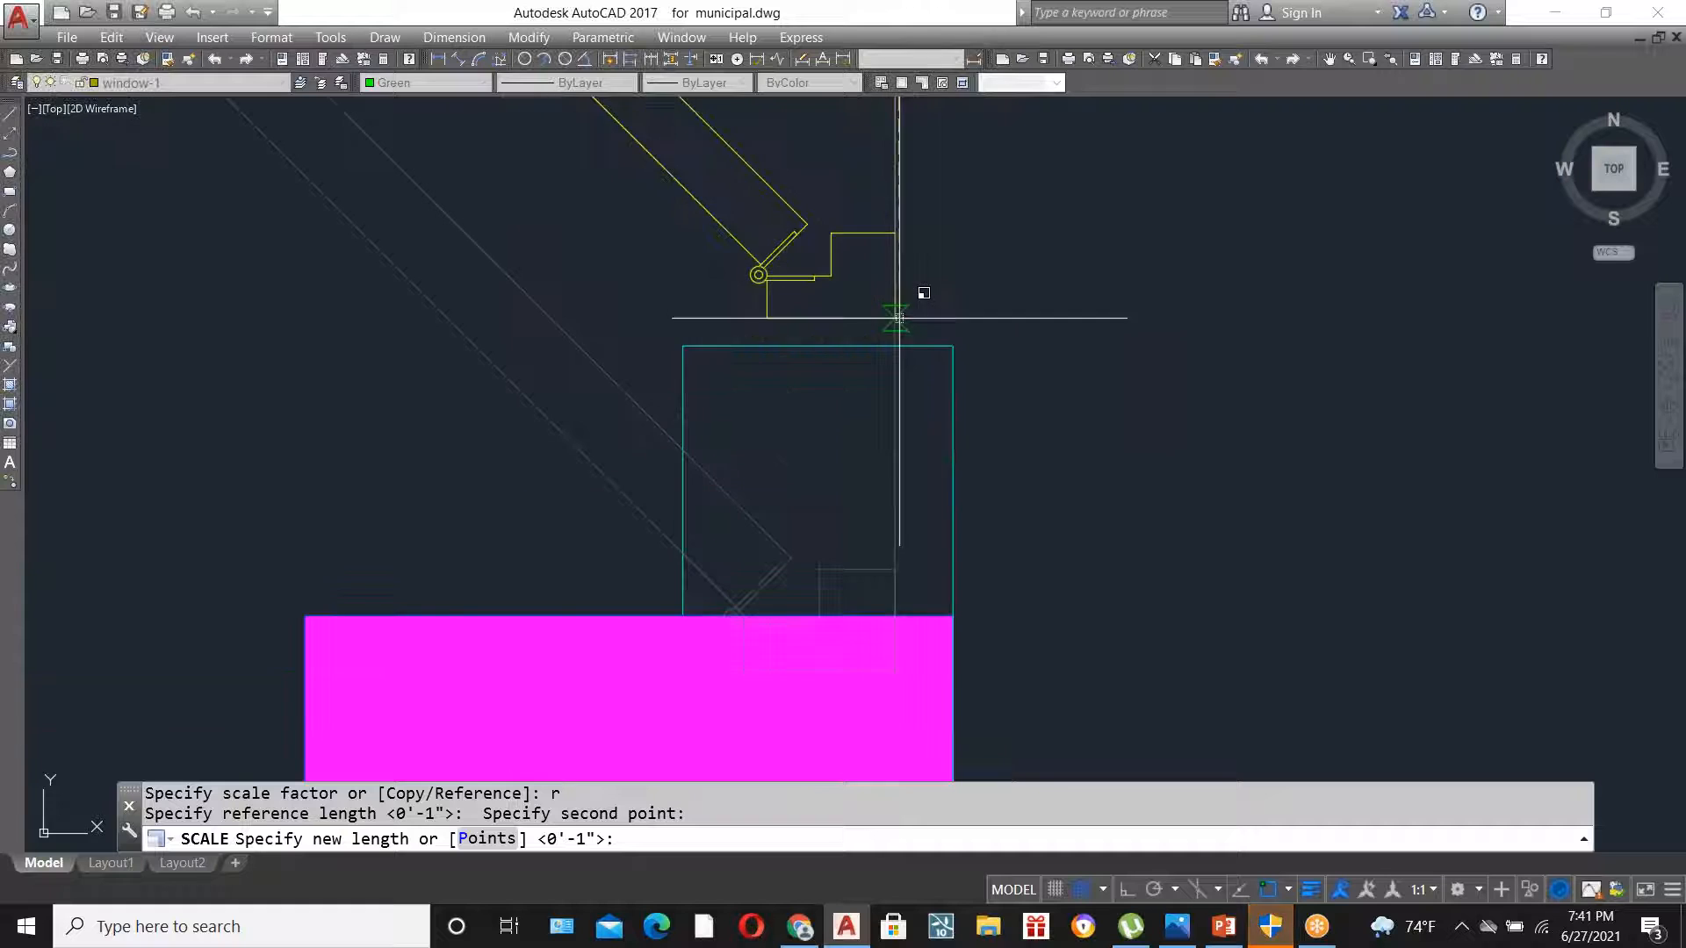
{"action": "left_click", "coordinate": [893, 342]}
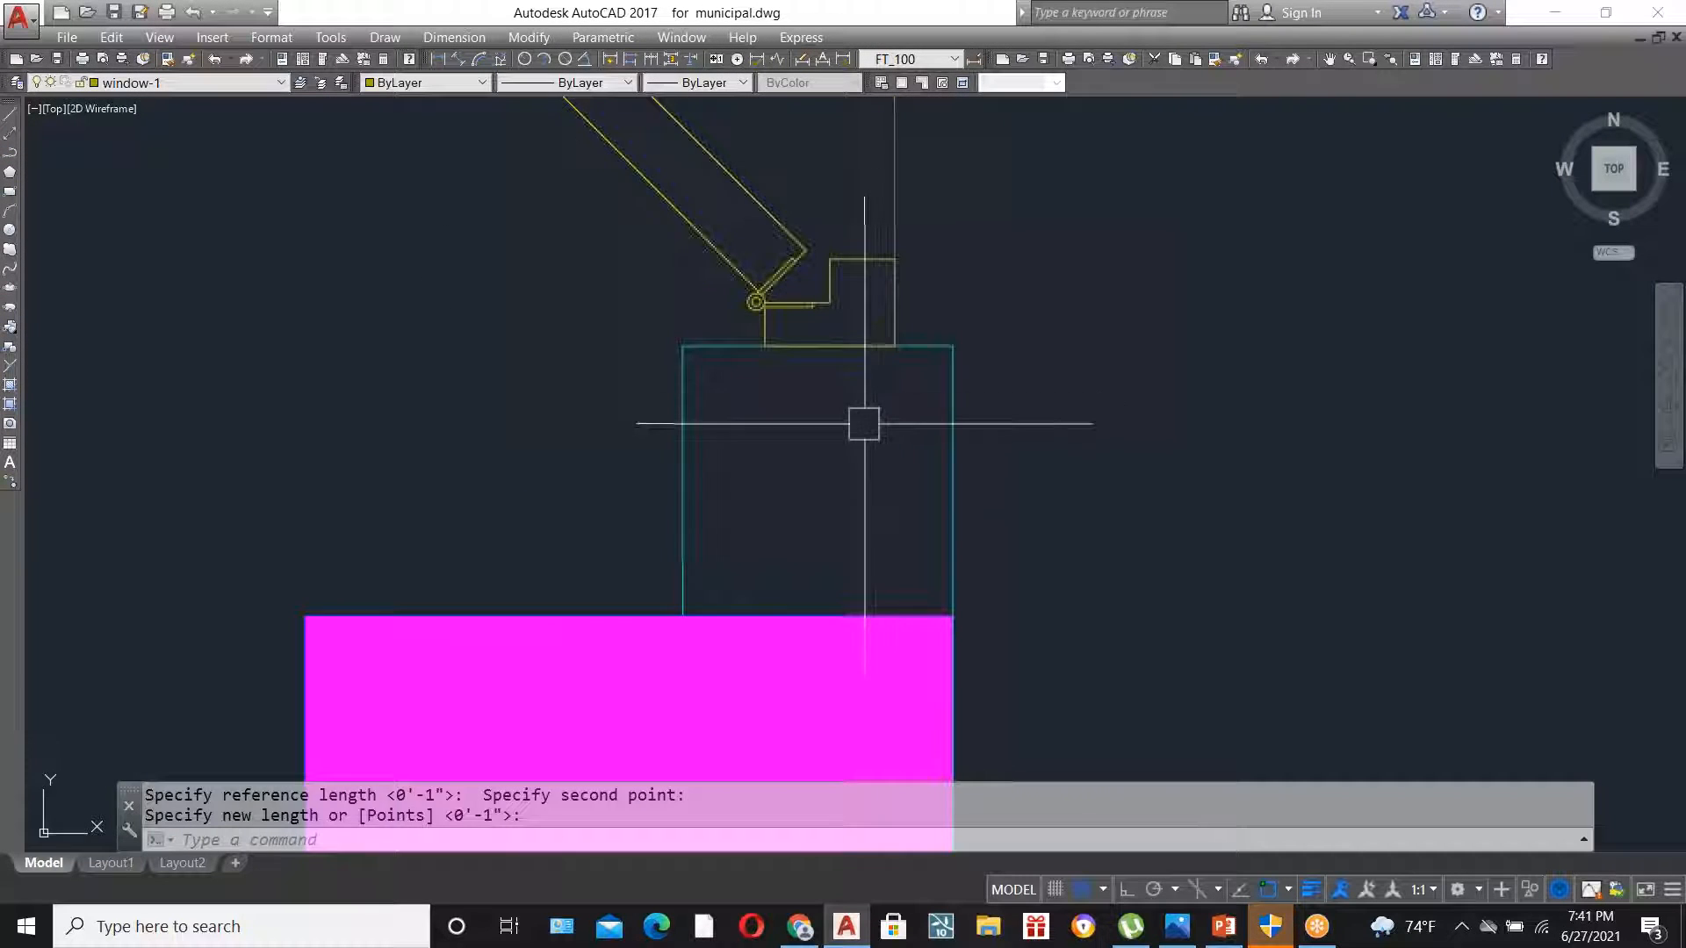
- Mirror the door block across a horizontal line along the short wall's upper edge with Ortho on, keeping the original door
{"action": "scroll", "coordinate": [872, 458], "scroll_direction": "down", "scroll_amount": 3}
{"action": "scroll", "coordinate": [880, 469], "scroll_direction": "down", "scroll_amount": 5}
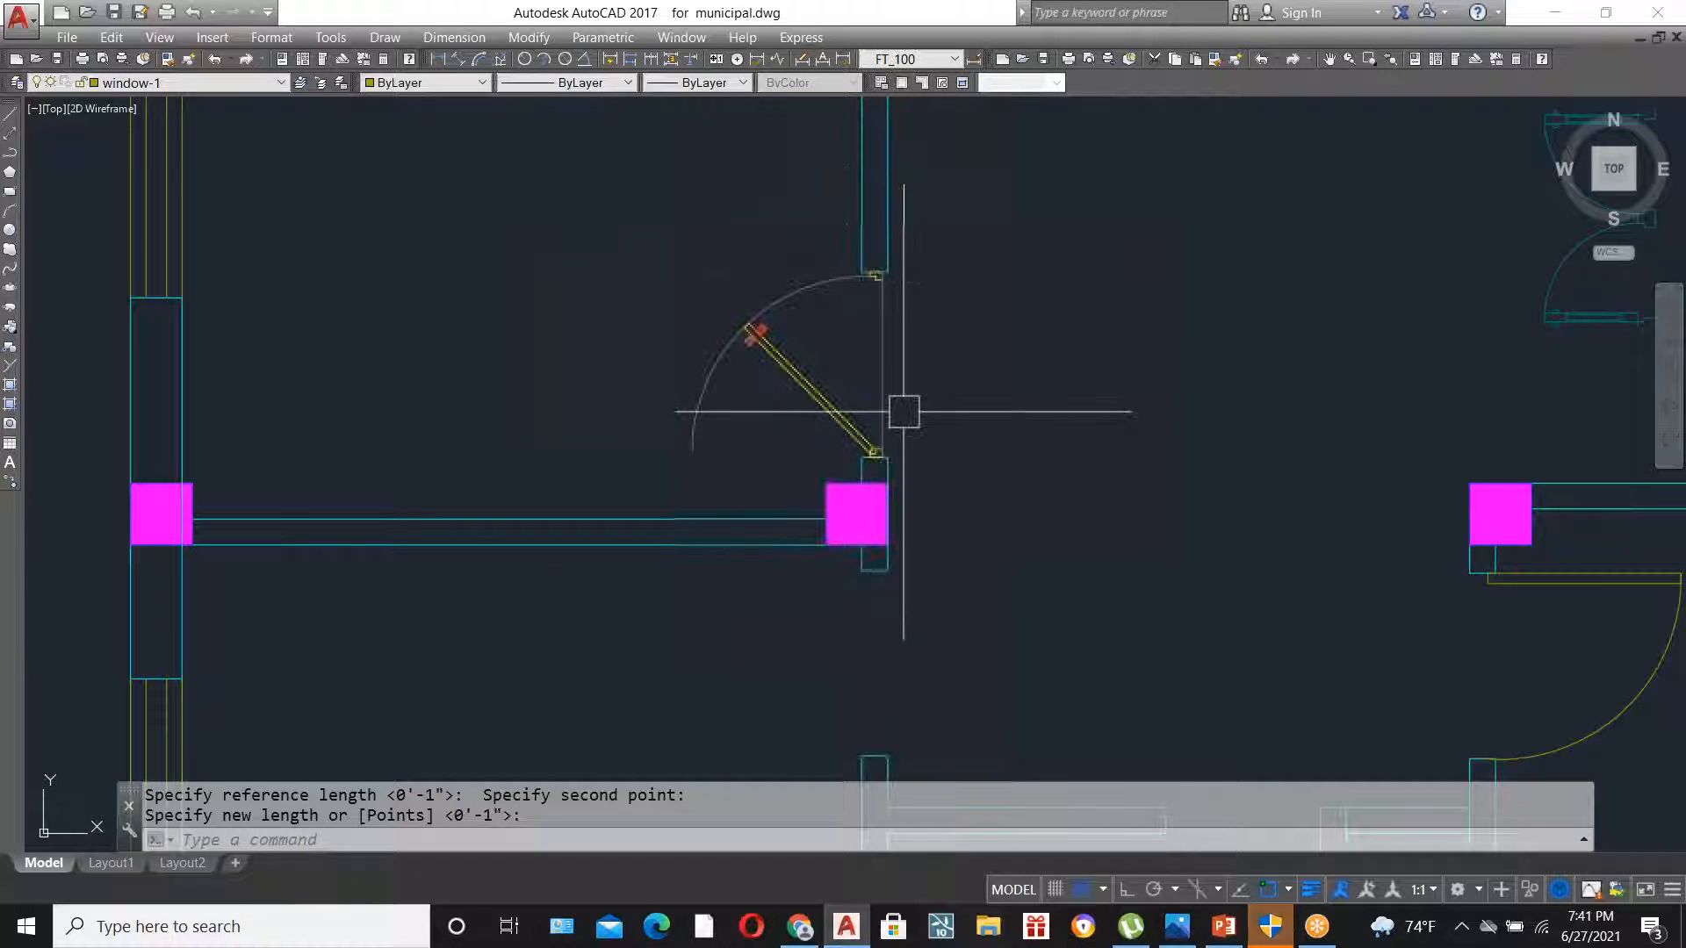
{"action": "scroll", "coordinate": [904, 412], "scroll_direction": "down", "scroll_amount": 5}
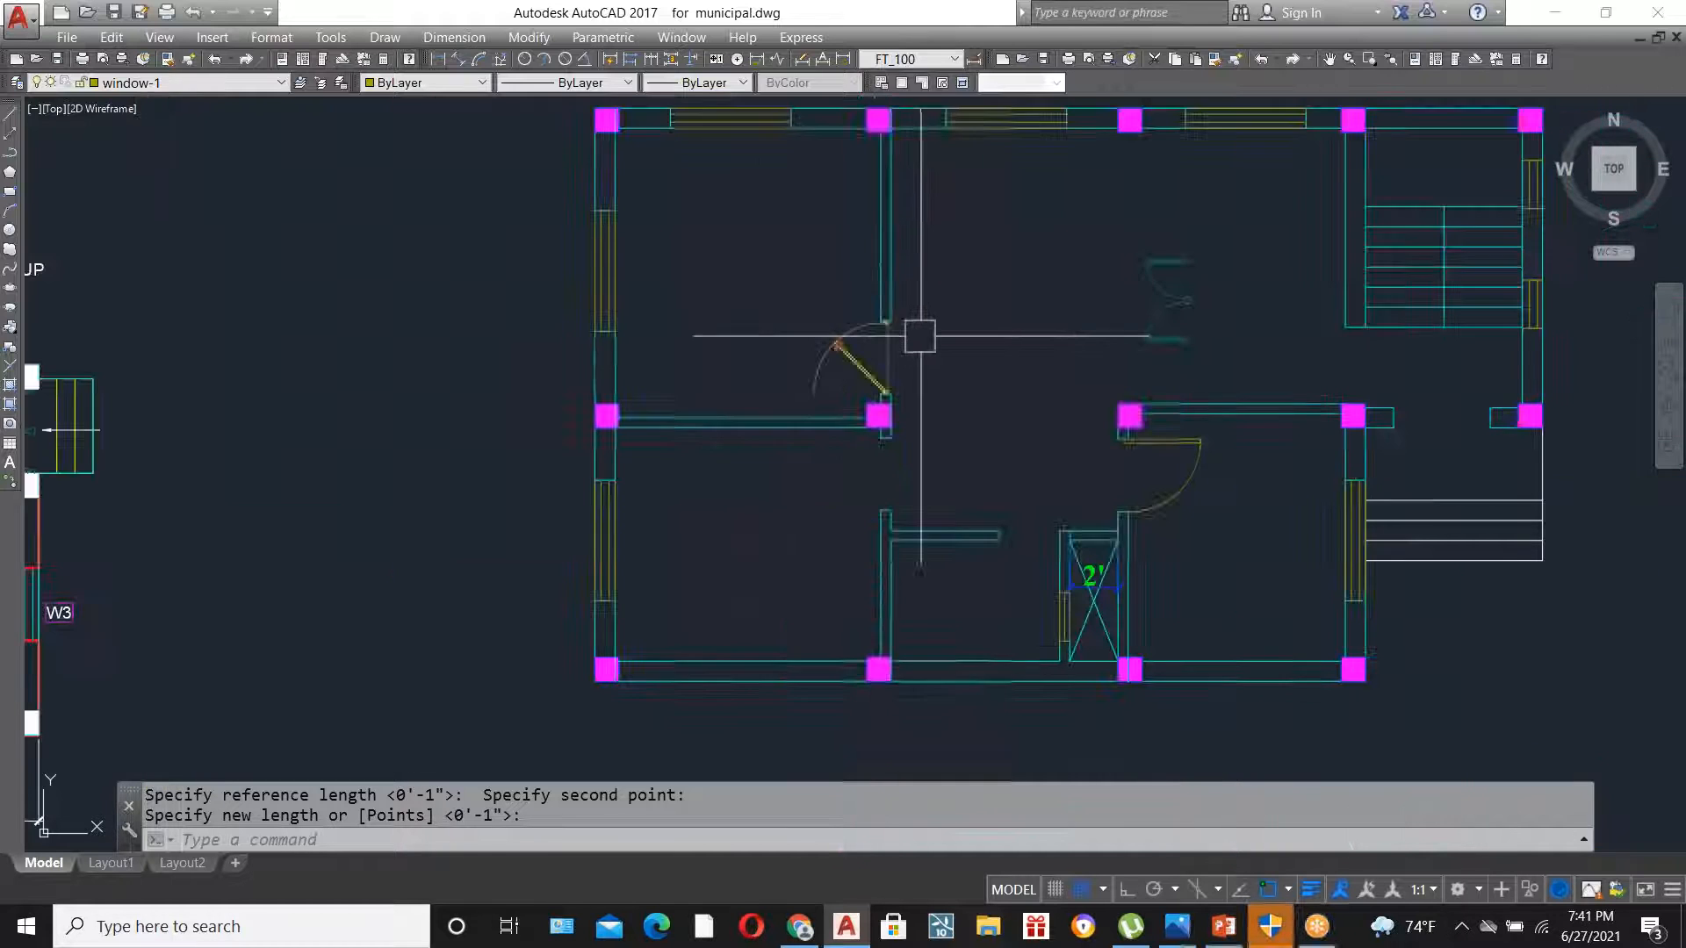
{"action": "scroll", "coordinate": [878, 402], "scroll_direction": "up", "scroll_amount": 2}
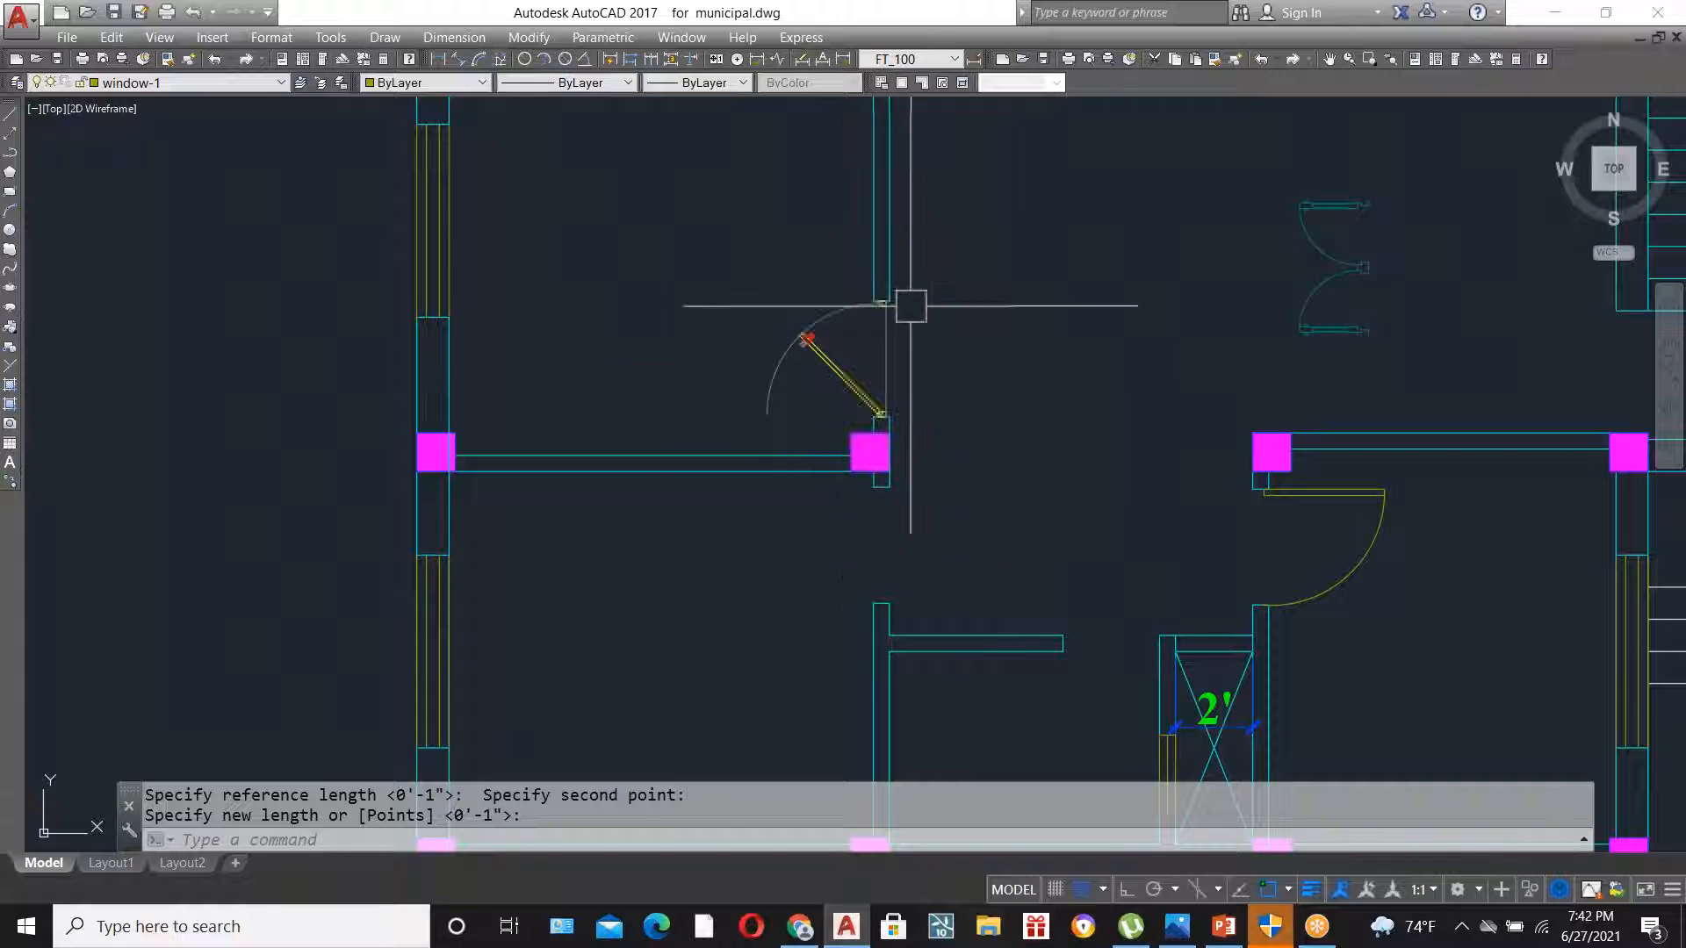
{"action": "scroll", "coordinate": [900, 311], "scroll_direction": "up", "scroll_amount": 2}
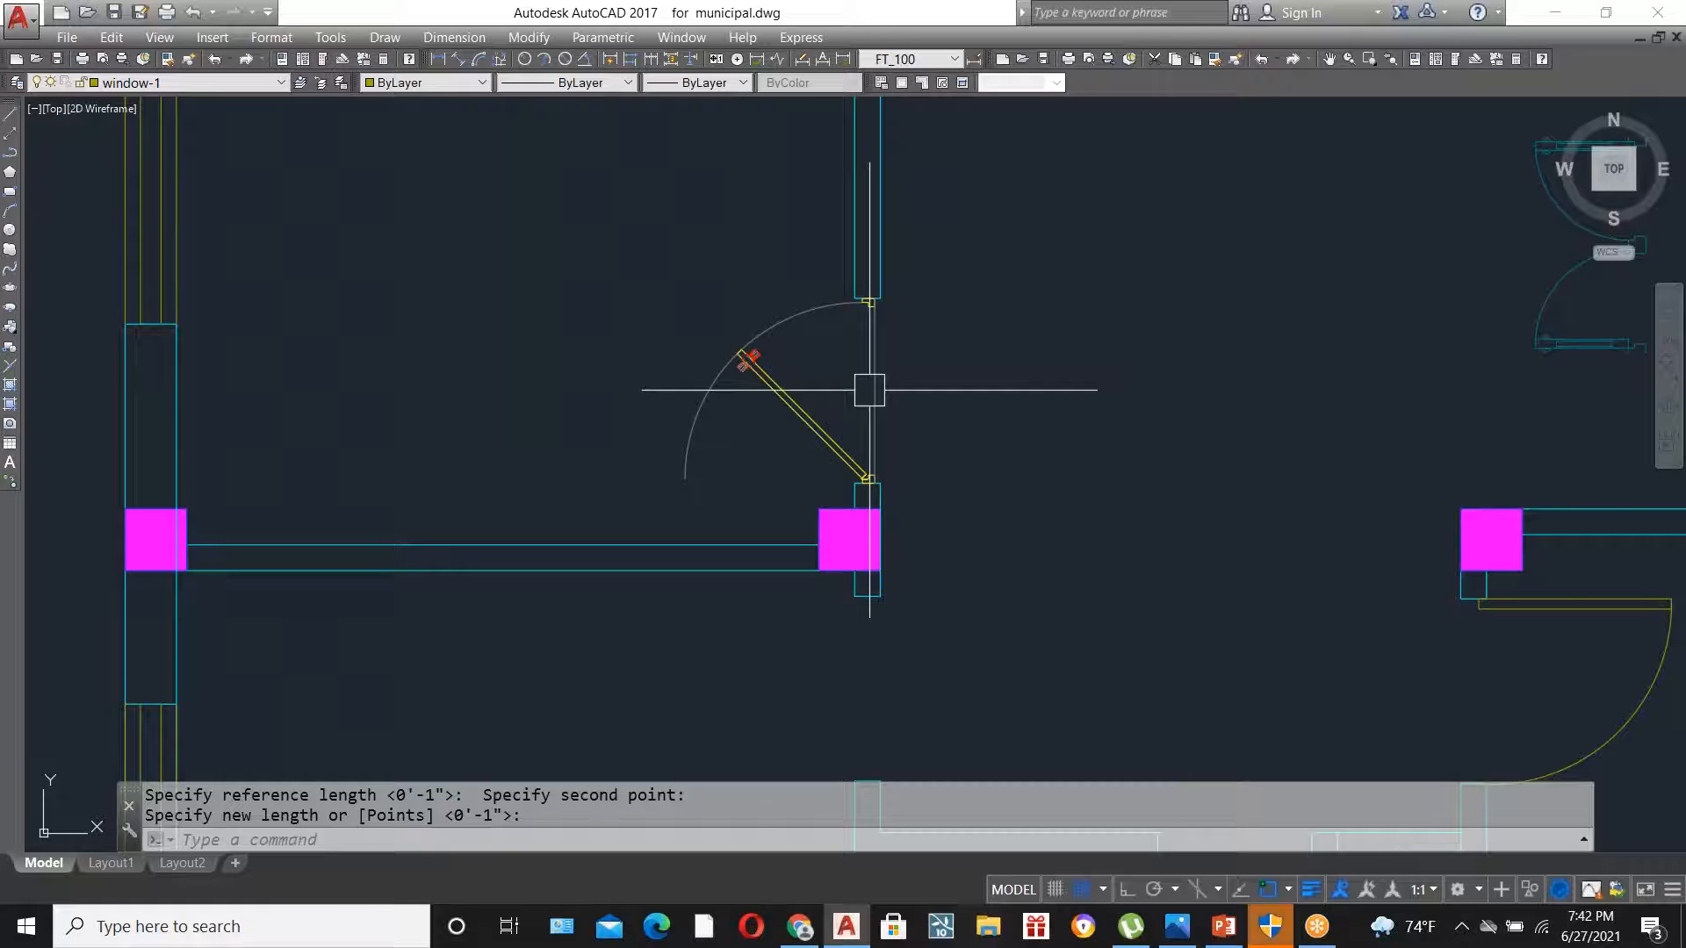
{"action": "left_click", "coordinate": [794, 403]}
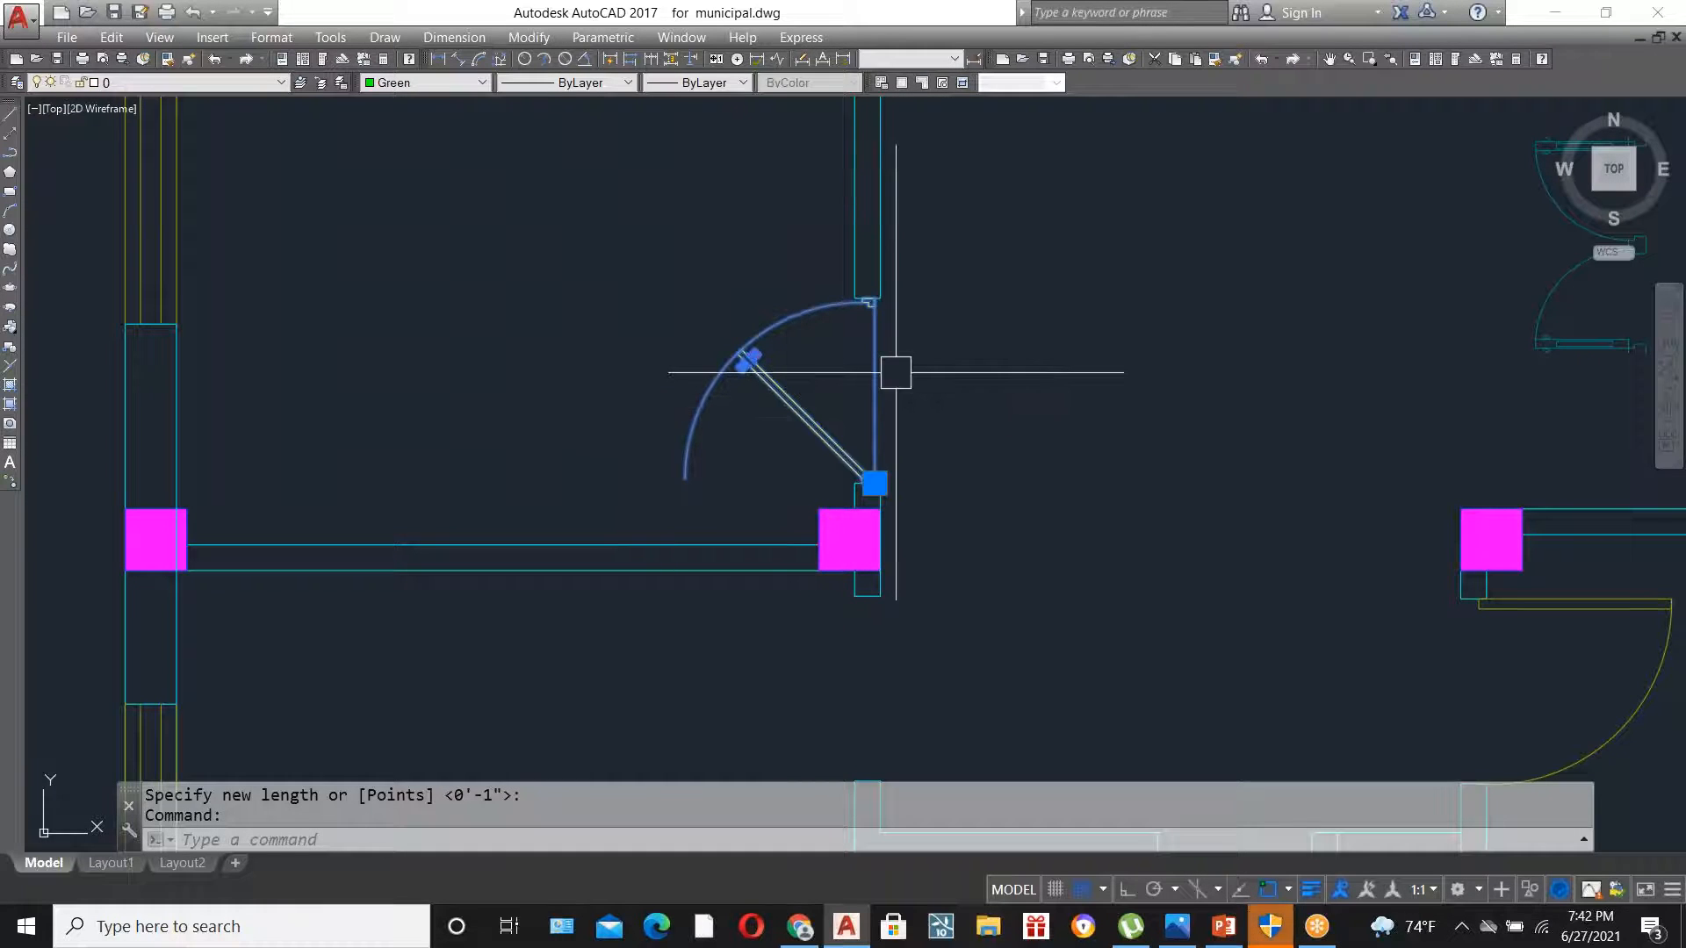
{"action": "type", "text": "MI"}
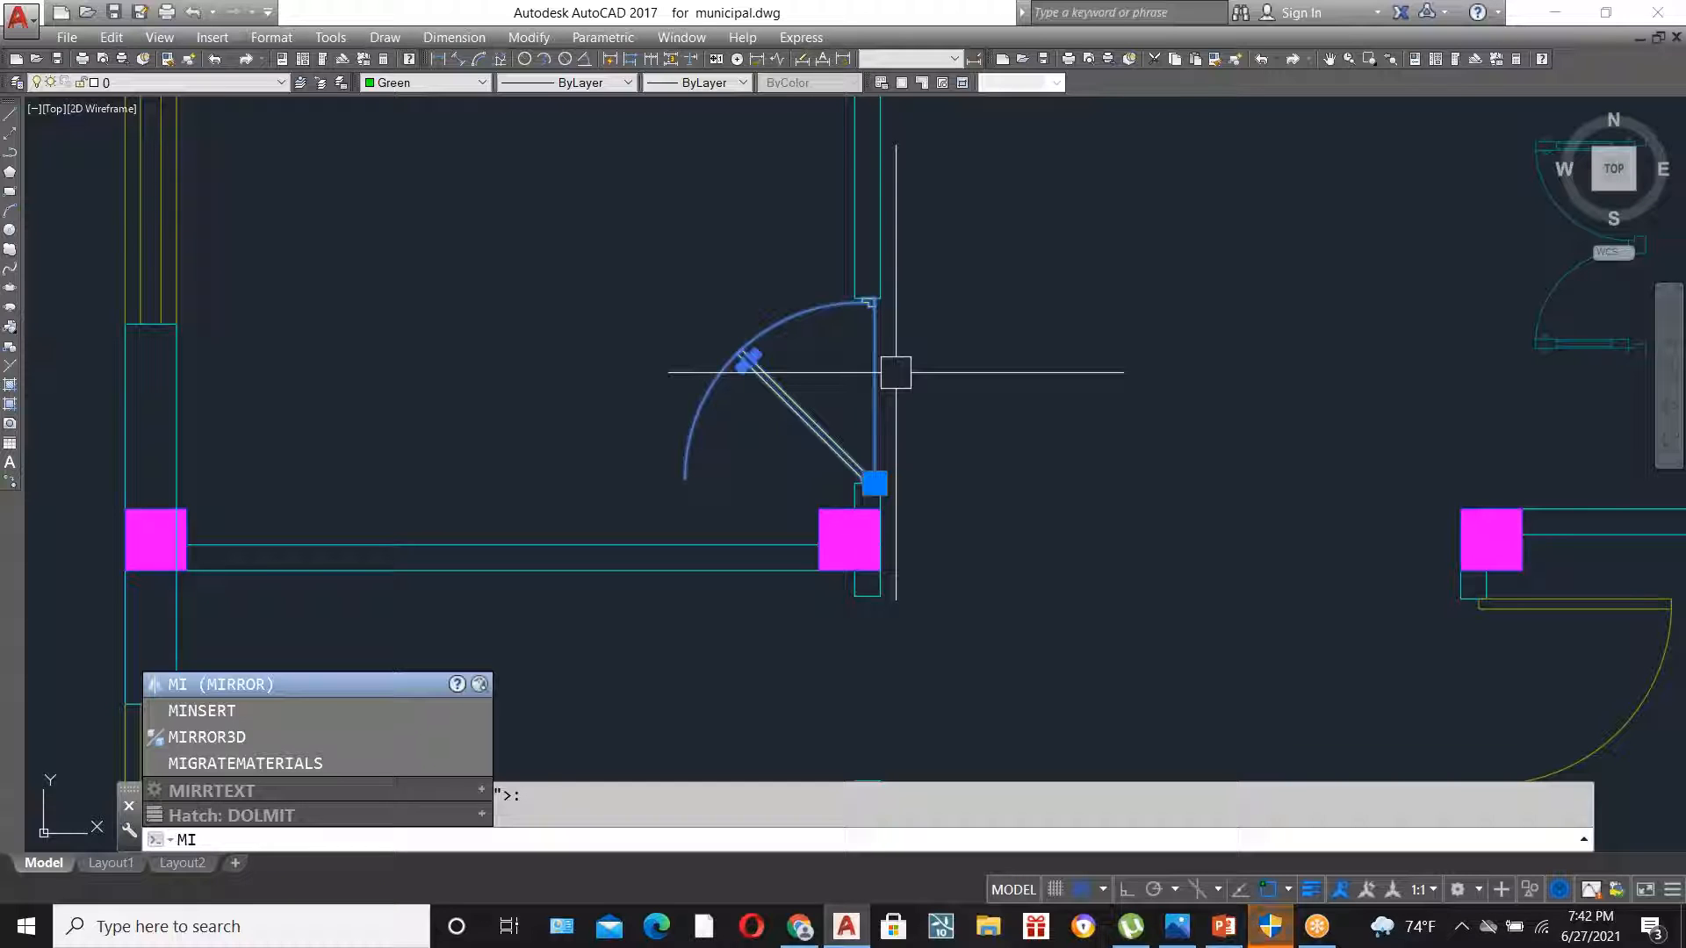
{"action": "key", "text": "Return"}
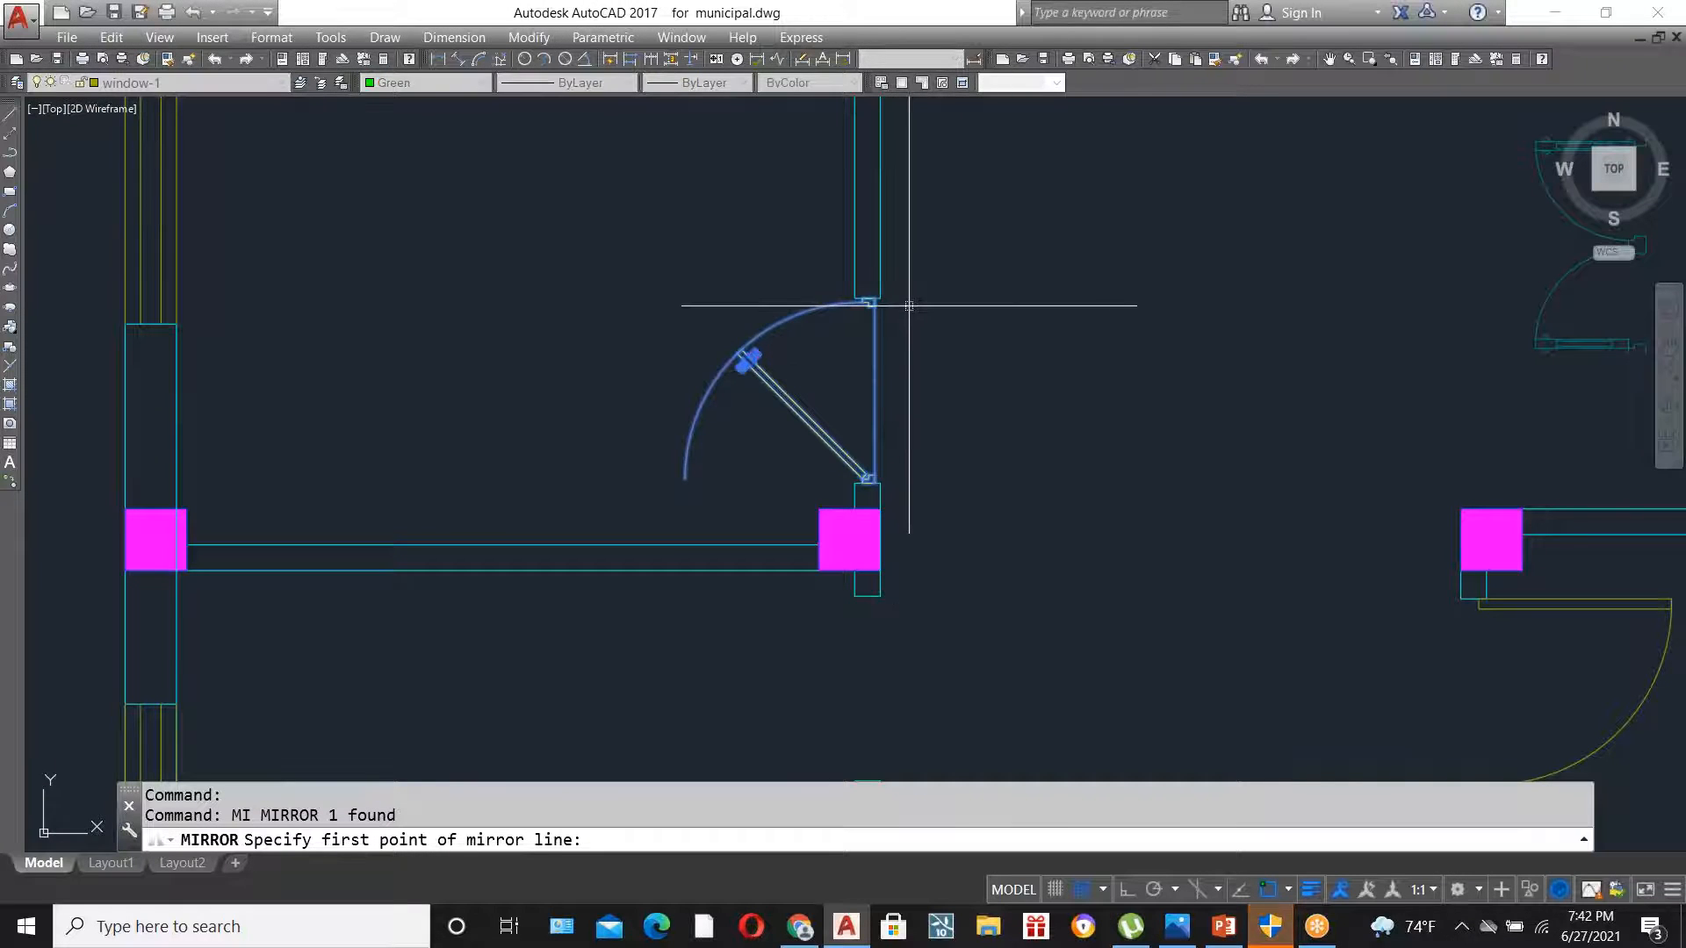
{"action": "scroll", "coordinate": [910, 332], "scroll_direction": "down", "scroll_amount": 2}
{"action": "scroll", "coordinate": [913, 369], "scroll_direction": "up", "scroll_amount": 6}
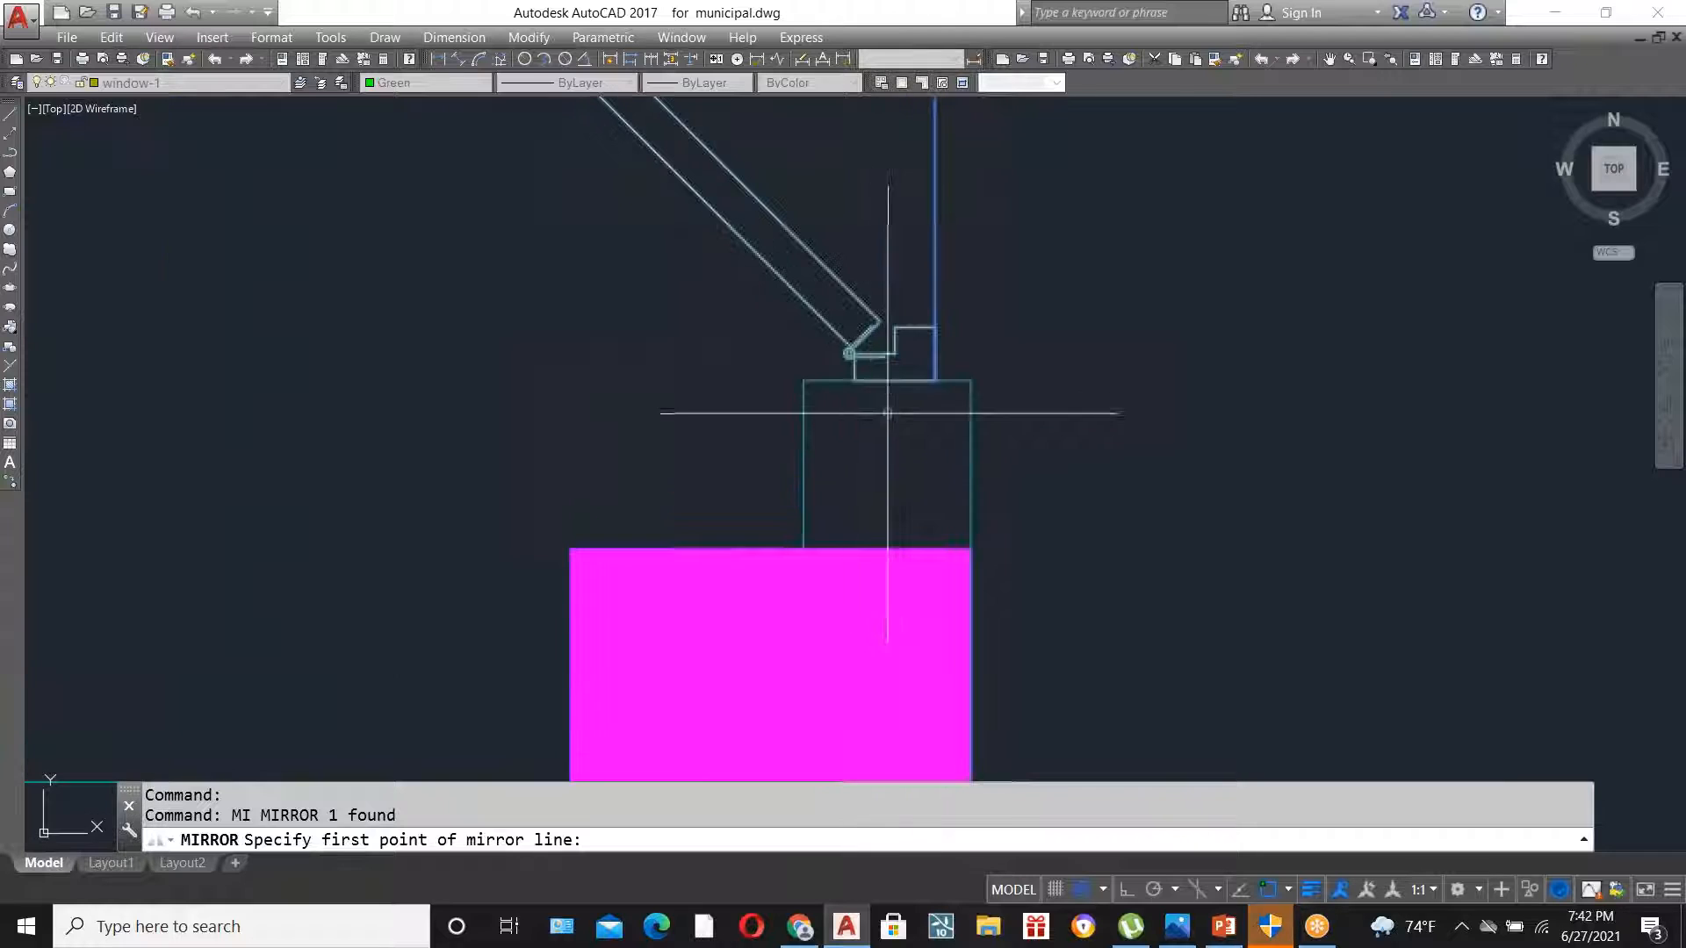
{"action": "scroll", "coordinate": [920, 397], "scroll_direction": "down", "scroll_amount": 2}
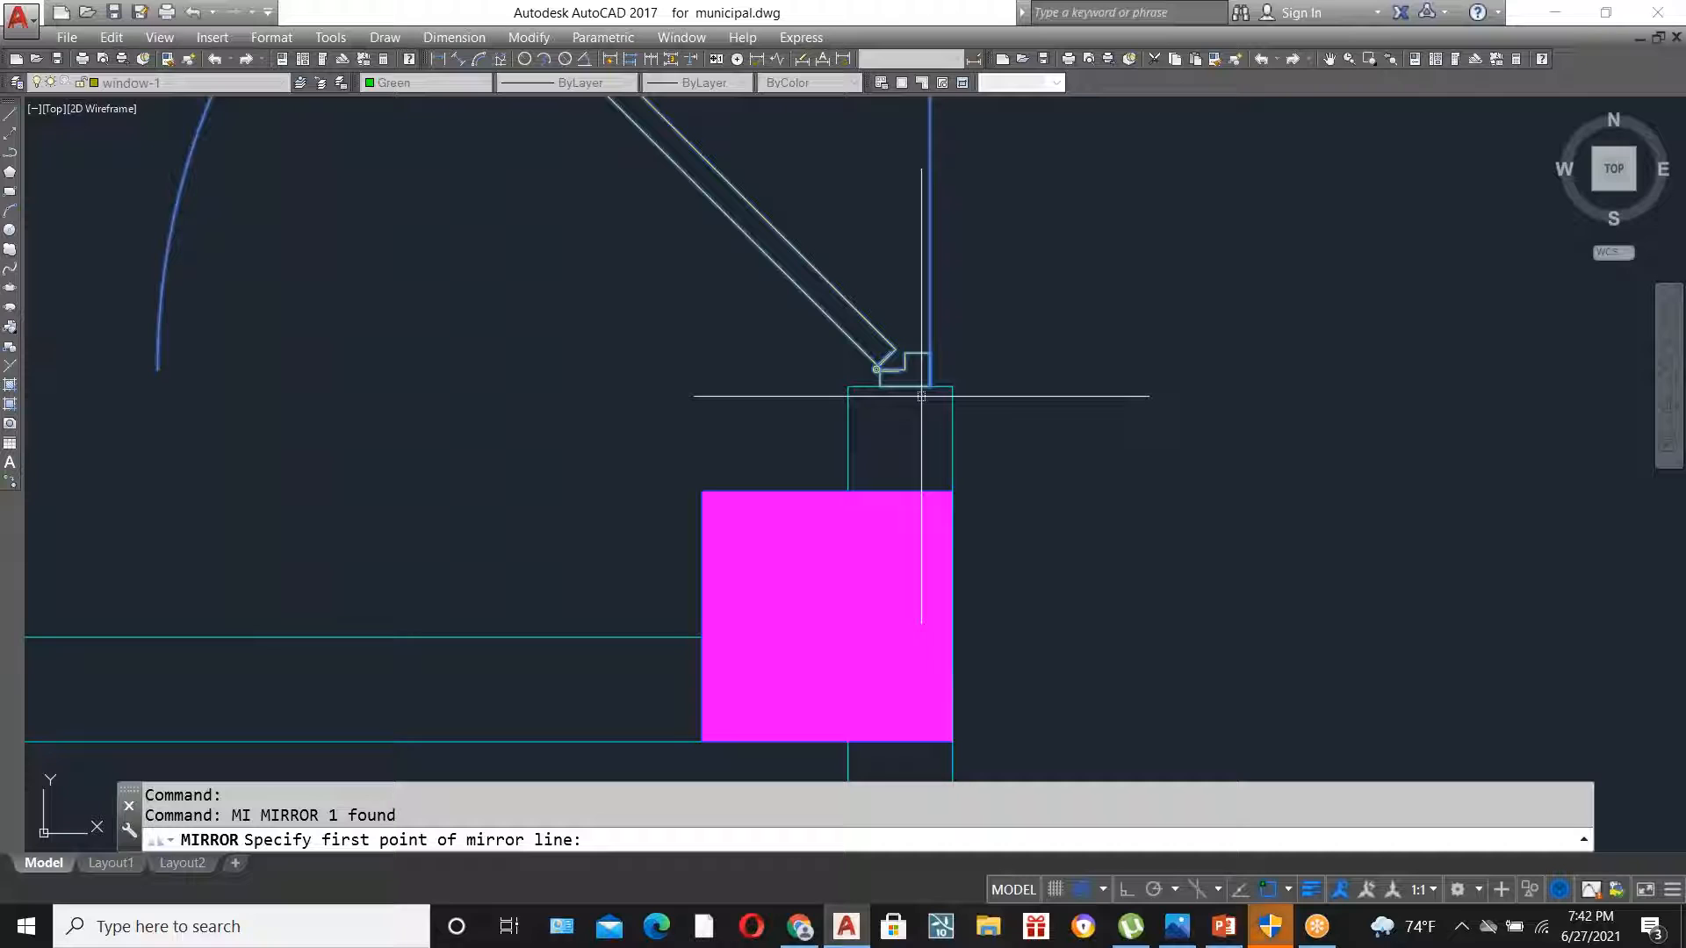
{"action": "scroll", "coordinate": [921, 396], "scroll_direction": "up", "scroll_amount": 4}
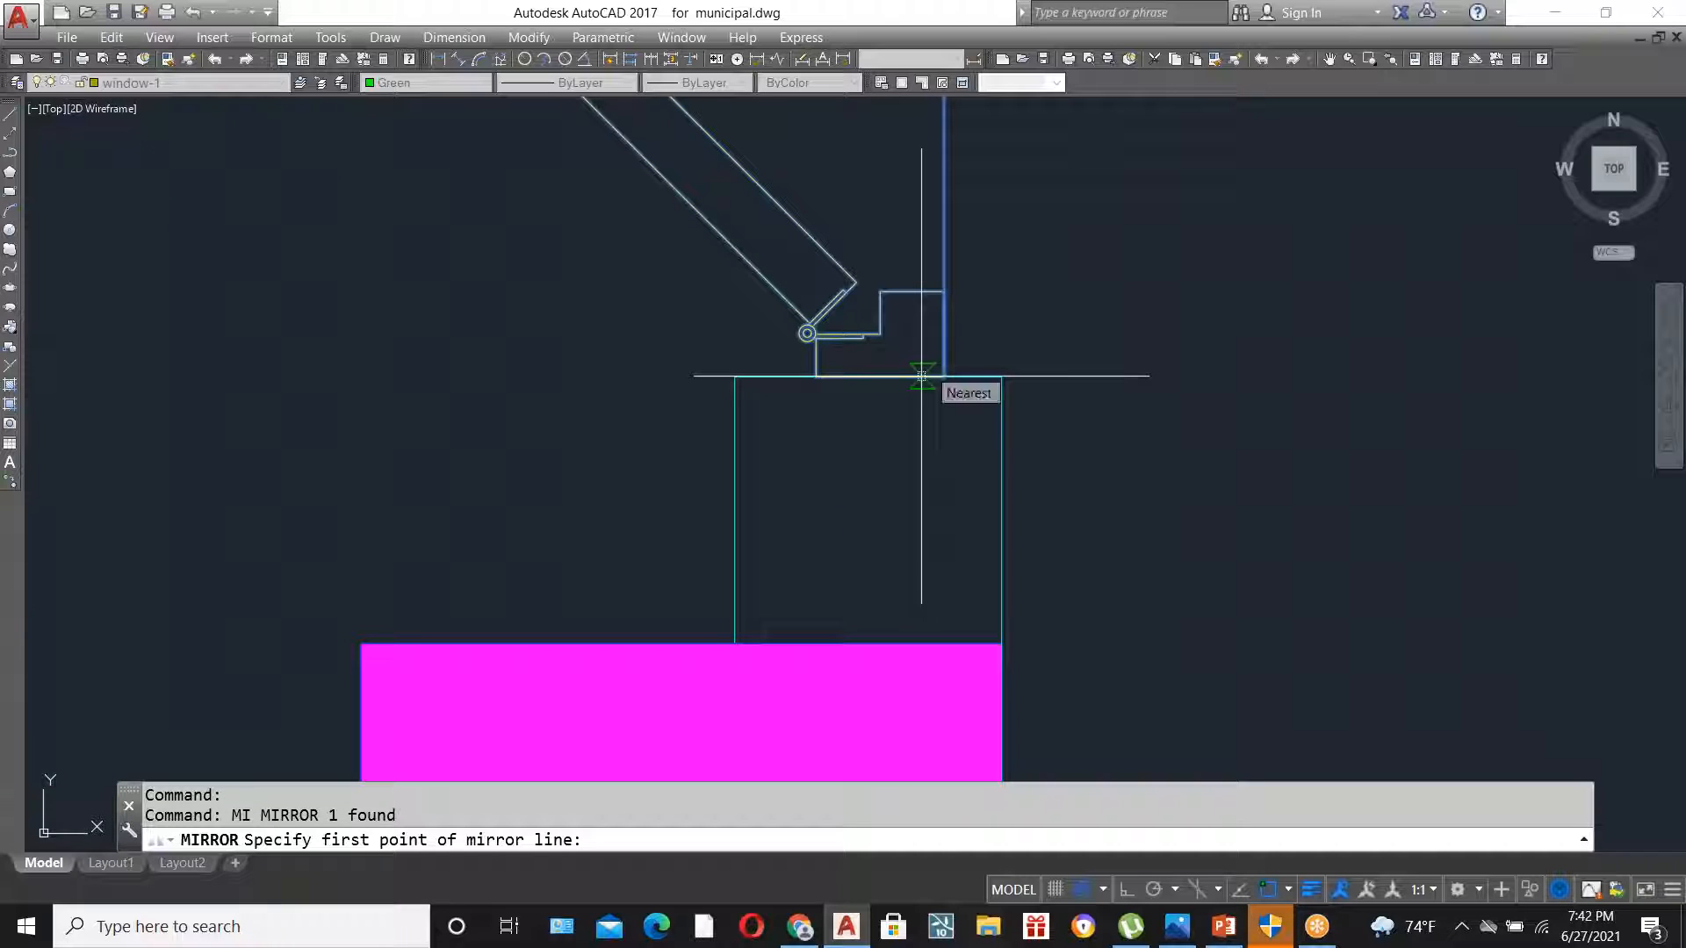
{"action": "scroll", "coordinate": [922, 375], "scroll_direction": "down", "scroll_amount": 2}
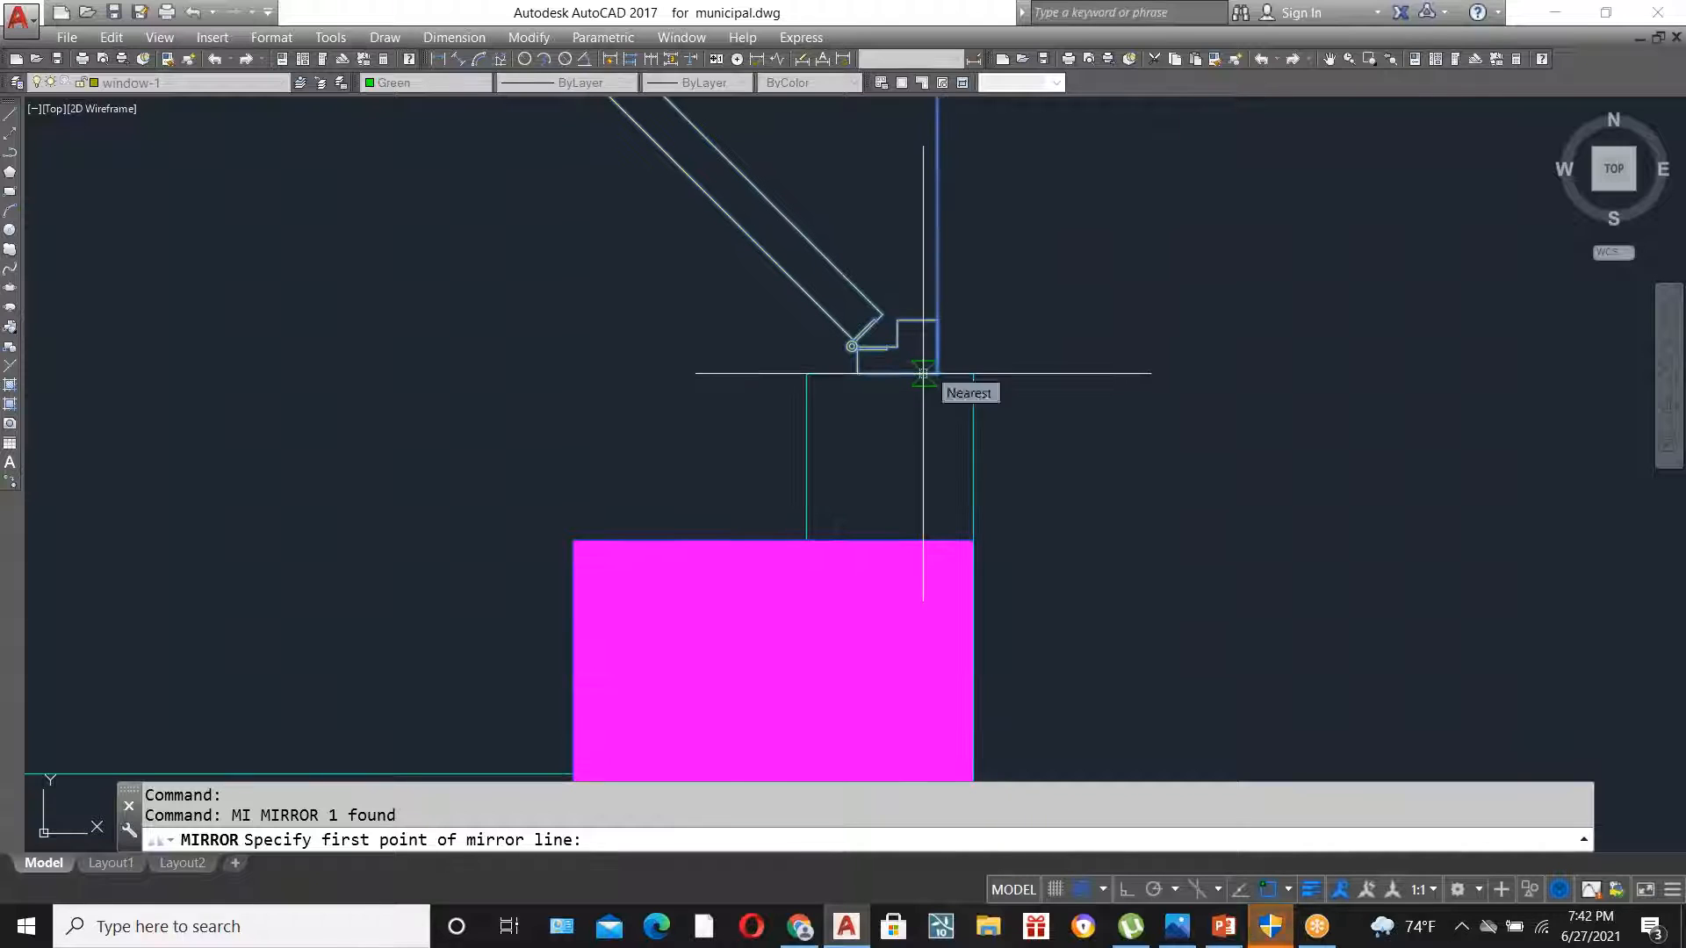
{"action": "left_click", "coordinate": [923, 375]}
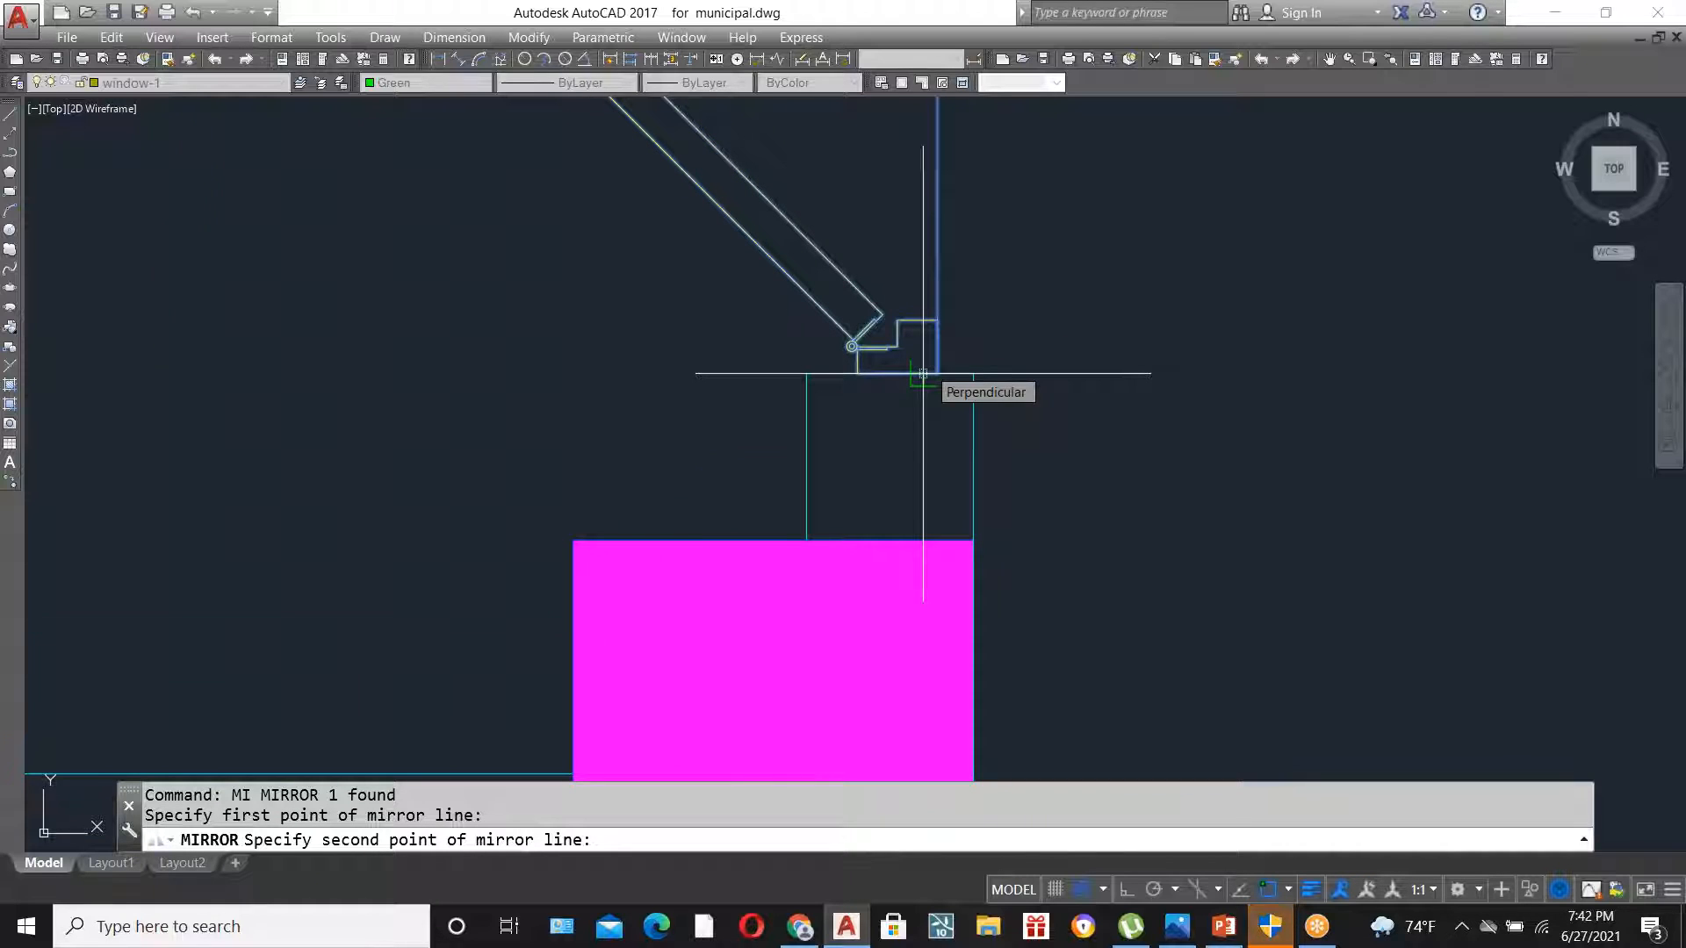
{"action": "scroll", "coordinate": [923, 375], "scroll_direction": "down", "scroll_amount": 5}
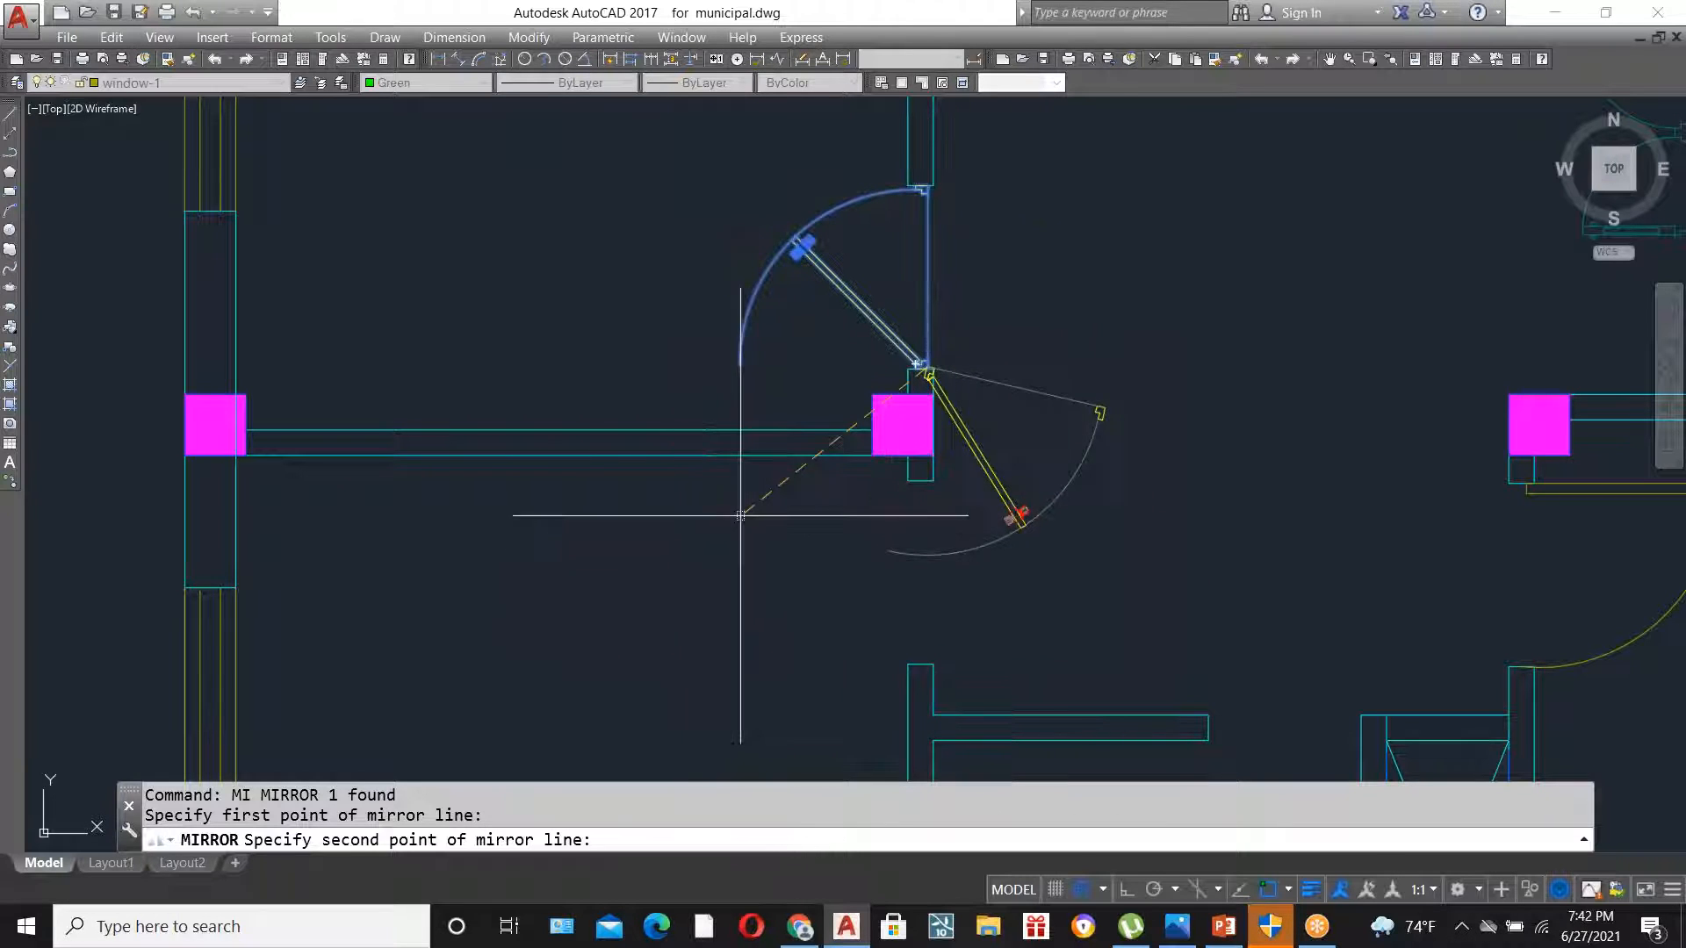
{"action": "left_click", "coordinate": [1127, 889]}
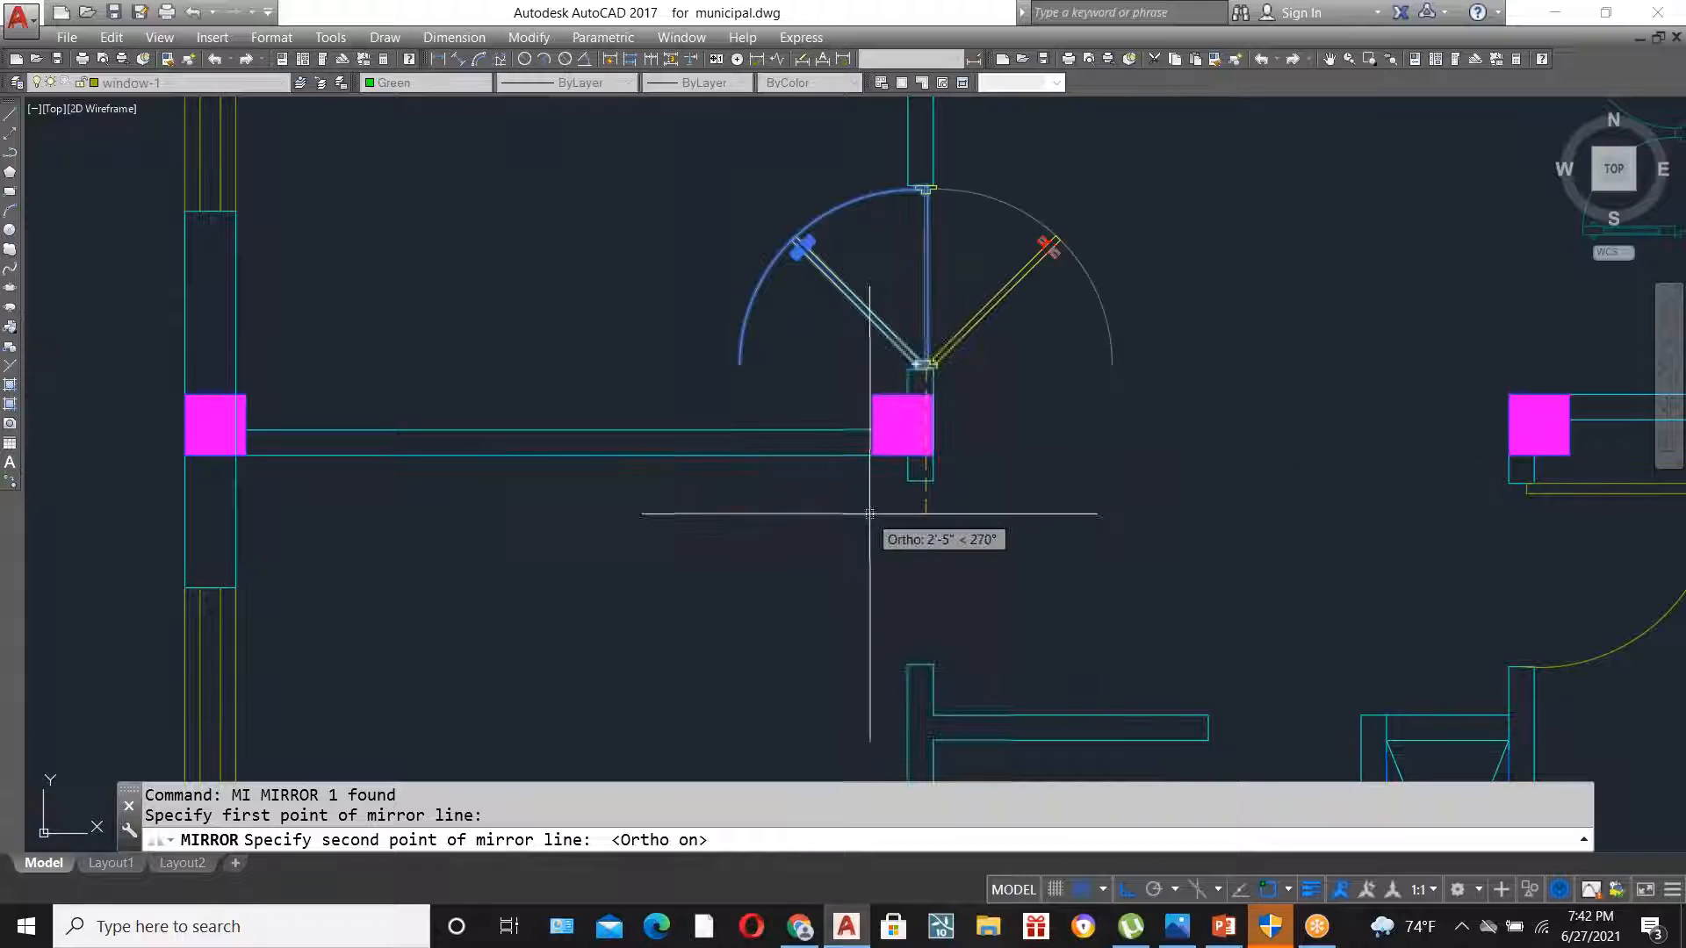
{"action": "scroll", "coordinate": [1116, 369], "scroll_direction": "up", "scroll_amount": 2}
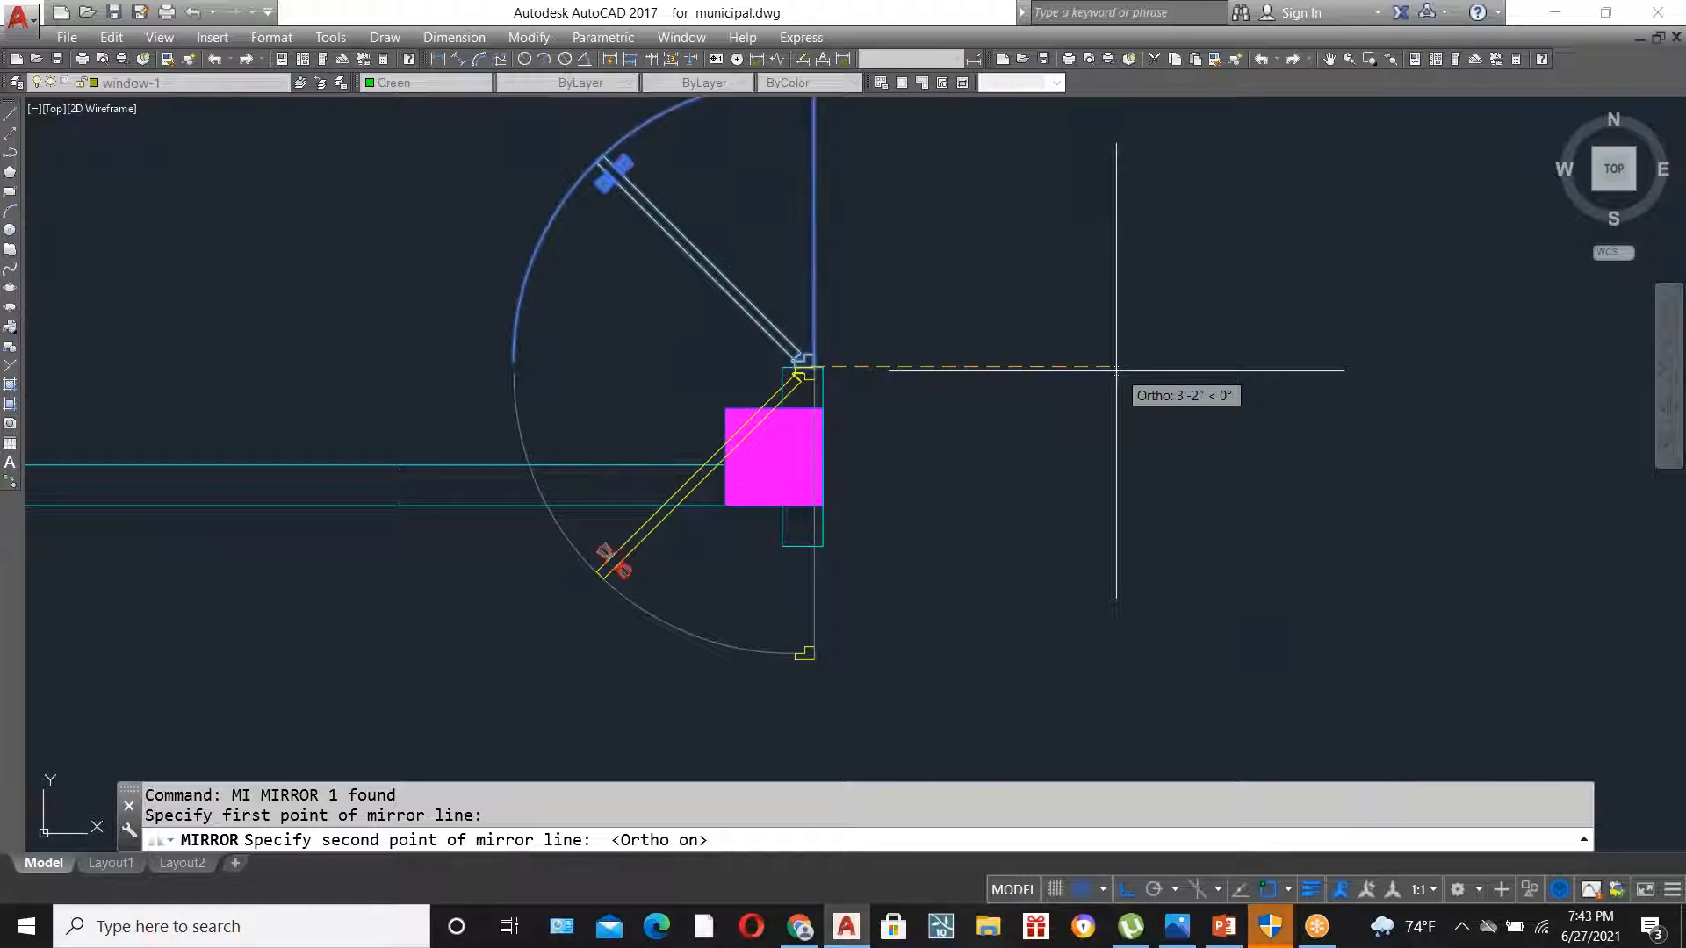
{"action": "scroll", "coordinate": [1115, 370], "scroll_direction": "down", "scroll_amount": 2}
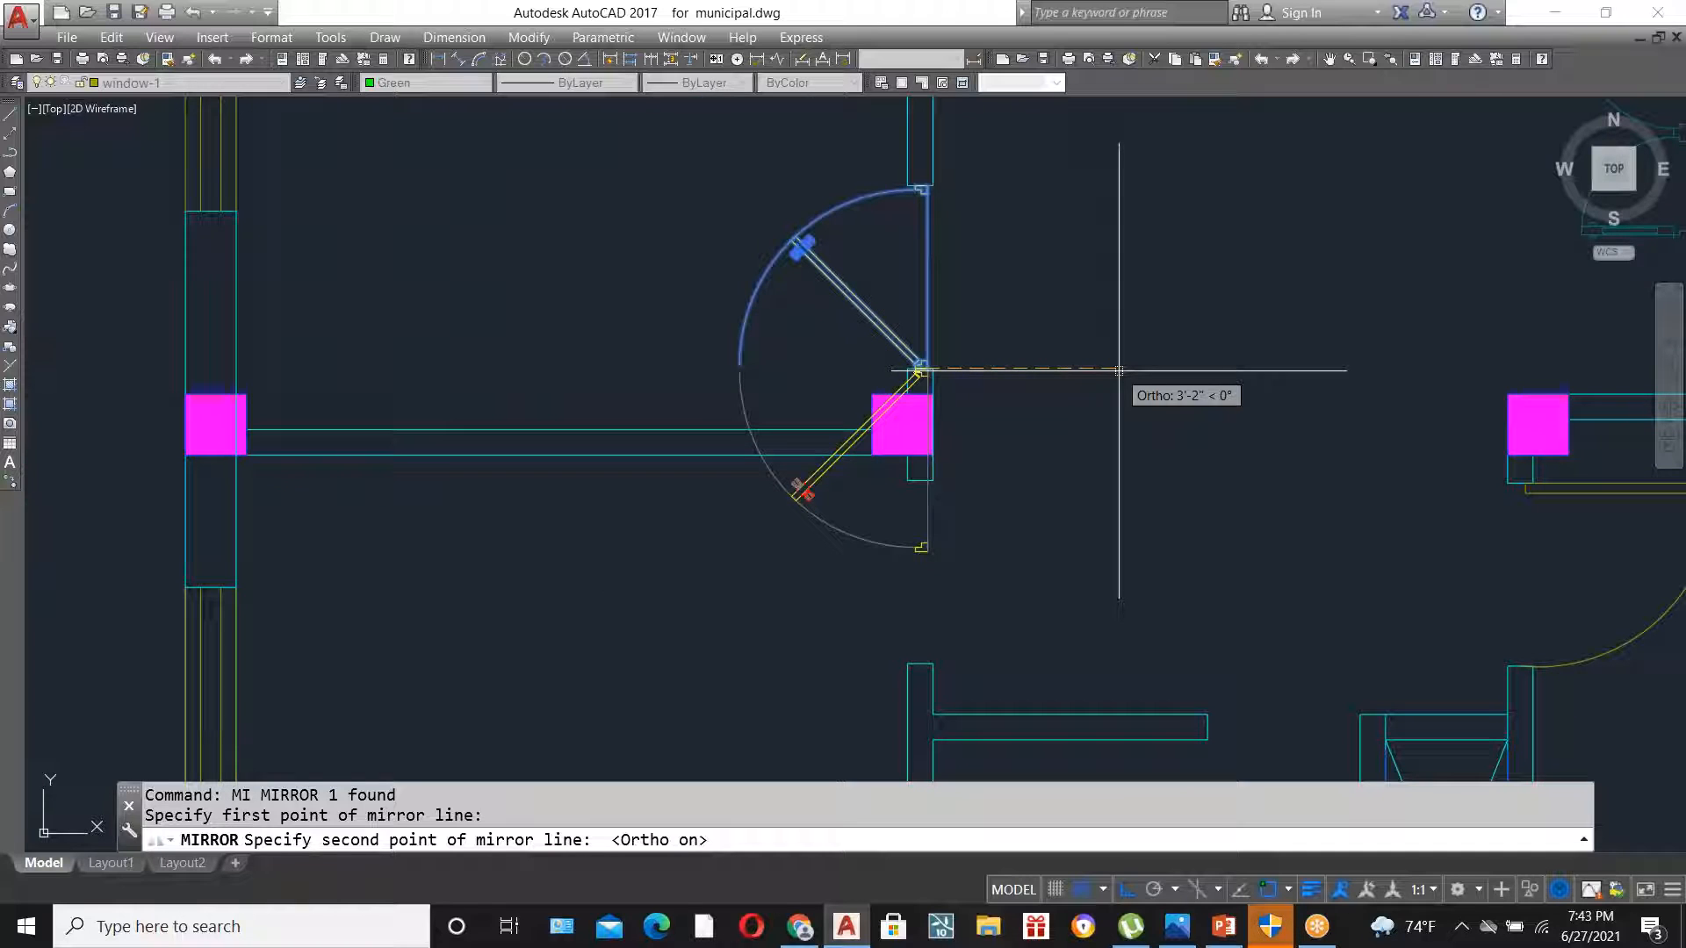
{"action": "left_click", "coordinate": [1150, 366]}
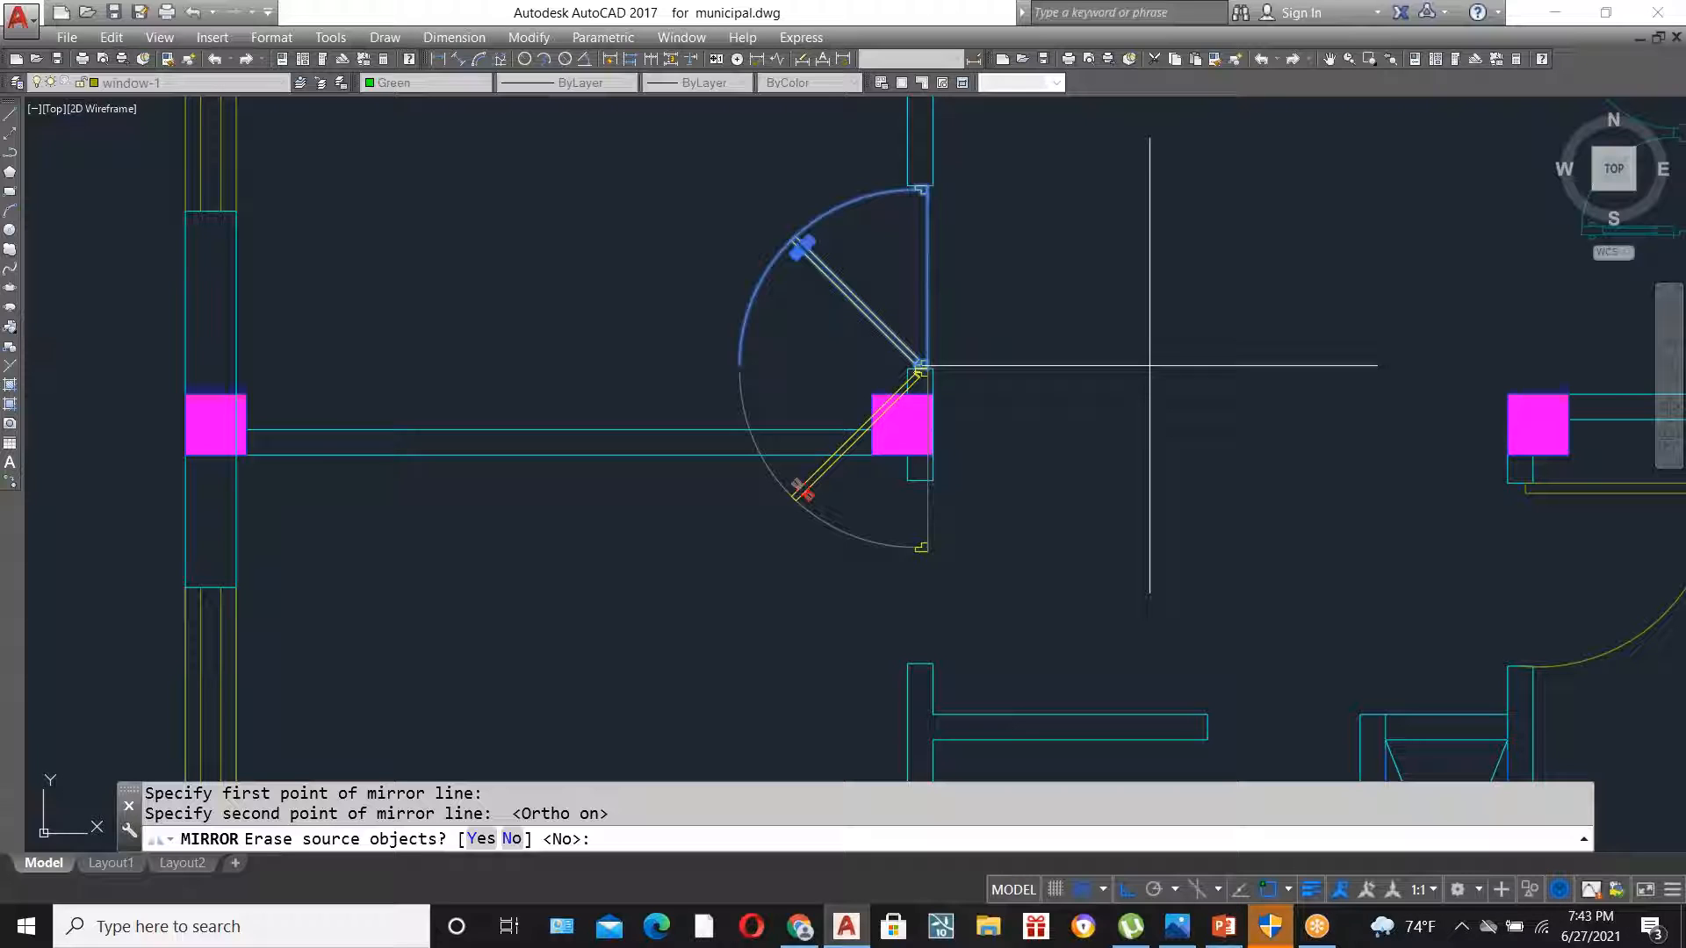
{"action": "key", "text": "Return"}
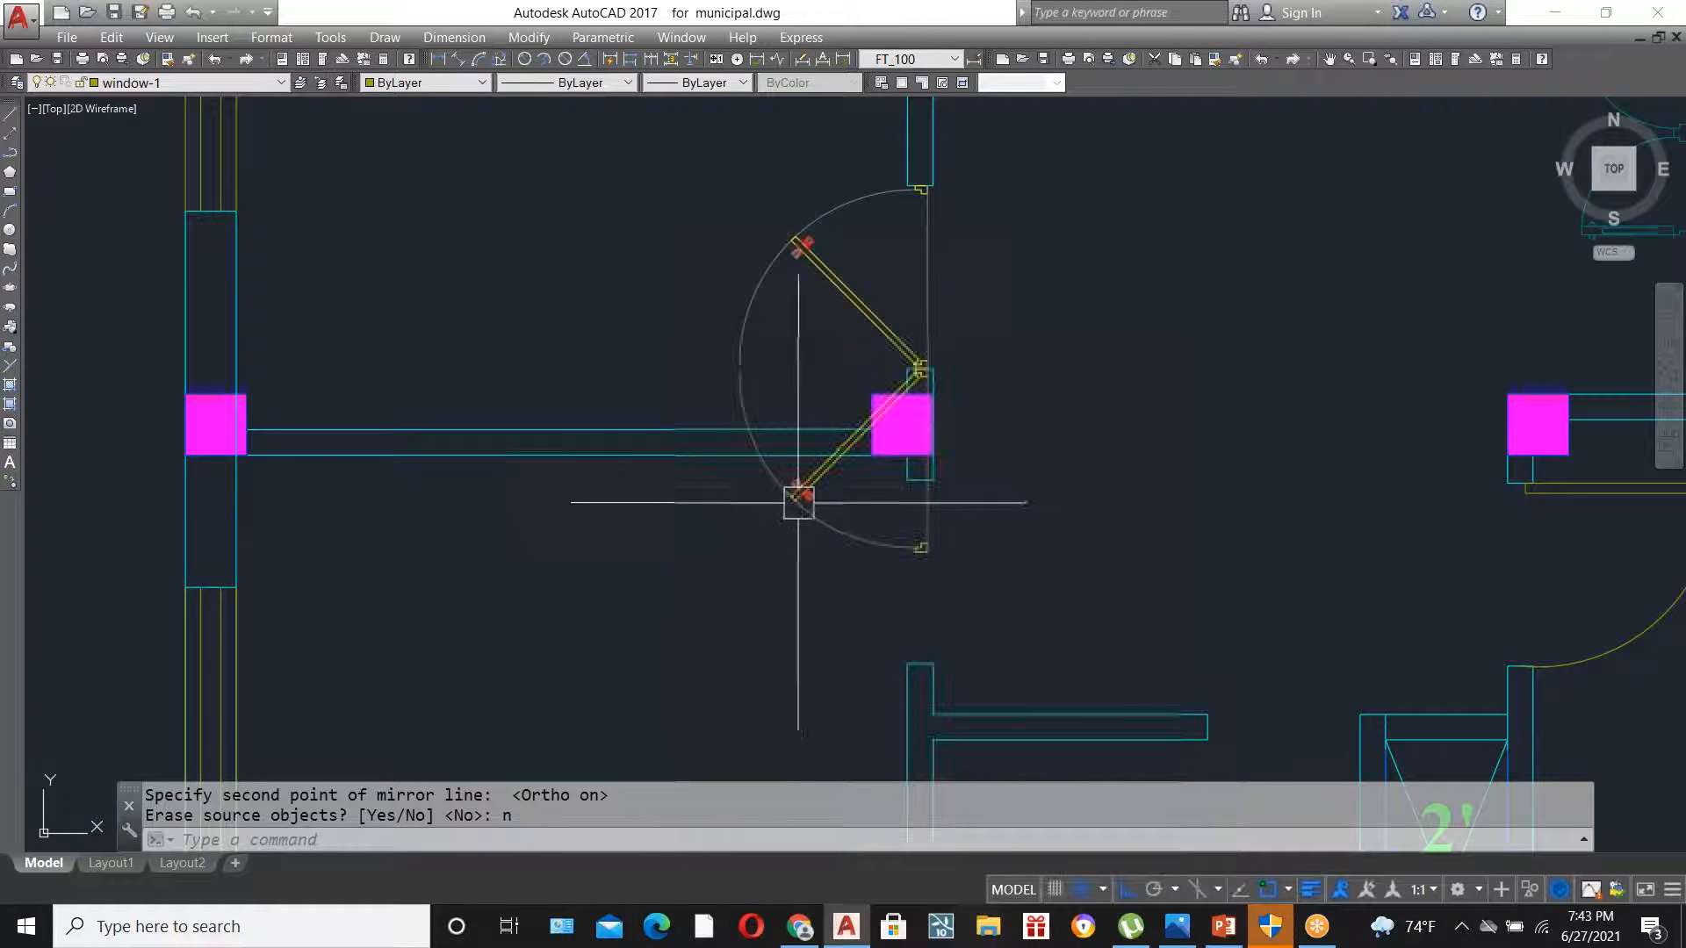
- Move the mirrored door straight down with Ortho on so its lower frame sits on the upper end of the lower wall
{"action": "left_click", "coordinate": [798, 499]}
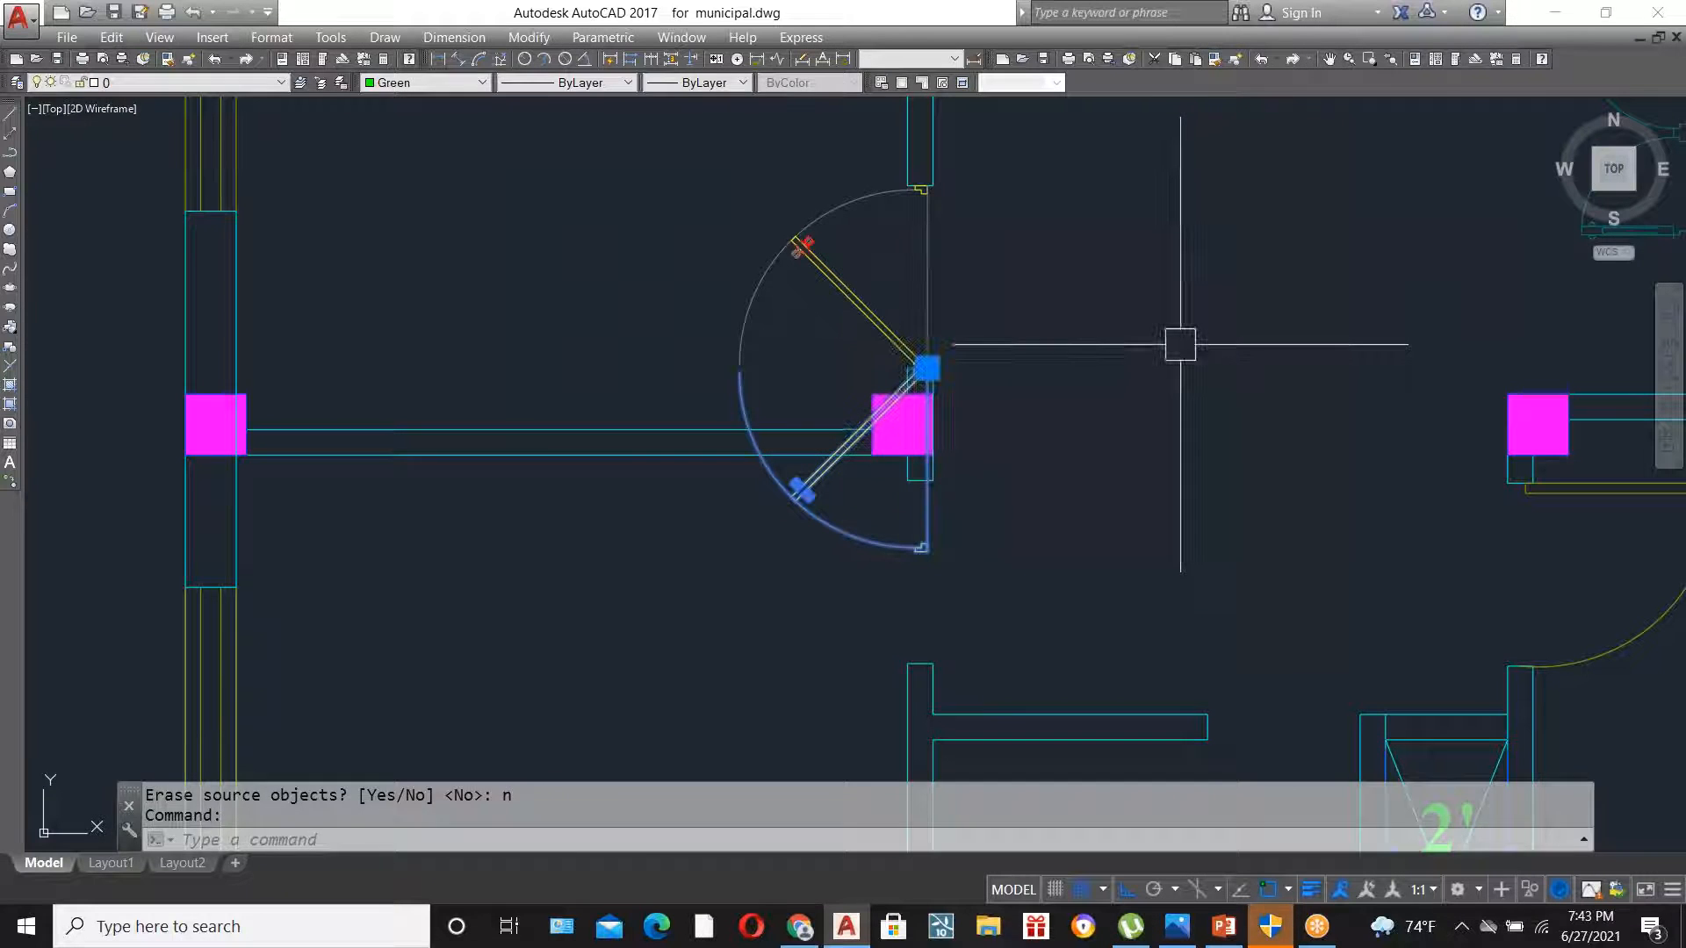
{"action": "type", "text": "m"}
{"action": "key", "text": "Return"}
{"action": "scroll", "coordinate": [918, 563], "scroll_direction": "up", "scroll_amount": 2}
{"action": "left_click", "coordinate": [923, 538]}
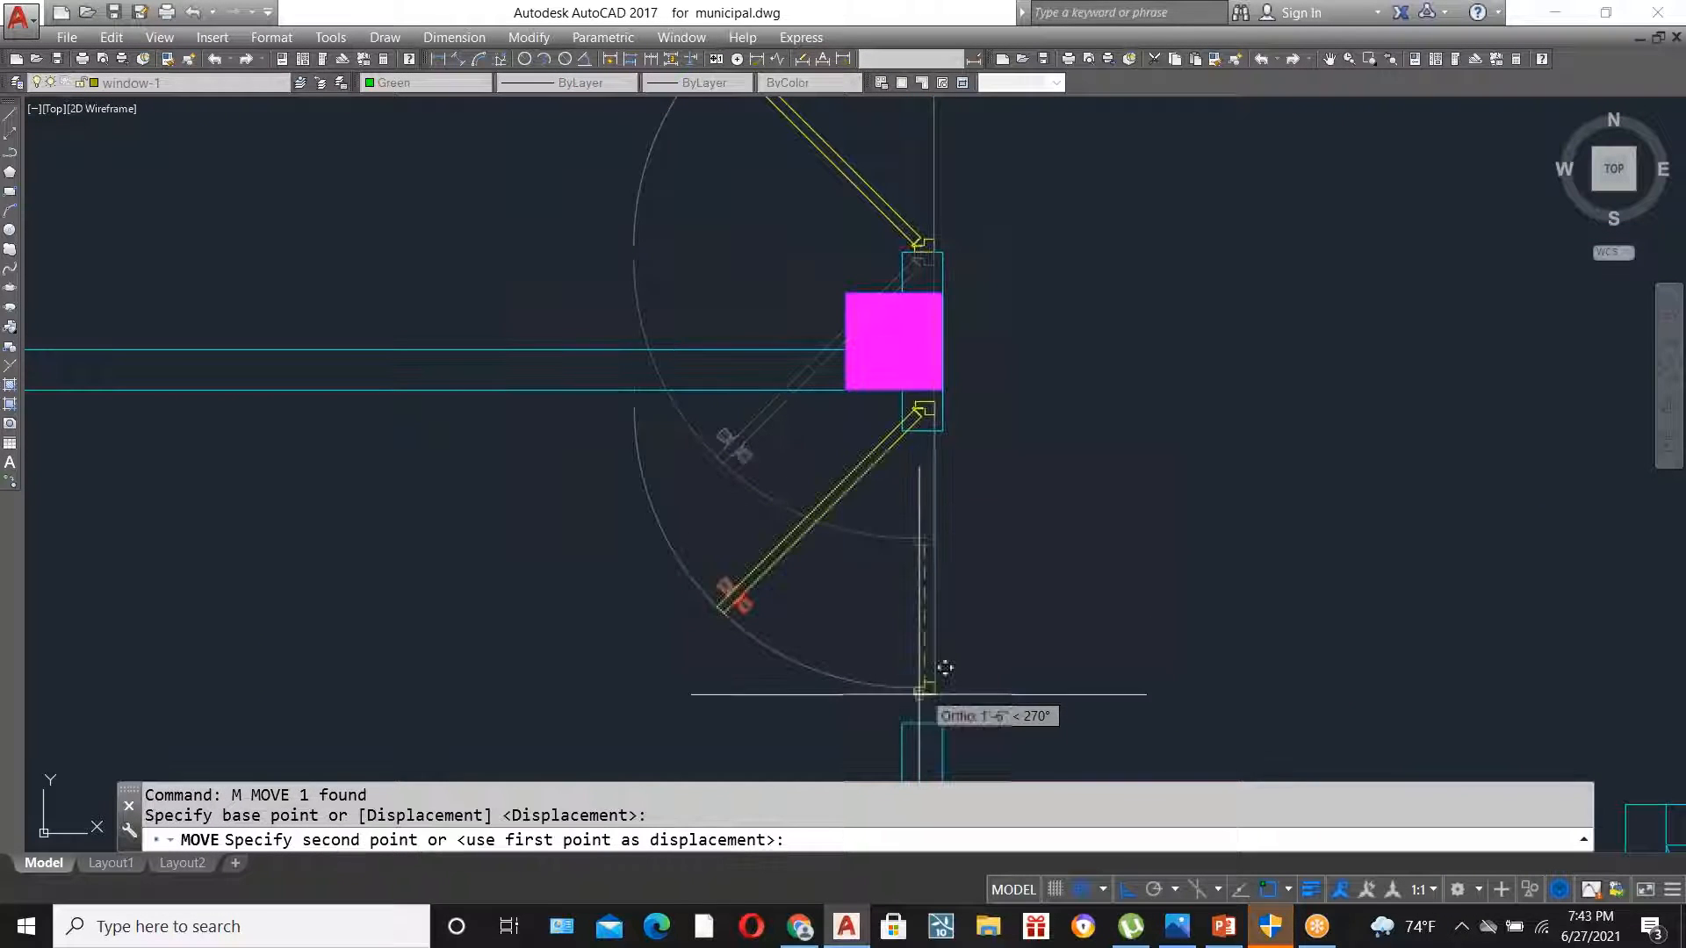
{"action": "left_click", "coordinate": [925, 725]}
- Examine the two placed doors and the remaining door openings in the floor plan
{"action": "scroll", "coordinate": [930, 403], "scroll_direction": "down", "scroll_amount": 6}
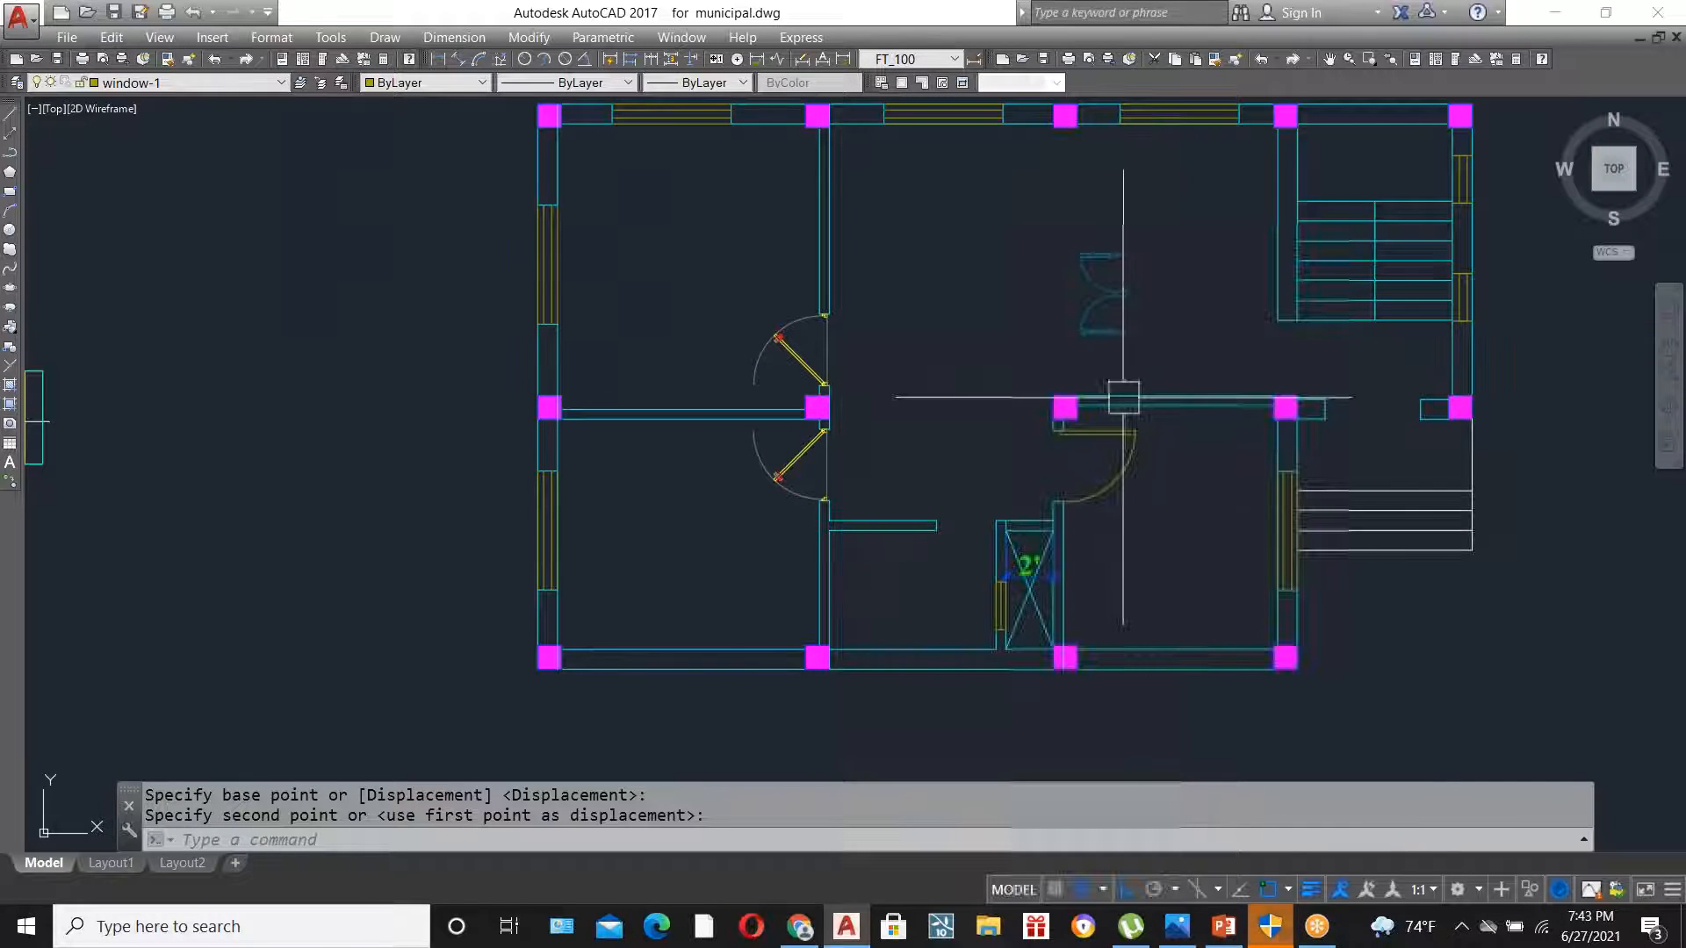
{"action": "scroll", "coordinate": [795, 456], "scroll_direction": "up", "scroll_amount": 4}
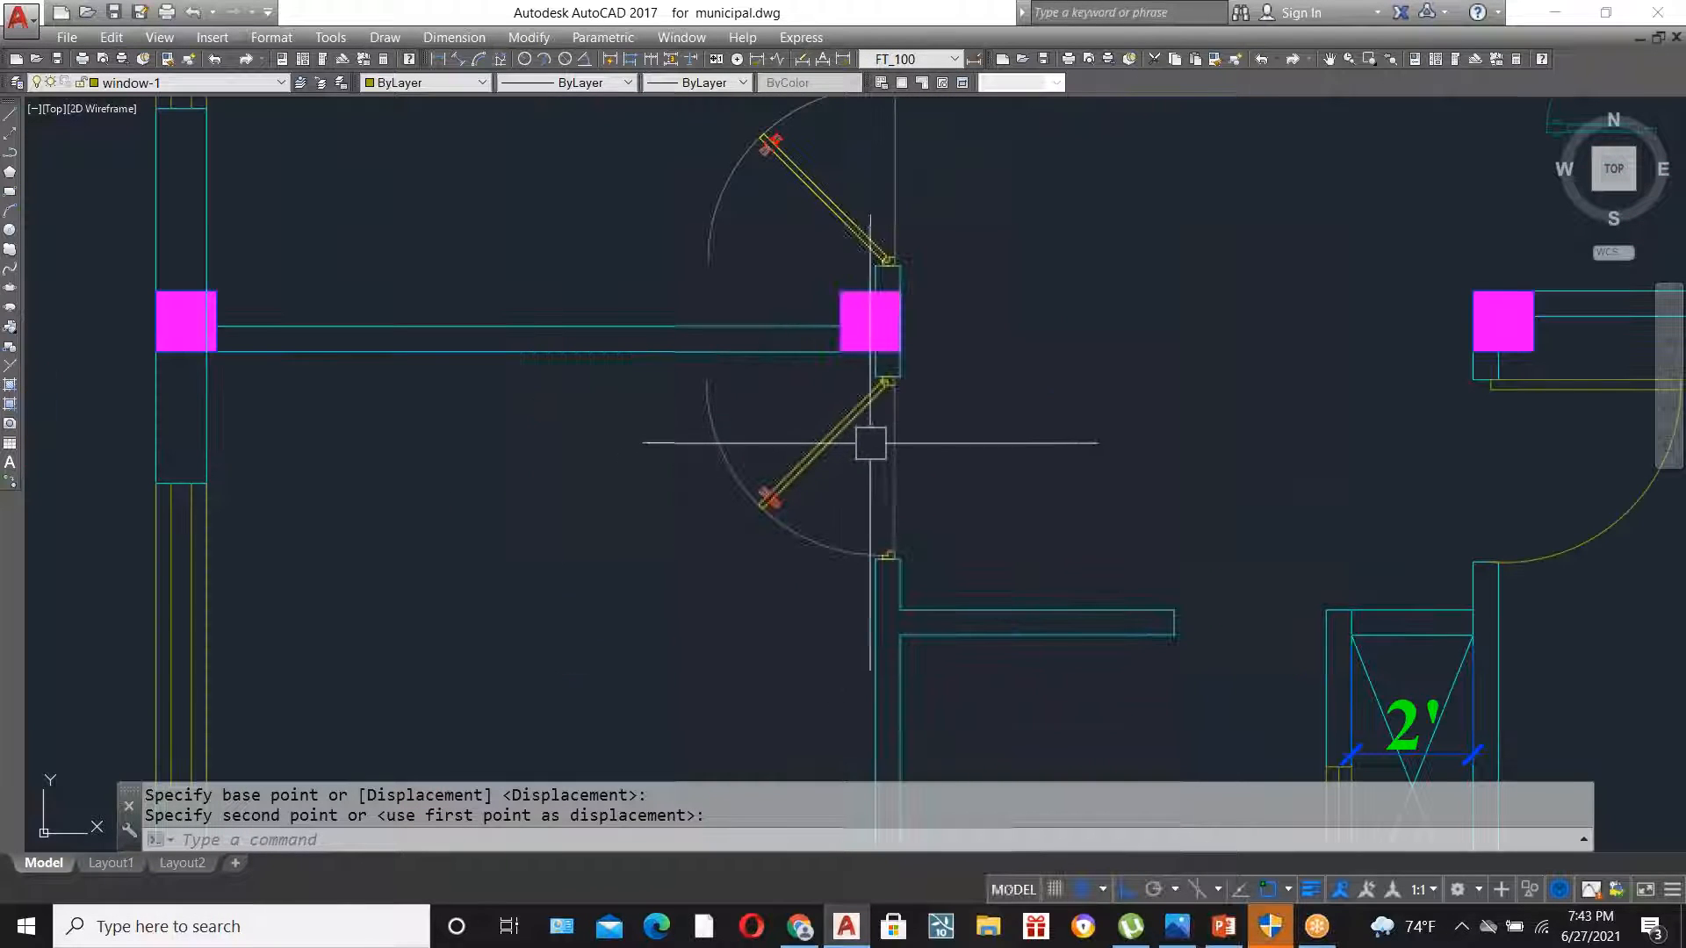
{"action": "scroll", "coordinate": [873, 443], "scroll_direction": "down", "scroll_amount": 4}
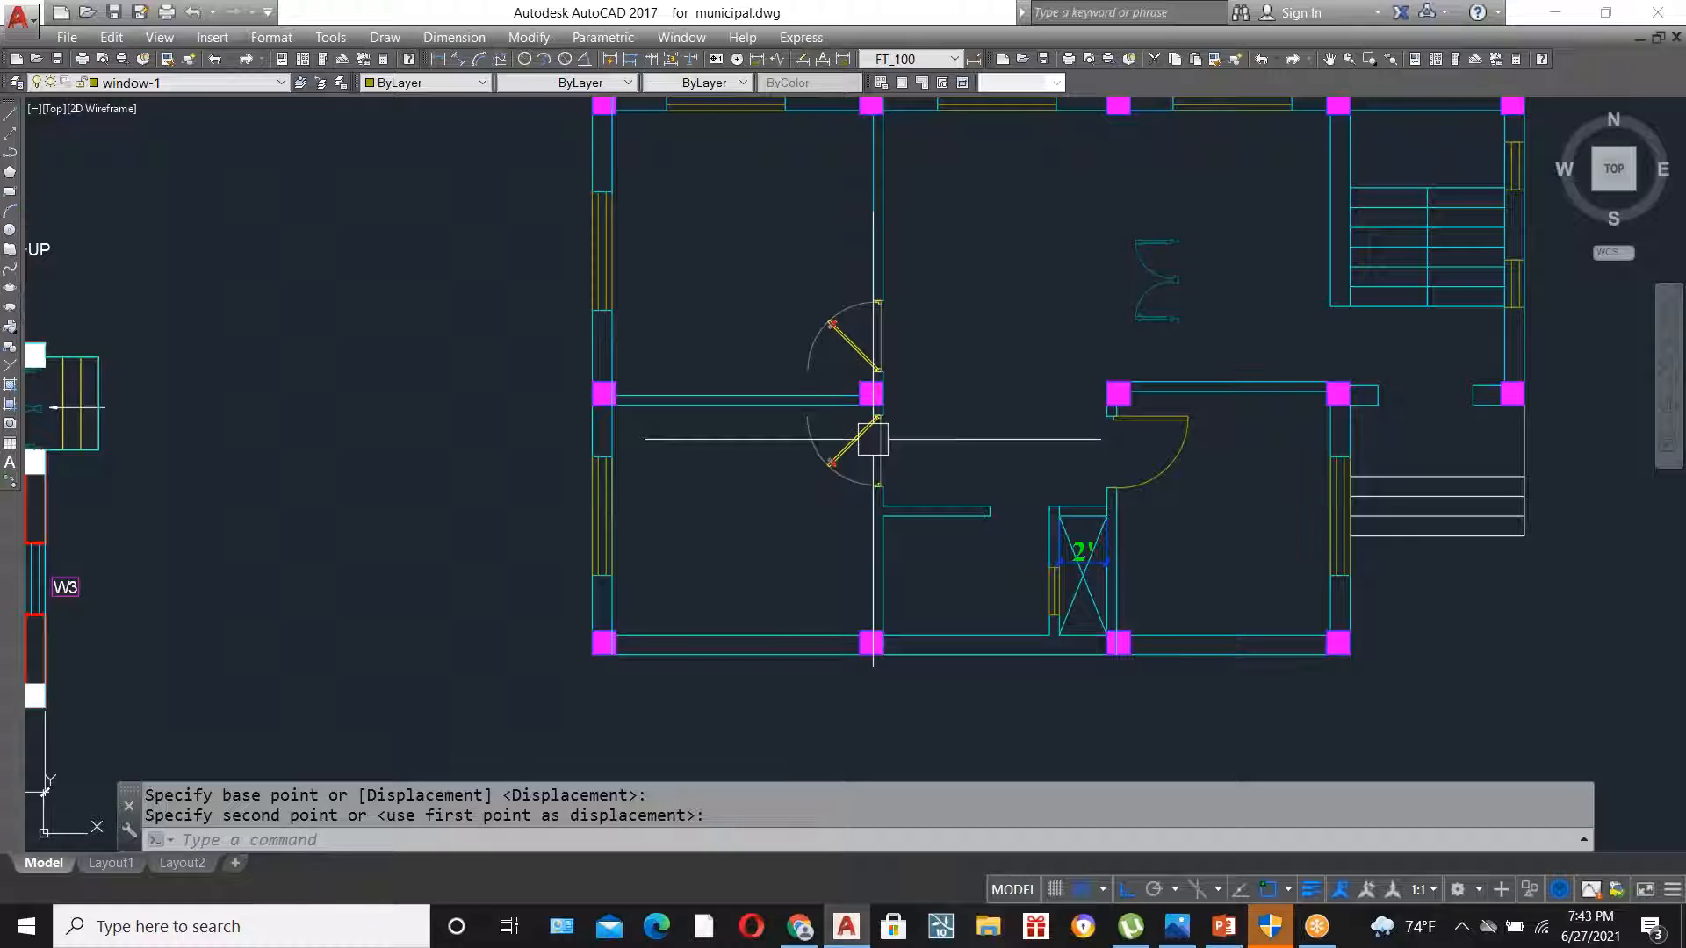
{"action": "scroll", "coordinate": [873, 439], "scroll_direction": "up", "scroll_amount": 4}
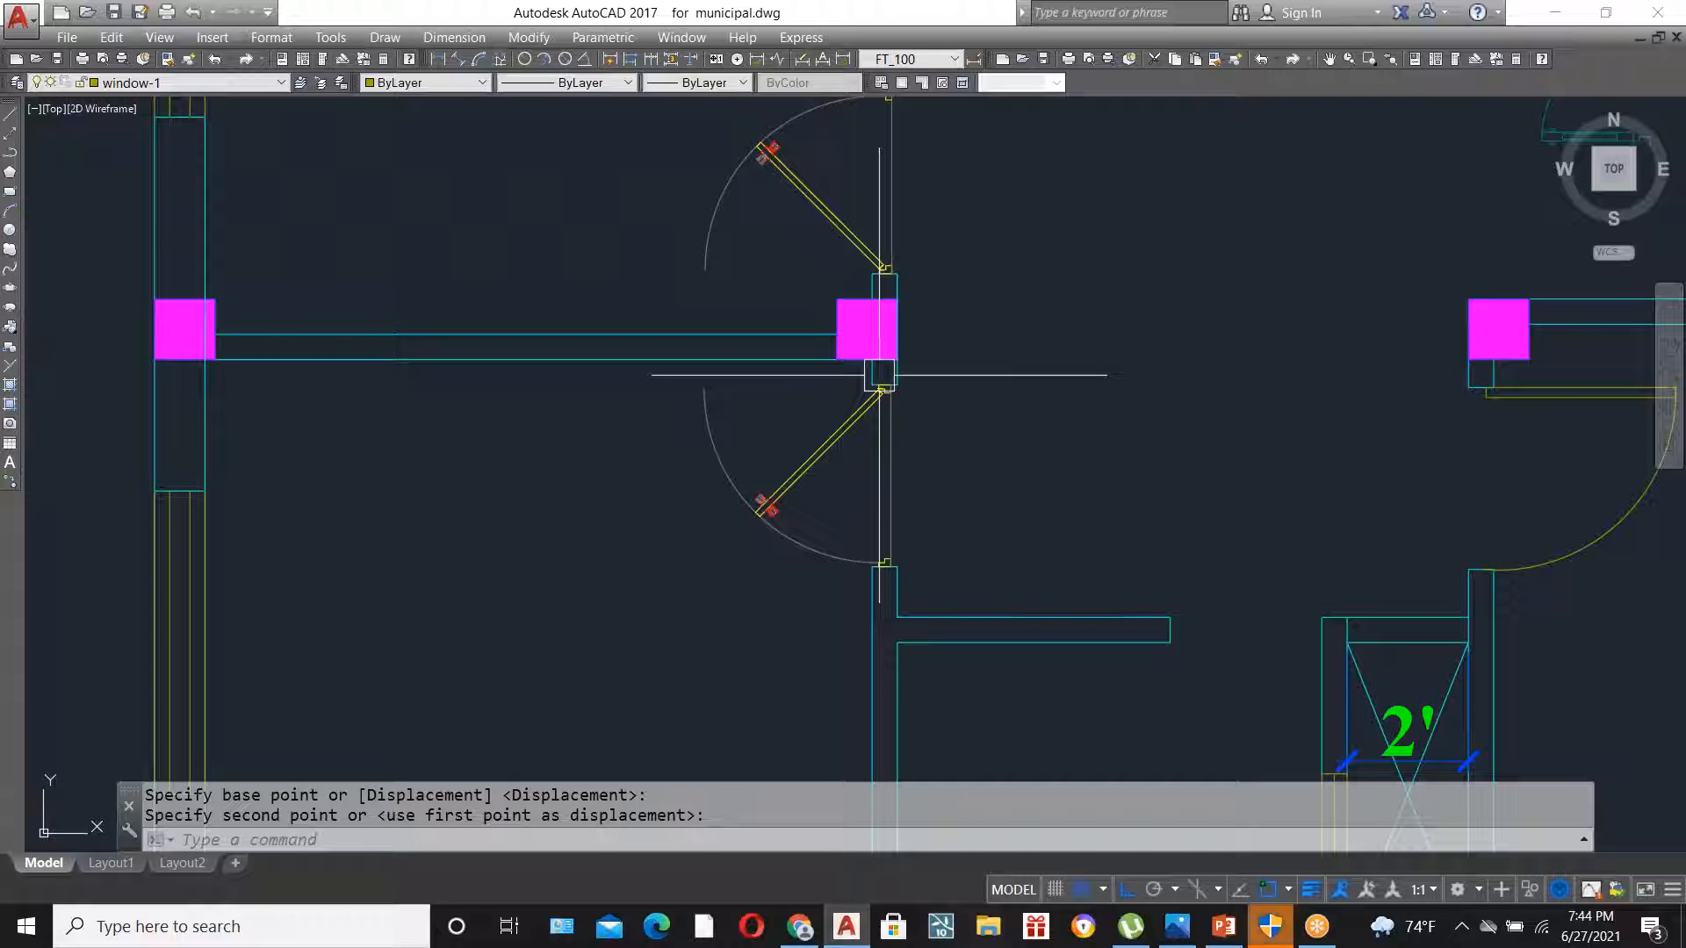
{"action": "scroll", "coordinate": [781, 413], "scroll_direction": "down", "scroll_amount": 2}
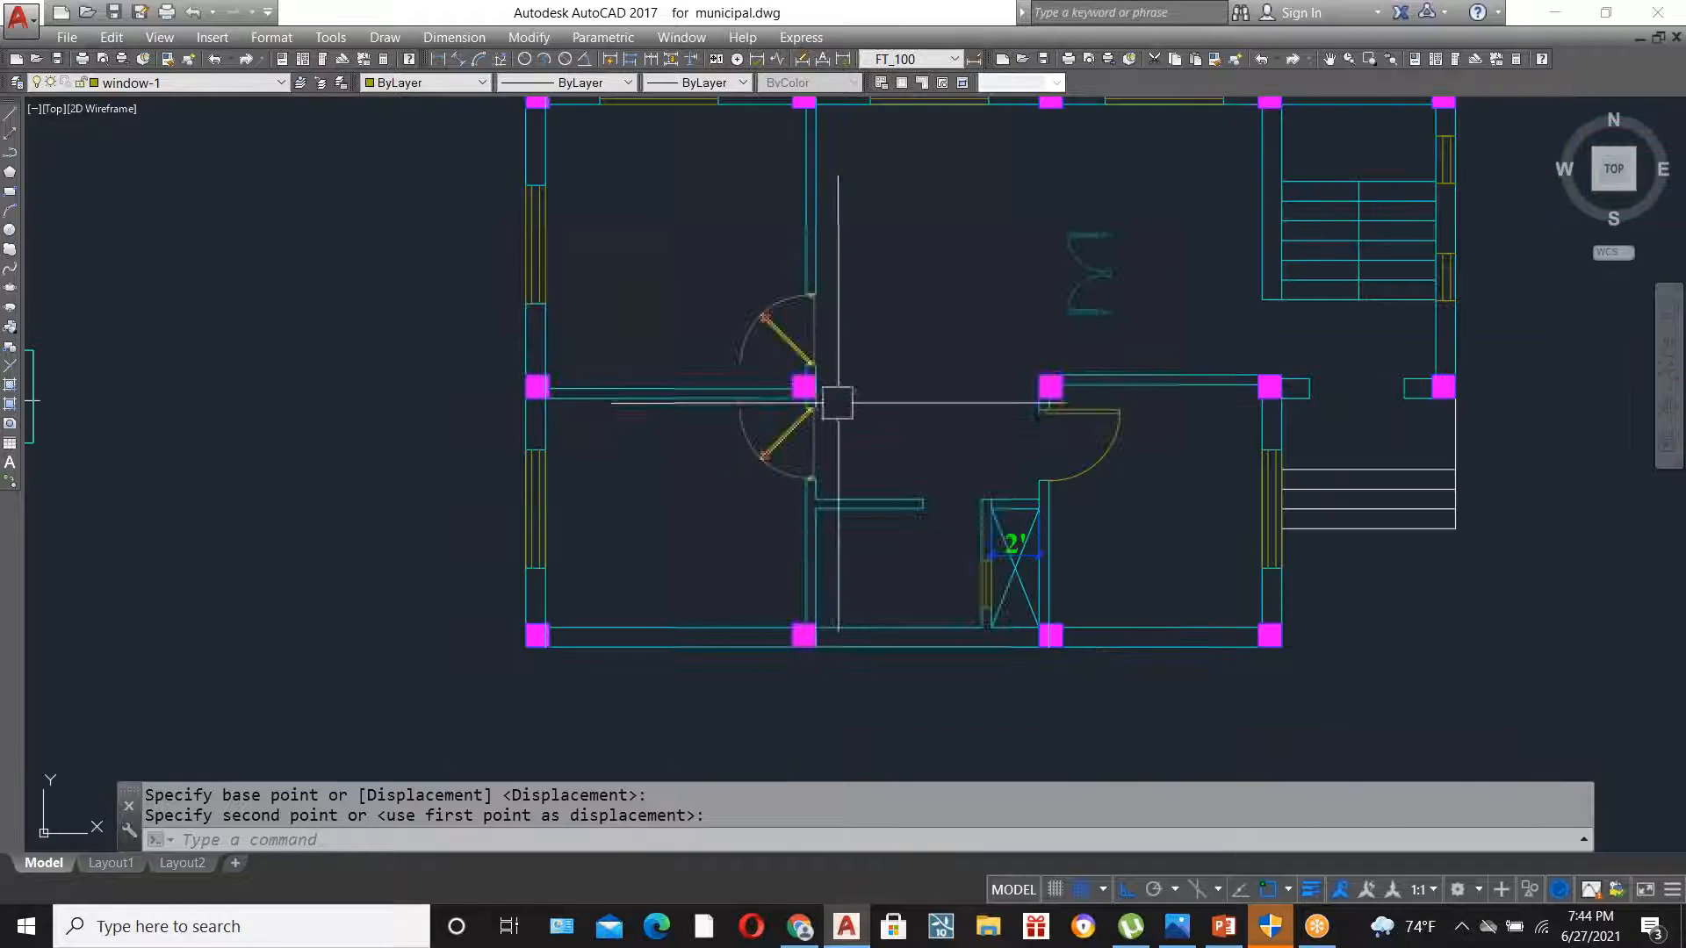
{"action": "scroll", "coordinate": [833, 400], "scroll_direction": "up", "scroll_amount": 2}
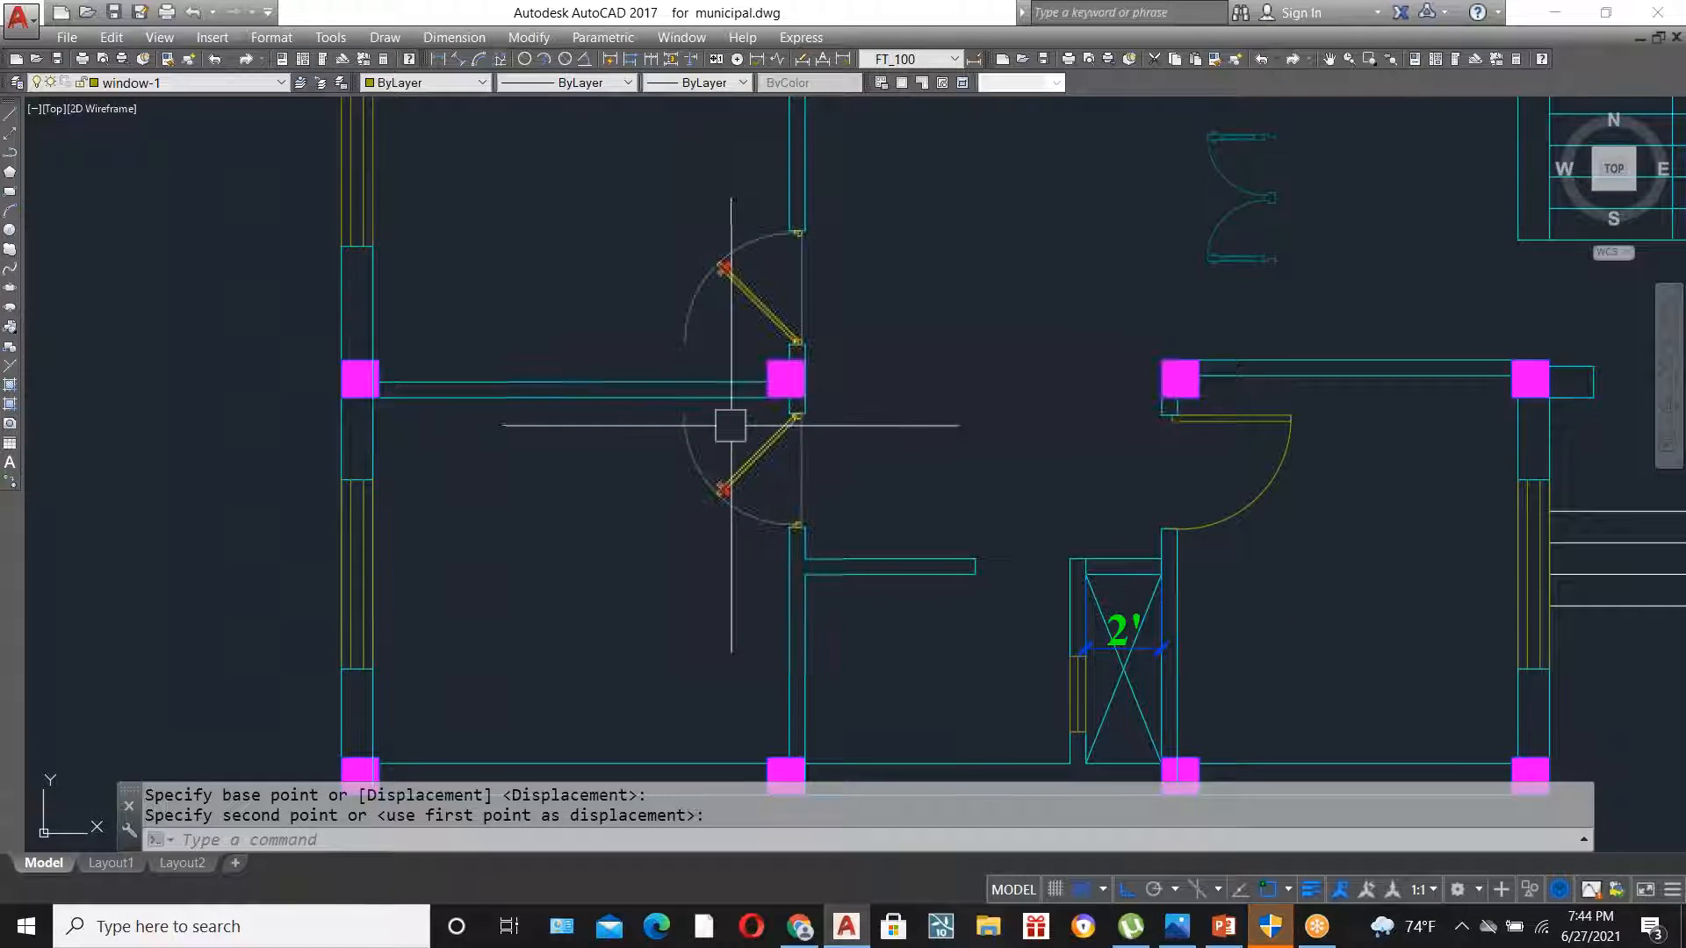
{"action": "scroll", "coordinate": [689, 467], "scroll_direction": "down", "scroll_amount": 4}
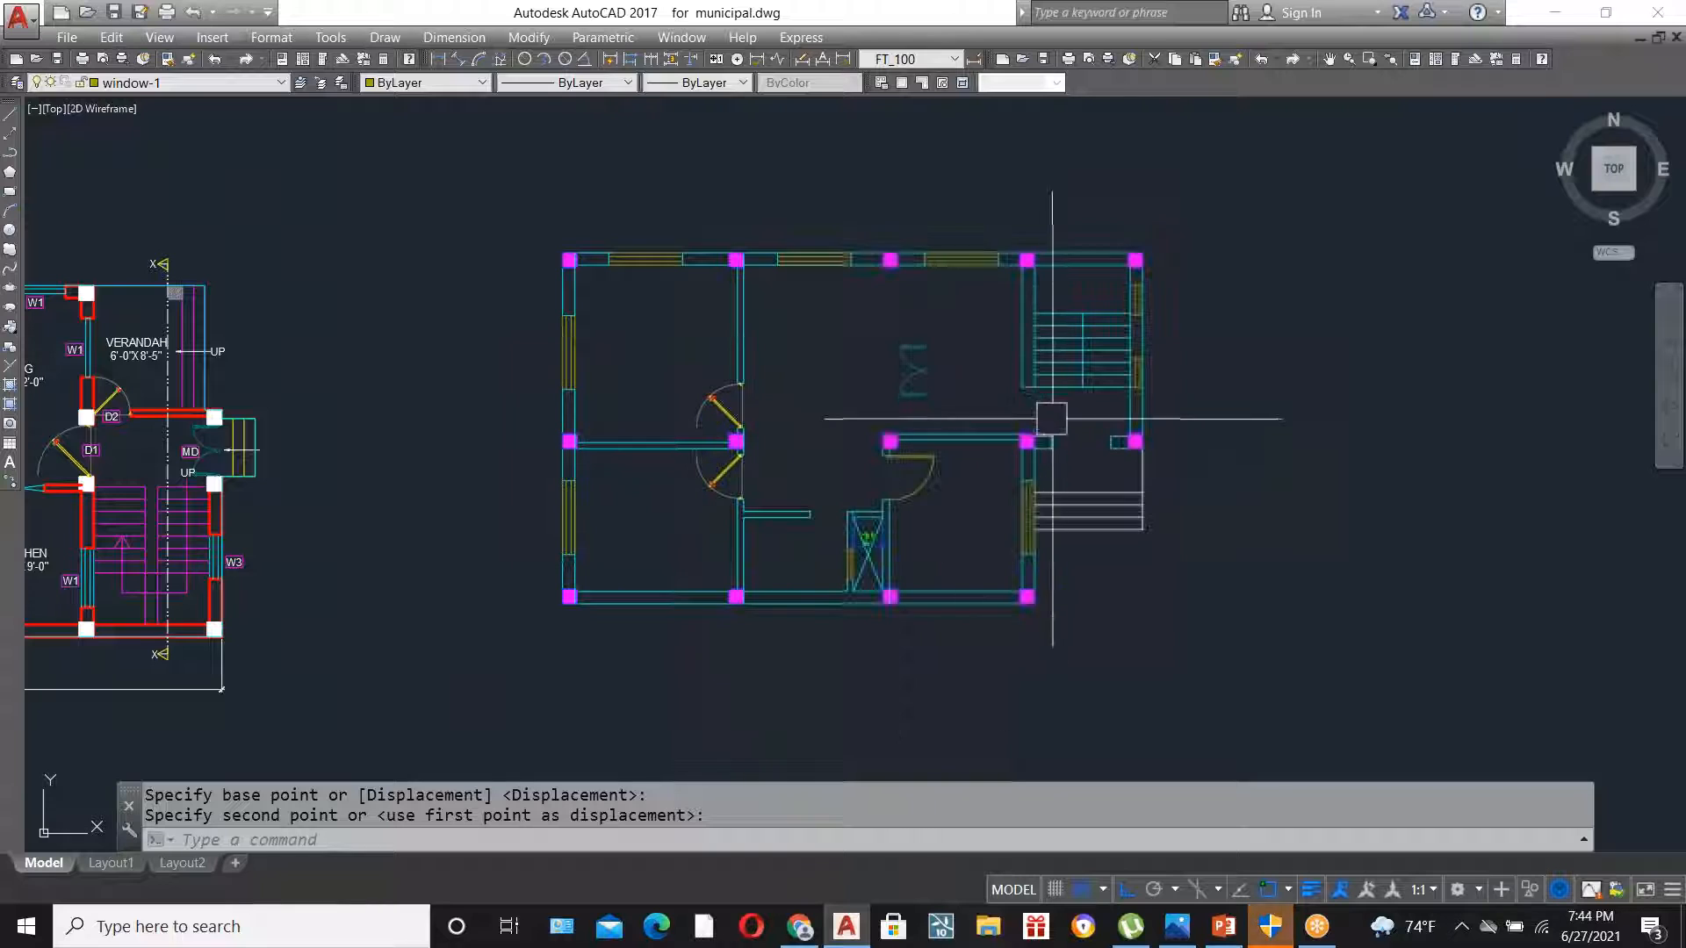
{"action": "scroll", "coordinate": [527, 483], "scroll_direction": "up", "scroll_amount": 4}
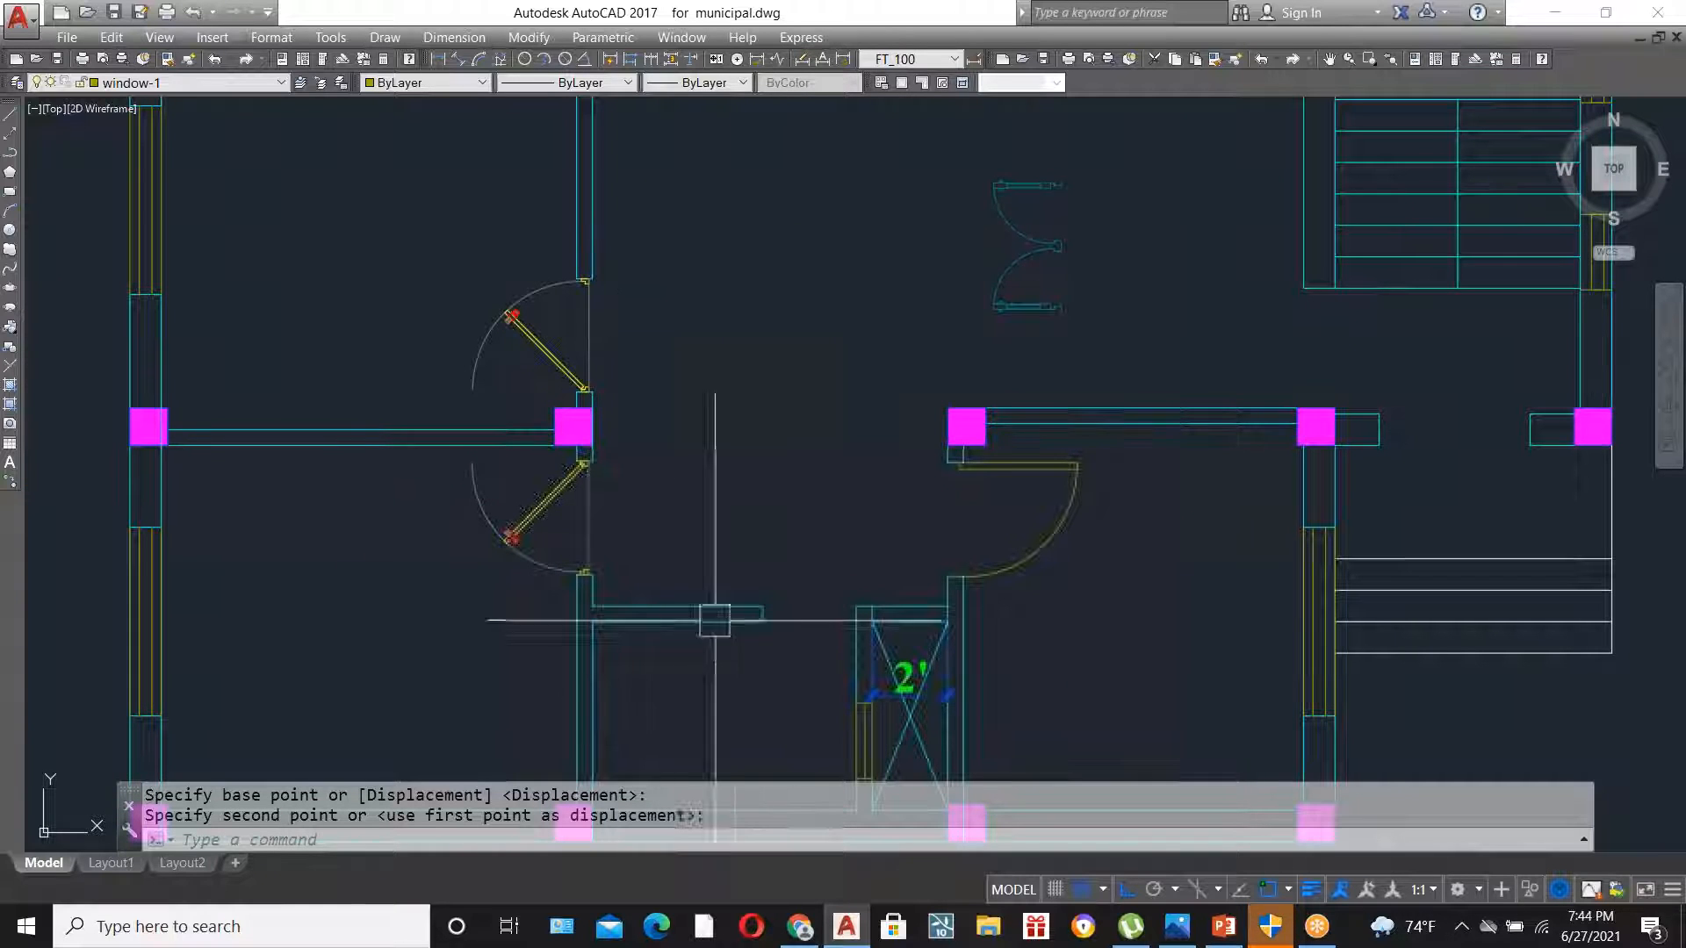
- Copy the lower door horizontally with Ortho on into the empty hall area before the opposite magenta column
{"action": "scroll", "coordinate": [760, 553], "scroll_direction": "down", "scroll_amount": 2}
{"action": "left_click", "coordinate": [632, 542]}
{"action": "type", "text": "c"}
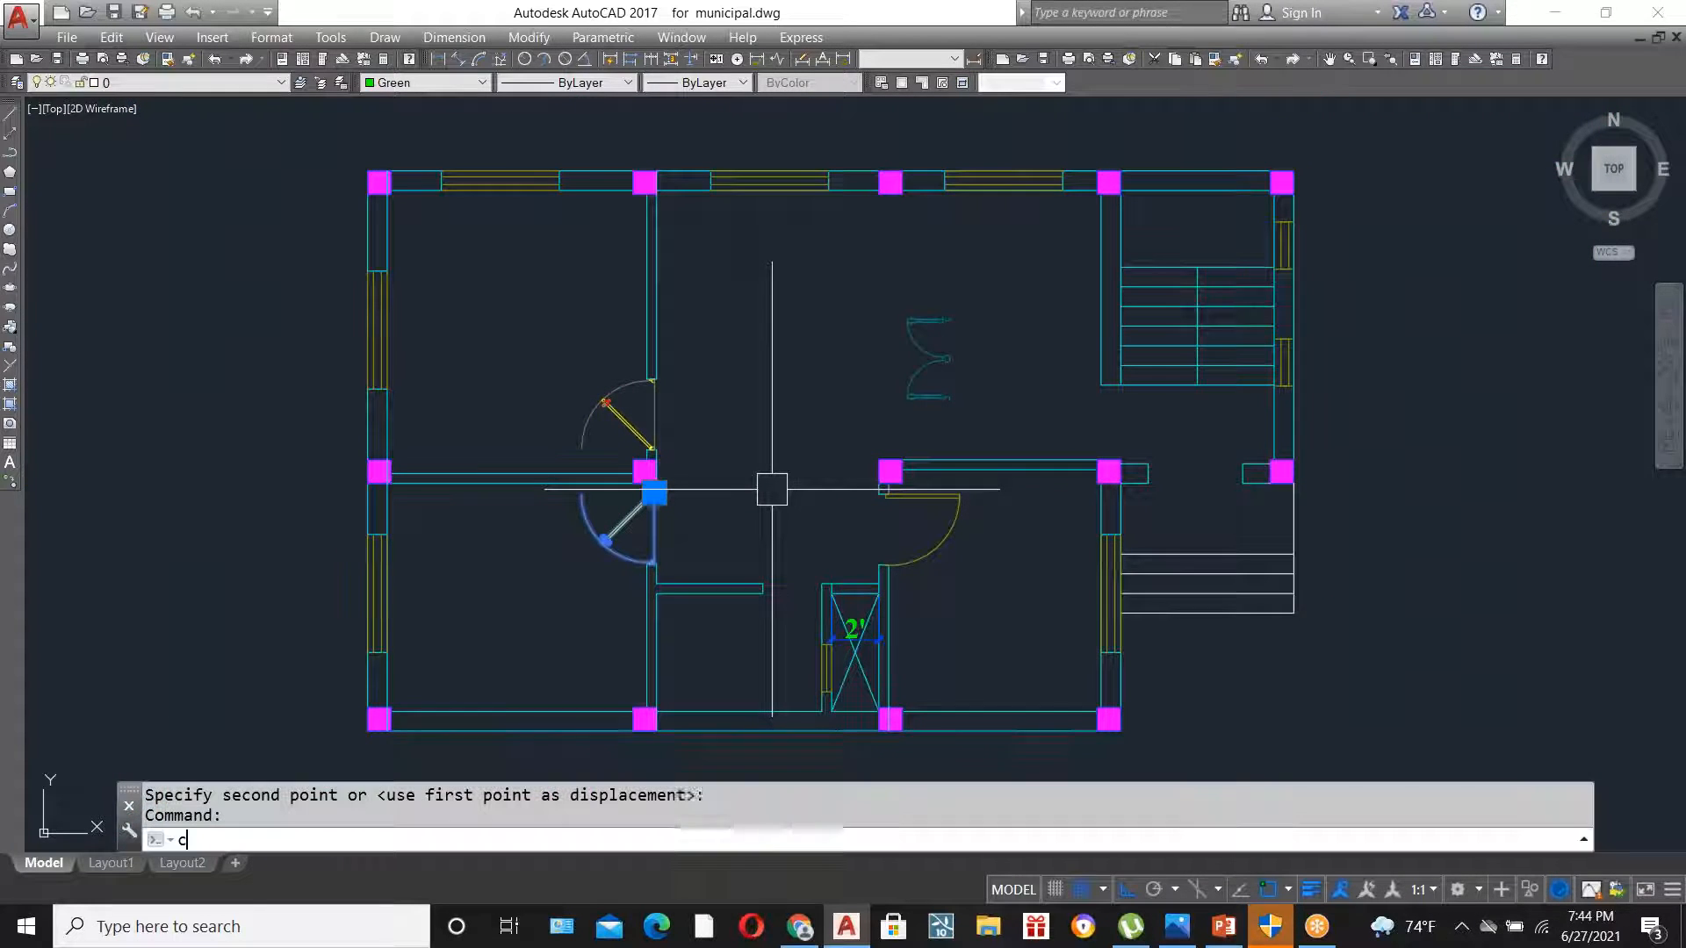
{"action": "type", "text": "o"}
{"action": "key", "text": "Return"}
{"action": "scroll", "coordinate": [683, 531], "scroll_direction": "up", "scroll_amount": 3}
{"action": "left_click", "coordinate": [606, 538]}
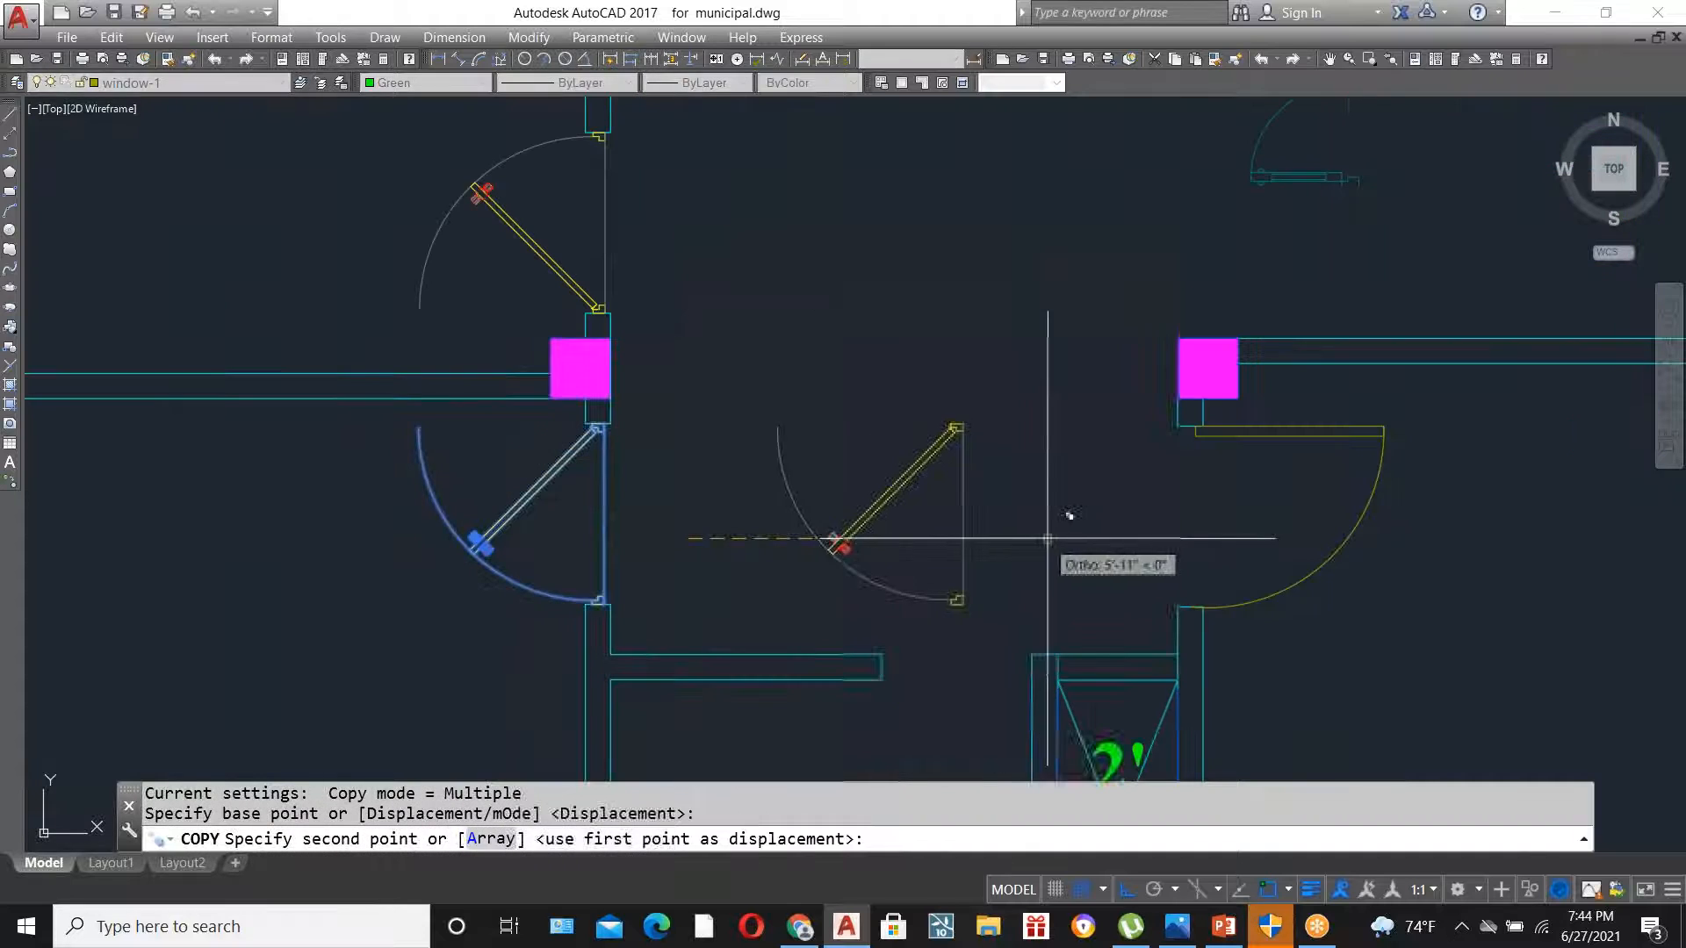
{"action": "left_click", "coordinate": [1087, 538]}
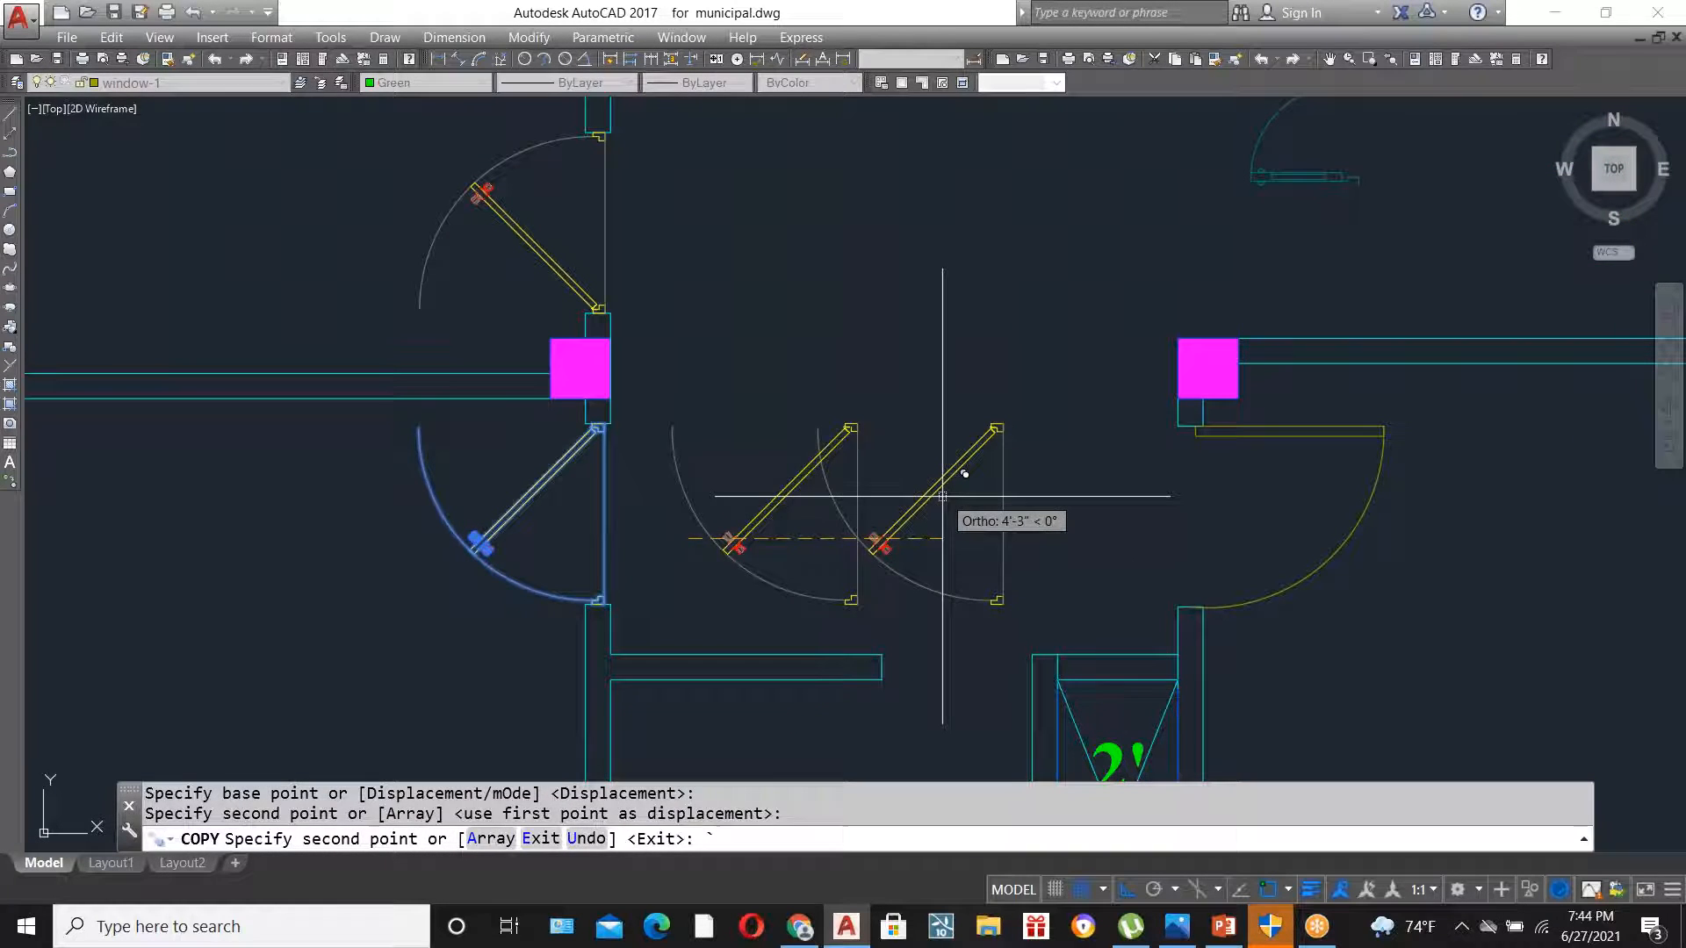
{"action": "key", "text": "Escape"}
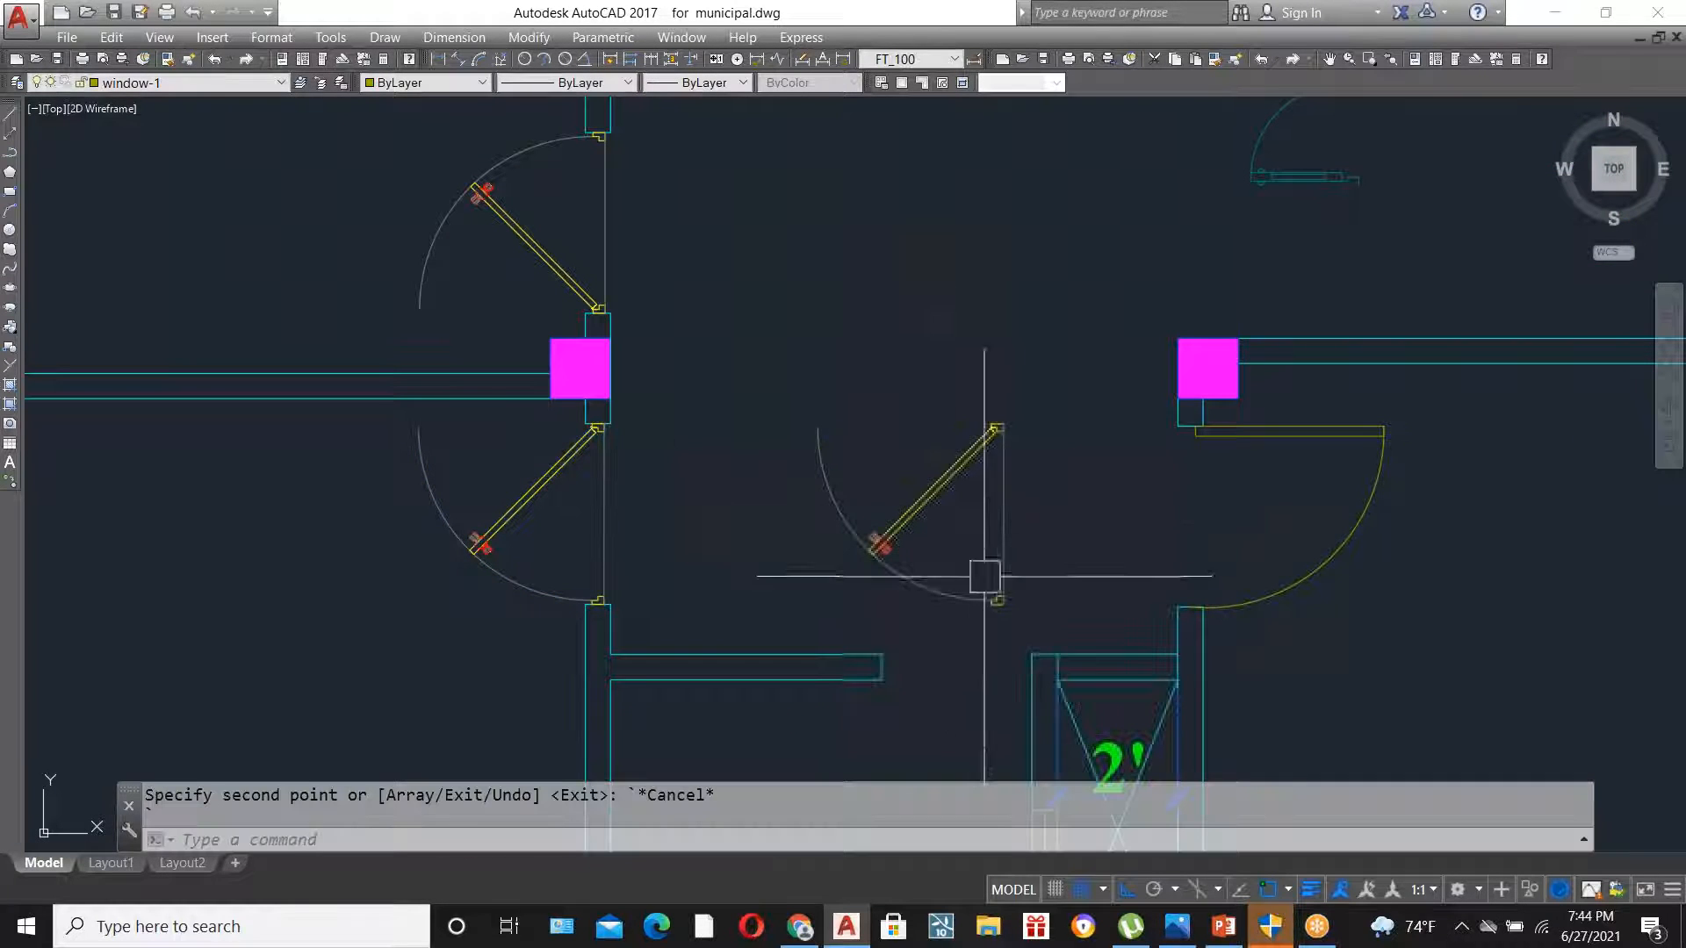
- Rotate the copied door 90 degrees clockwise so its threshold line lies horizontal
{"action": "left_click", "coordinate": [918, 512]}
{"action": "type", "text": "ro"}
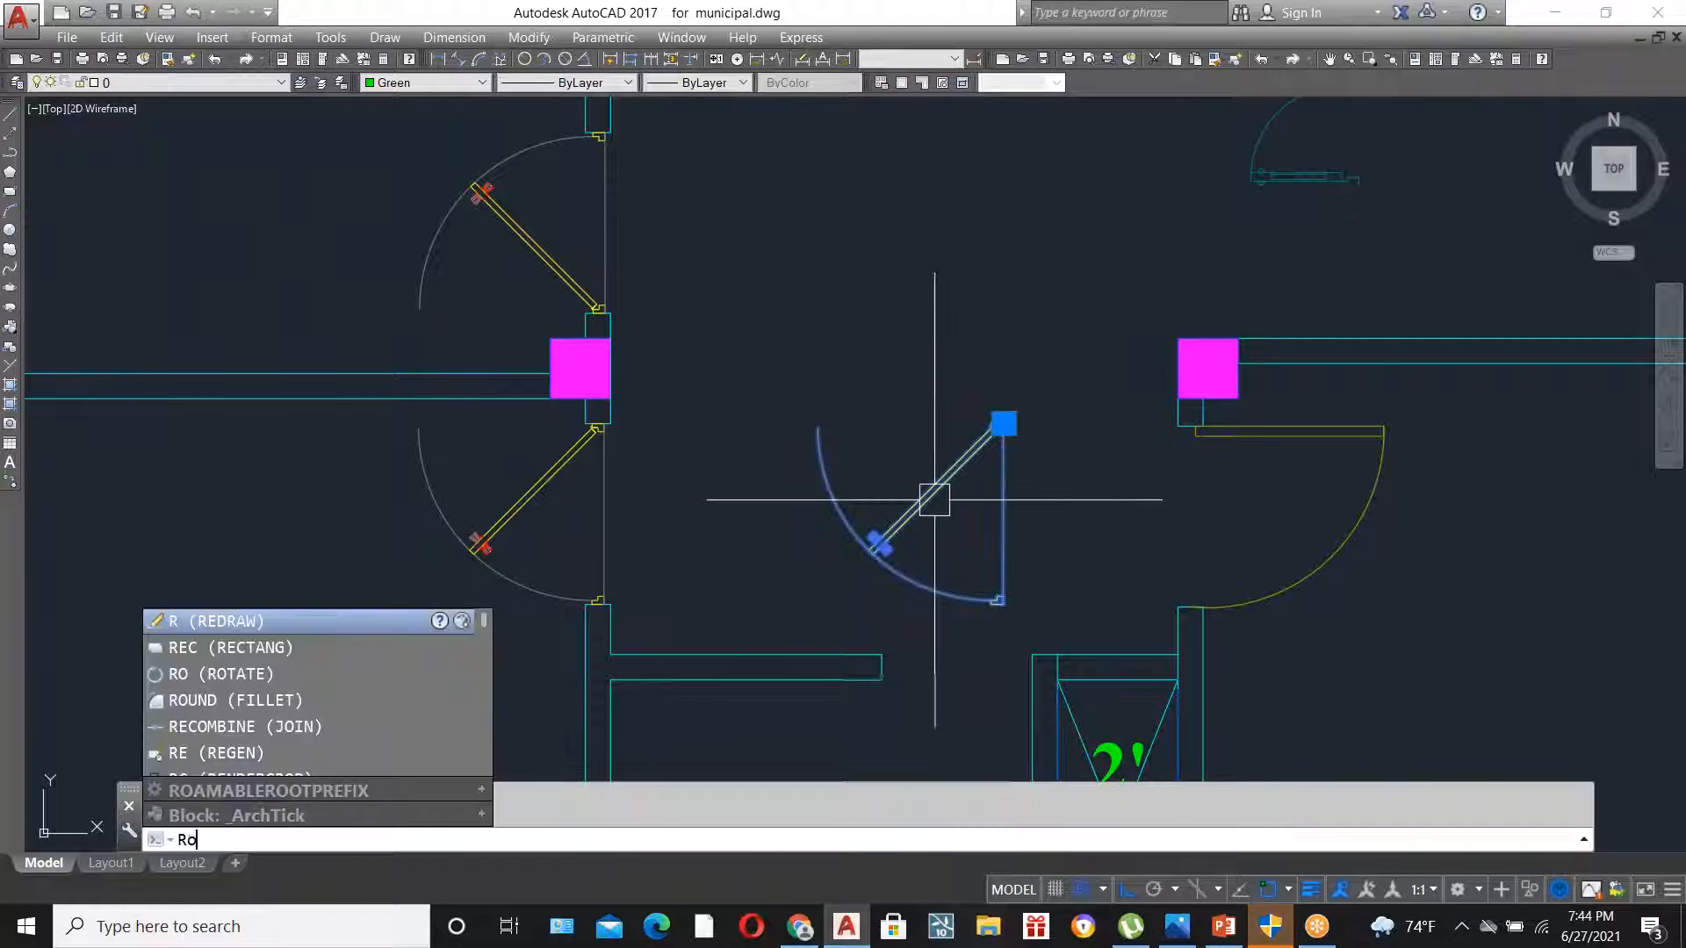
{"action": "key", "text": "Return"}
{"action": "left_click", "coordinate": [926, 386]}
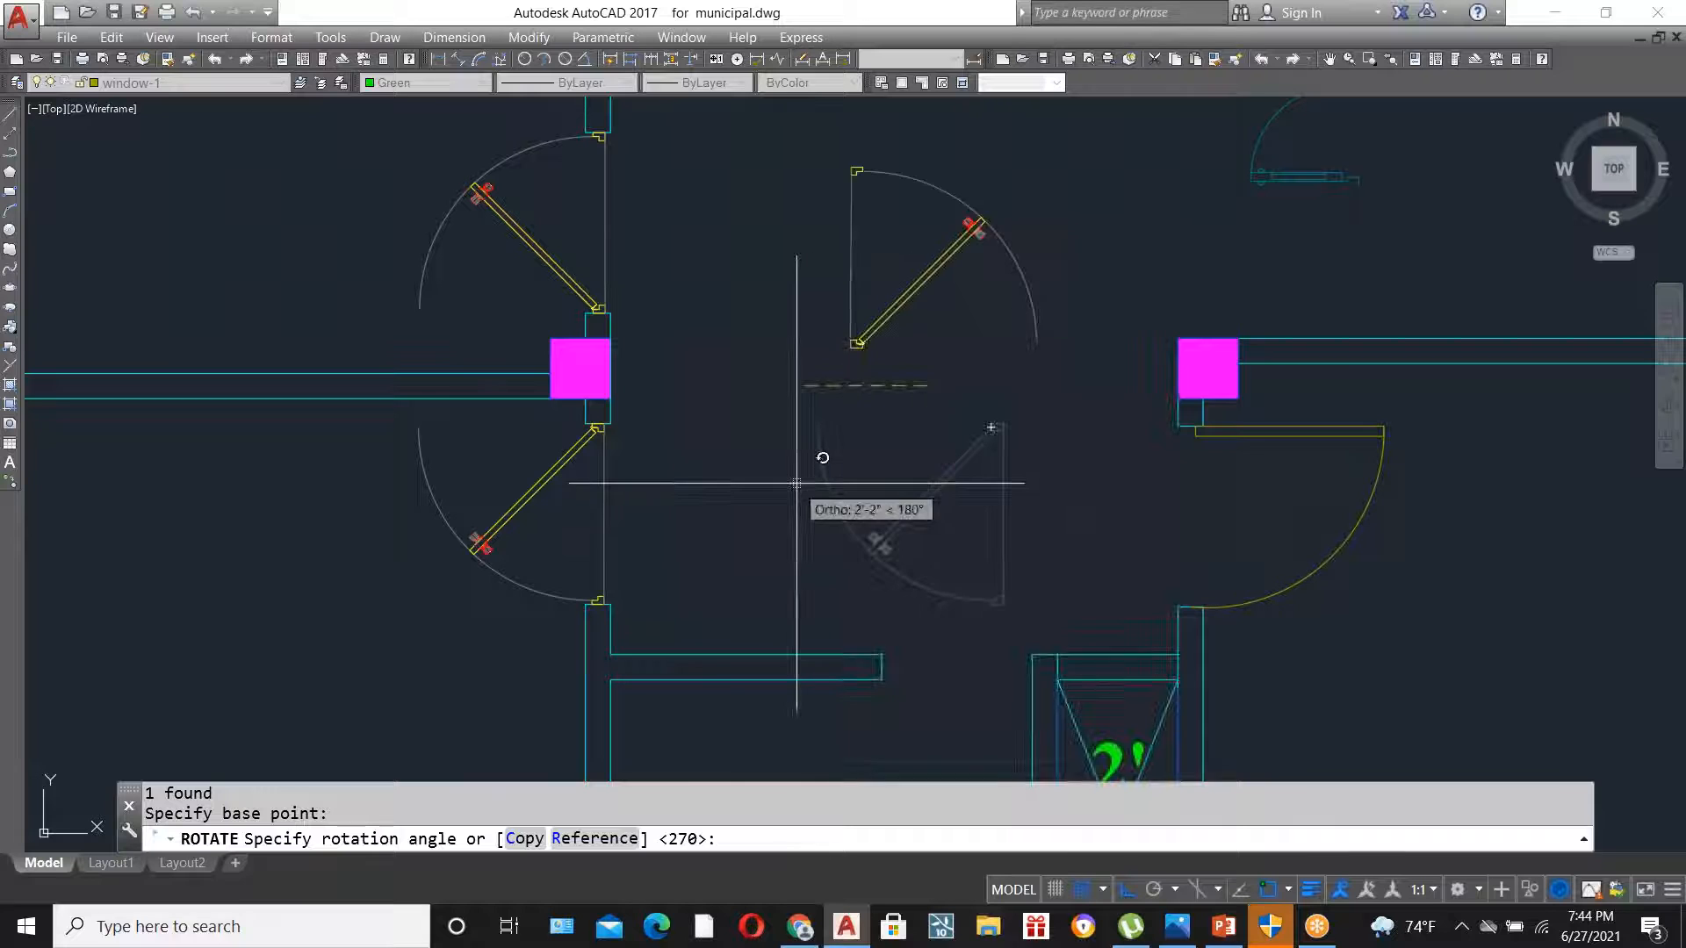
{"action": "left_click", "coordinate": [826, 465]}
- Mirror the rotated door across a horizontal line below it and erase the upper original
{"action": "type", "text": "mi"}
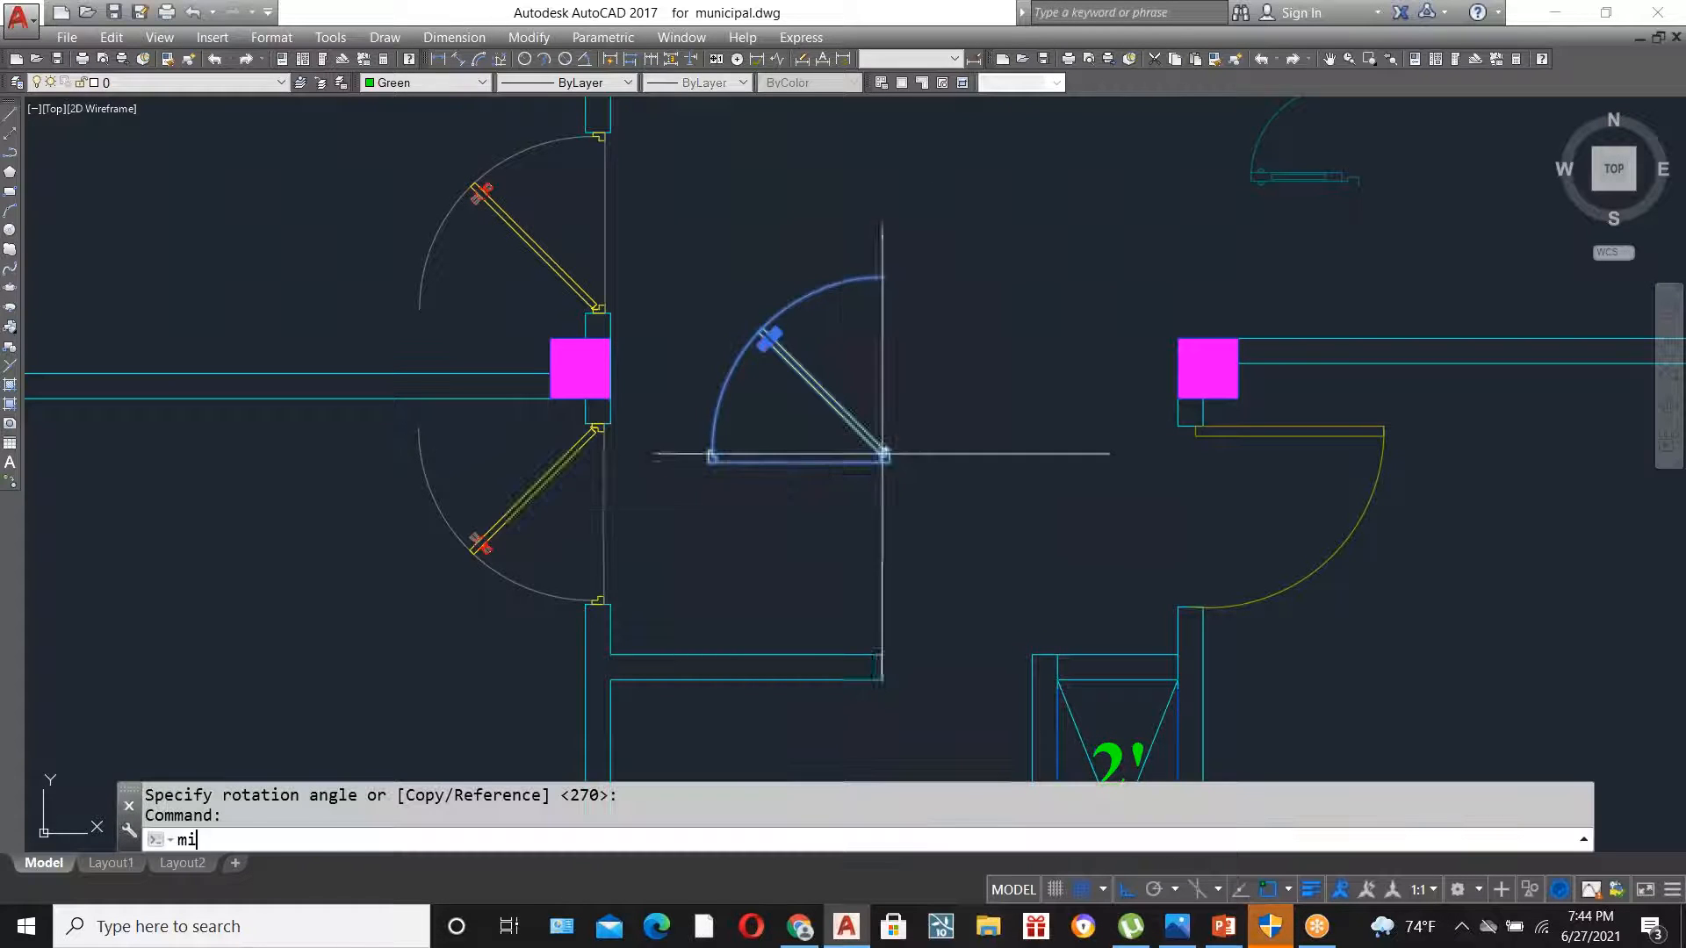
{"action": "key", "text": "Return"}
{"action": "left_click", "coordinate": [887, 537]}
{"action": "left_click", "coordinate": [911, 539]}
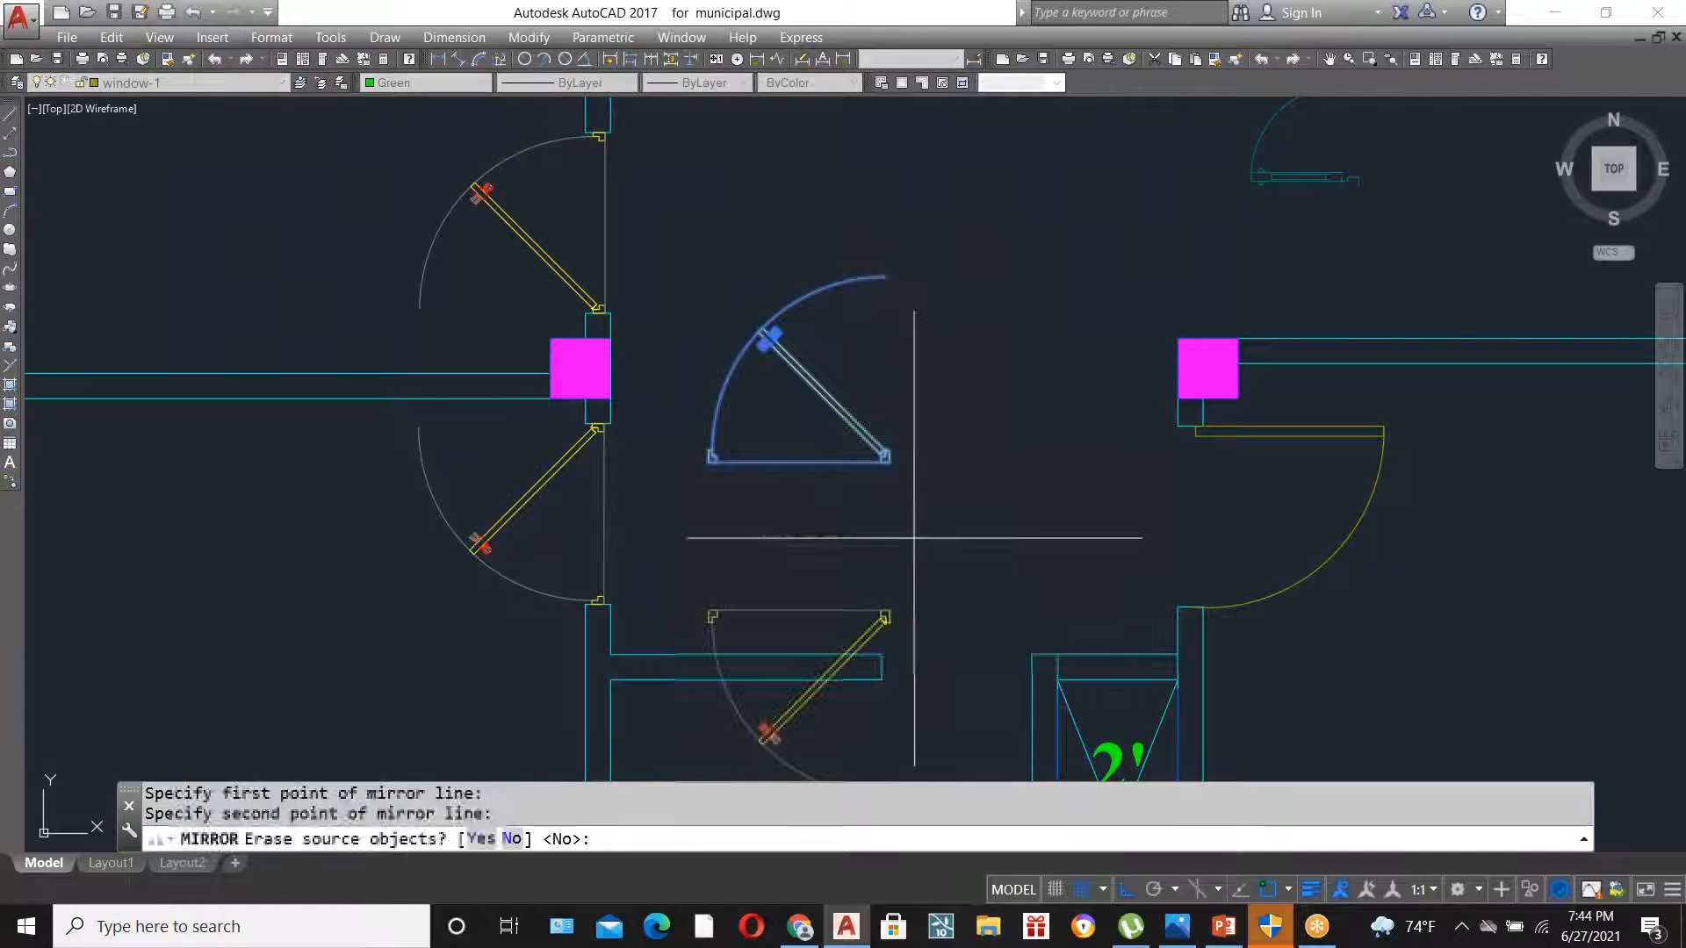
{"action": "left_click", "coordinate": [829, 459]}
{"action": "key", "text": "Delete"}
- Move the mirrored door by the midpoint of its left frame edge to the midpoint of the short horizontal wall's end
{"action": "scroll", "coordinate": [872, 359], "scroll_direction": "down", "scroll_amount": 2}
{"action": "scroll", "coordinate": [857, 505], "scroll_direction": "up", "scroll_amount": 1}
{"action": "scroll", "coordinate": [858, 505], "scroll_direction": "up", "scroll_amount": 3}
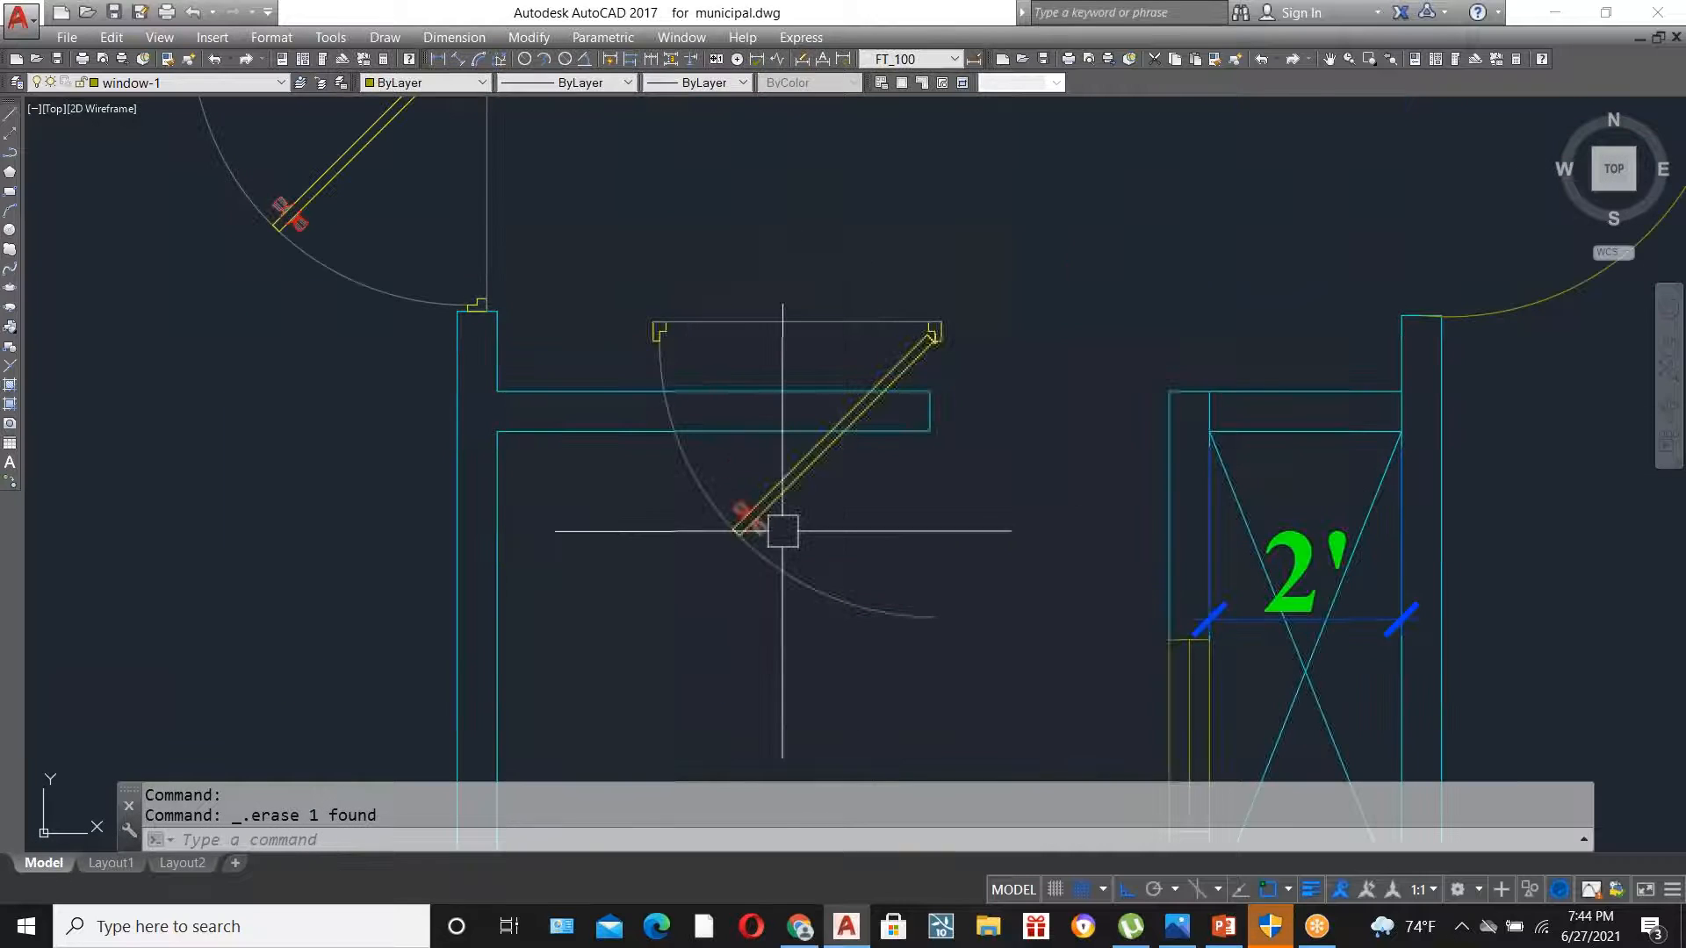
{"action": "left_click", "coordinate": [755, 514]}
{"action": "type", "text": "m"}
{"action": "key", "text": "Return"}
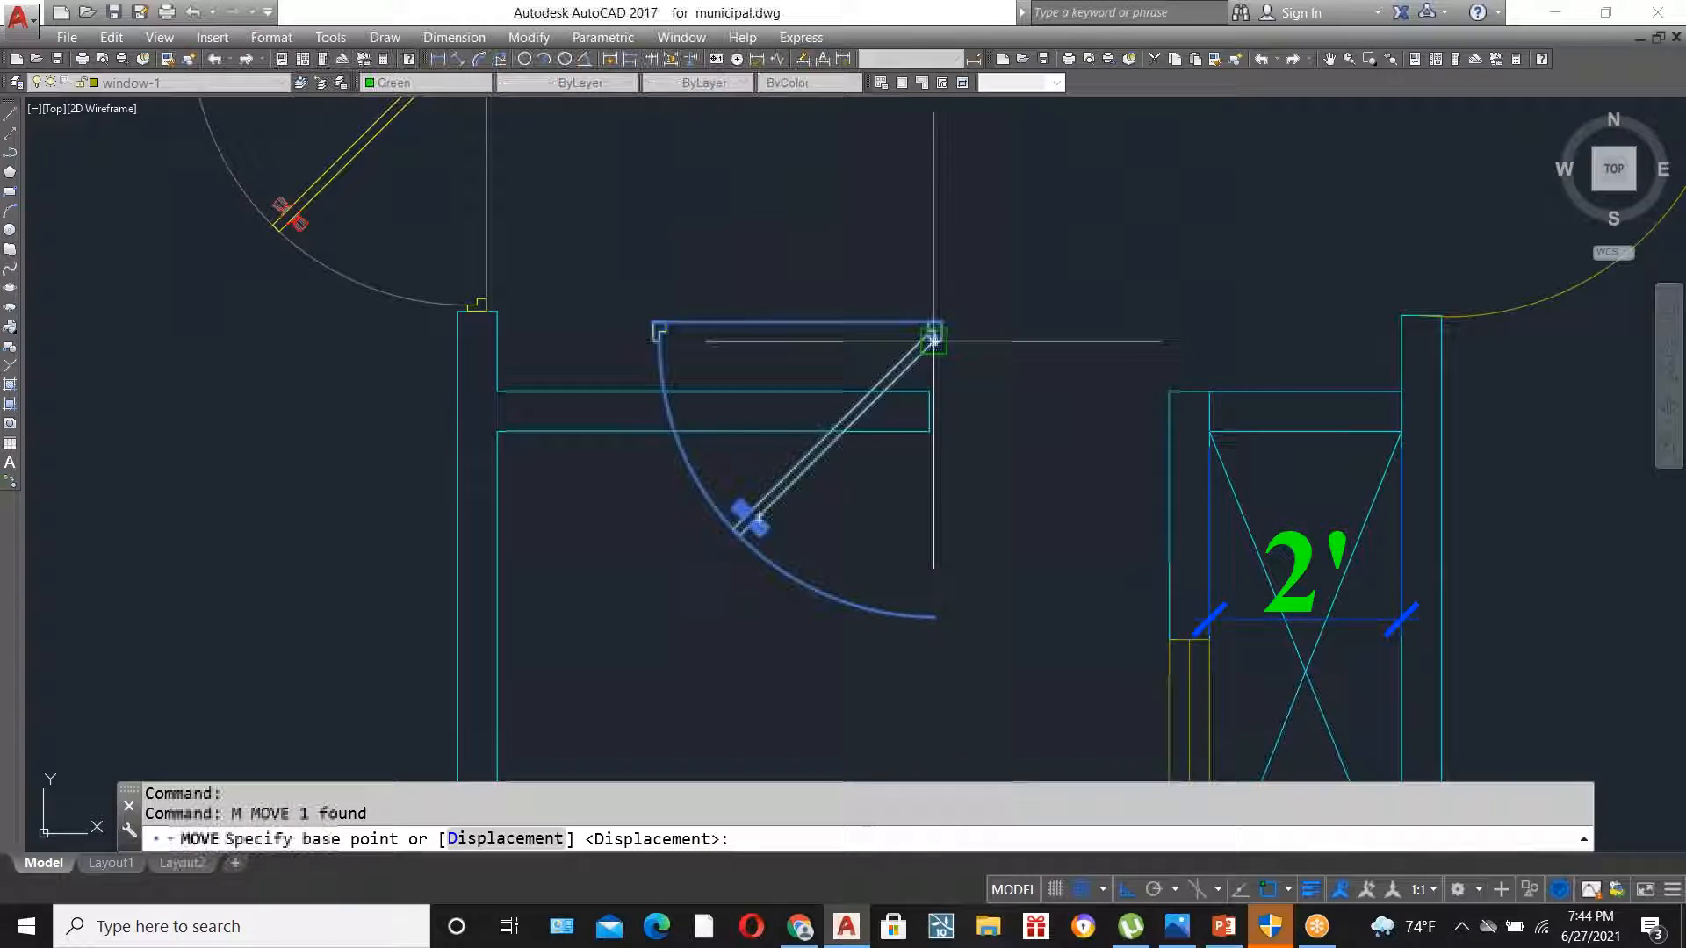
{"action": "left_click", "coordinate": [650, 334]}
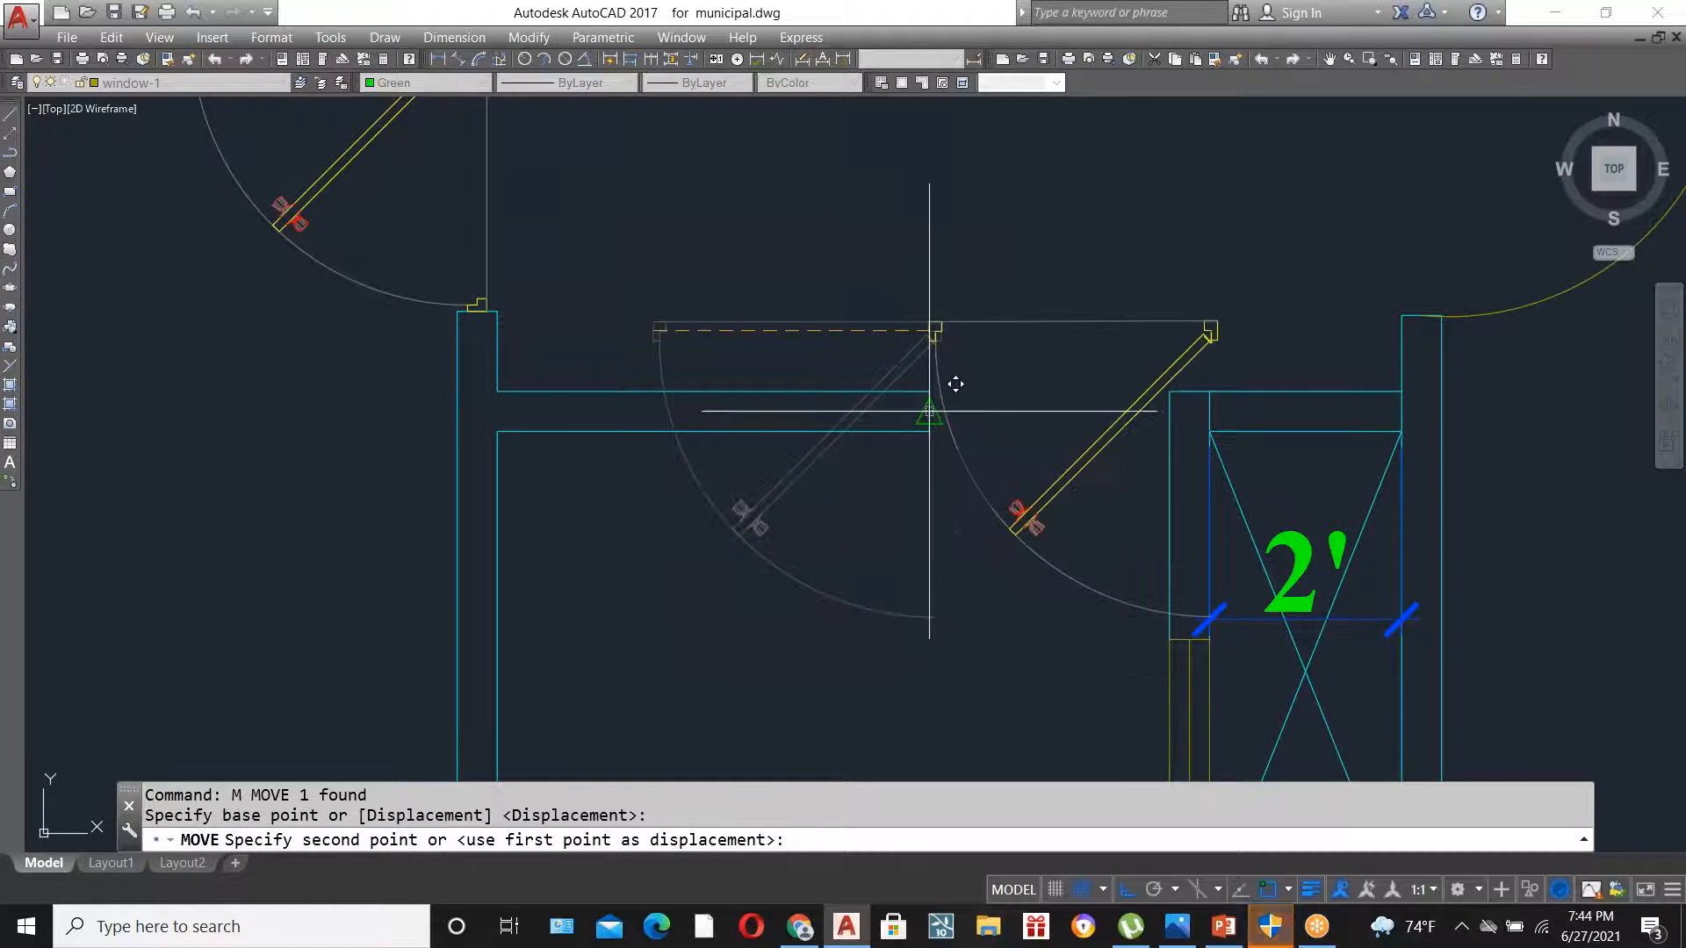
{"action": "left_click", "coordinate": [934, 405]}
- Scale the door by reference, based at its left frame's upper corner, so the opposite frame ends at the duct wall's near face
{"action": "scroll", "coordinate": [873, 418], "scroll_direction": "down", "scroll_amount": 2}
{"action": "scroll", "coordinate": [873, 419], "scroll_direction": "up", "scroll_amount": 4}
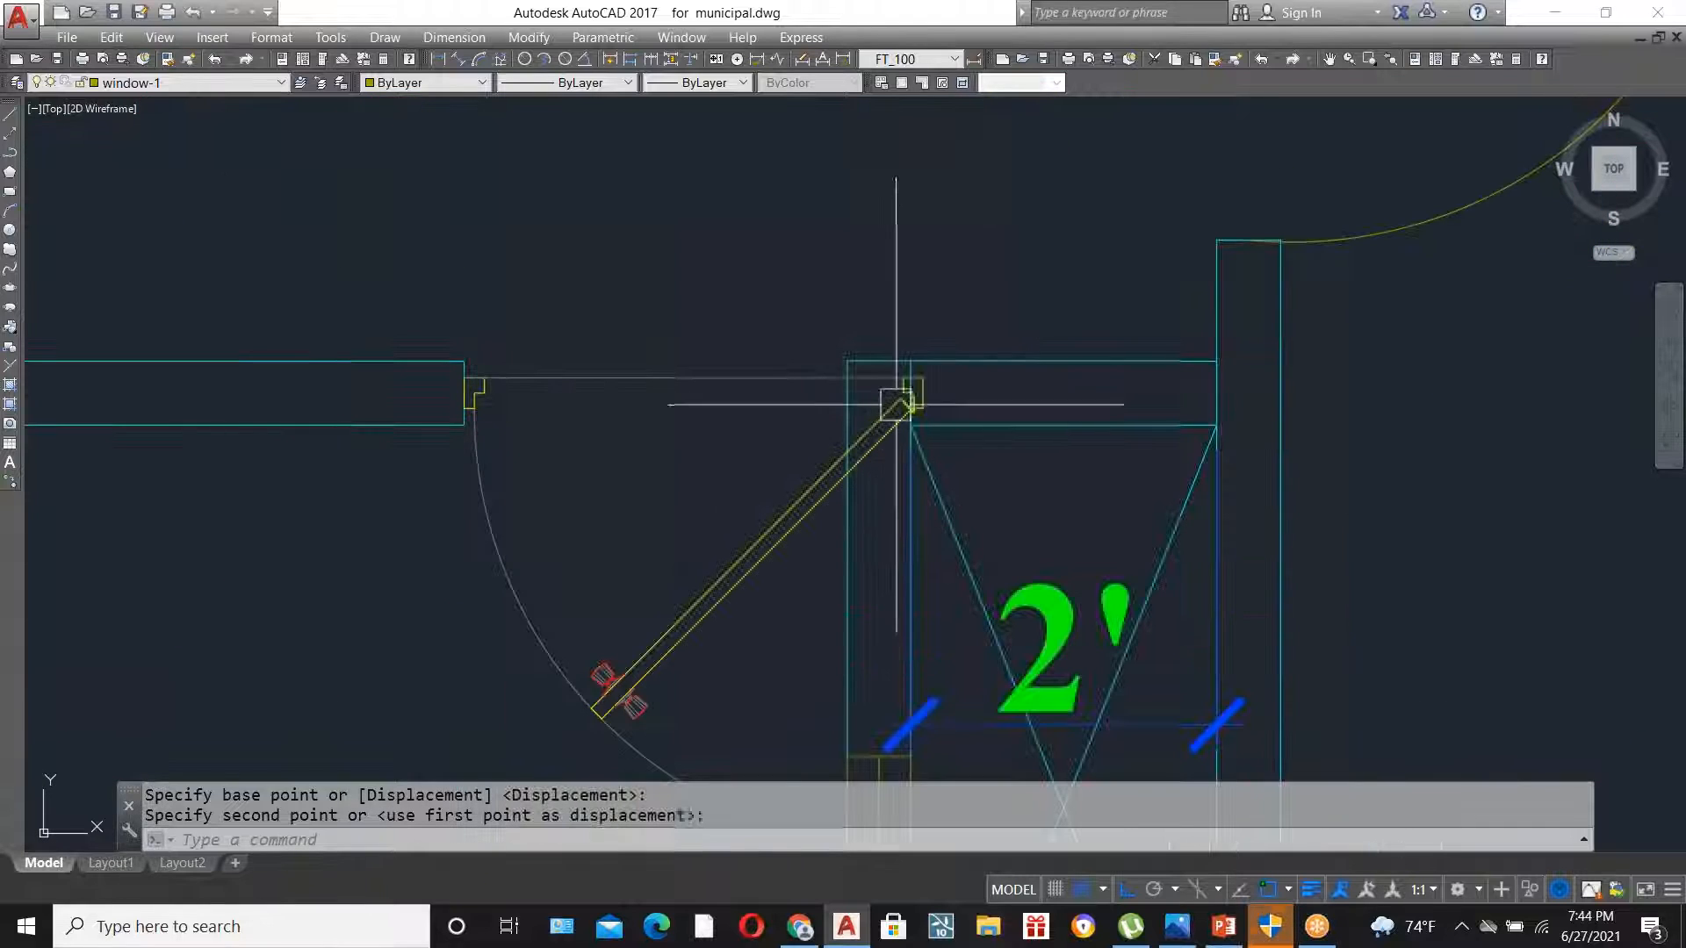
{"action": "scroll", "coordinate": [992, 351], "scroll_direction": "down", "scroll_amount": 4}
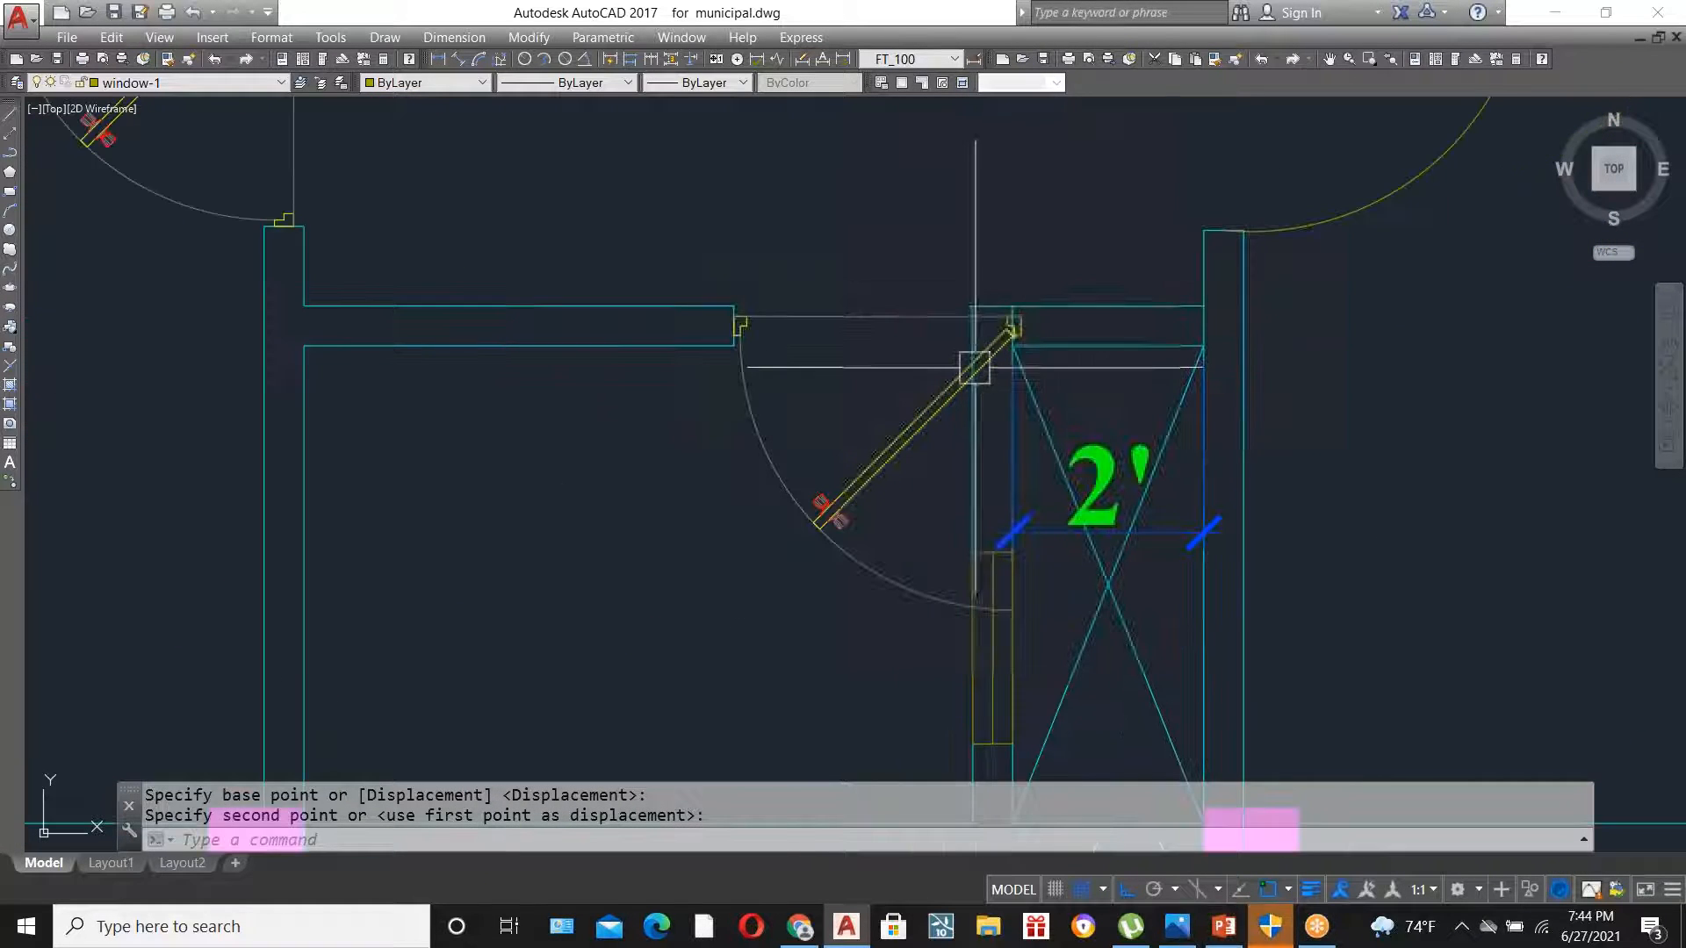
{"action": "scroll", "coordinate": [978, 316], "scroll_direction": "up", "scroll_amount": 3}
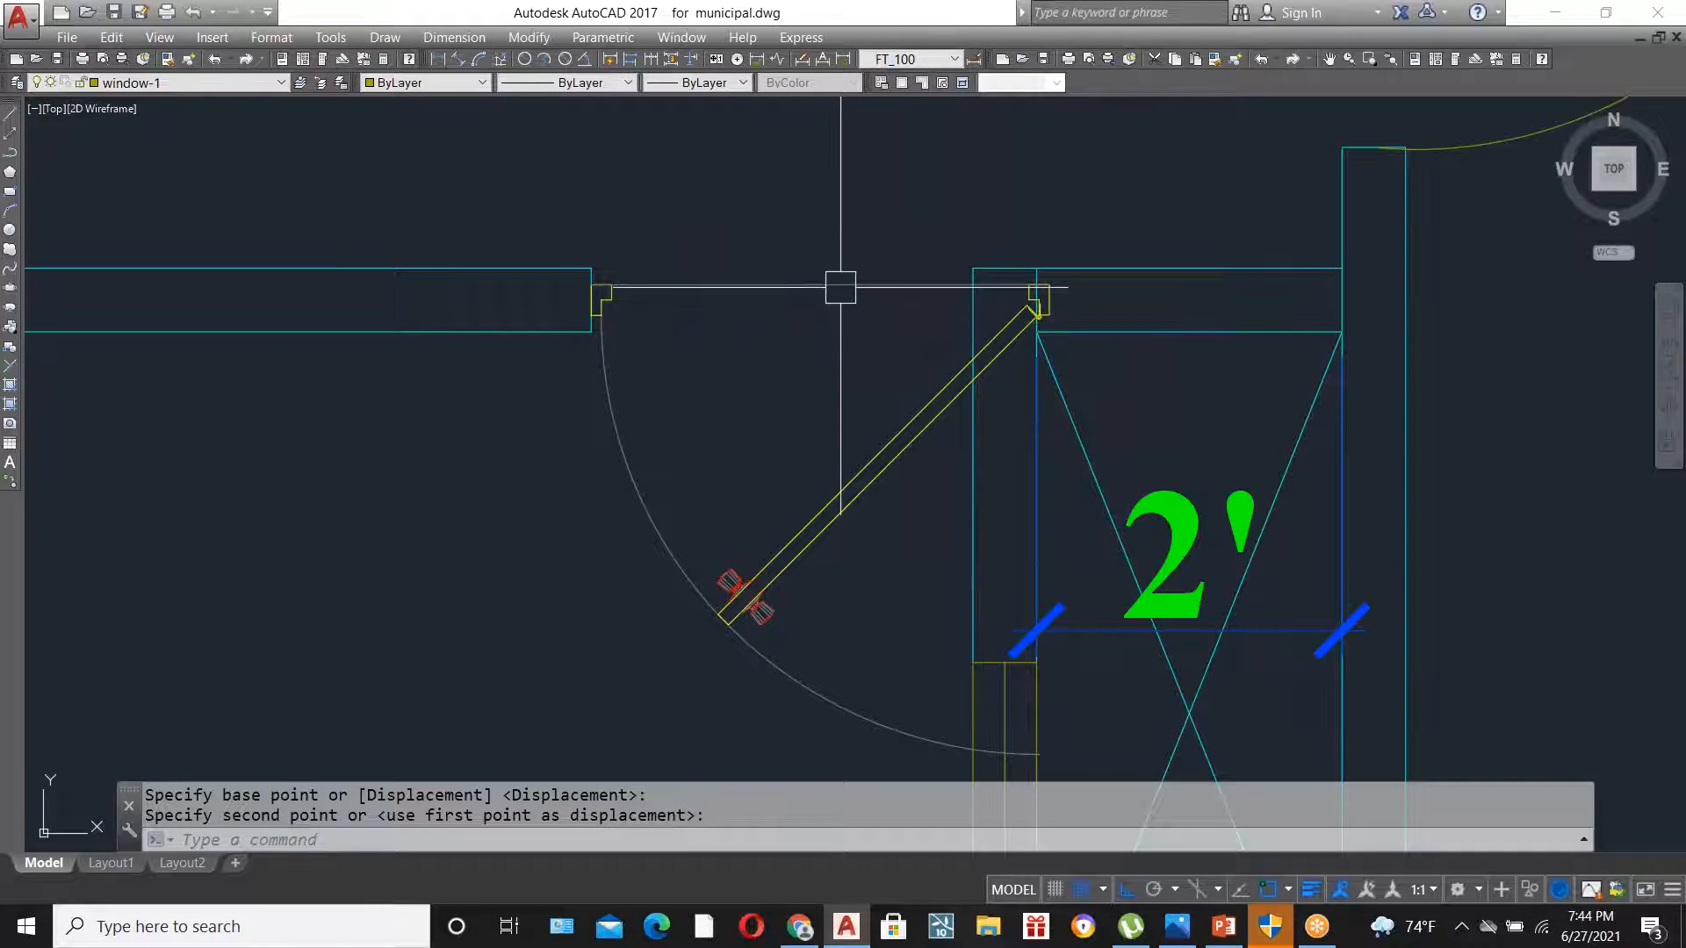
{"action": "left_click", "coordinate": [796, 285]}
{"action": "type", "text": "sc"}
{"action": "key", "text": "Return"}
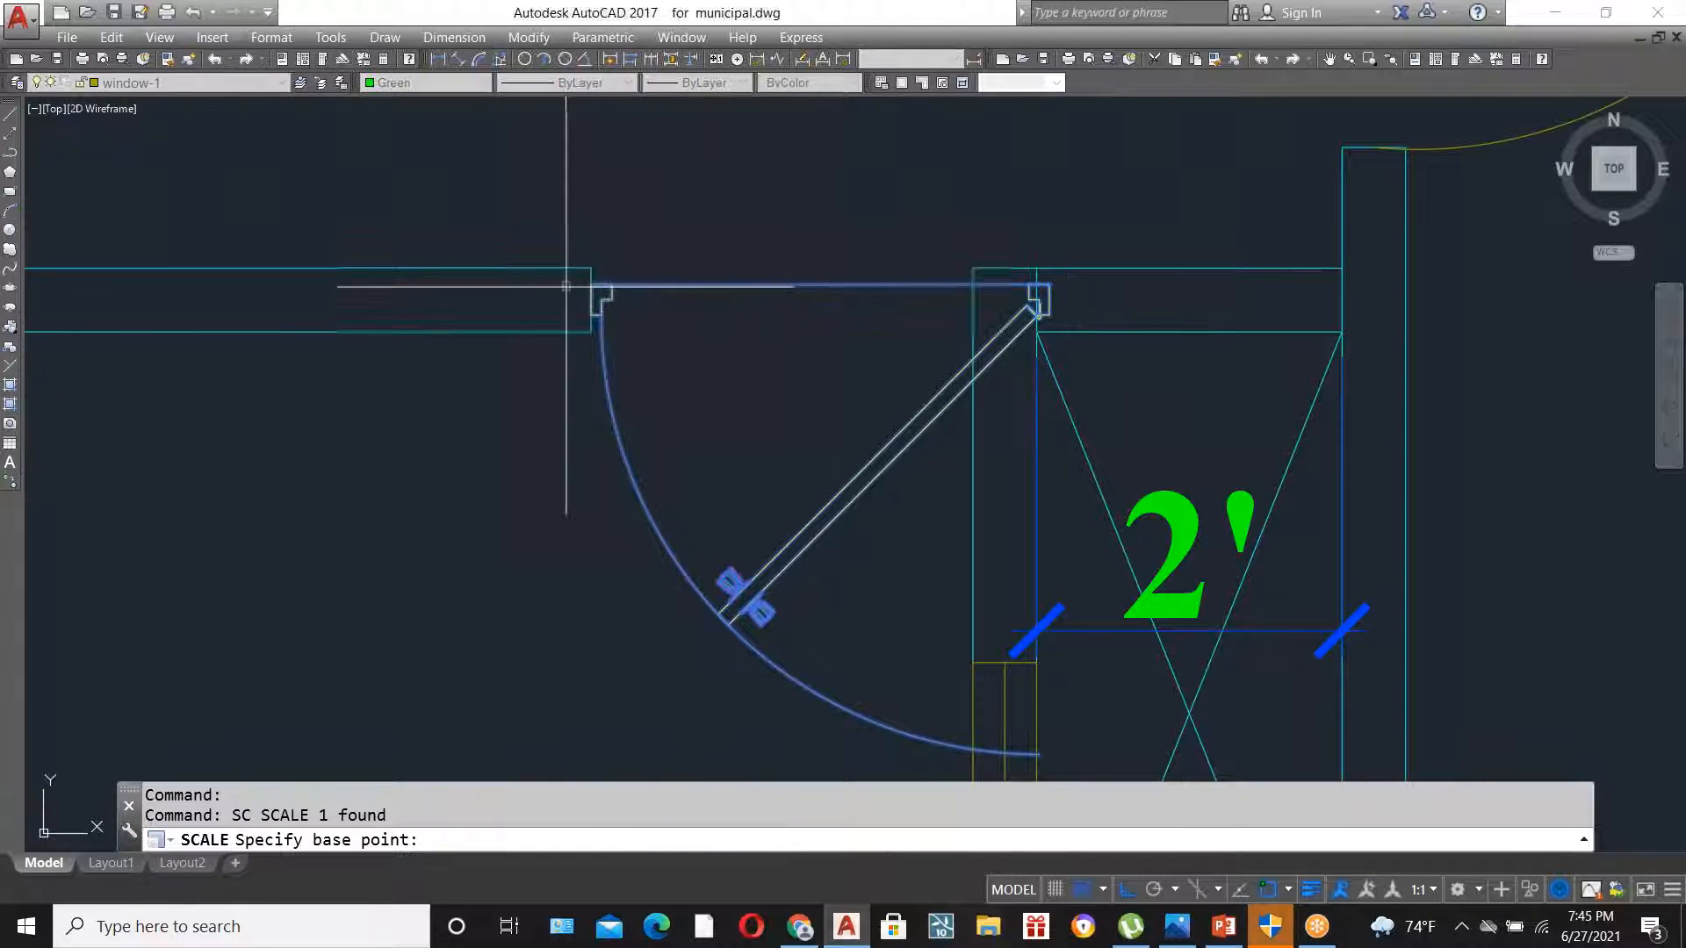
{"action": "left_click", "coordinate": [602, 284]}
{"action": "type", "text": "r"}
{"action": "key", "text": "Return"}
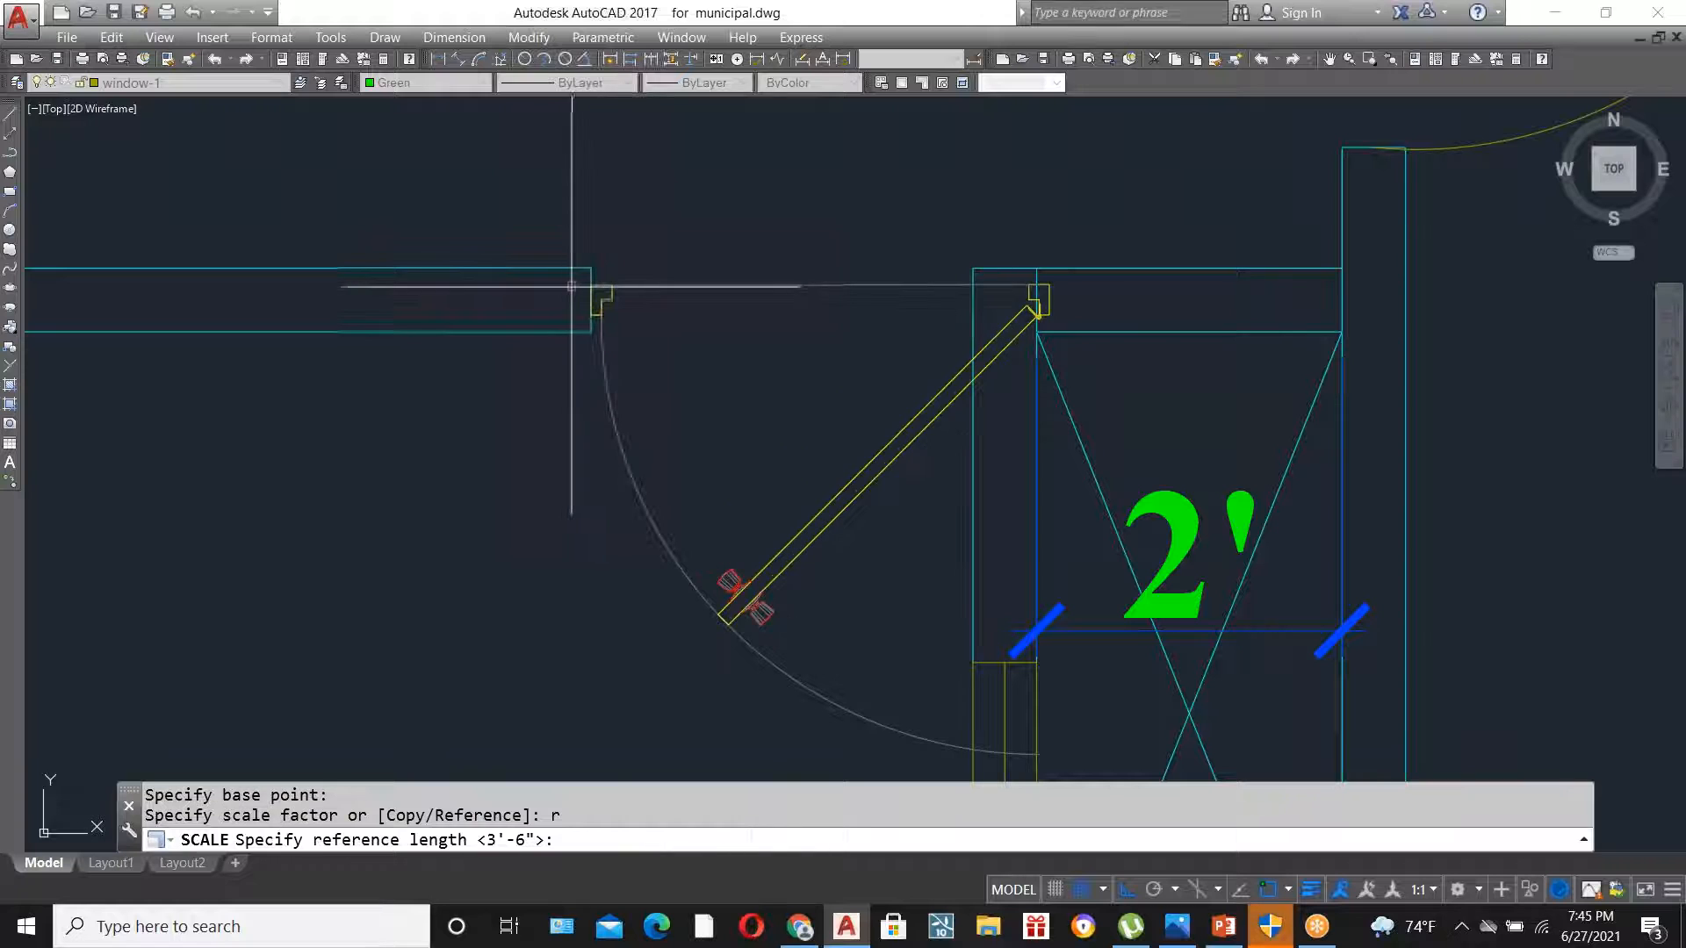
{"action": "left_click", "coordinate": [588, 286]}
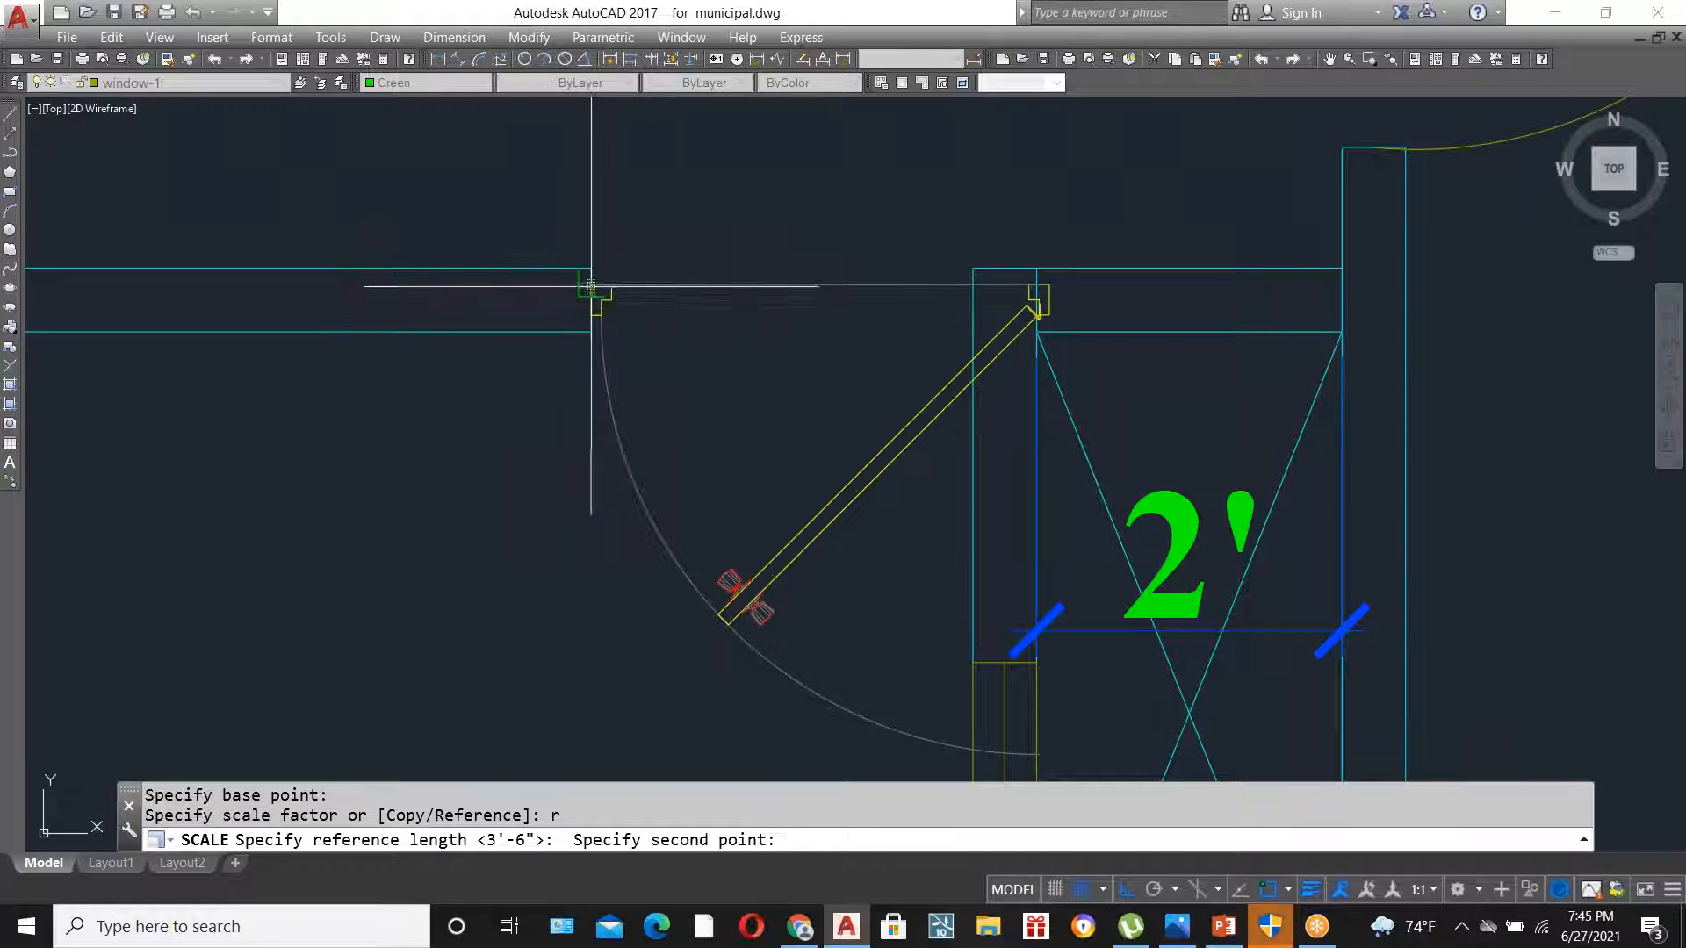
{"action": "left_click", "coordinate": [1039, 285]}
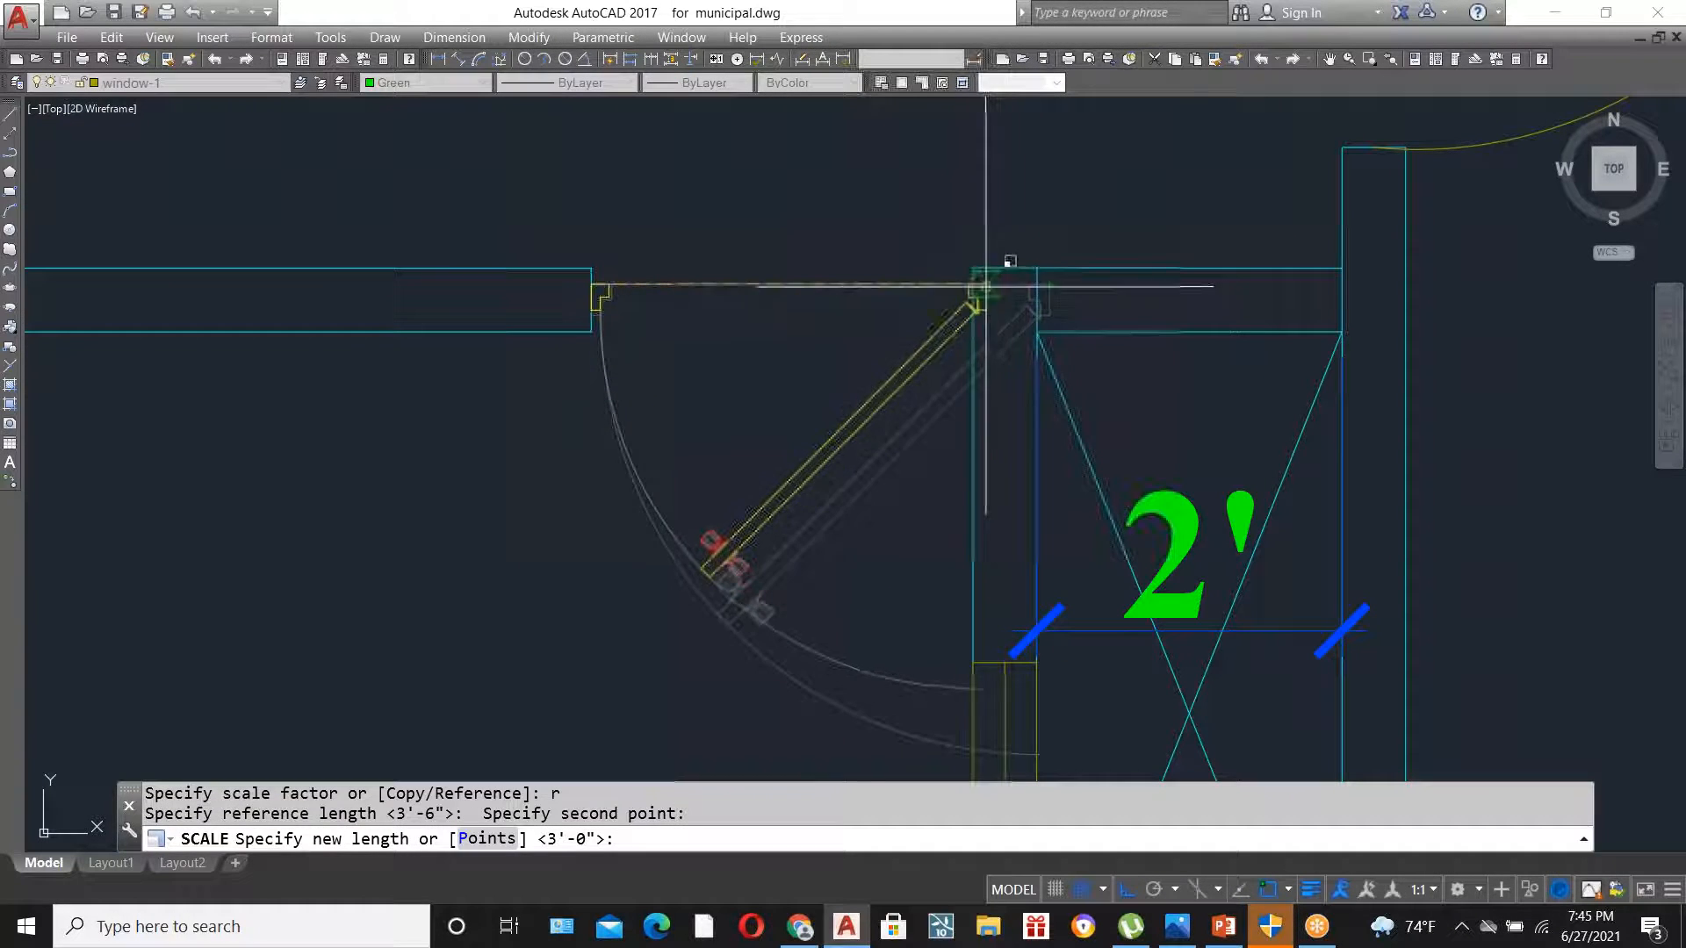
{"action": "key", "text": "Return"}
- Examine the fitted door beside the duct and the detailed double-door block lying in the hall
{"action": "scroll", "coordinate": [892, 362], "scroll_direction": "down", "scroll_amount": 6}
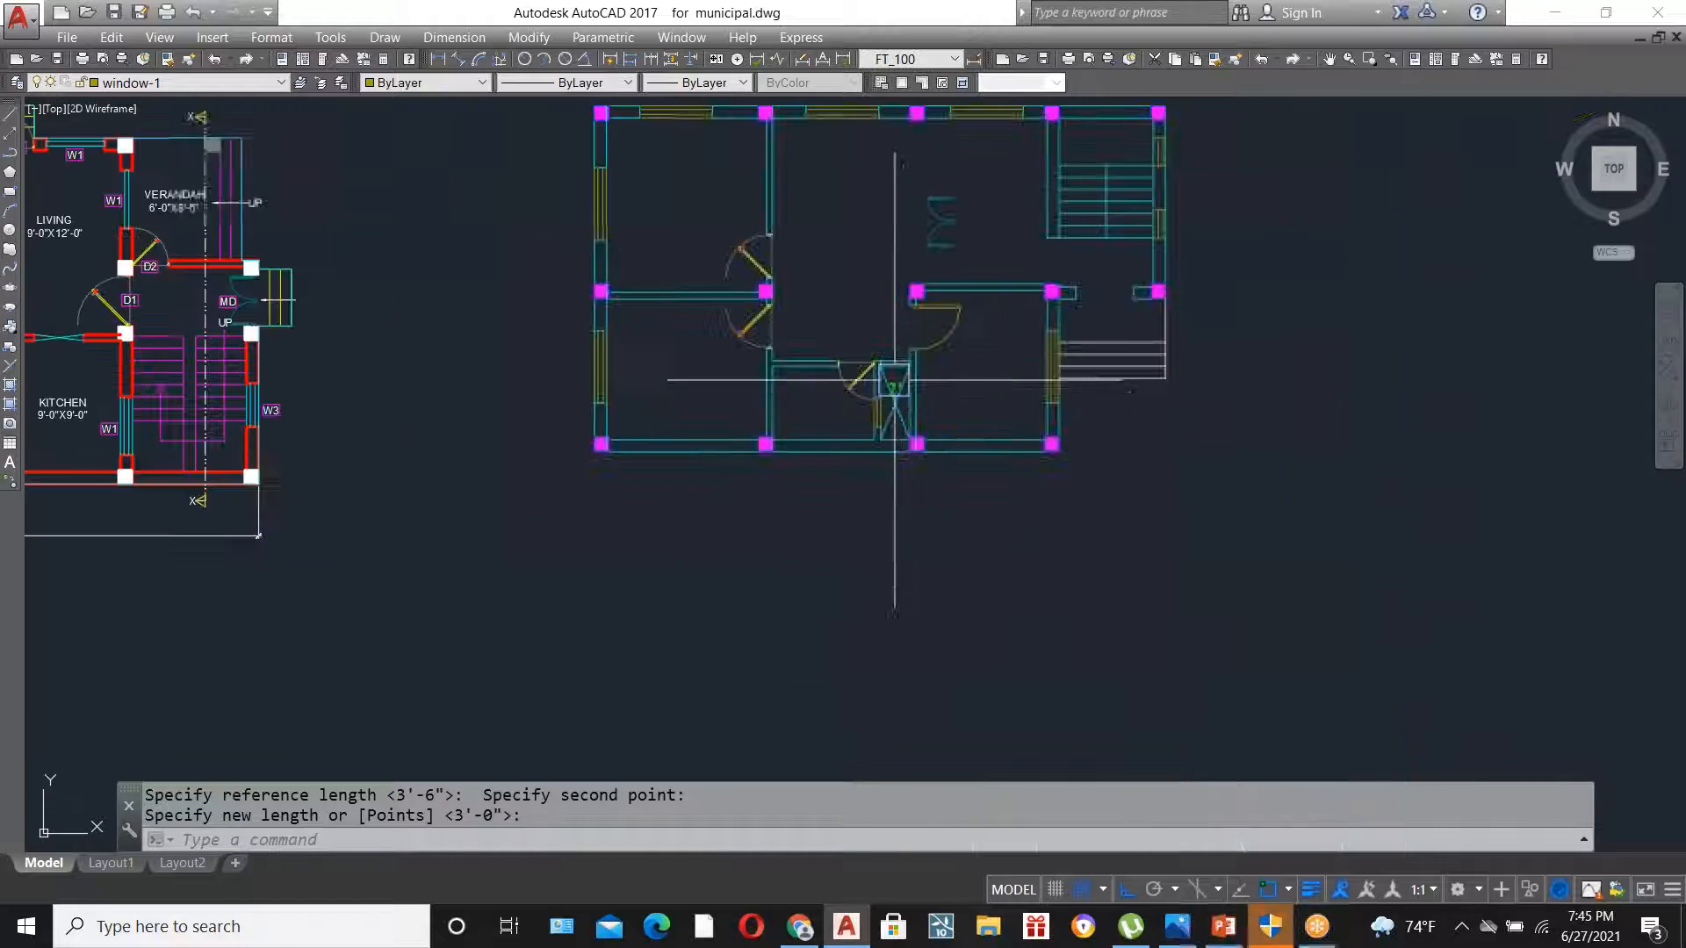
{"action": "scroll", "coordinate": [826, 316], "scroll_direction": "up", "scroll_amount": 4}
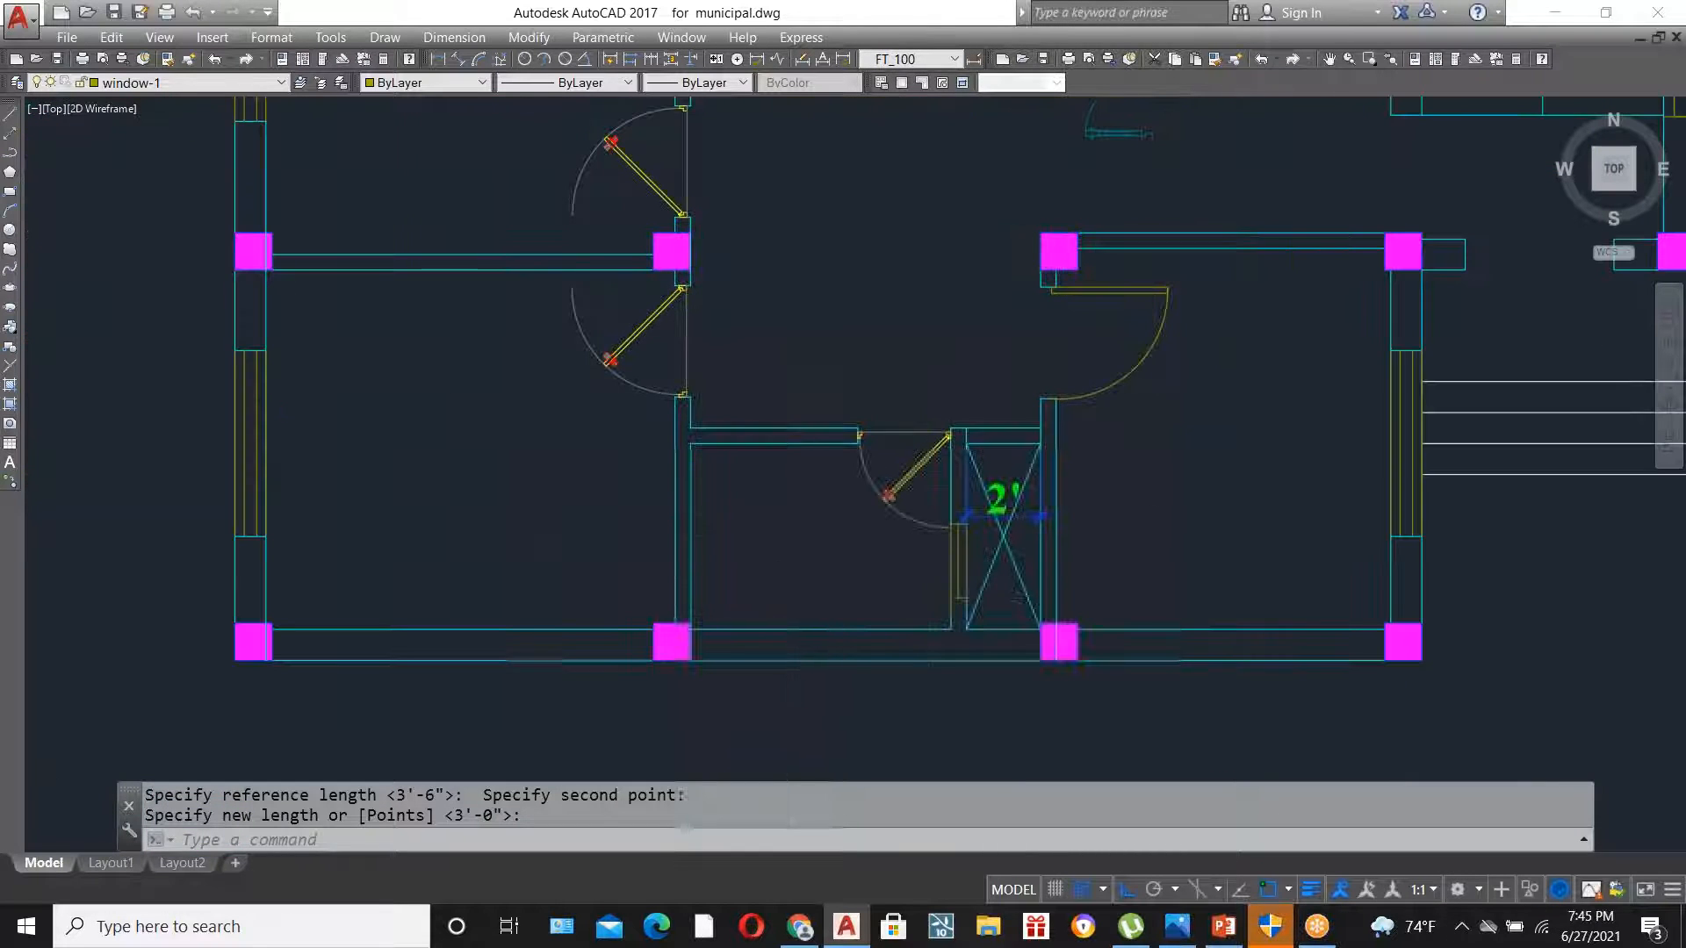
{"action": "scroll", "coordinate": [799, 590], "scroll_direction": "down", "scroll_amount": 2}
{"action": "scroll", "coordinate": [809, 532], "scroll_direction": "down", "scroll_amount": 2}
{"action": "scroll", "coordinate": [1107, 445], "scroll_direction": "up", "scroll_amount": 4}
{"action": "scroll", "coordinate": [921, 480], "scroll_direction": "down", "scroll_amount": 2}
{"action": "scroll", "coordinate": [711, 357], "scroll_direction": "up", "scroll_amount": 5}
{"action": "scroll", "coordinate": [752, 352], "scroll_direction": "down", "scroll_amount": 2}
{"action": "scroll", "coordinate": [752, 352], "scroll_direction": "up", "scroll_amount": 4}
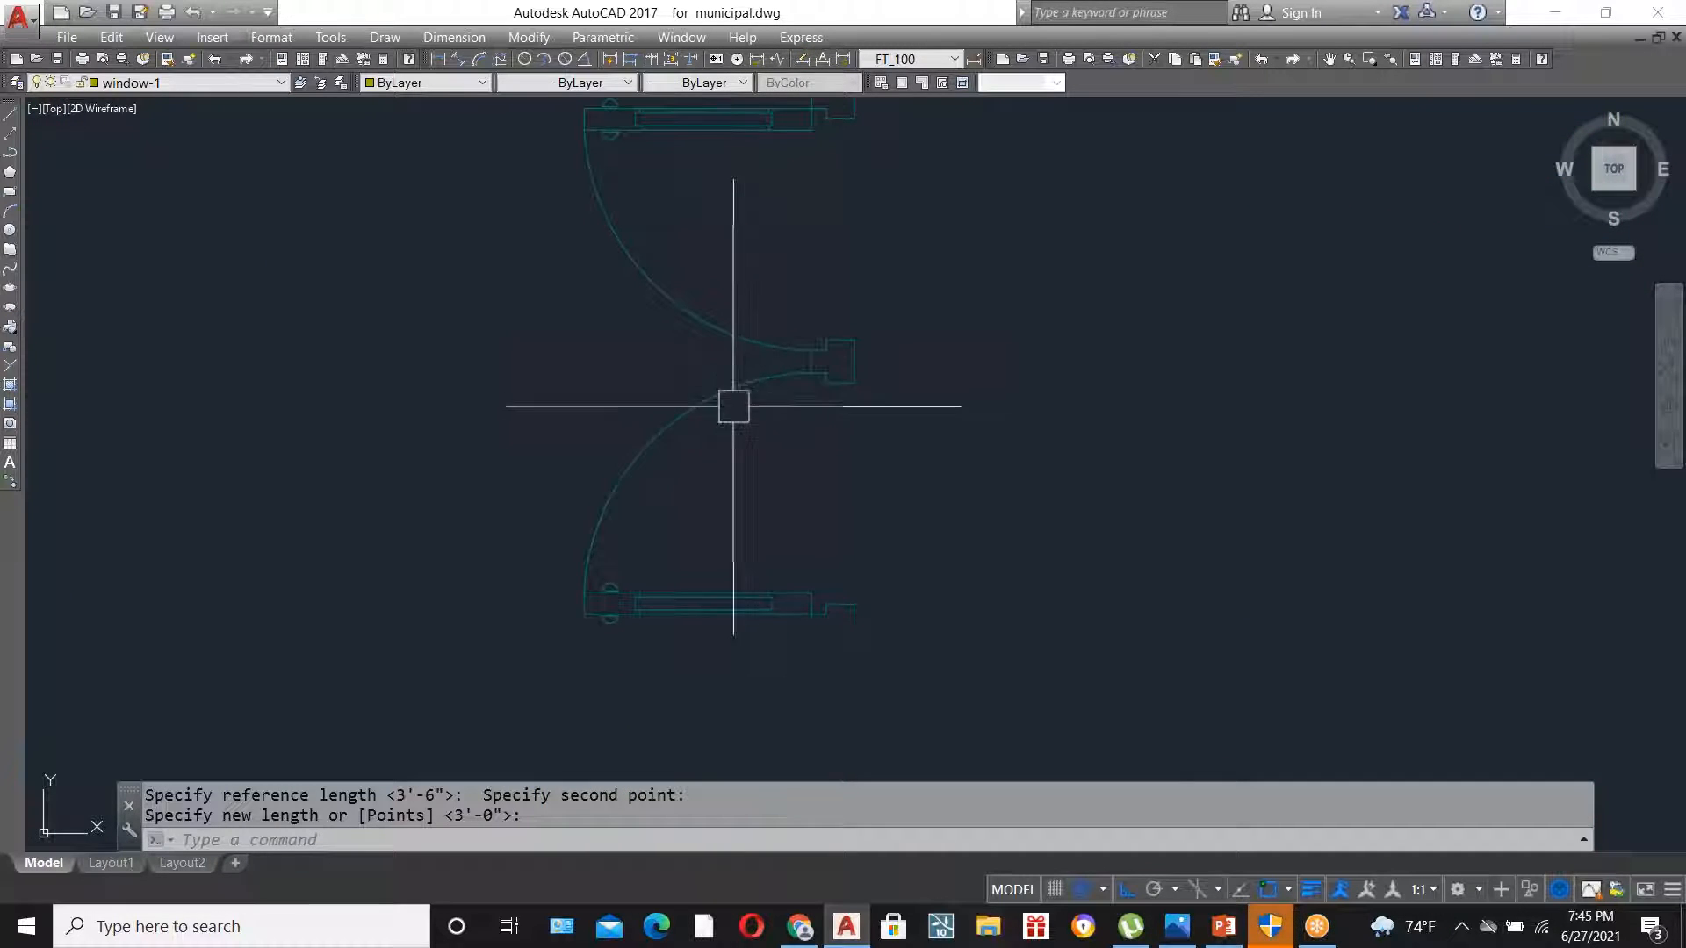
{"action": "scroll", "coordinate": [734, 407], "scroll_direction": "down", "scroll_amount": 2}
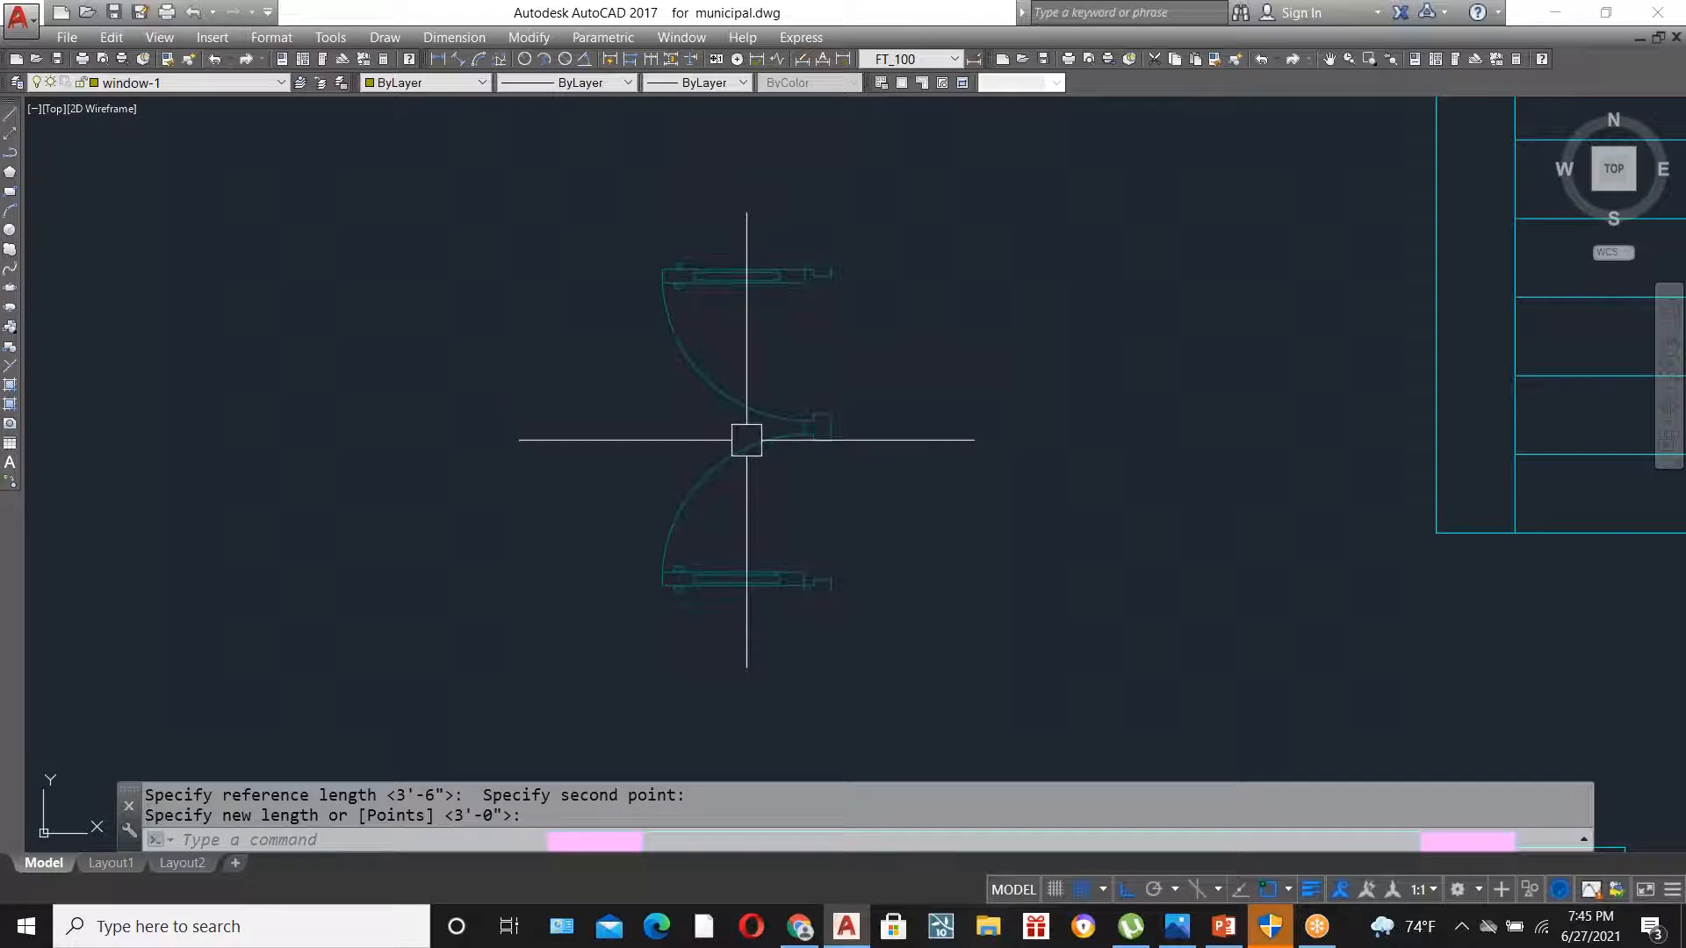
{"action": "key", "text": "Return"}
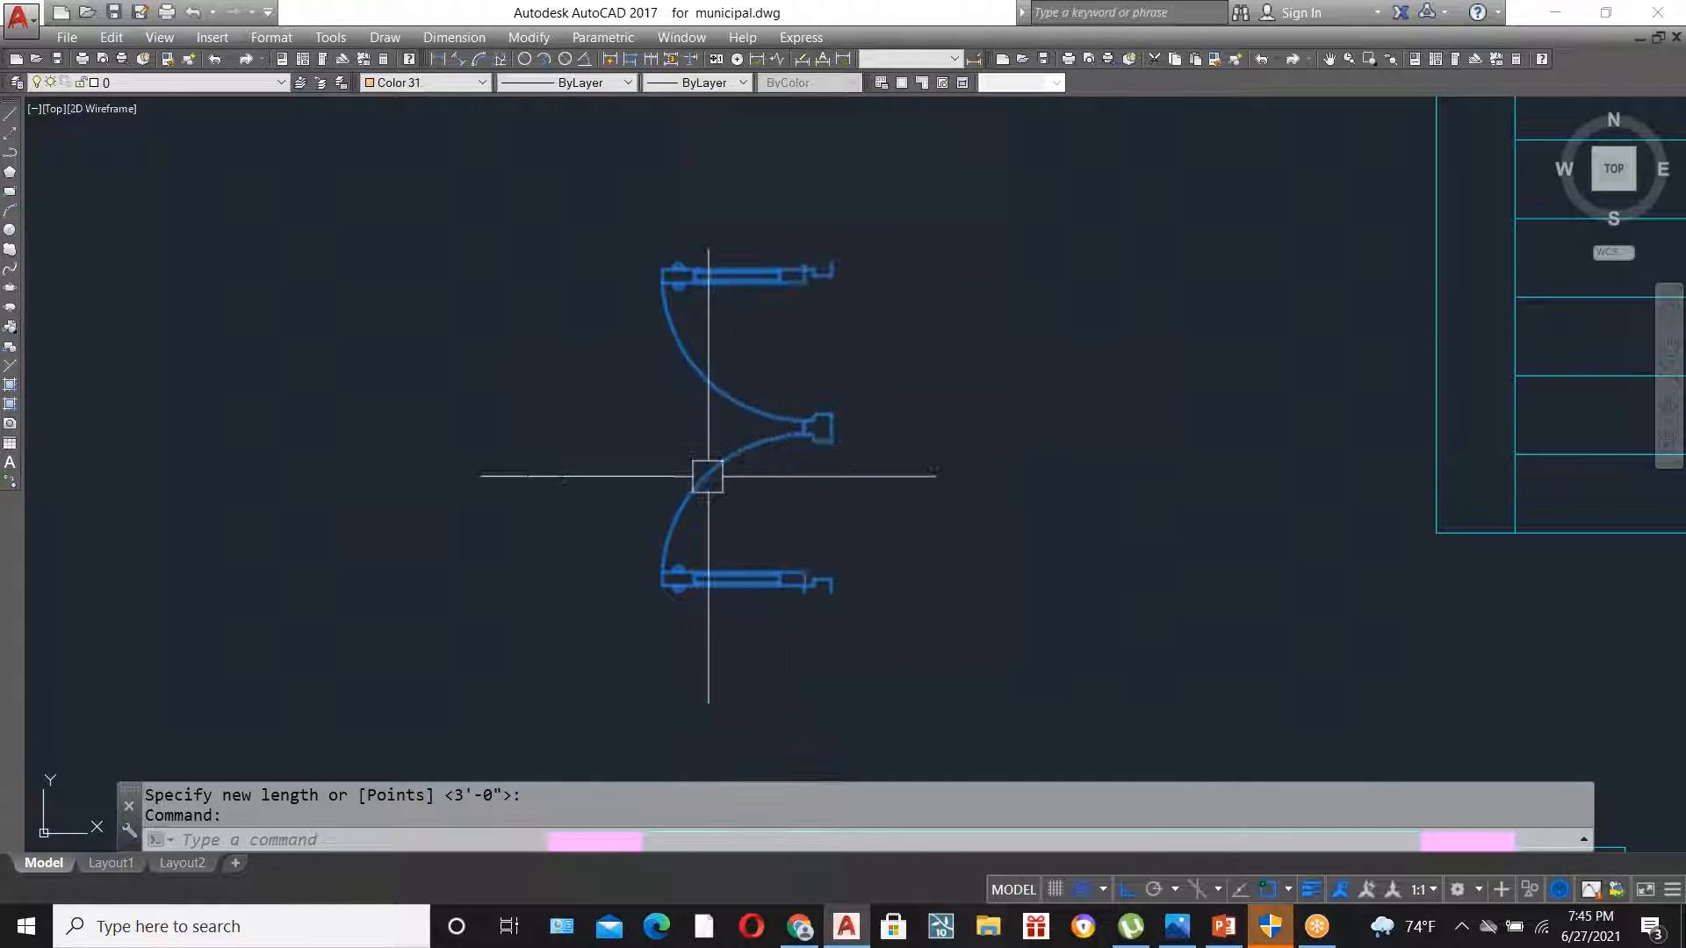
{"action": "scroll", "coordinate": [708, 474], "scroll_direction": "down", "scroll_amount": 2}
{"action": "scroll", "coordinate": [700, 477], "scroll_direction": "down", "scroll_amount": 2}
{"action": "scroll", "coordinate": [767, 463], "scroll_direction": "up", "scroll_amount": 2}
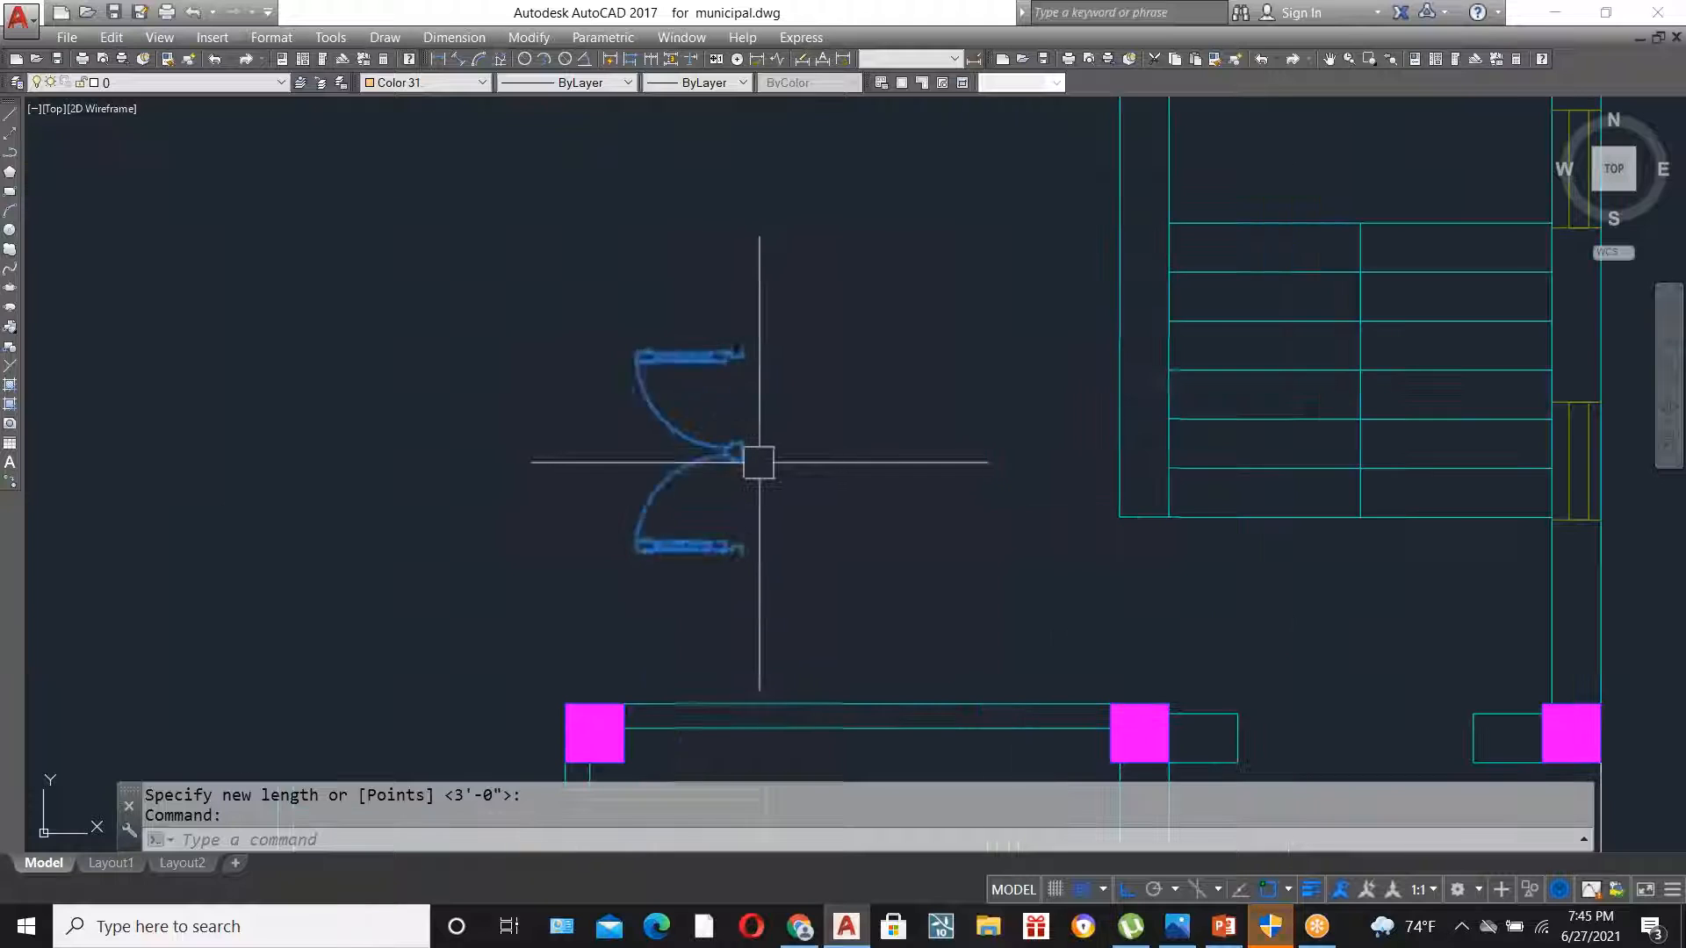
{"action": "key", "text": "Escape"}
{"action": "scroll", "coordinate": [856, 454], "scroll_direction": "down", "scroll_amount": 2}
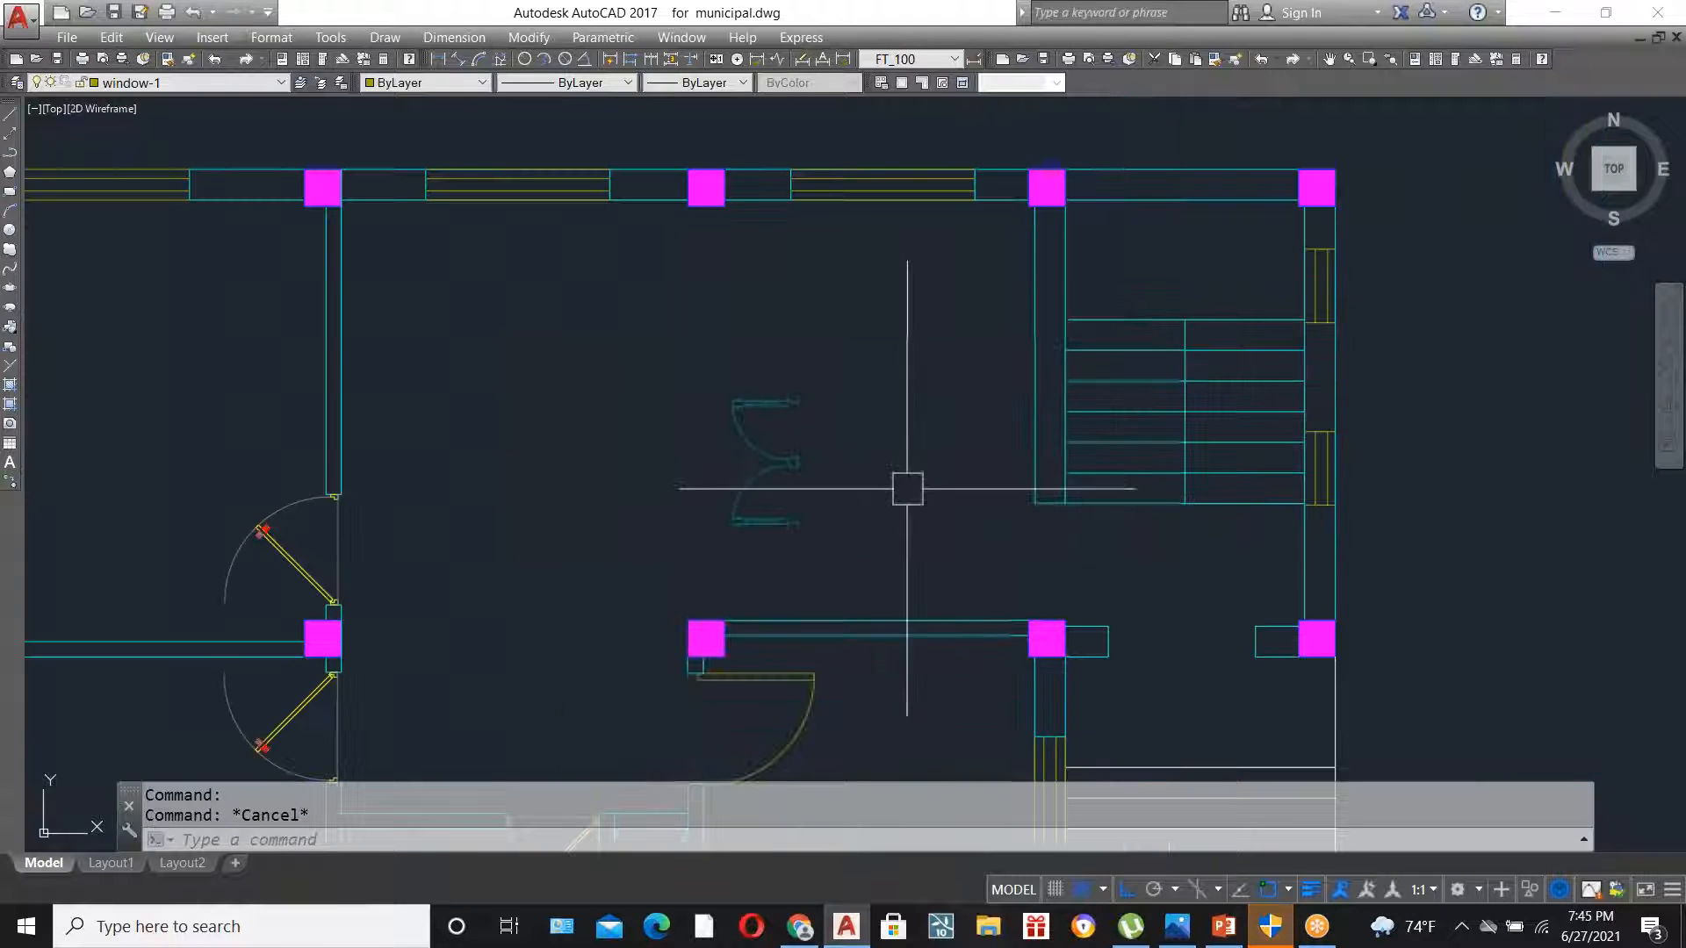
- Rotate the double-door block in the hall by 270° about its central frame so both leaves swing upward
{"action": "scroll", "coordinate": [782, 474], "scroll_direction": "up", "scroll_amount": 2}
{"action": "left_click", "coordinate": [762, 439]}
{"action": "scroll", "coordinate": [613, 403], "scroll_direction": "down", "scroll_amount": 2}
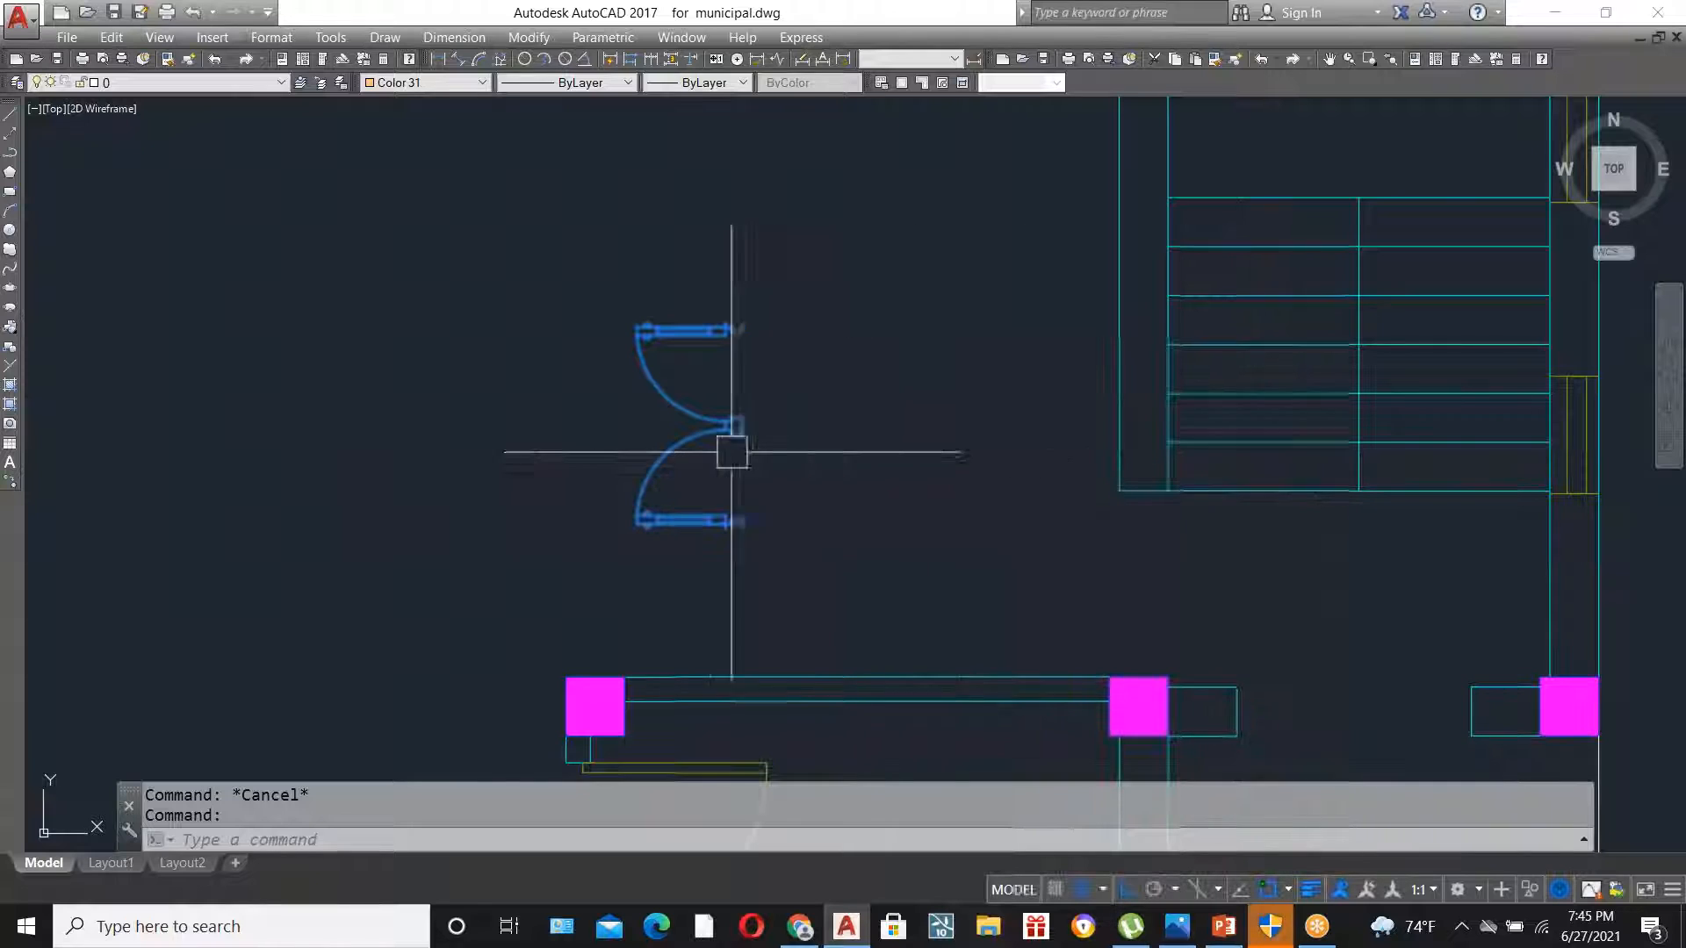
{"action": "type", "text": "no"}
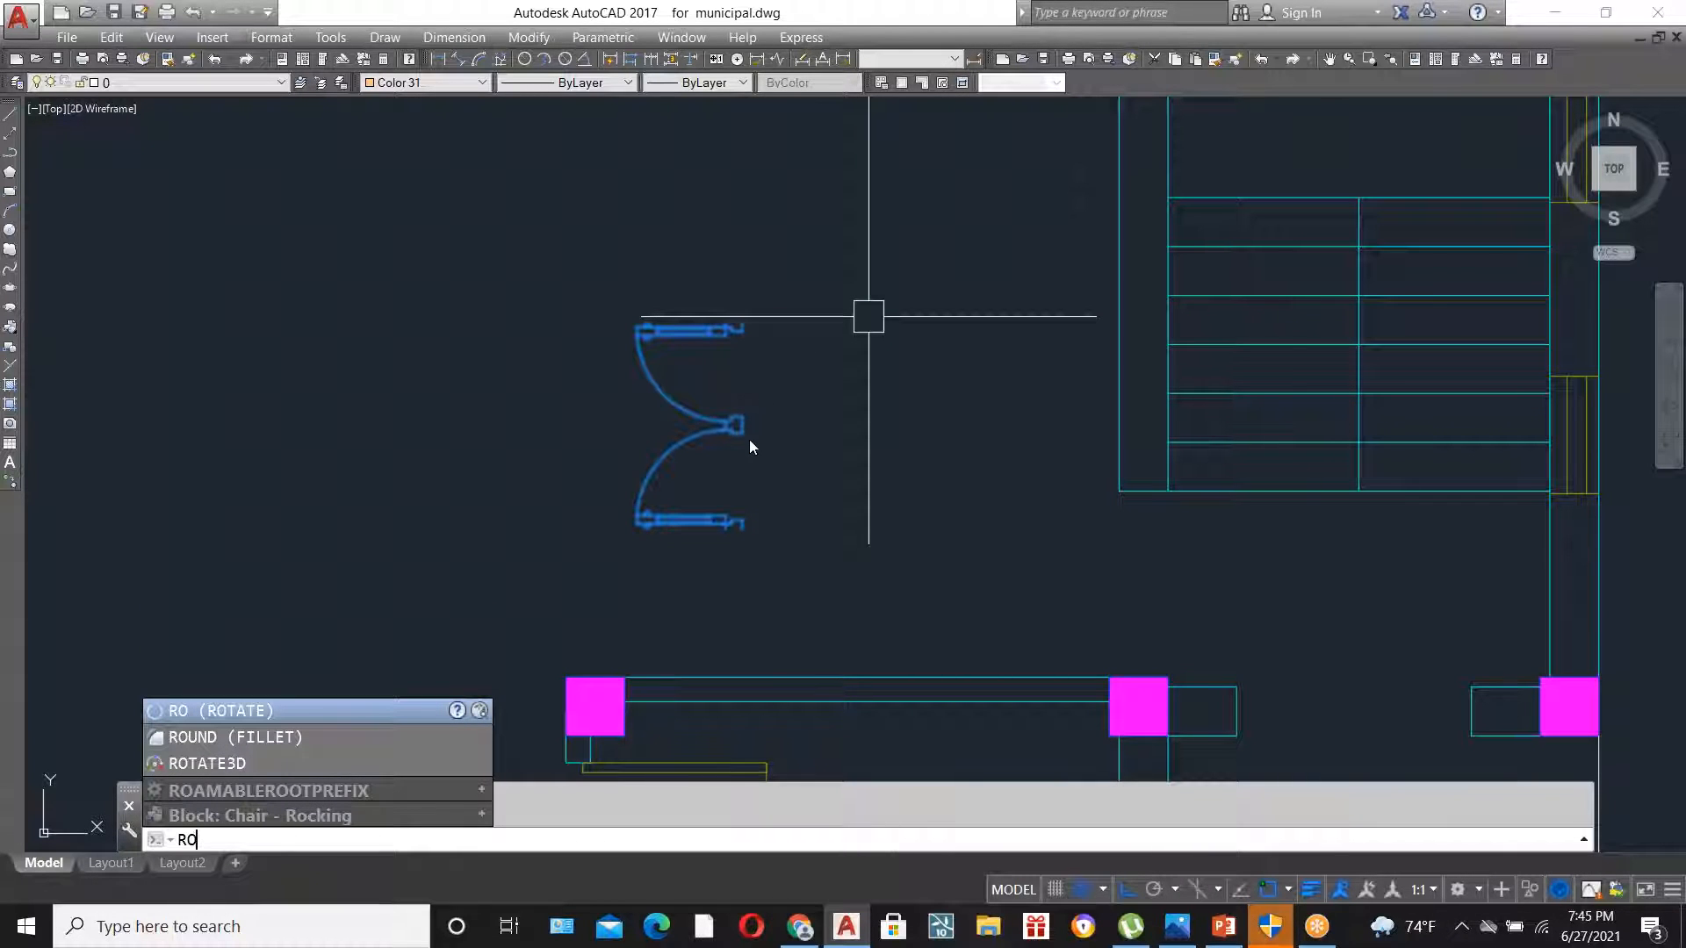
{"action": "key", "text": "Return"}
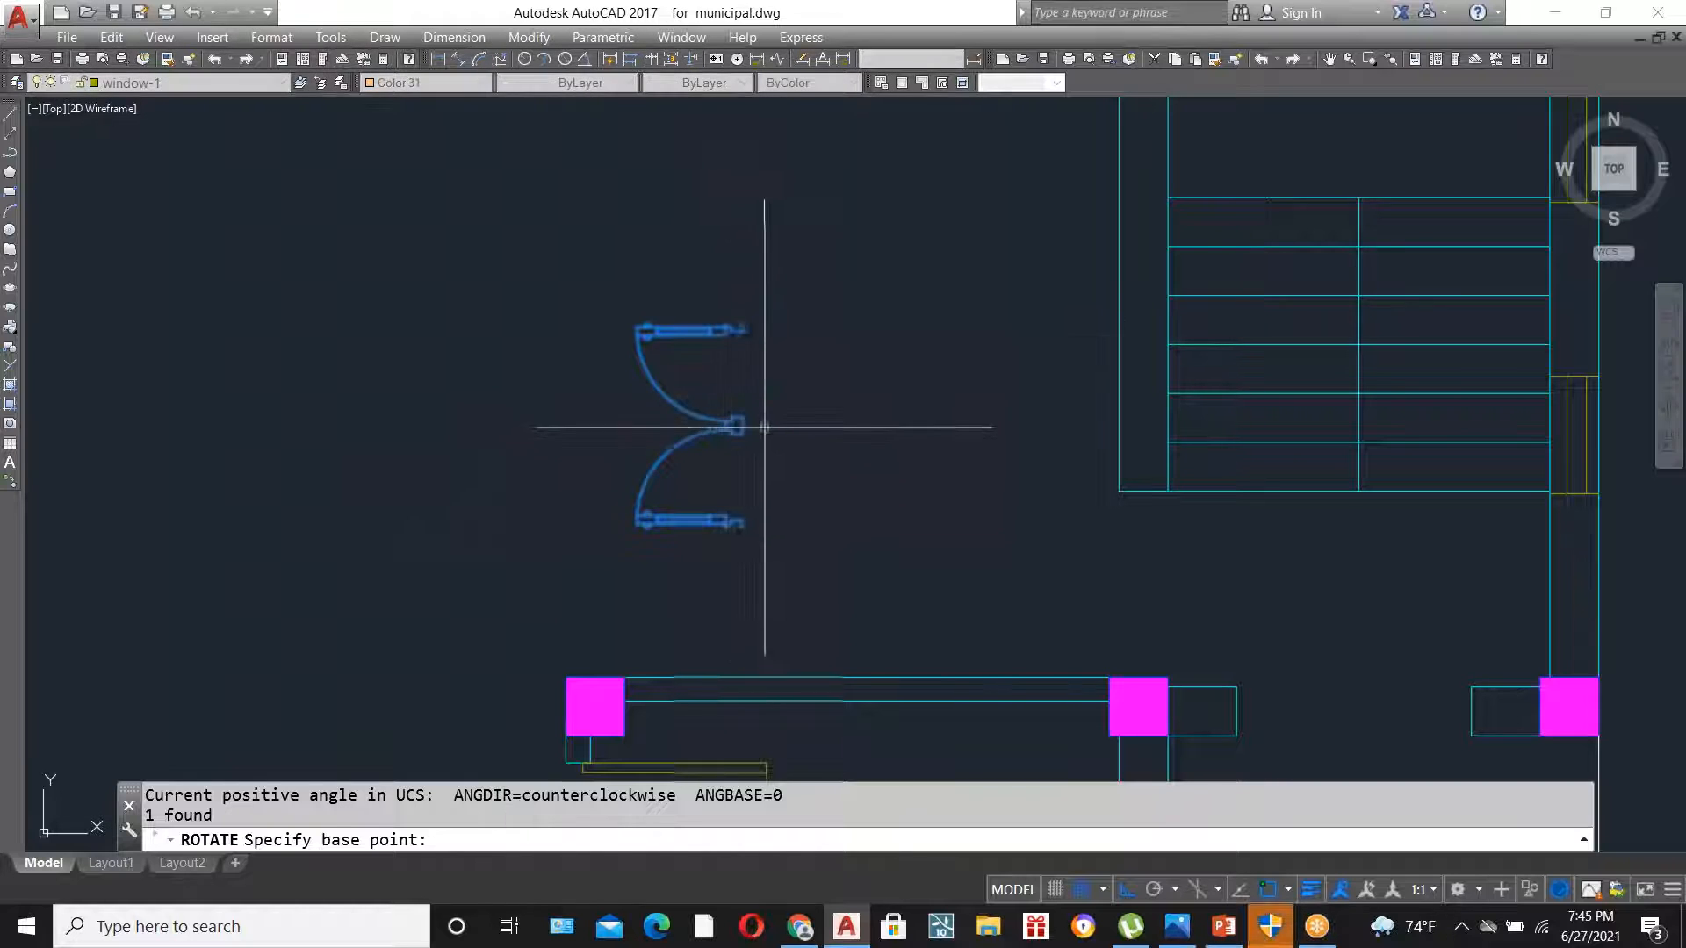
{"action": "left_click", "coordinate": [743, 418]}
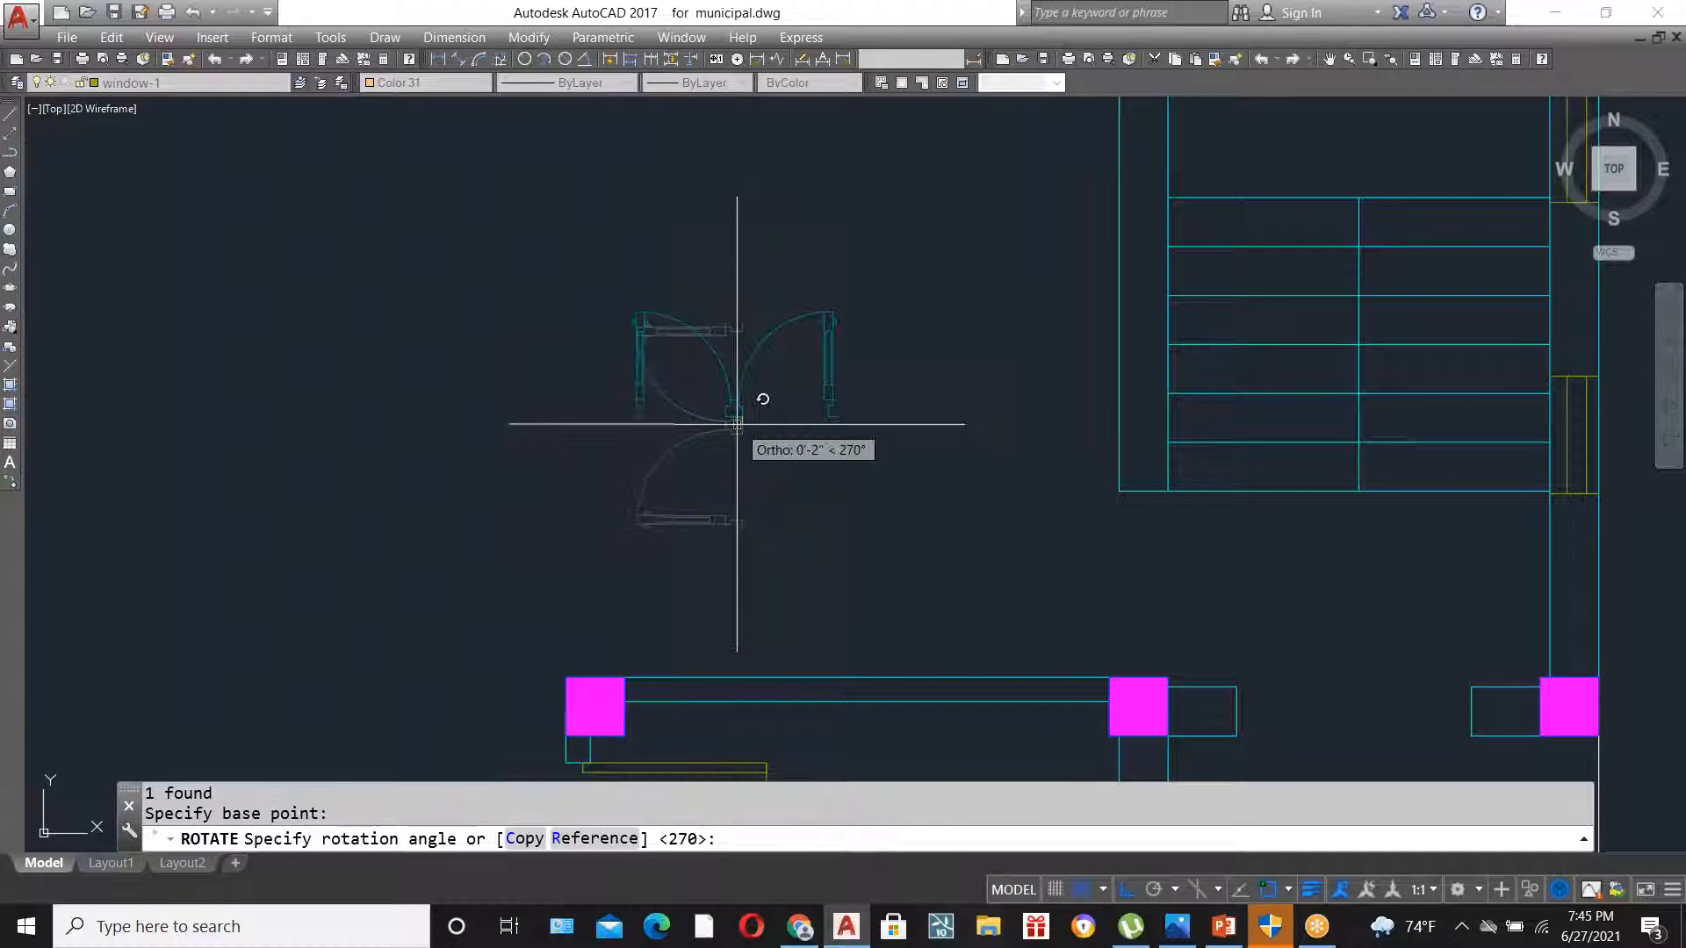
{"action": "left_click", "coordinate": [743, 590]}
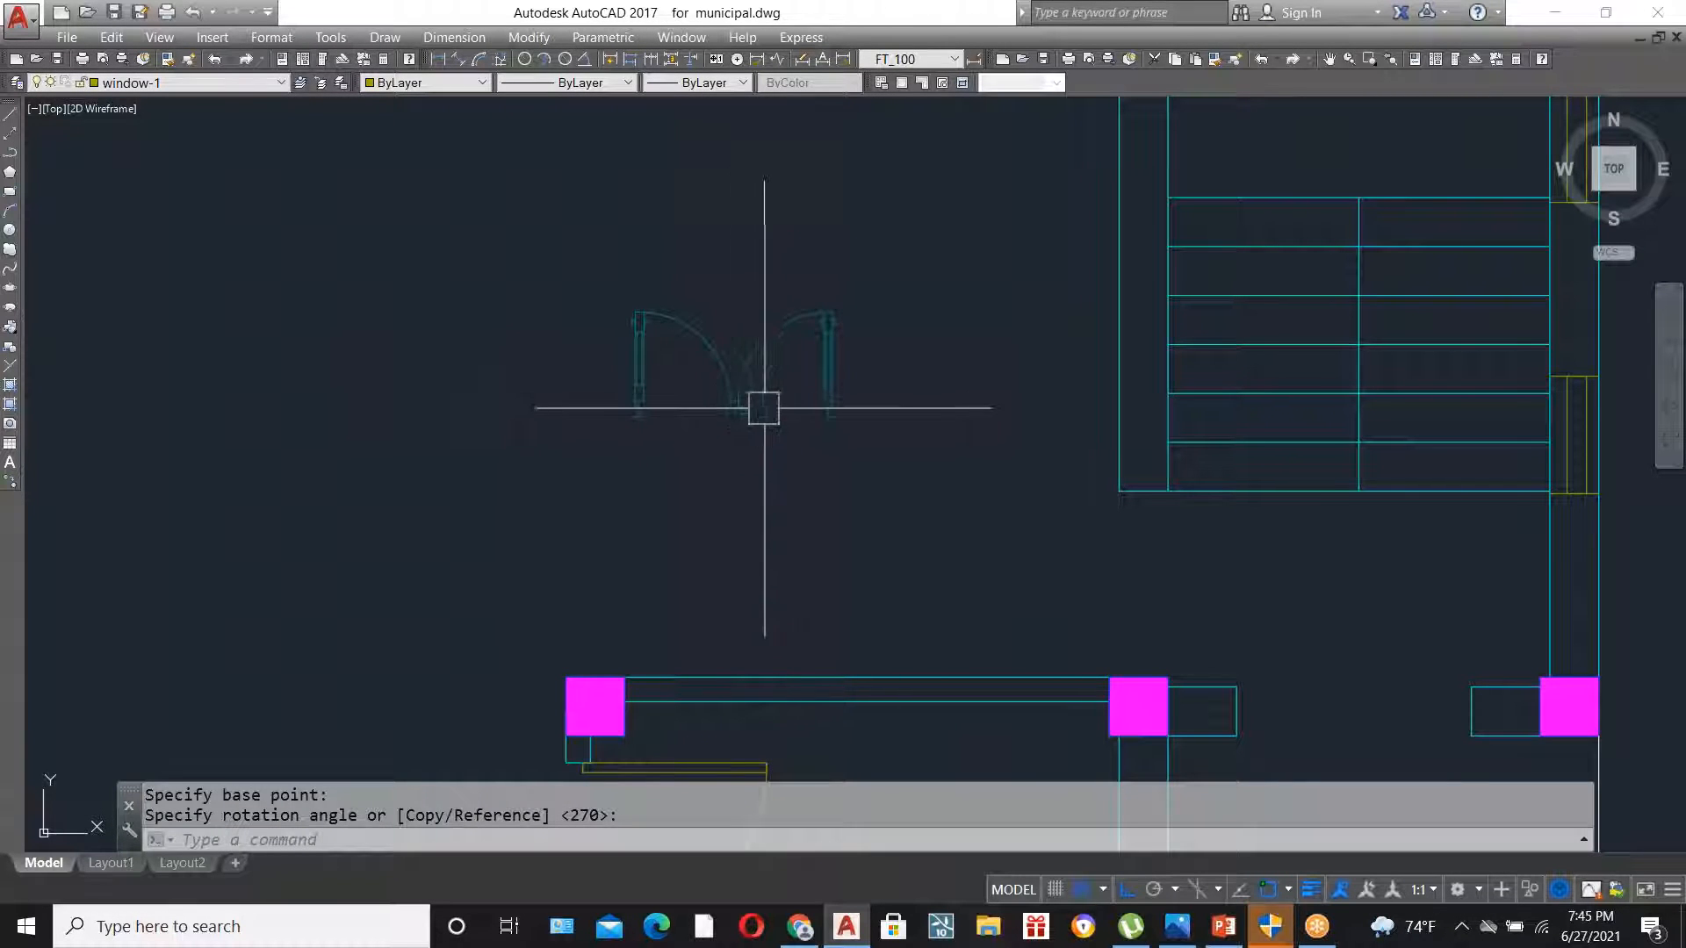
- Move the double door by its left frame's lower outer corner to the midpoint of the left wall stub's end in the entrance opening
{"action": "left_click", "coordinate": [740, 405]}
{"action": "type", "text": "m"}
{"action": "key", "text": "Return"}
{"action": "scroll", "coordinate": [647, 425], "scroll_direction": "up", "scroll_amount": 3}
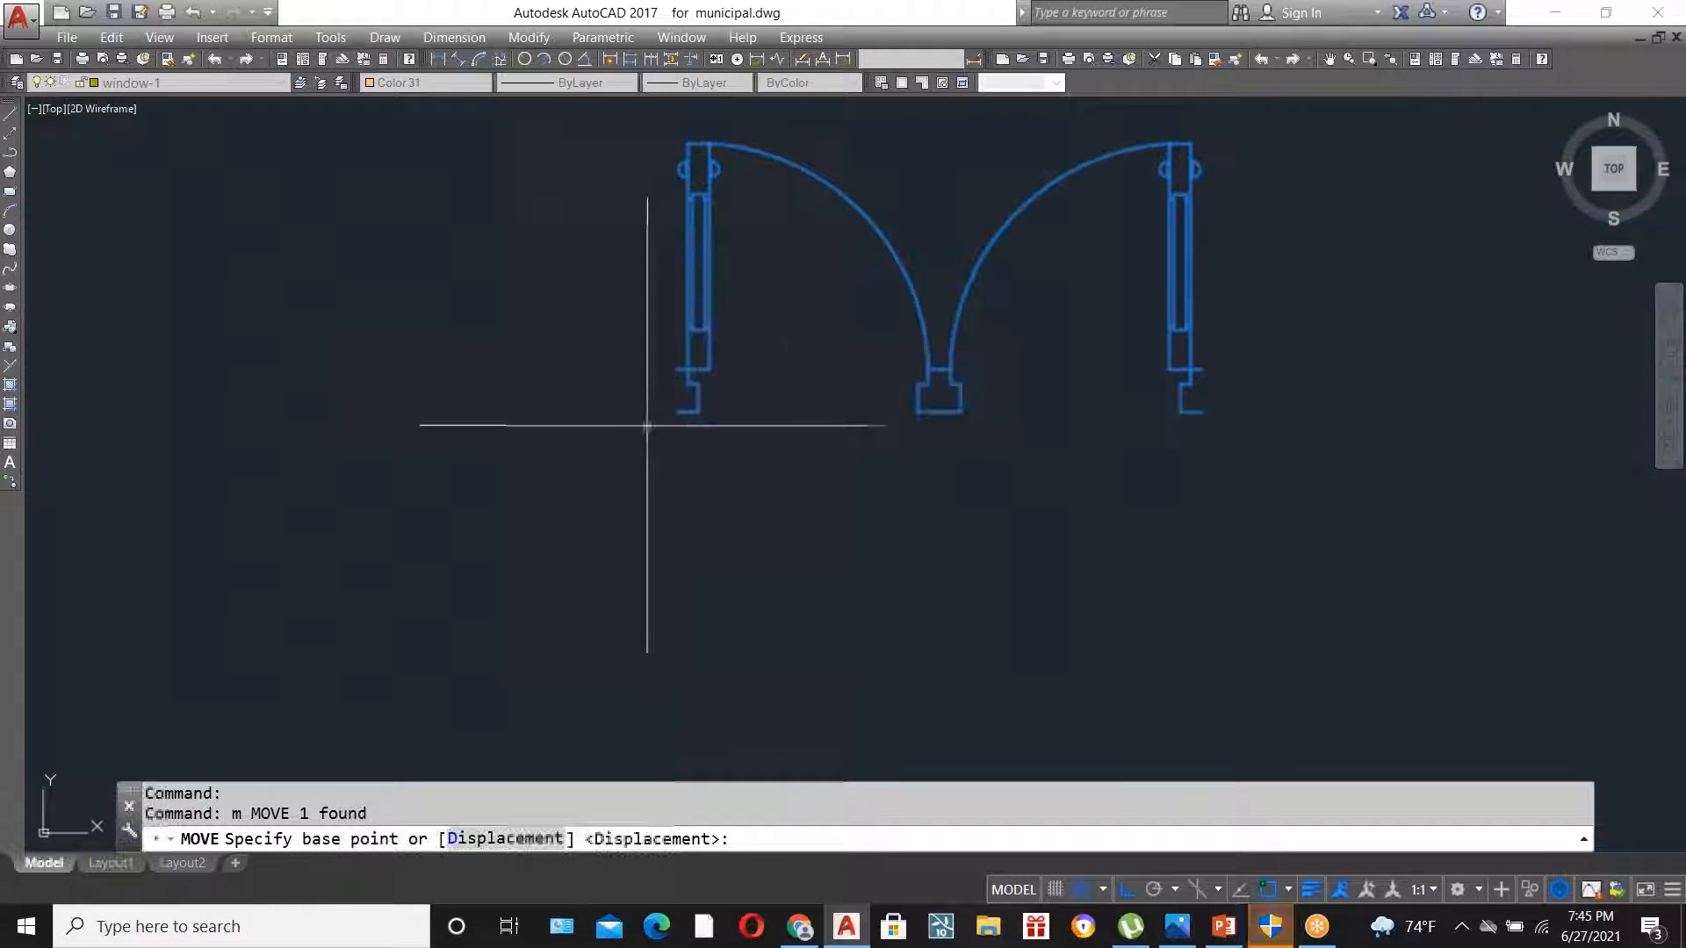
{"action": "left_click", "coordinate": [677, 412]}
{"action": "scroll", "coordinate": [480, 361], "scroll_direction": "down", "scroll_amount": 6}
{"action": "scroll", "coordinate": [915, 542], "scroll_direction": "up", "scroll_amount": 2}
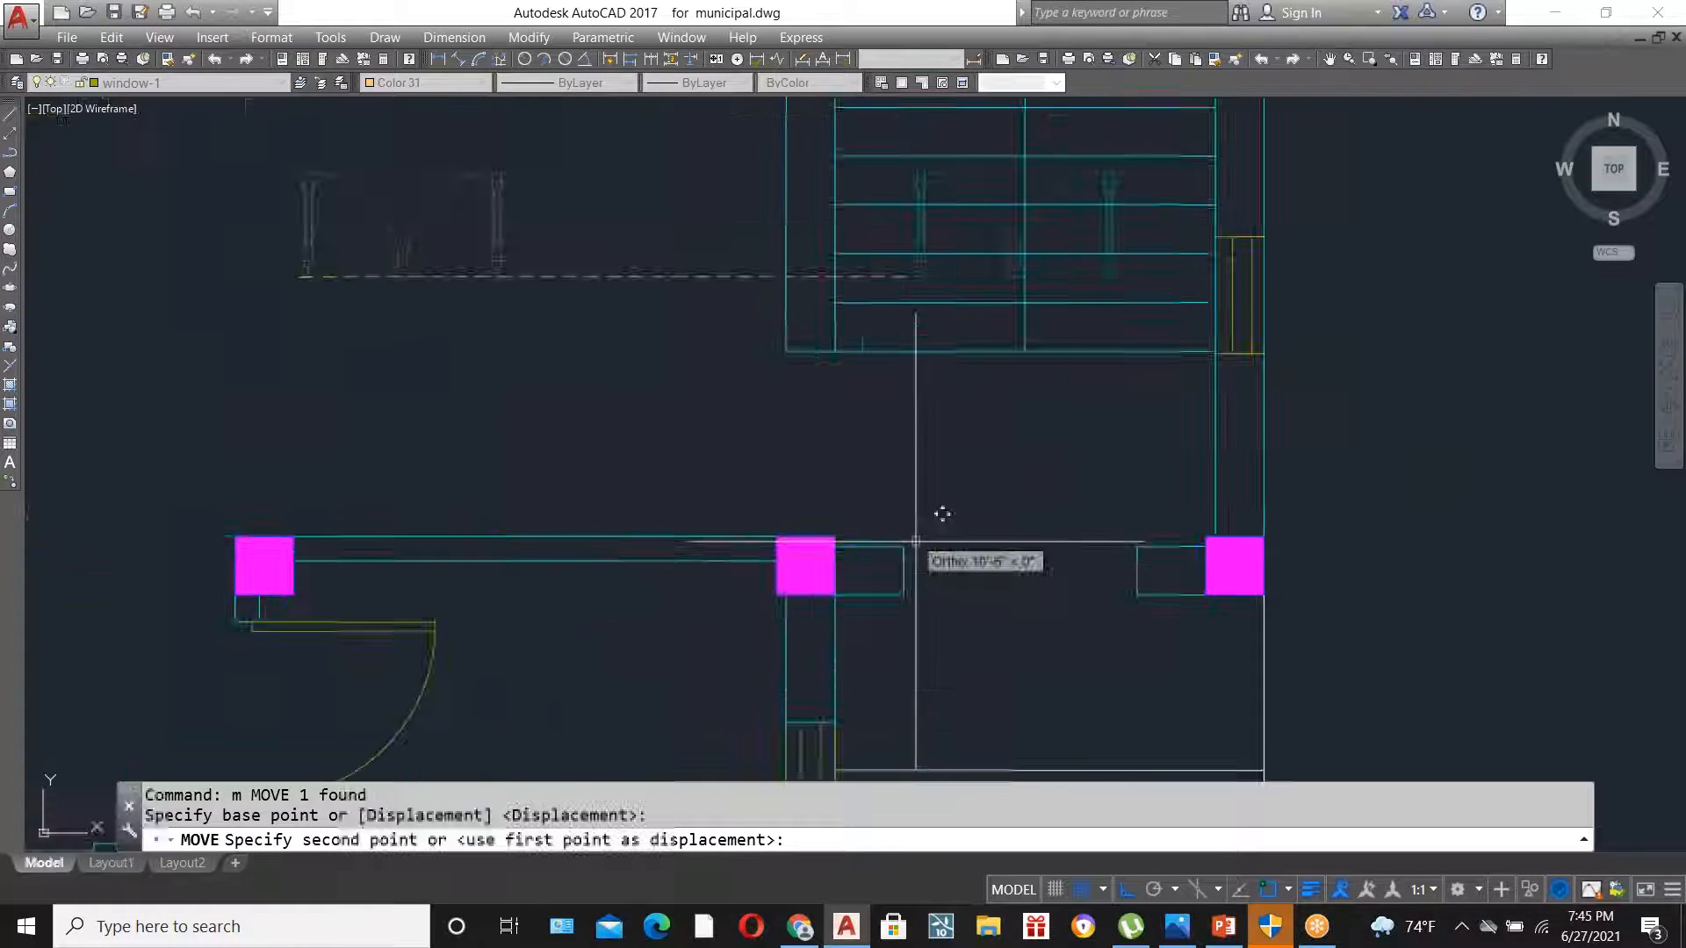
{"action": "scroll", "coordinate": [920, 549], "scroll_direction": "up", "scroll_amount": 2}
{"action": "left_click", "coordinate": [905, 571]}
{"action": "scroll", "coordinate": [709, 467], "scroll_direction": "down", "scroll_amount": 4}
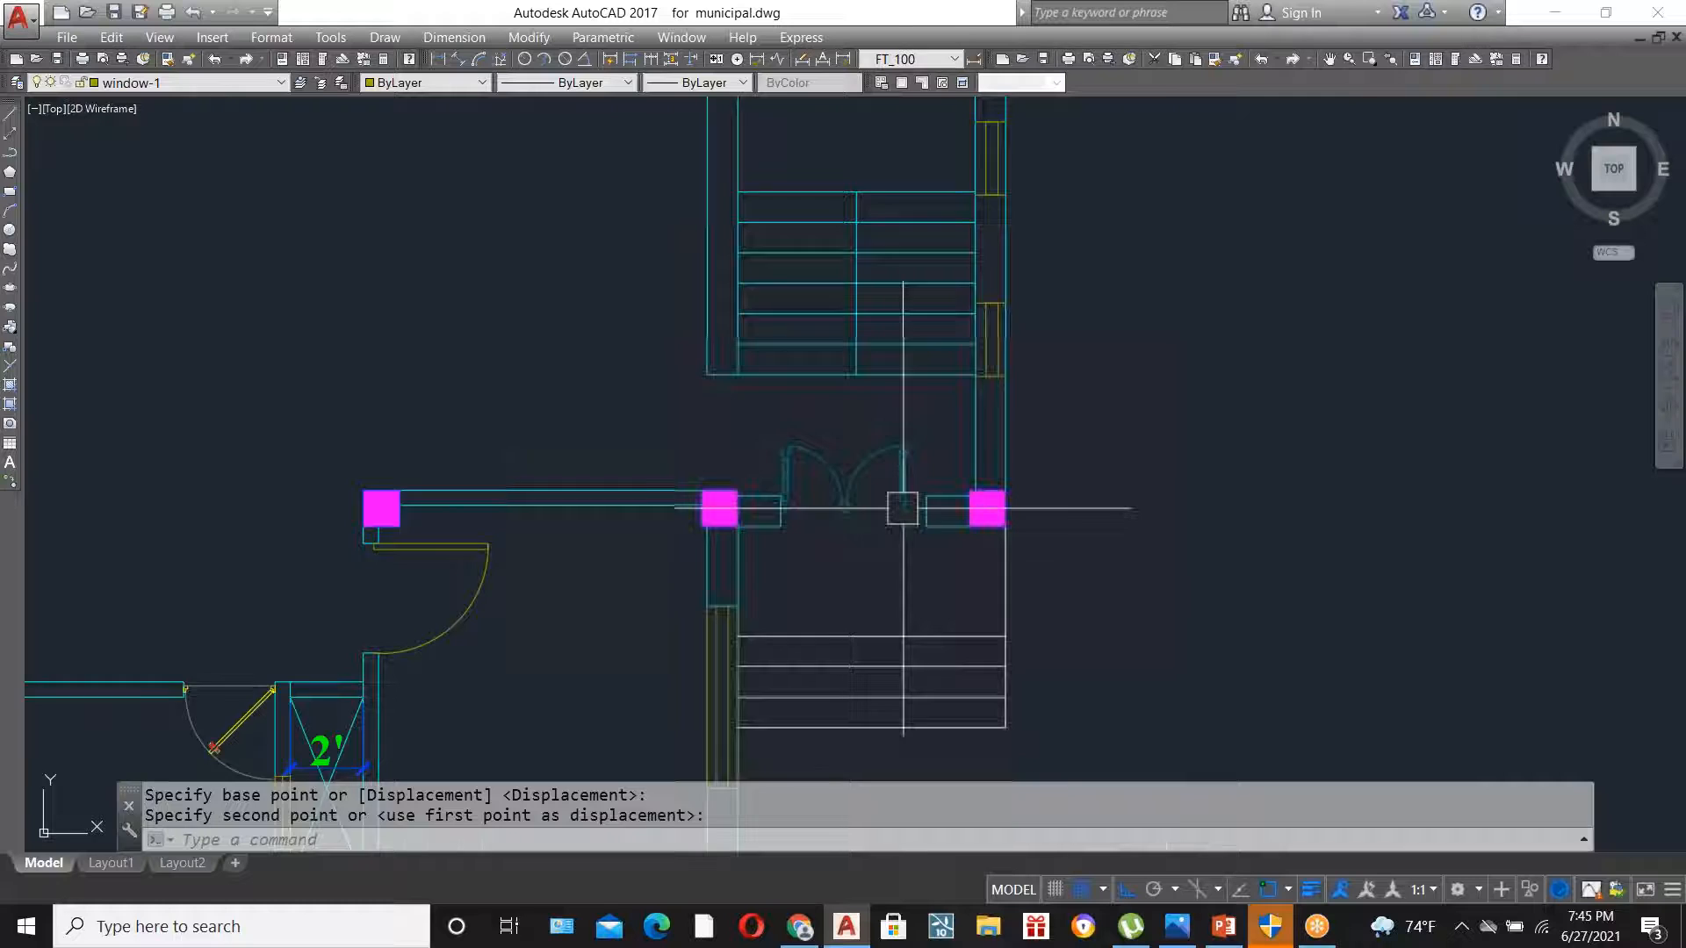
- Measure the double door's overall width between its outer frame corners with a linear dimension, without placing the dimension
{"action": "scroll", "coordinate": [903, 507], "scroll_direction": "up", "scroll_amount": 4}
{"action": "type", "text": "dli"}
{"action": "key", "text": "Return"}
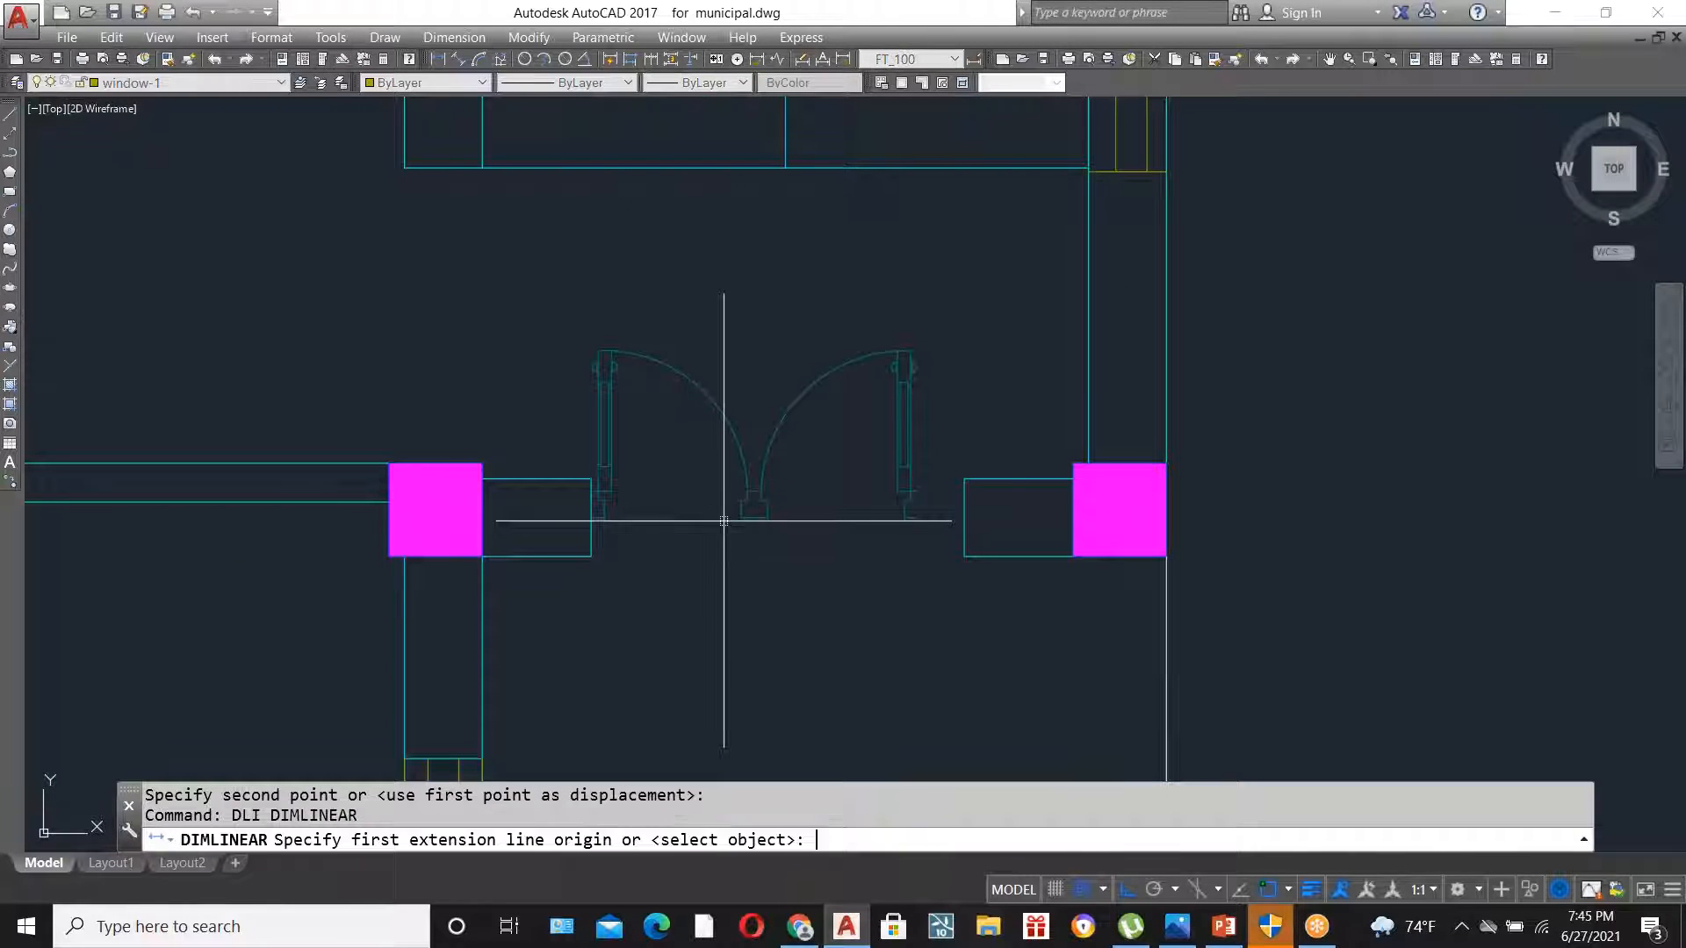
{"action": "left_click", "coordinate": [593, 519]}
{"action": "left_click", "coordinate": [918, 518]}
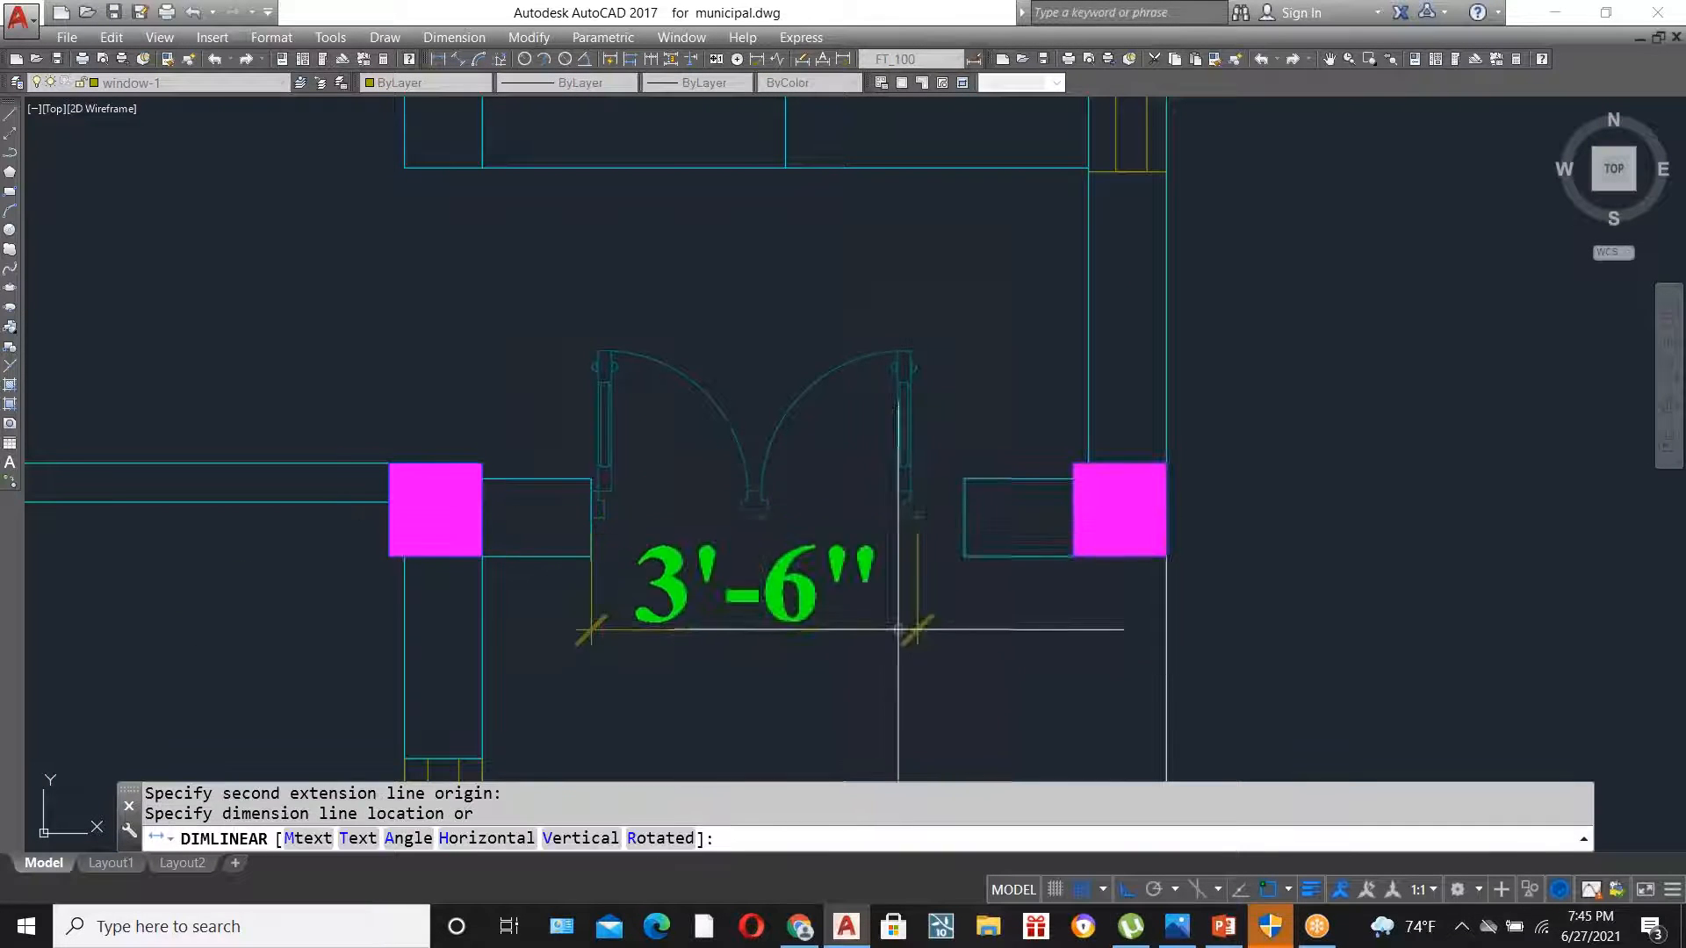
{"action": "key", "text": "Escape"}
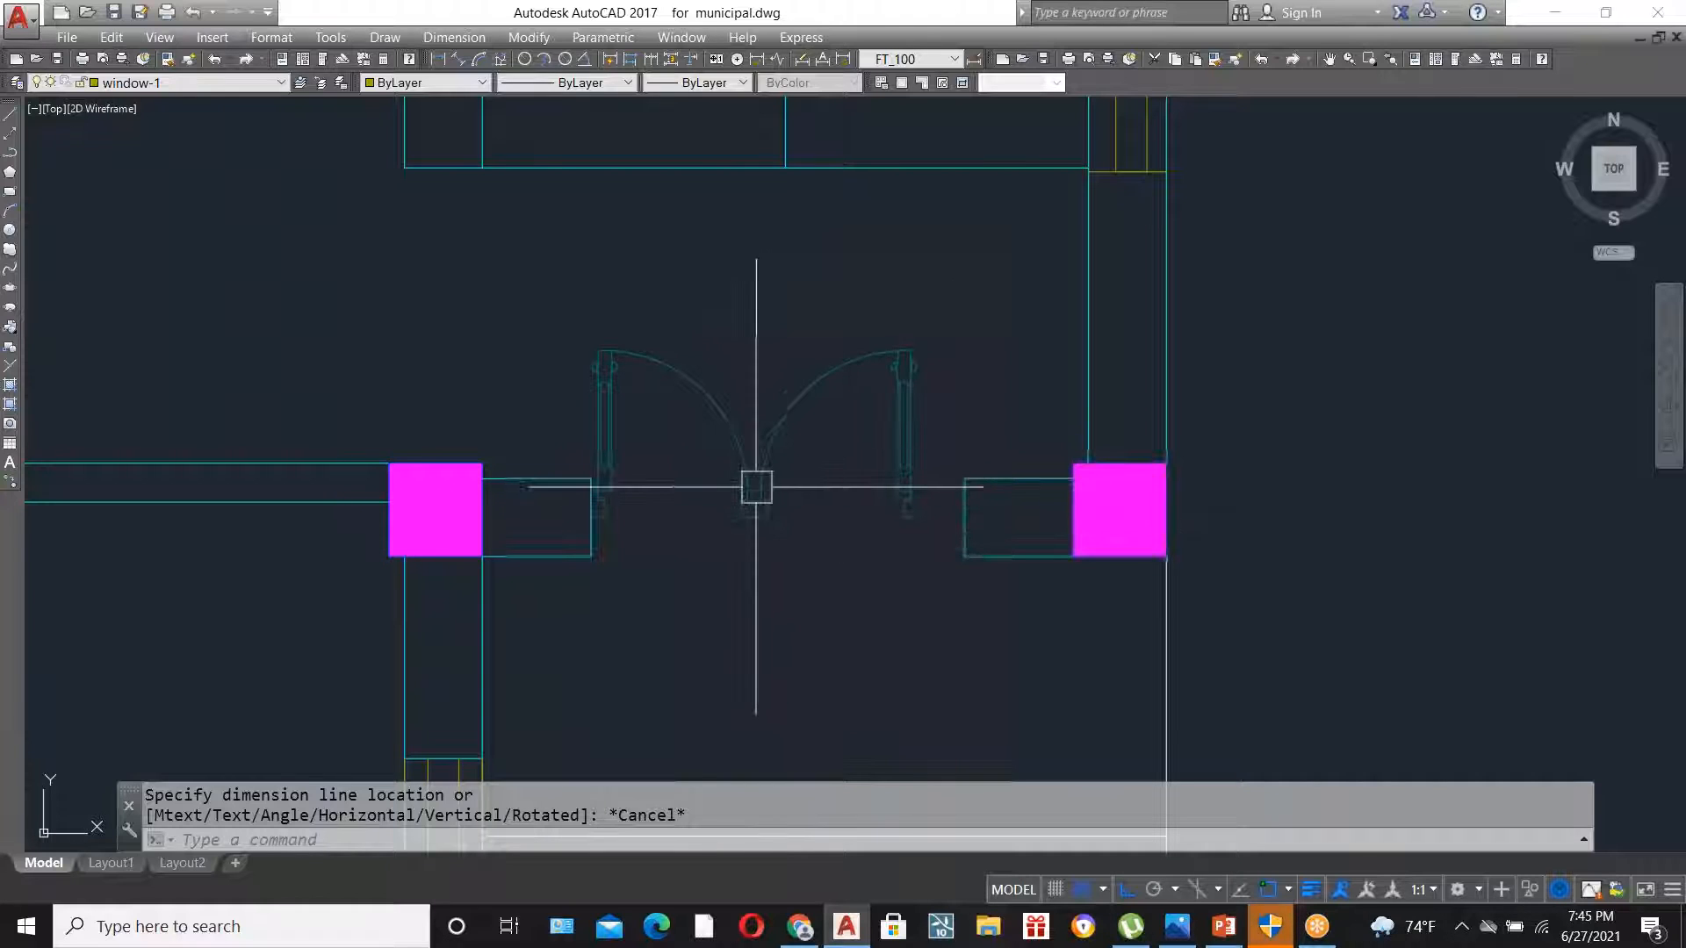
- Scale the double door by reference, based at its left frame's lower corner, so the right frame reaches the opposite wall stub
{"action": "left_click", "coordinate": [768, 457]}
{"action": "type", "text": "s"}
{"action": "key", "text": "Return"}
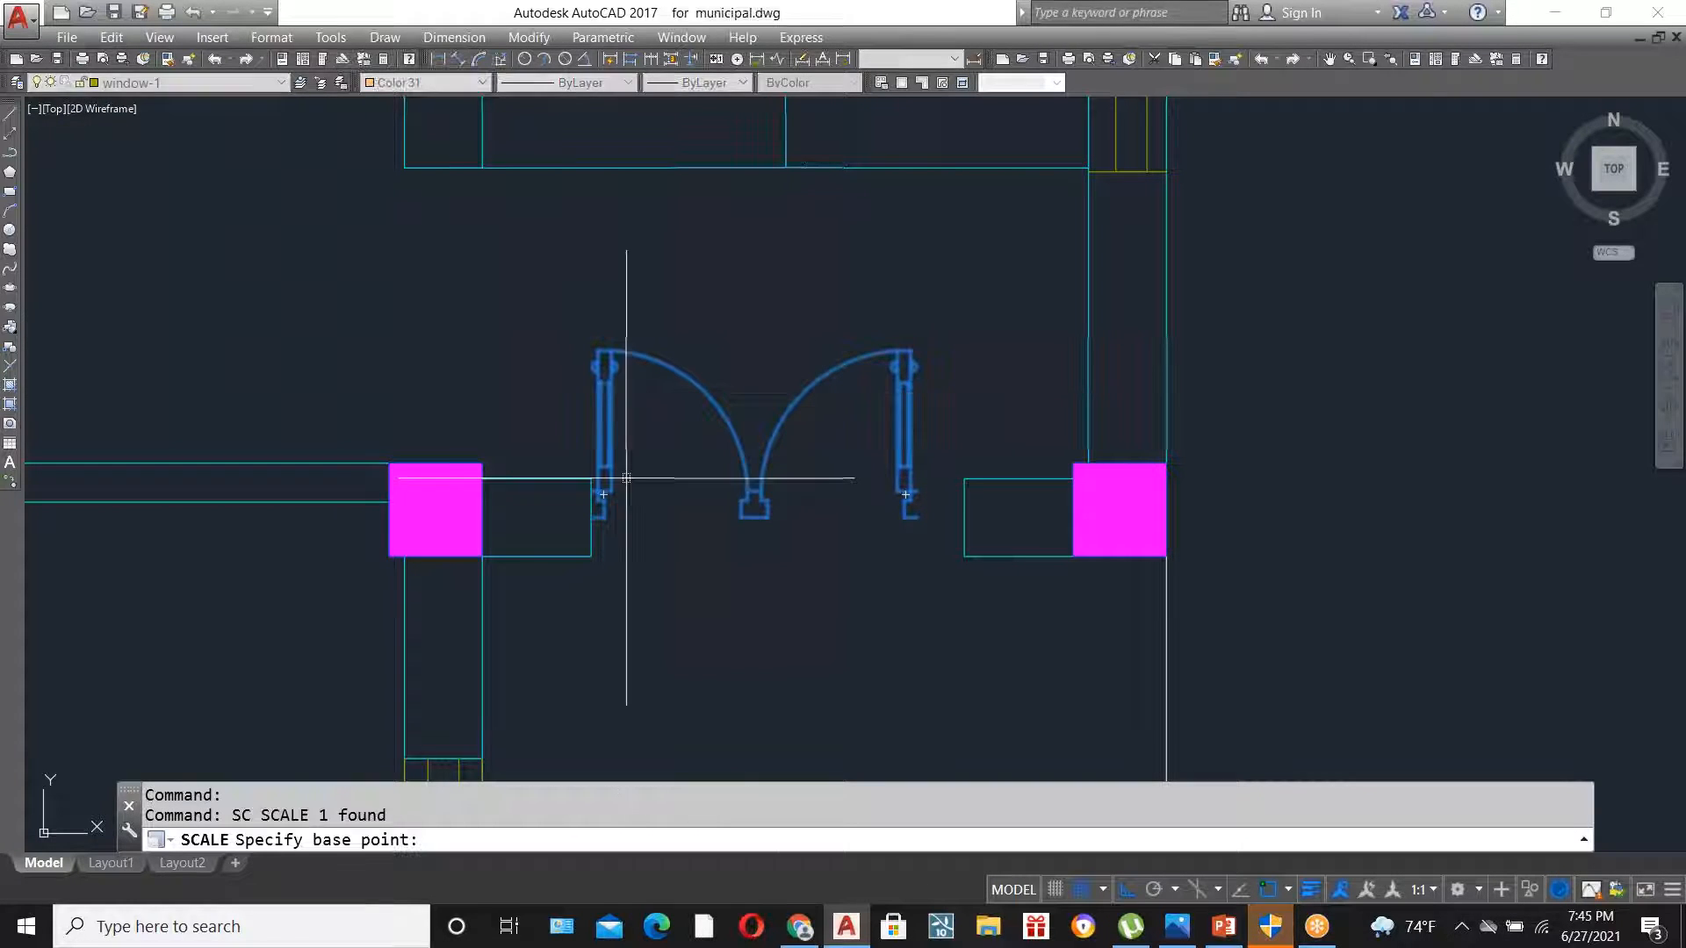
{"action": "left_click", "coordinate": [591, 517]}
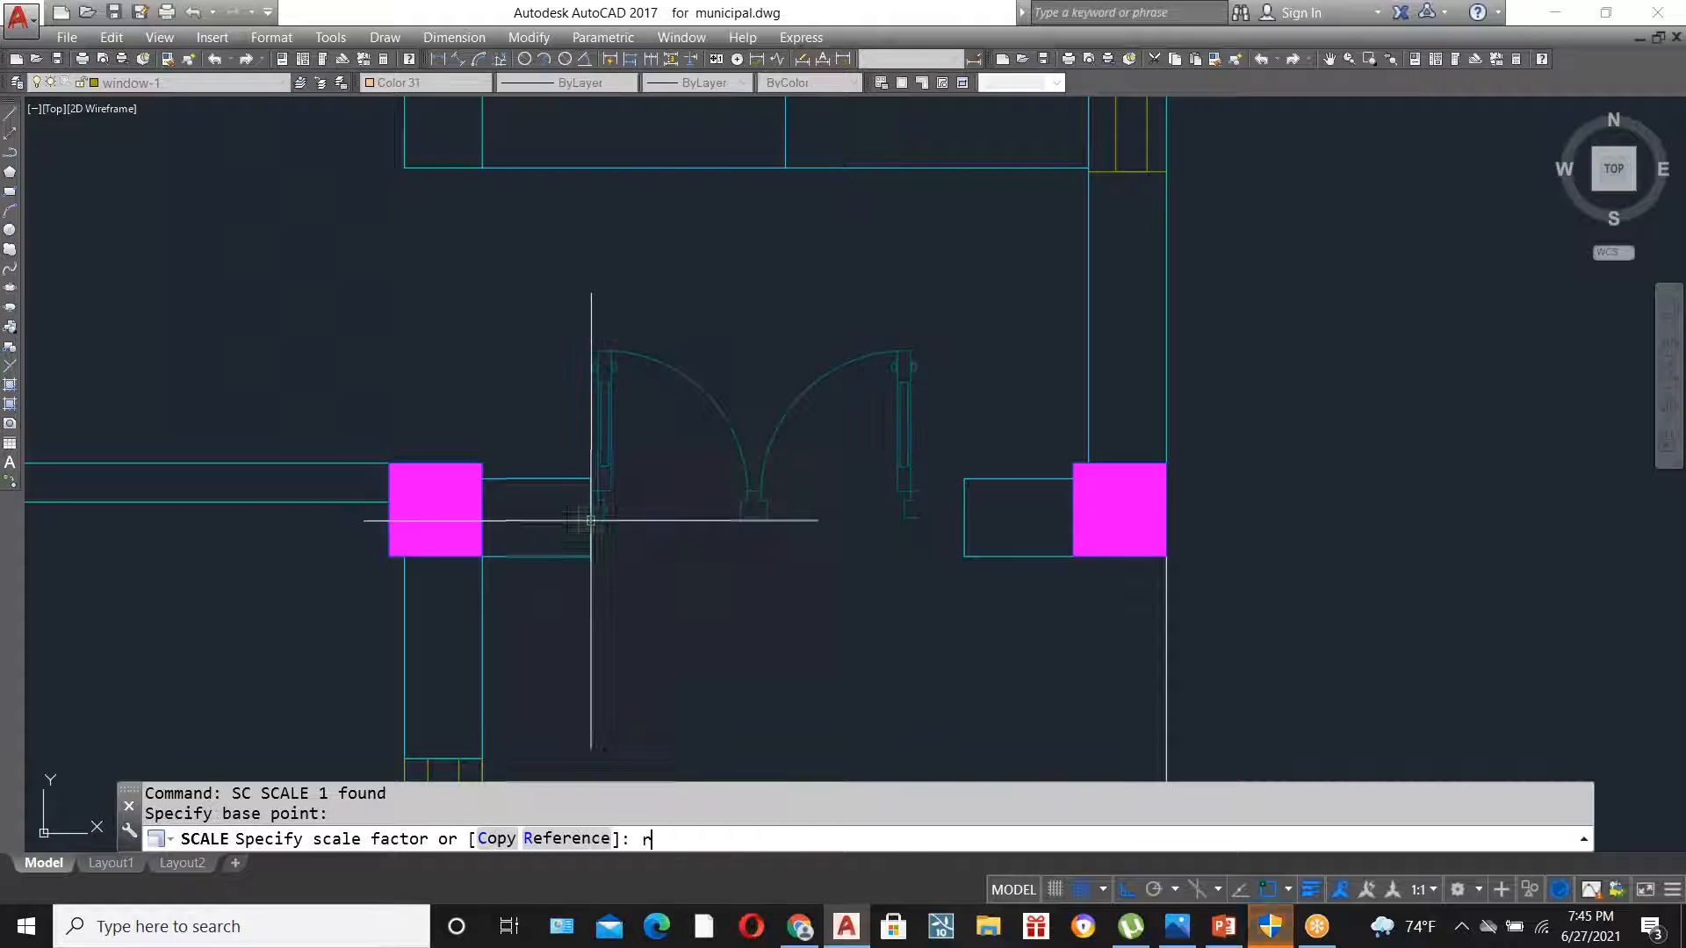
{"action": "key", "text": "Return"}
{"action": "left_click", "coordinate": [591, 517]}
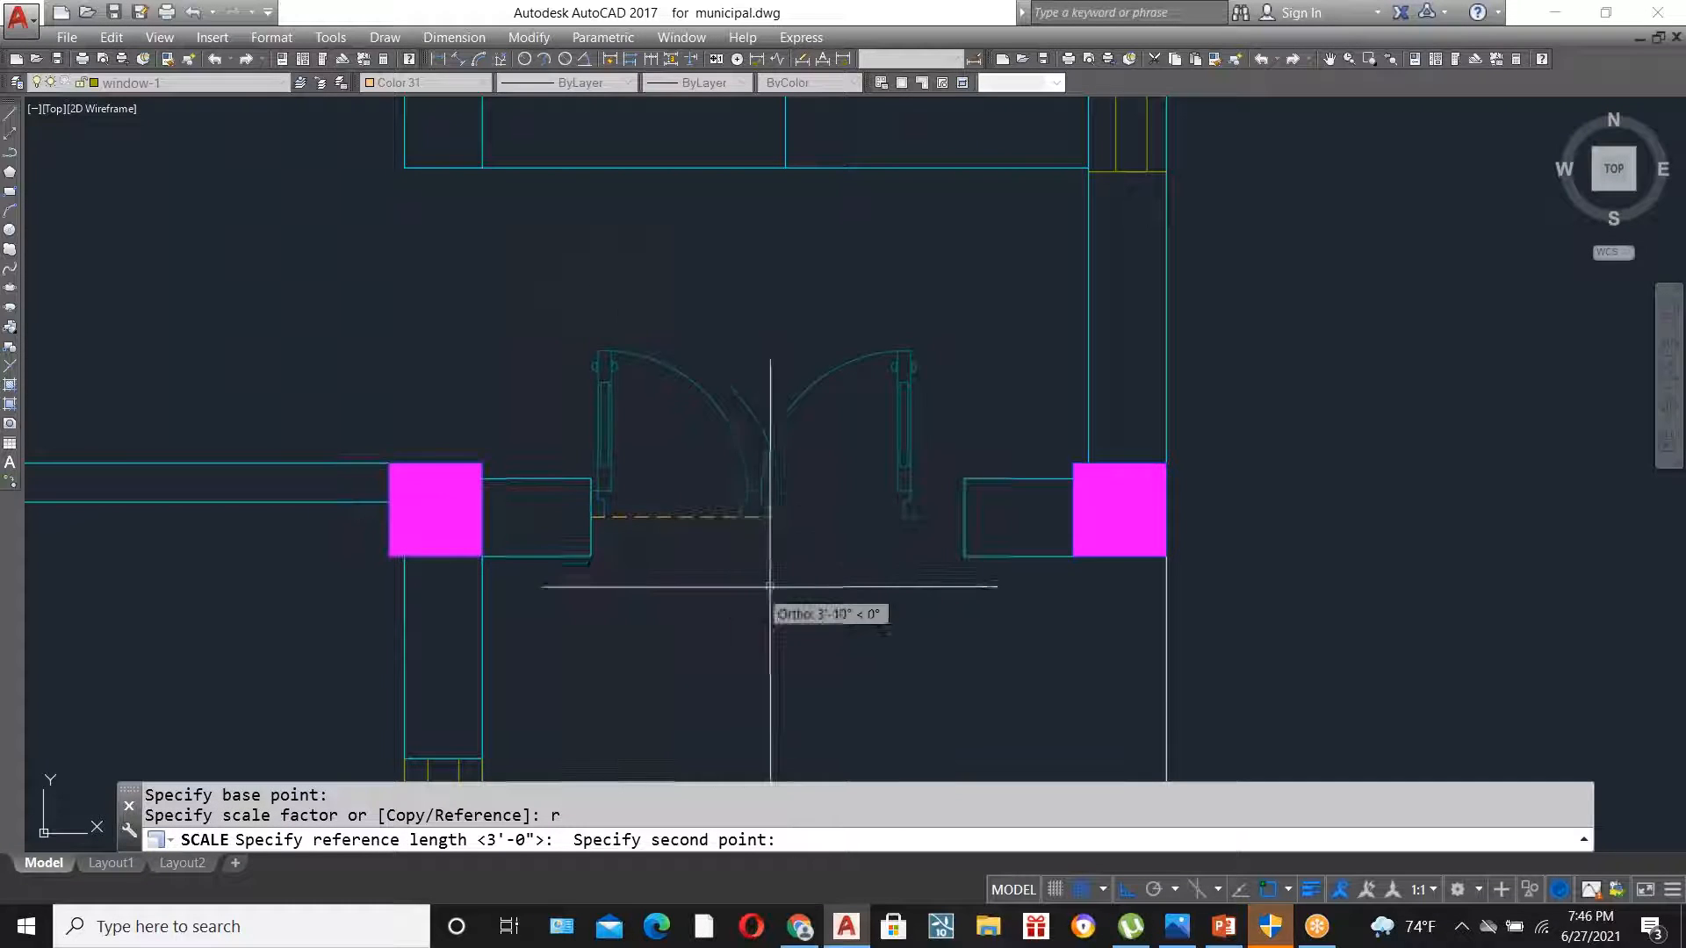
{"action": "left_click", "coordinate": [917, 517]}
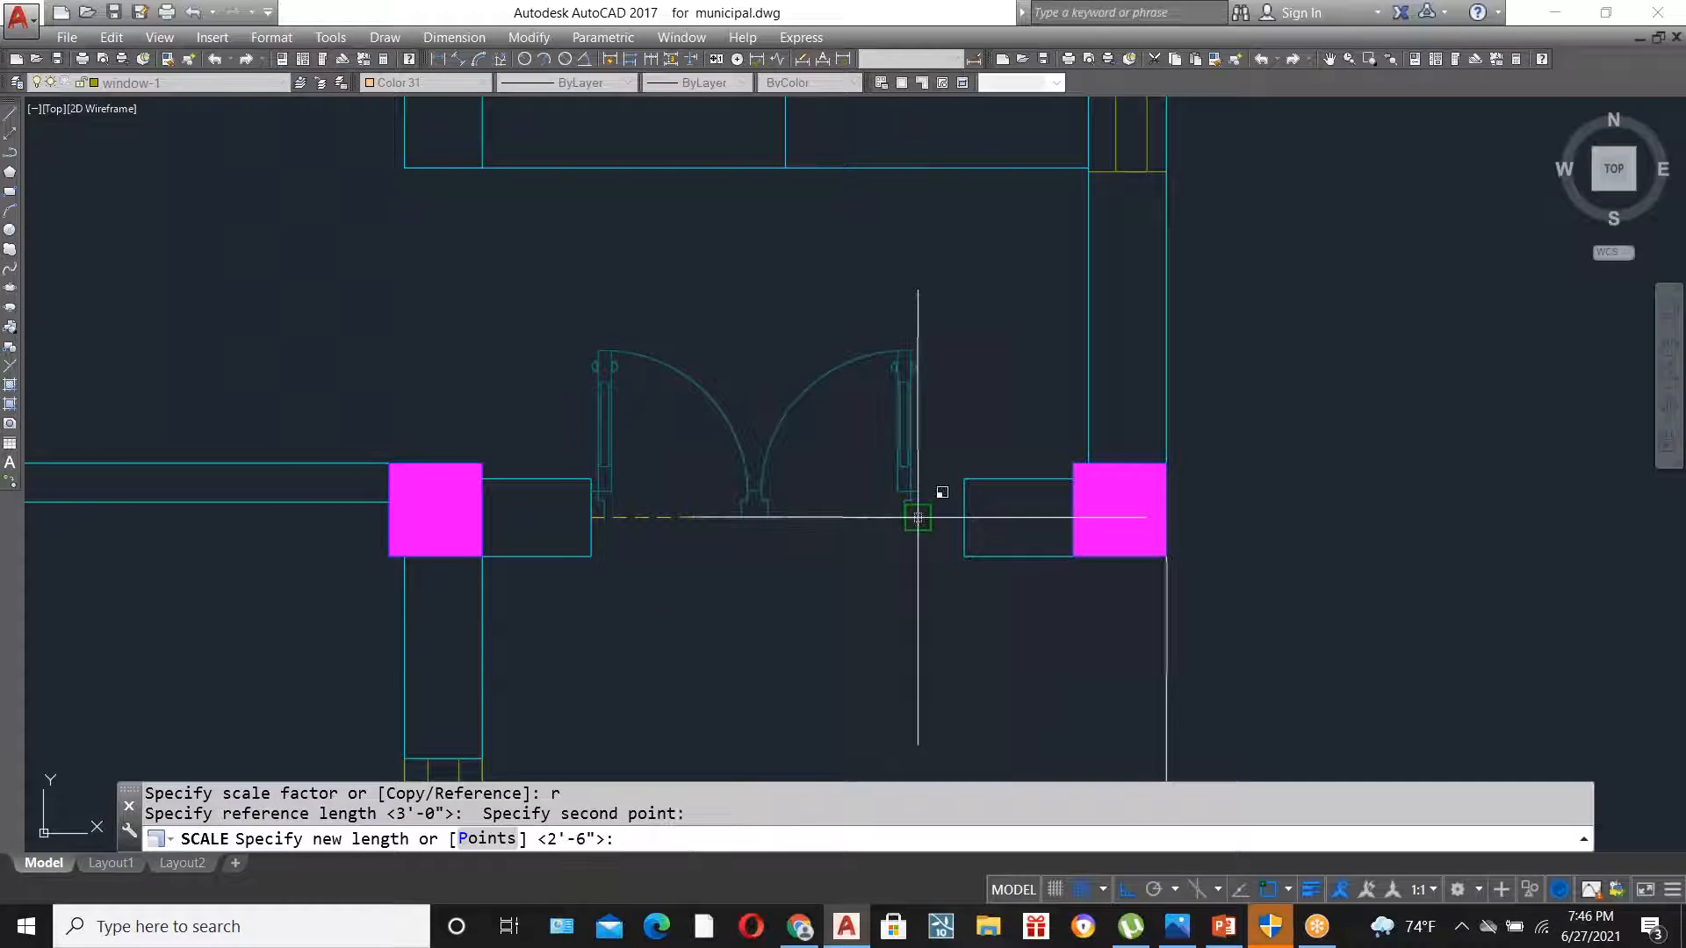
{"action": "left_click", "coordinate": [964, 517]}
{"action": "scroll", "coordinate": [1005, 373], "scroll_direction": "down", "scroll_amount": 4}
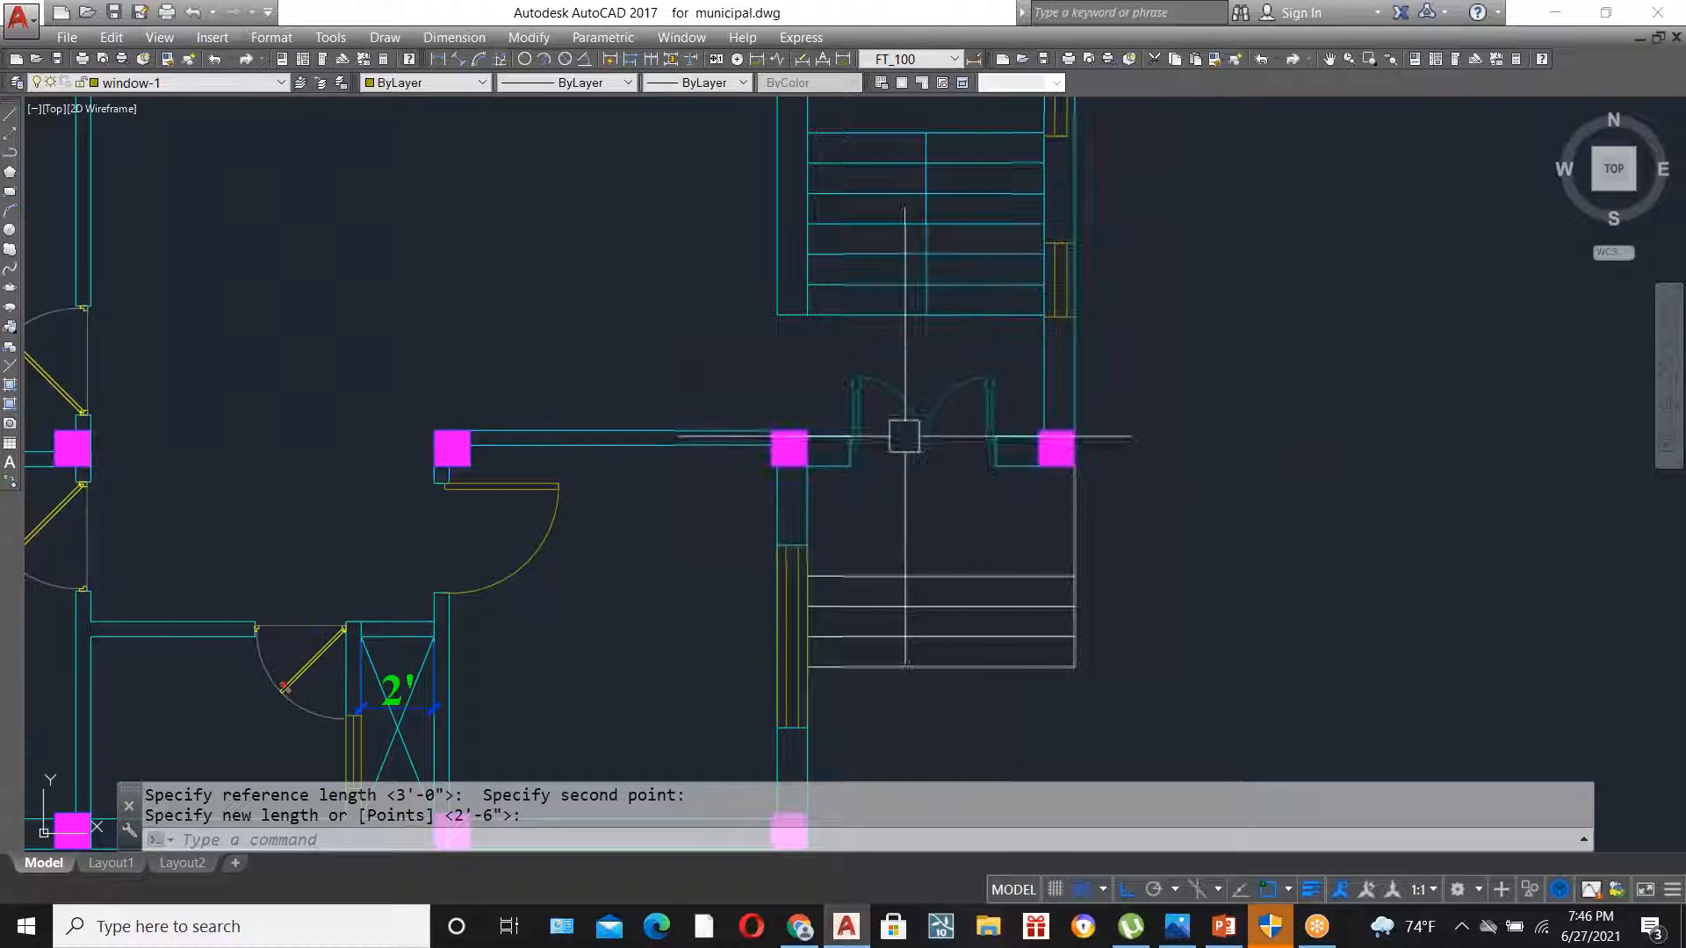
- Copy the upper bedroom door by its upper frame end to the midpoint of the wall end beside the staircase
{"action": "scroll", "coordinate": [1018, 469], "scroll_direction": "down", "scroll_amount": 2}
{"action": "scroll", "coordinate": [965, 488], "scroll_direction": "down", "scroll_amount": 2}
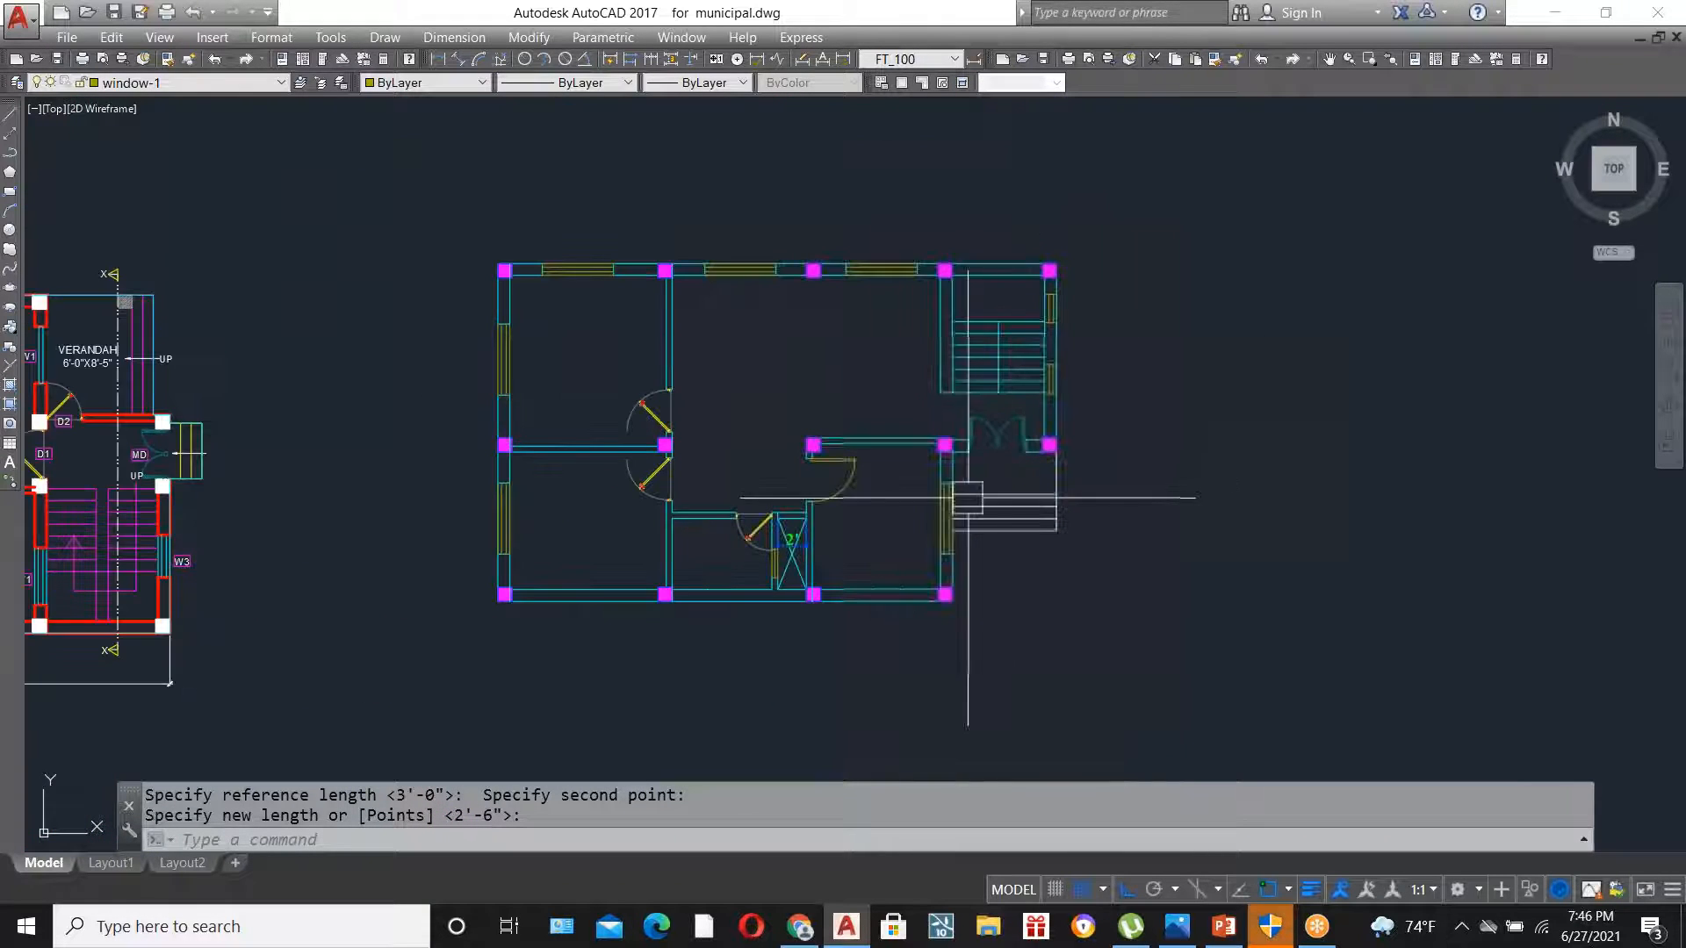
{"action": "scroll", "coordinate": [911, 468], "scroll_direction": "up", "scroll_amount": 2}
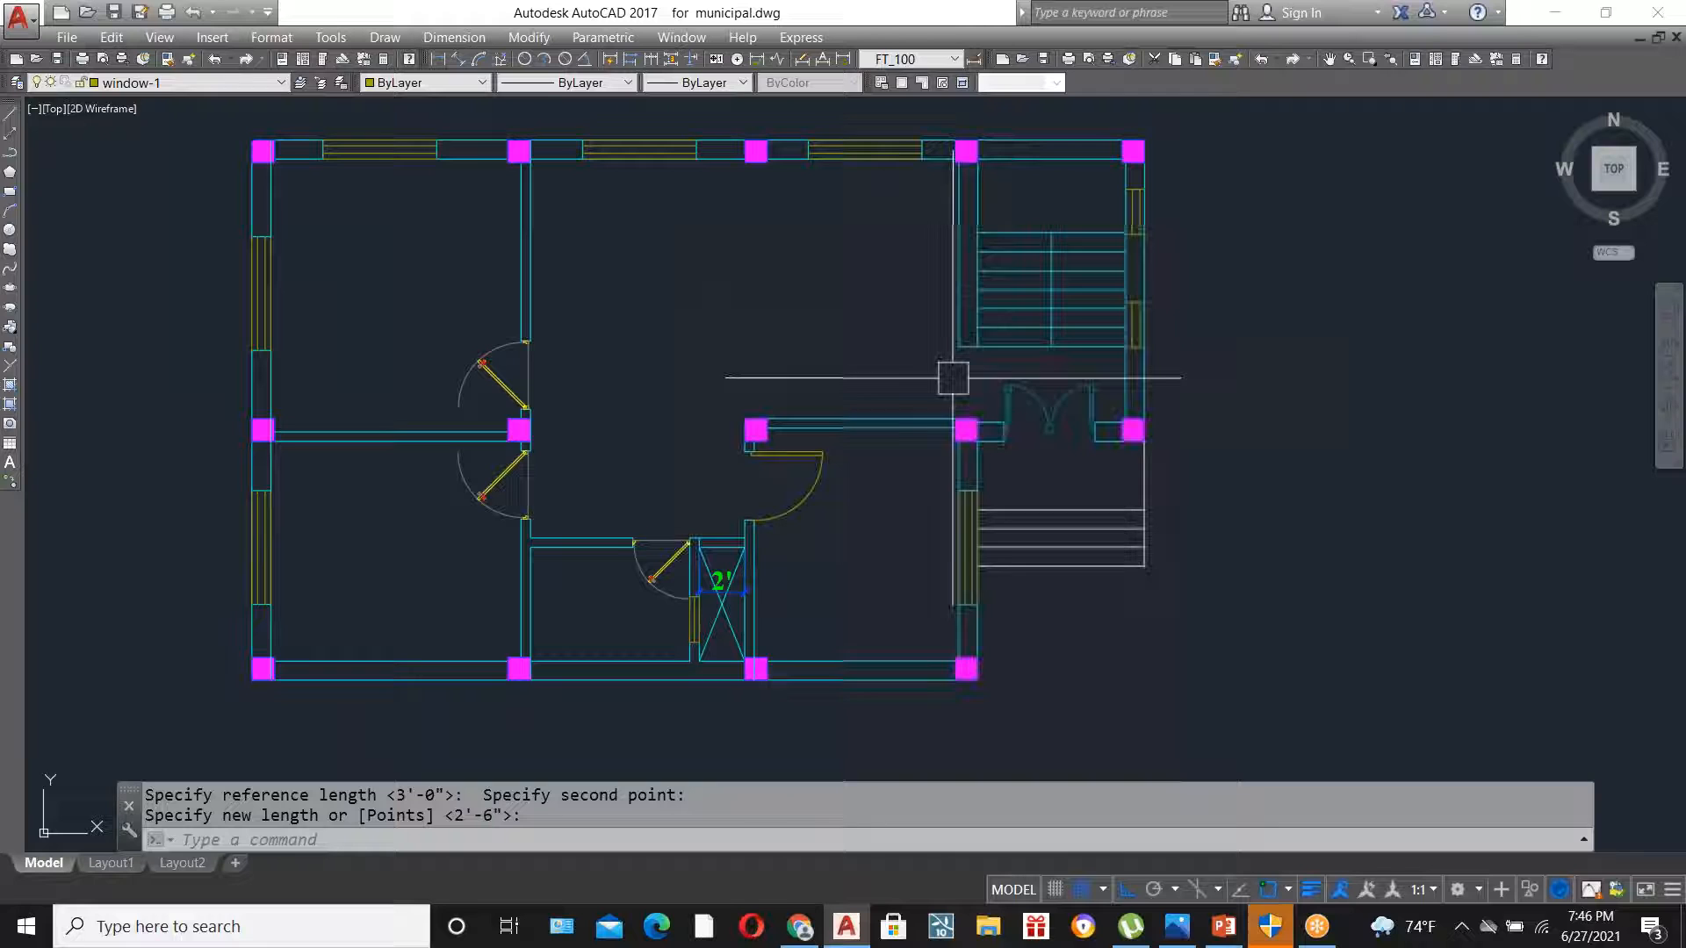
{"action": "scroll", "coordinate": [974, 339], "scroll_direction": "up", "scroll_amount": 2}
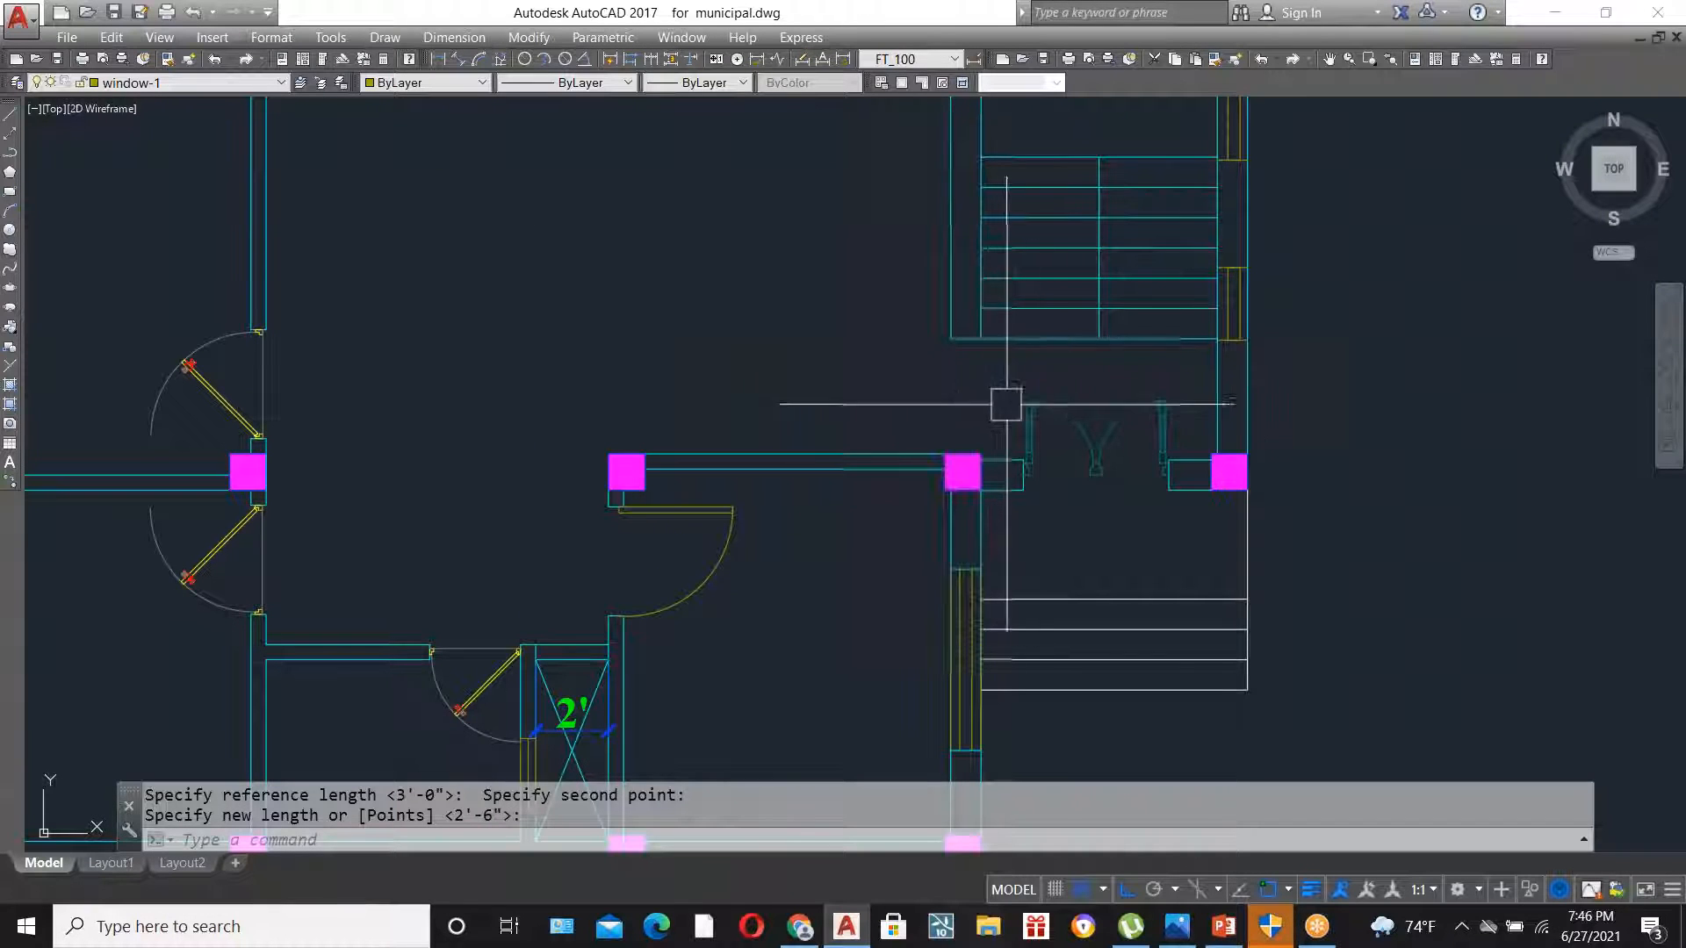
{"action": "scroll", "coordinate": [1037, 449], "scroll_direction": "down", "scroll_amount": 2}
{"action": "scroll", "coordinate": [1005, 403], "scroll_direction": "up", "scroll_amount": 2}
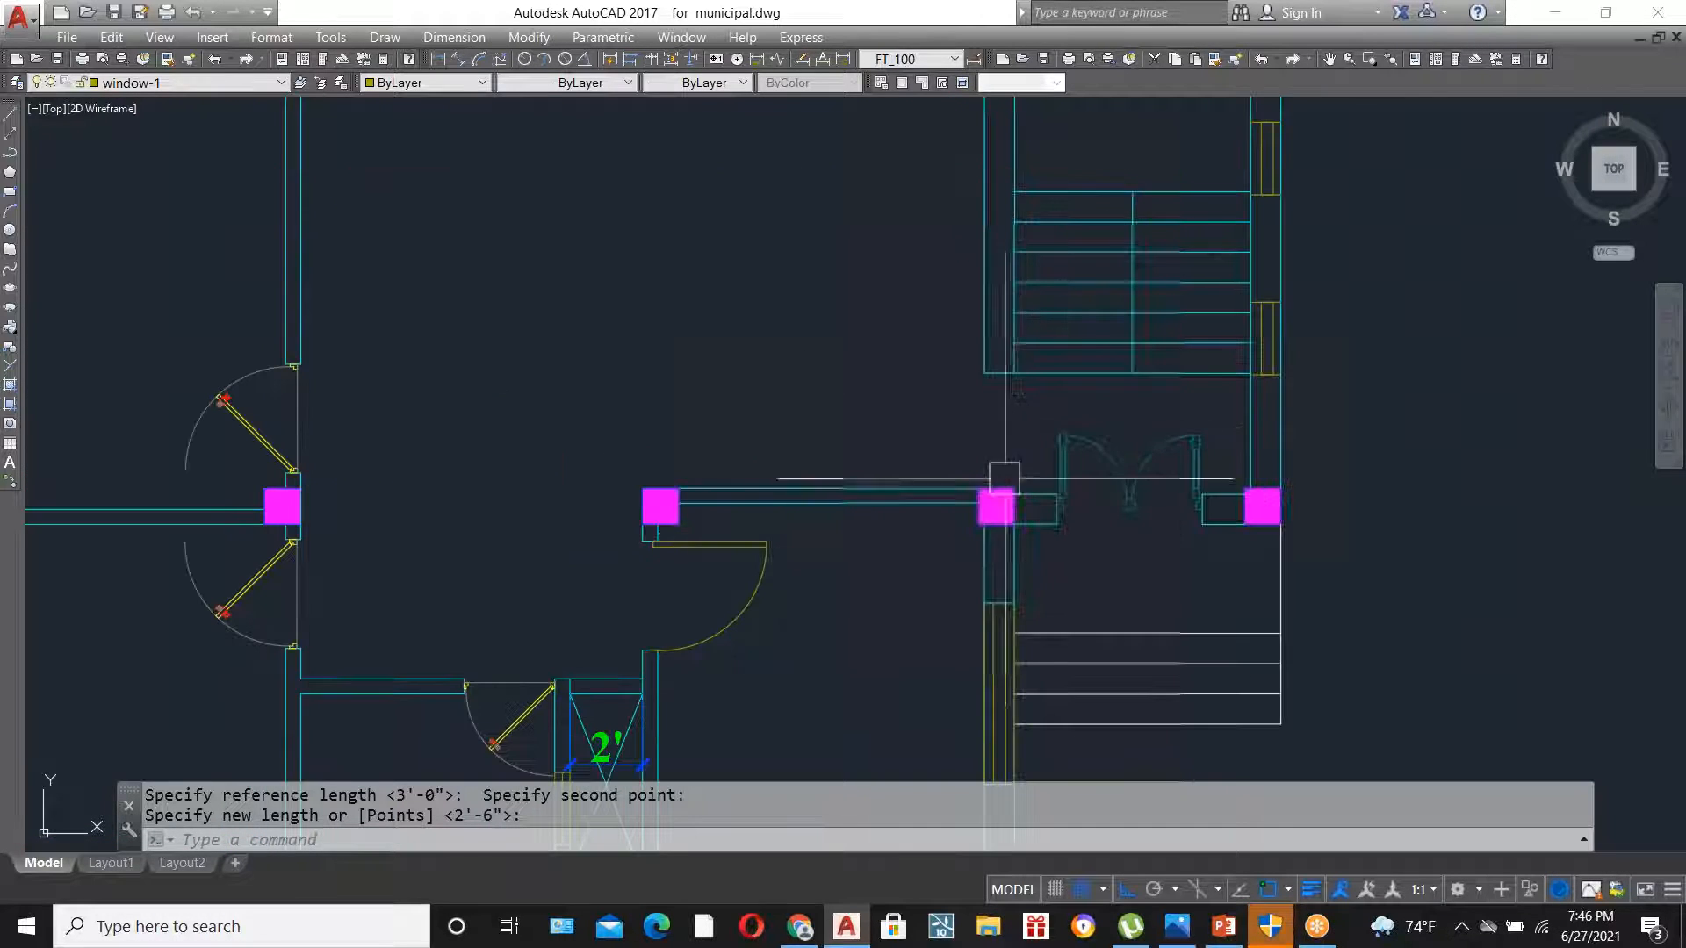
{"action": "left_click", "coordinate": [249, 422]}
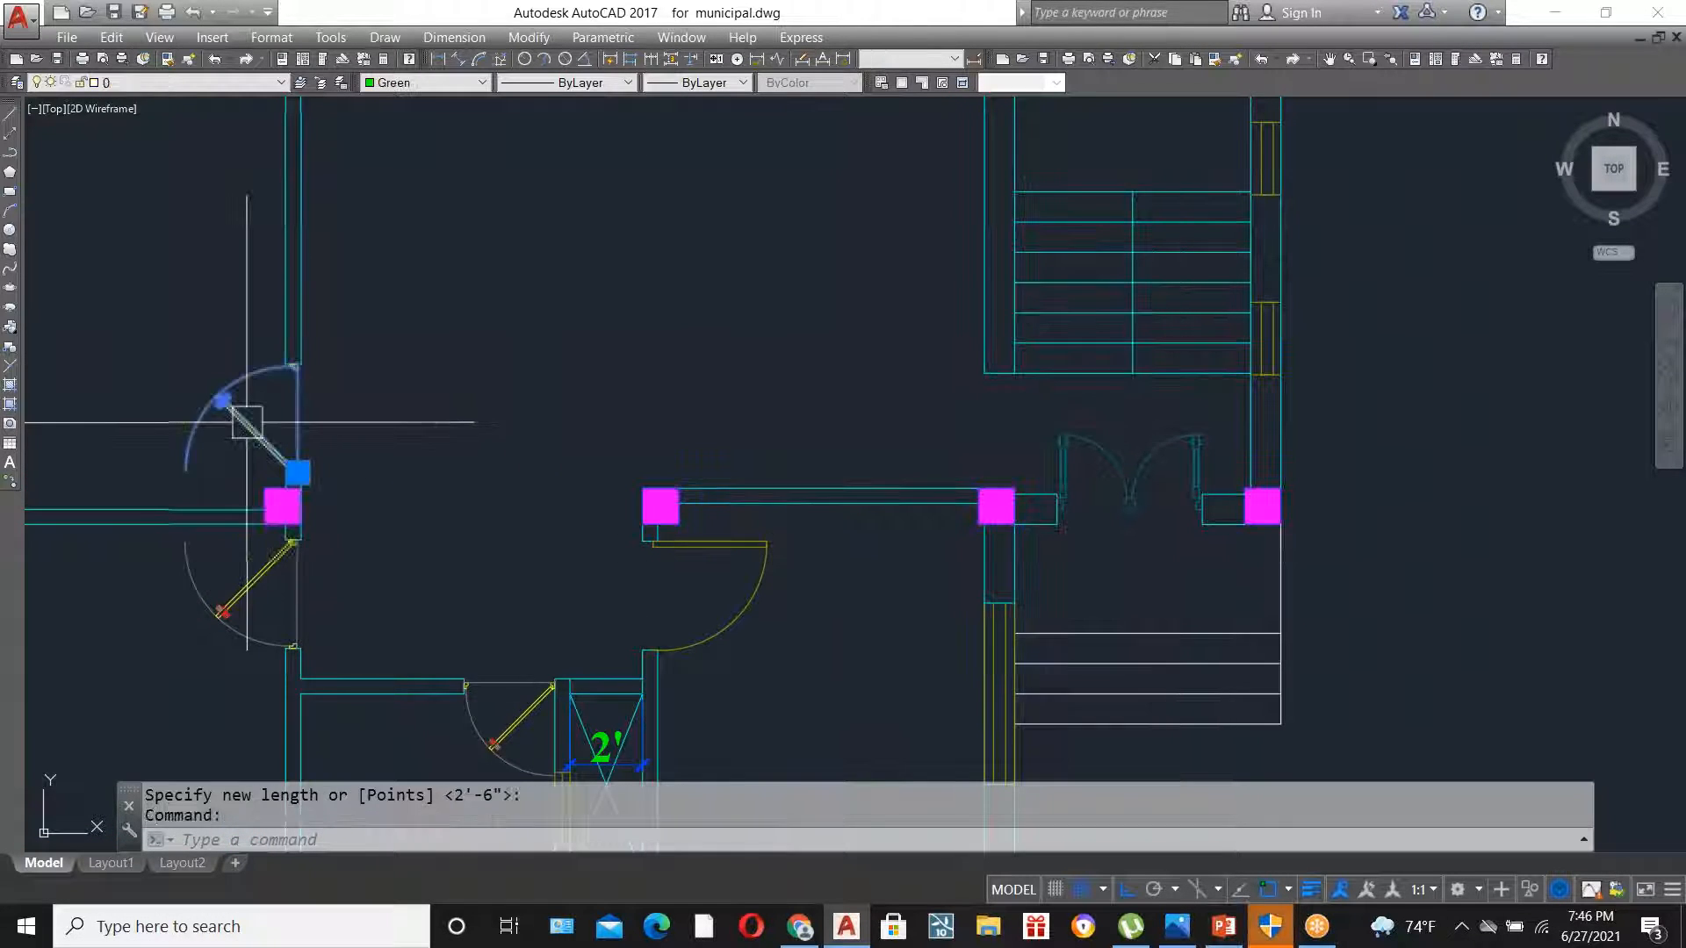
{"action": "type", "text": "co"}
{"action": "key", "text": "Return"}
{"action": "left_click", "coordinate": [294, 365]}
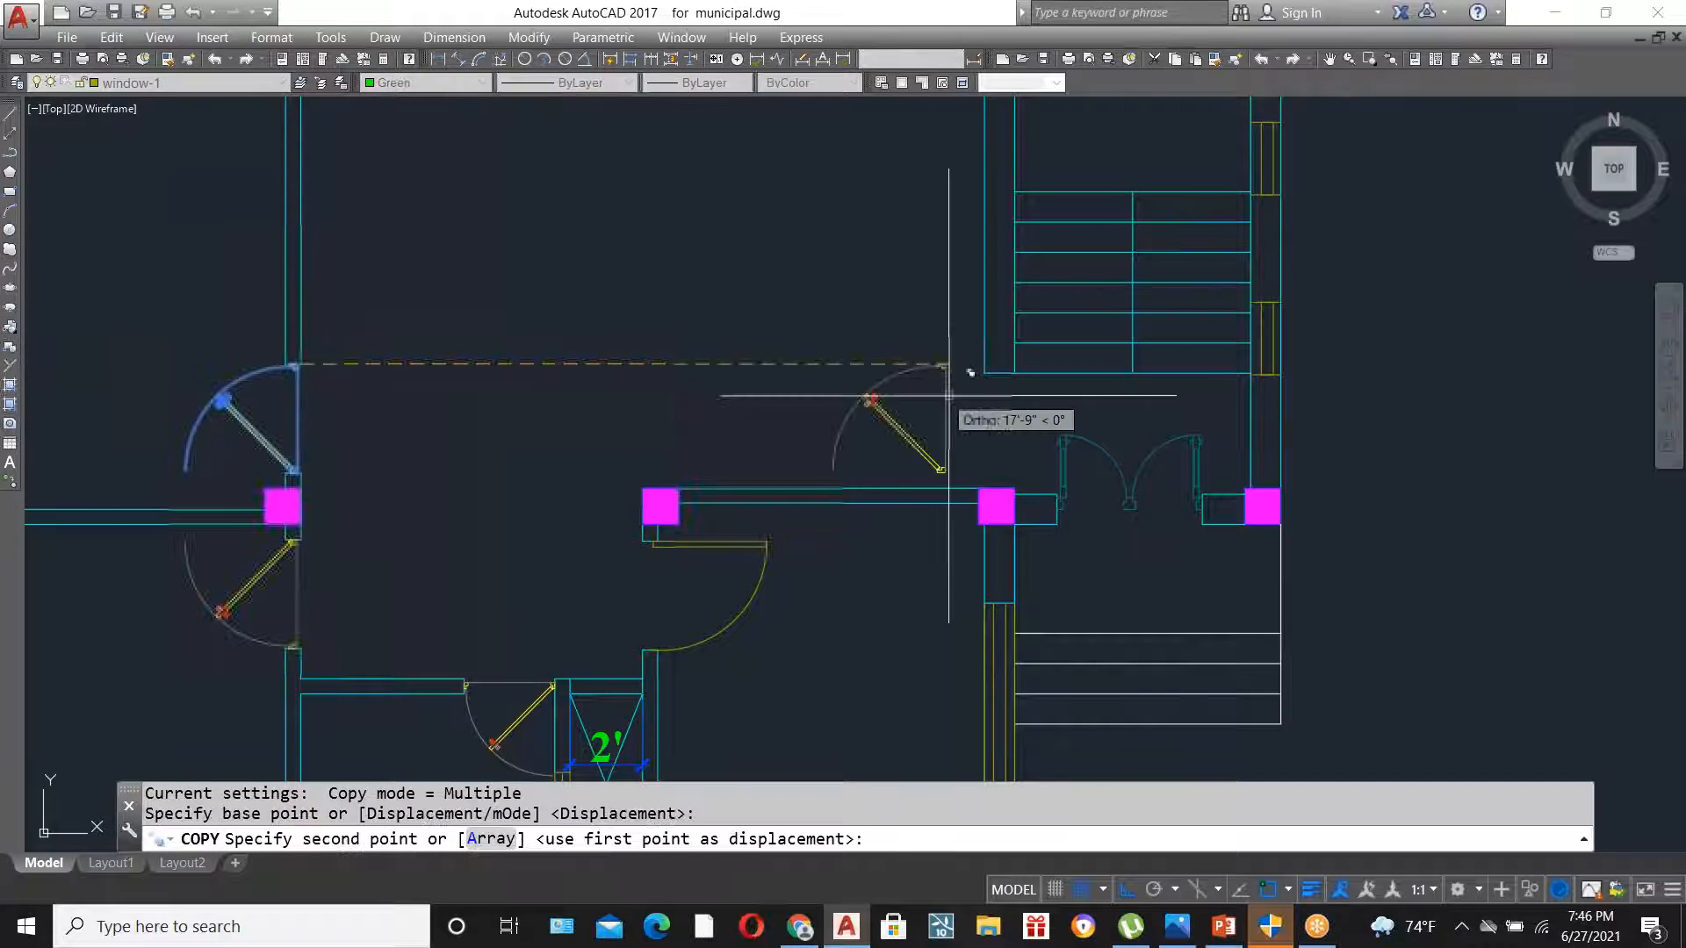
{"action": "left_click", "coordinate": [1001, 367]}
{"action": "key", "text": "Escape"}
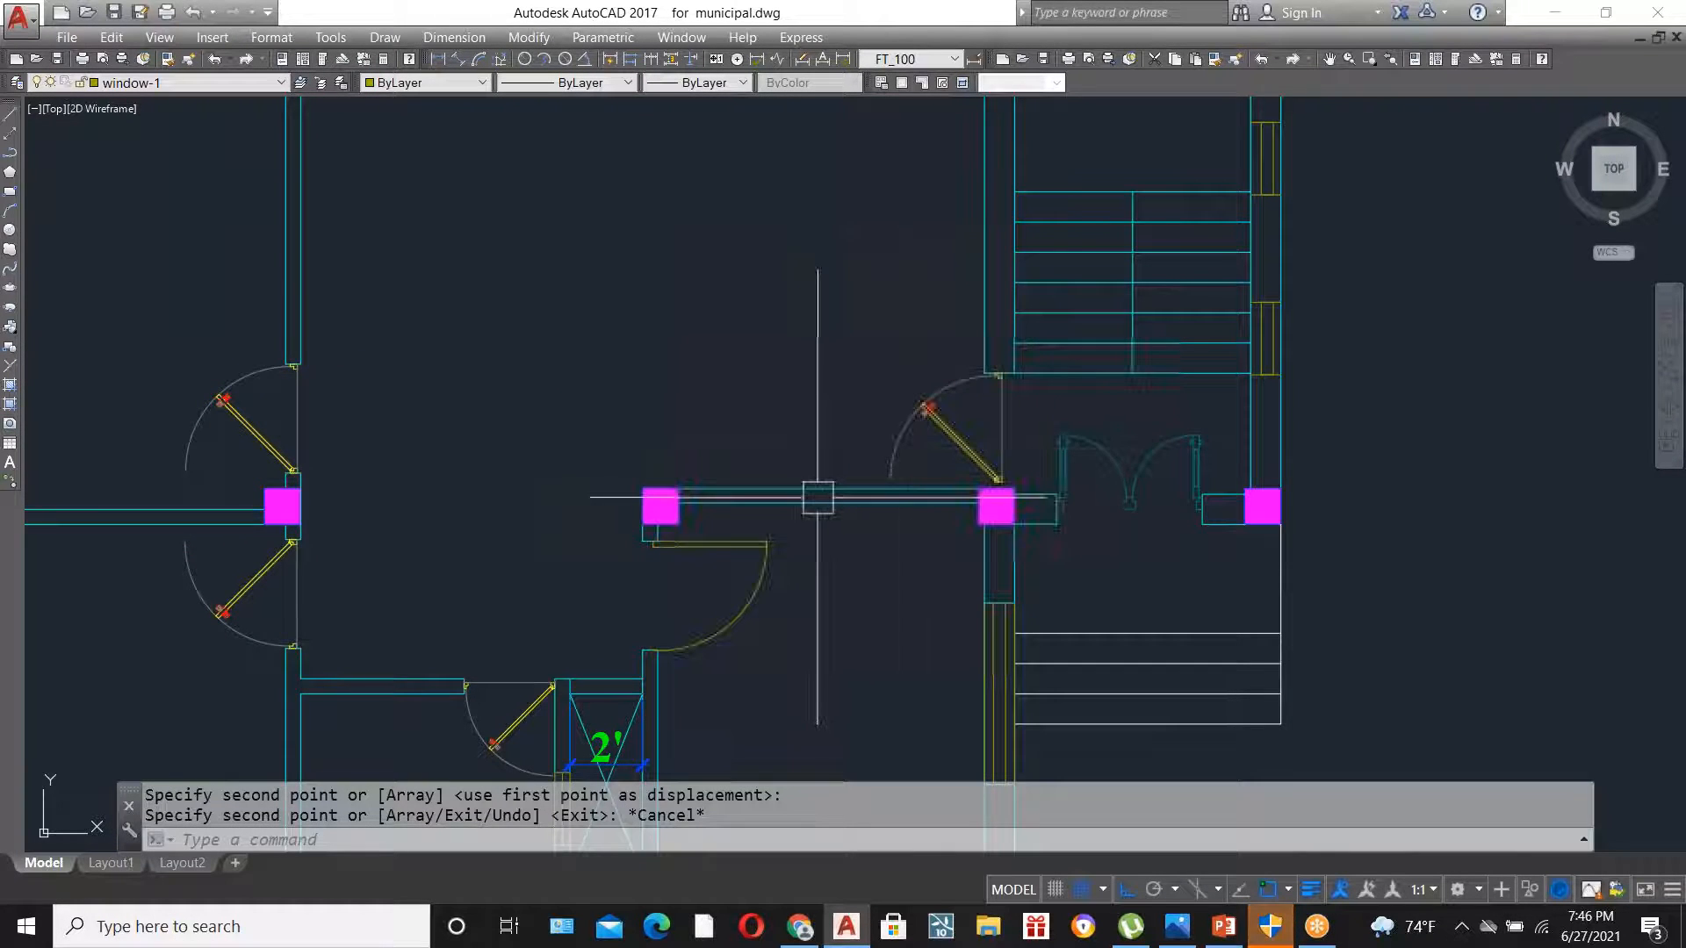
{"action": "scroll", "coordinate": [975, 494], "scroll_direction": "down", "scroll_amount": 3}
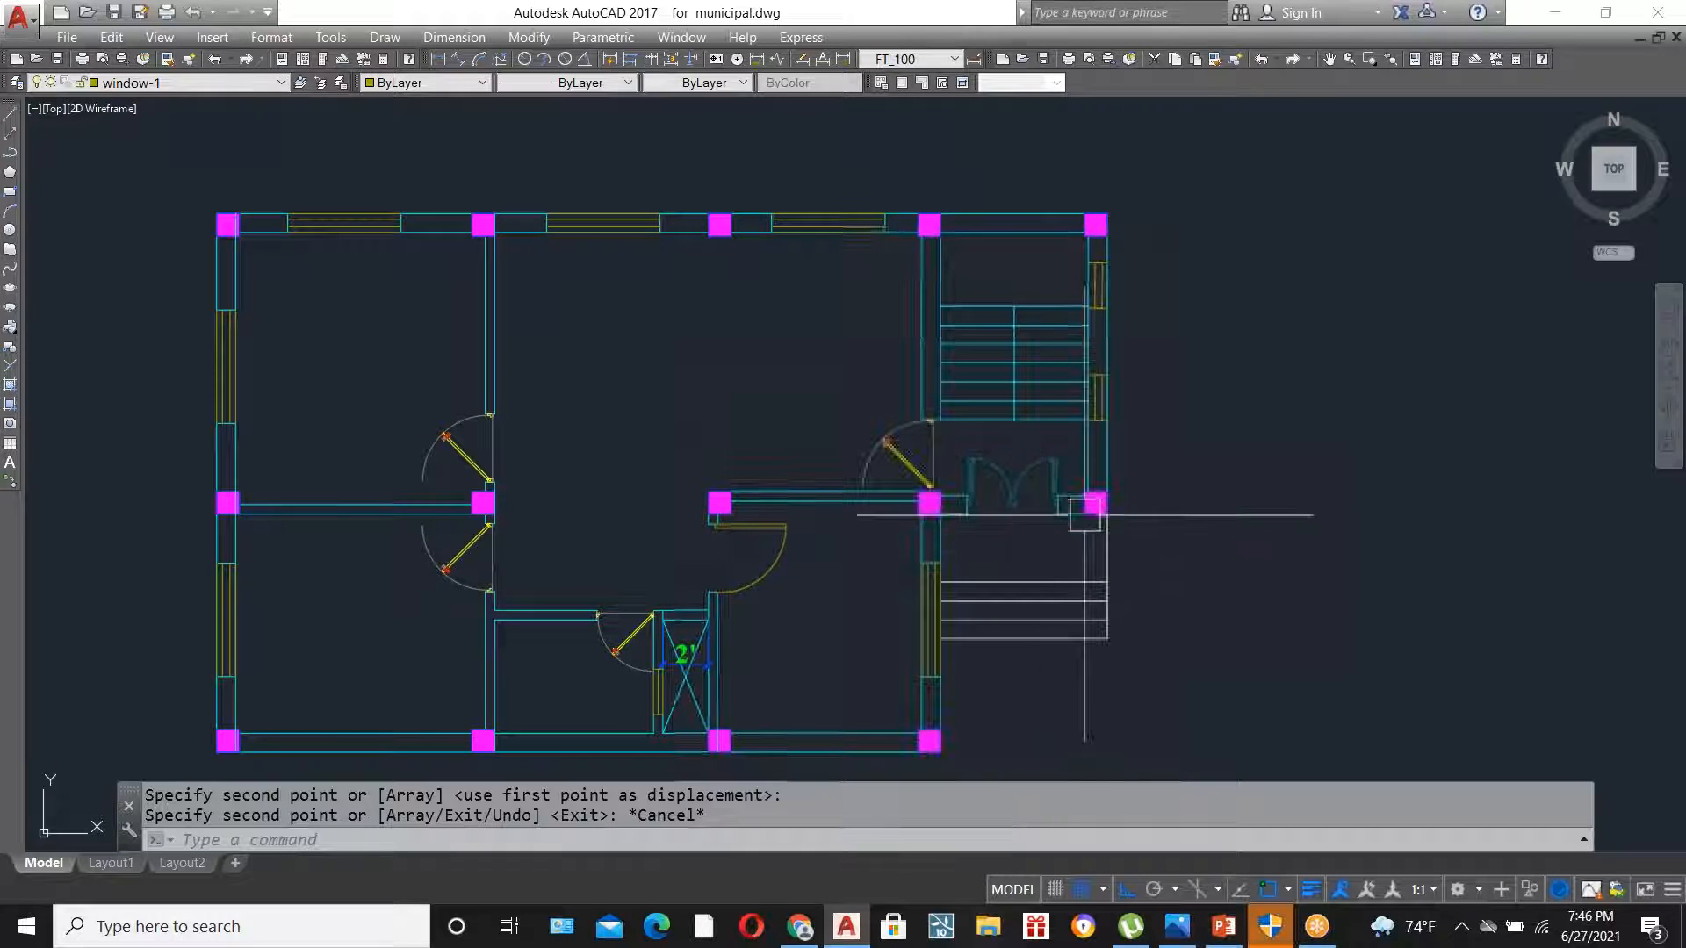
{"action": "scroll", "coordinate": [835, 377], "scroll_direction": "down", "scroll_amount": 3}
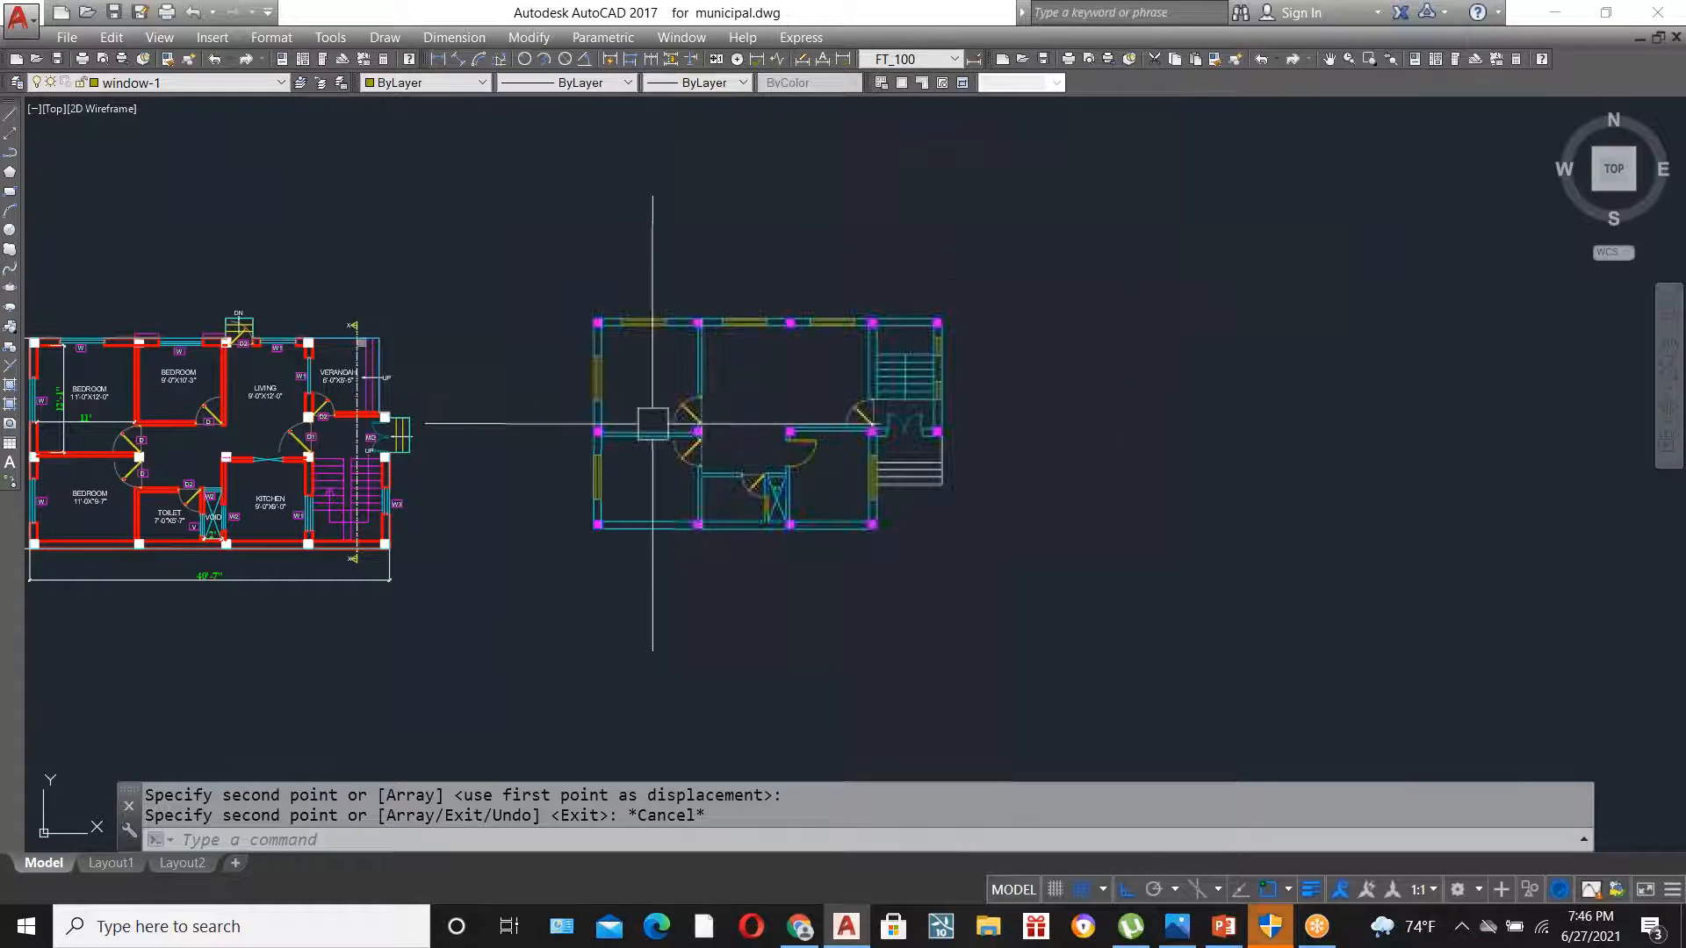
{"action": "scroll", "coordinate": [650, 377], "scroll_direction": "up", "scroll_amount": 2}
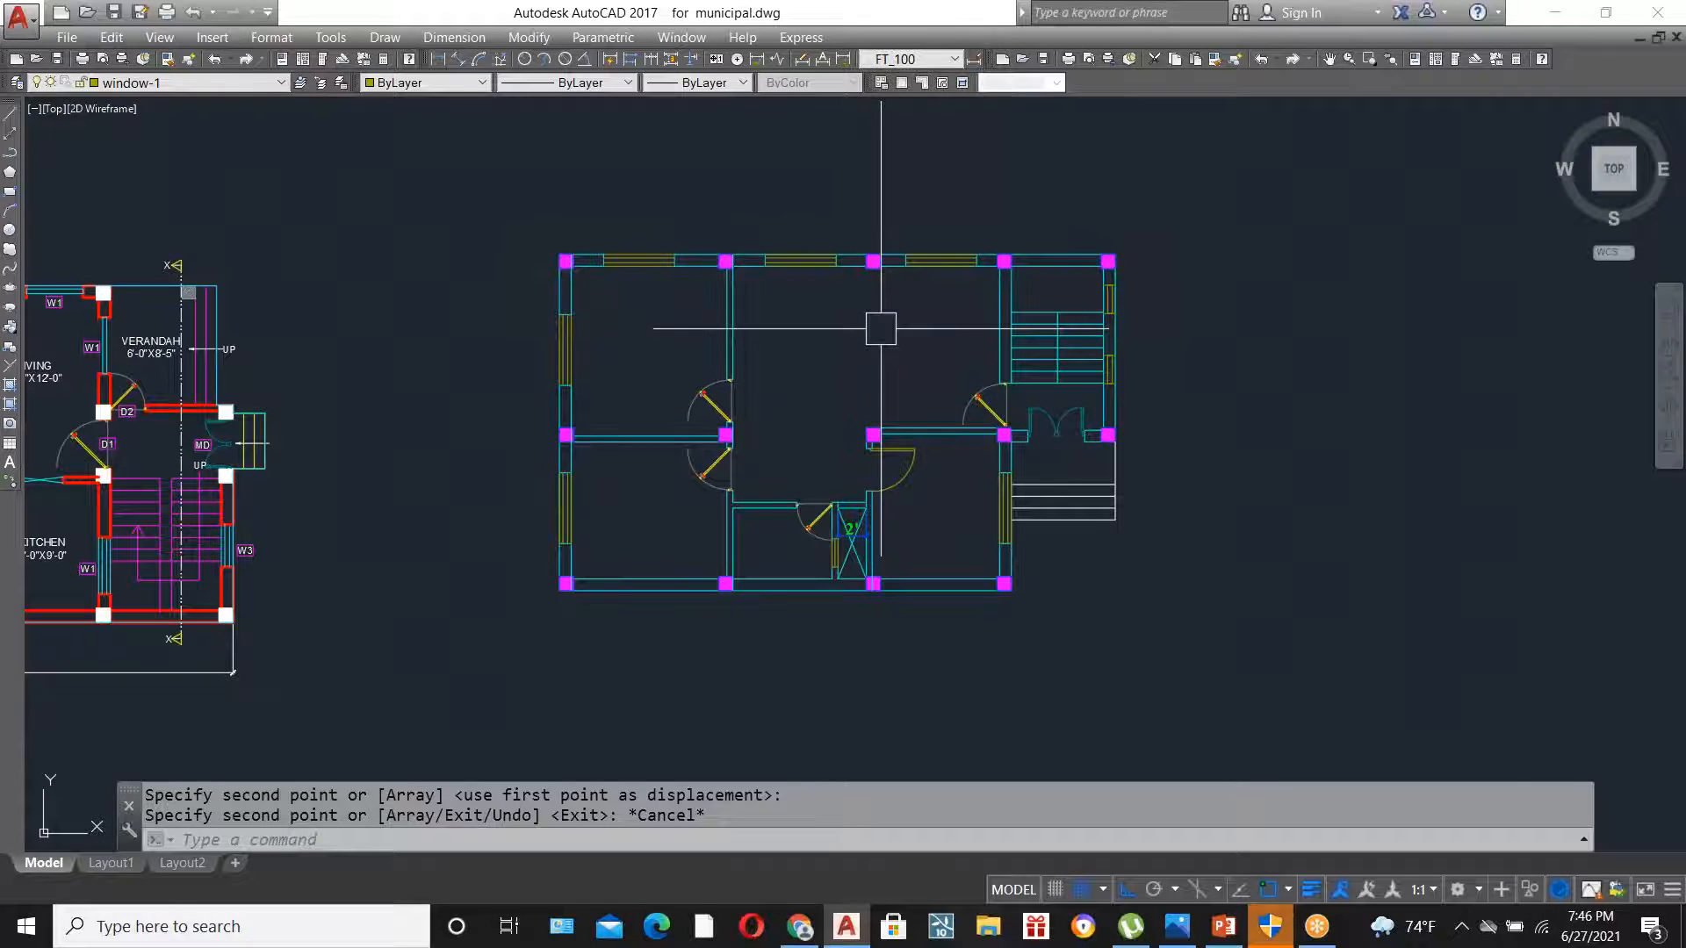
{"action": "scroll", "coordinate": [881, 328], "scroll_direction": "down", "scroll_amount": 2}
{"action": "scroll", "coordinate": [729, 388], "scroll_direction": "up", "scroll_amount": 2}
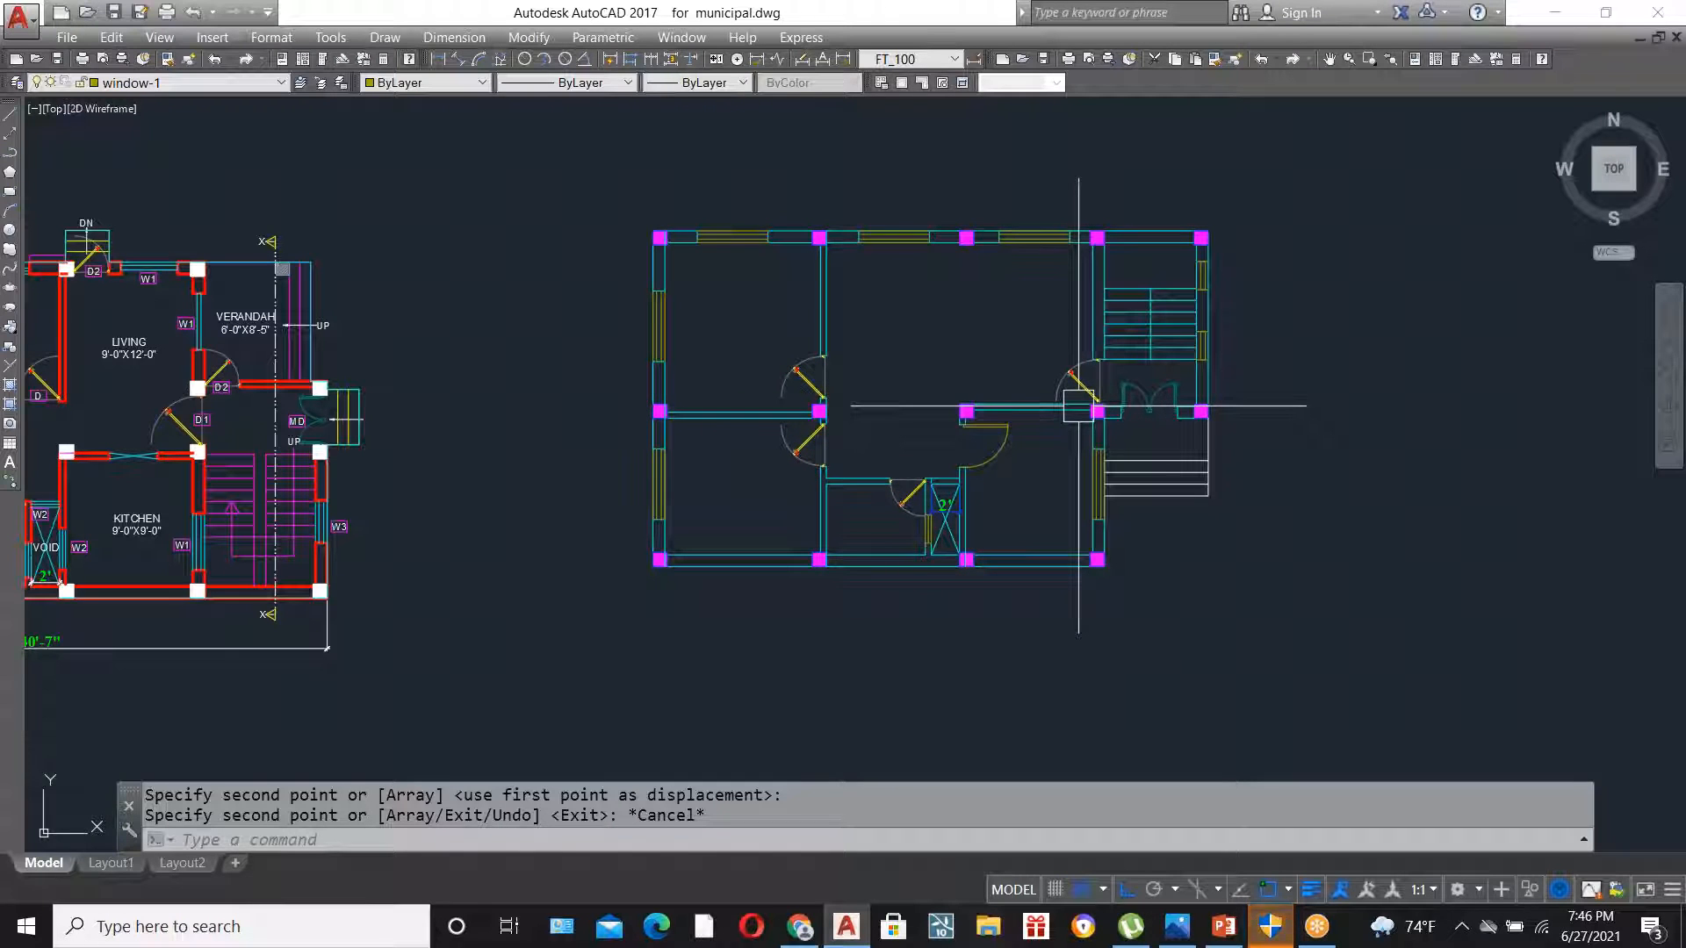
{"action": "scroll", "coordinate": [1063, 351], "scroll_direction": "up", "scroll_amount": 2}
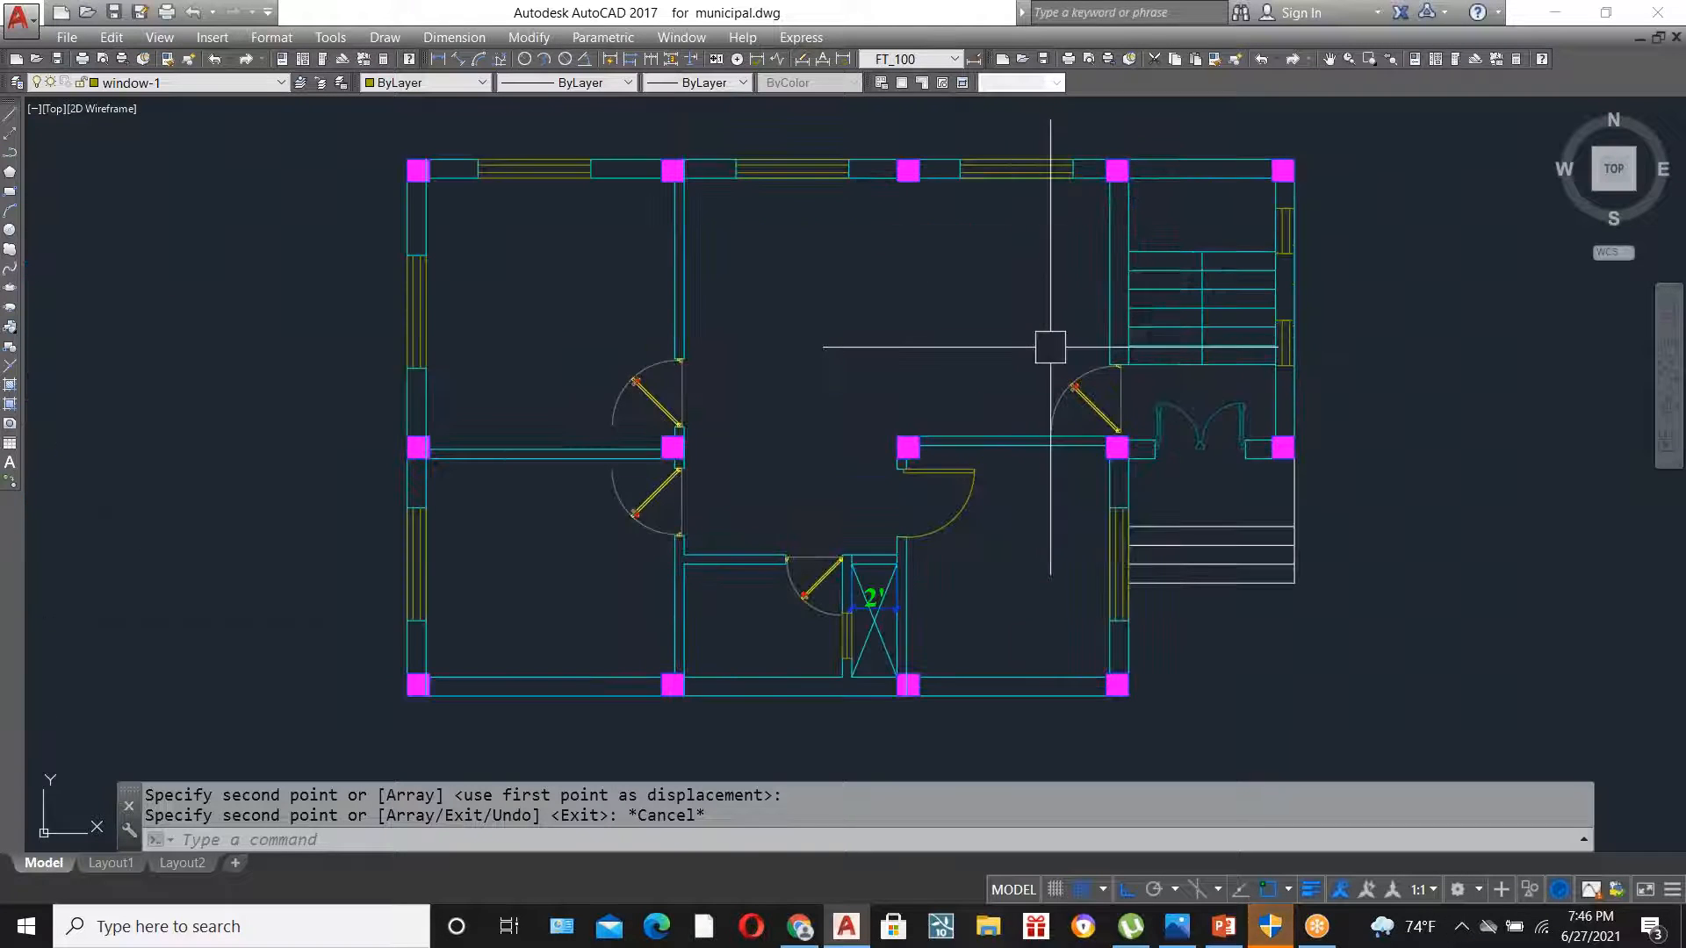
- Add a multiline text reading LIVING AREA in the large upper middle room, widening its text frame to fit one line
{"action": "type", "text": "T"}
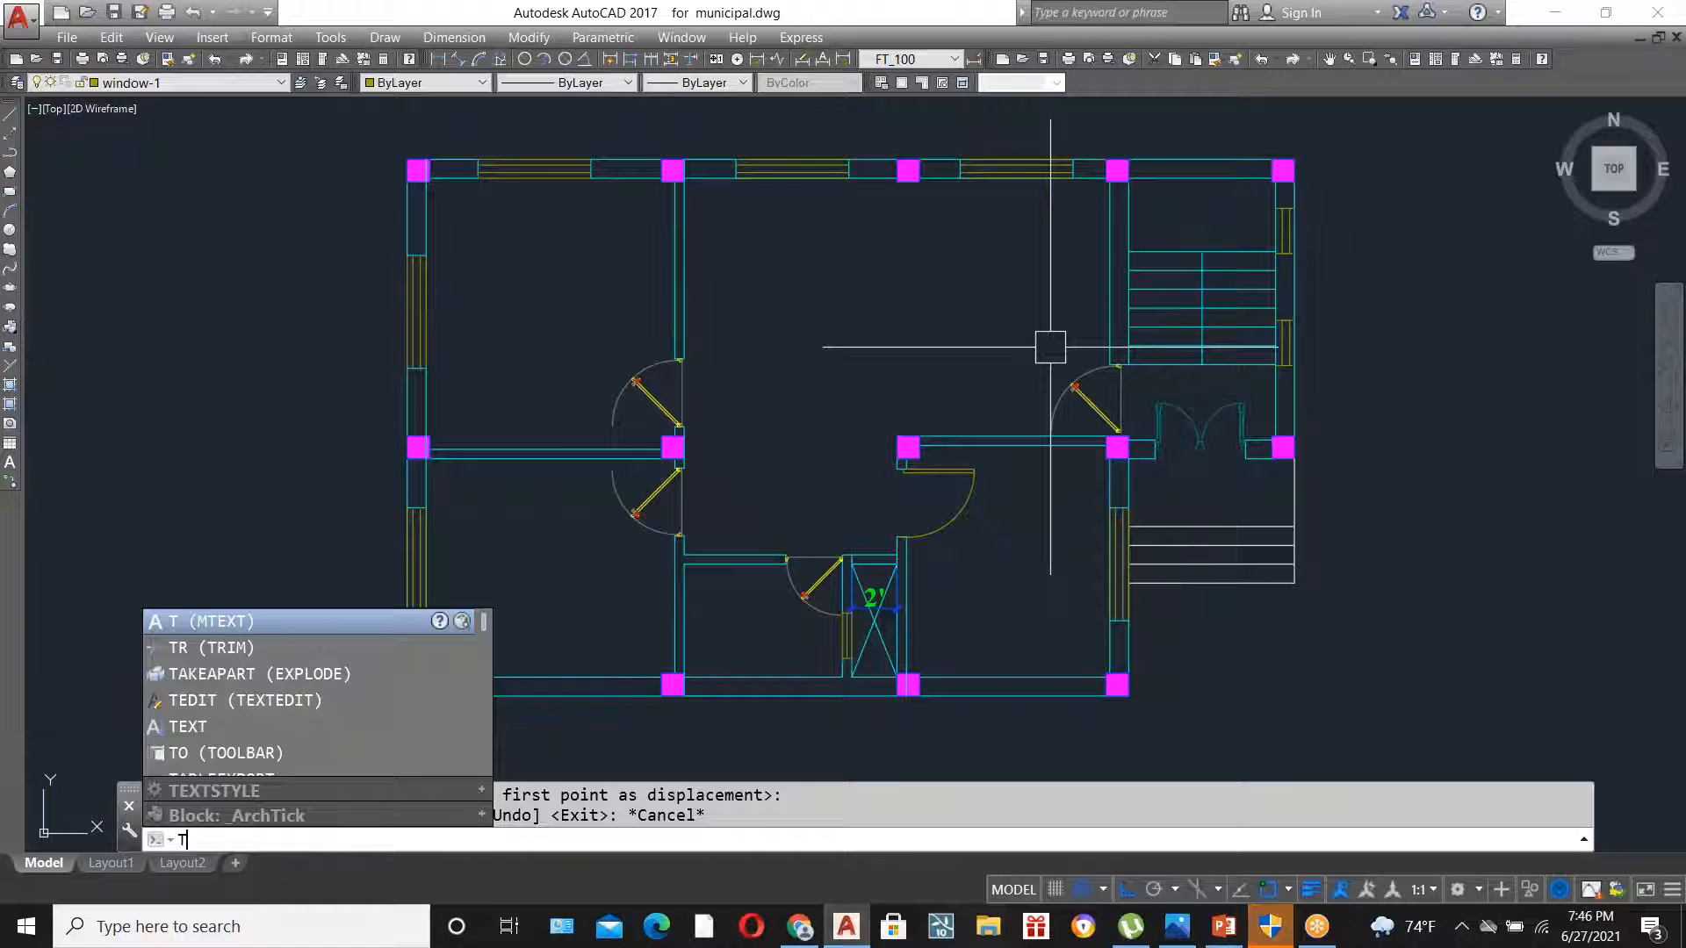
{"action": "key", "text": "Return"}
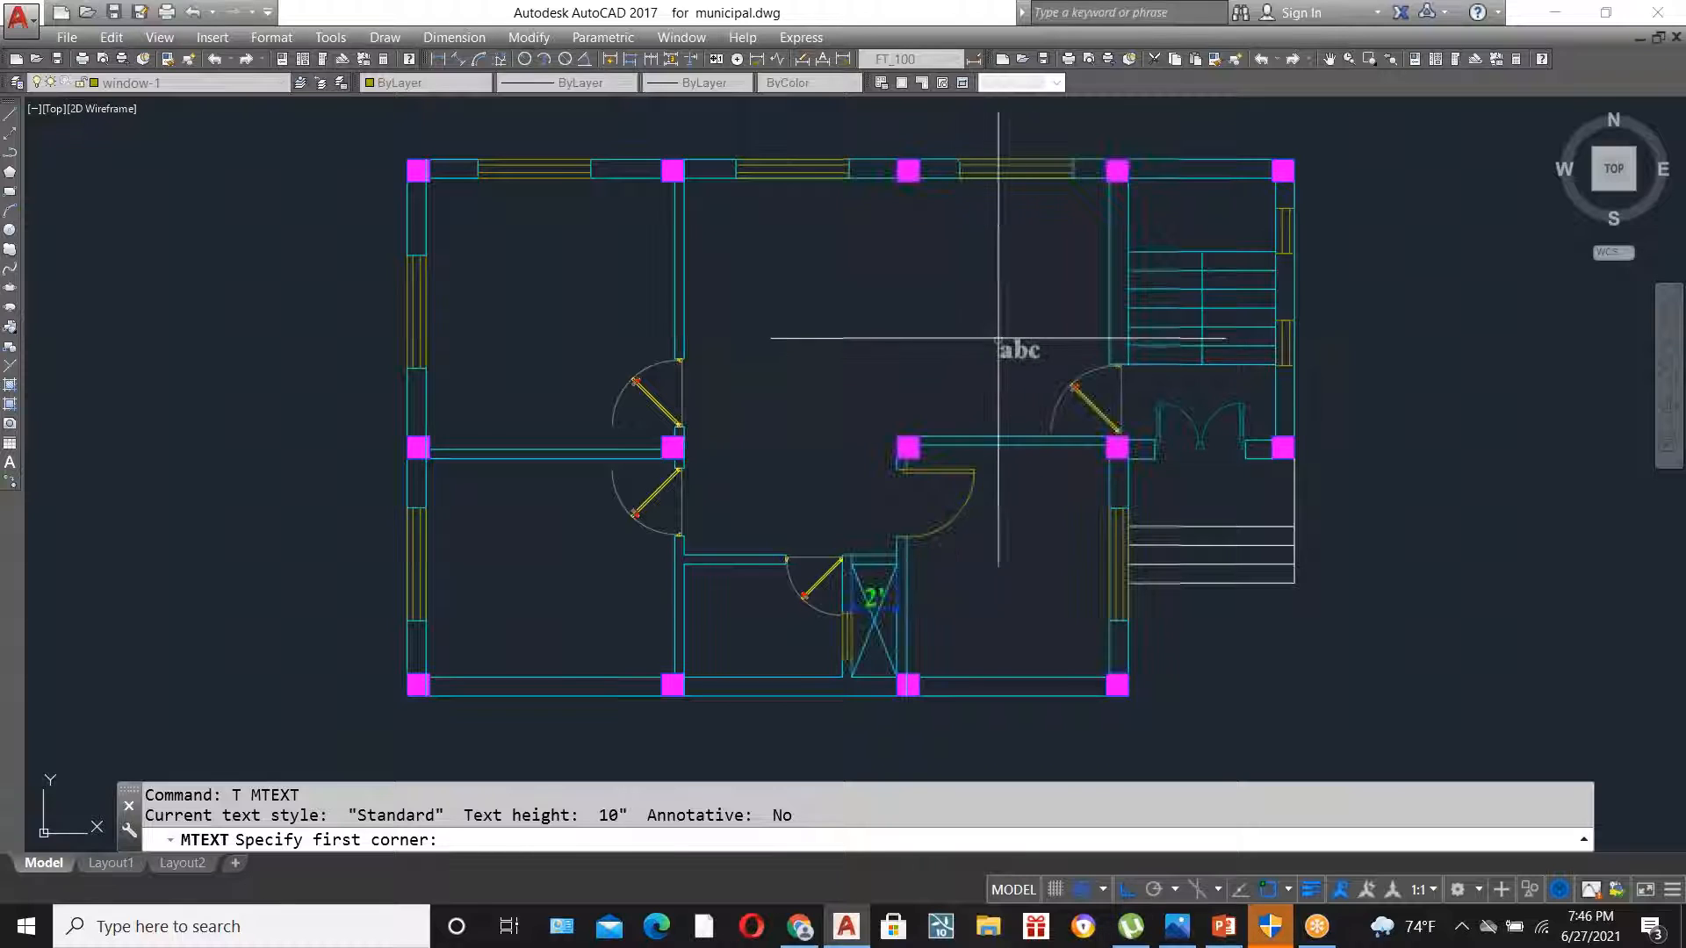
{"action": "scroll", "coordinate": [829, 266], "scroll_direction": "up", "scroll_amount": 2}
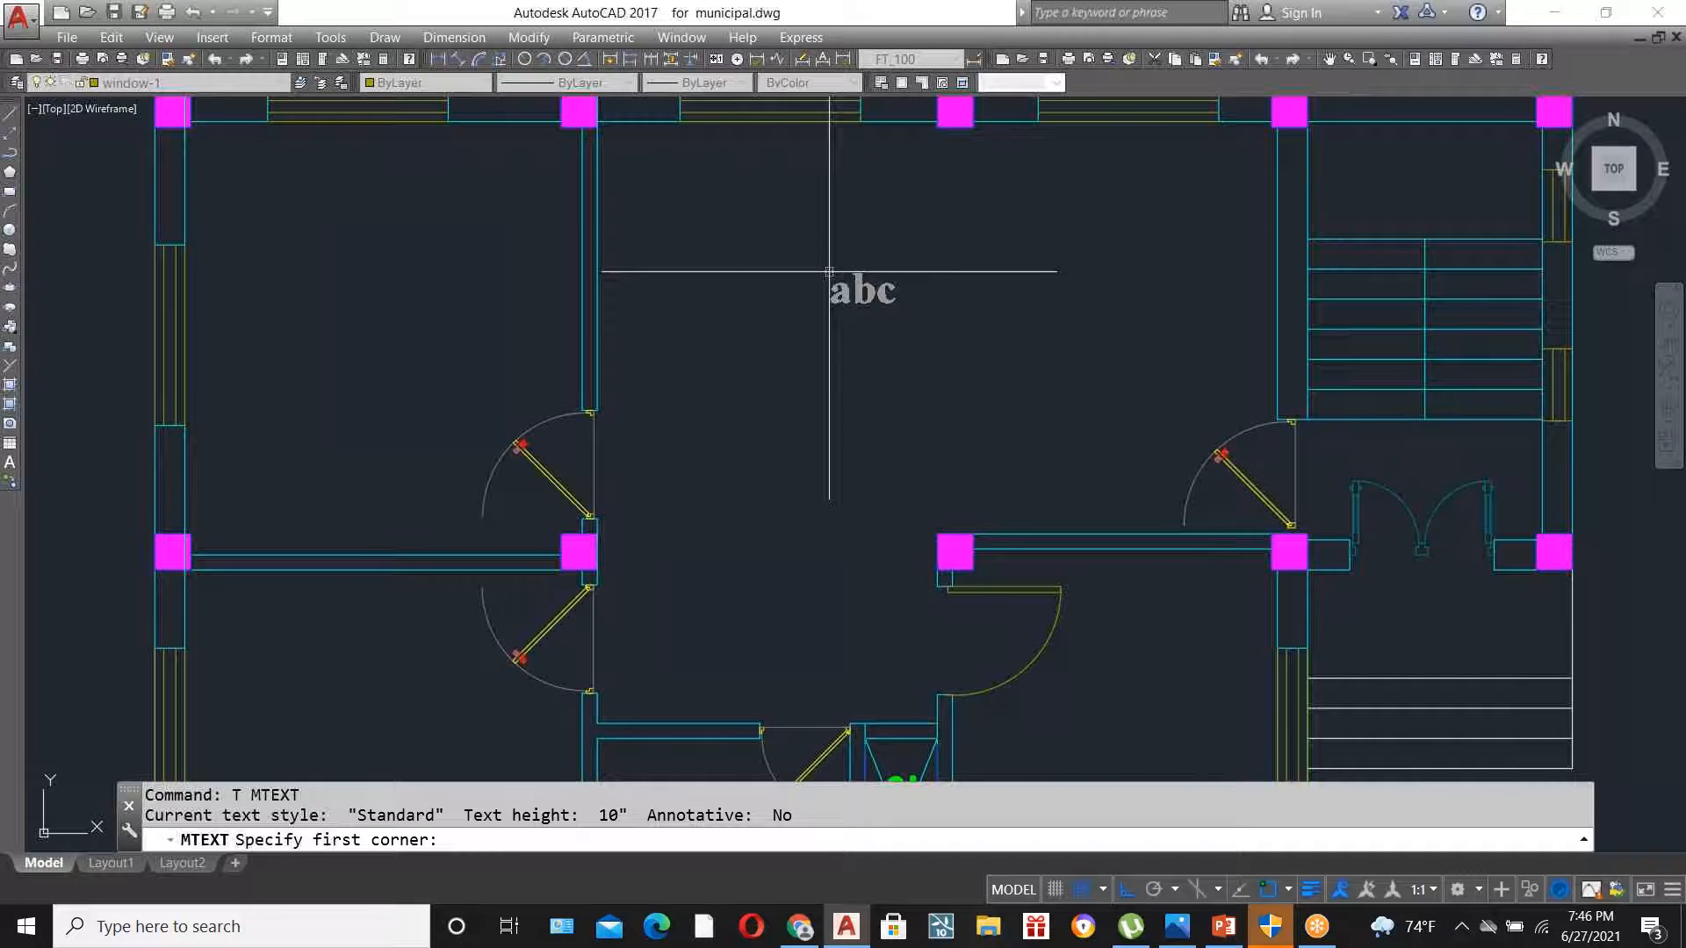
{"action": "left_click", "coordinate": [705, 241]}
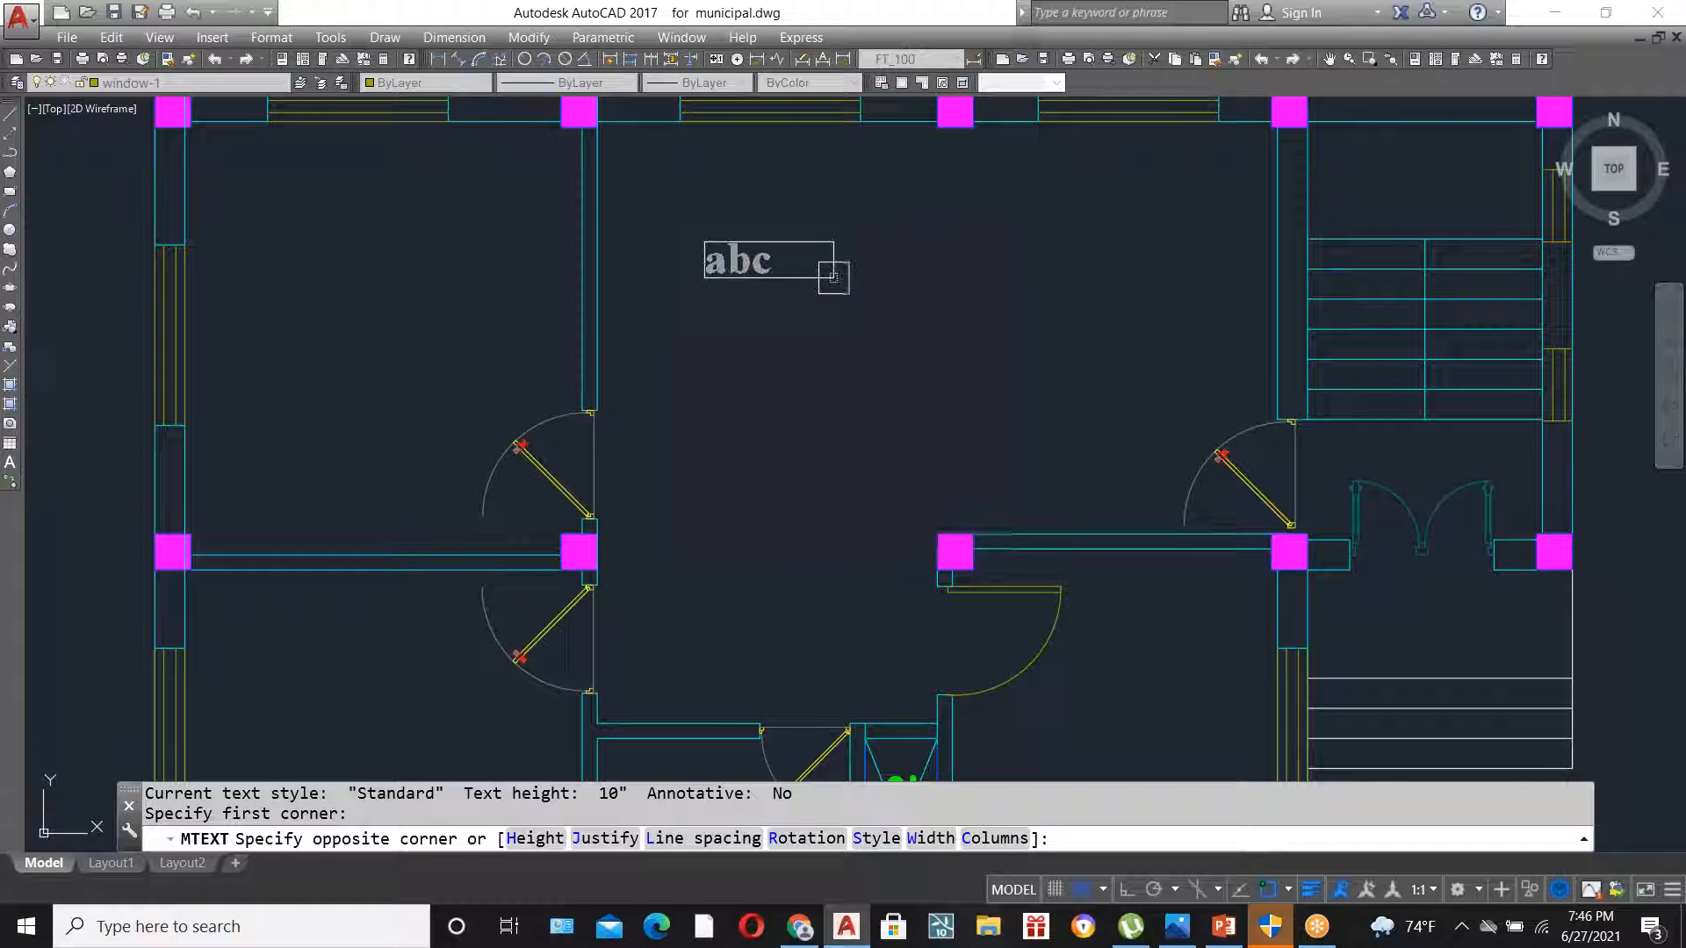
{"action": "left_click", "coordinate": [905, 287]}
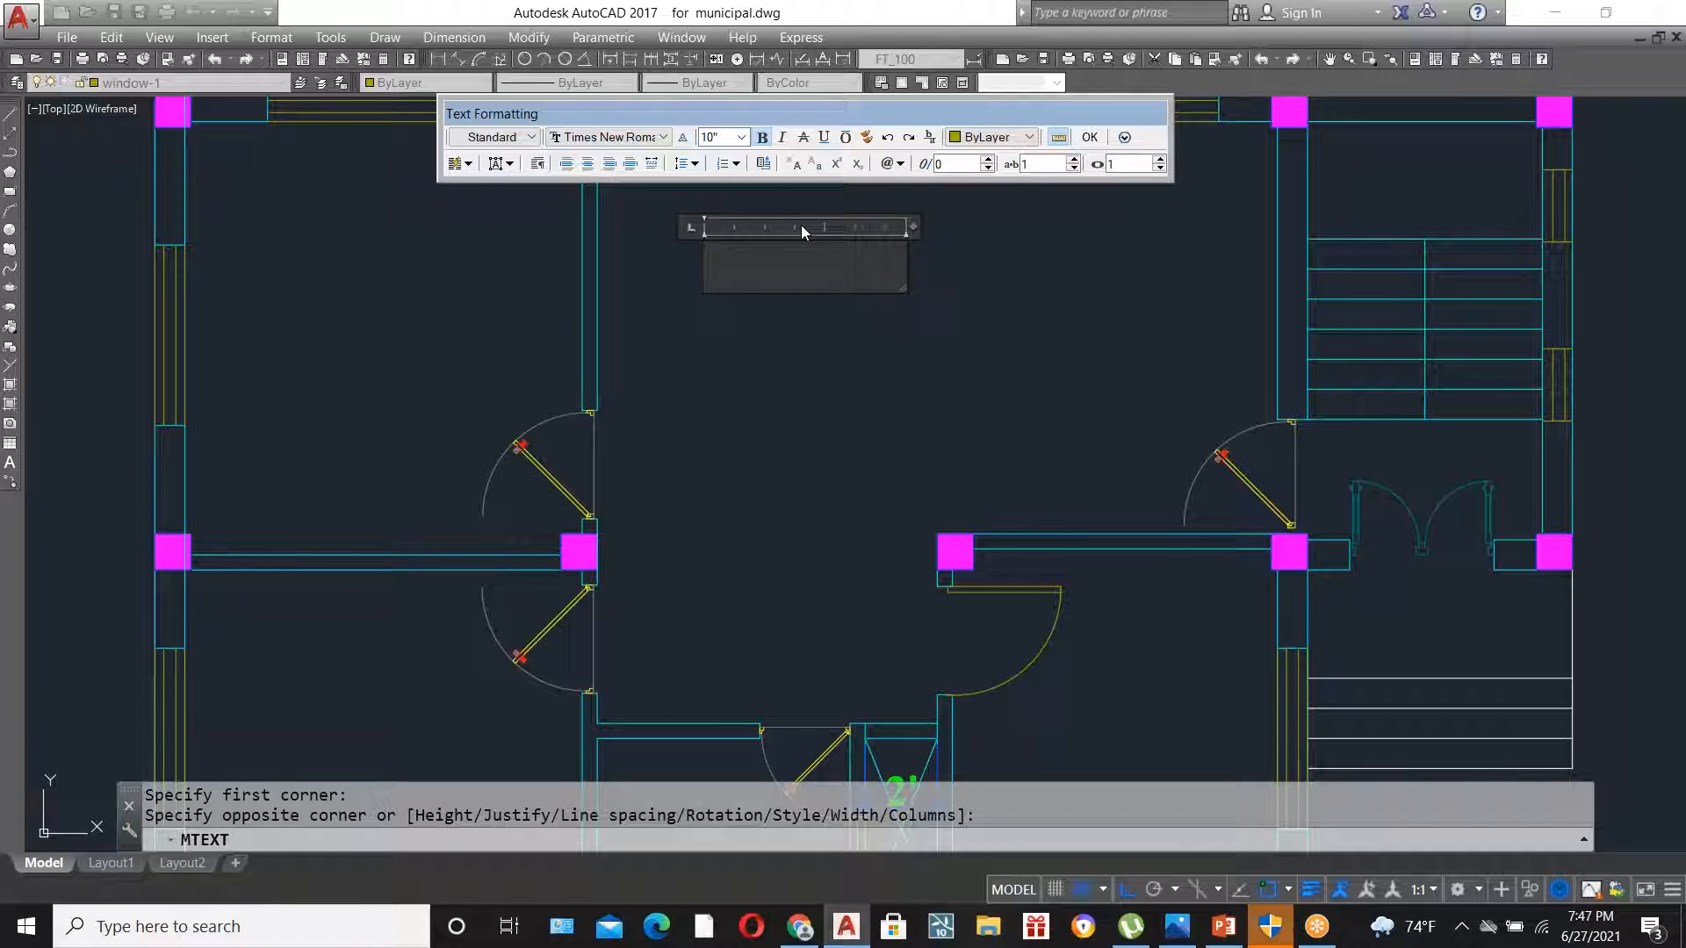
{"action": "type", "text": "LIVING "}
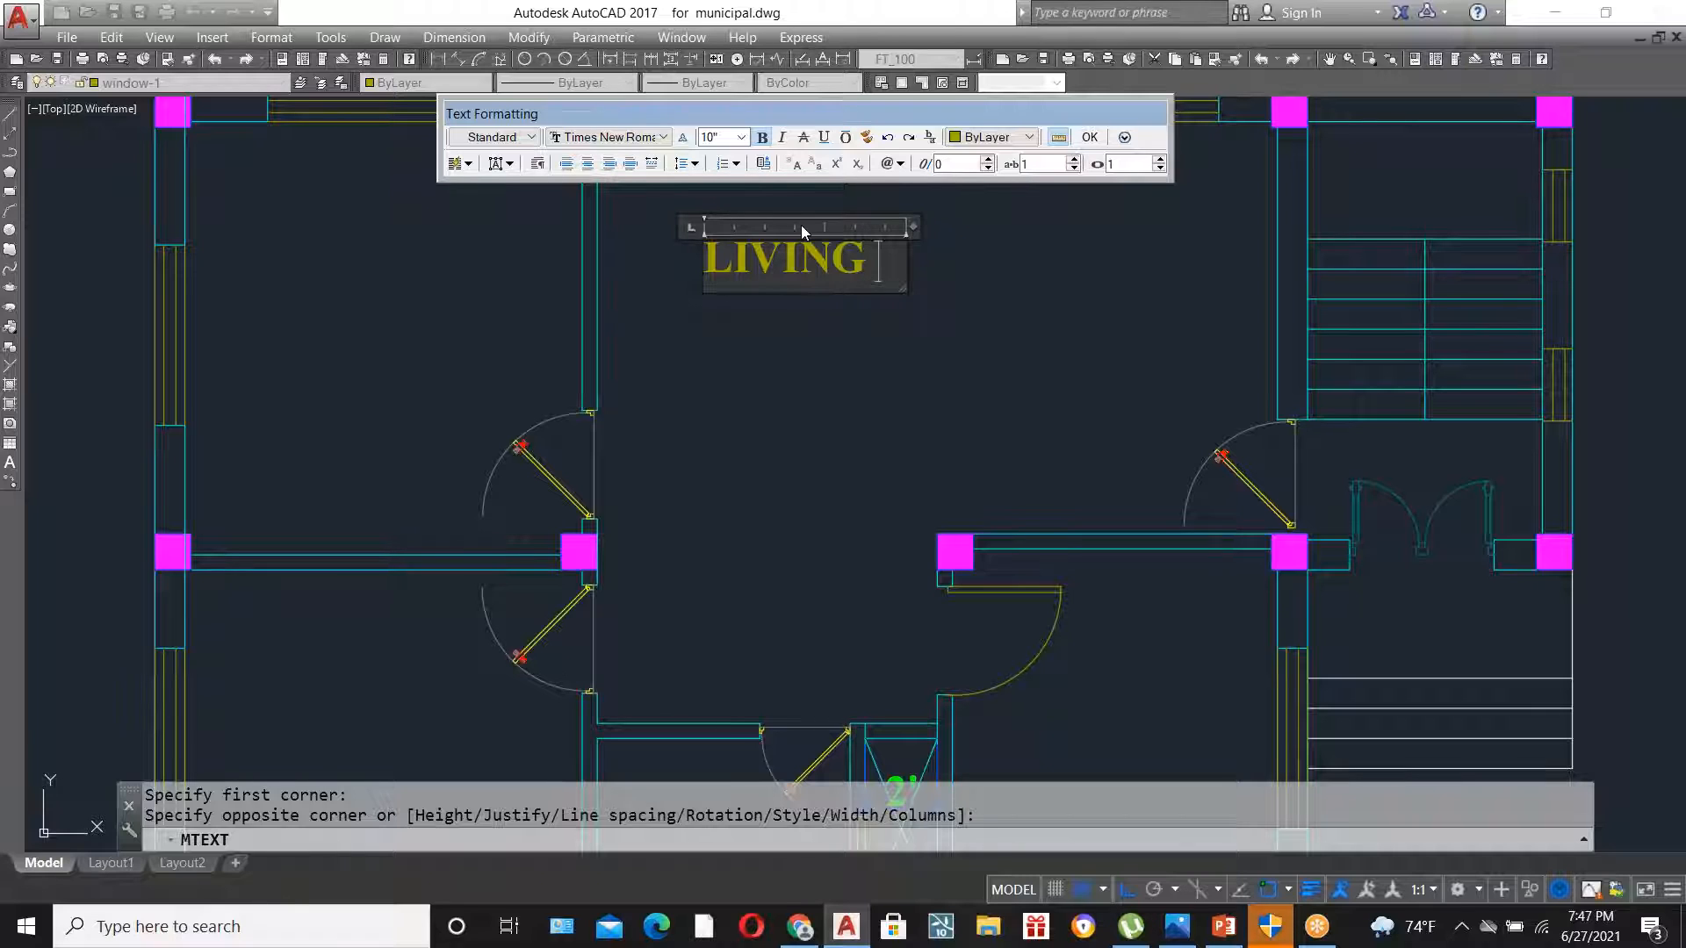
{"action": "type", "text": "AREA"}
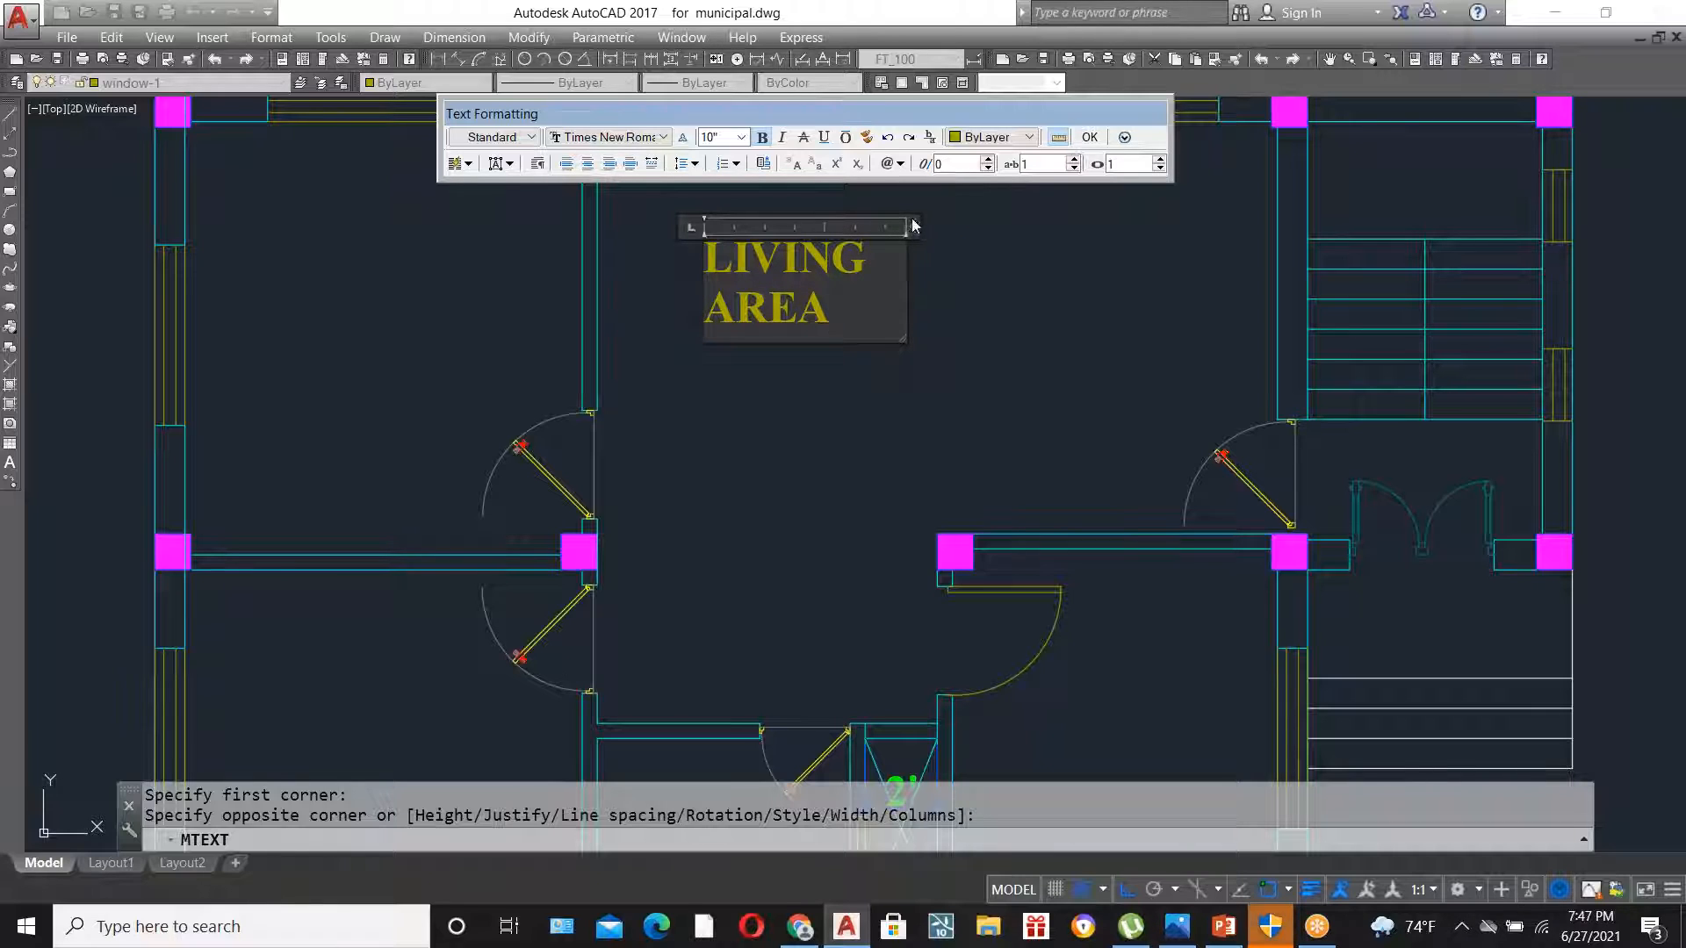
{"action": "left_click_drag", "start_coordinate": [912, 227], "coordinate": [1050, 227]}
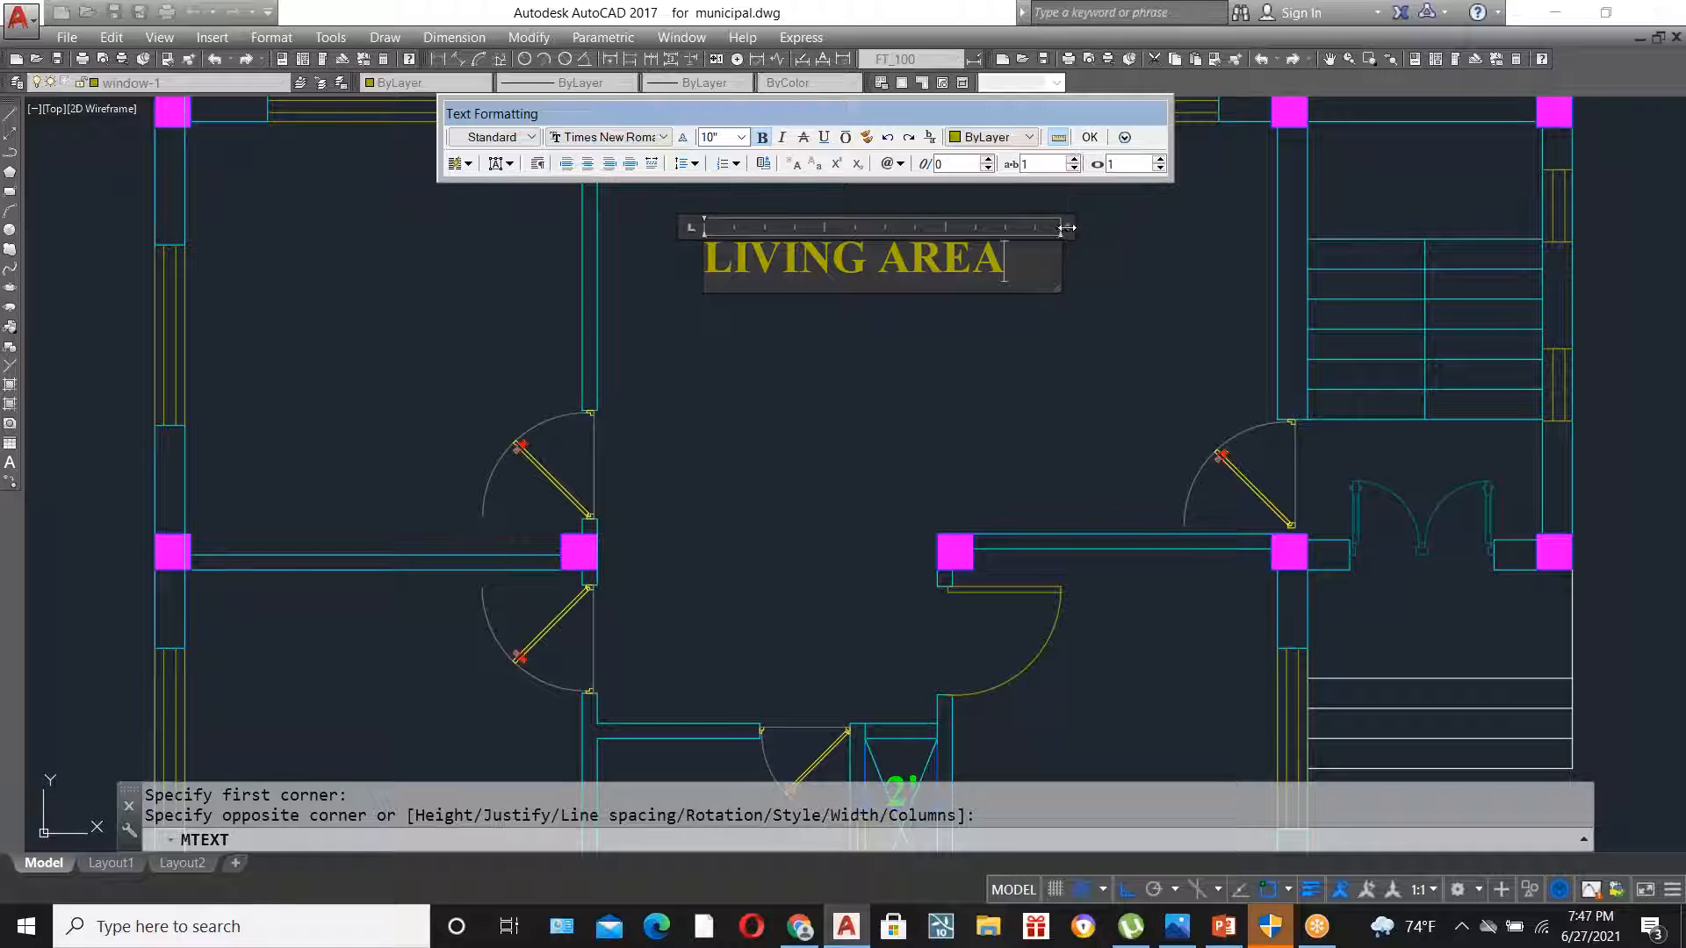
{"action": "left_click", "coordinate": [928, 368]}
- Scale the LIVING AREA label by reference from its lower left corner to about two thirds of its size
{"action": "scroll", "coordinate": [683, 339], "scroll_direction": "down", "scroll_amount": 5}
{"action": "scroll", "coordinate": [719, 327], "scroll_direction": "up", "scroll_amount": 5}
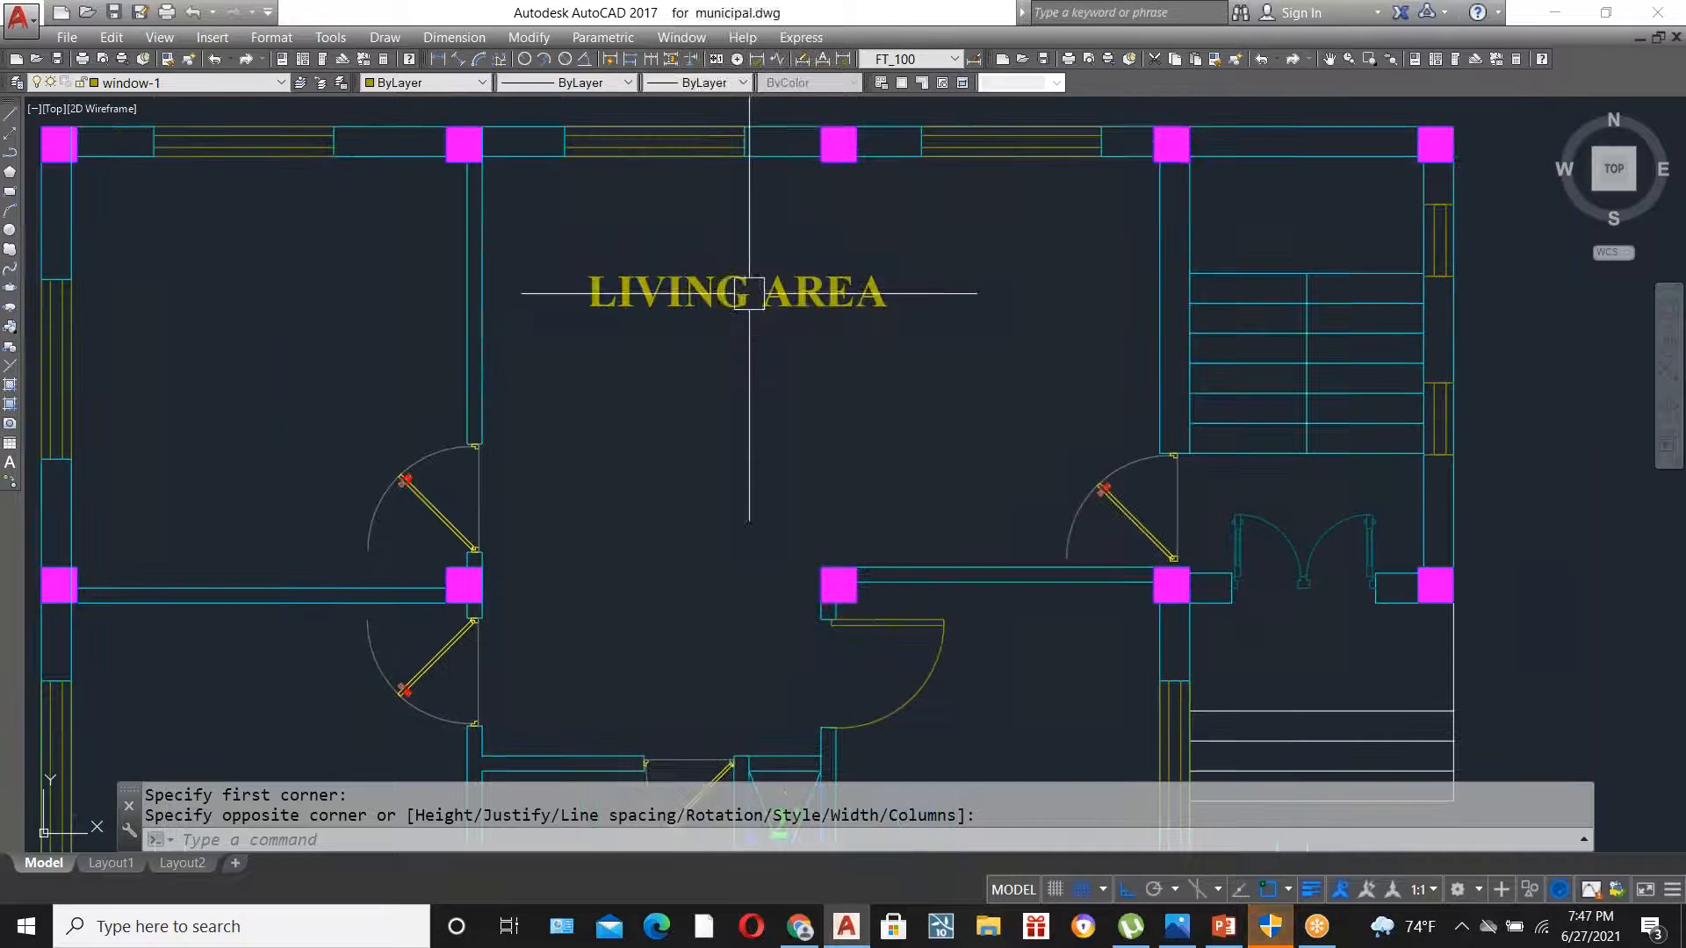
{"action": "left_click", "coordinate": [693, 300]}
{"action": "type", "text": "sc"}
{"action": "key", "text": "Return"}
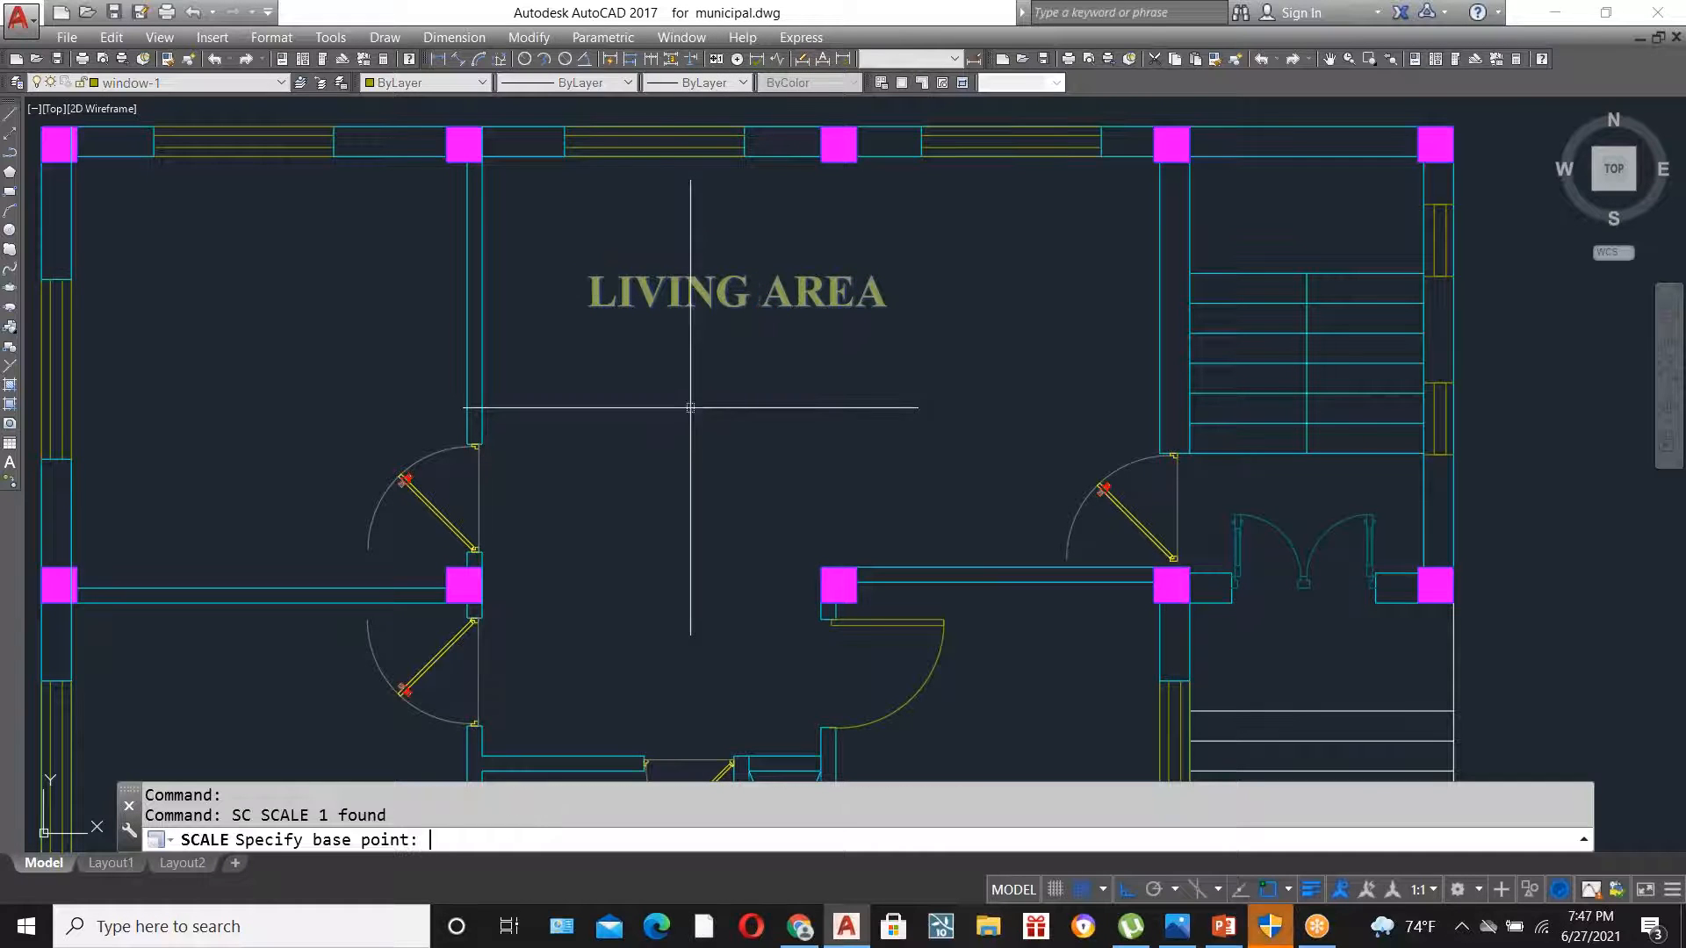
{"action": "left_click", "coordinate": [592, 329]}
{"action": "type", "text": "r"}
{"action": "key", "text": "Return"}
{"action": "left_click", "coordinate": [592, 328]}
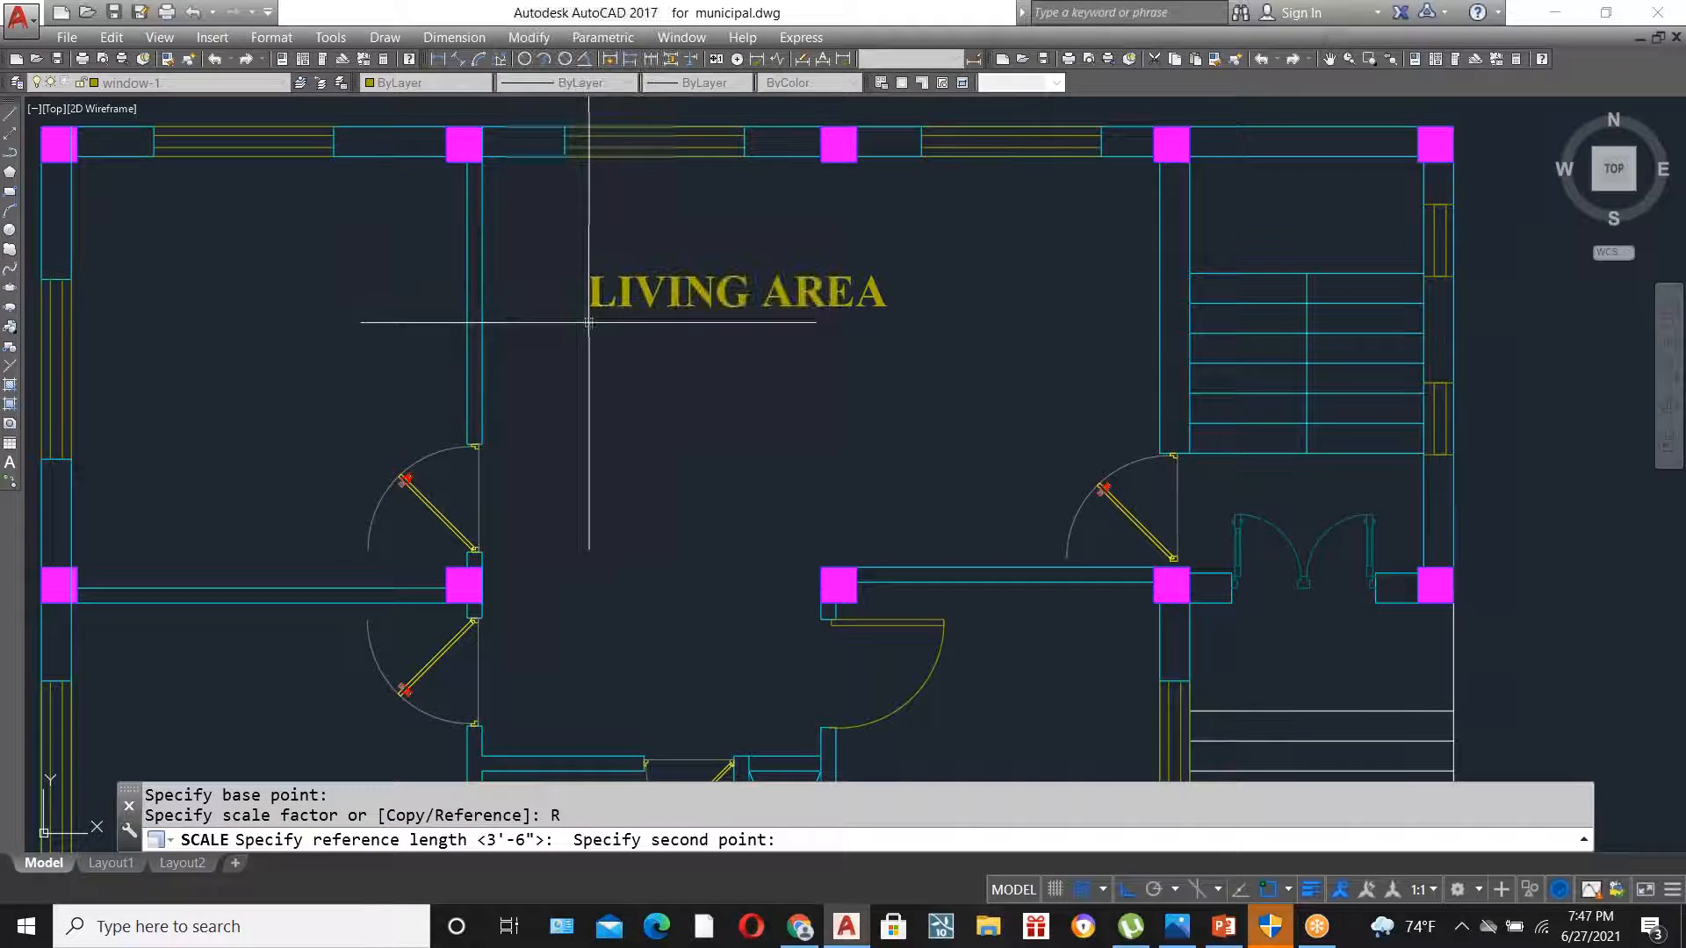
{"action": "left_click", "coordinate": [940, 328]}
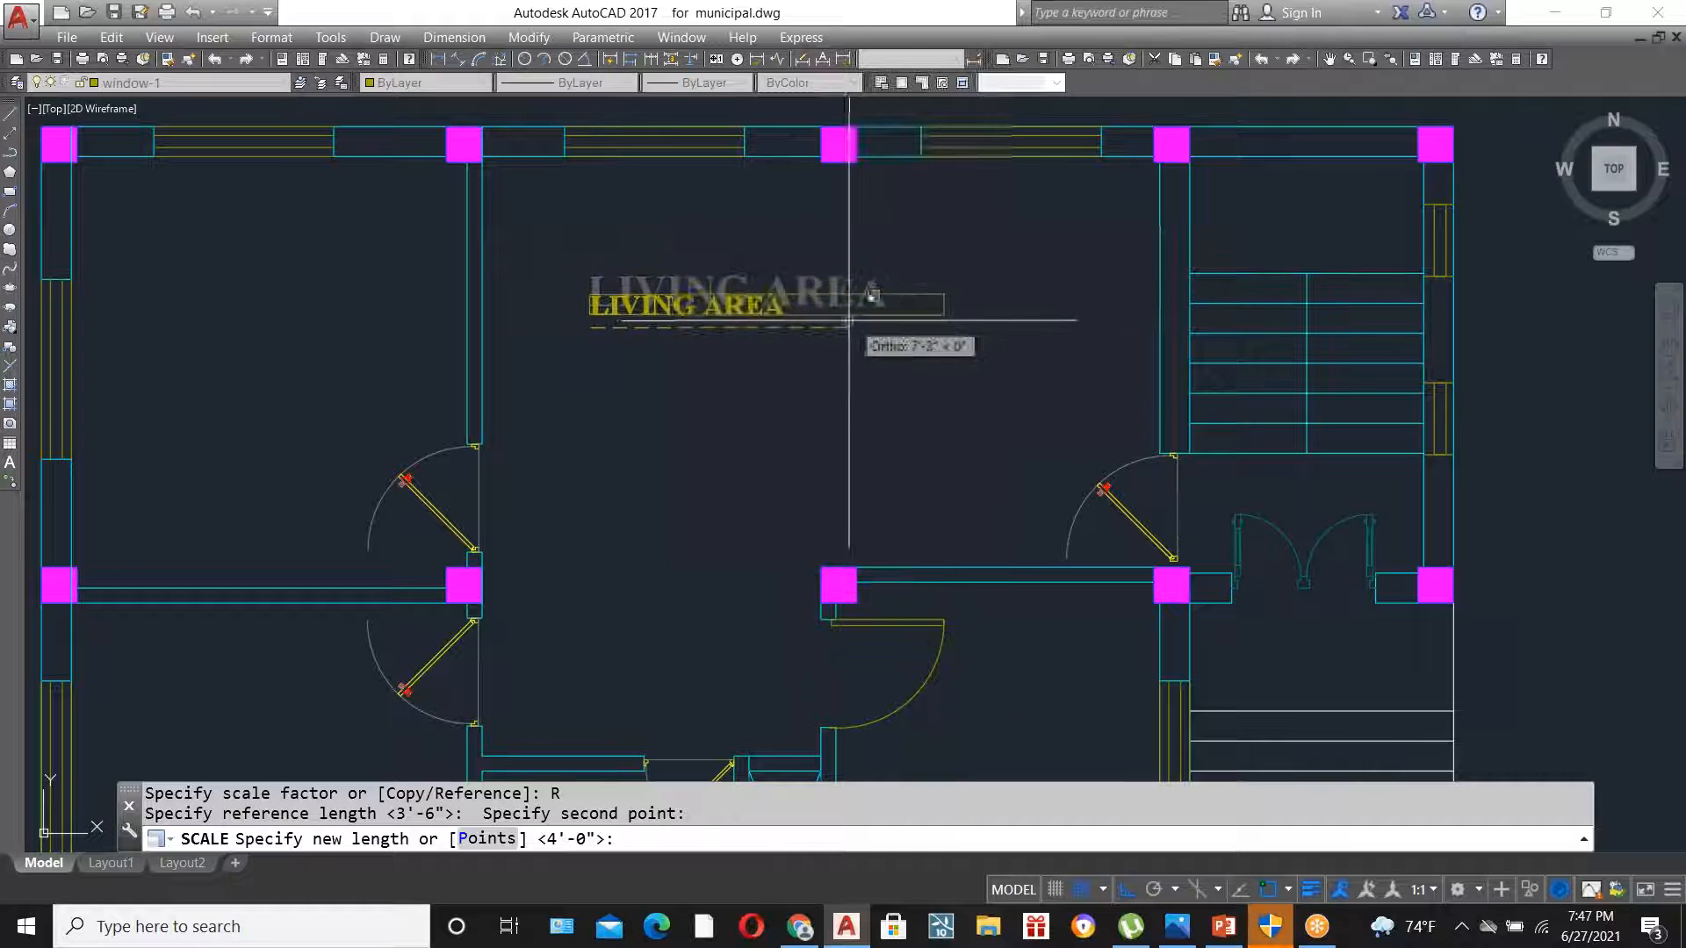
{"action": "left_click", "coordinate": [776, 303]}
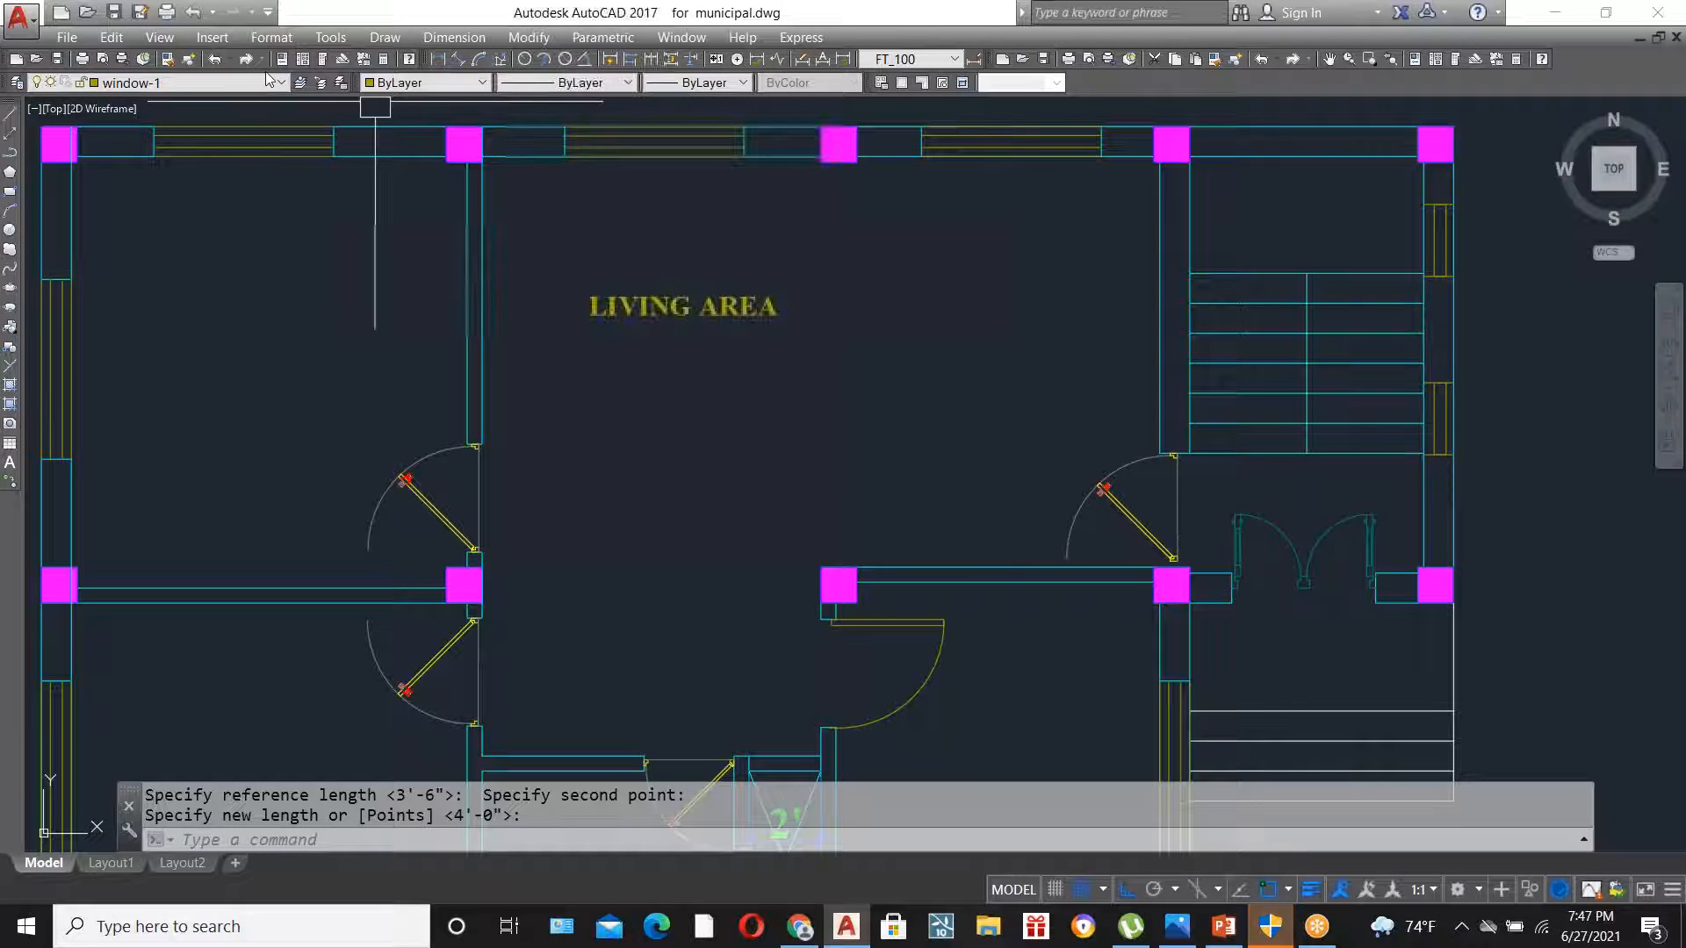
- Make the text layer current
{"action": "left_click", "coordinate": [235, 82]}
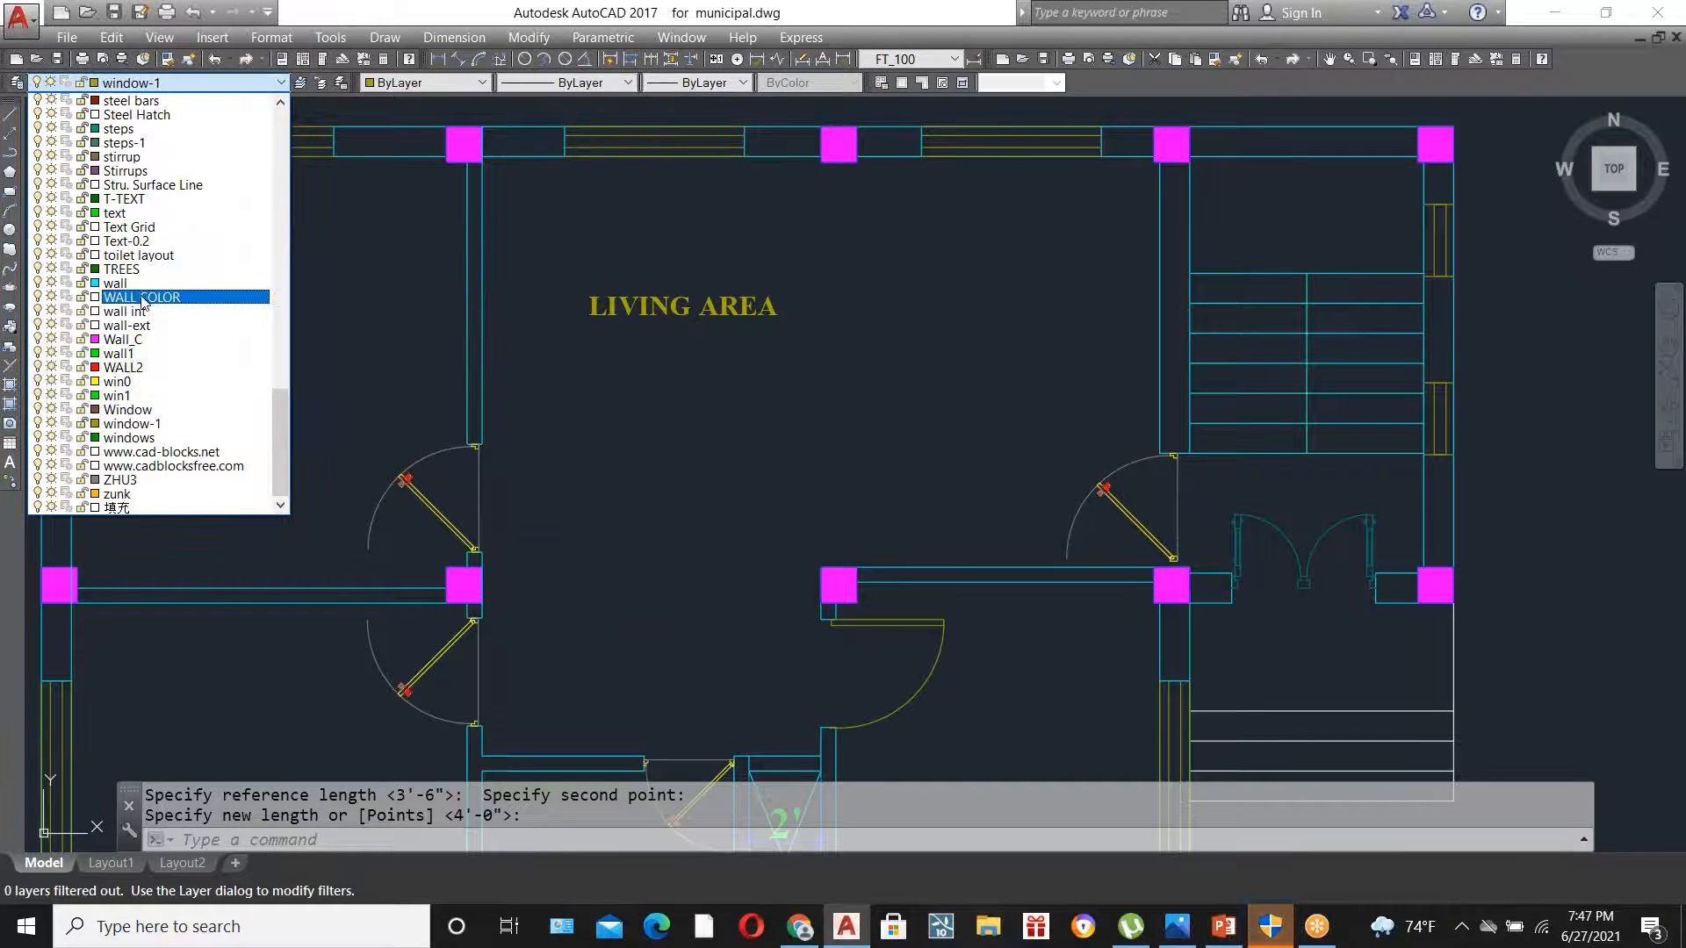
{"action": "left_click", "coordinate": [134, 214]}
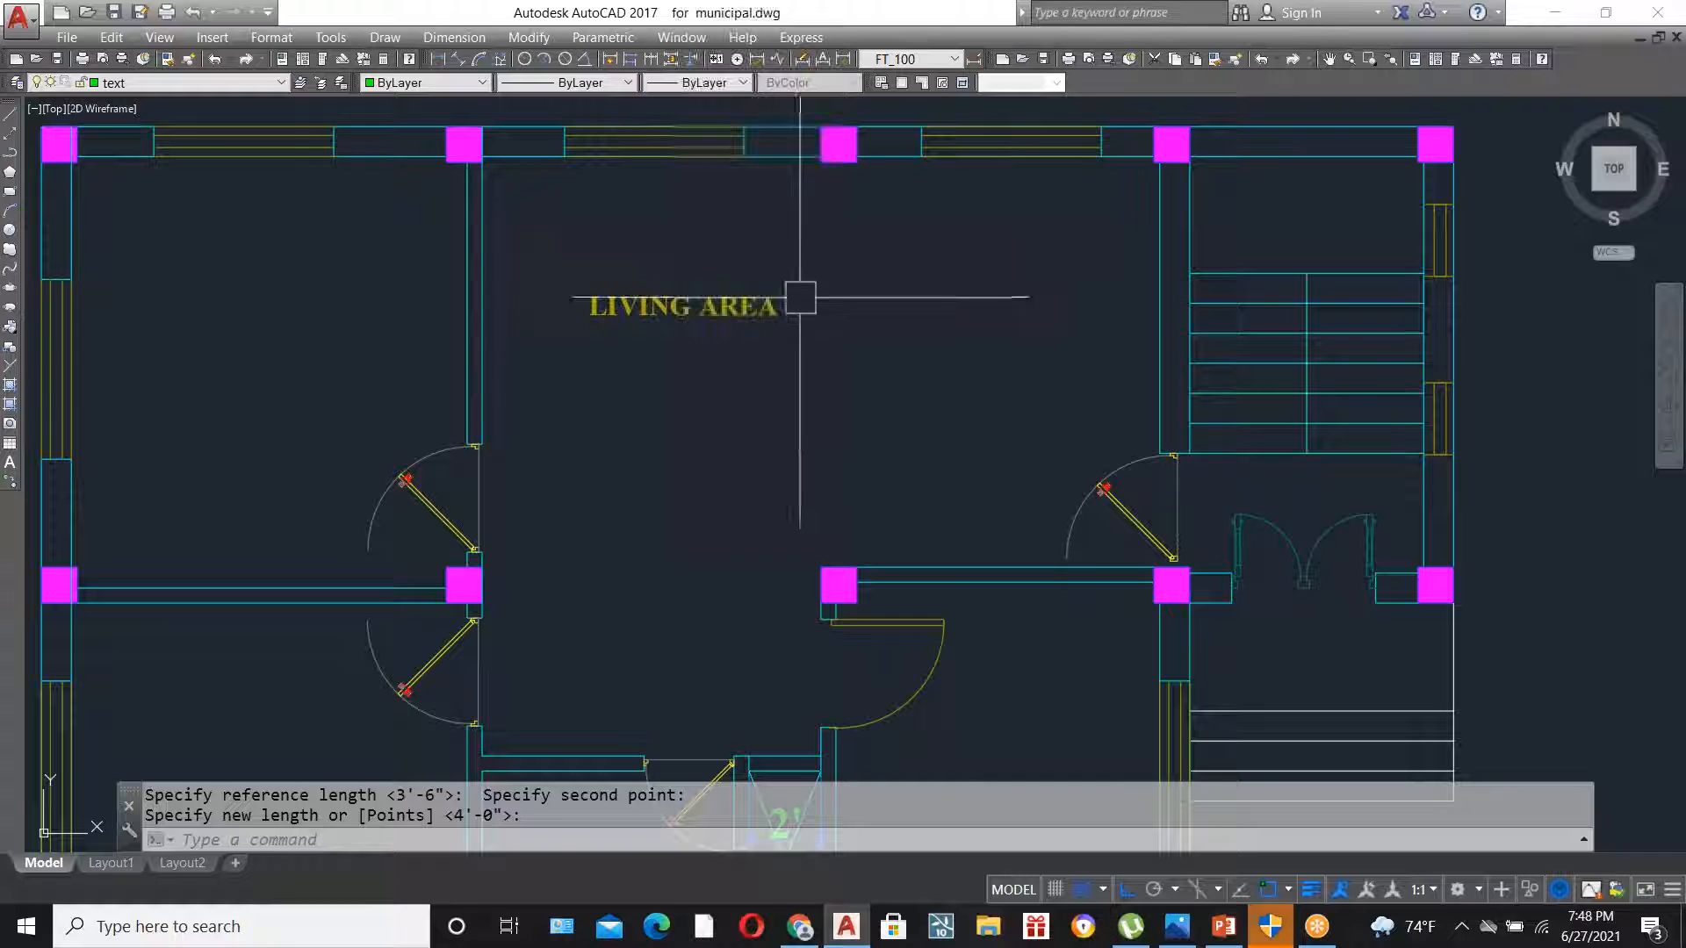
{"action": "scroll", "coordinate": [802, 301], "scroll_direction": "down", "scroll_amount": 2}
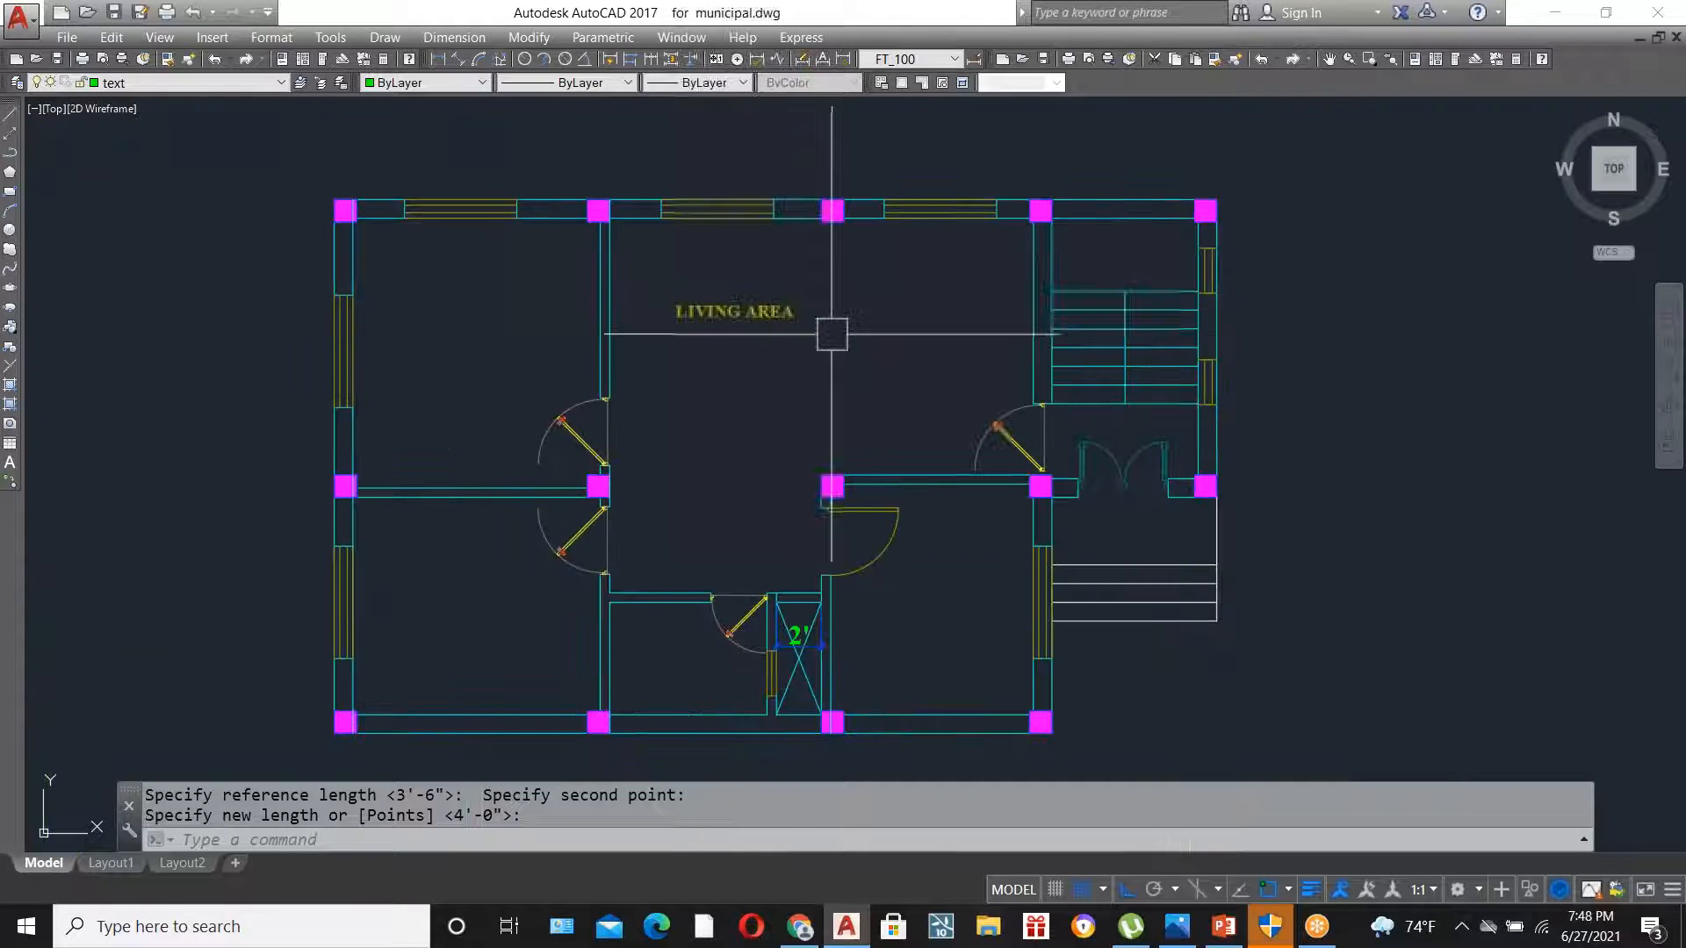
{"action": "scroll", "coordinate": [832, 334], "scroll_direction": "up", "scroll_amount": 2}
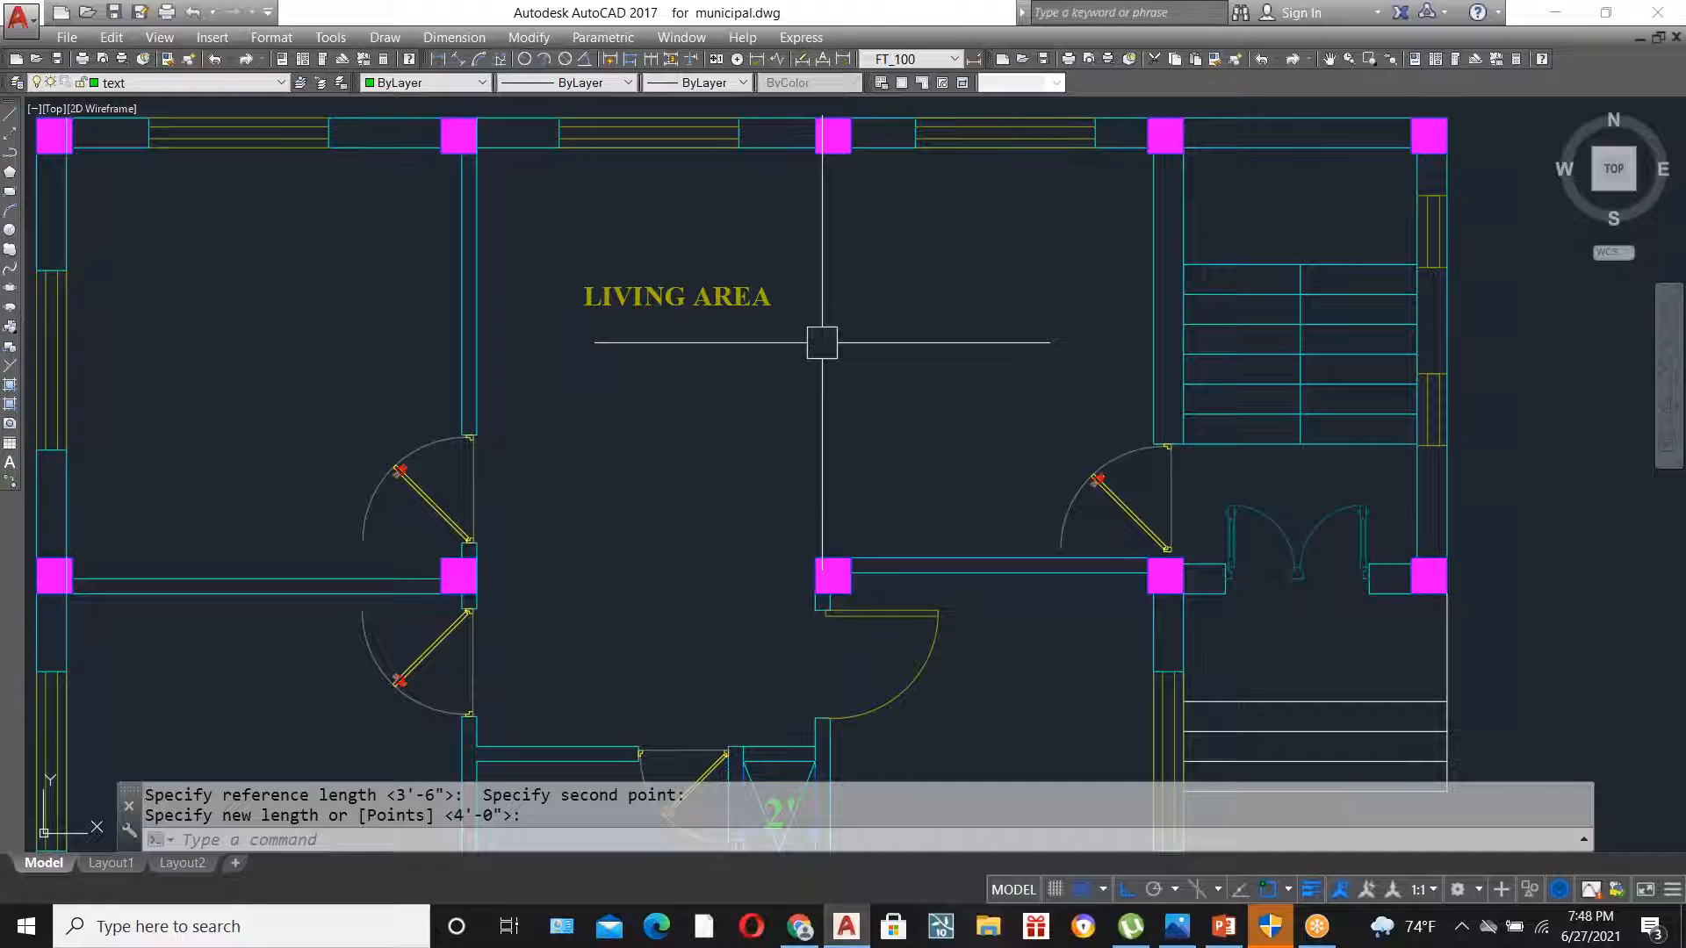
- Add a one-line LIVING AREA multiline text on the text layer below the yellow label, and delete the yellow label
{"action": "key", "text": "Escape"}
{"action": "type", "text": "t"}
{"action": "key", "text": "Return"}
{"action": "left_click", "coordinate": [677, 366]}
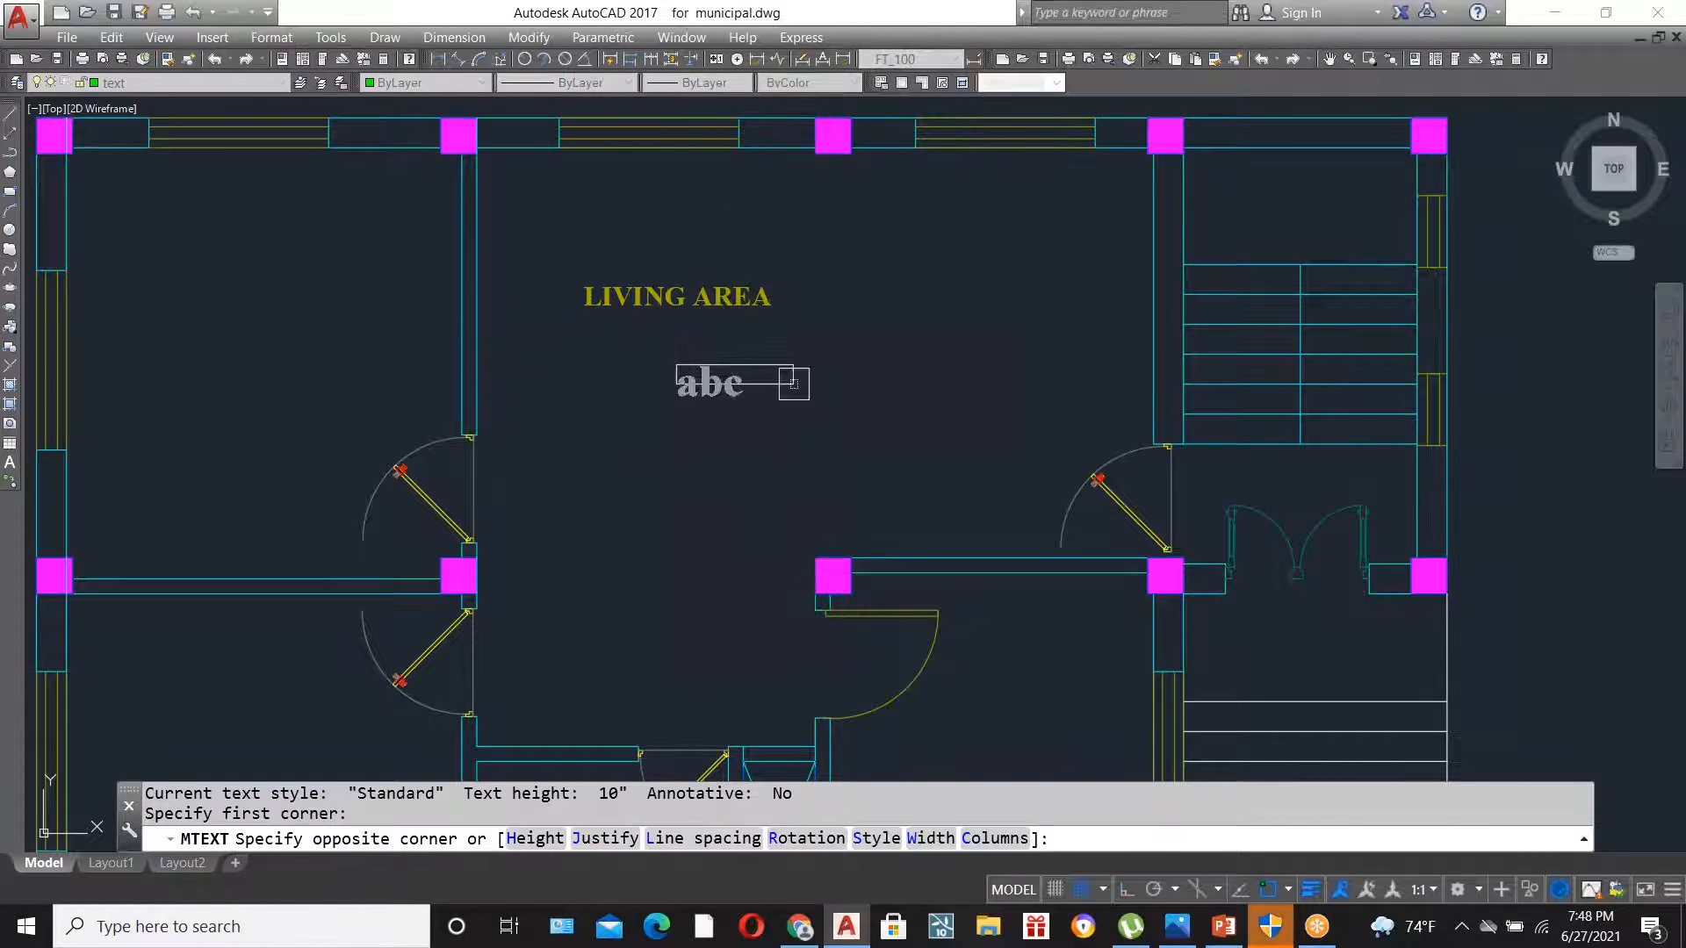
{"action": "left_click", "coordinate": [893, 412]}
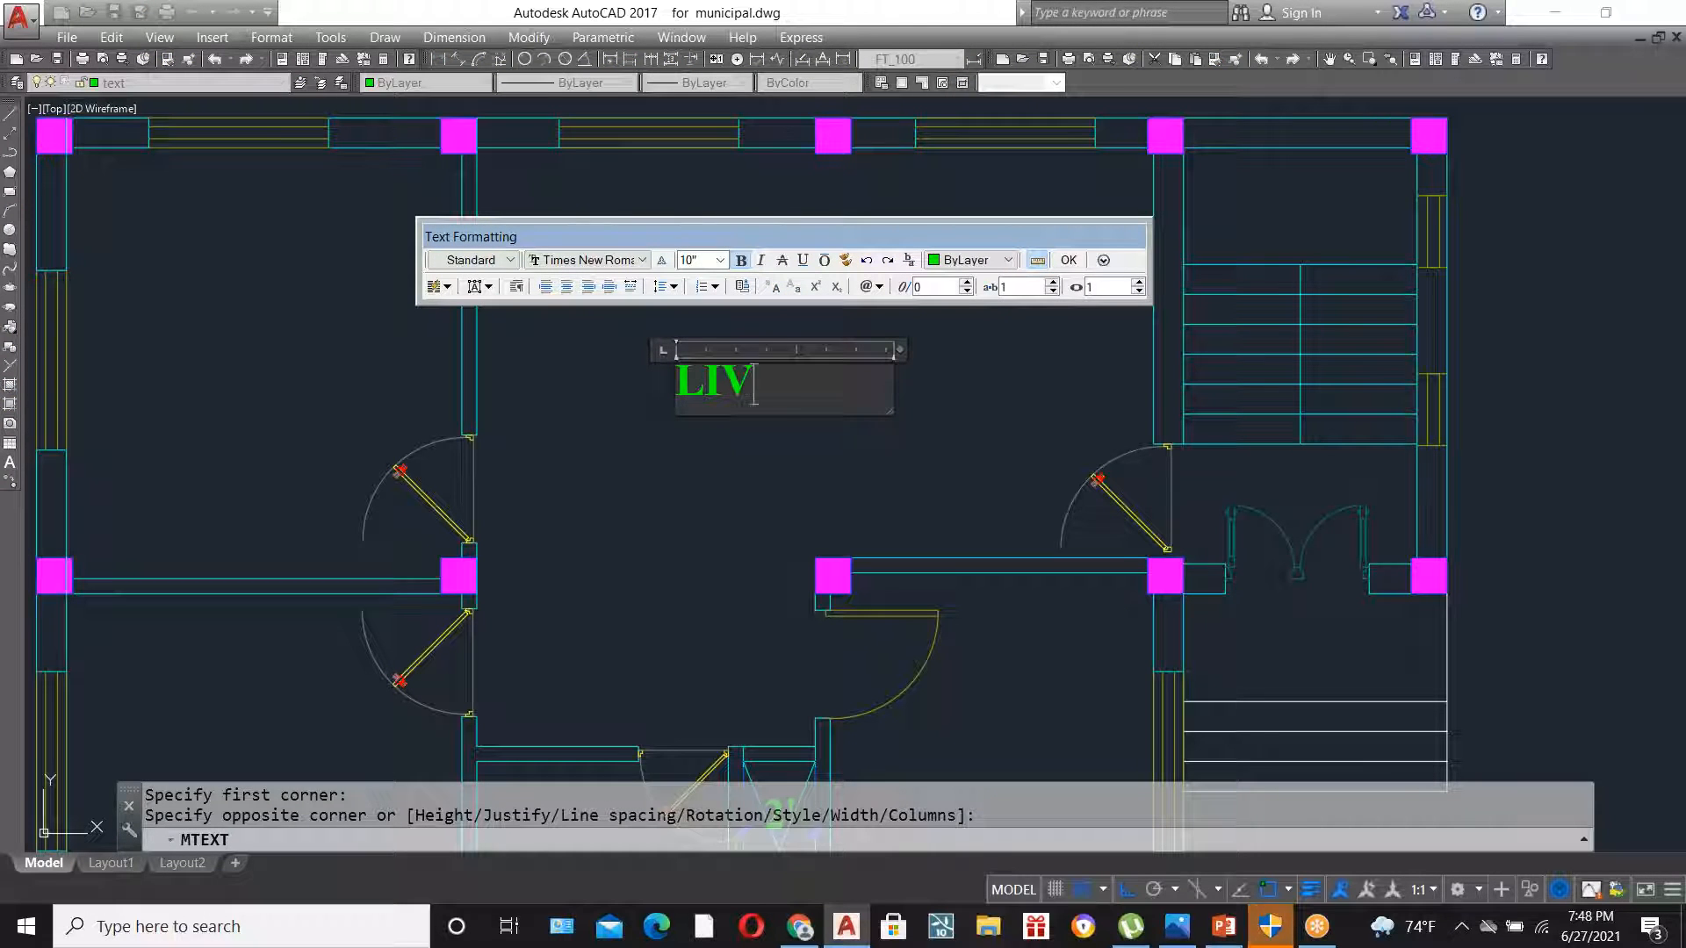
{"action": "type", "text": "LIVING"}
{"action": "key", "text": "Return"}
{"action": "type", "text": "AREA"}
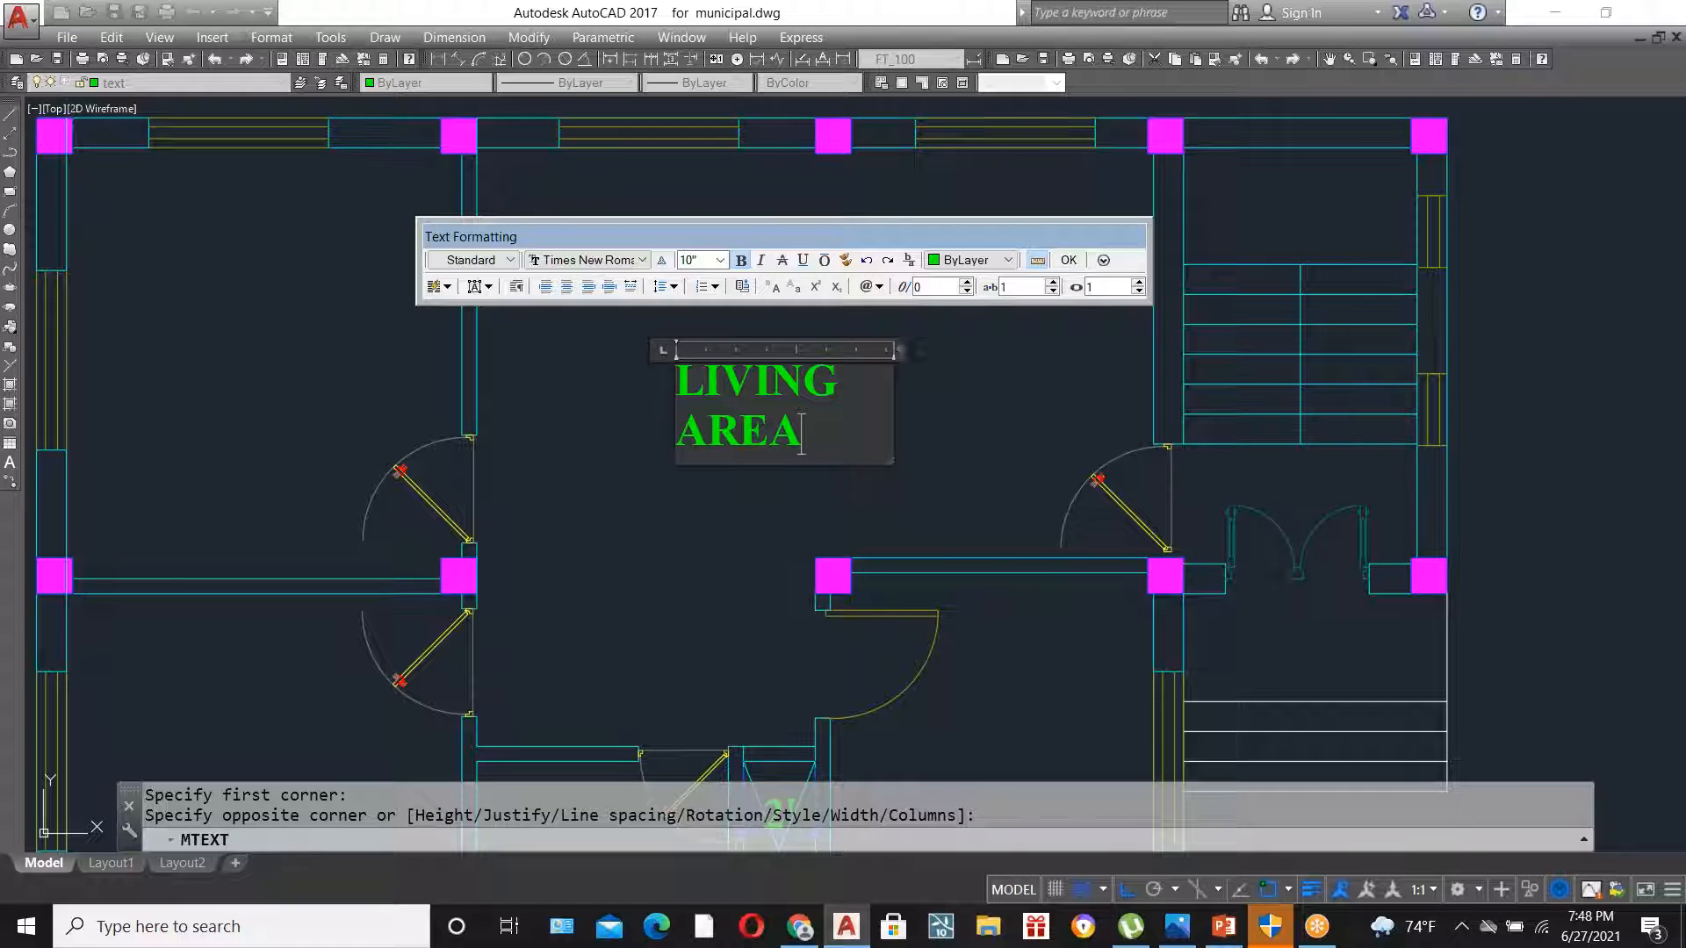
{"action": "left_click_drag", "start_coordinate": [947, 349], "coordinate": [1046, 349]}
{"action": "left_click", "coordinate": [1069, 260]}
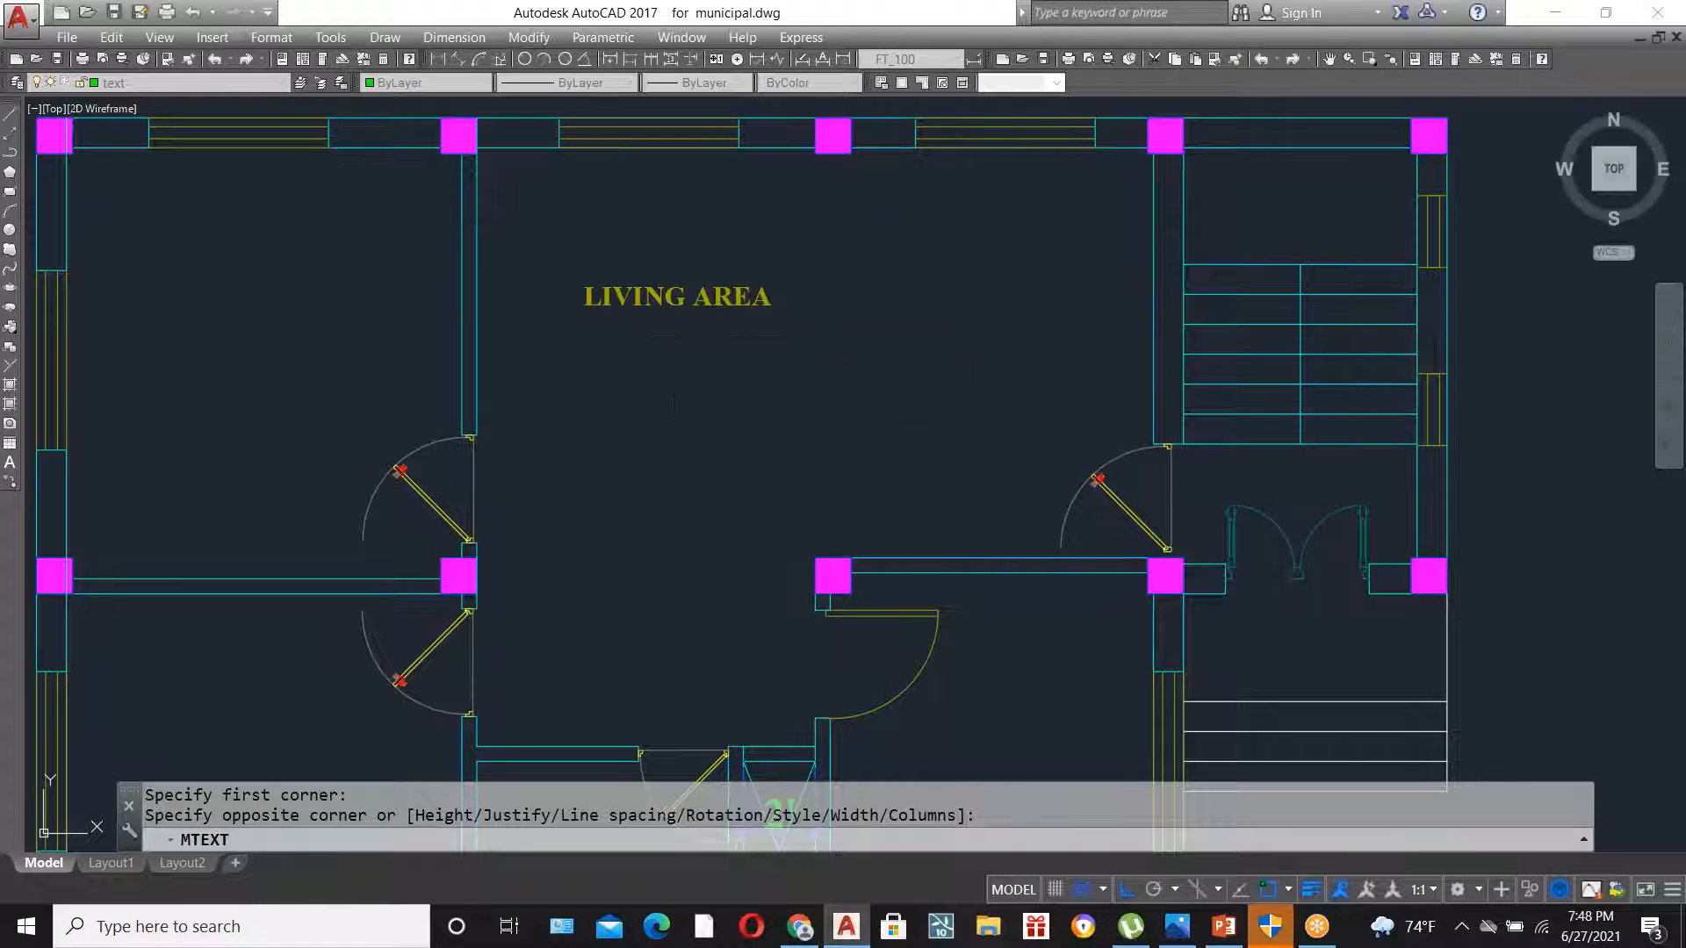
{"action": "left_click", "coordinate": [687, 295]}
{"action": "key", "text": "Delete"}
- Scale the green LIVING AREA label by reference from just below its left end to about three quarters of its size
{"action": "left_click", "coordinate": [699, 382]}
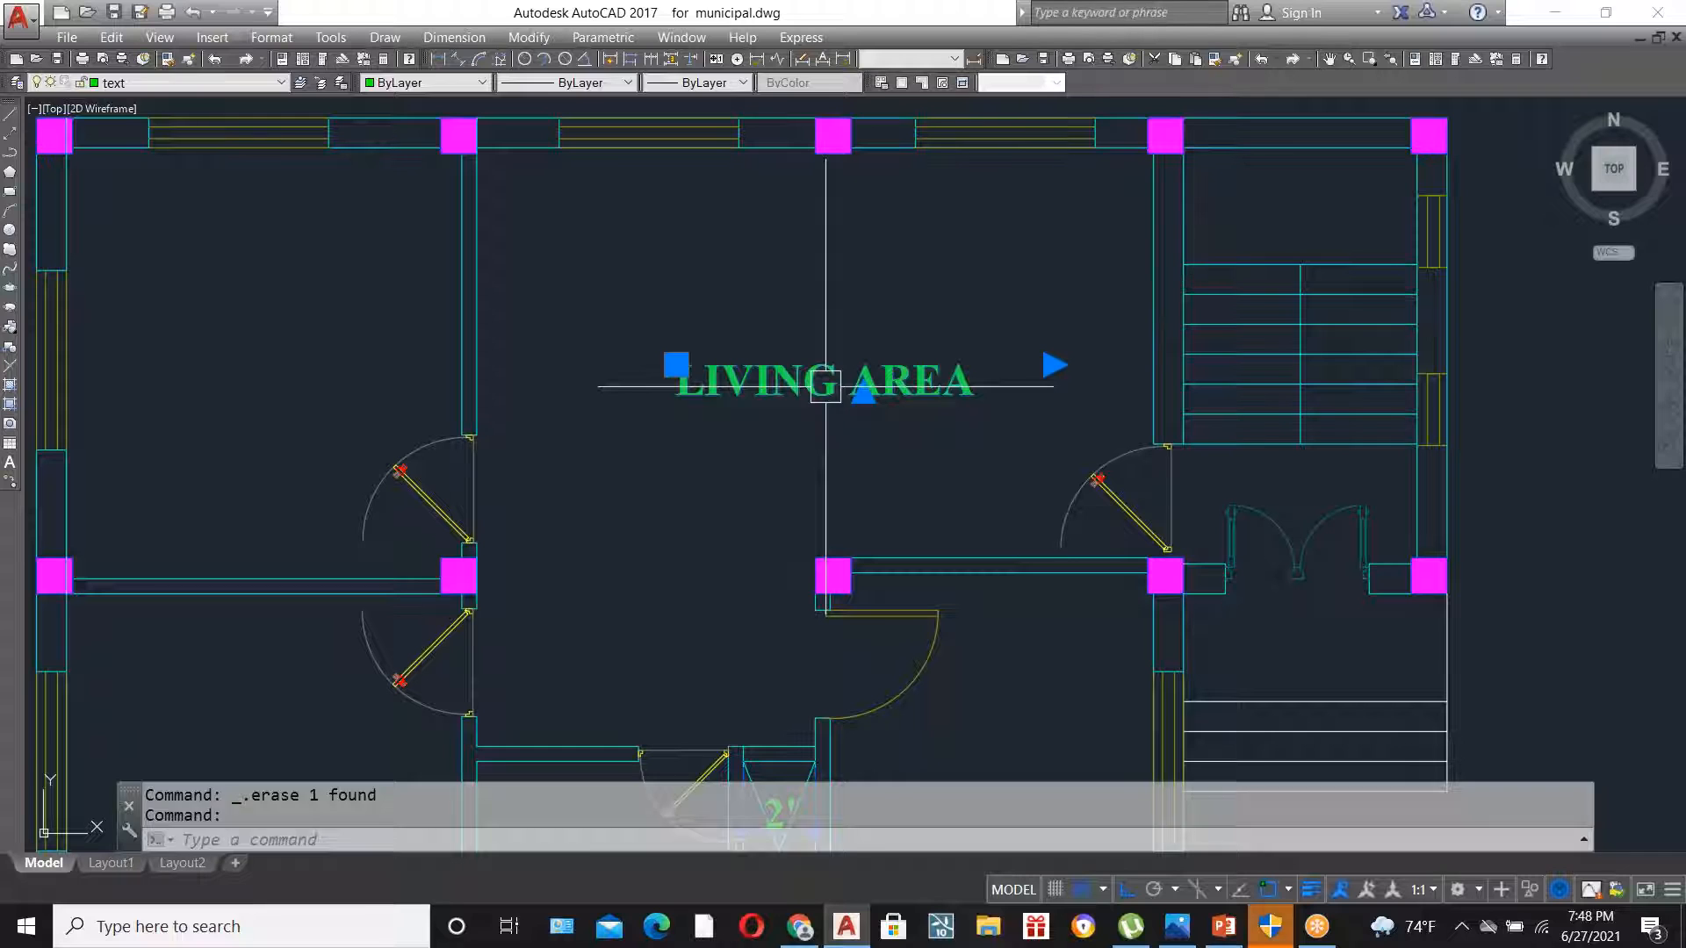
{"action": "type", "text": "sc"}
{"action": "key", "text": "Return"}
{"action": "left_click", "coordinate": [700, 436]}
{"action": "type", "text": "R"}
{"action": "key", "text": "Return"}
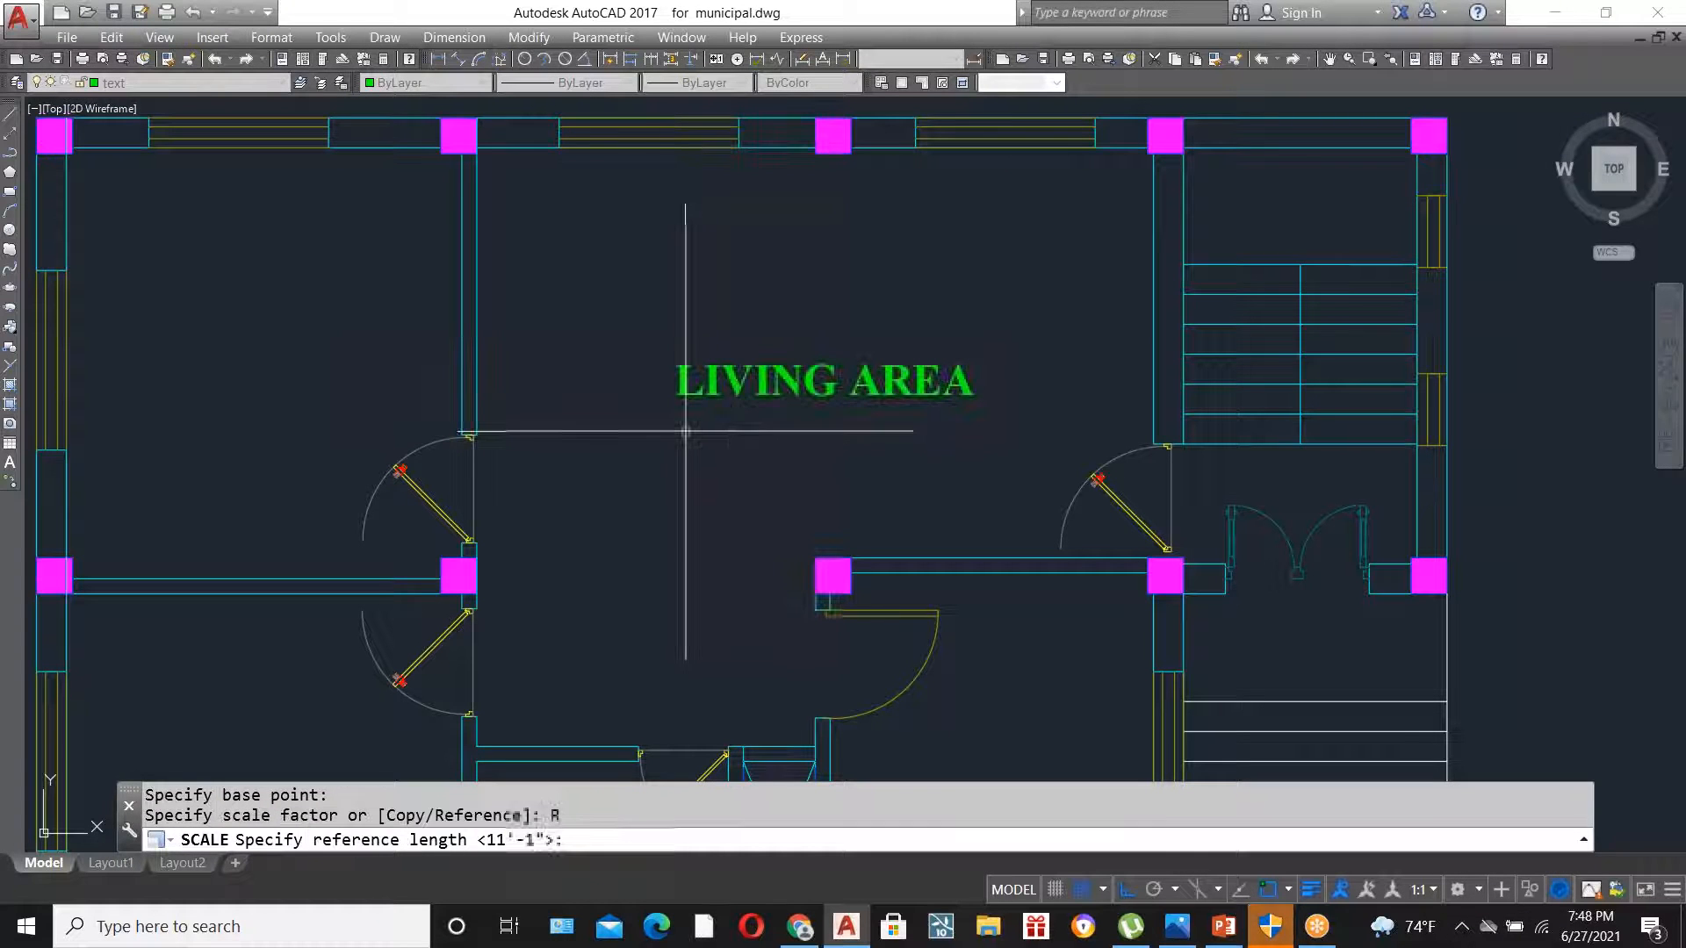
{"action": "left_click", "coordinate": [685, 430]}
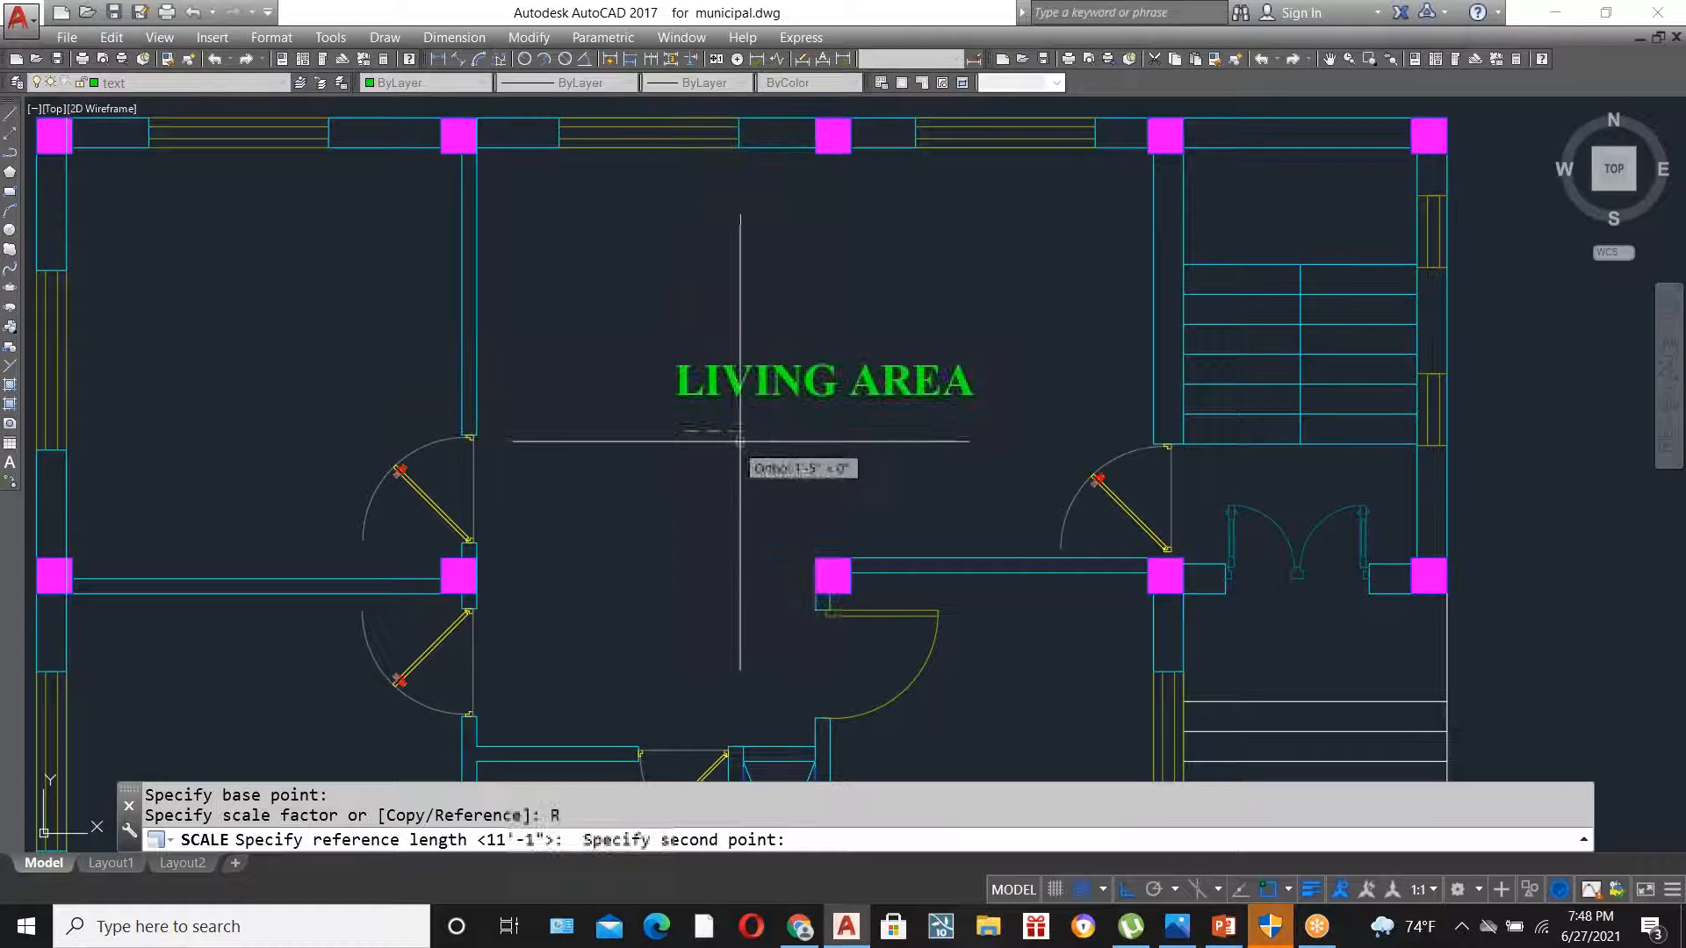
{"action": "left_click", "coordinate": [979, 427]}
{"action": "key", "text": "Escape"}
- Move the LIVING AREA label with Ortho off into the right half of the living room, below the upper right window
{"action": "left_click", "coordinate": [873, 403]}
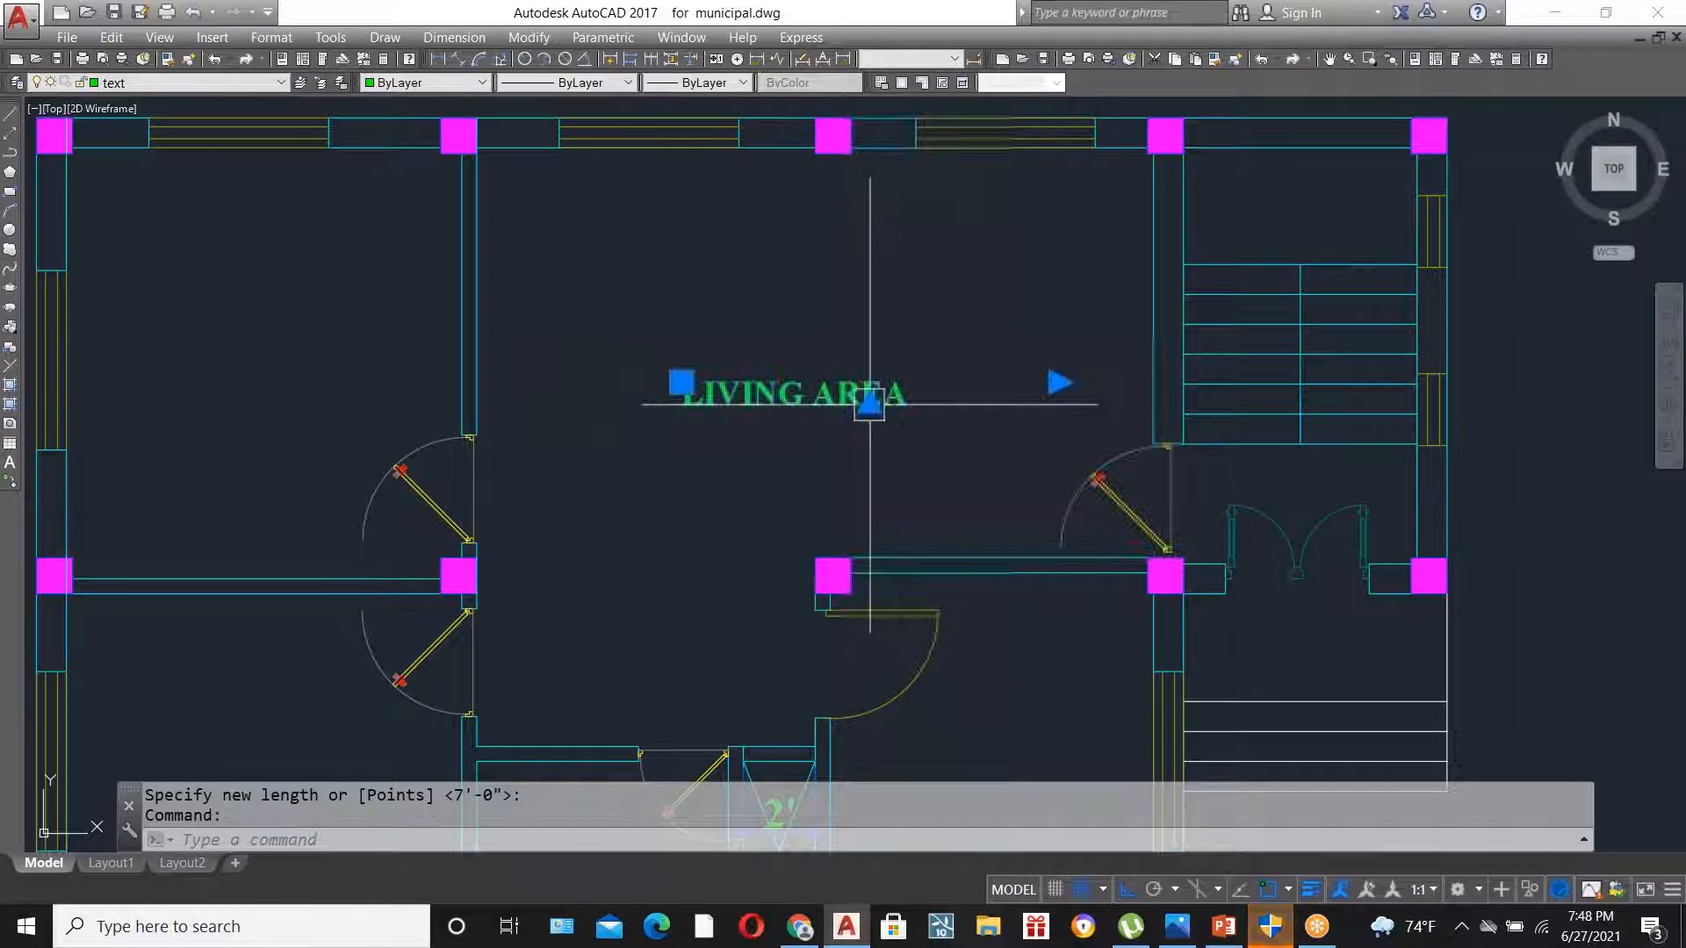
{"action": "type", "text": "M"}
{"action": "key", "text": "Return"}
{"action": "left_click", "coordinate": [763, 481]}
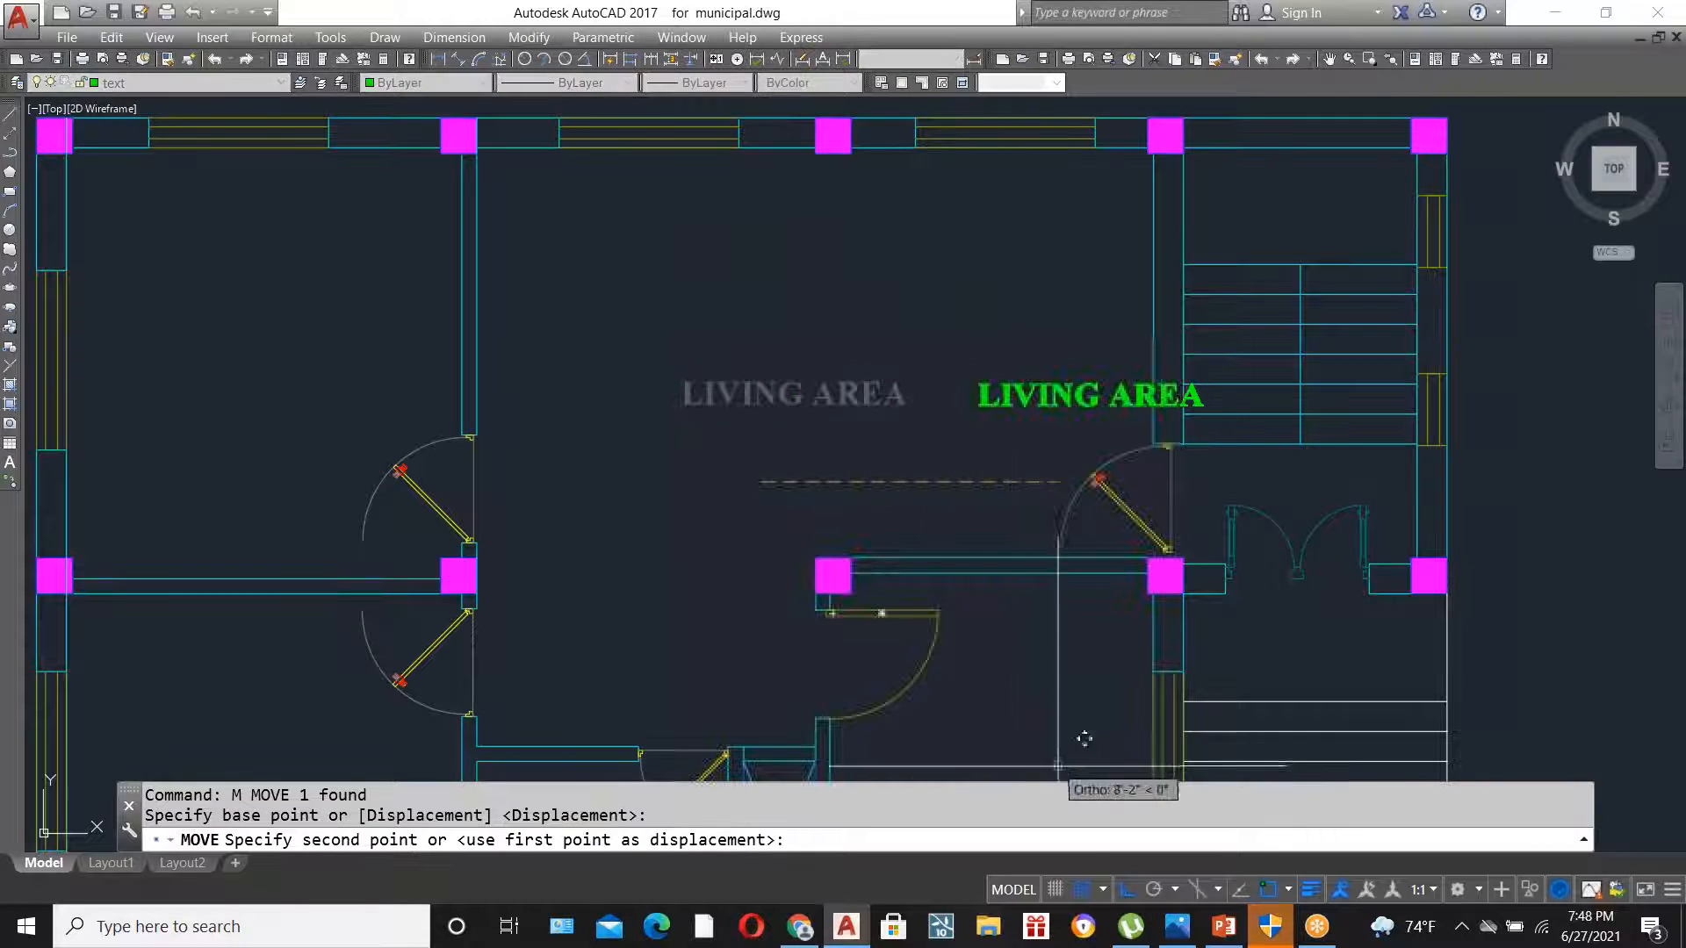
{"action": "key", "text": "F8"}
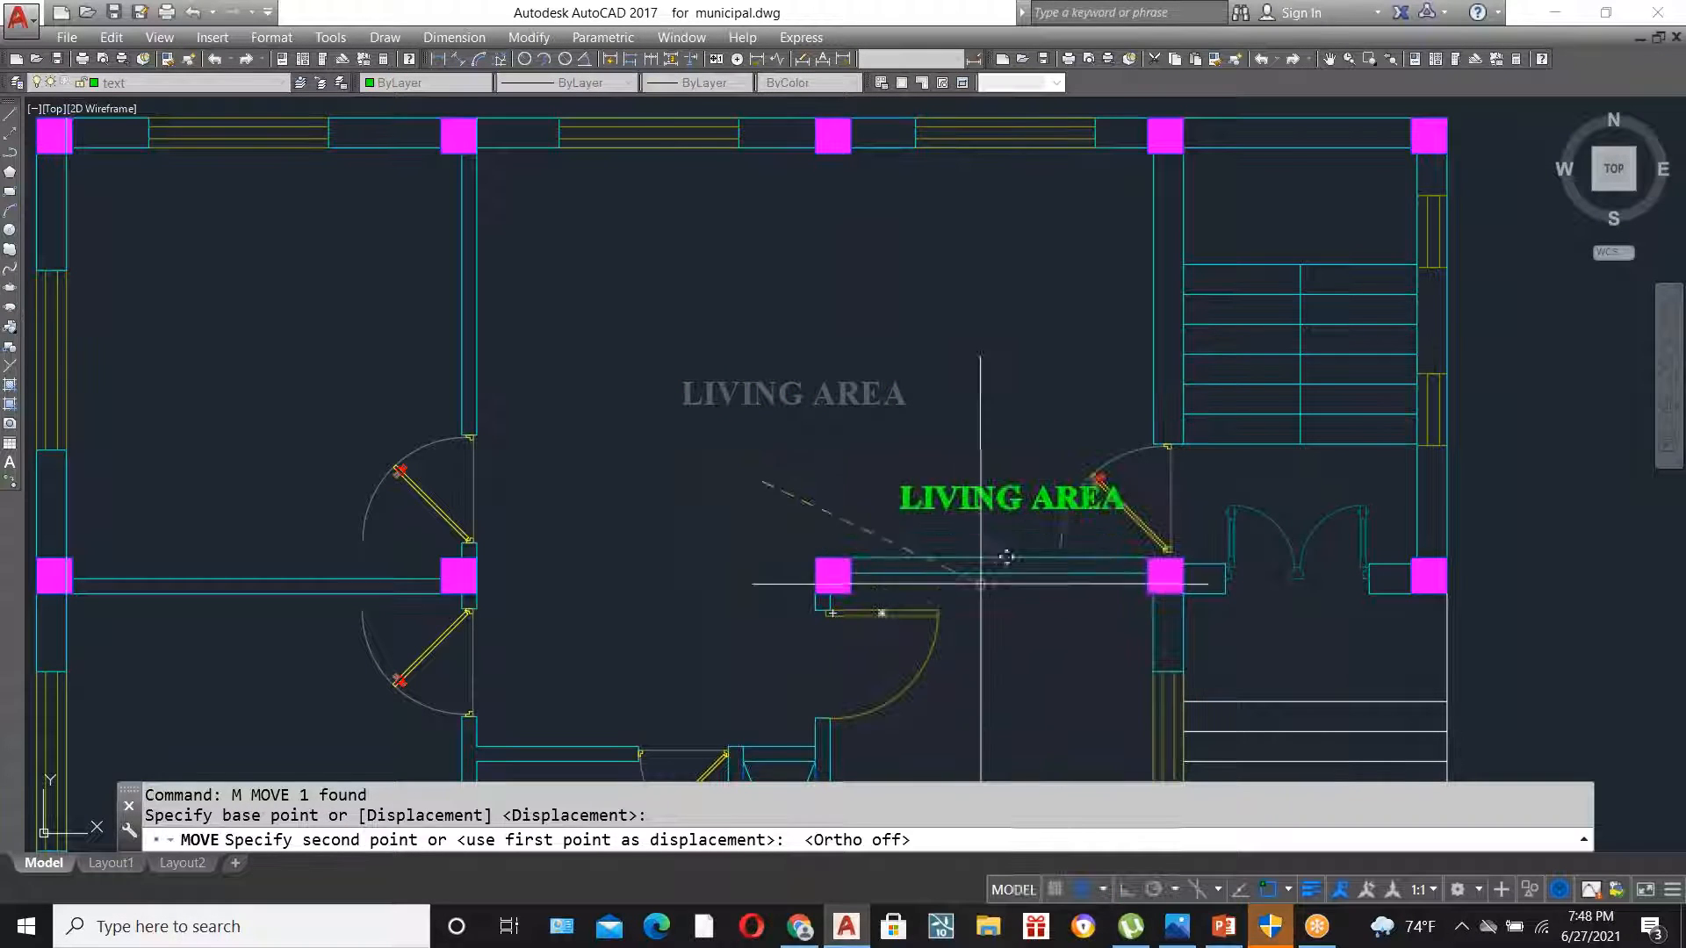
{"action": "left_click", "coordinate": [931, 367]}
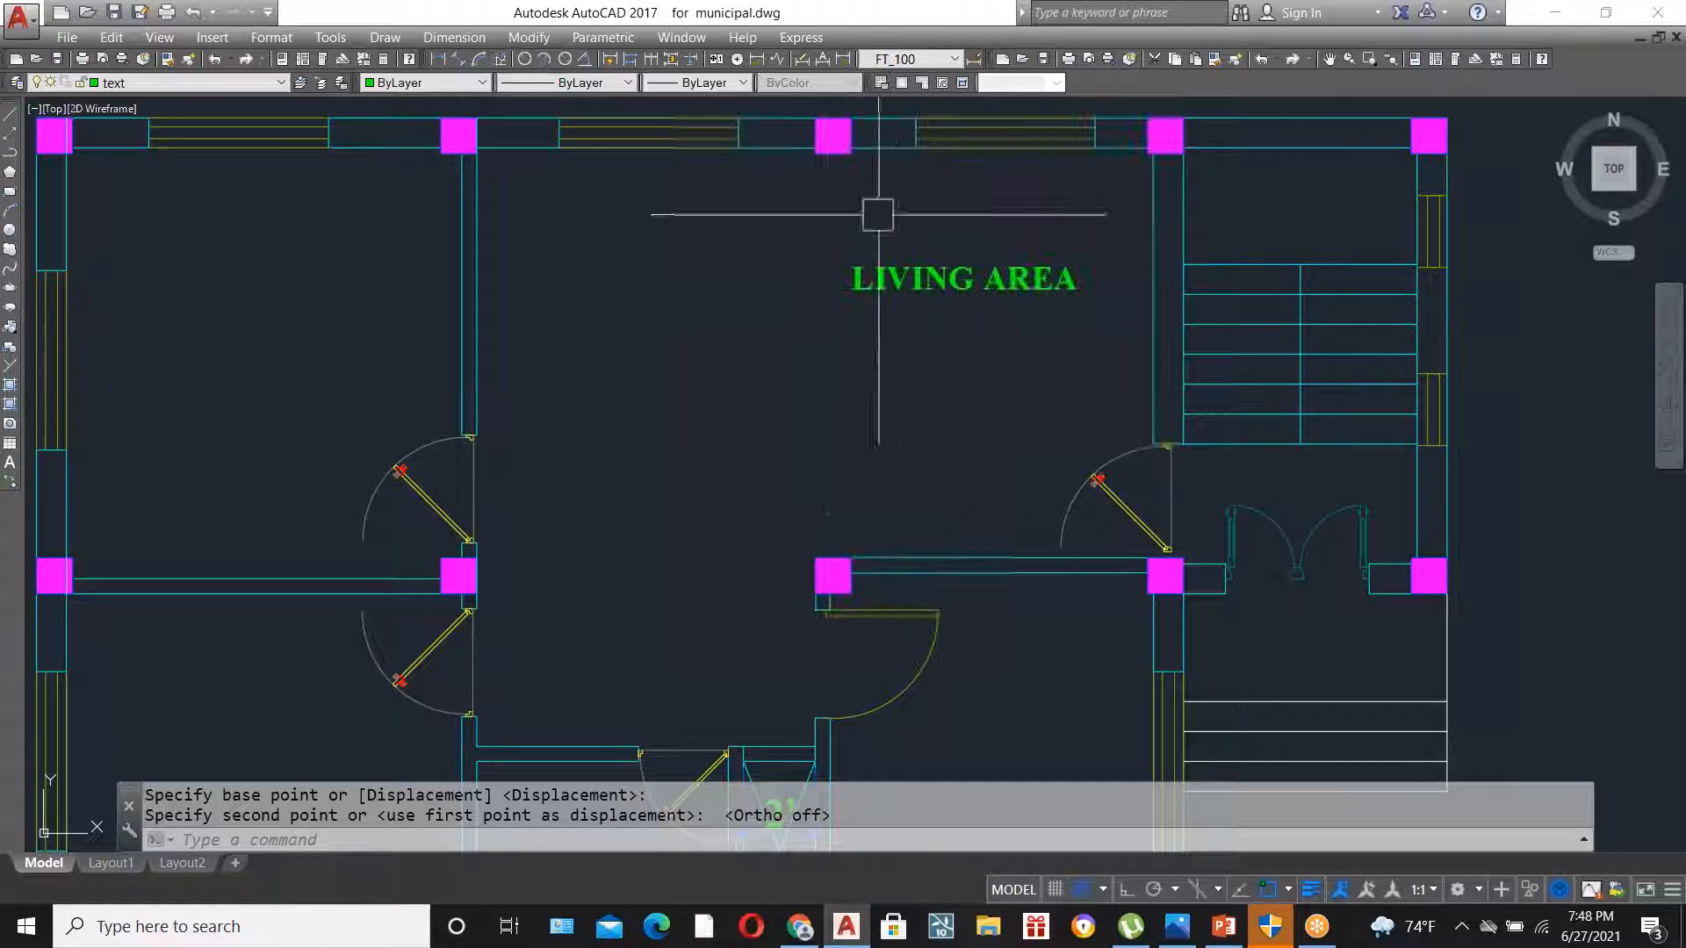
- Copy the LIVING AREA label into the lower right room, the lower left room and the upper left room
{"action": "scroll", "coordinate": [1226, 299], "scroll_direction": "down", "scroll_amount": 2}
{"action": "left_click", "coordinate": [1029, 279]}
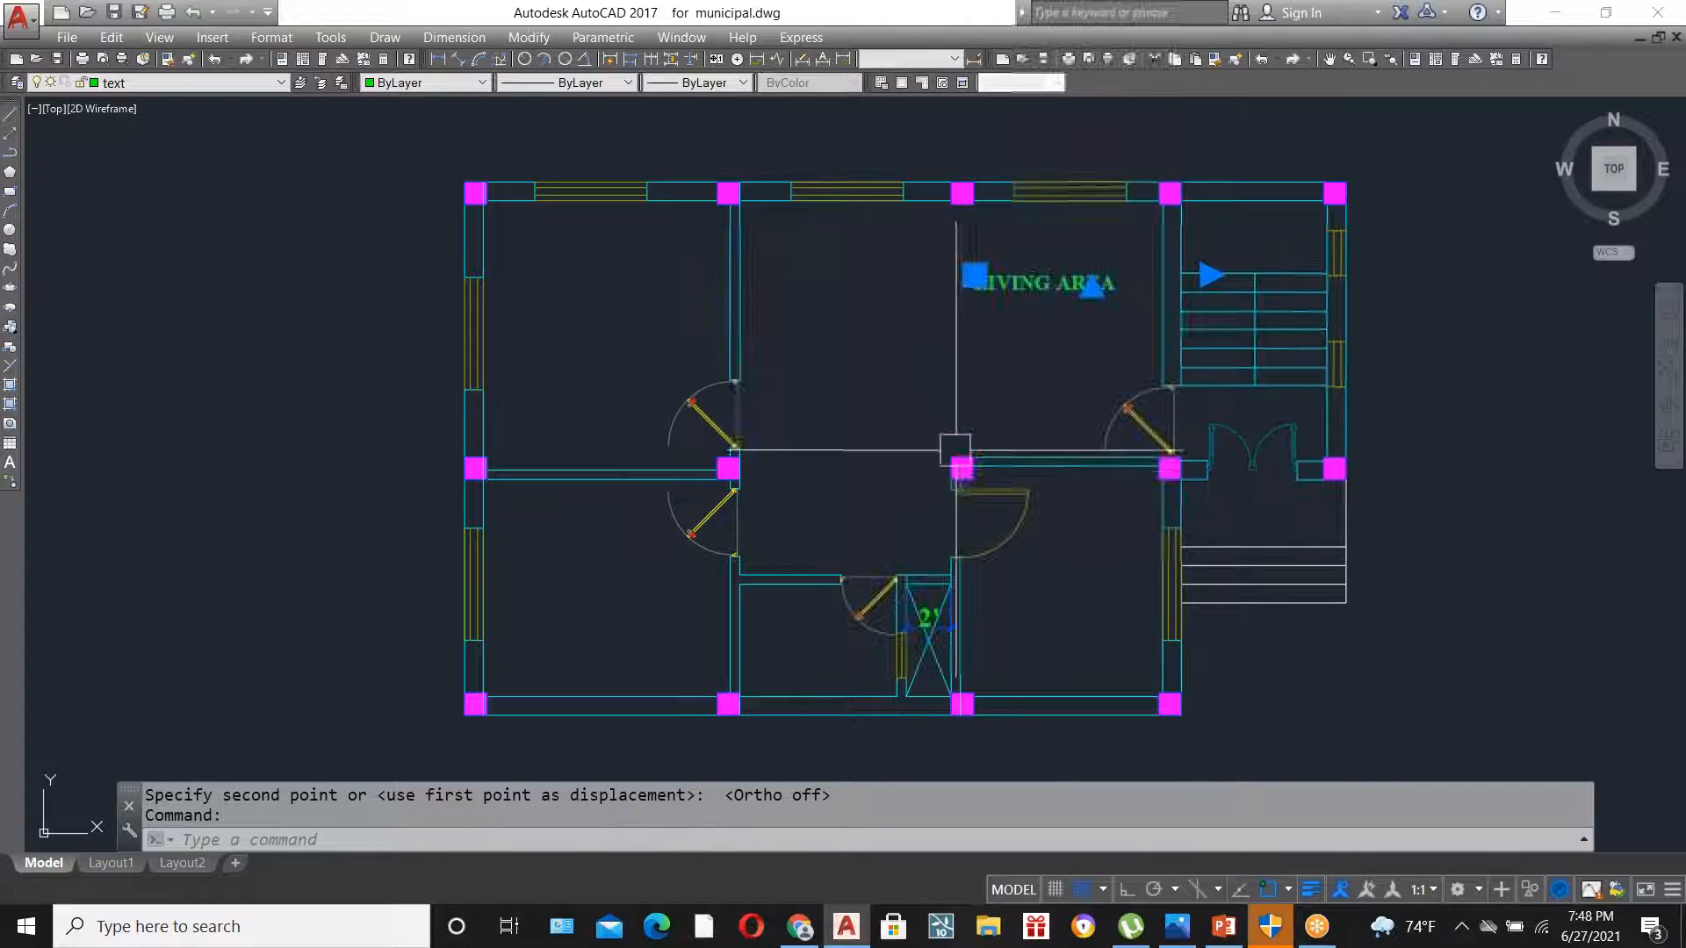
{"action": "type", "text": "c"}
{"action": "key", "text": "Return"}
{"action": "left_click", "coordinate": [1064, 300]}
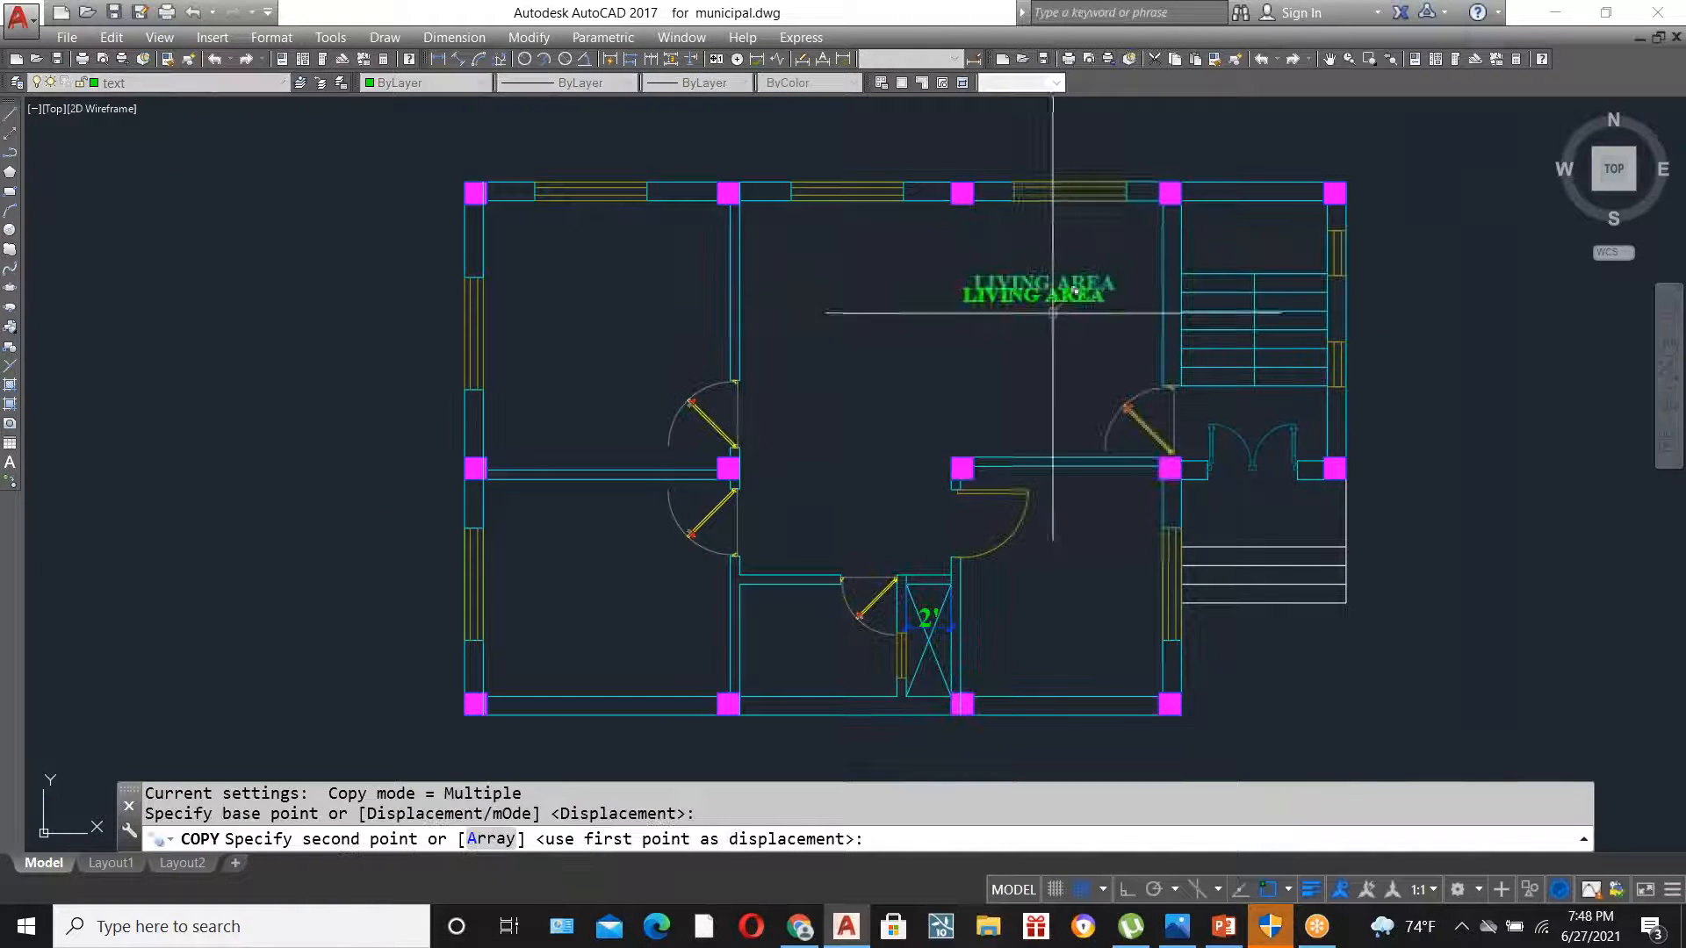
{"action": "left_click", "coordinate": [1084, 615]}
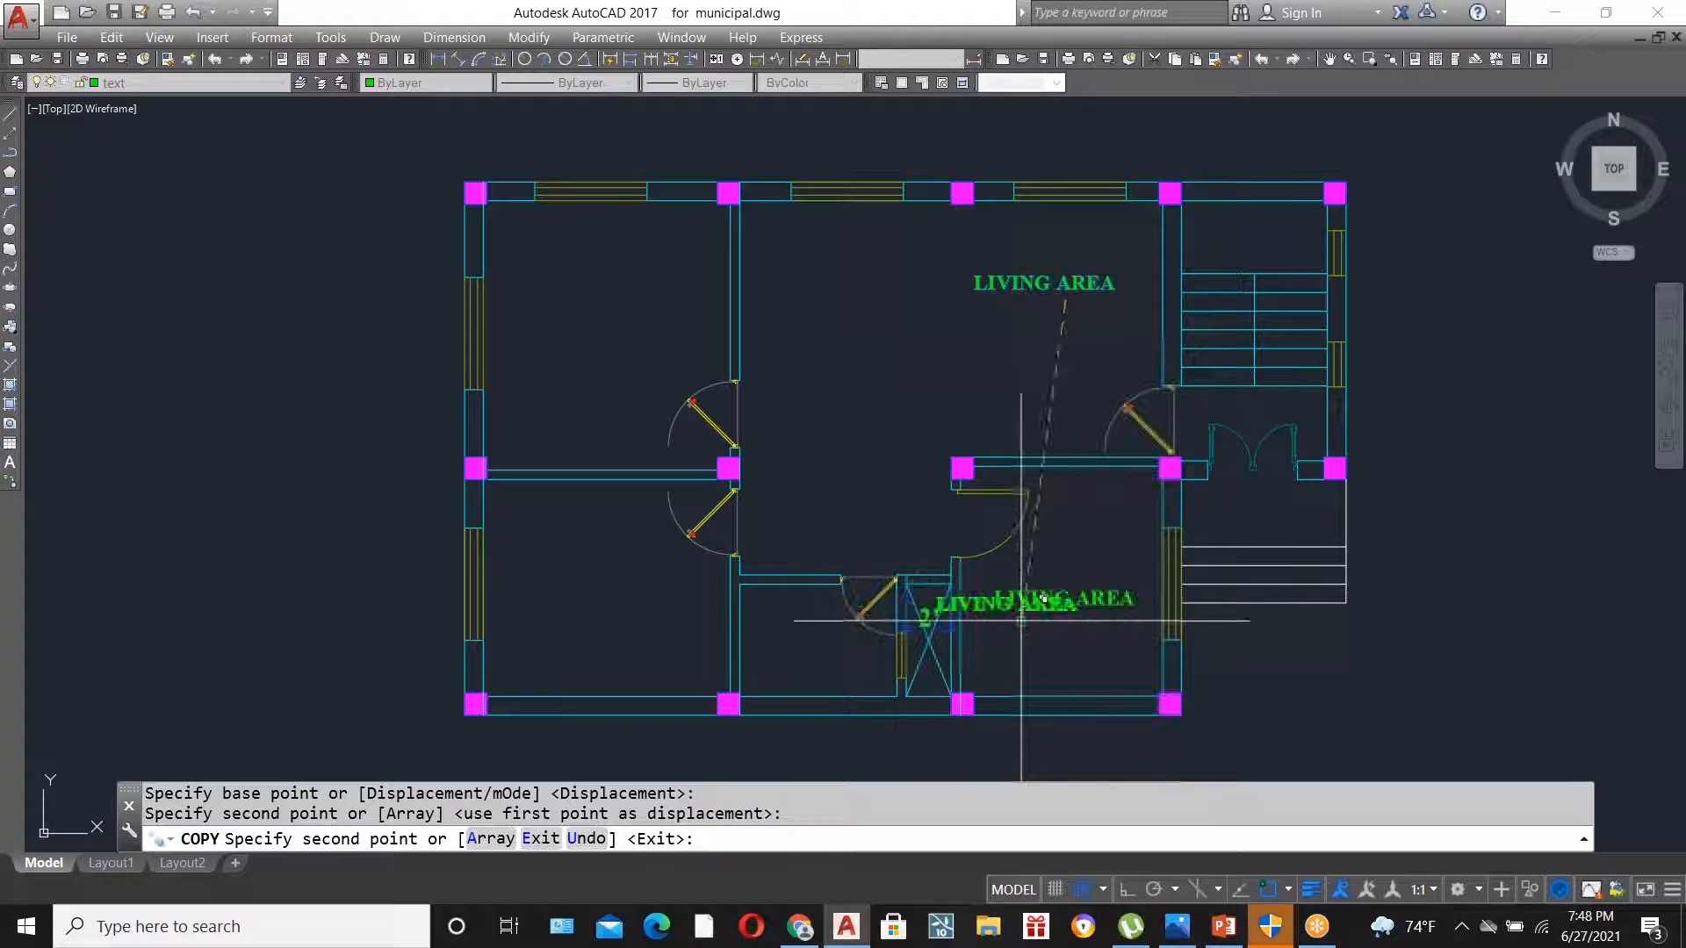
{"action": "left_click", "coordinate": [625, 612]}
{"action": "left_click", "coordinate": [612, 358]}
{"action": "key", "text": "Escape"}
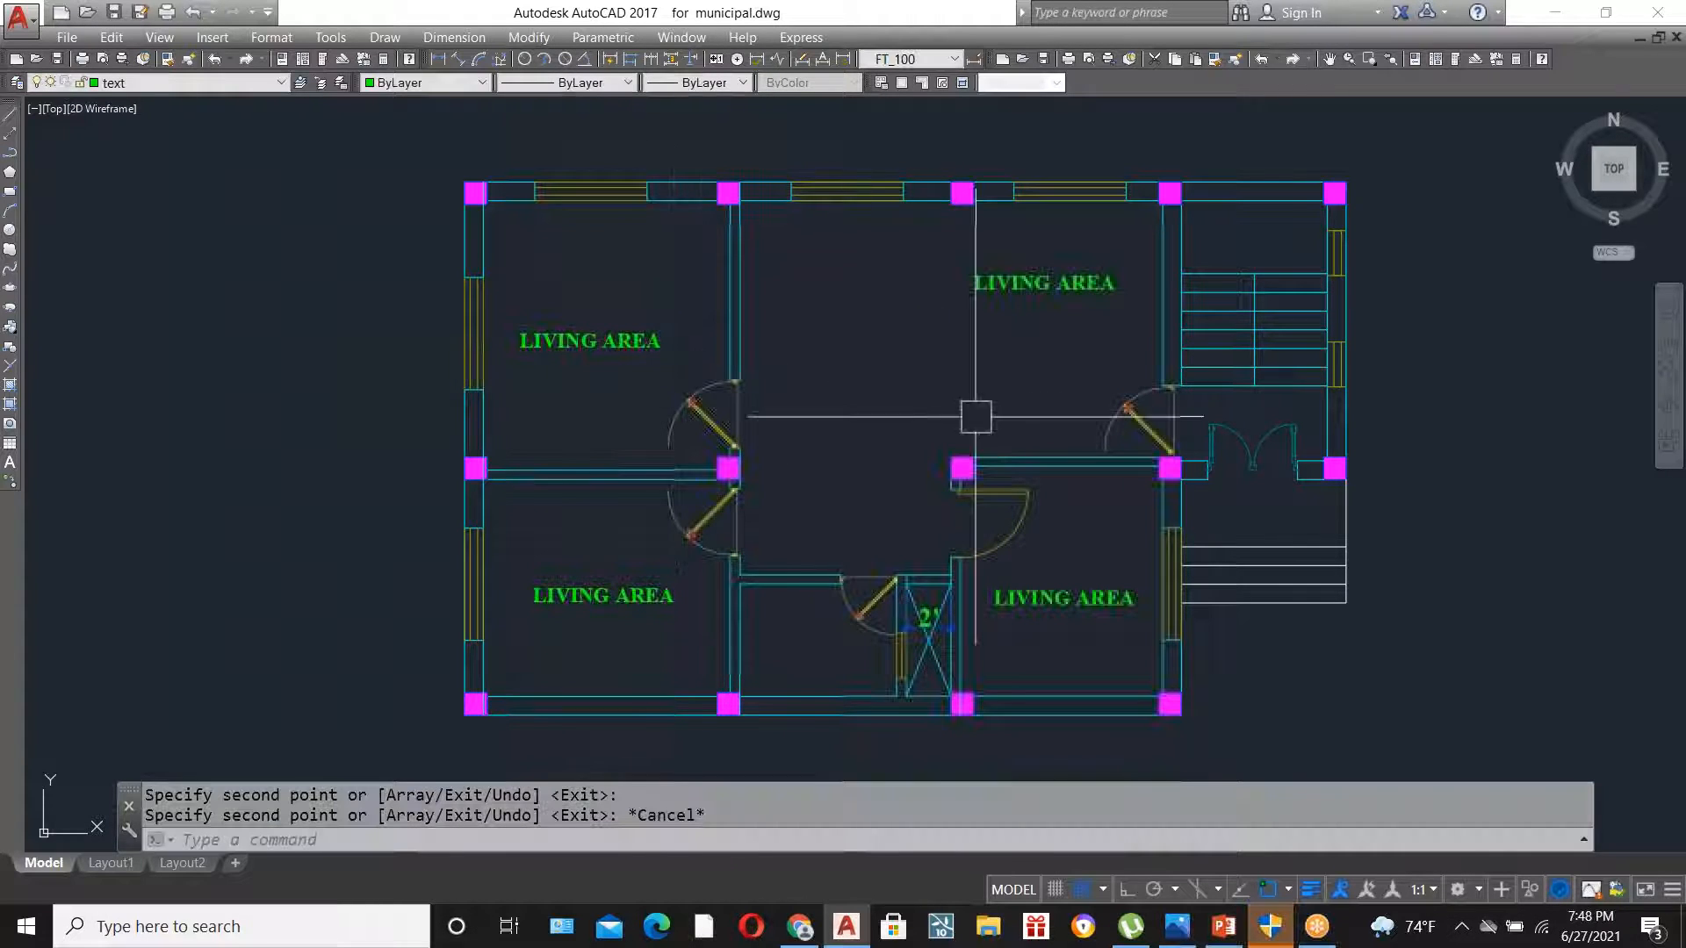
- Delete the three LIVING AREA copies from the lower right, upper left and lower left rooms
{"action": "left_click", "coordinate": [1087, 588]}
{"action": "left_click", "coordinate": [603, 347]}
{"action": "left_click", "coordinate": [603, 600]}
{"action": "key", "text": "Delete"}
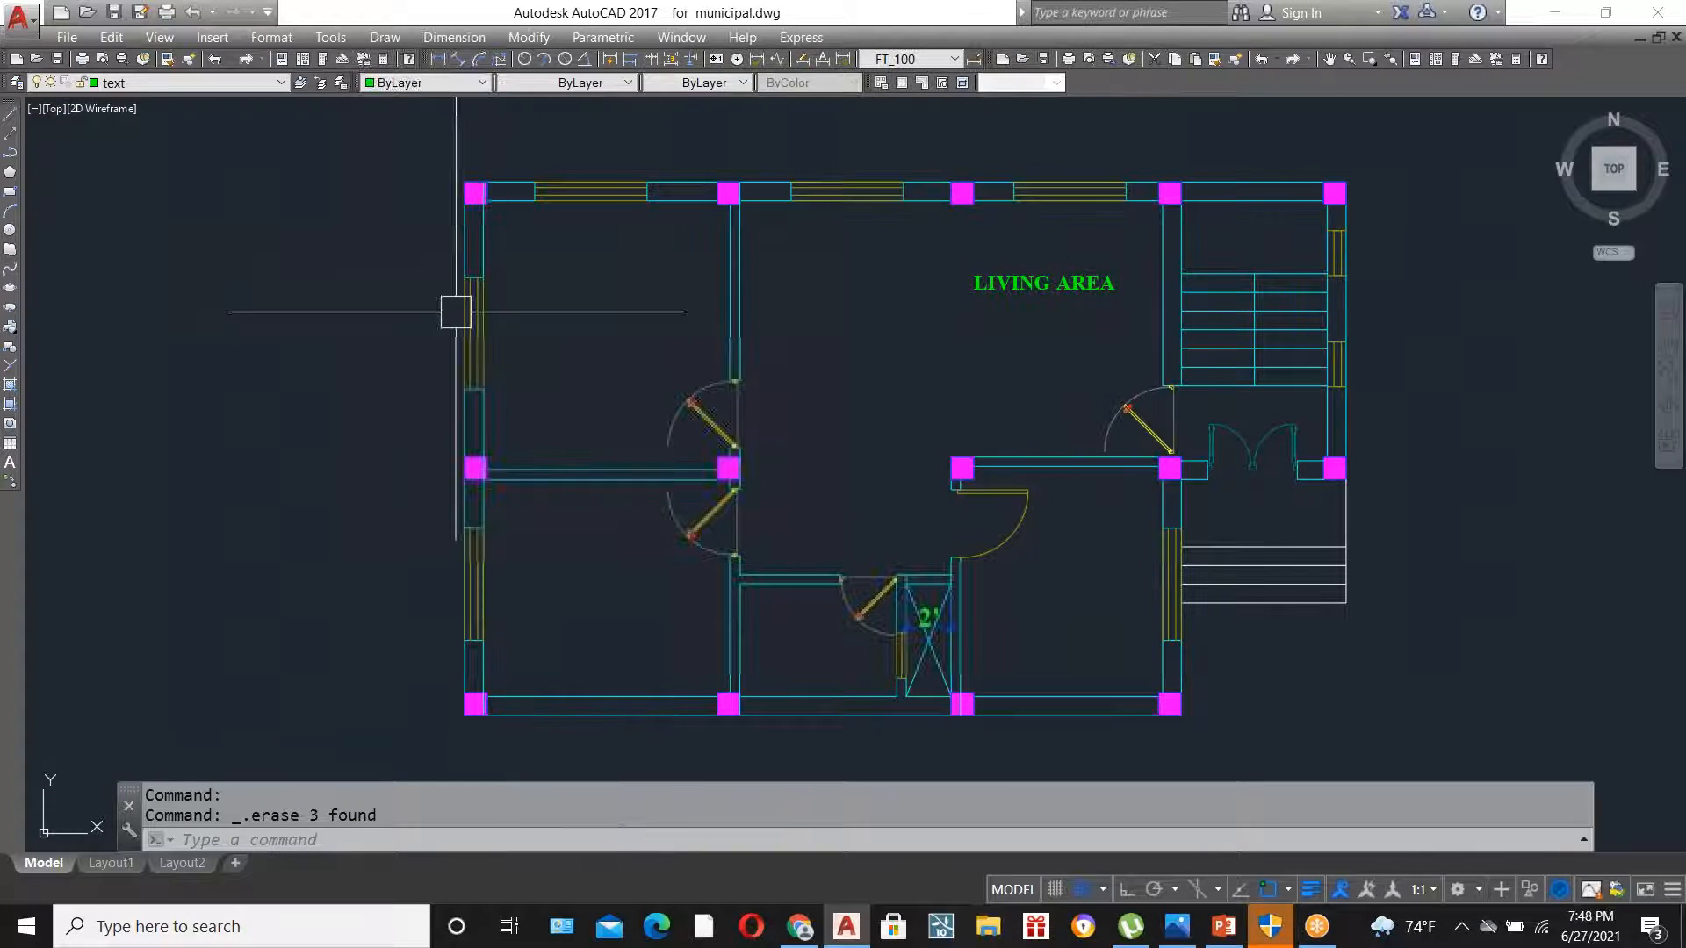
- Add linear dimensions for the inside width and depth of the upper left room, placed near its upper and left walls
{"action": "scroll", "coordinate": [885, 262], "scroll_direction": "up", "scroll_amount": 2}
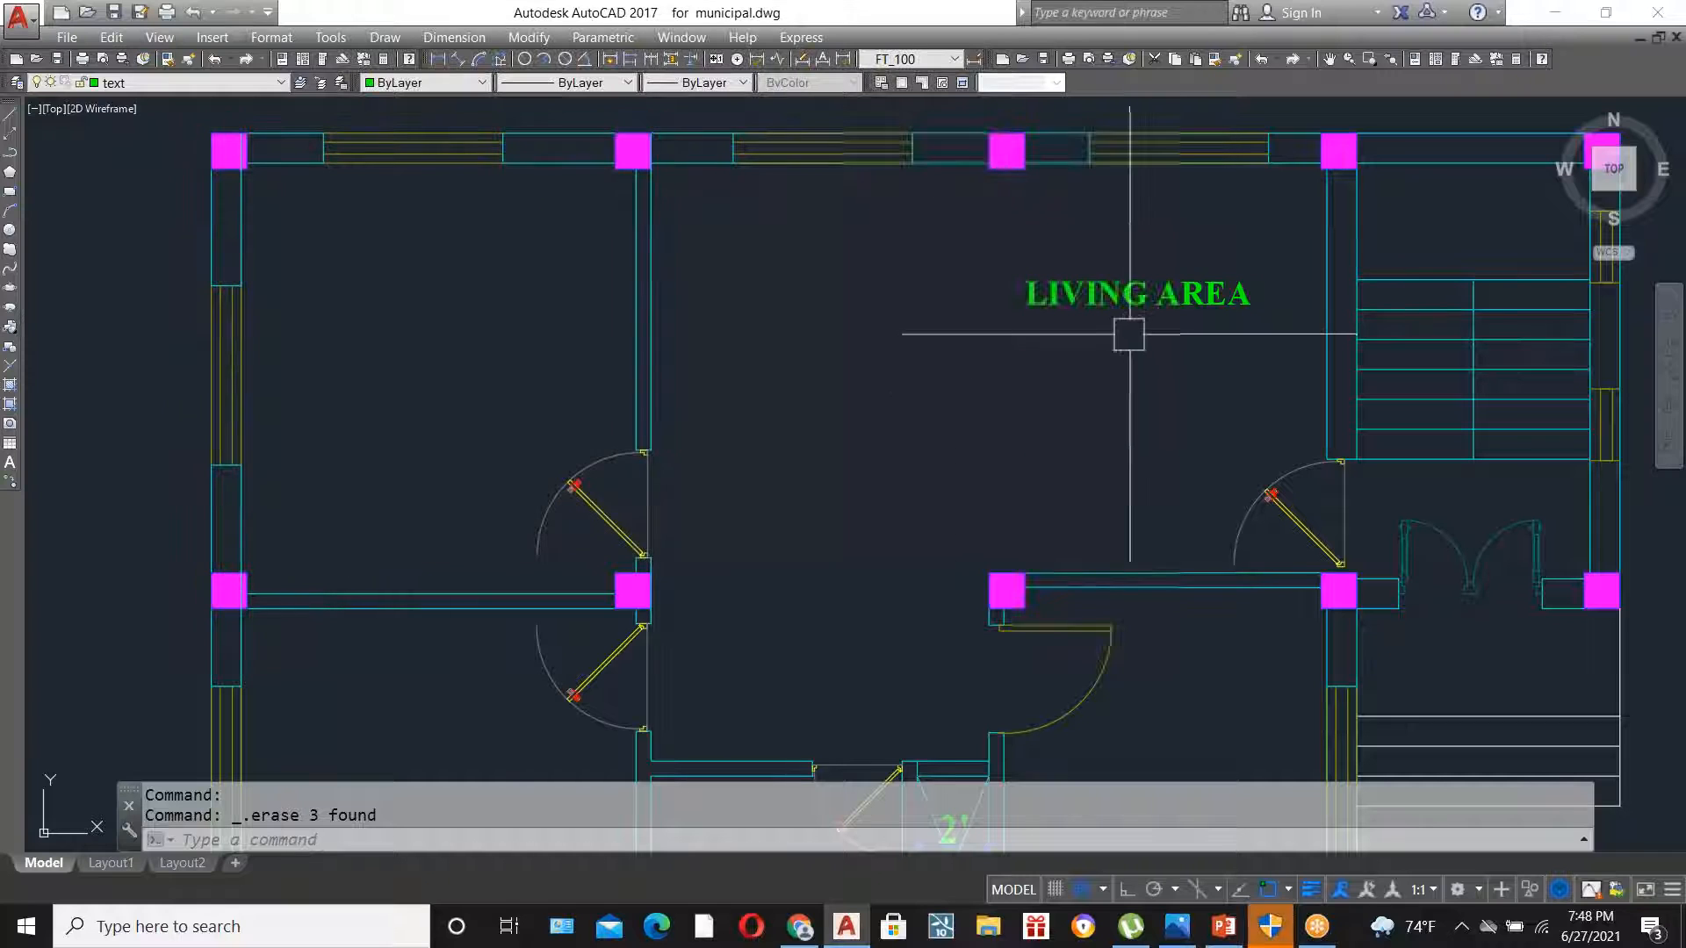
{"action": "scroll", "coordinate": [870, 435], "scroll_direction": "down", "scroll_amount": 2}
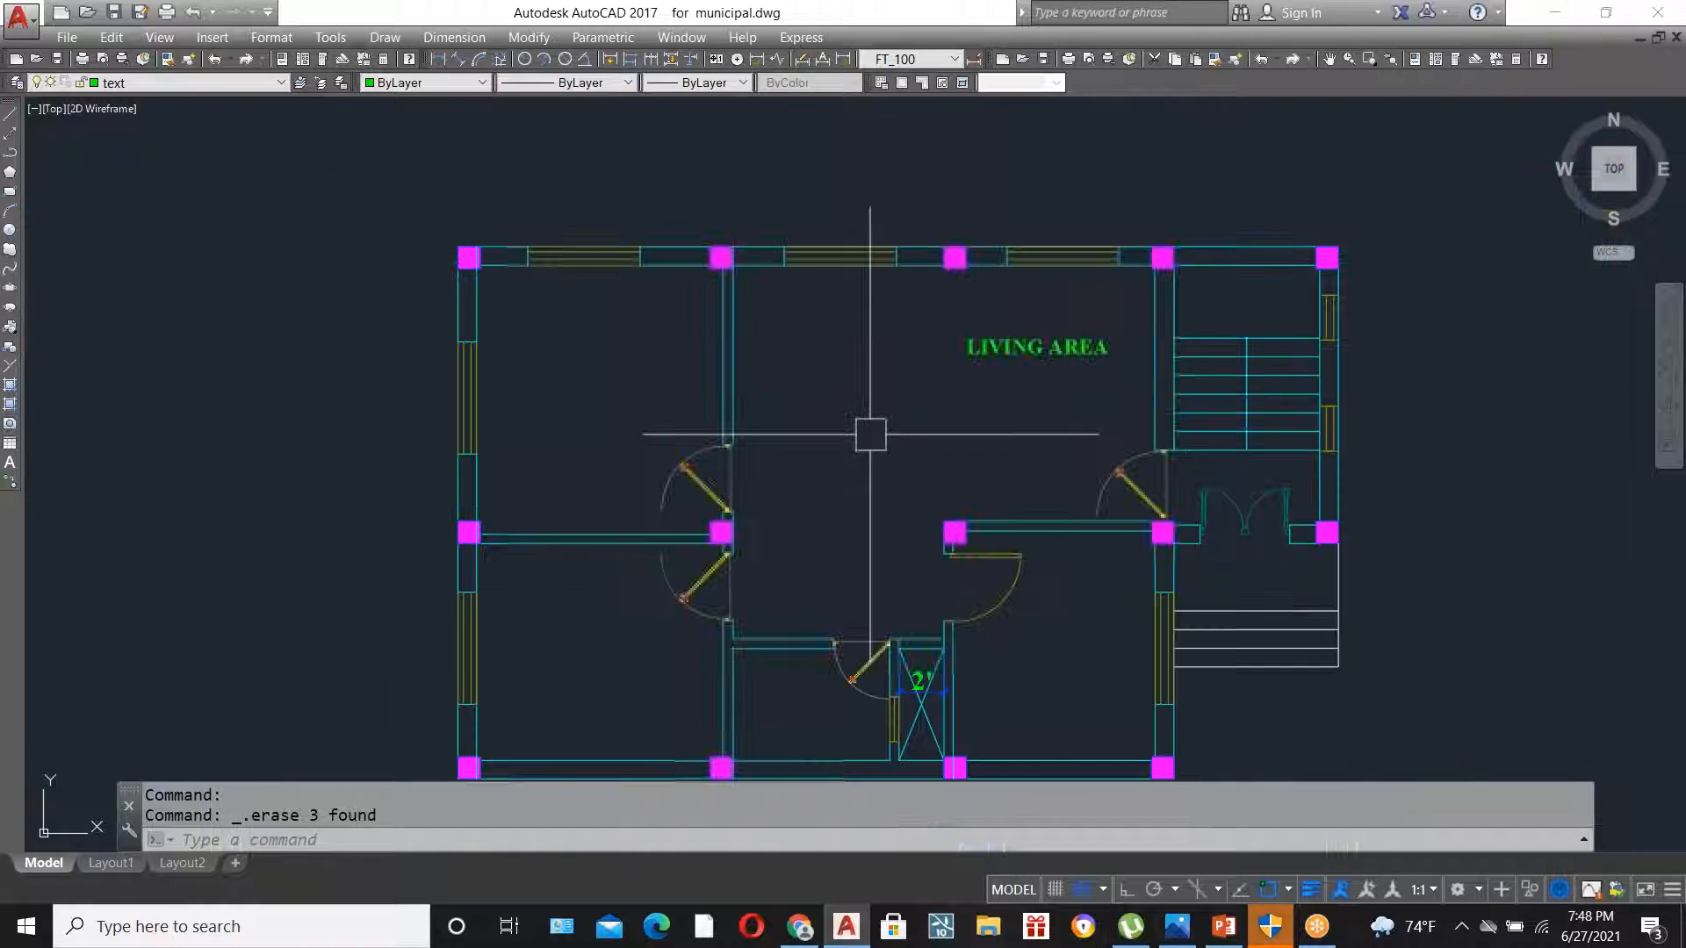
{"action": "scroll", "coordinate": [539, 393], "scroll_direction": "up", "scroll_amount": 2}
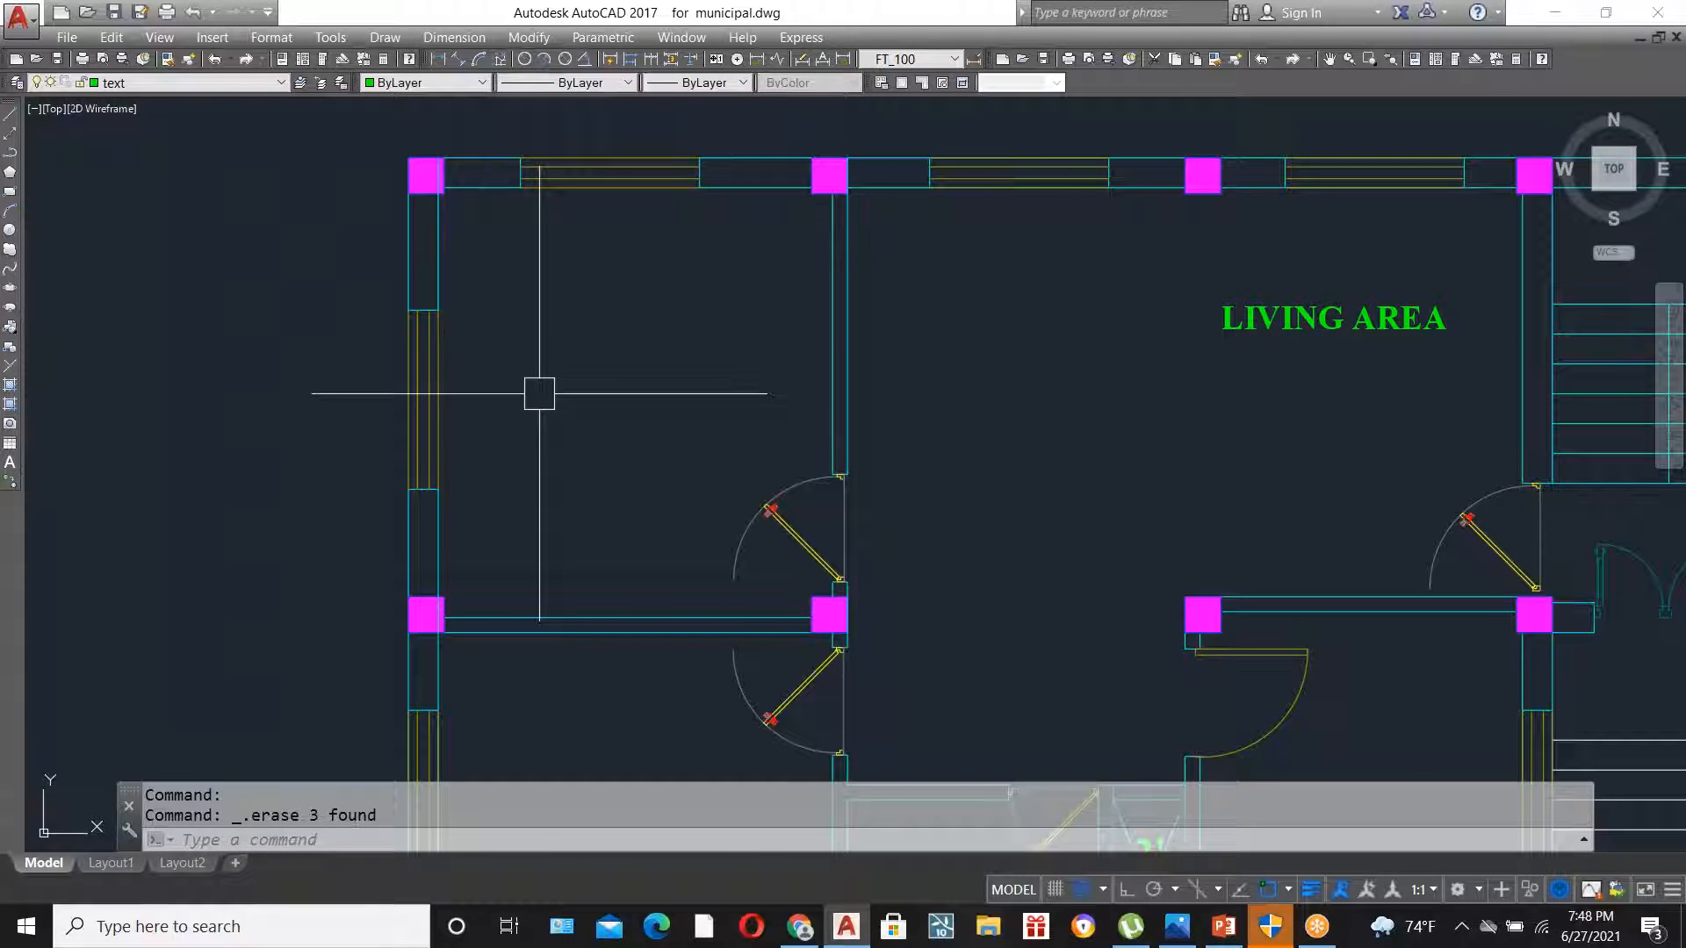
{"action": "type", "text": "DLI"}
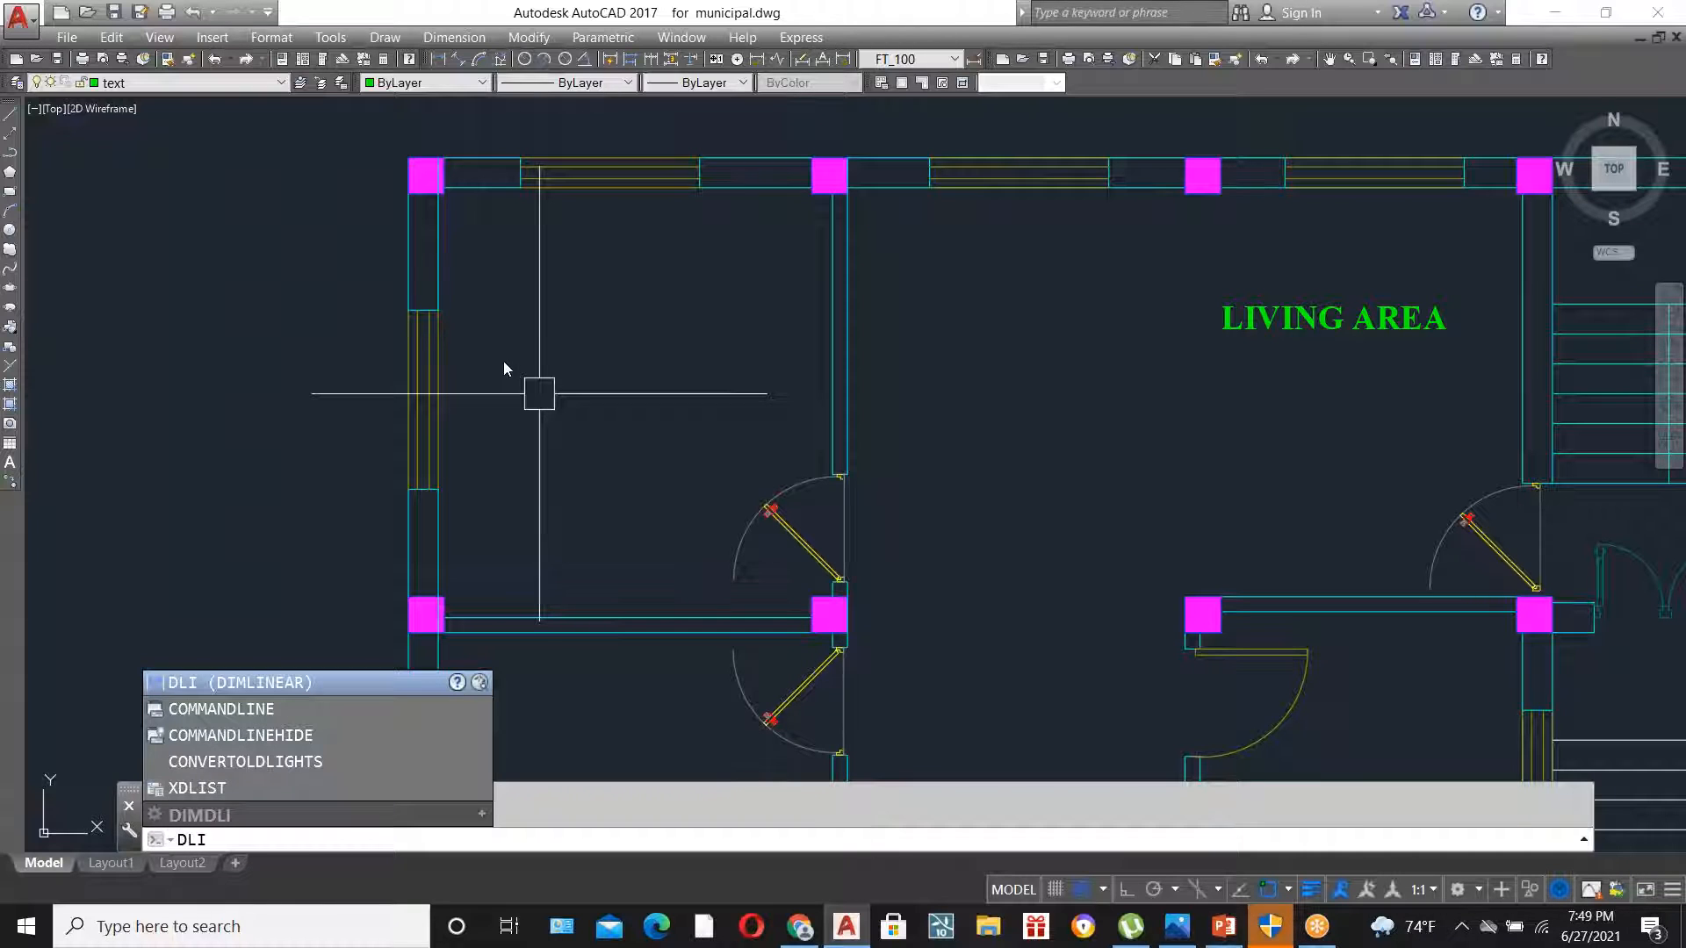
{"action": "key", "text": "Return"}
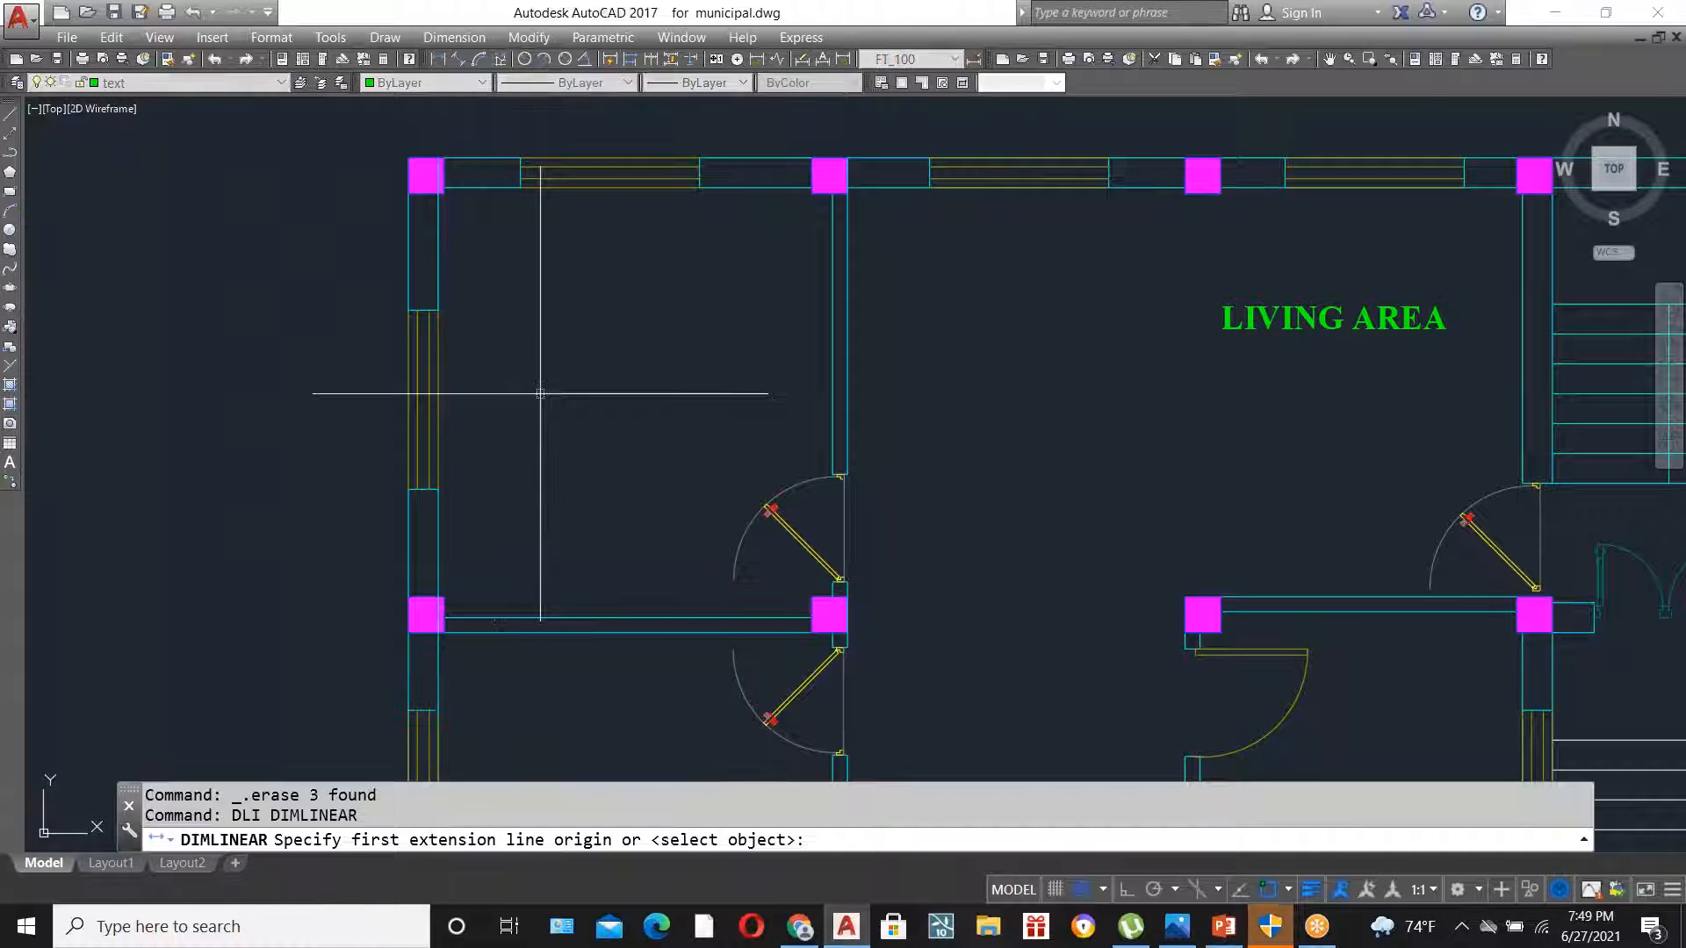
{"action": "left_click", "coordinate": [438, 309]}
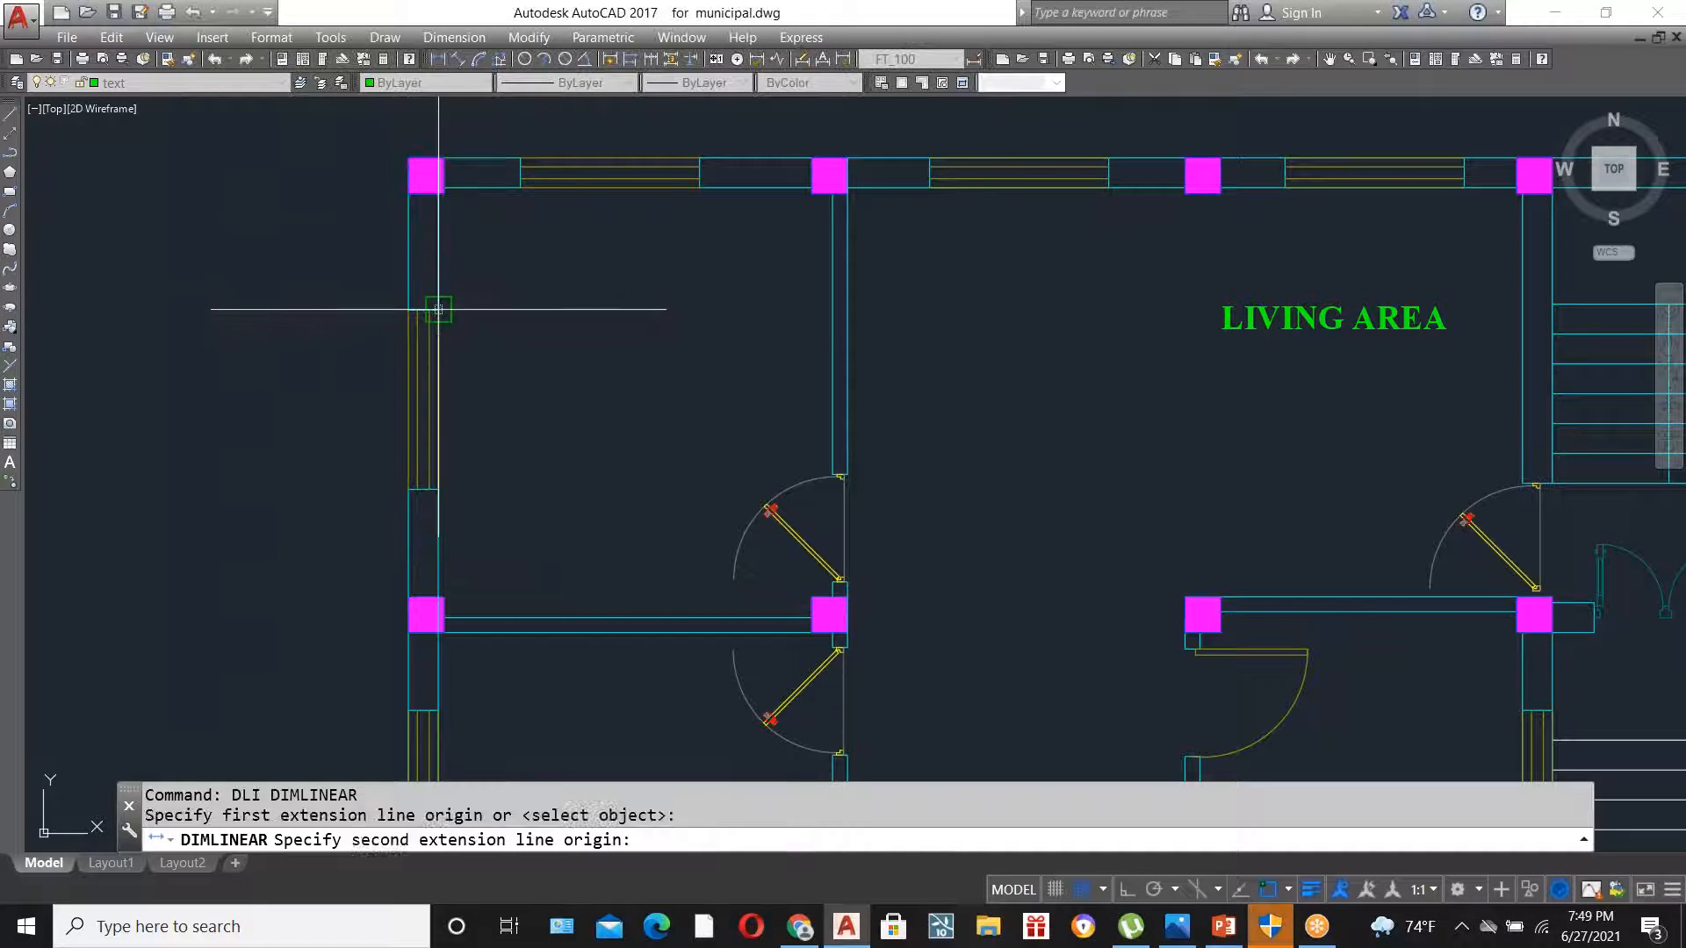
{"action": "left_click", "coordinate": [837, 309]}
{"action": "left_click", "coordinate": [523, 279]}
{"action": "key", "text": "Return"}
{"action": "left_click", "coordinate": [482, 187]}
{"action": "left_click", "coordinate": [480, 611]}
{"action": "left_click", "coordinate": [461, 387]}
- Add linear dimensions for the inside width and depth of the lower left room, placed near its lower and left walls
{"action": "scroll", "coordinate": [650, 387], "scroll_direction": "down", "scroll_amount": 5}
{"action": "scroll", "coordinate": [608, 481], "scroll_direction": "up", "scroll_amount": 4}
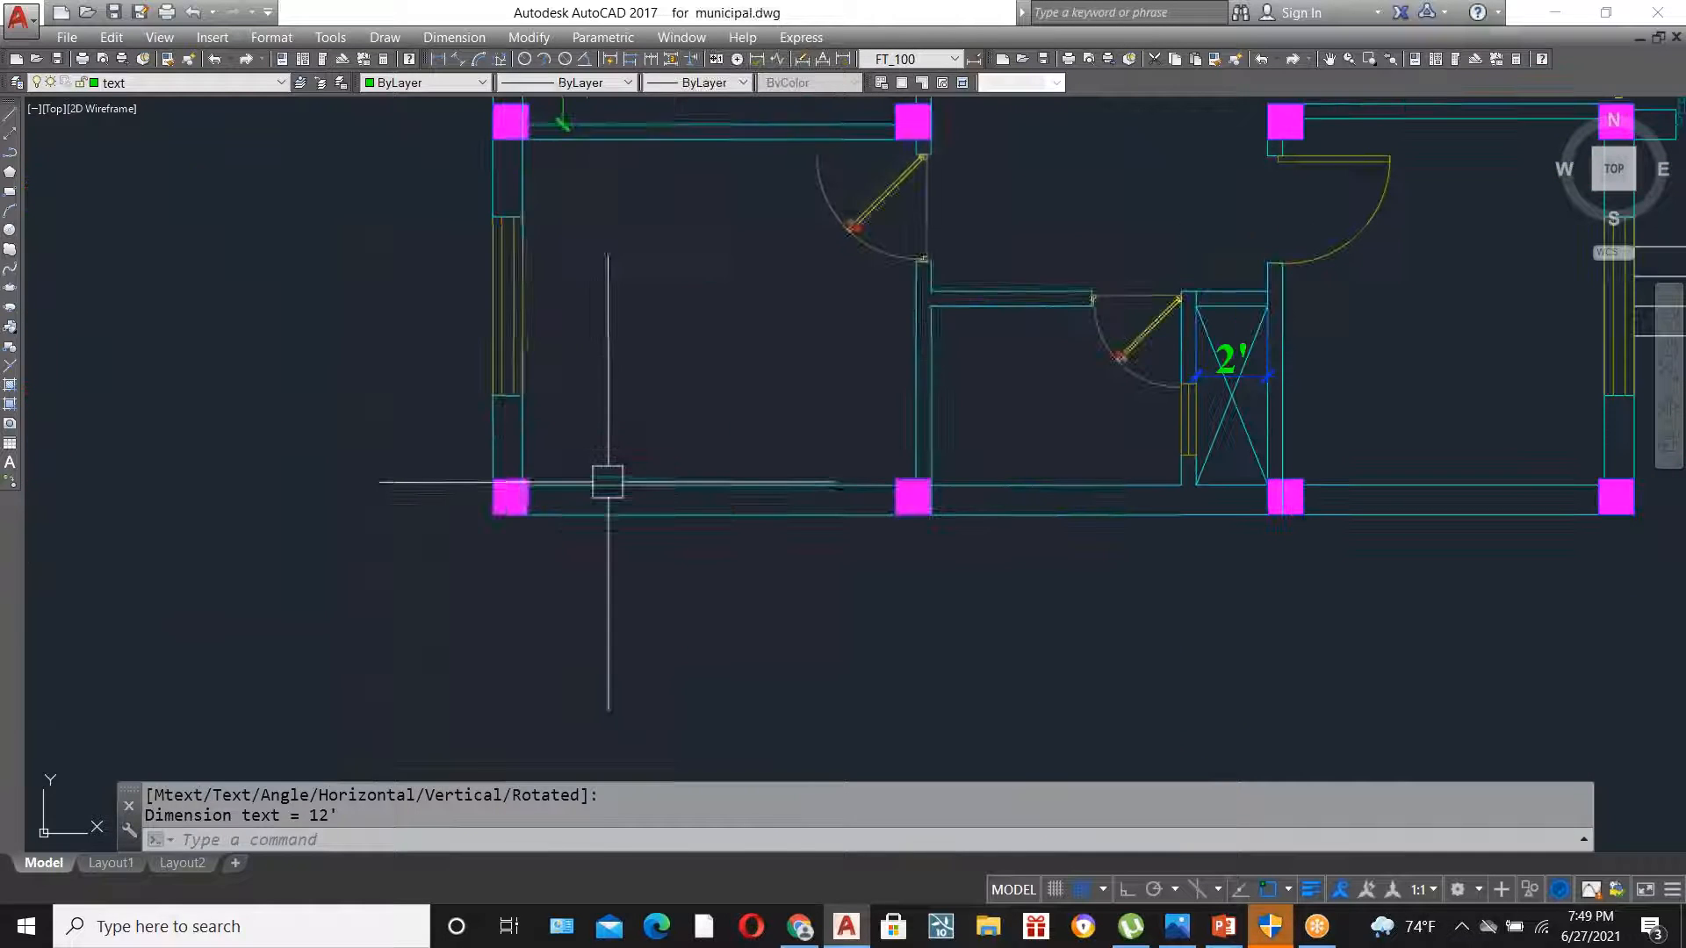
{"action": "key", "text": "Return"}
{"action": "left_click", "coordinate": [523, 436]}
{"action": "left_click", "coordinate": [916, 436]}
{"action": "left_click", "coordinate": [904, 439]}
{"action": "key", "text": "Return"}
{"action": "left_click", "coordinate": [754, 486]}
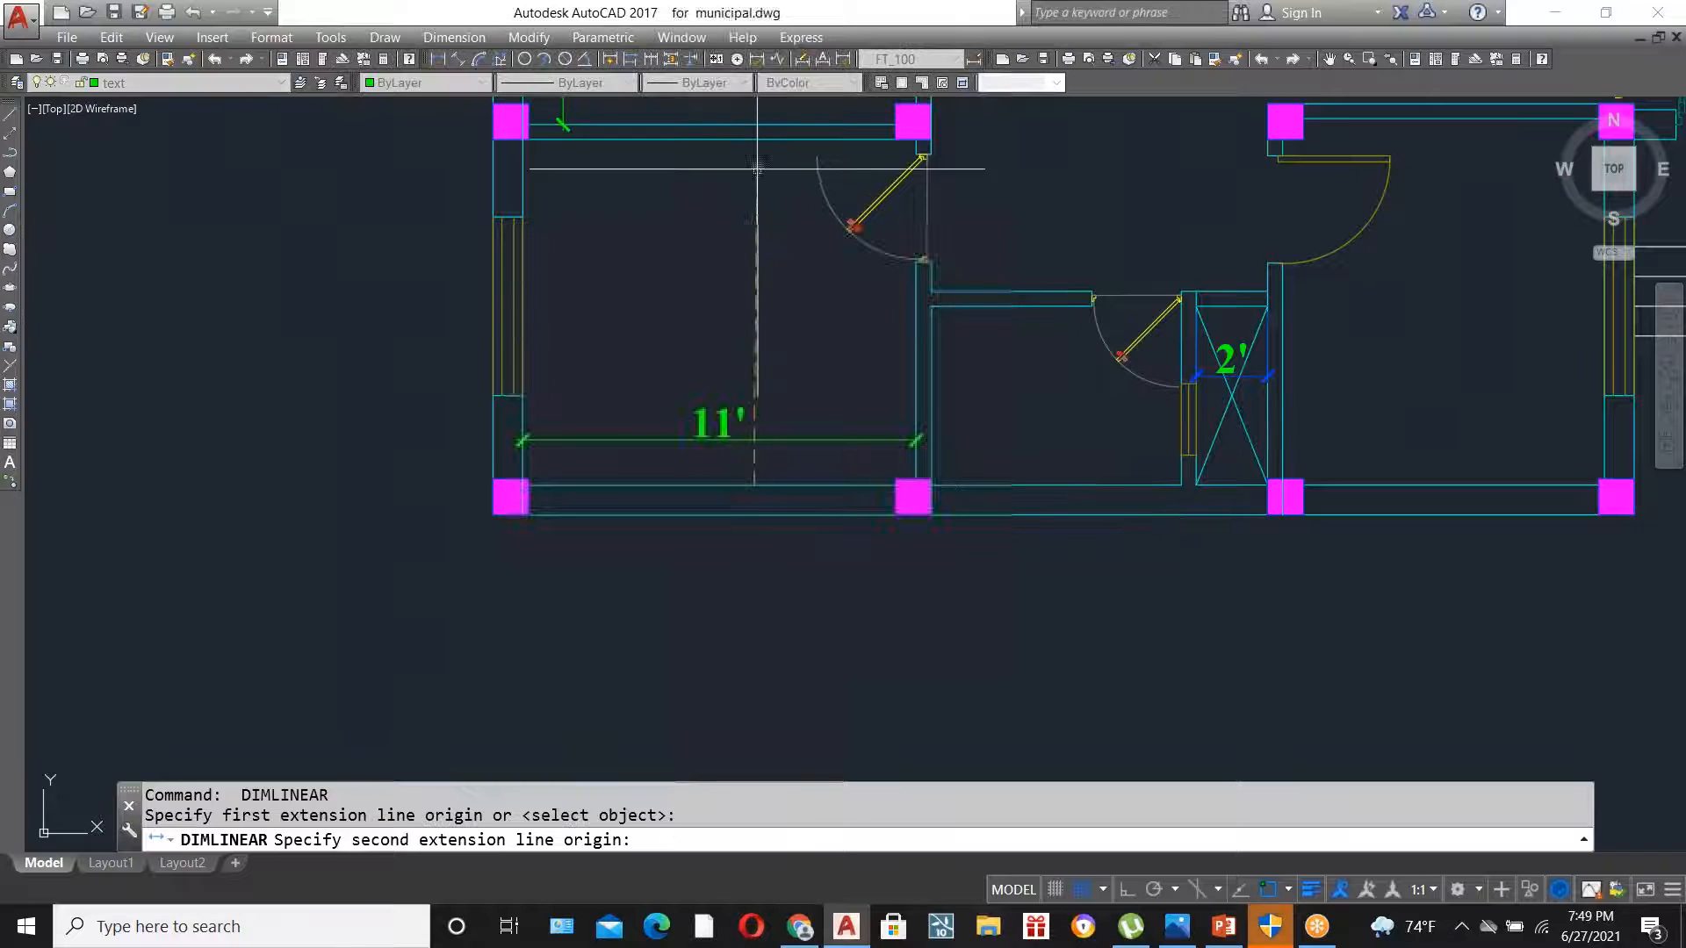
{"action": "left_click", "coordinate": [753, 138]}
{"action": "left_click", "coordinate": [583, 176]}
- Add linear dimensions for the inside depth and width of the small room between the lower left room and the duct
{"action": "scroll", "coordinate": [421, 488], "scroll_direction": "down", "scroll_amount": 2}
{"action": "scroll", "coordinate": [843, 433], "scroll_direction": "up", "scroll_amount": 4}
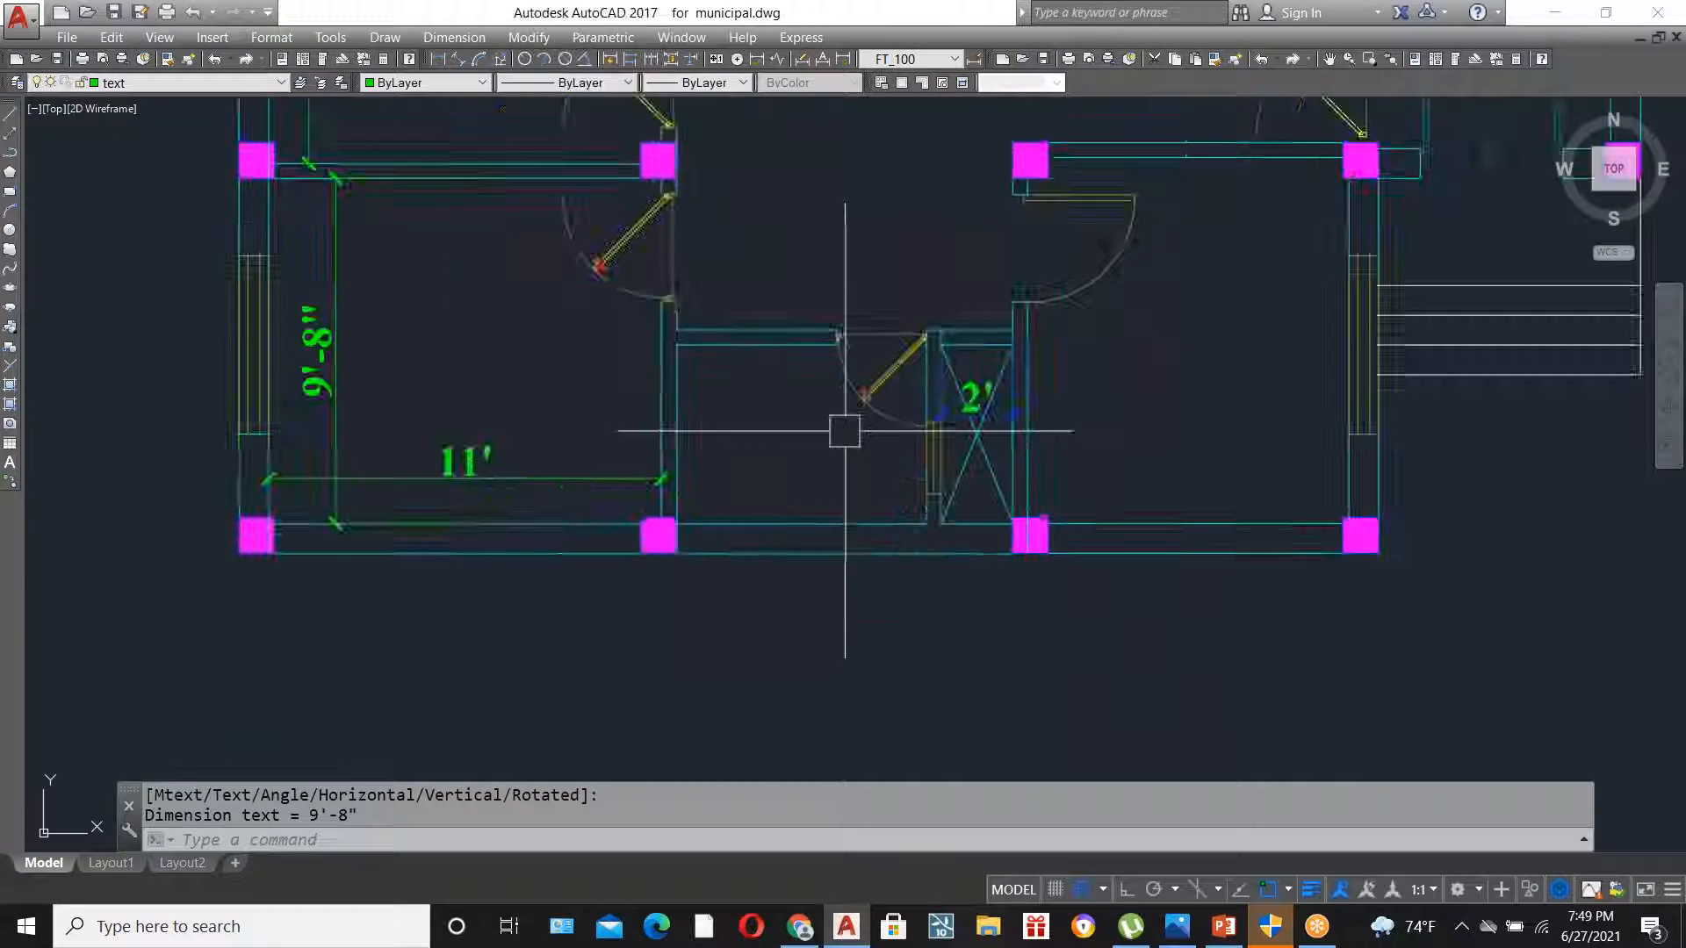
{"action": "key", "text": "Return"}
{"action": "left_click", "coordinate": [682, 293]}
{"action": "left_click", "coordinate": [683, 577]}
{"action": "left_click", "coordinate": [682, 570]}
{"action": "left_click", "coordinate": [576, 546]}
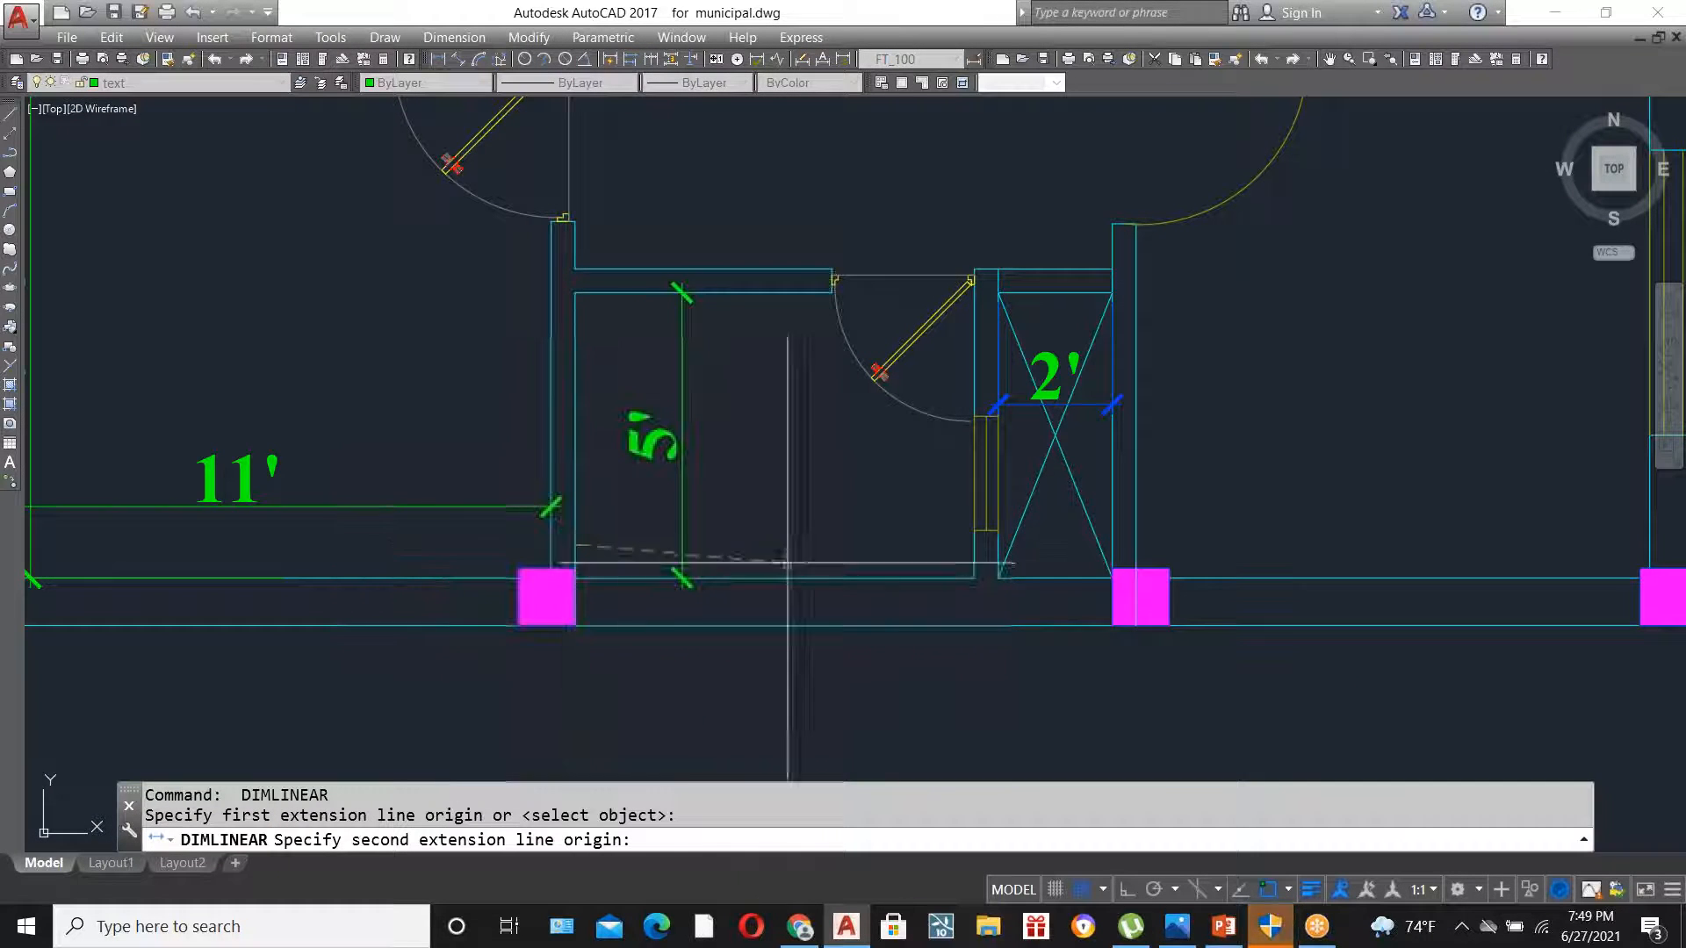
{"action": "left_click", "coordinate": [972, 546]}
{"action": "left_click", "coordinate": [972, 546]}
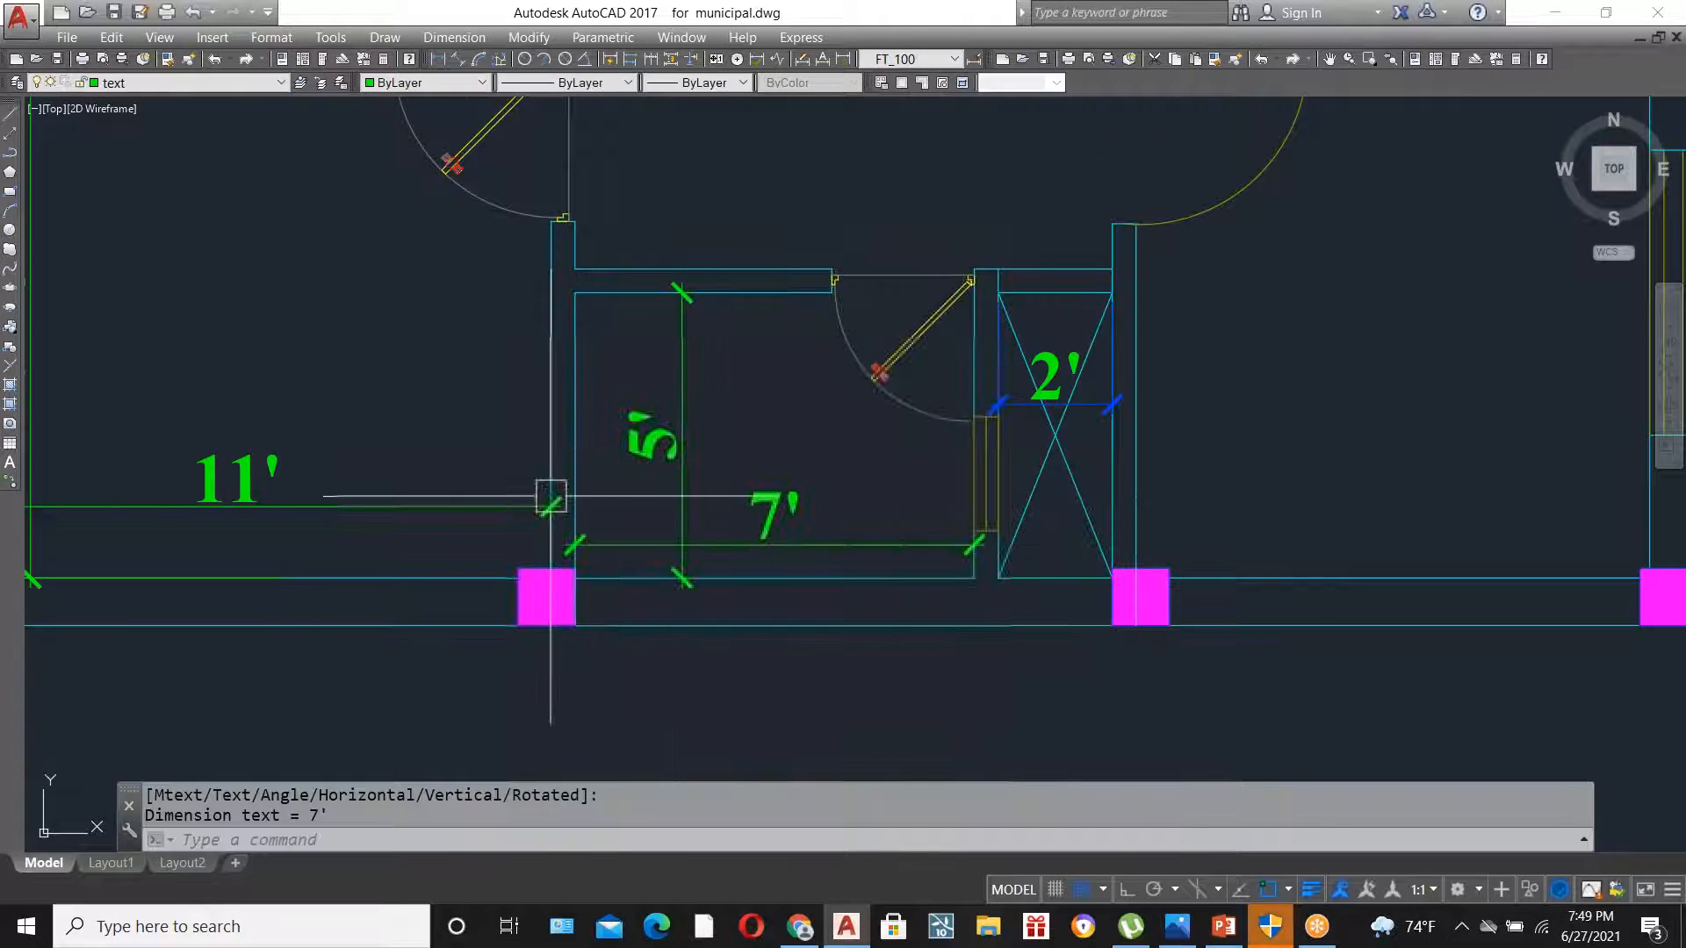
- Add linear dimensions for the inside depth and width of the lower right room, placed near its right and lower walls
{"action": "scroll", "coordinate": [553, 492], "scroll_direction": "down", "scroll_amount": 1}
{"action": "key", "text": "Return"}
{"action": "left_click", "coordinate": [1082, 186]}
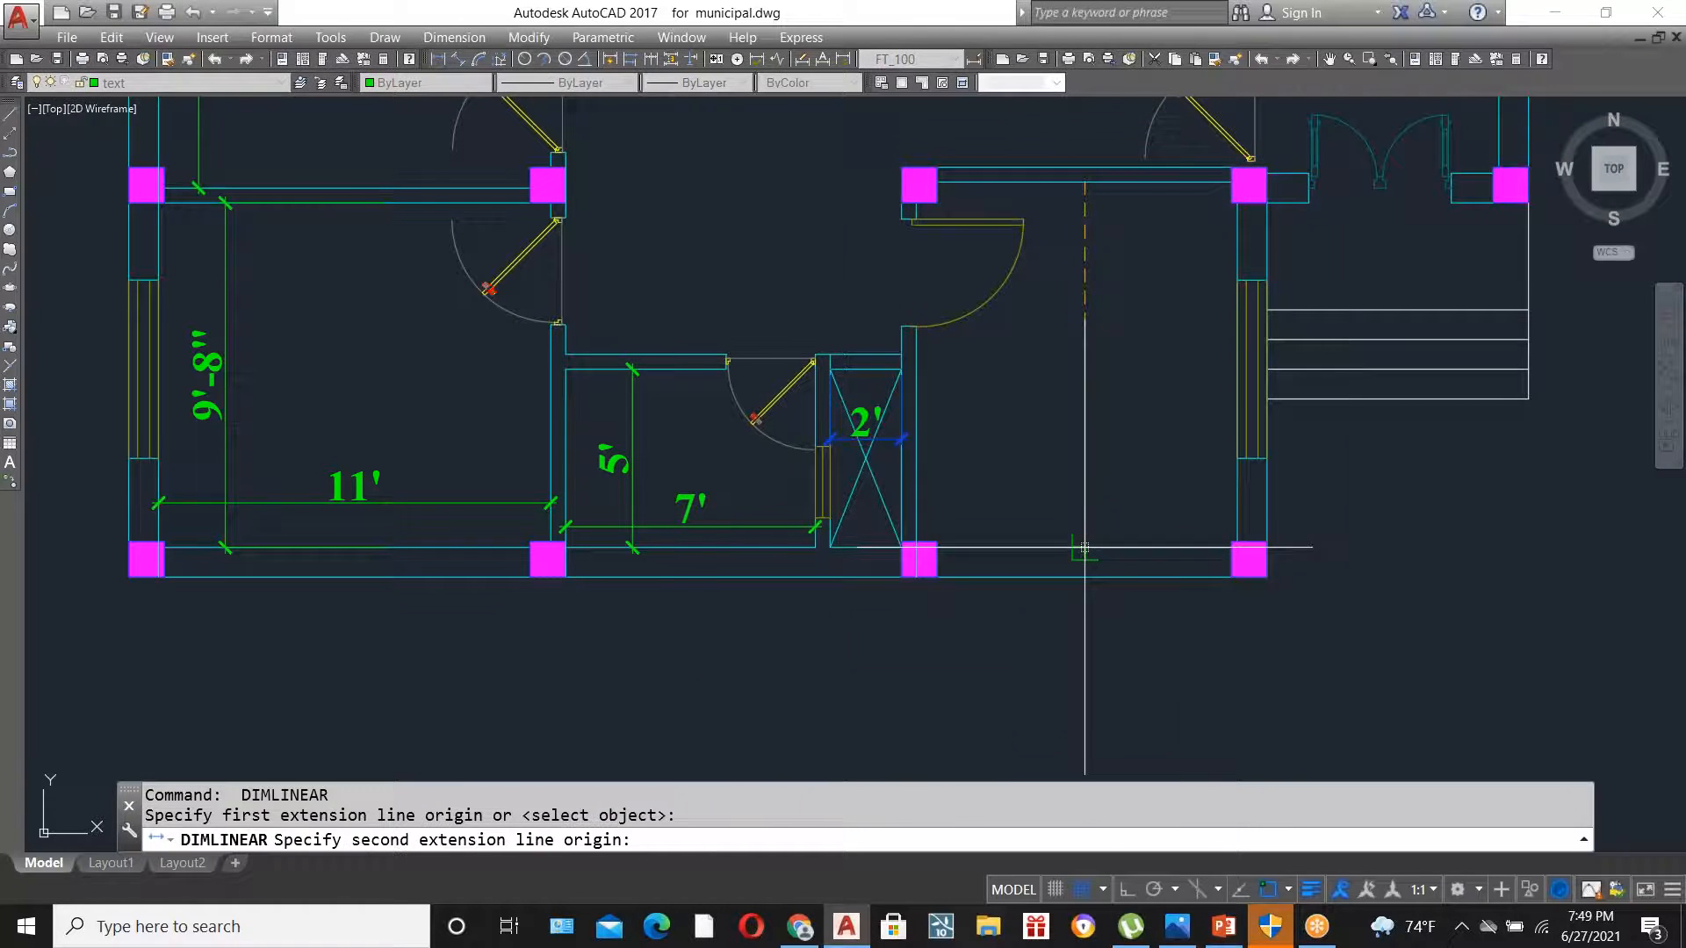
{"action": "left_click", "coordinate": [983, 557]}
{"action": "left_click", "coordinate": [1190, 559]}
{"action": "key", "text": "Return"}
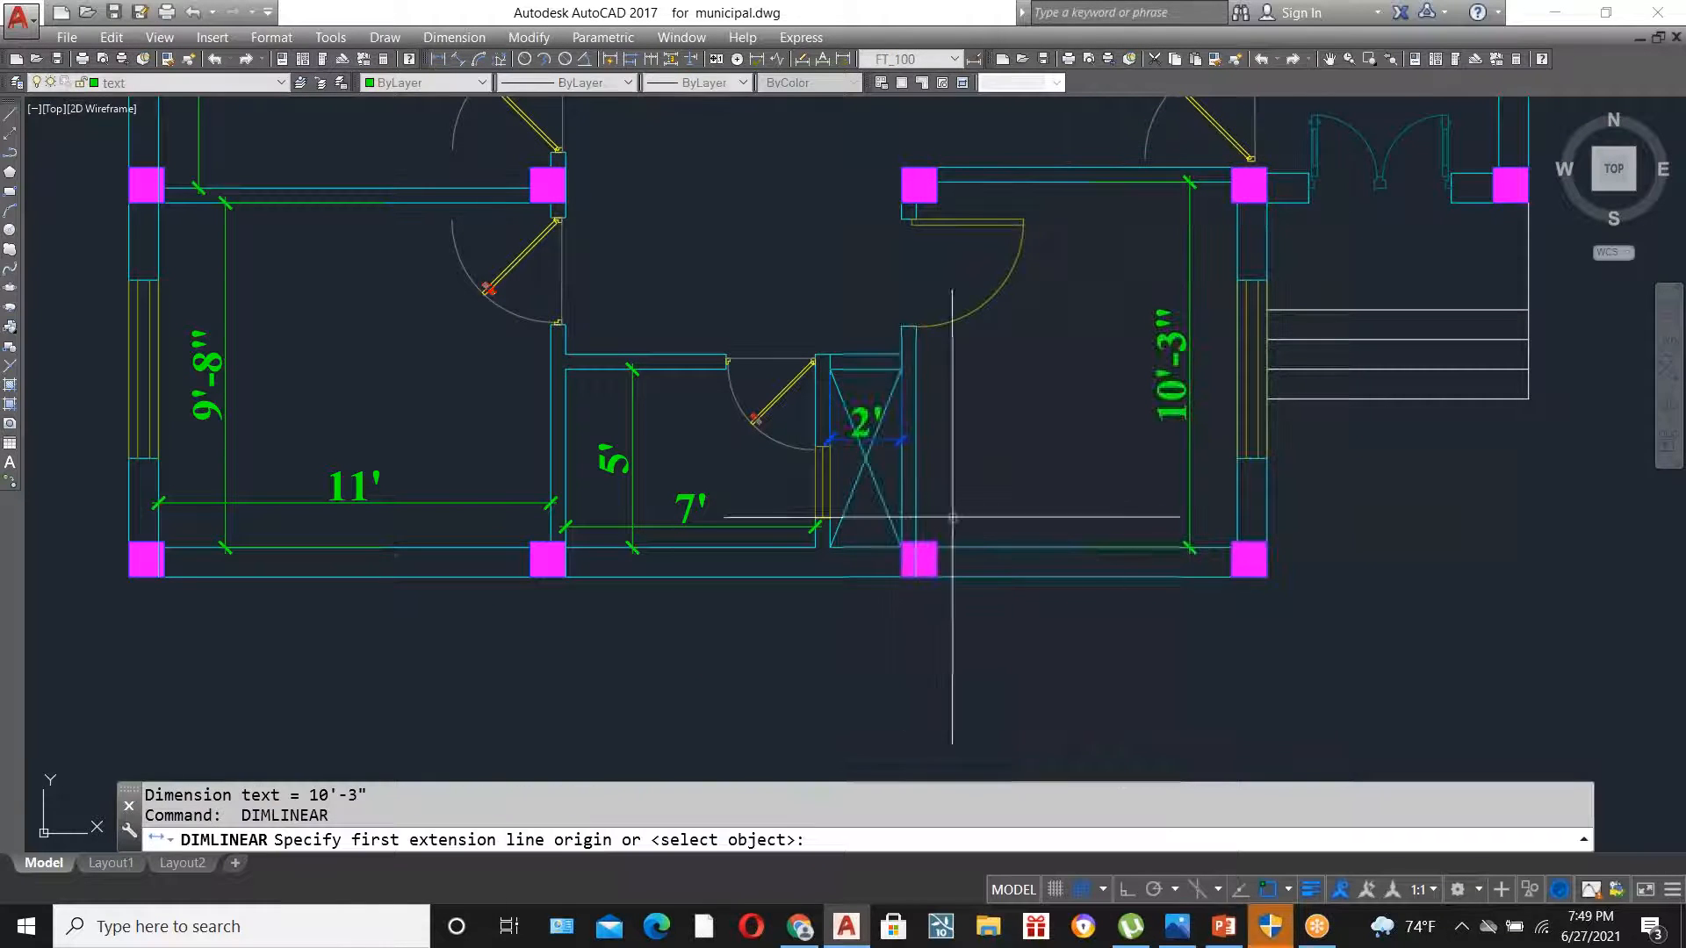
{"action": "left_click", "coordinate": [915, 516]}
{"action": "left_click", "coordinate": [1236, 518]}
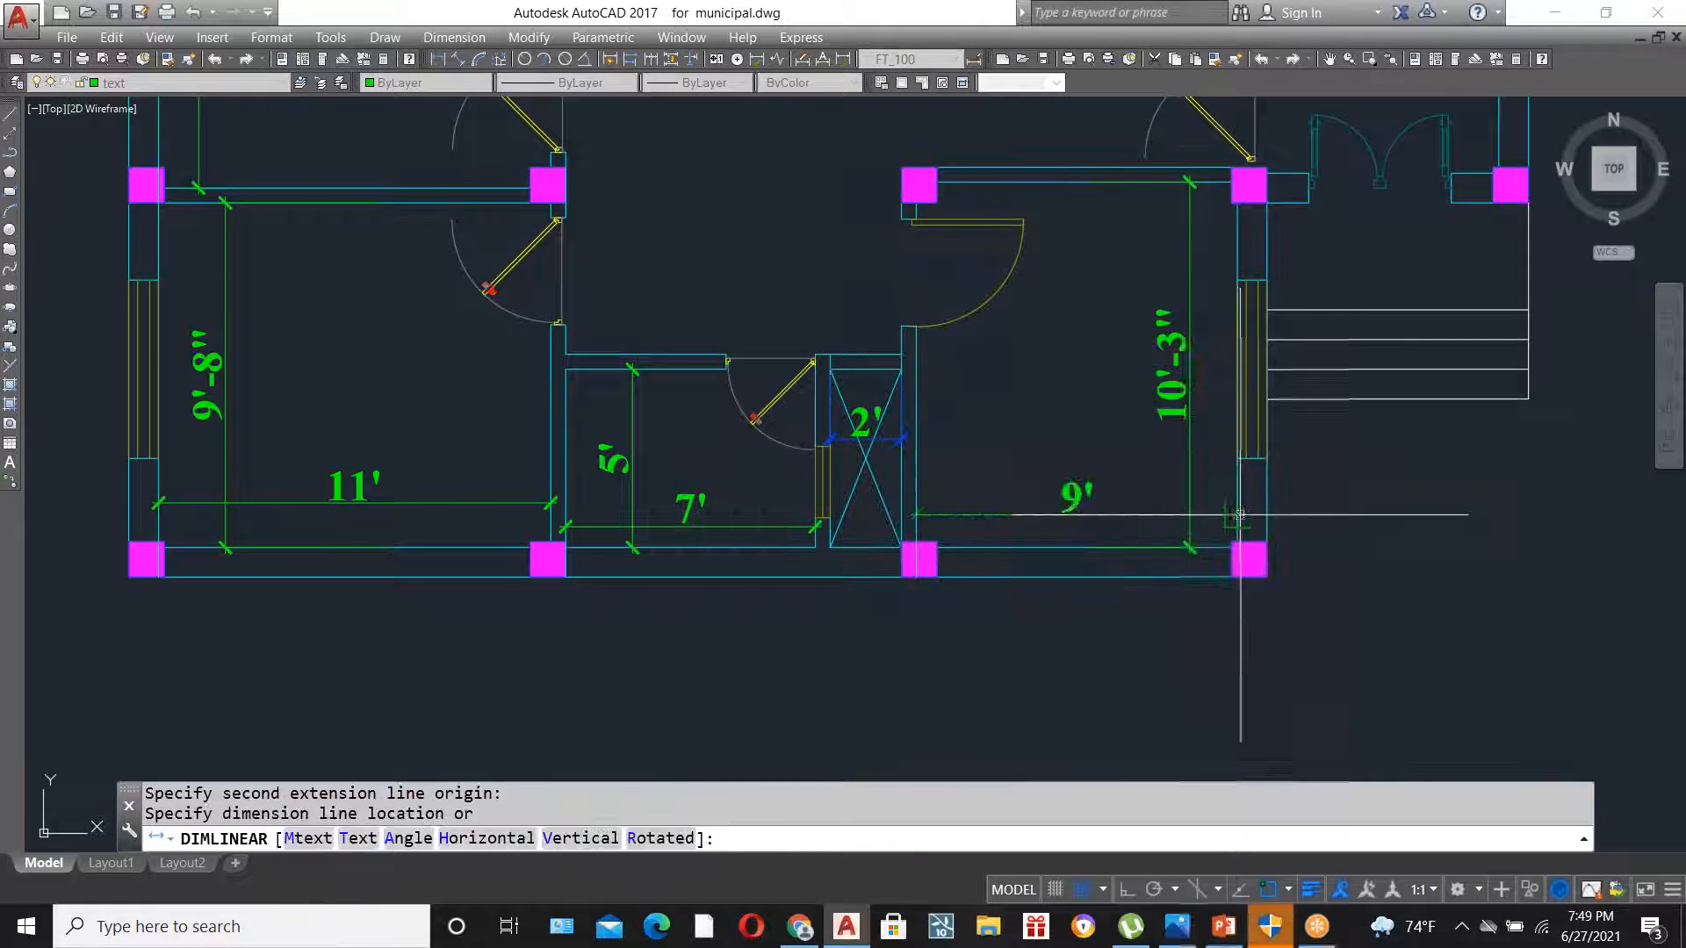
{"action": "left_click", "coordinate": [1211, 507]}
- Add linear dimensions for the living area's full inside width and its depth from the upper wall to the lower right room's wall
{"action": "scroll", "coordinate": [1211, 508], "scroll_direction": "down", "scroll_amount": 2}
{"action": "middle_click_drag", "start_coordinate": [865, 123], "coordinate": [865, 411]}
{"action": "key", "text": "Return"}
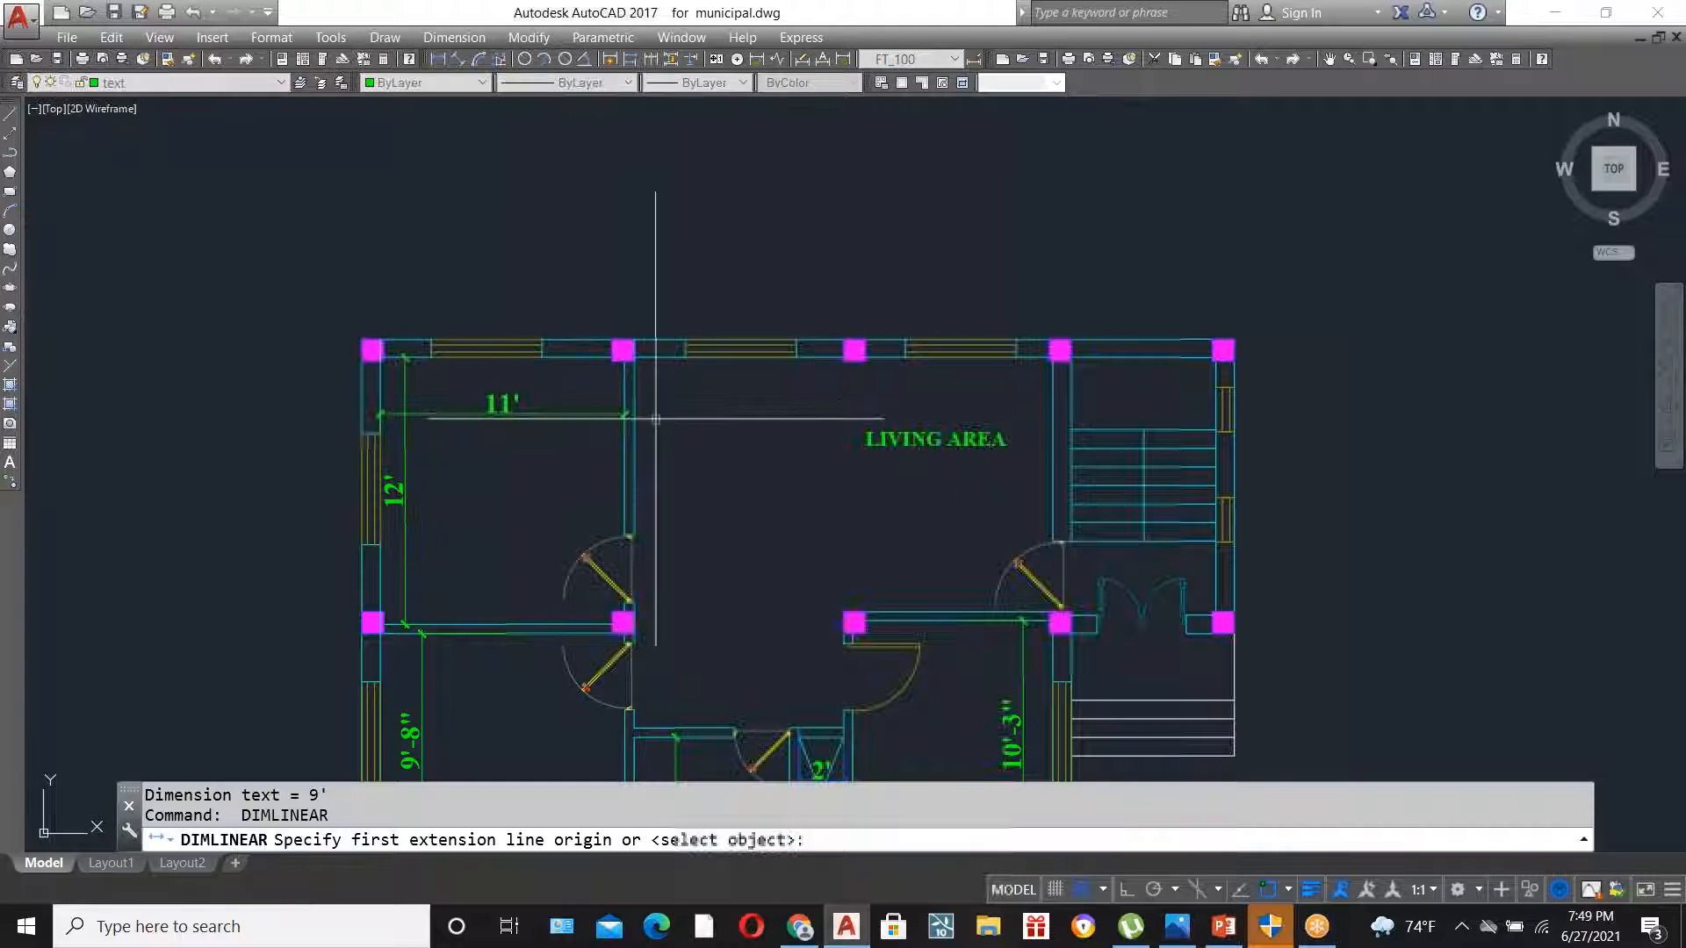
{"action": "left_click", "coordinate": [632, 437]}
{"action": "scroll", "coordinate": [1010, 440], "scroll_direction": "up", "scroll_amount": 2}
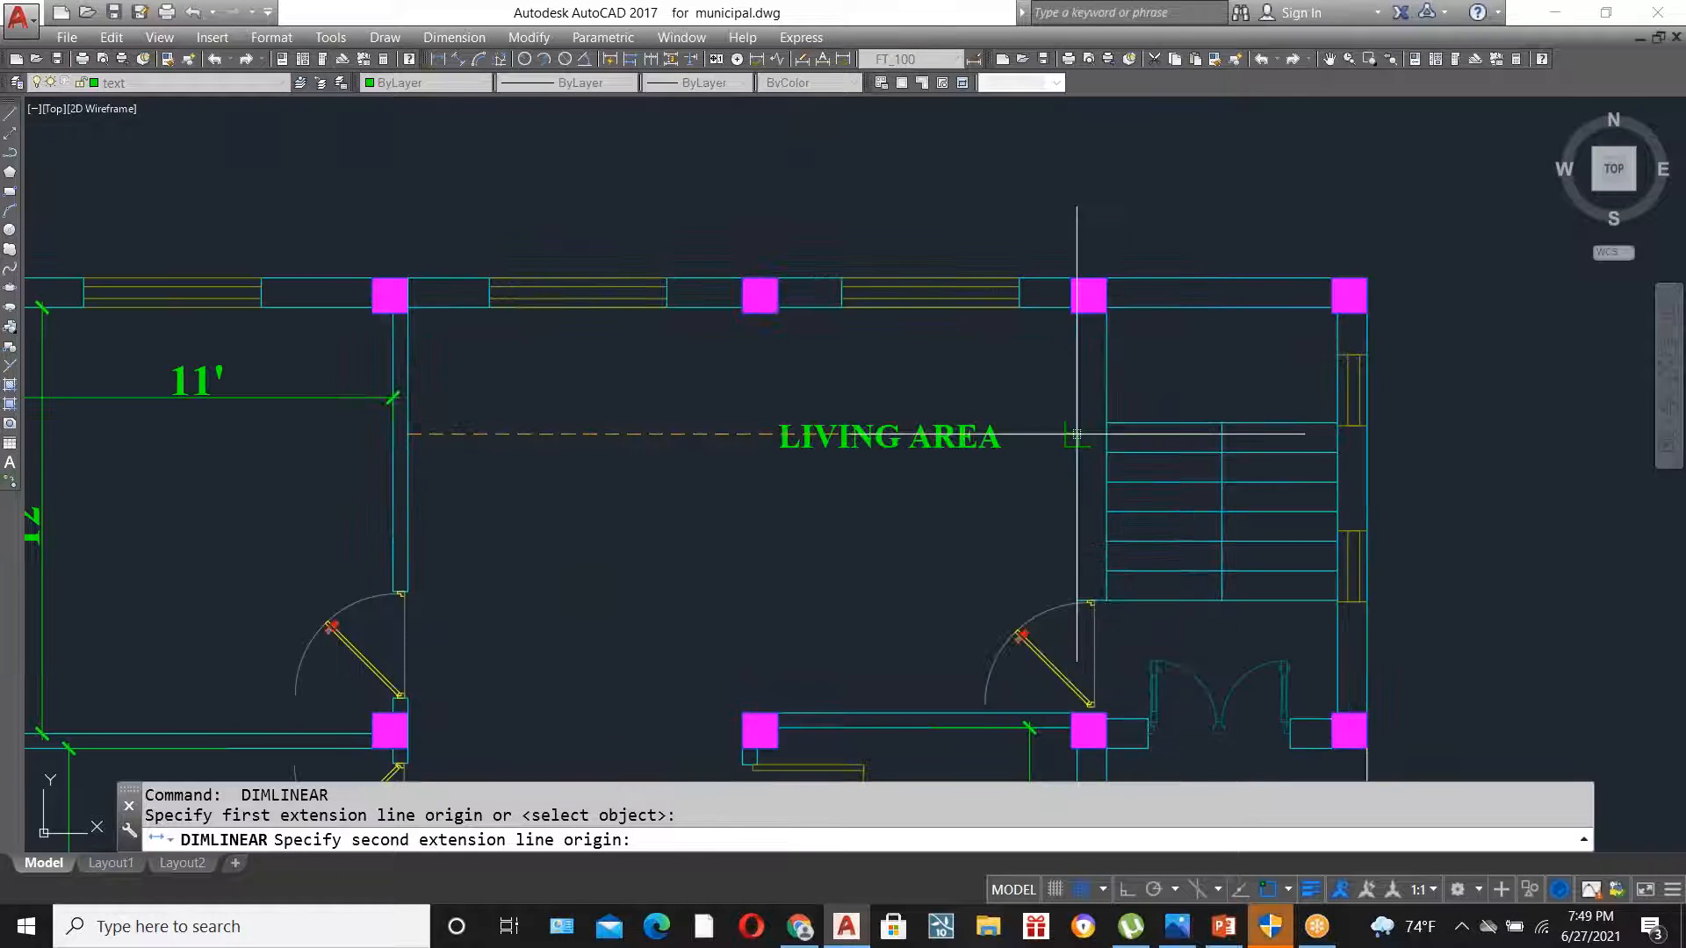
{"action": "left_click", "coordinate": [1078, 433]}
{"action": "left_click", "coordinate": [1076, 386]}
{"action": "key", "text": "Return"}
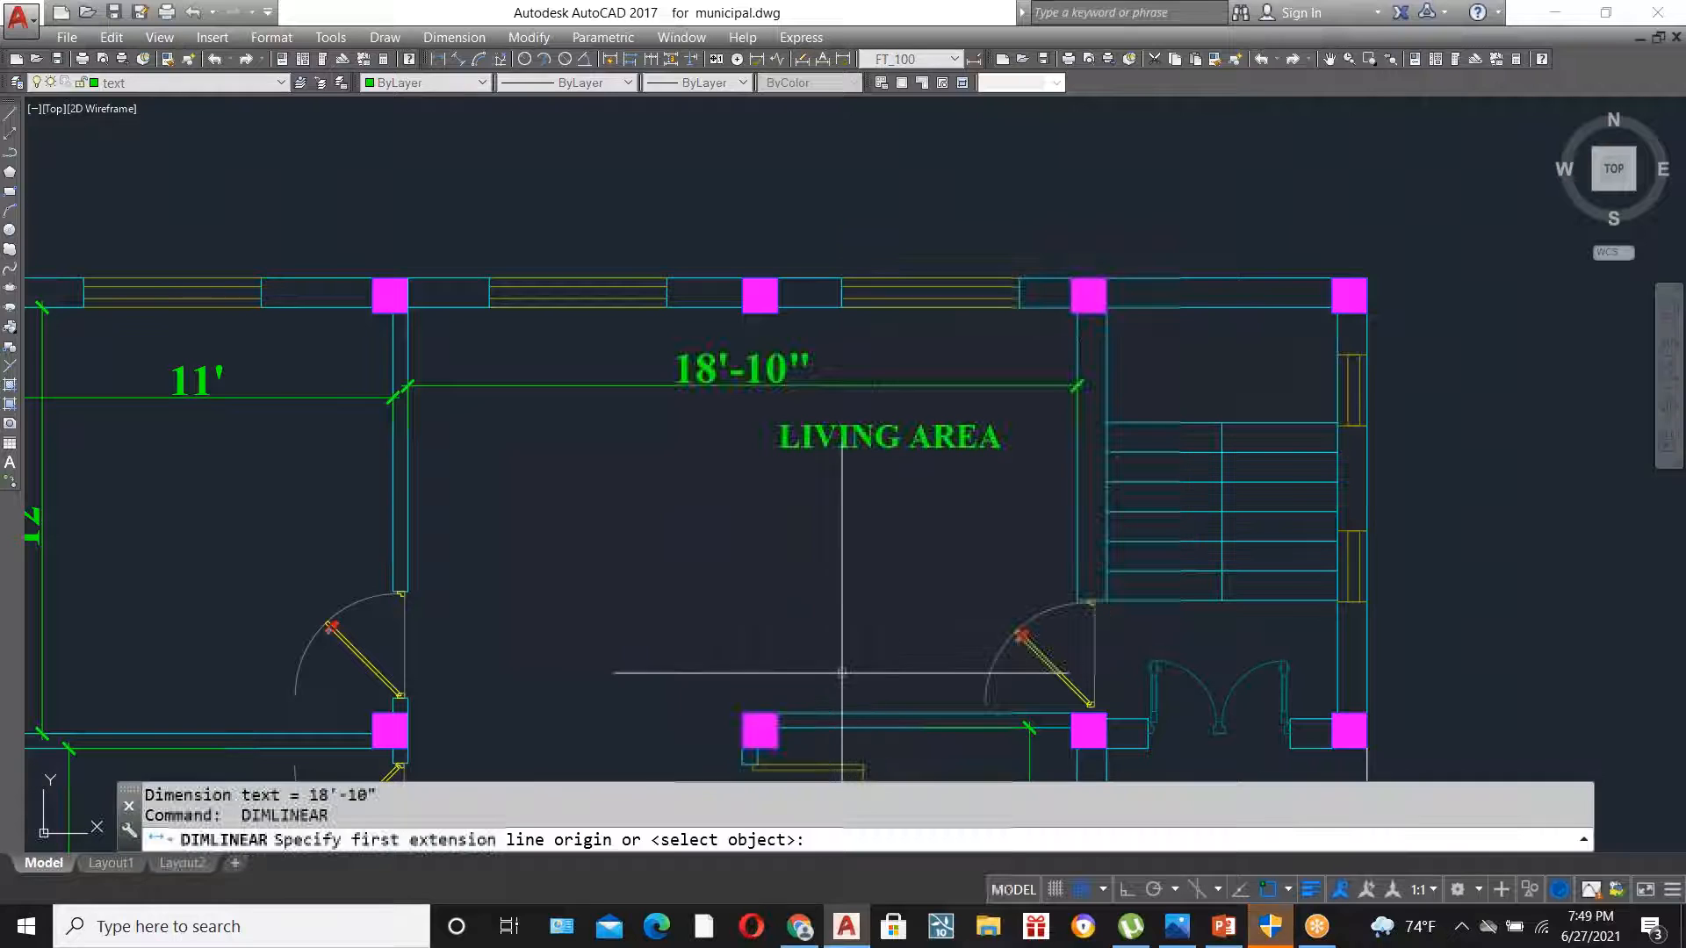
{"action": "left_click", "coordinate": [778, 712]}
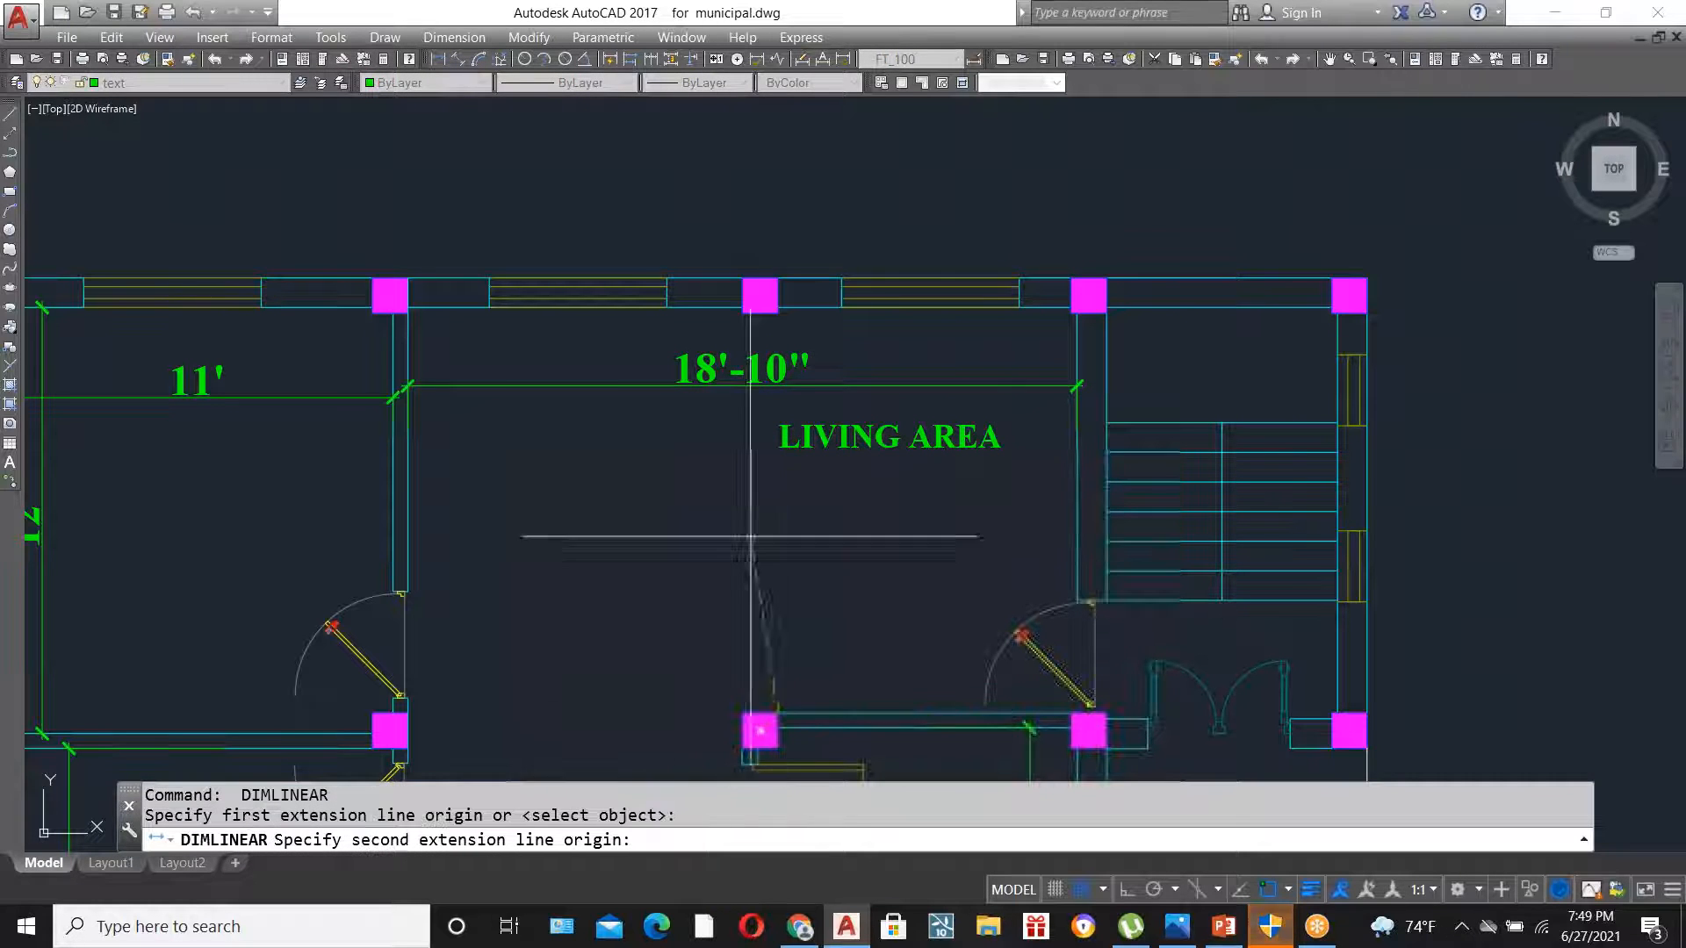
{"action": "left_click", "coordinate": [778, 309]}
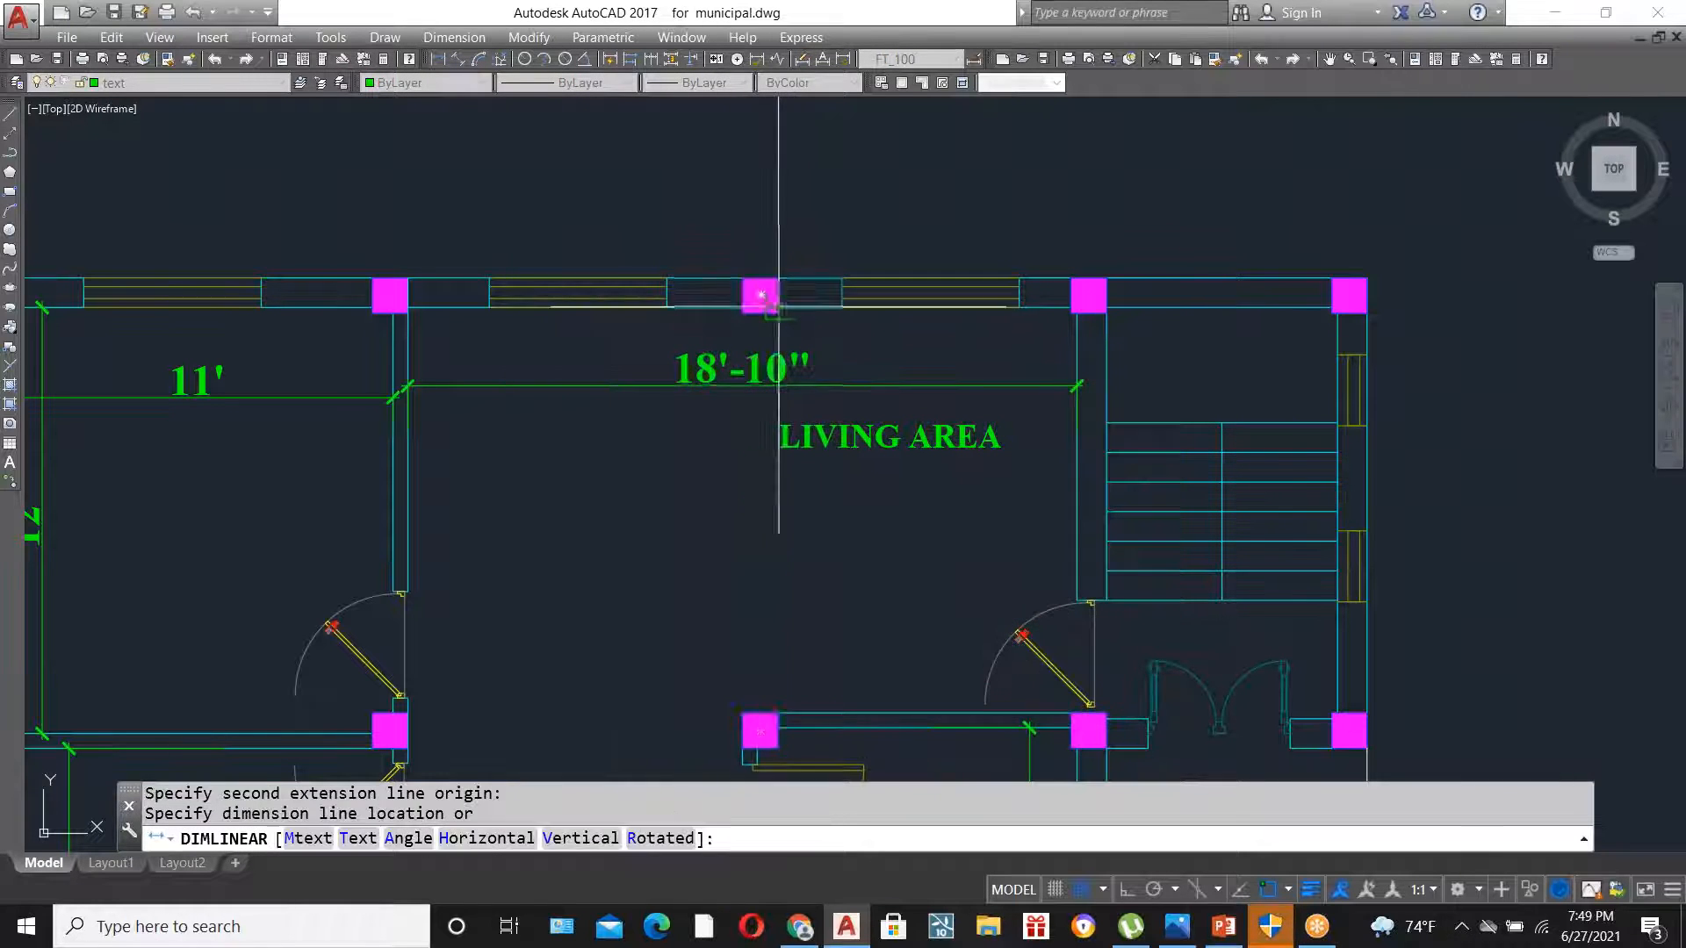
{"action": "left_click", "coordinate": [672, 334]}
- Add a second line reading 18'-10" X 11'-5" to the LIVING AREA label
{"action": "scroll", "coordinate": [1110, 303], "scroll_direction": "down", "scroll_amount": 5}
{"action": "scroll", "coordinate": [993, 444], "scroll_direction": "up", "scroll_amount": 4}
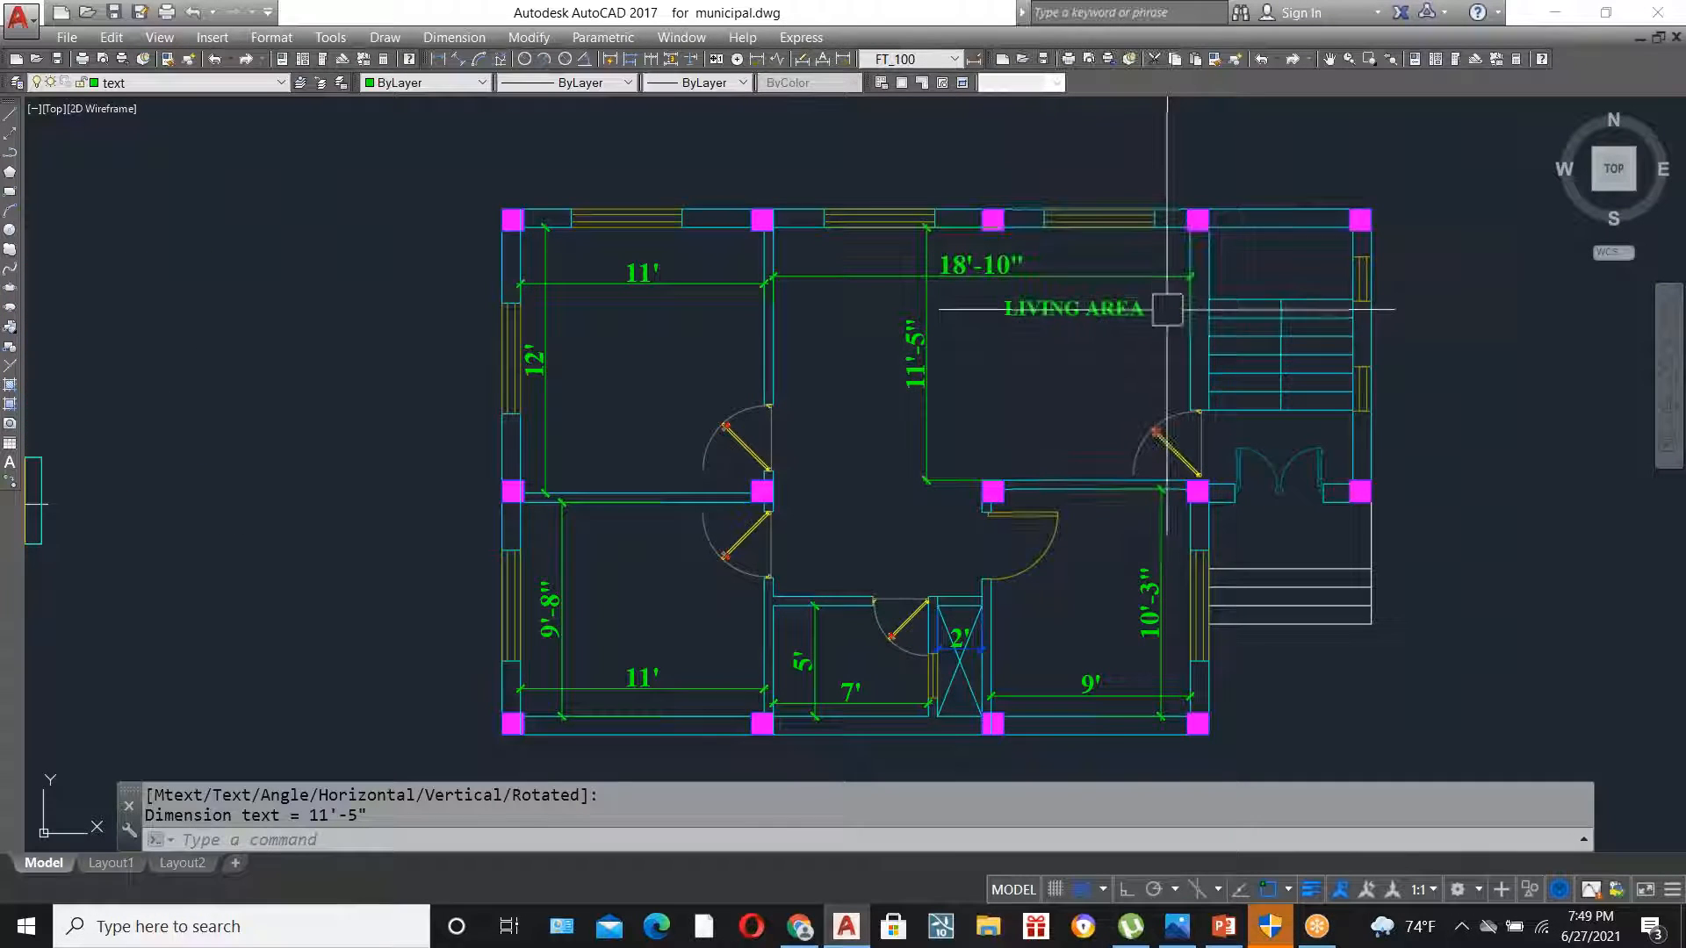
{"action": "scroll", "coordinate": [1166, 309], "scroll_direction": "up", "scroll_amount": 2}
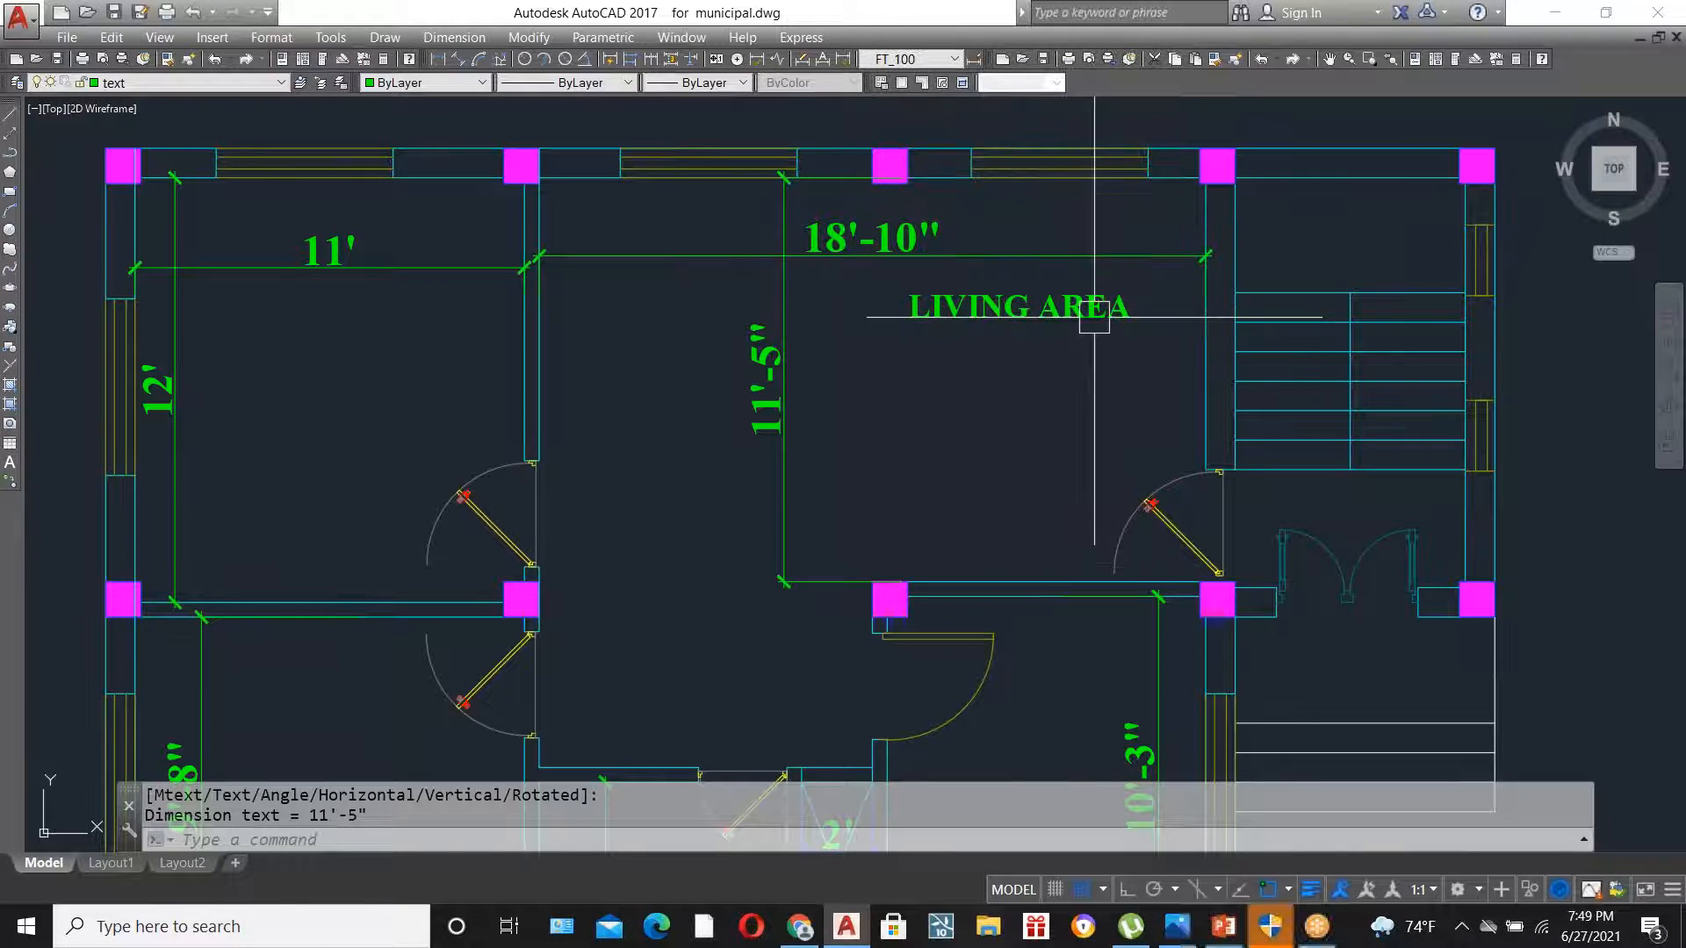
{"action": "scroll", "coordinate": [869, 379], "scroll_direction": "down", "scroll_amount": 2}
{"action": "scroll", "coordinate": [1010, 341], "scroll_direction": "up", "scroll_amount": 2}
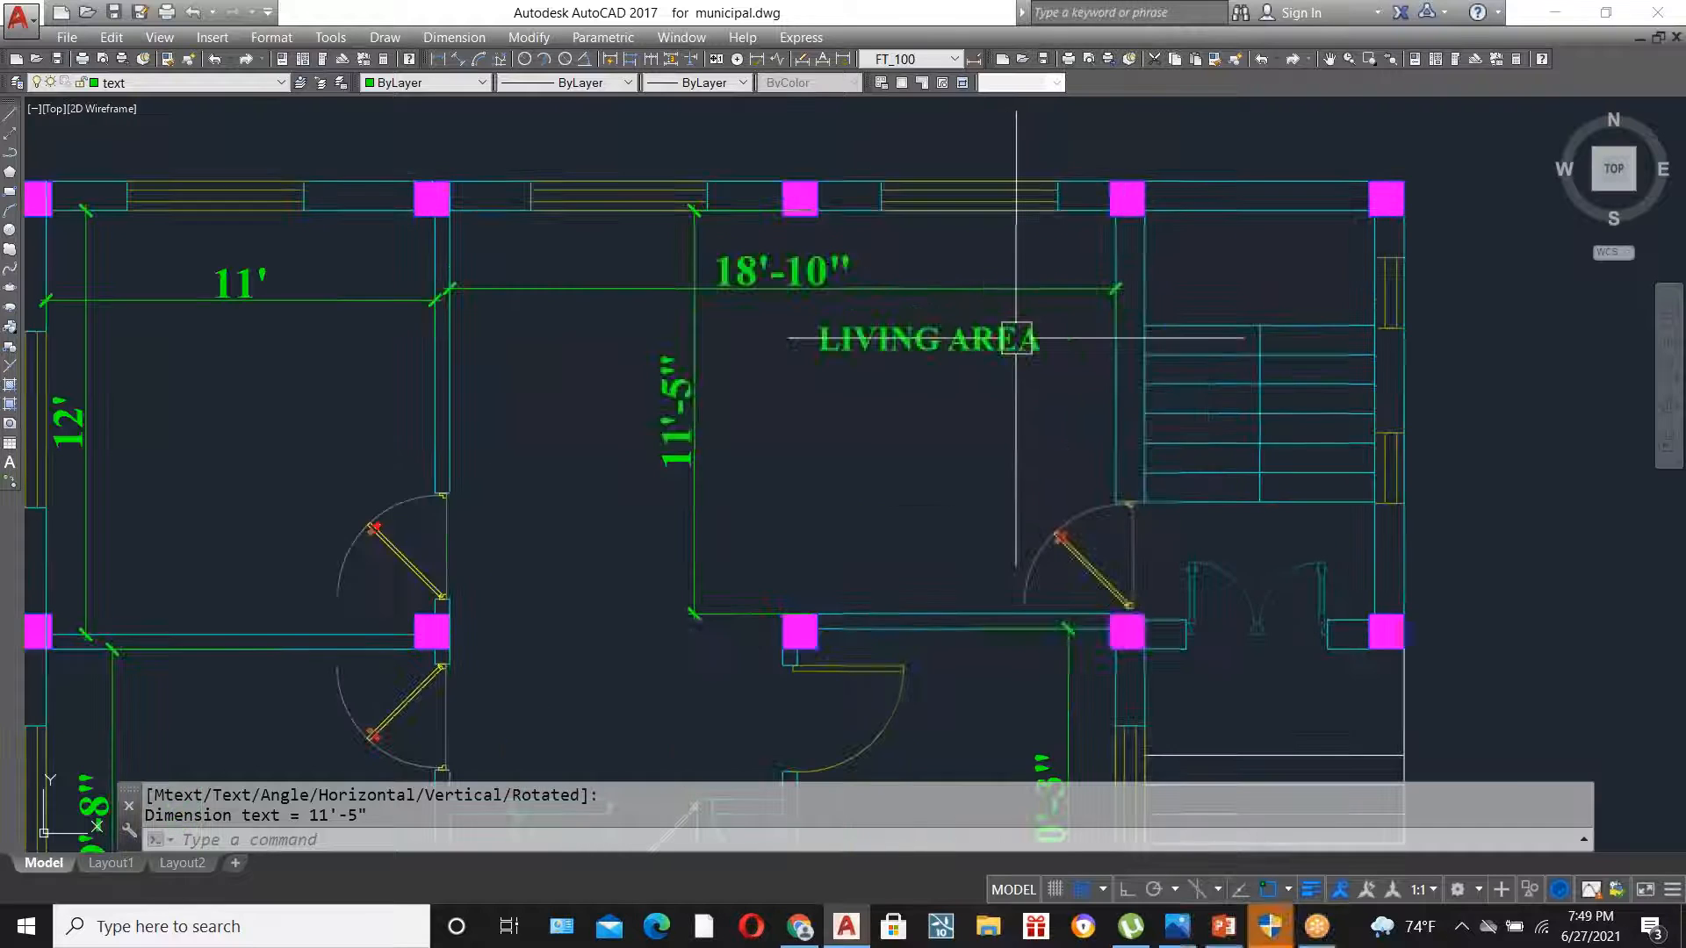
{"action": "double_click", "coordinate": [1012, 340]}
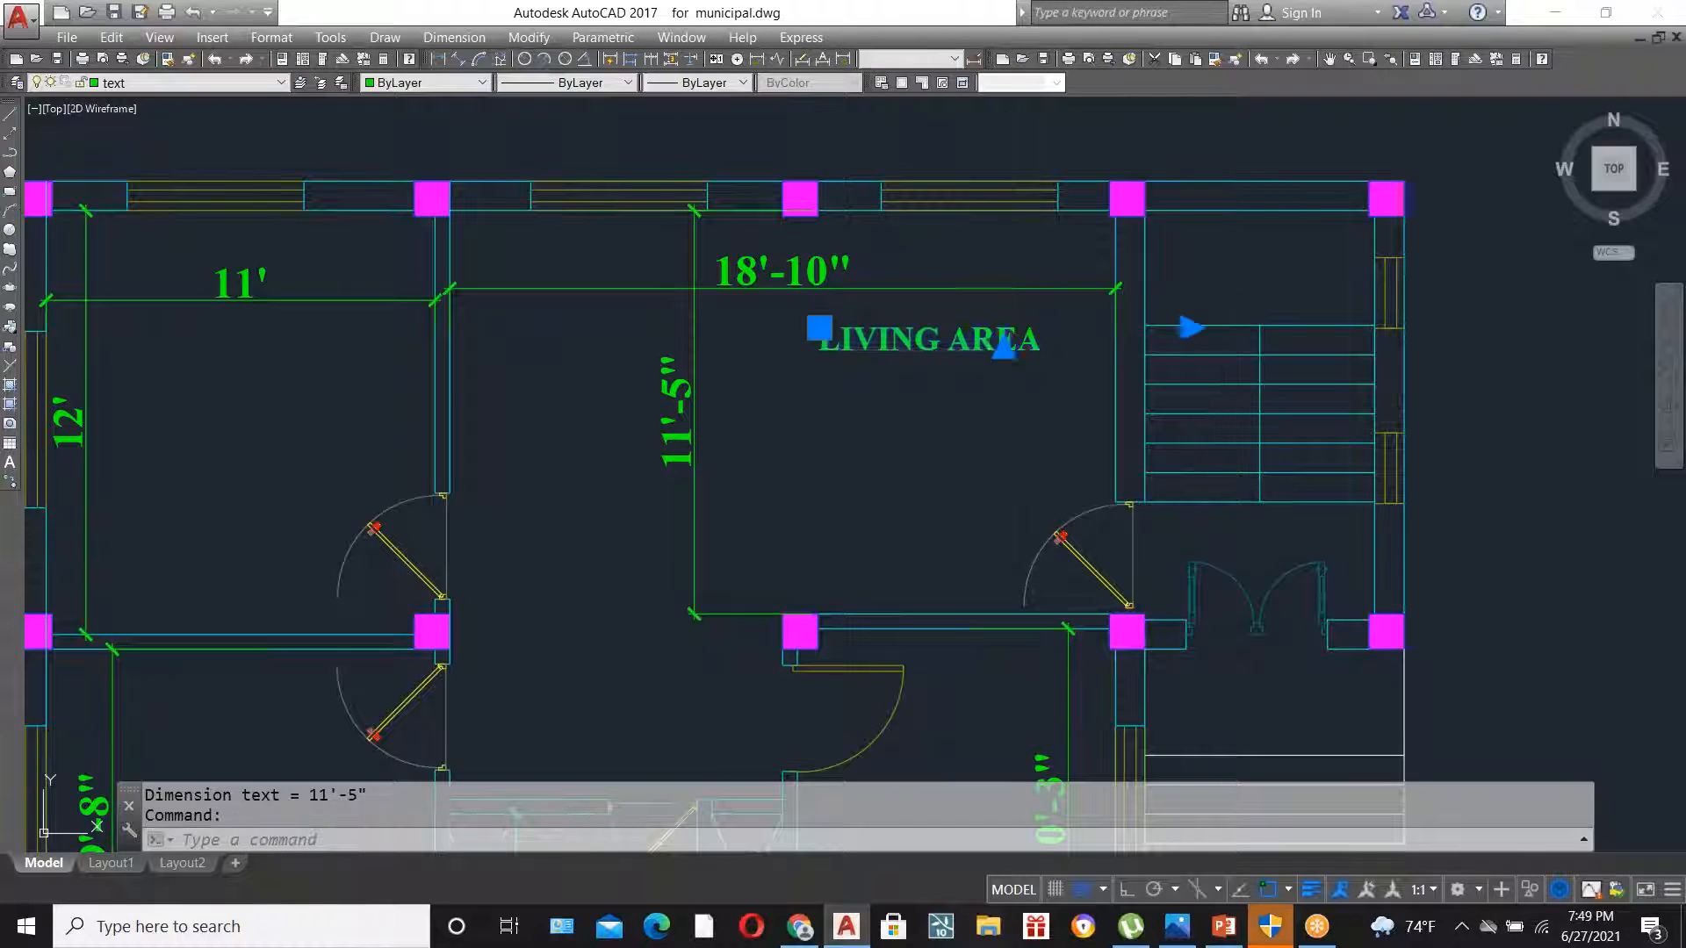
{"action": "key", "text": "Return"}
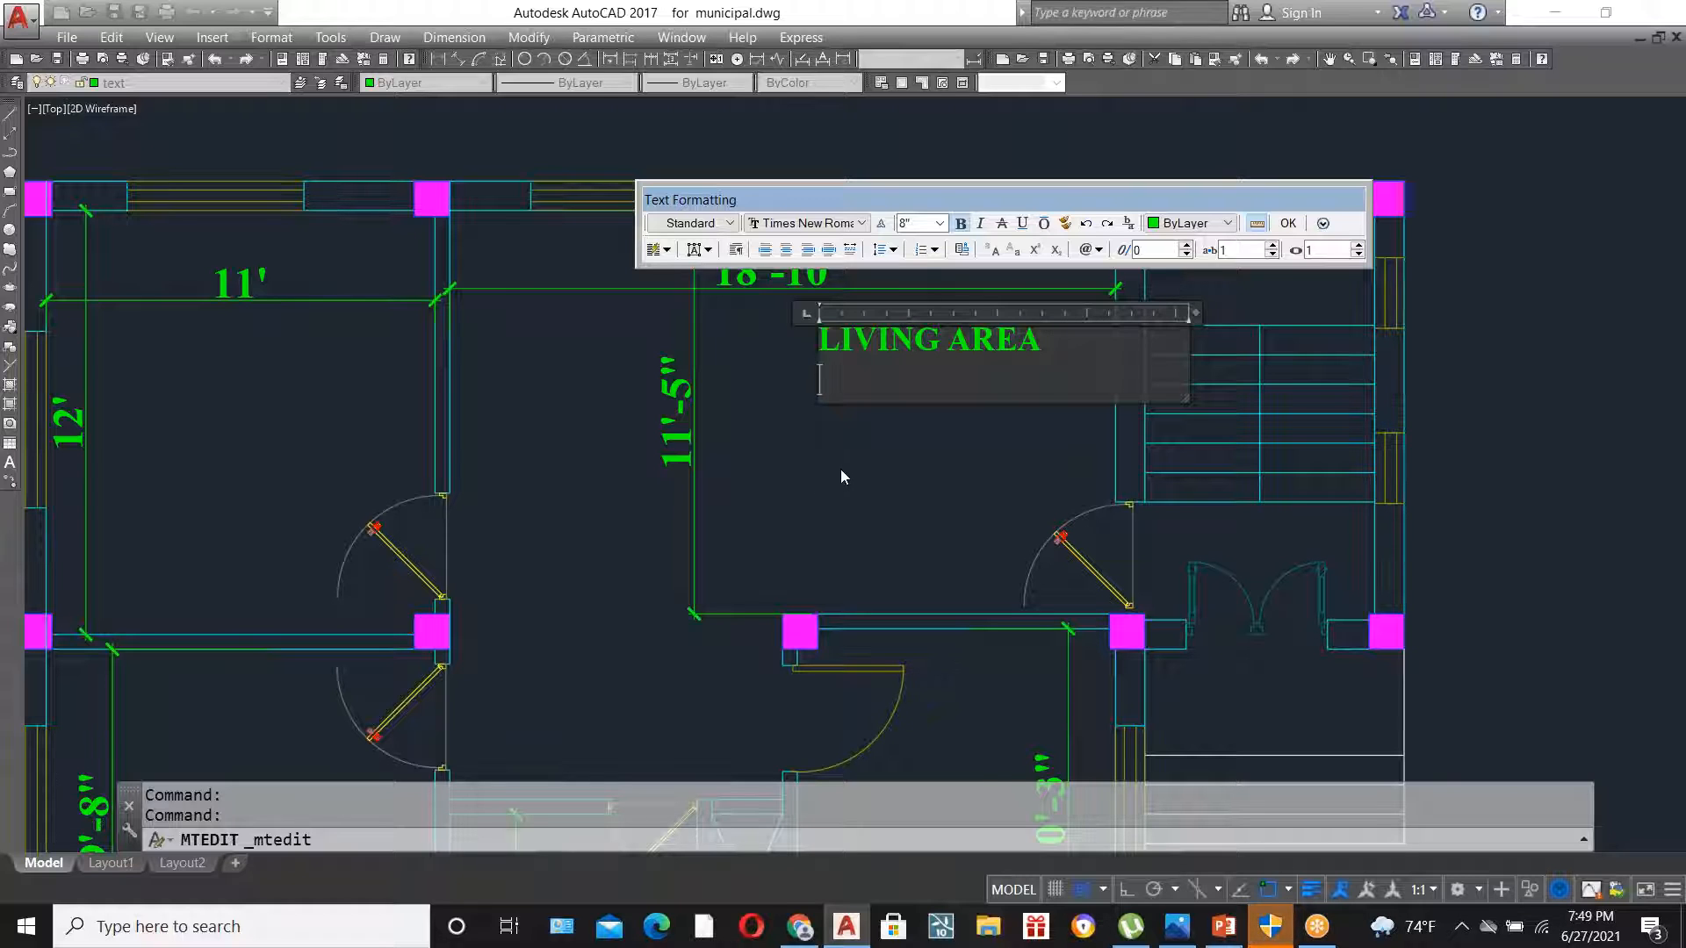
{"action": "scroll", "coordinate": [840, 469], "scroll_direction": "down", "scroll_amount": 2}
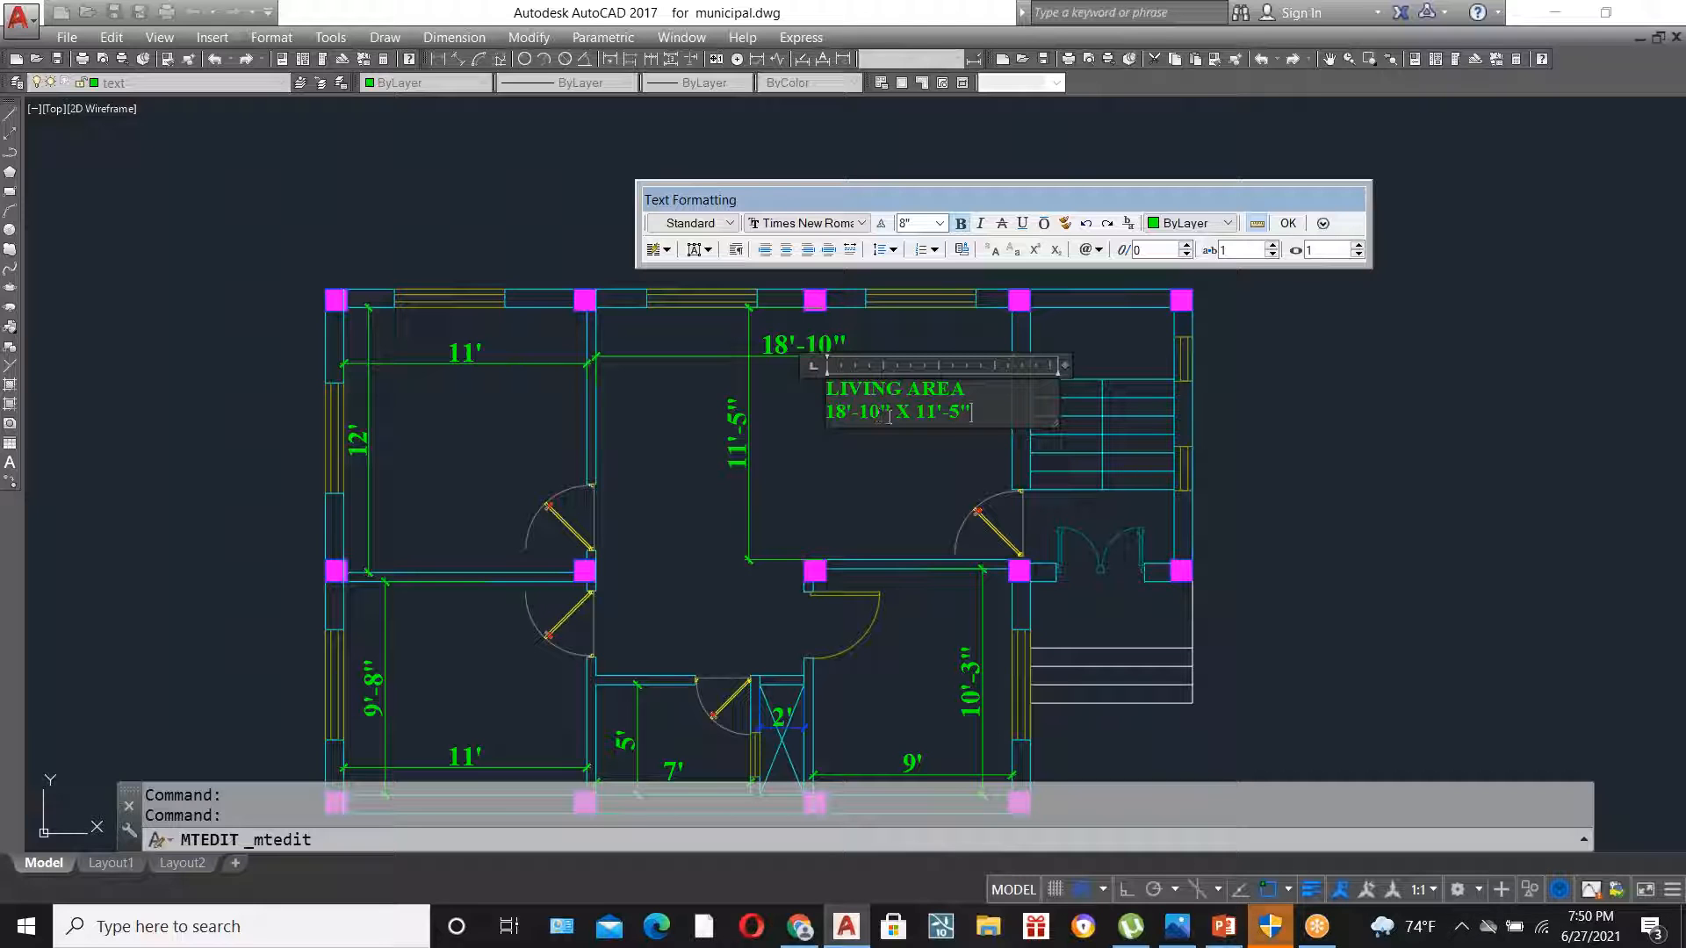
{"action": "left_click", "coordinate": [851, 447]}
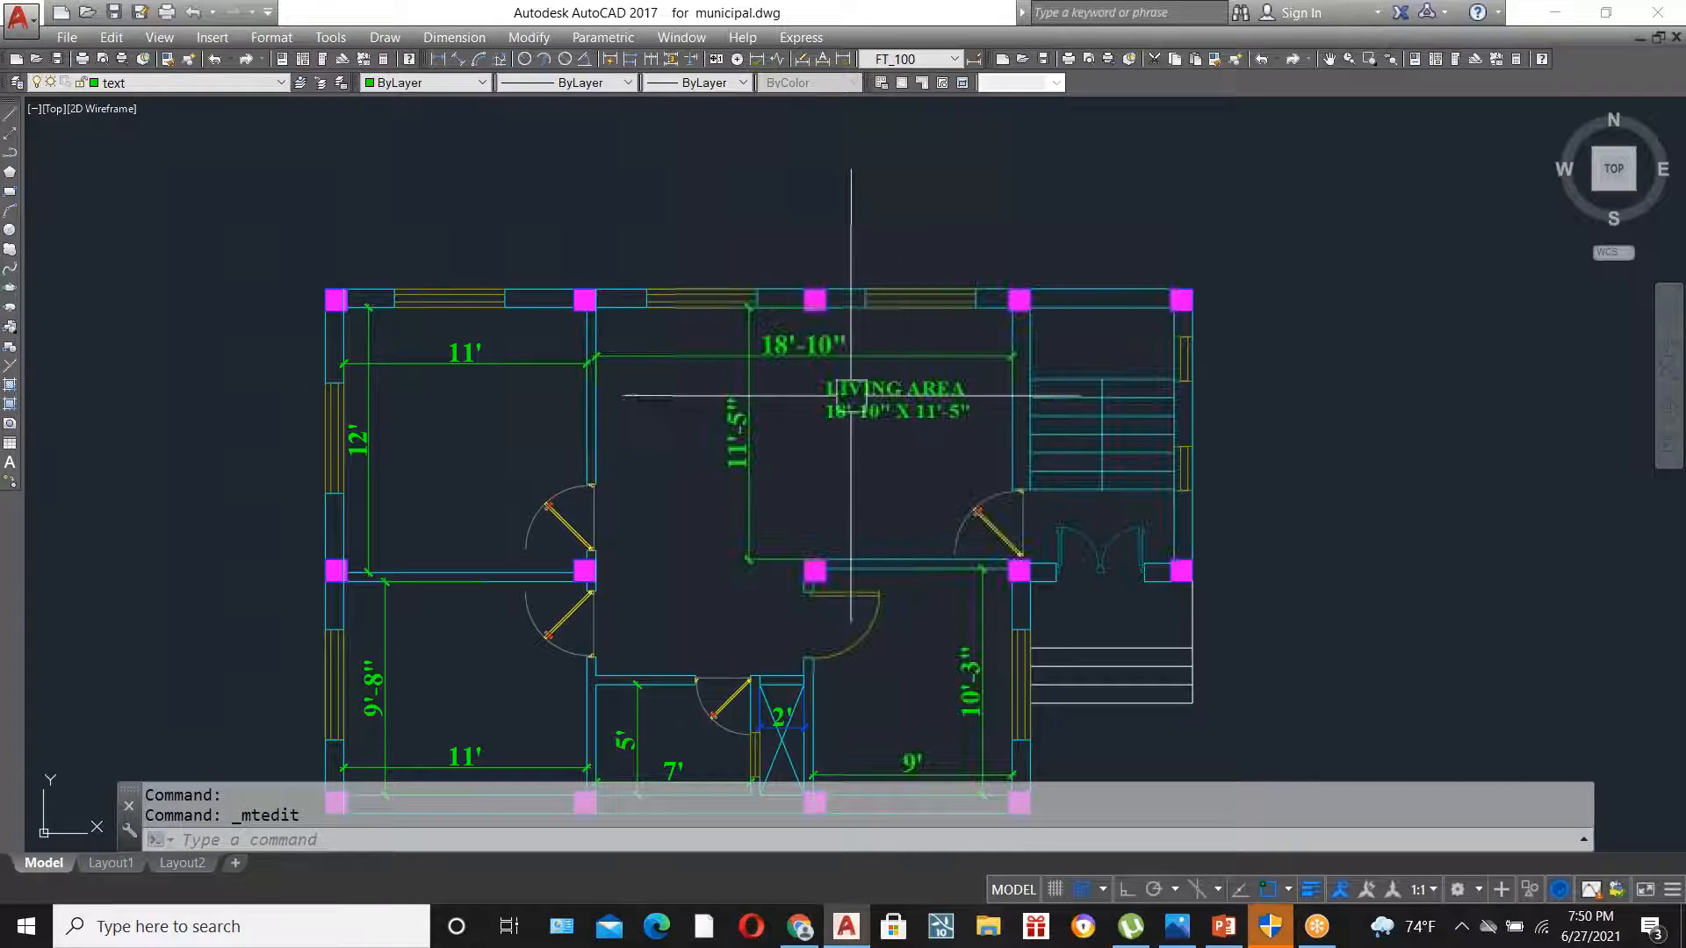
- Delete the living area's width and depth dimensions
{"action": "left_click", "coordinate": [778, 317]}
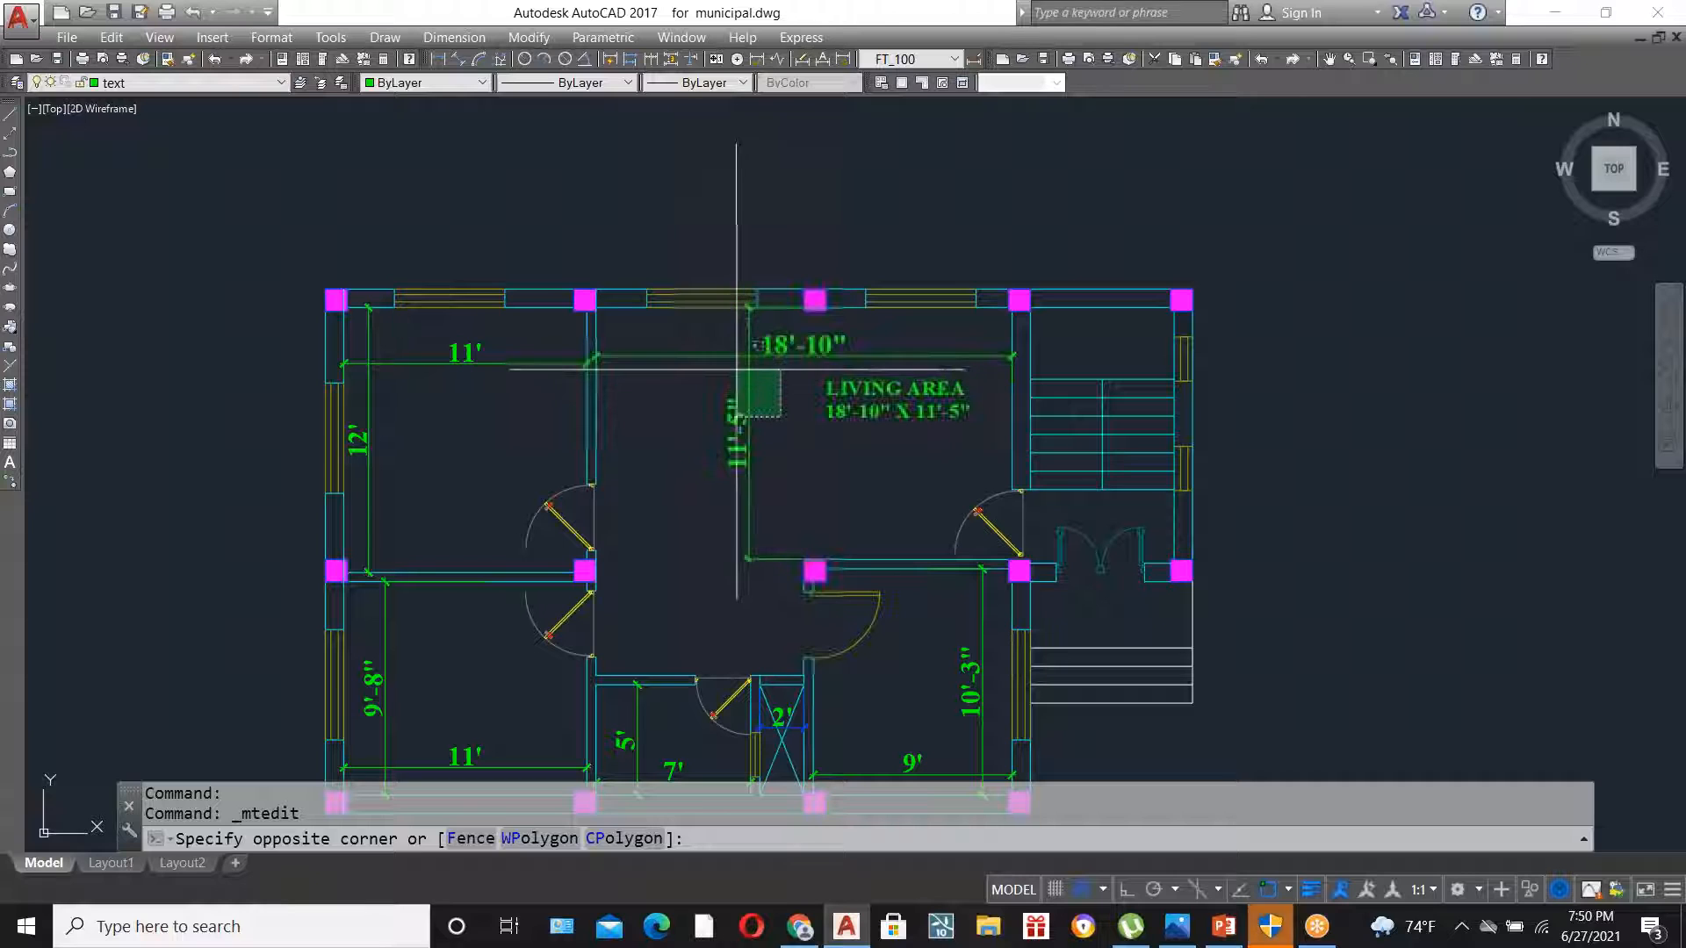
{"action": "left_click", "coordinate": [719, 345]}
{"action": "key", "text": "Delete"}
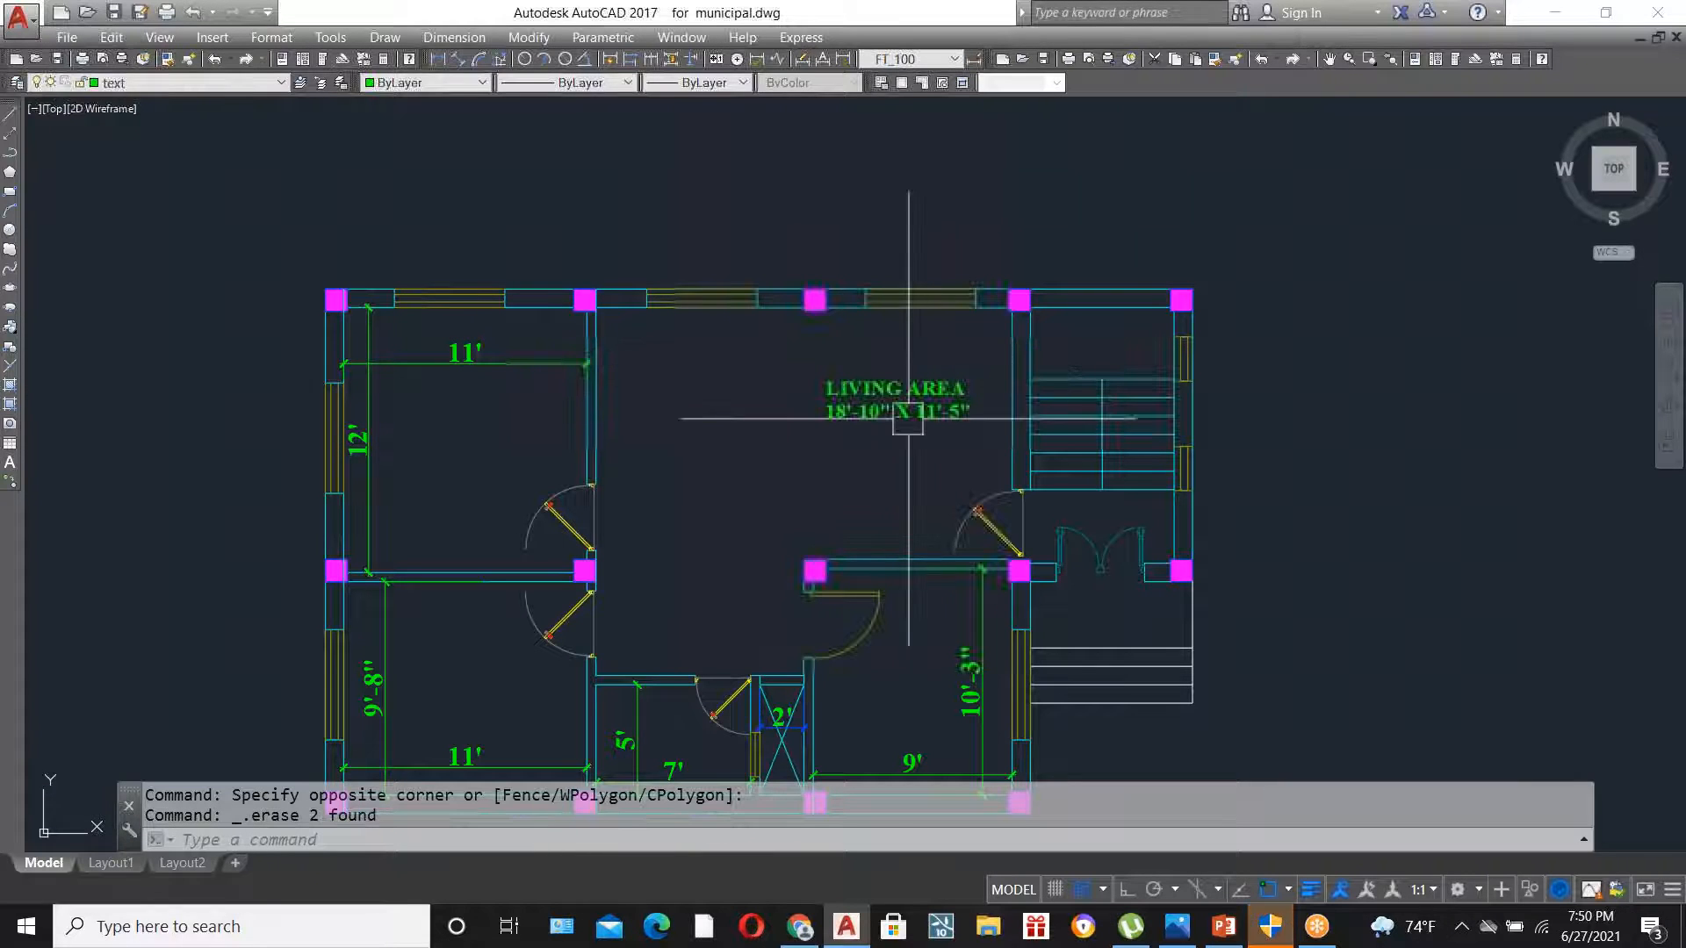
- Move the two-line LIVING AREA label left to the middle of the living room's upper part
{"action": "left_click", "coordinate": [878, 403]}
{"action": "type", "text": "m"}
{"action": "key", "text": "Return"}
{"action": "left_click", "coordinate": [908, 464]}
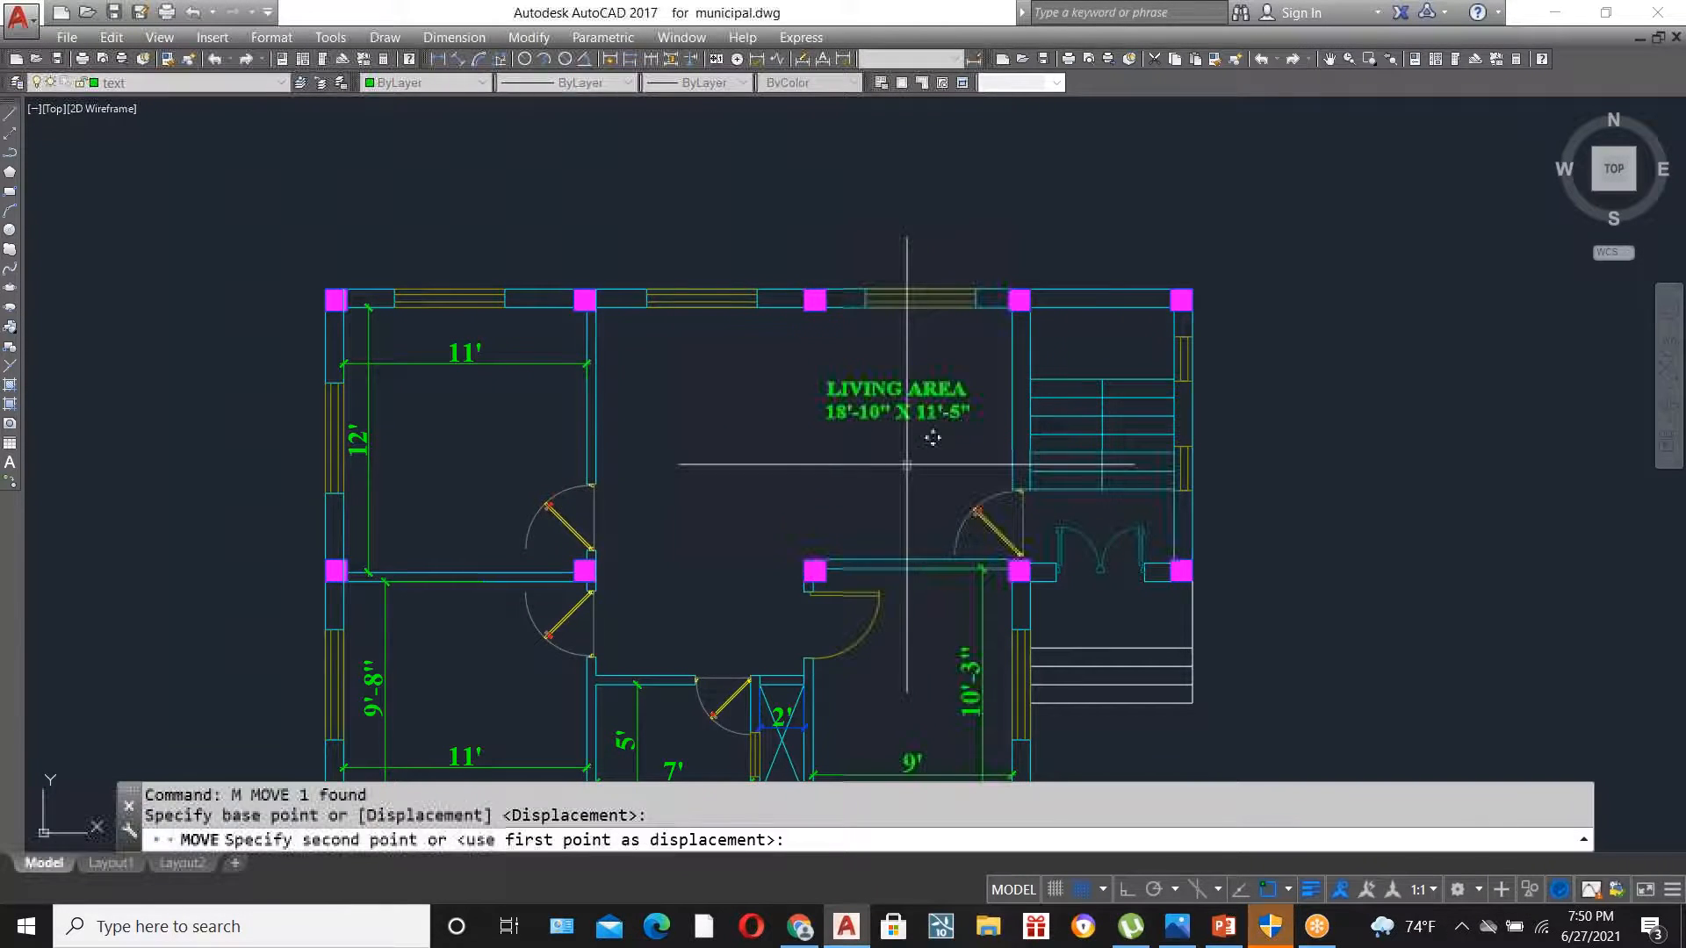
{"action": "scroll", "coordinate": [871, 355], "scroll_direction": "down", "scroll_amount": 2}
{"action": "scroll", "coordinate": [874, 511], "scroll_direction": "up", "scroll_amount": 2}
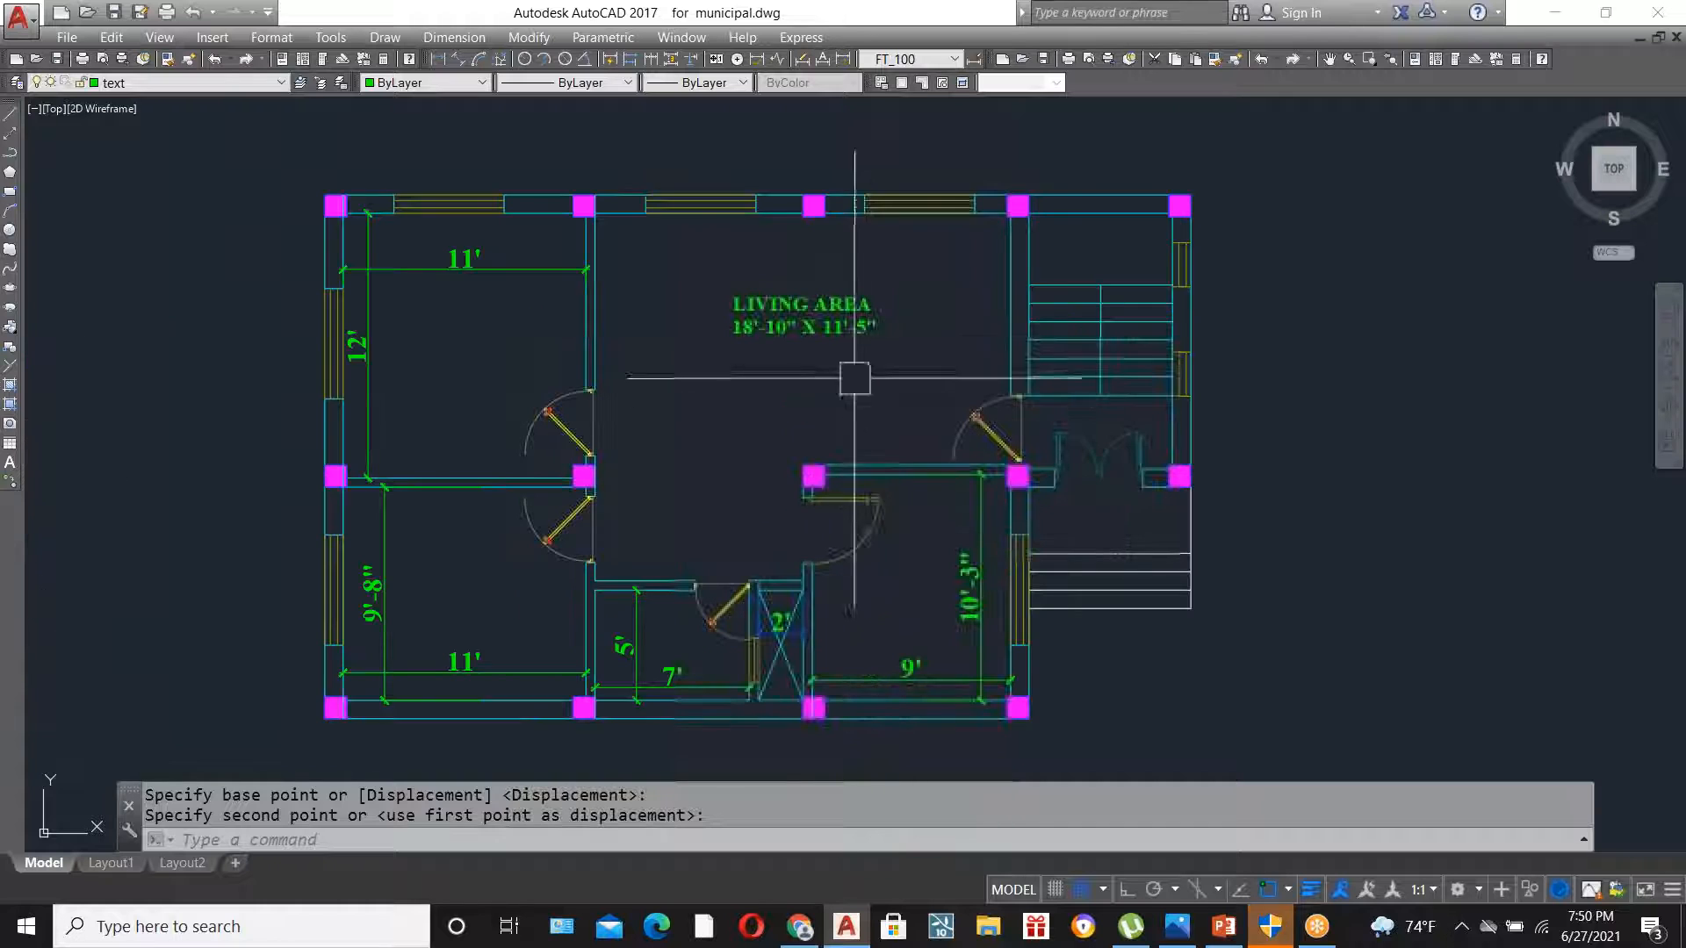
- Copy the two-line LIVING AREA label into the lower right, lower left and upper left rooms and above the 7' by 5' room
{"action": "left_click", "coordinate": [828, 322]}
{"action": "type", "text": "co"}
{"action": "key", "text": "Return"}
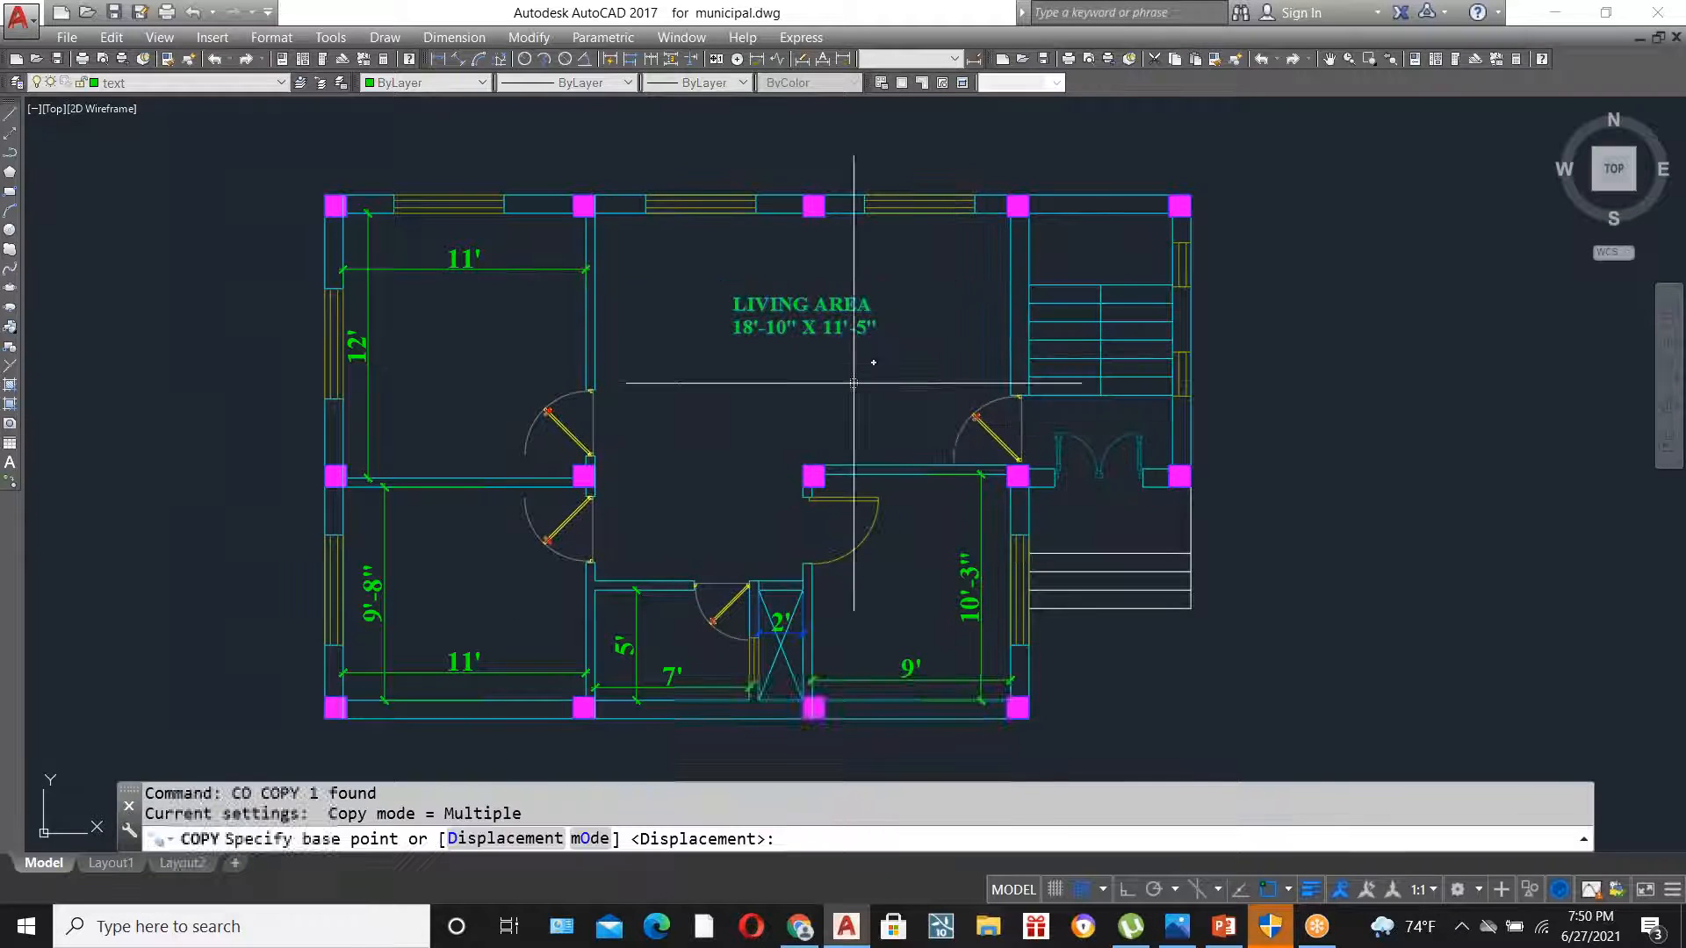
{"action": "left_click", "coordinate": [830, 348]}
{"action": "left_click", "coordinate": [933, 627]}
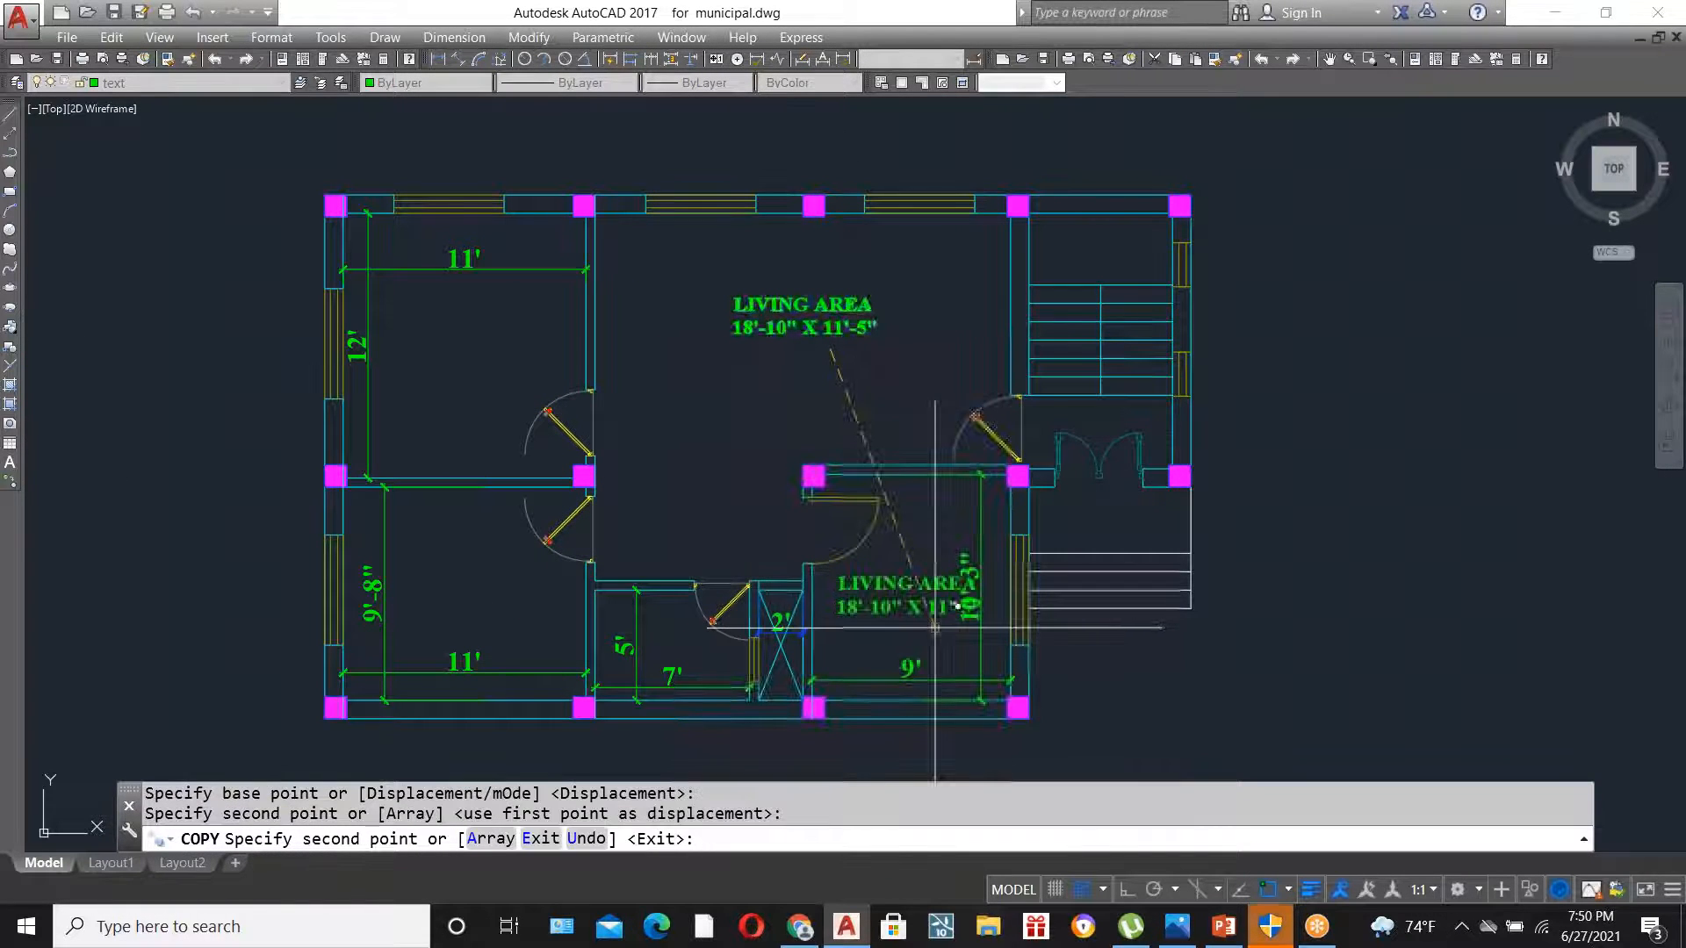
{"action": "left_click", "coordinate": [509, 619]}
{"action": "left_click", "coordinate": [493, 373]}
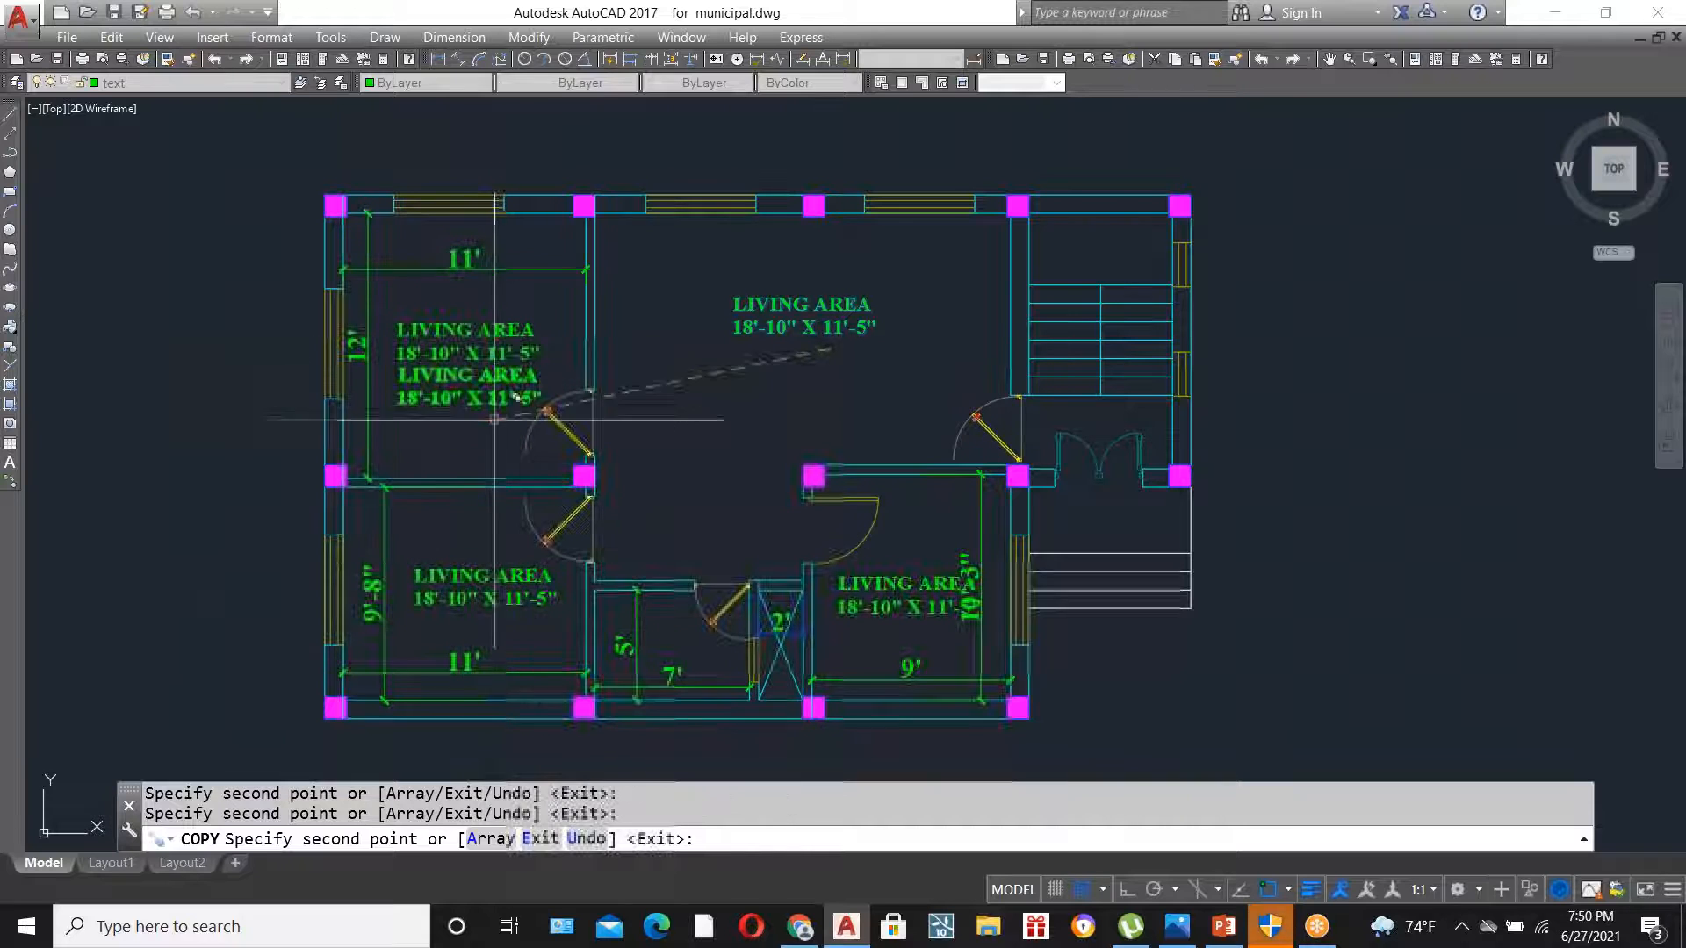
{"action": "left_click", "coordinate": [712, 566]}
{"action": "key", "text": "Escape"}
- Move the copied label in the lower right room slightly up and to the left, off the vertical dimension
{"action": "scroll", "coordinate": [958, 629], "scroll_direction": "up", "scroll_amount": 2}
{"action": "left_click", "coordinate": [913, 584]}
{"action": "type", "text": "m"}
{"action": "key", "text": "Return"}
{"action": "left_click", "coordinate": [915, 633]}
{"action": "left_click", "coordinate": [904, 597]}
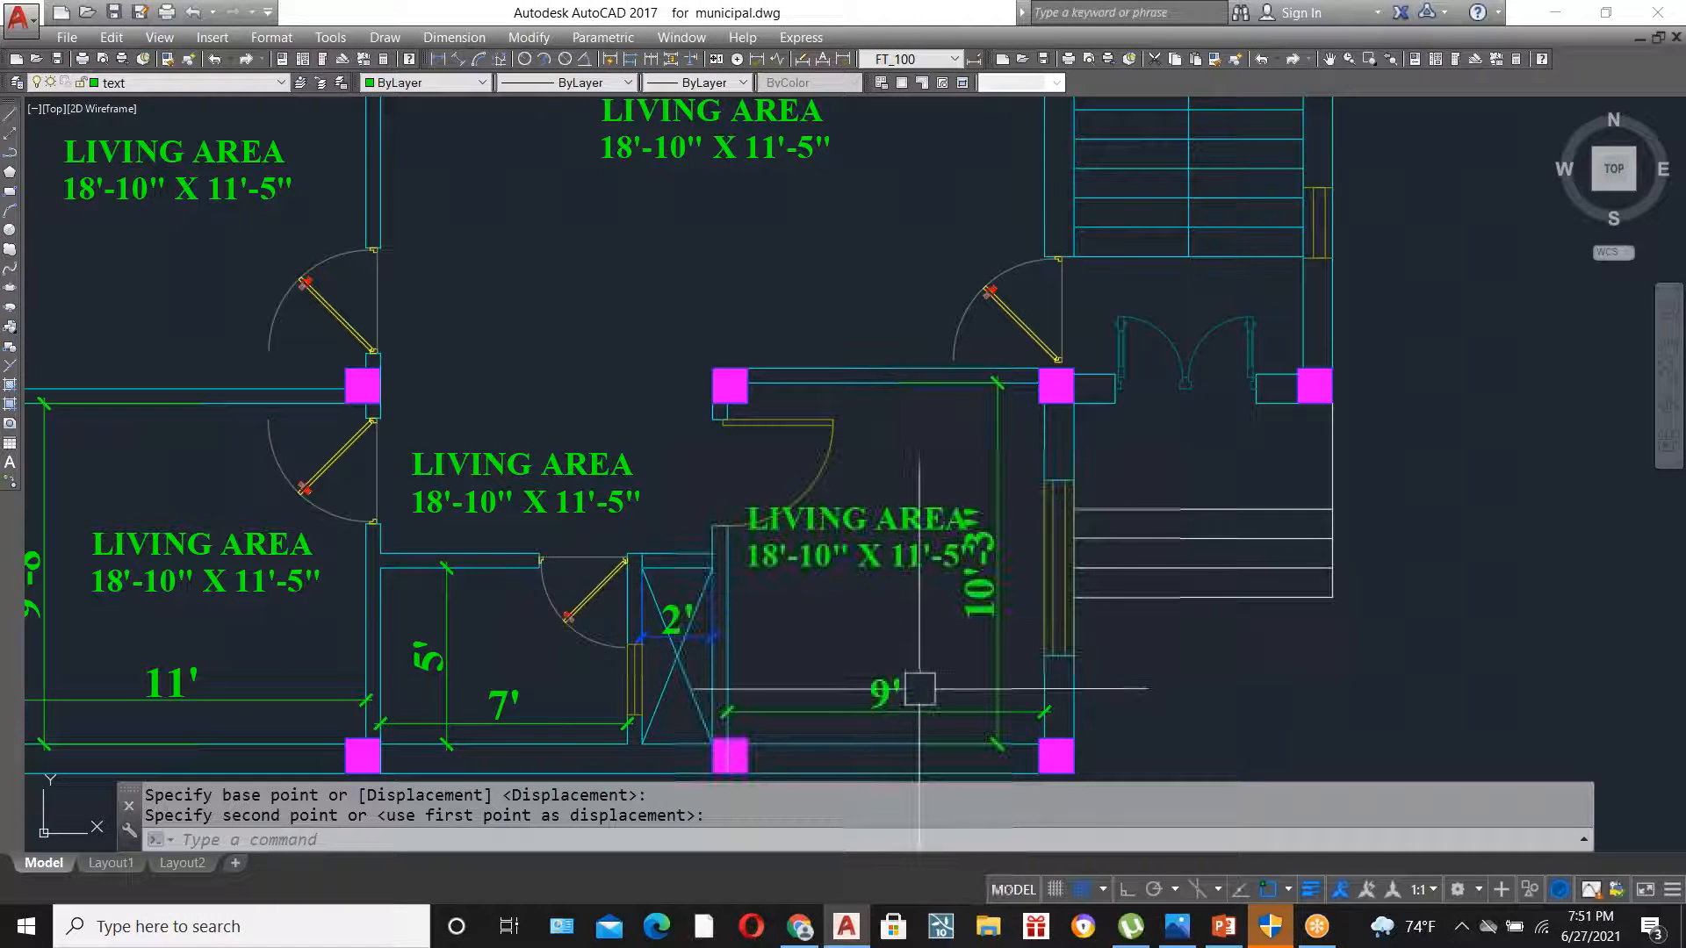
- Change the name line of the lower right room's label to KITCHEN, keeping the size on its own line
{"action": "scroll", "coordinate": [897, 713], "scroll_direction": "up", "scroll_amount": 2}
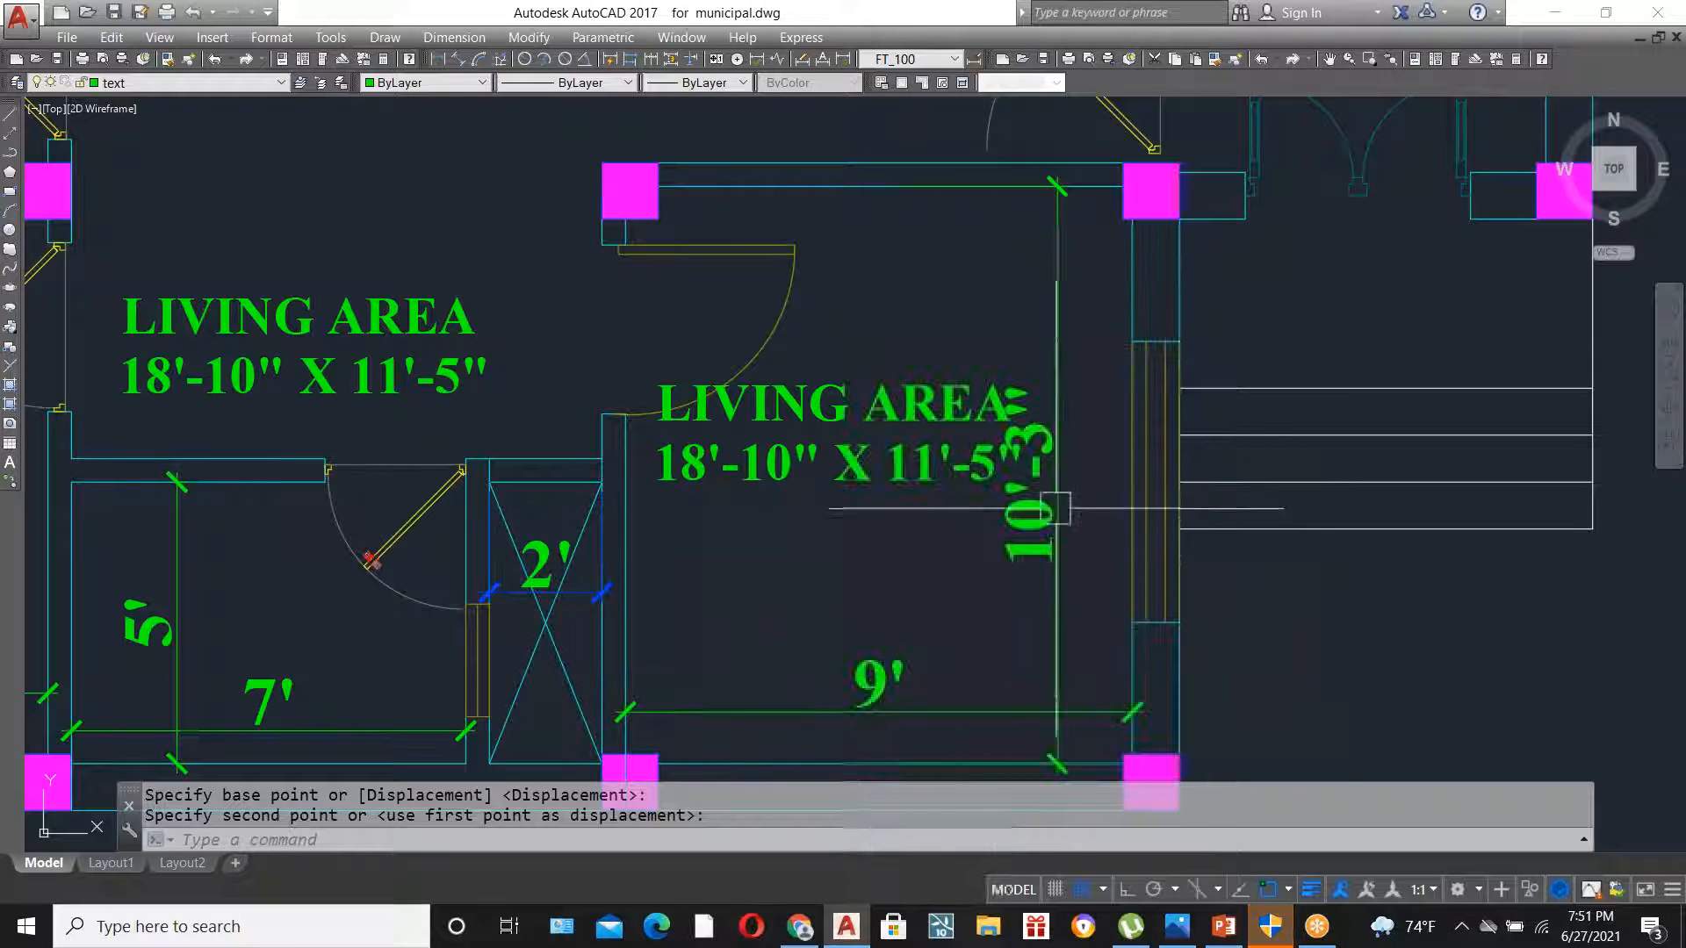
{"action": "double_click", "coordinate": [784, 452]}
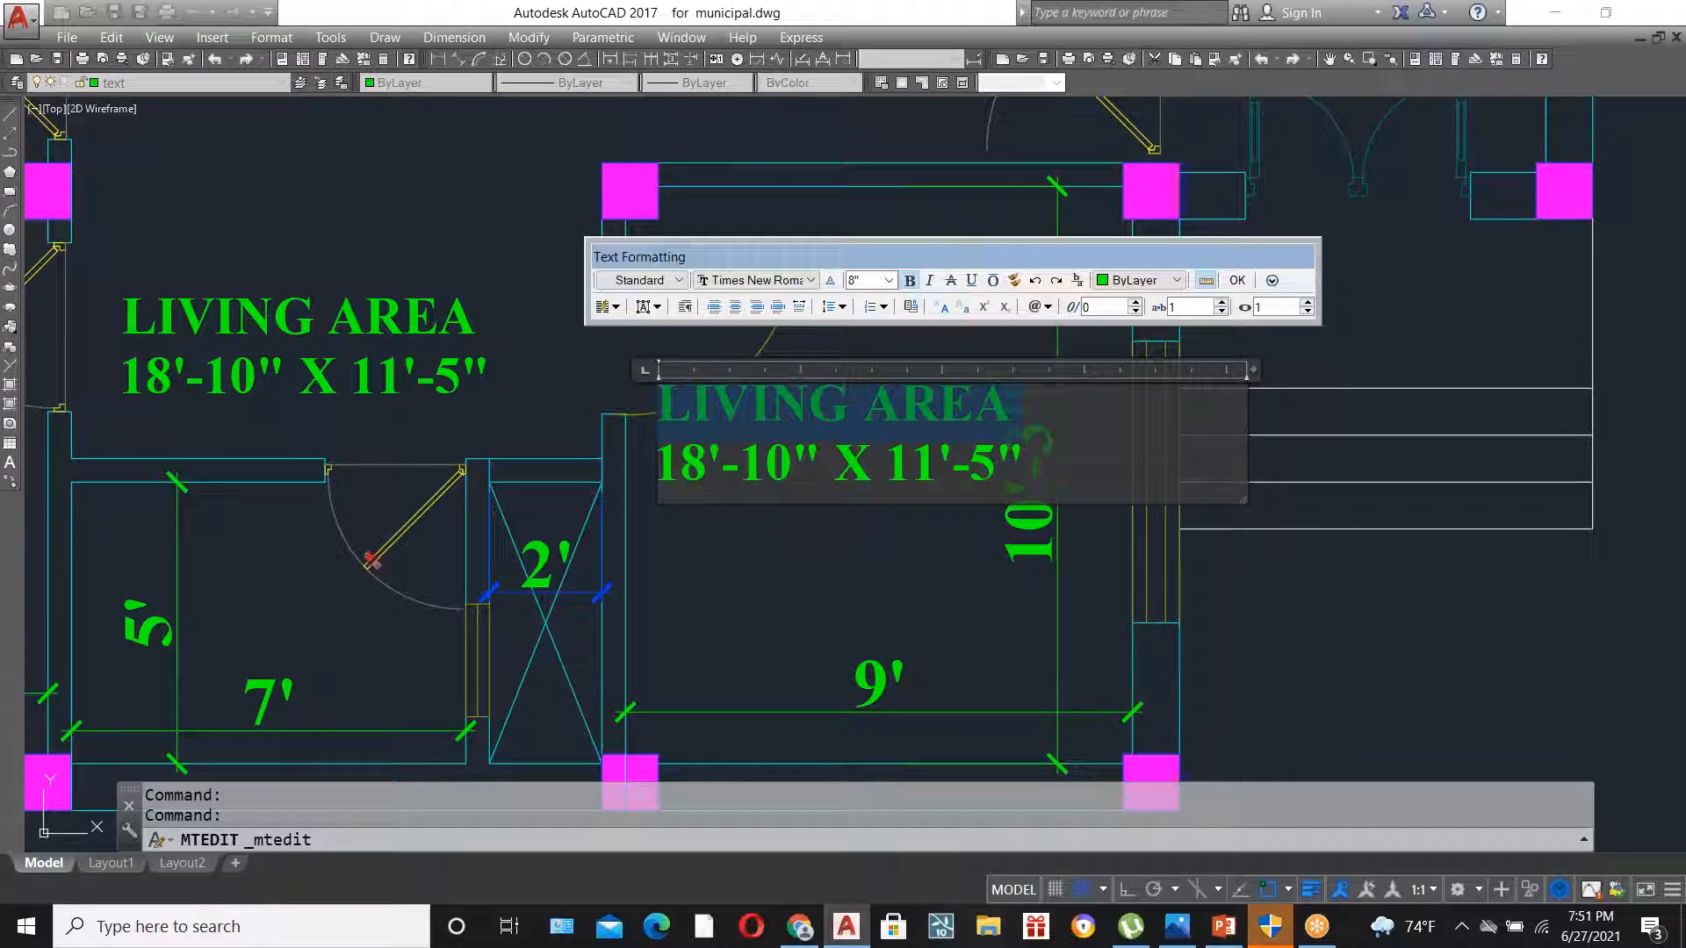
{"action": "type", "text": "KITCHEN18'-10\" X"}
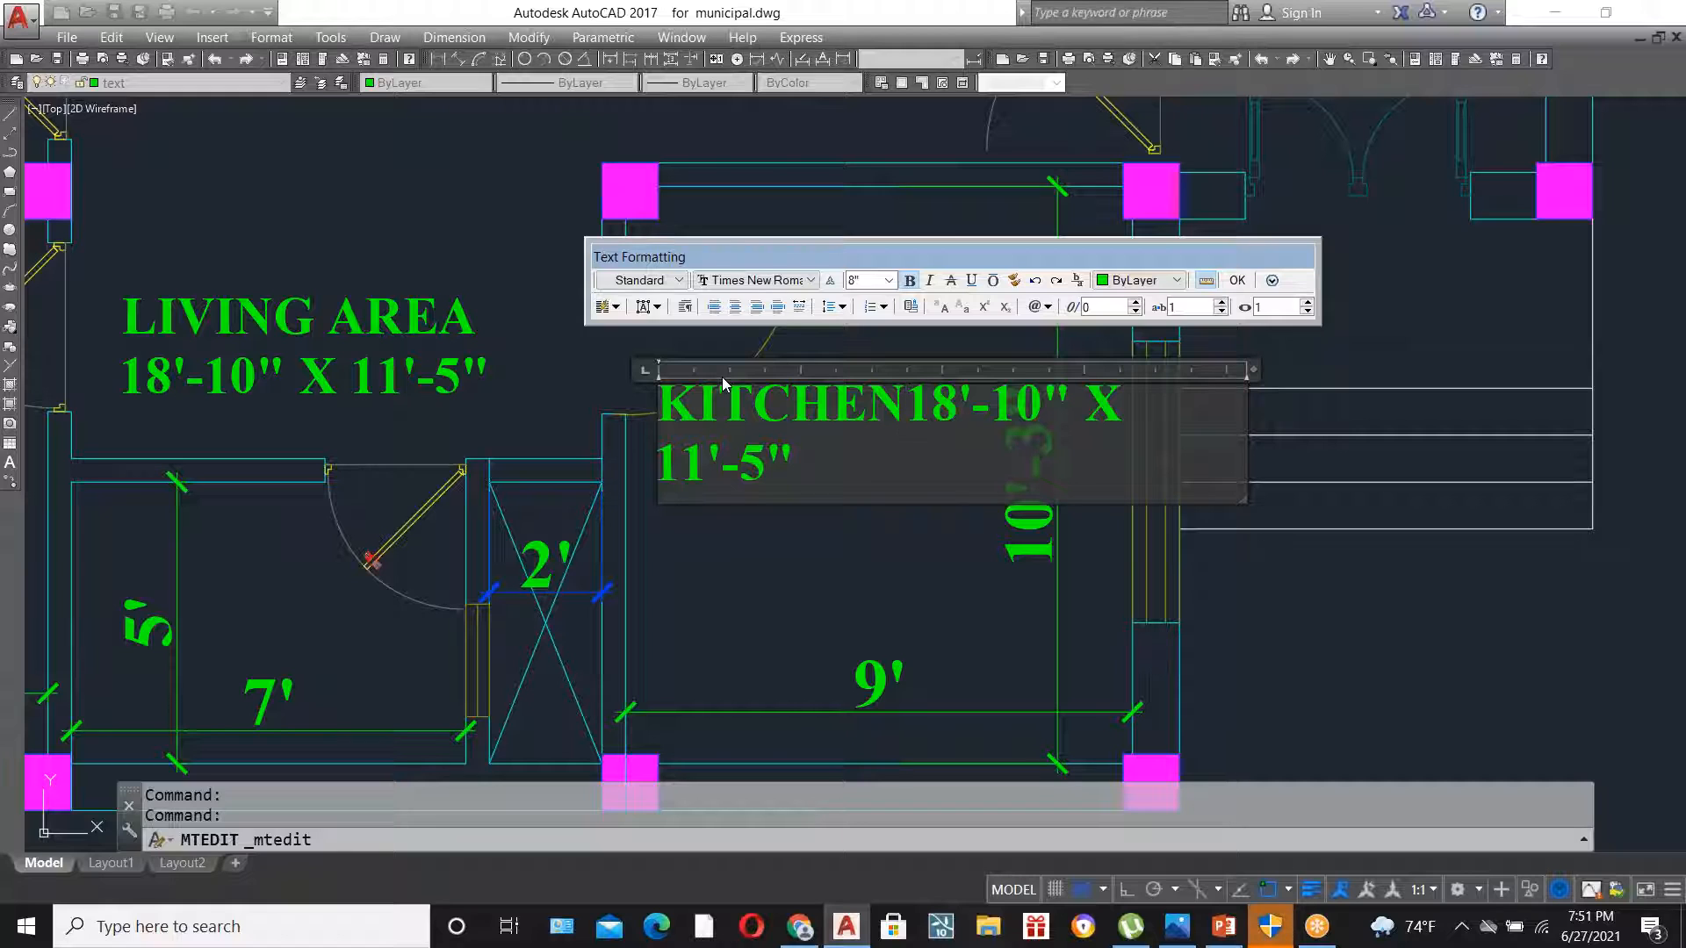
{"action": "key", "text": "Return"}
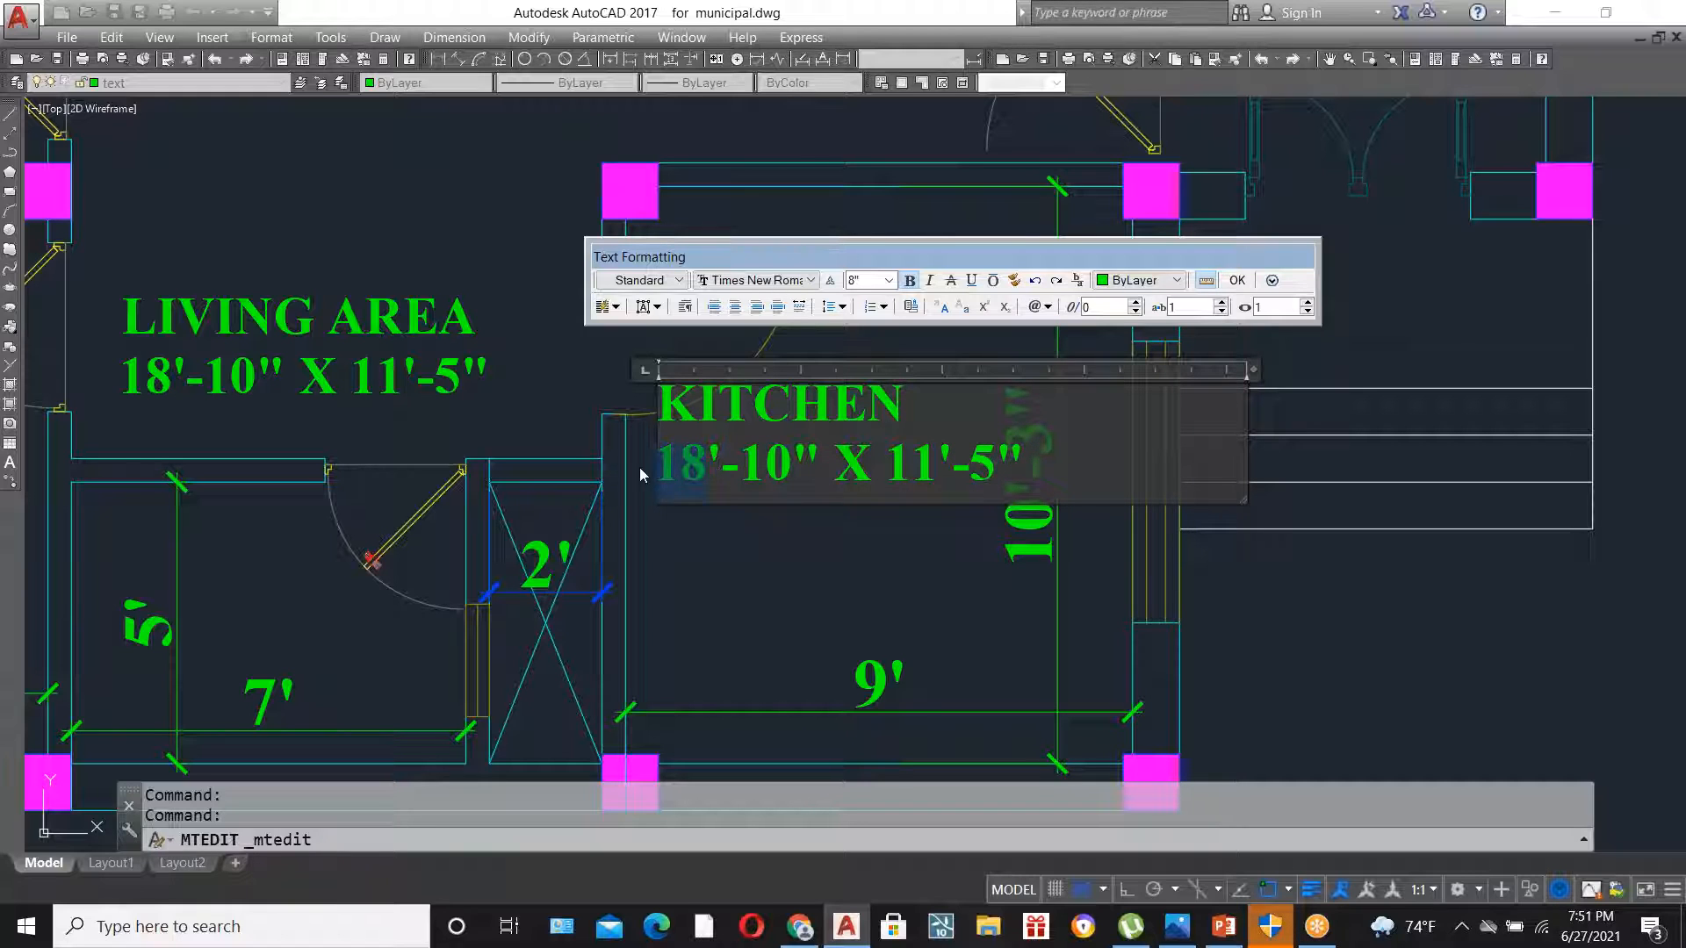
- Set the KITCHEN label's size line to 9'-0" X 10'-3"
{"action": "type", "text": "9"}
{"action": "left_click_drag", "start_coordinate": [769, 476], "coordinate": [722, 462]}
{"action": "left_click", "coordinate": [720, 472]}
{"action": "type", "text": "0"}
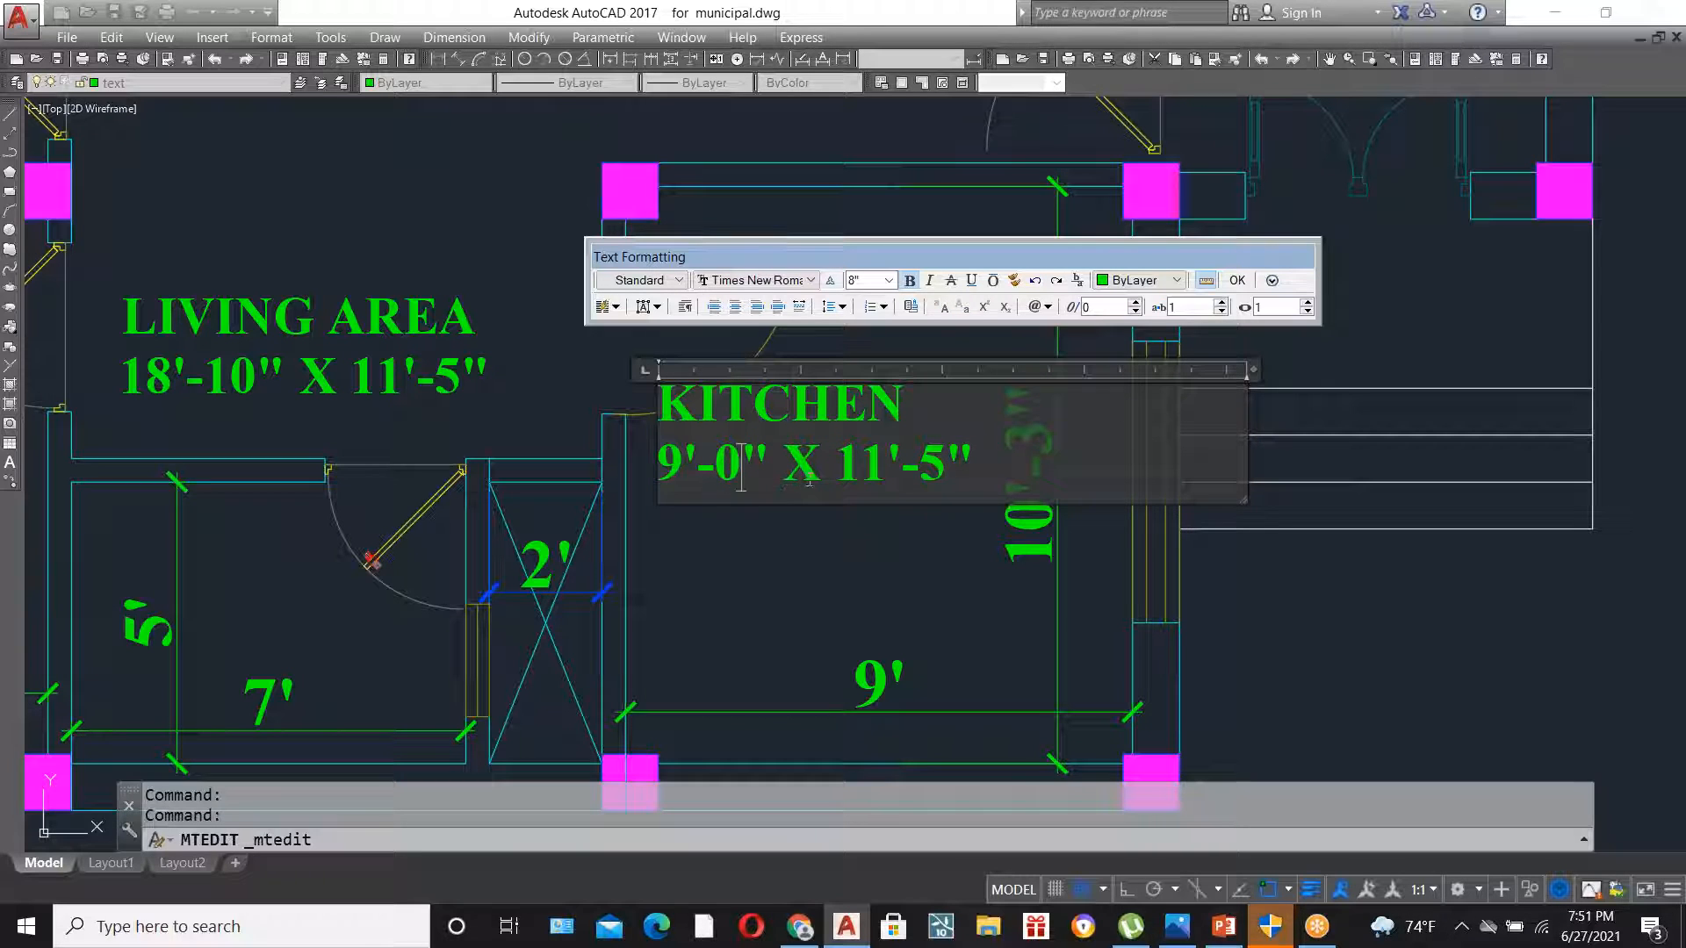
{"action": "left_click_drag", "start_coordinate": [882, 465], "coordinate": [922, 474]}
{"action": "type", "text": "0'-3"}
{"action": "left_click", "coordinate": [924, 532]}
- Delete the kitchen's width and depth dimensions
{"action": "left_click", "coordinate": [1041, 508]}
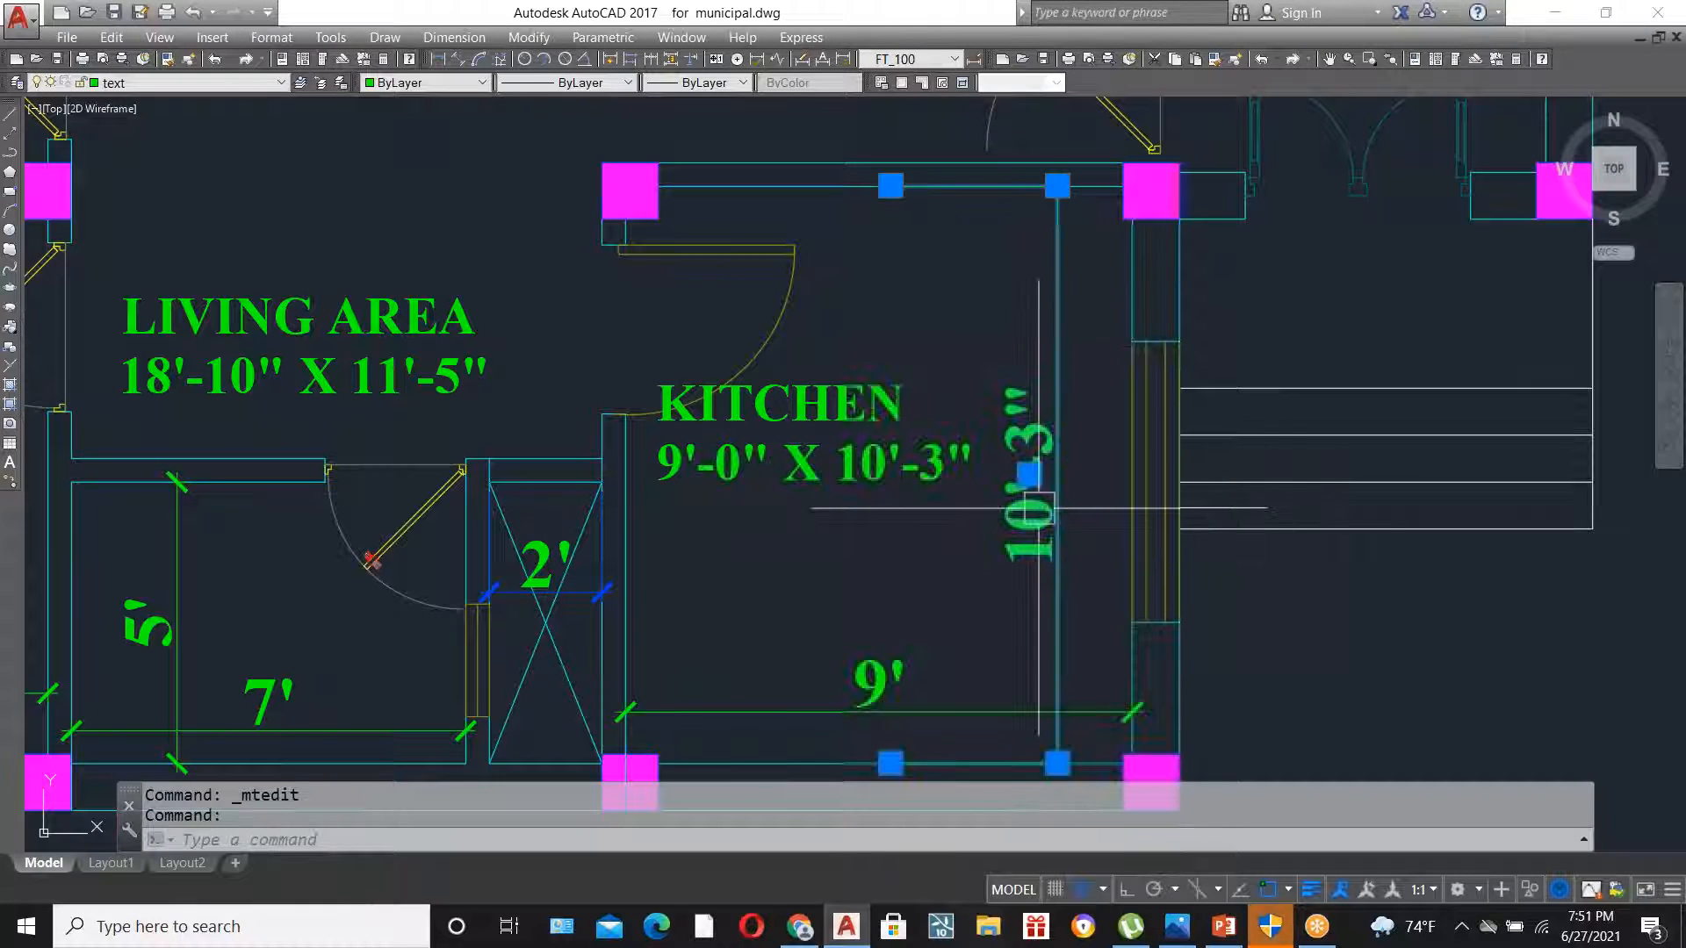
{"action": "left_click", "coordinate": [854, 694]}
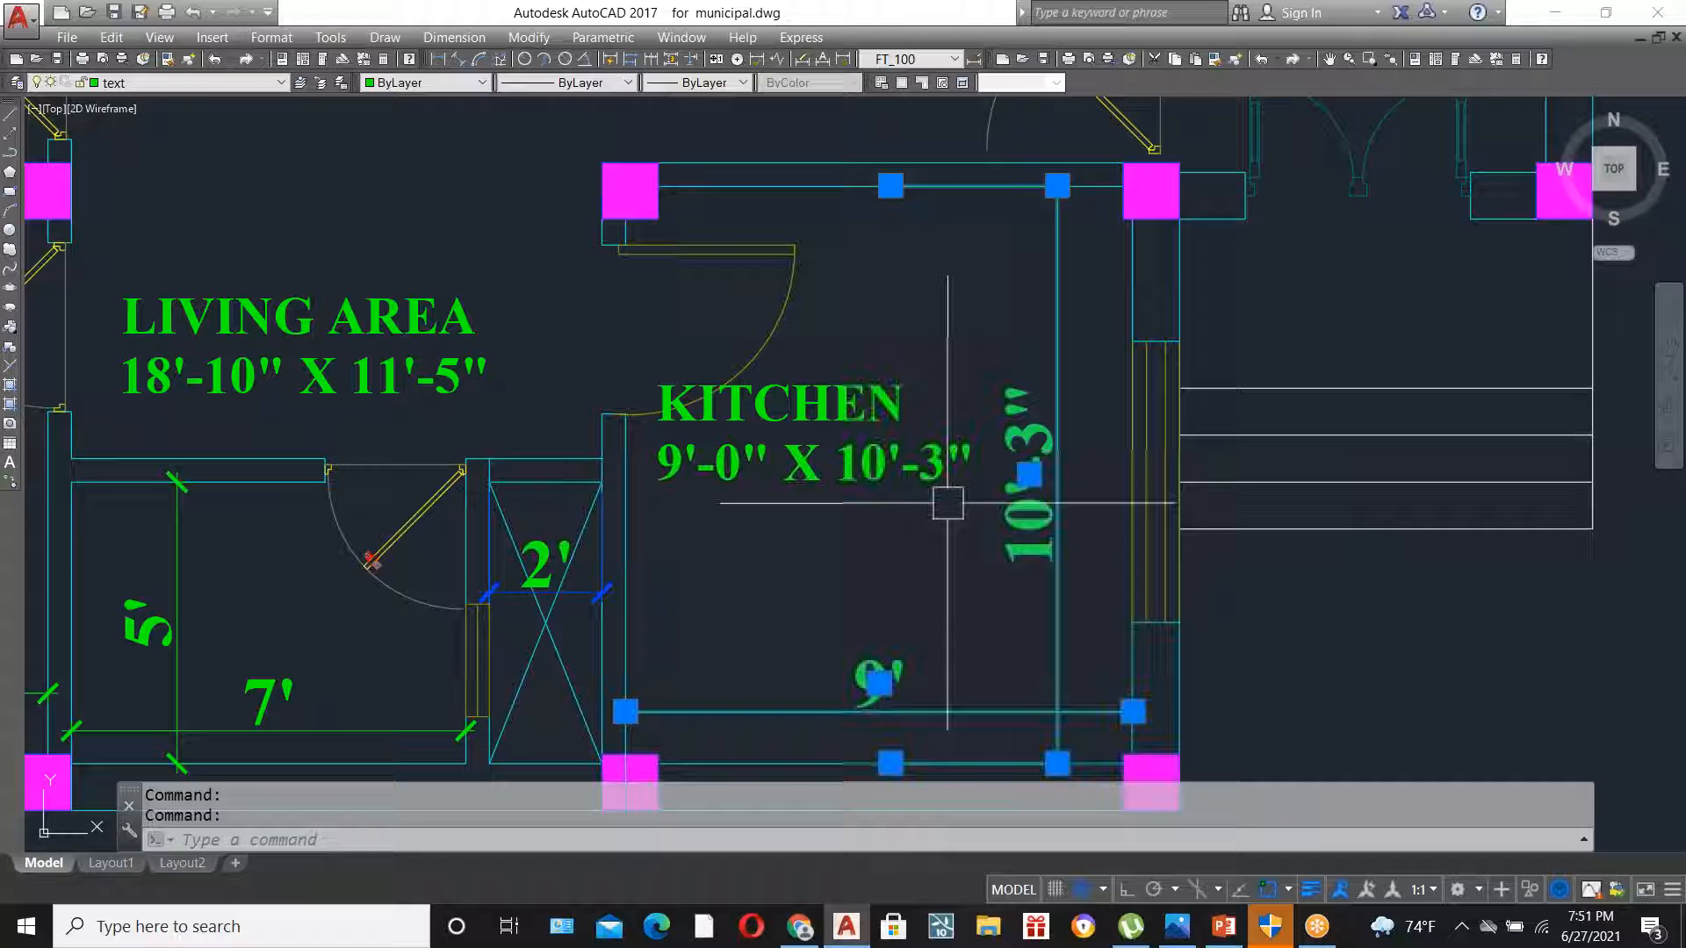
{"action": "key", "text": "Delete"}
- Move the KITCHEN label down and right to the middle of the kitchen
{"action": "left_click", "coordinate": [909, 503]}
{"action": "type", "text": "m"}
{"action": "key", "text": "Return"}
{"action": "left_click", "coordinate": [773, 582]}
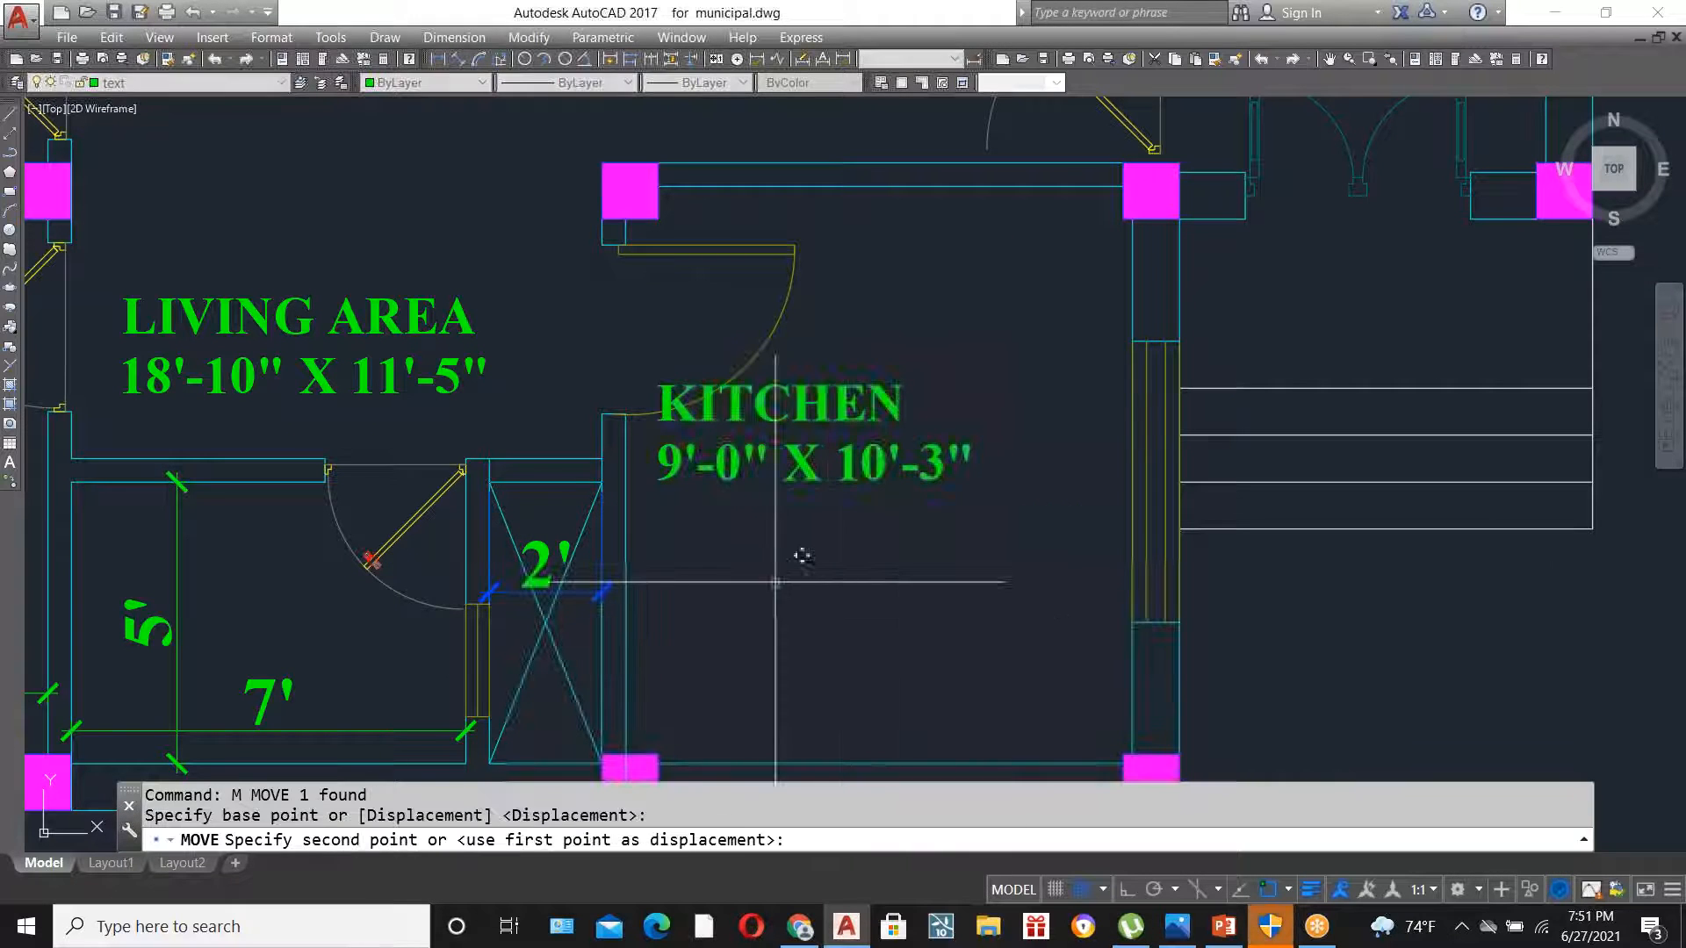
{"action": "left_click", "coordinate": [860, 623]}
- Change the name line of the label above the 7' by 5' room to TOILET, keeping the size on its own line
{"action": "scroll", "coordinate": [922, 466], "scroll_direction": "down", "scroll_amount": 4}
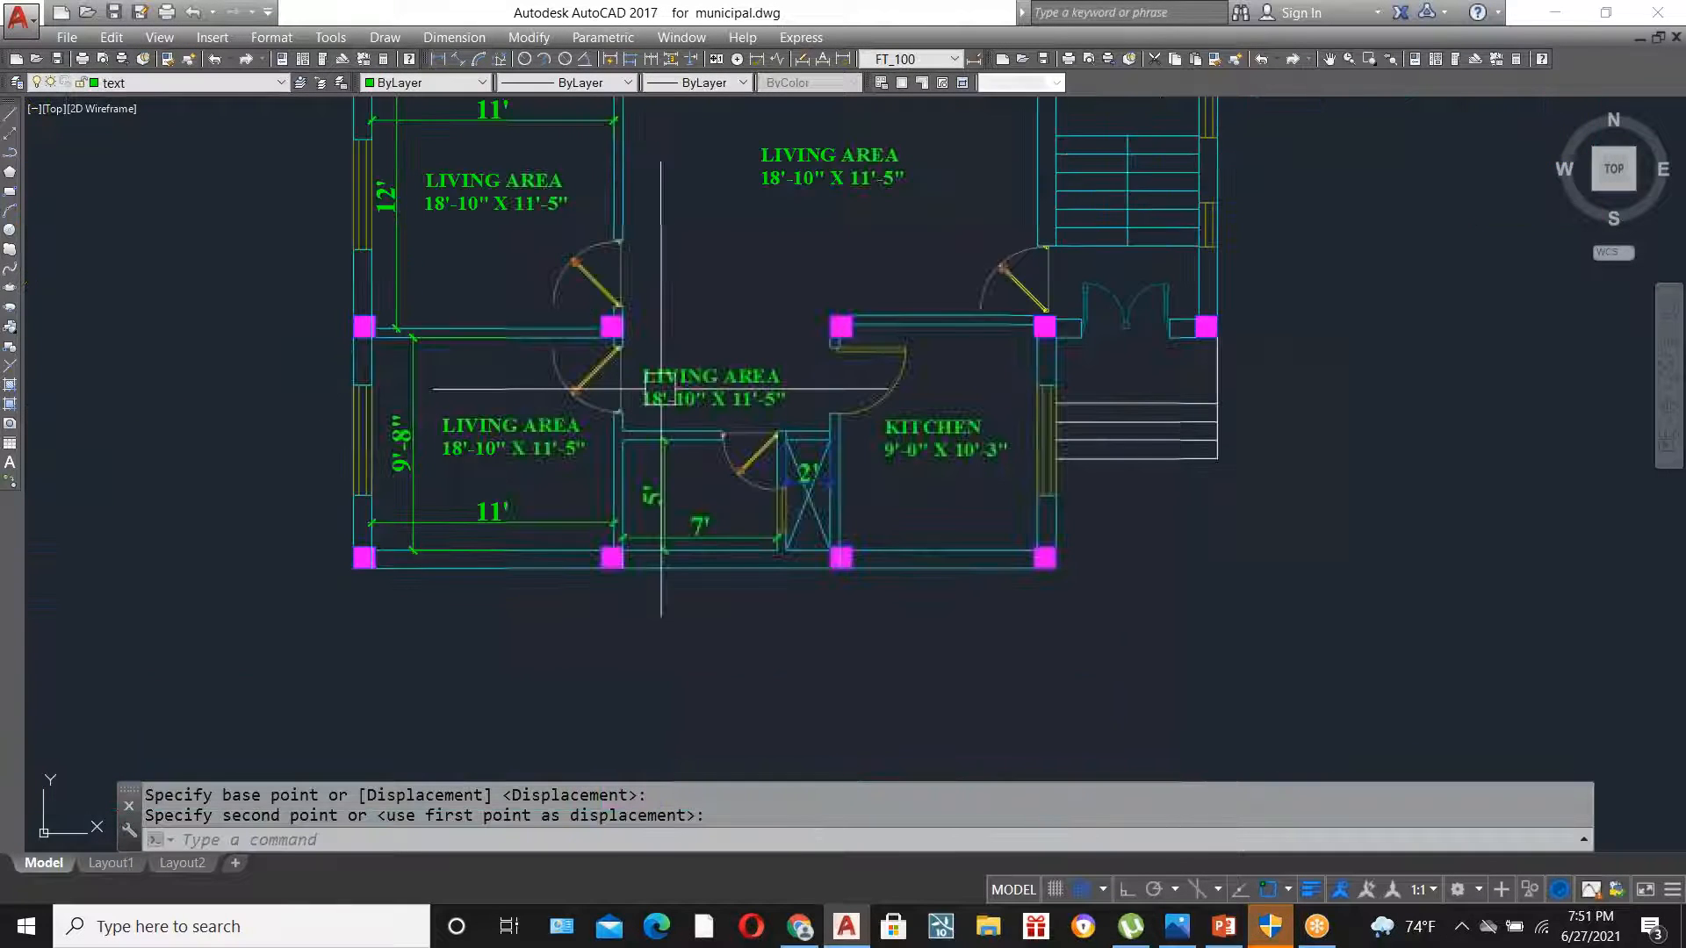
{"action": "scroll", "coordinate": [828, 675], "scroll_direction": "up", "scroll_amount": 4}
{"action": "scroll", "coordinate": [869, 263], "scroll_direction": "down", "scroll_amount": 2}
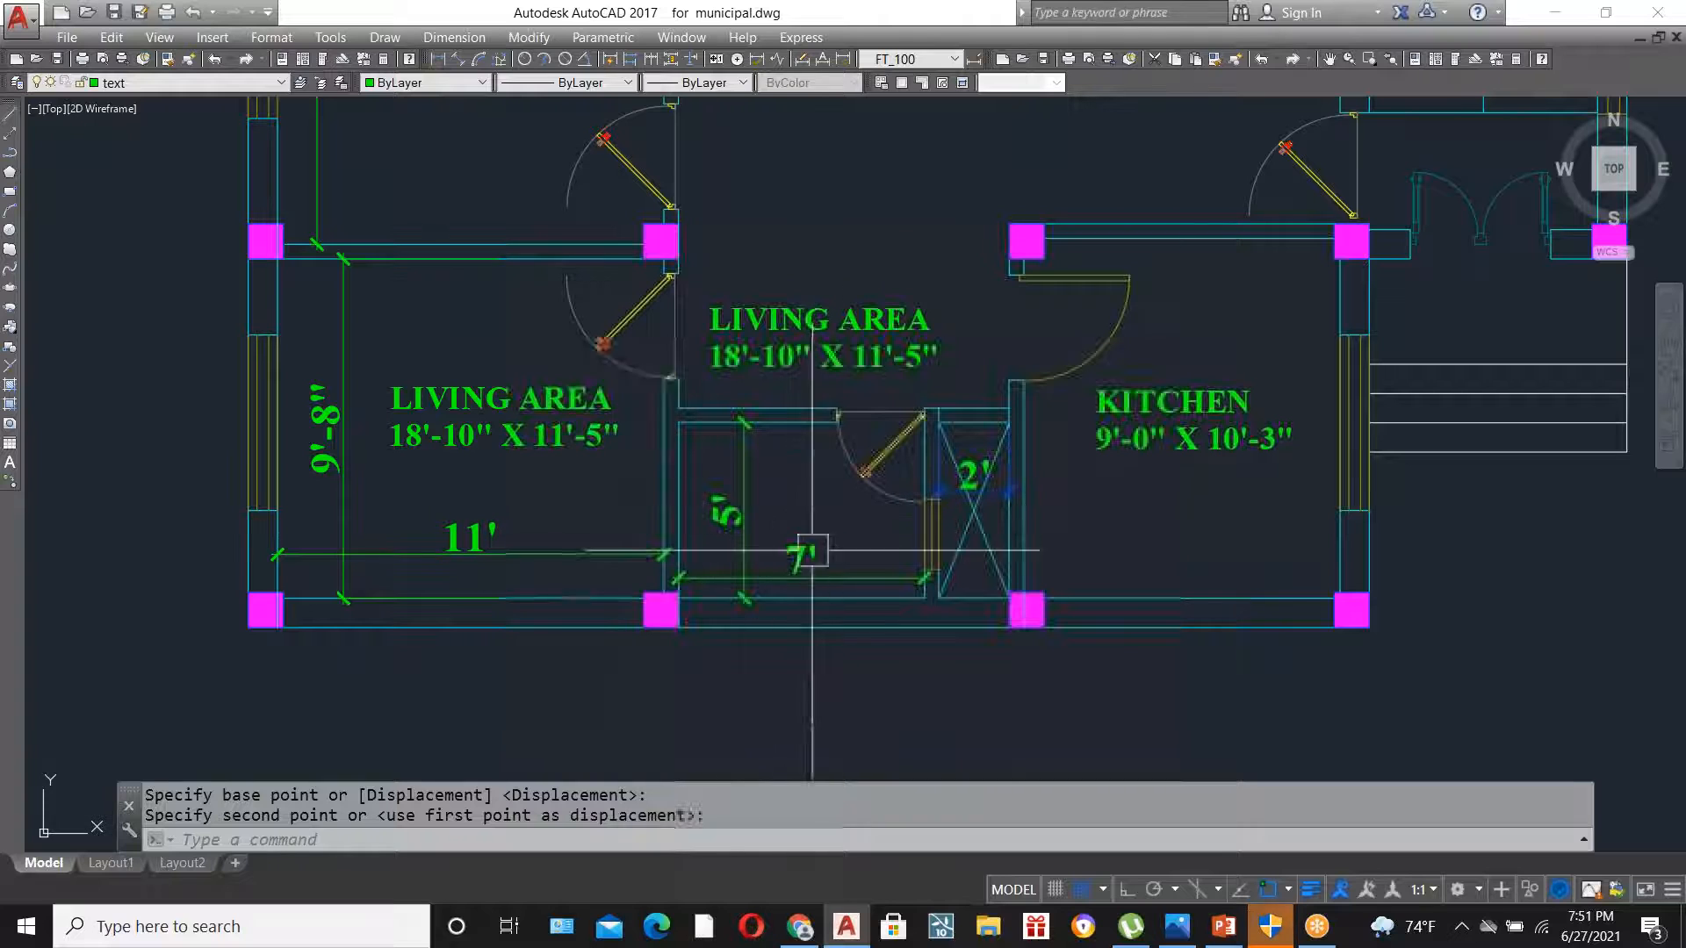
{"action": "scroll", "coordinate": [841, 303], "scroll_direction": "up", "scroll_amount": 2}
{"action": "double_click", "coordinate": [841, 306]}
{"action": "left_click_drag", "start_coordinate": [988, 334], "coordinate": [631, 334]}
{"action": "type", "text": "TOILET18'-10\" X 11'-5"}
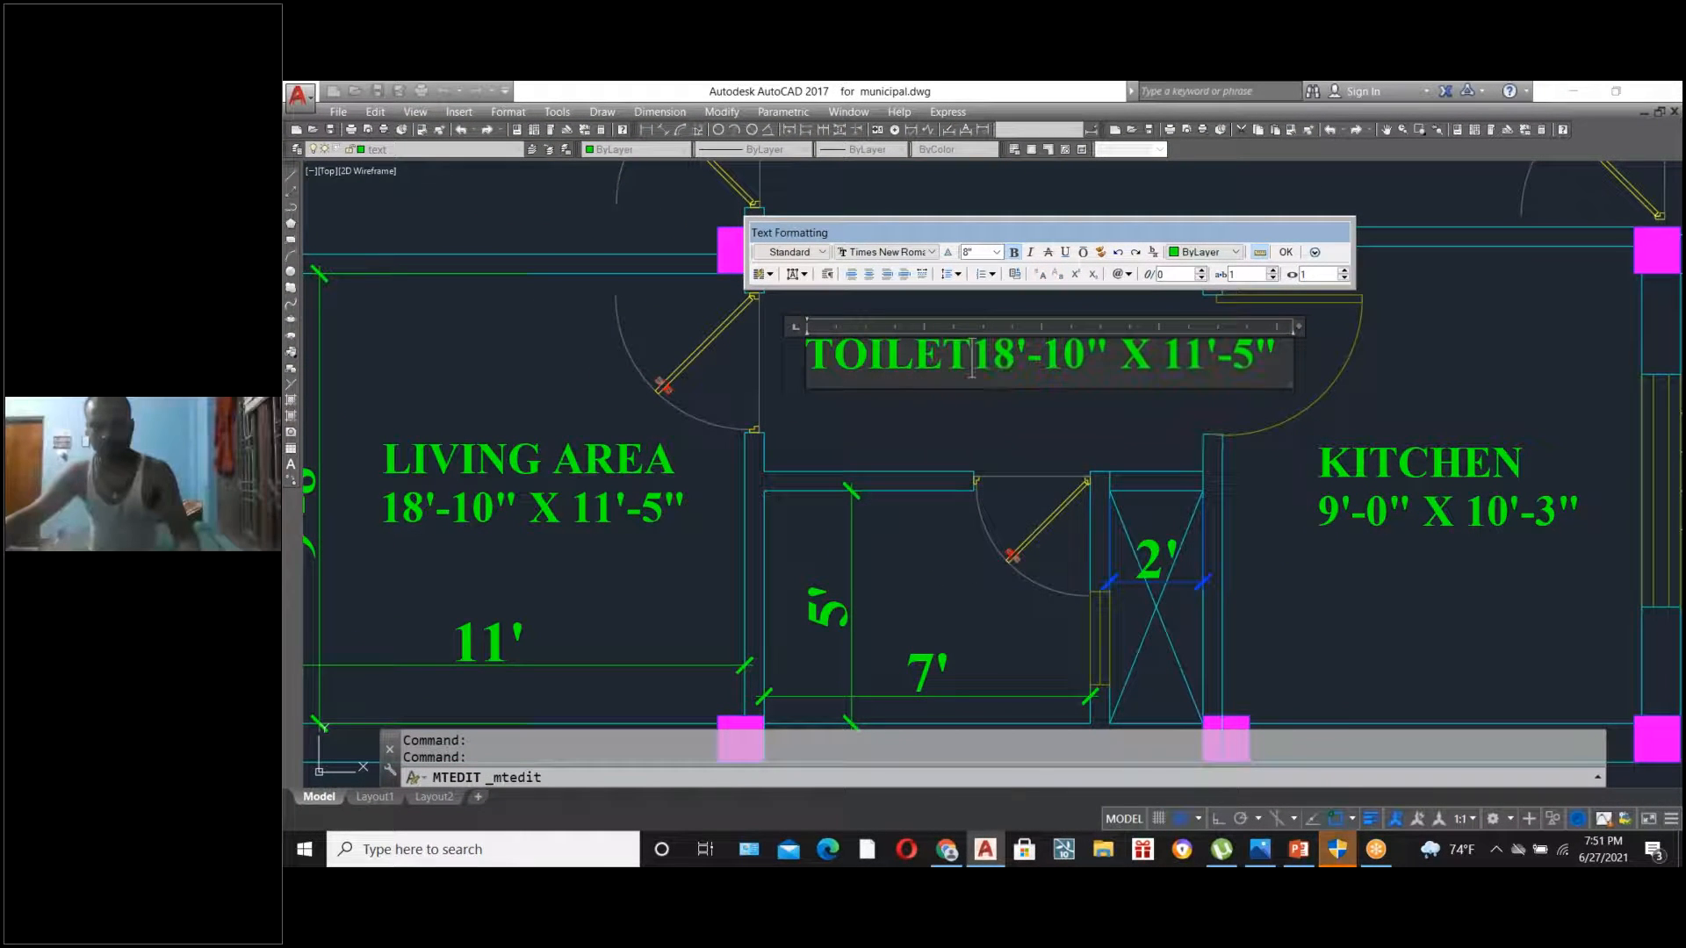
{"action": "key", "text": "Return"}
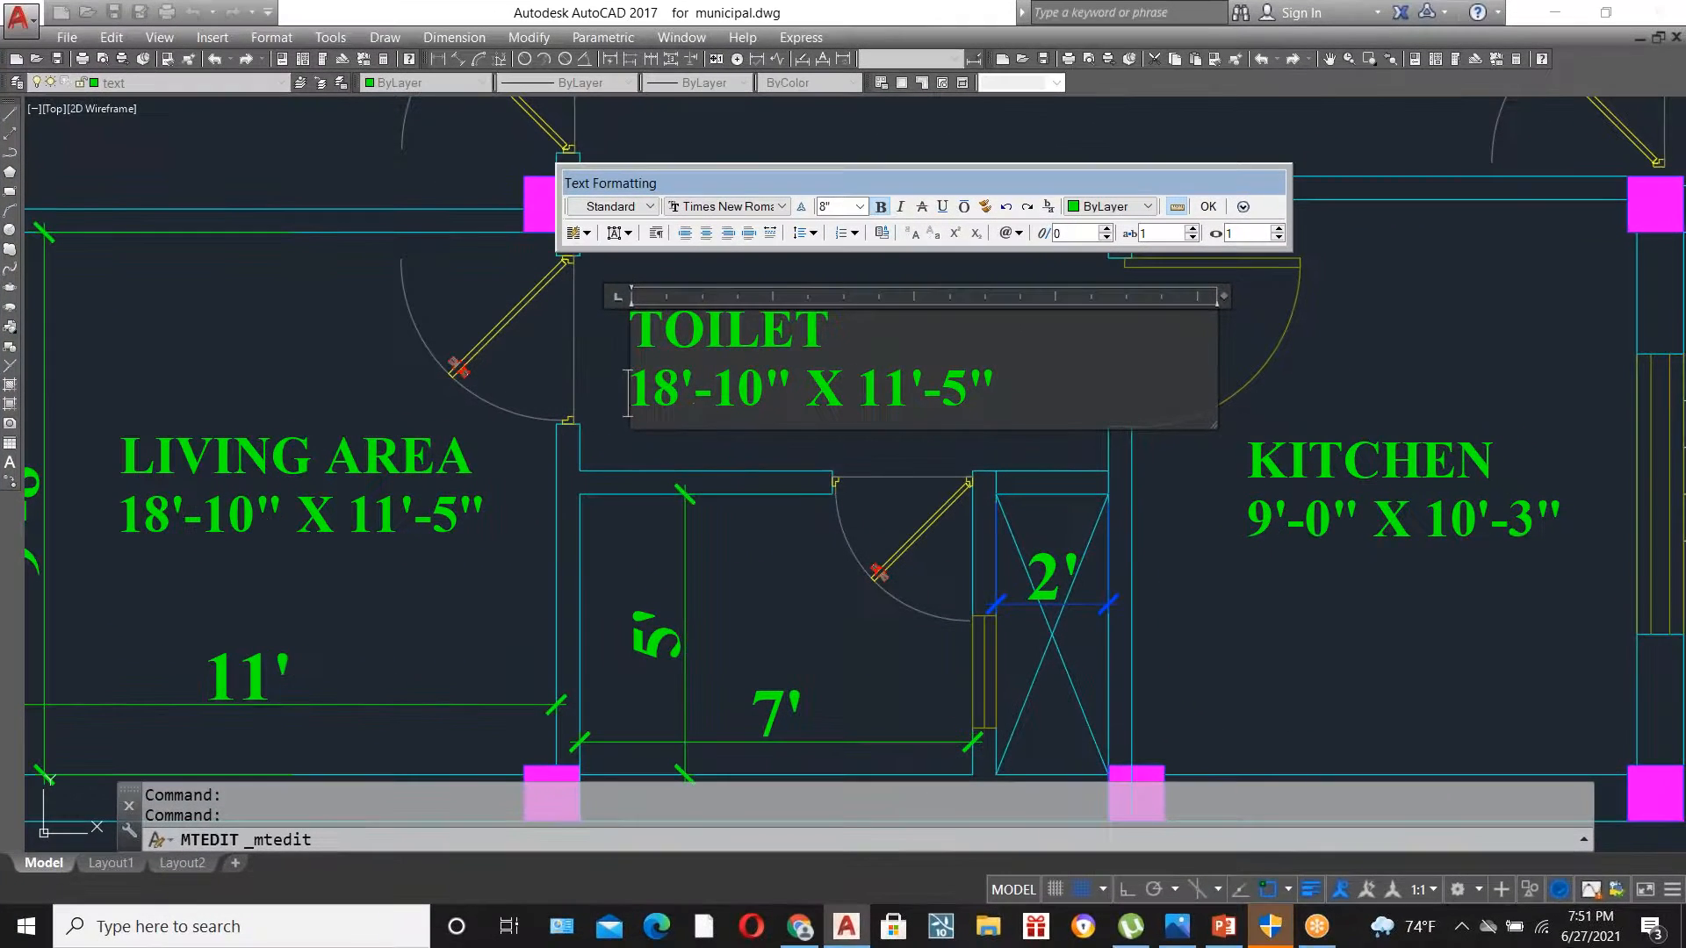
- Set the TOILET label's size line to 7'-0" X 5'-0"
{"action": "left_click_drag", "start_coordinate": [681, 399], "coordinate": [632, 396]}
{"action": "type", "text": "7"}
{"action": "left_click_drag", "start_coordinate": [738, 399], "coordinate": [692, 402]}
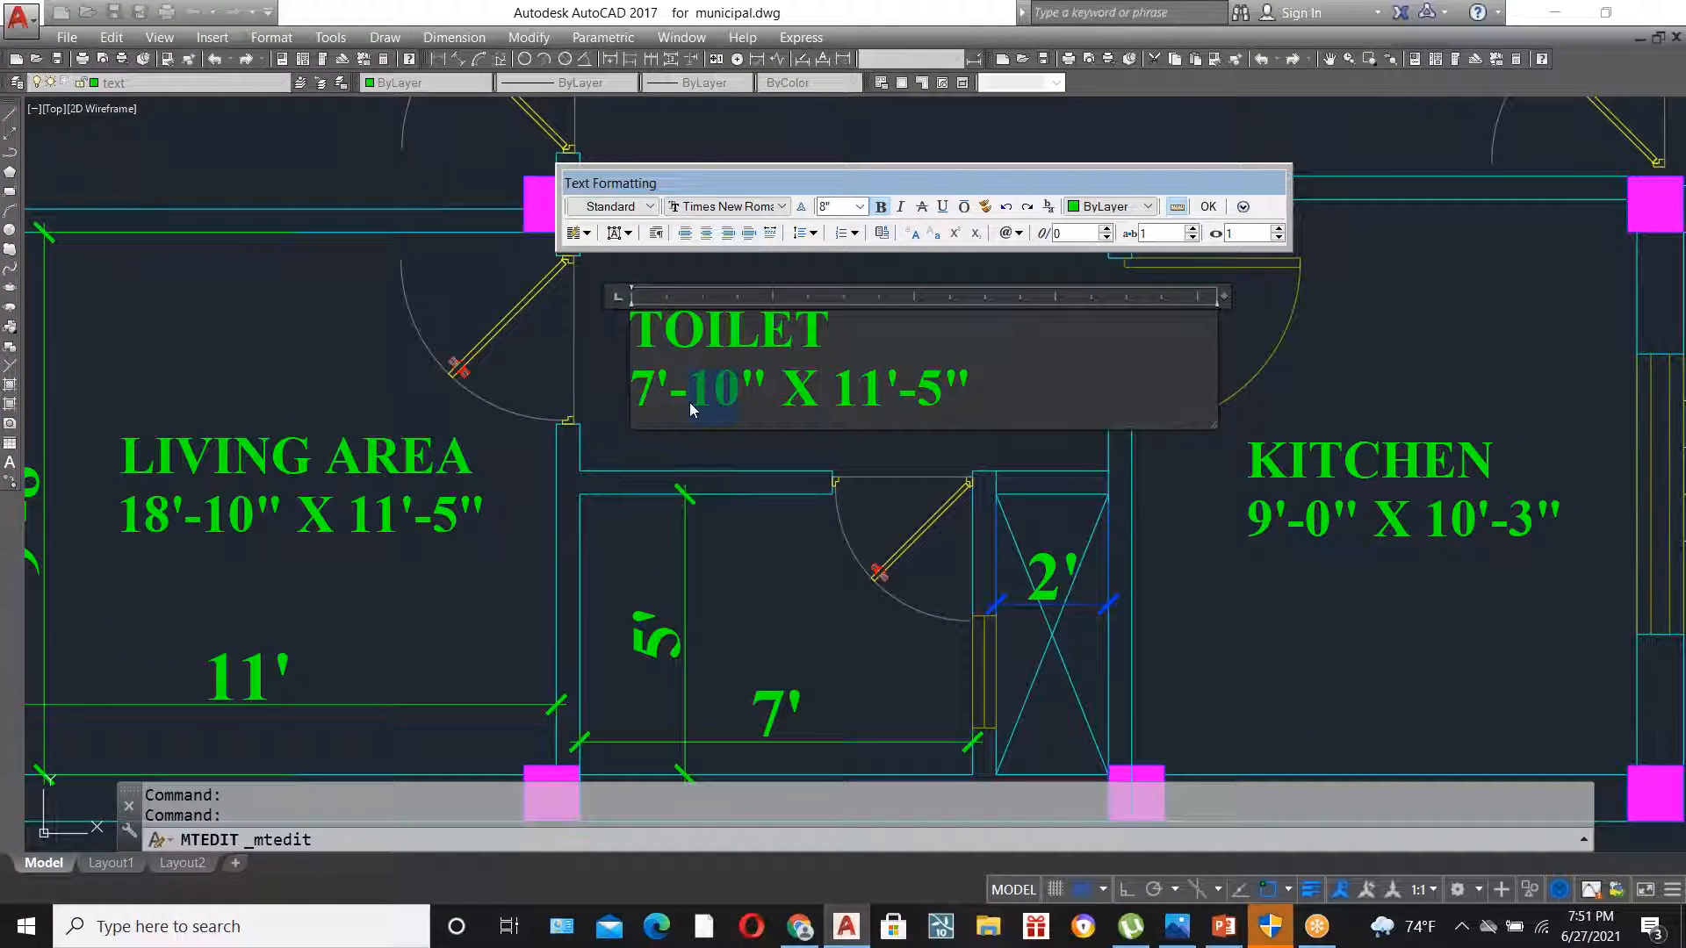
{"action": "type", "text": "0"}
{"action": "mouse_move", "coordinate": [859, 402]}
{"action": "left_mouse_down"}
{"action": "mouse_move", "coordinate": [814, 409]}
{"action": "mouse_move", "coordinate": [868, 407]}
{"action": "left_mouse_up"}
{"action": "type", "text": "5'-0"}
{"action": "left_click", "coordinate": [866, 453]}
- Delete the toilet's width and depth dimensions
{"action": "left_click", "coordinate": [657, 636]}
{"action": "left_click", "coordinate": [776, 713]}
{"action": "mouse_move", "coordinate": [776, 713]}
{"action": "key", "text": "Delete"}
- Move the TOILET label straight down into the toilet room
{"action": "left_click", "coordinate": [828, 308]}
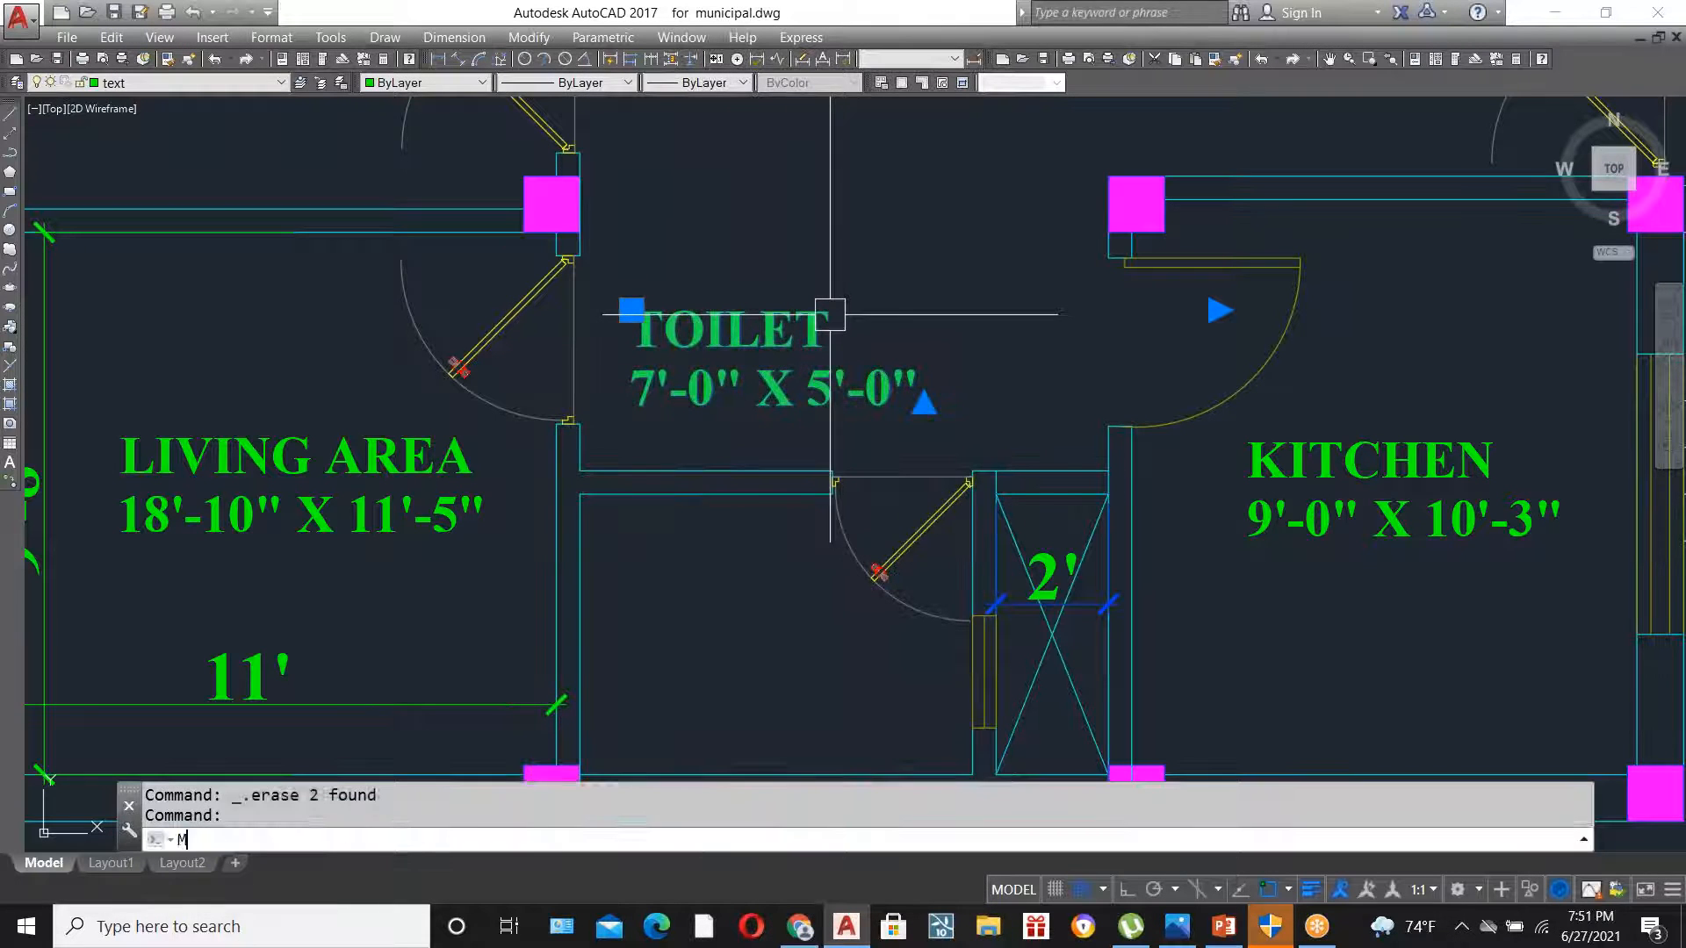
{"action": "type", "text": "m"}
{"action": "key", "text": "Return"}
{"action": "left_click", "coordinate": [849, 210]}
{"action": "left_click", "coordinate": [850, 475]}
- Change the name line of the lower left room's label to BEDROOM, keeping the size on its own line
{"action": "scroll", "coordinate": [676, 463], "scroll_direction": "down", "scroll_amount": 3}
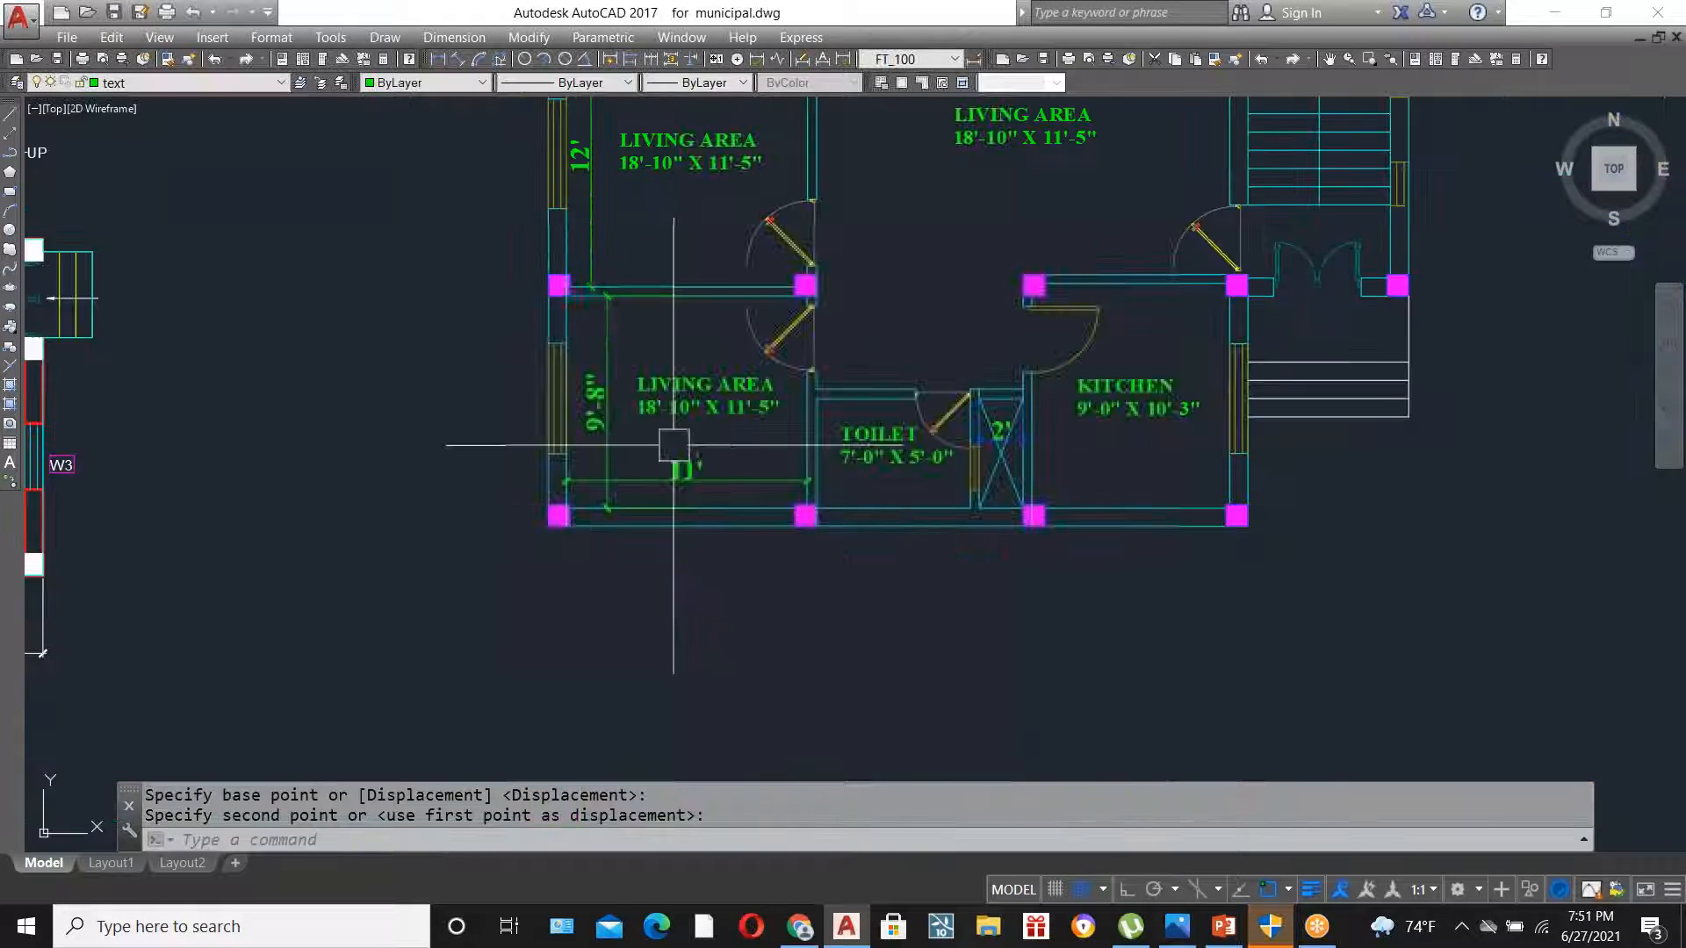
{"action": "scroll", "coordinate": [702, 369], "scroll_direction": "up", "scroll_amount": 3}
{"action": "double_click", "coordinate": [707, 333]}
{"action": "left_click_drag", "start_coordinate": [944, 290], "coordinate": [469, 264]}
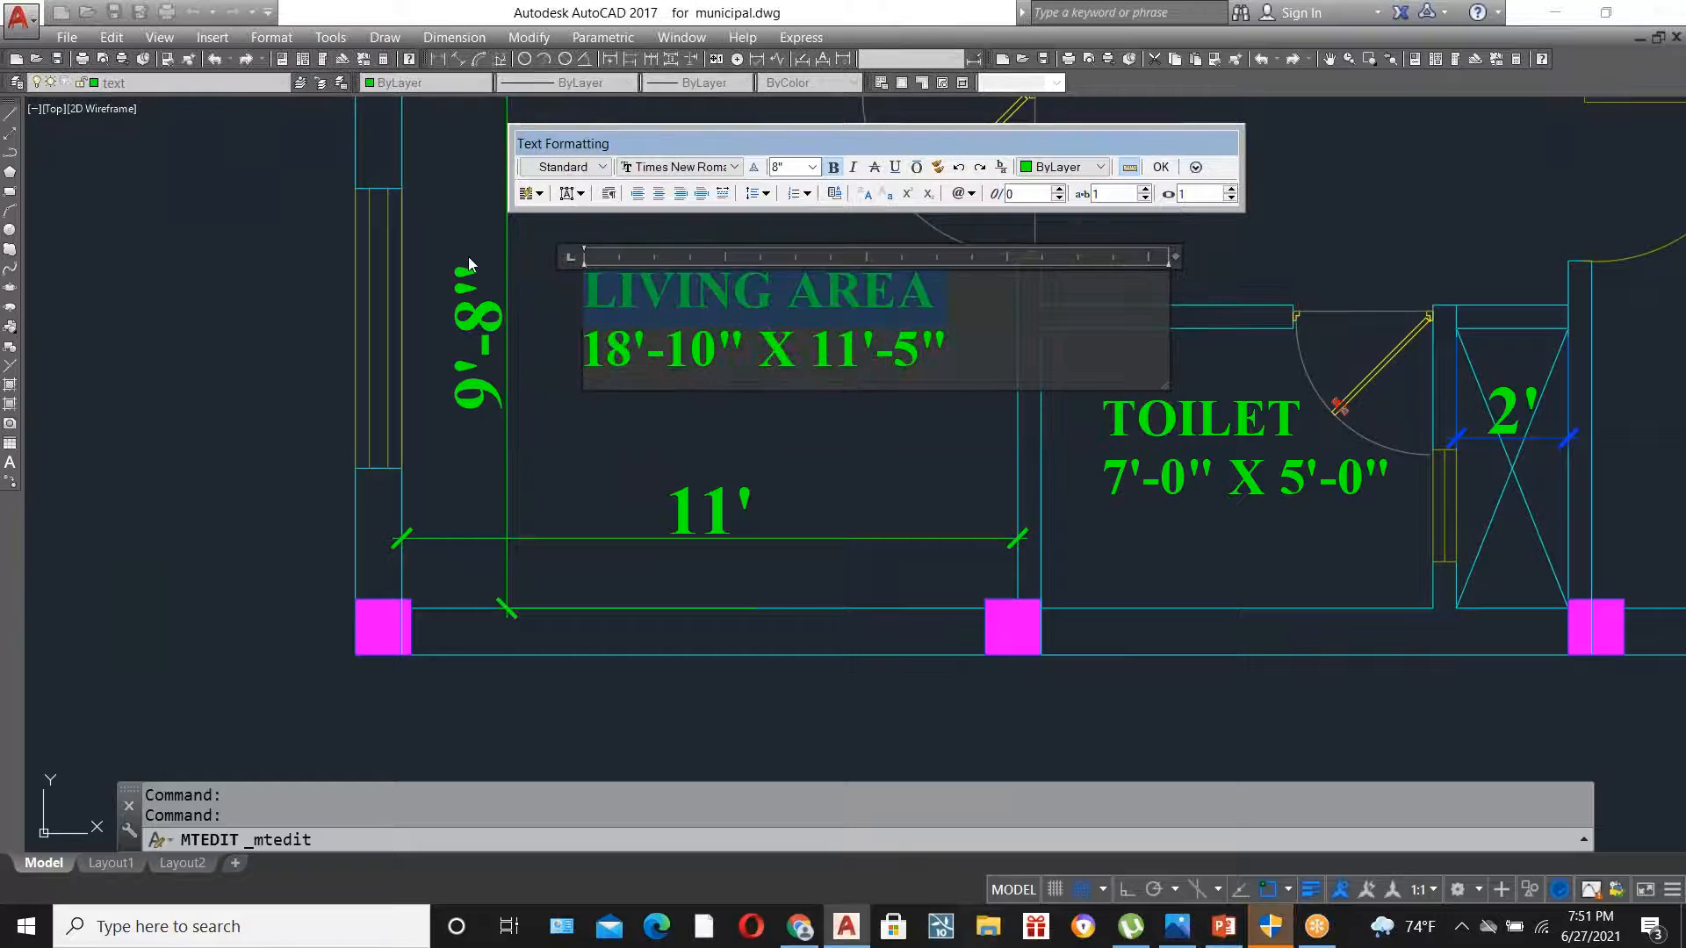
{"action": "type", "text": "BEDROOM18'-10\" X"}
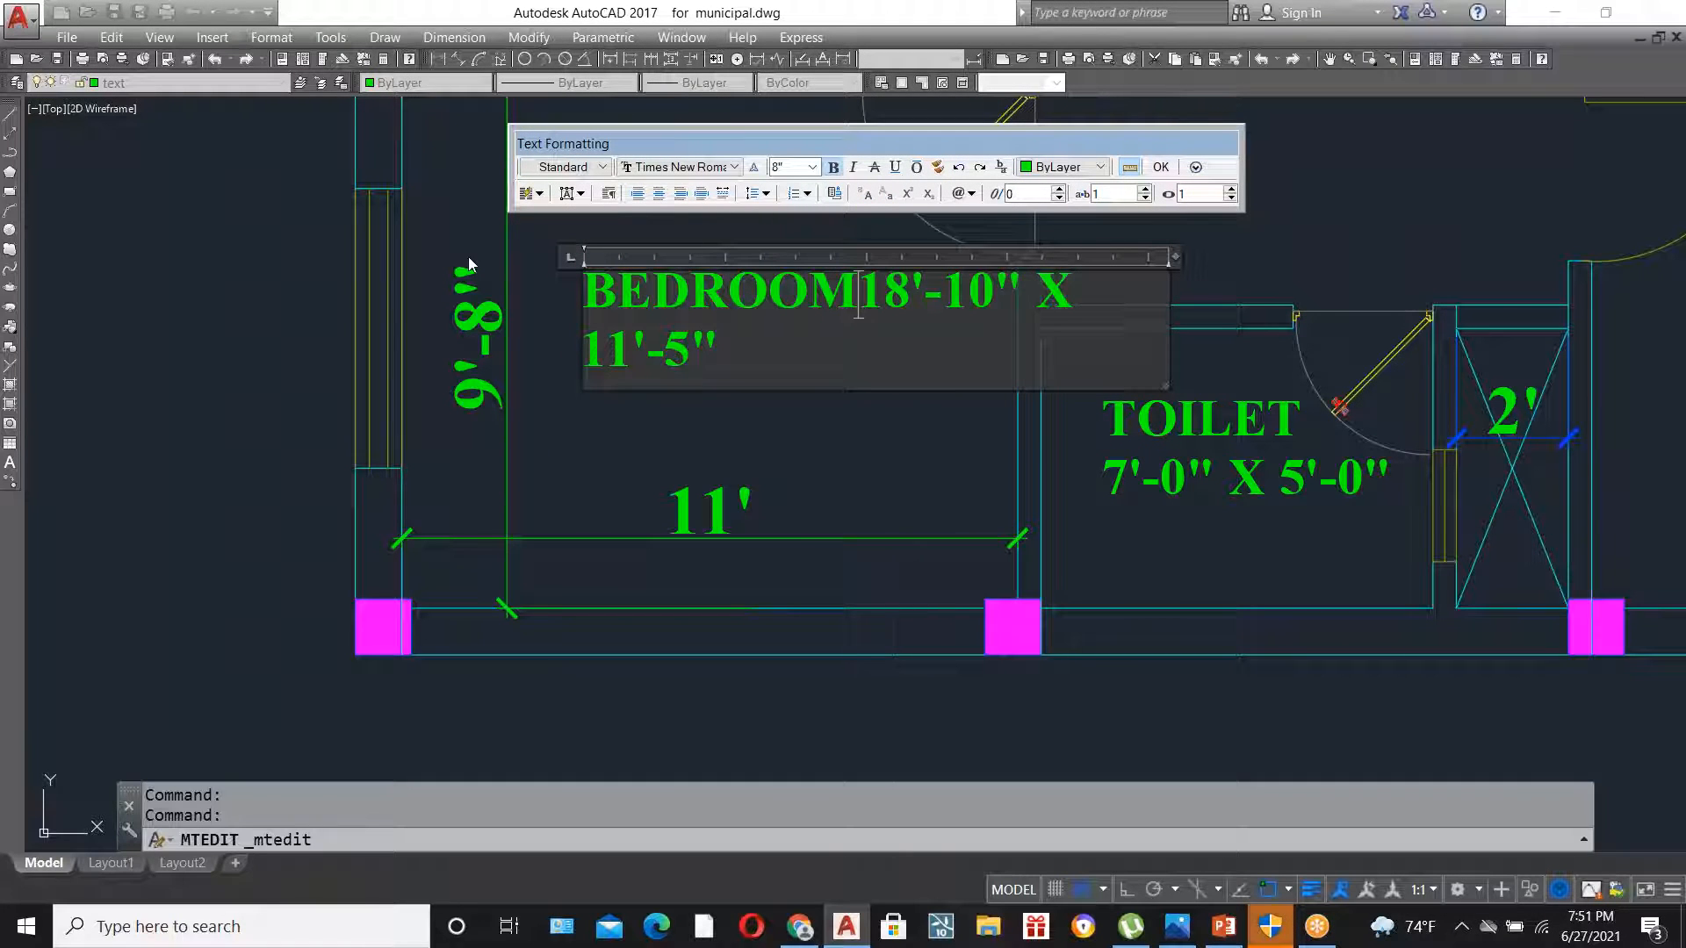
{"action": "key", "text": "Return"}
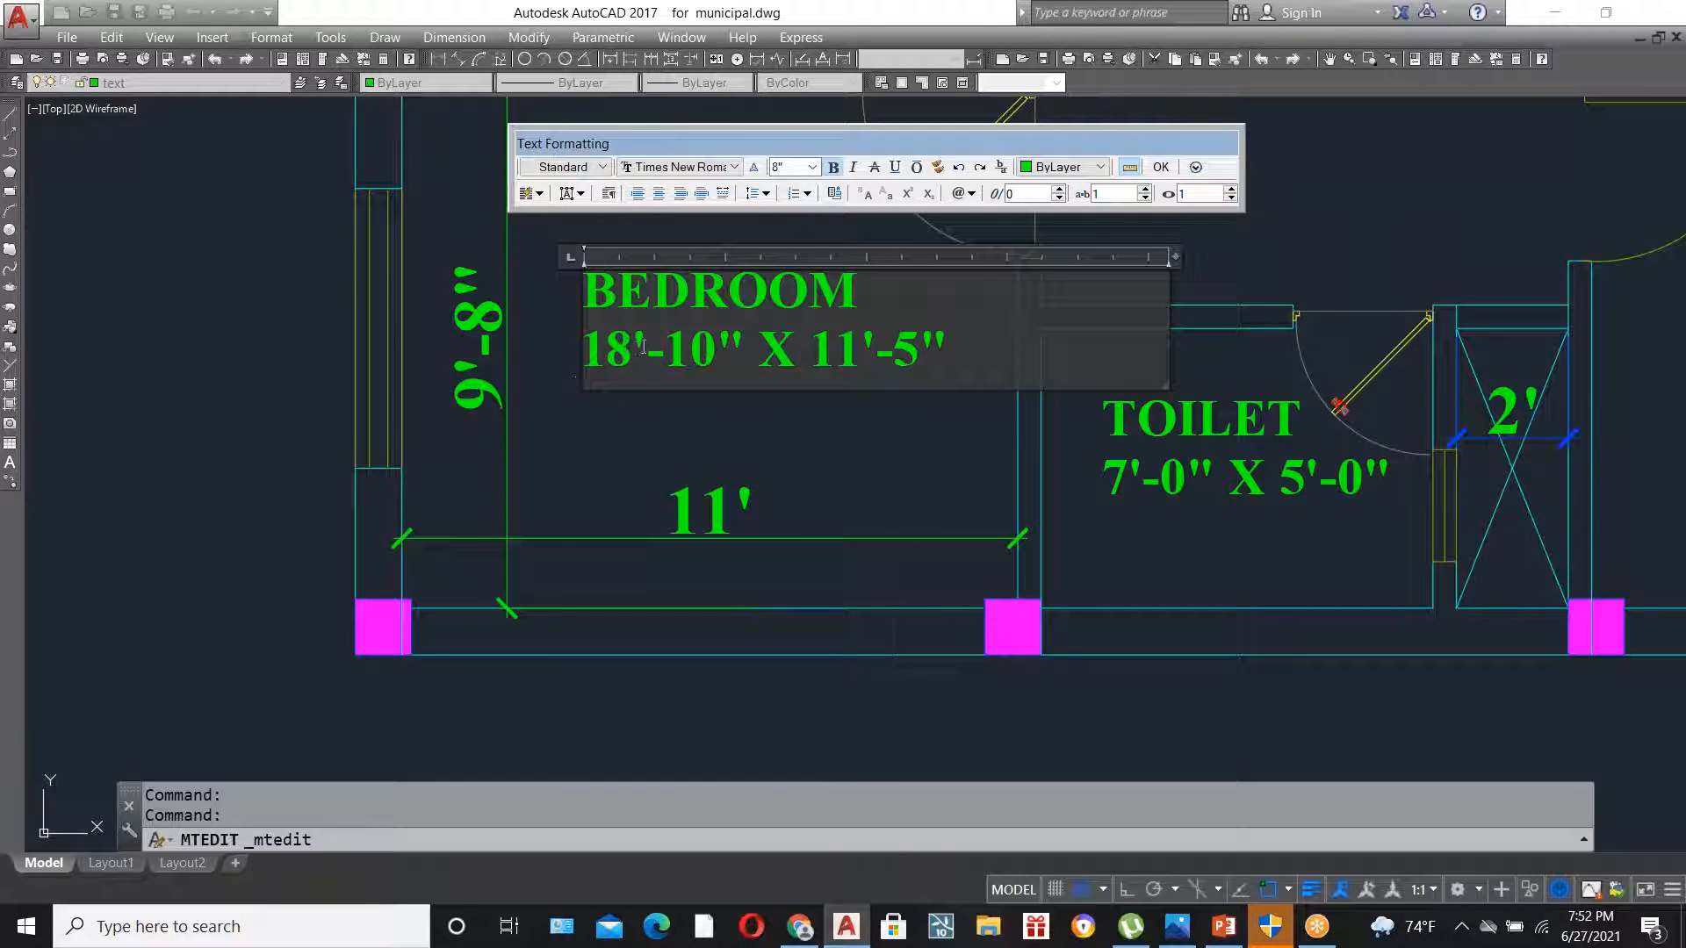
- Set the lower left BEDROOM label's size line to 11'-0" X 9'-8"
{"action": "key", "text": "shift+Right"}
{"action": "key", "text": "shift+Right"}
{"action": "type", "text": "11"}
{"action": "left_click_drag", "start_coordinate": [687, 362], "coordinate": [677, 361]}
{"action": "type", "text": "0"}
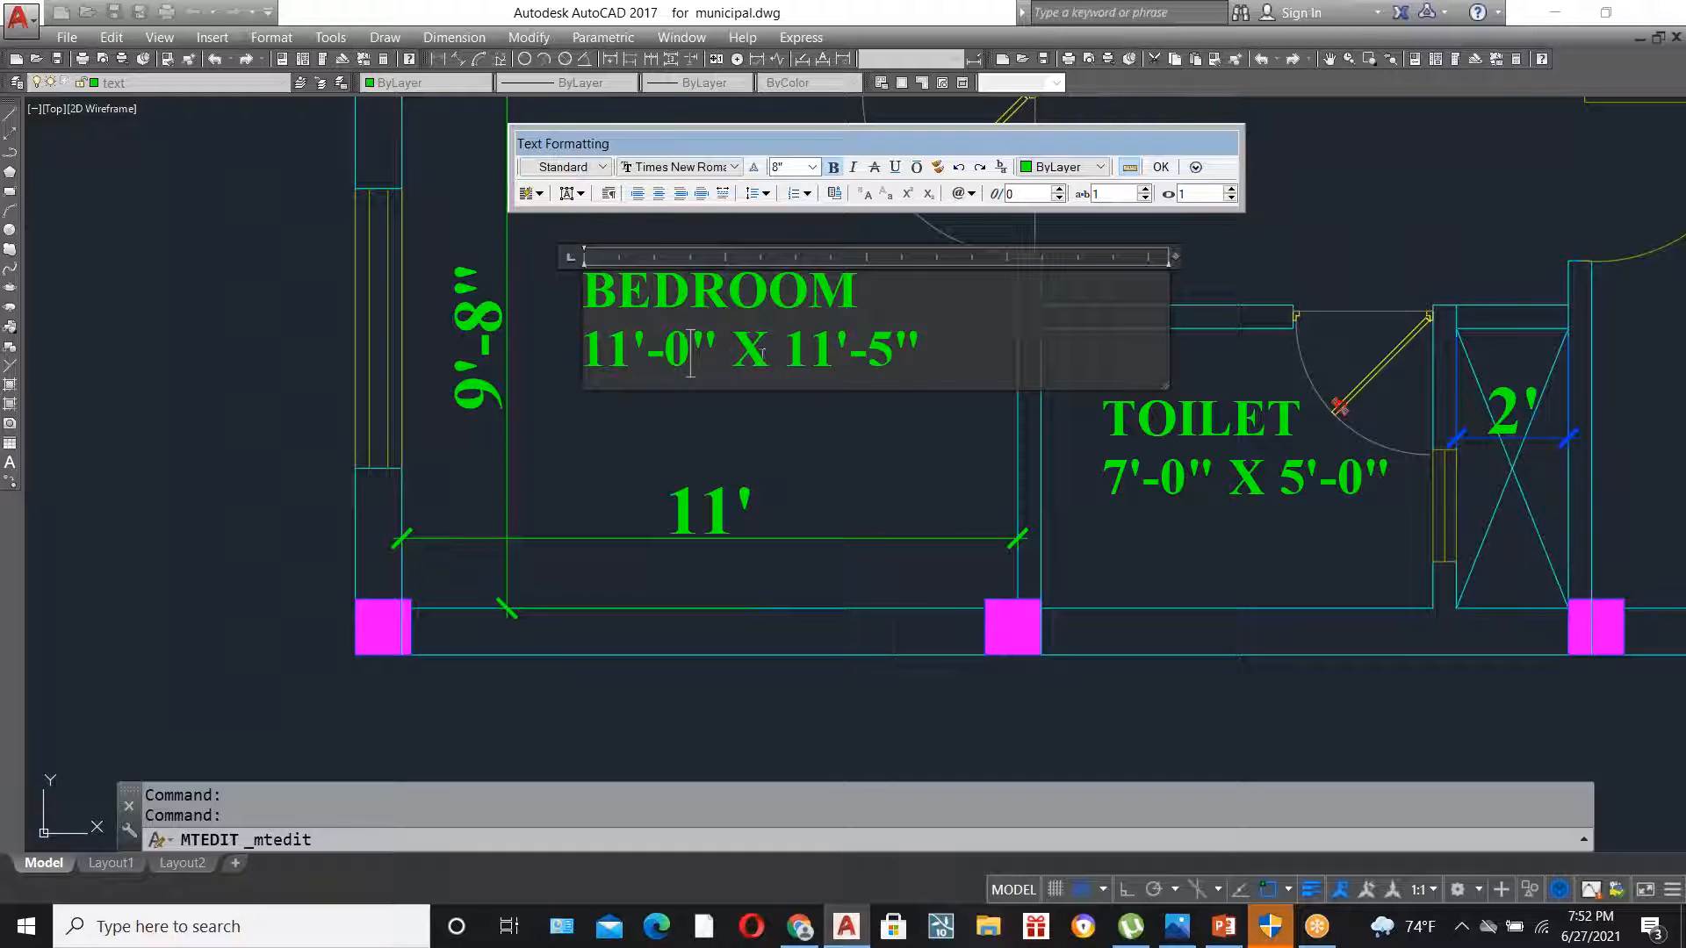
{"action": "mouse_move", "coordinate": [831, 367]}
{"action": "left_mouse_down"}
{"action": "mouse_move", "coordinate": [783, 360]}
{"action": "mouse_move", "coordinate": [859, 366]}
{"action": "mouse_move", "coordinate": [845, 367]}
{"action": "left_mouse_up"}
{"action": "type", "text": "9'-"}
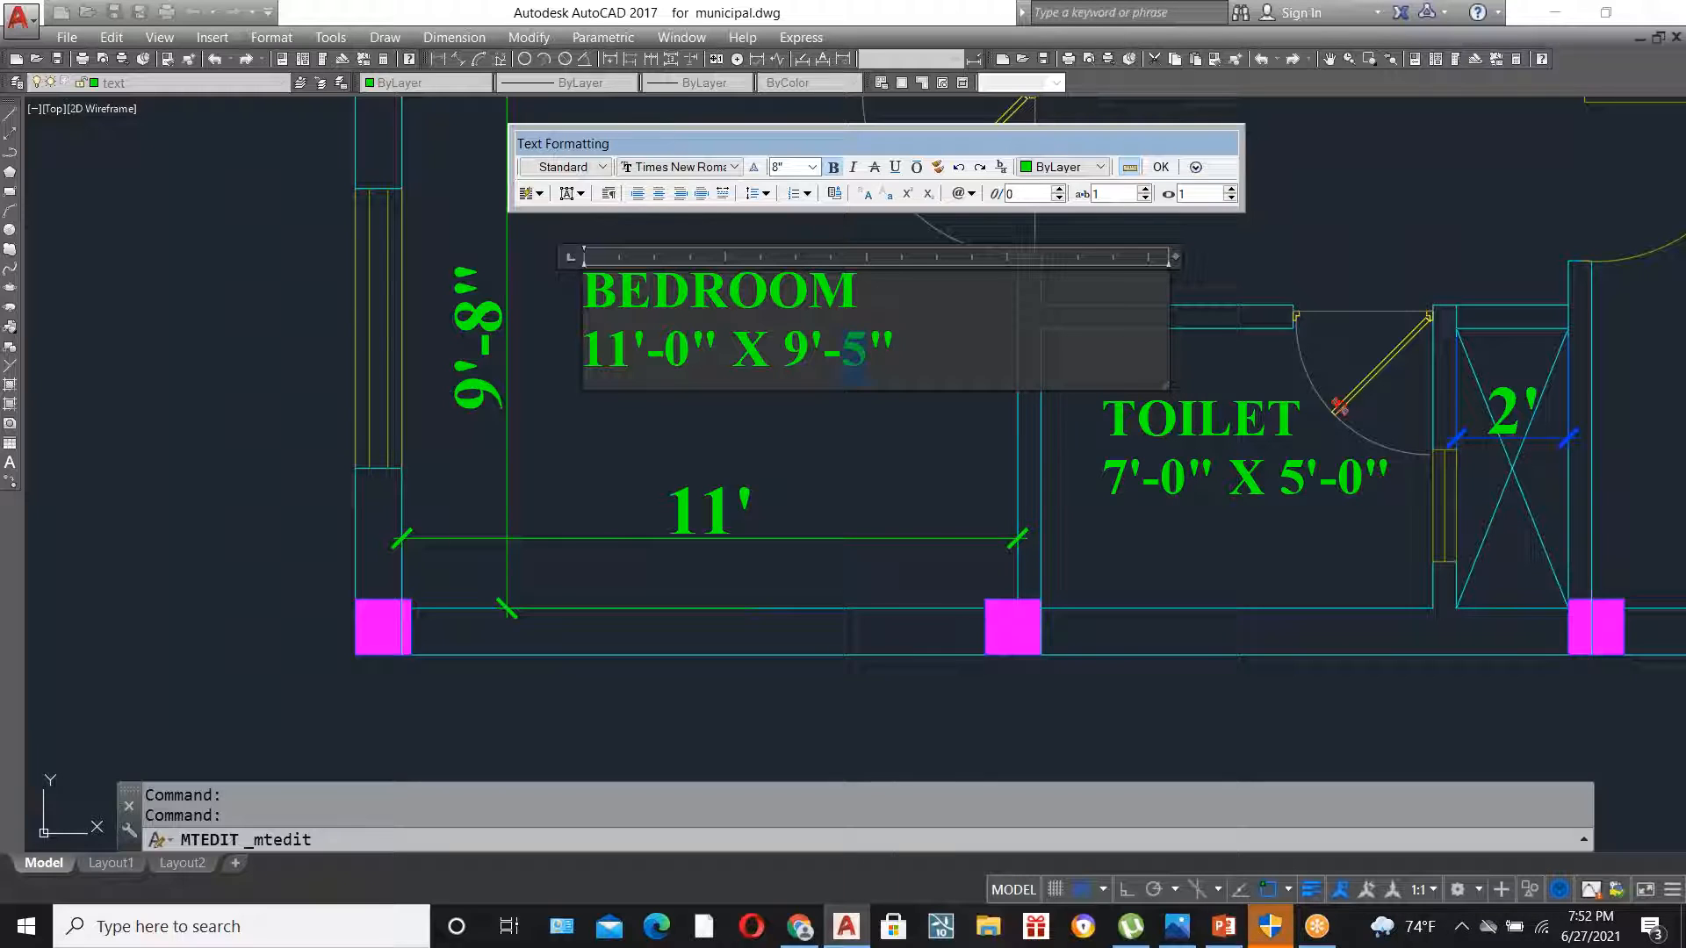
{"action": "type", "text": "8"}
{"action": "left_click", "coordinate": [829, 418]}
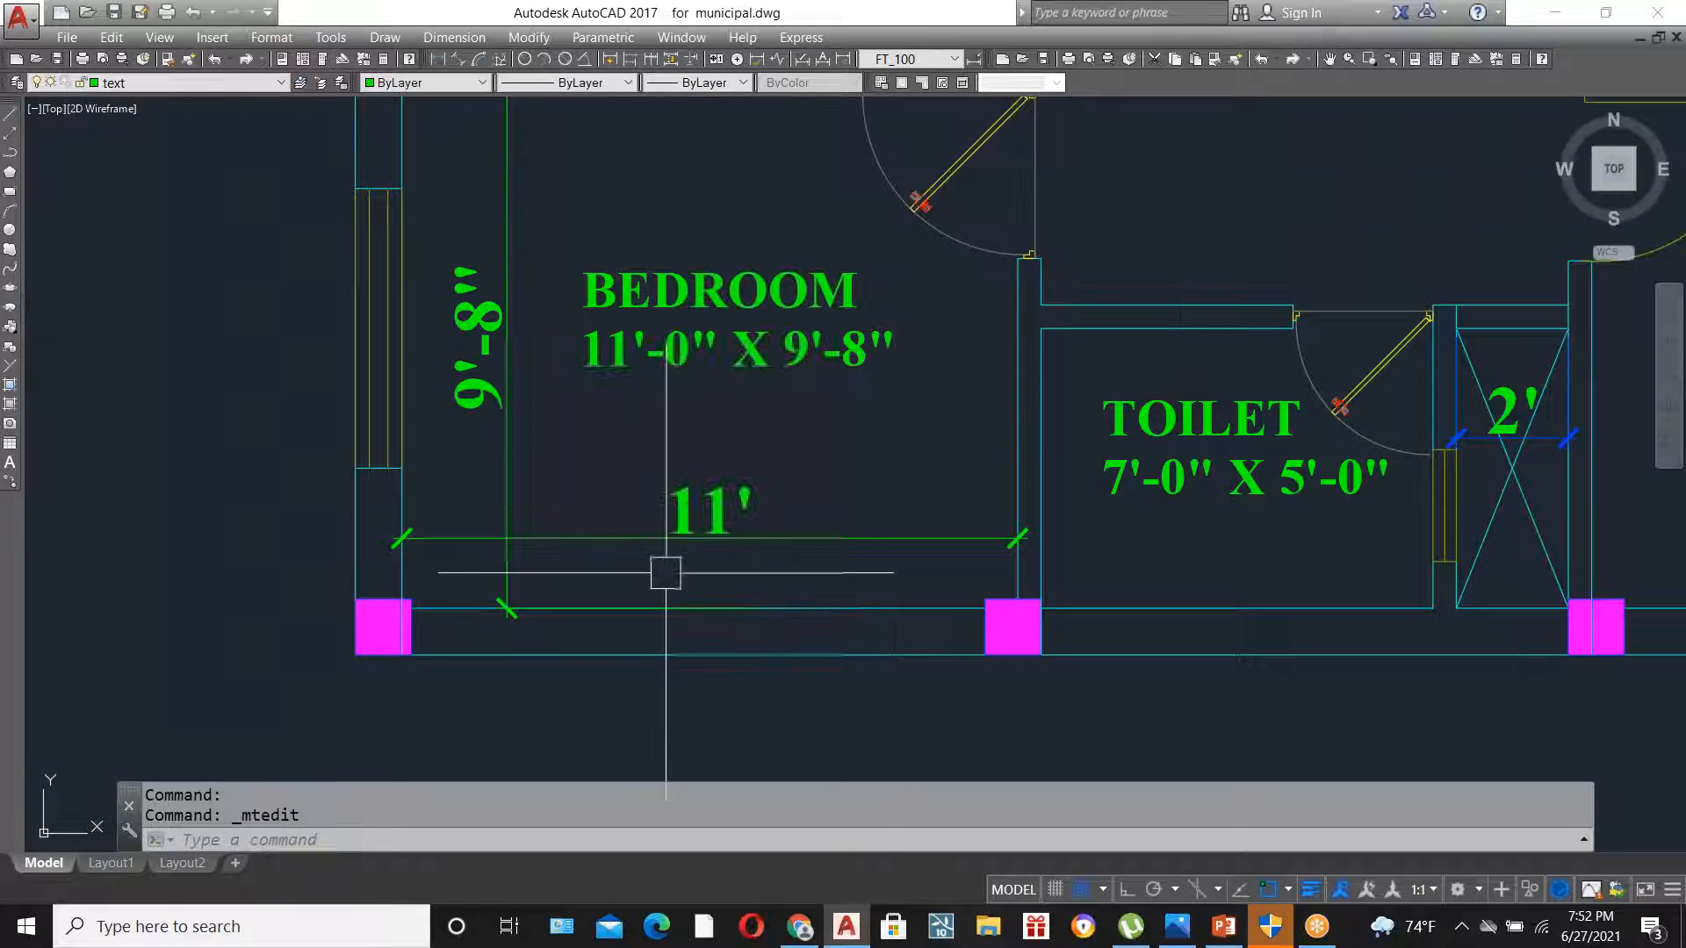
- Delete the lower left bedroom's width and depth dimensions
{"action": "left_click", "coordinate": [631, 540]}
{"action": "left_click", "coordinate": [474, 375]}
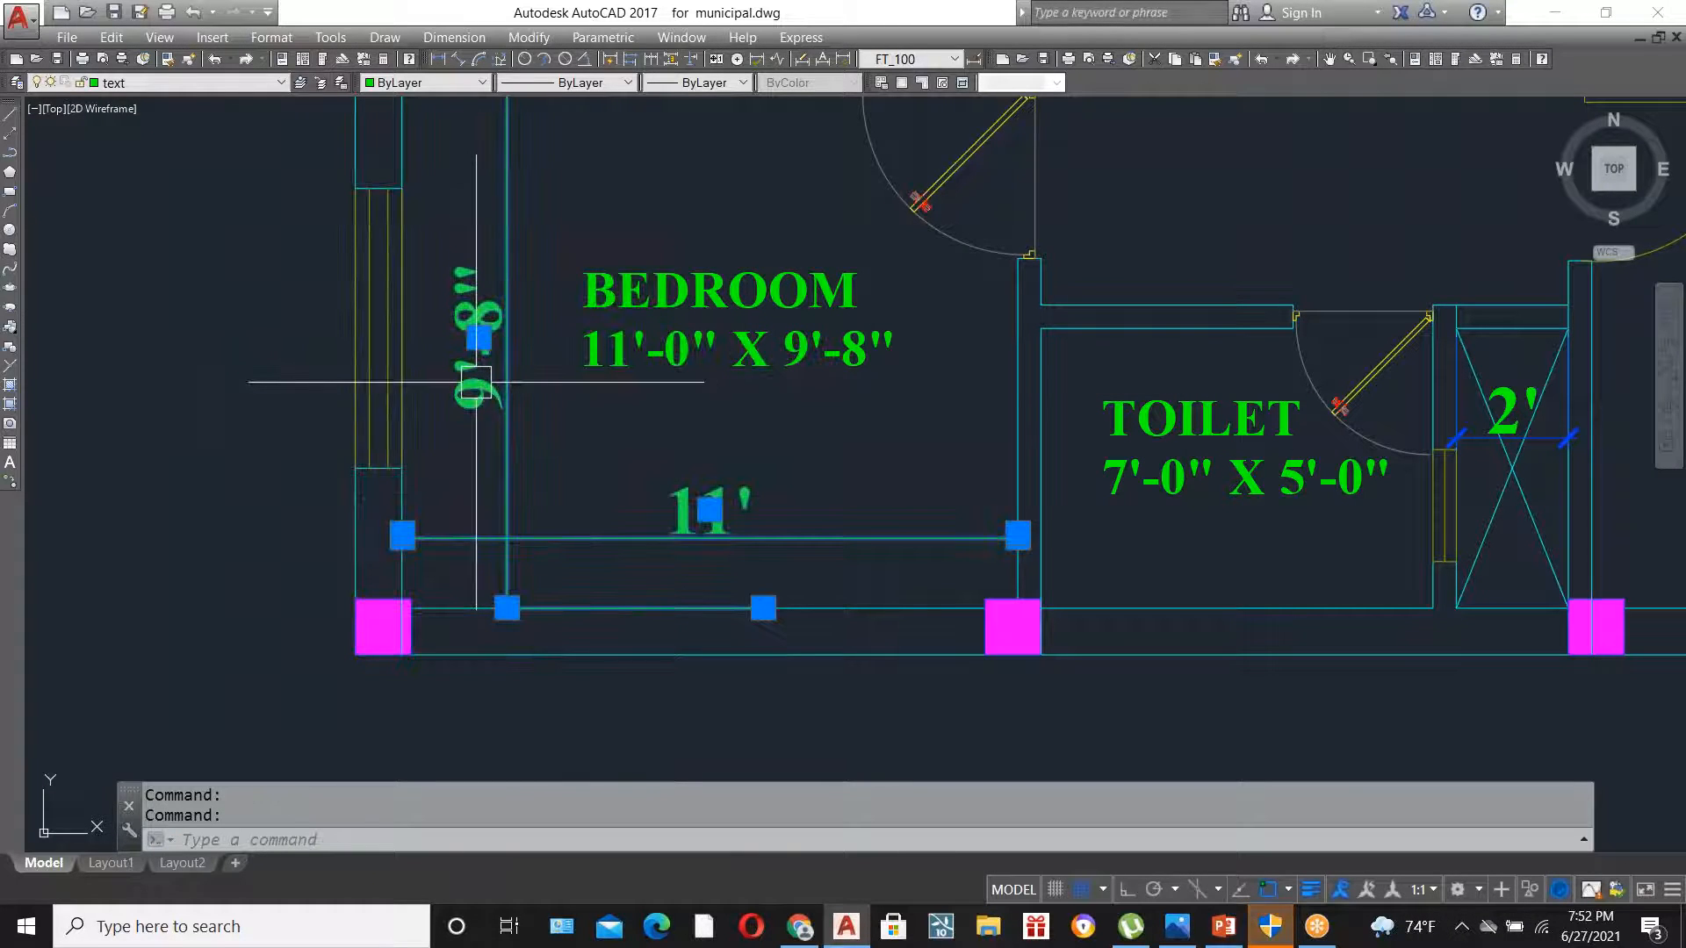
{"action": "key", "text": "Delete"}
- Move the lower left BEDROOM label slightly down and left to the middle of its room
{"action": "scroll", "coordinate": [865, 507], "scroll_direction": "down", "scroll_amount": 2}
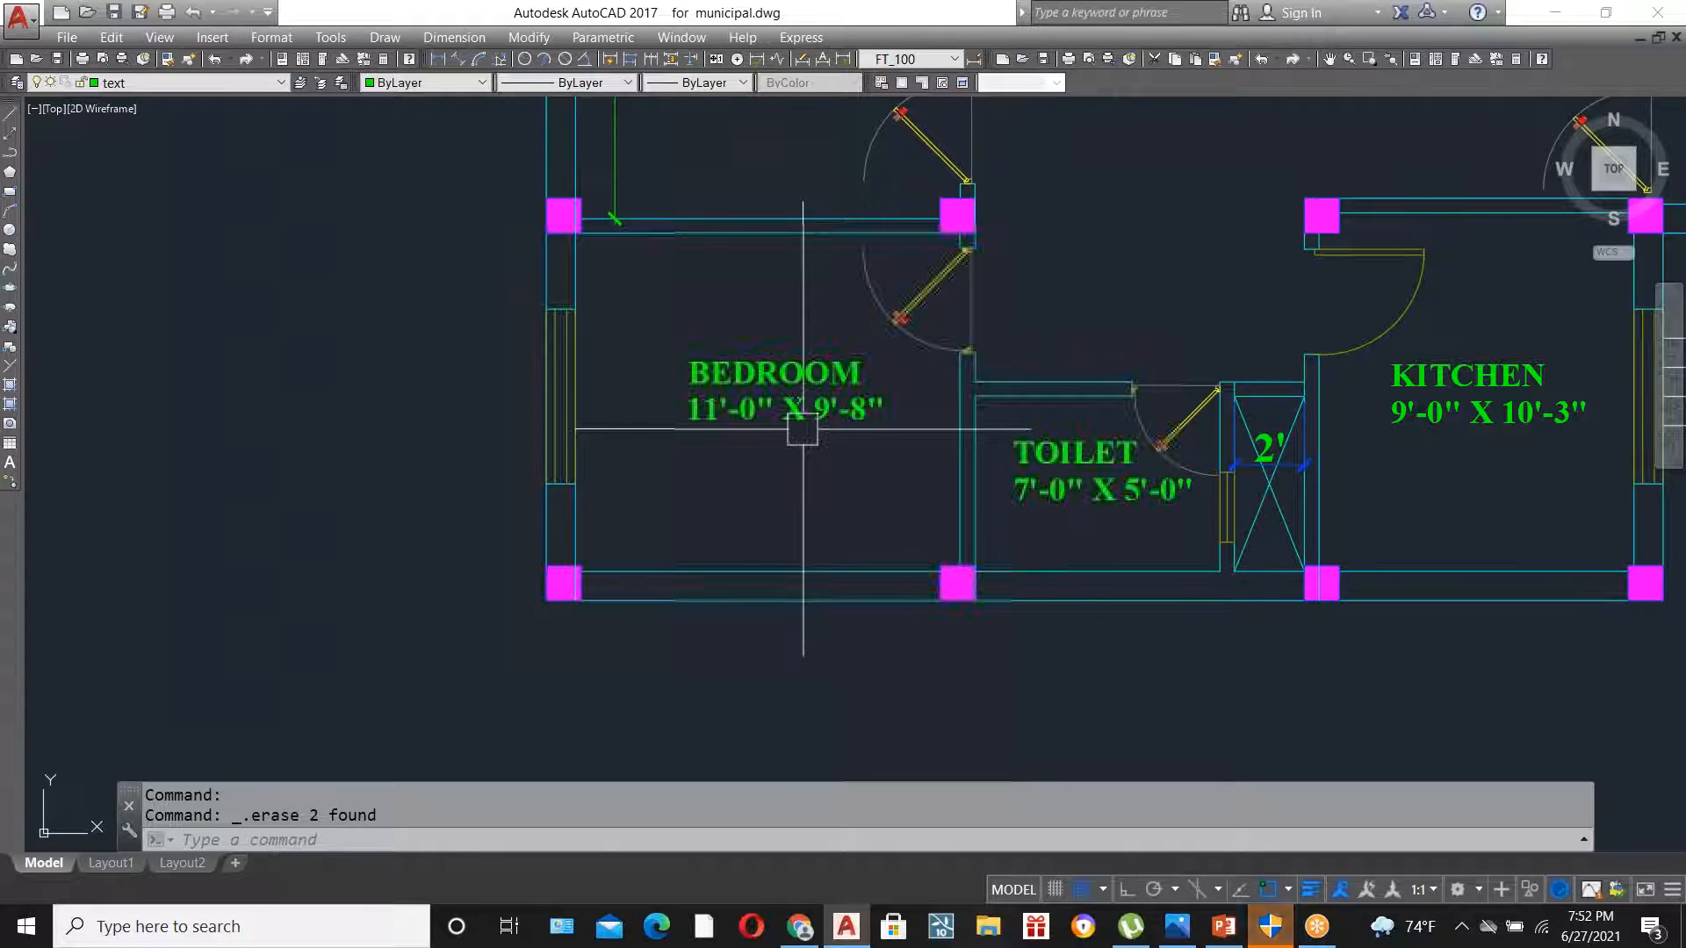
{"action": "left_click", "coordinate": [796, 403]}
{"action": "type", "text": "m"}
{"action": "key", "text": "Return"}
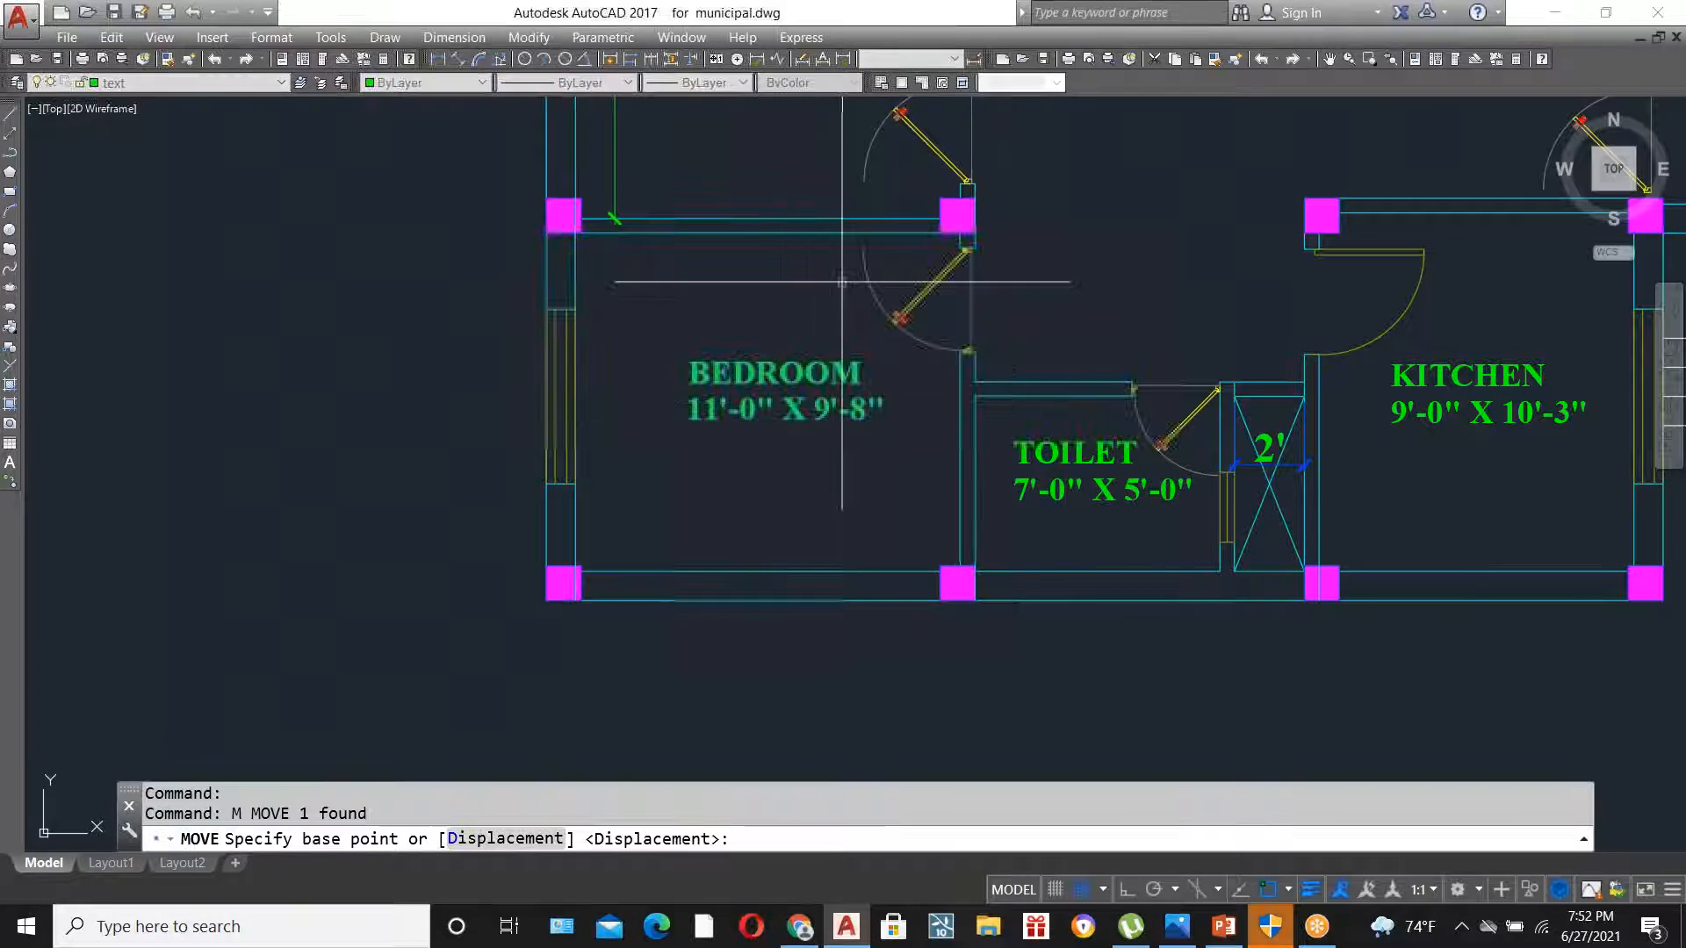
{"action": "left_click", "coordinate": [824, 309]}
{"action": "left_click", "coordinate": [815, 338]}
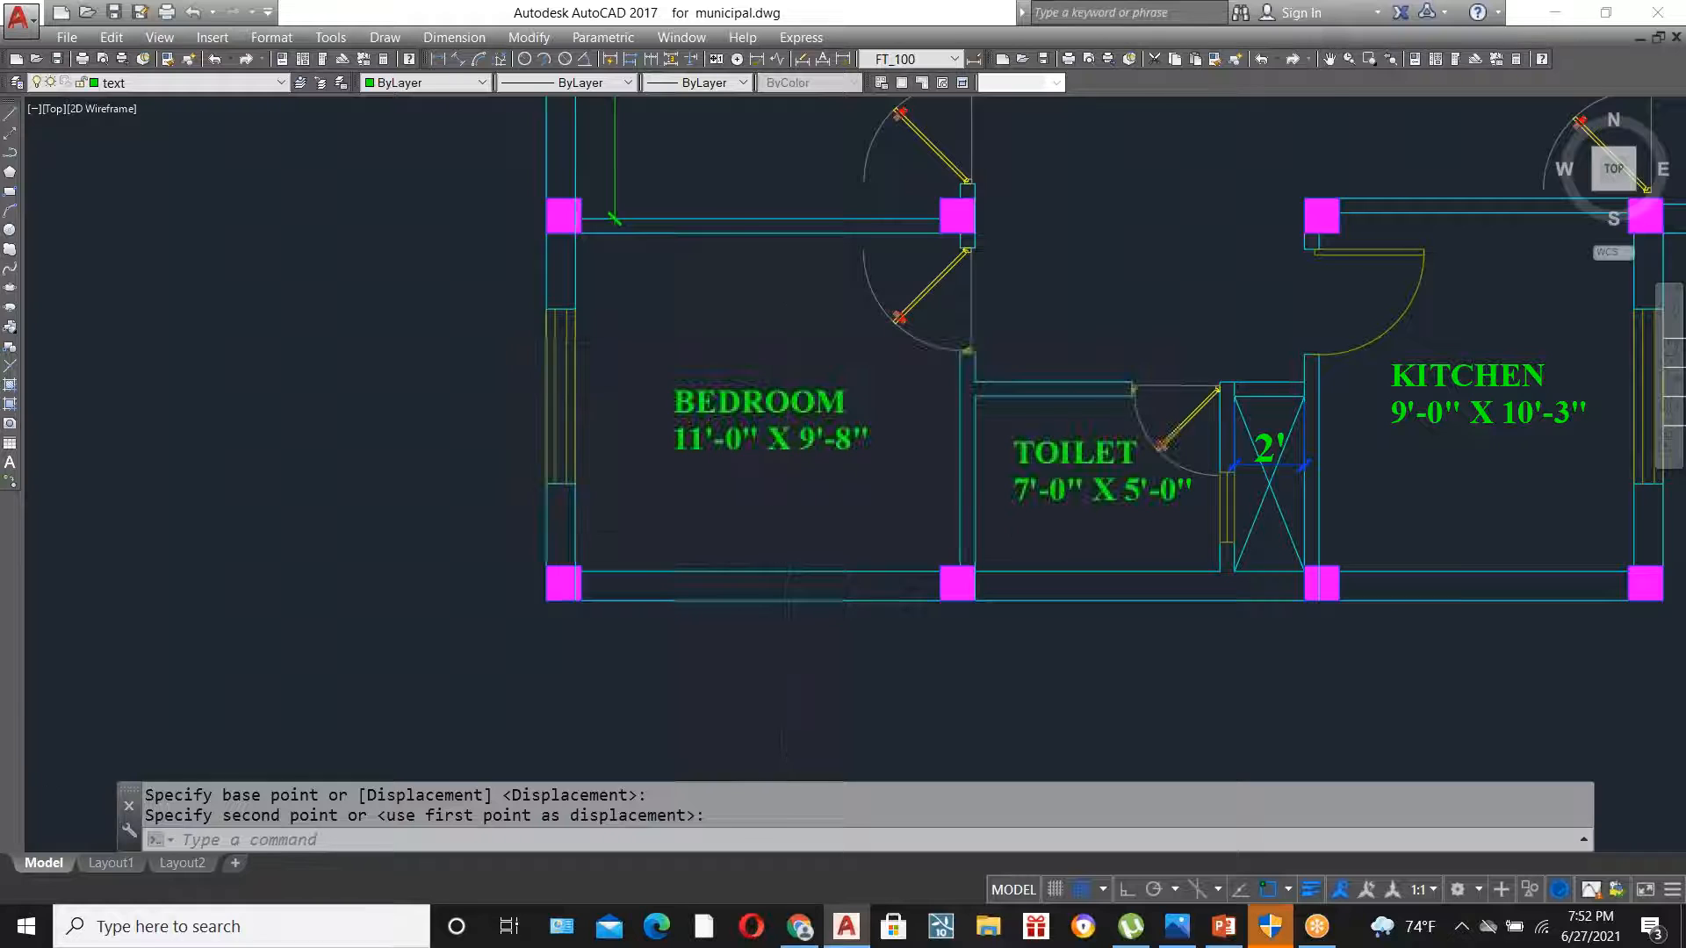
- Change the name line of the upper left room's label to BEDROOM, keeping the size on its own line
{"action": "scroll", "coordinate": [826, 359], "scroll_direction": "down", "scroll_amount": 2}
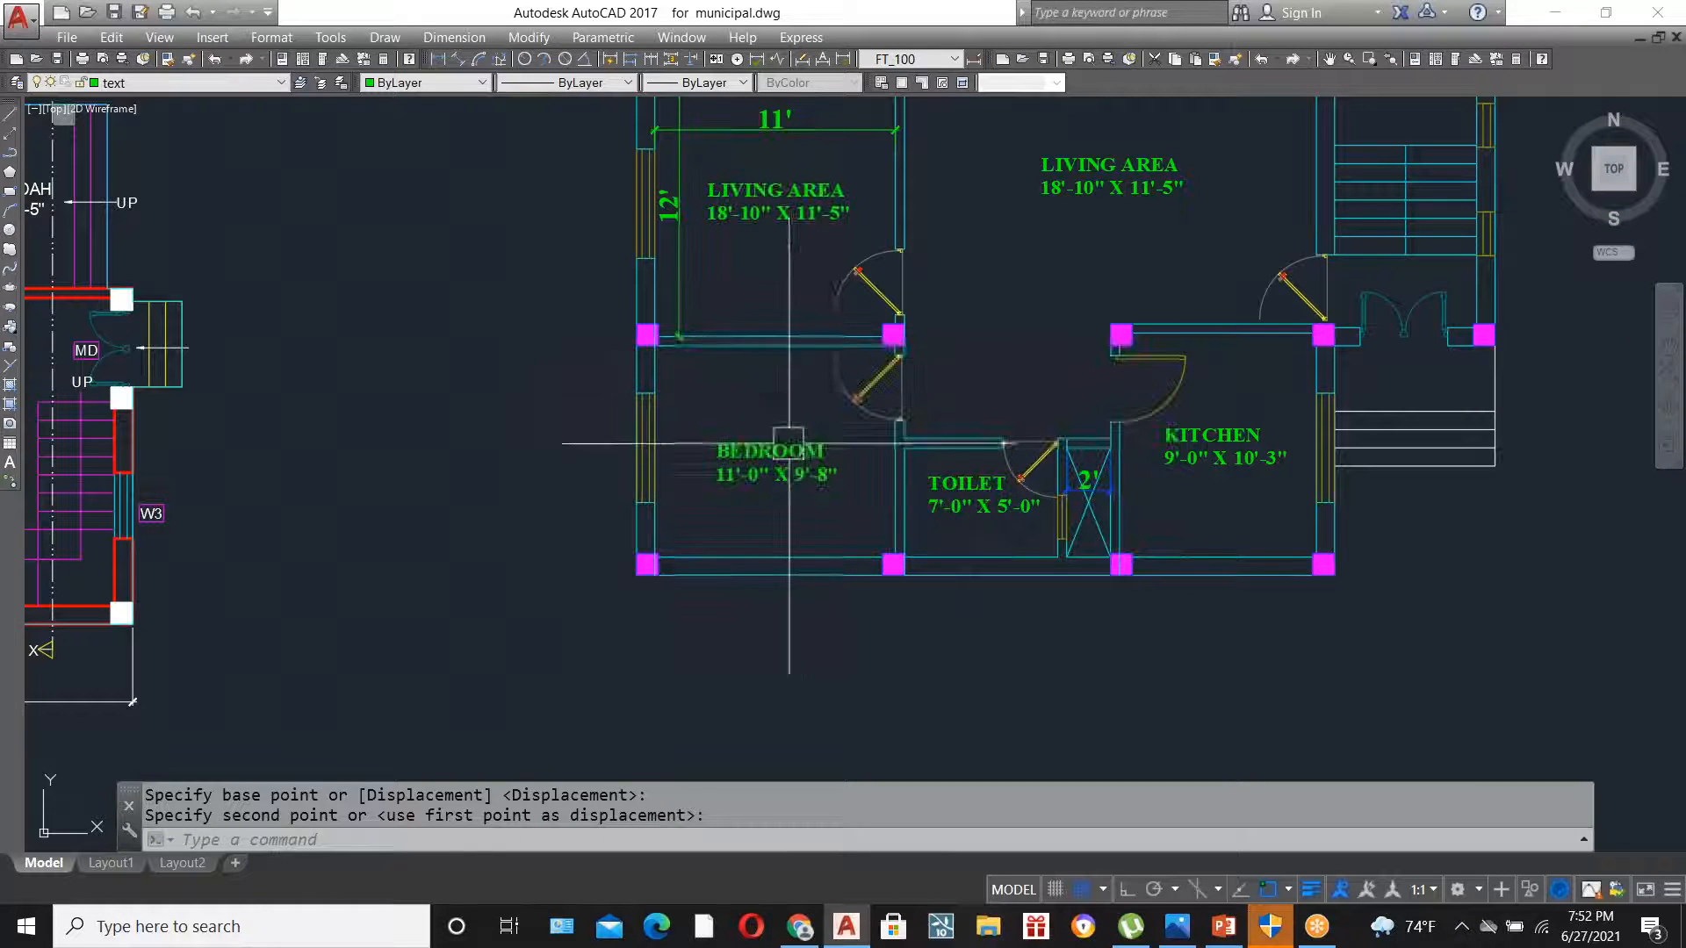
{"action": "scroll", "coordinate": [817, 214], "scroll_direction": "down", "scroll_amount": 2}
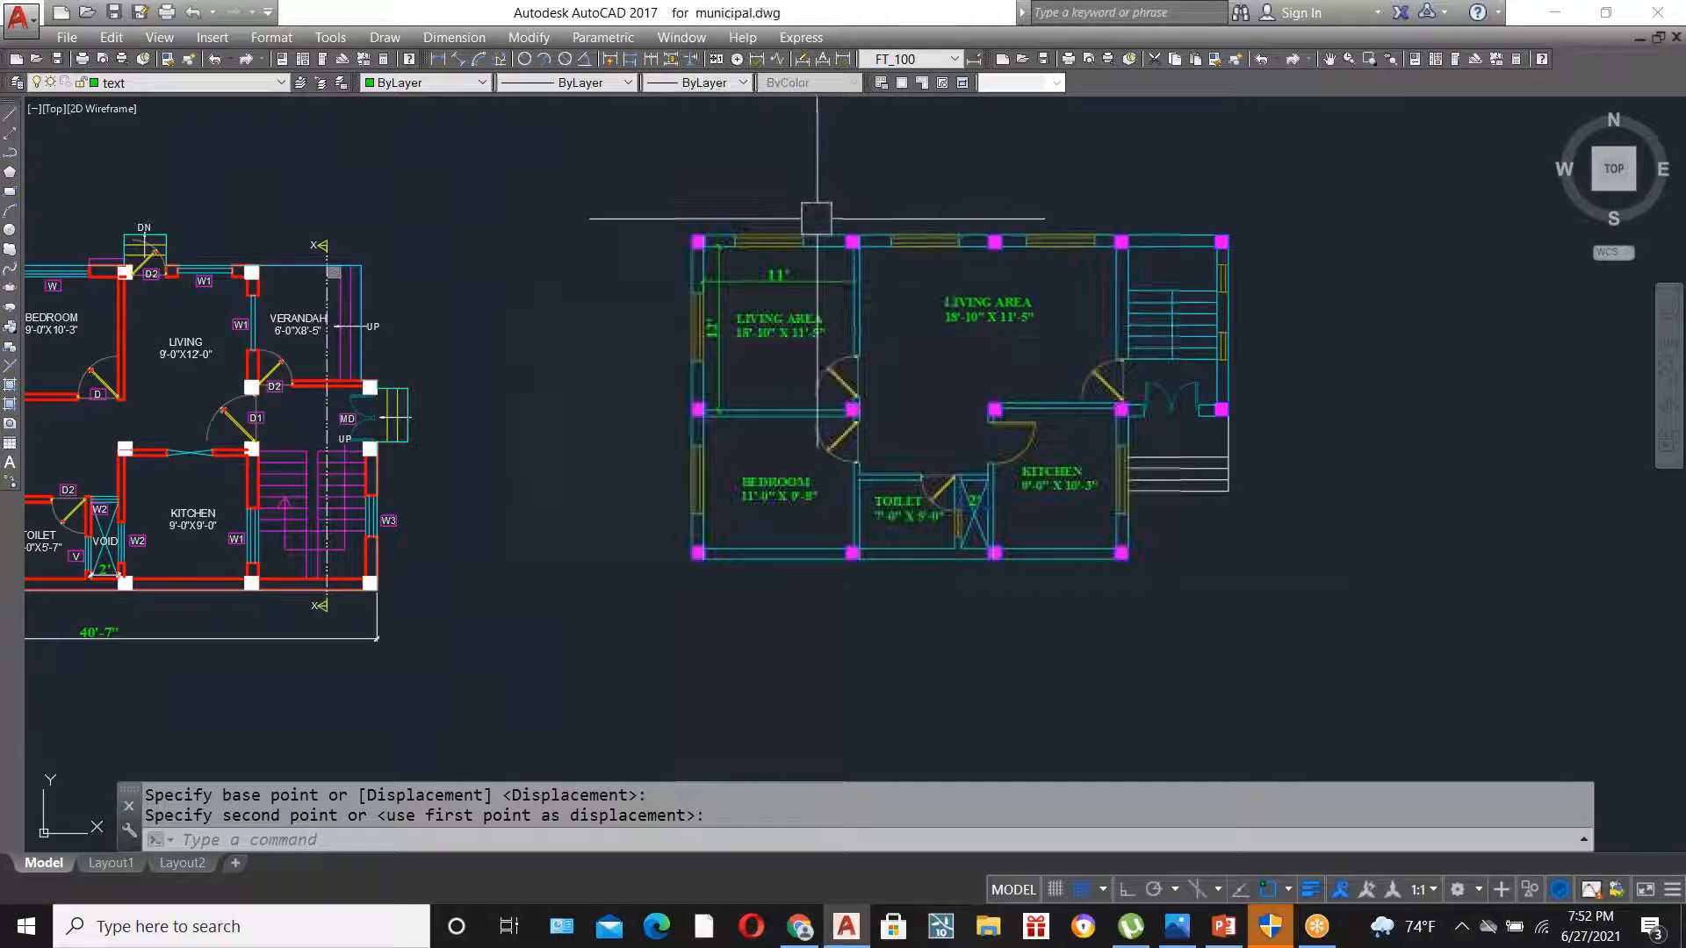
{"action": "scroll", "coordinate": [790, 308], "scroll_direction": "up", "scroll_amount": 4}
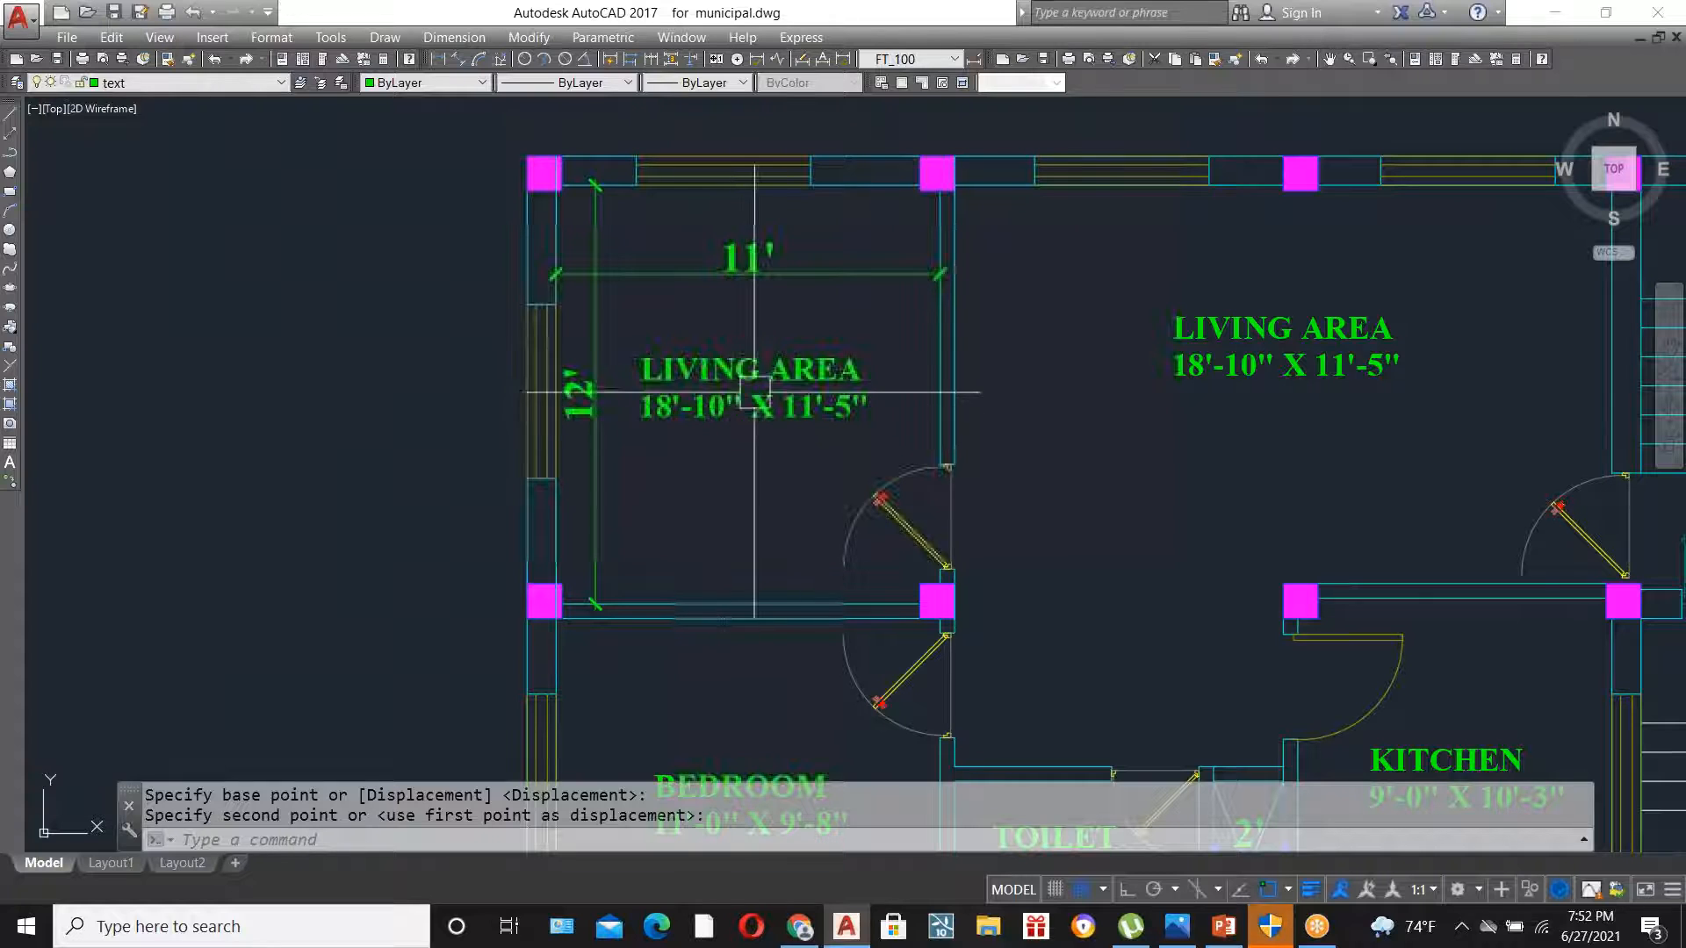
{"action": "double_click", "coordinate": [726, 419]}
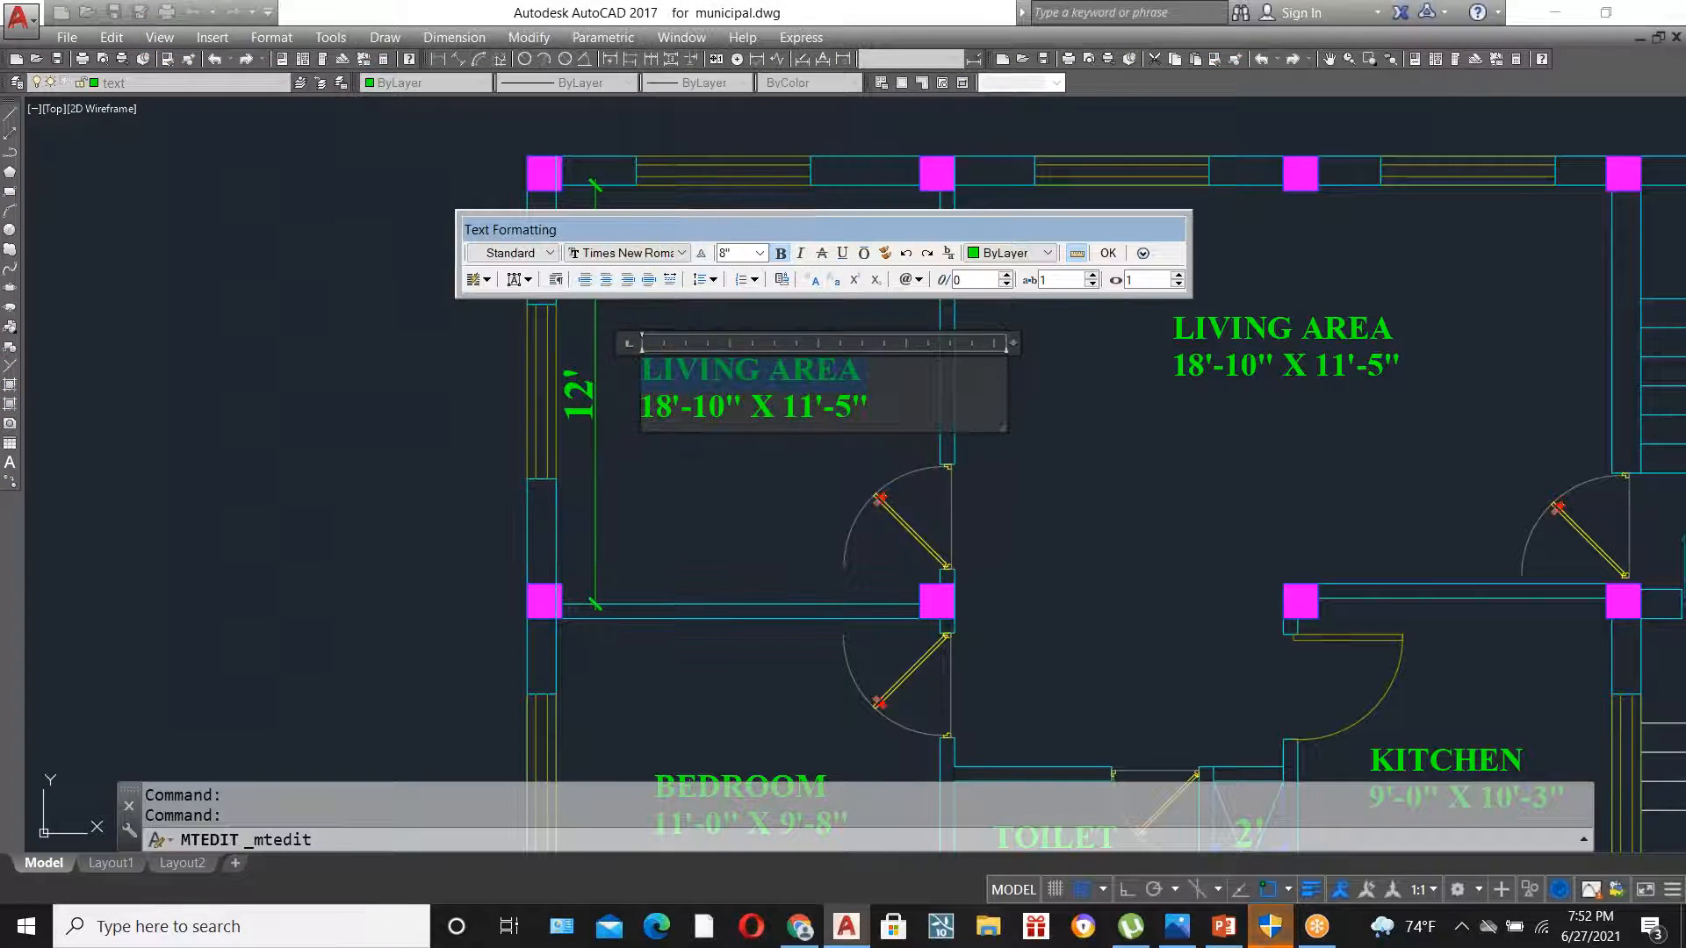
{"action": "type", "text": "BEDROOM18'-10\" X"}
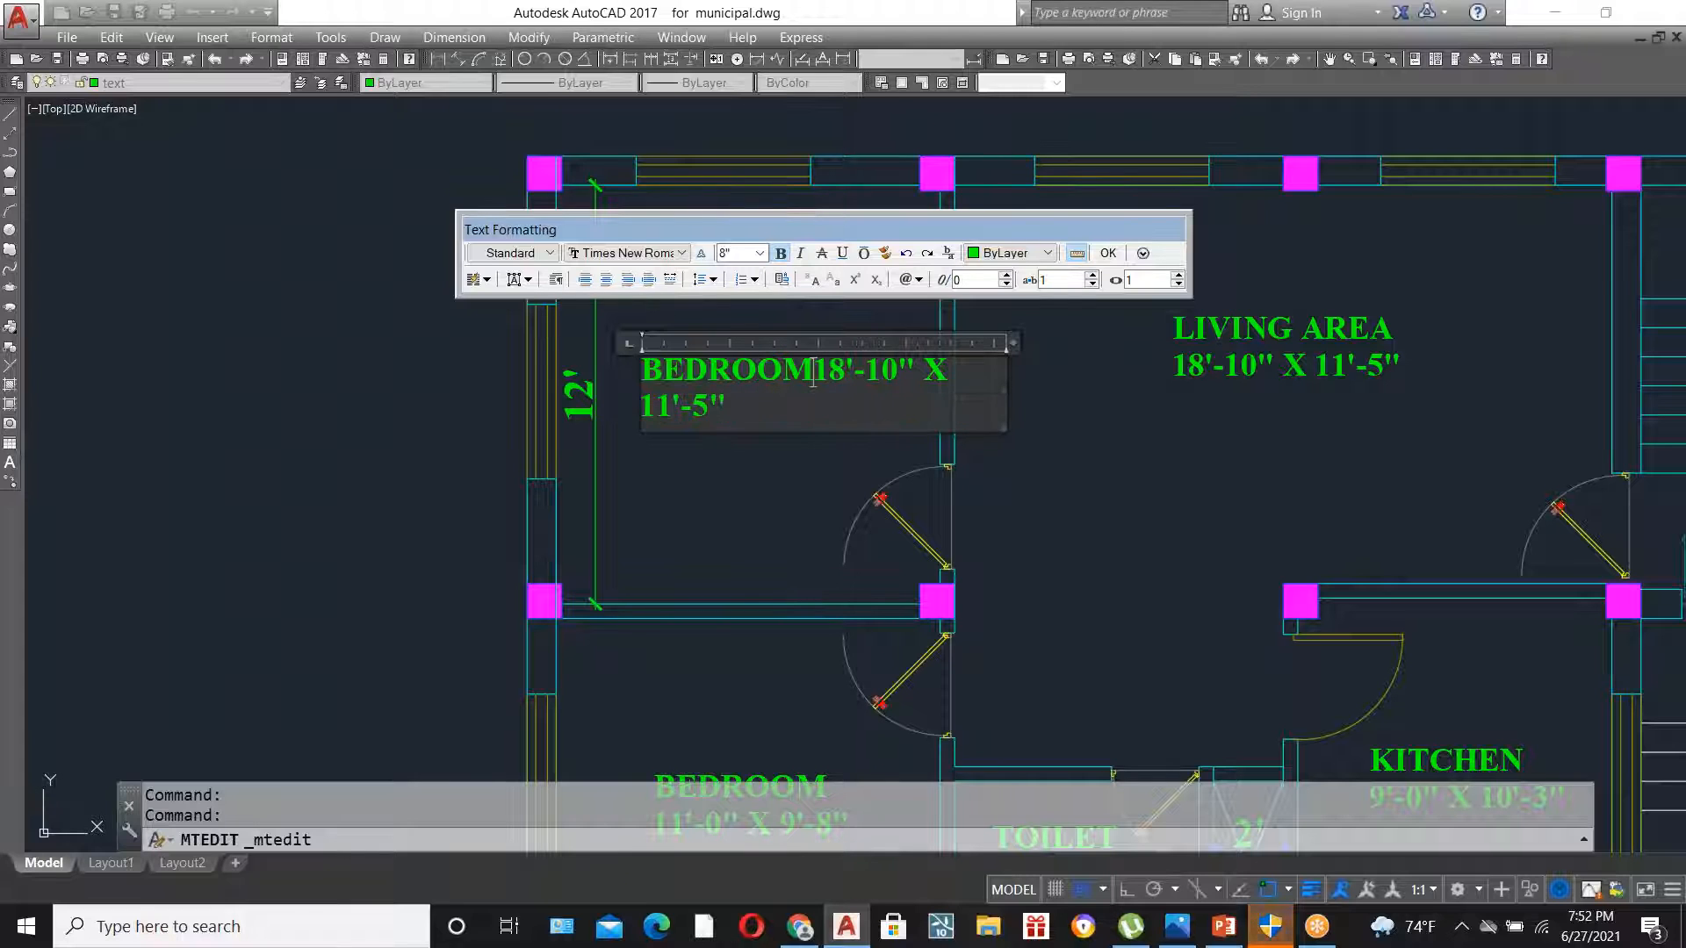
{"action": "key", "text": "Return"}
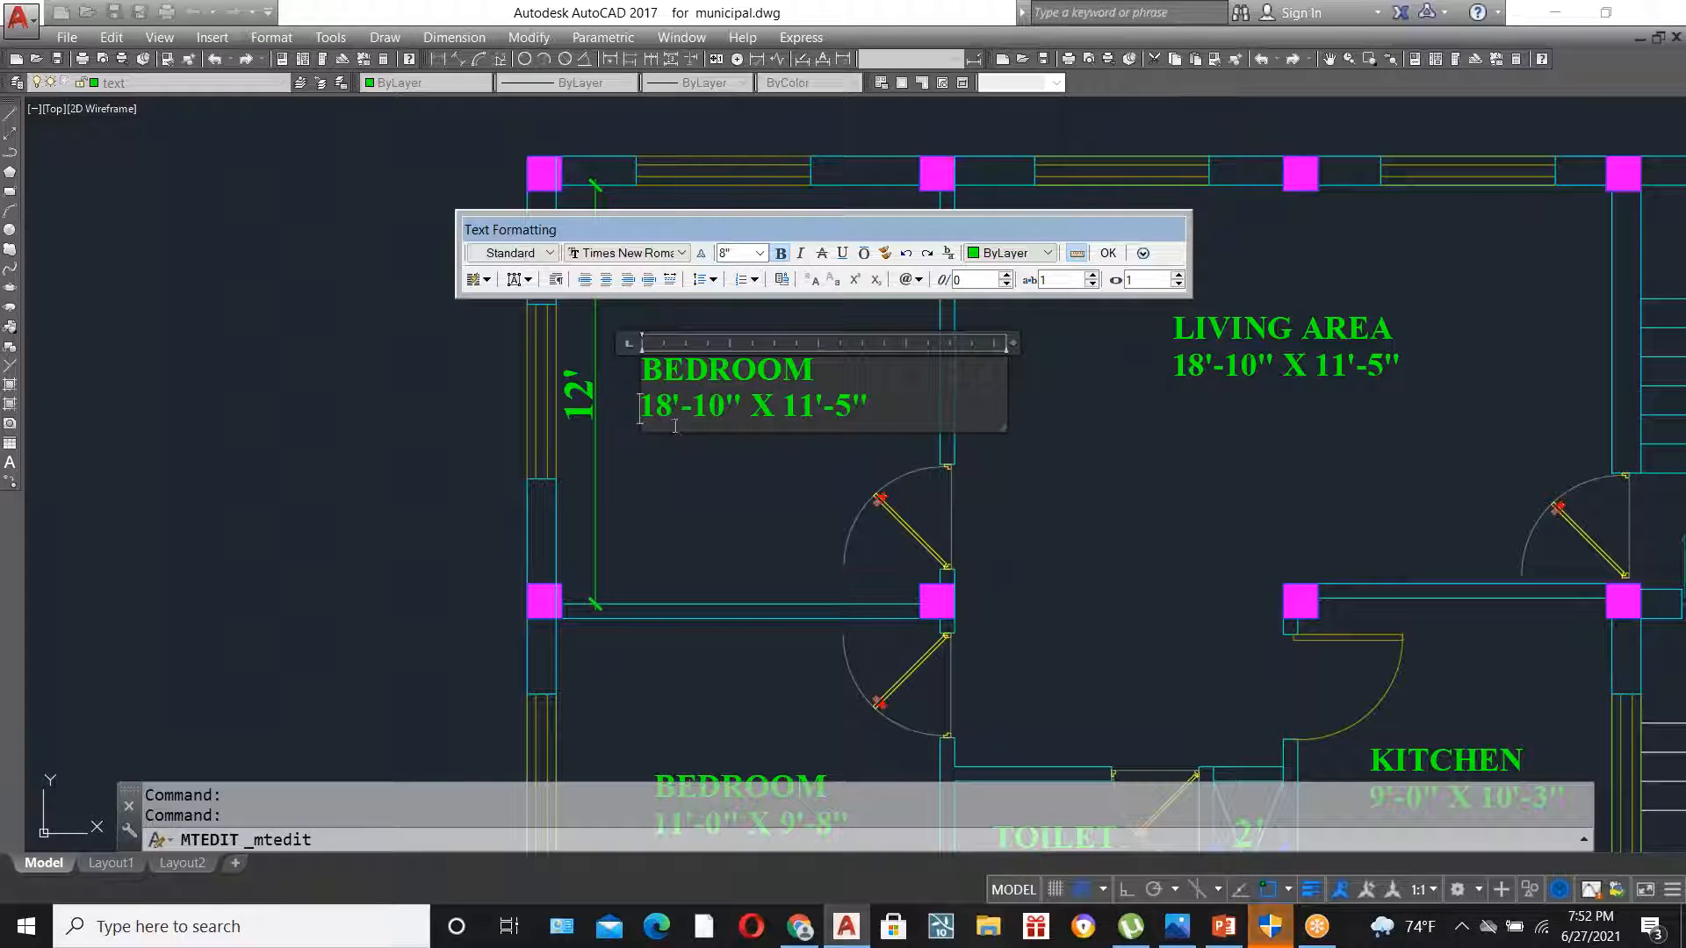
- Finish editing the upper left room's BEDROOM label
{"action": "left_click", "coordinate": [724, 456]}
{"action": "scroll", "coordinate": [749, 420], "scroll_direction": "down", "scroll_amount": 2}
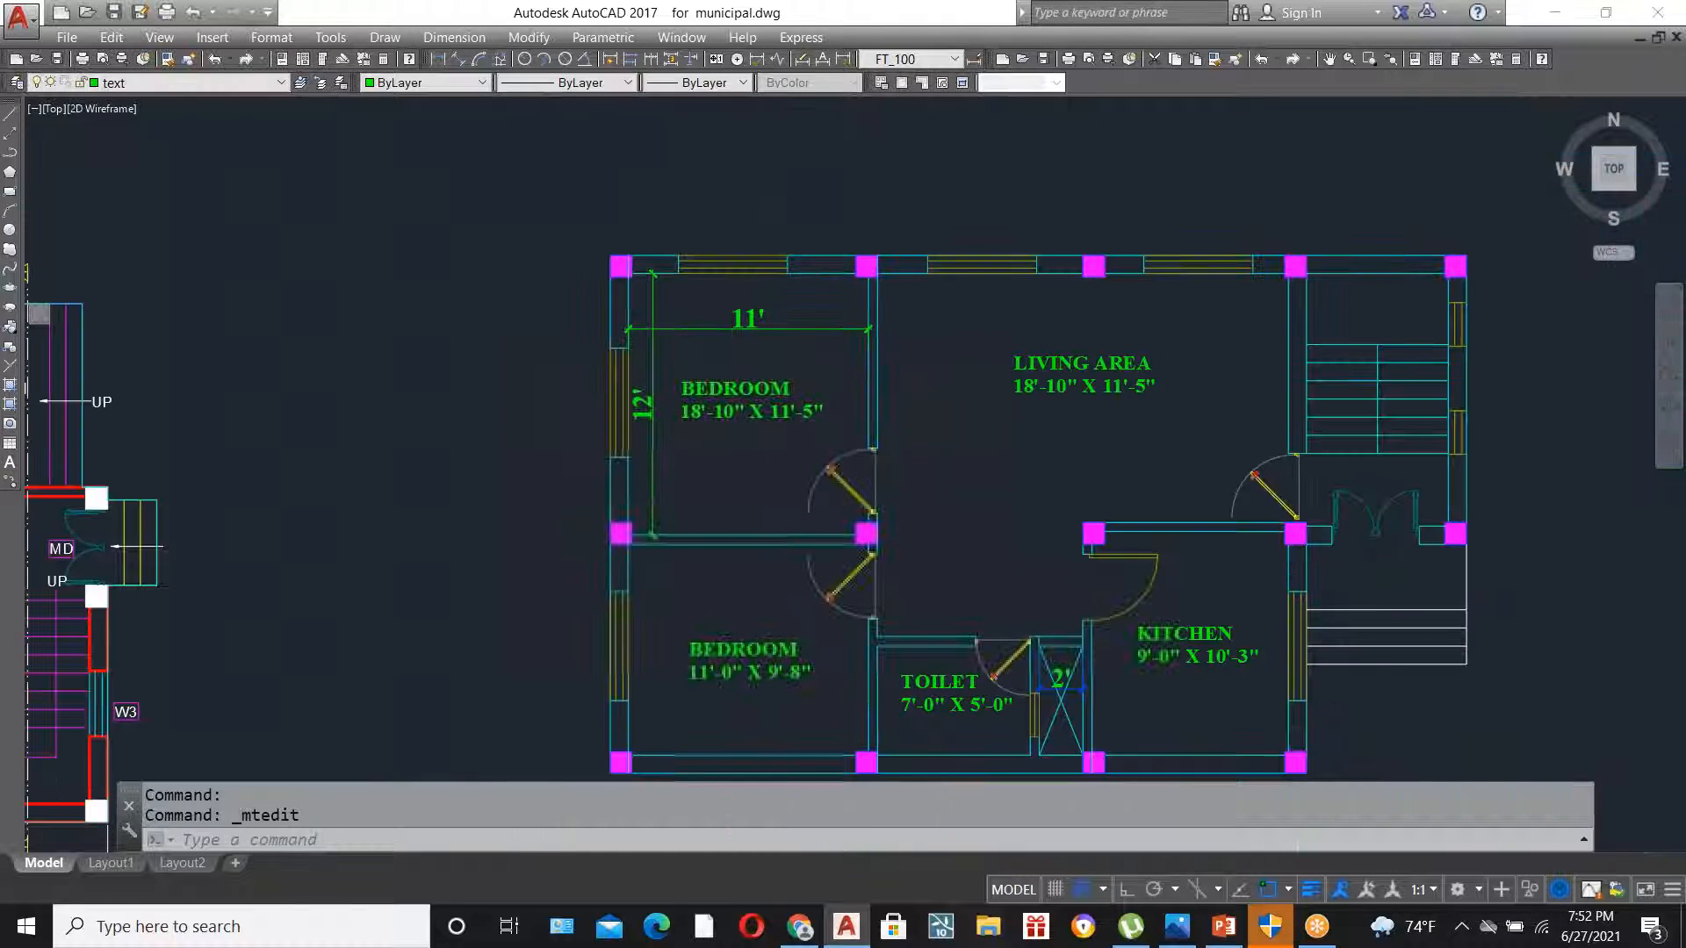
- Examine the room labels and sizes across the floor plan, from the bedrooms and toilet to the living area
{"action": "scroll", "coordinate": [809, 527], "scroll_direction": "up", "scroll_amount": 4}
{"action": "scroll", "coordinate": [809, 478], "scroll_direction": "down", "scroll_amount": 2}
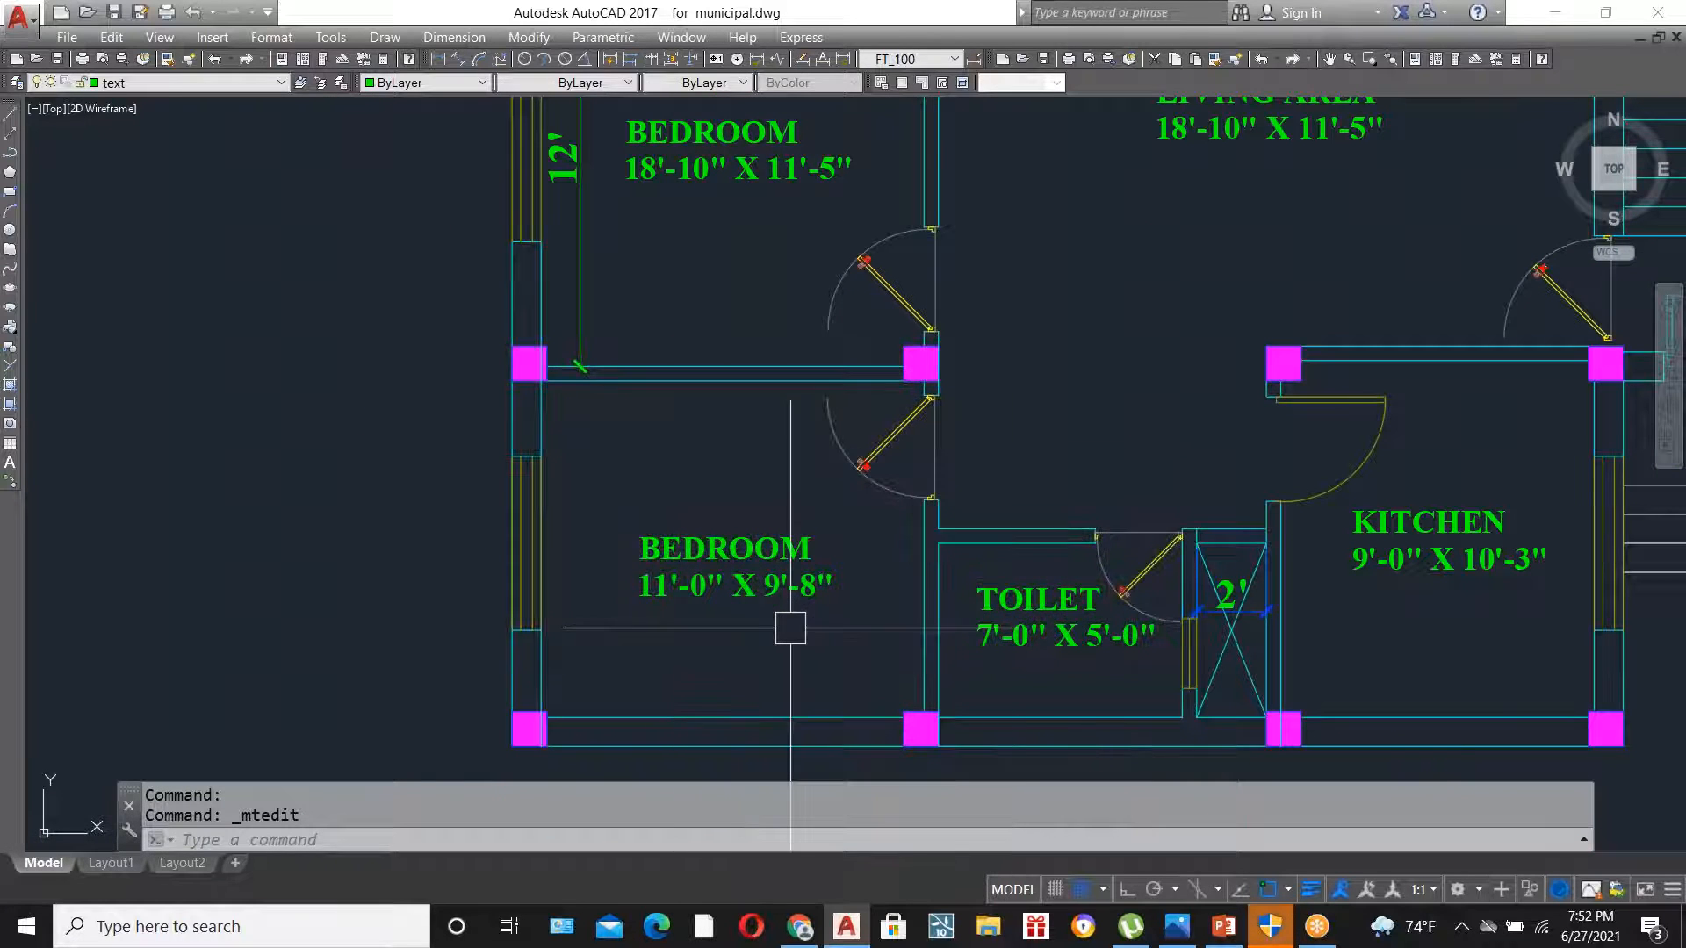
{"action": "scroll", "coordinate": [824, 527], "scroll_direction": "up", "scroll_amount": 2}
{"action": "scroll", "coordinate": [960, 666], "scroll_direction": "down", "scroll_amount": 2}
{"action": "scroll", "coordinate": [932, 613], "scroll_direction": "up", "scroll_amount": 4}
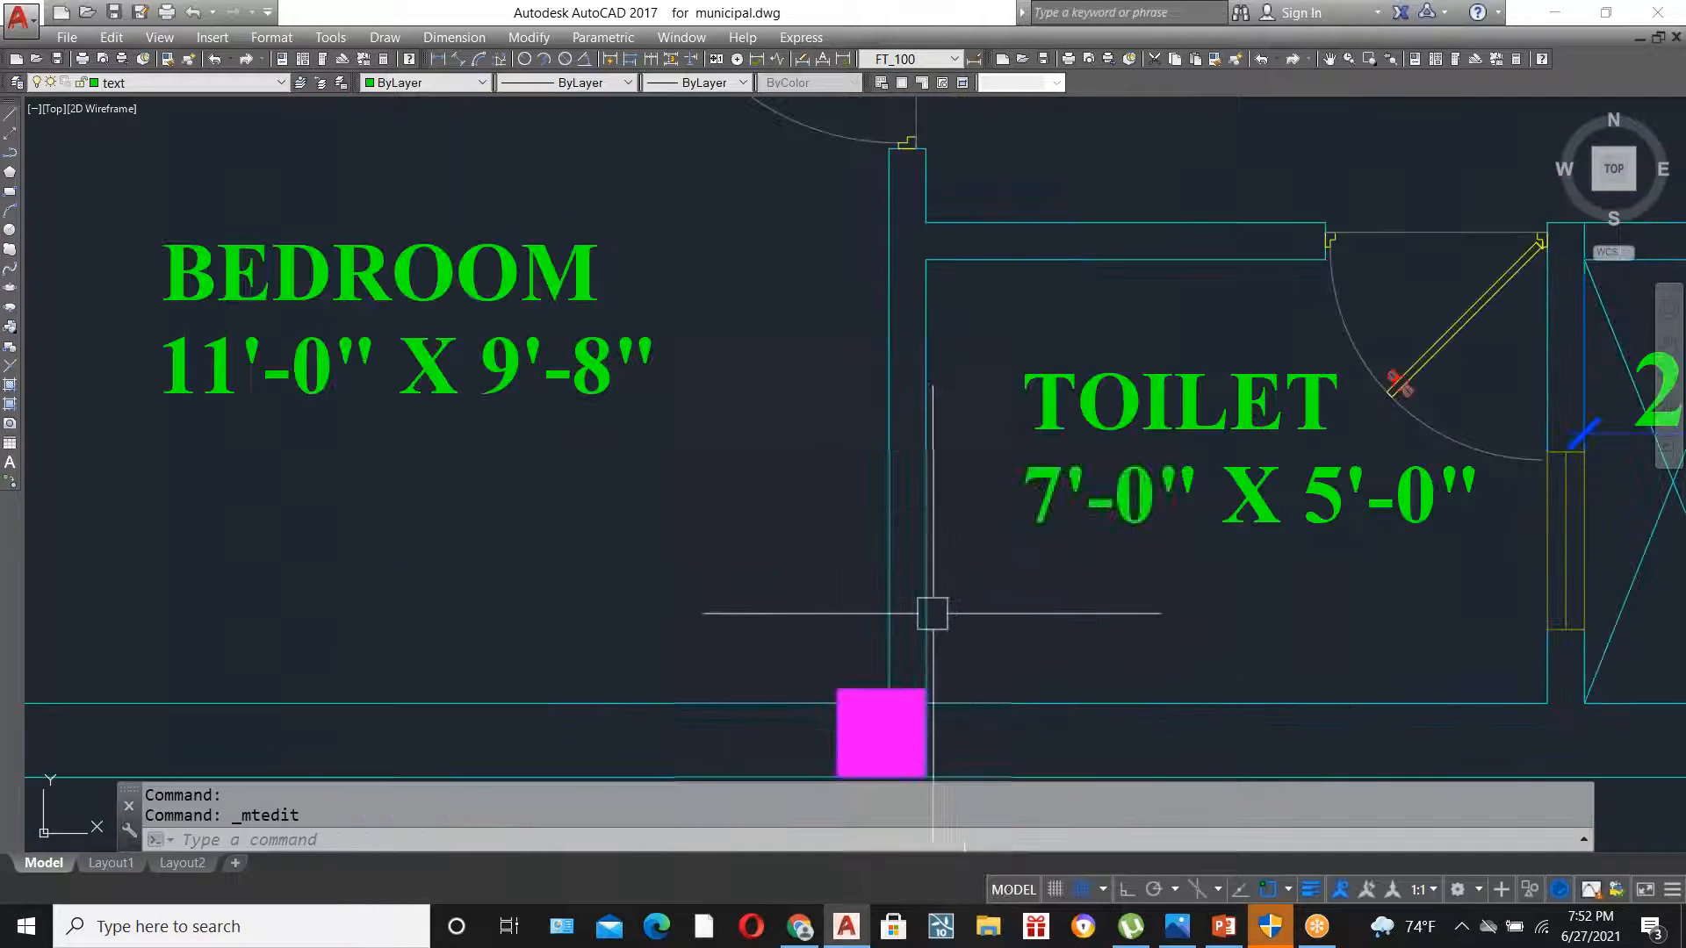
{"action": "scroll", "coordinate": [927, 586], "scroll_direction": "down", "scroll_amount": 3}
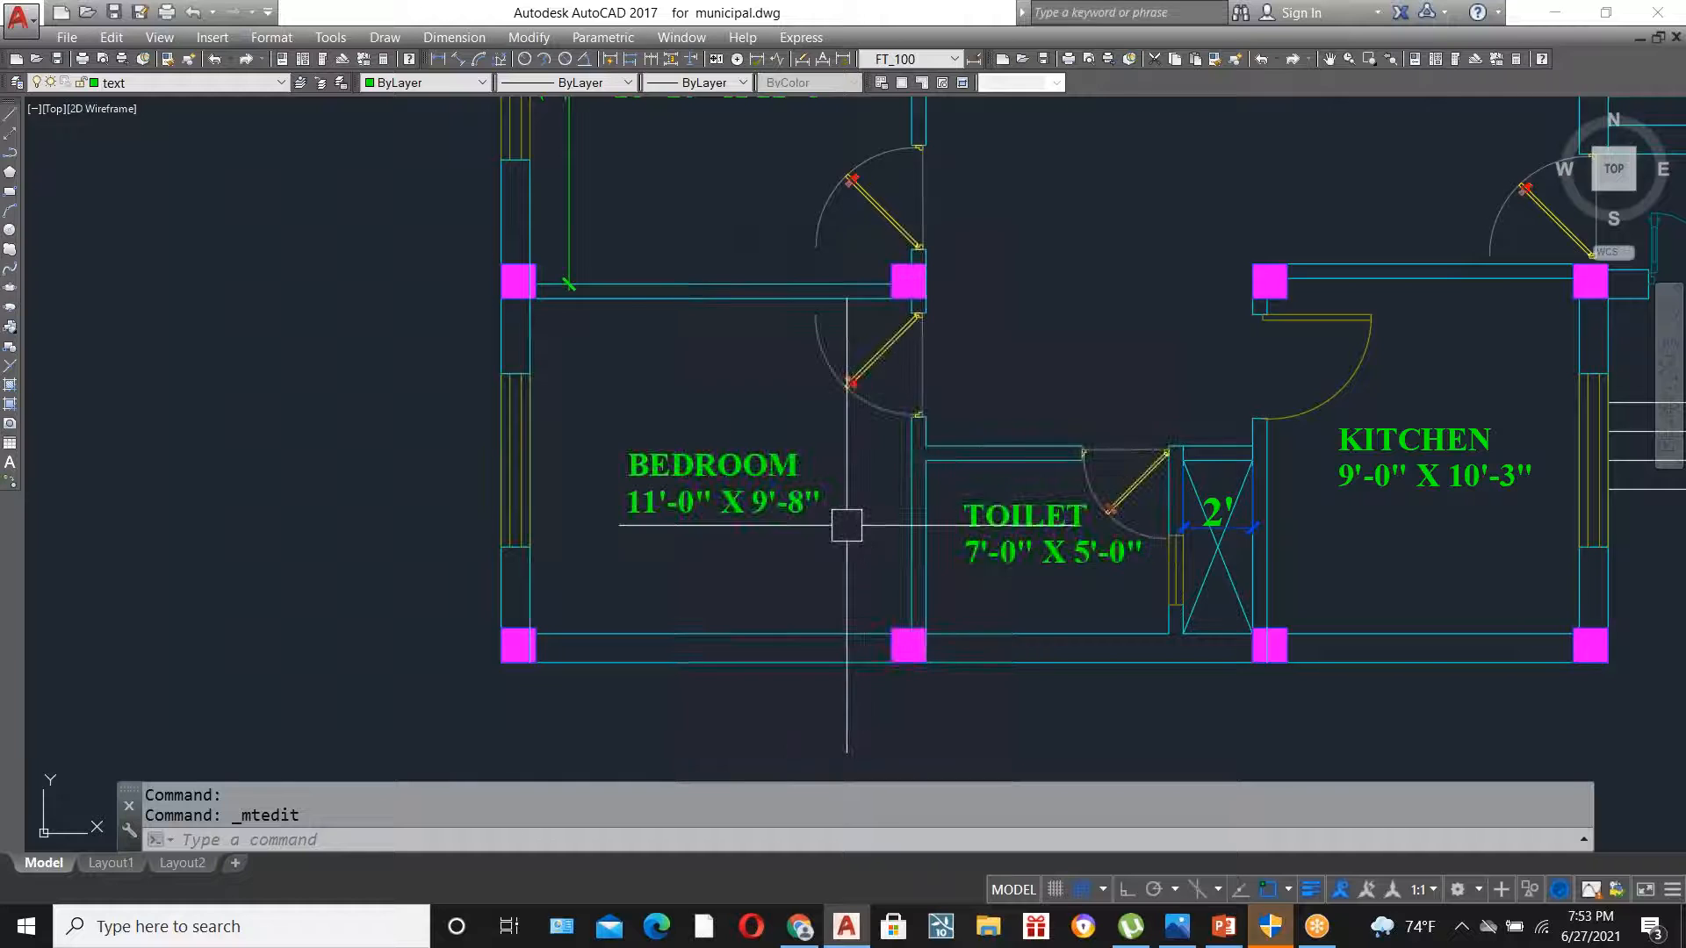
{"action": "scroll", "coordinate": [847, 525], "scroll_direction": "down", "scroll_amount": 4}
{"action": "scroll", "coordinate": [846, 525], "scroll_direction": "up", "scroll_amount": 5}
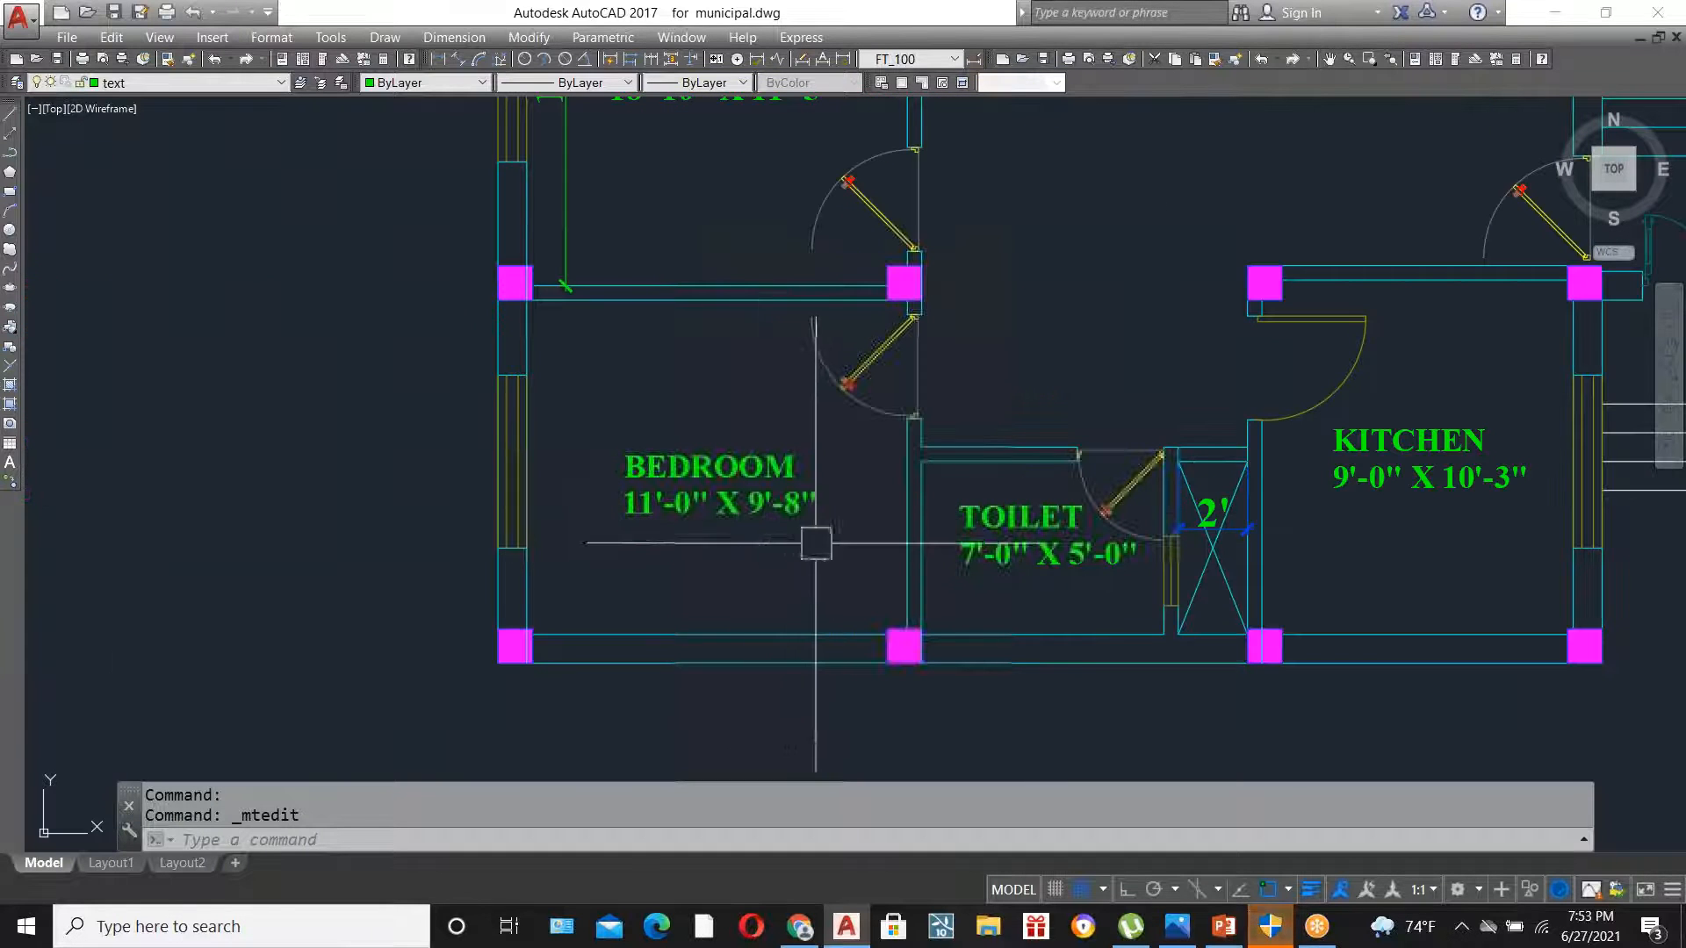
{"action": "scroll", "coordinate": [849, 538], "scroll_direction": "down", "scroll_amount": 3}
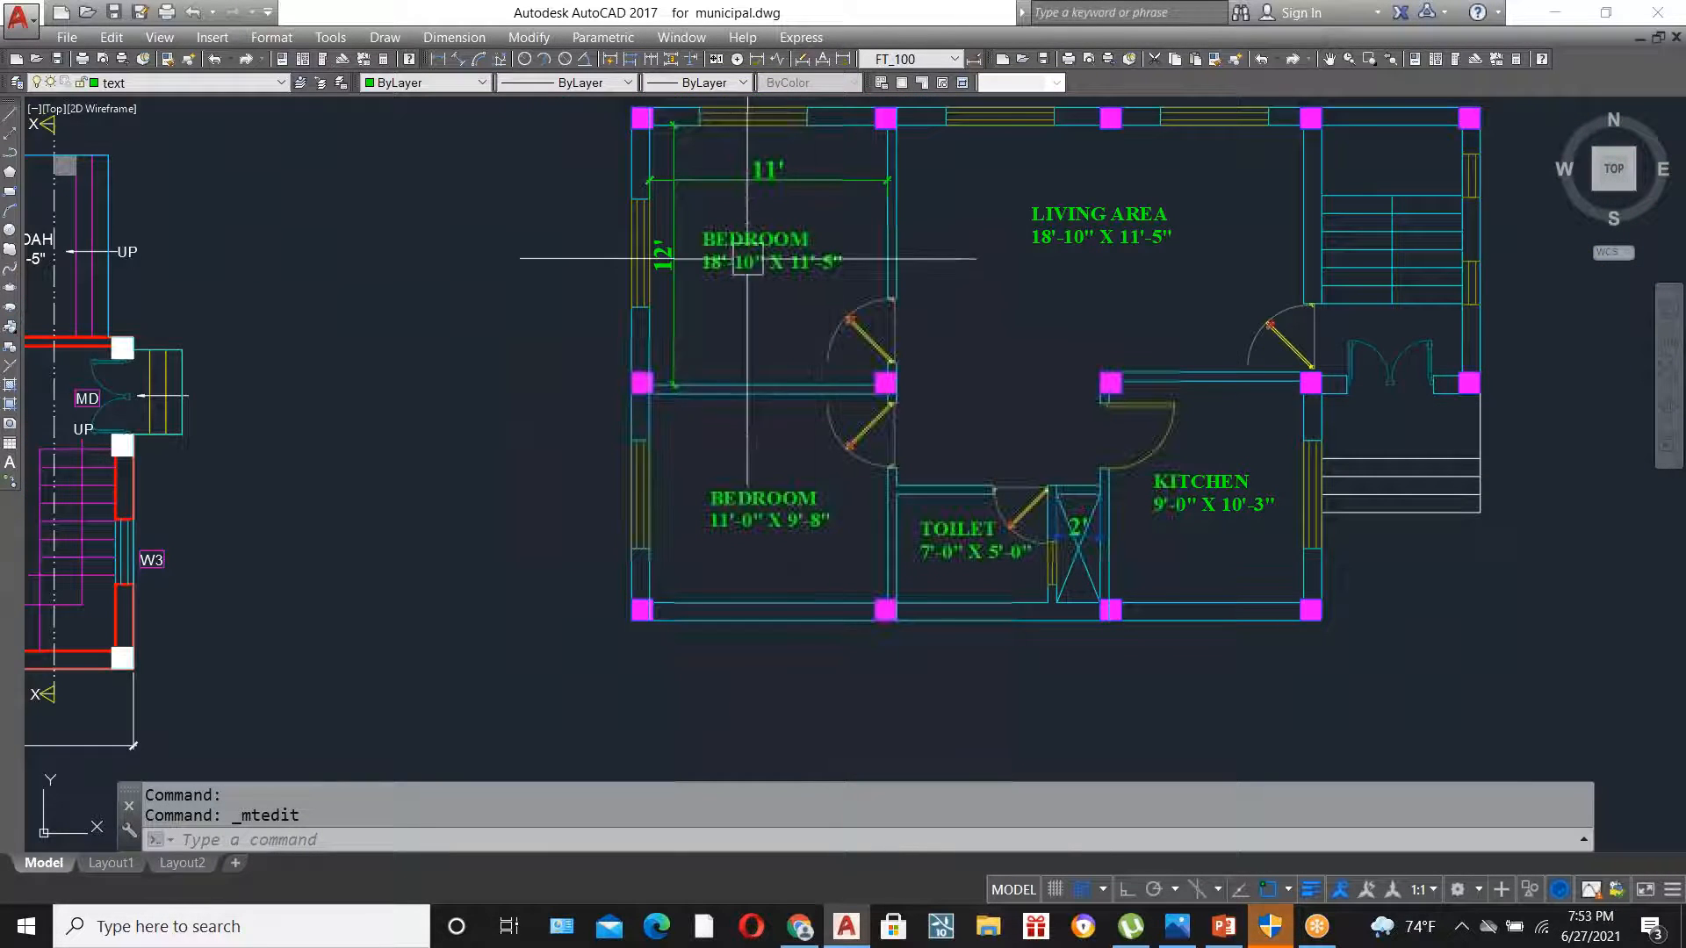
{"action": "scroll", "coordinate": [772, 260], "scroll_direction": "up", "scroll_amount": 3}
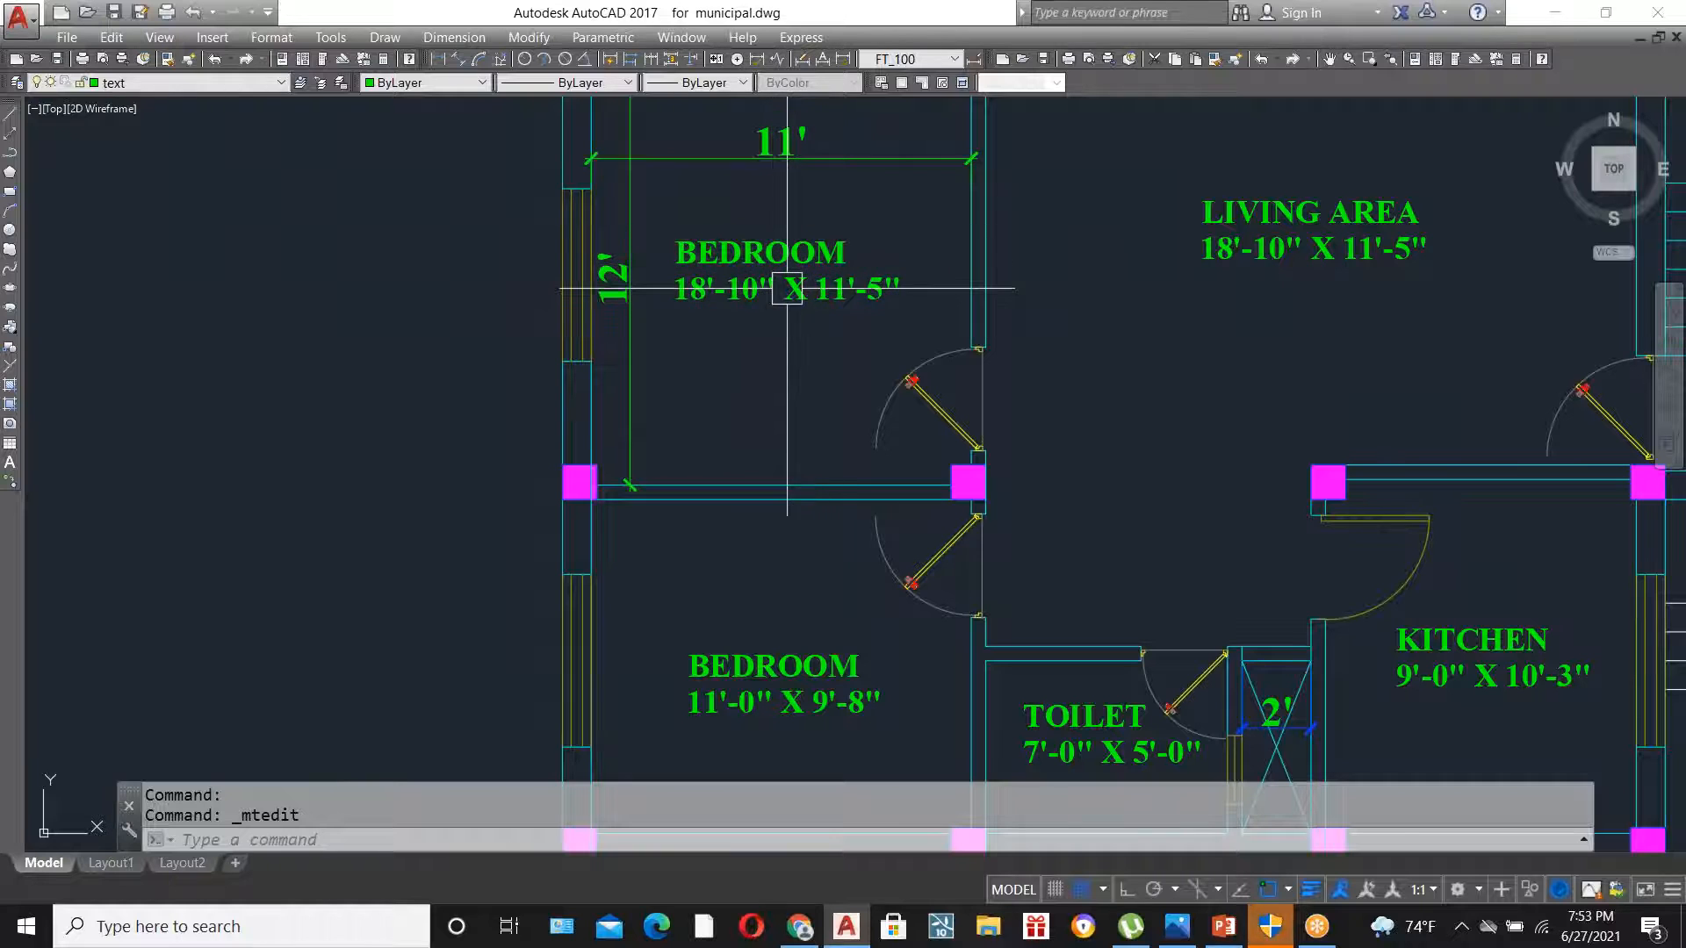
{"action": "scroll", "coordinate": [737, 281], "scroll_direction": "up", "scroll_amount": 2}
{"action": "scroll", "coordinate": [736, 312], "scroll_direction": "down", "scroll_amount": 4}
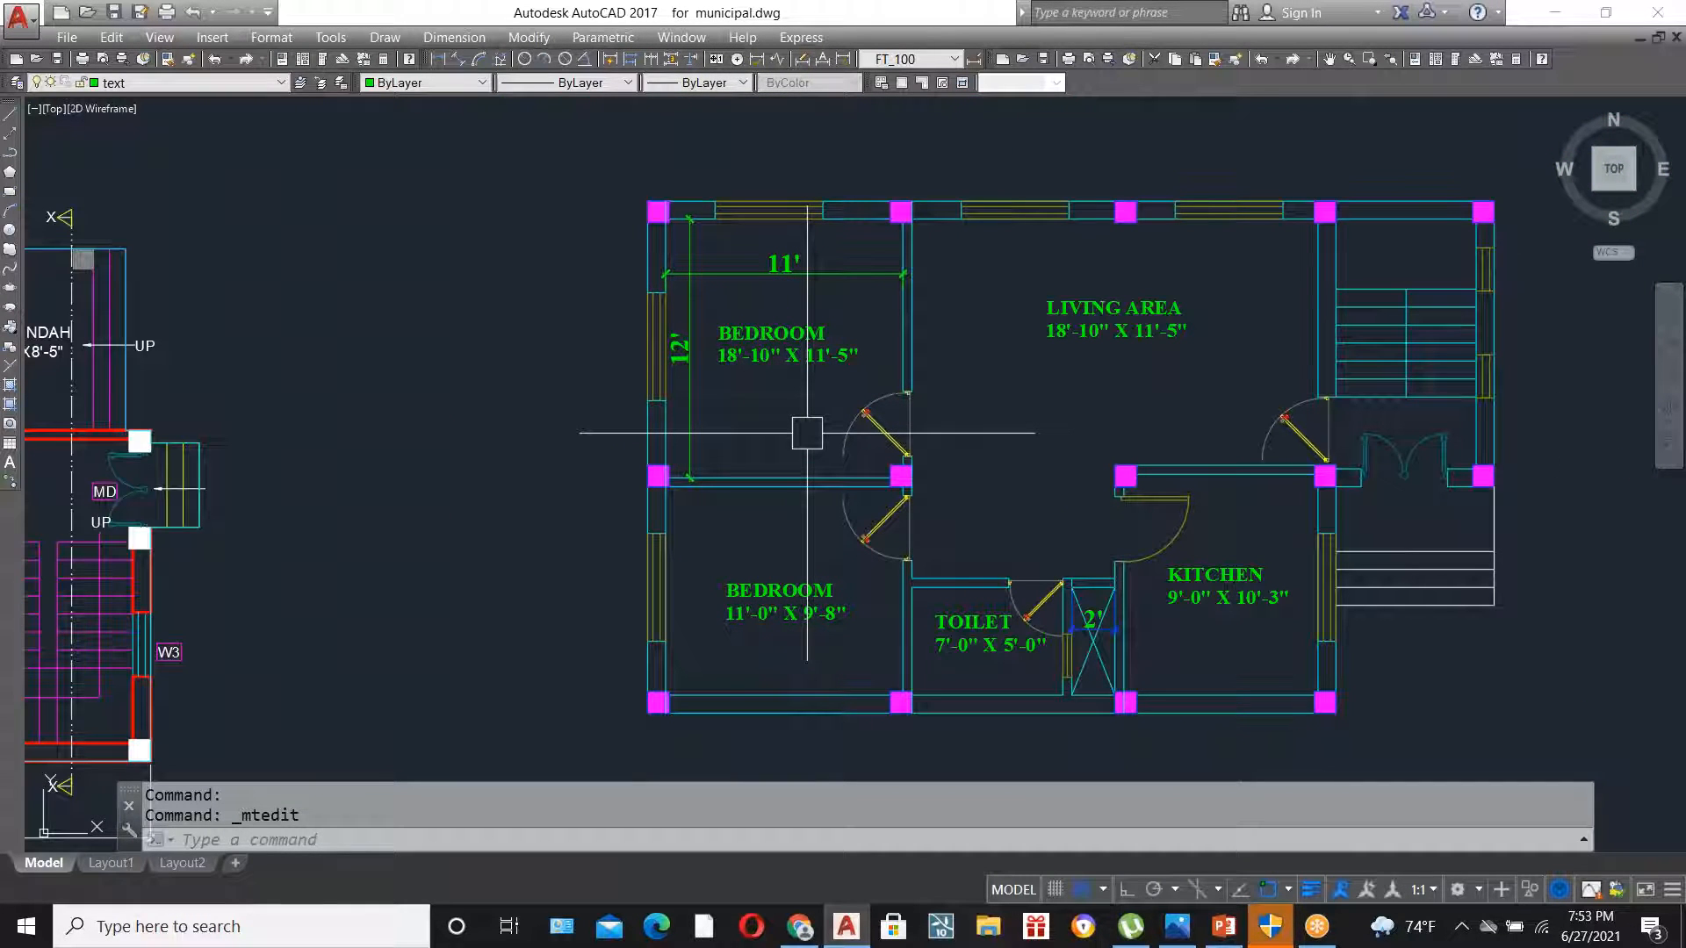
{"action": "scroll", "coordinate": [776, 309], "scroll_direction": "up", "scroll_amount": 3}
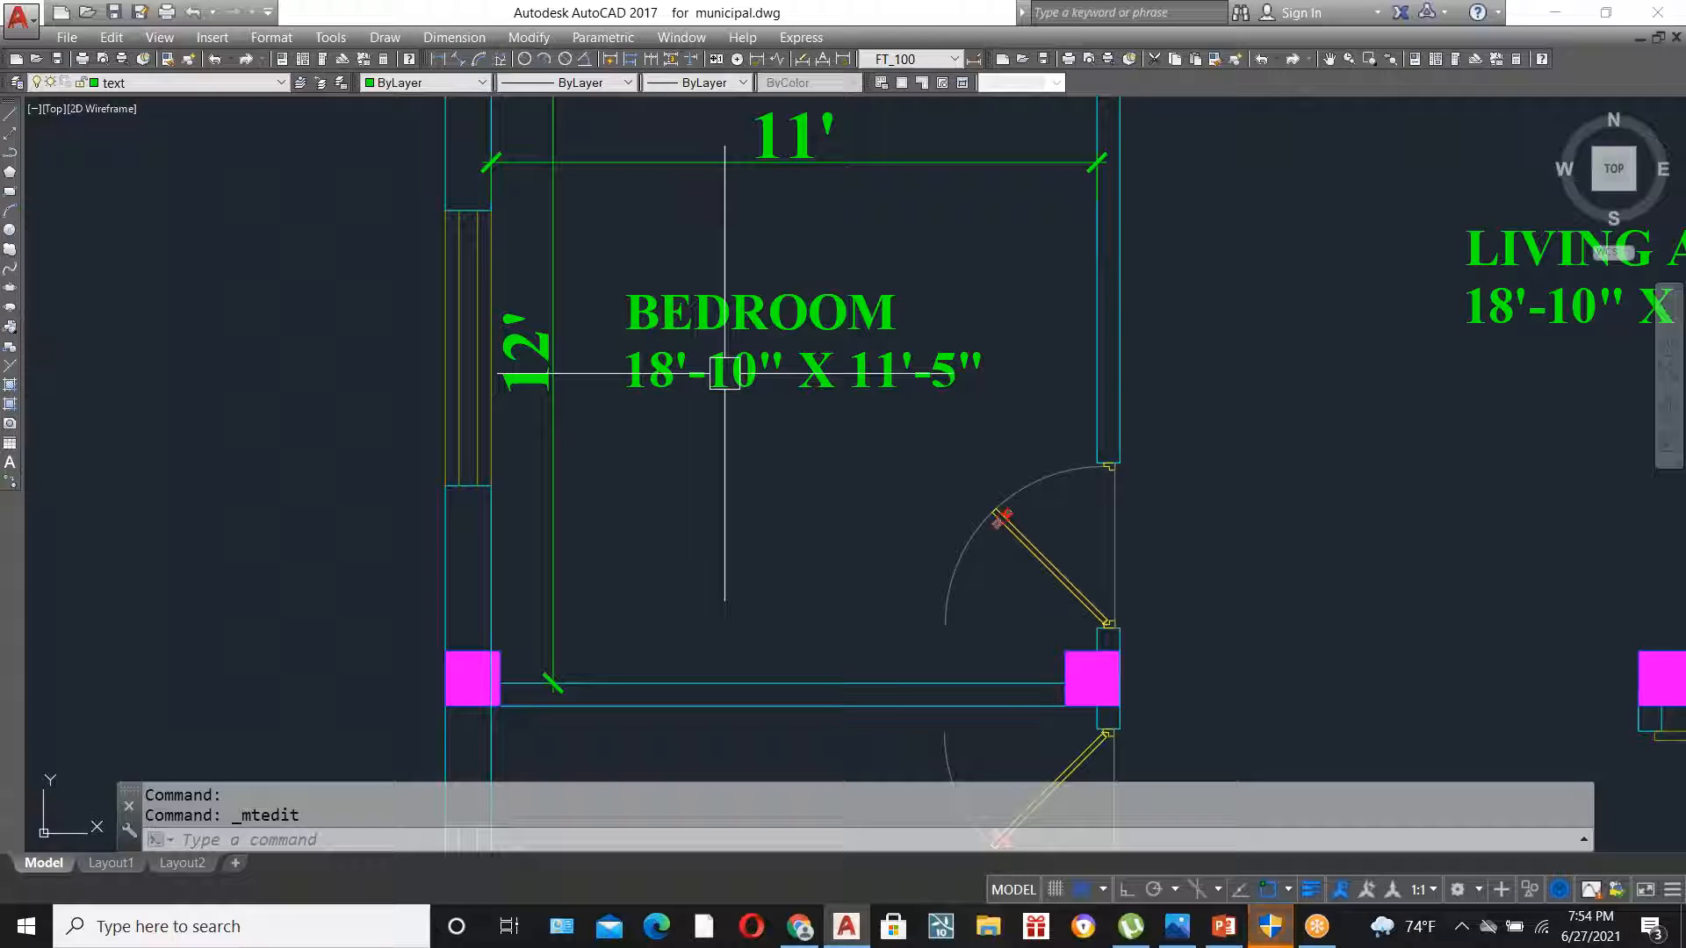
{"action": "scroll", "coordinate": [649, 456], "scroll_direction": "down", "scroll_amount": 5}
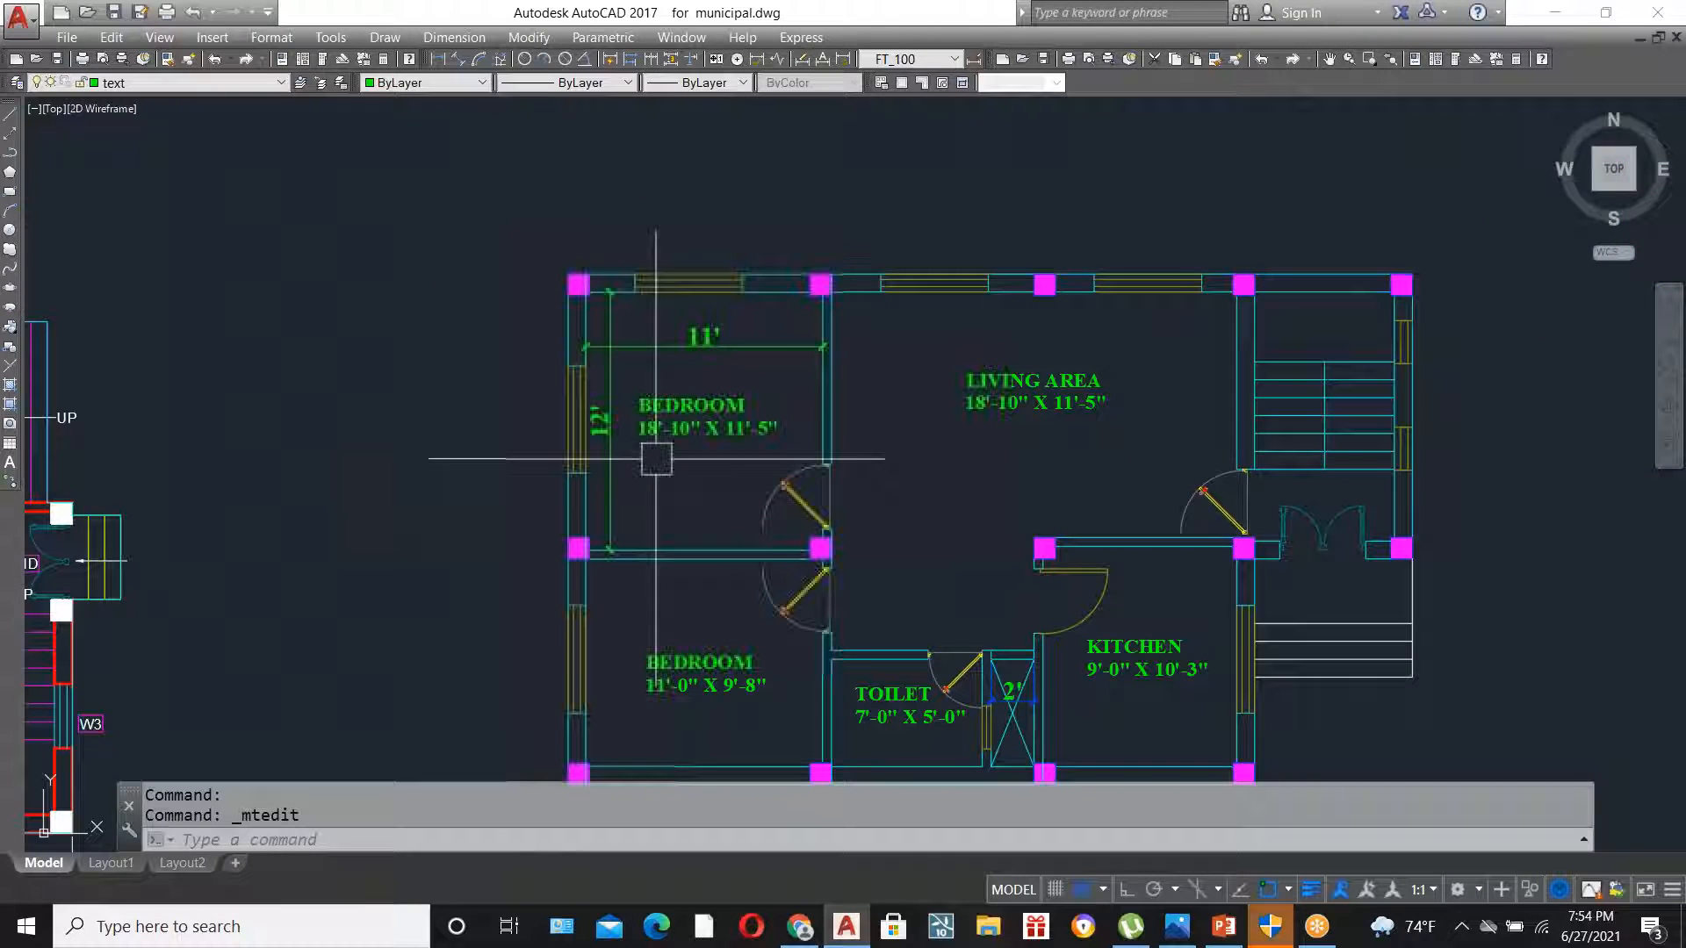
{"action": "scroll", "coordinate": [1137, 385], "scroll_direction": "up", "scroll_amount": 2}
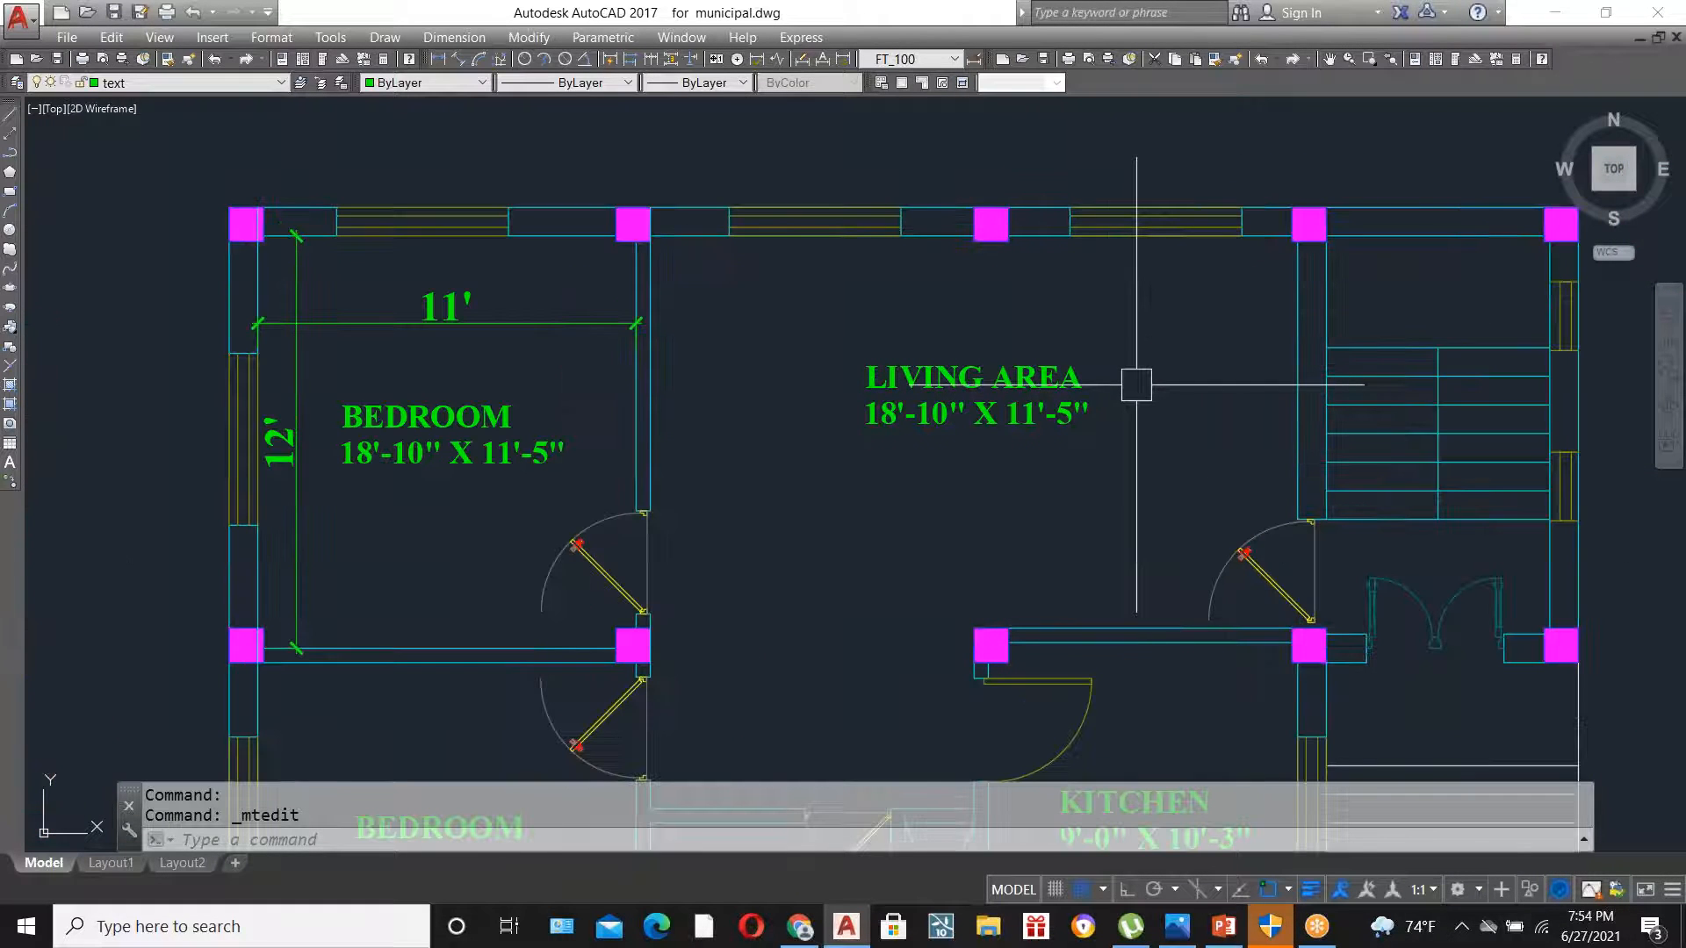
- Copy the LIVING AREA label to a free spot below it, inside the living area
{"action": "scroll", "coordinate": [1136, 385], "scroll_direction": "up", "scroll_amount": 2}
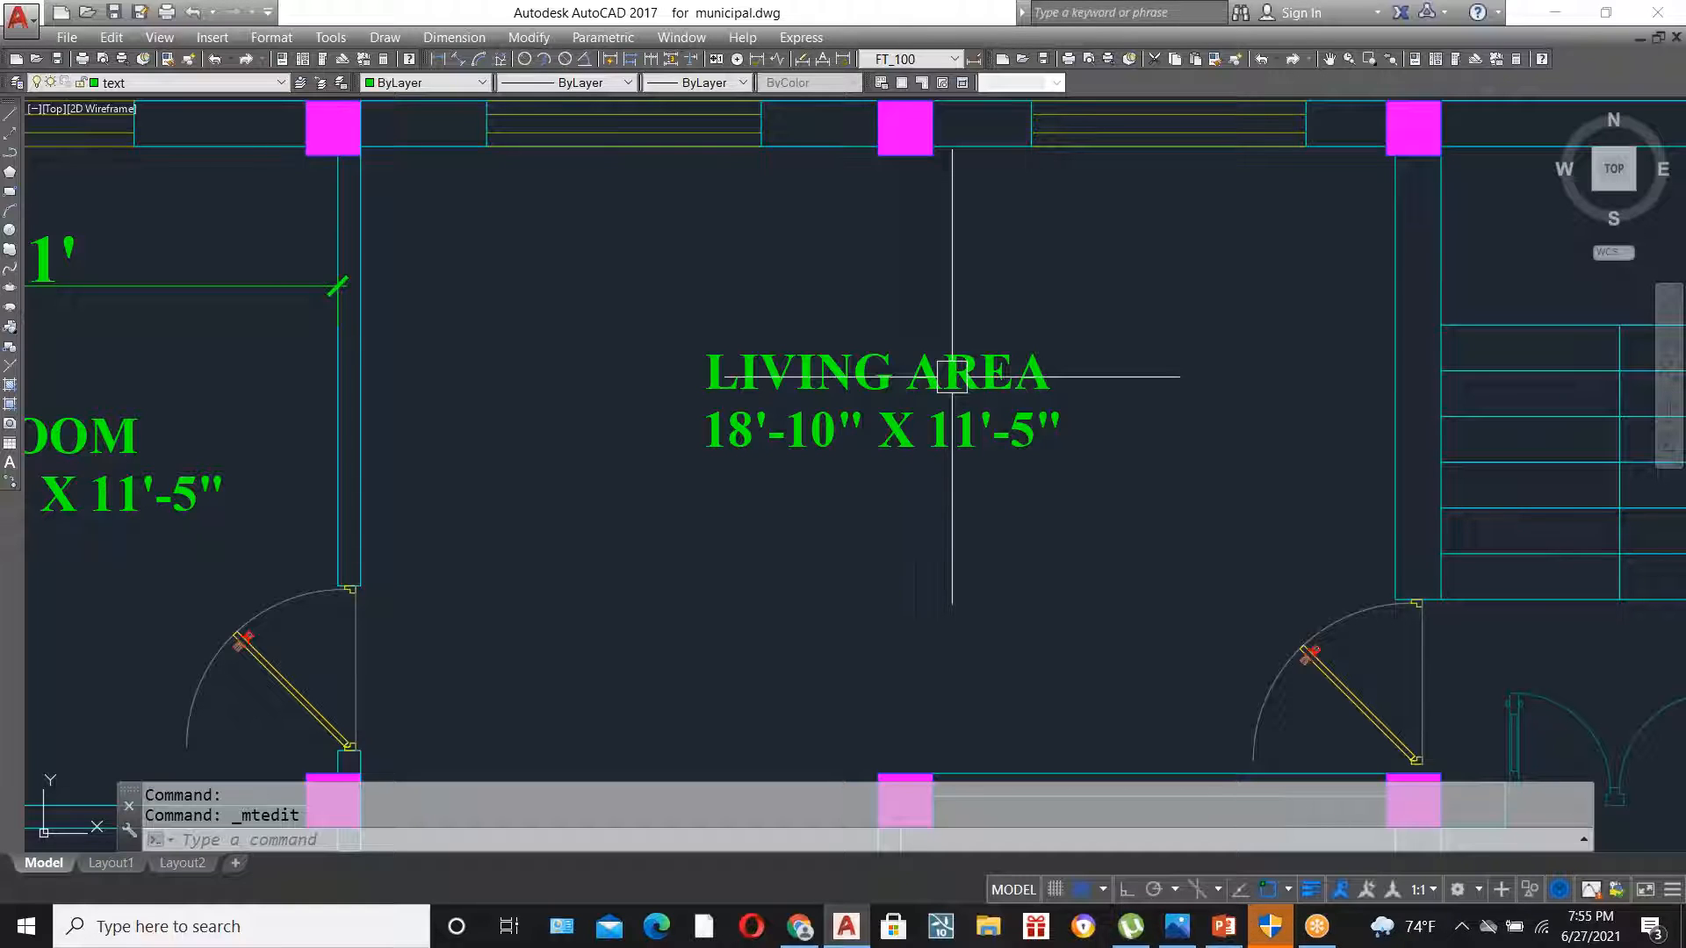
{"action": "left_click", "coordinate": [944, 376]}
{"action": "type", "text": "co"}
{"action": "key", "text": "Return"}
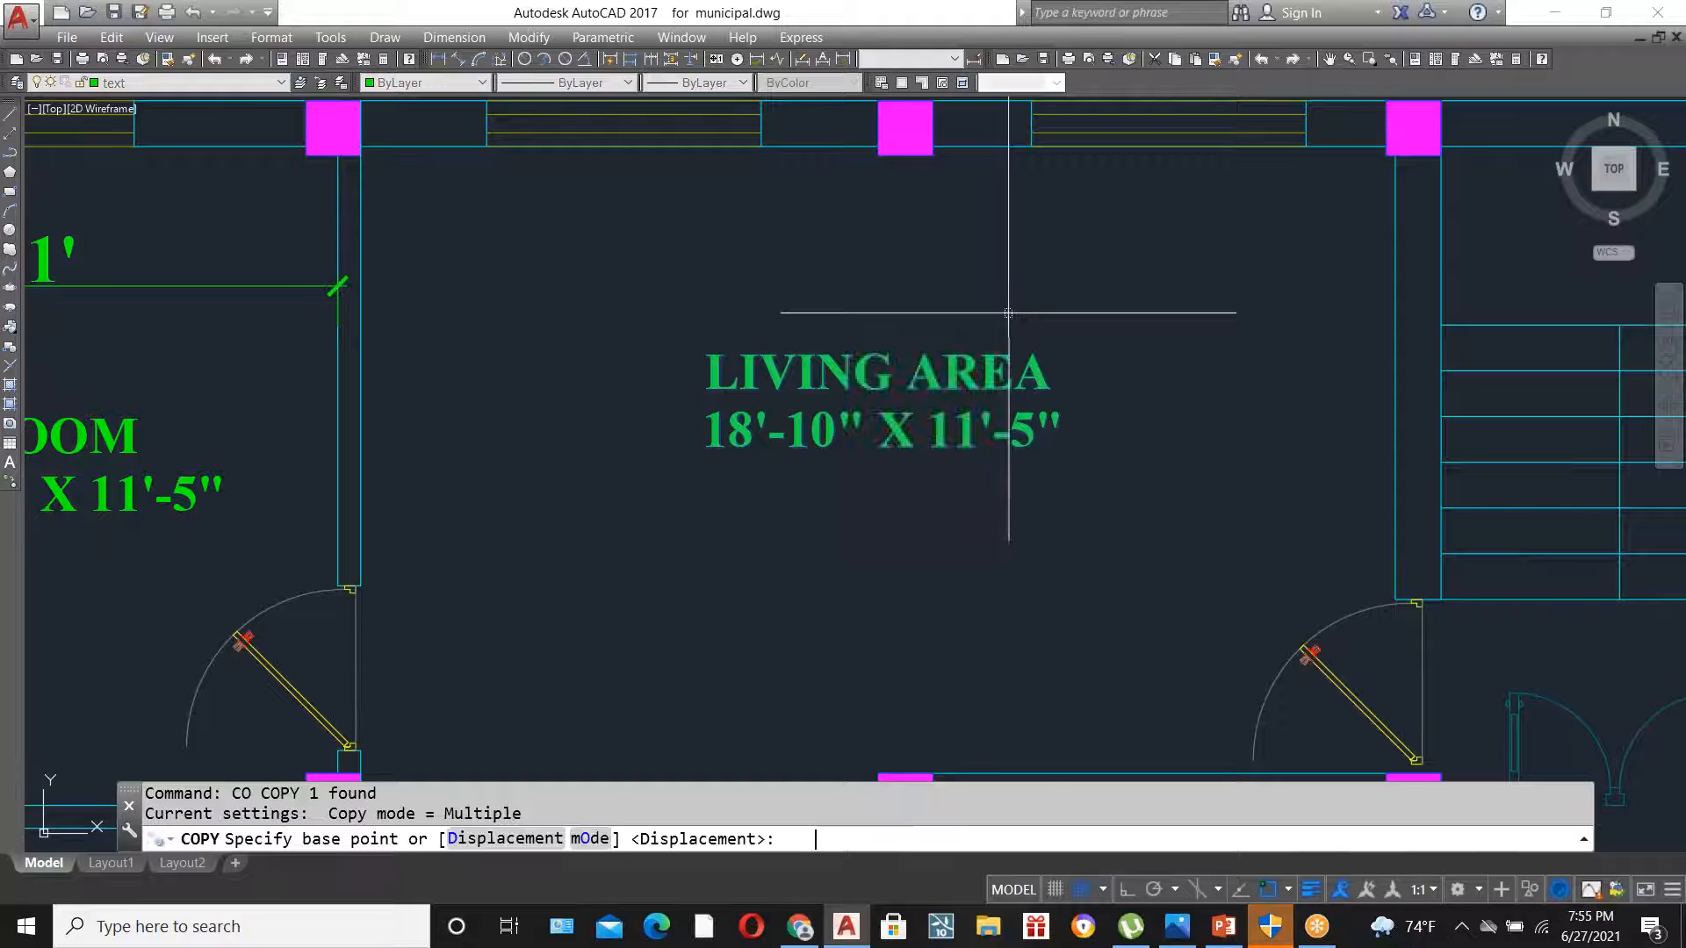
{"action": "left_click", "coordinate": [1022, 367]}
{"action": "left_click", "coordinate": [1056, 557]}
{"action": "key", "text": "Escape"}
- Replace the text of the copied living area label with ANTHROPOMETRY
{"action": "double_click", "coordinate": [828, 617]}
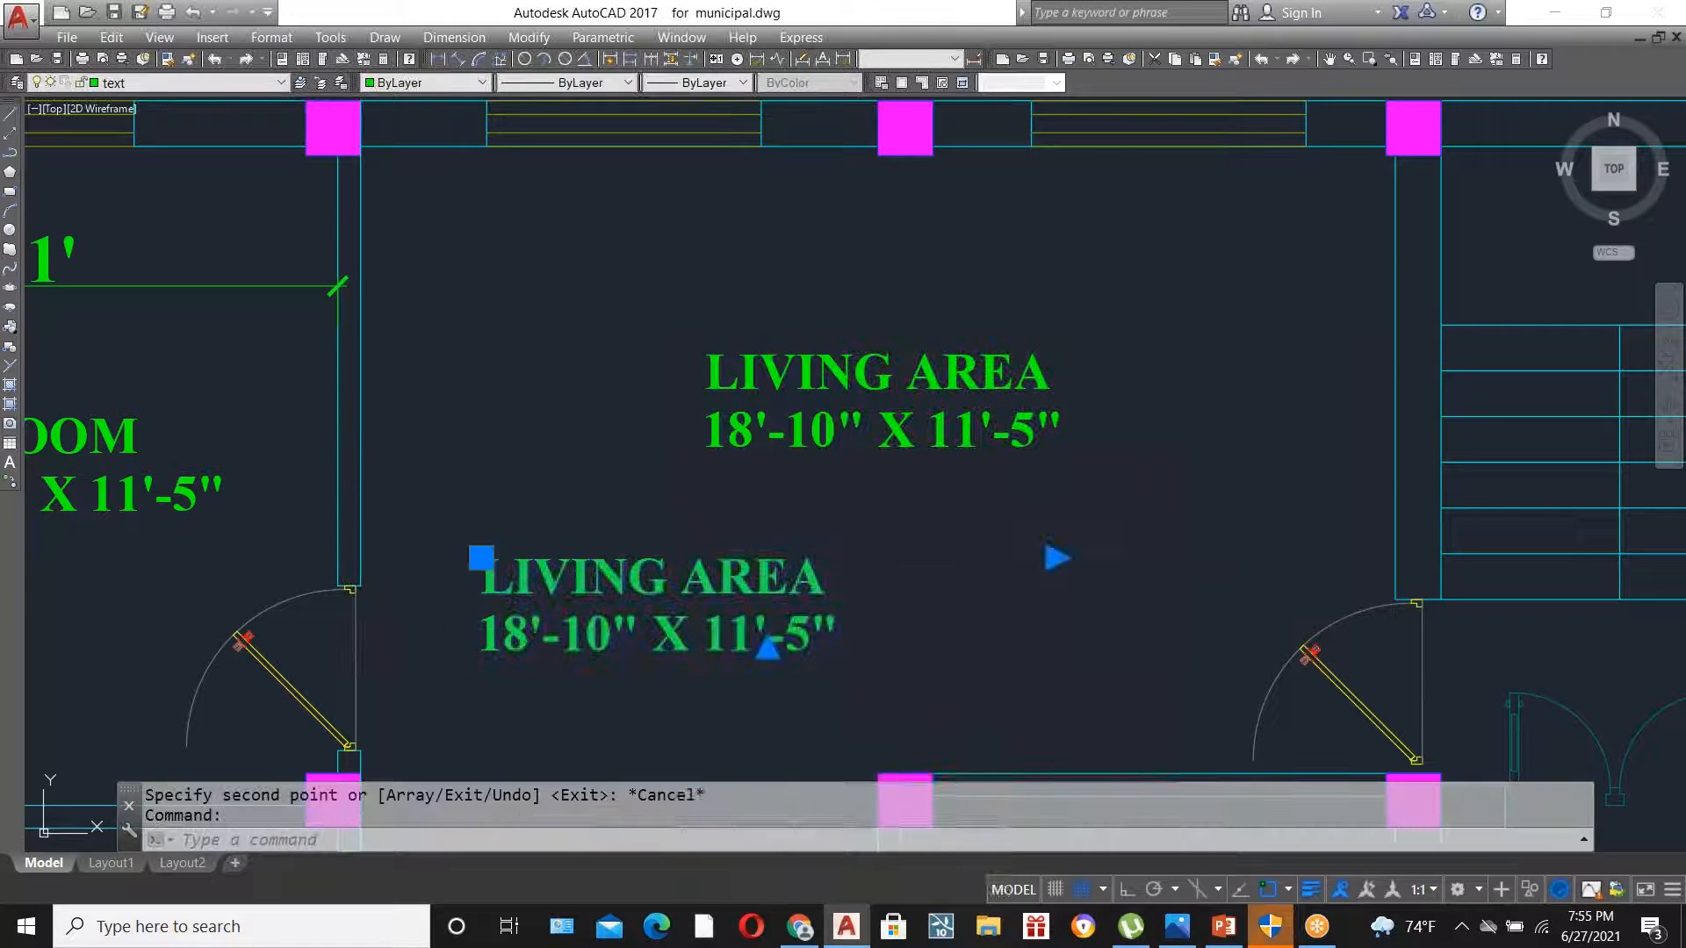
{"action": "type", "text": "ANTHROPOMETRY"}
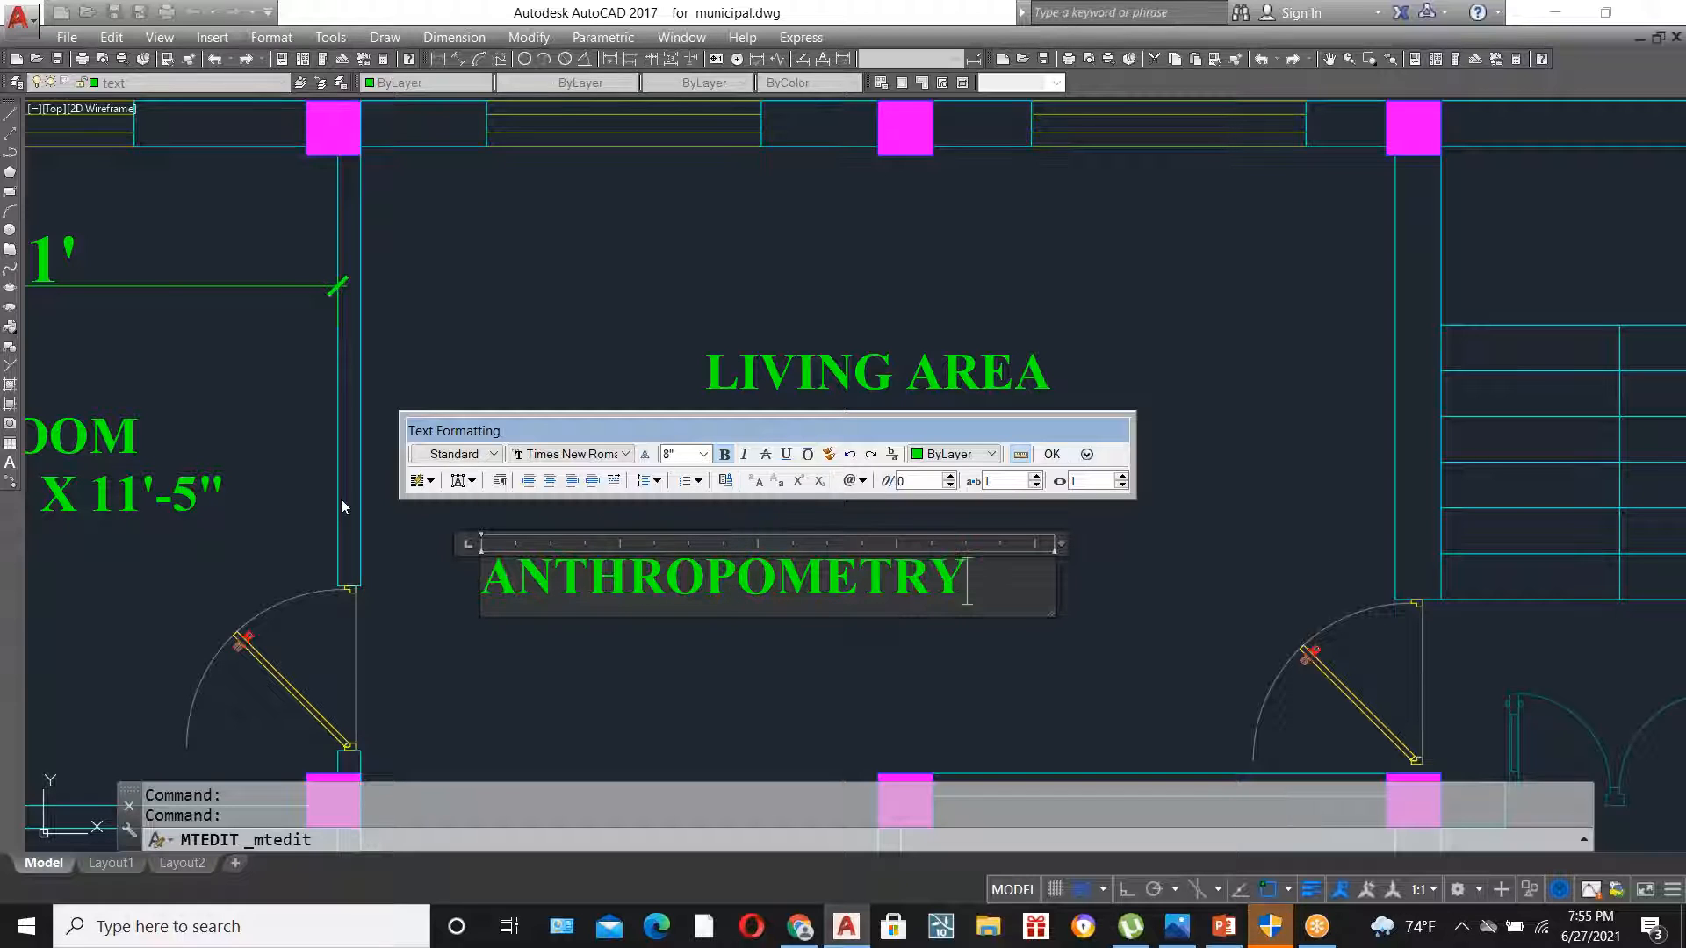
{"action": "left_click", "coordinate": [535, 373]}
{"action": "scroll", "coordinate": [743, 543], "scroll_direction": "up", "scroll_amount": 2}
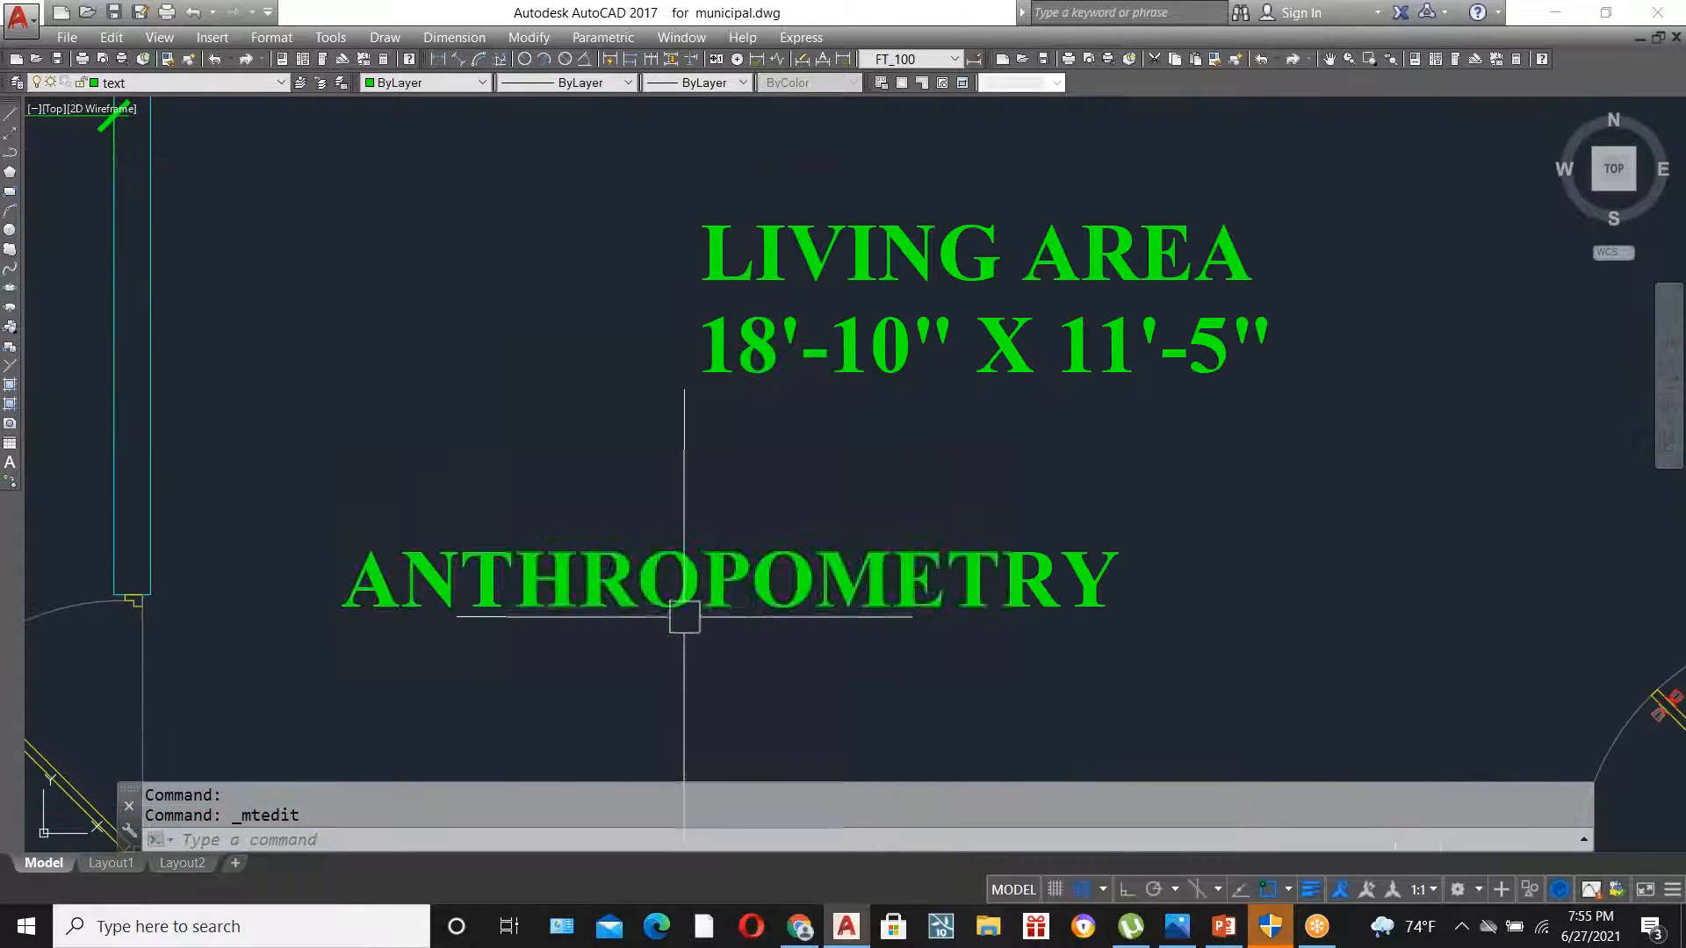
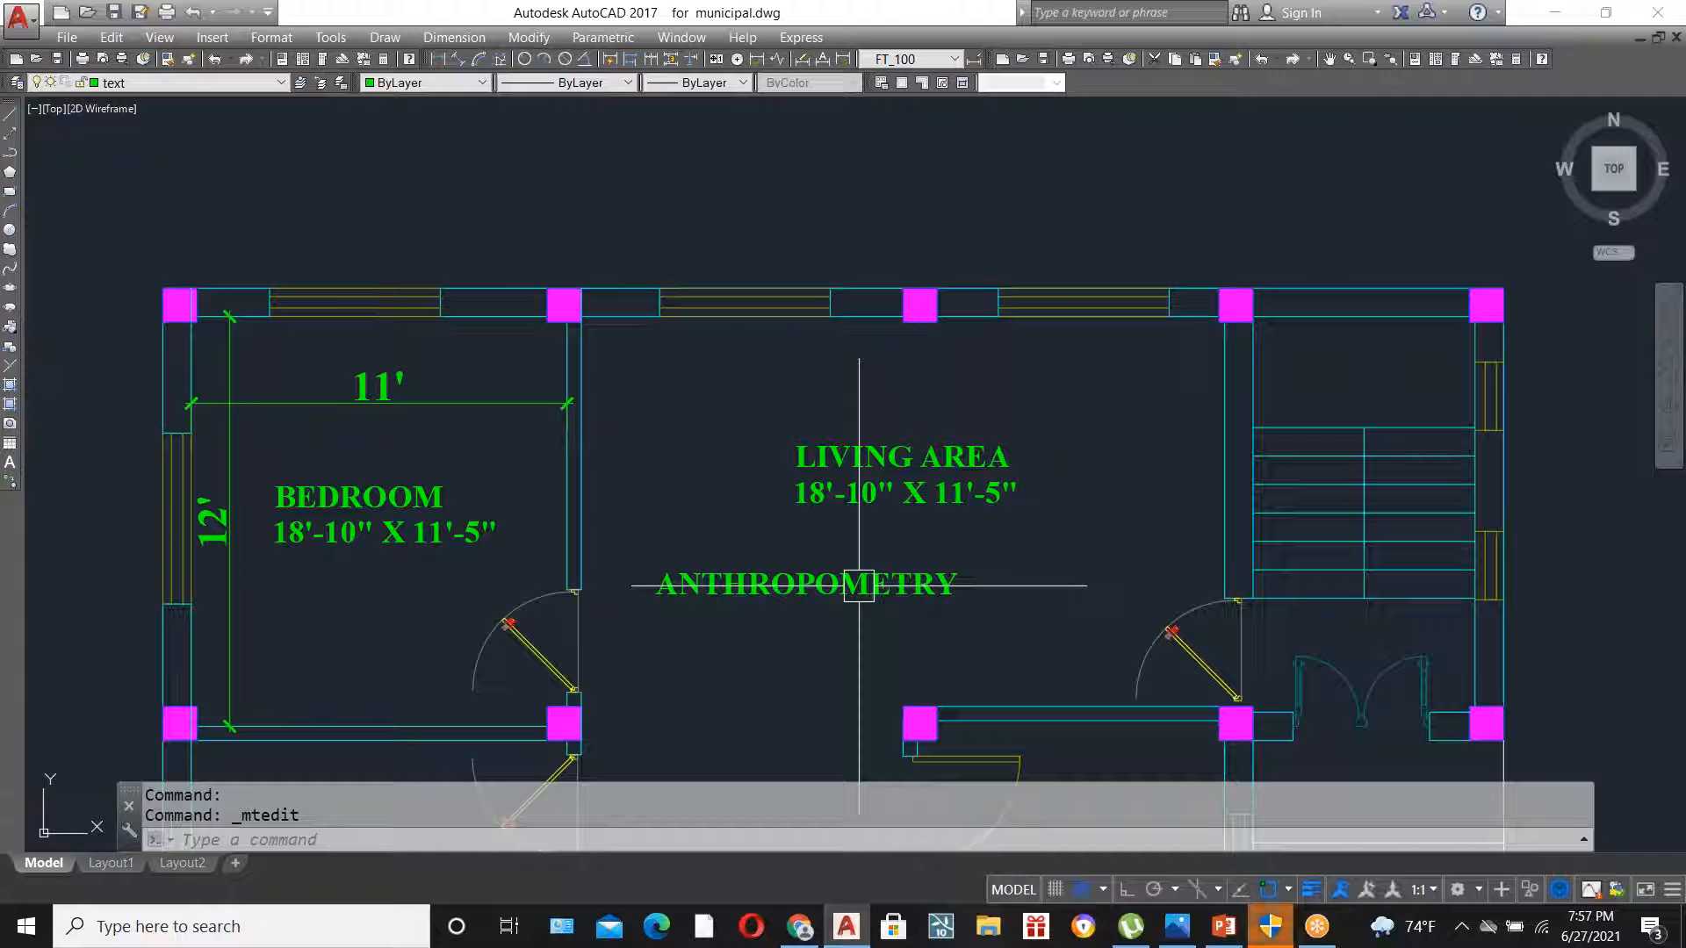
- Delete the ANTHROPOMETRY text from the living area
{"action": "left_click", "coordinate": [858, 585]}
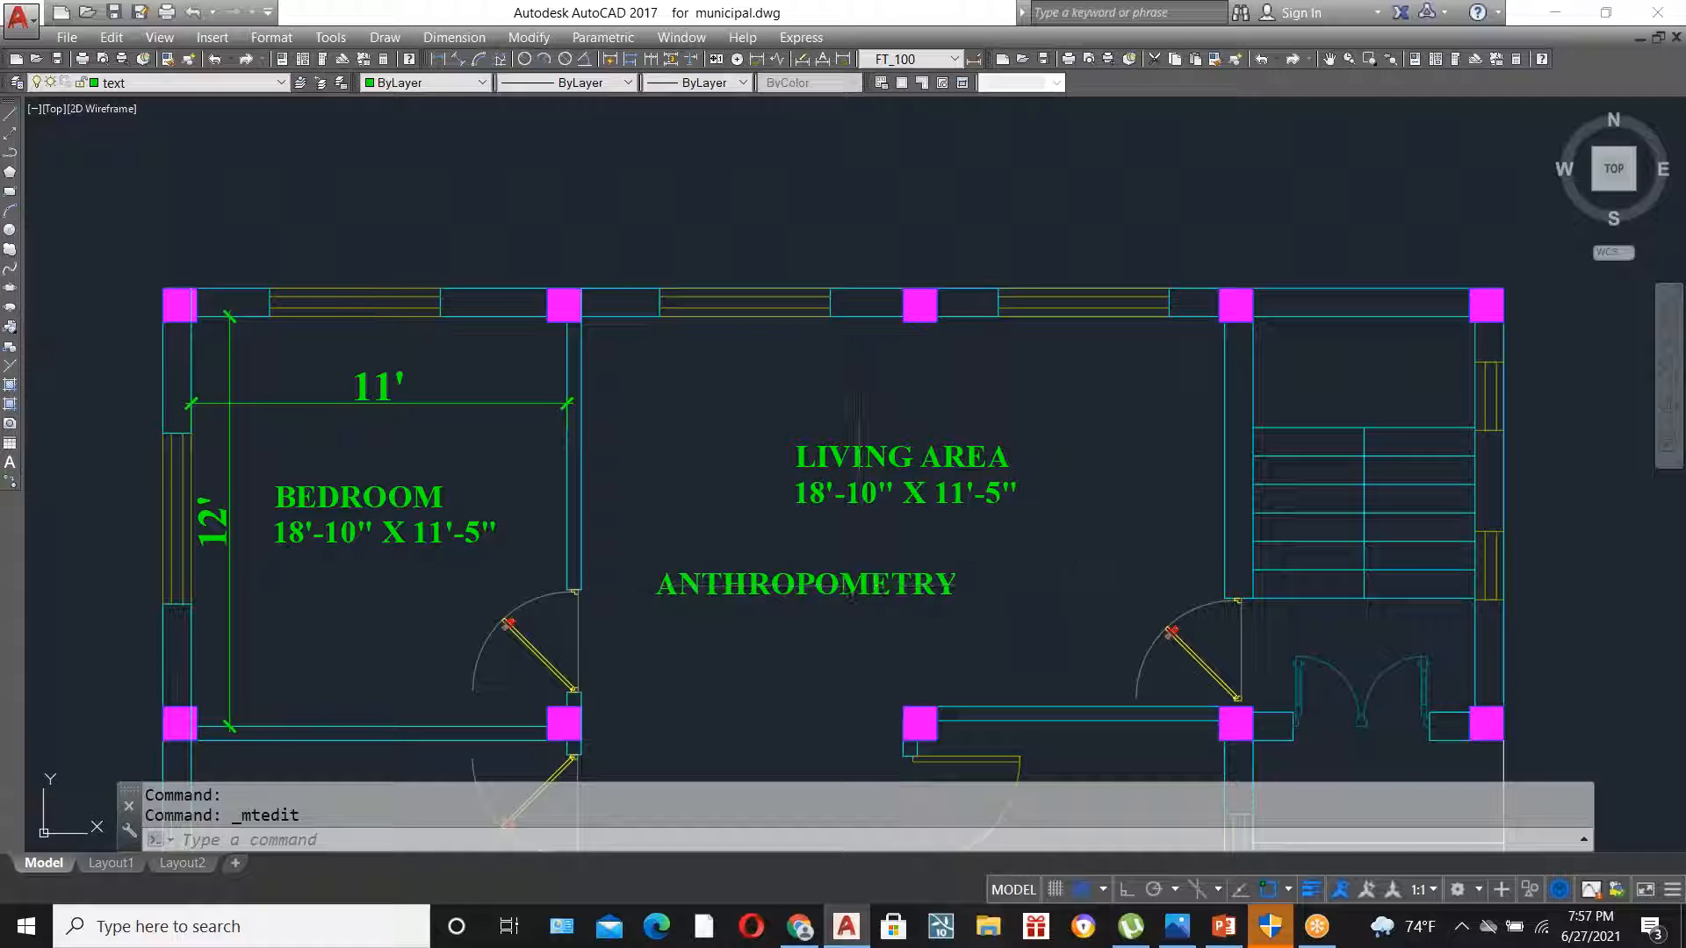
{"action": "key", "text": "Delete"}
{"action": "scroll", "coordinate": [957, 426], "scroll_direction": "down", "scroll_amount": 2}
{"action": "scroll", "coordinate": [956, 426], "scroll_direction": "down", "scroll_amount": 3}
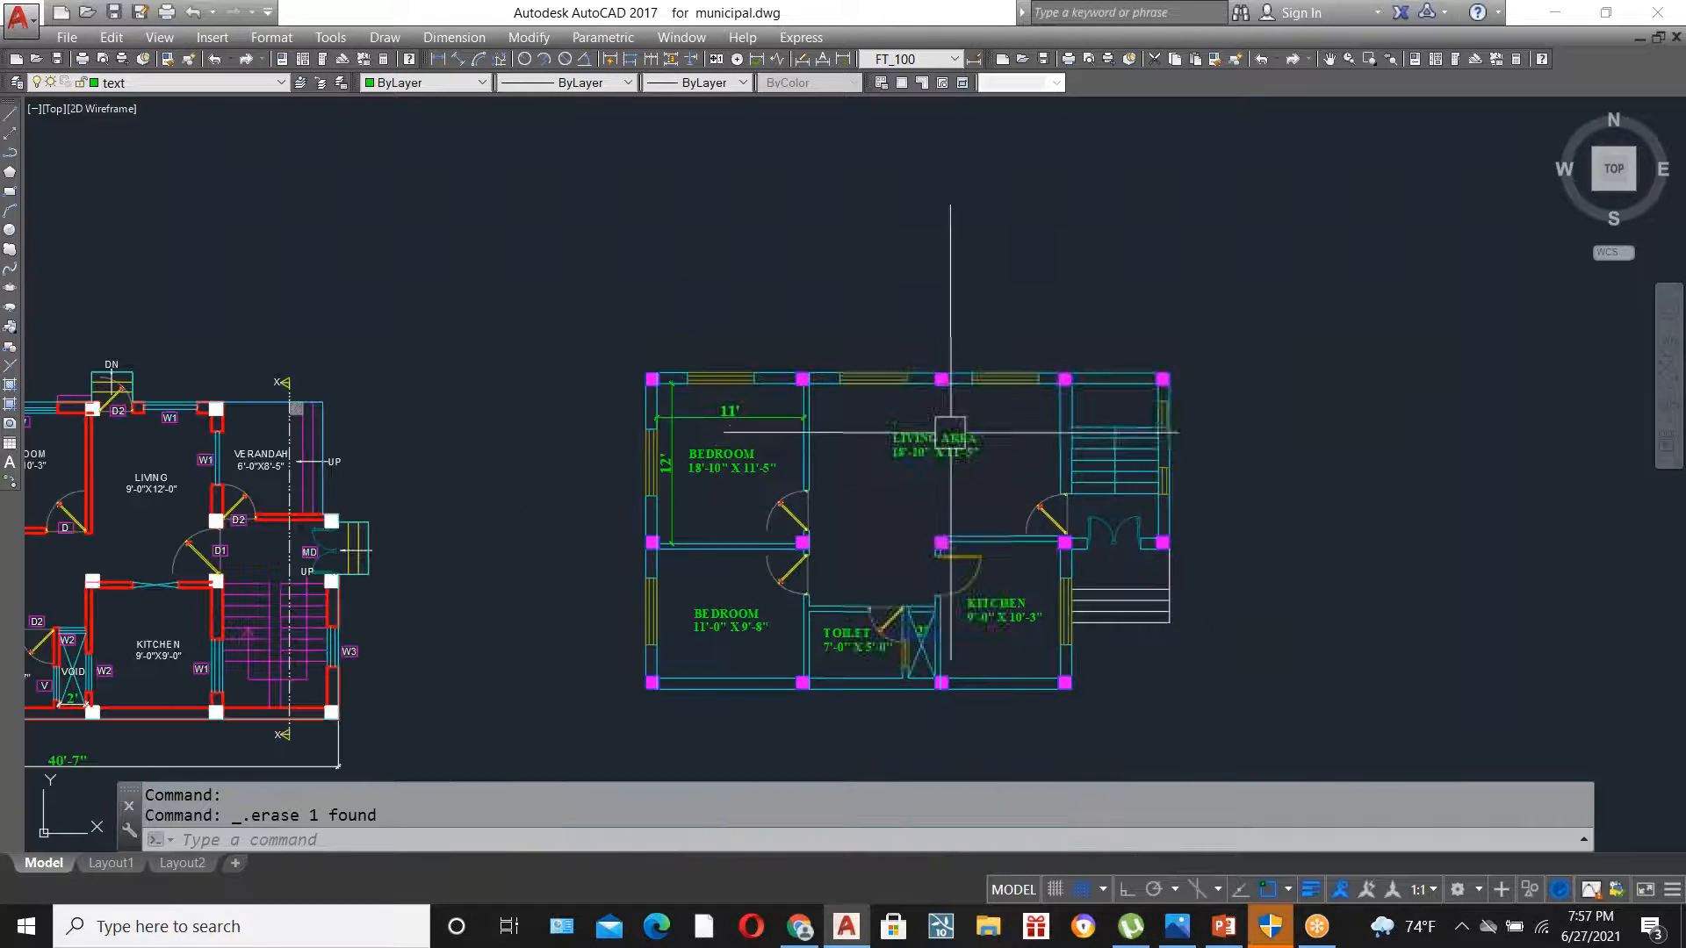
- Set the size line of the upper left BEDROOM label to 11'-0" X 12'-0"
{"action": "scroll", "coordinate": [861, 554], "scroll_direction": "up", "scroll_amount": 3}
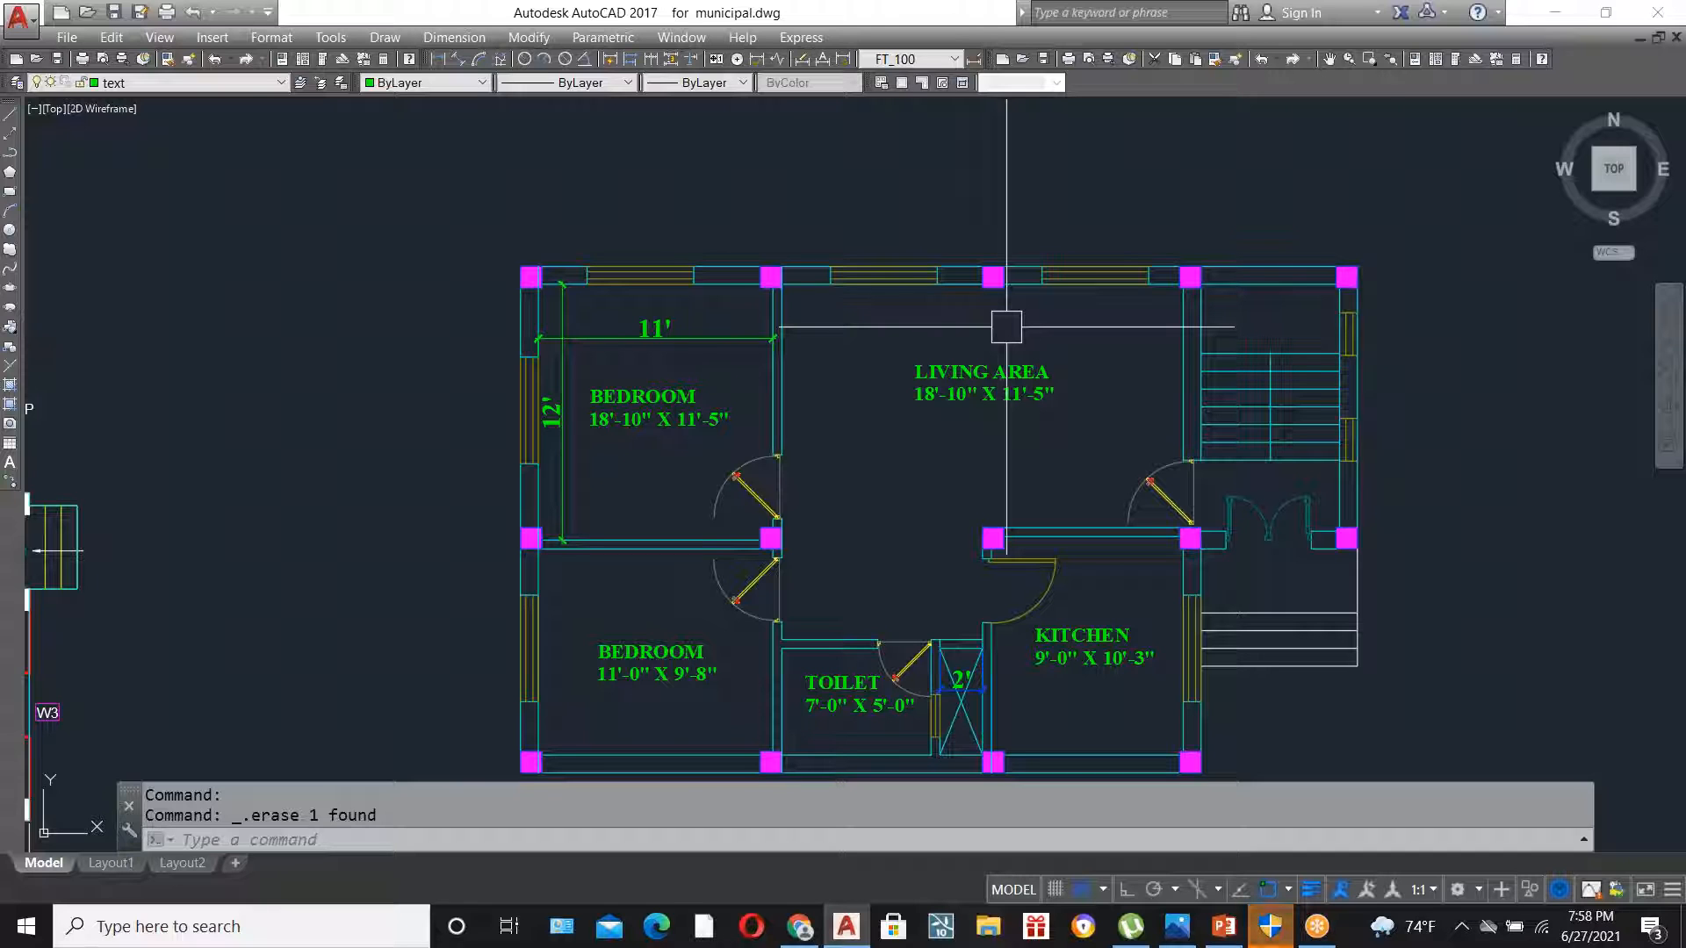
{"action": "scroll", "coordinate": [575, 417], "scroll_direction": "up", "scroll_amount": 4}
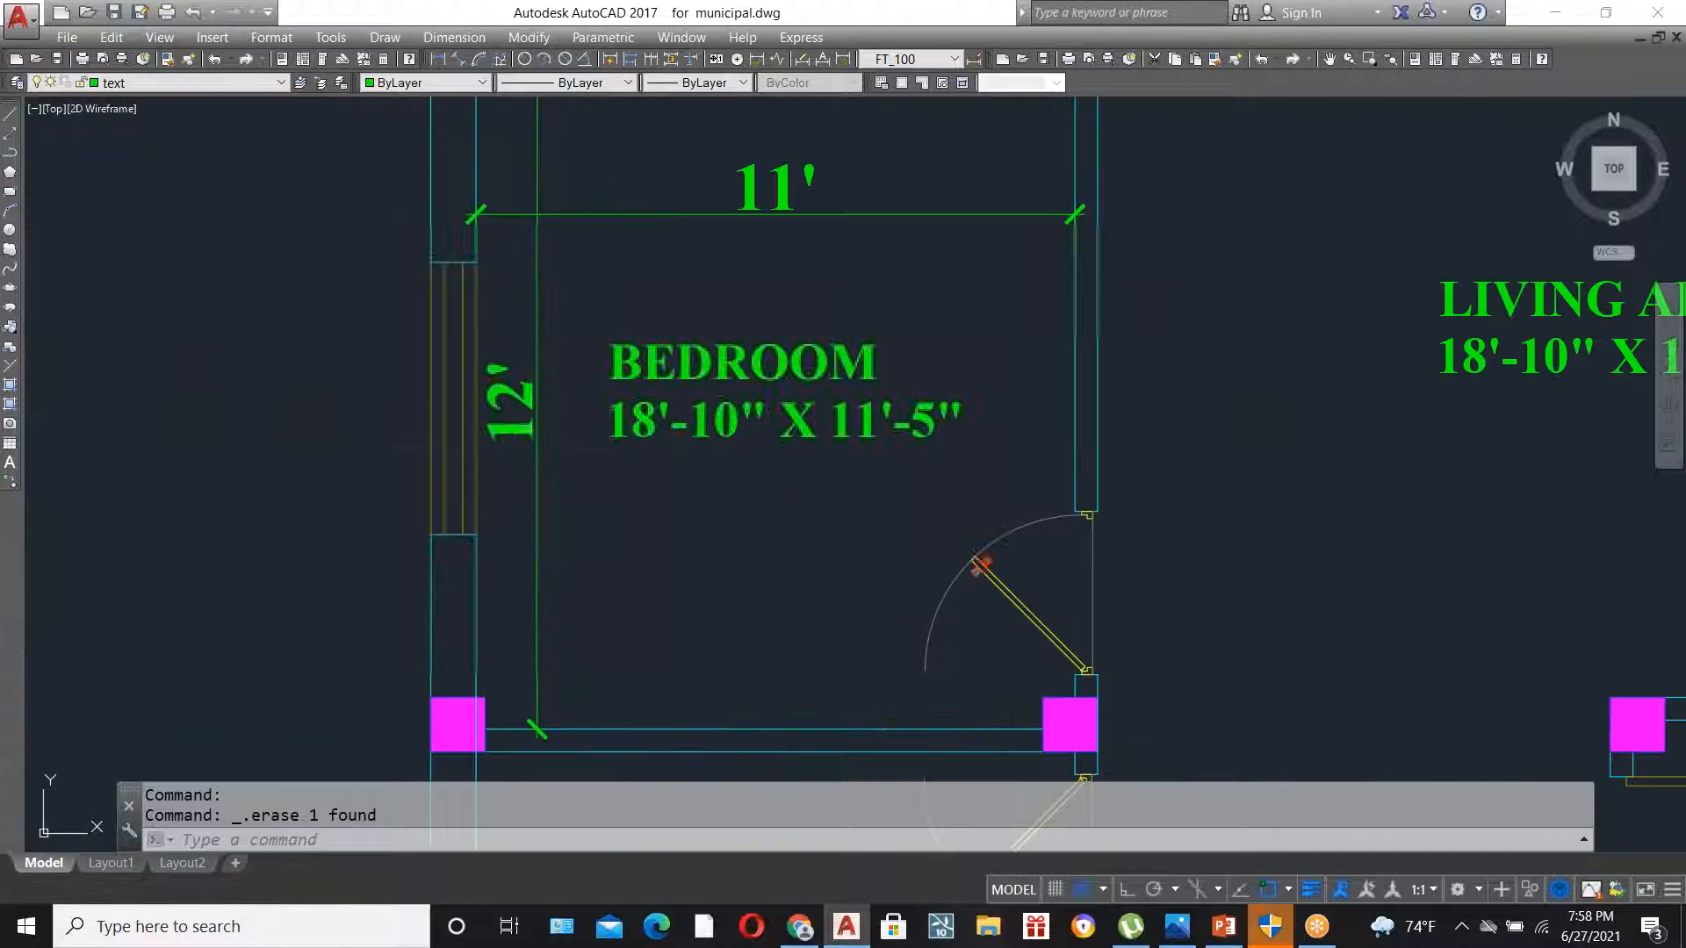
{"action": "left_click", "coordinate": [537, 418]}
{"action": "key", "text": "Escape"}
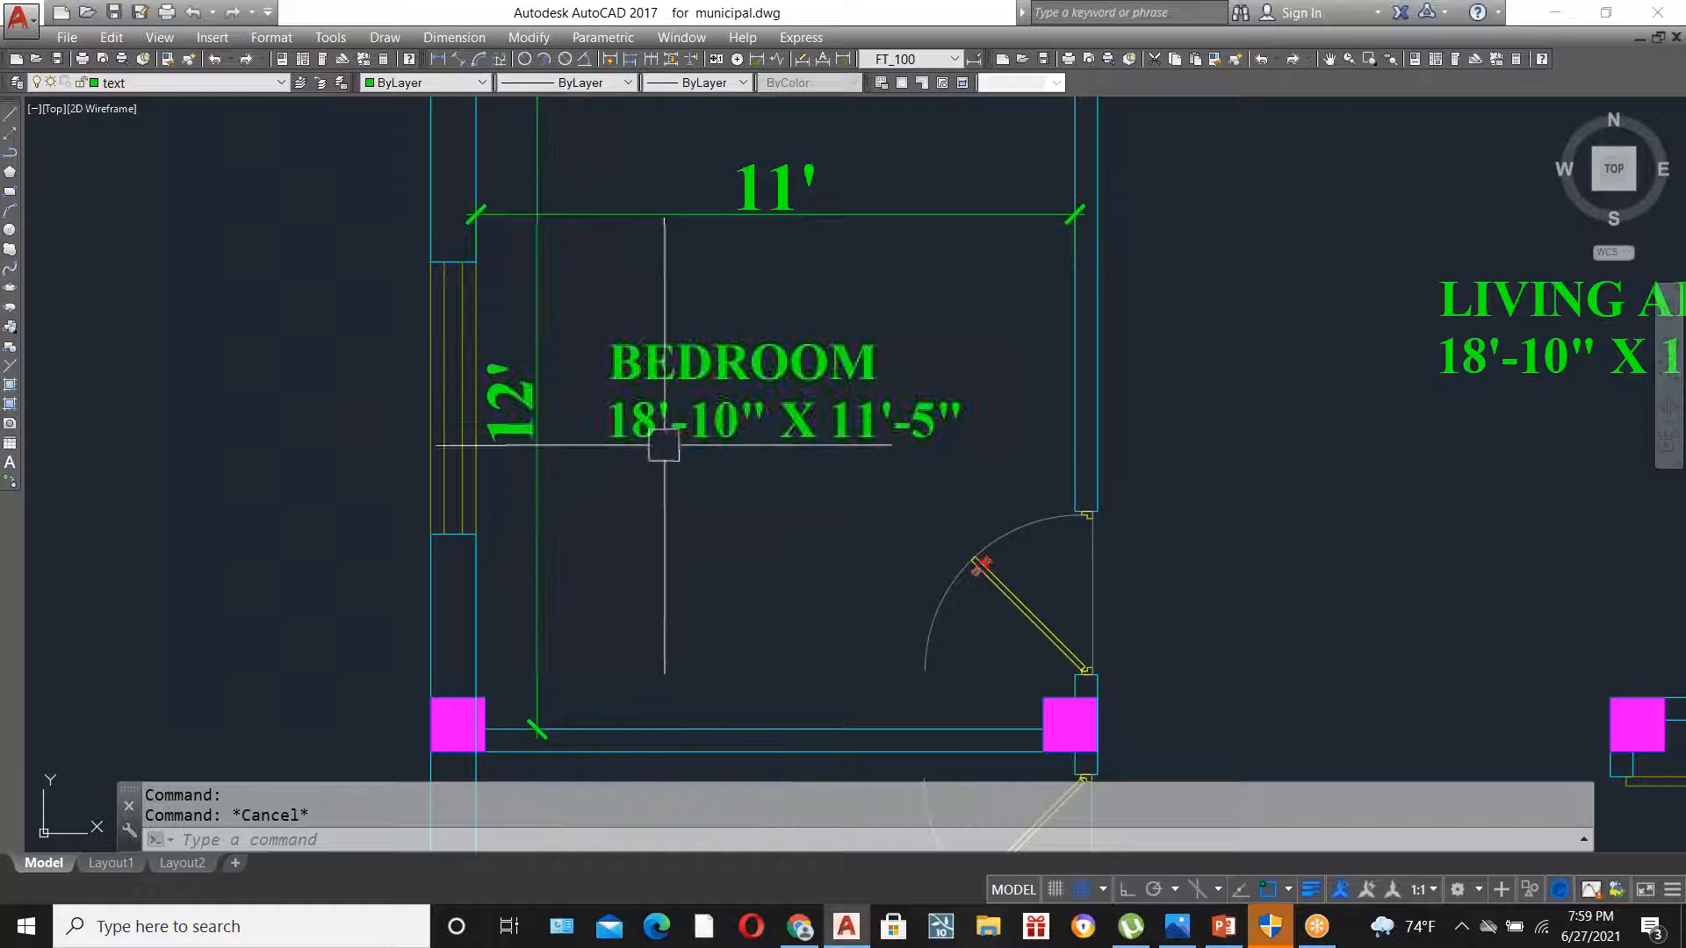
{"action": "double_click", "coordinate": [660, 432]}
{"action": "scroll", "coordinate": [660, 430], "scroll_direction": "up", "scroll_amount": 4}
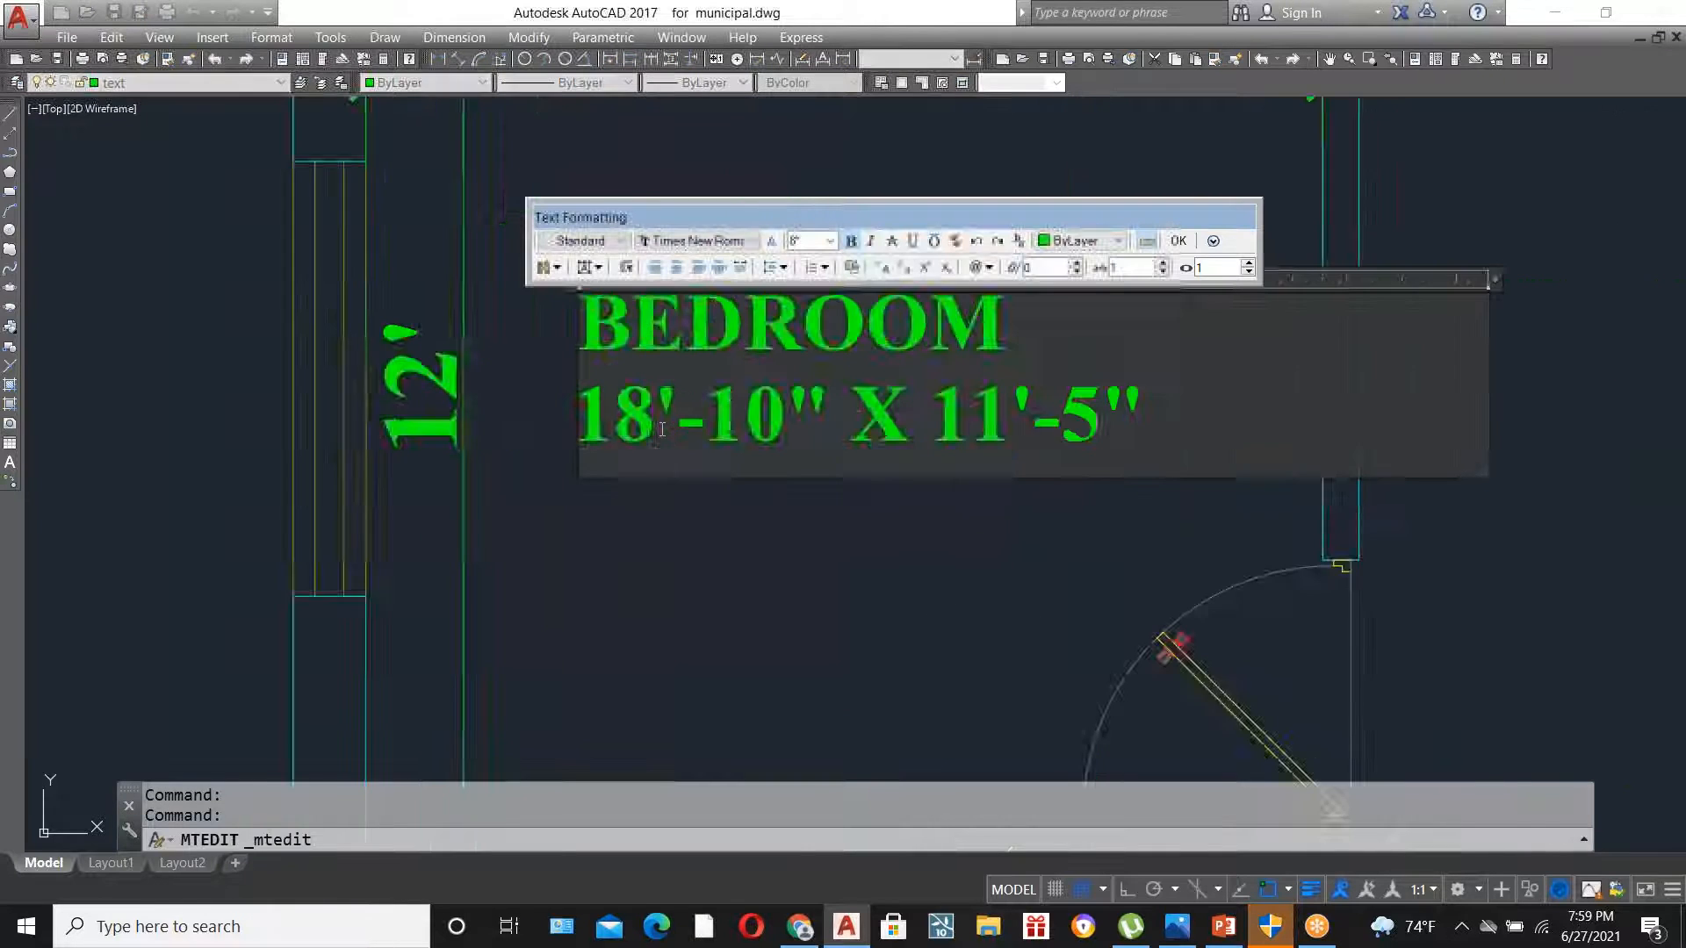
{"action": "left_click_drag", "start_coordinate": [653, 430], "coordinate": [611, 429]}
{"action": "type", "text": "1"}
{"action": "left_click_drag", "start_coordinate": [795, 434], "coordinate": [755, 433]}
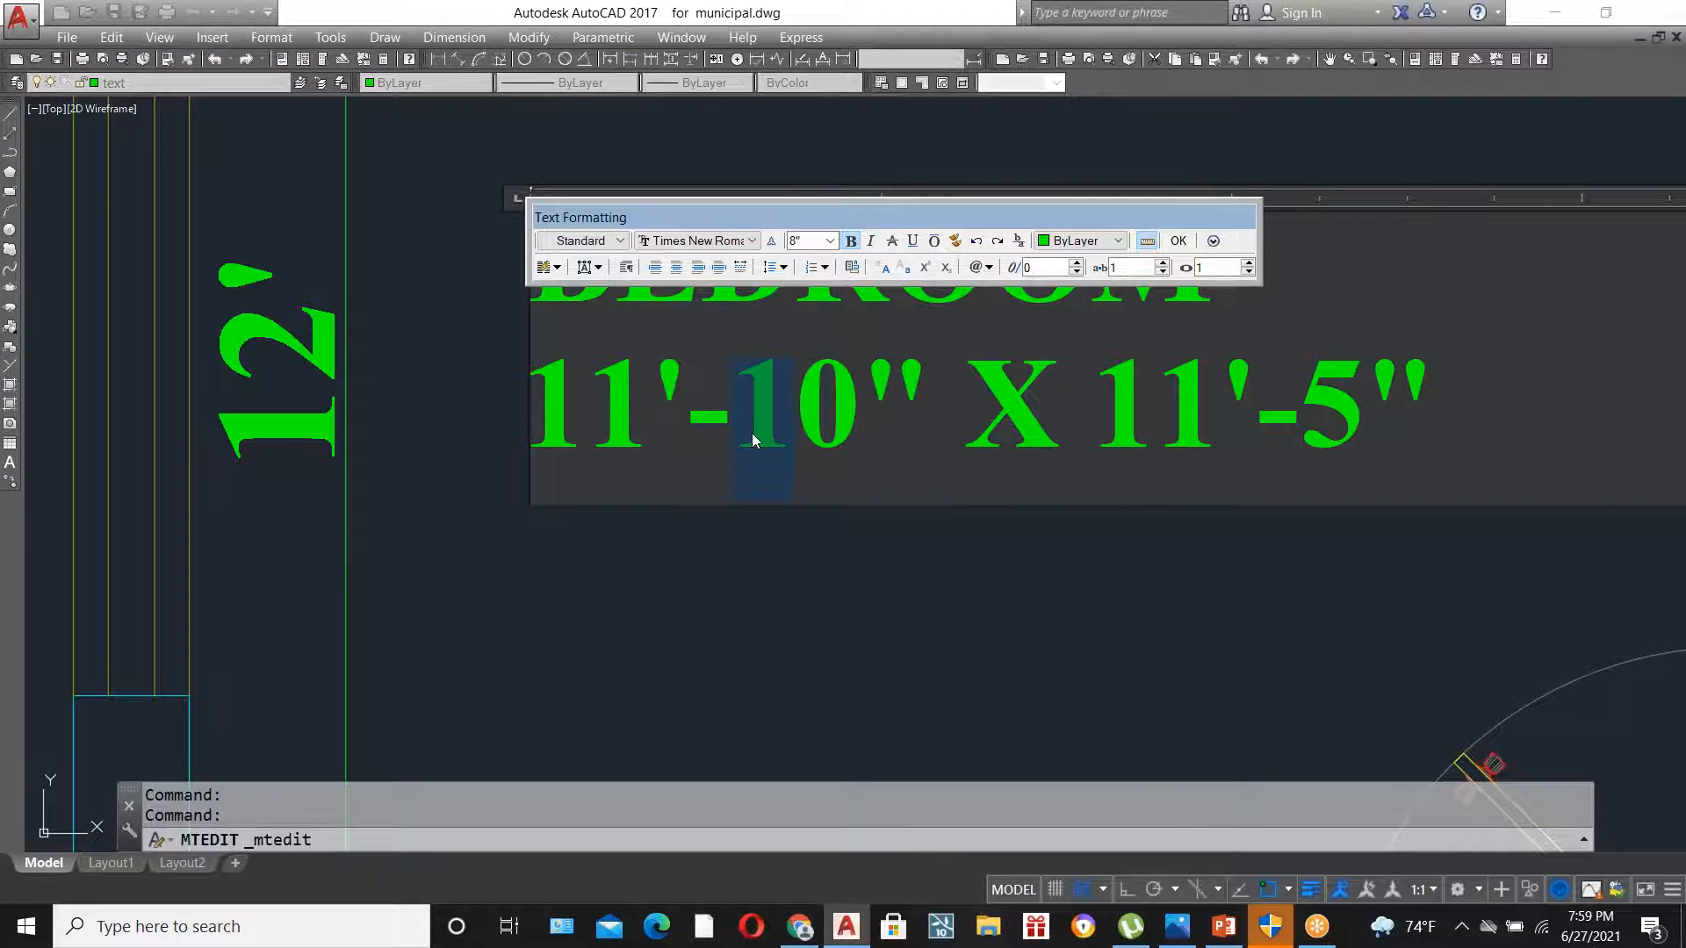
{"action": "key", "text": "Delete"}
{"action": "scroll", "coordinate": [683, 525], "scroll_direction": "down", "scroll_amount": 4}
{"action": "left_click_drag", "start_coordinate": [861, 484], "coordinate": [902, 489]}
{"action": "type", "text": "2'-0"}
{"action": "left_click", "coordinate": [883, 561]}
- Delete the upper left bedroom's width and depth dimensions
{"action": "left_click", "coordinate": [546, 422]}
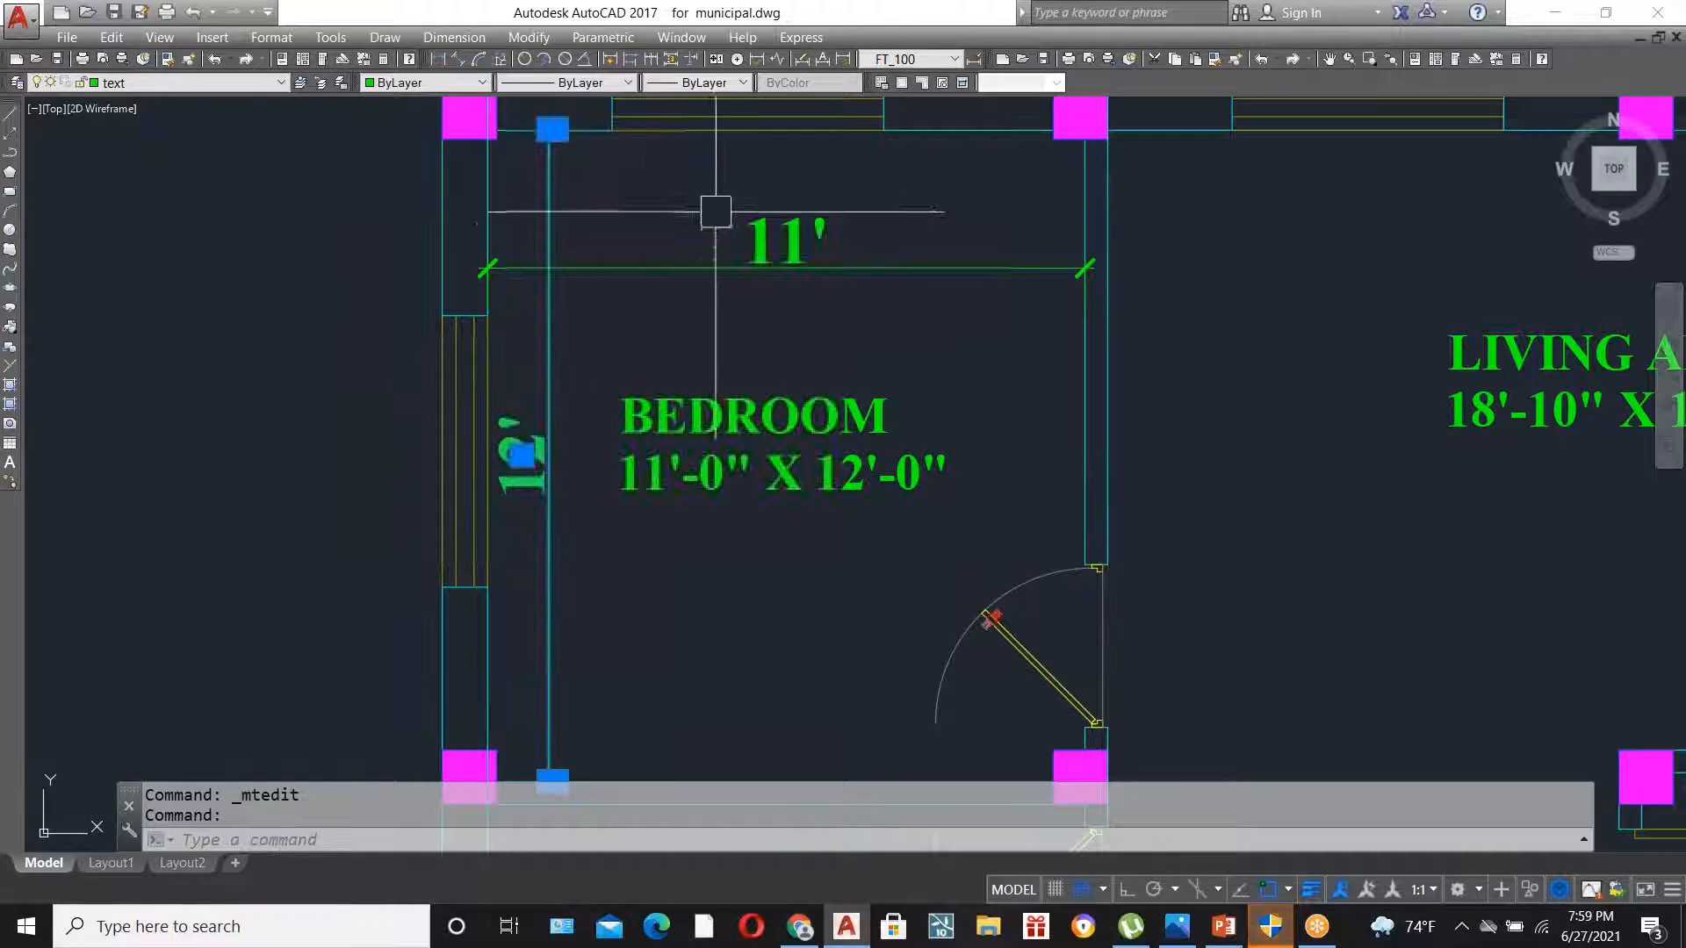
{"action": "left_click", "coordinate": [726, 259]}
{"action": "key", "text": "Delete"}
{"action": "scroll", "coordinate": [809, 324], "scroll_direction": "down", "scroll_amount": 3}
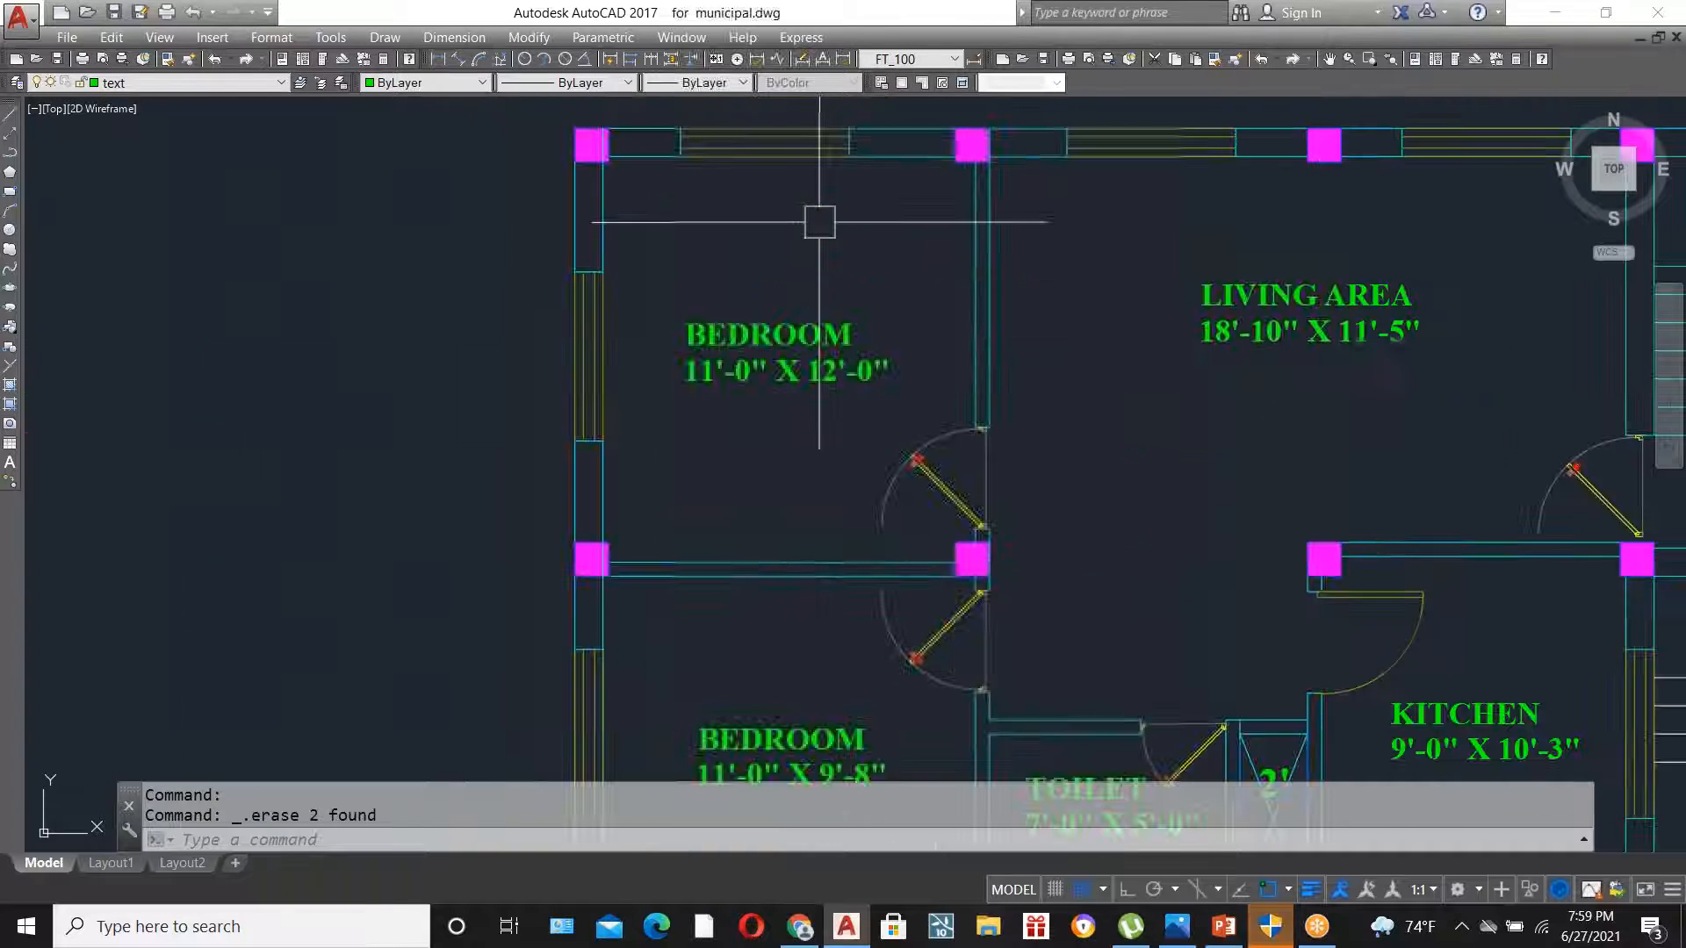
{"action": "scroll", "coordinate": [899, 446], "scroll_direction": "down", "scroll_amount": 2}
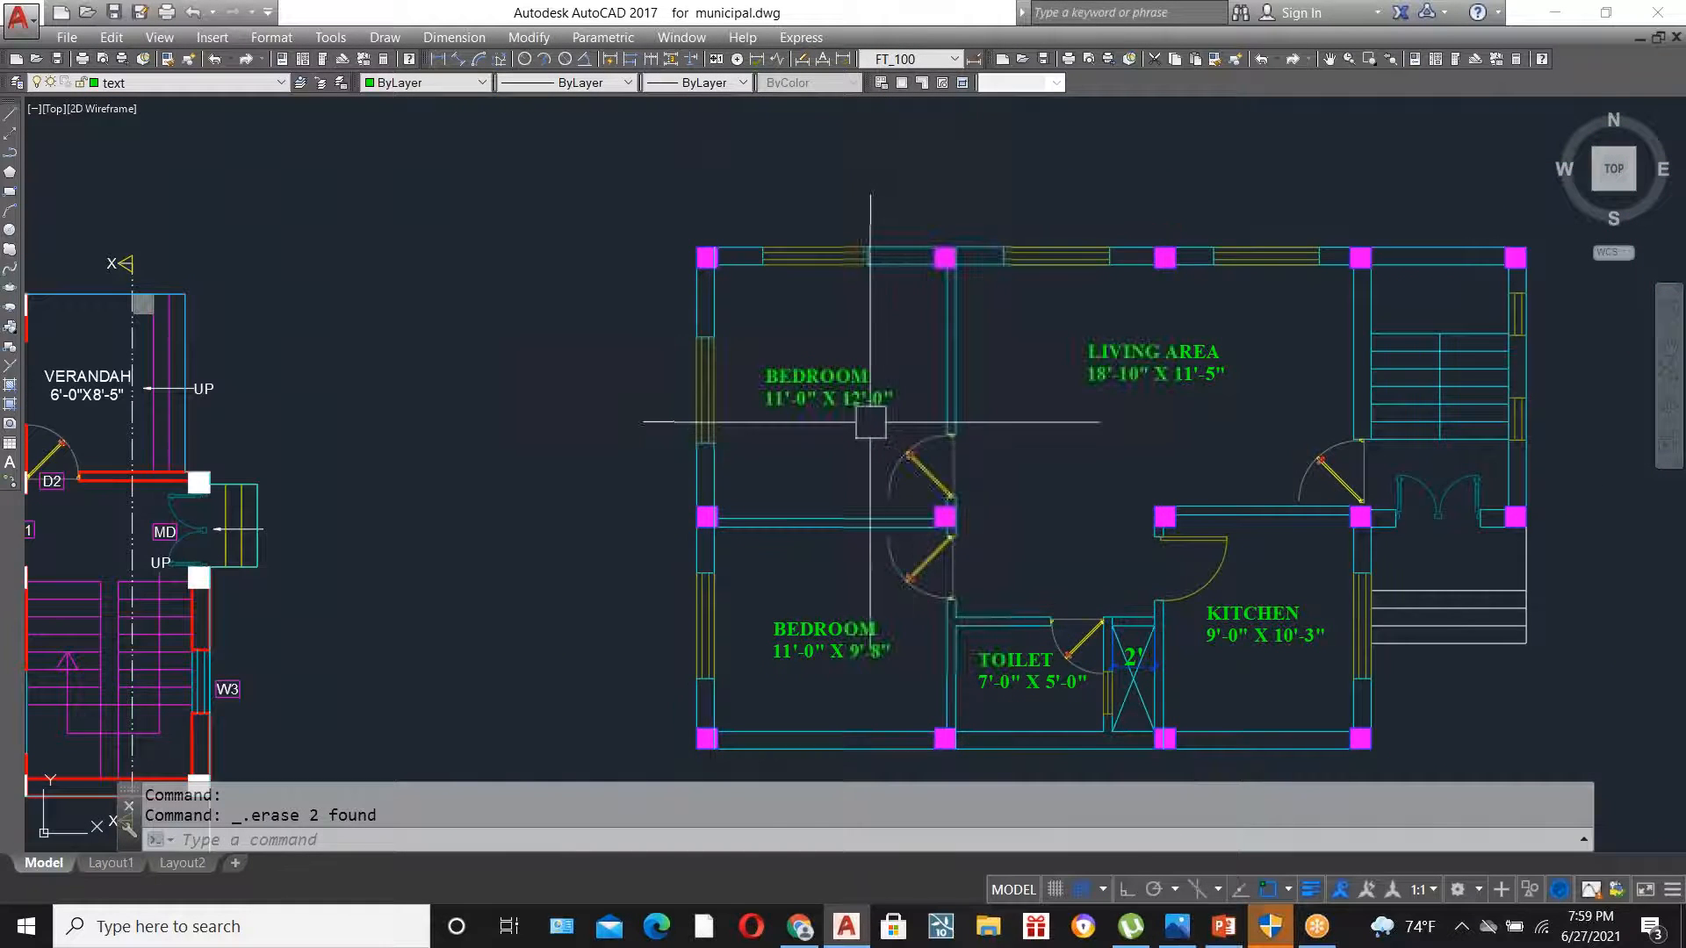
- Move the upper left room's BEDROOM label out of the room, to the empty area left of the plan
{"action": "scroll", "coordinate": [870, 422], "scroll_direction": "up", "scroll_amount": 2}
{"action": "left_click", "coordinate": [793, 392]}
{"action": "type", "text": "m"}
{"action": "key", "text": "Return"}
{"action": "left_click", "coordinate": [863, 452]}
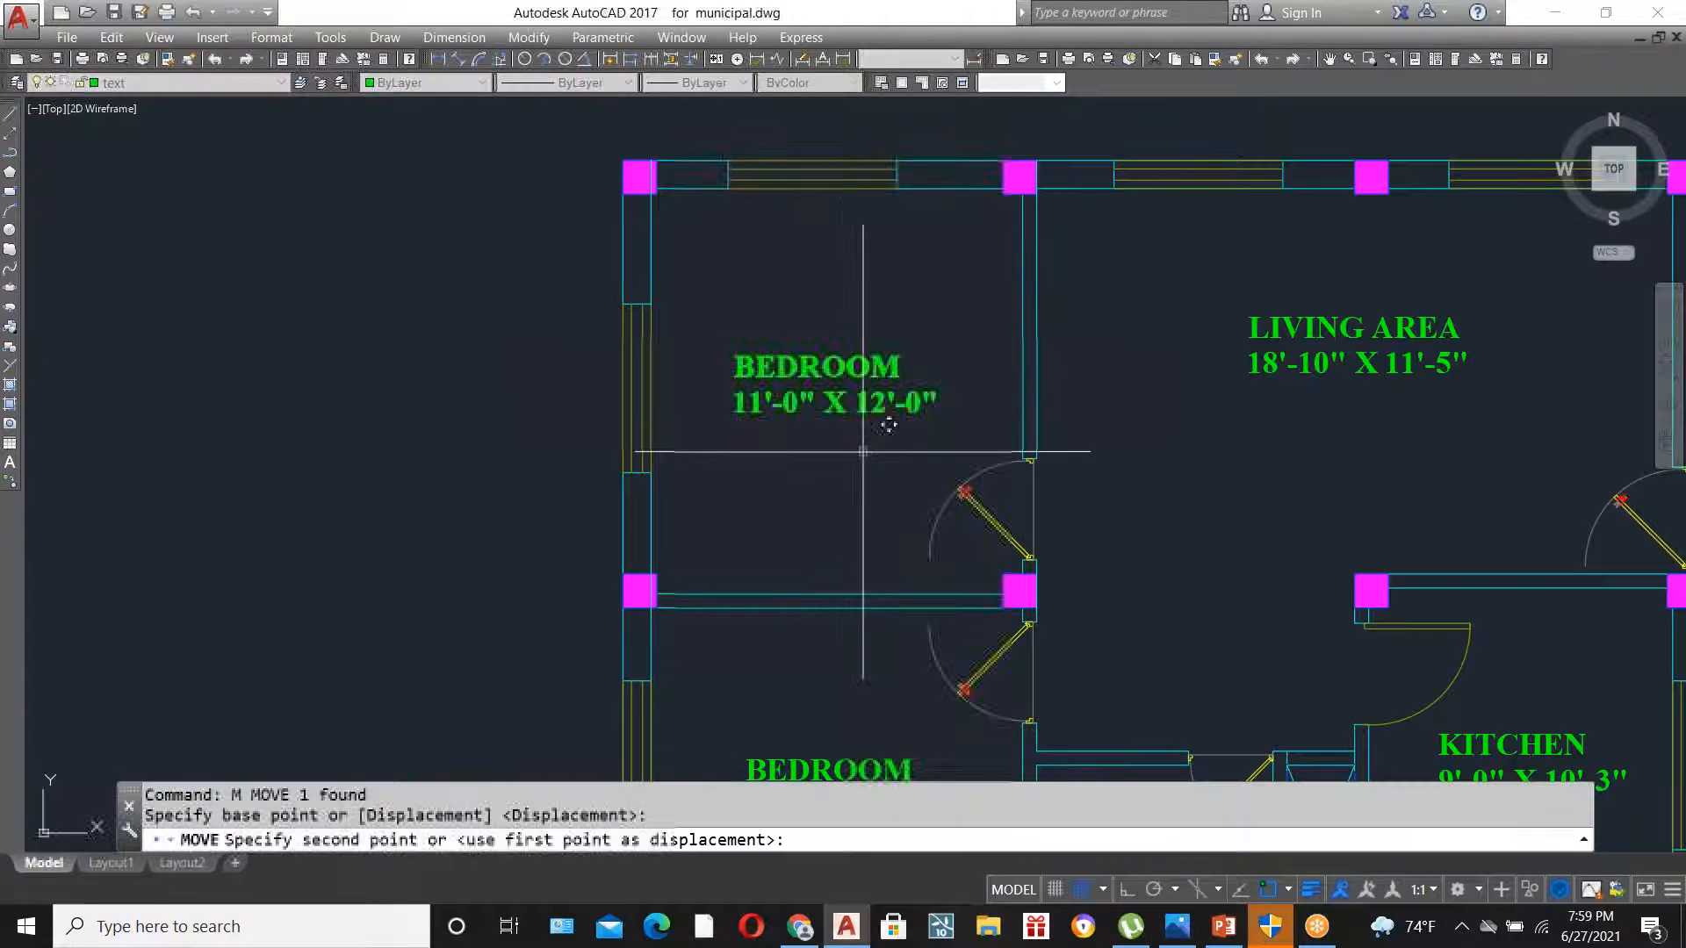
{"action": "scroll", "coordinate": [863, 452], "scroll_direction": "down", "scroll_amount": 3}
{"action": "left_click", "coordinate": [446, 518]}
{"action": "scroll", "coordinate": [866, 369], "scroll_direction": "up", "scroll_amount": 3}
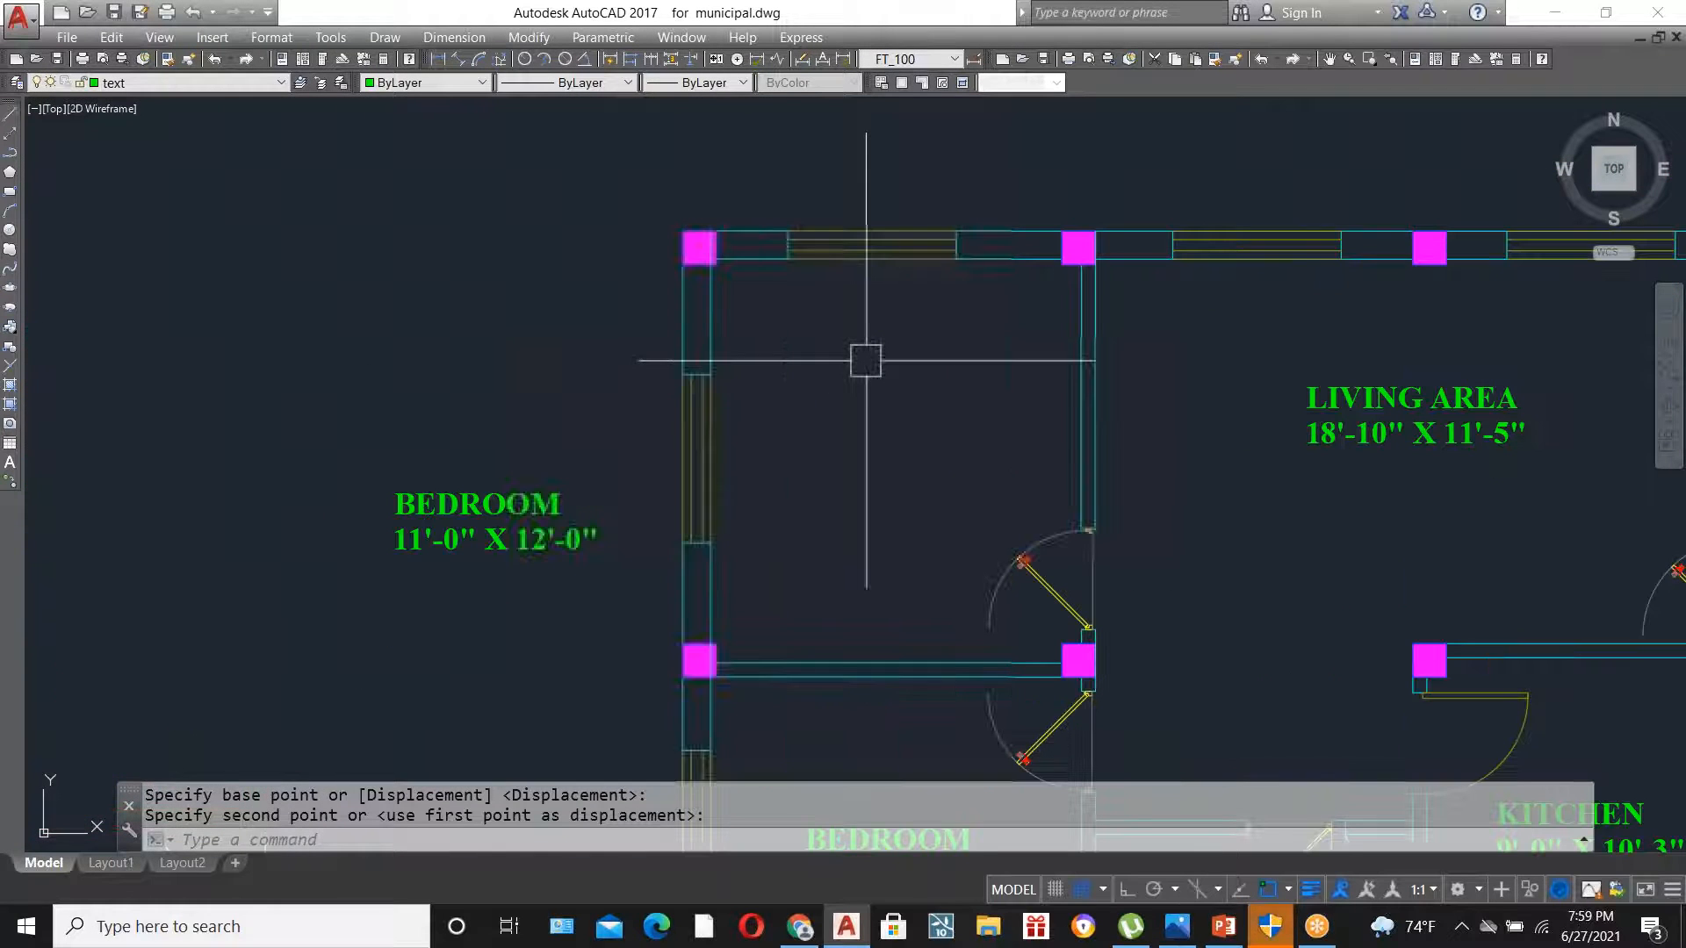
- Move the BEDROOM label outside the plan up and right, close to the upper left bedroom's outer wall
{"action": "left_click", "coordinate": [489, 507]}
{"action": "type", "text": "m"}
{"action": "key", "text": "Return"}
{"action": "left_click", "coordinate": [550, 625]}
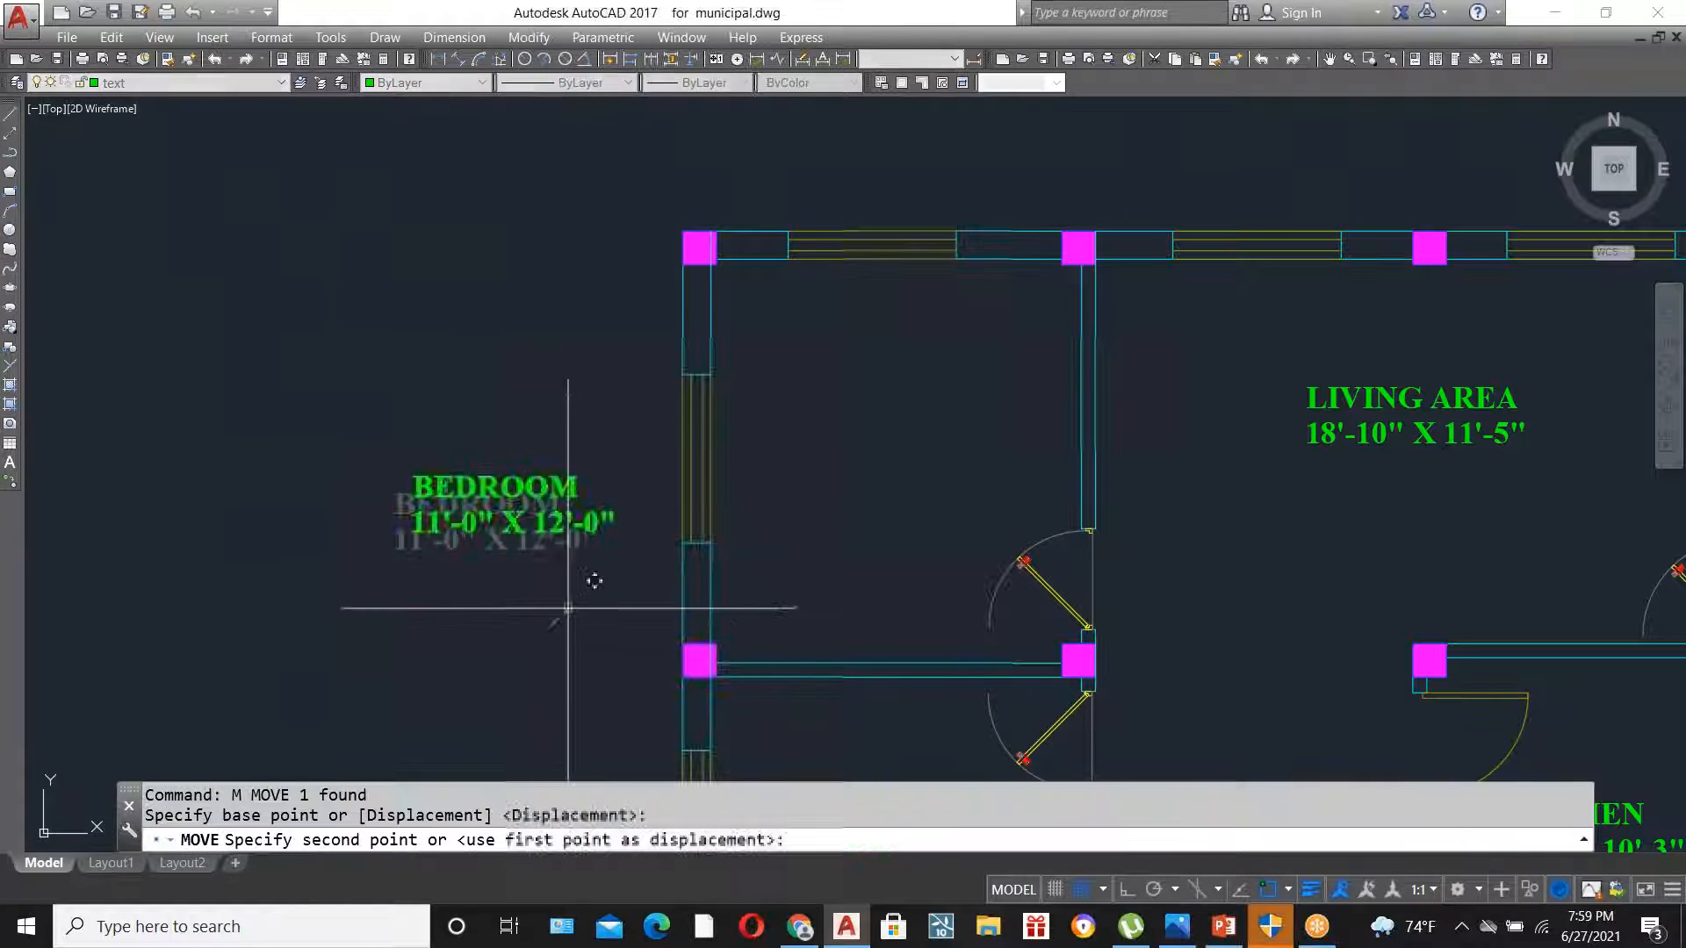
{"action": "left_click", "coordinate": [628, 452]}
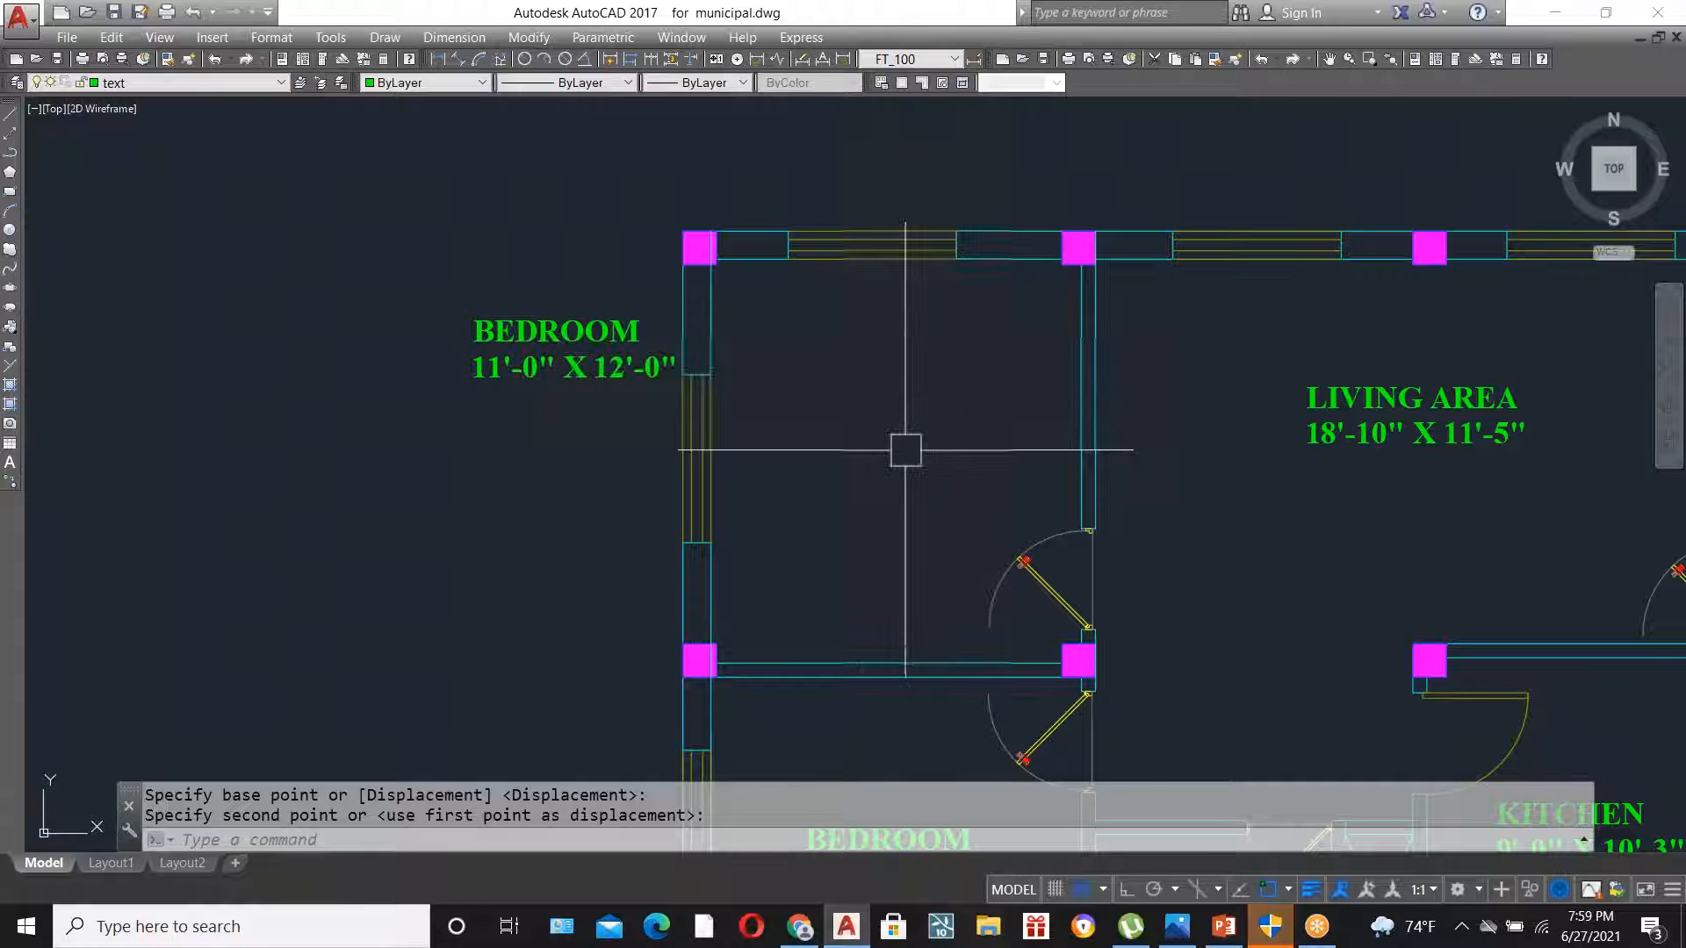
- Draw a 5' by 7' rectangle upward from a point inside the upper left bedroom, using relative coordinates
{"action": "scroll", "coordinate": [912, 455], "scroll_direction": "up", "scroll_amount": 2}
{"action": "scroll", "coordinate": [682, 461], "scroll_direction": "down", "scroll_amount": 2}
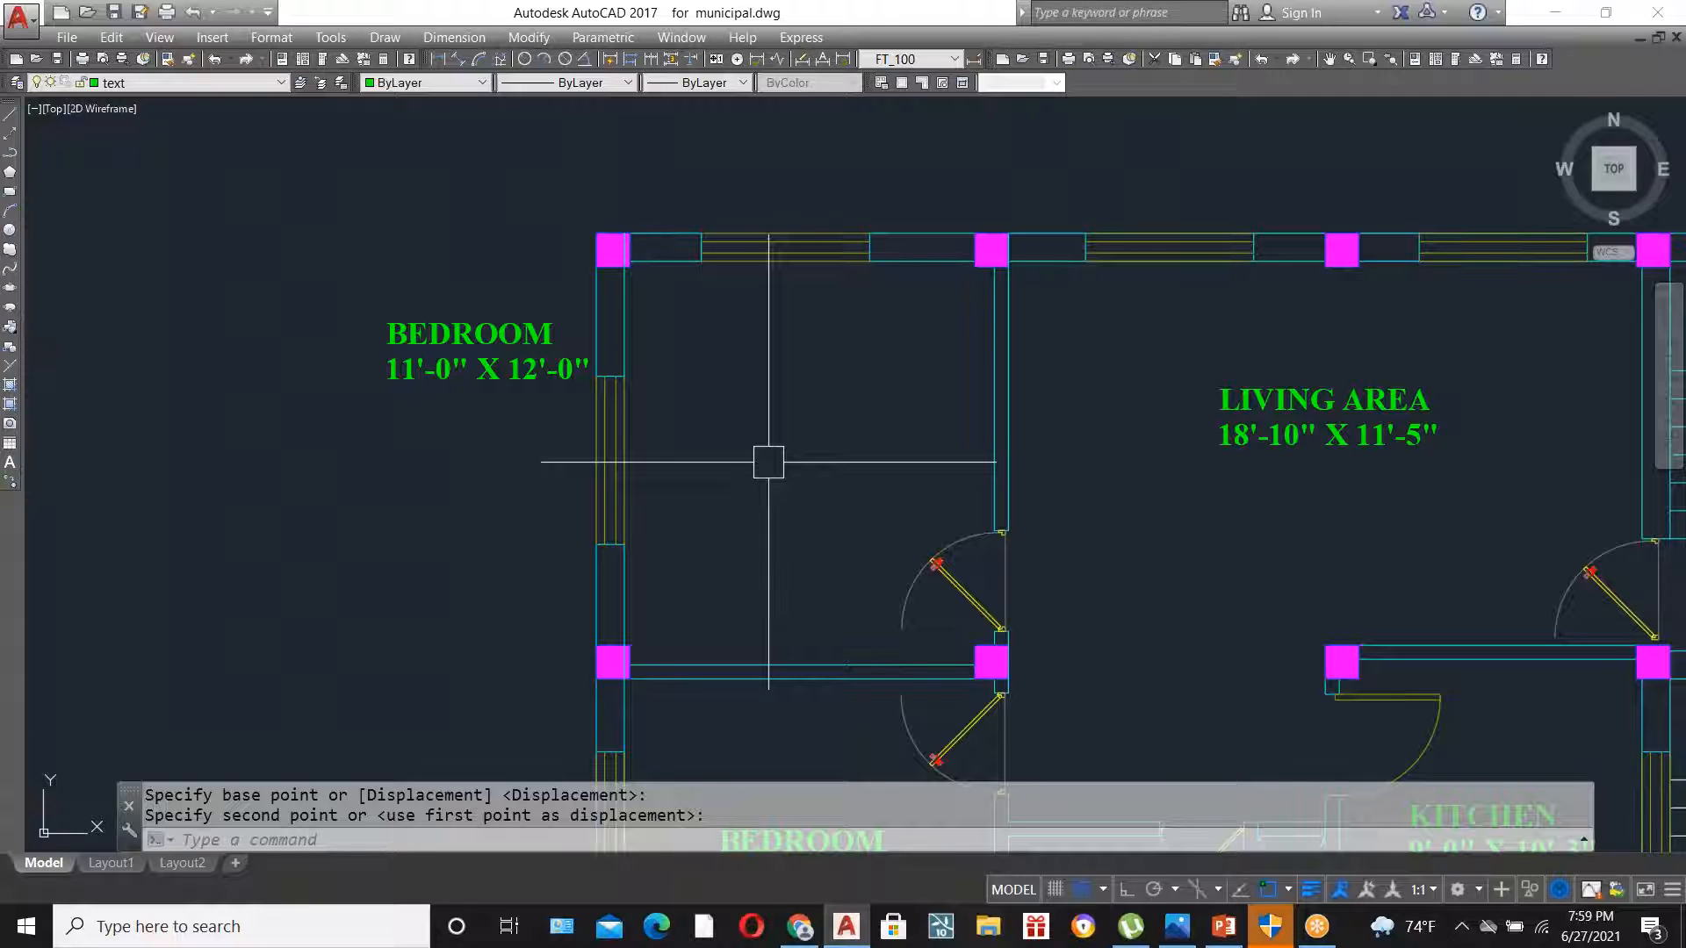
{"action": "type", "text": "rec"}
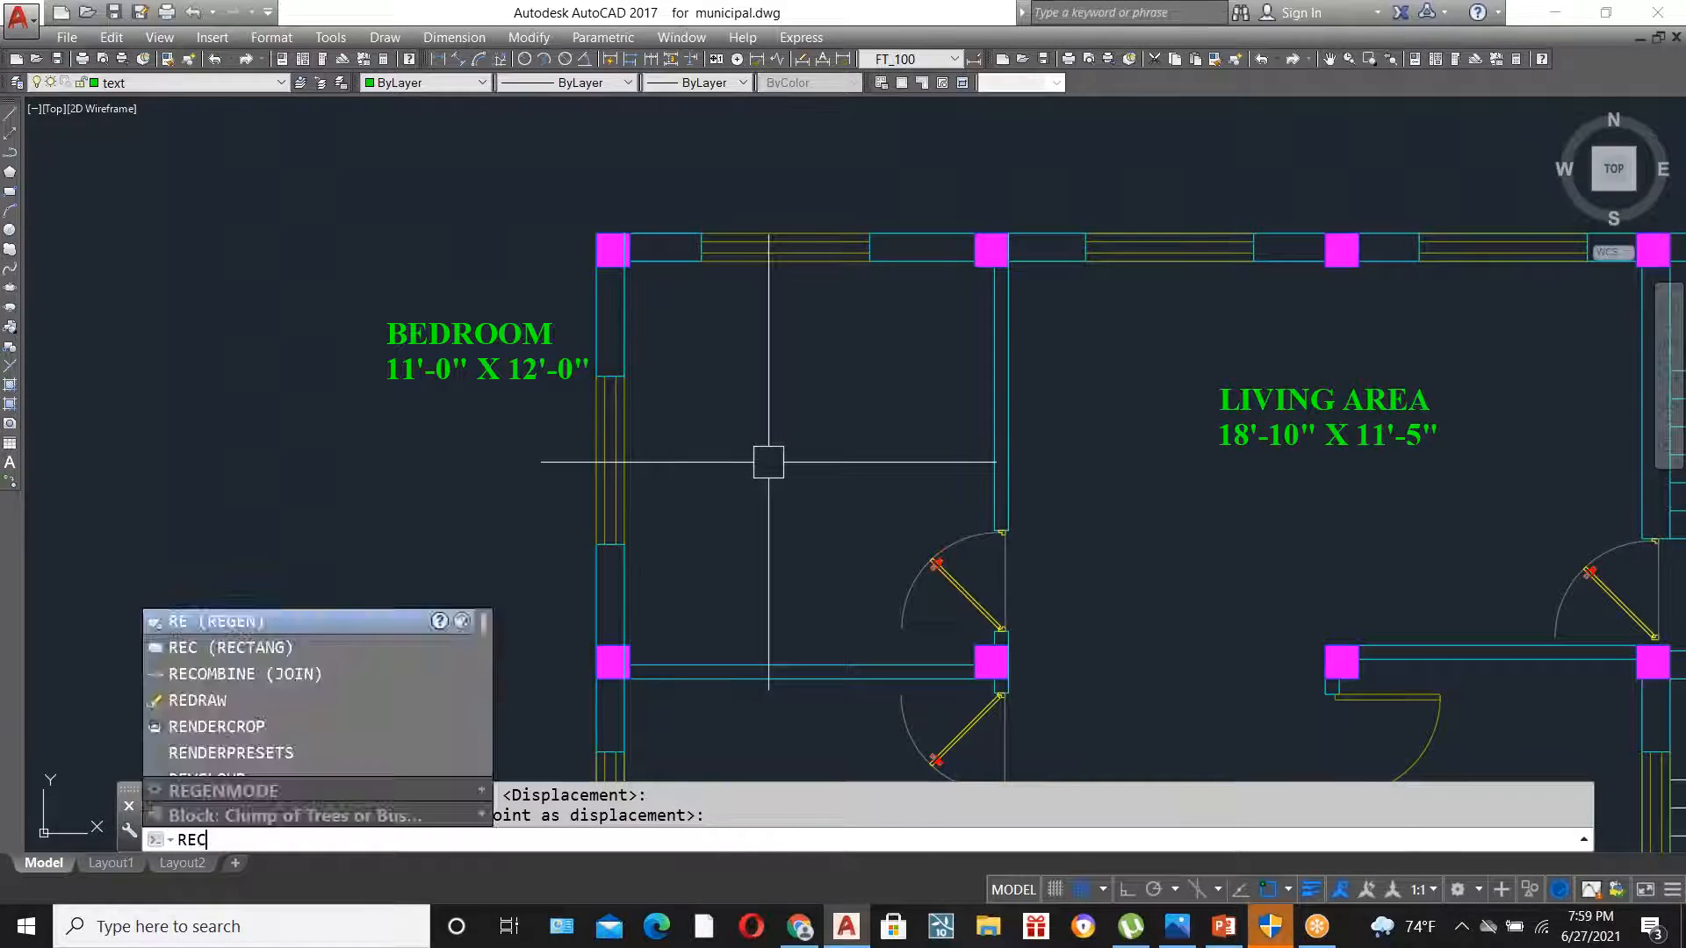
{"action": "key", "text": "Return"}
{"action": "left_click", "coordinate": [695, 379]}
{"action": "type", "text": "@5',7'"}
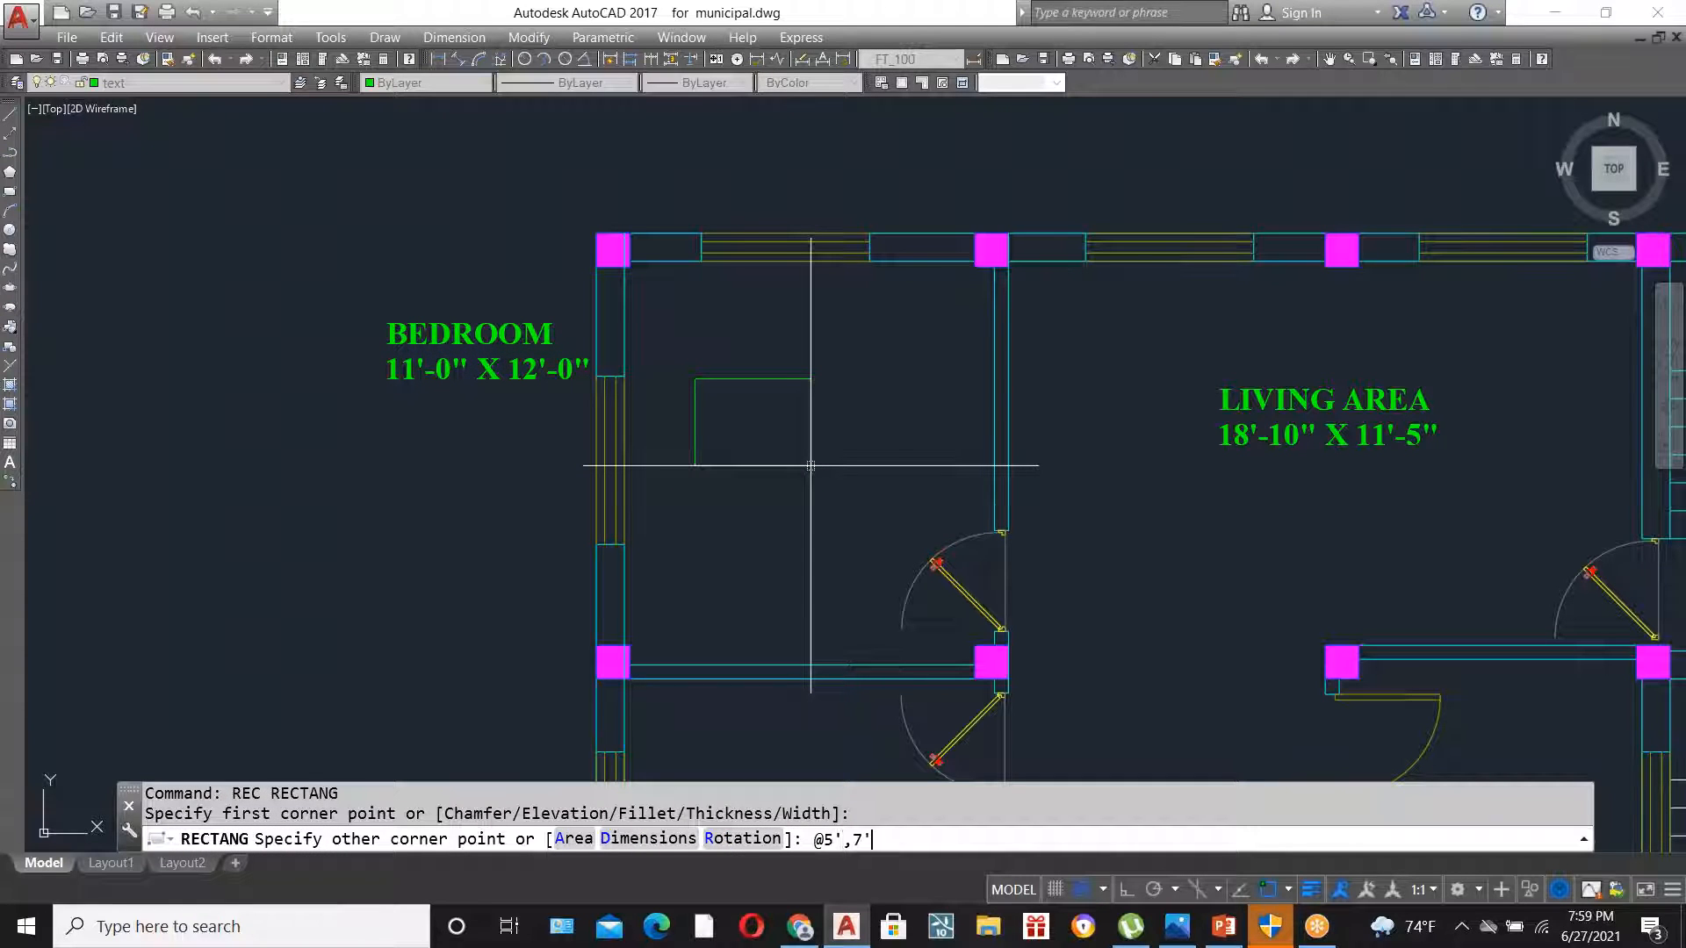
{"action": "key", "text": "Return"}
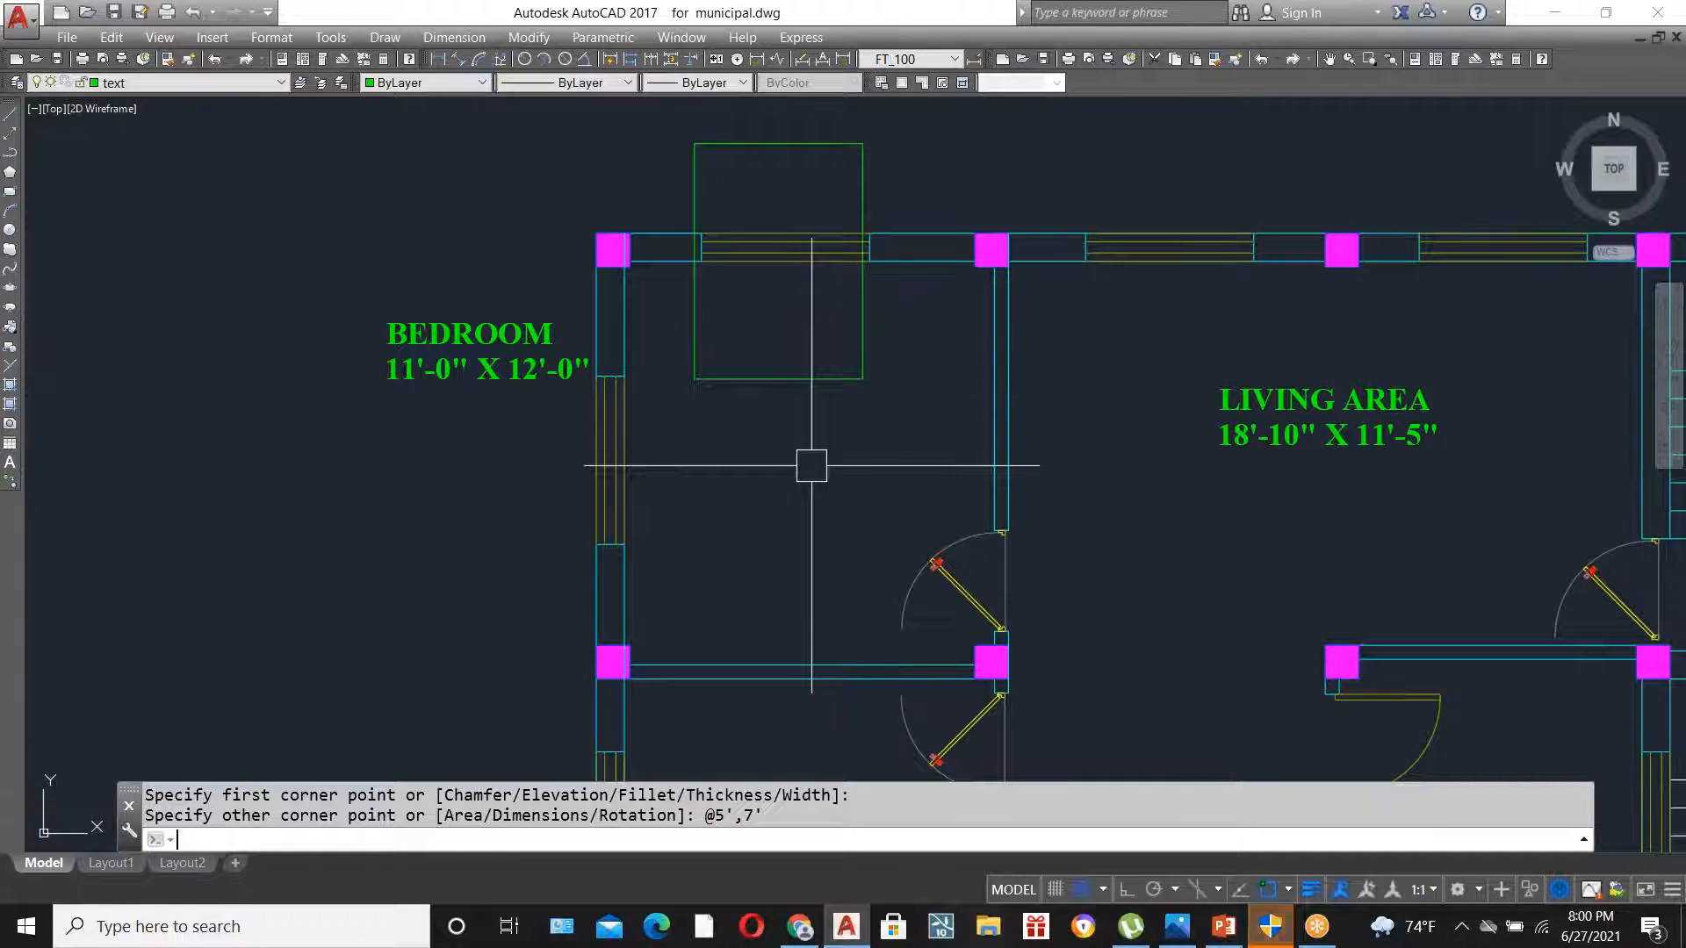
- Rotate the 5' by 7' rectangle a quarter turn clockwise so that its long side runs horizontally
{"action": "left_click", "coordinate": [794, 379]}
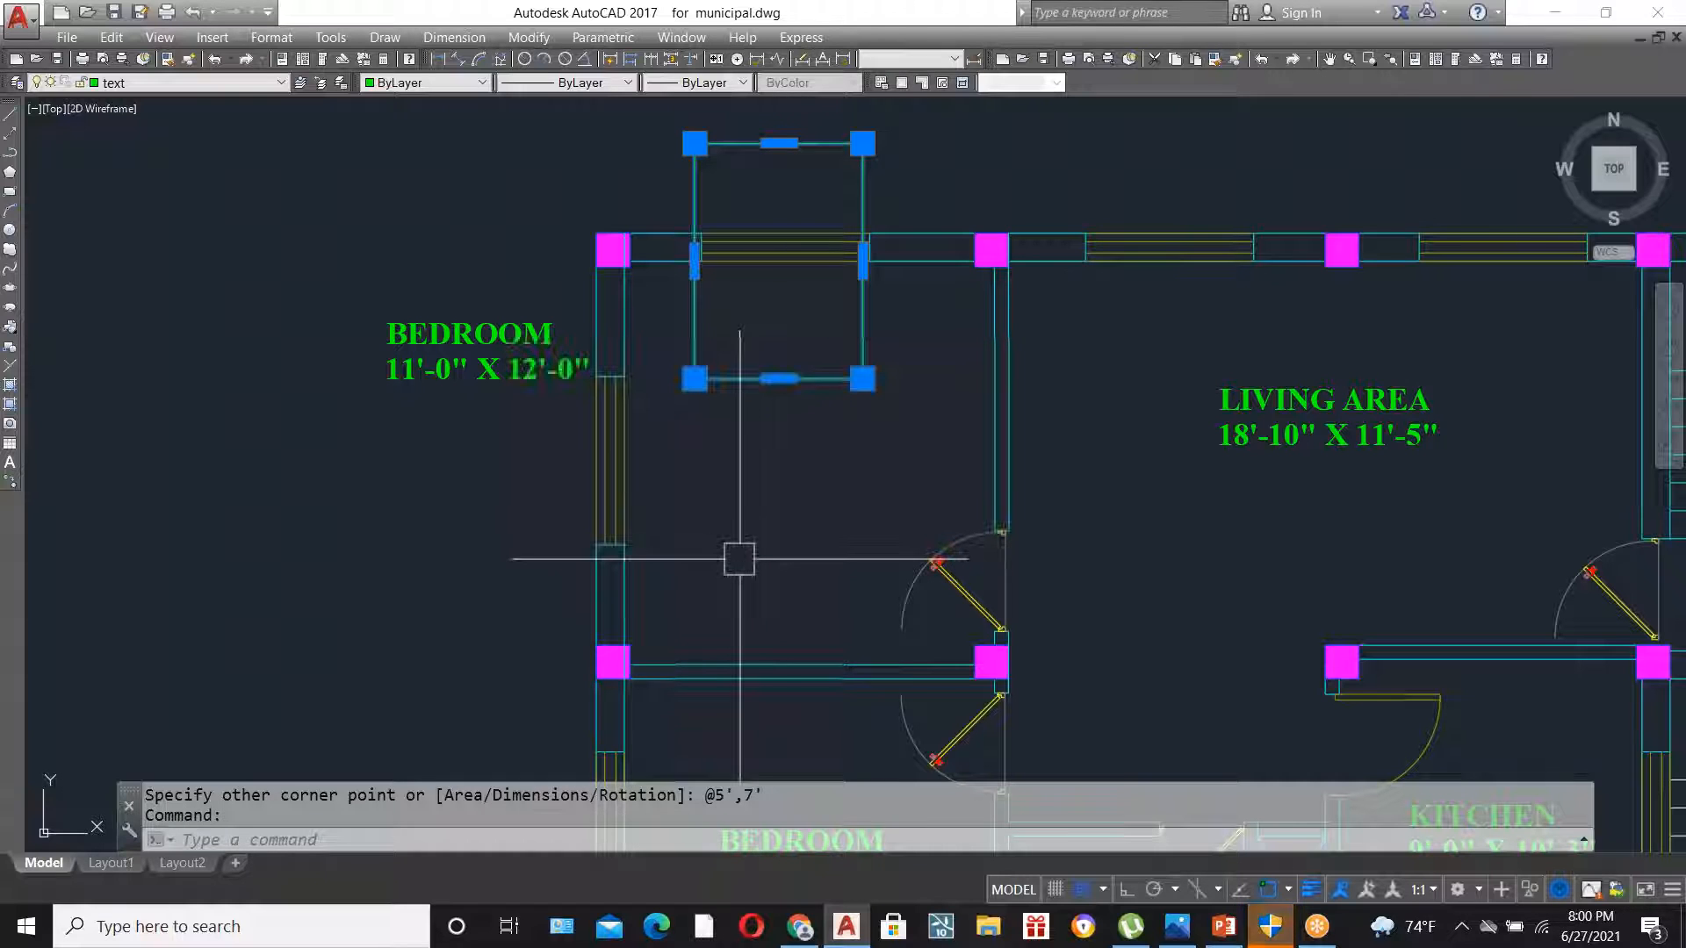
{"action": "type", "text": "ro"}
{"action": "key", "text": "Return"}
{"action": "left_click", "coordinate": [796, 472]}
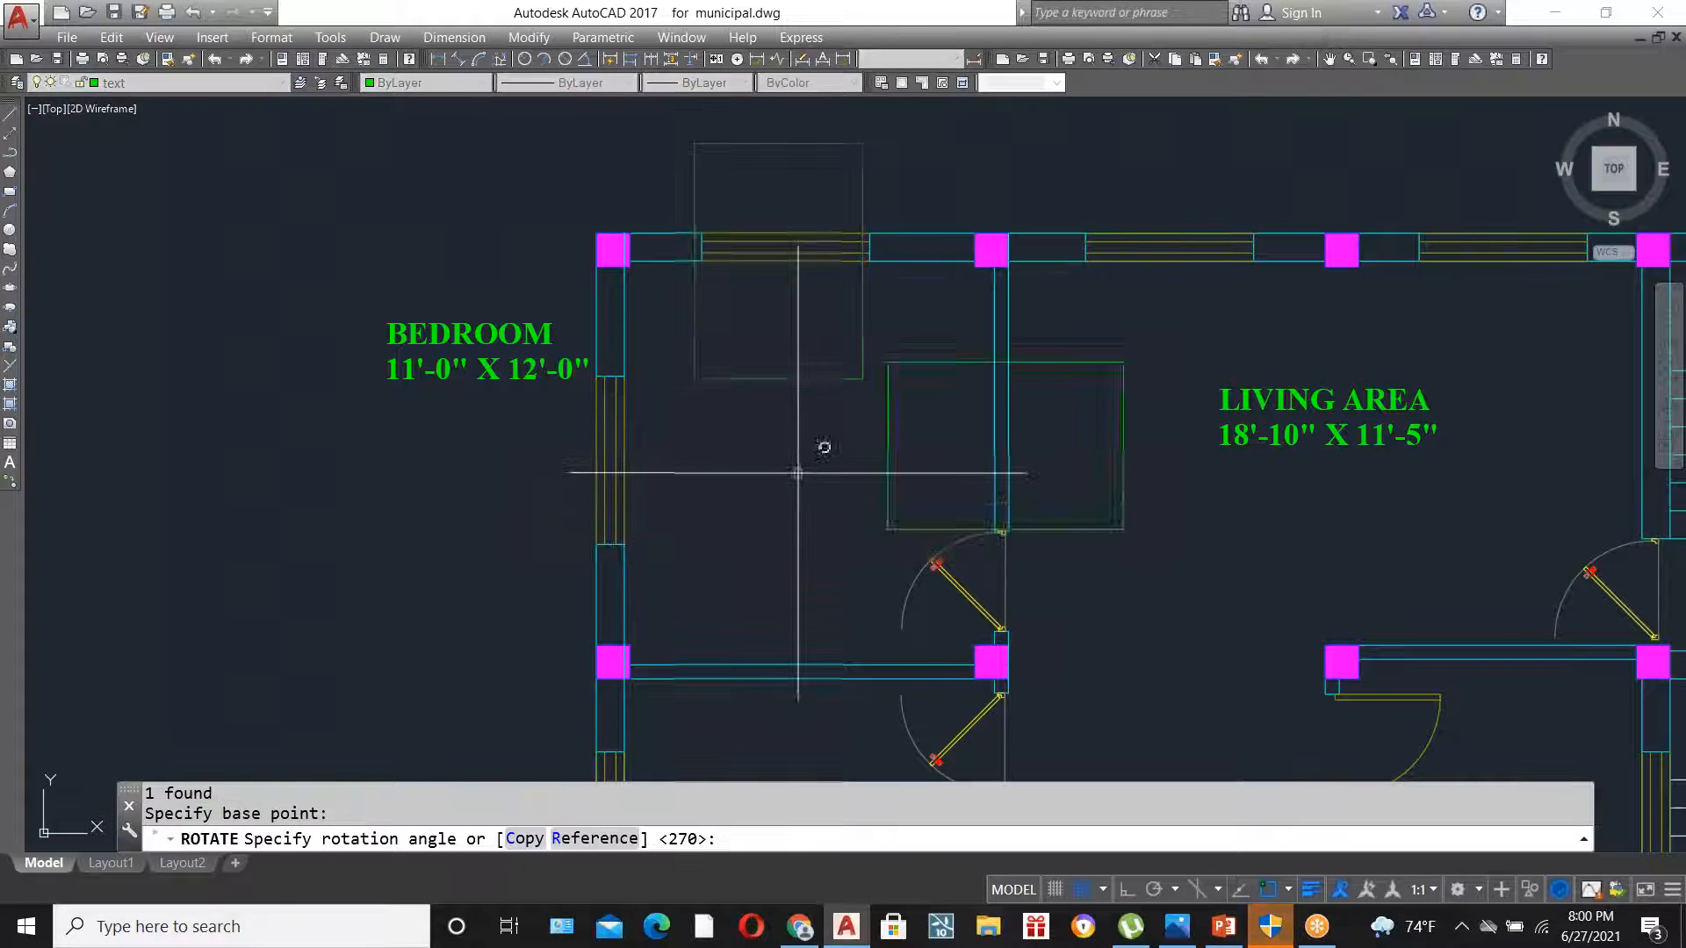
{"action": "left_click", "coordinate": [1128, 890]}
{"action": "left_click", "coordinate": [837, 534]}
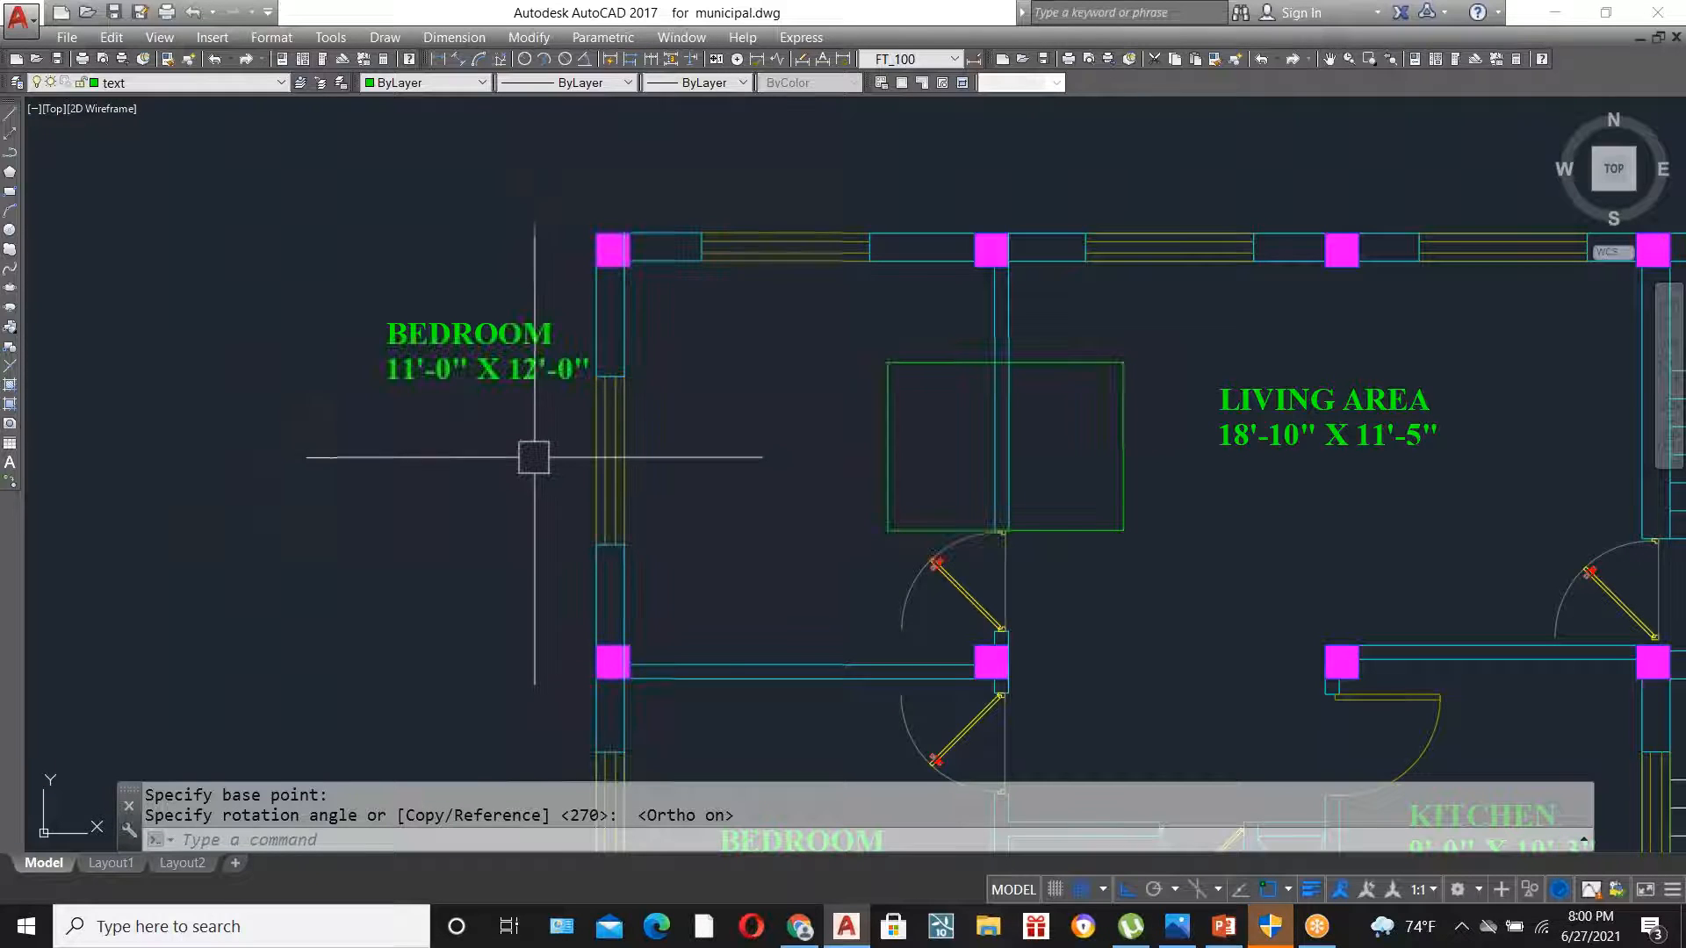
- Move the rotated rectangle straight left until it lies entirely inside the upper left bedroom
{"action": "left_click", "coordinate": [891, 446]}
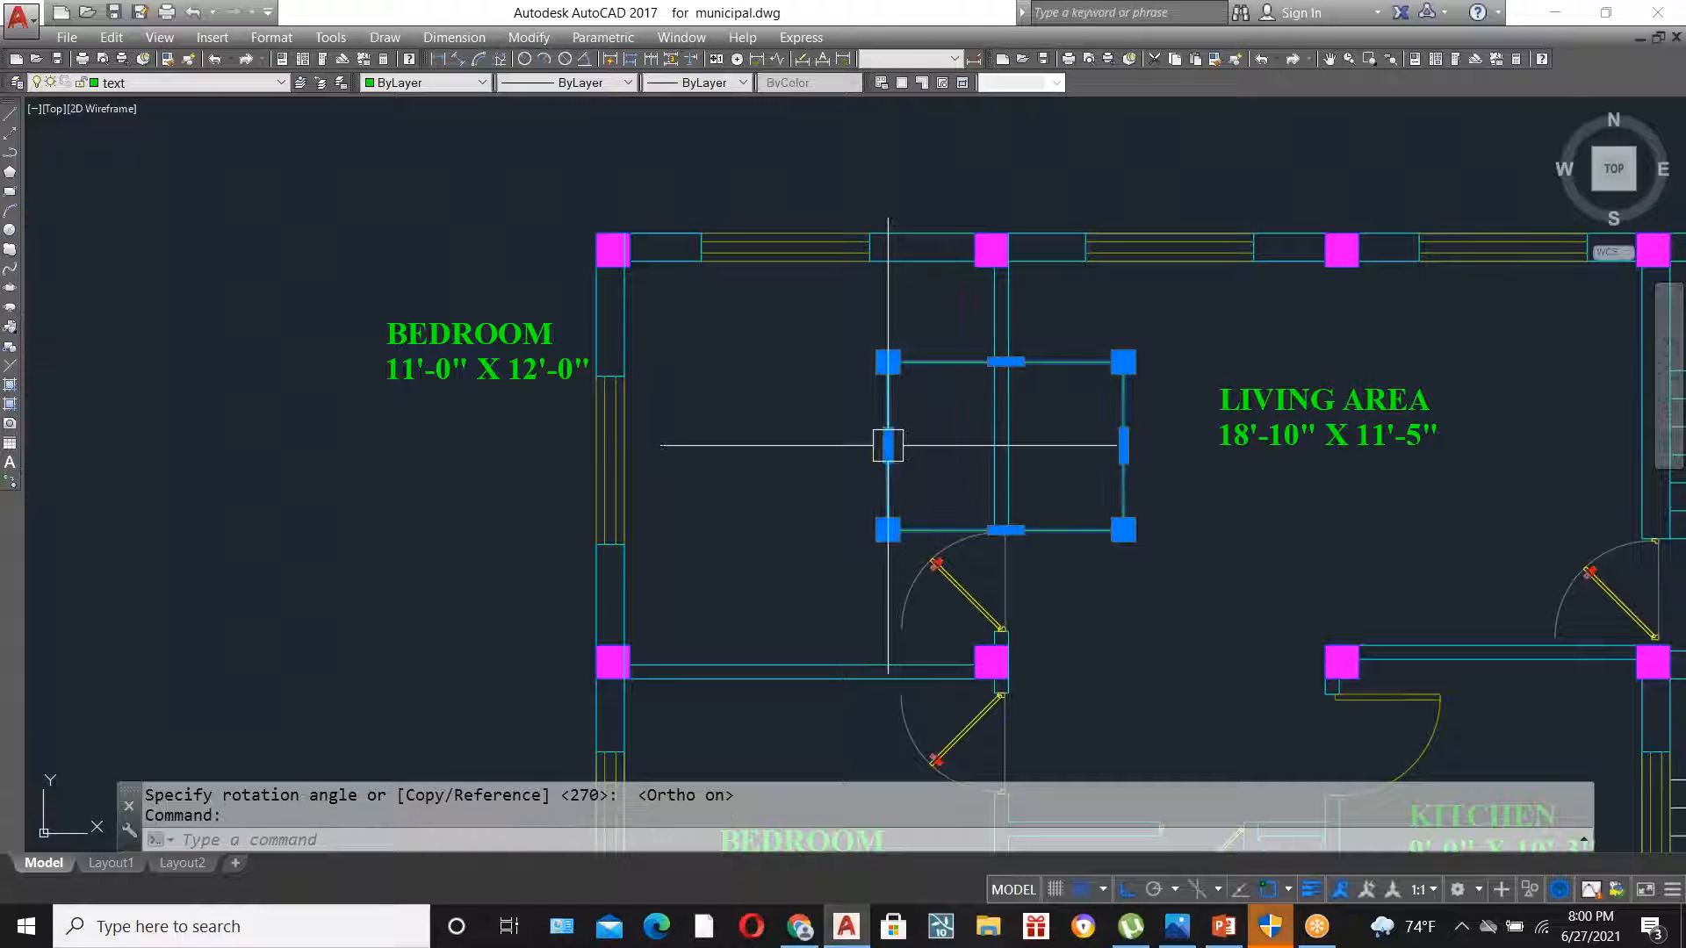
{"action": "type", "text": "m"}
{"action": "key", "text": "Return"}
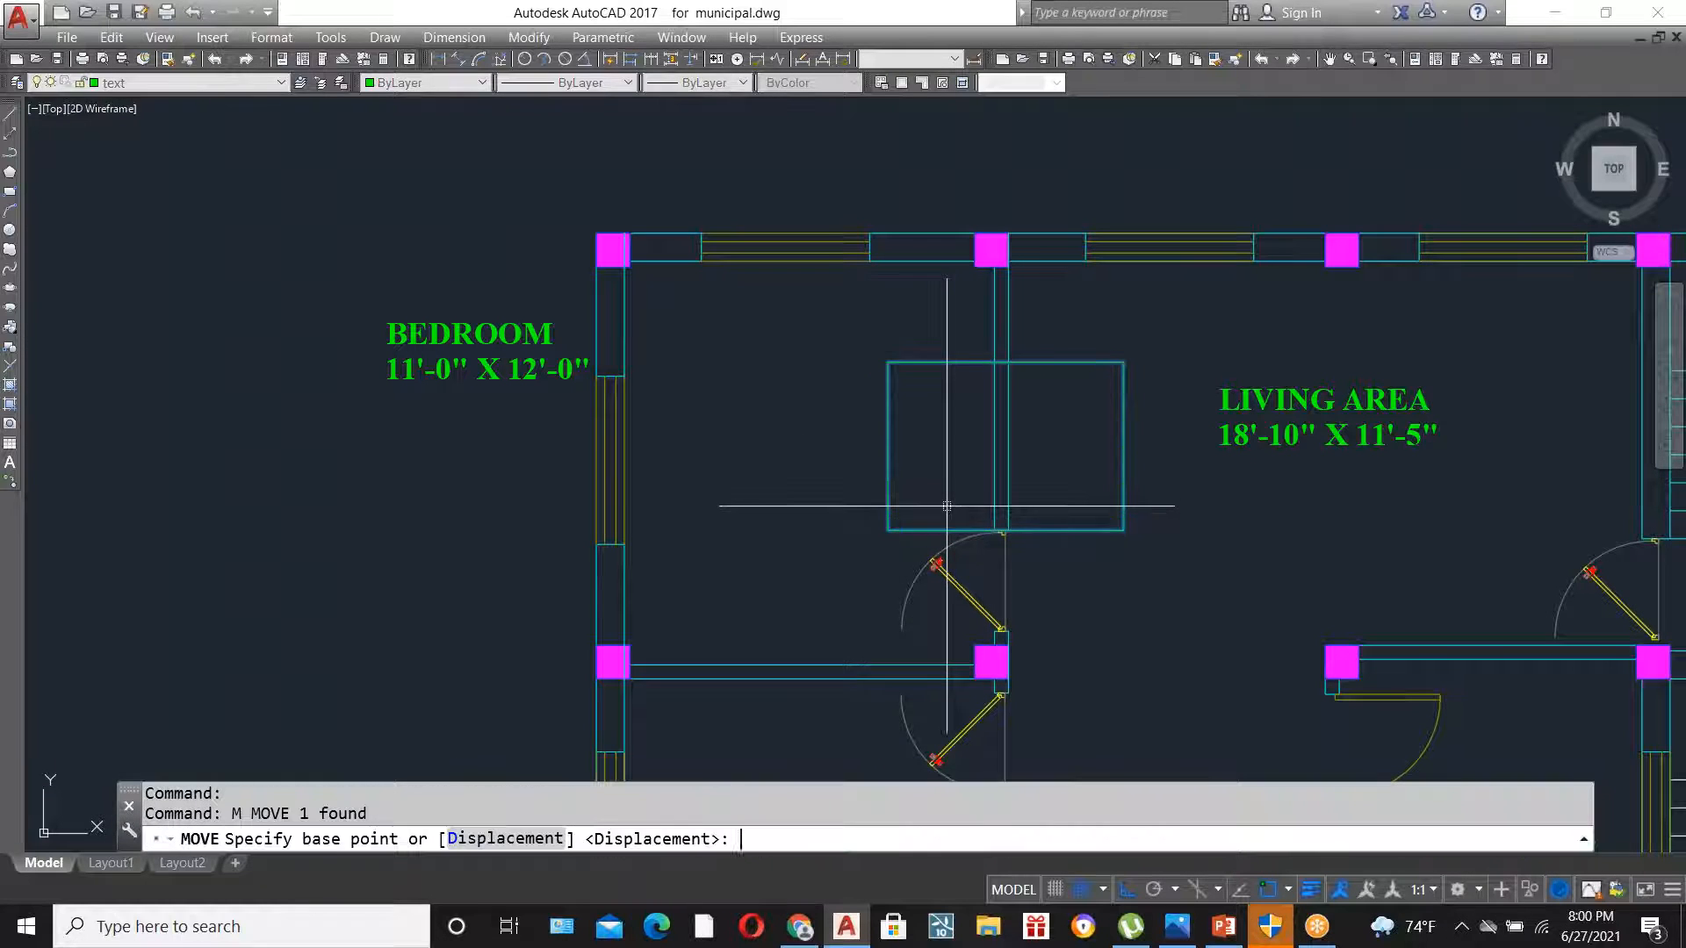
{"action": "left_click", "coordinate": [888, 446]}
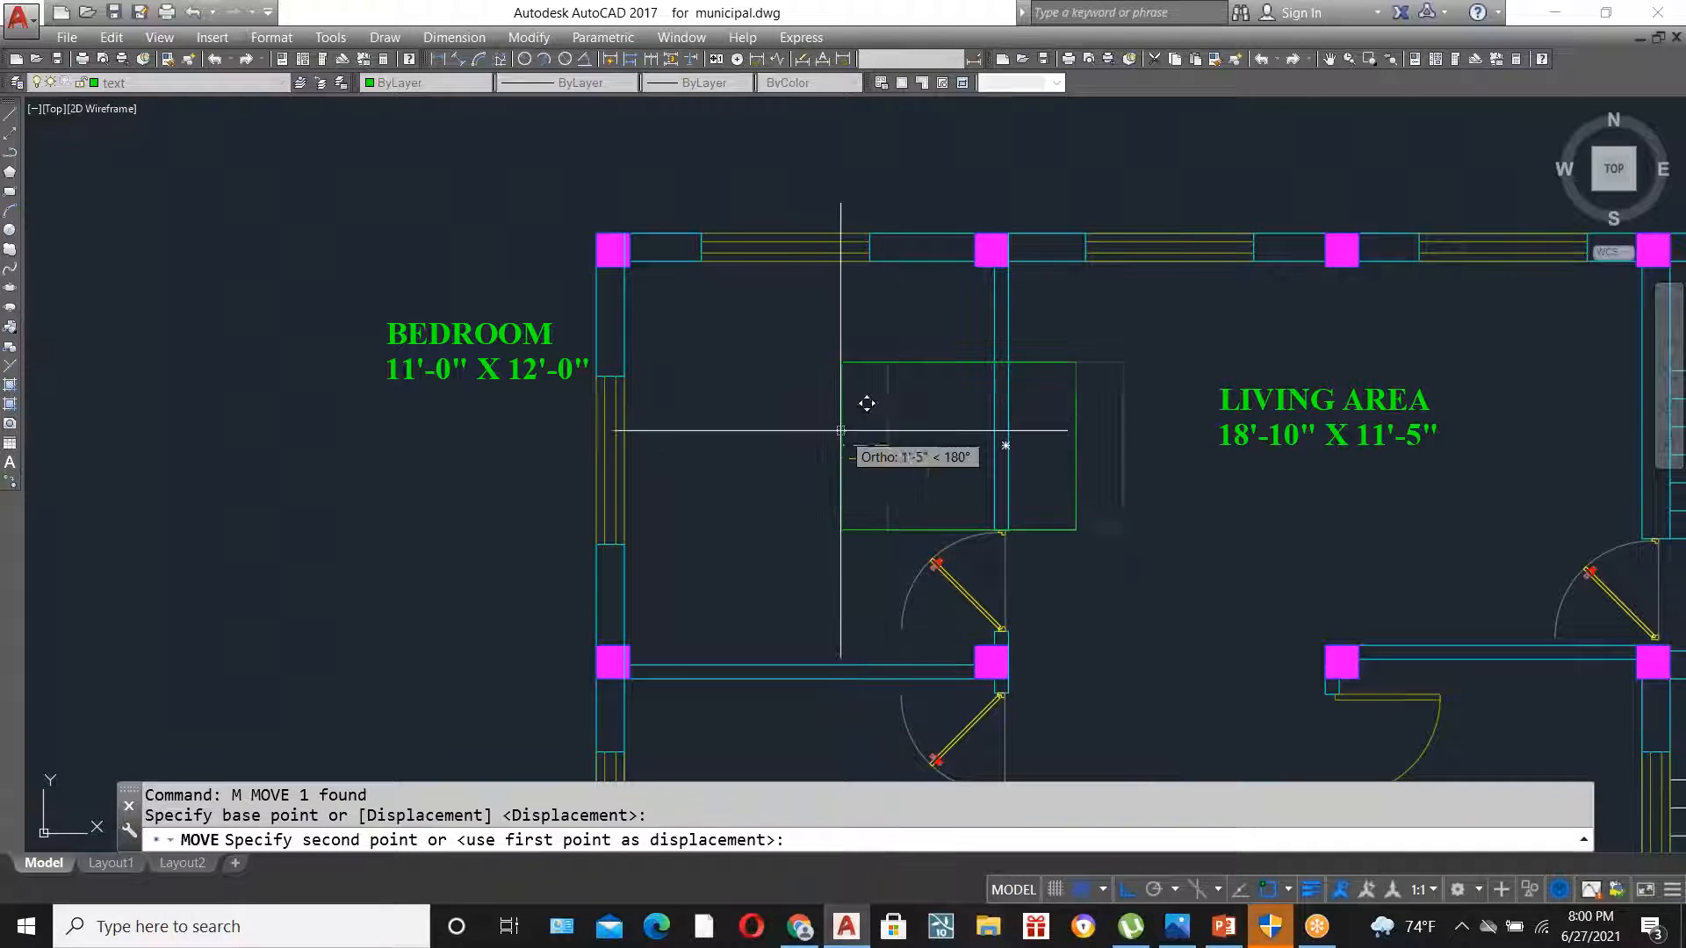
{"action": "left_click", "coordinate": [712, 446]}
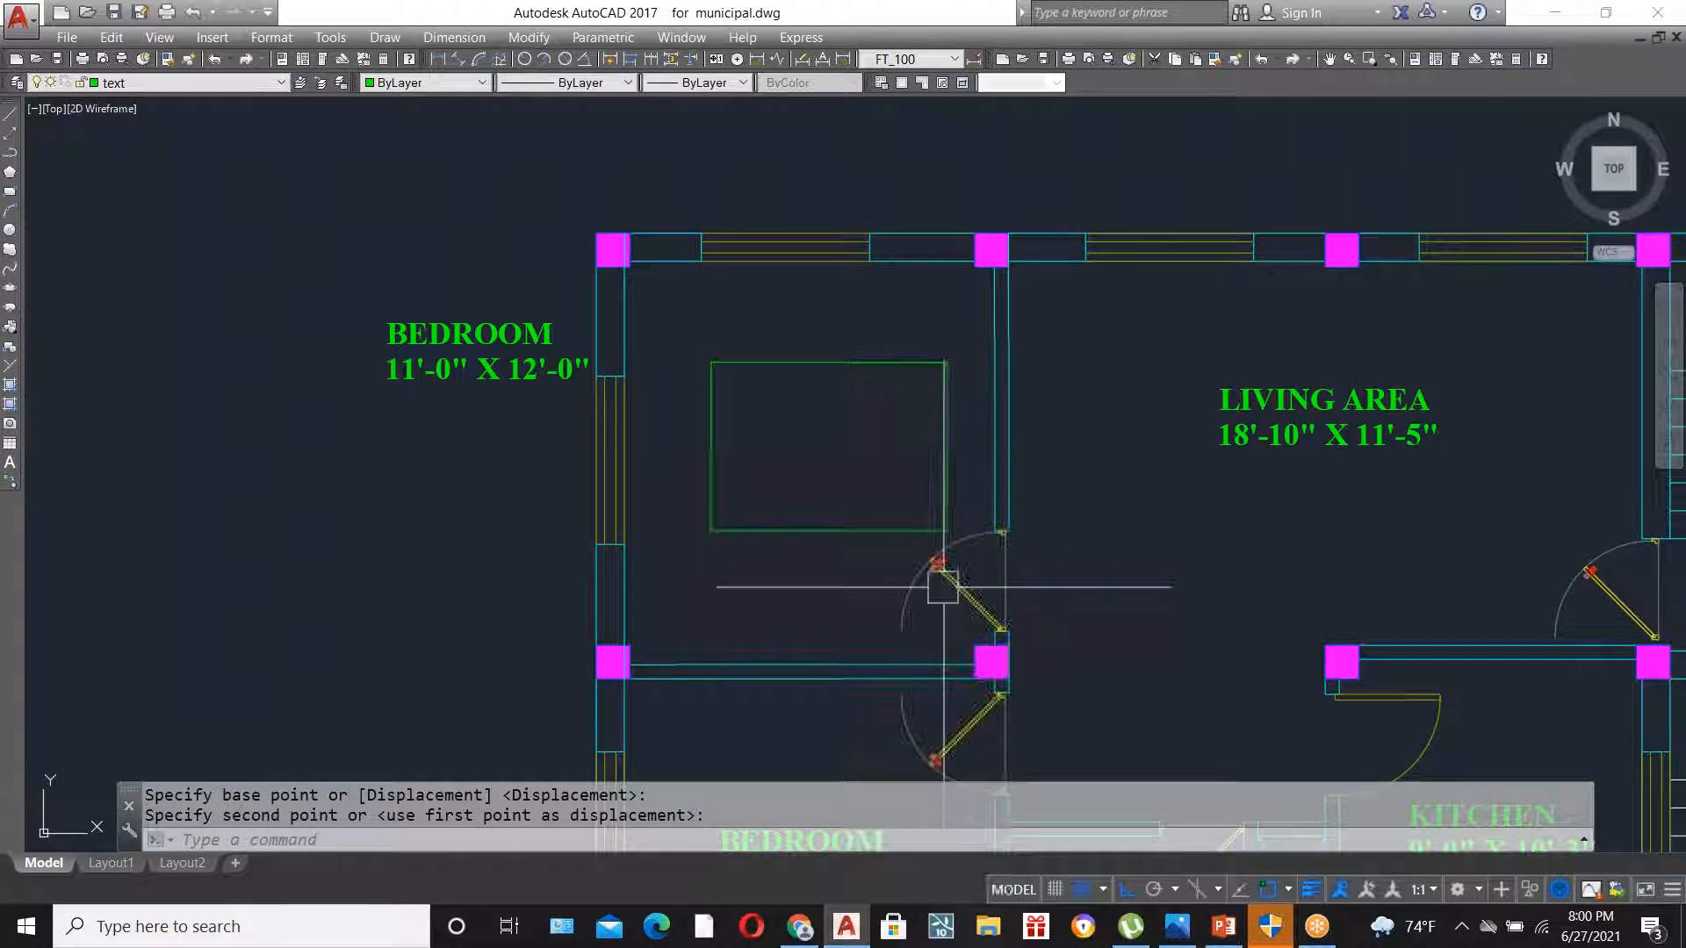
- Move the rectangle freely up and right so that its short side sits against the bedroom's right wall
{"action": "left_click", "coordinate": [846, 529]}
{"action": "left_click", "coordinate": [1126, 890]}
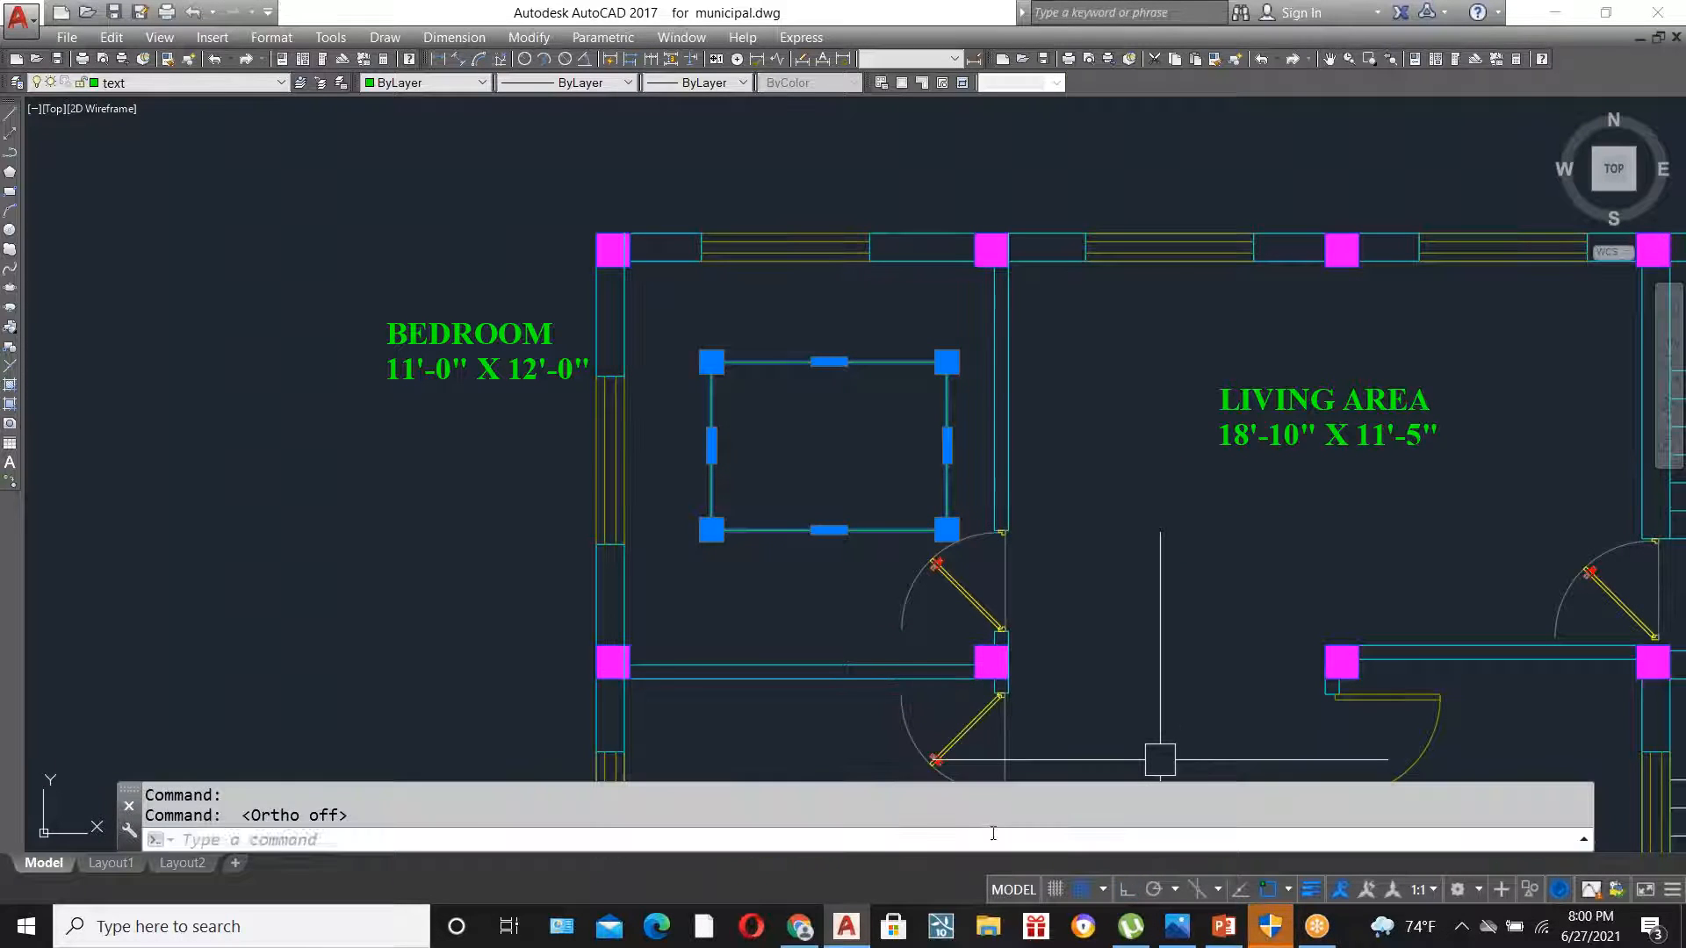
{"action": "type", "text": "m"}
{"action": "key", "text": "Return"}
{"action": "left_click", "coordinate": [946, 445]}
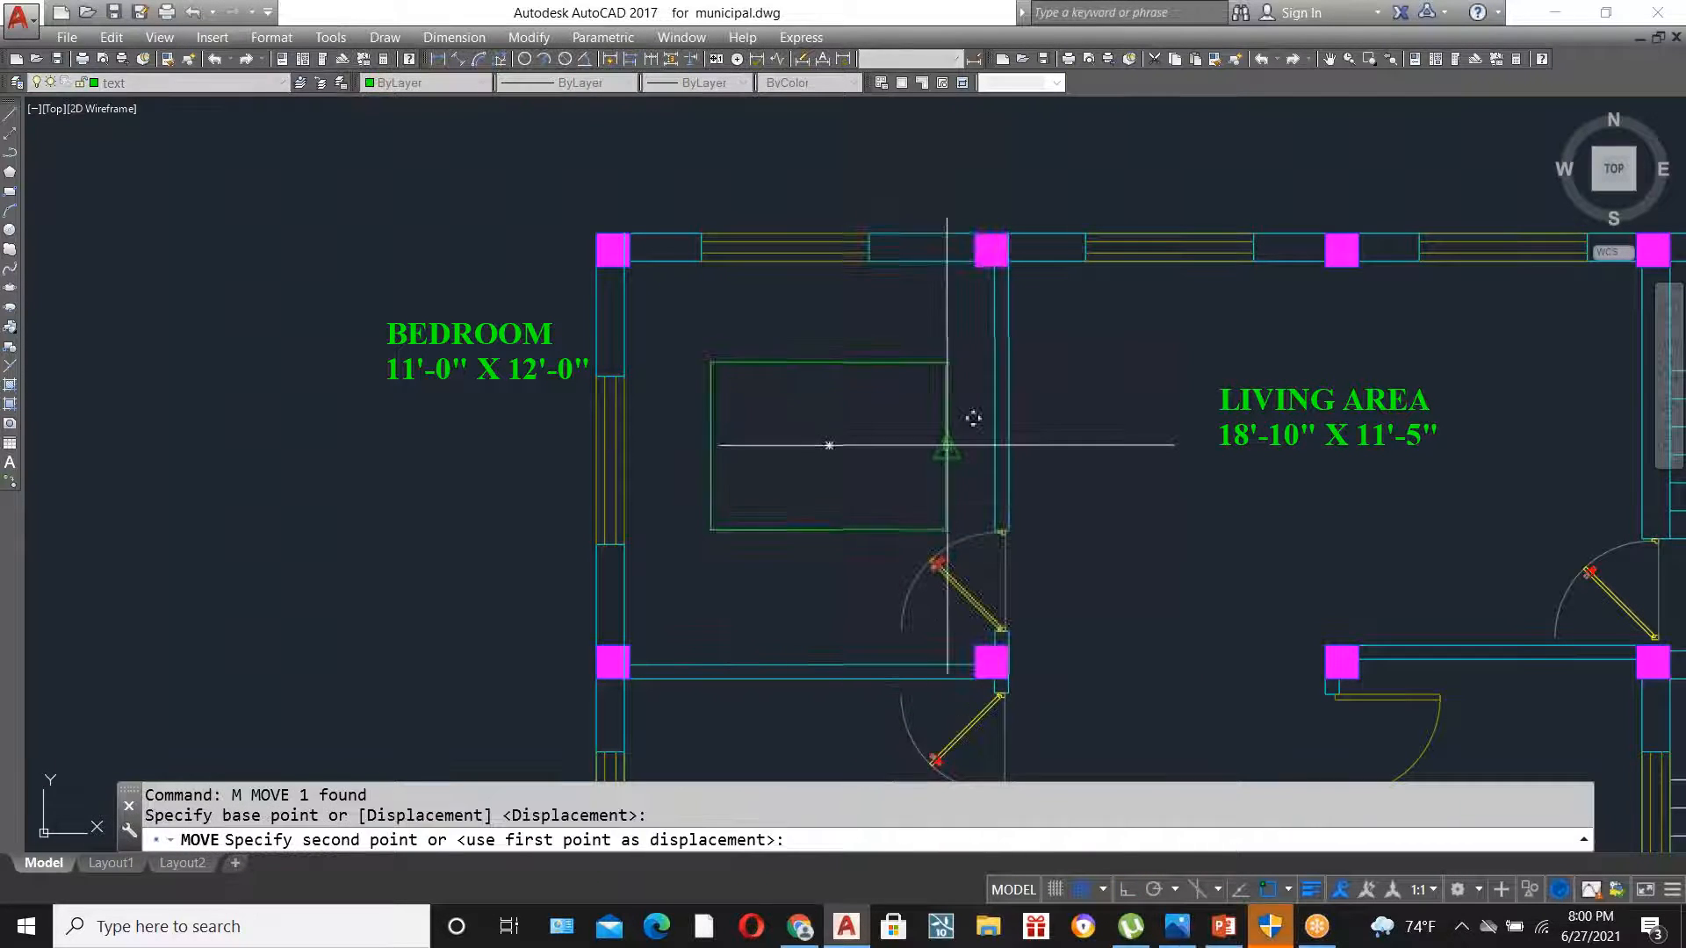
{"action": "left_click", "coordinate": [1014, 365]}
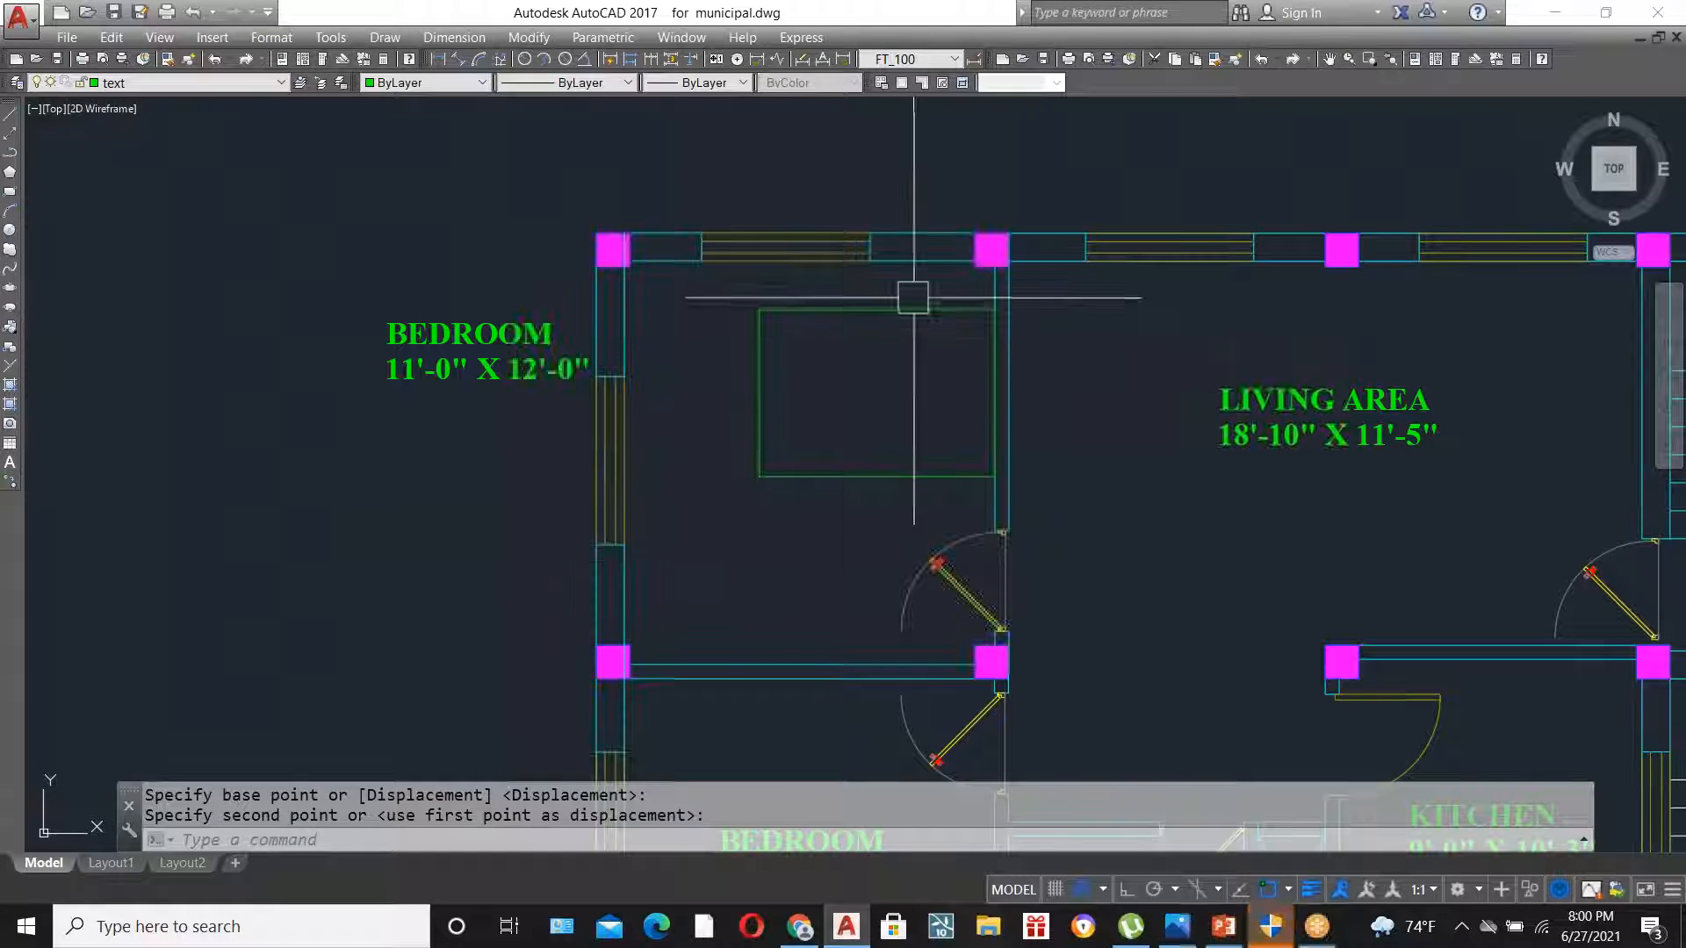
- Offset the inner line of the bedroom's upper wall, next to the right column, 1' into the room
{"action": "scroll", "coordinate": [992, 255], "scroll_direction": "up", "scroll_amount": 2}
{"action": "scroll", "coordinate": [891, 255], "scroll_direction": "up", "scroll_amount": 2}
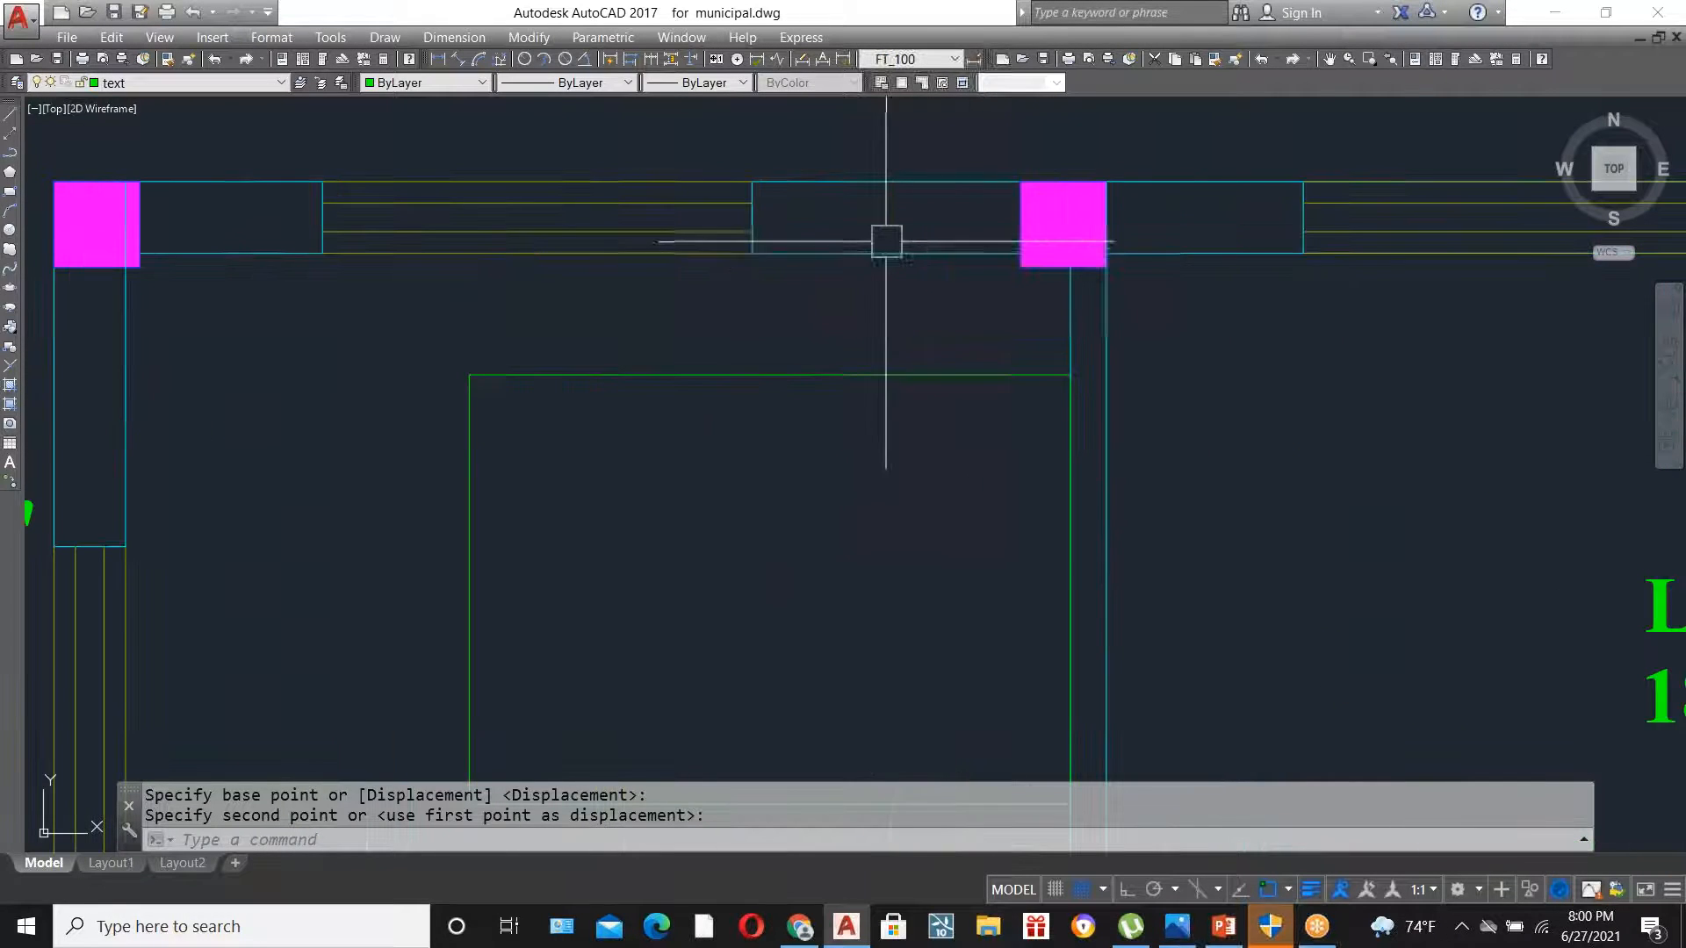
{"action": "type", "text": "o"}
{"action": "key", "text": "Return"}
{"action": "type", "text": "1'"}
{"action": "key", "text": "Return"}
{"action": "left_click", "coordinate": [878, 243]}
{"action": "left_click", "coordinate": [891, 263]}
{"action": "scroll", "coordinate": [885, 224], "scroll_direction": "down", "scroll_amount": 2}
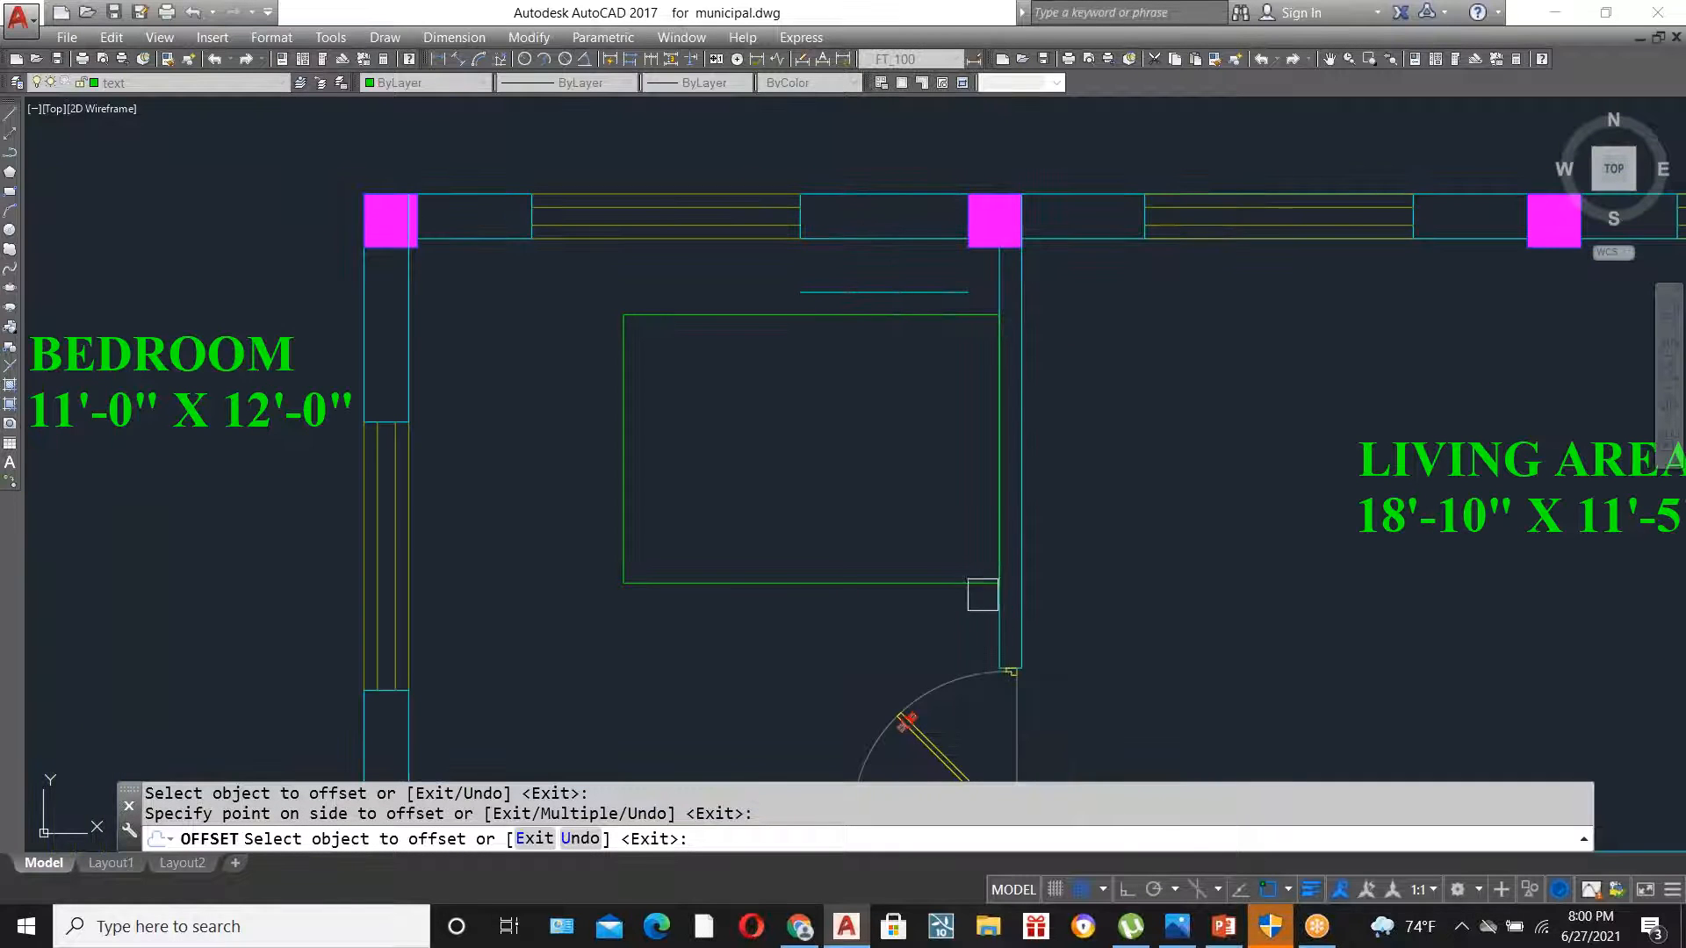
{"action": "scroll", "coordinate": [961, 272], "scroll_direction": "up", "scroll_amount": 2}
{"action": "key", "text": "Escape"}
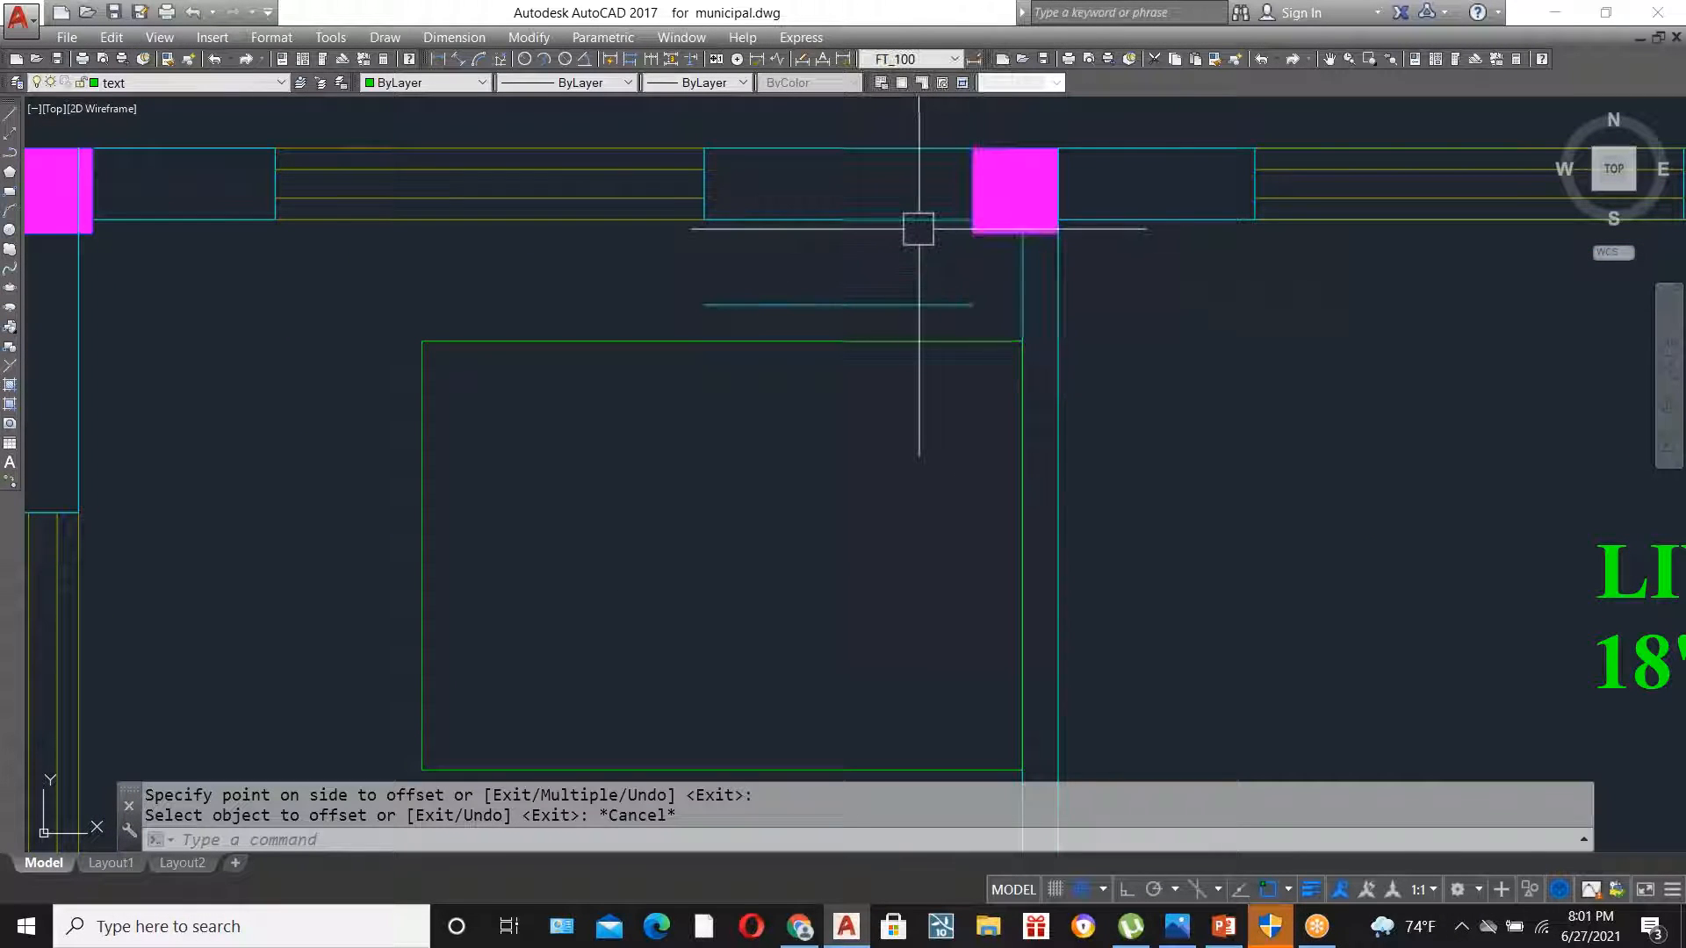
- Draw a small bedside rectangle between the upper wall and the bed outline at the right wall, and delete the offset line
{"action": "type", "text": "REC"}
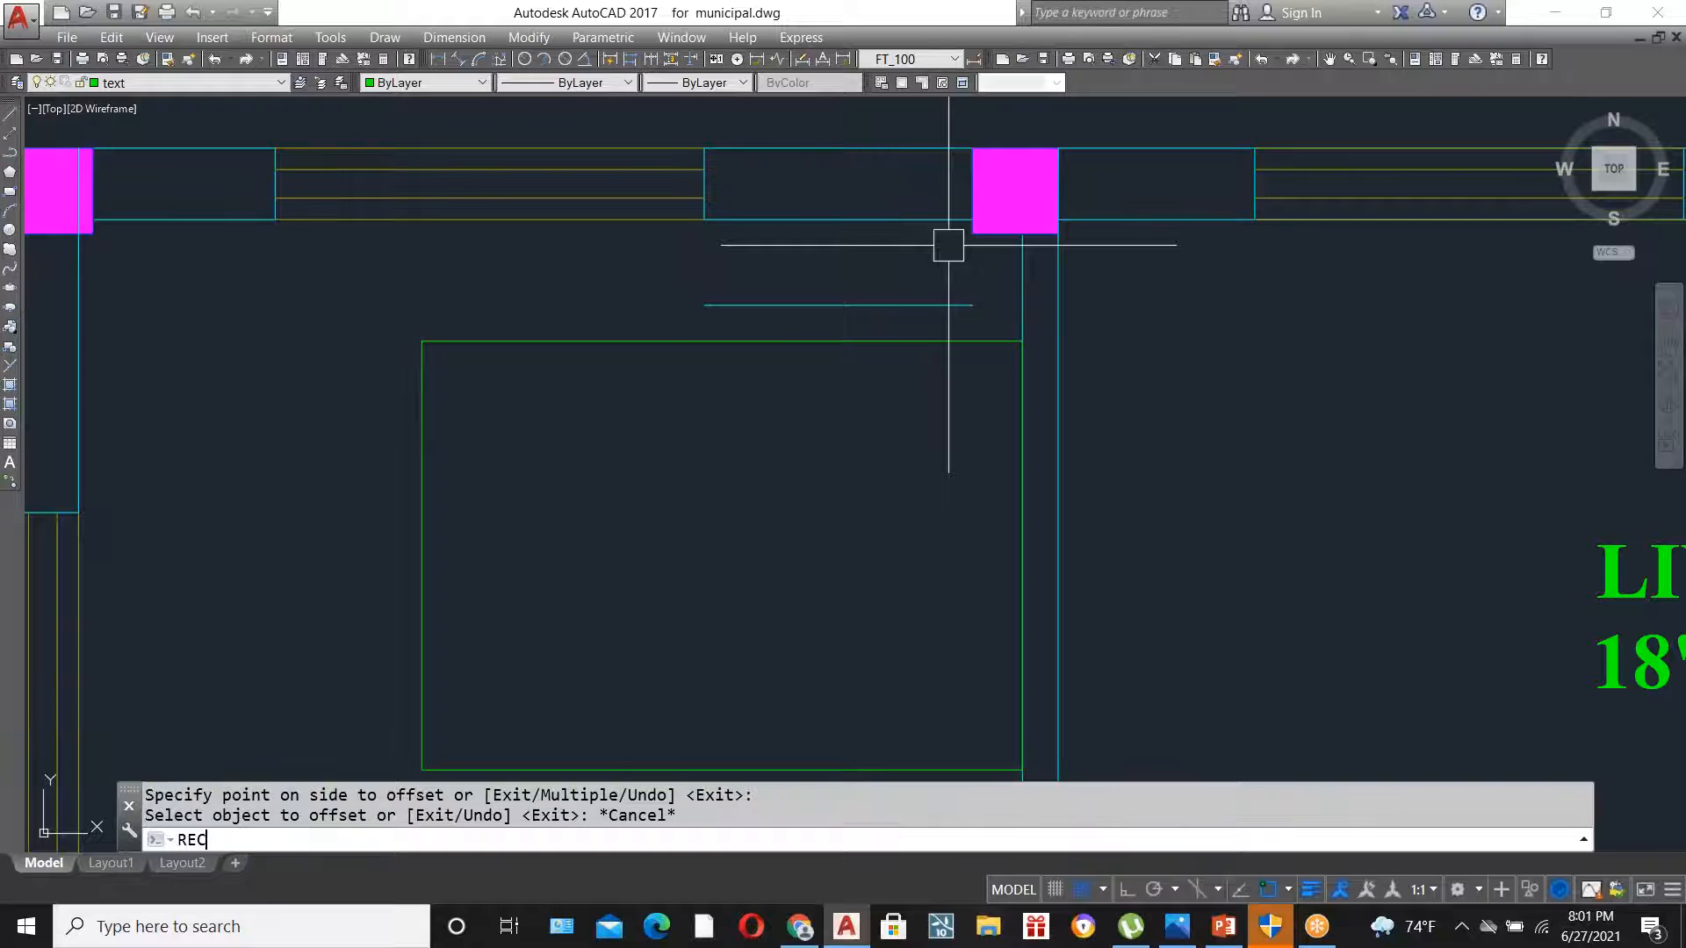
{"action": "key", "text": "Return"}
{"action": "left_click", "coordinate": [920, 221]}
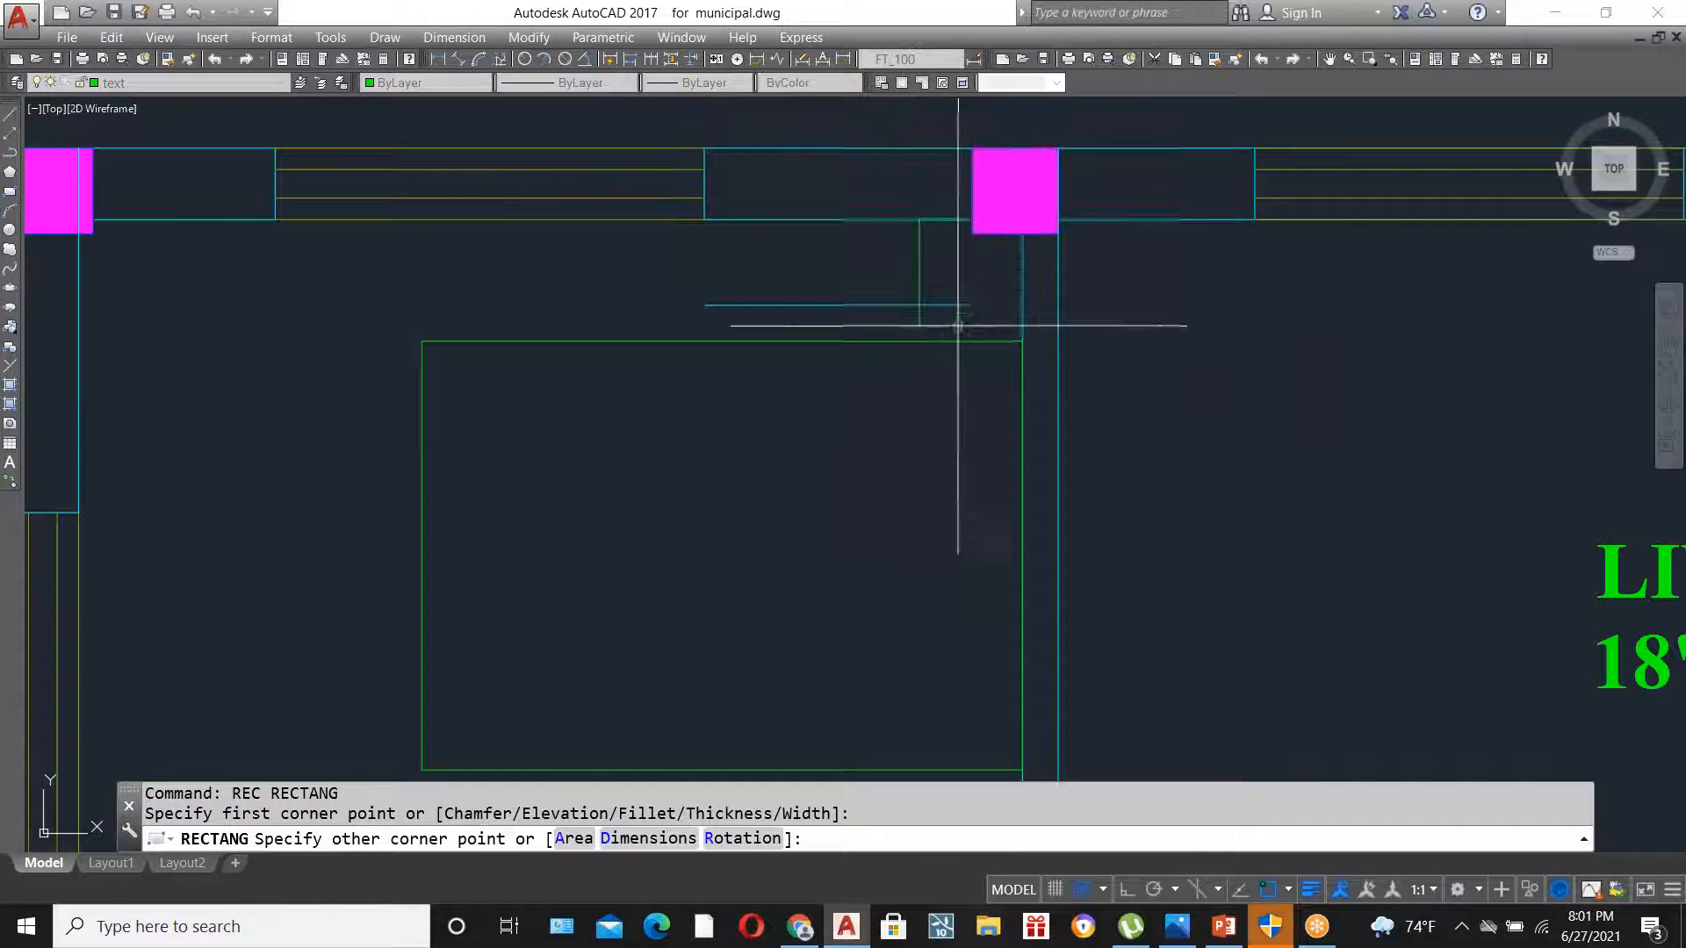
{"action": "left_click", "coordinate": [1020, 338]}
{"action": "left_click", "coordinate": [838, 307]}
{"action": "key", "text": "Delete"}
{"action": "scroll", "coordinate": [970, 308], "scroll_direction": "down", "scroll_amount": 2}
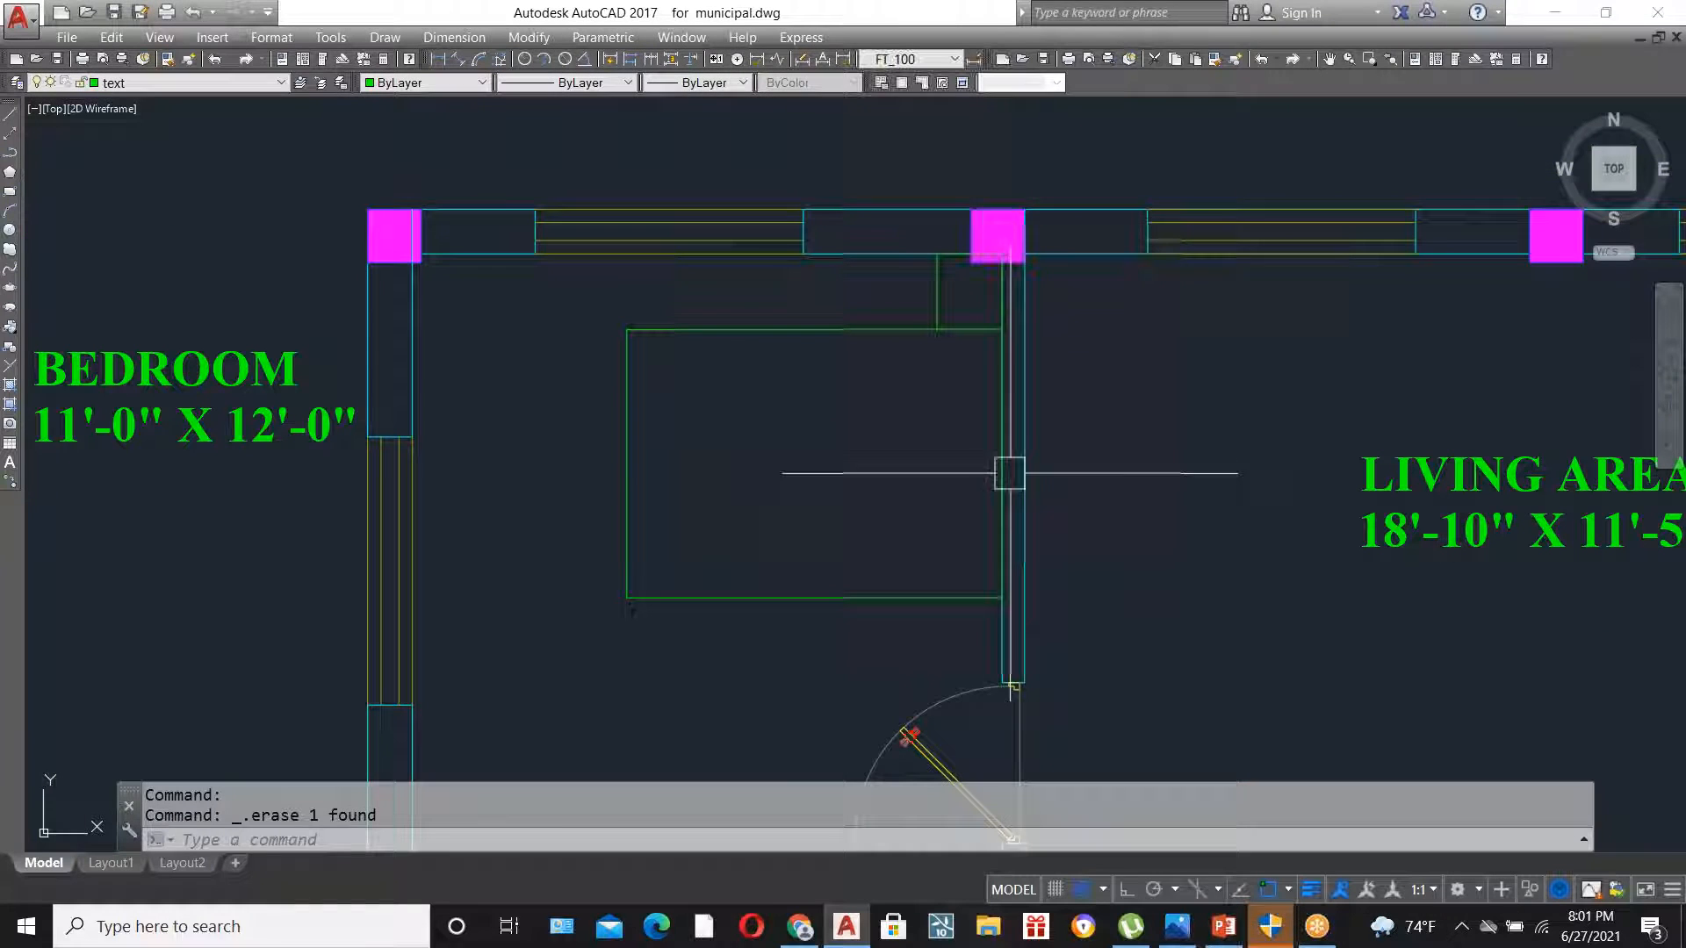
- Copy the small bedside rectangle to the bed's lower side, keeping it against the right wall
{"action": "left_click", "coordinate": [938, 290]}
{"action": "type", "text": "co"}
{"action": "key", "text": "Return"}
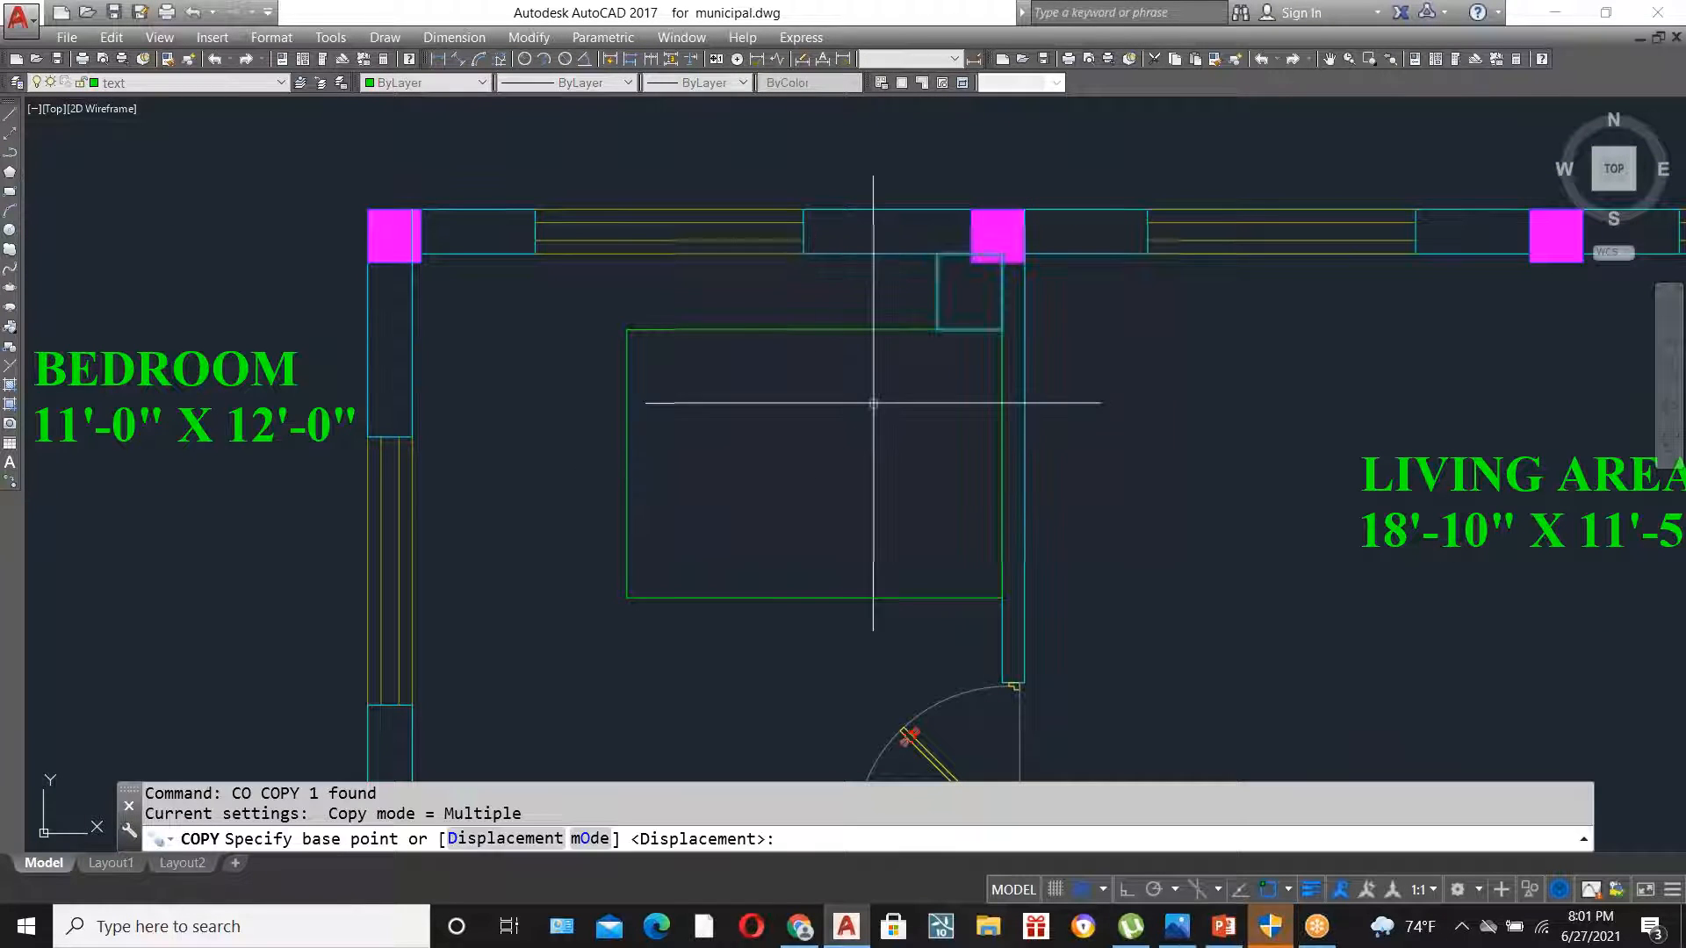
{"action": "left_click", "coordinate": [1002, 254]}
{"action": "left_click", "coordinate": [1002, 605]}
{"action": "key", "text": "Escape"}
{"action": "scroll", "coordinate": [983, 352], "scroll_direction": "down", "scroll_amount": 2}
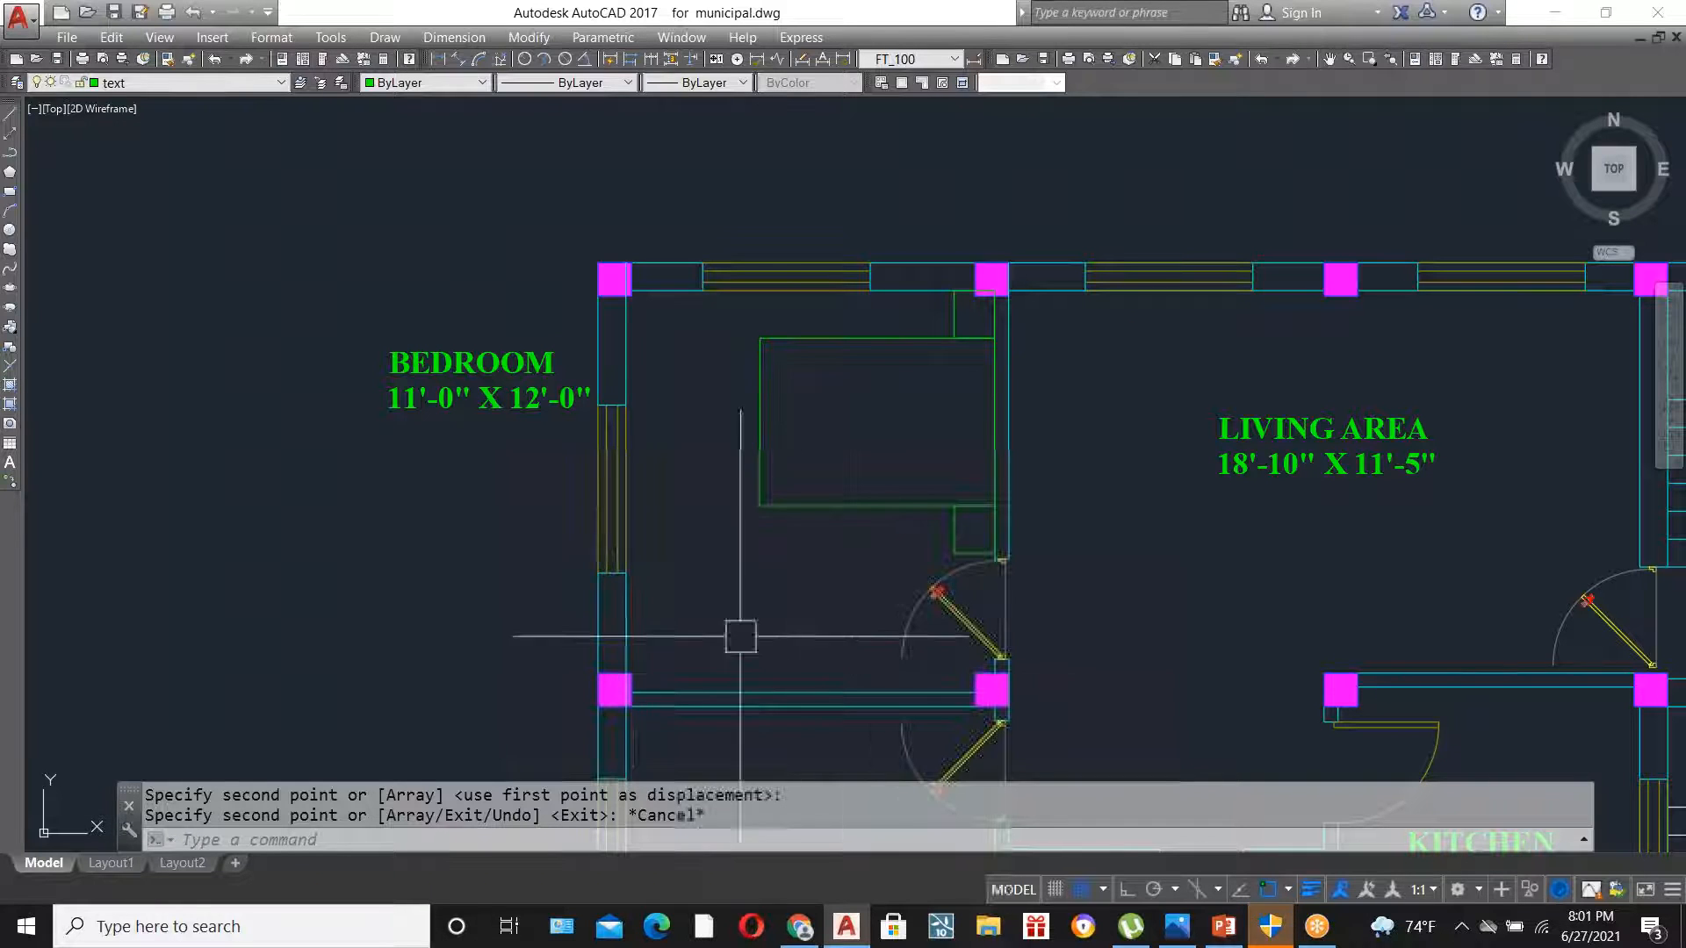
- Stretch the window in the bedroom's left wall straight down along the wall, with Ortho on
{"action": "left_click", "coordinate": [669, 600]}
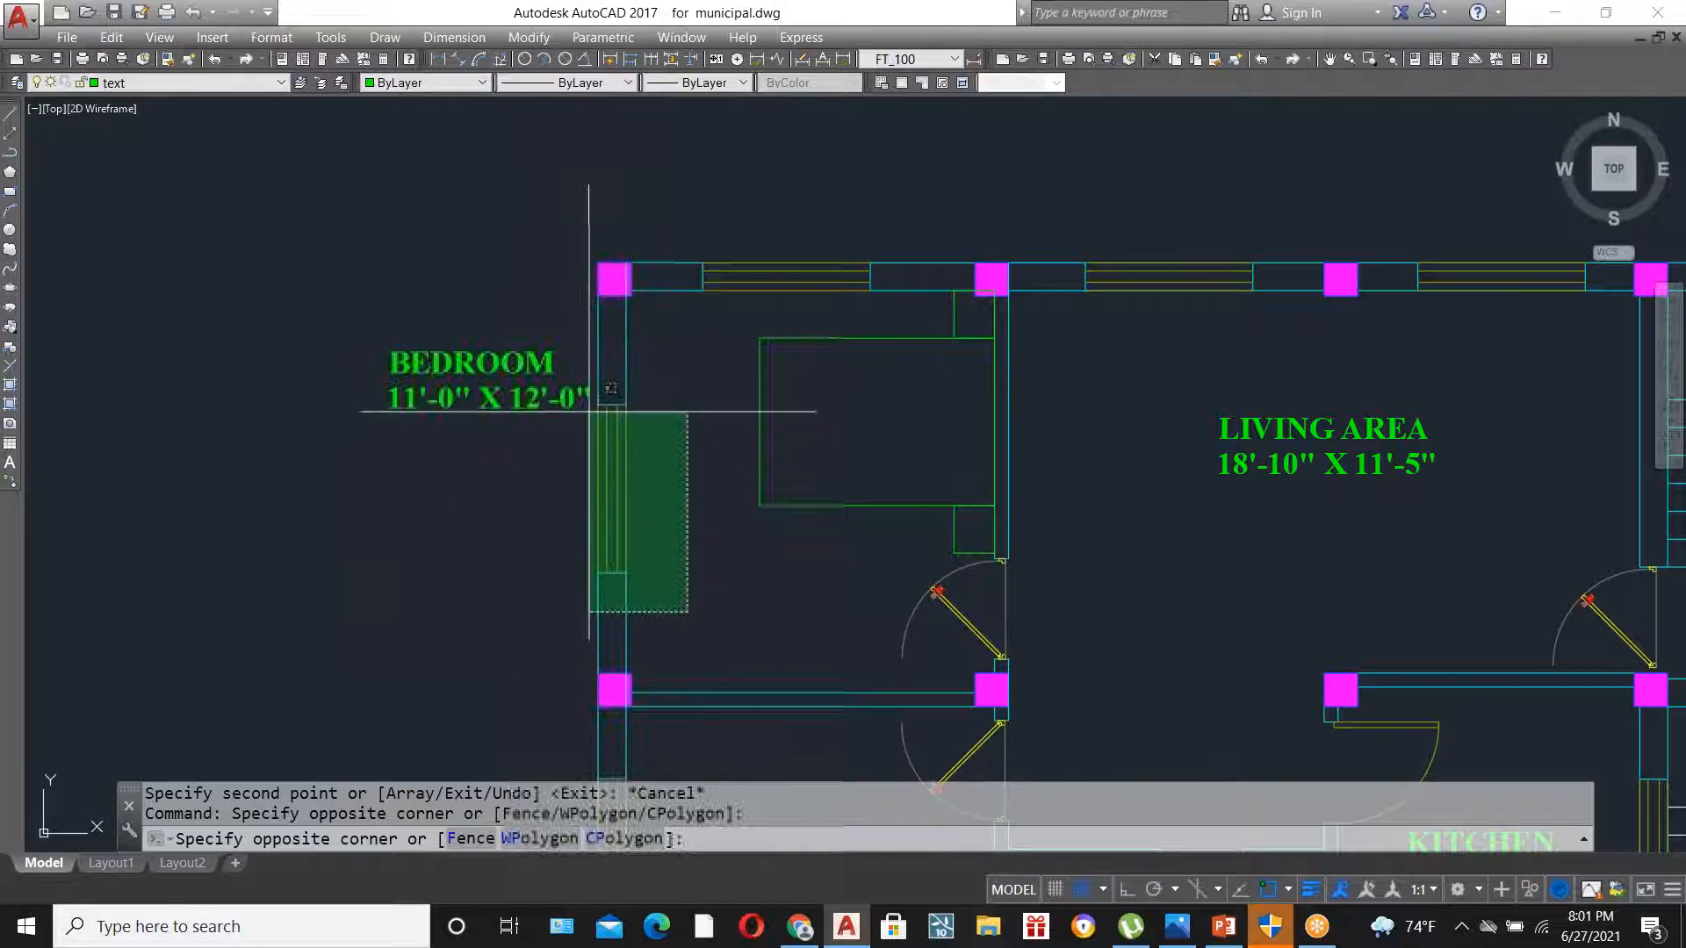
{"action": "left_click", "coordinate": [594, 389]}
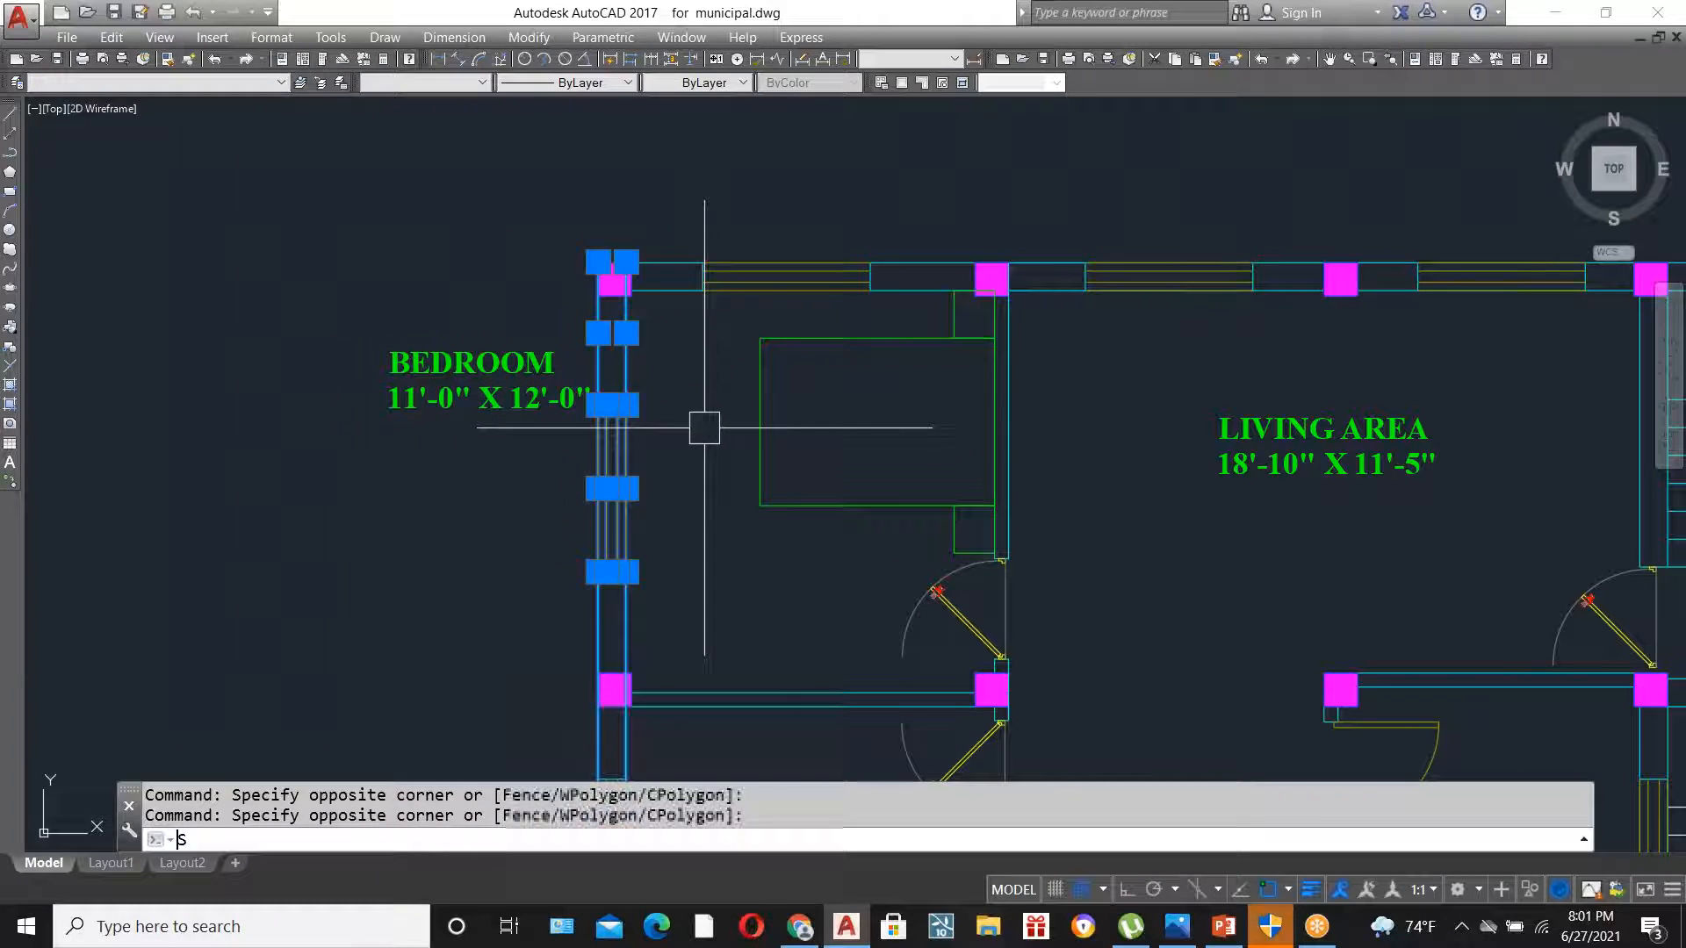
{"action": "type", "text": "s"}
{"action": "key", "text": "Return"}
{"action": "left_click", "coordinate": [625, 405]}
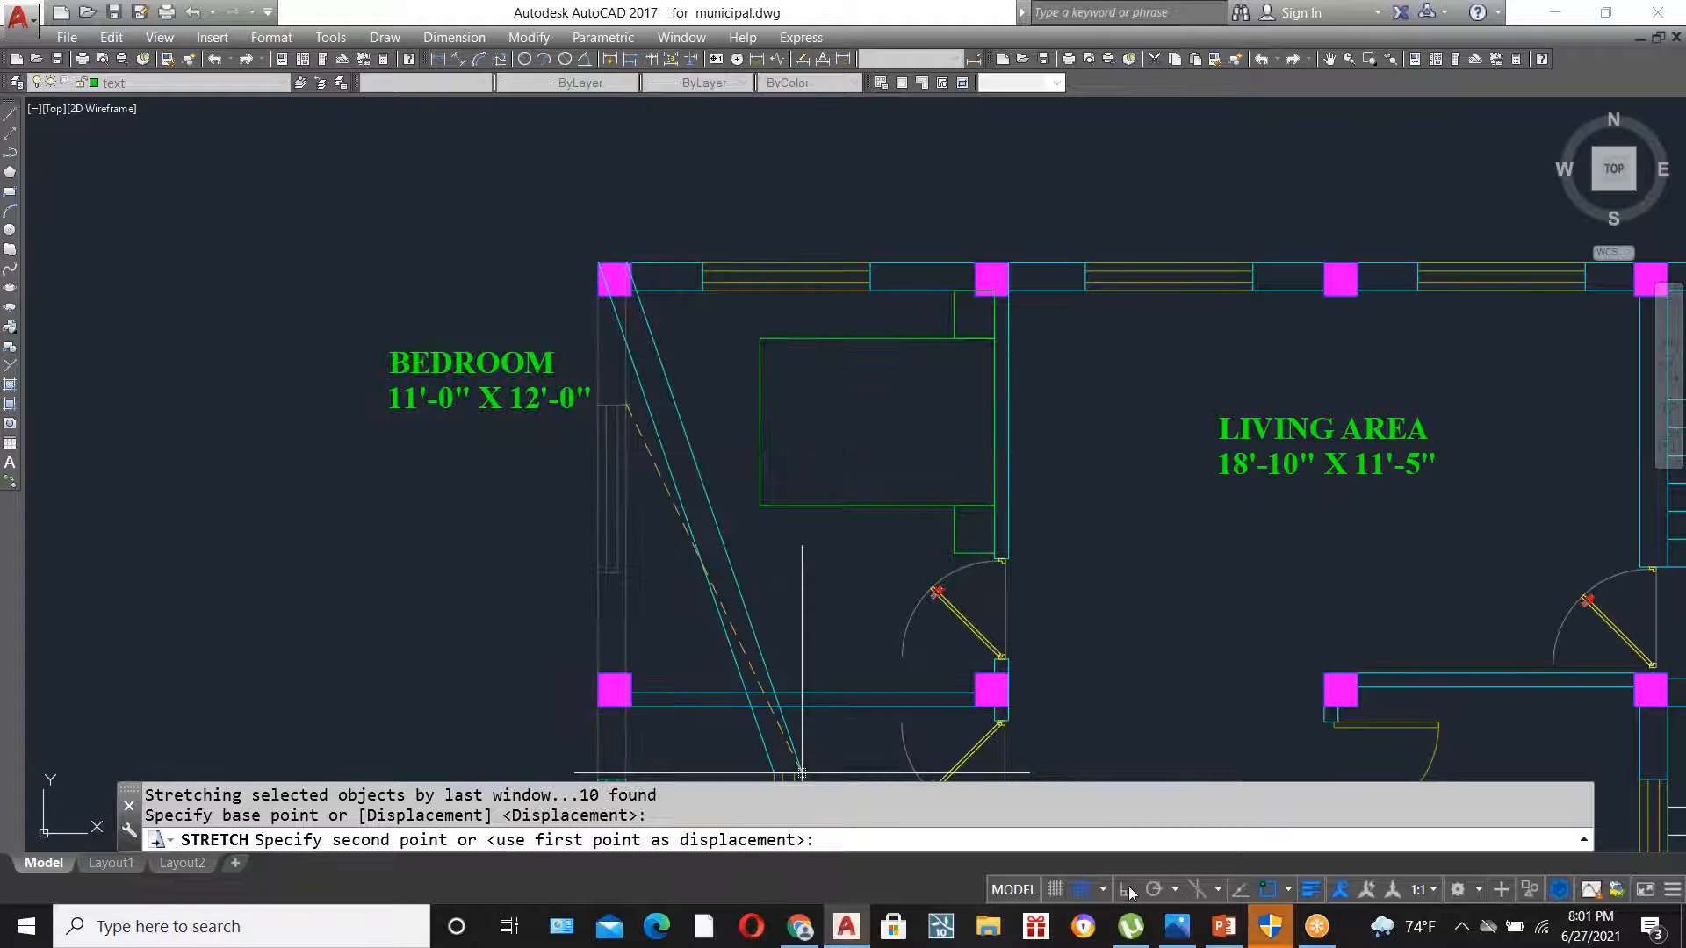
{"action": "key", "text": "F8"}
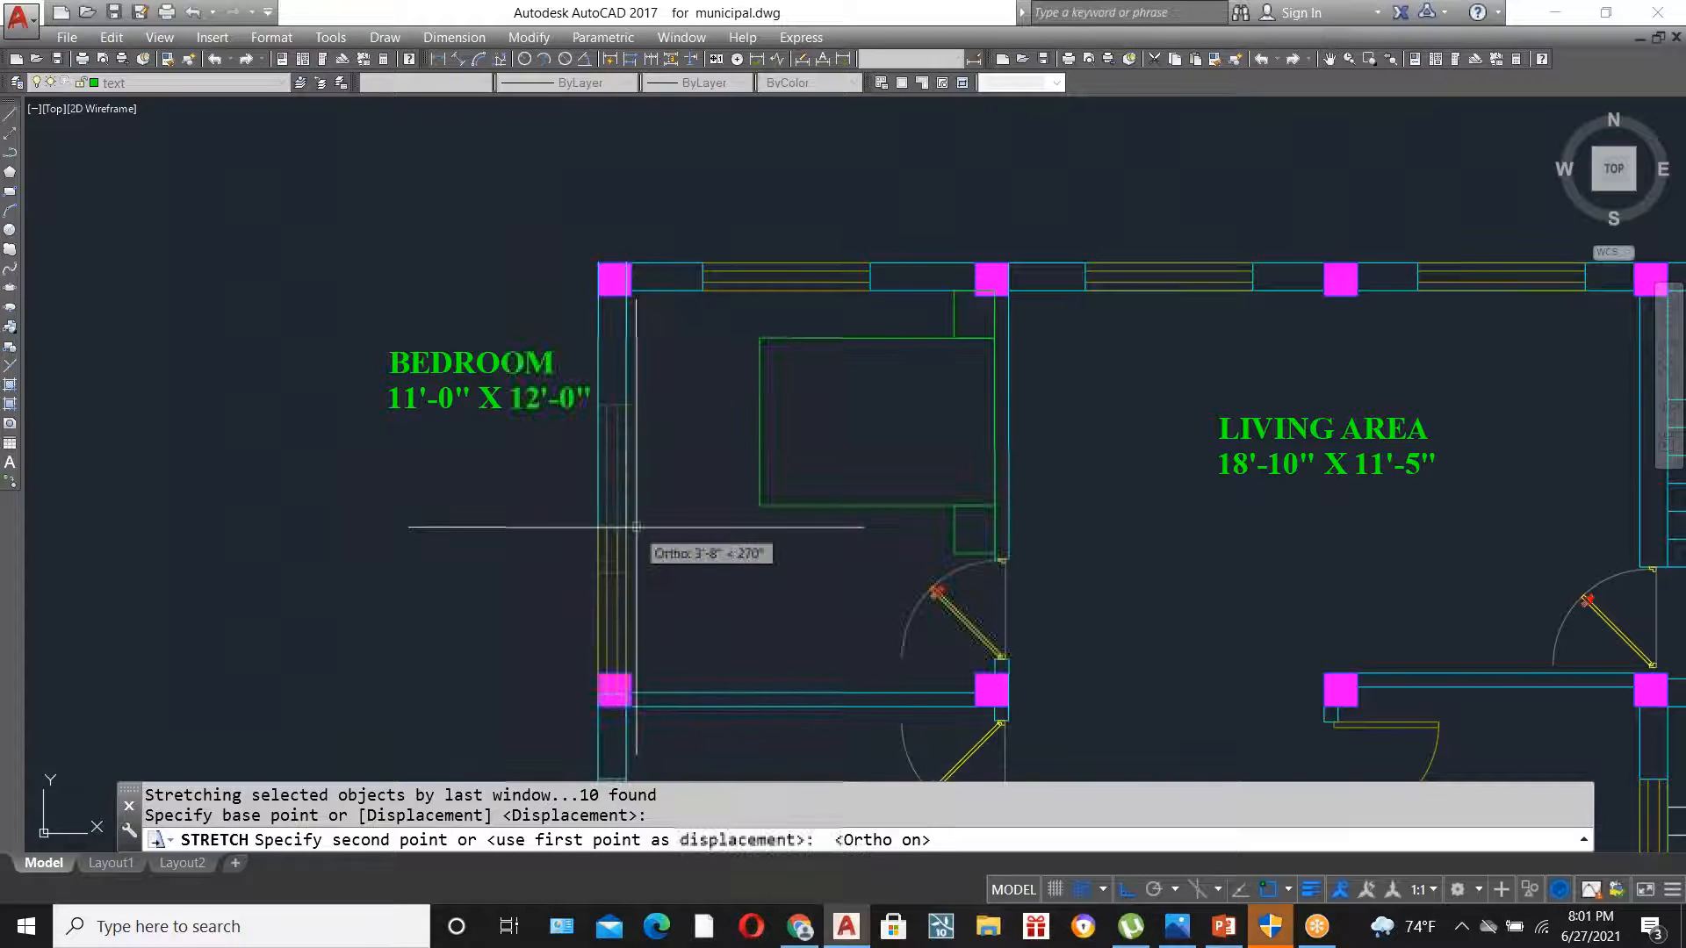
{"action": "left_click", "coordinate": [631, 479]}
- Try to offset the left wall's inner line 6' into the bedroom, and delete the offset line
{"action": "scroll", "coordinate": [657, 406], "scroll_direction": "up", "scroll_amount": 2}
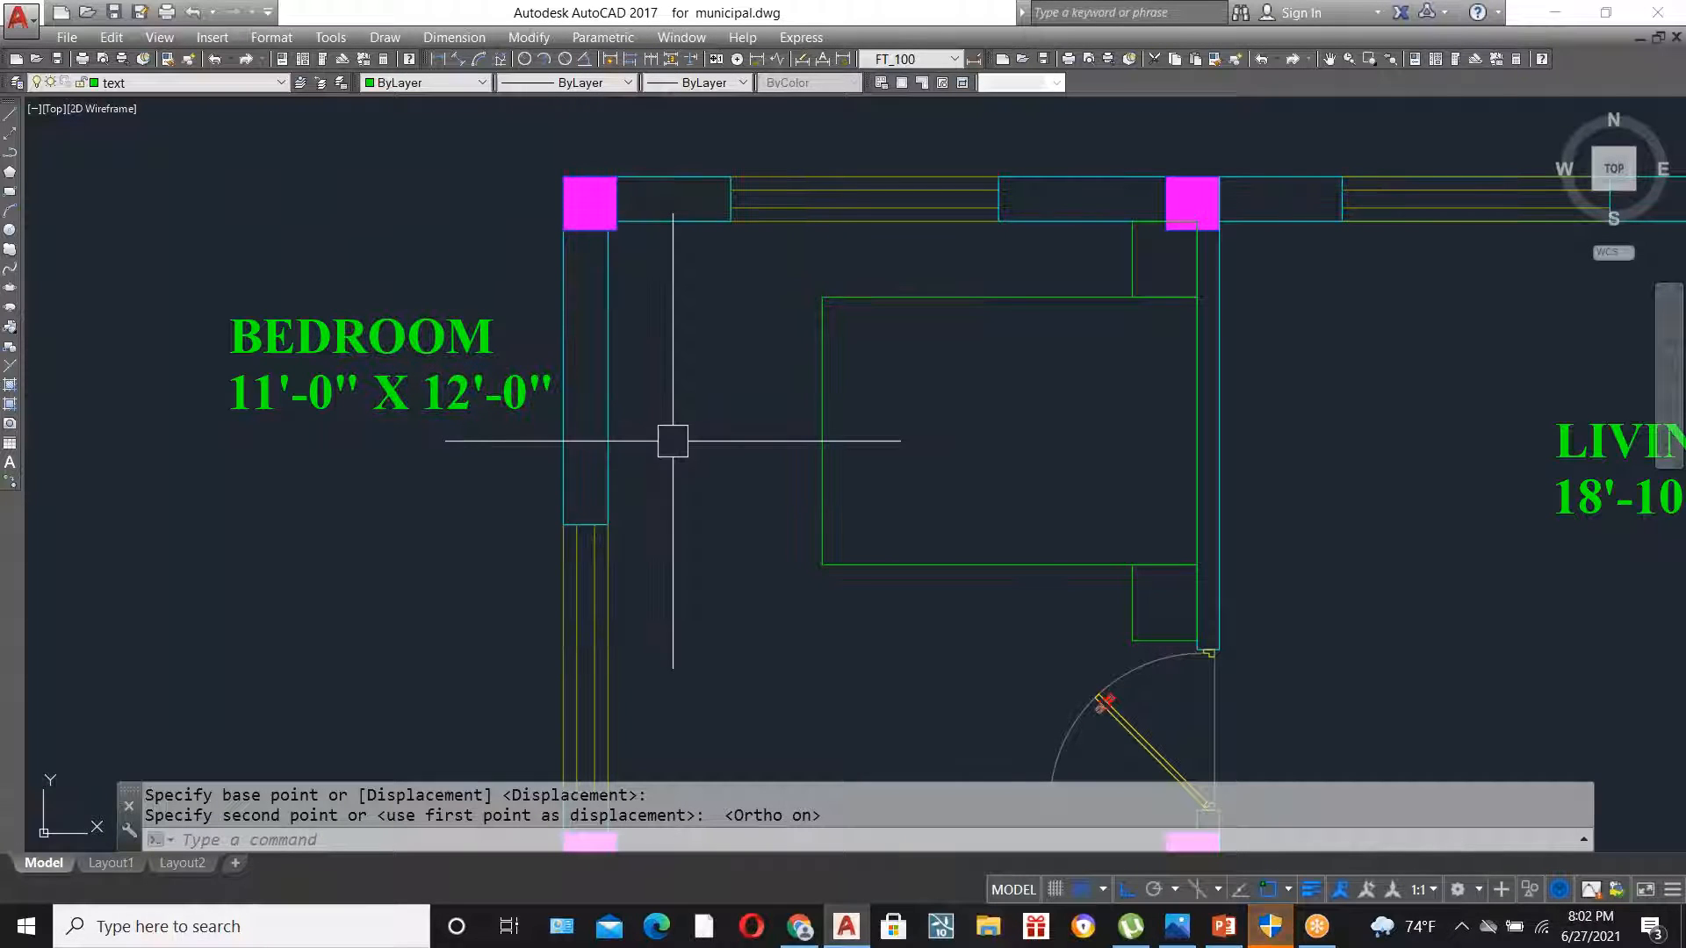
{"action": "type", "text": "o"}
{"action": "key", "text": "Return"}
{"action": "type", "text": "6'"}
{"action": "key", "text": "Return"}
{"action": "left_click", "coordinate": [612, 411]}
{"action": "left_click", "coordinate": [728, 421]}
{"action": "key", "text": "Escape"}
{"action": "left_click", "coordinate": [924, 426]}
{"action": "key", "text": "Delete"}
- Offset the left wall's inner line 6" into the bedroom and shorten the upper end of the new line
{"action": "type", "text": "o"}
{"action": "key", "text": "Return"}
{"action": "type", "text": "6"}
{"action": "key", "text": "Return"}
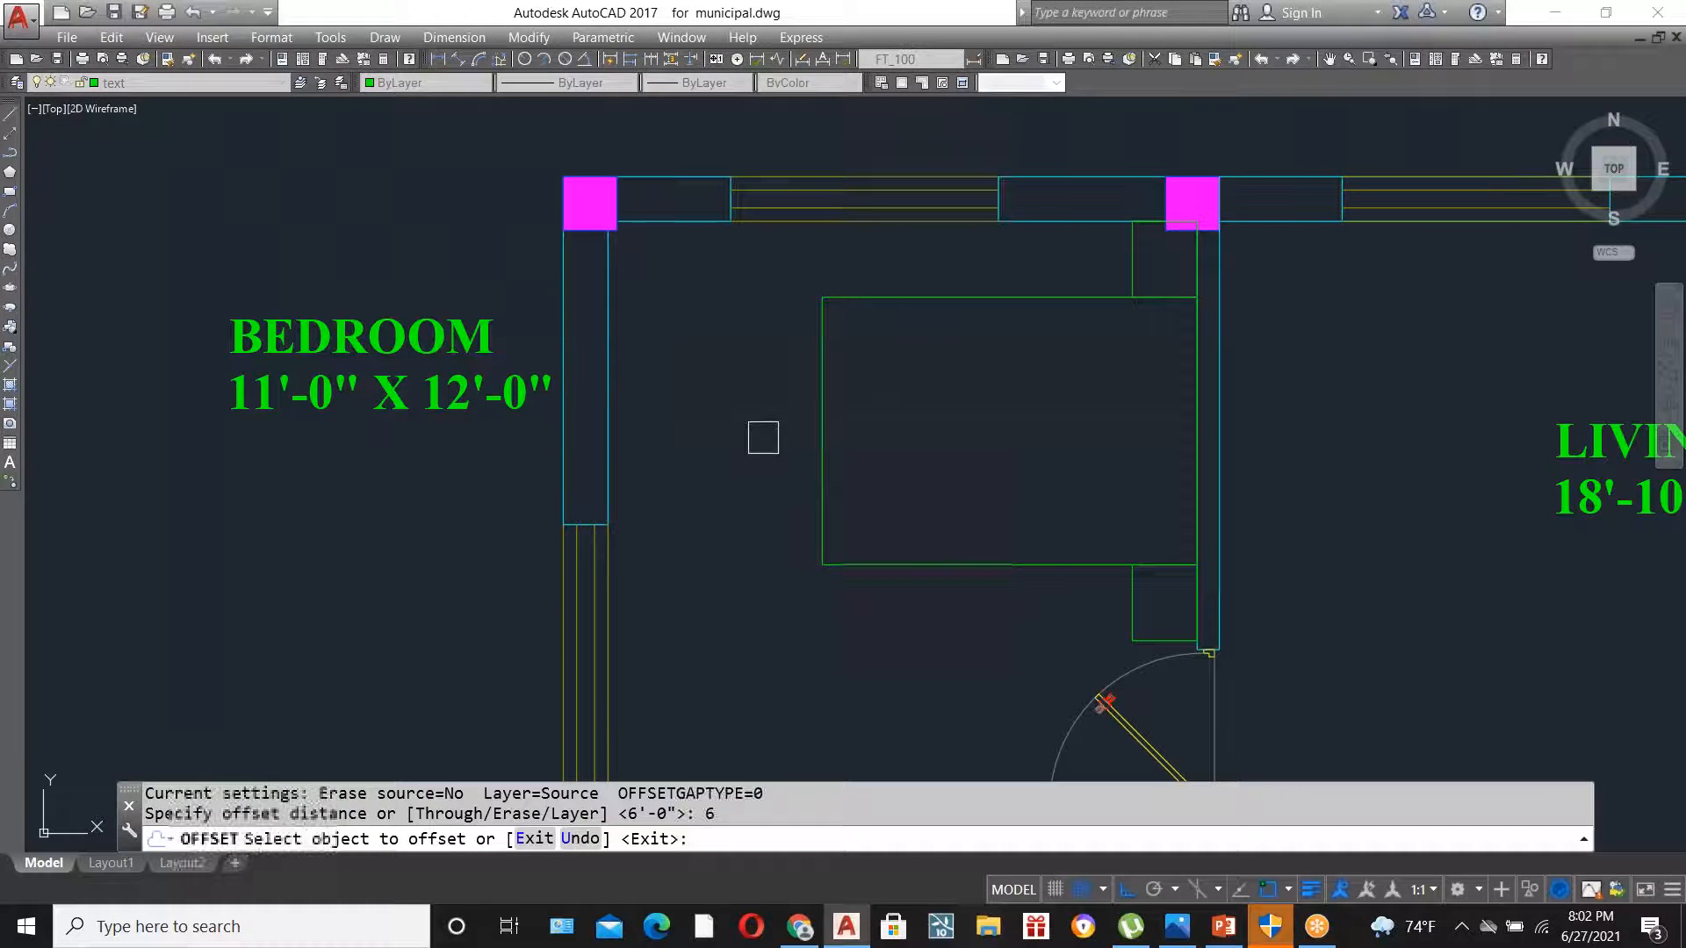
{"action": "left_click", "coordinate": [609, 424]}
{"action": "left_click", "coordinate": [669, 421]}
{"action": "key", "text": "Escape"}
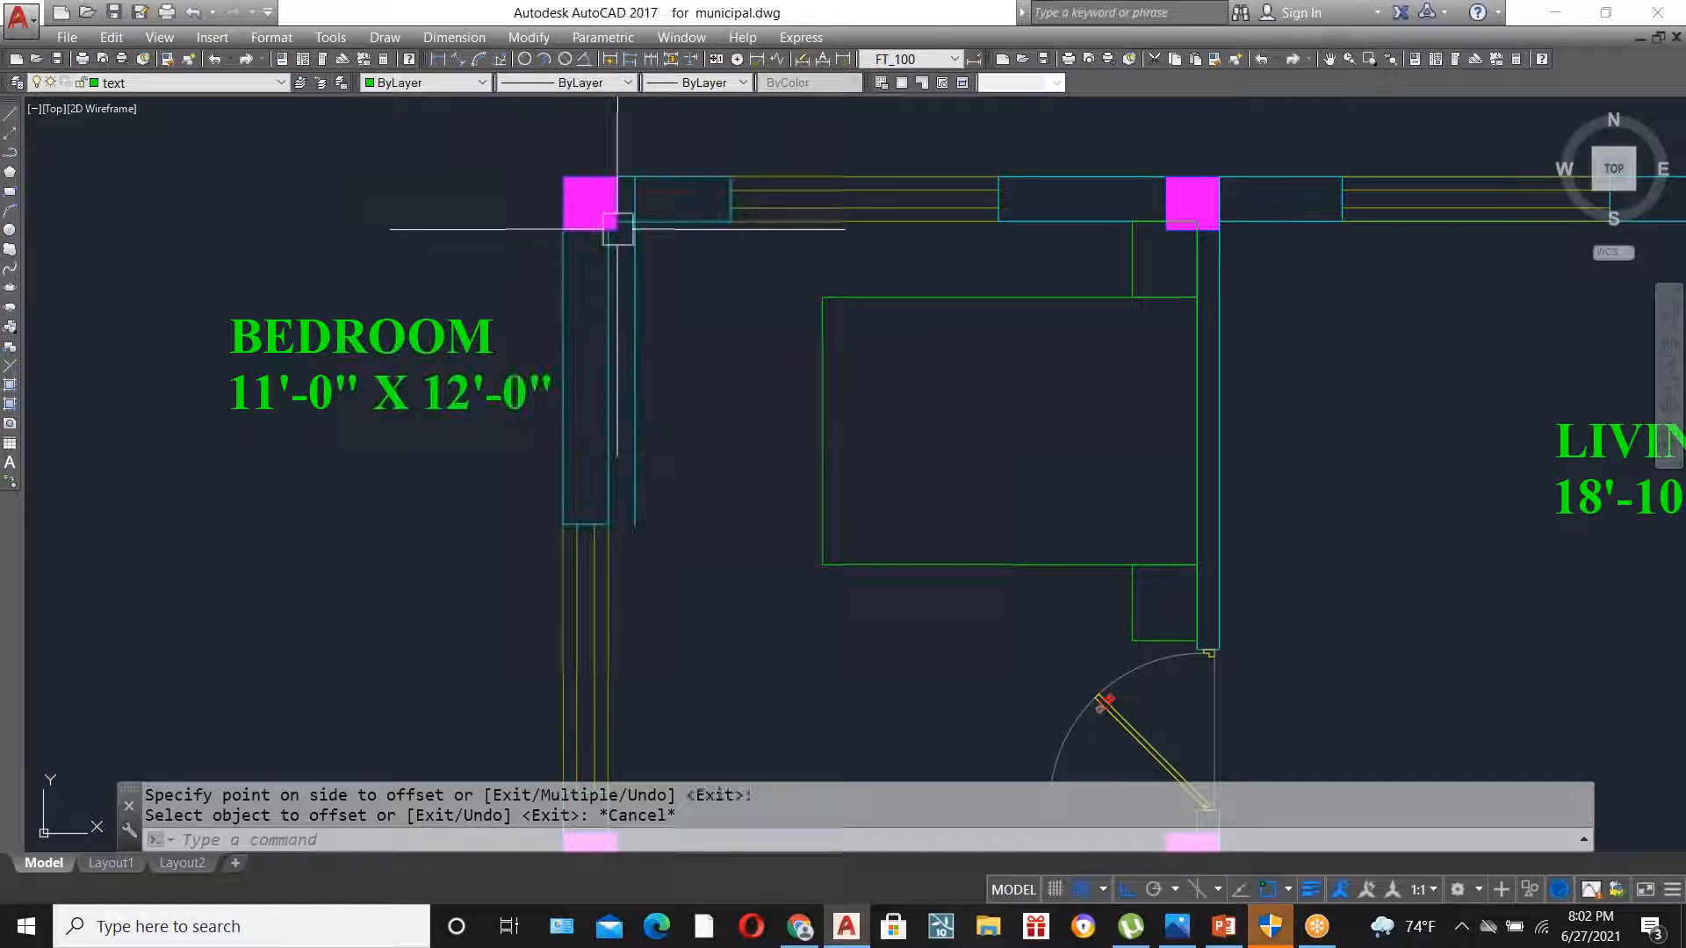
{"action": "left_click", "coordinate": [635, 199]}
{"action": "left_click", "coordinate": [635, 173]}
{"action": "left_click", "coordinate": [635, 277]}
{"action": "key", "text": "Escape"}
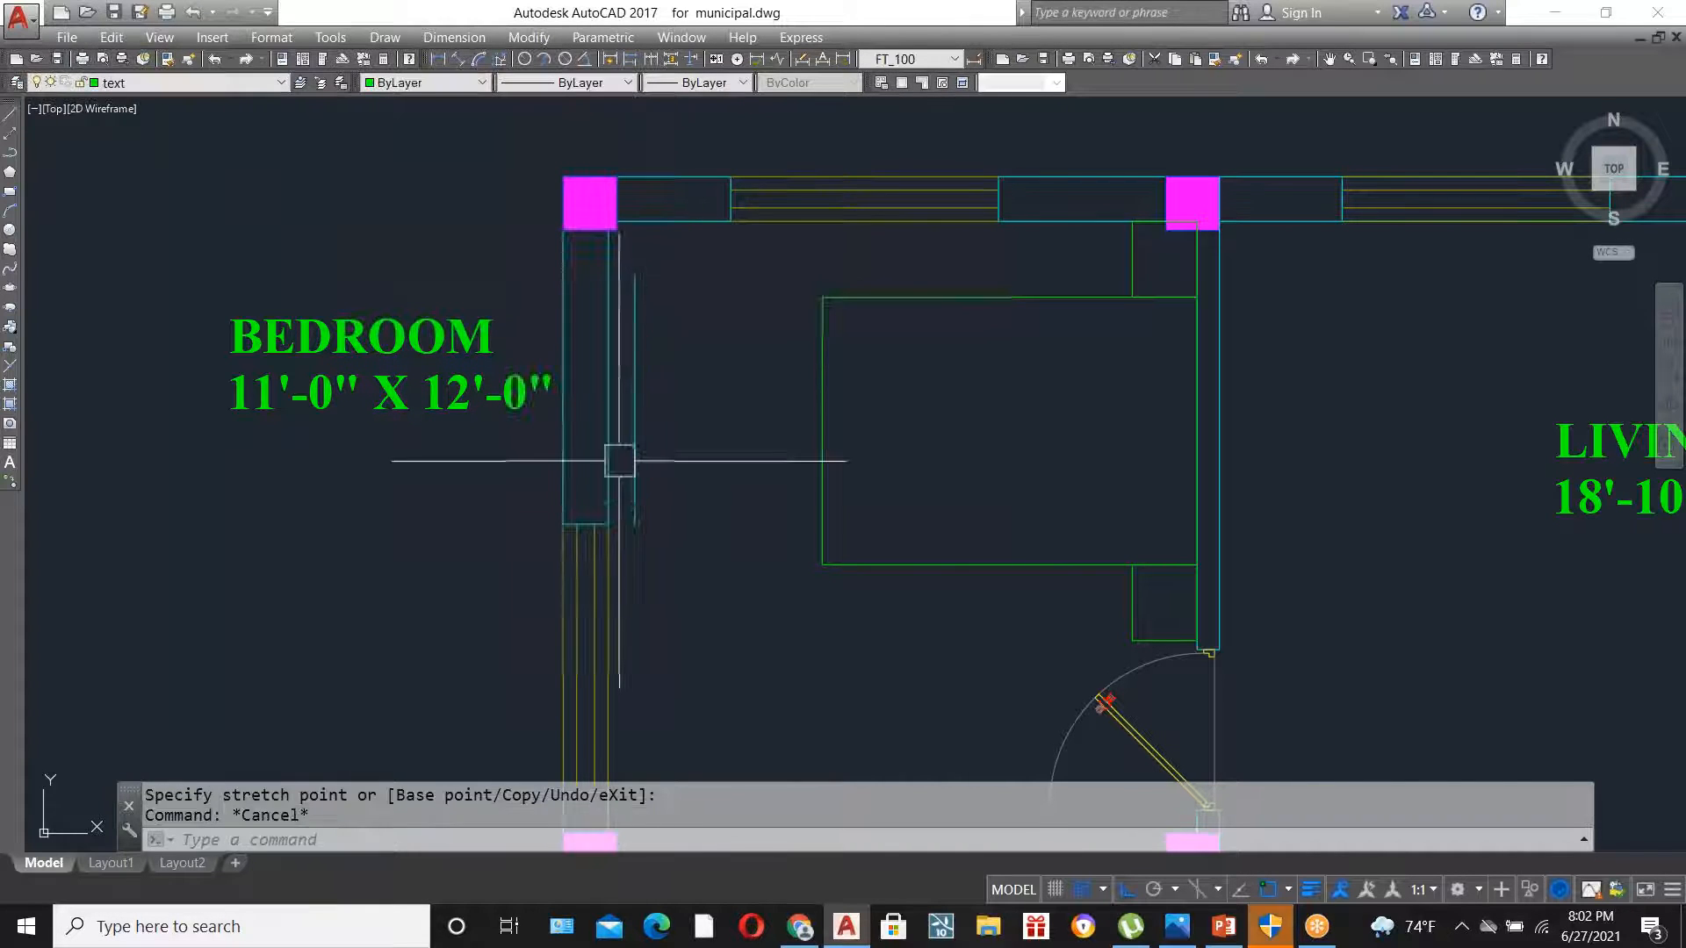
- Draw a narrow upright rectangle against the left wall above the window, and delete the offset guide line
{"action": "type", "text": "REC"}
{"action": "key", "text": "Return"}
{"action": "left_click", "coordinate": [608, 317]}
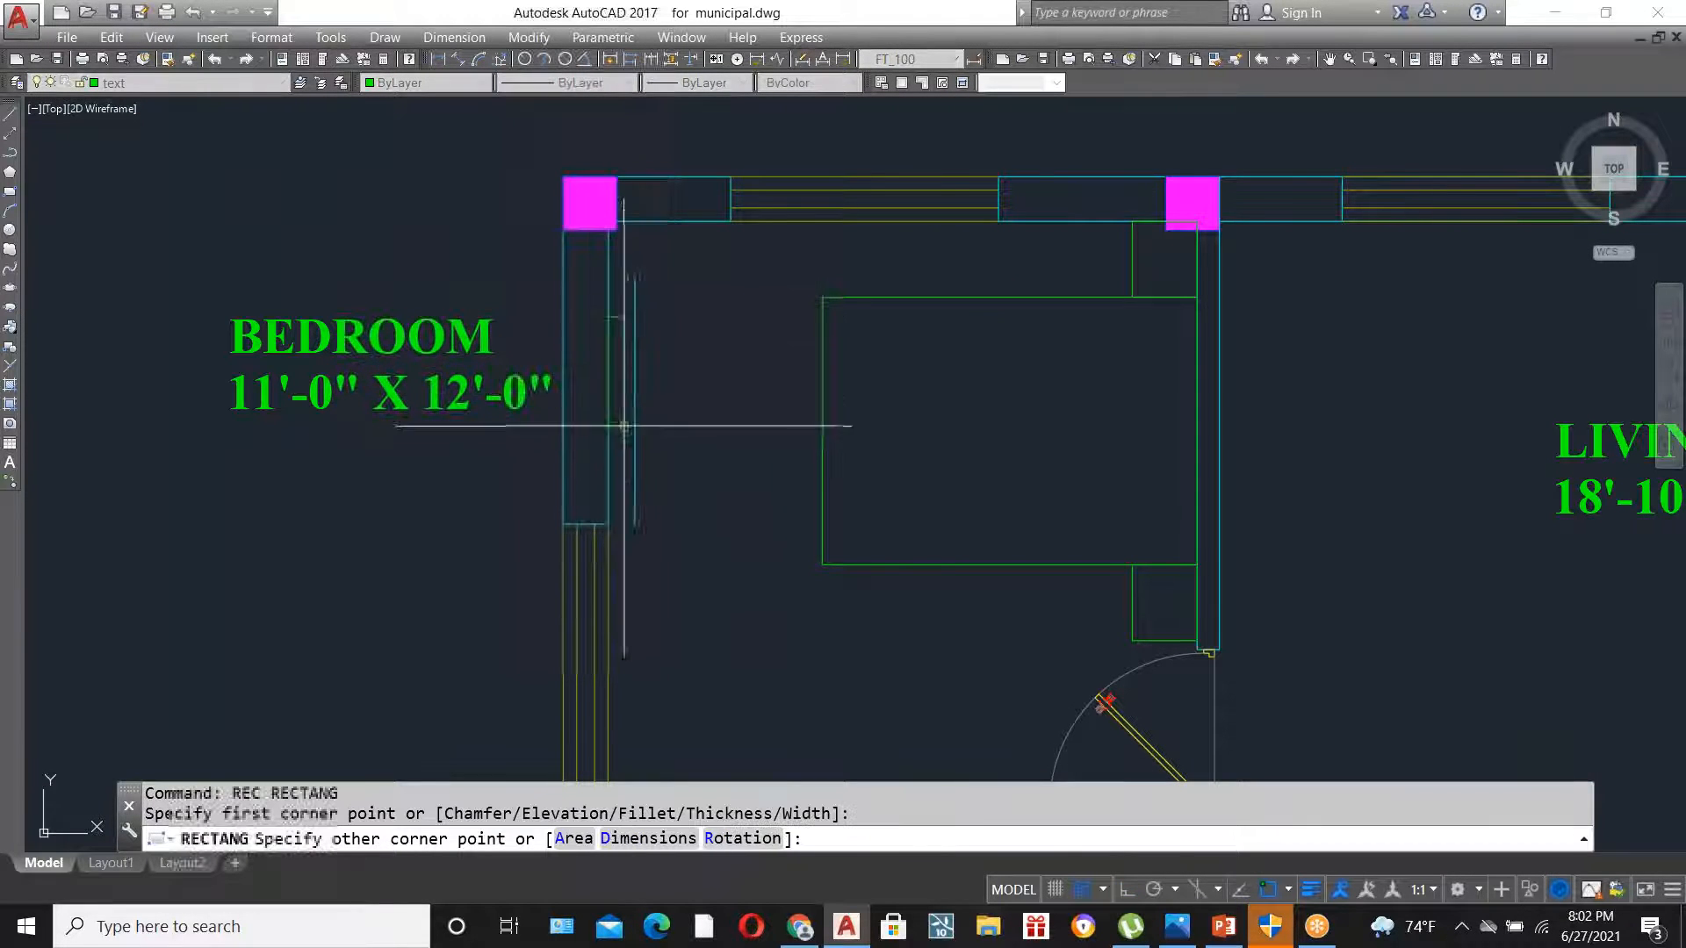
{"action": "left_click", "coordinate": [639, 474]}
{"action": "left_click", "coordinate": [637, 507]}
{"action": "key", "text": "Delete"}
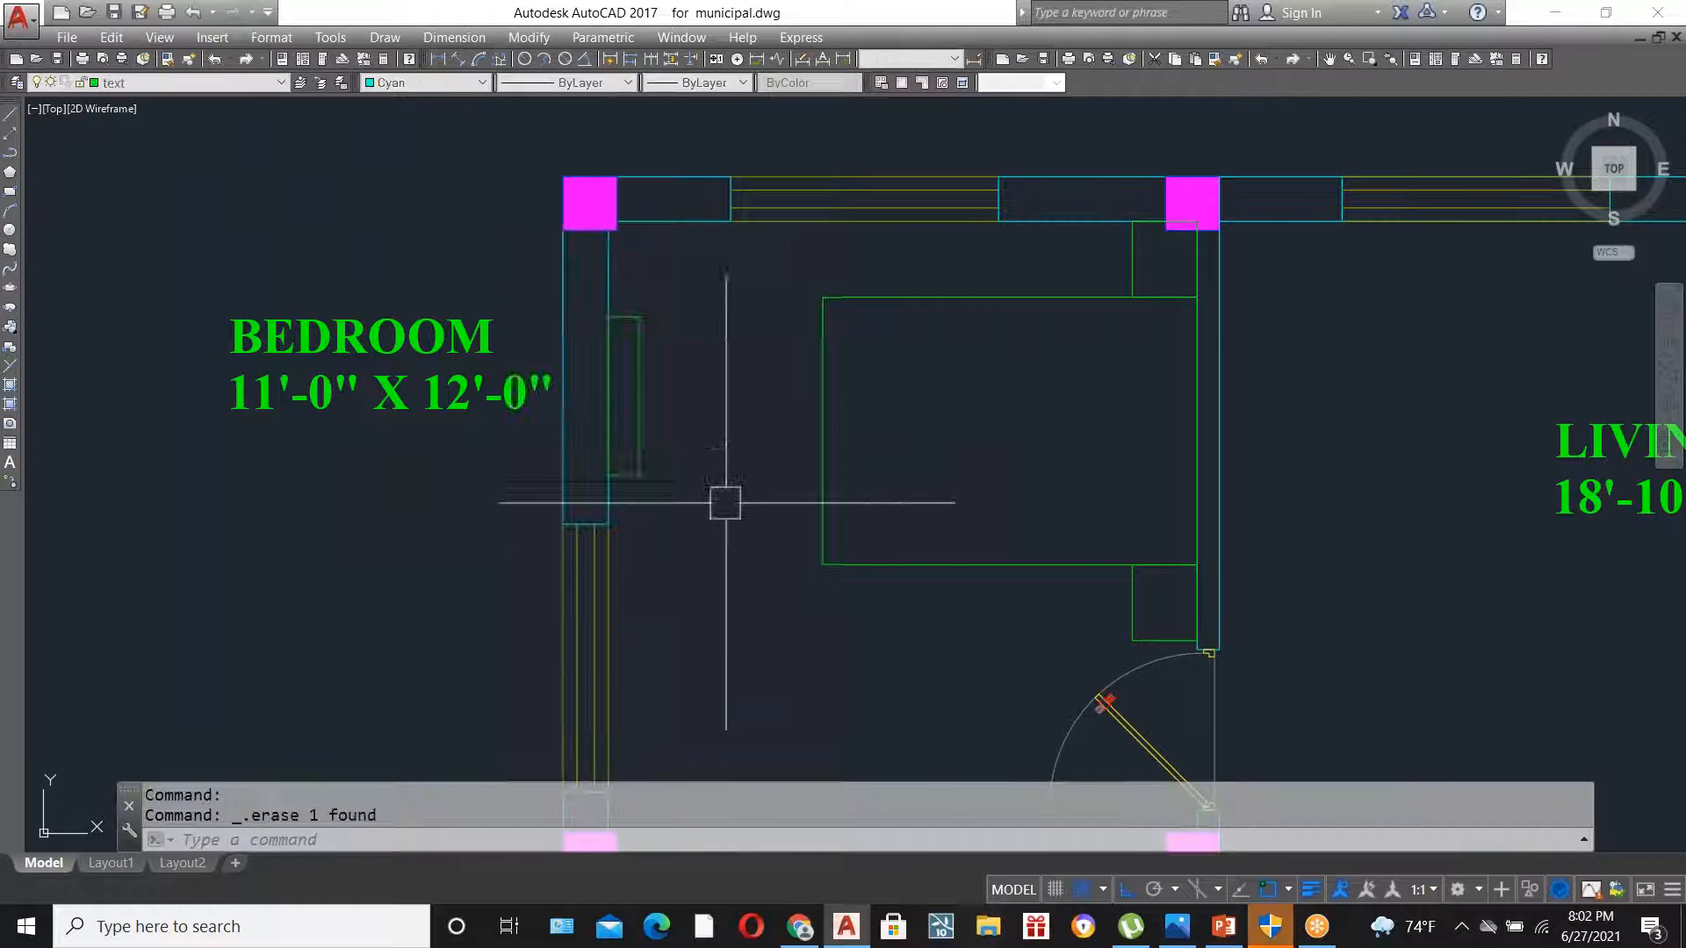
- Measure the clear gap between the narrow left-wall rectangle and the bed outline with a linear dimension, and delete that dimension
{"action": "scroll", "coordinate": [820, 398], "scroll_direction": "down", "scroll_amount": 3}
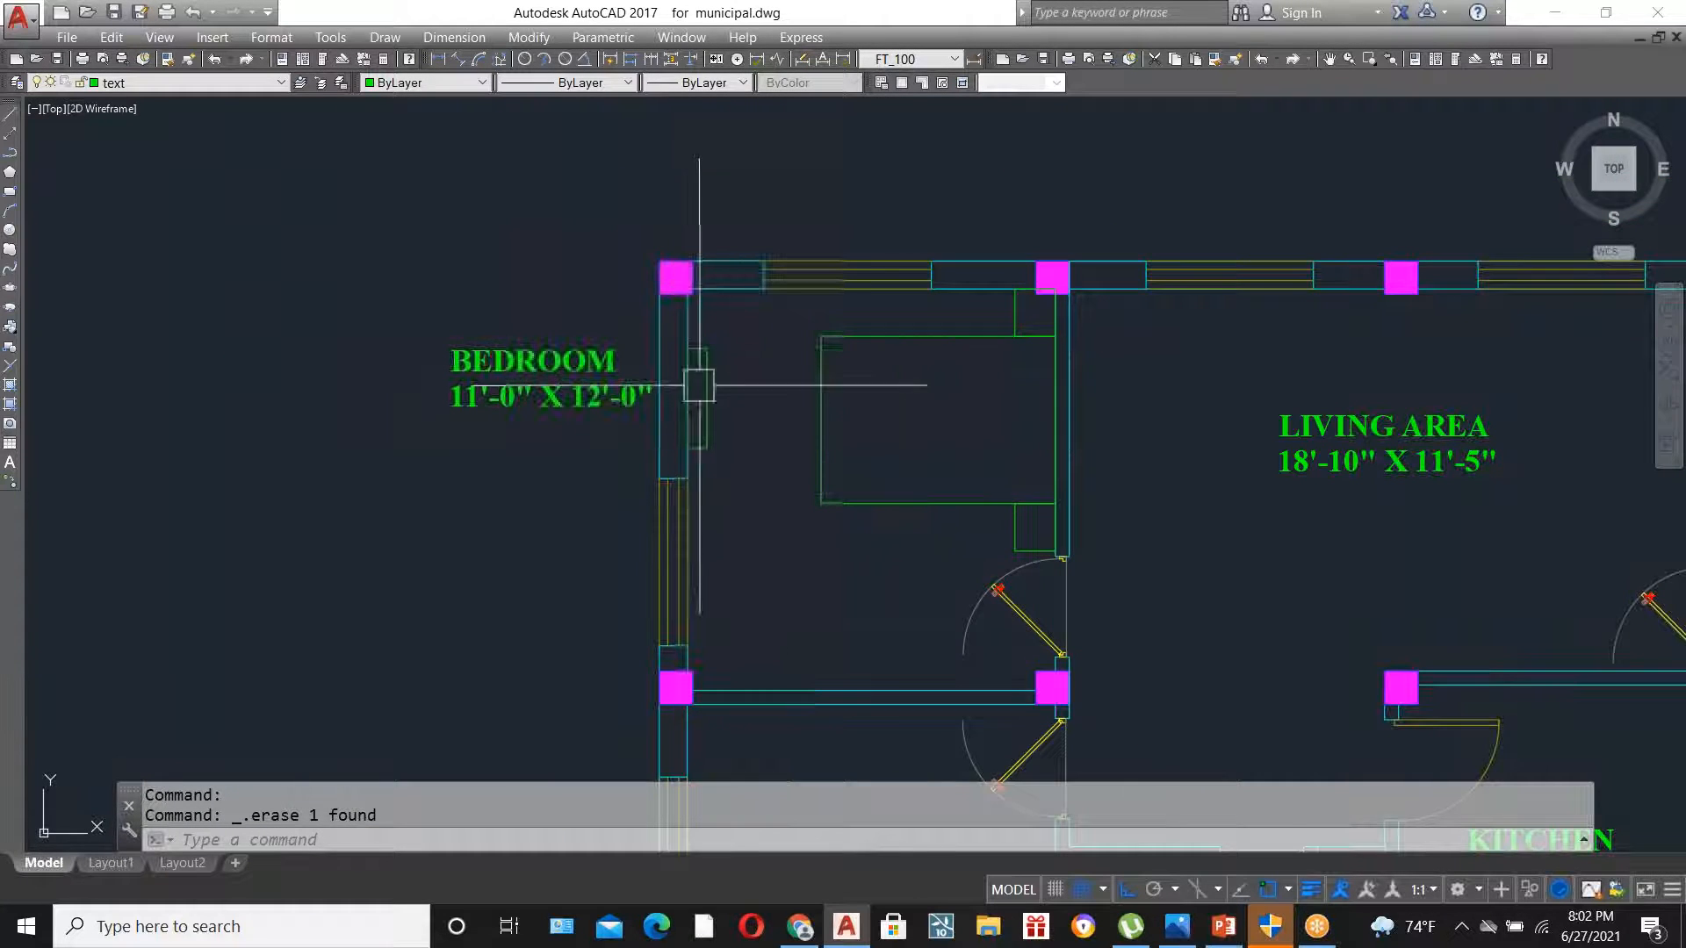
{"action": "scroll", "coordinate": [821, 388], "scroll_direction": "up", "scroll_amount": 5}
{"action": "type", "text": "DLI"}
{"action": "key", "text": "Return"}
{"action": "left_click", "coordinate": [691, 413]}
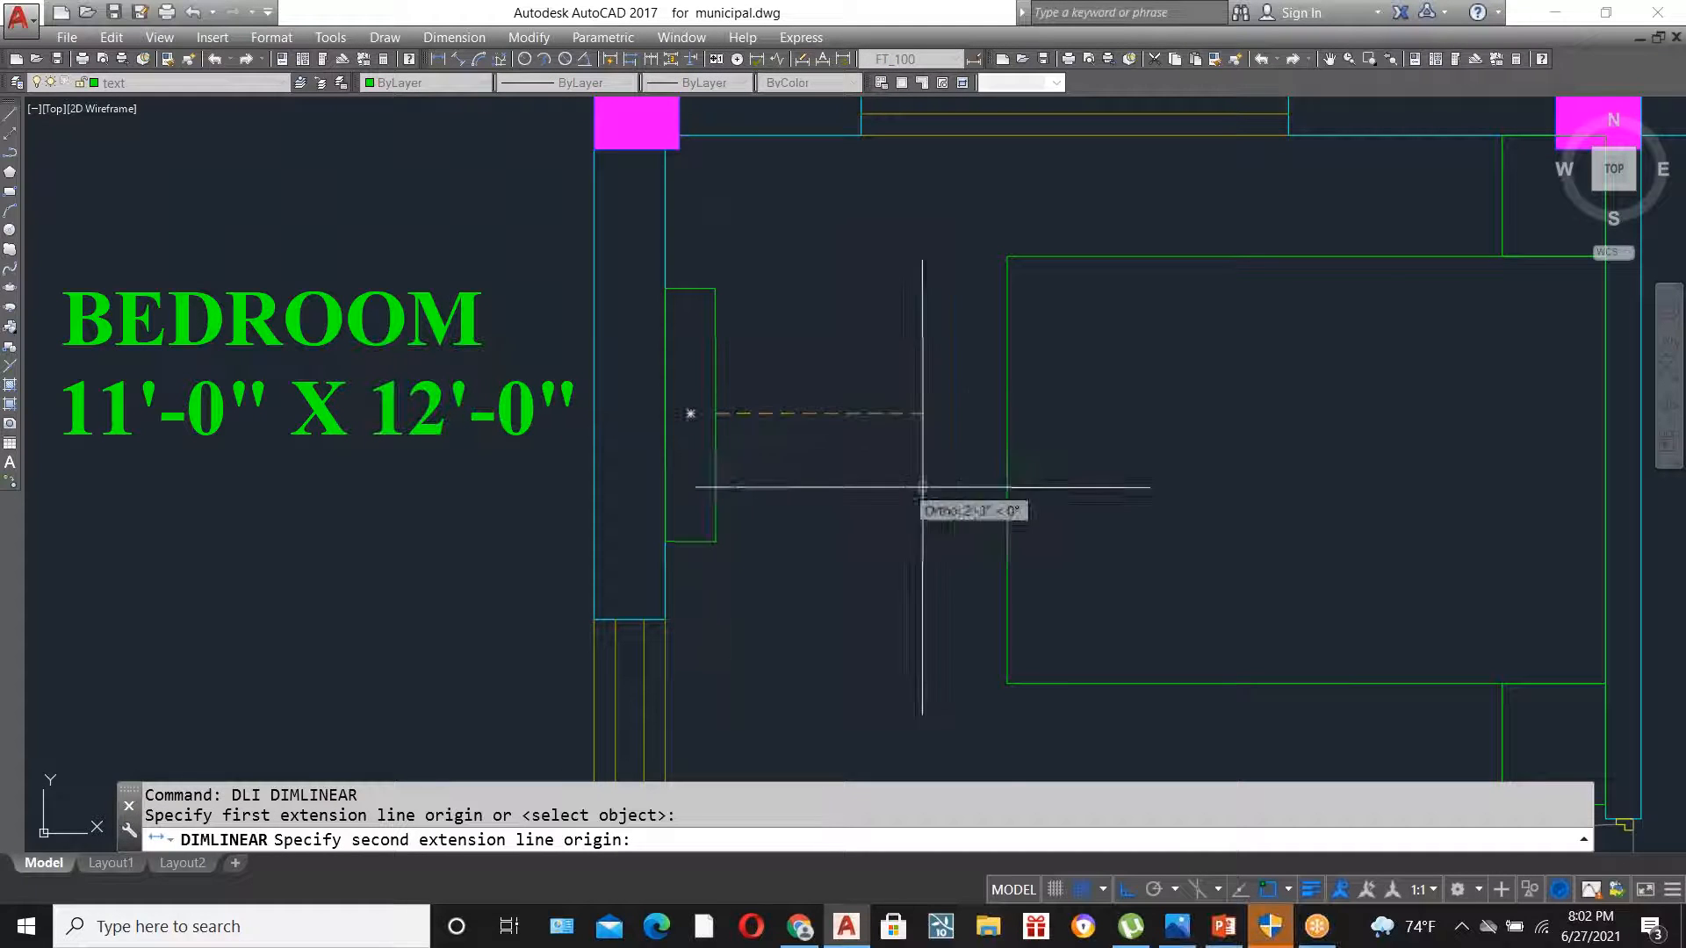
{"action": "left_click", "coordinate": [1007, 414]}
{"action": "left_click", "coordinate": [1005, 419]}
{"action": "scroll", "coordinate": [803, 439], "scroll_direction": "down", "scroll_amount": 4}
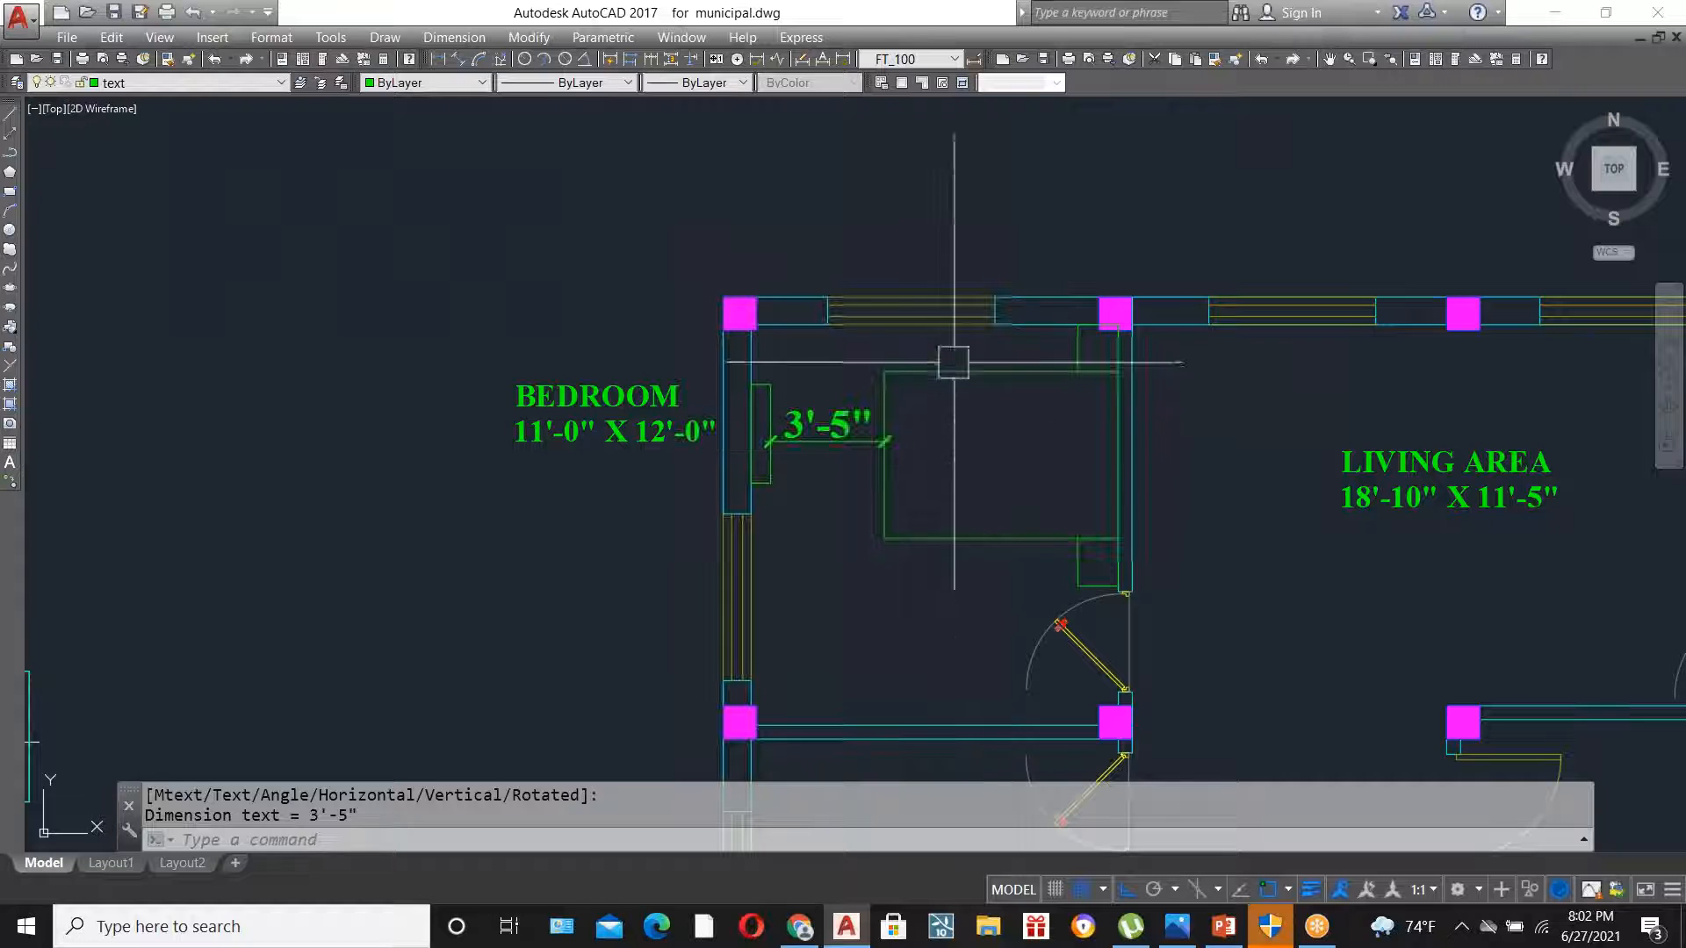
{"action": "left_click", "coordinate": [852, 424]}
{"action": "key", "text": "Delete"}
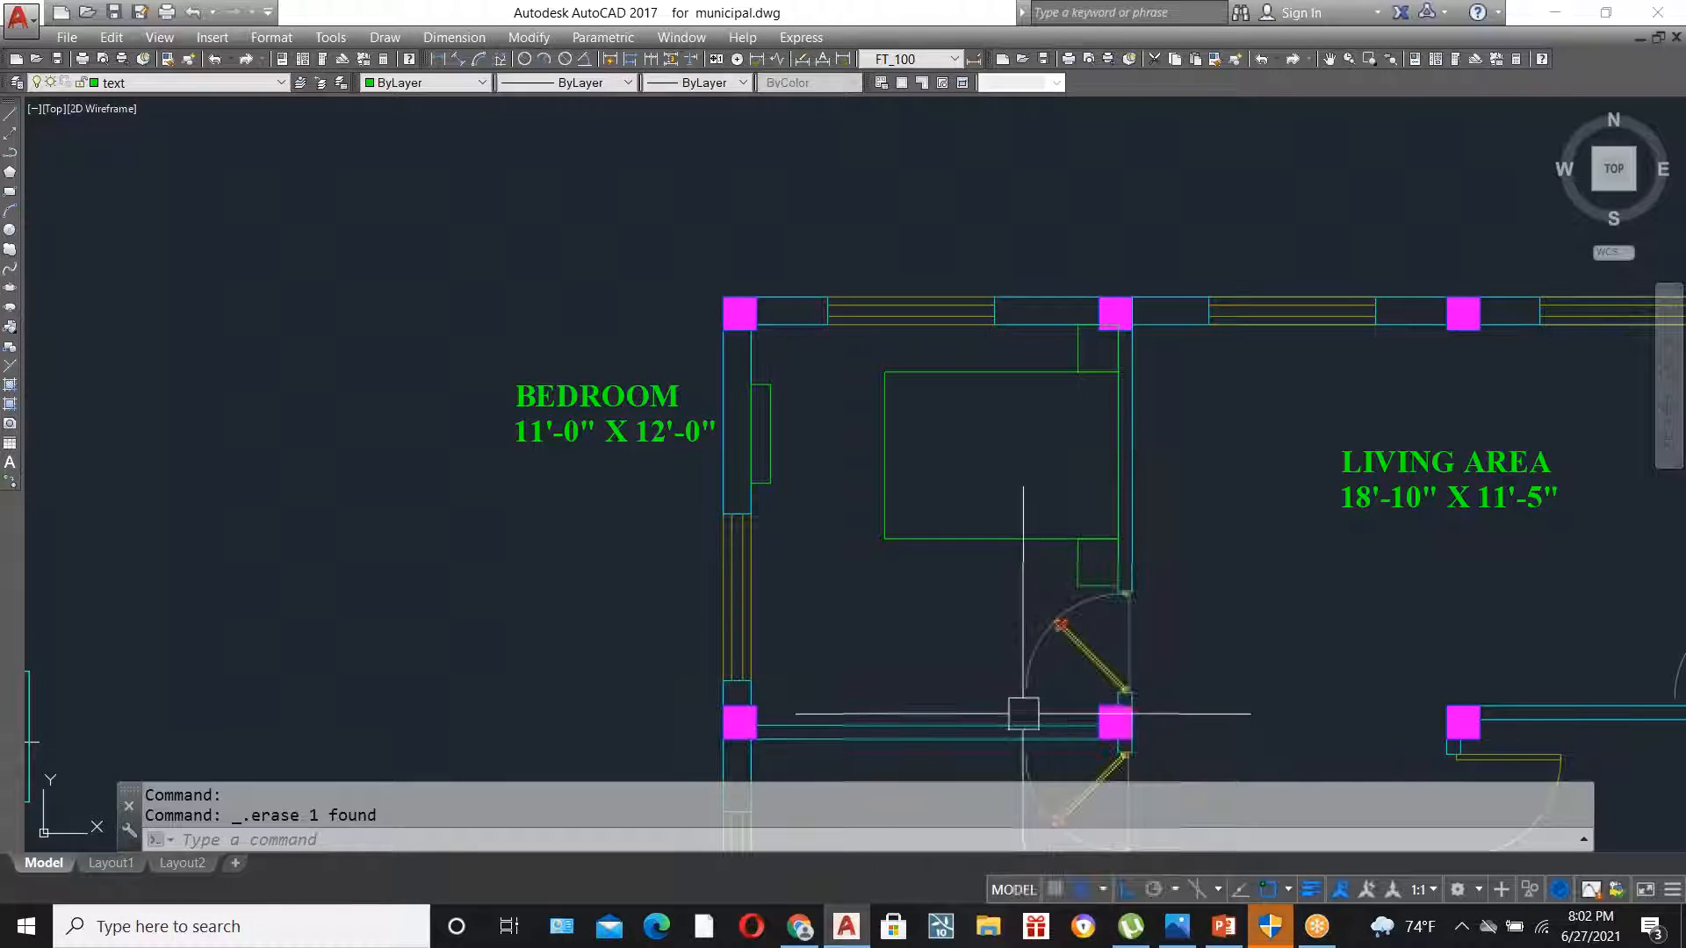
{"action": "scroll", "coordinate": [1023, 727], "scroll_direction": "up", "scroll_amount": 2}
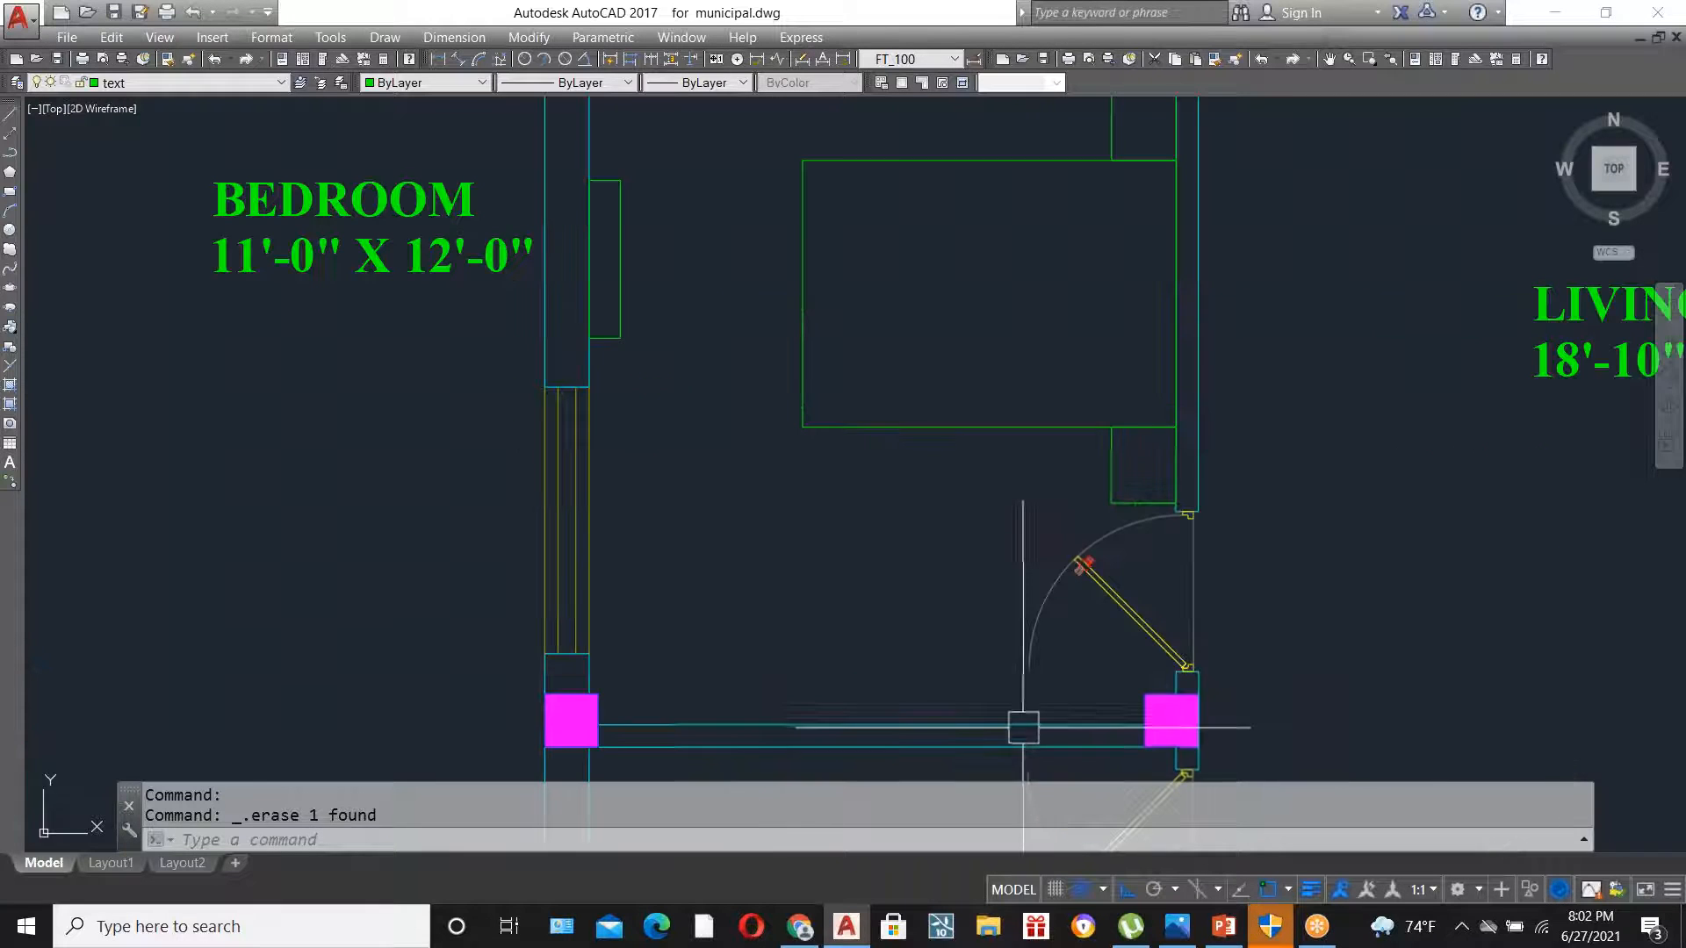
{"action": "scroll", "coordinate": [930, 594], "scroll_direction": "down", "scroll_amount": 2}
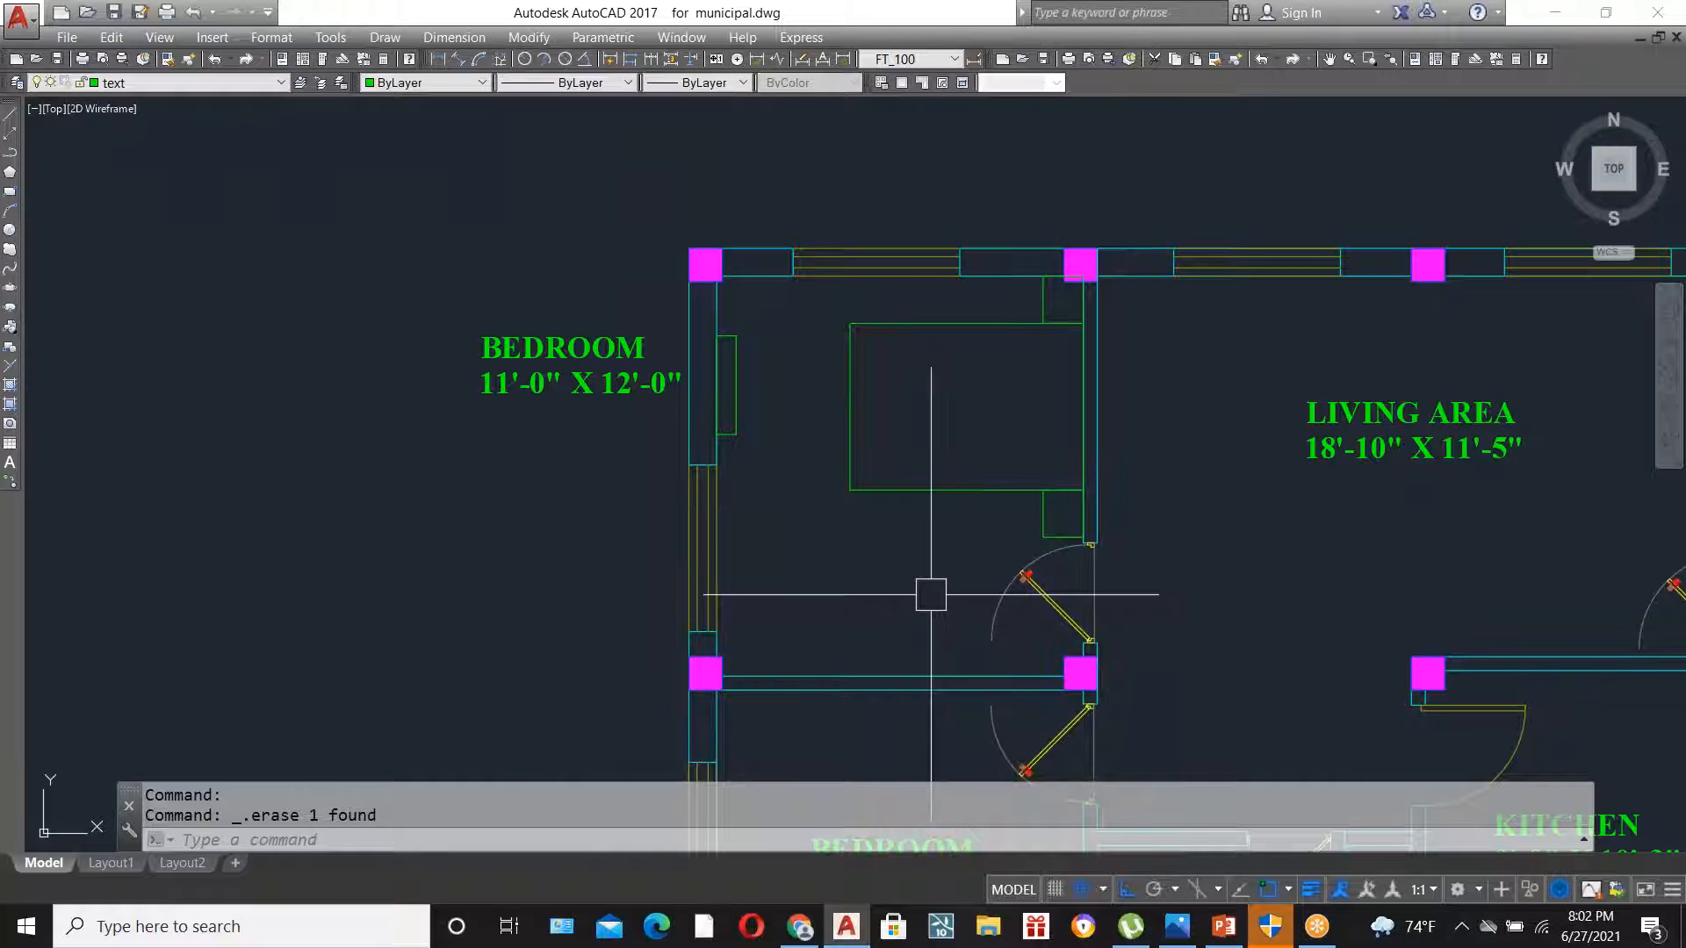
{"action": "scroll", "coordinate": [886, 662], "scroll_direction": "up", "scroll_amount": 2}
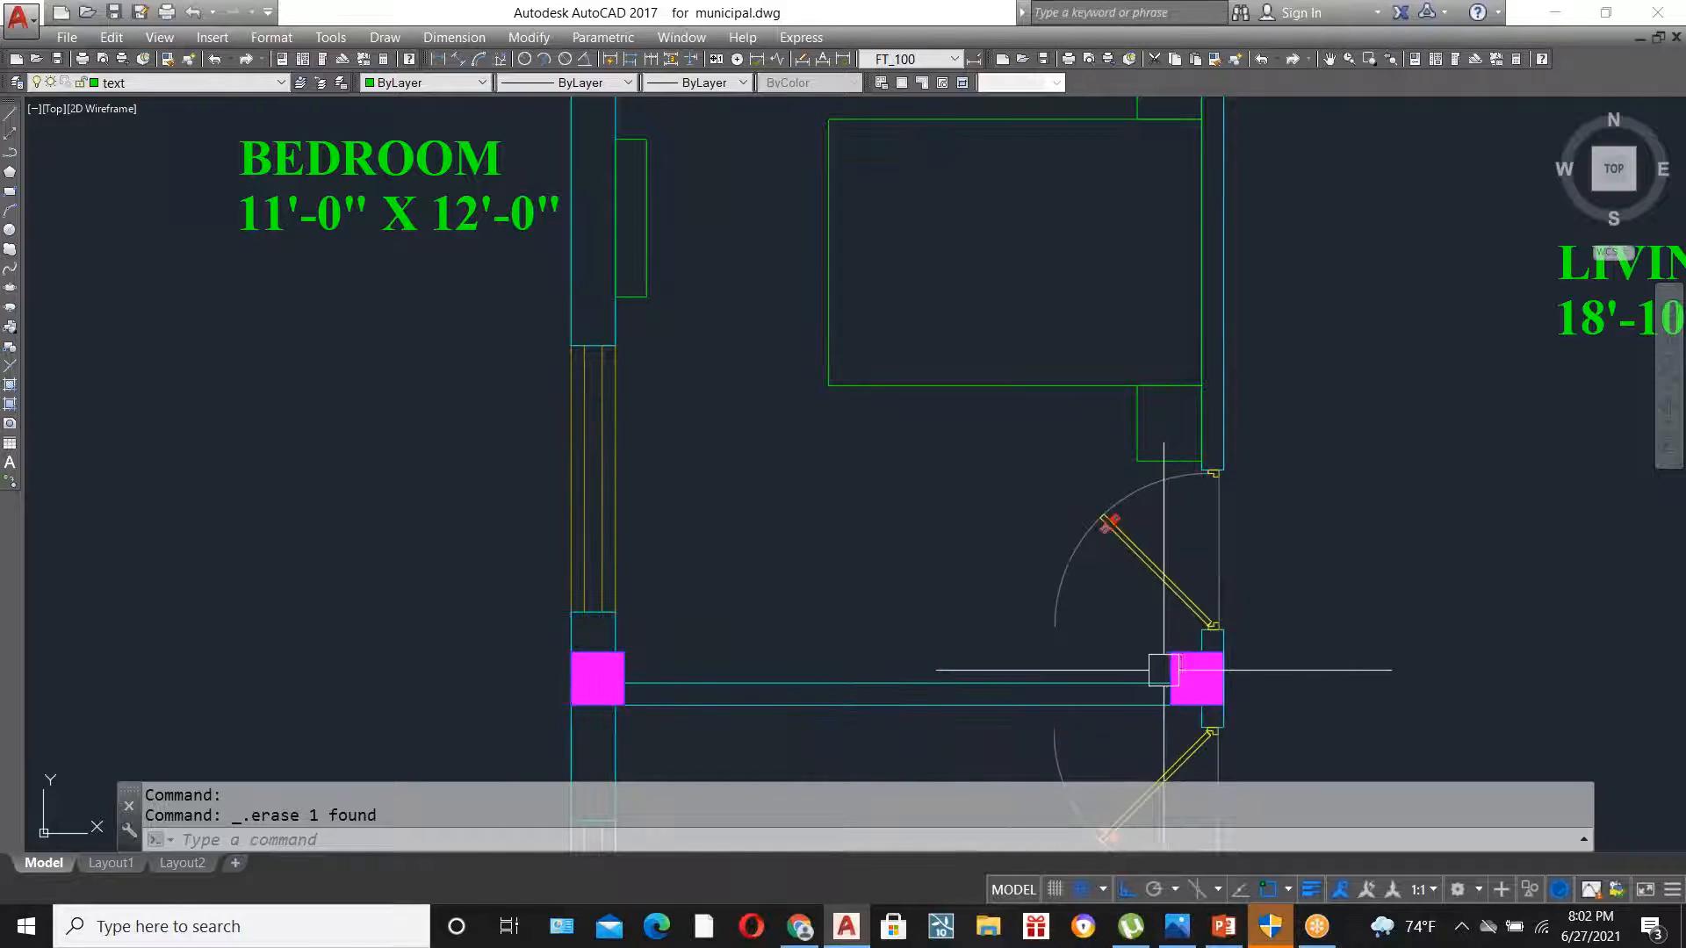
- Offset the bedroom's lower wall inner line 2' into the room
{"action": "type", "text": "OFFSET"}
{"action": "key", "text": "Return"}
{"action": "type", "text": "2'"}
{"action": "key", "text": "Return"}
{"action": "left_click", "coordinate": [940, 682]}
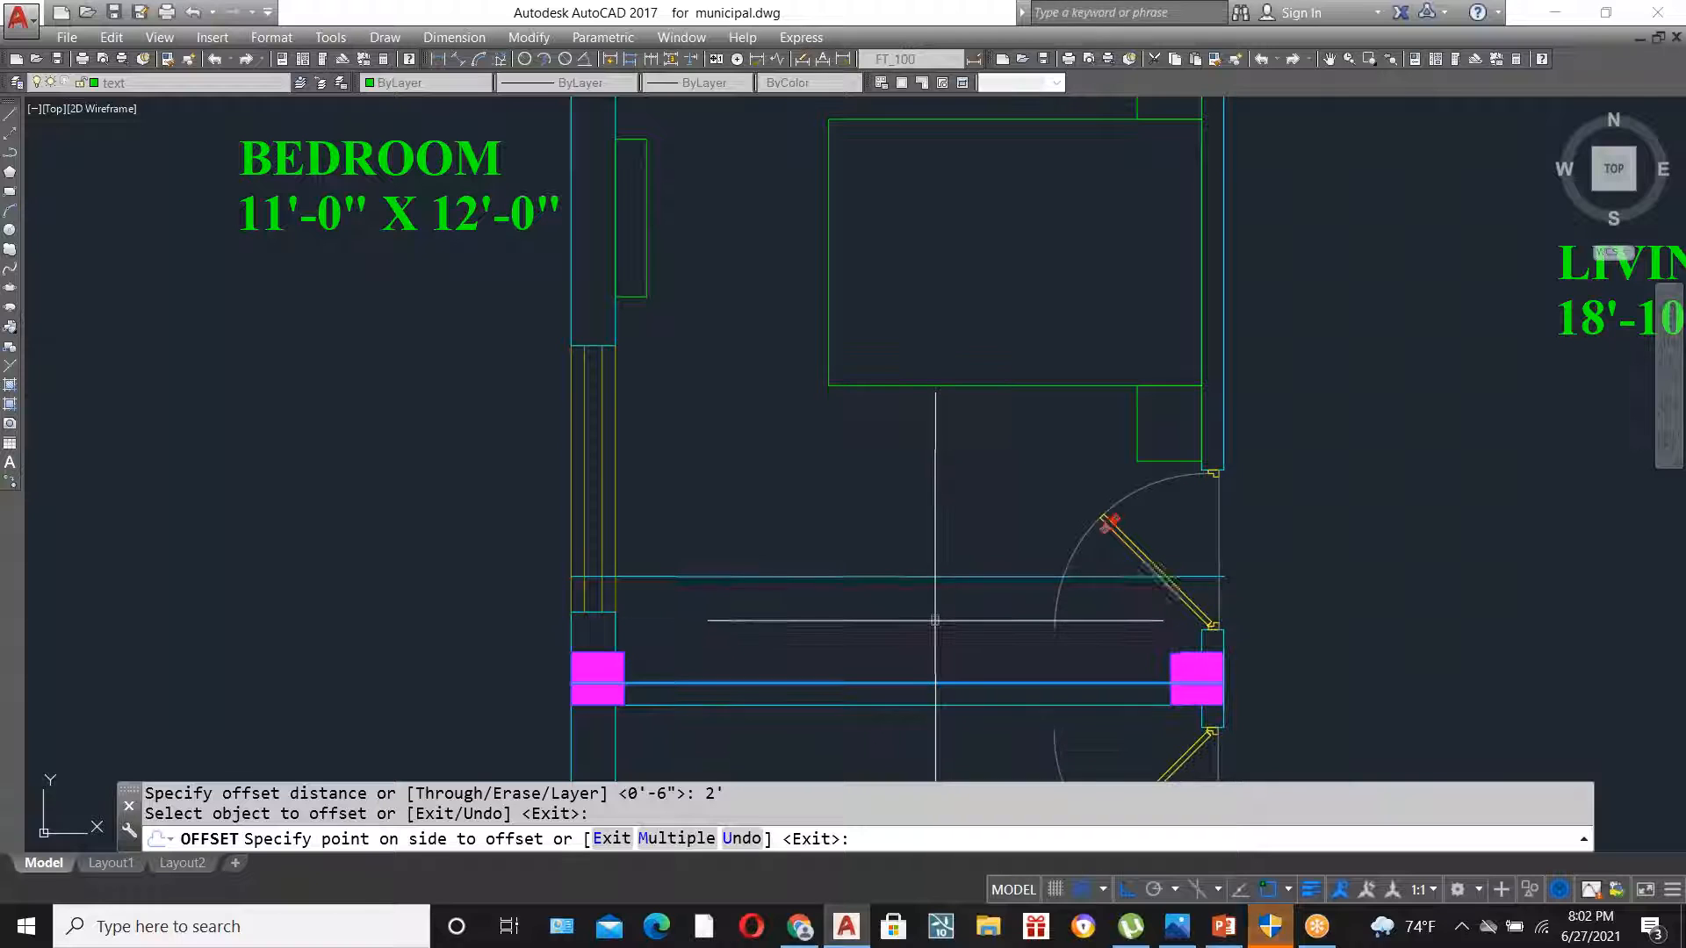
{"action": "left_click", "coordinate": [935, 620]}
{"action": "left_click", "coordinate": [1123, 583]}
{"action": "left_click", "coordinate": [1123, 583]}
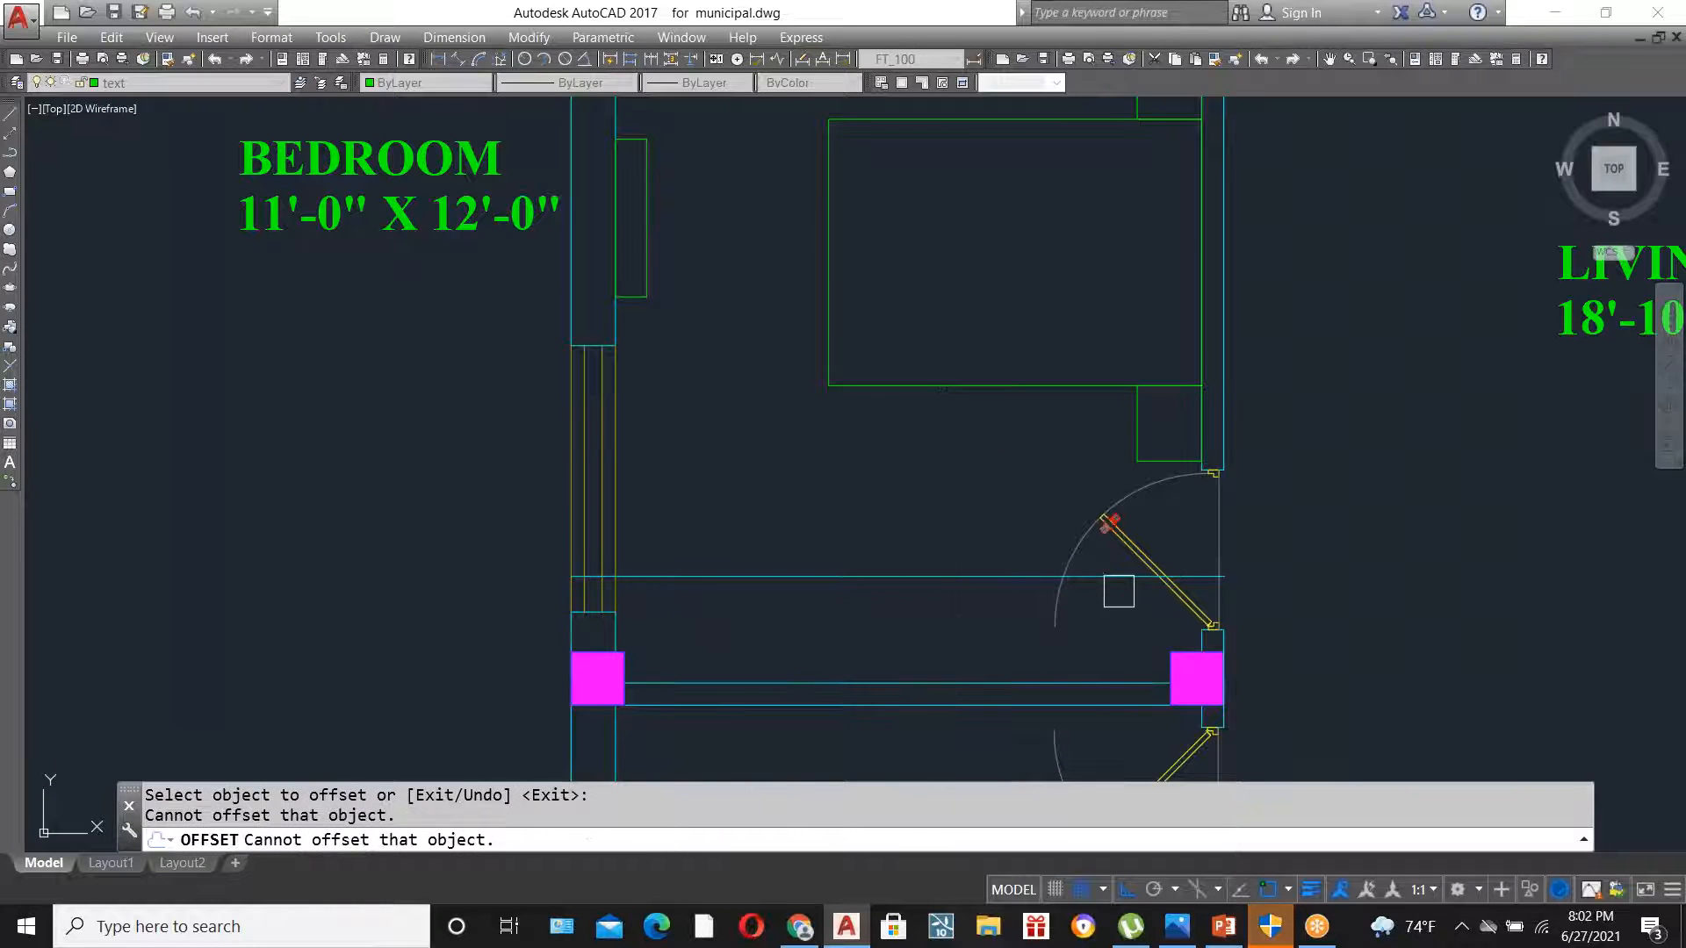
{"action": "key", "text": "Escape"}
- Shorten both ends of the new offset line so it clears the door swing and the window wall
{"action": "left_click", "coordinate": [978, 578]}
{"action": "left_click", "coordinate": [1223, 576]}
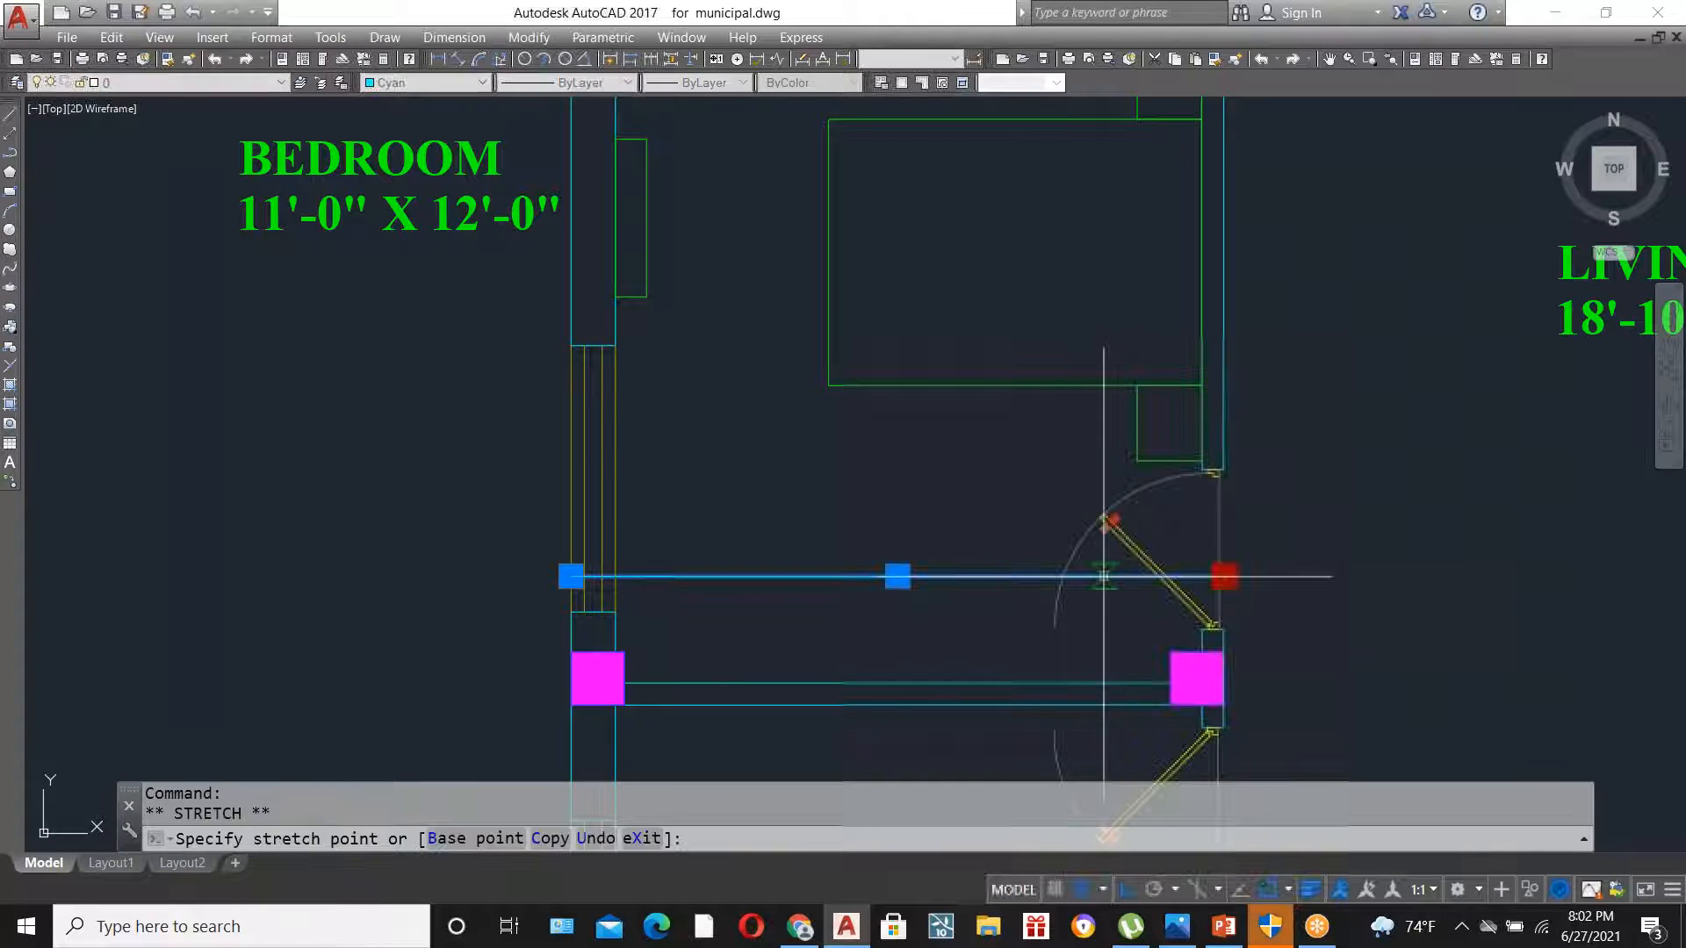
{"action": "left_click", "coordinate": [1028, 576]}
{"action": "left_click", "coordinate": [570, 576]}
{"action": "left_click", "coordinate": [647, 576]}
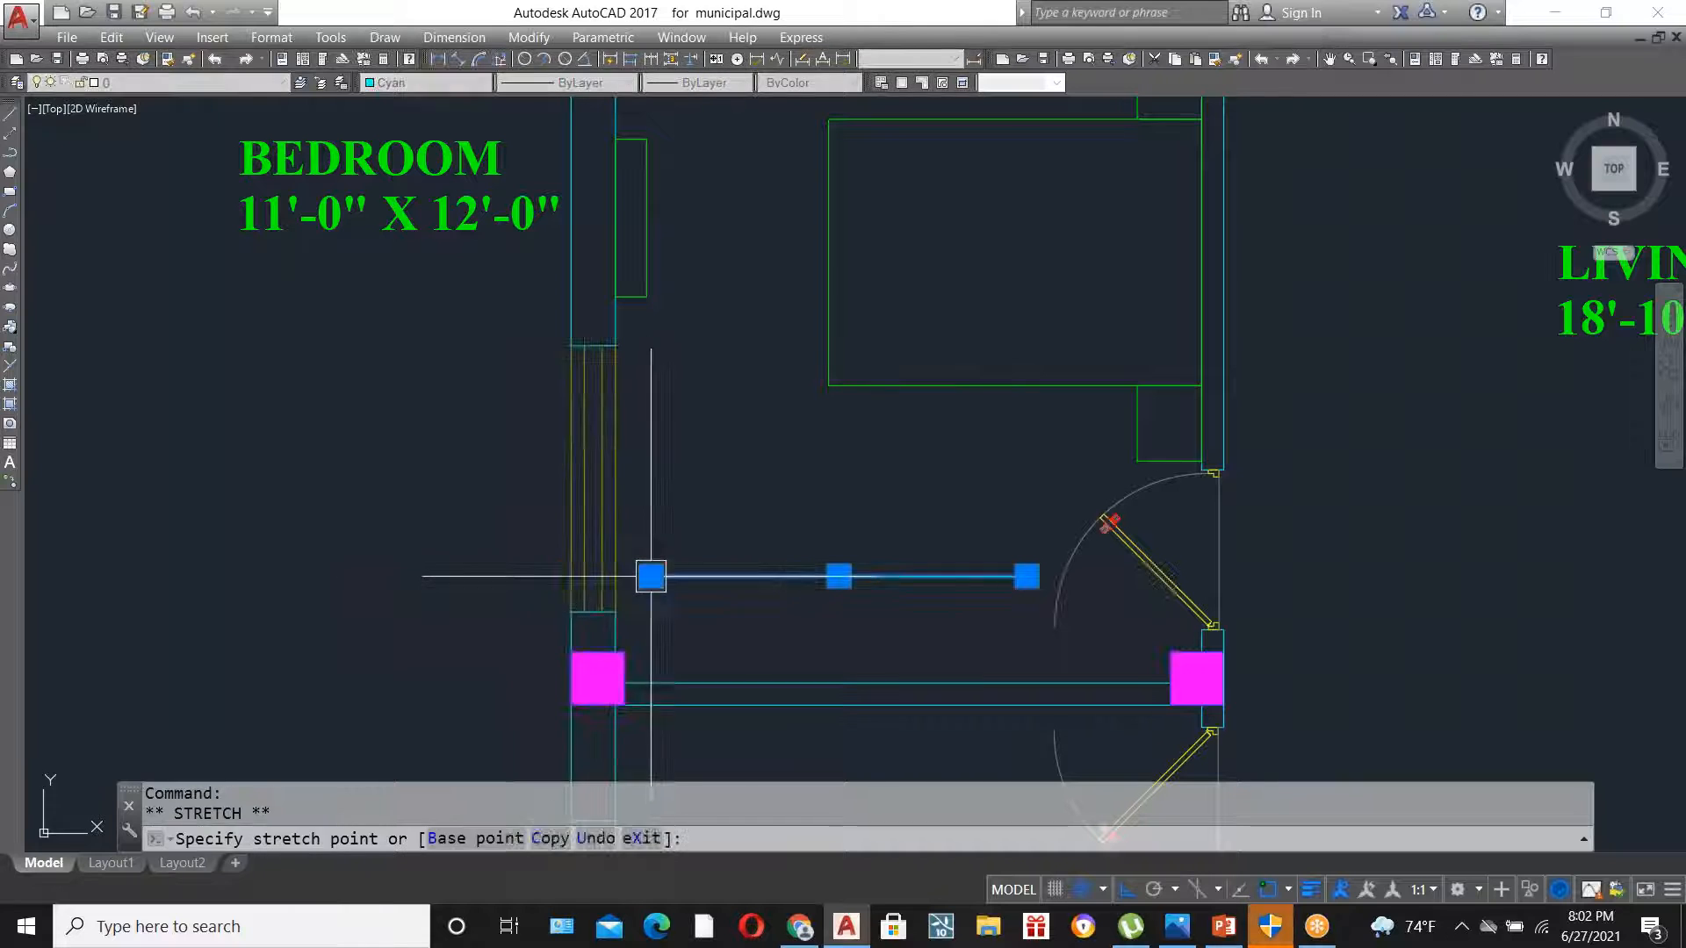
{"action": "key", "text": "Escape"}
- Close the table outline with vertical lines from both ends of the offset line down to the lower wall
{"action": "type", "text": "l"}
{"action": "key", "text": "Return"}
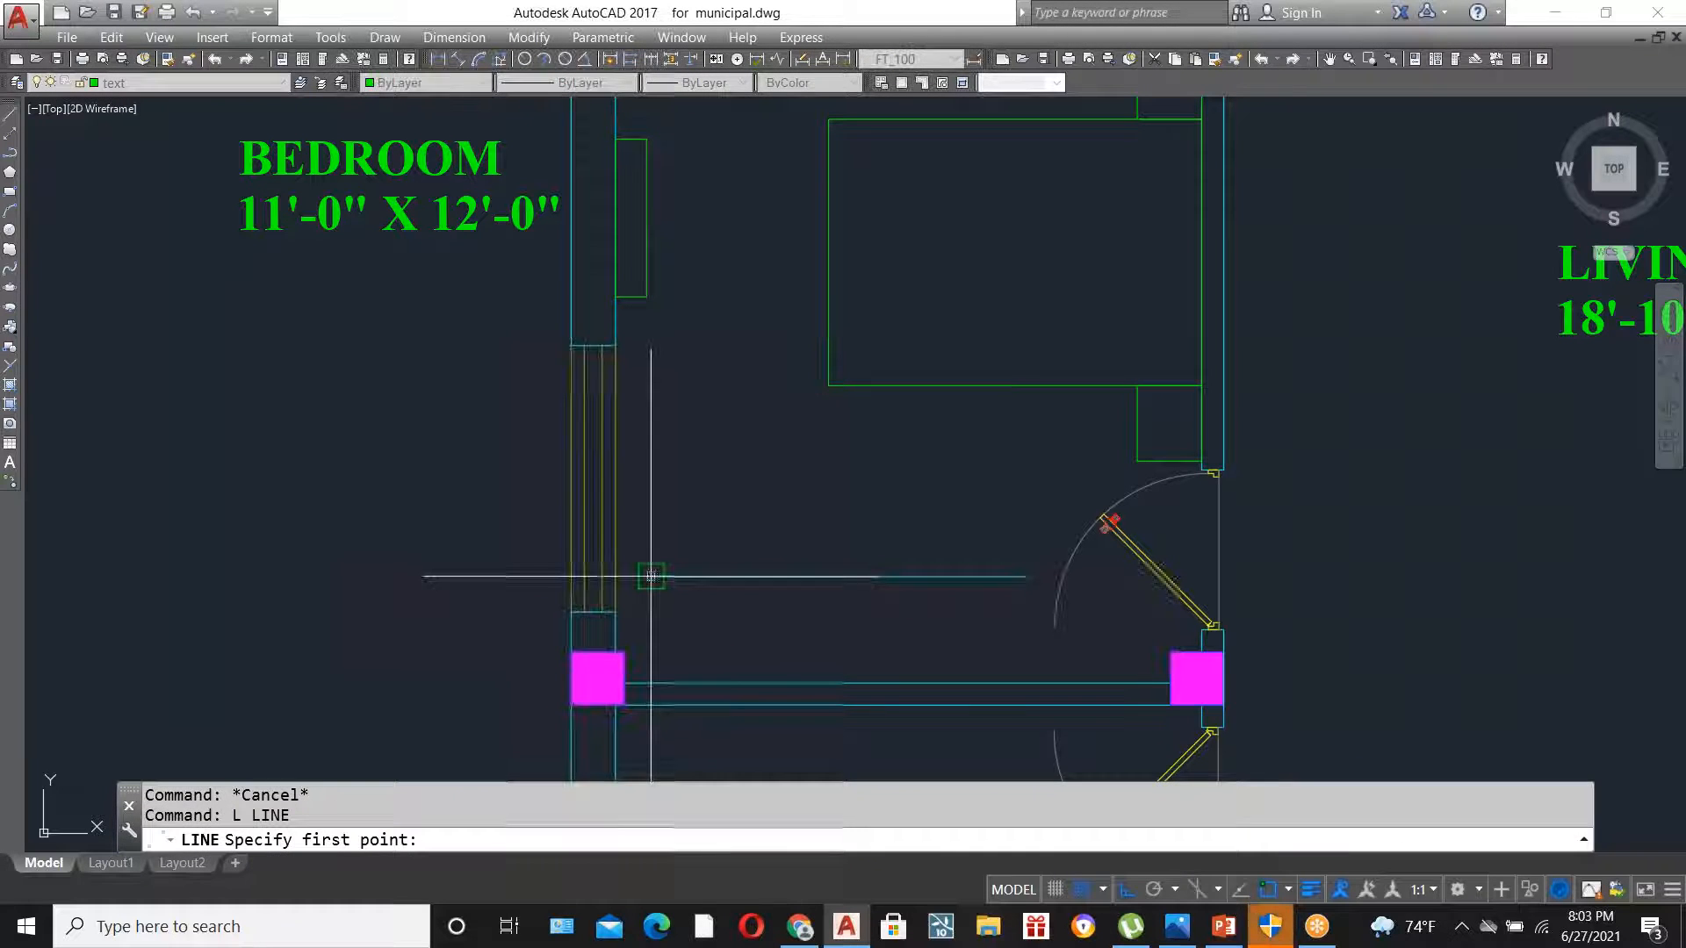
{"action": "left_click", "coordinate": [651, 577]}
{"action": "left_click", "coordinate": [651, 683]}
{"action": "key", "text": "Escape"}
{"action": "type", "text": "l"}
{"action": "key", "text": "Return"}
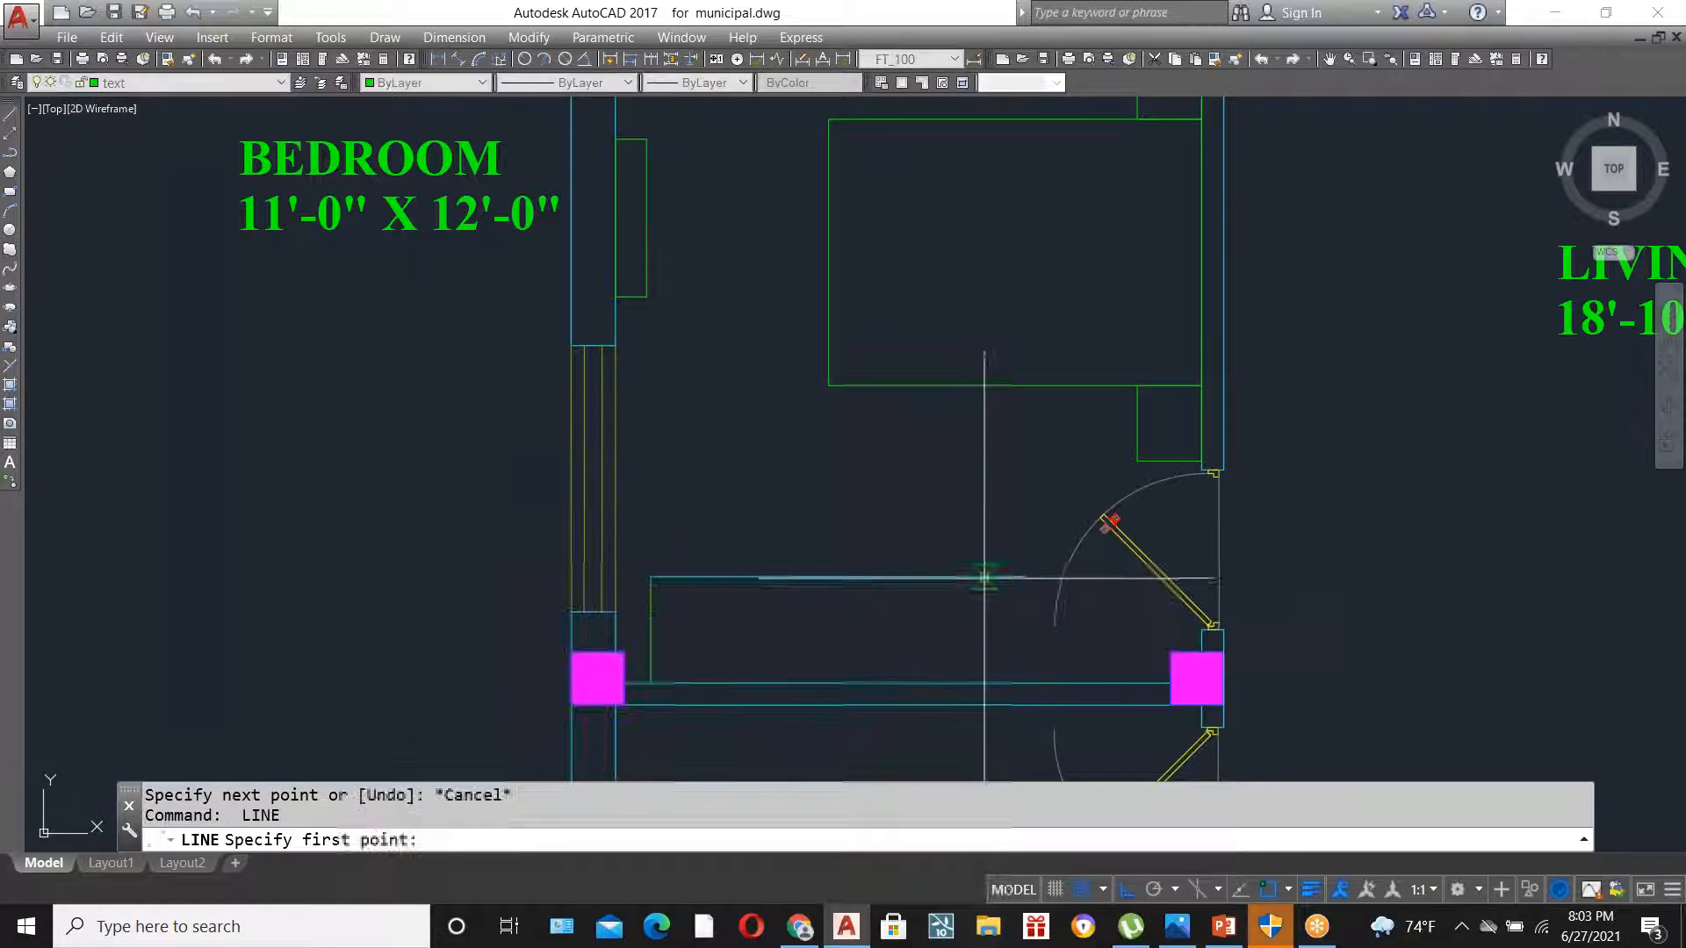
{"action": "left_click", "coordinate": [1025, 577]}
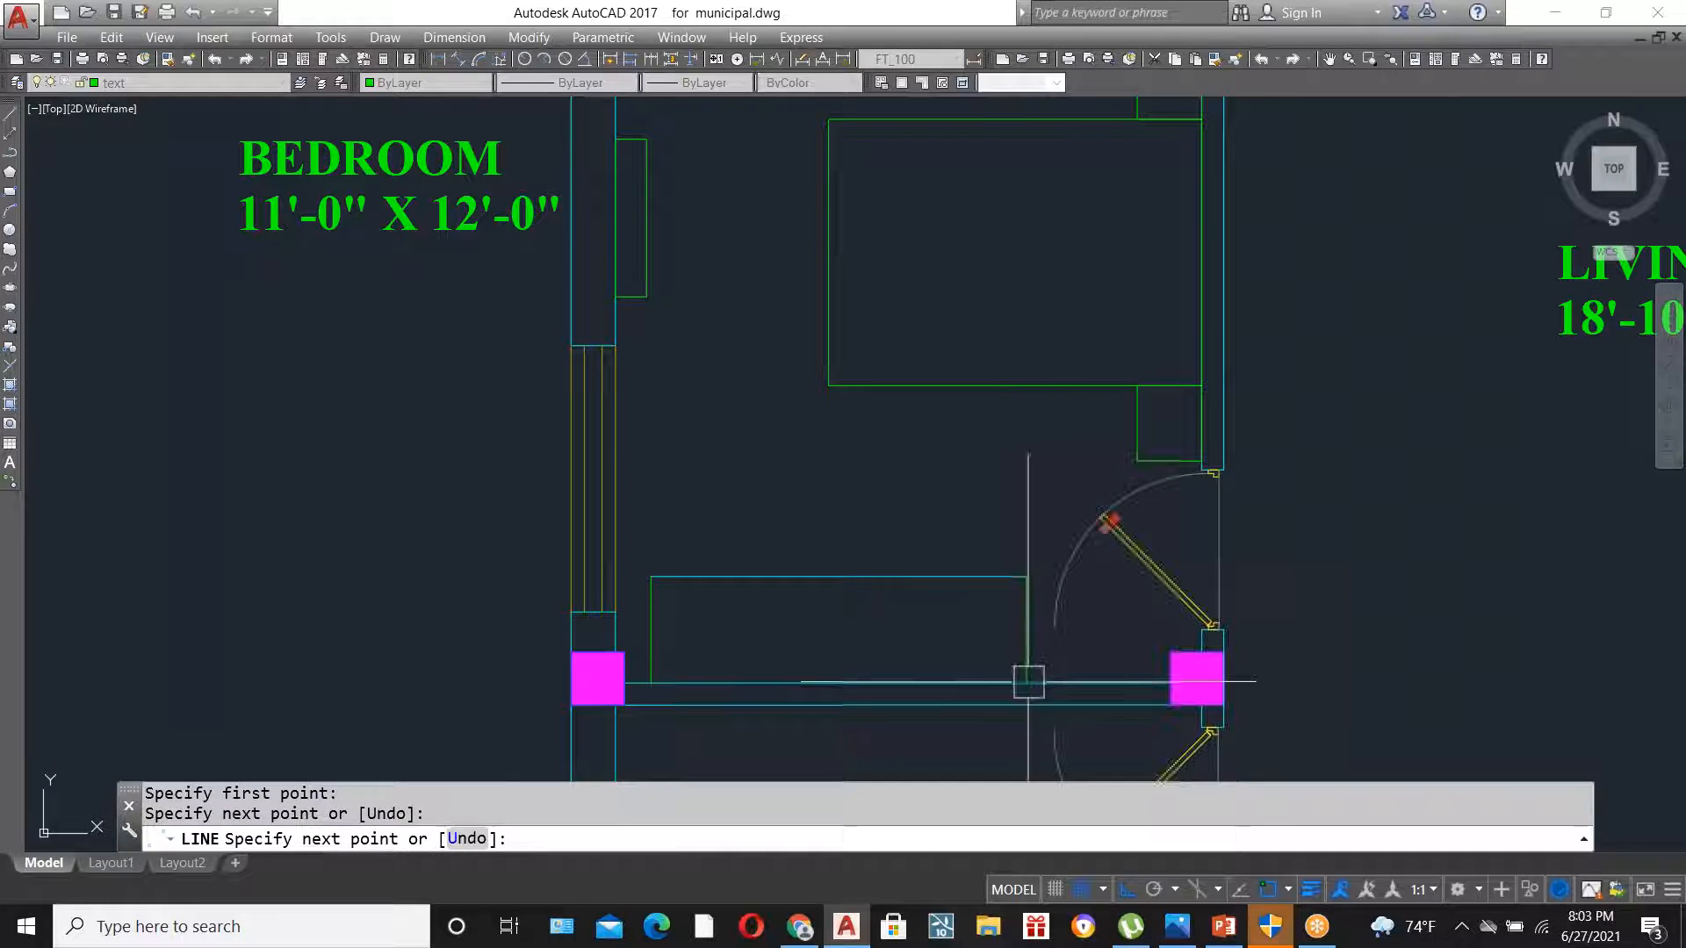
{"action": "key", "text": "Escape"}
- Draw a small, nearly square chair rectangle on the table outline's upper edge, near its left end
{"action": "scroll", "coordinate": [1139, 590], "scroll_direction": "up", "scroll_amount": 2}
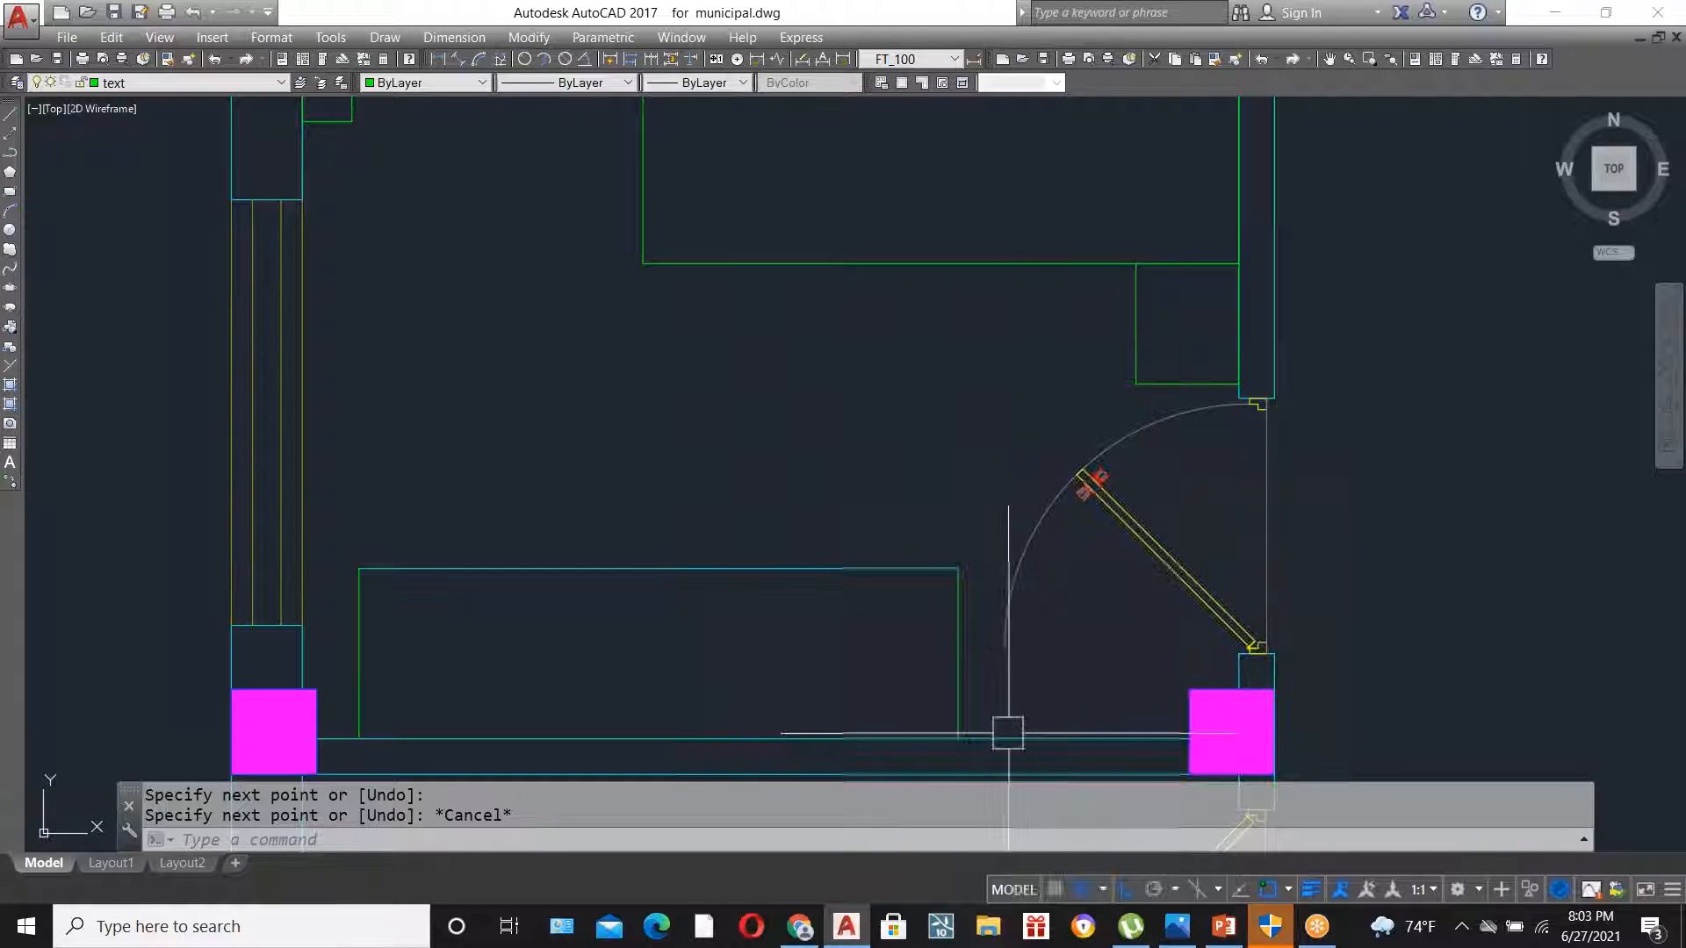
{"action": "scroll", "coordinate": [999, 693], "scroll_direction": "down", "scroll_amount": 2}
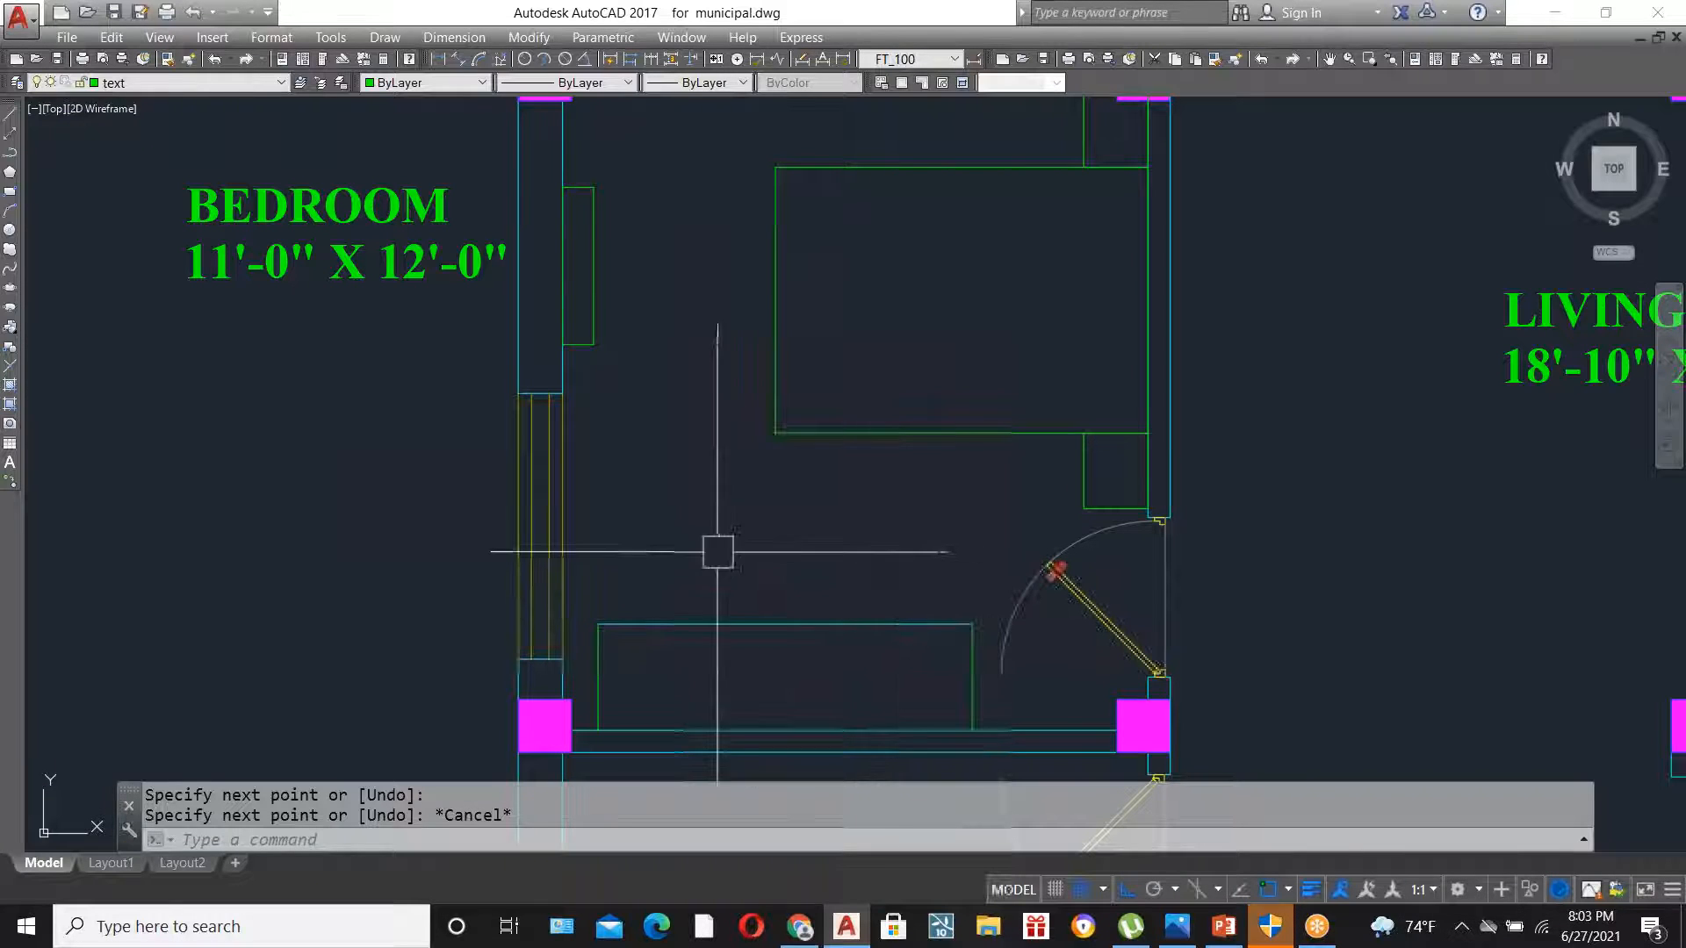
{"action": "scroll", "coordinate": [815, 617], "scroll_direction": "down", "scroll_amount": 2}
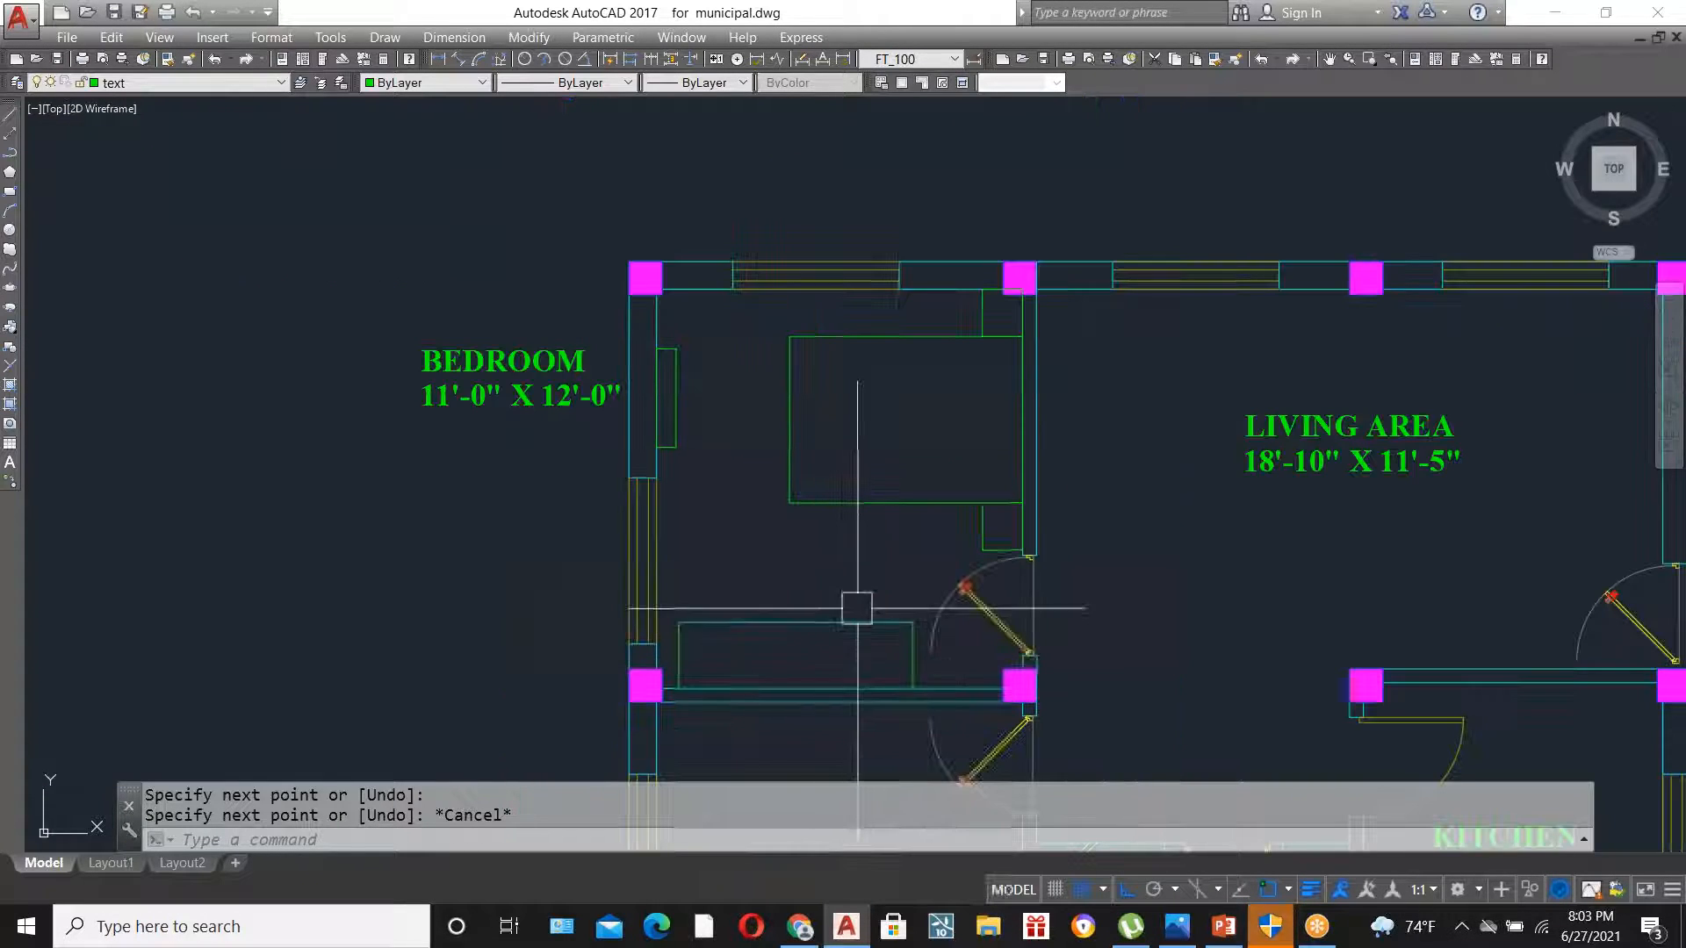
{"action": "scroll", "coordinate": [858, 602], "scroll_direction": "up", "scroll_amount": 2}
{"action": "scroll", "coordinate": [841, 616], "scroll_direction": "down", "scroll_amount": 1}
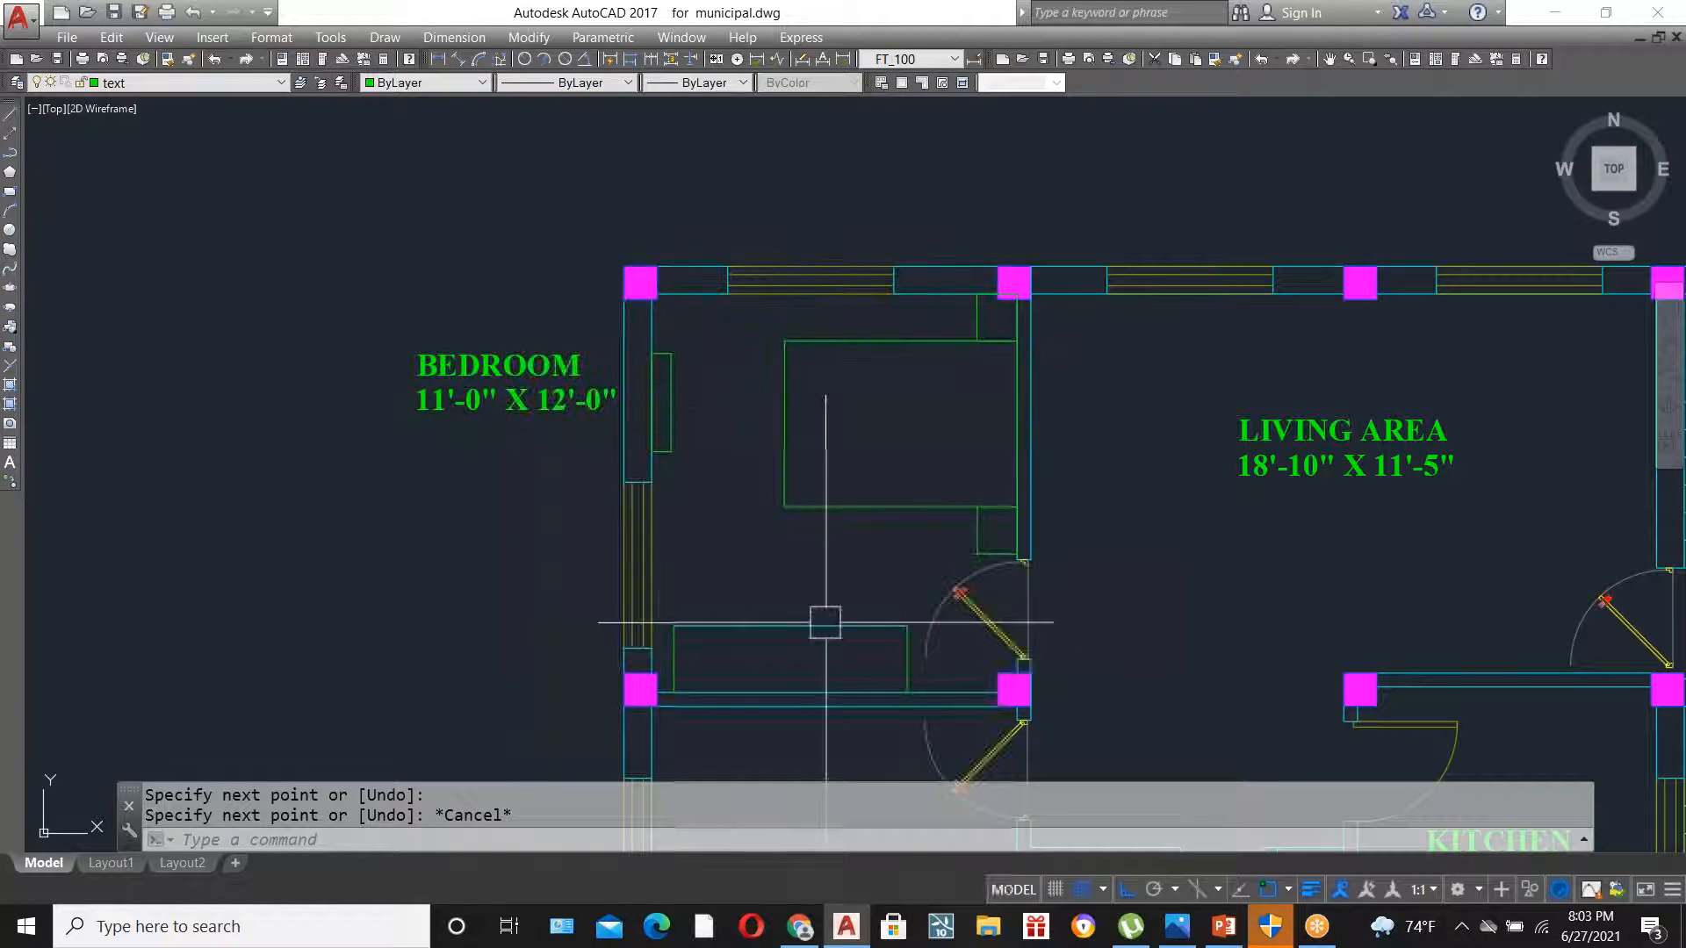
{"action": "type", "text": "RE"}
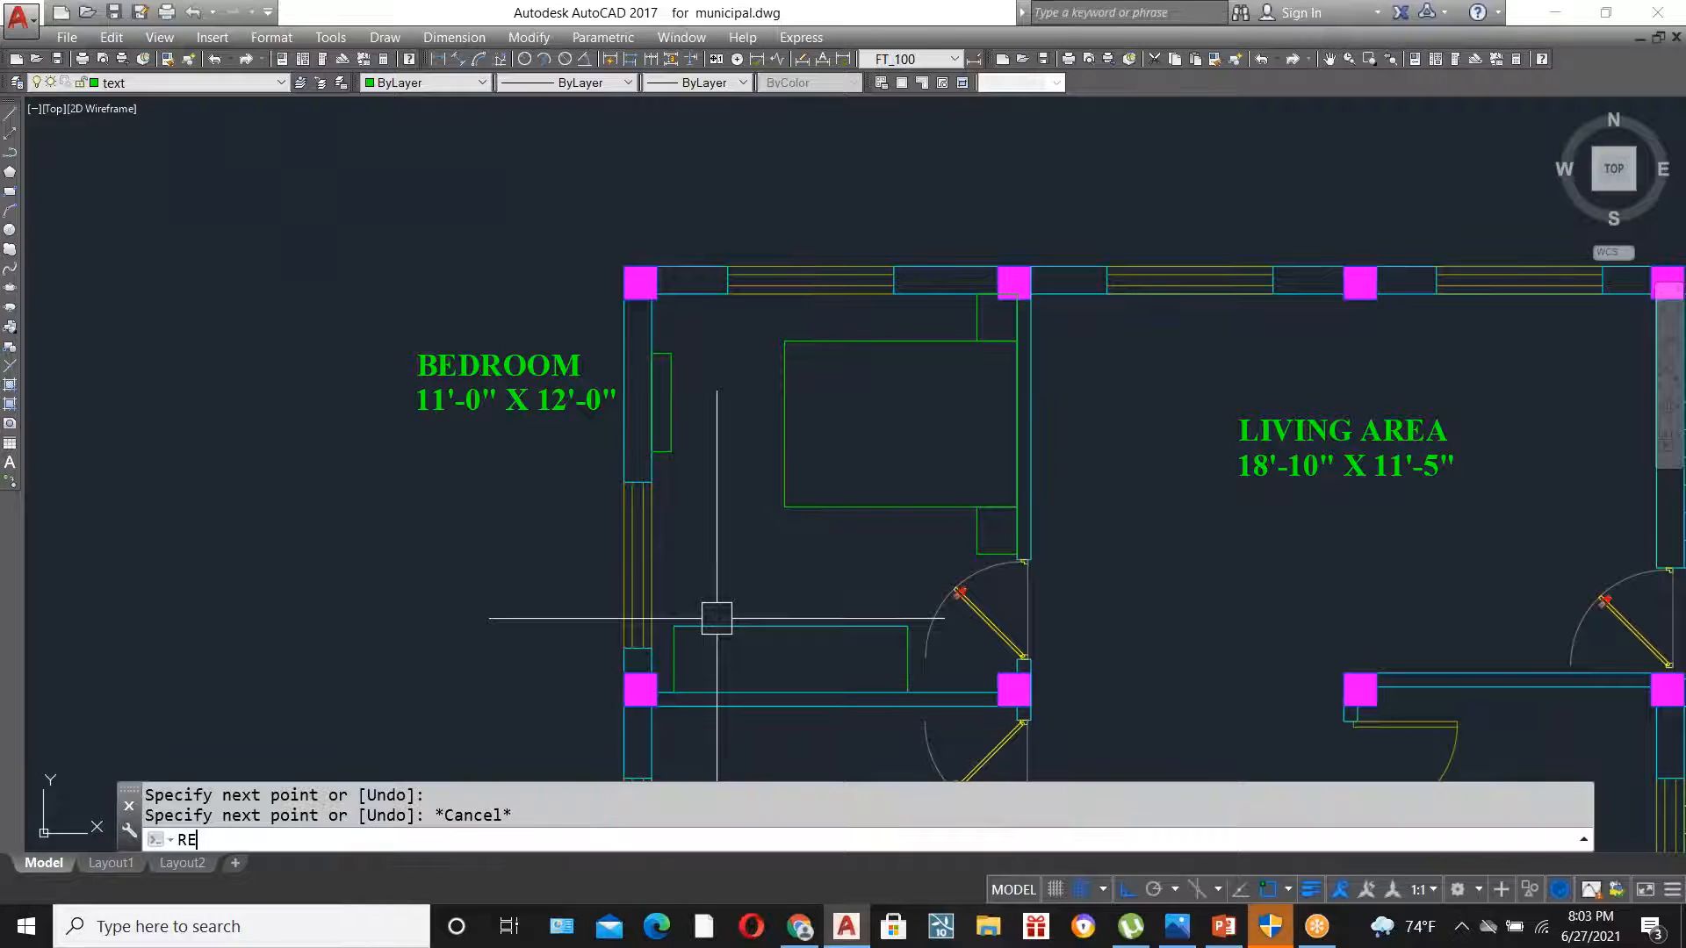
{"action": "type", "text": "C"}
{"action": "key", "text": "Return"}
{"action": "scroll", "coordinate": [650, 619], "scroll_direction": "up", "scroll_amount": 3}
{"action": "left_click", "coordinate": [693, 638]}
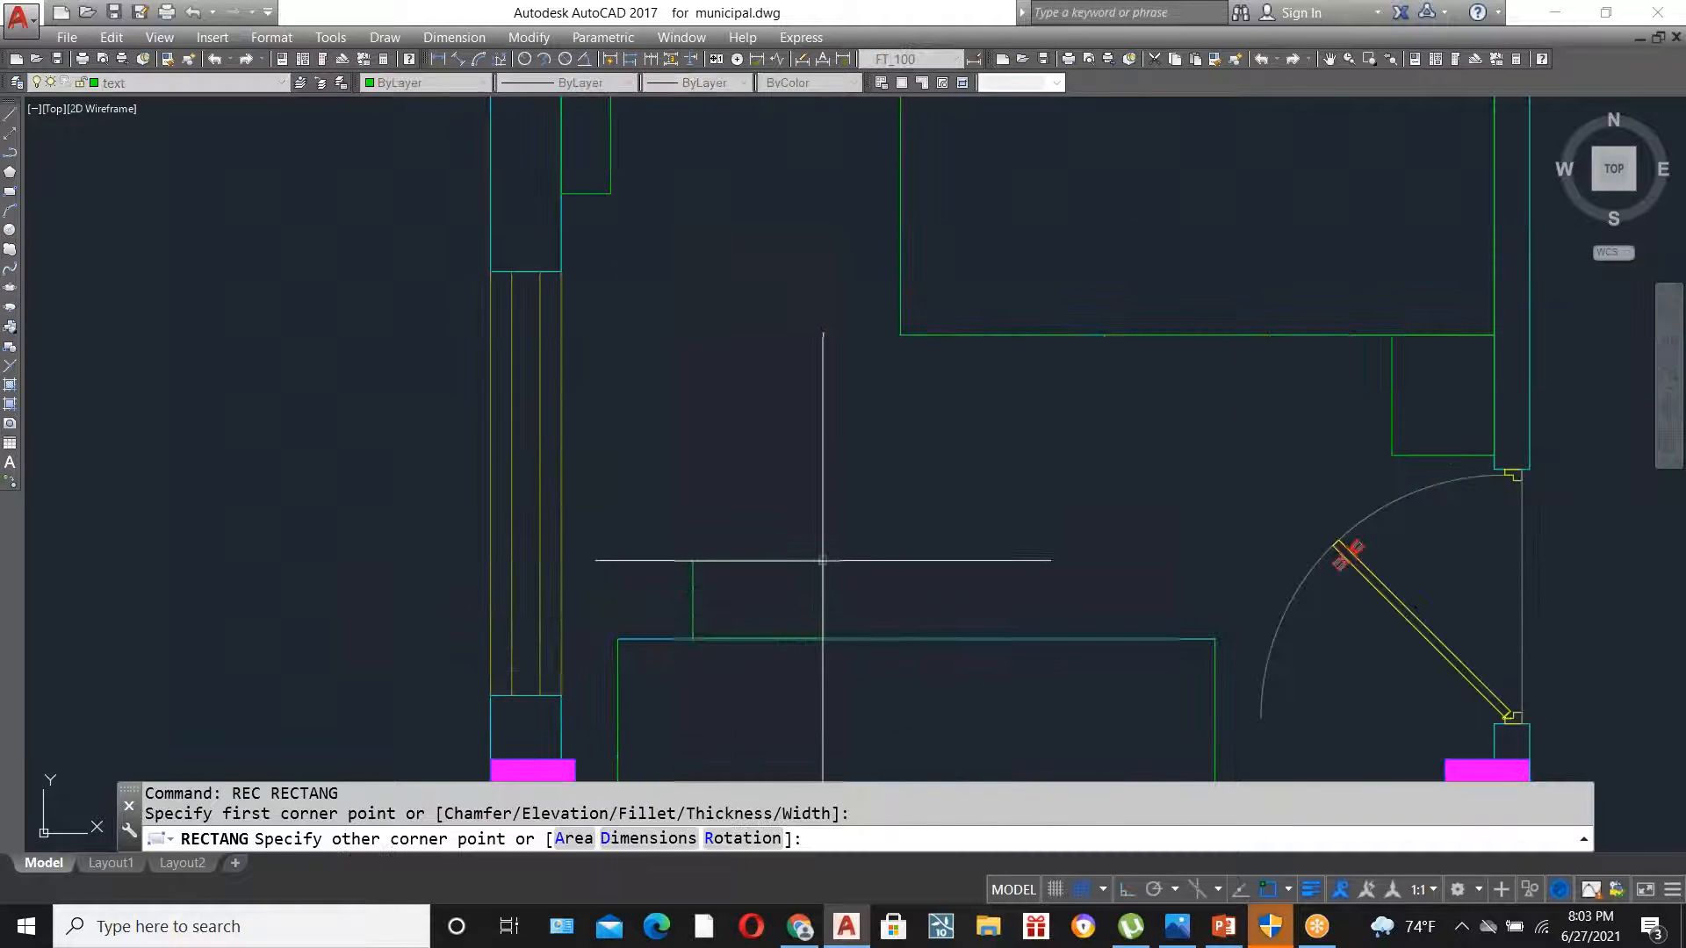
{"action": "left_click", "coordinate": [812, 529]}
- Divide the table outline with a vertical line just right of the chair, from its upper edge to the wall
{"action": "scroll", "coordinate": [817, 597], "scroll_direction": "down", "scroll_amount": 2}
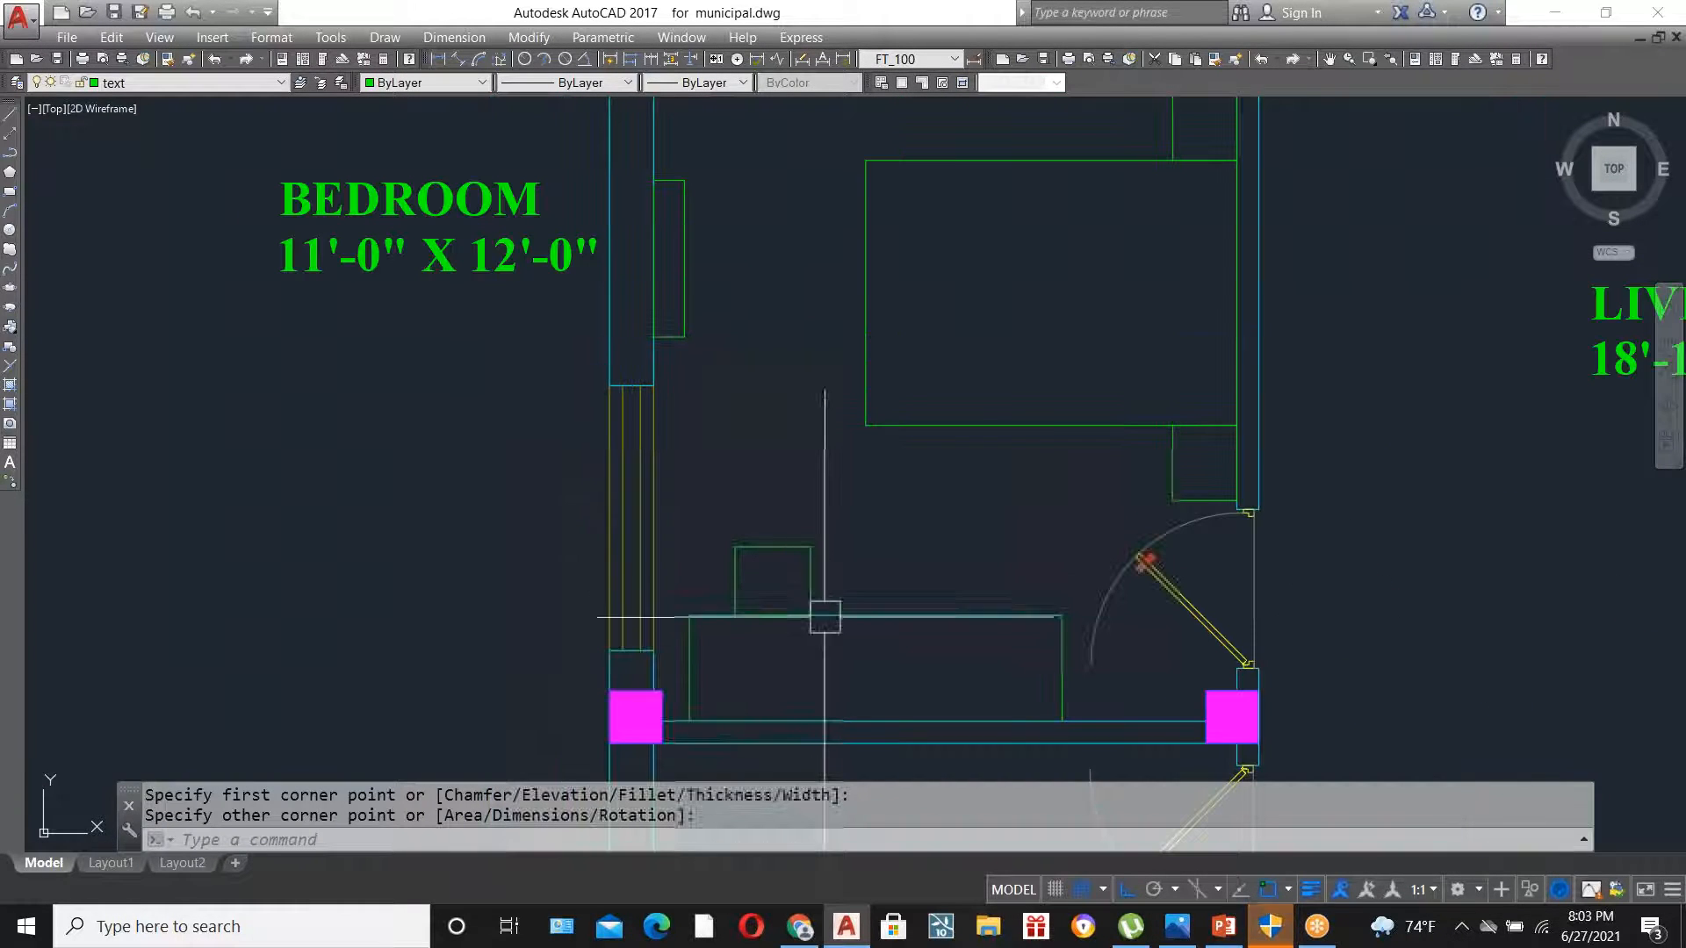
{"action": "type", "text": "L"}
{"action": "key", "text": "Return"}
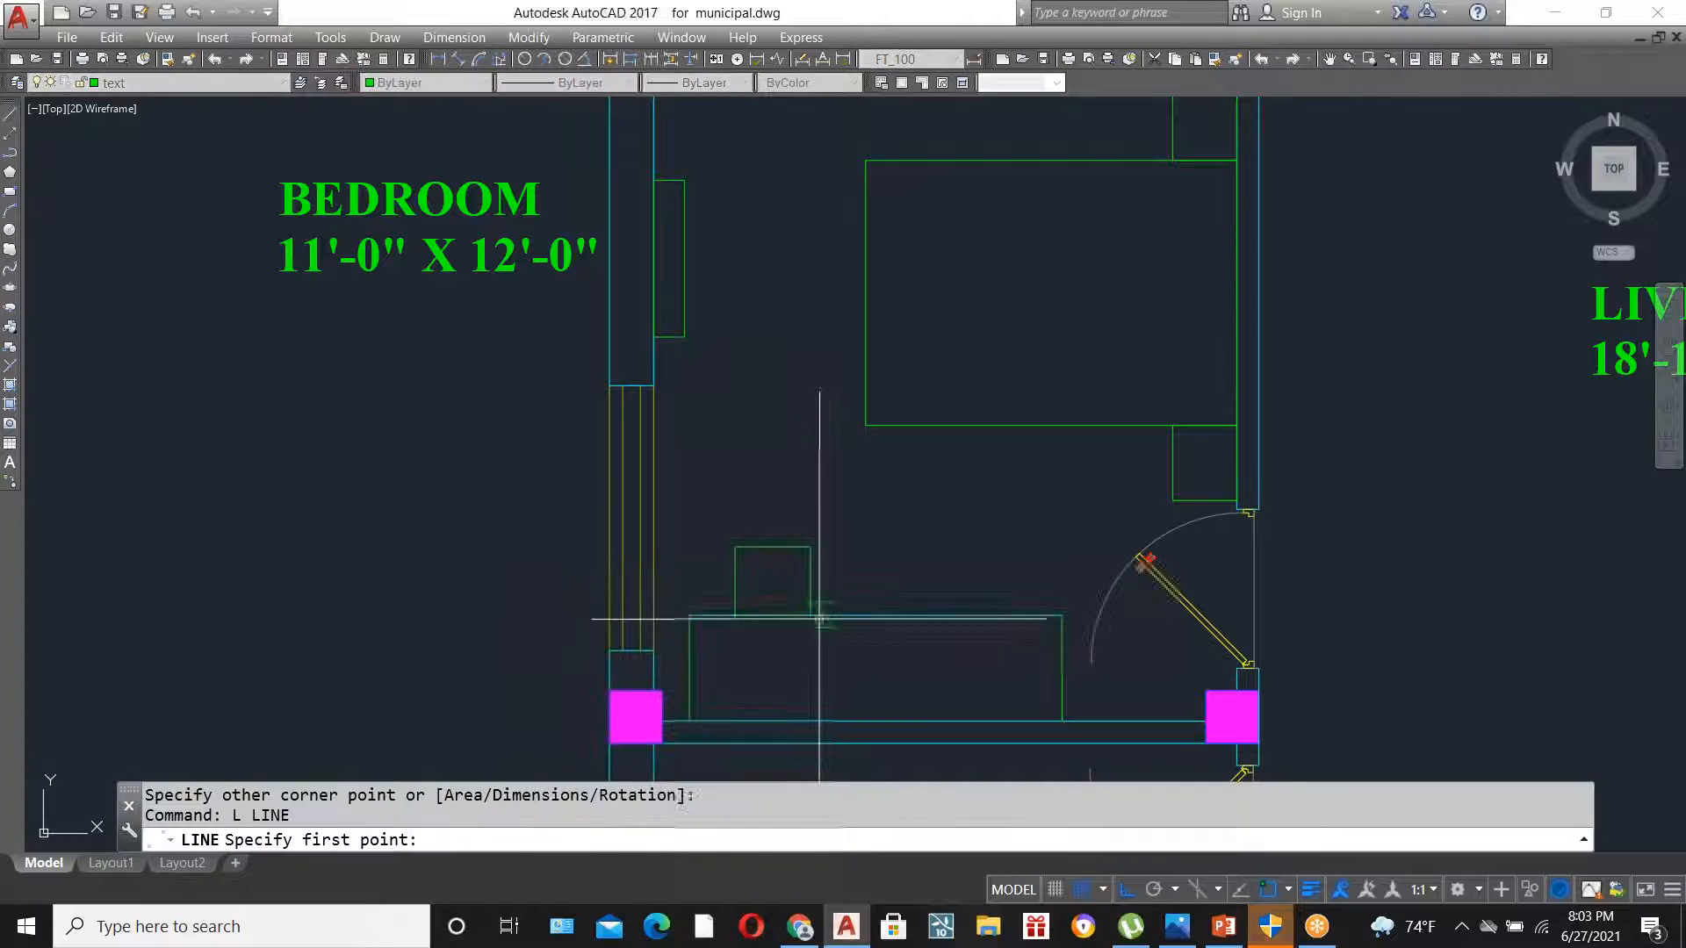
{"action": "left_click", "coordinate": [819, 615]}
{"action": "left_click", "coordinate": [818, 722]}
{"action": "key", "text": "Return"}
- Draw a horizontal line from the dividing line's midpoint to the table outline's right end
{"action": "key", "text": "Return"}
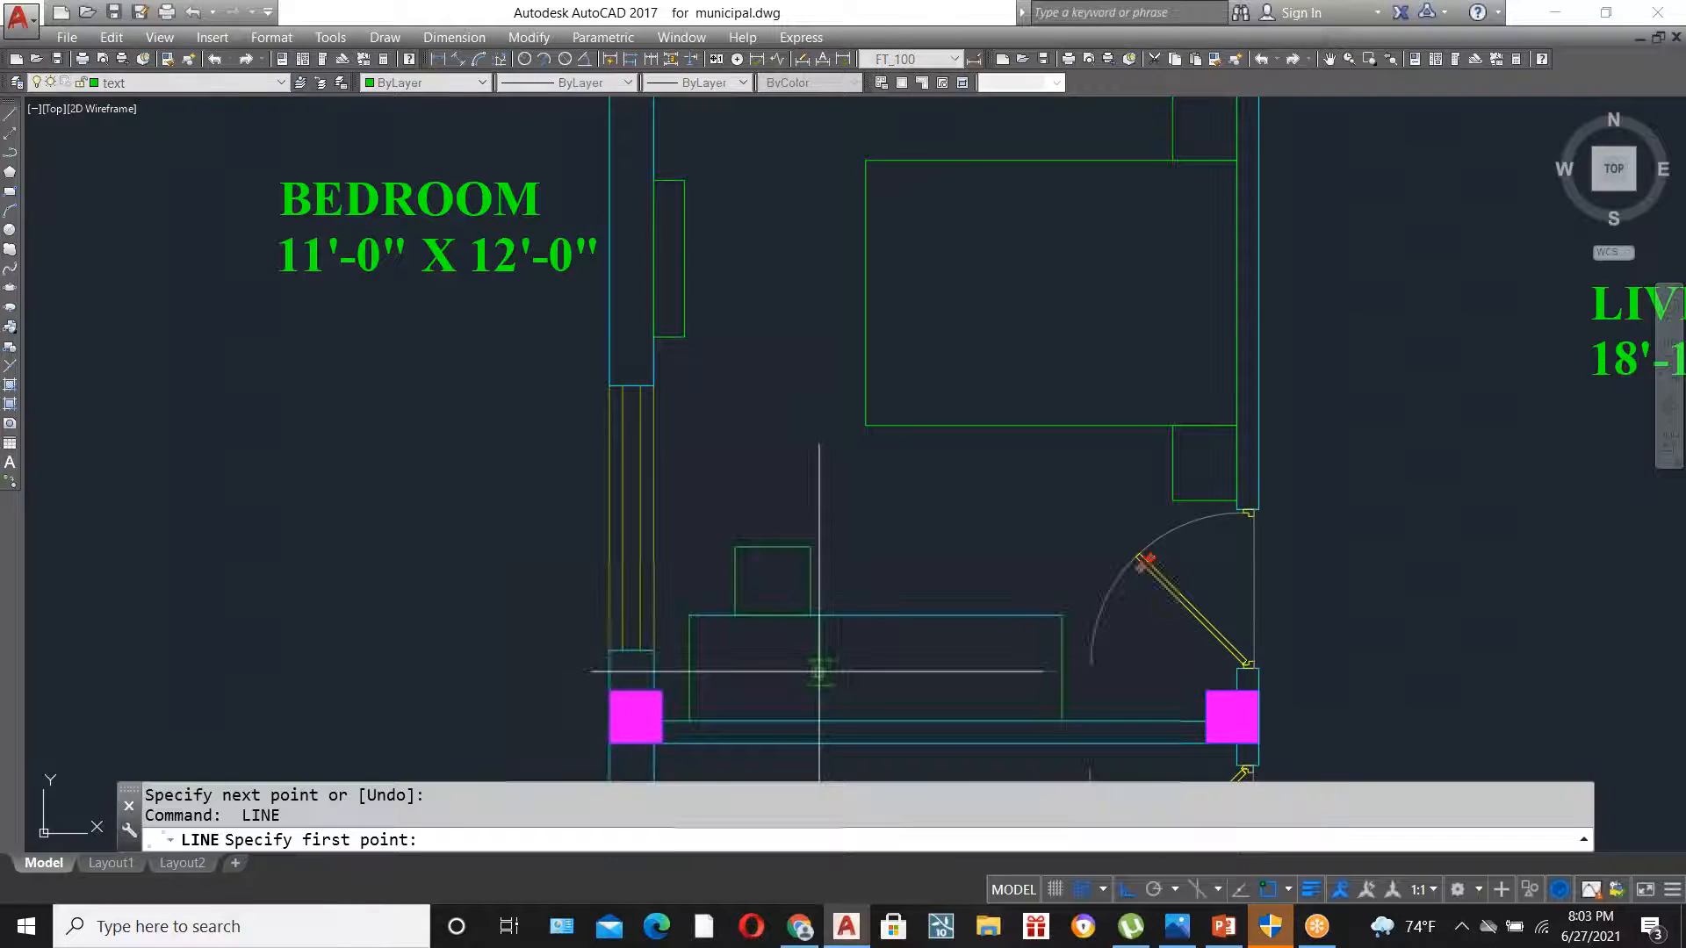
{"action": "left_click", "coordinate": [818, 667]}
{"action": "left_click", "coordinate": [1063, 668]}
{"action": "key", "text": "Return"}
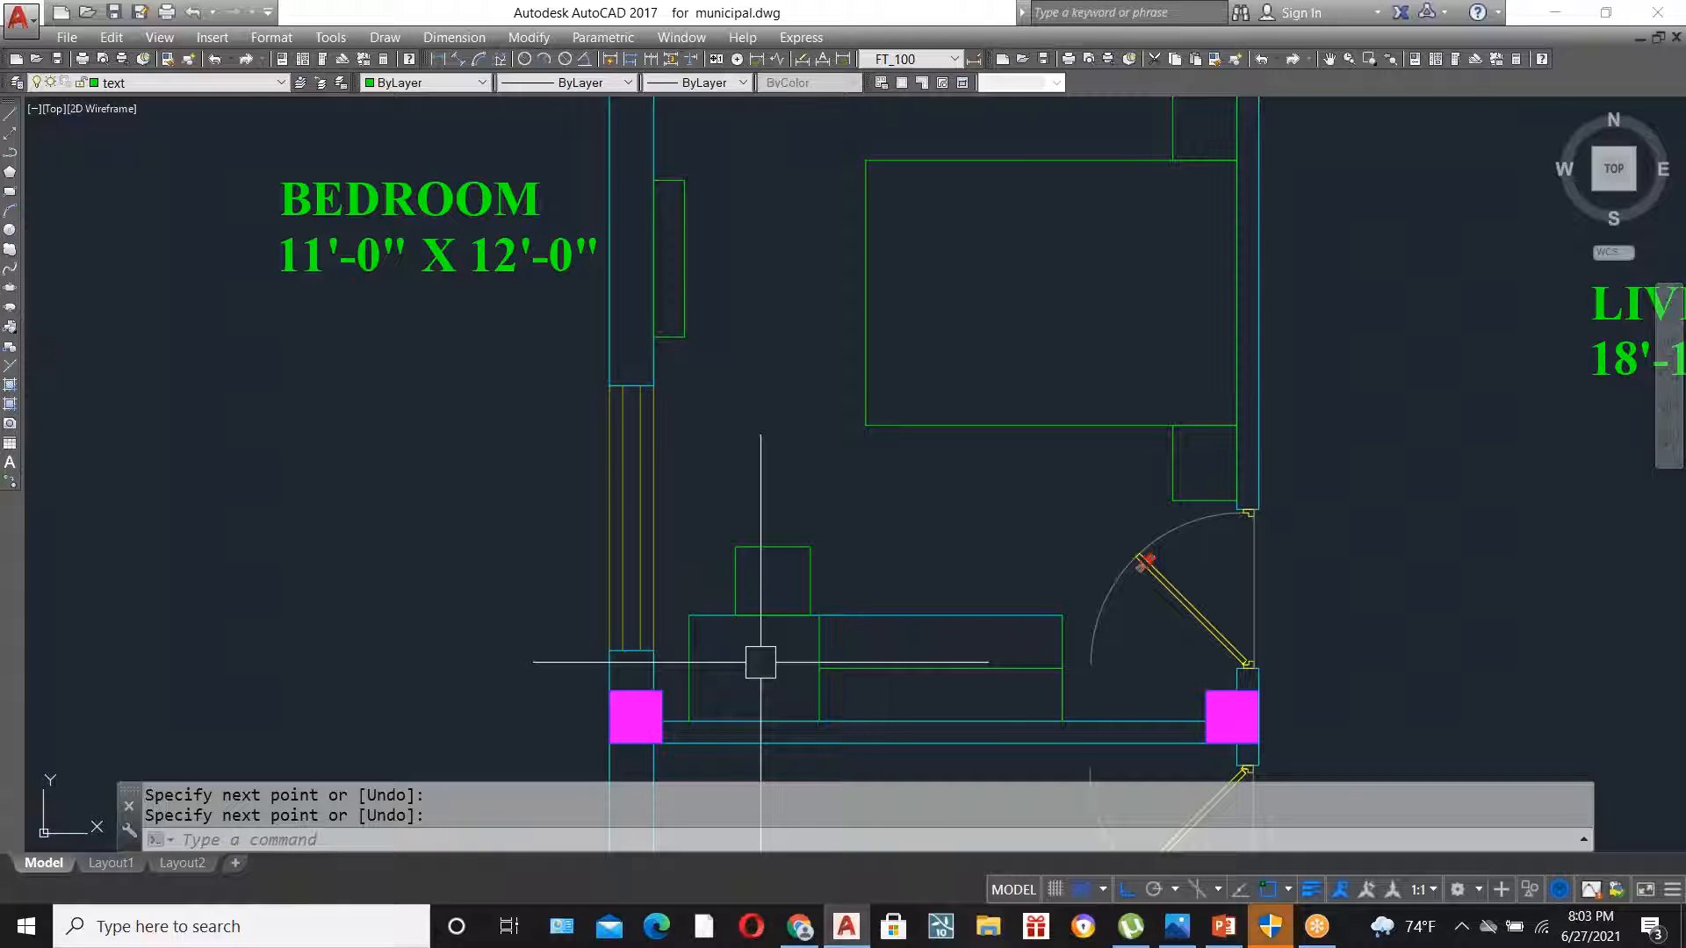
- Measure the vertical gap between the bed and the table outline with a linear dimension, and delete that dimension
{"action": "scroll", "coordinate": [849, 621], "scroll_direction": "down", "scroll_amount": 2}
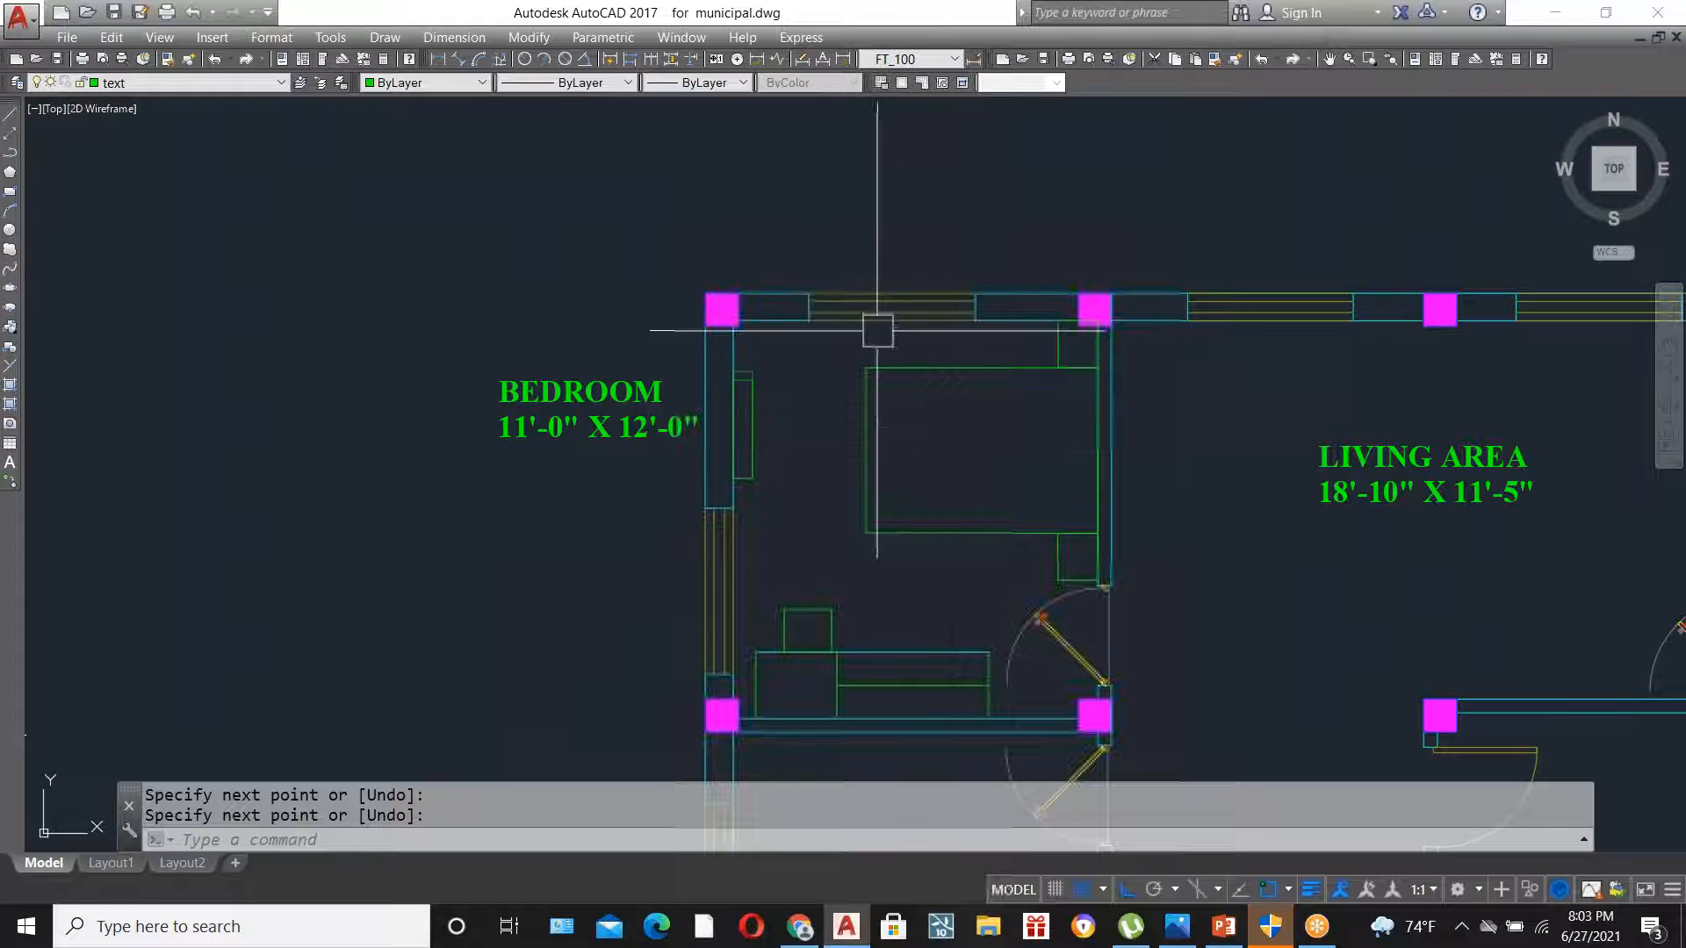
{"action": "type", "text": "DLI"}
{"action": "key", "text": "Return"}
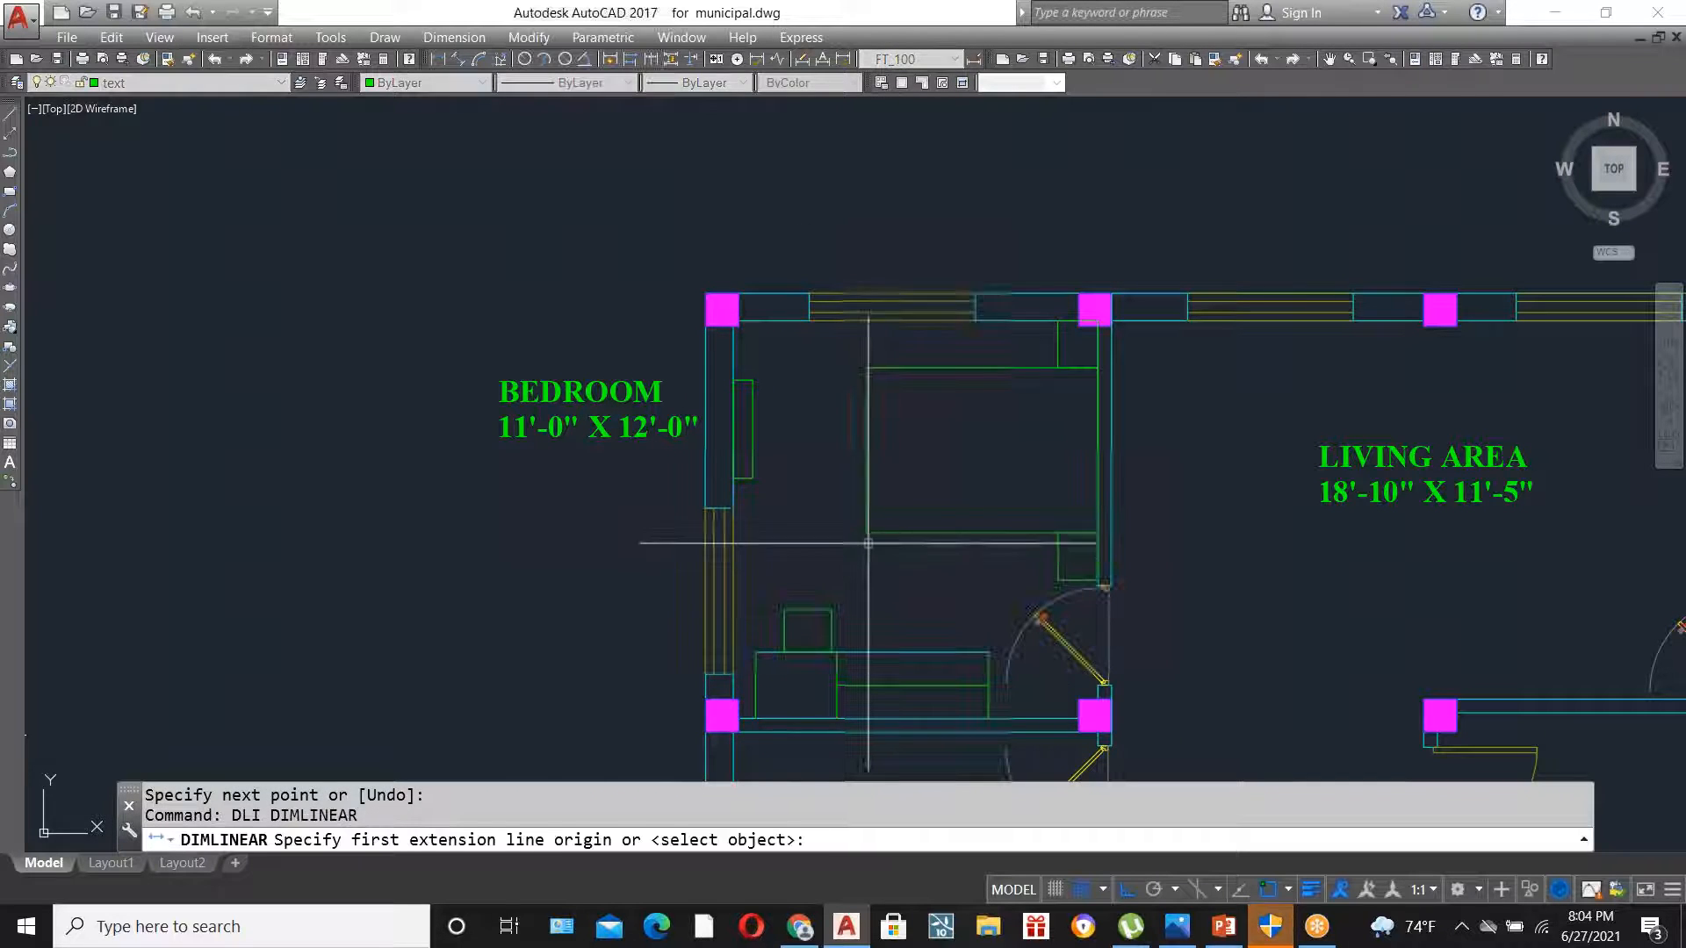
{"action": "left_click", "coordinate": [866, 532]}
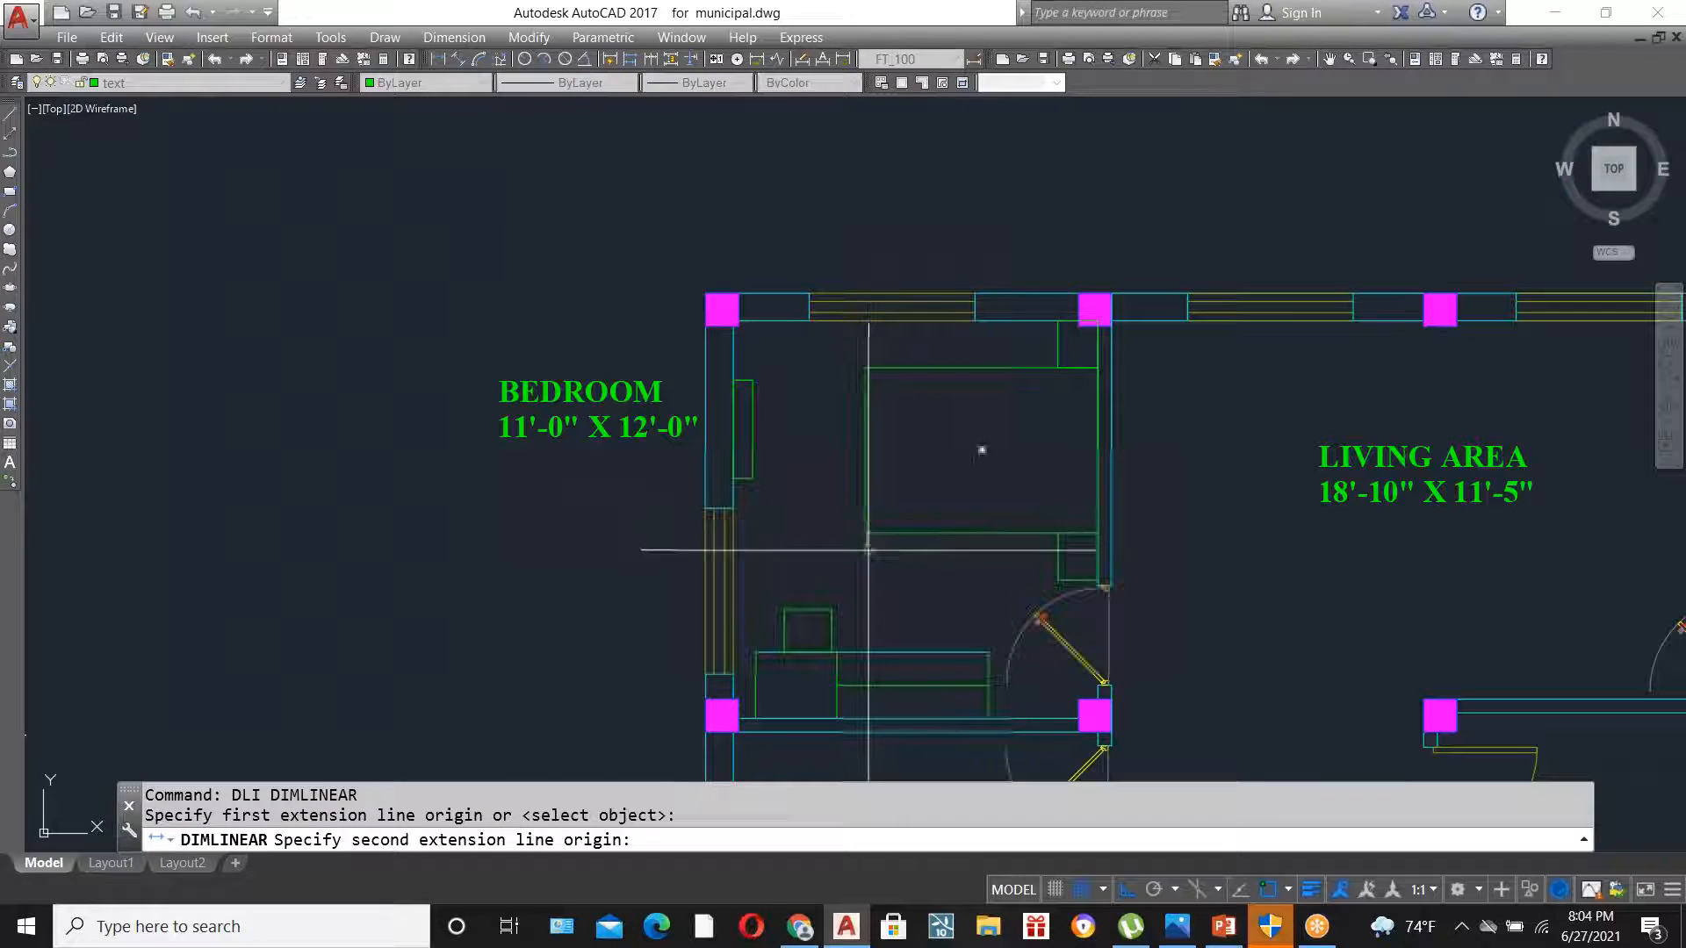
{"action": "left_click", "coordinate": [865, 652]}
{"action": "left_click", "coordinate": [913, 614]}
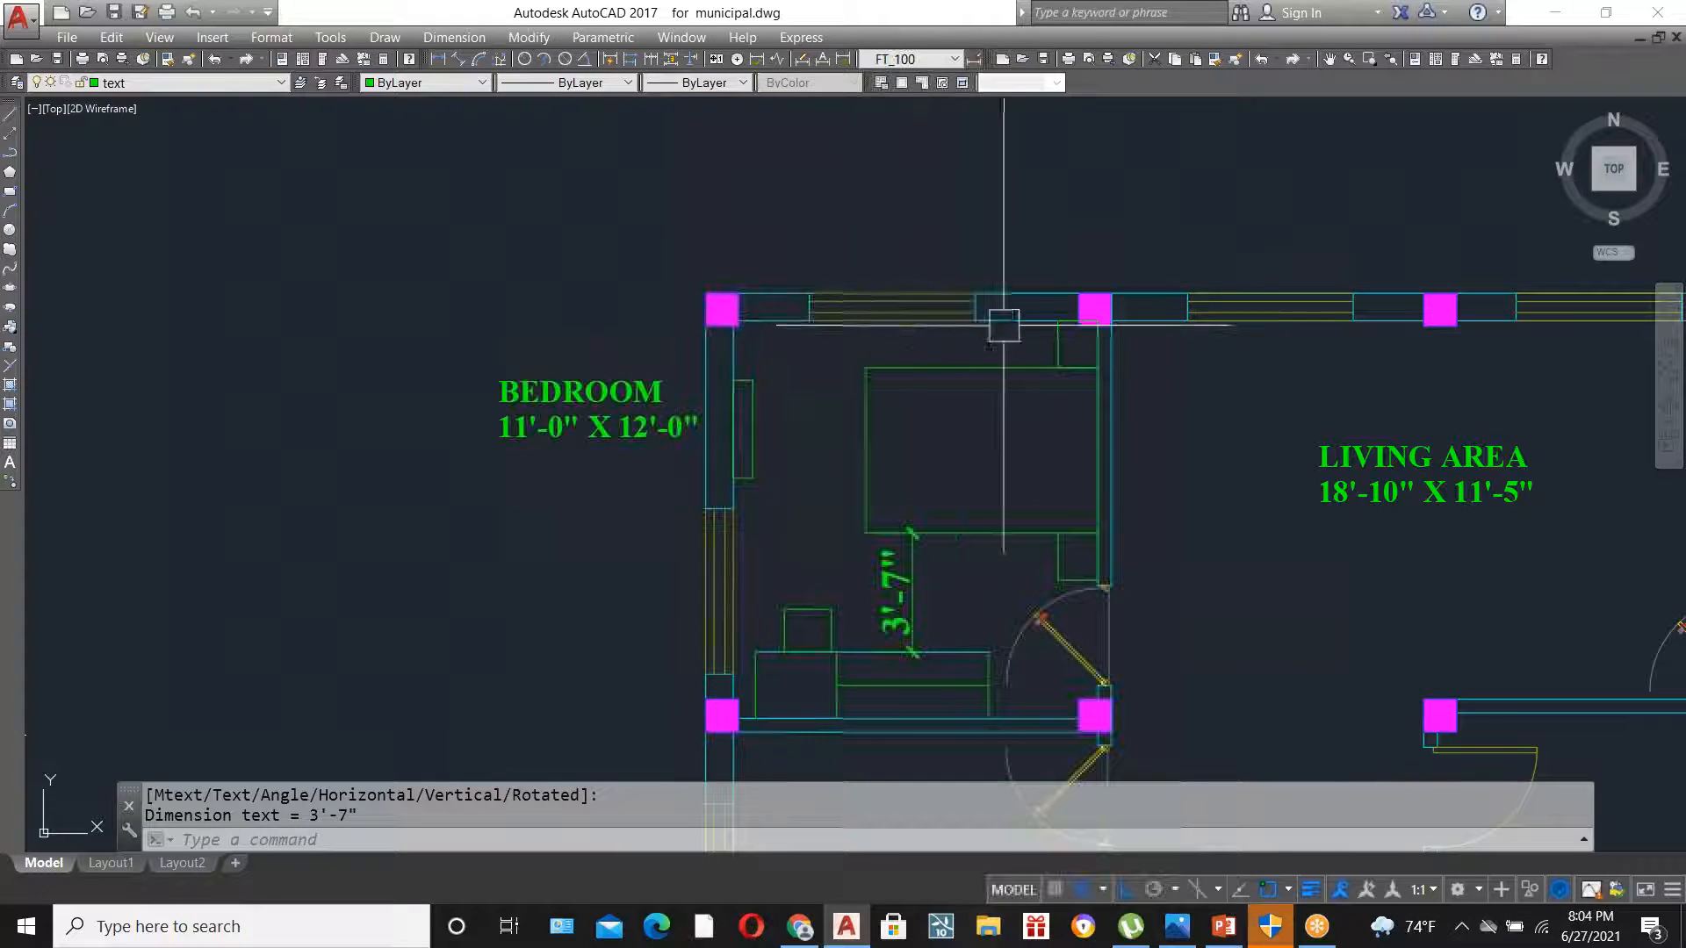
{"action": "left_click", "coordinate": [907, 602]}
{"action": "key", "text": "Delete"}
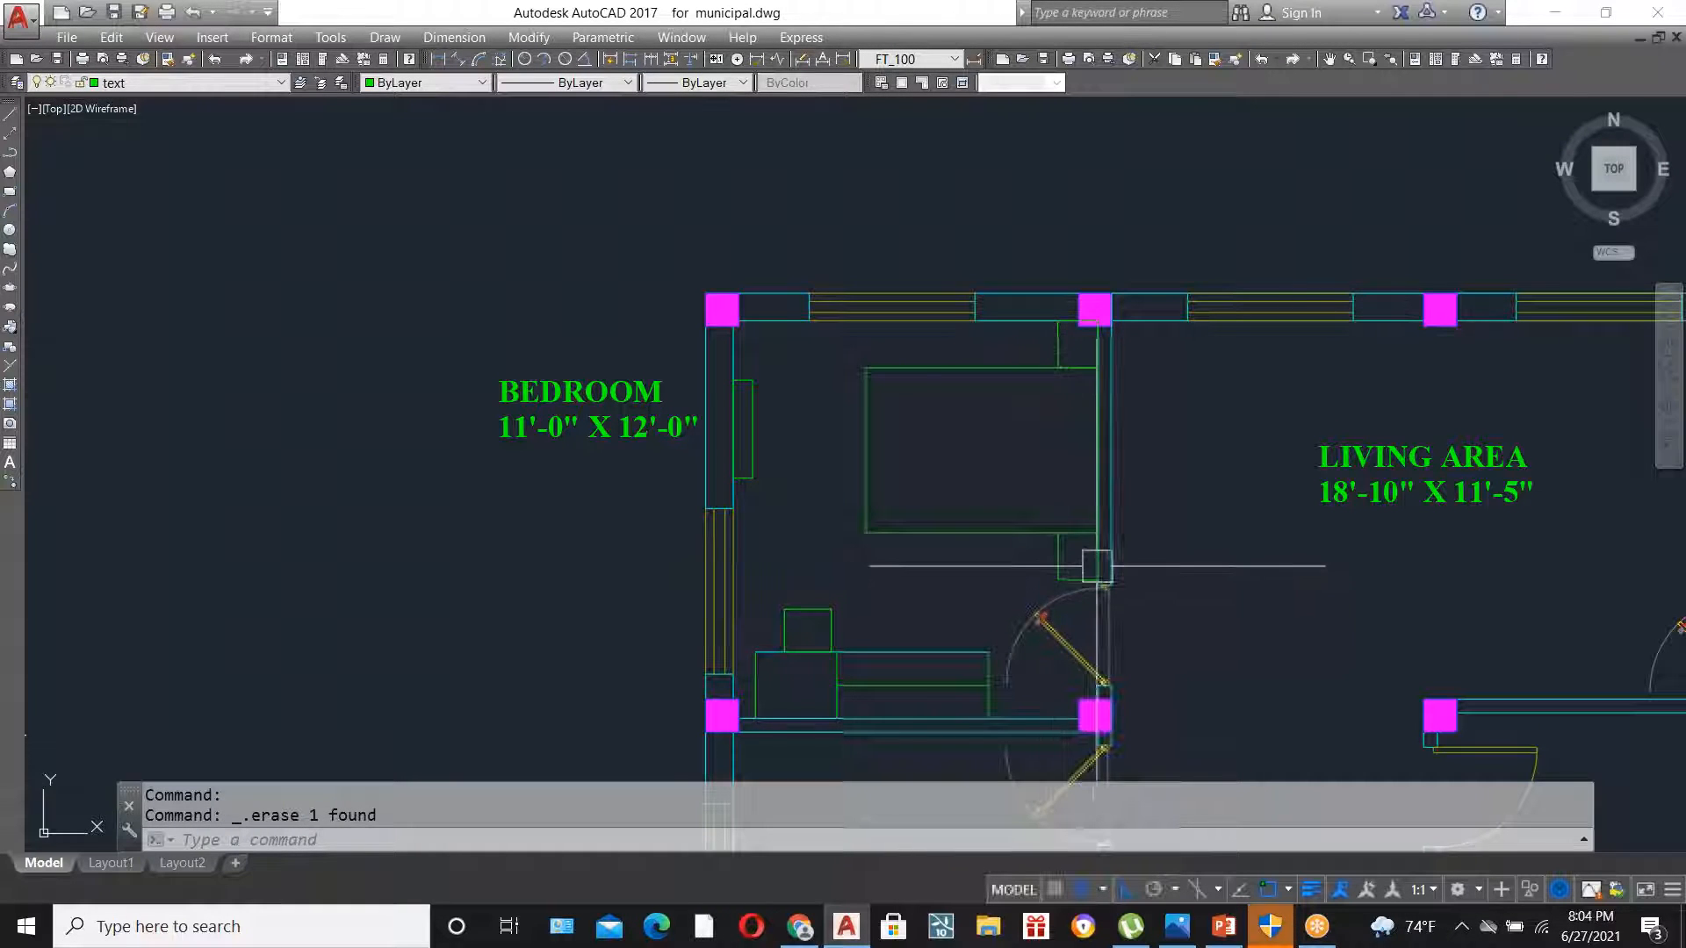
{"action": "scroll", "coordinate": [866, 695], "scroll_direction": "up", "scroll_amount": 2}
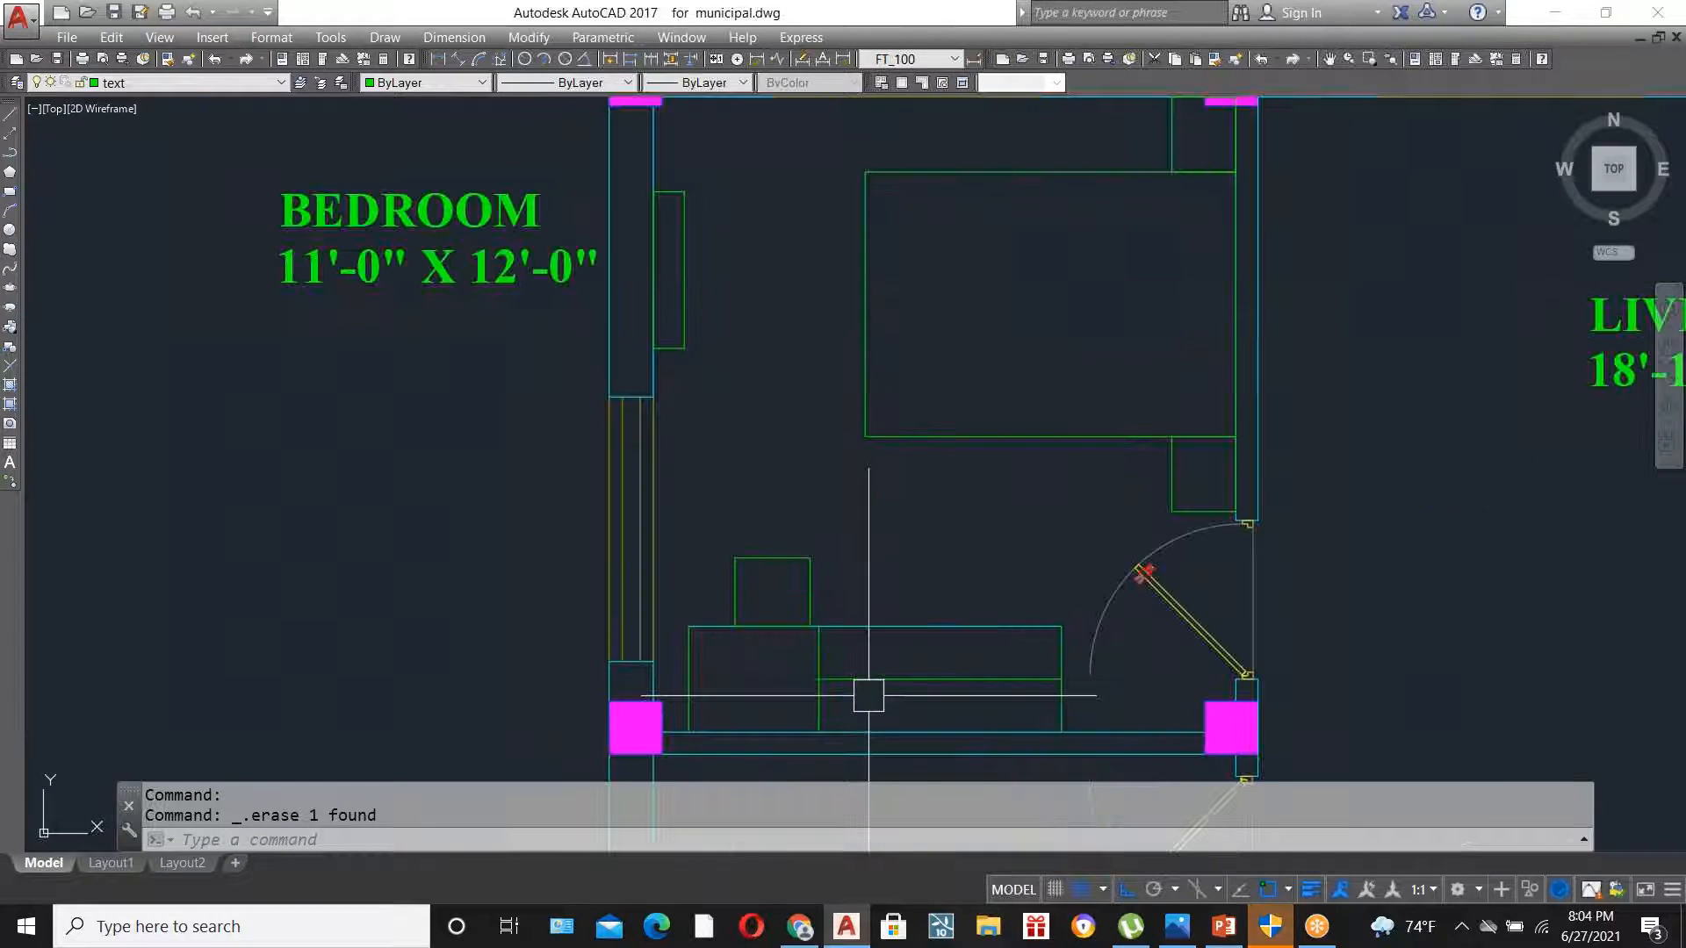
{"action": "scroll", "coordinate": [936, 603], "scroll_direction": "down", "scroll_amount": 2}
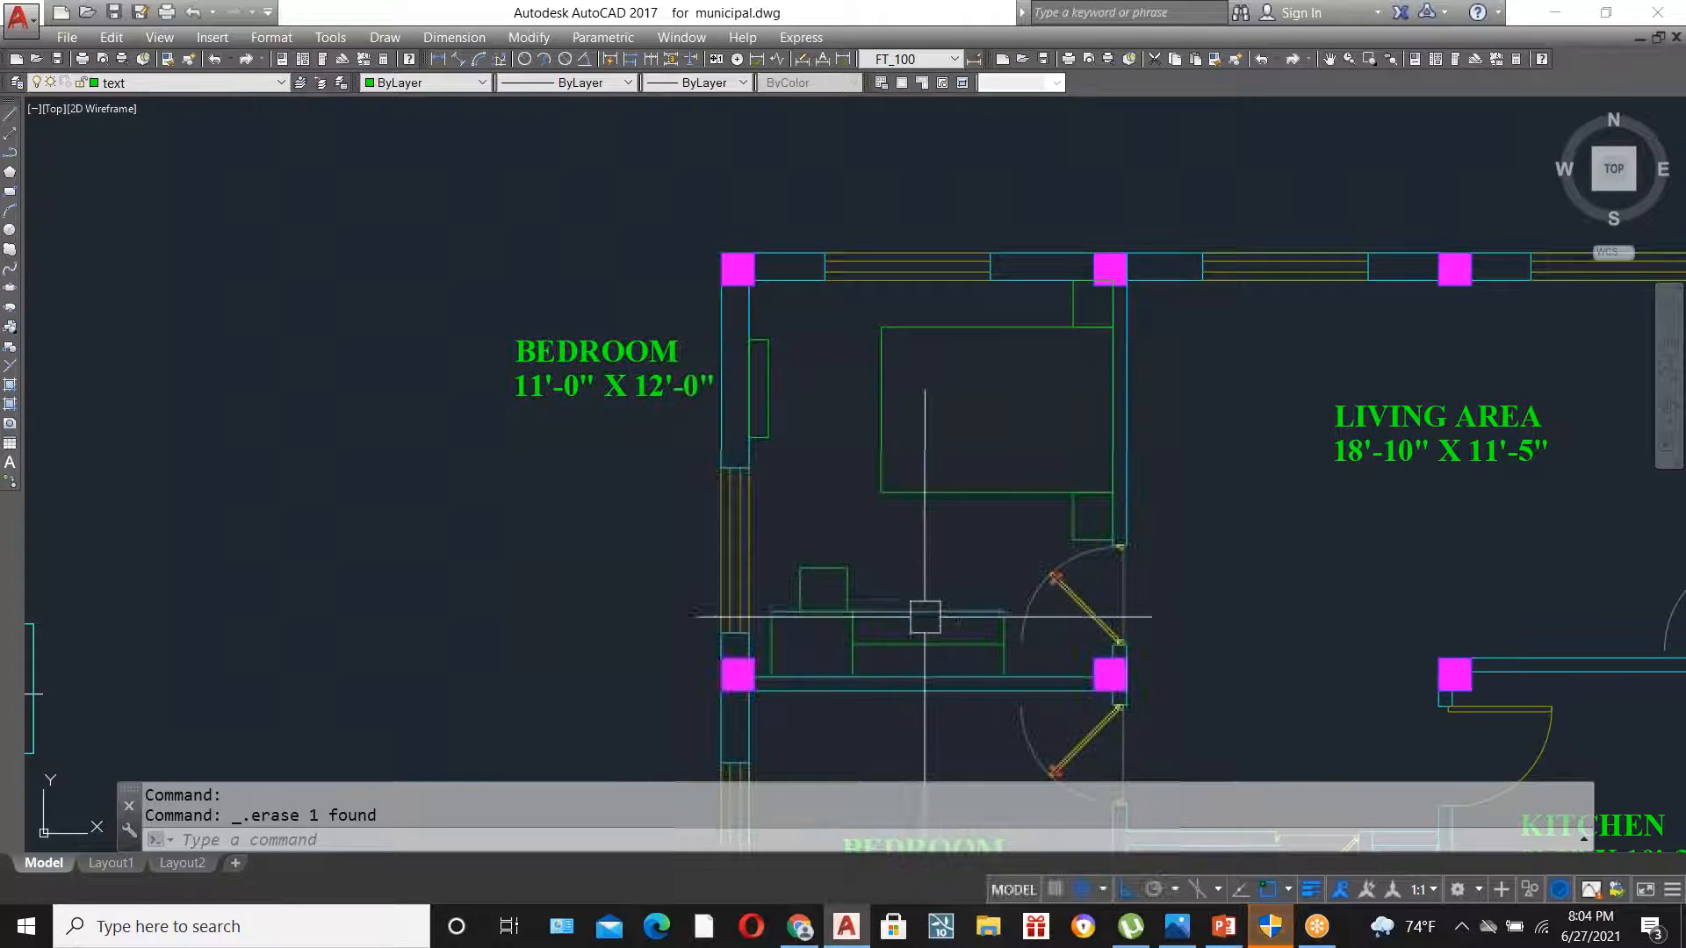
{"action": "scroll", "coordinate": [914, 609], "scroll_direction": "up", "scroll_amount": 2}
{"action": "scroll", "coordinate": [791, 566], "scroll_direction": "up", "scroll_amount": 4}
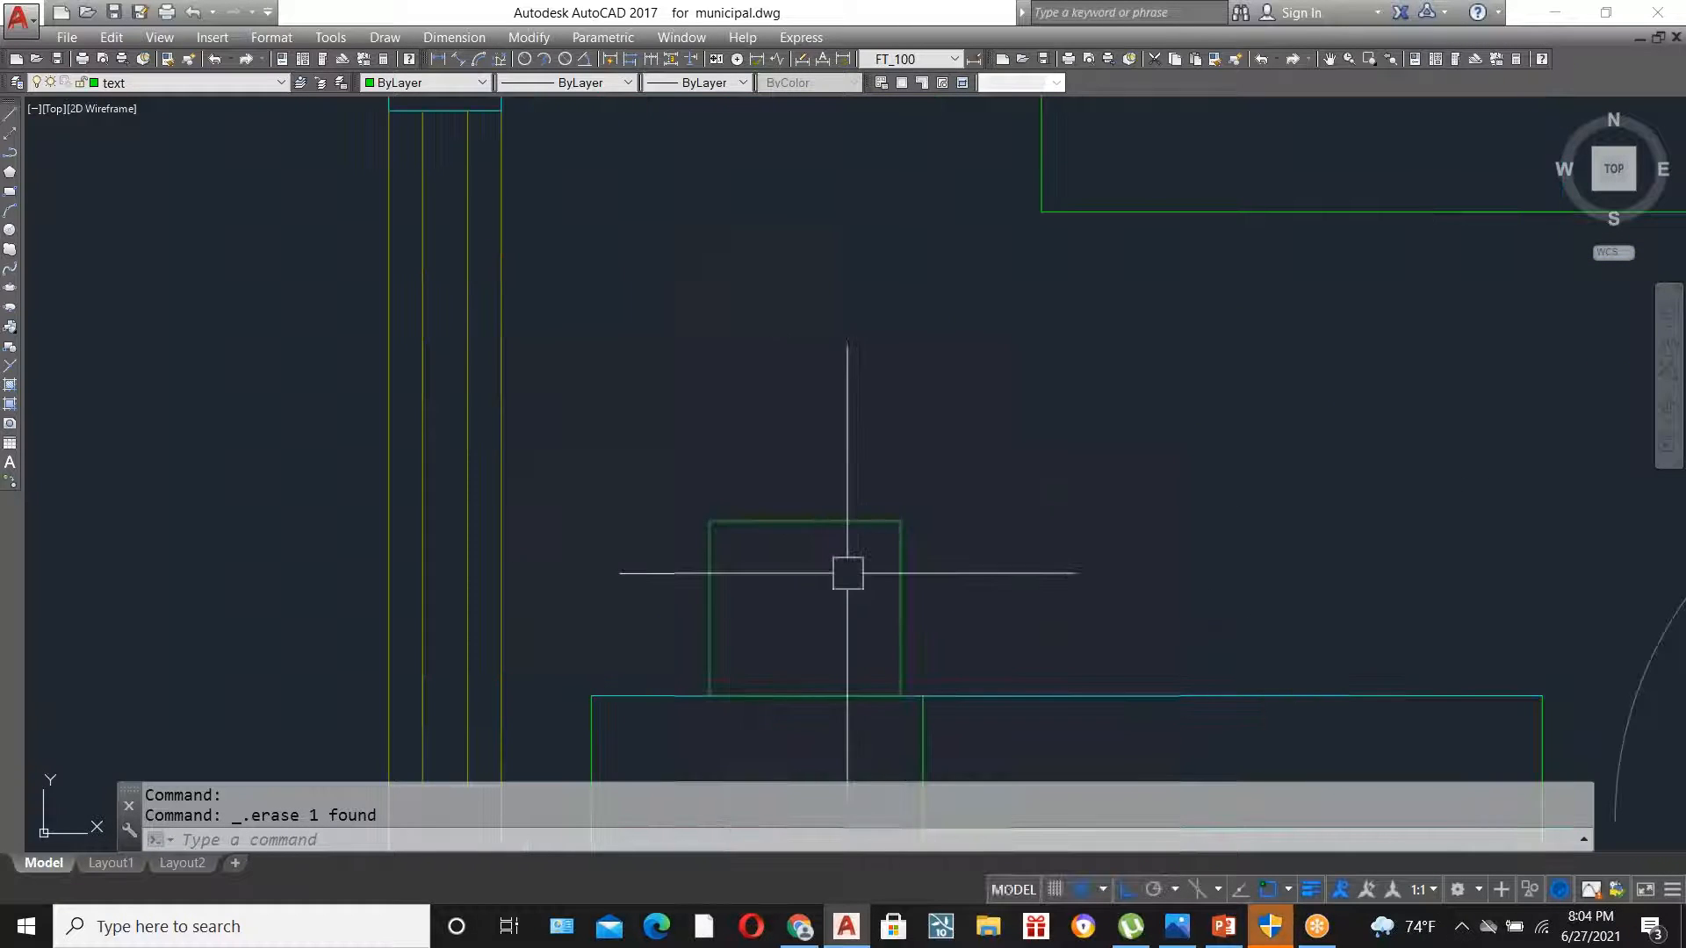
{"action": "scroll", "coordinate": [878, 562], "scroll_direction": "down", "scroll_amount": 6}
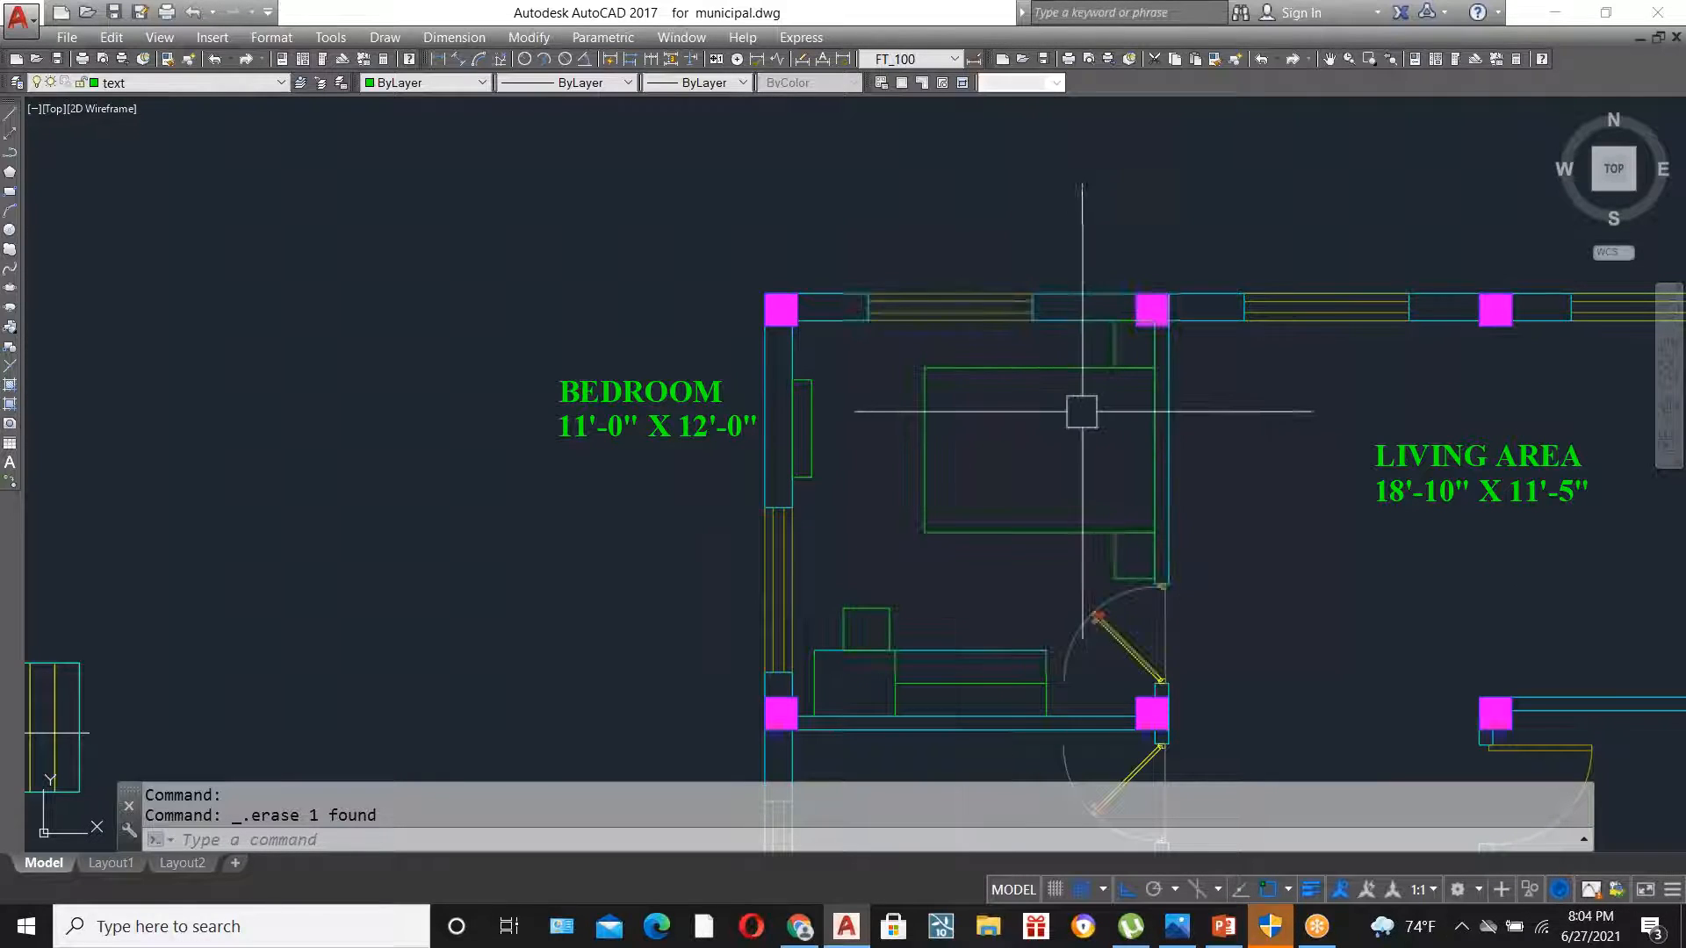
{"action": "scroll", "coordinate": [924, 486], "scroll_direction": "down", "scroll_amount": 3}
{"action": "scroll", "coordinate": [993, 520], "scroll_direction": "up", "scroll_amount": 4}
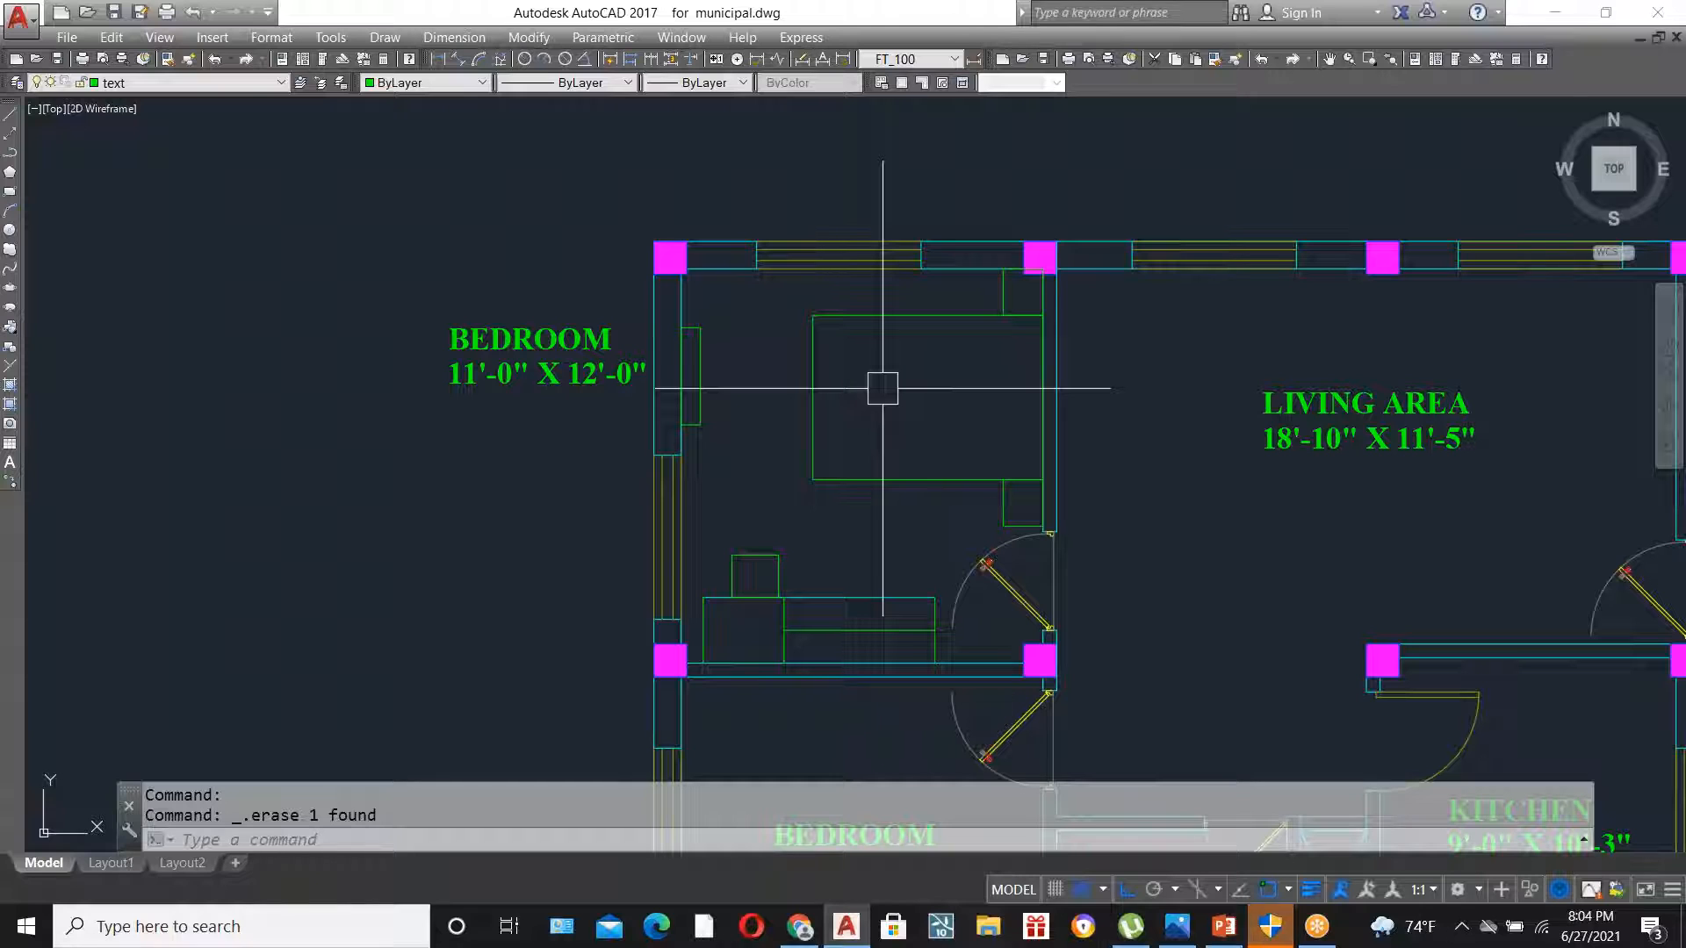
- Open DesignCenter and look through its folder tree, from the AutoCAD 2017 folders to the other drives and back
{"action": "type", "text": "DC"}
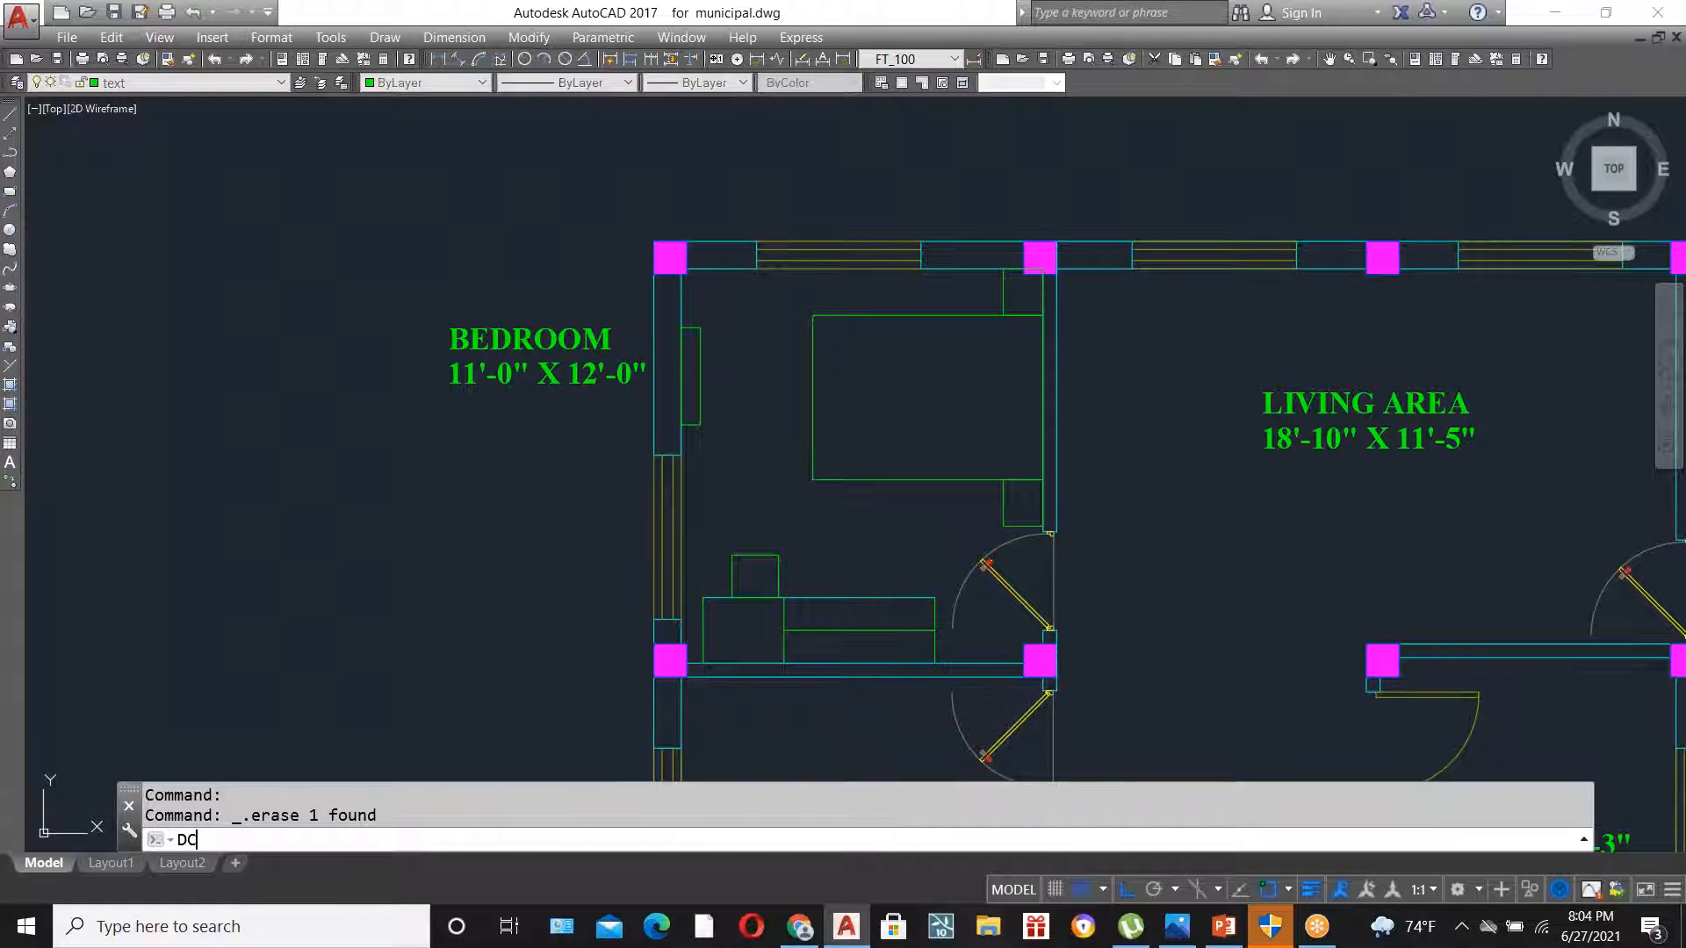
{"action": "key", "text": "Return"}
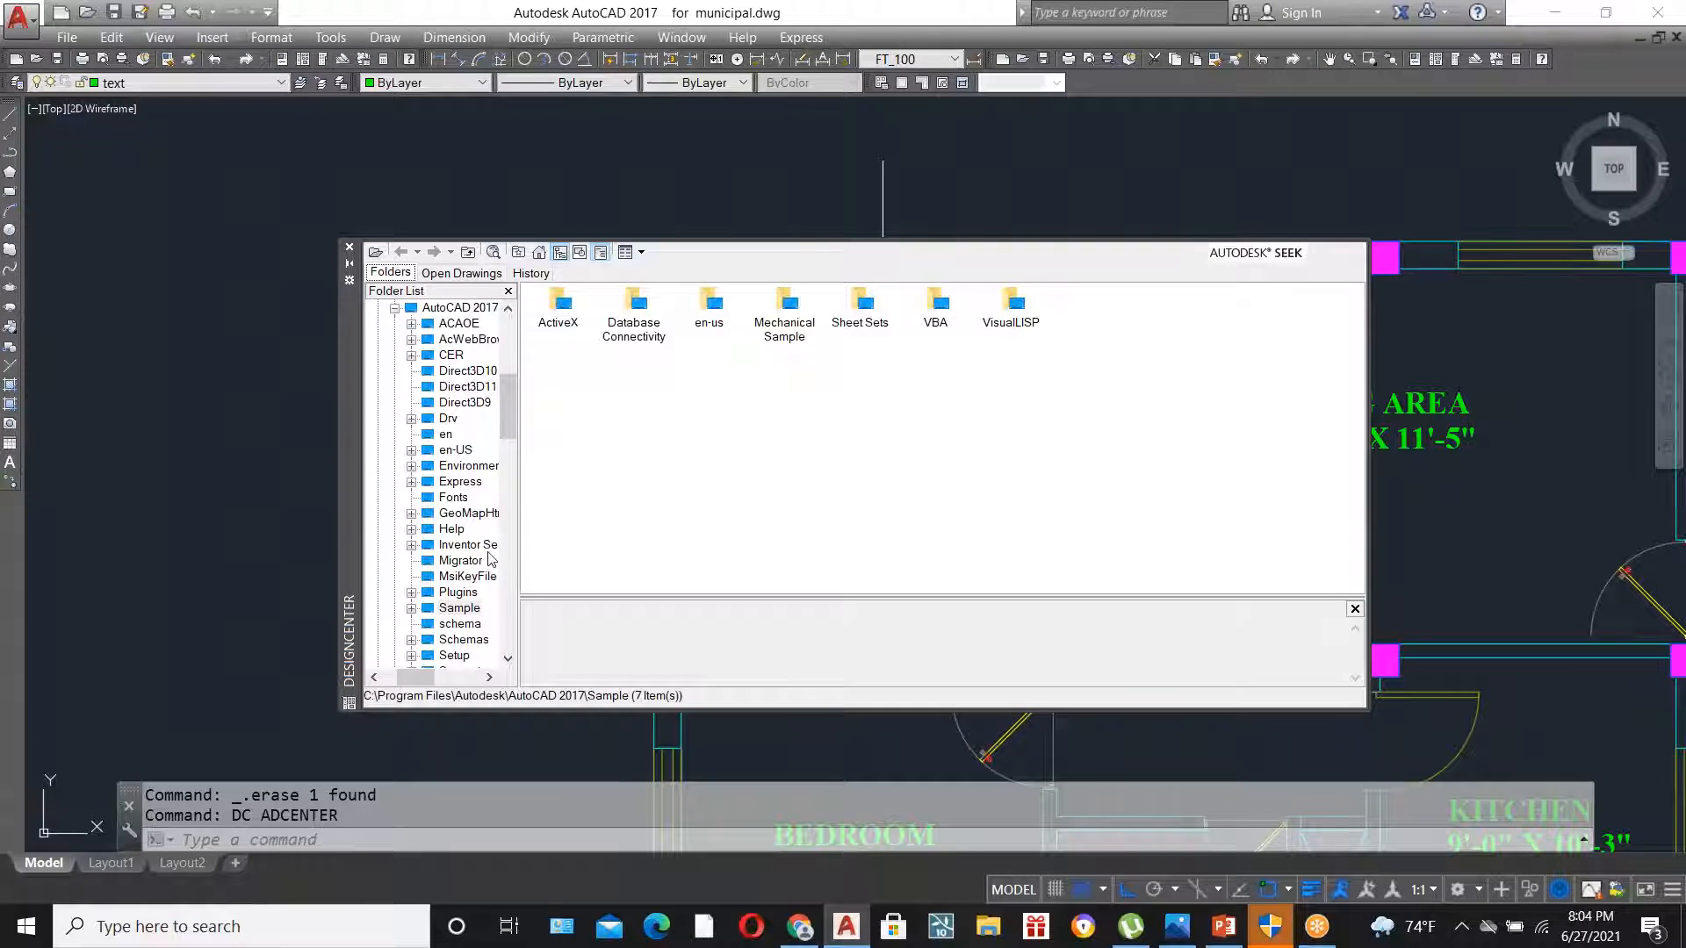
{"action": "scroll", "coordinate": [449, 544], "scroll_direction": "down", "scroll_amount": 6}
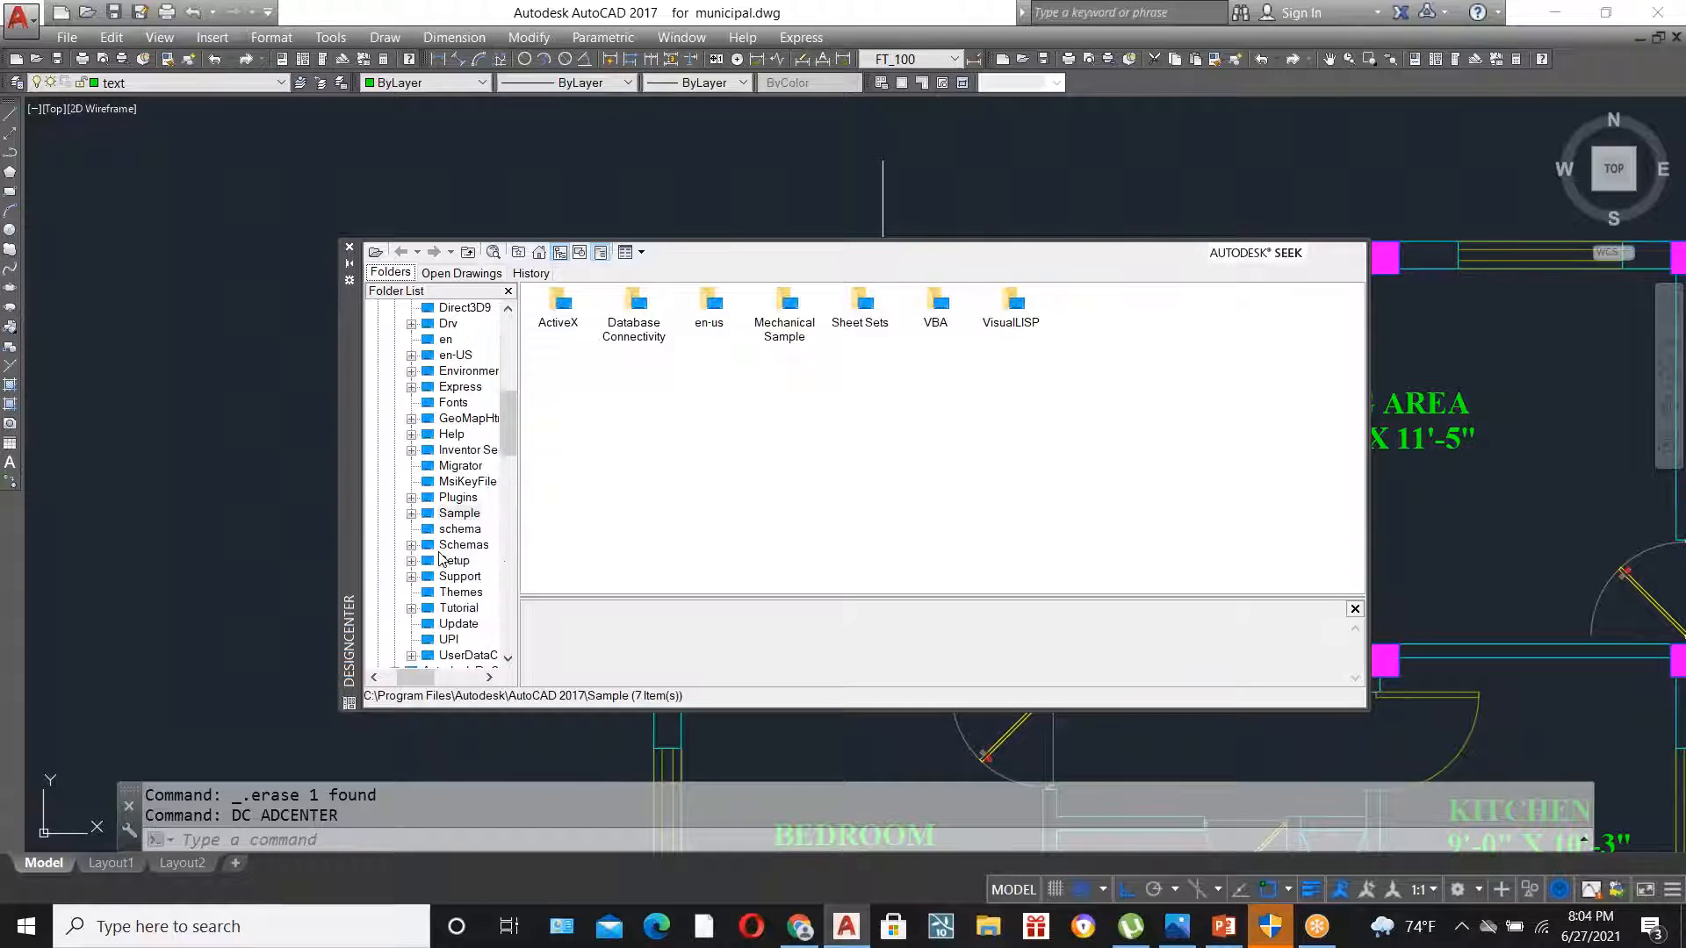
{"action": "scroll", "coordinate": [449, 590], "scroll_direction": "down", "scroll_amount": 5}
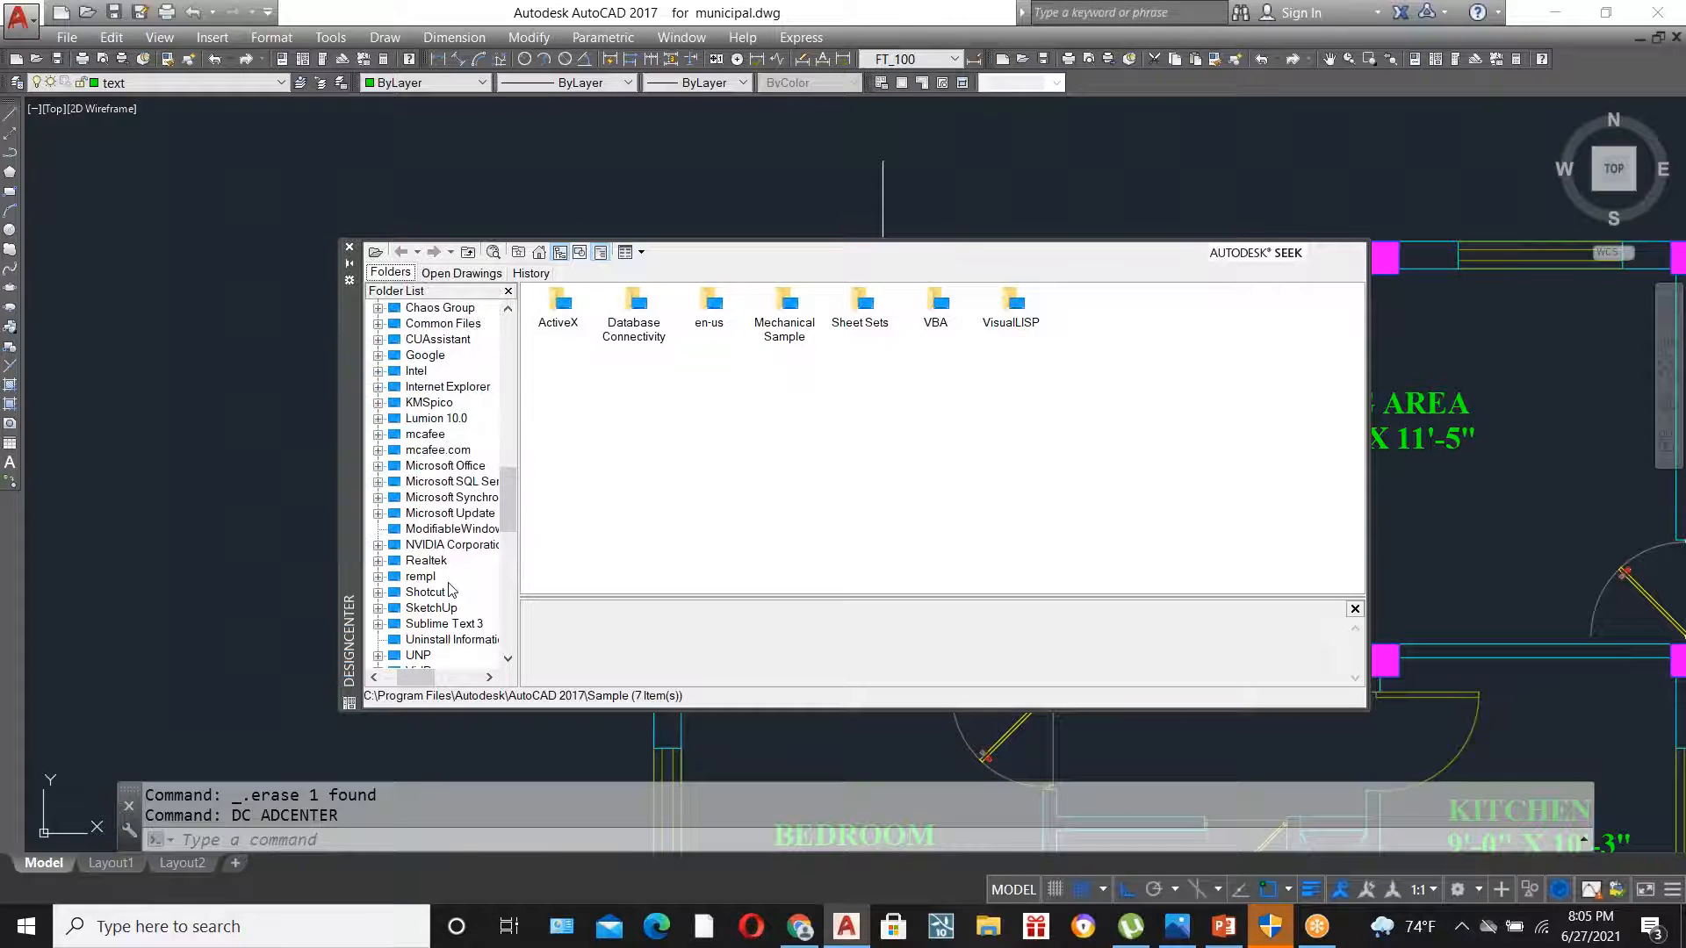
{"action": "scroll", "coordinate": [449, 590], "scroll_direction": "down", "scroll_amount": 3}
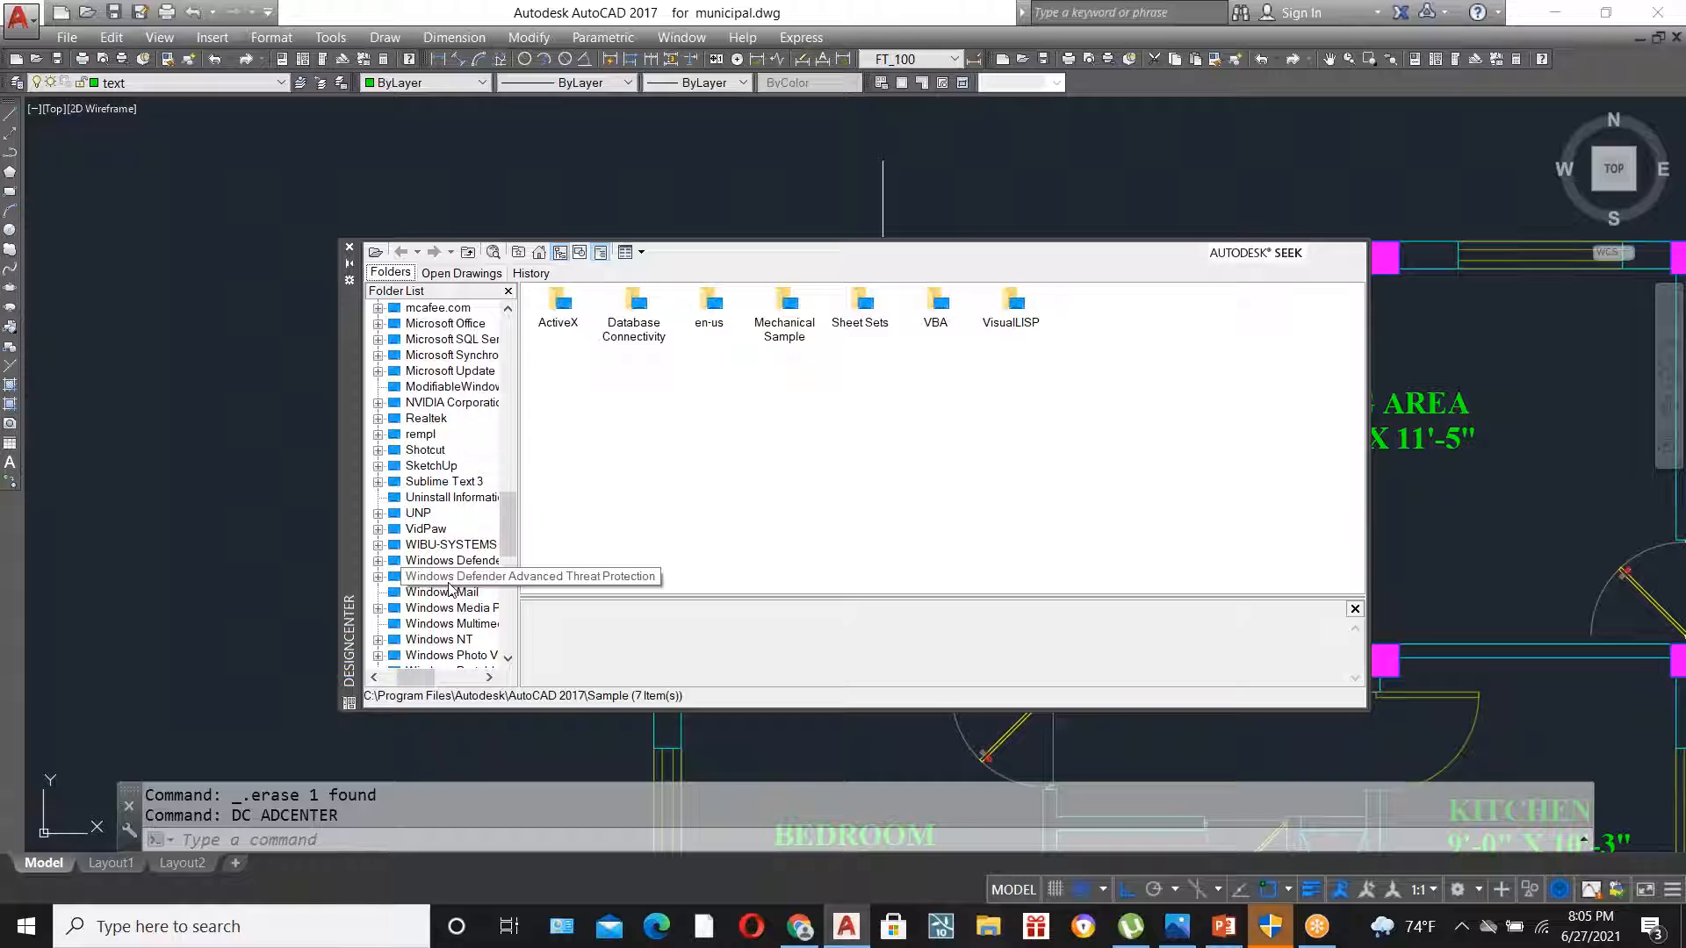
{"action": "scroll", "coordinate": [450, 590], "scroll_direction": "down", "scroll_amount": 2}
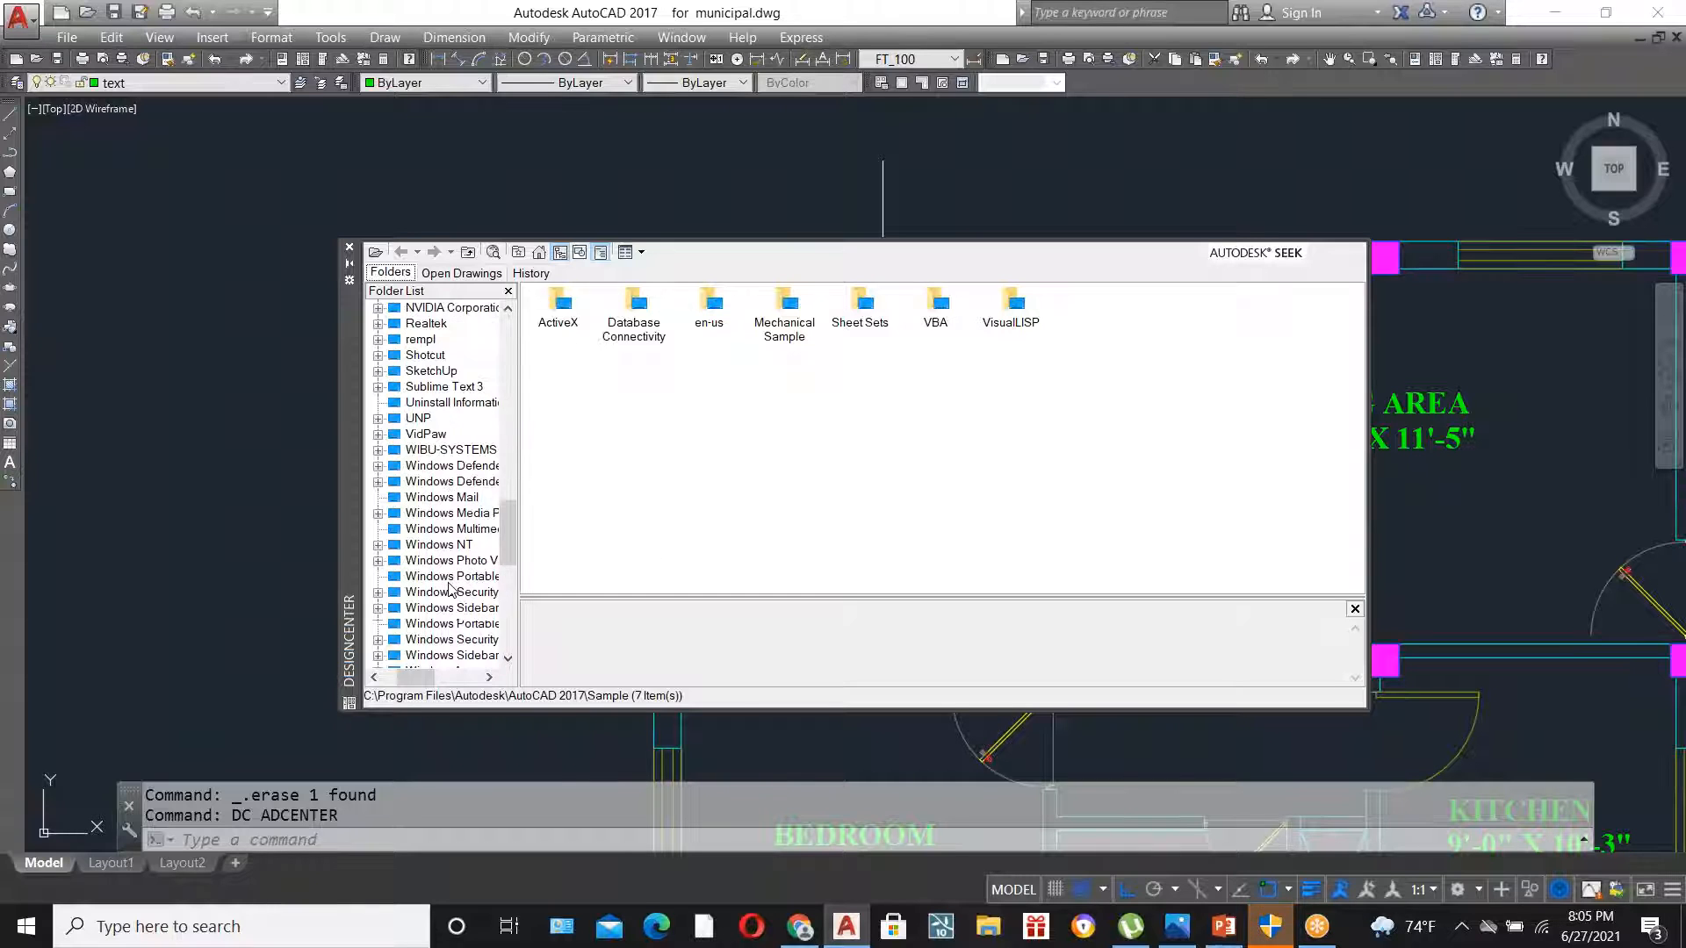
{"action": "scroll", "coordinate": [449, 591], "scroll_direction": "down", "scroll_amount": 3}
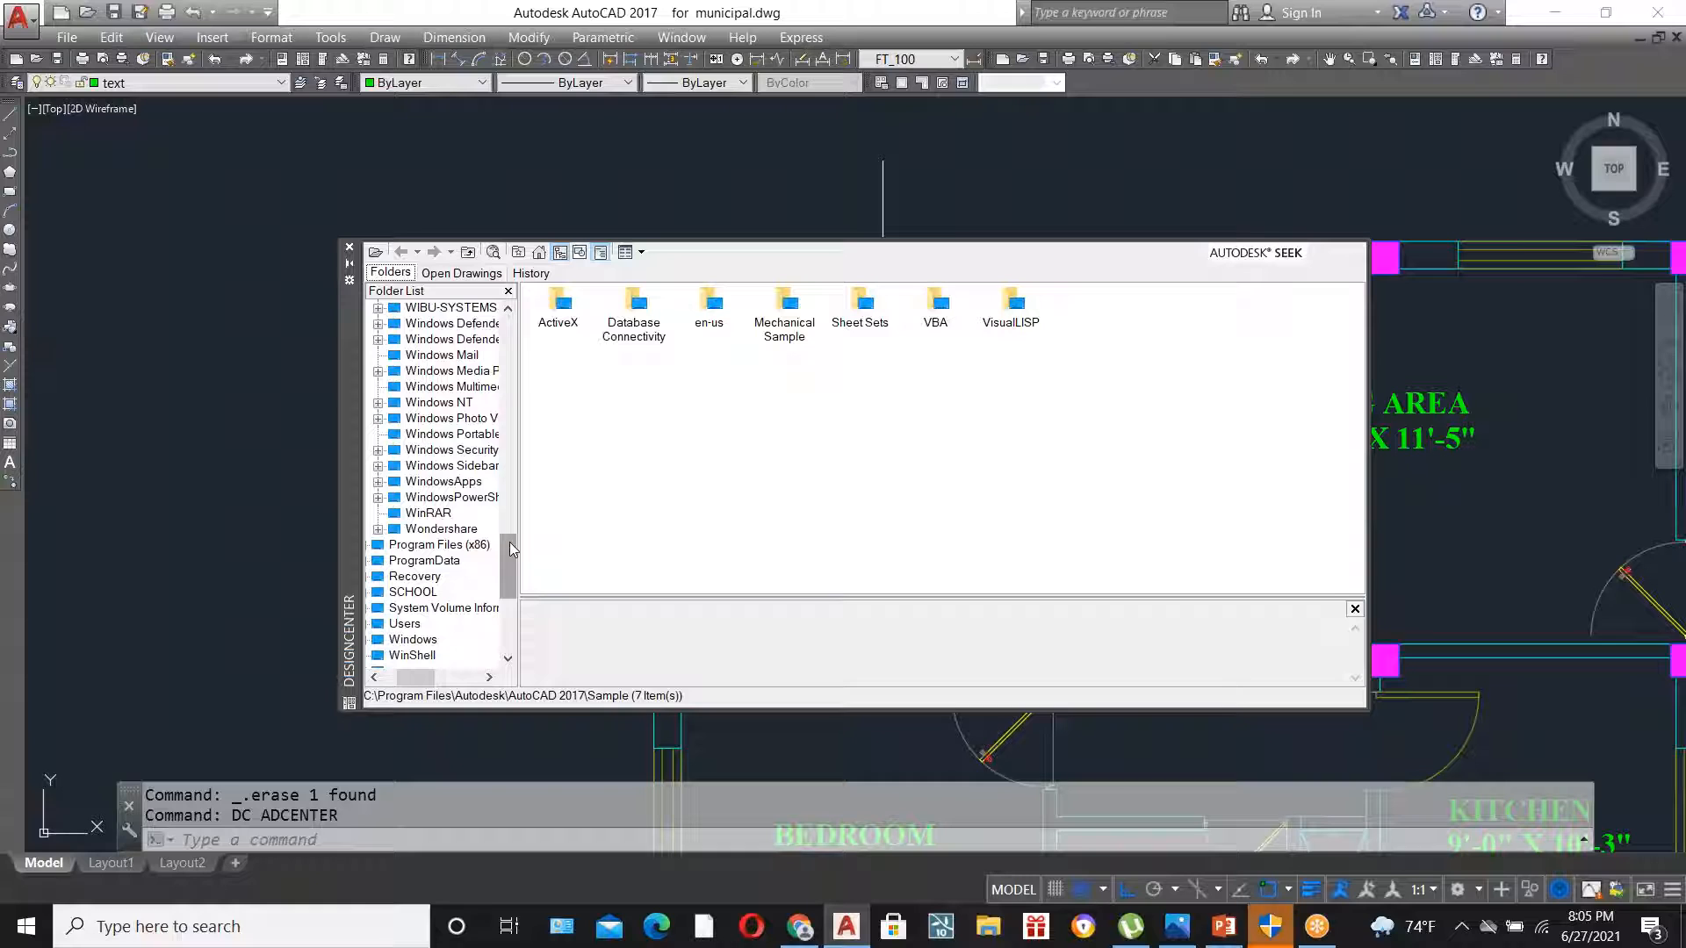
{"action": "scroll", "coordinate": [412, 639], "scroll_direction": "down", "scroll_amount": 3}
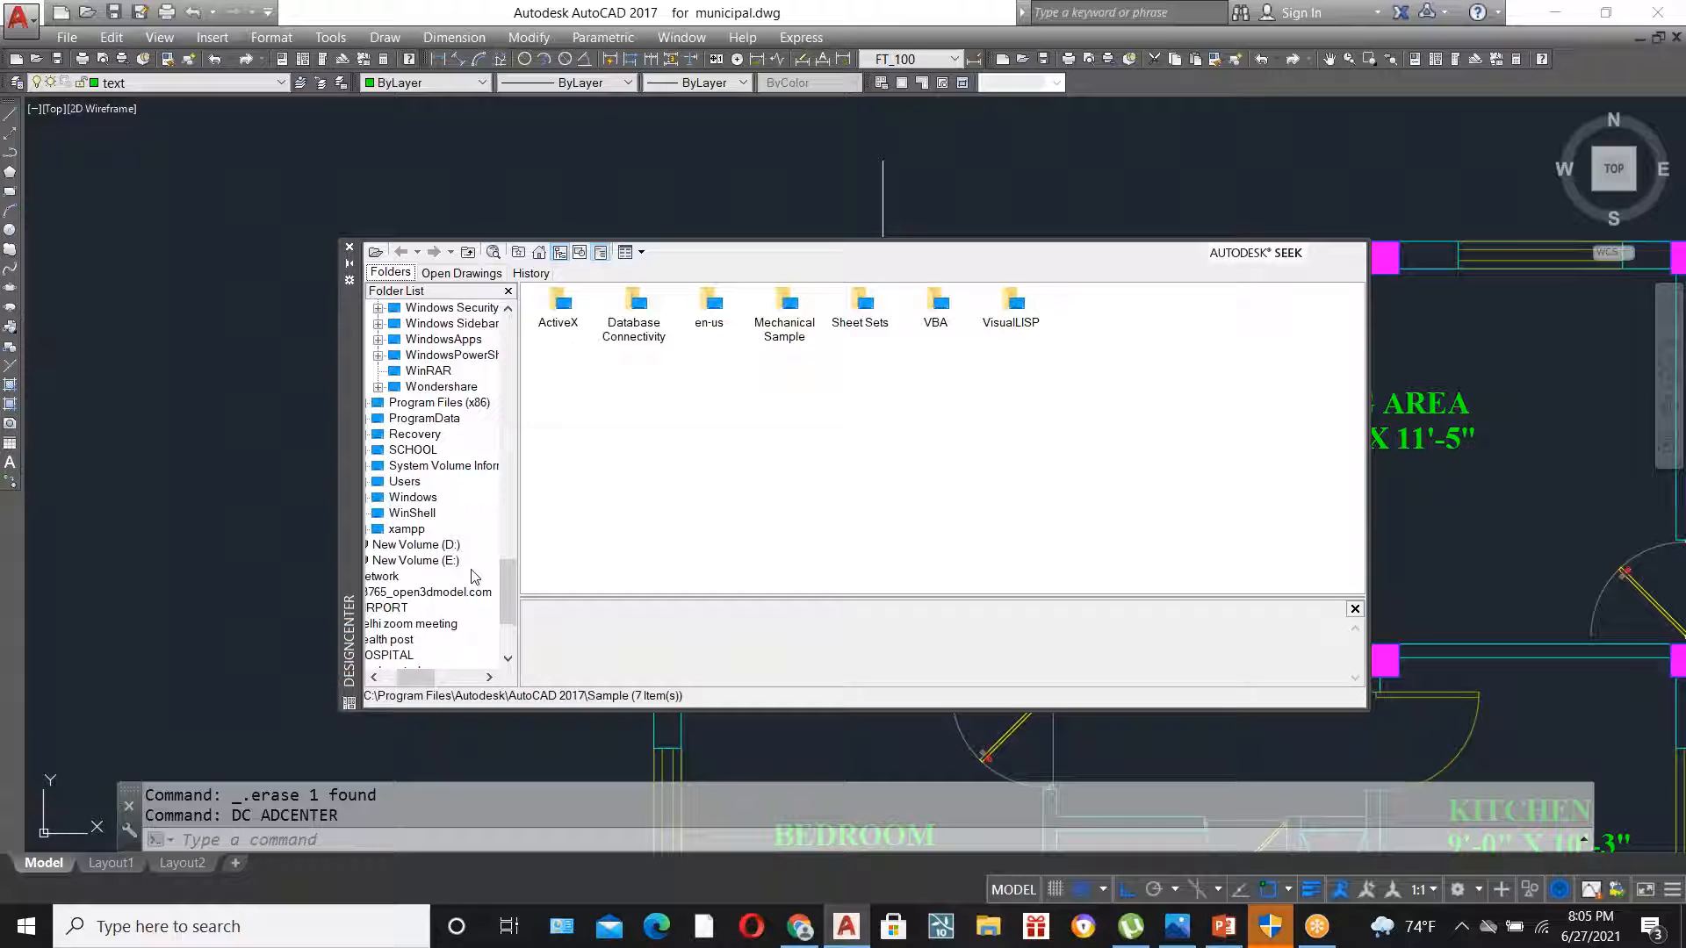
{"action": "scroll", "coordinate": [480, 562], "scroll_direction": "down", "scroll_amount": 2}
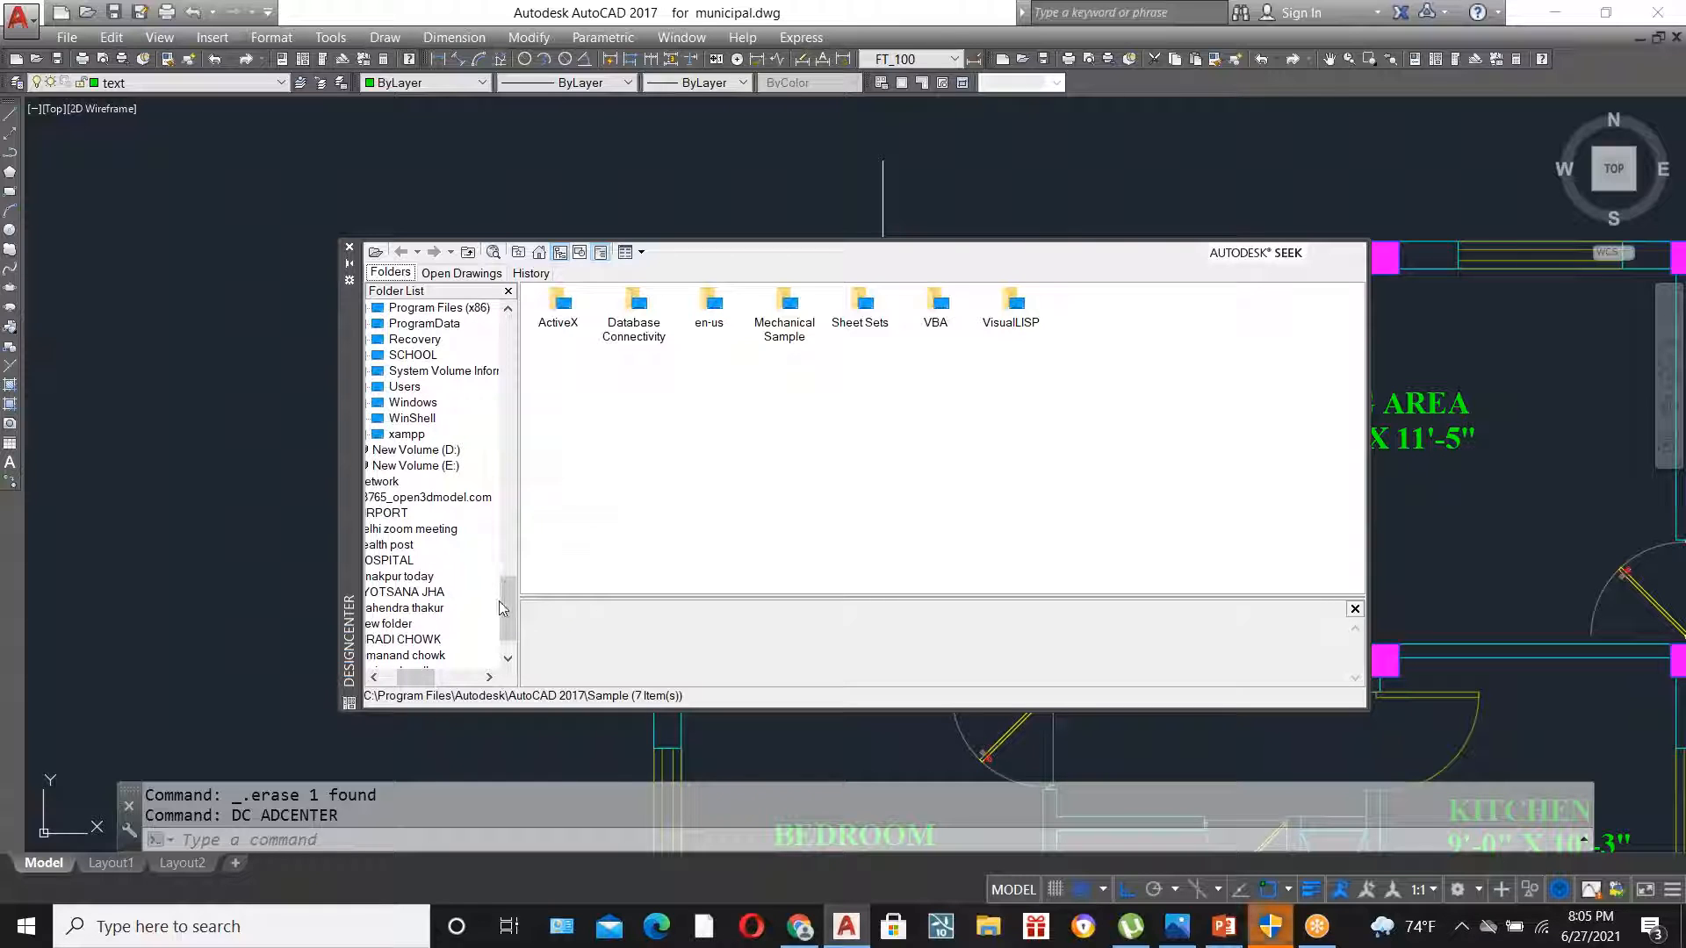
{"action": "scroll", "coordinate": [449, 535], "scroll_direction": "up", "scroll_amount": 10}
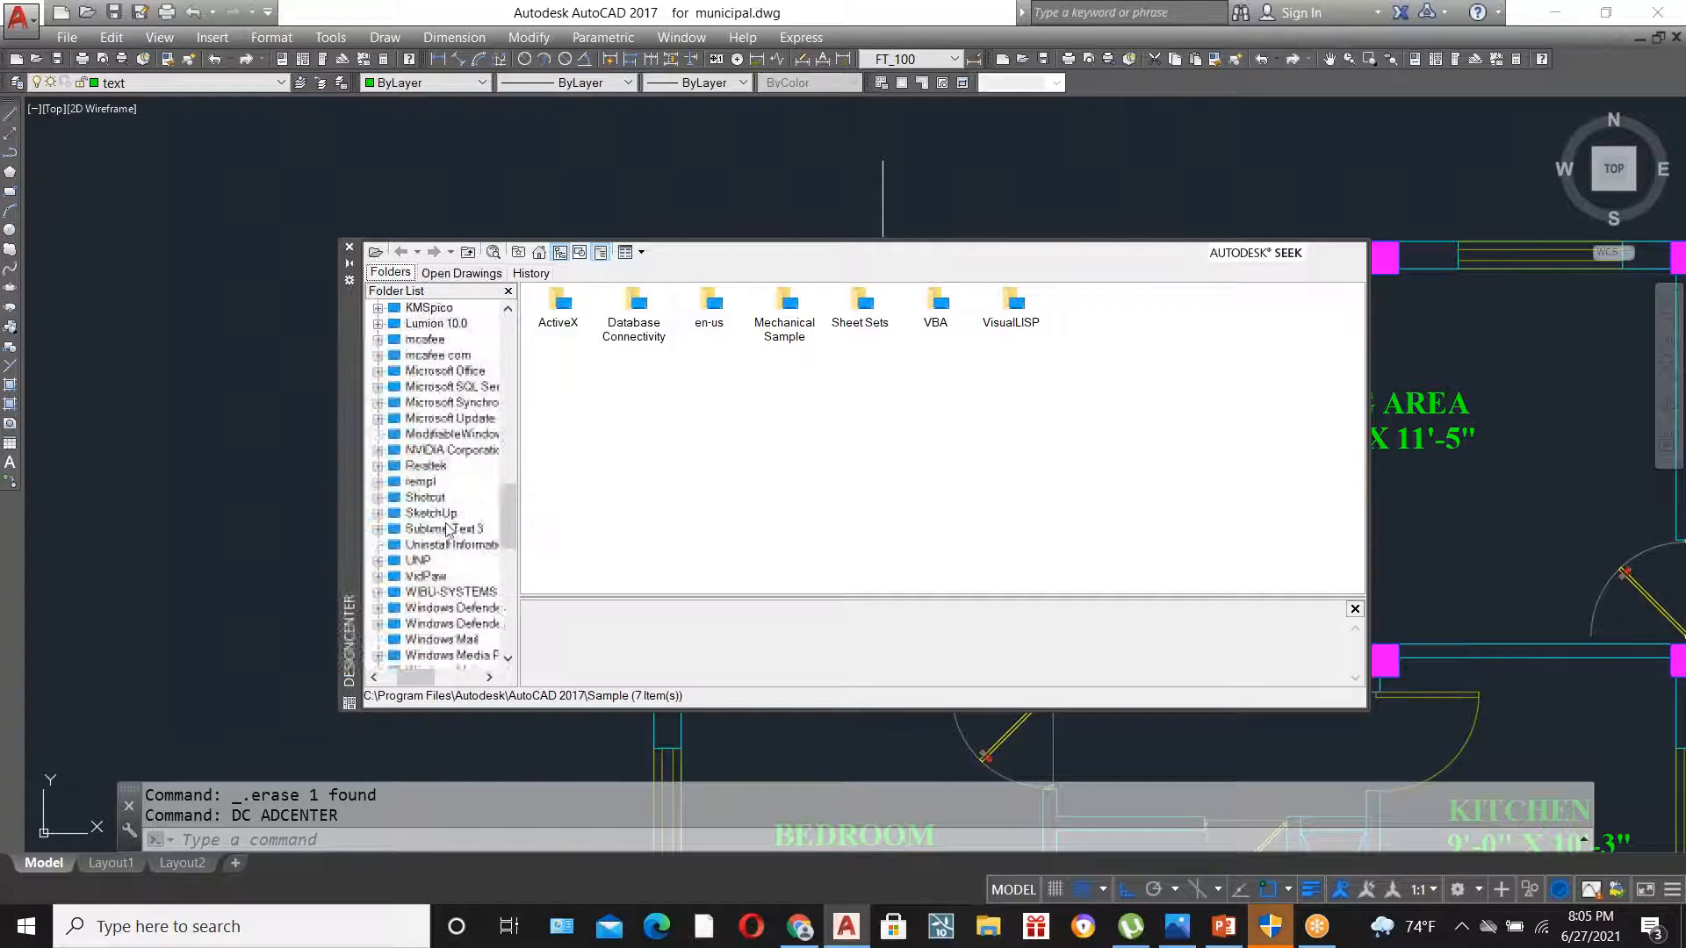
{"action": "scroll", "coordinate": [448, 529], "scroll_direction": "up", "scroll_amount": 10}
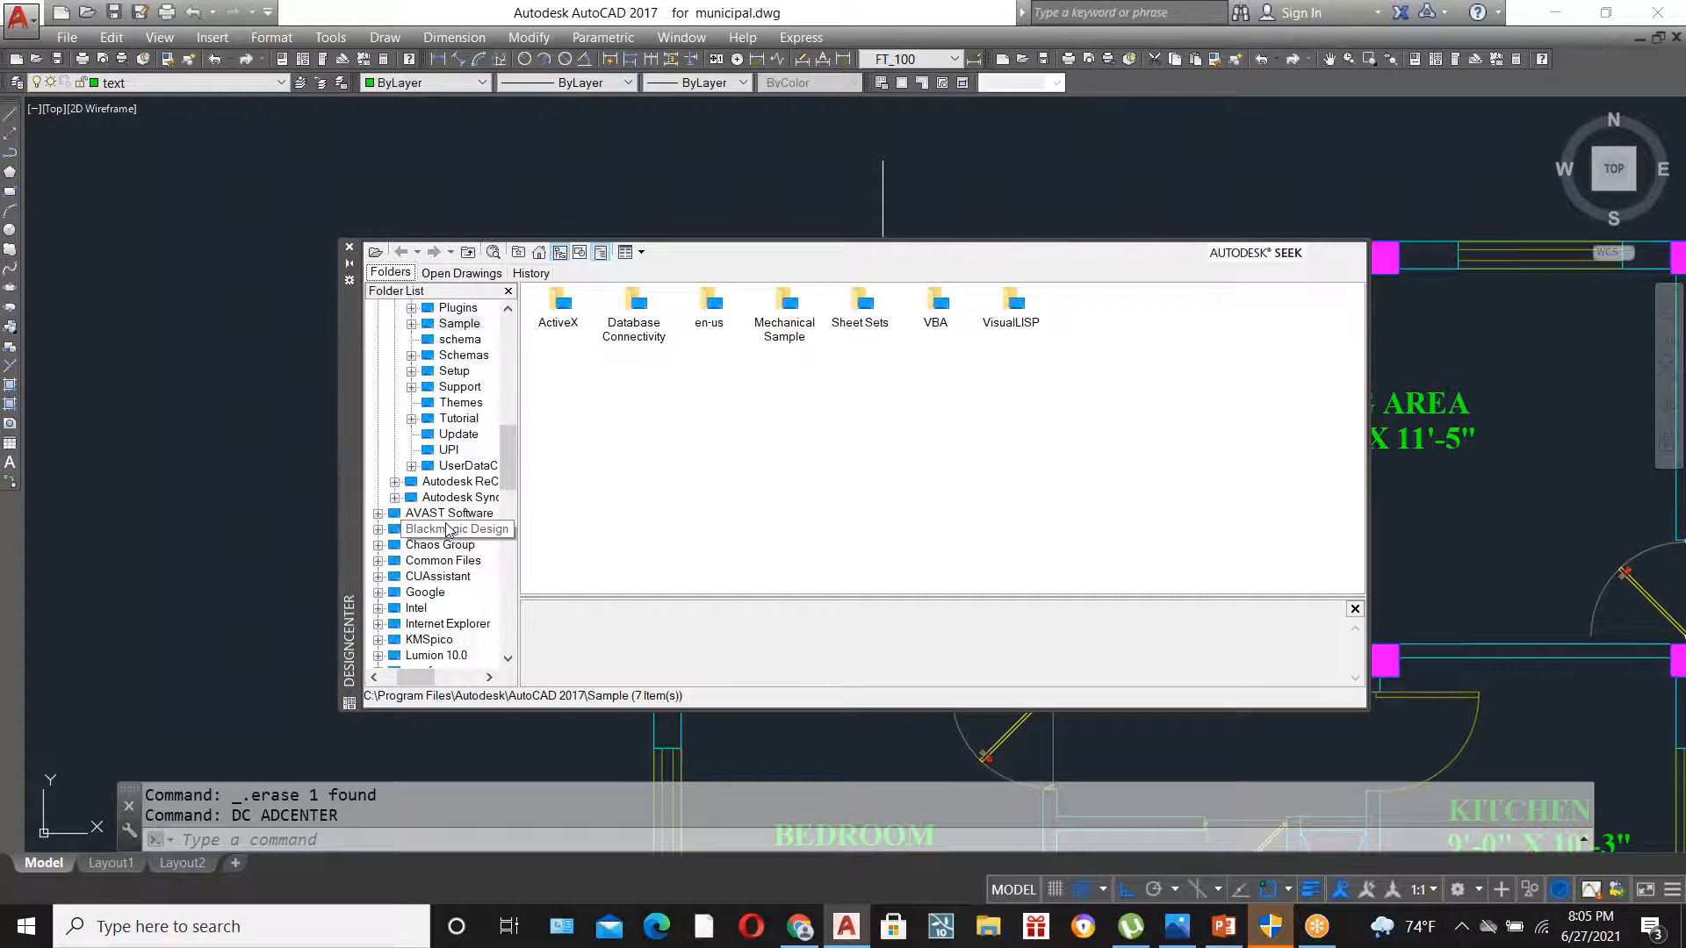
{"action": "scroll", "coordinate": [447, 529], "scroll_direction": "up", "scroll_amount": 5}
{"action": "scroll", "coordinate": [447, 529], "scroll_direction": "up", "scroll_amount": 6}
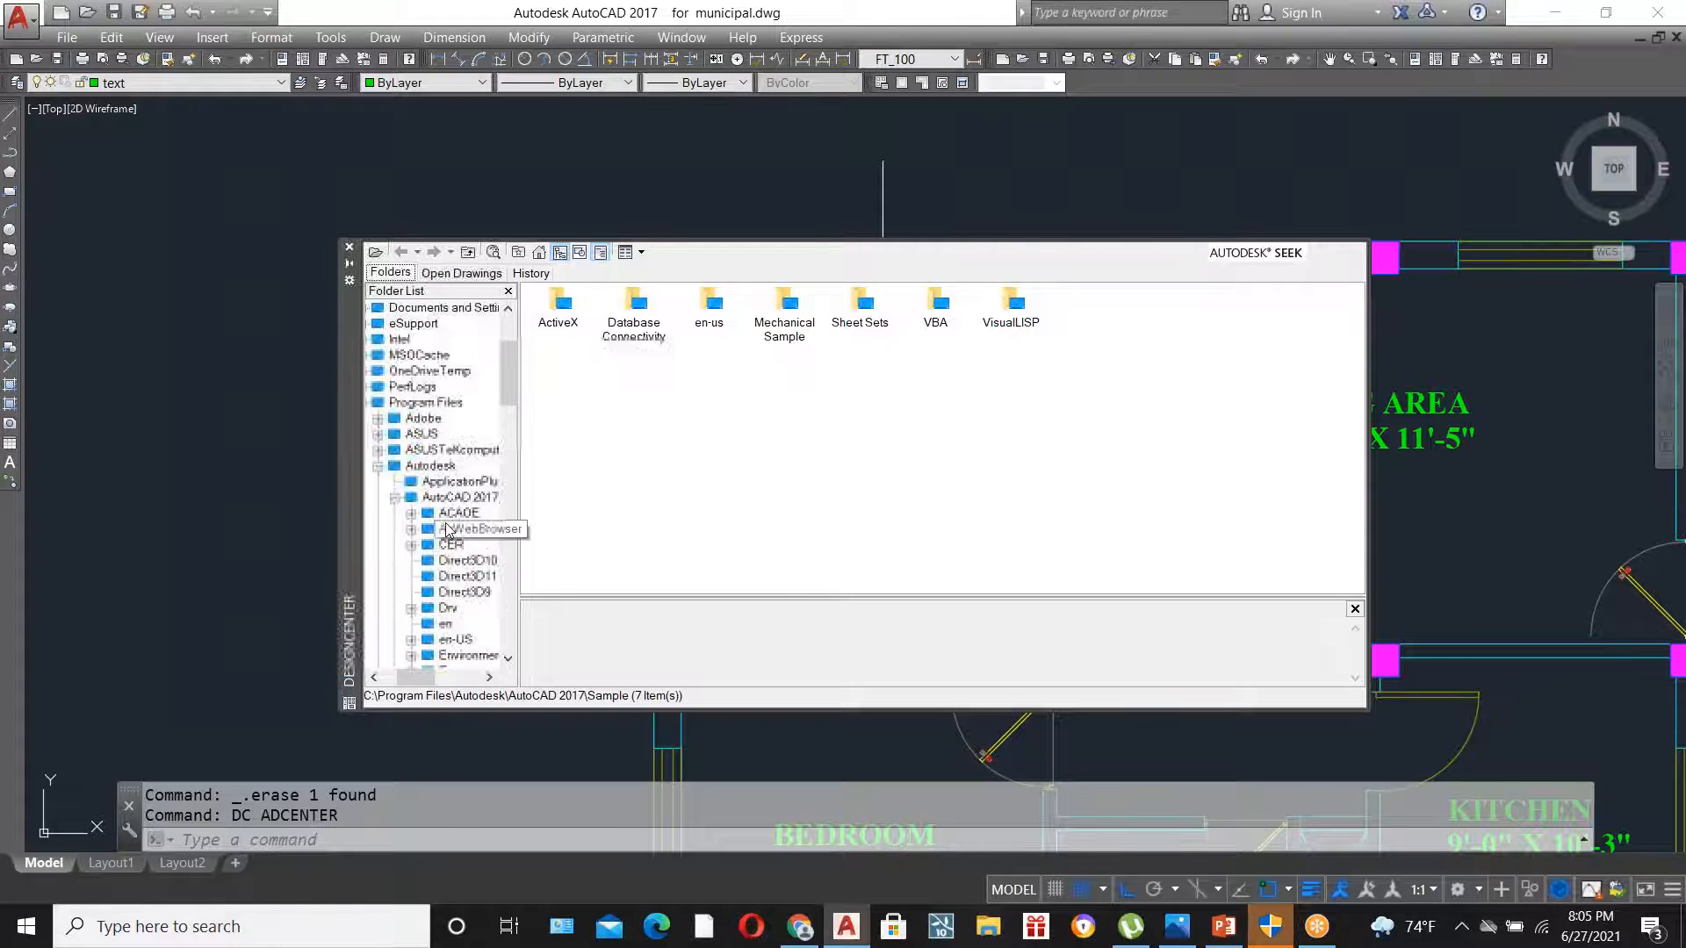
- Cancel the active command and close the DesignCenter palette
{"action": "key", "text": "Escape"}
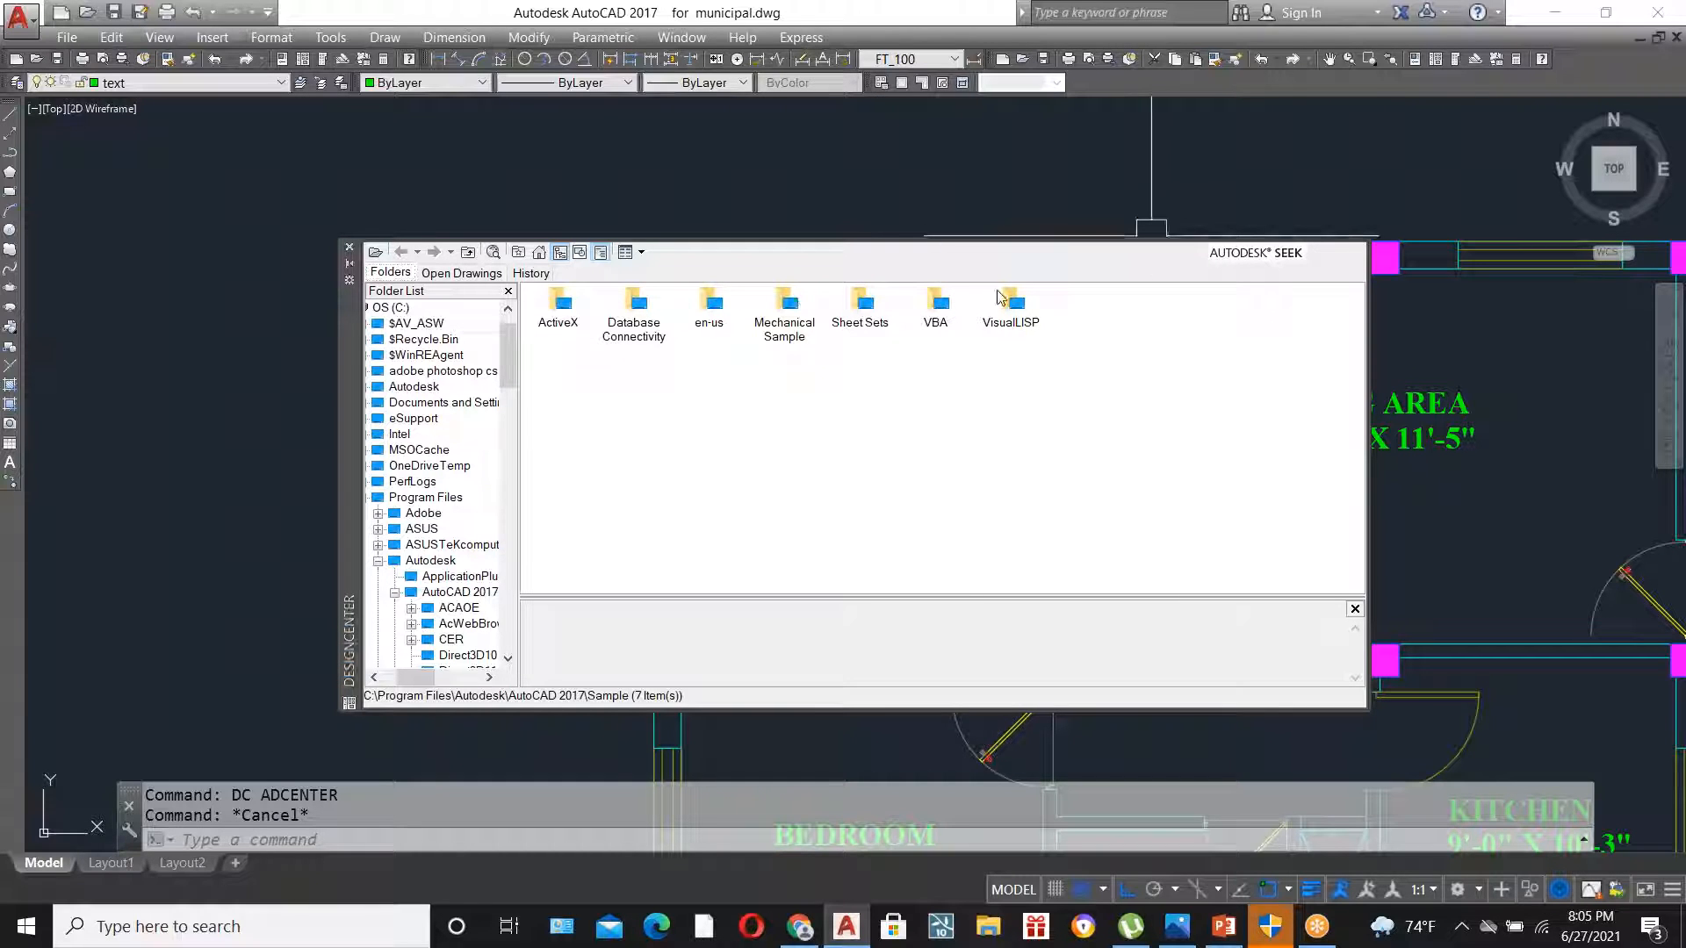
{"action": "left_click", "coordinate": [349, 251]}
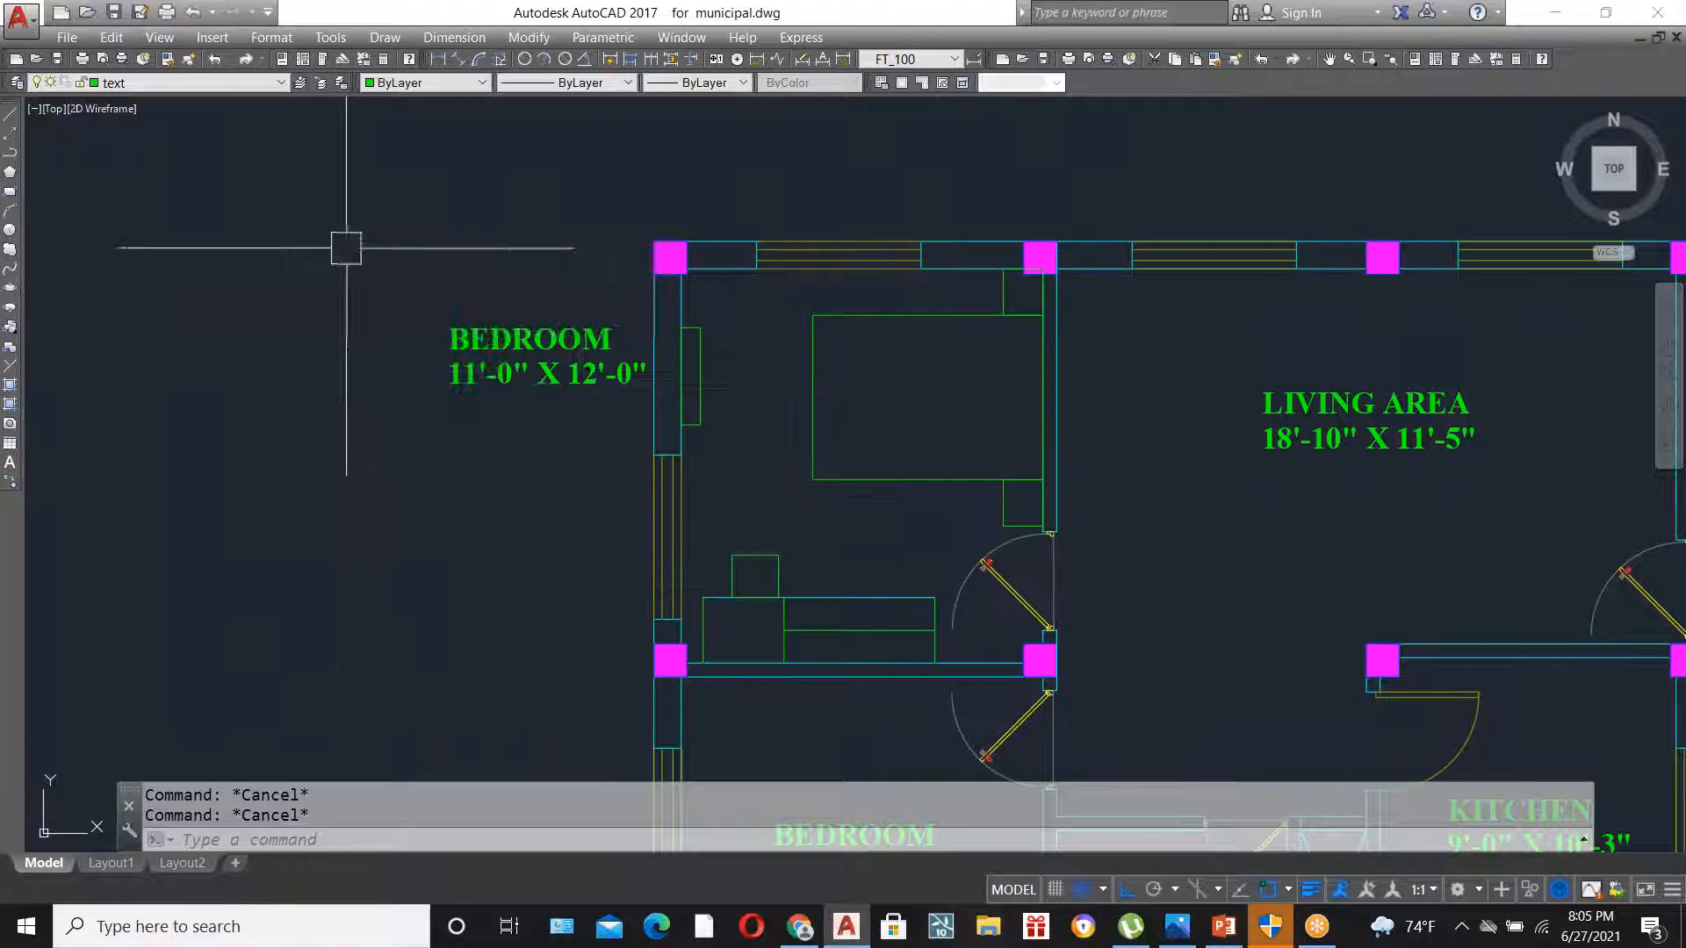
{"action": "scroll", "coordinate": [489, 395], "scroll_direction": "down", "scroll_amount": 2}
{"action": "scroll", "coordinate": [715, 319], "scroll_direction": "up", "scroll_amount": 2}
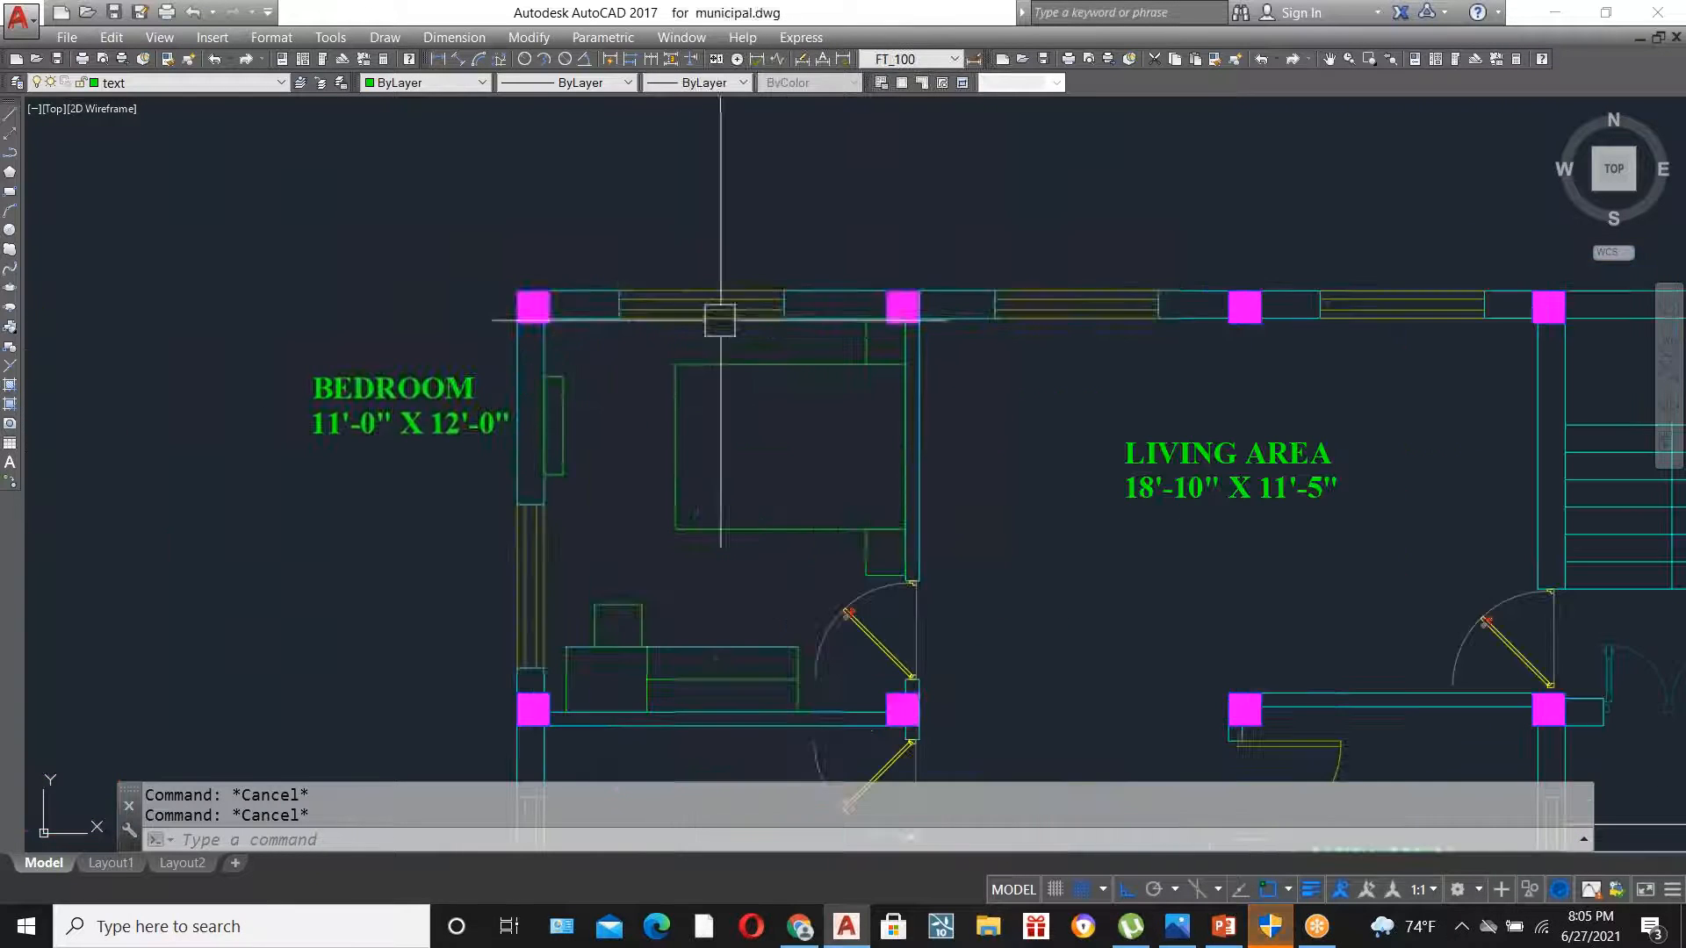
- Examine the new plan's living area, staircase, kitchen and bedrooms, and compare them with the dimensioned reference plan
{"action": "scroll", "coordinate": [594, 350], "scroll_direction": "down", "scroll_amount": 4}
{"action": "scroll", "coordinate": [1045, 362], "scroll_direction": "up", "scroll_amount": 8}
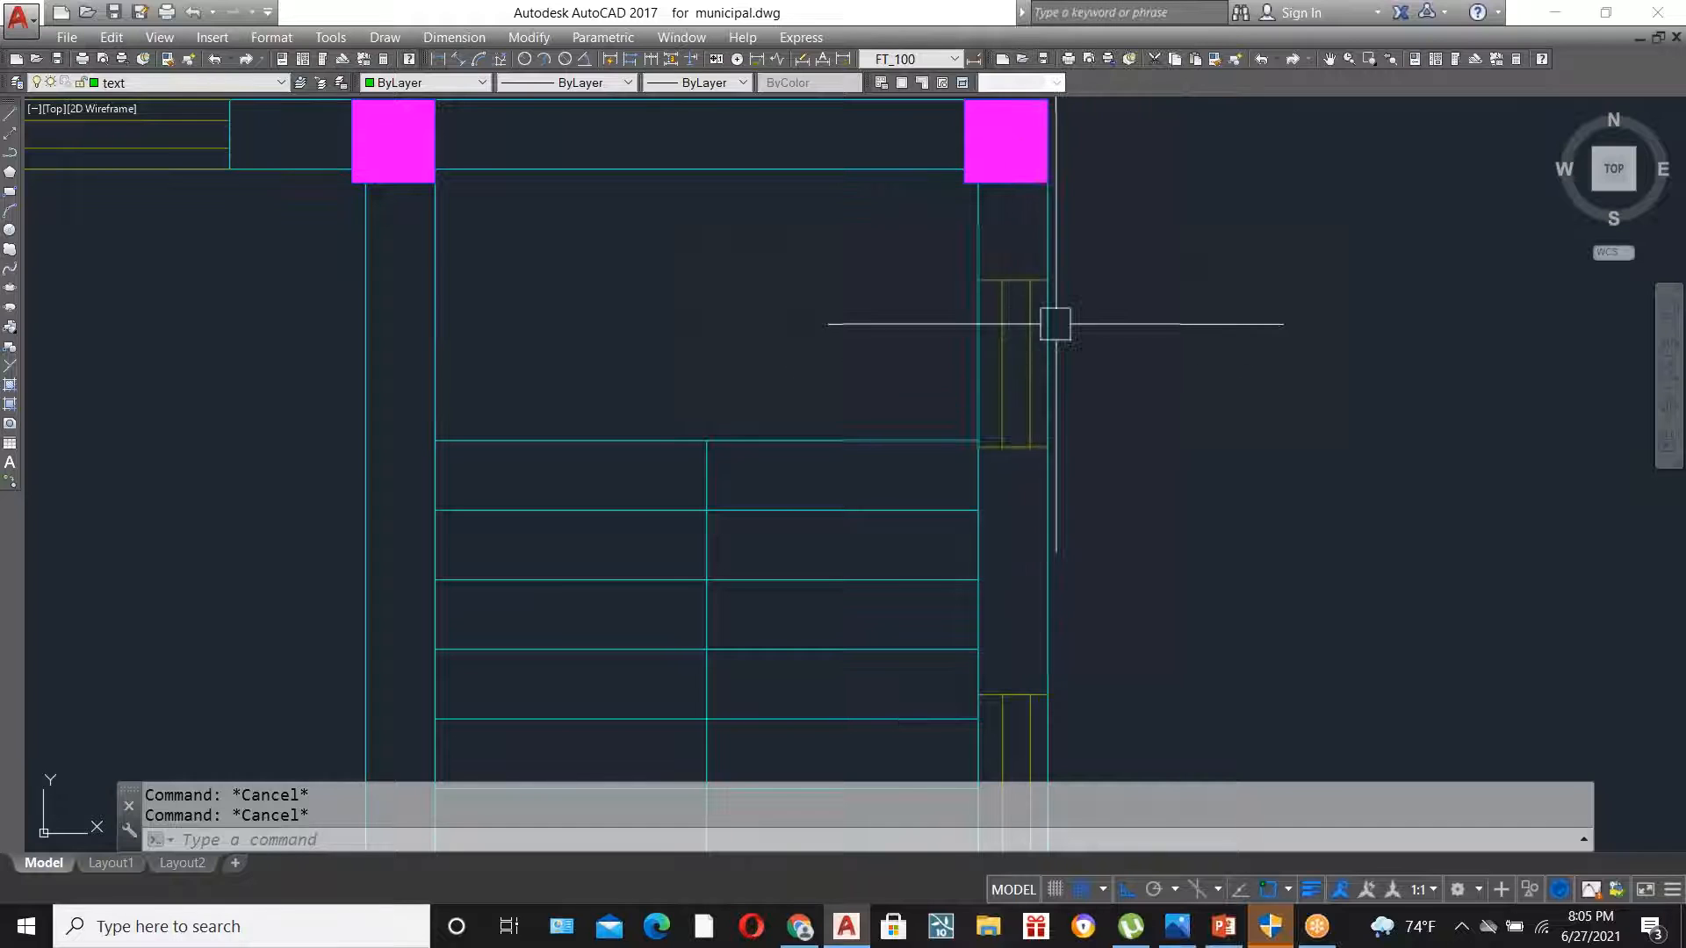
{"action": "scroll", "coordinate": [1054, 324], "scroll_direction": "down", "scroll_amount": 5}
{"action": "scroll", "coordinate": [258, 239], "scroll_direction": "up", "scroll_amount": 3}
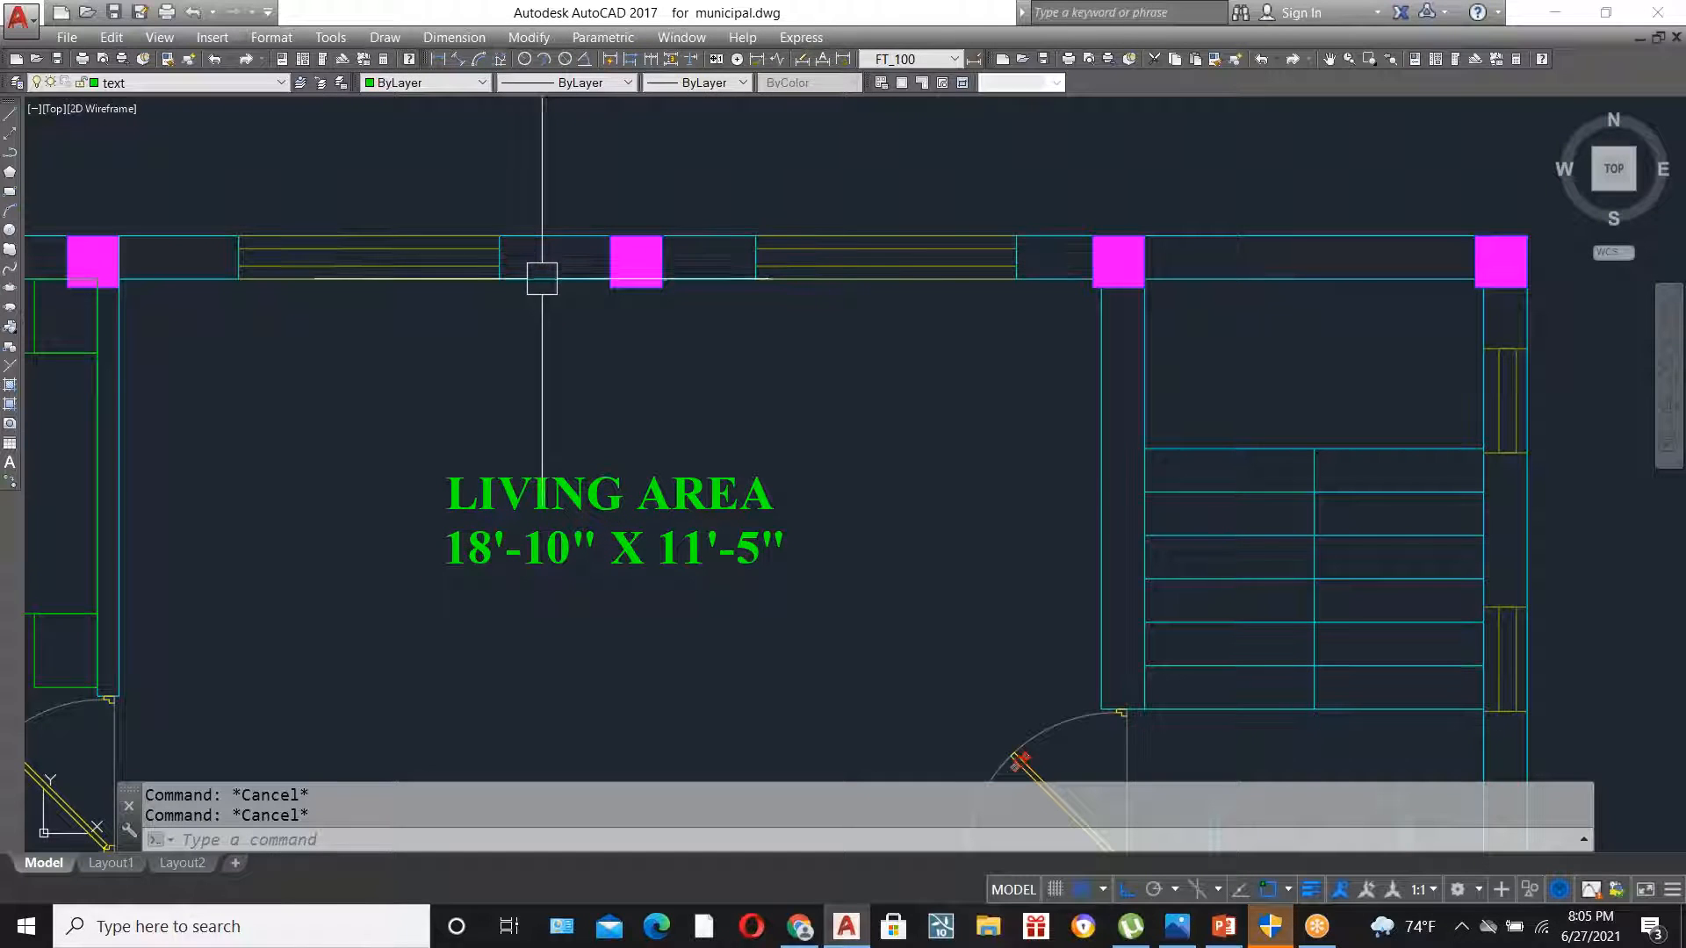
{"action": "scroll", "coordinate": [947, 320], "scroll_direction": "down", "scroll_amount": 2}
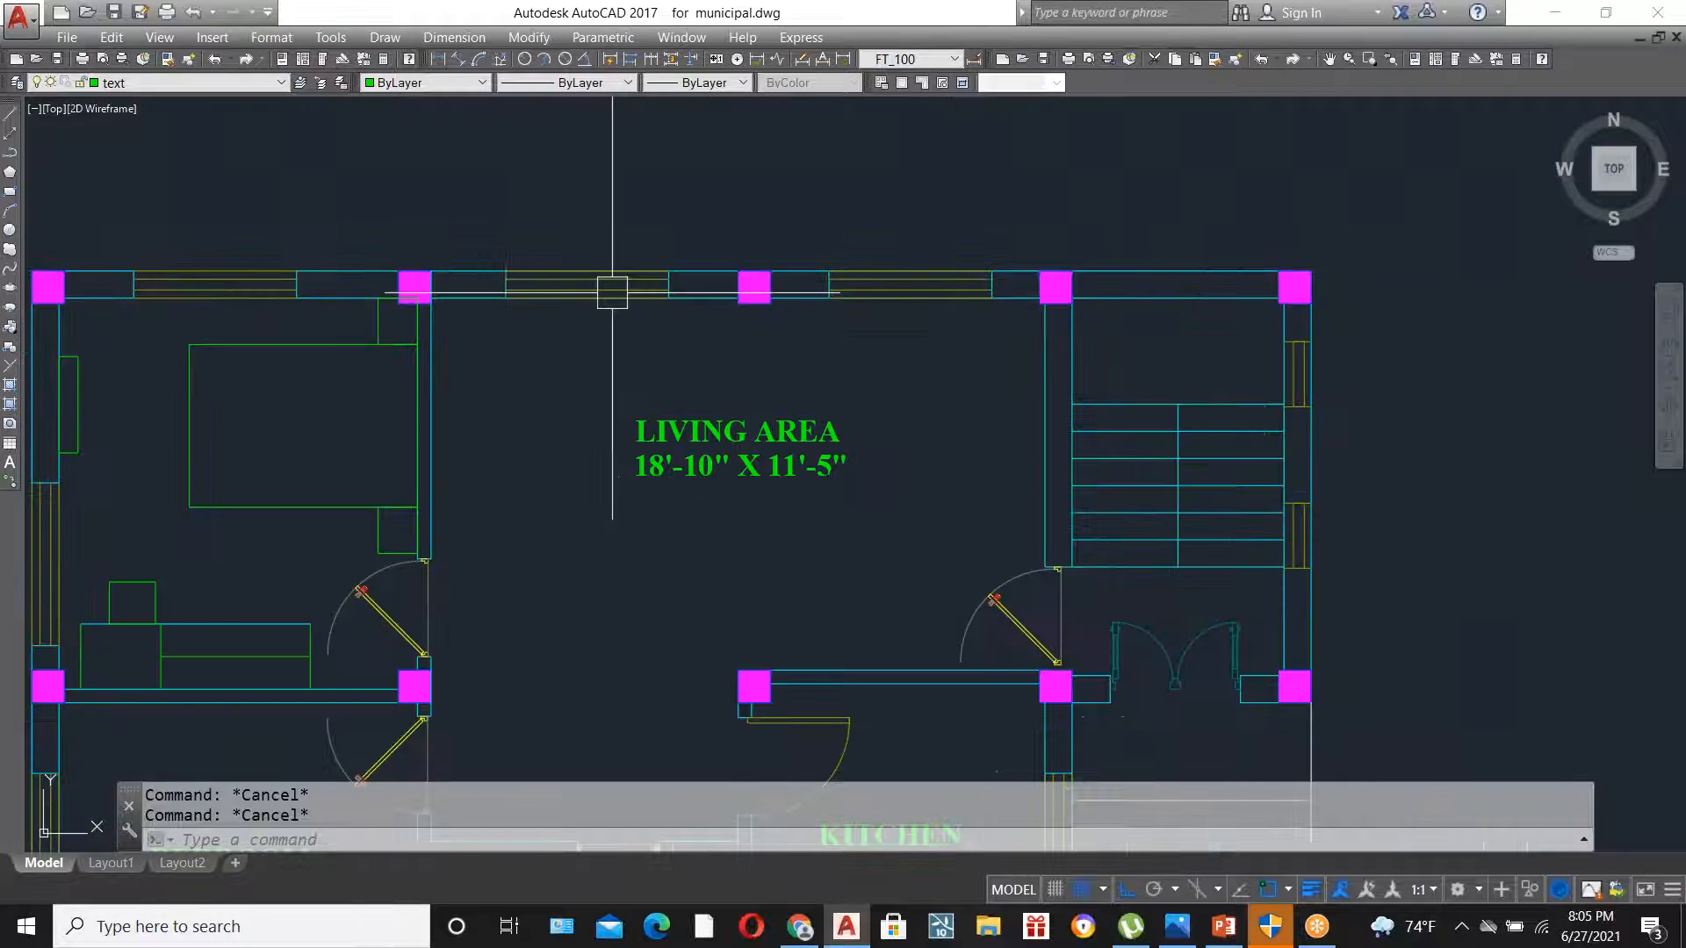
{"action": "scroll", "coordinate": [612, 287], "scroll_direction": "up", "scroll_amount": 2}
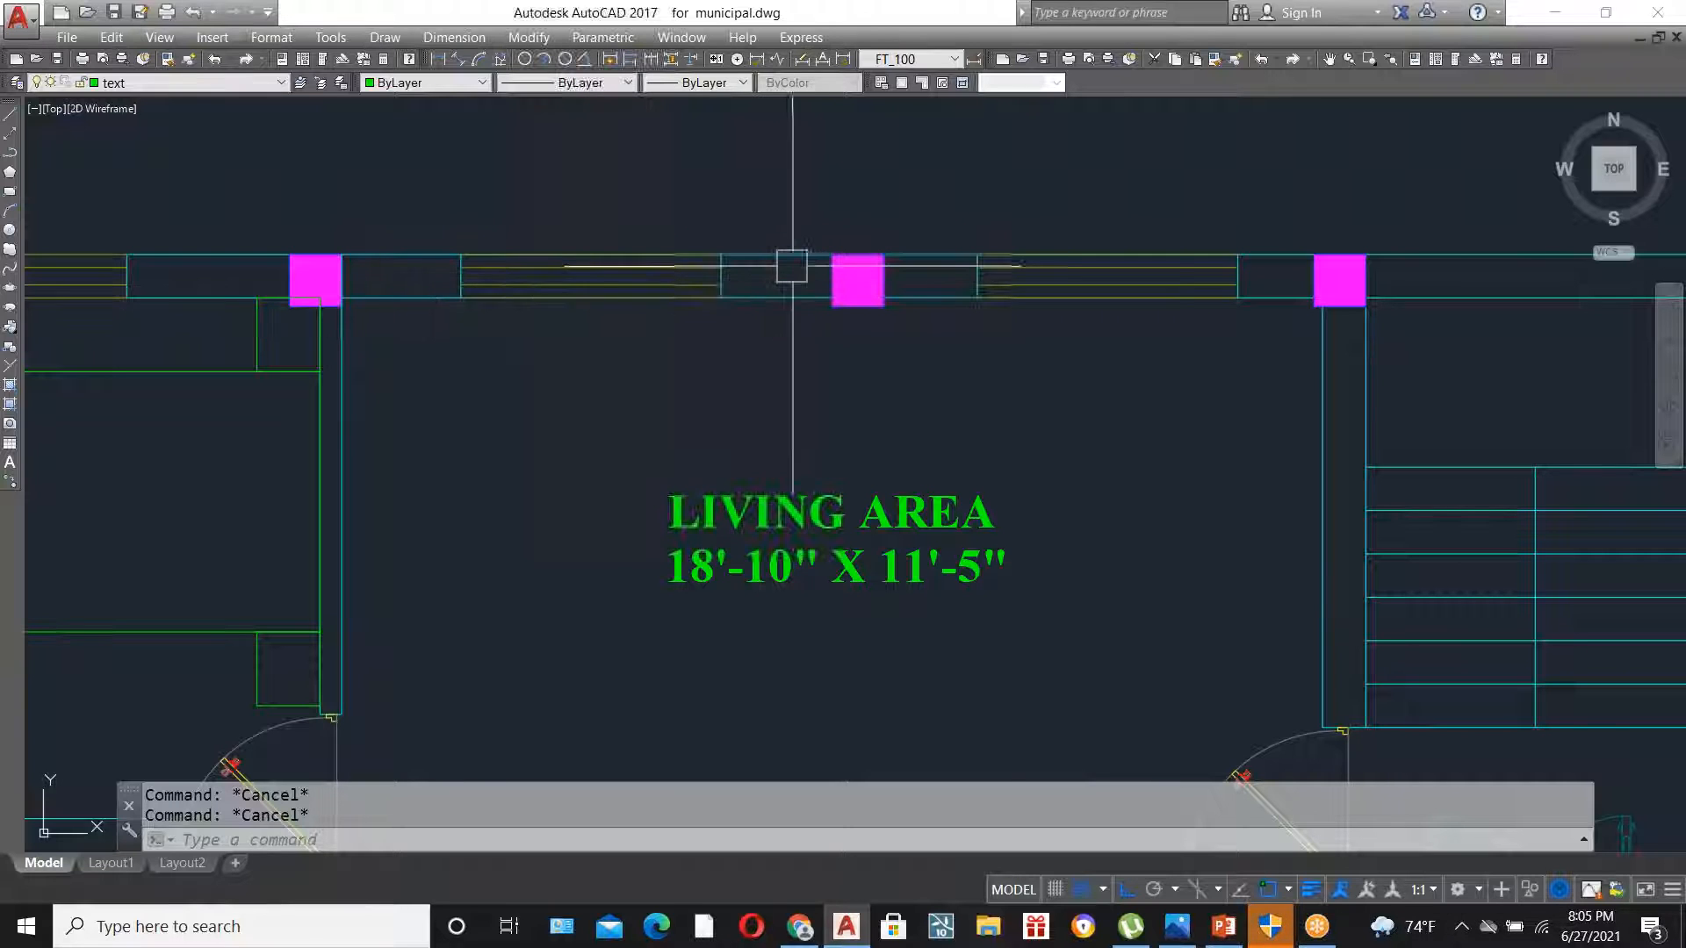
{"action": "scroll", "coordinate": [860, 330], "scroll_direction": "down", "scroll_amount": 3}
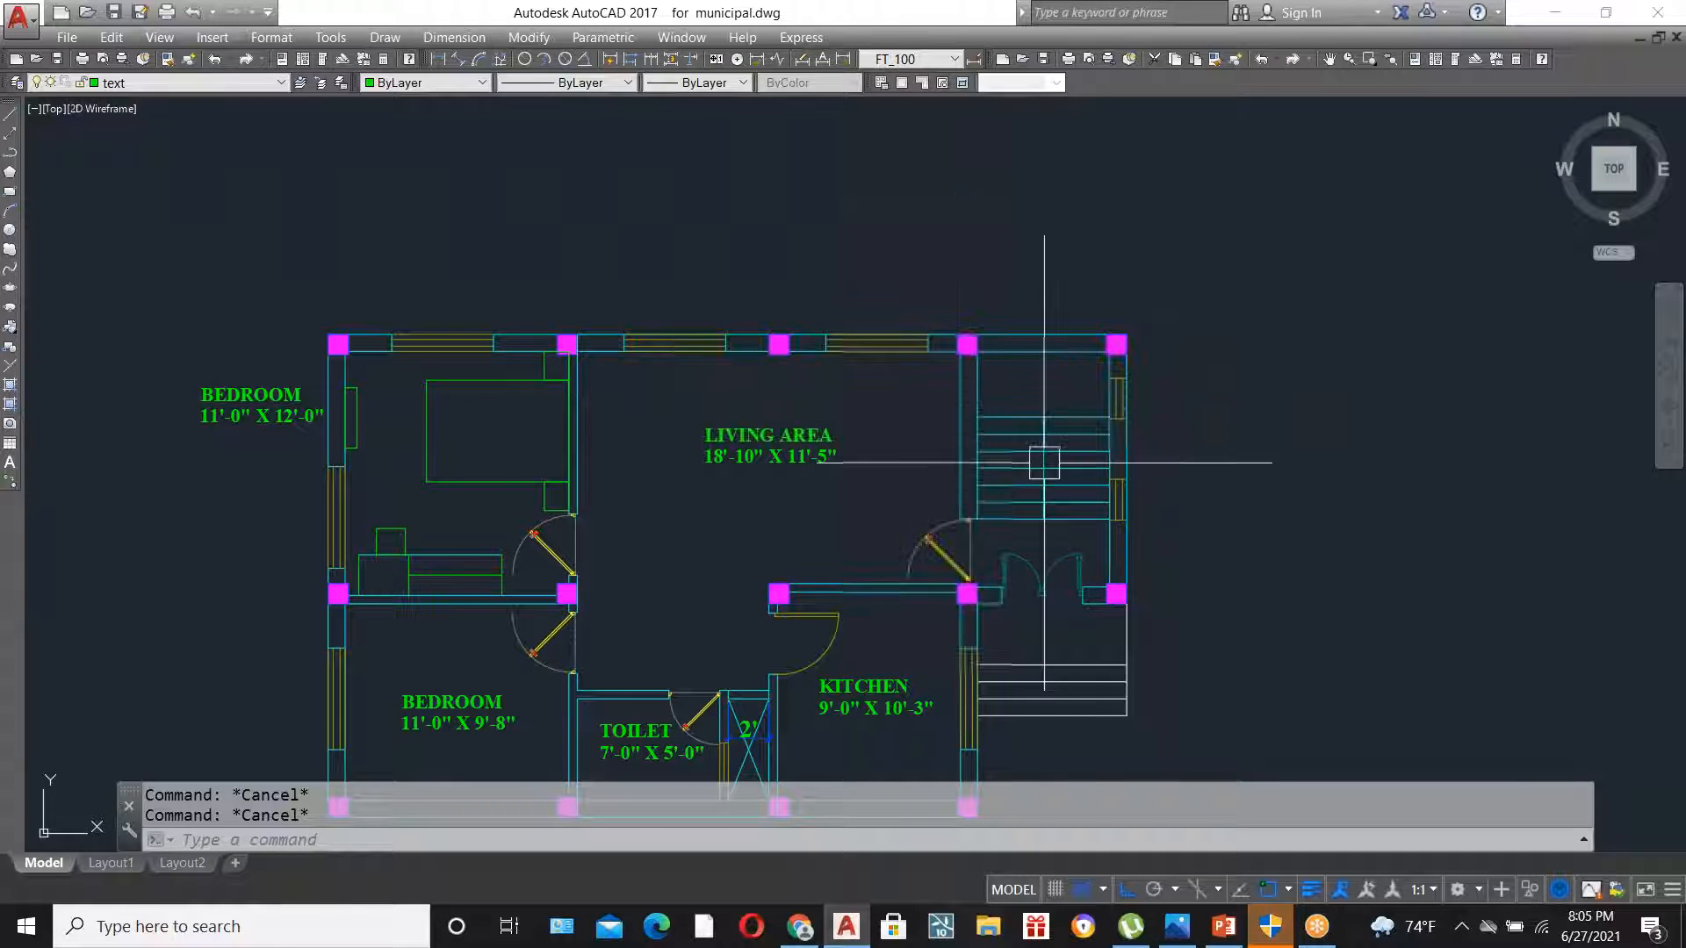
{"action": "scroll", "coordinate": [1065, 486], "scroll_direction": "down", "scroll_amount": 4}
{"action": "scroll", "coordinate": [614, 527], "scroll_direction": "up", "scroll_amount": 2}
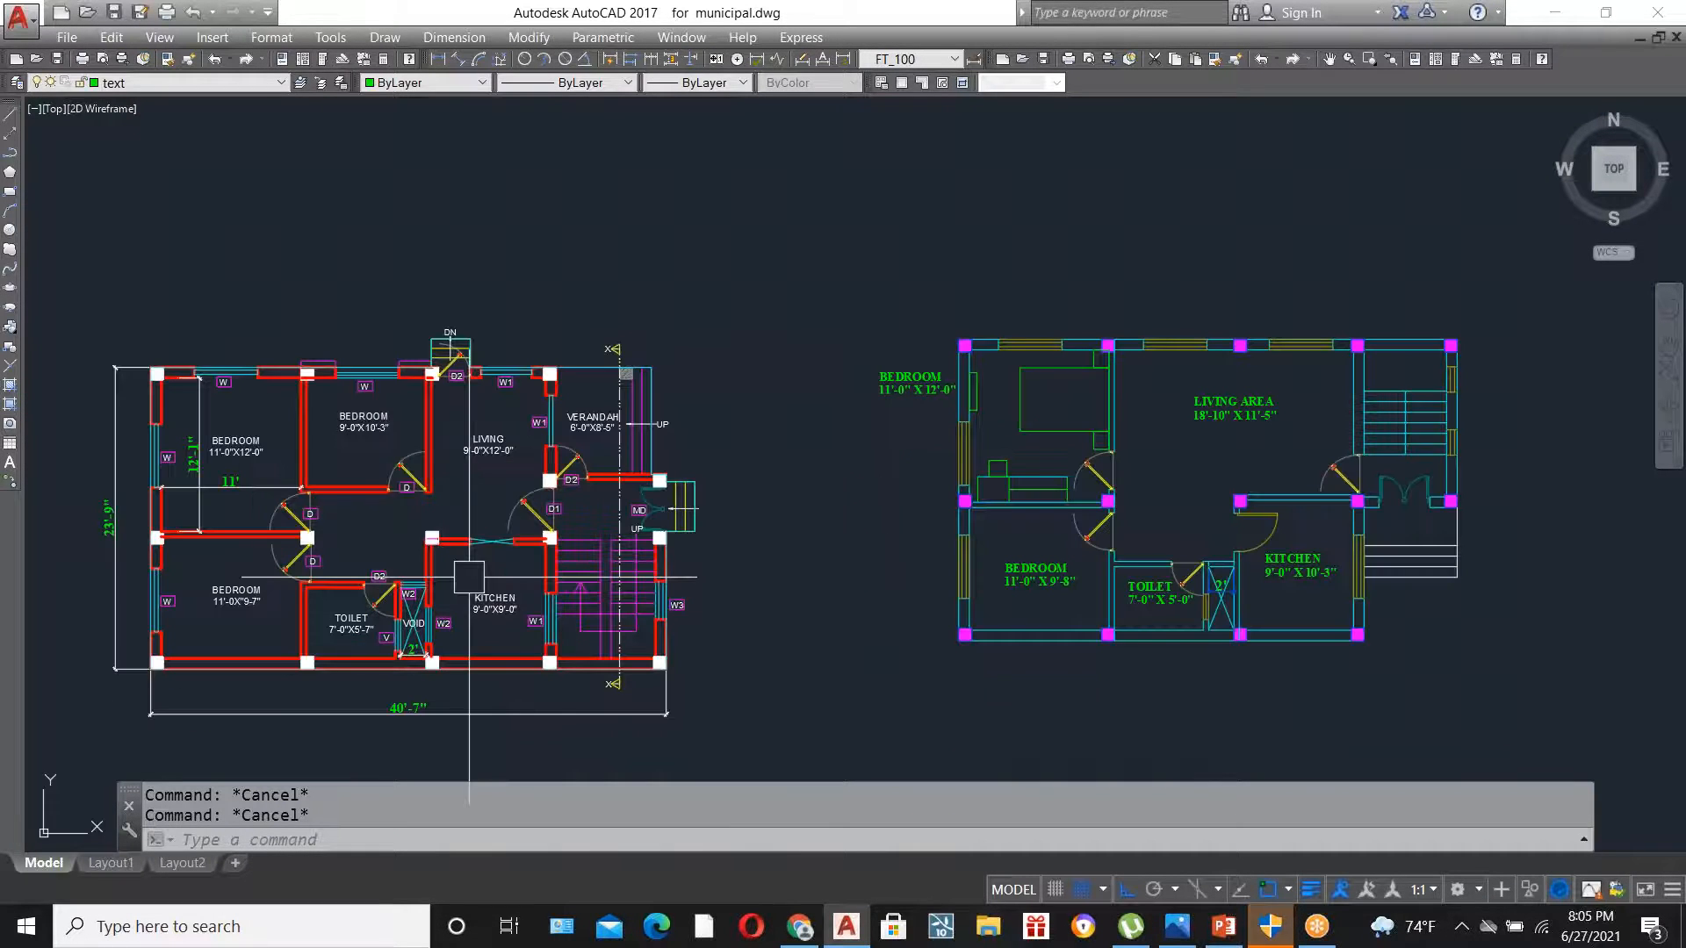
{"action": "scroll", "coordinate": [1098, 491], "scroll_direction": "up", "scroll_amount": 3}
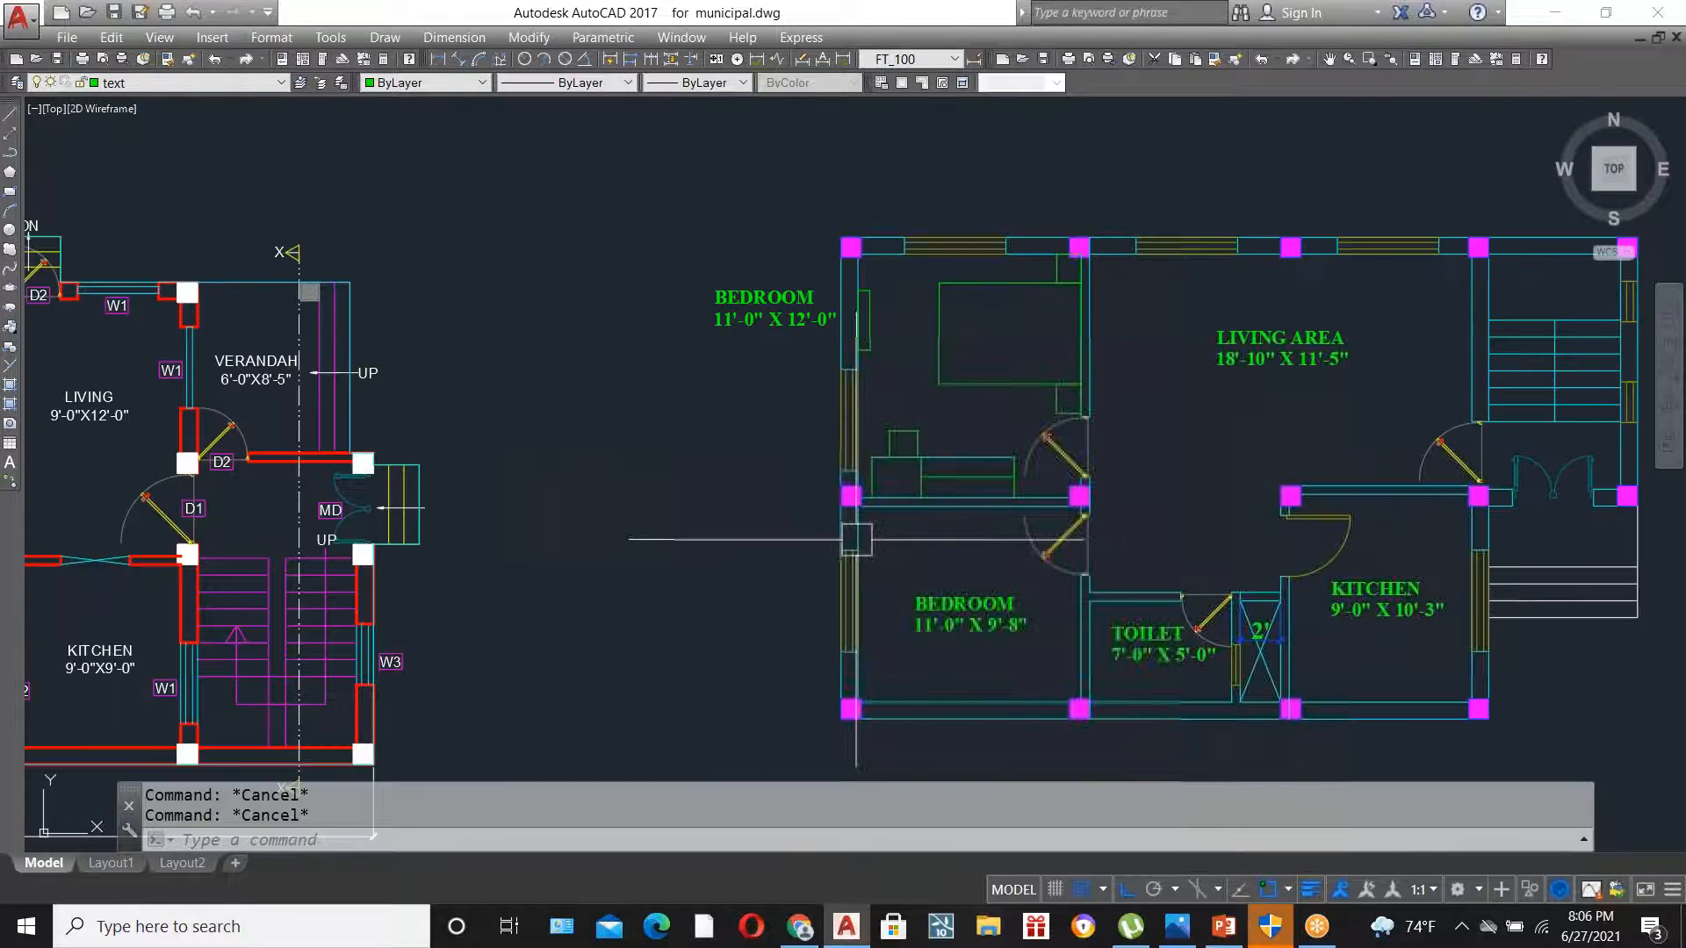
{"action": "scroll", "coordinate": [771, 442], "scroll_direction": "down", "scroll_amount": 2}
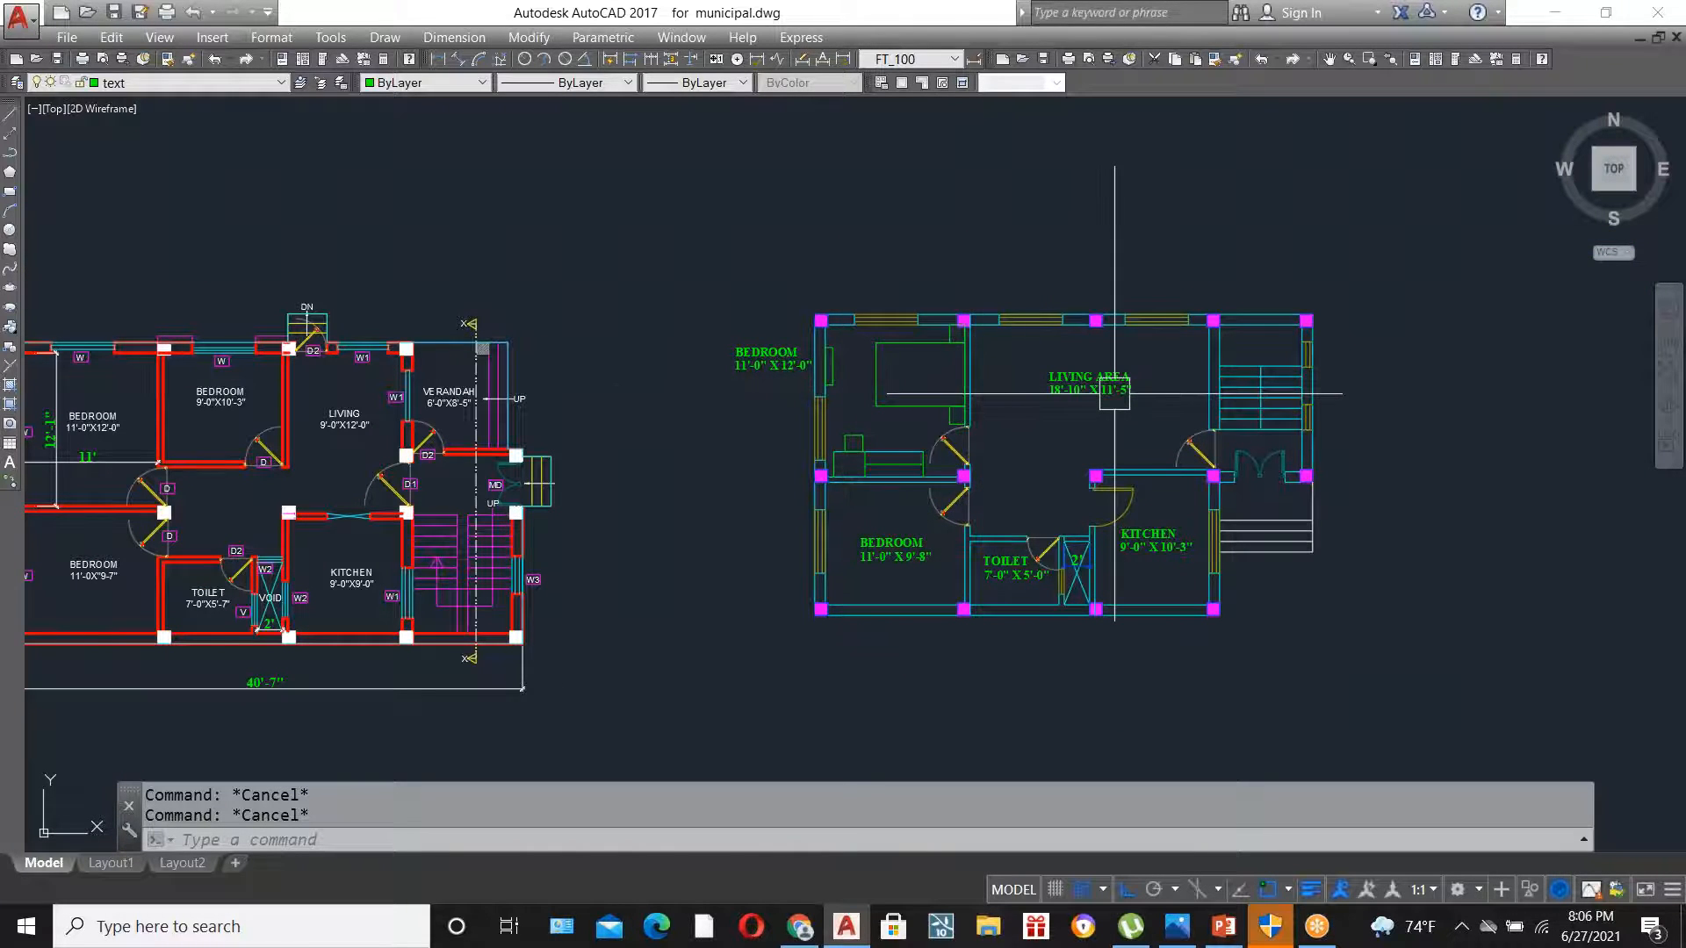
{"action": "scroll", "coordinate": [1115, 393], "scroll_direction": "up", "scroll_amount": 2}
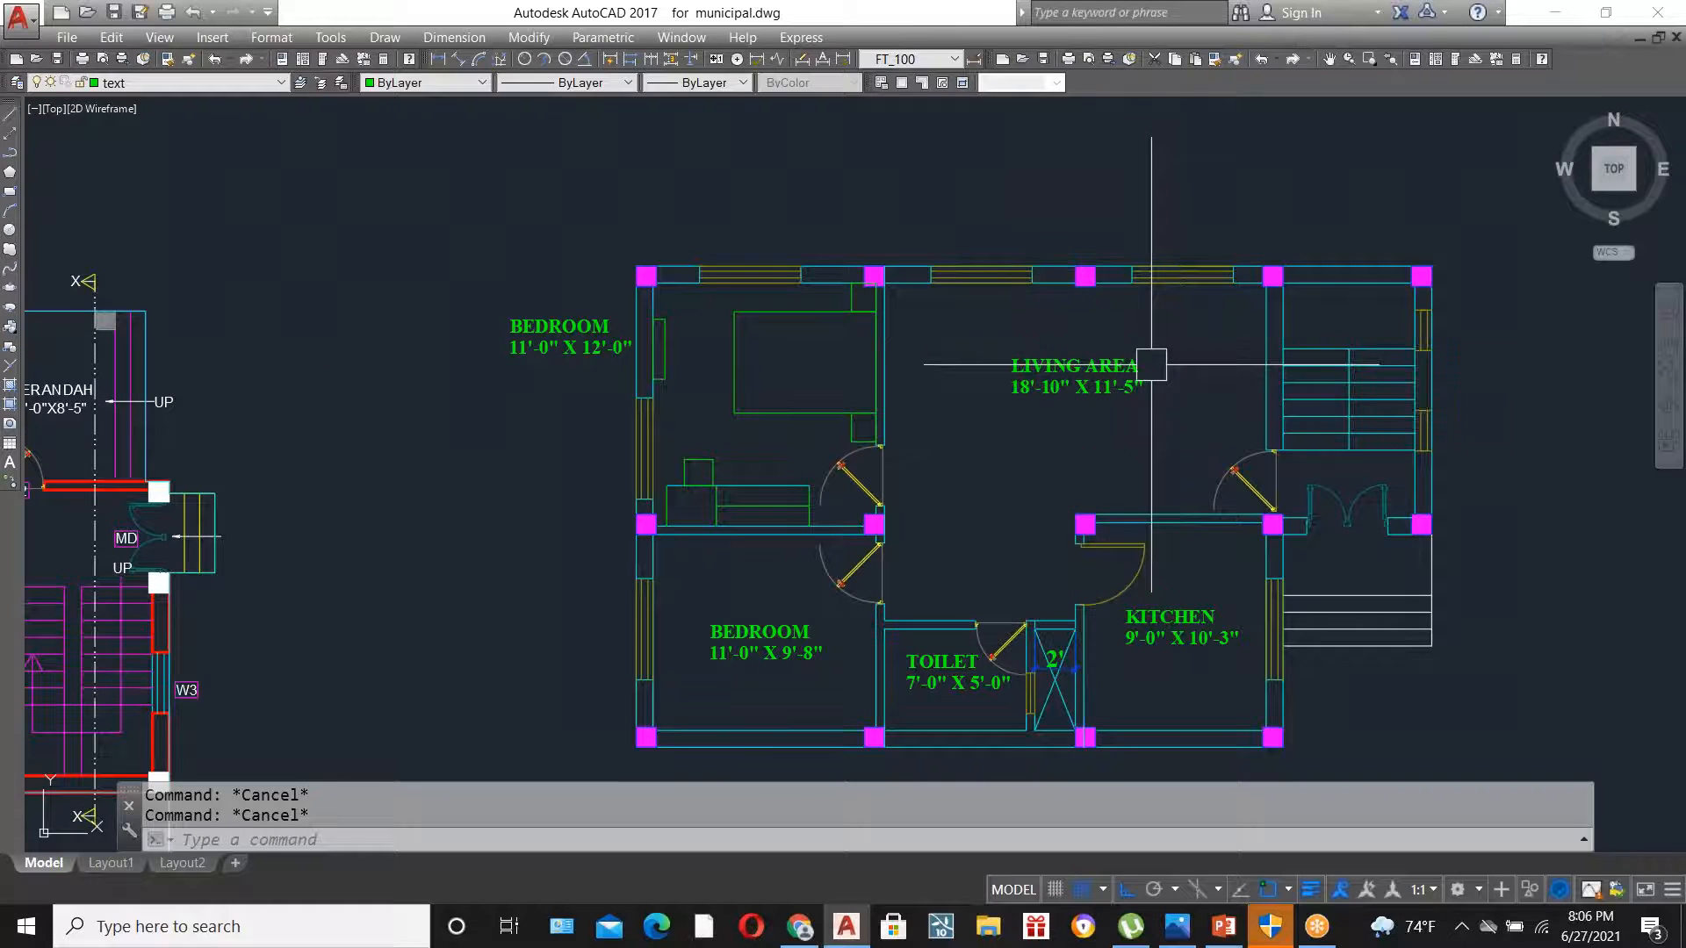
{"action": "scroll", "coordinate": [1151, 364], "scroll_direction": "up", "scroll_amount": 3}
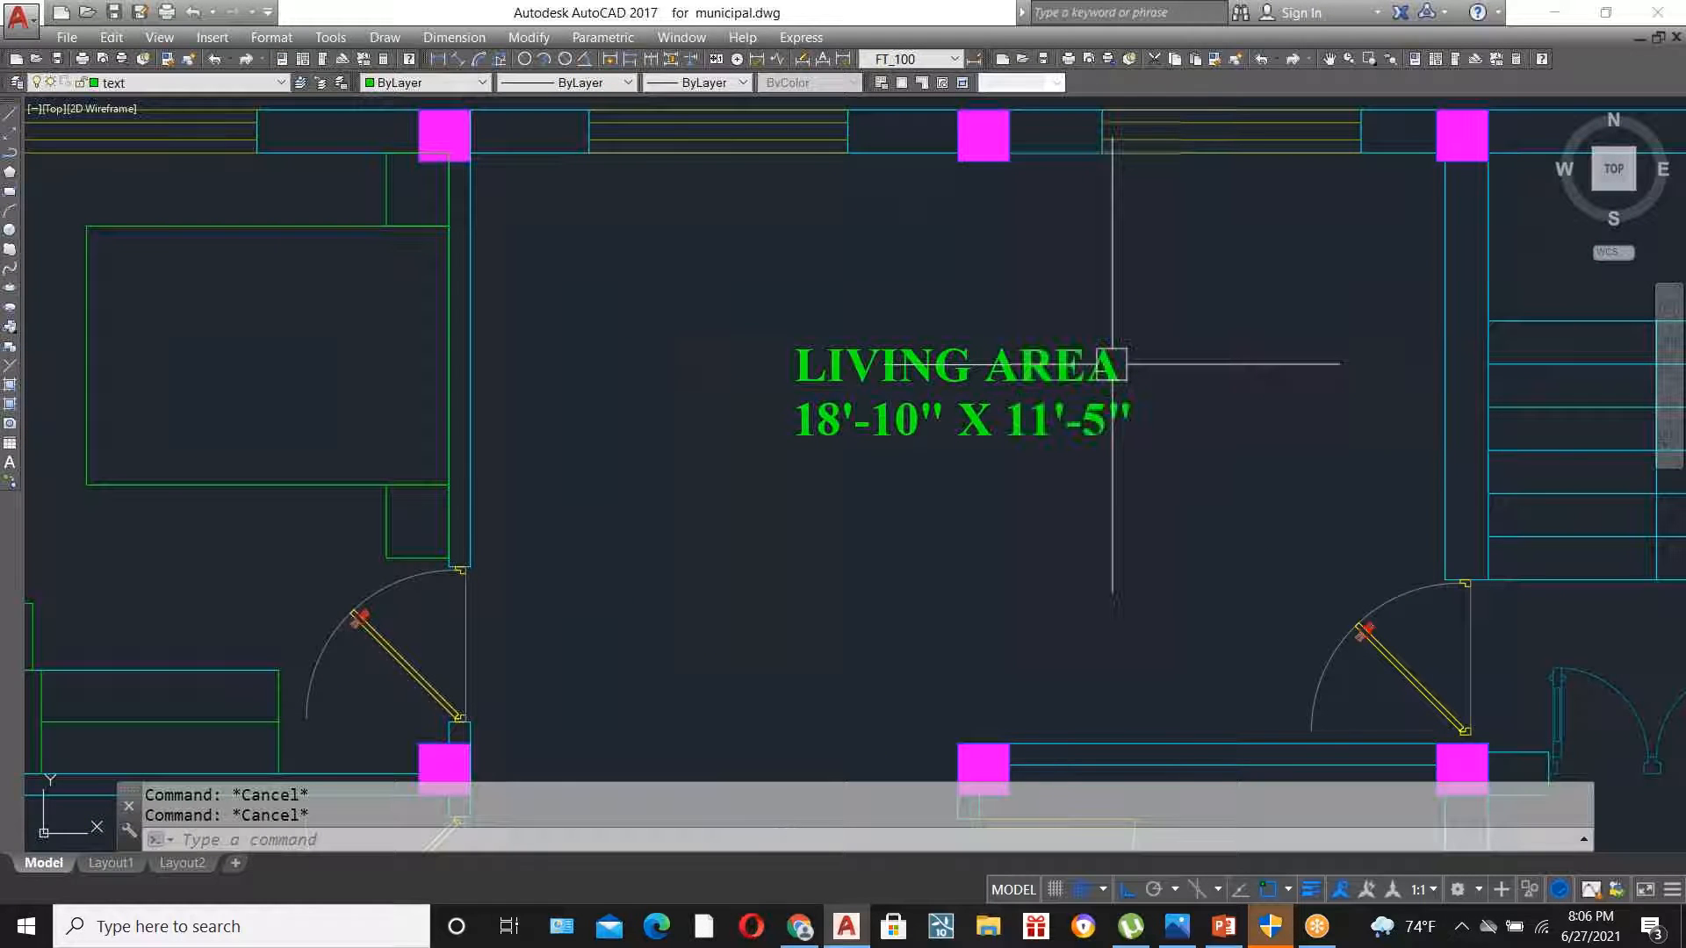
{"action": "scroll", "coordinate": [588, 445], "scroll_direction": "down", "scroll_amount": 3}
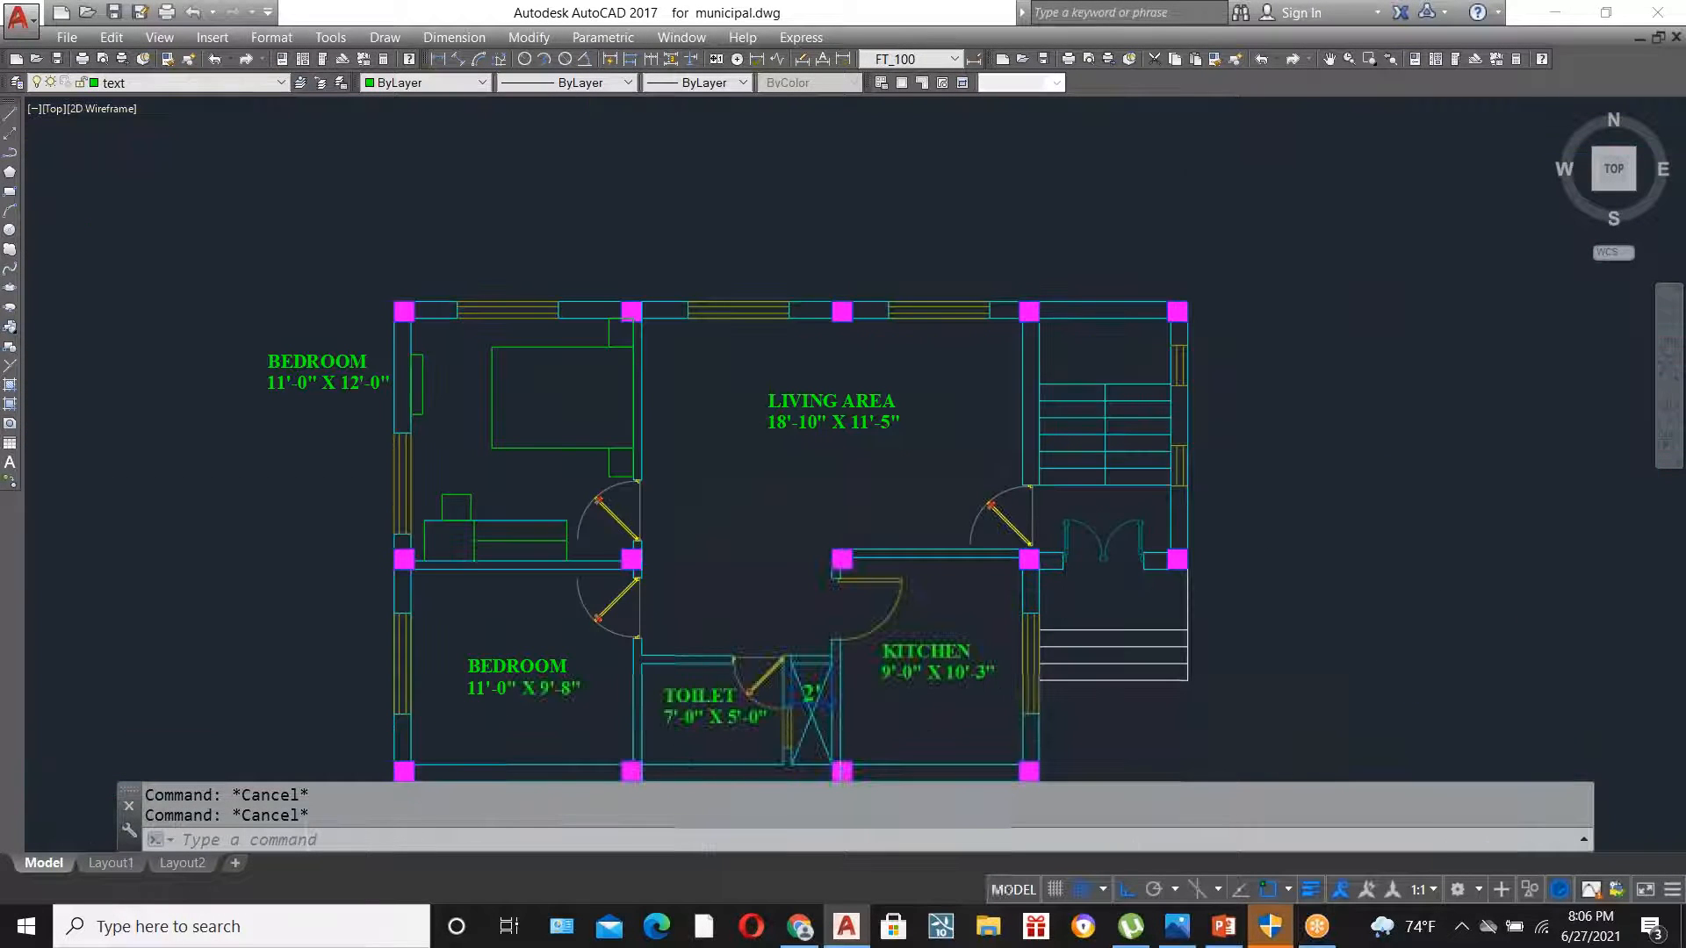
{"action": "scroll", "coordinate": [702, 693], "scroll_direction": "up", "scroll_amount": 2}
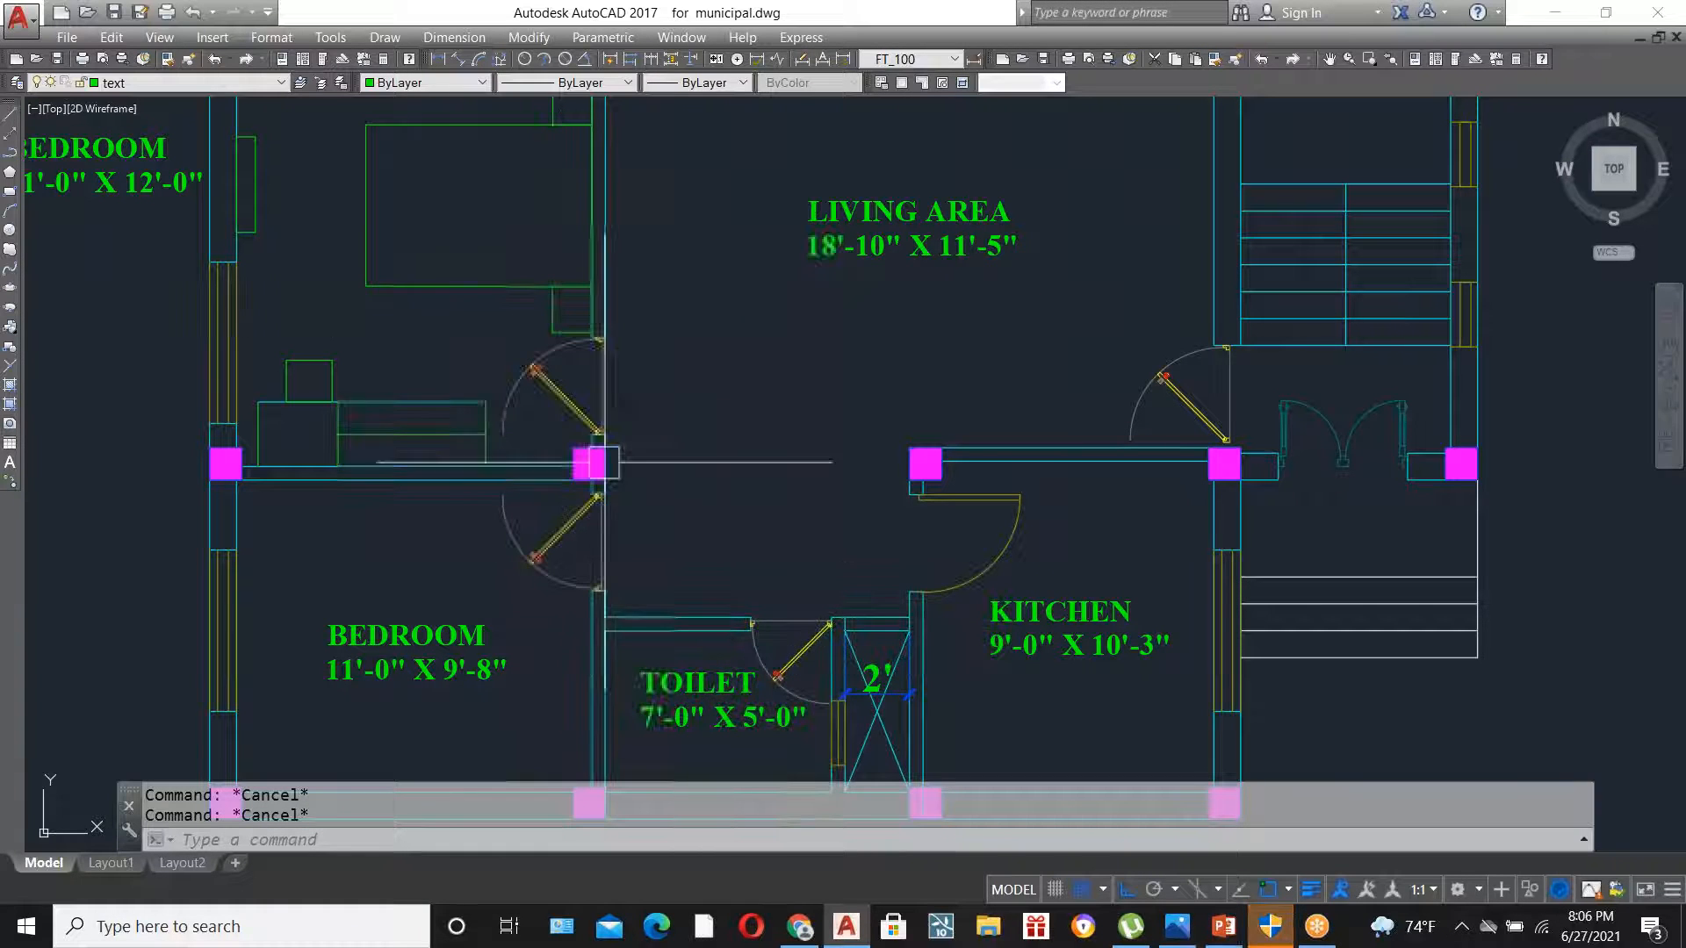
{"action": "scroll", "coordinate": [614, 475], "scroll_direction": "down", "scroll_amount": 2}
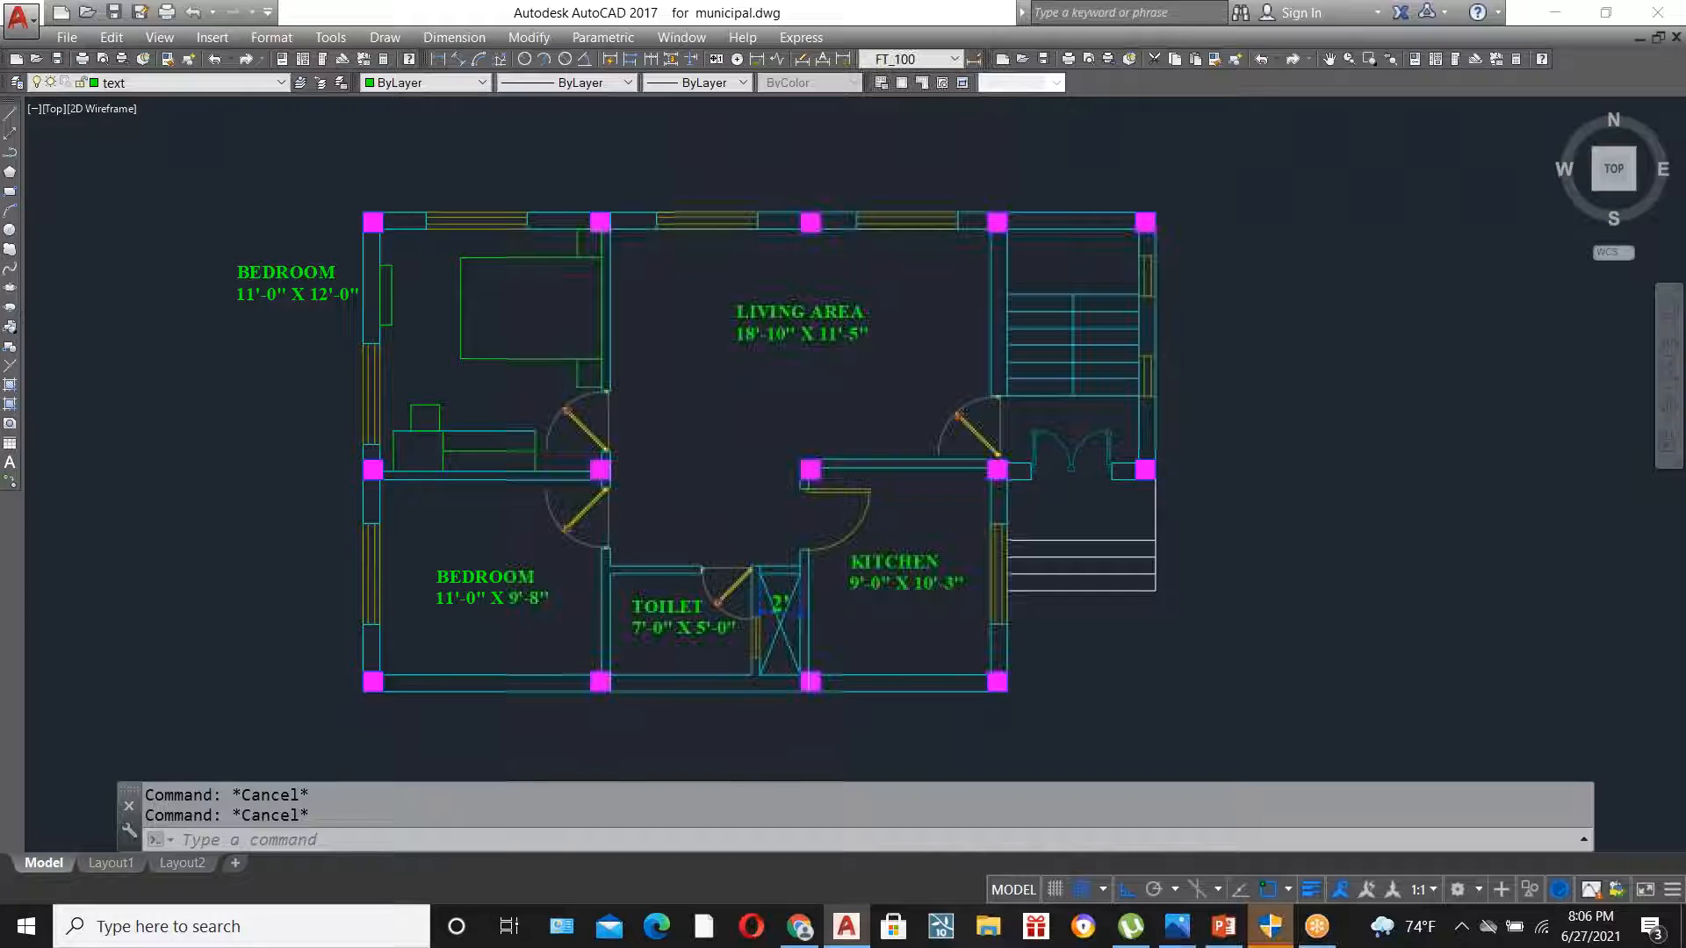
- Look over the sheet with the site plan, floor plans and elevations, and return to the new plan's living area
{"action": "scroll", "coordinate": [922, 351], "scroll_direction": "up", "scroll_amount": 2}
{"action": "scroll", "coordinate": [978, 377], "scroll_direction": "down", "scroll_amount": 6}
{"action": "scroll", "coordinate": [440, 389], "scroll_direction": "up", "scroll_amount": 2}
{"action": "scroll", "coordinate": [441, 389], "scroll_direction": "up", "scroll_amount": 5}
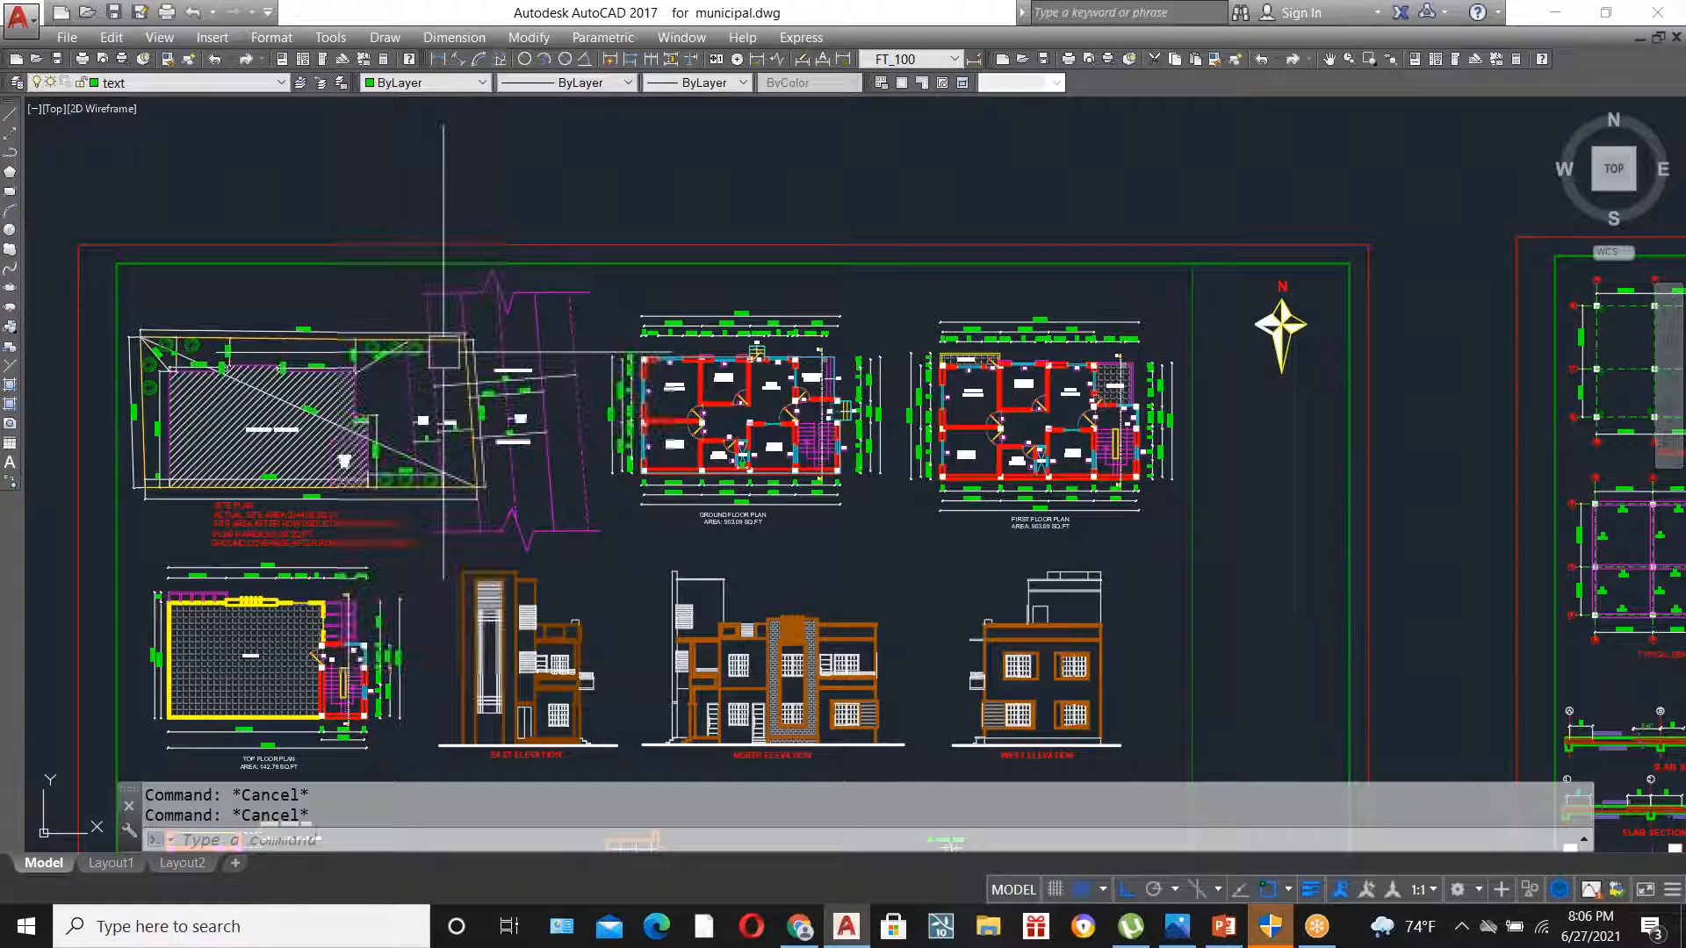
{"action": "scroll", "coordinate": [440, 376], "scroll_direction": "down", "scroll_amount": 8}
{"action": "scroll", "coordinate": [846, 459], "scroll_direction": "up", "scroll_amount": 9}
{"action": "scroll", "coordinate": [838, 472], "scroll_direction": "up", "scroll_amount": 2}
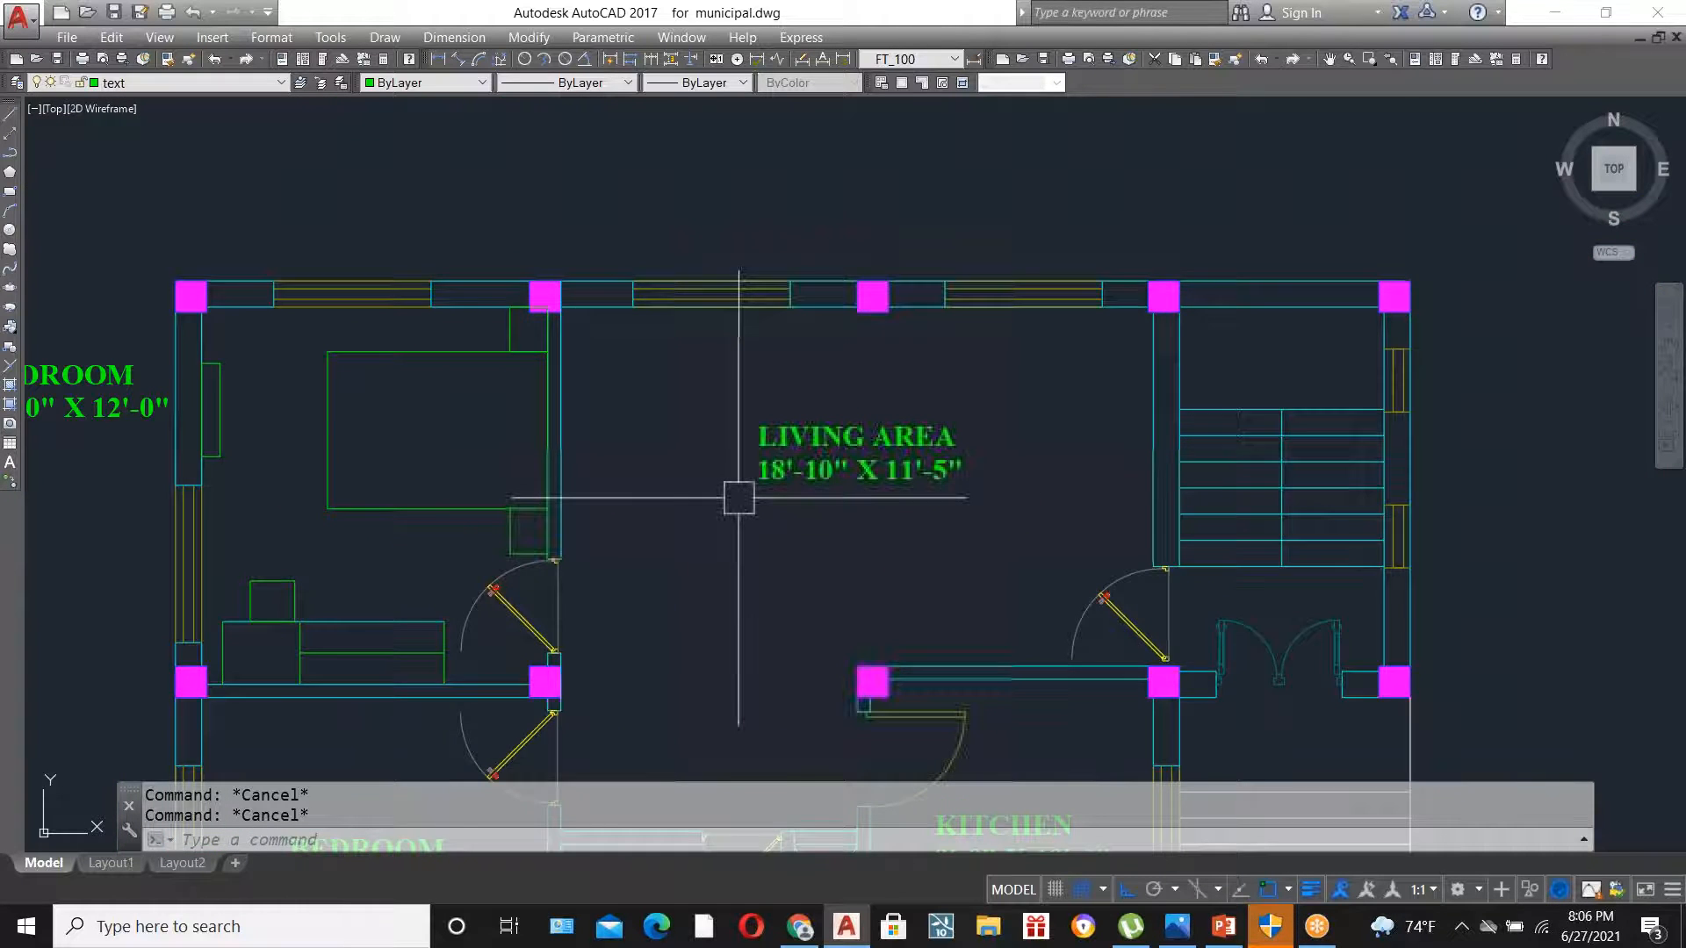
{"action": "scroll", "coordinate": [755, 514], "scroll_direction": "down", "scroll_amount": 4}
{"action": "scroll", "coordinate": [850, 428], "scroll_direction": "up", "scroll_amount": 4}
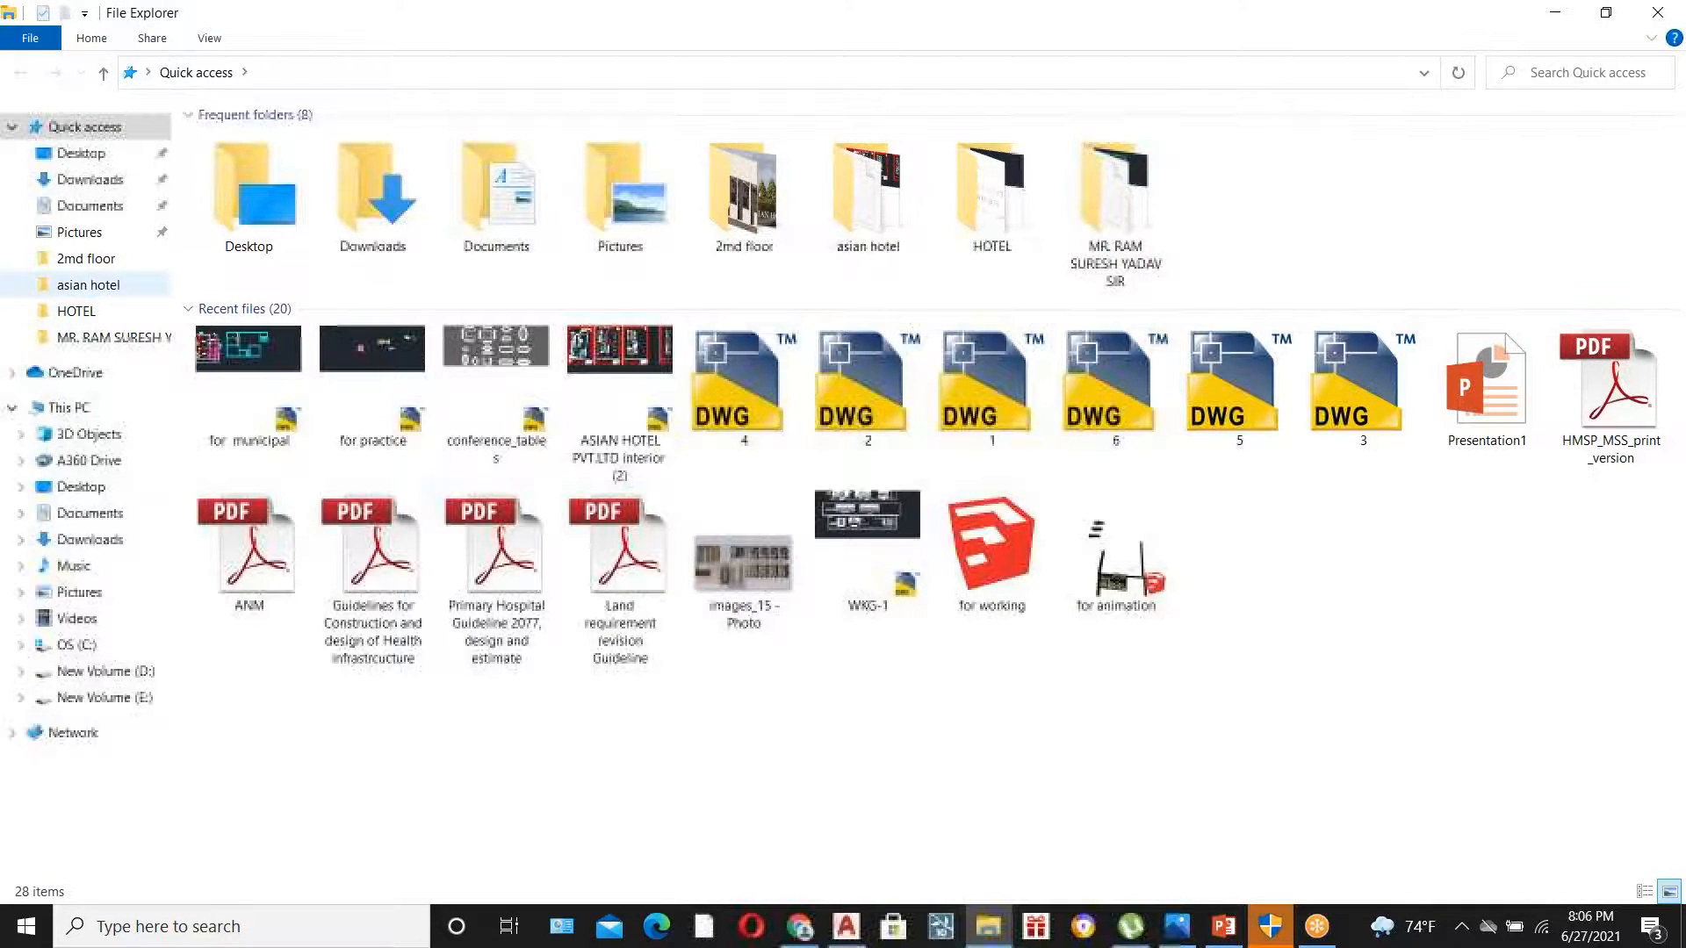
- Open the drawing ASIAN HOTEL PVT.LTD interior (2) from the asian hotel folder in File Explorer
{"action": "left_click", "coordinate": [126, 284]}
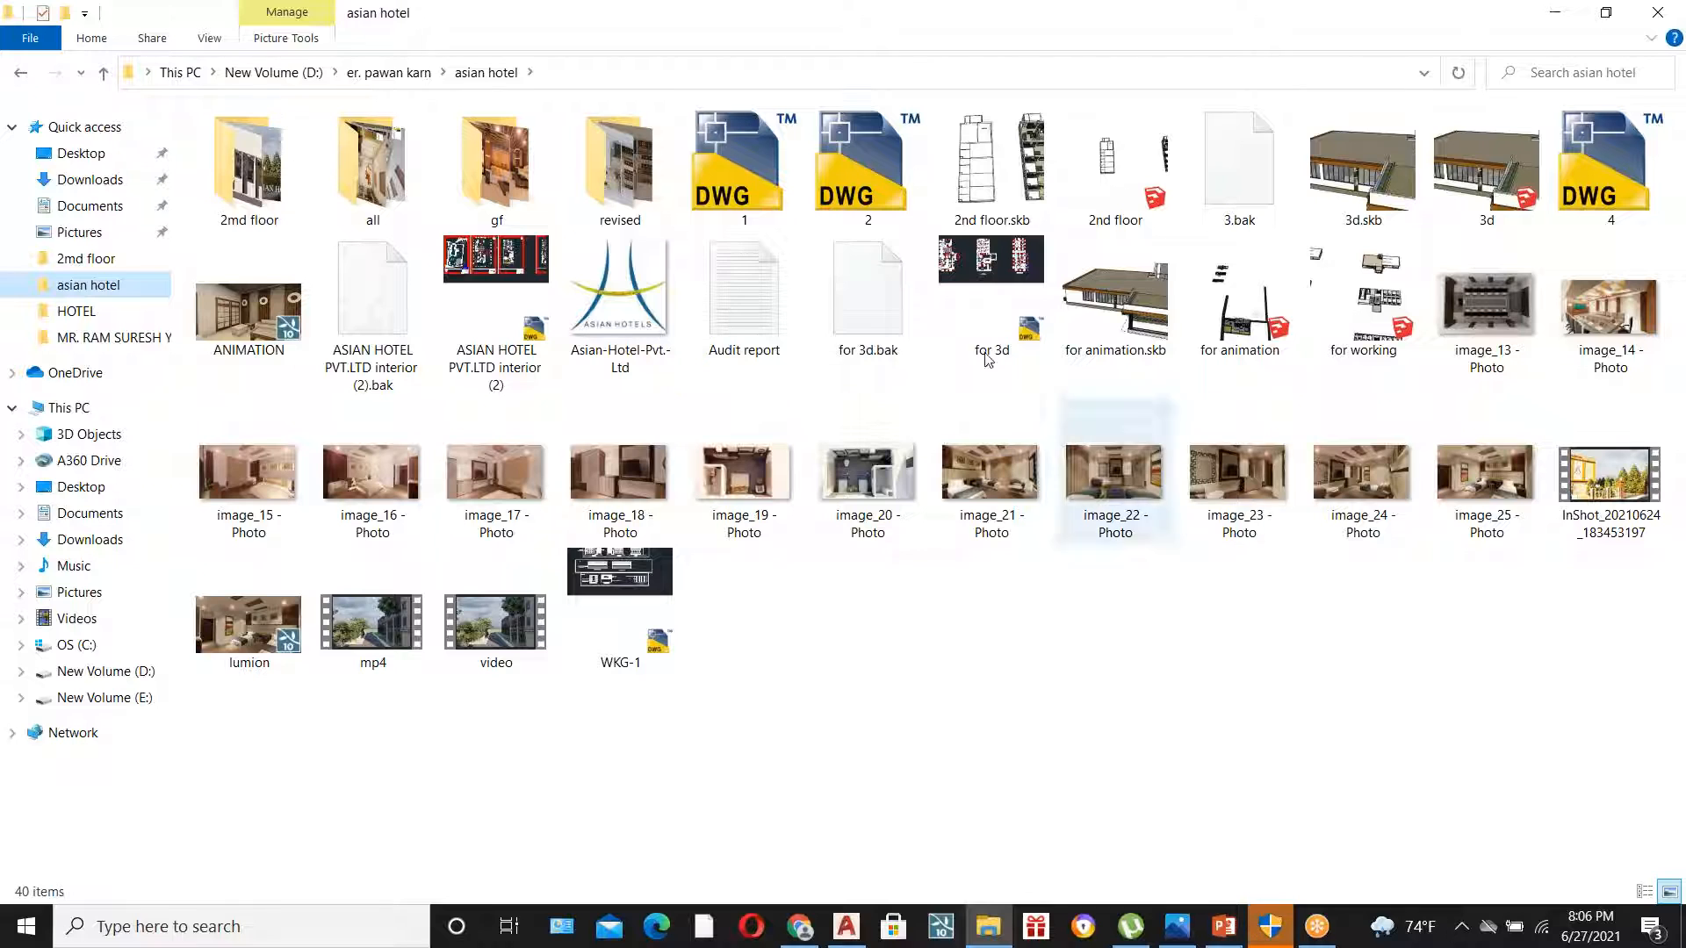
{"action": "double_click", "coordinate": [509, 307]}
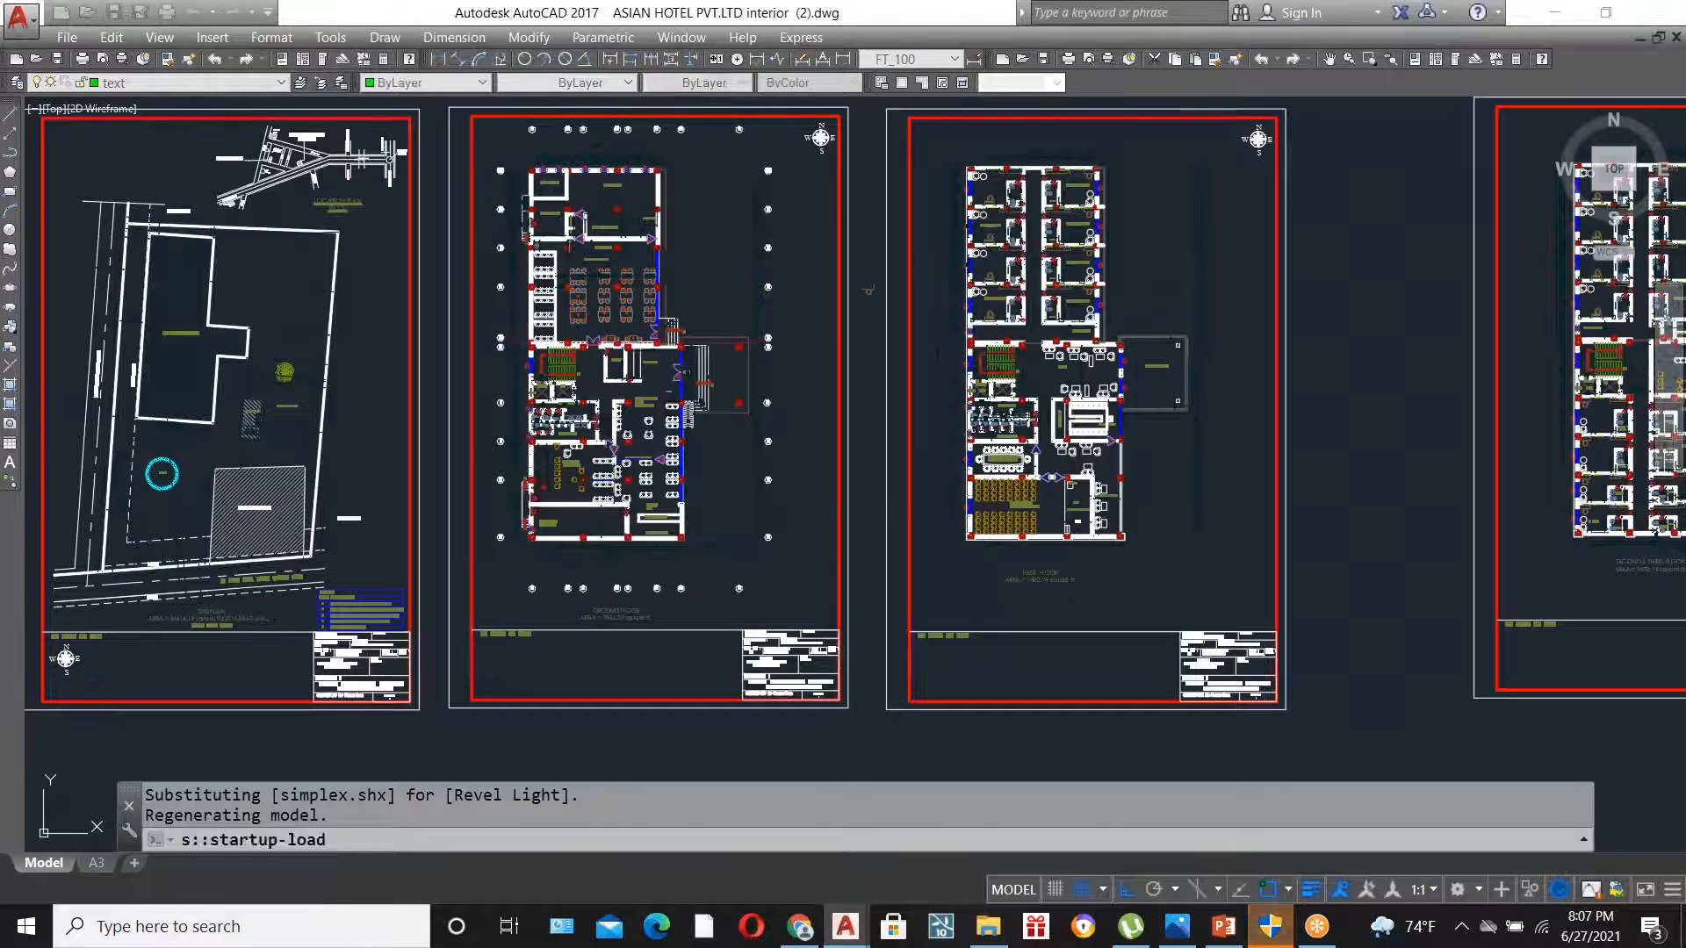
{"action": "scroll", "coordinate": [754, 504], "scroll_direction": "down", "scroll_amount": 3}
{"action": "scroll", "coordinate": [677, 470], "scroll_direction": "up", "scroll_amount": 3}
- Copy one two-seat sofa from the back-to-back pair in the hotel's ground-floor lobby/lounge to the clipboard
{"action": "scroll", "coordinate": [681, 468], "scroll_direction": "up", "scroll_amount": 5}
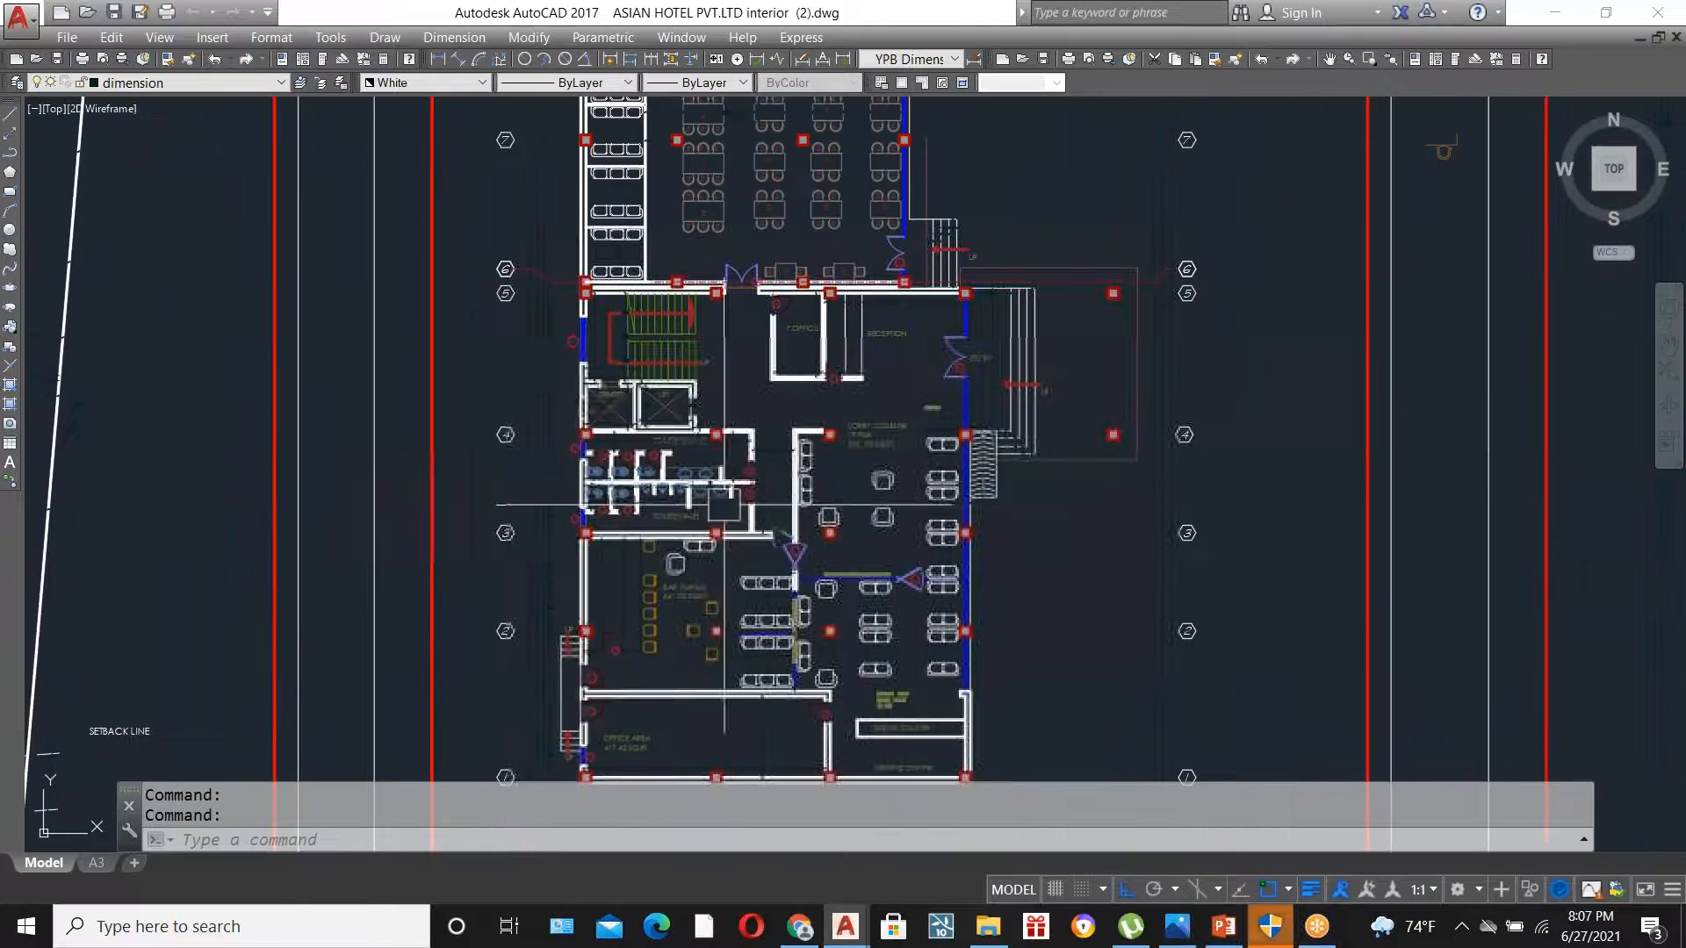
{"action": "scroll", "coordinate": [987, 491], "scroll_direction": "up", "scroll_amount": 3}
{"action": "scroll", "coordinate": [911, 340], "scroll_direction": "down", "scroll_amount": 1}
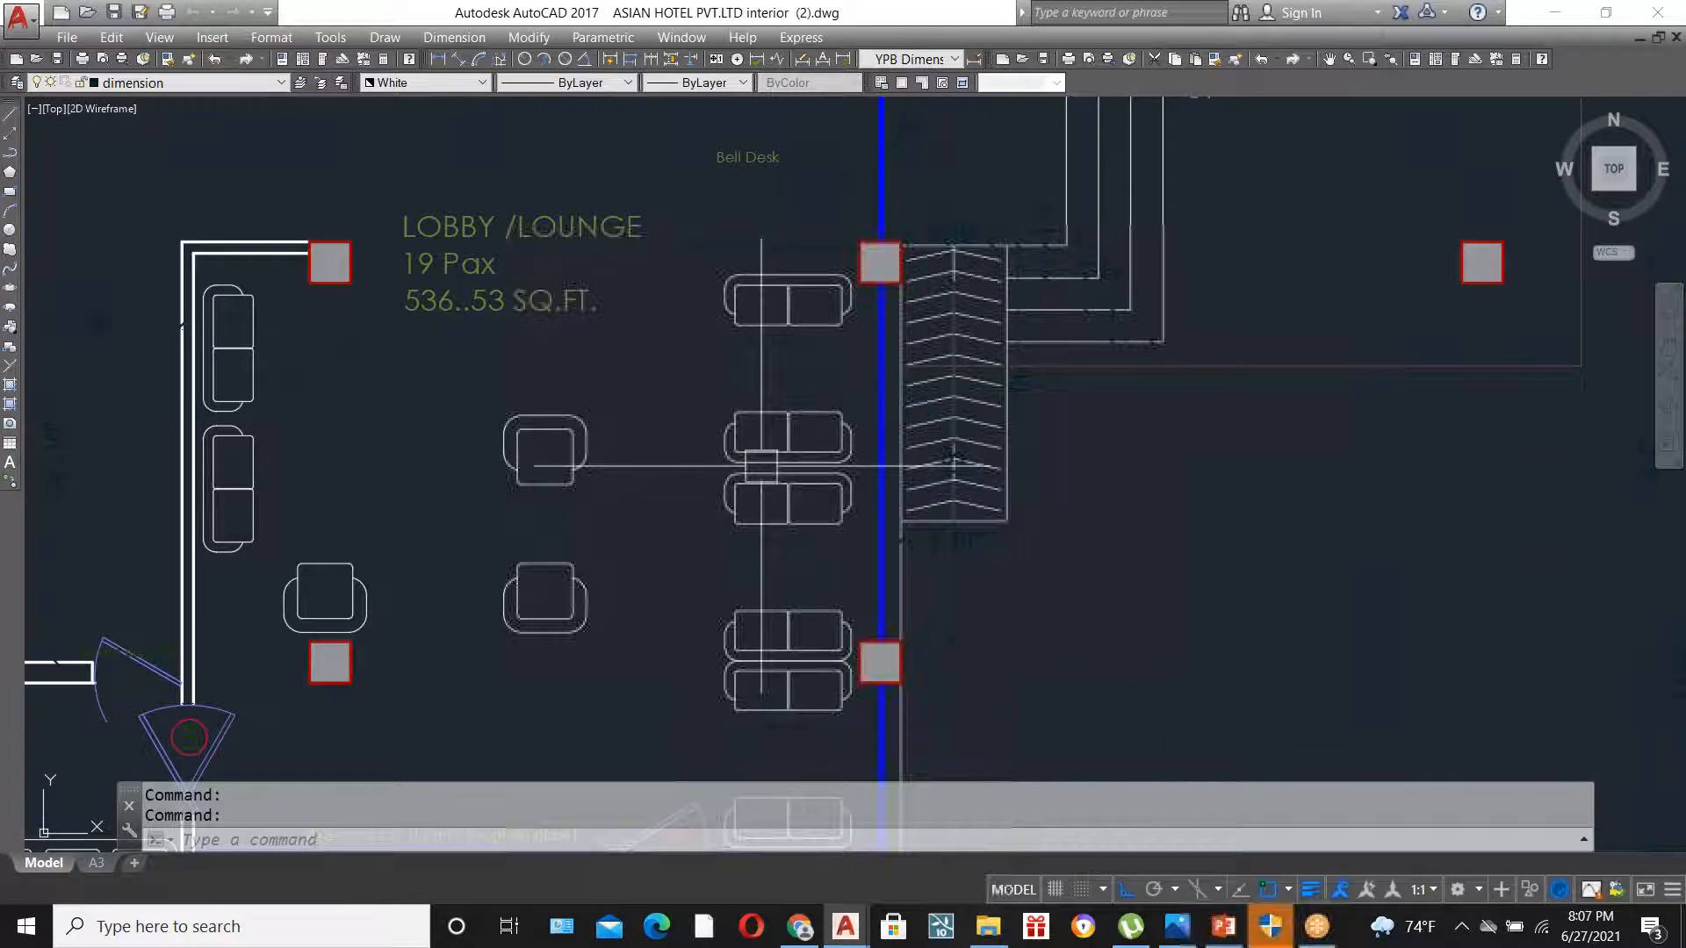
{"action": "scroll", "coordinate": [747, 470], "scroll_direction": "up", "scroll_amount": 1}
{"action": "left_click", "coordinate": [671, 322]}
{"action": "left_click", "coordinate": [955, 483]}
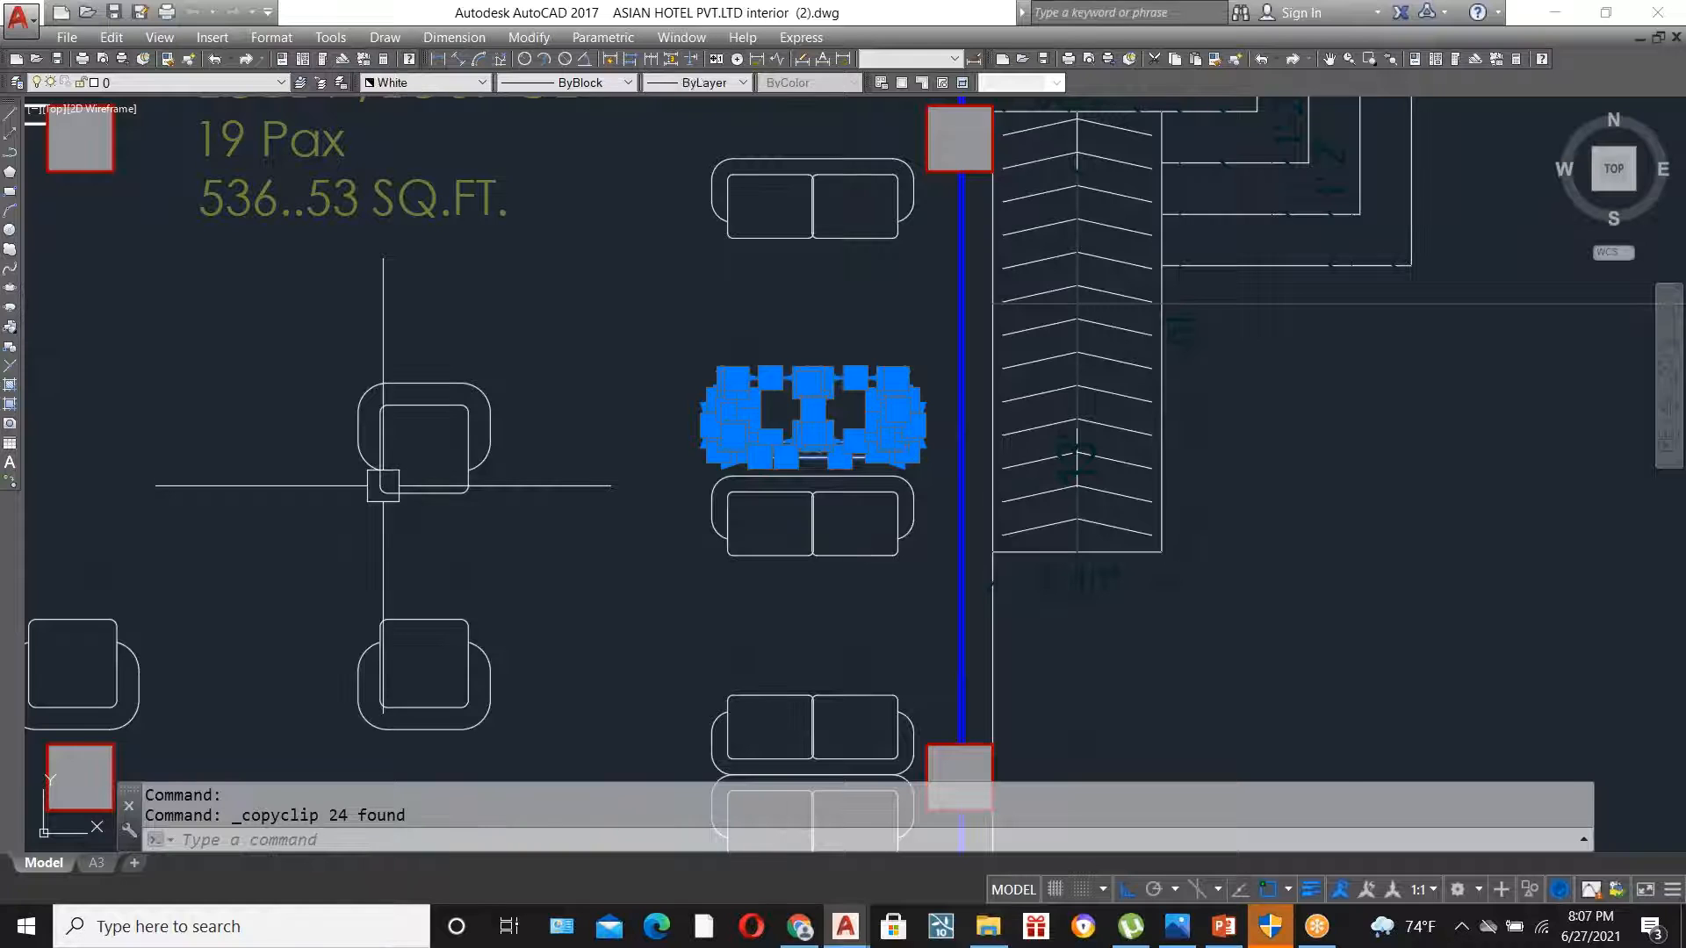
- Switch to the for municipal drawing and paste the sofa in the living area, just below the outer wall's middle column
{"action": "key", "text": "ctrl+Tab"}
{"action": "key", "text": "ctrl+v"}
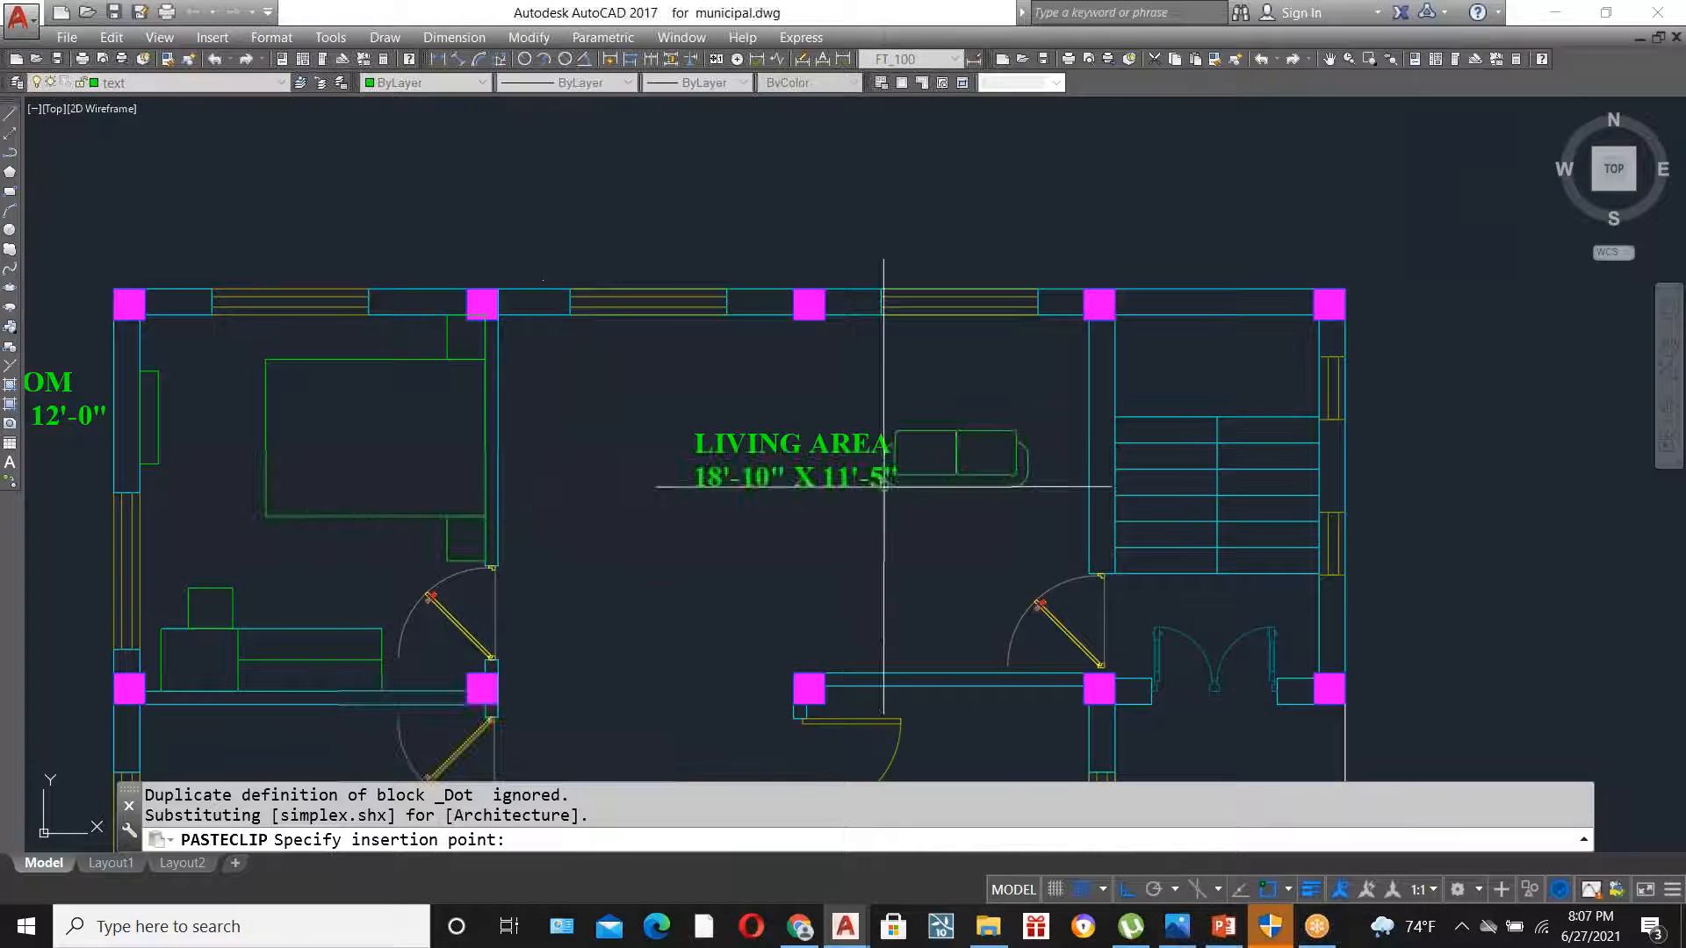
{"action": "left_click", "coordinate": [803, 387]}
{"action": "key", "text": "Escape"}
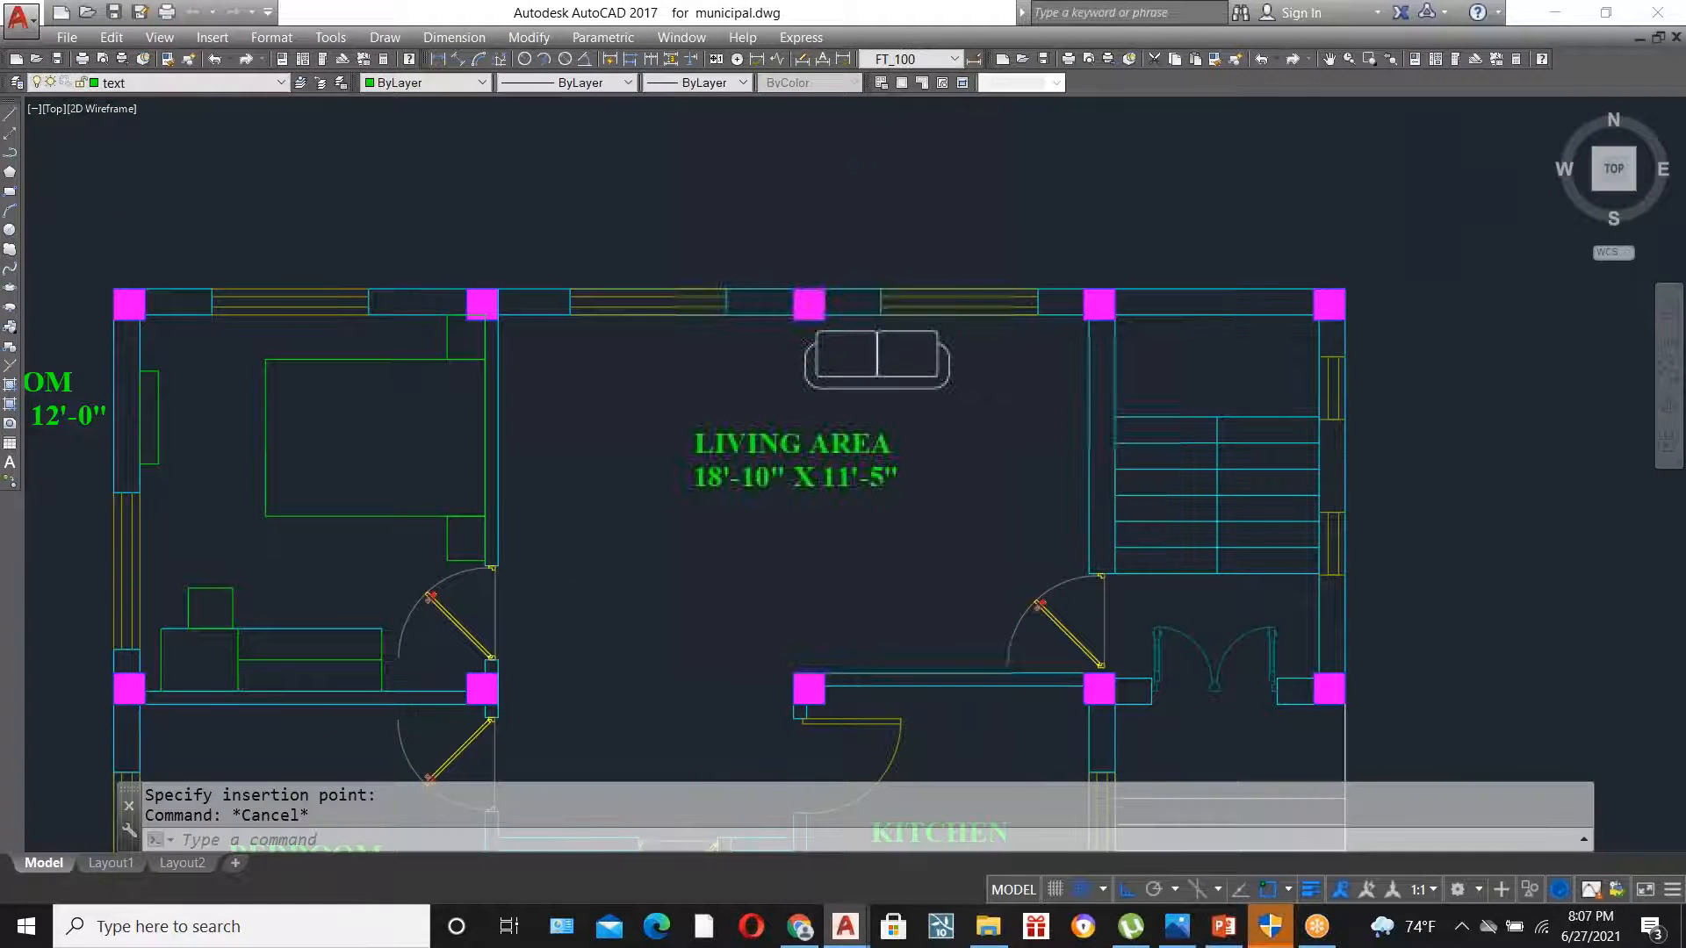
- Rotate the pasted sofa 180° about a point beside it, so its back faces the outer window wall
{"action": "scroll", "coordinate": [879, 357], "scroll_direction": "up", "scroll_amount": 4}
{"action": "left_click", "coordinate": [1099, 471]}
{"action": "left_click", "coordinate": [625, 275]}
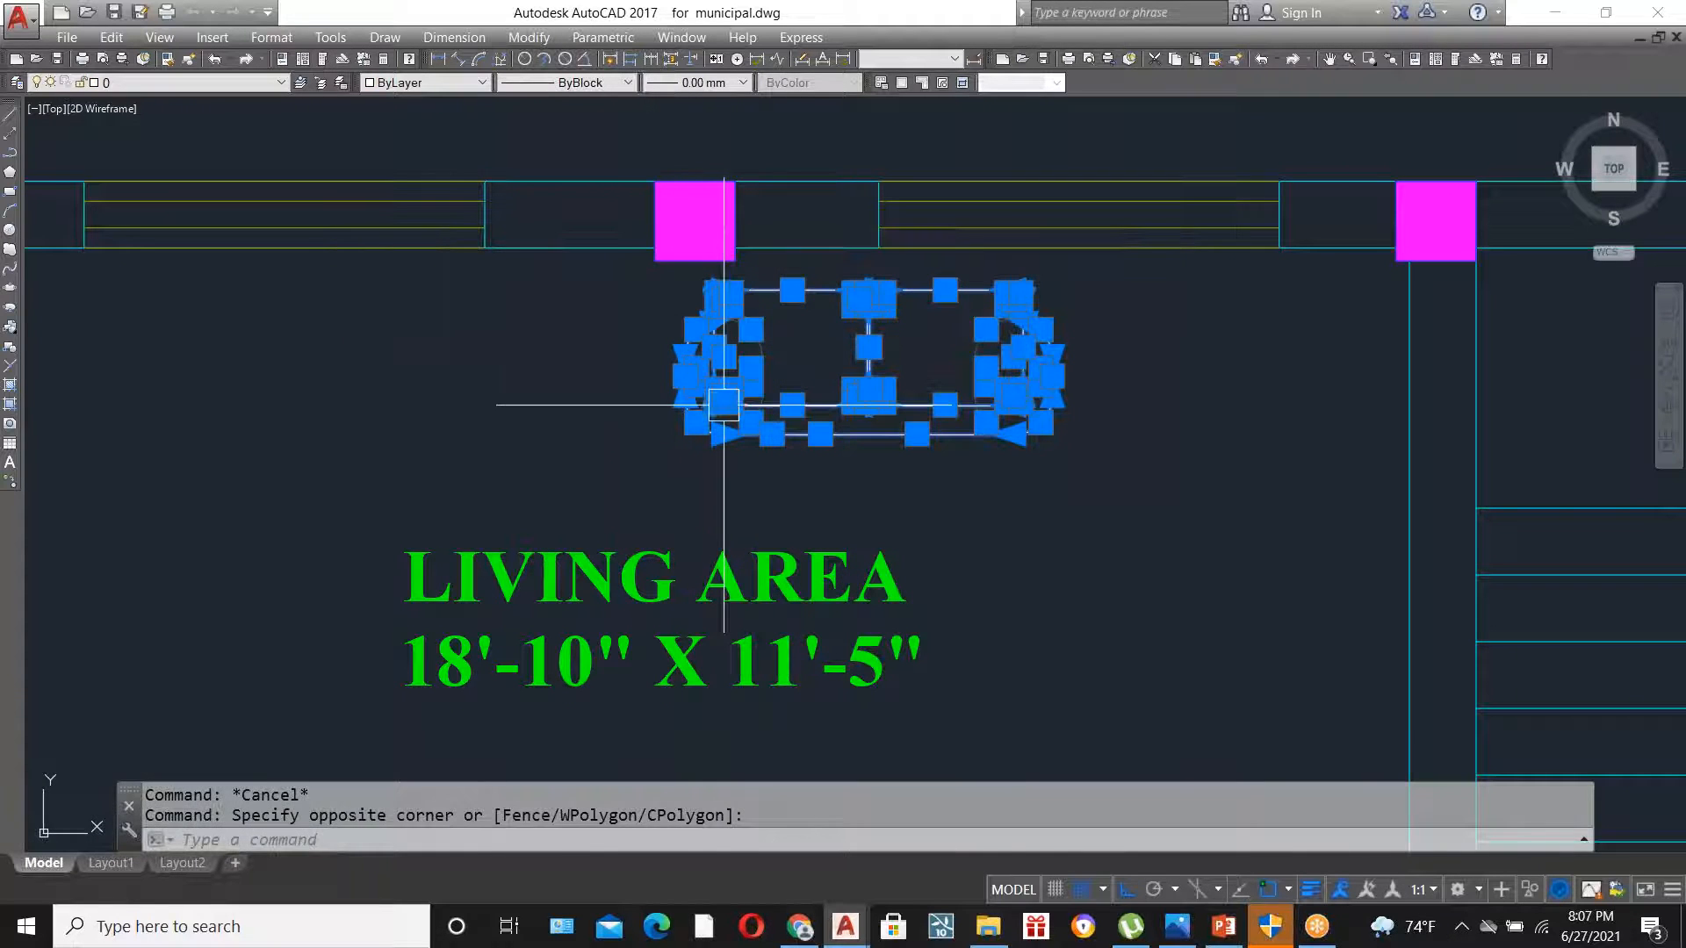
{"action": "type", "text": "ro"}
{"action": "key", "text": "Return"}
{"action": "left_click", "coordinate": [869, 358]}
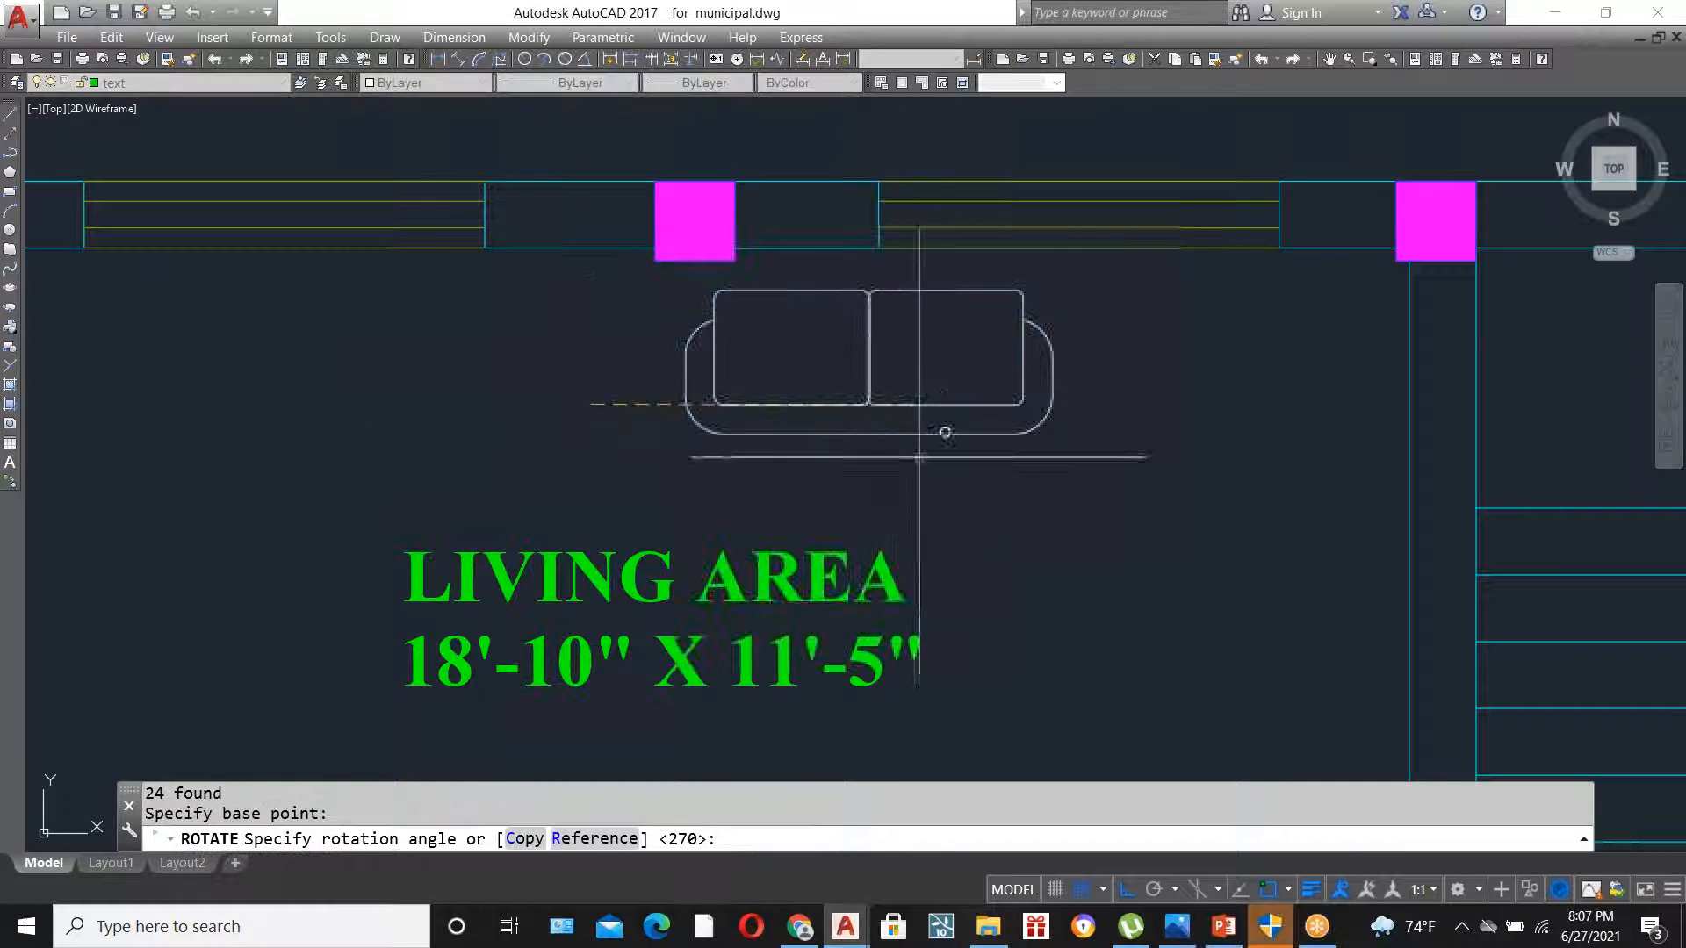
{"action": "left_click", "coordinate": [338, 382]}
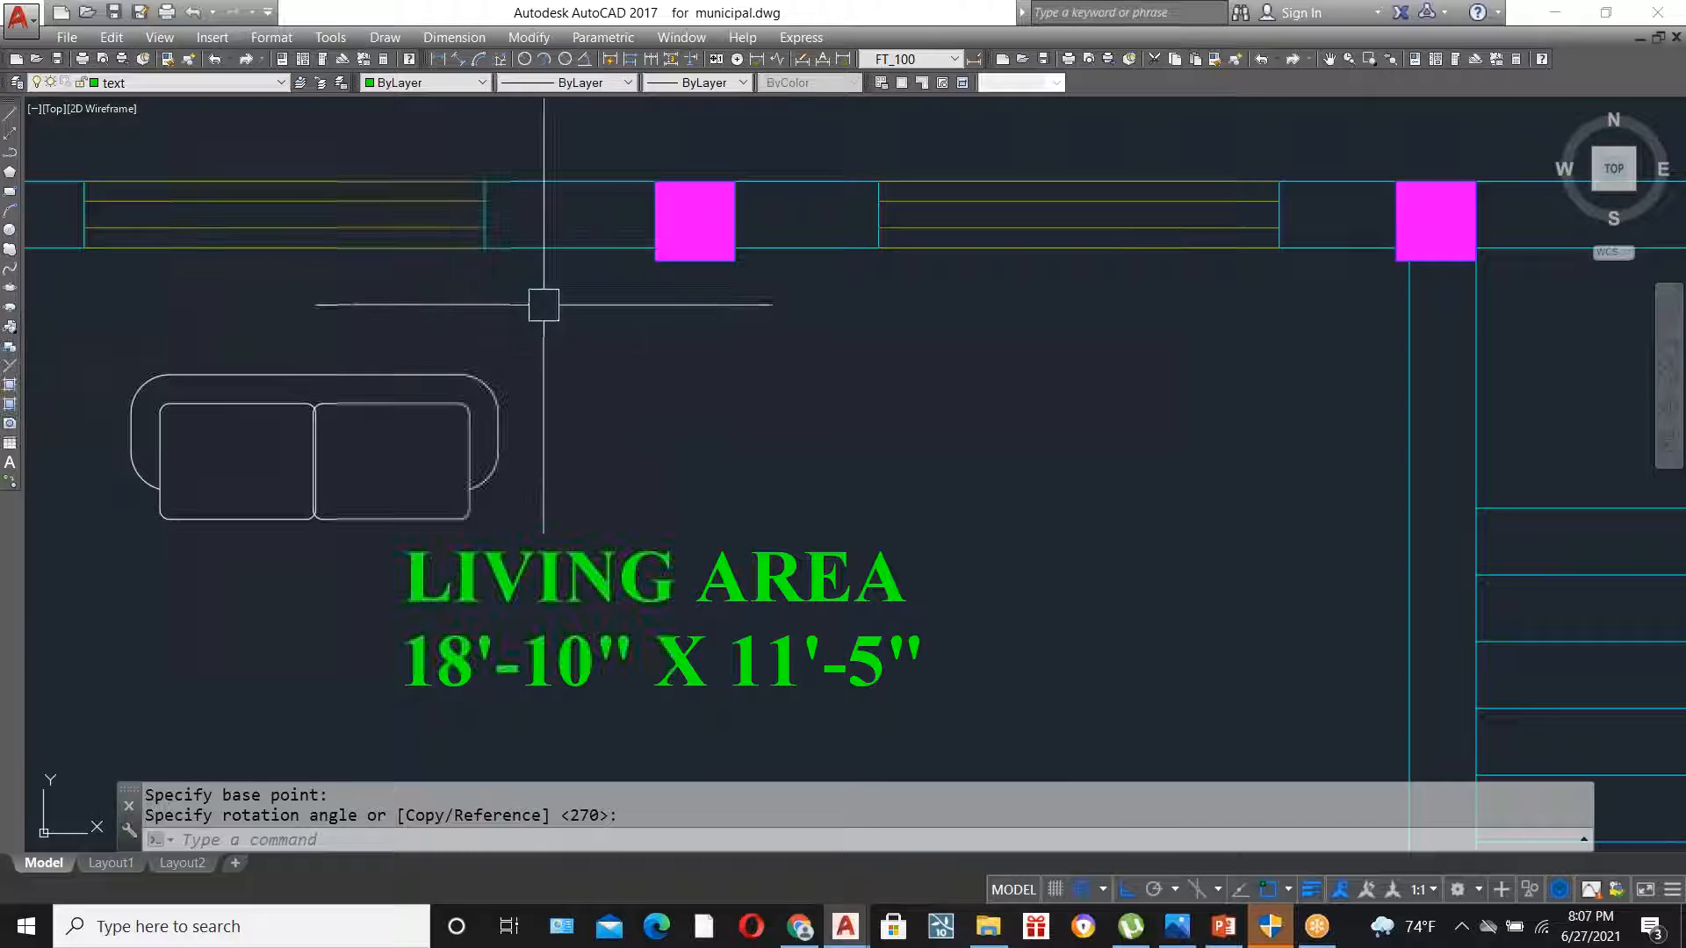
- Move the LIVING AREA label straight down about 2'-5", clear of the sofa
{"action": "scroll", "coordinate": [544, 304], "scroll_direction": "down", "scroll_amount": 3}
{"action": "left_click", "coordinate": [628, 437]}
{"action": "type", "text": "m"}
{"action": "key", "text": "Return"}
{"action": "left_click", "coordinate": [795, 388]}
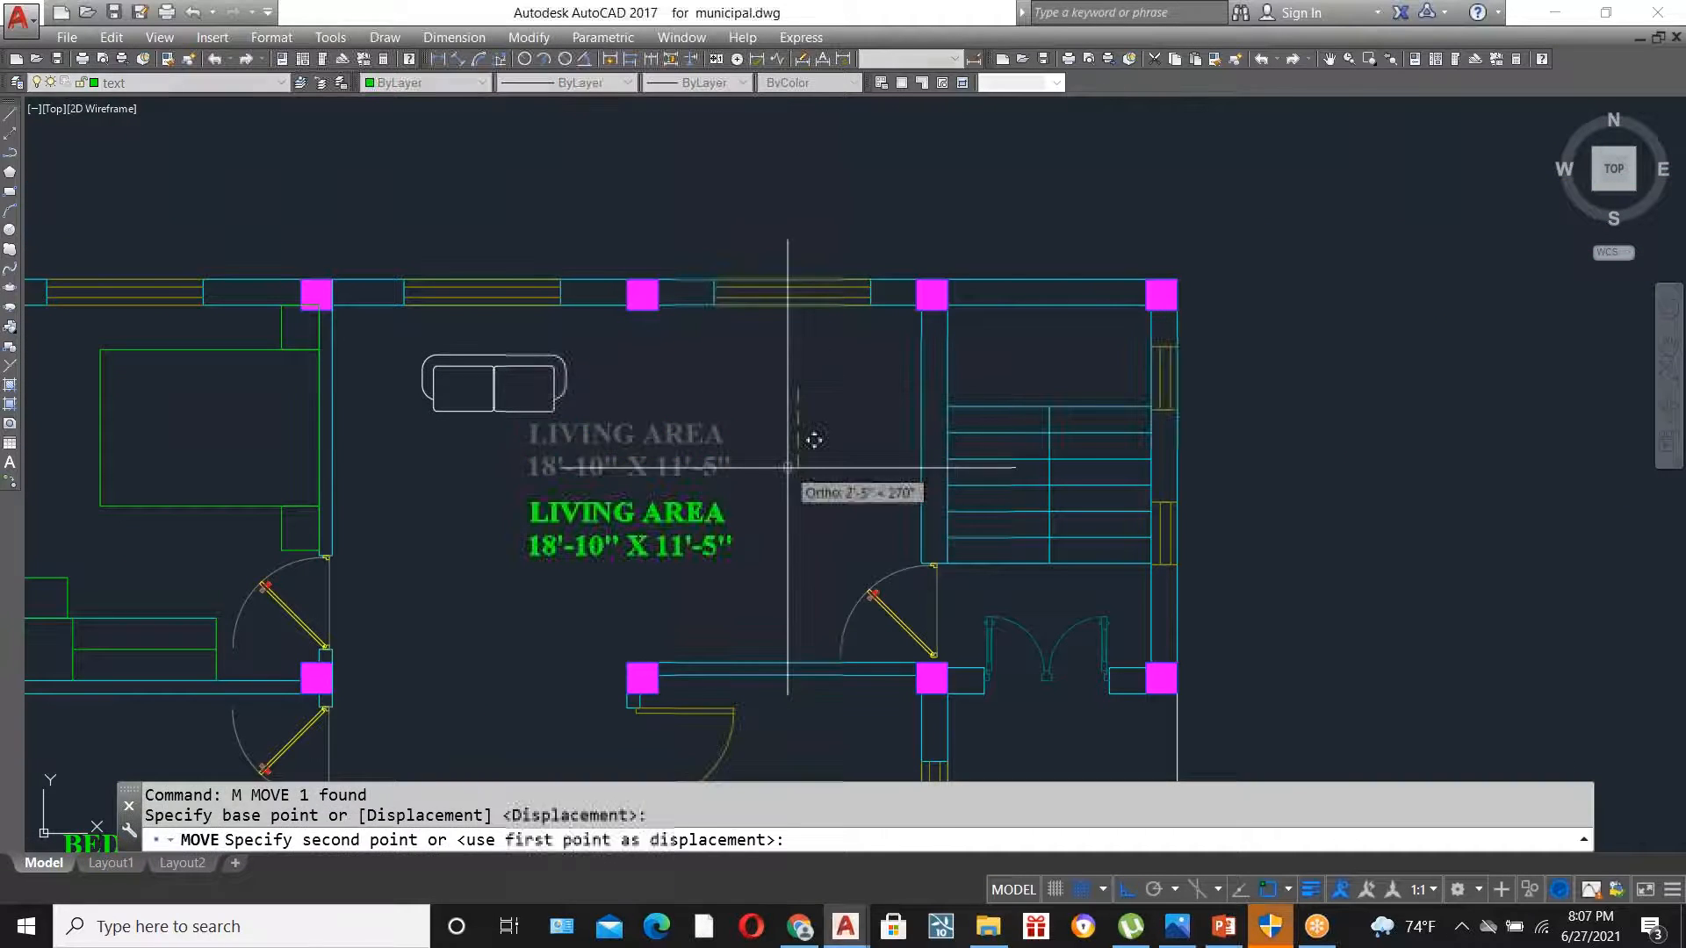
{"action": "left_click", "coordinate": [787, 468]}
- Move the sofa horizontally toward the staircase side, beneath the living area's second window
{"action": "left_click", "coordinate": [373, 339]}
{"action": "left_click", "coordinate": [616, 457]}
{"action": "type", "text": "m"}
{"action": "key", "text": "Return"}
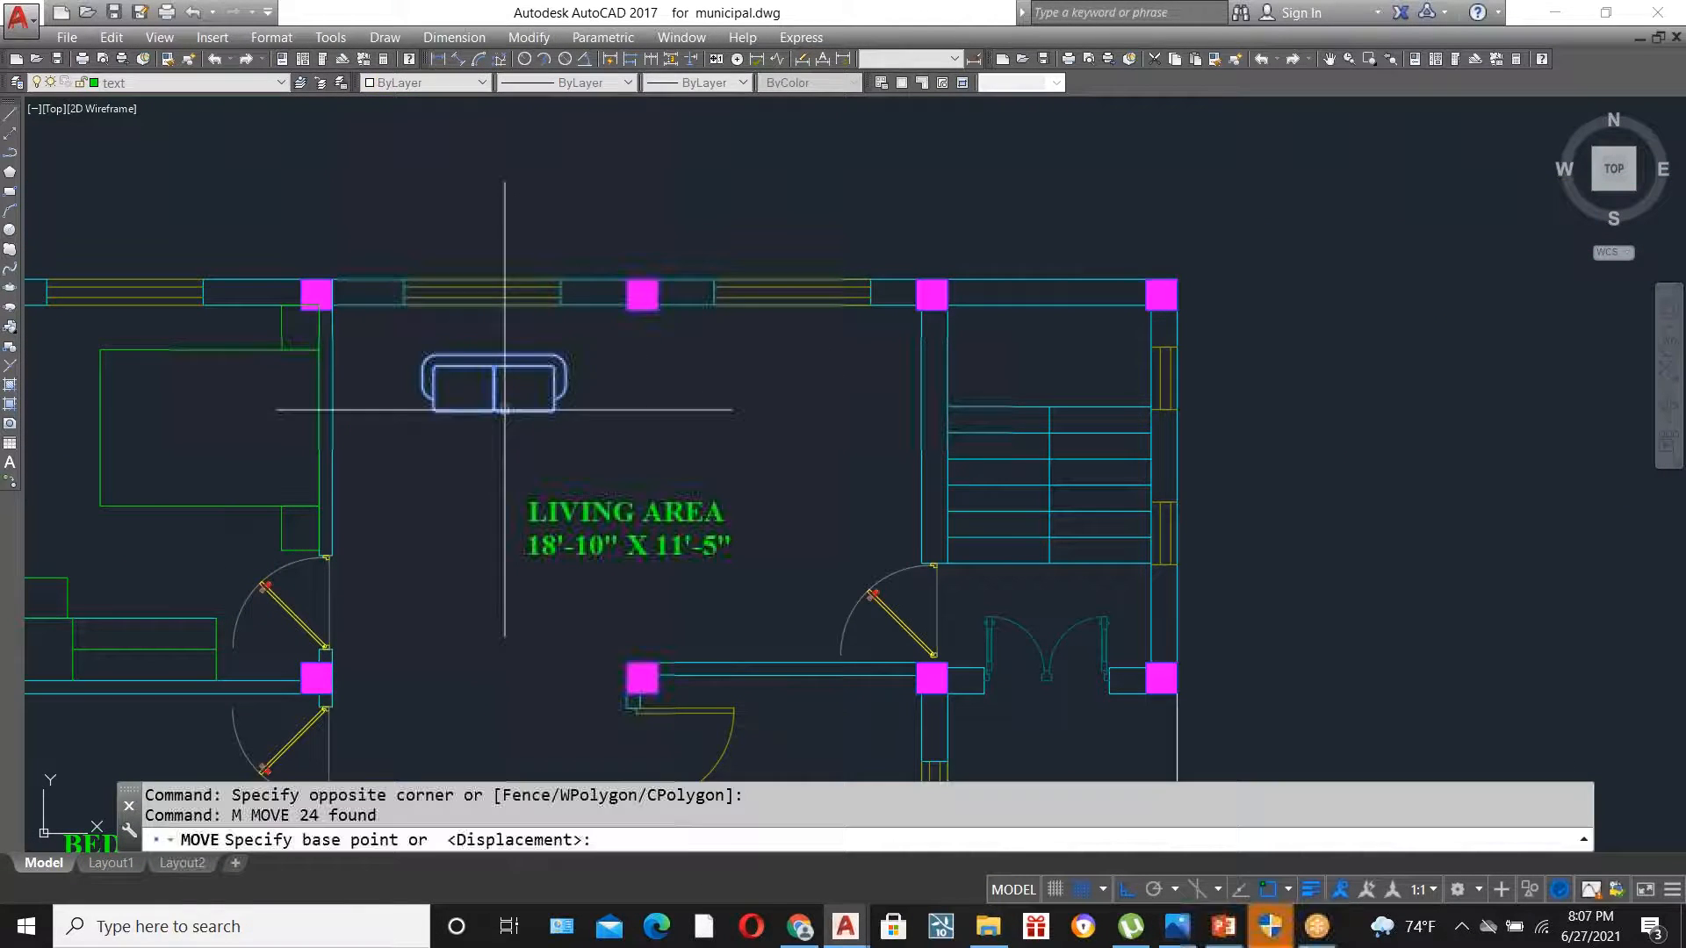
{"action": "left_click", "coordinate": [471, 377]}
{"action": "left_click", "coordinate": [790, 377]}
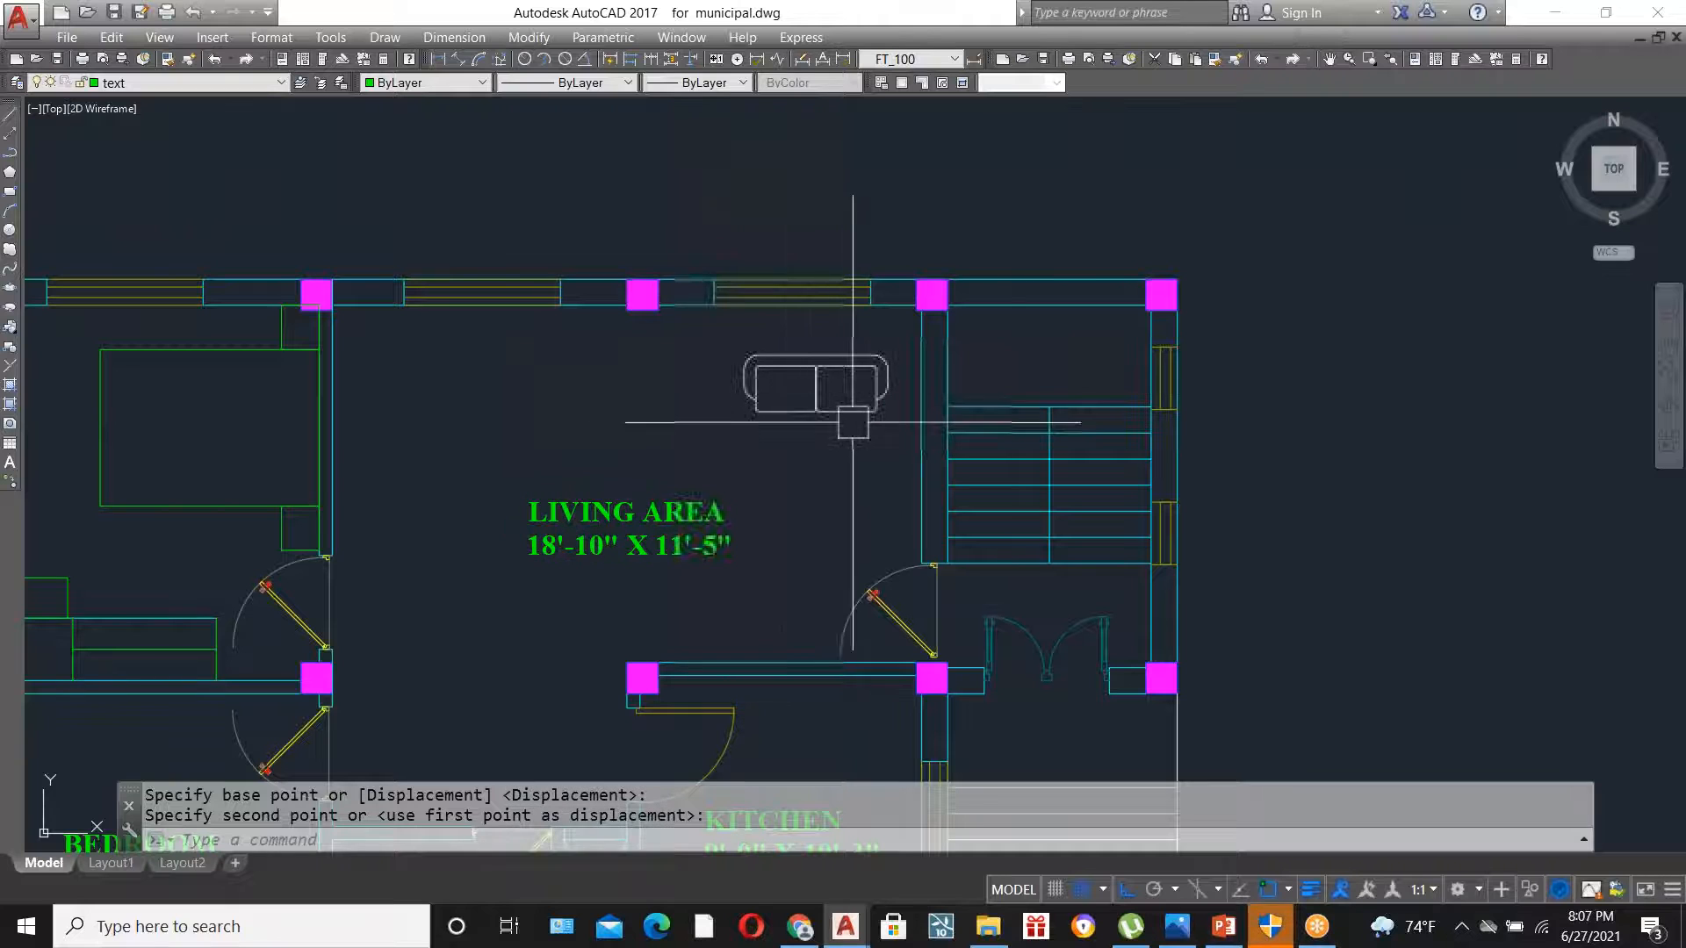
- Move the sofa horizontally back toward the bedroom side, just below the living area's middle column
{"action": "left_click", "coordinate": [897, 452]}
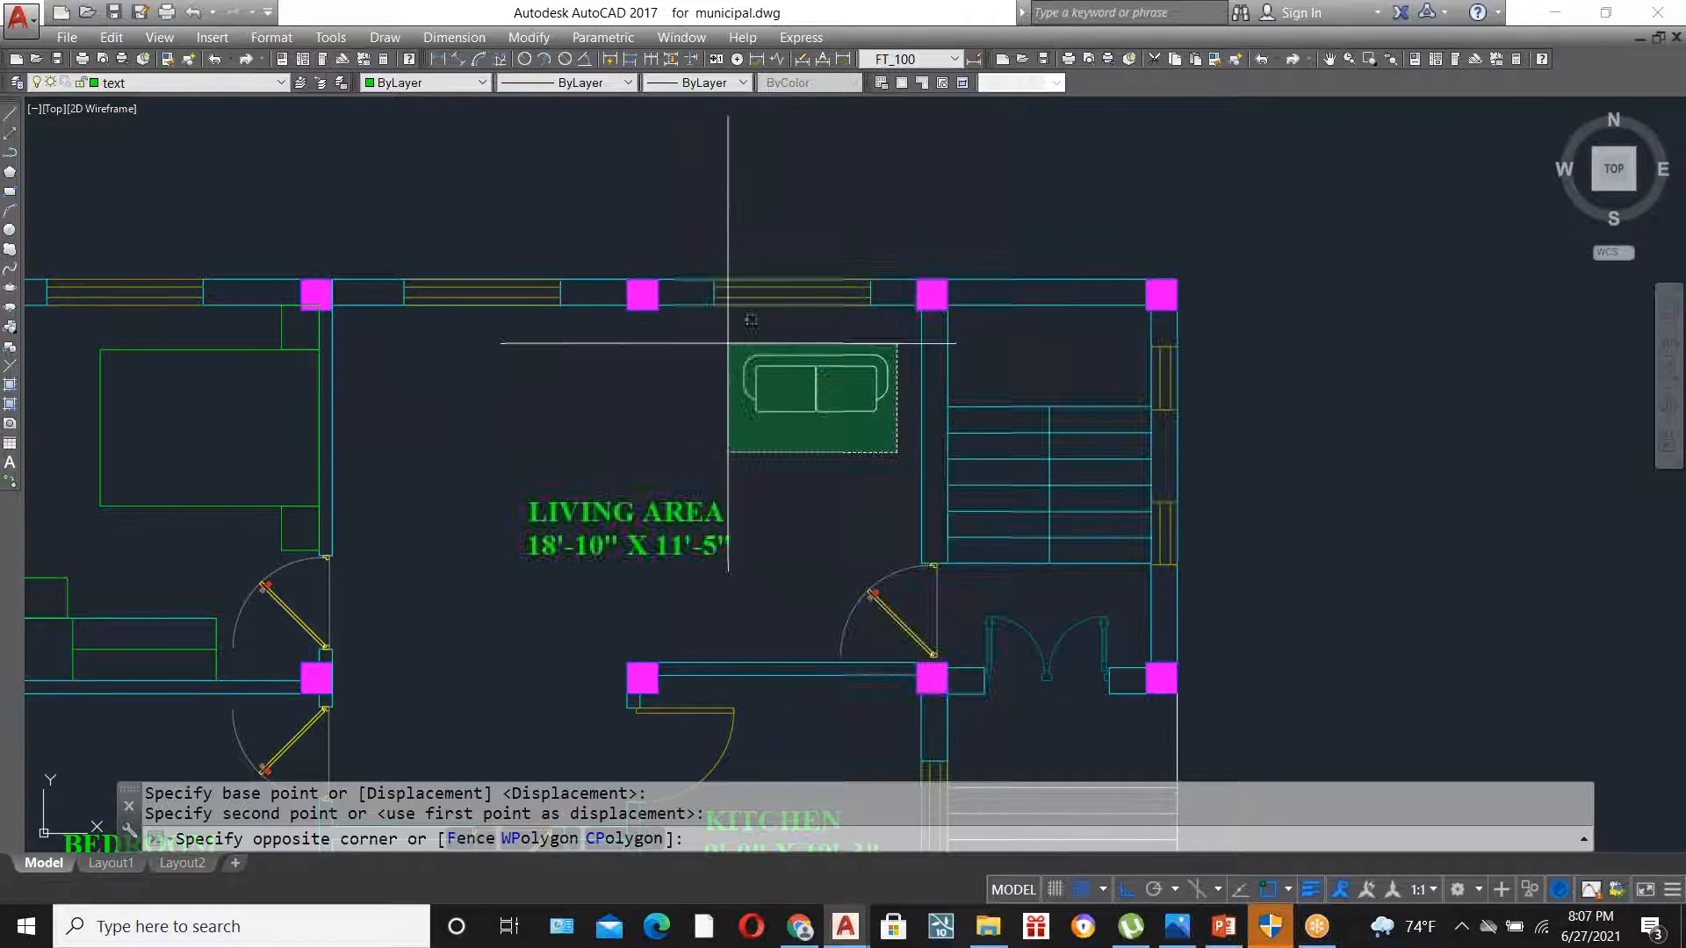
{"action": "left_click", "coordinate": [728, 343]}
{"action": "type", "text": "m"}
{"action": "key", "text": "Return"}
{"action": "left_click", "coordinate": [785, 466]}
{"action": "left_click", "coordinate": [581, 464]}
- Rotate the sofa 90° counterclockwise so its back faces the bedroom wall
{"action": "left_click", "coordinate": [751, 445]}
{"action": "left_click", "coordinate": [487, 340]}
{"action": "type", "text": "ro"}
{"action": "key", "text": "Return"}
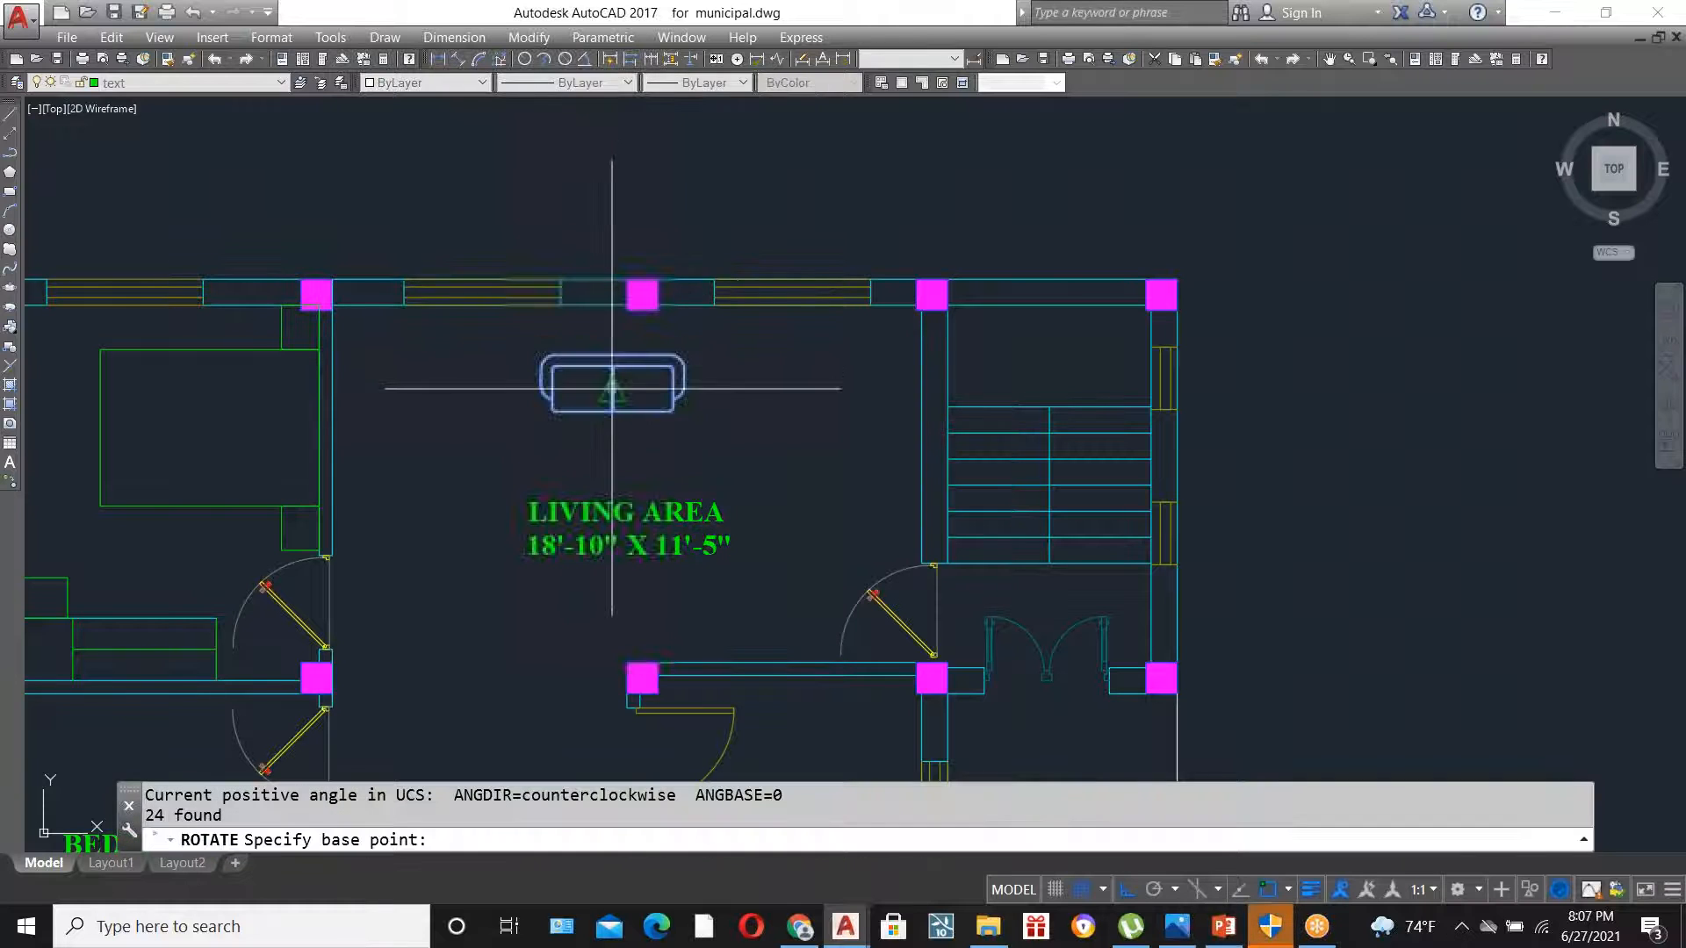
{"action": "left_click", "coordinate": [612, 369]}
{"action": "left_click", "coordinate": [612, 369]}
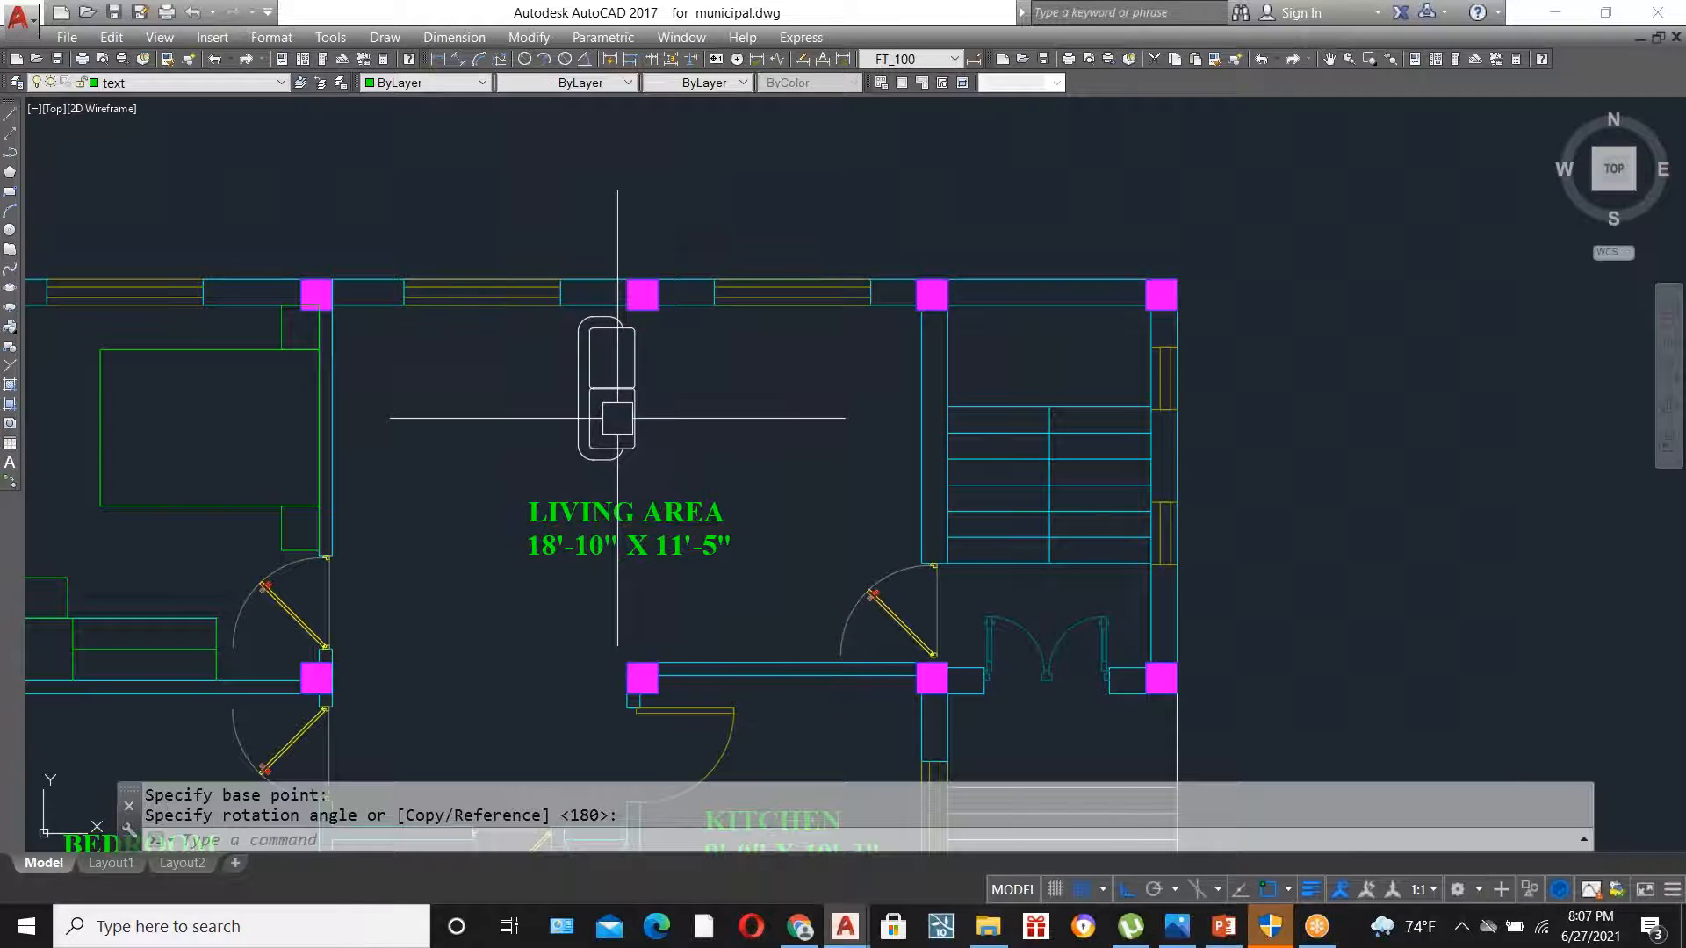
{"action": "scroll", "coordinate": [617, 433], "scroll_direction": "up", "scroll_amount": 2}
{"action": "left_click", "coordinate": [670, 490]}
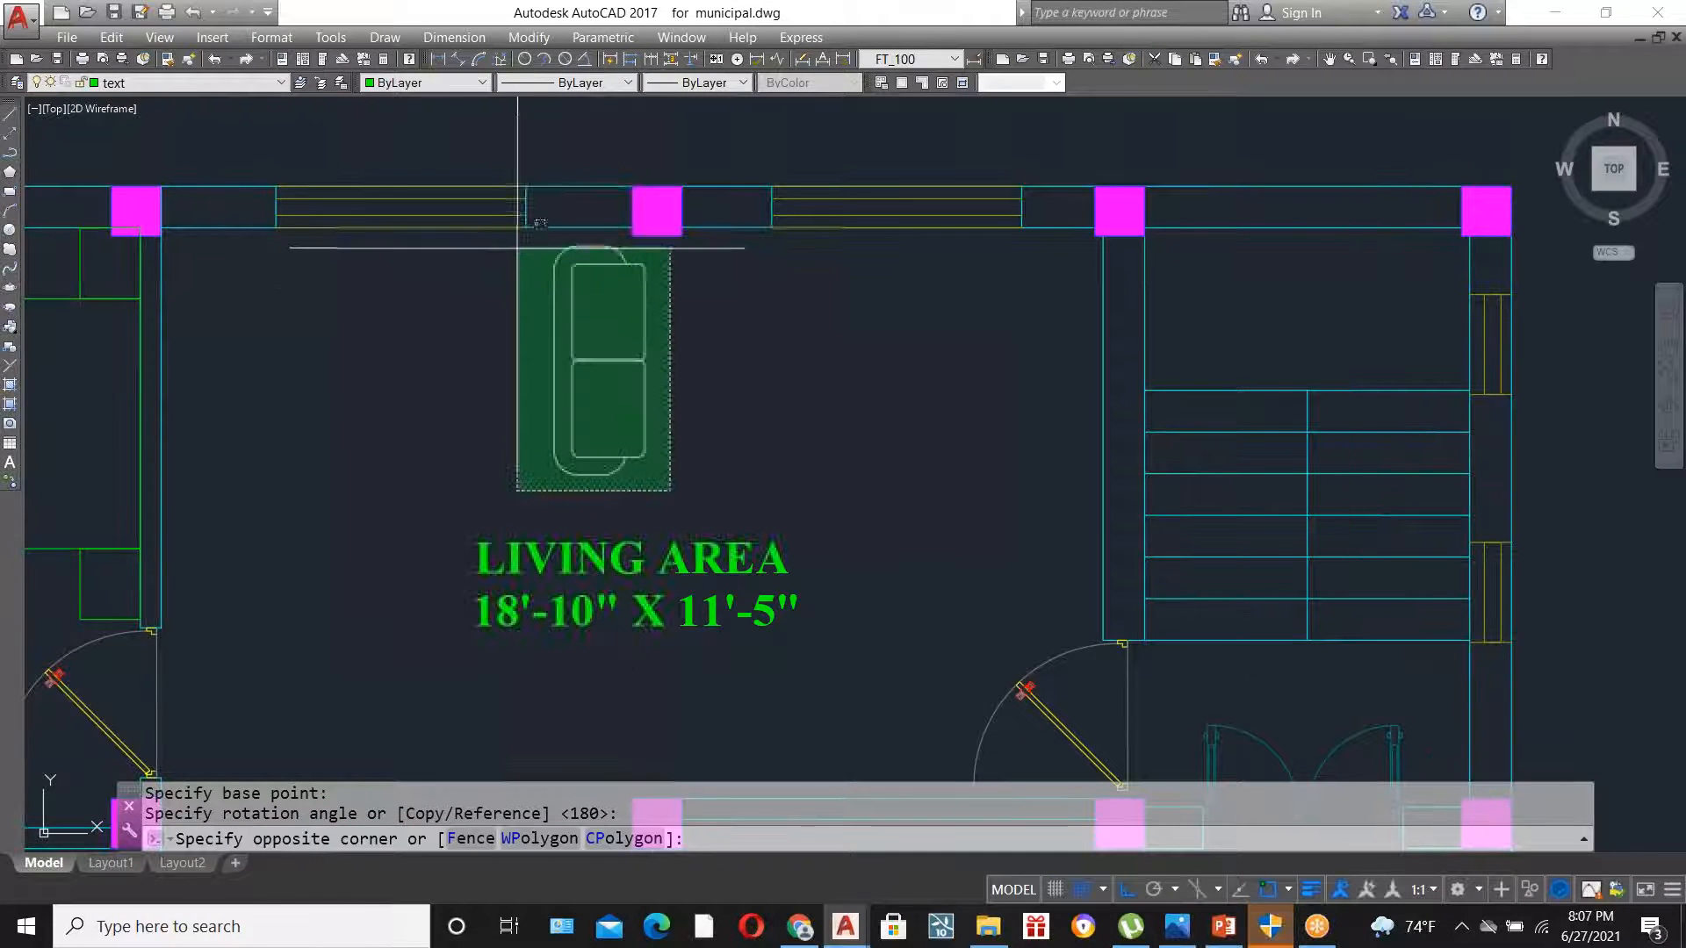
{"action": "left_click", "coordinate": [517, 242]}
{"action": "key", "text": "Escape"}
{"action": "scroll", "coordinate": [699, 405], "scroll_direction": "down", "scroll_amount": 4}
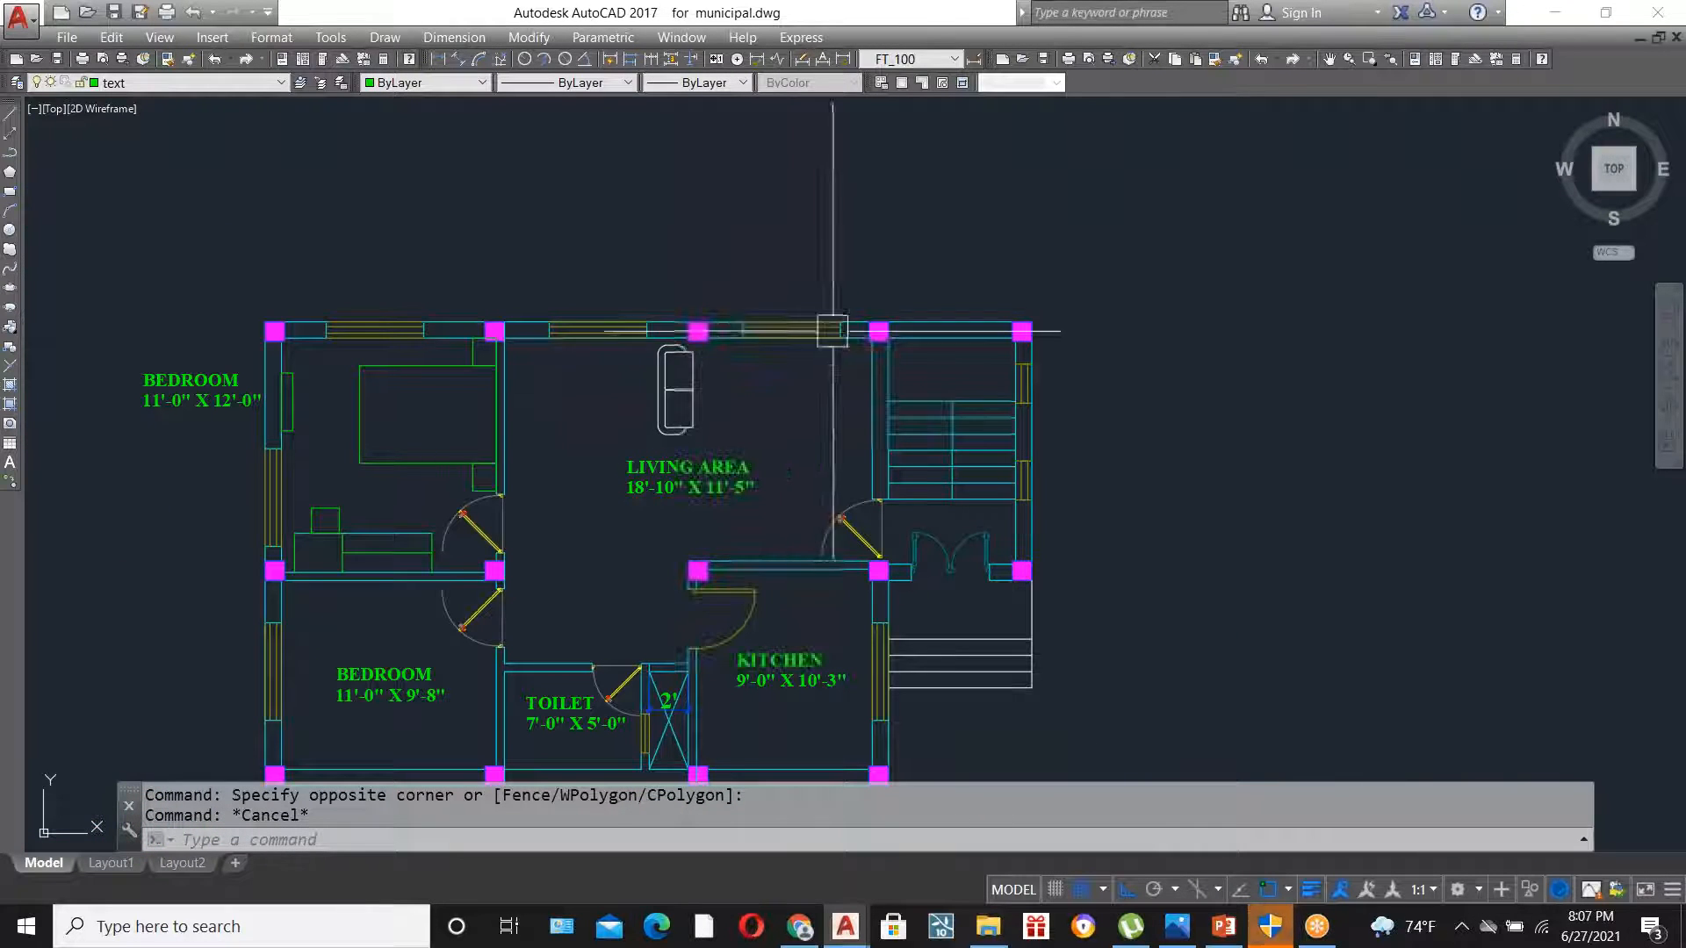
{"action": "scroll", "coordinate": [858, 347], "scroll_direction": "down", "scroll_amount": 4}
{"action": "scroll", "coordinate": [756, 406], "scroll_direction": "up", "scroll_amount": 2}
{"action": "scroll", "coordinate": [756, 407], "scroll_direction": "up", "scroll_amount": 4}
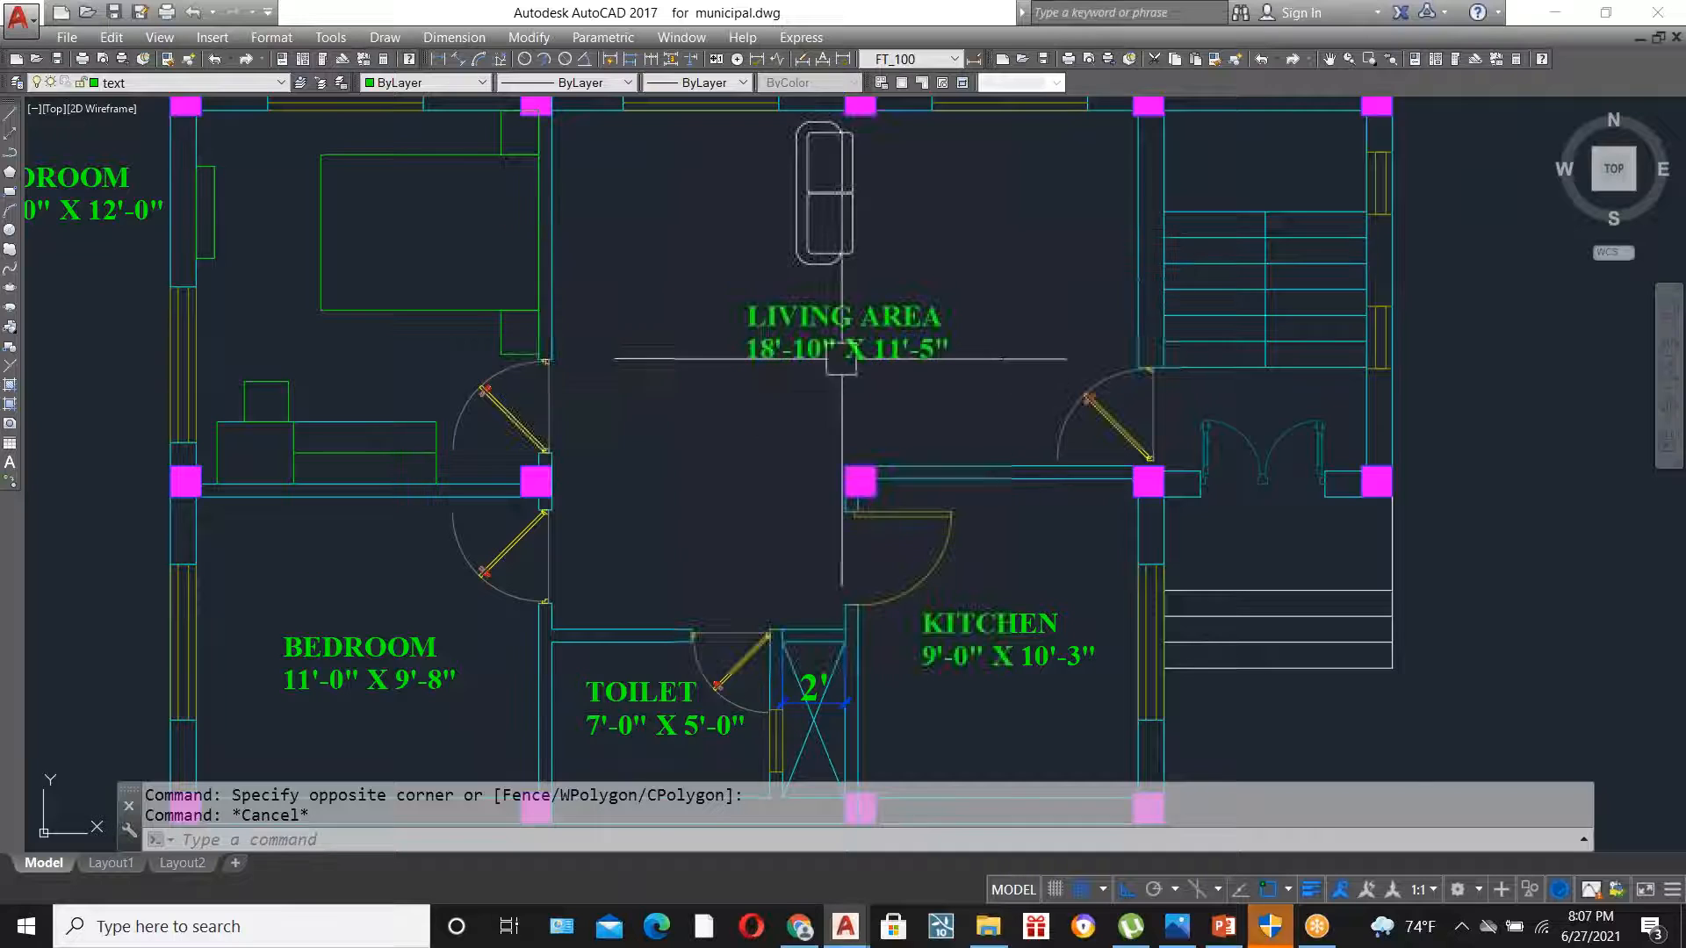
{"action": "scroll", "coordinate": [795, 351], "scroll_direction": "down", "scroll_amount": 2}
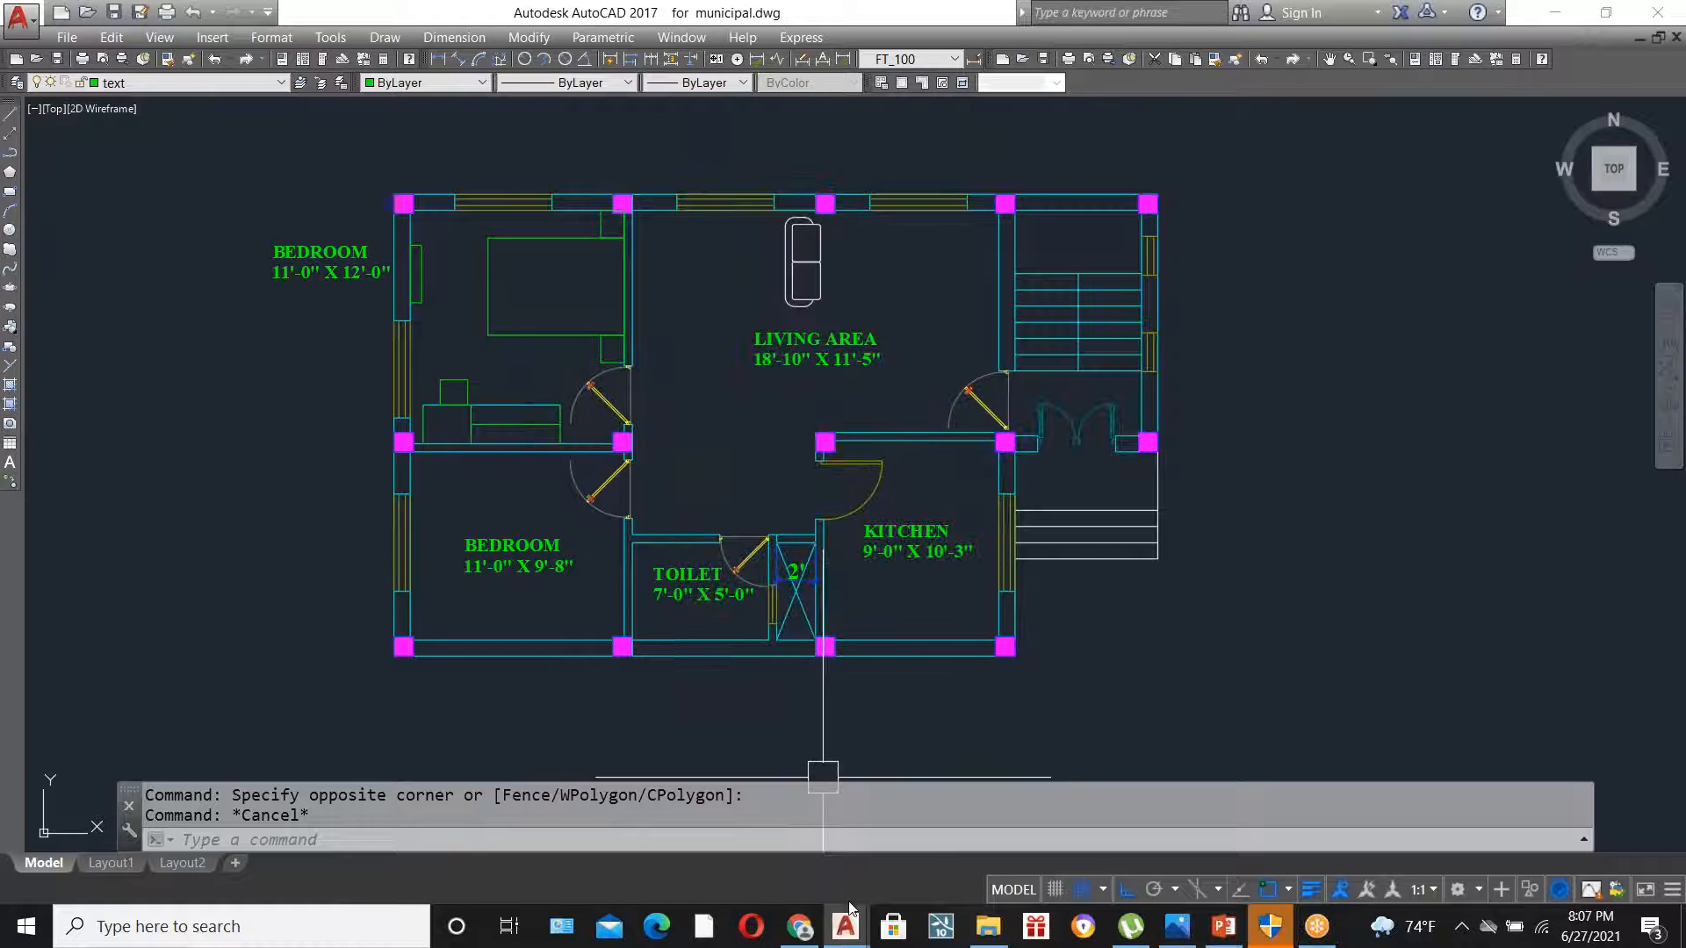
- Copy the upper single-seat armchair in the lobby/lounge of the hotel interior drawing to the clipboard, and return to the municipal drawing
{"action": "mouse_move", "coordinate": [845, 934]}
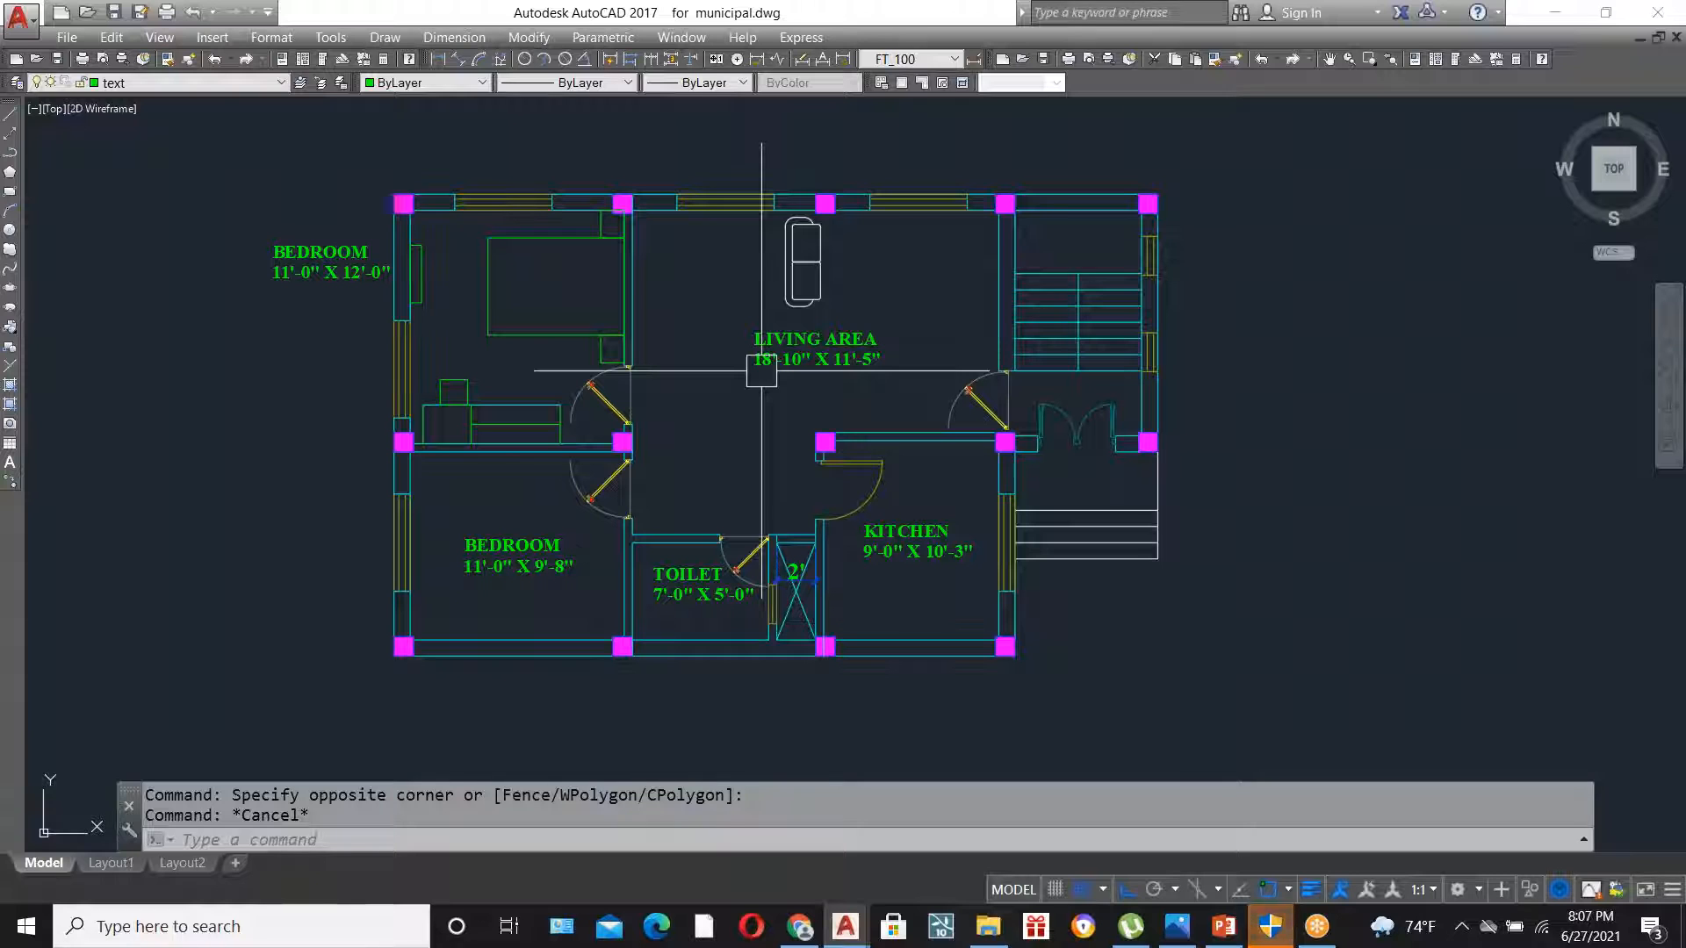
{"action": "key", "text": "ctrl+Tab"}
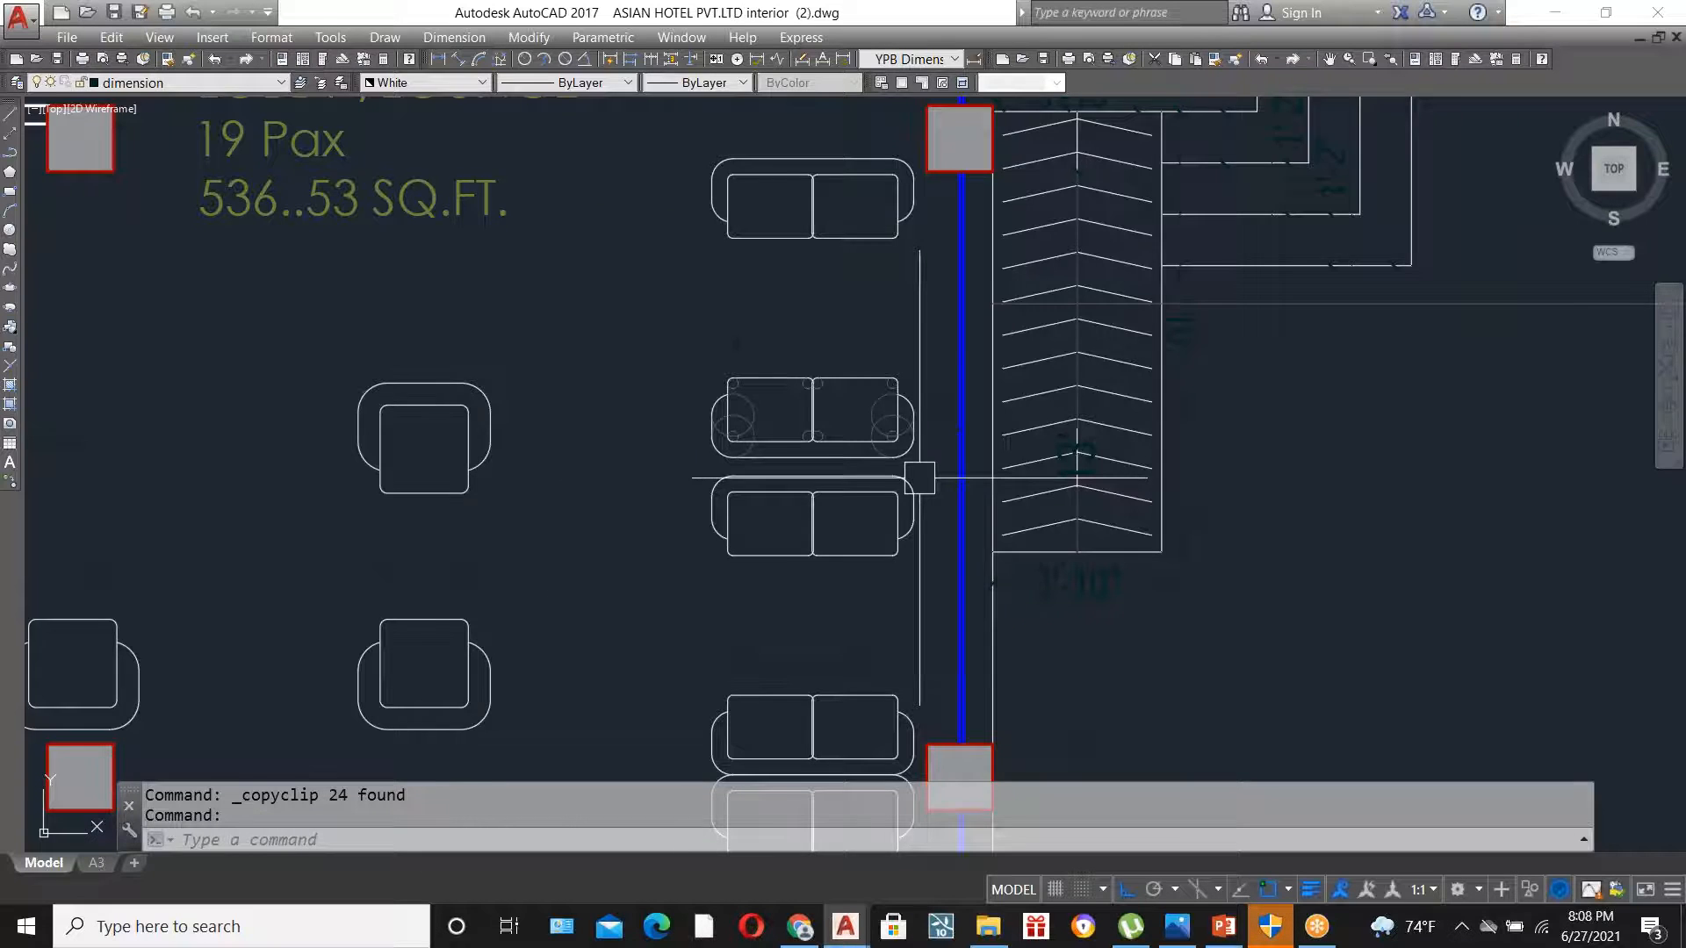
{"action": "scroll", "coordinate": [919, 478], "scroll_direction": "down", "scroll_amount": 2}
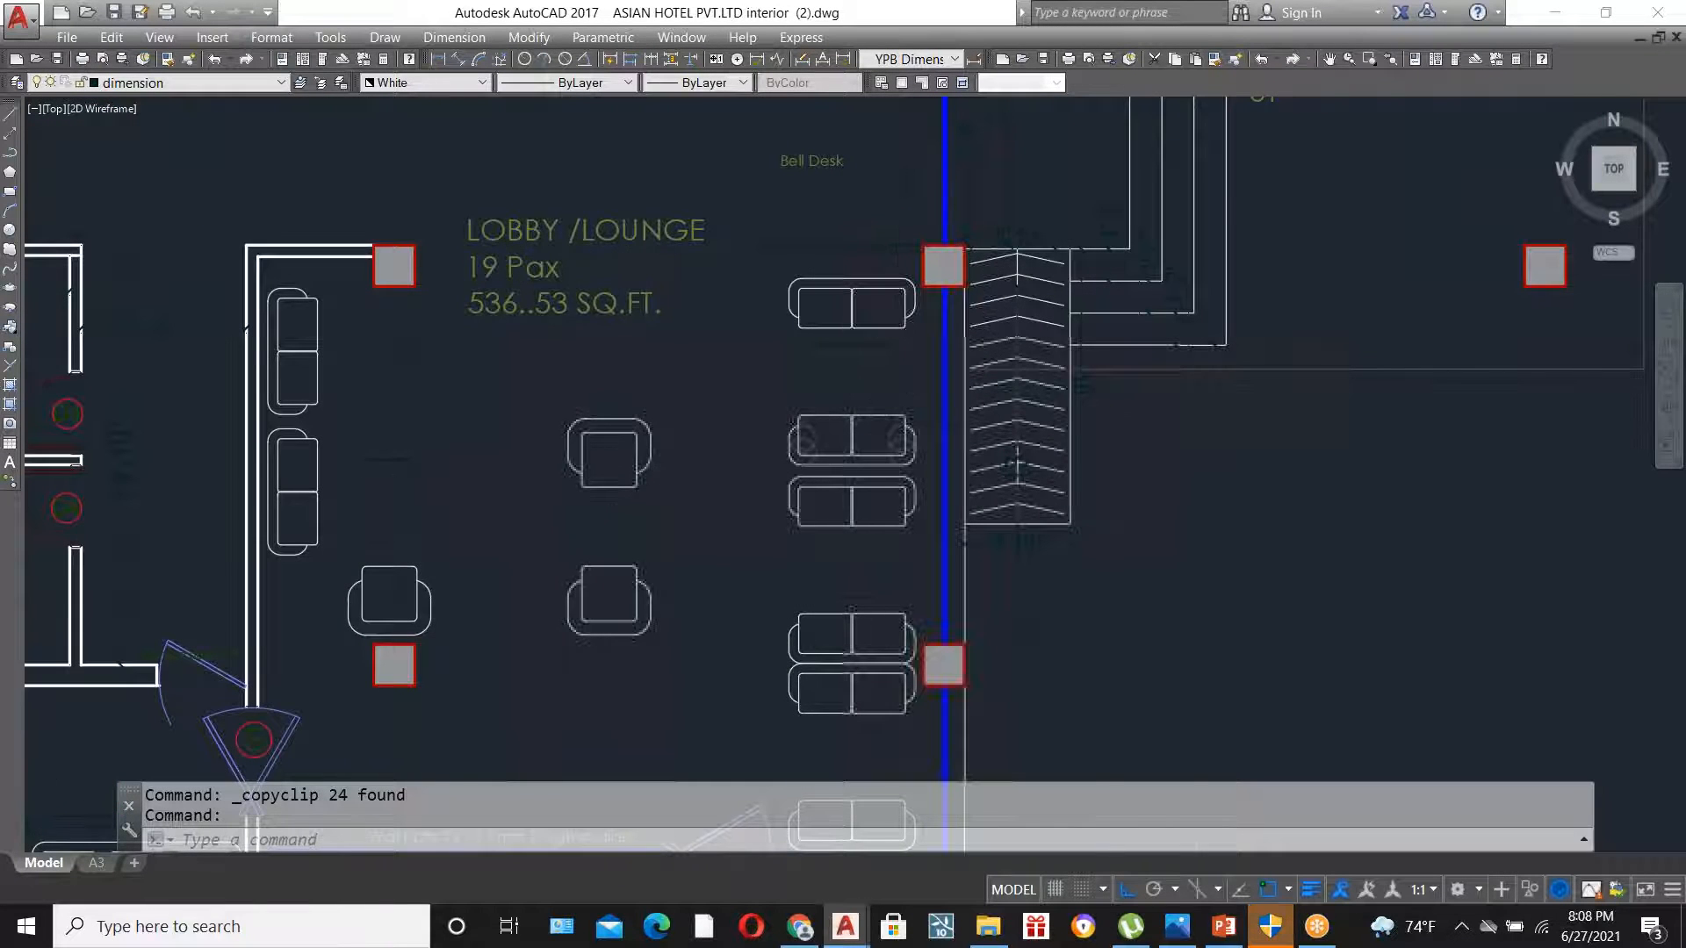
{"action": "scroll", "coordinate": [575, 486], "scroll_direction": "up", "scroll_amount": 2}
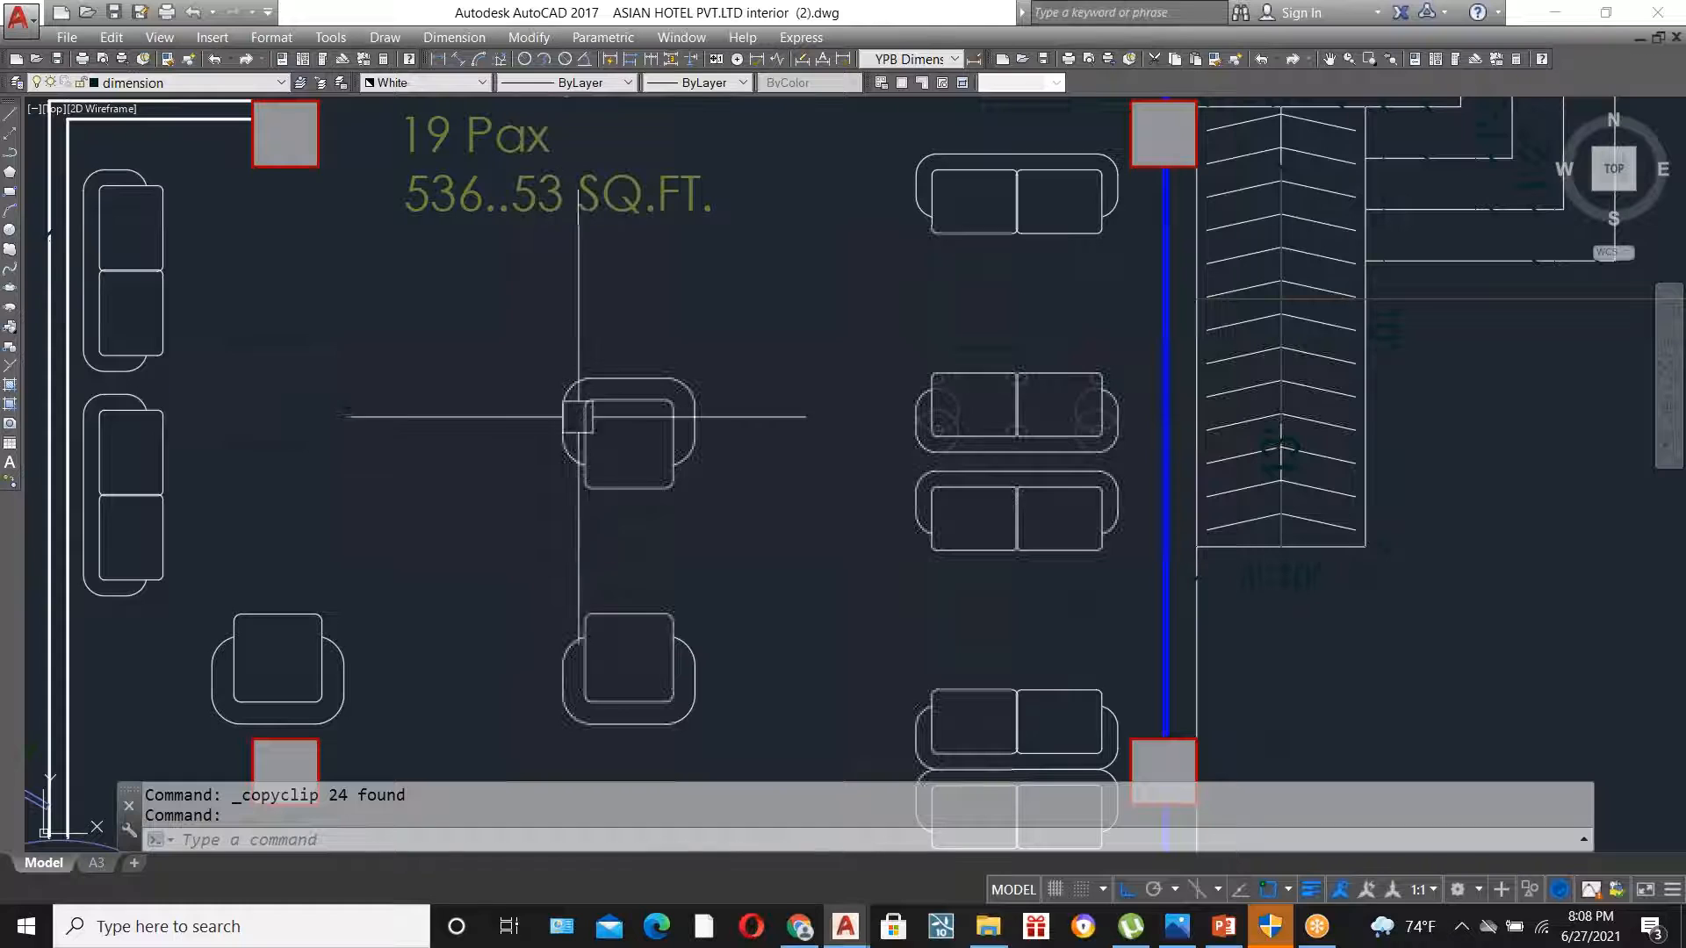
{"action": "left_click", "coordinate": [506, 313]}
{"action": "left_click", "coordinate": [736, 503]}
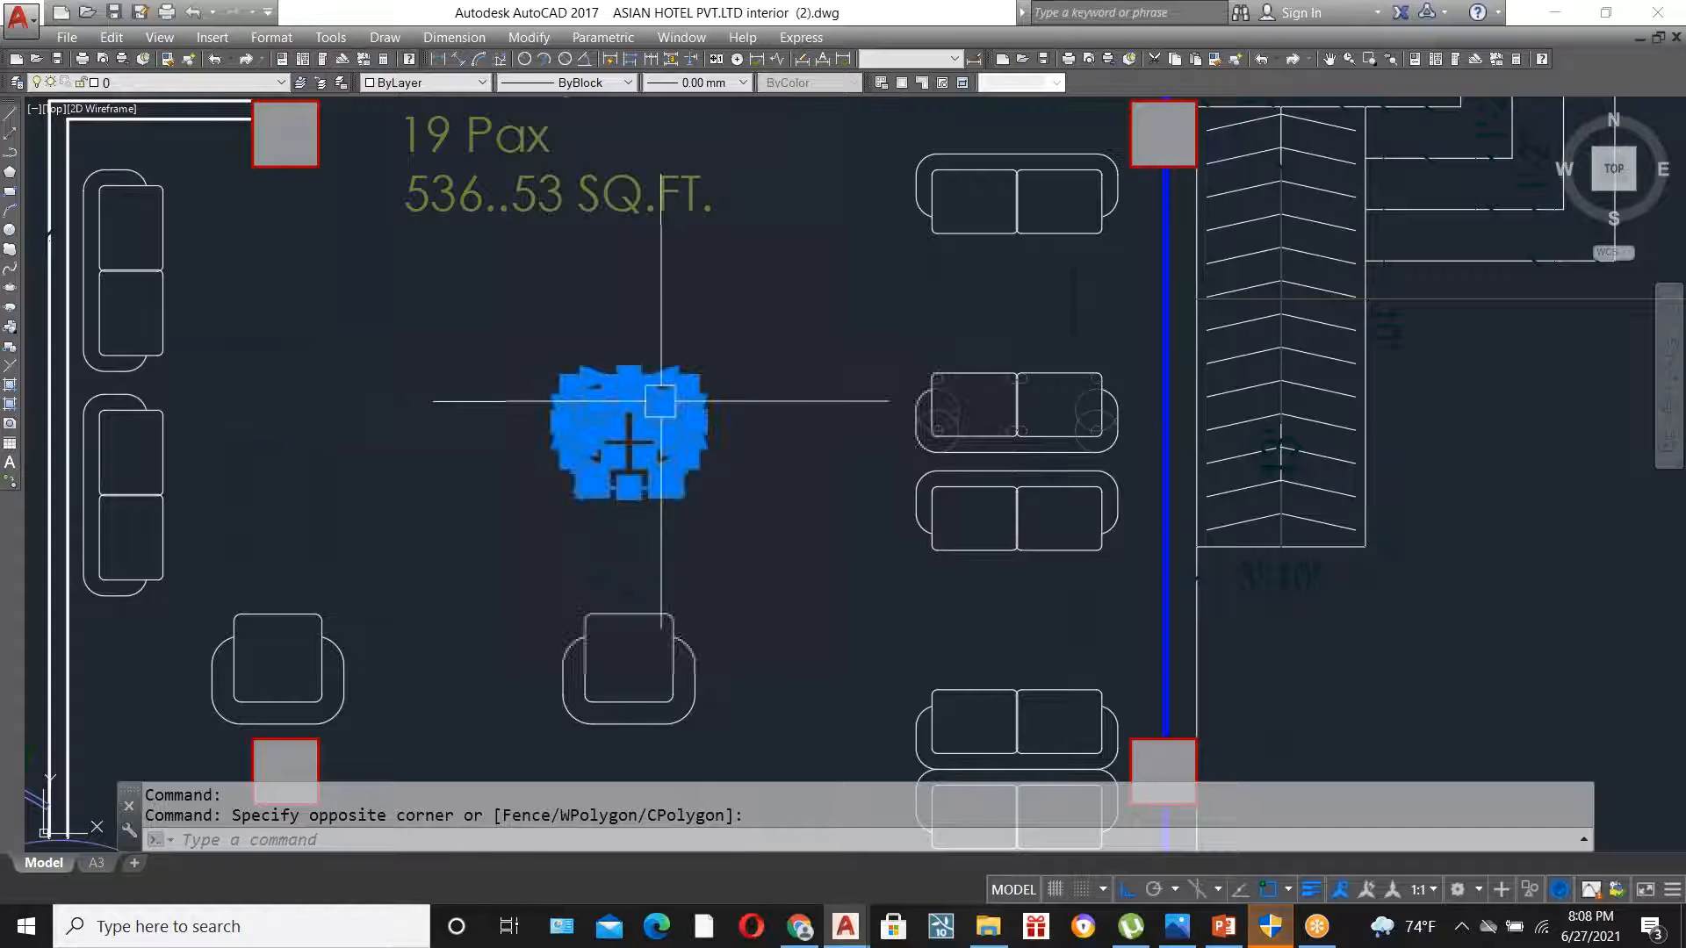
{"action": "key", "text": "ctrl+c"}
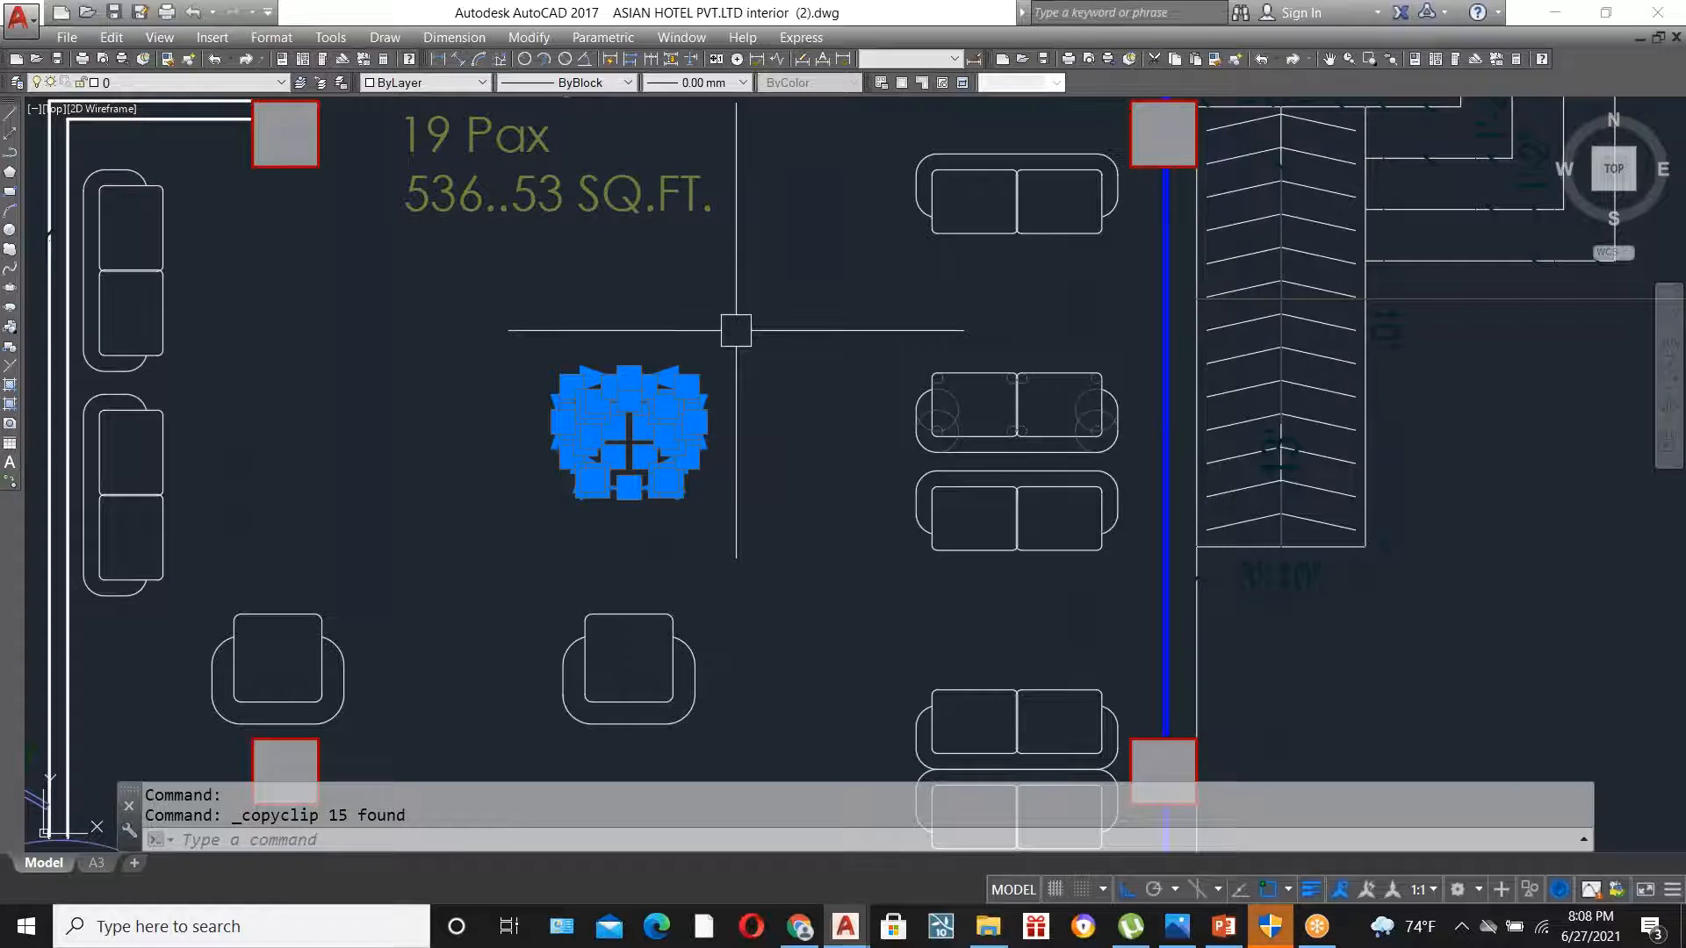
{"action": "key", "text": "ctrl+Tab"}
{"action": "key", "text": "Escape"}
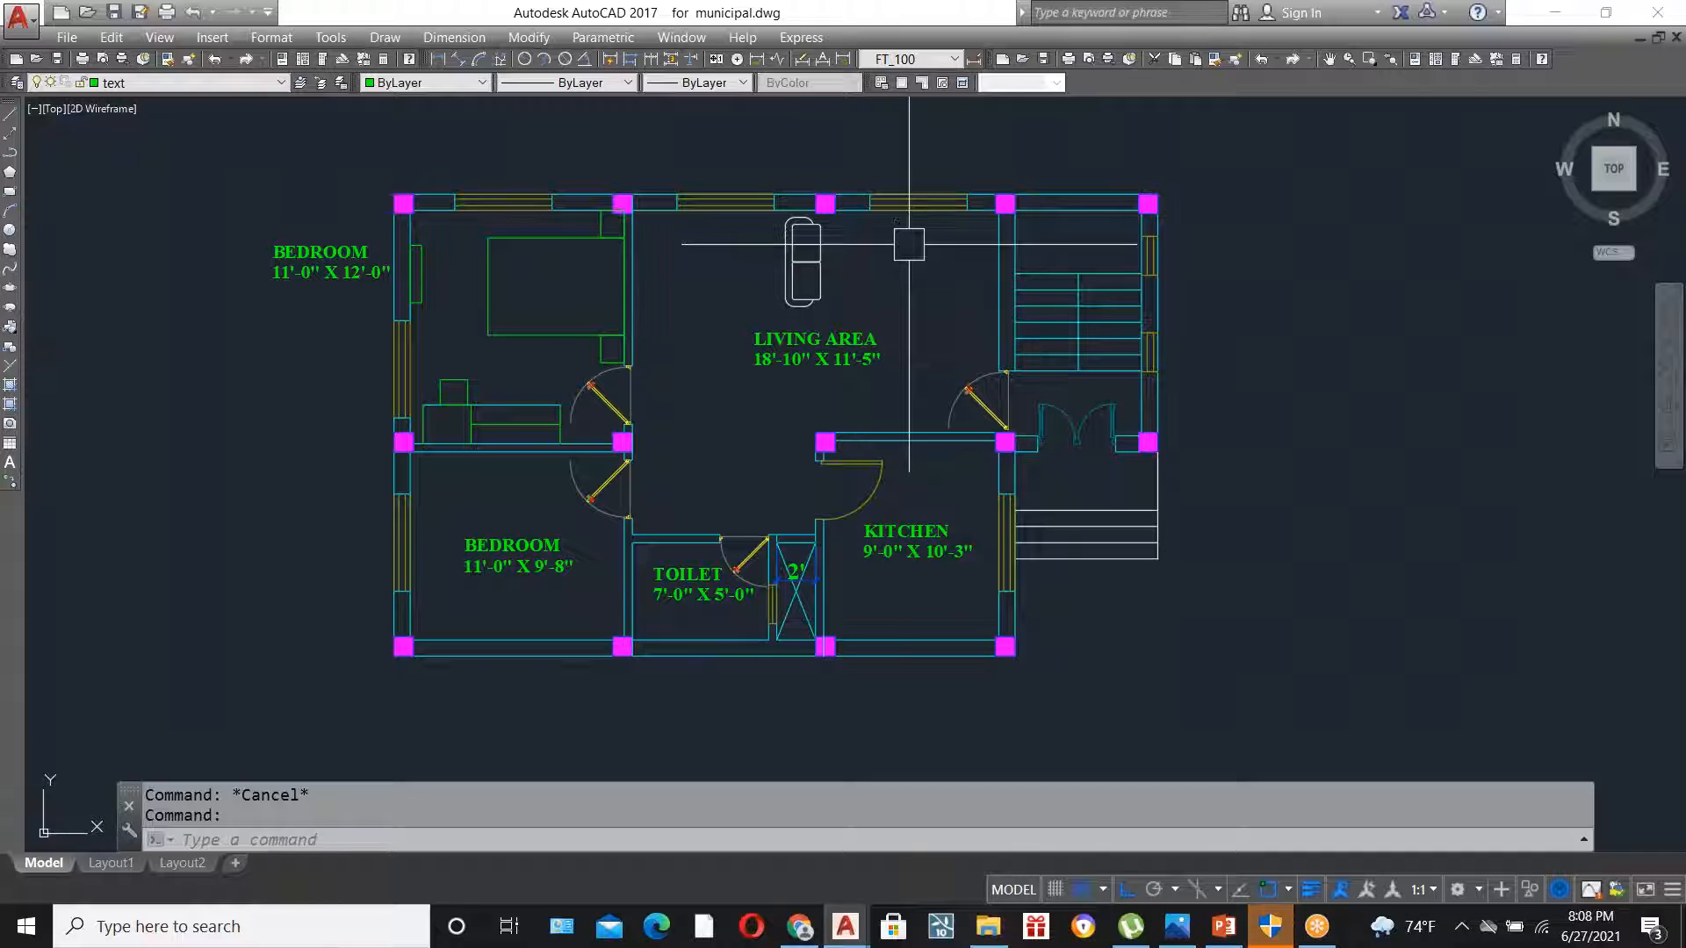
{"action": "scroll", "coordinate": [910, 241], "scroll_direction": "up", "scroll_amount": 2}
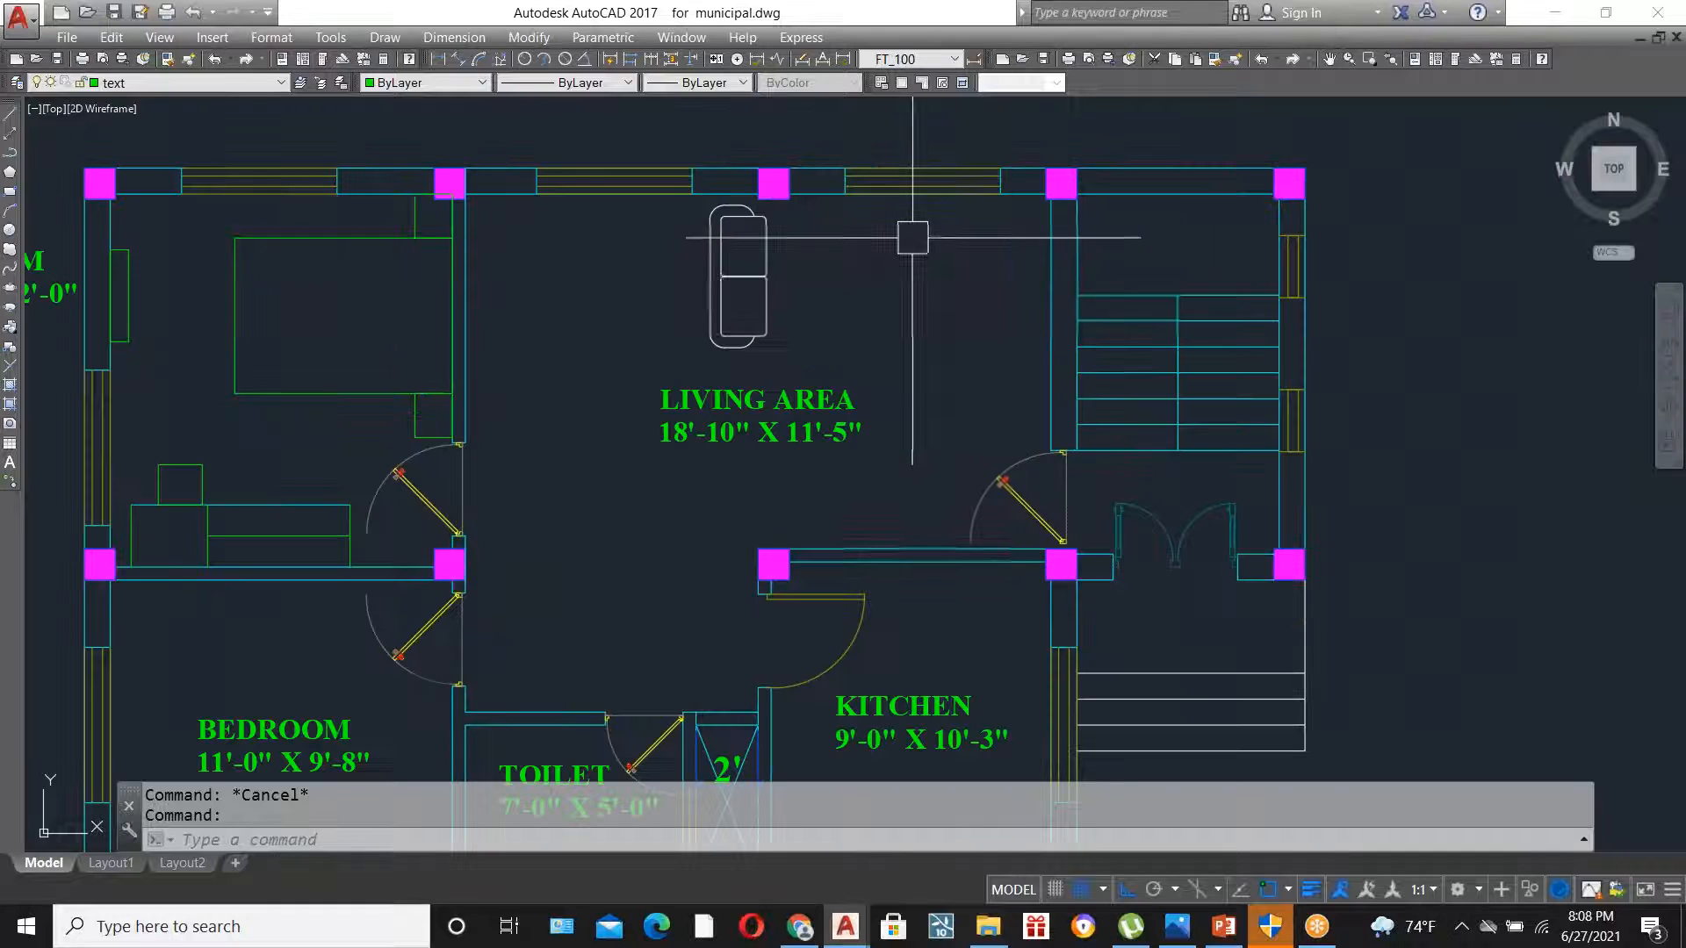
{"action": "key", "text": "ctrl+v"}
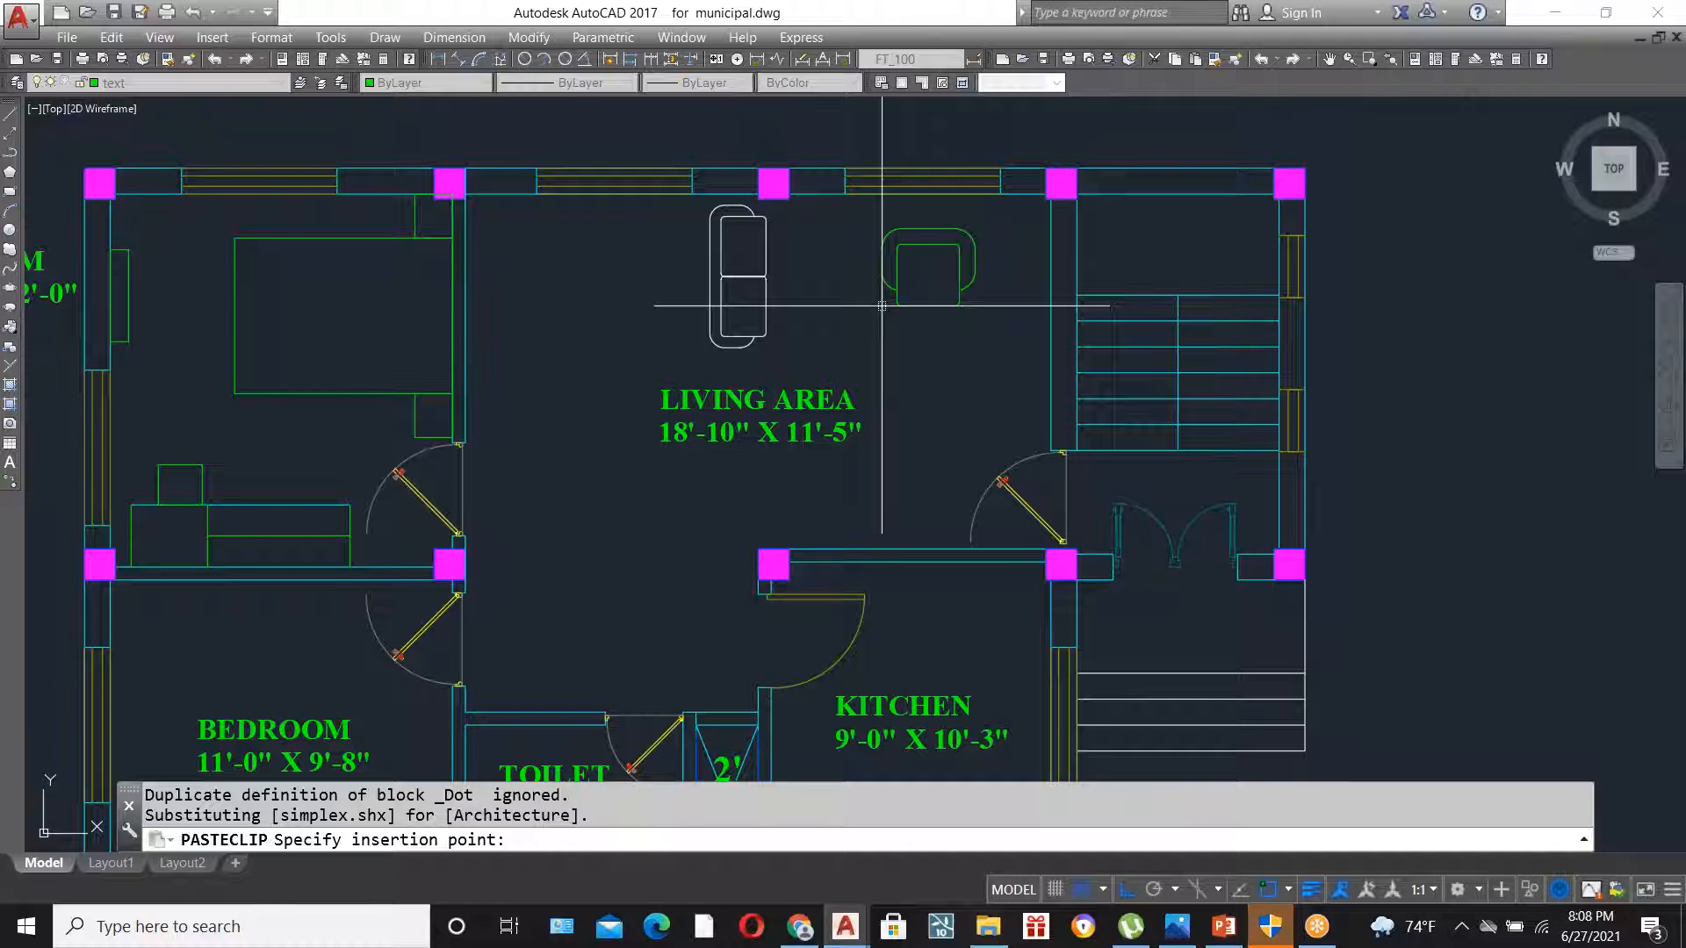
{"action": "key", "text": "Escape"}
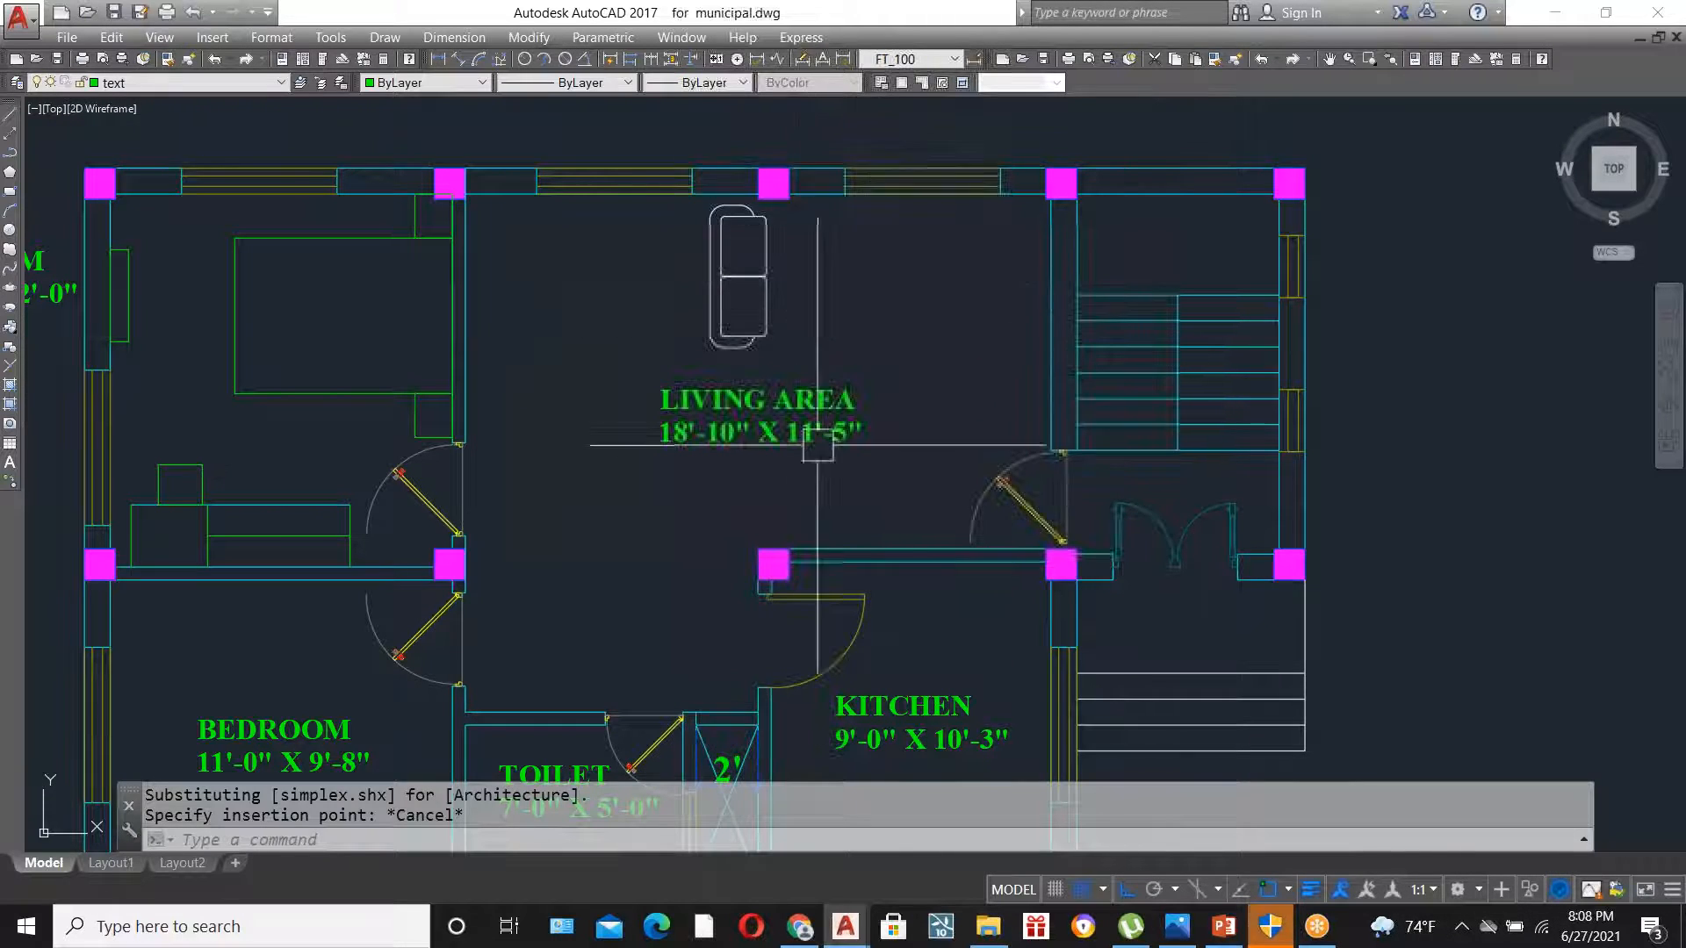
- Move the LIVING AREA label horizontally about 2'-7" toward the bedroom side
{"action": "left_click", "coordinate": [861, 430]}
{"action": "type", "text": "m"}
{"action": "key", "text": "Return"}
{"action": "left_click", "coordinate": [928, 395]}
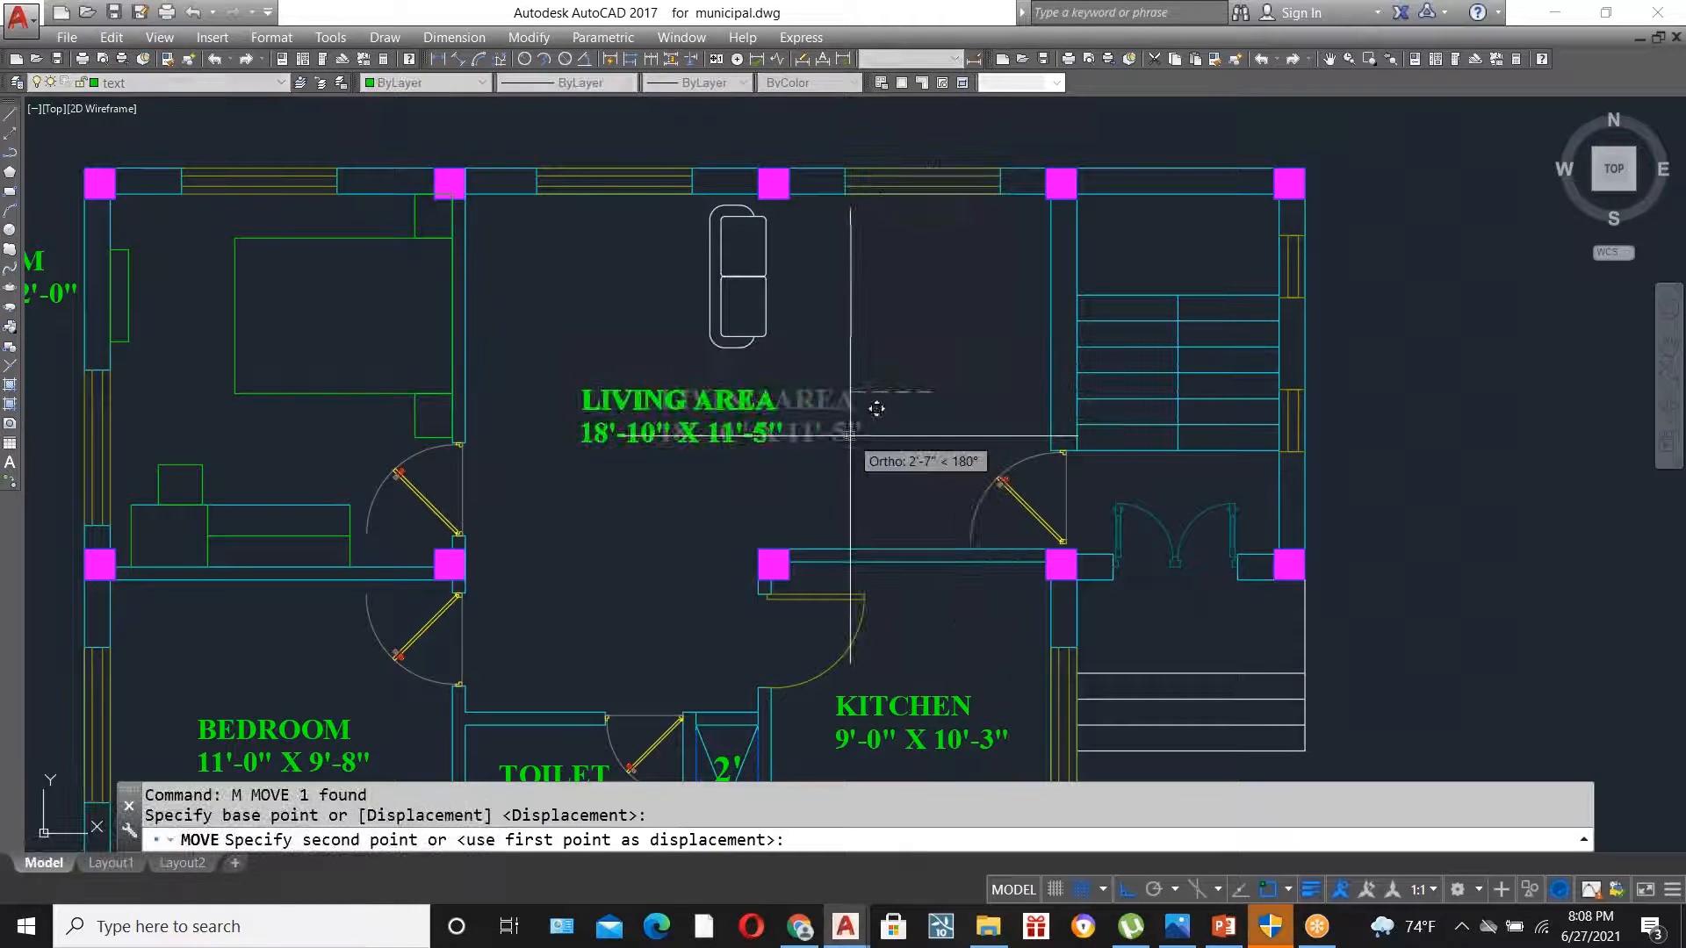
- Copy the two-seat sofa straight down so the copy sits end to end below the original
{"action": "scroll", "coordinate": [733, 281], "scroll_direction": "up", "scroll_amount": 4}
{"action": "left_click", "coordinate": [659, 141]}
{"action": "left_click", "coordinate": [888, 492]}
{"action": "scroll", "coordinate": [937, 467], "scroll_direction": "down", "scroll_amount": 4}
{"action": "type", "text": "co"}
{"action": "key", "text": "Return"}
{"action": "left_click", "coordinate": [937, 466]}
{"action": "left_click", "coordinate": [937, 606]}
{"action": "type", "text": "1"}
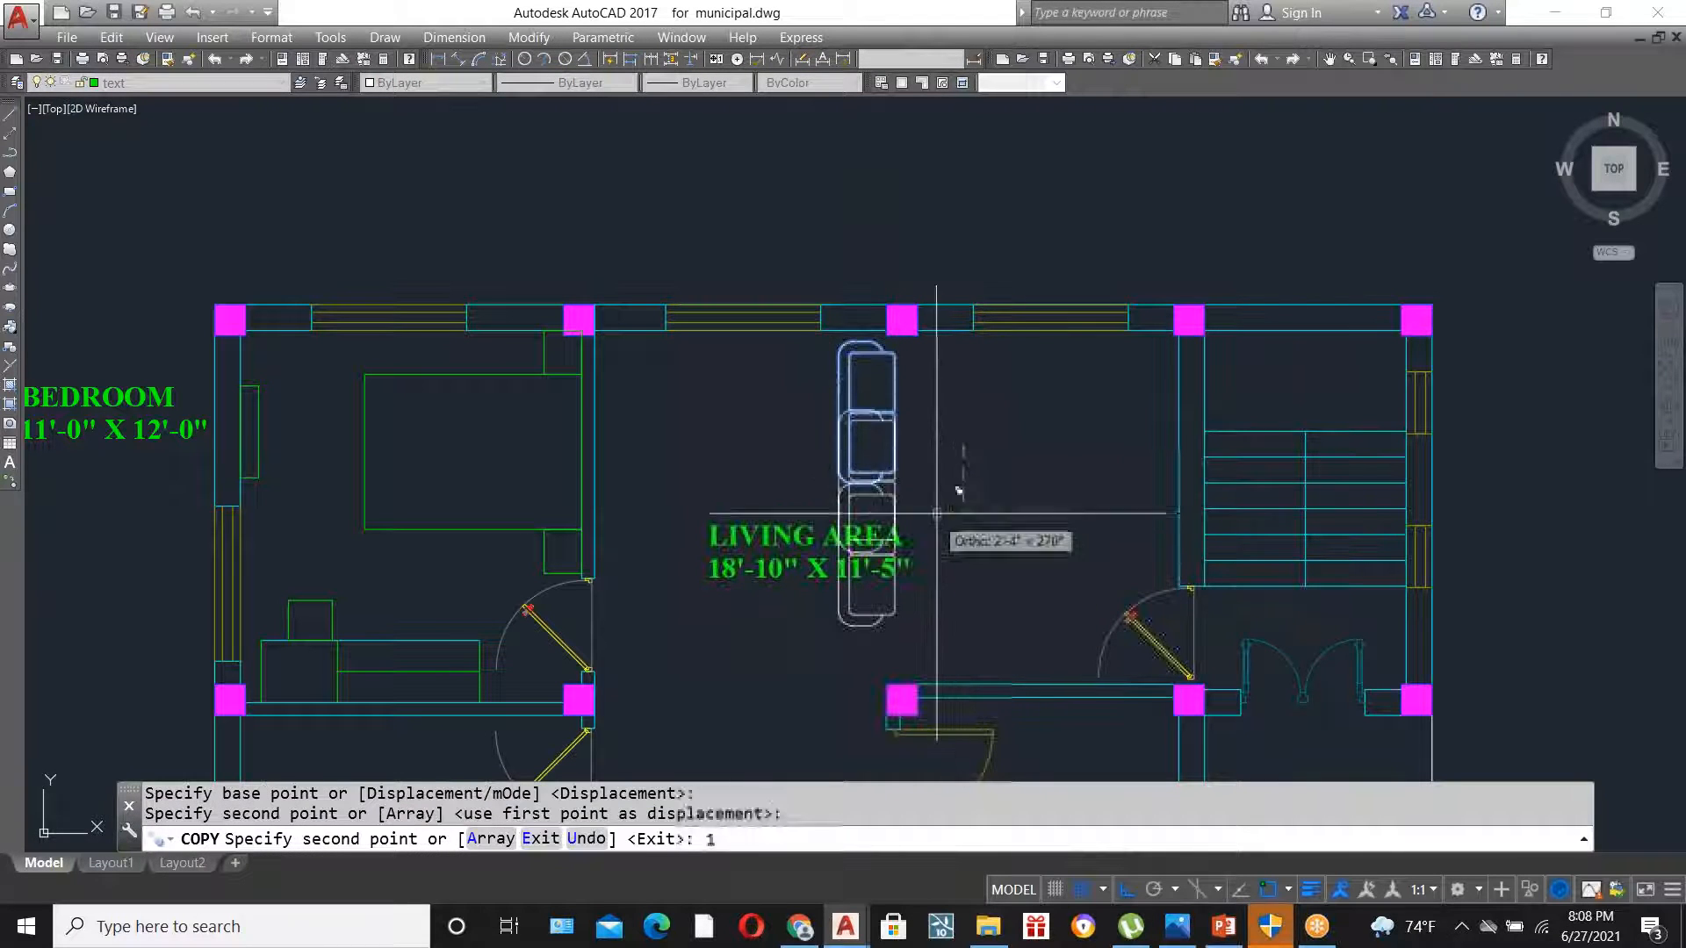
{"action": "key", "text": "Escape"}
- Undo the sofa copy, the label's sideways move and the sofa's last rotation
{"action": "scroll", "coordinate": [884, 613], "scroll_direction": "up", "scroll_amount": 2}
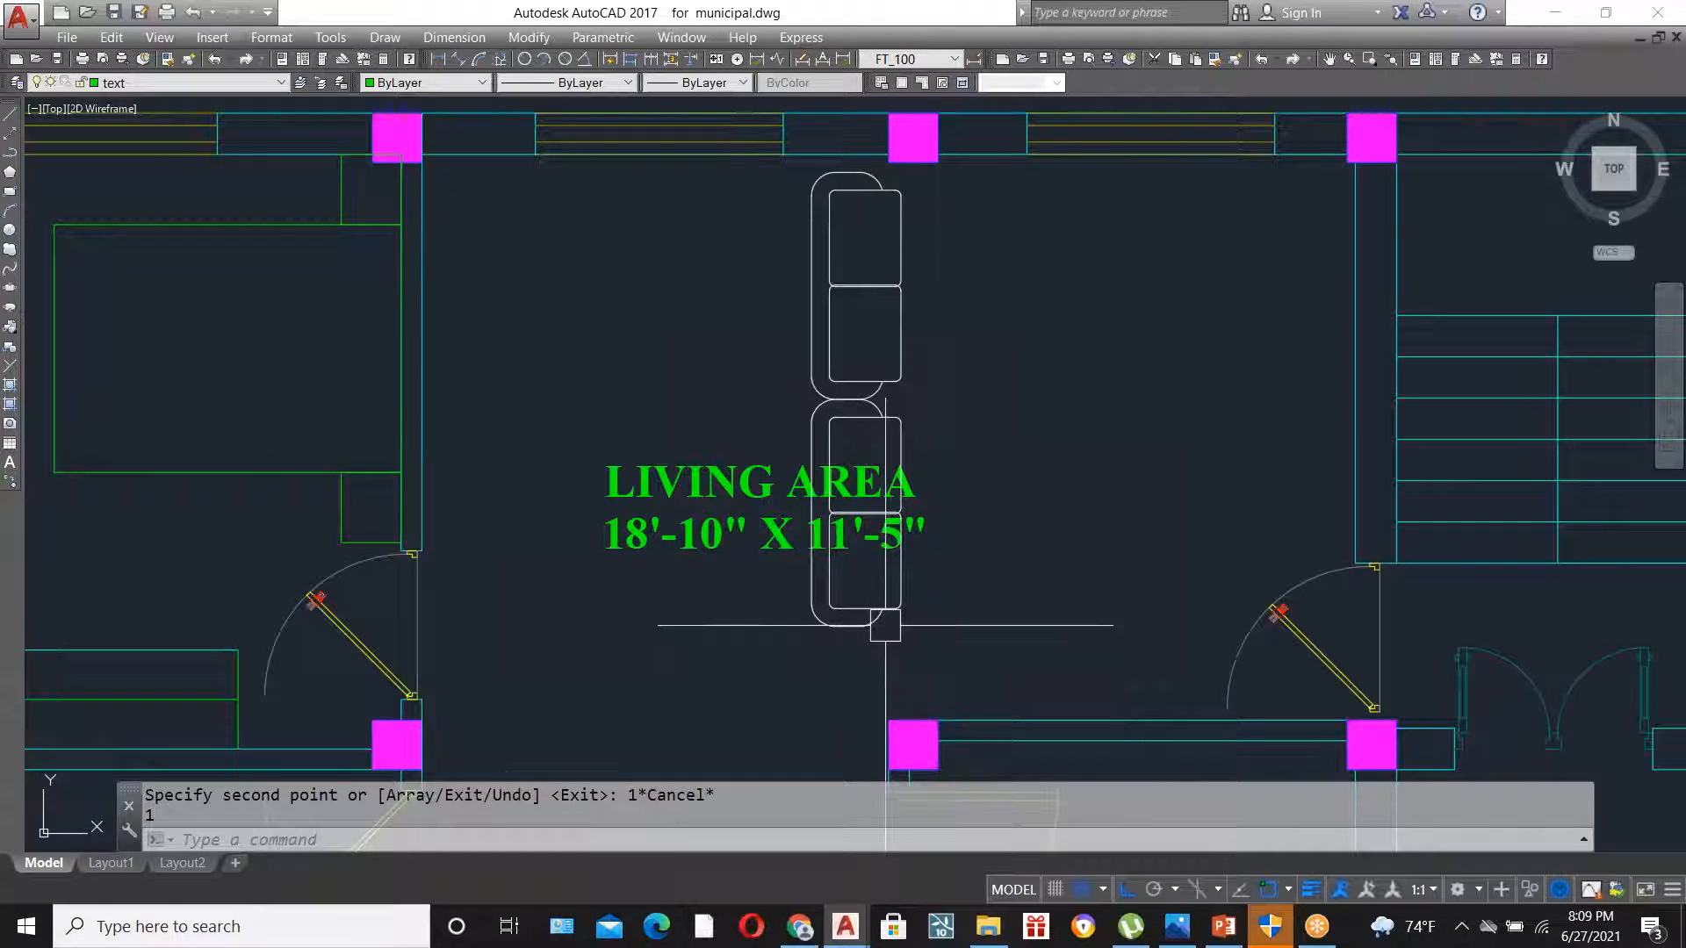
{"action": "key", "text": "ctrl+z"}
{"action": "key", "text": "ctrl+z"}
{"action": "key", "text": "ctrl+z"}
{"action": "key", "text": "ctrl+z"}
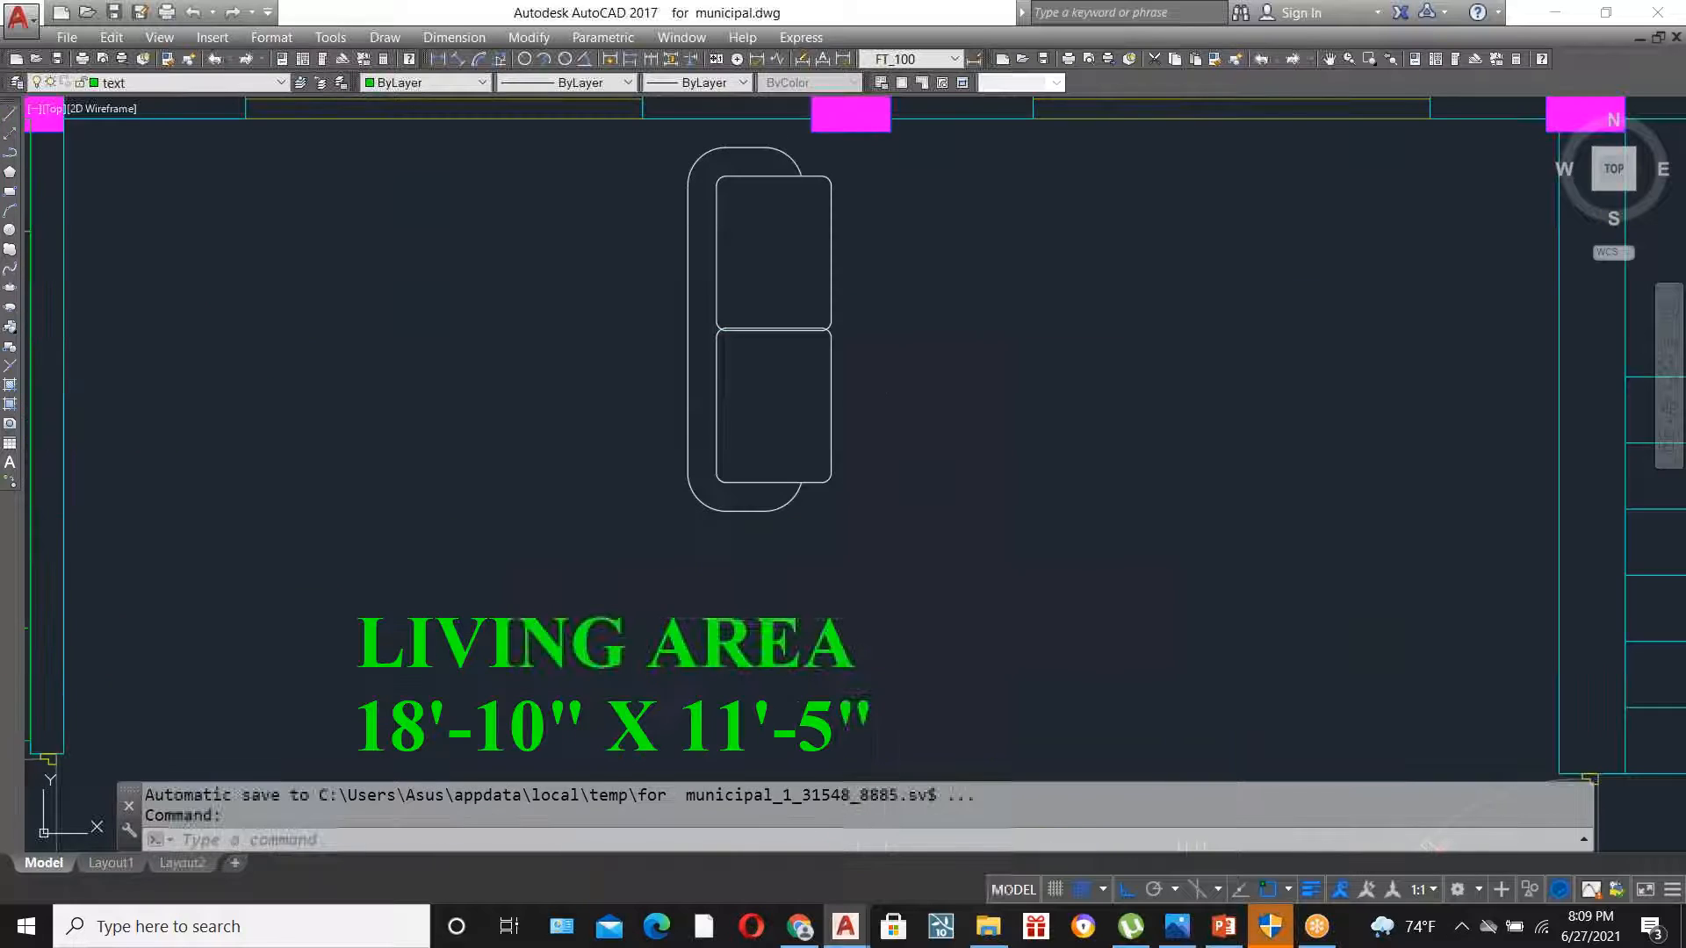
{"action": "key", "text": "ctrl+z"}
{"action": "key", "text": "ctrl+z"}
{"action": "key", "text": "ctrl+z"}
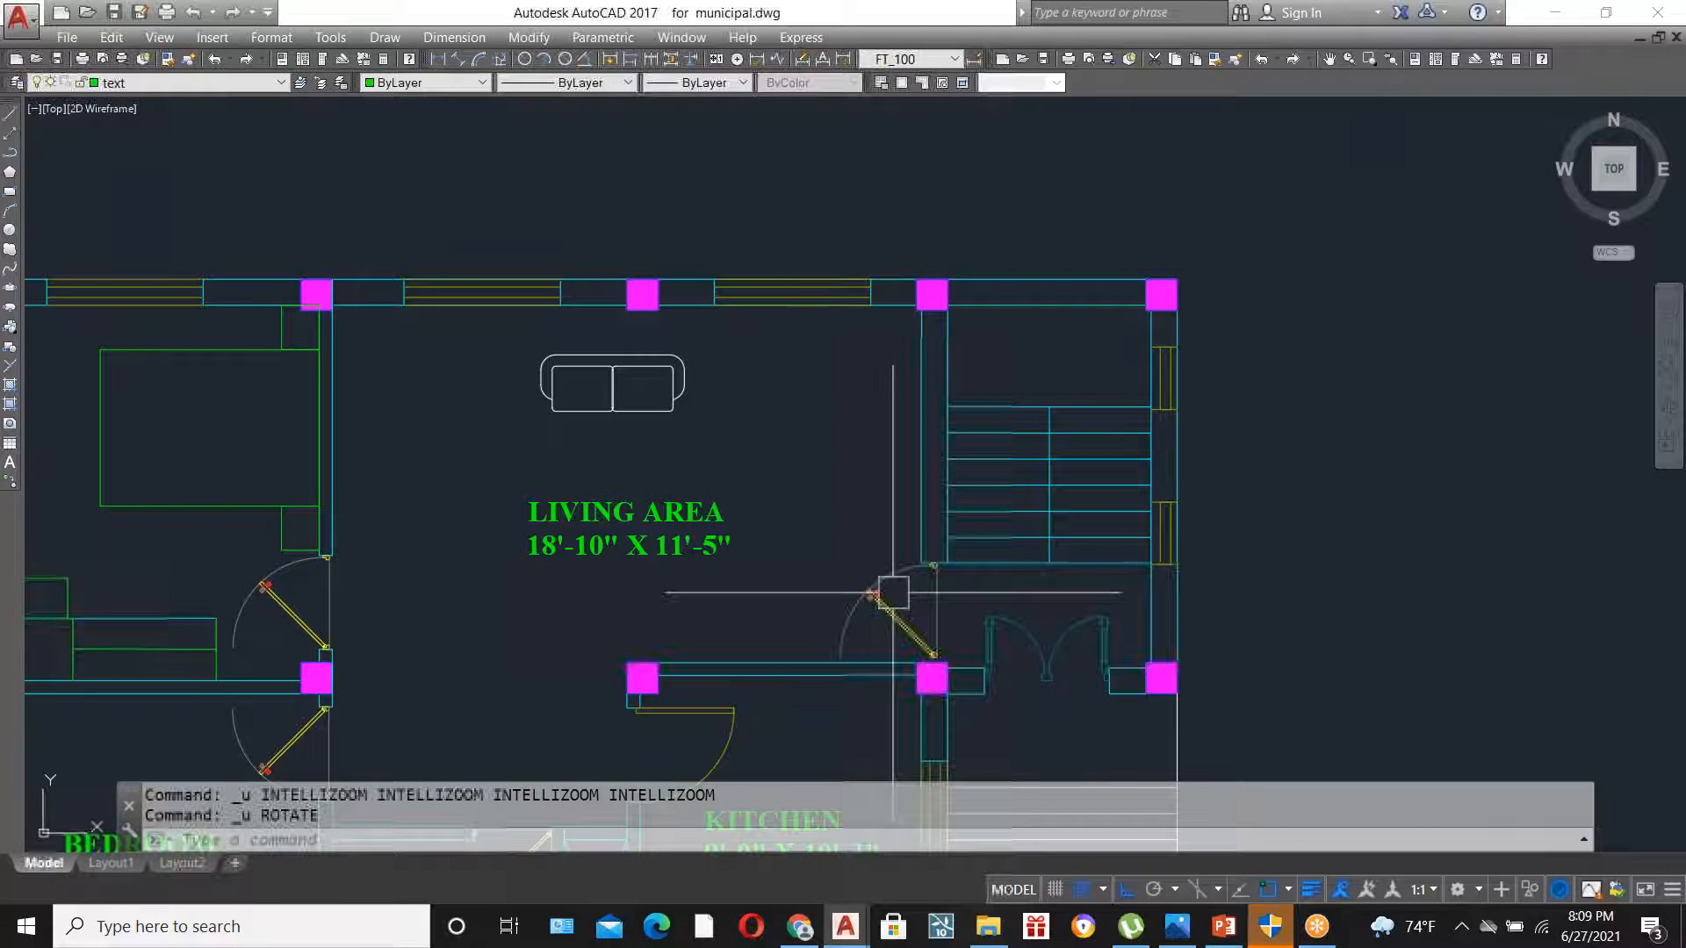
- Rotate the two-seat sofa 90° counterclockwise so its back faces the bedroom wall
{"action": "left_click", "coordinate": [489, 332]}
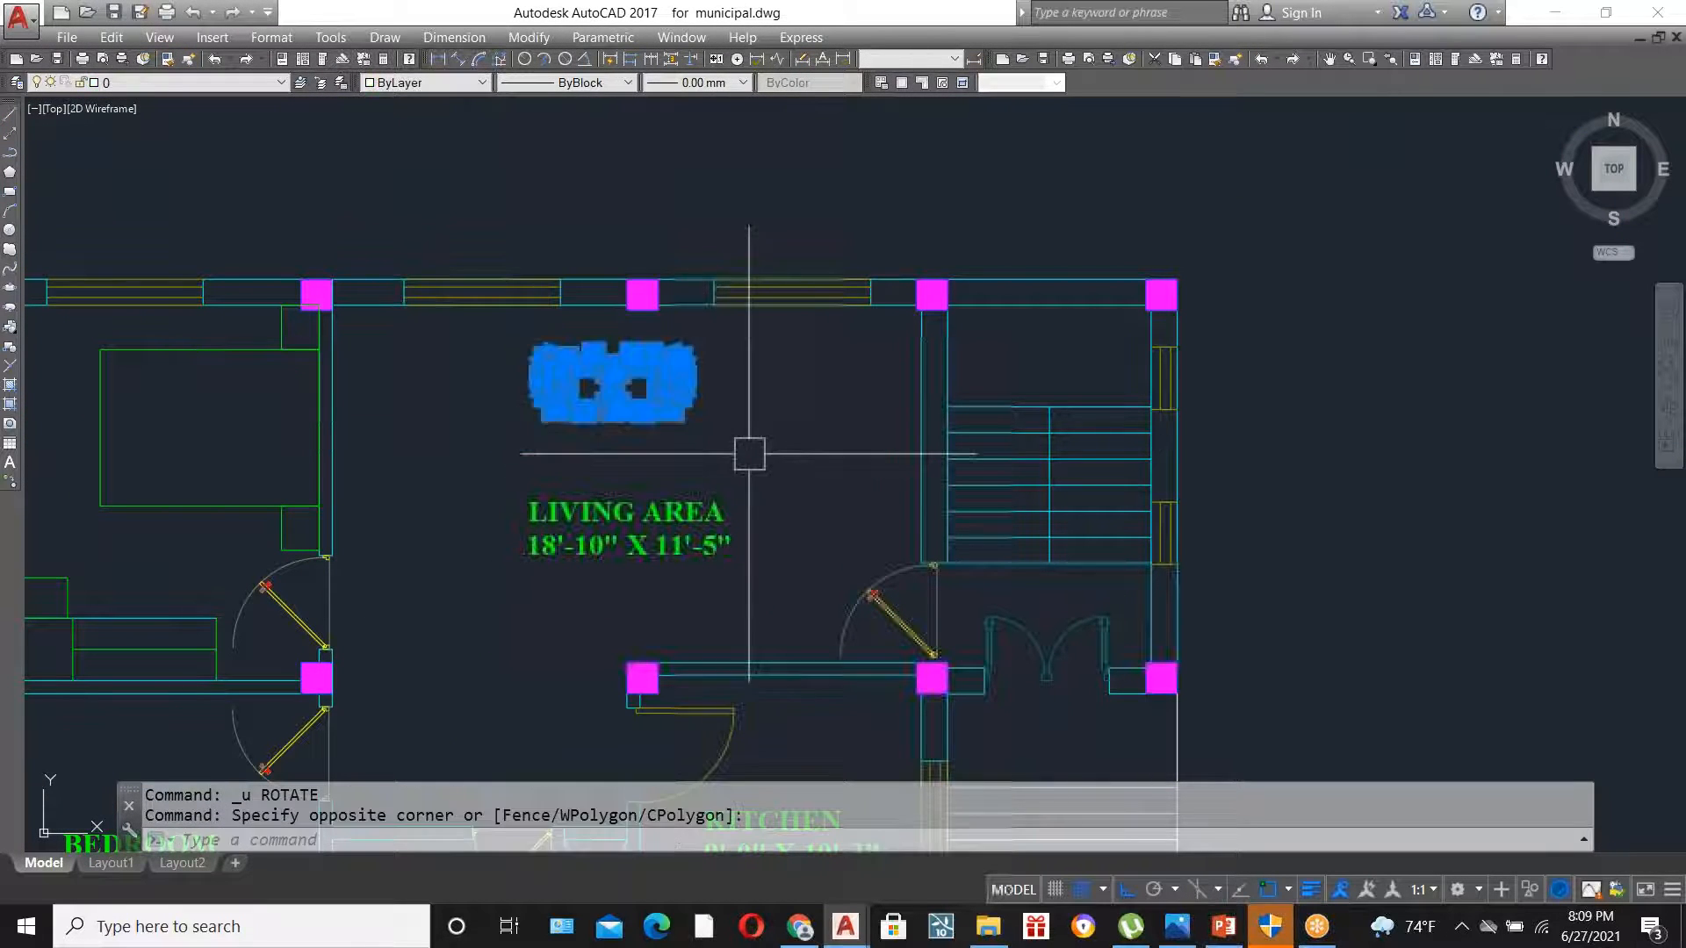
{"action": "type", "text": "RO"}
{"action": "key", "text": "Return"}
{"action": "left_click", "coordinate": [659, 439]}
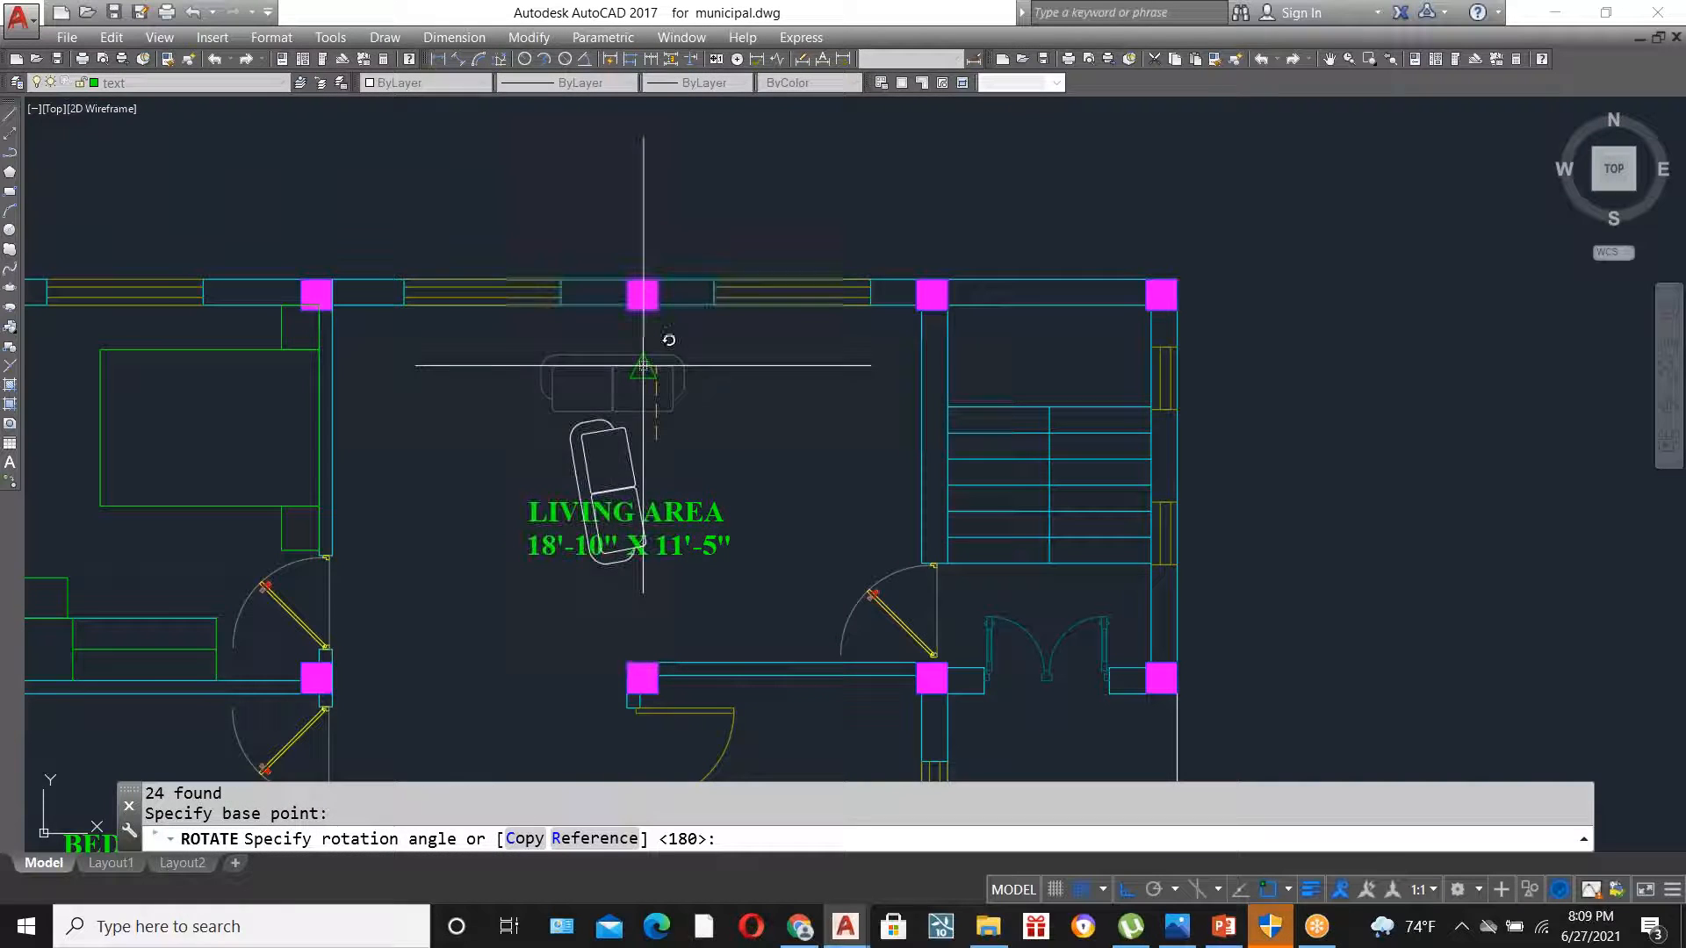
{"action": "left_click", "coordinate": [659, 382]}
- Move the rotated sofa straight up, clear of the LIVING AREA label and just below the window wall
{"action": "left_click", "coordinate": [558, 386]}
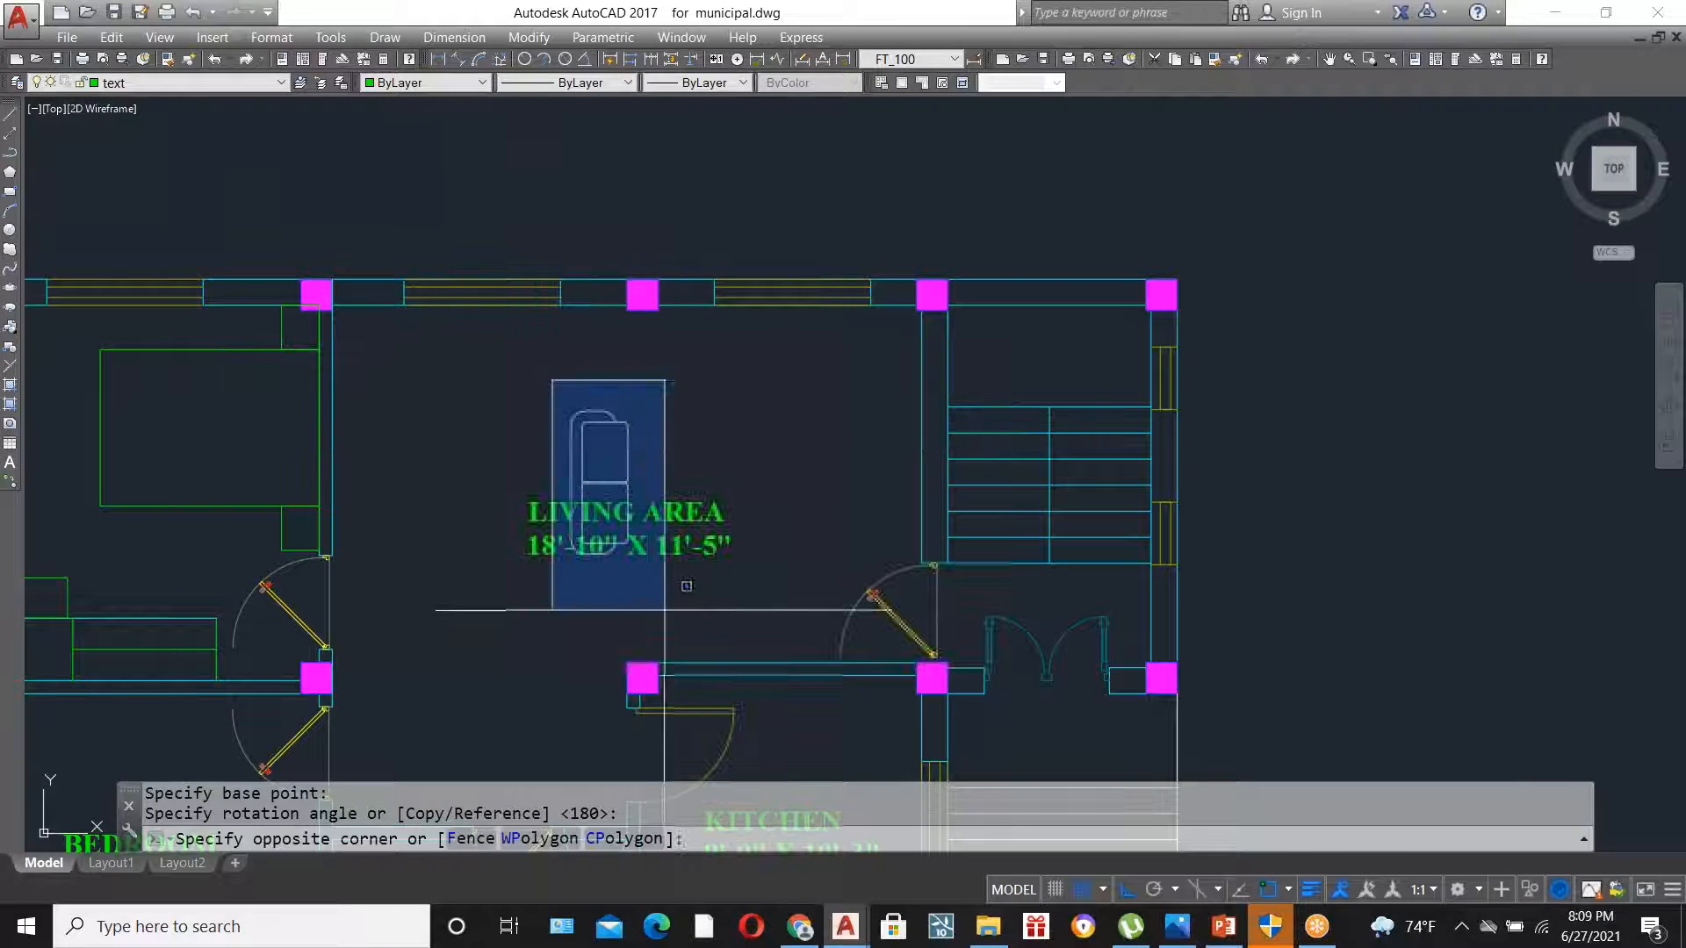
{"action": "left_click", "coordinate": [775, 545]}
{"action": "type", "text": "M"}
{"action": "key", "text": "Return"}
{"action": "left_click", "coordinate": [832, 518]}
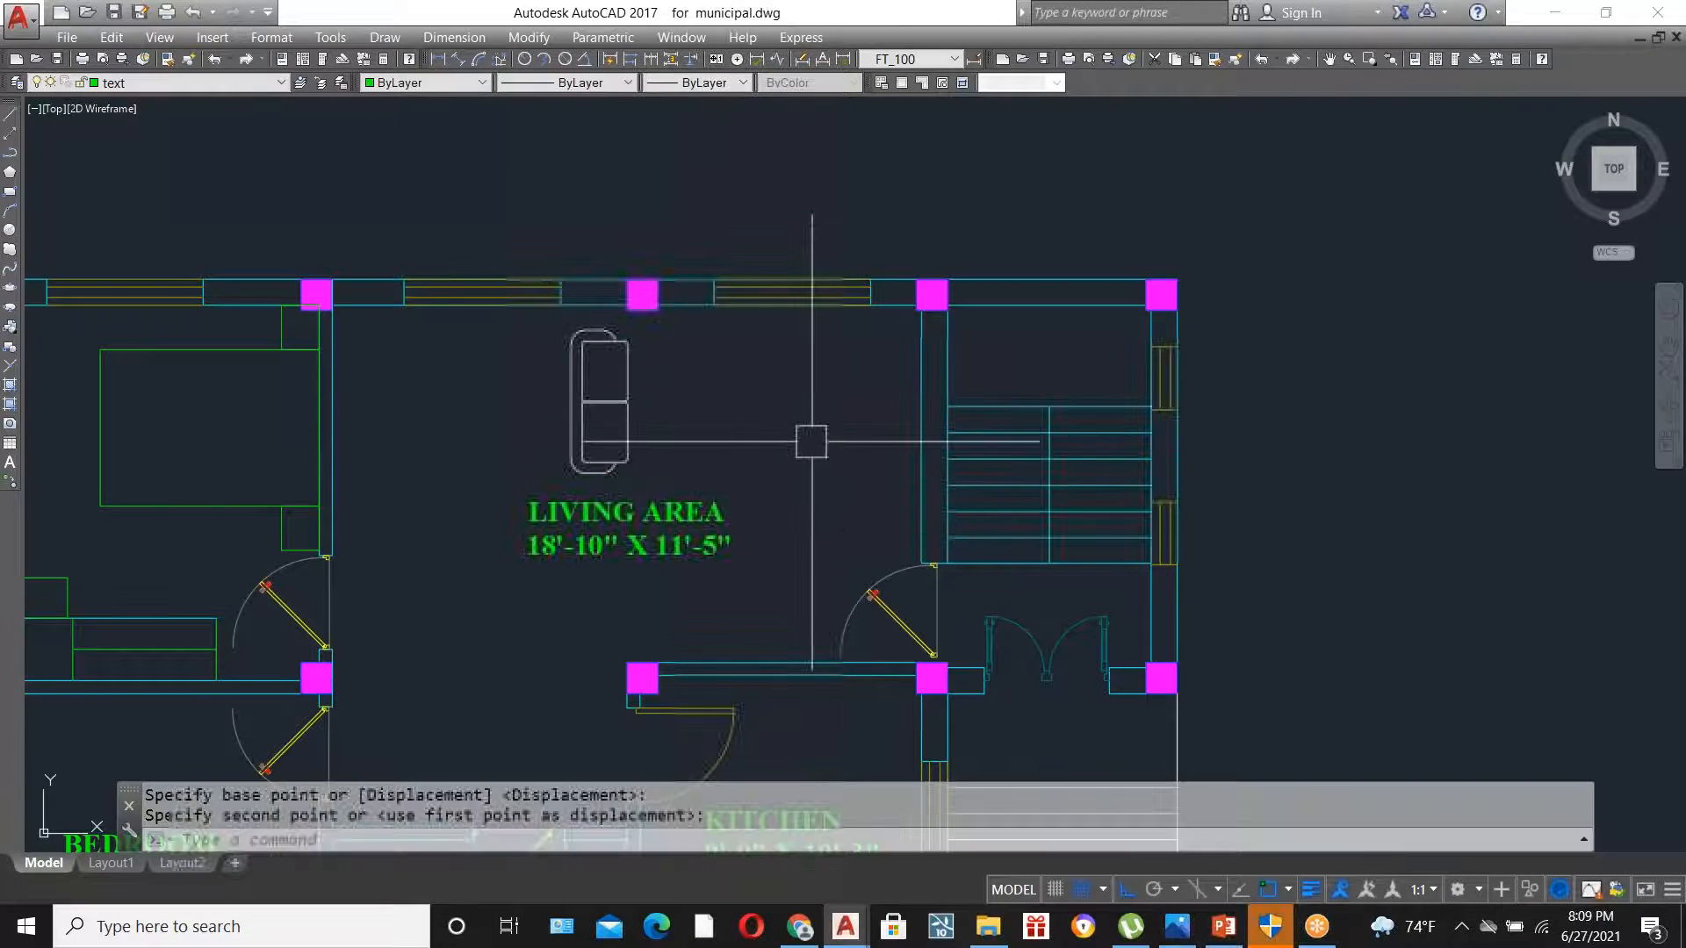
- Paste the armchair beside the sofa and, with Ortho off, move it close to the window wall between the middle column and second window
{"action": "key", "text": "ctrl+v"}
{"action": "key", "text": "Escape"}
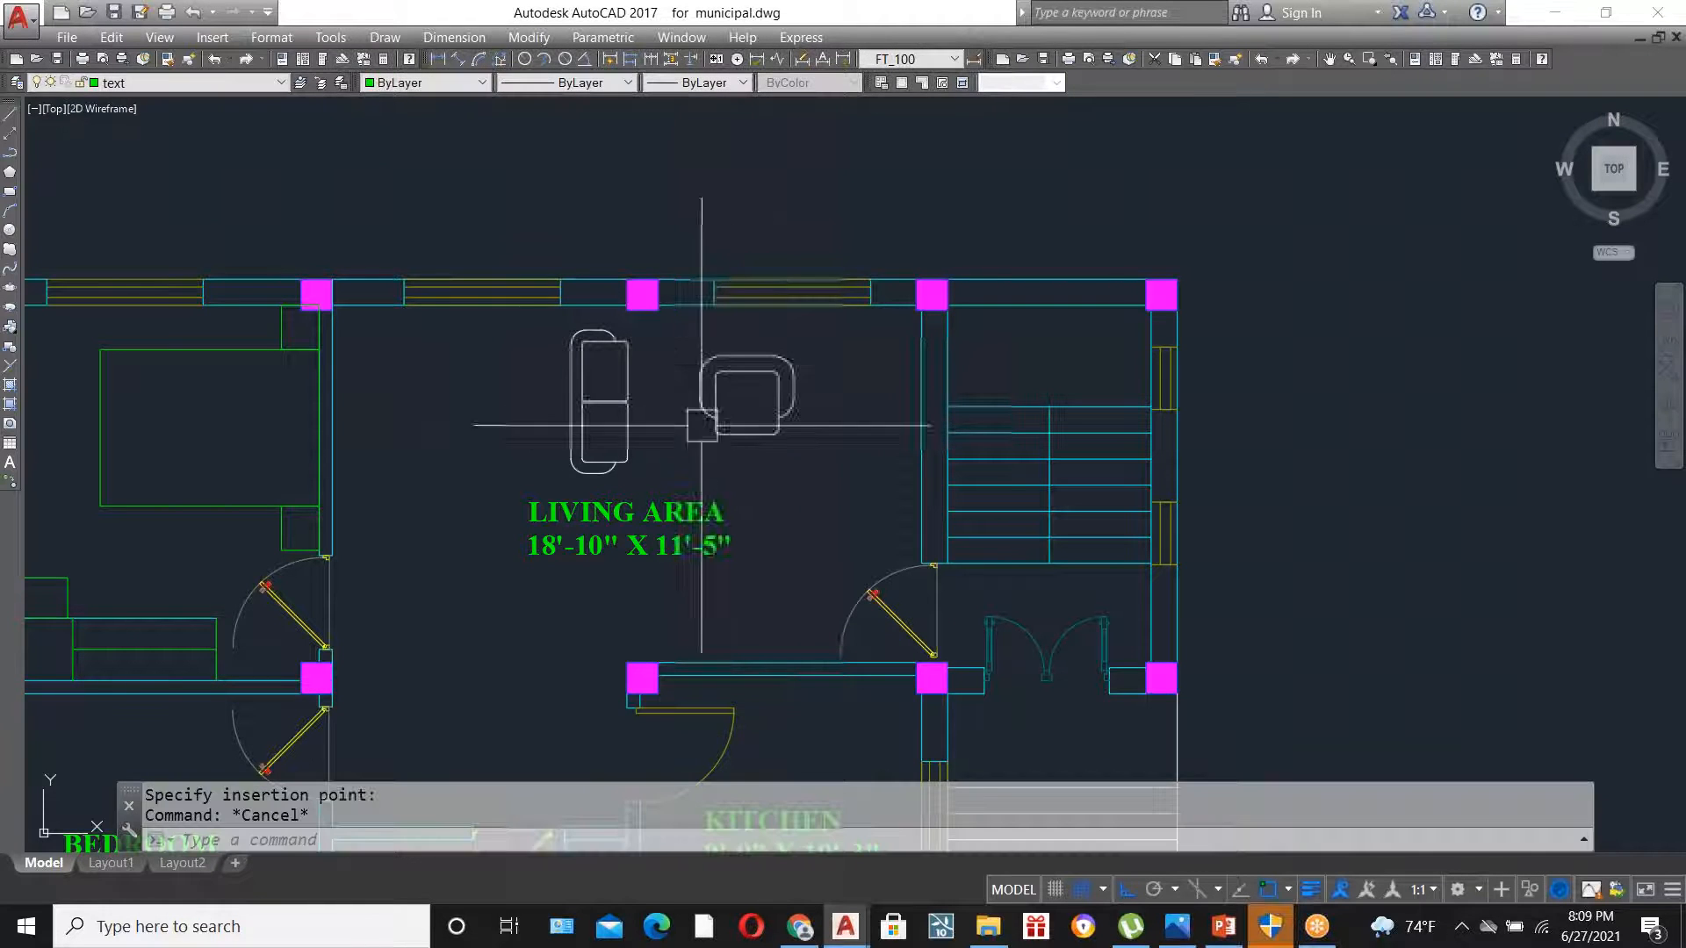
{"action": "left_click", "coordinate": [692, 338]}
{"action": "left_click", "coordinate": [817, 444]}
{"action": "type", "text": "M"}
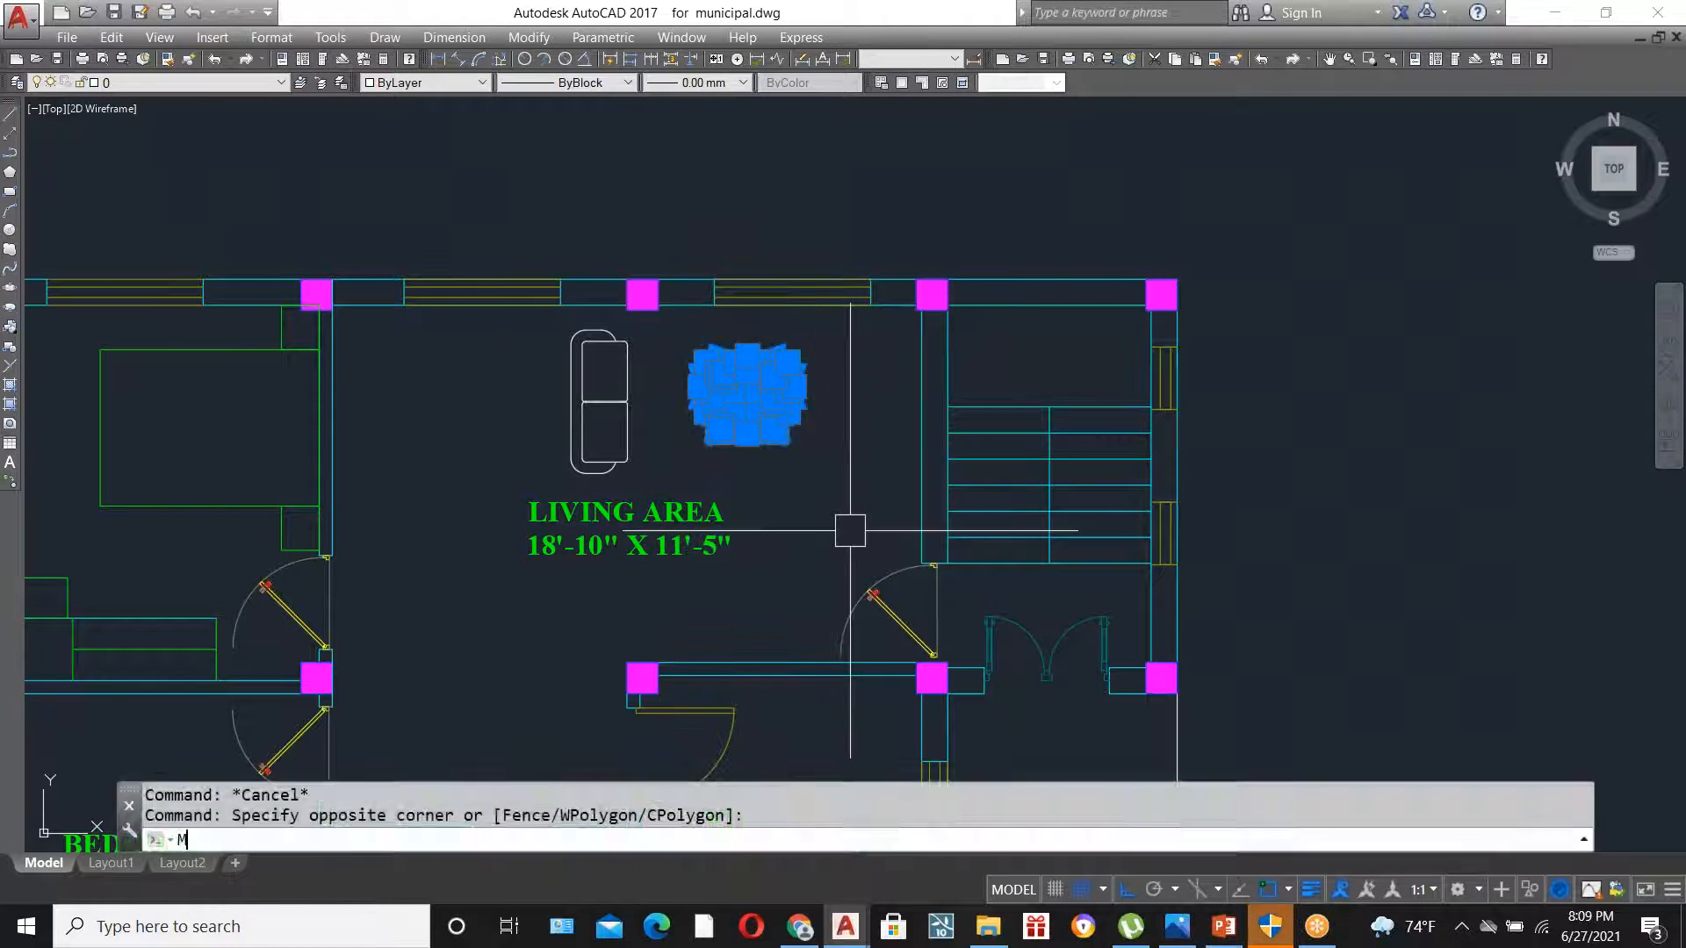
{"action": "key", "text": "Return"}
{"action": "left_click", "coordinate": [832, 523]}
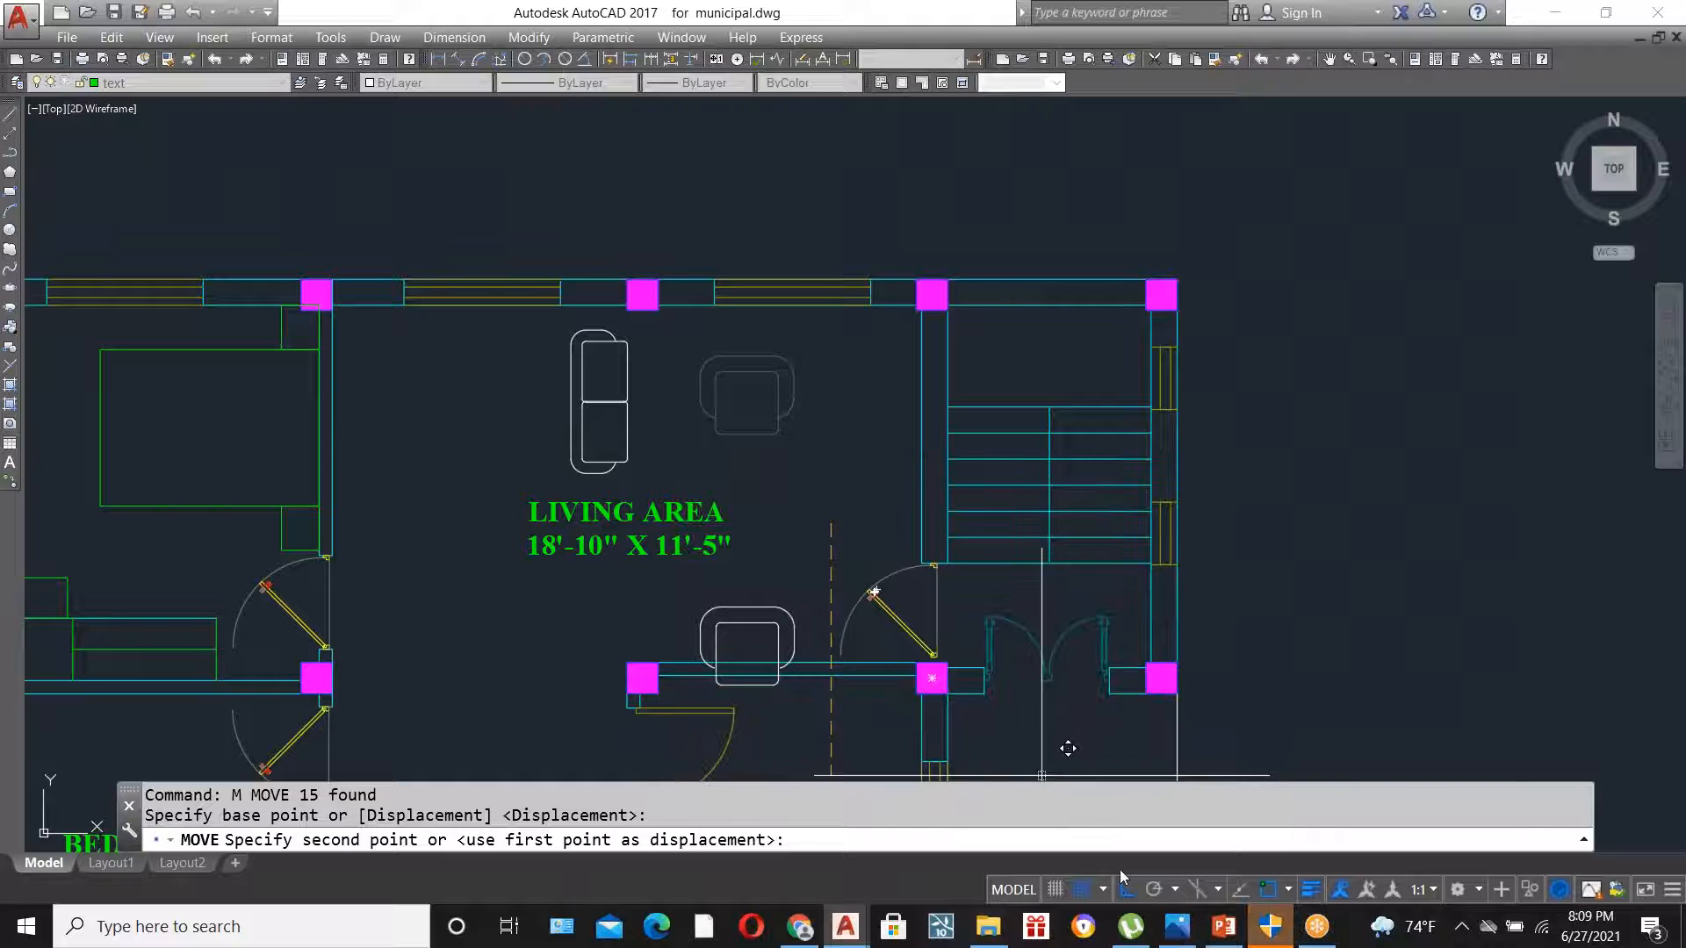
{"action": "key", "text": "F8"}
{"action": "left_click", "coordinate": [680, 341]}
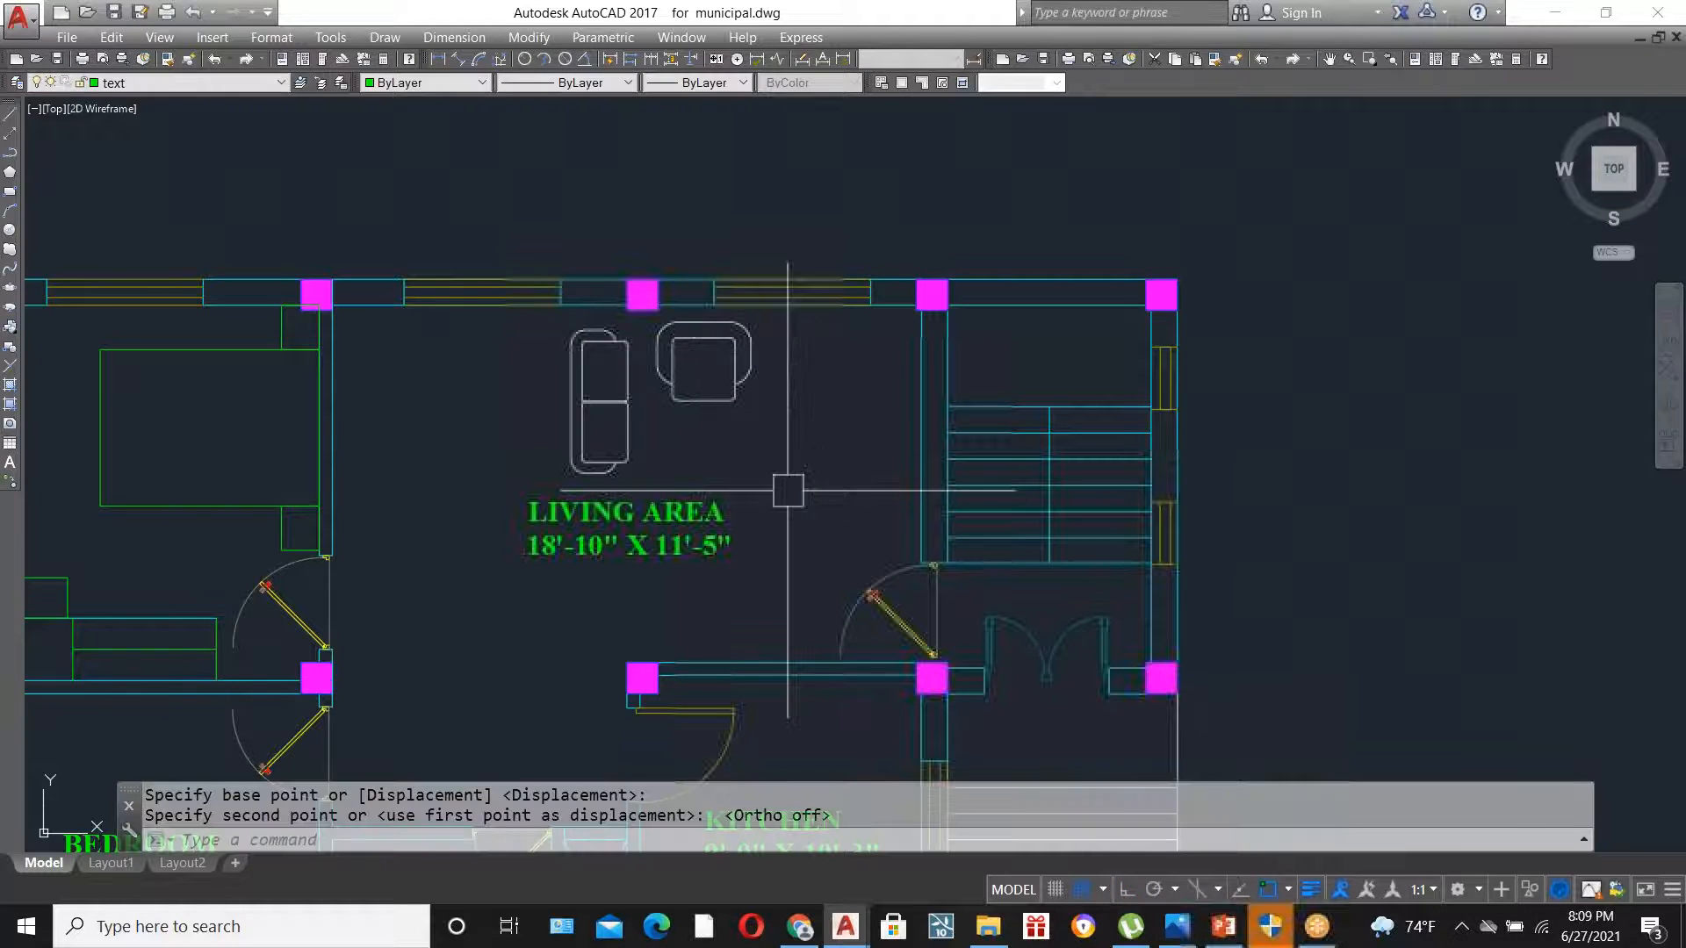
- Move the two-seat sofa down and slightly toward the armchair so it sits diagonally below it
{"action": "scroll", "coordinate": [537, 327], "scroll_direction": "up", "scroll_amount": 2}
{"action": "left_click", "coordinate": [539, 319]}
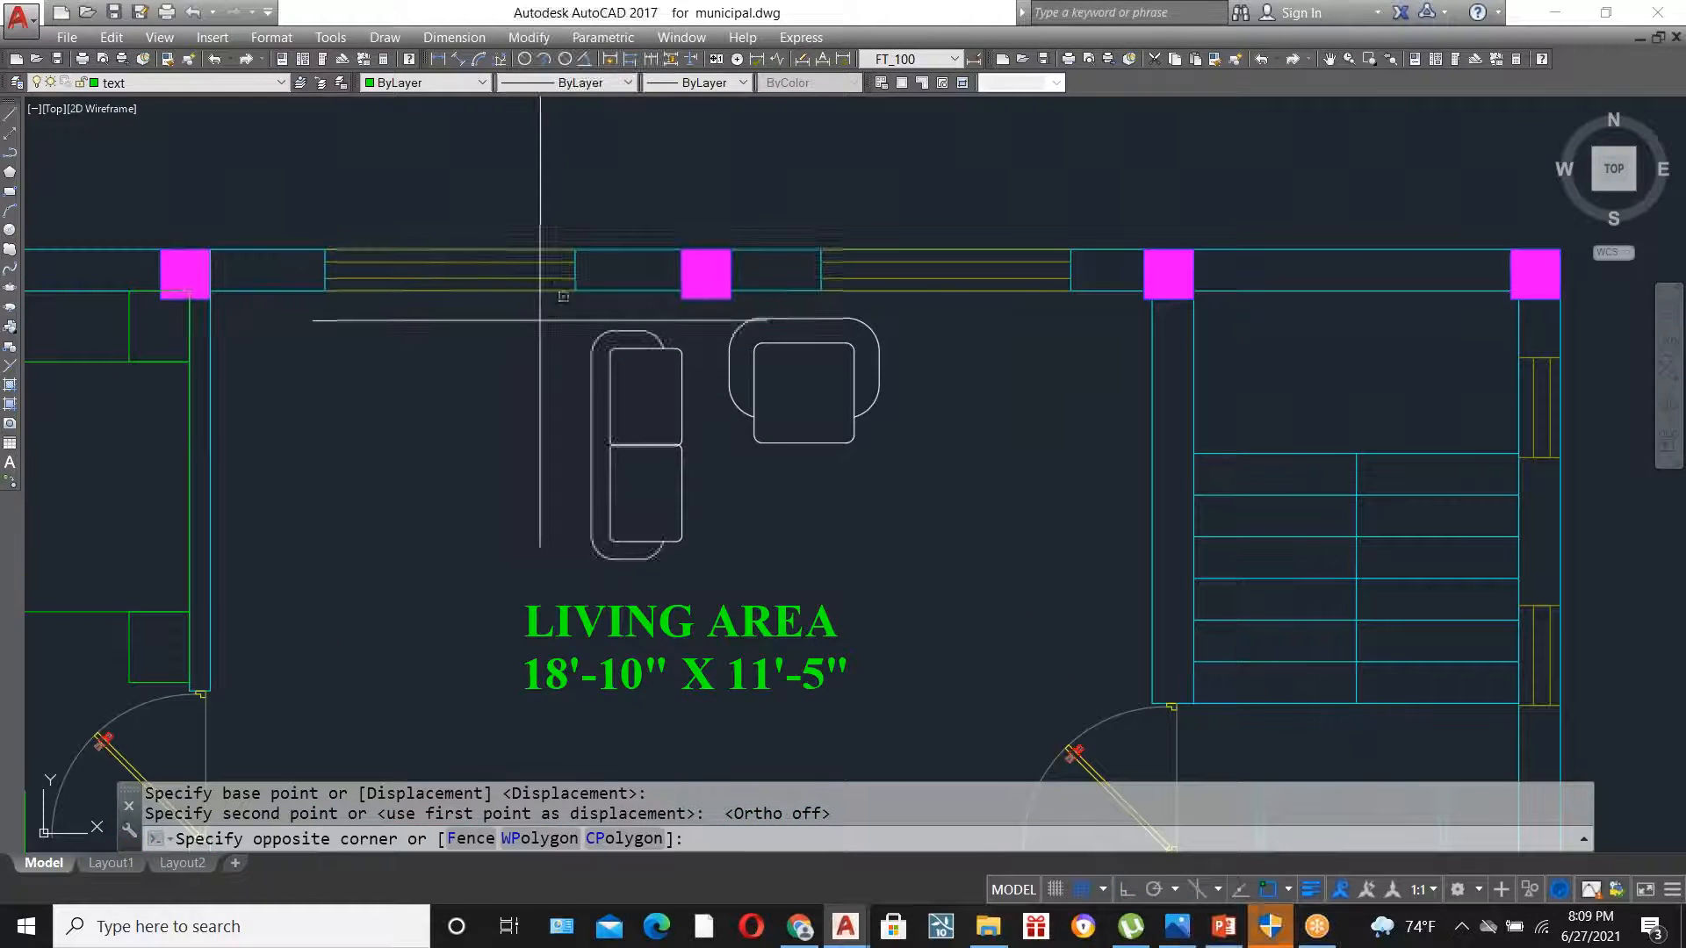
{"action": "left_click", "coordinate": [701, 602]}
{"action": "type", "text": "m"}
{"action": "key", "text": "Return"}
{"action": "left_click", "coordinate": [922, 526]}
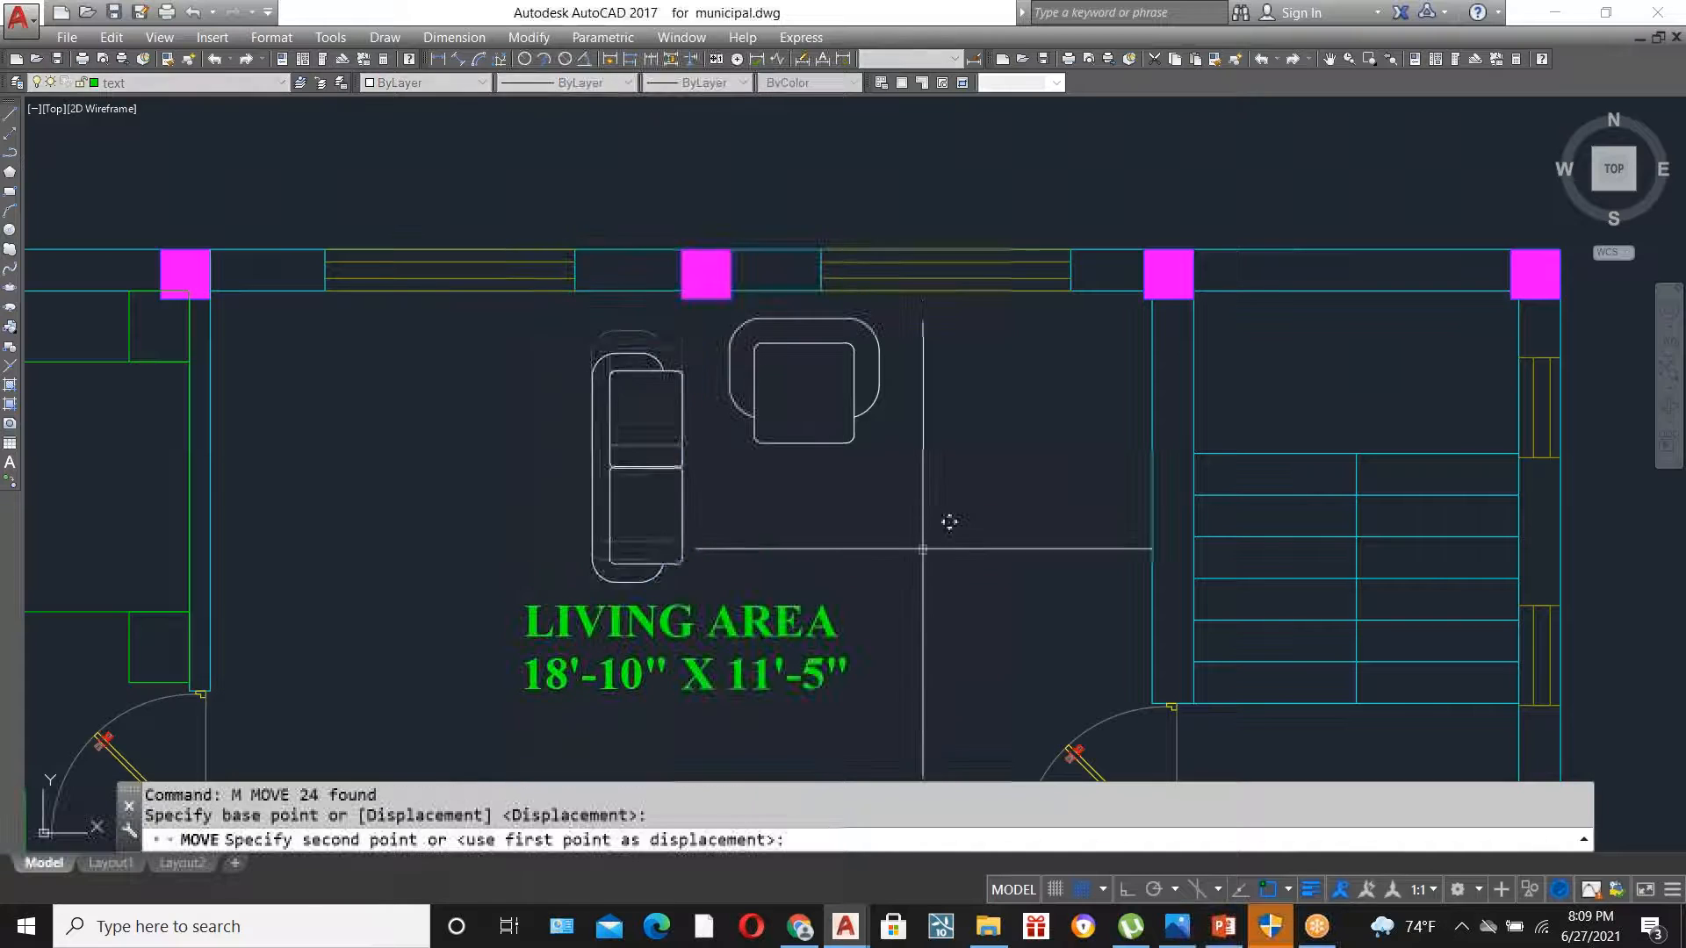
{"action": "left_click", "coordinate": [933, 615]}
- Move the LIVING AREA label down and toward the bedroom side, clear of the sofa
{"action": "left_click", "coordinate": [816, 632]}
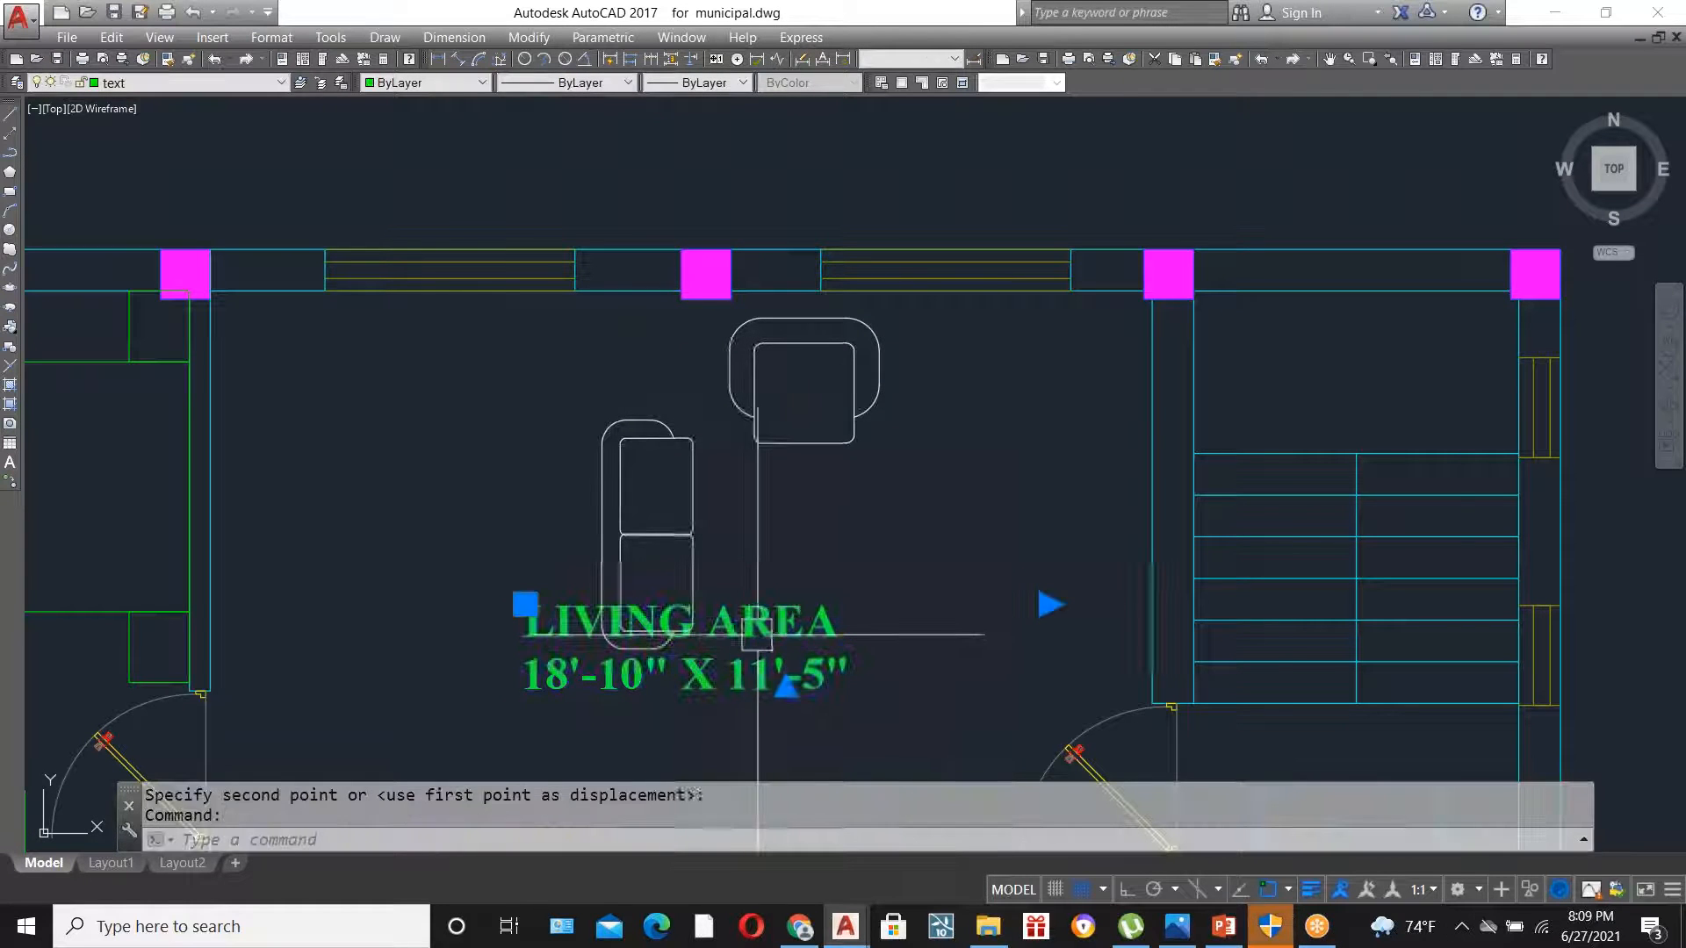
{"action": "type", "text": "m"}
{"action": "key", "text": "Return"}
{"action": "scroll", "coordinate": [911, 527], "scroll_direction": "down", "scroll_amount": 2}
{"action": "left_click", "coordinate": [913, 527]}
{"action": "left_click", "coordinate": [867, 567]}
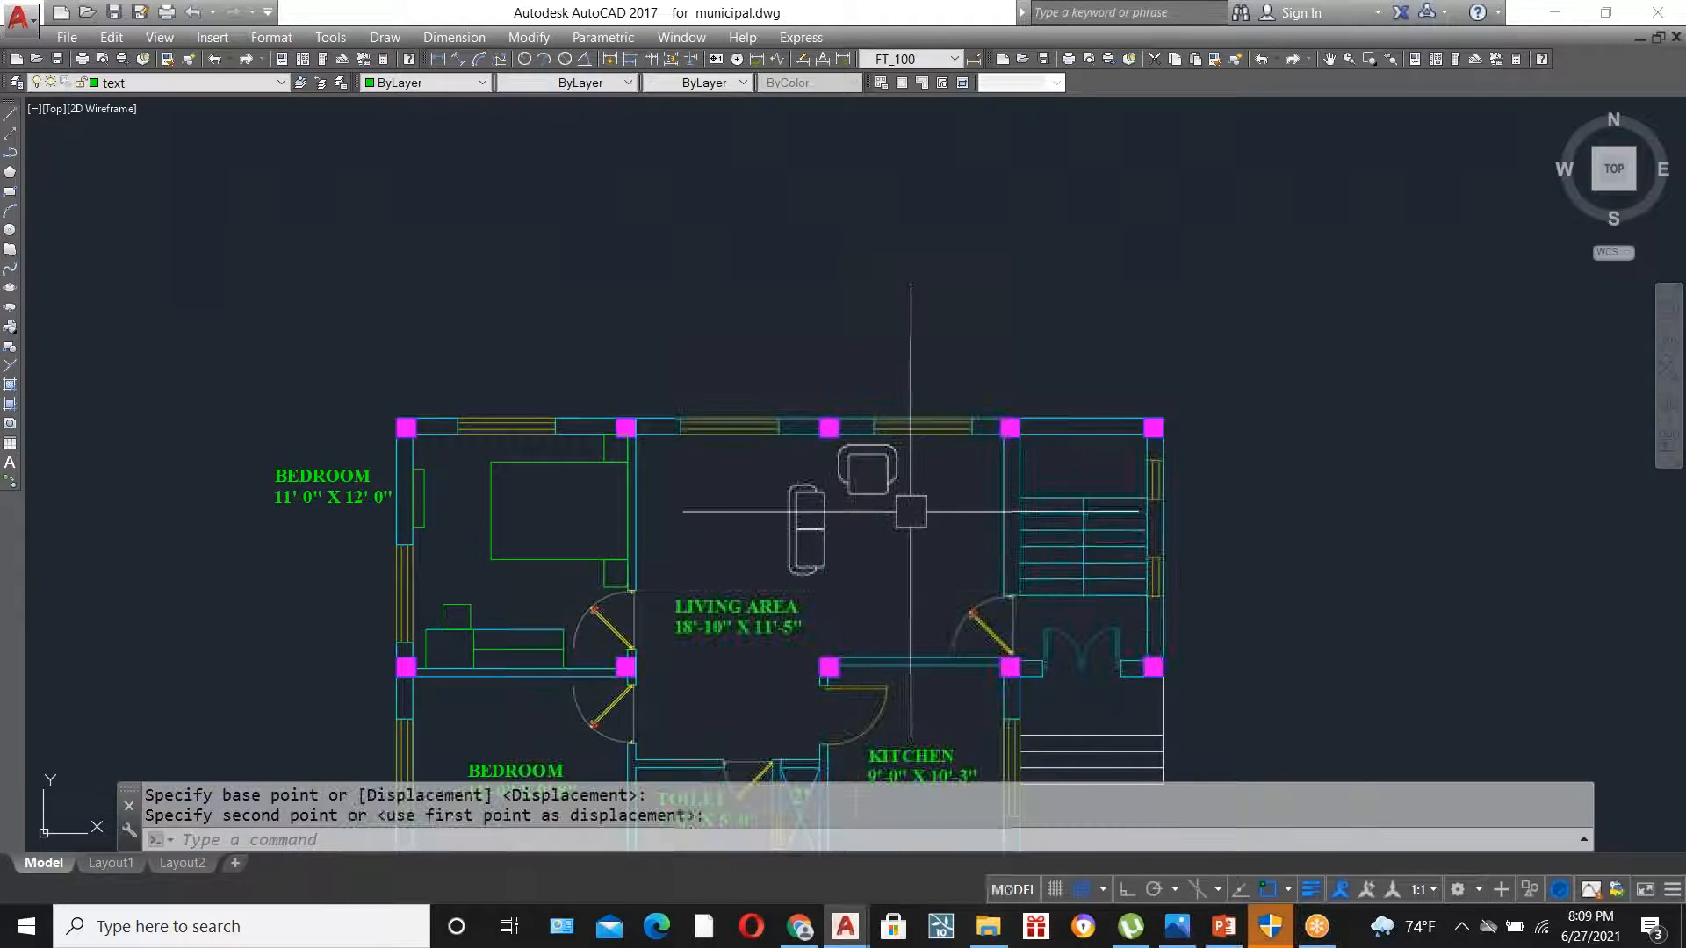
- Draw an upright rectangle as a coffee table below the armchair, facing the two-seat sofa's seats
{"action": "scroll", "coordinate": [913, 514], "scroll_direction": "up", "scroll_amount": 2}
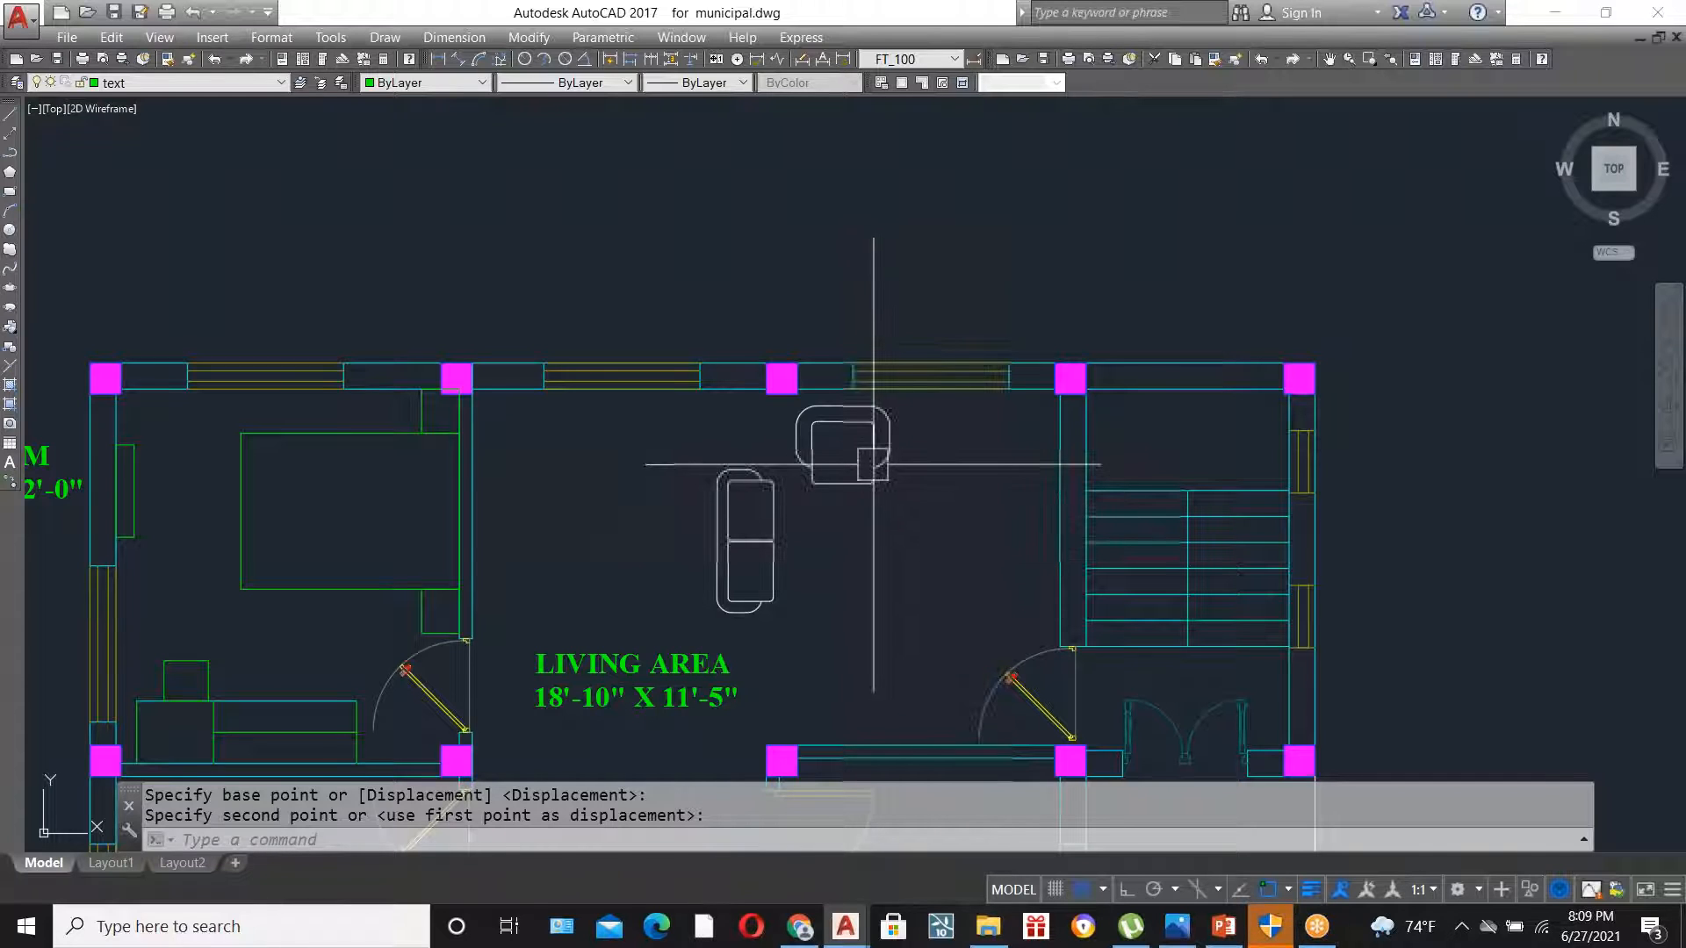
{"action": "scroll", "coordinate": [867, 458], "scroll_direction": "up", "scroll_amount": 2}
{"action": "type", "text": "REC"}
{"action": "key", "text": "Return"}
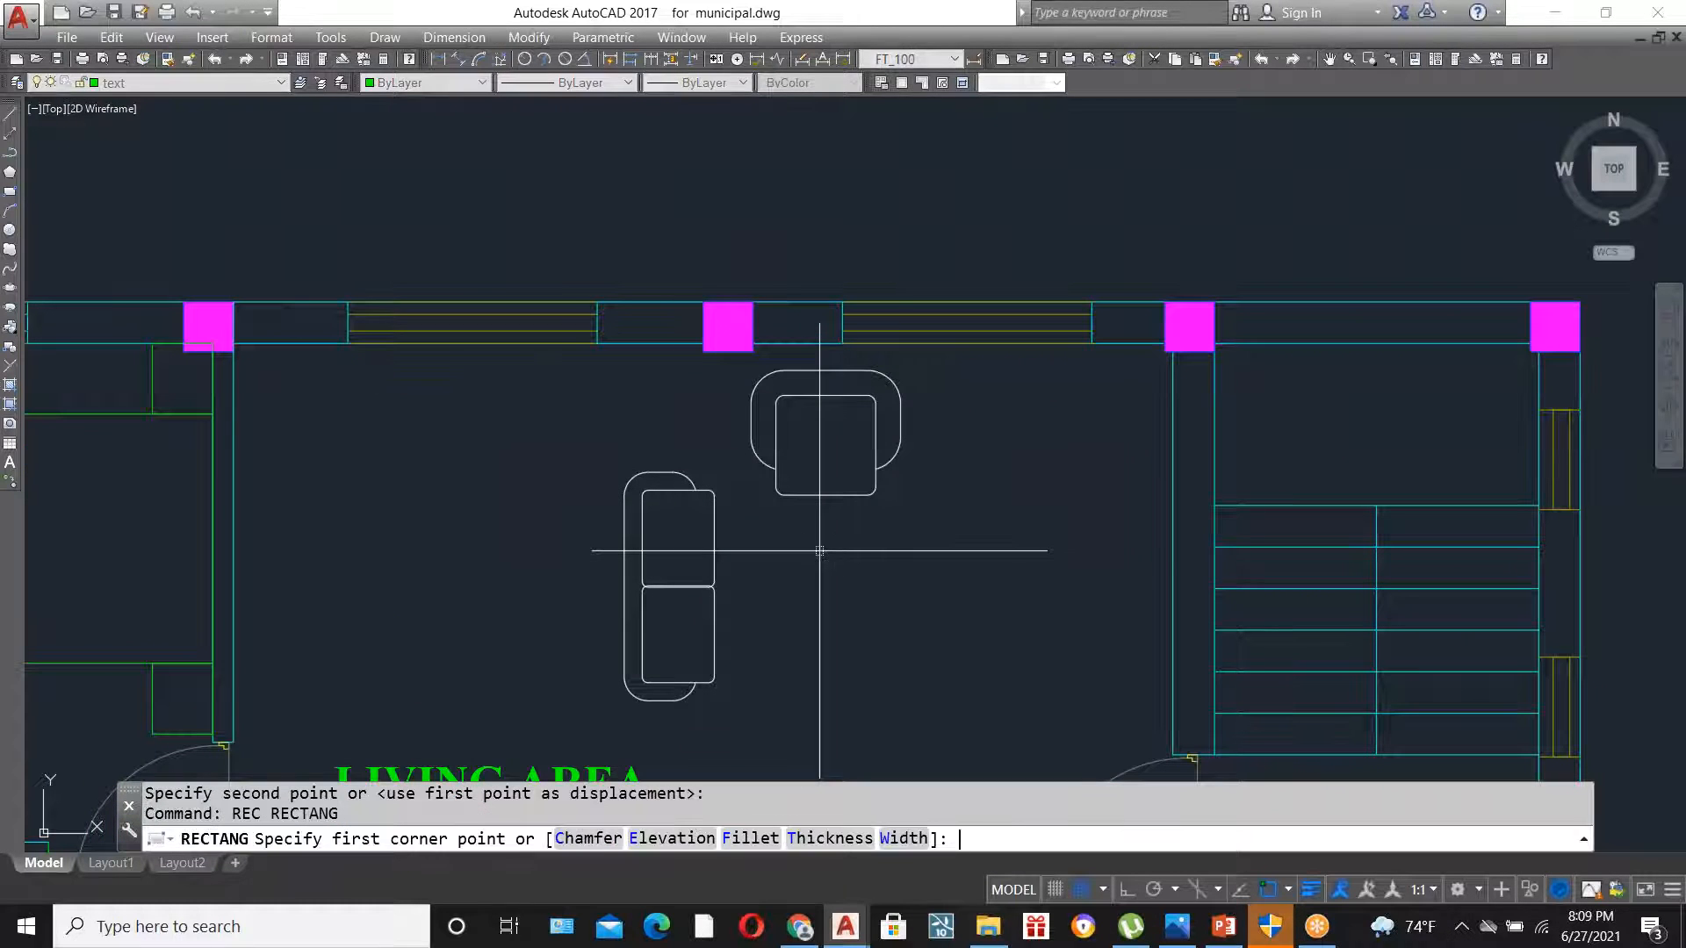
{"action": "left_click", "coordinate": [794, 545]}
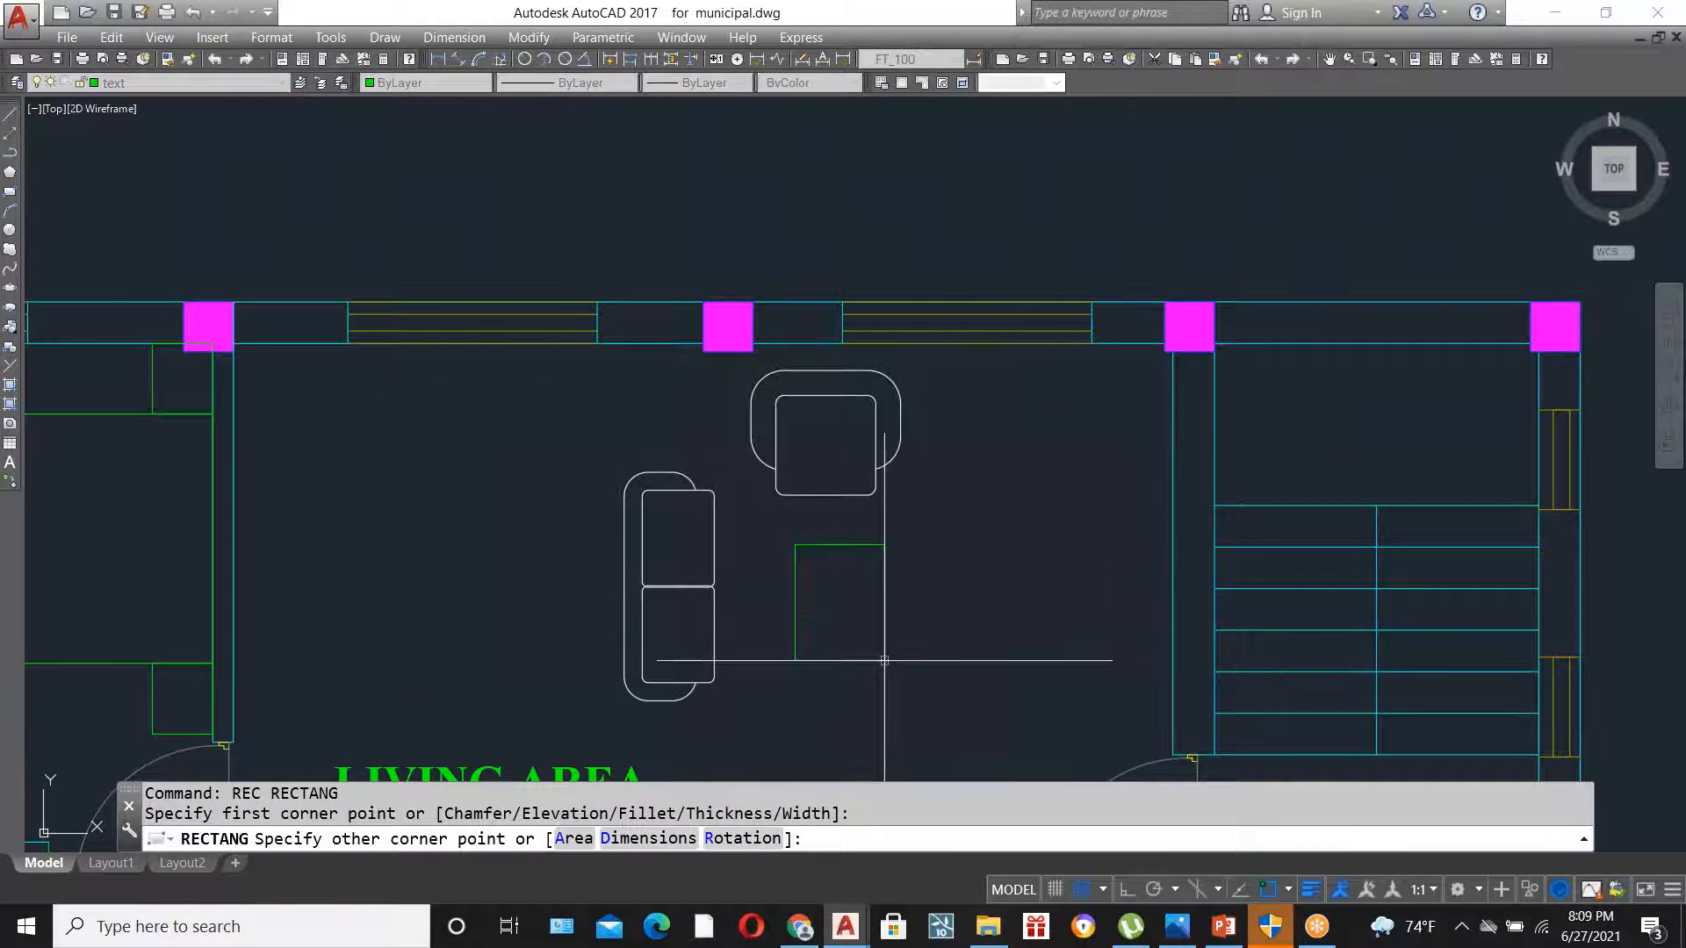
{"action": "left_click", "coordinate": [883, 661]}
{"action": "key", "text": "Return"}
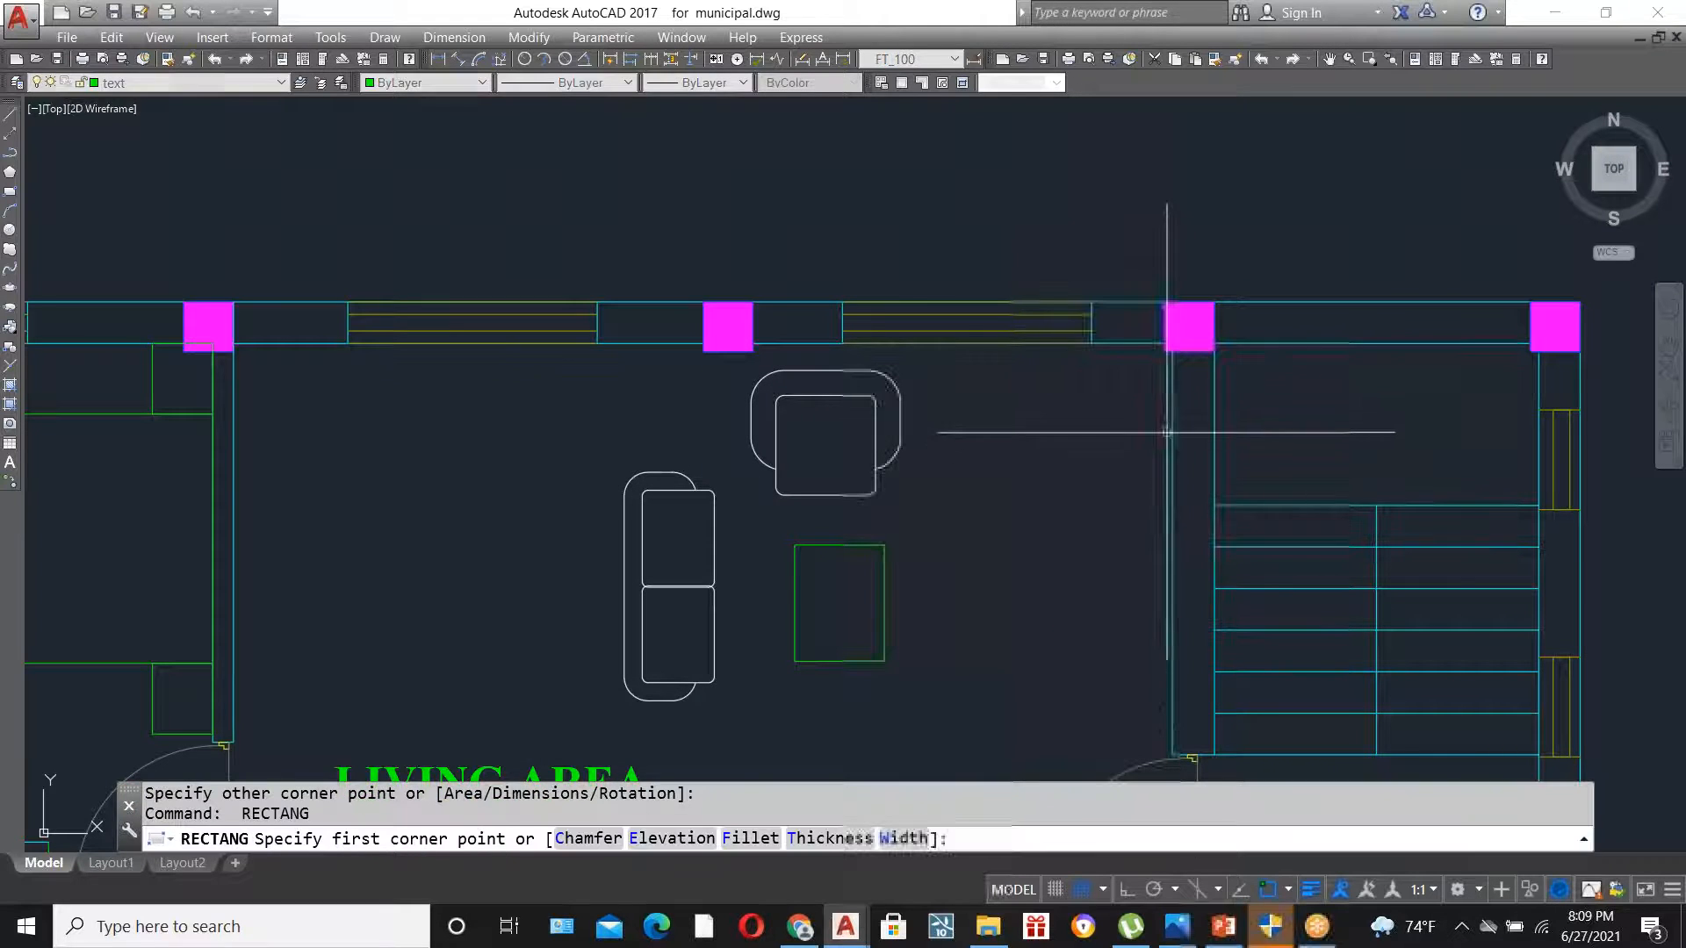
- Draw a narrow upright rectangle against the staircase wall of the living area, facing the two-seat sofa
{"action": "left_click", "coordinate": [1173, 428]}
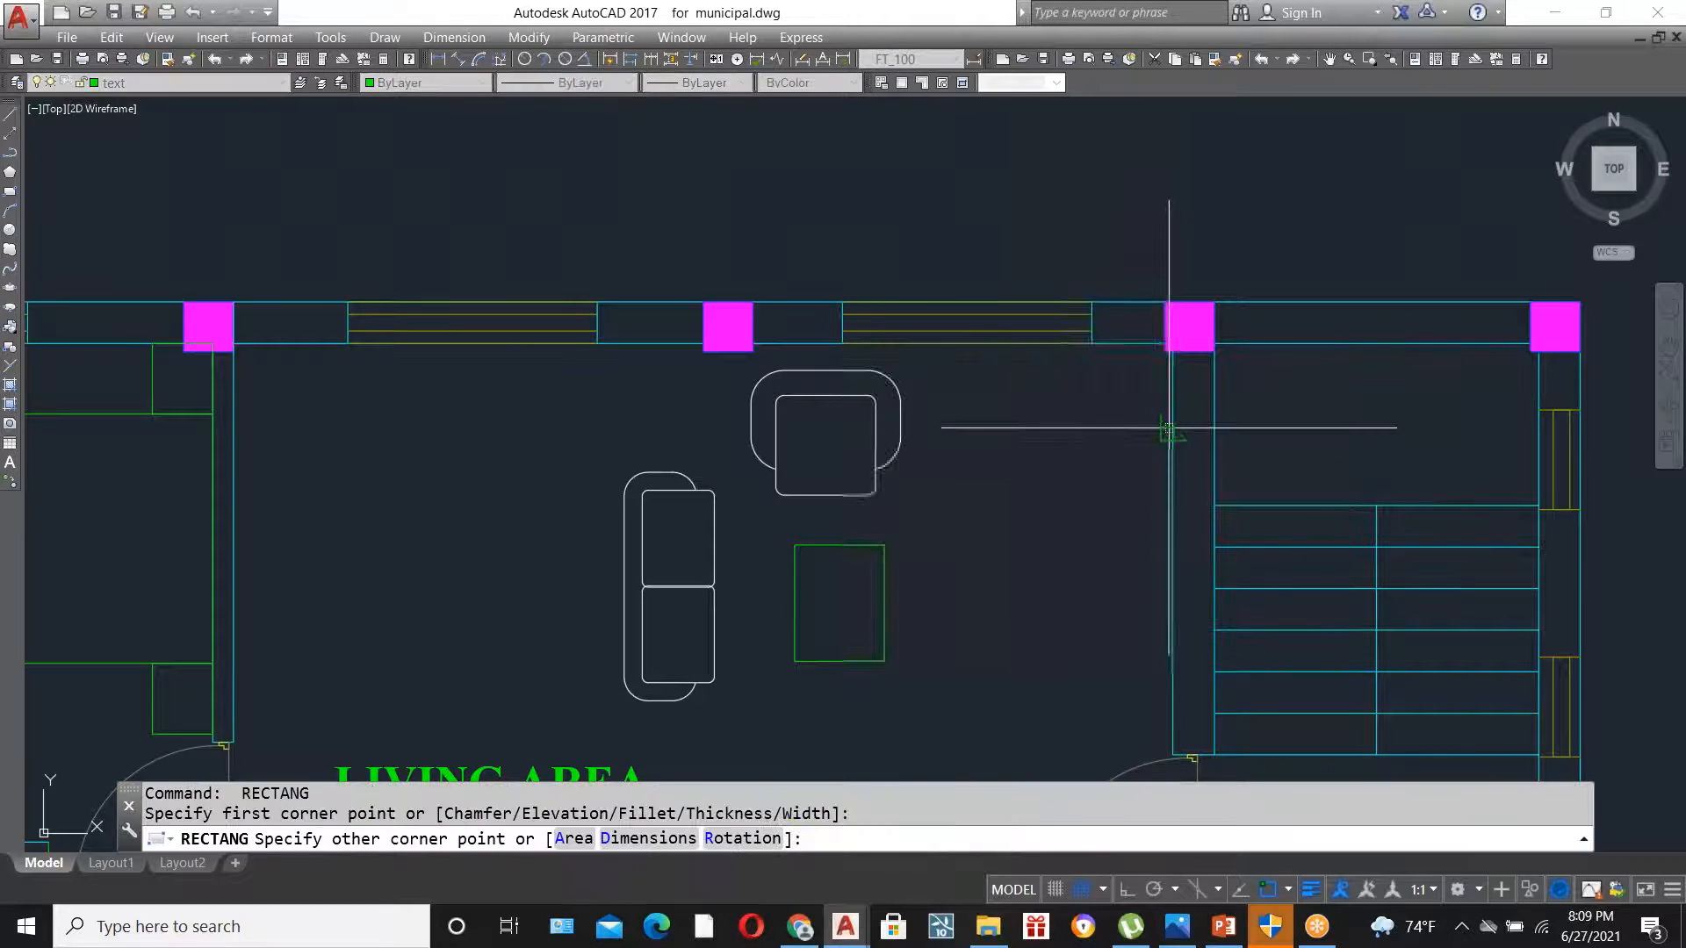
{"action": "left_click", "coordinate": [1152, 687]}
{"action": "scroll", "coordinate": [991, 401], "scroll_direction": "down", "scroll_amount": 4}
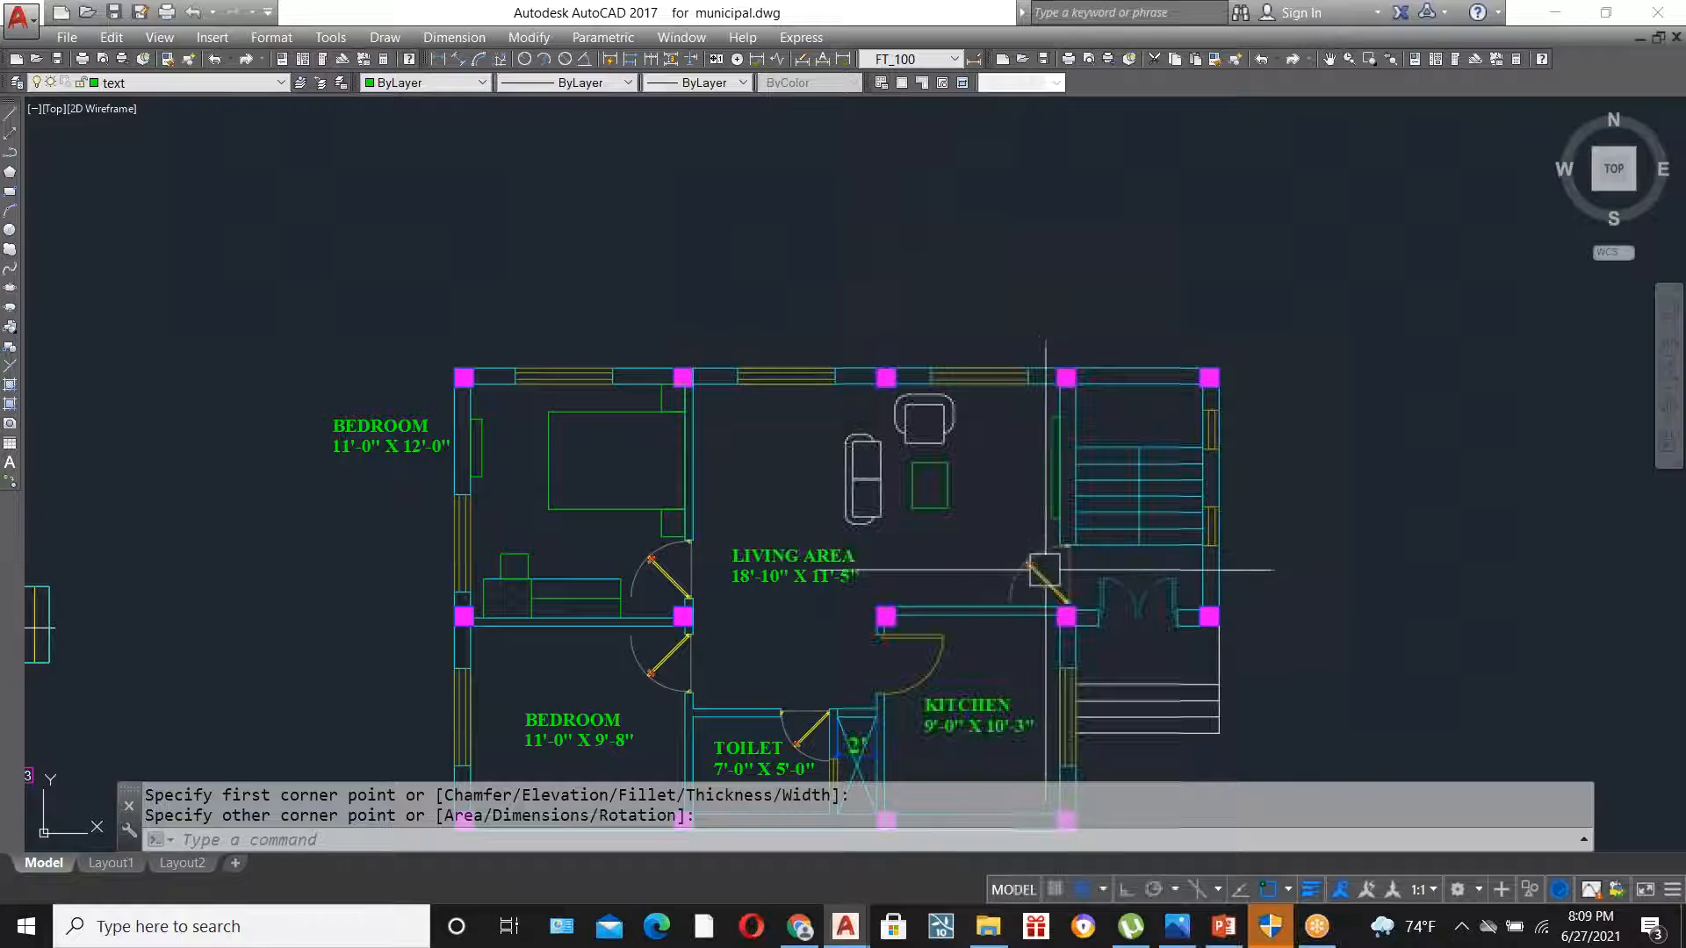
- Examine the living area's furniture layout and the free space around the entrance door and kitchen wall
{"action": "scroll", "coordinate": [1065, 610], "scroll_direction": "up", "scroll_amount": 4}
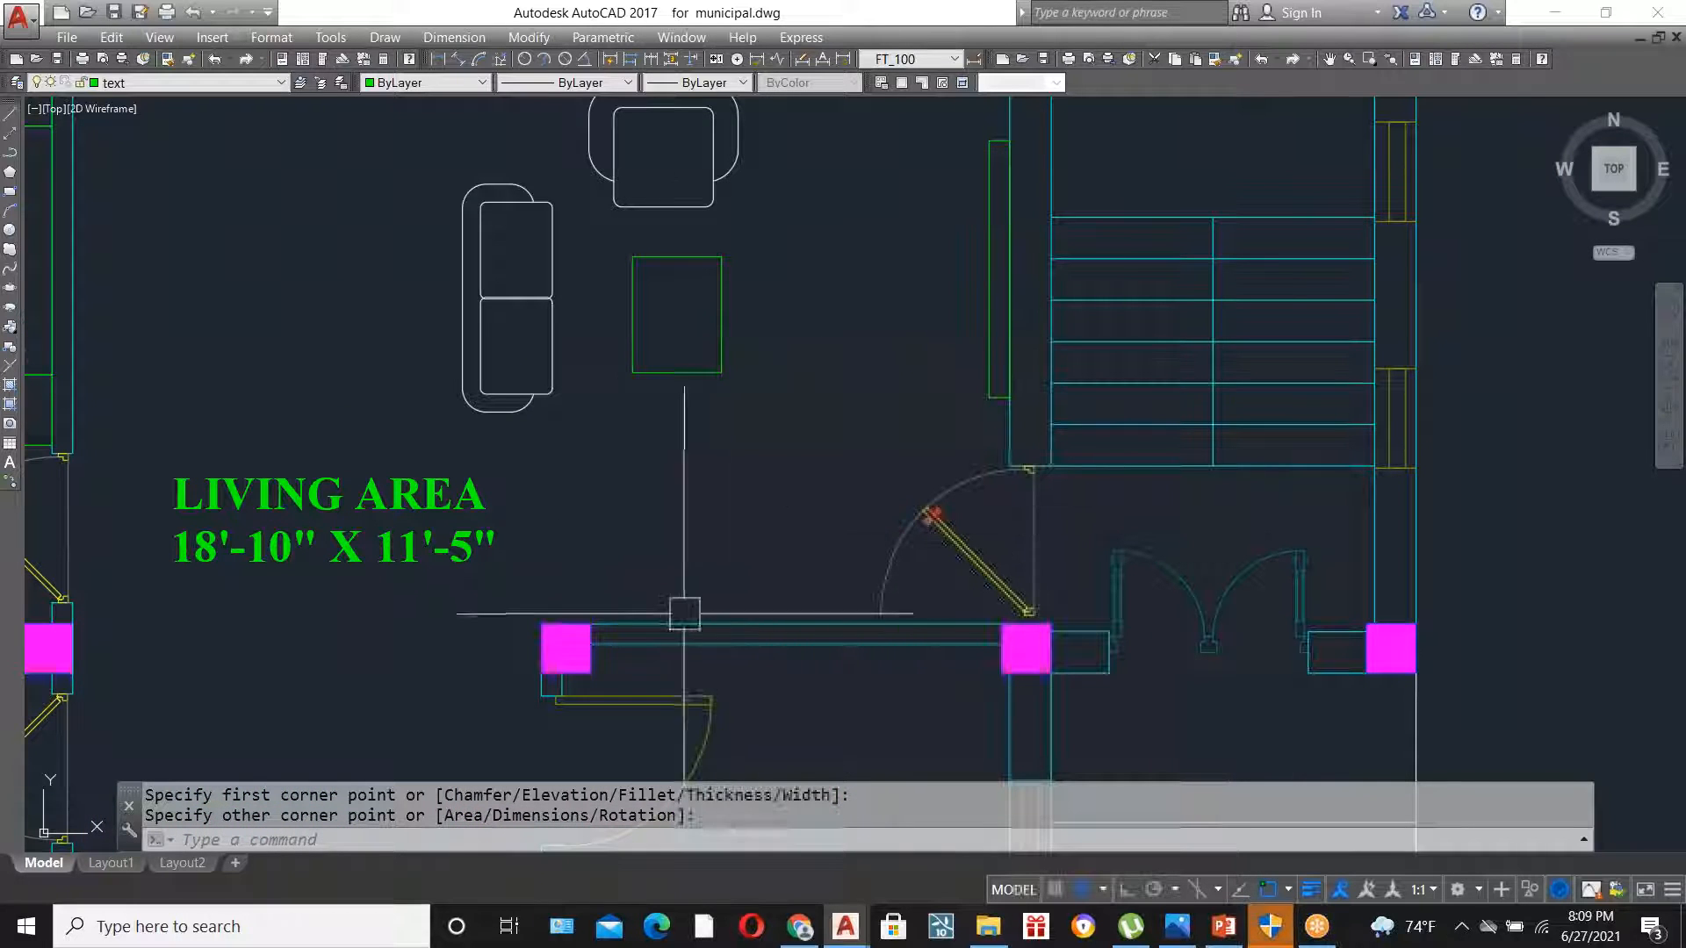
{"action": "scroll", "coordinate": [914, 583], "scroll_direction": "down", "scroll_amount": 2}
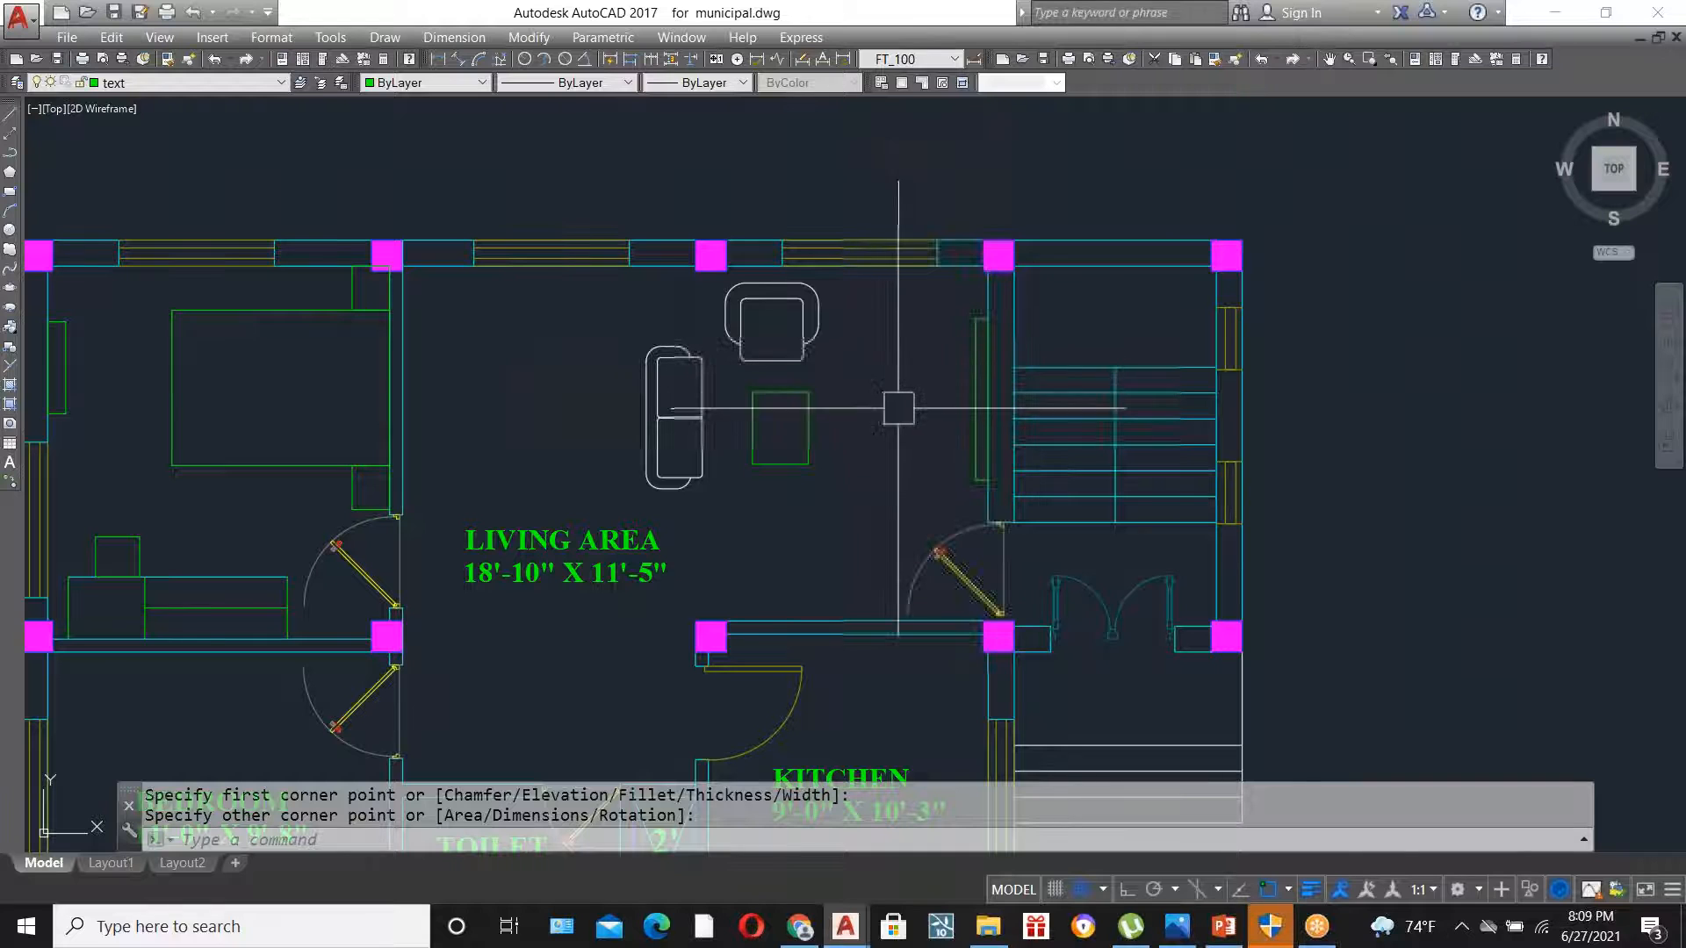
{"action": "scroll", "coordinate": [867, 604], "scroll_direction": "up", "scroll_amount": 2}
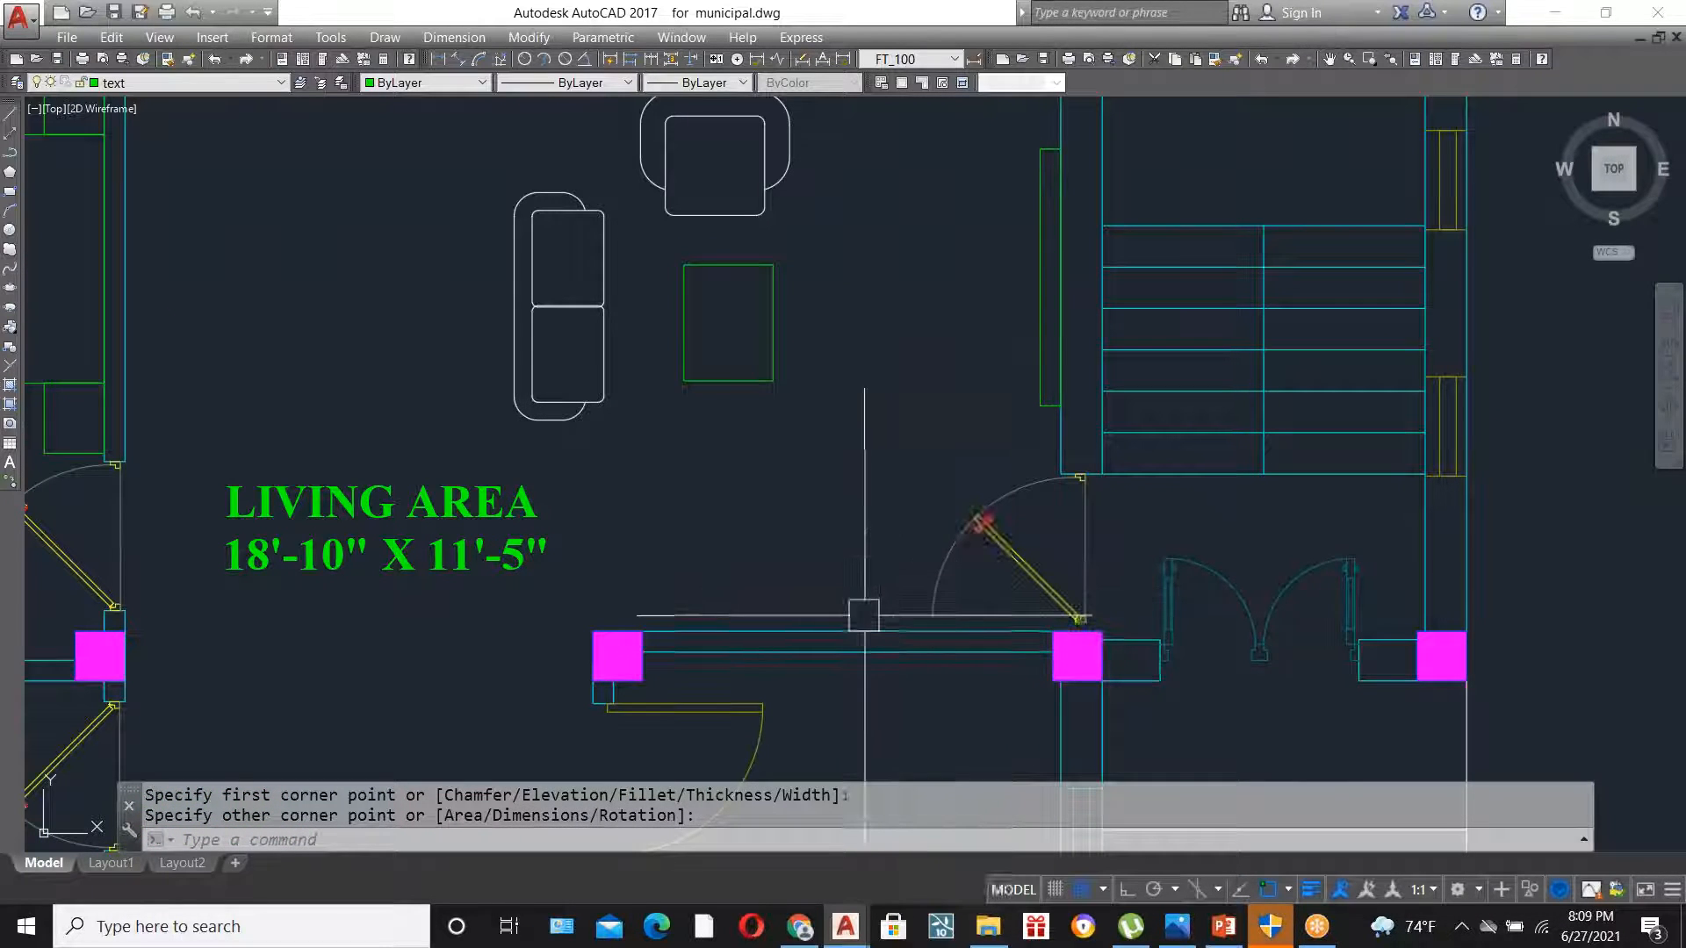
{"action": "scroll", "coordinate": [892, 657], "scroll_direction": "down", "scroll_amount": 2}
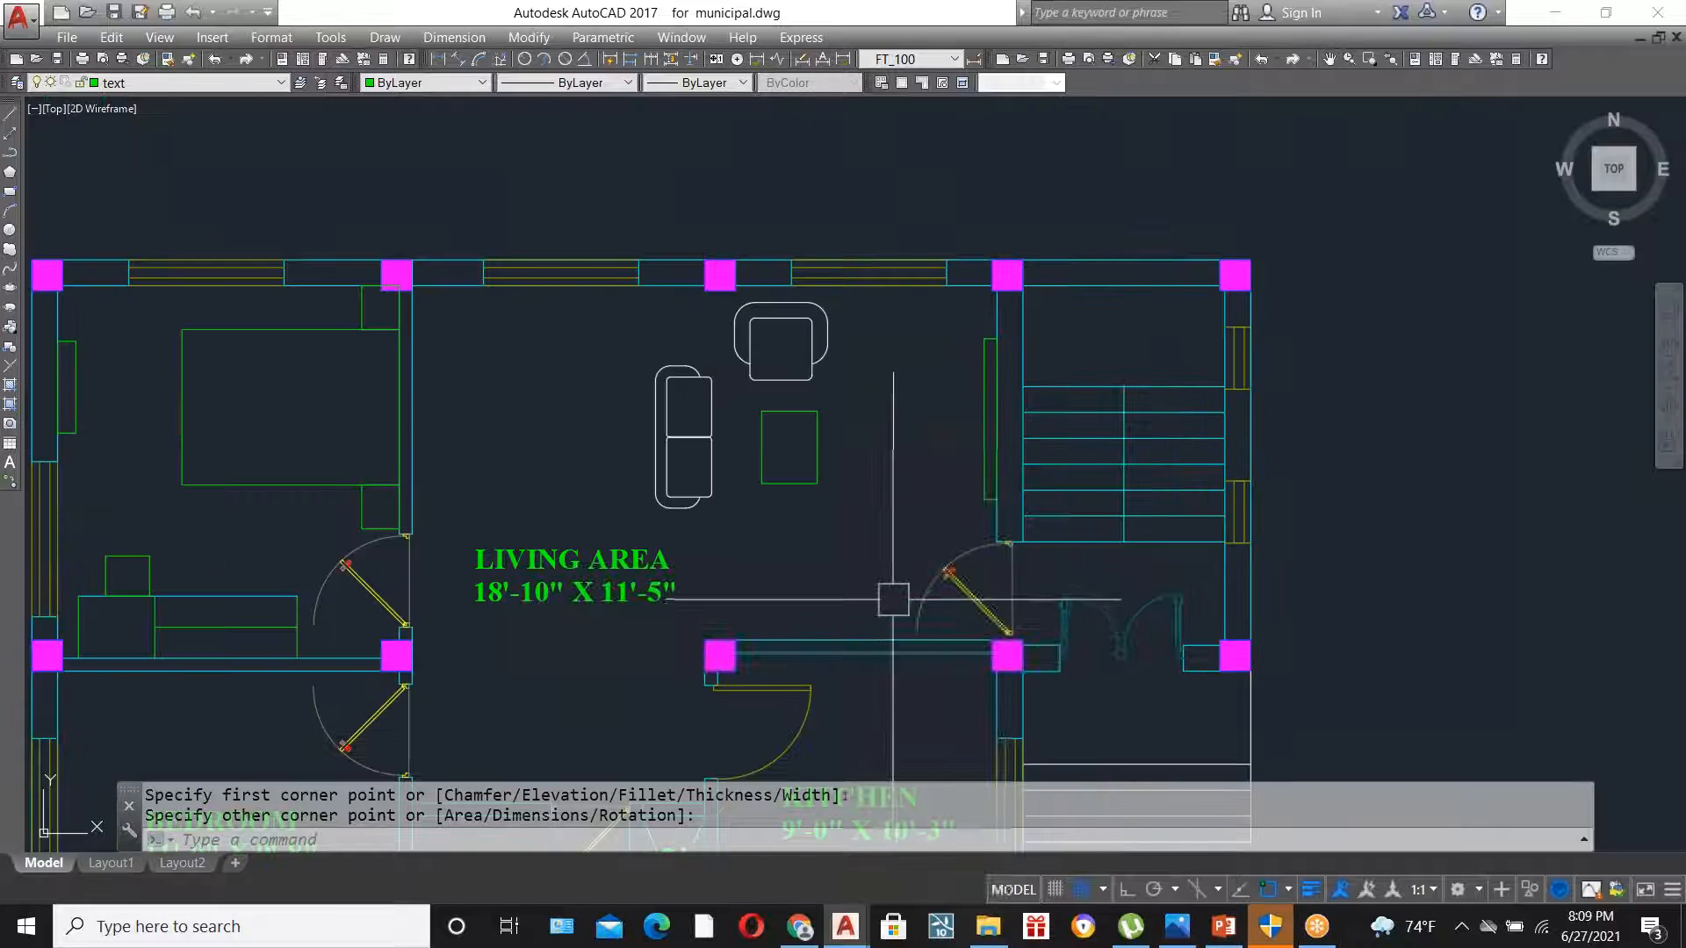
{"action": "scroll", "coordinate": [891, 596], "scroll_direction": "up", "scroll_amount": 2}
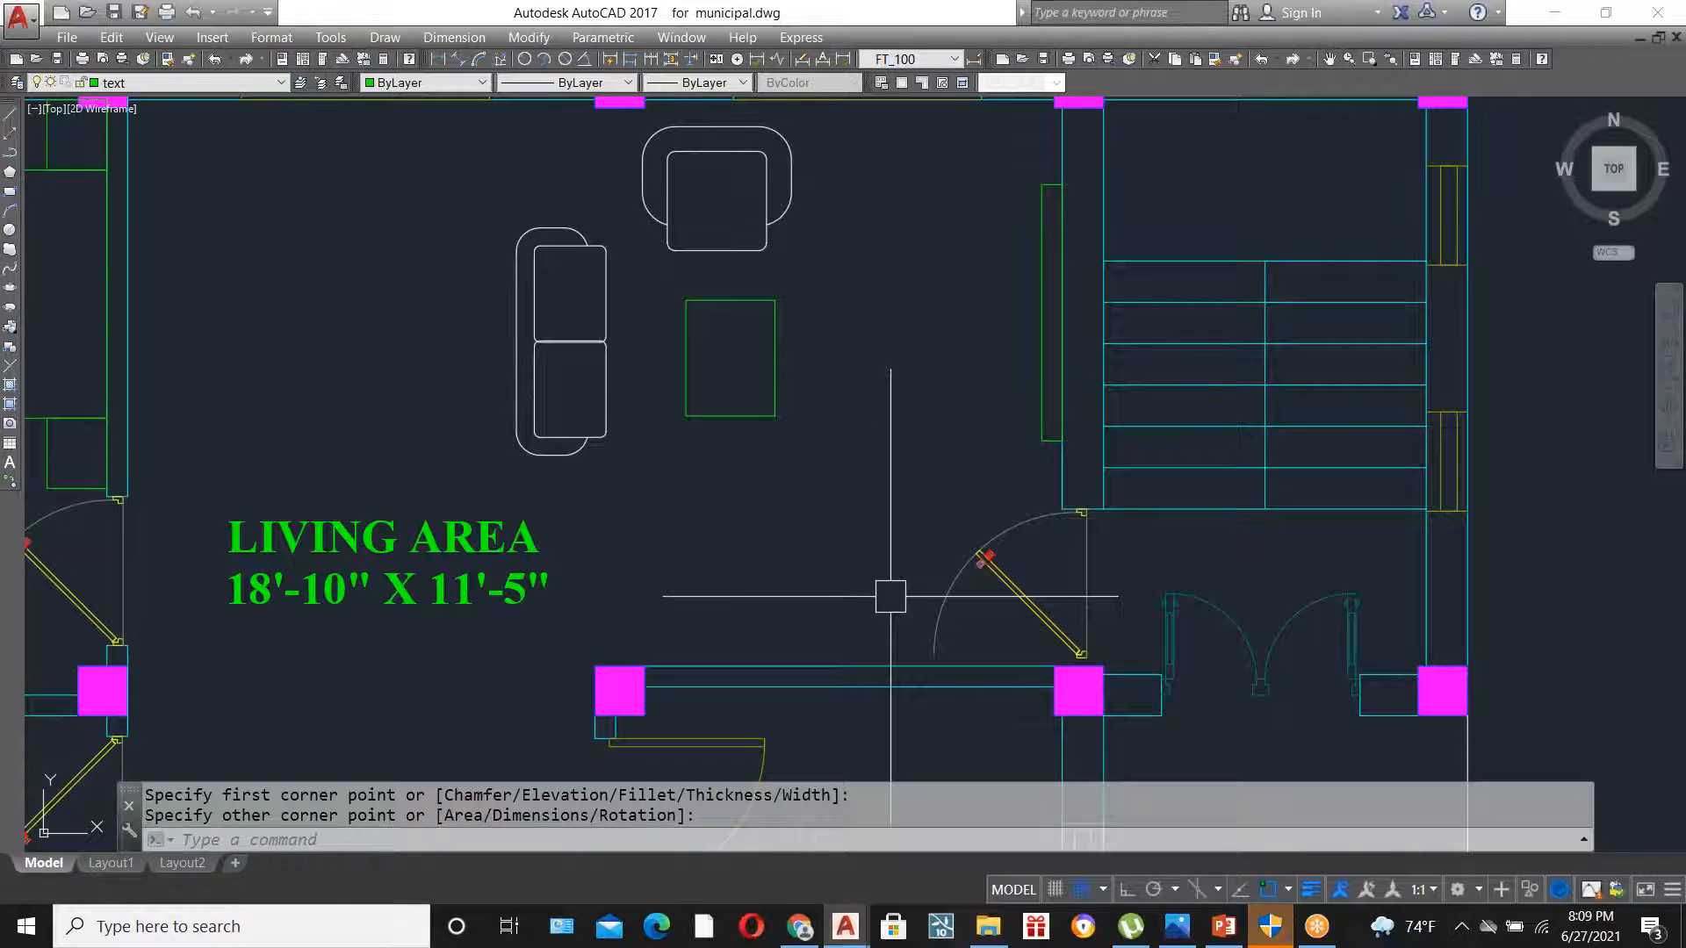
{"action": "scroll", "coordinate": [939, 632], "scroll_direction": "down", "scroll_amount": 2}
{"action": "scroll", "coordinate": [952, 650], "scroll_direction": "up", "scroll_amount": 2}
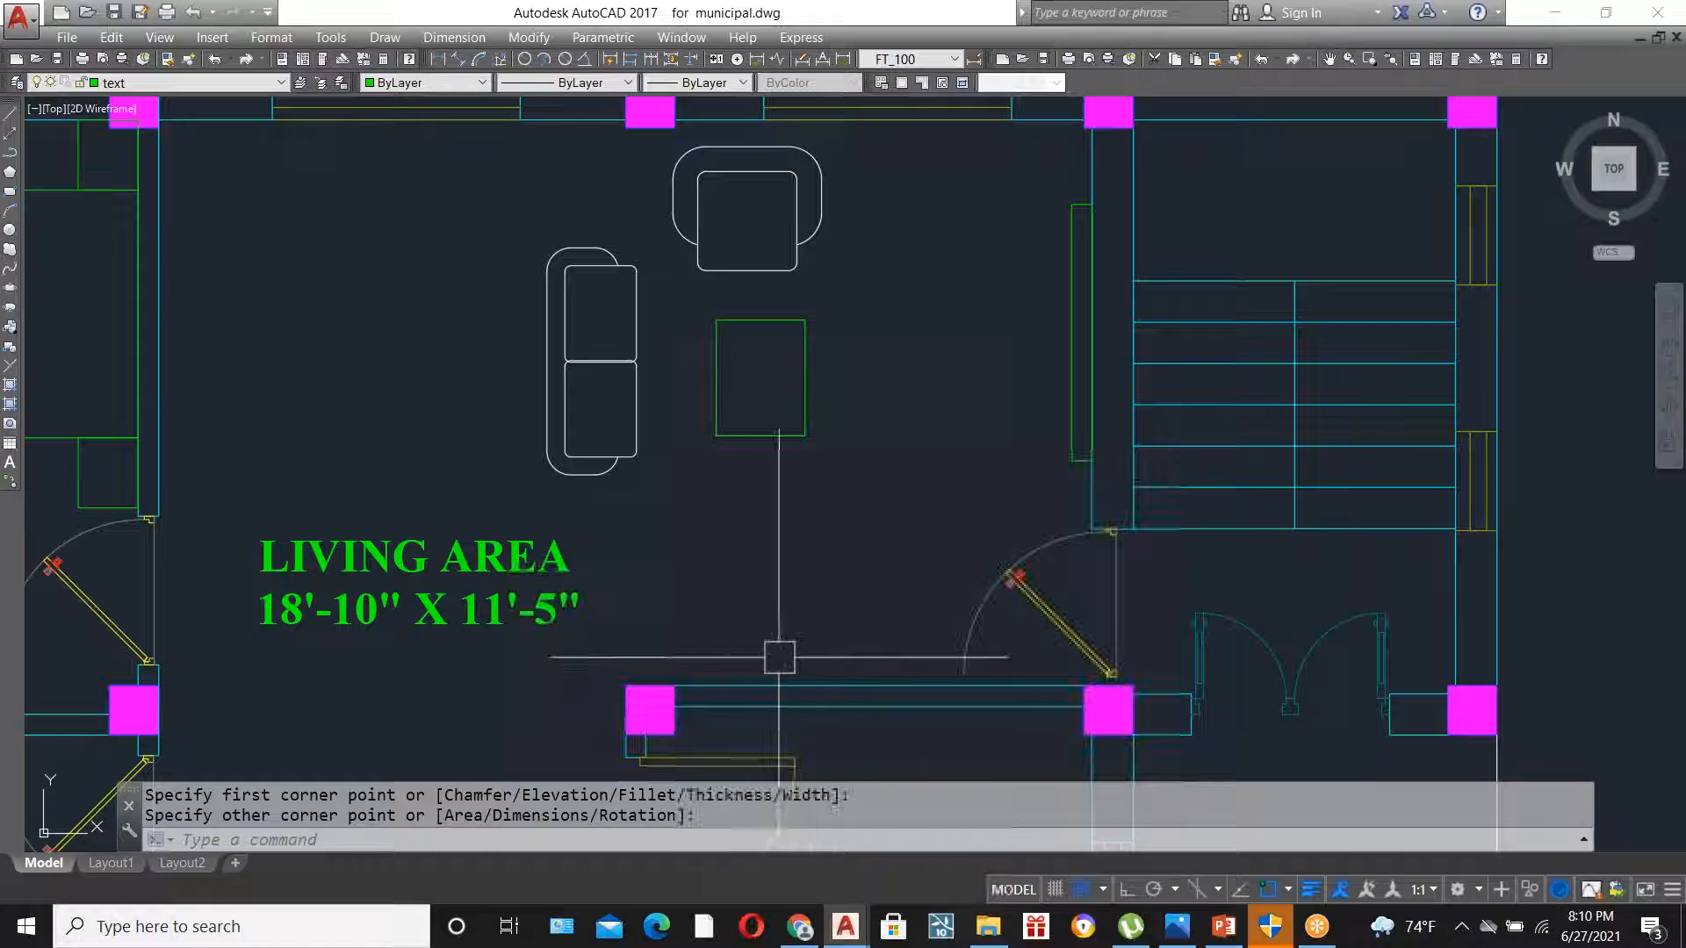
{"action": "scroll", "coordinate": [835, 667], "scroll_direction": "down", "scroll_amount": 2}
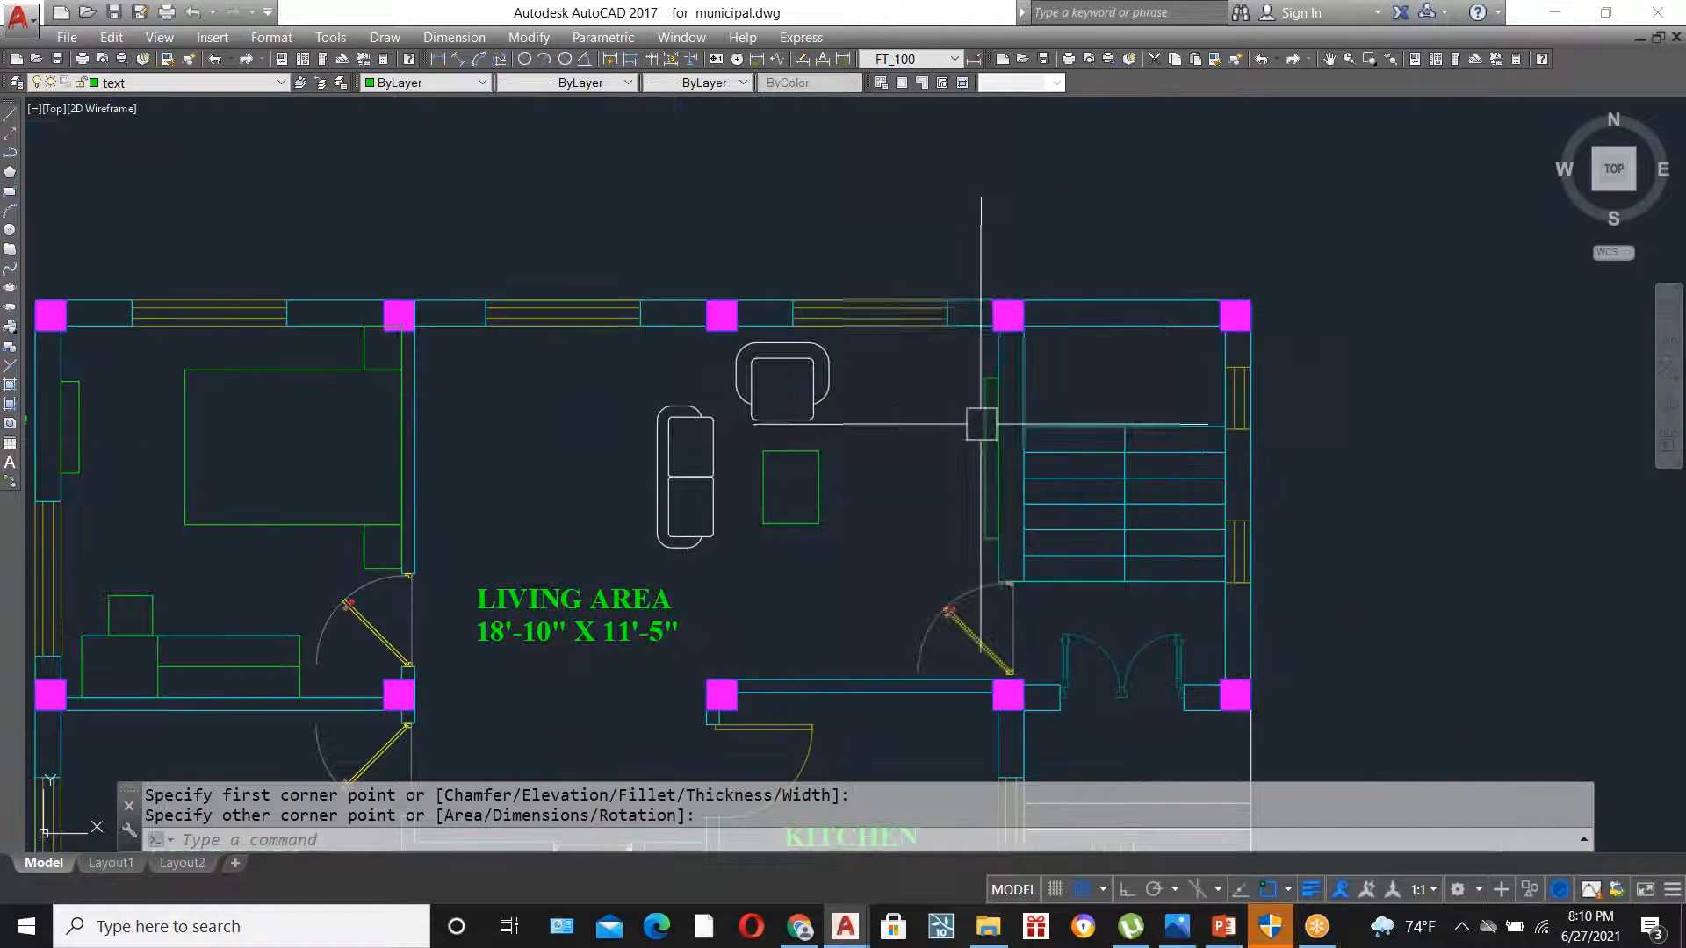
{"action": "scroll", "coordinate": [978, 417], "scroll_direction": "up", "scroll_amount": 2}
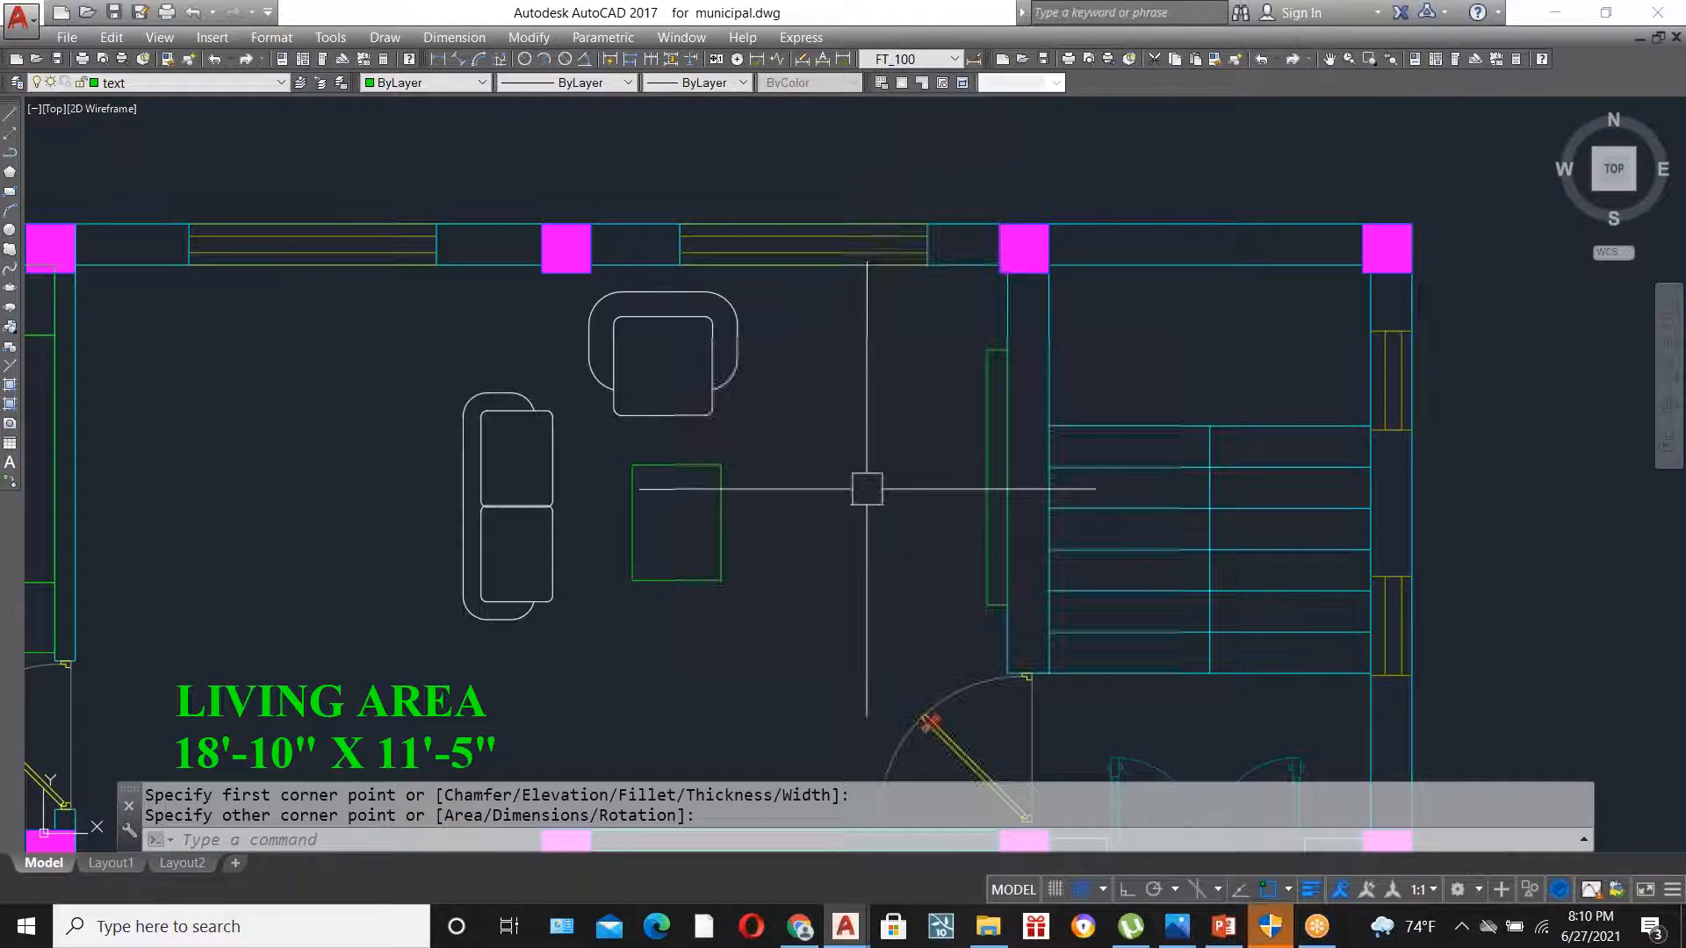
{"action": "scroll", "coordinate": [545, 283], "scroll_direction": "down", "scroll_amount": 2}
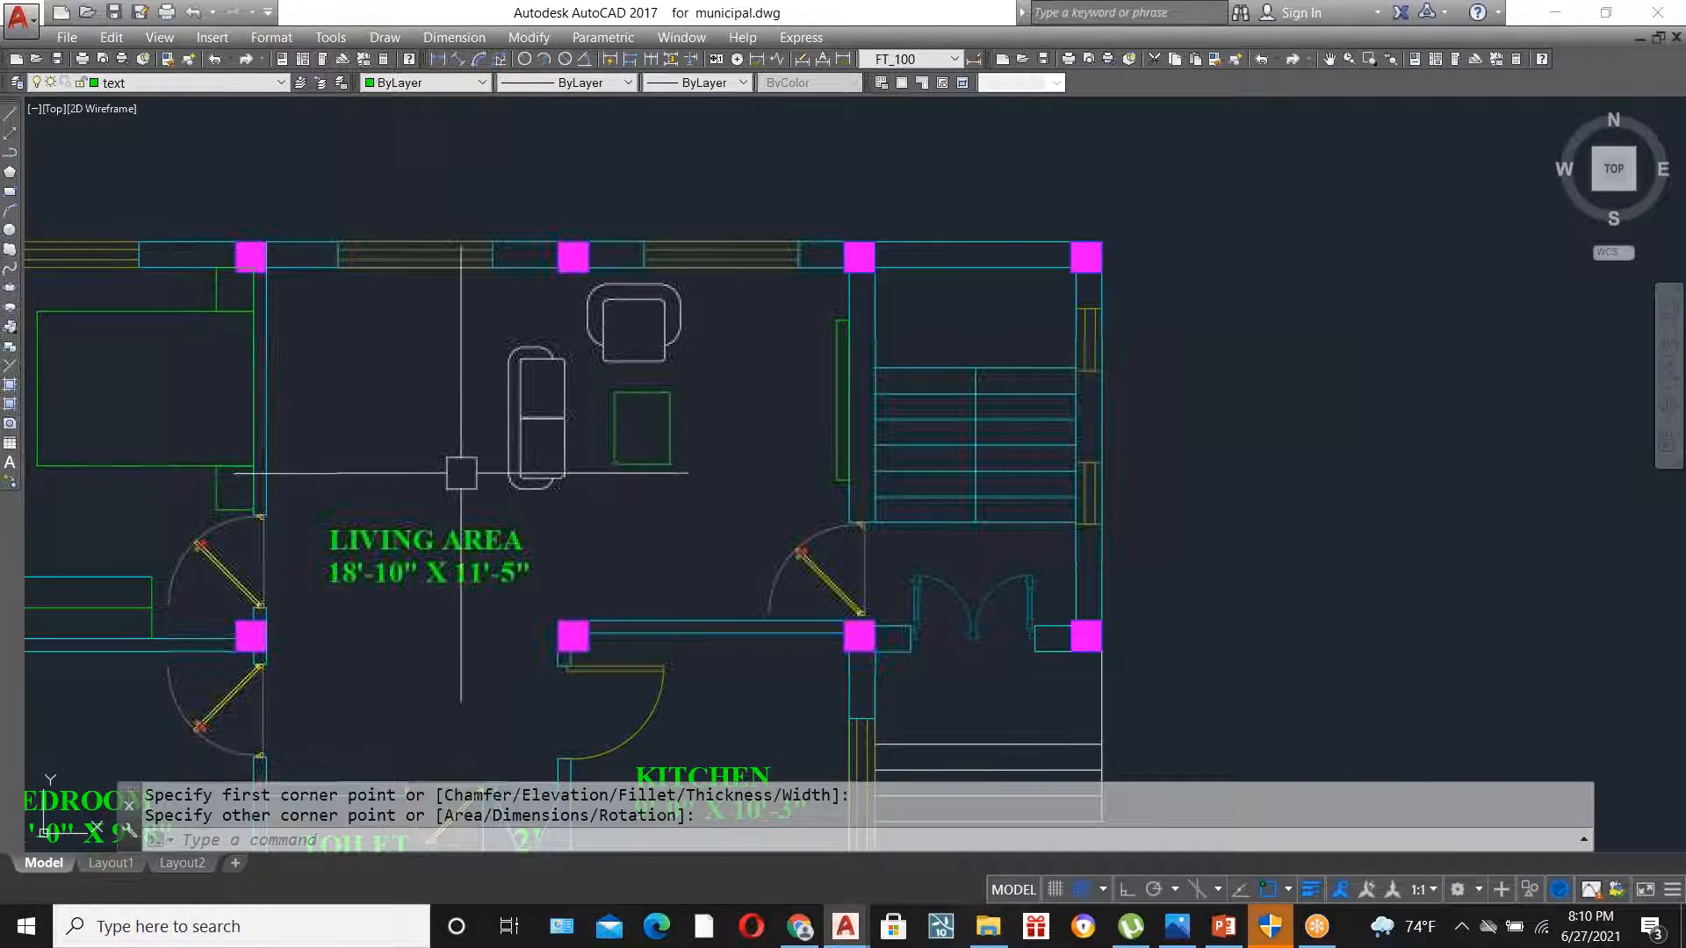
- Move the LIVING AREA label to the space below the coffee table, beside the entrance door
{"action": "scroll", "coordinate": [702, 406], "scroll_direction": "down", "scroll_amount": 2}
{"action": "left_click", "coordinate": [532, 502]}
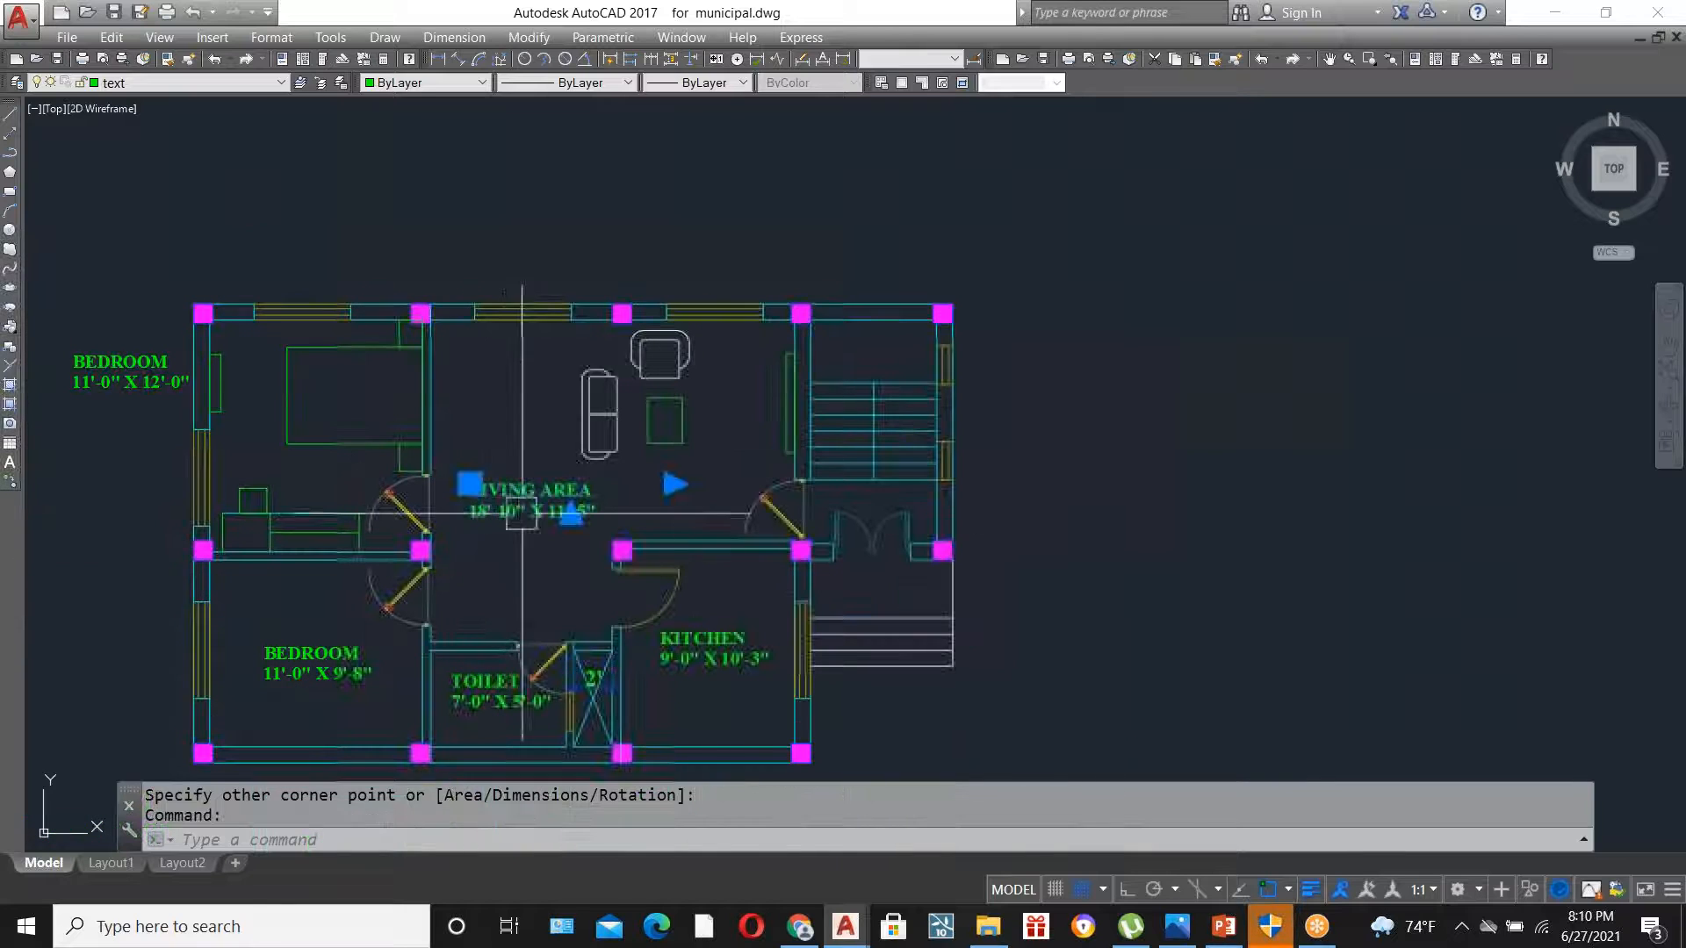
{"action": "type", "text": "m"}
{"action": "key", "text": "Return"}
{"action": "left_click", "coordinate": [532, 507]}
{"action": "left_click", "coordinate": [683, 484]}
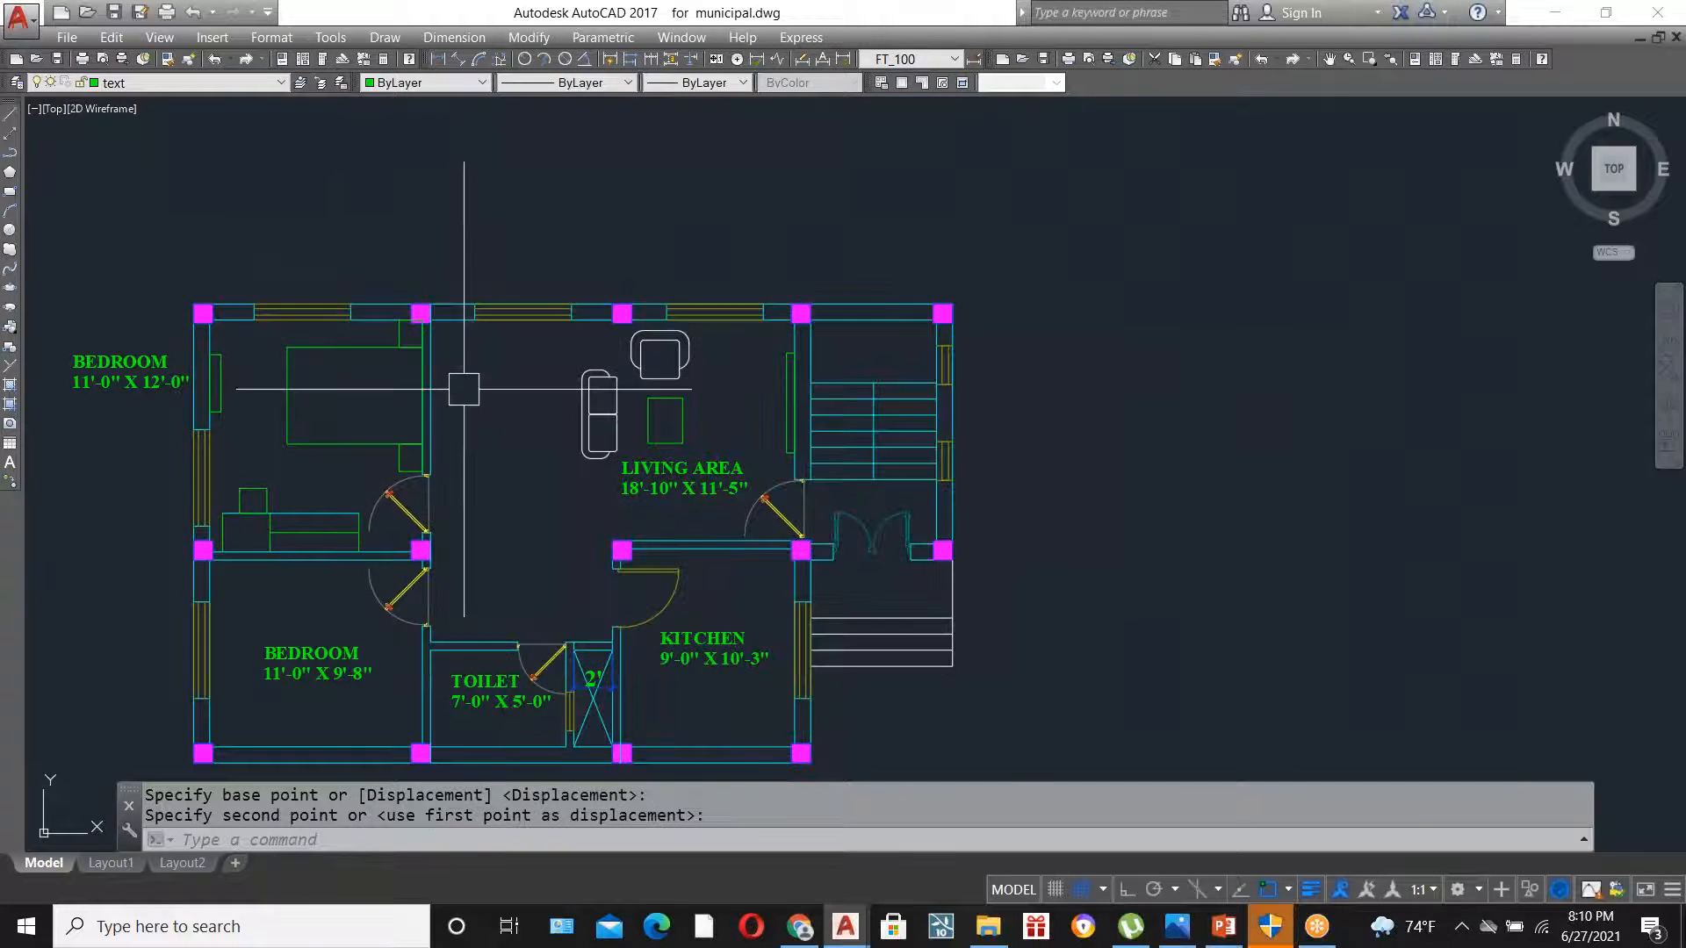
- Copy the LIVING AREA label to the empty space between the upper bedroom wall and the two-seat sofa
{"action": "scroll", "coordinate": [463, 390], "scroll_direction": "up", "scroll_amount": 2}
{"action": "left_click", "coordinate": [766, 523]}
{"action": "type", "text": "co"}
{"action": "key", "text": "Return"}
{"action": "left_click", "coordinate": [768, 529]}
{"action": "left_click", "coordinate": [487, 408]}
{"action": "key", "text": "Escape"}
- Change the copied label's text to DINING AREA, split over two lines and without the room dimensions
{"action": "double_click", "coordinate": [466, 395]}
{"action": "key", "text": "ctrl+a"}
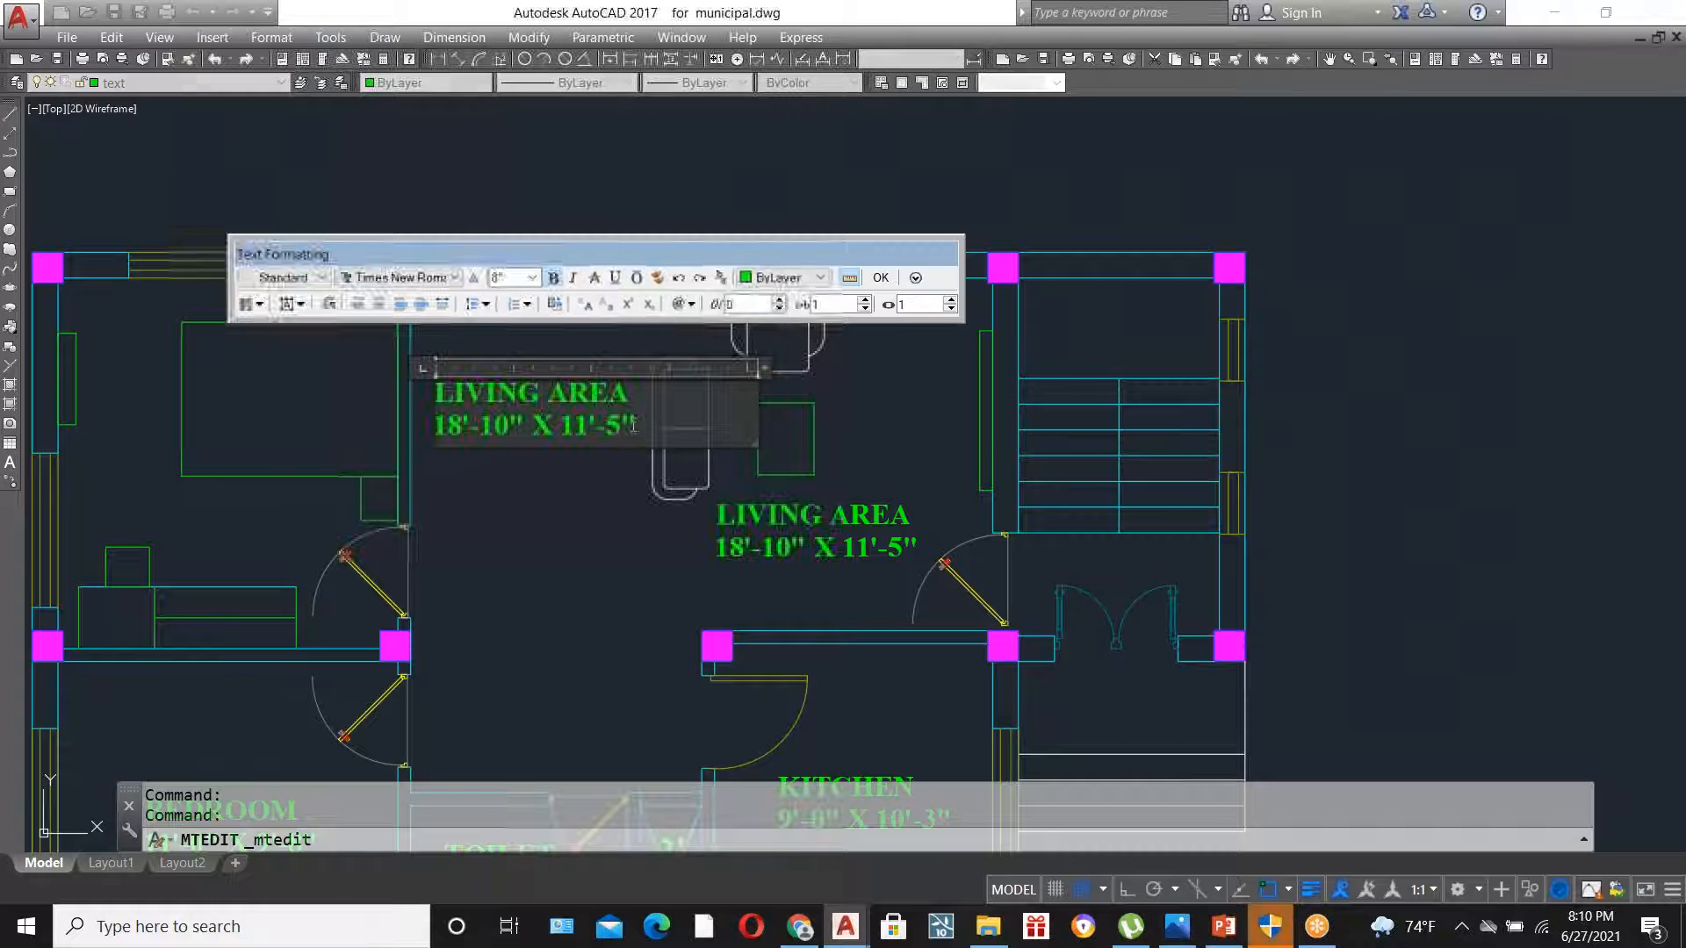
{"action": "type", "text": "DIN"}
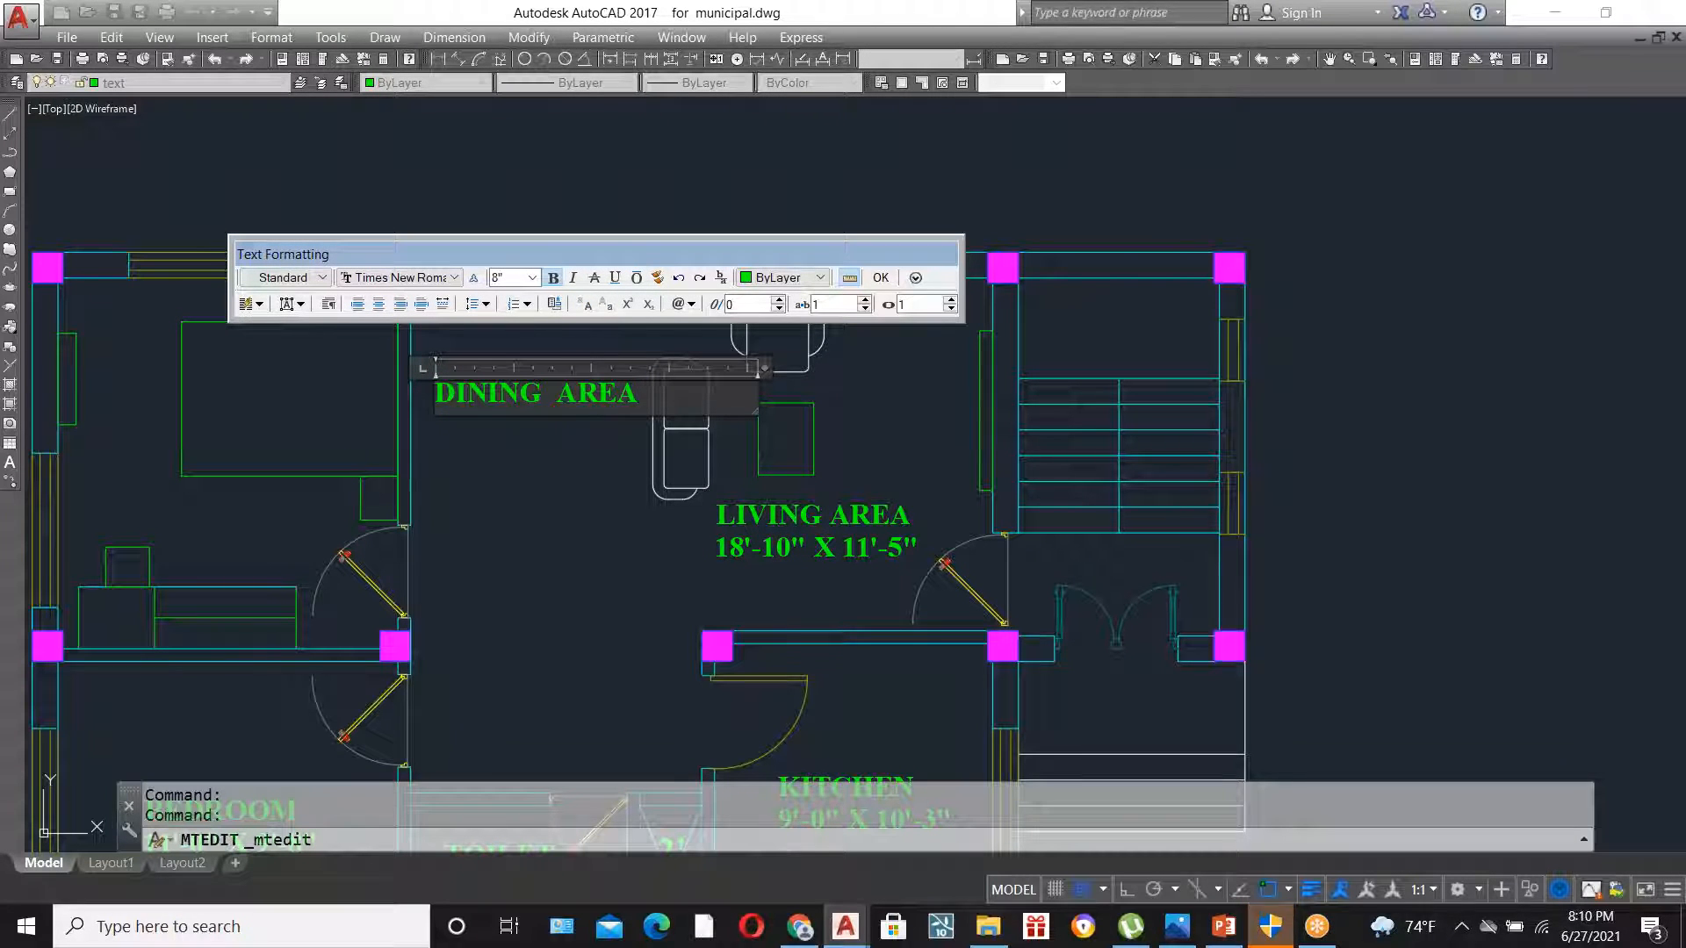
{"action": "left_click", "coordinate": [545, 393]}
{"action": "key", "text": "Return"}
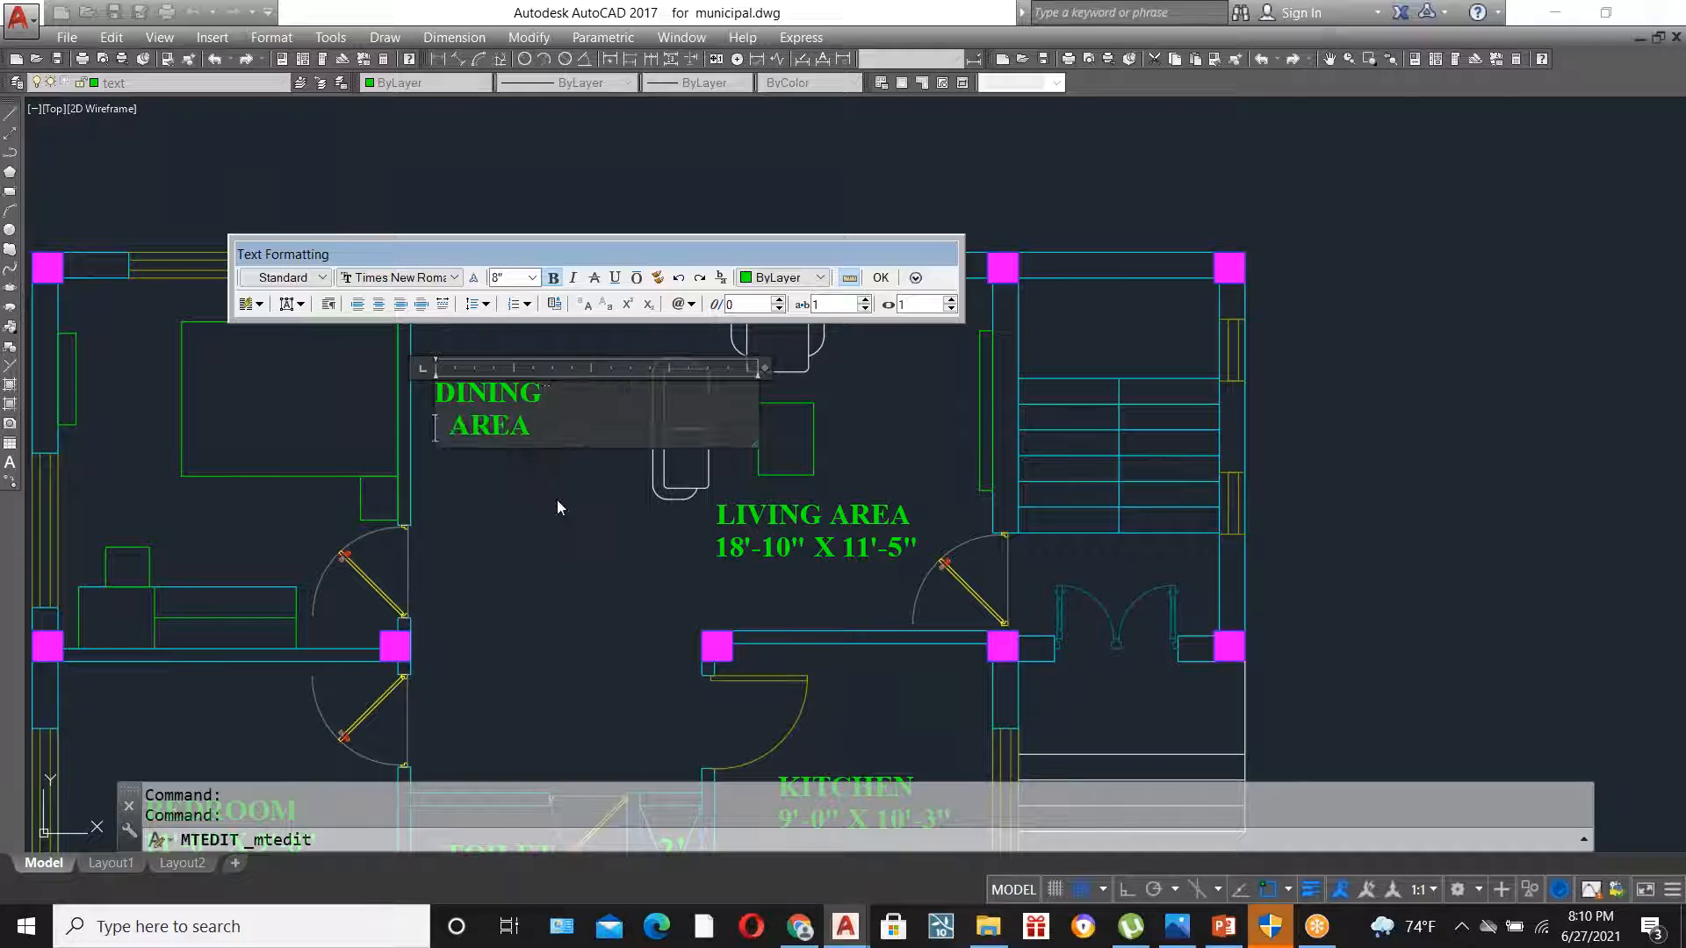
{"action": "left_click", "coordinate": [556, 504]}
{"action": "scroll", "coordinate": [659, 340], "scroll_direction": "down", "scroll_amount": 2}
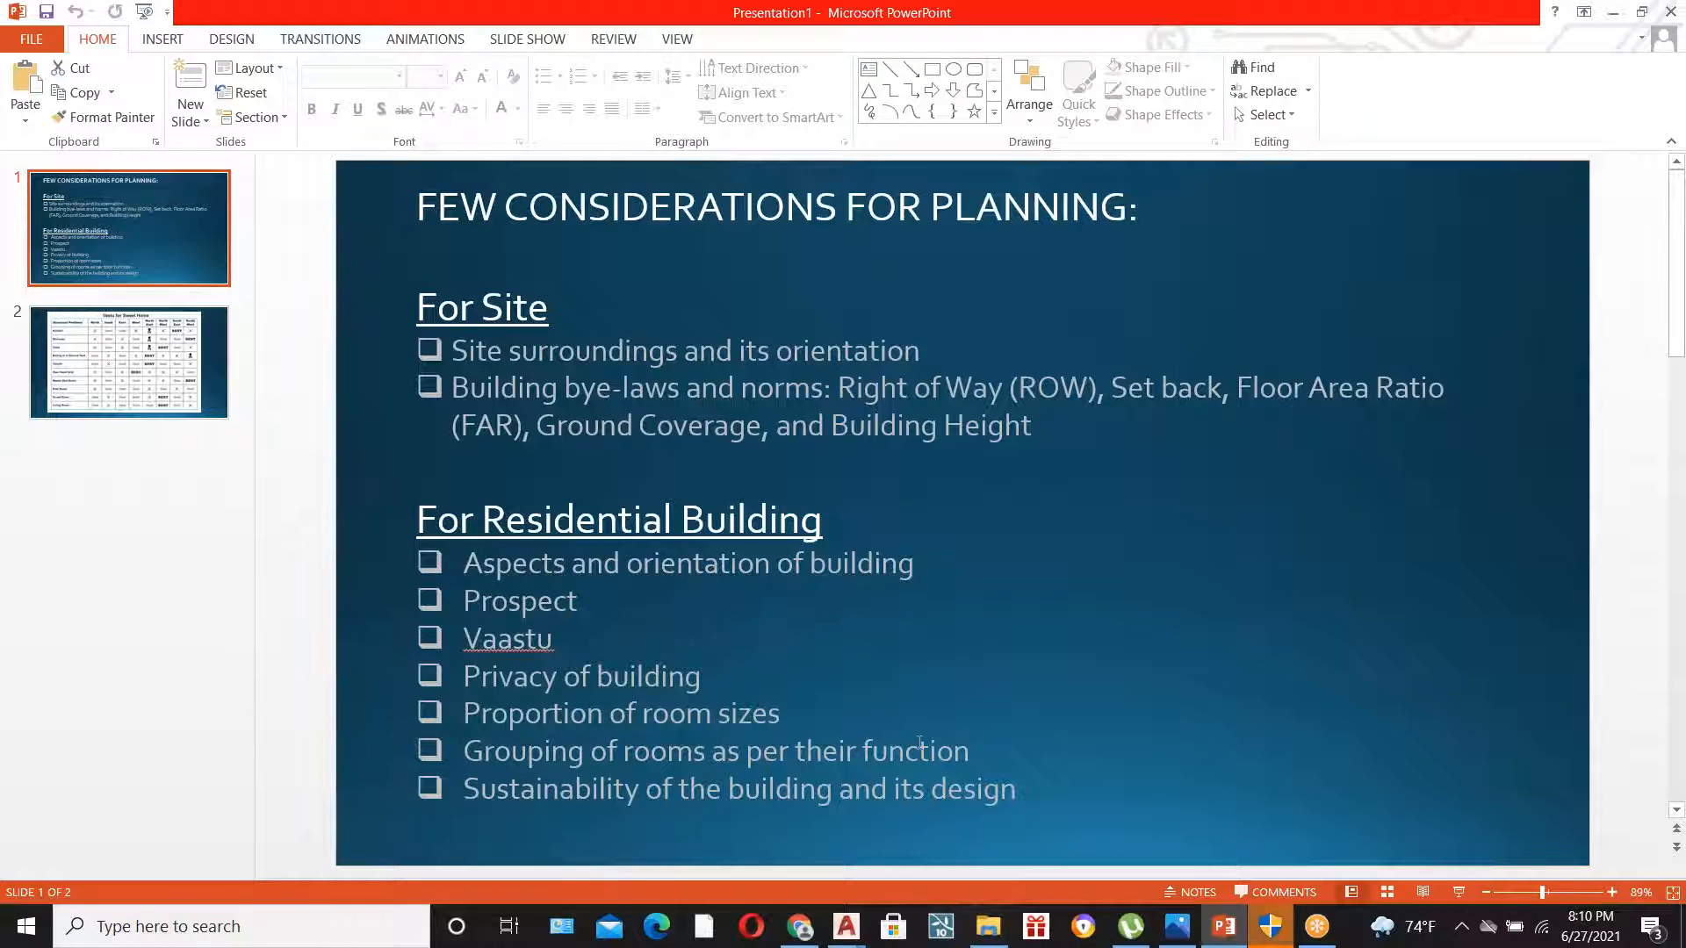
- Switch back to for municipal.dwg in AutoCAD and draw a thin upright partition rectangle from the window wall, between the DINING AREA label and the sofa
{"action": "mouse_move", "coordinate": [848, 938]}
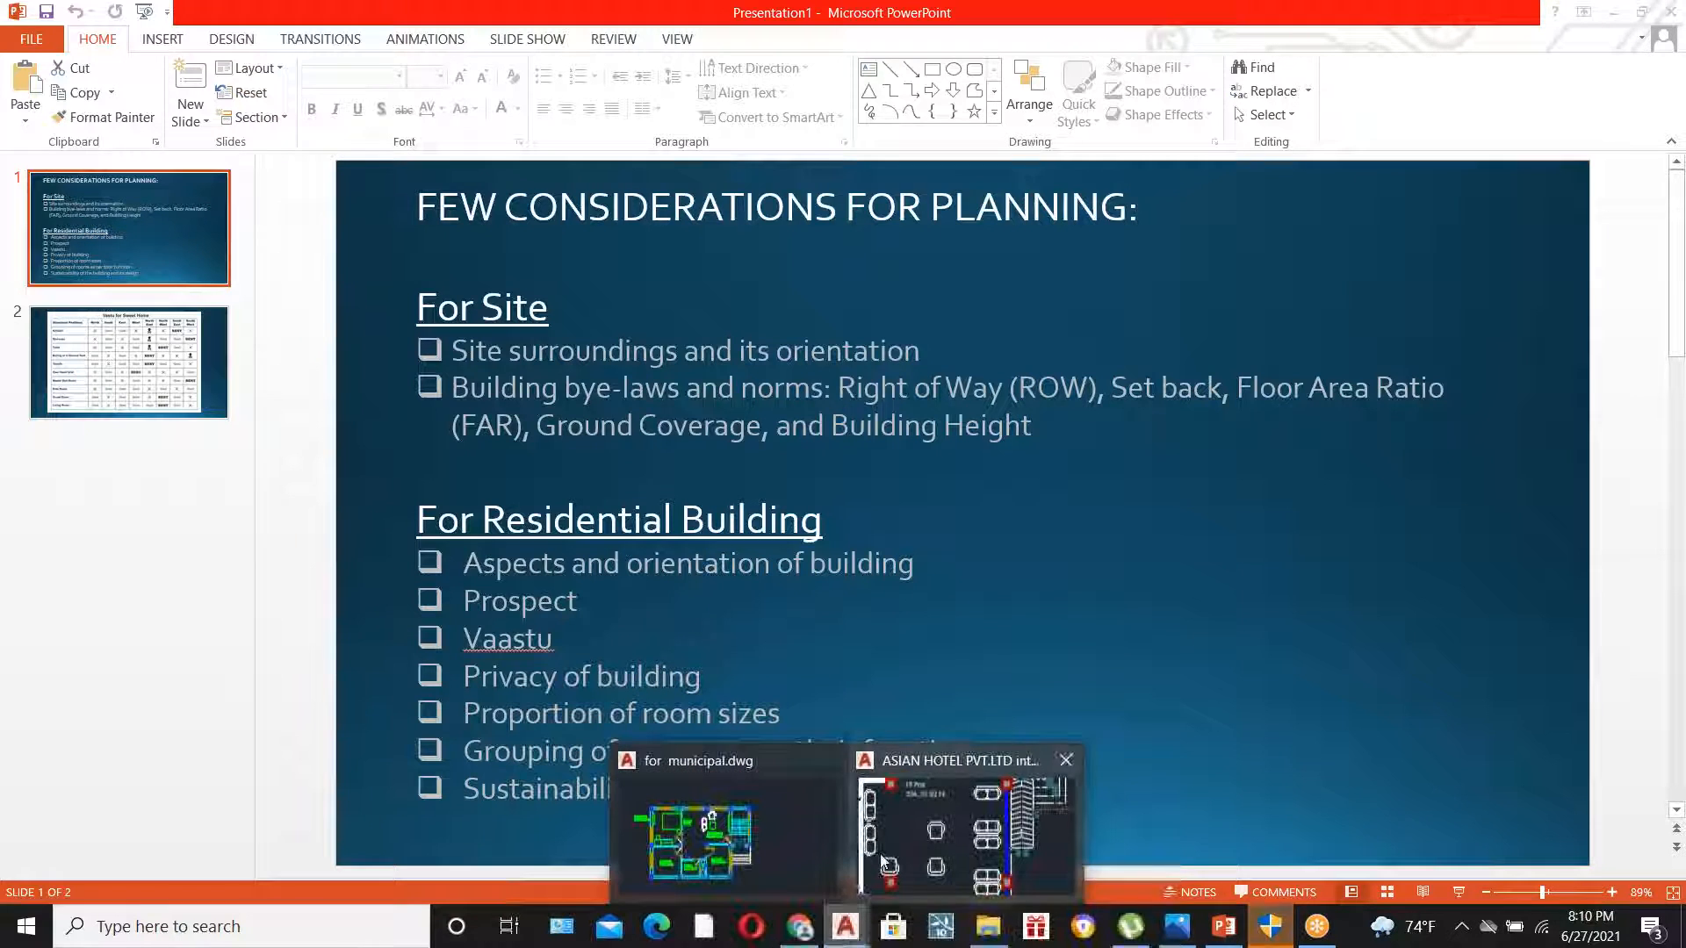
{"action": "left_click", "coordinate": [760, 851]}
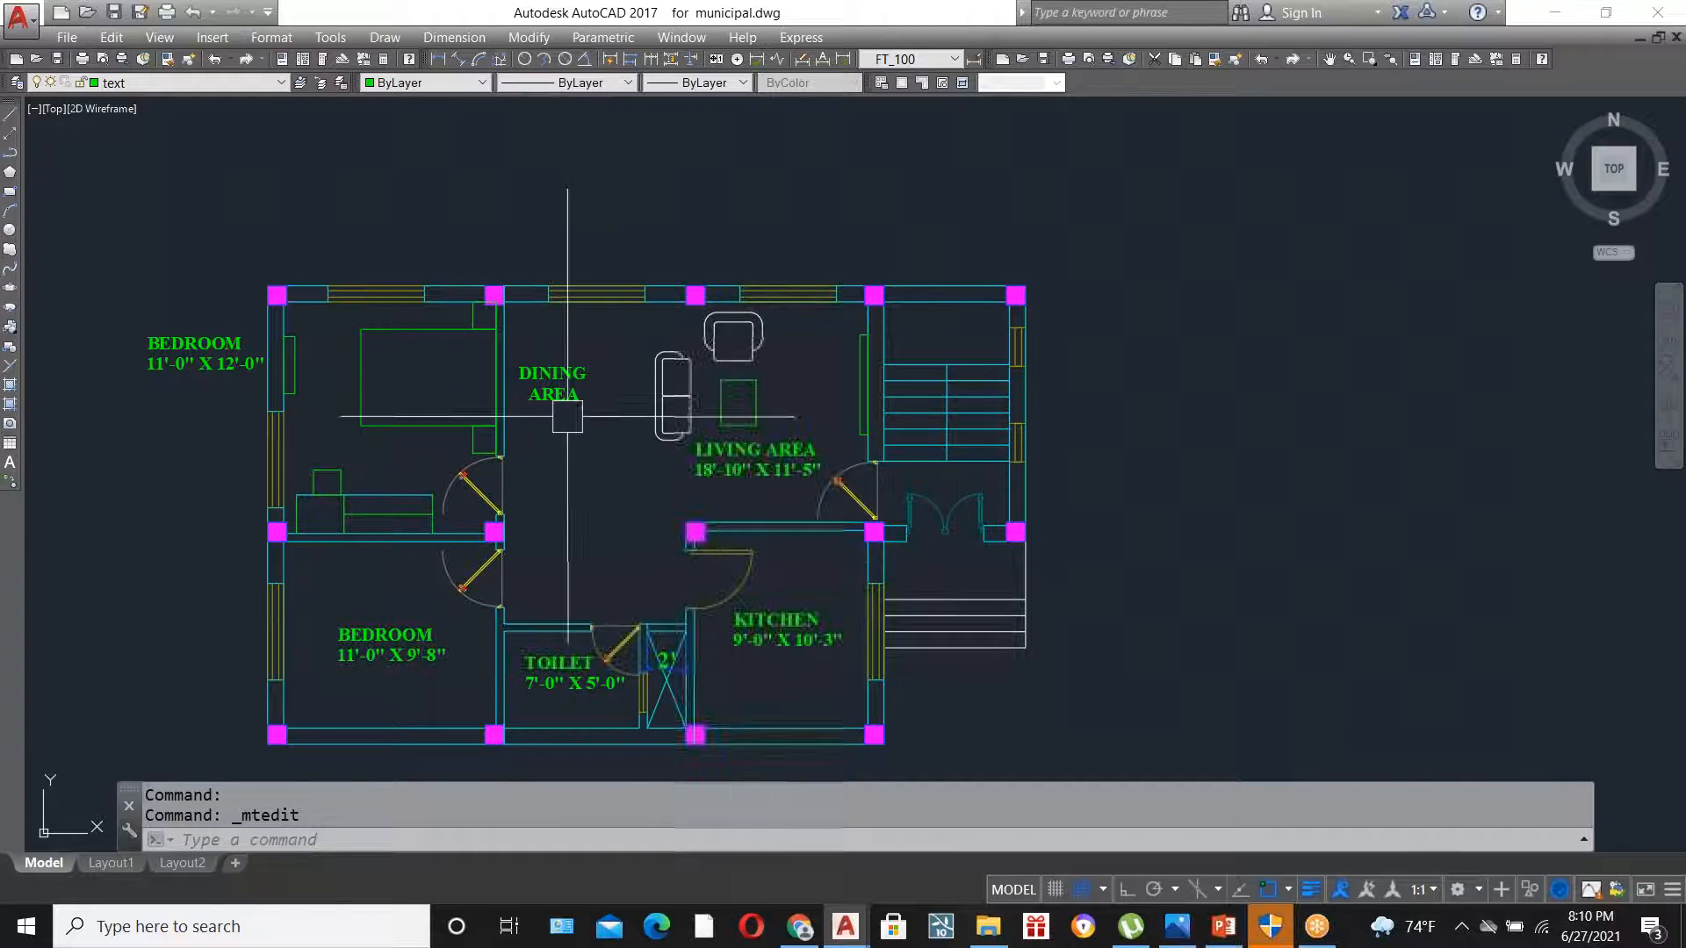
{"action": "scroll", "coordinate": [546, 361], "scroll_direction": "up", "scroll_amount": 2}
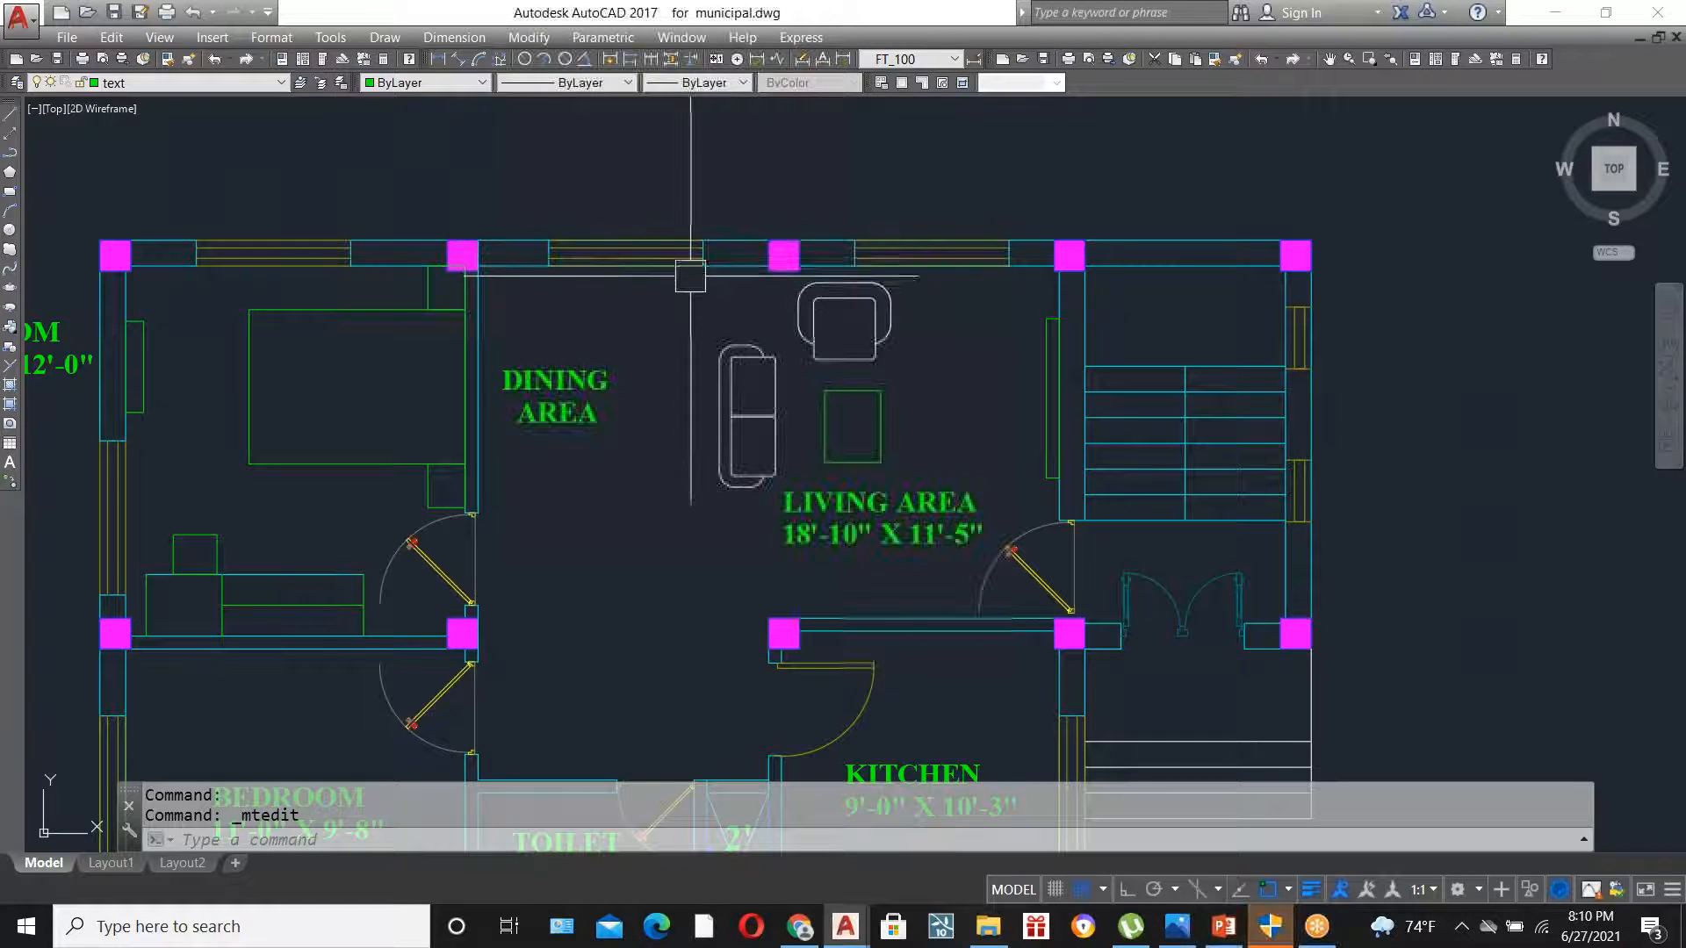
{"action": "type", "text": "R"}
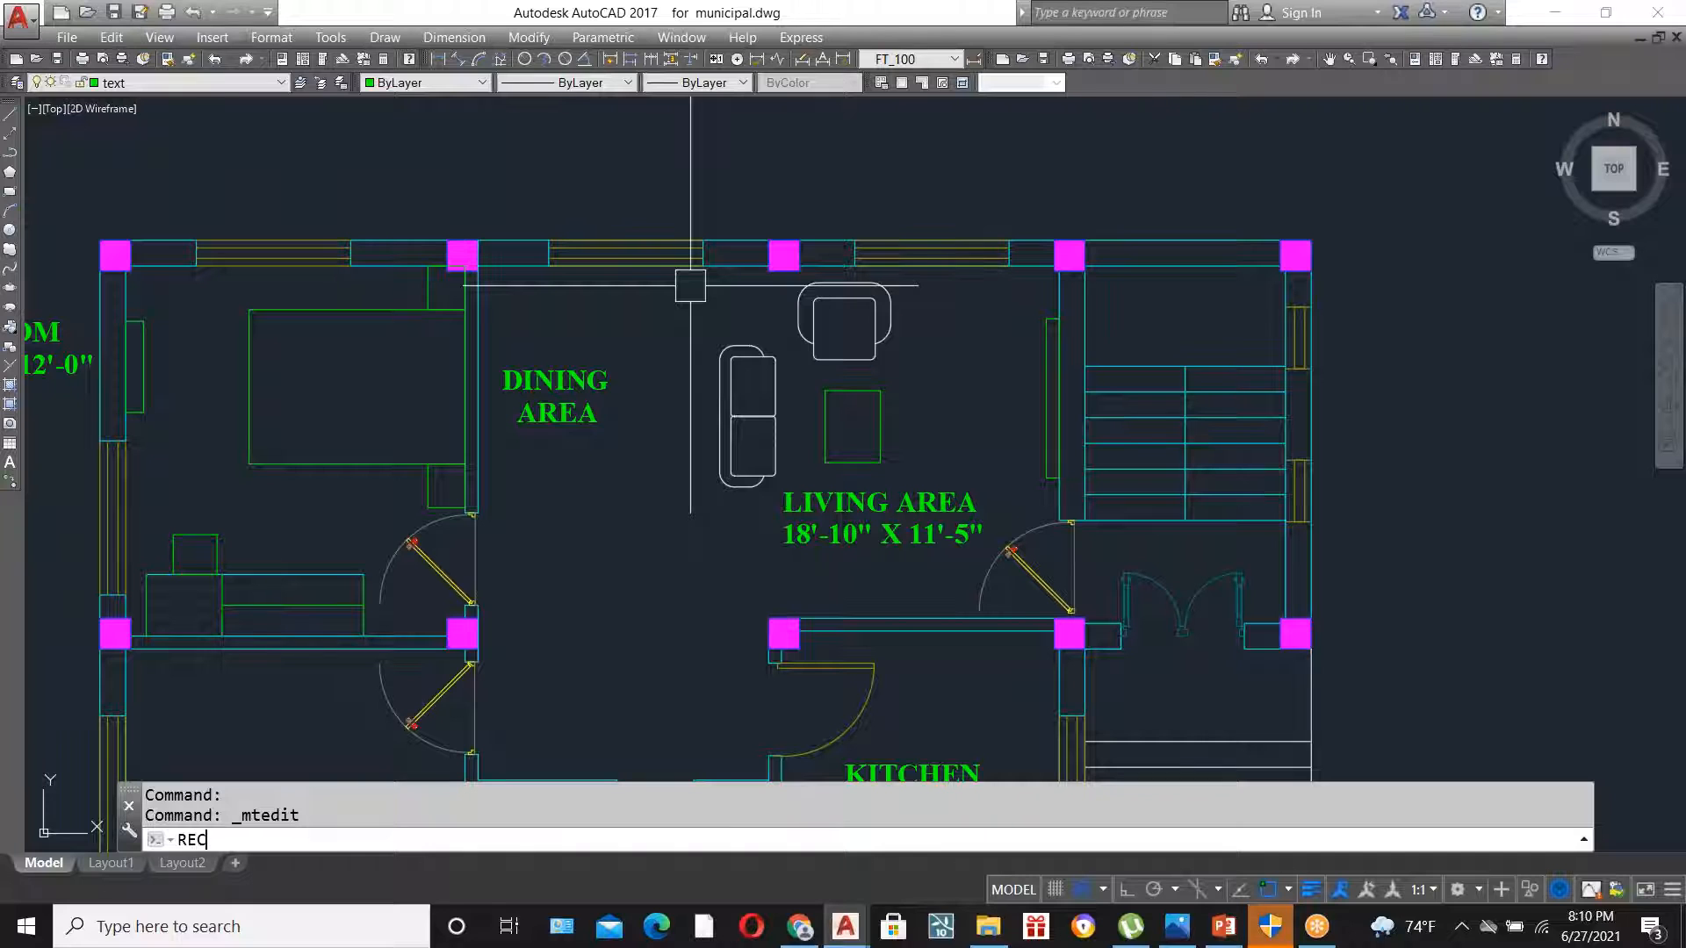
{"action": "type", "text": "EC"}
{"action": "key", "text": "Return"}
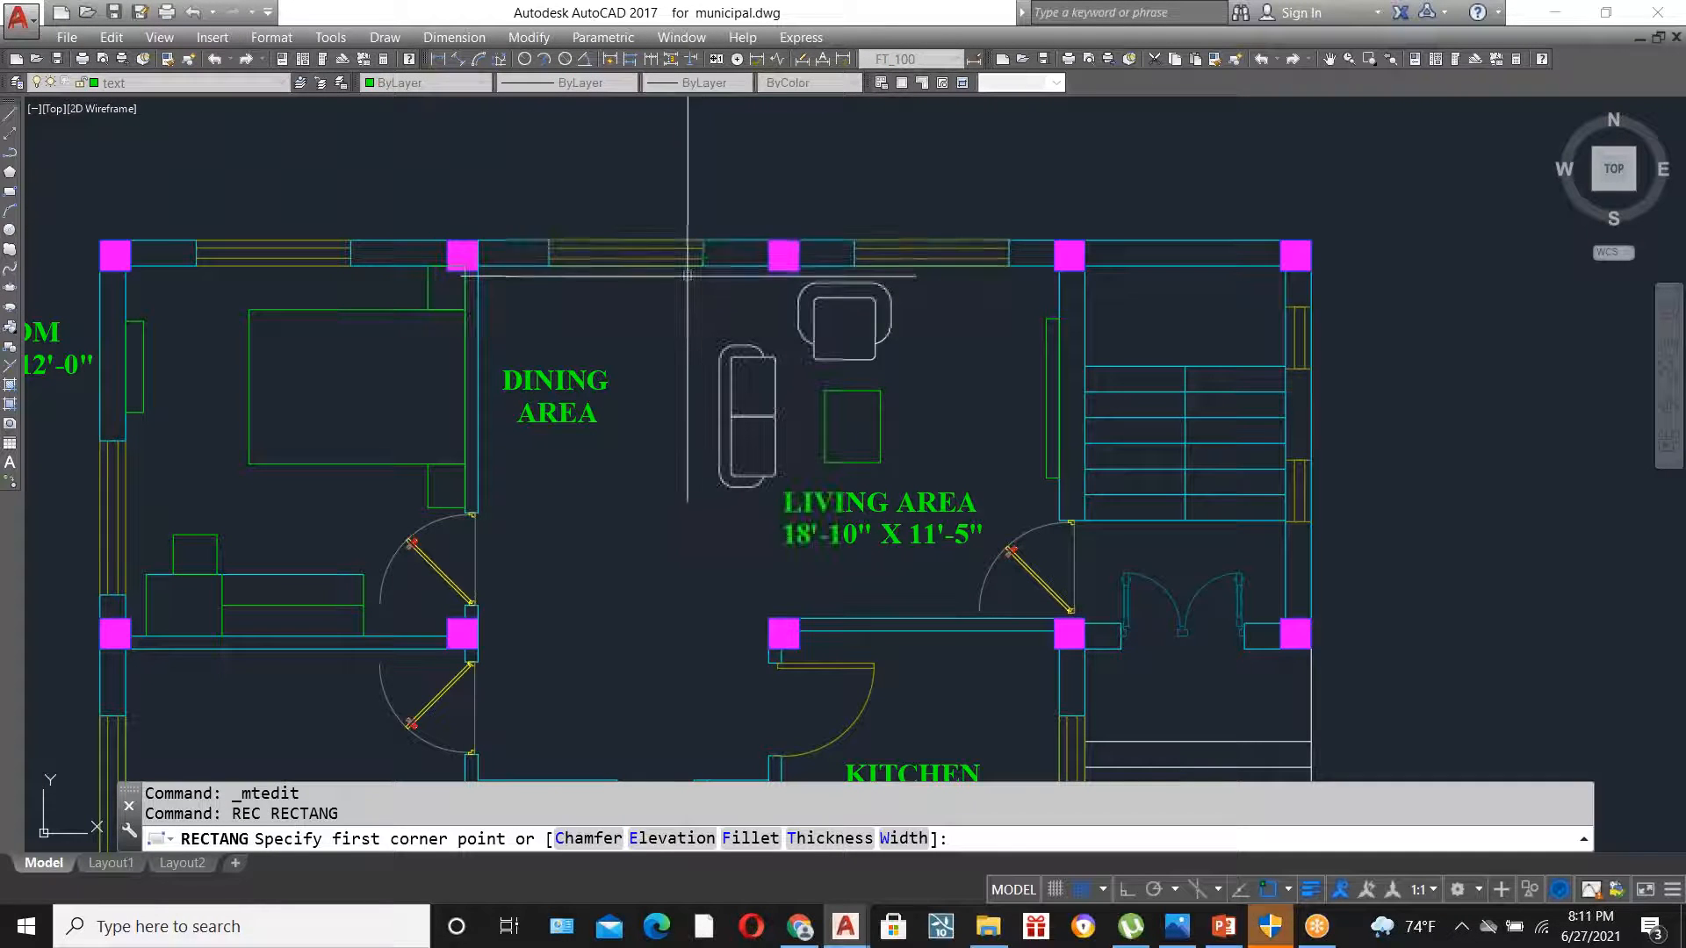
{"action": "left_click", "coordinate": [696, 261]}
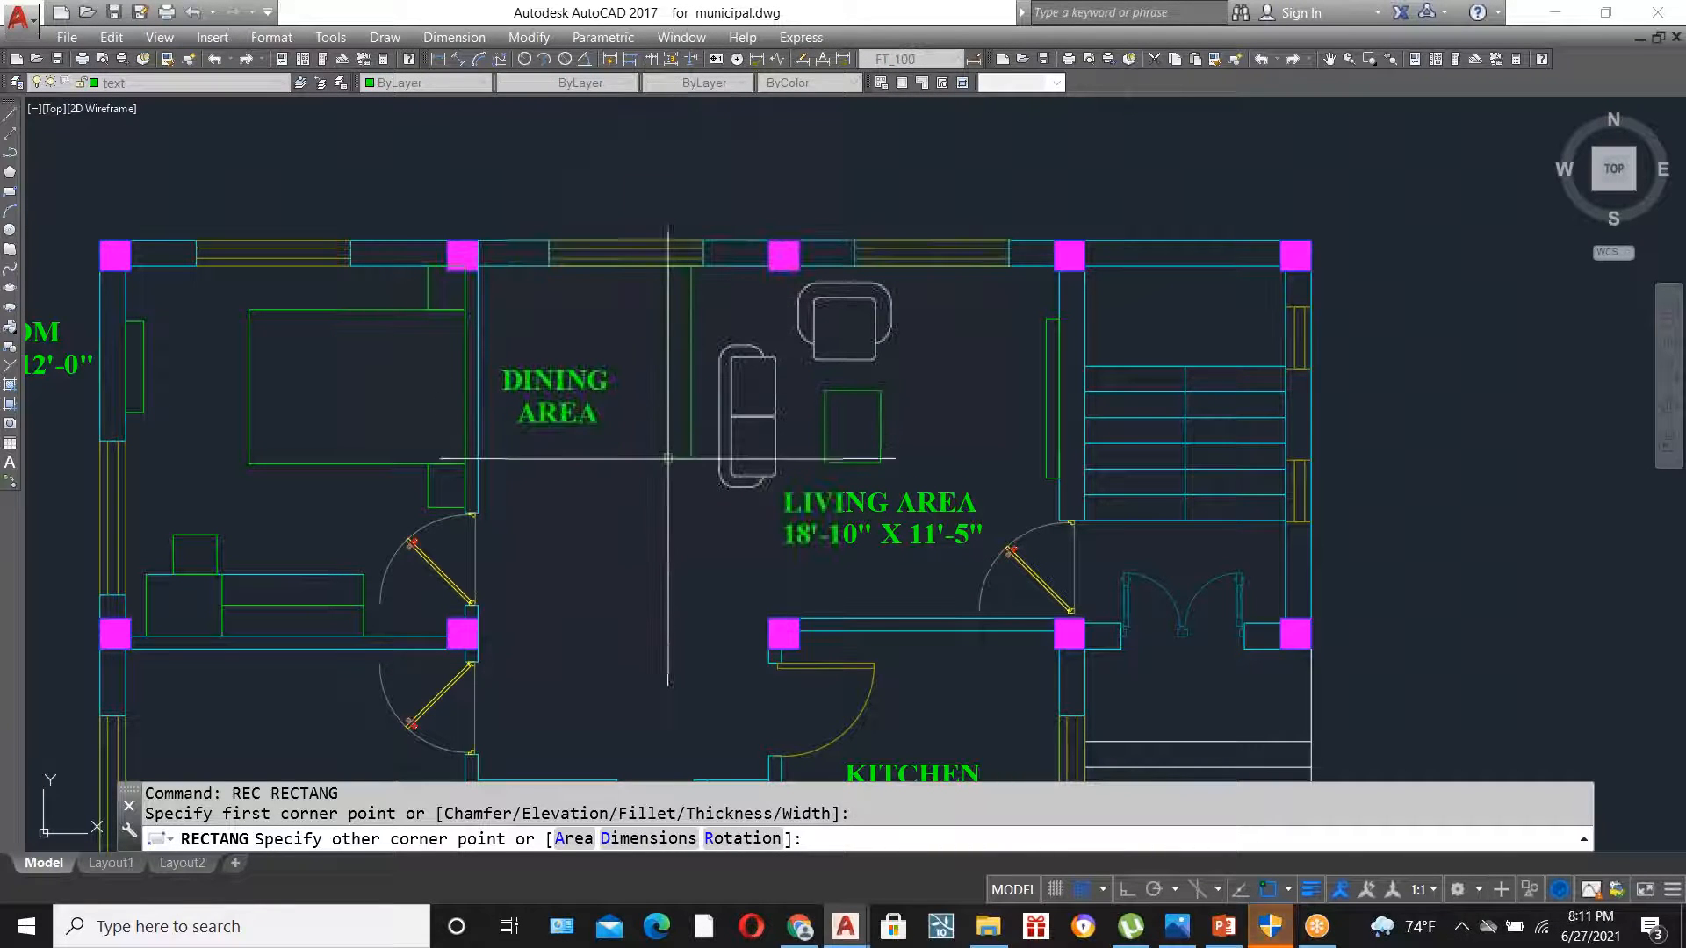
{"action": "scroll", "coordinate": [668, 458], "scroll_direction": "up", "scroll_amount": 2}
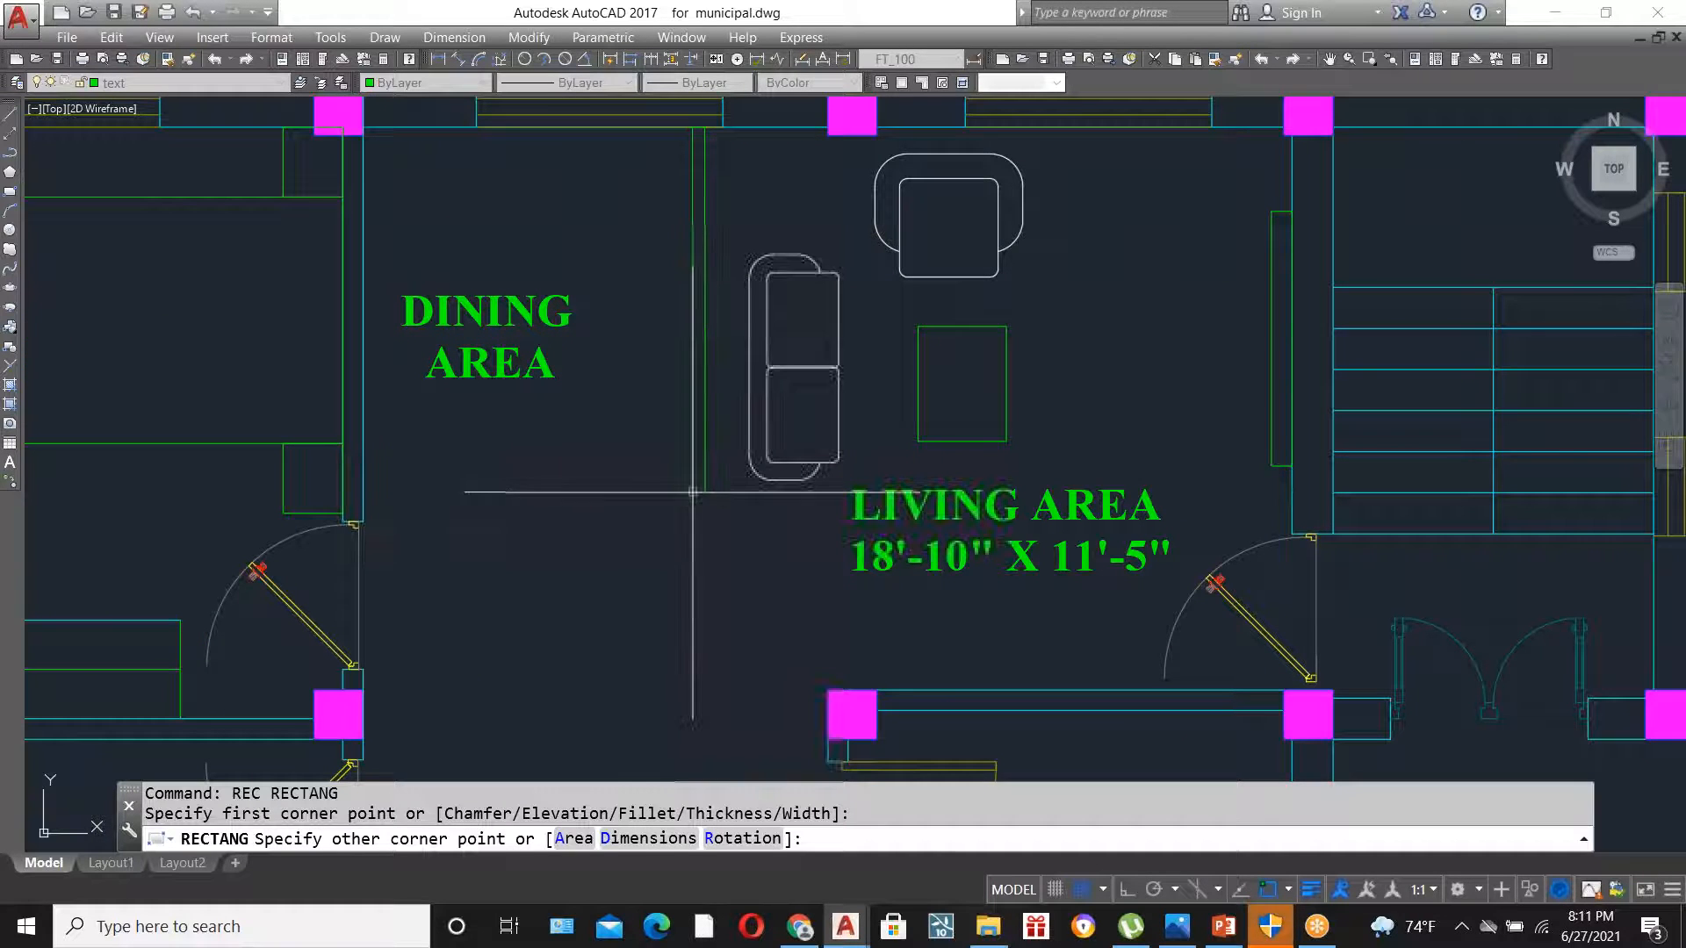
{"action": "left_click", "coordinate": [693, 494]}
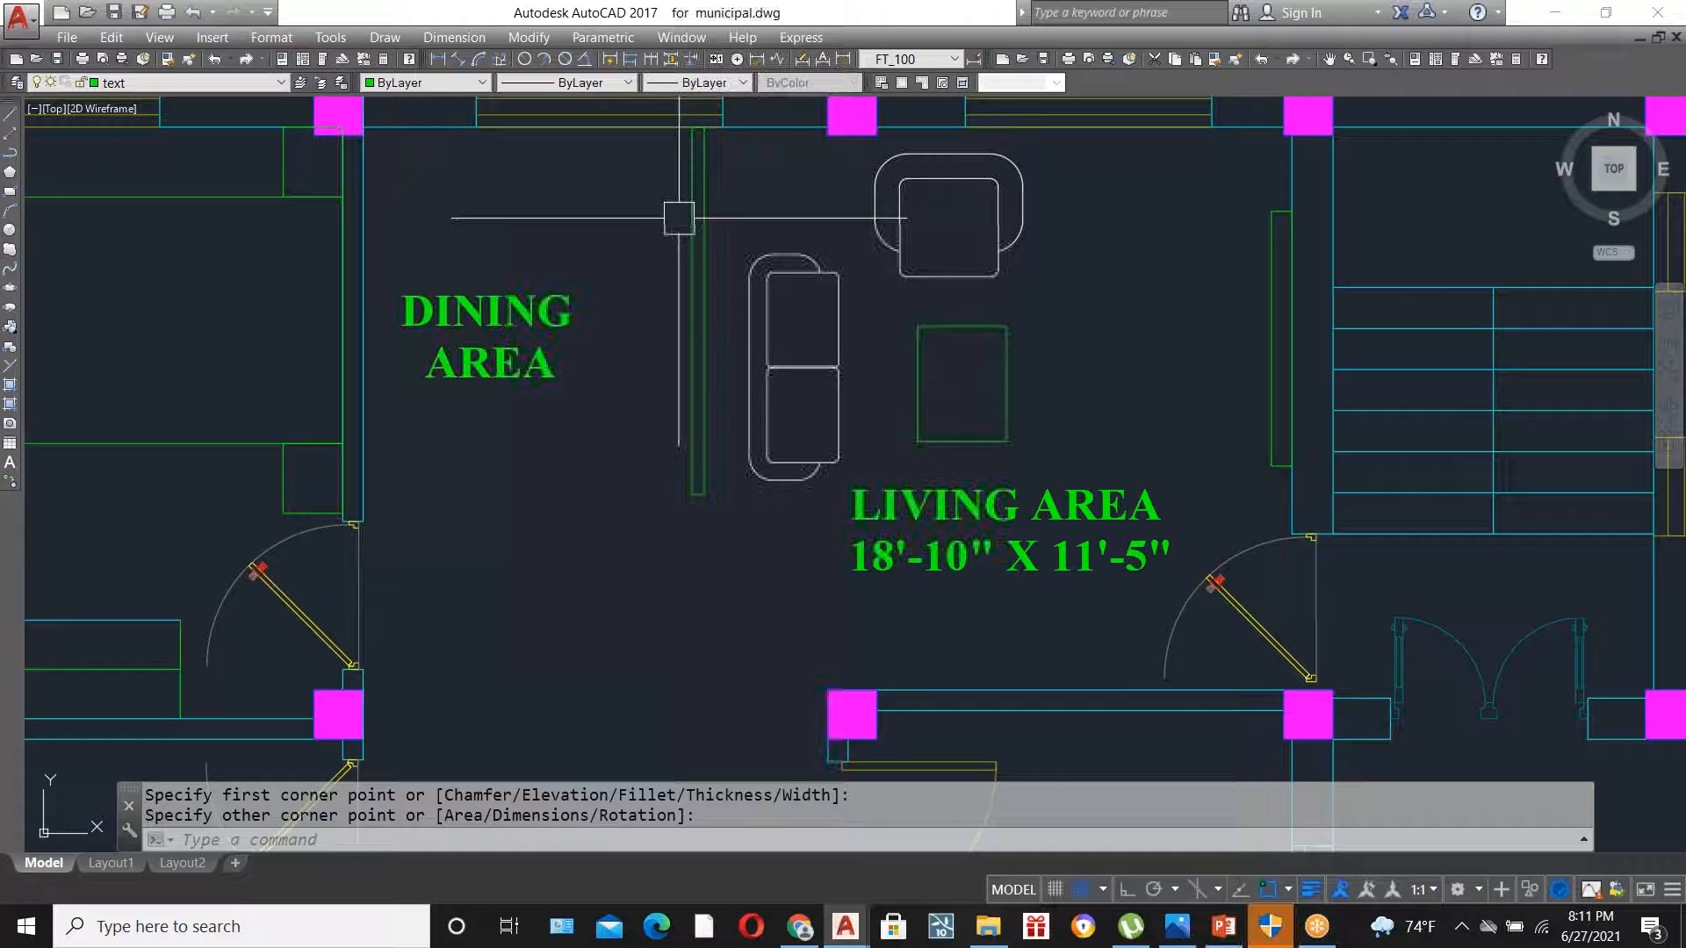
- Examine the floor plan from the dining and living partition down to the kitchen and its window wall
{"action": "scroll", "coordinate": [750, 393], "scroll_direction": "down", "scroll_amount": 2}
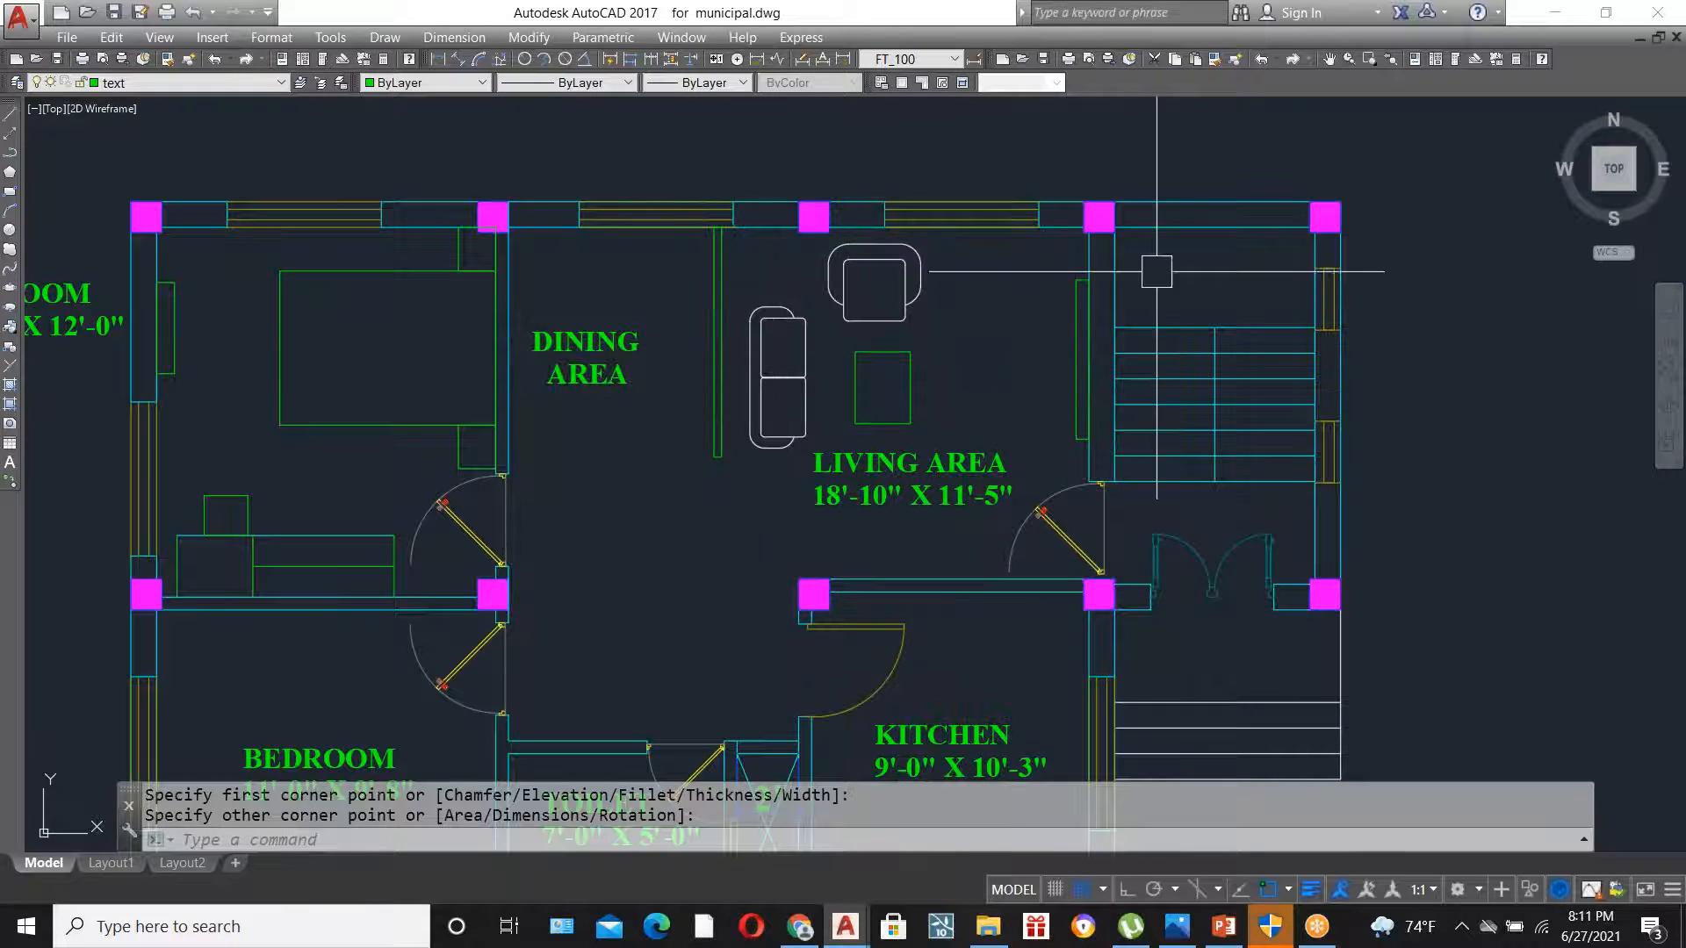
{"action": "scroll", "coordinate": [1015, 386], "scroll_direction": "down", "scroll_amount": 2}
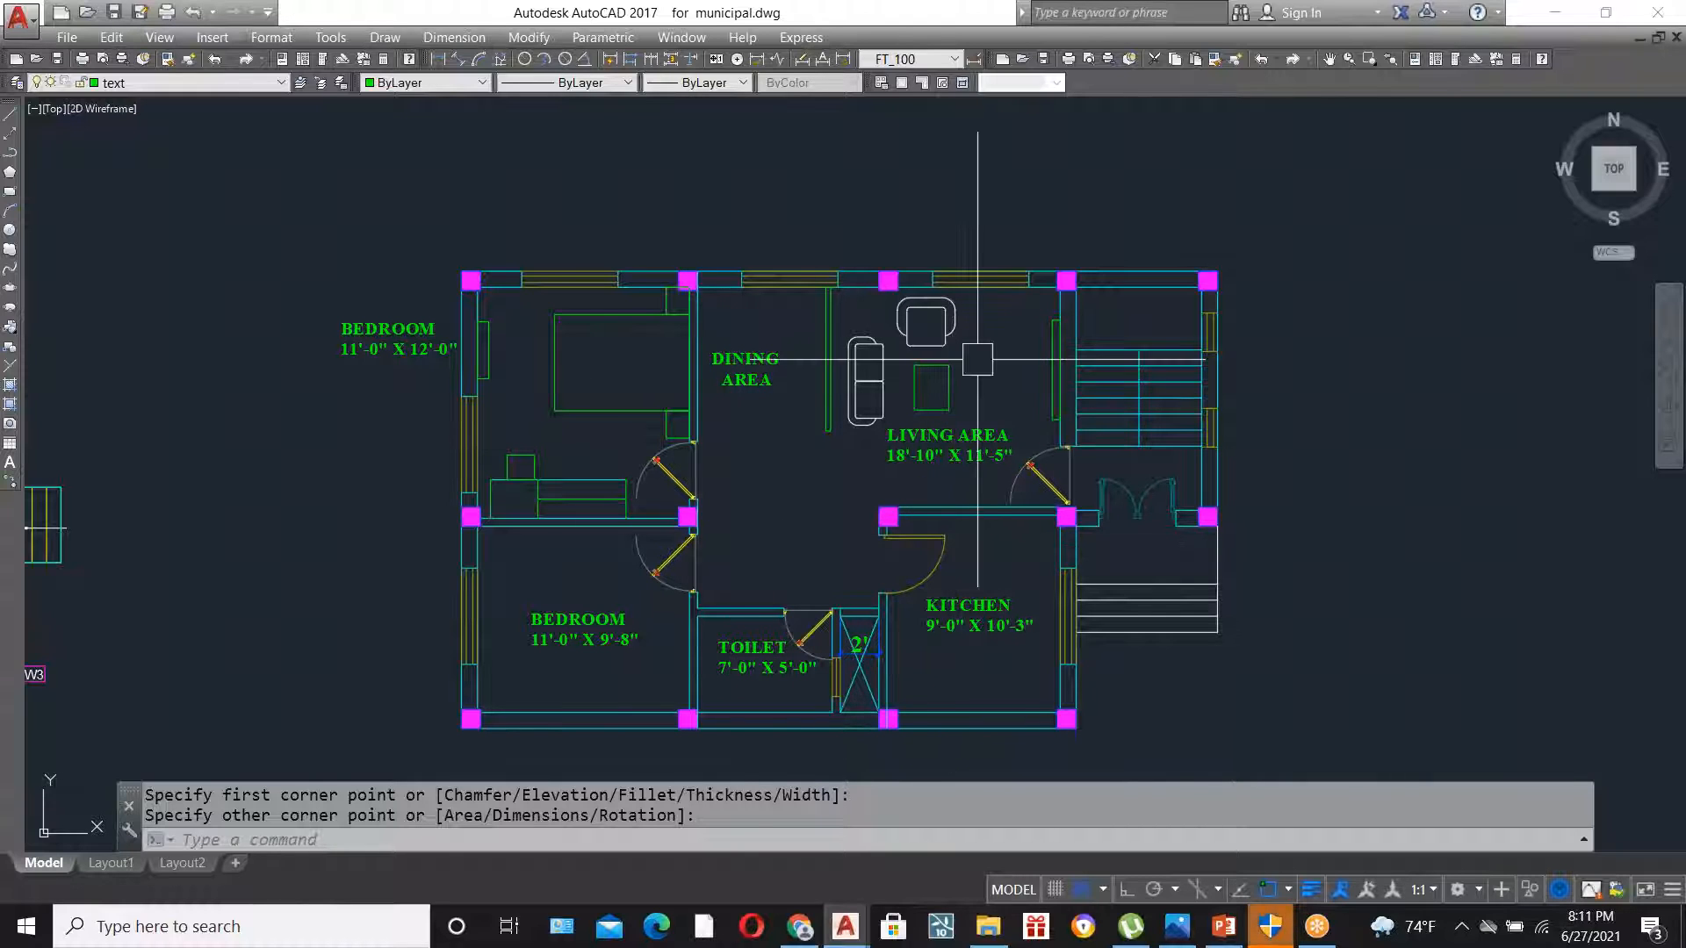
{"action": "scroll", "coordinate": [870, 400], "scroll_direction": "up", "scroll_amount": 2}
{"action": "scroll", "coordinate": [874, 403], "scroll_direction": "down", "scroll_amount": 2}
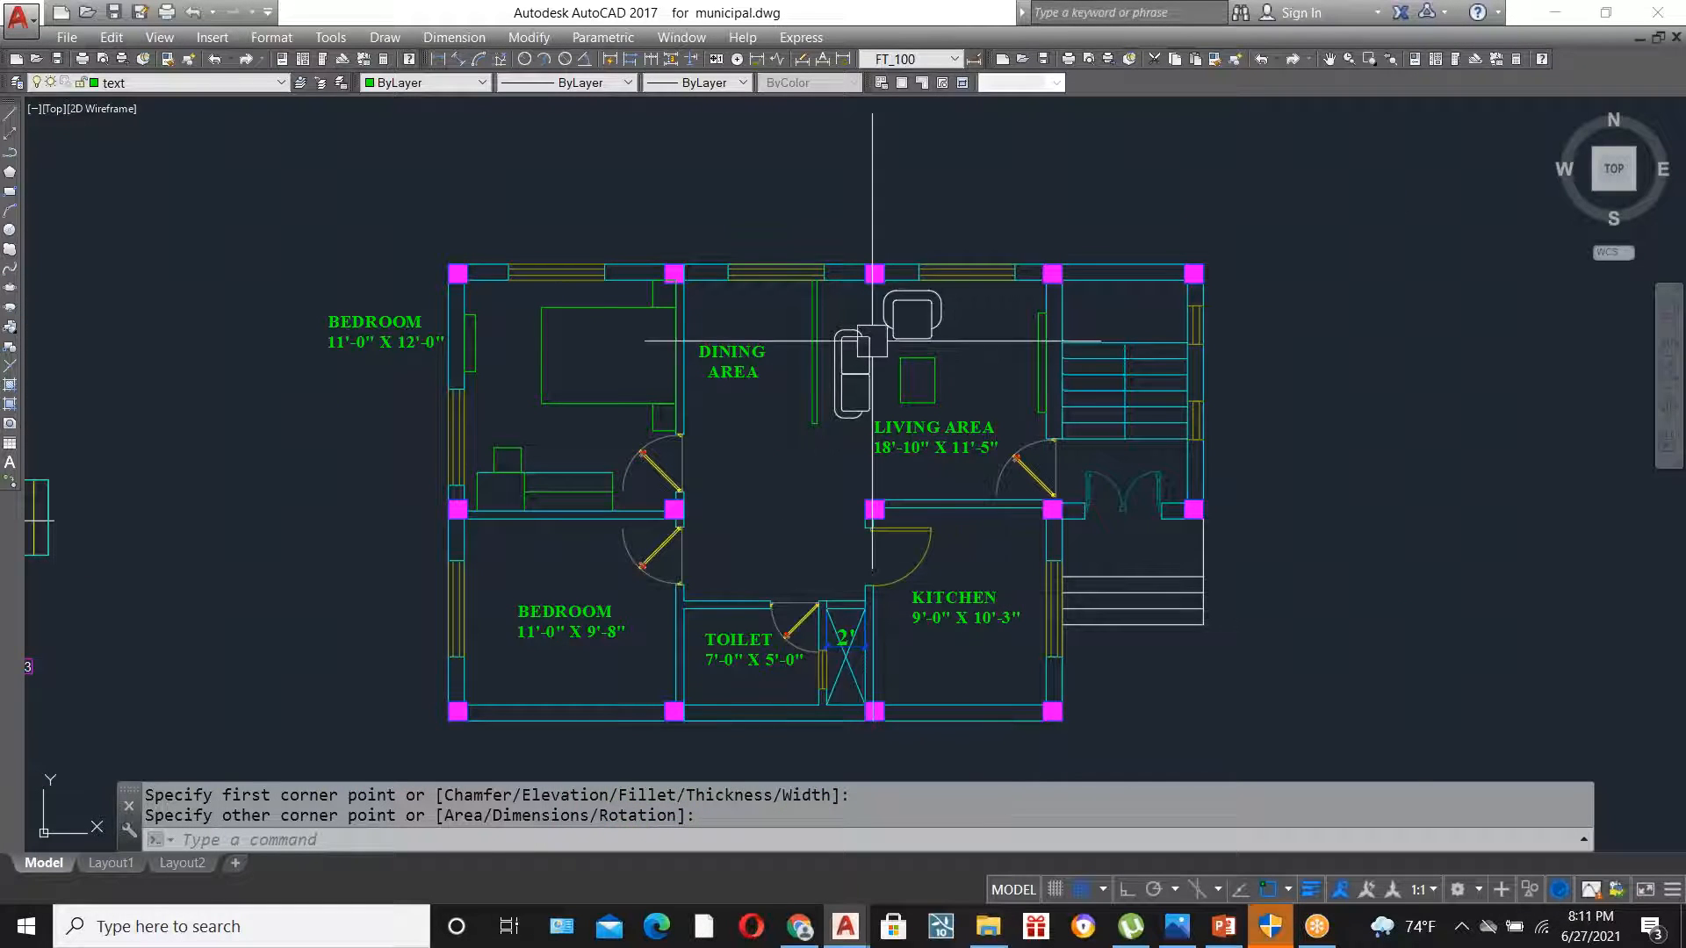
{"action": "scroll", "coordinate": [847, 331], "scroll_direction": "up", "scroll_amount": 2}
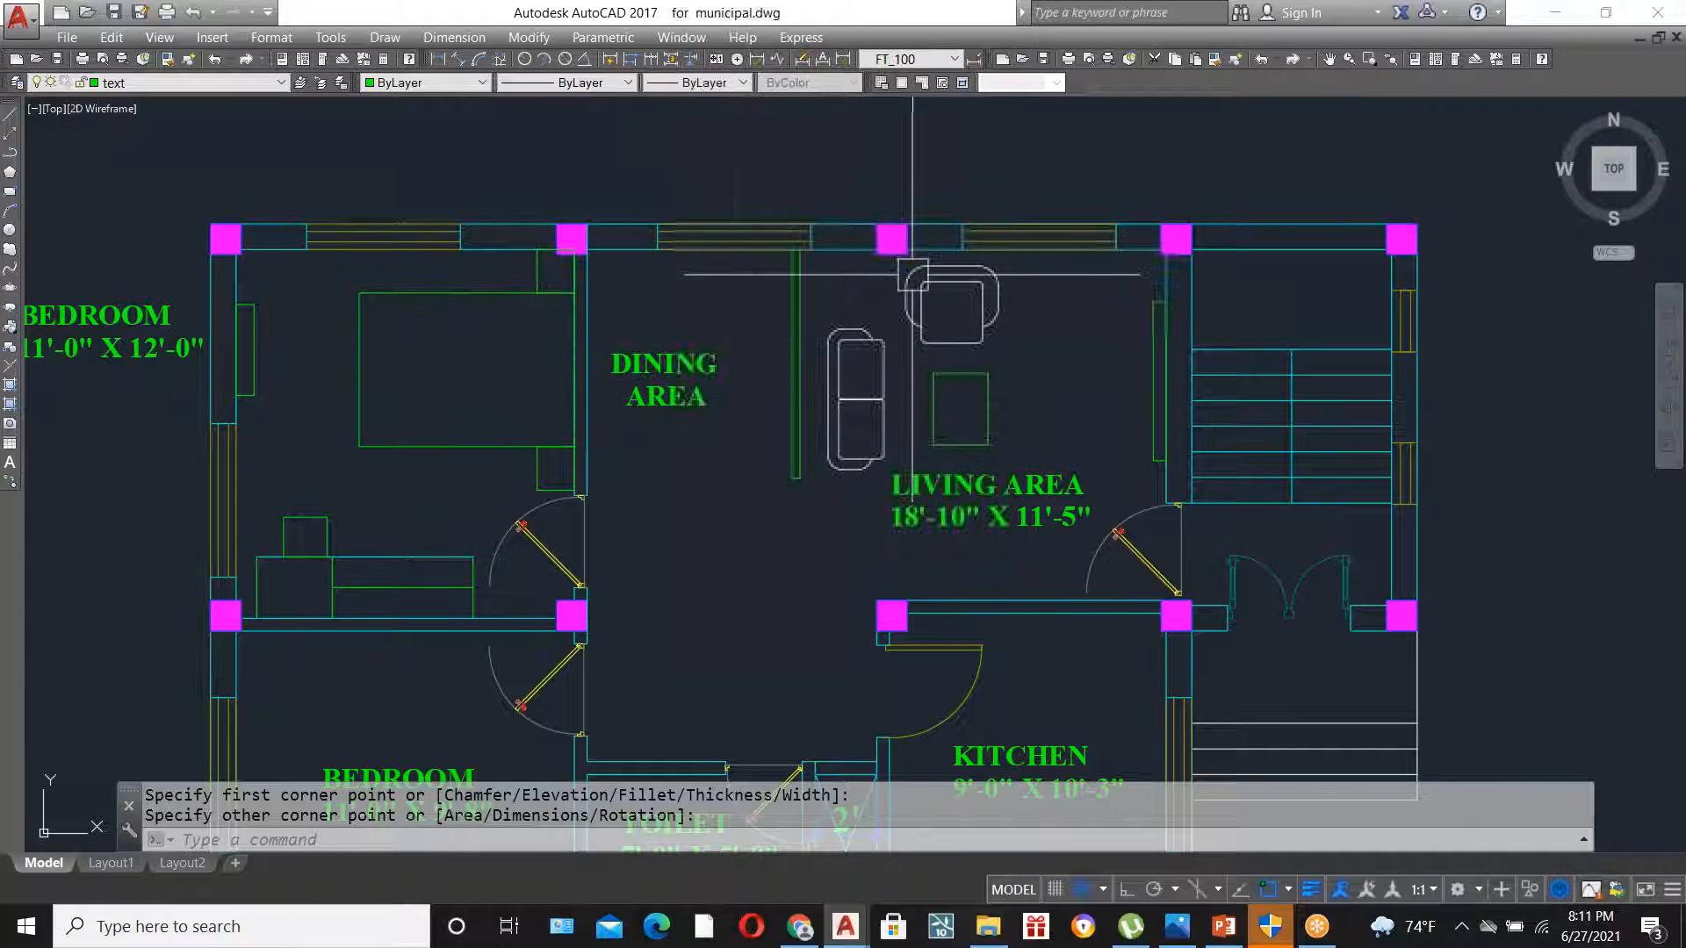
{"action": "scroll", "coordinate": [911, 277], "scroll_direction": "down", "scroll_amount": 2}
{"action": "scroll", "coordinate": [1038, 650], "scroll_direction": "up", "scroll_amount": 3}
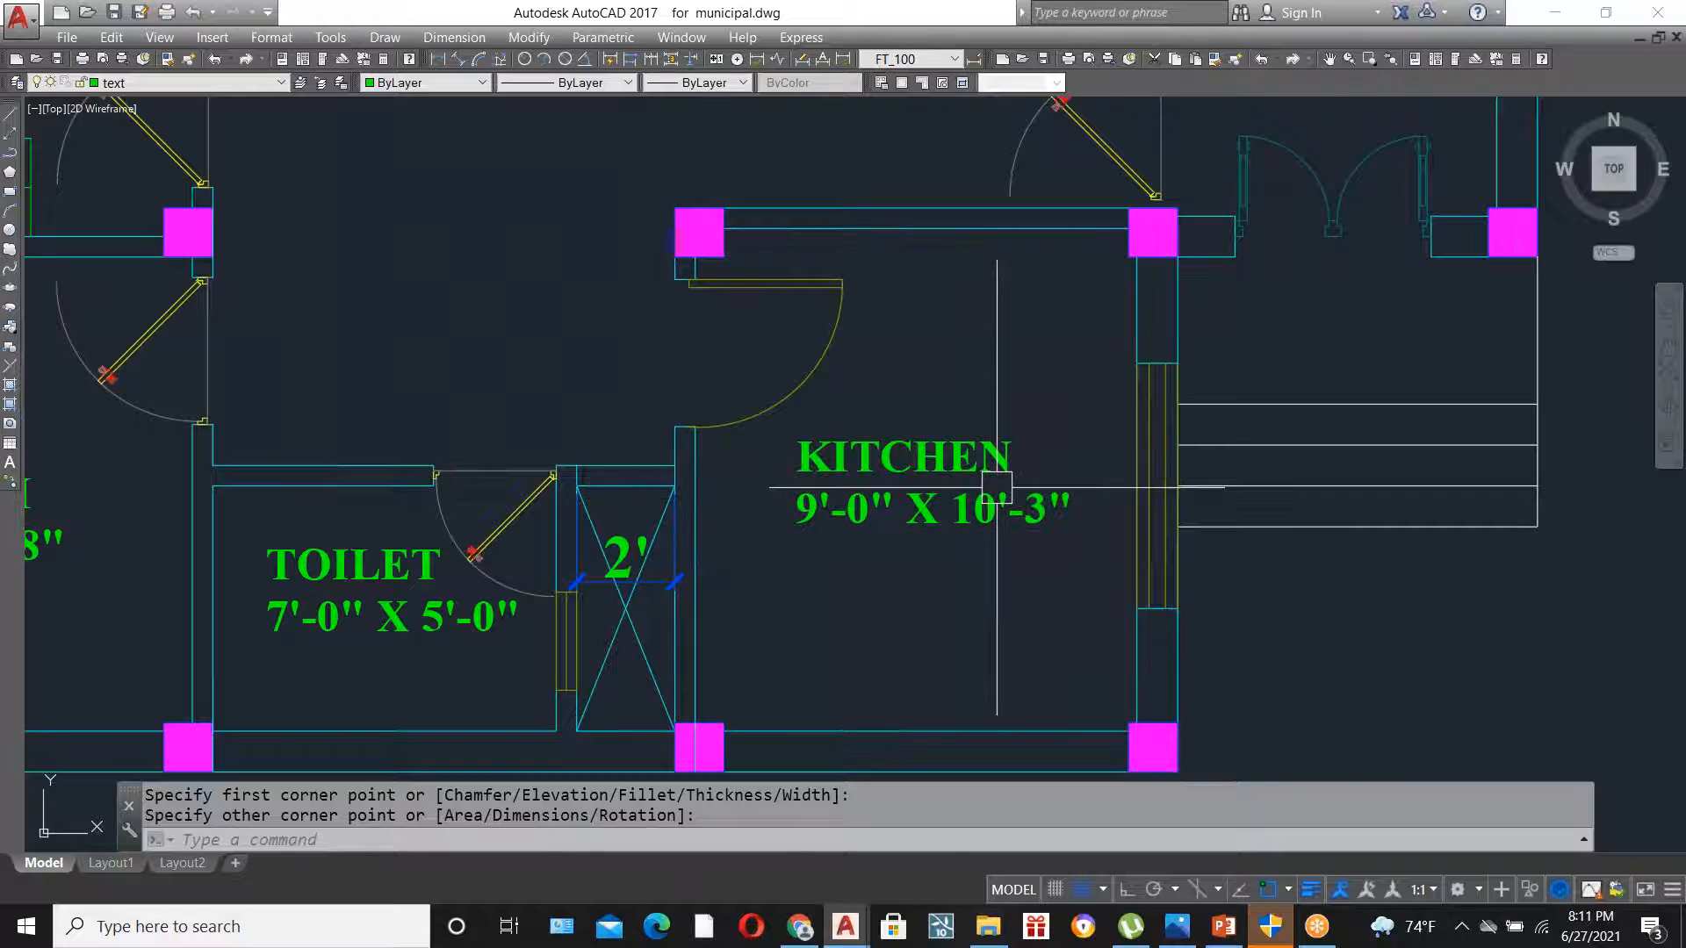
{"action": "scroll", "coordinate": [993, 488], "scroll_direction": "down", "scroll_amount": 2}
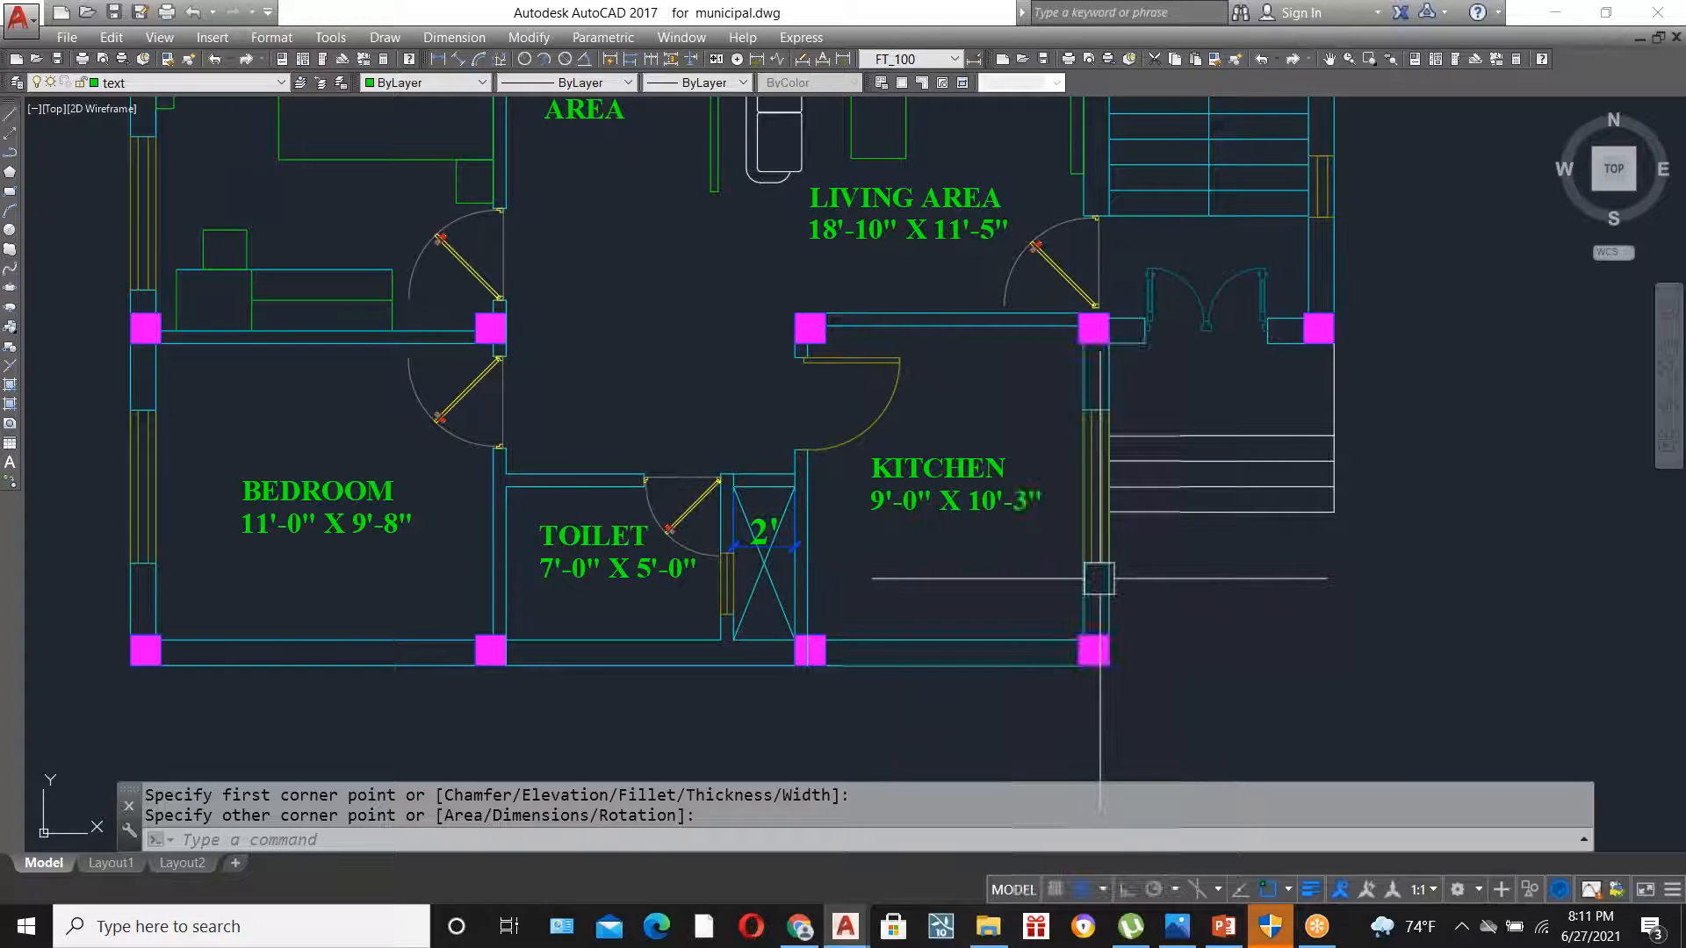
- Offset the inner faces of the kitchen's window wall and its lower outer wall 2' into the room
{"action": "scroll", "coordinate": [1099, 579], "scroll_direction": "up", "scroll_amount": 2}
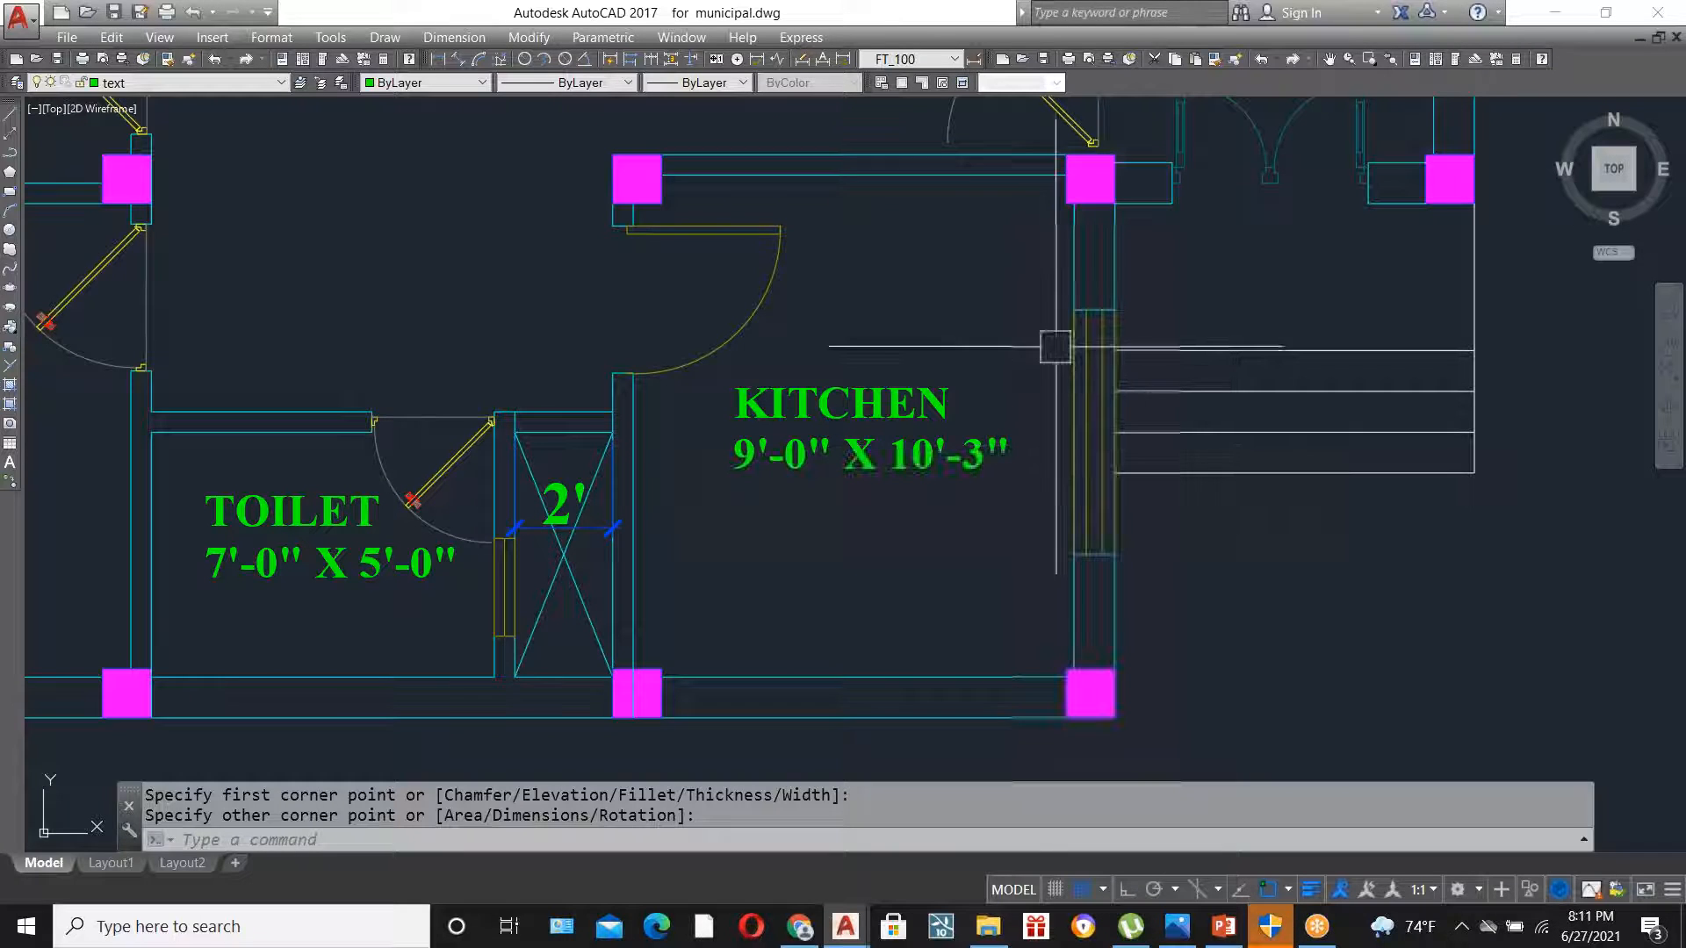
{"action": "type", "text": "o"}
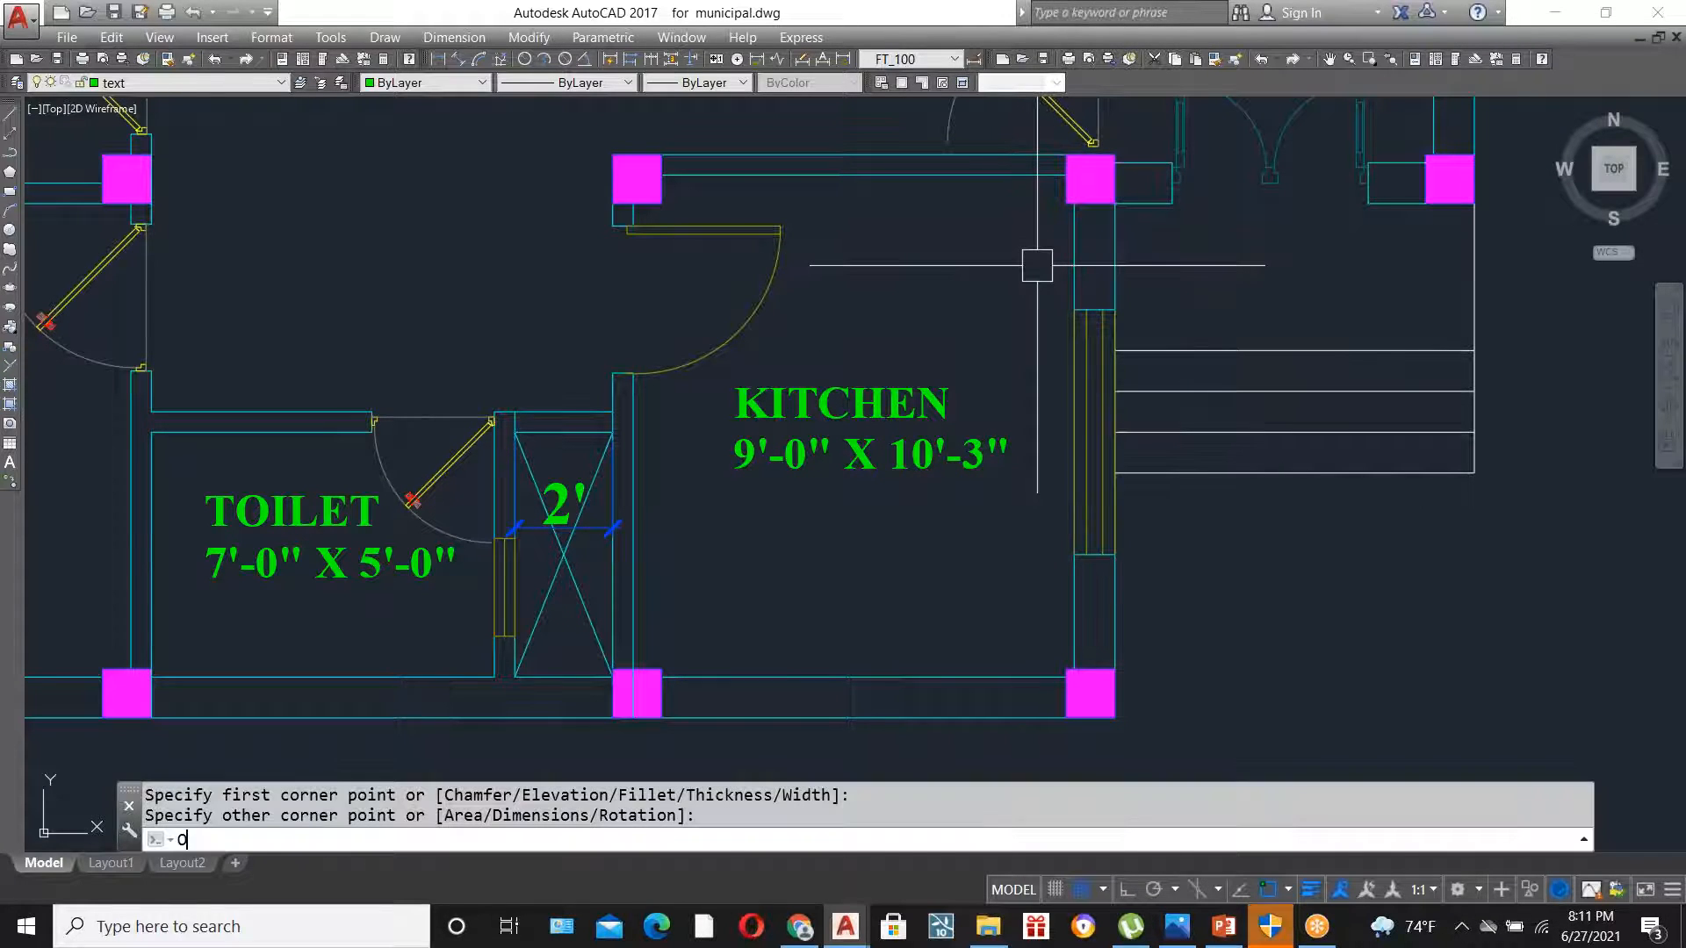
{"action": "key", "text": "Return"}
{"action": "type", "text": "2"}
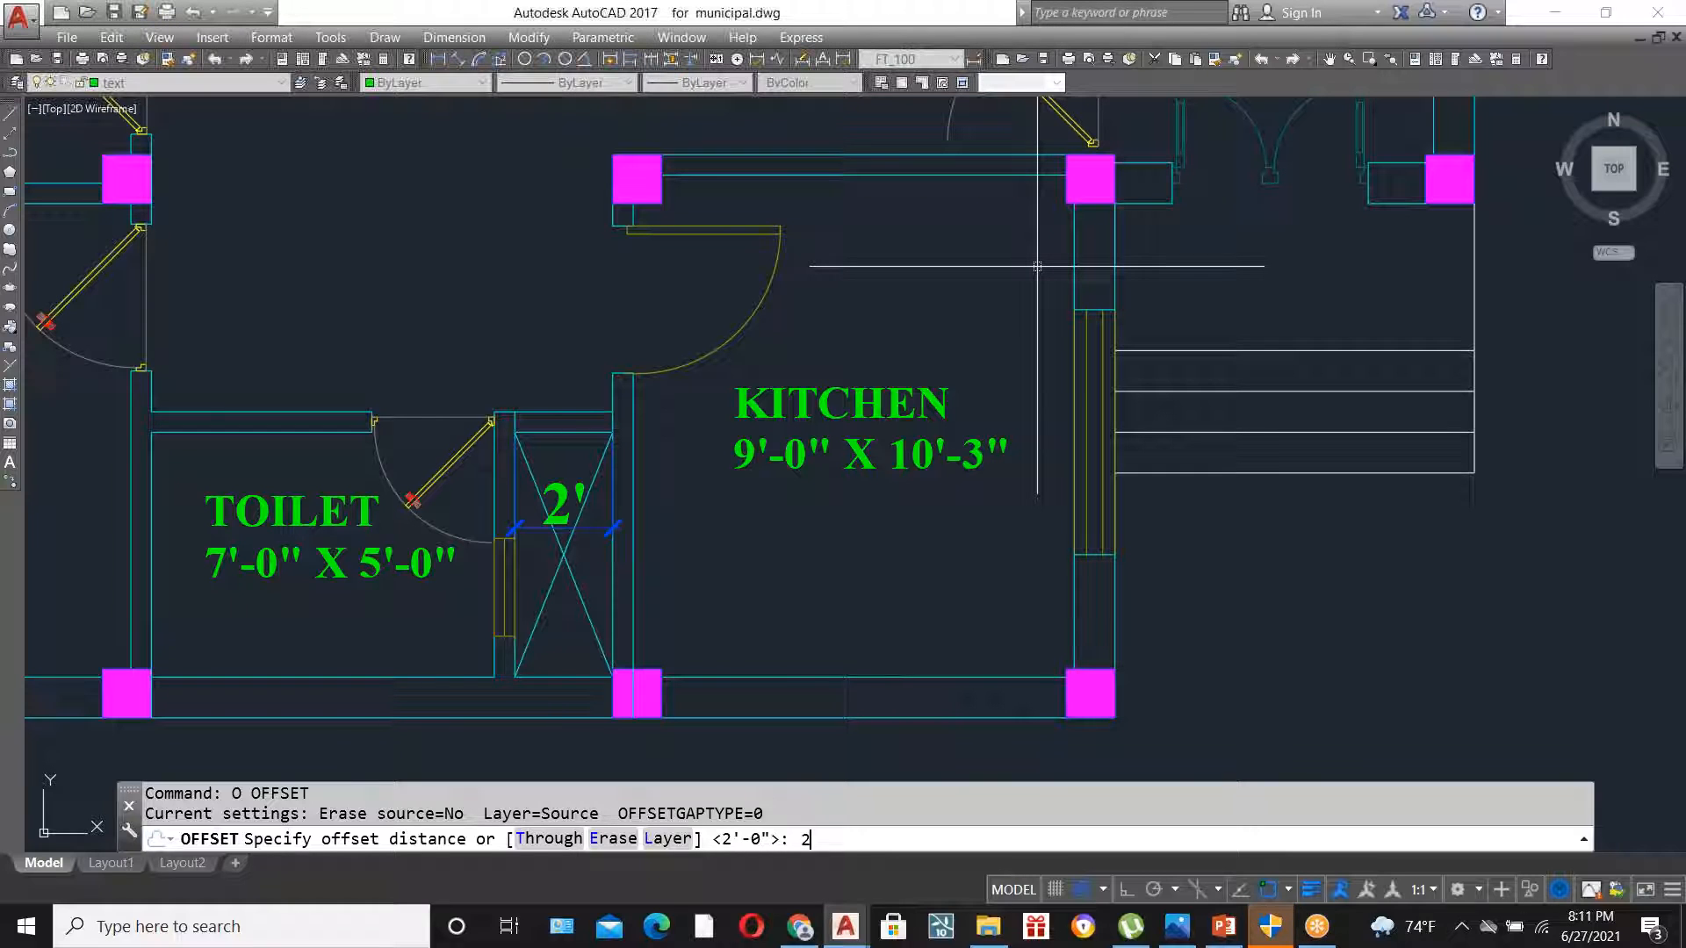
{"action": "type", "text": "'"}
{"action": "key", "text": "Return"}
{"action": "left_click", "coordinate": [1074, 277]}
{"action": "left_click", "coordinate": [988, 352]}
{"action": "left_click", "coordinate": [918, 675]}
{"action": "left_click", "coordinate": [877, 677]}
{"action": "left_click", "coordinate": [872, 600]}
{"action": "key", "text": "Escape"}
- Shorten the horizontal kitchen counter line so it runs from the inner face of the toilet-side wall to the upright counter line
{"action": "left_click", "coordinate": [741, 579]}
{"action": "left_click", "coordinate": [515, 578]}
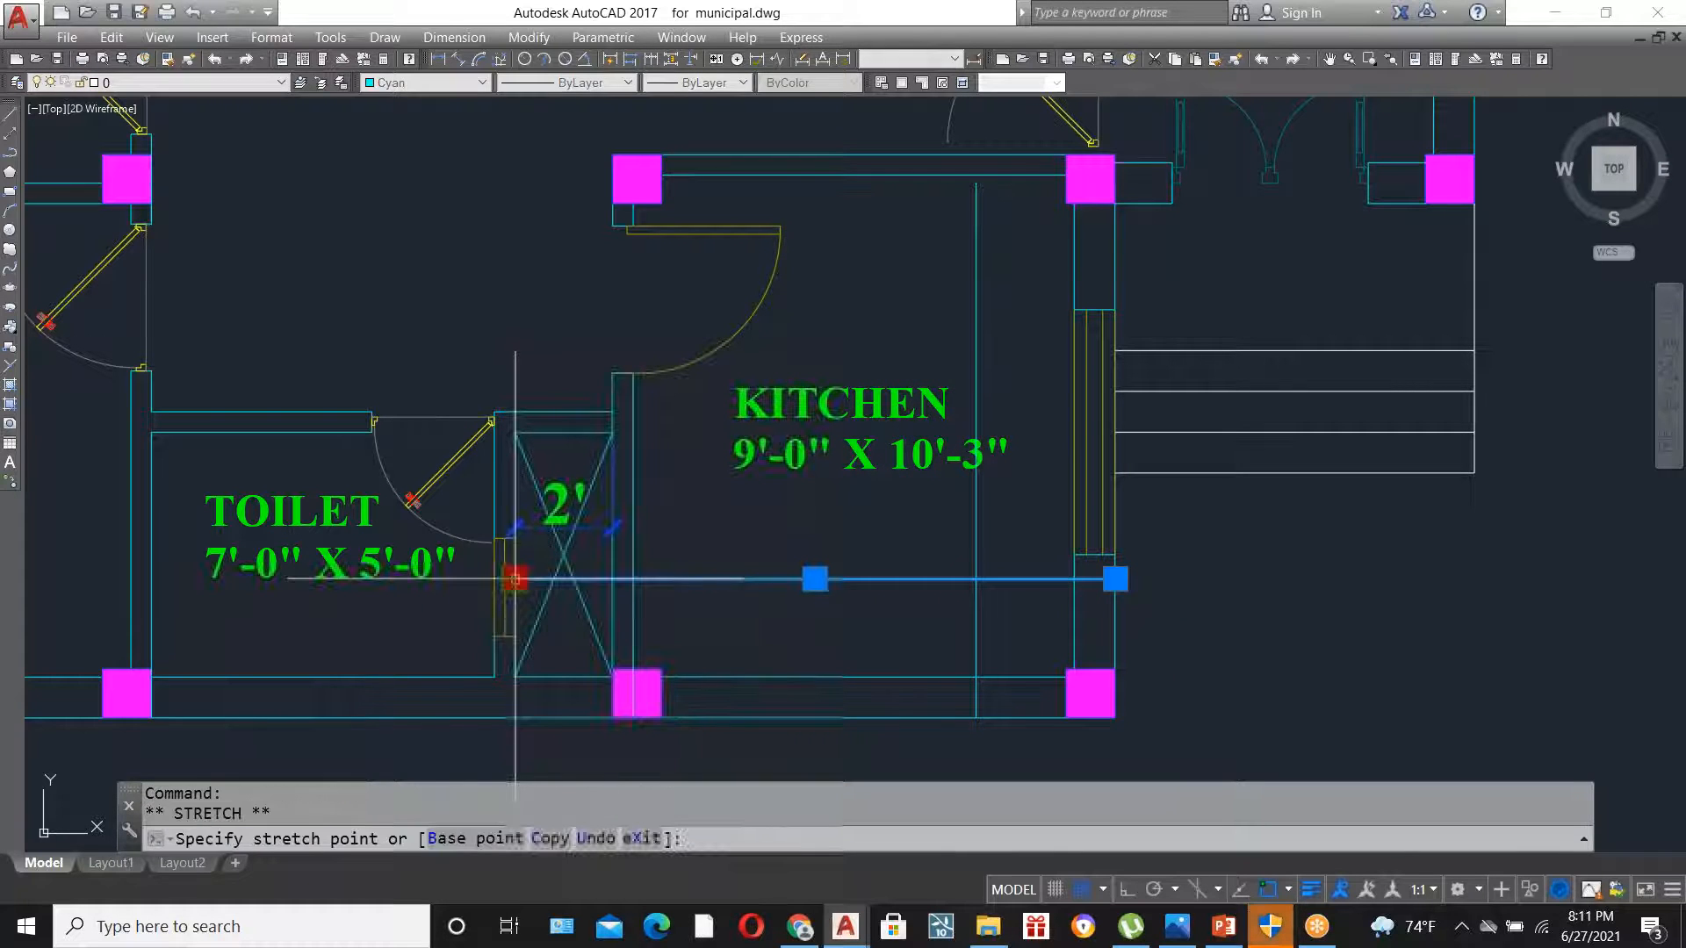
{"action": "left_click", "coordinate": [632, 579]}
{"action": "key", "text": "Escape"}
{"action": "left_click", "coordinate": [1102, 579]}
{"action": "left_click", "coordinate": [1115, 580]}
{"action": "left_click", "coordinate": [975, 579]}
{"action": "key", "text": "Escape"}
- Shorten the upright counter line so it ends at the horizontal counter line and just above the kitchen window's upper edge
{"action": "left_click", "coordinate": [974, 629]}
{"action": "left_click", "coordinate": [976, 718]}
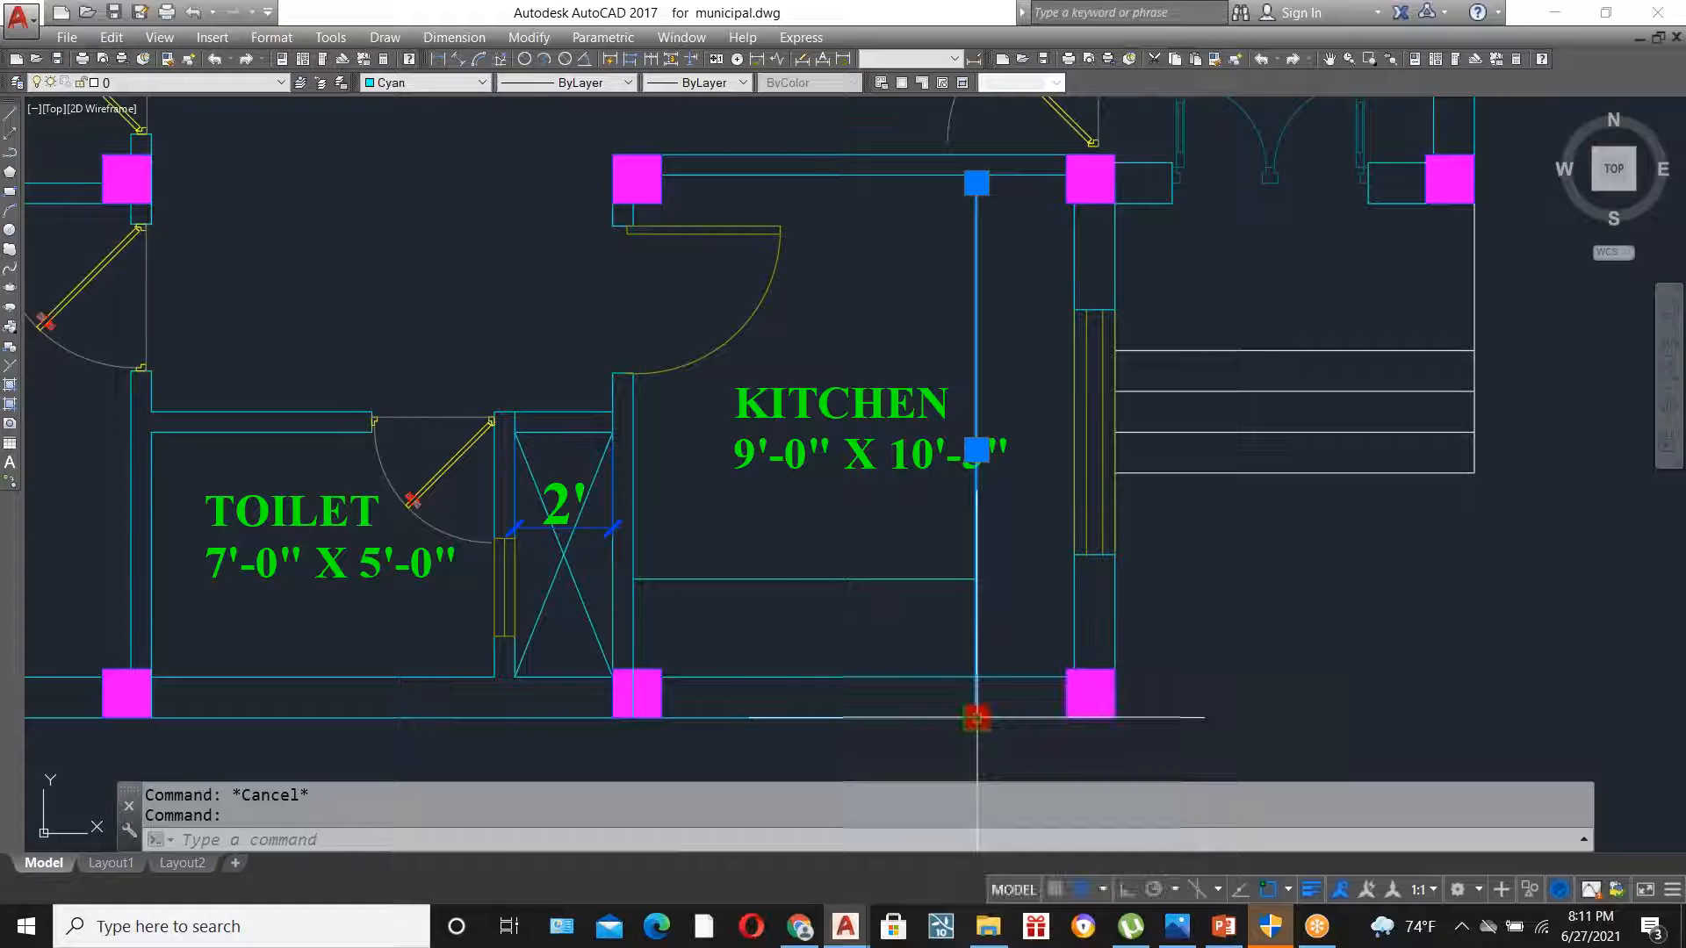
{"action": "left_click", "coordinate": [977, 580]}
{"action": "key", "text": "Escape"}
{"action": "left_click", "coordinate": [976, 352]}
{"action": "left_click", "coordinate": [976, 184]}
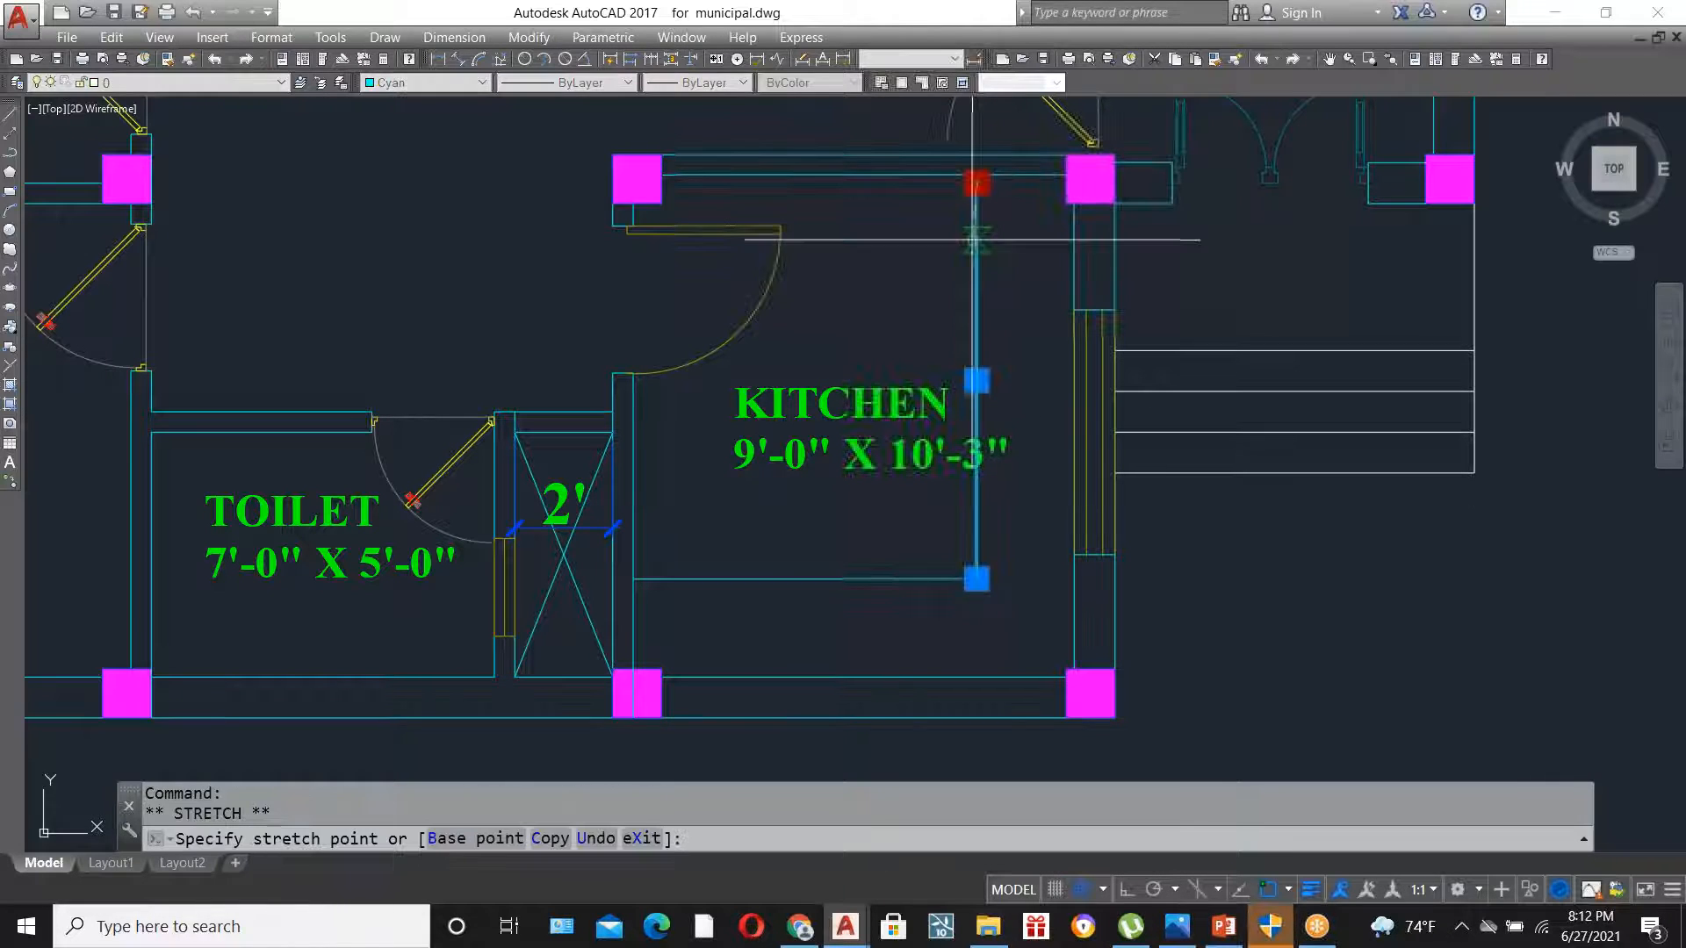
{"action": "left_click", "coordinate": [975, 294]}
{"action": "key", "text": "Escape"}
{"action": "scroll", "coordinate": [1019, 294], "scroll_direction": "up", "scroll_amount": 2}
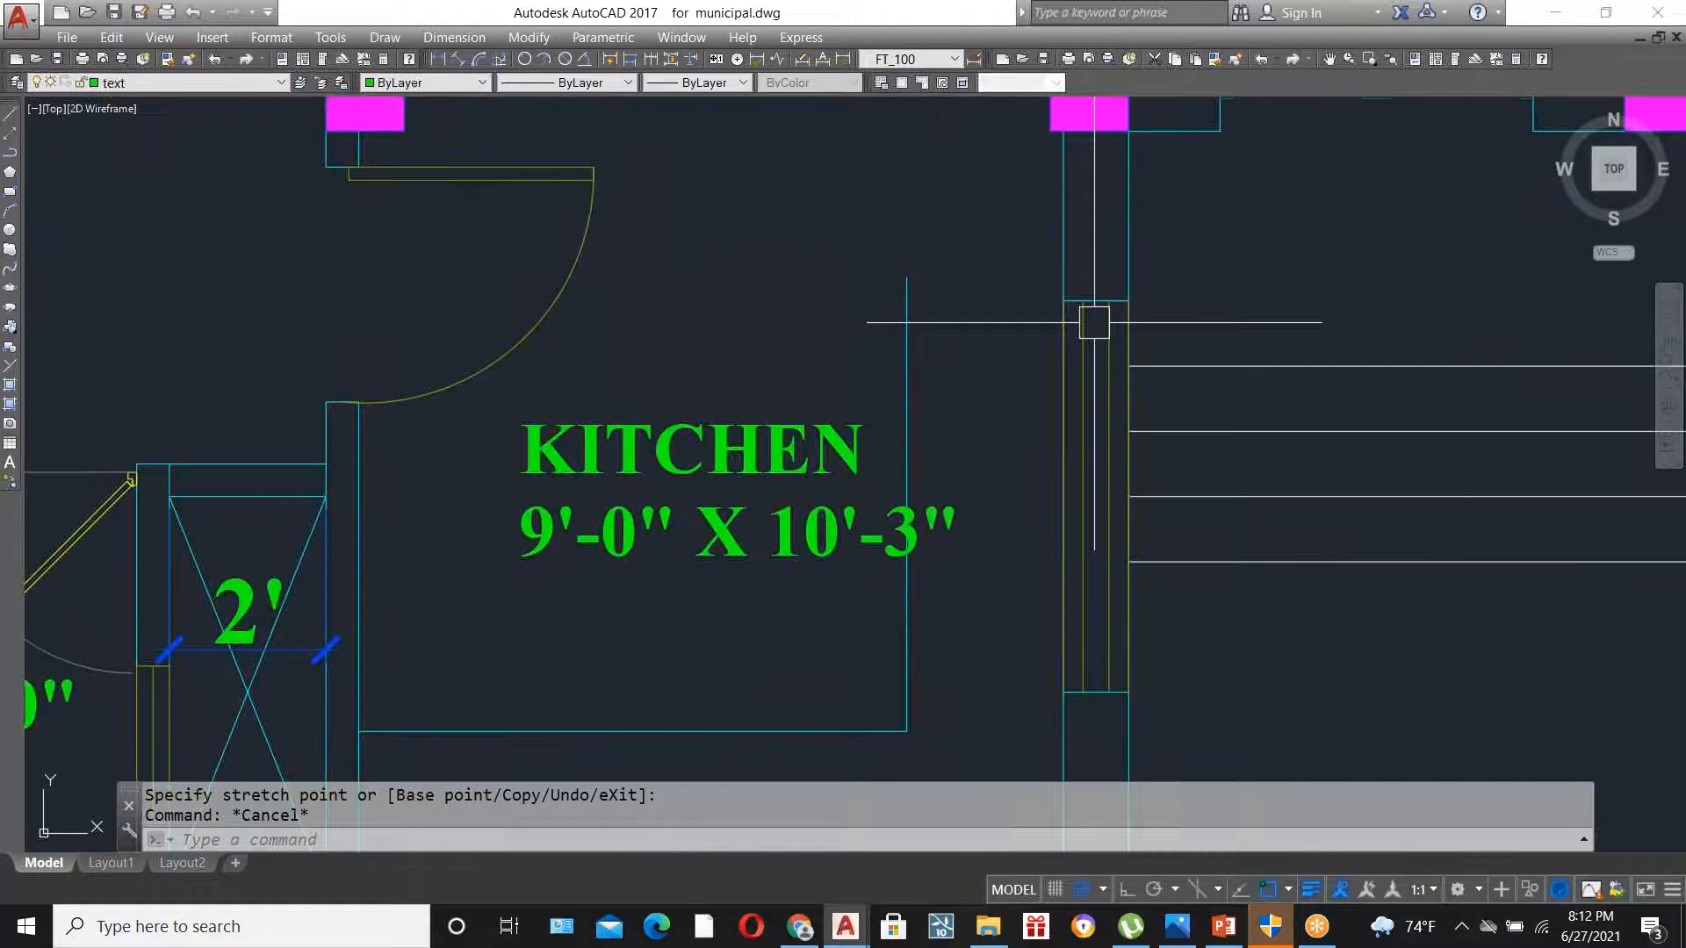
- Close the counter with a line from the window's upper inner corner to the upright counter line, and trim the projecting end
{"action": "type", "text": "l"}
{"action": "key", "text": "Return"}
{"action": "left_click", "coordinate": [1063, 304]}
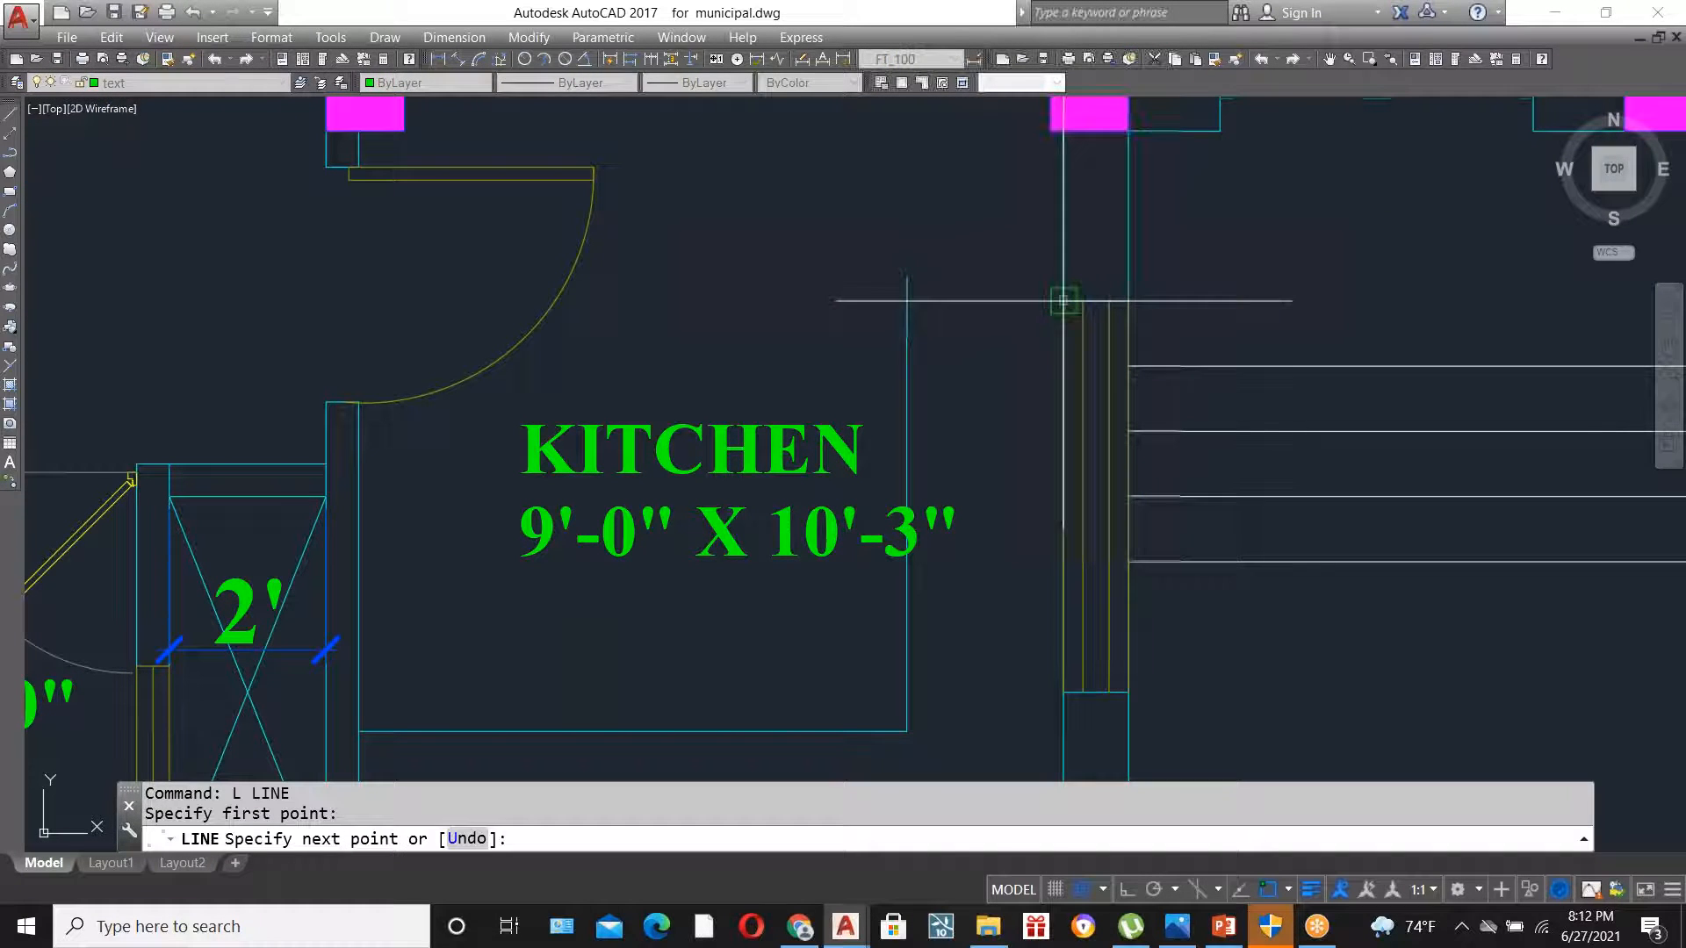
{"action": "left_click", "coordinate": [913, 303]}
{"action": "key", "text": "Escape"}
{"action": "type", "text": "tr"}
{"action": "key", "text": "Return"}
{"action": "key", "text": "Return"}
{"action": "key", "text": "Escape"}
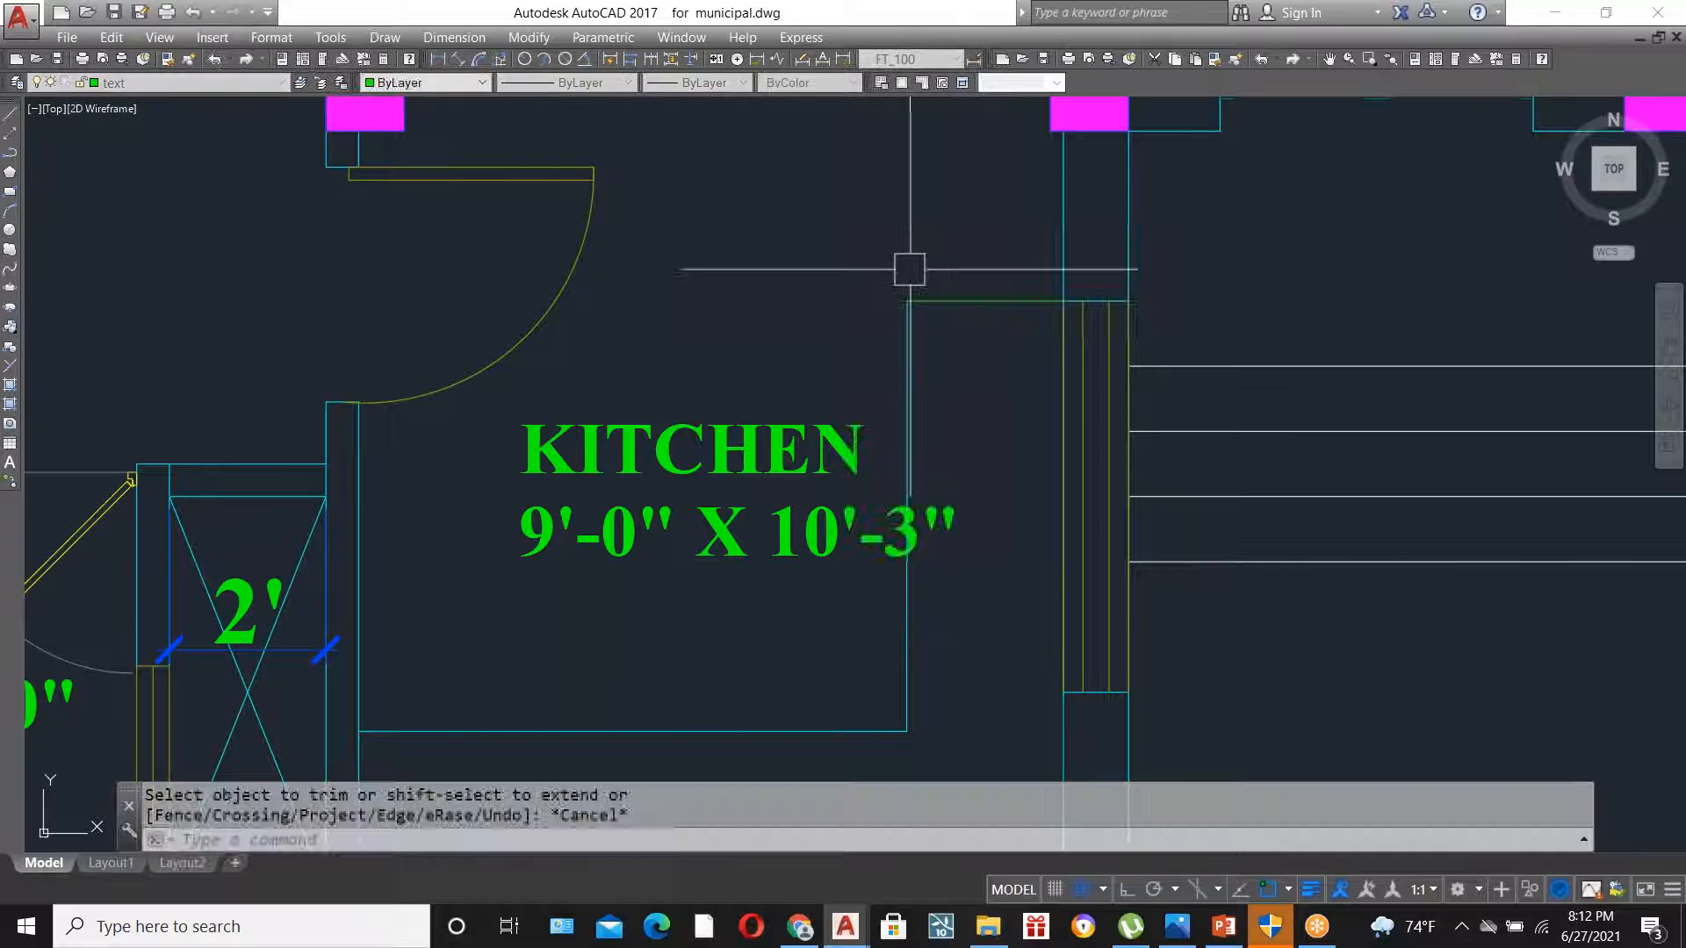
{"action": "type", "text": "ma"}
{"action": "key", "text": "Return"}
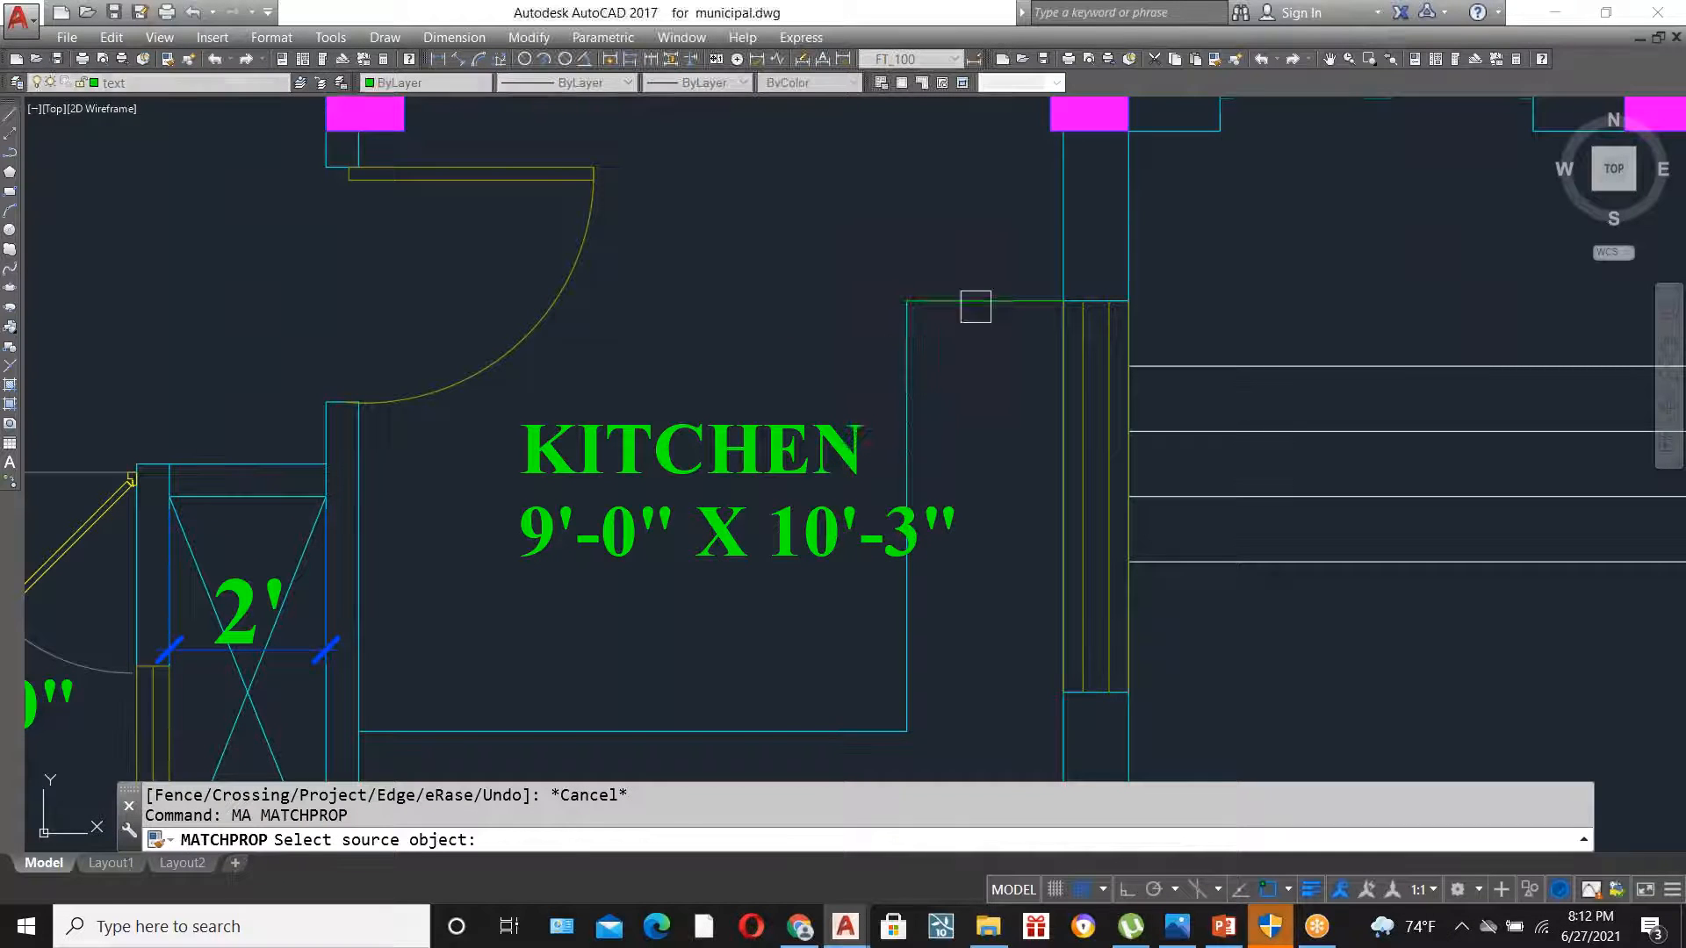
{"action": "key", "text": "Escape"}
- Move the KITCHEN label with its room dimensions sideways into the open floor, clear of the upright counter line
{"action": "scroll", "coordinate": [1014, 358], "scroll_direction": "down", "scroll_amount": 3}
{"action": "scroll", "coordinate": [970, 477], "scroll_direction": "up", "scroll_amount": 2}
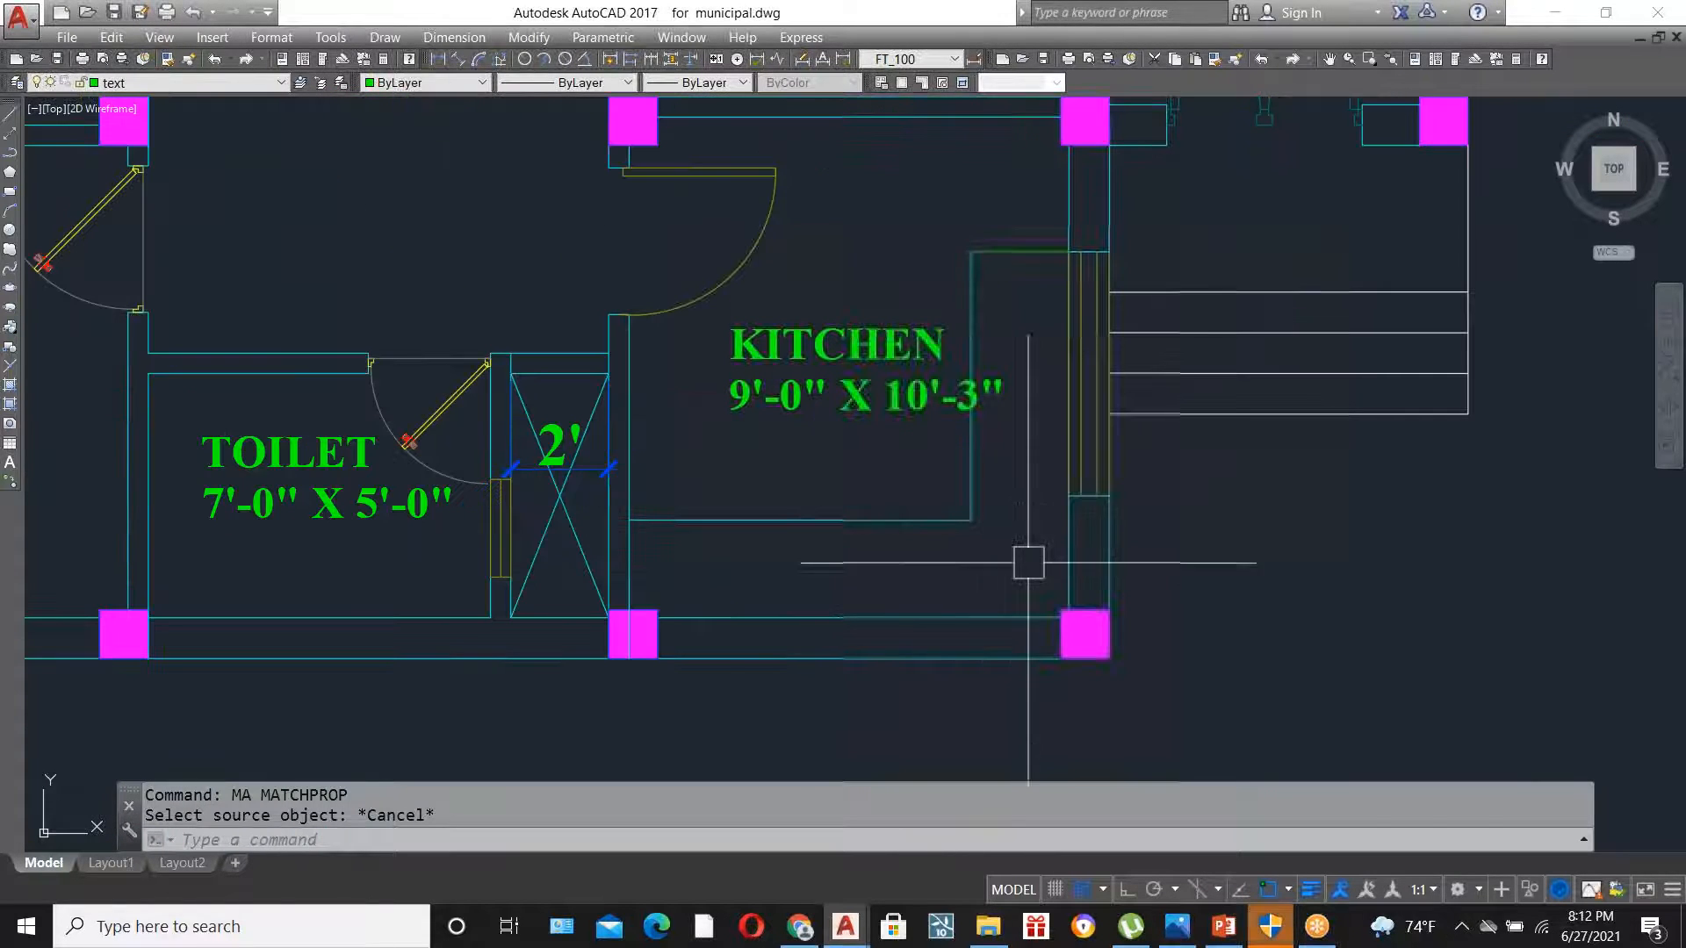
{"action": "left_click", "coordinate": [838, 402]}
{"action": "type", "text": "m"}
{"action": "key", "text": "Return"}
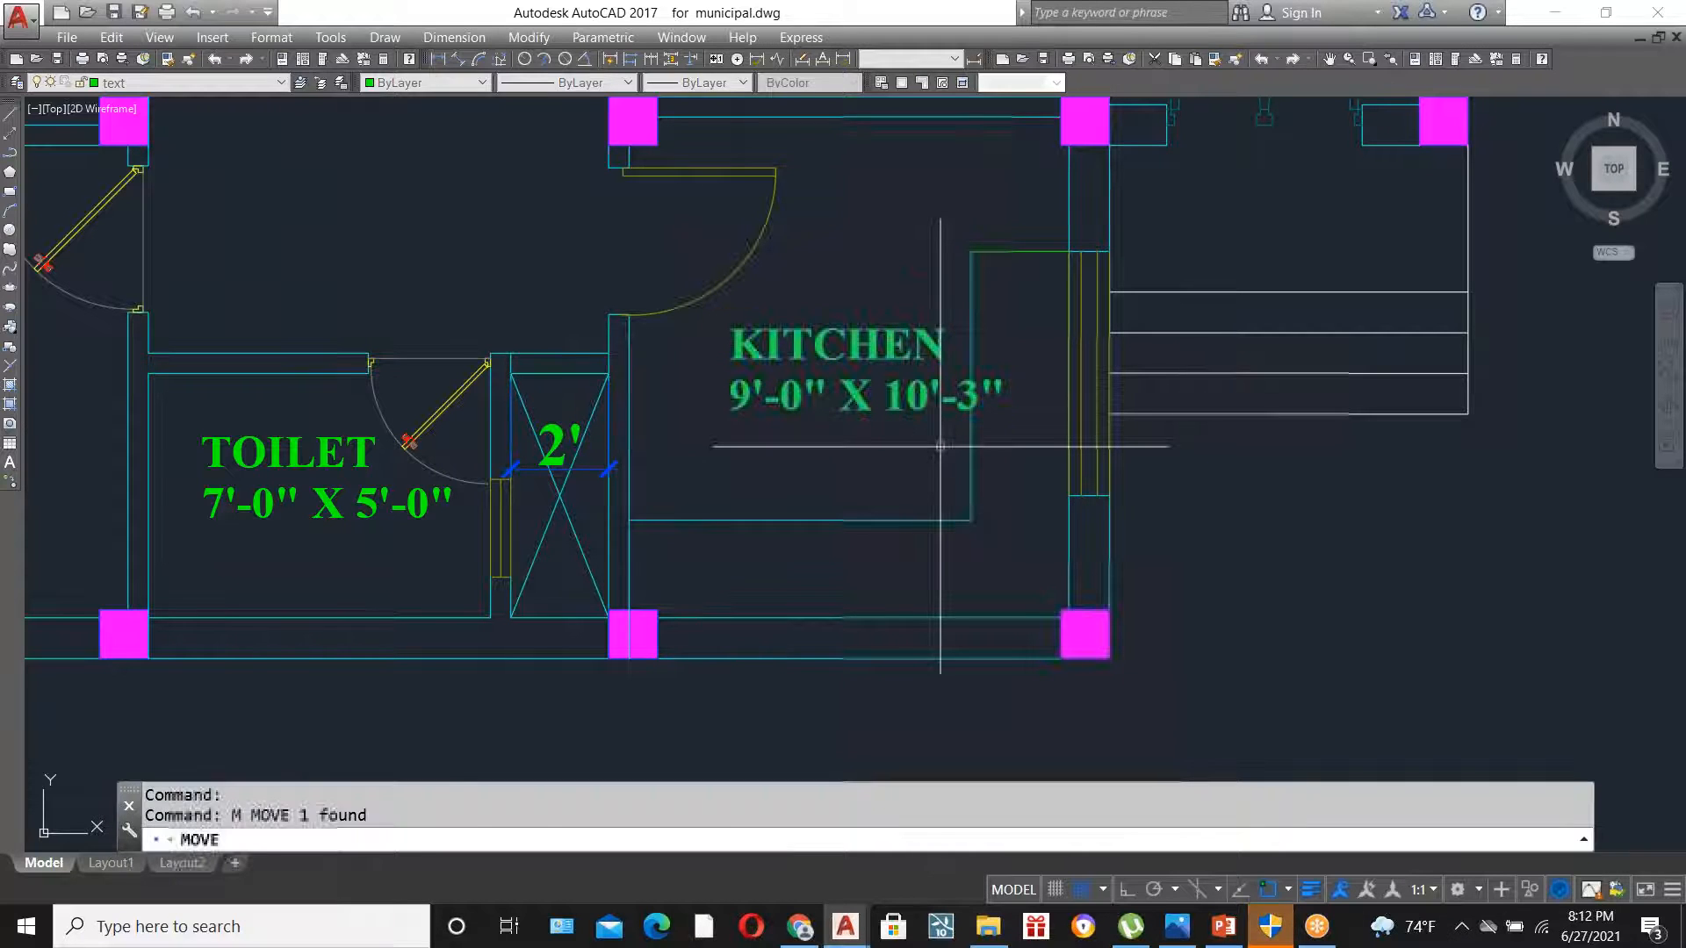
{"action": "left_click", "coordinate": [1019, 413]}
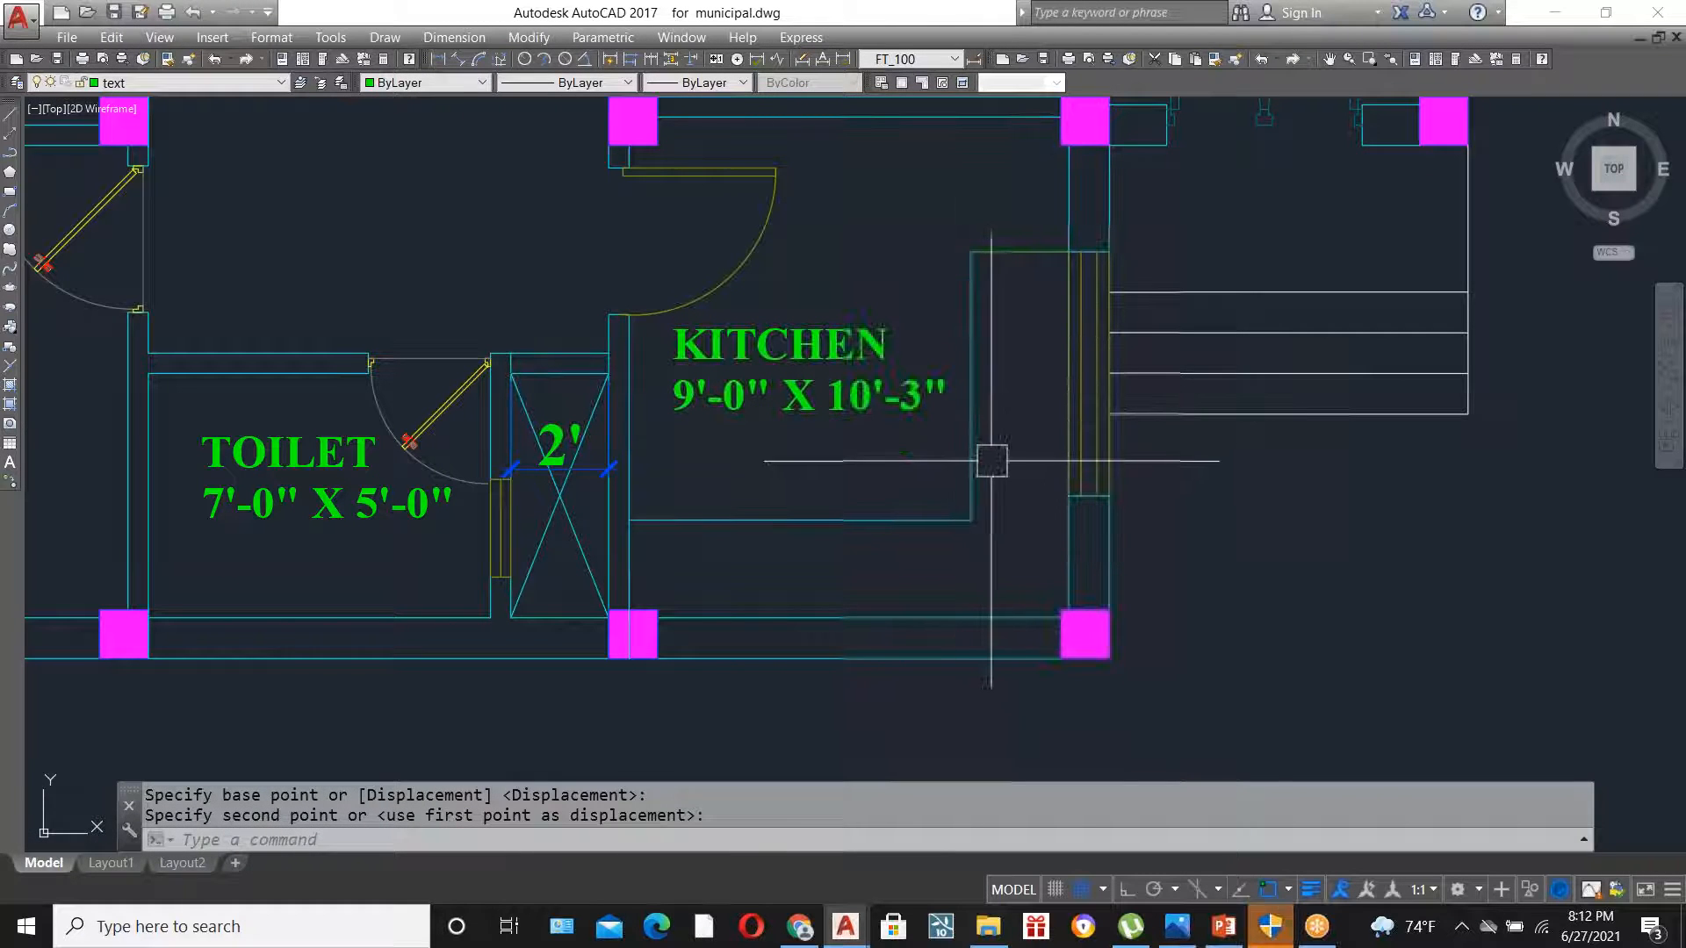
{"action": "scroll", "coordinate": [989, 460], "scroll_direction": "down", "scroll_amount": 2}
{"action": "scroll", "coordinate": [994, 454], "scroll_direction": "up", "scroll_amount": 2}
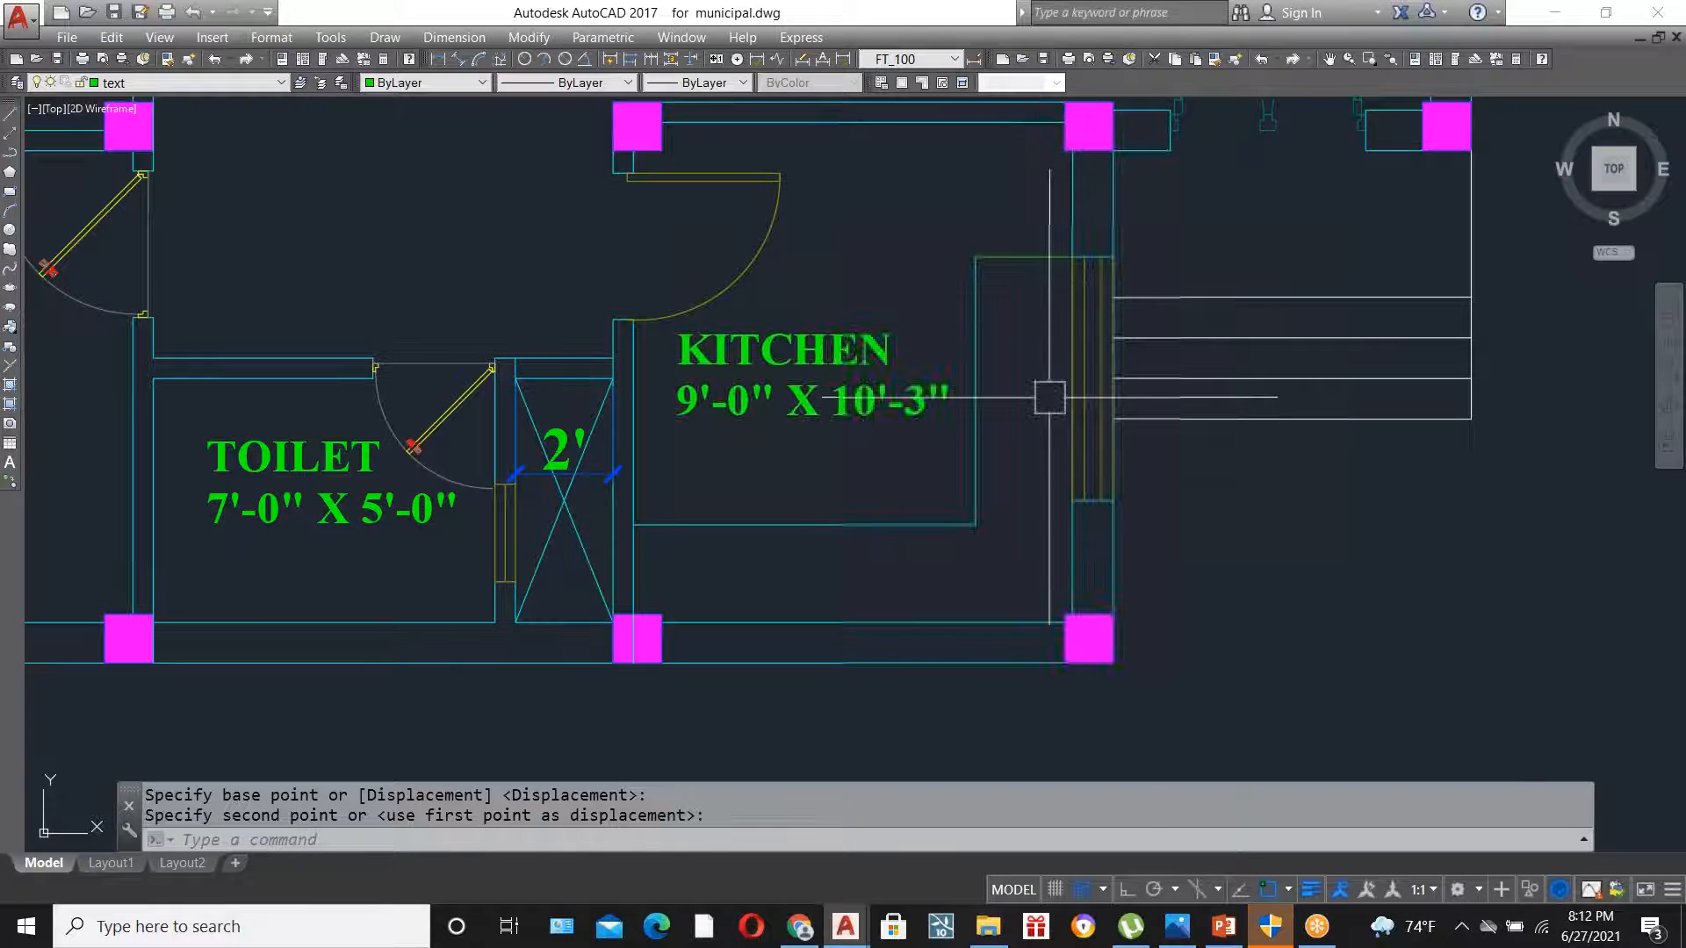
{"action": "scroll", "coordinate": [1049, 397], "scroll_direction": "up", "scroll_amount": 2}
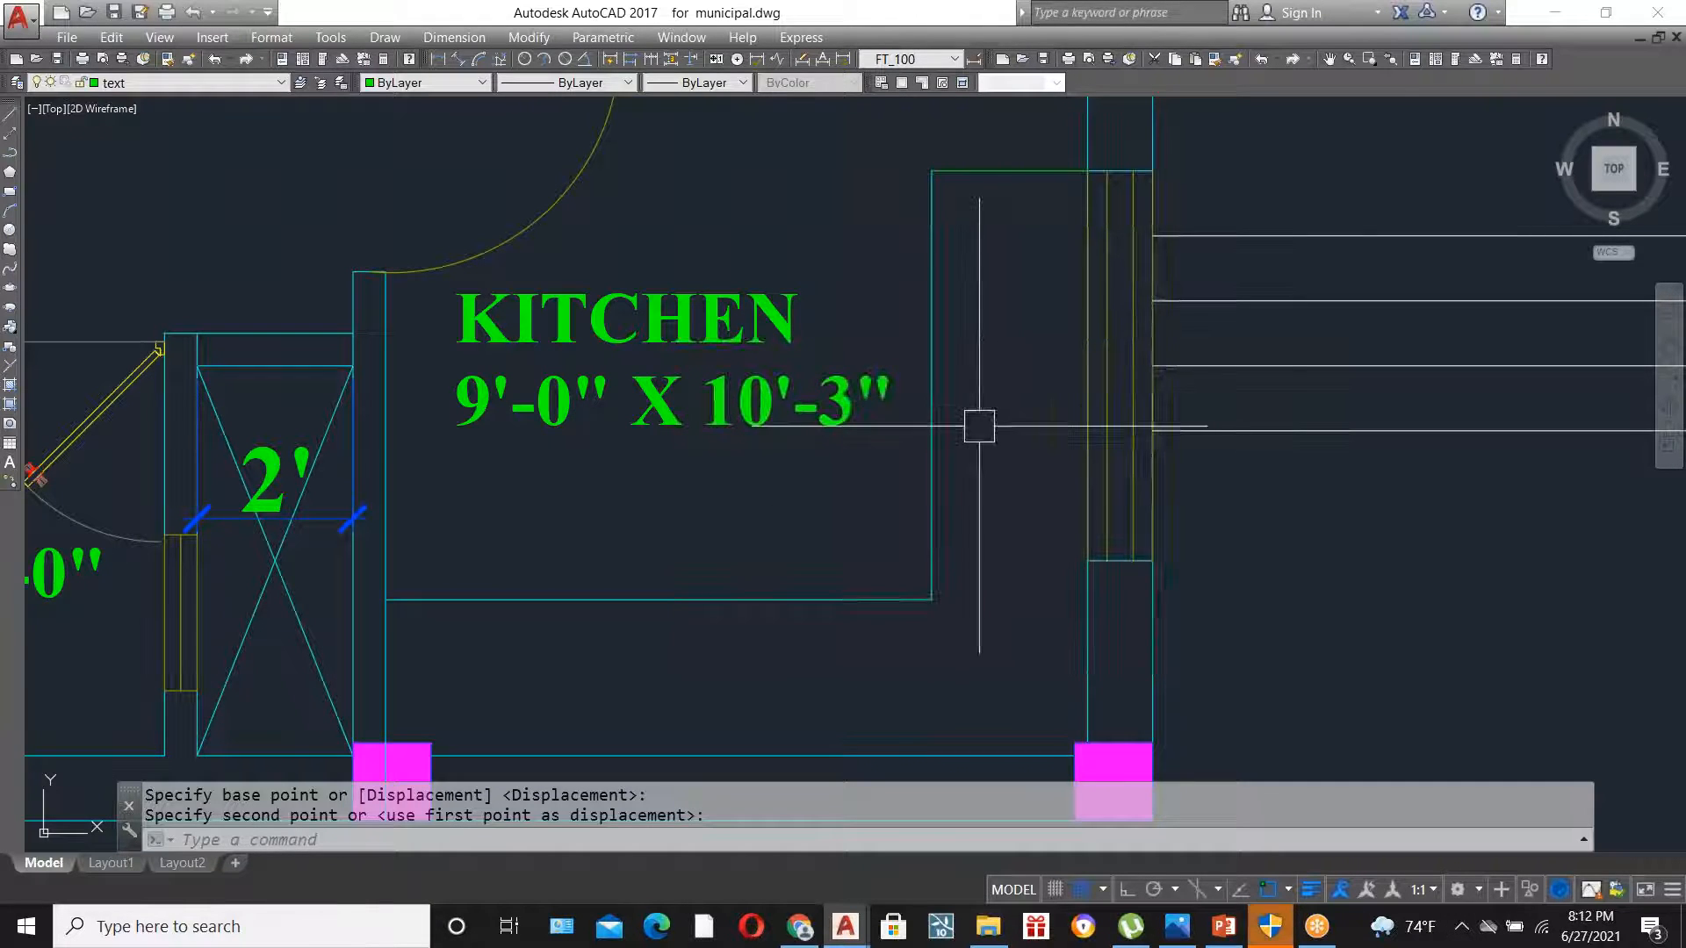
{"action": "scroll", "coordinate": [979, 426], "scroll_direction": "down", "scroll_amount": 2}
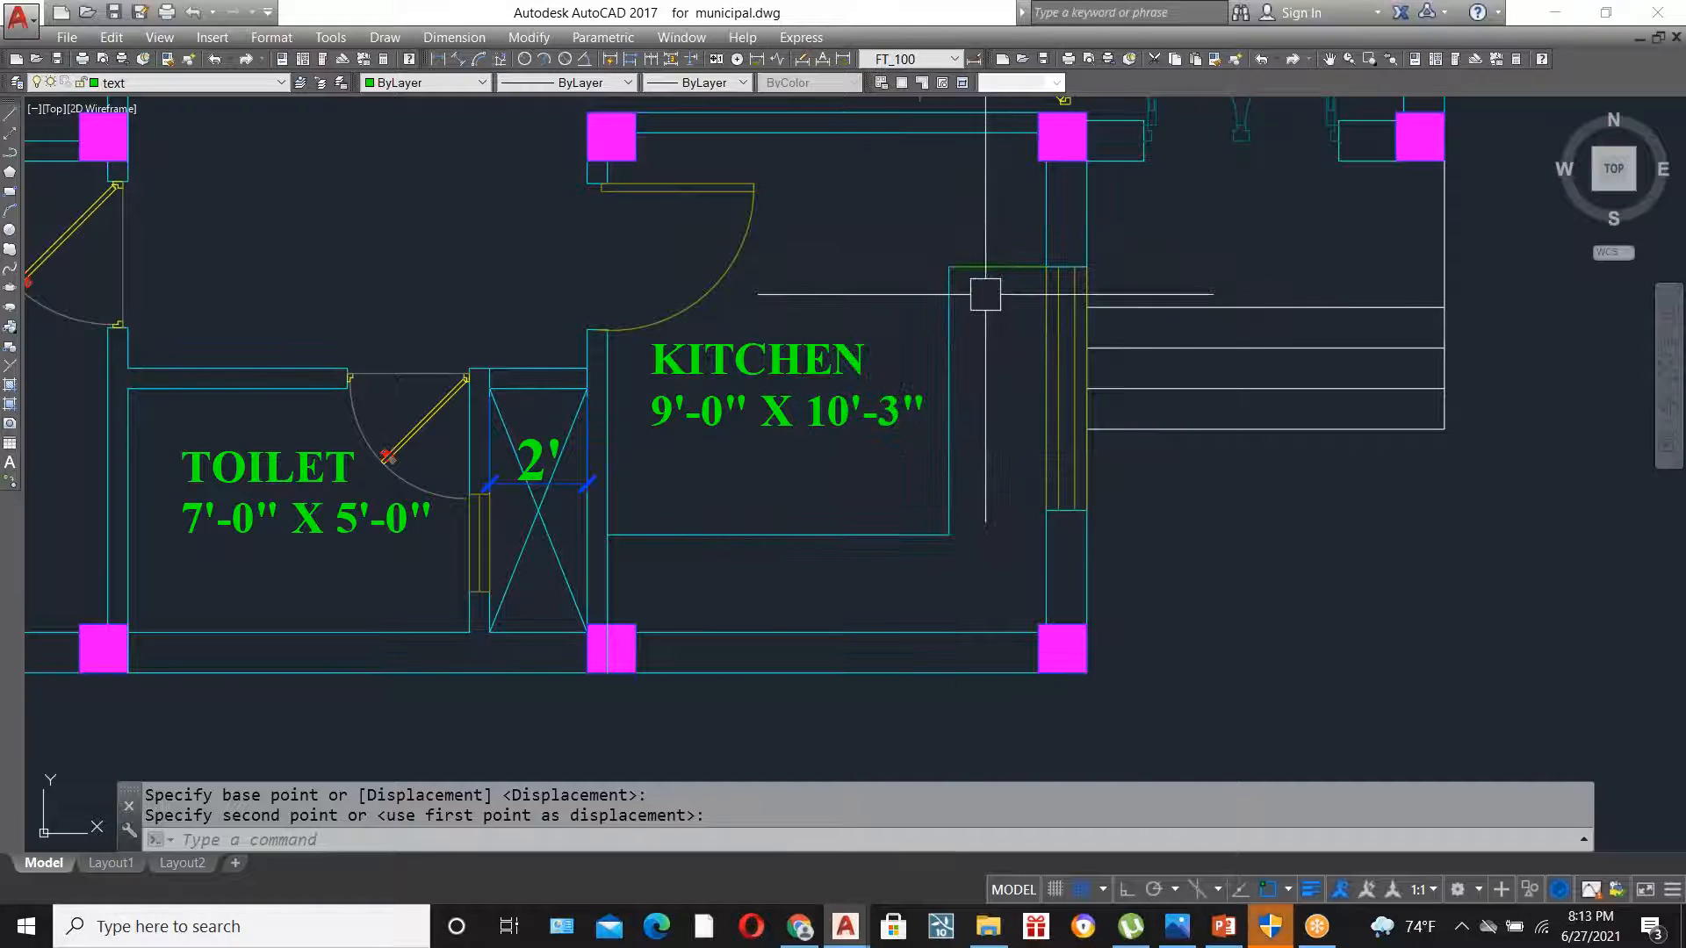
- Draw a small upright rectangle on the kitchen counter in front of the window
{"action": "type", "text": "REC"}
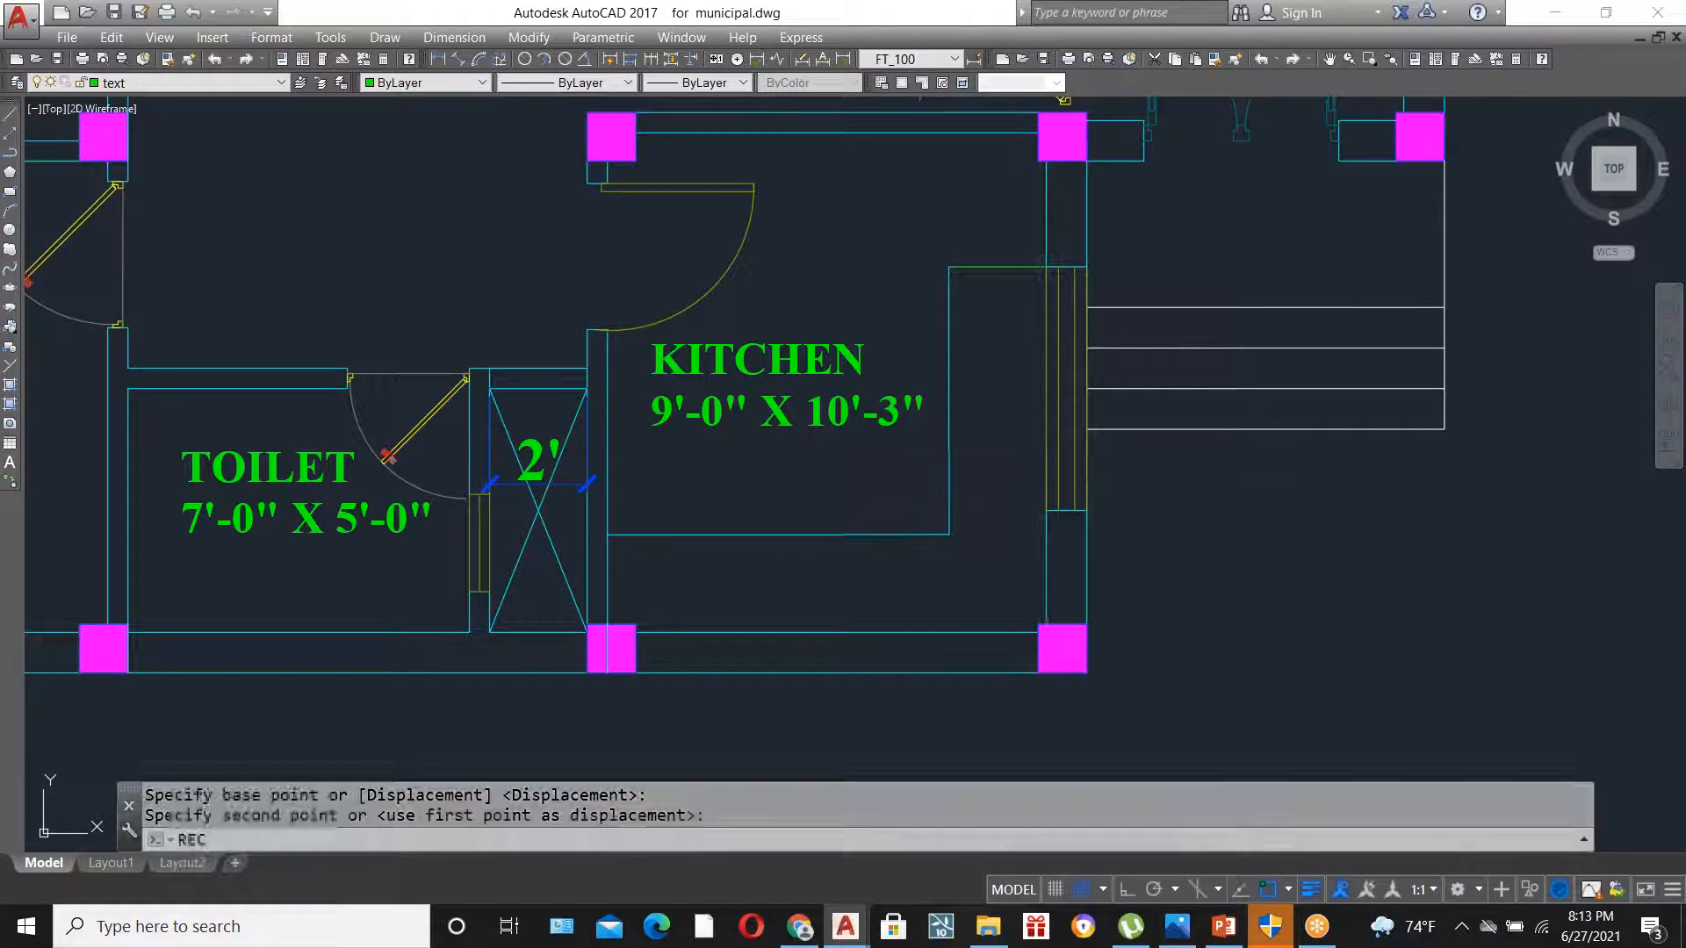
{"action": "key", "text": "Return"}
{"action": "left_click", "coordinate": [973, 343]}
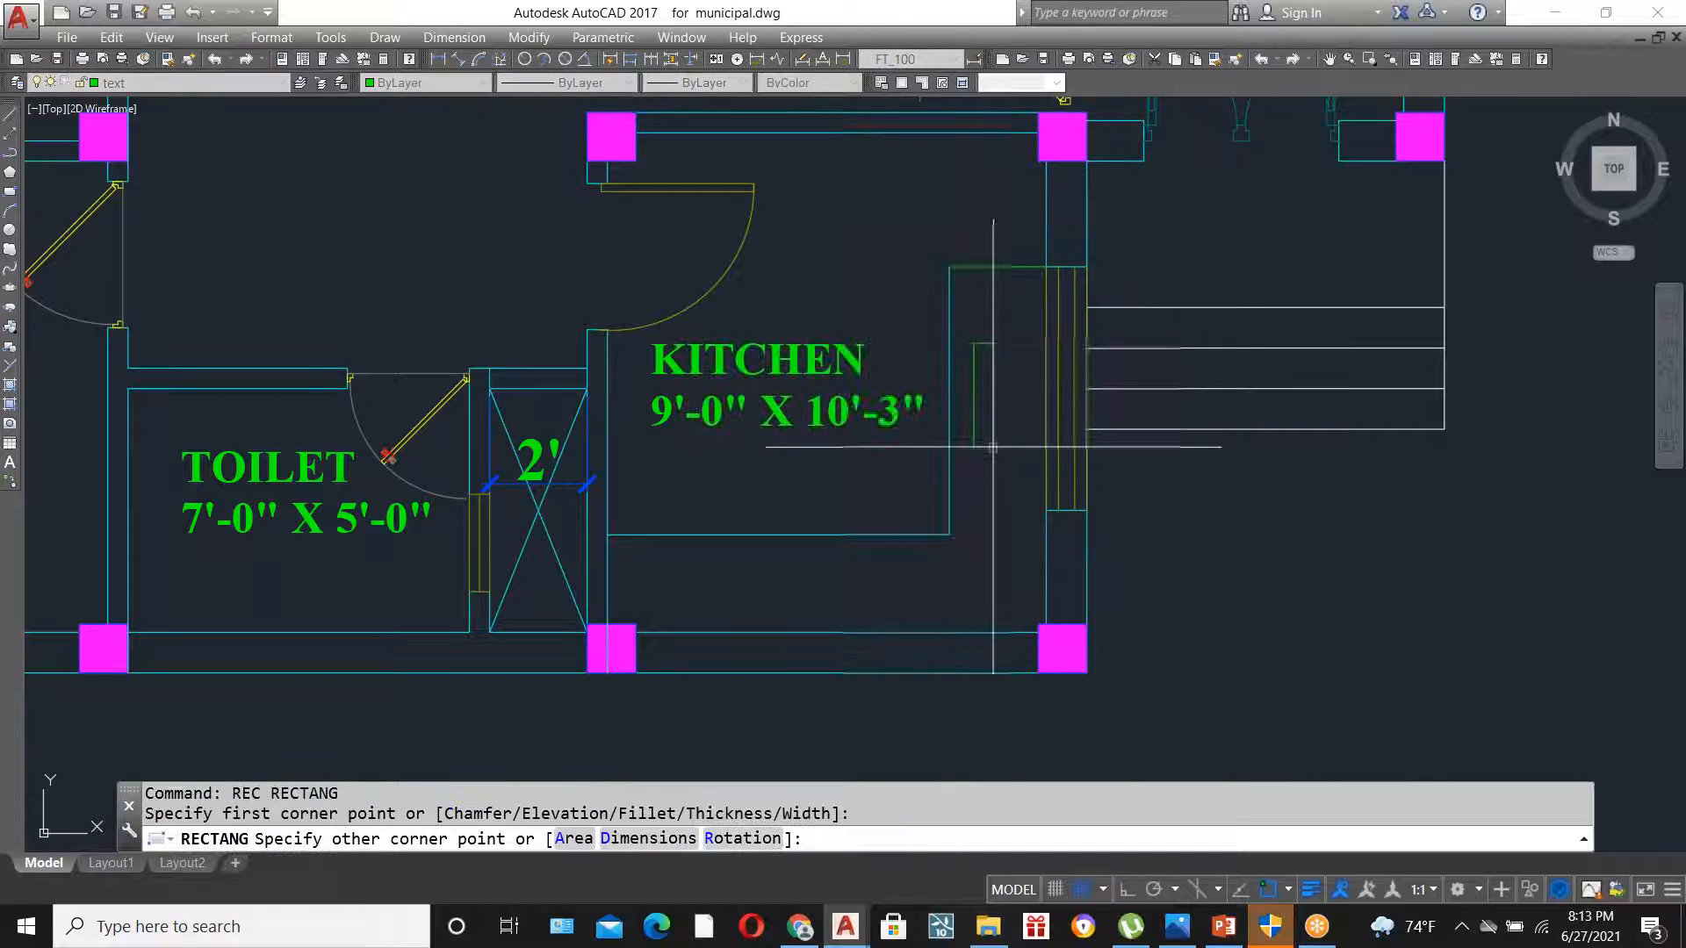
{"action": "left_click", "coordinate": [1029, 454]}
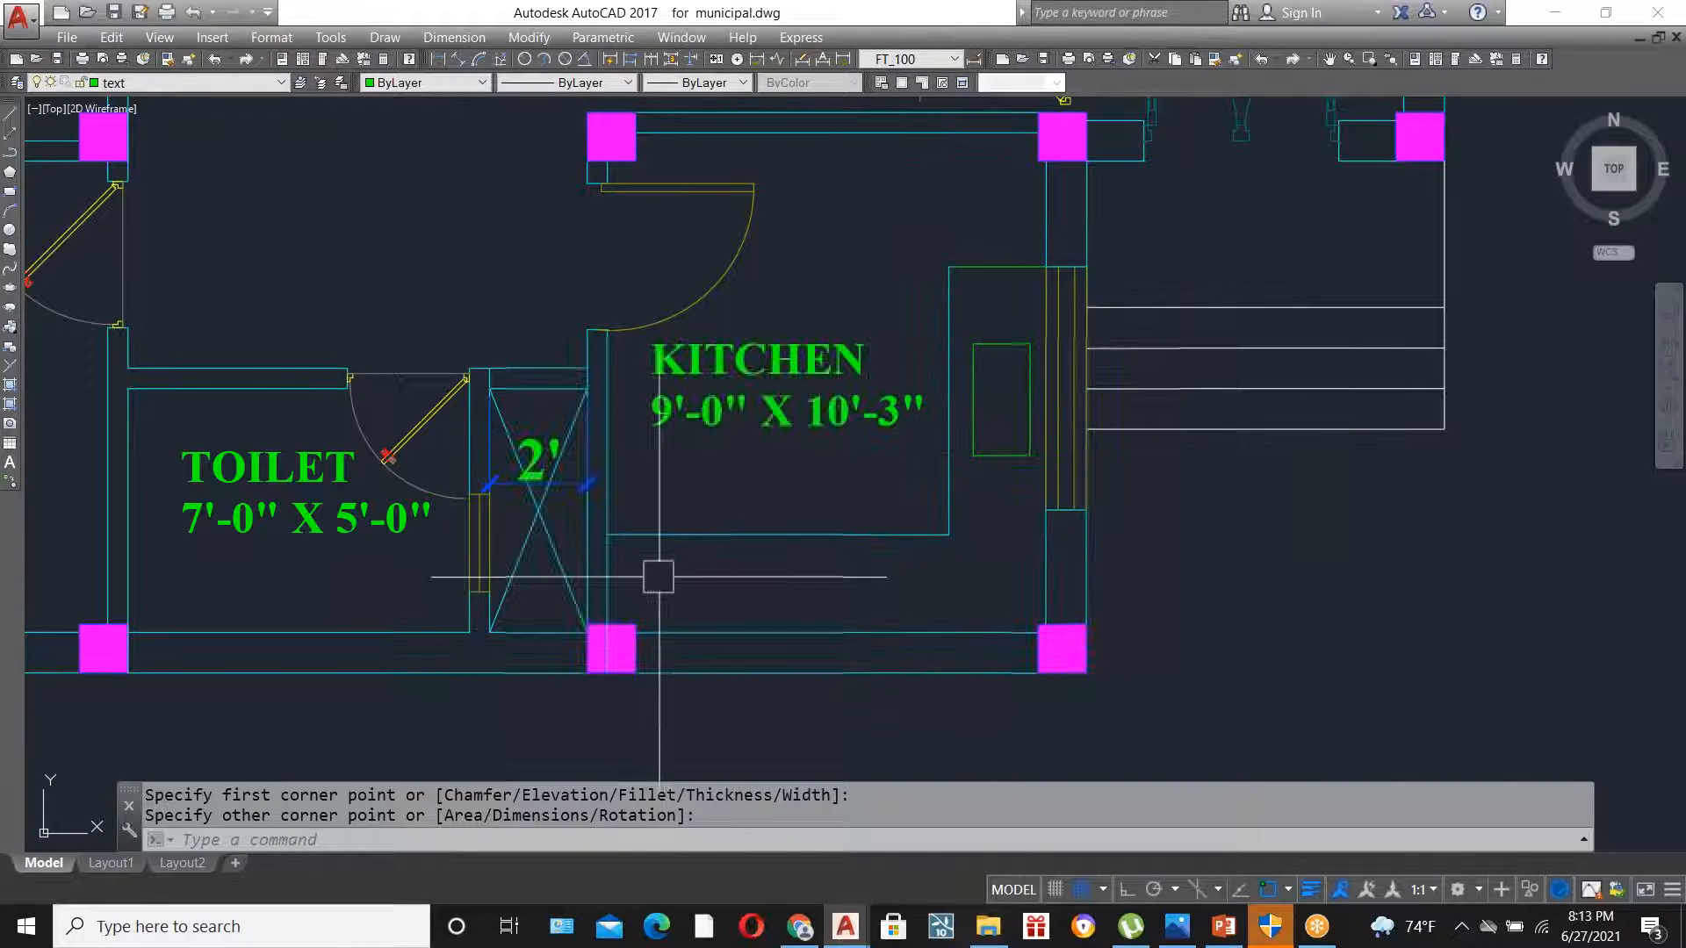
- Draw a horizontal rectangle on the lower counter beside the duct-side wall and split it in half with an upright line
{"action": "key", "text": "Return"}
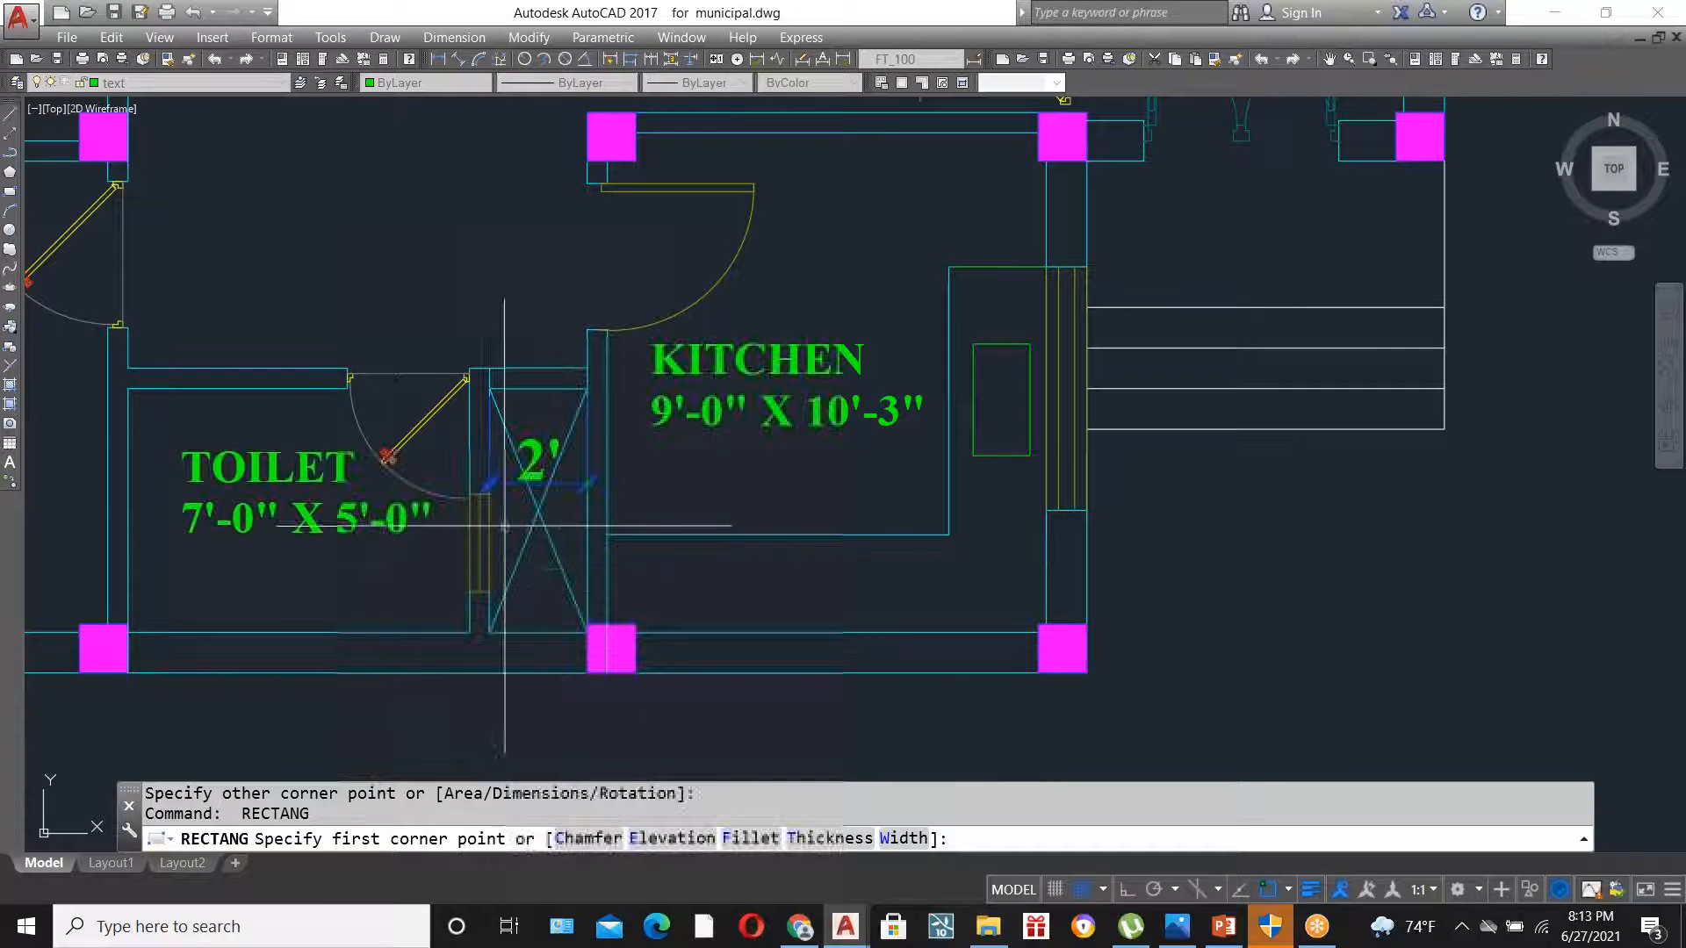
{"action": "left_click", "coordinate": [616, 552]}
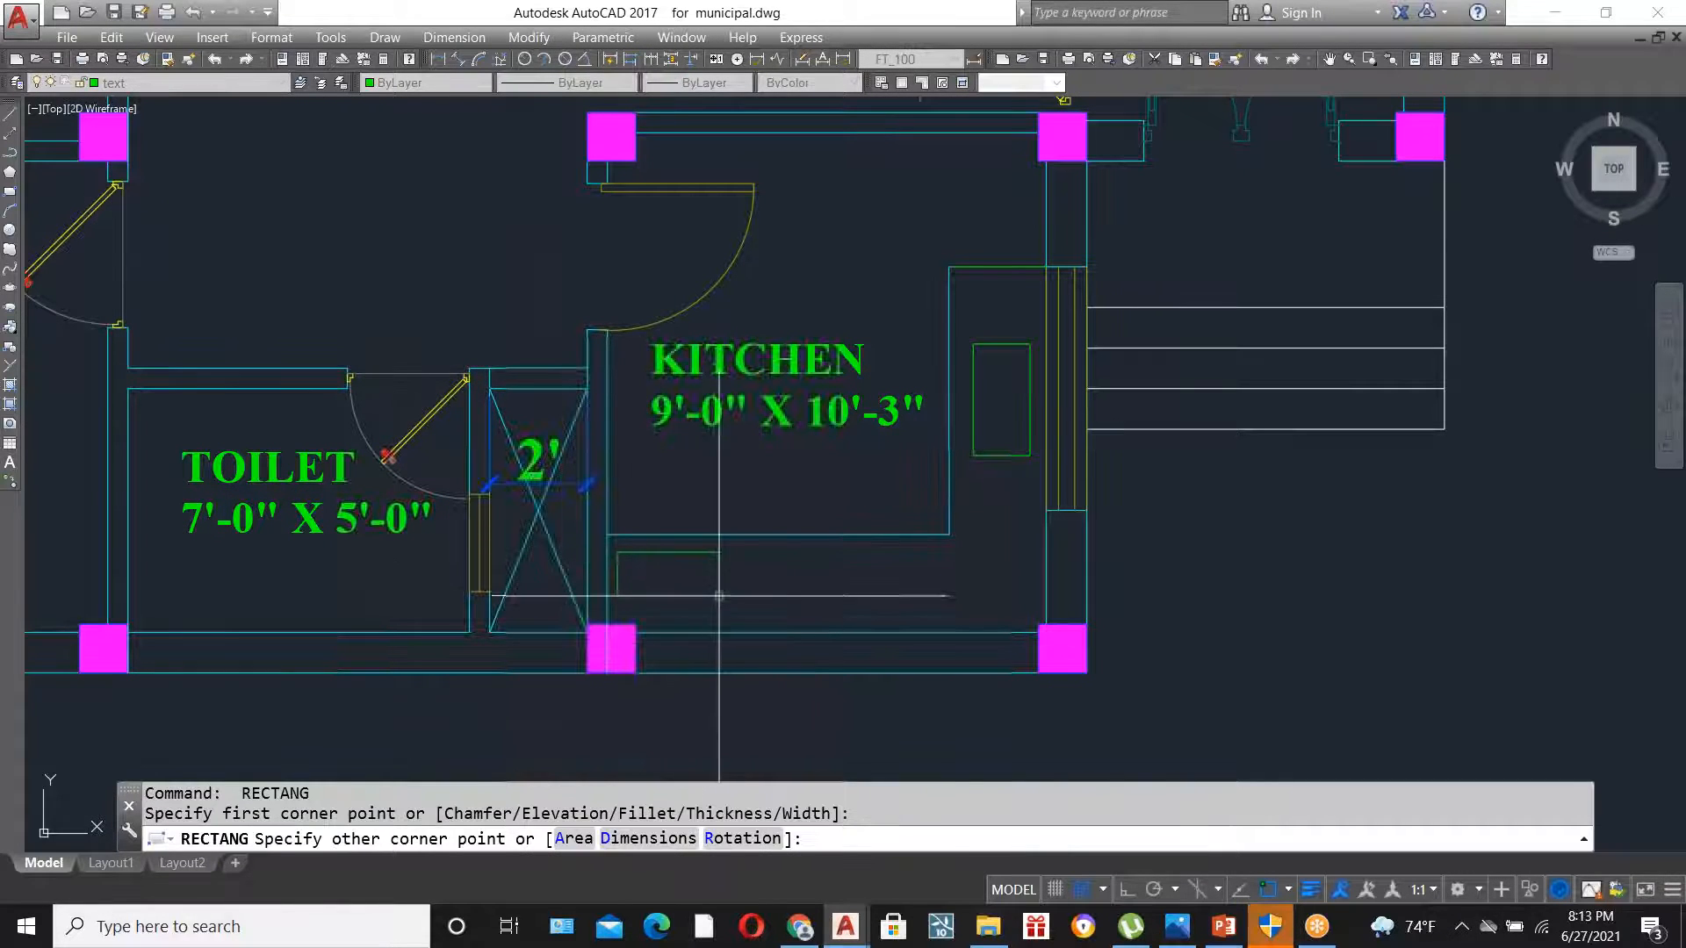
{"action": "left_click", "coordinate": [757, 614]}
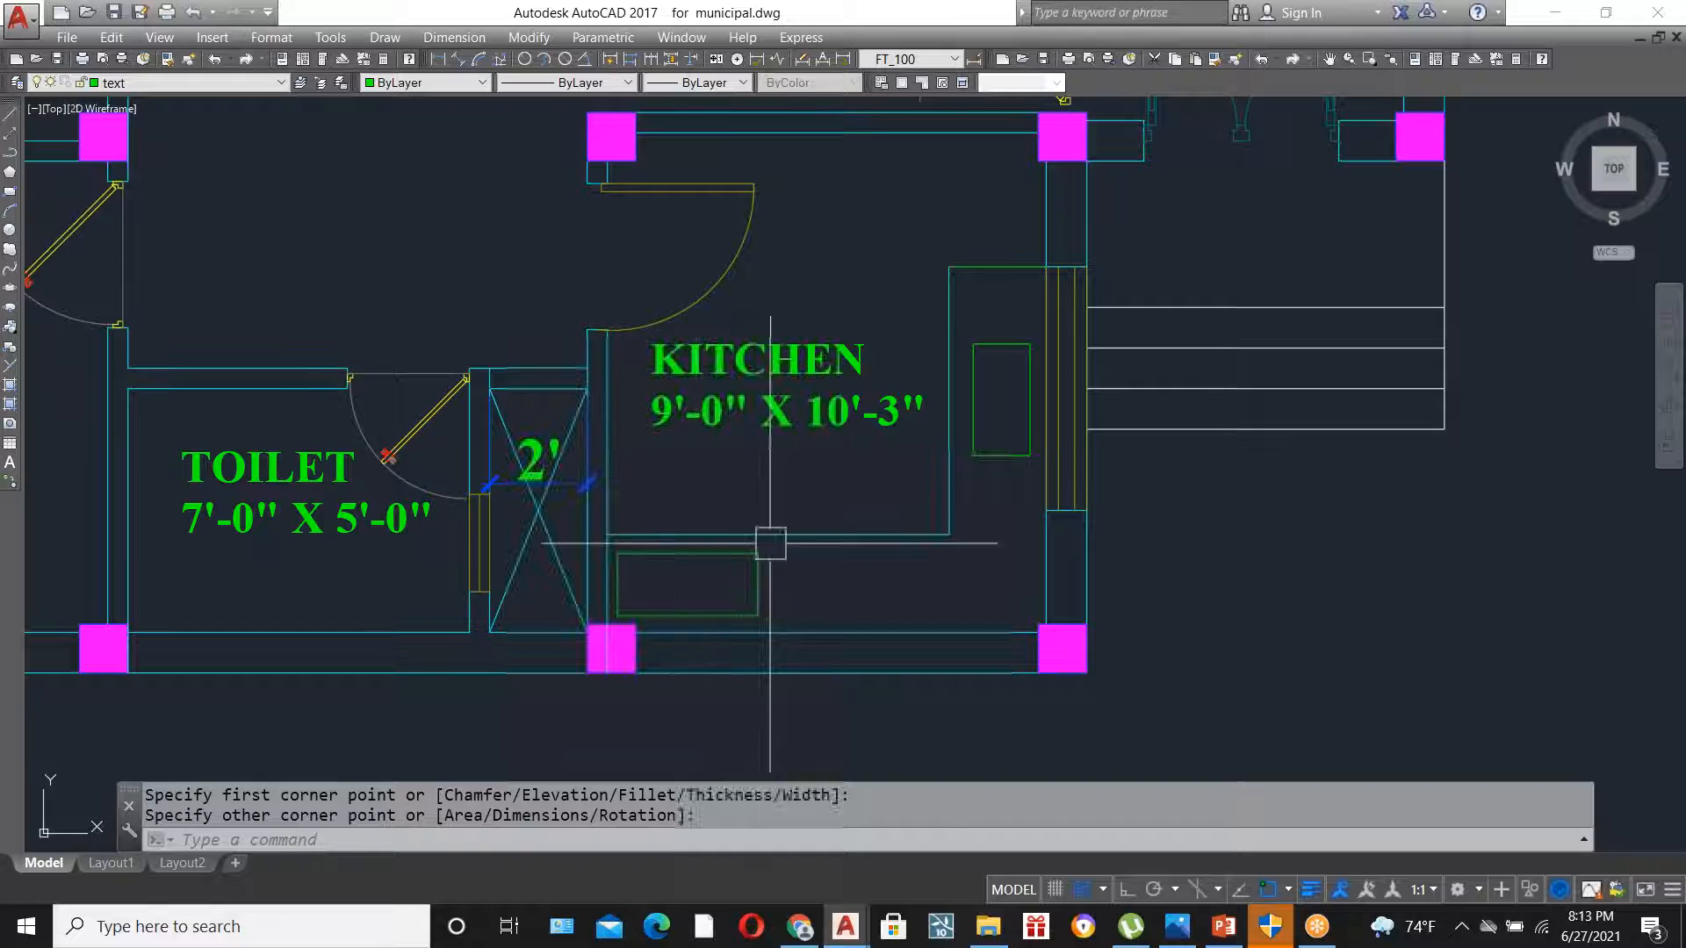
{"action": "type", "text": "l"}
{"action": "key", "text": "Return"}
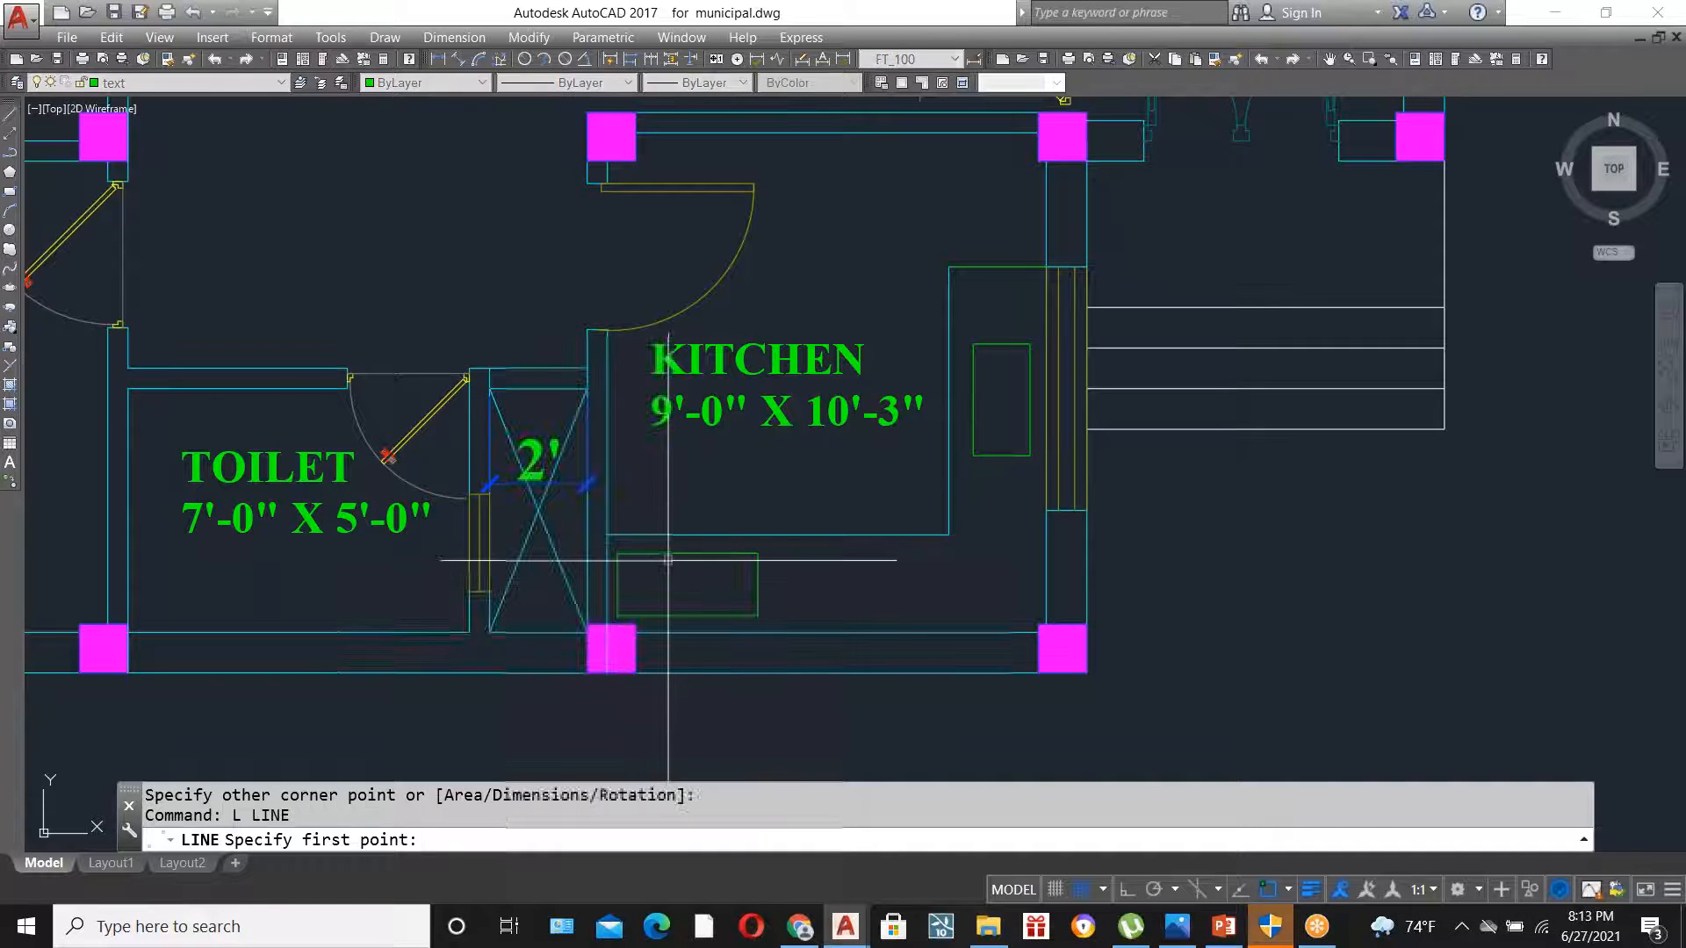
{"action": "left_click", "coordinate": [688, 552]}
{"action": "left_click", "coordinate": [688, 615]}
{"action": "key", "text": "Return"}
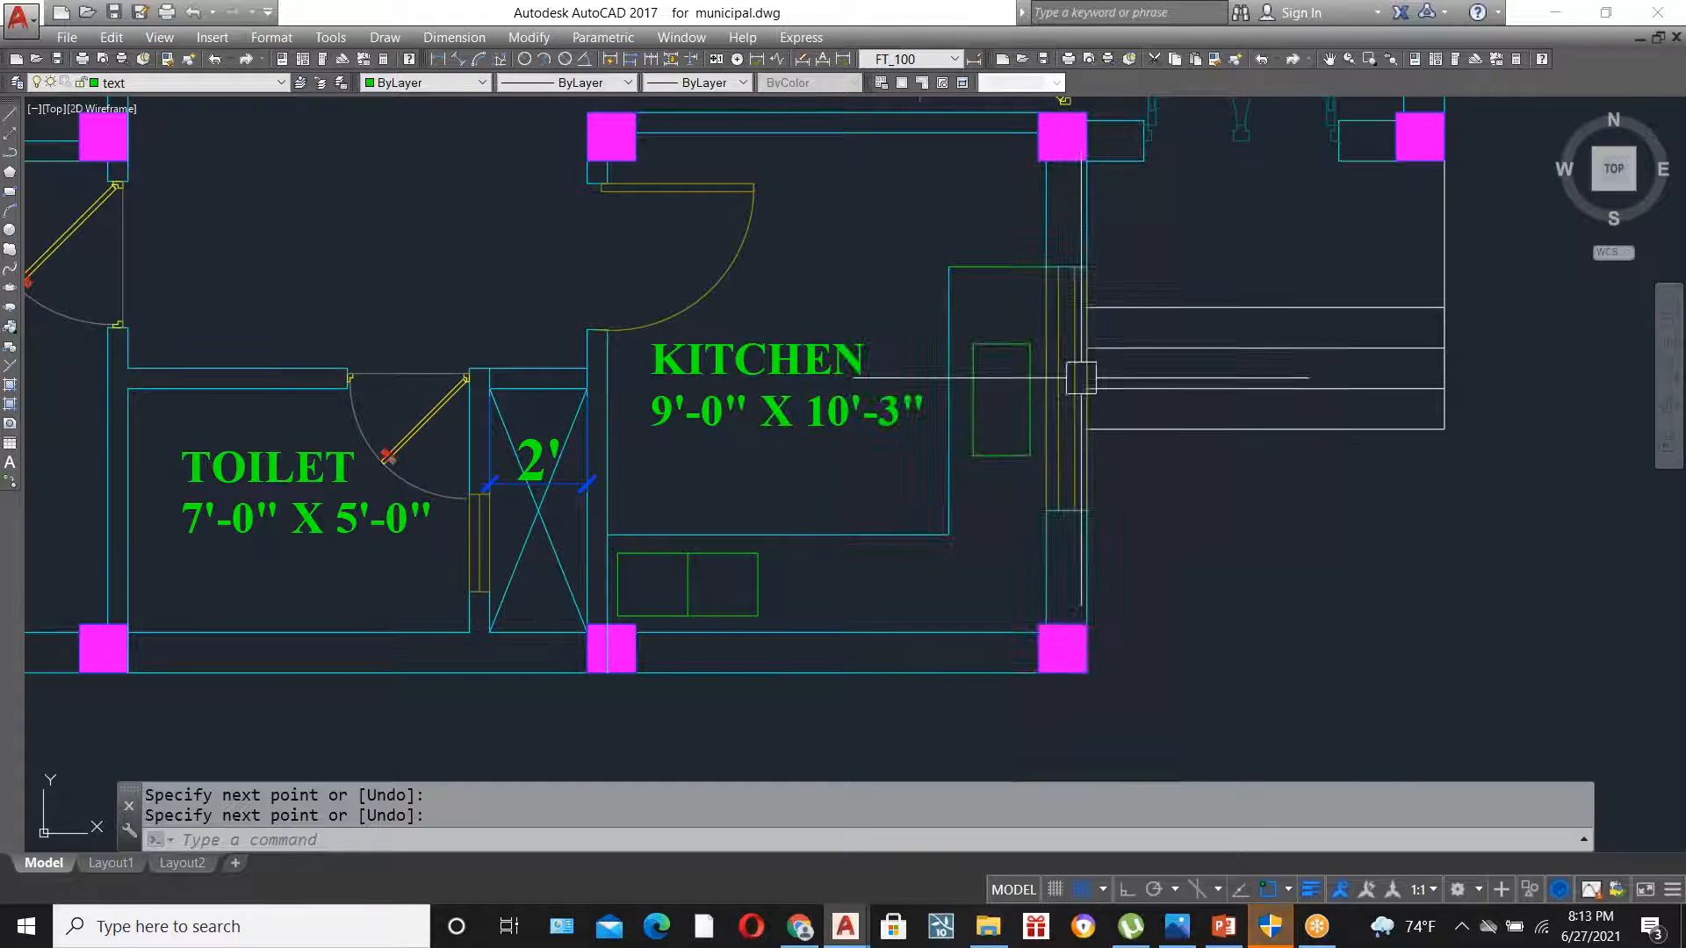
- Draw an appliance rectangle in the kitchen's upper corner, between the column and the end of the window-side counter
{"action": "left_click", "coordinate": [1083, 266]}
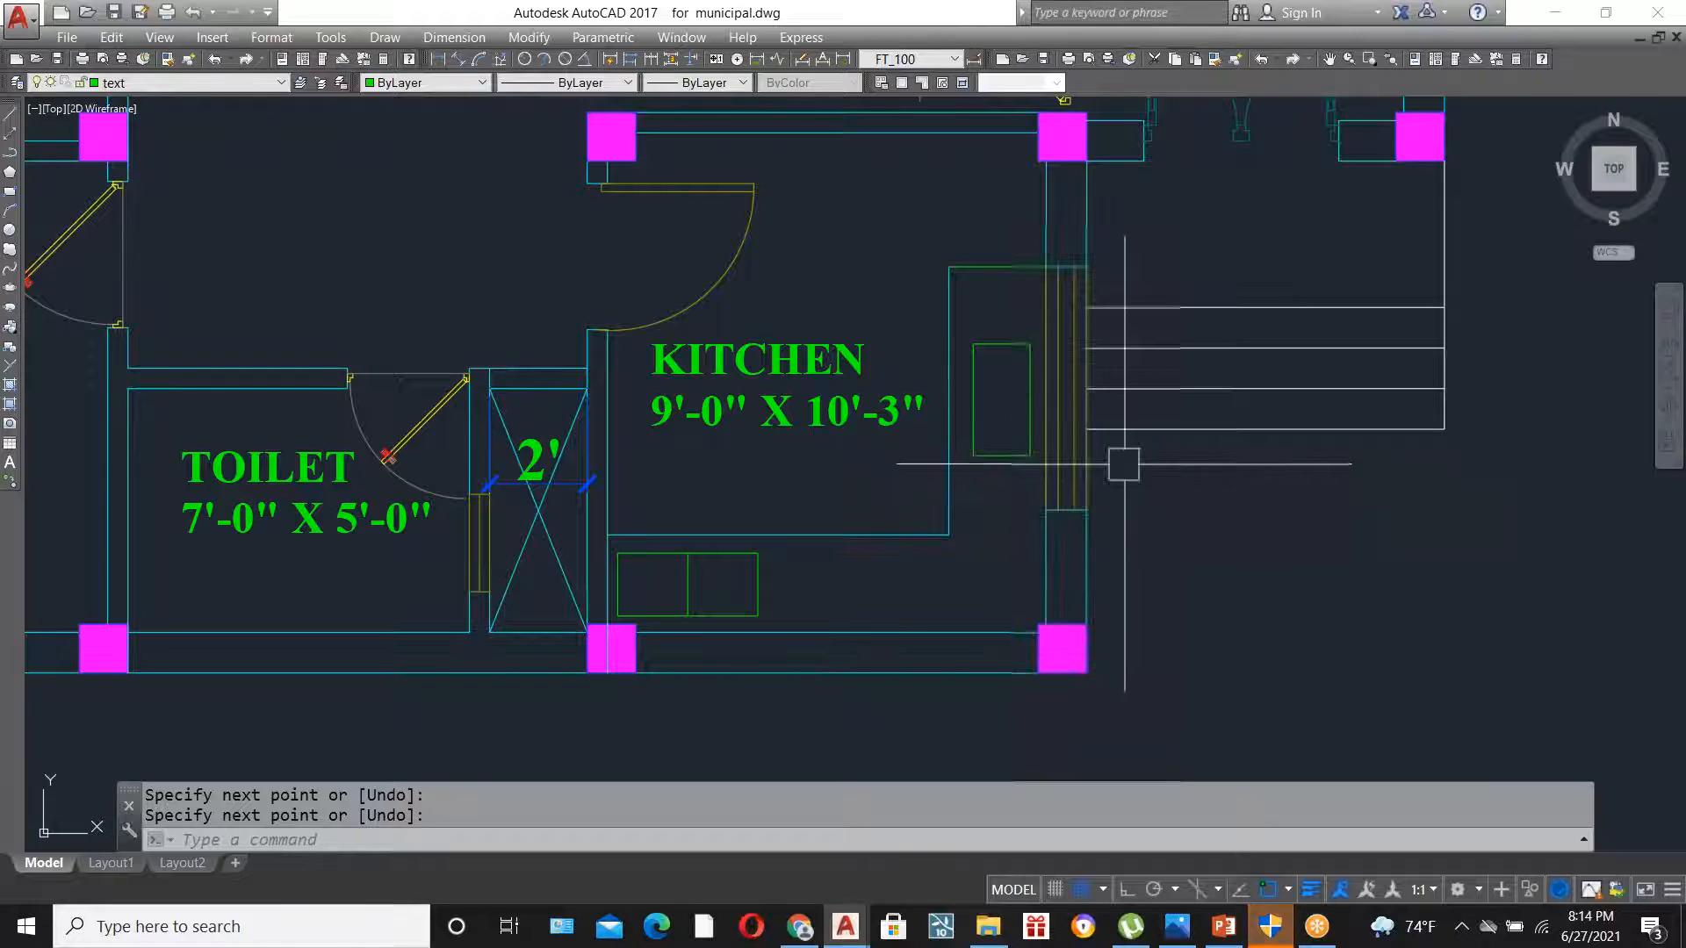
{"action": "scroll", "coordinate": [967, 457], "scroll_direction": "down", "scroll_amount": 3}
{"action": "scroll", "coordinate": [982, 363], "scroll_direction": "up", "scroll_amount": 3}
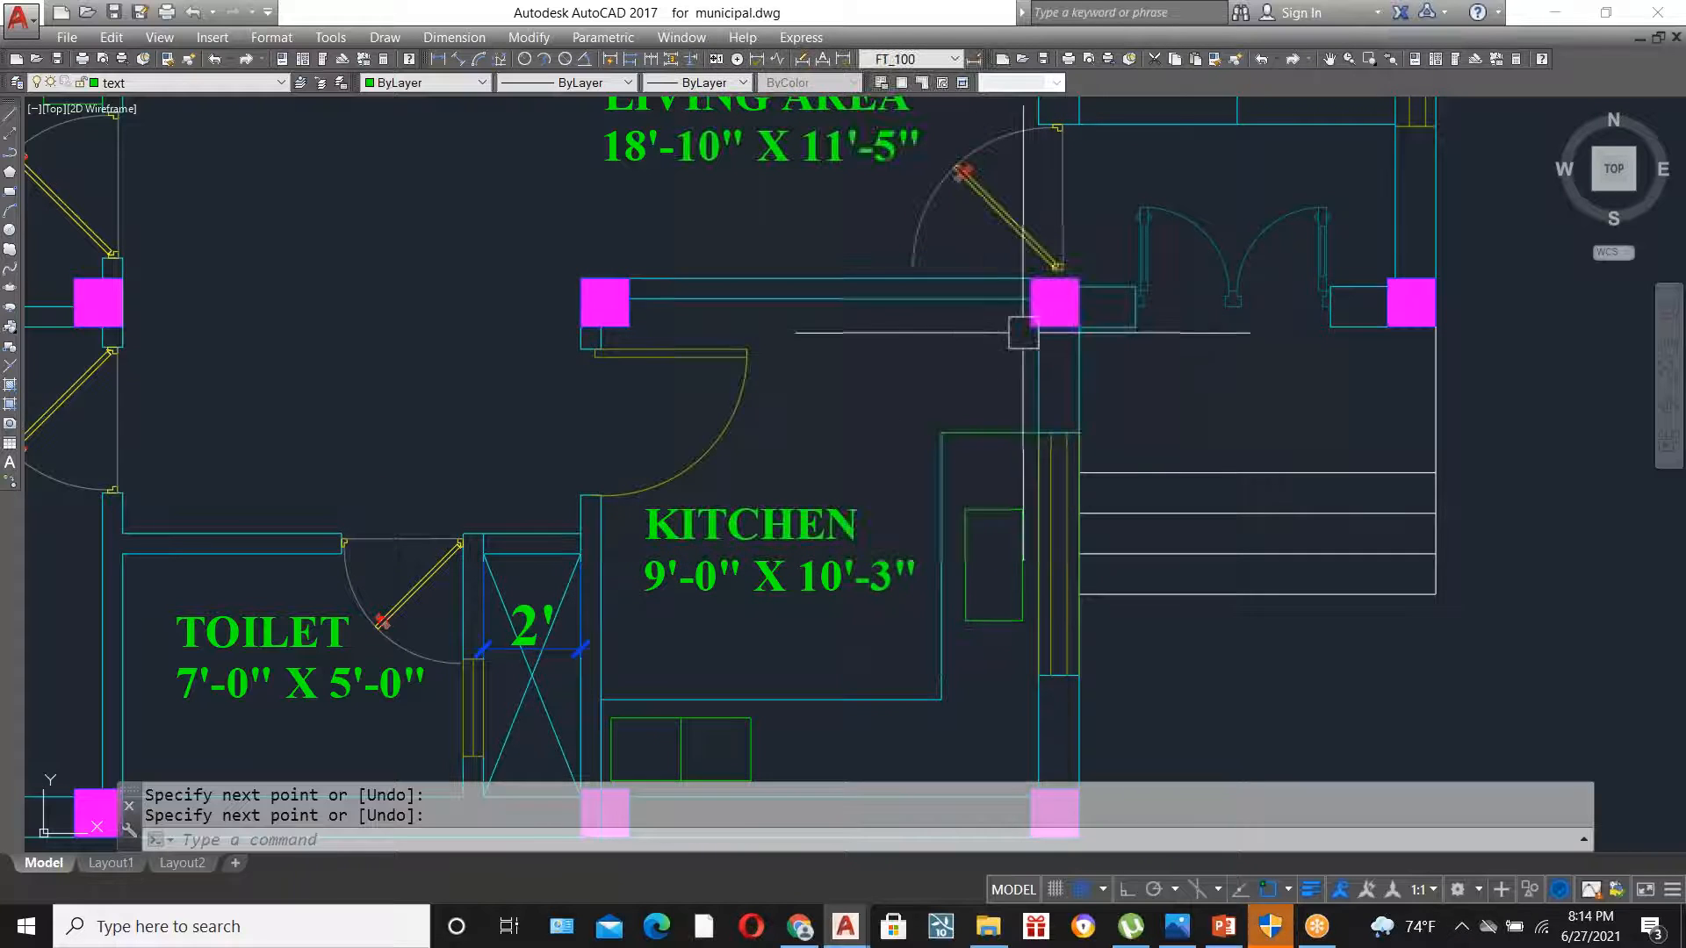
{"action": "type", "text": "RECTANG"}
{"action": "key", "text": "Return"}
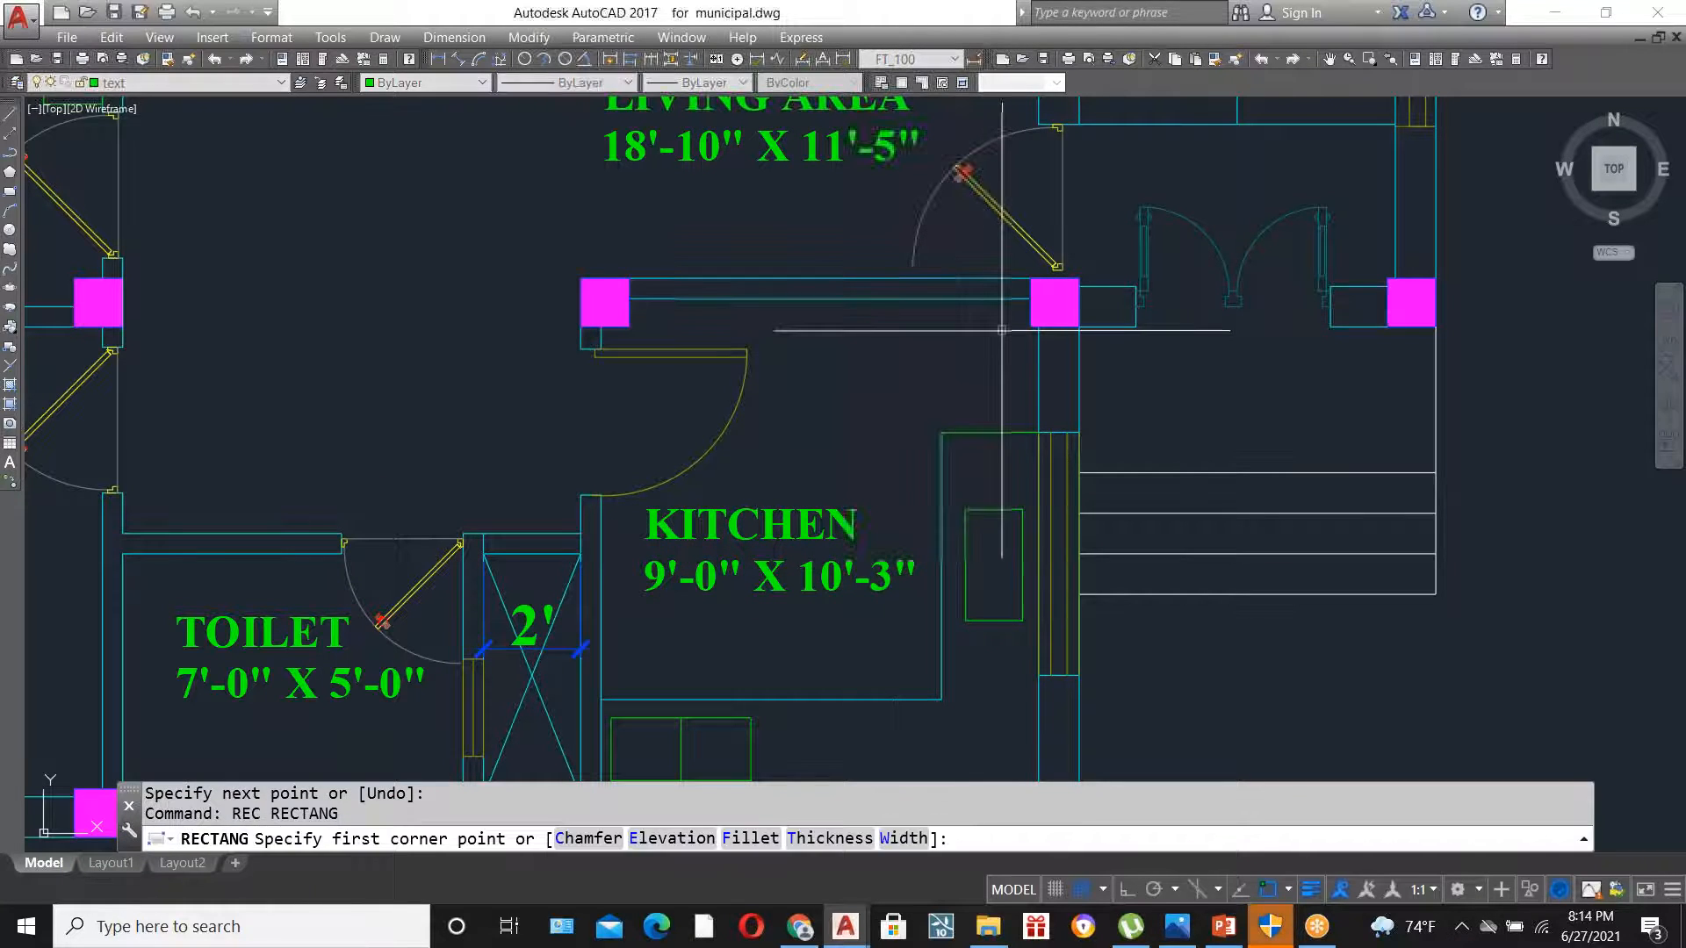
{"action": "left_click", "coordinate": [1021, 318]}
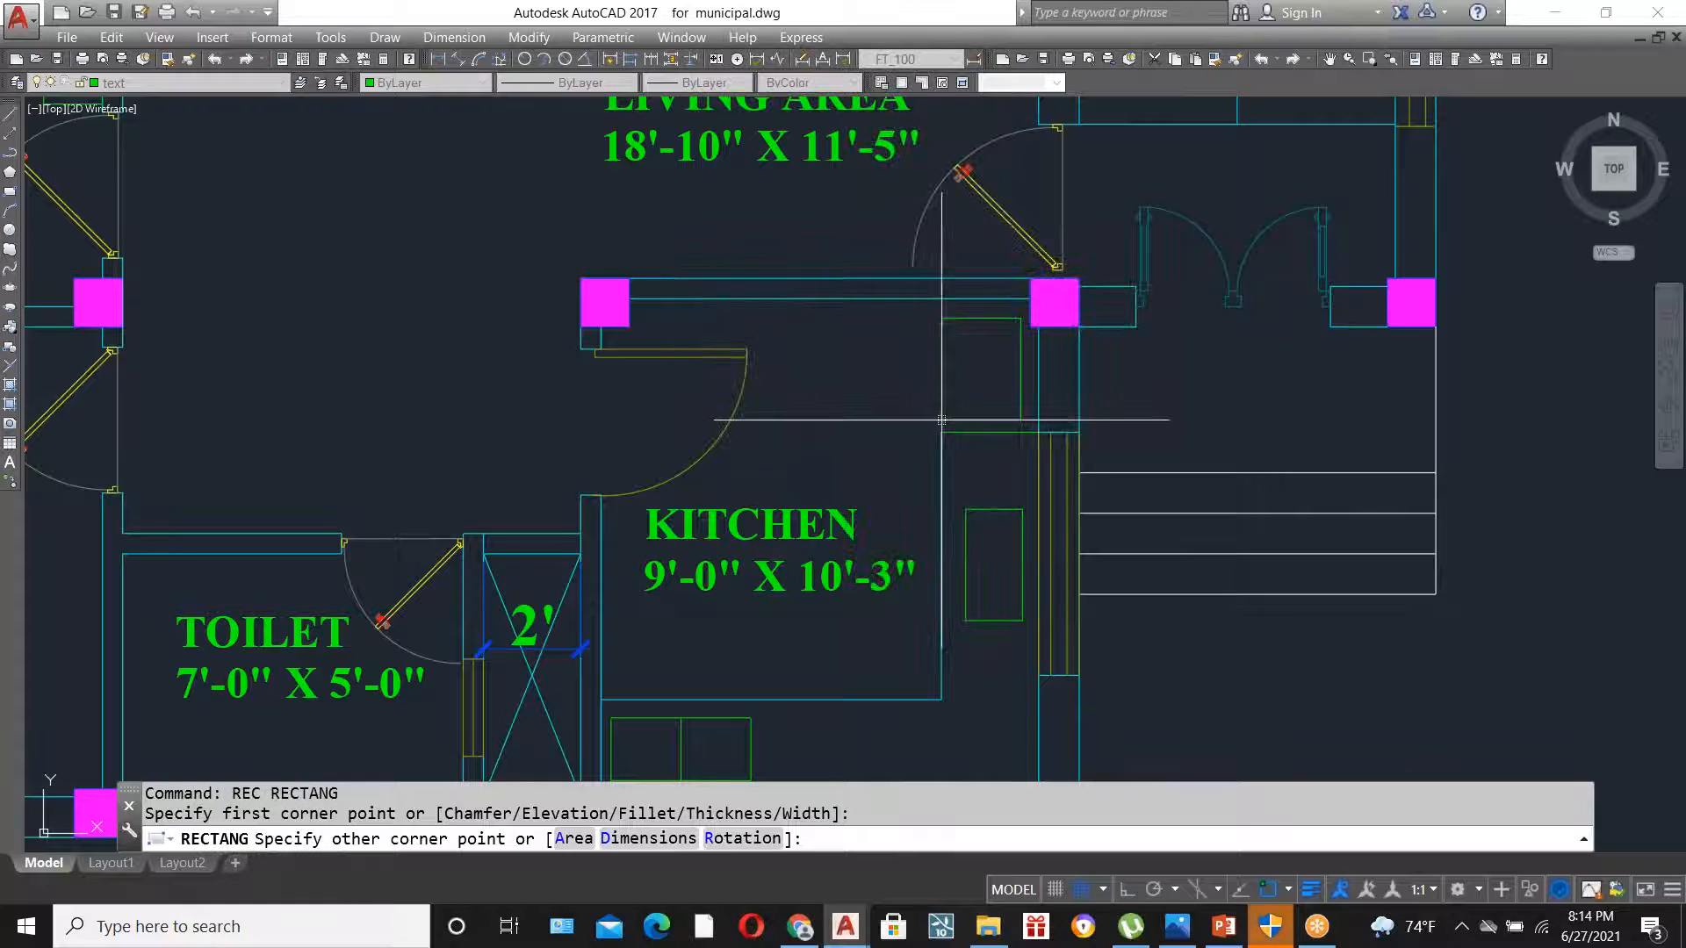
{"action": "left_click", "coordinate": [941, 420]}
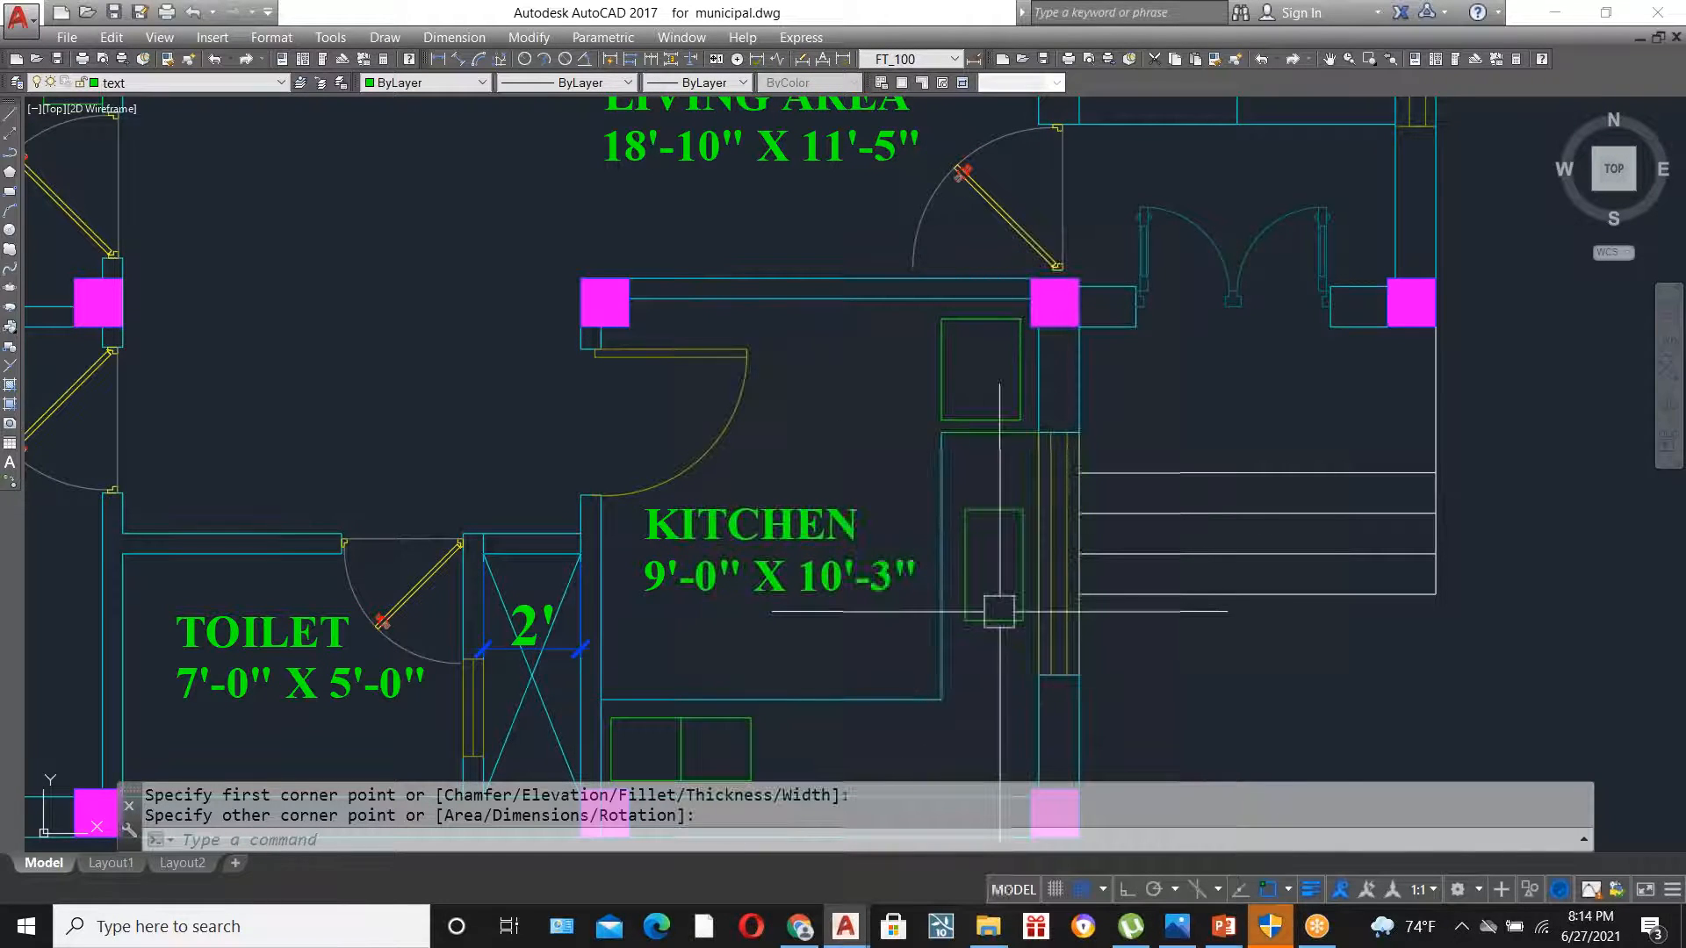
- Examine the finished kitchen counter layout and its place in the whole floor plan, including the neighbouring toilet
{"action": "scroll", "coordinate": [993, 570], "scroll_direction": "down", "scroll_amount": 5}
{"action": "scroll", "coordinate": [904, 579], "scroll_direction": "up", "scroll_amount": 3}
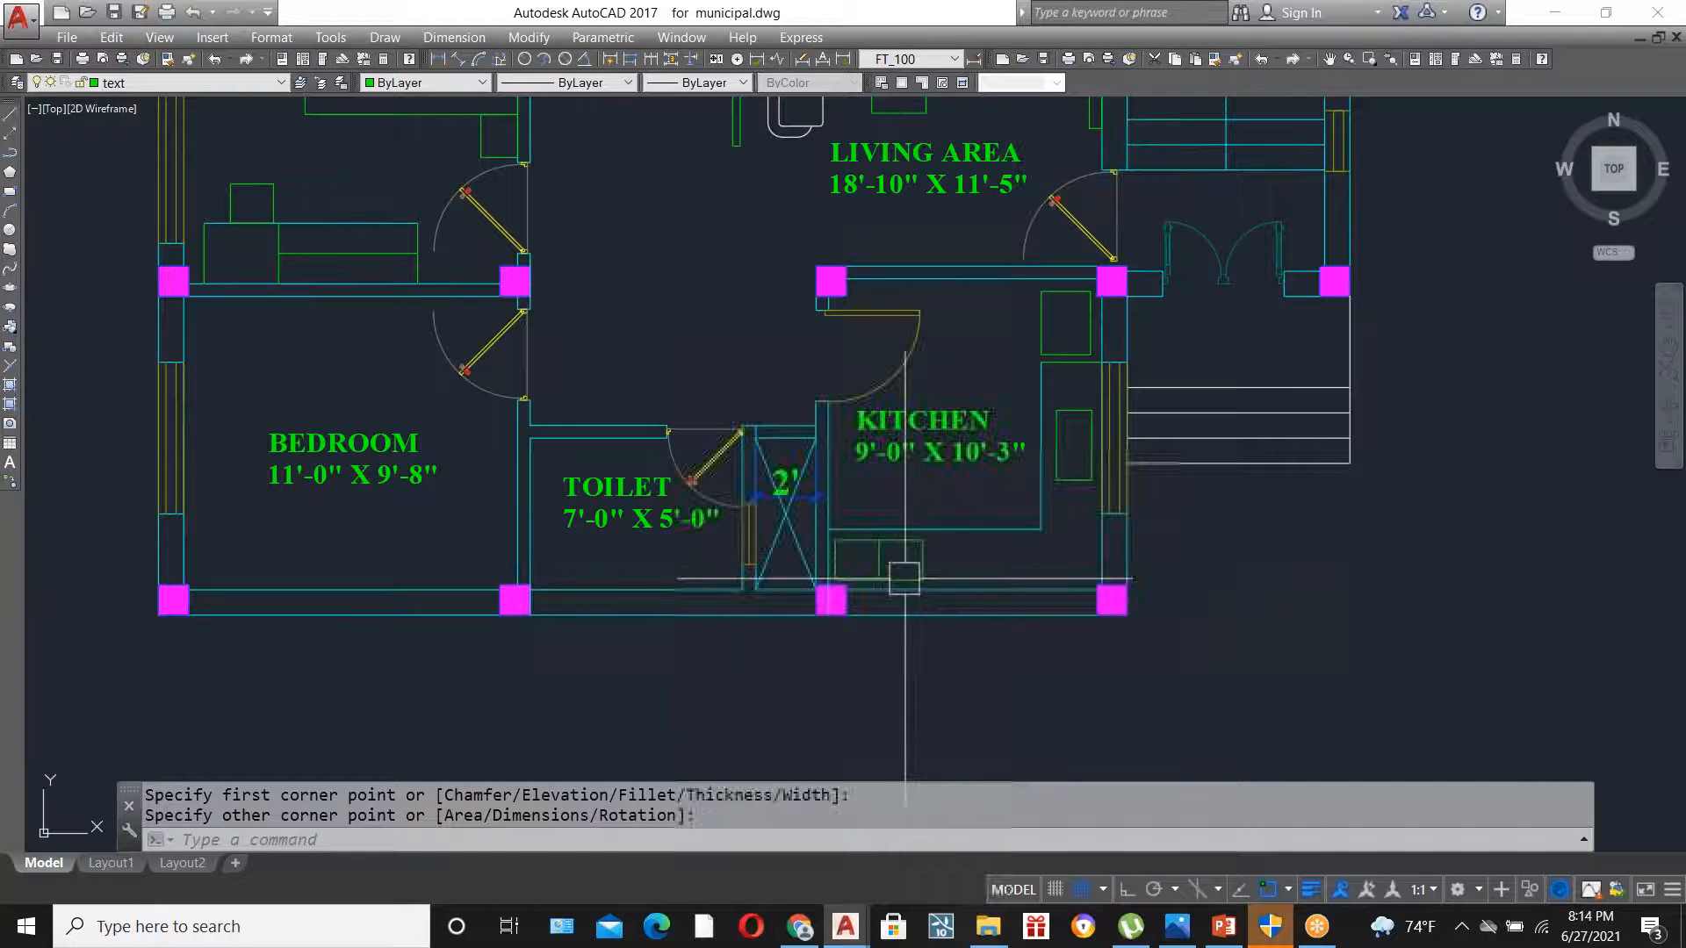
{"action": "scroll", "coordinate": [904, 578], "scroll_direction": "up", "scroll_amount": 2}
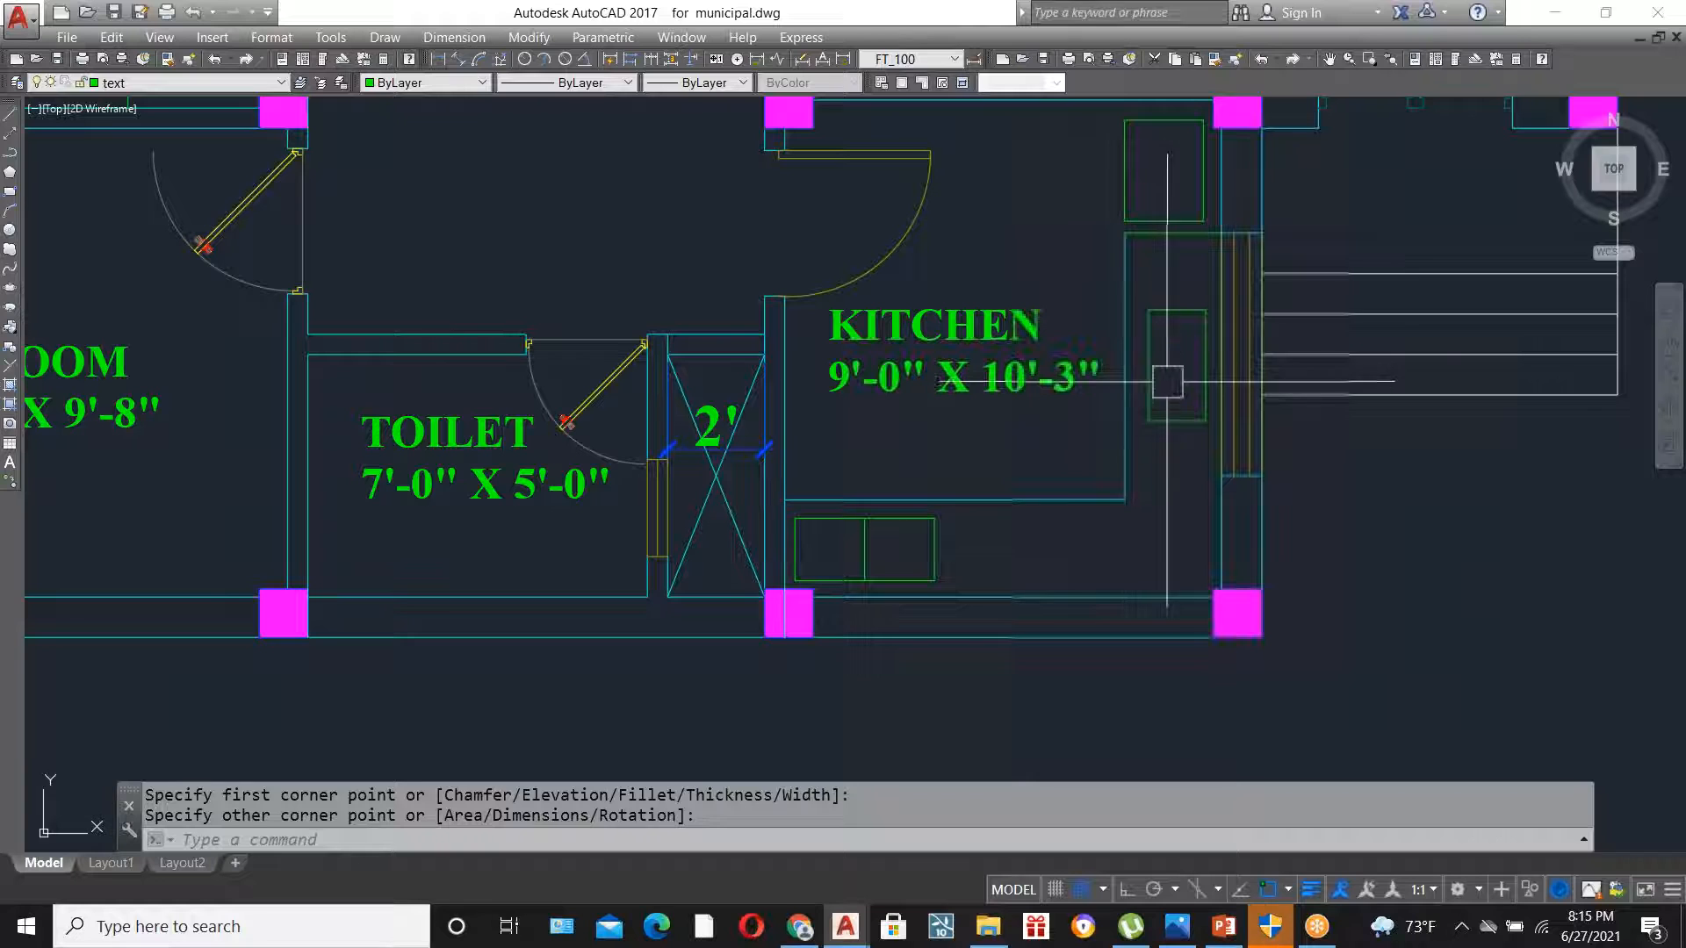
{"action": "scroll", "coordinate": [1194, 333], "scroll_direction": "up", "scroll_amount": 2}
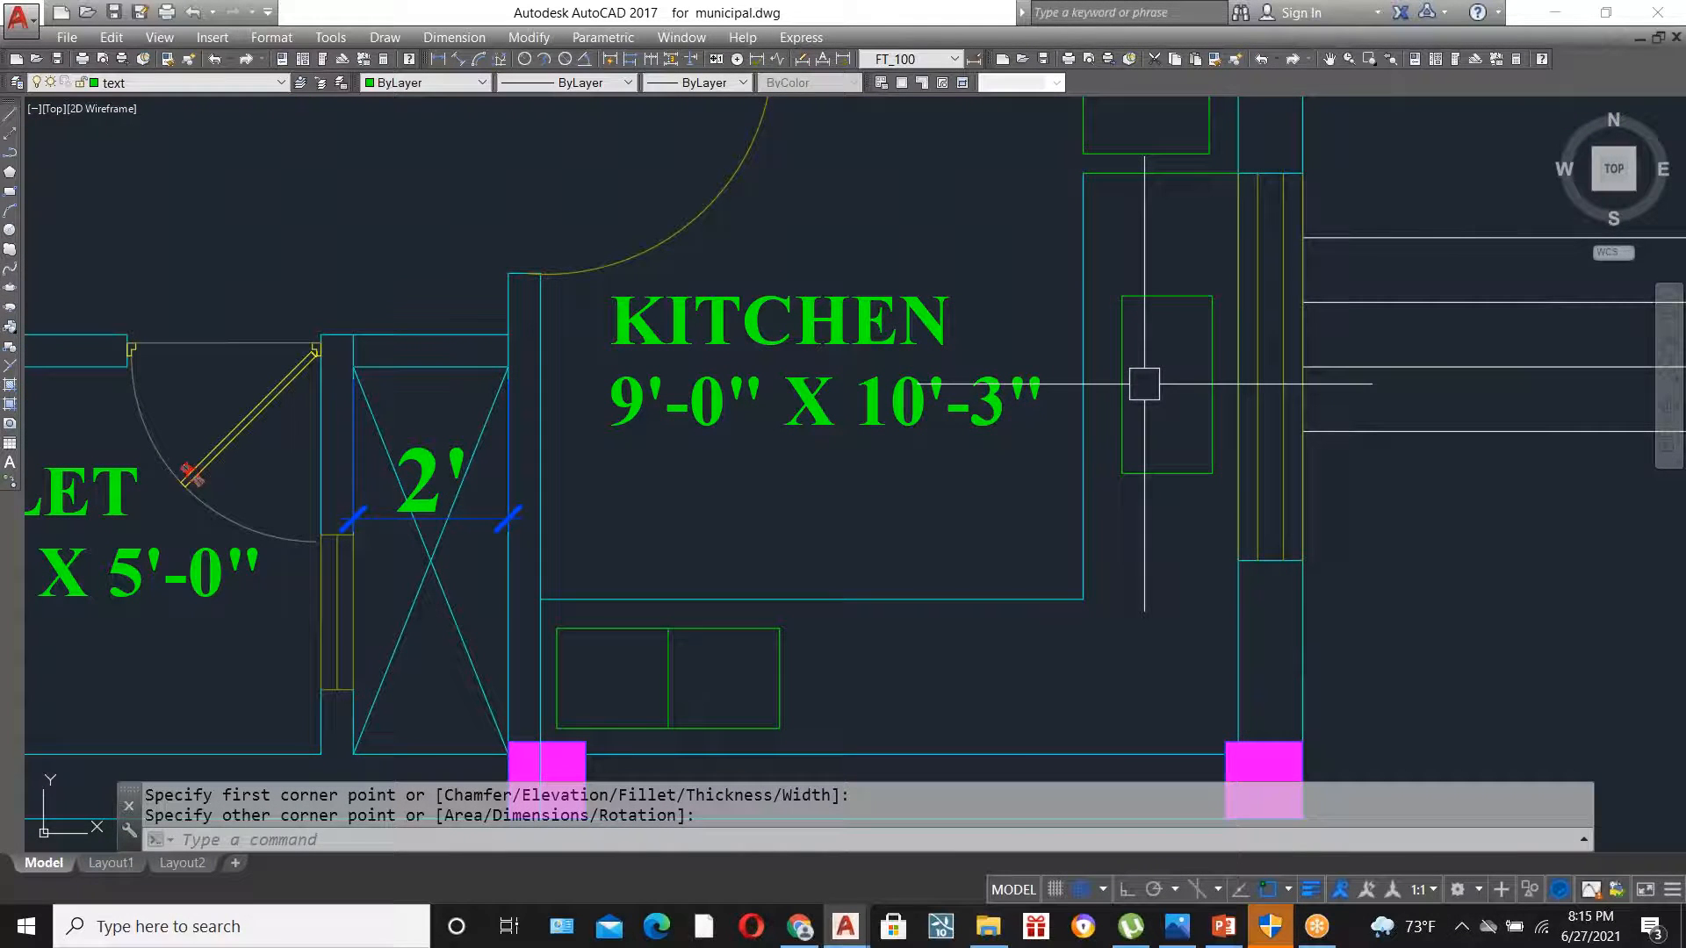
{"action": "scroll", "coordinate": [1036, 584], "scroll_direction": "down", "scroll_amount": 5}
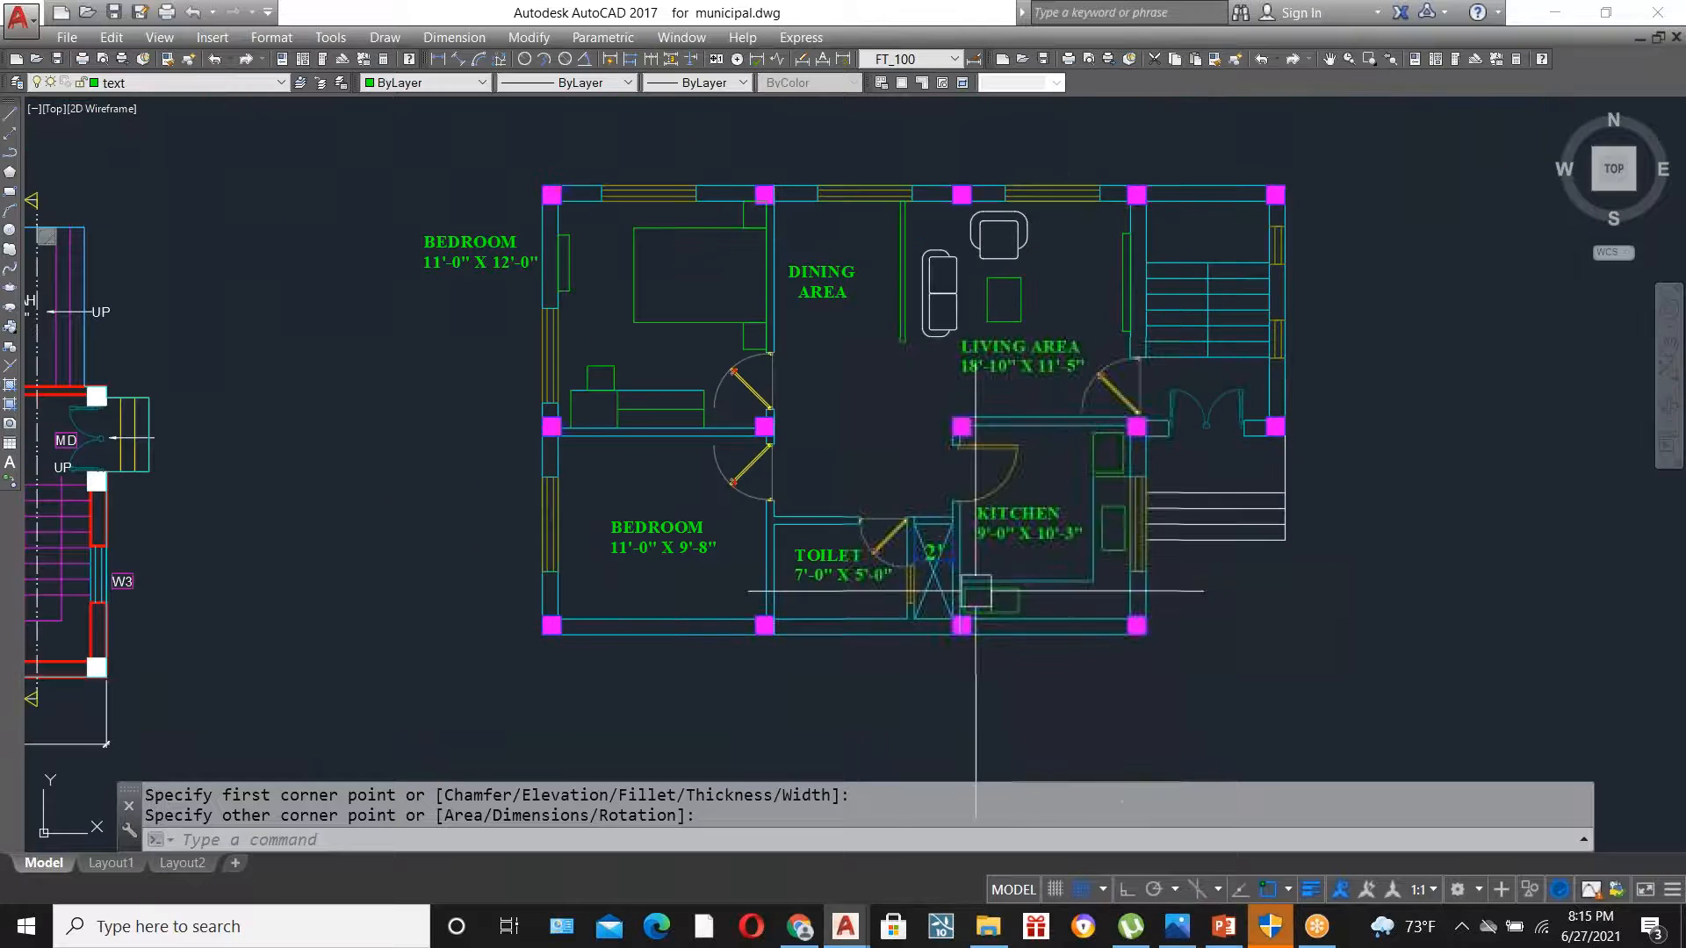
{"action": "scroll", "coordinate": [821, 577], "scroll_direction": "up", "scroll_amount": 2}
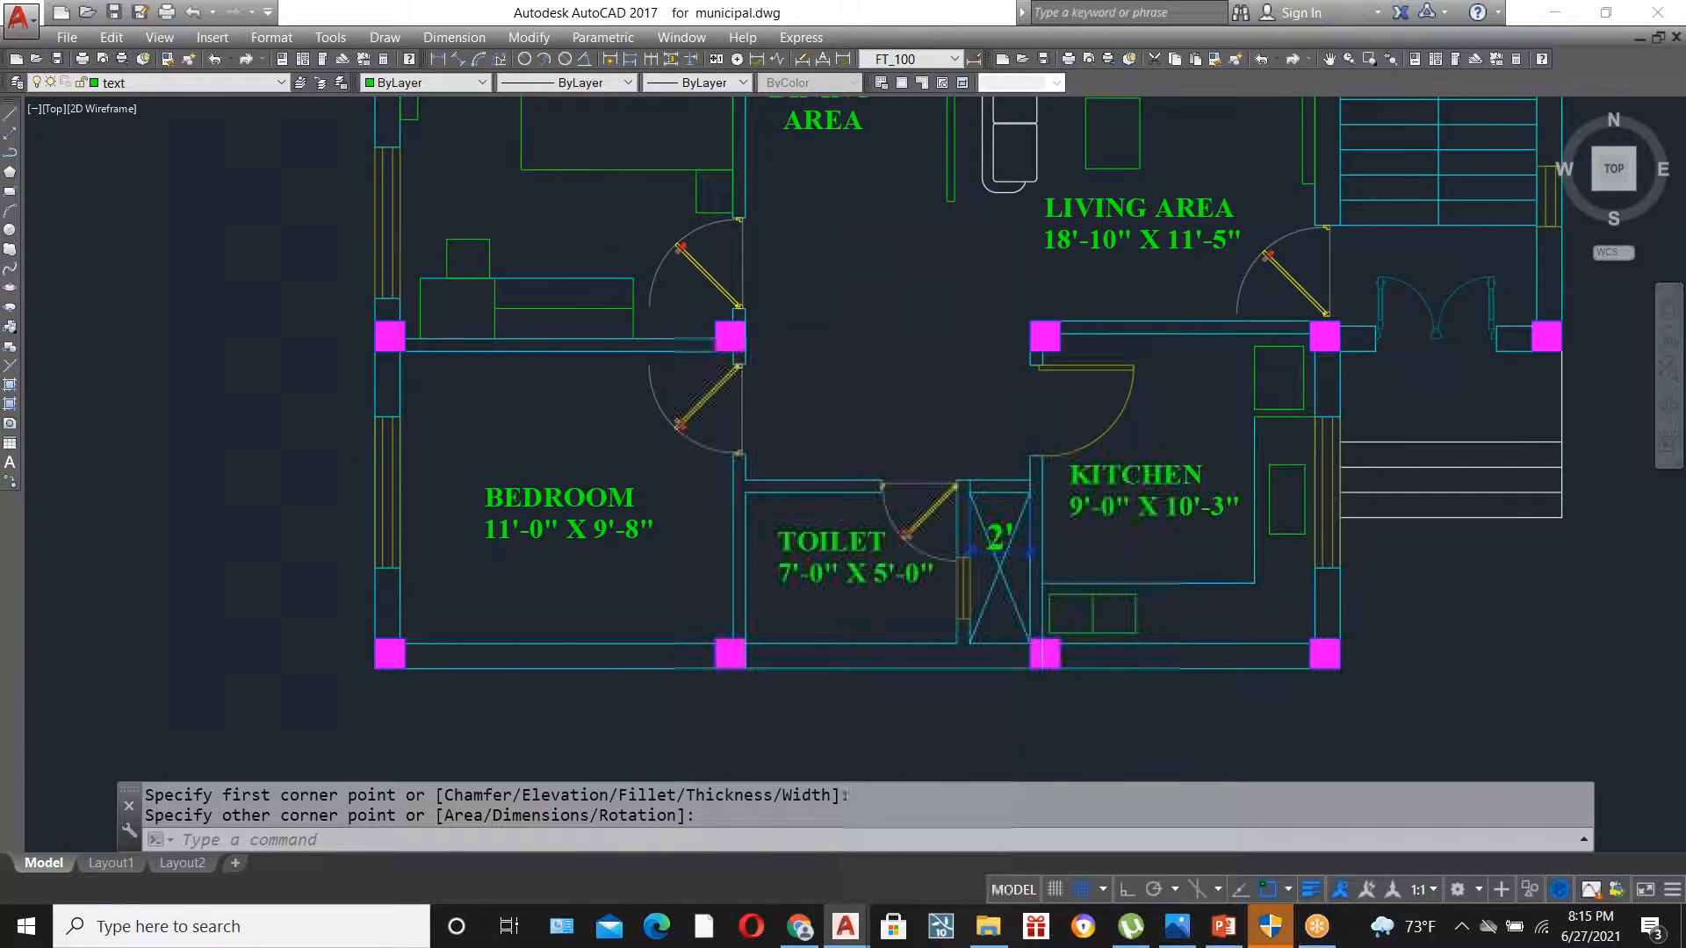
{"action": "scroll", "coordinate": [953, 527], "scroll_direction": "up", "scroll_amount": 2}
{"action": "scroll", "coordinate": [1005, 557], "scroll_direction": "down", "scroll_amount": 2}
- Switch to the hotel interior drawing and copy one toilet pan and one oval washbasin from its toilet block
{"action": "scroll", "coordinate": [831, 571], "scroll_direction": "up", "scroll_amount": 2}
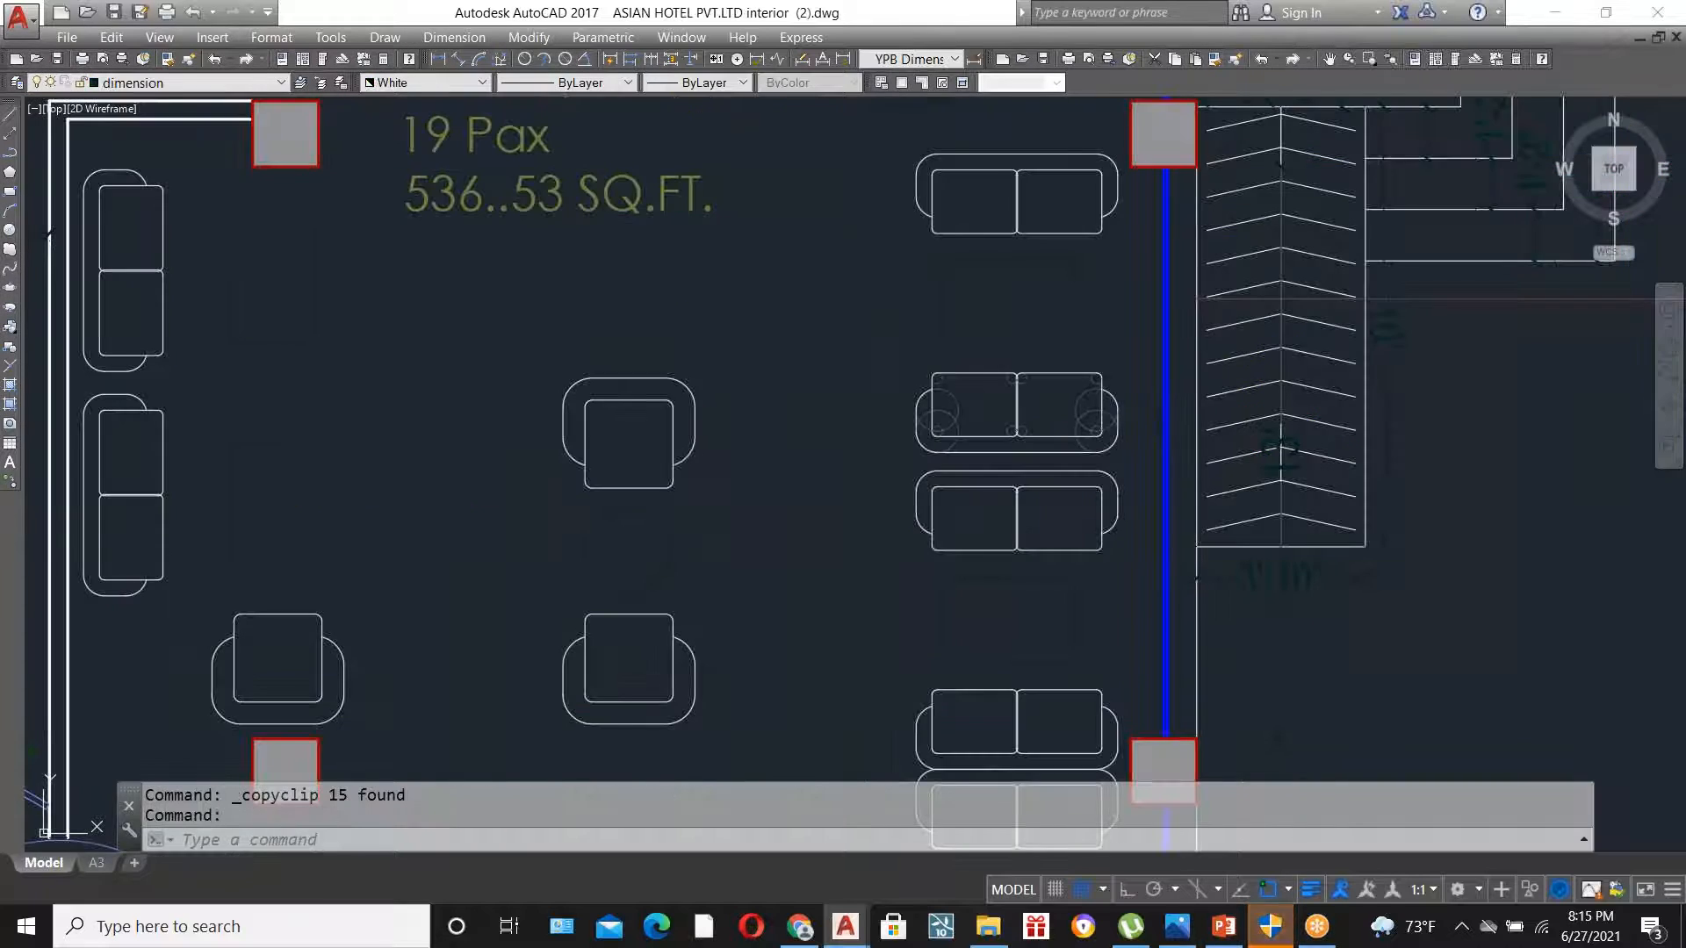
{"action": "scroll", "coordinate": [621, 500], "scroll_direction": "down", "scroll_amount": 5}
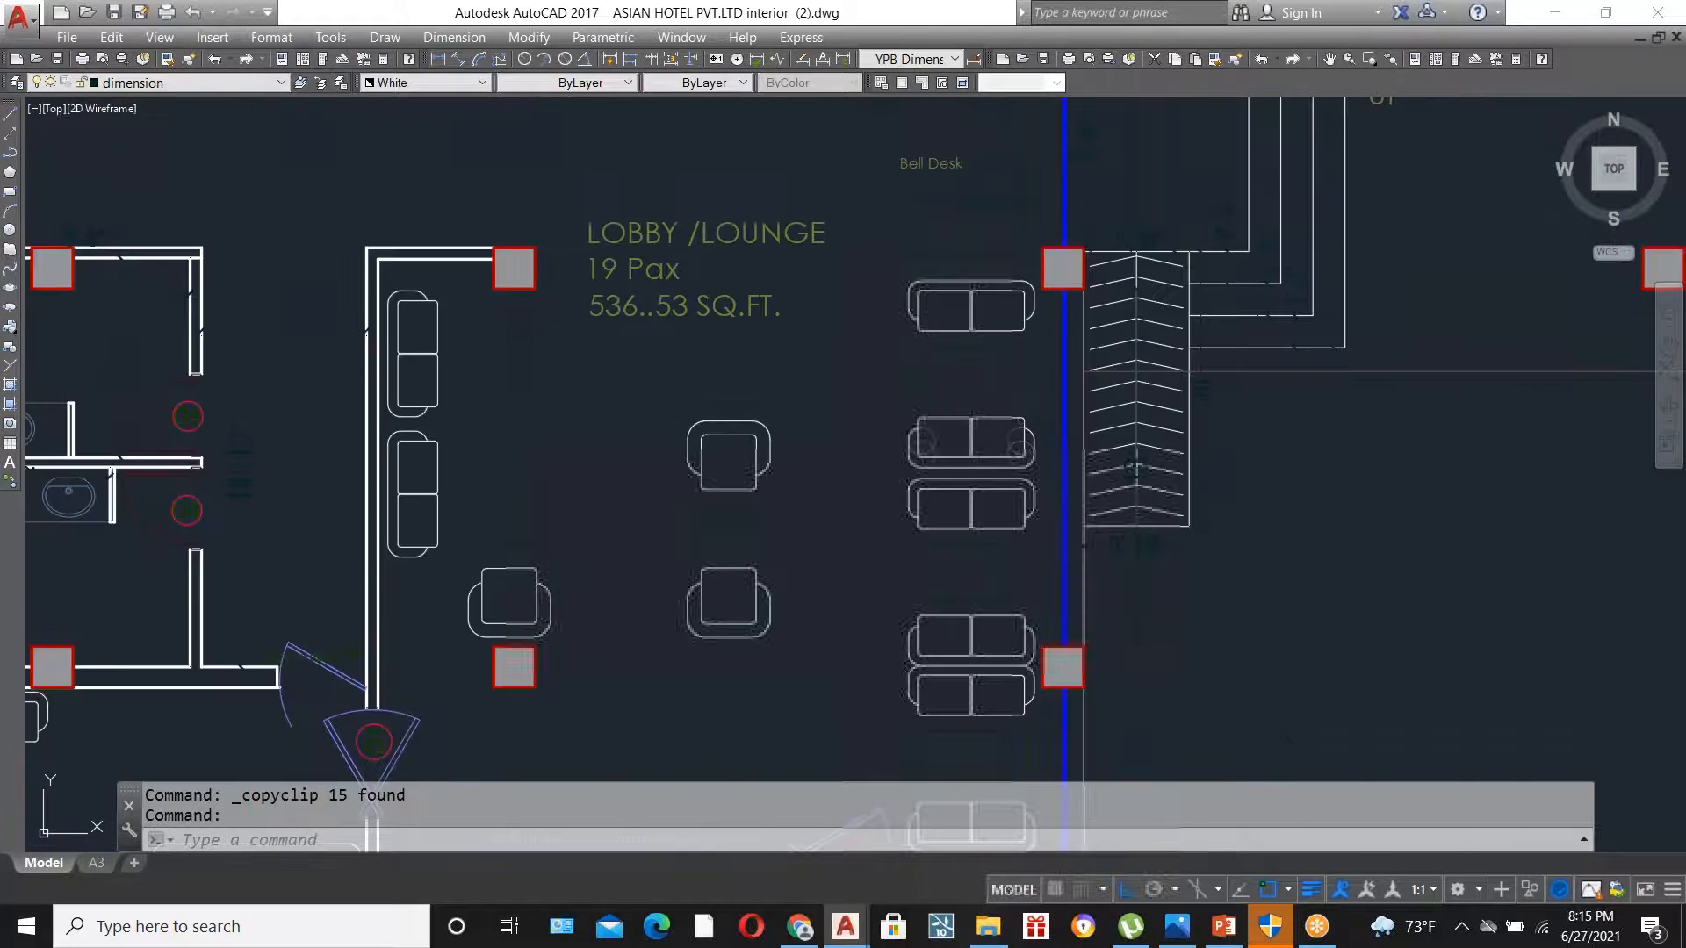
{"action": "scroll", "coordinate": [622, 500], "scroll_direction": "up", "scroll_amount": 3}
{"action": "scroll", "coordinate": [622, 500], "scroll_direction": "up", "scroll_amount": 6}
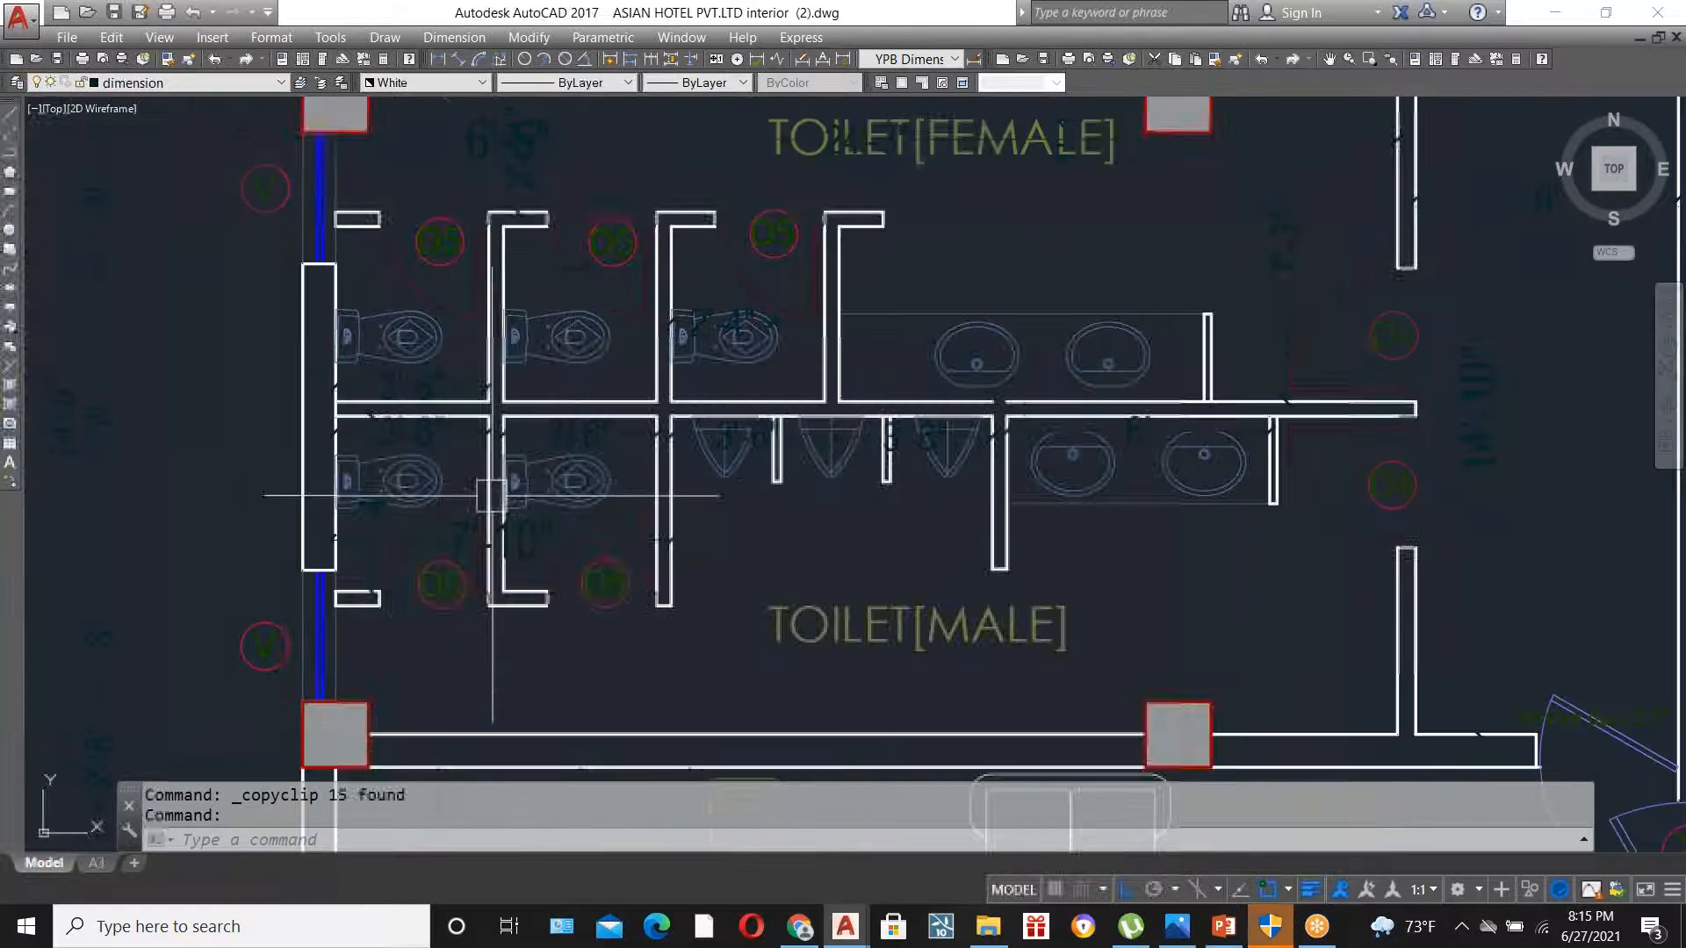
{"action": "scroll", "coordinate": [748, 431], "scroll_direction": "down", "scroll_amount": 10}
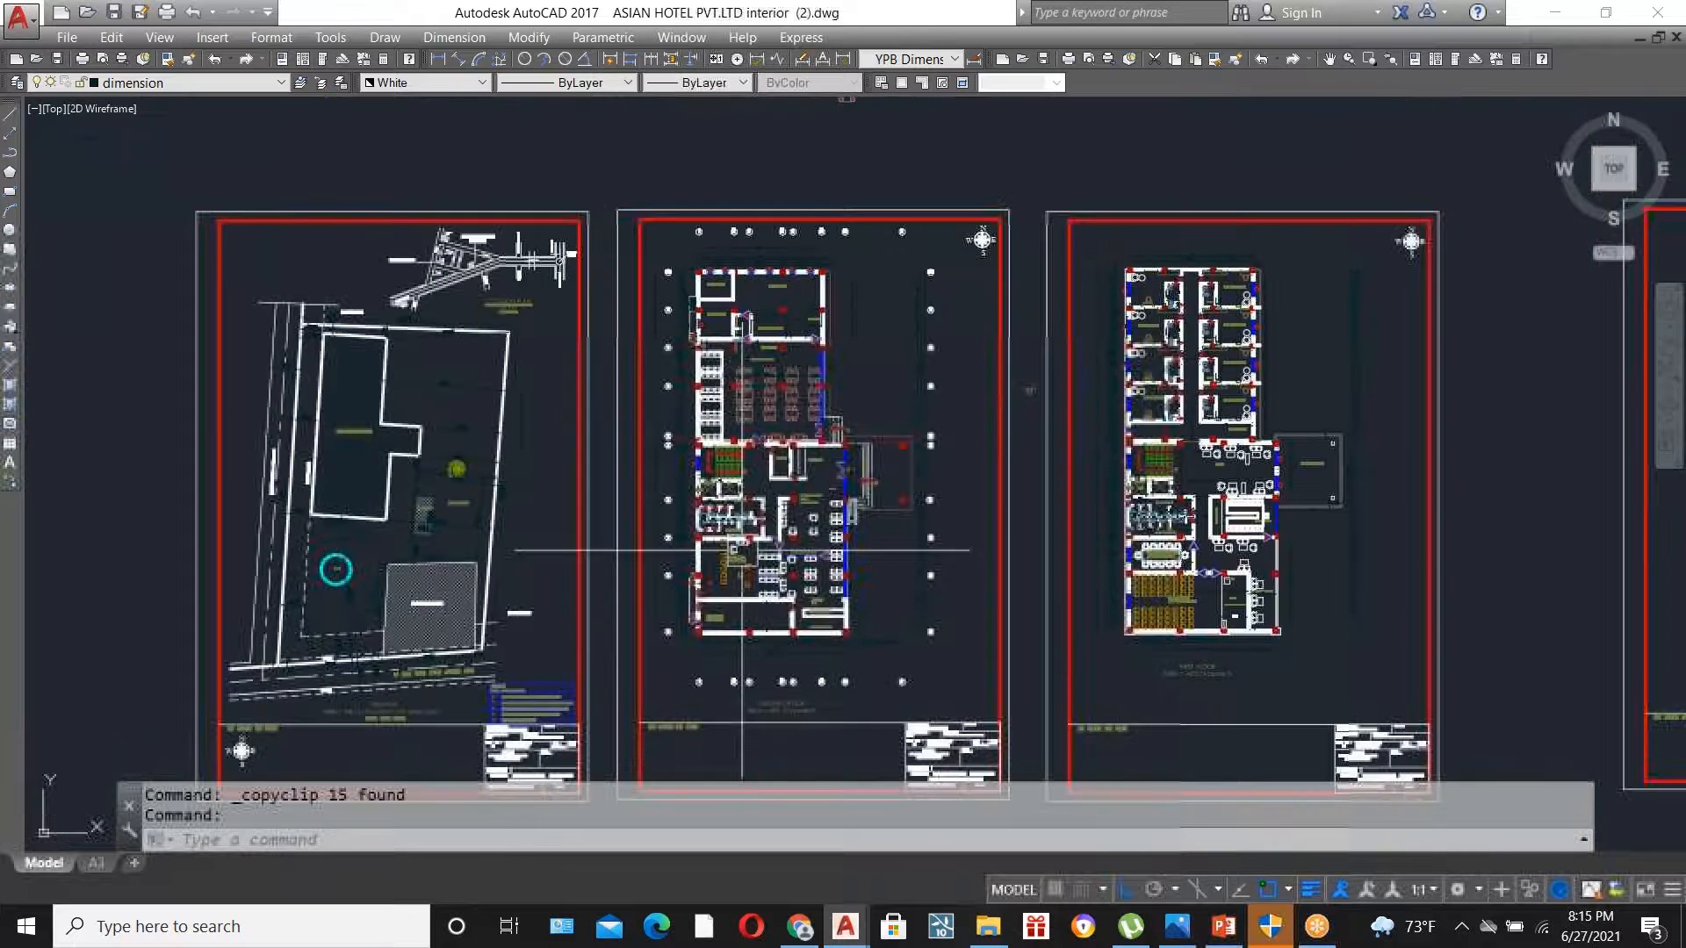
{"action": "scroll", "coordinate": [1071, 492], "scroll_direction": "up", "scroll_amount": 6}
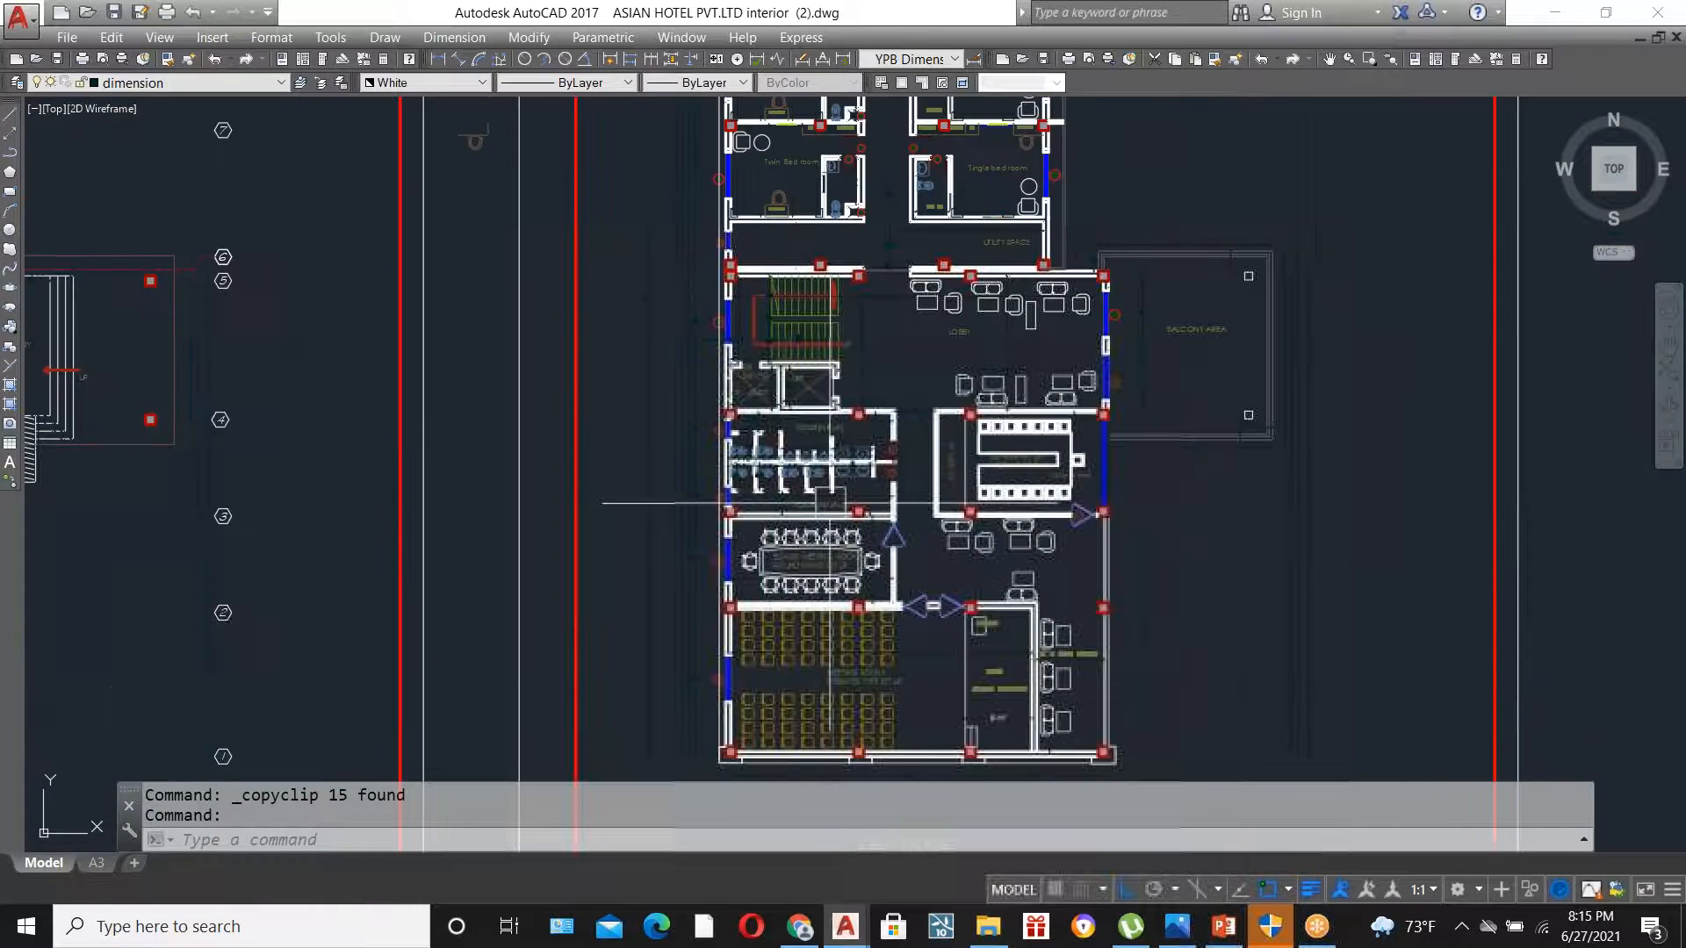
{"action": "scroll", "coordinate": [830, 503], "scroll_direction": "up", "scroll_amount": 9}
{"action": "left_click", "coordinate": [506, 527]}
{"action": "left_click", "coordinate": [747, 459]}
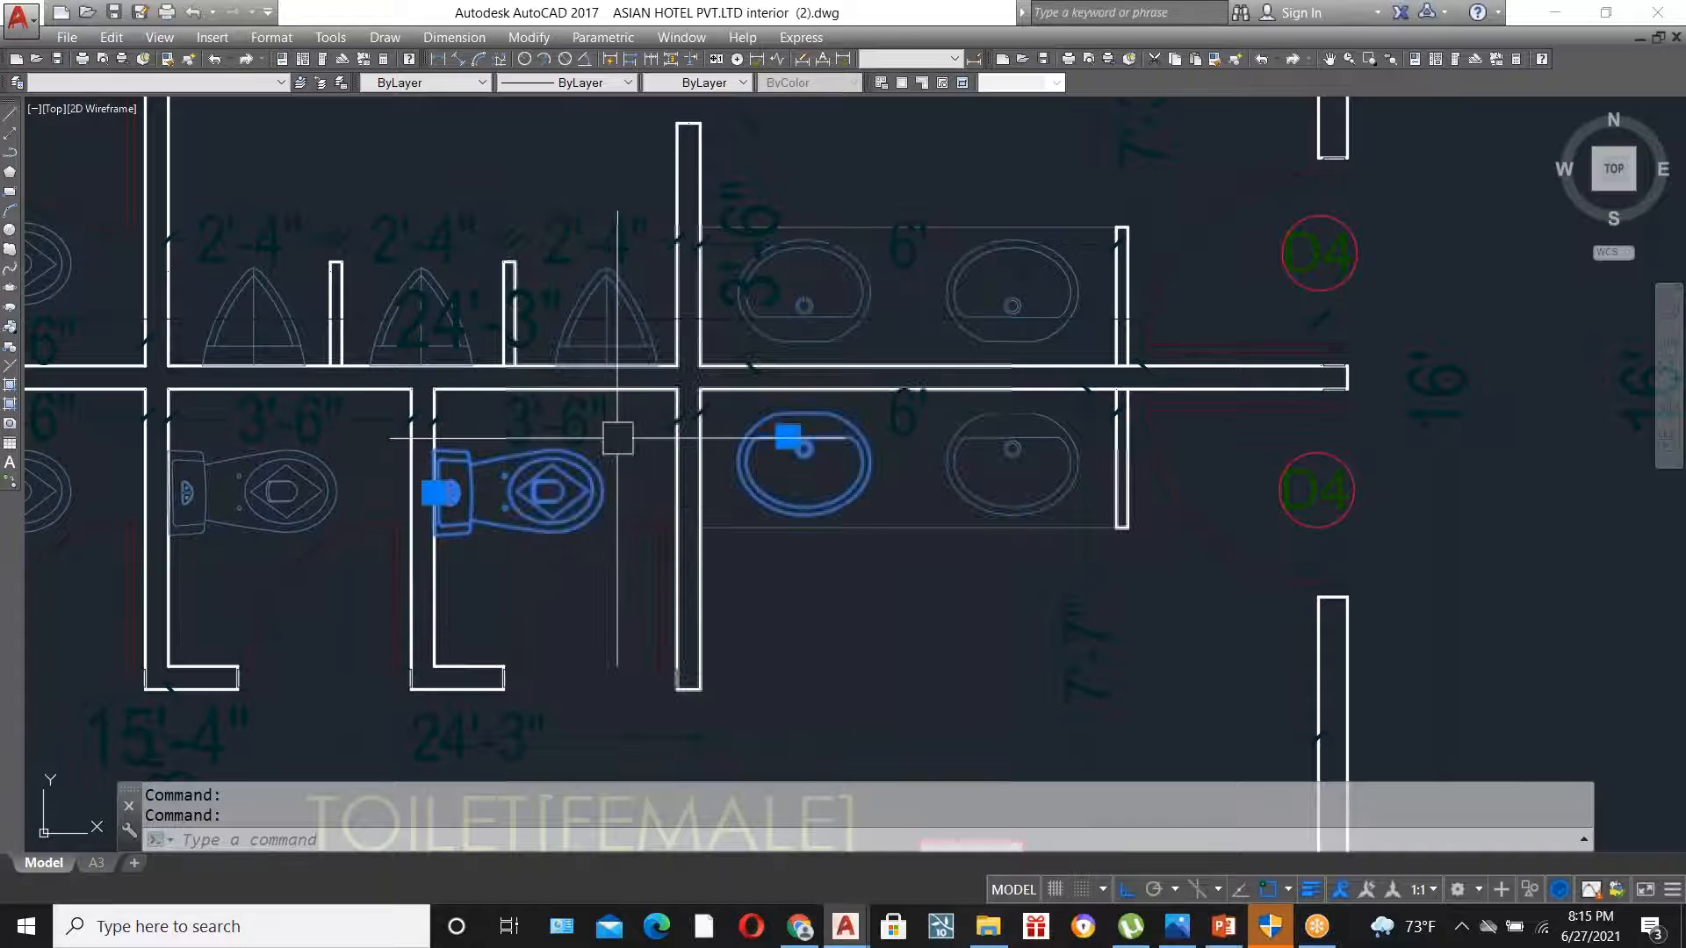
{"action": "key", "text": "ctrl+c"}
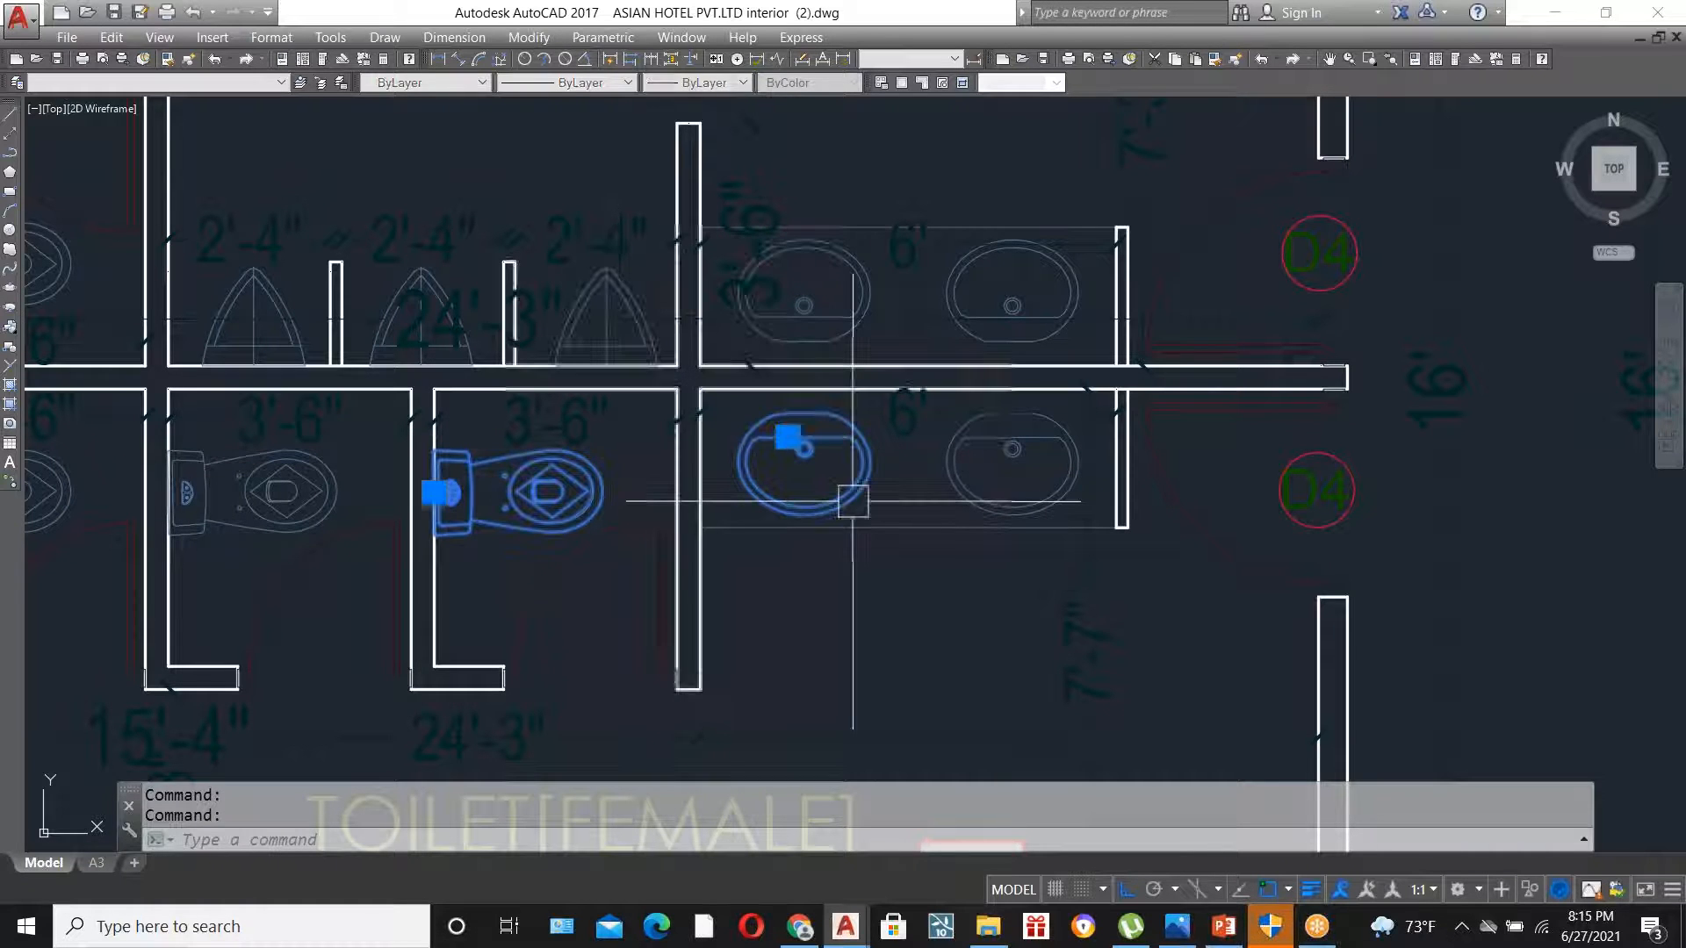
- Paste the copied toilet pan and washbasin into the toilet room of the municipal floor plan
{"action": "key", "text": "ctrl+Tab"}
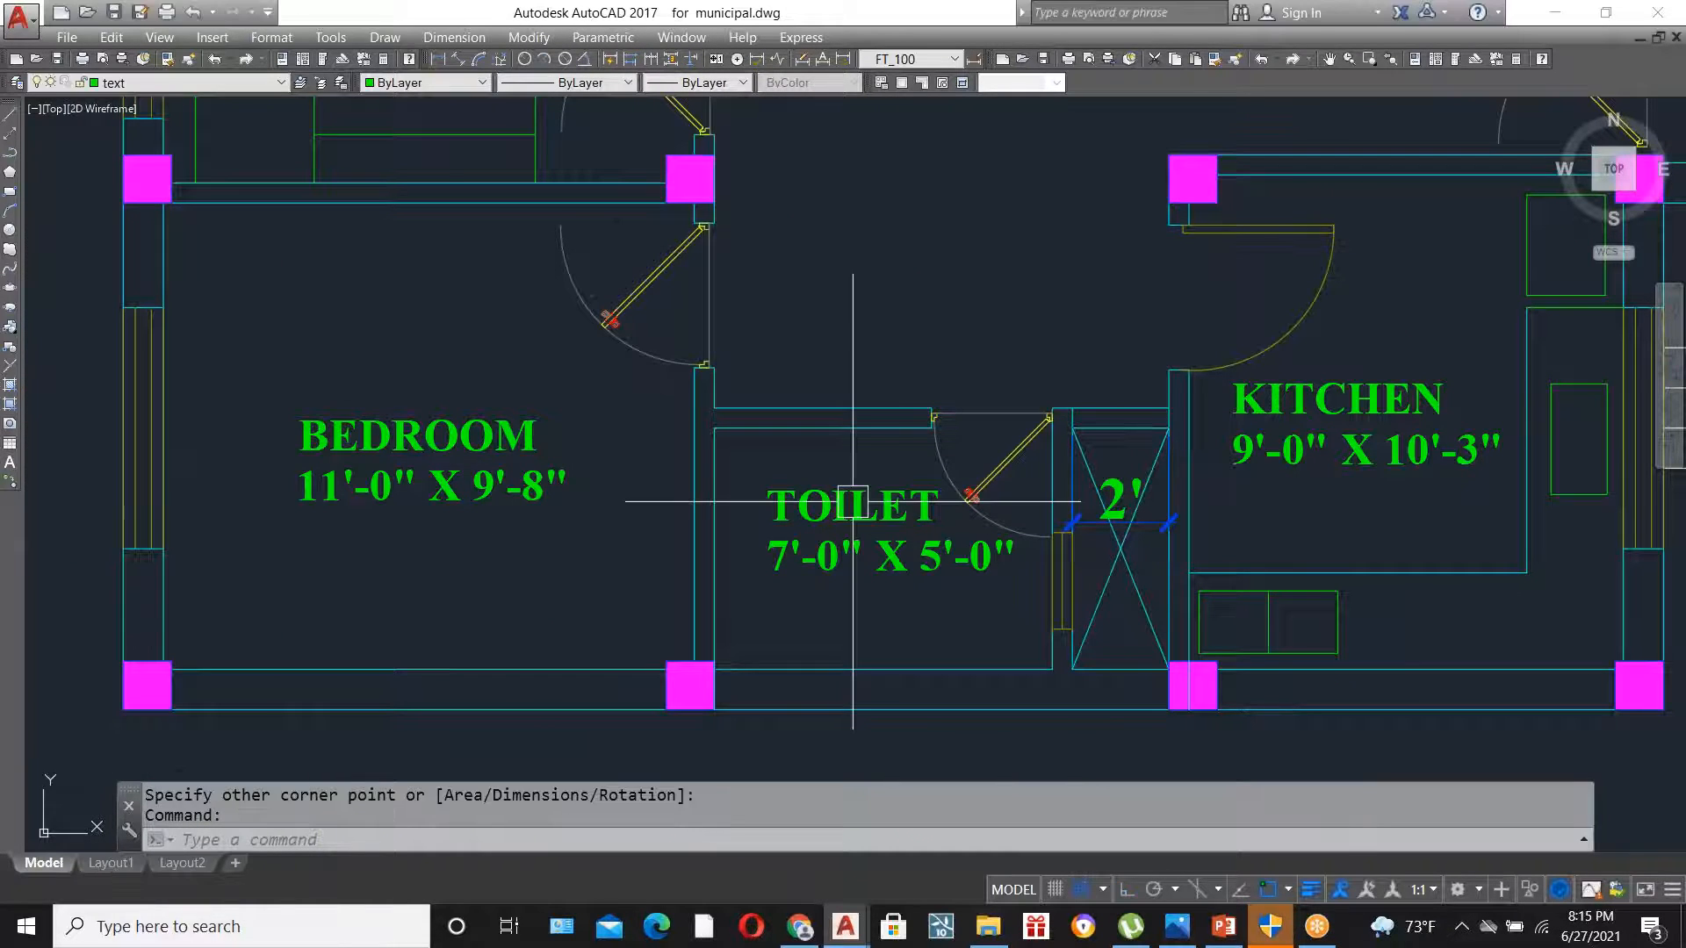
{"action": "key", "text": "ctrl+v"}
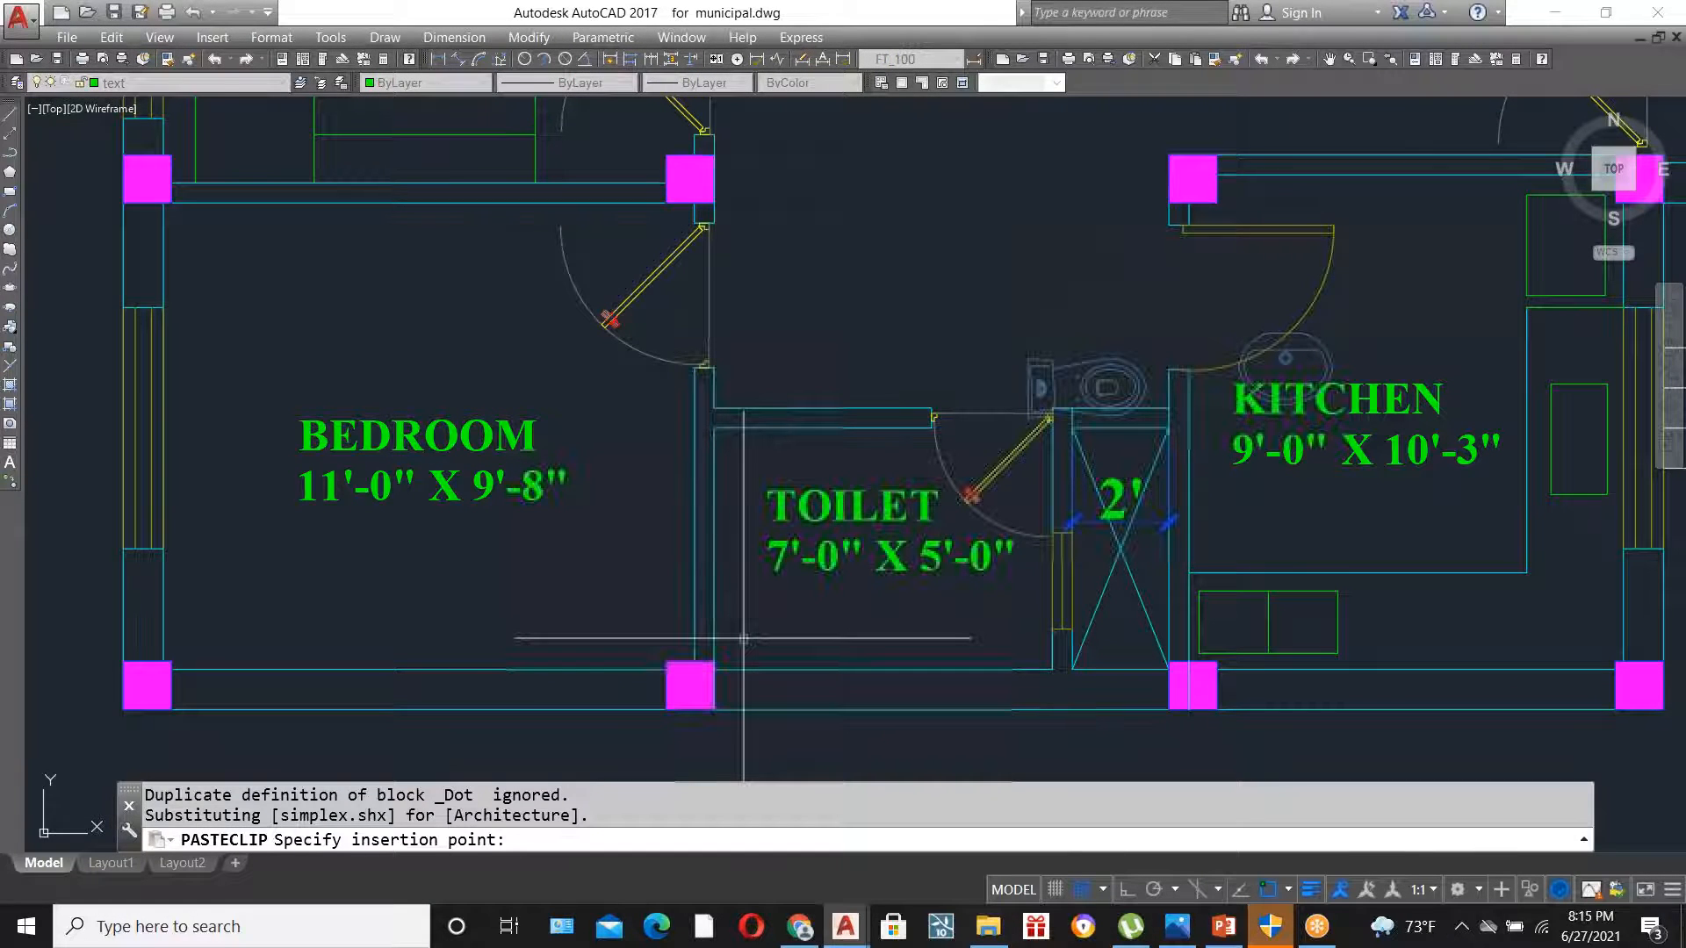
{"action": "scroll", "coordinate": [743, 640], "scroll_direction": "down", "scroll_amount": 2}
{"action": "scroll", "coordinate": [744, 640], "scroll_direction": "down", "scroll_amount": 2}
{"action": "left_click", "coordinate": [554, 772]}
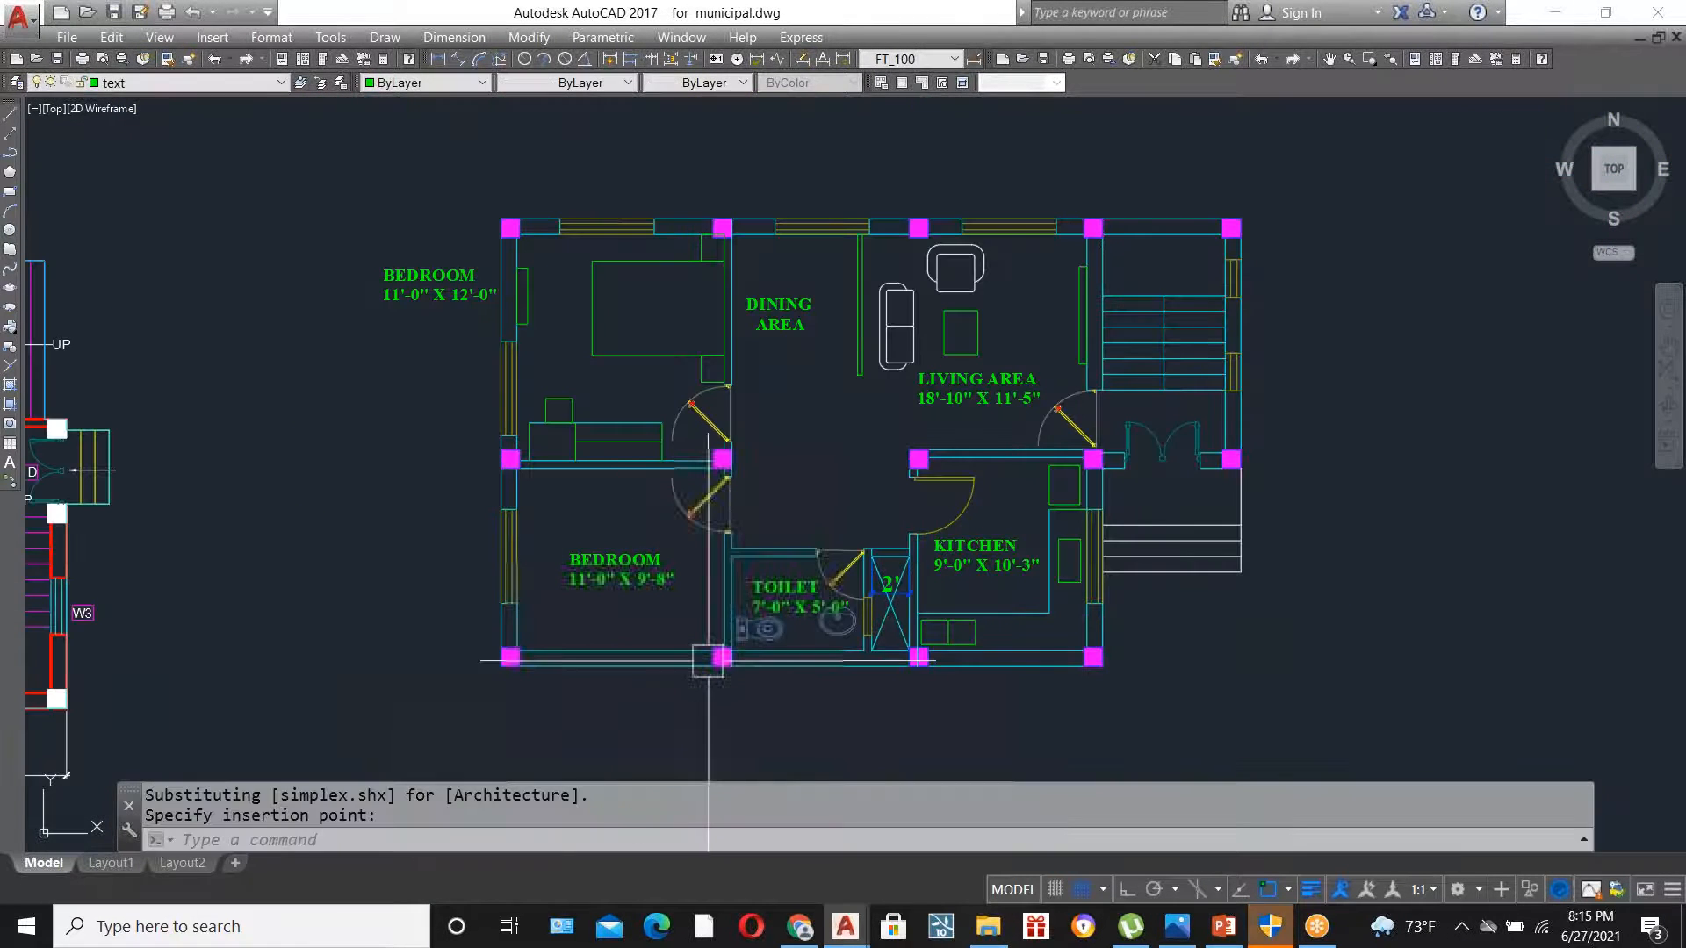
- Examine the placement and size of the toilet pan and washbasin within the toilet room
{"action": "scroll", "coordinate": [773, 553], "scroll_direction": "up", "scroll_amount": 5}
{"action": "scroll", "coordinate": [782, 621], "scroll_direction": "down", "scroll_amount": 6}
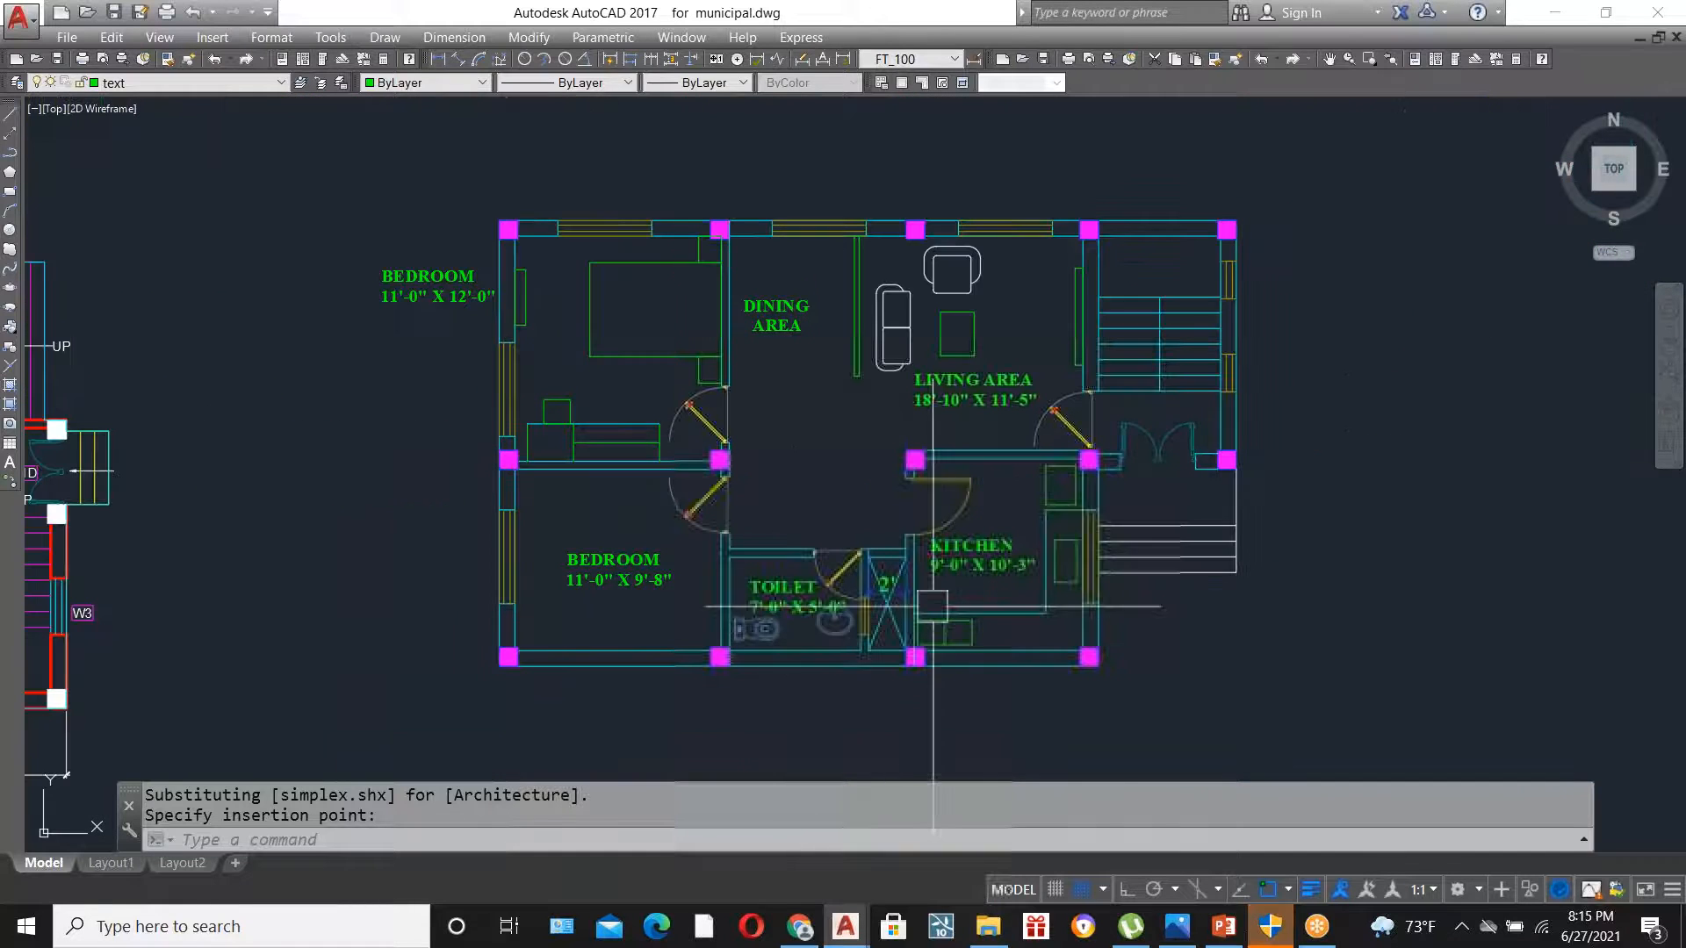
{"action": "scroll", "coordinate": [788, 629], "scroll_direction": "up", "scroll_amount": 2}
{"action": "scroll", "coordinate": [788, 629], "scroll_direction": "up", "scroll_amount": 2}
{"action": "scroll", "coordinate": [787, 628], "scroll_direction": "down", "scroll_amount": 4}
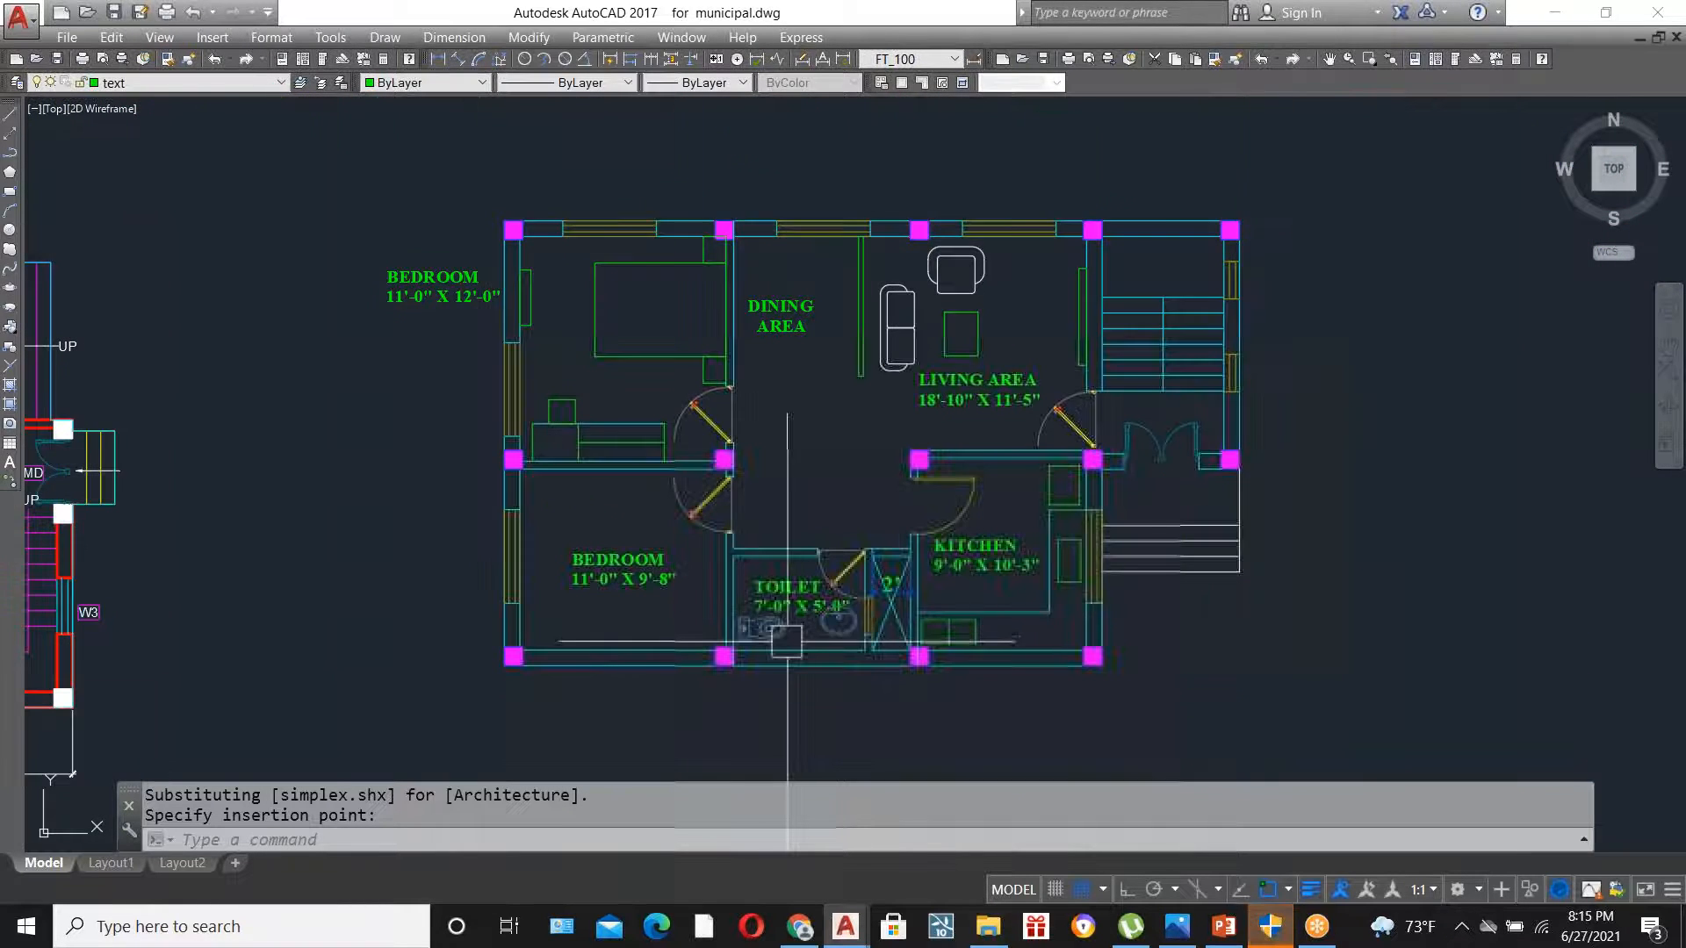
{"action": "scroll", "coordinate": [787, 632], "scroll_direction": "up", "scroll_amount": 4}
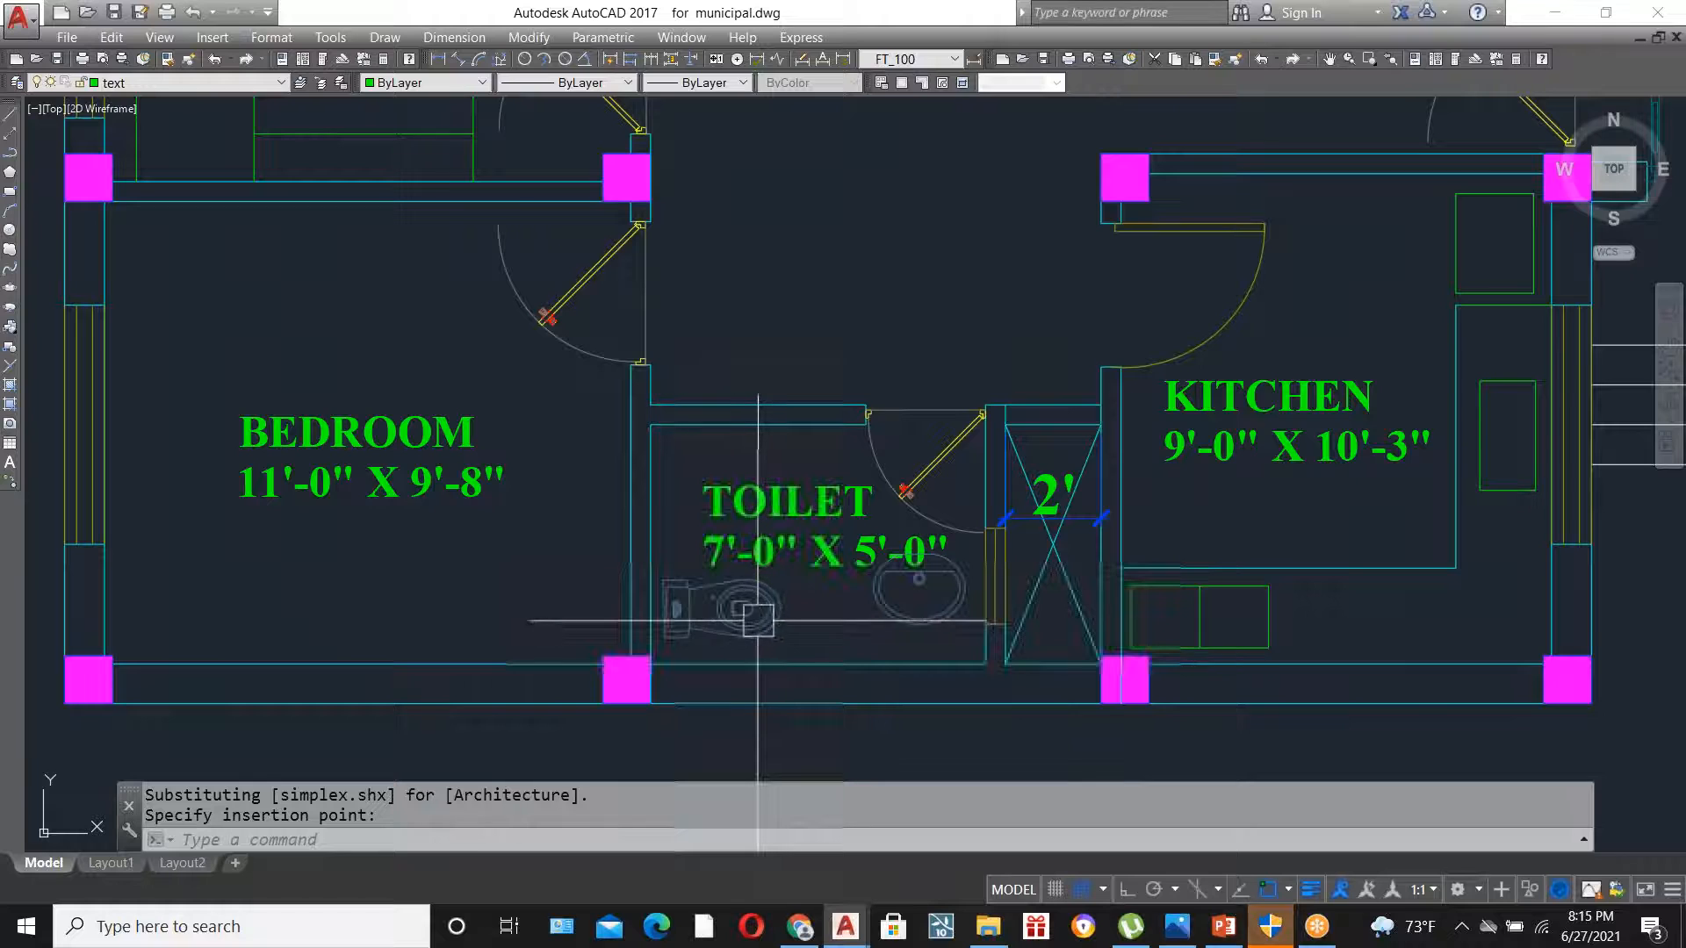
{"action": "scroll", "coordinate": [757, 619], "scroll_direction": "up", "scroll_amount": 2}
{"action": "scroll", "coordinate": [782, 620], "scroll_direction": "up", "scroll_amount": 2}
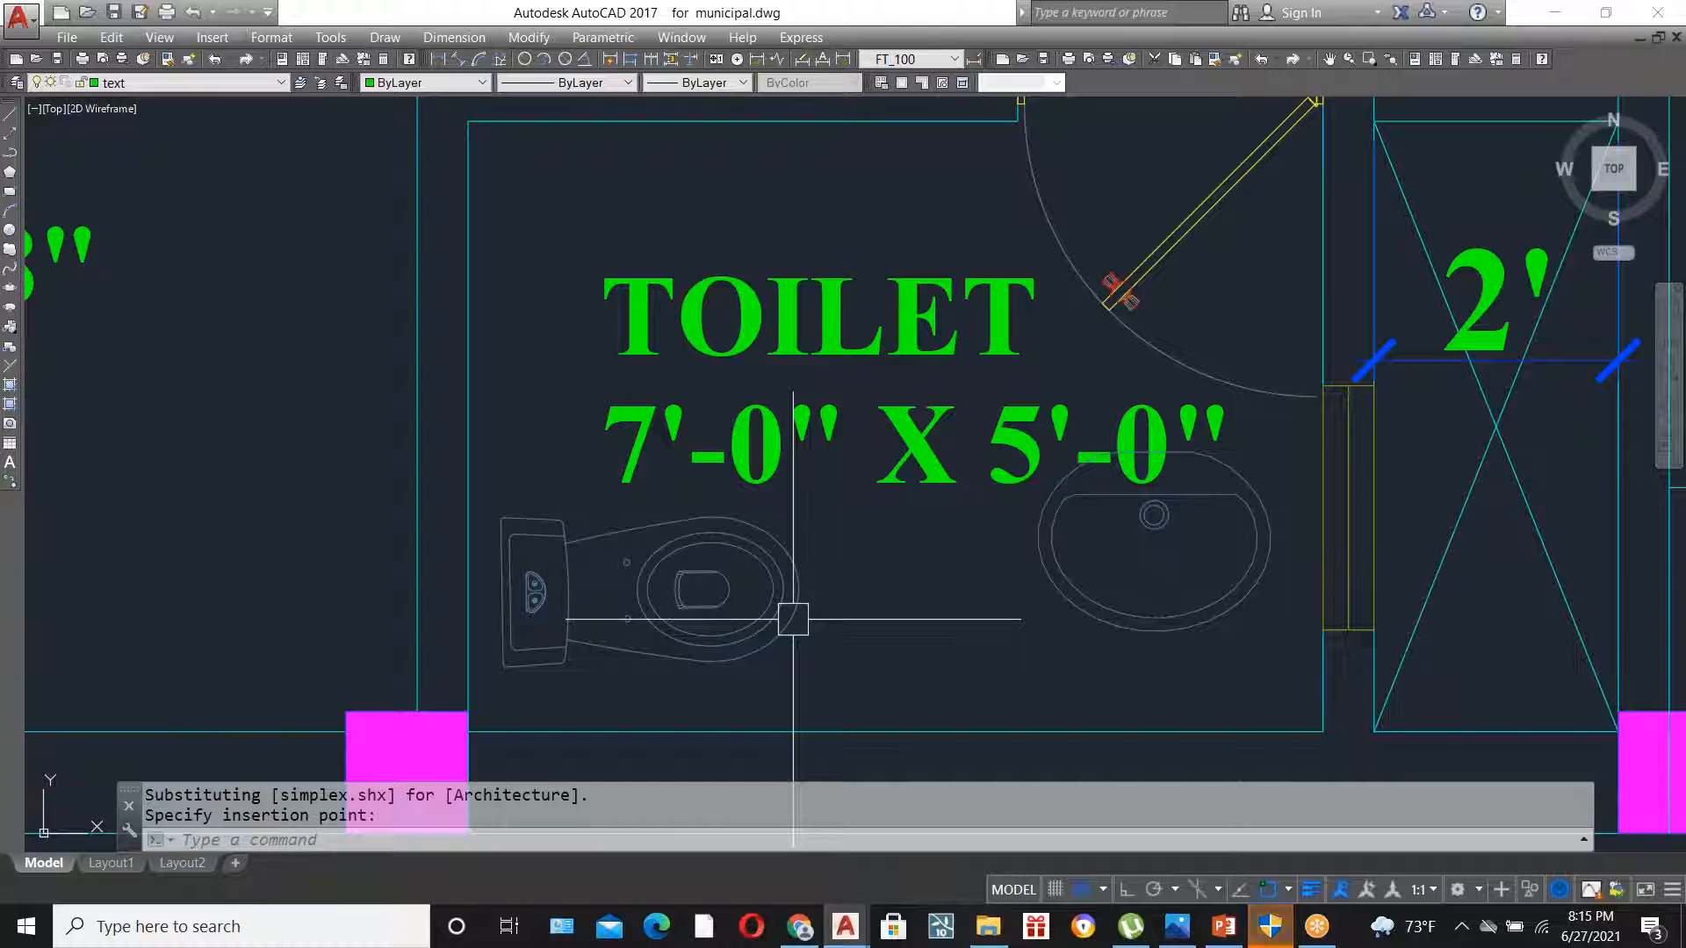
{"action": "scroll", "coordinate": [809, 593], "scroll_direction": "down", "scroll_amount": 4}
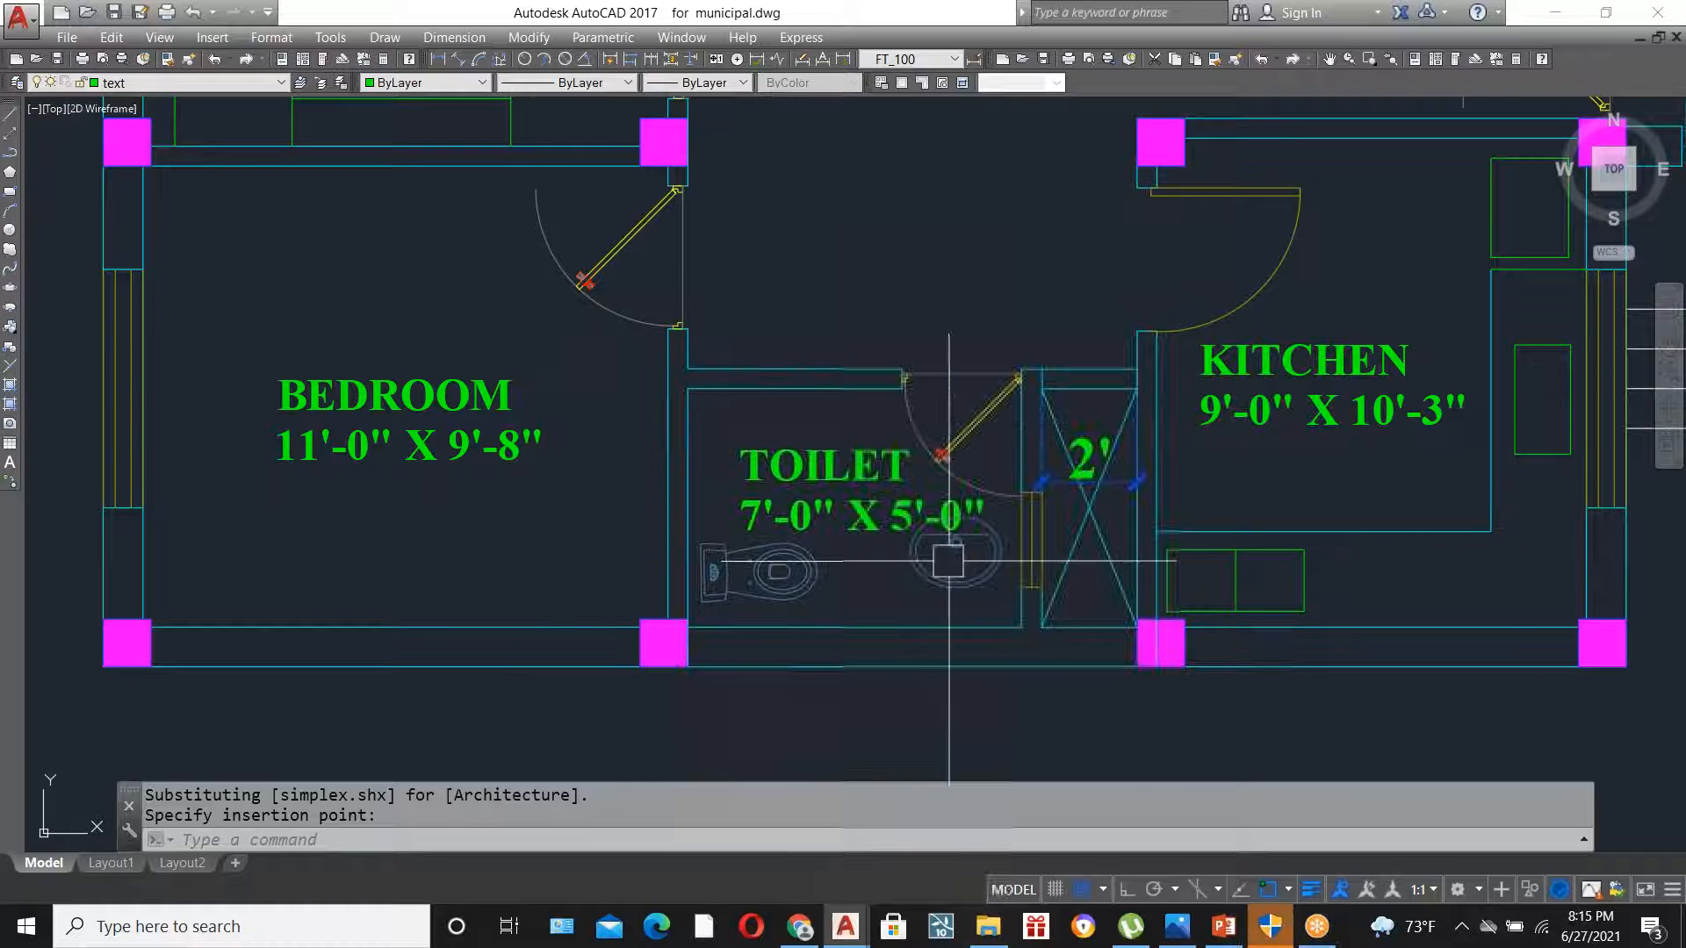
- Rotate the washbasin 180° in the toilet room, with Ortho turned on
{"action": "scroll", "coordinate": [974, 566], "scroll_direction": "up", "scroll_amount": 2}
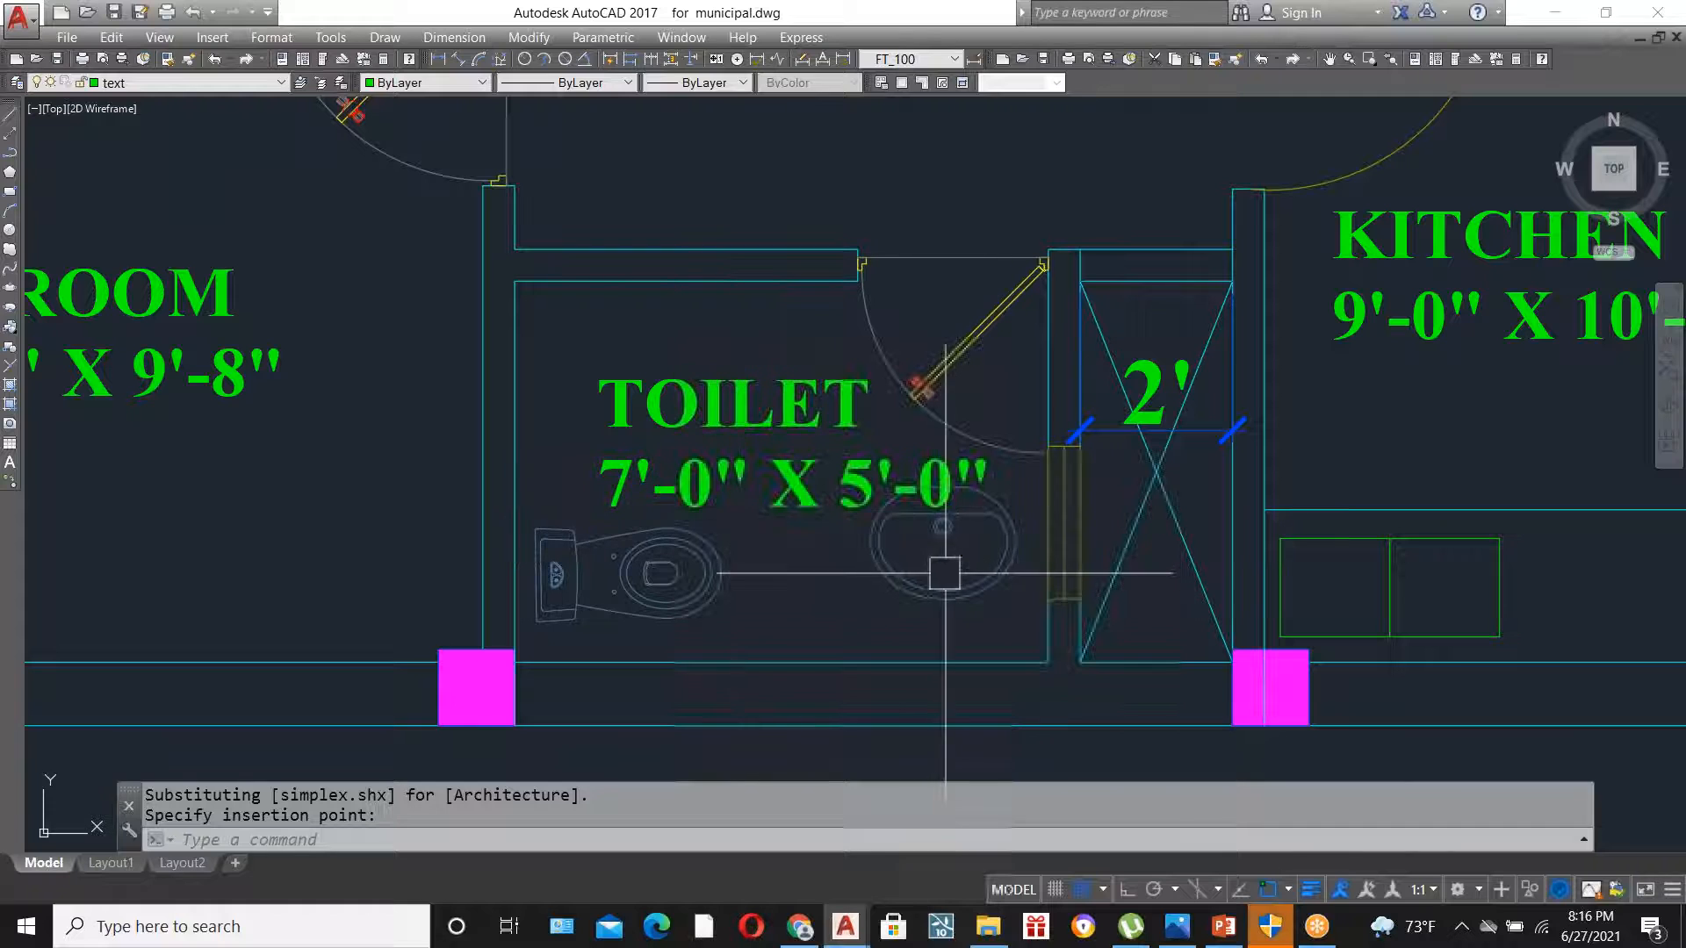
{"action": "left_click", "coordinate": [944, 589]}
{"action": "left_click", "coordinate": [901, 577]}
{"action": "type", "text": "ro"}
{"action": "key", "text": "Return"}
{"action": "left_click", "coordinate": [876, 545]}
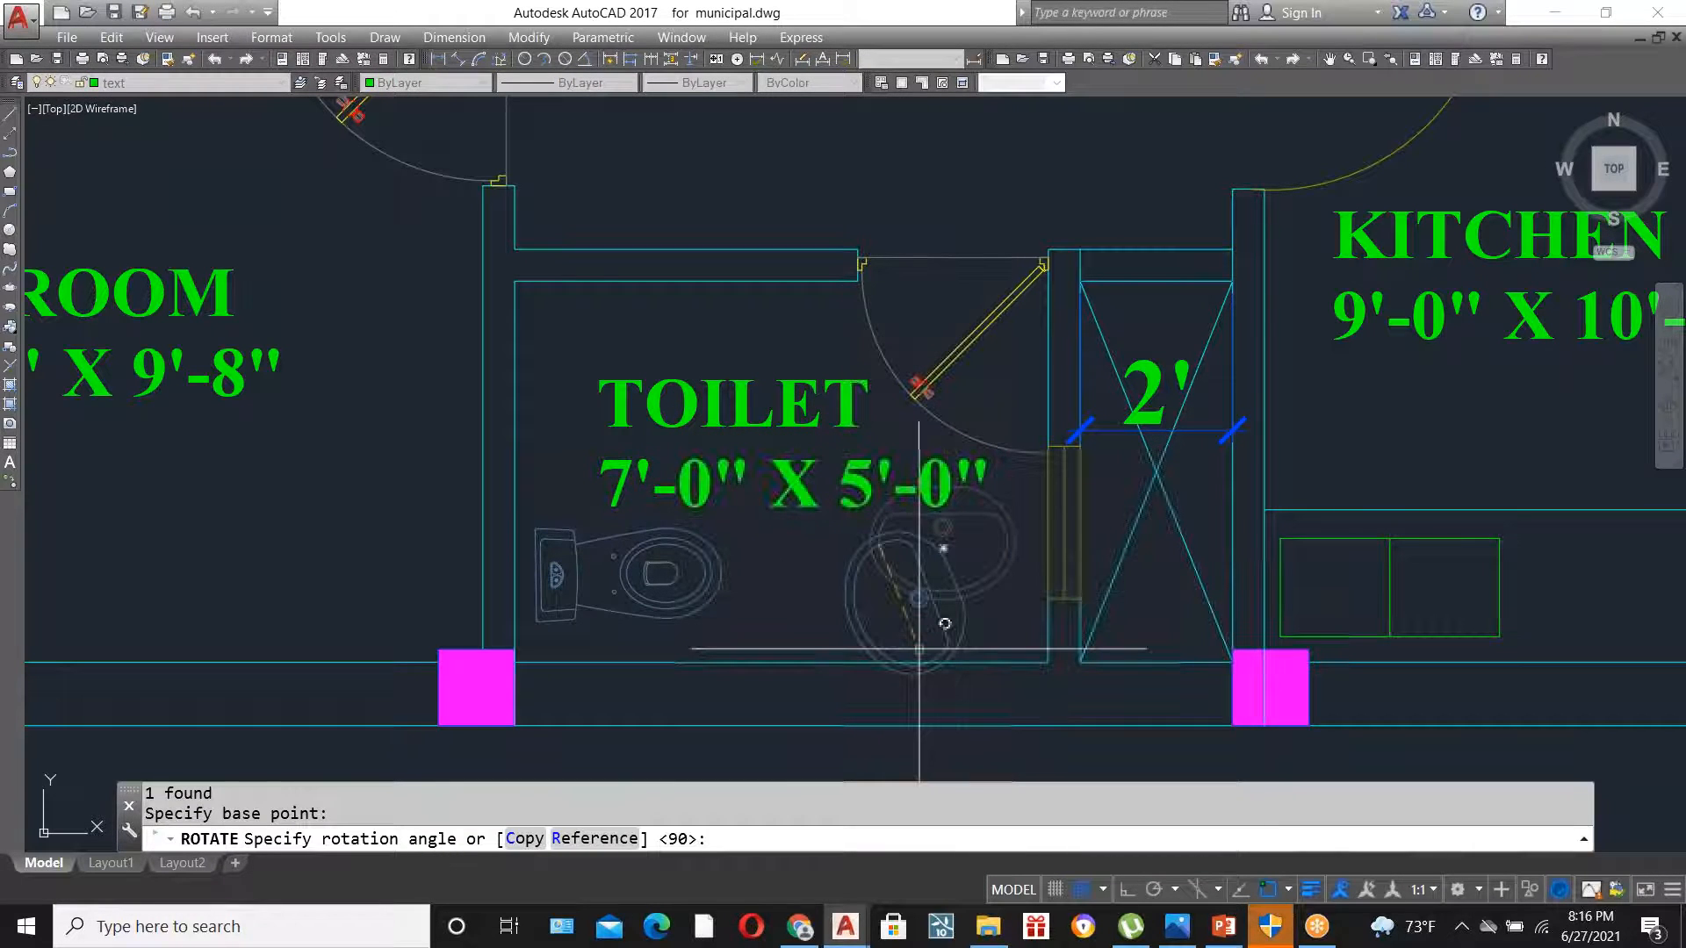
{"action": "key", "text": "F8"}
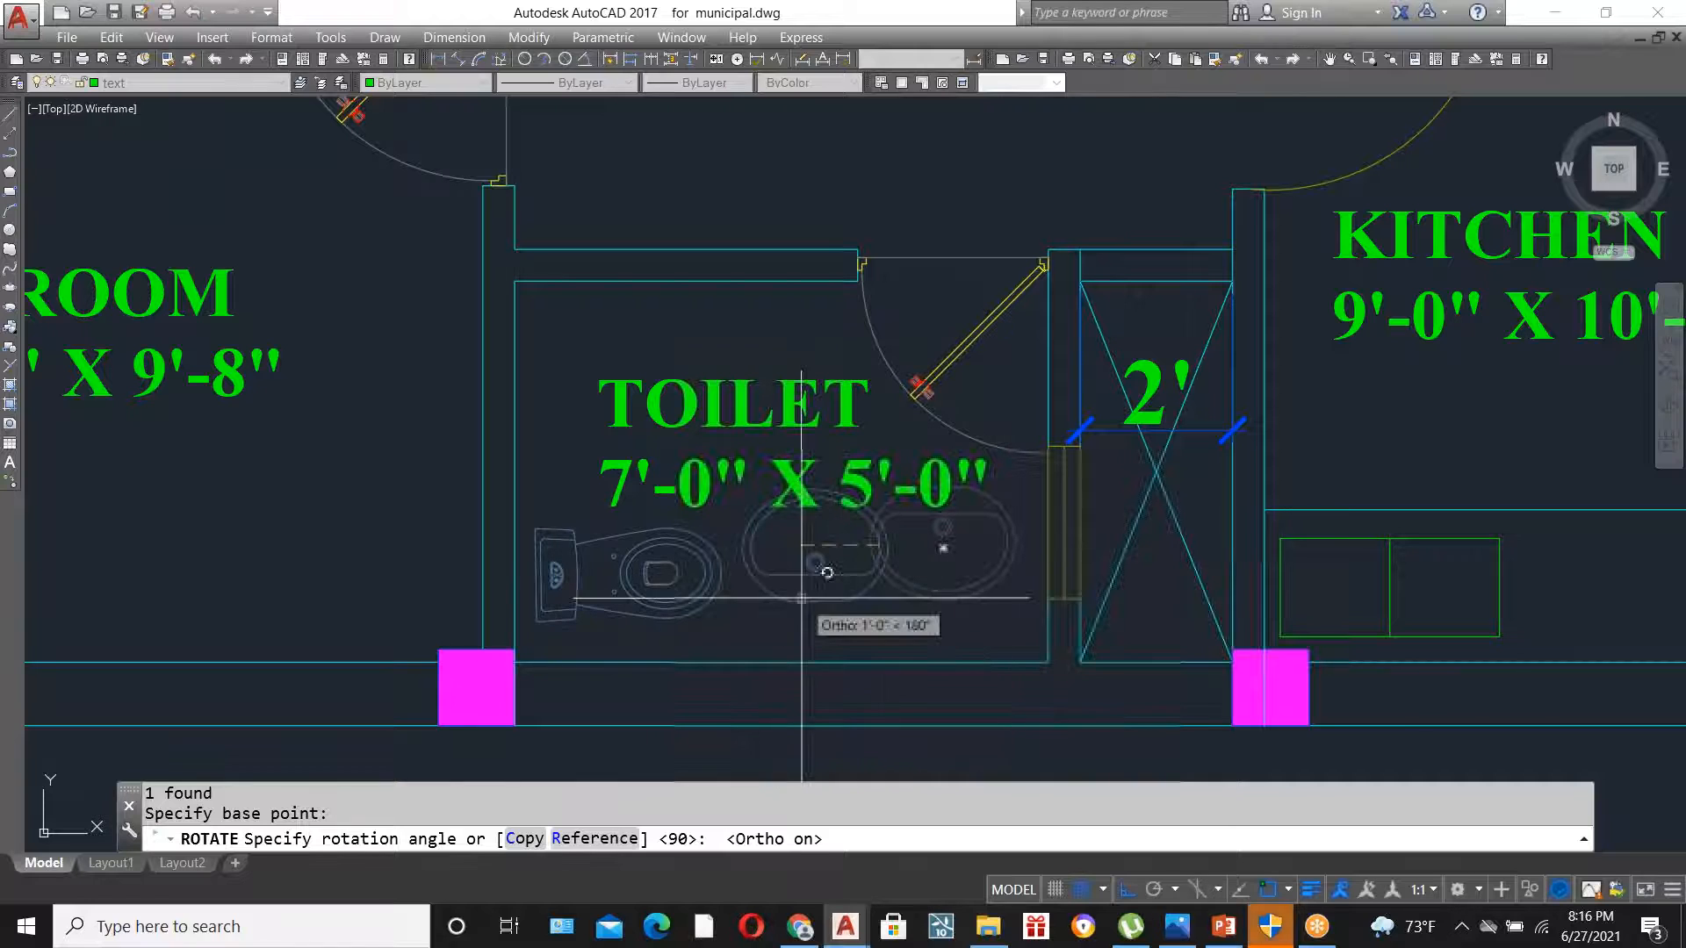
{"action": "left_click", "coordinate": [759, 422]}
- Move the TOILET label with its dimensions upward, clear of the sanitary fixtures
{"action": "left_click", "coordinate": [759, 422]}
{"action": "type", "text": "m"}
{"action": "key", "text": "Return"}
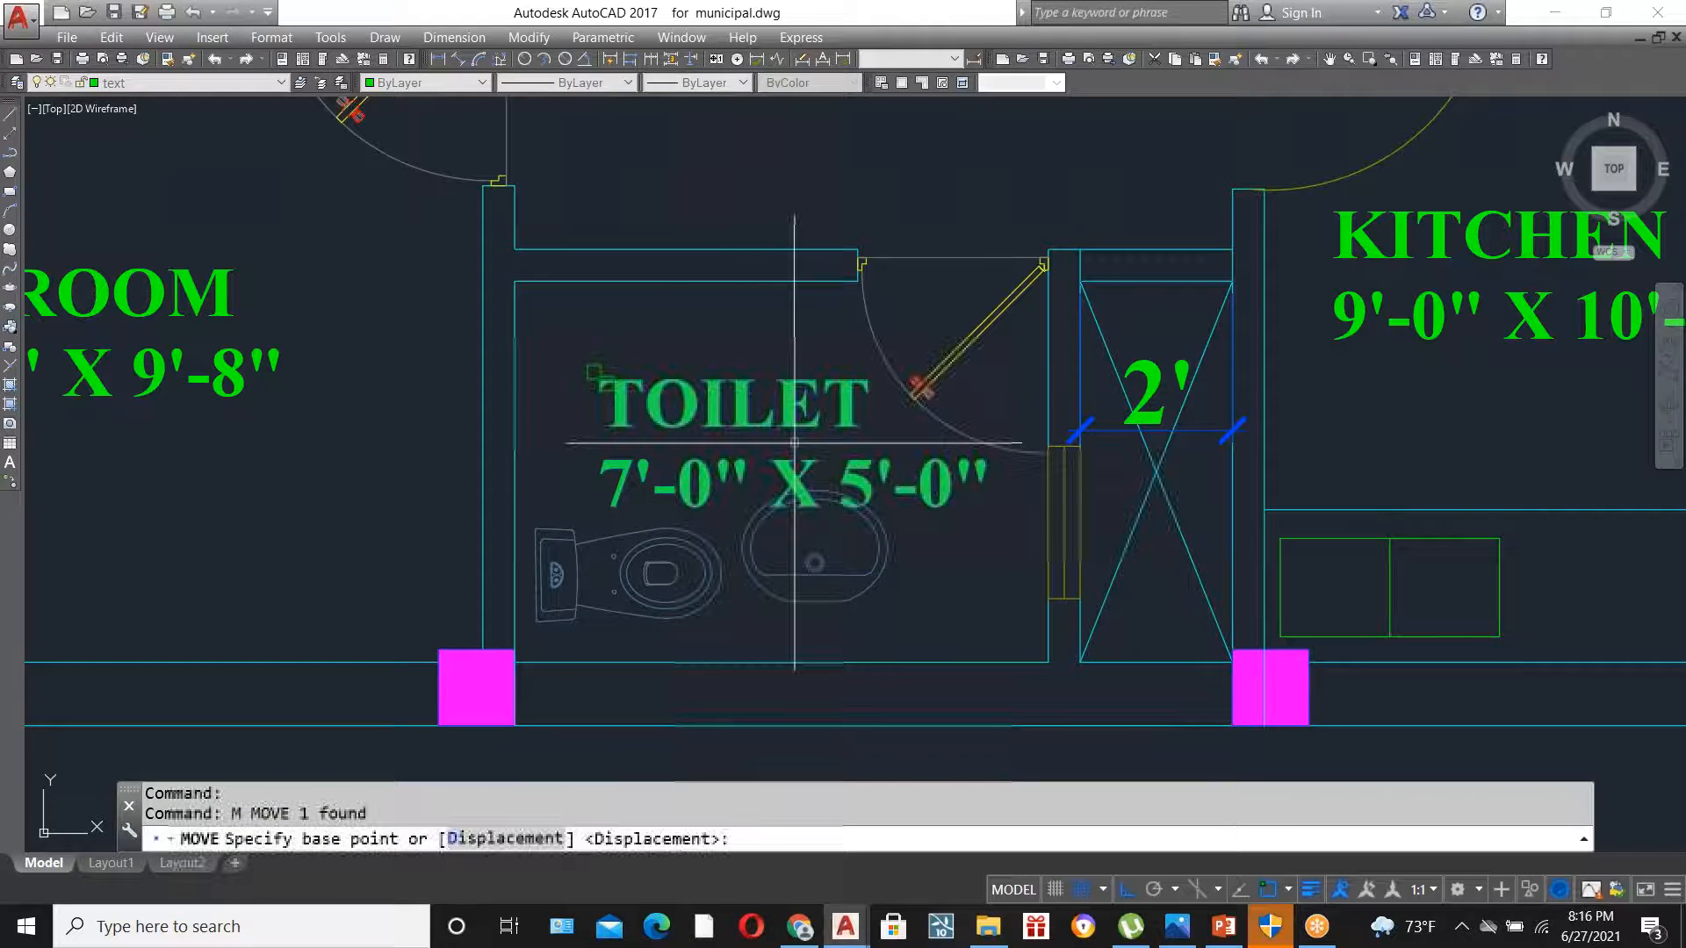
{"action": "left_click", "coordinate": [597, 202]}
{"action": "left_click", "coordinate": [762, 129]}
{"action": "scroll", "coordinate": [827, 463], "scroll_direction": "down", "scroll_amount": 2}
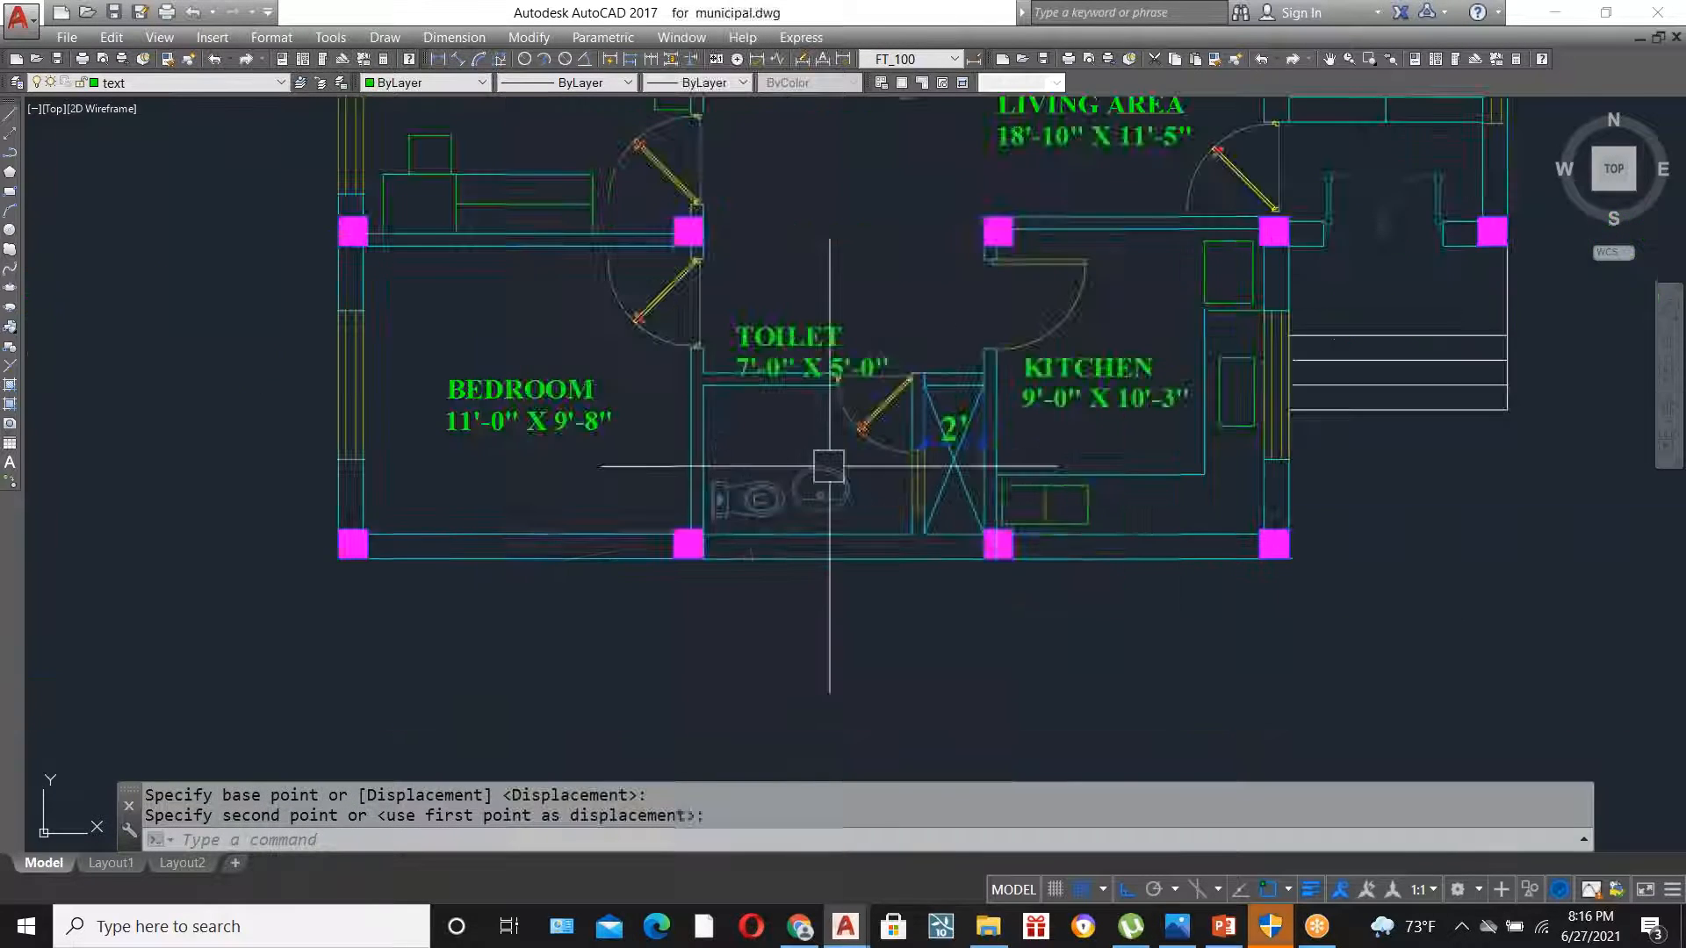
- Rotate the toilet pan a quarter turn so its cistern faces the lower outer wall
{"action": "scroll", "coordinate": [803, 496], "scroll_direction": "up", "scroll_amount": 1}
{"action": "scroll", "coordinate": [799, 501], "scroll_direction": "up", "scroll_amount": 2}
{"action": "left_click", "coordinate": [714, 496]}
{"action": "type", "text": "ro"}
{"action": "key", "text": "Return"}
{"action": "left_click", "coordinate": [692, 443]}
{"action": "left_click", "coordinate": [904, 440]}
- Move the washbasin horizontally away from the toilet pan, toward the window in the duct-side wall
{"action": "type", "text": "m"}
{"action": "key", "text": "Return"}
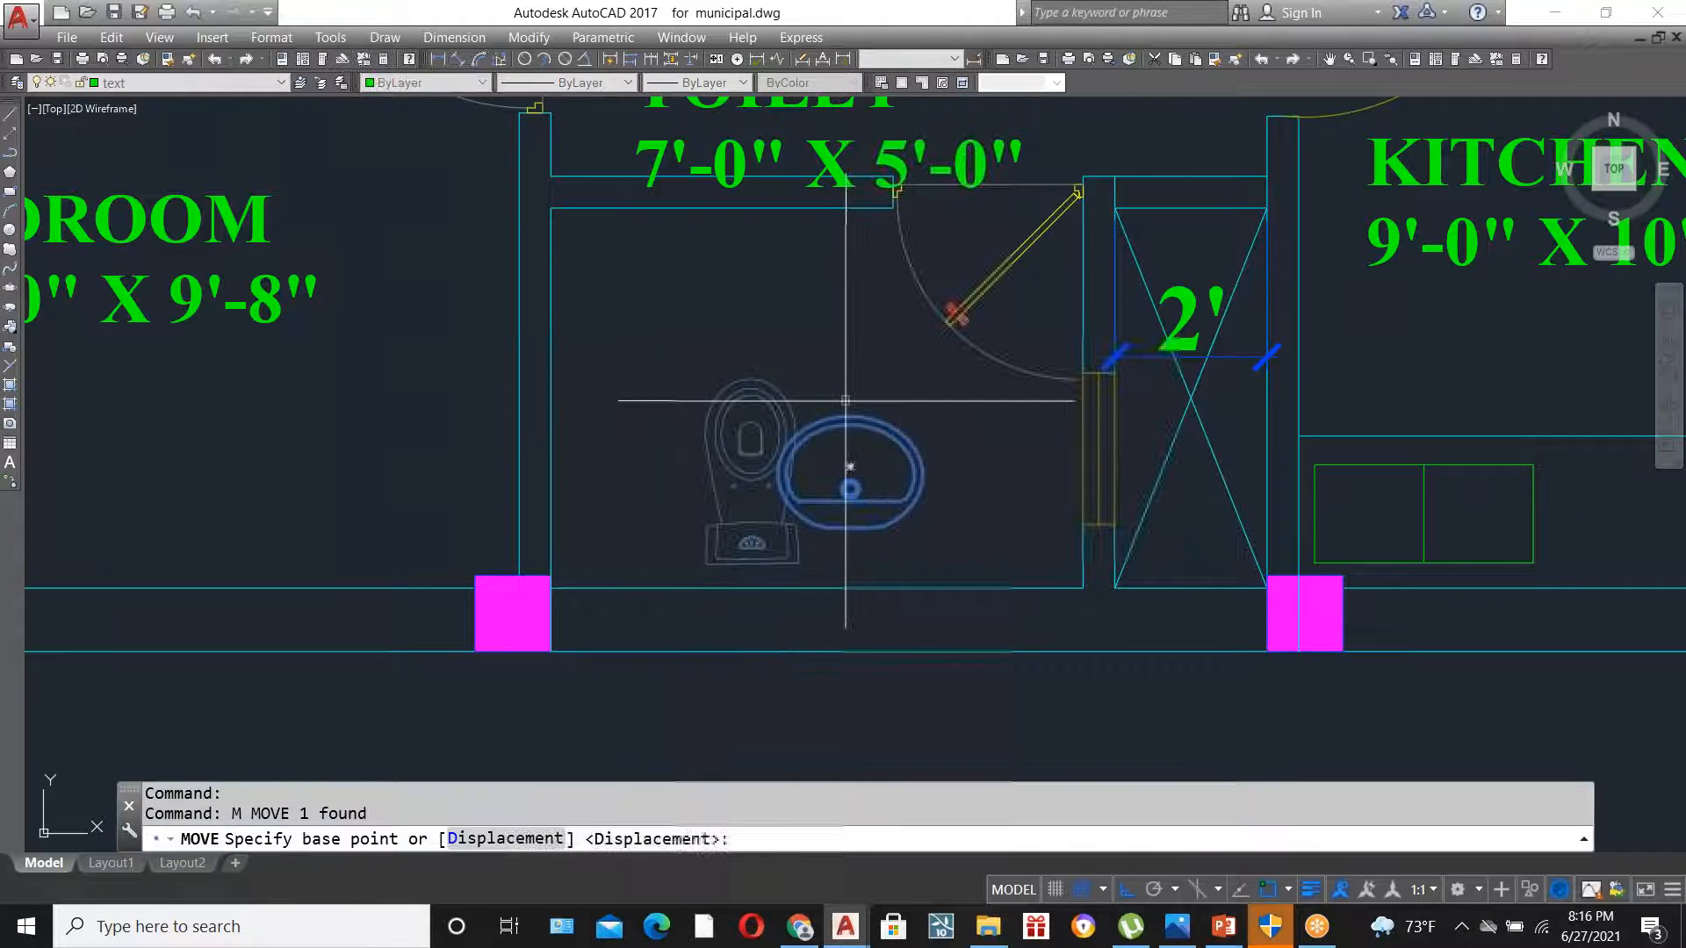
{"action": "left_click", "coordinate": [846, 401]}
{"action": "left_click", "coordinate": [981, 393]}
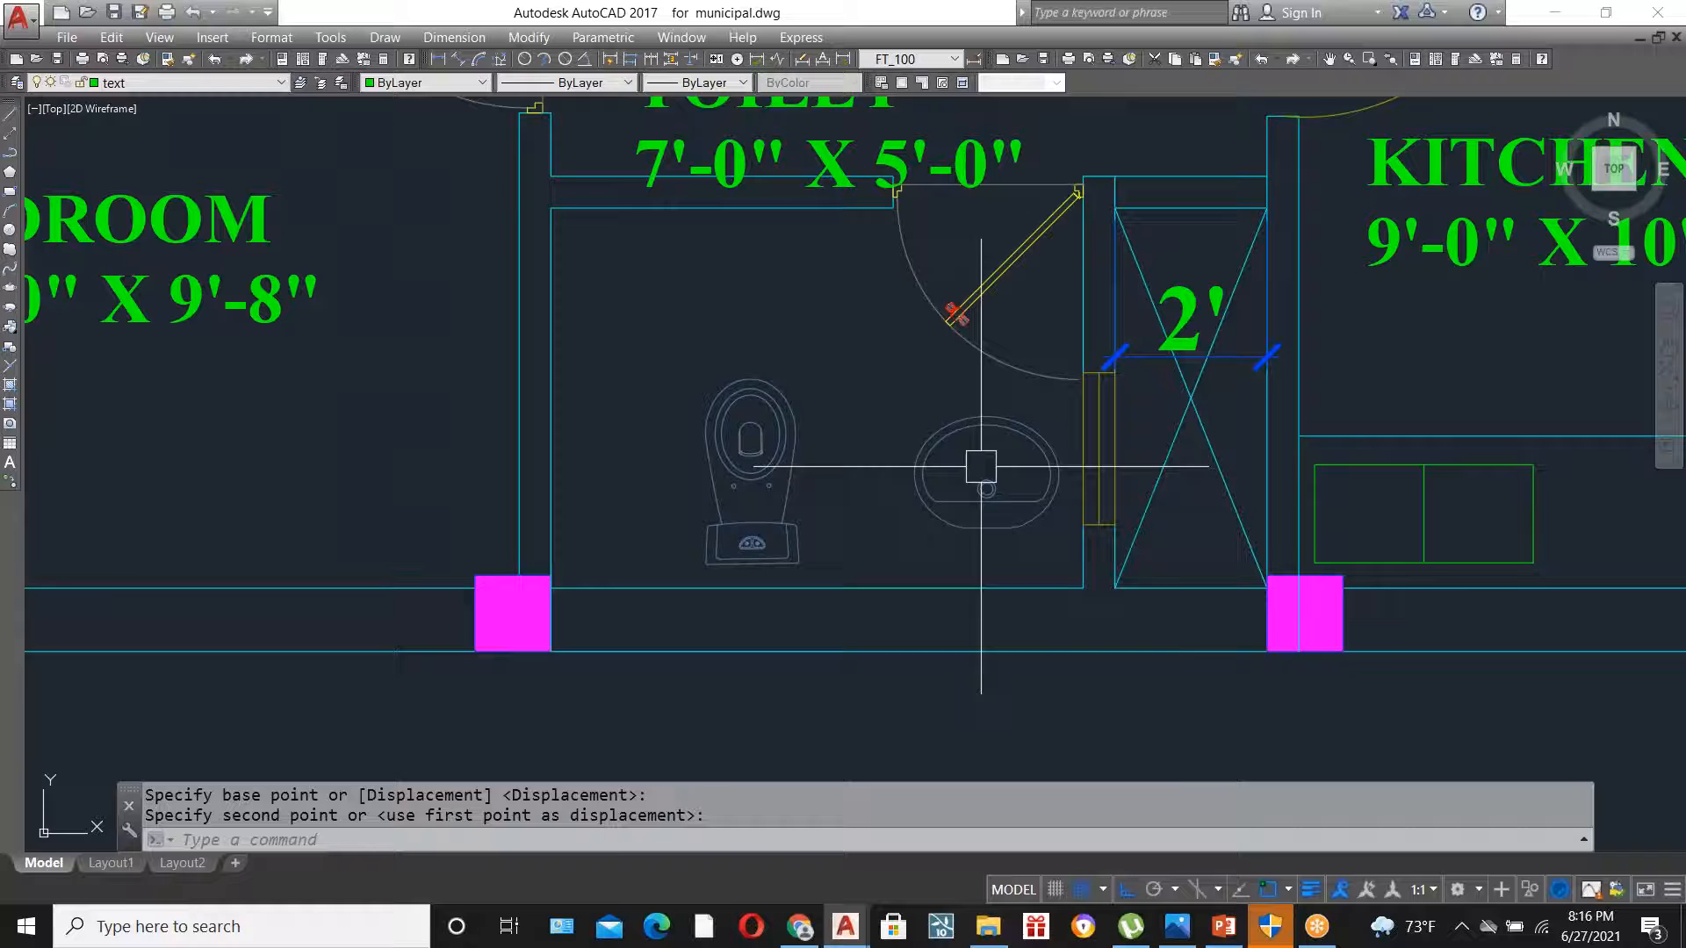
{"action": "scroll", "coordinate": [966, 454], "scroll_direction": "up", "scroll_amount": 2}
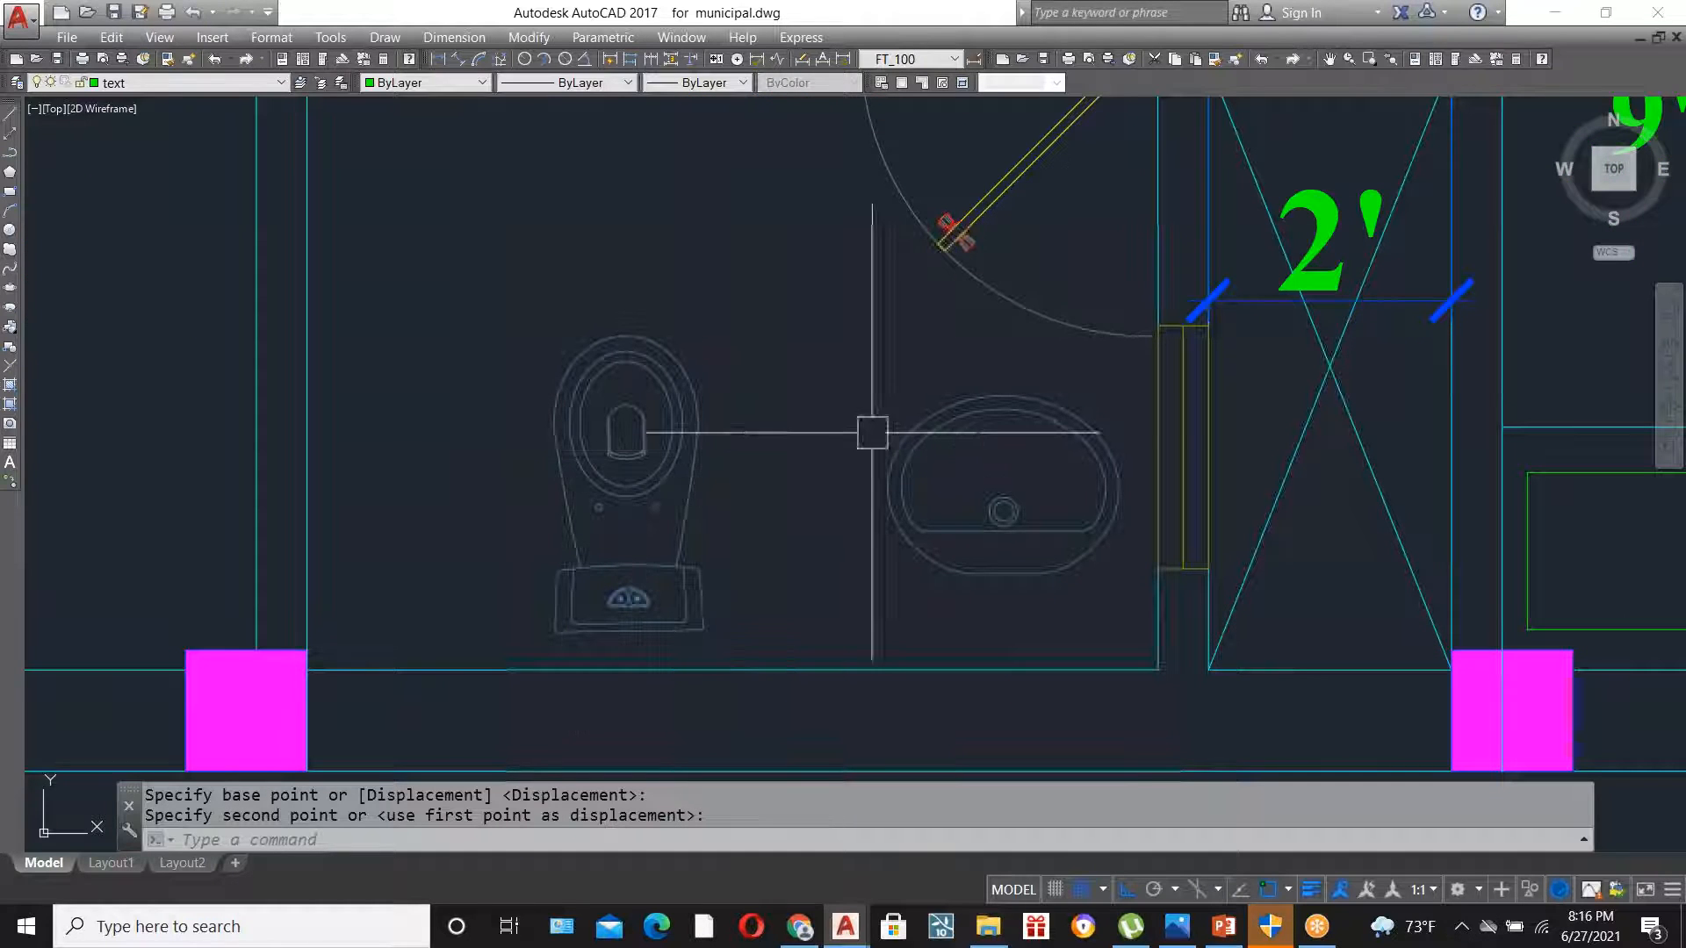
{"action": "scroll", "coordinate": [983, 430], "scroll_direction": "down", "scroll_amount": 3}
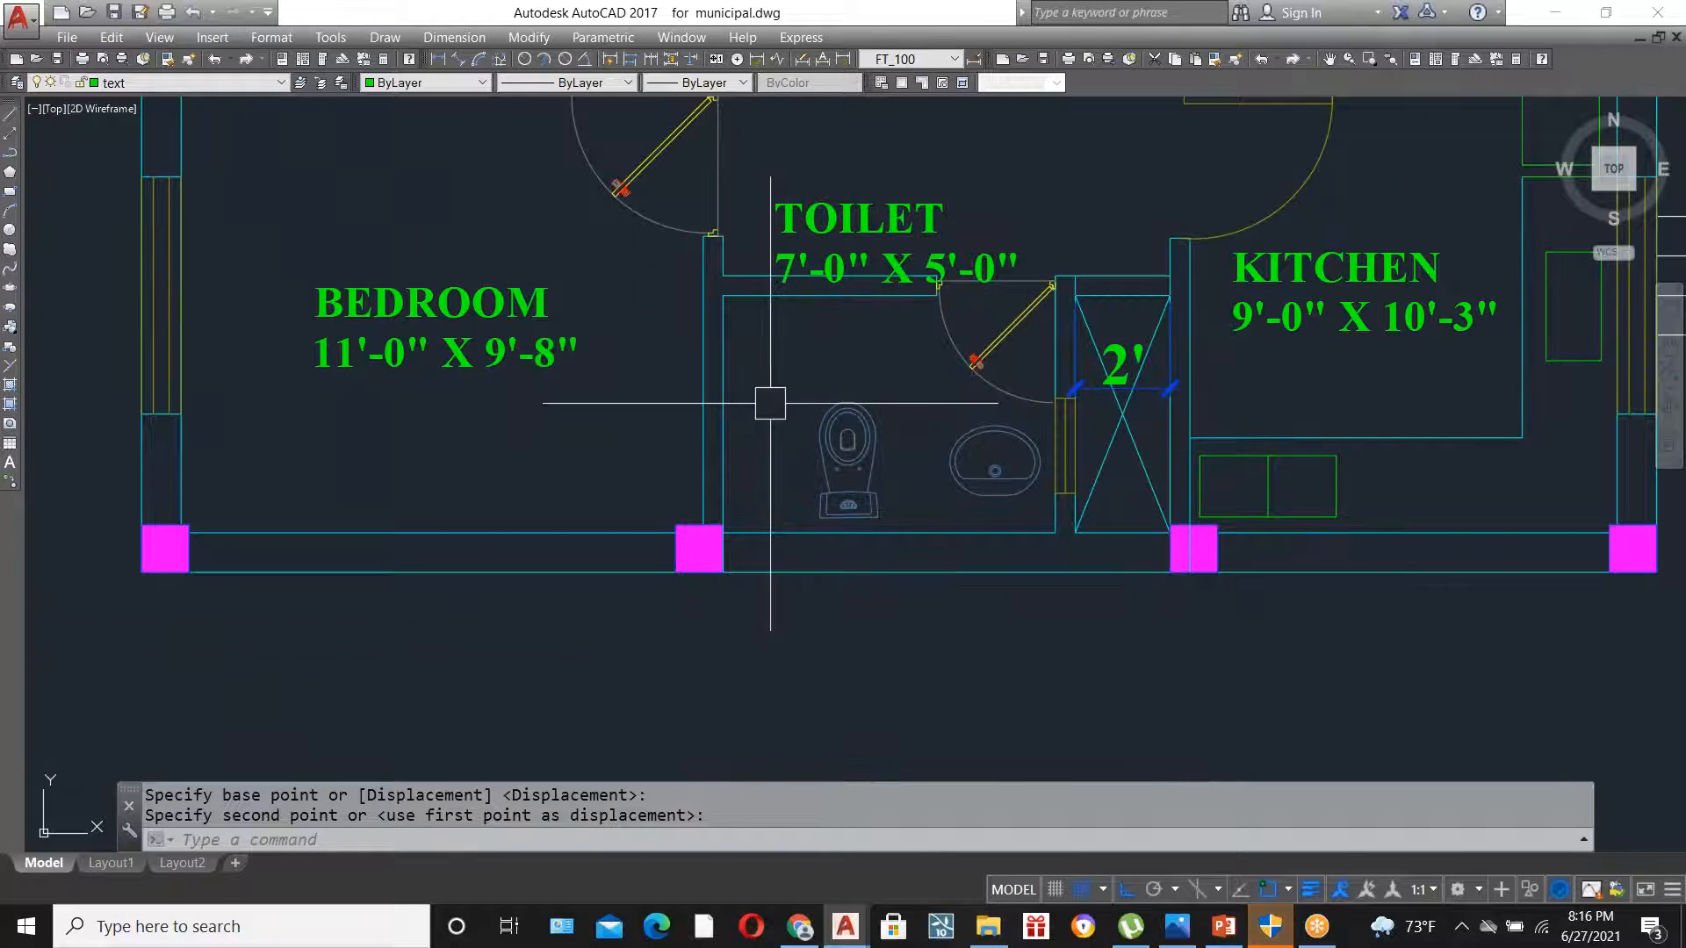
- Offset the inner face of the bedroom-side wall 3' into the toilet room as a guide line
{"action": "scroll", "coordinate": [770, 403], "scroll_direction": "up", "scroll_amount": 2}
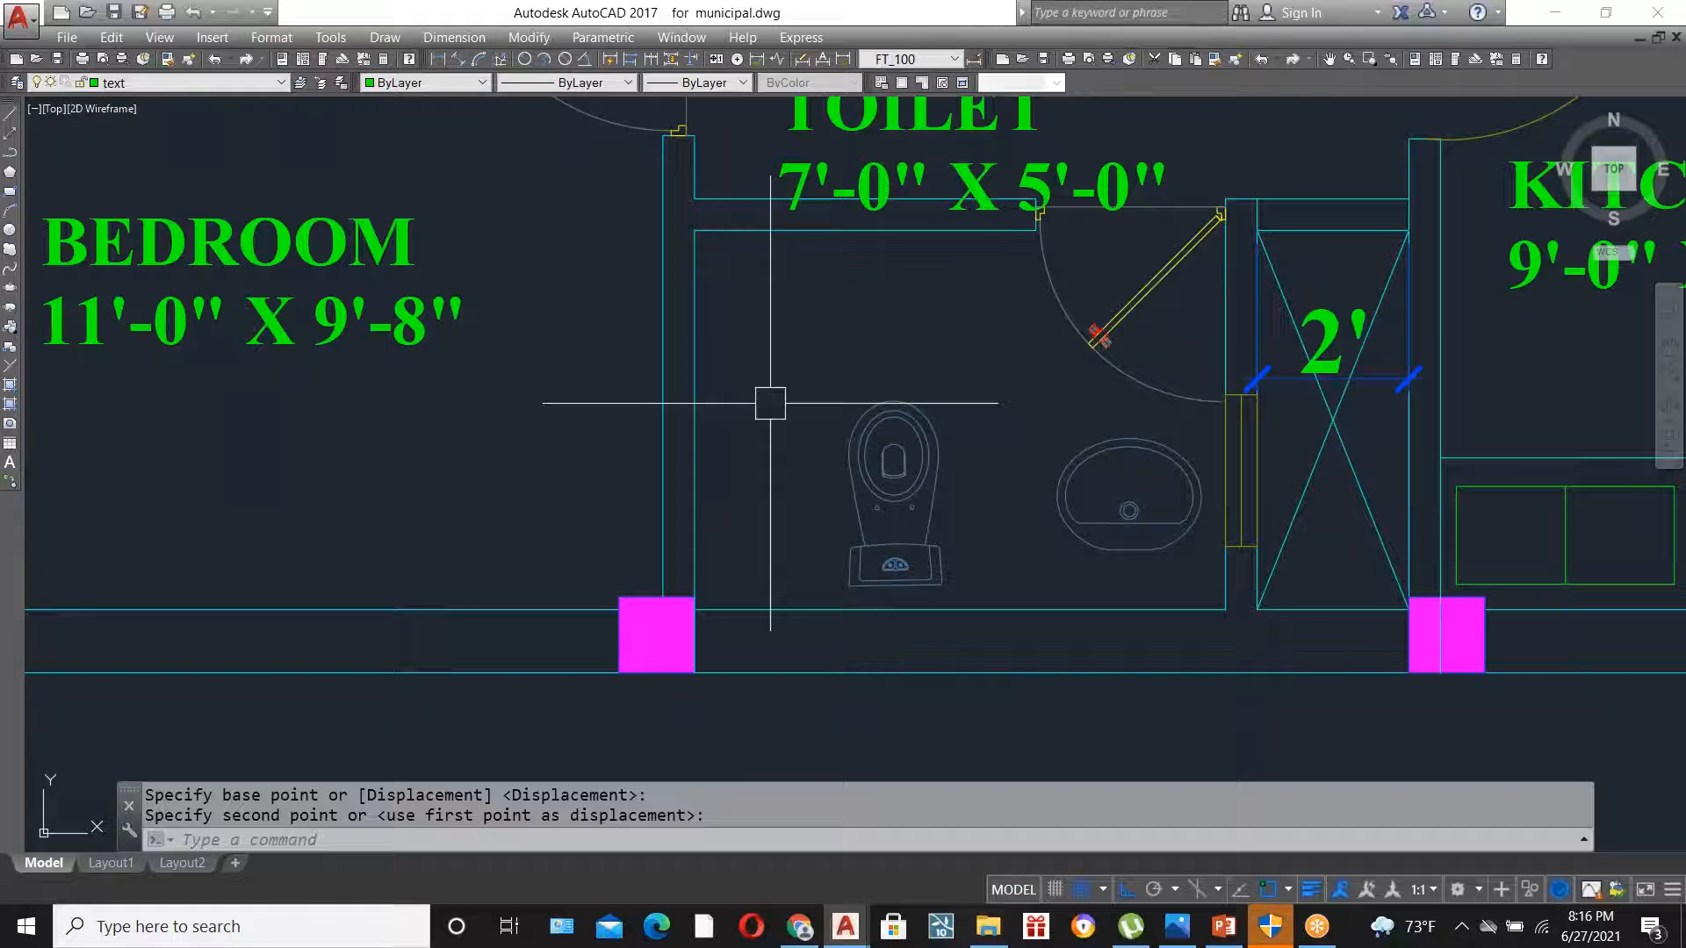
{"action": "key", "text": "Escape"}
{"action": "type", "text": "o"}
{"action": "key", "text": "Return"}
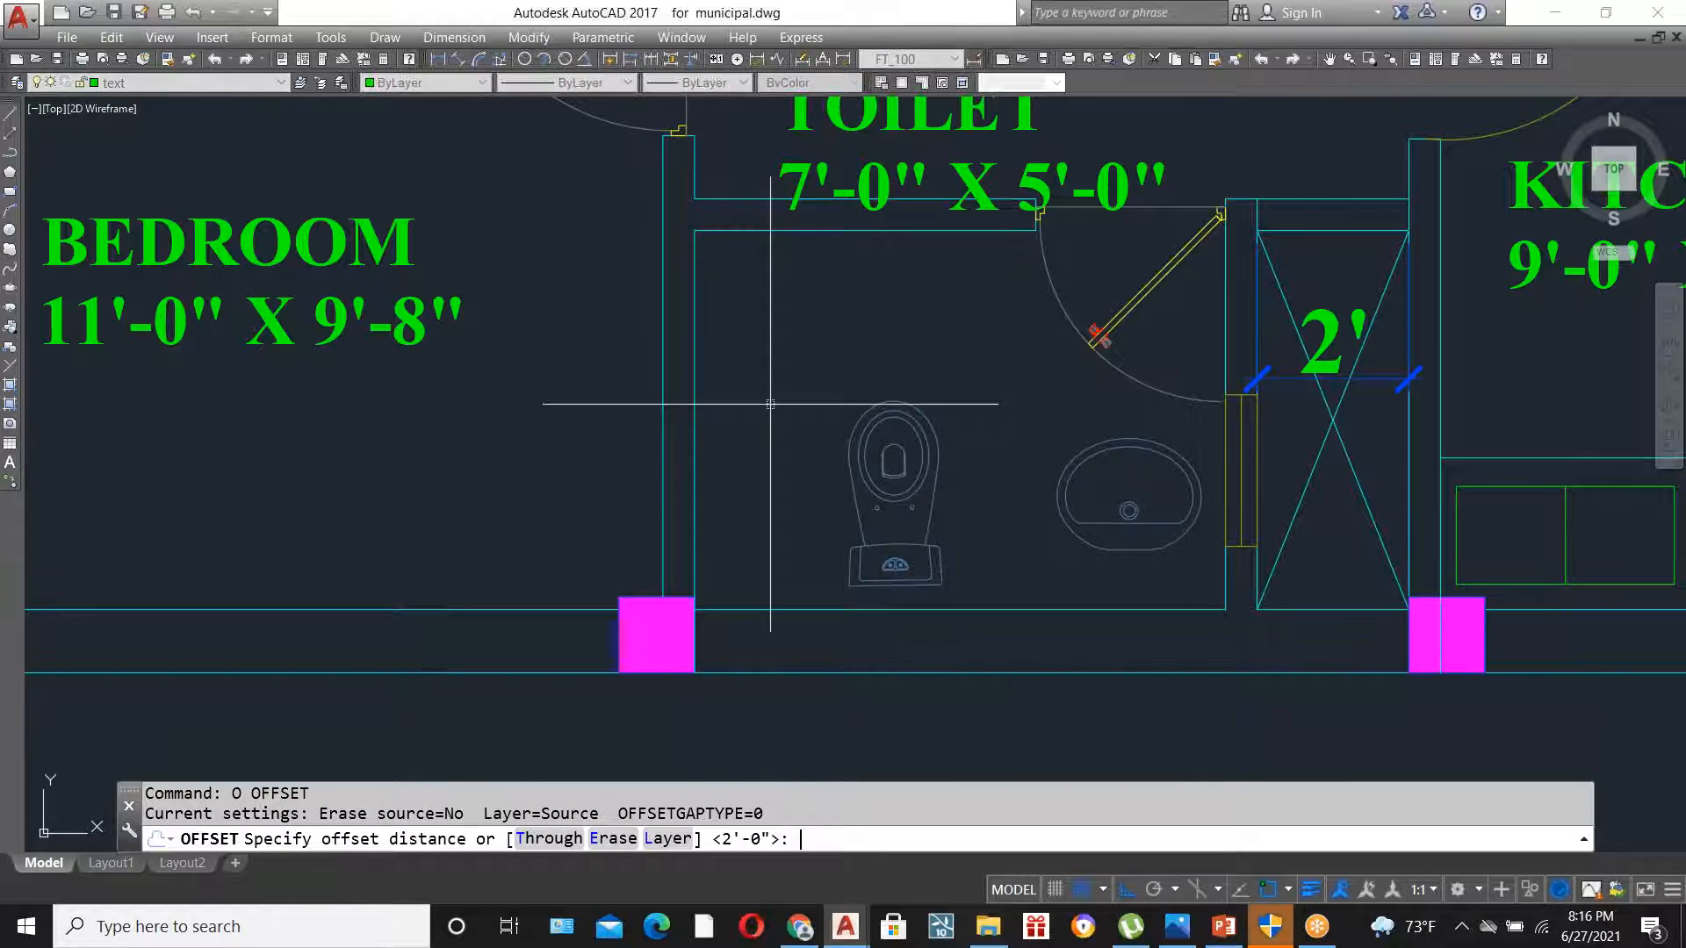
{"action": "key", "text": "Return"}
{"action": "left_click", "coordinate": [694, 387]}
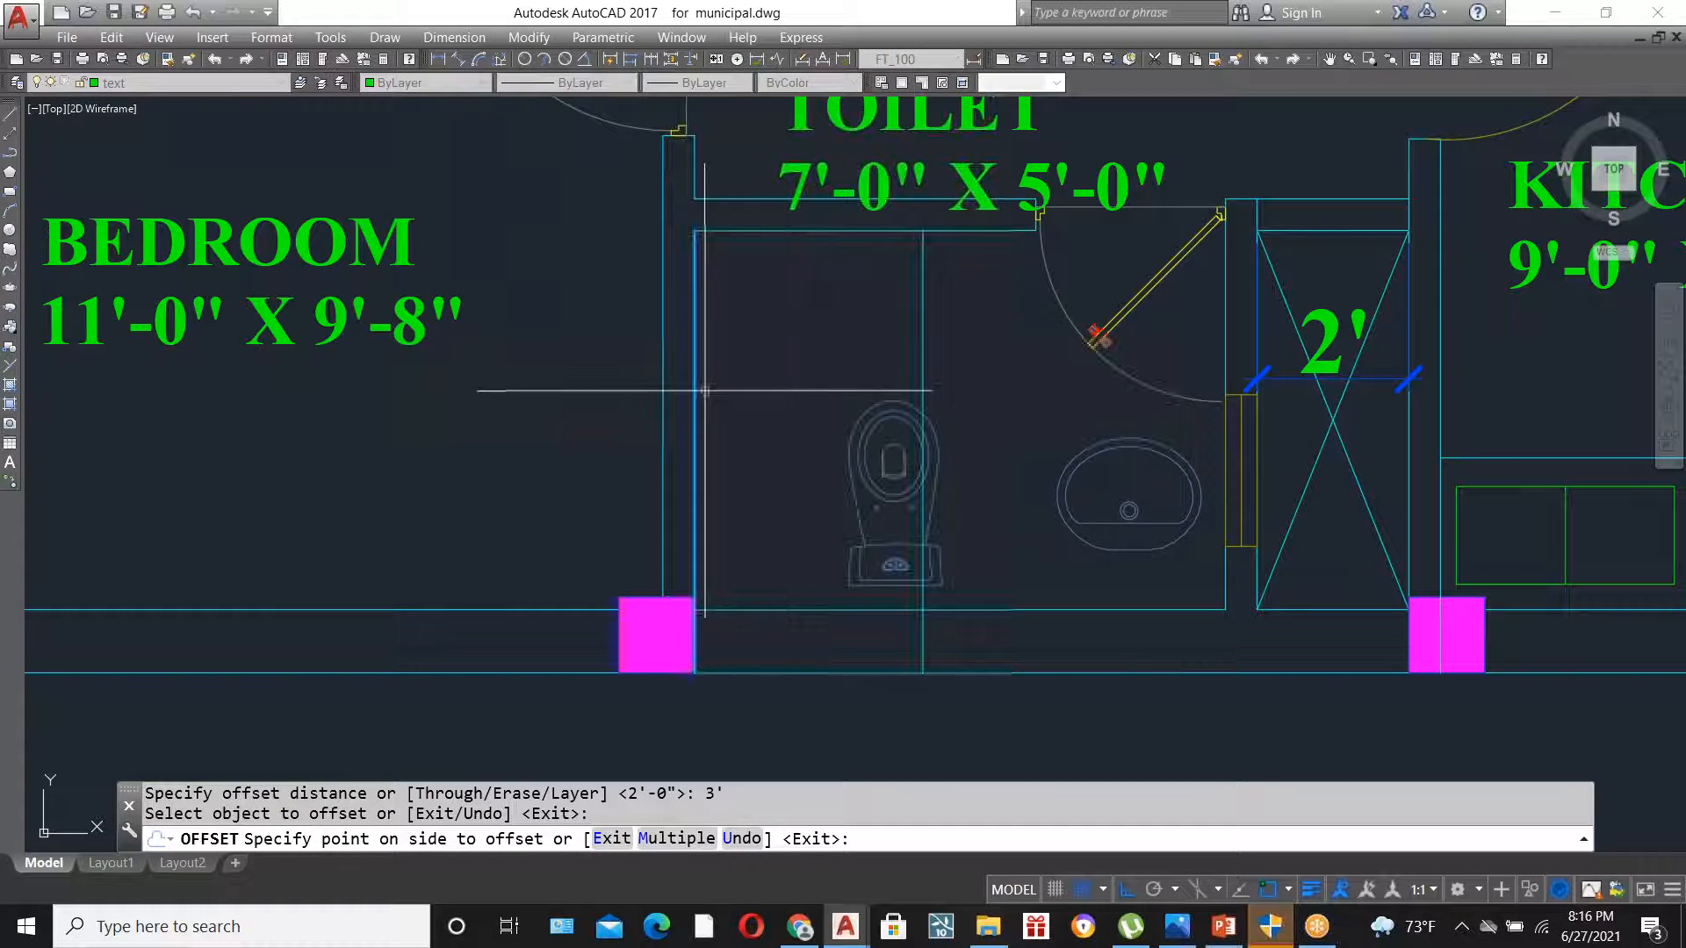
{"action": "left_click", "coordinate": [1036, 369]}
{"action": "key", "text": "Escape"}
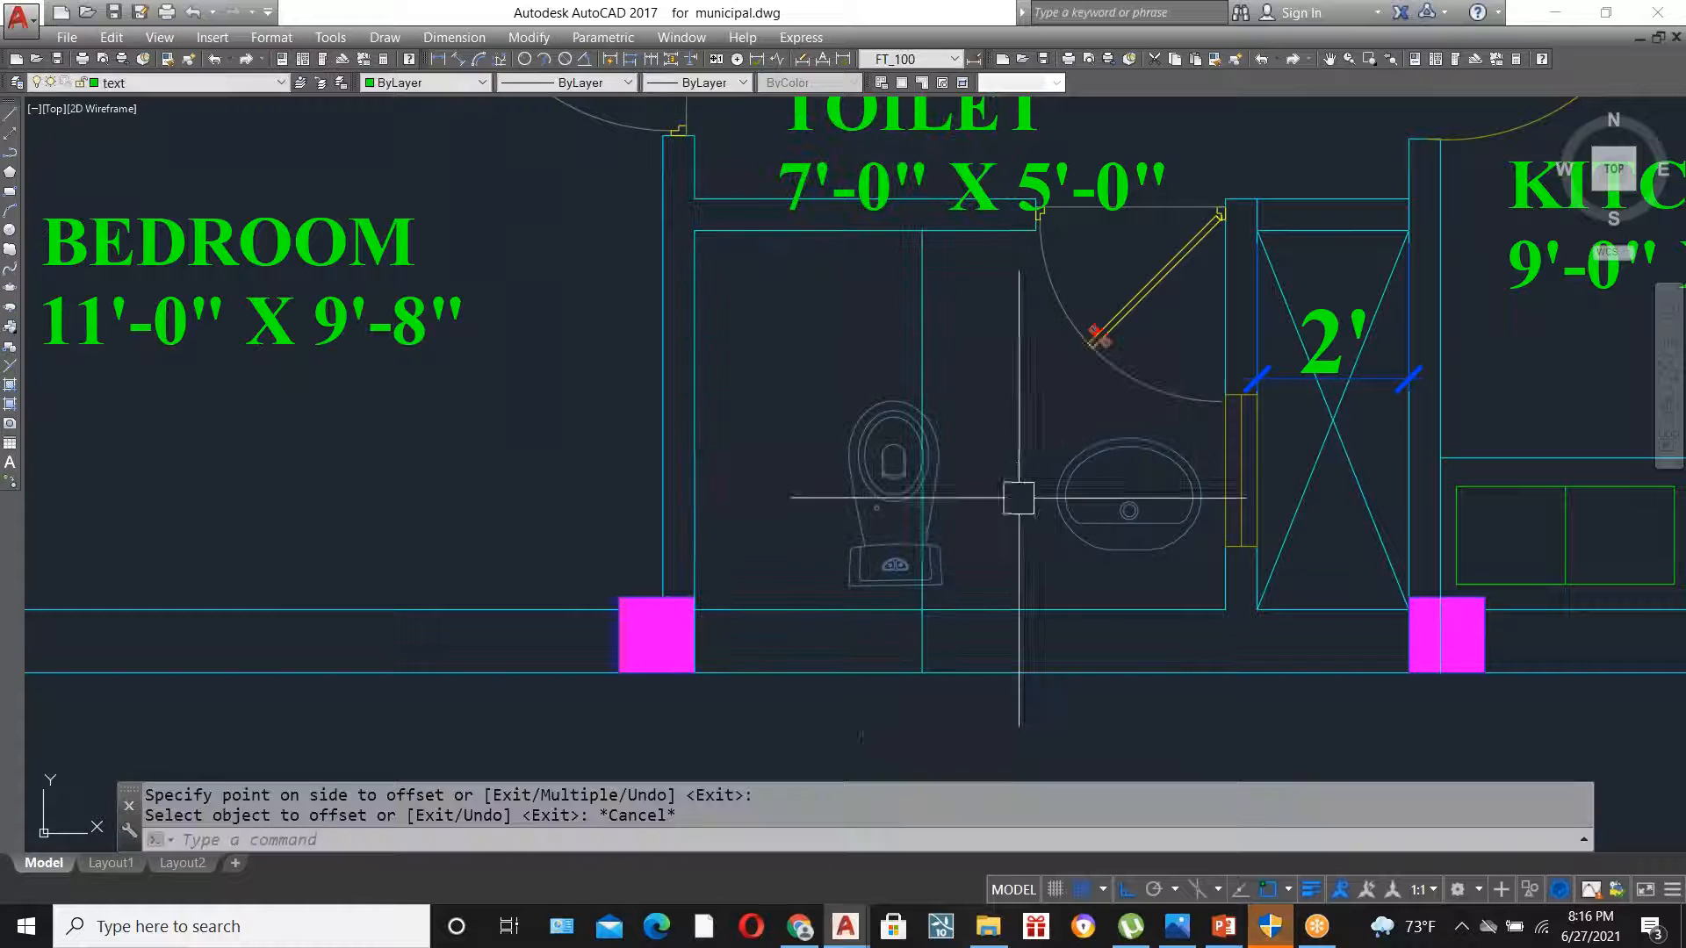
- Try offsetting the 3' guide line toward the washbasin to make a second upright guide
{"action": "type", "text": "o"}
{"action": "key", "text": "Return"}
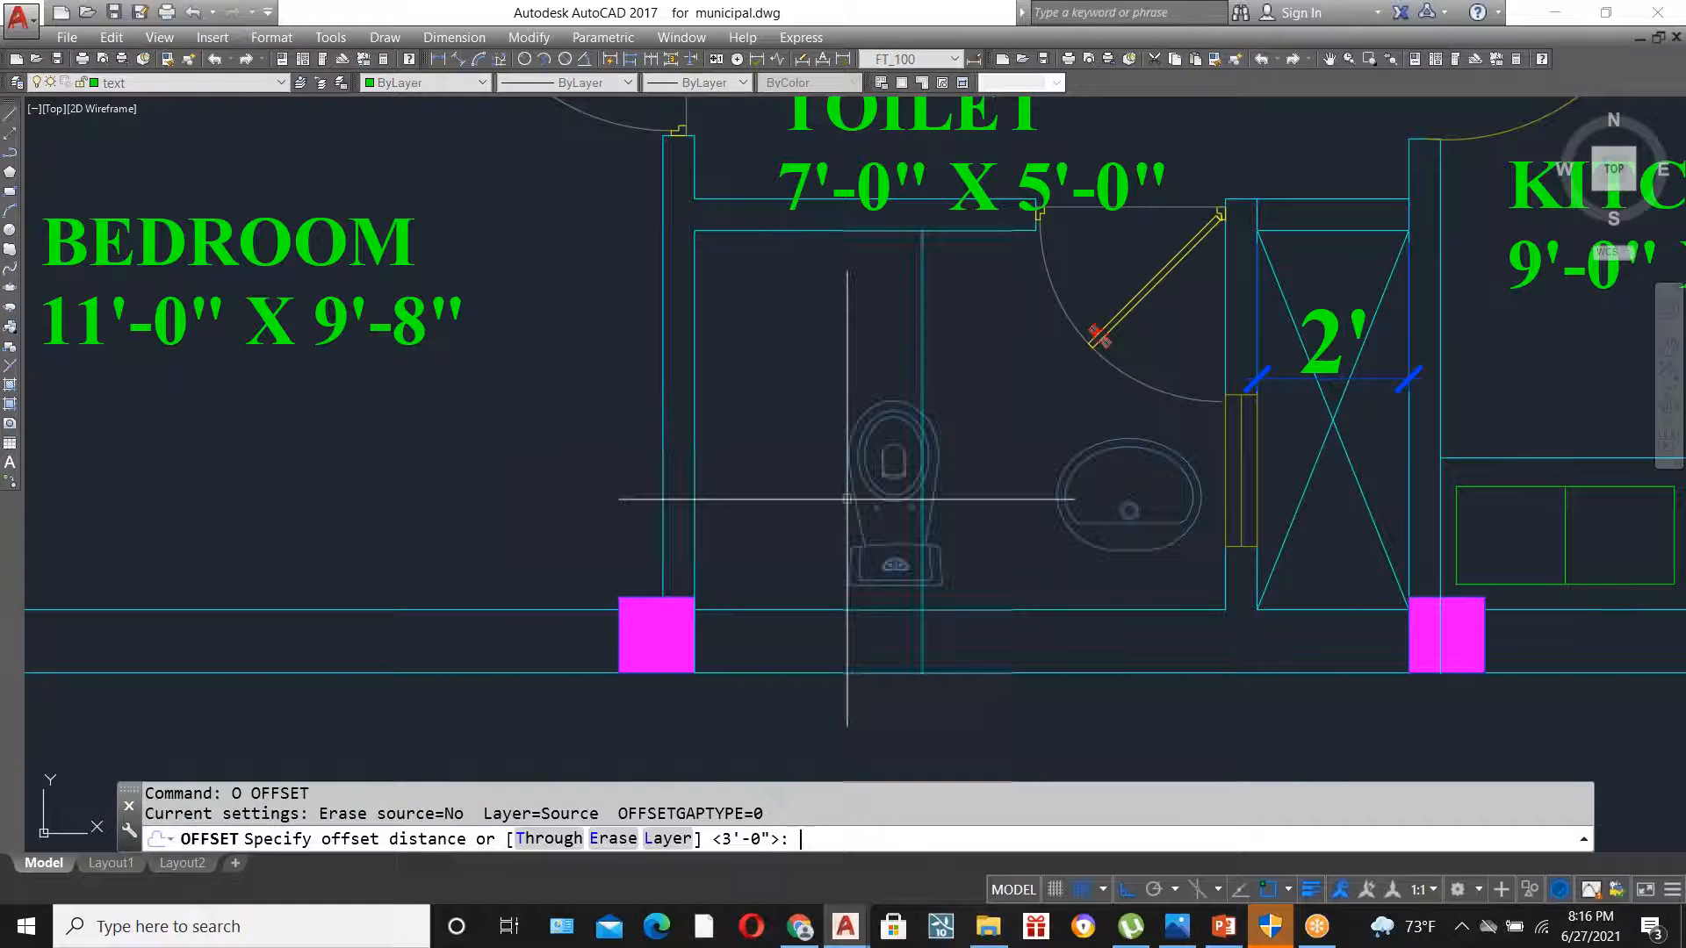
{"action": "key", "text": "Return"}
{"action": "left_click", "coordinate": [938, 435]}
{"action": "left_click", "coordinate": [921, 354]}
{"action": "key", "text": "Escape"}
{"action": "scroll", "coordinate": [1187, 547], "scroll_direction": "up", "scroll_amount": 2}
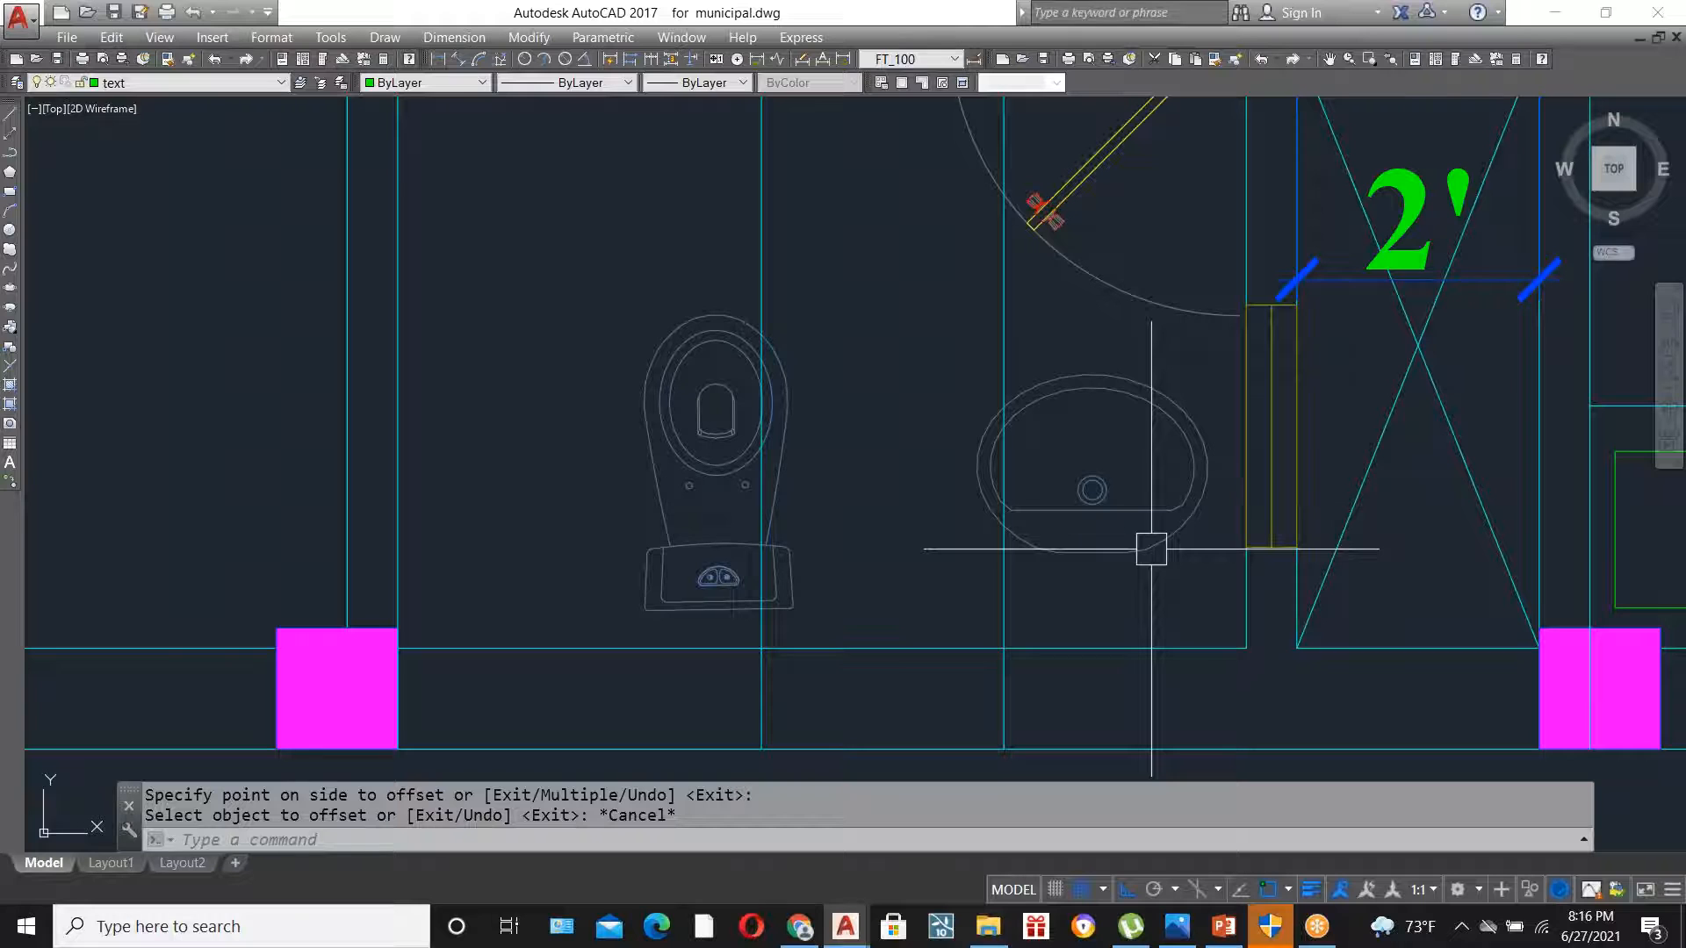
- Delete the second guide line and offset the 3' guide toward the washbasin again with a wider spacing
{"action": "left_click", "coordinate": [1014, 386]}
{"action": "key", "text": "Delete"}
{"action": "type", "text": "O"}
{"action": "key", "text": "Return"}
{"action": "type", "text": "2"}
{"action": "key", "text": "Return"}
{"action": "left_click", "coordinate": [758, 256]}
{"action": "left_click", "coordinate": [907, 297]}
{"action": "key", "text": "Escape"}
{"action": "scroll", "coordinate": [806, 531], "scroll_direction": "down", "scroll_amount": 3}
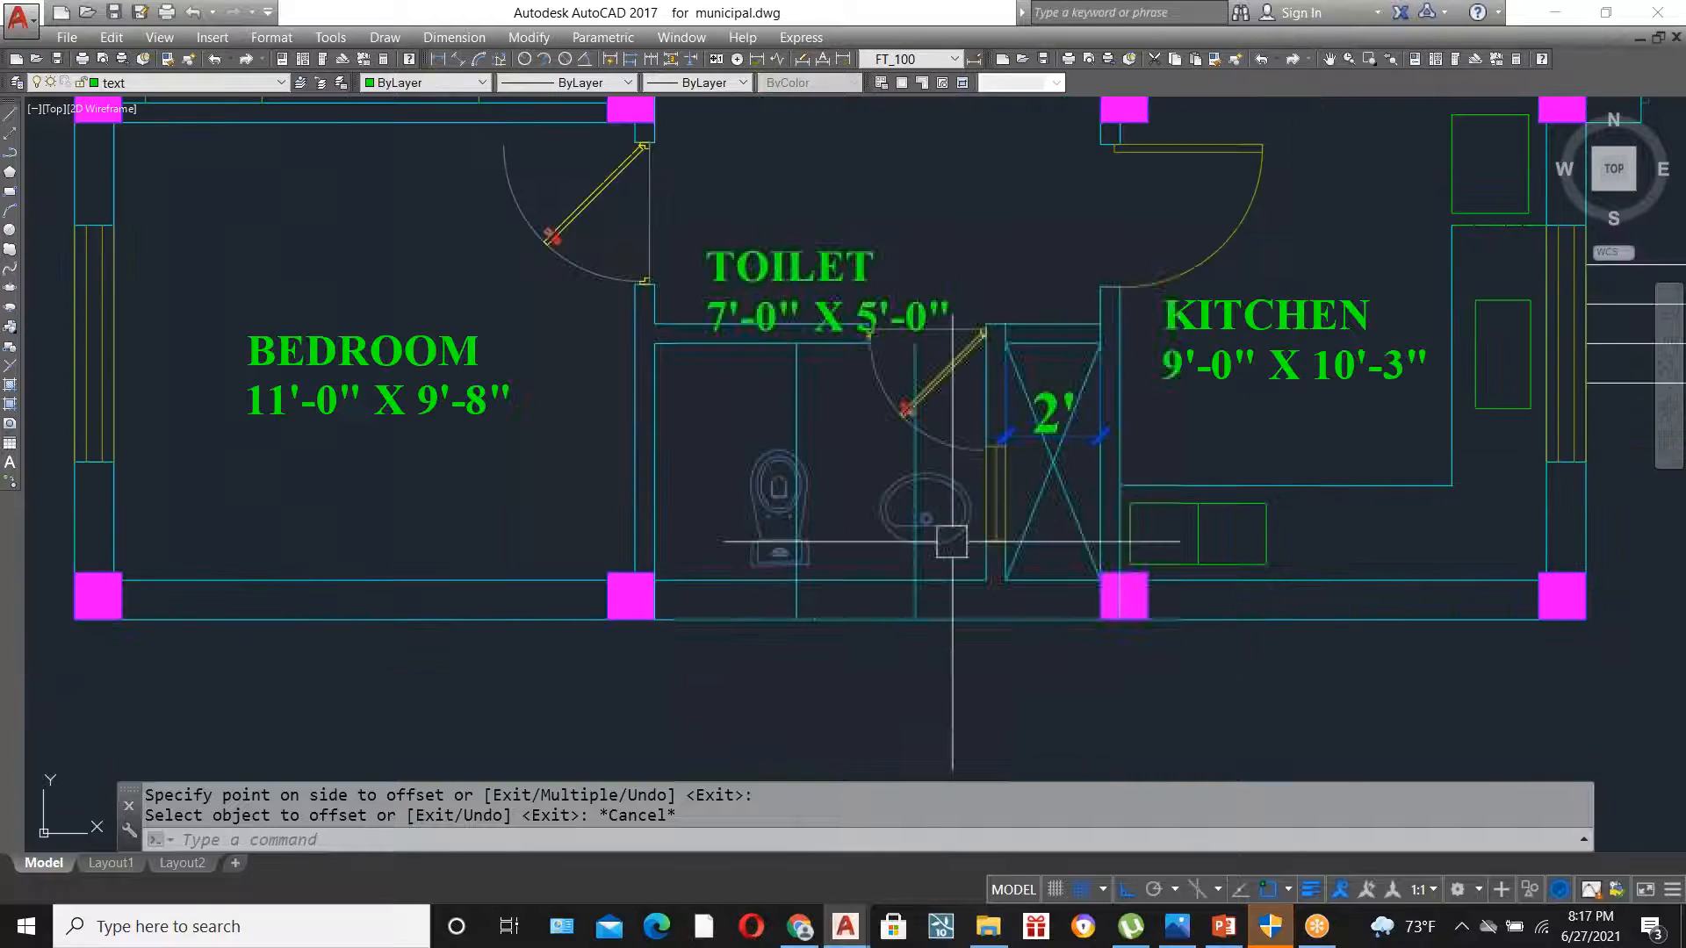
- Move the washbasin straight down to the inner face of the toilet's lower outer wall
{"action": "scroll", "coordinate": [922, 516], "scroll_direction": "up", "scroll_amount": 3}
{"action": "left_click", "coordinate": [921, 518]}
{"action": "type", "text": "m"}
{"action": "key", "text": "Return"}
{"action": "left_click", "coordinate": [861, 558]}
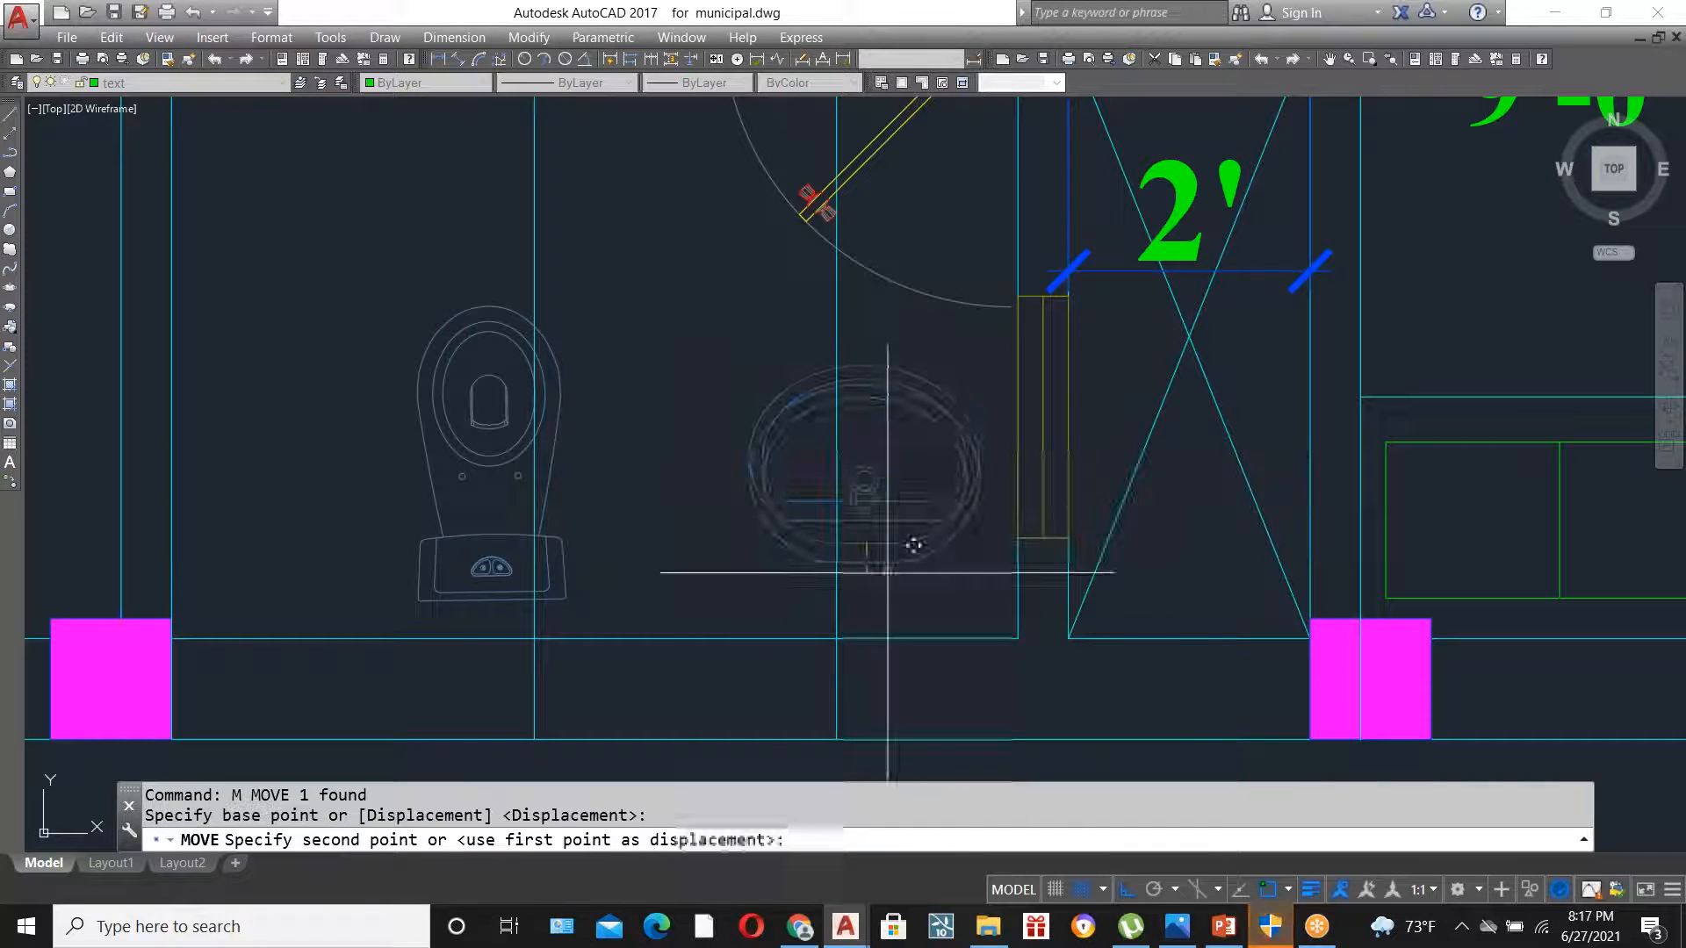
{"action": "left_click", "coordinate": [892, 634]}
- Move the washbasin sideways until it meets the inner face of the duct-side wall
{"action": "left_click", "coordinate": [922, 583]}
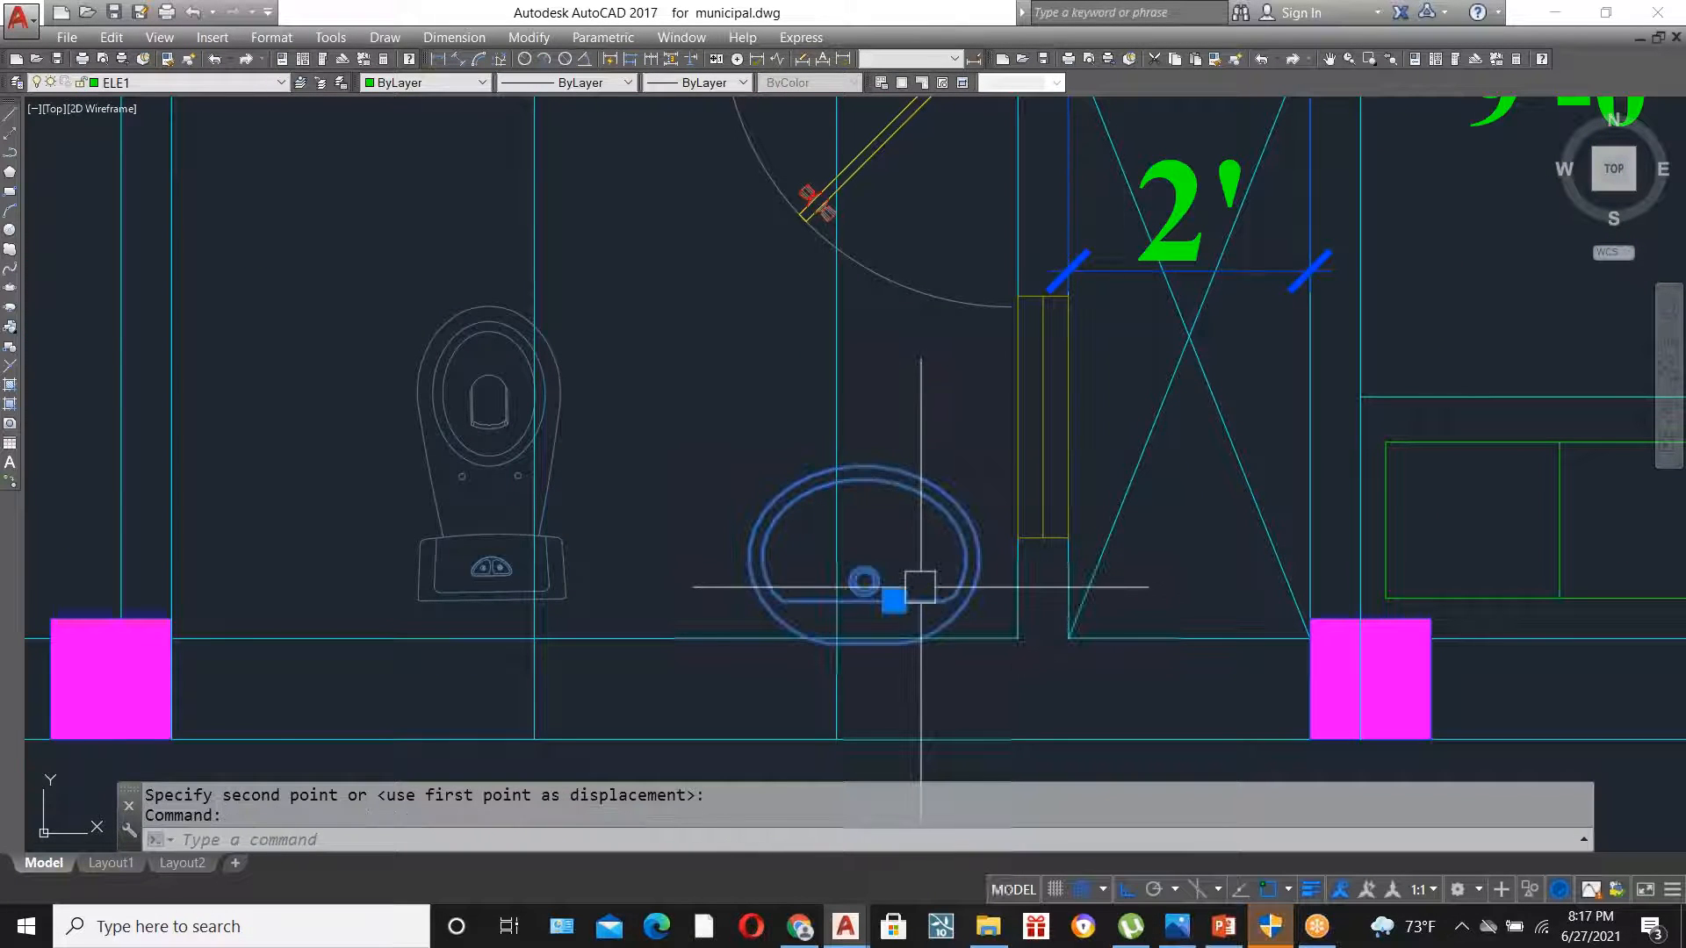
{"action": "type", "text": "m"}
{"action": "key", "text": "Return"}
{"action": "left_click", "coordinate": [905, 569]}
{"action": "left_click", "coordinate": [942, 557]}
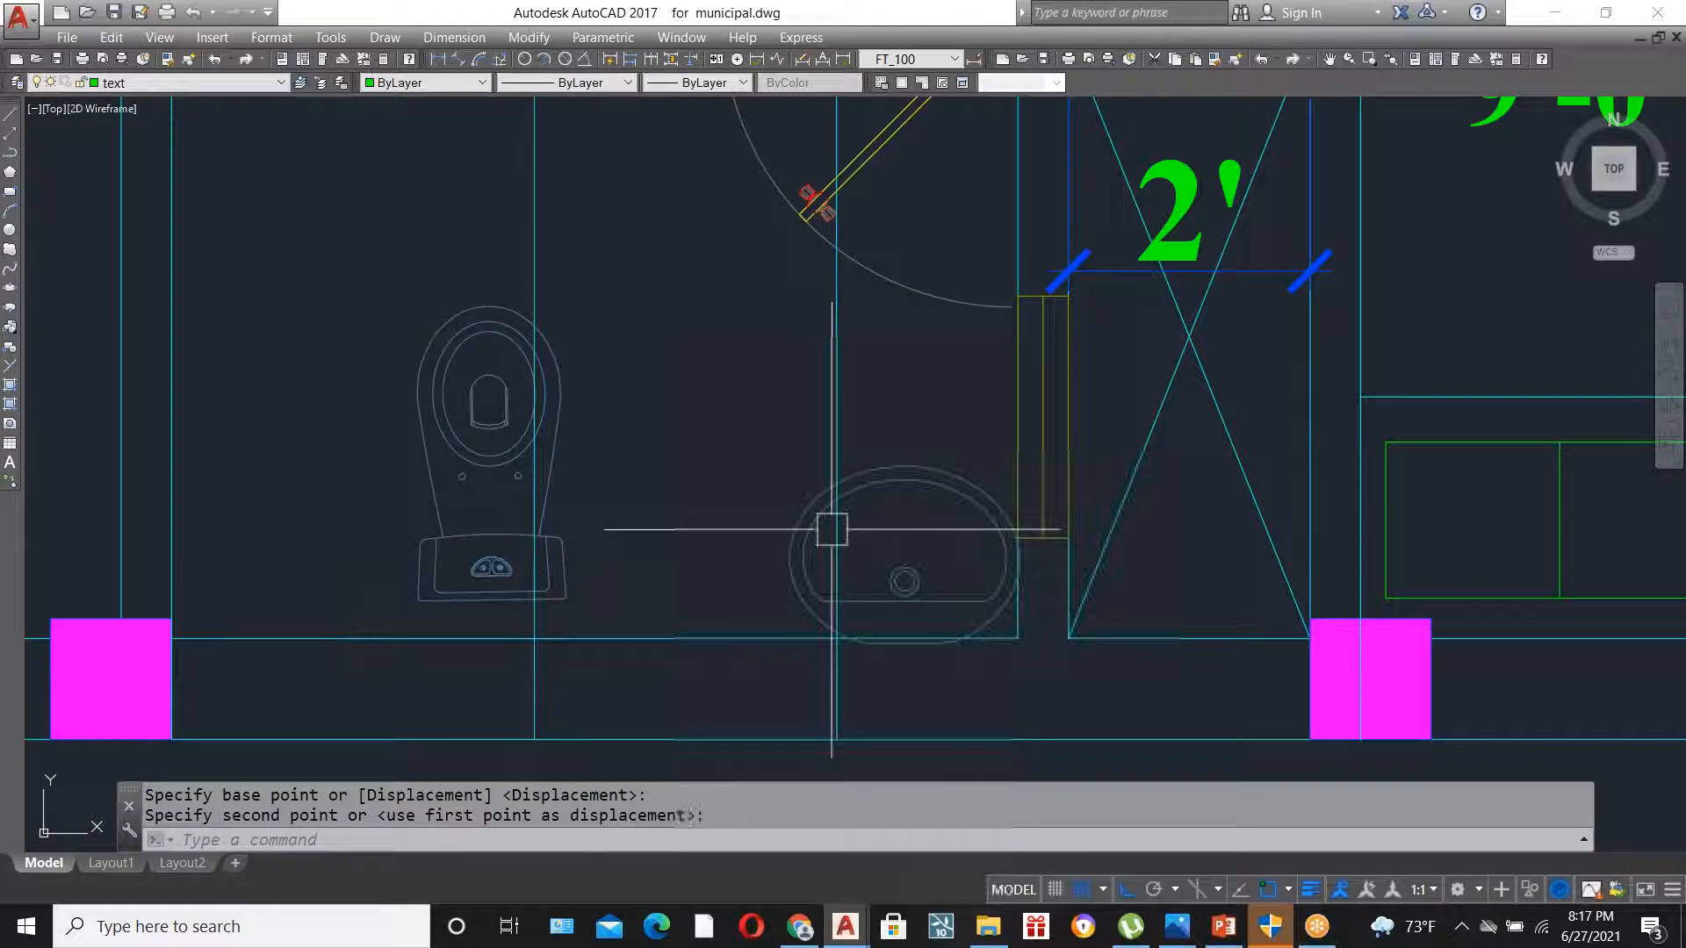
- Scale the washbasin down slightly, using its edge at the duct-side wall as the base point
{"action": "left_click", "coordinate": [865, 476]}
{"action": "type", "text": "sc"}
{"action": "key", "text": "Return"}
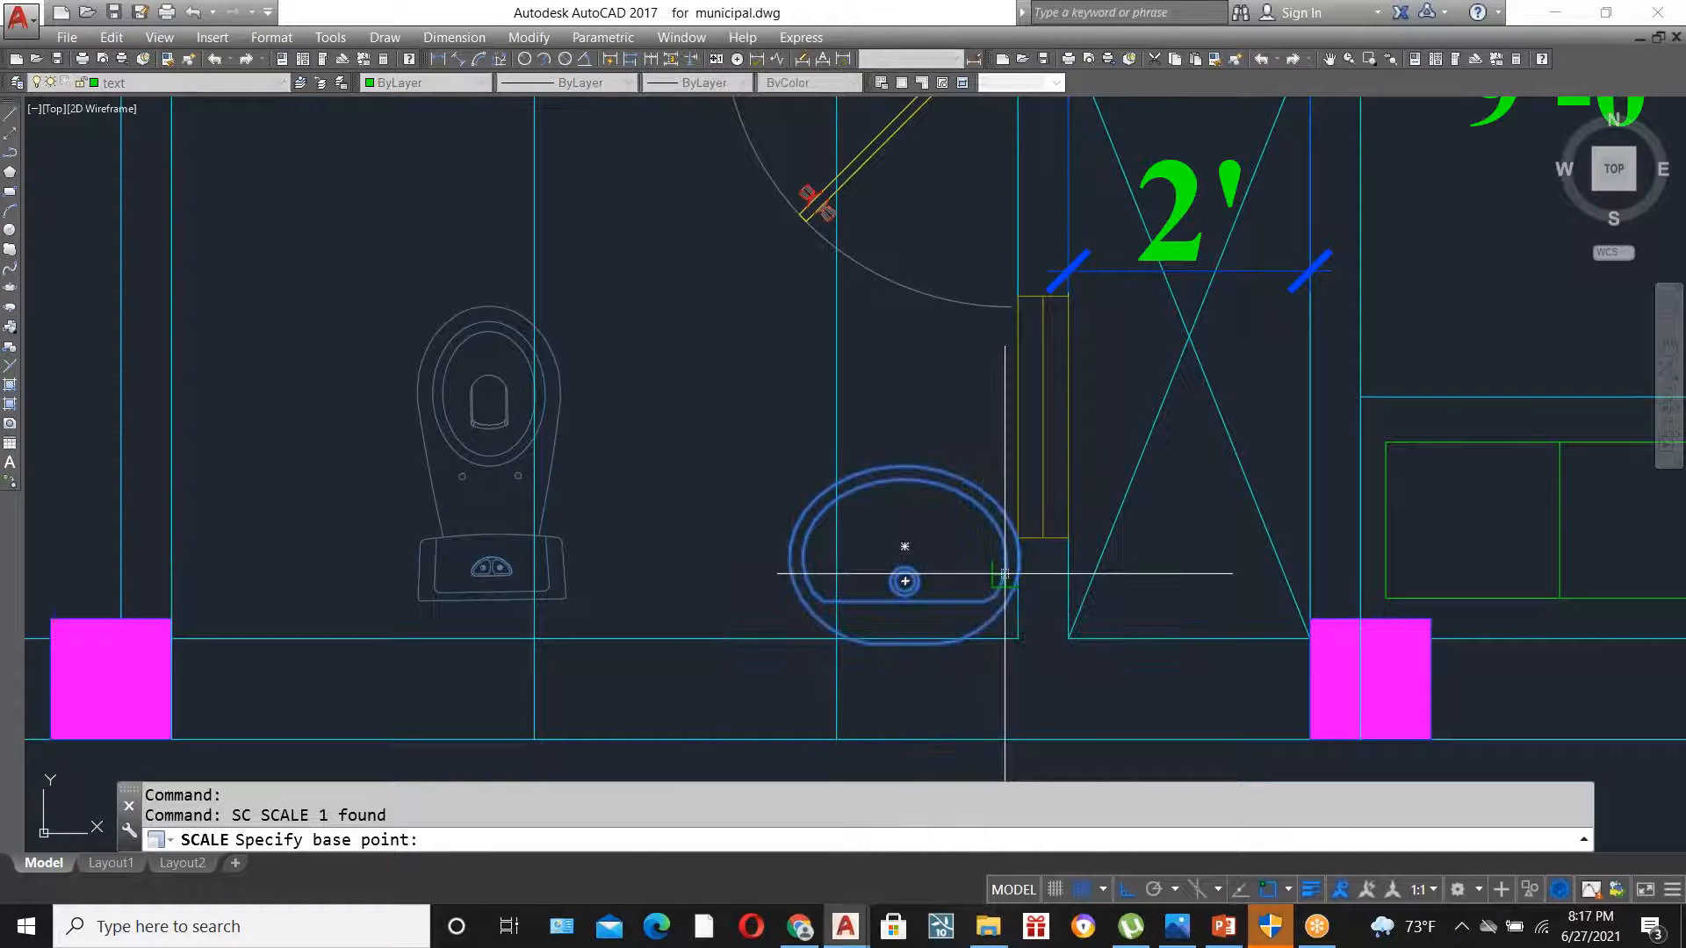
{"action": "left_click", "coordinate": [1012, 572]}
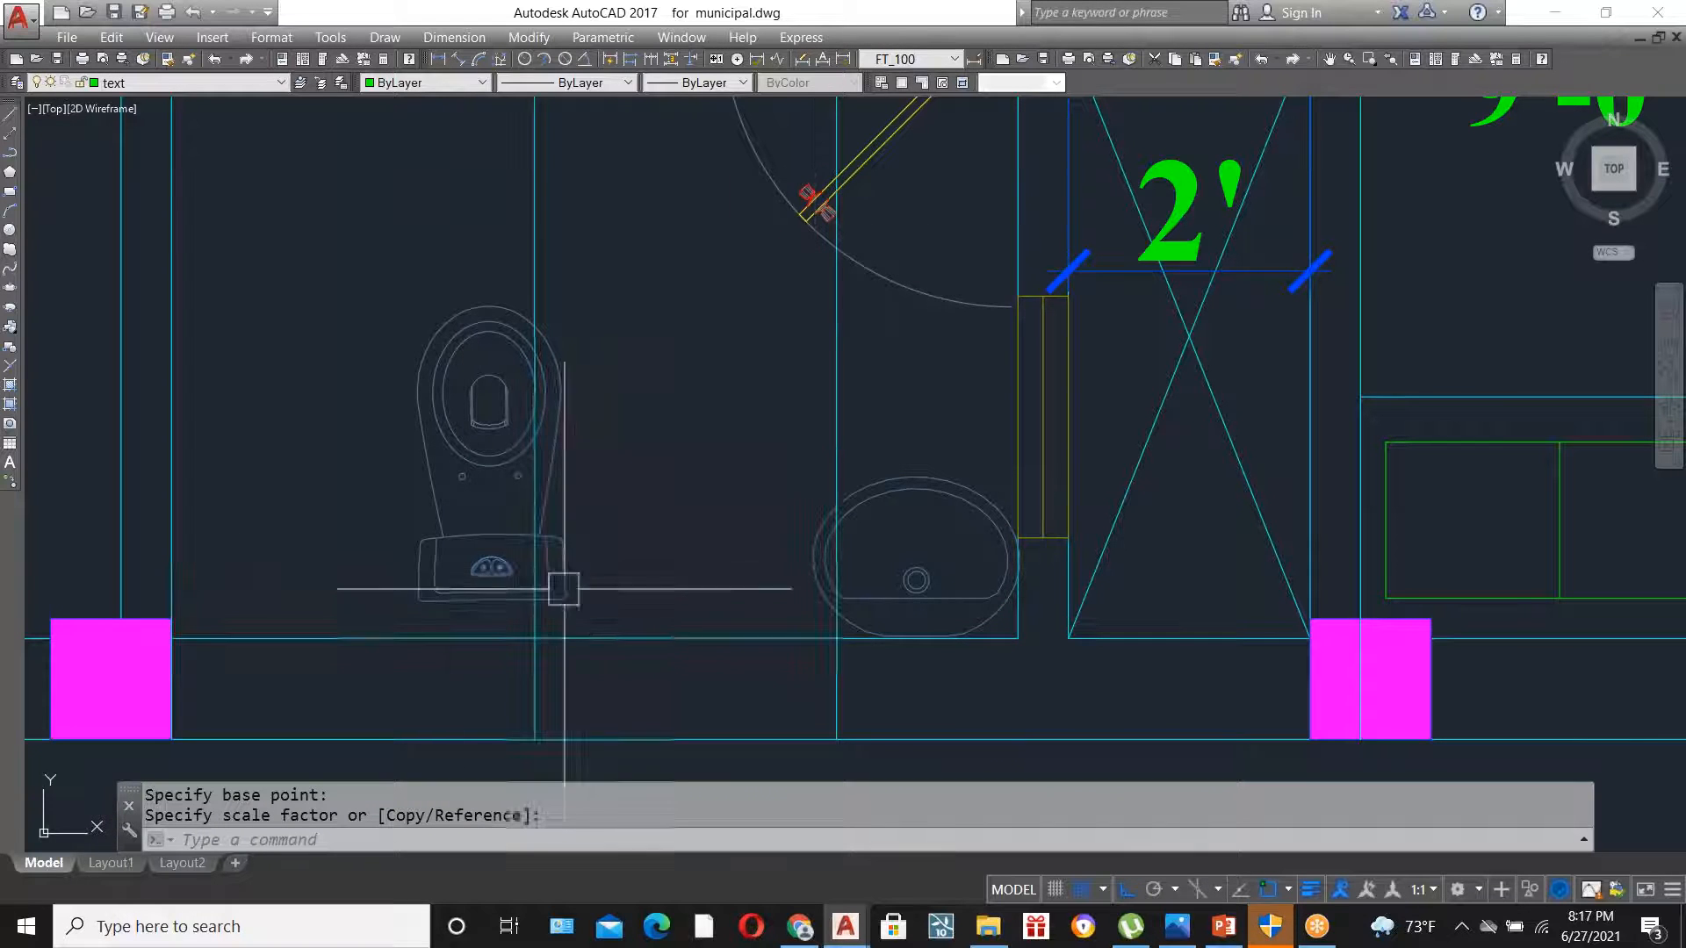
- Scale the washbasin down again by reference, taking its width as the reference length and its duct-side edge as the base point
{"action": "type", "text": "sc"}
{"action": "key", "text": "Return"}
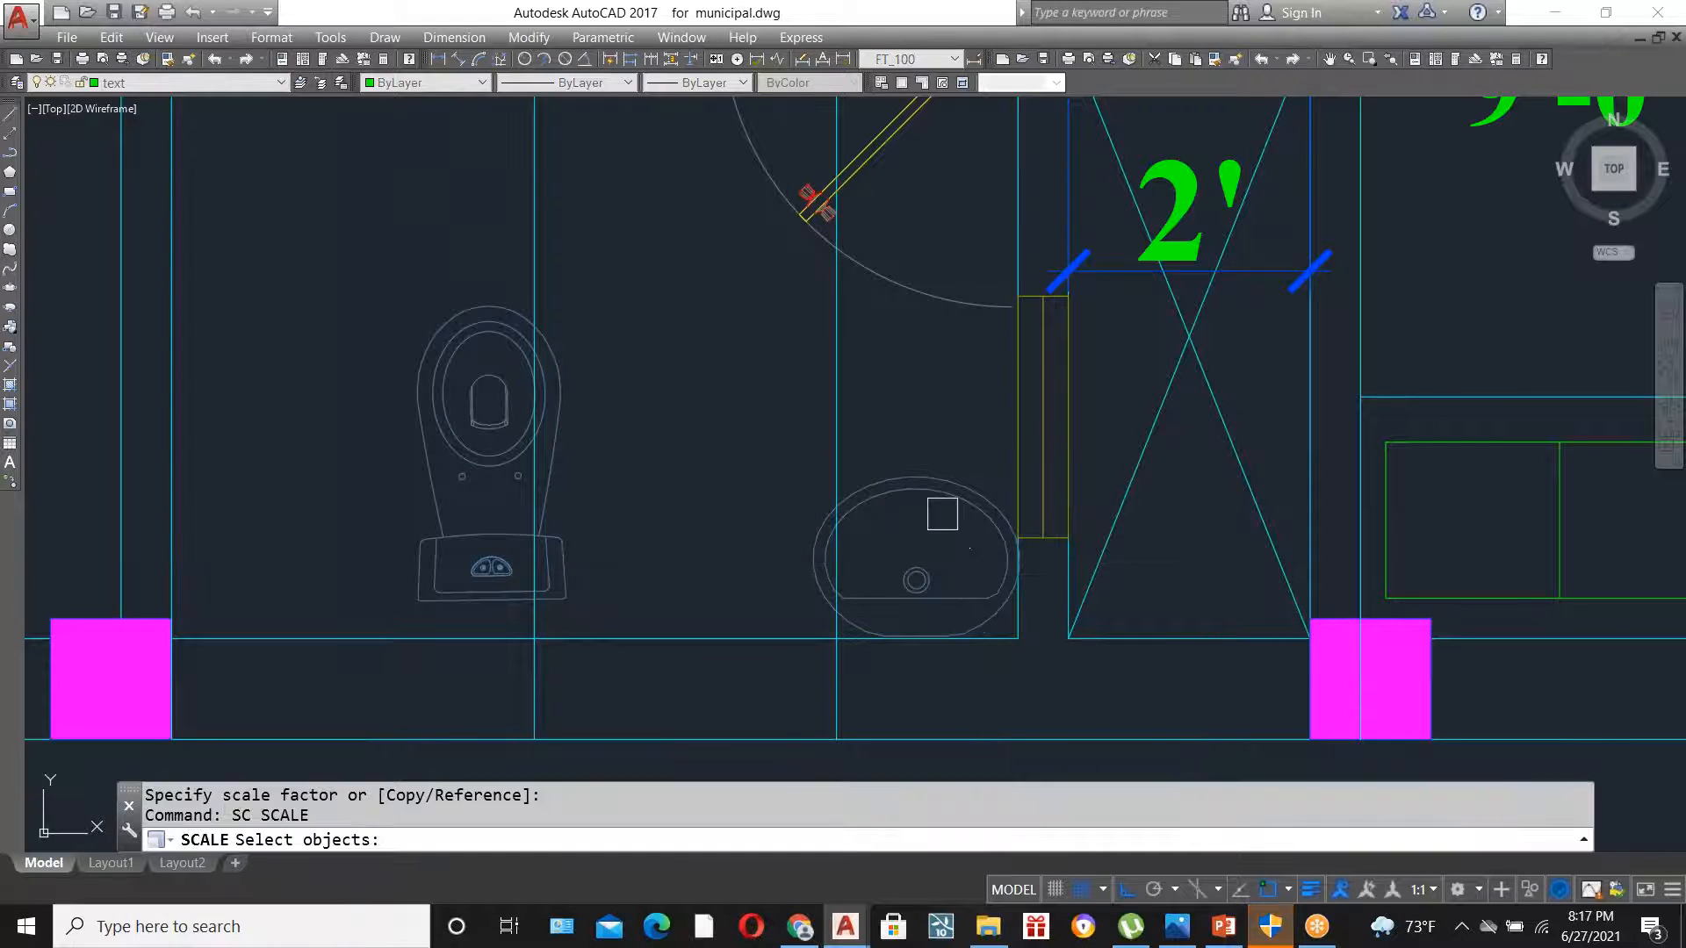
{"action": "left_click", "coordinate": [1016, 567]}
{"action": "key", "text": "Return"}
{"action": "left_click", "coordinate": [1003, 557]}
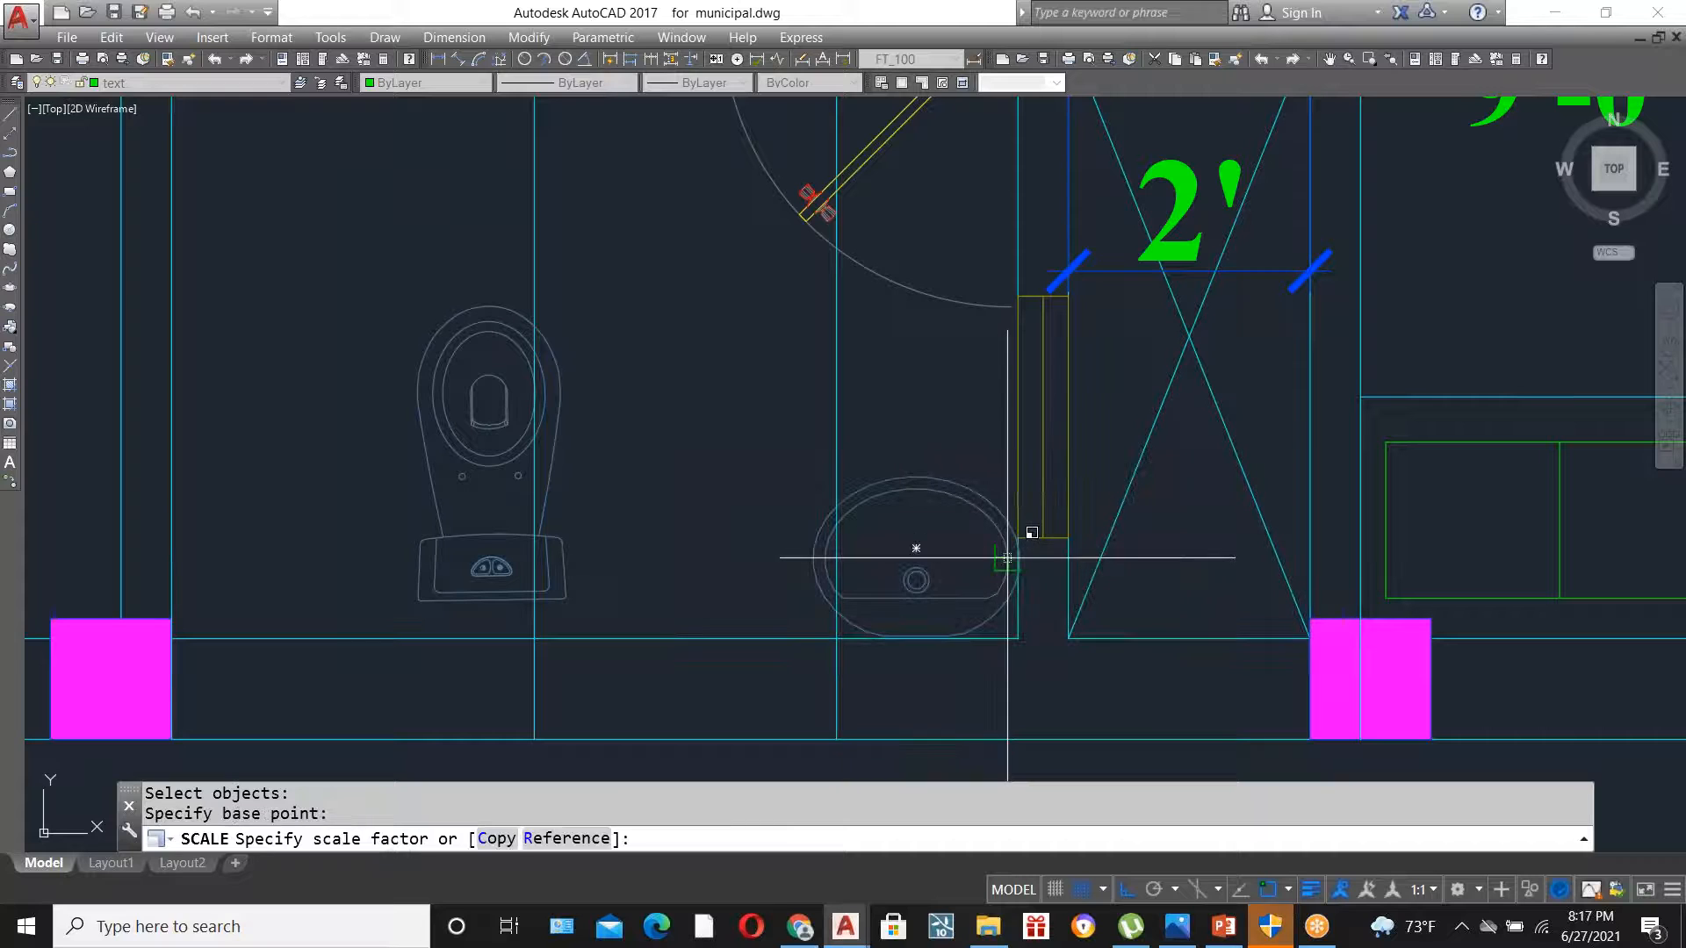
{"action": "type", "text": "R"}
{"action": "key", "text": "Return"}
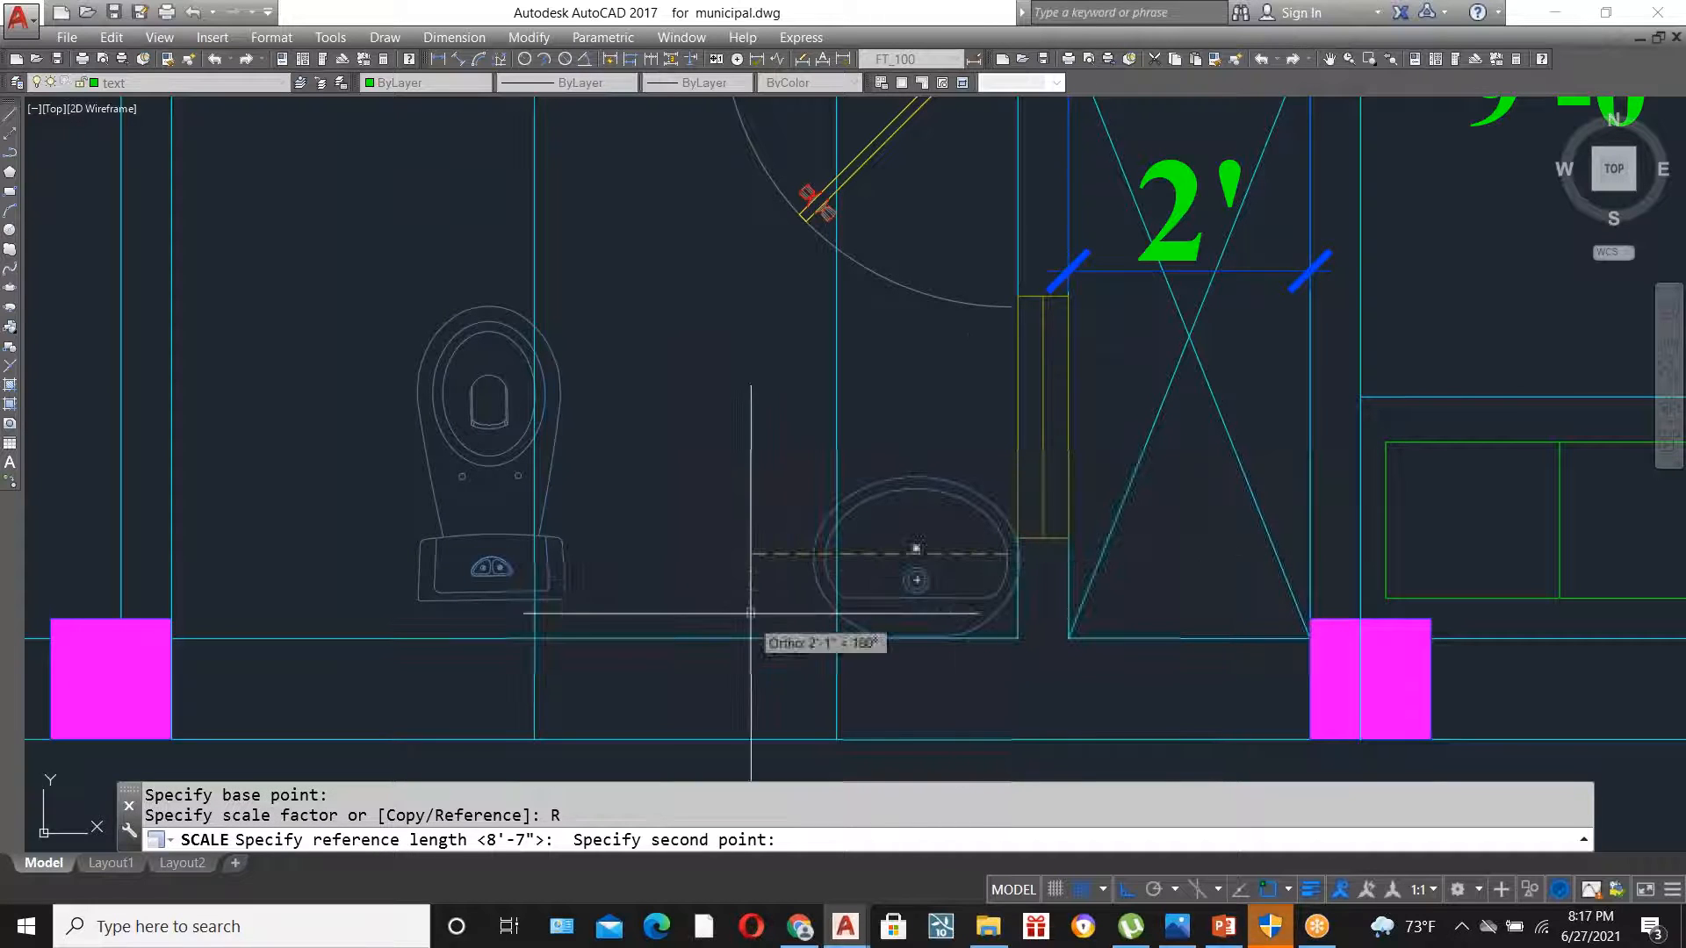
{"action": "left_click", "coordinate": [814, 550]}
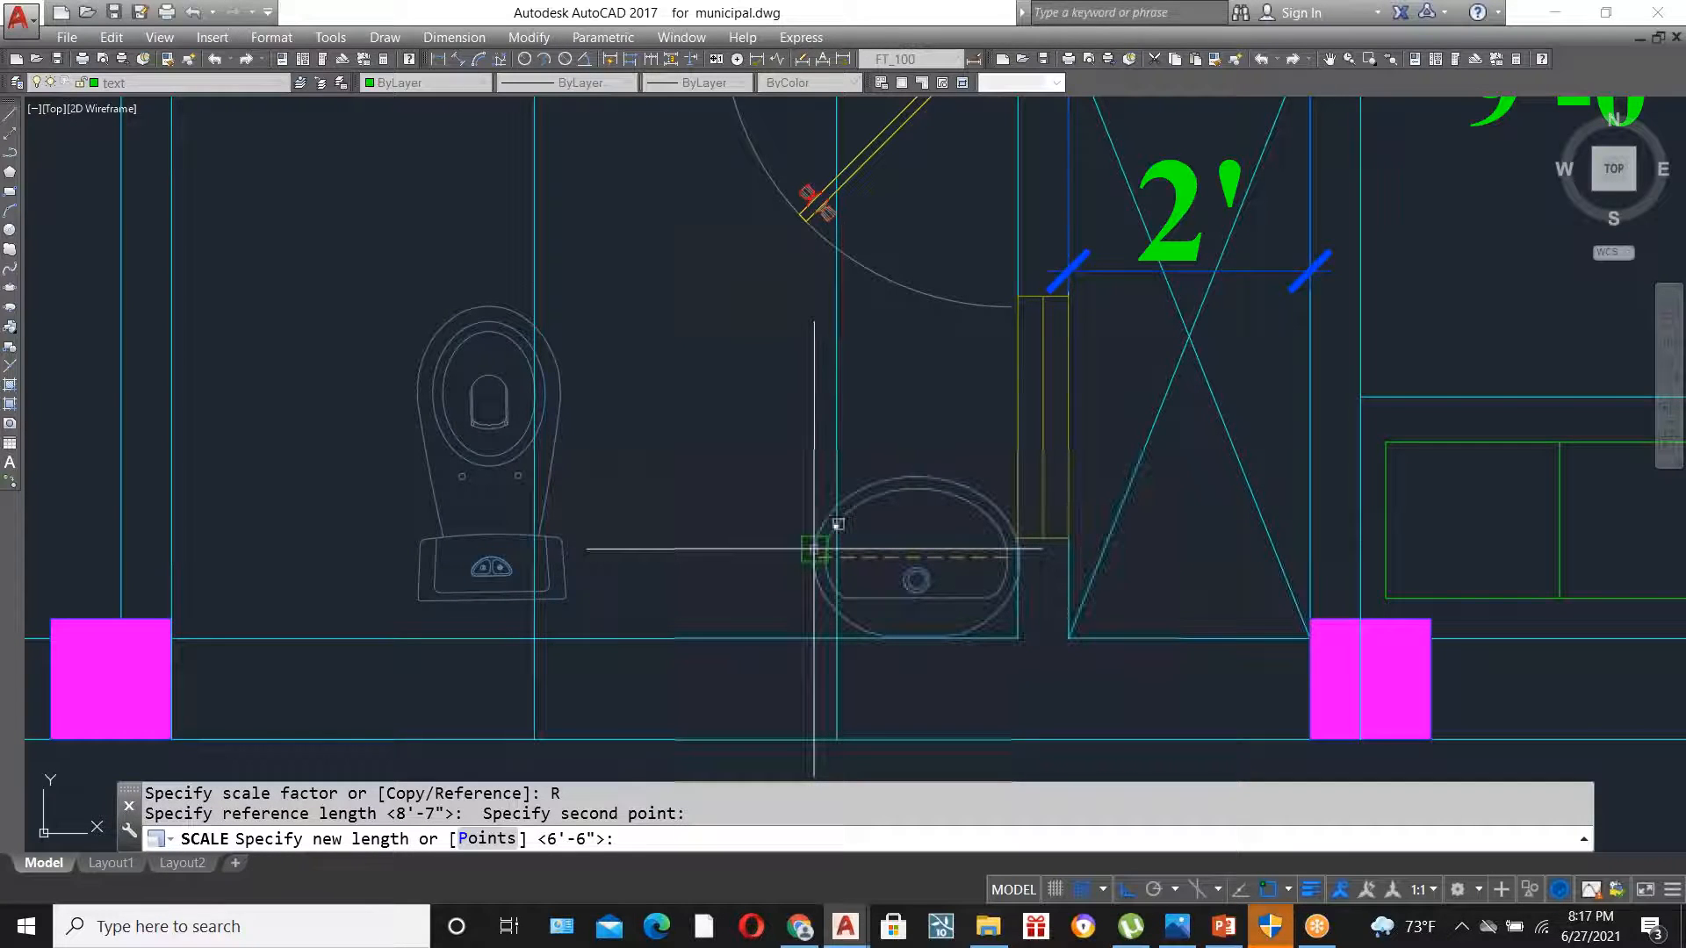
{"action": "left_click", "coordinate": [915, 549]}
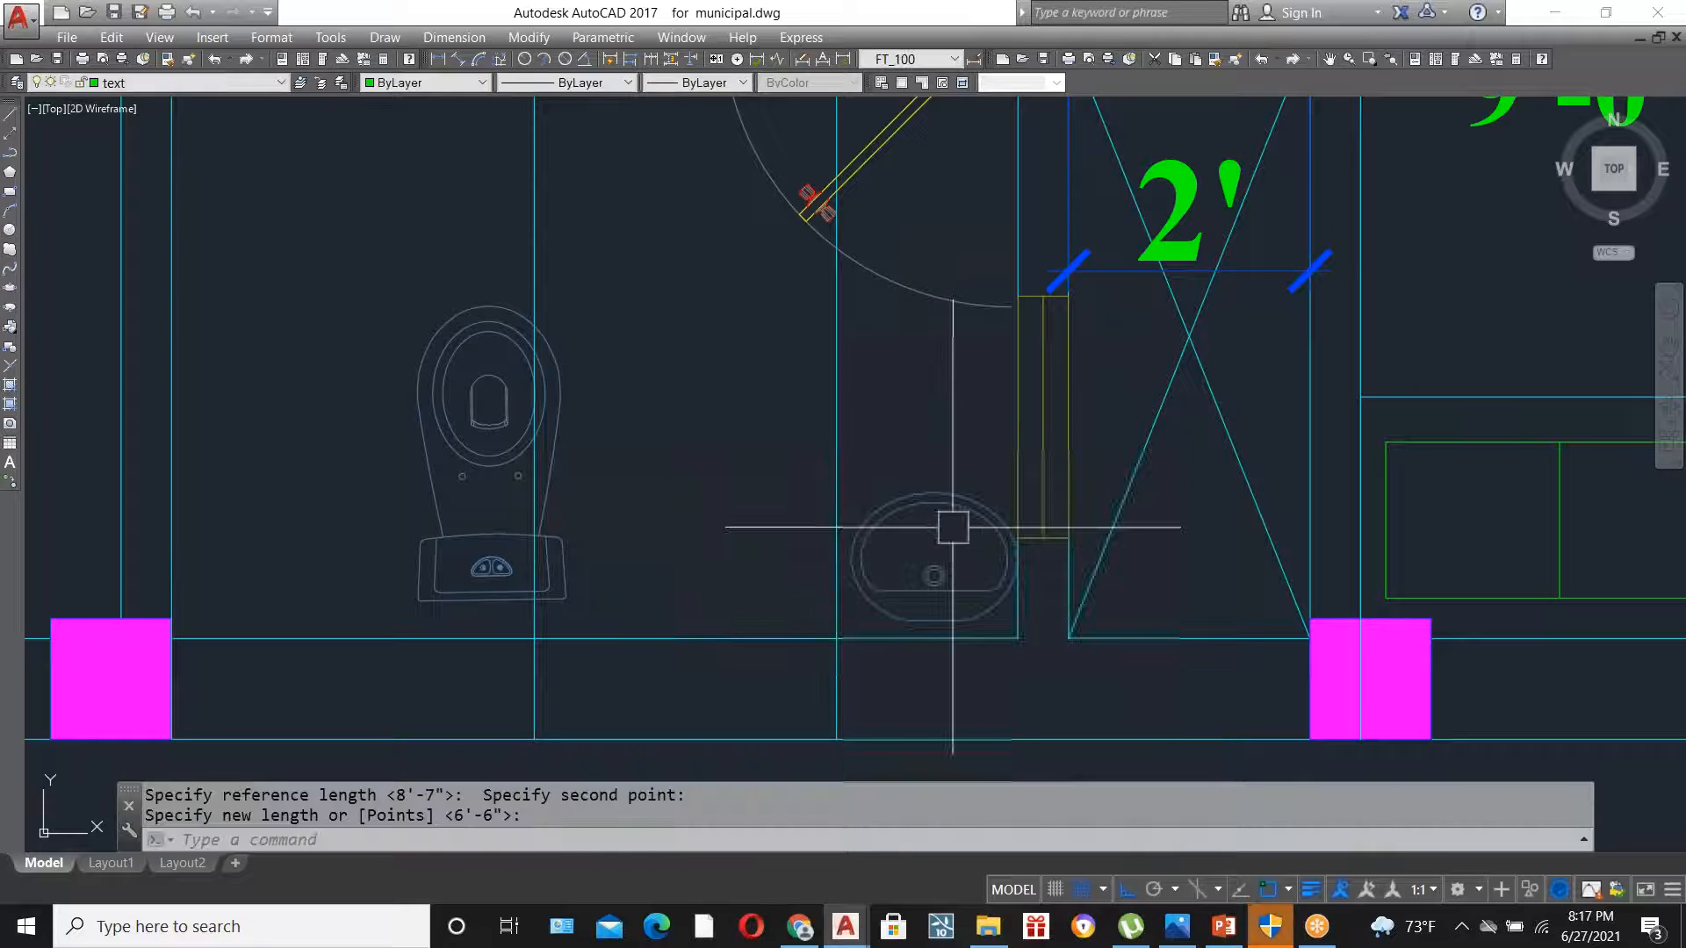
- Move the toilet pan between the two upright guide lines, with its back against the inner face of the lower wall
{"action": "scroll", "coordinate": [953, 527], "scroll_direction": "down", "scroll_amount": 2}
{"action": "left_click", "coordinate": [670, 575]}
{"action": "type", "text": "m"}
{"action": "key", "text": "space"}
{"action": "left_click", "coordinate": [663, 574]}
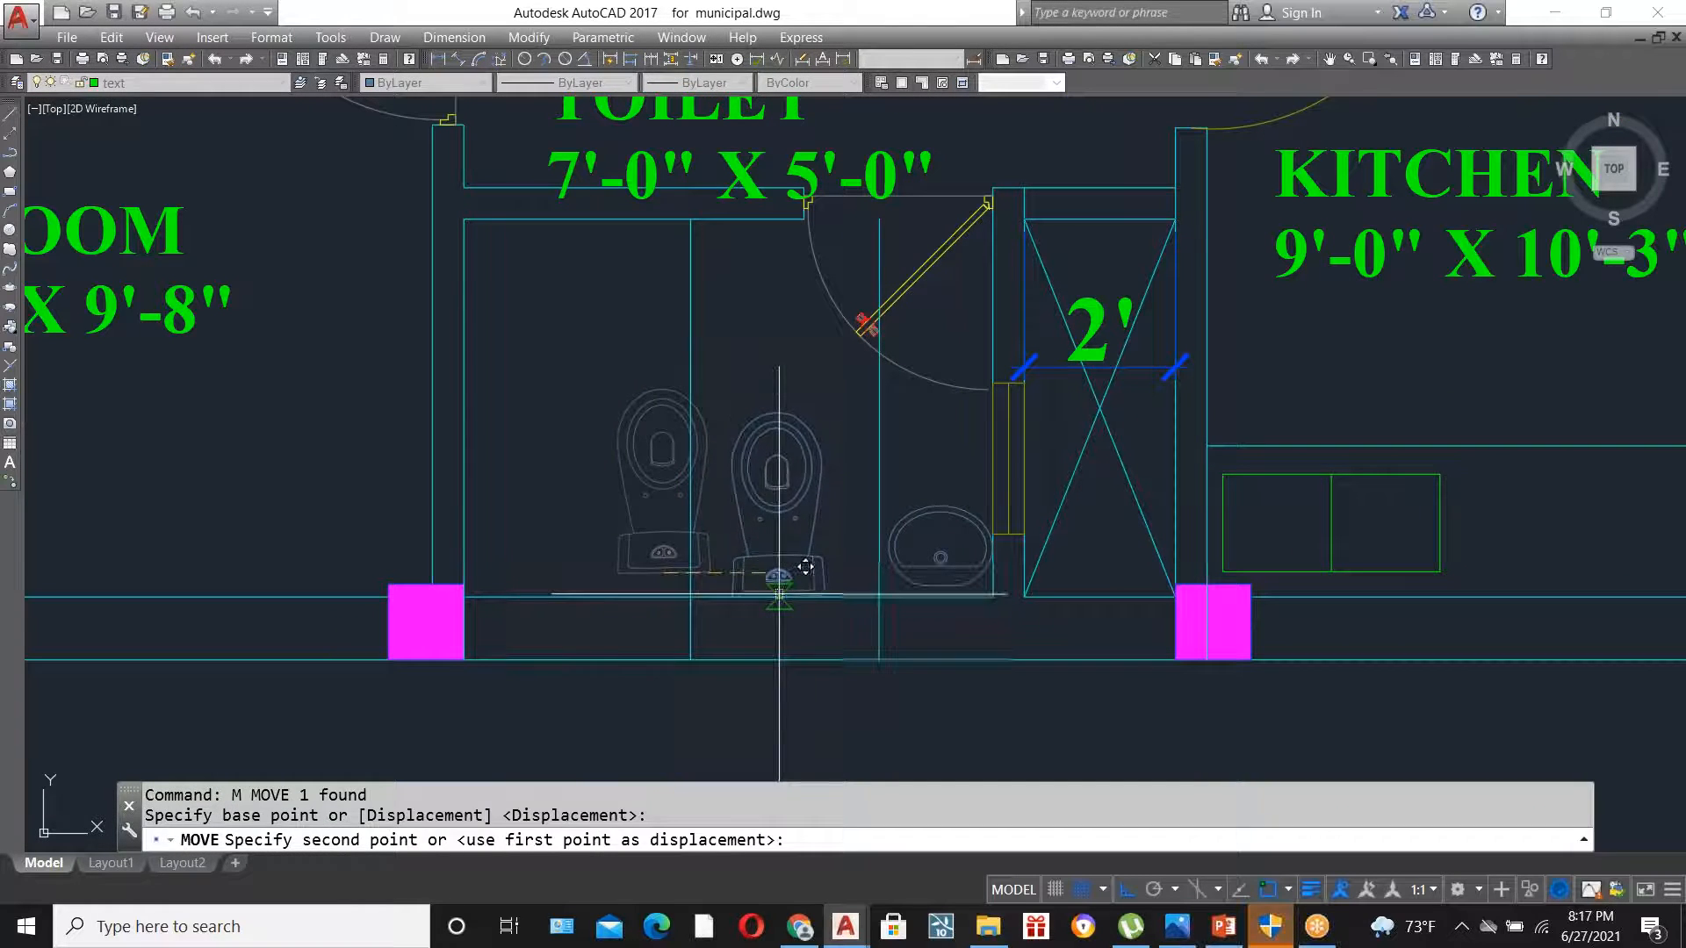
{"action": "left_click", "coordinate": [779, 594]}
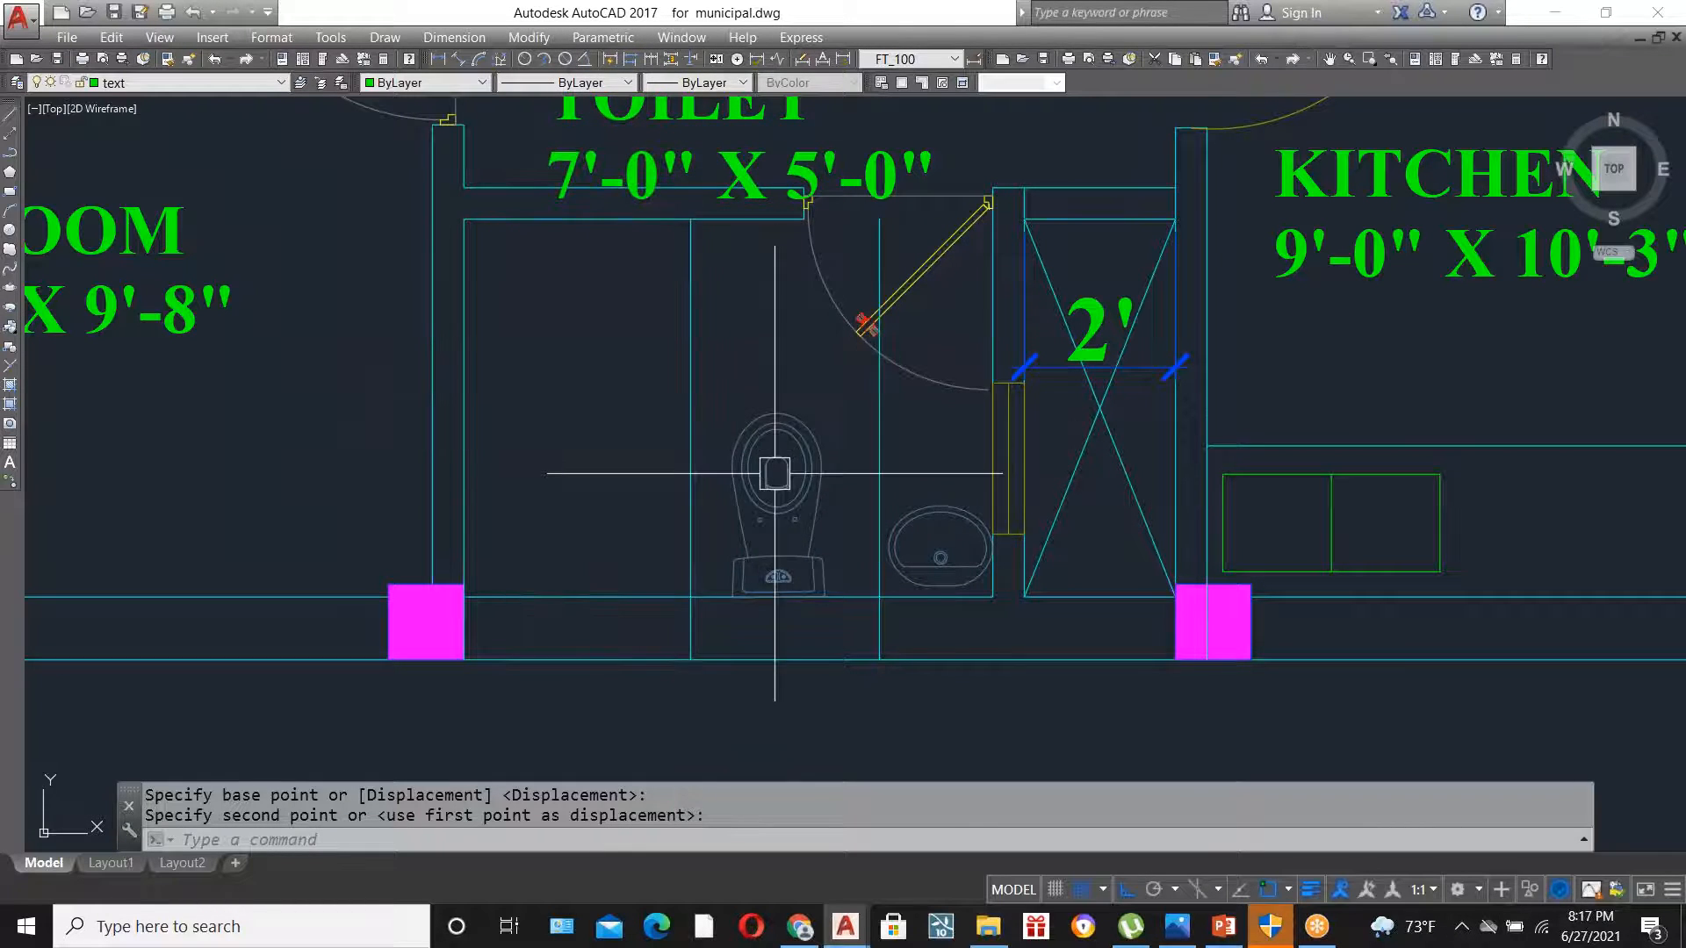
- Try moving the toilet pan sideways into the compartment beside the bedroom wall, and undo the move
{"action": "left_click", "coordinate": [787, 513]}
{"action": "type", "text": "m"}
{"action": "key", "text": "space"}
{"action": "left_click", "coordinate": [806, 467]}
{"action": "left_click", "coordinate": [568, 467]}
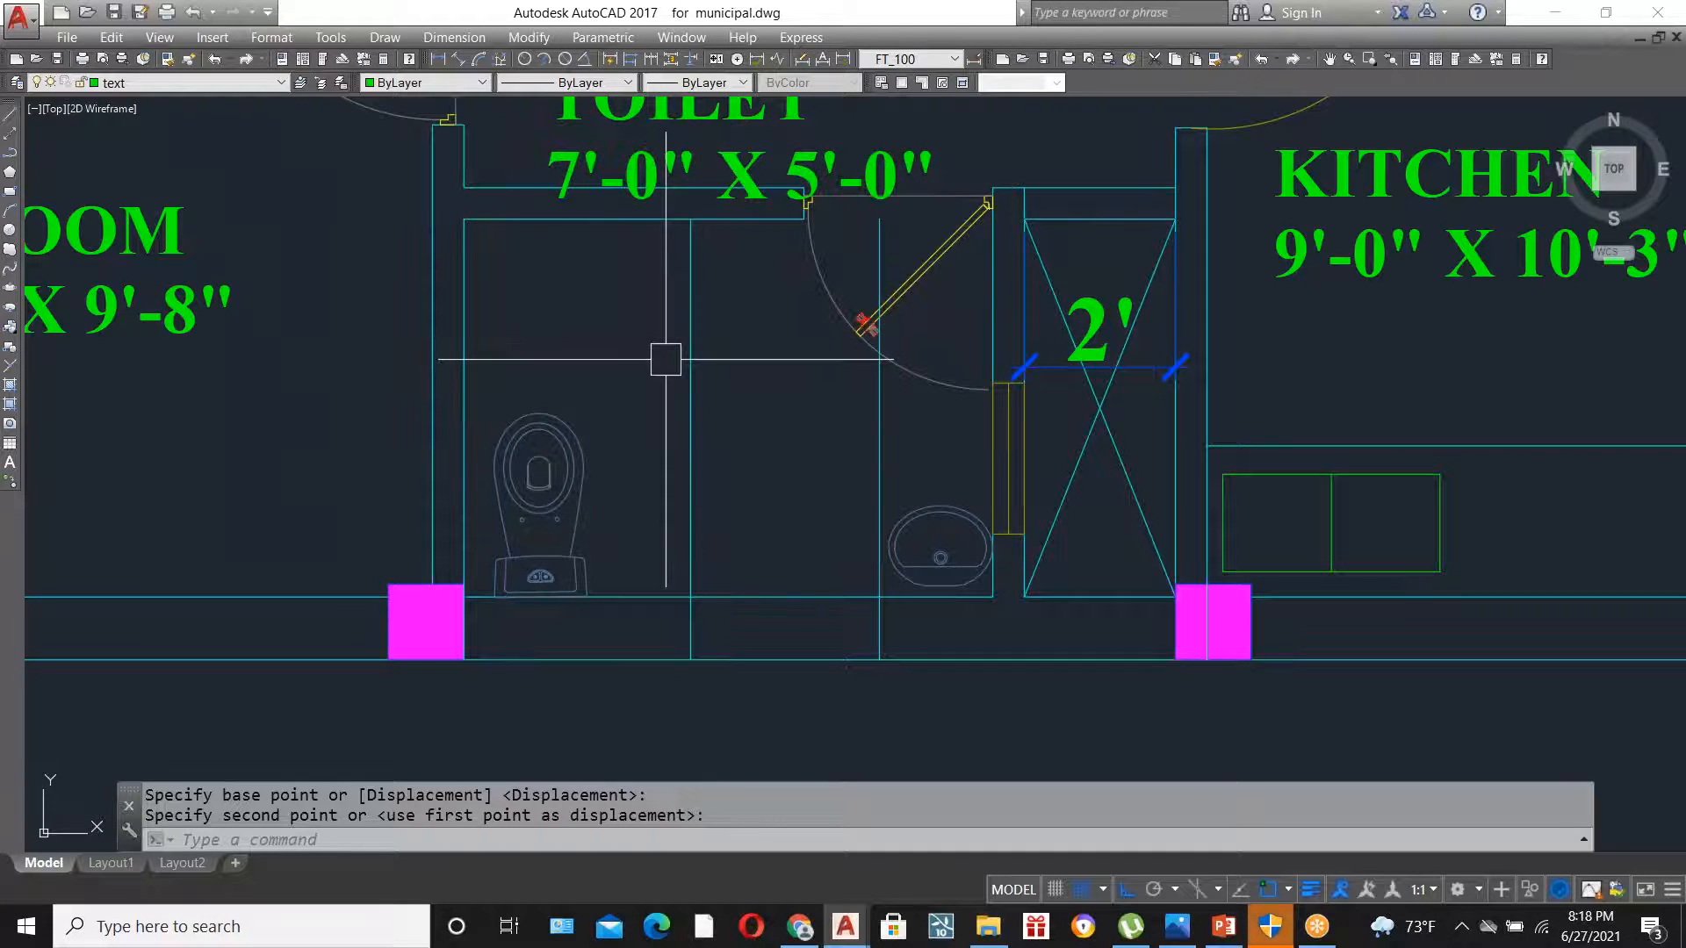
{"action": "left_click", "coordinate": [772, 433]}
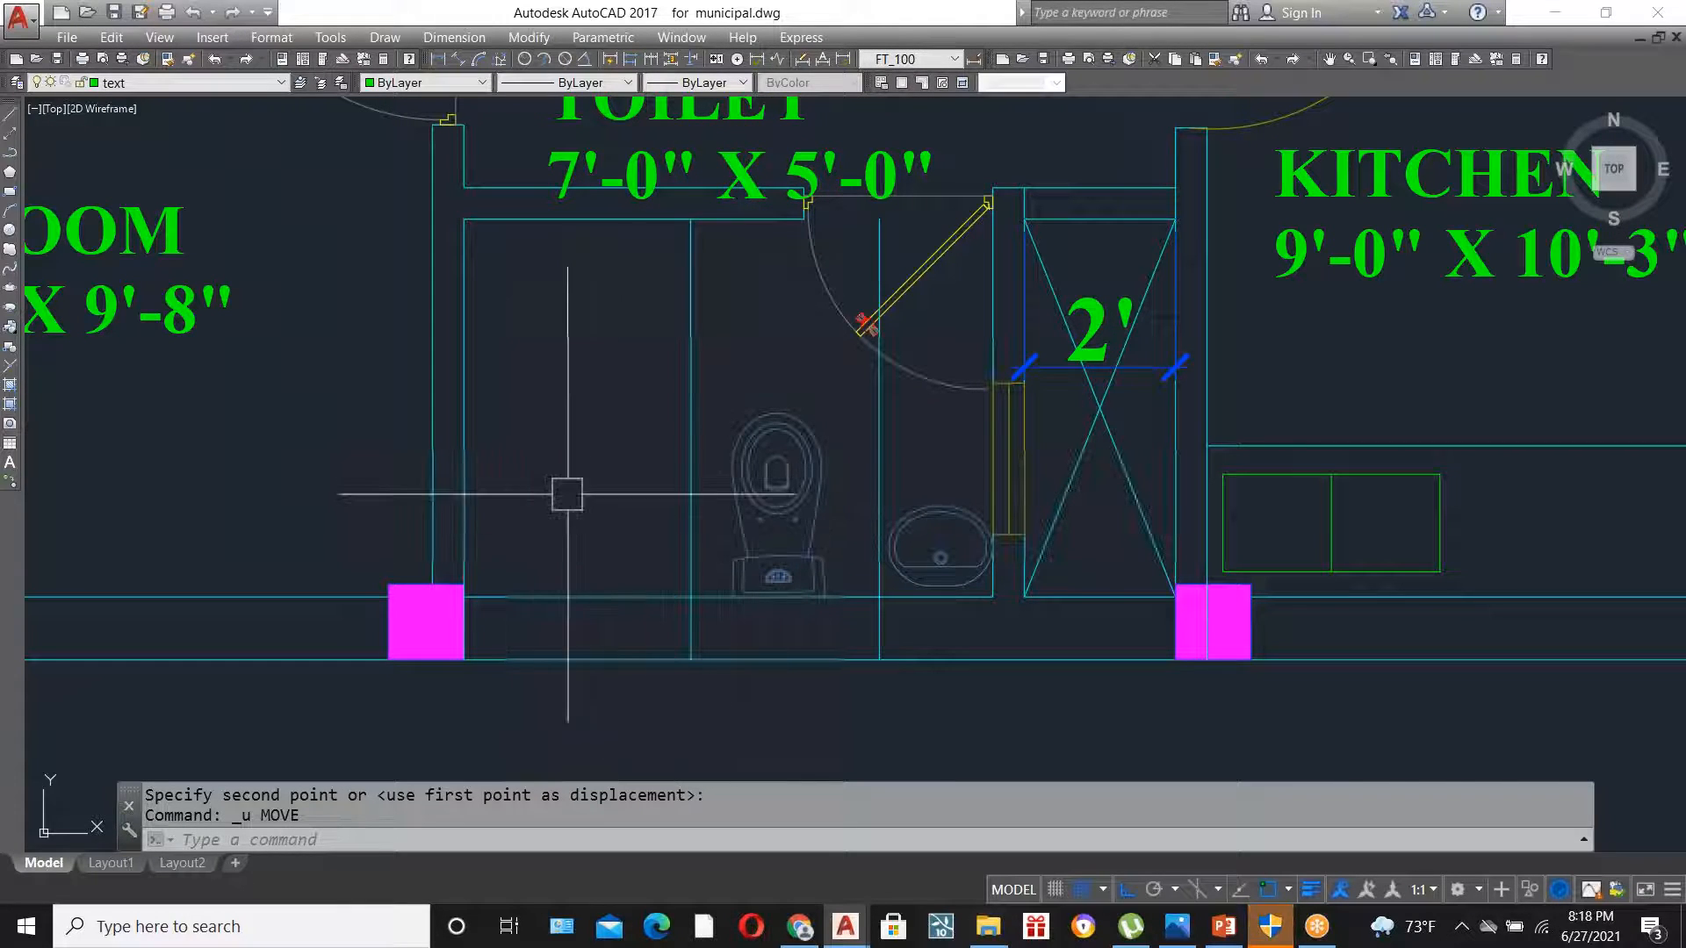
- Trim the 3' guide line where it runs through the toilet's lower outer wall
{"action": "scroll", "coordinate": [603, 385], "scroll_direction": "down", "scroll_amount": 2}
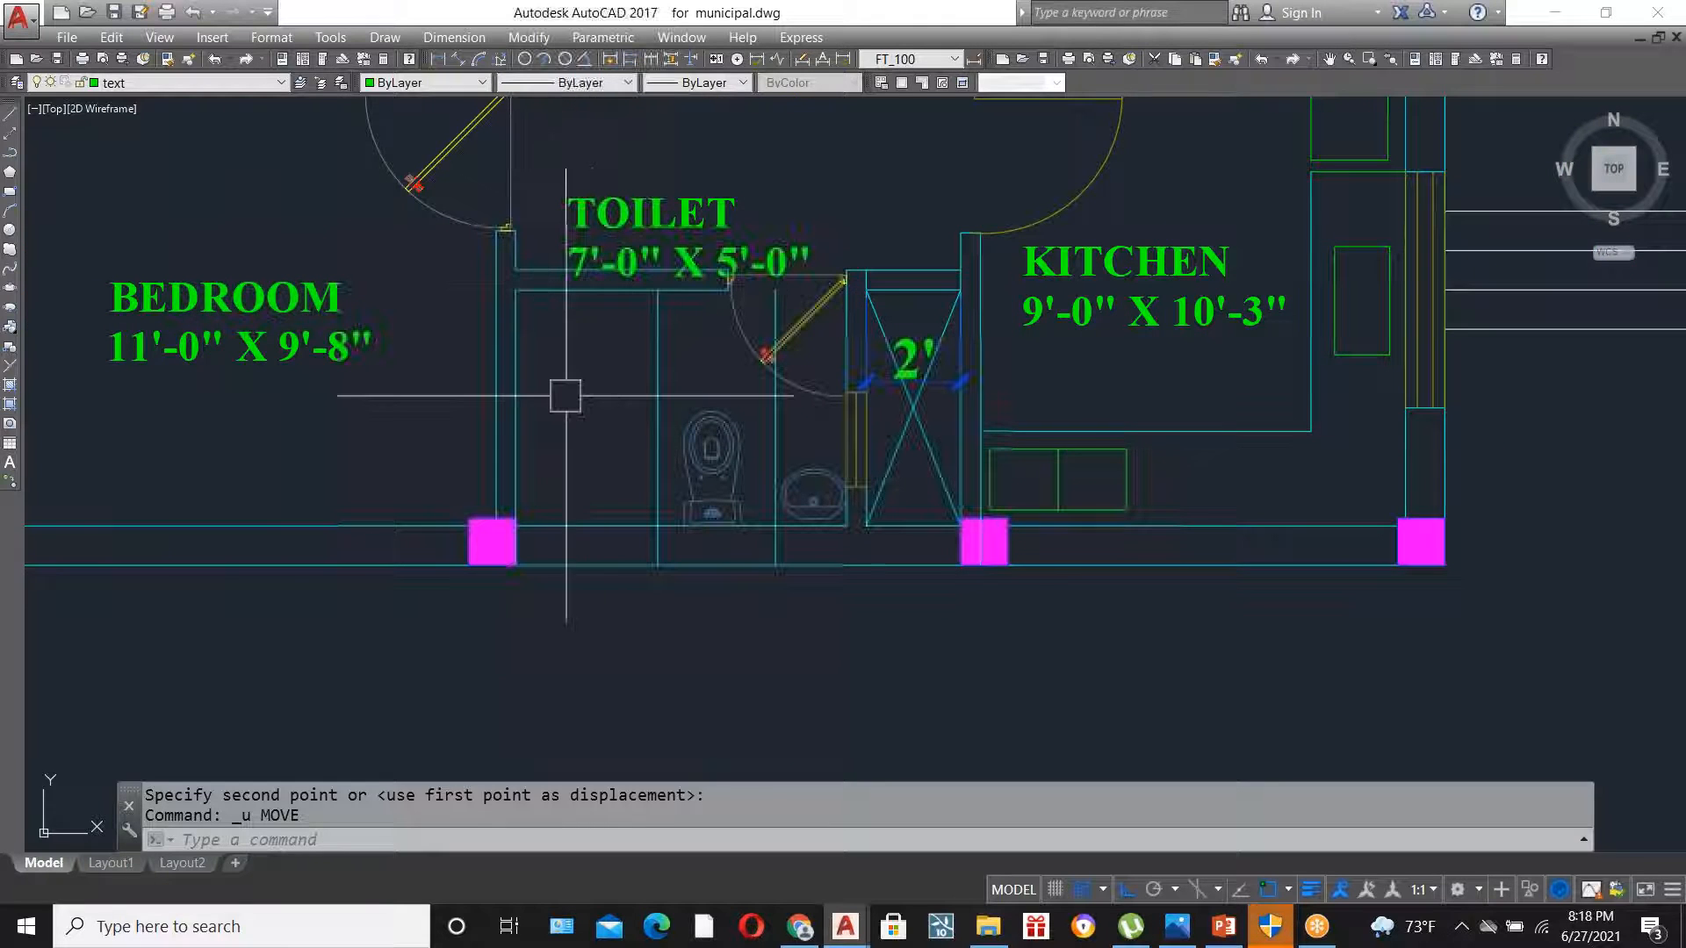
{"action": "scroll", "coordinate": [591, 396], "scroll_direction": "up", "scroll_amount": 2}
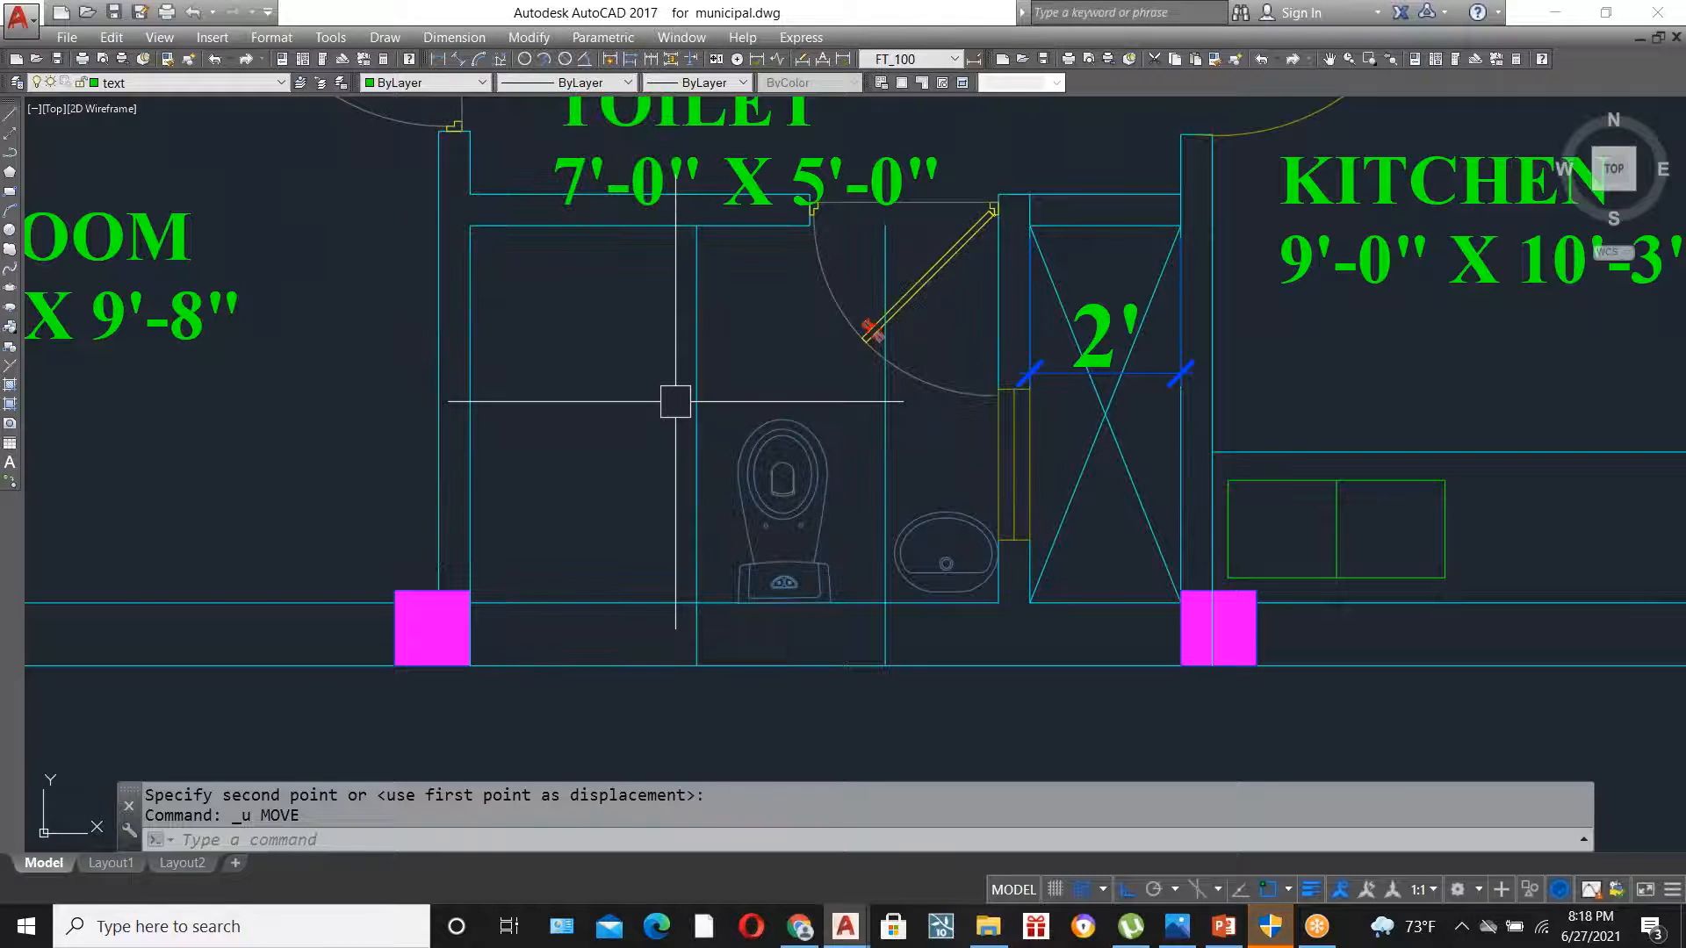
{"action": "type", "text": "tr"}
{"action": "key", "text": "Return"}
{"action": "key", "text": "Return"}
{"action": "left_click", "coordinate": [695, 628]}
{"action": "key", "text": "Escape"}
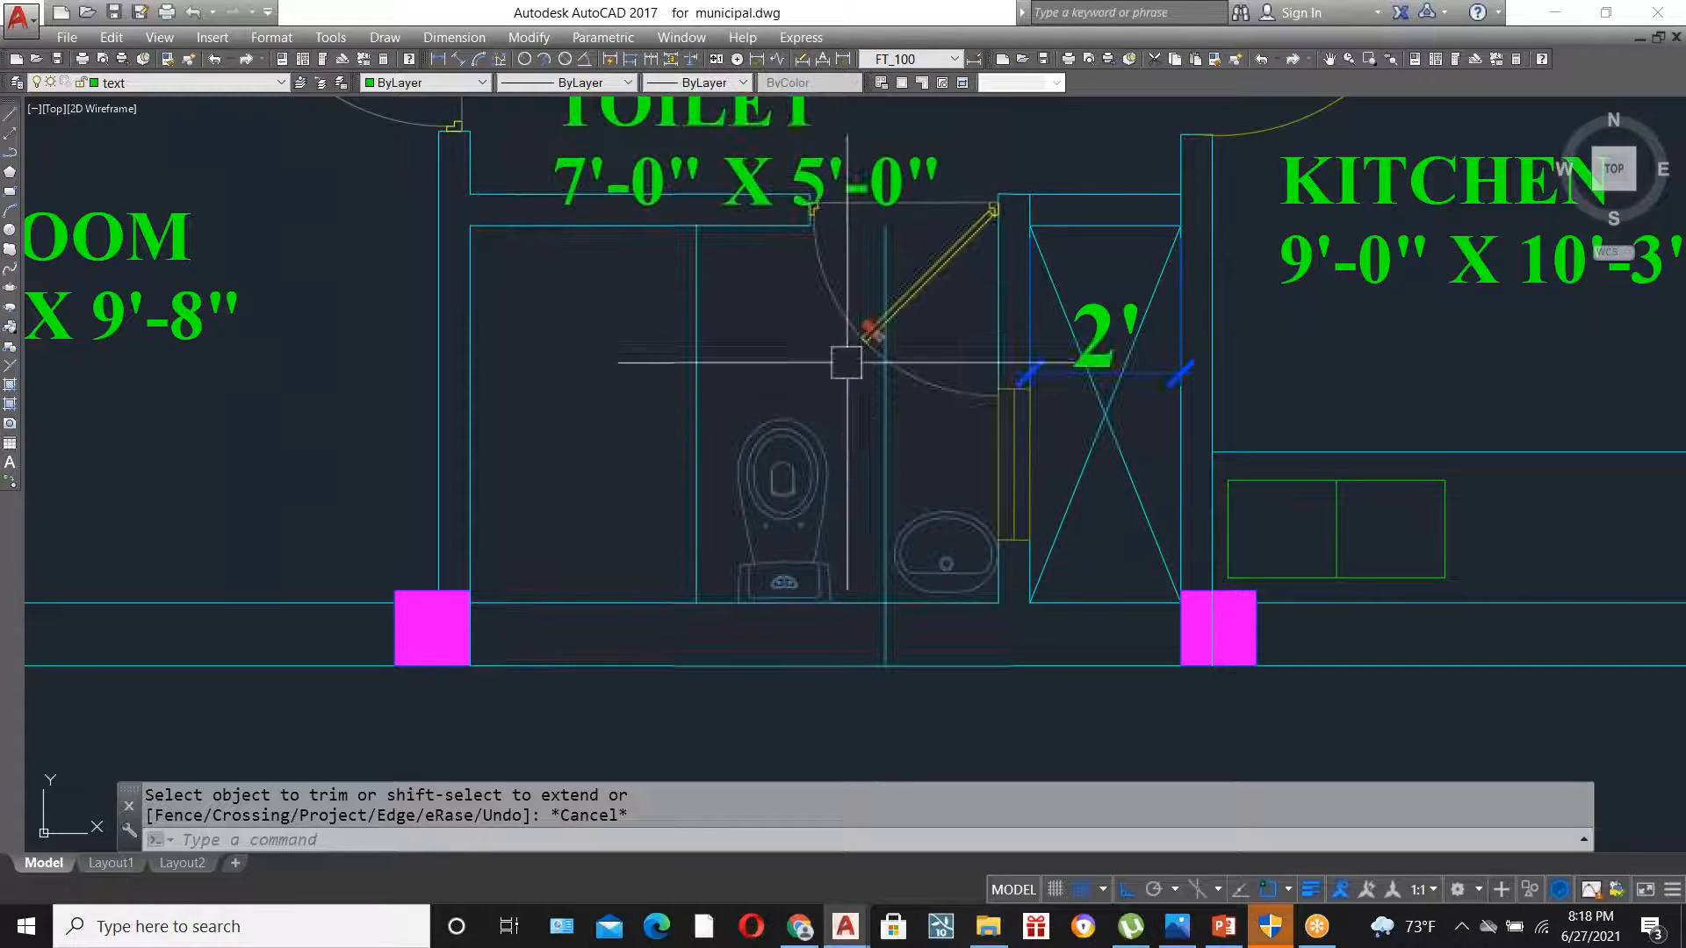
- Shorten the line between pan and washbasin to its midpoint and trim off its part inside the lower outer wall
{"action": "left_click", "coordinate": [877, 408]}
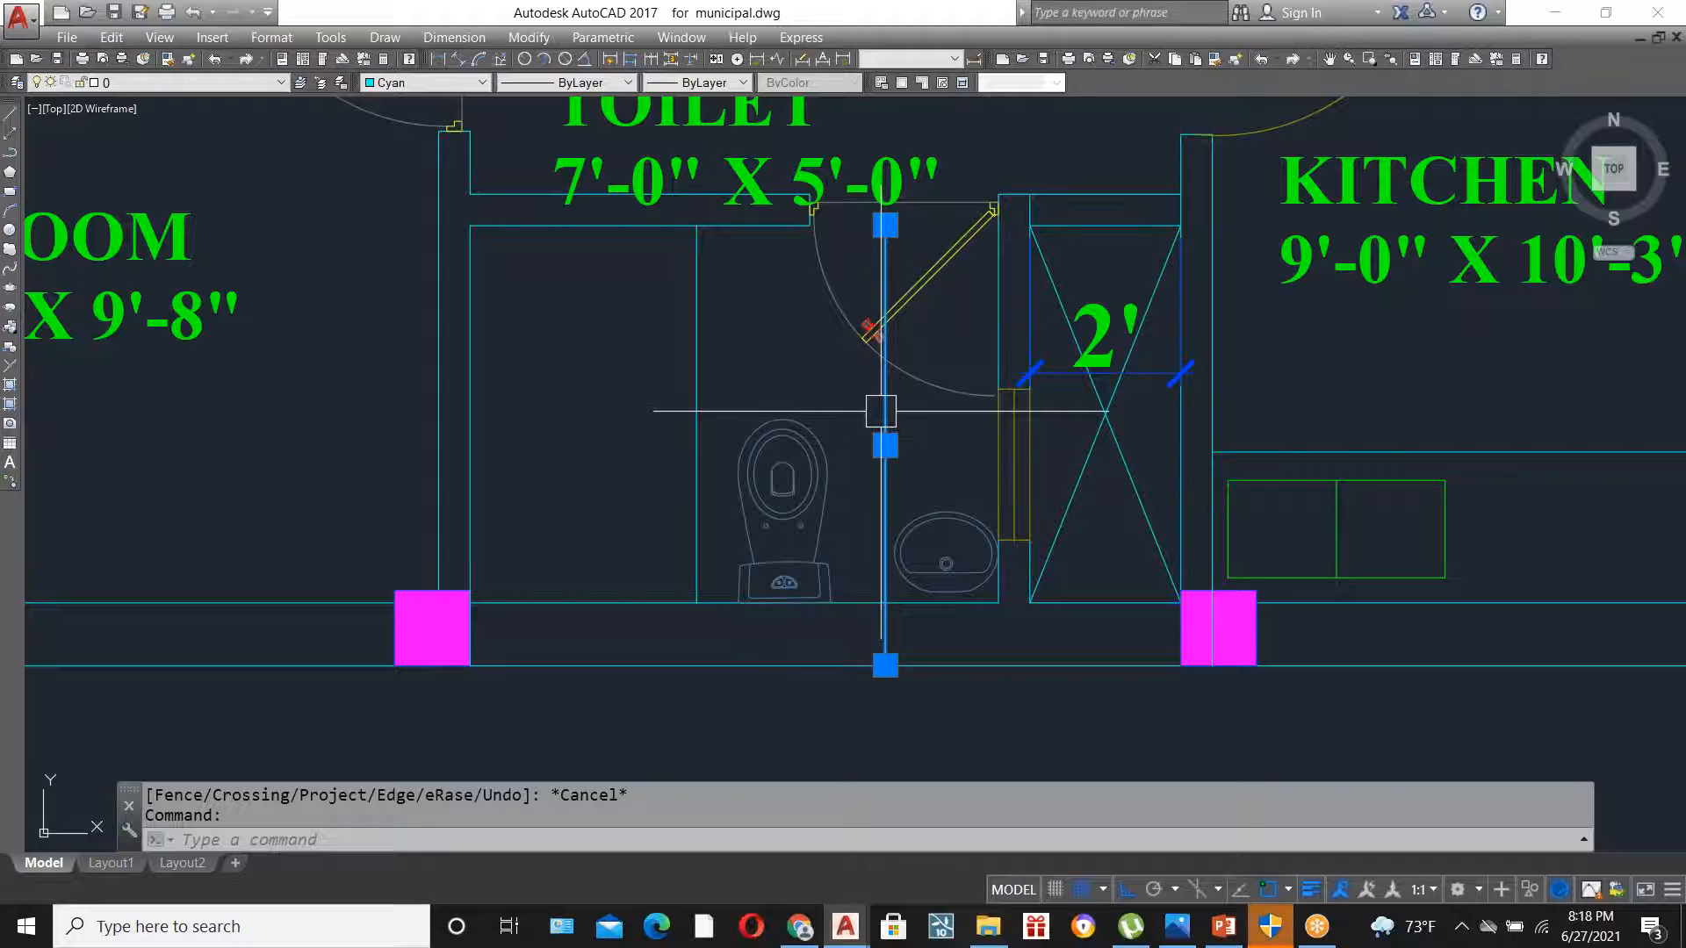
{"action": "key", "text": "Escape"}
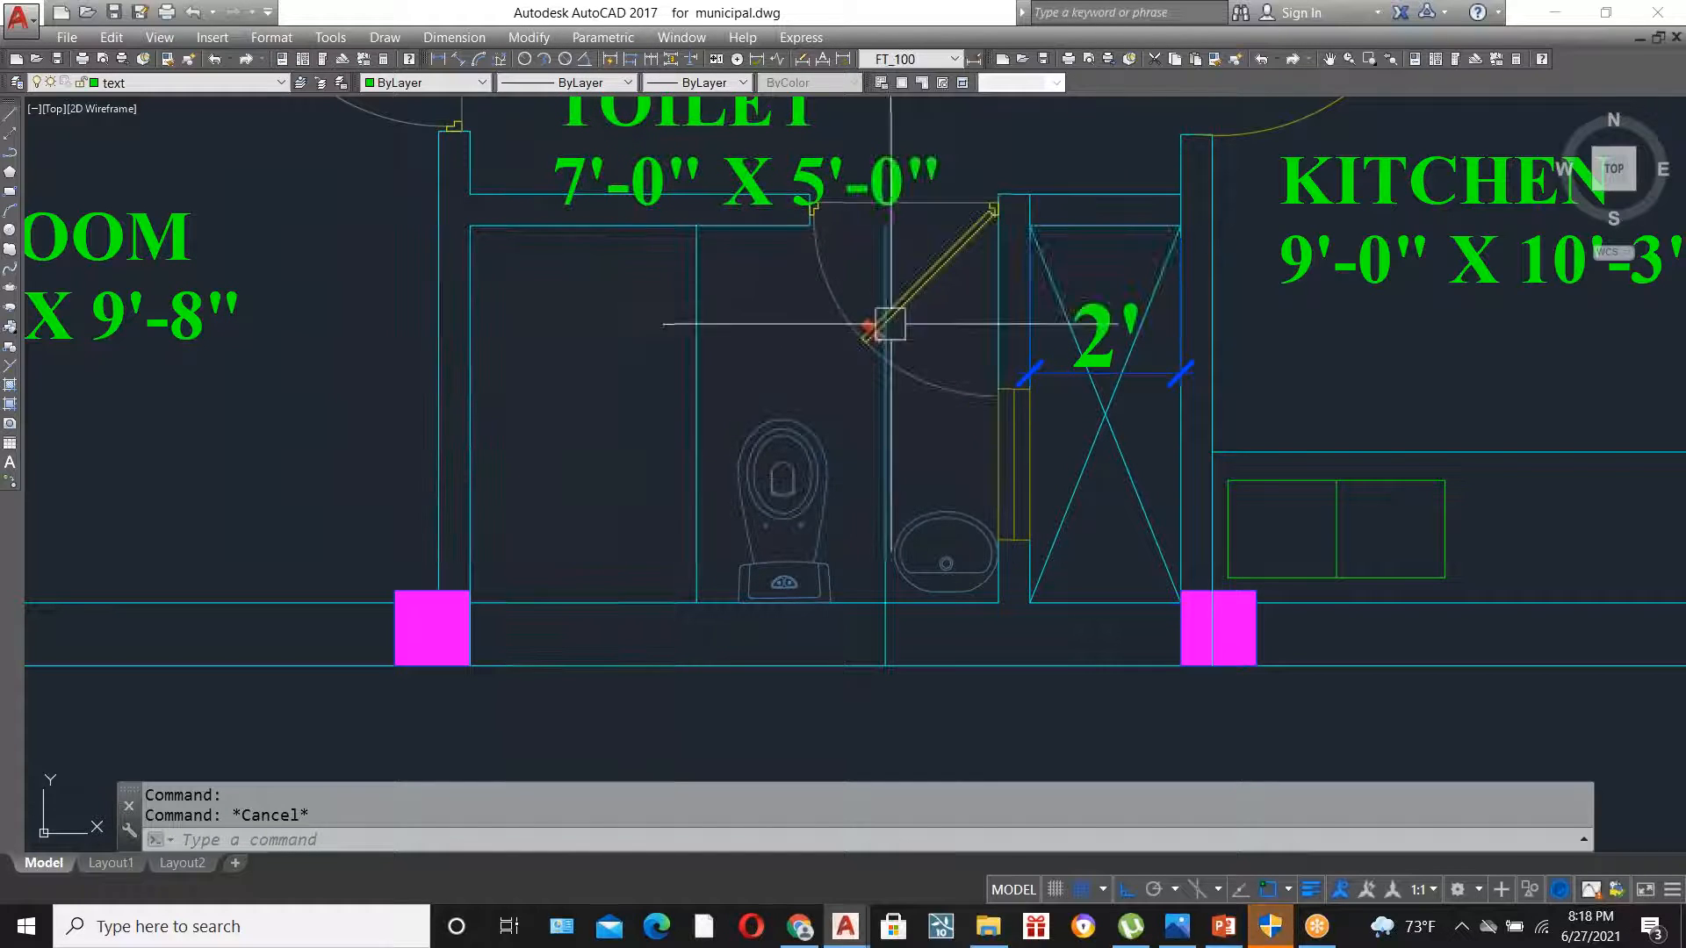
{"action": "left_click", "coordinate": [883, 477]}
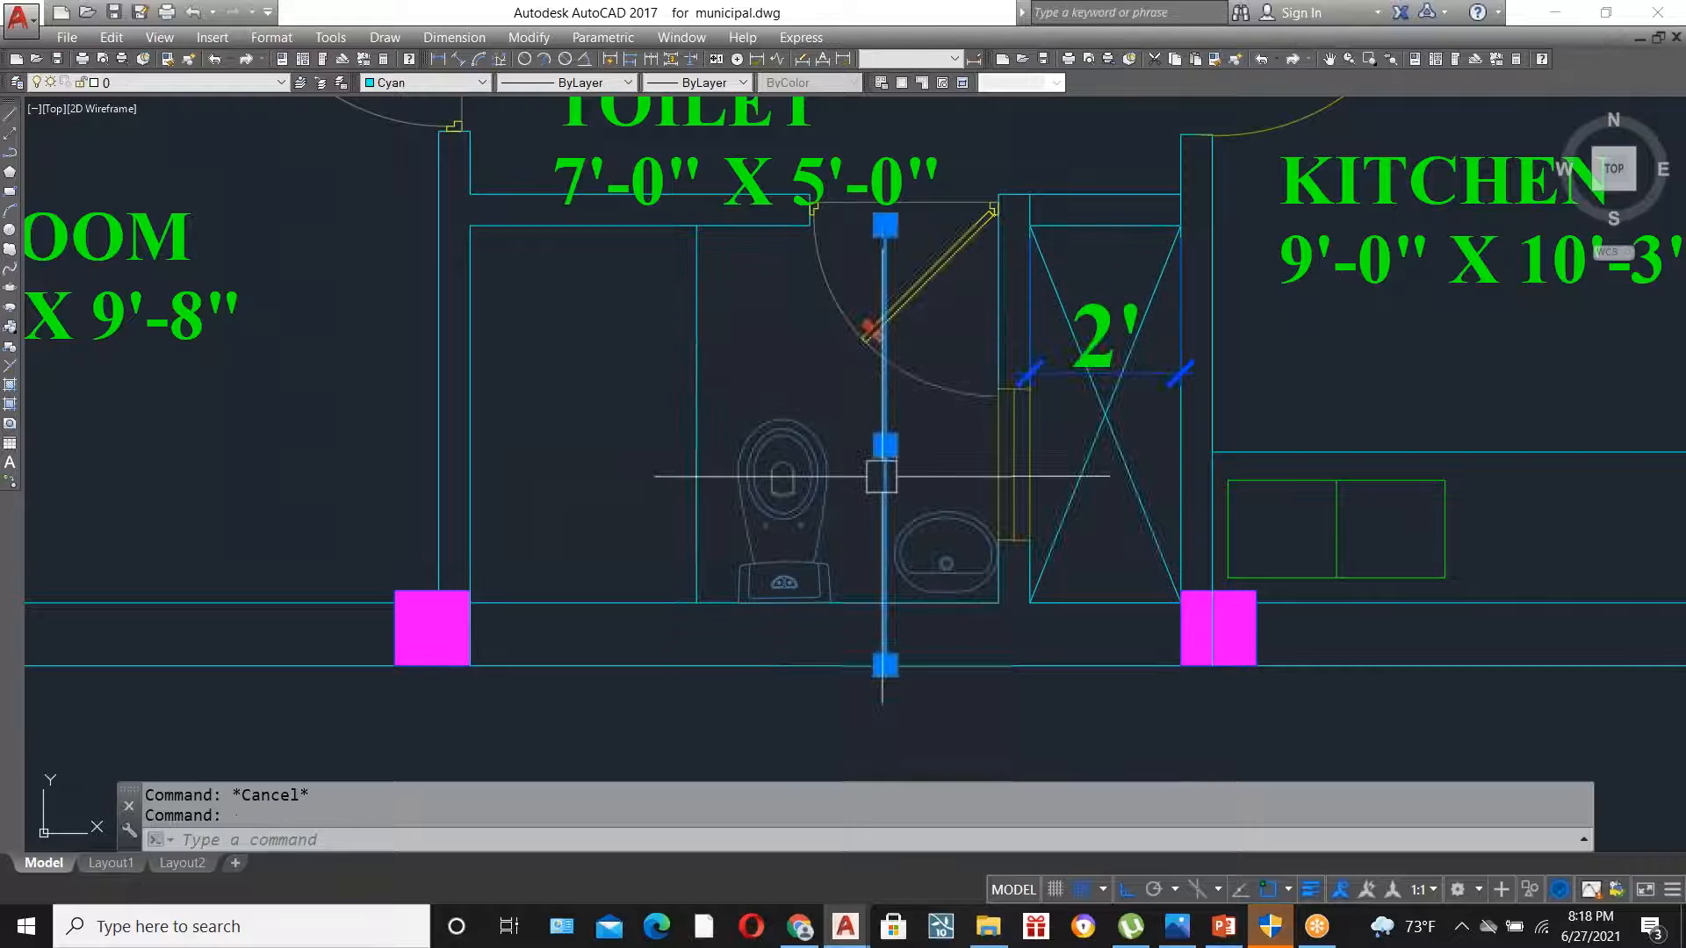
{"action": "left_click", "coordinate": [885, 226]}
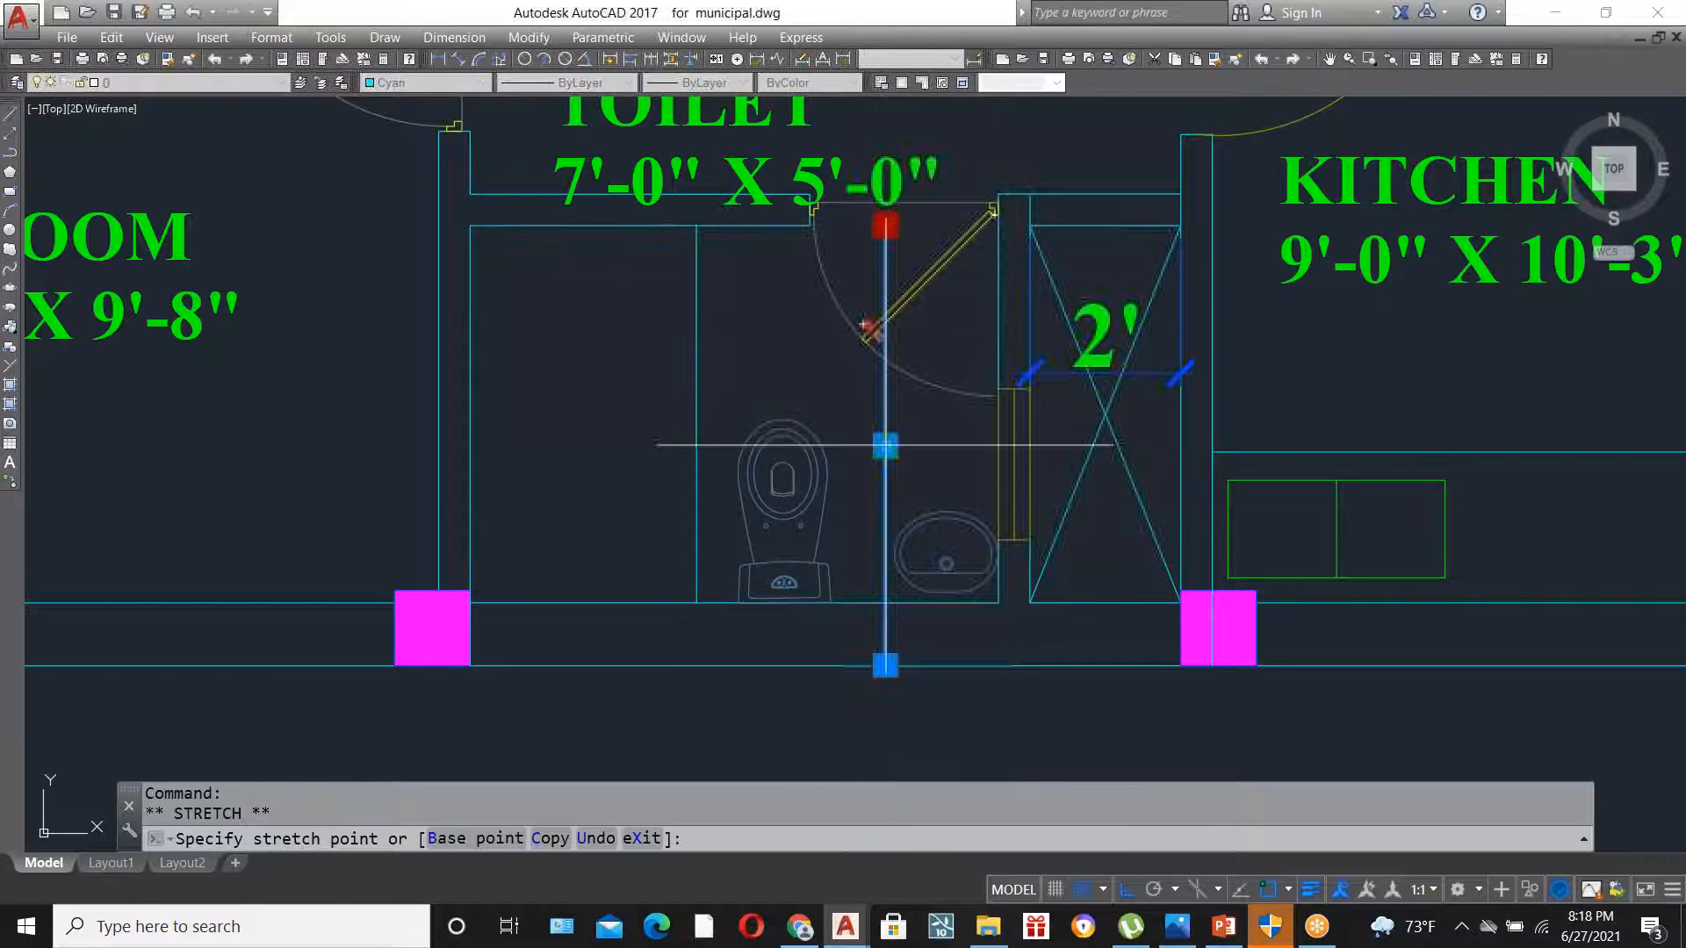
{"action": "key", "text": "Escape"}
{"action": "type", "text": "tr"}
{"action": "key", "text": "Return"}
{"action": "key", "text": "Return"}
{"action": "key", "text": "Escape"}
{"action": "key", "text": "Return"}
{"action": "key", "text": "Escape"}
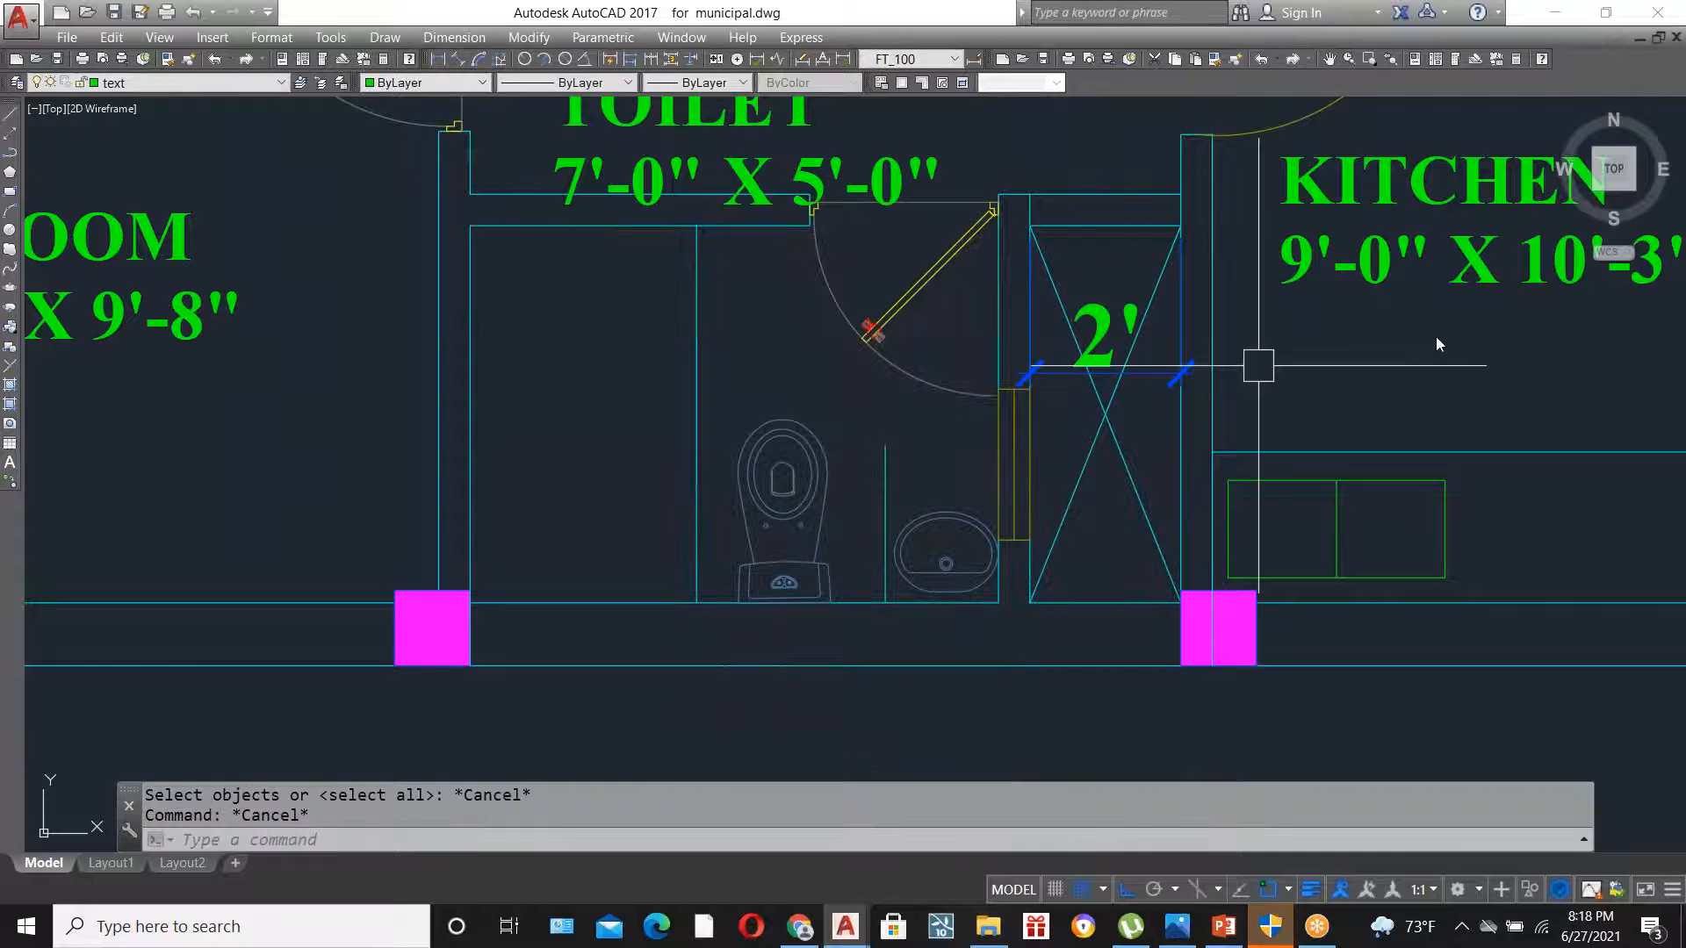
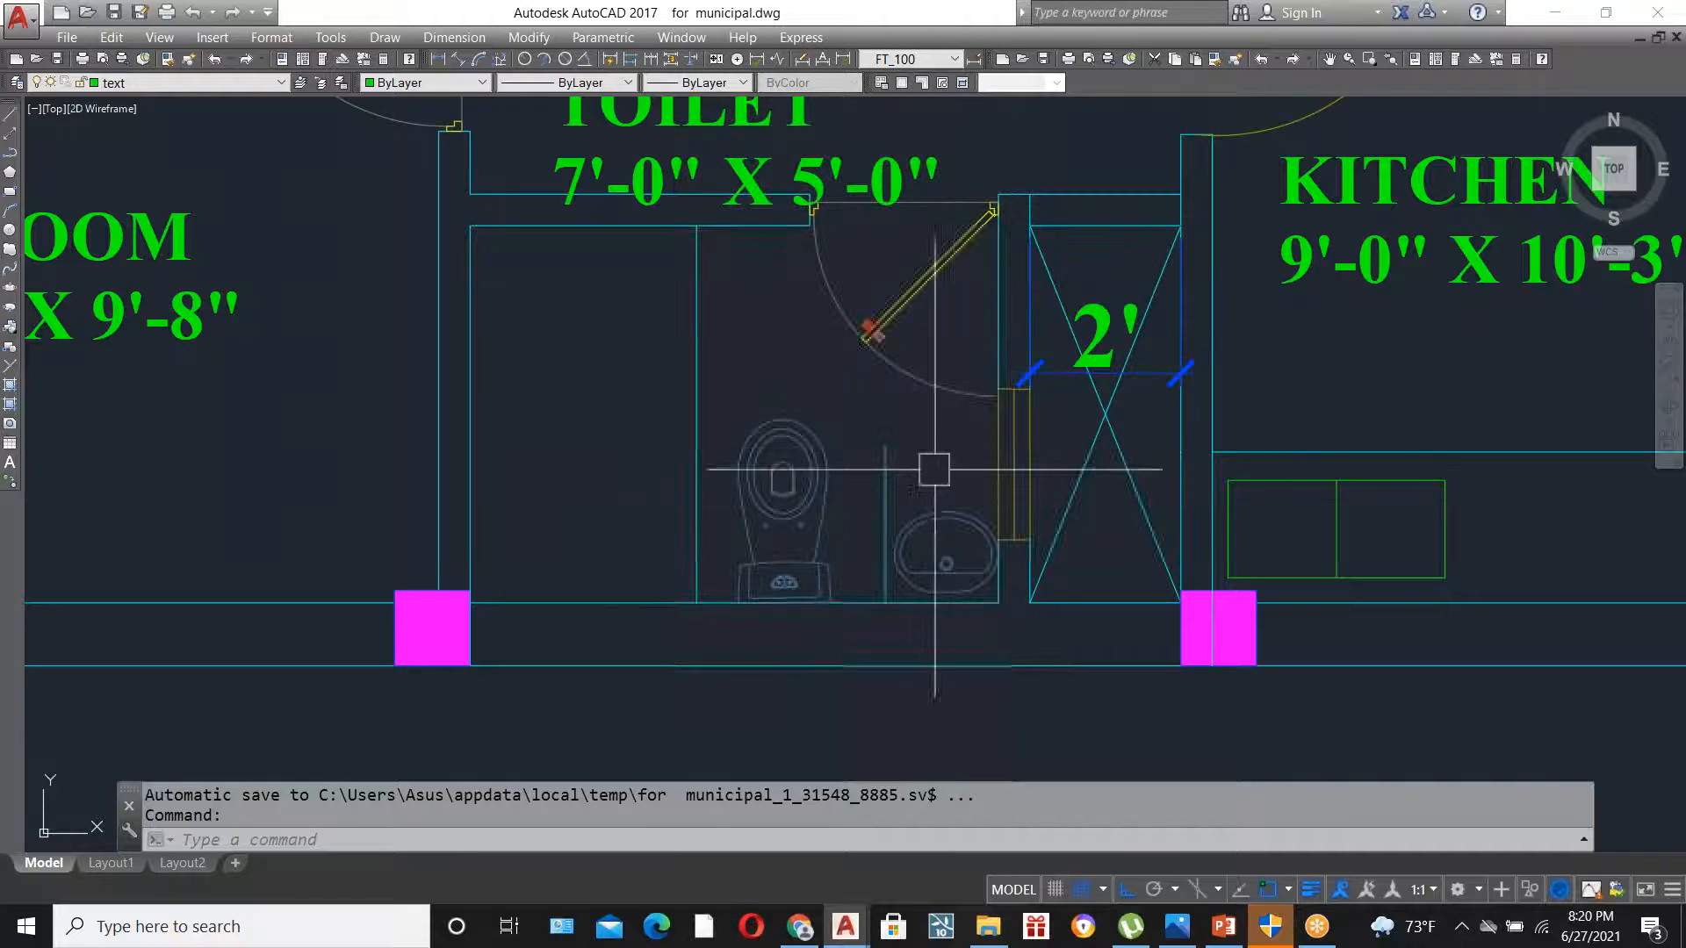
- Try placing the toilet pan in the middle of the bedroom-side compartment, and undo the move
{"action": "left_click", "coordinate": [790, 509]}
{"action": "type", "text": "m"}
{"action": "key", "text": "Return"}
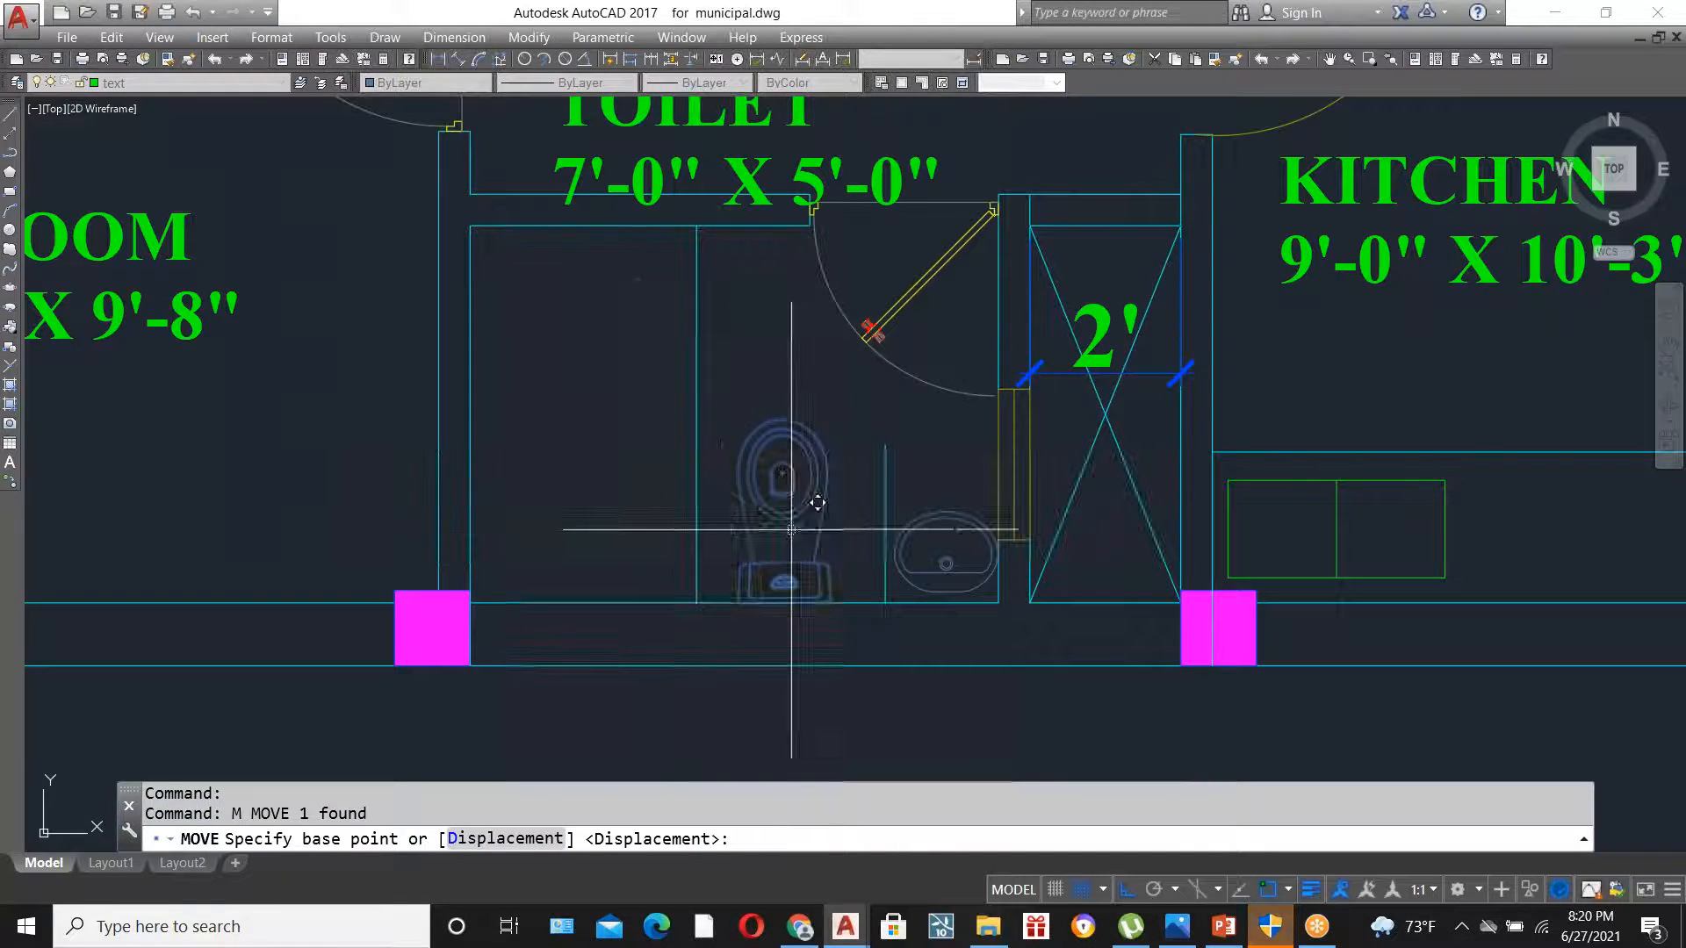
{"action": "left_click", "coordinate": [783, 538]}
{"action": "left_click", "coordinate": [563, 537]}
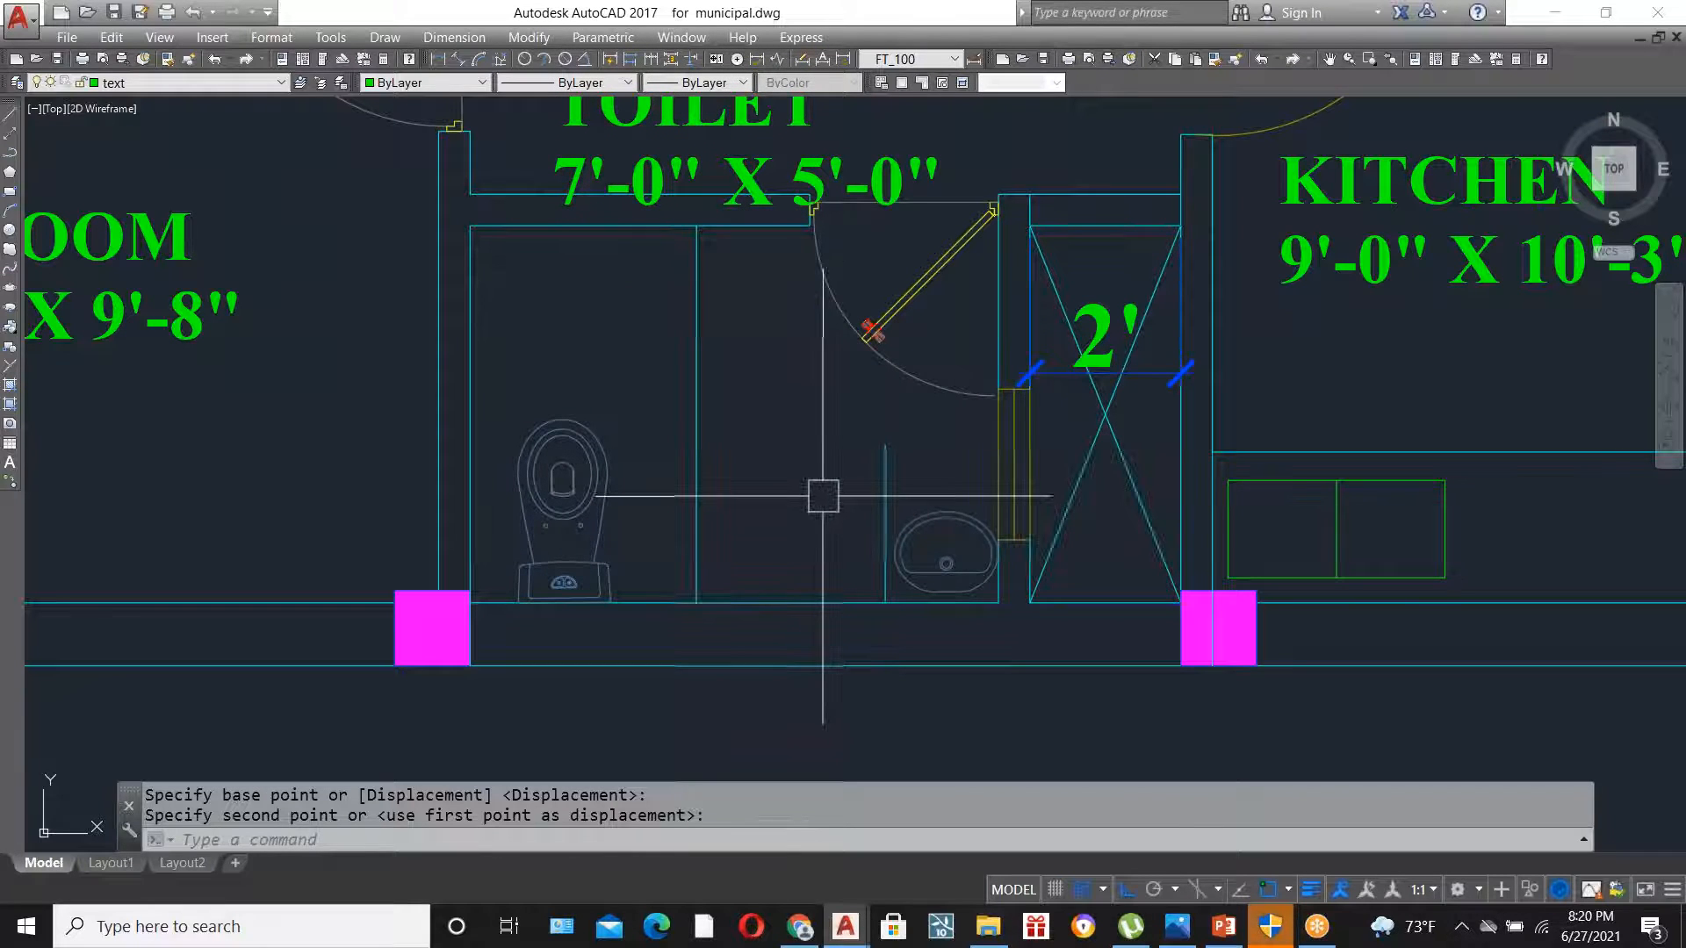
{"action": "key", "text": "ctrl+z"}
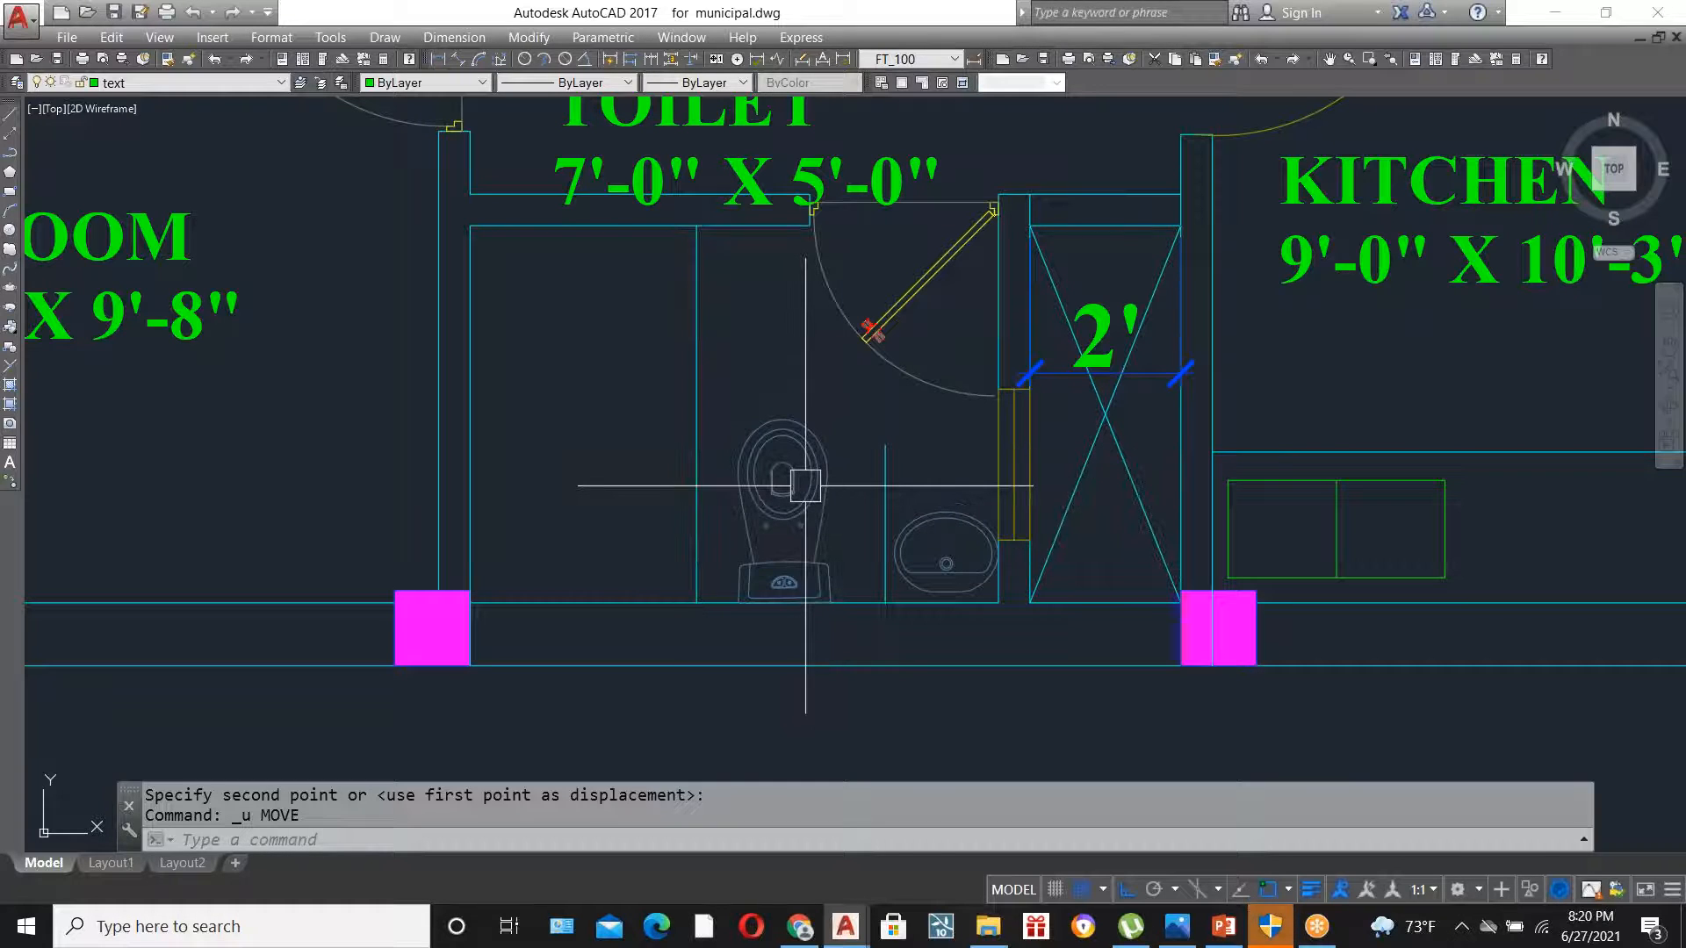
- Move the TOILET 7'-0" X 5'-0" label straight down into the toilet room
{"action": "scroll", "coordinate": [872, 577], "scroll_direction": "down", "scroll_amount": 2}
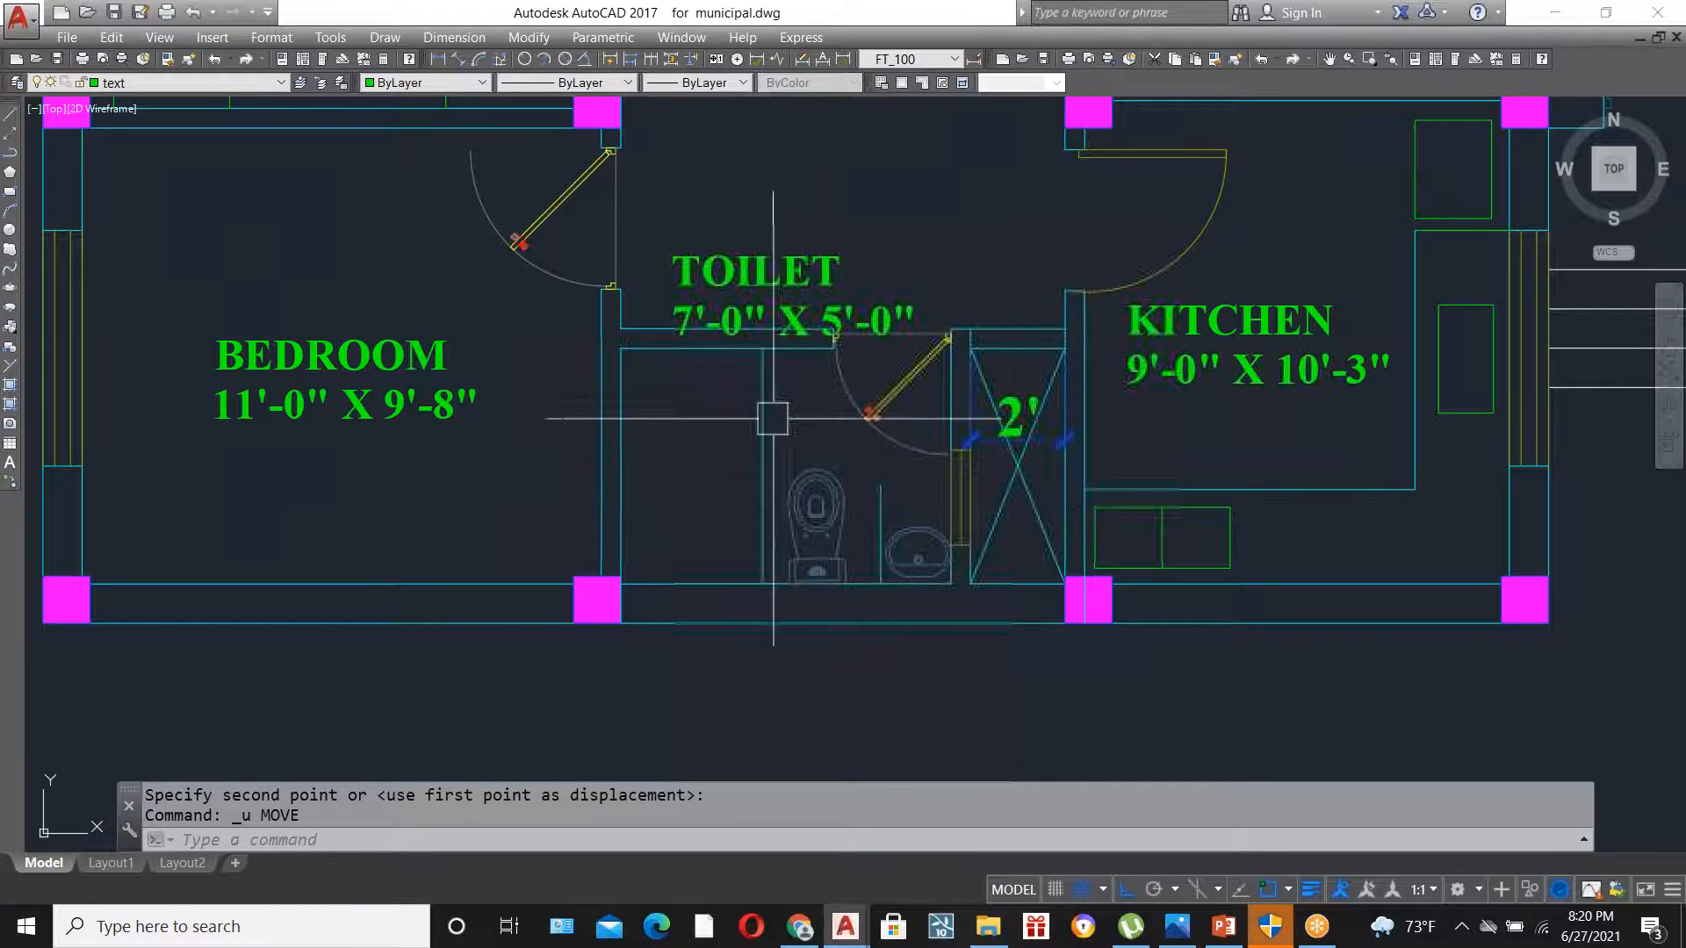
{"action": "left_click", "coordinate": [766, 272]}
{"action": "type", "text": "m"}
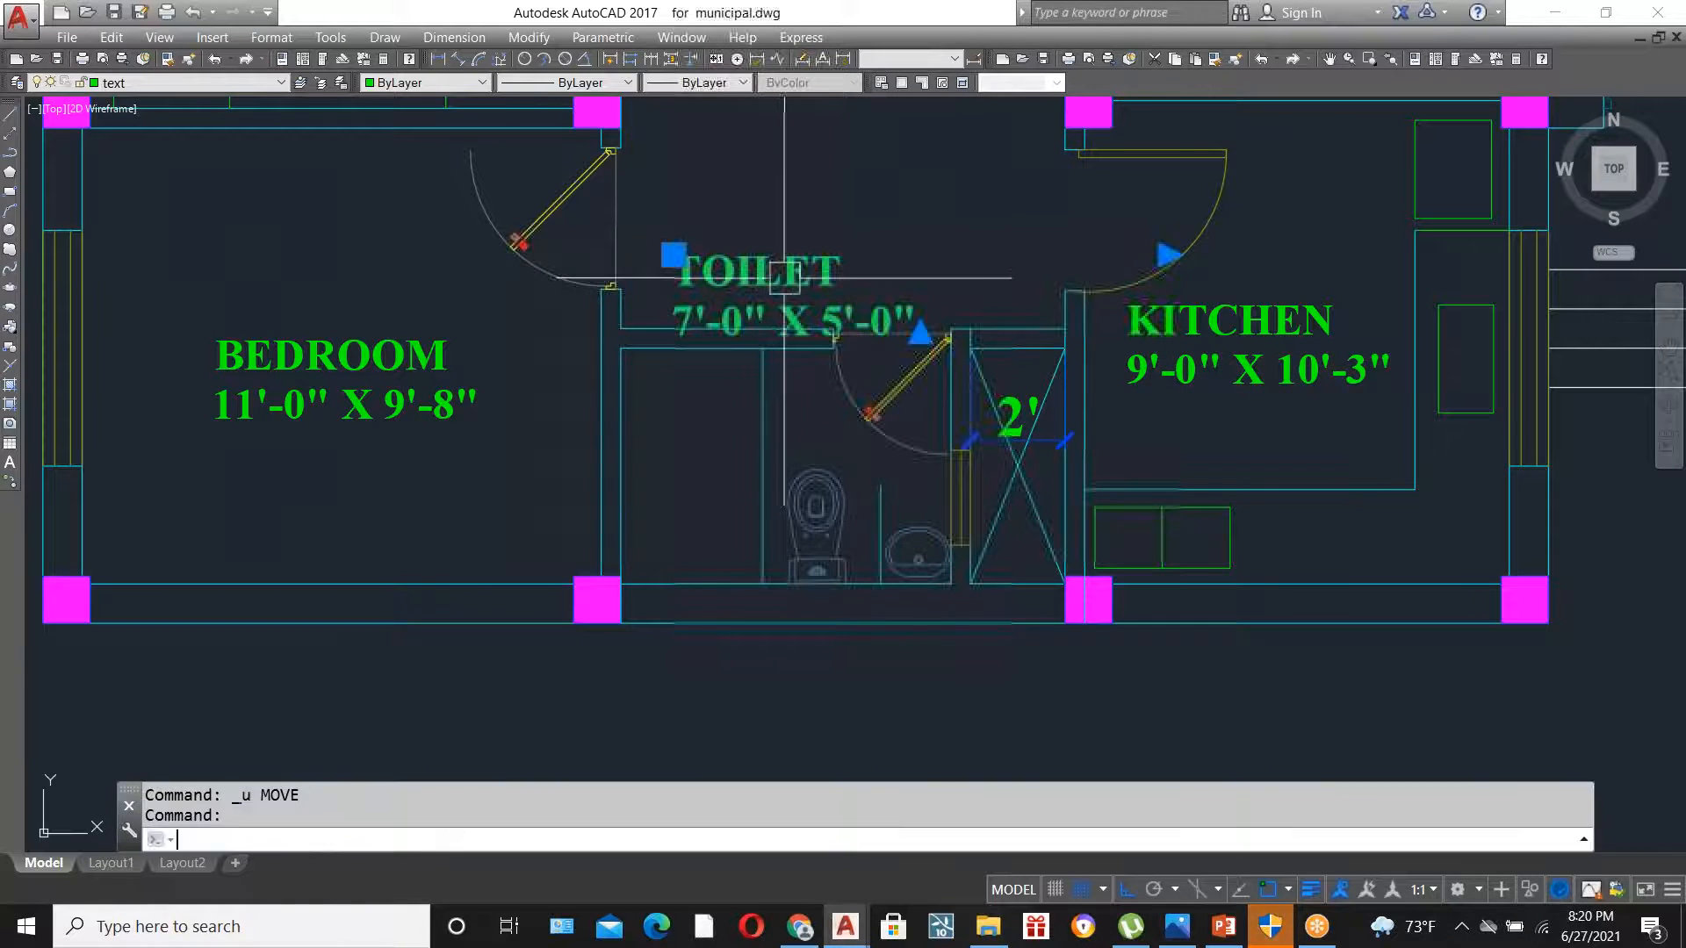
{"action": "key", "text": "Return"}
{"action": "left_click", "coordinate": [821, 226]}
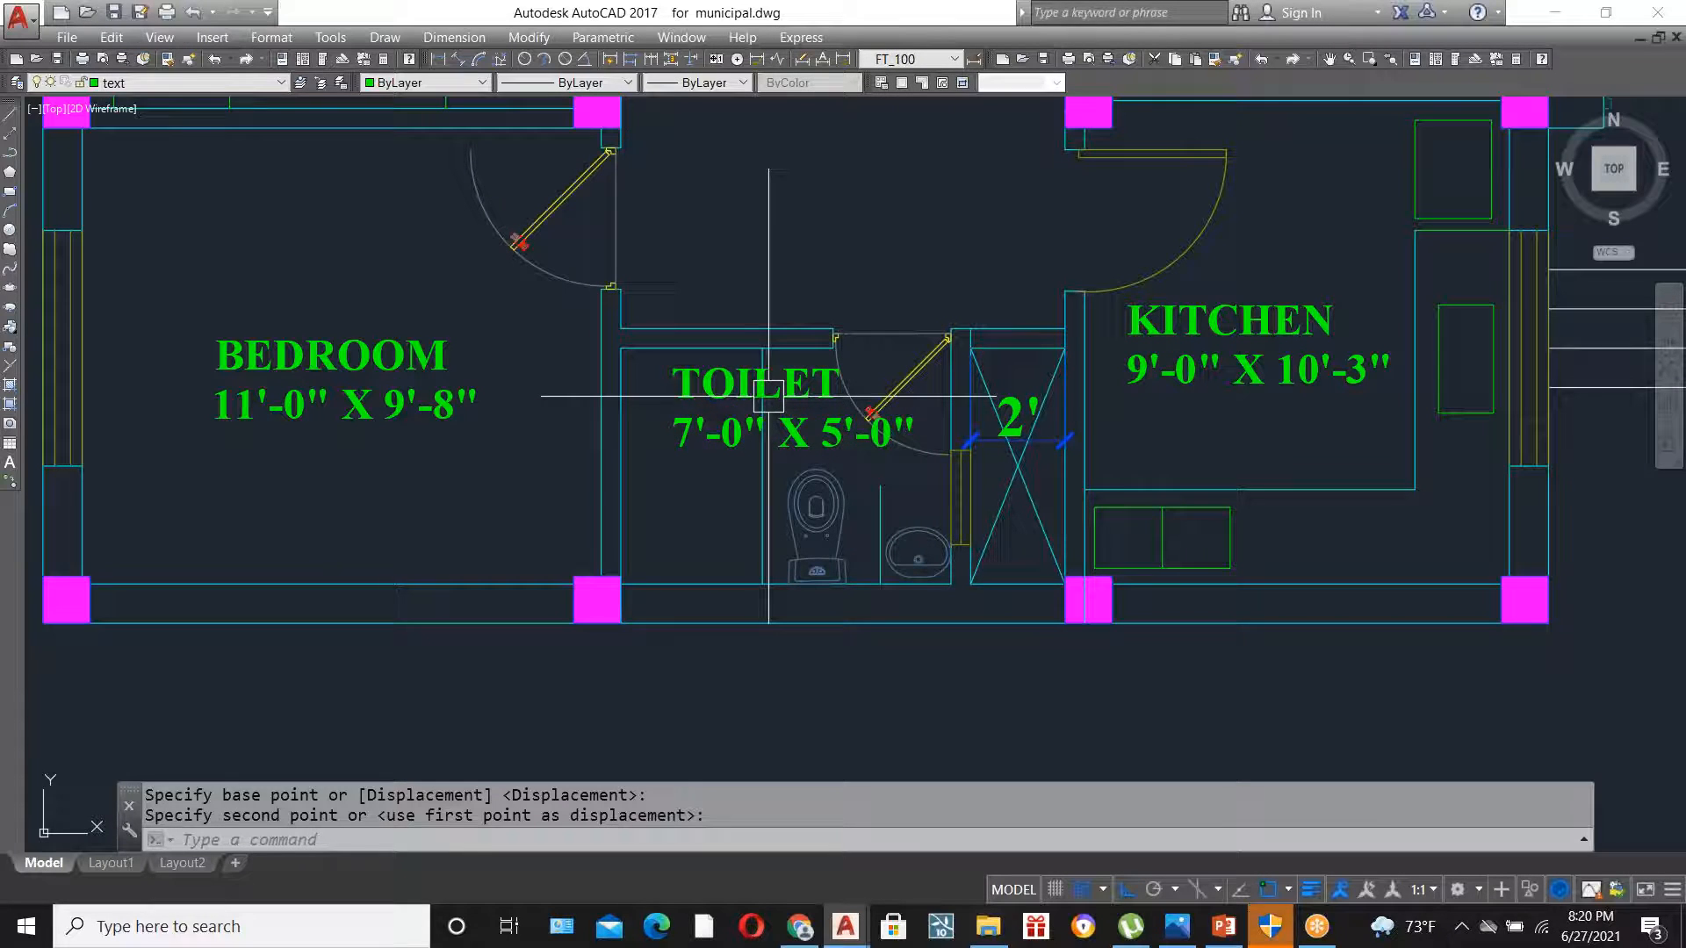
- Draw a small circle of about 2" radius in the toilet's lower corner beside the bedroom wall
{"action": "scroll", "coordinate": [755, 526], "scroll_direction": "up", "scroll_amount": 2}
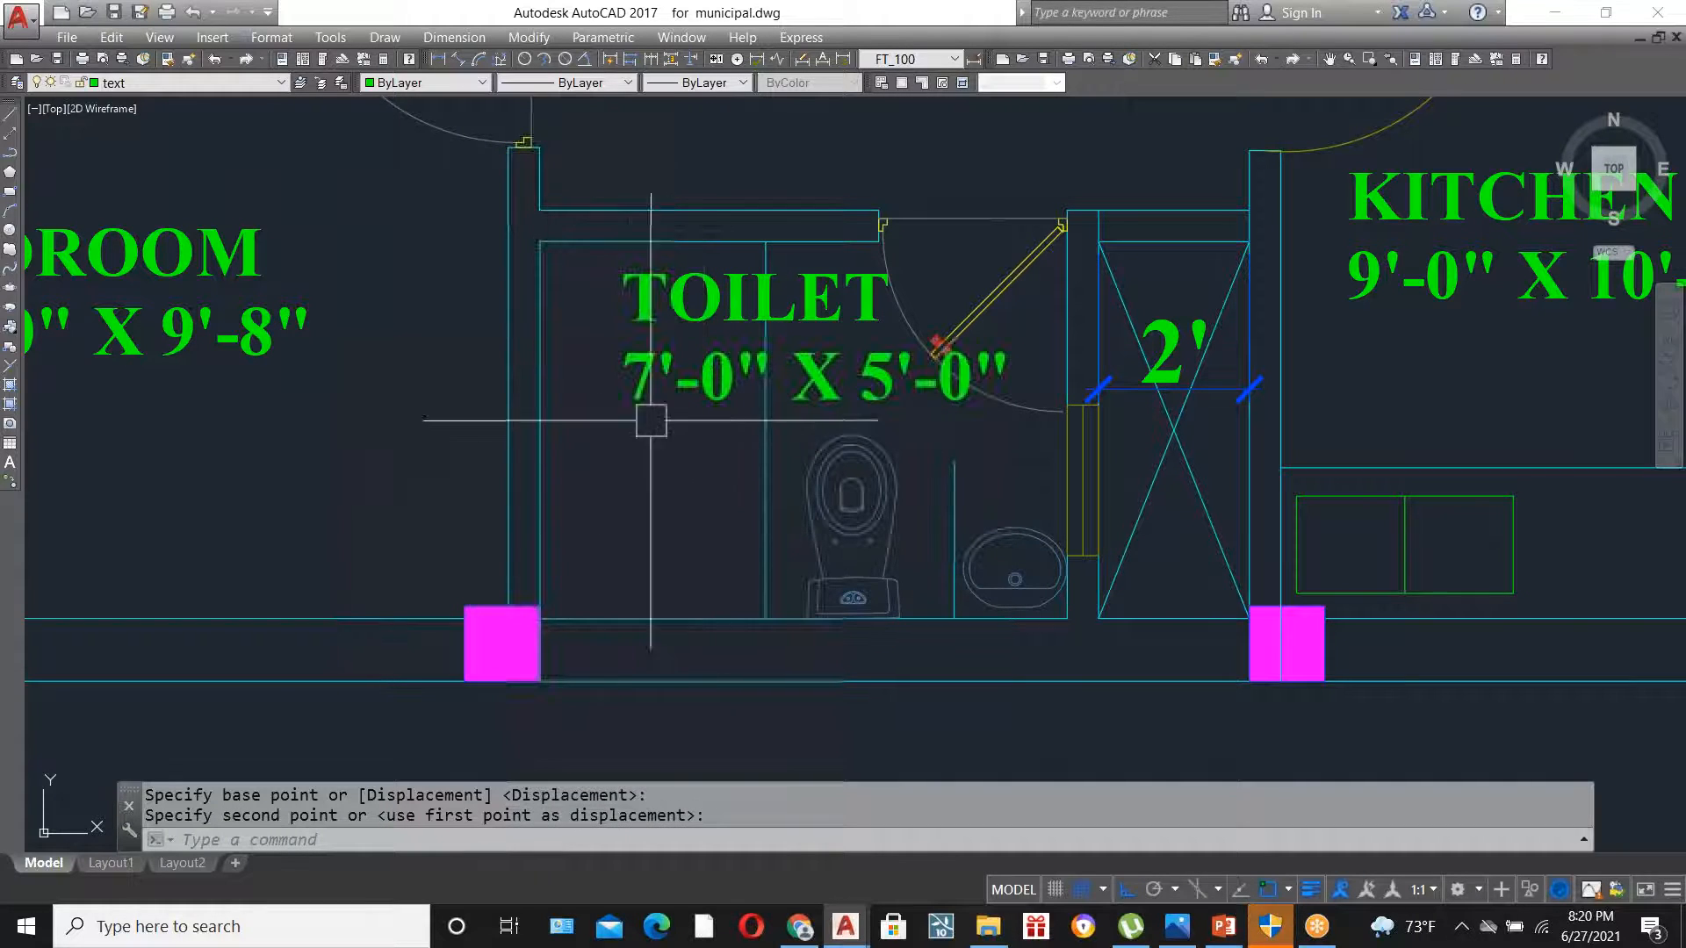
{"action": "type", "text": "c"}
{"action": "key", "text": "Return"}
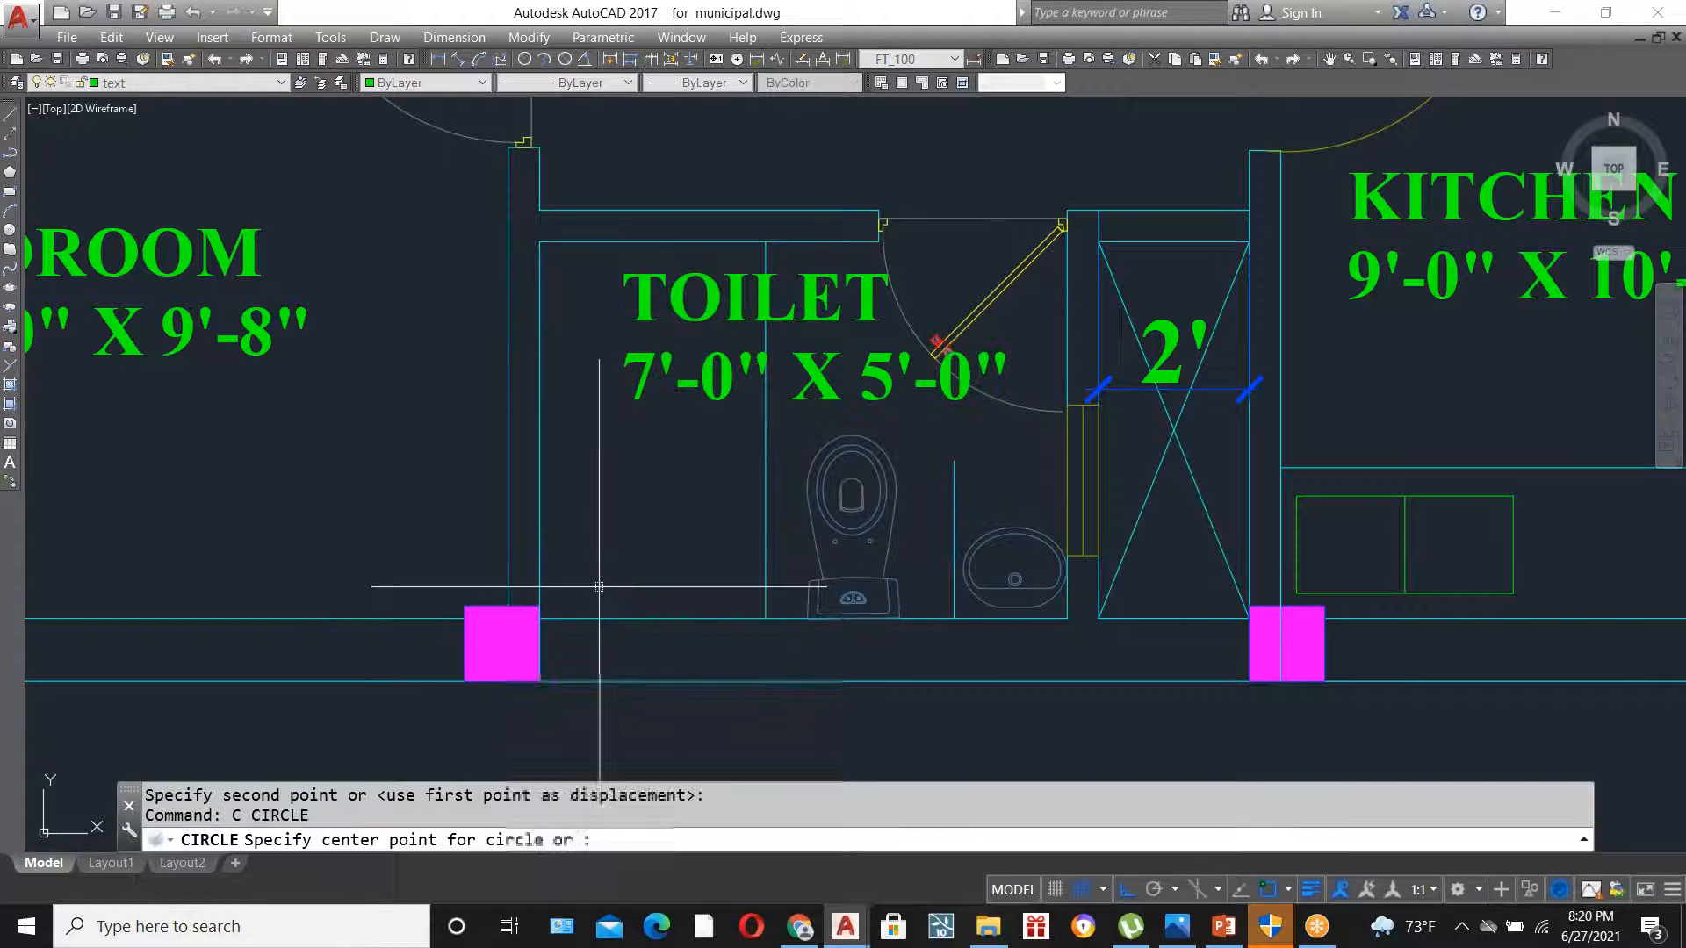
{"action": "left_click", "coordinate": [567, 590]}
{"action": "scroll", "coordinate": [556, 584], "scroll_direction": "up", "scroll_amount": 1}
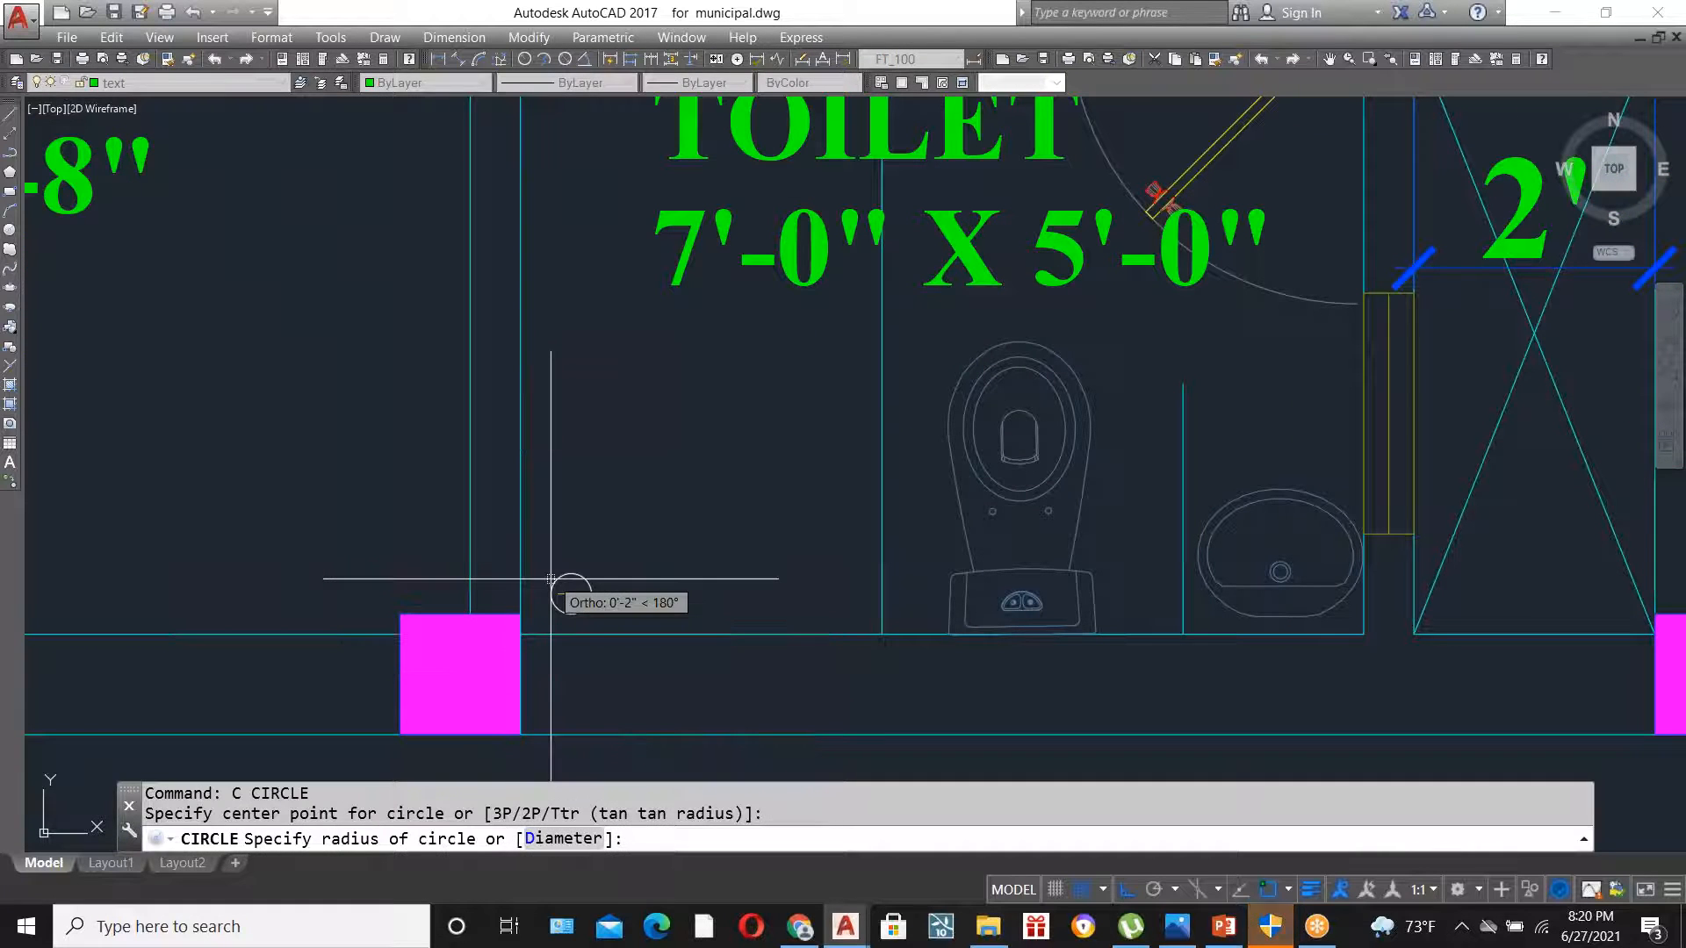
{"action": "left_click", "coordinate": [588, 584]}
{"action": "scroll", "coordinate": [596, 585], "scroll_direction": "down", "scroll_amount": 2}
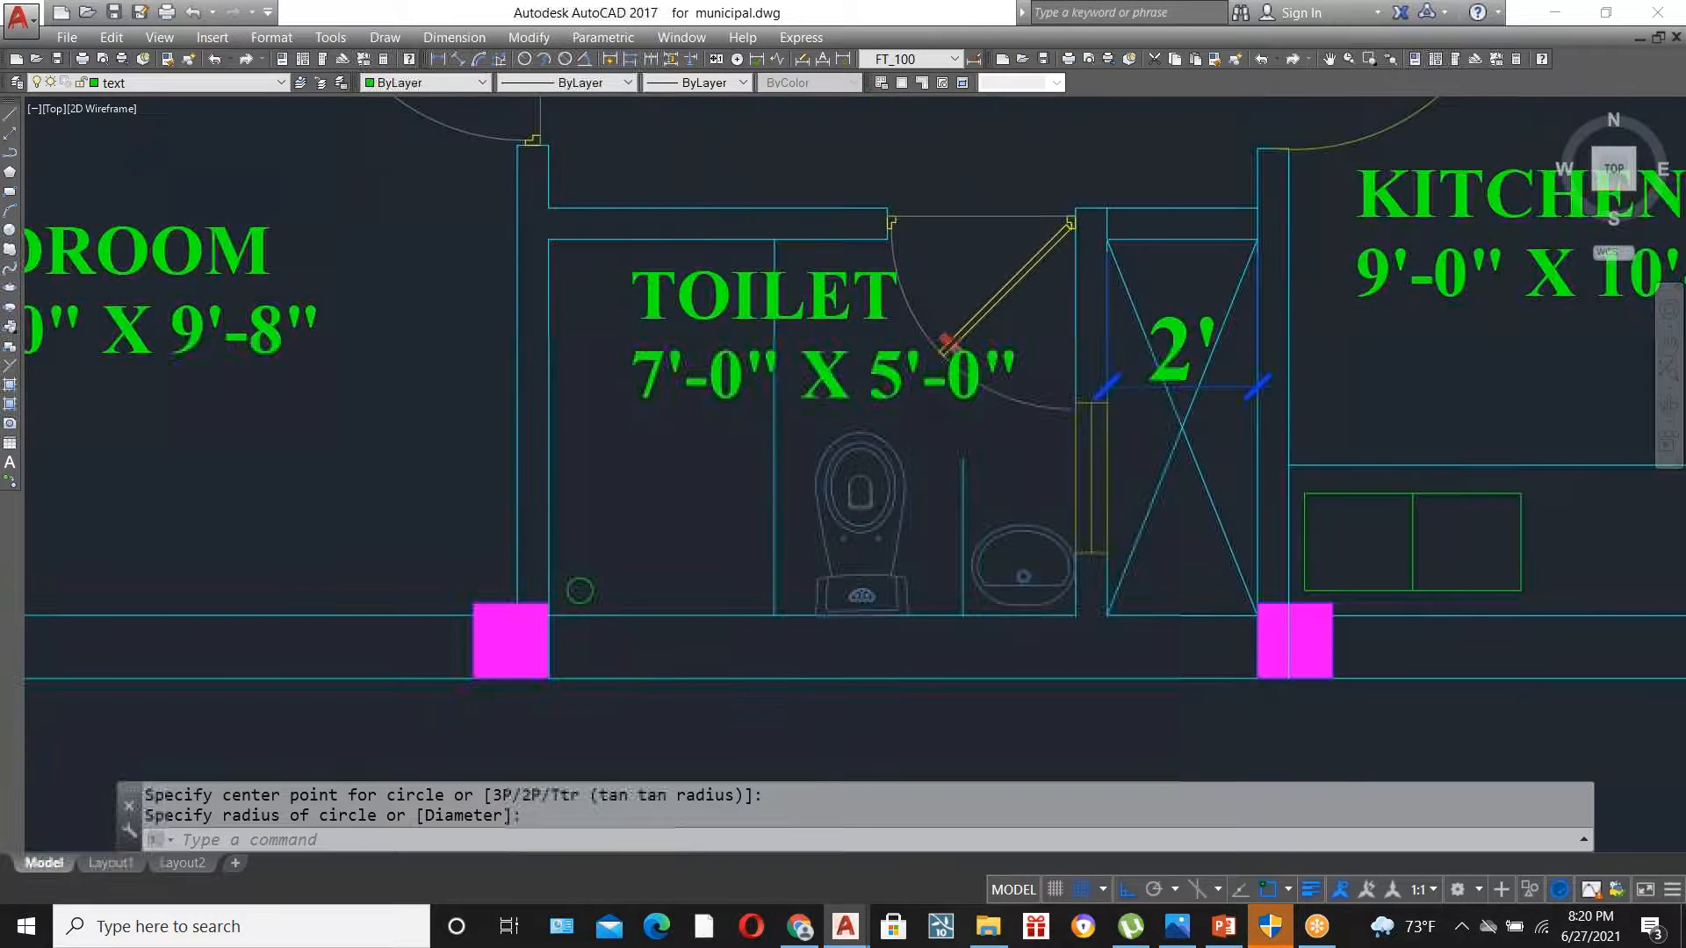
- Save the municipal house drawing
{"action": "scroll", "coordinate": [594, 587], "scroll_direction": "down", "scroll_amount": 2}
{"action": "scroll", "coordinate": [668, 399], "scroll_direction": "up", "scroll_amount": 2}
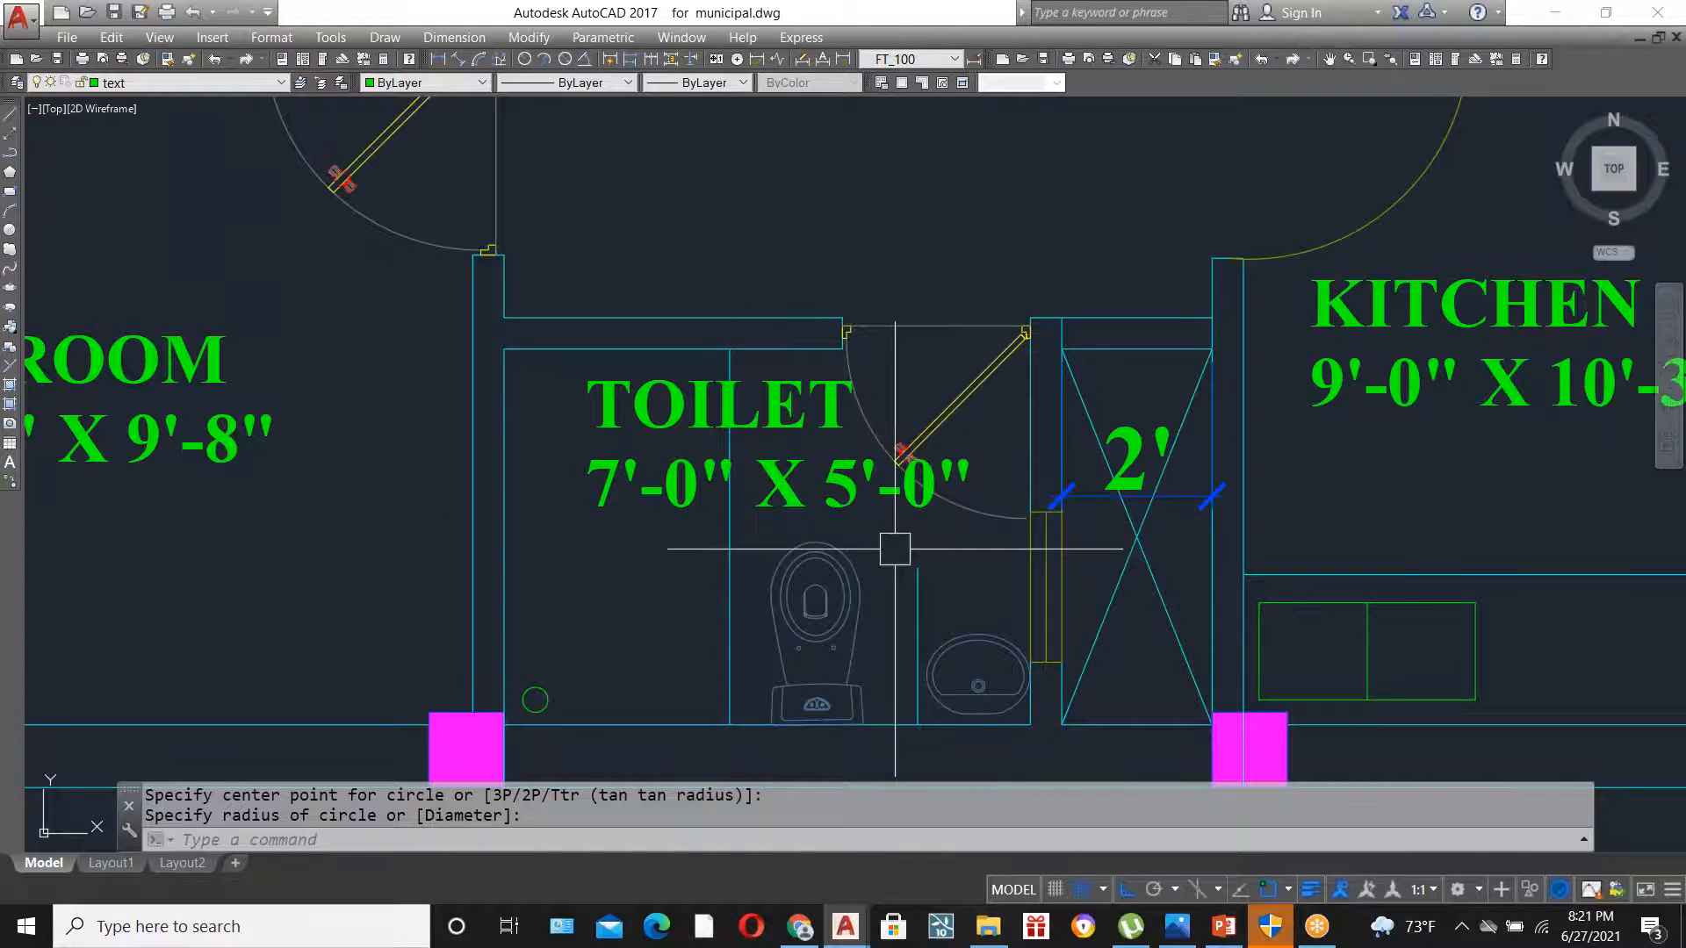
{"action": "scroll", "coordinate": [880, 573], "scroll_direction": "down", "scroll_amount": 5}
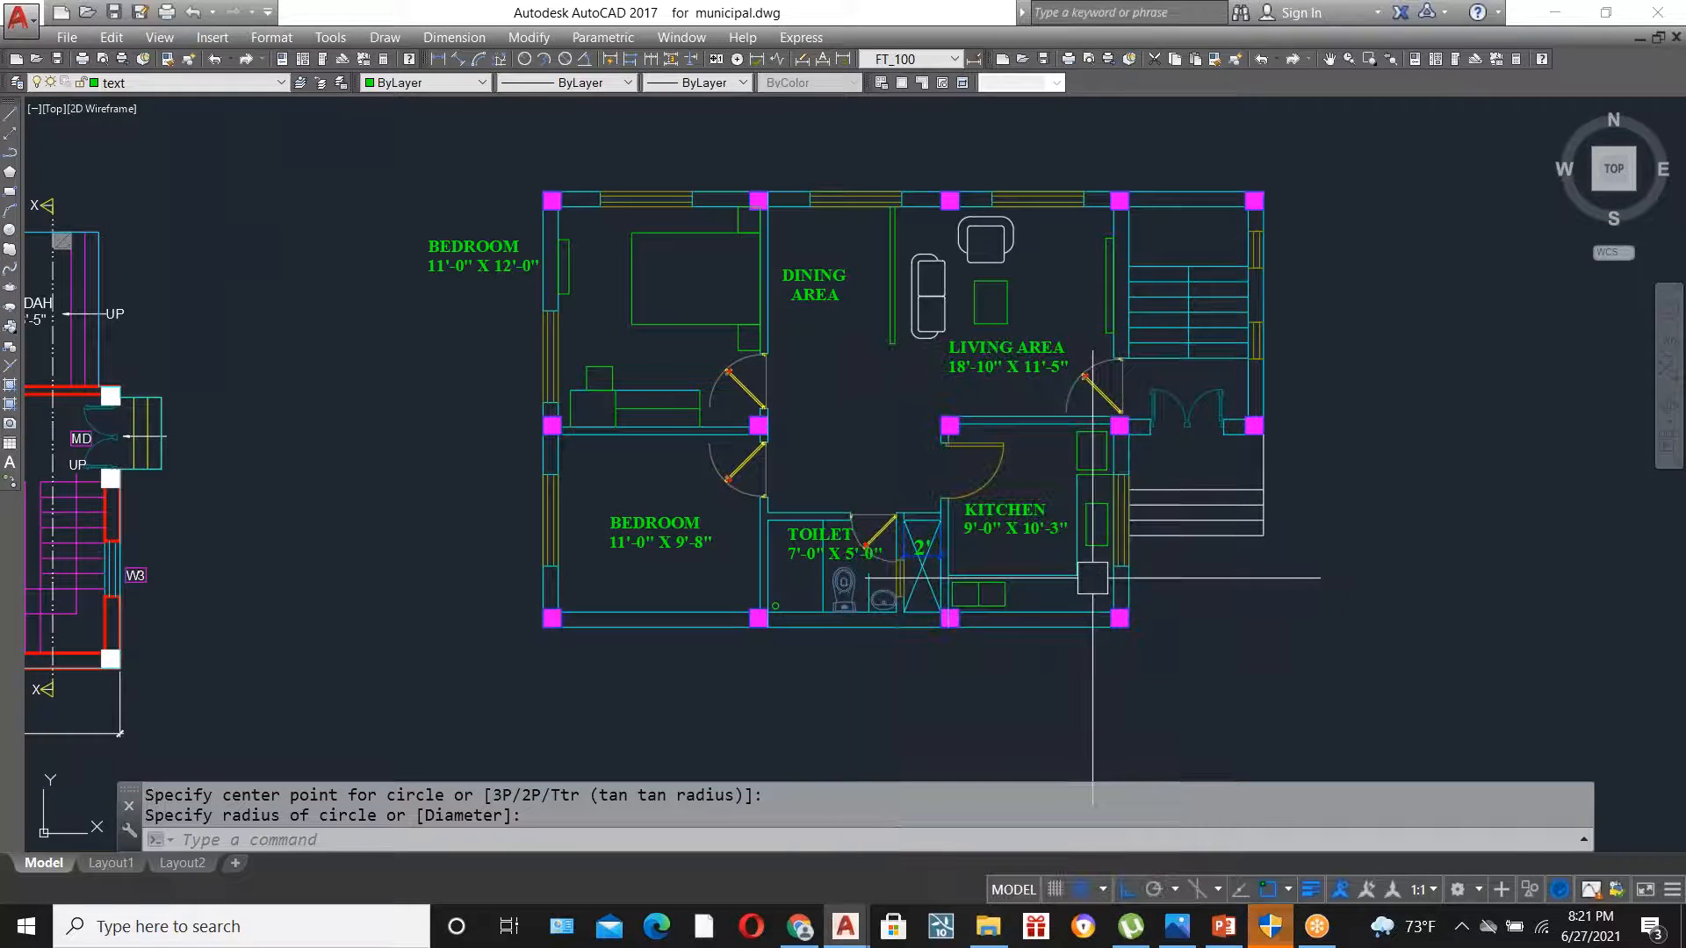
{"action": "key", "text": "ctrl+s"}
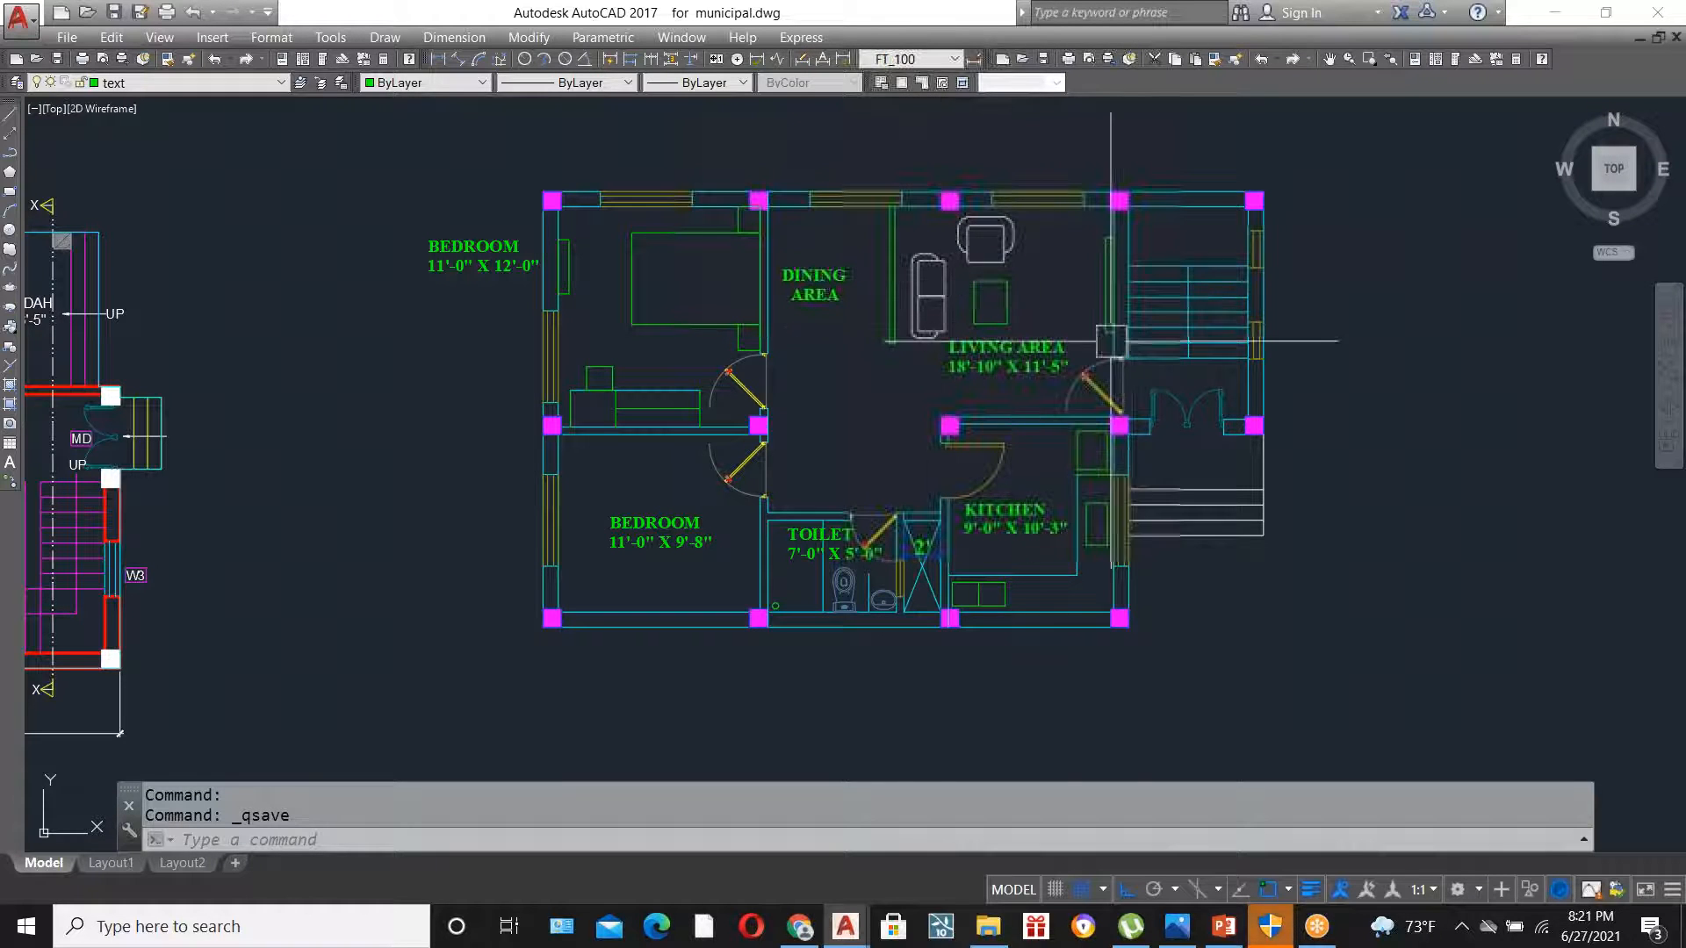
{"action": "scroll", "coordinate": [1116, 294], "scroll_direction": "up", "scroll_amount": 2}
{"action": "scroll", "coordinate": [1036, 342], "scroll_direction": "down", "scroll_amount": 2}
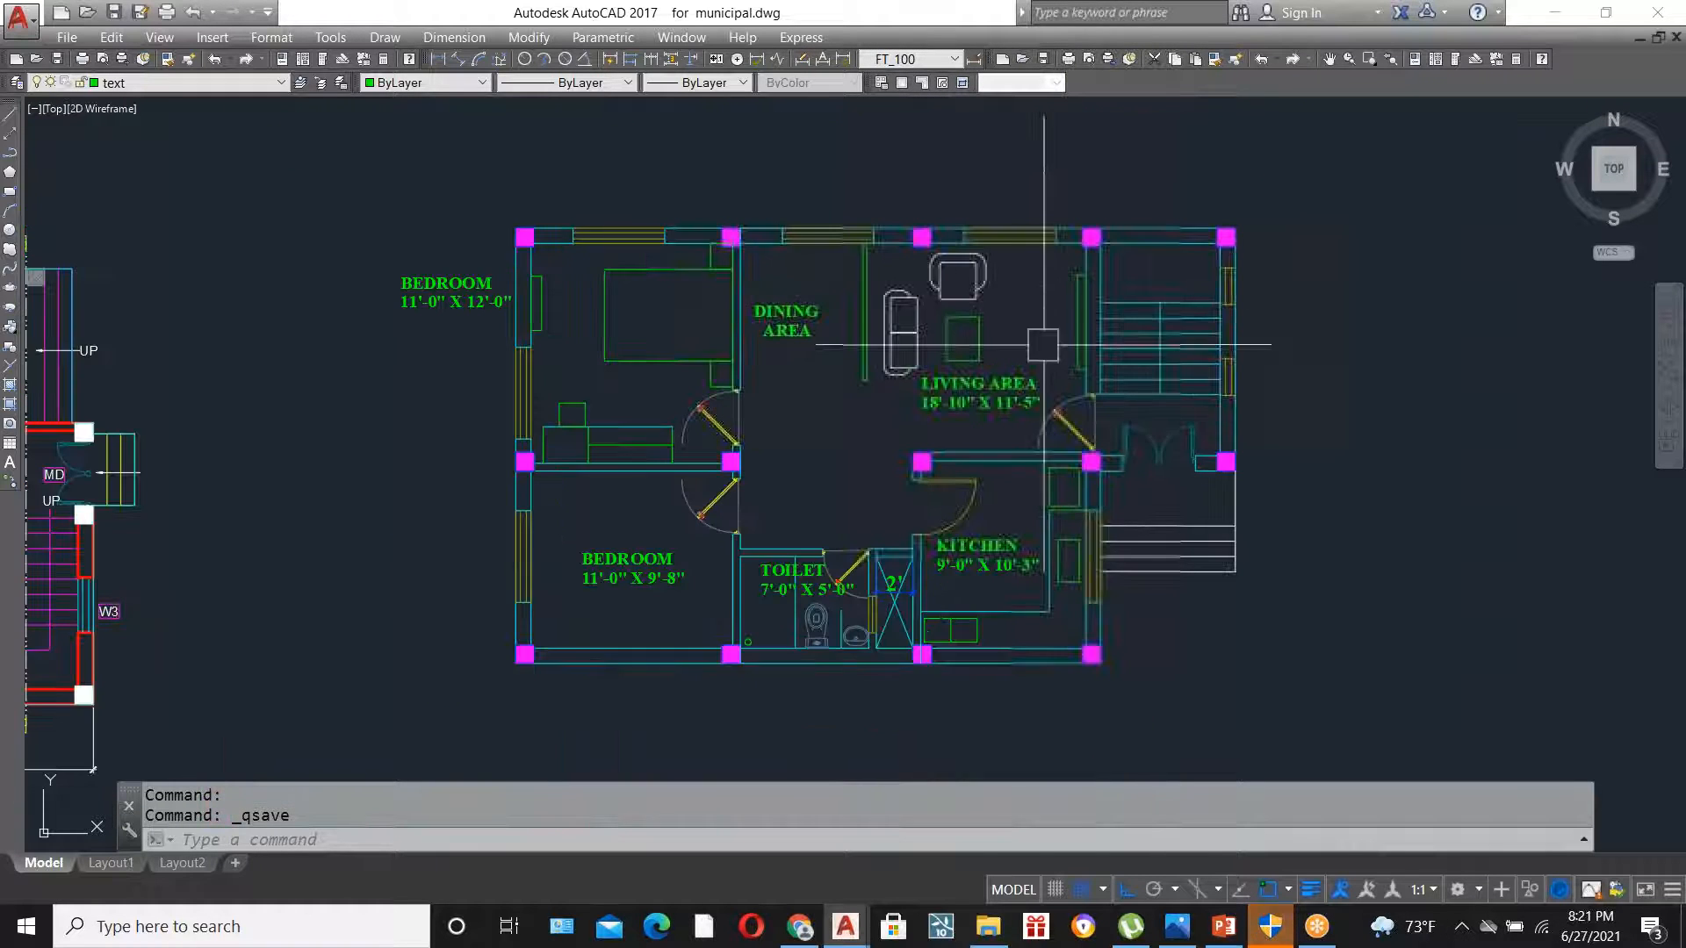
{"action": "scroll", "coordinate": [969, 323], "scroll_direction": "up", "scroll_amount": 3}
{"action": "scroll", "coordinate": [968, 323], "scroll_direction": "down", "scroll_amount": 5}
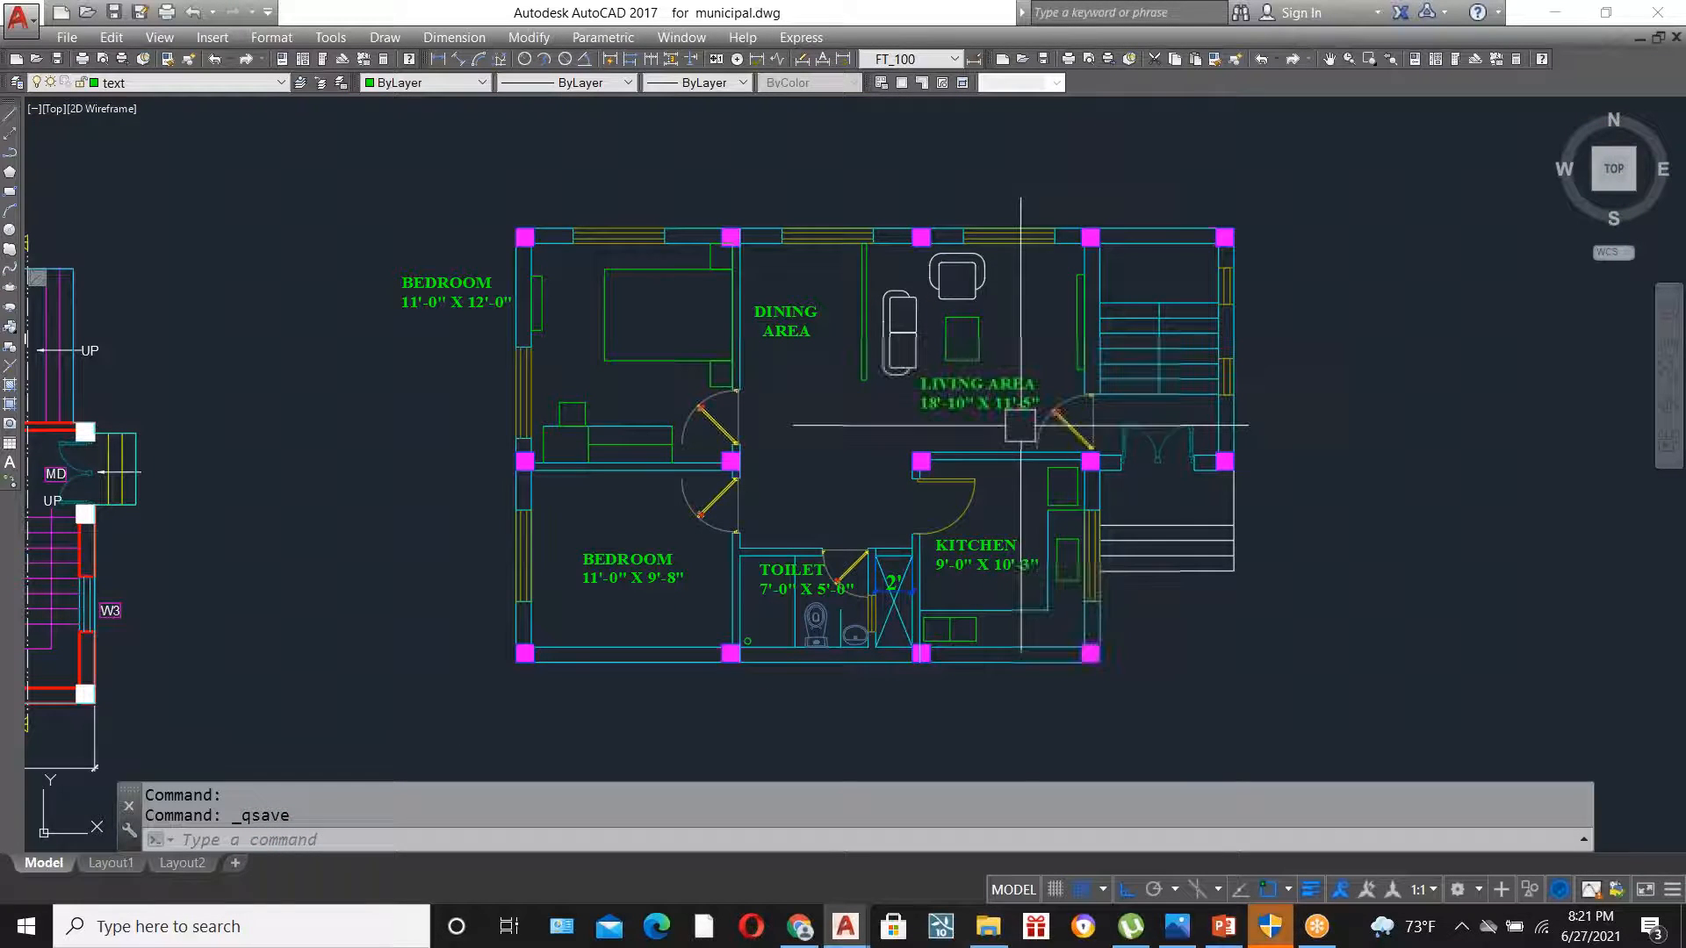
- Examine the finished floor plan around the kitchen, toilet, dining and living areas, and the staircase with its entrance door
{"action": "scroll", "coordinate": [985, 621], "scroll_direction": "up", "scroll_amount": 2}
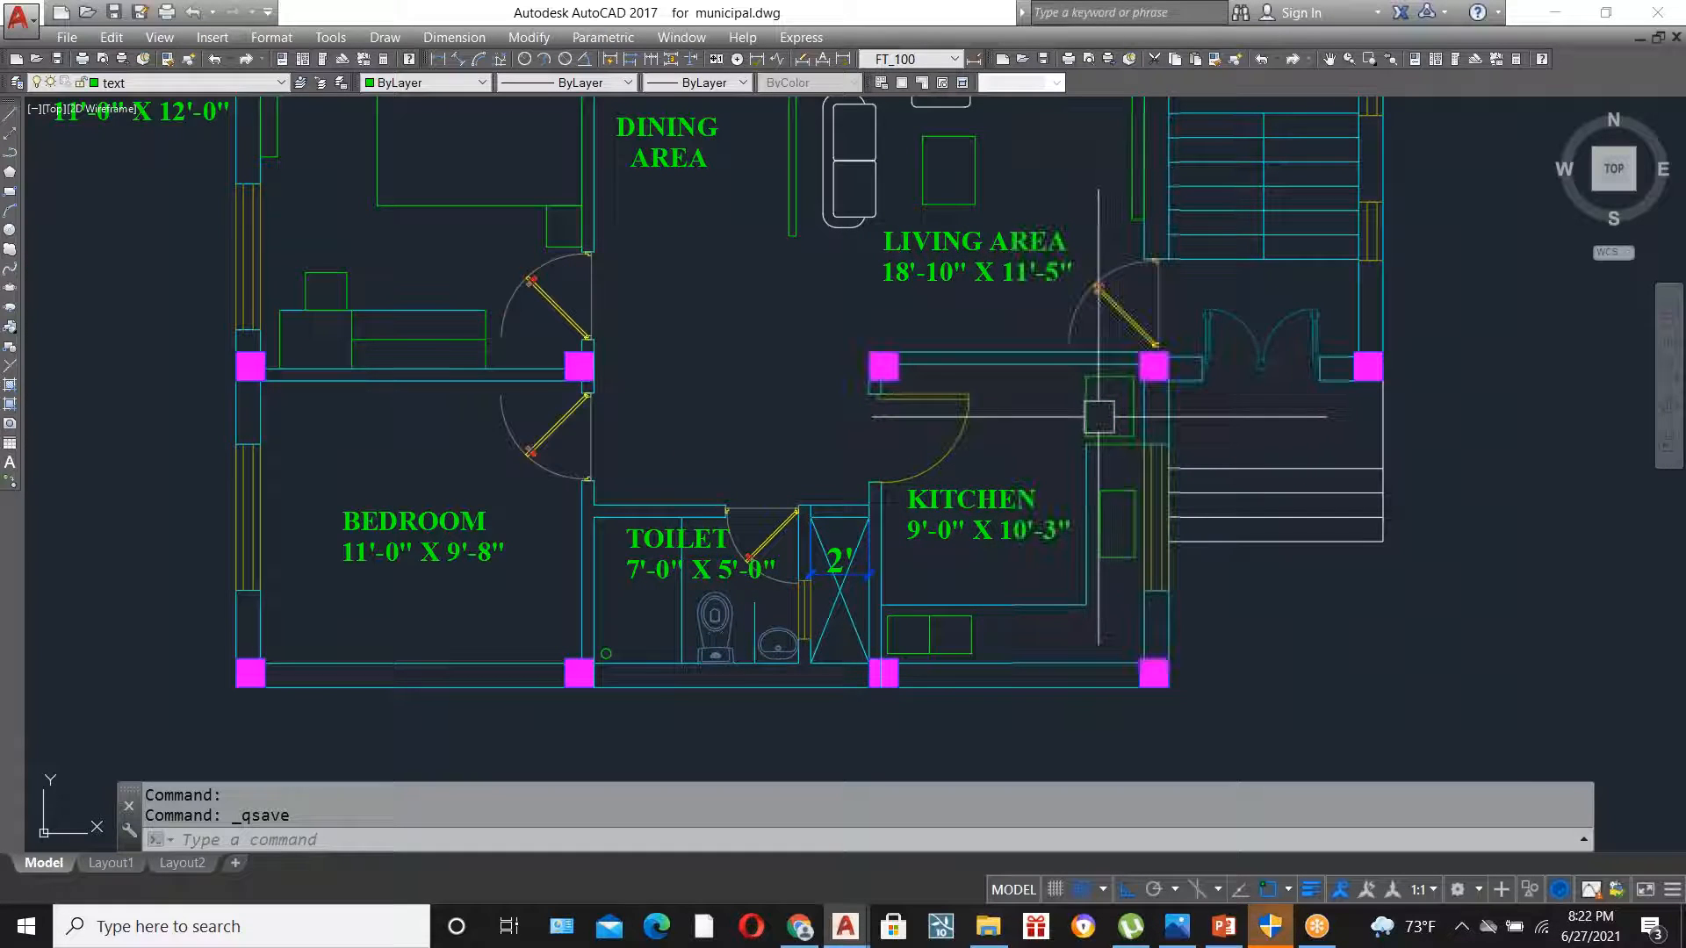
{"action": "scroll", "coordinate": [1080, 448], "scroll_direction": "up", "scroll_amount": 2}
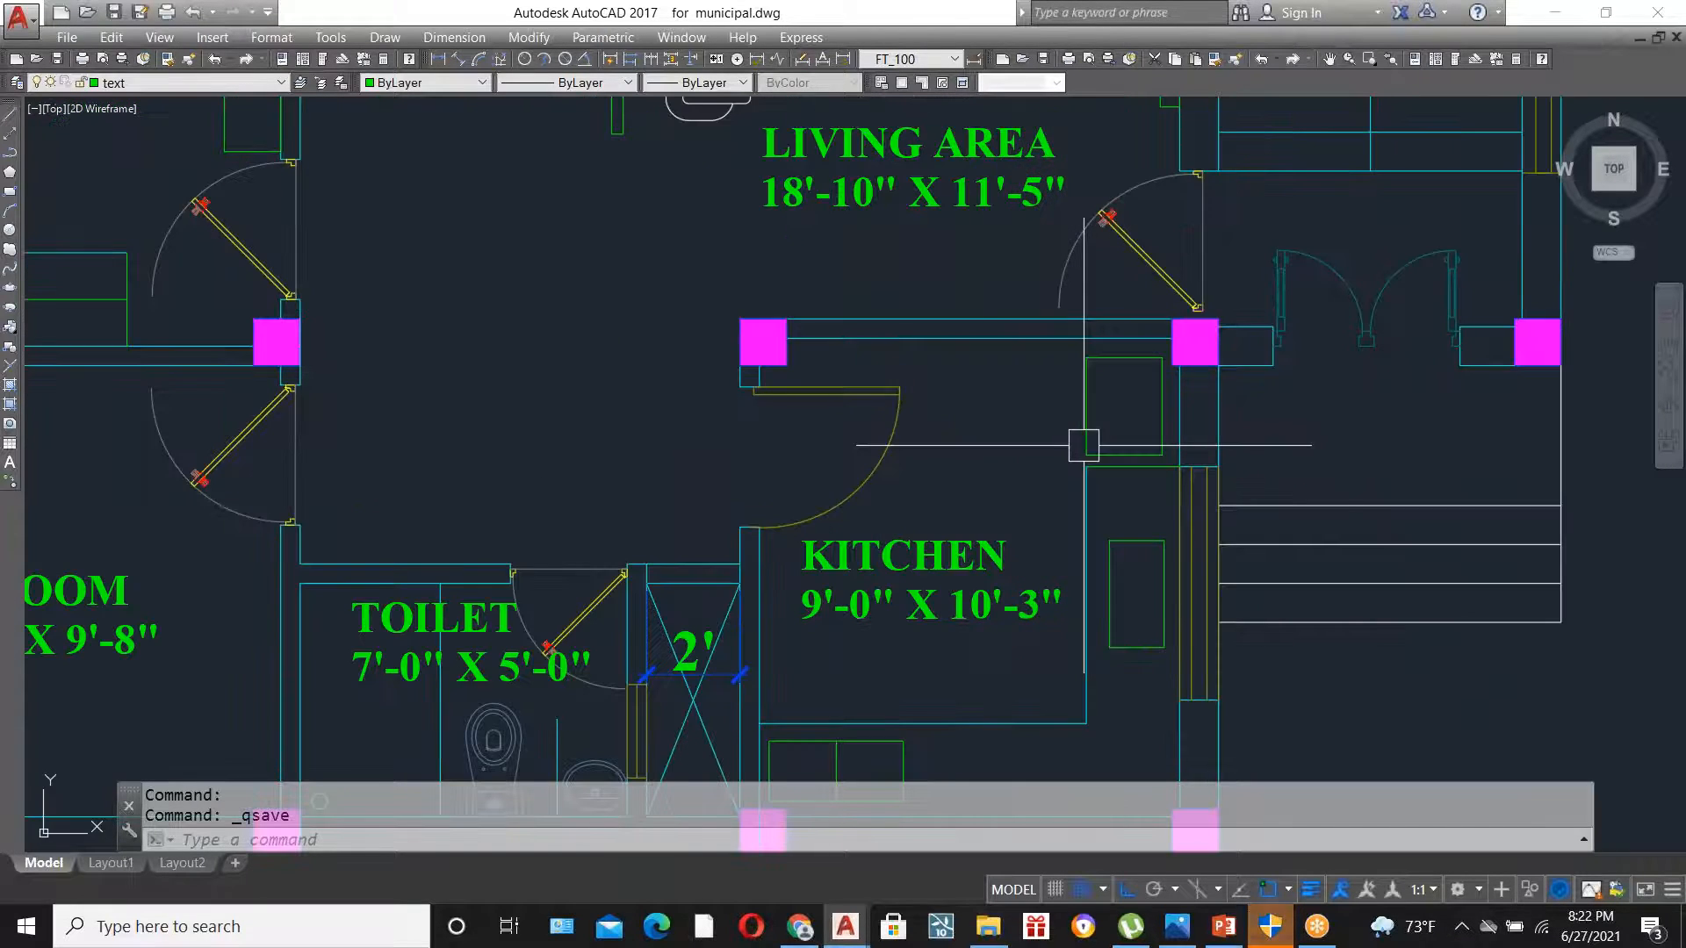
{"action": "scroll", "coordinate": [997, 461], "scroll_direction": "down", "scroll_amount": 2}
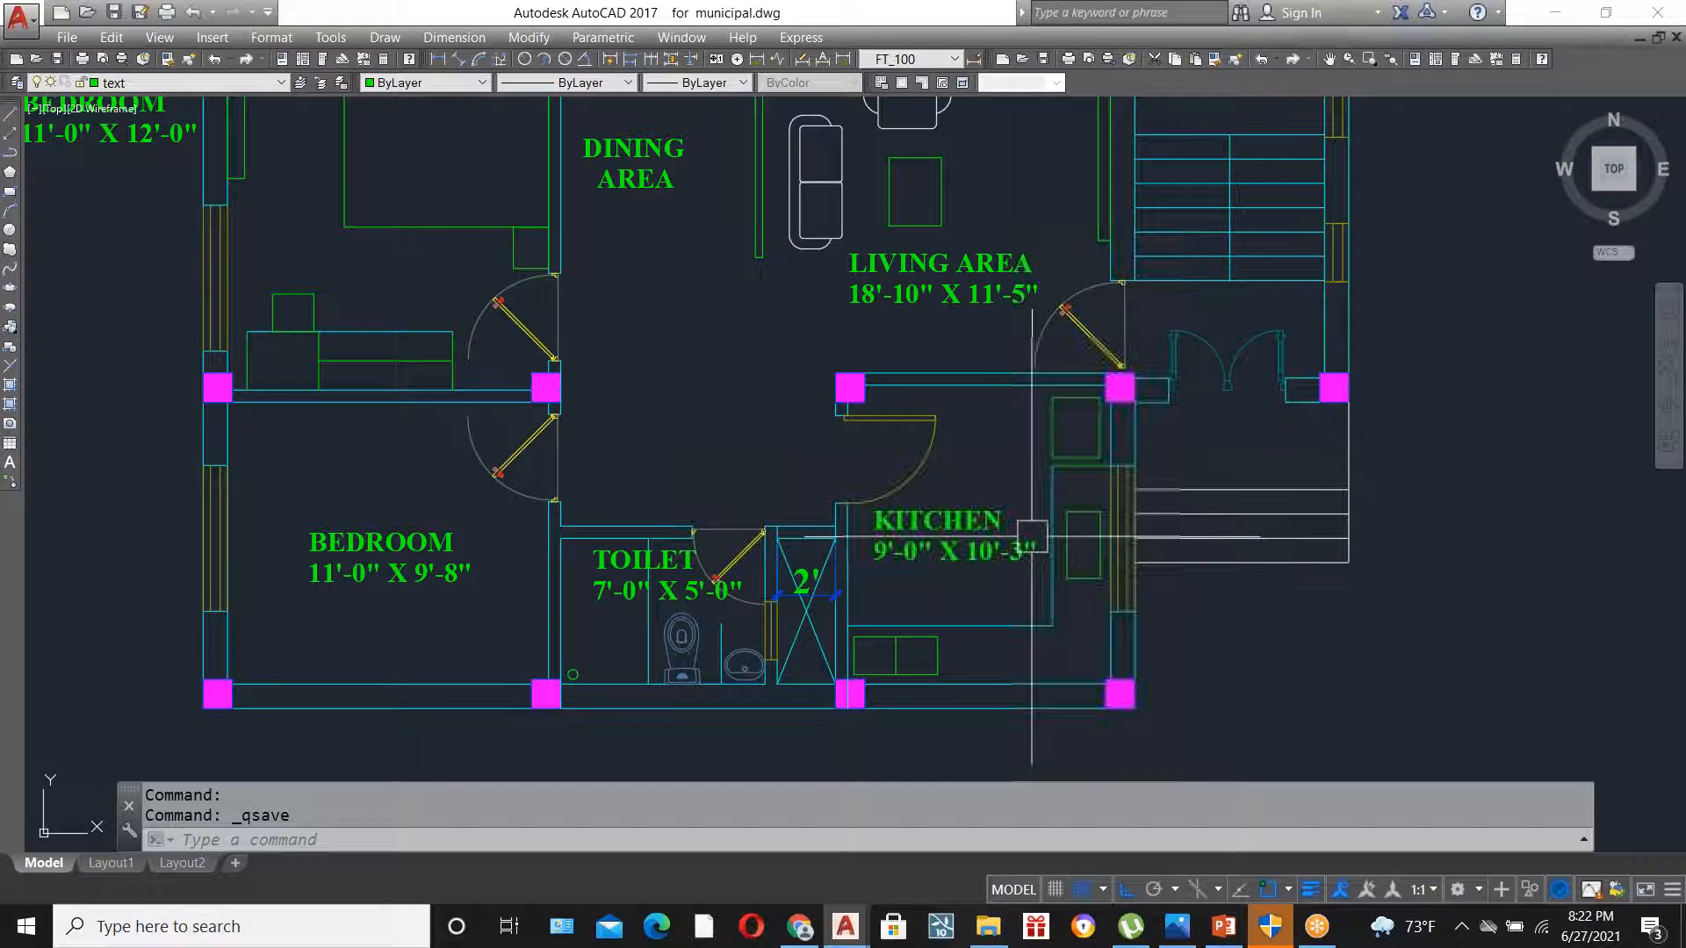
{"action": "scroll", "coordinate": [946, 572], "scroll_direction": "down", "scroll_amount": 2}
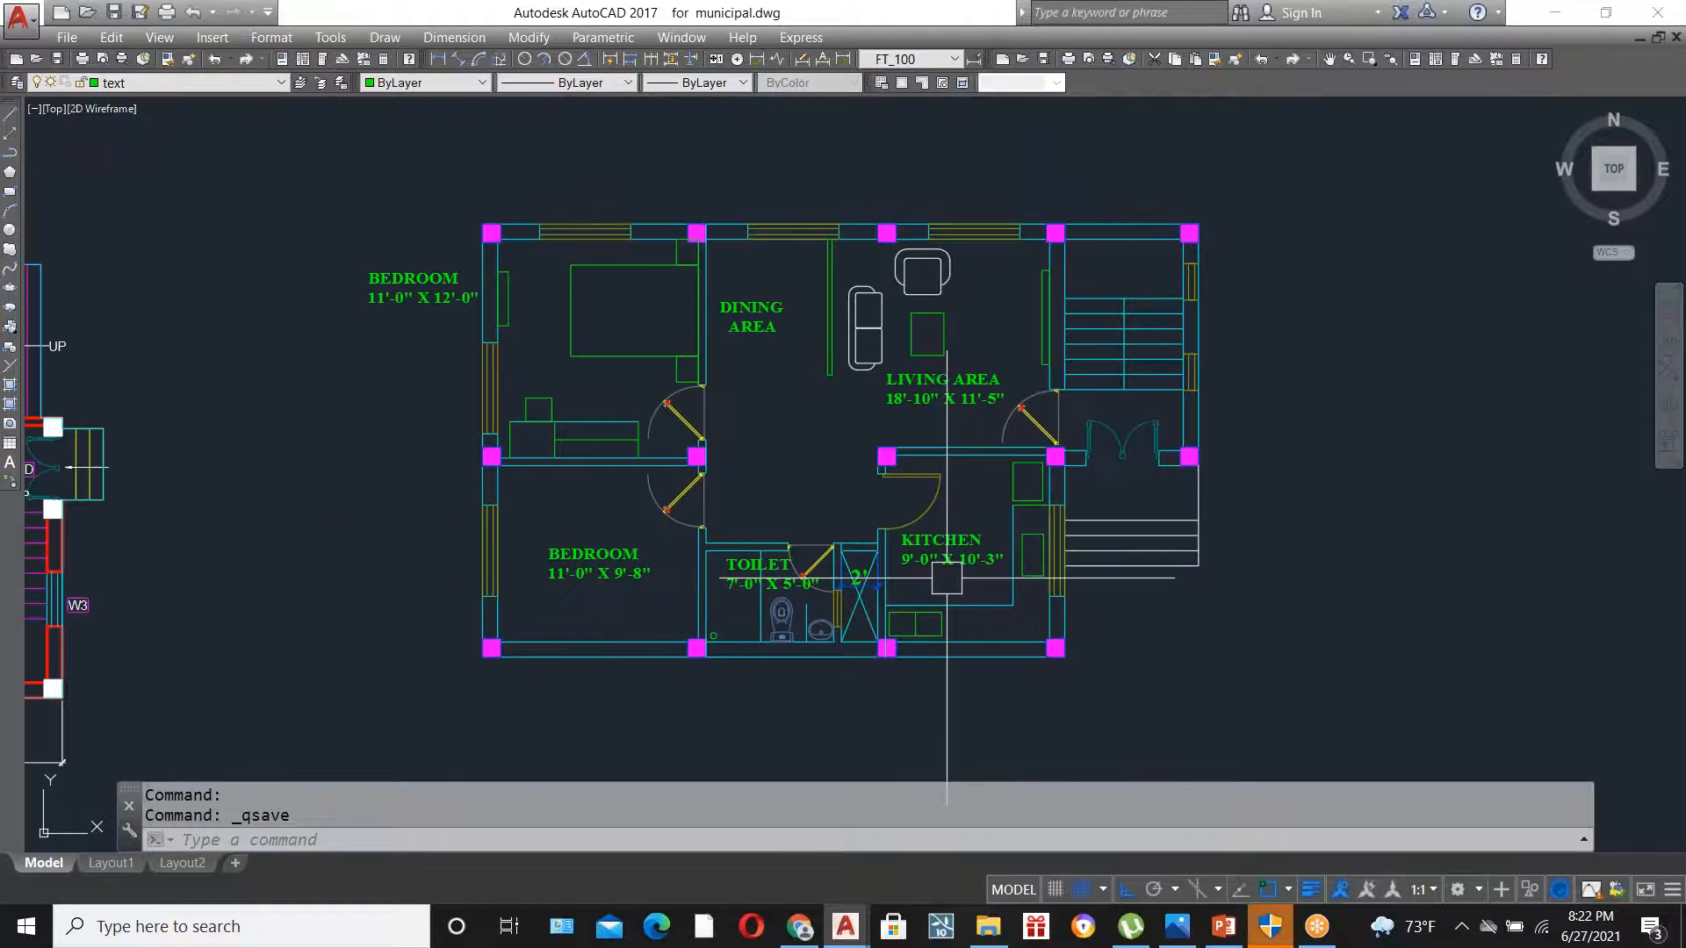
{"action": "scroll", "coordinate": [835, 571], "scroll_direction": "up", "scroll_amount": 2}
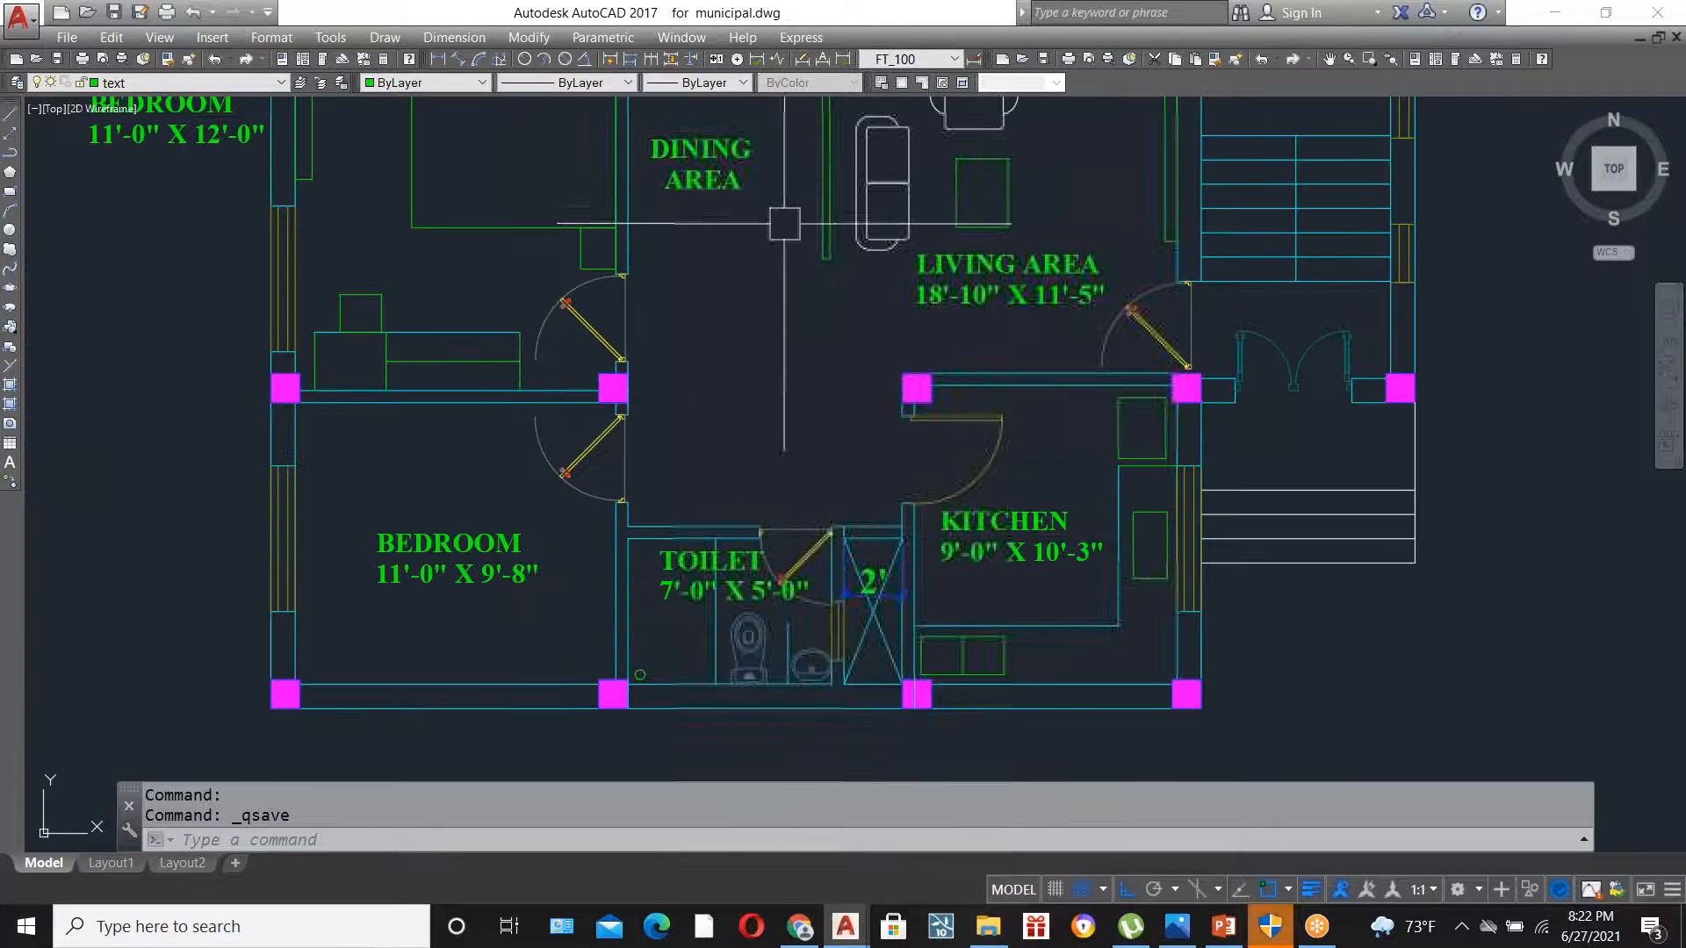
{"action": "scroll", "coordinate": [856, 667], "scroll_direction": "down", "scroll_amount": 2}
{"action": "scroll", "coordinate": [992, 463], "scroll_direction": "up", "scroll_amount": 2}
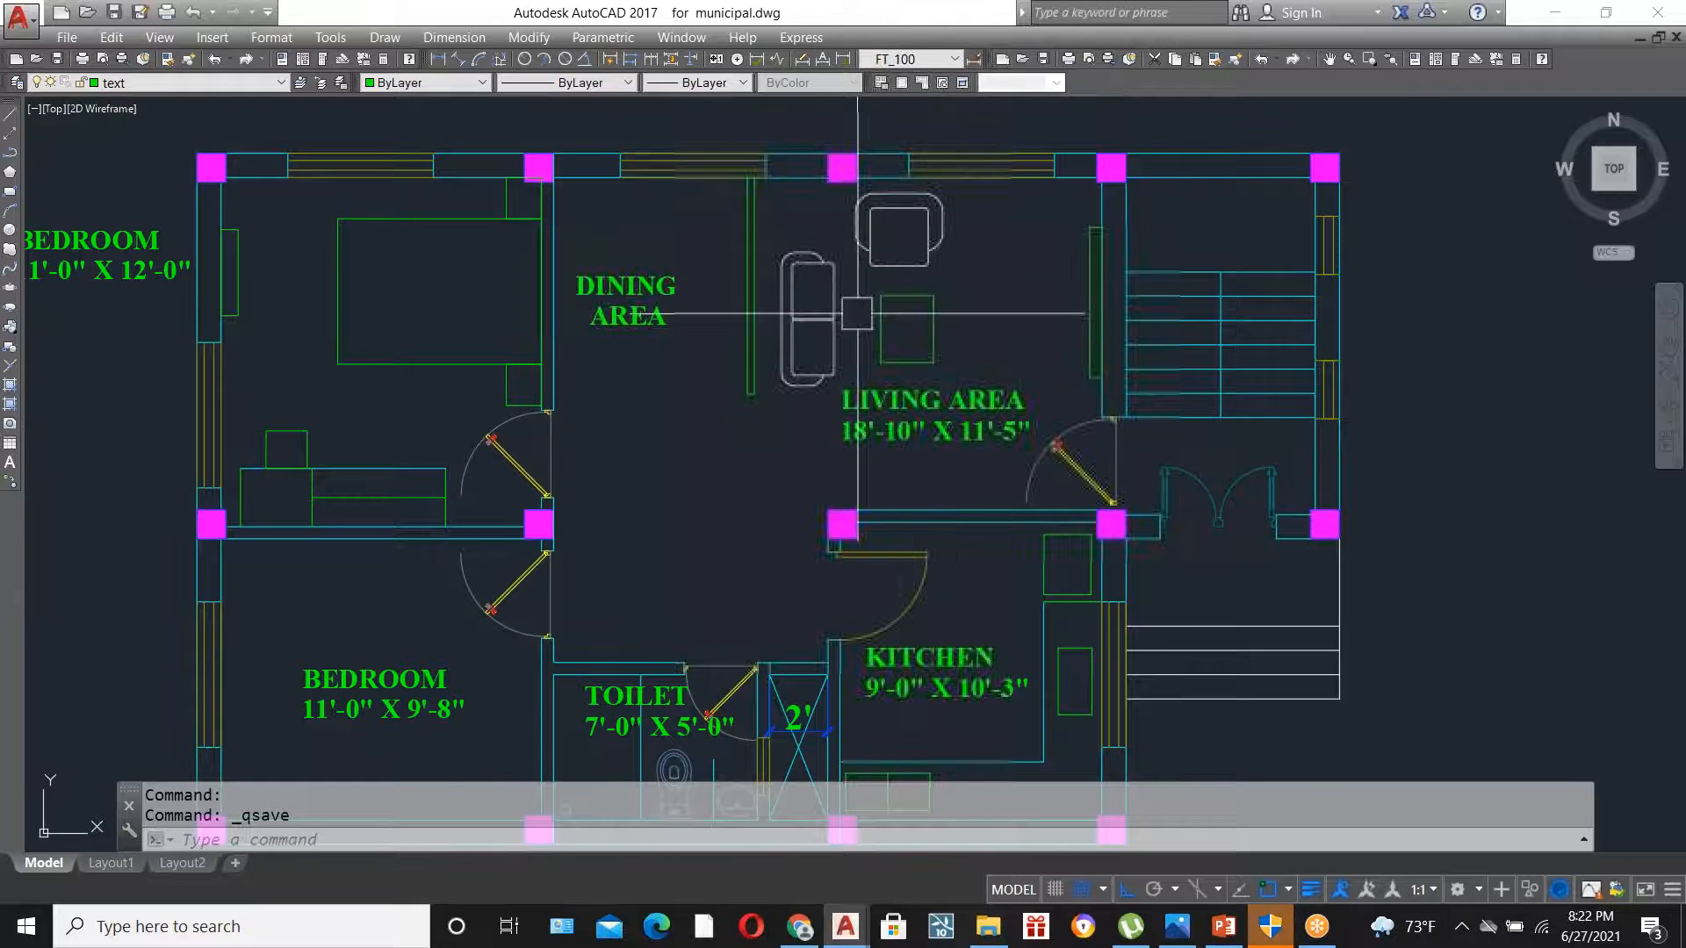
{"action": "scroll", "coordinate": [857, 314], "scroll_direction": "down", "scroll_amount": 2}
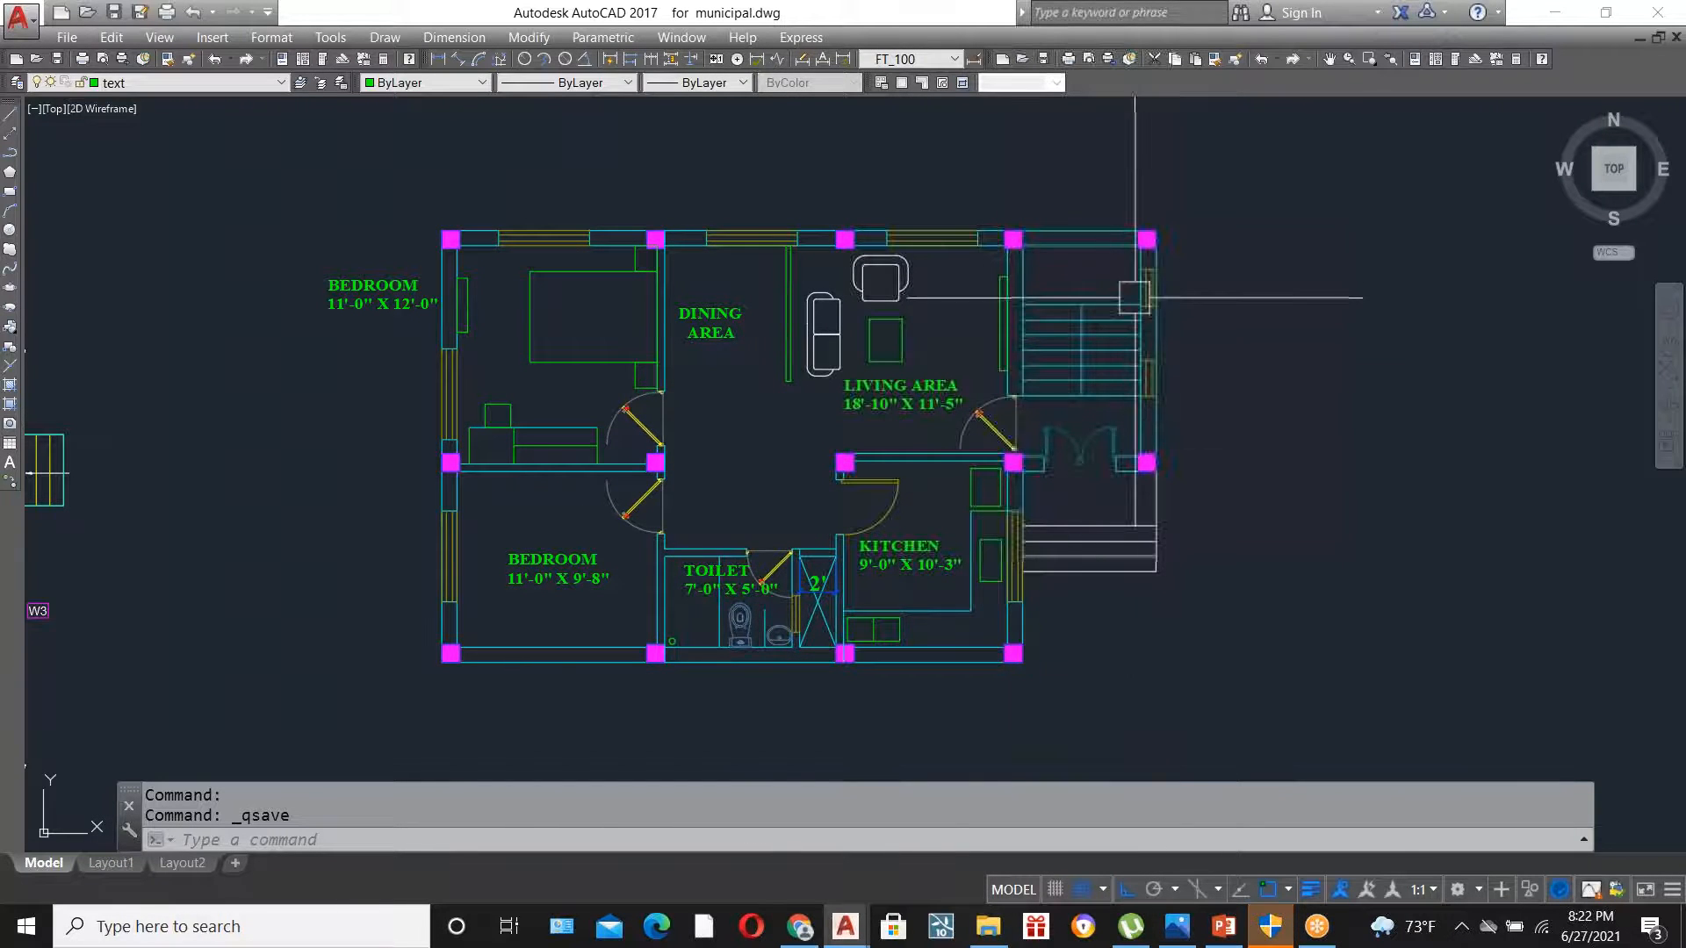
{"action": "scroll", "coordinate": [1146, 384], "scroll_direction": "up", "scroll_amount": 2}
{"action": "scroll", "coordinate": [806, 540], "scroll_direction": "down", "scroll_amount": 2}
{"action": "scroll", "coordinate": [992, 416], "scroll_direction": "up", "scroll_amount": 3}
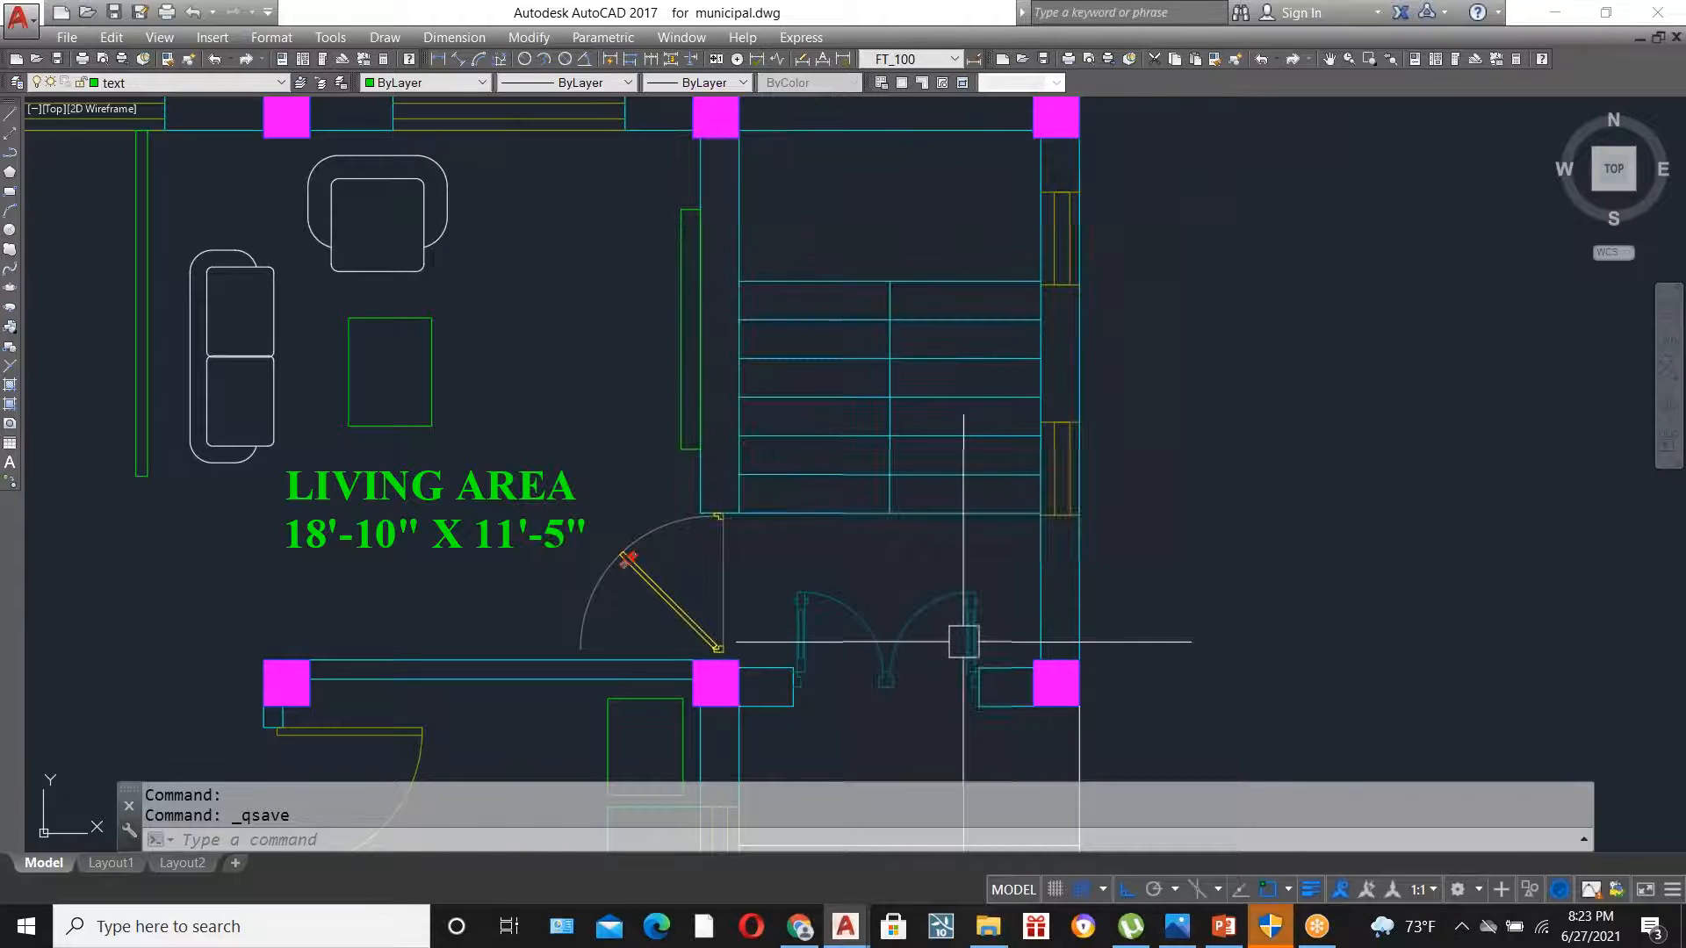
{"action": "scroll", "coordinate": [764, 520], "scroll_direction": "down", "scroll_amount": 2}
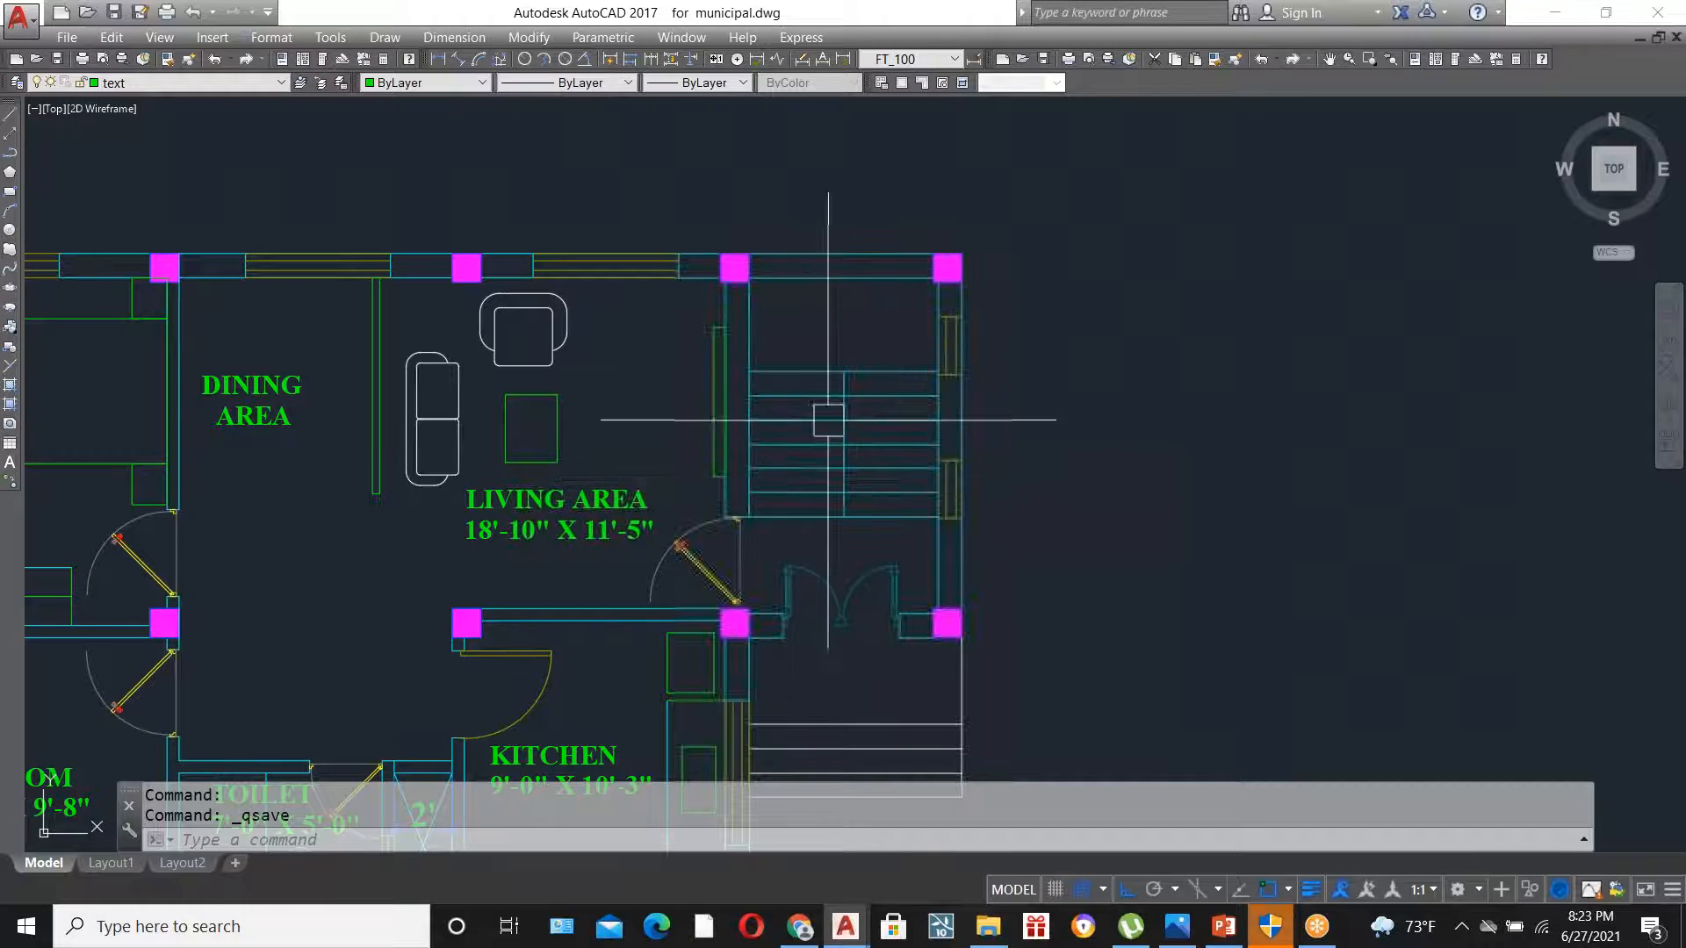
- Draw a freehand rectangle in the empty space beside the house's staircase as the outline of a separate stair
{"action": "scroll", "coordinate": [817, 439], "scroll_direction": "up", "scroll_amount": 2}
{"action": "scroll", "coordinate": [809, 479], "scroll_direction": "down", "scroll_amount": 4}
{"action": "type", "text": "rec"}
{"action": "key", "text": "Return"}
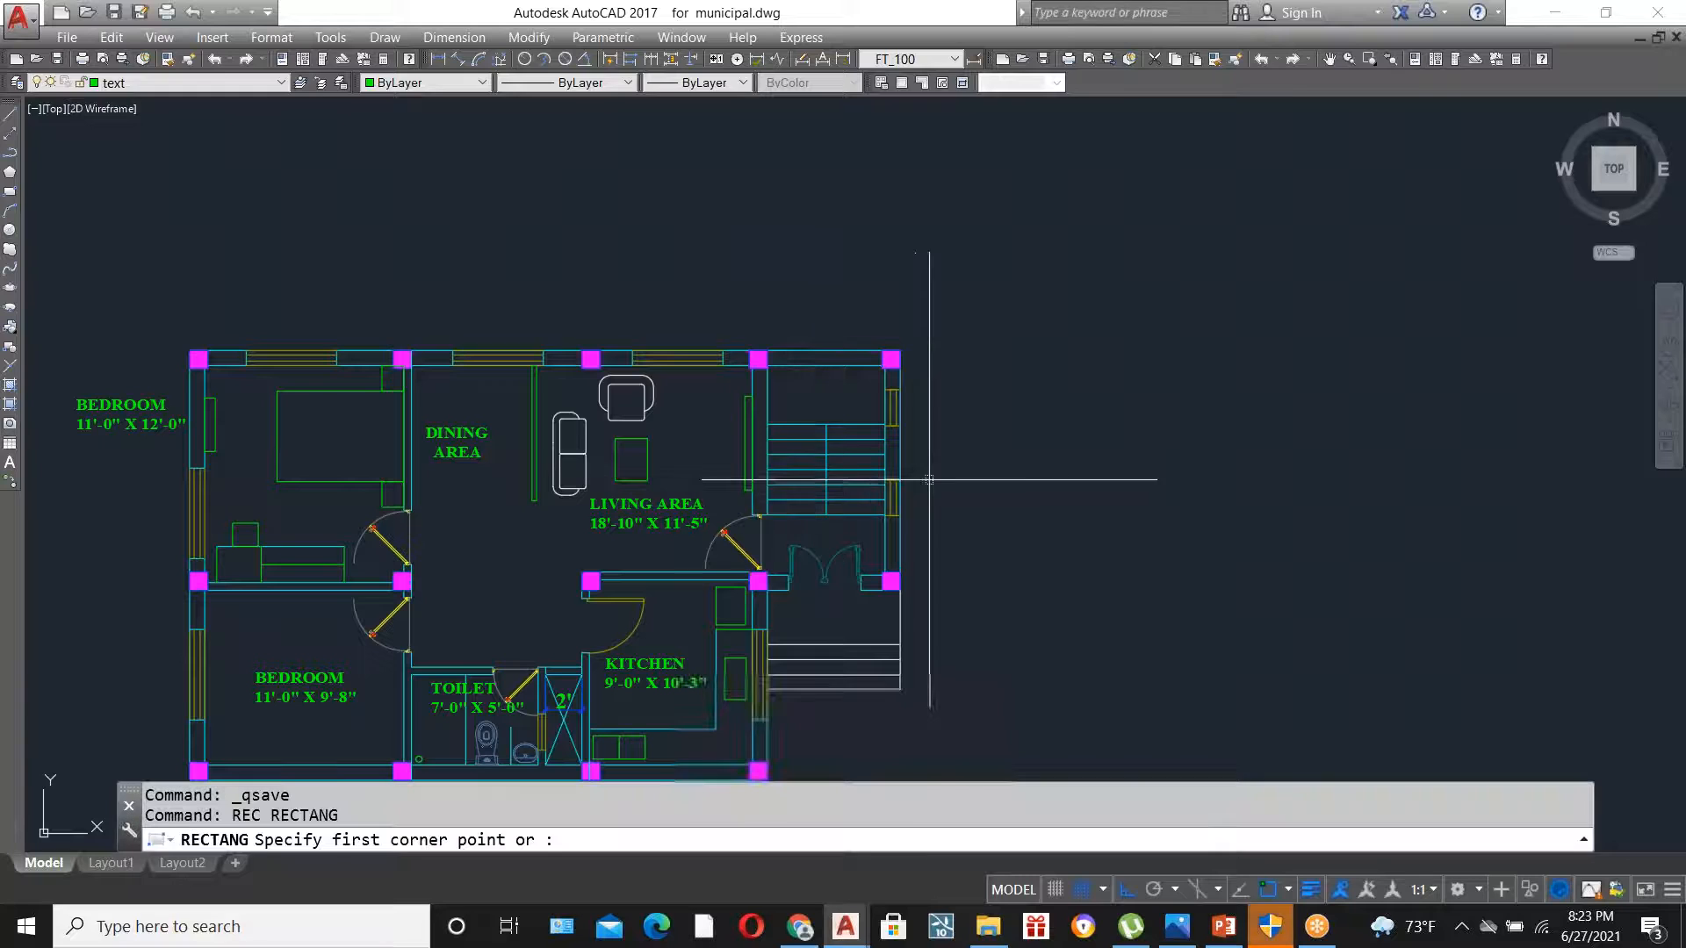
{"action": "left_click", "coordinate": [962, 513]}
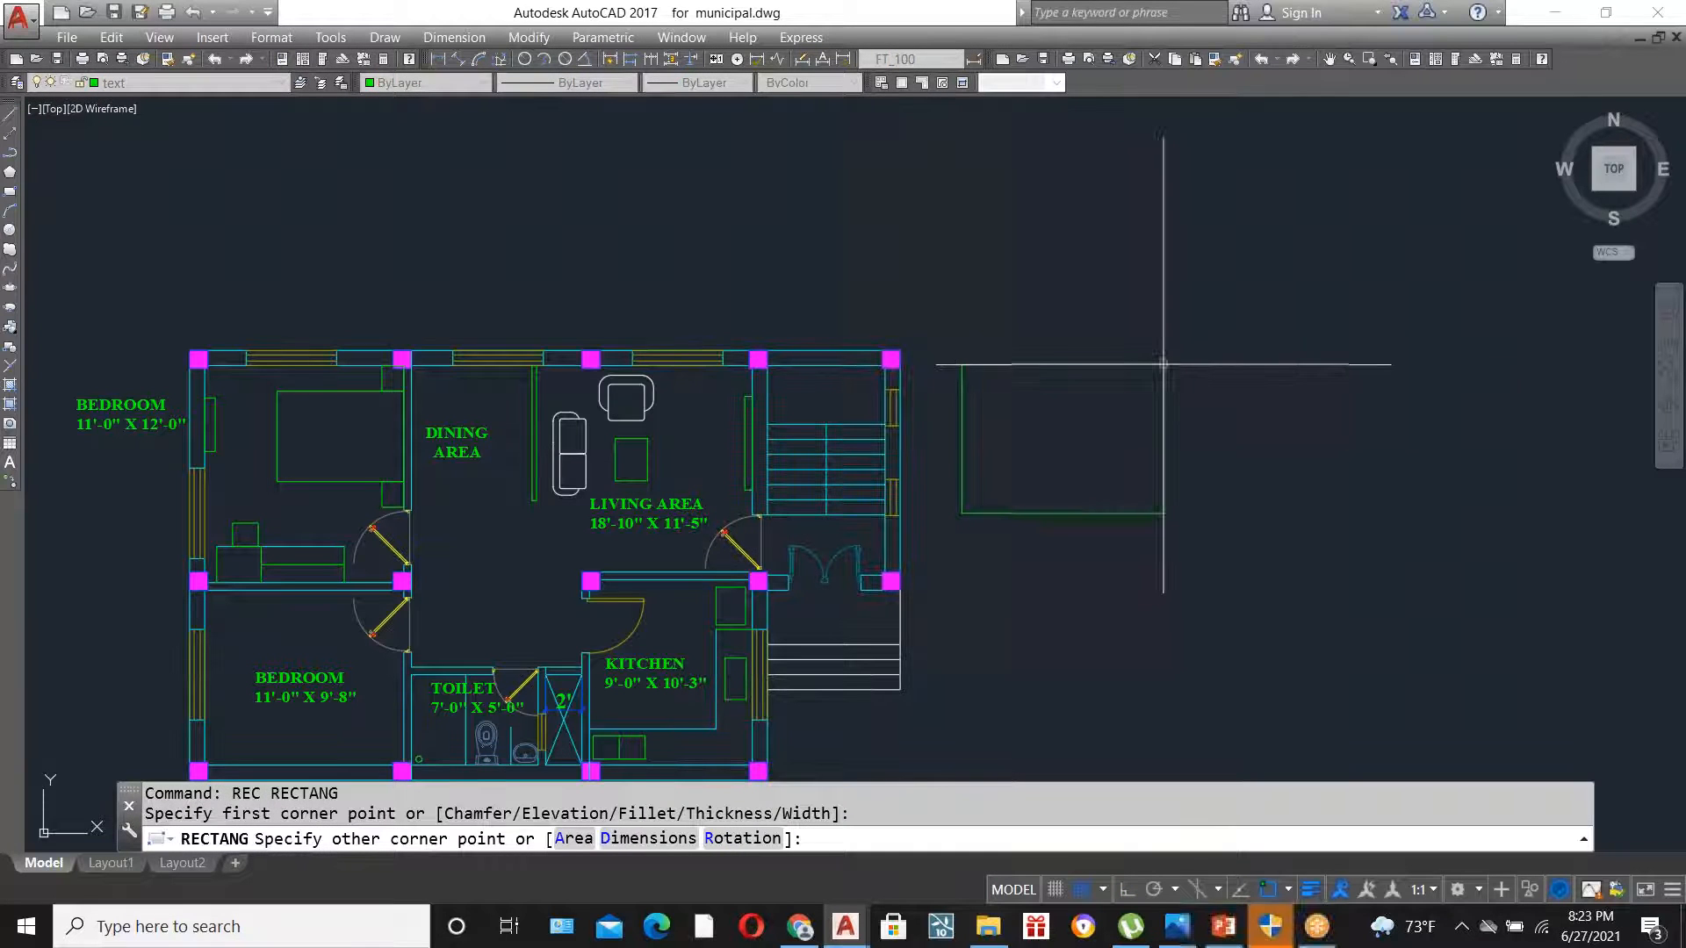
{"action": "left_click", "coordinate": [1225, 305]}
- Offset the new stair rectangle 3' inward
{"action": "type", "text": "o"}
{"action": "key", "text": "Return"}
{"action": "type", "text": "3'"}
{"action": "key", "text": "Return"}
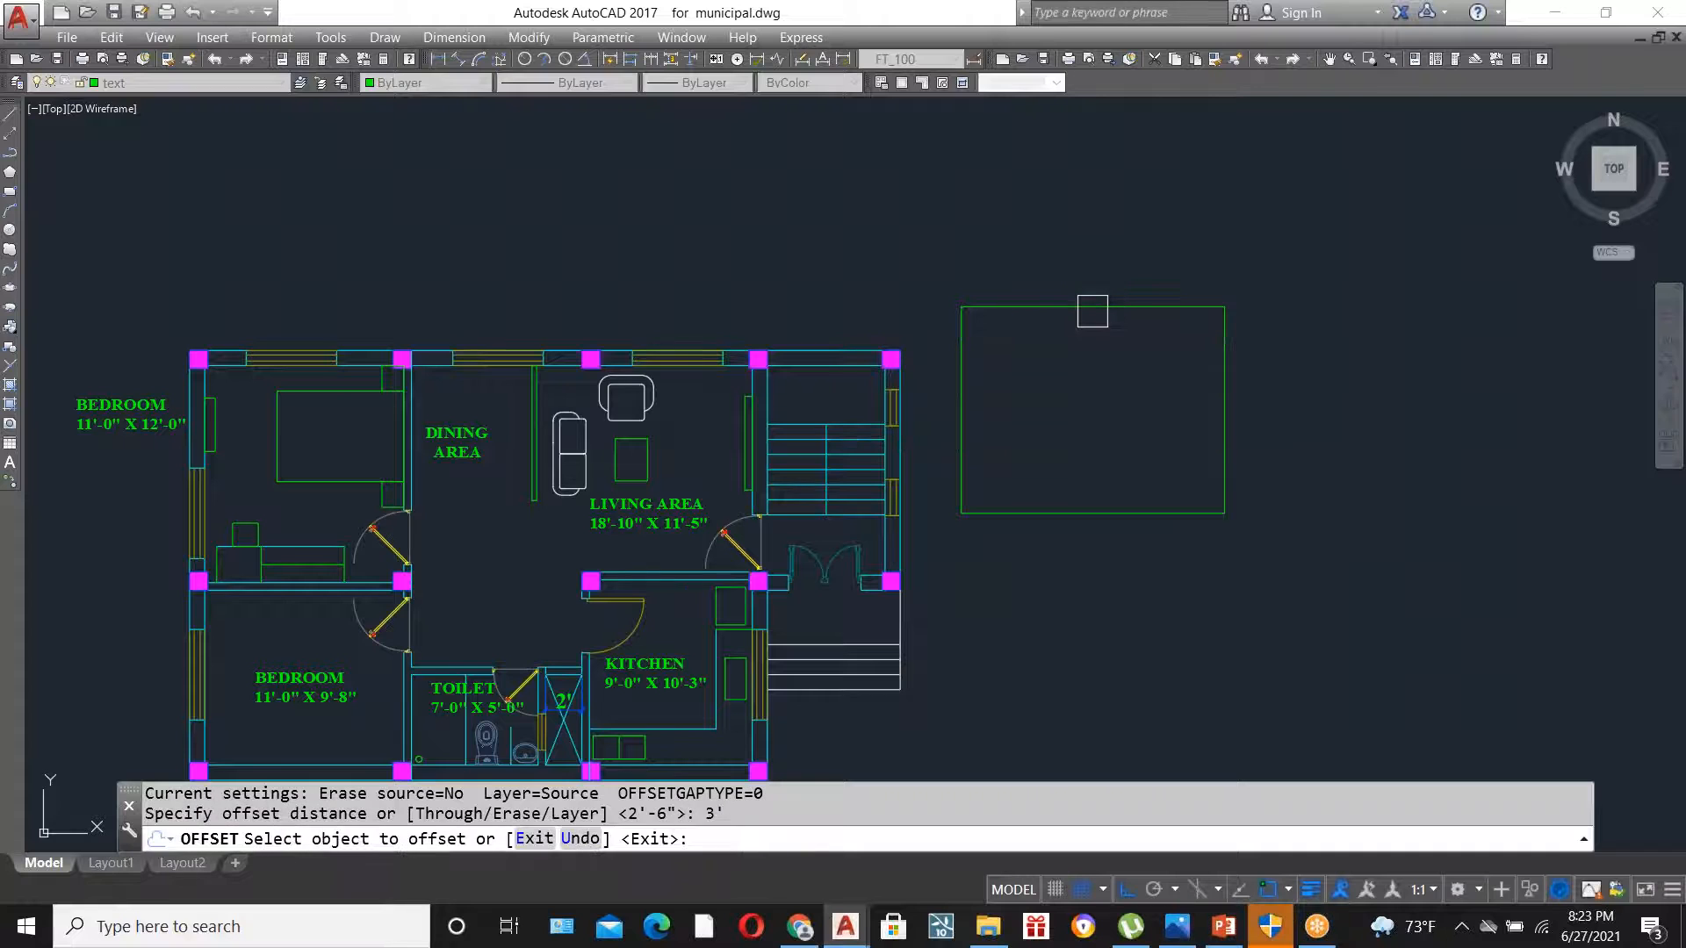
{"action": "left_click", "coordinate": [1089, 307]}
{"action": "left_click", "coordinate": [1086, 383]}
{"action": "key", "text": "Escape"}
- Explode the inner rectangle, extend its two sides down to the outer rectangle's lower edge, and delete its lower line
{"action": "left_click", "coordinate": [1105, 463]}
{"action": "type", "text": "x"}
{"action": "key", "text": "Return"}
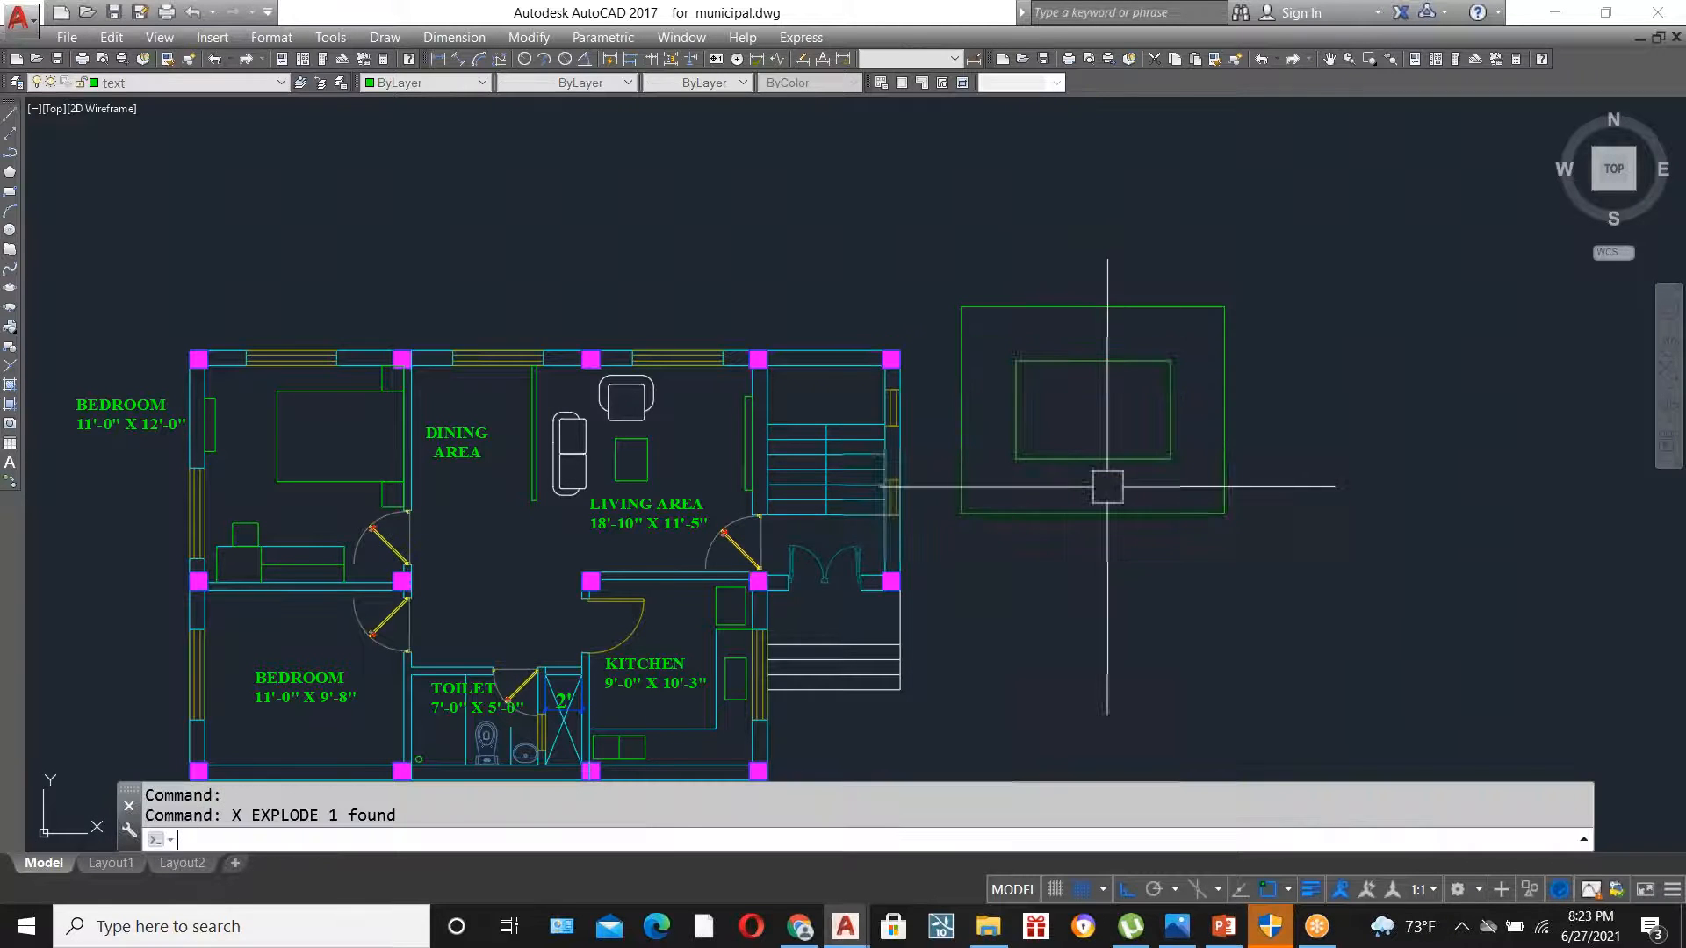
{"action": "type", "text": "ex"}
{"action": "key", "text": "Return"}
{"action": "key", "text": "Return"}
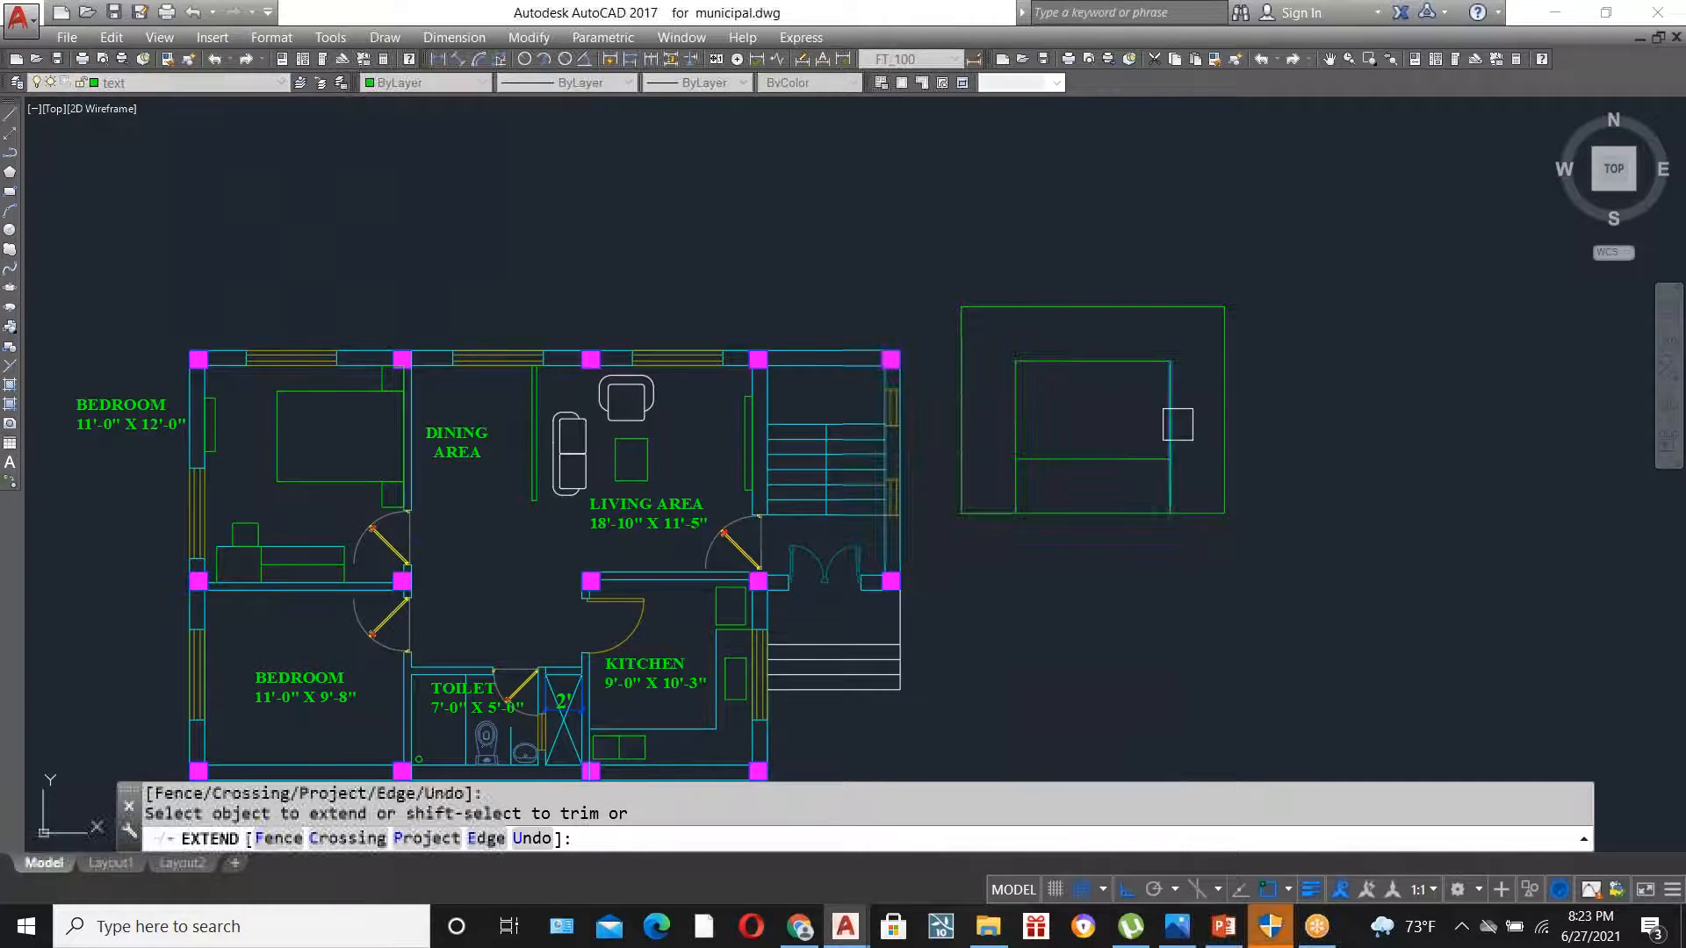
{"action": "key", "text": "Escape"}
{"action": "key", "text": "Delete"}
- Trim the outer lower edge between the two side flights and extend the inner upper line to both outer sides
{"action": "type", "text": "tr"}
{"action": "key", "text": "Return"}
{"action": "key", "text": "Return"}
{"action": "left_click", "coordinate": [1104, 513]}
{"action": "key", "text": "Escape"}
{"action": "type", "text": "ex"}
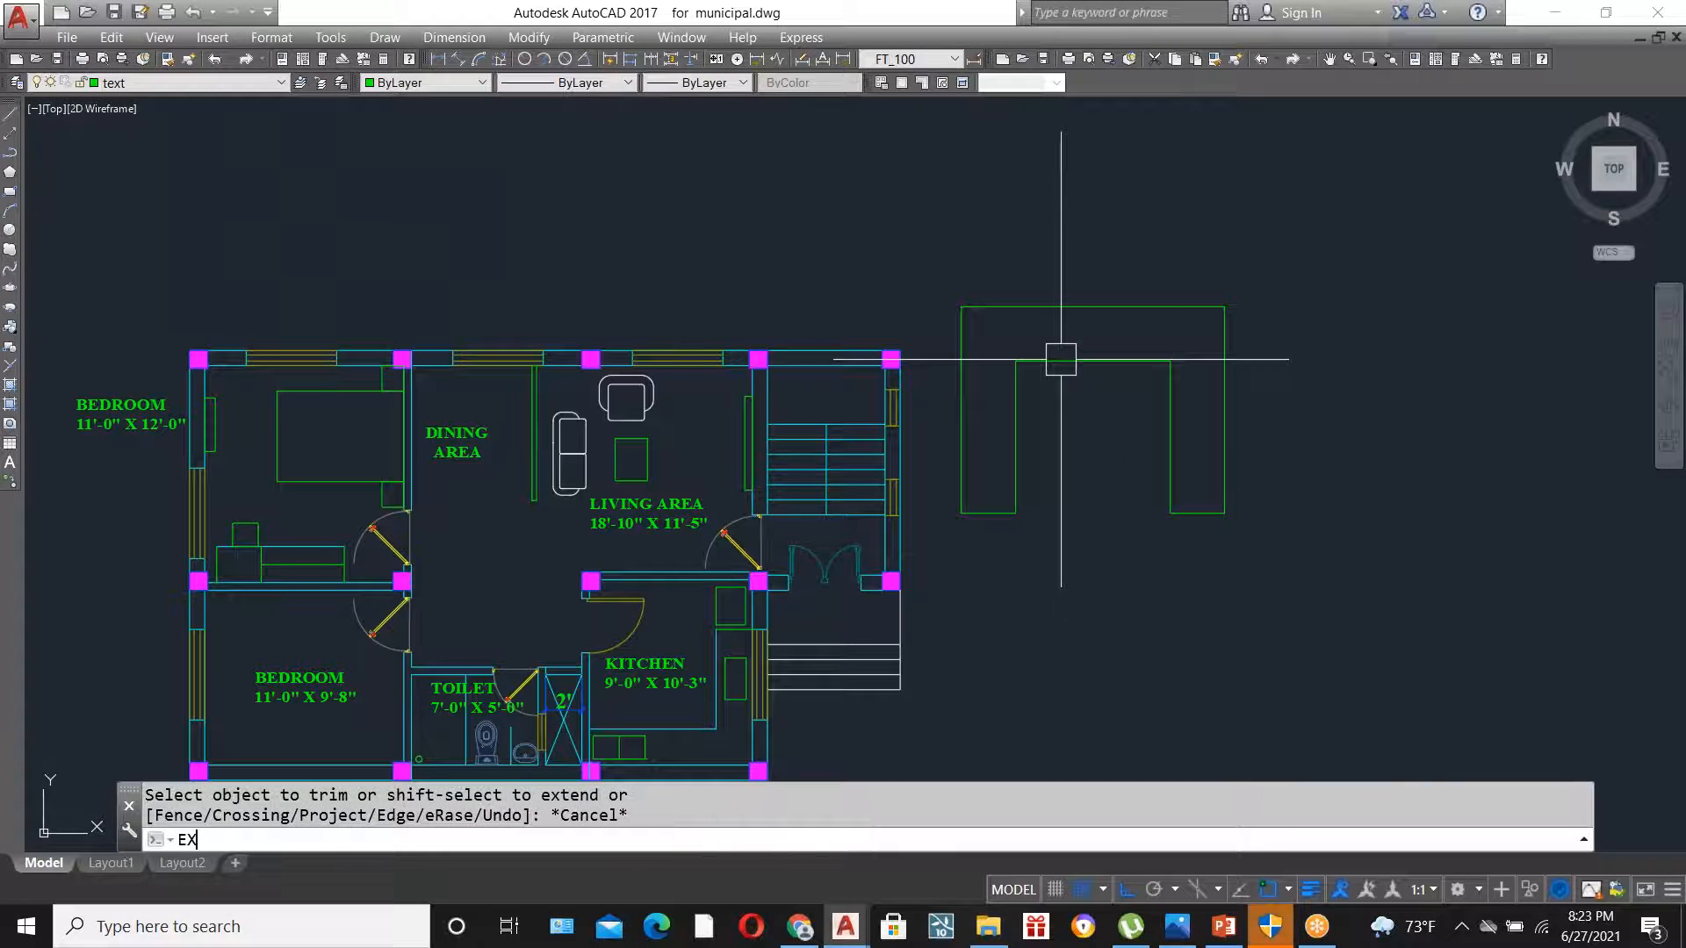
{"action": "key", "text": "Escape"}
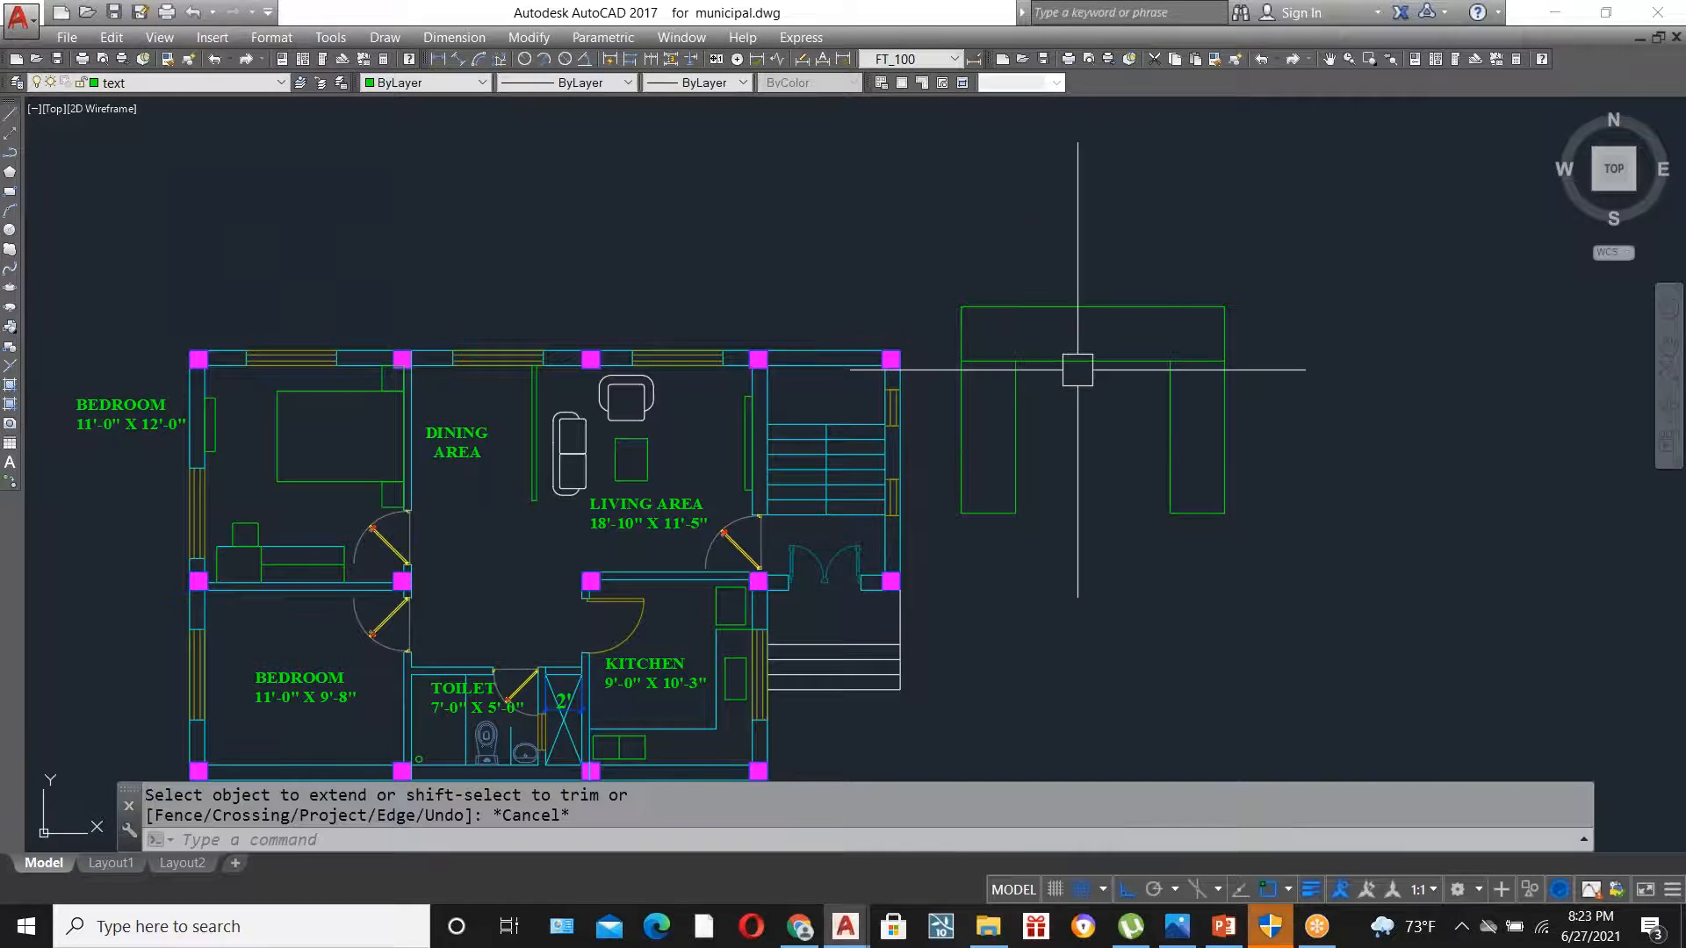
- Offset the inner upper line downward repeatedly at 10" to create eight tread lines across both side flights
{"action": "type", "text": "o"}
{"action": "key", "text": "Return"}
{"action": "type", "text": "10"}
{"action": "key", "text": "Return"}
{"action": "left_click", "coordinate": [1078, 362]}
{"action": "left_click", "coordinate": [1080, 374]}
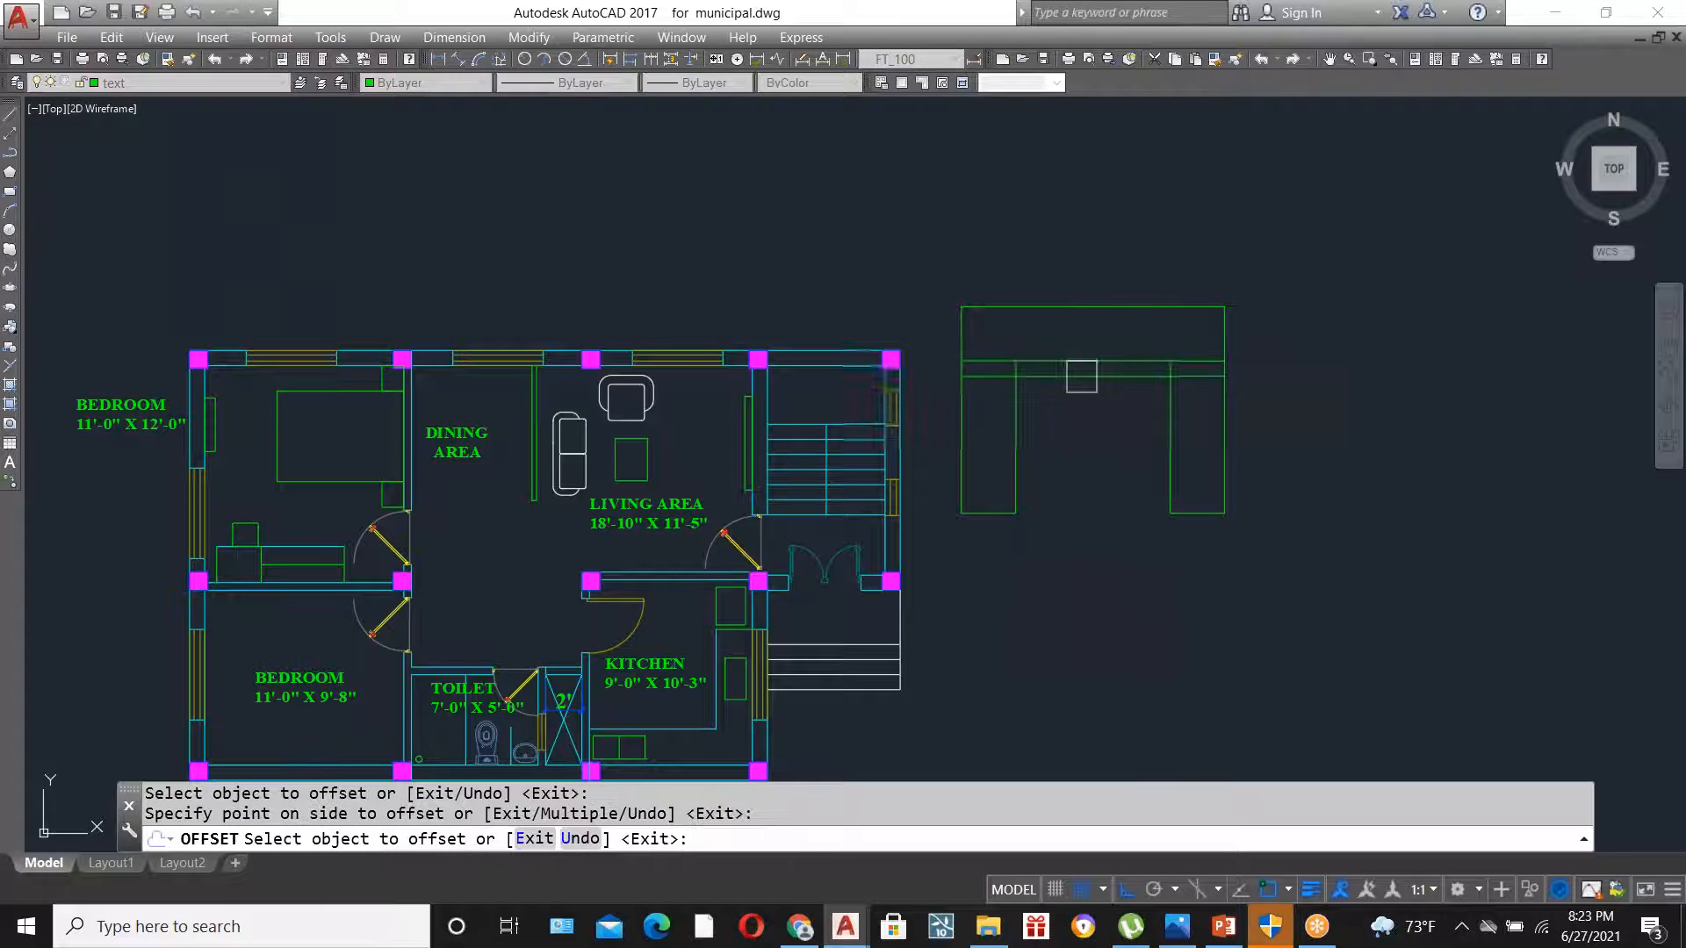
{"action": "left_click", "coordinate": [1088, 398]}
{"action": "left_click", "coordinate": [1086, 413]}
{"action": "left_click", "coordinate": [1086, 418]}
{"action": "left_click", "coordinate": [1085, 424]}
{"action": "left_click", "coordinate": [1084, 426]}
{"action": "left_click", "coordinate": [1085, 458]}
{"action": "left_click", "coordinate": [1084, 444]}
{"action": "left_click", "coordinate": [1083, 469]}
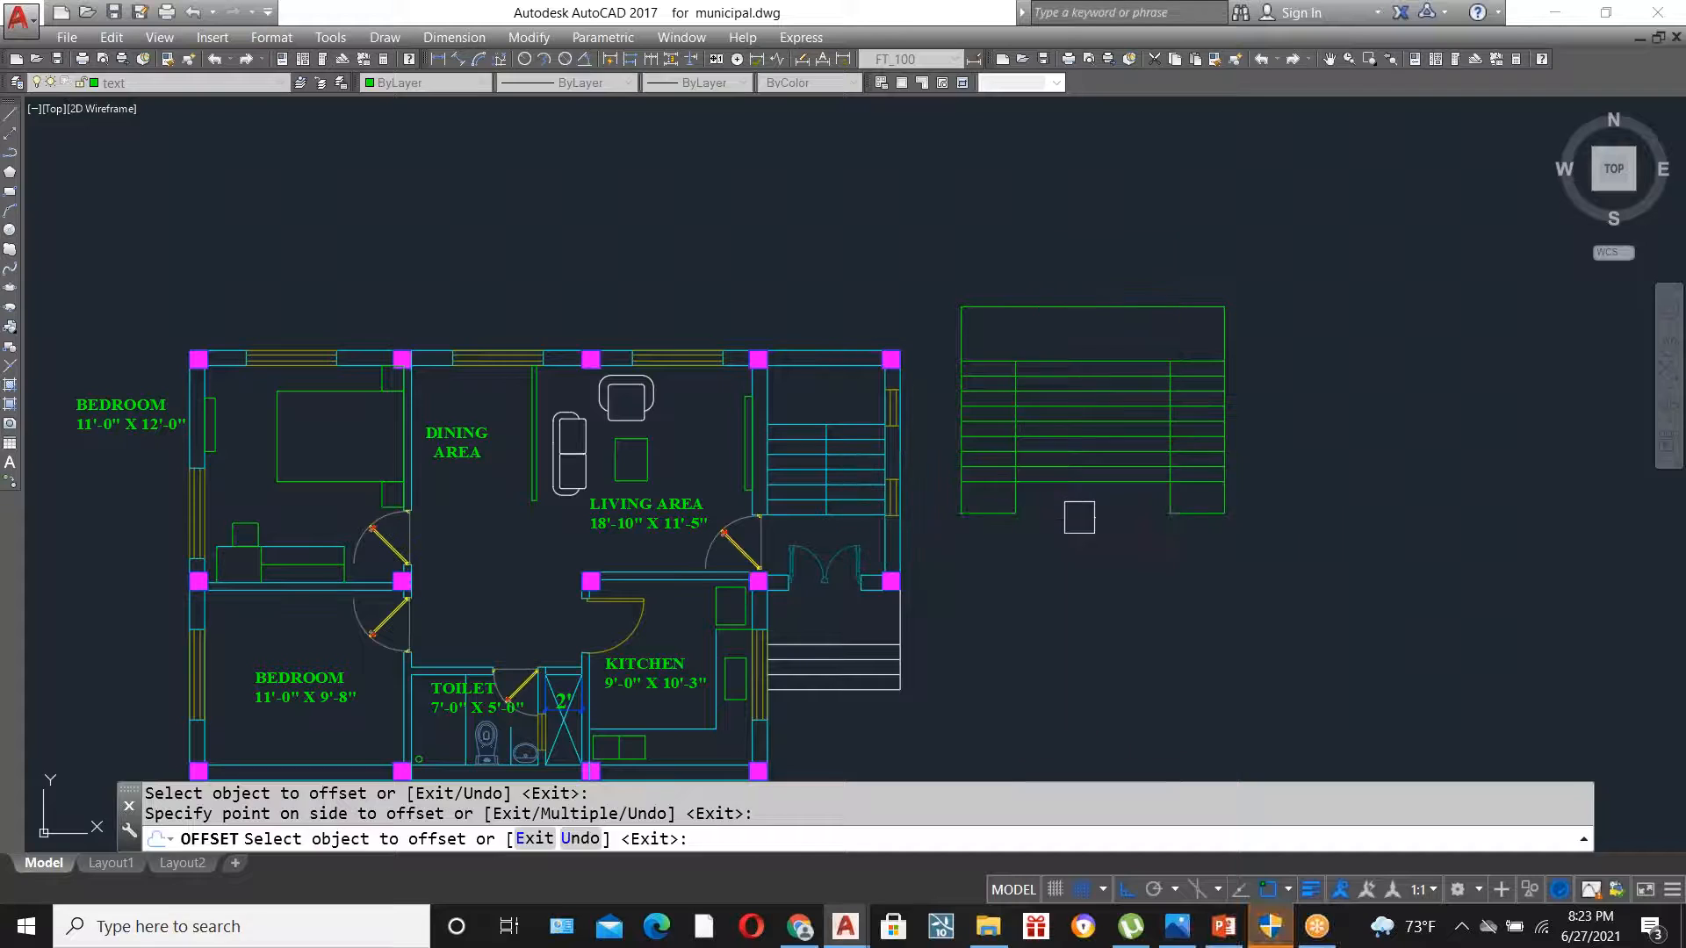
- Trim the tread lines out of the opening between the two side flights
{"action": "key", "text": "Escape"}
{"action": "type", "text": "T"}
{"action": "key", "text": "Return"}
{"action": "left_click", "coordinate": [1108, 530]}
{"action": "left_click", "coordinate": [1064, 367]}
{"action": "key", "text": "Escape"}
- Stretch the left flight's inner side line up to the outer upper edge of the stair
{"action": "scroll", "coordinate": [993, 383], "scroll_direction": "up", "scroll_amount": 4}
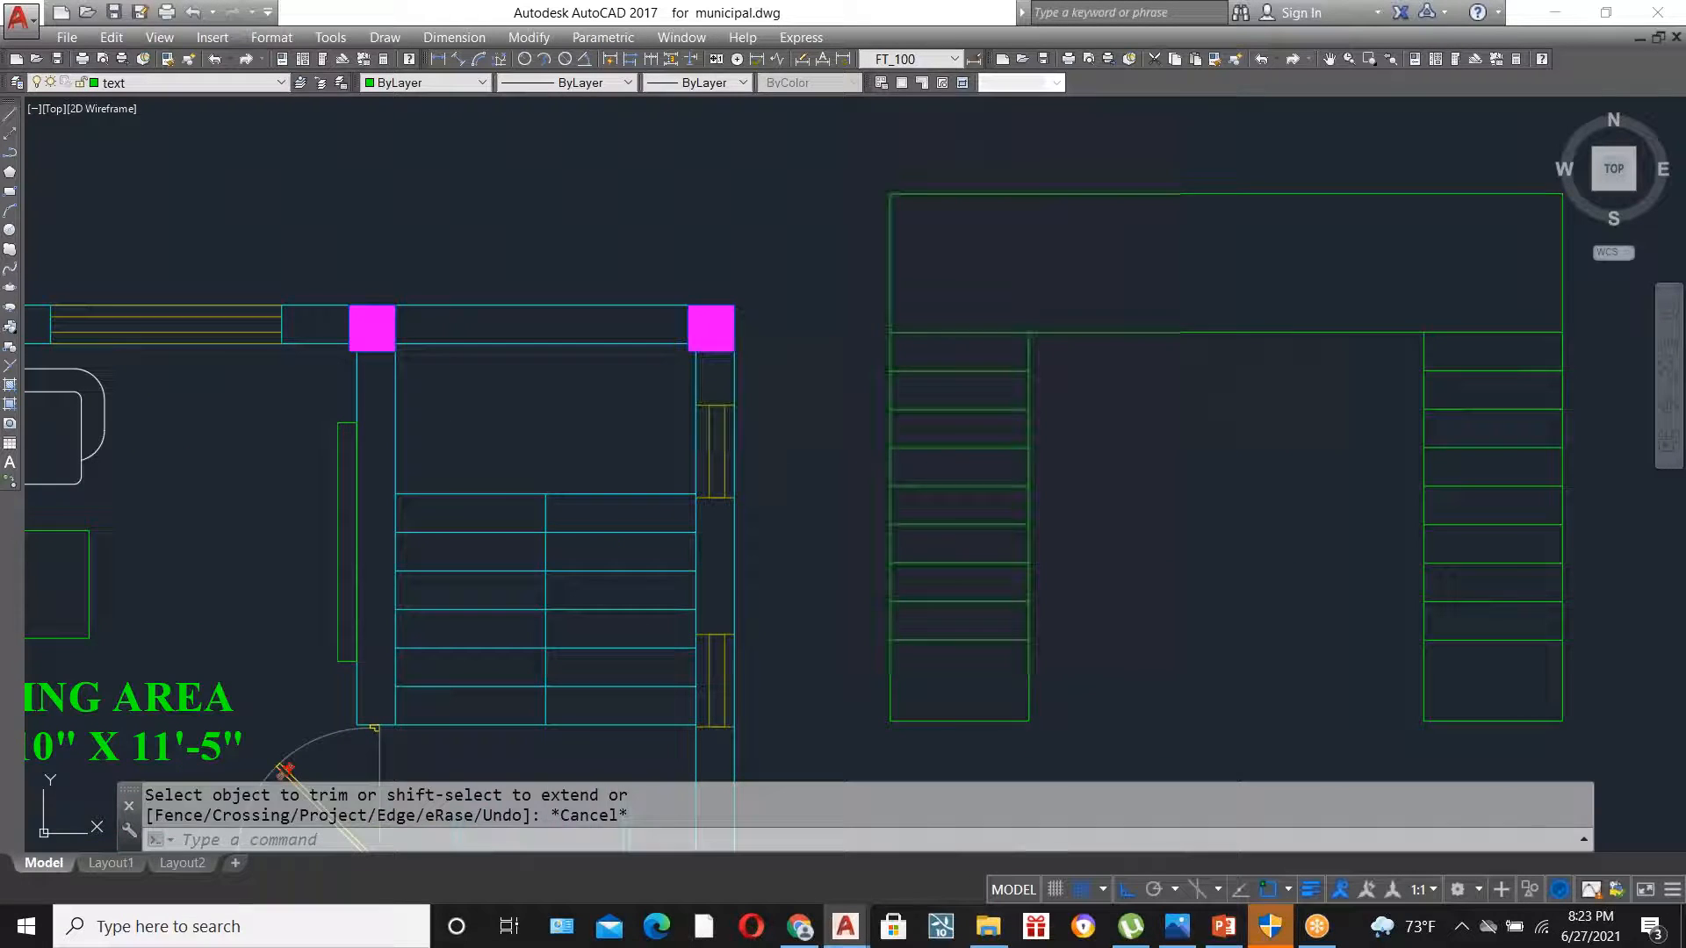
{"action": "left_click", "coordinate": [1028, 331]}
{"action": "left_click", "coordinate": [1029, 332]}
{"action": "key", "text": "Escape"}
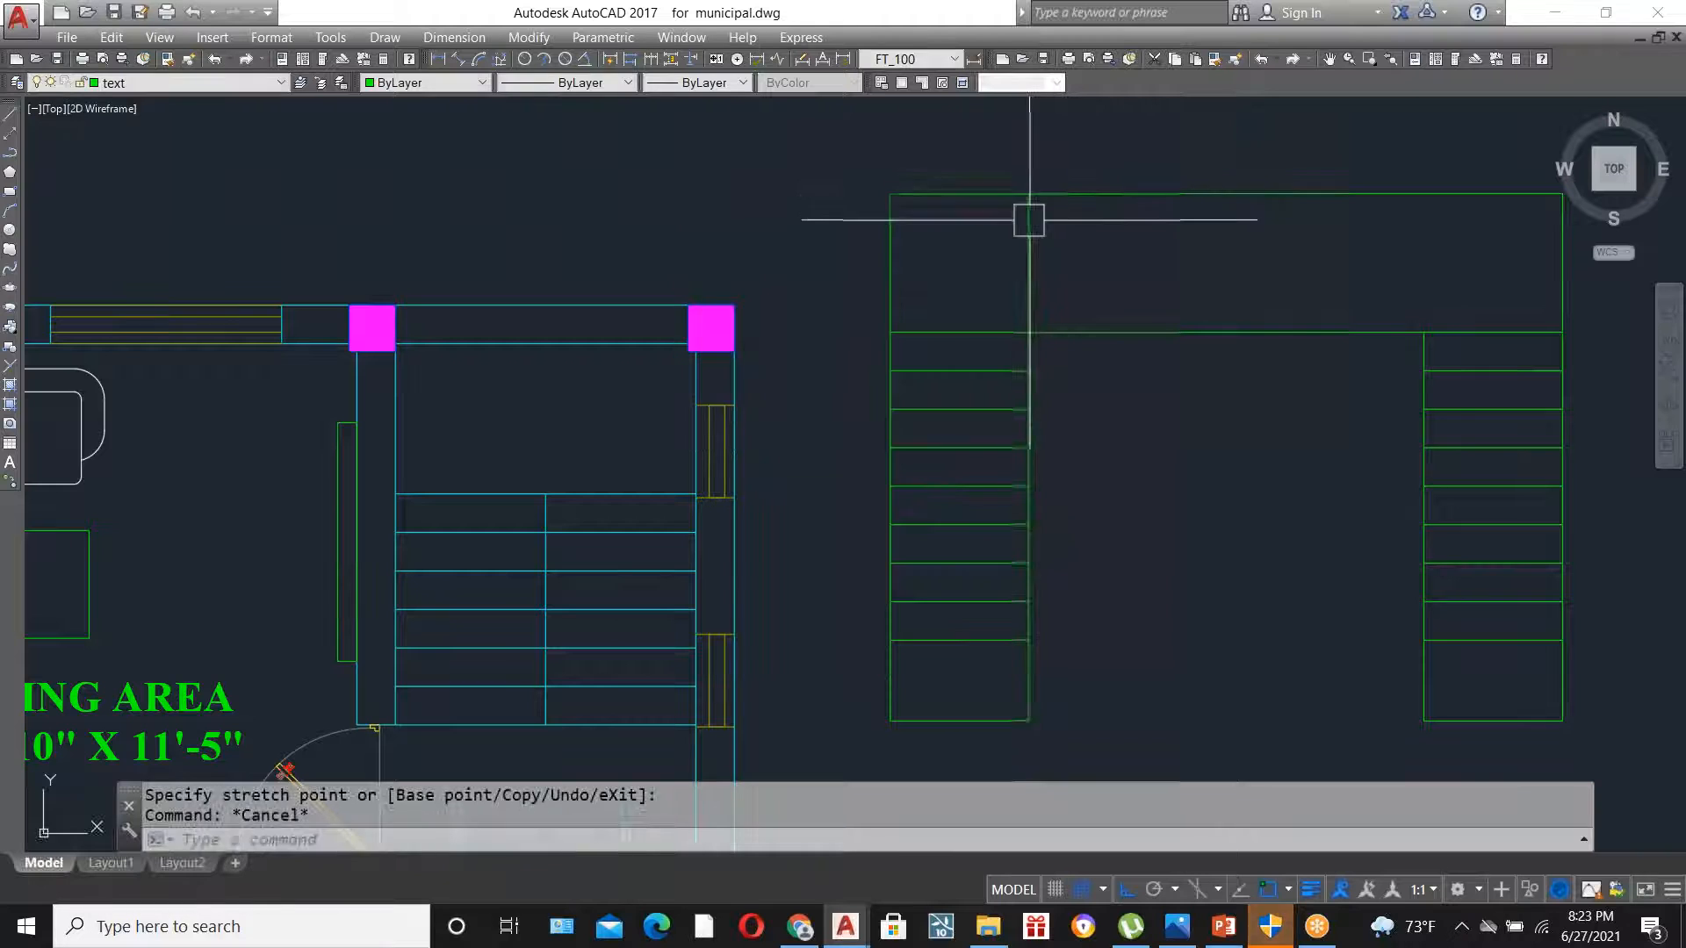
- Offset the stretched line repeatedly at 10" toward the right flight to form the upper flight's vertical tread lines
{"action": "type", "text": "o"}
{"action": "key", "text": "Return"}
{"action": "type", "text": "10"}
{"action": "key", "text": "Return"}
{"action": "left_click", "coordinate": [1029, 270]}
{"action": "left_click", "coordinate": [1088, 282]}
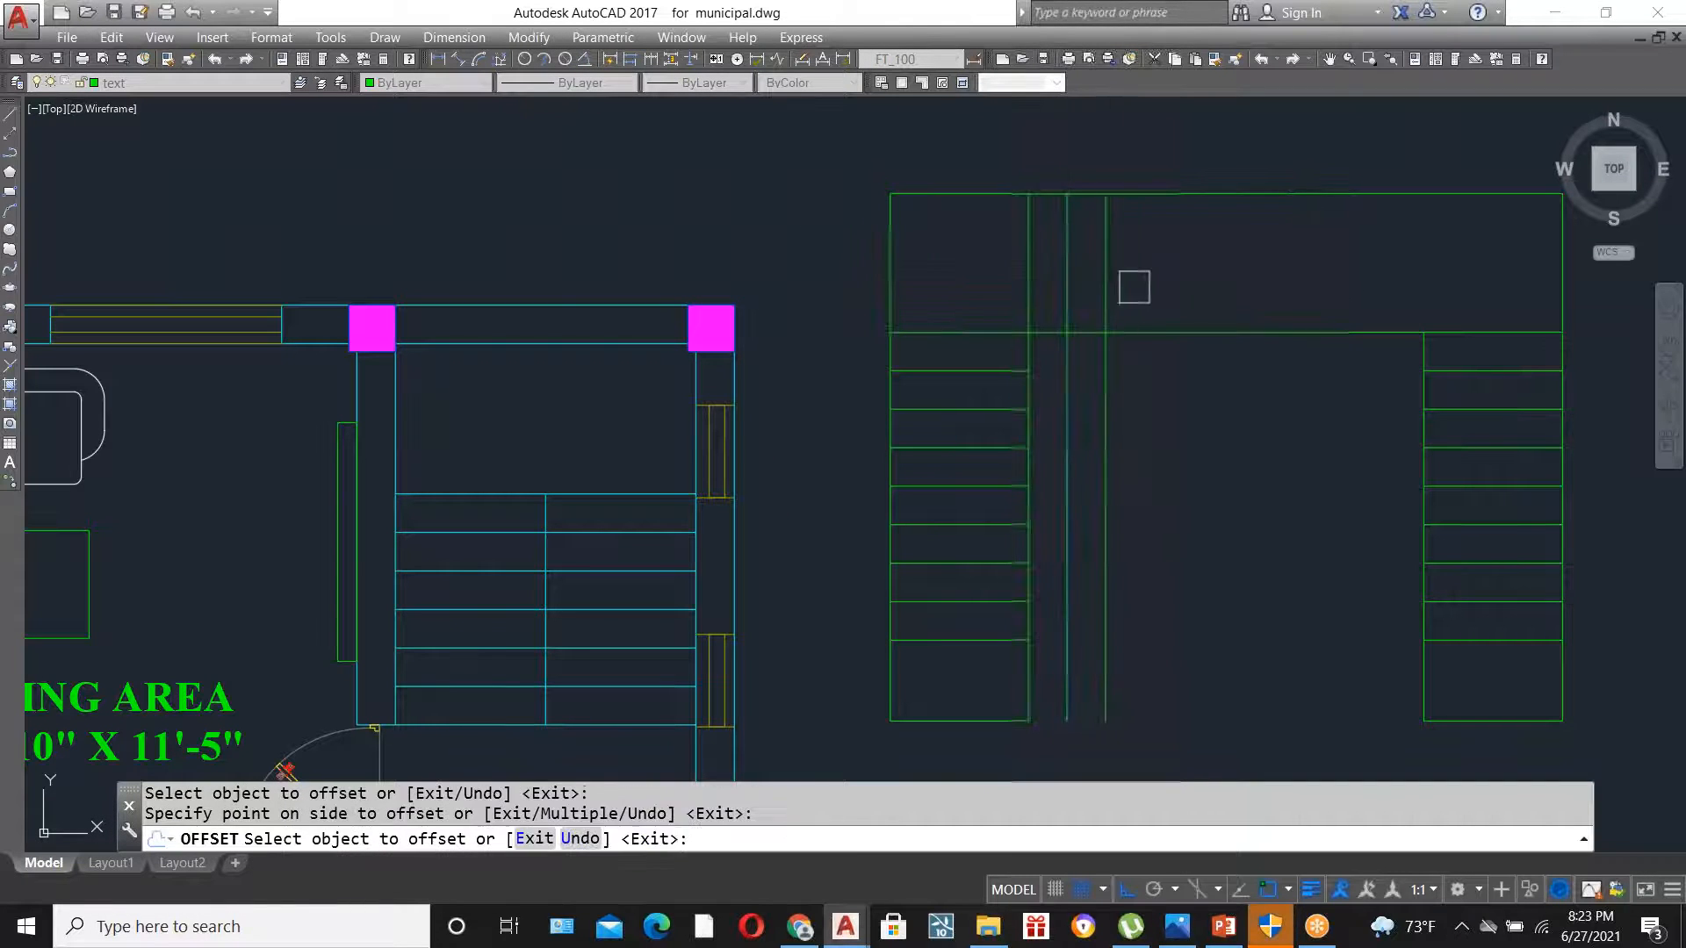
{"action": "scroll", "coordinate": [609, 511], "scroll_direction": "down", "scroll_amount": 4}
{"action": "scroll", "coordinate": [869, 439], "scroll_direction": "up", "scroll_amount": 4}
{"action": "left_click", "coordinate": [752, 399]}
{"action": "left_click", "coordinate": [880, 421]}
{"action": "left_click", "coordinate": [791, 373]}
{"action": "left_click", "coordinate": [948, 420]}
{"action": "left_click", "coordinate": [831, 390]}
{"action": "left_click", "coordinate": [852, 392]}
{"action": "left_click", "coordinate": [865, 372]}
{"action": "left_click", "coordinate": [891, 379]}
{"action": "left_click", "coordinate": [905, 384]}
{"action": "left_click", "coordinate": [947, 379]}
{"action": "left_click", "coordinate": [941, 360]}
{"action": "left_click", "coordinate": [983, 372]}
{"action": "left_click", "coordinate": [981, 377]}
{"action": "left_click", "coordinate": [1010, 382]}
{"action": "key", "text": "Escape"}
- Trim the vertical tread lines below the upper flight and delete the leftover lines in the opening
{"action": "type", "text": "tr"}
{"action": "key", "text": "Return"}
{"action": "key", "text": "Return"}
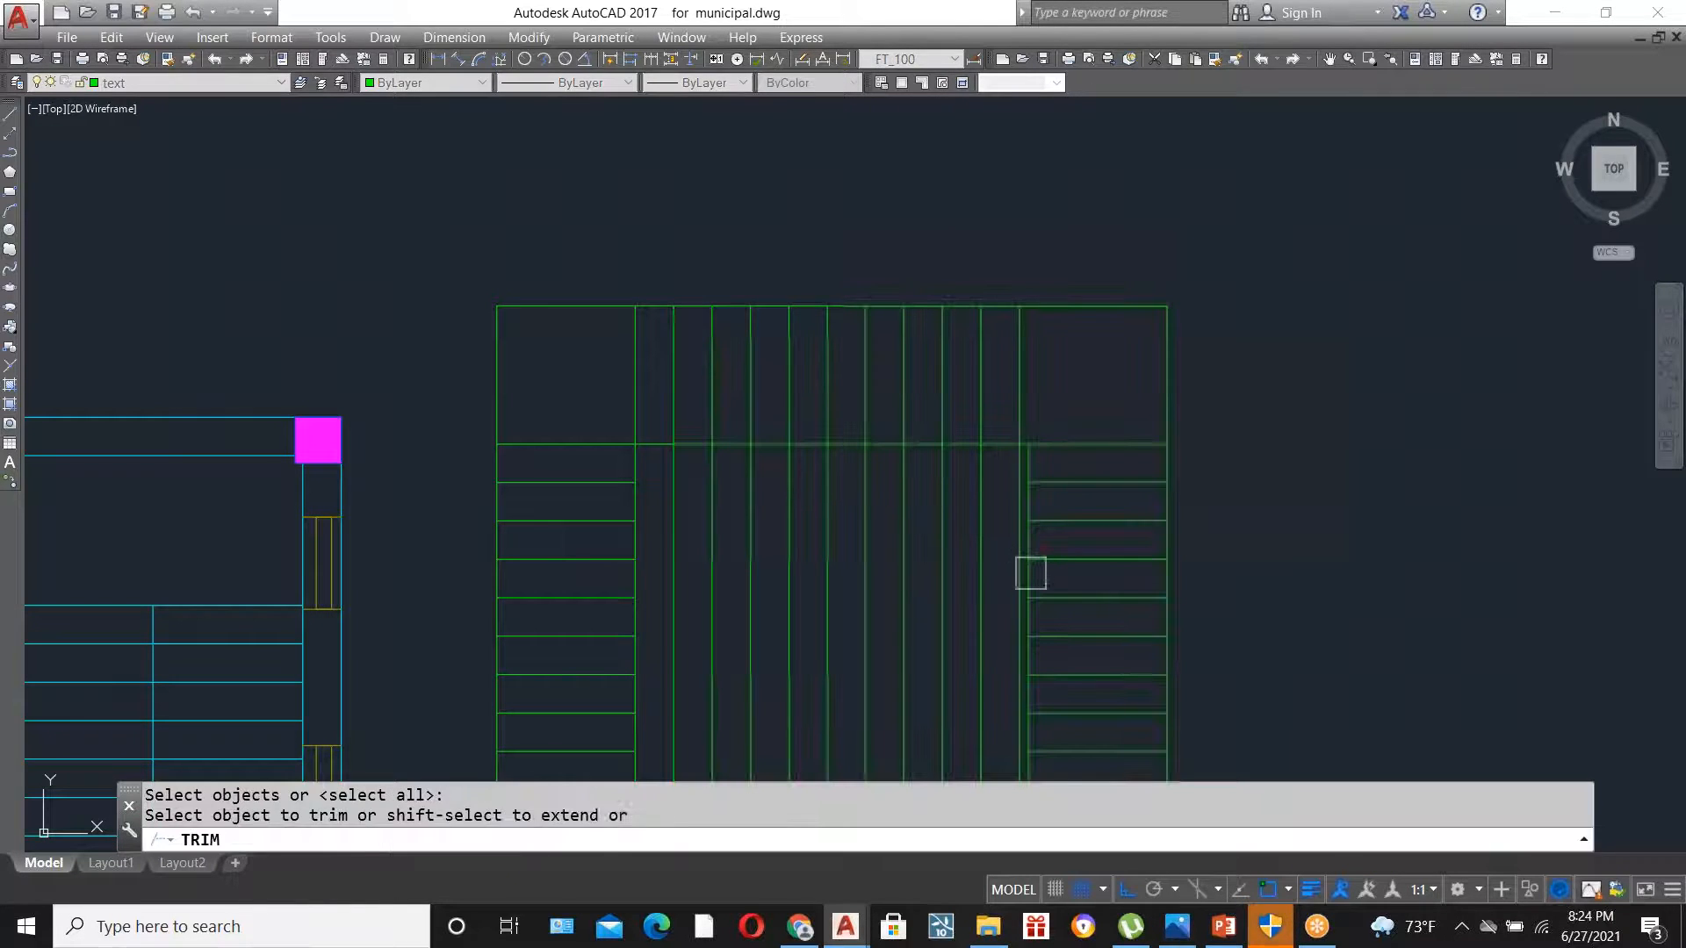
{"action": "left_click", "coordinate": [1006, 573]}
{"action": "left_click", "coordinate": [662, 530]}
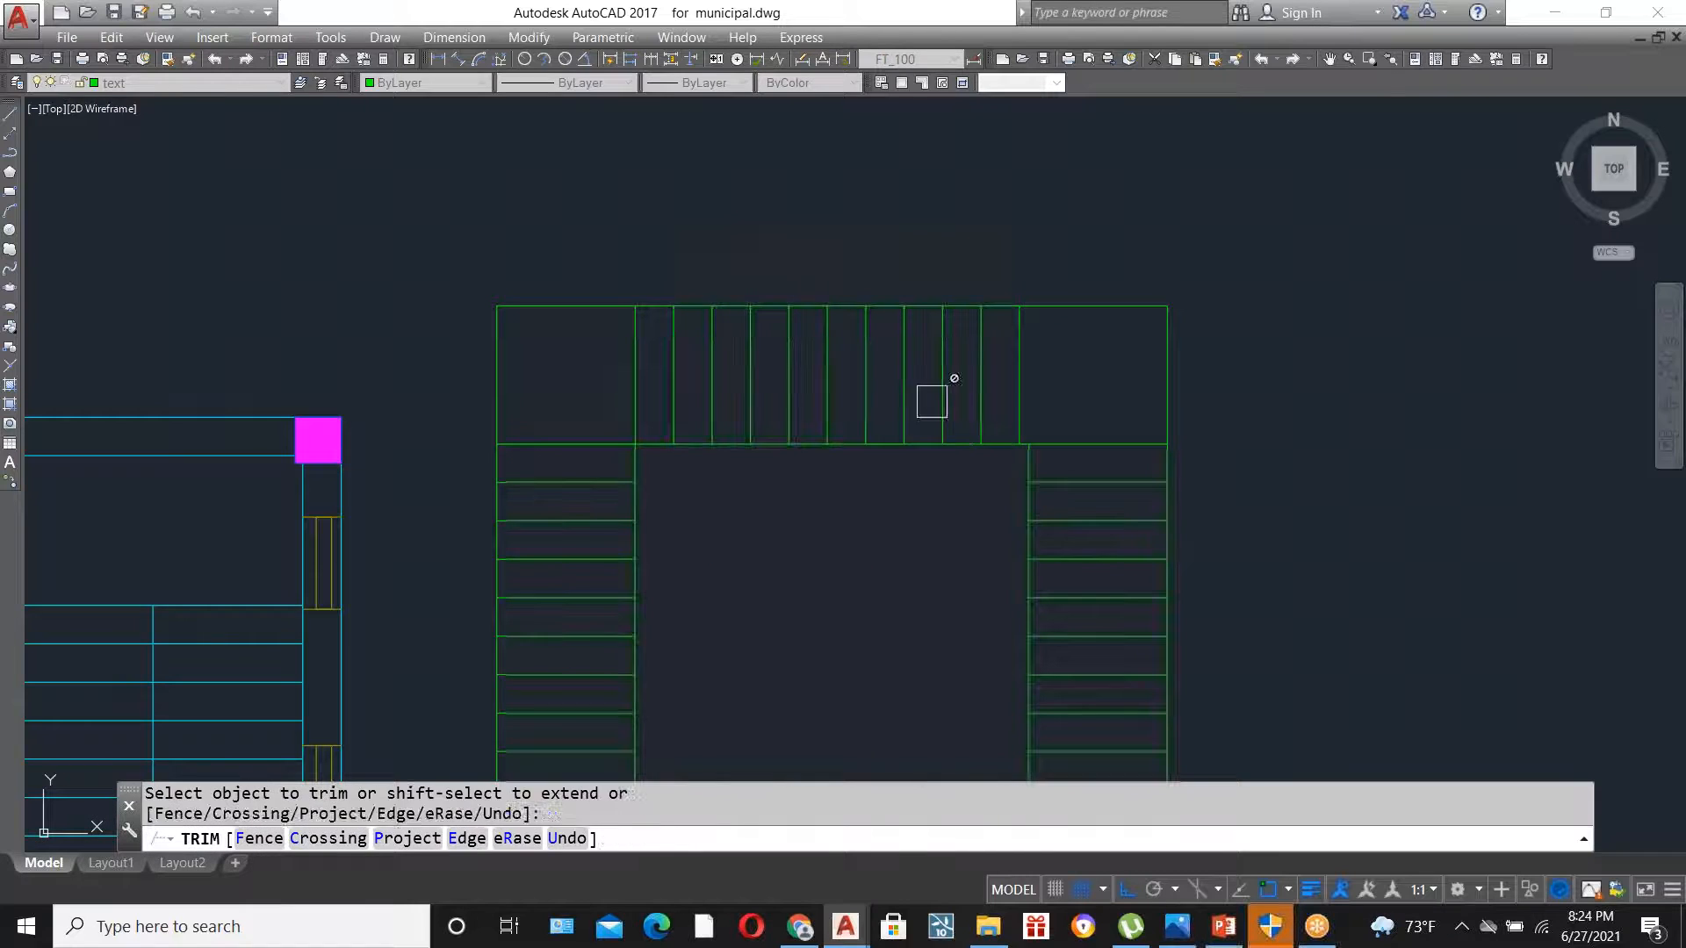
{"action": "key", "text": "Escape"}
{"action": "scroll", "coordinate": [977, 434], "scroll_direction": "down", "scroll_amount": 4}
{"action": "scroll", "coordinate": [841, 527], "scroll_direction": "up", "scroll_amount": 4}
{"action": "left_click", "coordinate": [794, 558]}
{"action": "key", "text": "Delete"}
- Draw a direction polyline through the middle of all three flights, ending in a triangular arrowhead on the right flight
{"action": "scroll", "coordinate": [866, 651], "scroll_direction": "down", "scroll_amount": 2}
{"action": "type", "text": "PLINE Specify start point:"}
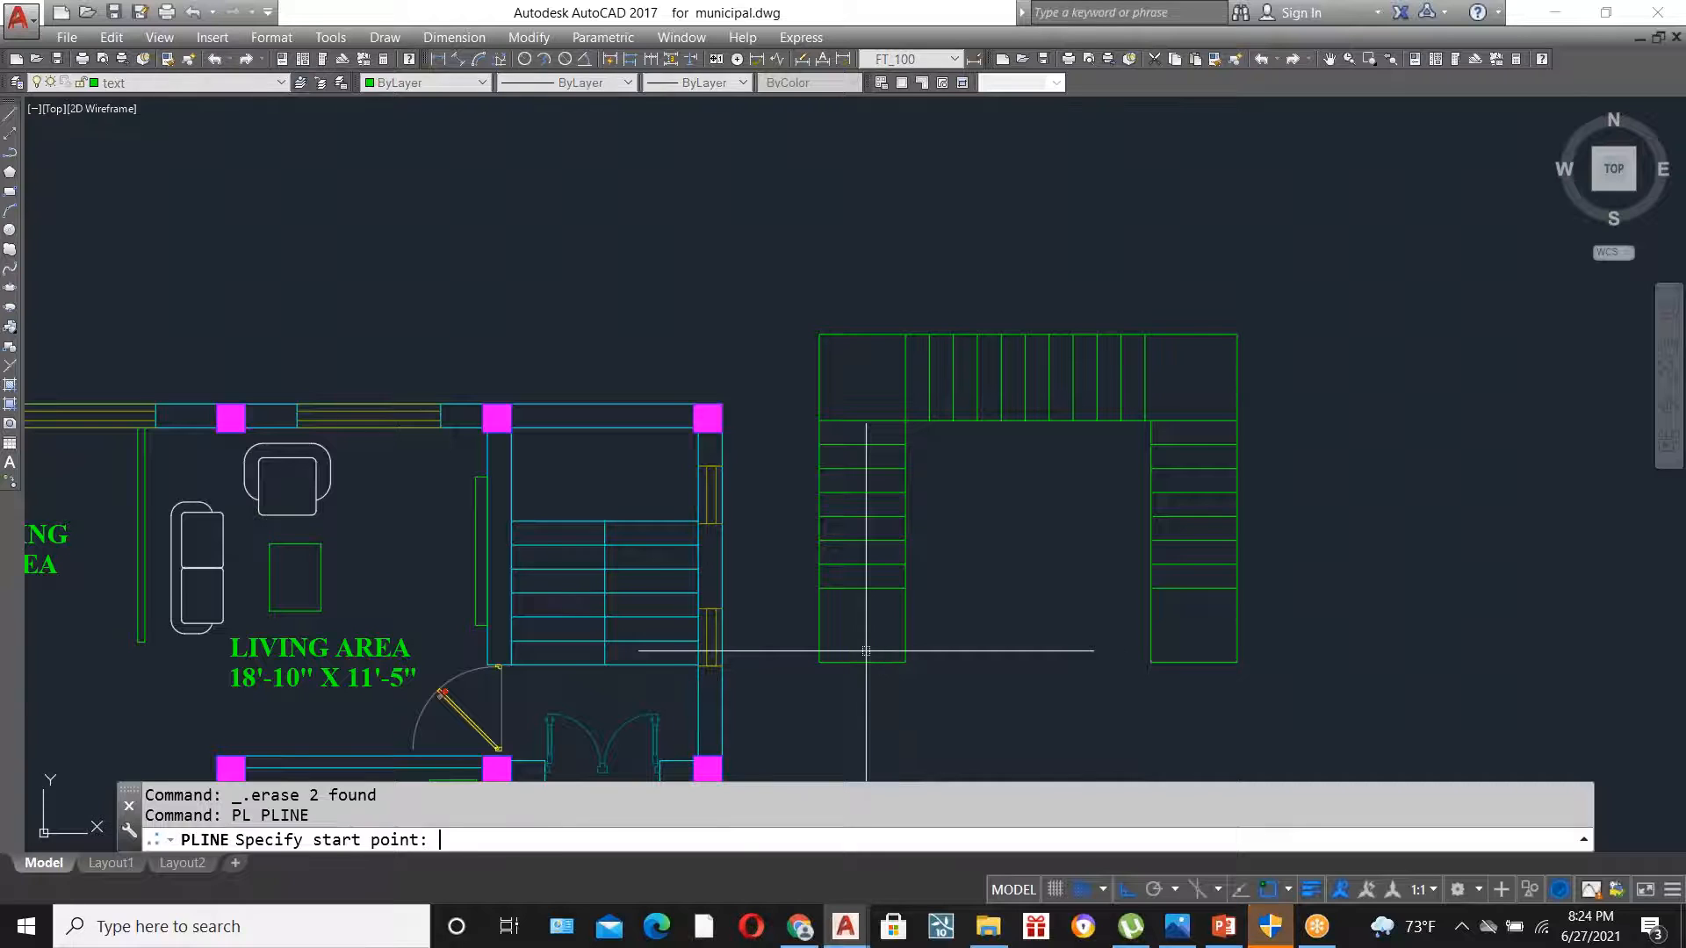
{"action": "left_click", "coordinate": [863, 627]}
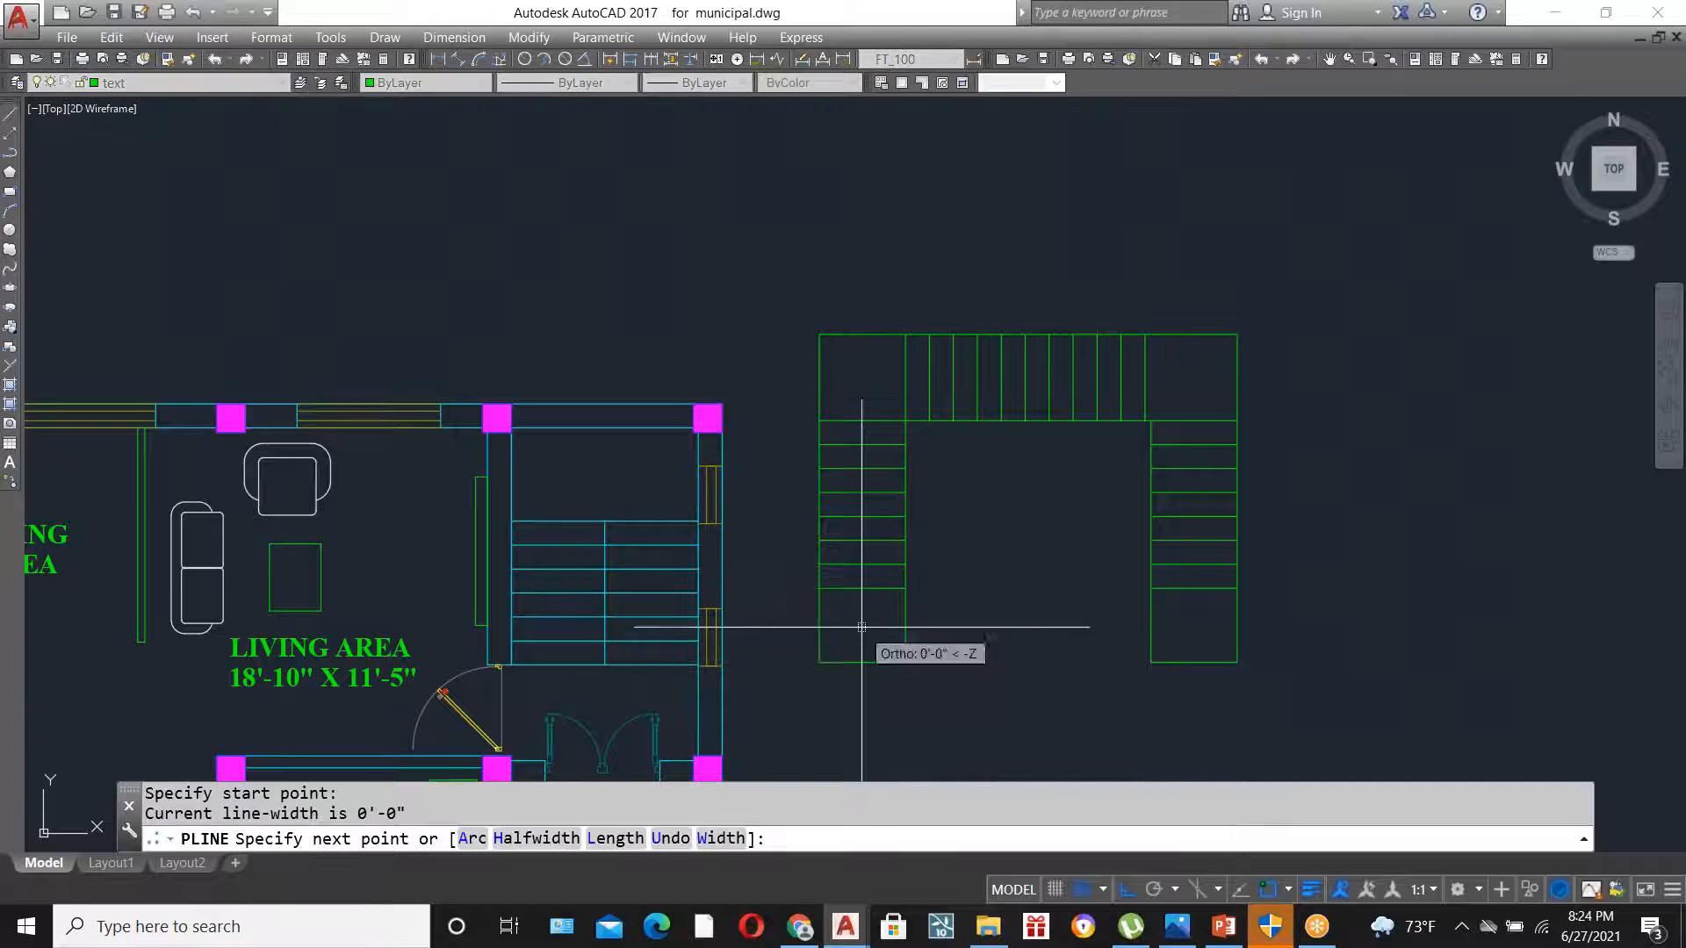
{"action": "left_click", "coordinate": [862, 383]}
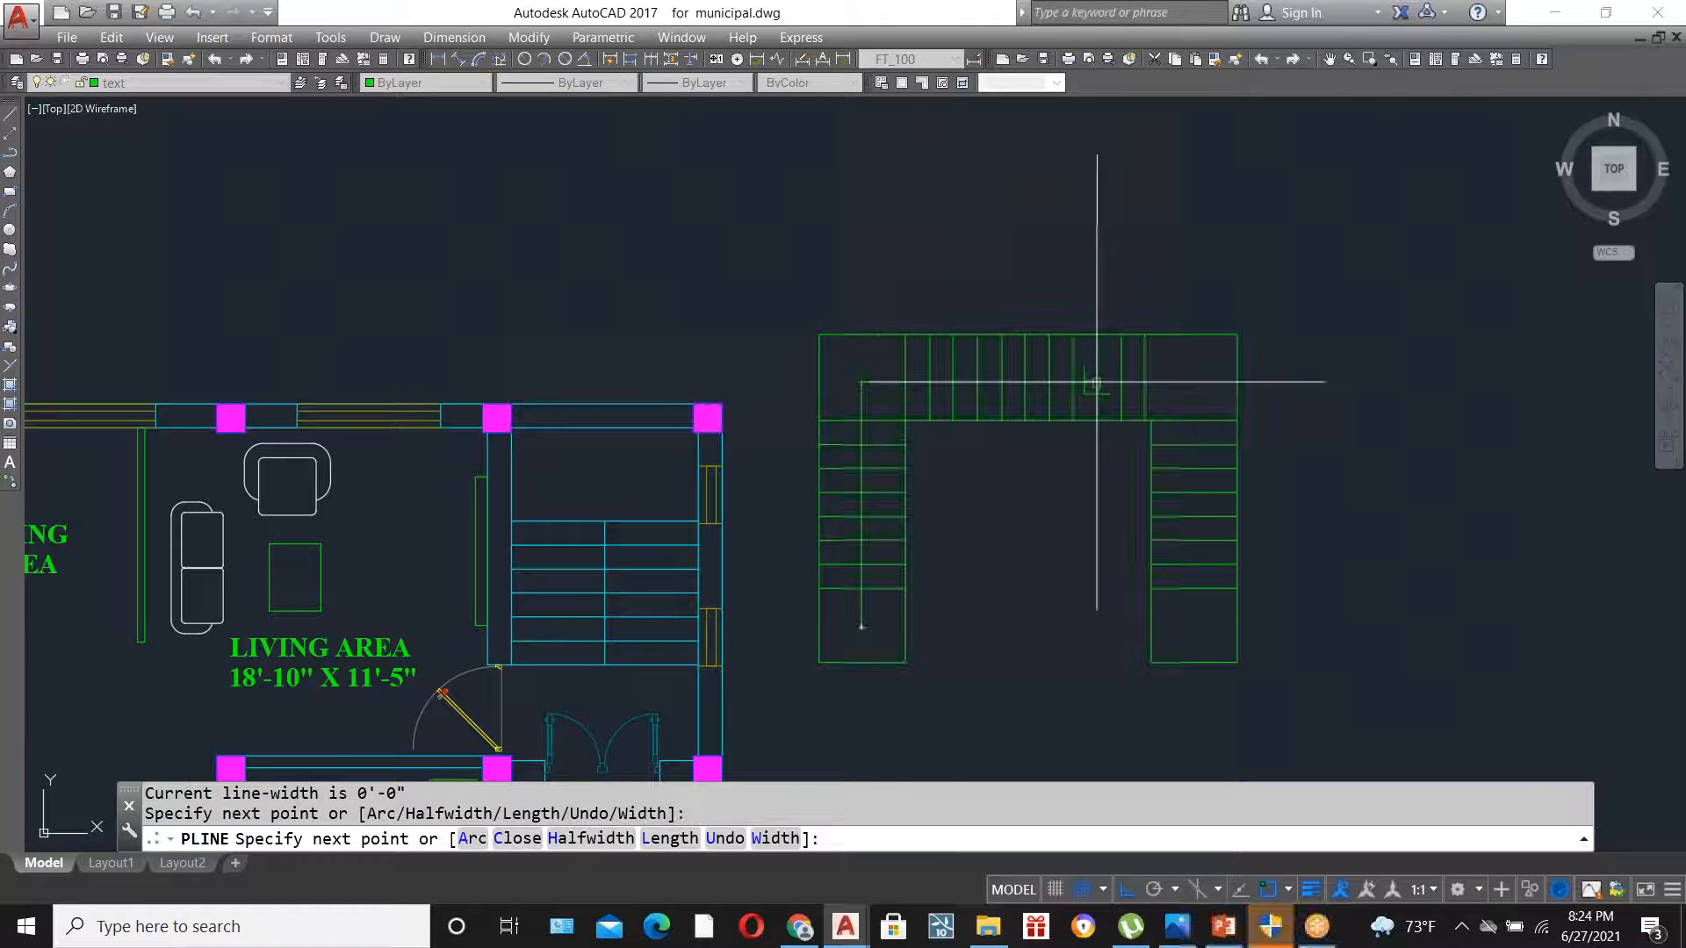
{"action": "left_click", "coordinate": [1191, 383]}
{"action": "left_click", "coordinate": [1191, 587]}
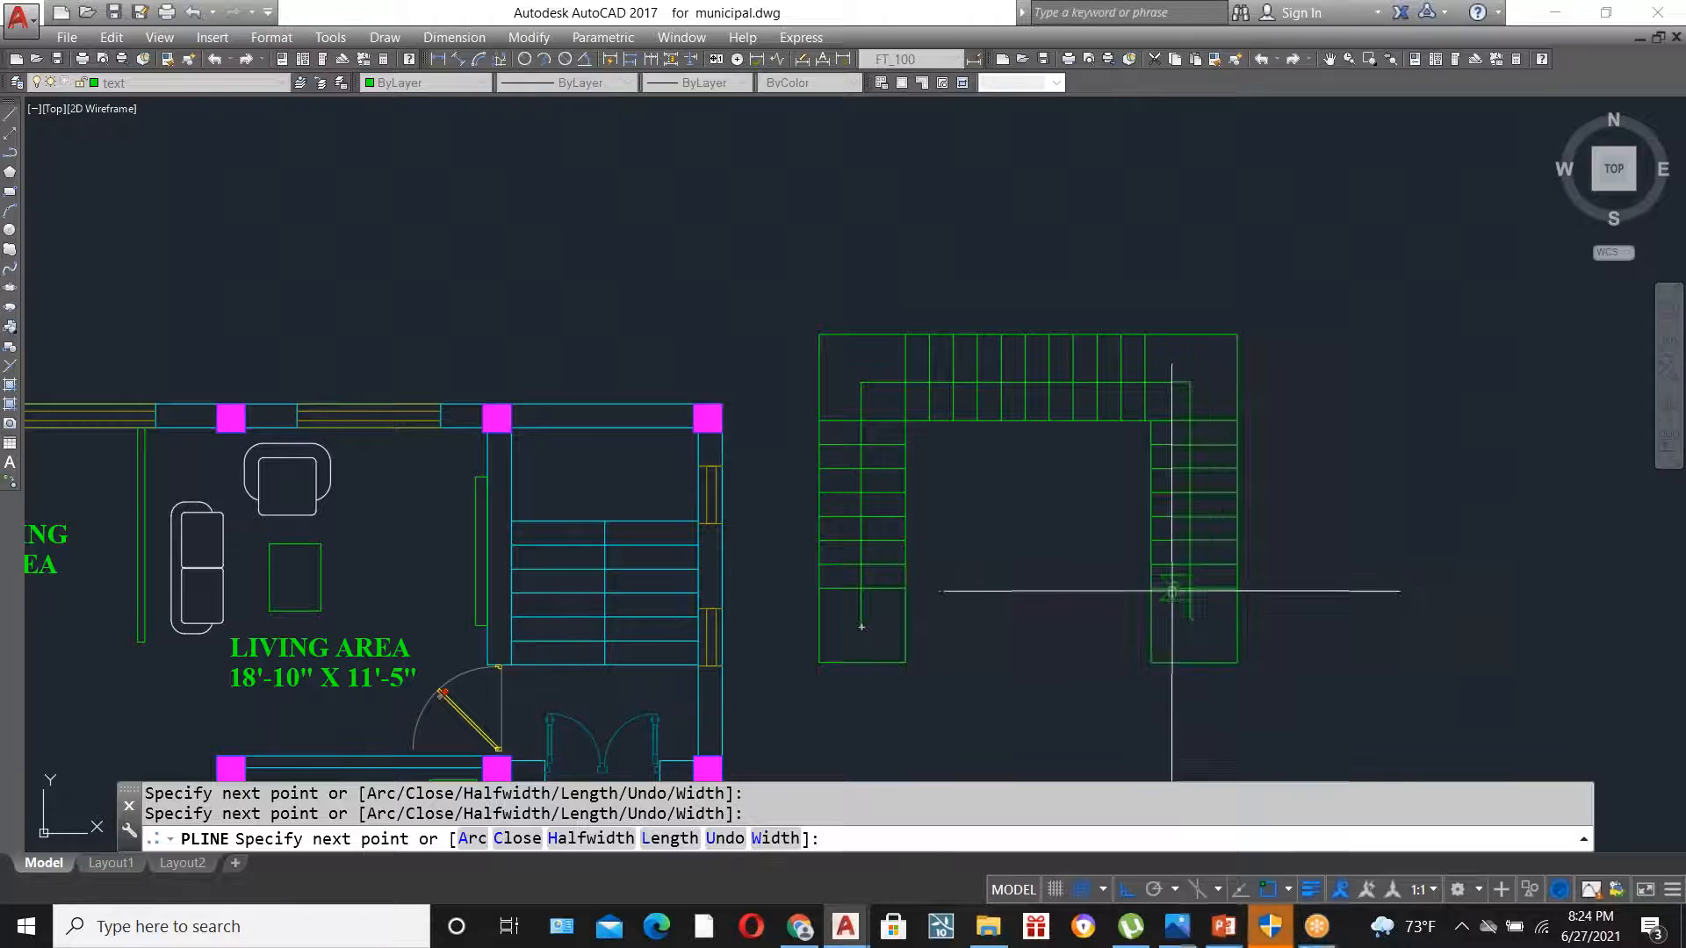
{"action": "scroll", "coordinate": [1191, 587], "scroll_direction": "up", "scroll_amount": 4}
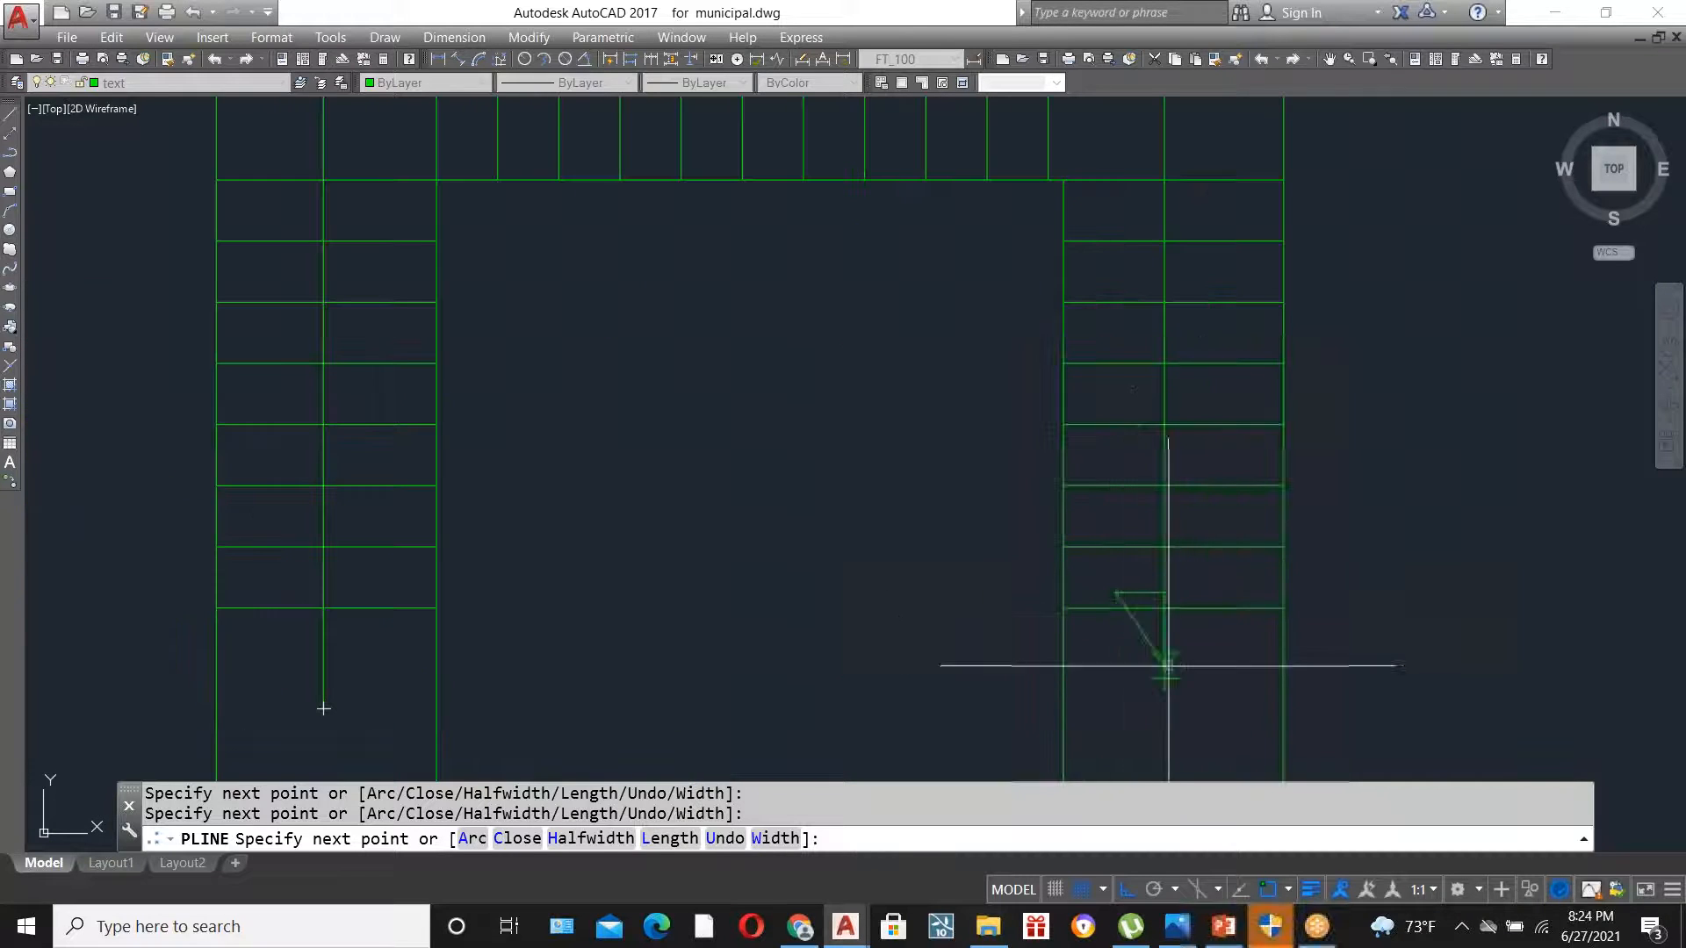
{"action": "left_click", "coordinate": [1163, 689]}
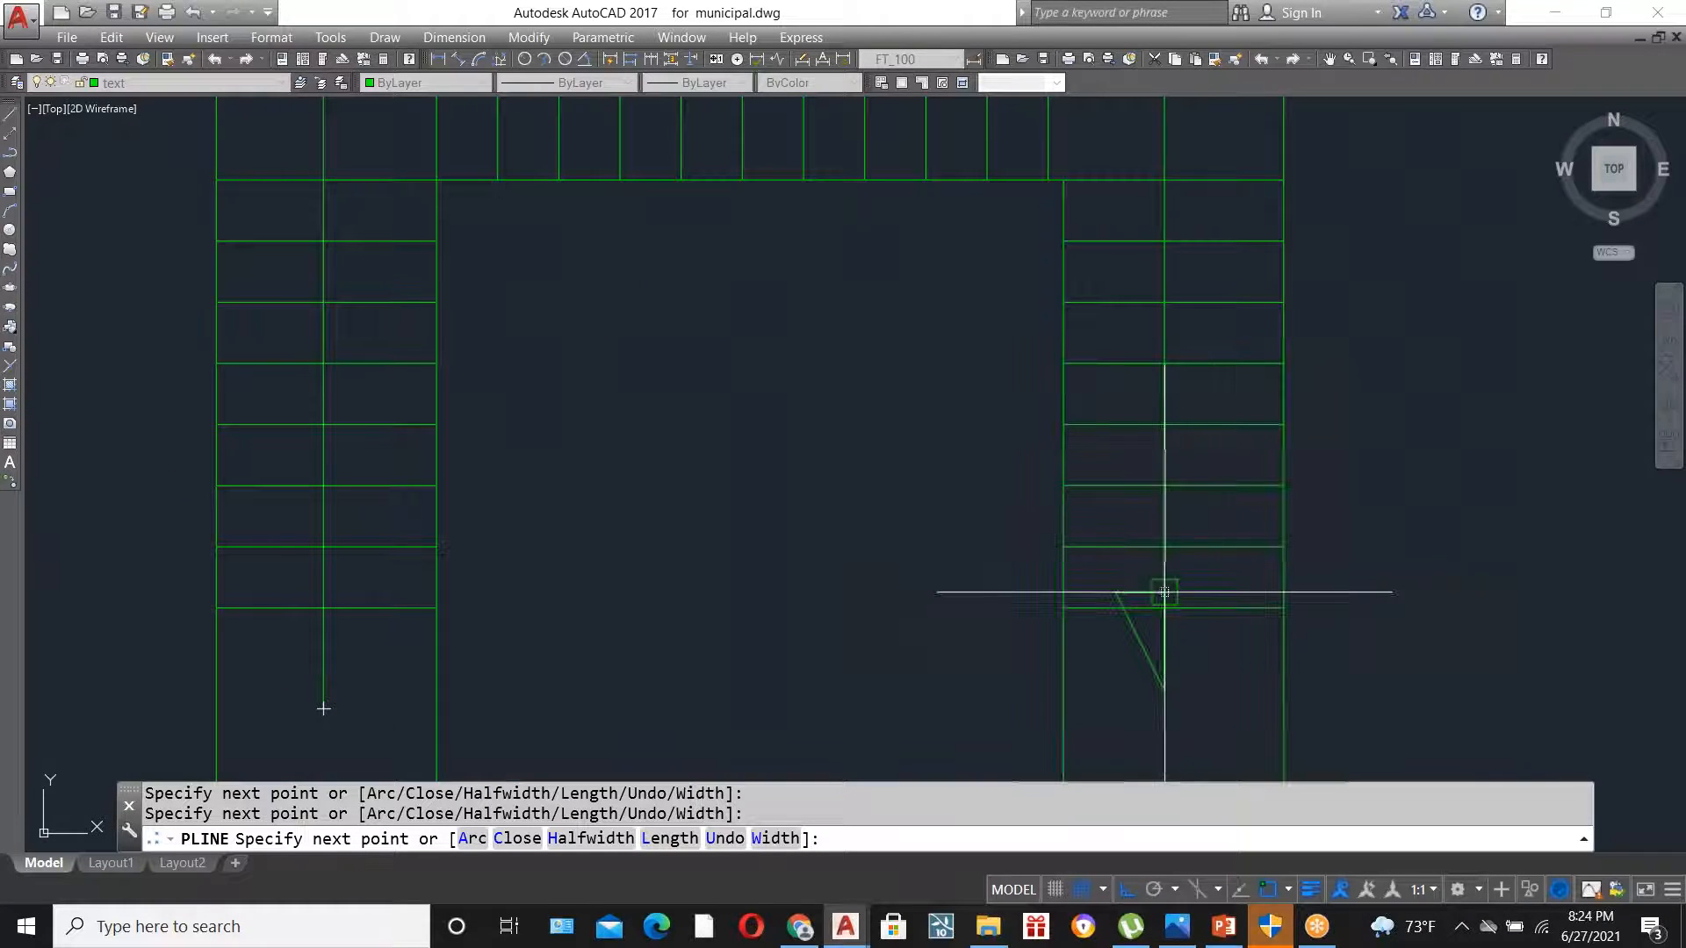
{"action": "left_click", "coordinate": [1224, 607]}
{"action": "key", "text": "Escape"}
- Delete the direction polyline with its arrowhead from the three-flight stair
{"action": "scroll", "coordinate": [1178, 594], "scroll_direction": "down", "scroll_amount": 4}
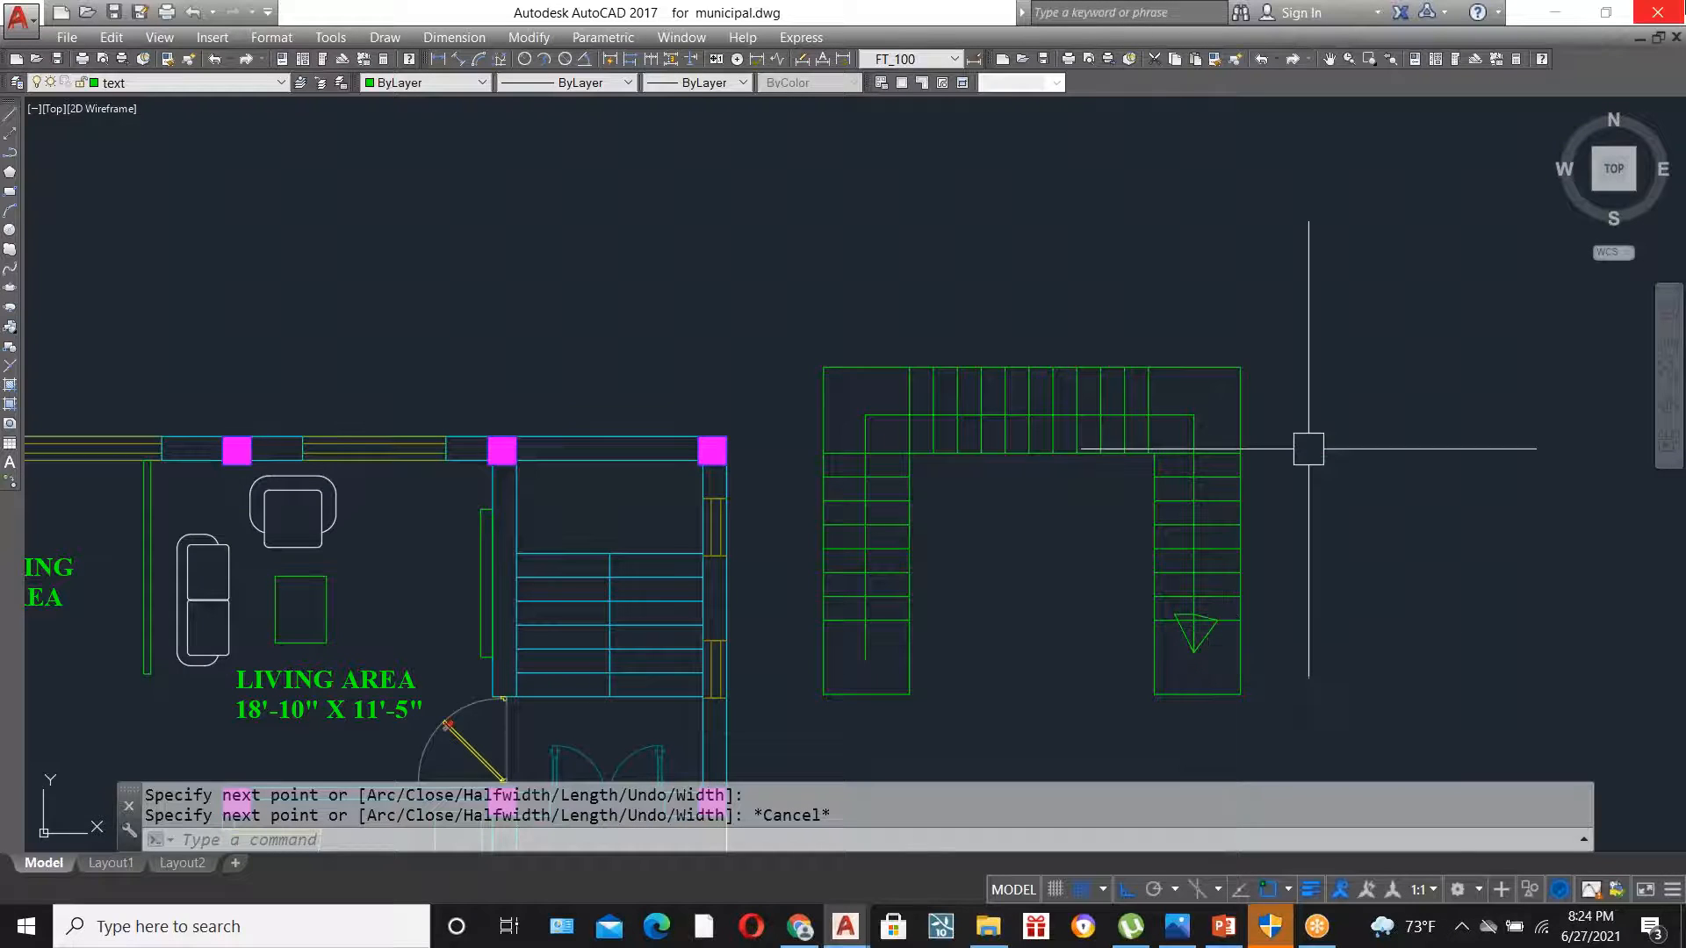
{"action": "left_click", "coordinate": [1182, 421]}
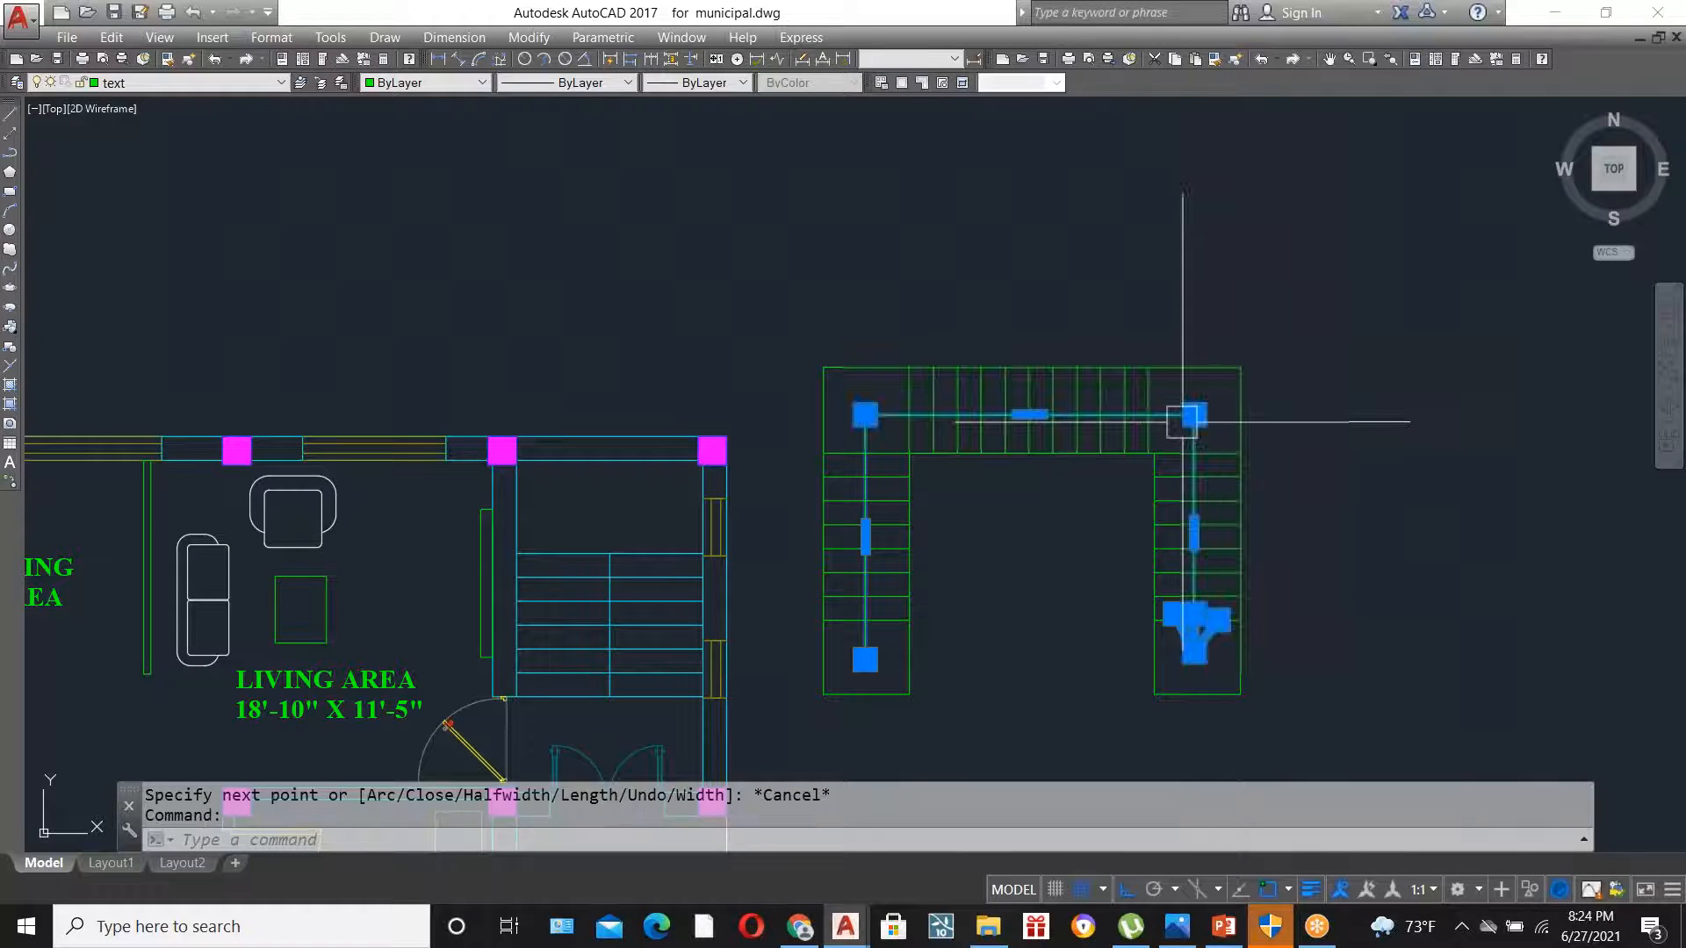
{"action": "key", "text": "Delete"}
- Draw a diagonal line across the upper-left corner landing from its outer corner to its inner corner
{"action": "type", "text": "L"}
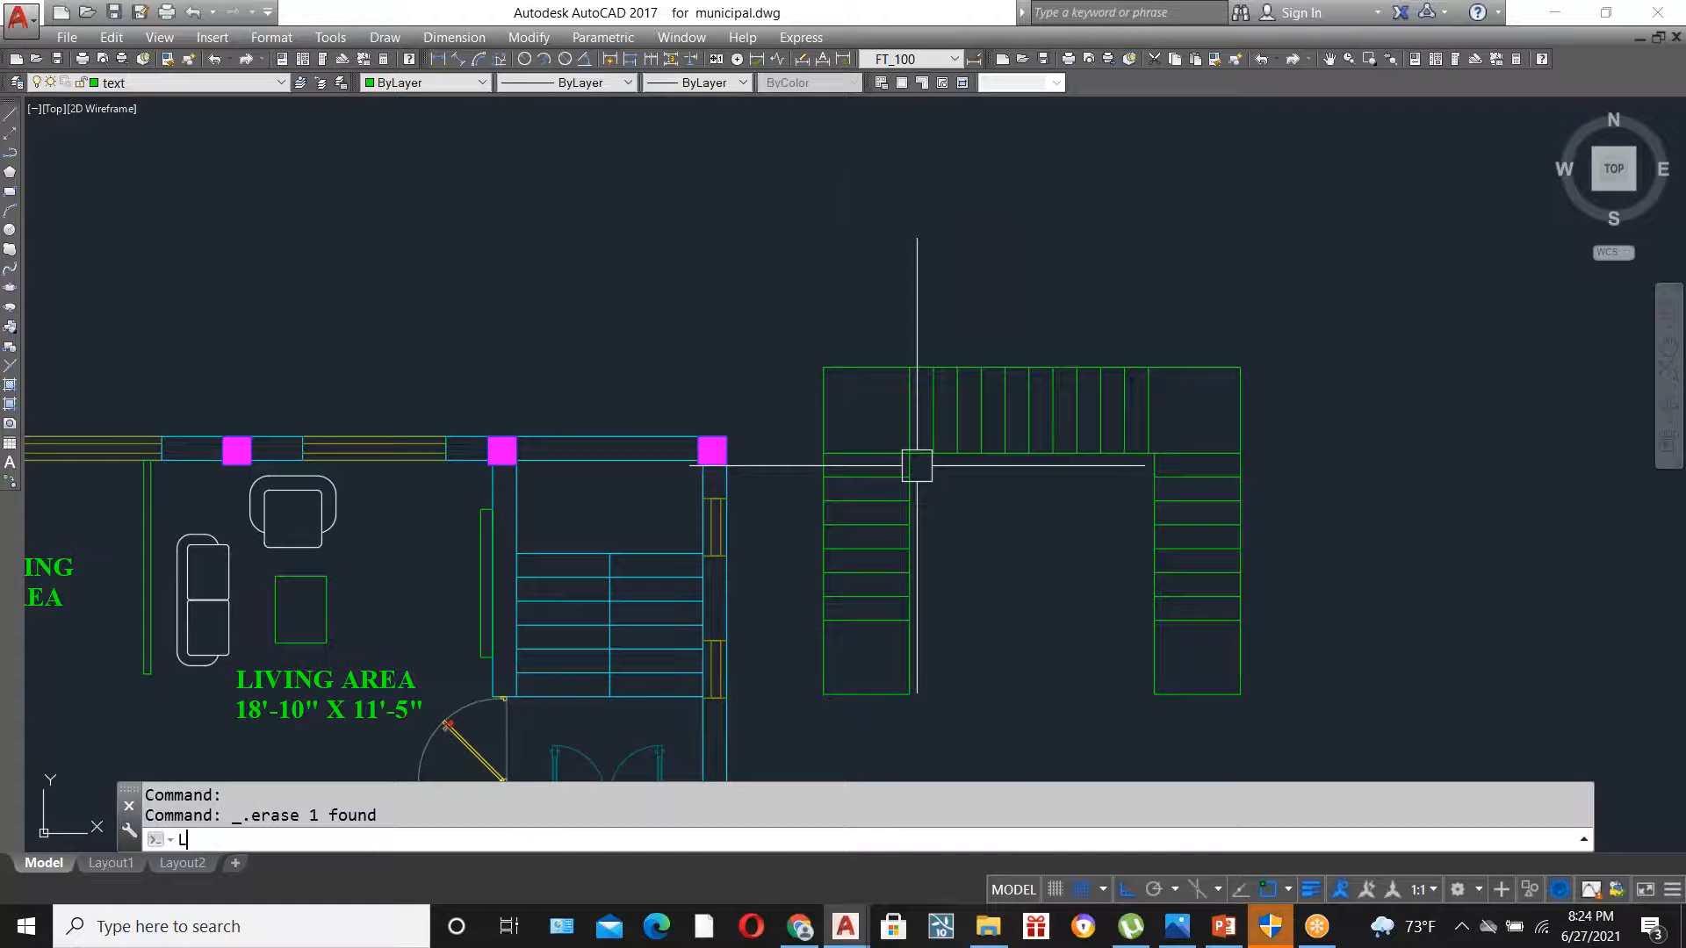
{"action": "scroll", "coordinate": [846, 425], "scroll_direction": "up", "scroll_amount": 4}
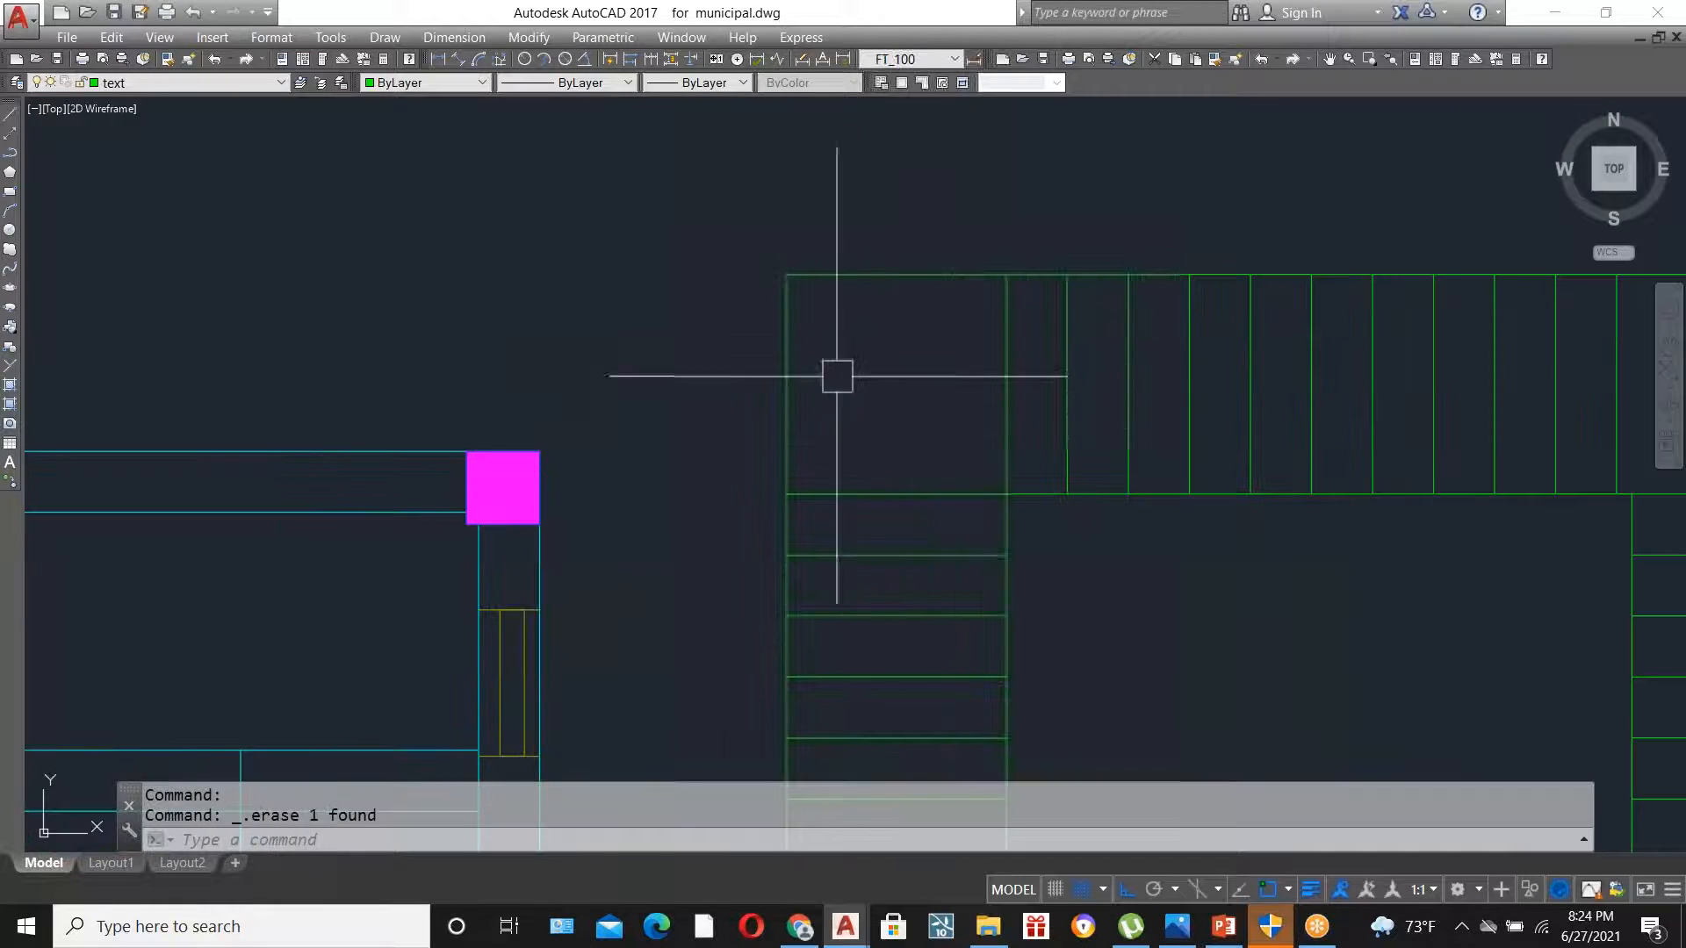
{"action": "key", "text": "Return"}
{"action": "left_click", "coordinate": [786, 275]}
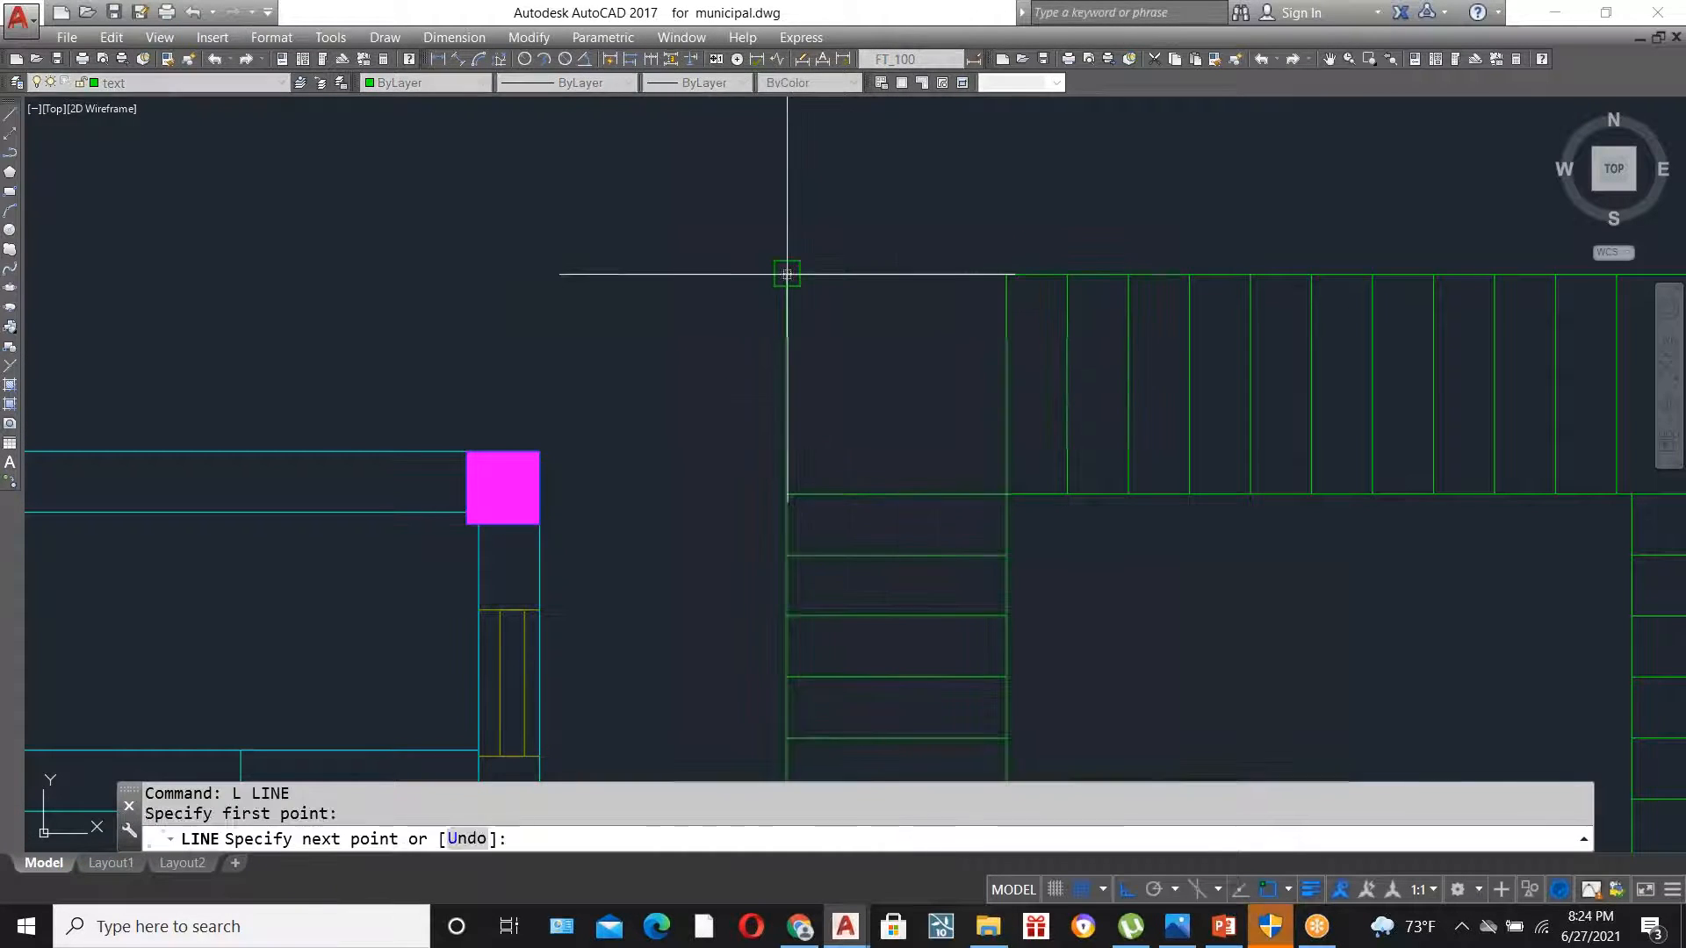
{"action": "left_click", "coordinate": [1006, 493]}
{"action": "key", "text": "Escape"}
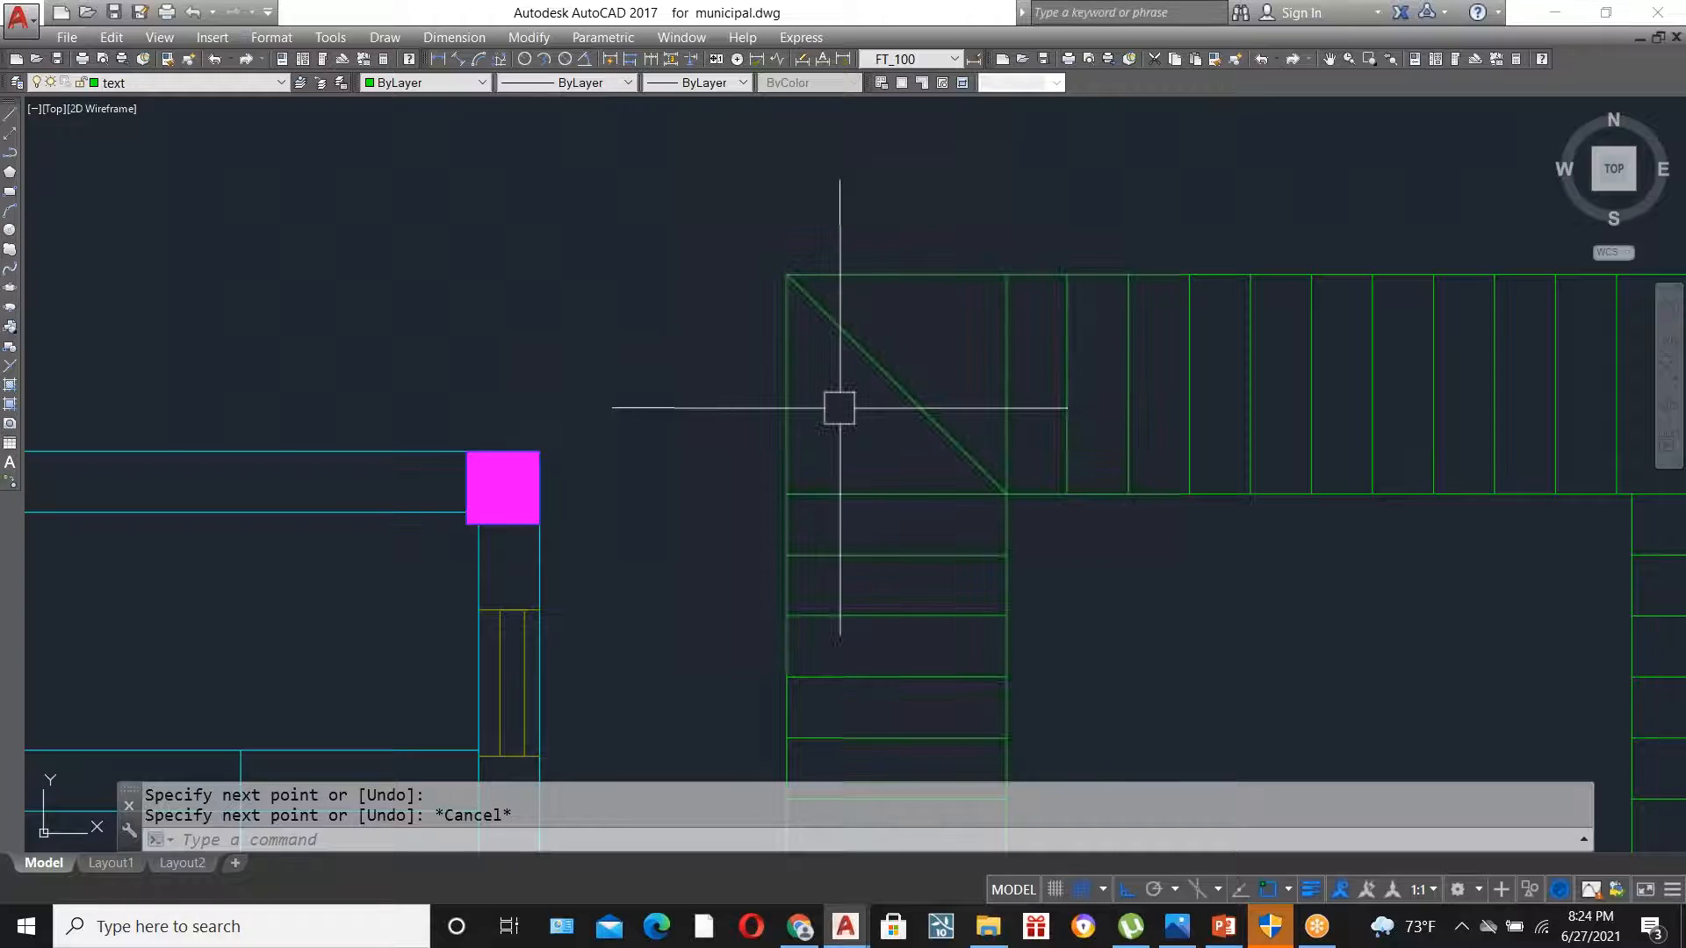
- Draw a diagonal line across the upper-right corner landing of the three-flight stair from its inner corner to its outer corner
{"action": "scroll", "coordinate": [807, 407], "scroll_direction": "down", "scroll_amount": 2}
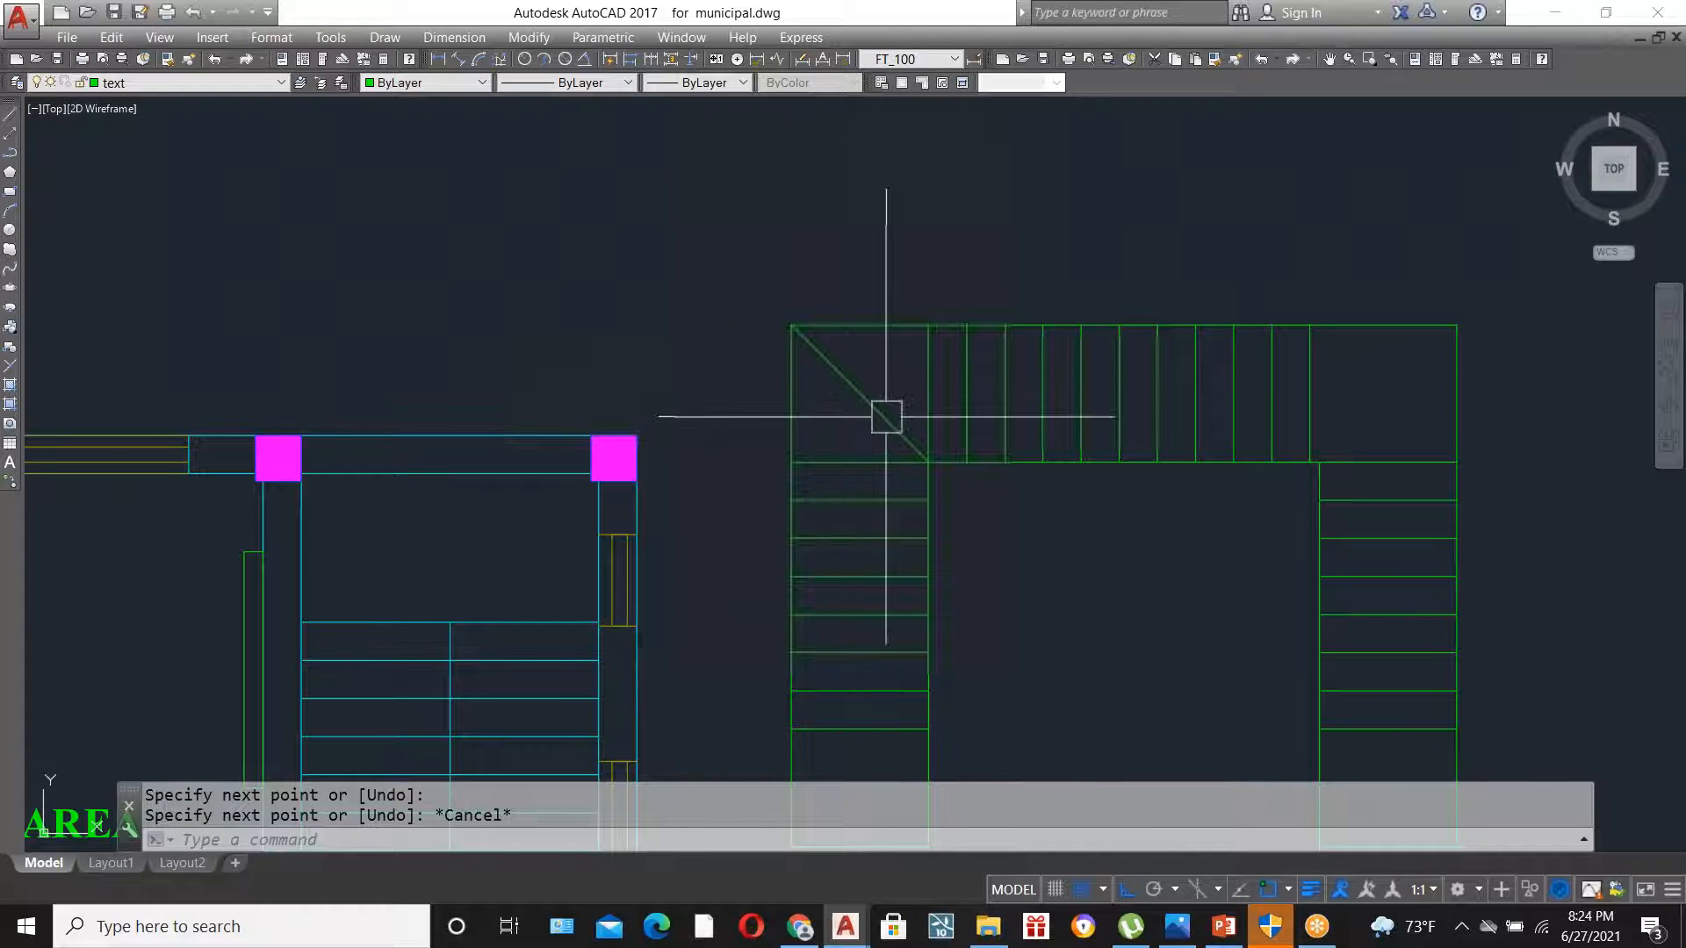
{"action": "scroll", "coordinate": [823, 307], "scroll_direction": "up", "scroll_amount": 2}
{"action": "scroll", "coordinate": [817, 334], "scroll_direction": "down", "scroll_amount": 2}
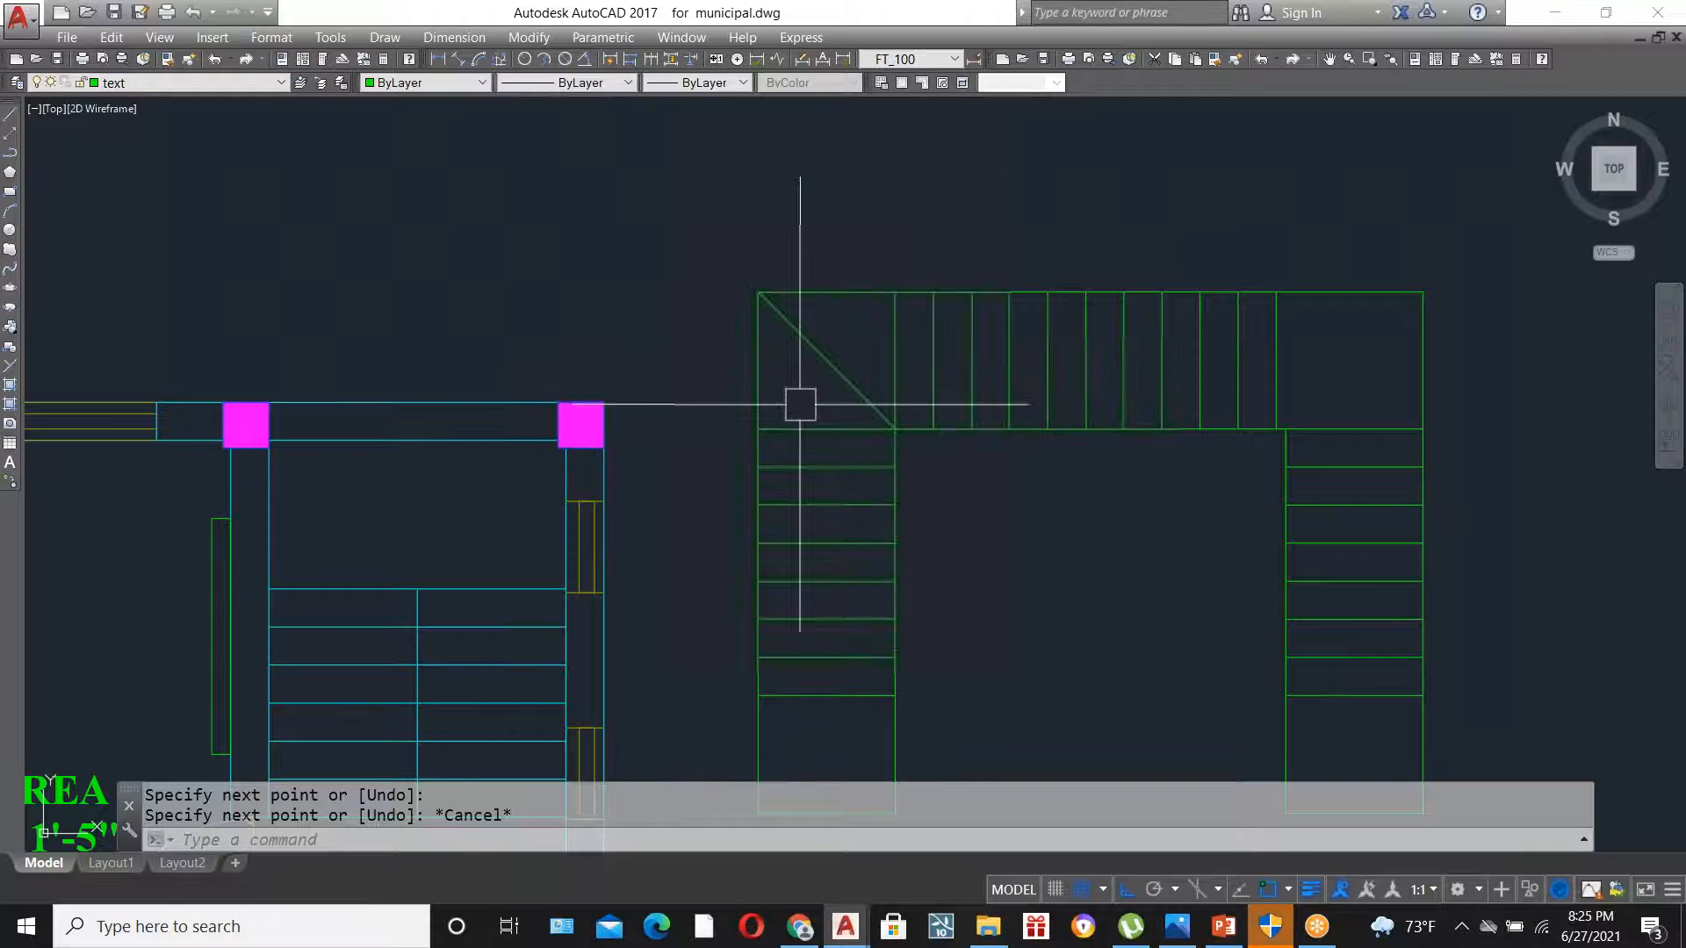
{"action": "scroll", "coordinate": [1114, 399], "scroll_direction": "down", "scroll_amount": 2}
{"action": "scroll", "coordinate": [1049, 462], "scroll_direction": "up", "scroll_amount": 3}
{"action": "key", "text": "space"}
{"action": "left_click", "coordinate": [971, 481]}
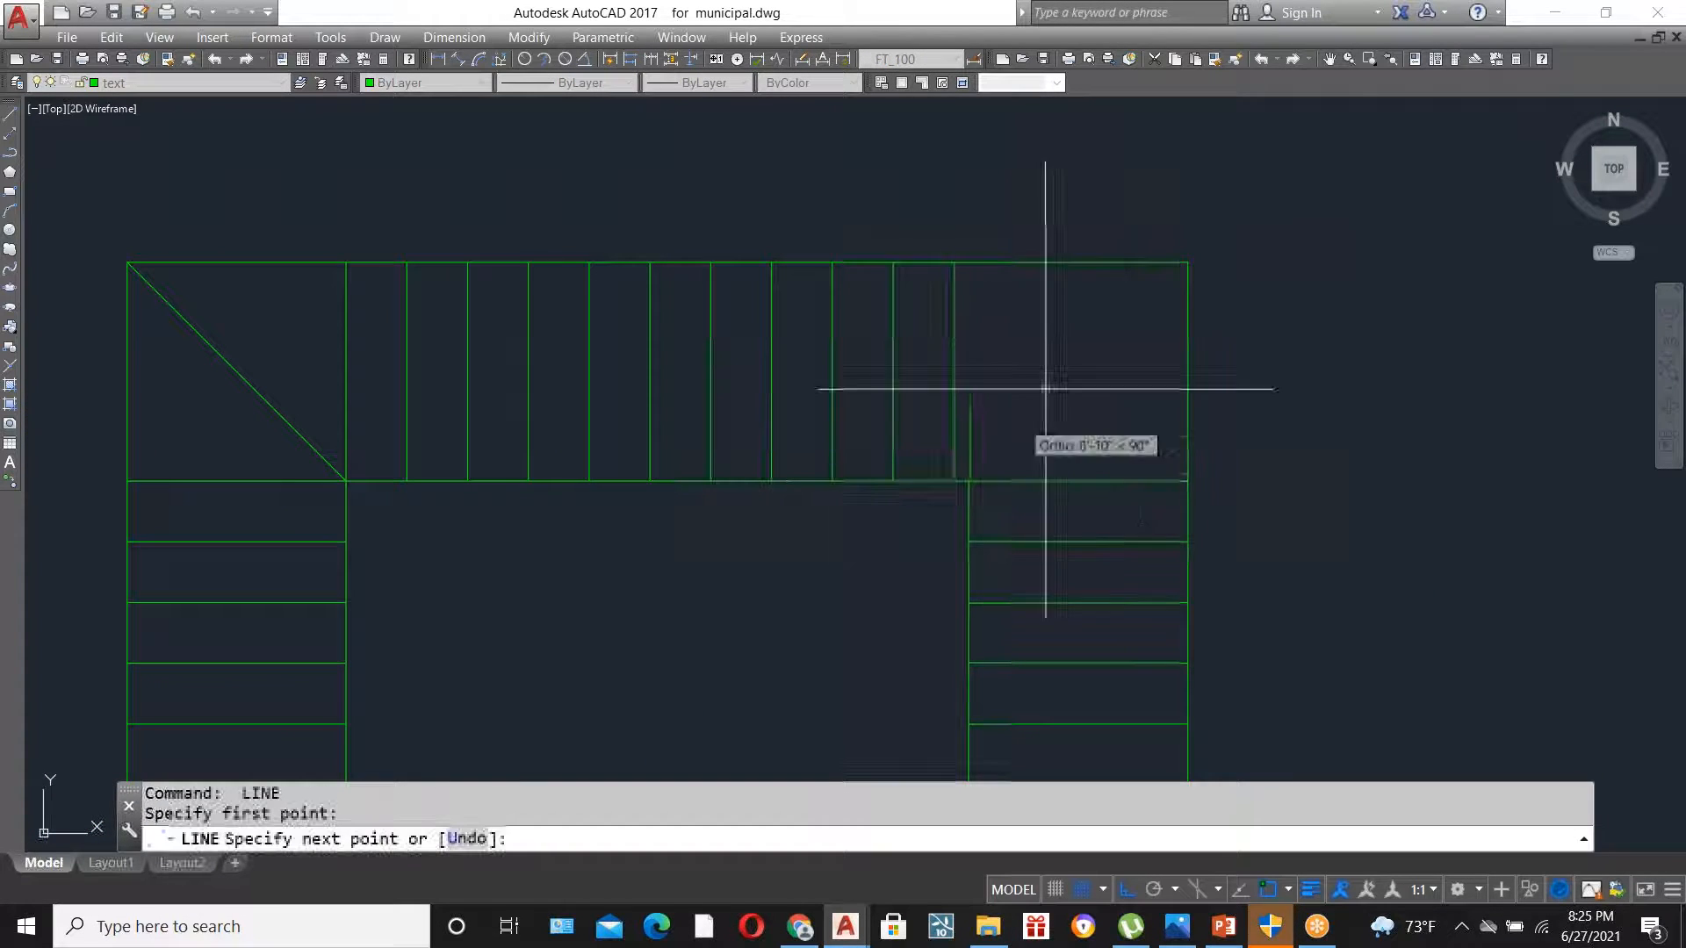
{"action": "key", "text": "Escape"}
{"action": "scroll", "coordinate": [1046, 384], "scroll_direction": "down", "scroll_amount": 2}
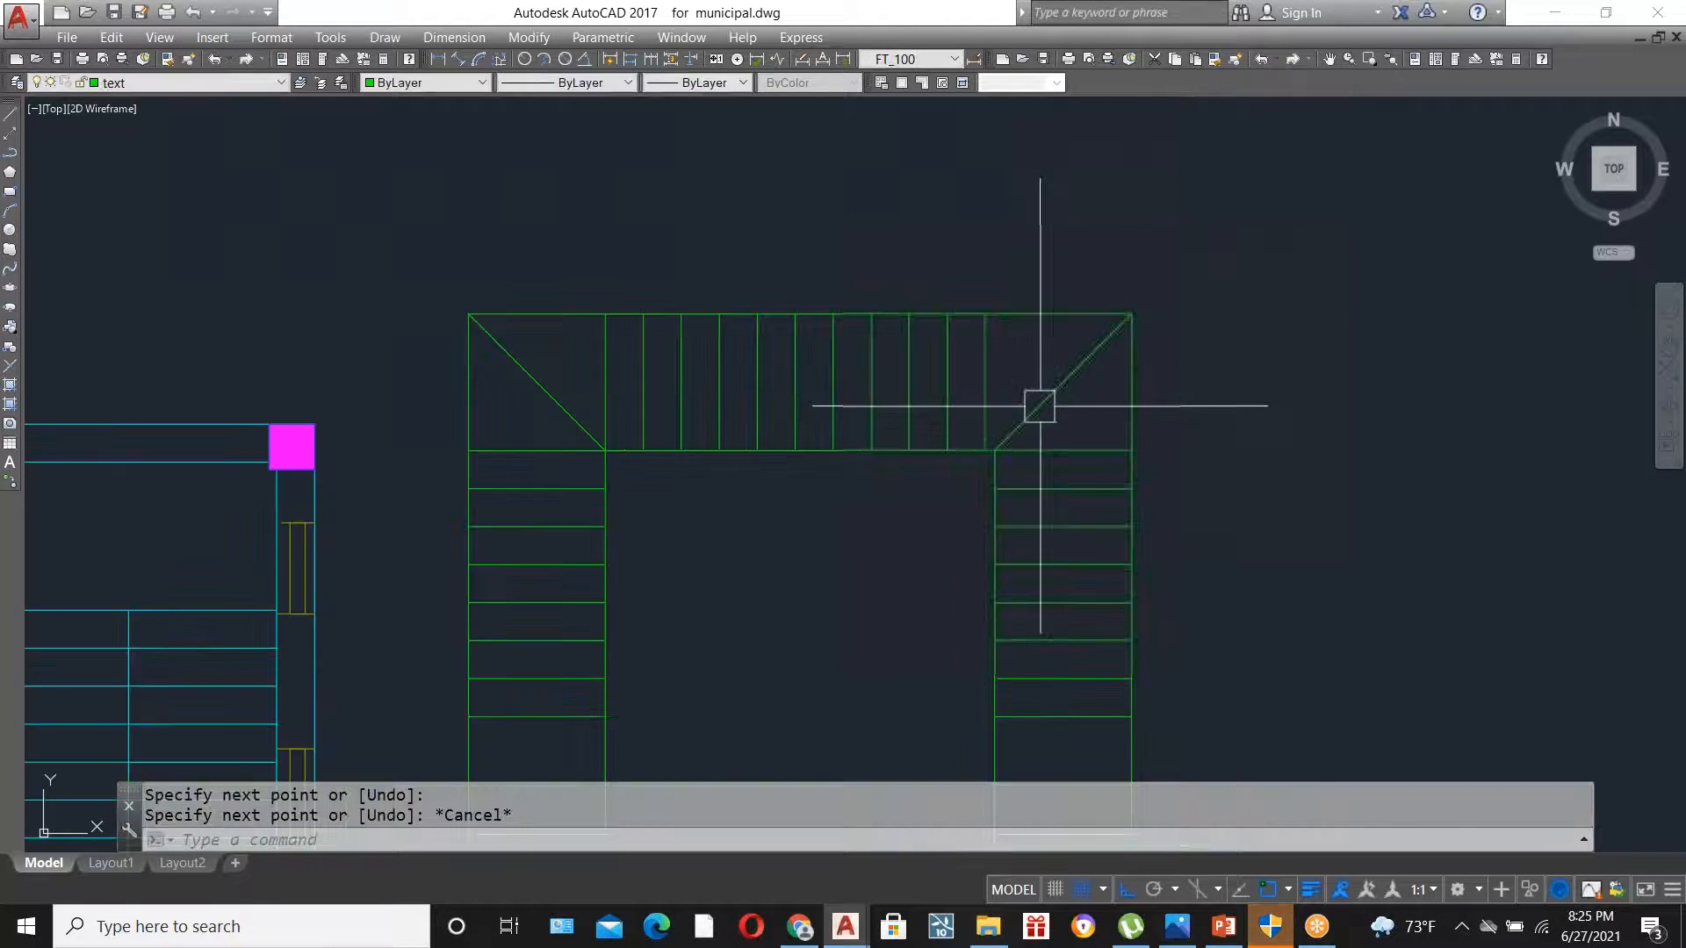
{"action": "scroll", "coordinate": [1072, 414], "scroll_direction": "up", "scroll_amount": 3}
{"action": "scroll", "coordinate": [1062, 418], "scroll_direction": "down", "scroll_amount": 2}
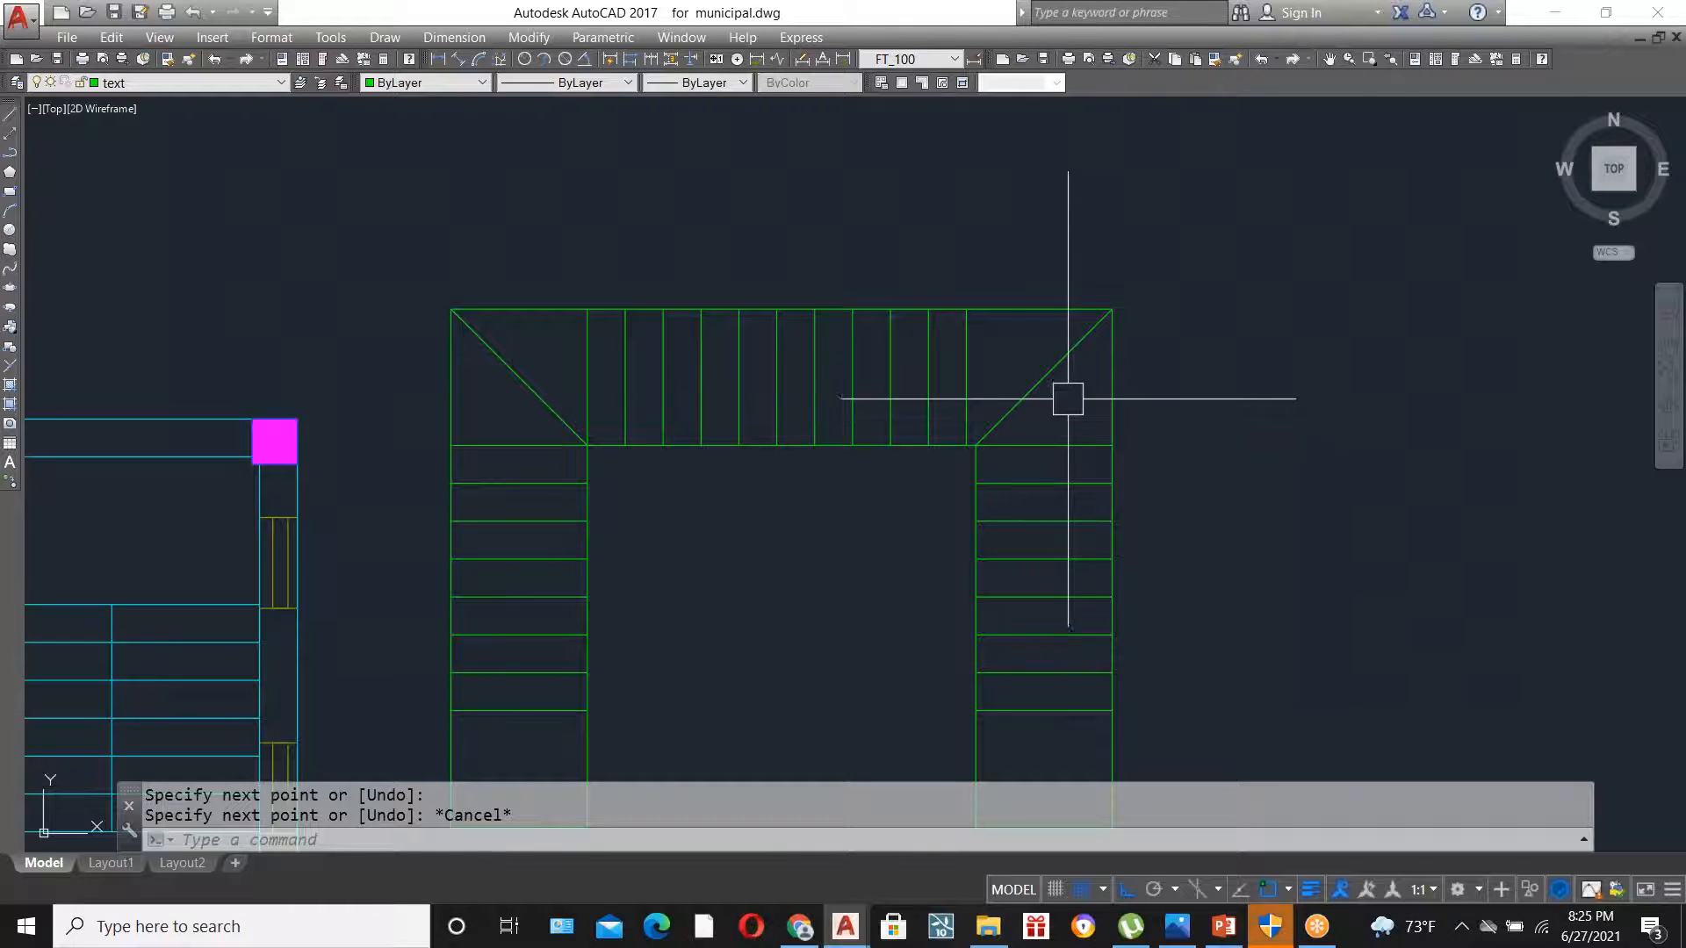
{"action": "scroll", "coordinate": [1066, 386], "scroll_direction": "down", "scroll_amount": 2}
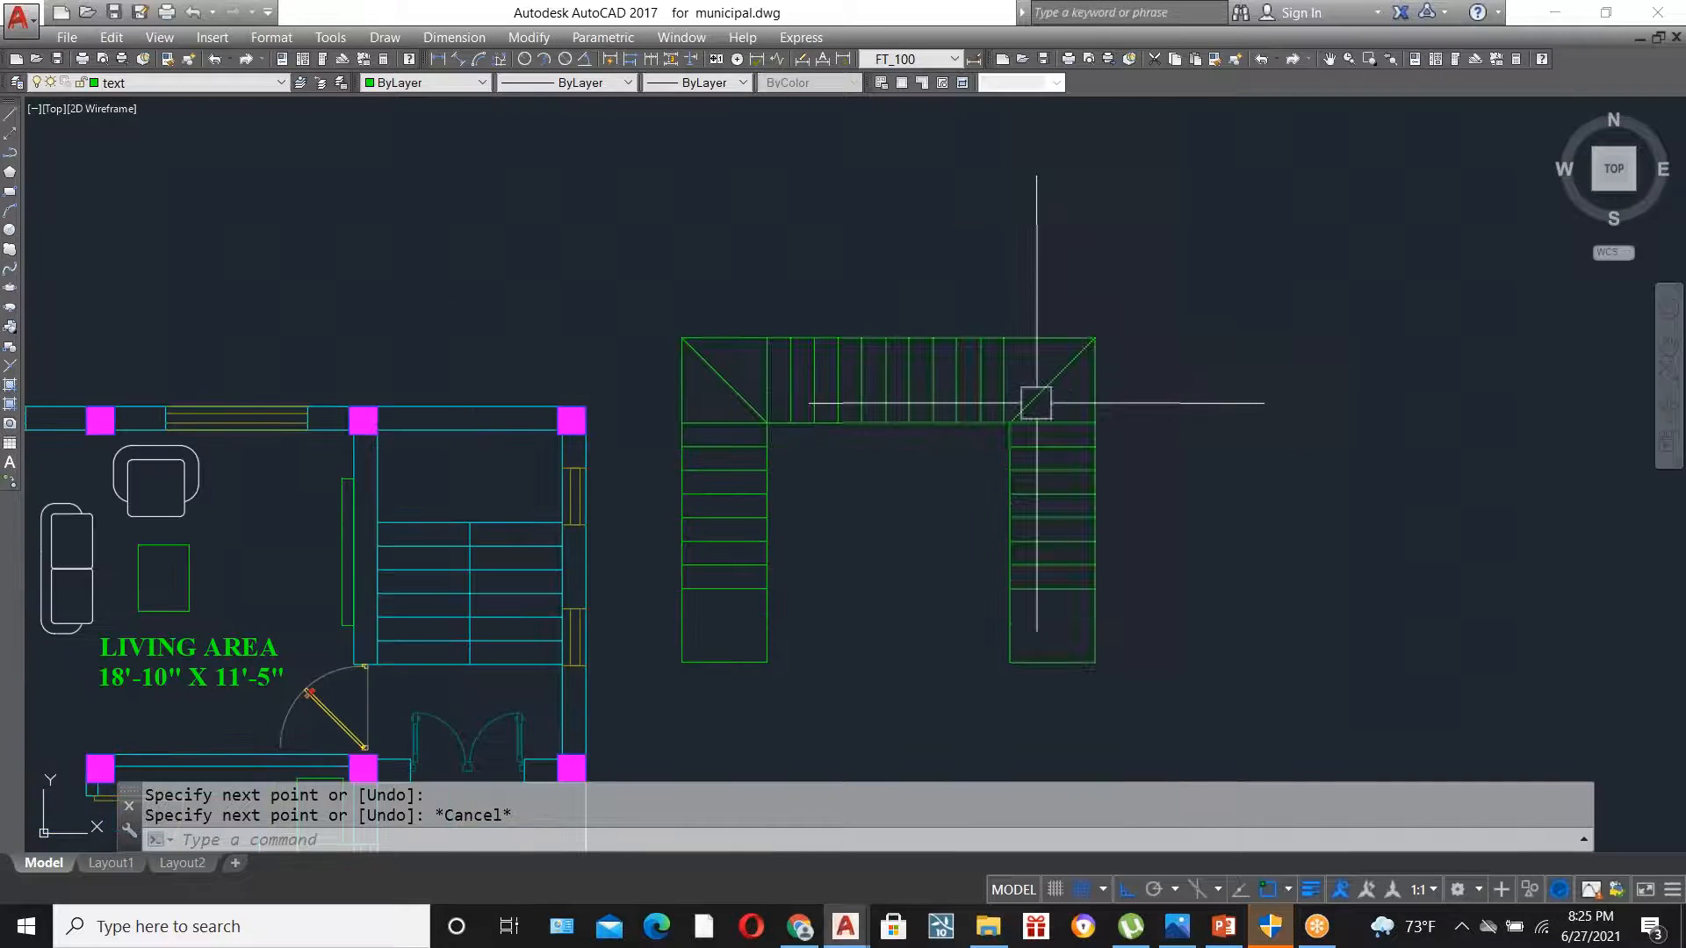
{"action": "scroll", "coordinate": [727, 391], "scroll_direction": "up", "scroll_amount": 2}
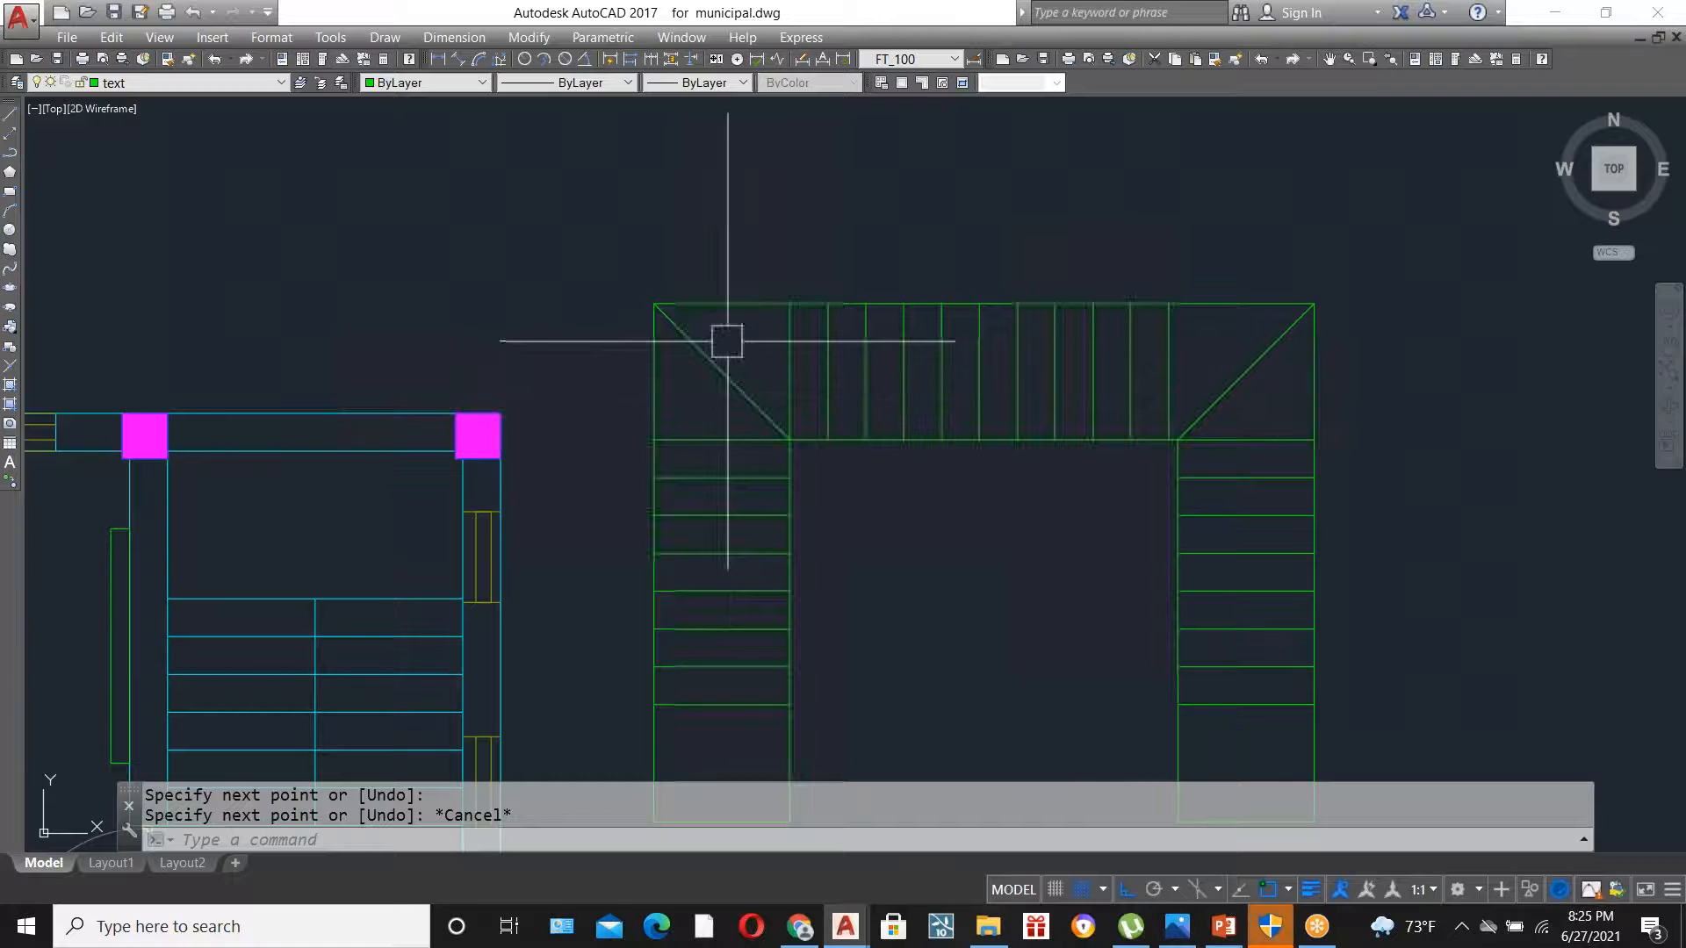
{"action": "scroll", "coordinate": [993, 413], "scroll_direction": "down", "scroll_amount": 2}
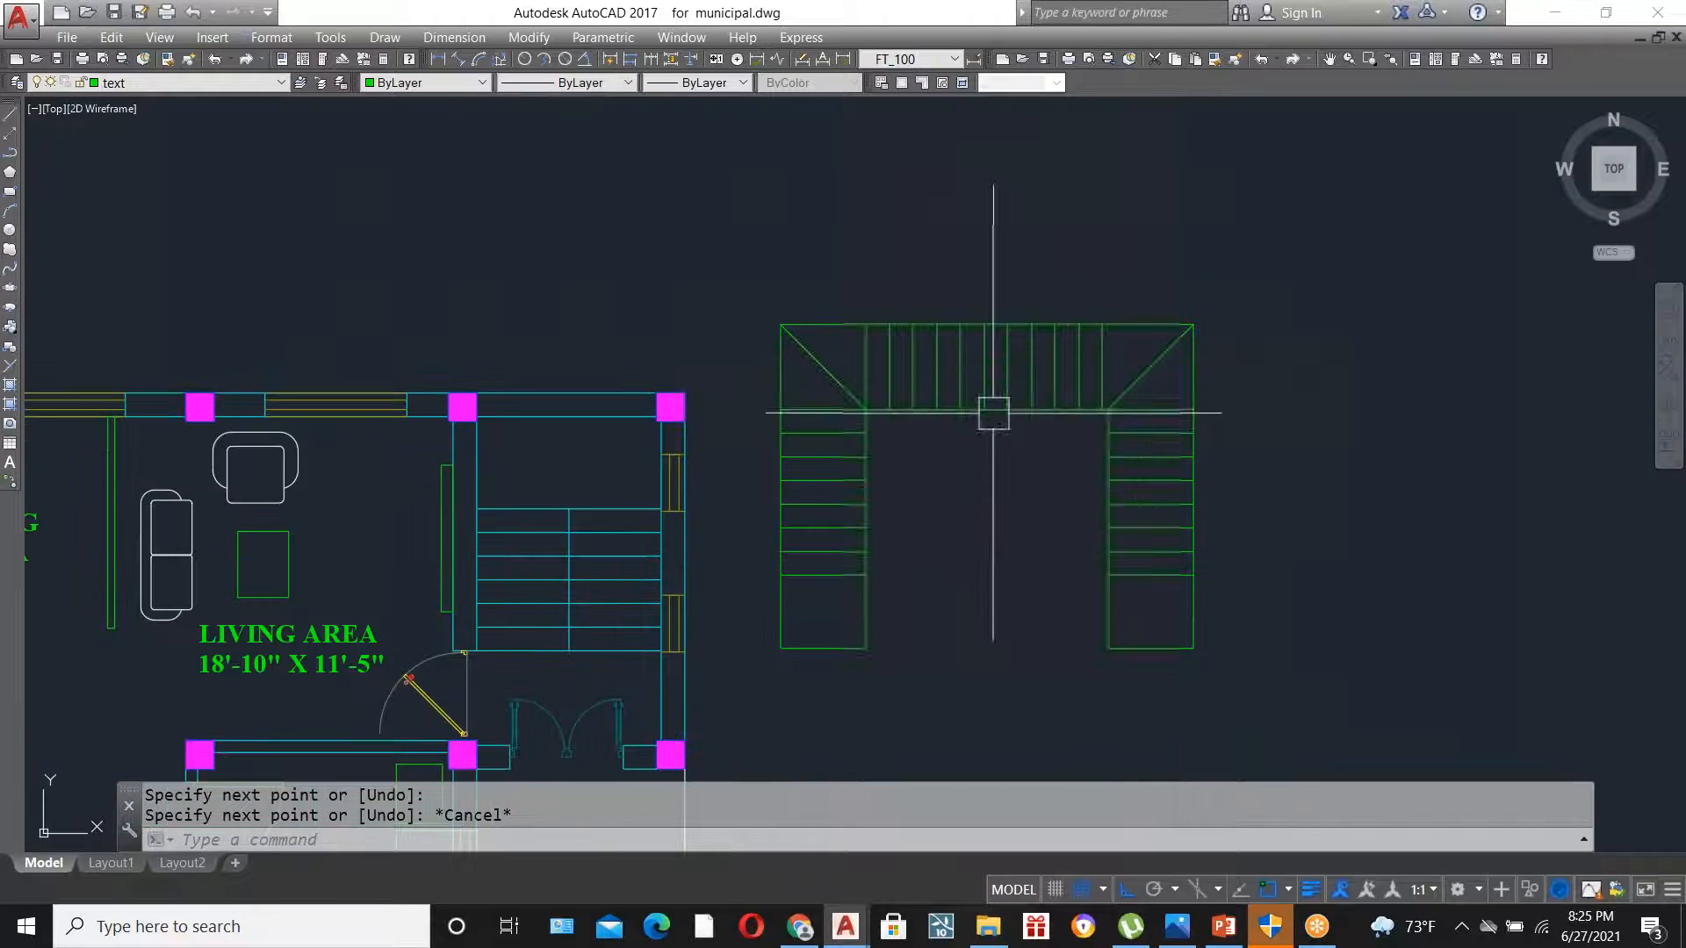
- Switch to Chrome, find the U-shaped and L-shaped staircase chart in the "types of staircase" image results and open its Pinterest page
{"action": "left_click", "coordinate": [799, 926]}
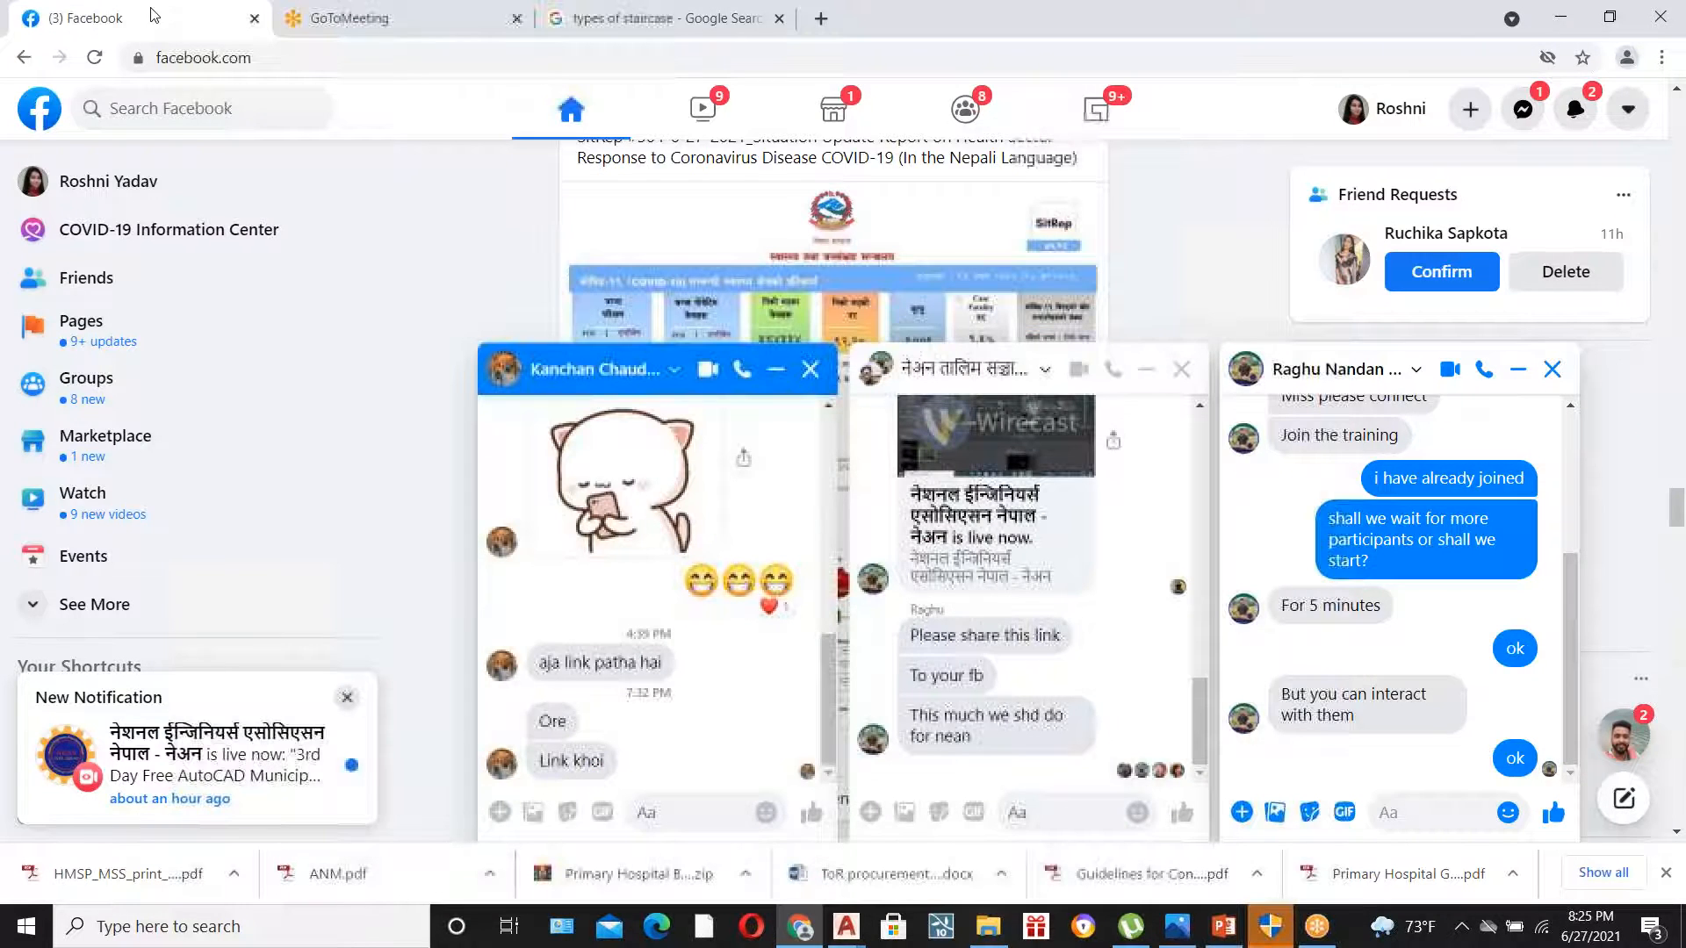
{"action": "left_click", "coordinate": [261, 19]}
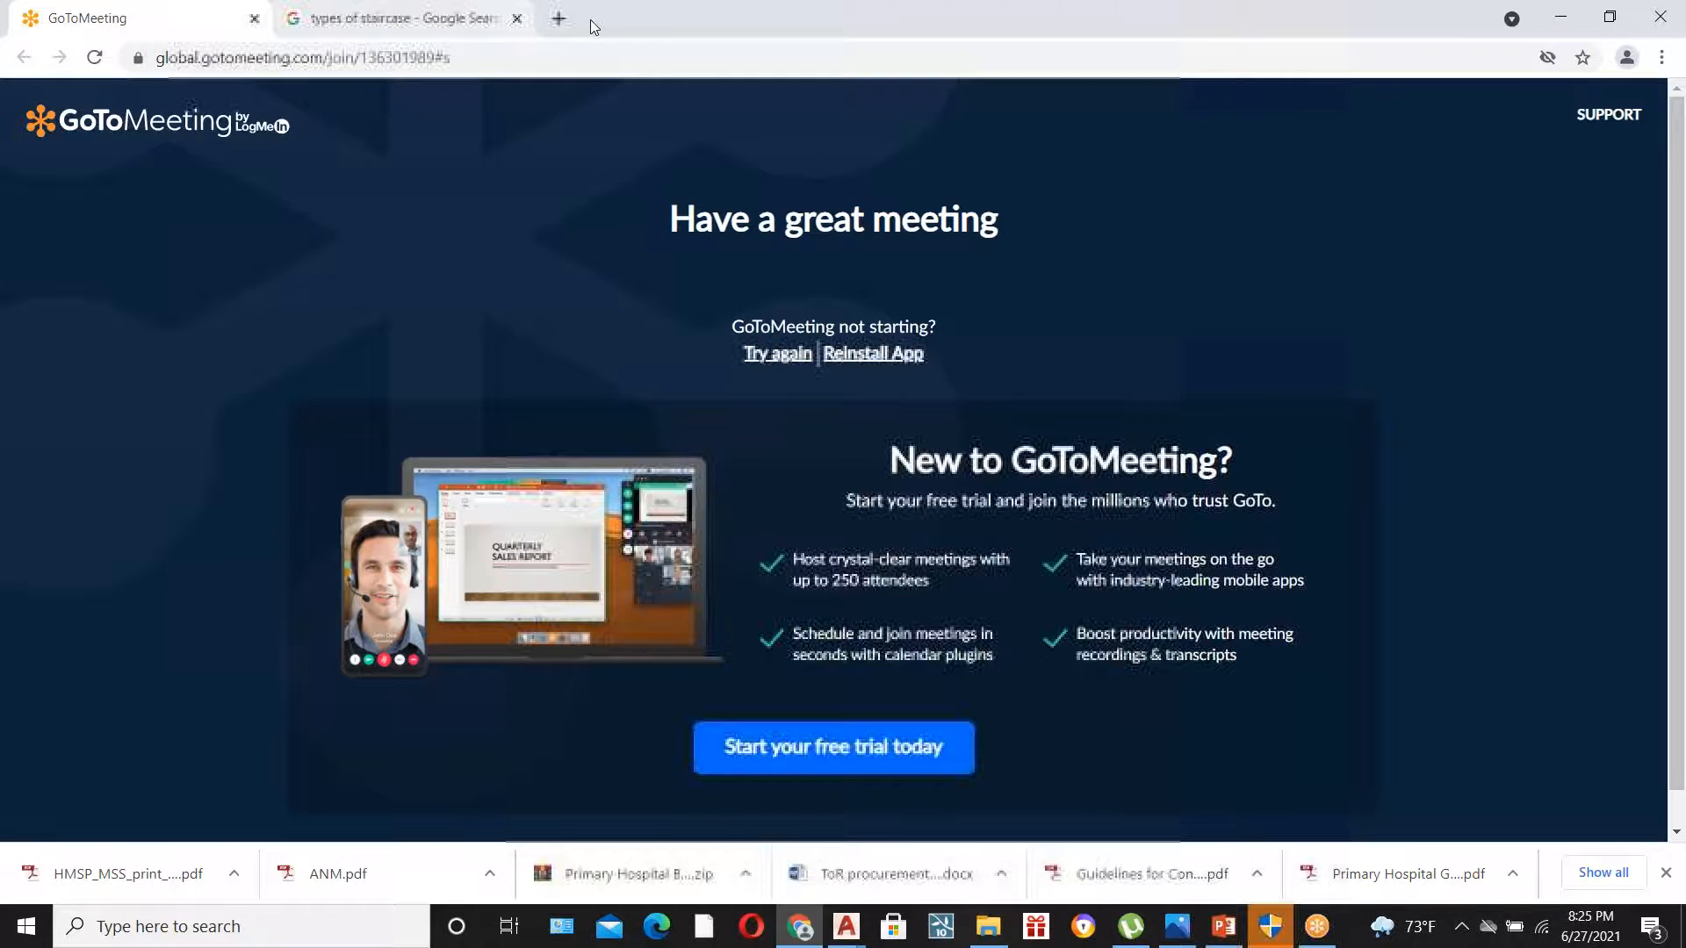
{"action": "left_click", "coordinate": [451, 19]}
{"action": "scroll", "coordinate": [636, 569], "scroll_direction": "up", "scroll_amount": 10}
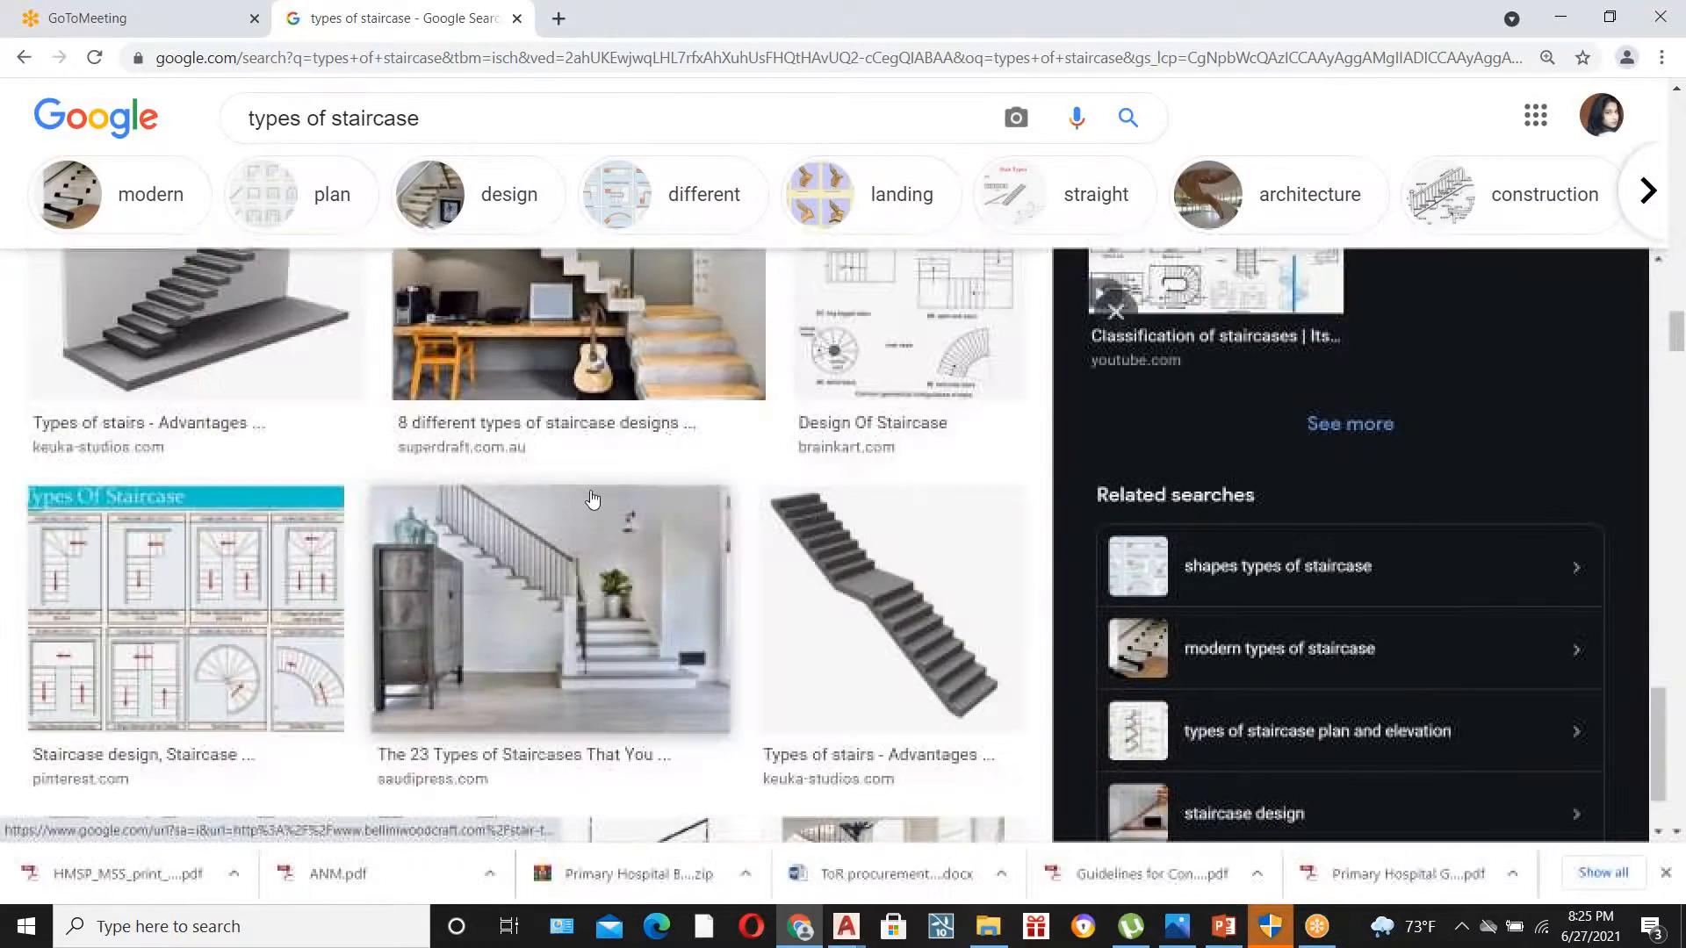
{"action": "scroll", "coordinate": [592, 499], "scroll_direction": "up", "scroll_amount": 1}
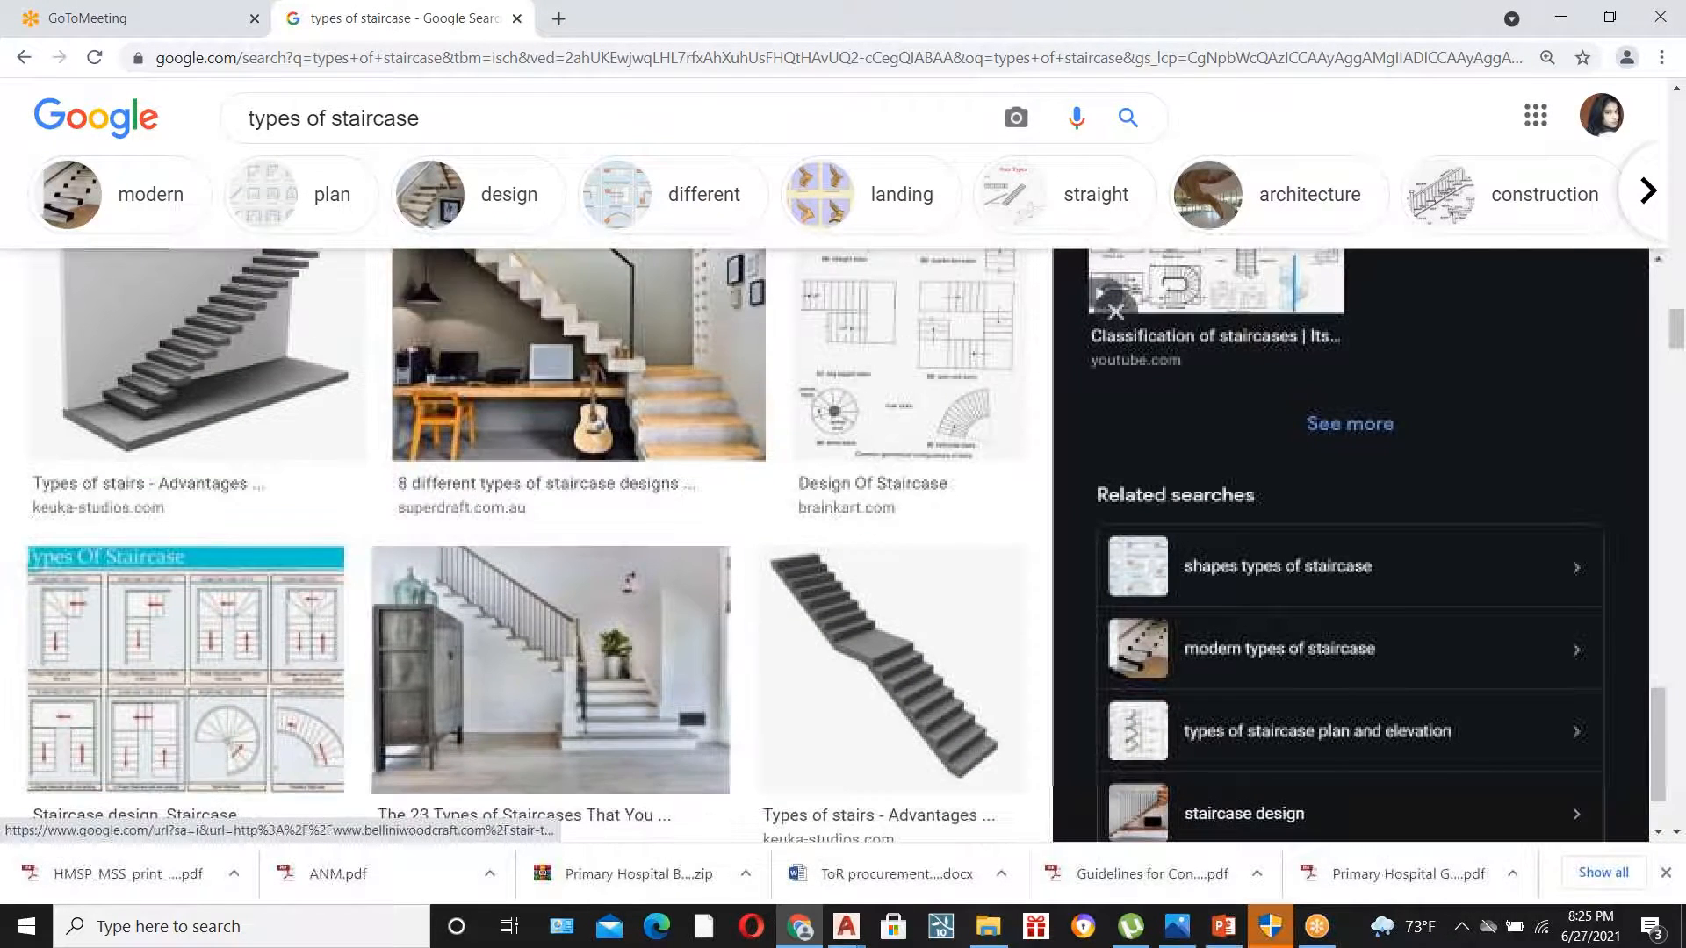
{"action": "scroll", "coordinate": [492, 559], "scroll_direction": "up", "scroll_amount": 6}
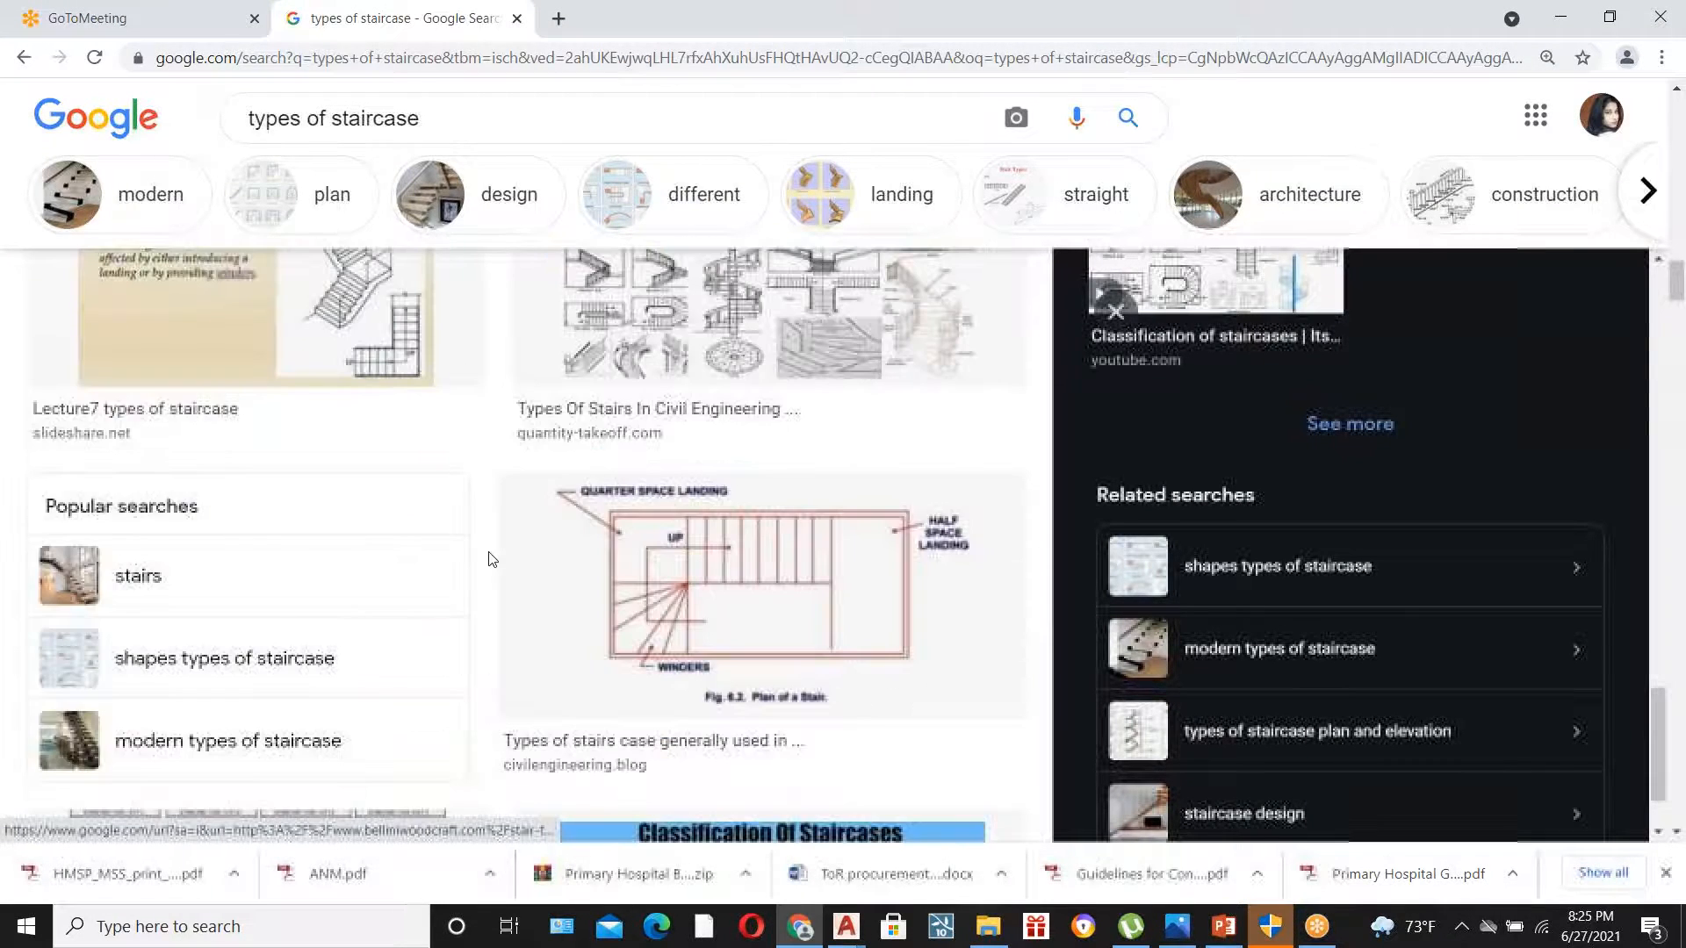
{"action": "scroll", "coordinate": [492, 560], "scroll_direction": "down", "scroll_amount": 5}
{"action": "left_click", "coordinate": [338, 541]}
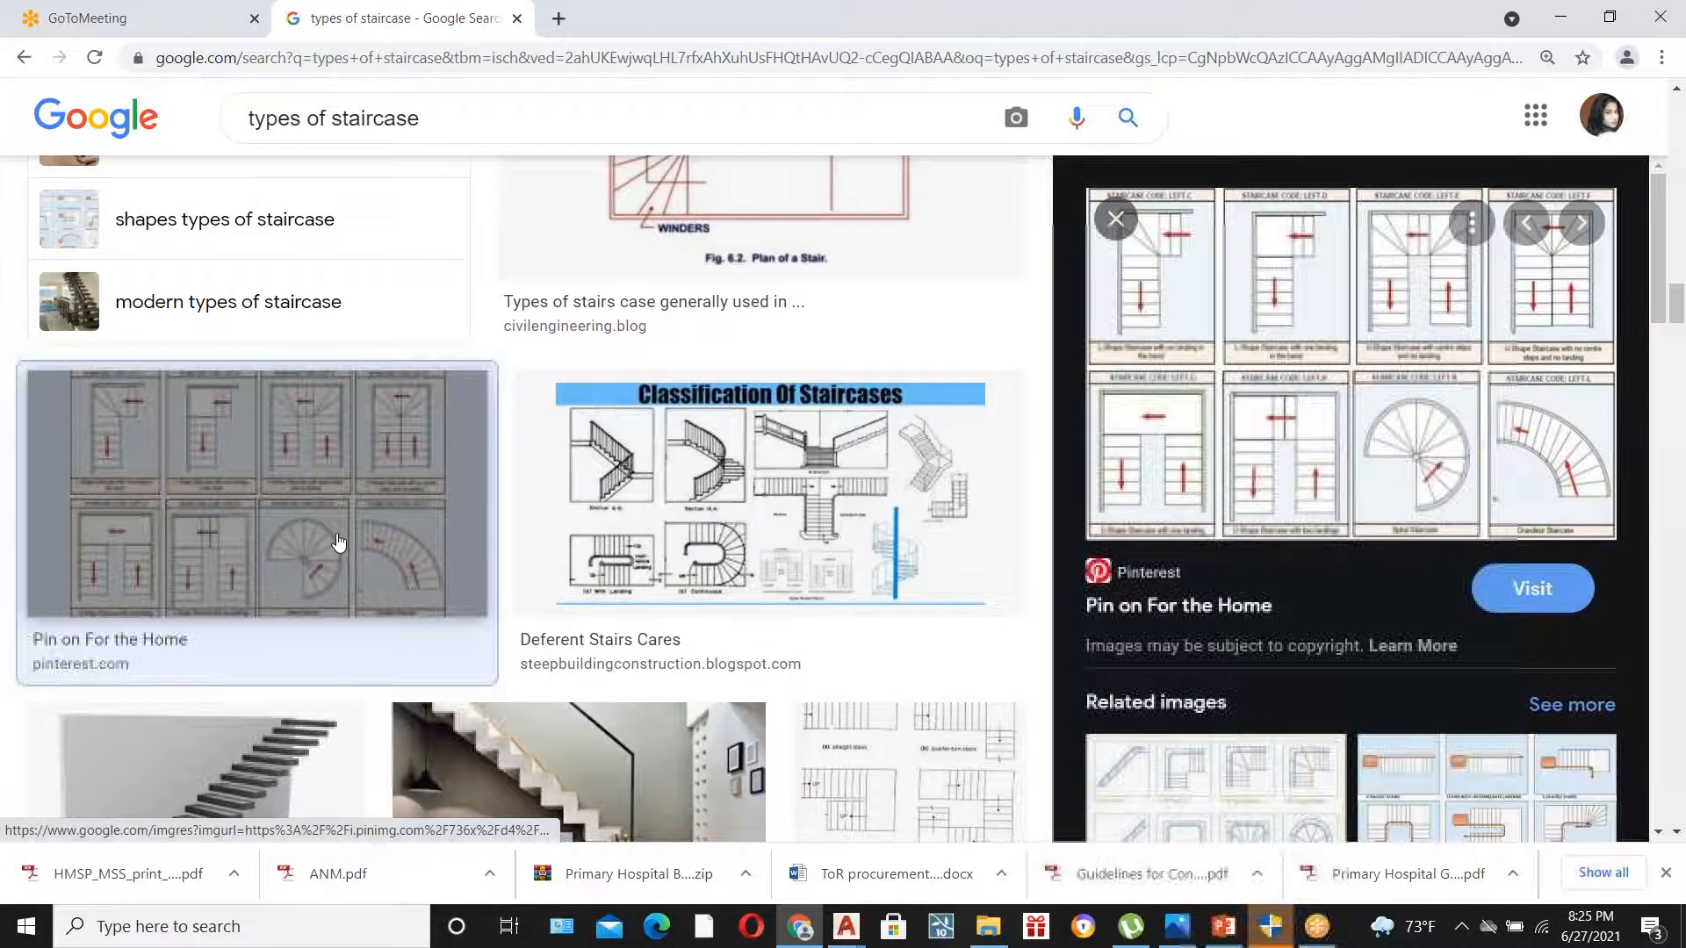
{"action": "left_click", "coordinate": [338, 542]}
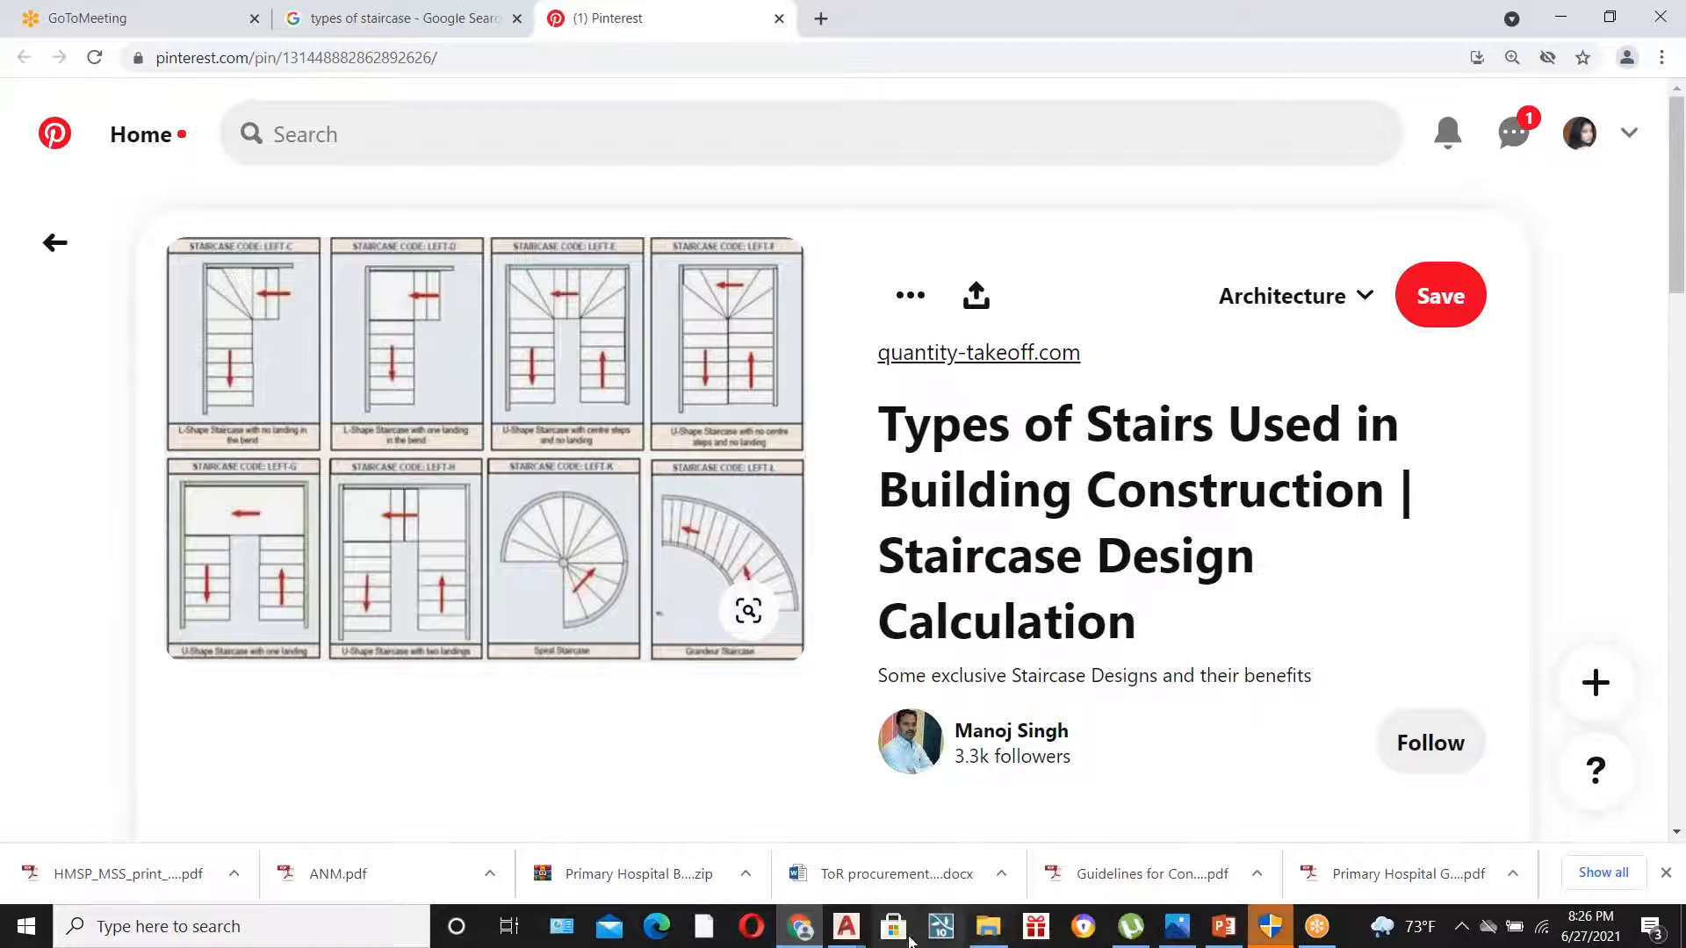
- Switch back to AutoCAD's for municipal.dwg and delete the entire three-flight stair beside the house plan
{"action": "left_click", "coordinate": [852, 934]}
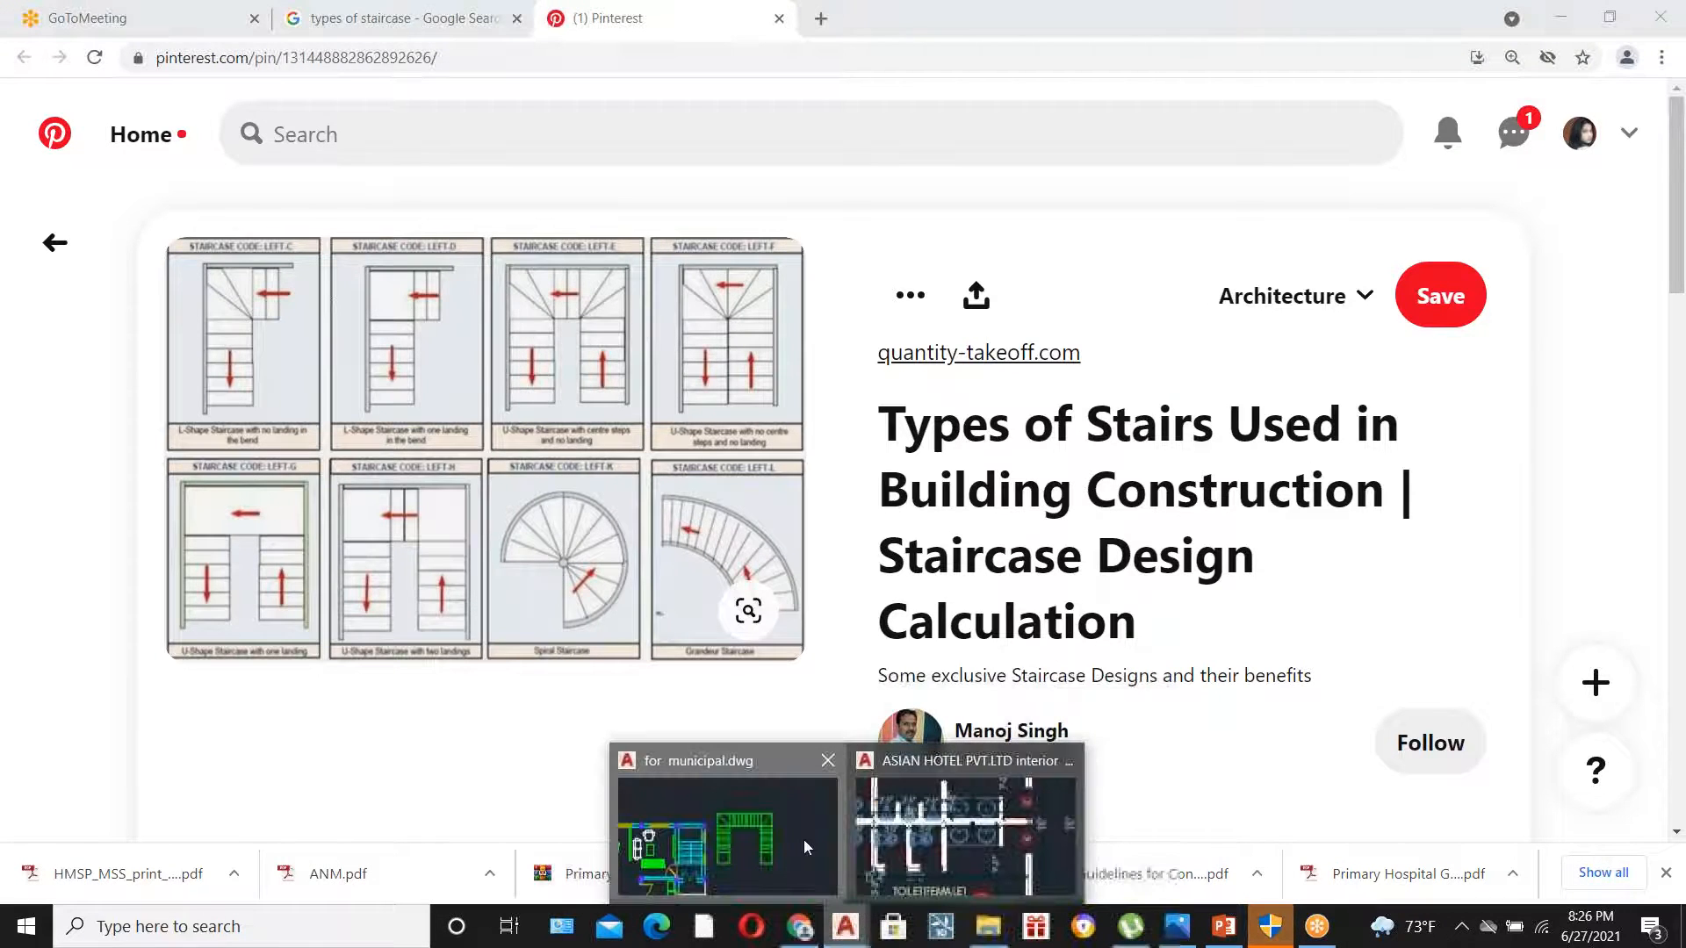
{"action": "left_click", "coordinate": [803, 839]}
{"action": "scroll", "coordinate": [1065, 433], "scroll_direction": "down", "scroll_amount": 2}
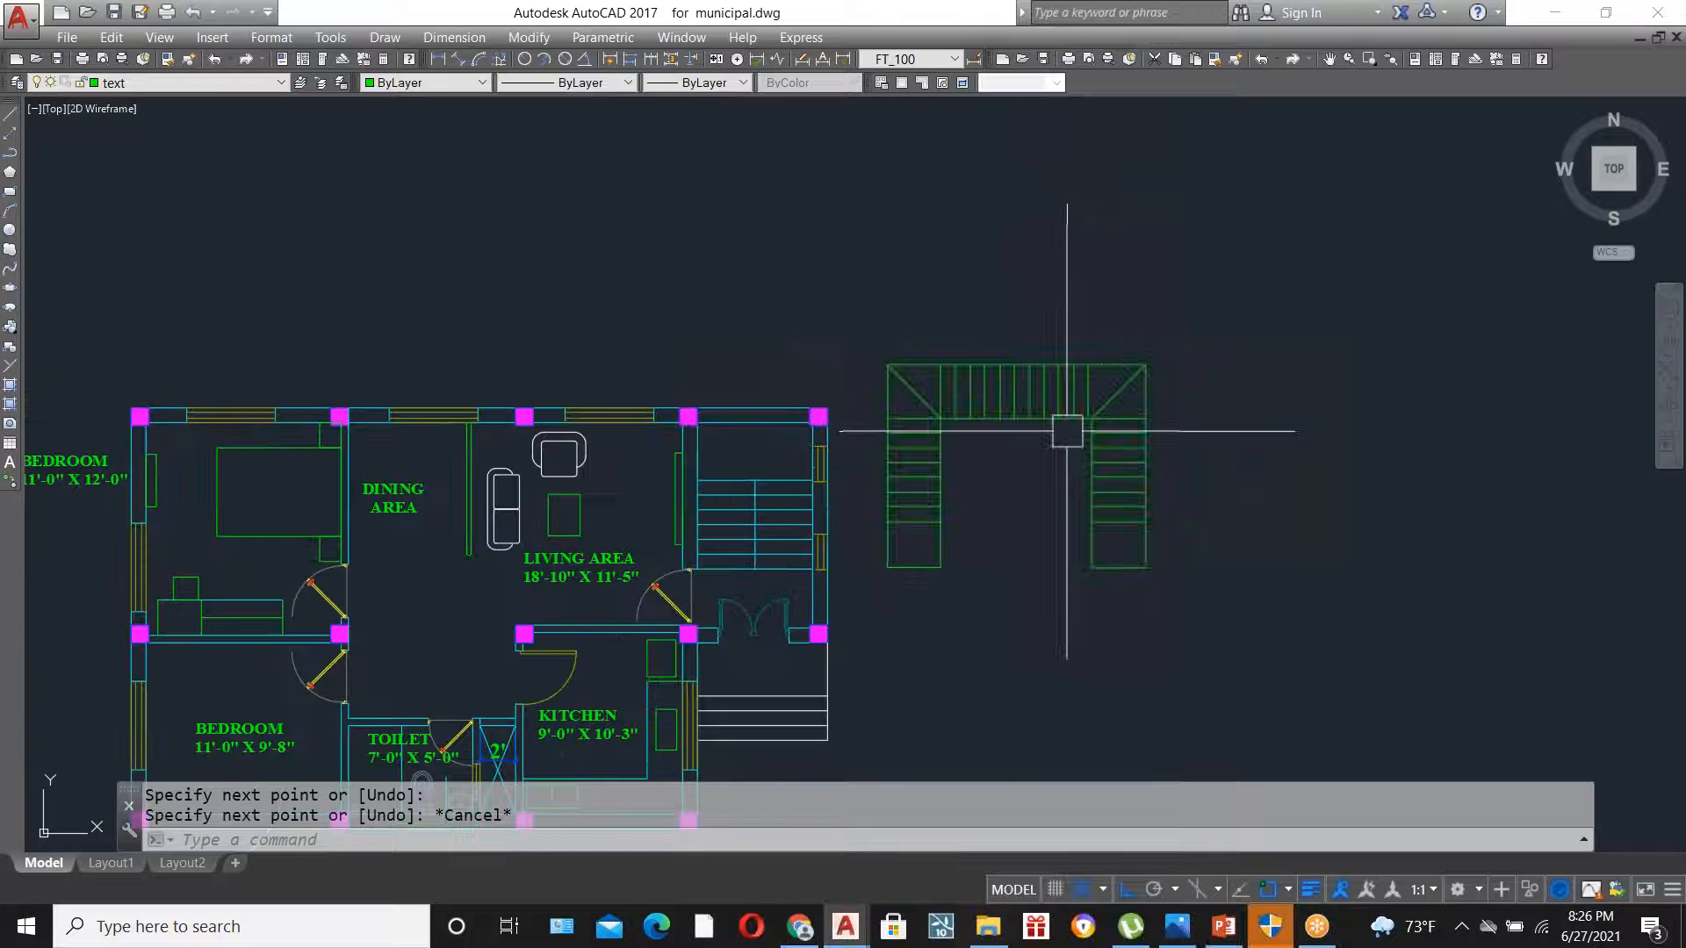
{"action": "left_click", "coordinate": [1212, 571]}
{"action": "left_click", "coordinate": [884, 320]}
{"action": "key", "text": "Delete"}
- Draw a direction polyline up the house stair's left flight, across the landing and partway down the right flight
{"action": "scroll", "coordinate": [772, 567], "scroll_direction": "up", "scroll_amount": 2}
{"action": "type", "text": "PL"}
{"action": "key", "text": "Return"}
{"action": "left_click", "coordinate": [684, 586]}
{"action": "left_click", "coordinate": [685, 379]}
{"action": "left_click", "coordinate": [799, 379]}
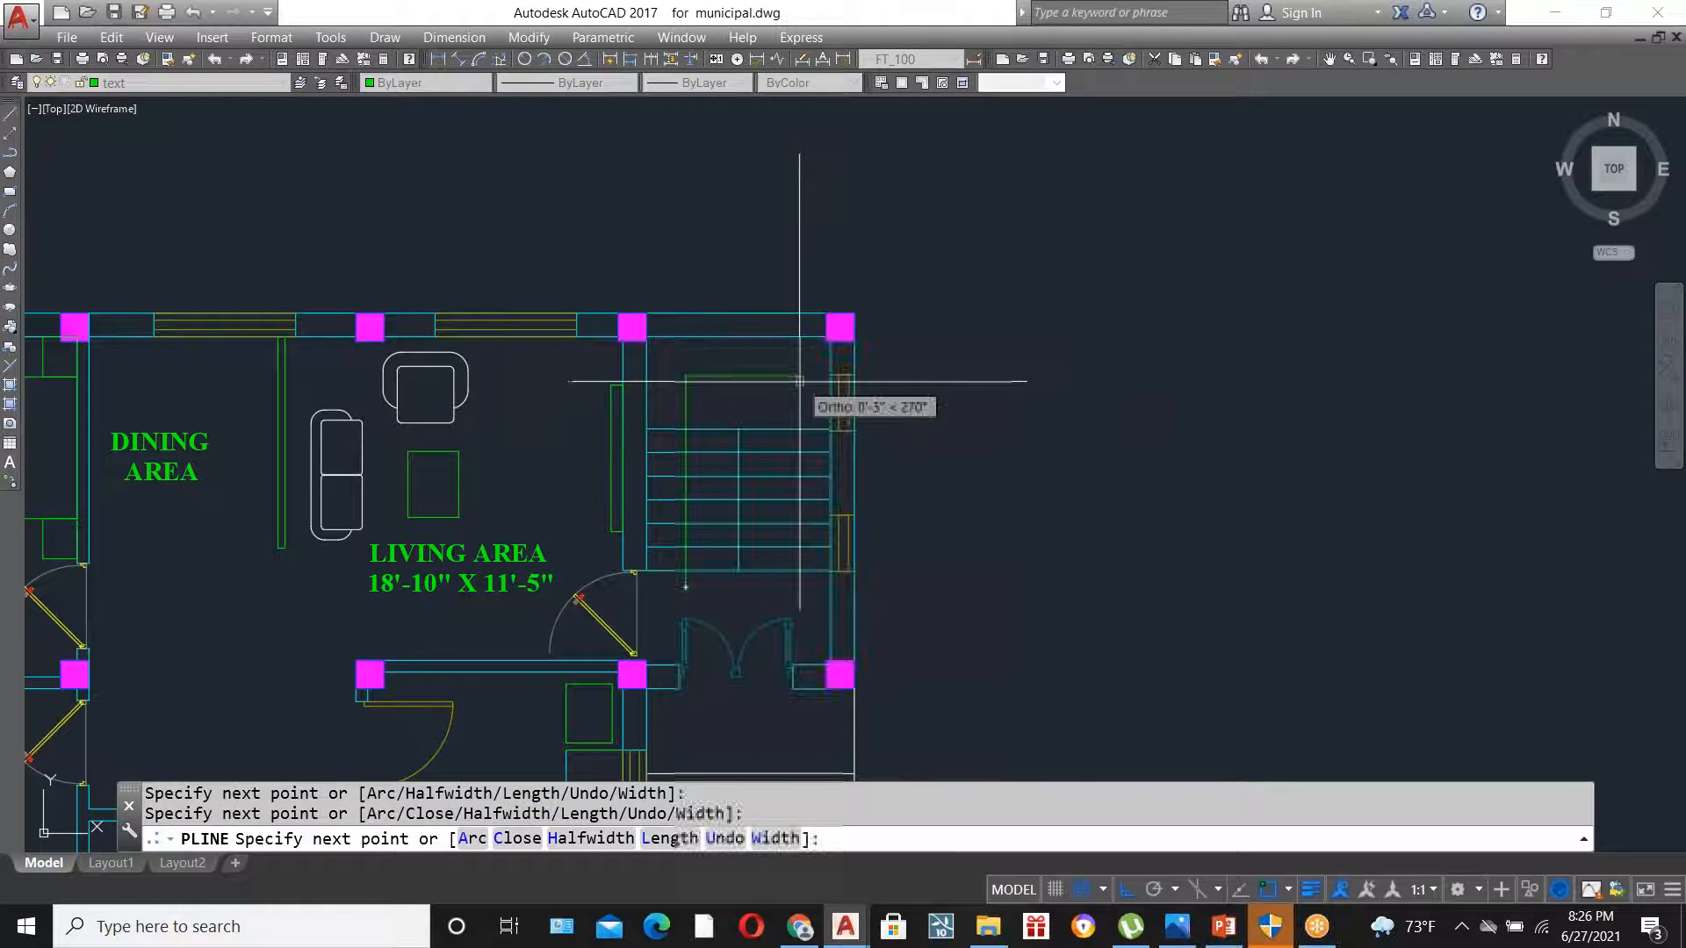
{"action": "key", "text": "Escape"}
- Draw a second, inner direction polyline up the house stair's right flight, across the landing and partway down the left flight
{"action": "key", "text": "Return"}
{"action": "left_click", "coordinate": [772, 587]}
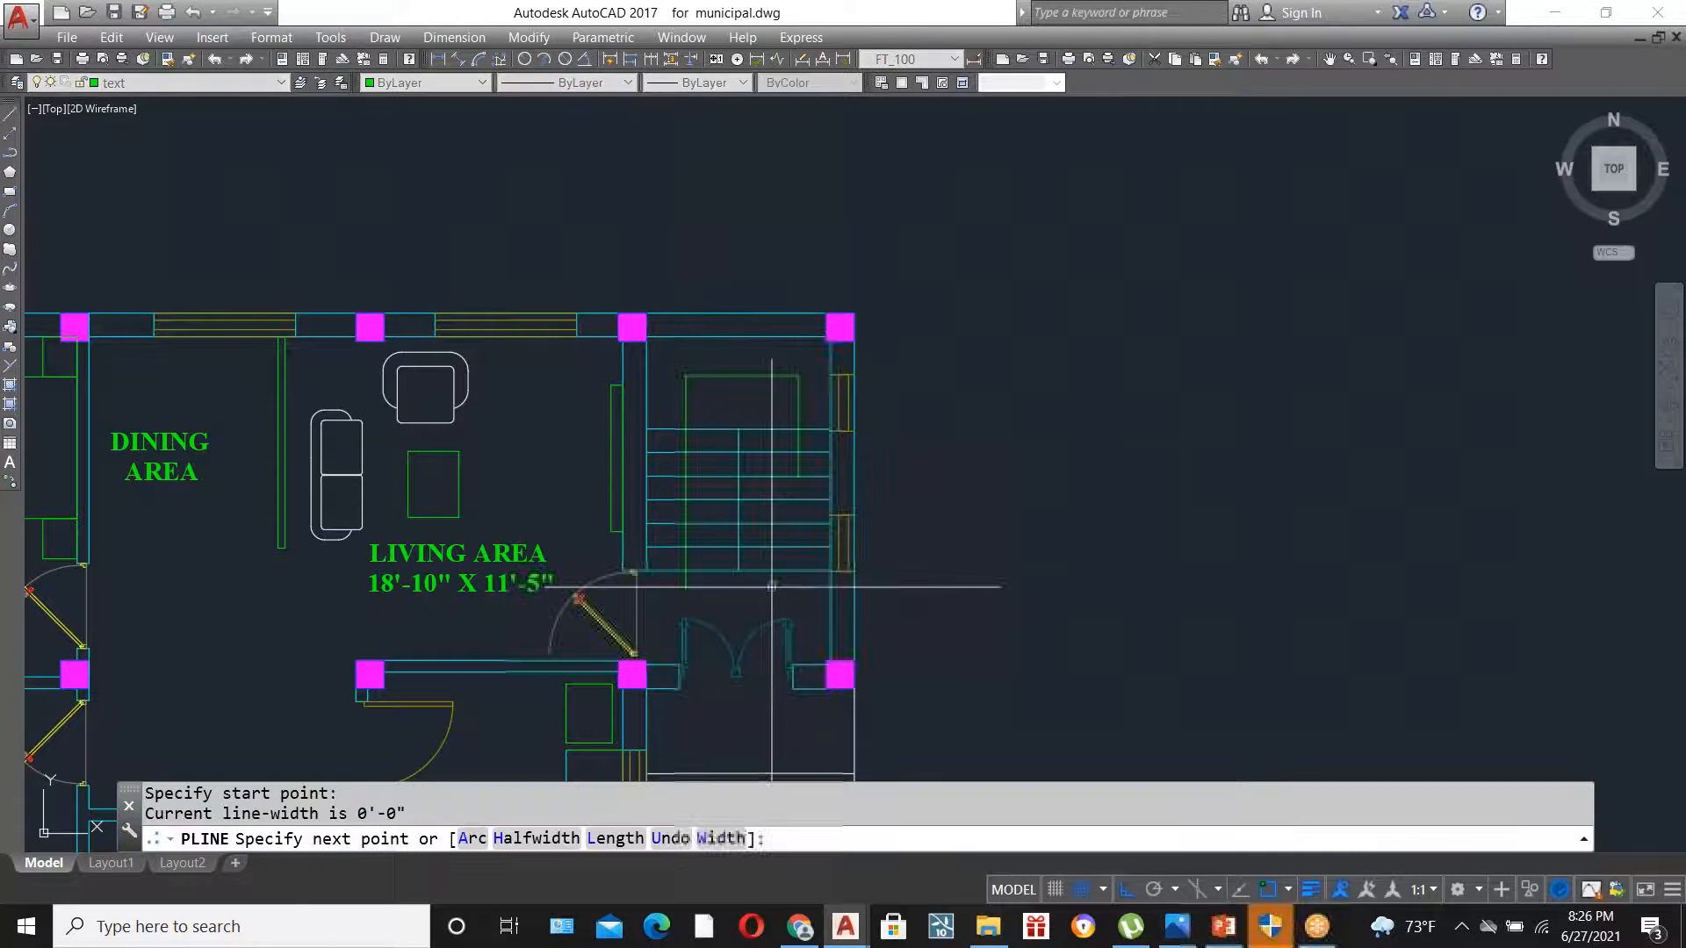
{"action": "left_click", "coordinate": [771, 398]}
{"action": "left_click", "coordinate": [702, 398]}
{"action": "left_click", "coordinate": [703, 489]}
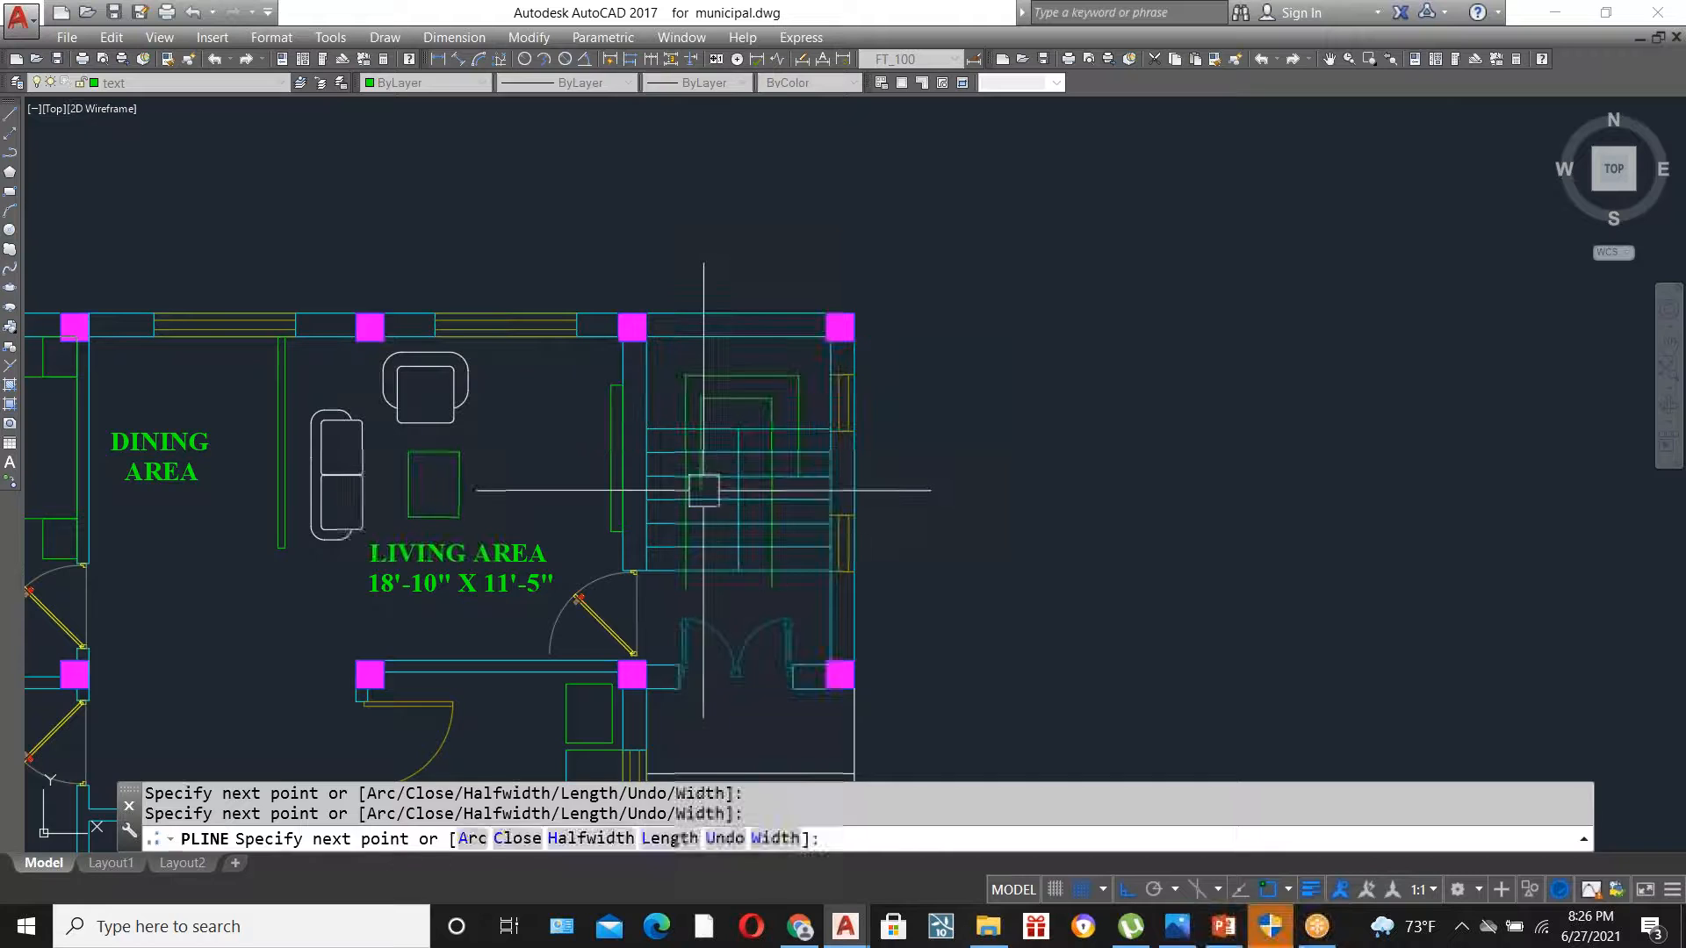
{"action": "key", "text": "Escape"}
- Delete the inner direction polyline from the house stair
{"action": "scroll", "coordinate": [794, 565], "scroll_direction": "up", "scroll_amount": 5}
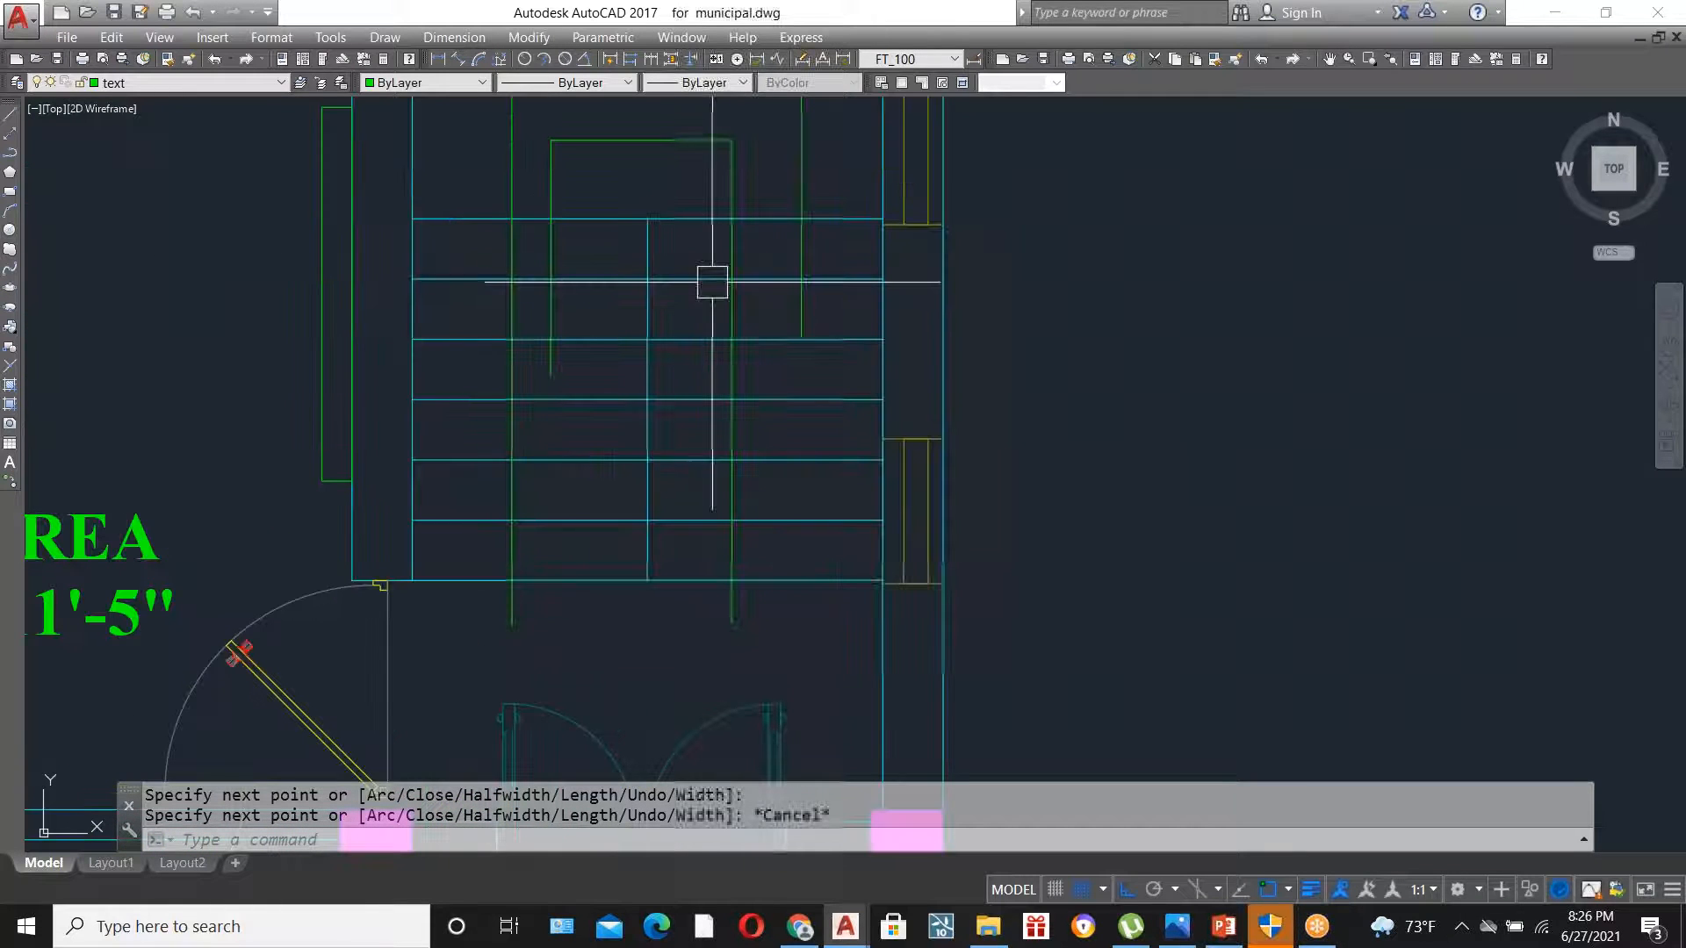
{"action": "scroll", "coordinate": [830, 417], "scroll_direction": "down", "scroll_amount": 2}
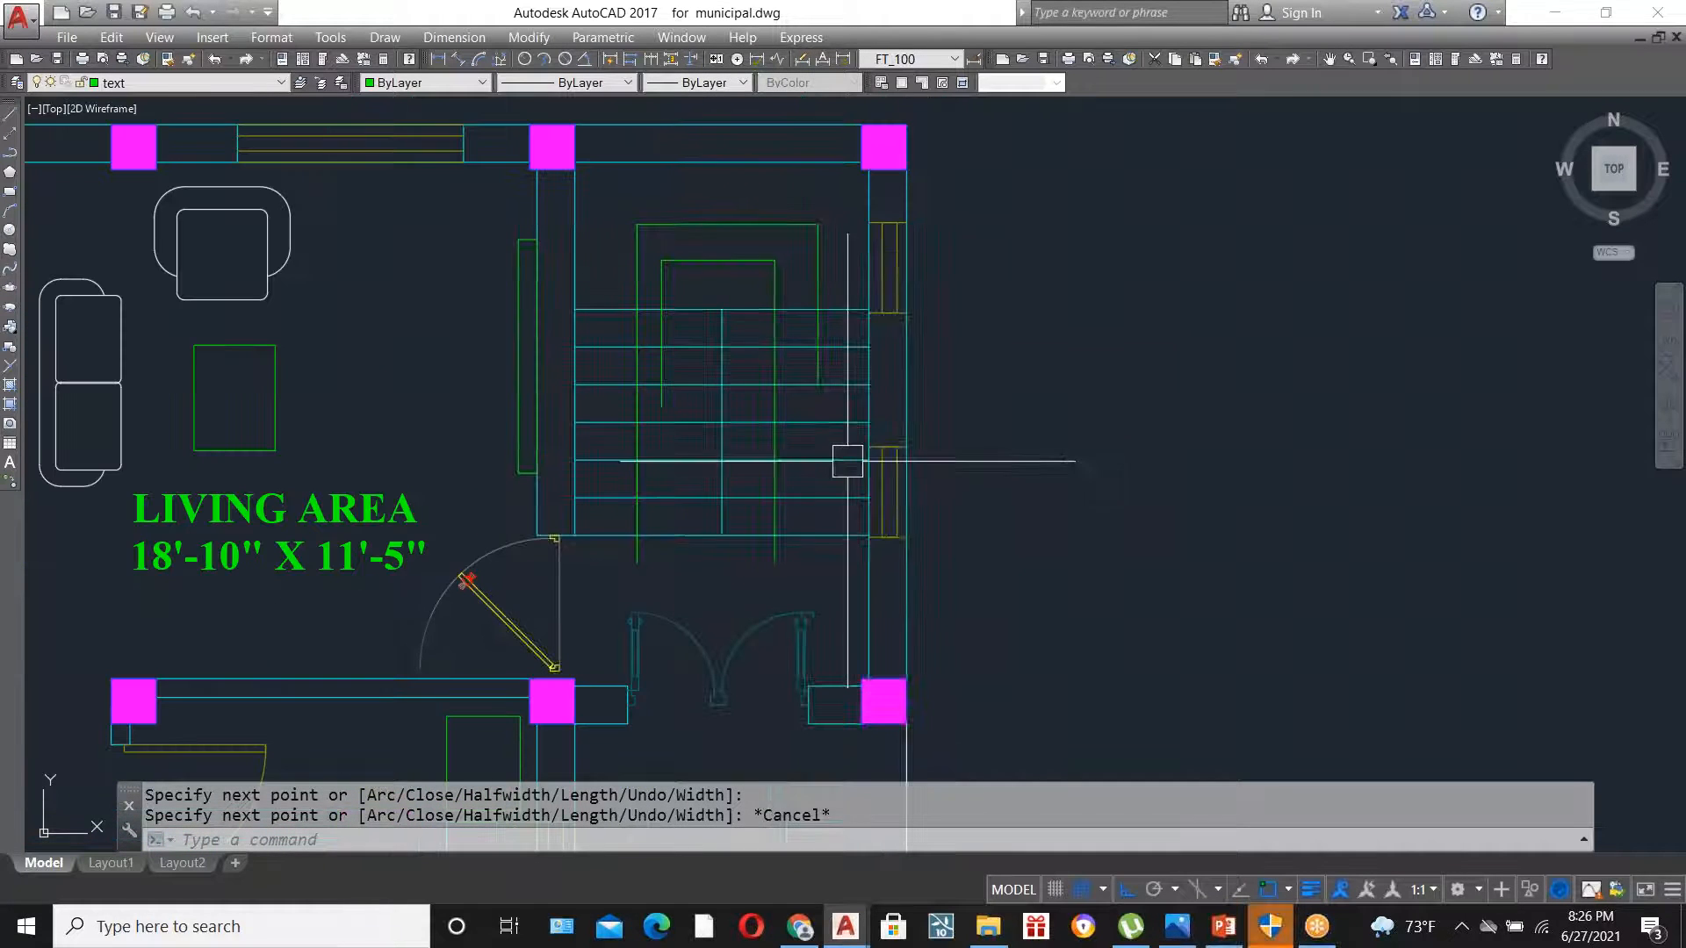
{"action": "left_click", "coordinate": [723, 263]}
{"action": "key", "text": "Delete"}
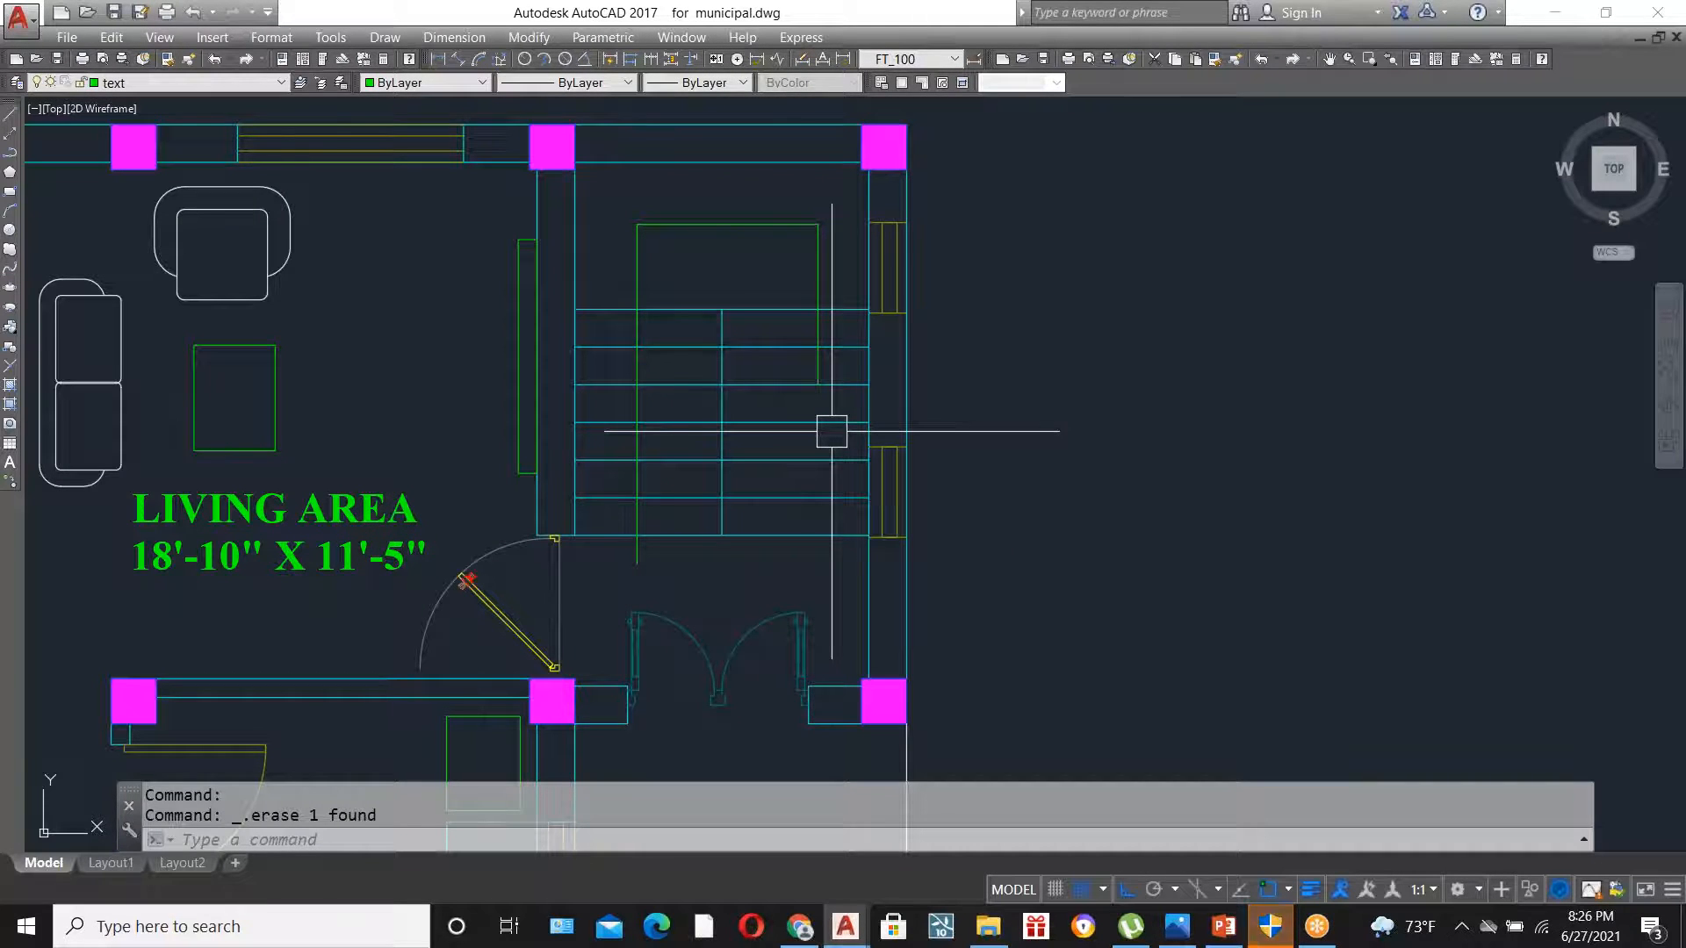
- Trim the tread lines out of the house stair's right flight and delete the leftover tread line below the landing
{"action": "scroll", "coordinate": [824, 434], "scroll_direction": "down", "scroll_amount": 4}
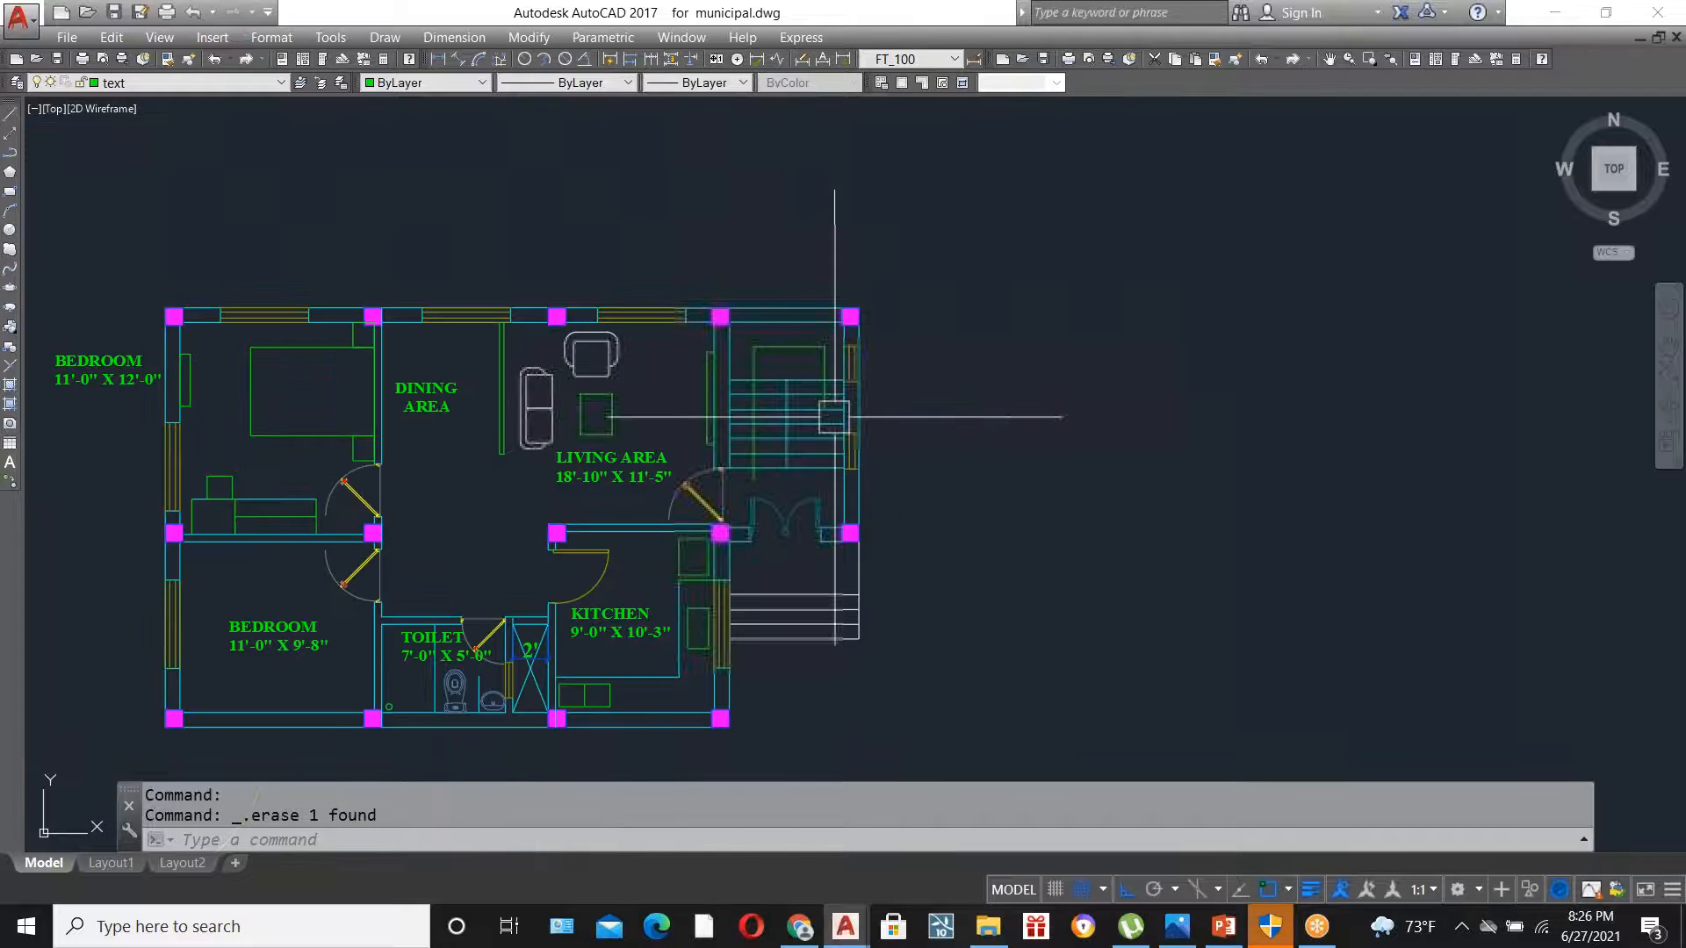
{"action": "scroll", "coordinate": [719, 518], "scroll_direction": "up", "scroll_amount": 2}
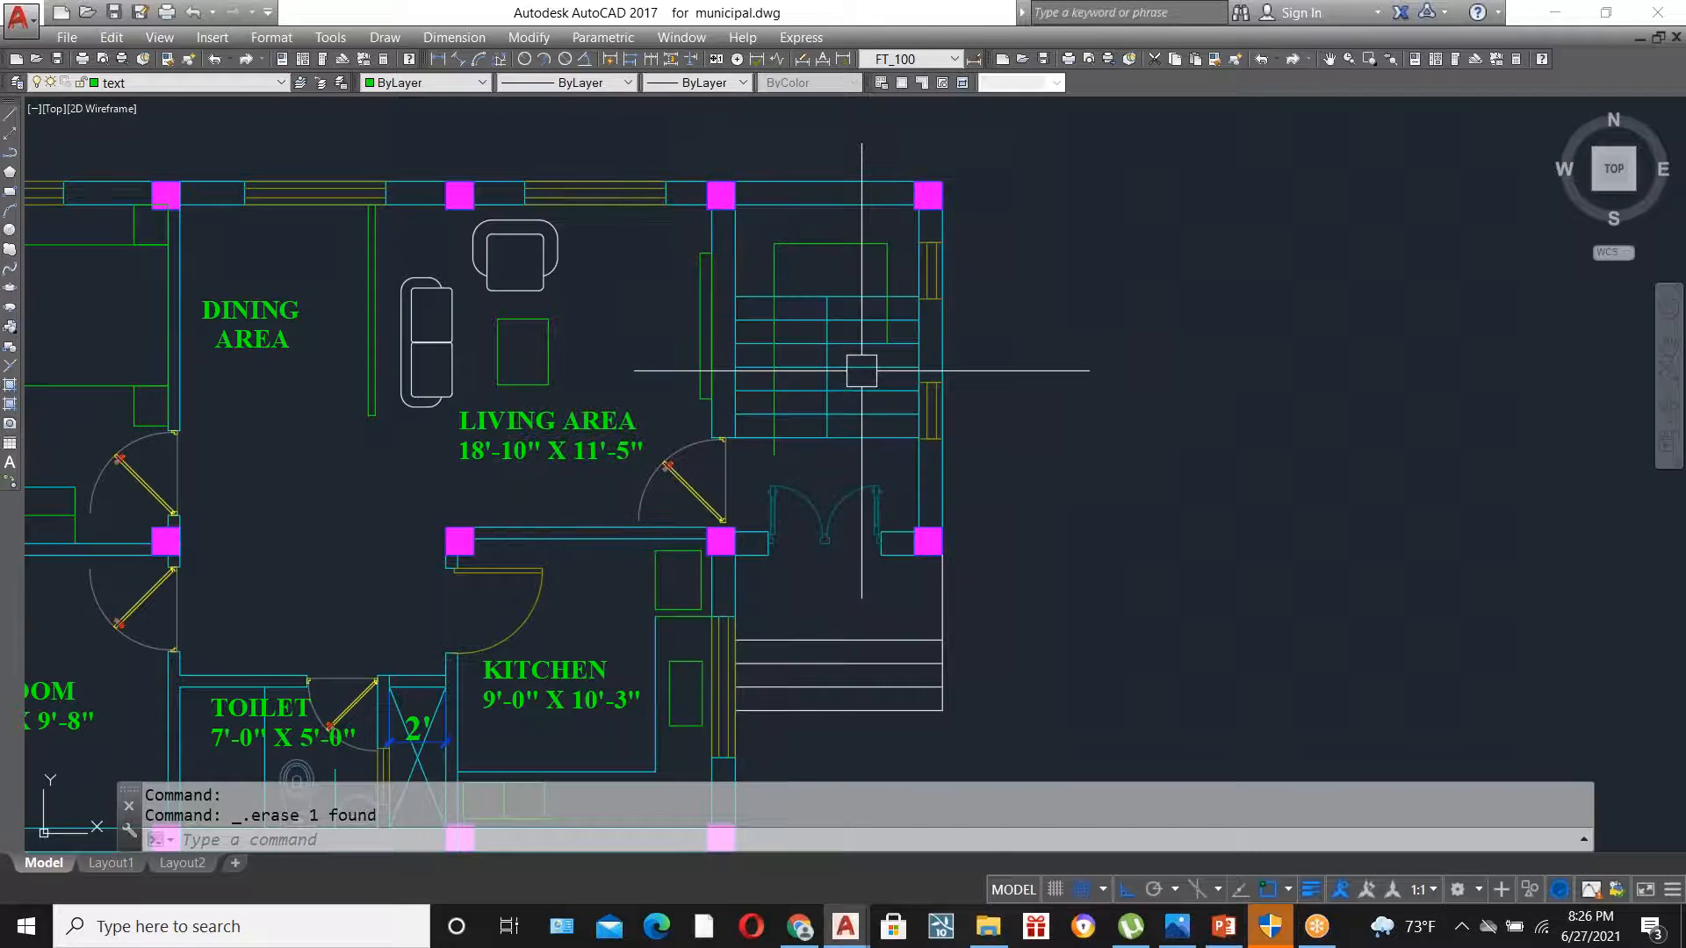
{"action": "scroll", "coordinate": [862, 366], "scroll_direction": "up", "scroll_amount": 2}
{"action": "scroll", "coordinate": [908, 273], "scroll_direction": "up", "scroll_amount": 2}
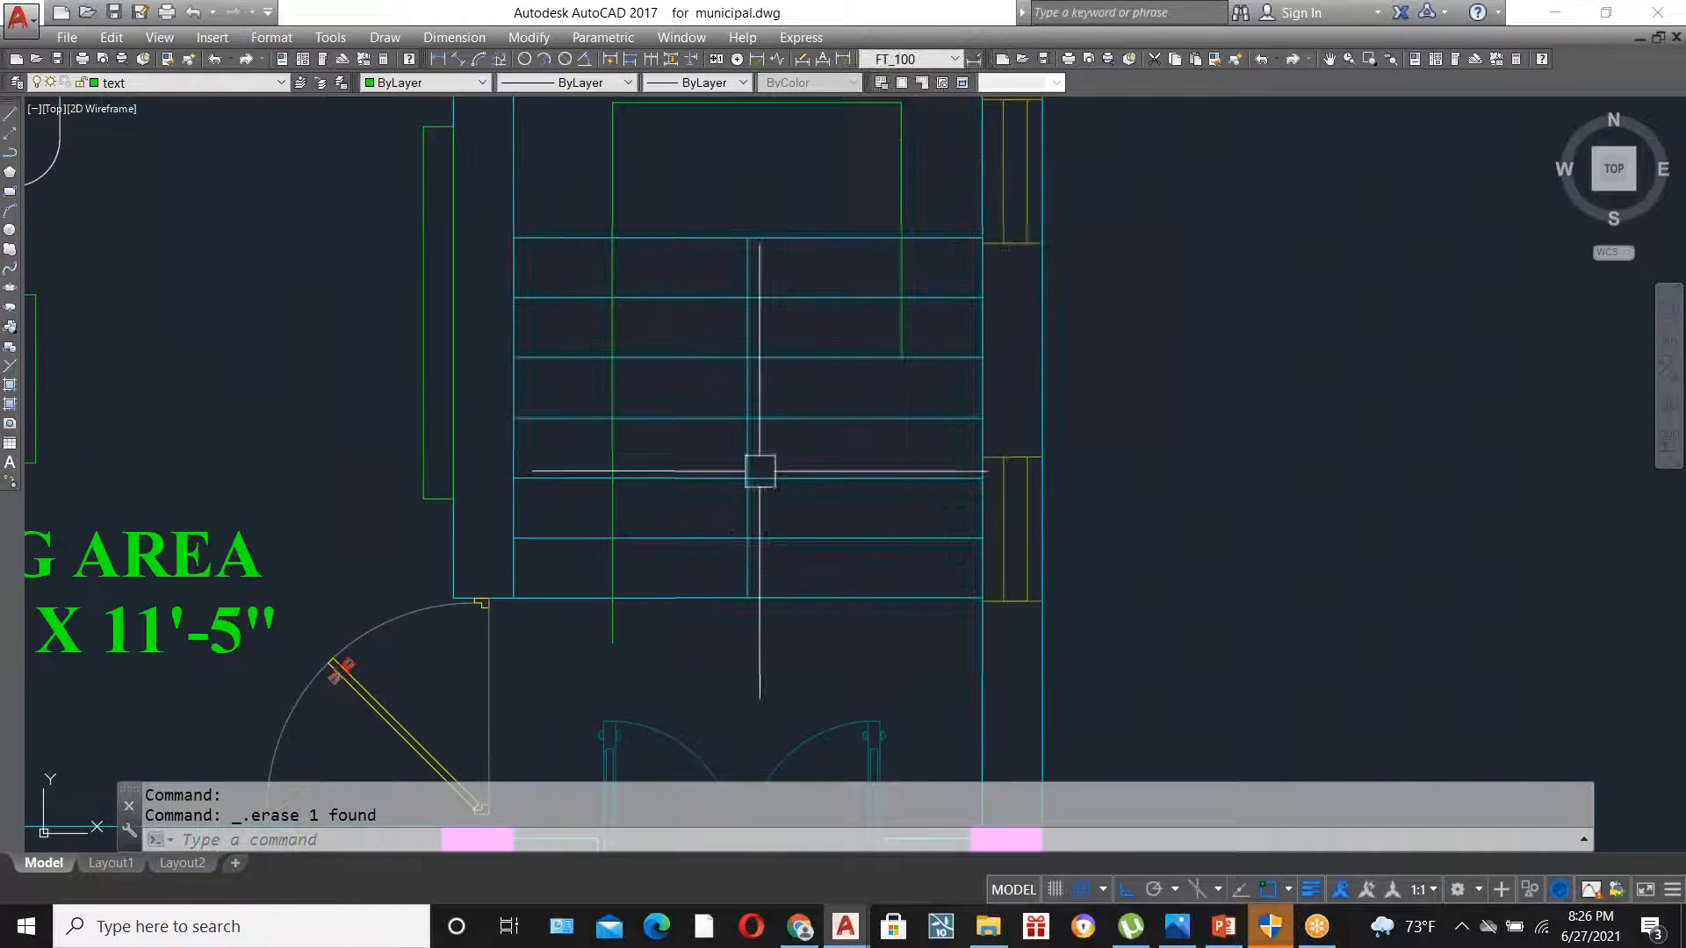
{"action": "scroll", "coordinate": [728, 566], "scroll_direction": "down", "scroll_amount": 2}
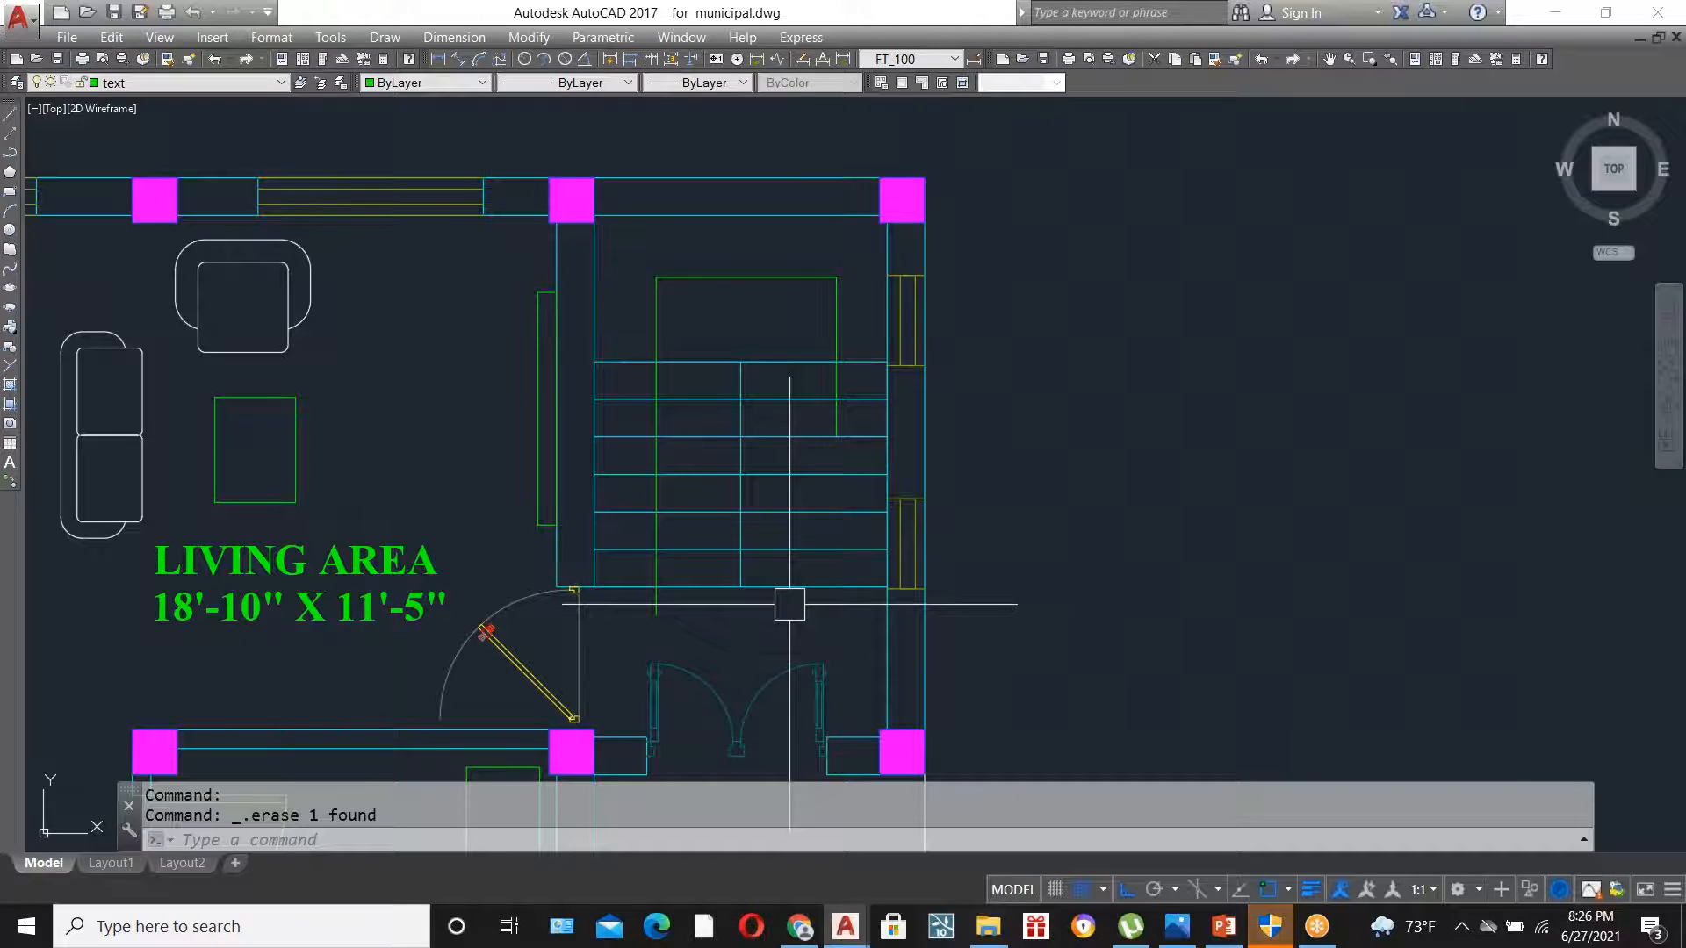
{"action": "type", "text": "TRIM"}
{"action": "key", "text": "Return"}
{"action": "key", "text": "Return"}
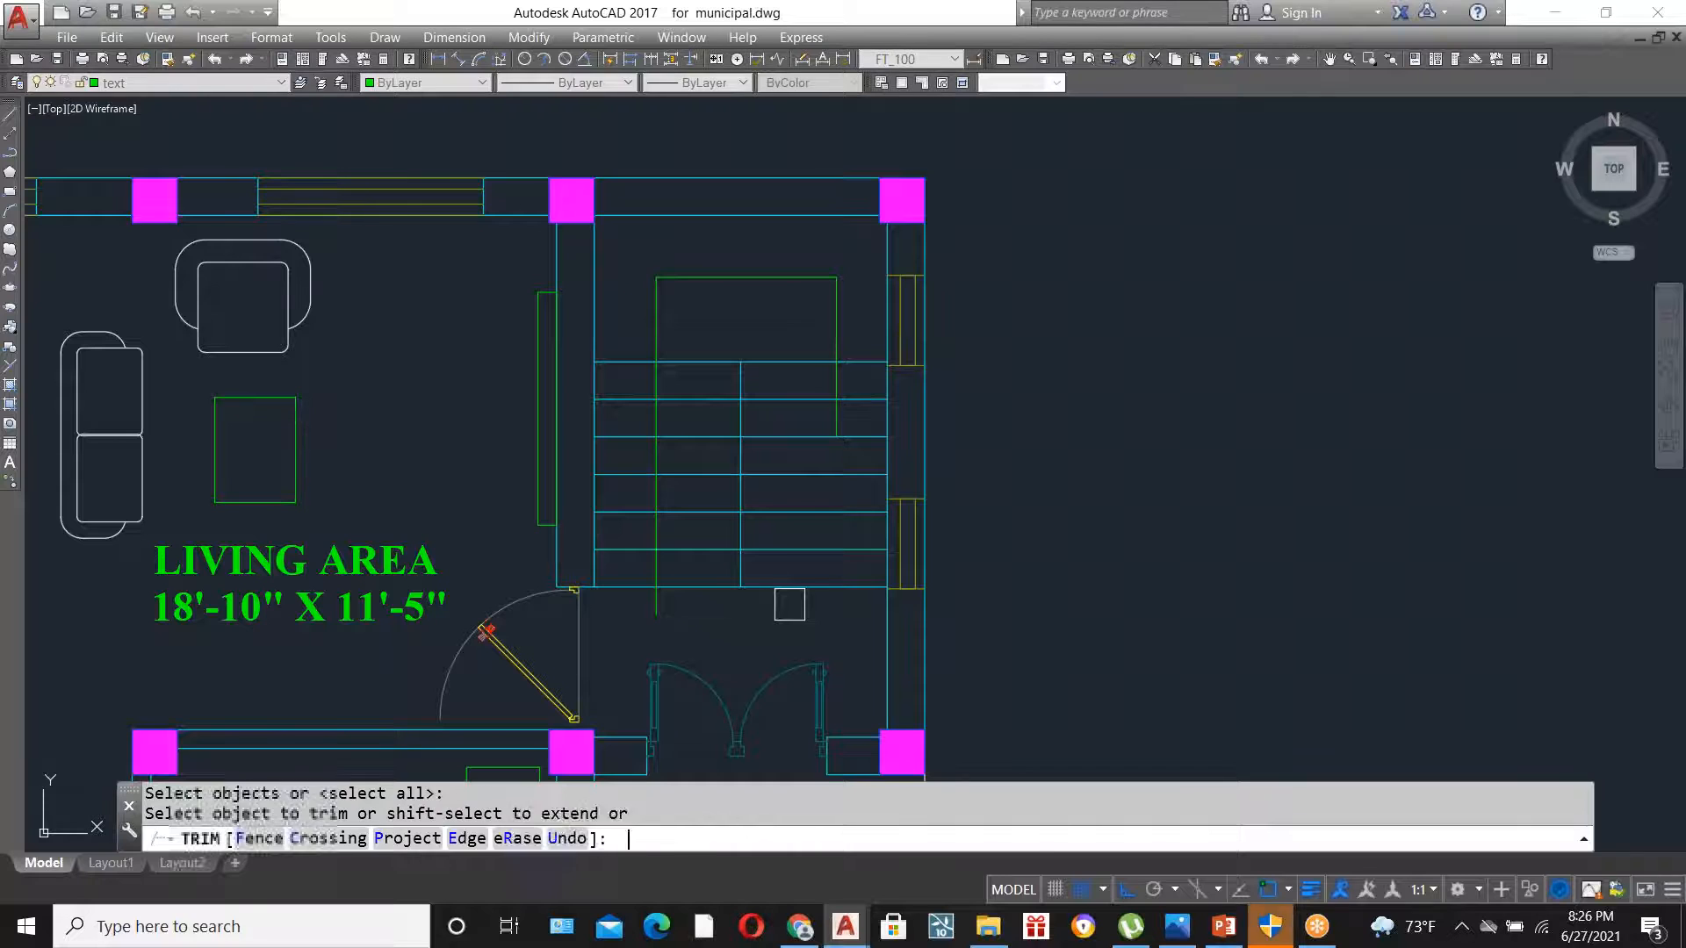
{"action": "left_click", "coordinate": [794, 624]}
{"action": "left_click", "coordinate": [780, 382]}
{"action": "key", "text": "Escape"}
{"action": "left_click", "coordinate": [861, 437]}
{"action": "left_click", "coordinate": [862, 400]}
{"action": "key", "text": "Delete"}
- Draw a horizontal line about 3'-3" long across the foot of the right flight, from the centre line to the outer wall
{"action": "type", "text": "L"}
{"action": "key", "text": "Return"}
{"action": "left_click", "coordinate": [740, 586]}
{"action": "left_click", "coordinate": [886, 586]}
{"action": "key", "text": "Return"}
- Assign the HIDDEN linetype to the new line at the foot of the right flight
{"action": "left_click", "coordinate": [812, 587]}
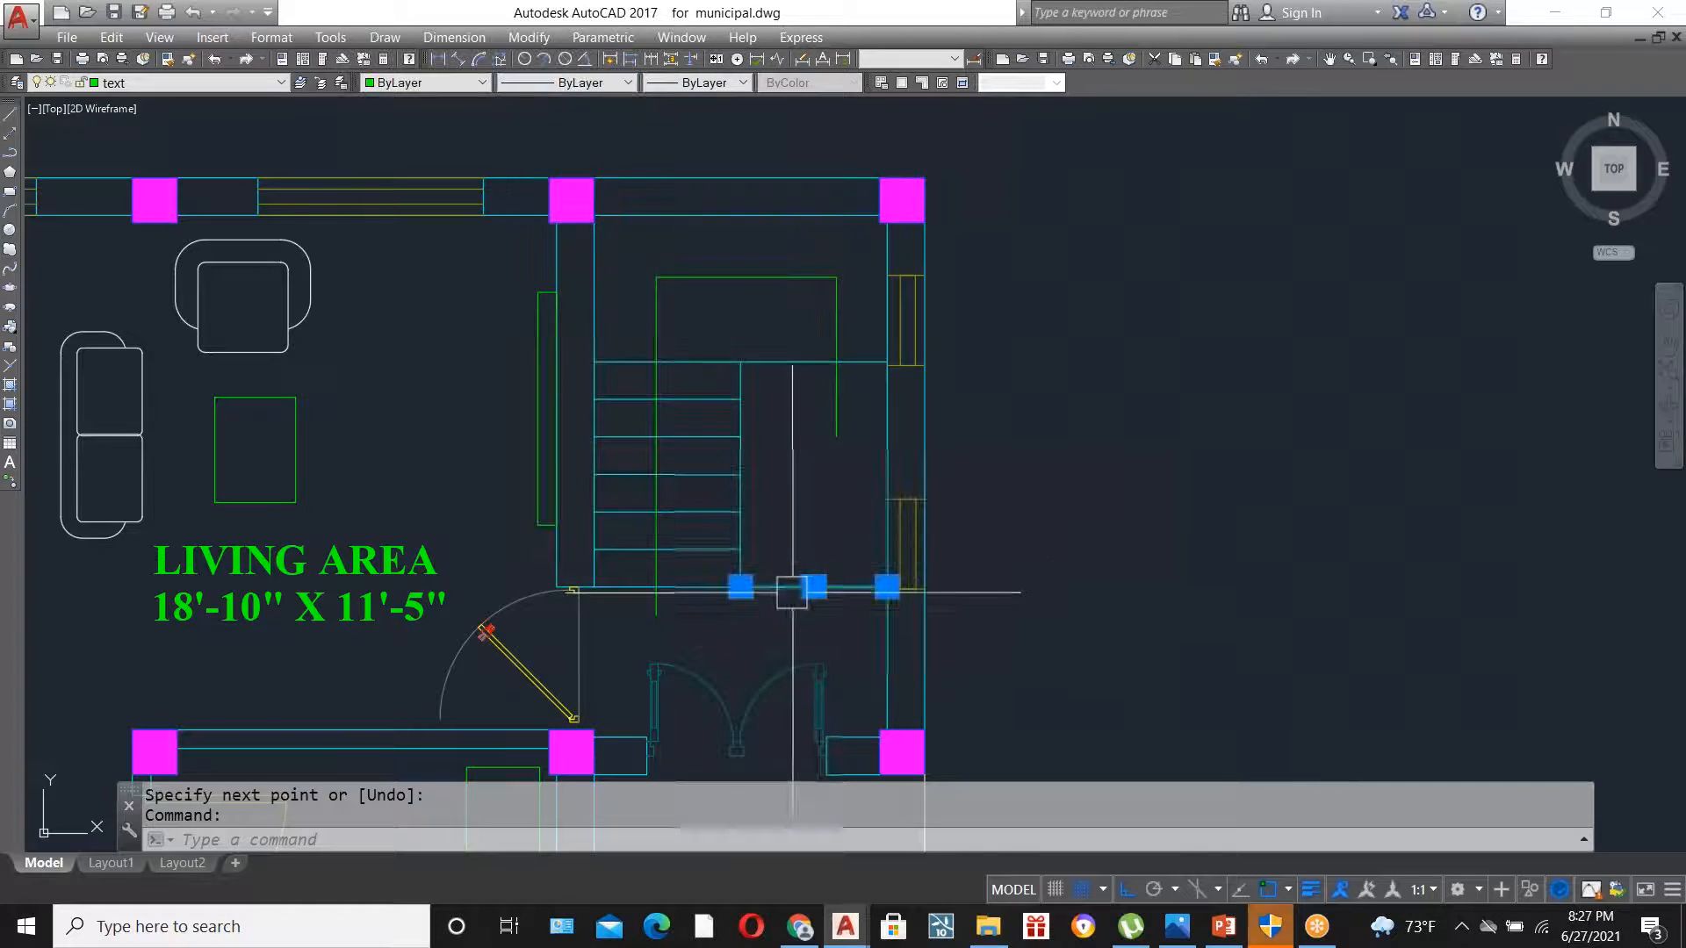
{"action": "scroll", "coordinate": [792, 591], "scroll_direction": "up", "scroll_amount": 4}
{"action": "scroll", "coordinate": [792, 592], "scroll_direction": "up", "scroll_amount": 2}
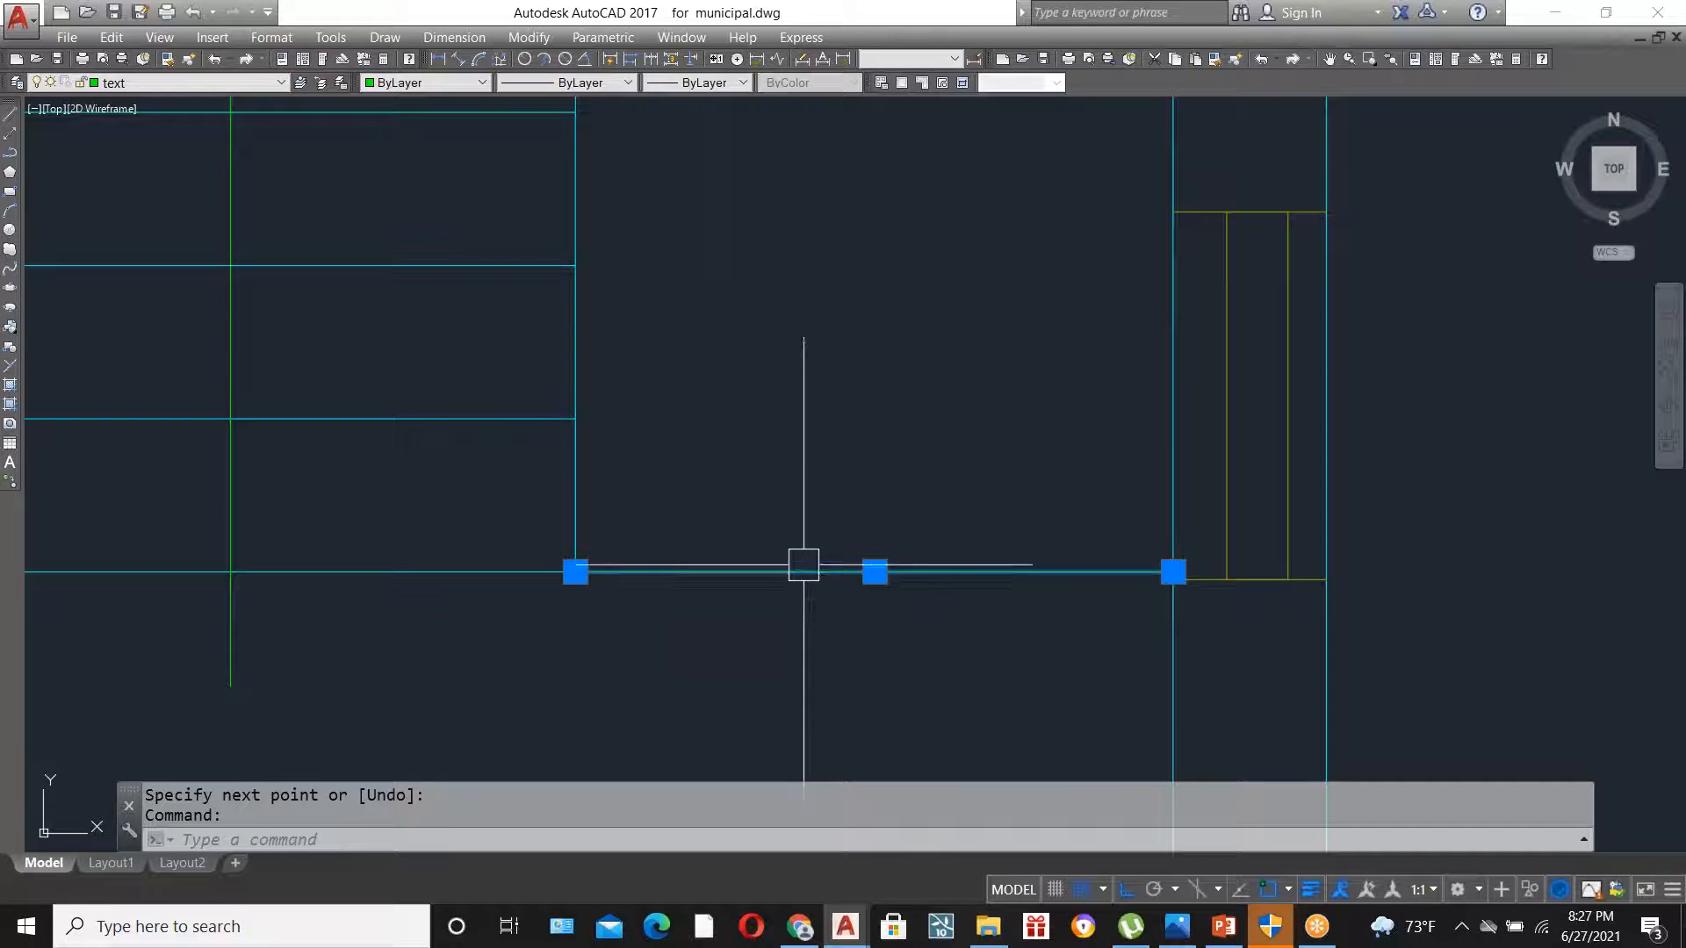
{"action": "left_click", "coordinate": [624, 81]}
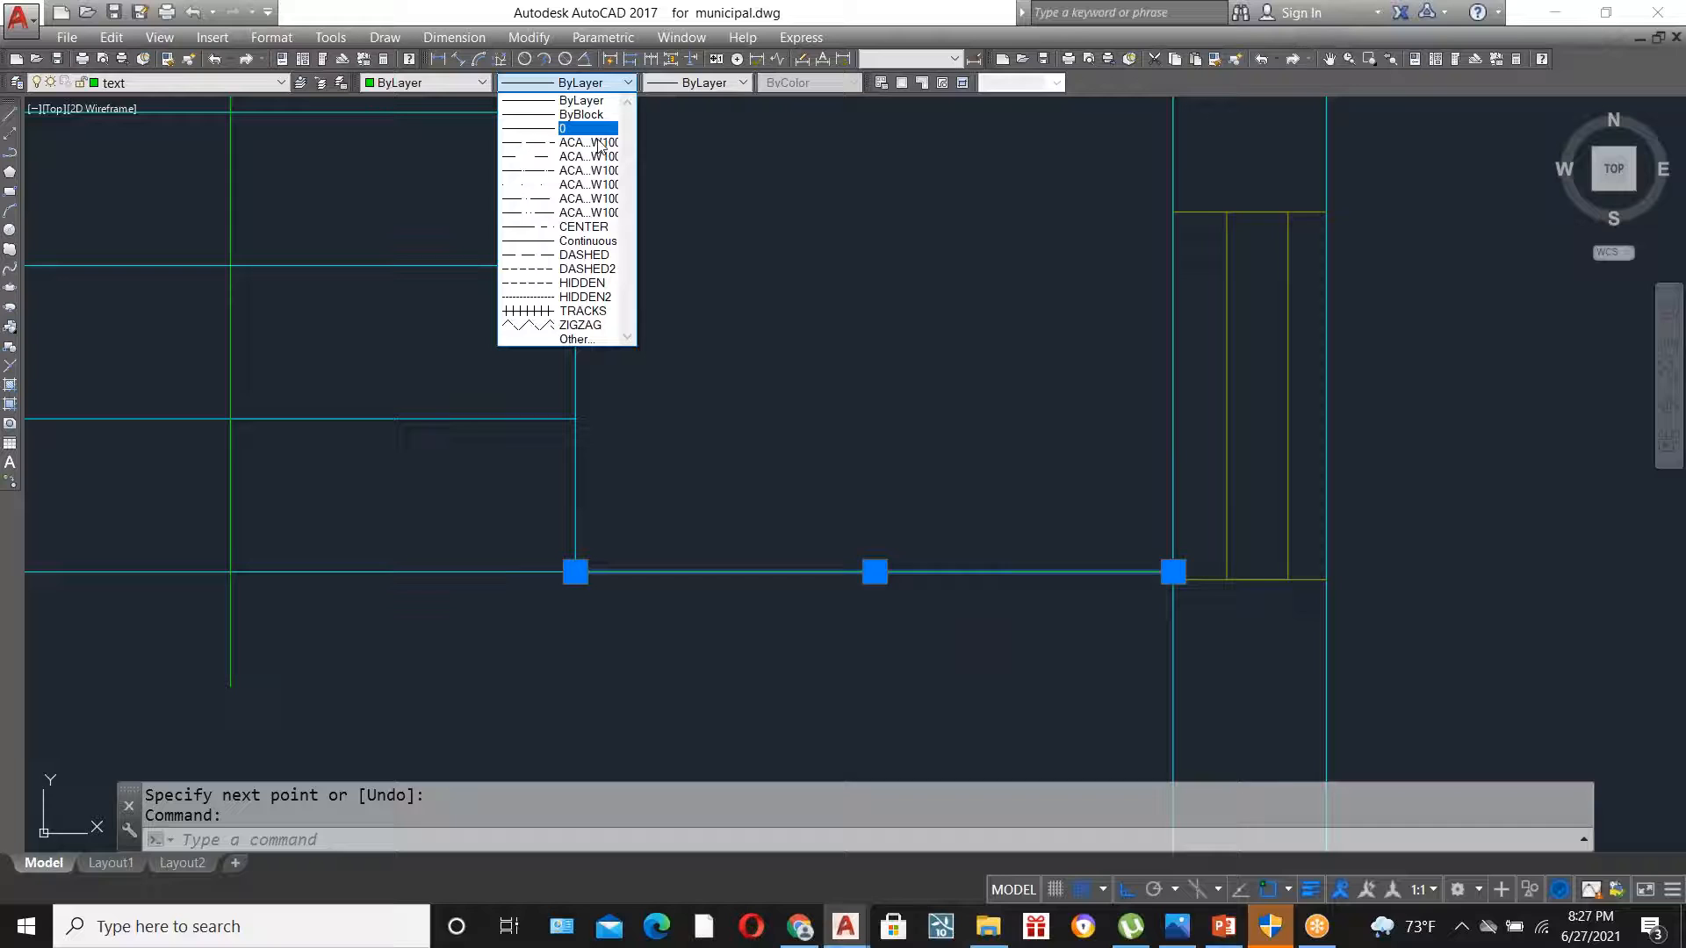
{"action": "left_click", "coordinate": [584, 283]}
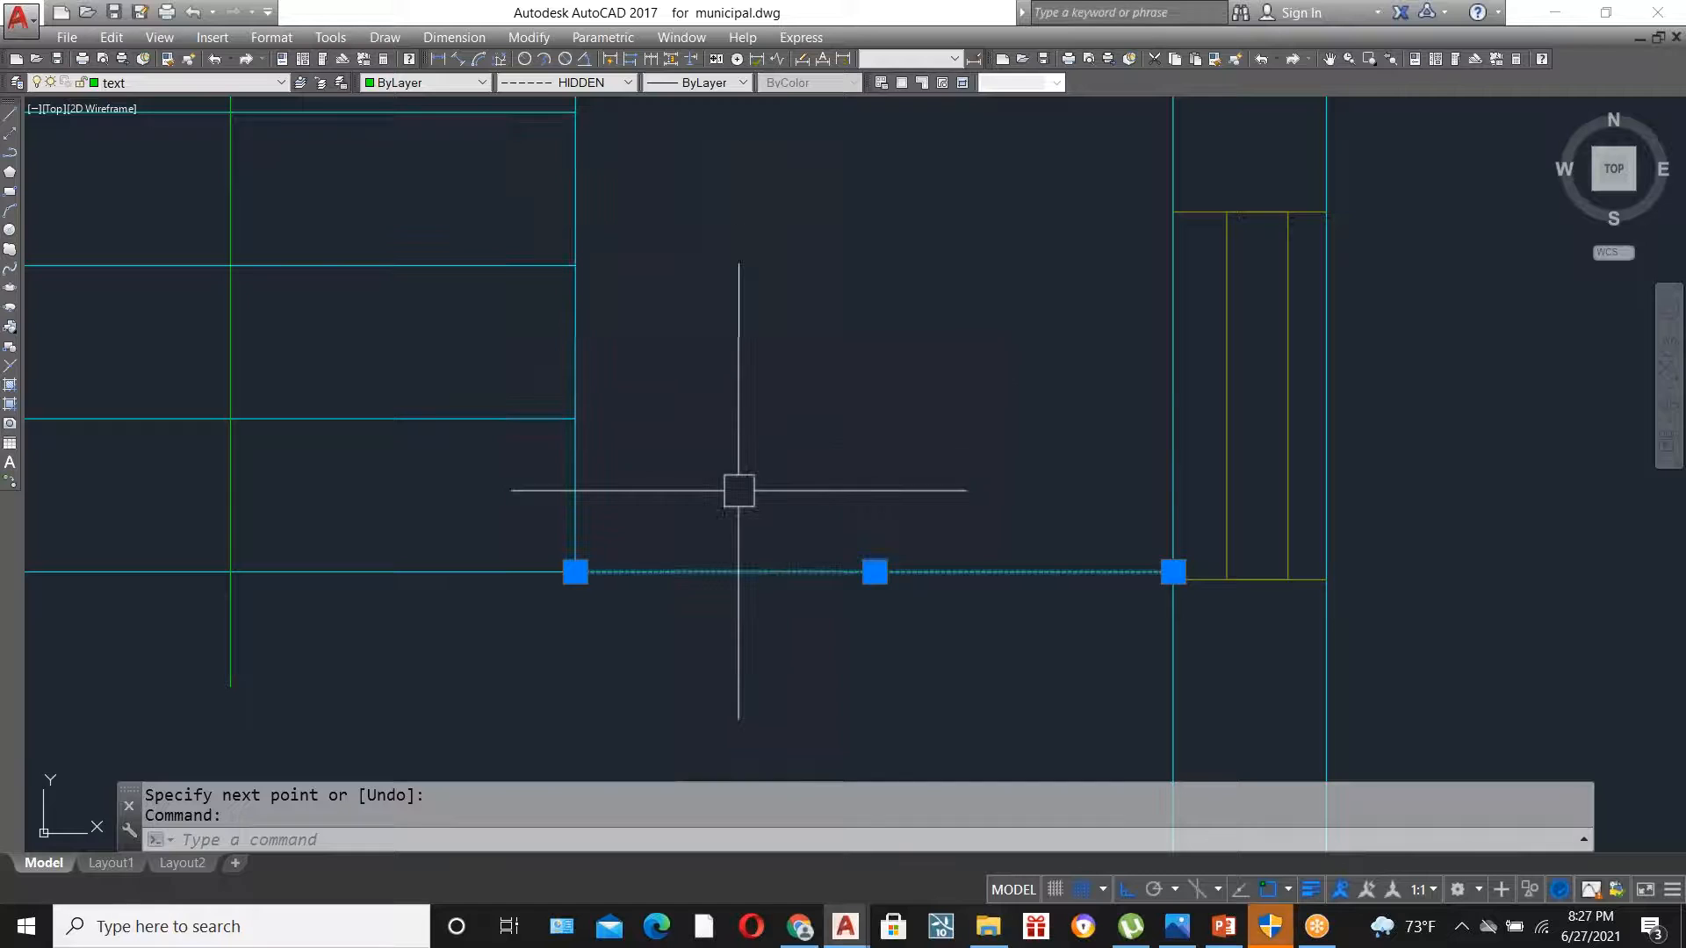
- Increase the linetype scale of the hidden line at the foot of the right flight so its dashes are legible
{"action": "scroll", "coordinate": [831, 590], "scroll_direction": "up", "scroll_amount": 4}
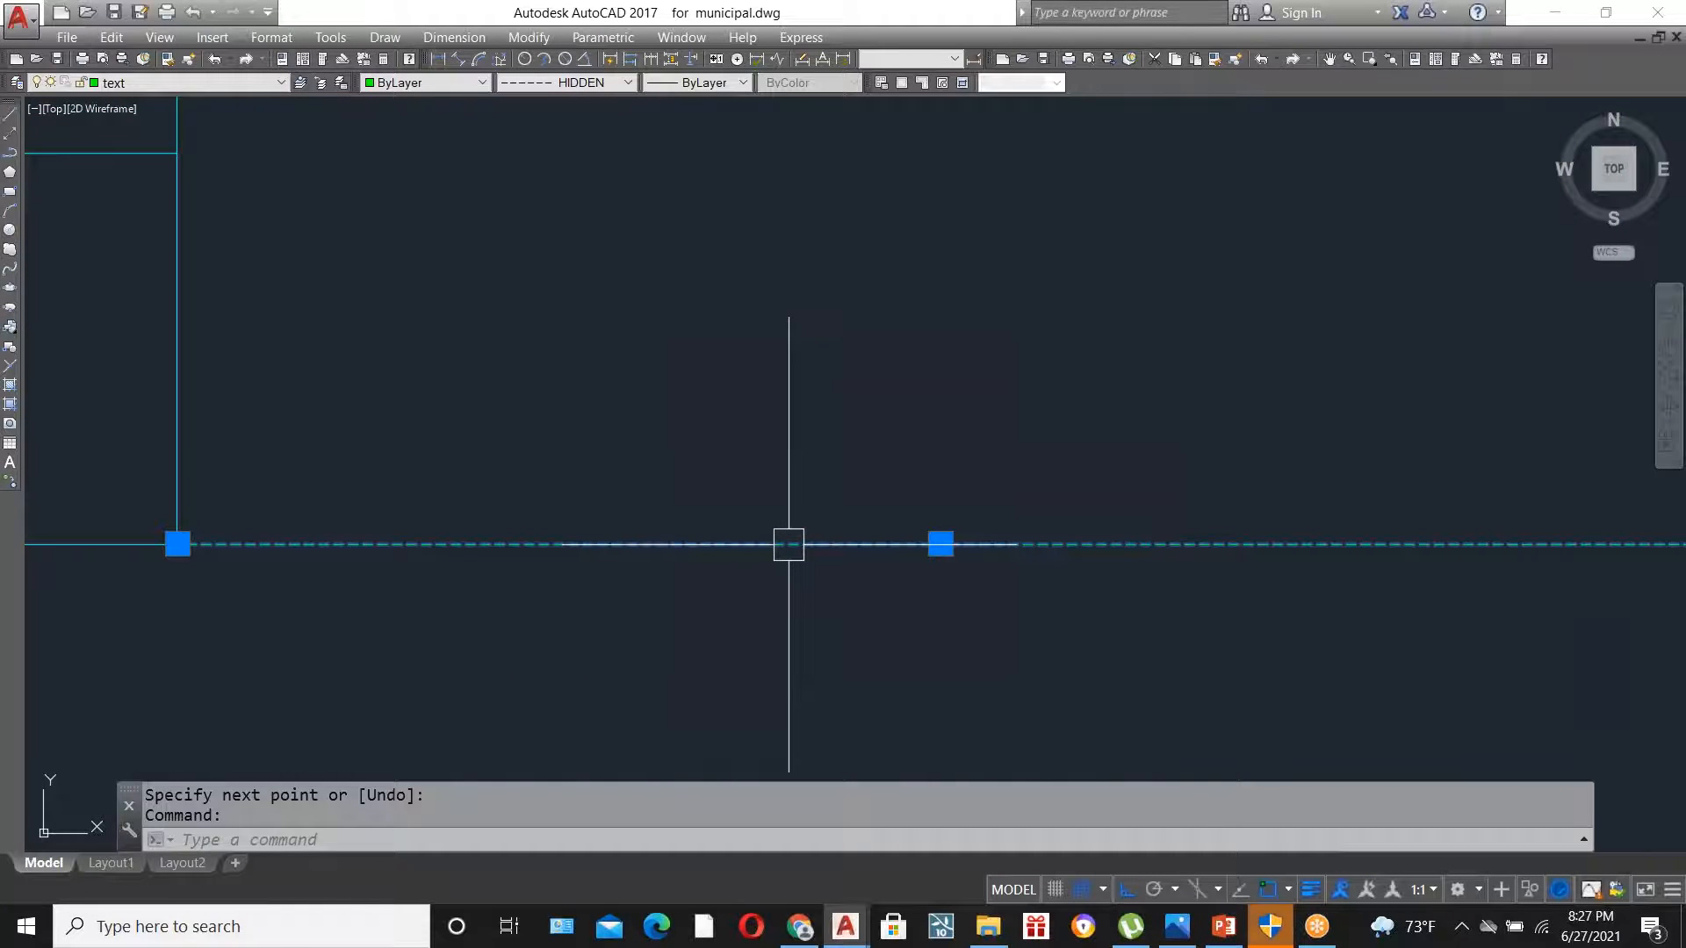
{"action": "scroll", "coordinate": [789, 544], "scroll_direction": "down", "scroll_amount": 4}
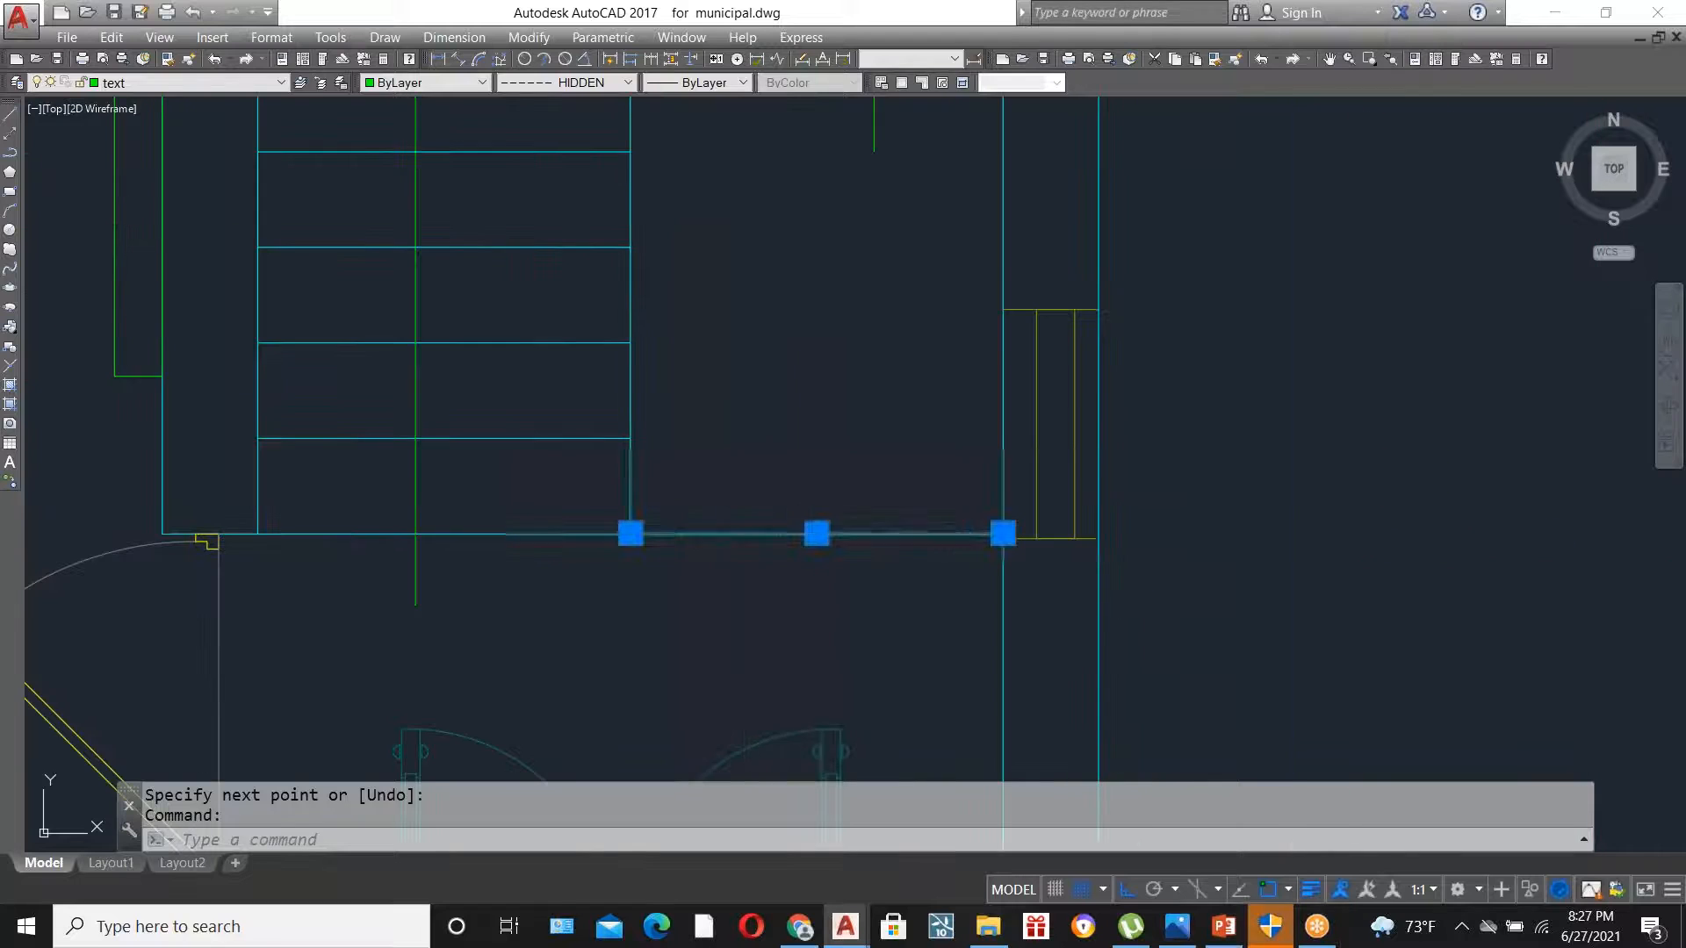
{"action": "right_click", "coordinate": [777, 533]}
{"action": "left_click", "coordinate": [815, 500]}
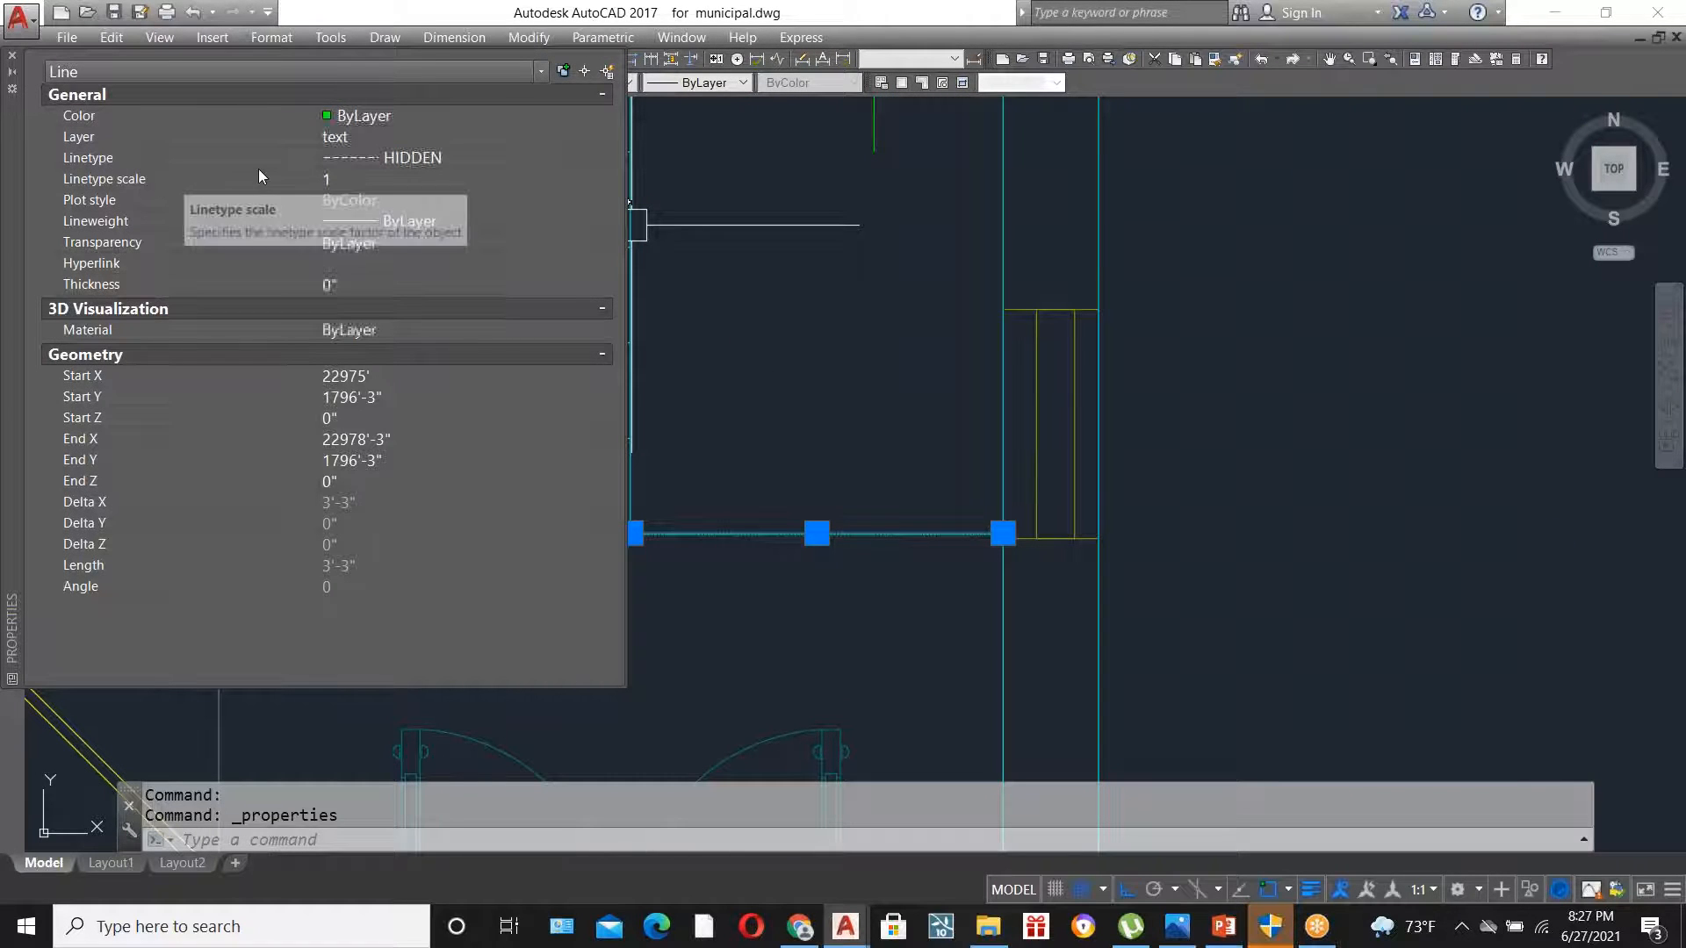
{"action": "left_click", "coordinate": [335, 177]}
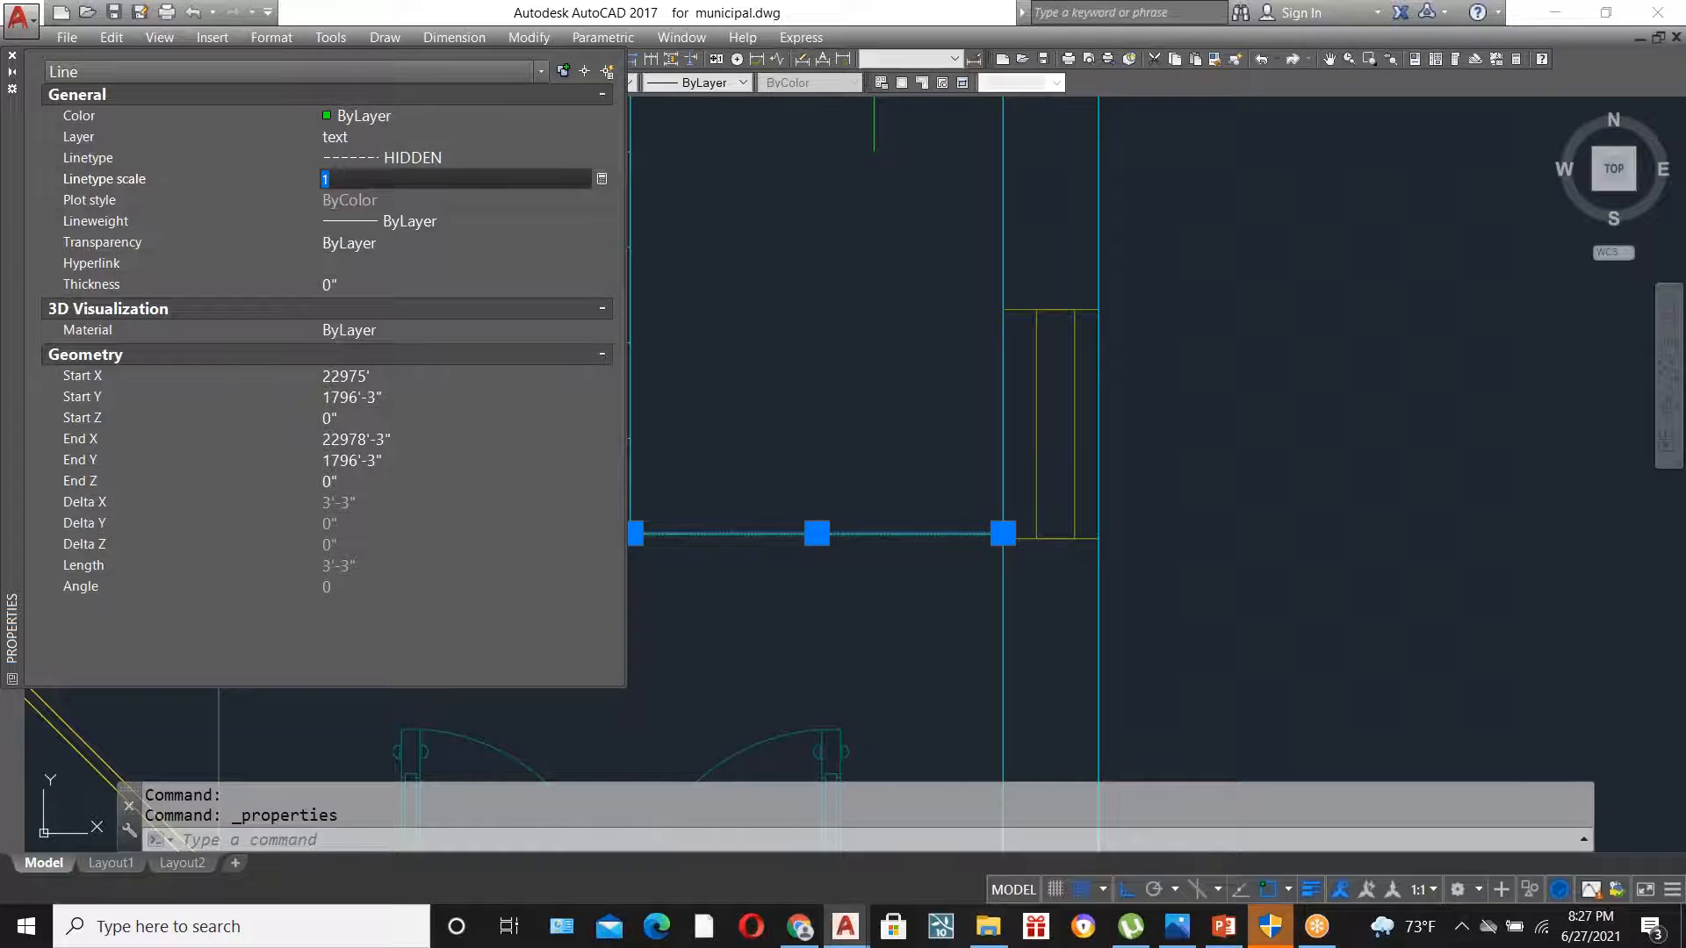
{"action": "left_click", "coordinate": [12, 55]}
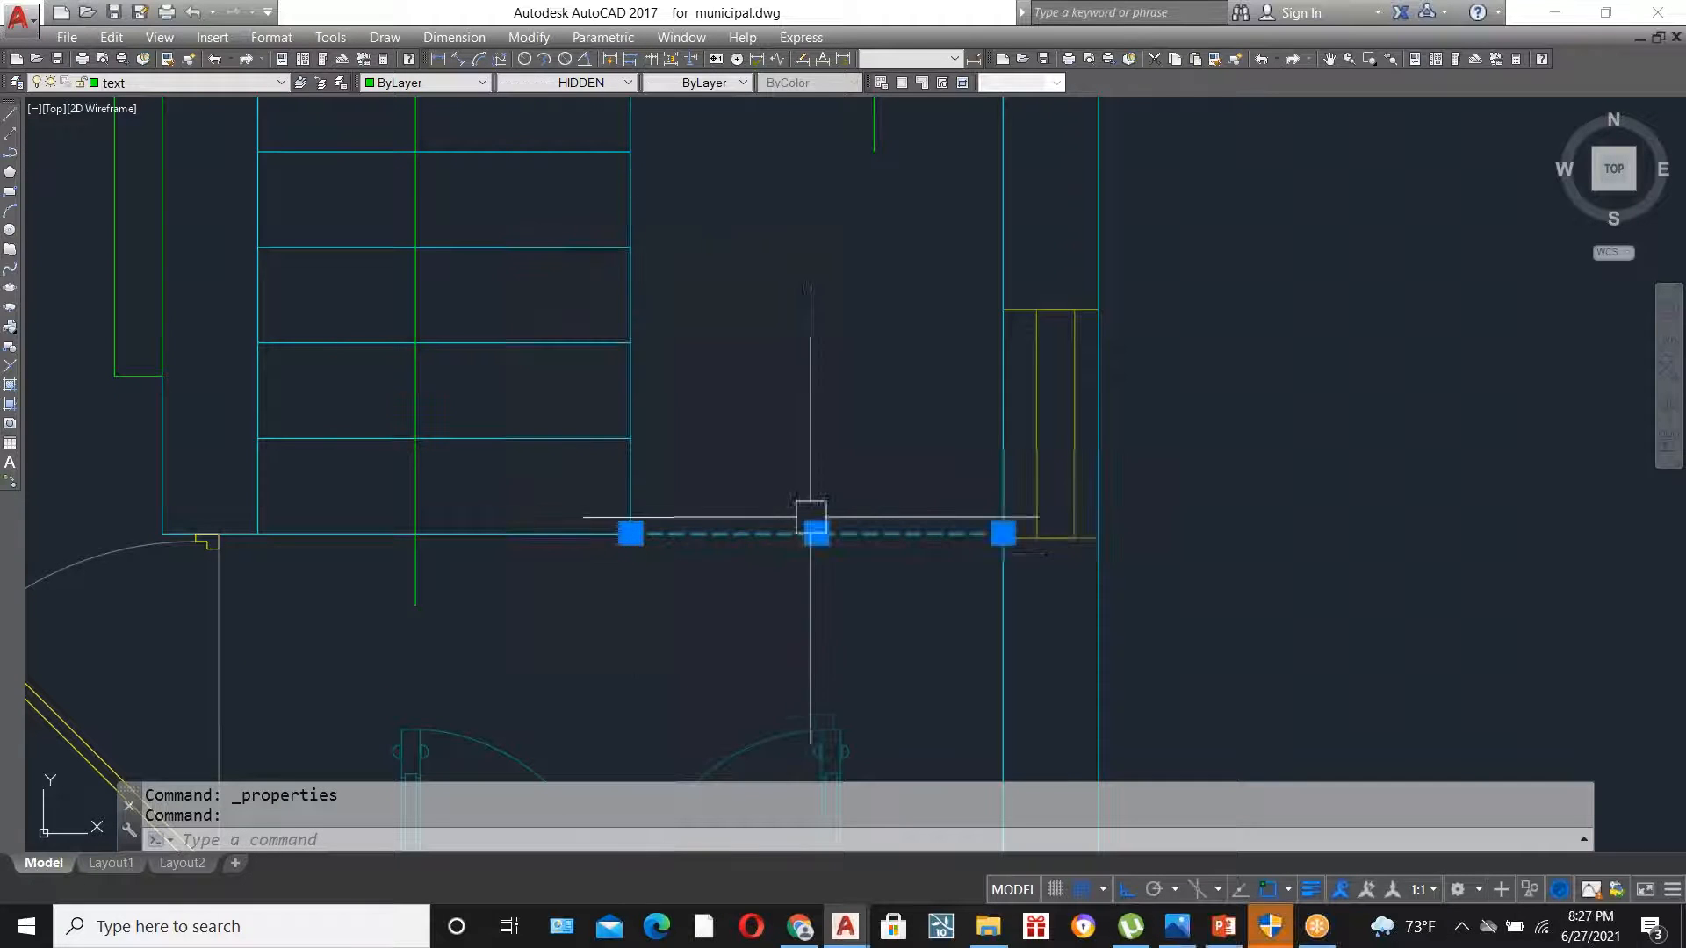
{"action": "key", "text": "Escape"}
- Offset the hidden line upward five times at 10" spacing to form the right flight's hidden treads up to the landing
{"action": "type", "text": "o"}
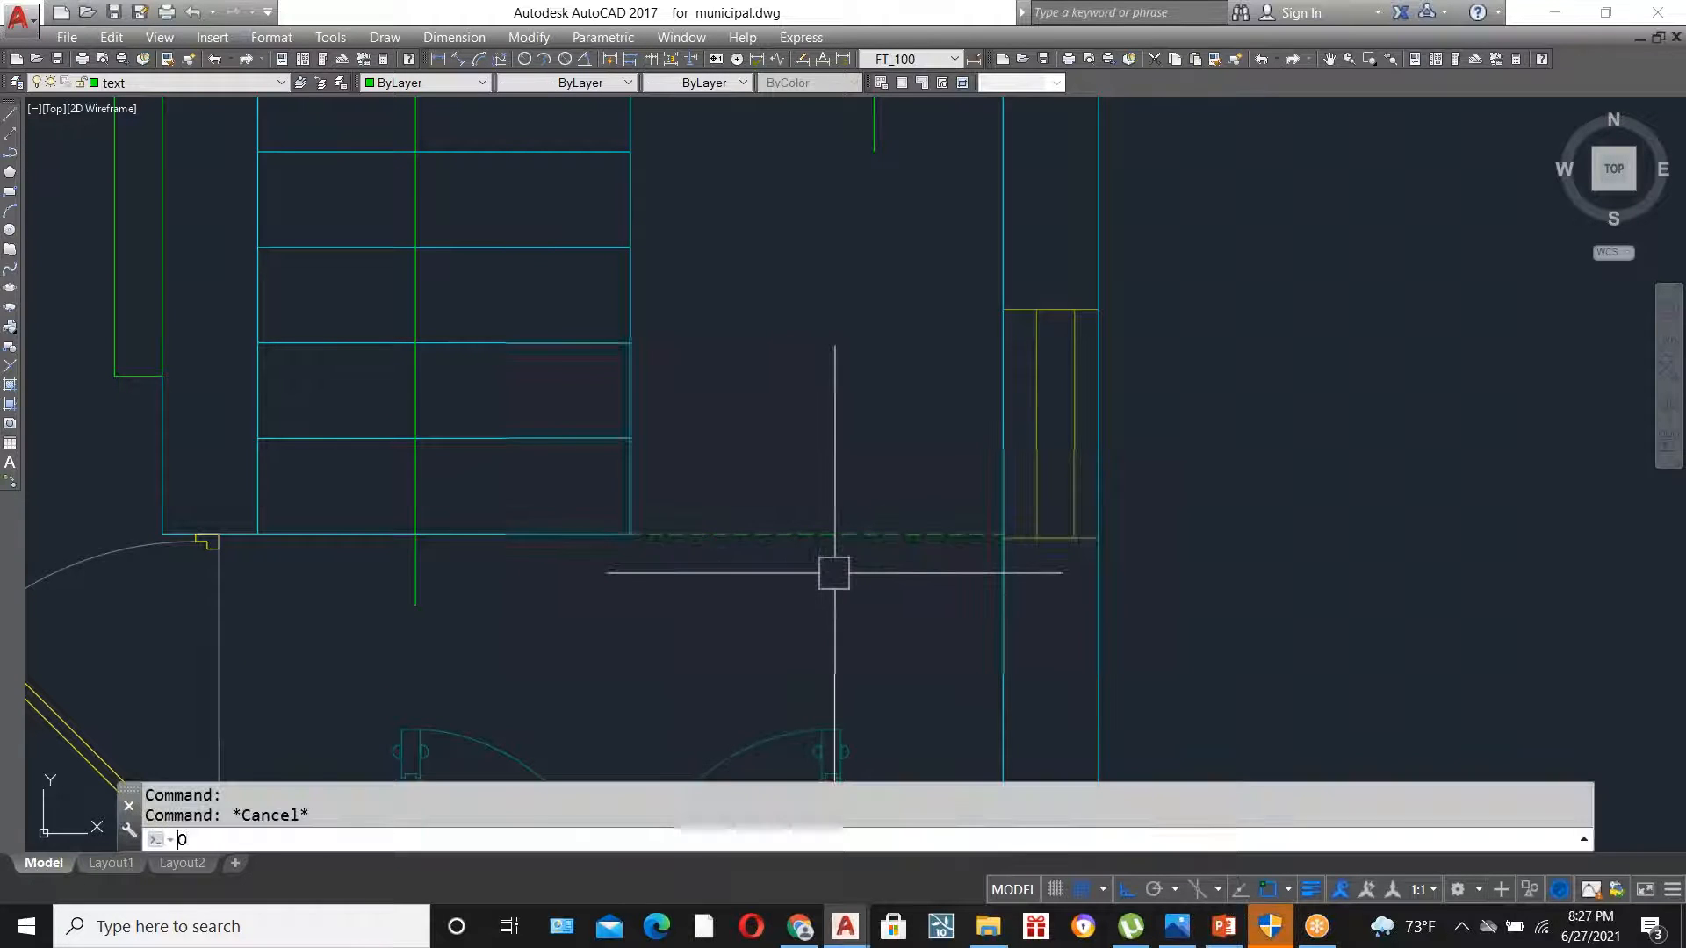
{"action": "key", "text": "Return"}
{"action": "type", "text": "10"}
{"action": "key", "text": "Return"}
{"action": "left_click", "coordinate": [794, 533]}
{"action": "left_click", "coordinate": [783, 446]}
{"action": "left_click", "coordinate": [784, 438]}
{"action": "left_click", "coordinate": [790, 369]}
{"action": "left_click", "coordinate": [789, 344]}
{"action": "left_click", "coordinate": [788, 295]}
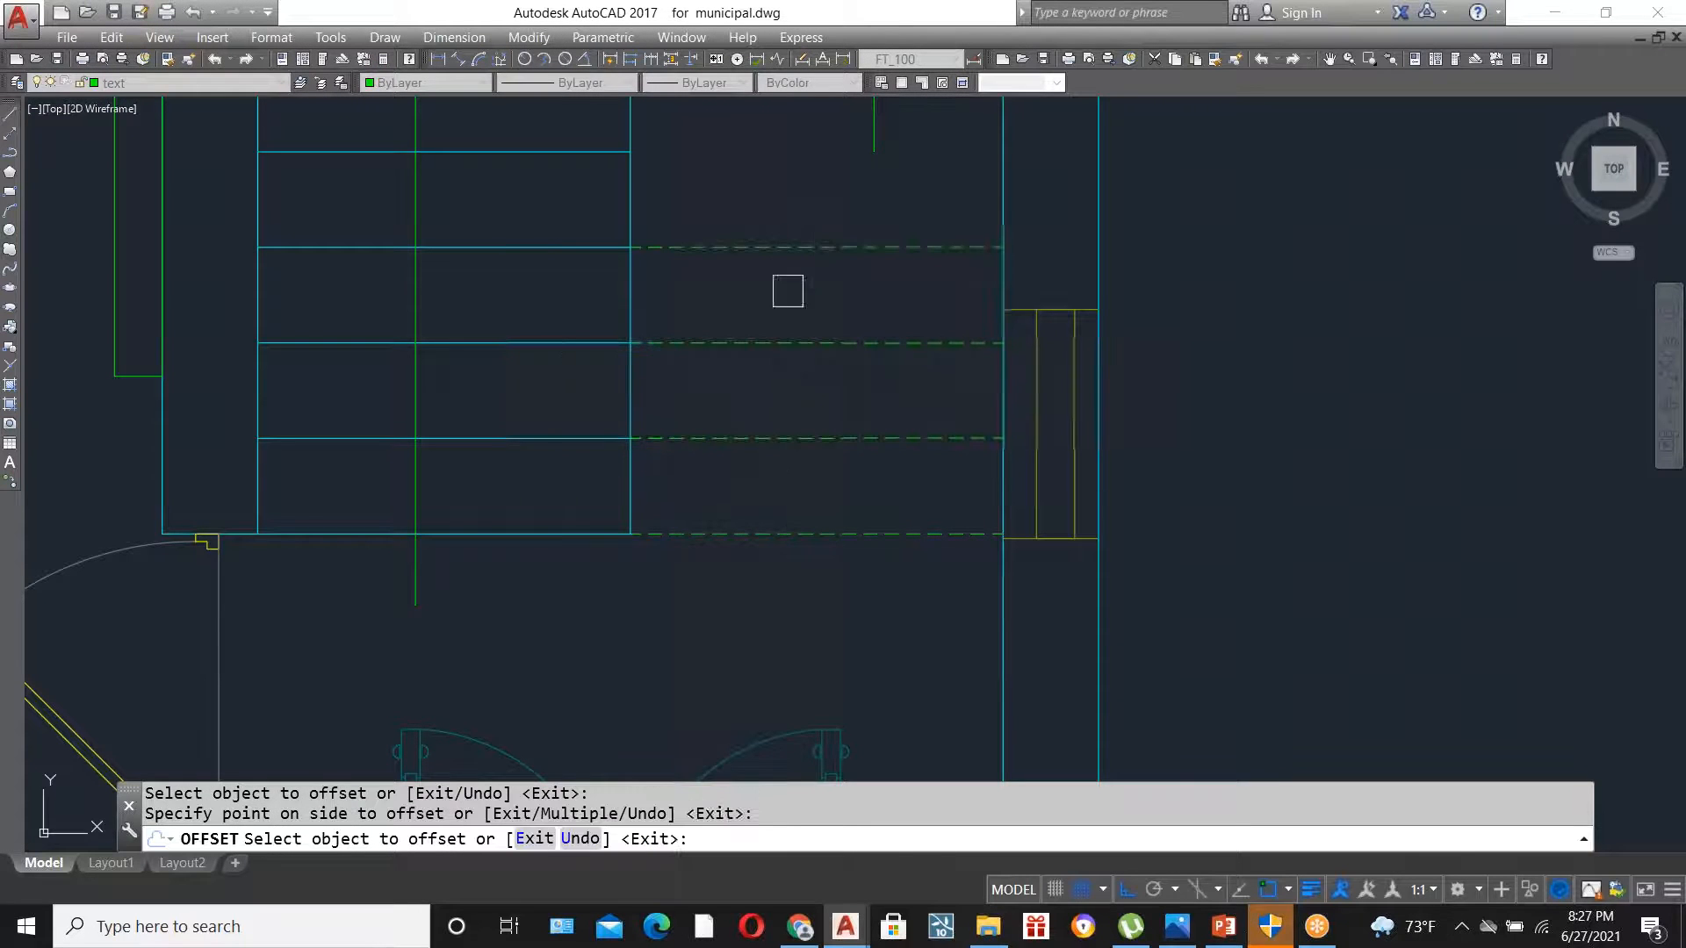
{"action": "scroll", "coordinate": [844, 526], "scroll_direction": "down", "scroll_amount": 4}
{"action": "scroll", "coordinate": [799, 385], "scroll_direction": "up", "scroll_amount": 2}
{"action": "left_click", "coordinate": [825, 441]}
{"action": "left_click", "coordinate": [831, 368]}
{"action": "left_click", "coordinate": [826, 382]}
{"action": "left_click", "coordinate": [822, 346]}
{"action": "key", "text": "Escape"}
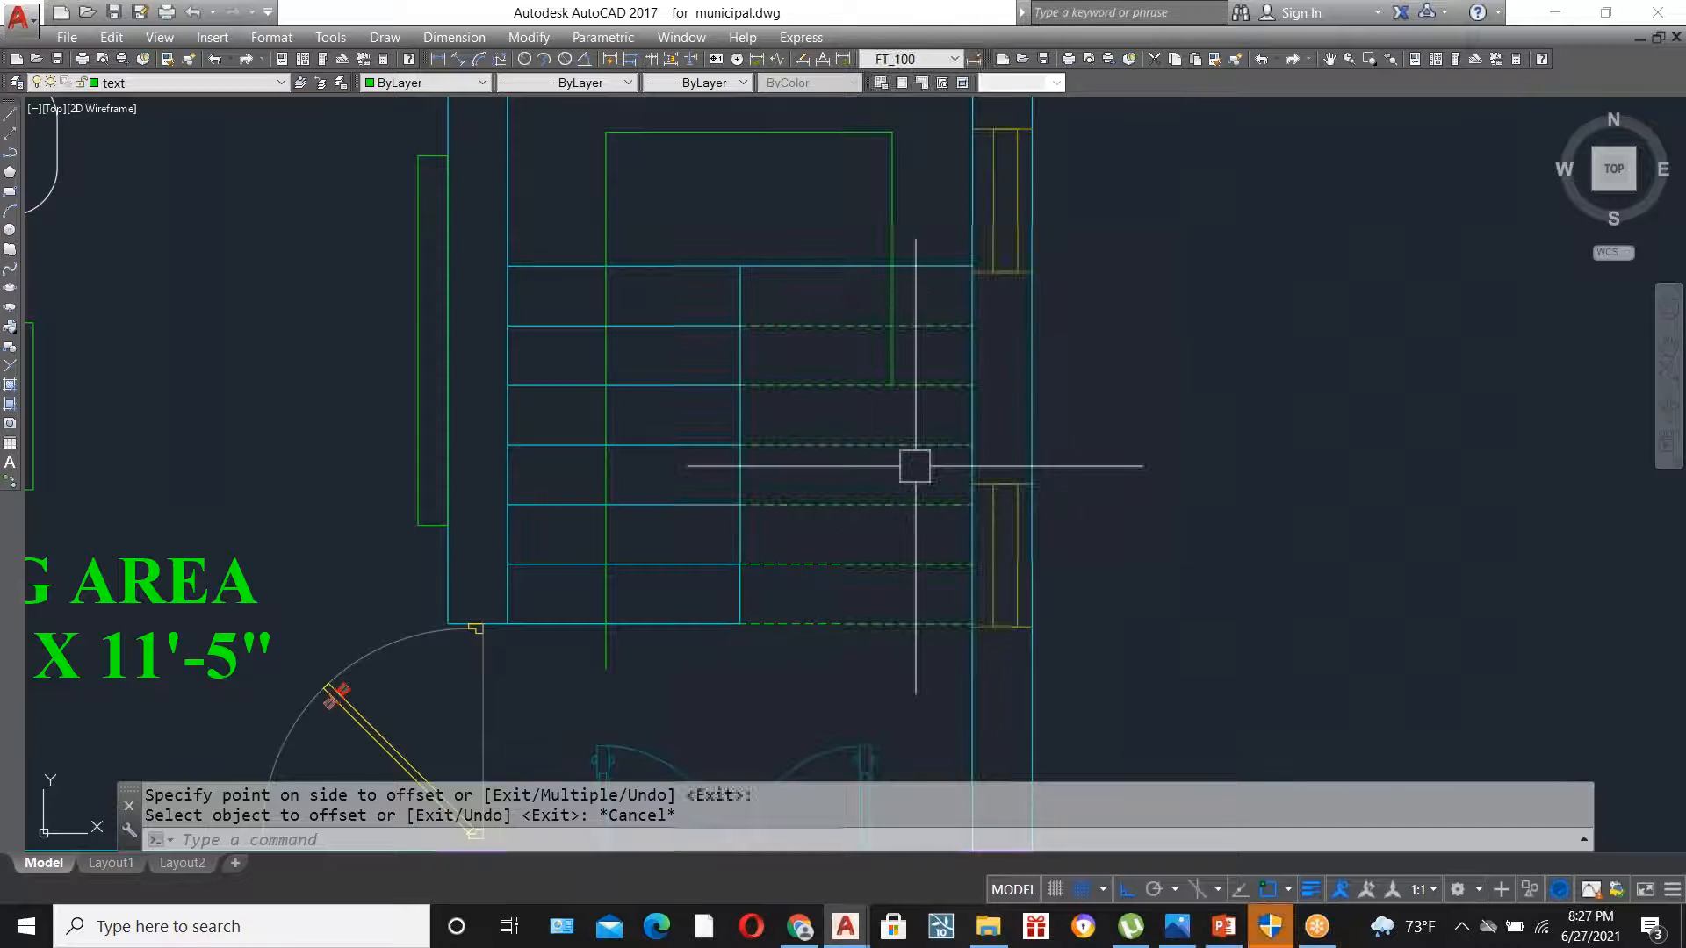
- Save the drawing
{"action": "scroll", "coordinate": [915, 466], "scroll_direction": "down", "scroll_amount": 2}
{"action": "scroll", "coordinate": [915, 478], "scroll_direction": "down", "scroll_amount": 2}
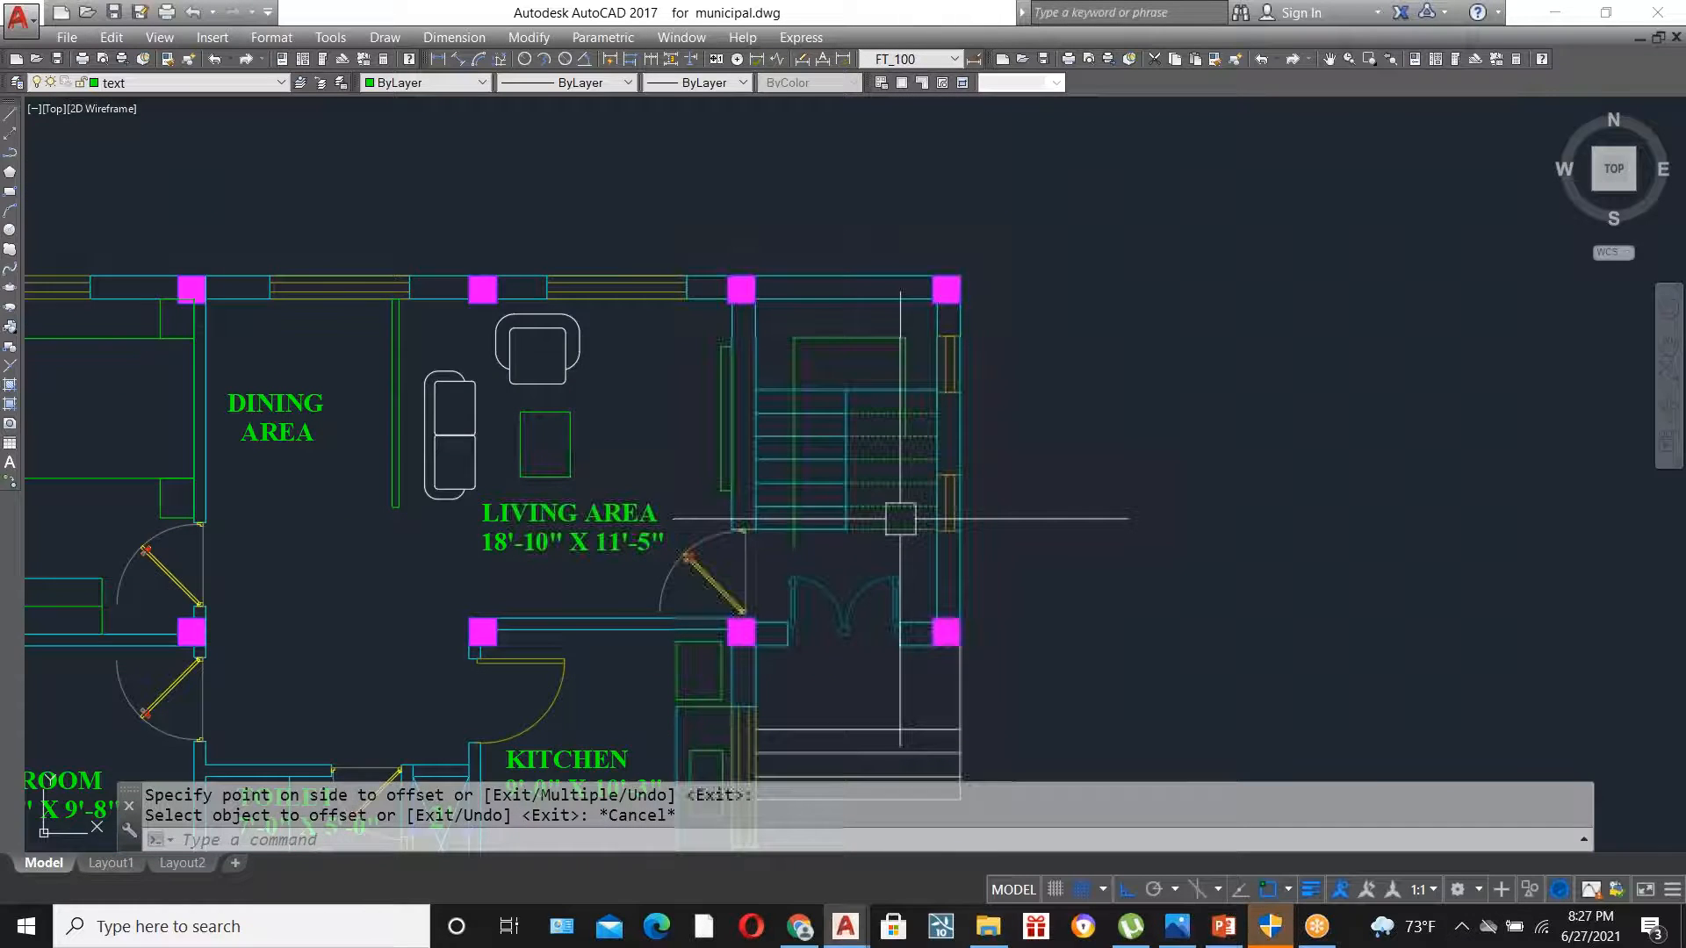
{"action": "scroll", "coordinate": [895, 512], "scroll_direction": "up", "scroll_amount": 2}
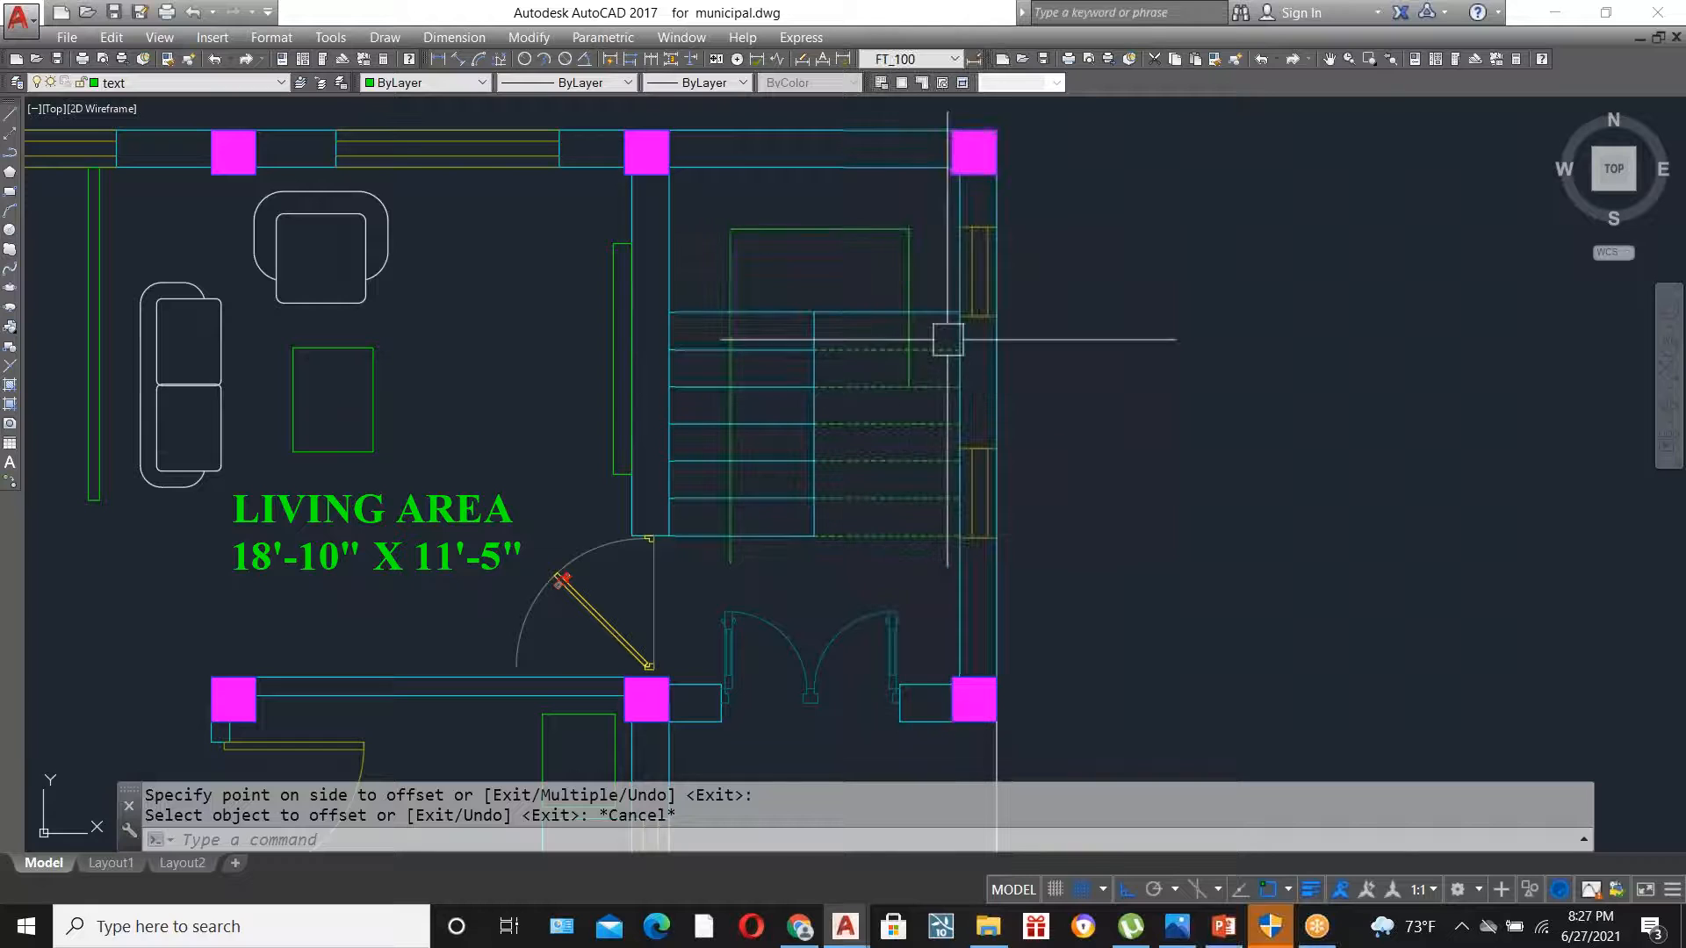
{"action": "key", "text": "Escape"}
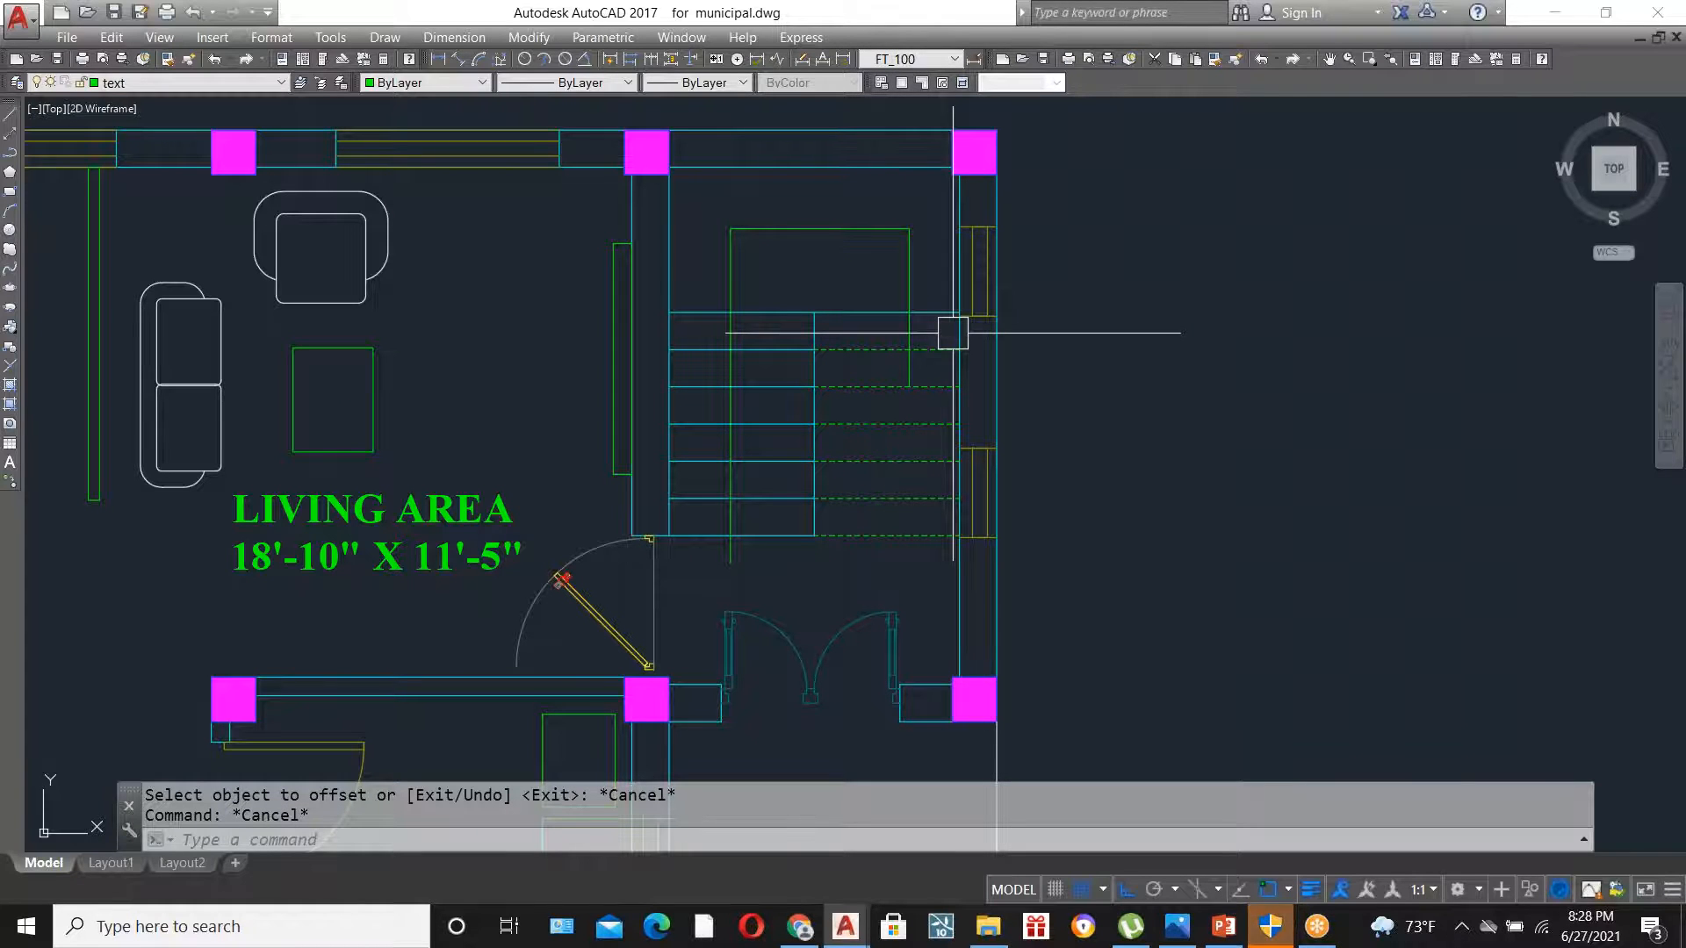
{"action": "key", "text": "ctrl+s"}
- Move the BEDROOM 11'-0" X 12'-0" label from outside the plan into the upper bedroom
{"action": "scroll", "coordinate": [912, 356], "scroll_direction": "down", "scroll_amount": 6}
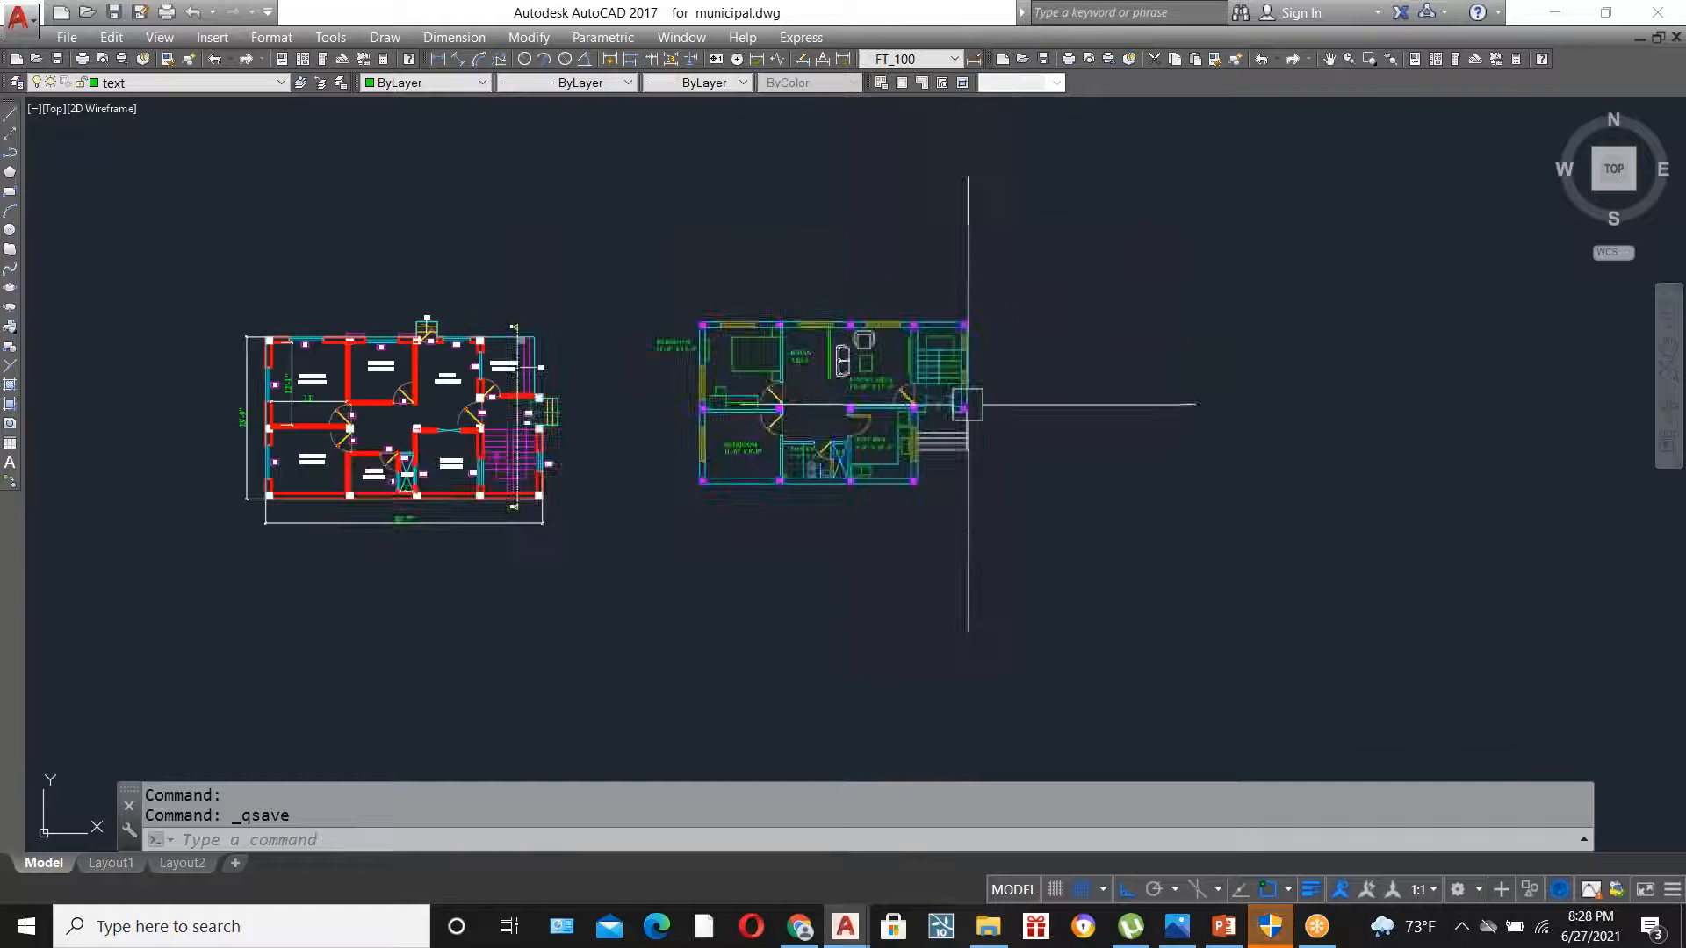
{"action": "scroll", "coordinate": [359, 454], "scroll_direction": "up", "scroll_amount": 2}
{"action": "scroll", "coordinate": [359, 454], "scroll_direction": "up", "scroll_amount": 2}
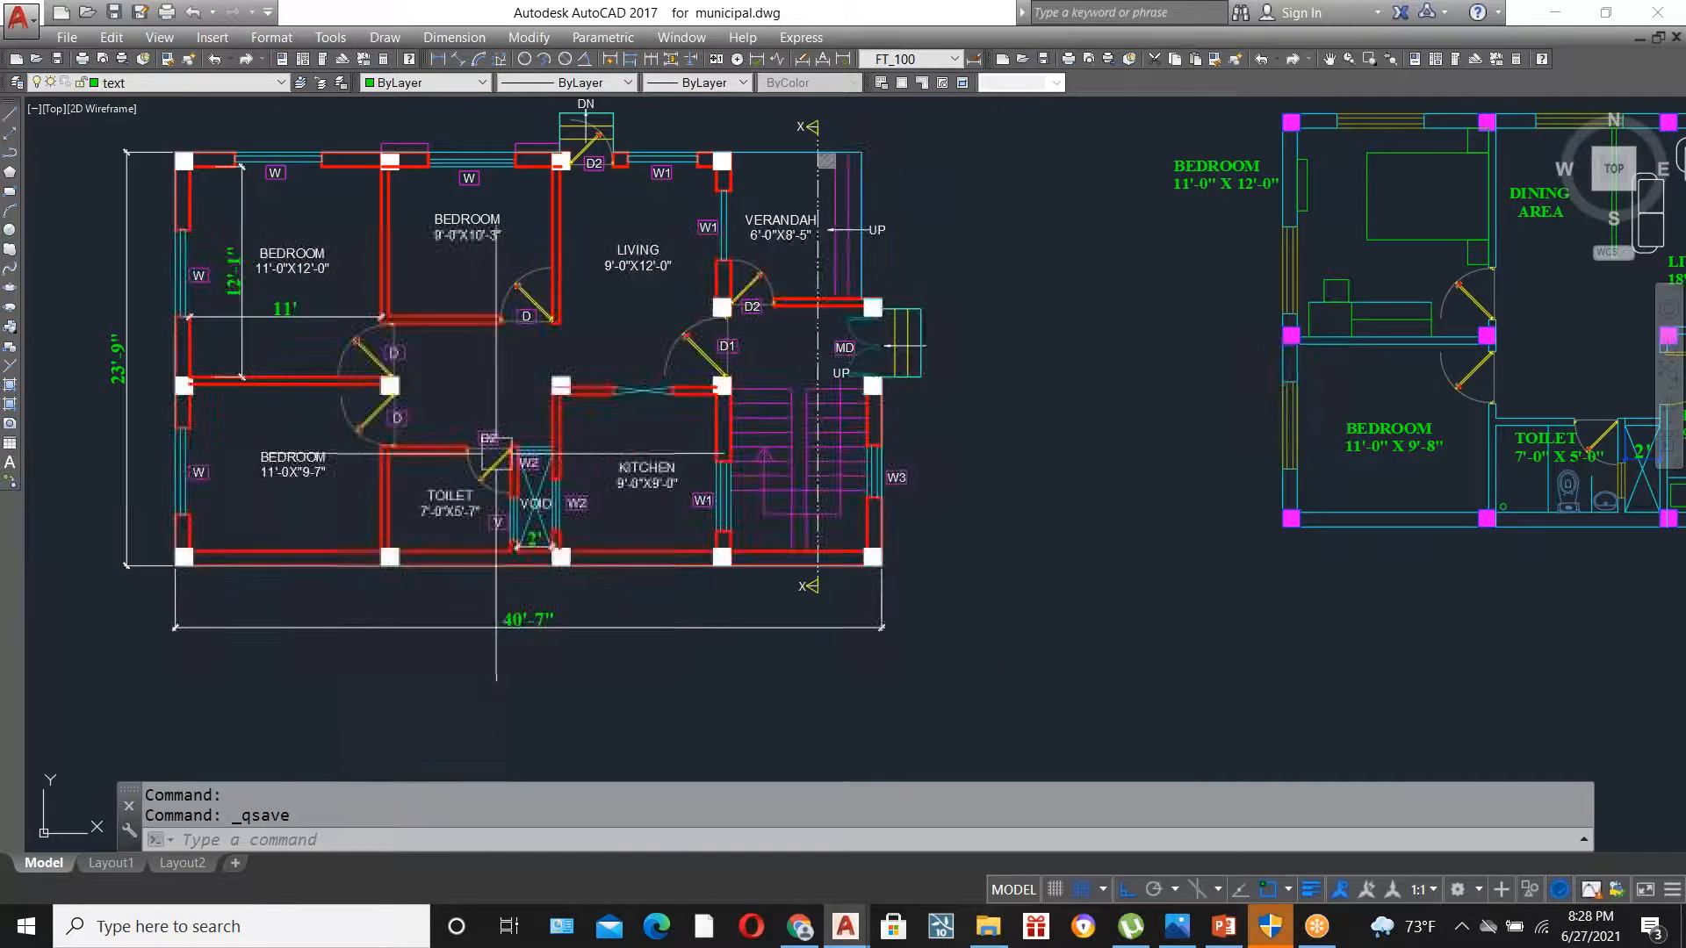
{"action": "scroll", "coordinate": [359, 454], "scroll_direction": "down", "scroll_amount": 3}
{"action": "scroll", "coordinate": [1202, 297], "scroll_direction": "up", "scroll_amount": 2}
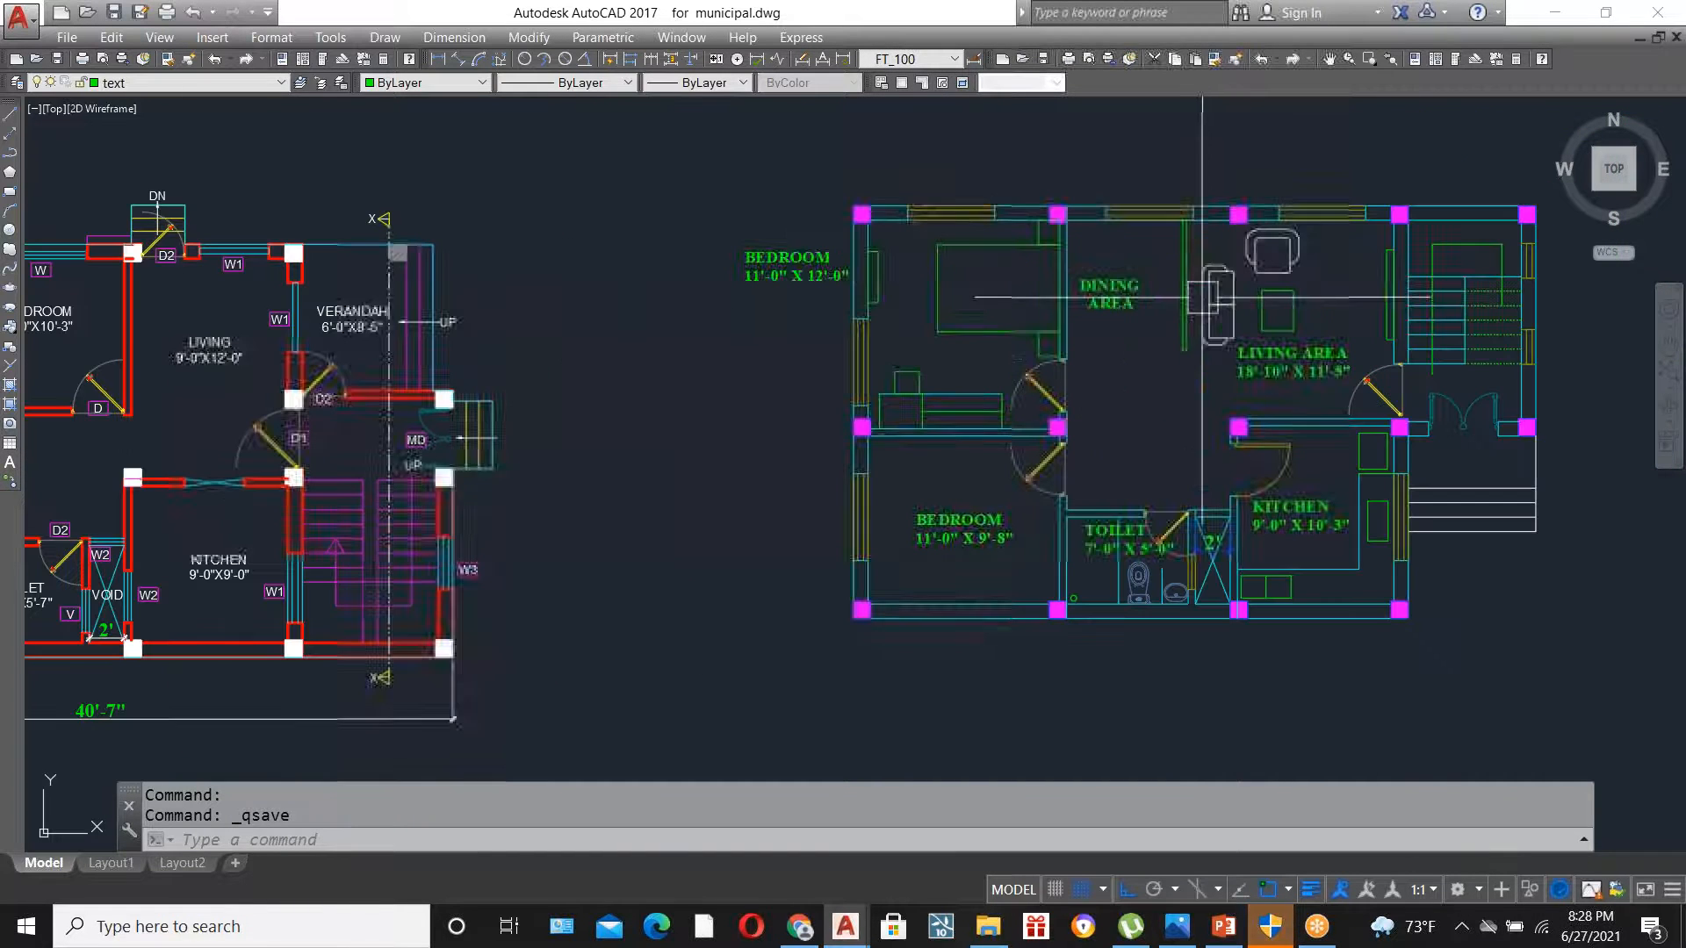
{"action": "left_click", "coordinate": [773, 273]}
{"action": "type", "text": "m"}
{"action": "key", "text": "Return"}
{"action": "left_click", "coordinate": [848, 293]}
{"action": "key", "text": "Escape"}
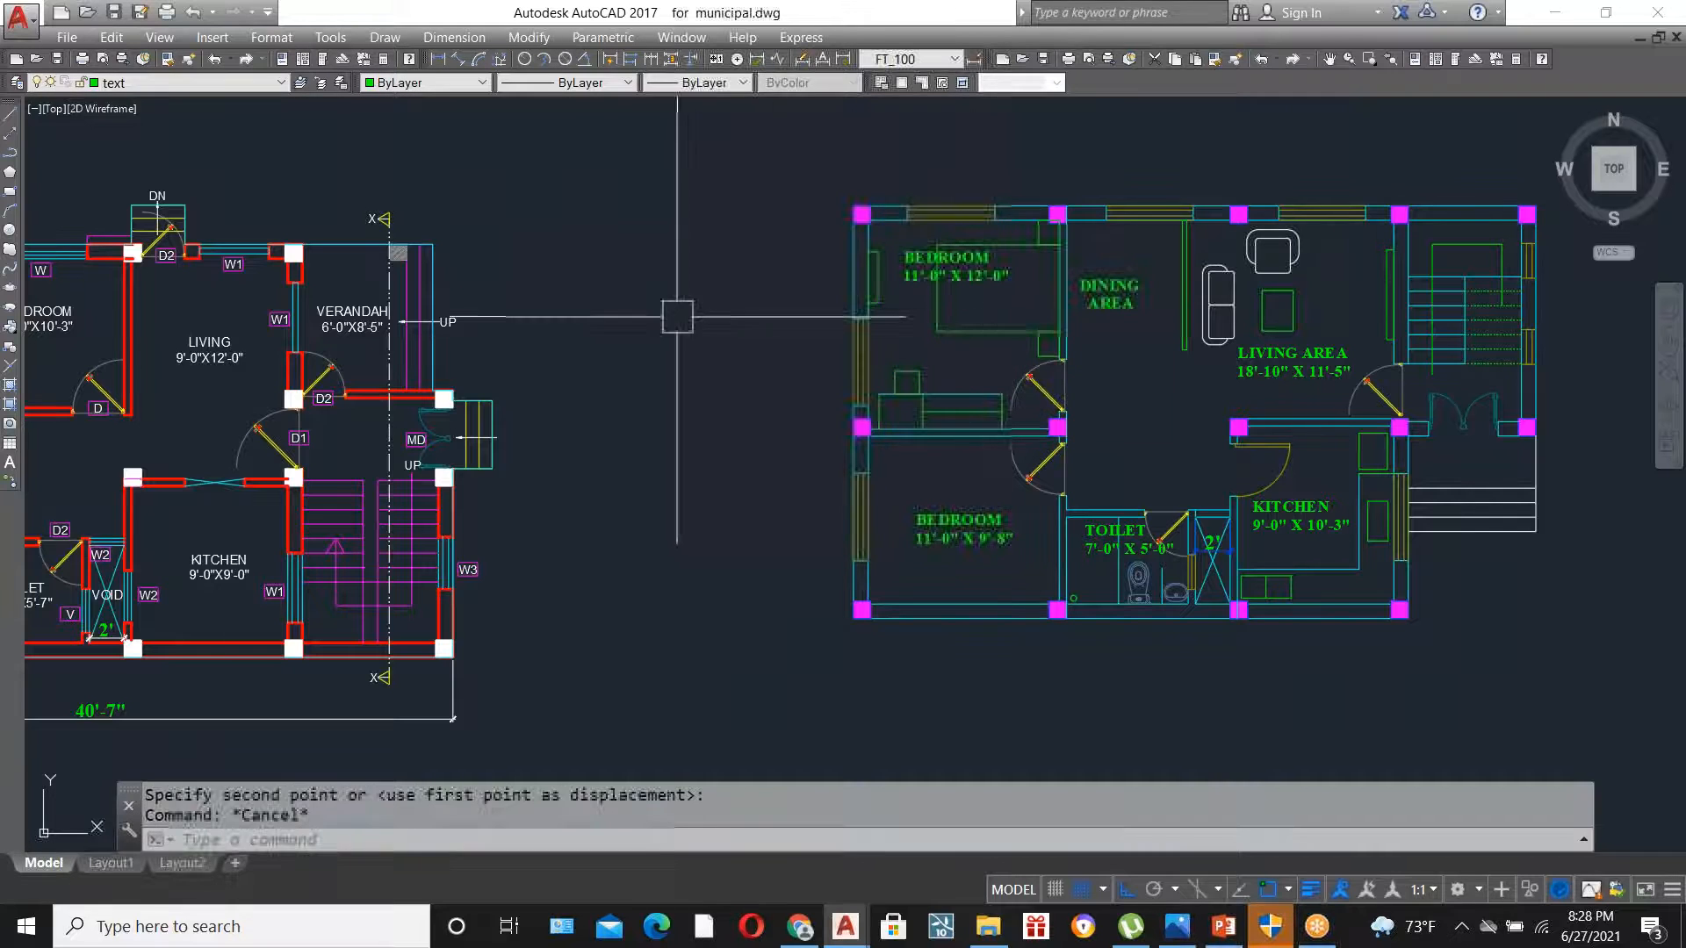
{"action": "scroll", "coordinate": [666, 323], "scroll_direction": "down", "scroll_amount": 3}
{"action": "scroll", "coordinate": [915, 325], "scroll_direction": "up", "scroll_amount": 3}
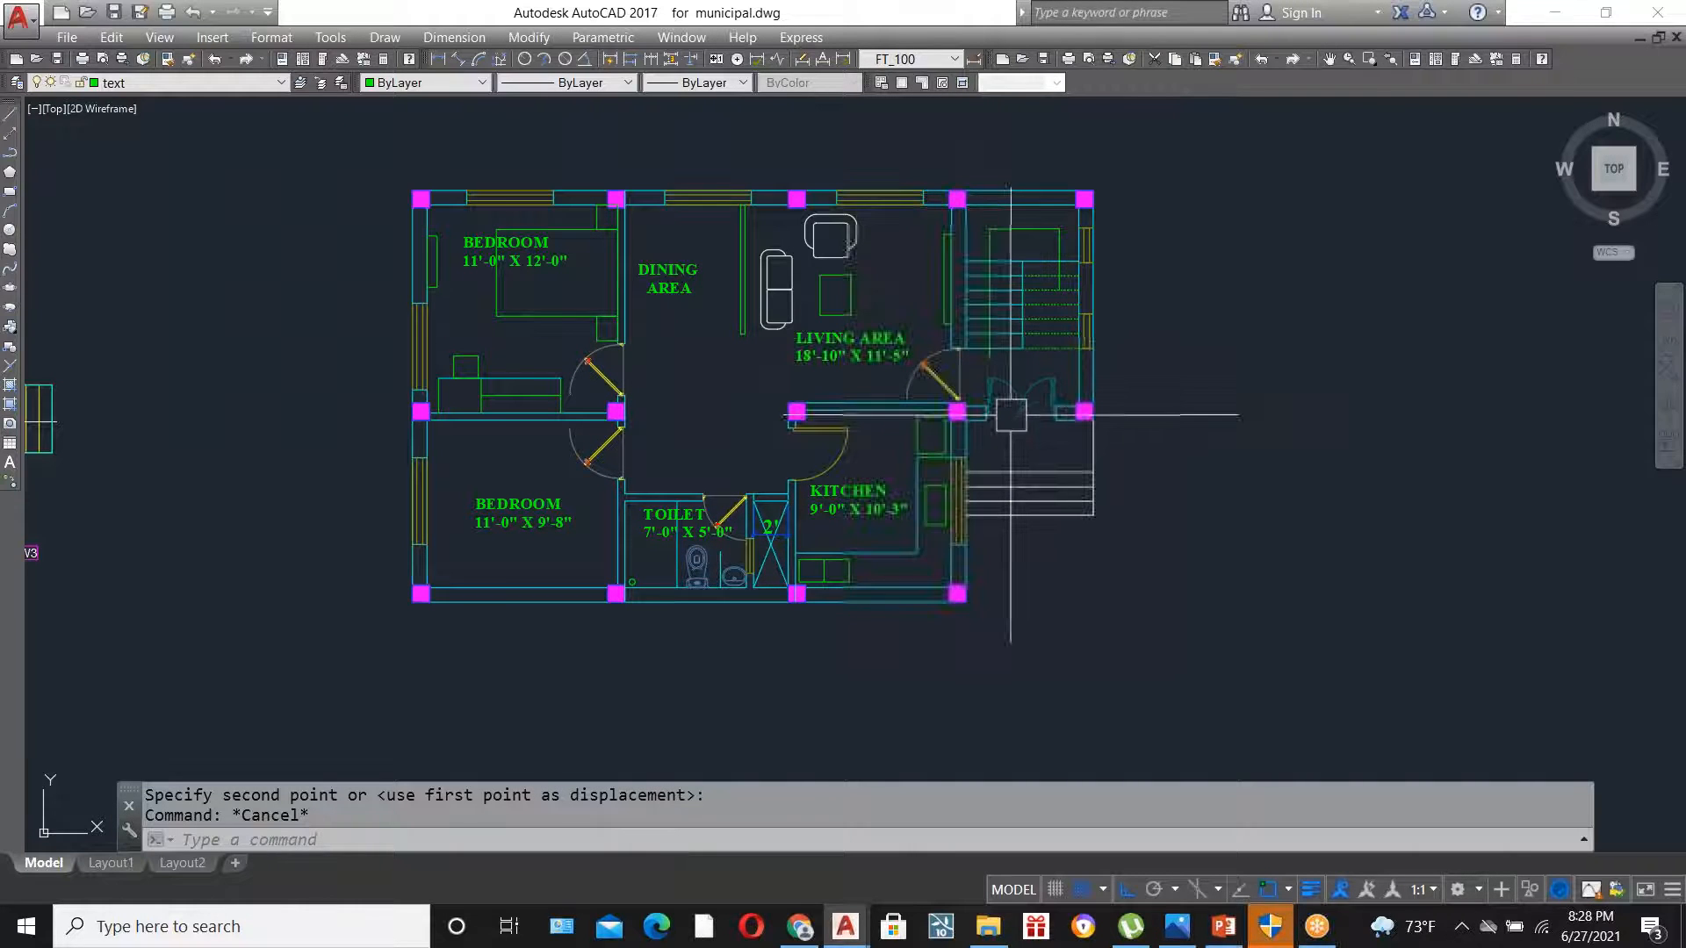
{"action": "scroll", "coordinate": [1030, 406], "scroll_direction": "up", "scroll_amount": 2}
{"action": "scroll", "coordinate": [1064, 452], "scroll_direction": "up", "scroll_amount": 2}
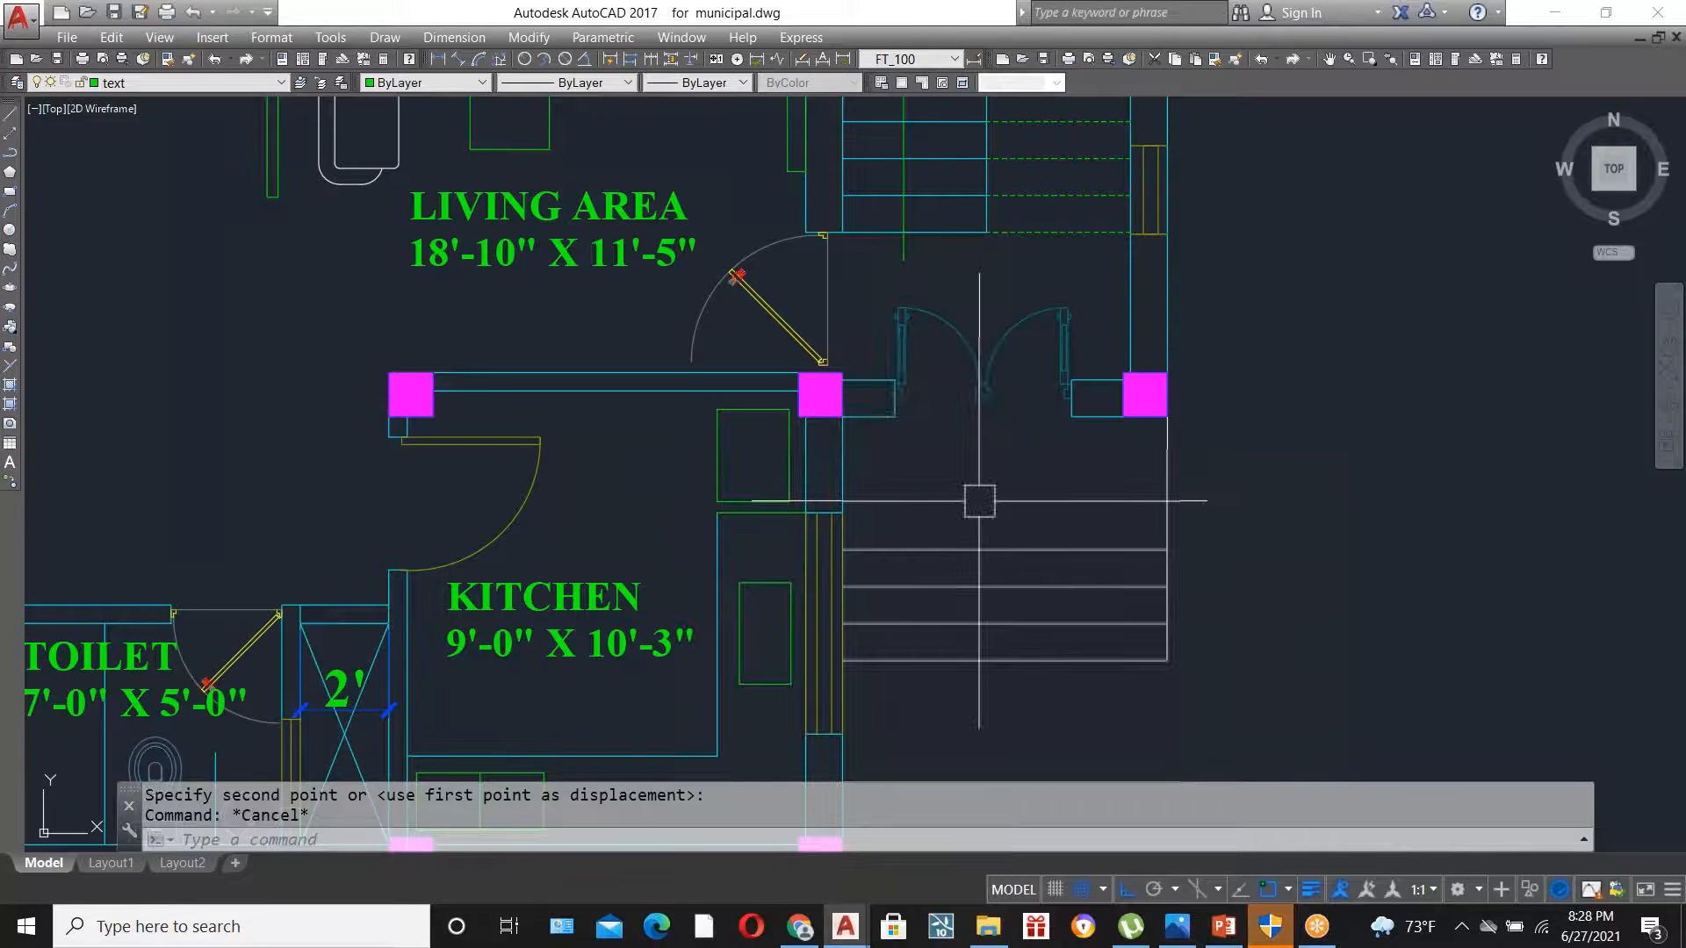
{"action": "scroll", "coordinate": [981, 502], "scroll_direction": "down", "scroll_amount": 2}
{"action": "scroll", "coordinate": [781, 282], "scroll_direction": "down", "scroll_amount": 2}
{"action": "type", "text": "c"}
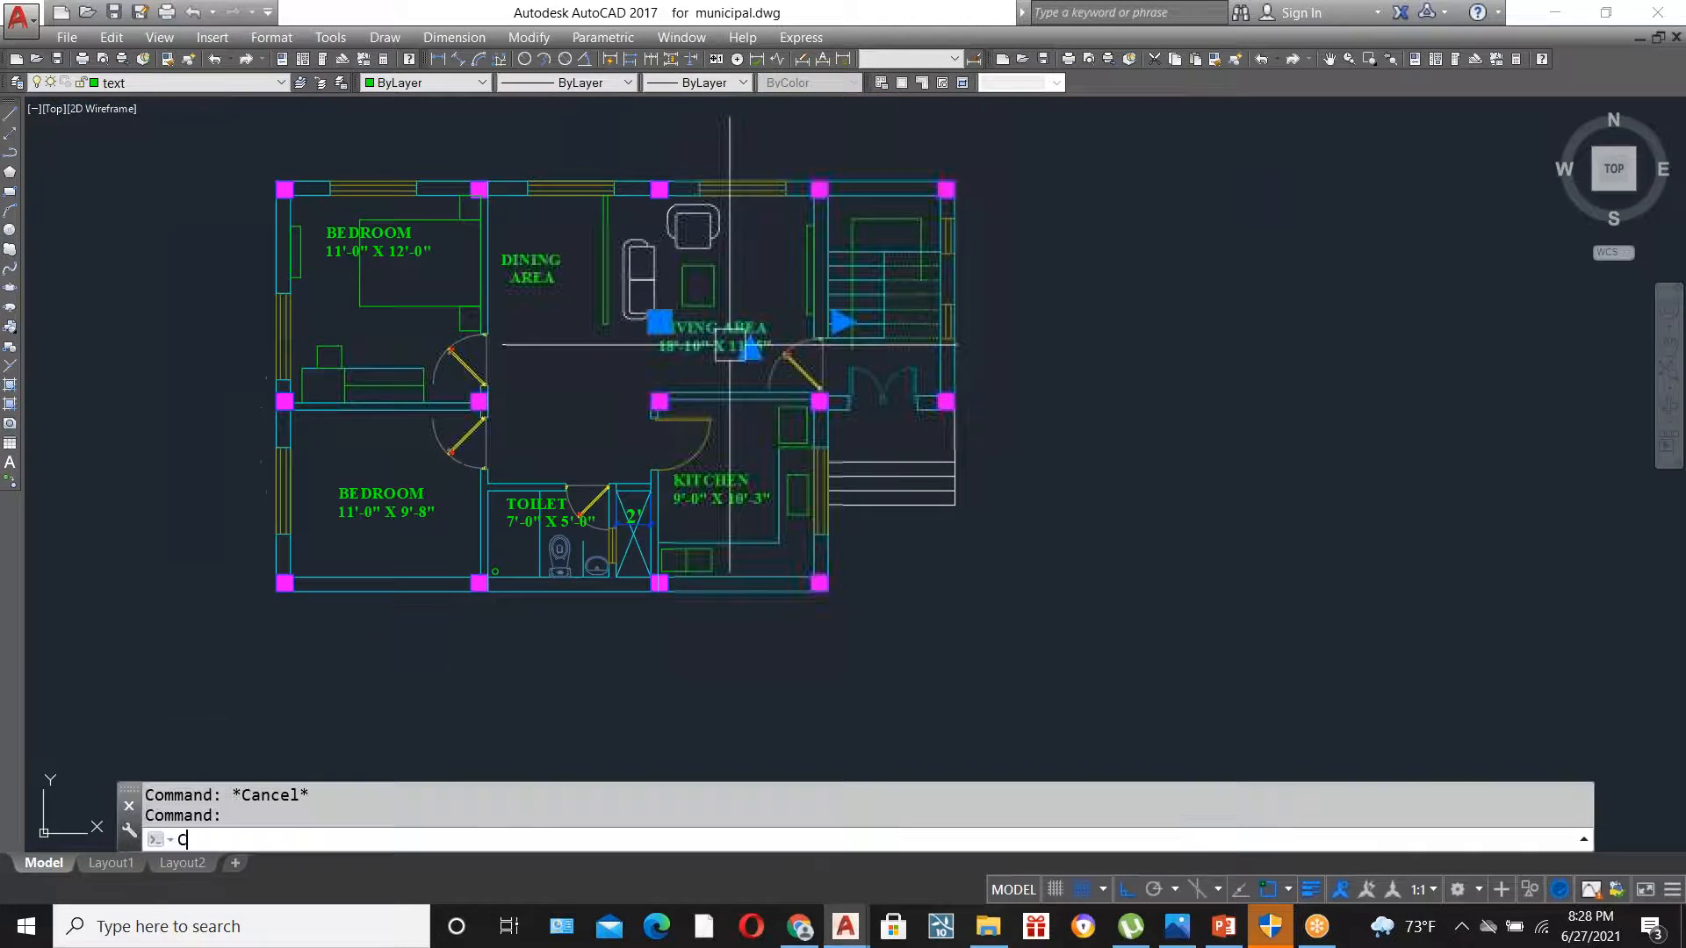
{"action": "key", "text": "Return"}
{"action": "left_click", "coordinate": [687, 352]}
{"action": "key", "text": "Escape"}
- Copy the LIVING AREA label across onto the foot of the house stair
{"action": "left_click", "coordinate": [705, 334]}
{"action": "type", "text": "co"}
{"action": "key", "text": "Return"}
{"action": "scroll", "coordinate": [715, 335], "scroll_direction": "up", "scroll_amount": 2}
{"action": "left_click", "coordinate": [715, 337]}
{"action": "left_click", "coordinate": [920, 377]}
{"action": "key", "text": "Escape"}
- Change the copied label's text at the stair to UP
{"action": "left_click", "coordinate": [1043, 353]}
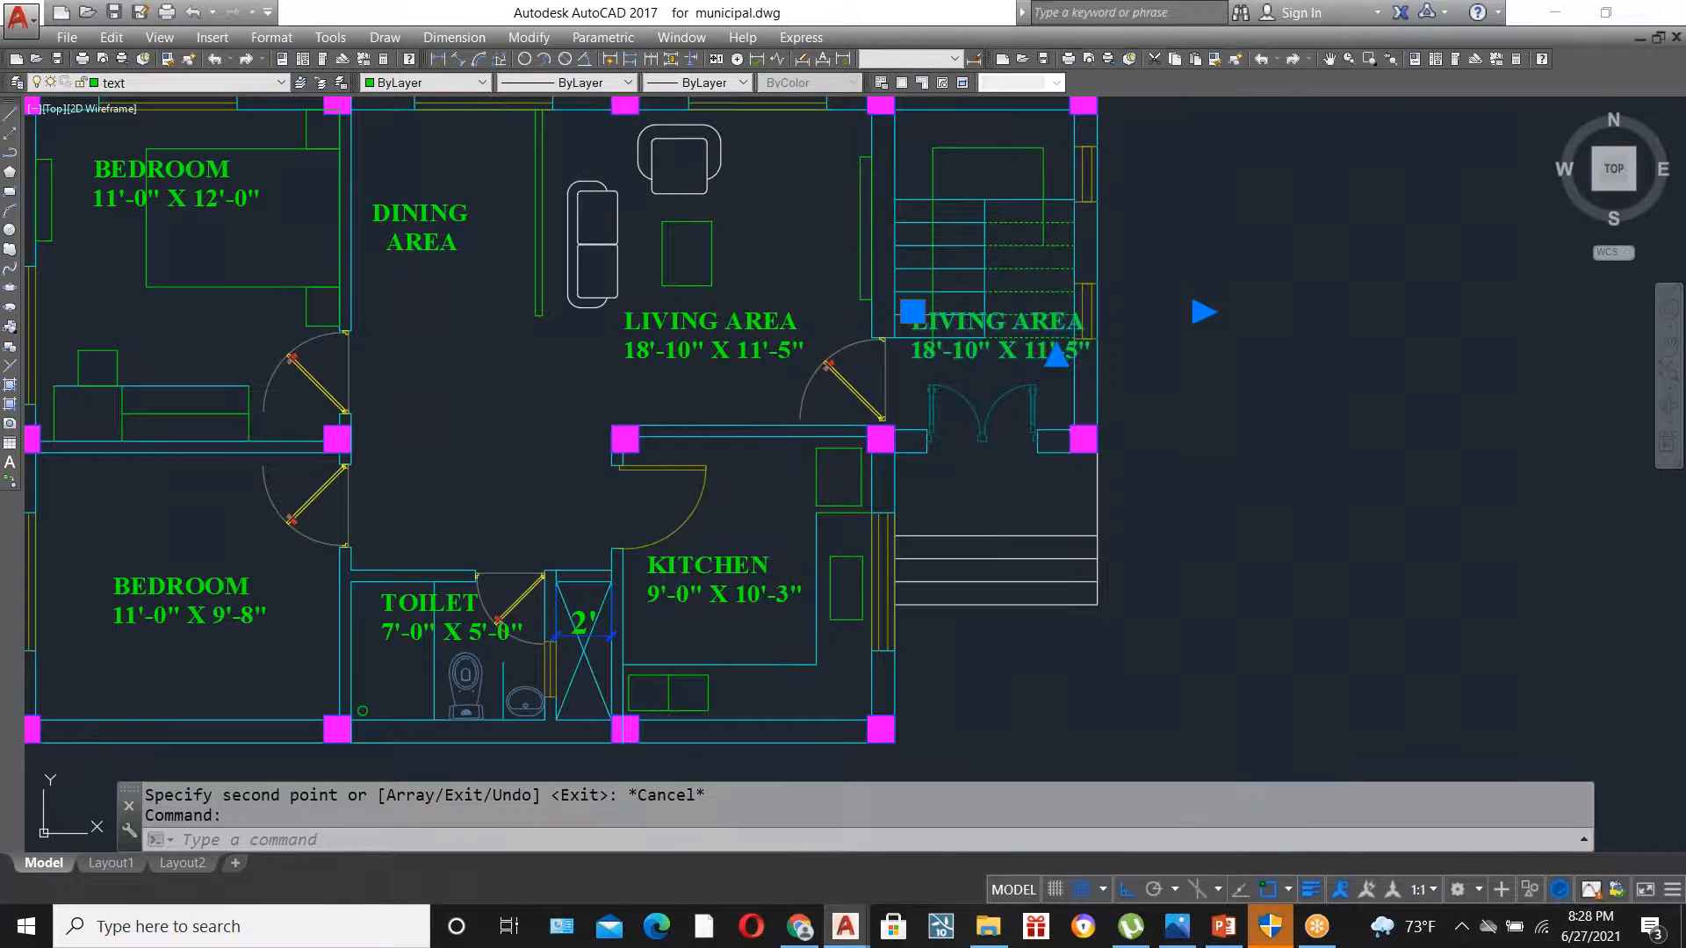
{"action": "double_click", "coordinate": [1042, 352]}
{"action": "scroll", "coordinate": [1075, 345], "scroll_direction": "up", "scroll_amount": 2}
{"action": "key", "text": "ctrl+a"}
{"action": "type", "text": "UP"}
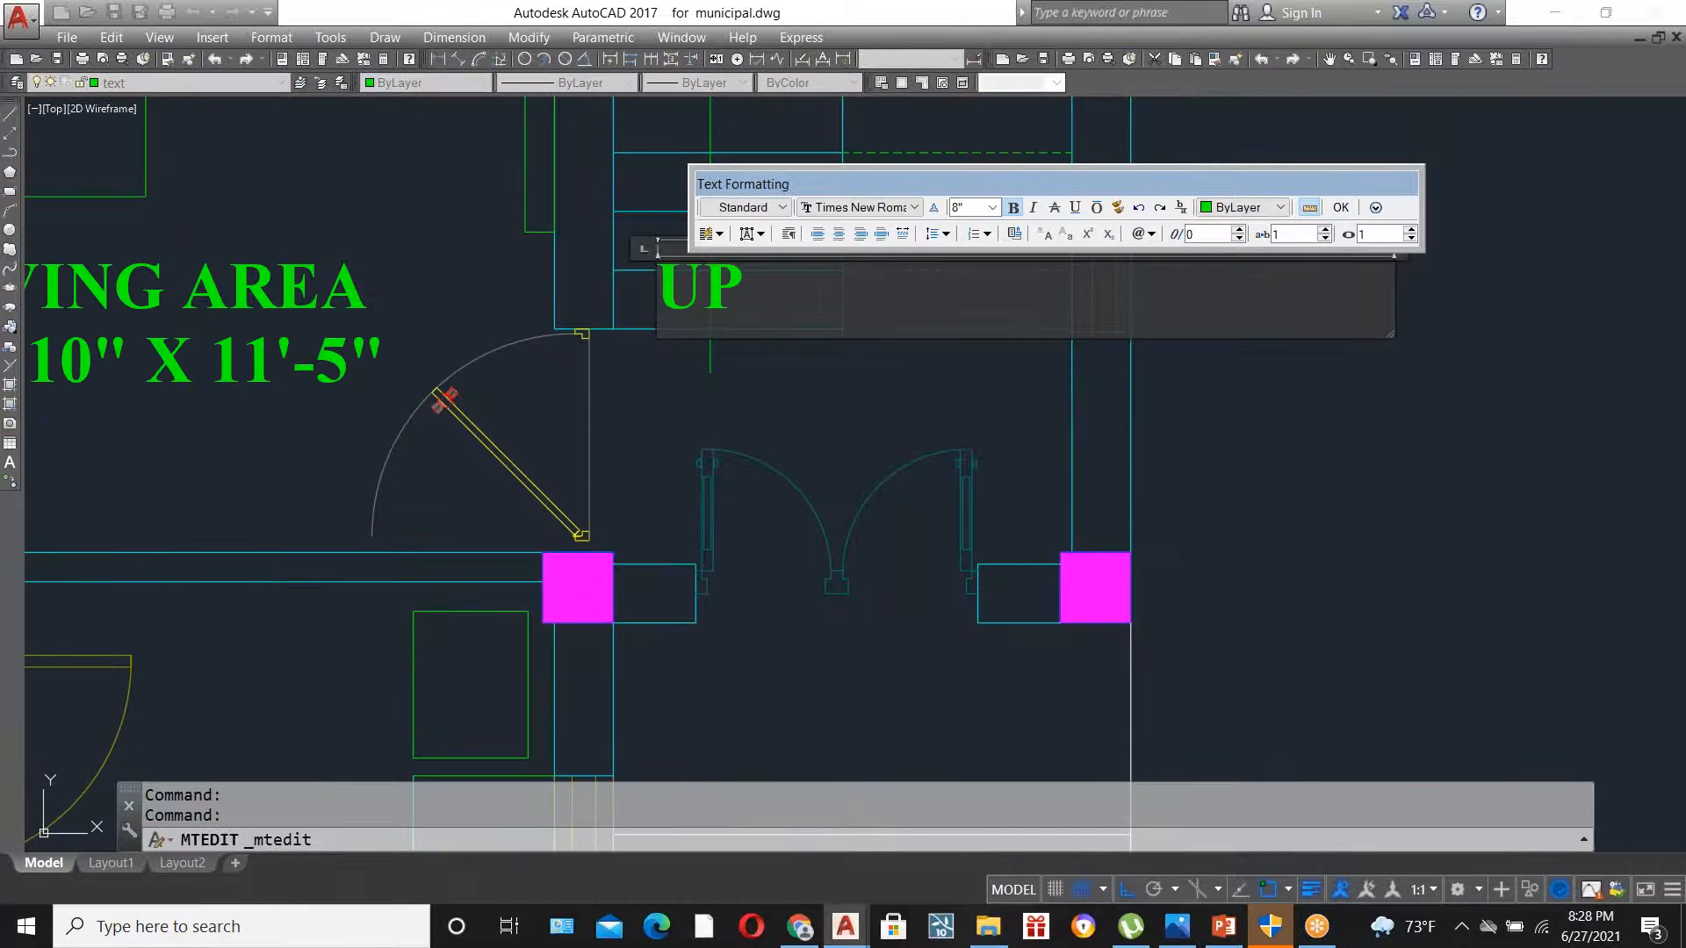
{"action": "left_click", "coordinate": [1080, 362]}
- Move the UP label just below the end of the left flight's direction line
{"action": "type", "text": "m"}
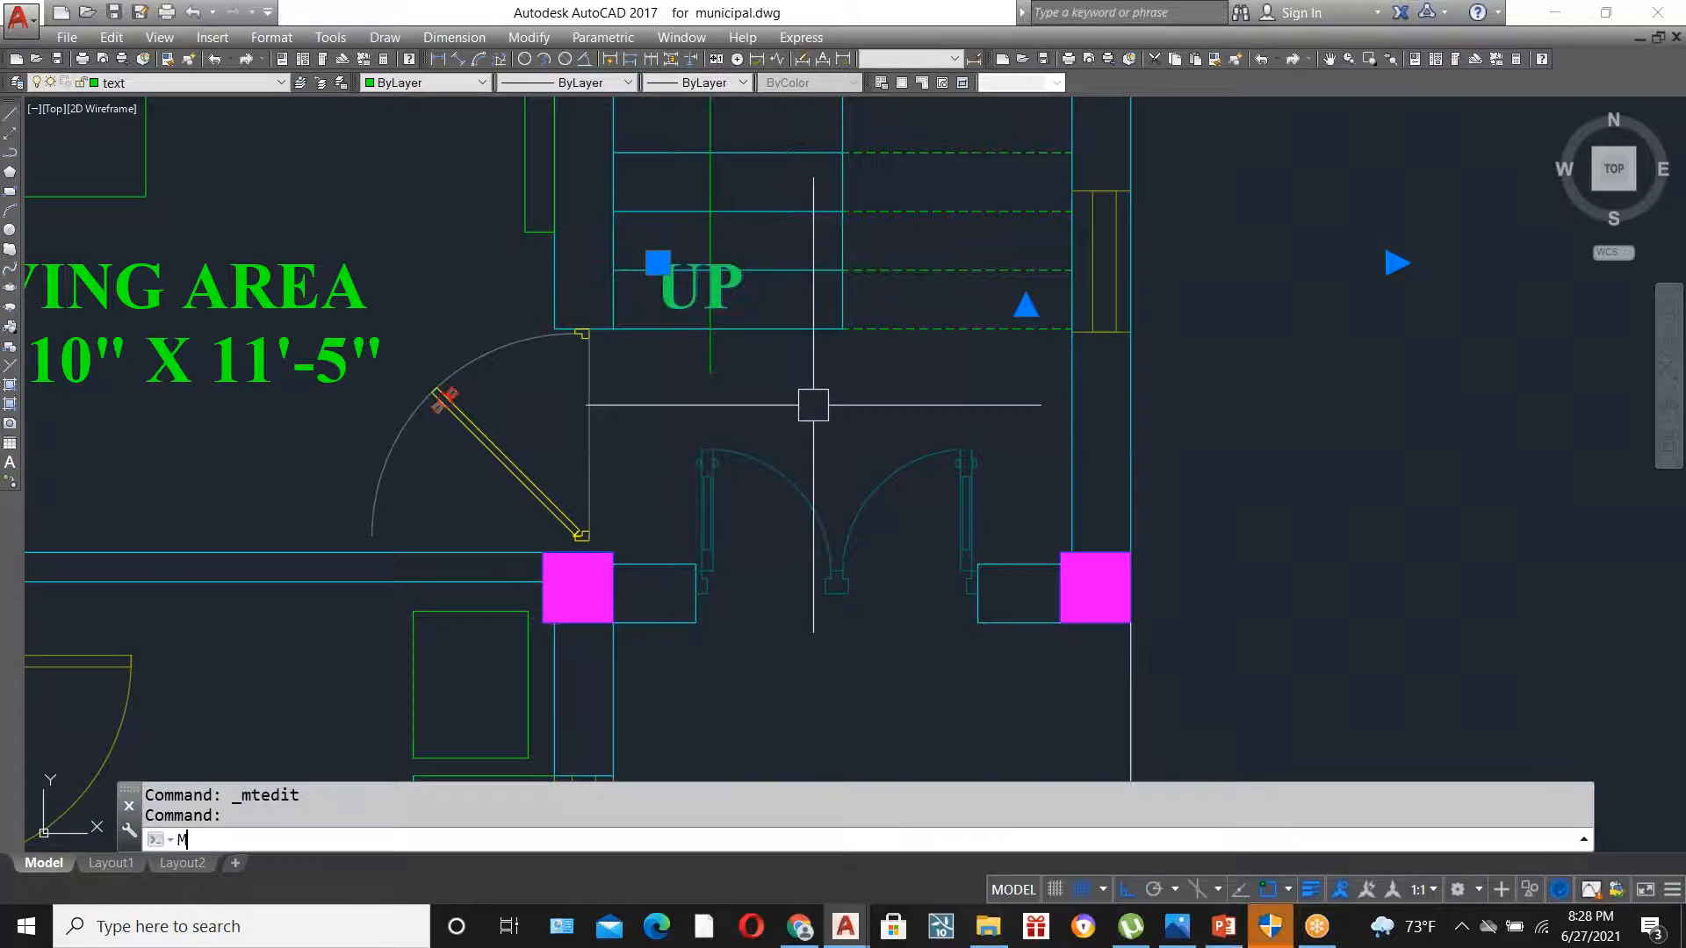
{"action": "key", "text": "Return"}
{"action": "left_click", "coordinate": [719, 345]}
{"action": "scroll", "coordinate": [719, 463], "scroll_direction": "down", "scroll_amount": 2}
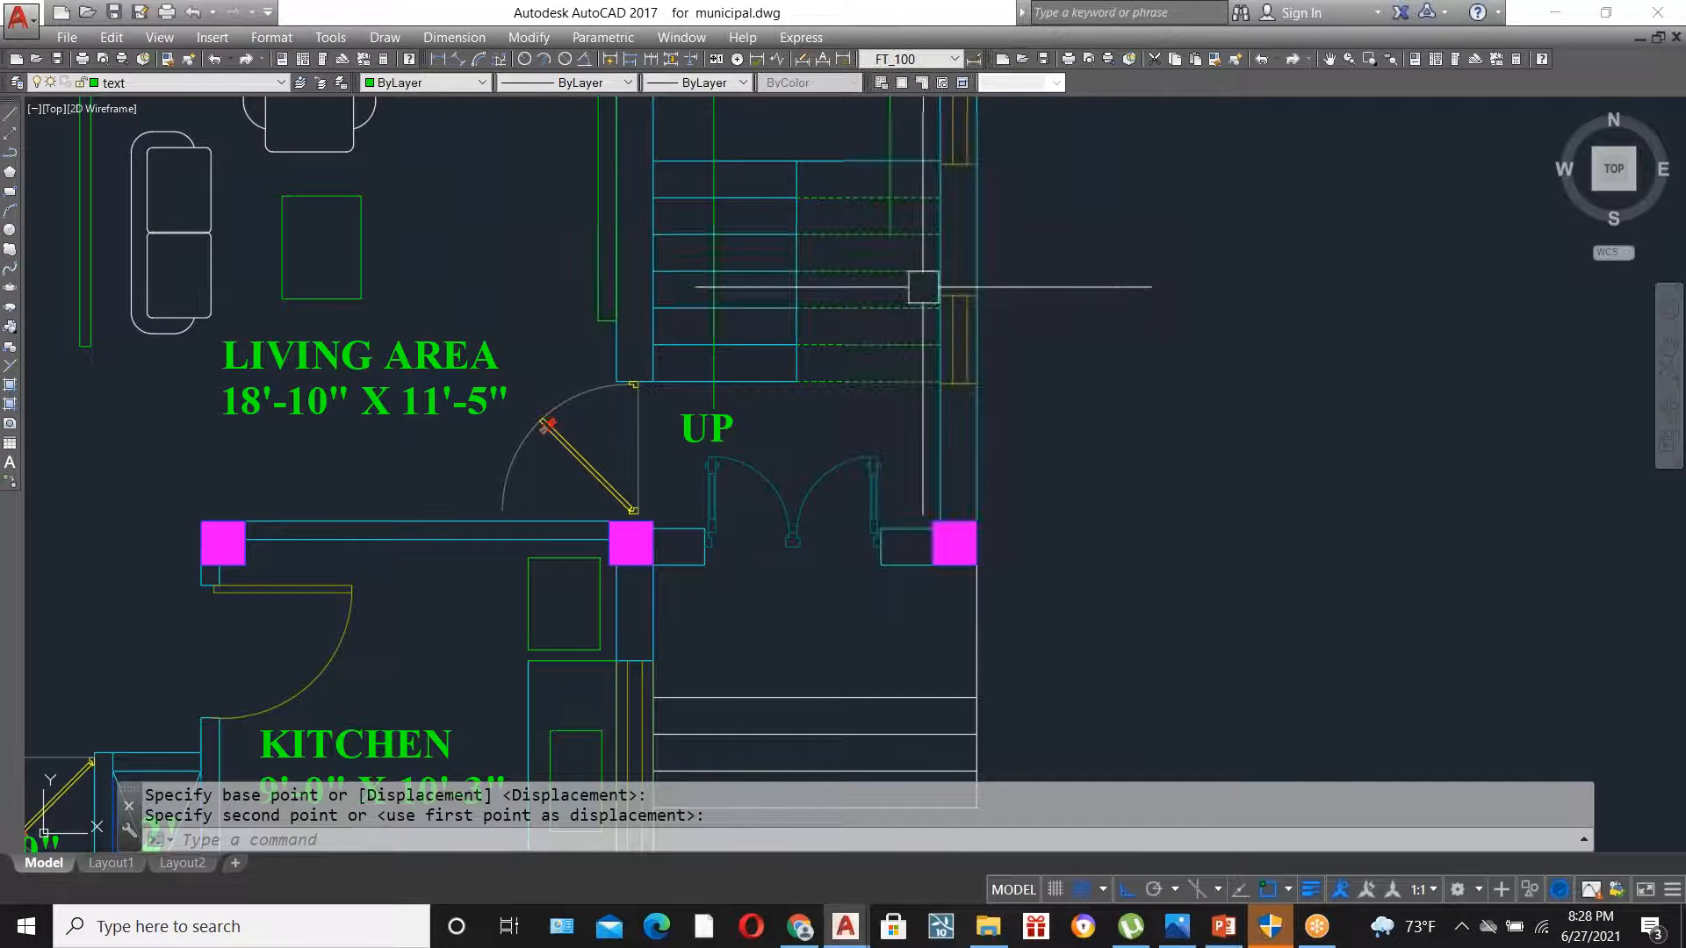
- Draw a vertical leader across the entrance steps with its arrowhead pointing up toward the double door
{"action": "scroll", "coordinate": [1054, 352], "scroll_direction": "down", "scroll_amount": 4}
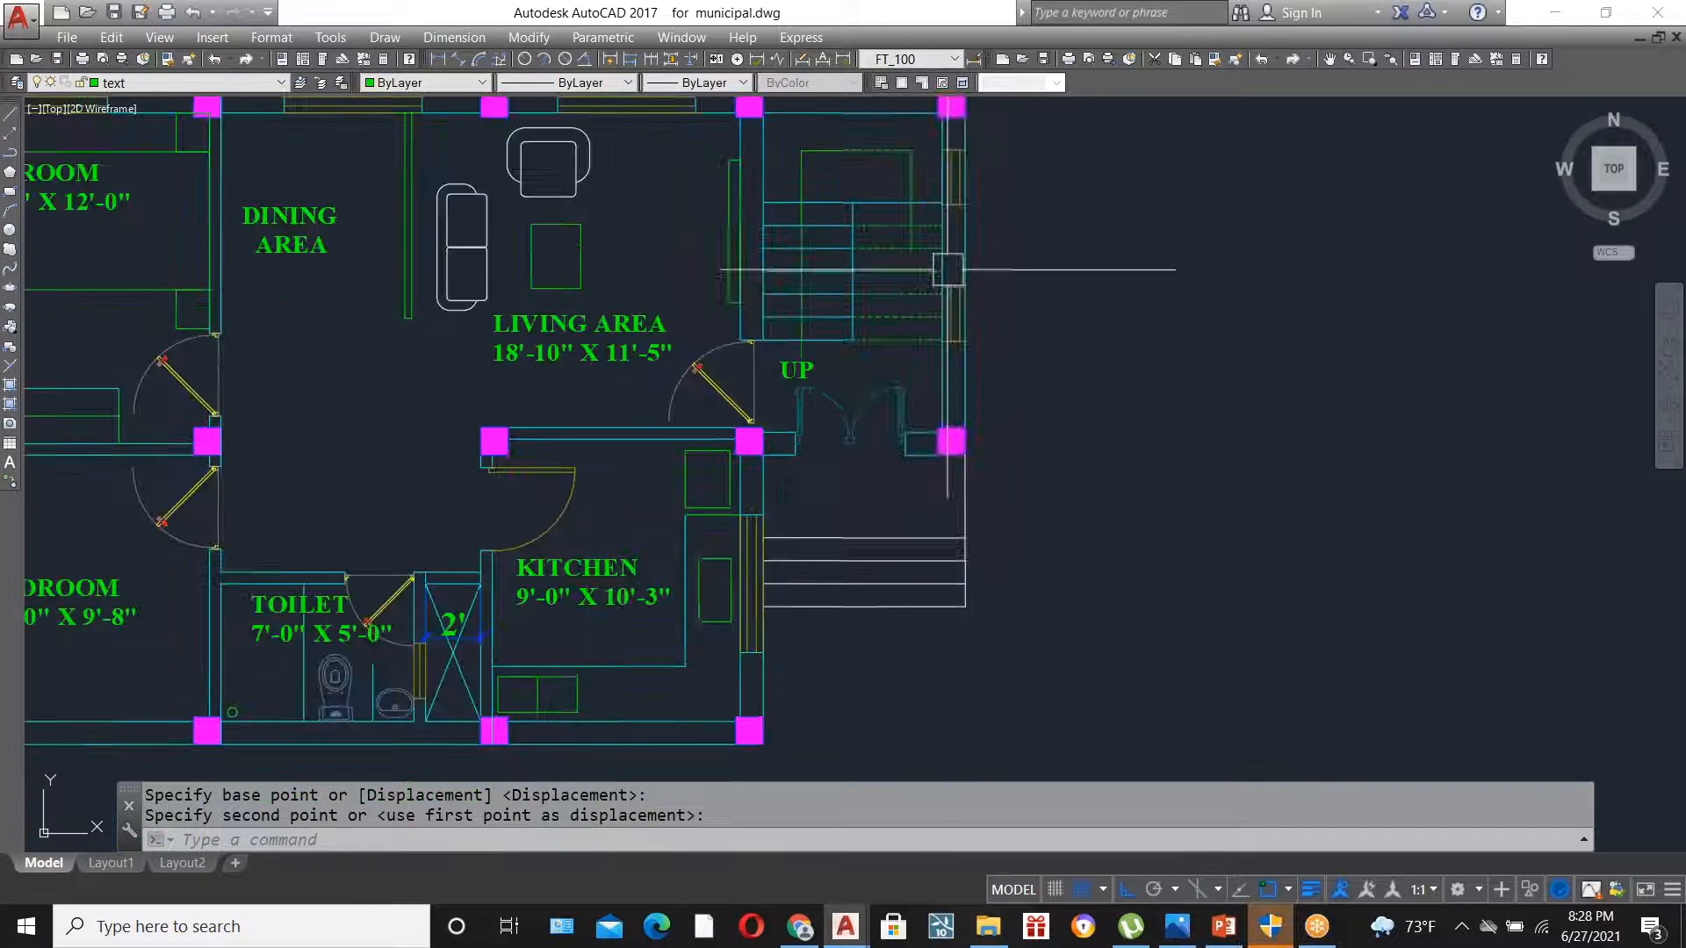
{"action": "scroll", "coordinate": [1075, 507], "scroll_direction": "up", "scroll_amount": 2}
{"action": "scroll", "coordinate": [1133, 317], "scroll_direction": "up", "scroll_amount": 2}
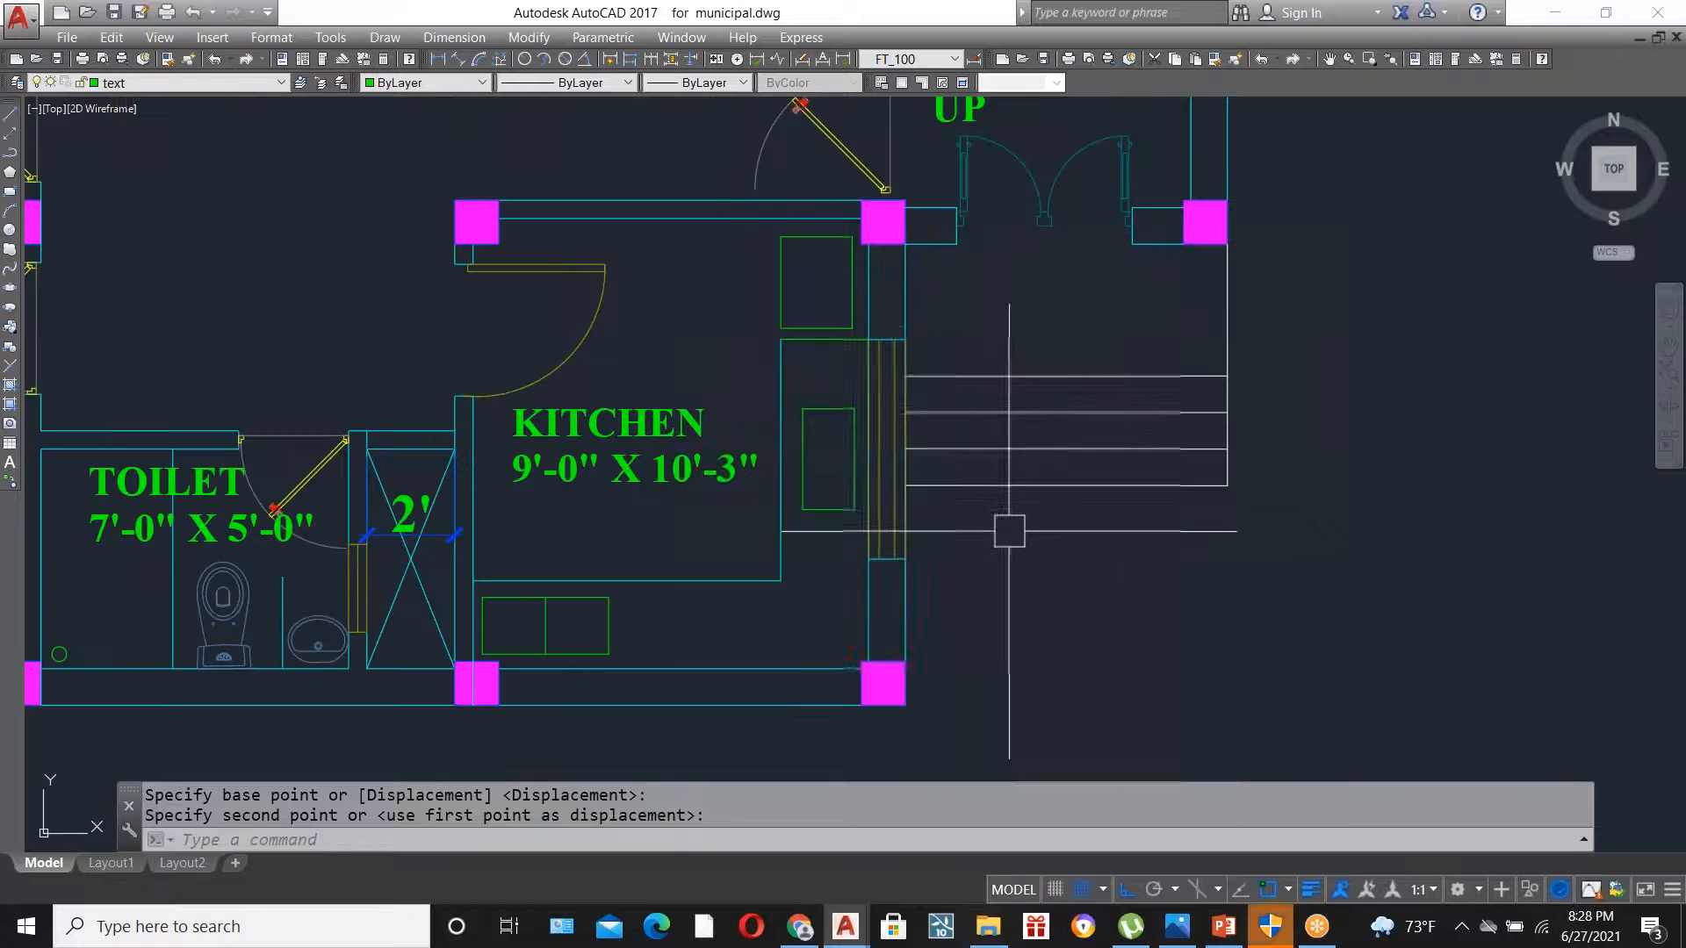
{"action": "key", "text": "Escape"}
{"action": "type", "text": "le"}
{"action": "key", "text": "Return"}
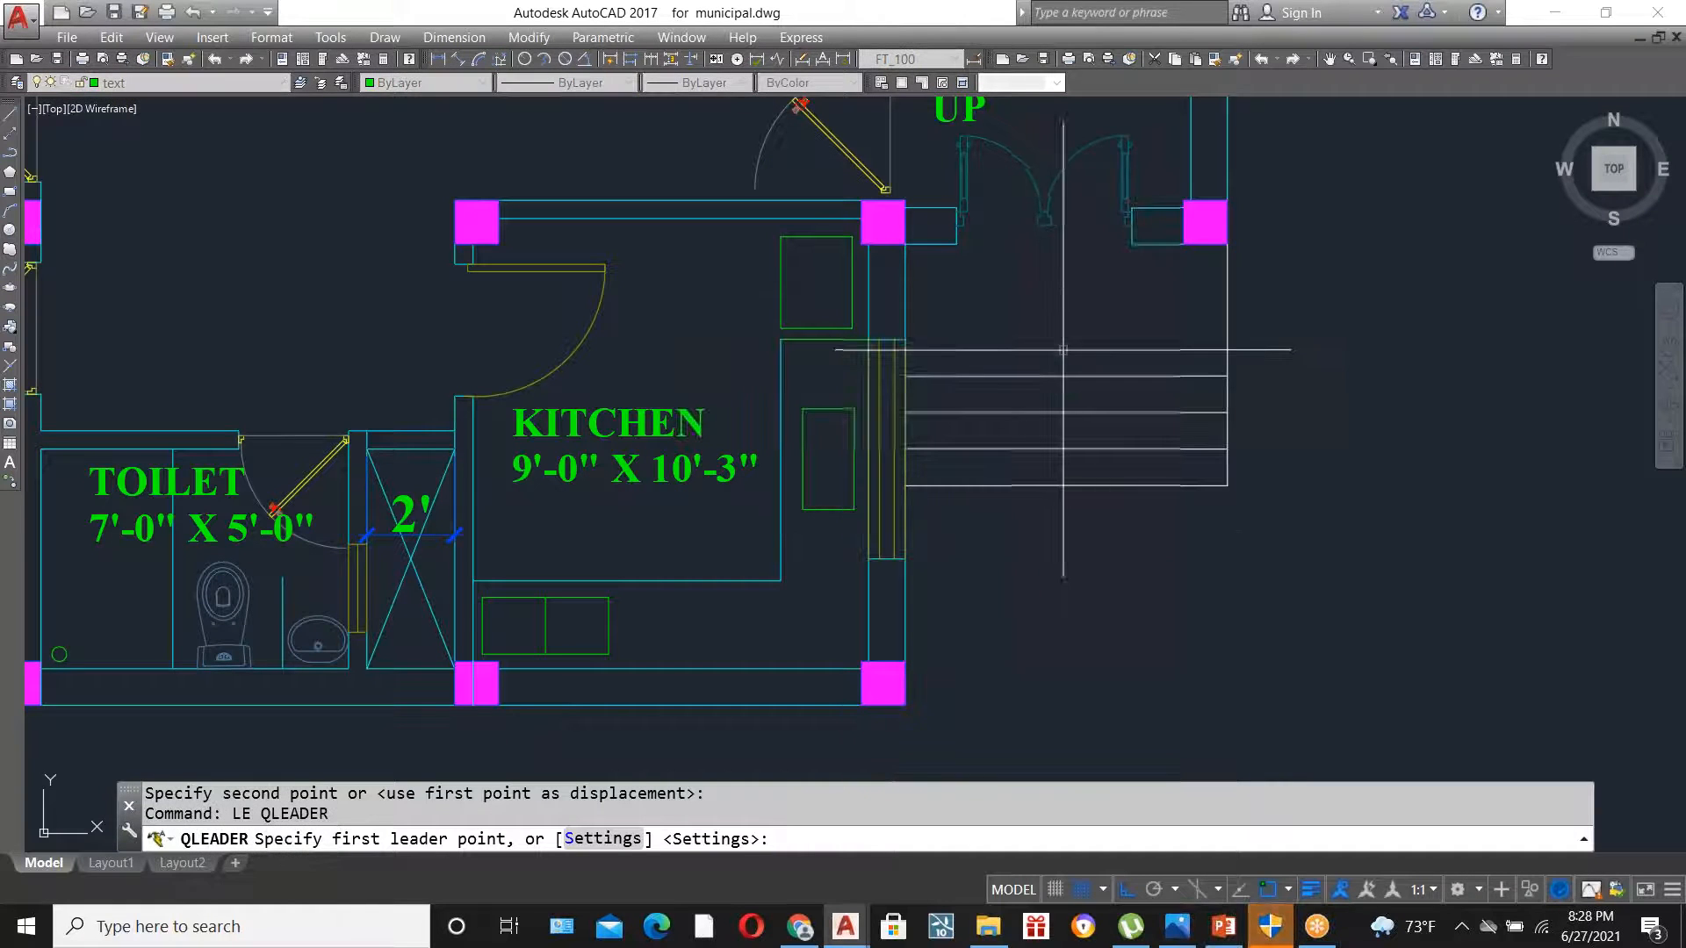
{"action": "left_click", "coordinate": [1056, 353]}
{"action": "key", "text": "Escape"}
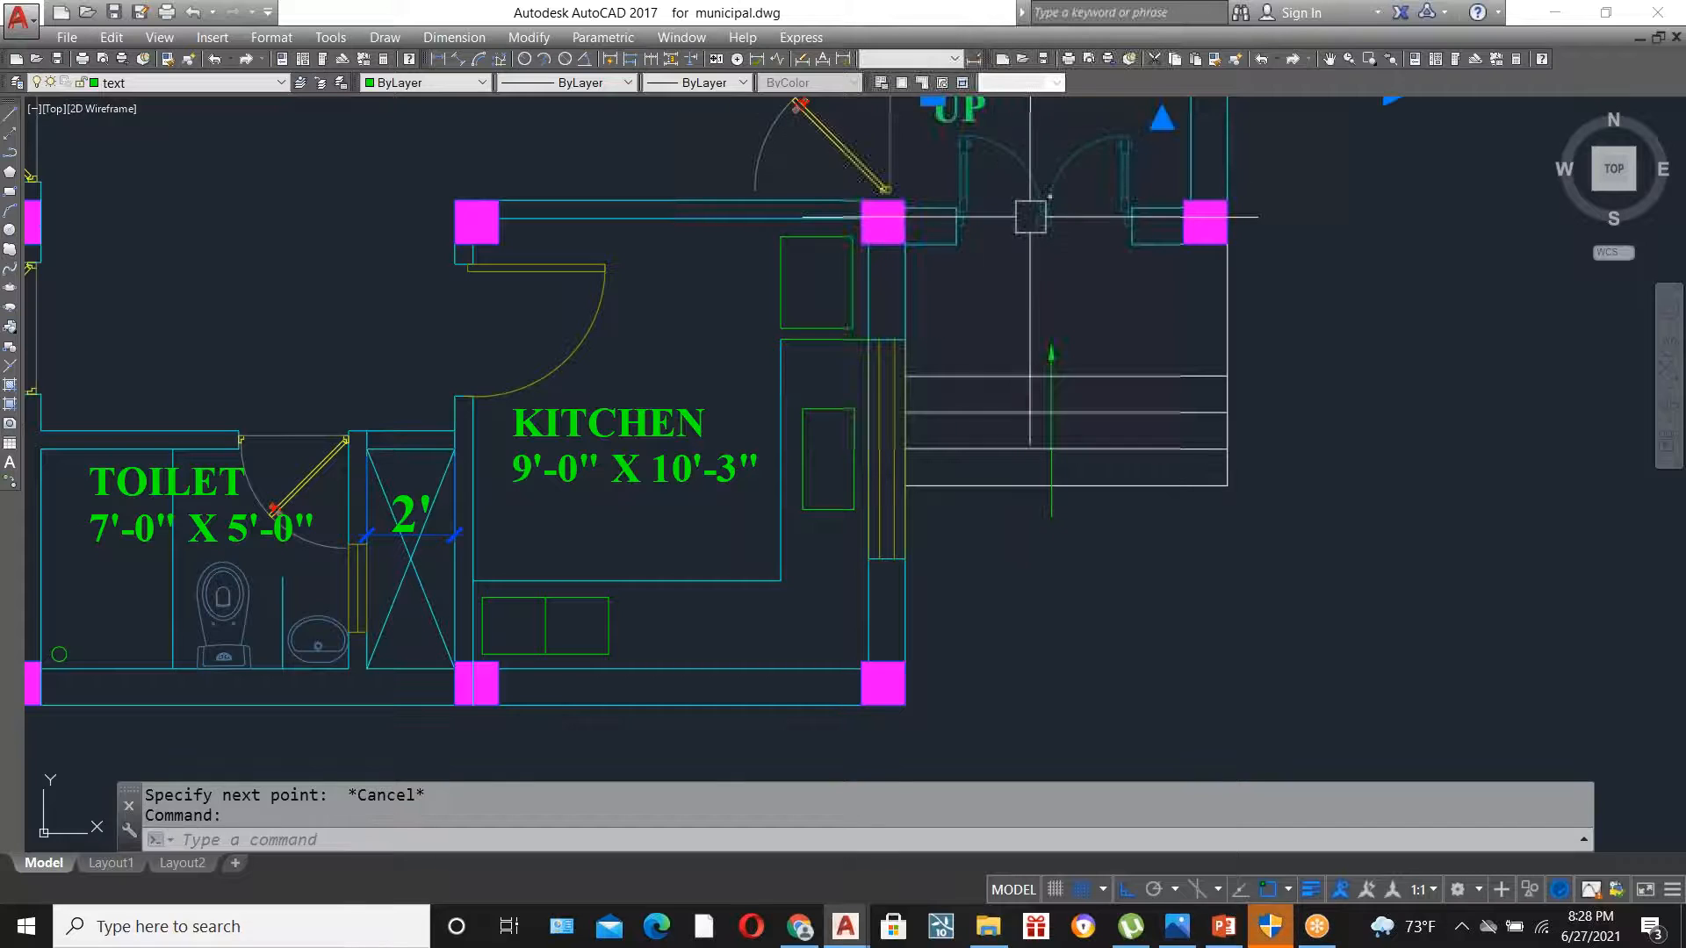
- Copy the UP label to just below the tail of the entrance-step arrow
{"action": "type", "text": "co"}
{"action": "key", "text": "Return"}
{"action": "left_click", "coordinate": [986, 134]}
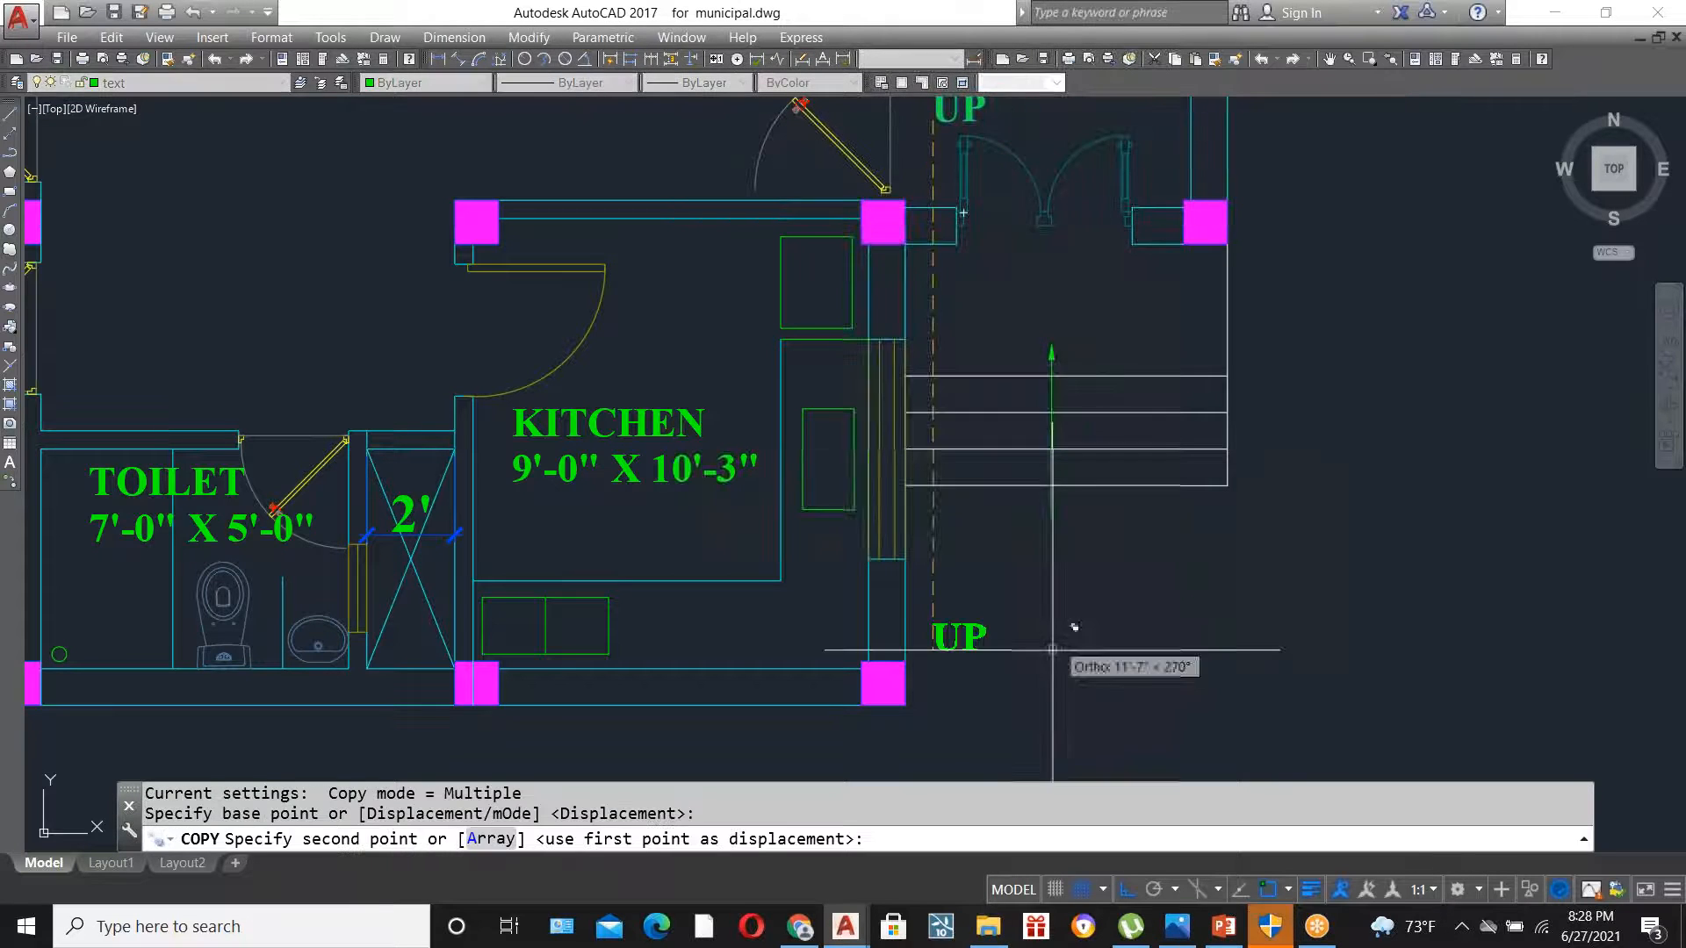
{"action": "left_click", "coordinate": [1128, 889]}
{"action": "left_click", "coordinate": [1080, 561]}
{"action": "key", "text": "Escape"}
- Examine the house stair's treads, direction line and UP labels, and the upper outer wall with its windows
{"action": "scroll", "coordinate": [1049, 645], "scroll_direction": "down", "scroll_amount": 5}
{"action": "scroll", "coordinate": [734, 352], "scroll_direction": "up", "scroll_amount": 4}
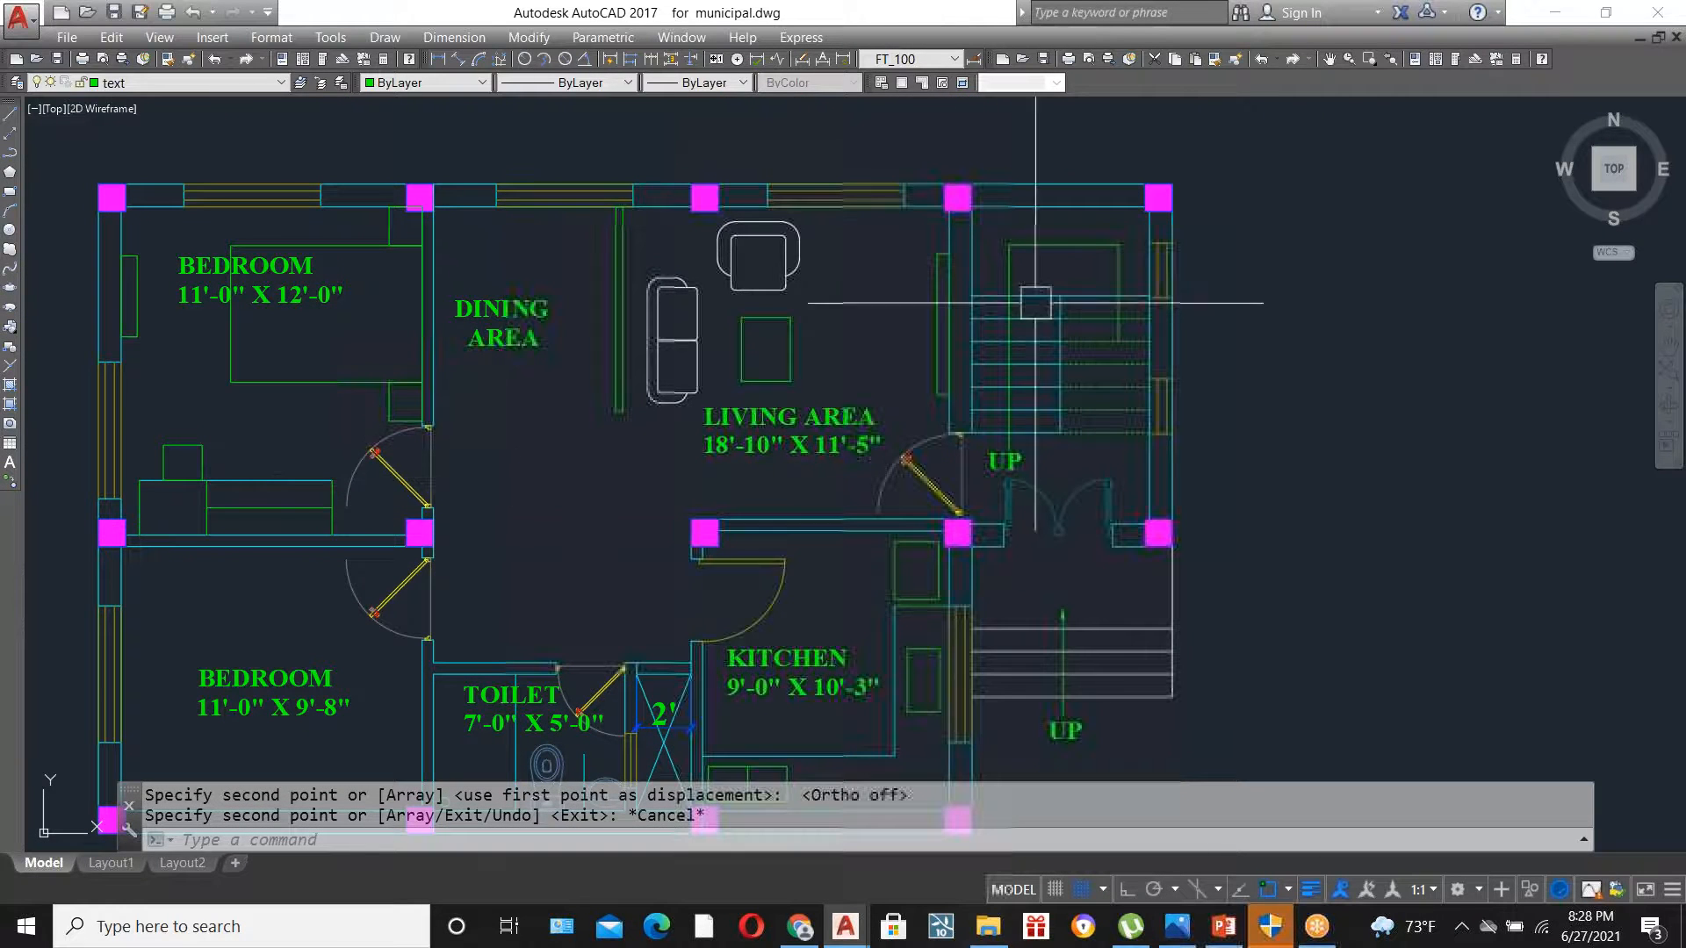
{"action": "scroll", "coordinate": [1140, 378], "scroll_direction": "up", "scroll_amount": 4}
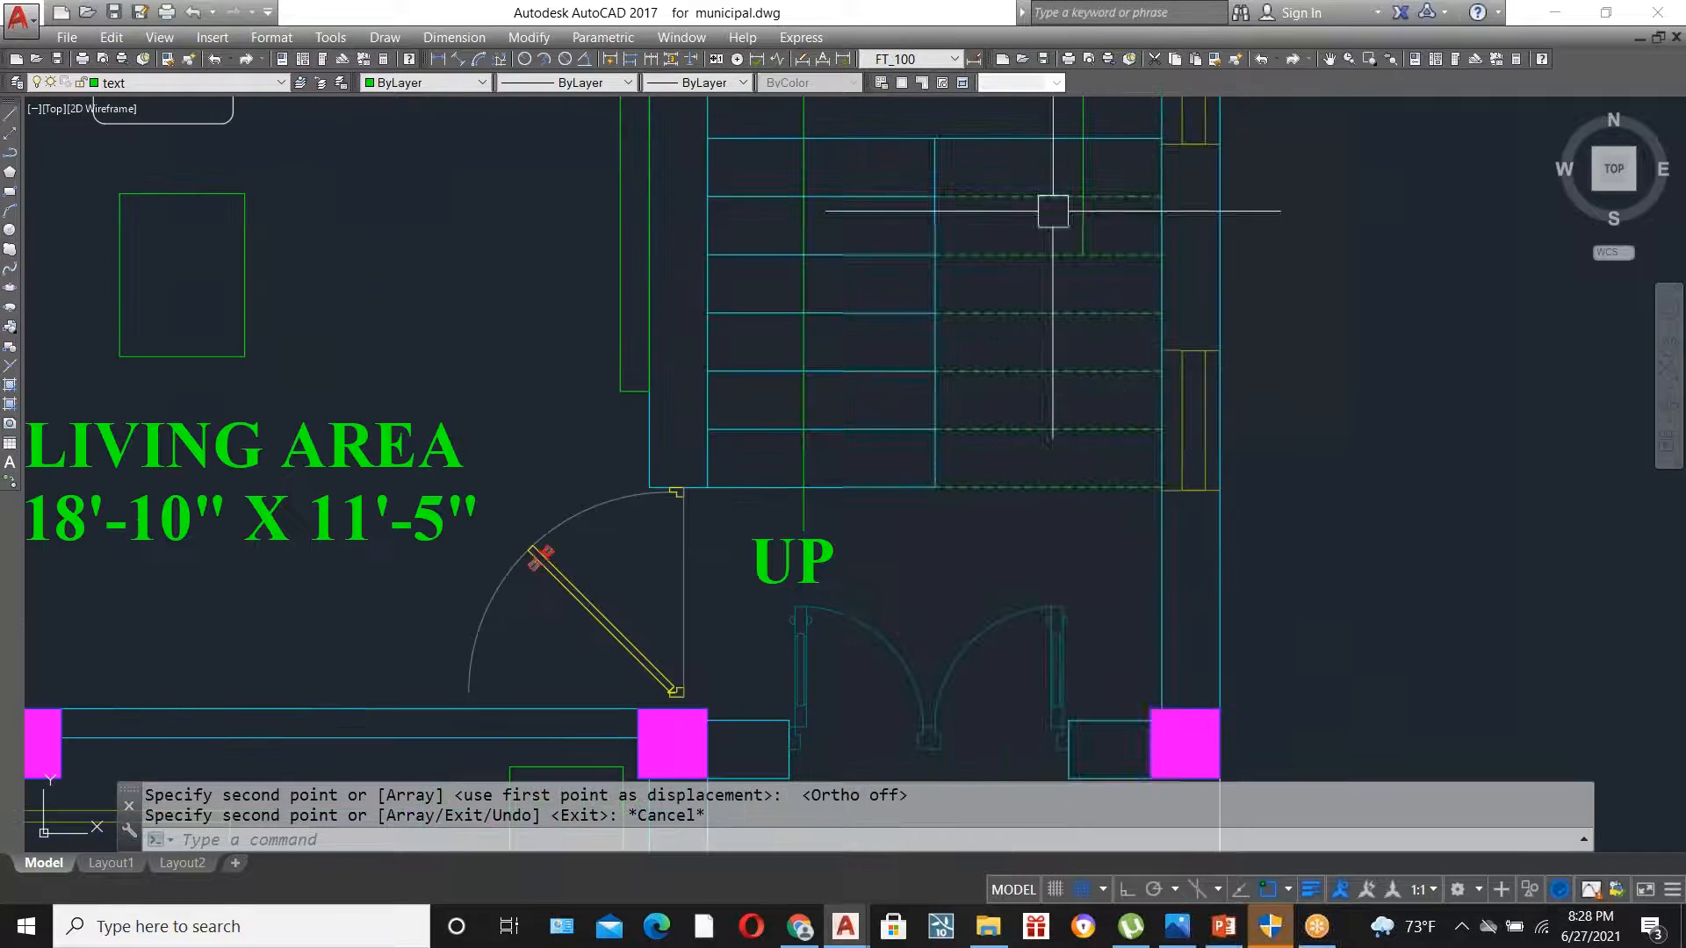
{"action": "scroll", "coordinate": [1071, 404], "scroll_direction": "down", "scroll_amount": 2}
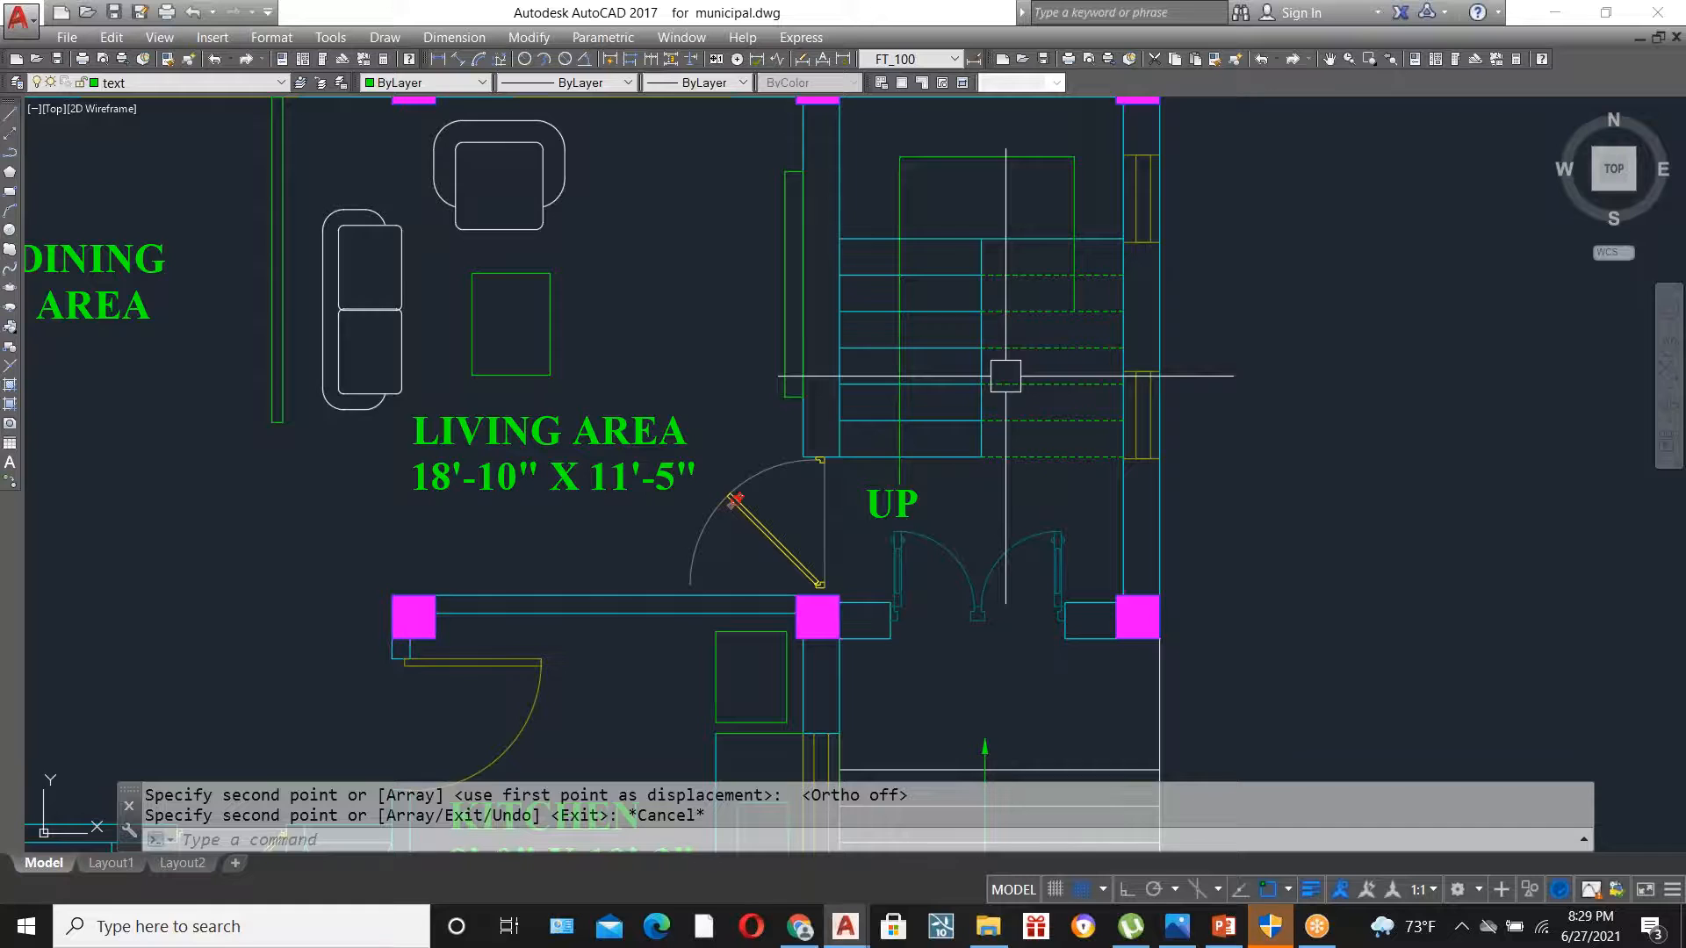
{"action": "scroll", "coordinate": [1006, 376], "scroll_direction": "down", "scroll_amount": 2}
{"action": "scroll", "coordinate": [1158, 286], "scroll_direction": "up", "scroll_amount": 4}
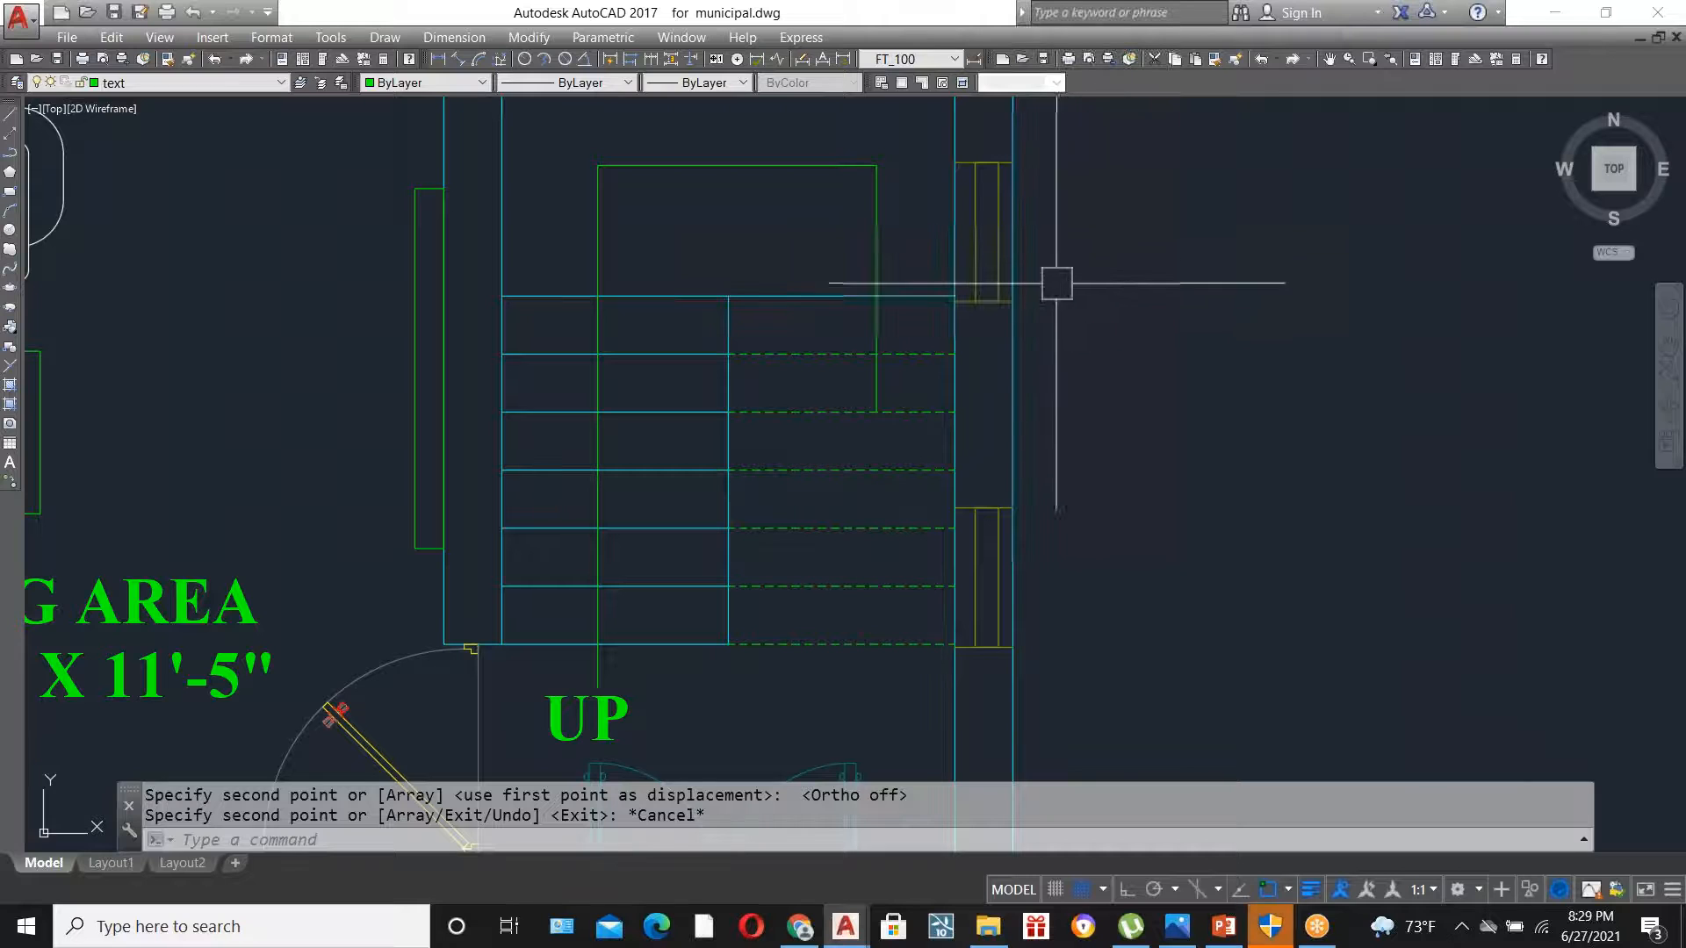
{"action": "scroll", "coordinate": [1047, 328], "scroll_direction": "down", "scroll_amount": 2}
{"action": "scroll", "coordinate": [1047, 328], "scroll_direction": "down", "scroll_amount": 2}
{"action": "key", "text": "Escape"}
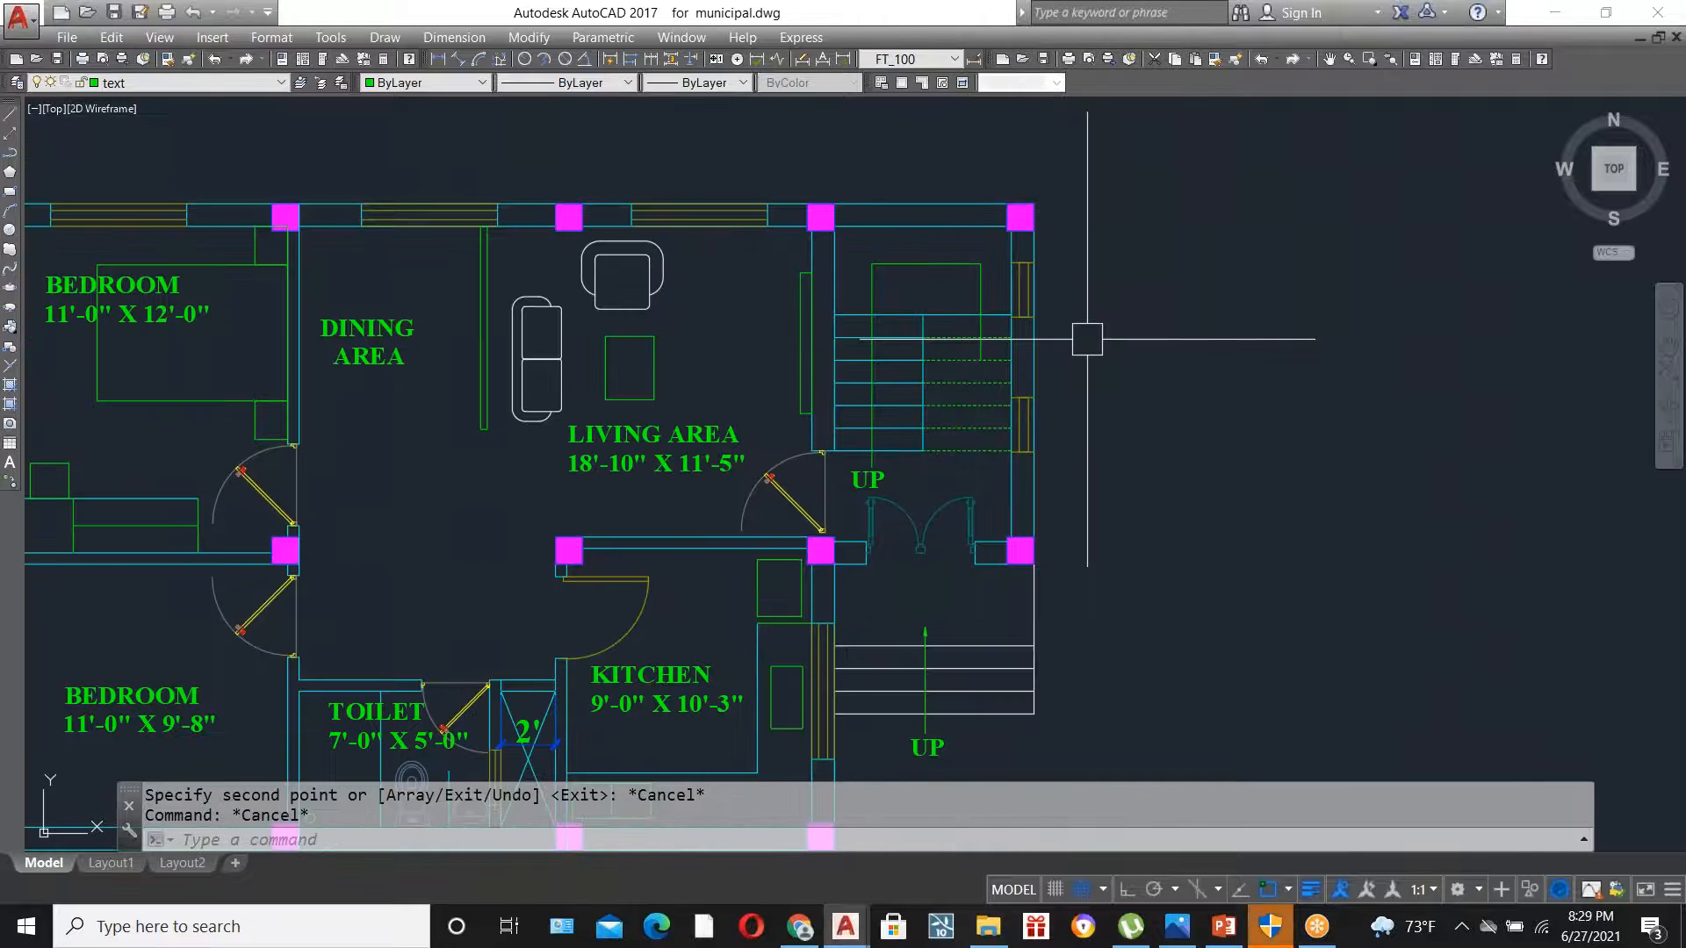
{"action": "scroll", "coordinate": [1057, 325], "scroll_direction": "up", "scroll_amount": 2}
{"action": "scroll", "coordinate": [997, 357], "scroll_direction": "up", "scroll_amount": 1}
{"action": "scroll", "coordinate": [997, 357], "scroll_direction": "down", "scroll_amount": 1}
{"action": "scroll", "coordinate": [997, 358], "scroll_direction": "down", "scroll_amount": 2}
{"action": "scroll", "coordinate": [587, 217], "scroll_direction": "up", "scroll_amount": 4}
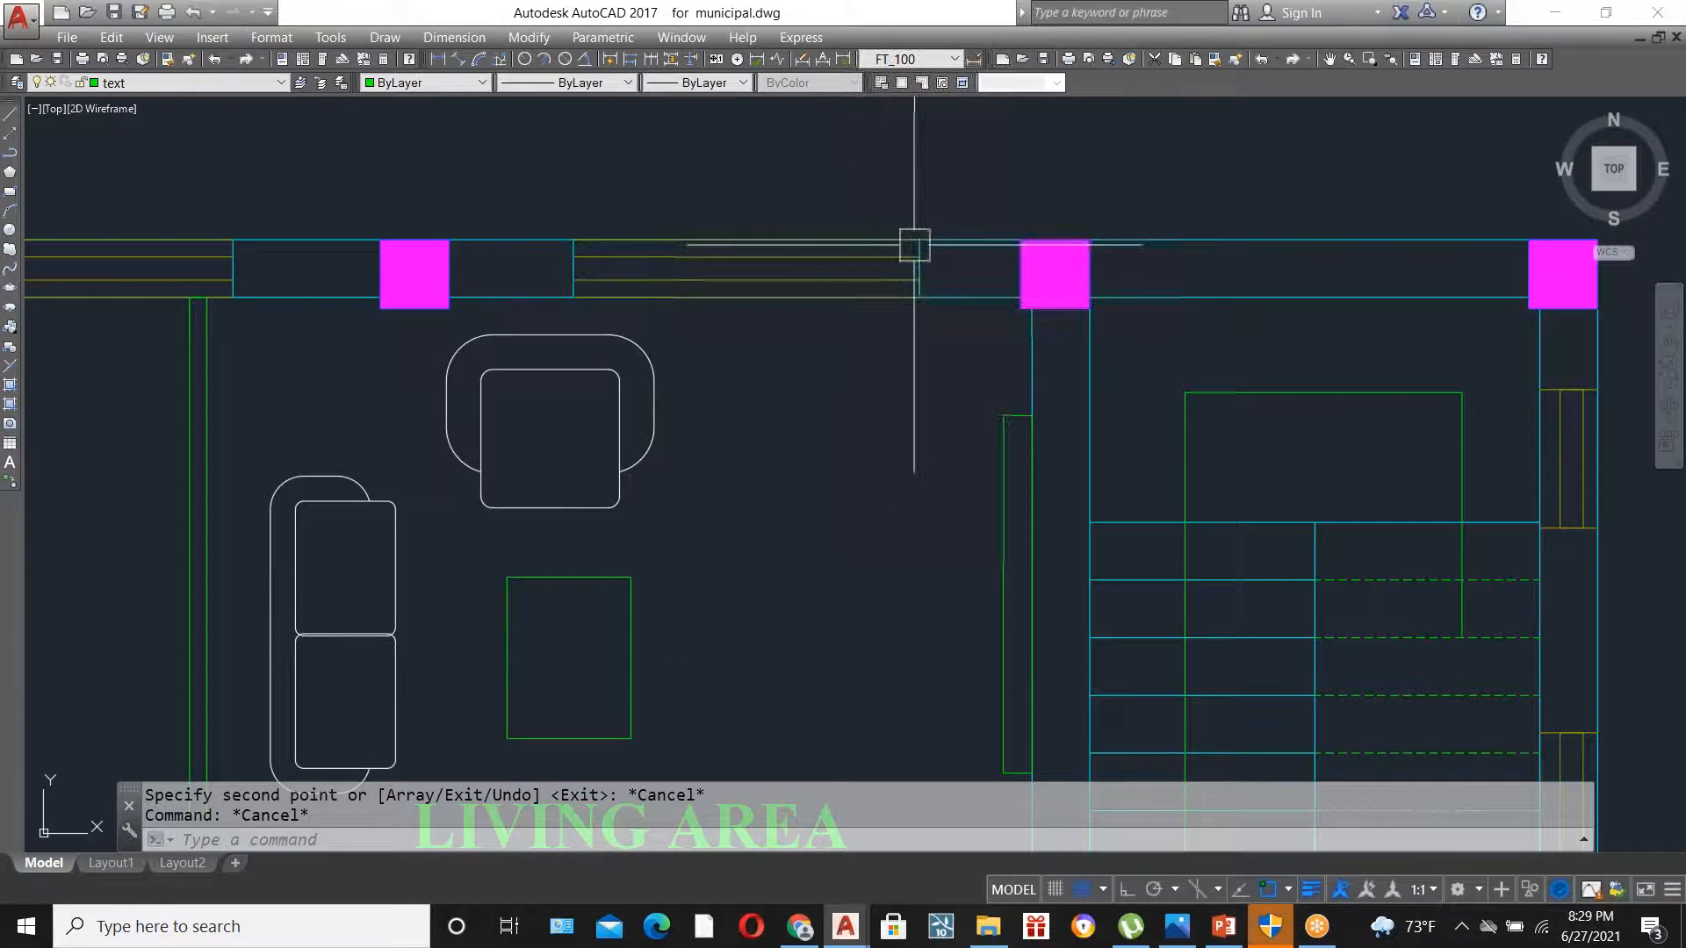
{"action": "scroll", "coordinate": [854, 366], "scroll_direction": "down", "scroll_amount": 4}
{"action": "scroll", "coordinate": [839, 327], "scroll_direction": "up", "scroll_amount": 4}
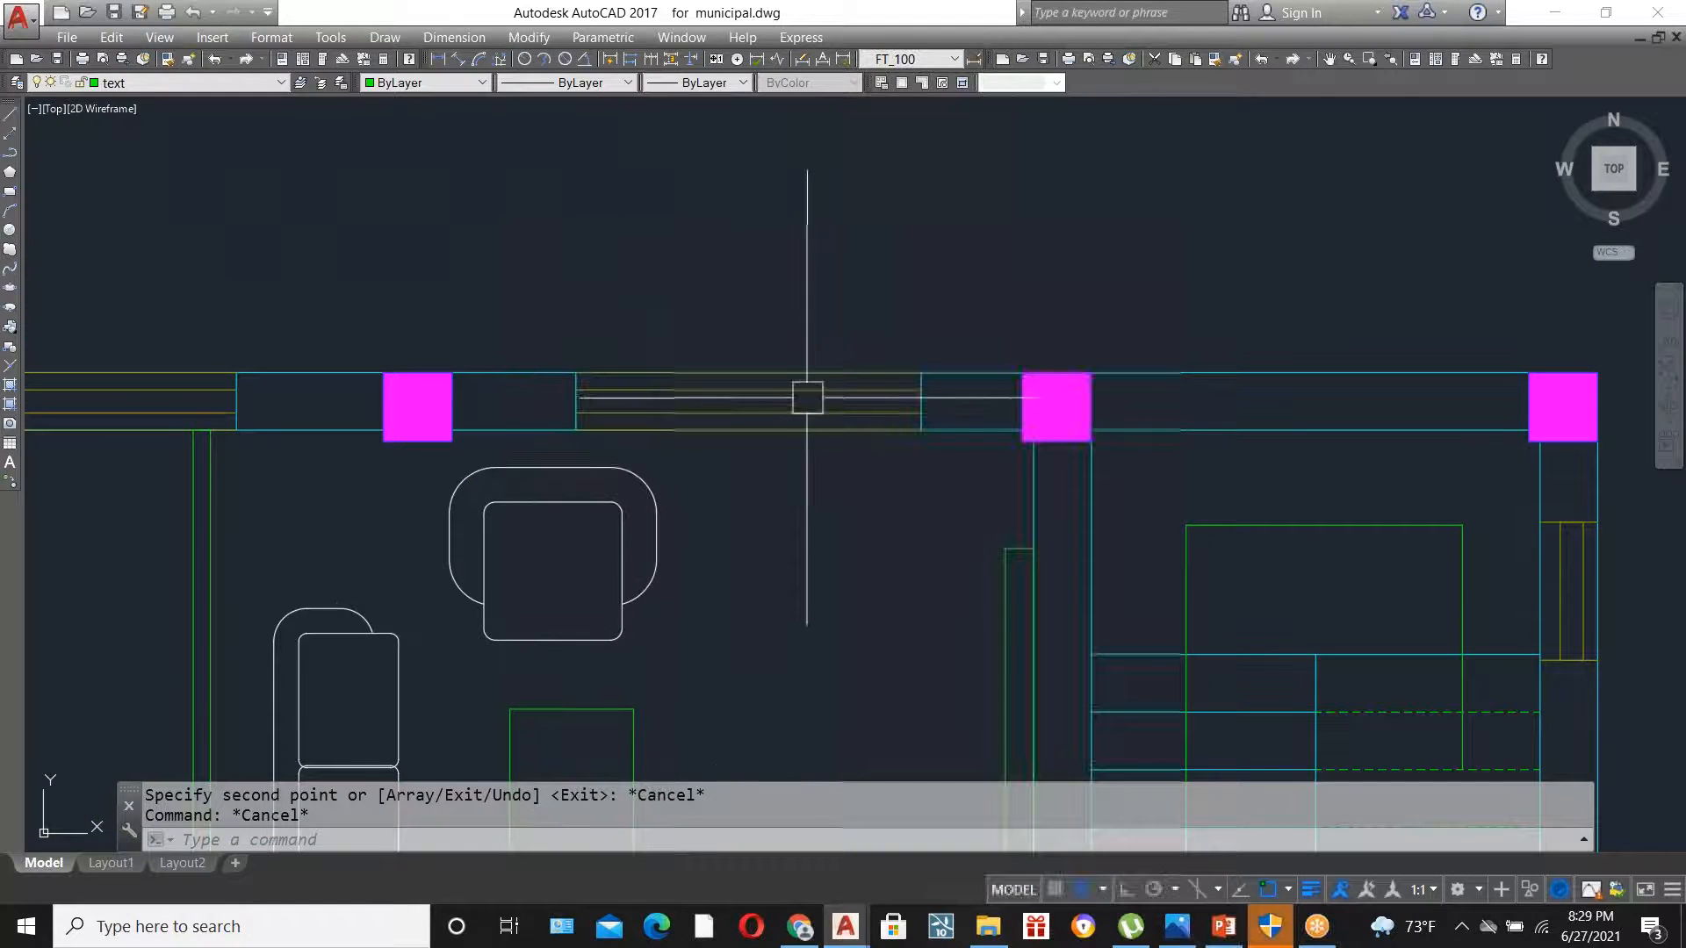